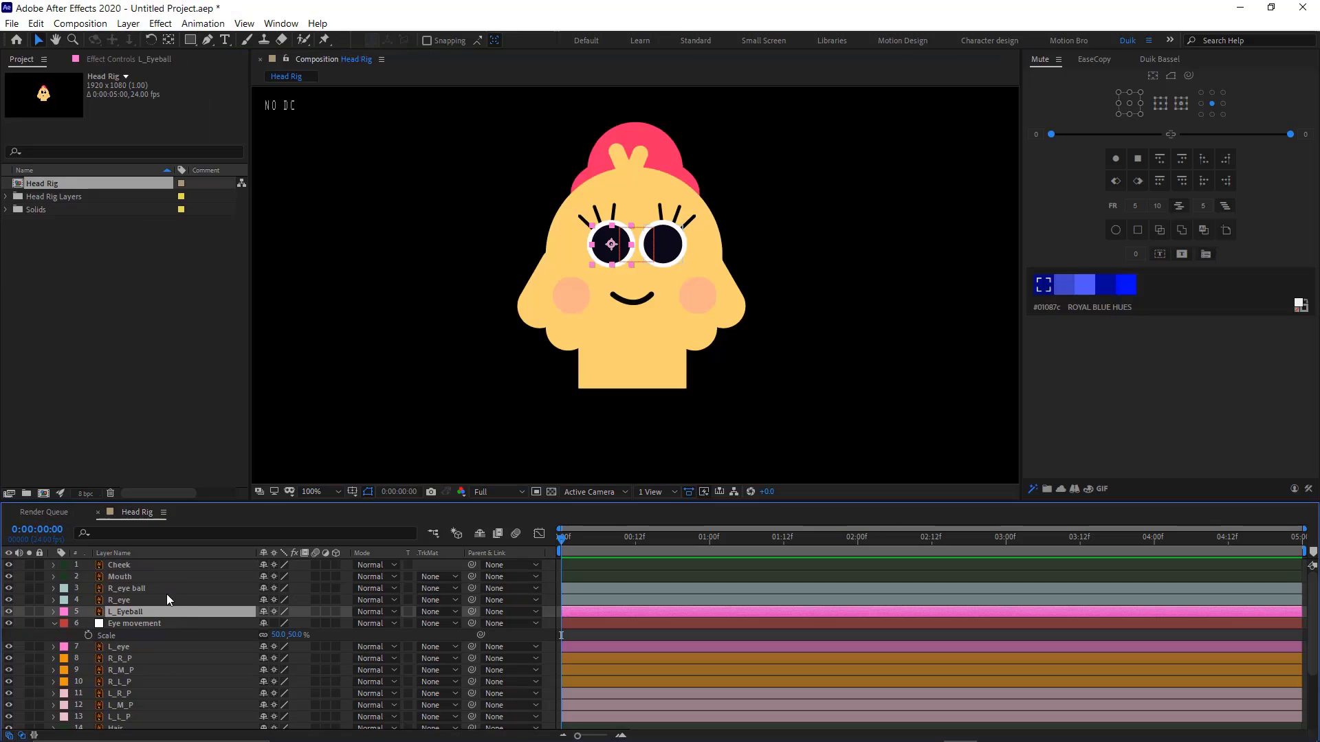
Parent the R_eye ball and L_Eyeball layers to the Eye movement null
left_click(164, 591, "ctrl")
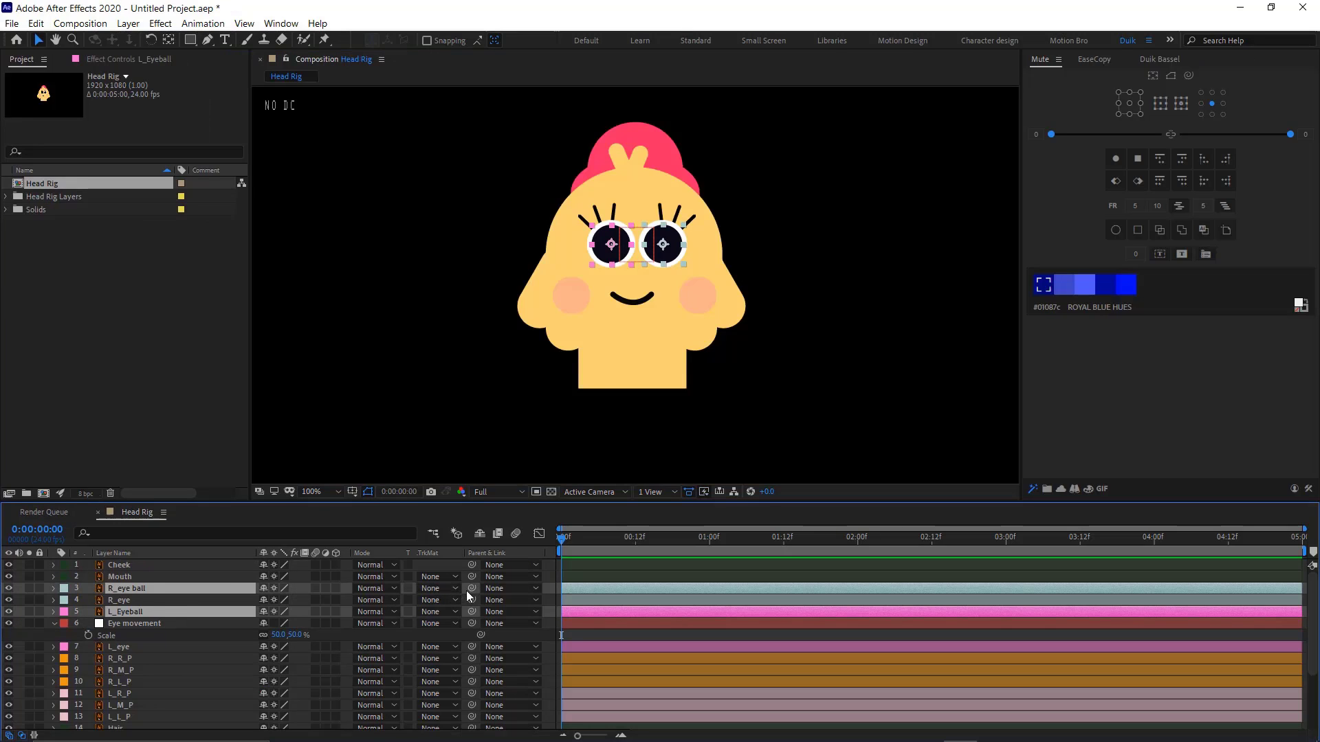
left_click_drag(466, 592, 197, 625)
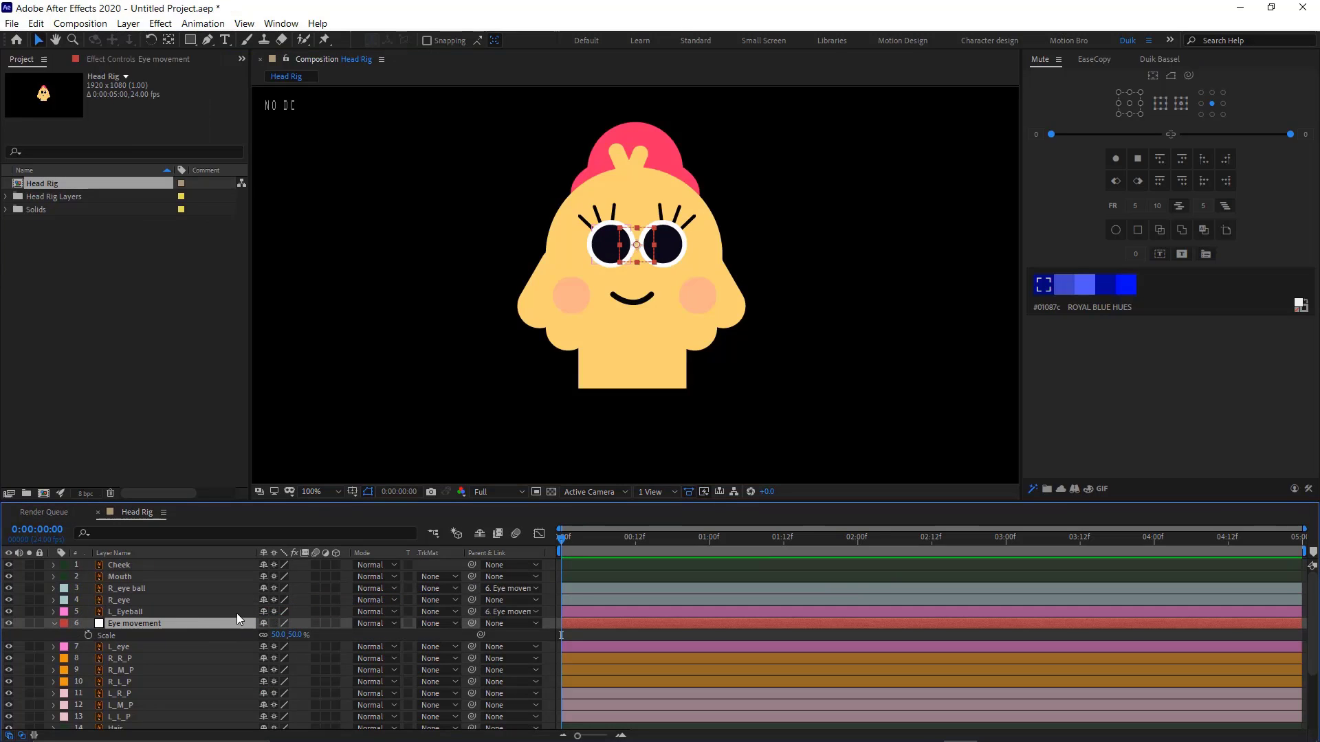
Try shifting the horizontal position of the Eye movement null
key("p")
left_click_drag(291, 635, 258, 636)
key("ctrl+z")
key("ctrl+z")
left_click(154, 602)
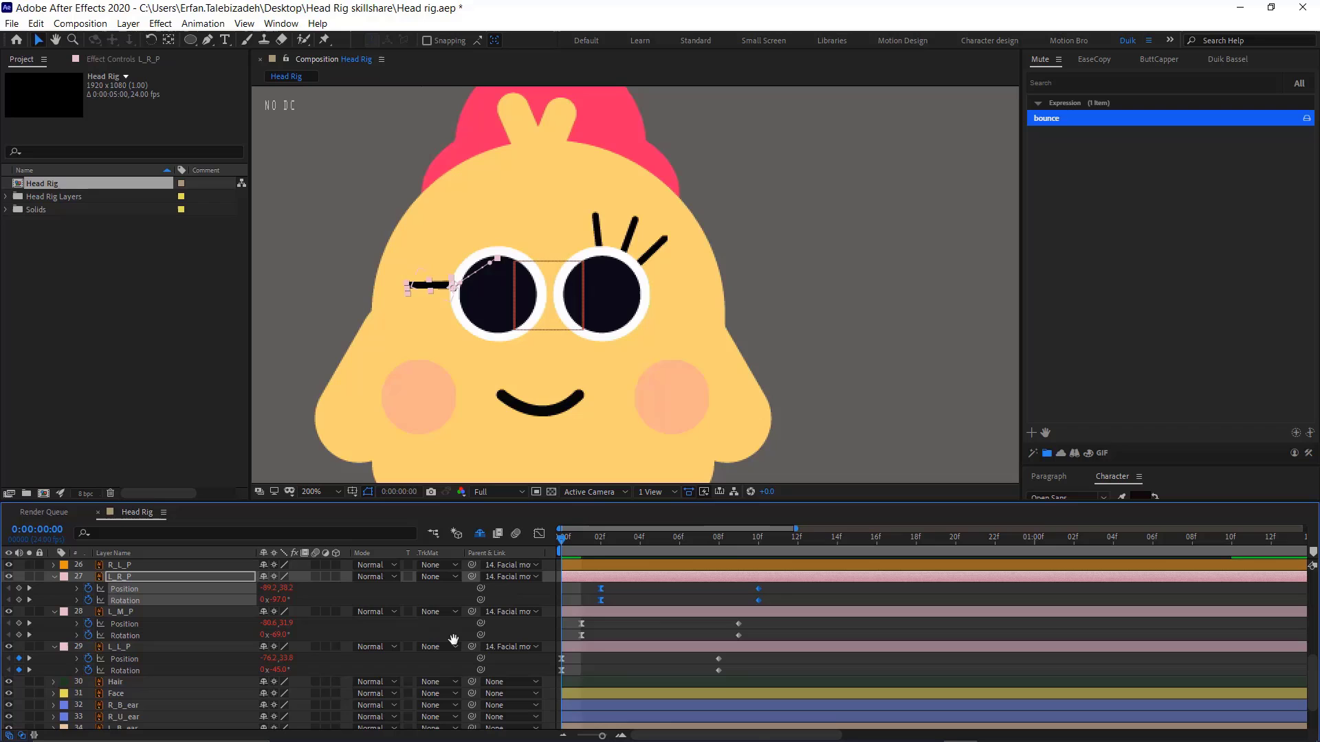
Preview the left eyelash animation and replay it from the first frame
key("space")
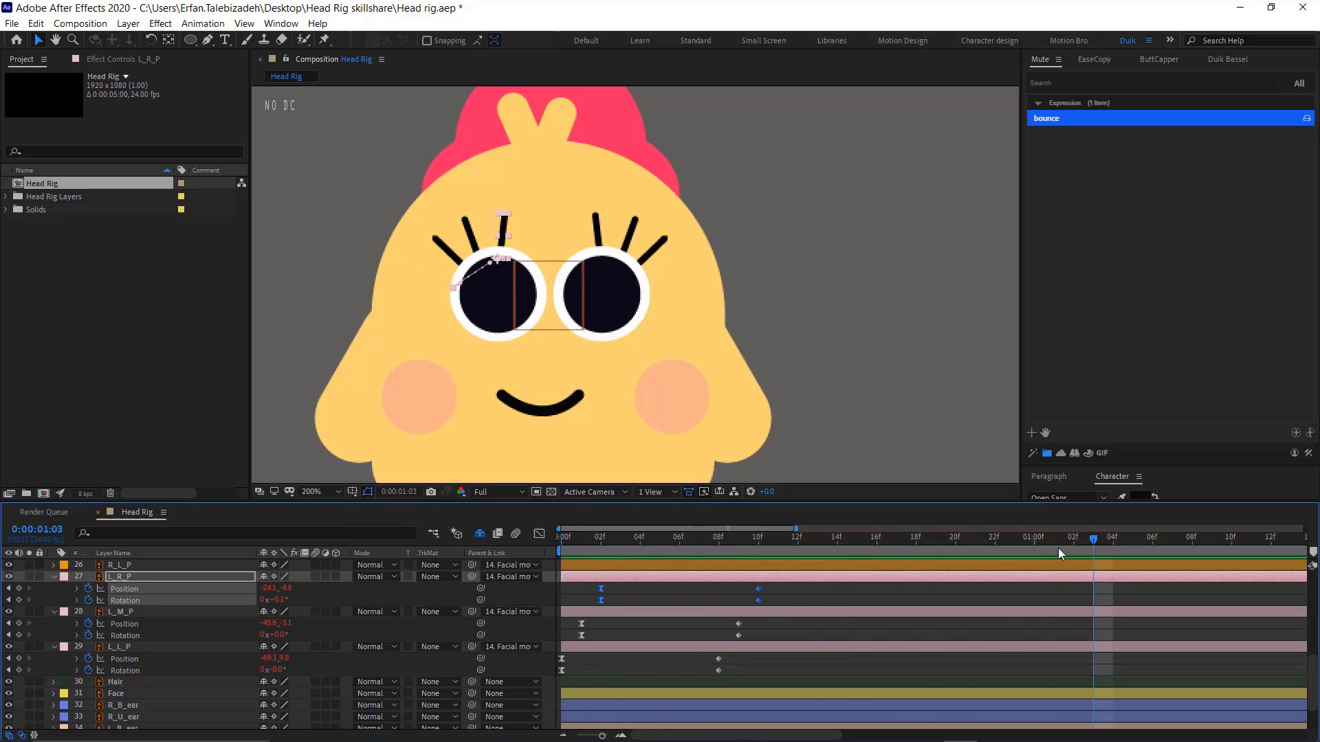
left_click_drag(1055, 543, 61, 541)
key("space")
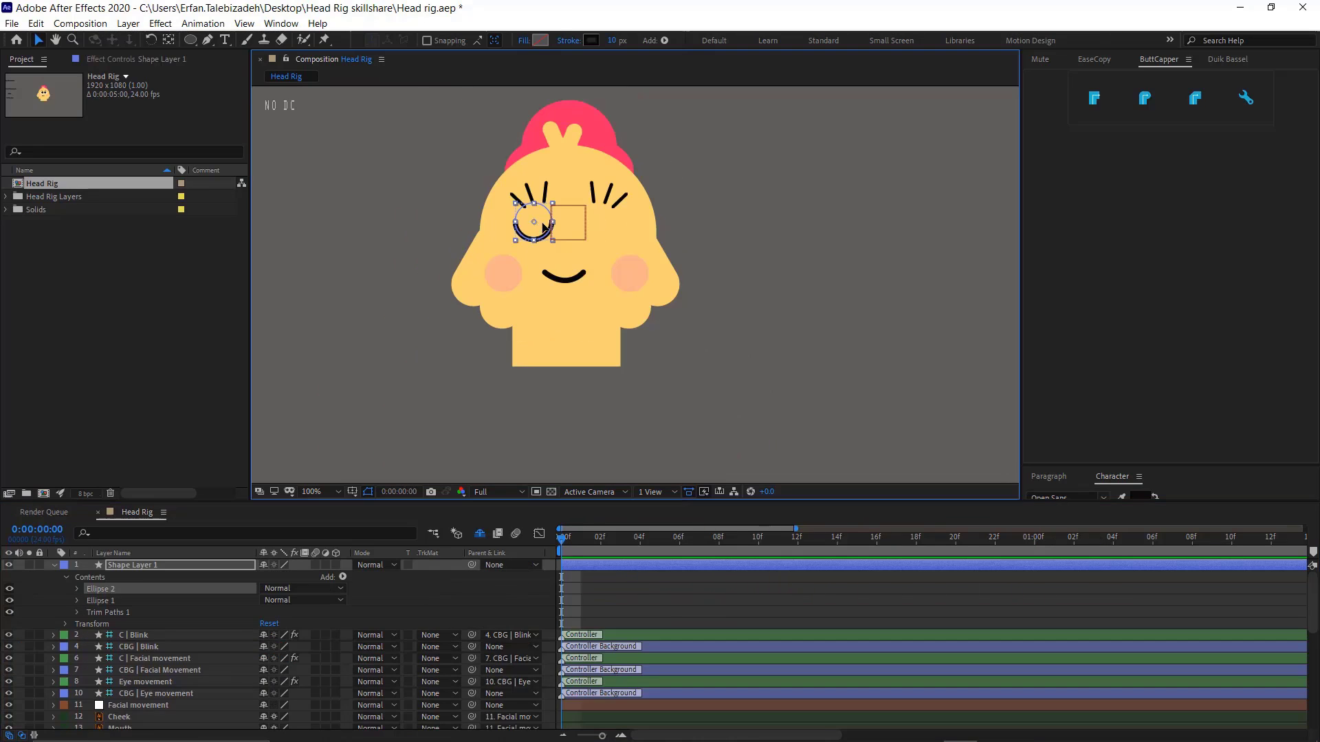
Move the Ellipse 2 shape of Shape Layer 1 across toward the other eye
left_click_drag(533, 220, 590, 229)
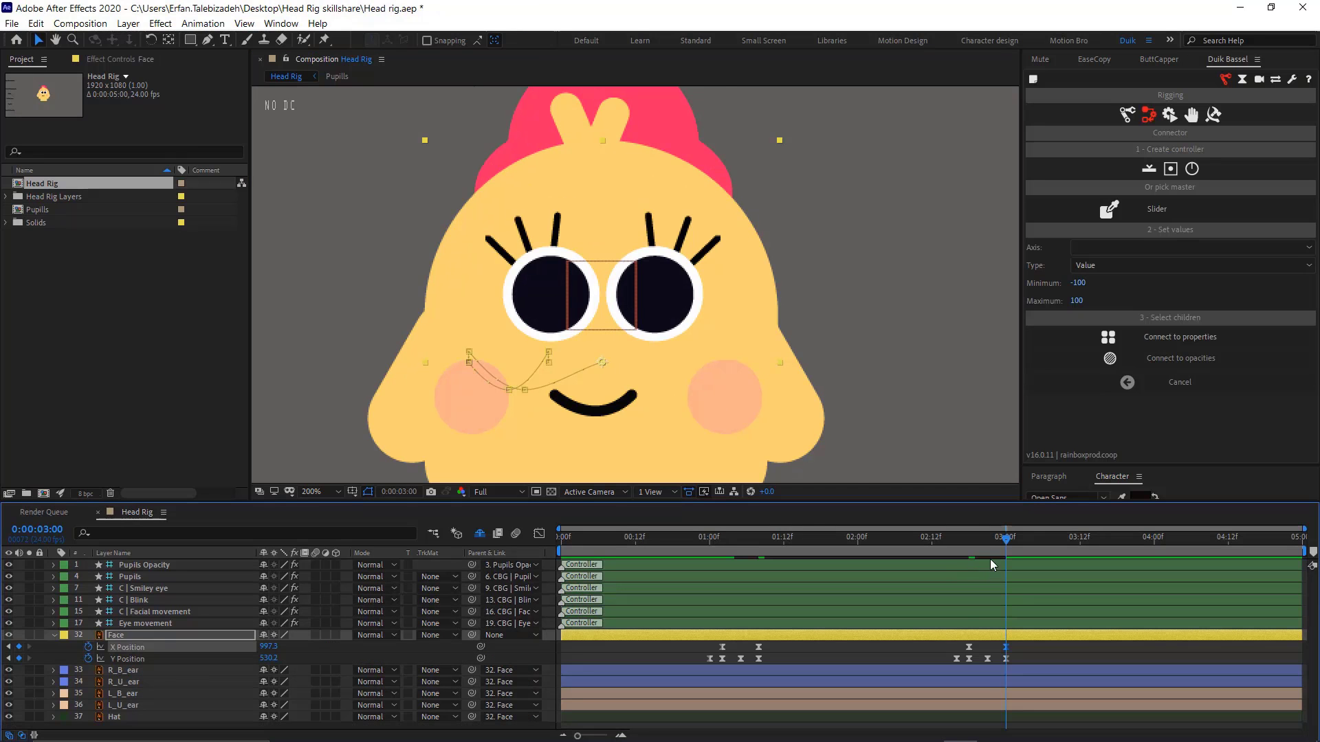
Scrub back to before the Face layer's position keyframes and preview the head movement
left_click_drag(1006, 536, 690, 537)
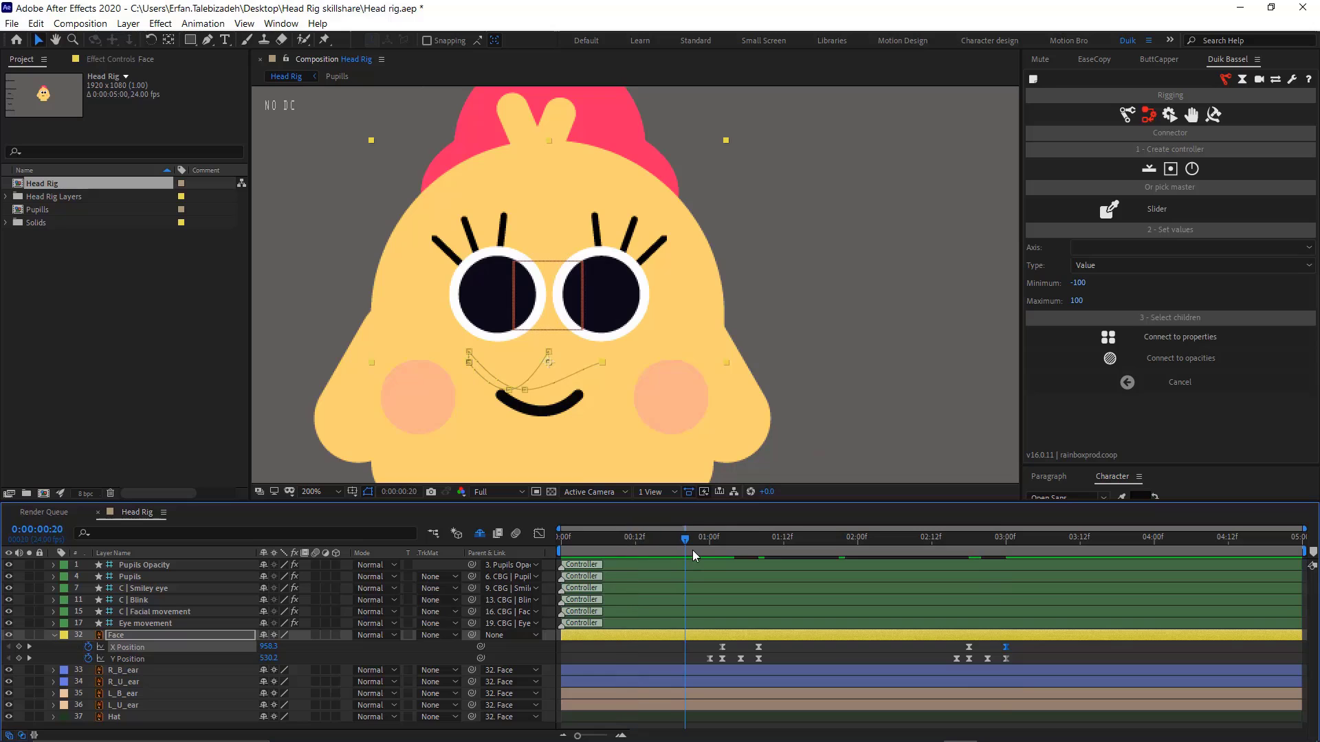
scroll(832, 410, "down", 2)
key("space")
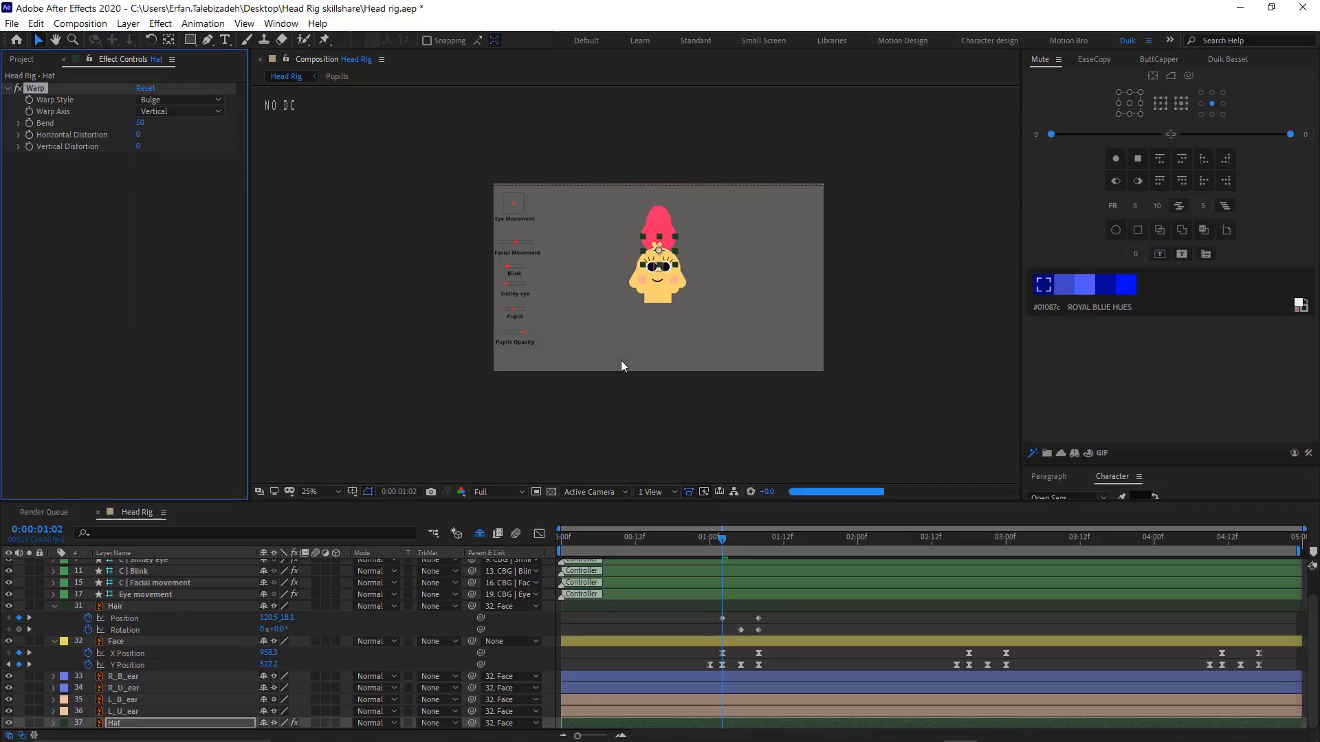
scroll(621, 360, "up", 2)
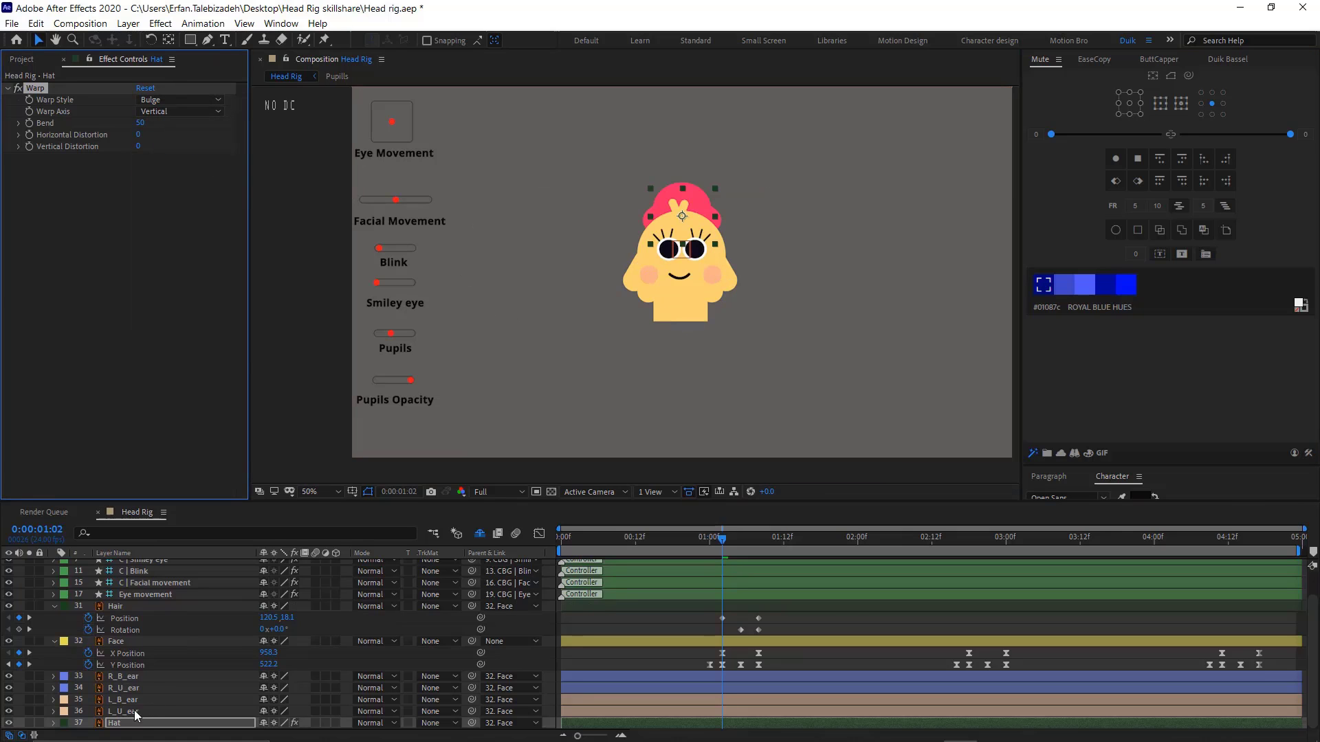
key("ctrl+space")
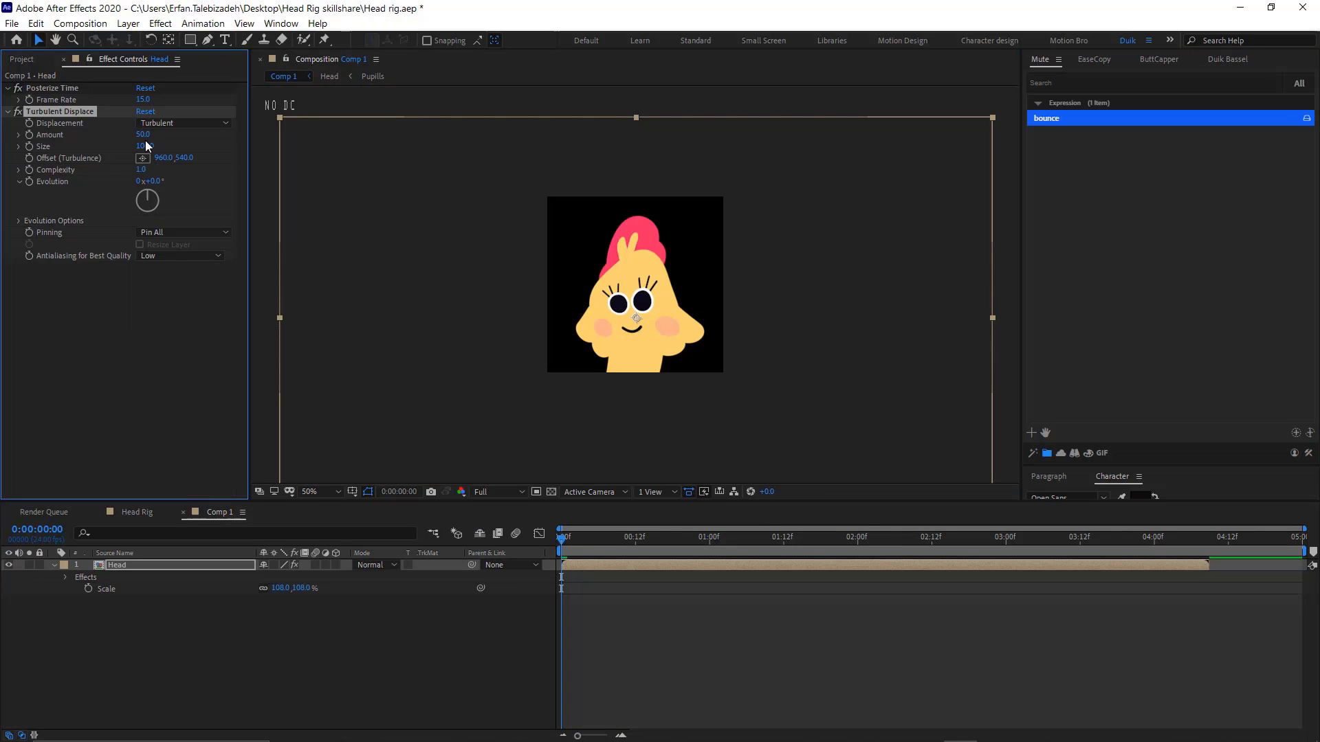
left_click(18, 184)
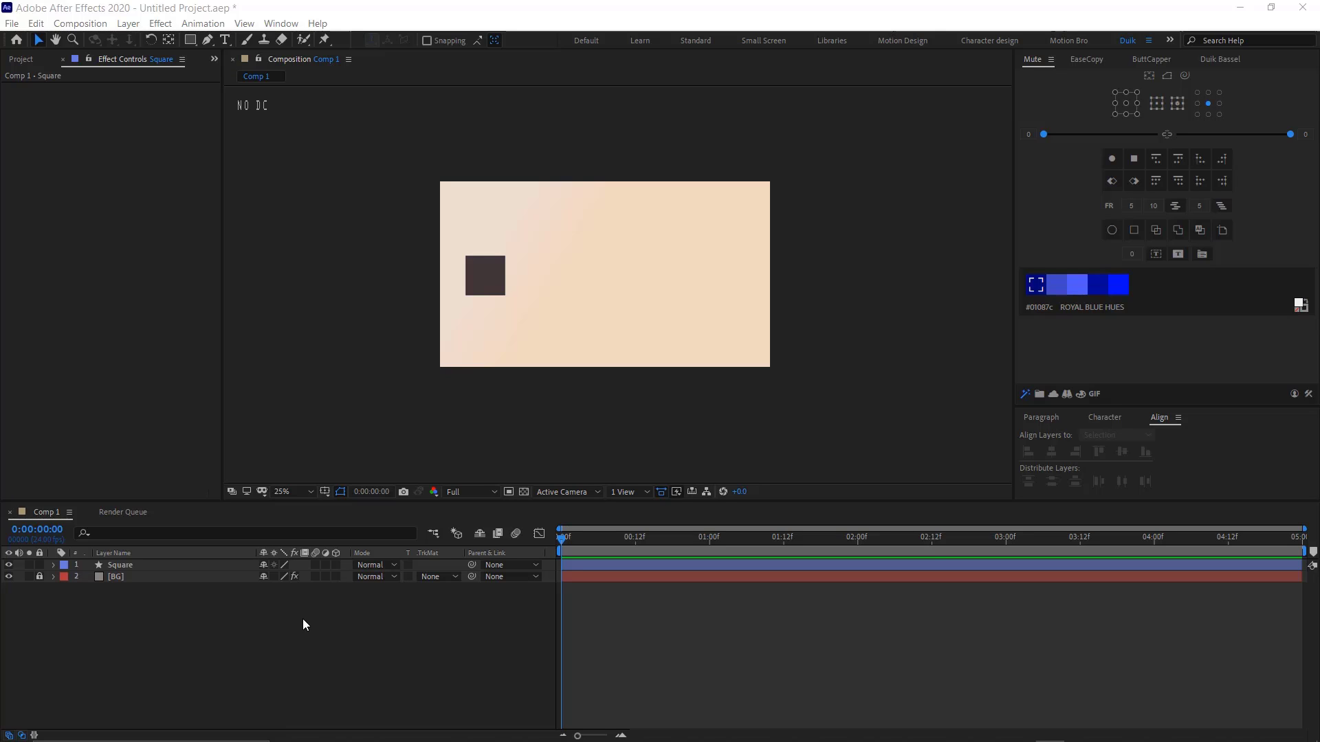
Look for Duik Bassel among the installed scripts and bring up its rigging tools
left_click(288, 25)
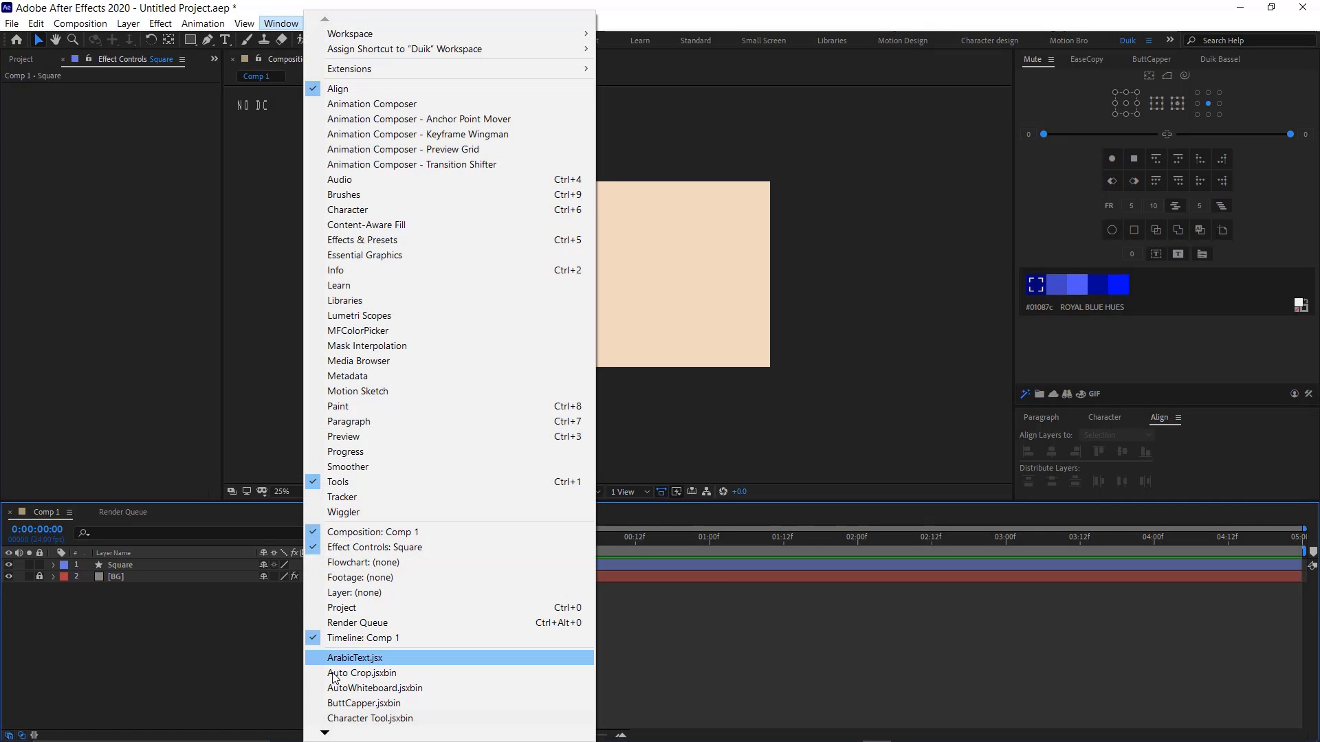
mouse_move(324, 733)
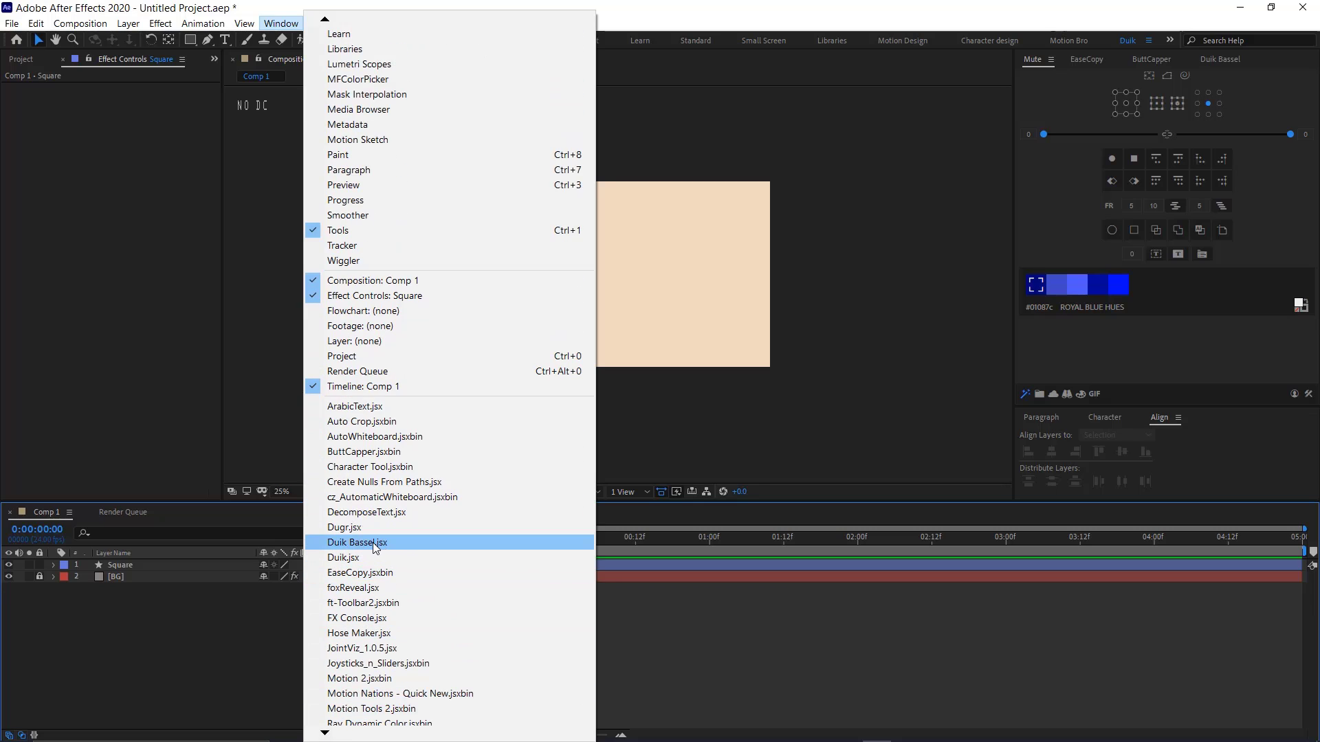
left_click(385, 558)
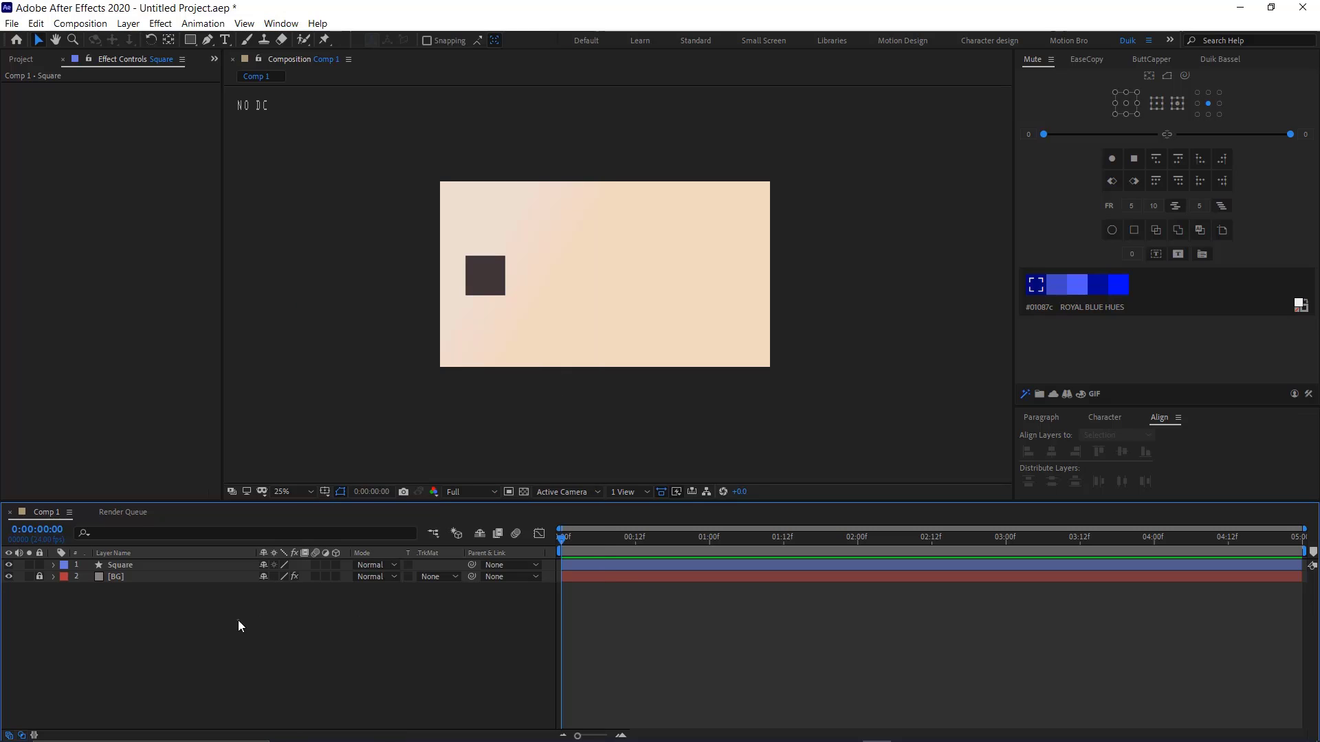
left_click(1218, 59)
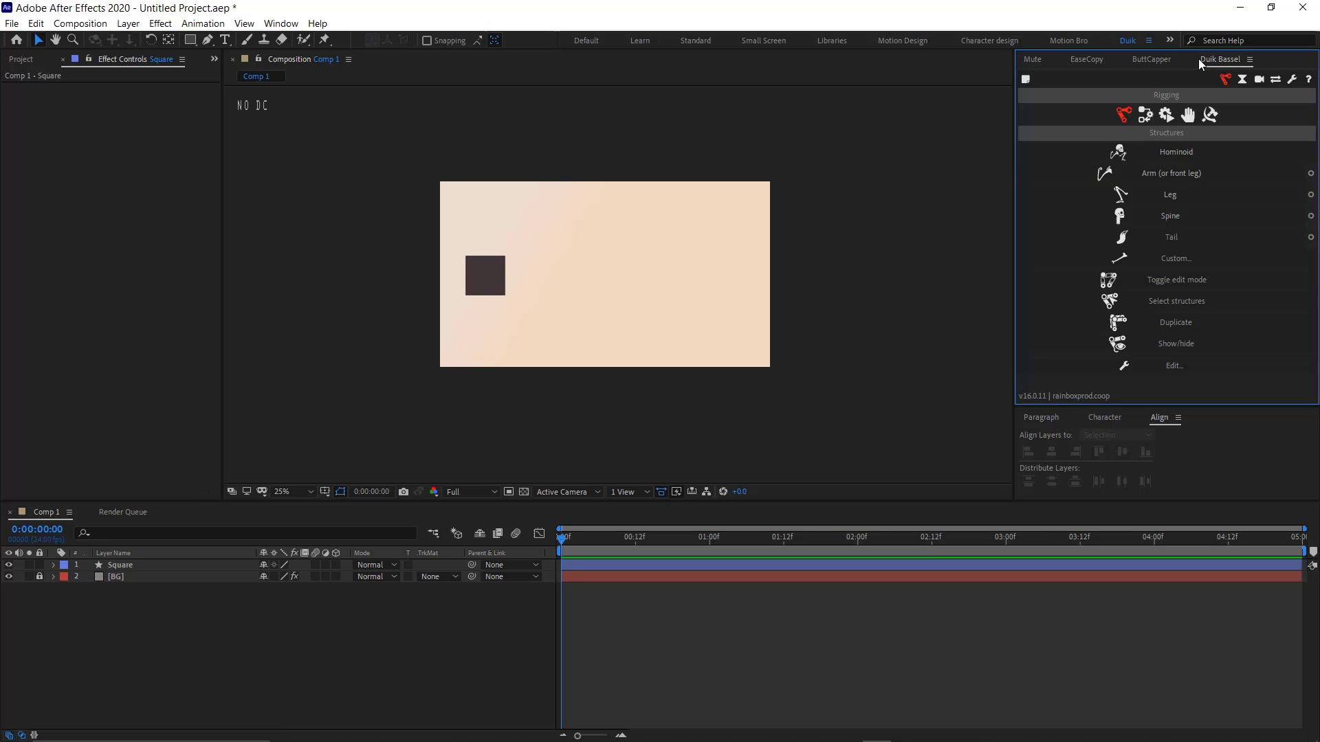
Check the user interface level options in the Duik Bassel settings
left_click(1293, 82)
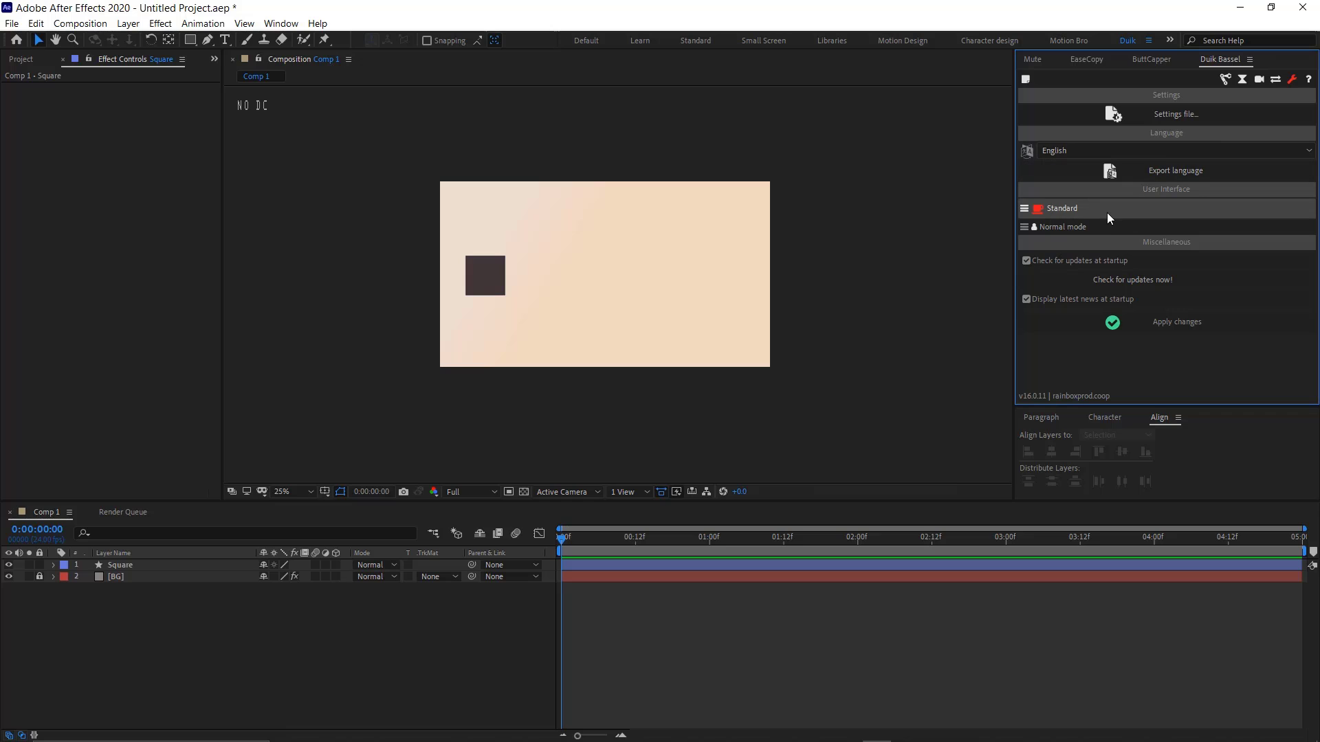
left_click(1023, 208)
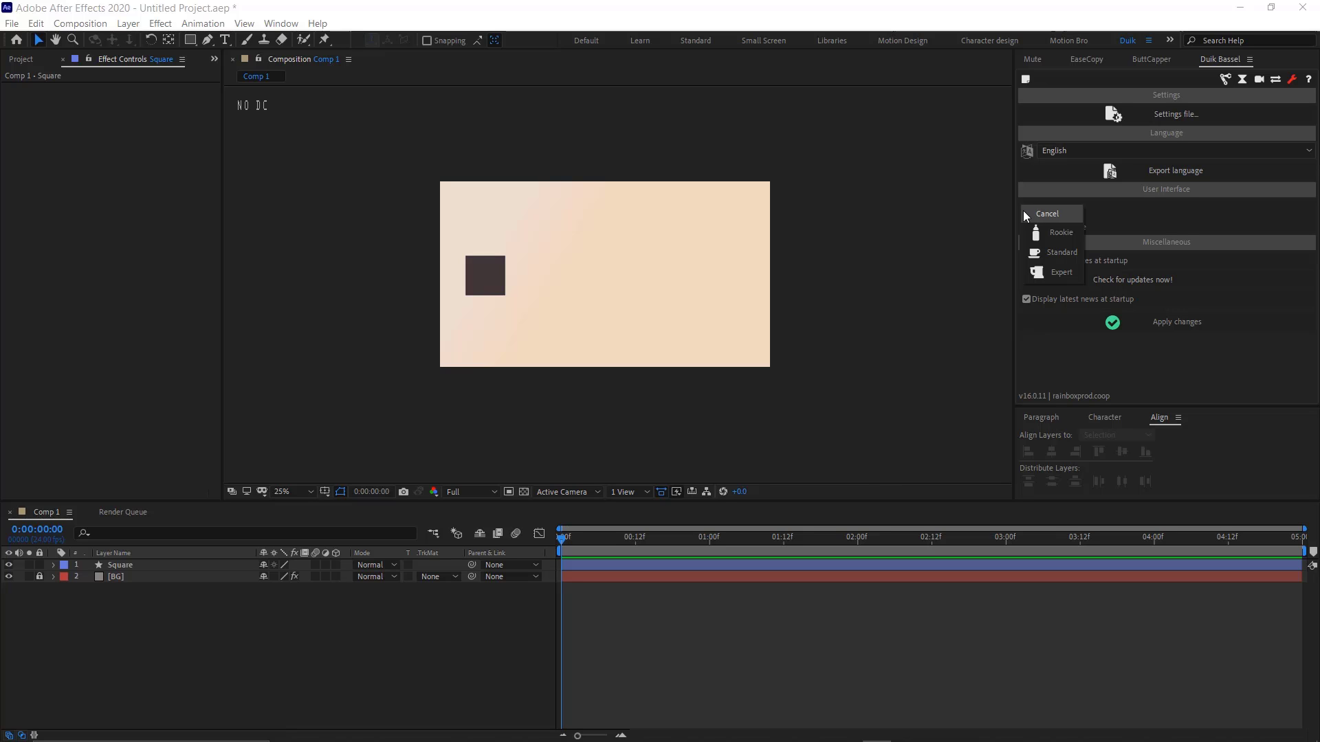
left_click(1024, 214)
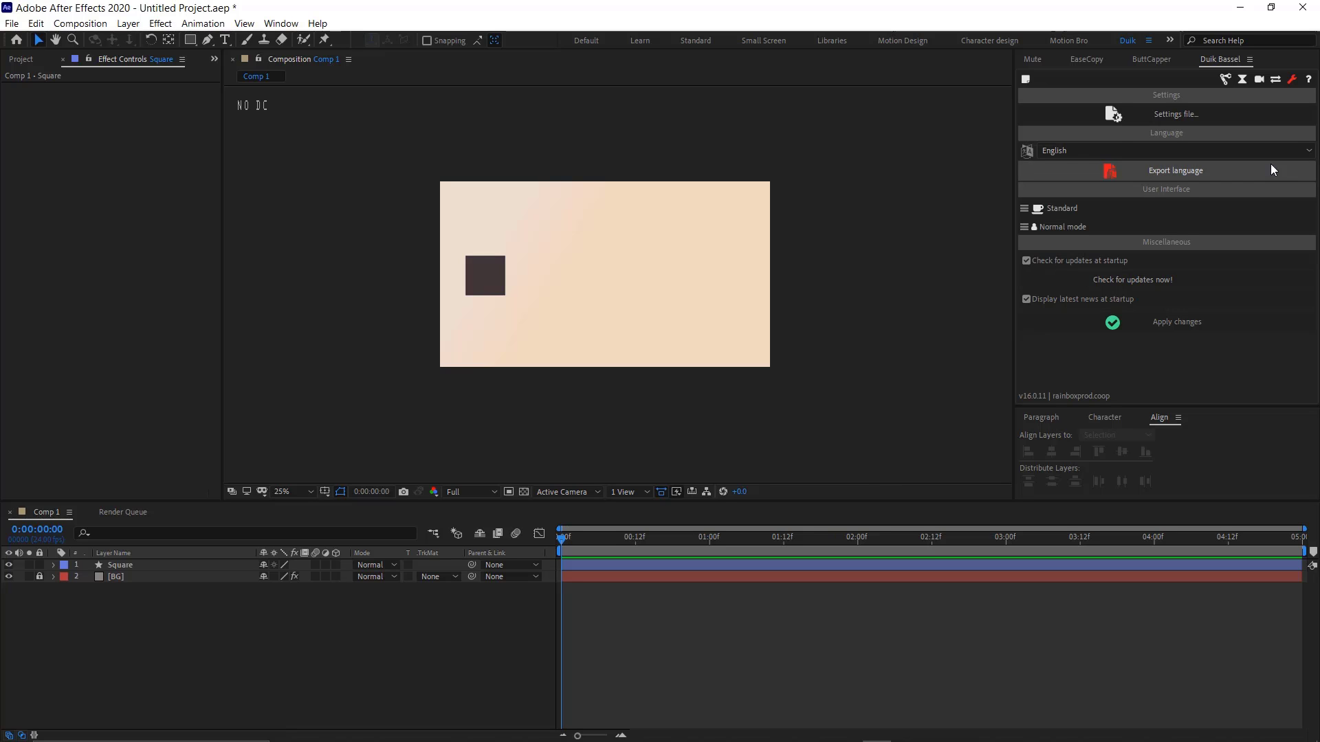
Open the Connector tool from Duik Bassel's rigging links and constraints
left_click(1225, 79)
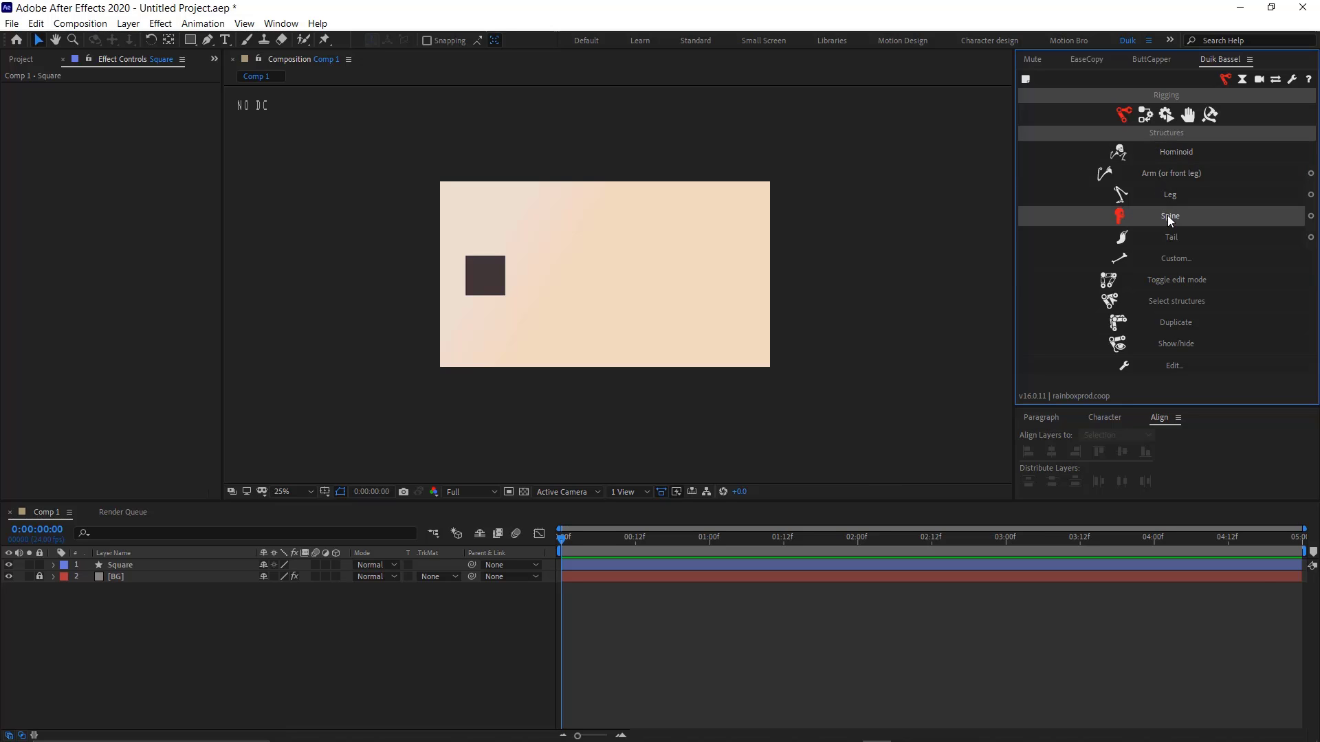
left_click(1145, 117)
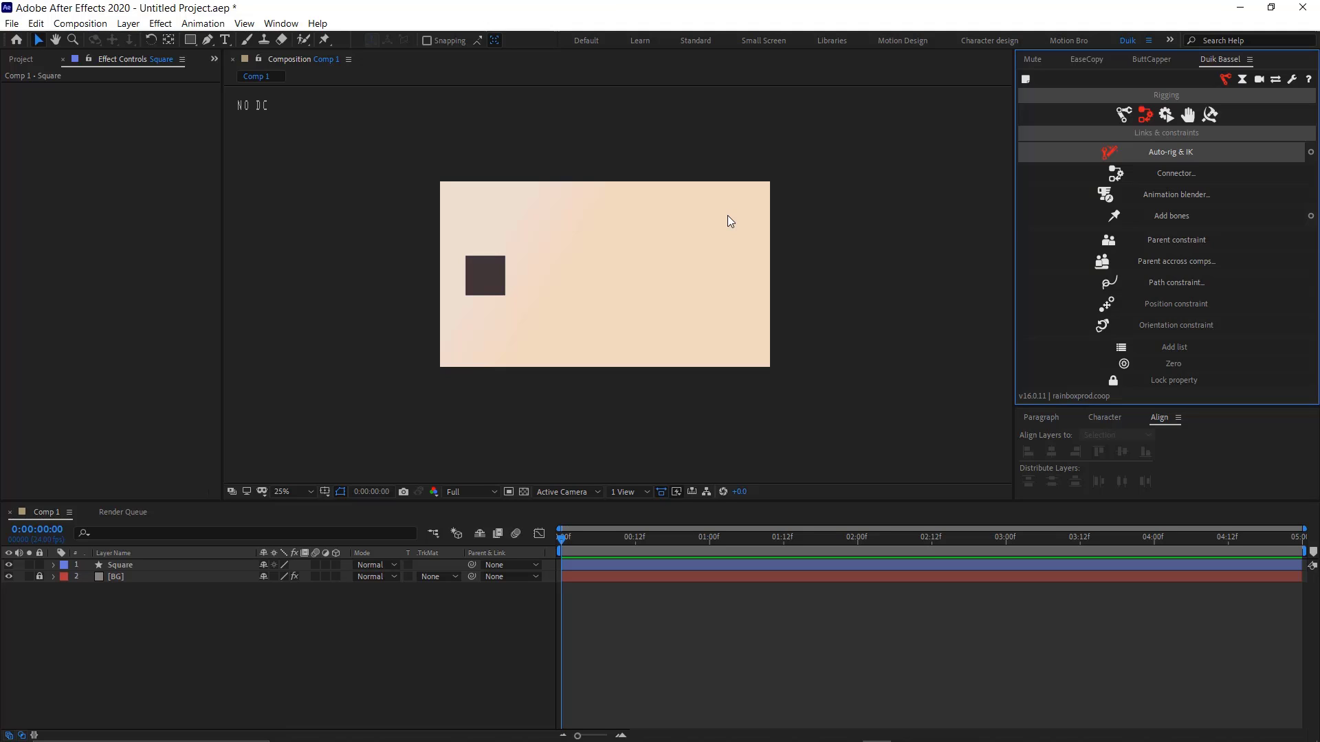
left_click(1152, 175)
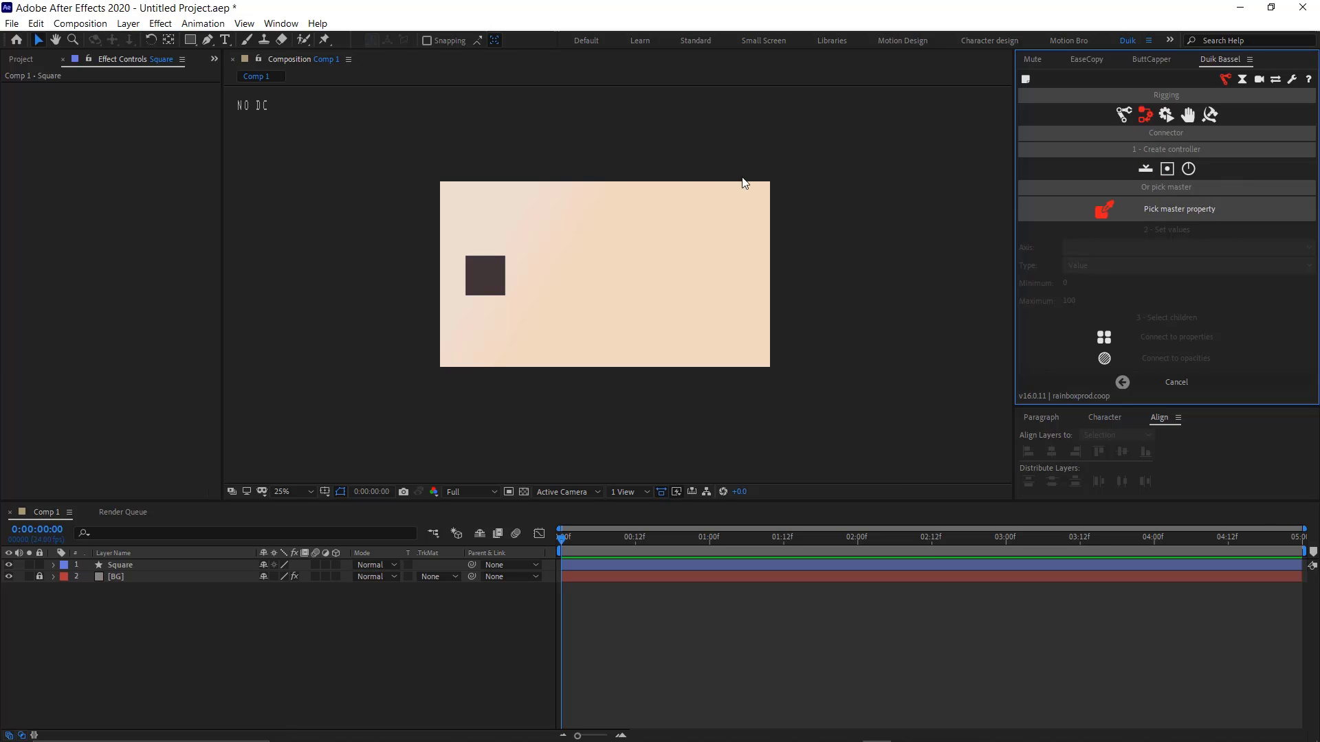
Select the Square layer and look through the available Expression Controls effects
key("ctrl+a")
left_click(128, 23)
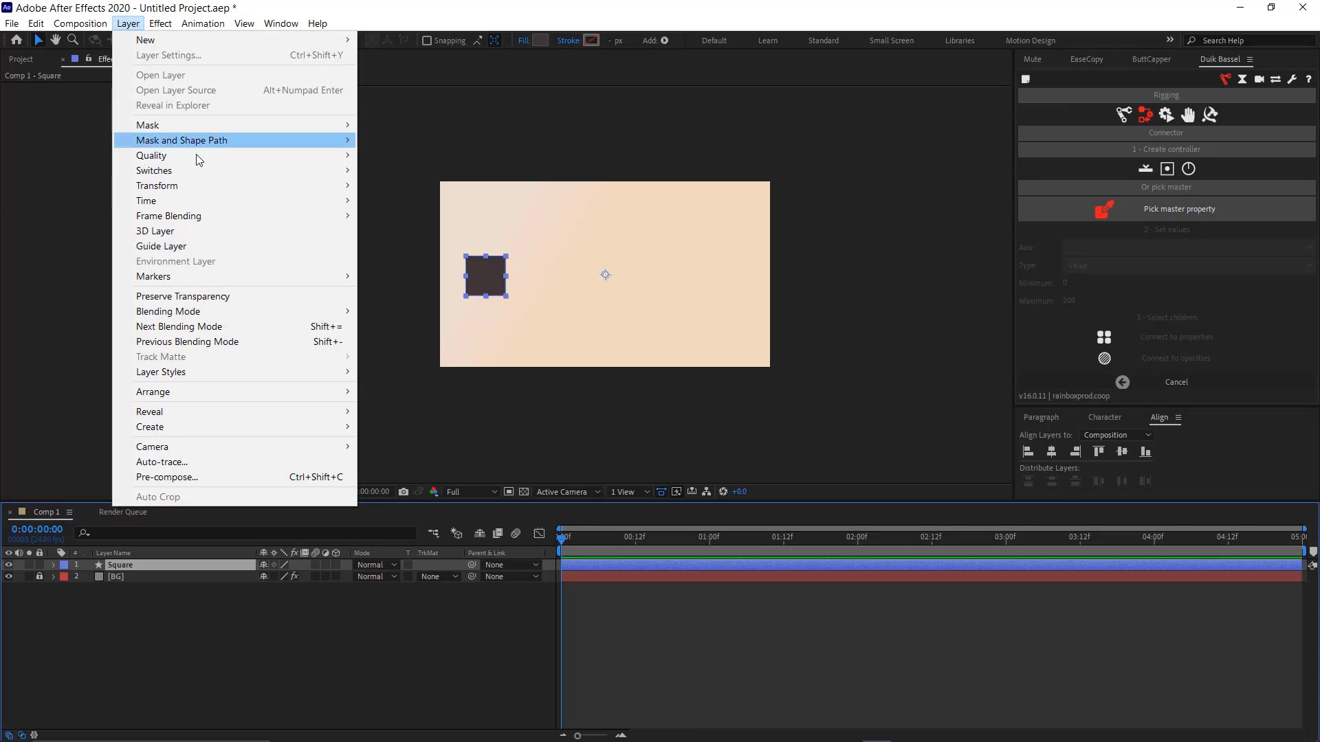
mouse_move(163, 26)
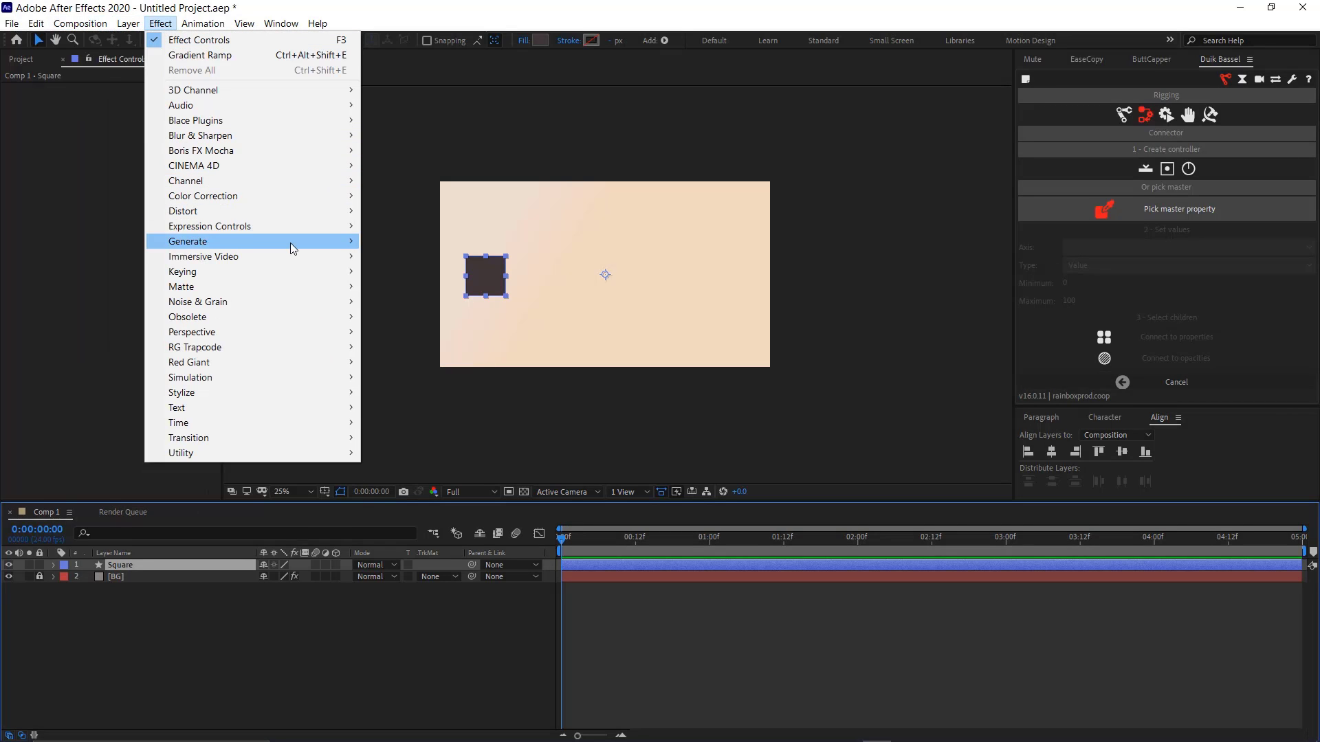
mouse_move(319, 226)
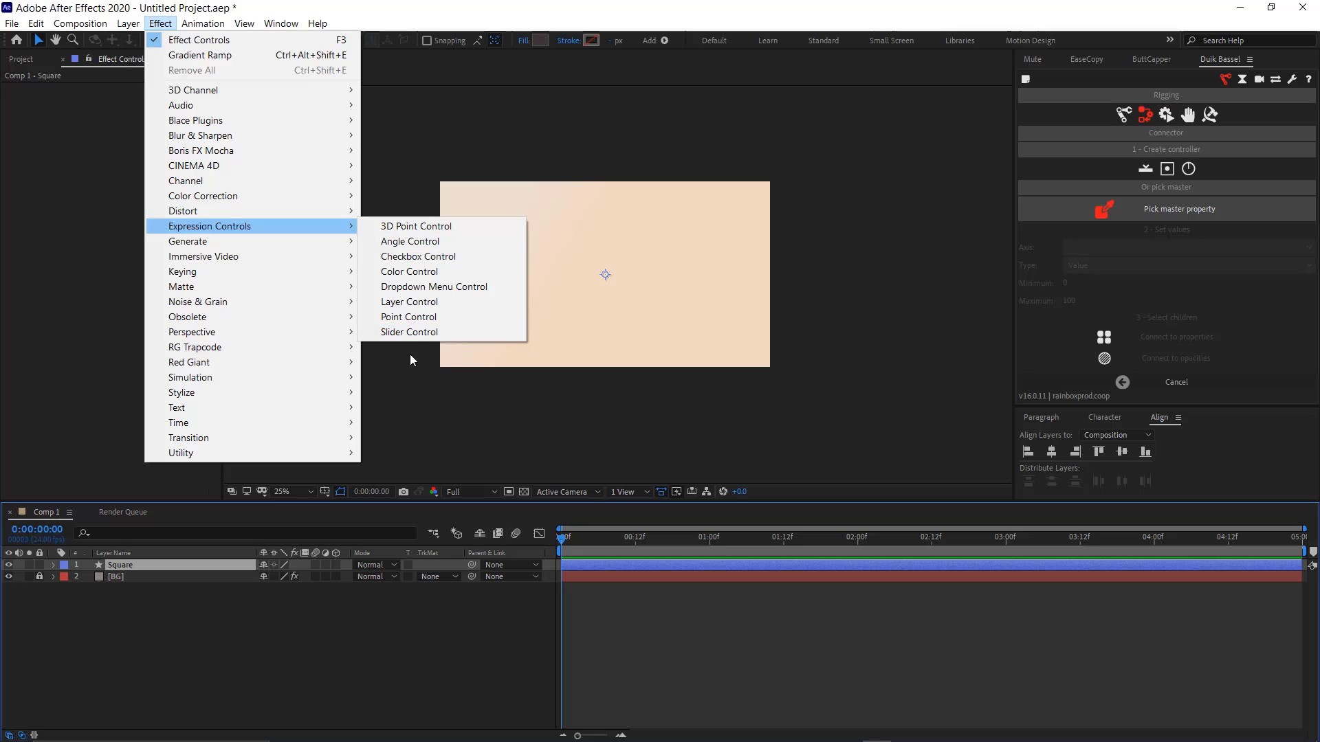
left_click(390, 638)
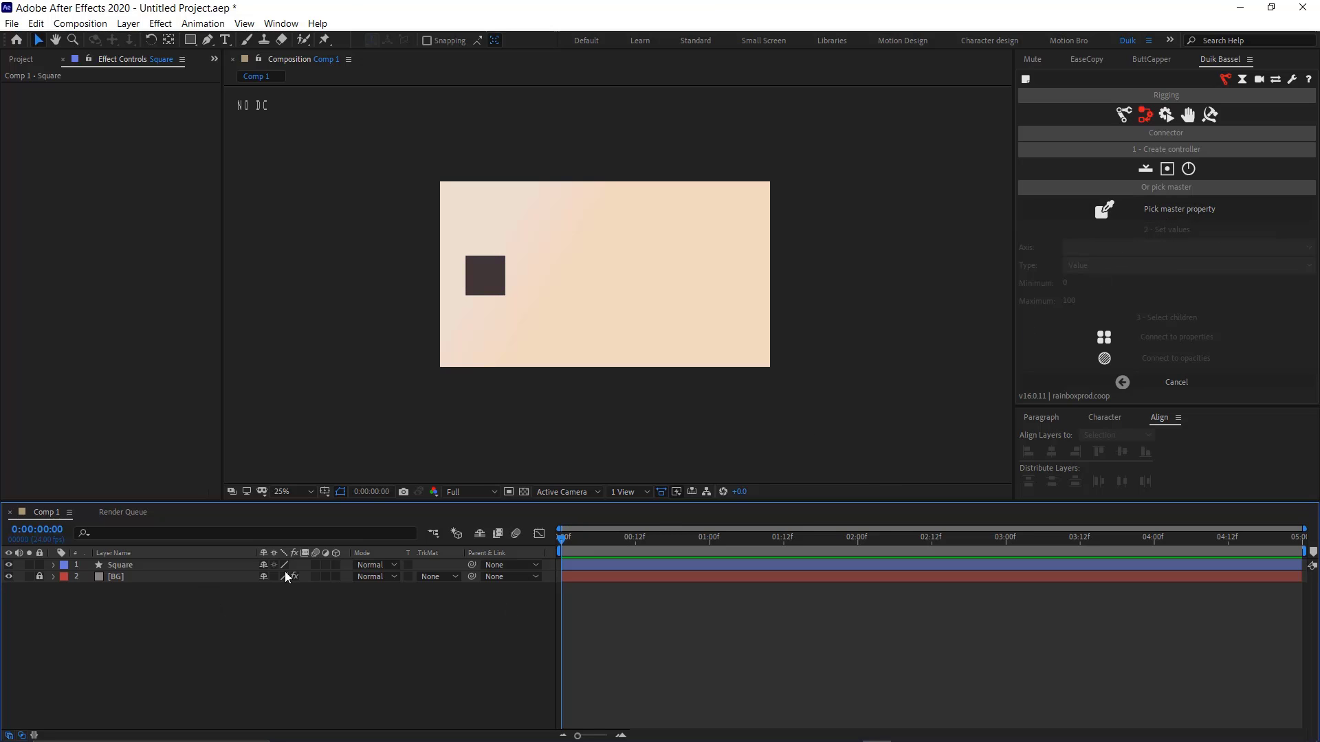
Create a slider controller for the connector and test moving its handle along the track, returning it near the centre
left_click(1144, 172)
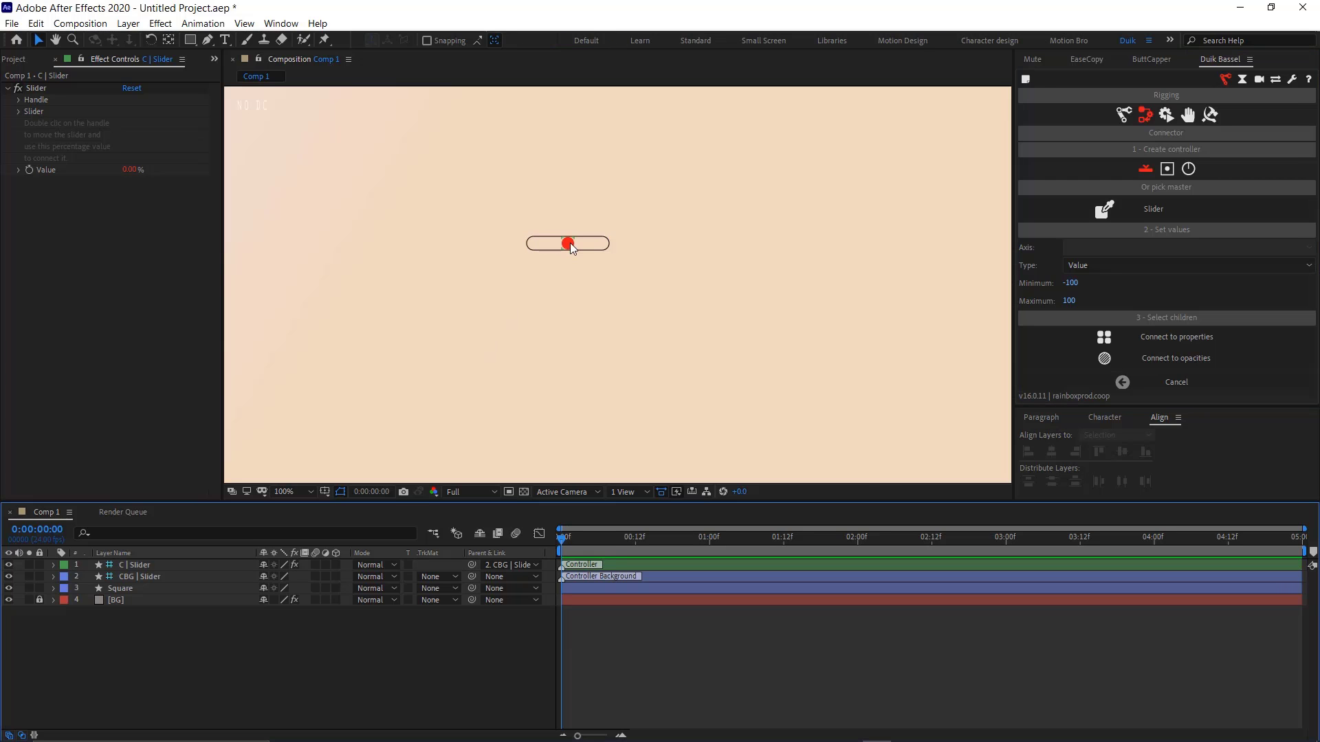
mouse_move(568, 244)
left_mouse_down()
mouse_move(537, 245)
mouse_move(593, 245)
mouse_move(551, 245)
mouse_move(577, 244)
left_mouse_up()
scroll(587, 221, "down", 4)
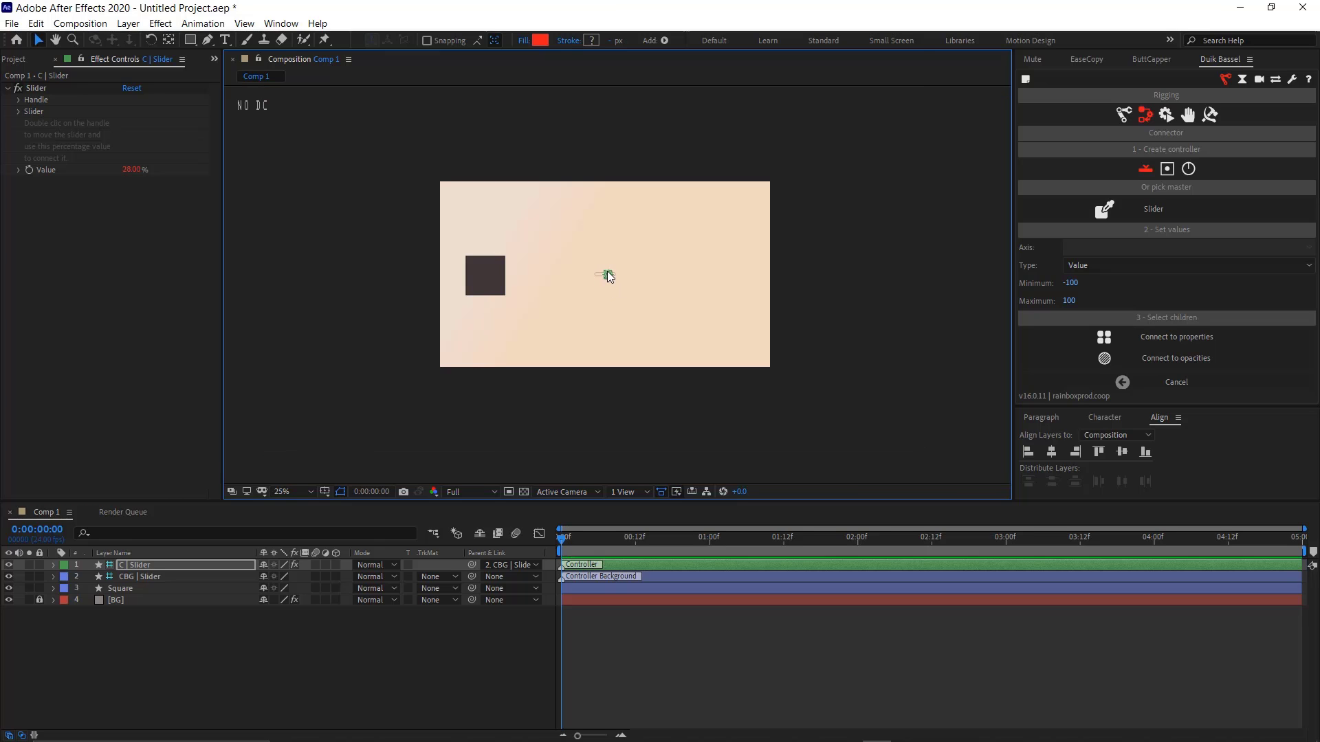
mouse_move(607, 276)
left_mouse_down()
mouse_move(597, 276)
mouse_move(620, 273)
mouse_move(605, 274)
left_mouse_up()
Set the slider controller's handle size to 210%
left_click(19, 101)
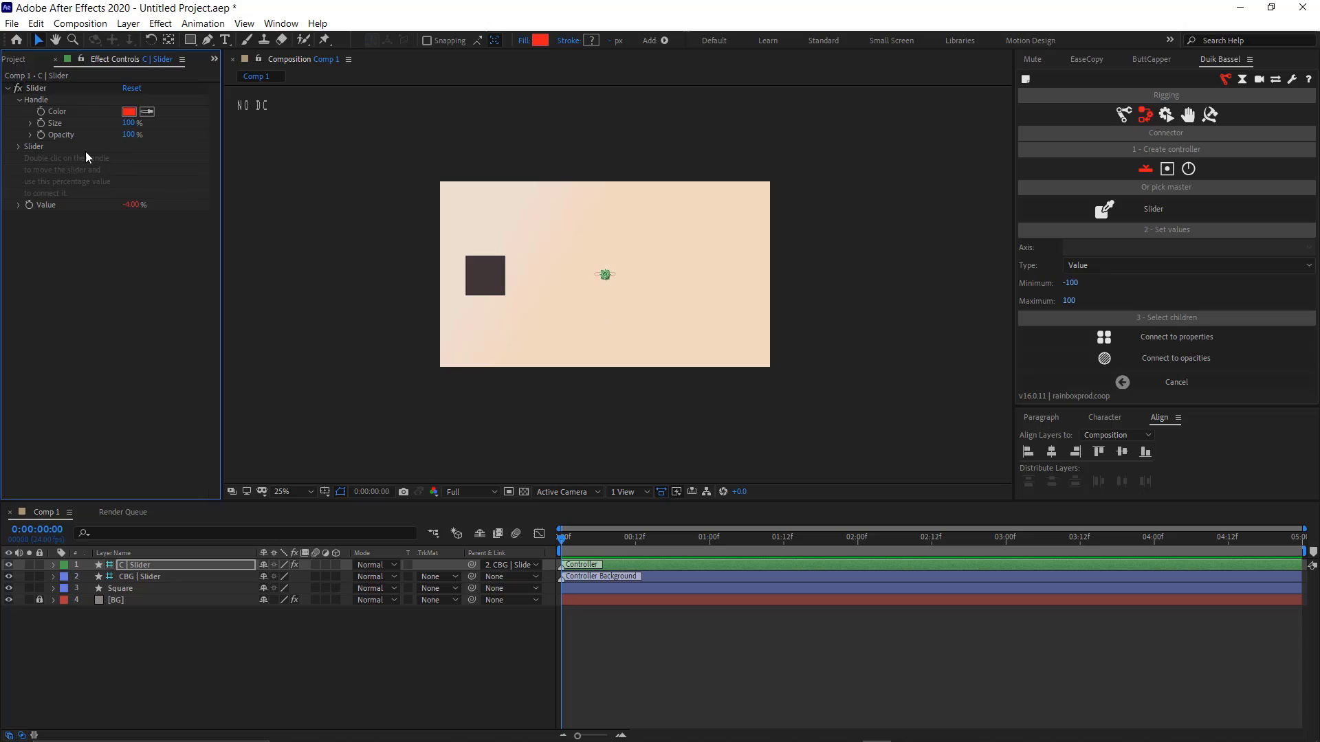
key("period")
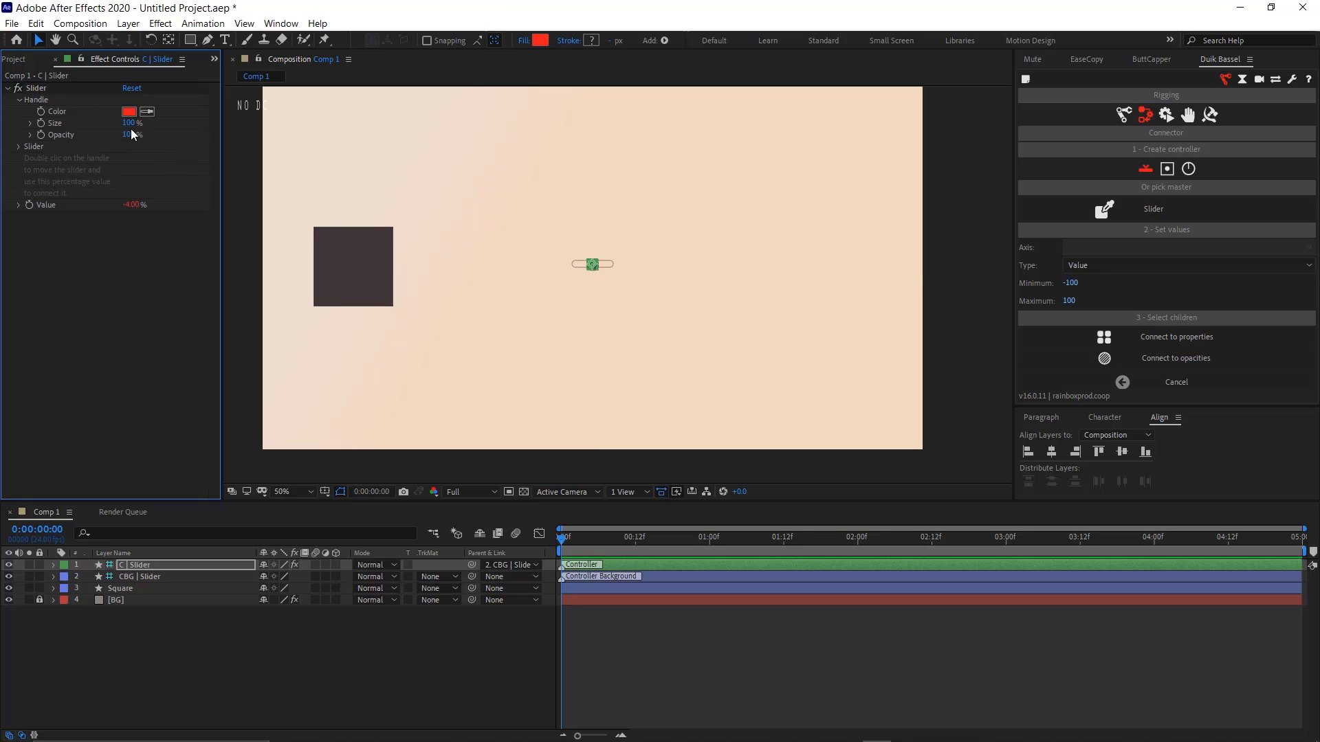
left_click_drag(129, 123, 132, 123)
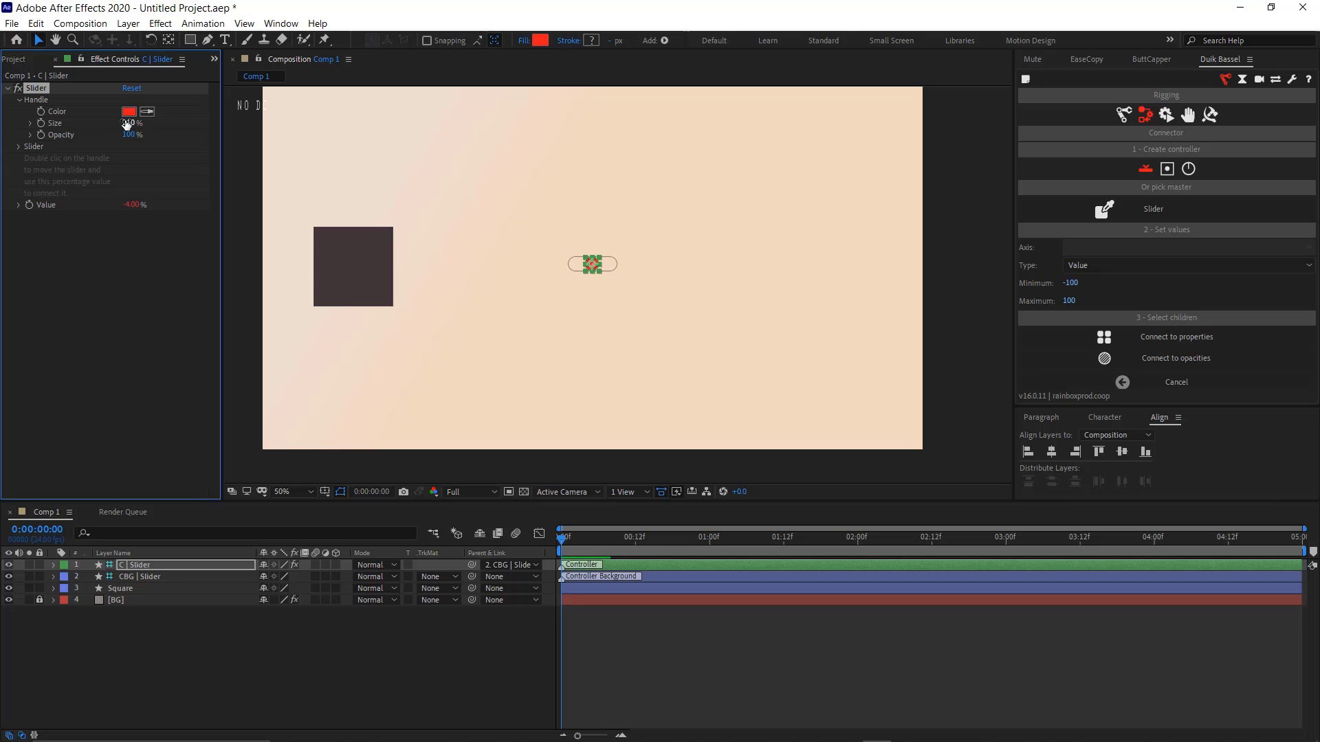
Change the slider handle's colour to blue 112DFF
left_click(129, 112)
left_click(533, 528)
mouse_move(534, 528)
left_mouse_down()
mouse_move(540, 542)
mouse_move(550, 508)
left_mouse_up()
left_click(590, 581)
left_click_drag(590, 581, 561, 423)
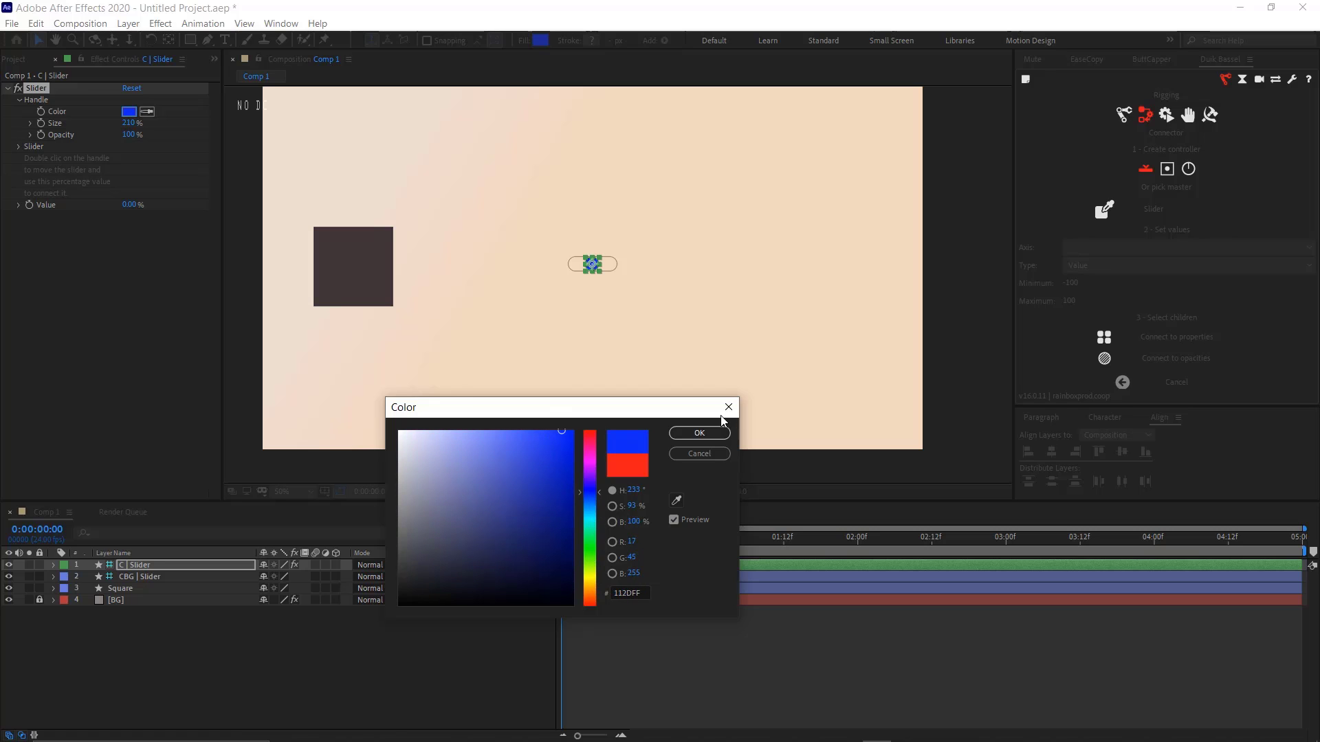
left_click(699, 434)
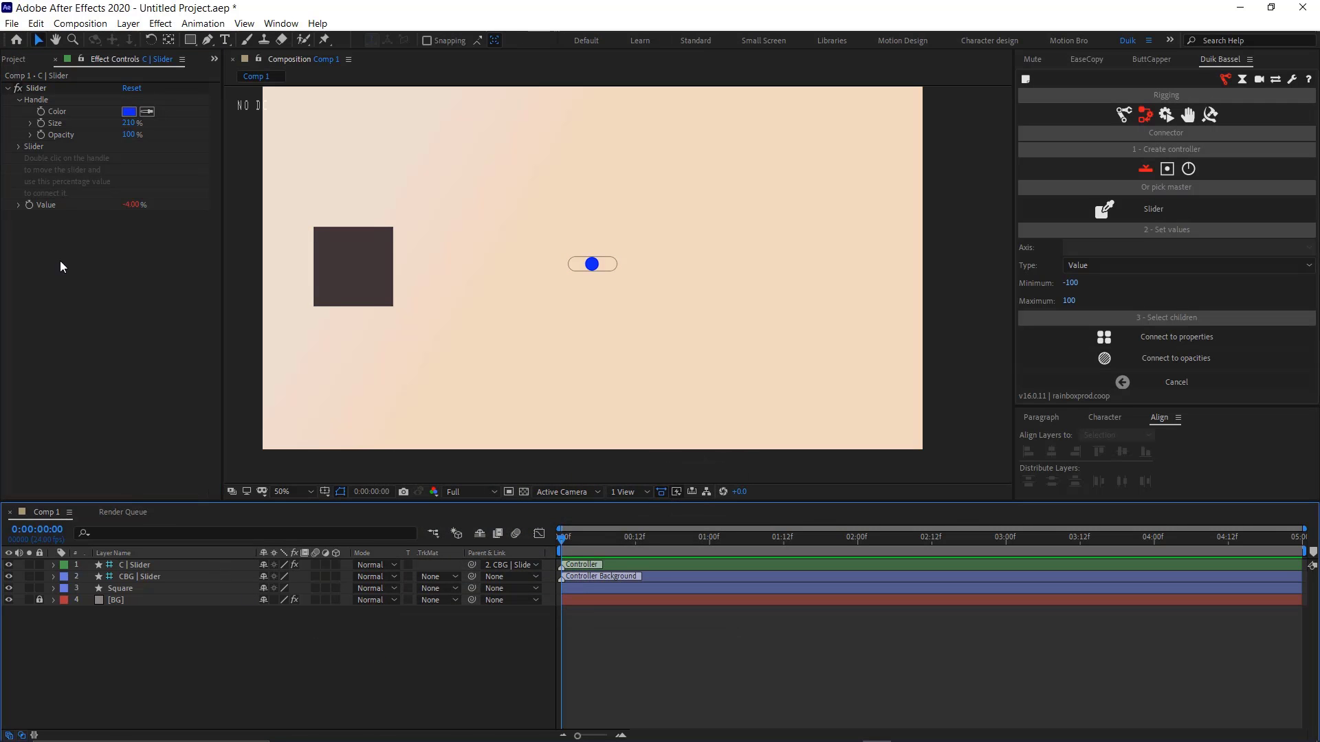
Lengthen the controller's slider track by setting its size to 410%
left_click(18, 100)
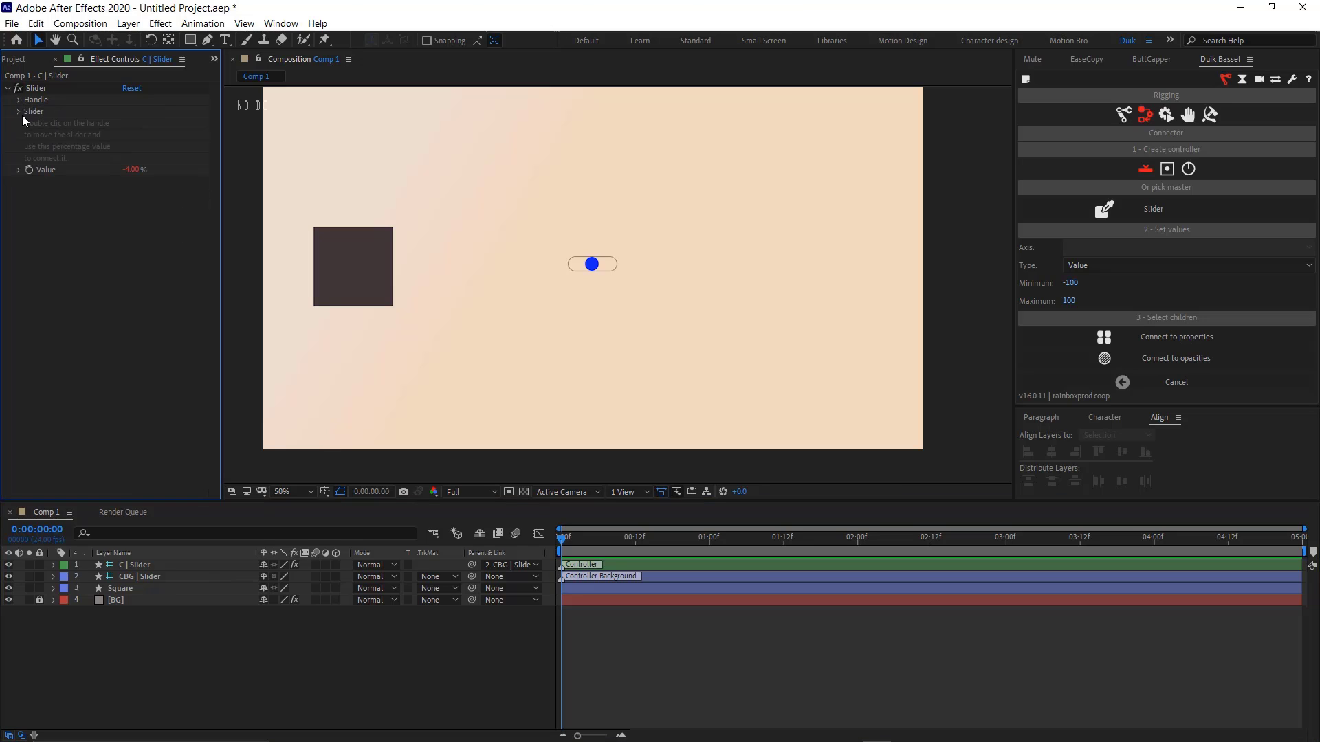
left_click(19, 112)
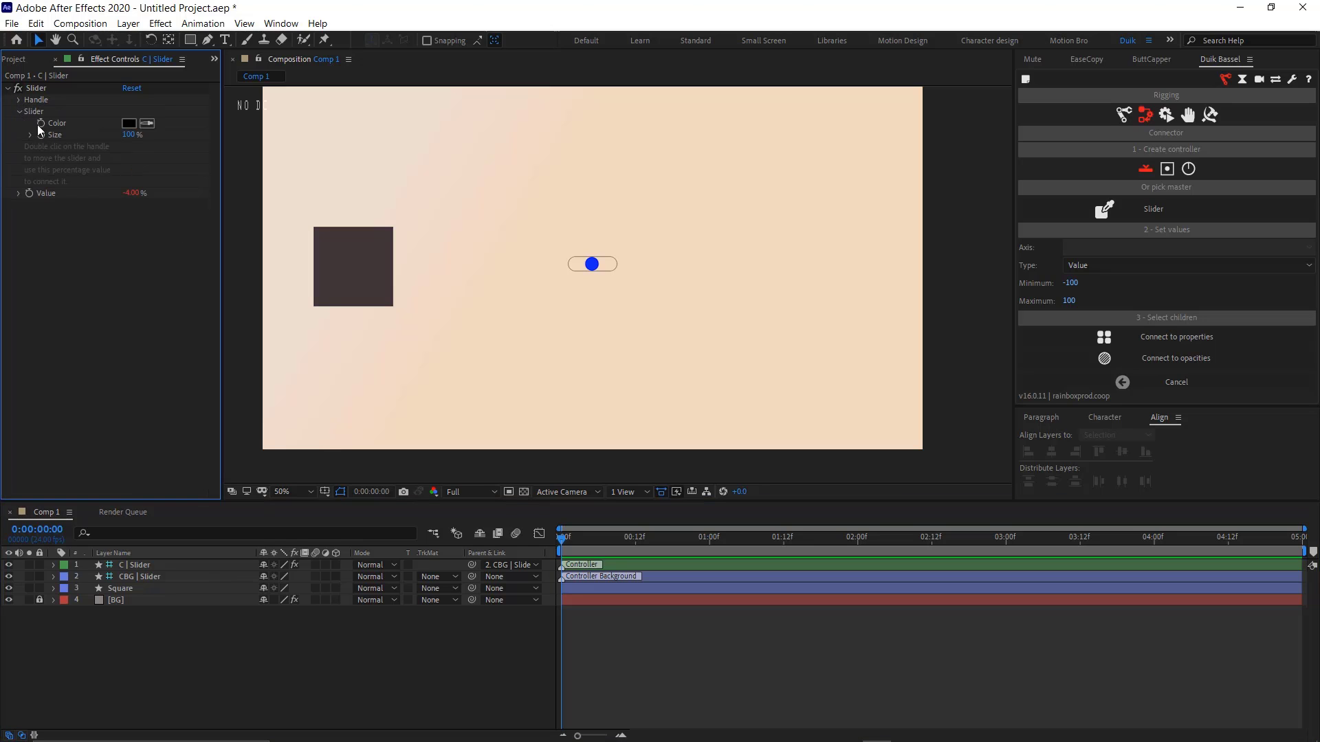
left_click_drag(128, 134, 148, 135)
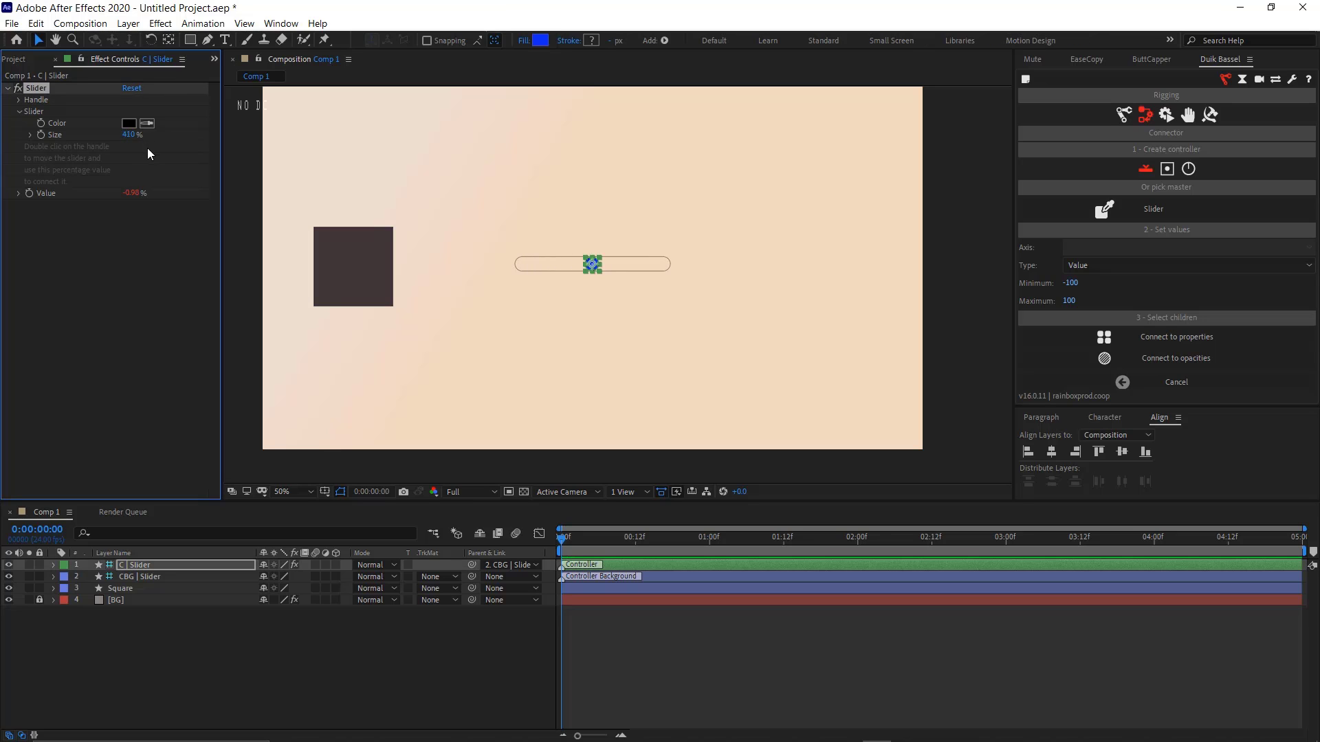
Set the controller's slider track size to 350% and its handle size to 460%
left_click(129, 136)
type("350")
key("Return")
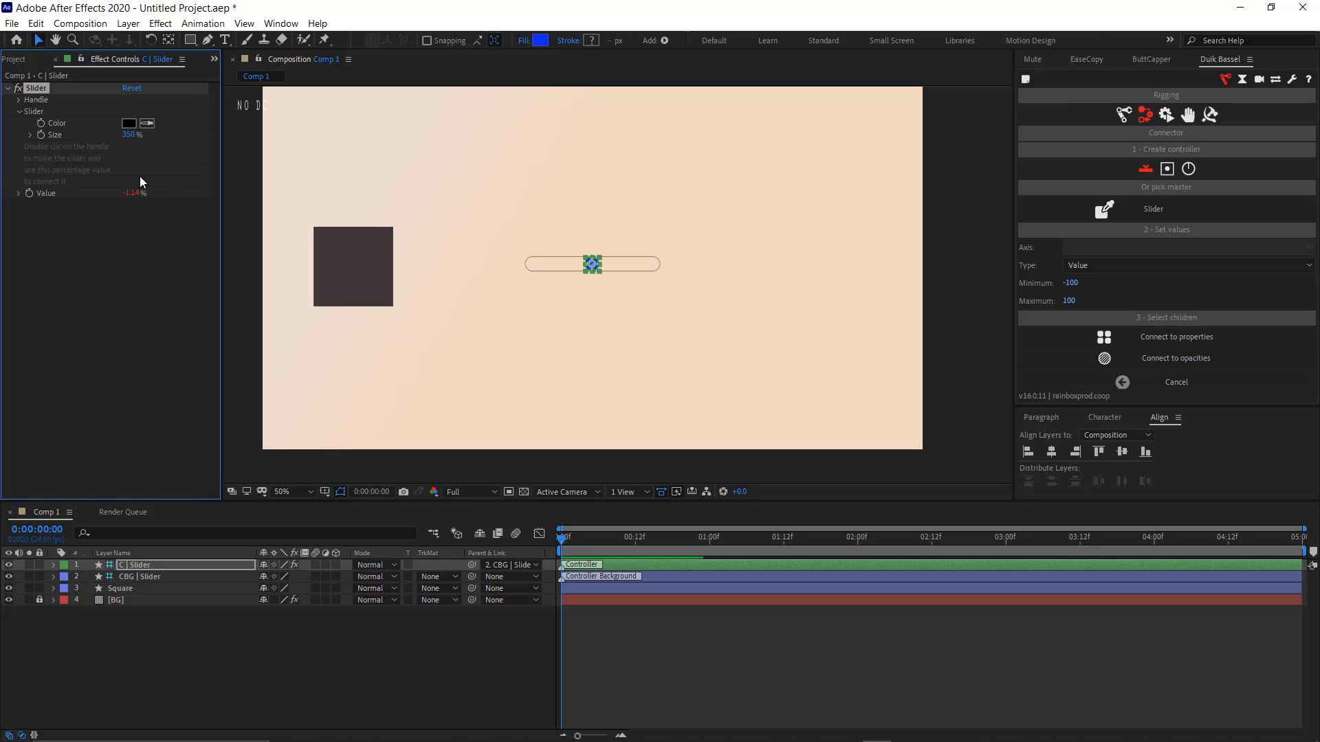
left_click(19, 100)
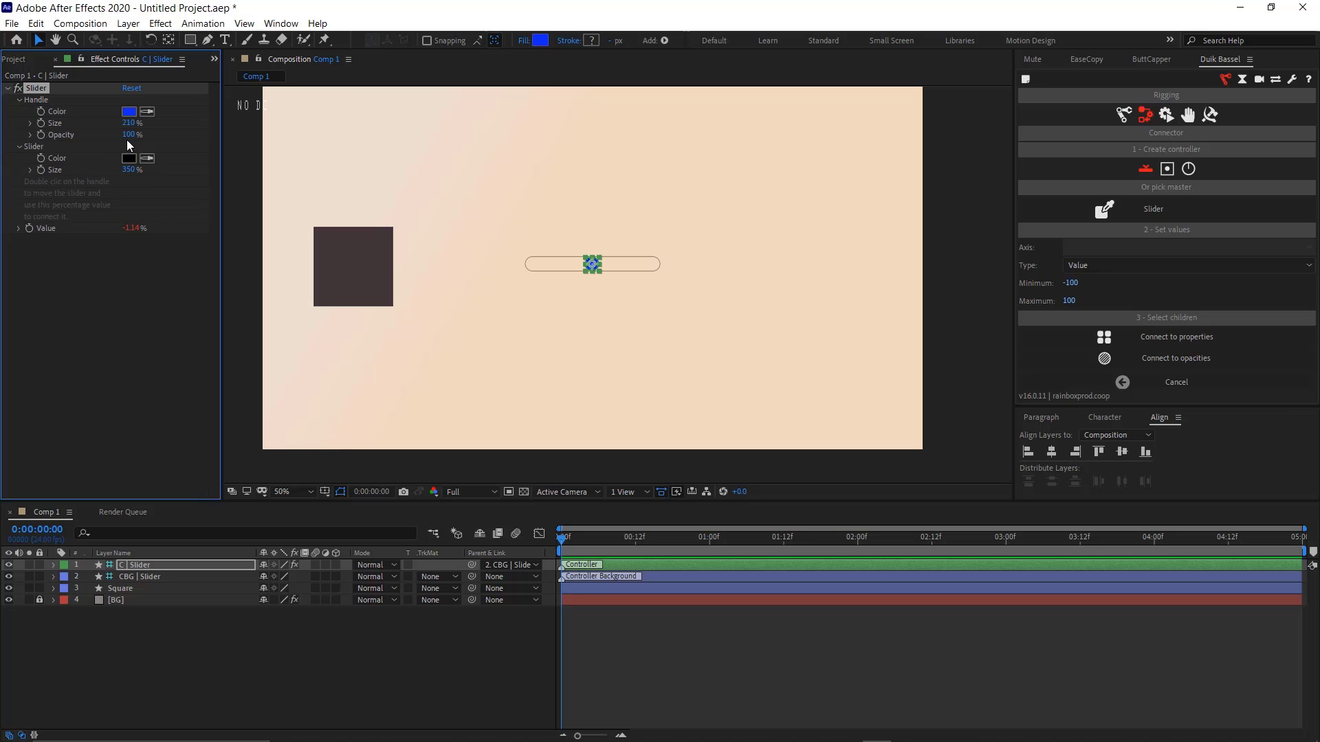
left_click_drag(128, 123, 146, 124)
scroll(645, 245, "down", 2)
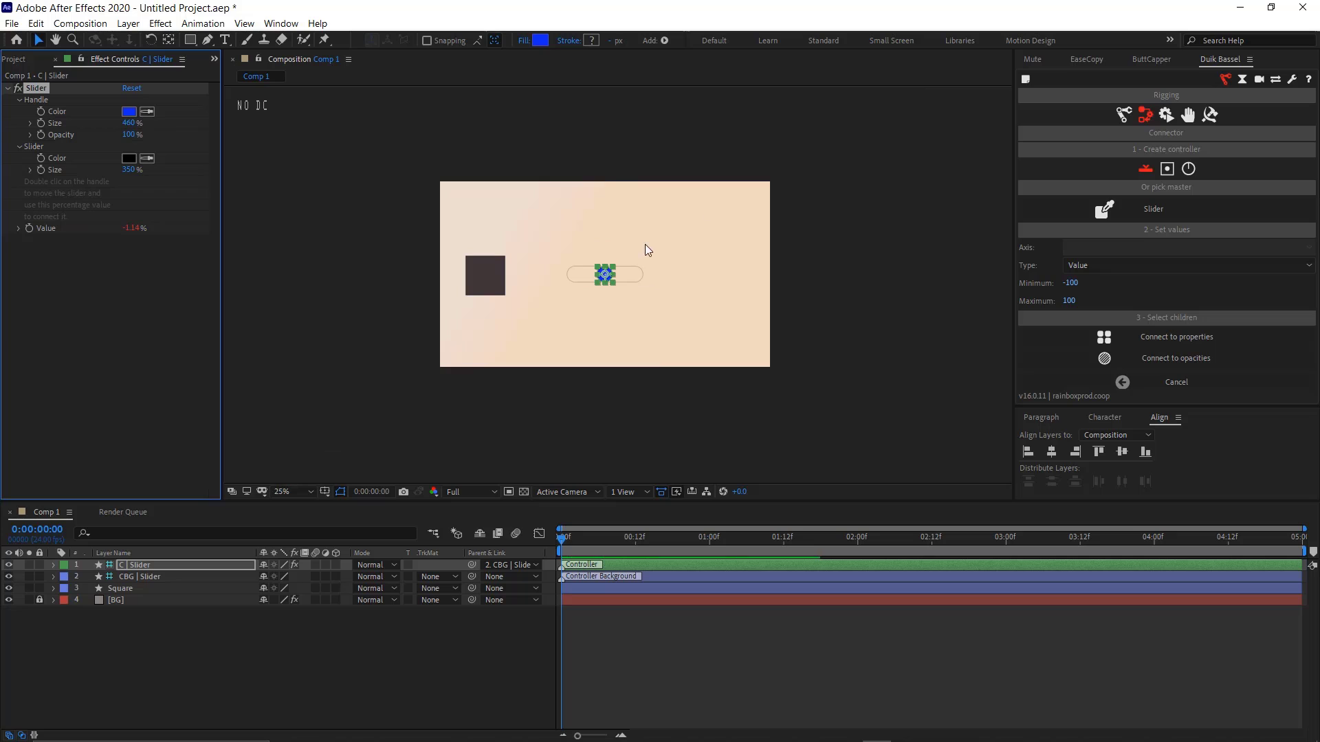
Move the whole slider controller by its CBG | Slider background layer to the composition's upper-left corner, above the square
left_click(347, 654)
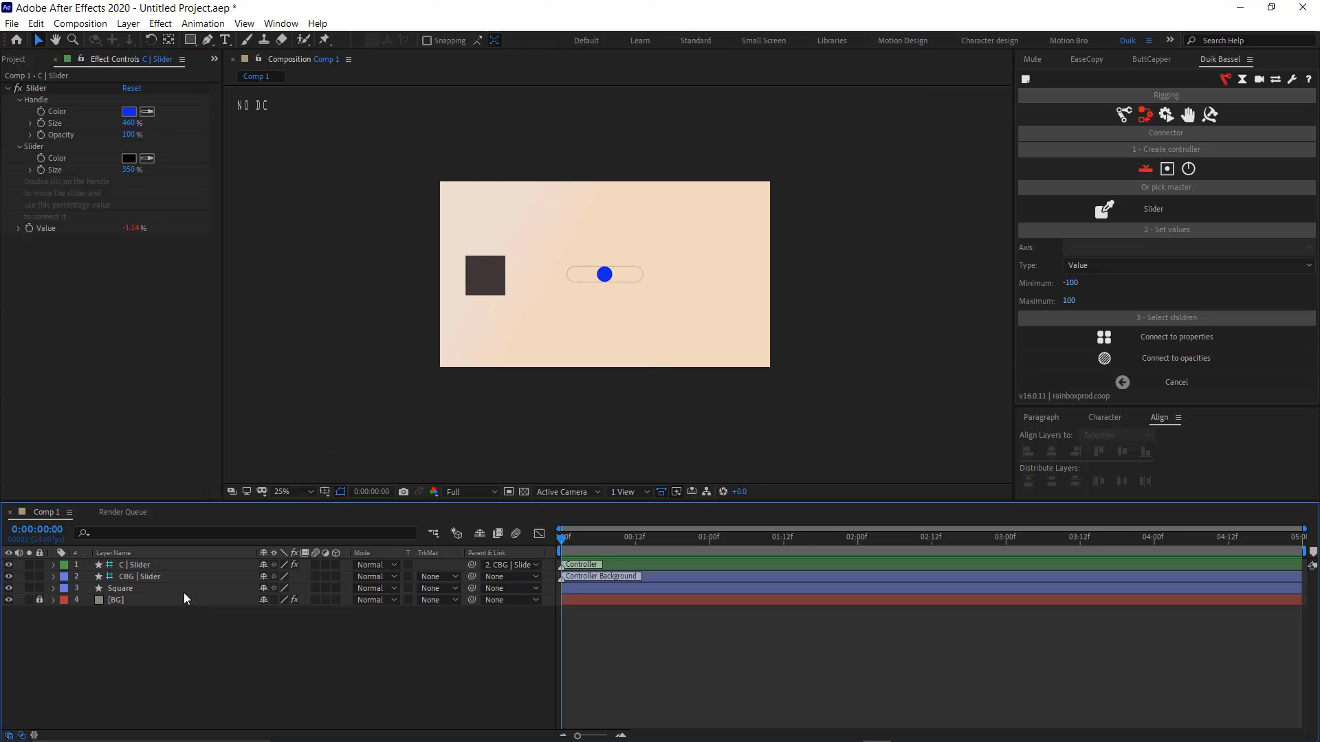
left_click(157, 576)
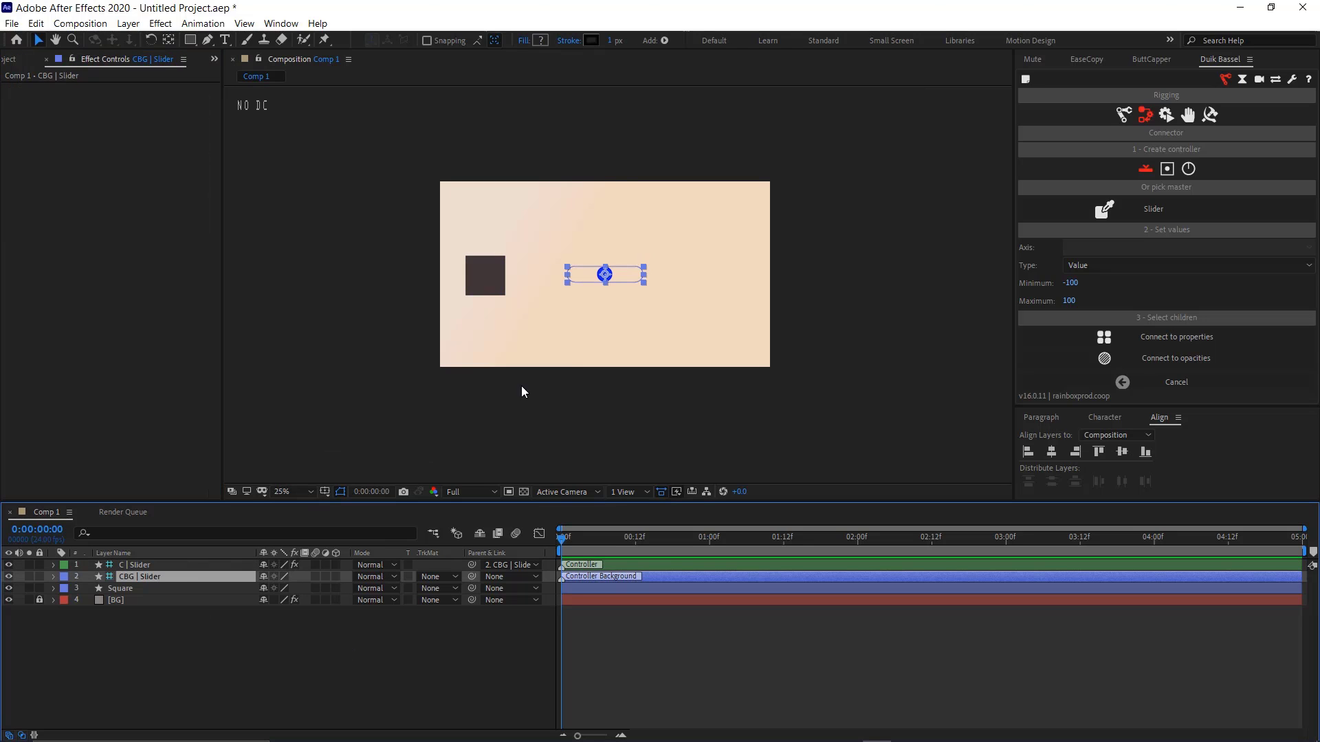
left_click_drag(605, 274, 600, 238)
left_click(620, 293)
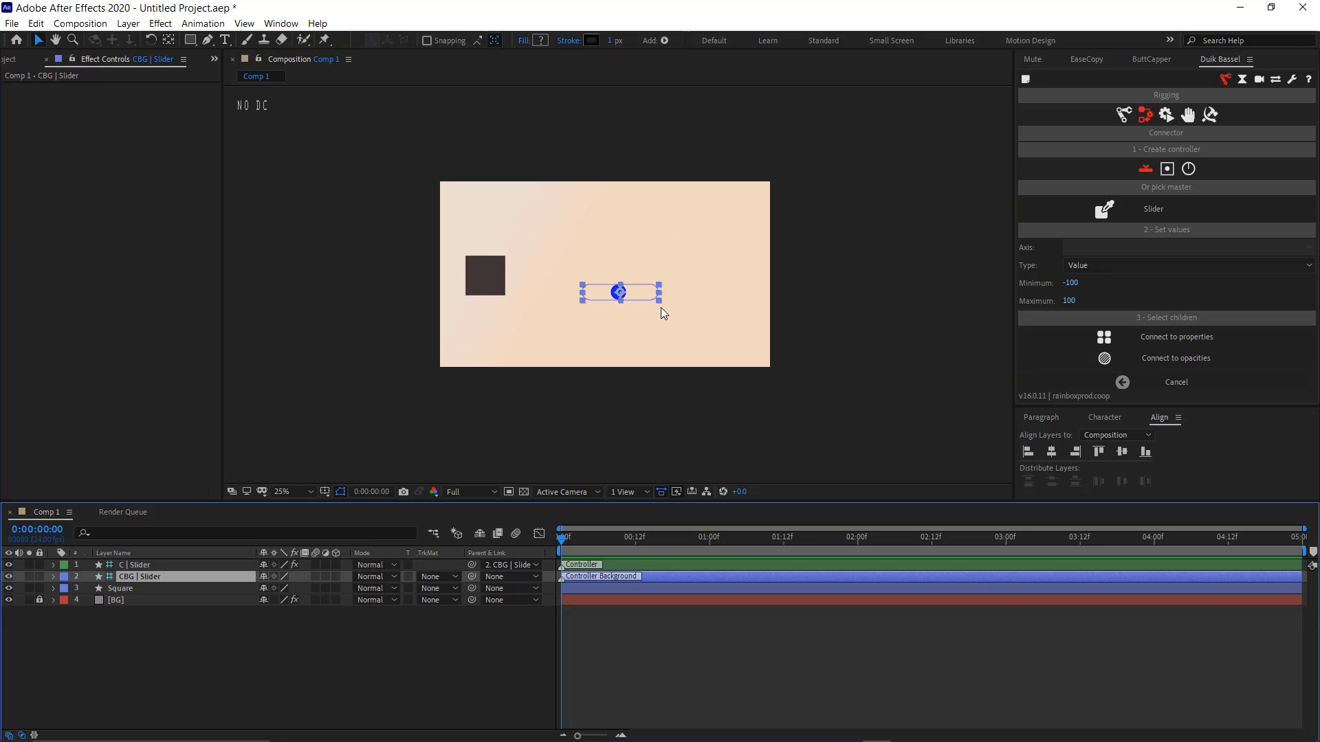
left_click_drag(637, 297, 509, 200)
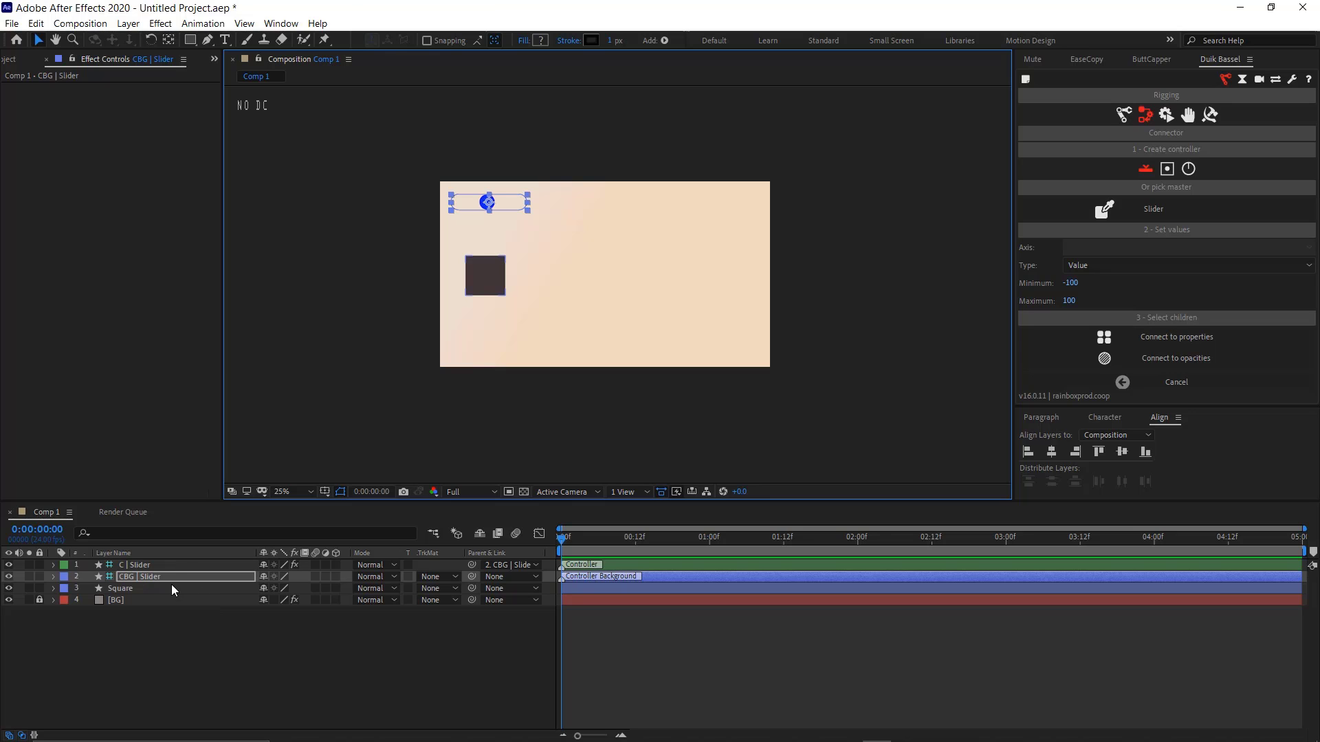
Keyframe the Square layer's Scale at 0% on frame 0
left_click(146, 589)
key("s")
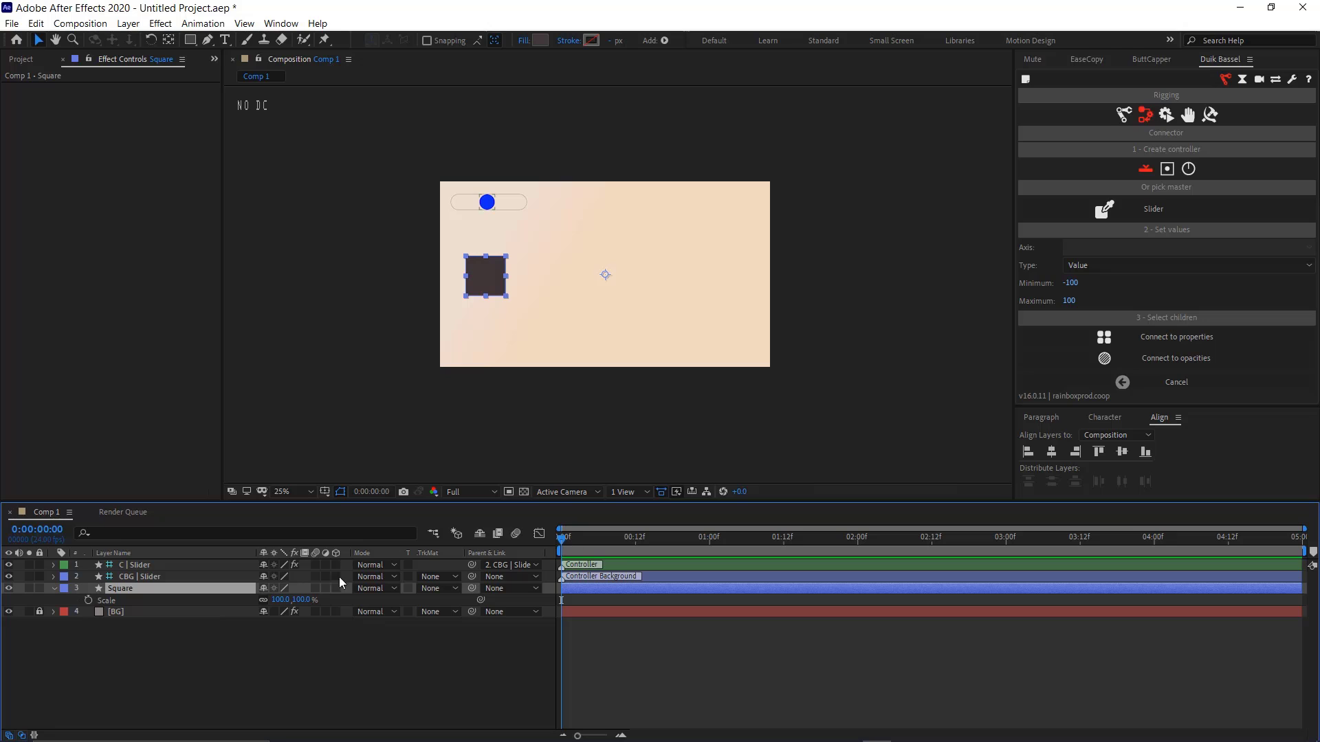
left_click(87, 602)
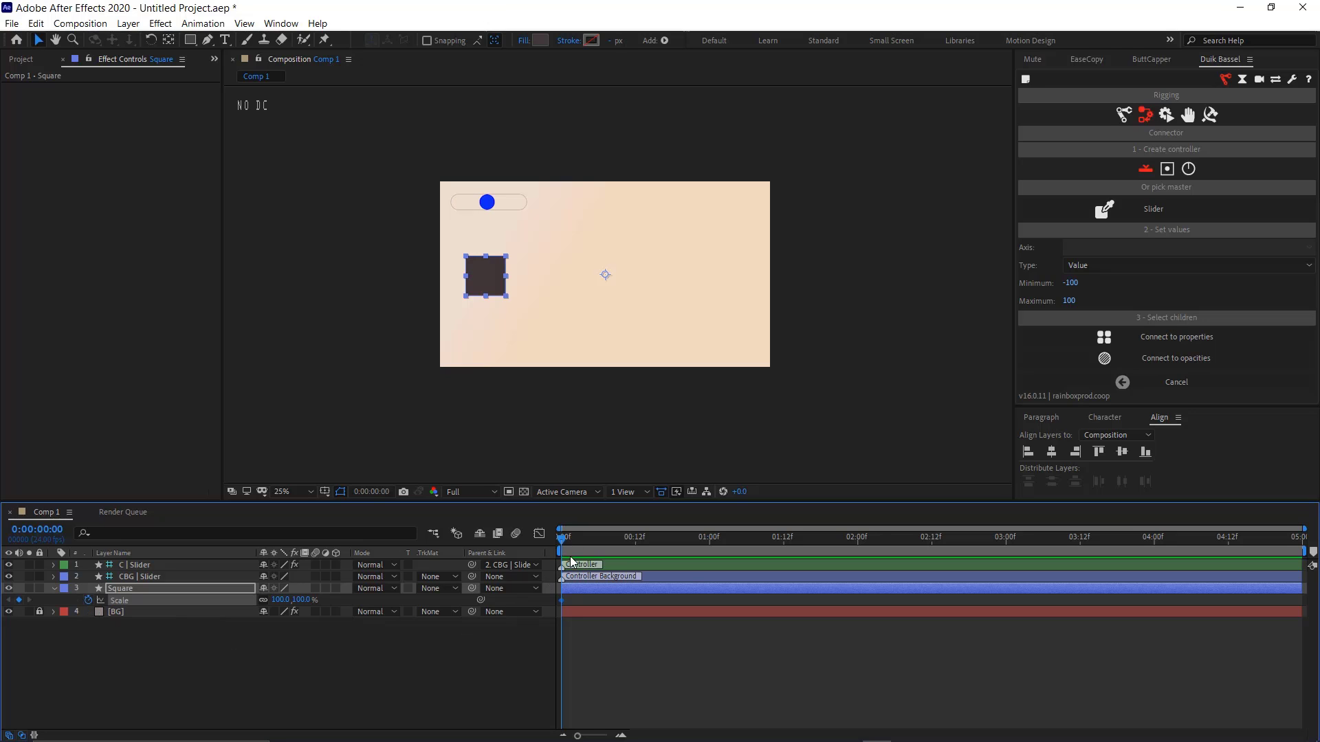
left_click(298, 601)
type("0")
key("Return")
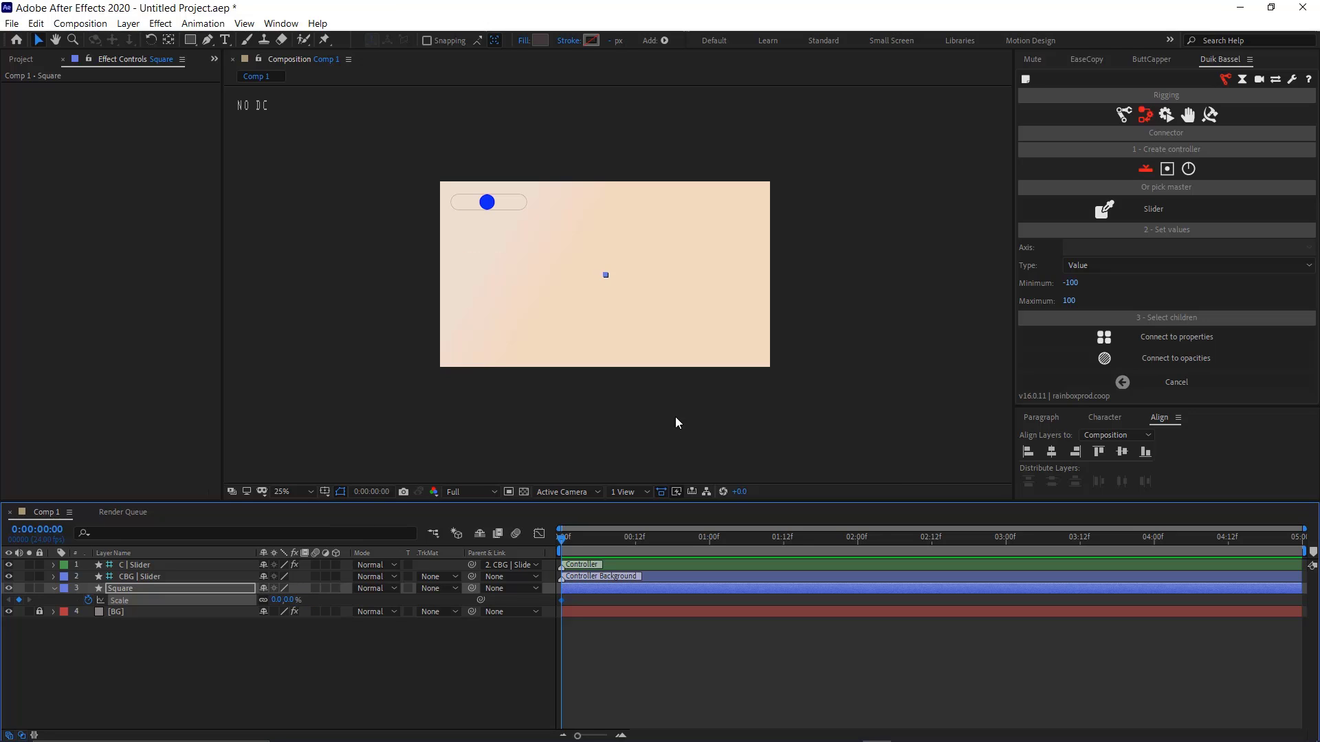
Keyframe the Square layer's Scale at 100% on frame 8 and return to the start of the timeline
left_click_drag(563, 541, 613, 540)
left_click(296, 597)
type("10")
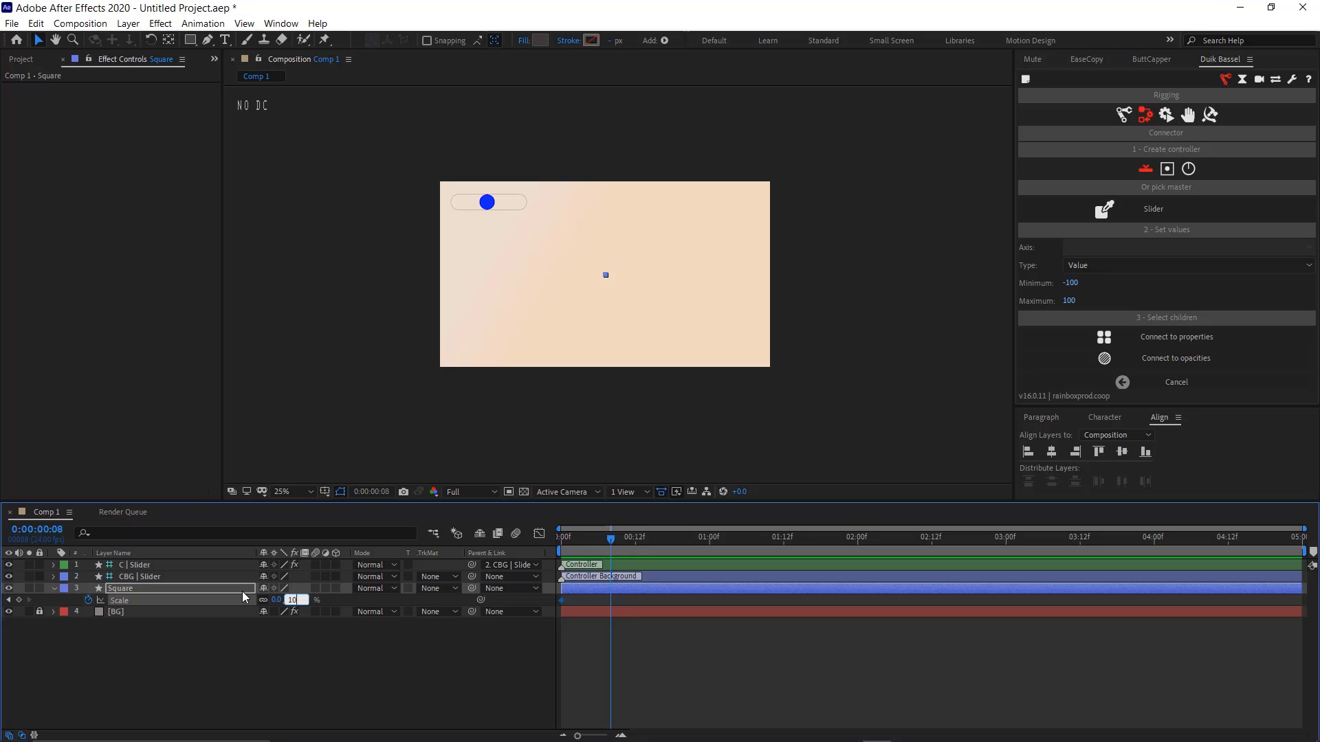
type("0")
key("Return")
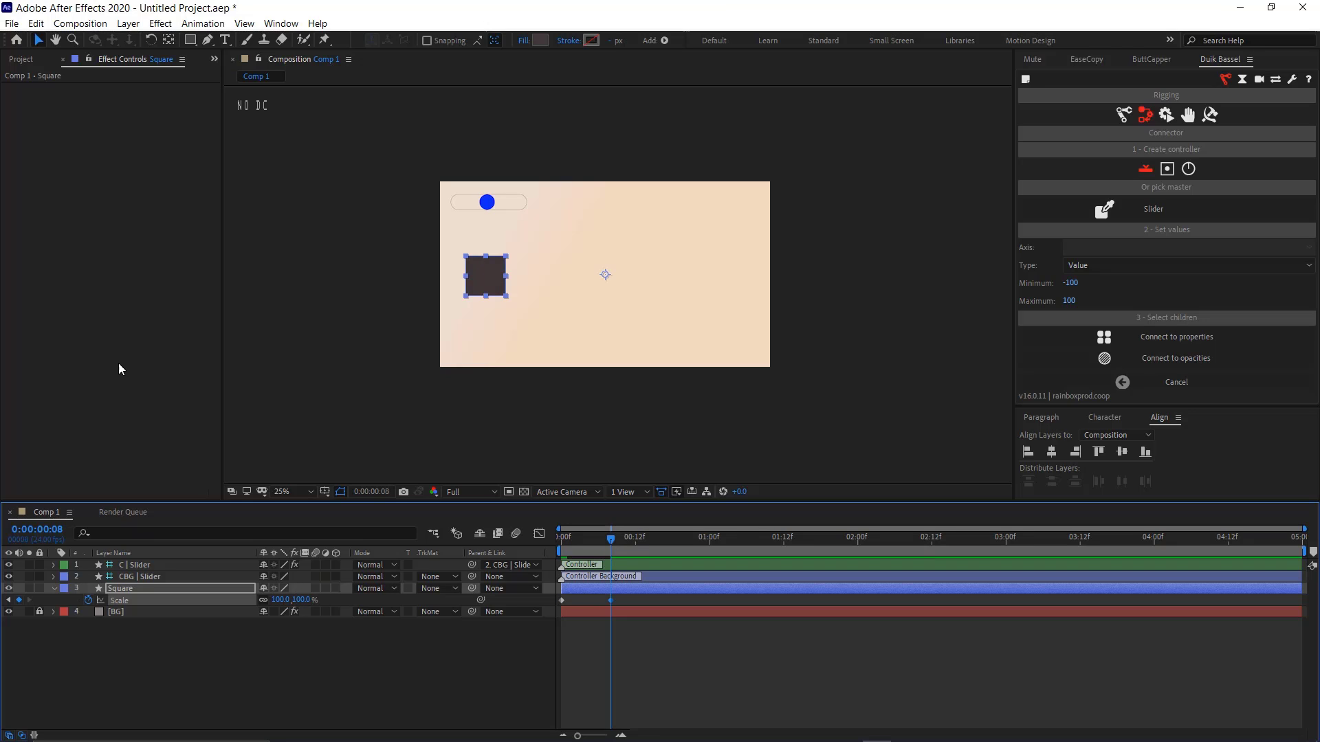
left_click_drag(605, 542, 546, 575)
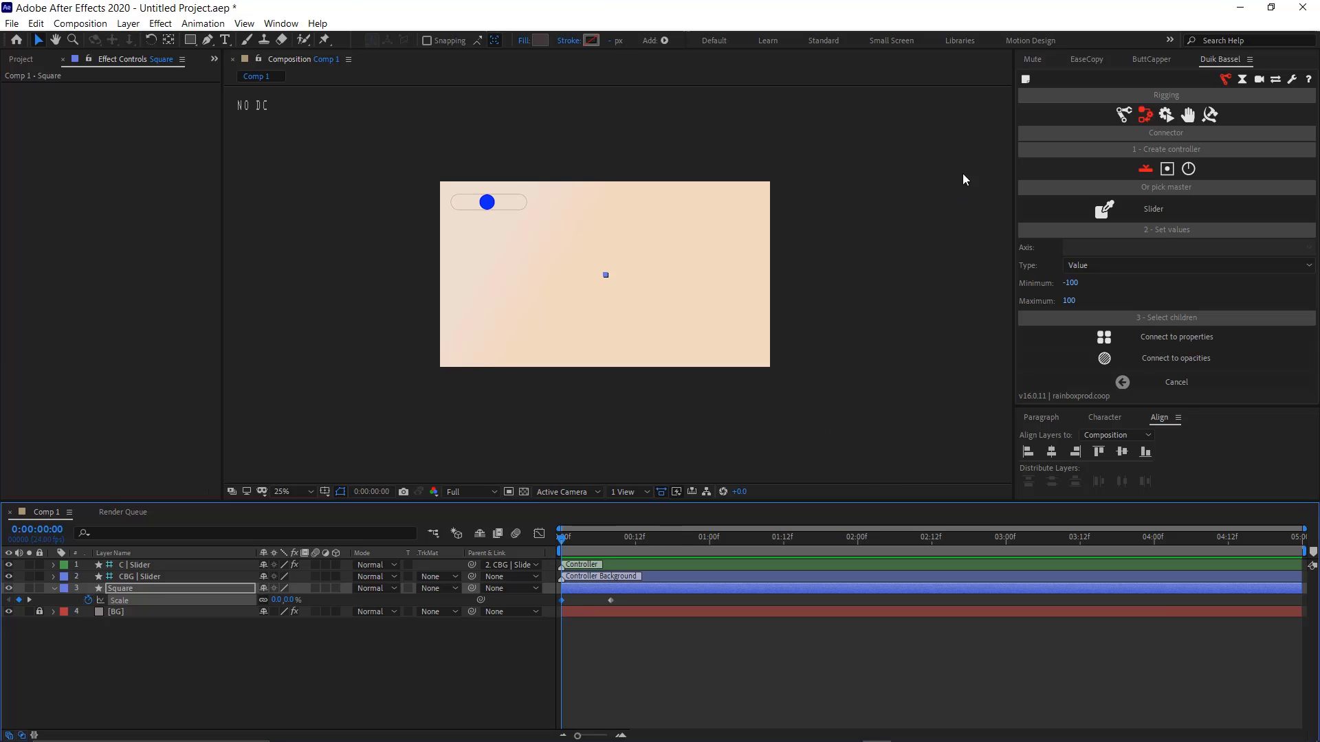
Centre the Square layer's anchor point with Mute and scrub through its scale animation from Duik Bassel's Connector
left_click(1035, 59)
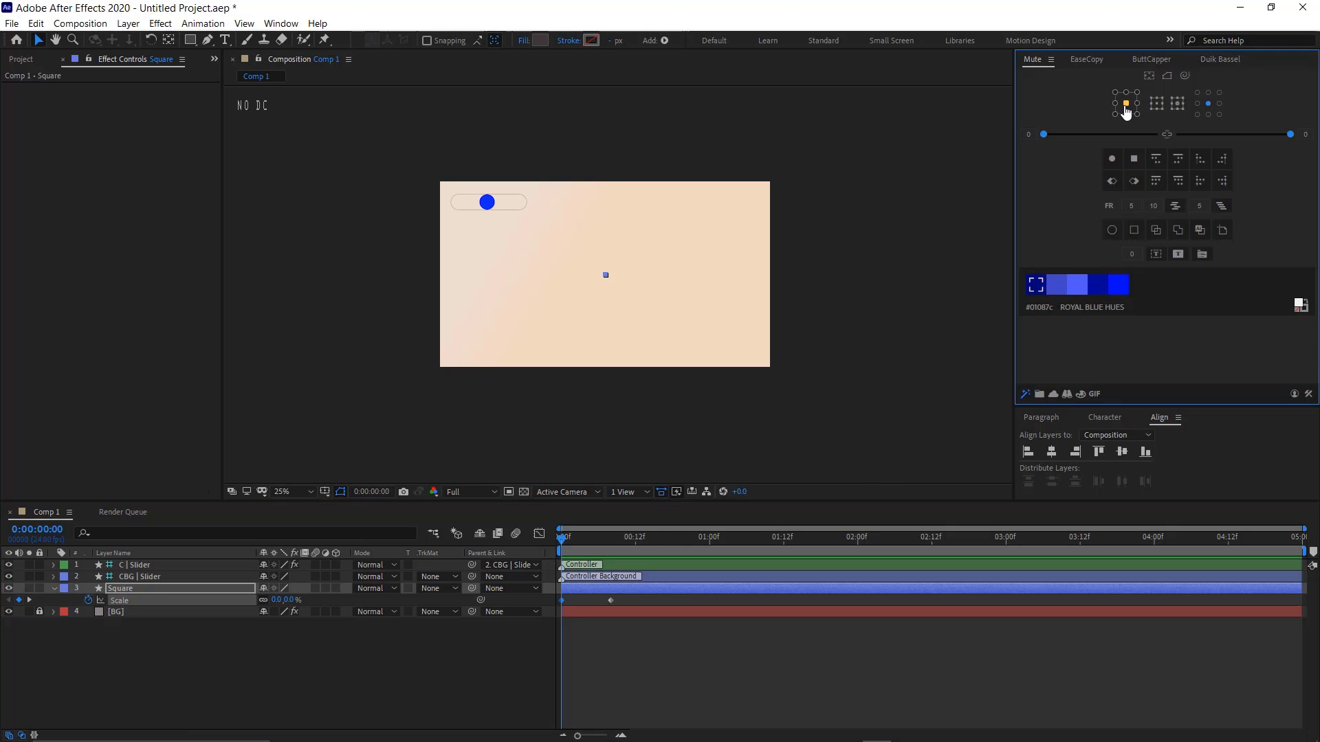
left_click(1208, 59)
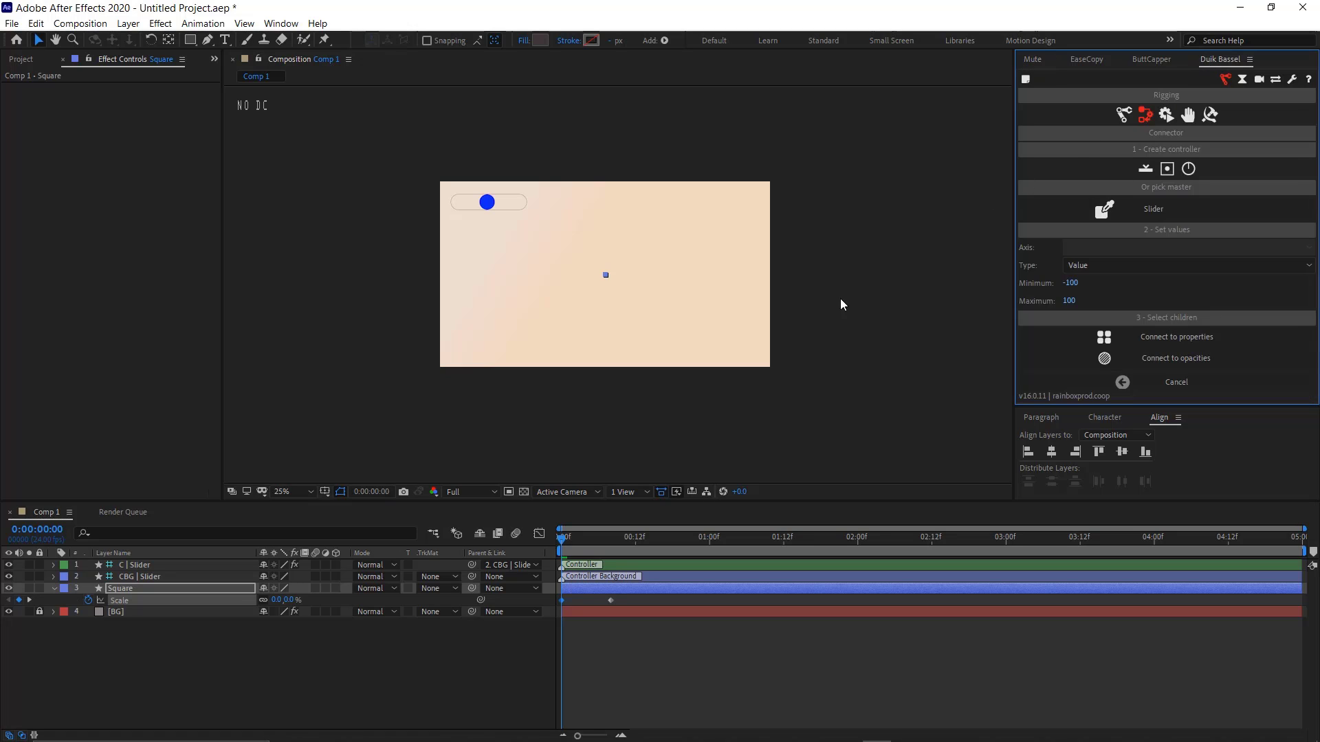
left_click_drag(593, 547, 557, 548)
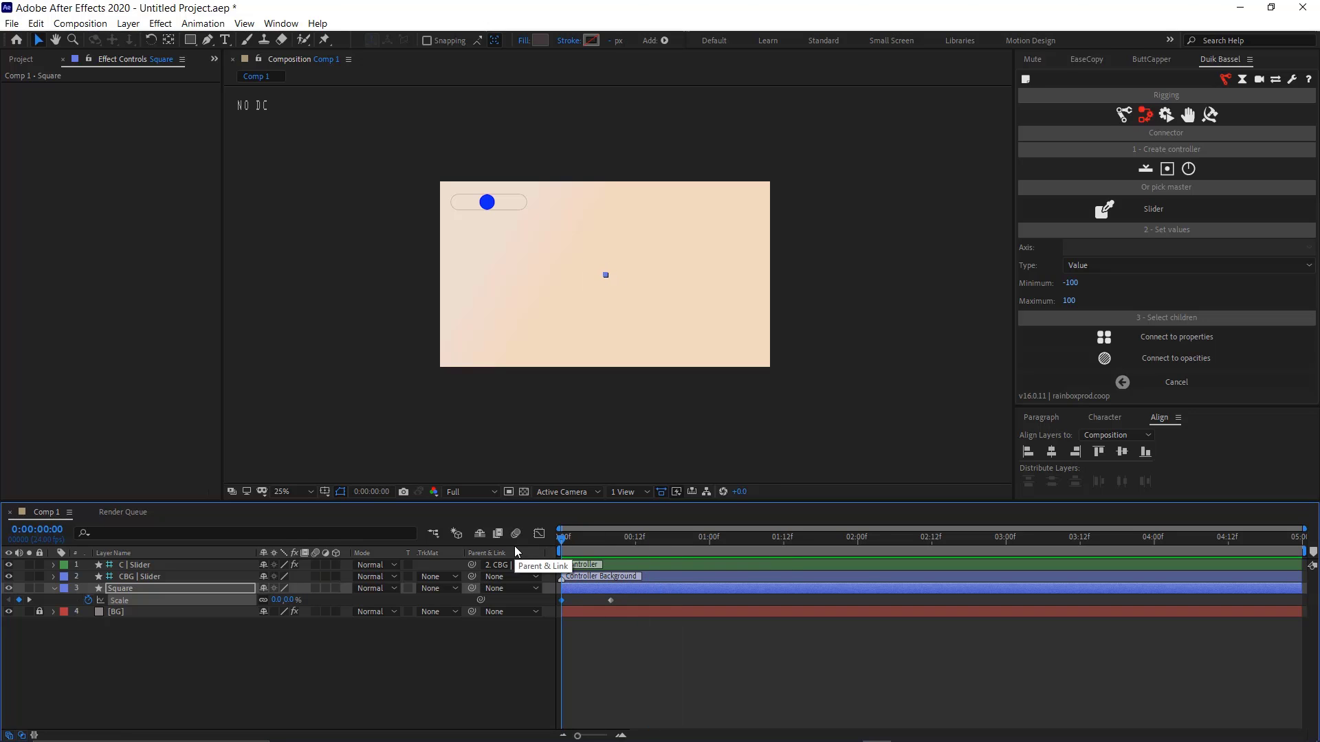
Connect the Square layer's Scale property to the slider, keeping the value range from -100 to 100
left_click(150, 601)
left_click(1142, 336)
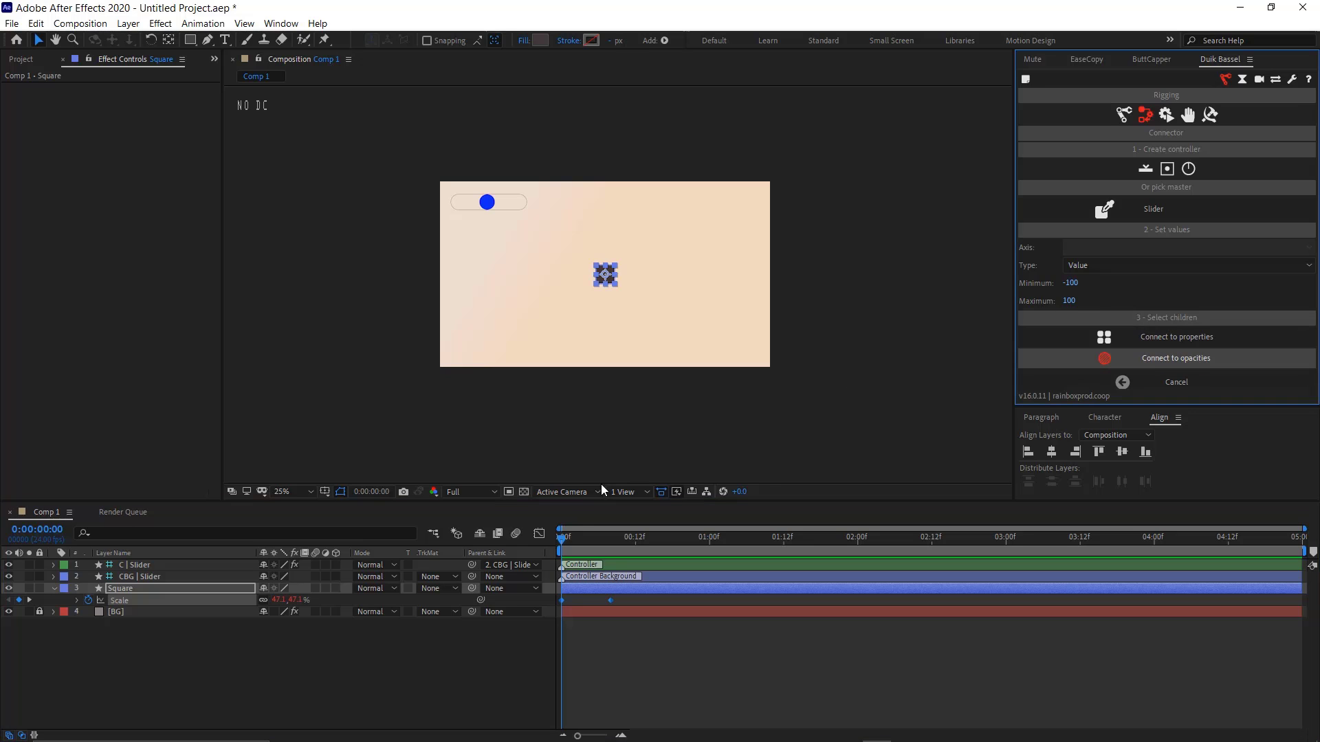
left_click(320, 656)
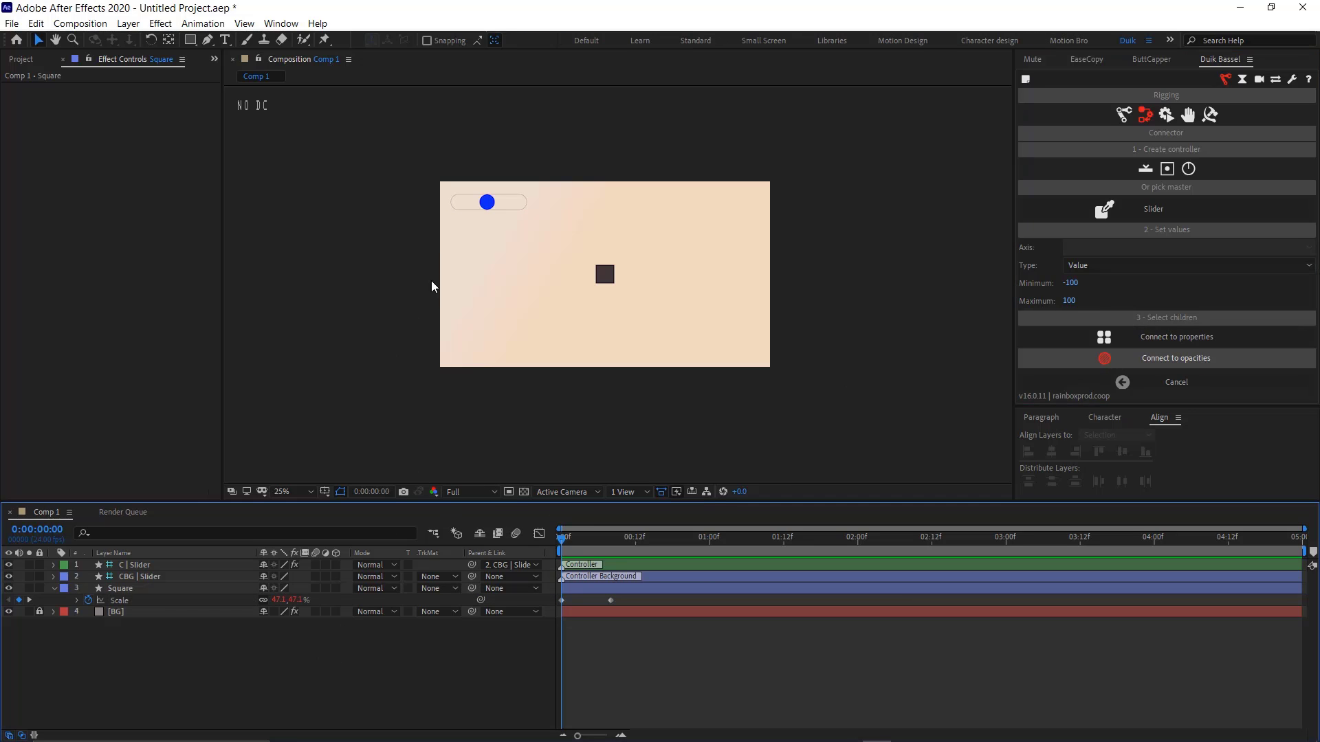
Keyframe the slider handle from the track's left end on frame 0 to its right end on frame 8, and preview the motion
left_click_drag(488, 204, 435, 206)
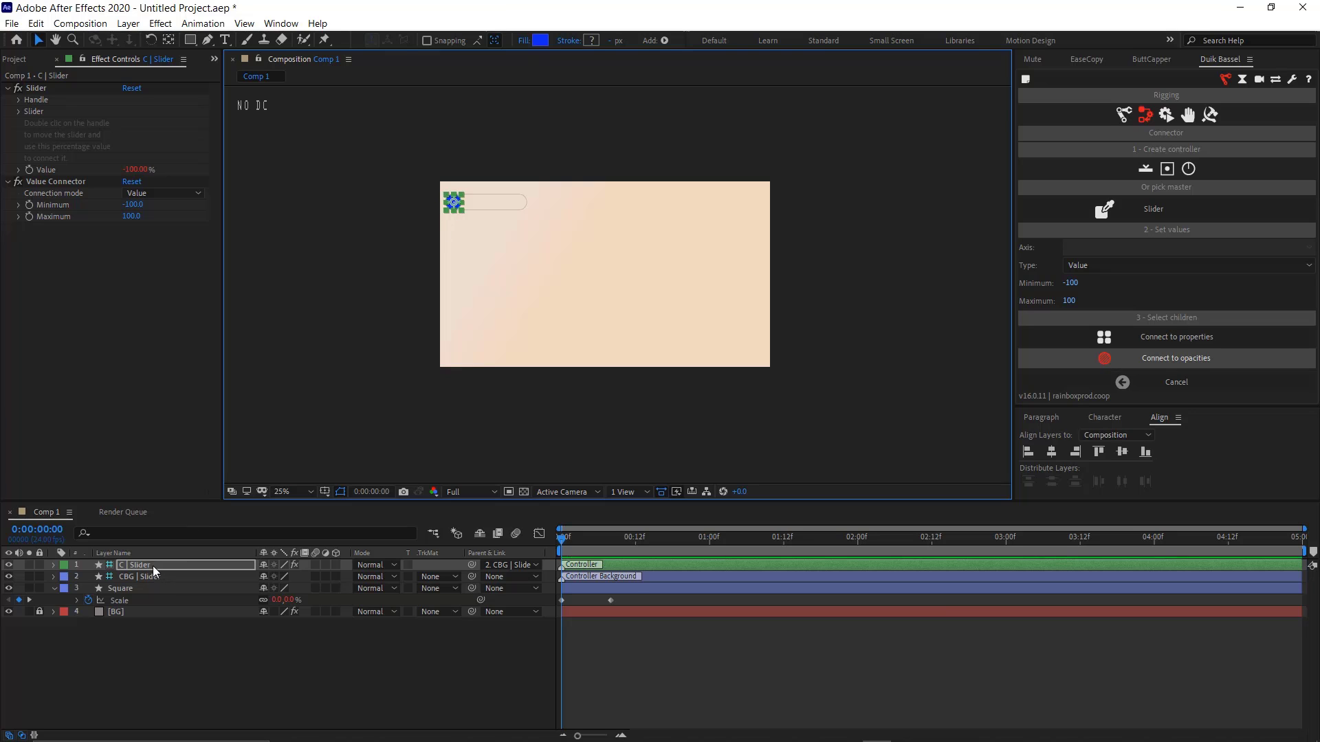
key("p")
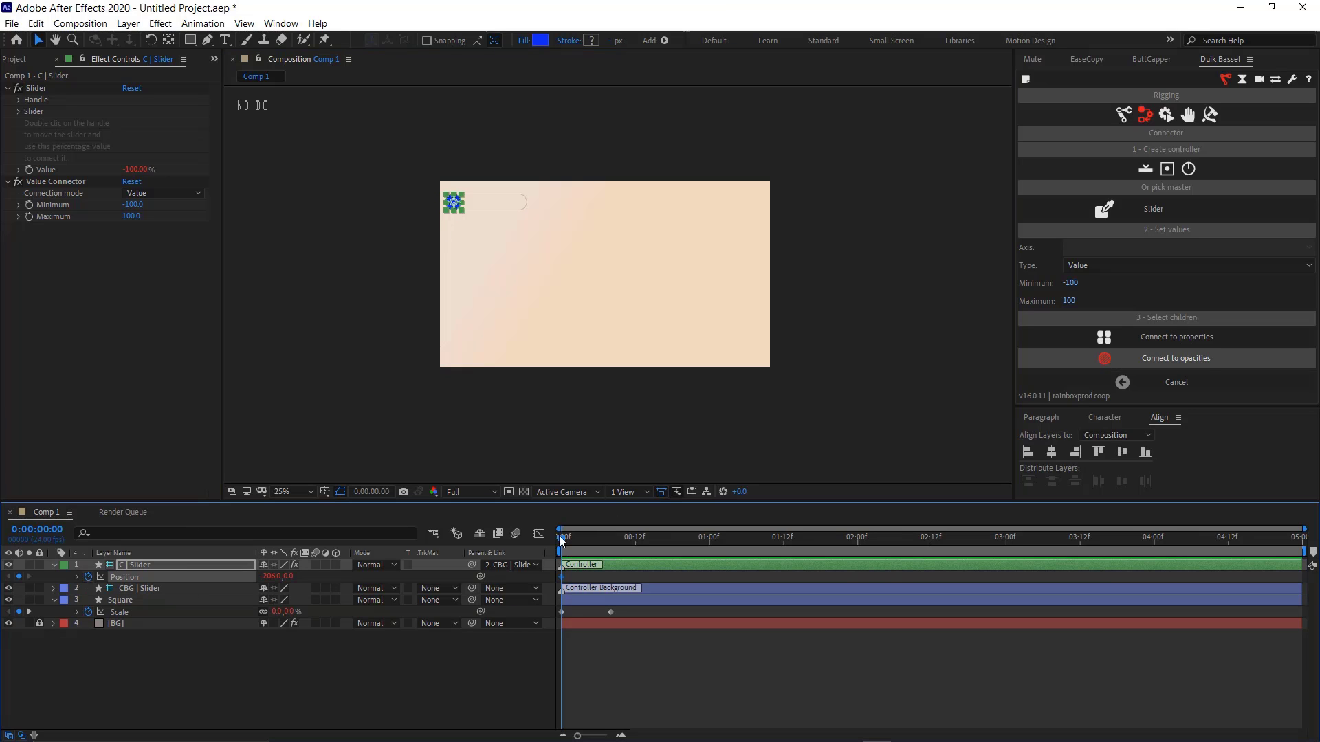
left_click_drag(560, 541, 609, 548)
left_click_drag(455, 206, 521, 207)
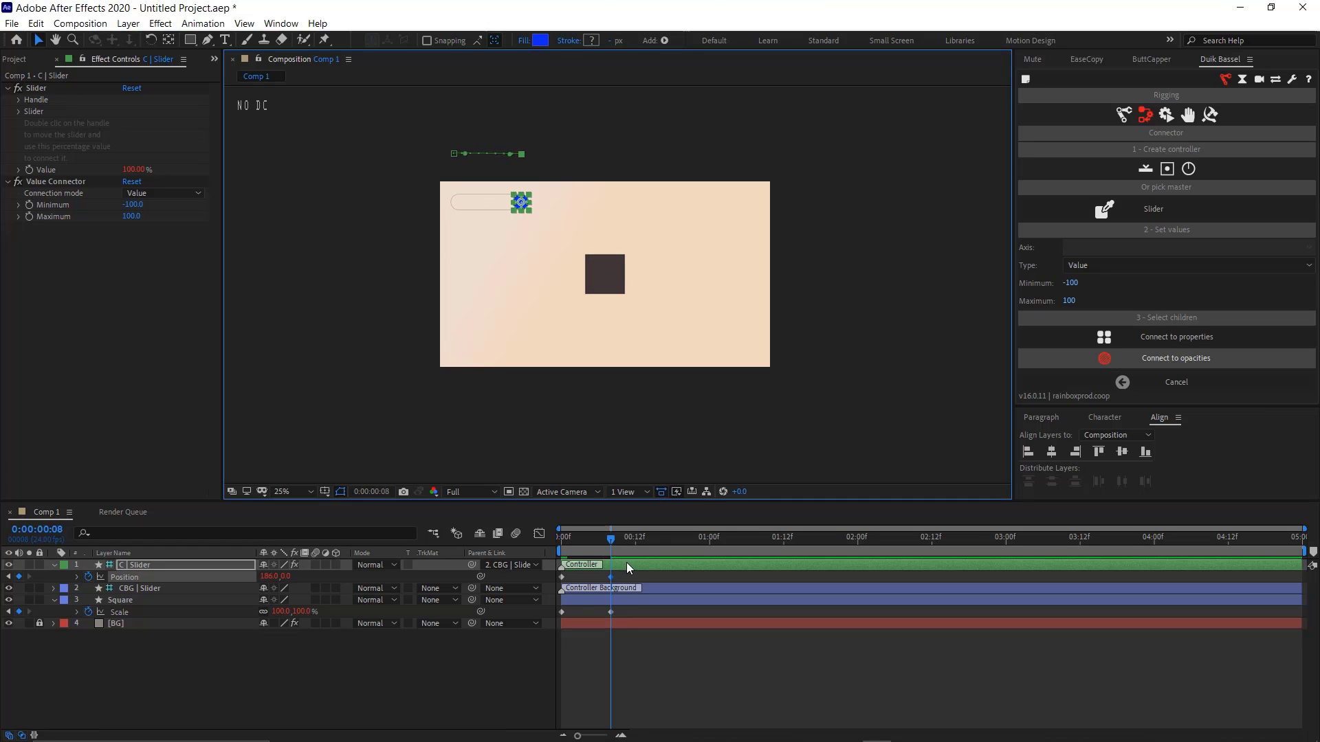
key("Home")
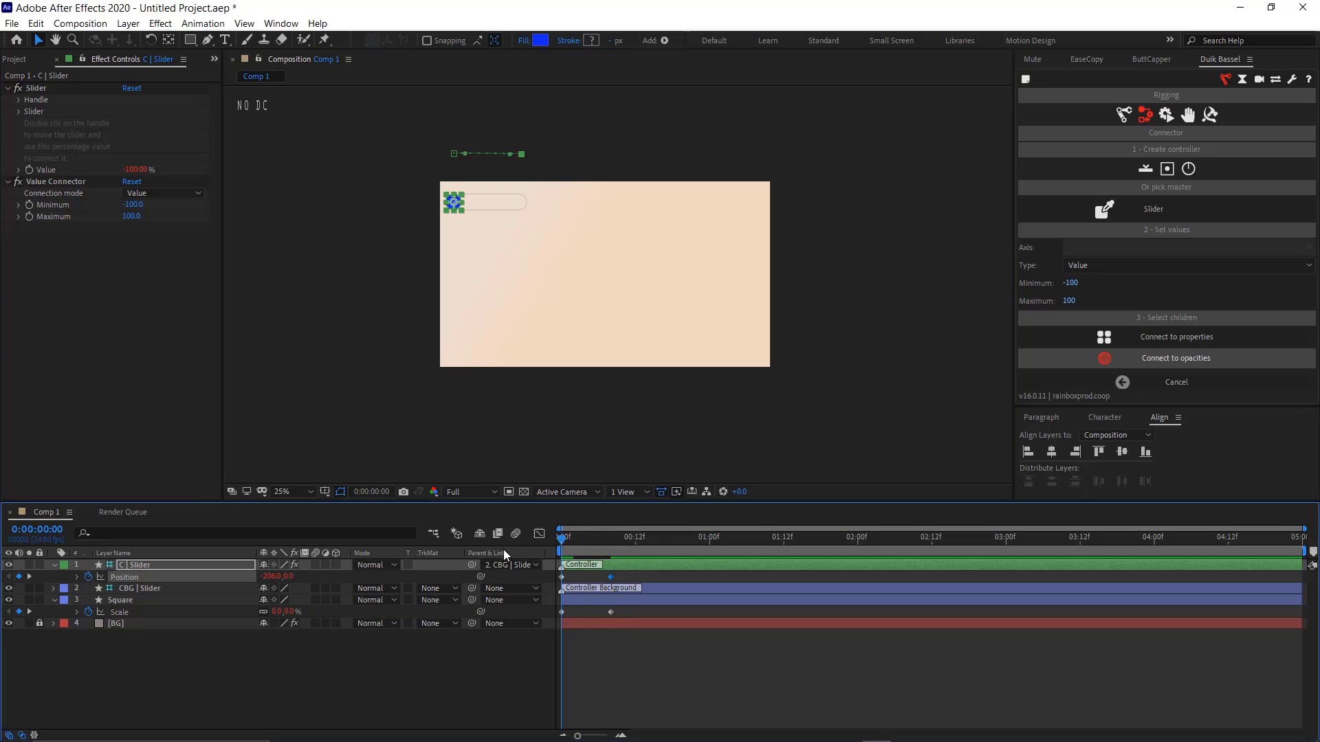
key("space")
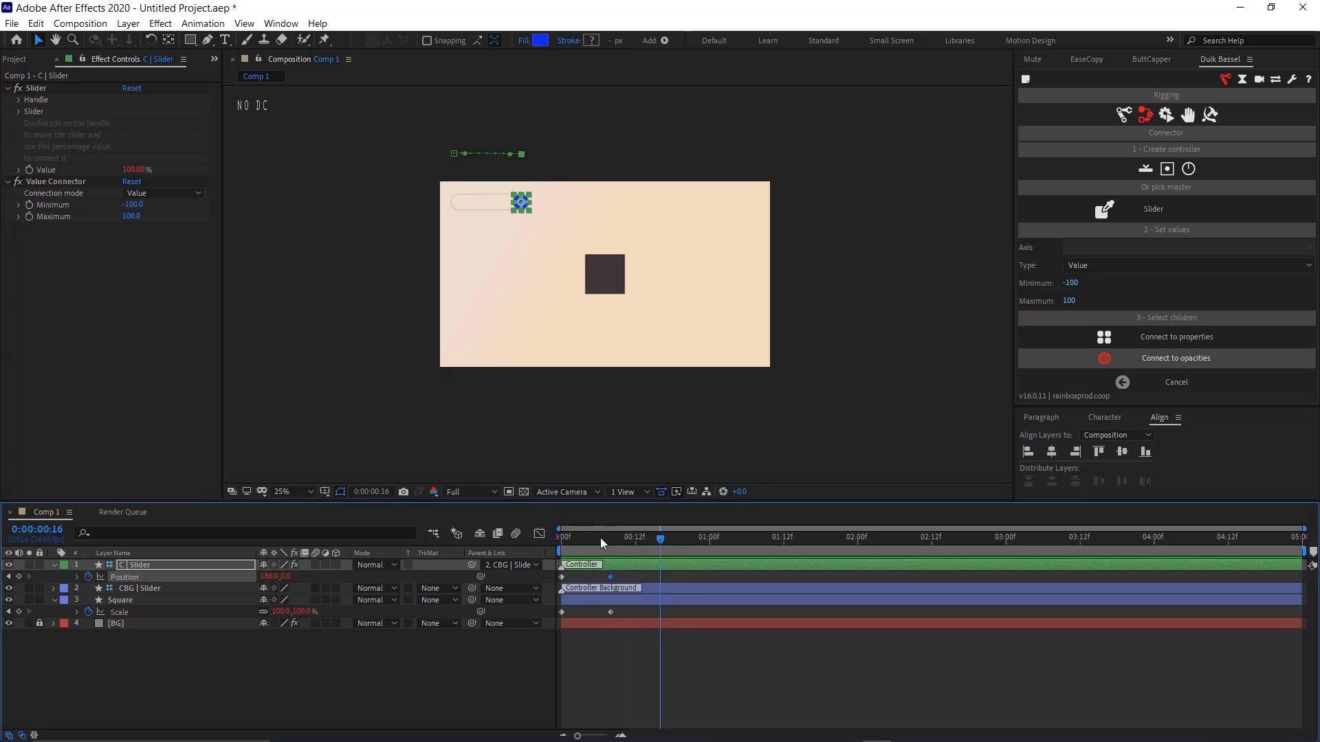
left_click(567, 538)
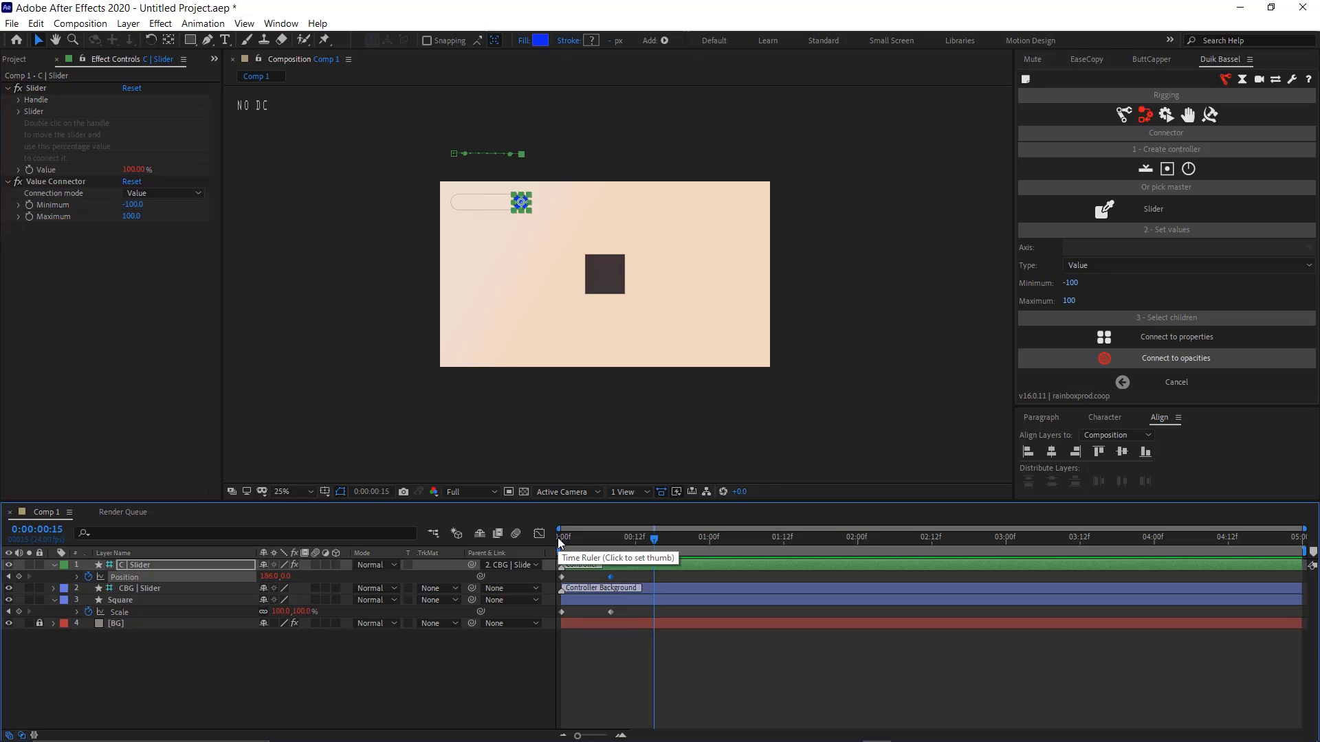
Try Easy Ease on the Square's Scale keyframes in a preview and restore their linear interpolation
left_click_drag(653, 608, 554, 620)
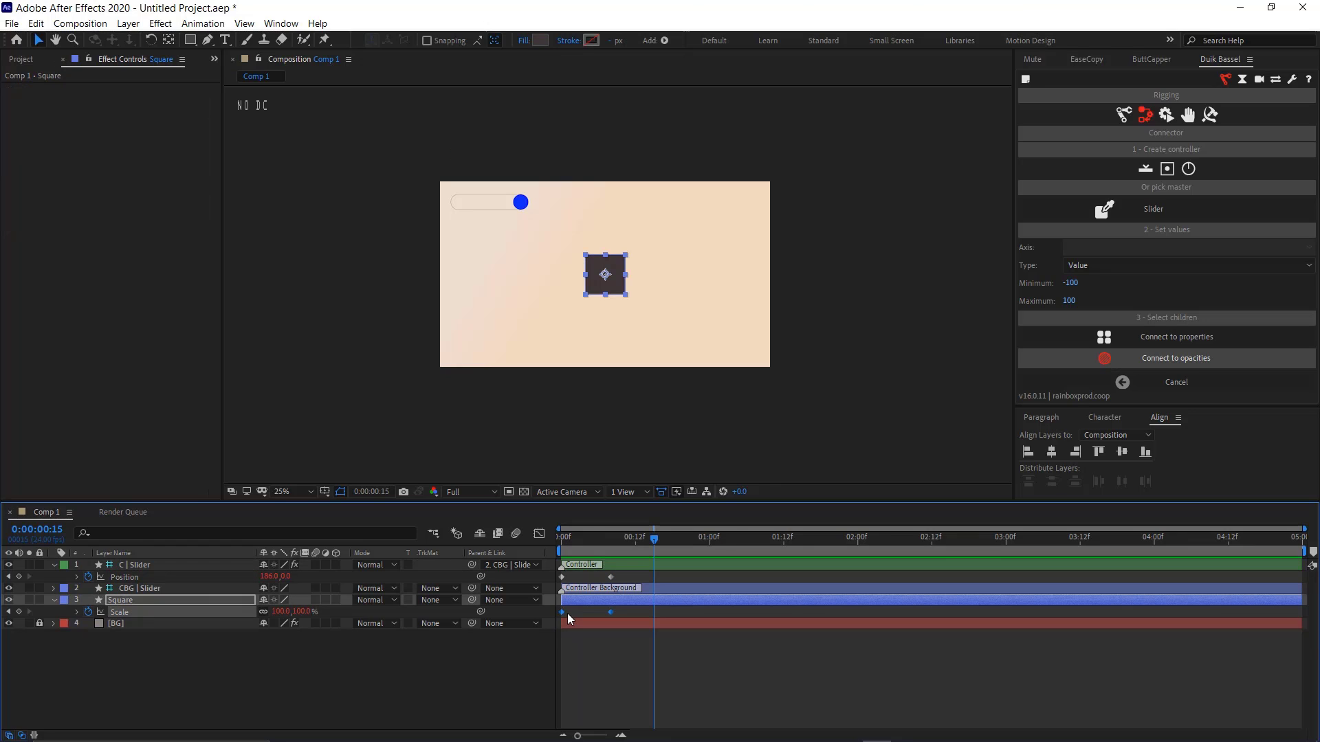
key("F9")
left_click_drag(651, 538, 538, 535)
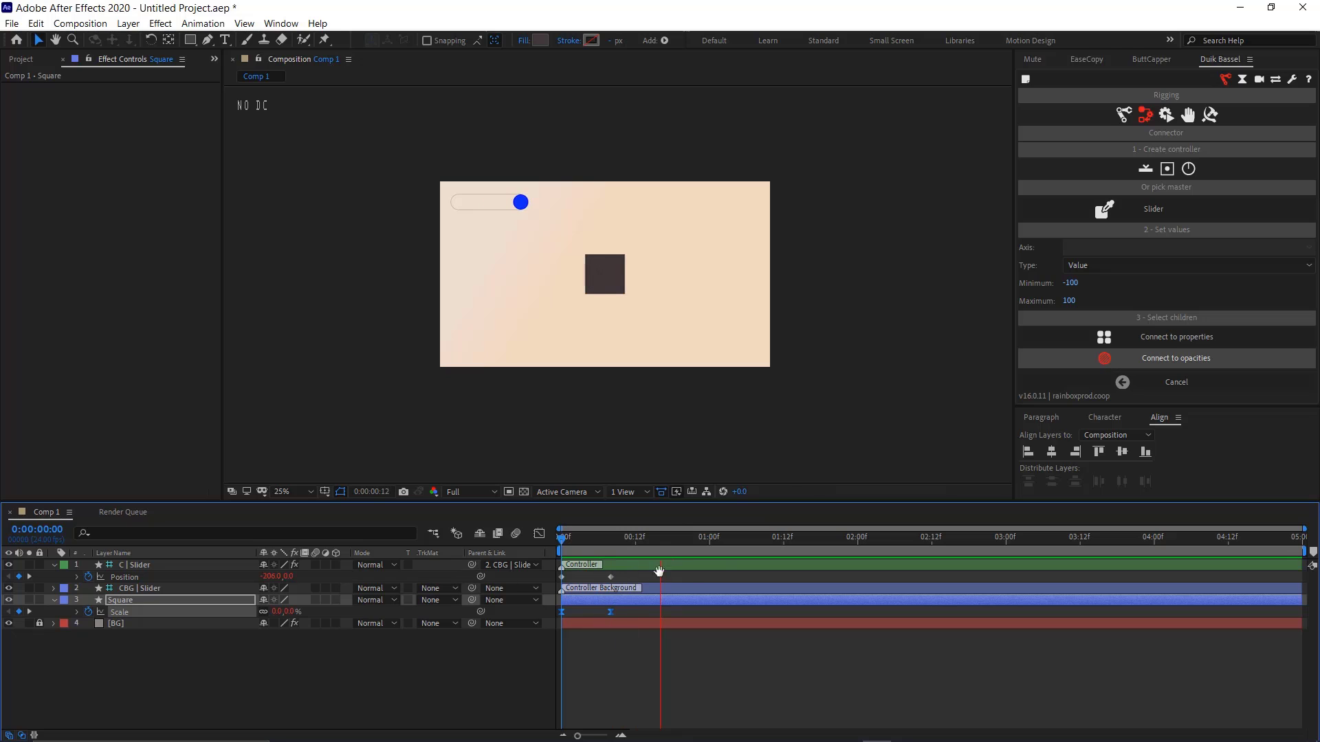
key("space")
key("space")
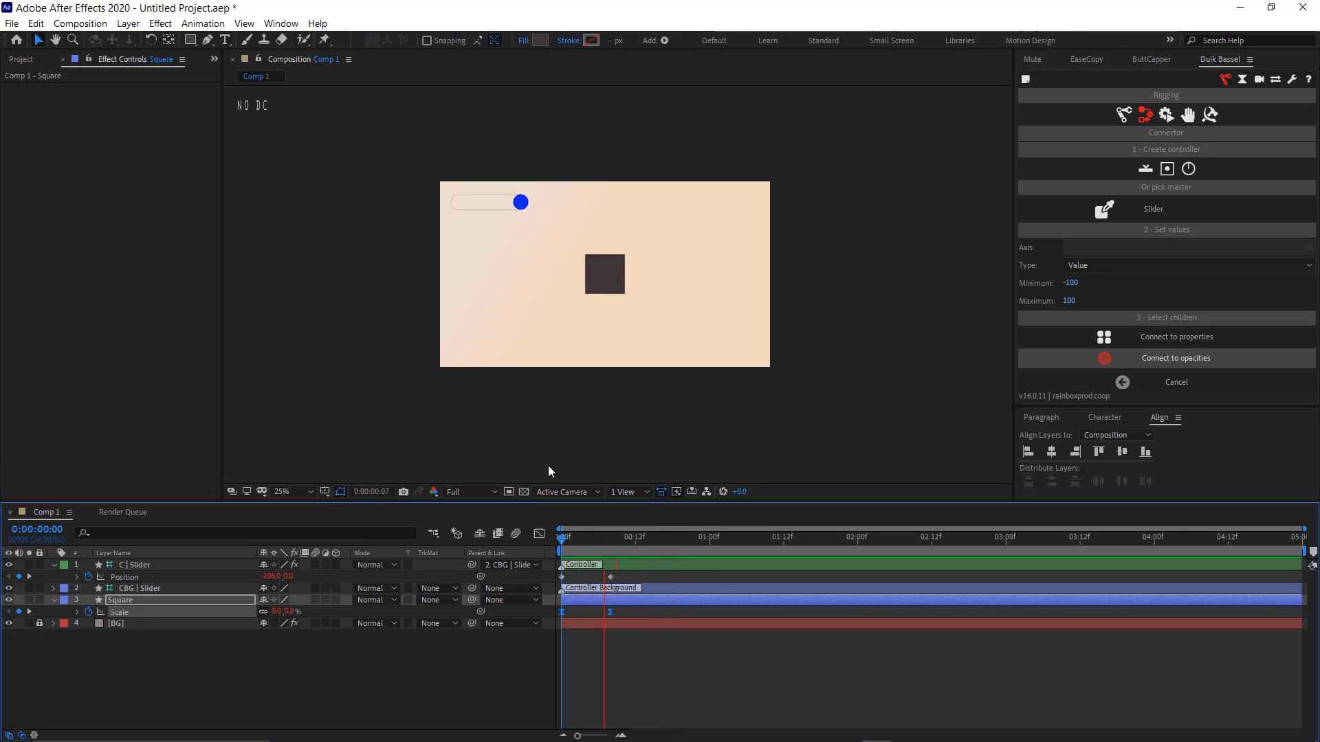
key("space")
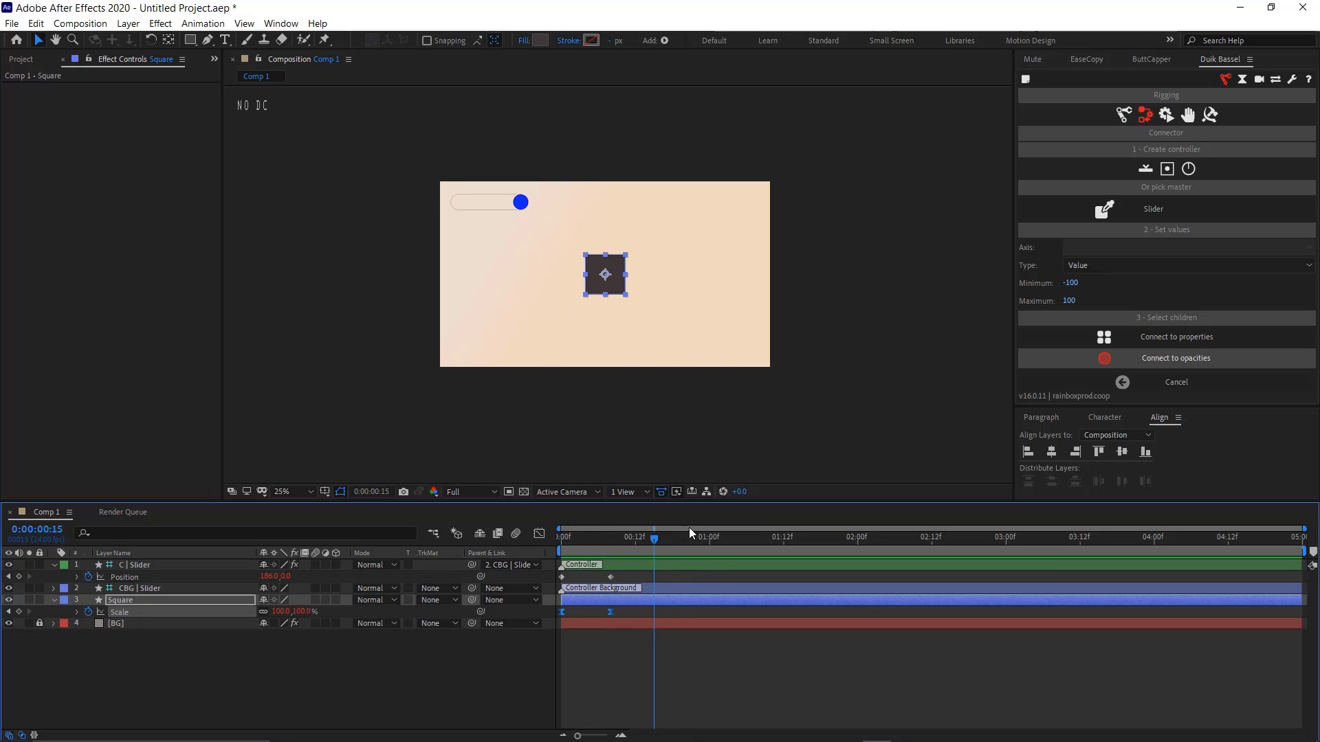
left_click(611, 612, "ctrl")
Apply Easy Ease to the C | Slider Position keyframes and preview them with the last keyframe moved to about frame 14
left_click_drag(619, 576, 540, 587)
key("F9")
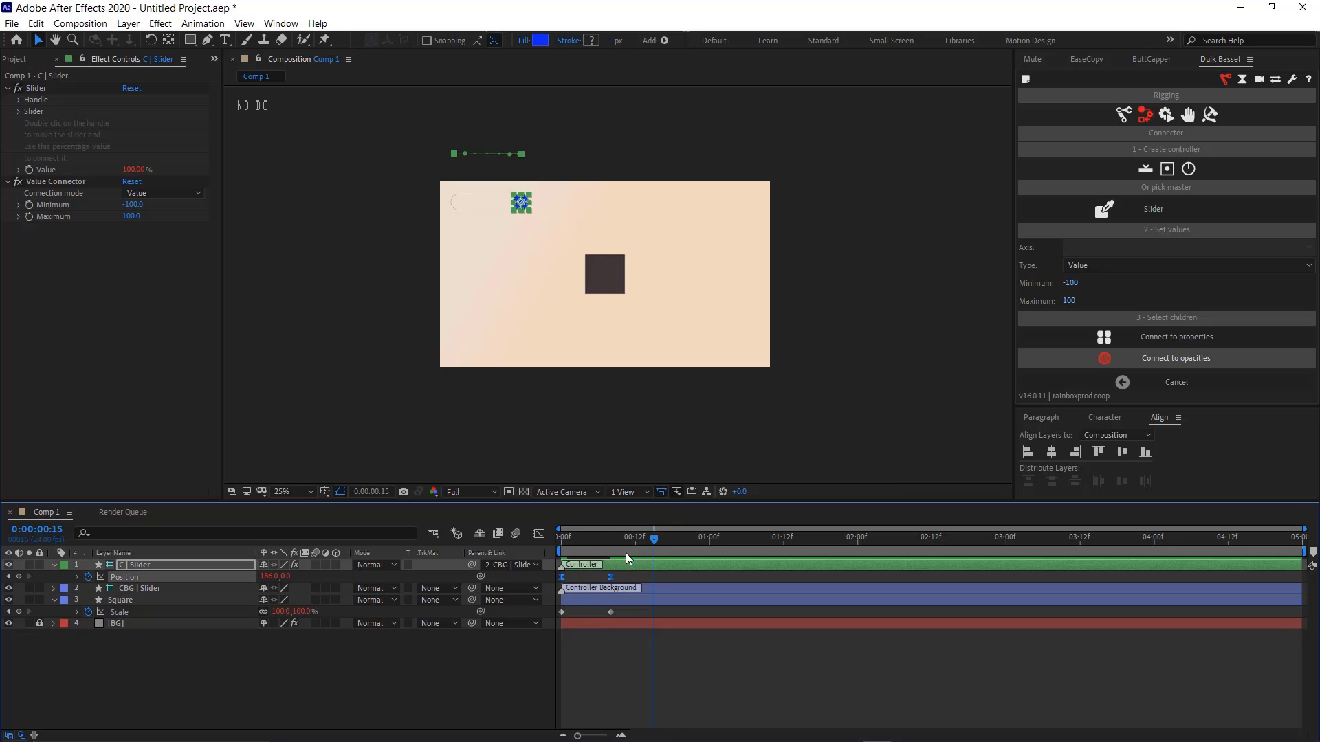
left_click_drag(656, 537, 649, 578)
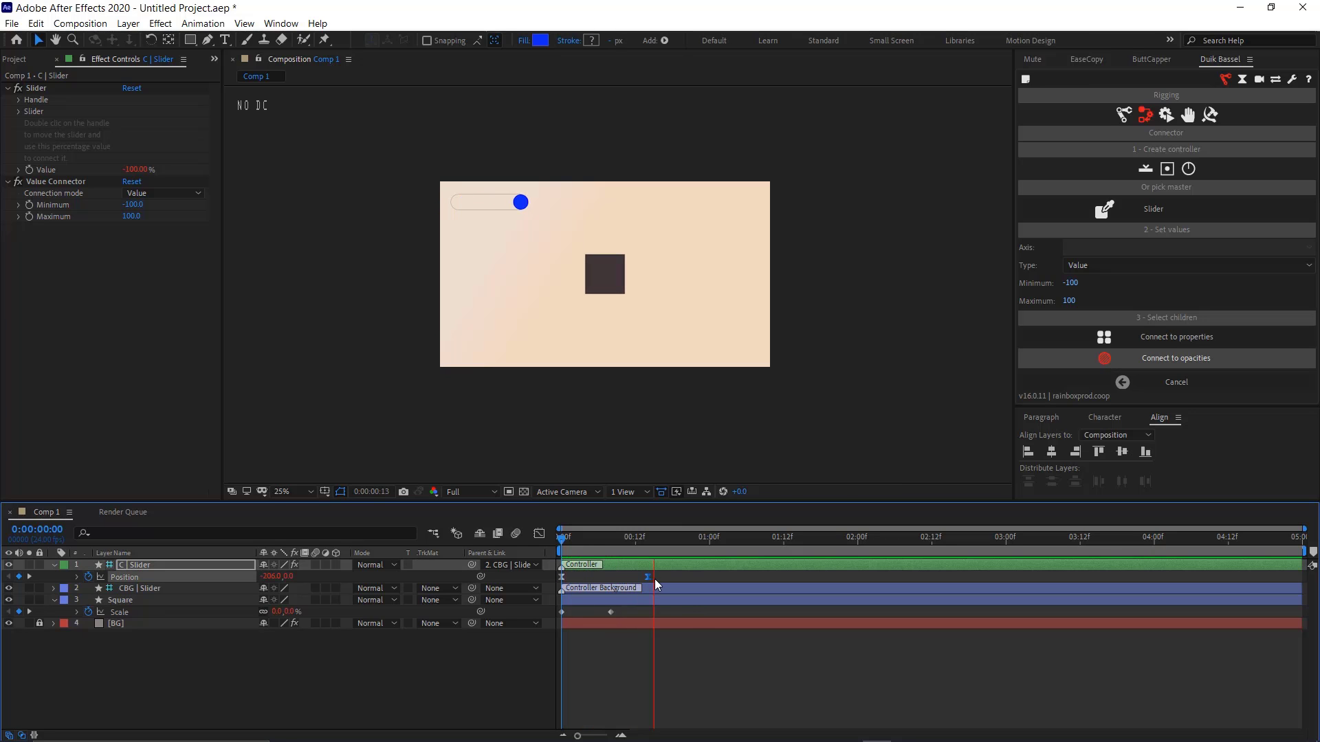
key("space")
left_click_drag(691, 538, 512, 567)
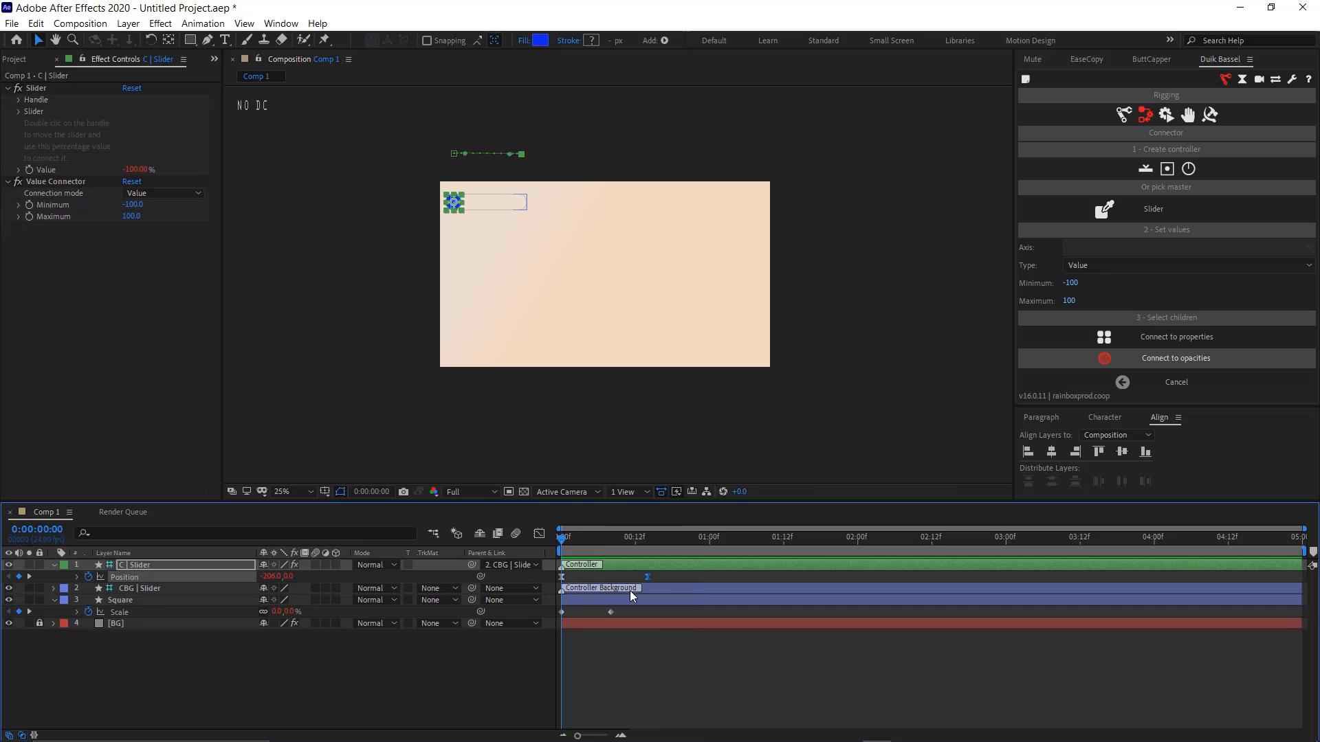
Move the last C | Slider Position keyframe to about frame 9, and turn both Position keyframes into hold keyframes for a preview
left_click(657, 576)
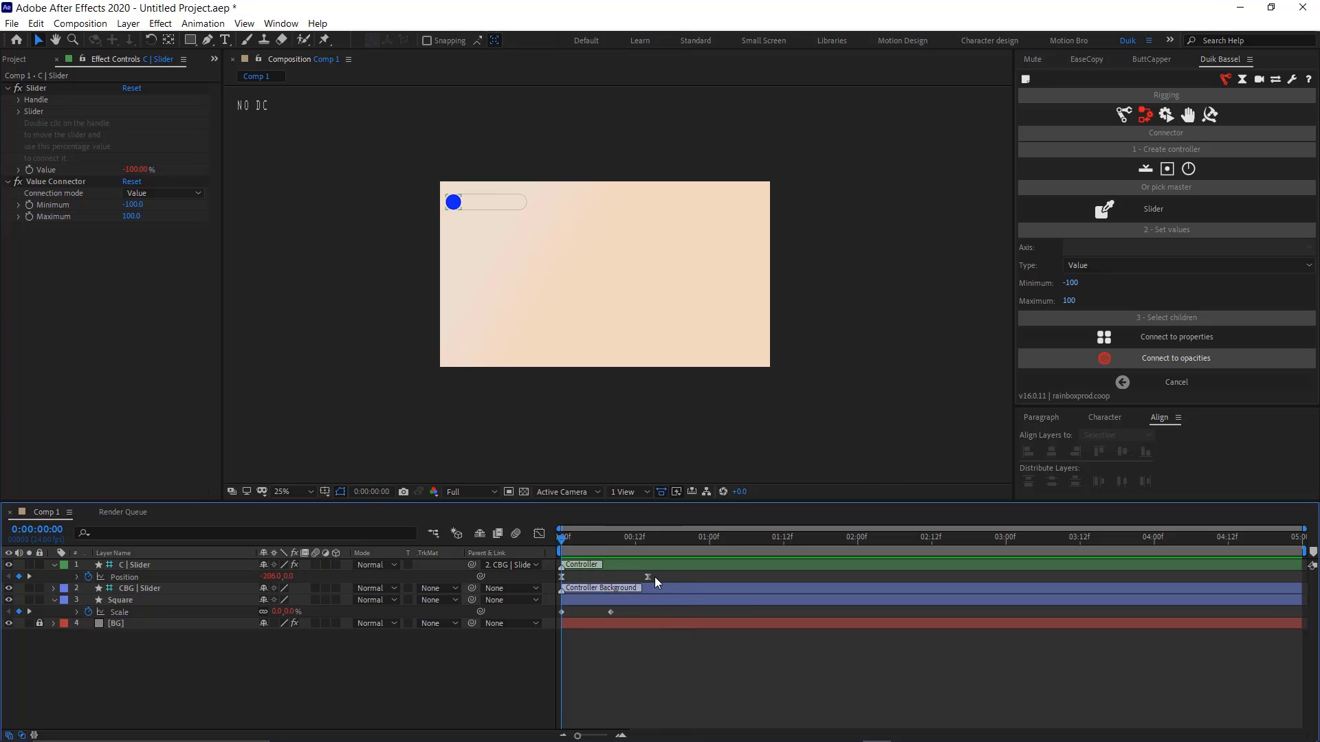
left_click_drag(650, 576, 555, 584)
right_click(564, 576)
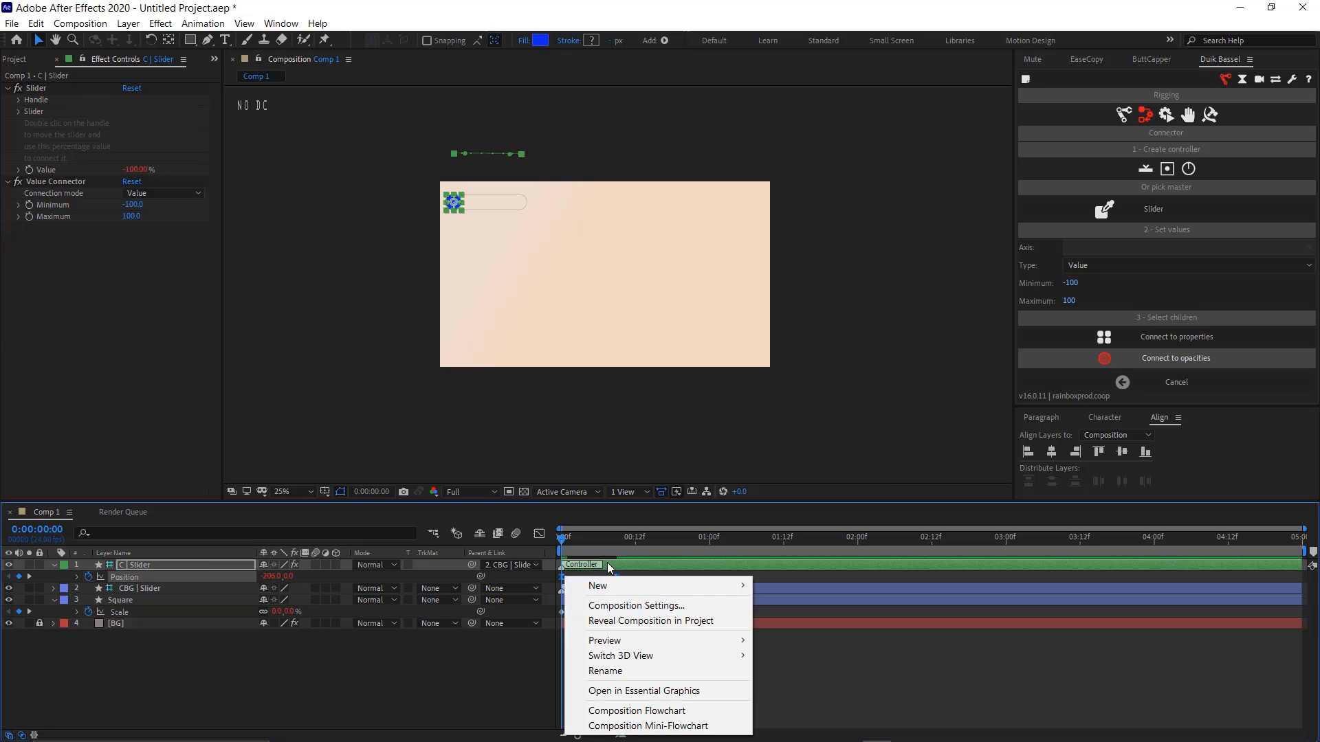
right_click(562, 580)
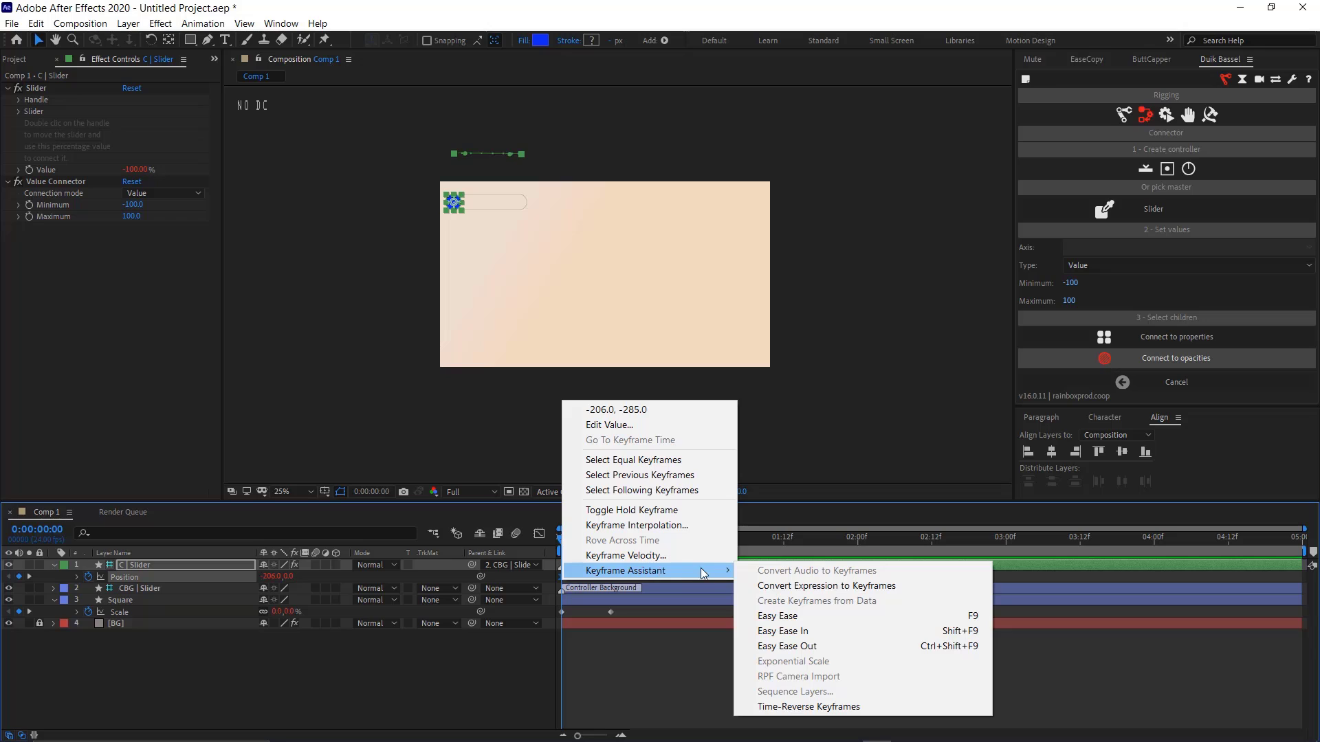
left_click(639, 510)
key("space")
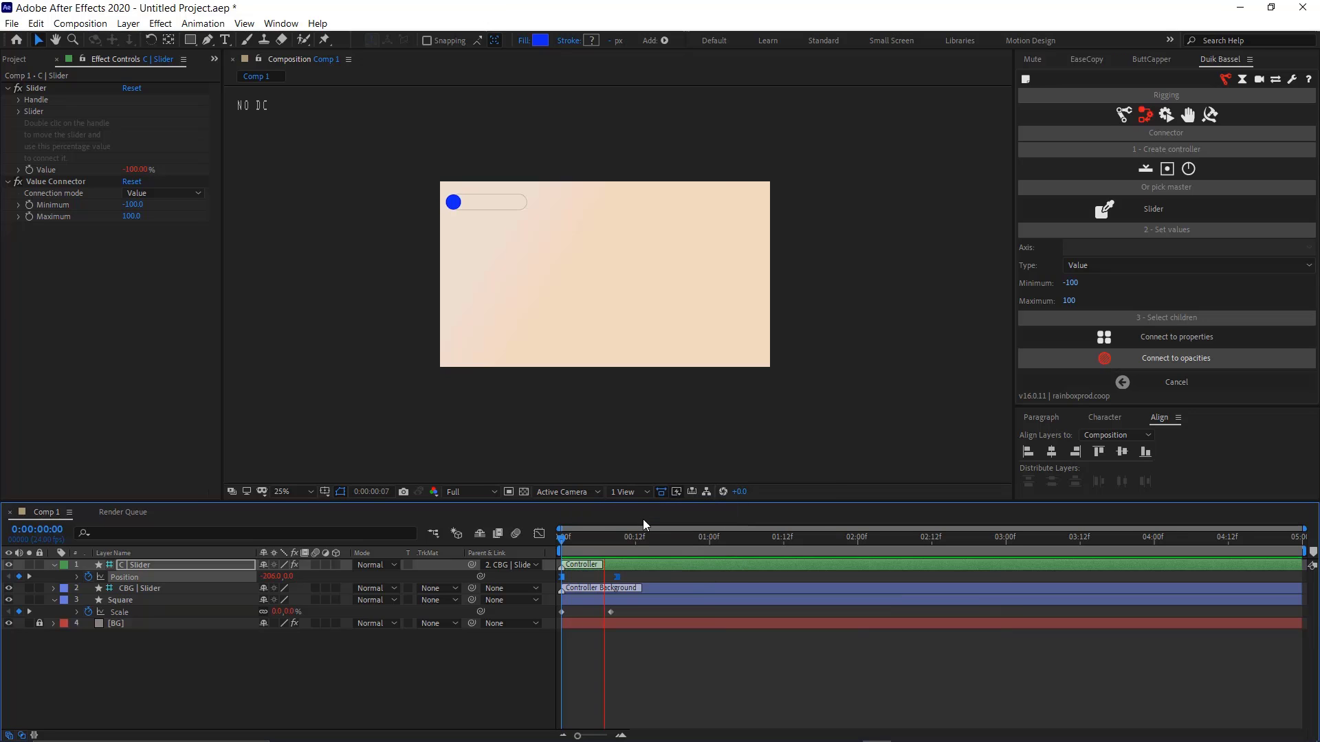
Return to frame 0 and convert the C | Slider Position keyframes from hold to linear
left_click(710, 541)
key("Home")
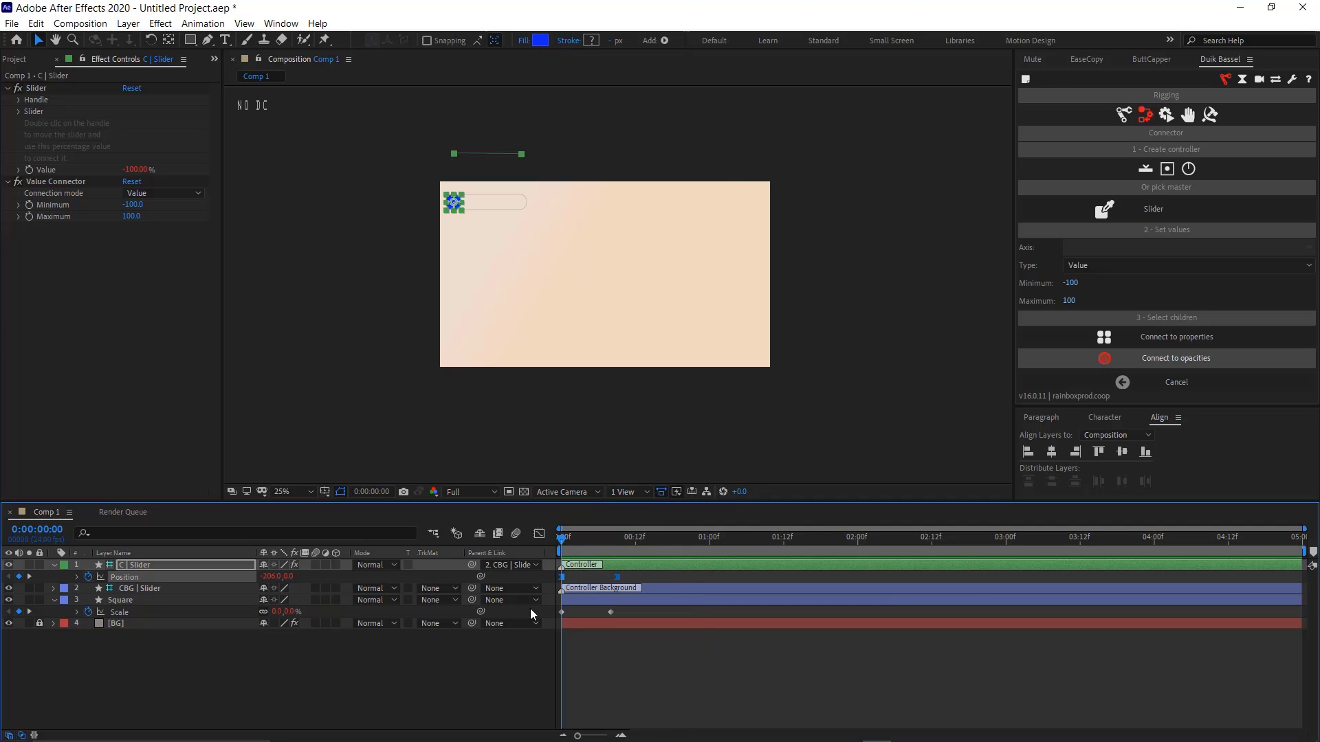
left_click(562, 576, "ctrl")
left_click(478, 262)
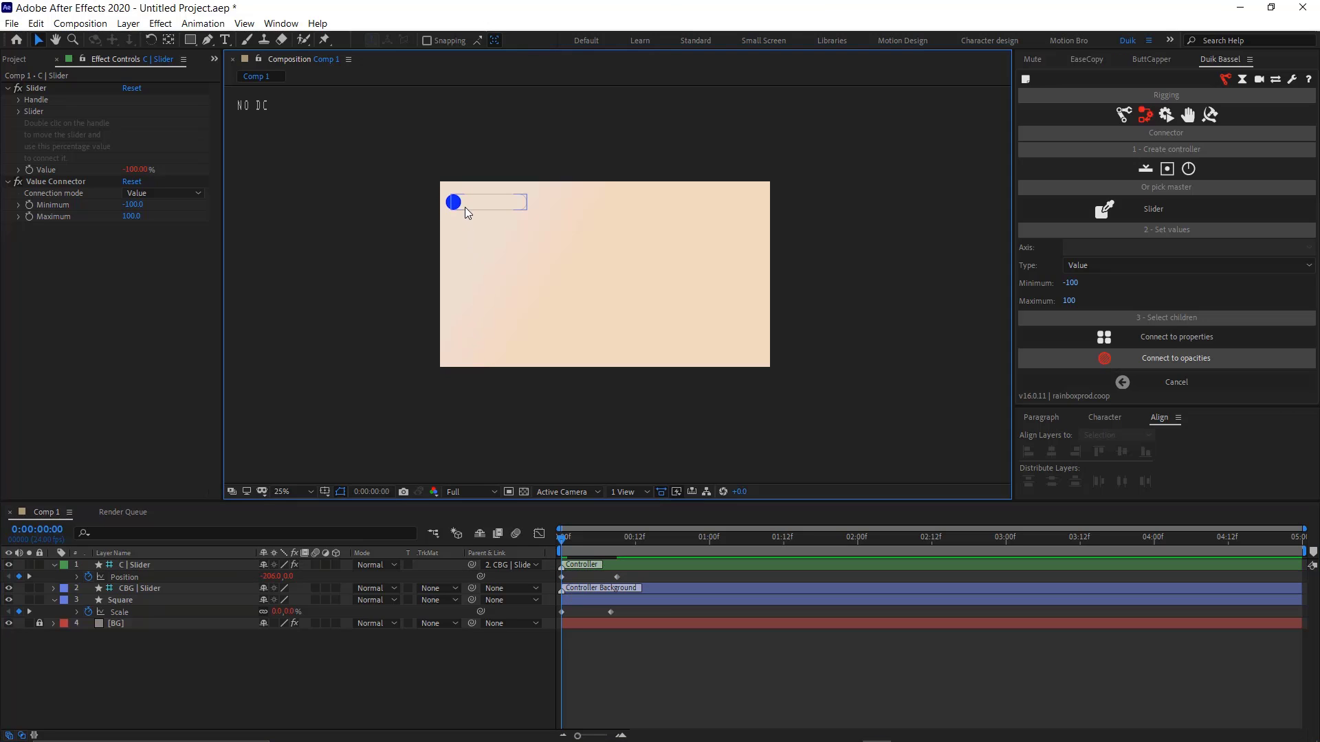
Move the slider handle to the track's right end, and remove the Position expression and keyframes from C | Slider
left_click_drag(456, 205, 521, 203)
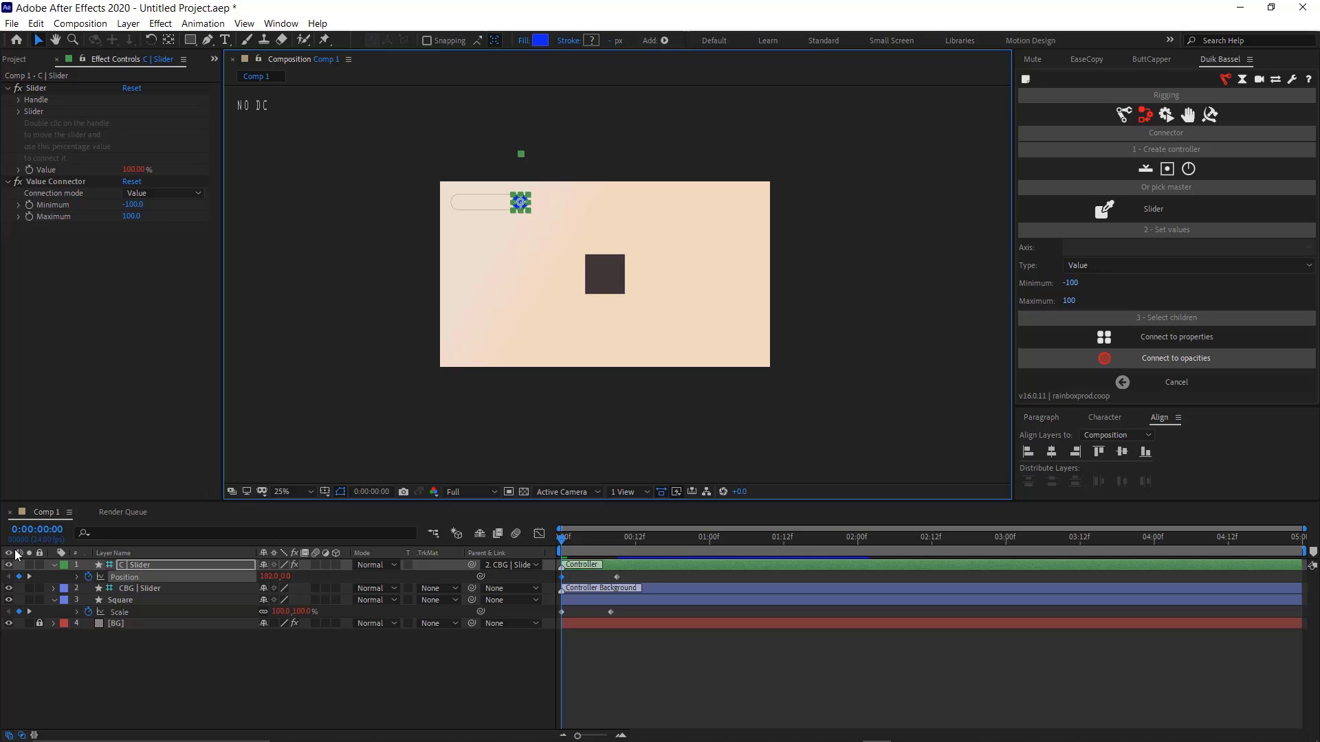
left_click(89, 577, "alt")
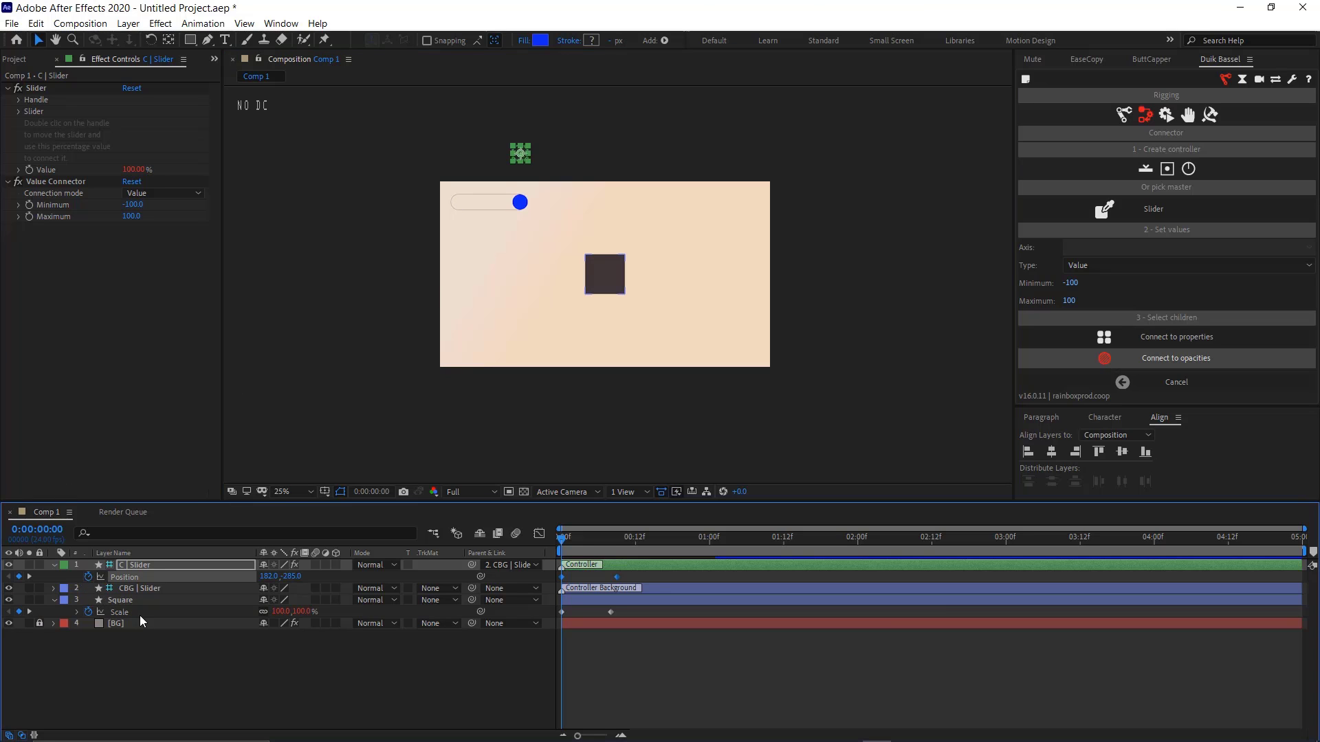
left_click(87, 578)
left_click(215, 658)
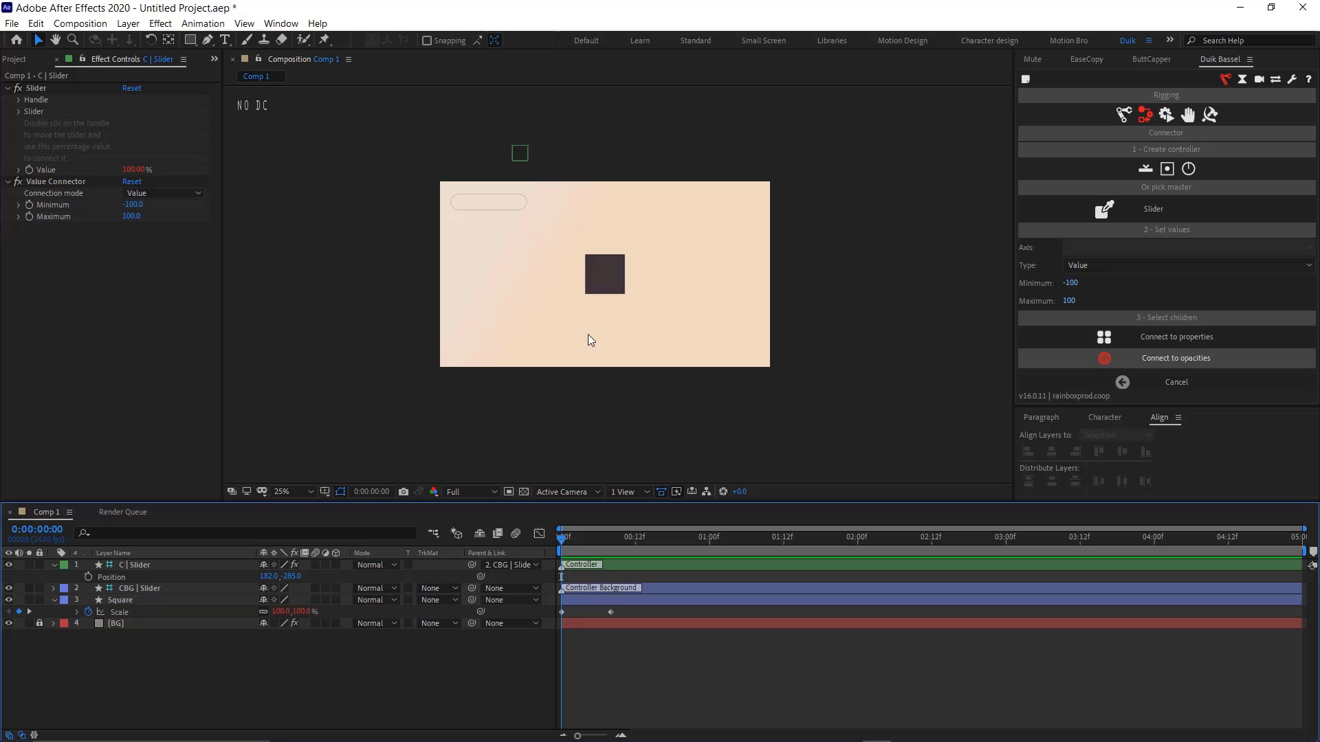
Create a 2D slider controller and move its CBG | 2D Slider background away from the Square, below the first slider's track
left_click(1166, 168)
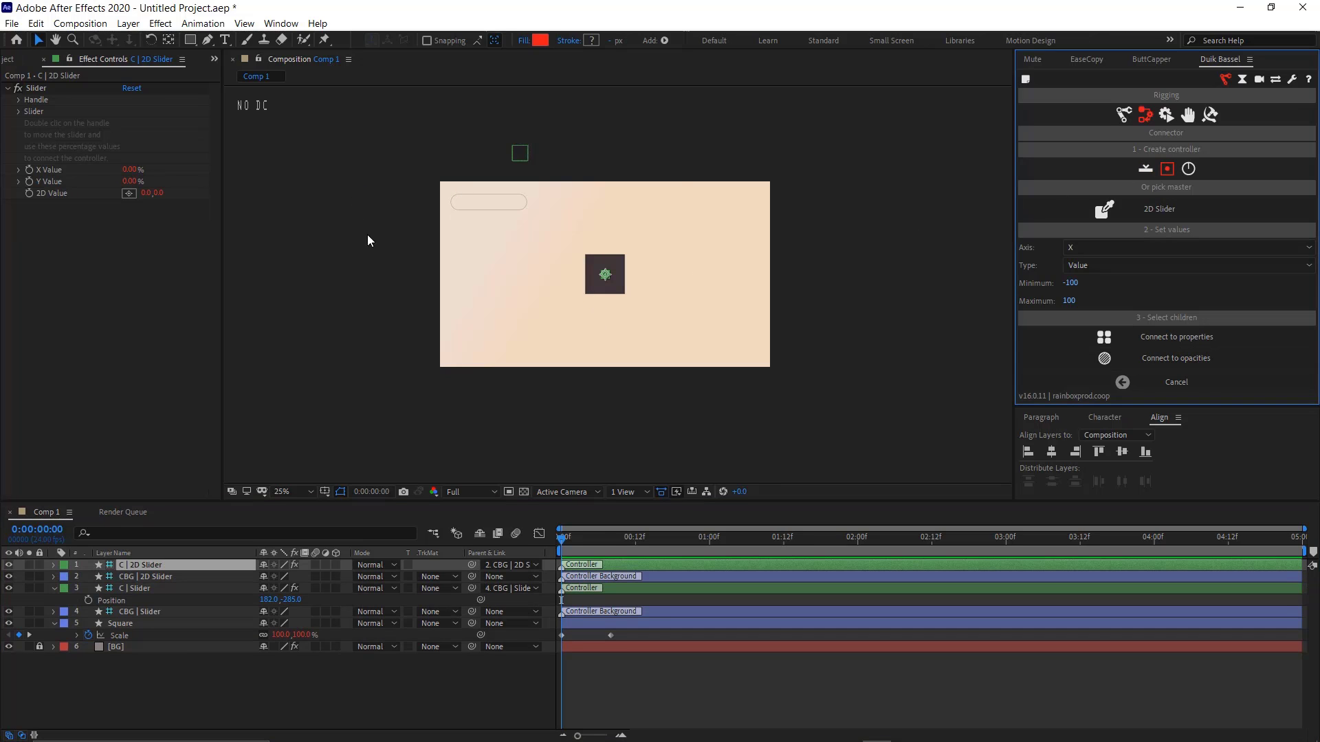
key("period")
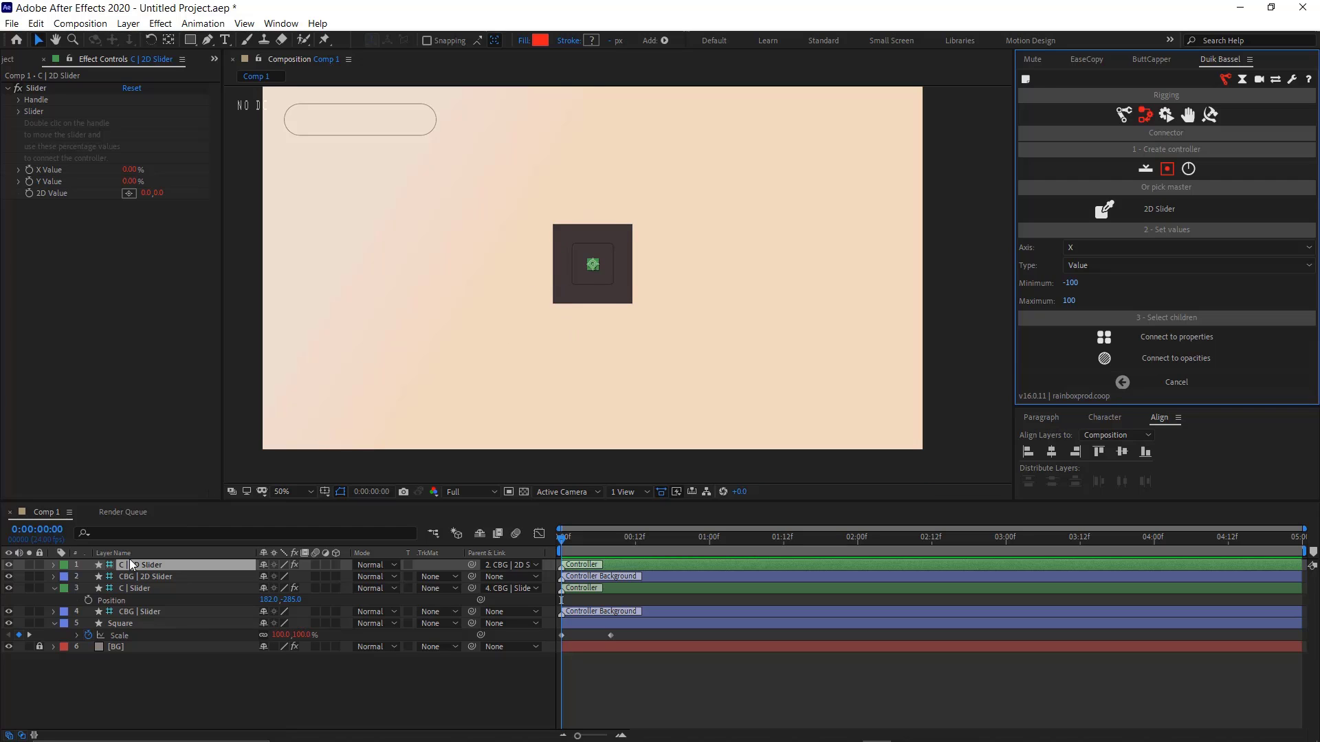
left_click(141, 576)
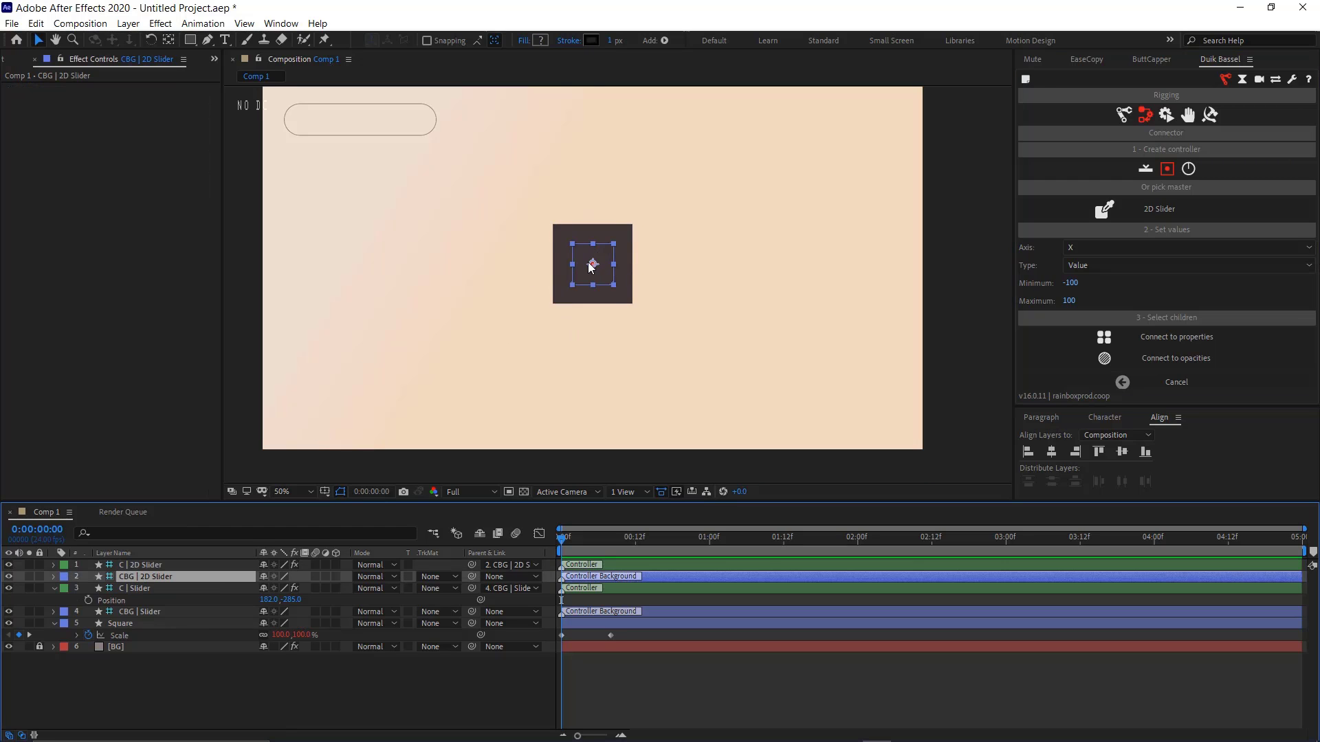
left_click_drag(597, 267, 375, 245)
Set the Slider Size of the C | 2D Slider controller to 270 %
left_click(143, 565)
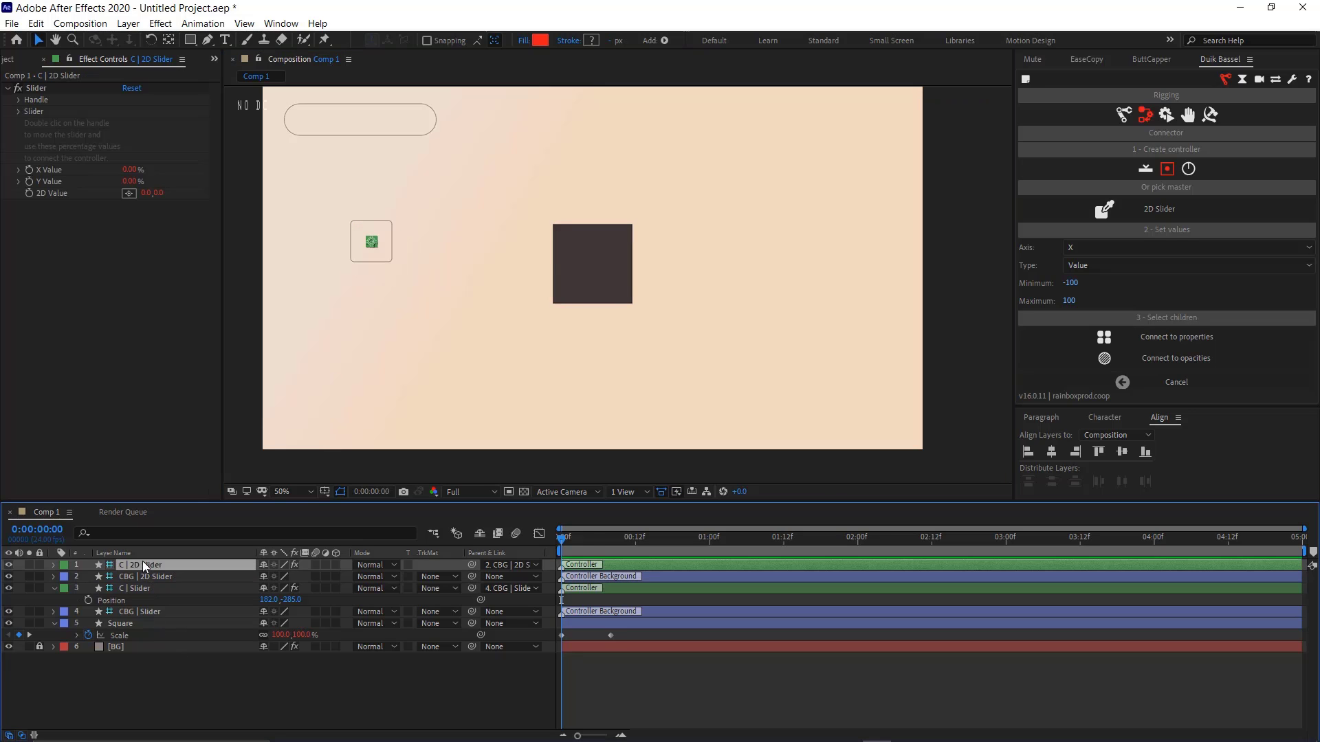
left_click(19, 111)
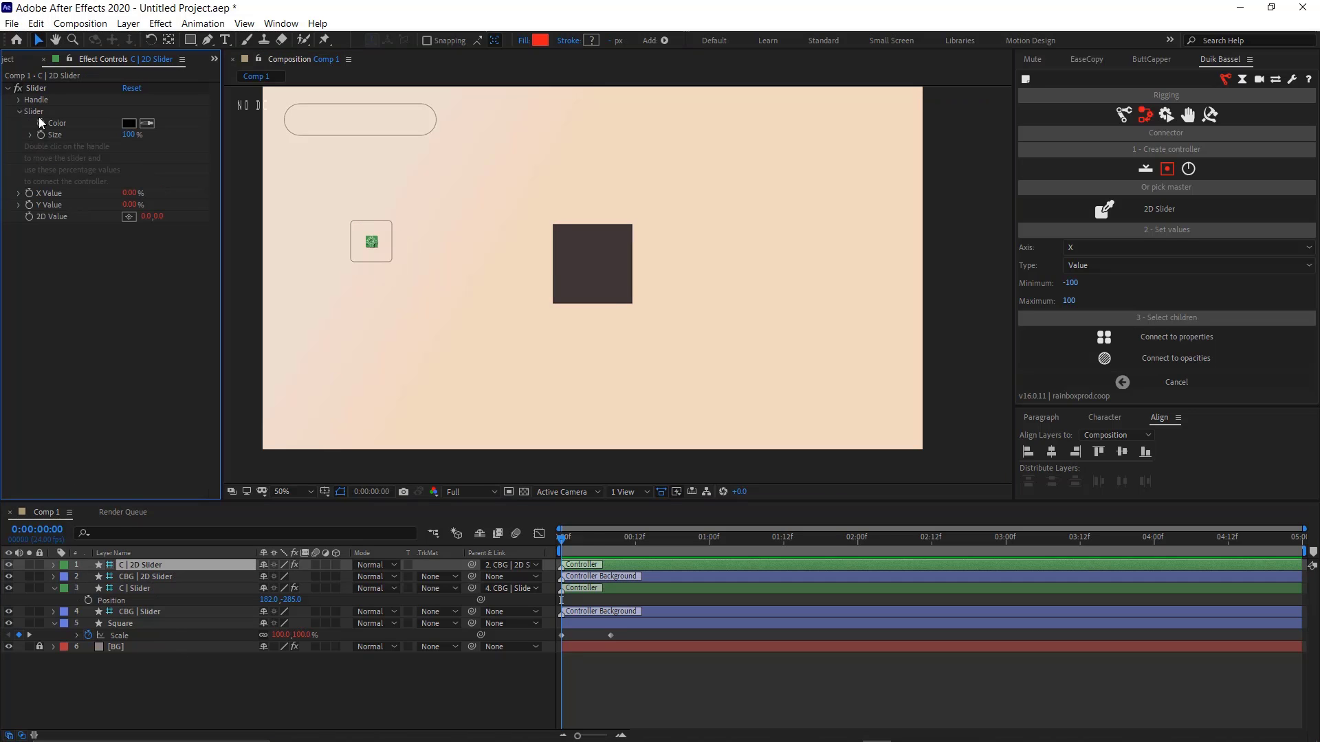
left_click_drag(130, 133, 251, 693)
left_click(252, 693)
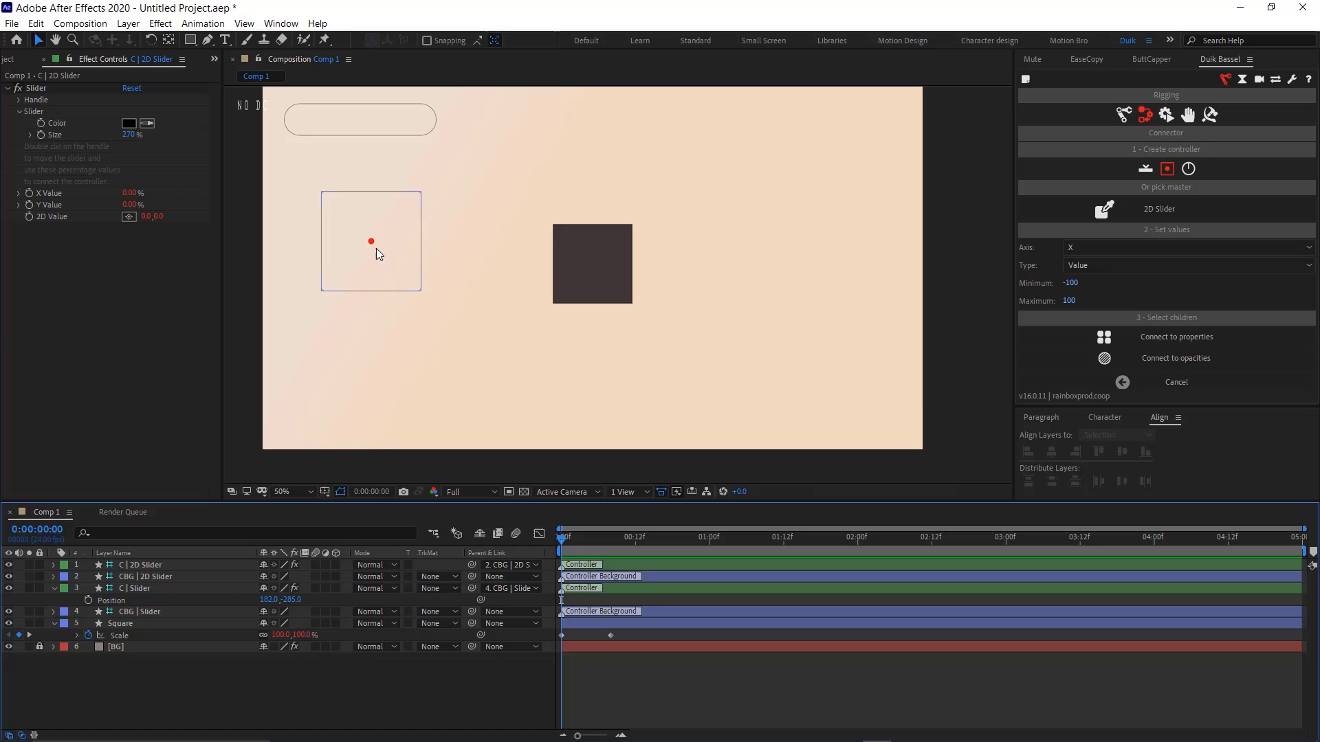
Reveal the Square layer's Position and separate it into X and Y dimensions
key("u")
left_click(130, 617)
key("p")
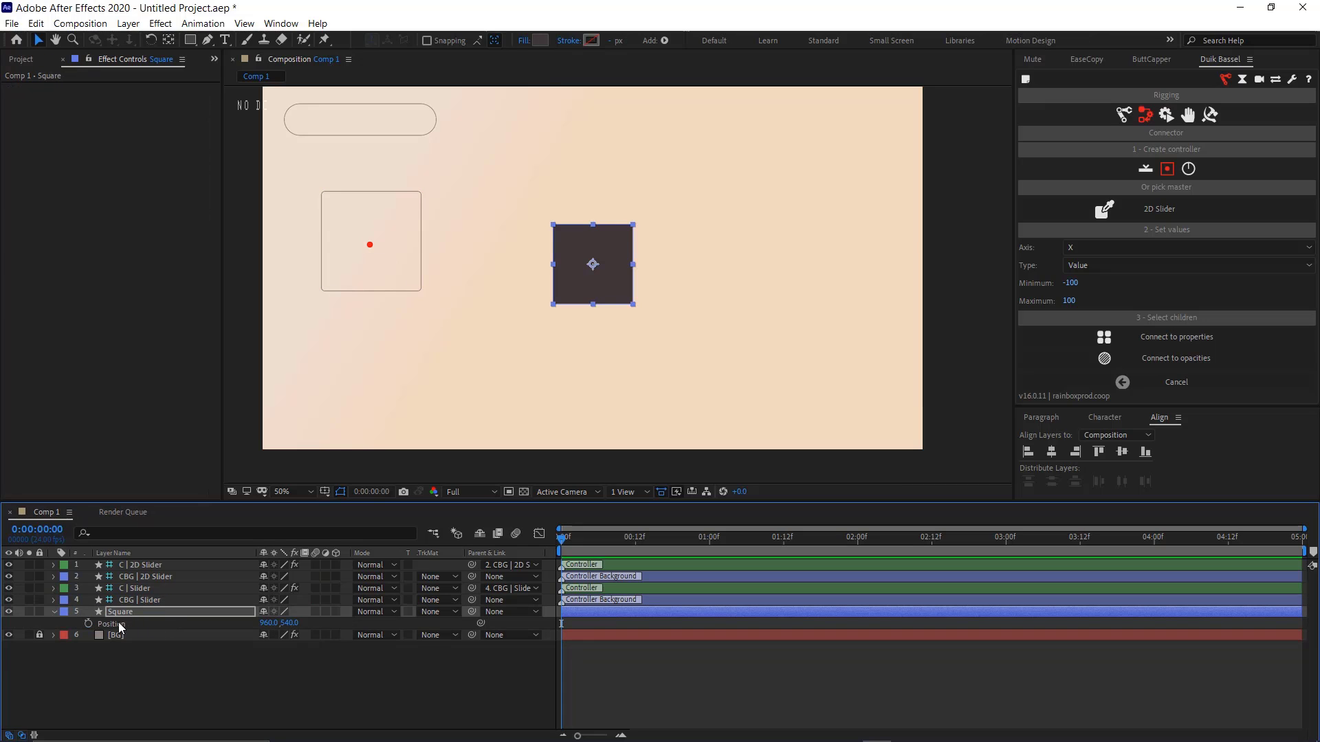
right_click(119, 622)
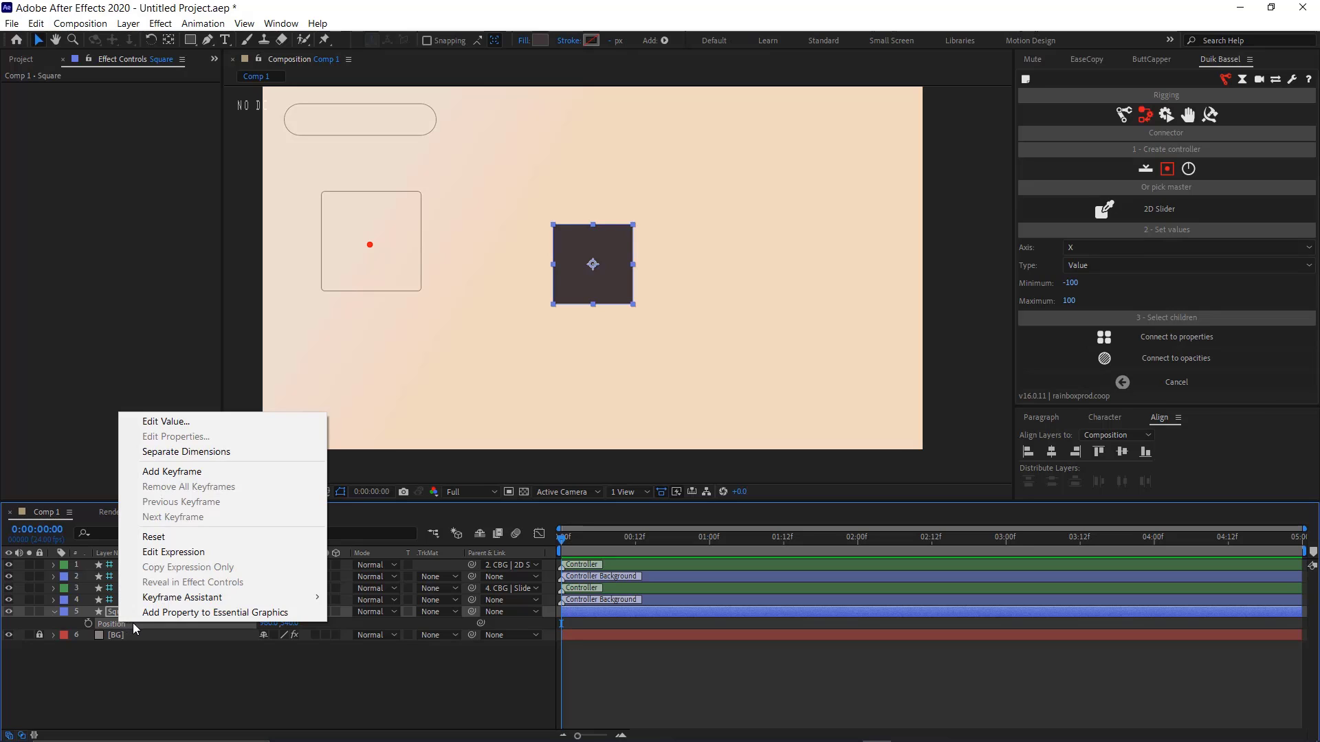
left_click(191, 454)
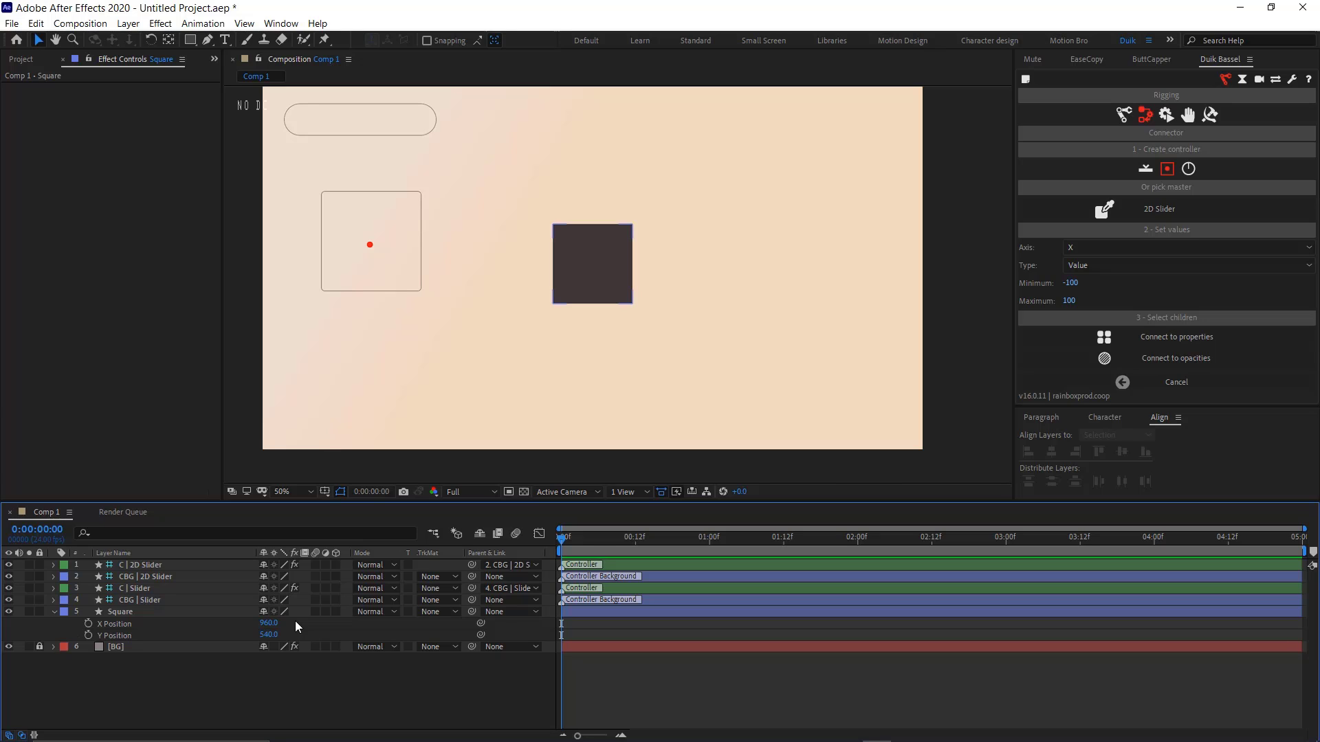
Keyframe the Square's X Position on frames 0, 1 and 2 with its centred value
left_click(88, 624)
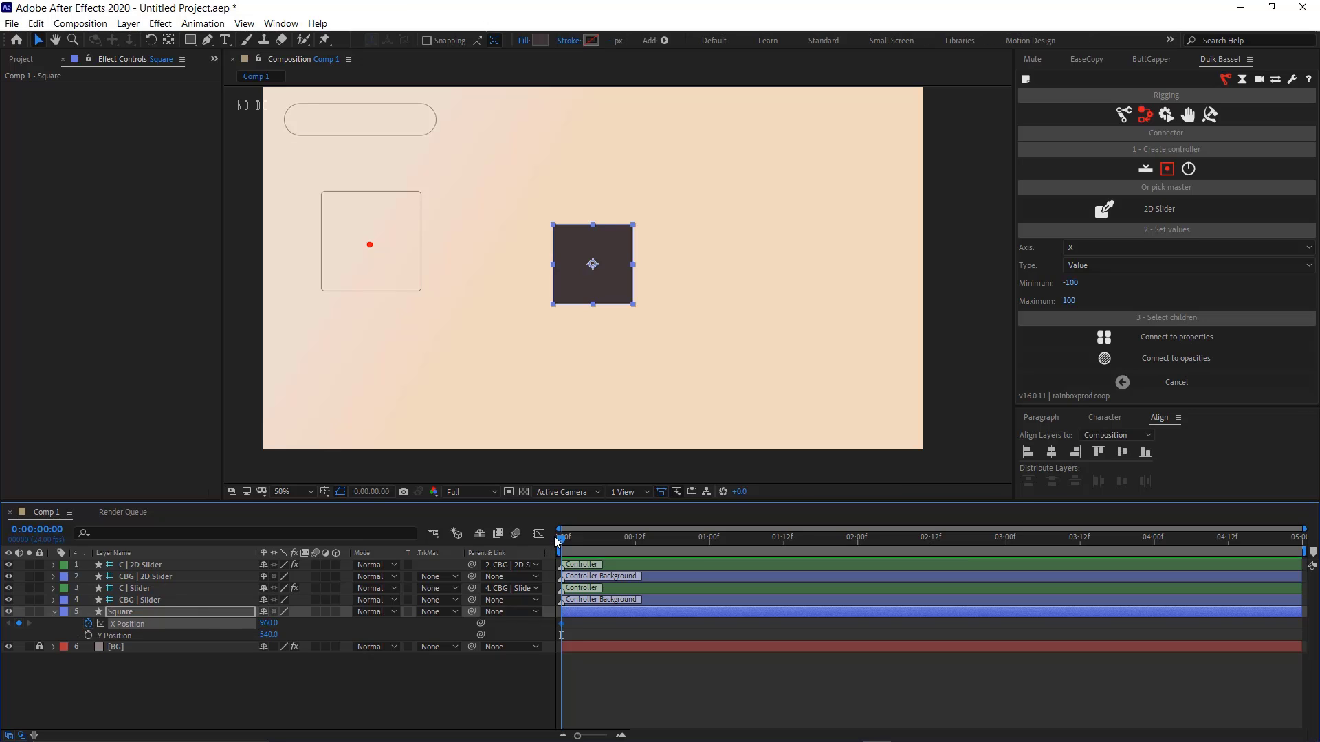
key("Page_Down")
left_click(18, 624)
key("Page_Down")
left_click(19, 623)
Nudge the Square left on frame 0 until its X Position is 860
left_click_drag(576, 550, 551, 542)
key("shift+Left")
key("shift+Left")
key("shift+Left")
key("shift+Left")
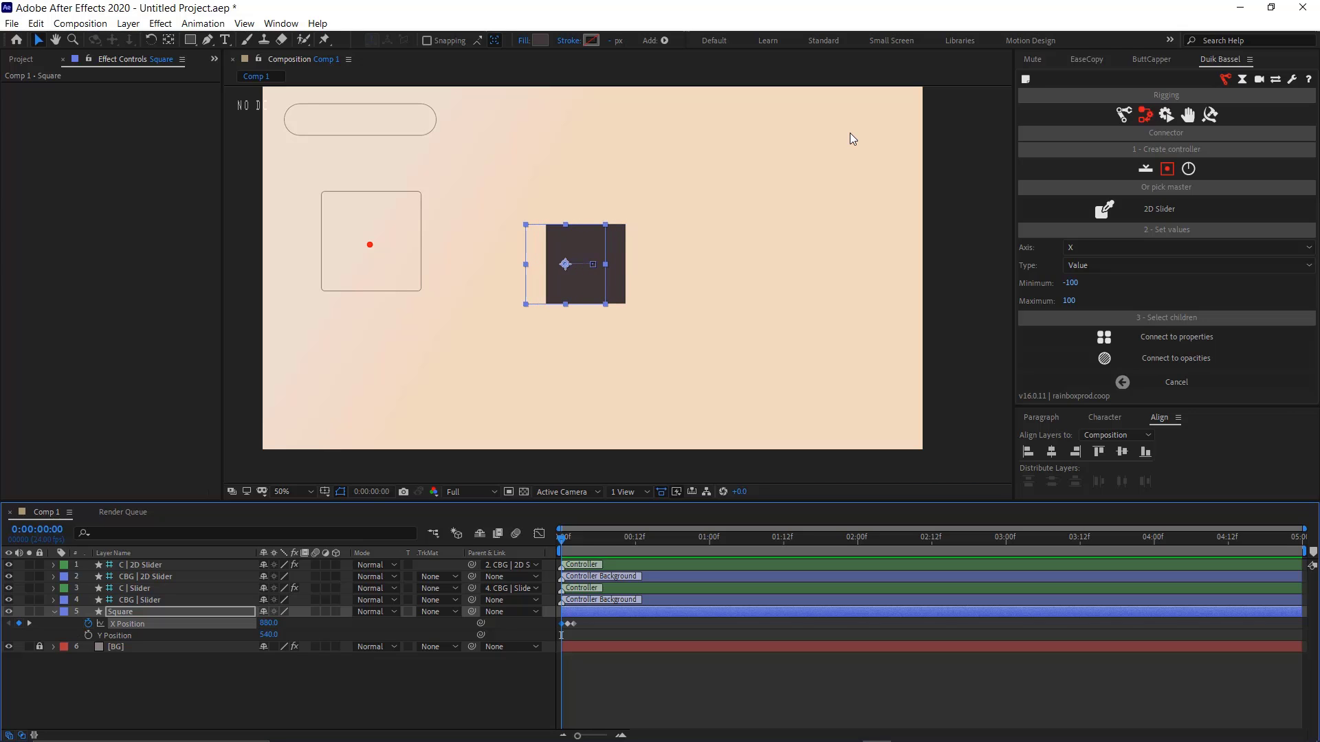
key("shift+Left")
key("shift+Left")
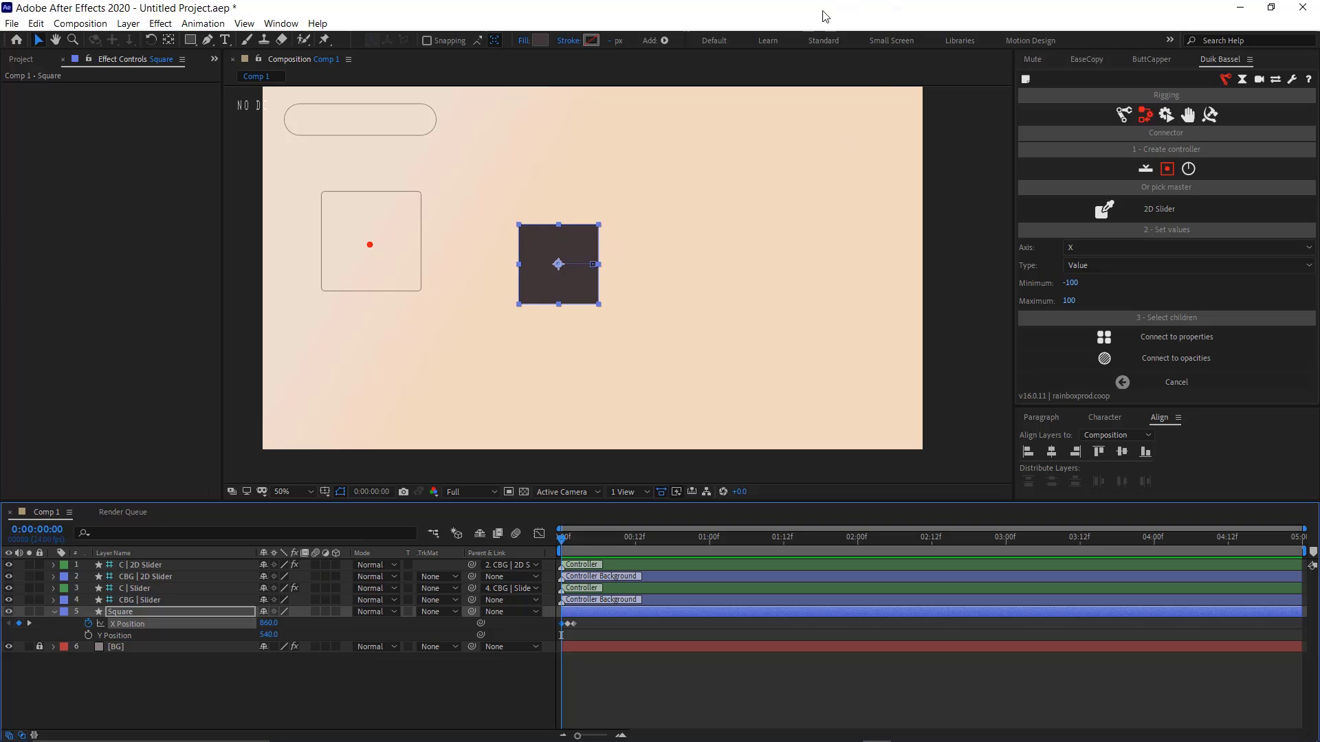
Nudge the Square right on frame 2 until its X Position is 1060
left_click(568, 544)
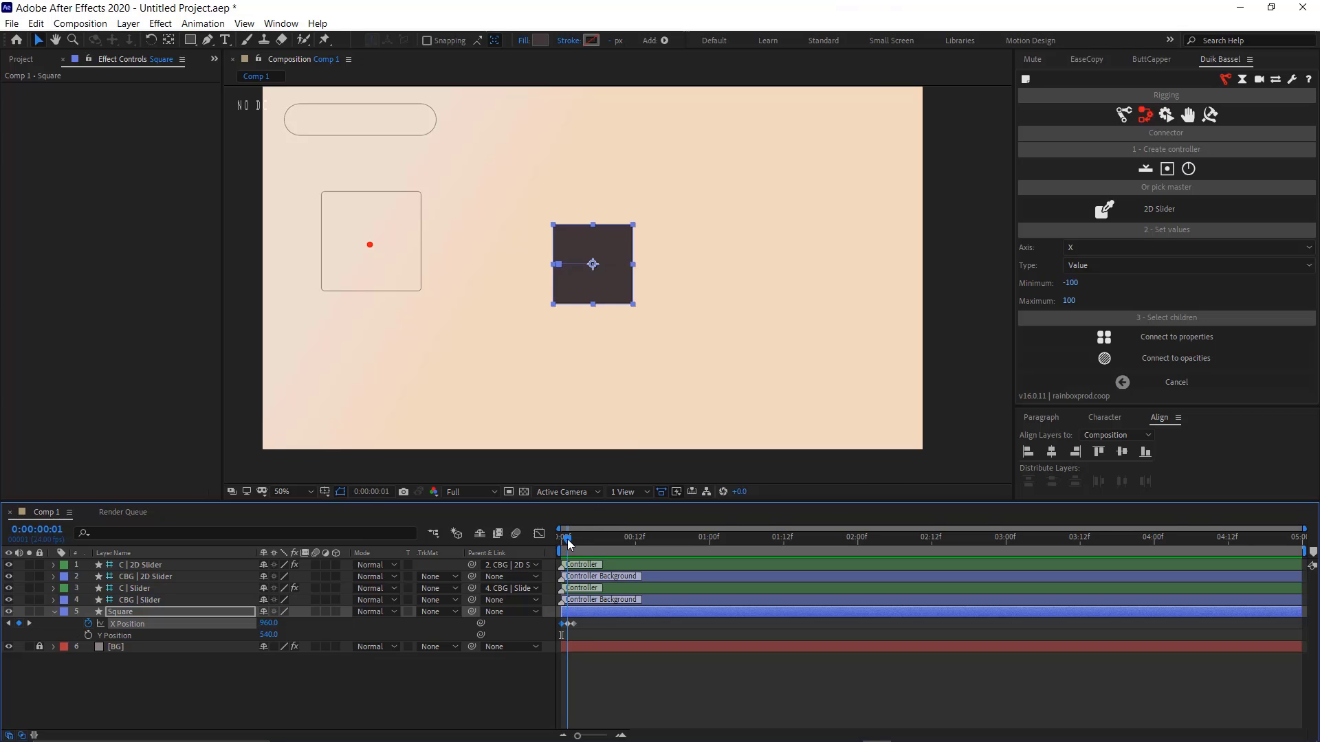
left_click(573, 542)
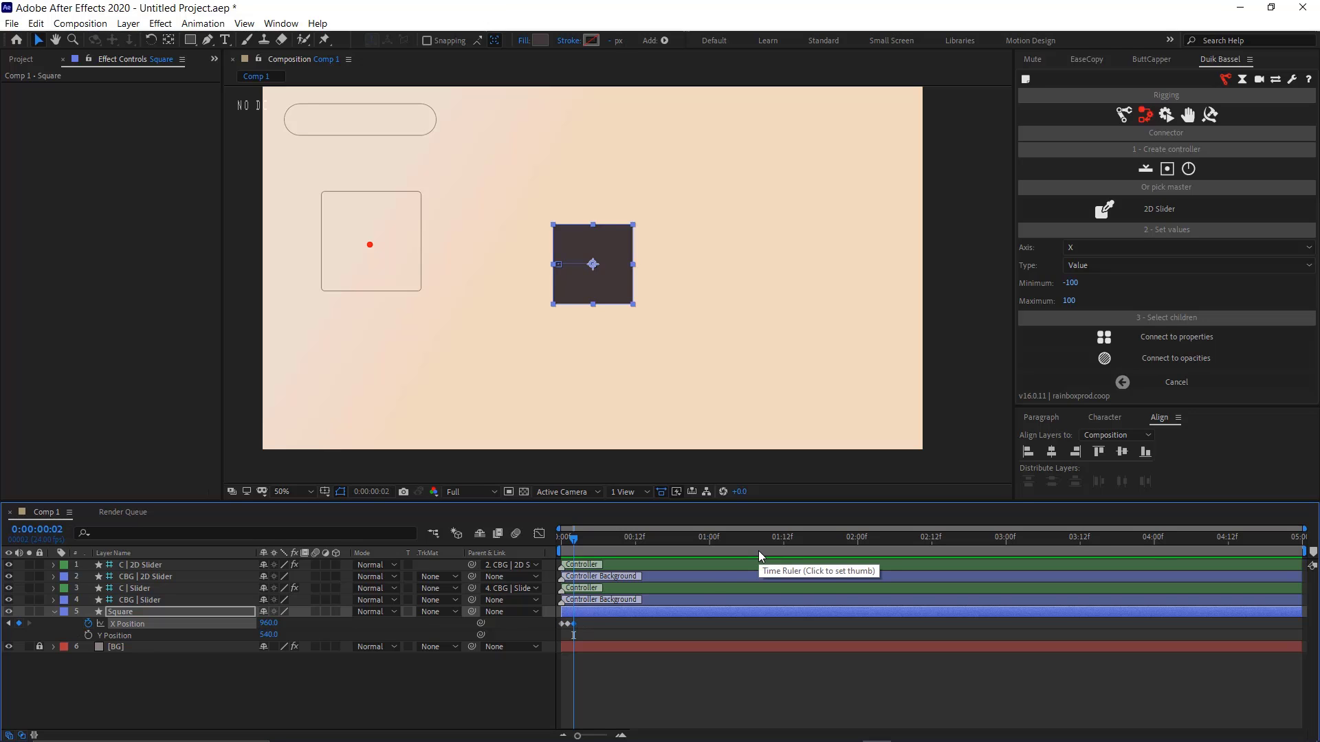
key("shift+Right")
key("shift+Right")
key("shift+Right")
key("shift+Right")
key("shift+Right")
key("shift+Right")
key("shift+Right")
key("shift+Right")
key("shift+Right")
key("shift+Right")
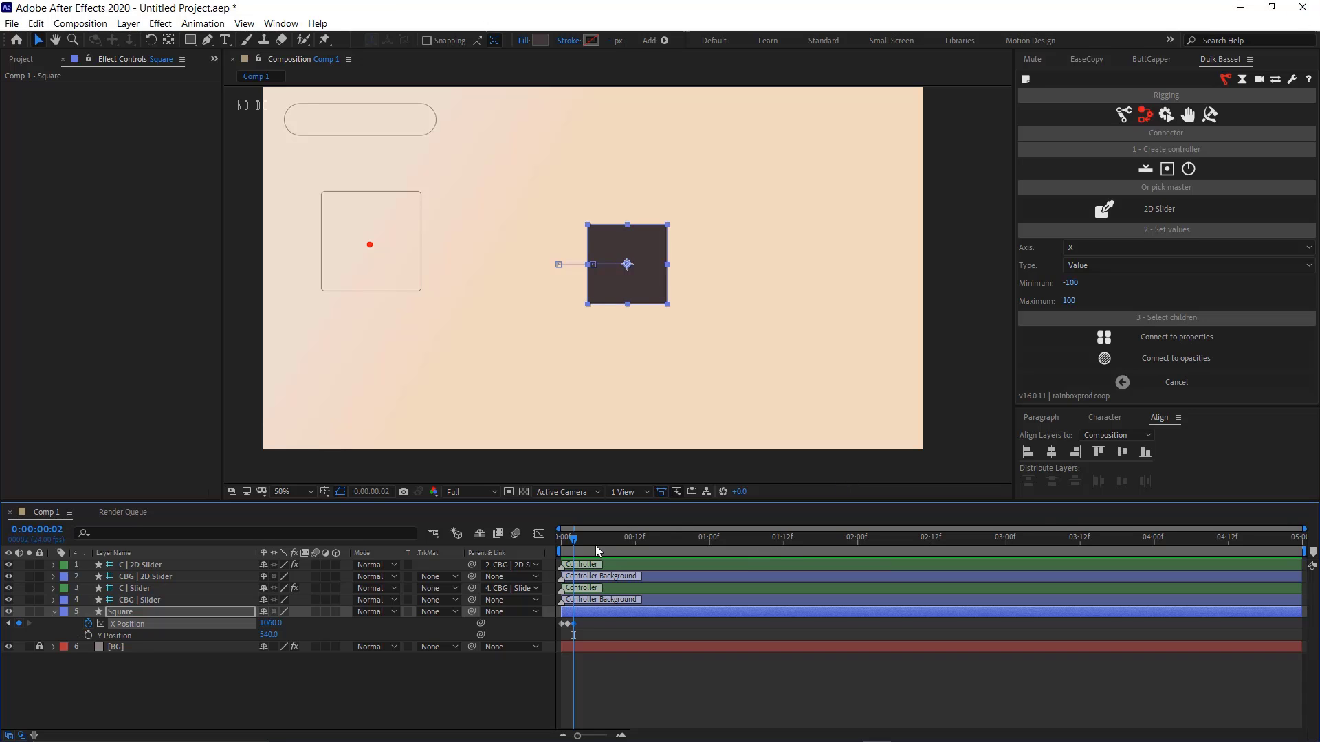
Select the Square's three X Position keyframes and connect the property to the 2D slider's X axis with type Value, from -100 to 100
left_click_drag(575, 544, 555, 542)
left_click_drag(585, 620, 558, 632)
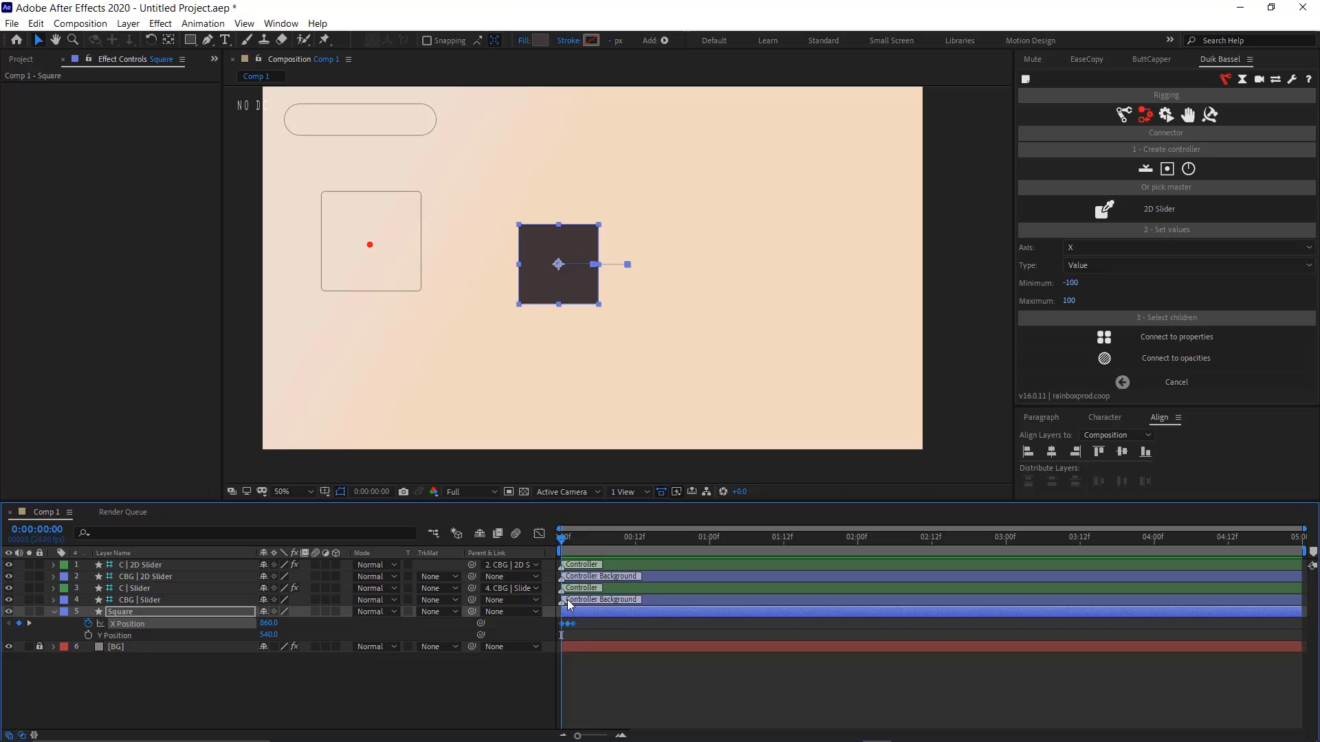
left_click(1096, 249)
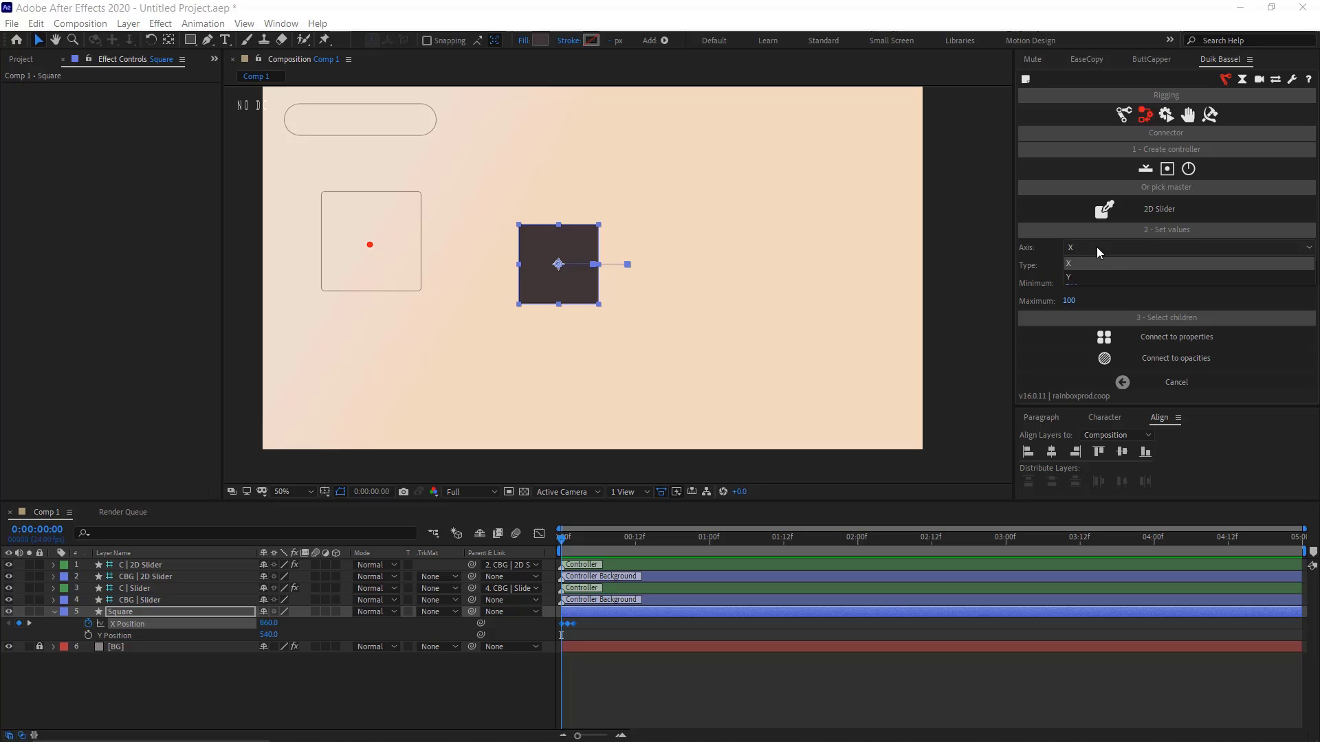
left_click(1125, 264)
left_click(1125, 265)
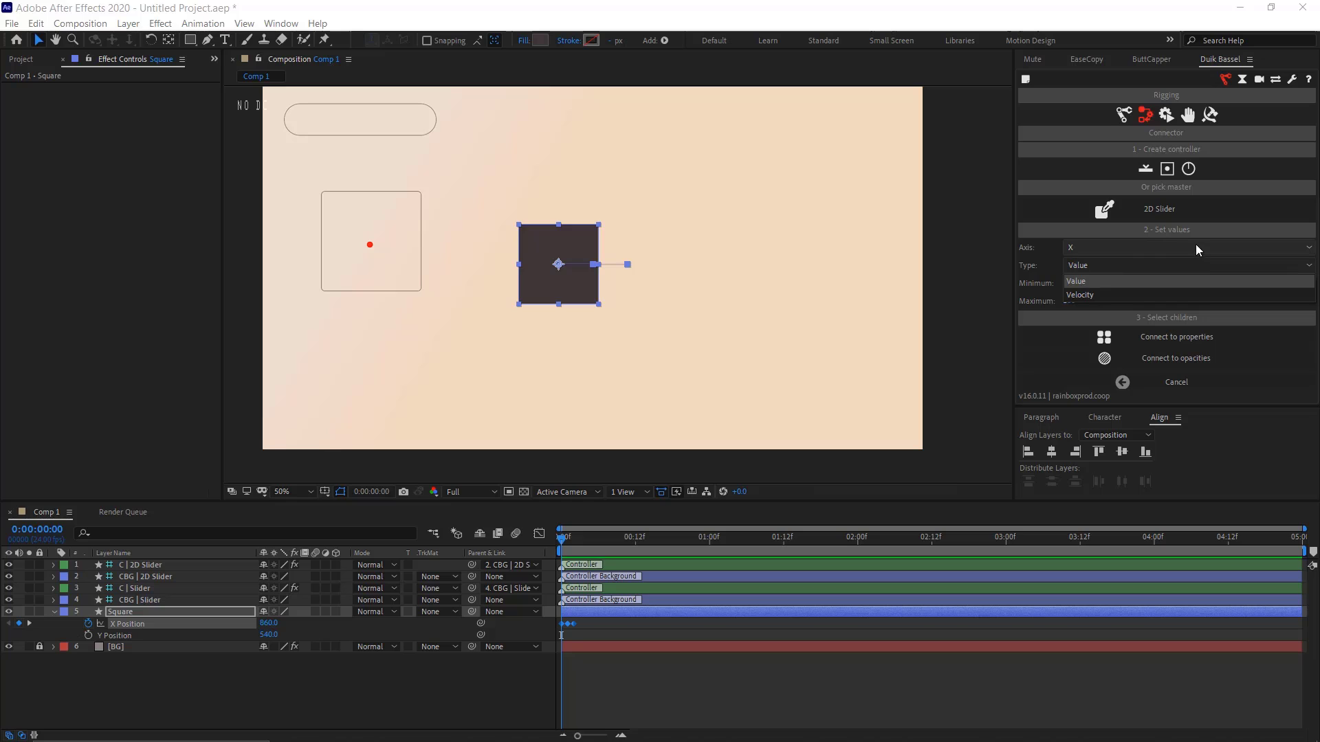
left_click(1211, 234)
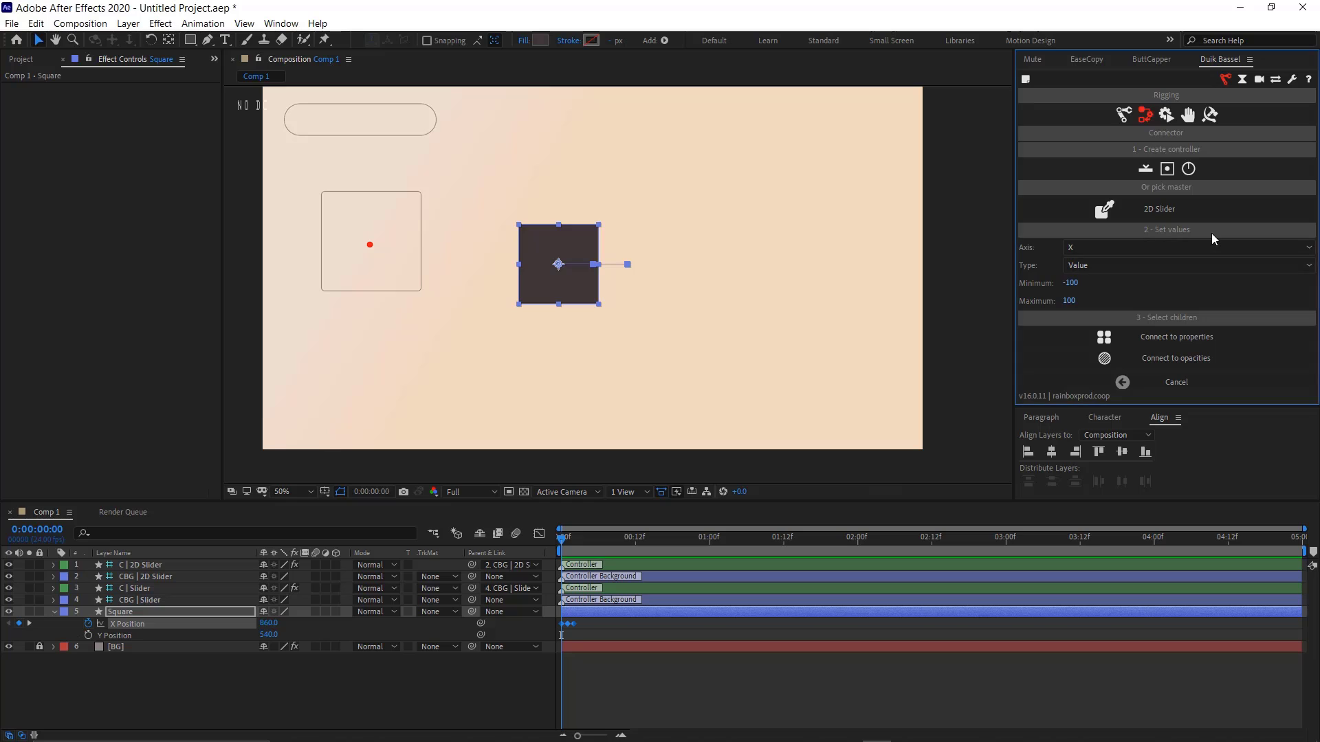
left_click(1149, 340)
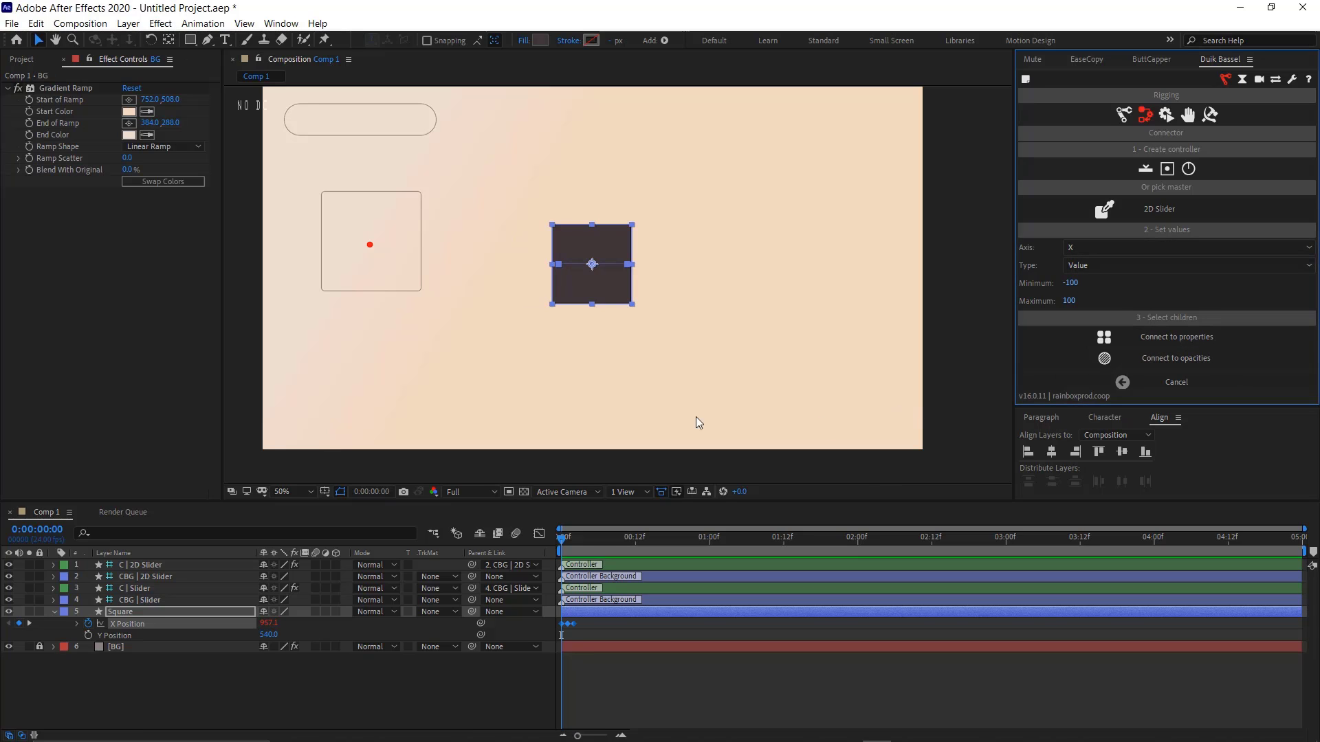
Try a Slider Size of 10 % on C | 2D Slider and nudge its handle to test the movement
mouse_move(370, 246)
left_mouse_down()
mouse_move(321, 248)
mouse_move(407, 250)
mouse_move(357, 251)
mouse_move(363, 221)
mouse_move(372, 259)
mouse_move(375, 218)
mouse_move(372, 257)
mouse_move(371, 221)
mouse_move(370, 245)
left_mouse_up()
left_click(19, 111)
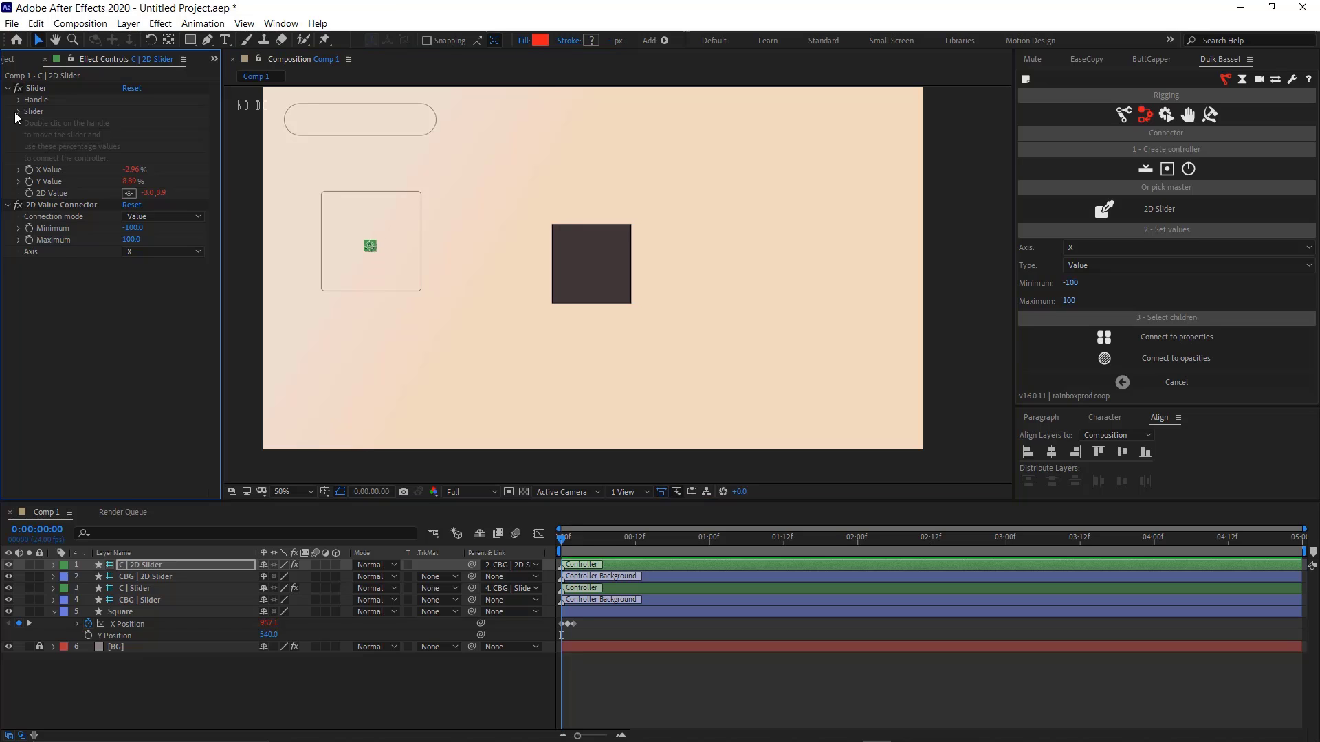
left_click_drag(126, 136, 109, 137)
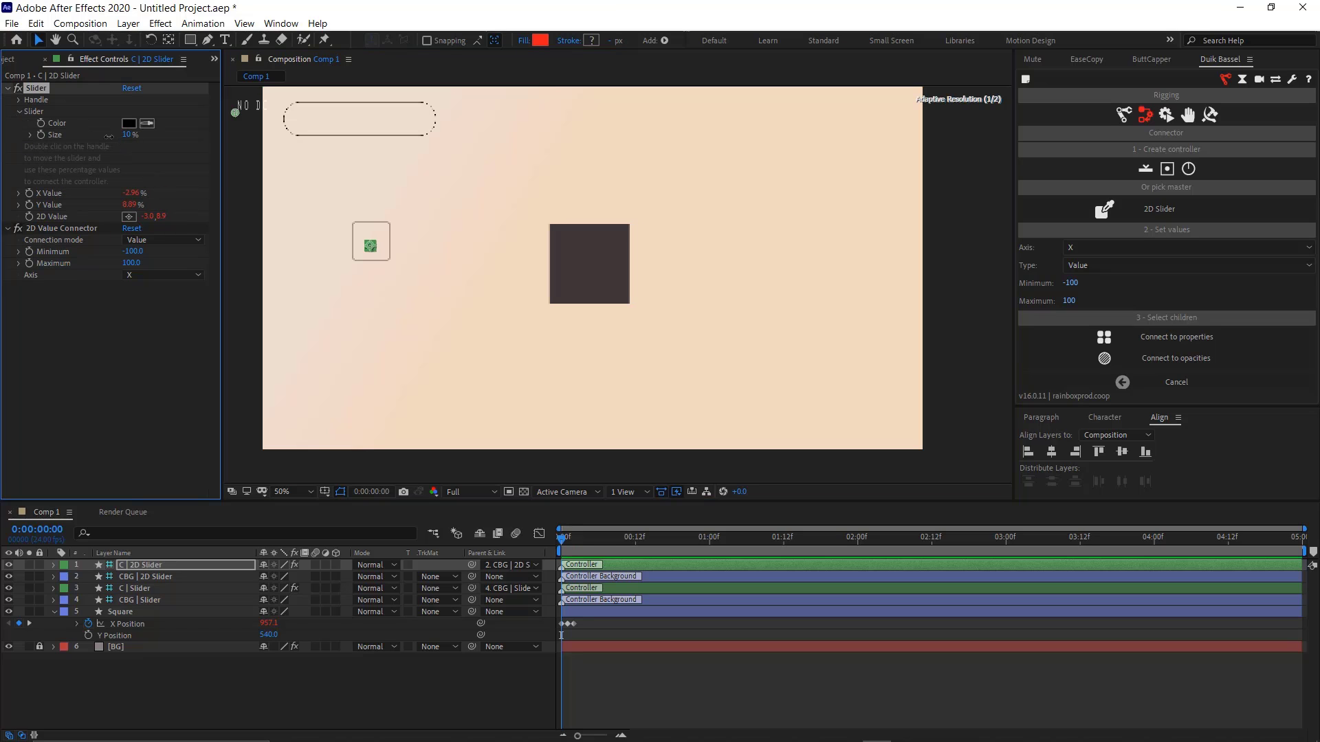
scroll(360, 278, "up", 1)
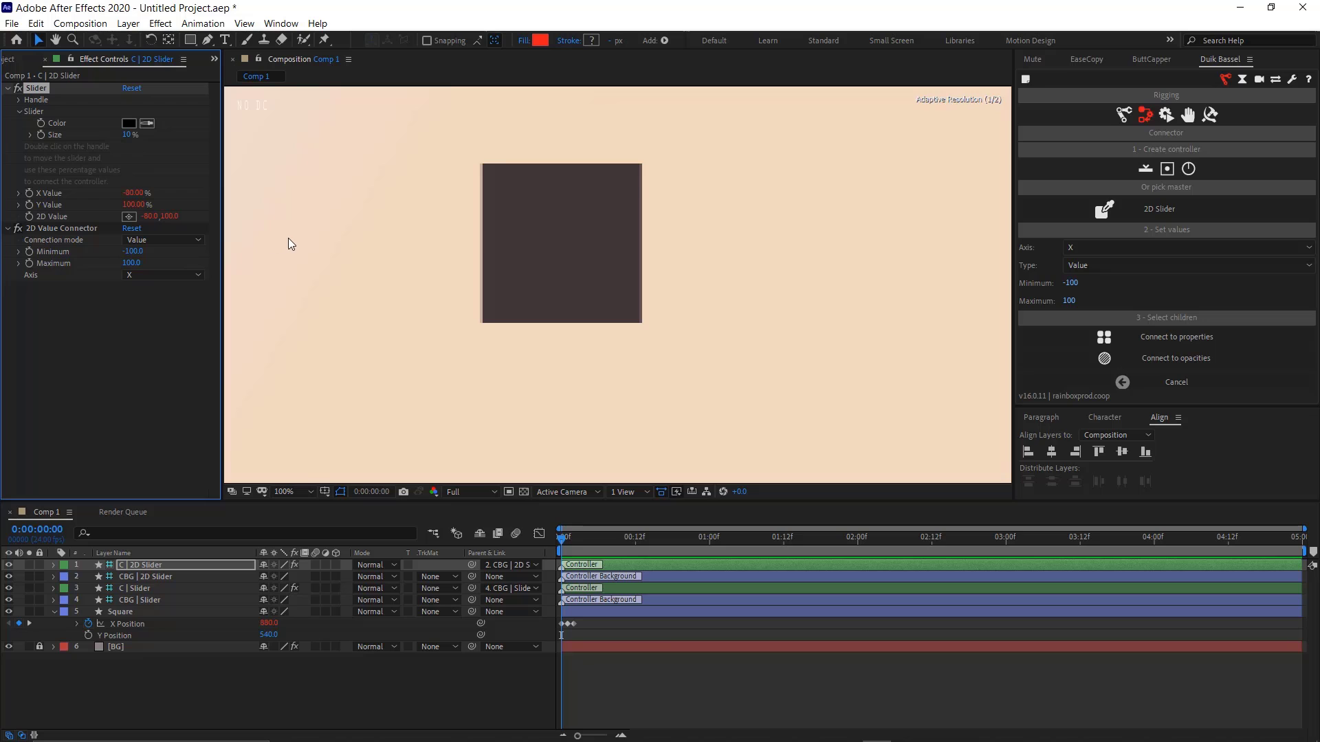
scroll(287, 238, "down", 1)
scroll(421, 297, "up", 1)
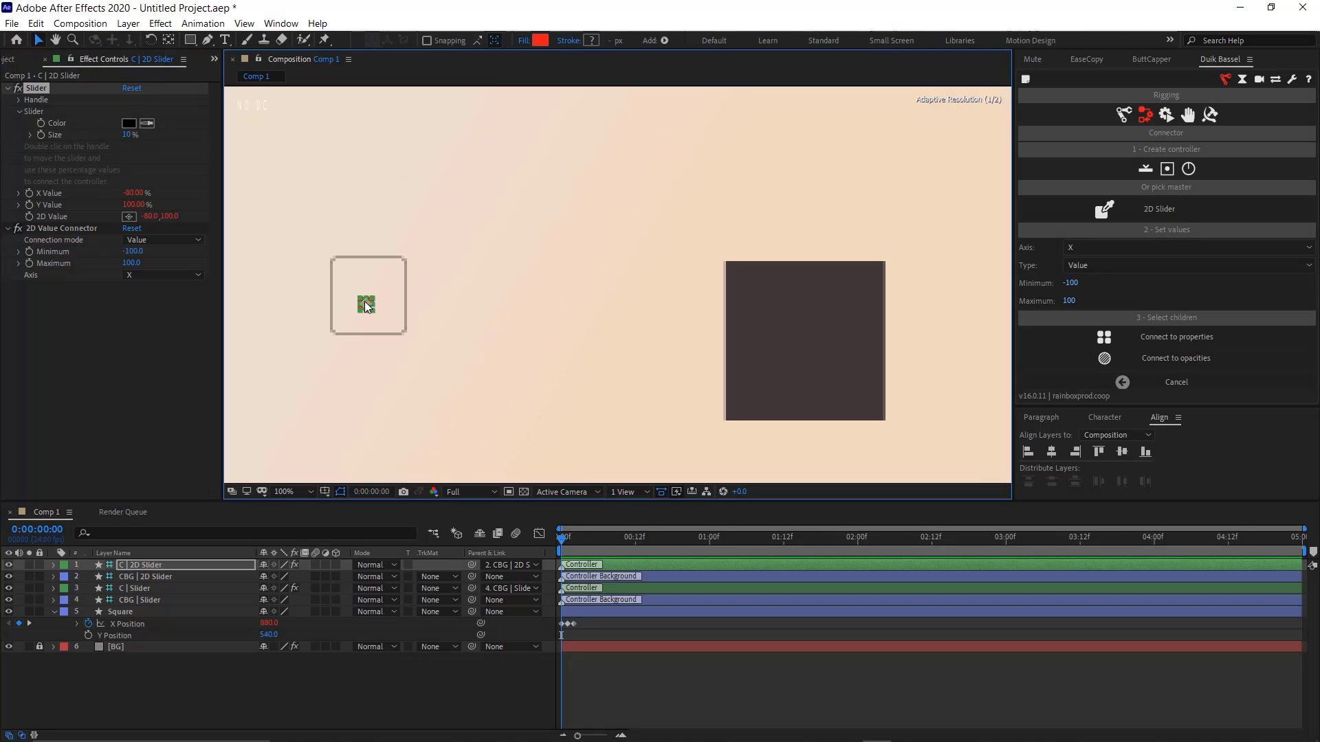
mouse_move(366, 306)
left_mouse_down()
mouse_move(345, 297)
mouse_move(370, 298)
left_mouse_up()
Try 50 % as the 2D slider's Size, settle on 110 %, and move the handle near the centre of its box
left_click(129, 135)
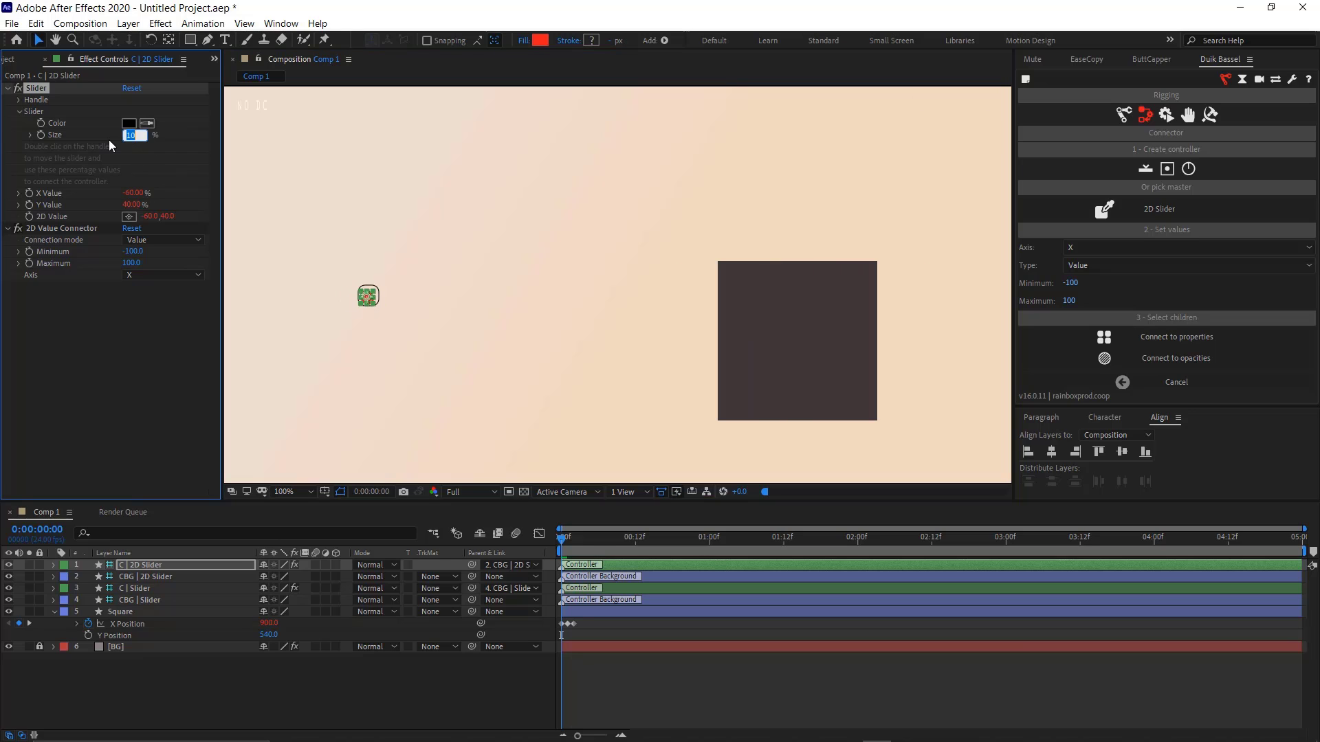
type("50")
key("Return")
left_click_drag(129, 135, 117, 135)
mouse_move(366, 297)
left_mouse_down()
mouse_move(335, 298)
mouse_move(370, 297)
left_mouse_up()
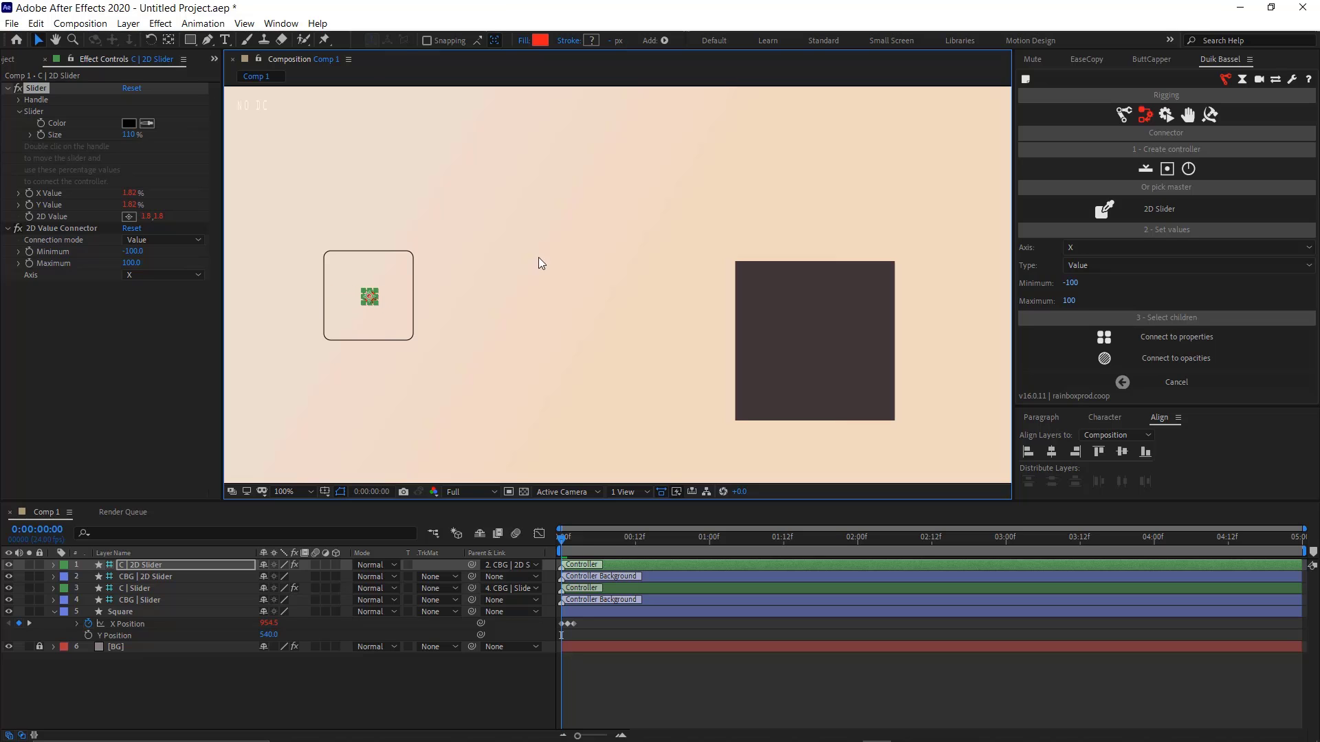
scroll(538, 257, "down", 2)
left_click(286, 663)
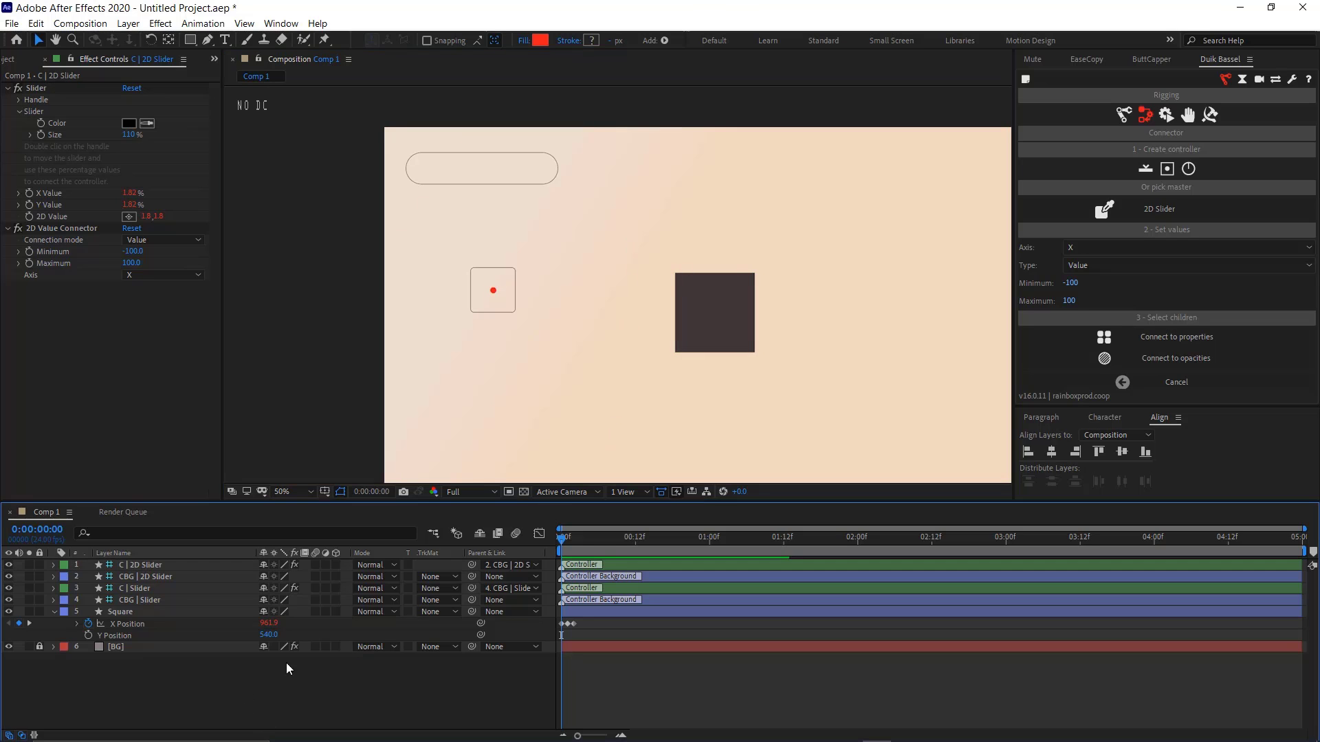
Keyframe the Square's Y Position at 540 on frames 0, 1 and 2
left_click(645, 454)
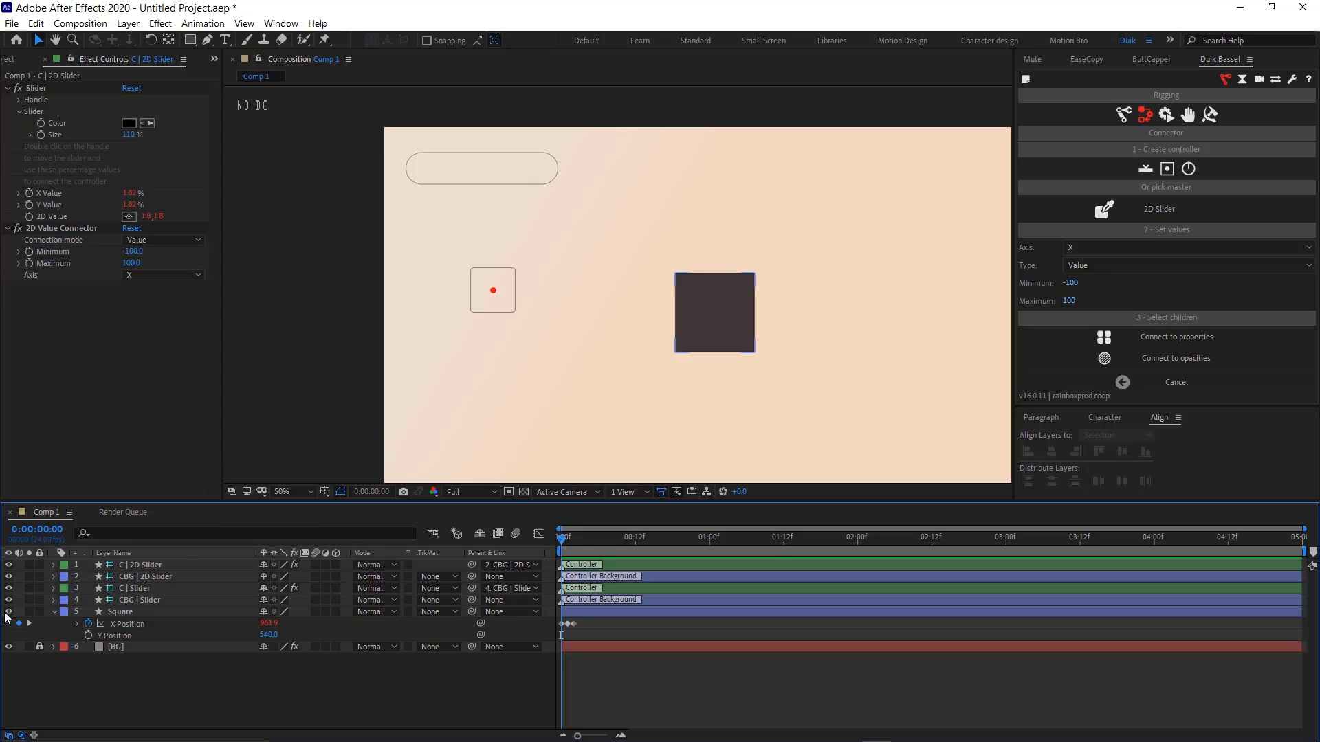
left_click(88, 637)
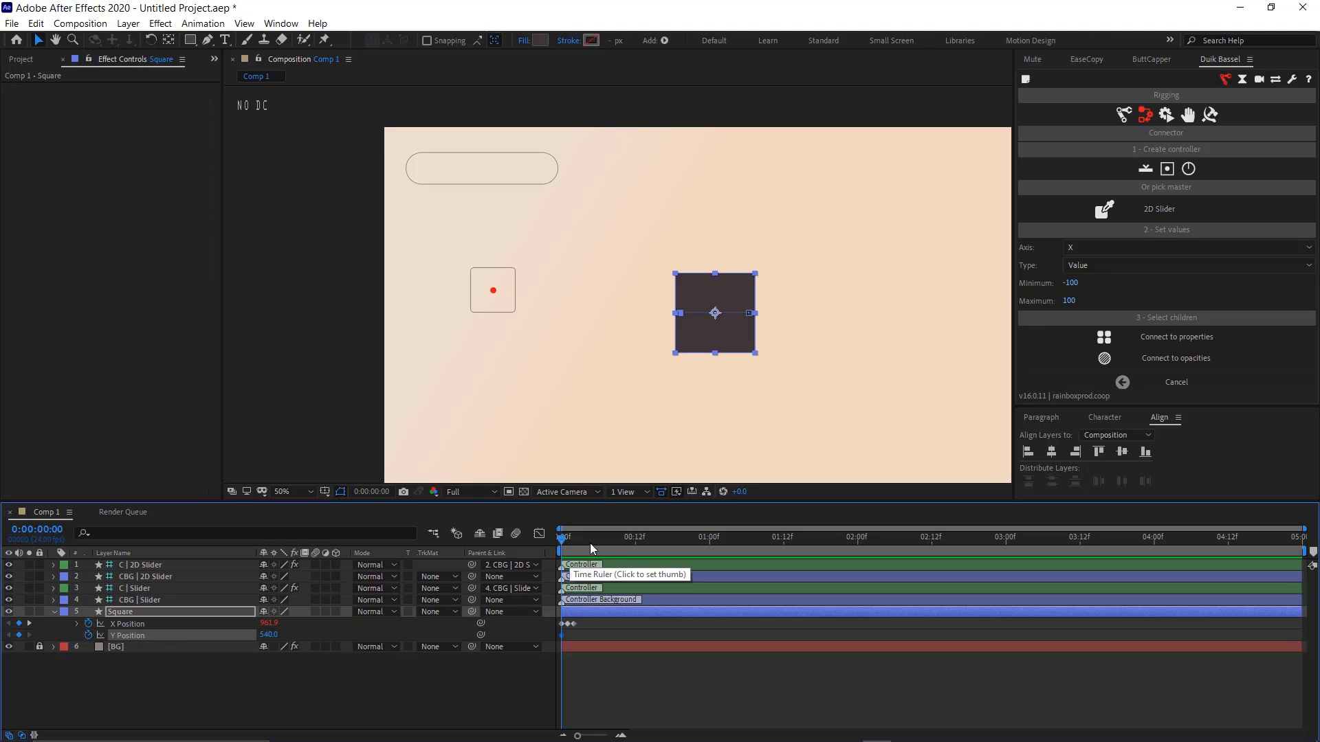
left_click(566, 540)
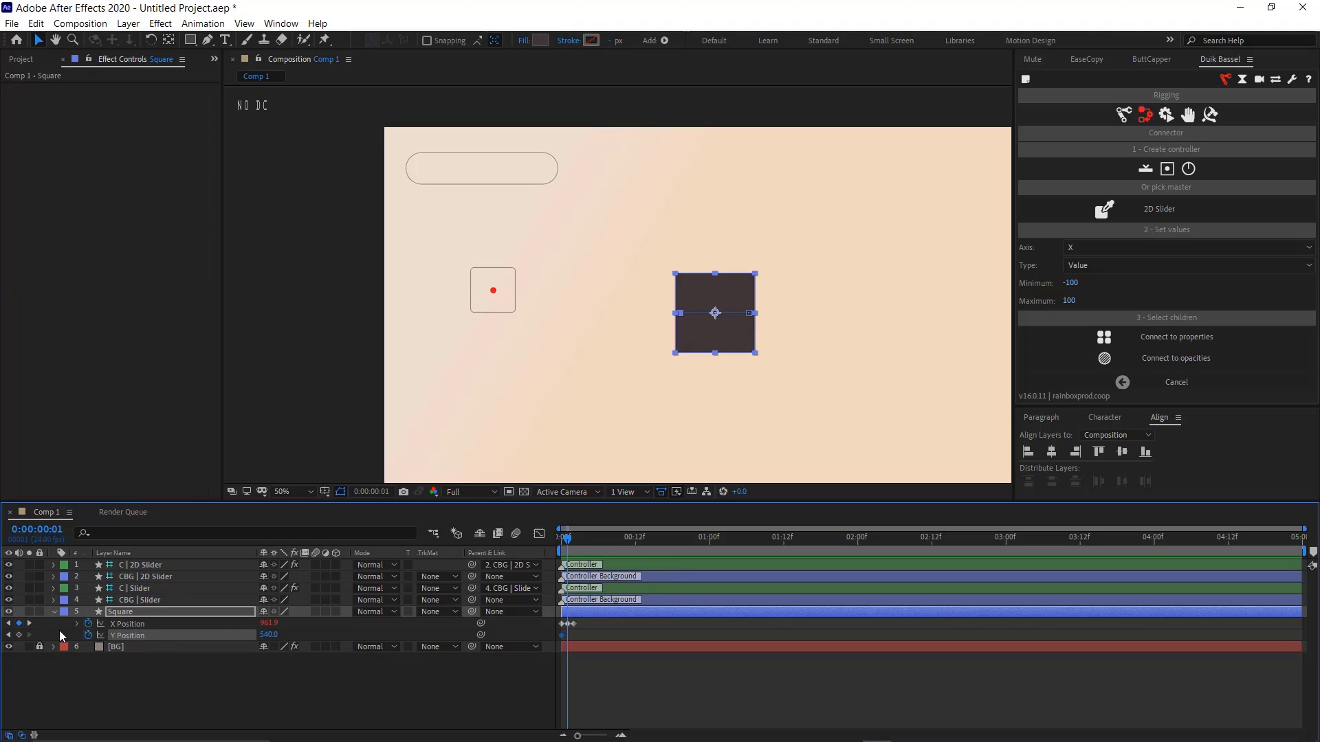
left_click(19, 634)
key("Page_Down")
left_click(19, 635)
Nudge the Square up on frame 0 until its Y Position is 440
key("Home")
left_click(561, 637)
key("shift+Up")
key("shift+Up")
key("shift+Up")
key("shift+Up")
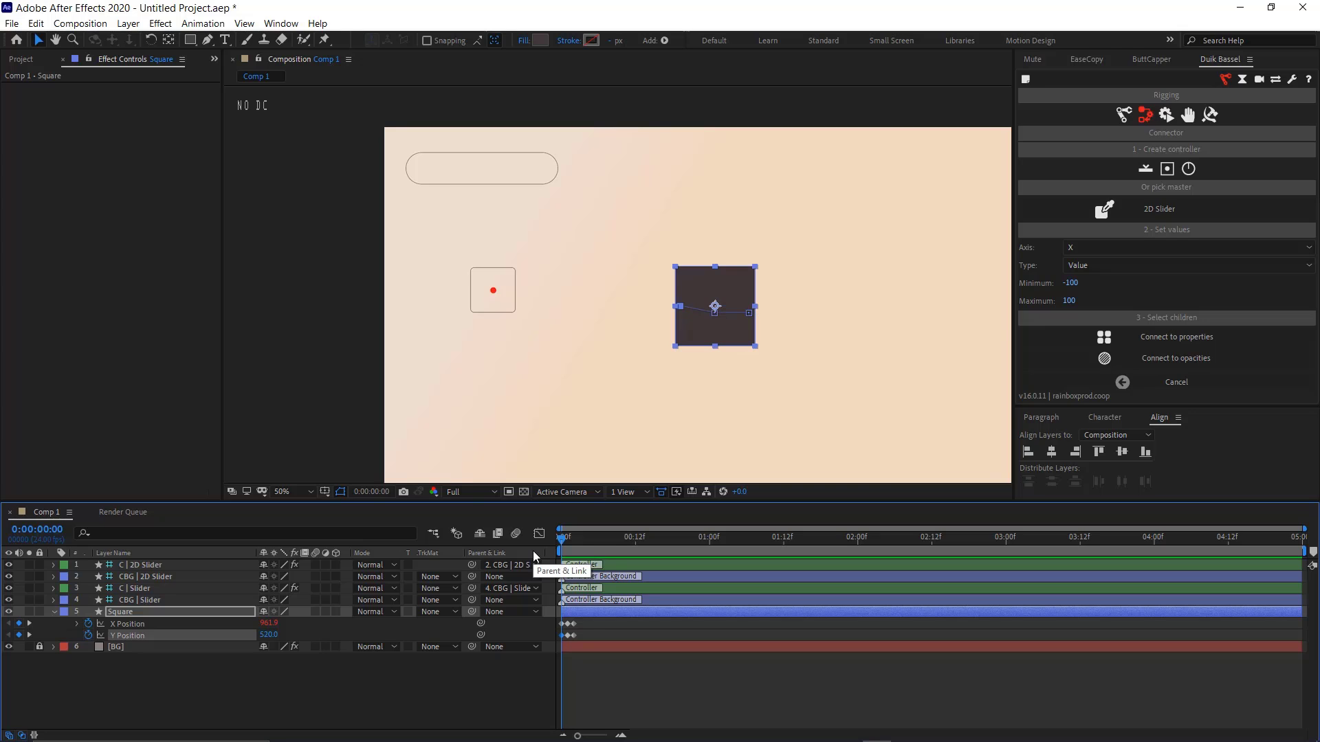
key("shift+Up")
key("shift+Up")
key("shift+Up")
key("shift+Up")
key("shift+Up")
key("shift+Up")
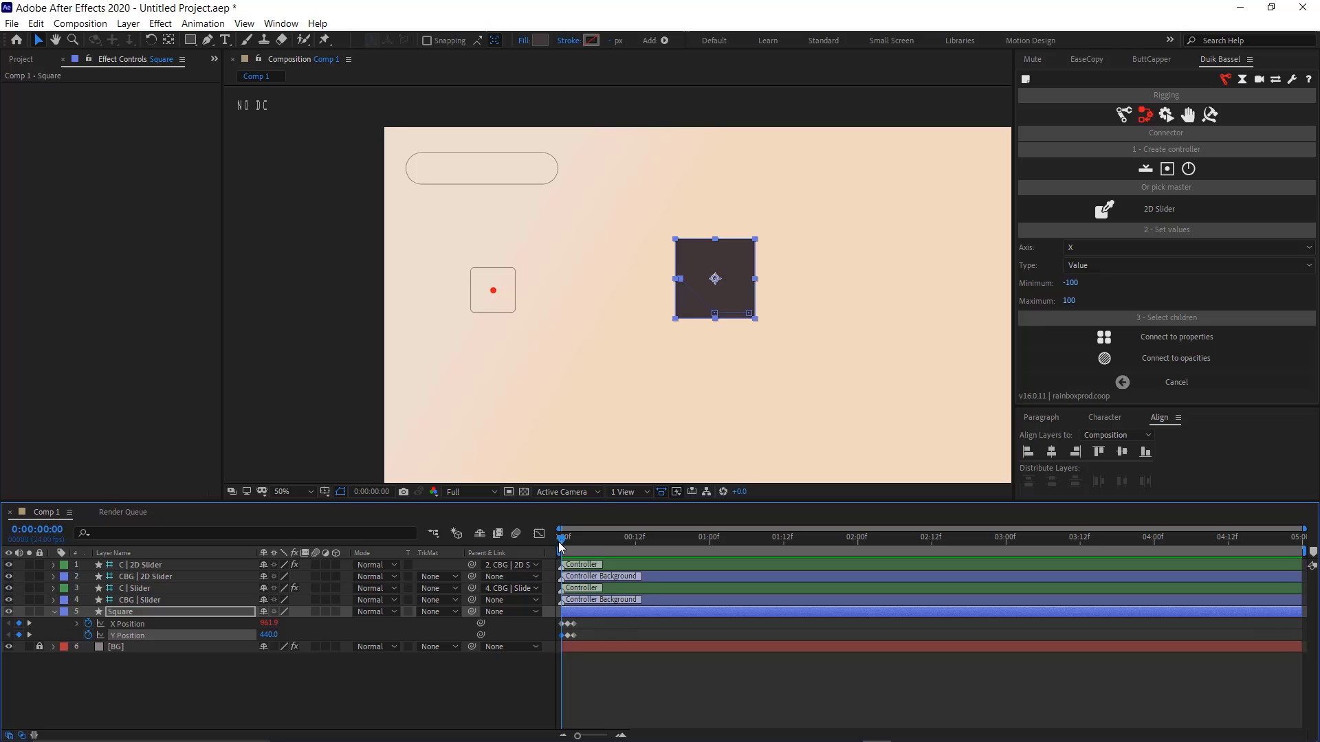
Nudge the Square down on frame 2 until its Y Position is 640
left_click_drag(559, 542, 572, 546)
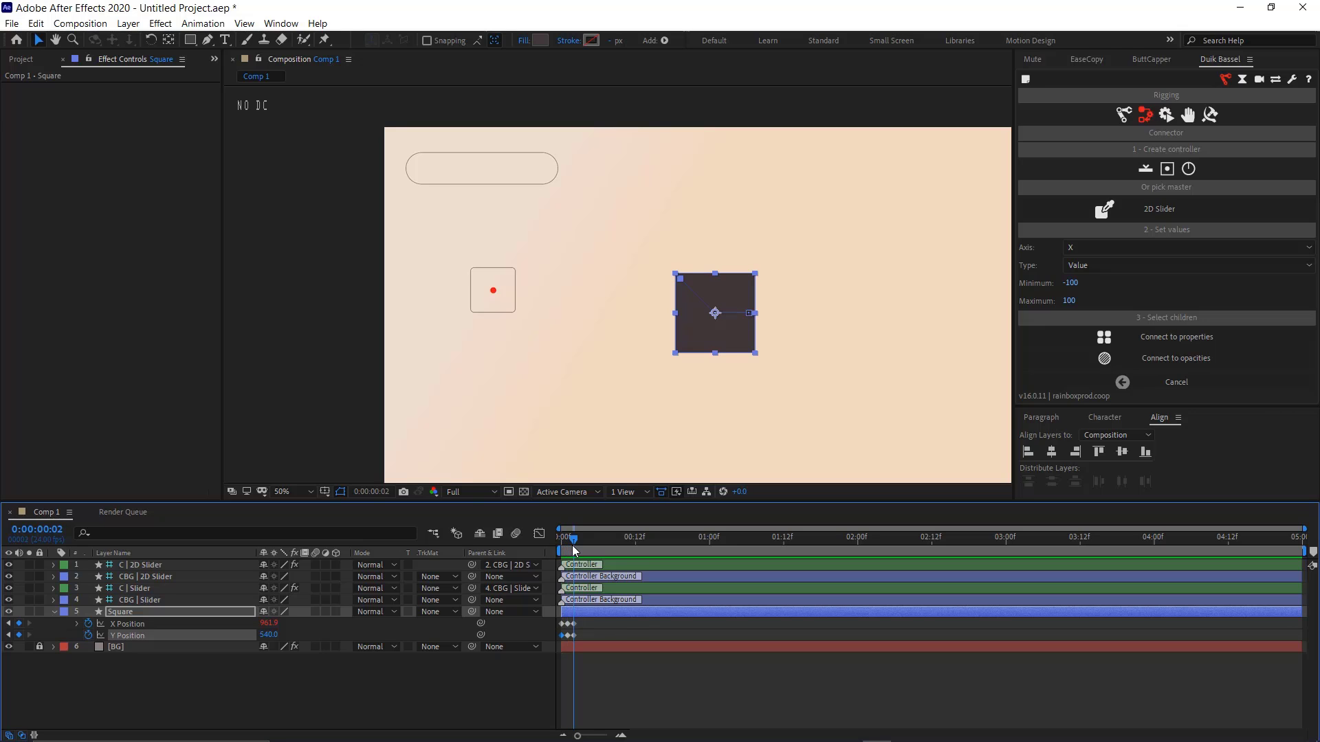
left_click(573, 635)
key("shift+Down")
key("shift+Down")
key("shift+Down")
key("shift+Down")
key("shift+Down")
key("shift+Down")
key("shift+Down")
key("shift+Down")
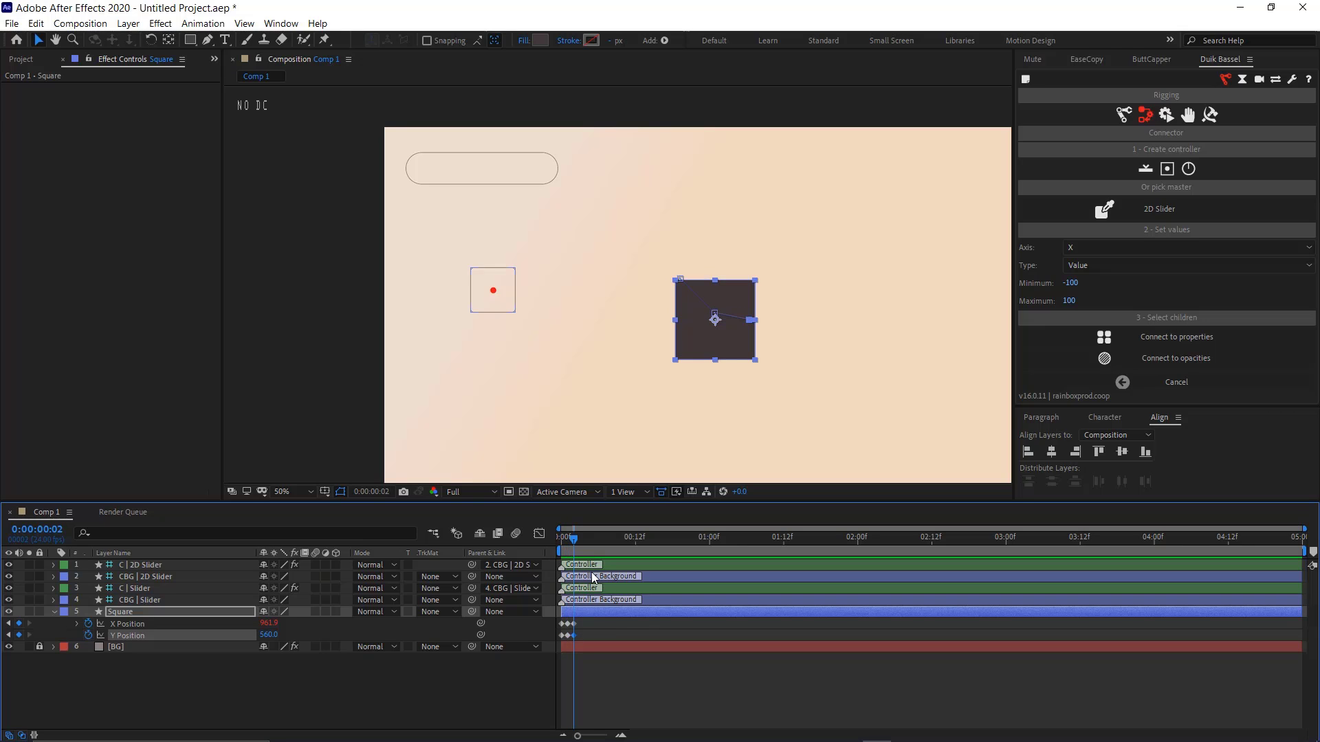
key("shift+Down")
key("shift+Down")
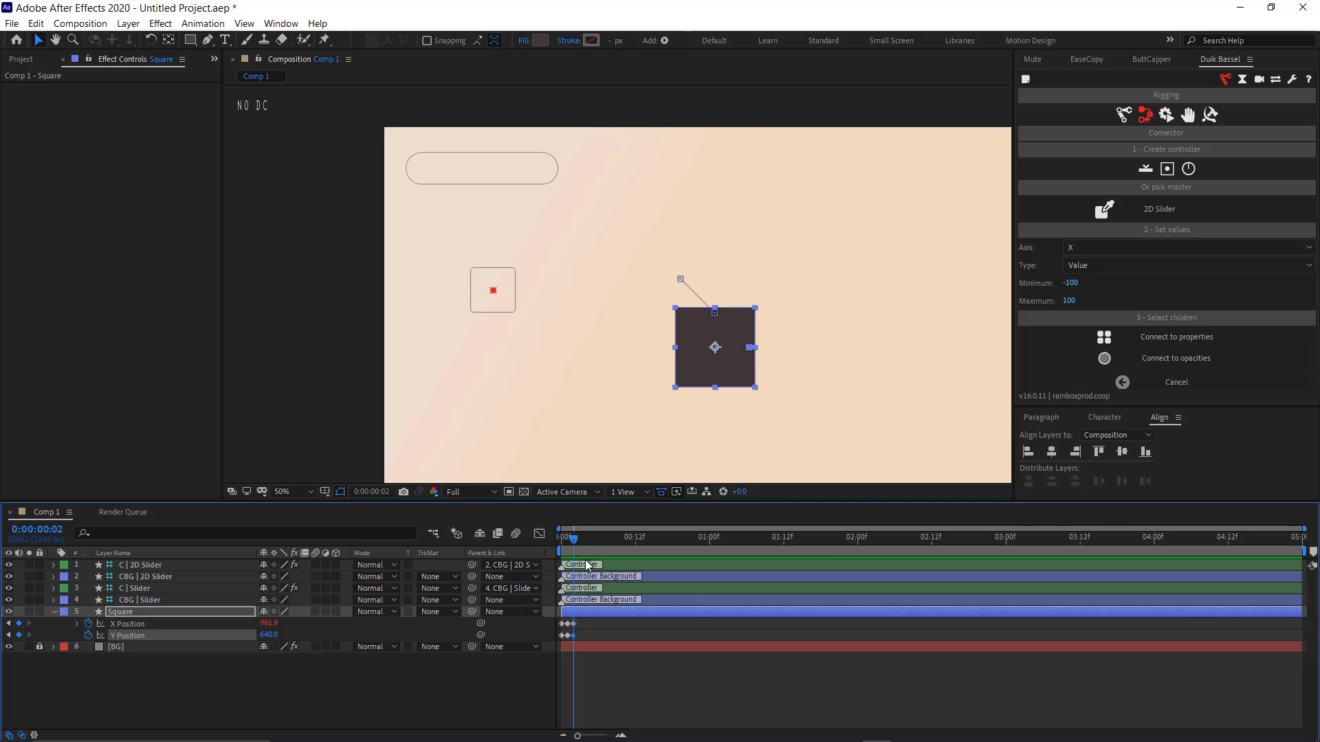
Select the Square's three Y Position keyframes and connect the property to the 2D slider's Y axis with type Value, from -100 to 100
left_click(435, 687)
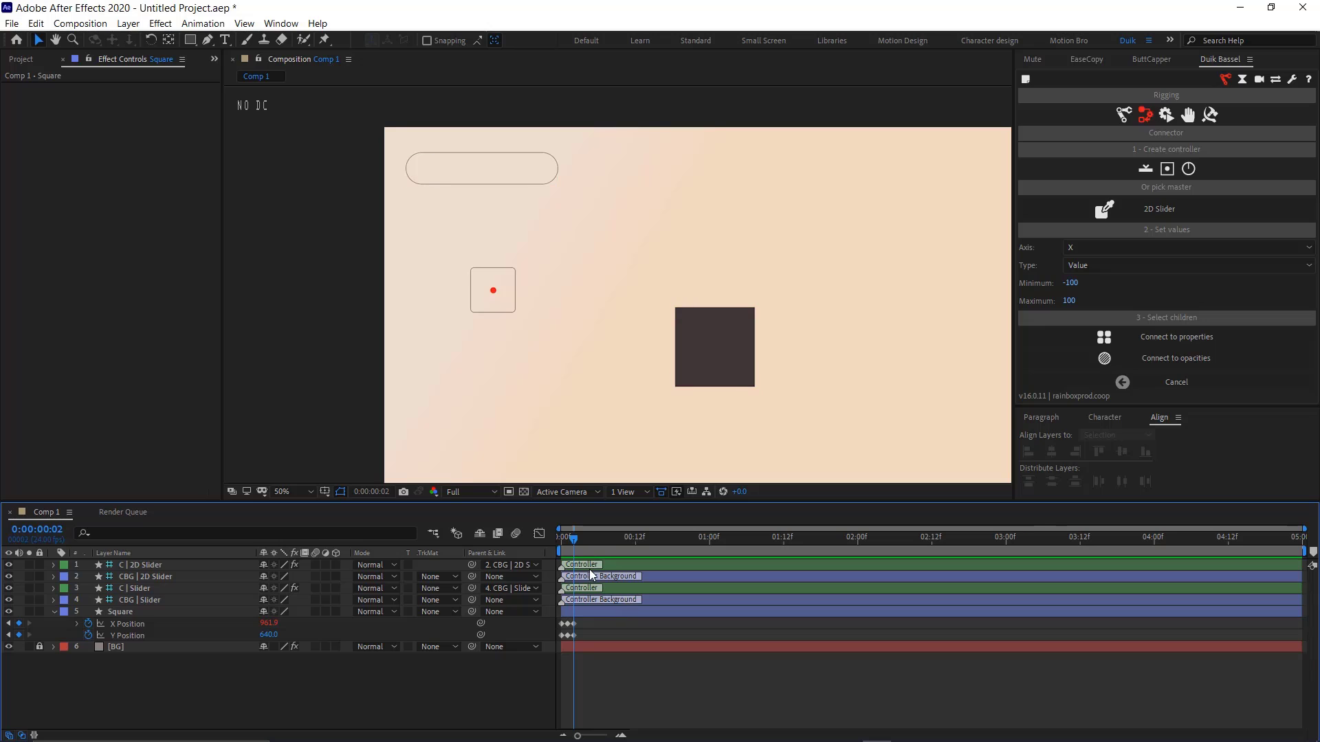
mouse_move(571, 625)
left_click_drag(567, 641, 546, 631)
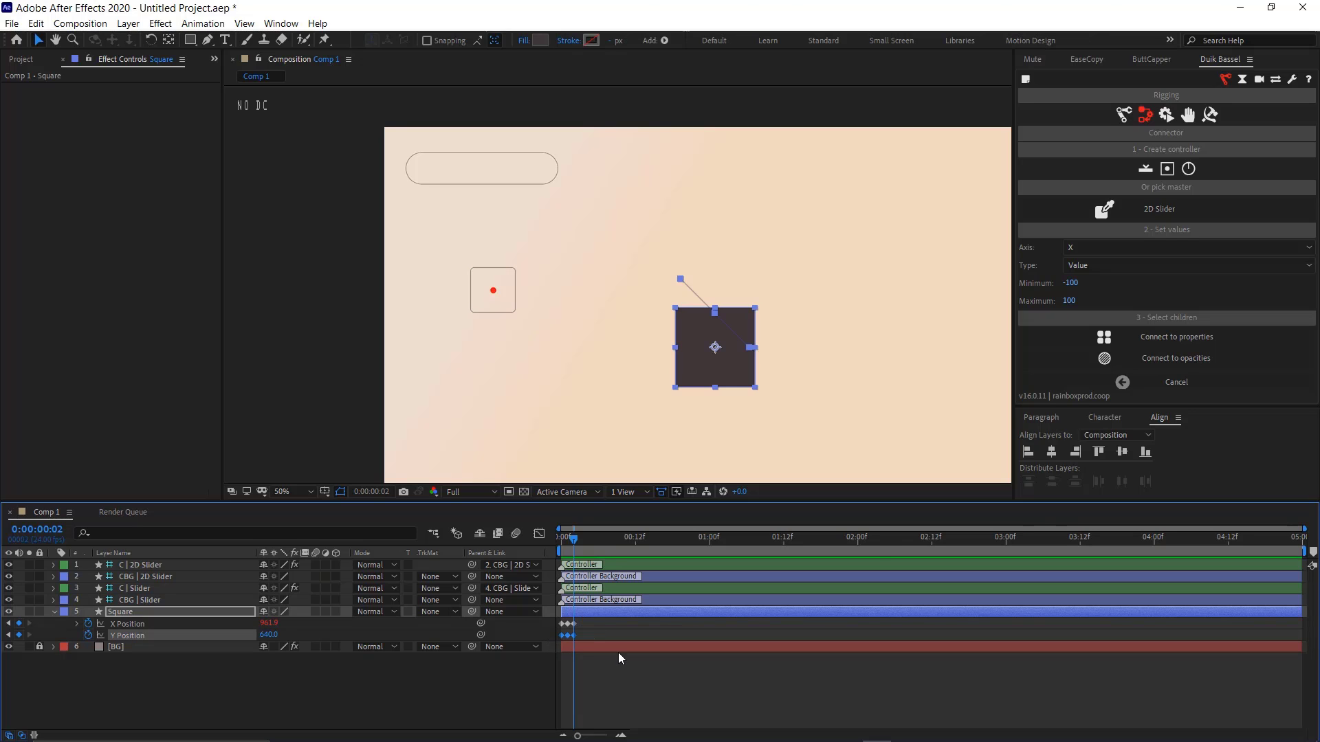
left_click(1100, 248)
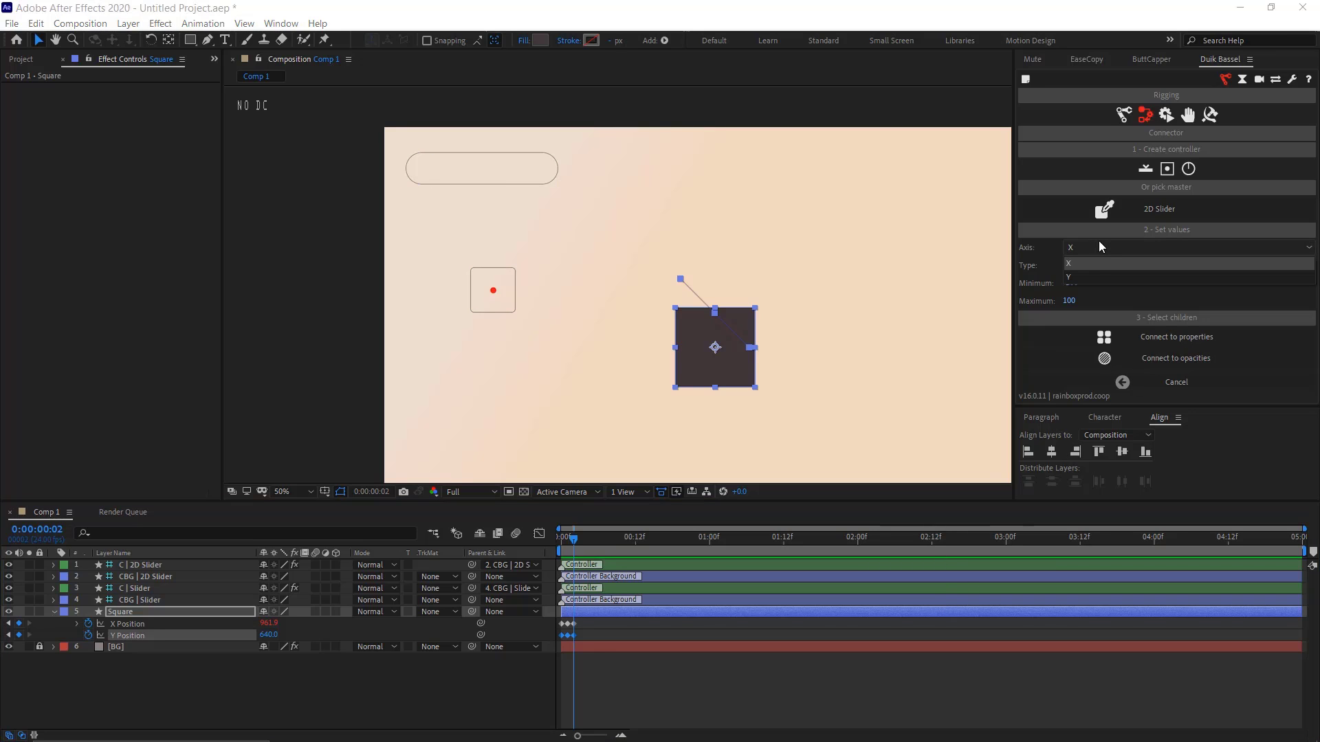
left_click(1099, 275)
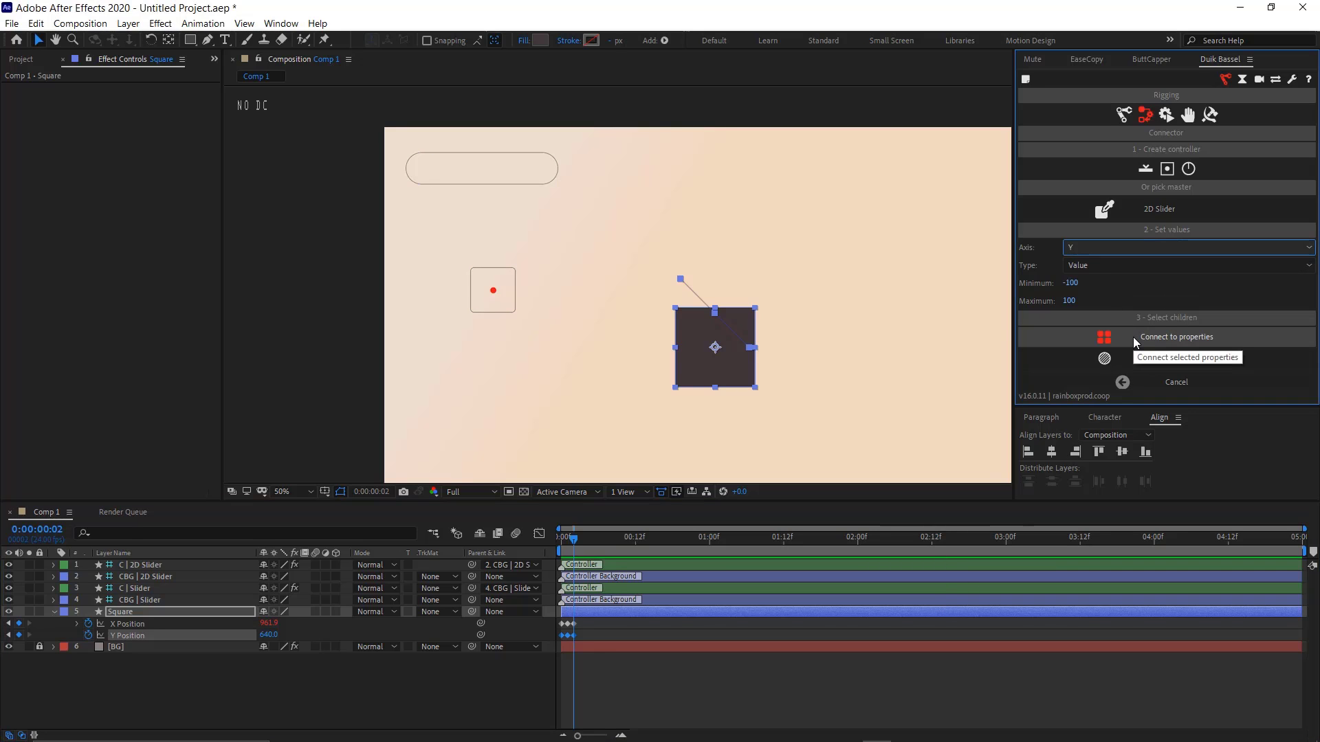
left_click(1133, 337)
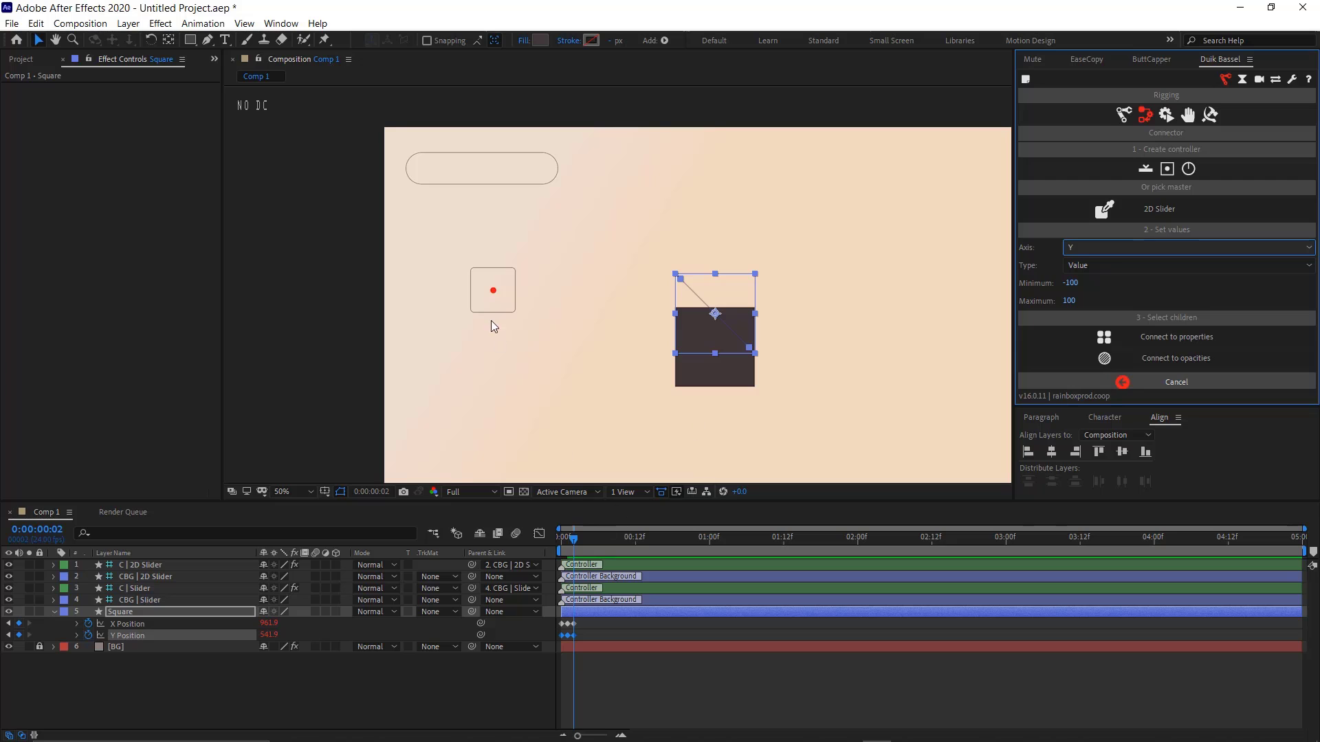
Move the 2D slider's handle to the upper edge of its box and lower the preview resolution to Quarter
left_click(492, 293)
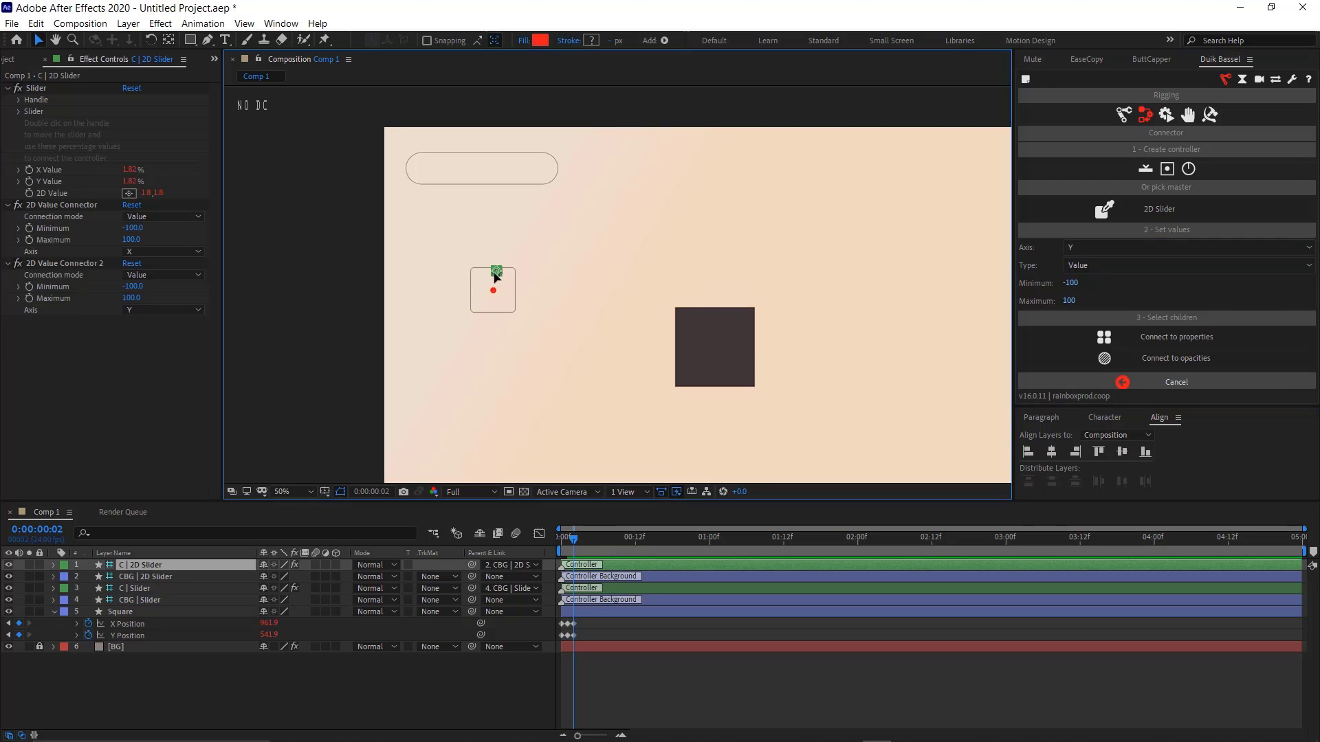
left_click_drag(494, 273, 493, 294)
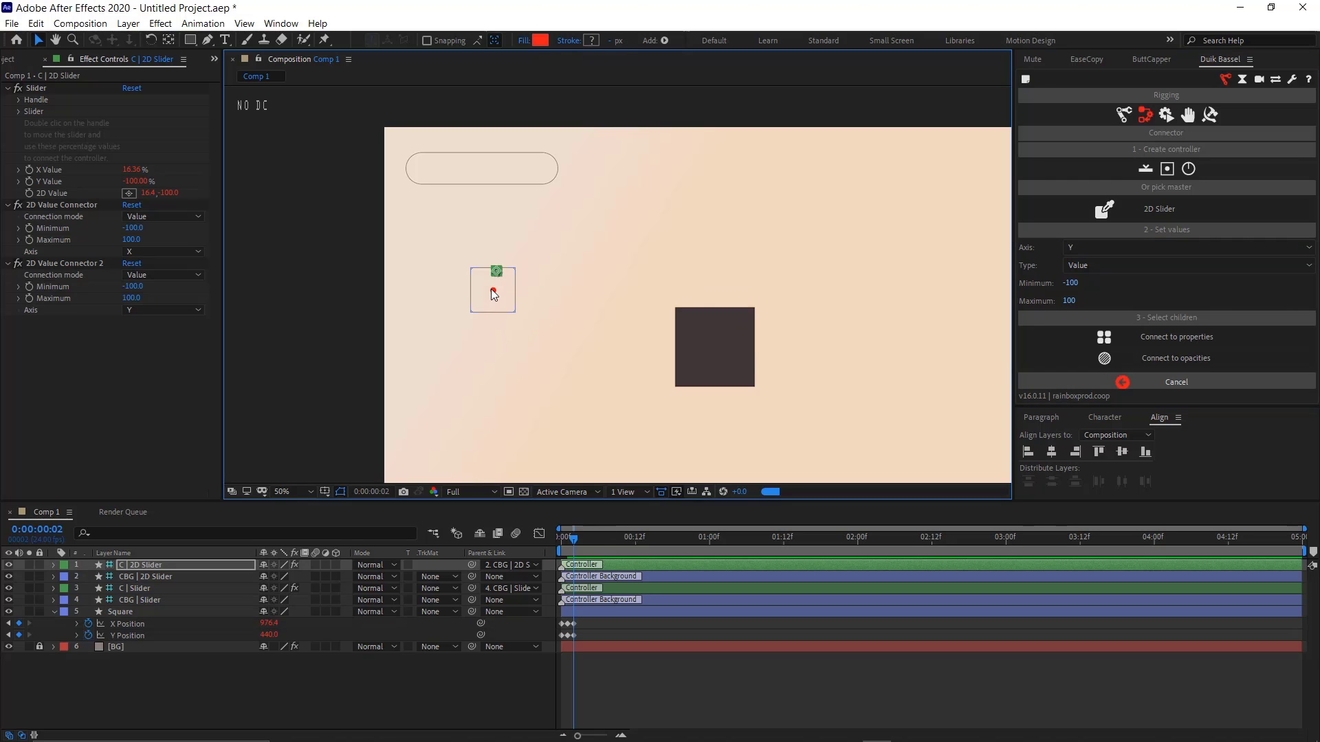
left_click(483, 493)
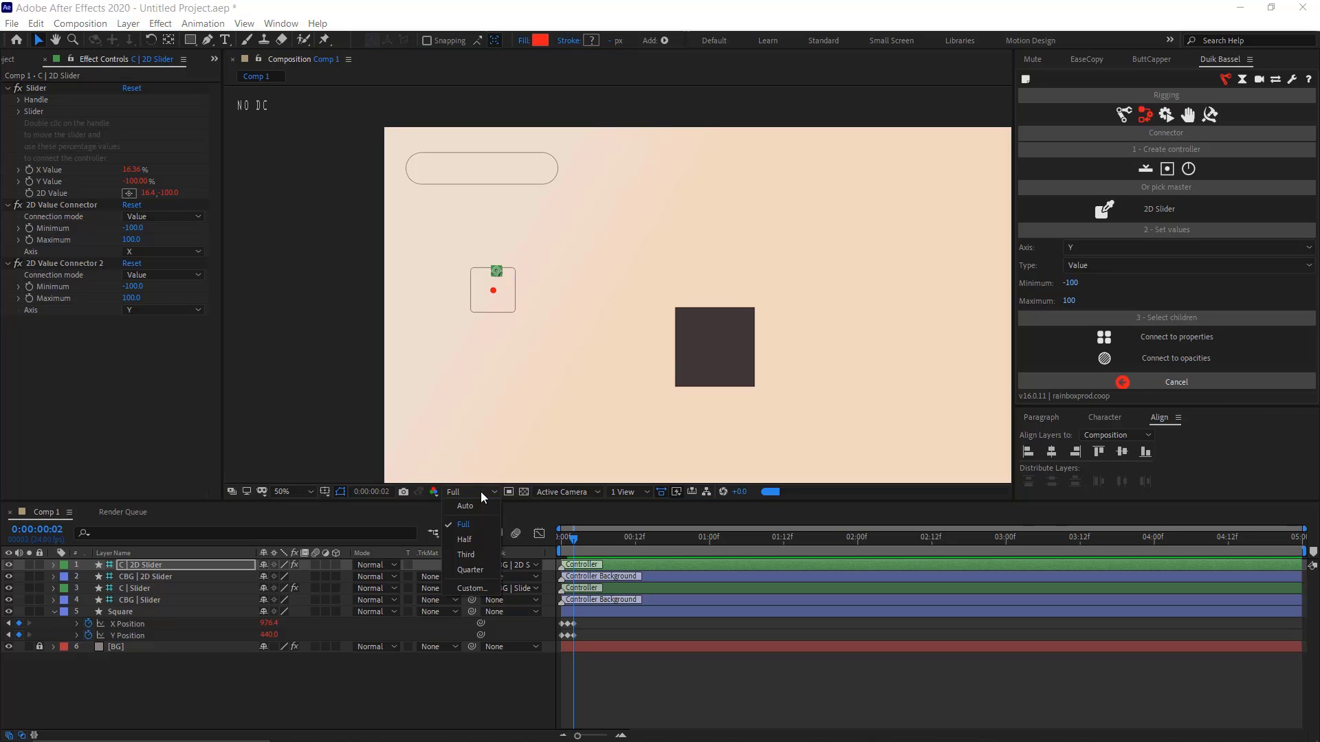
left_click(475, 566)
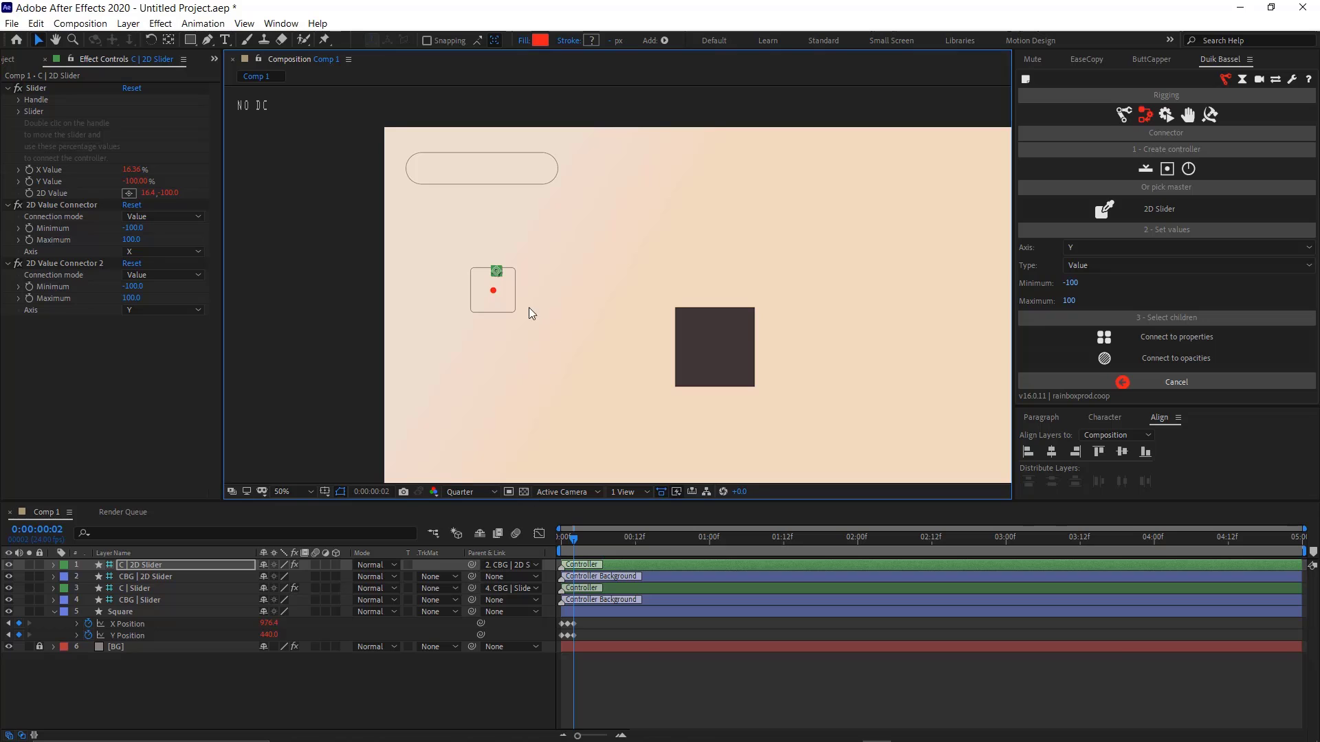
left_click(345, 690)
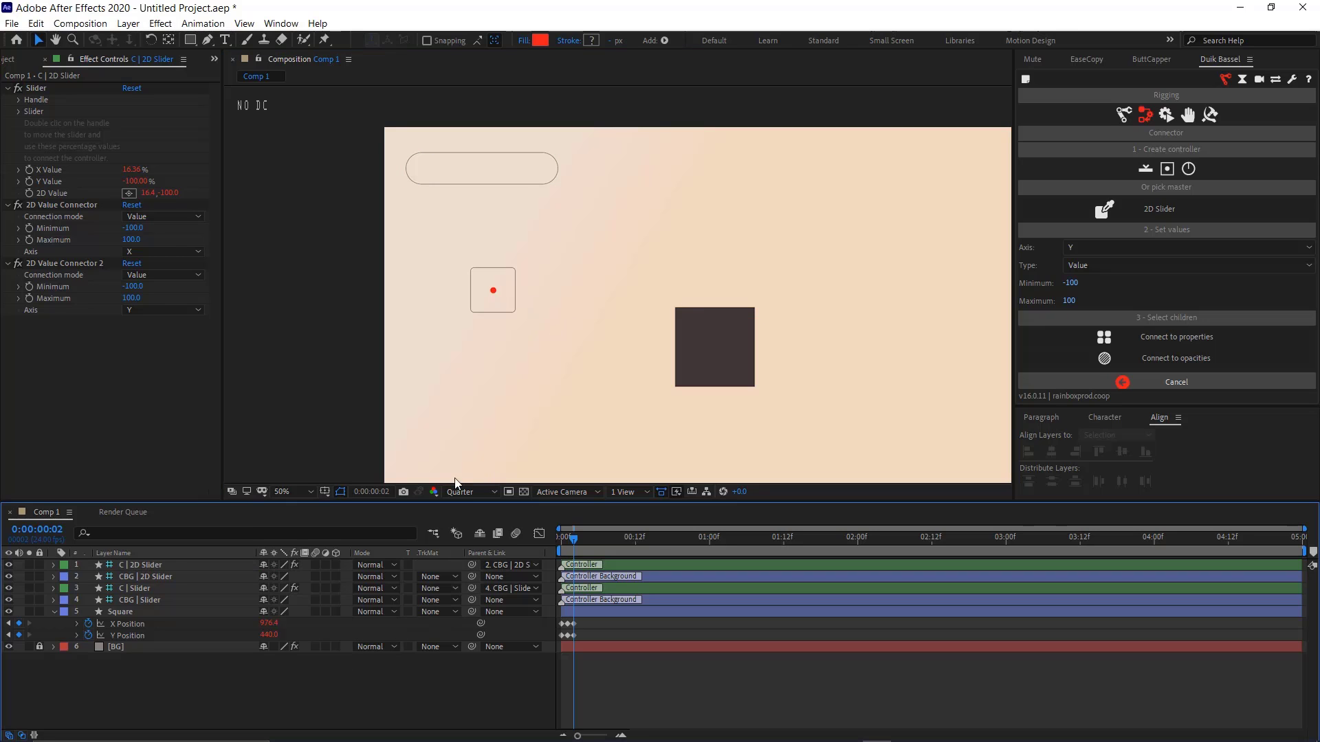
Test the 2D slider by moving its handle around the box to about -16 % X and 24 % Y
left_click(180, 566)
key("period")
key("period")
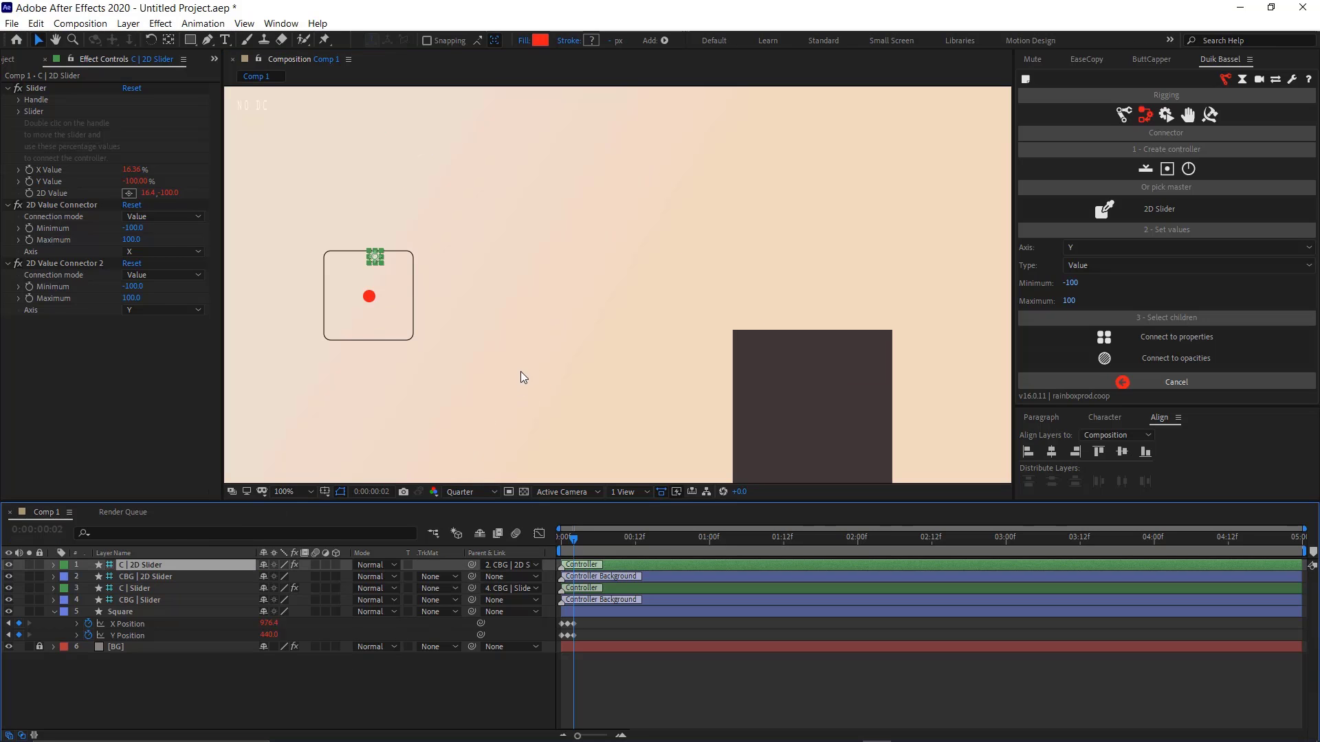
scroll(481, 357, "down", 2)
key("comma")
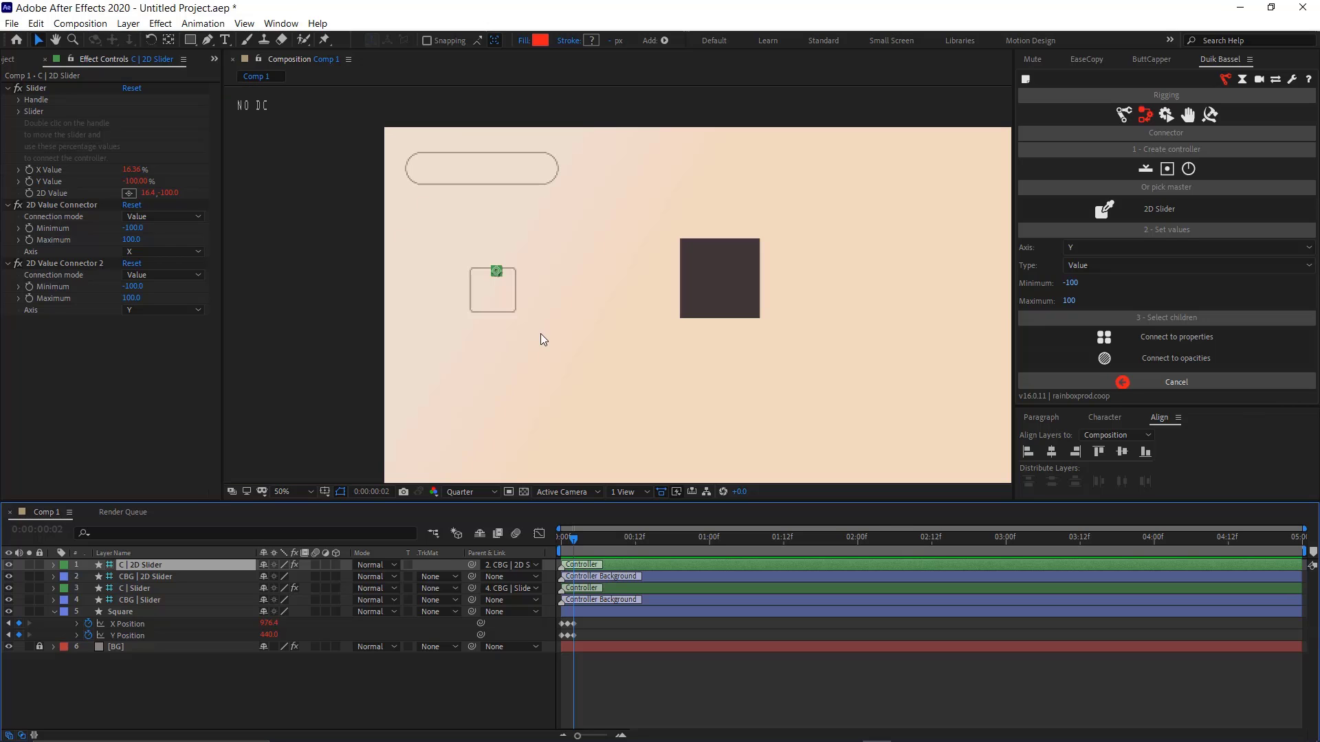
mouse_move(495, 270)
left_mouse_down()
mouse_move(494, 306)
mouse_move(488, 292)
mouse_move(500, 295)
mouse_move(473, 287)
mouse_move(518, 280)
mouse_move(458, 294)
mouse_move(501, 286)
mouse_move(481, 298)
mouse_move(504, 274)
mouse_move(501, 297)
mouse_move(483, 279)
mouse_move(490, 293)
left_mouse_up()
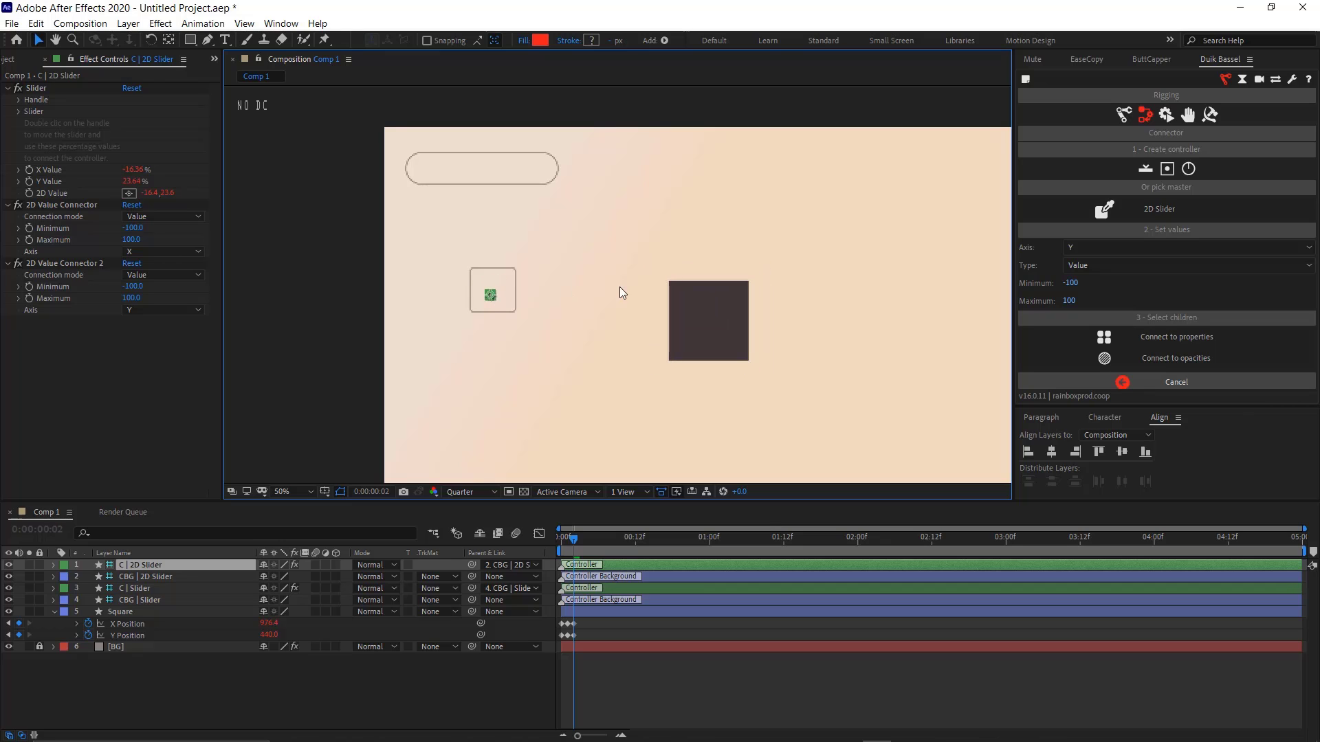
Set the composition preview resolution to Half and deselect the slider layer
scroll(620, 287, "down", 2)
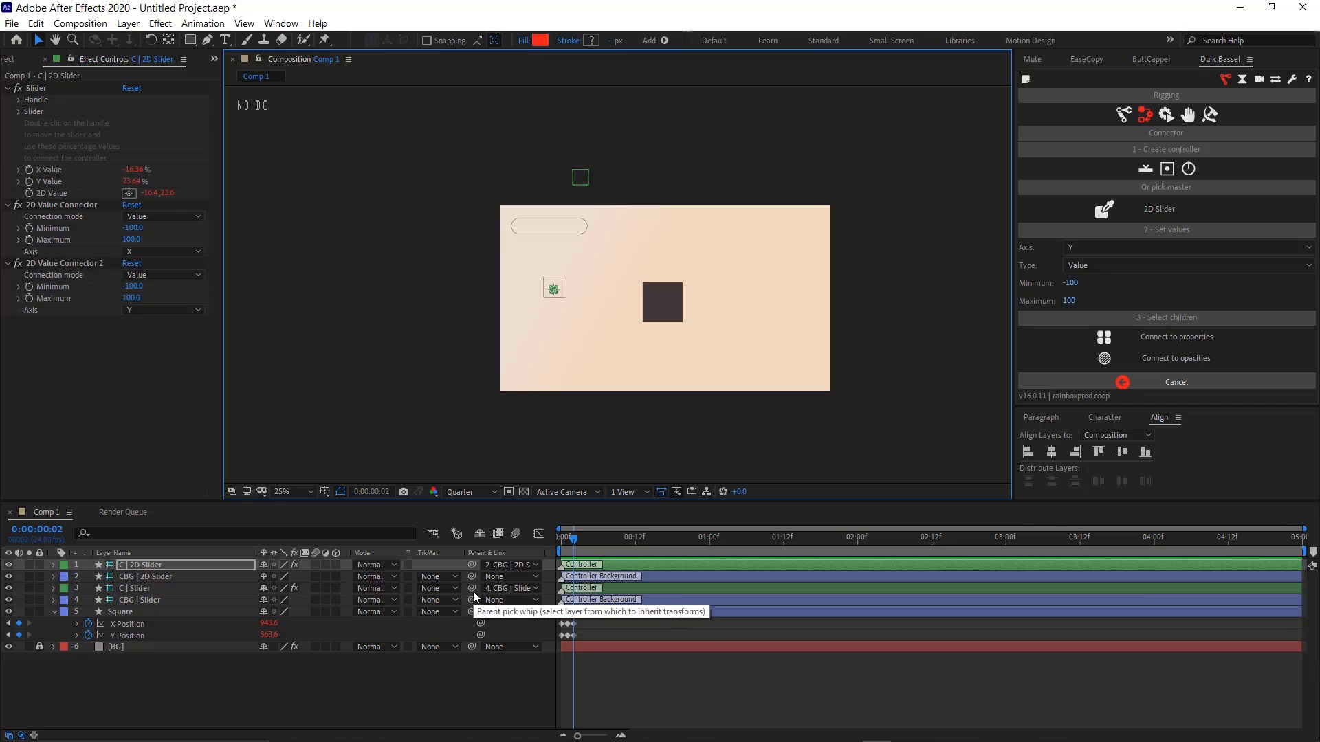
left_click(468, 492)
left_click(471, 539)
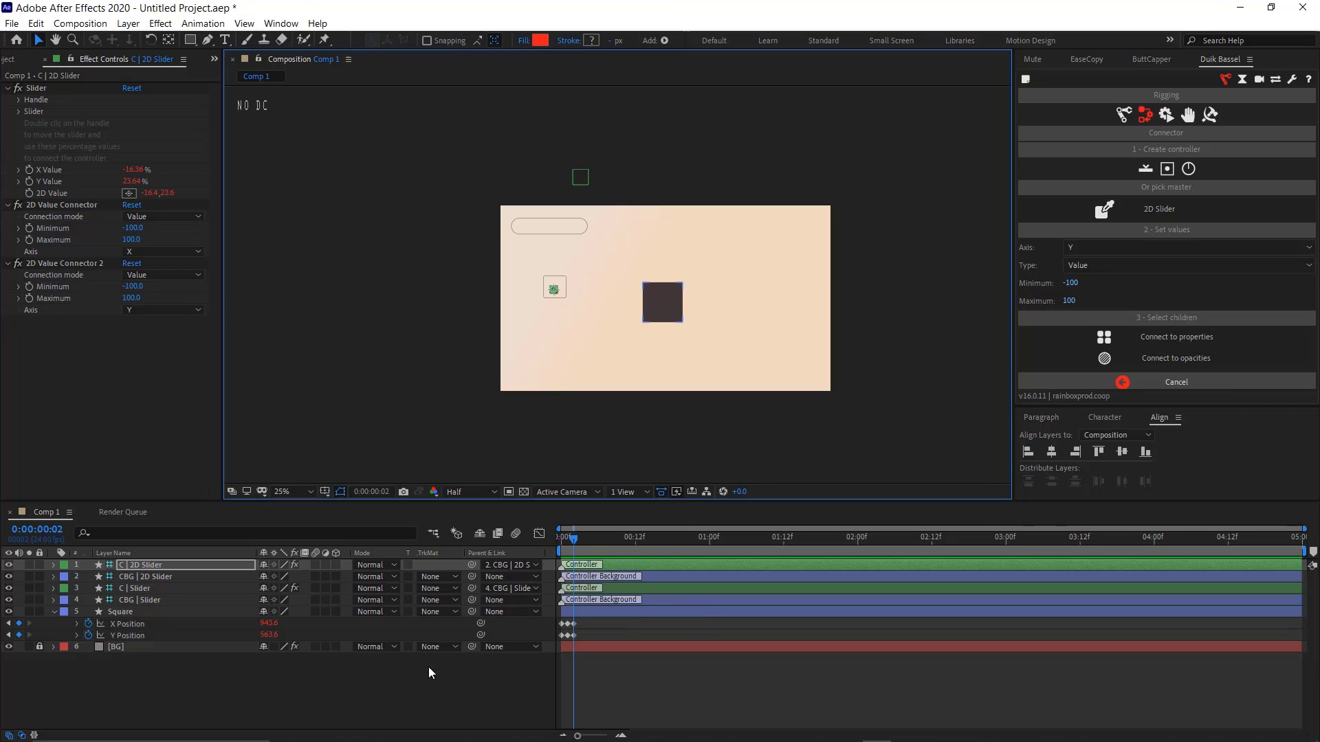
left_click(403, 692)
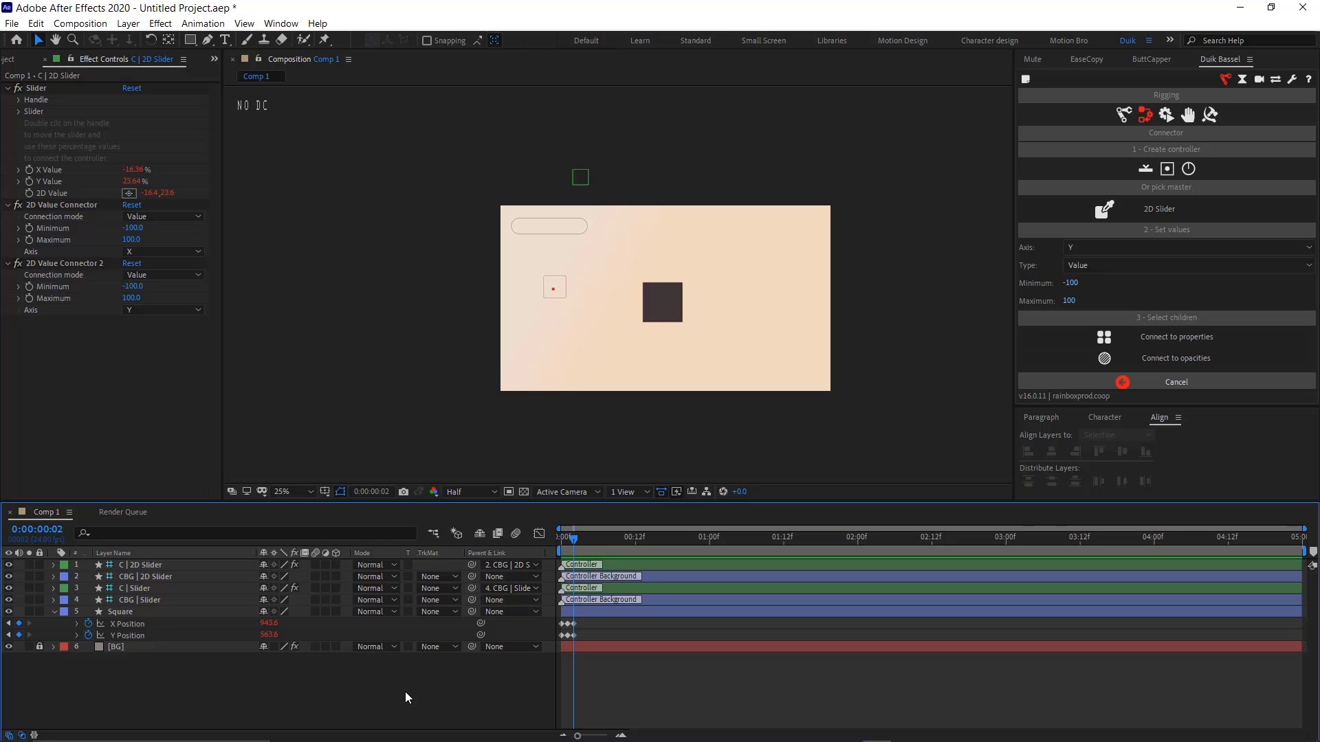
Delete the four layers of the slider and 2D slider controllers, leaving the Square and BG layers
left_click(137, 565)
left_click(158, 600, "shift")
key("Delete")
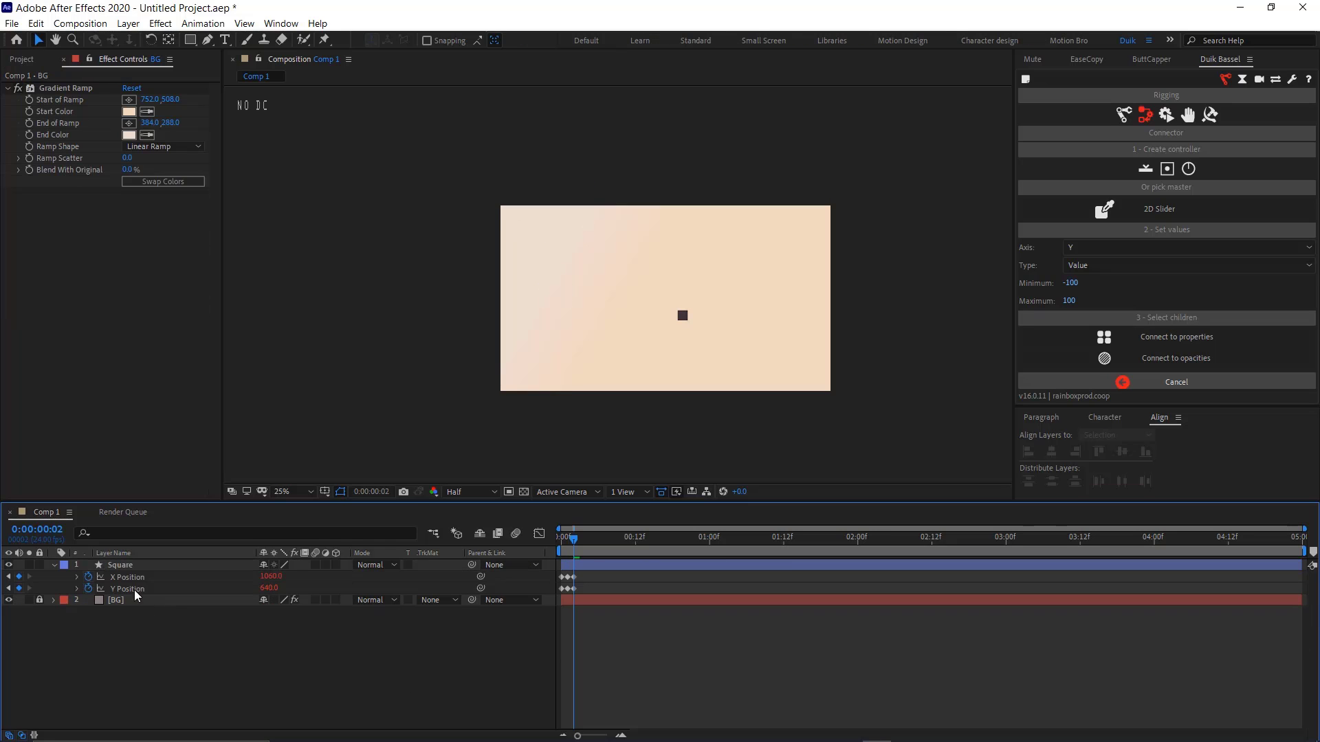
Reveal the Square's position and scale properties and remove the expressions from X Position, Y Position and Scale at frame 0
left_click(110, 566)
key("shift+s")
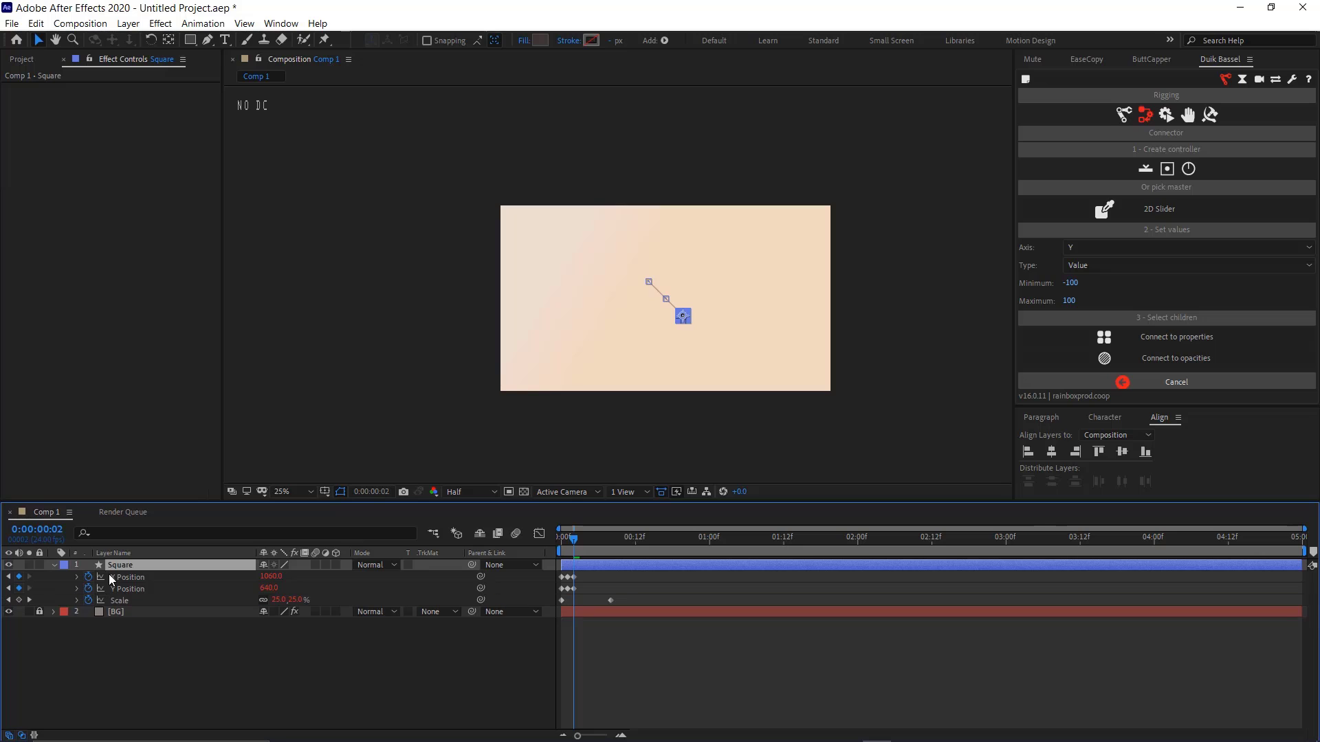
key("s")
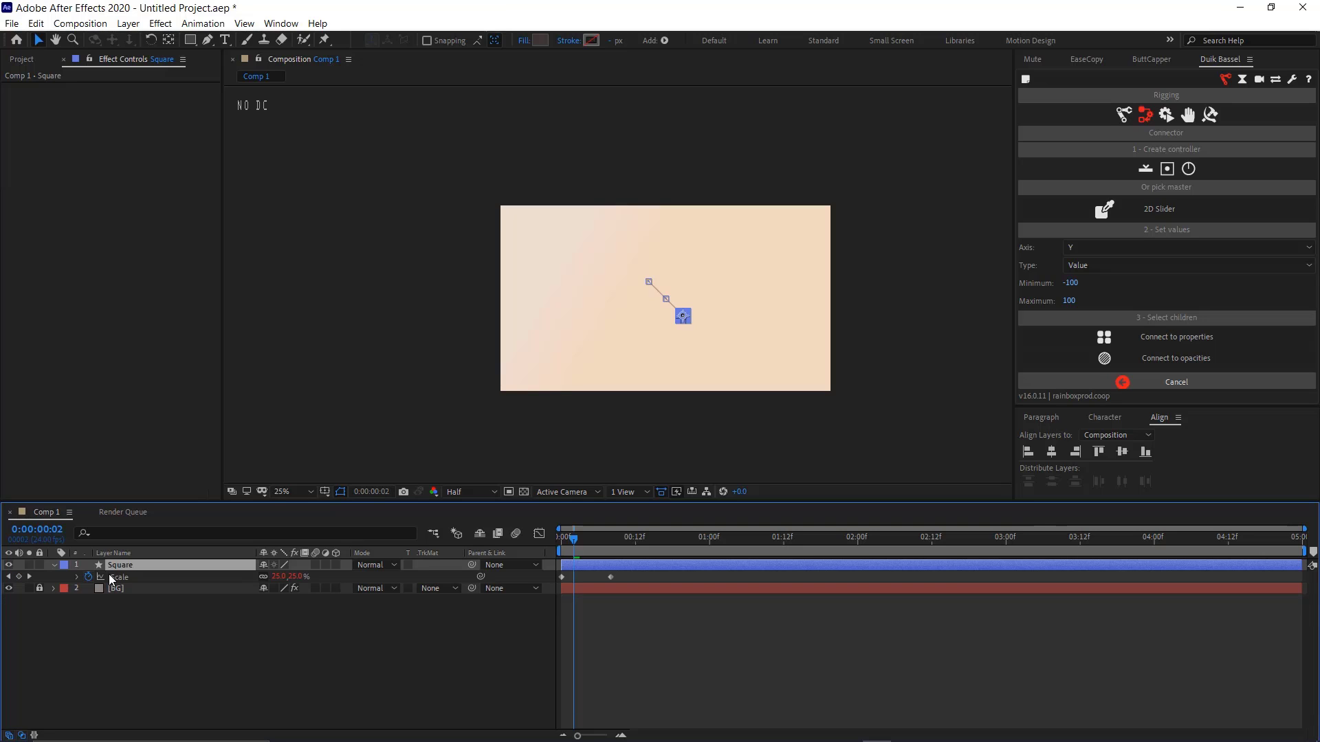
key("shift+p")
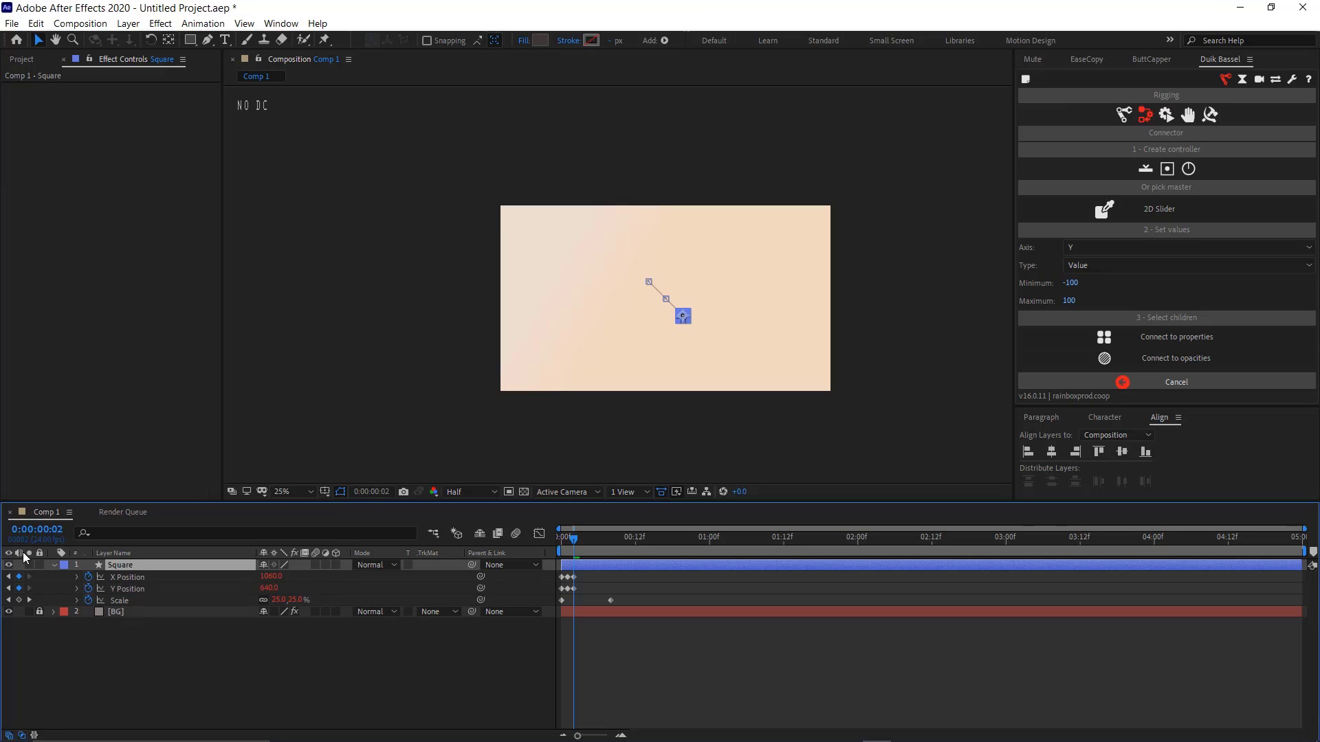
left_click_drag(576, 543, 534, 550)
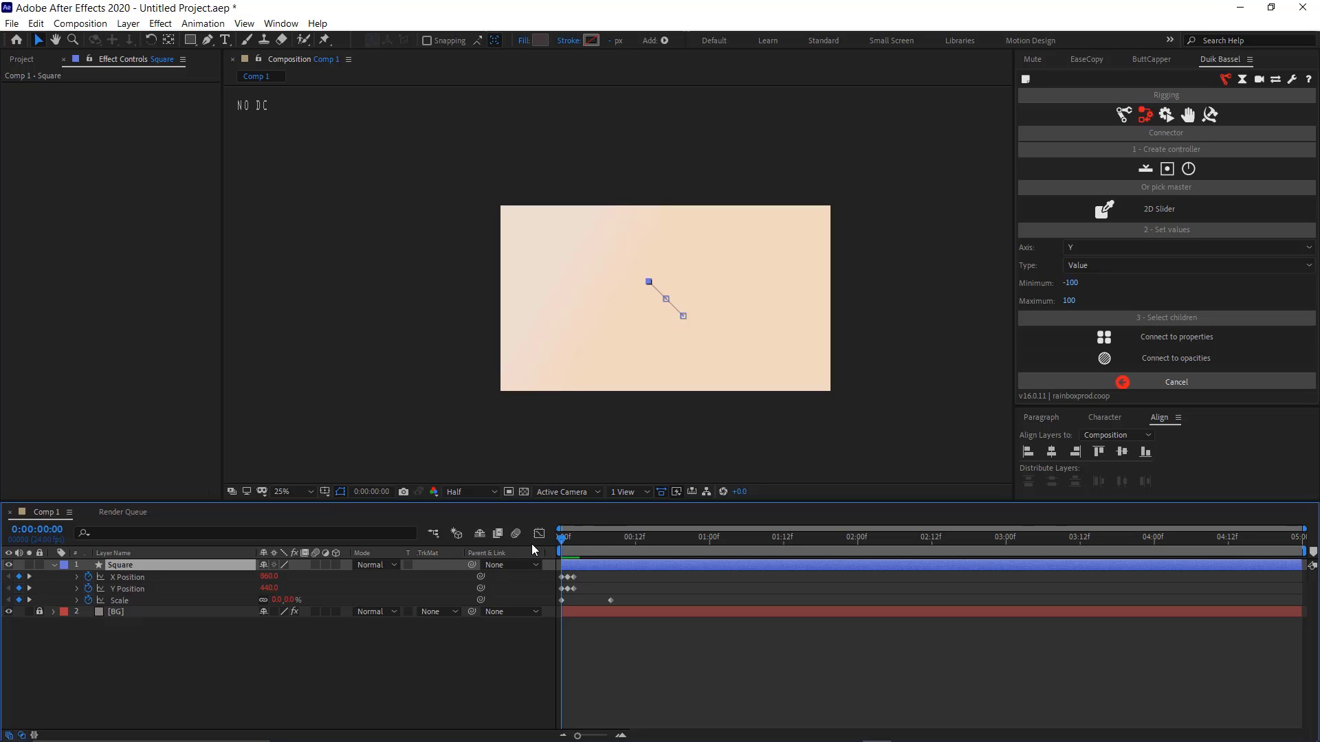
left_click(88, 577, "alt")
left_click(88, 589, "alt")
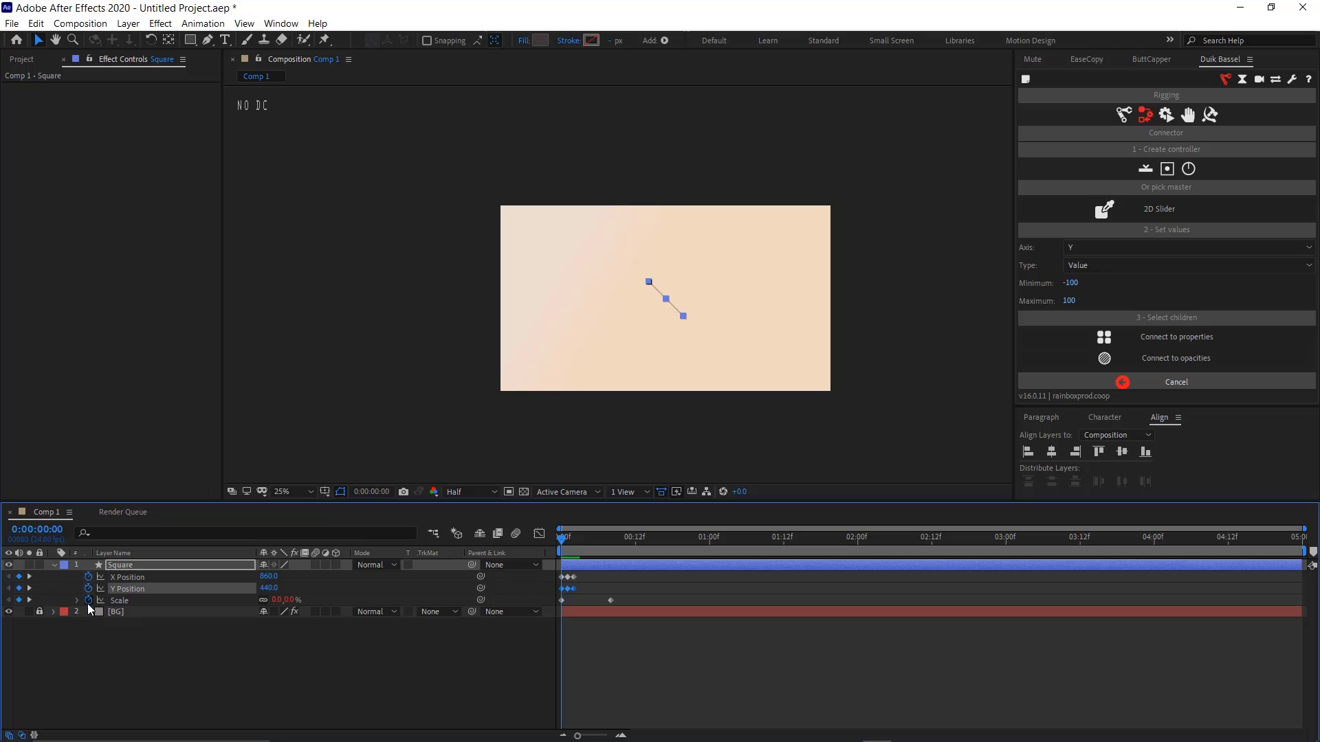
left_click(88, 600, "alt")
Remove all keyframes from the Square's X Position, Y Position and Scale, keeping the values 960, 540 and 100 %
left_click(19, 577)
left_click(19, 589)
left_click(19, 601)
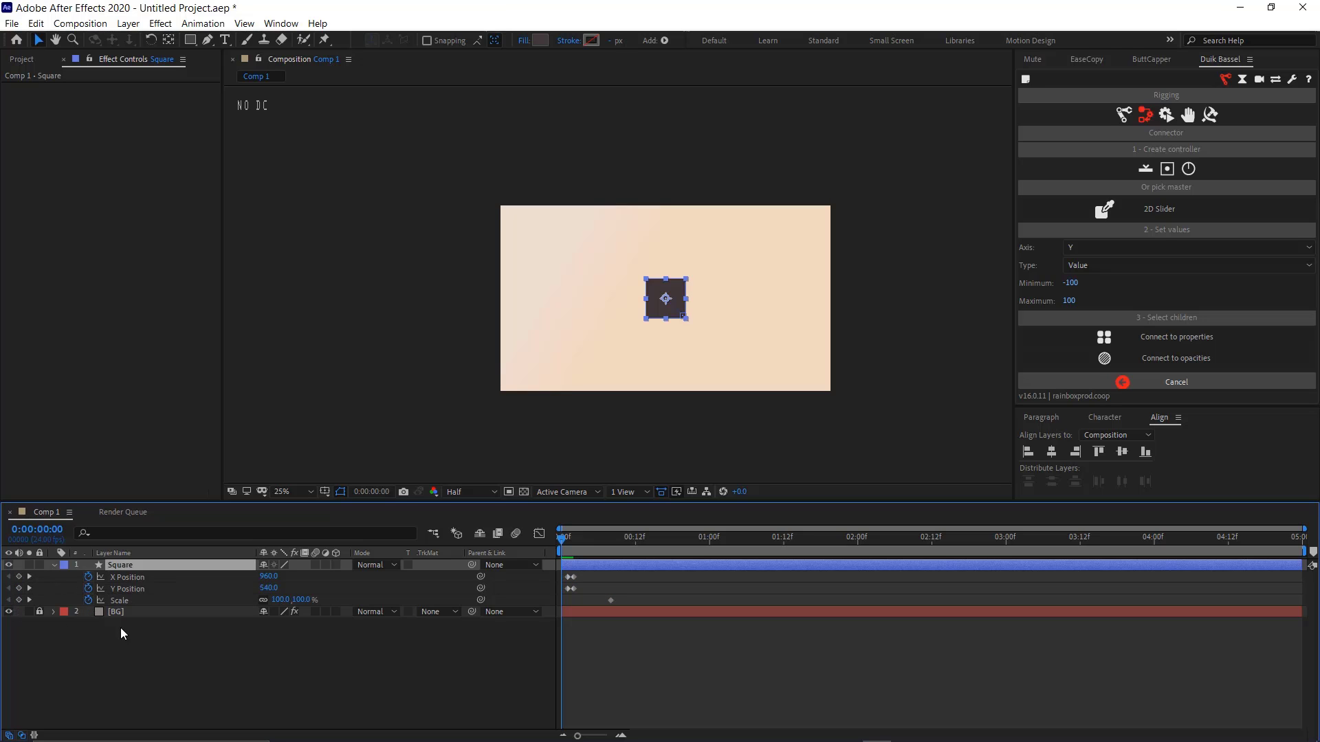
left_click(259, 675)
key("period")
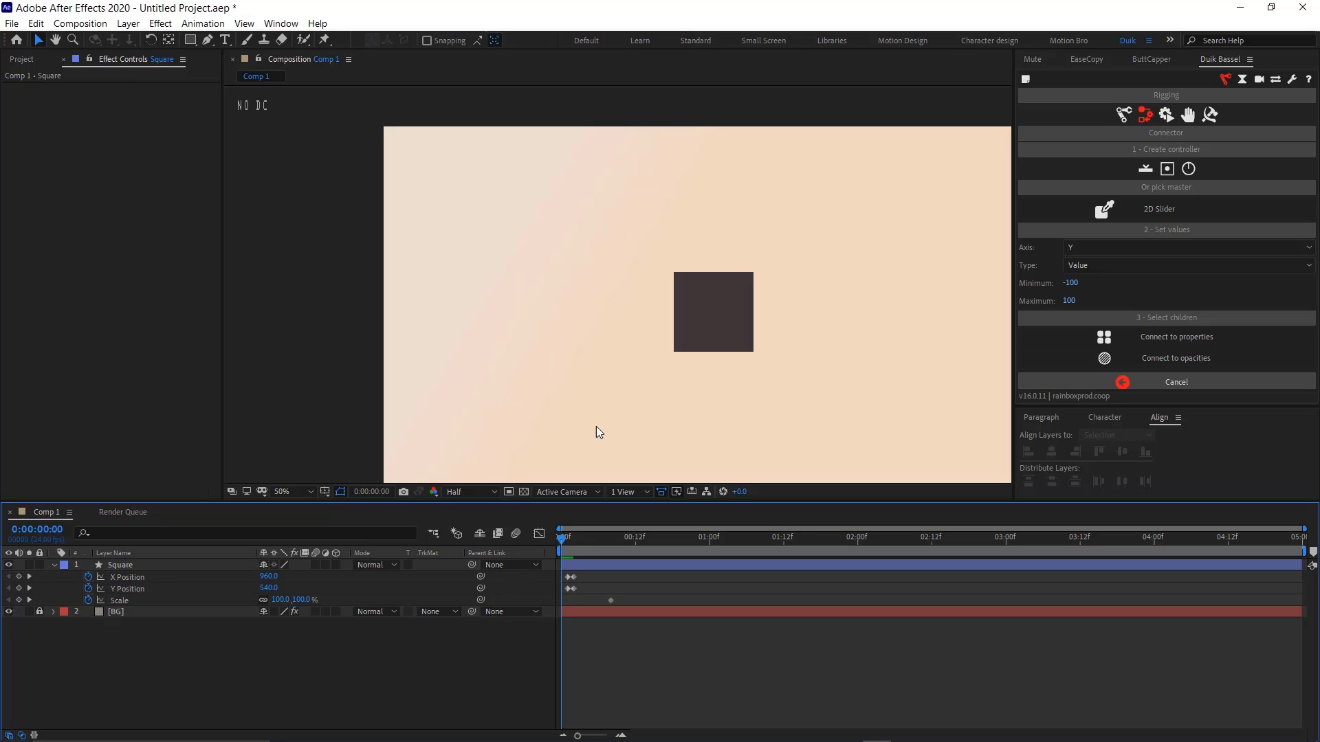
left_click(705, 327)
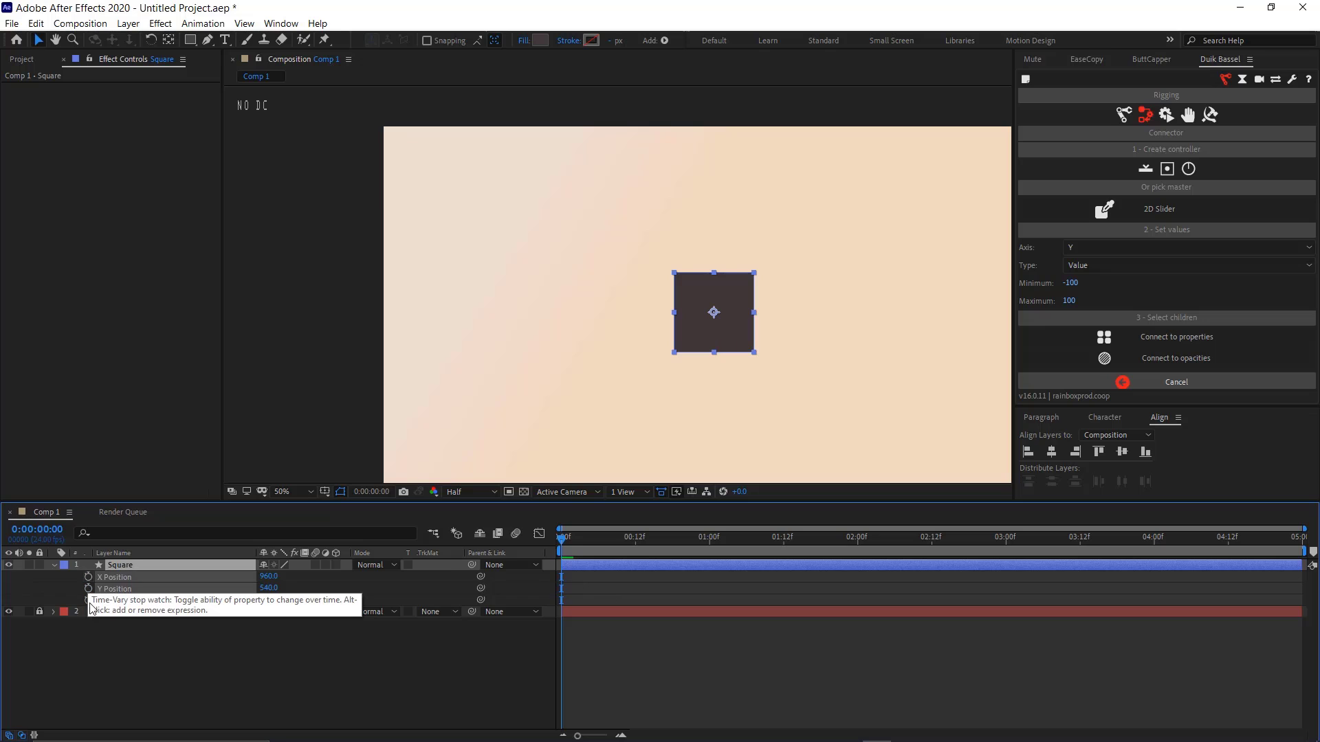
left_click(145, 678)
Shift the Square slightly to the left and realign it to the centre of the composition
key("comma")
left_click_drag(665, 299, 658, 299)
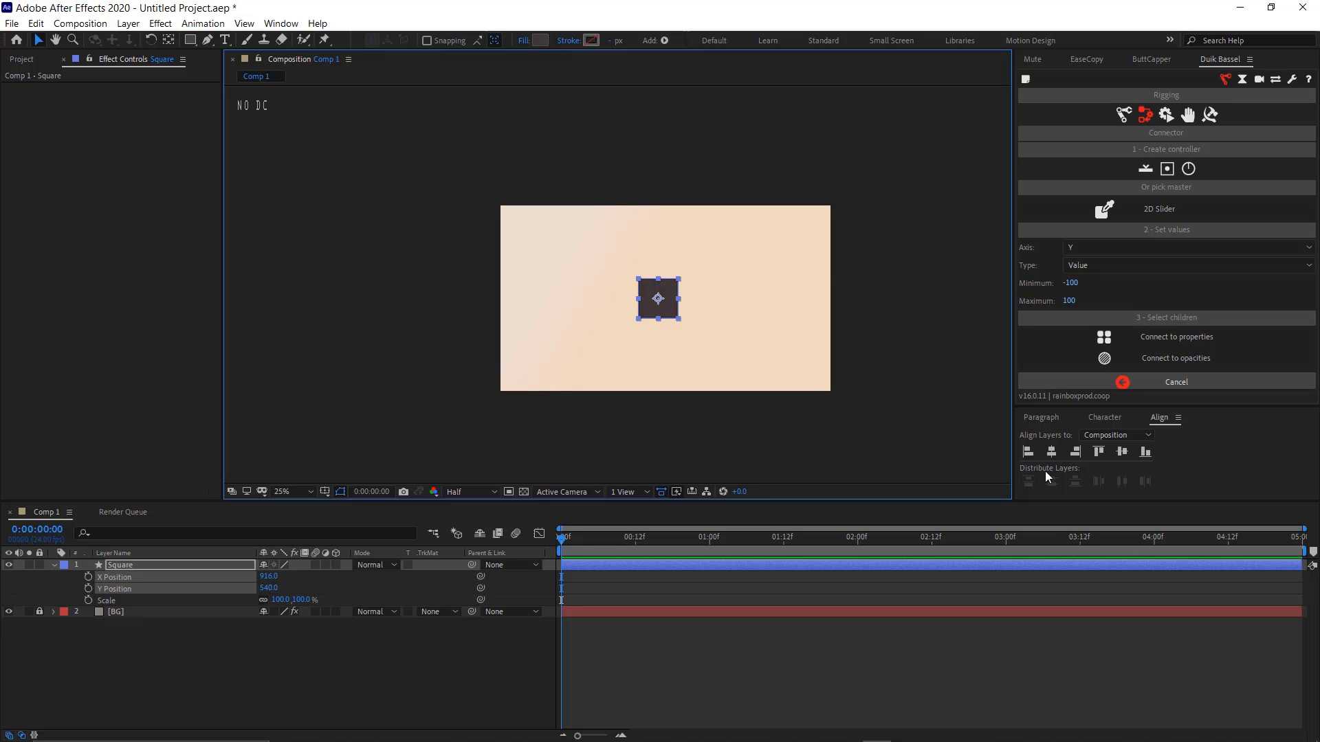
left_click(1122, 452)
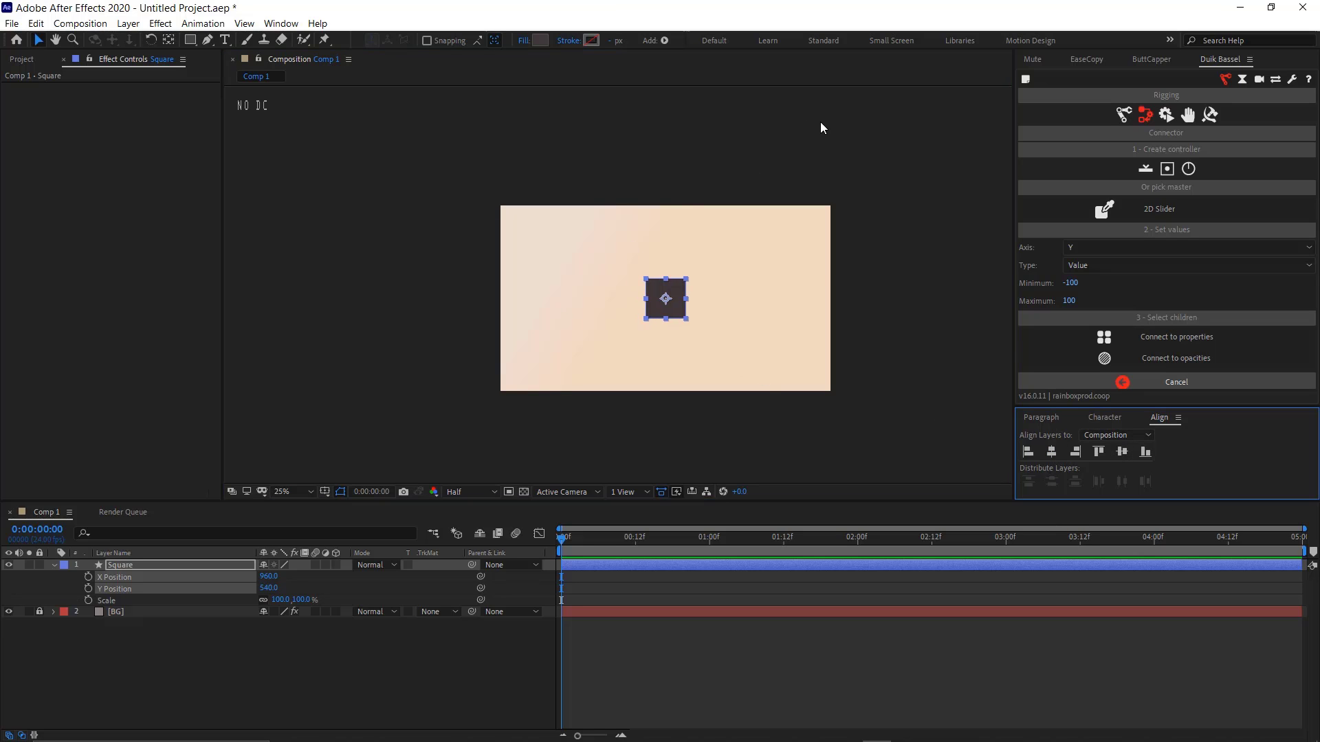
Move the Square horizontally toward the left edge of the composition, to an X Position of 428
left_click(1041, 60)
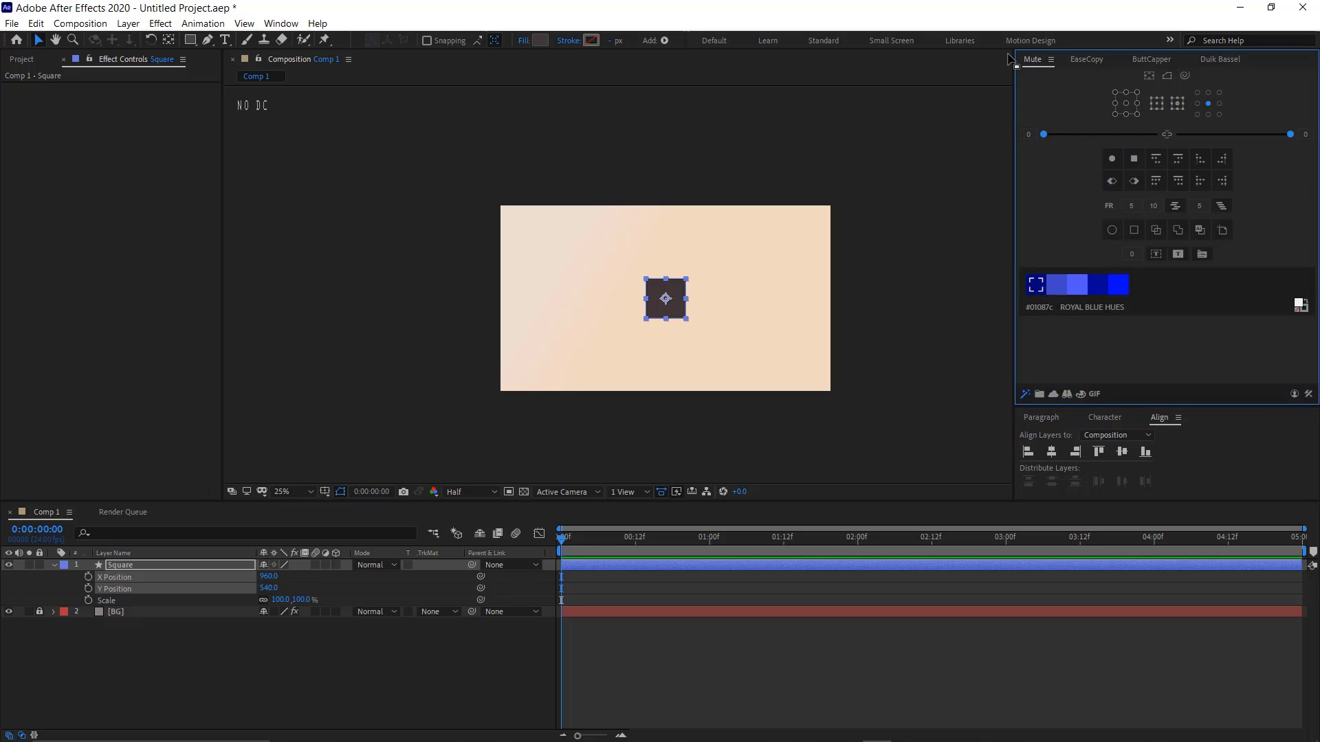
left_click(584, 653)
left_click(665, 287)
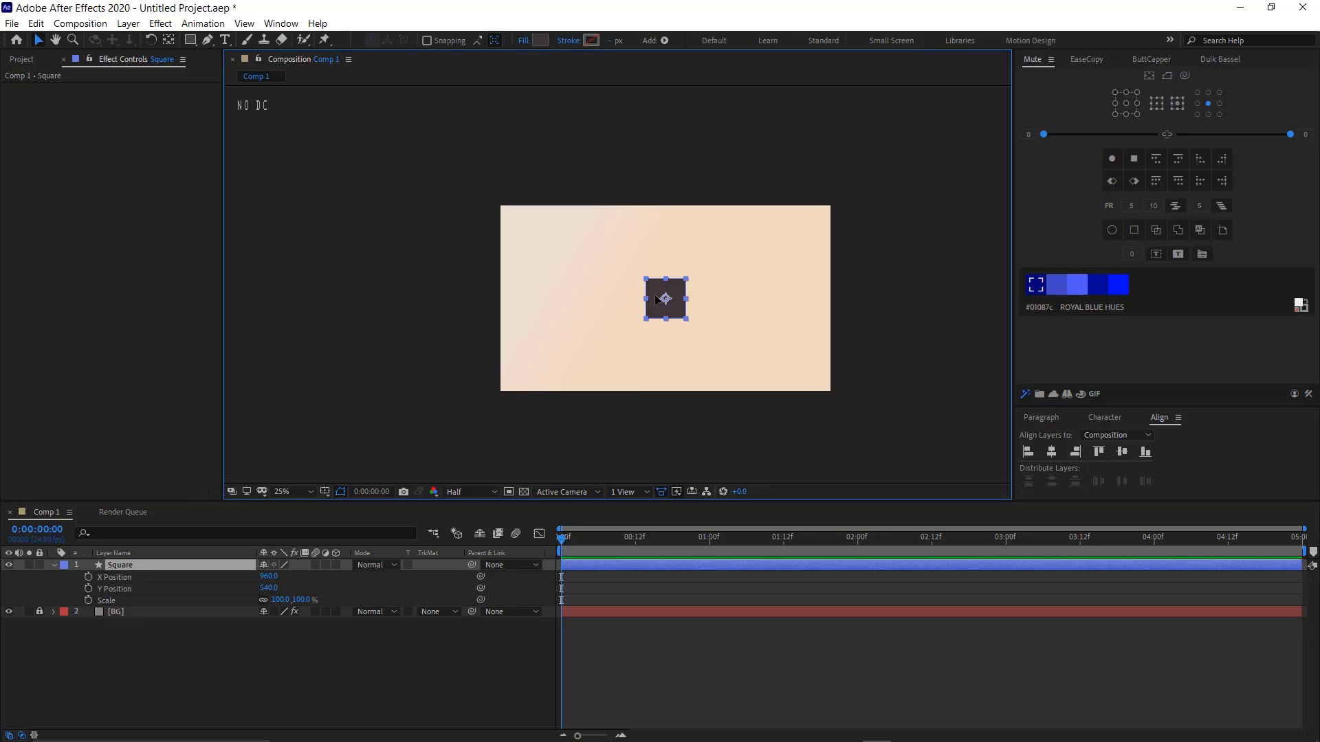
left_click_drag(659, 300, 567, 300)
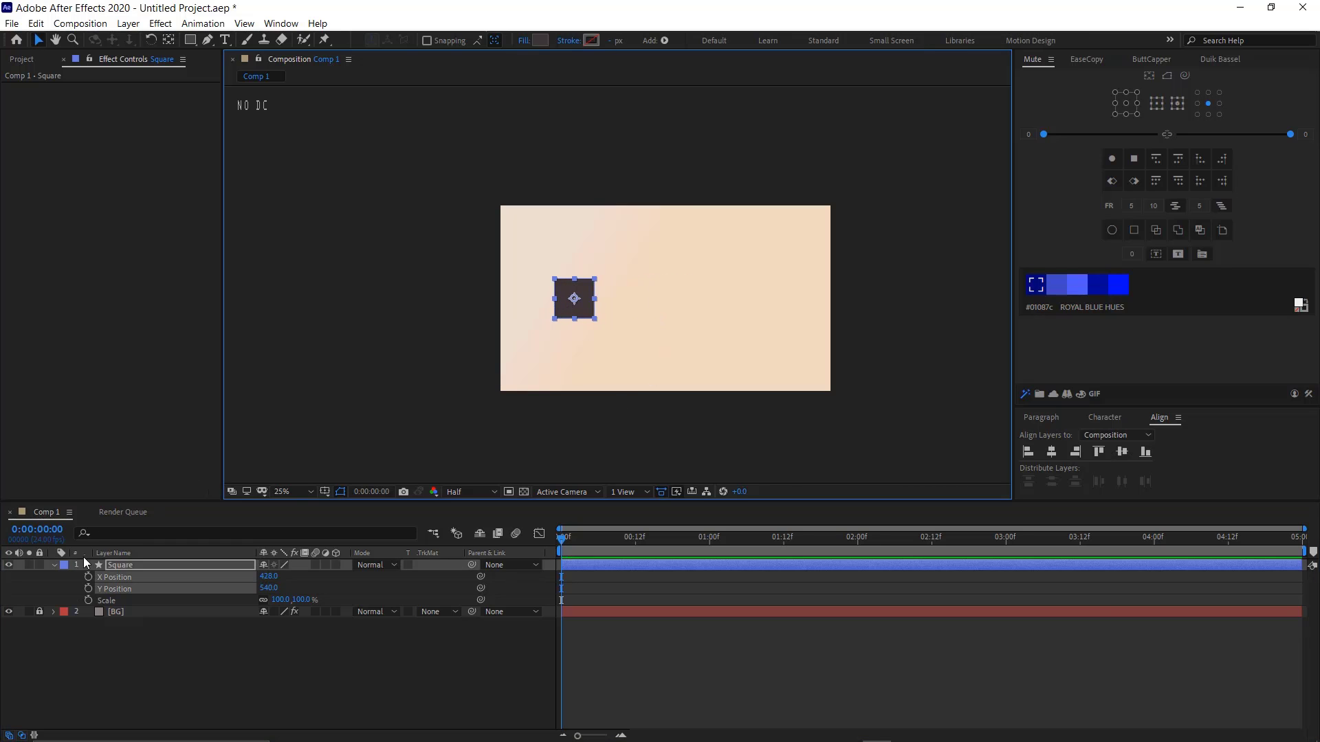
Keyframe the Square's X Position at frame 0 and set it to 1441 at frame 10
left_click(150, 673)
left_click(146, 568)
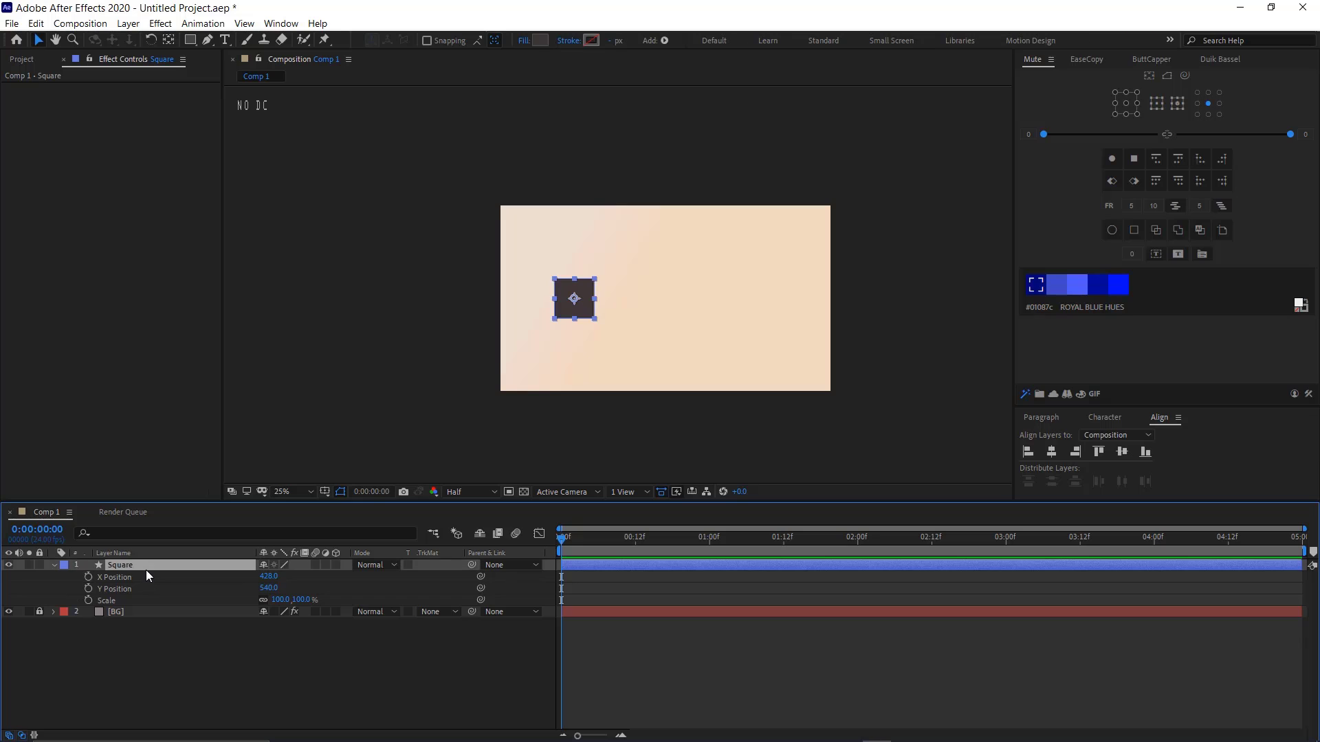
key("u")
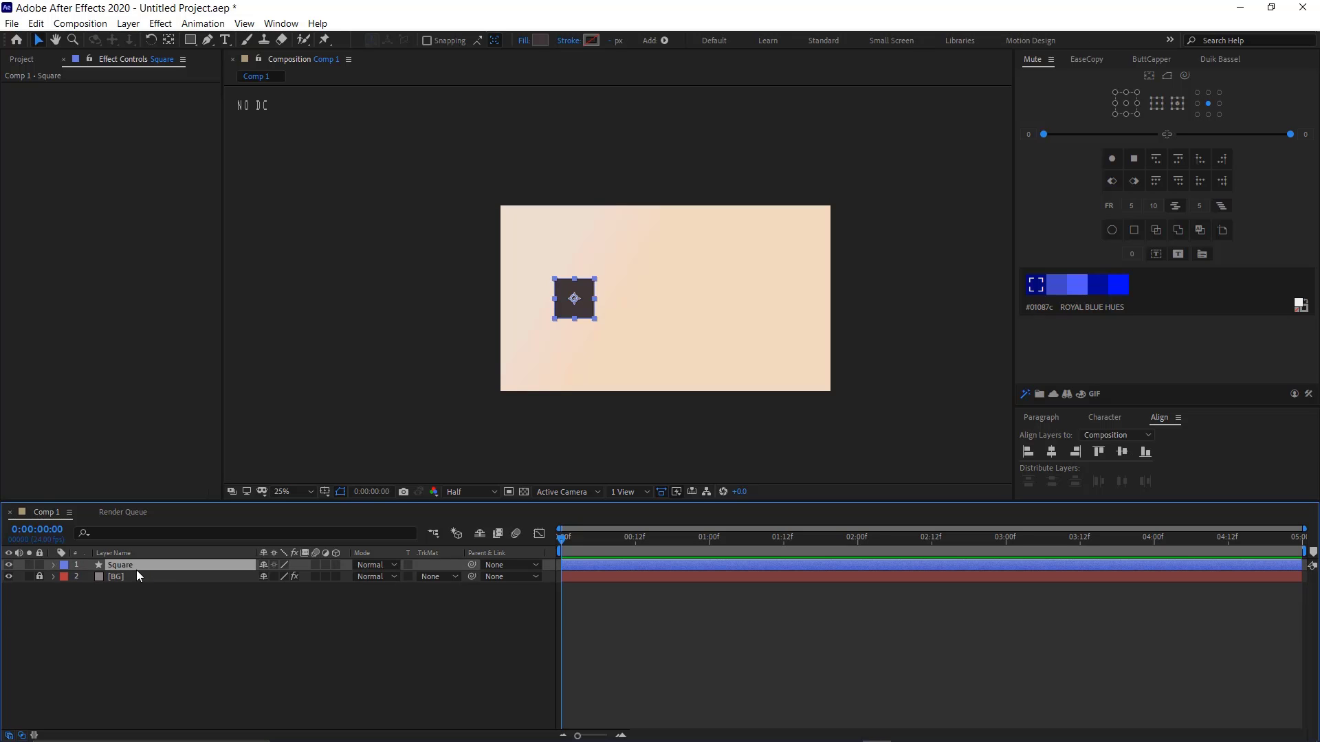
key("p")
left_click(88, 575)
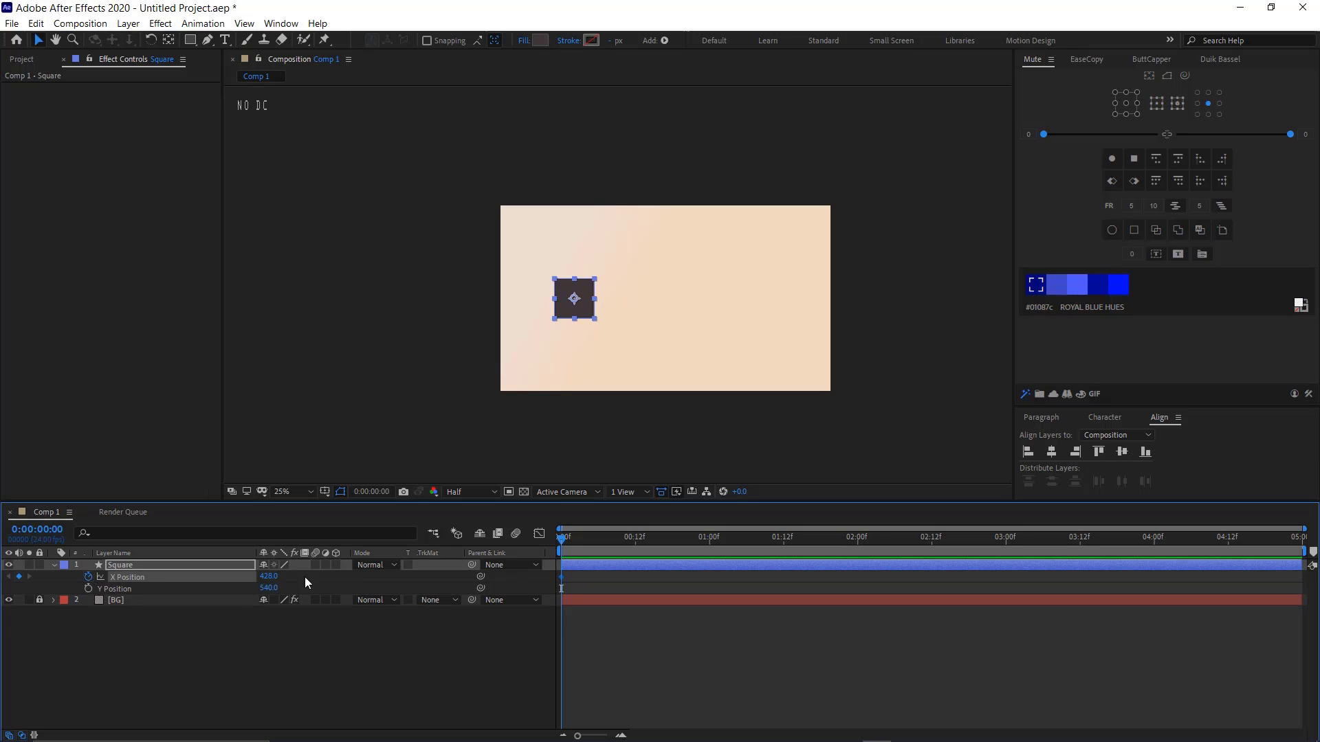
key("shift+Page_Down")
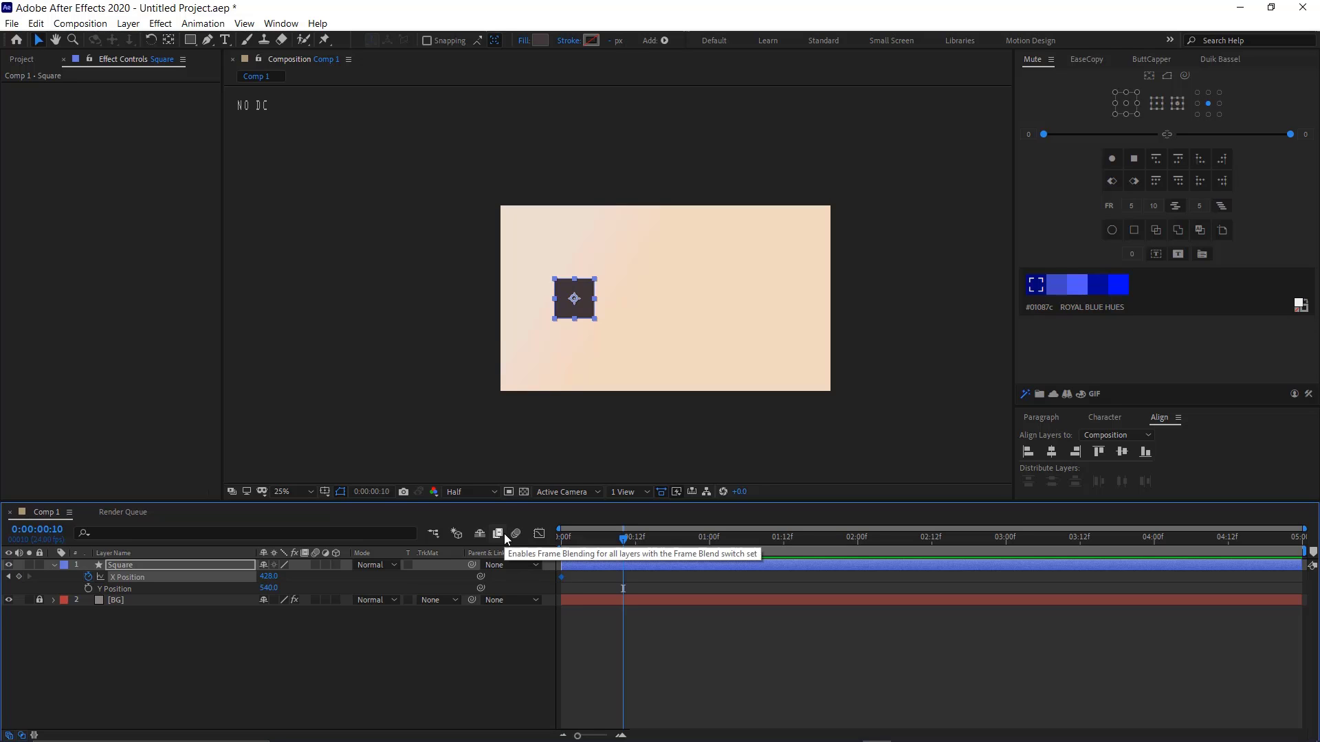
left_click_drag(273, 580, 973, 622)
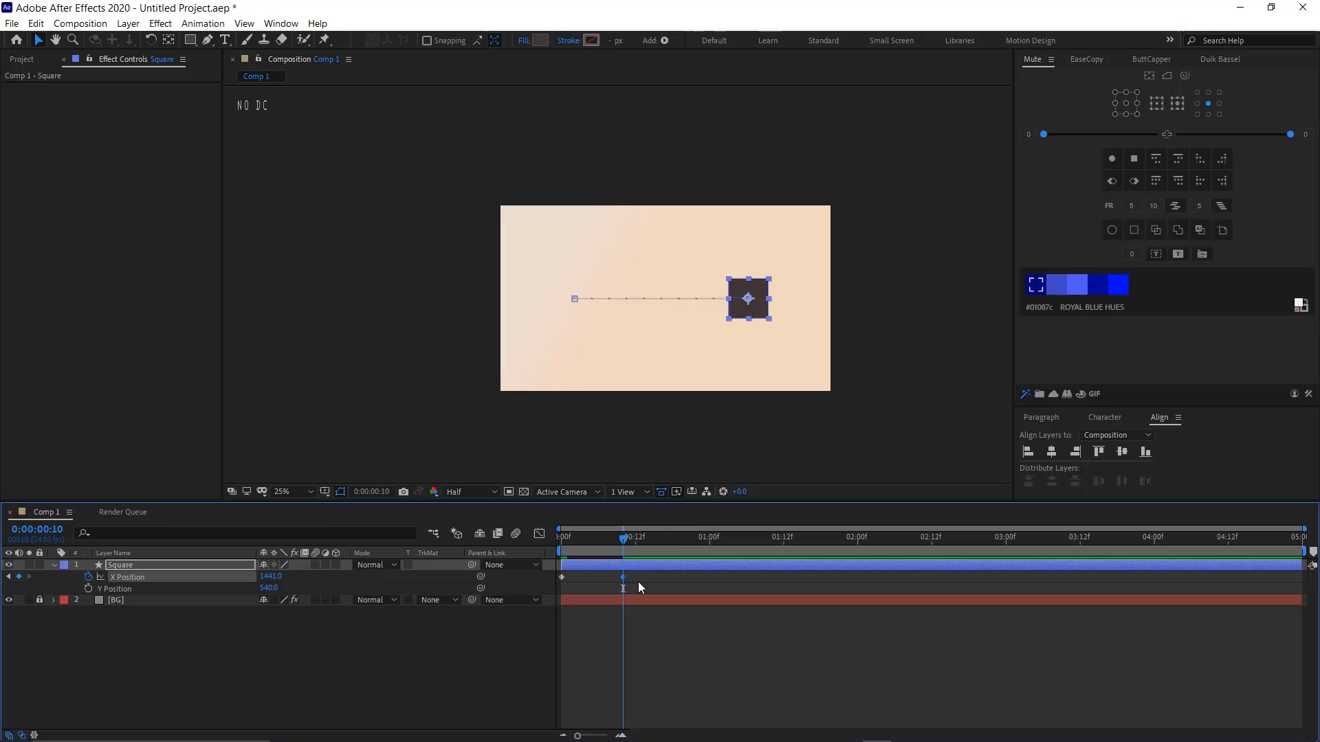
Apply Easy Ease to both X Position keyframes and return the frame 10 keyframe to linear
left_click_drag(669, 590, 550, 569)
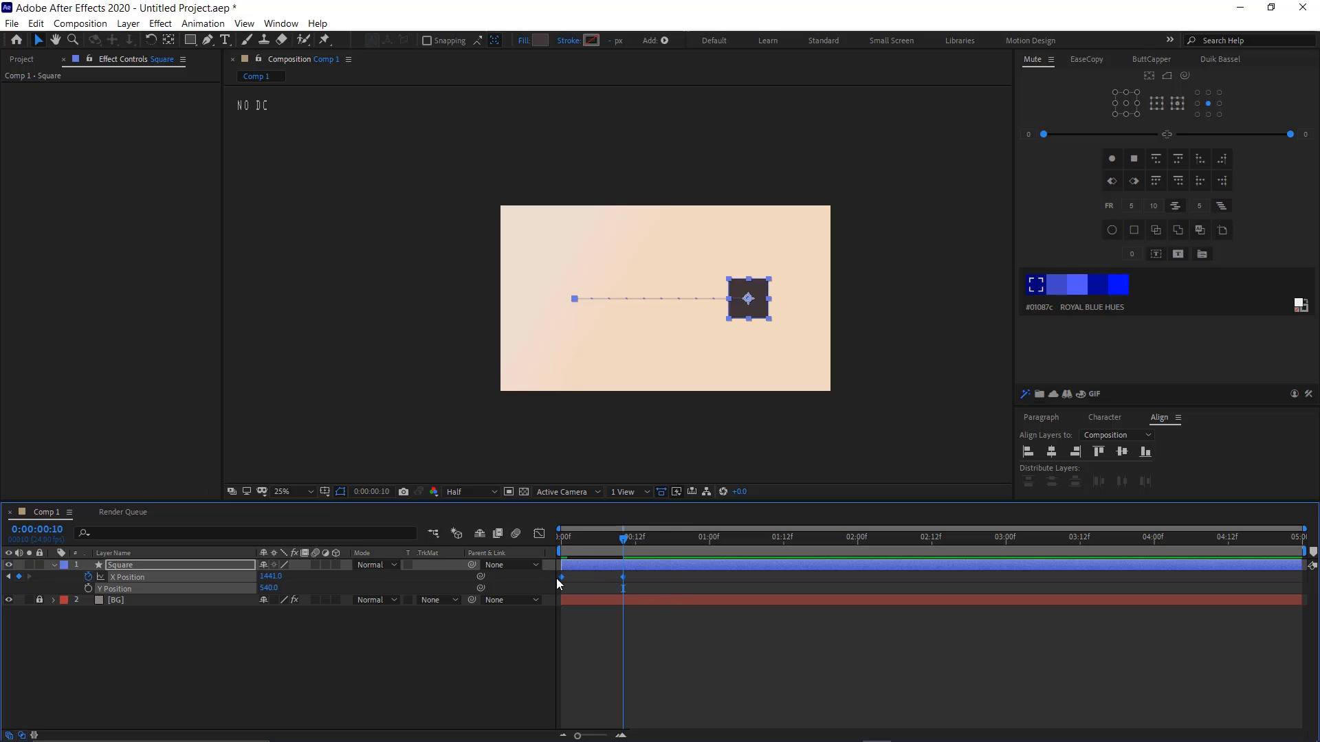
left_click(436, 666)
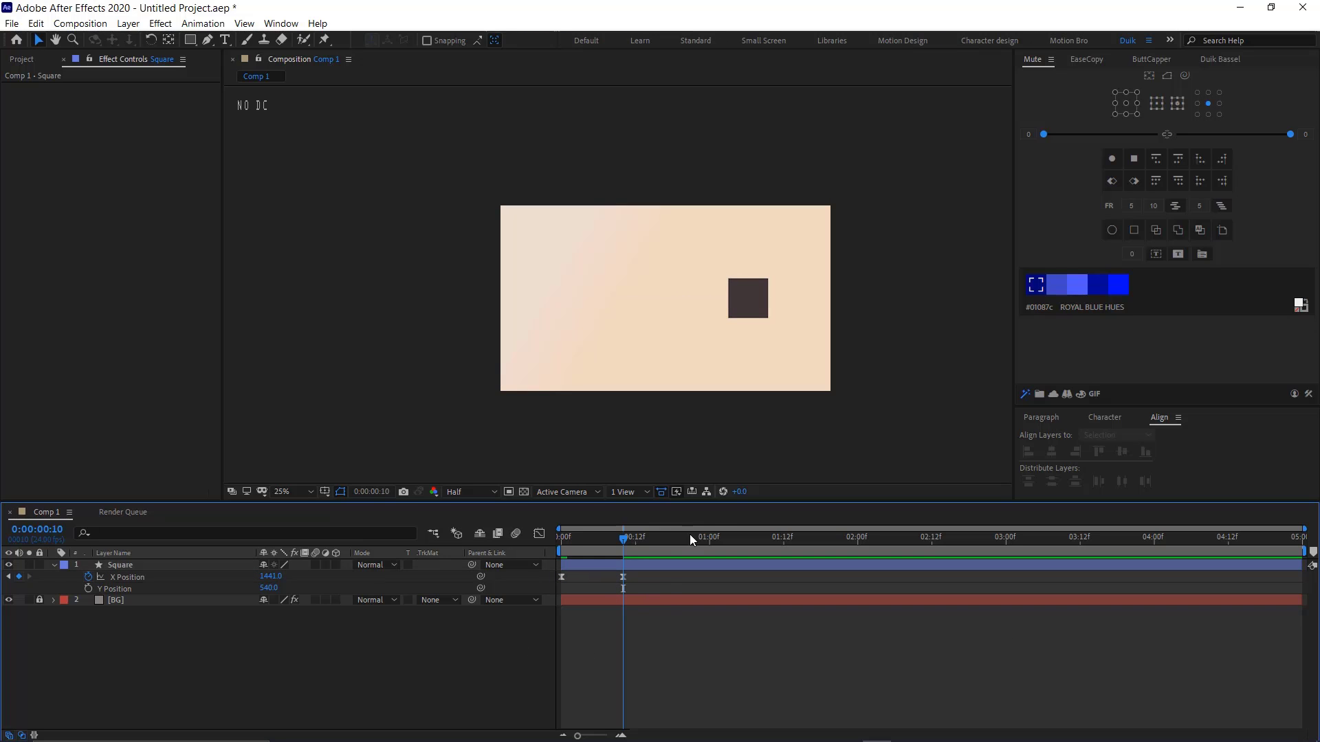
left_click(624, 576)
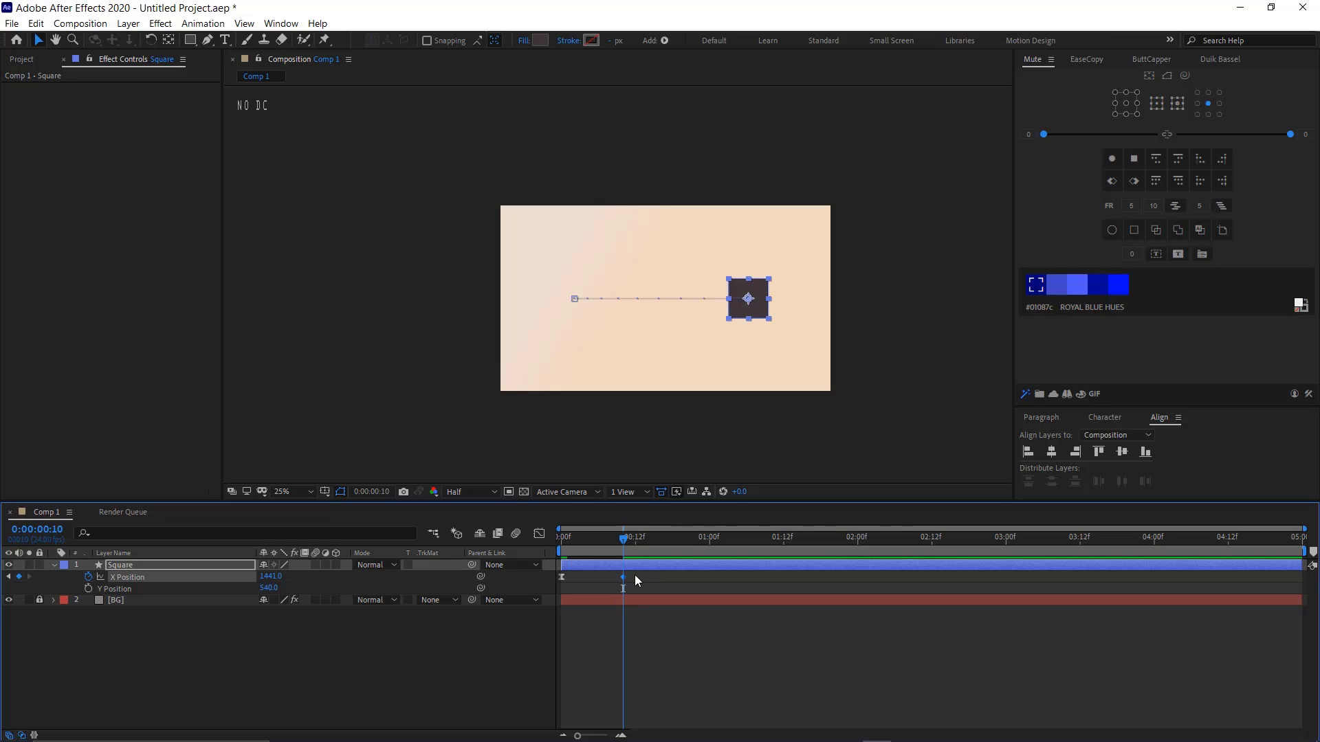
Apply the saved bounce expression from the Mute library to the Square's X Position and Y Position
left_click_drag(634, 574, 557, 590)
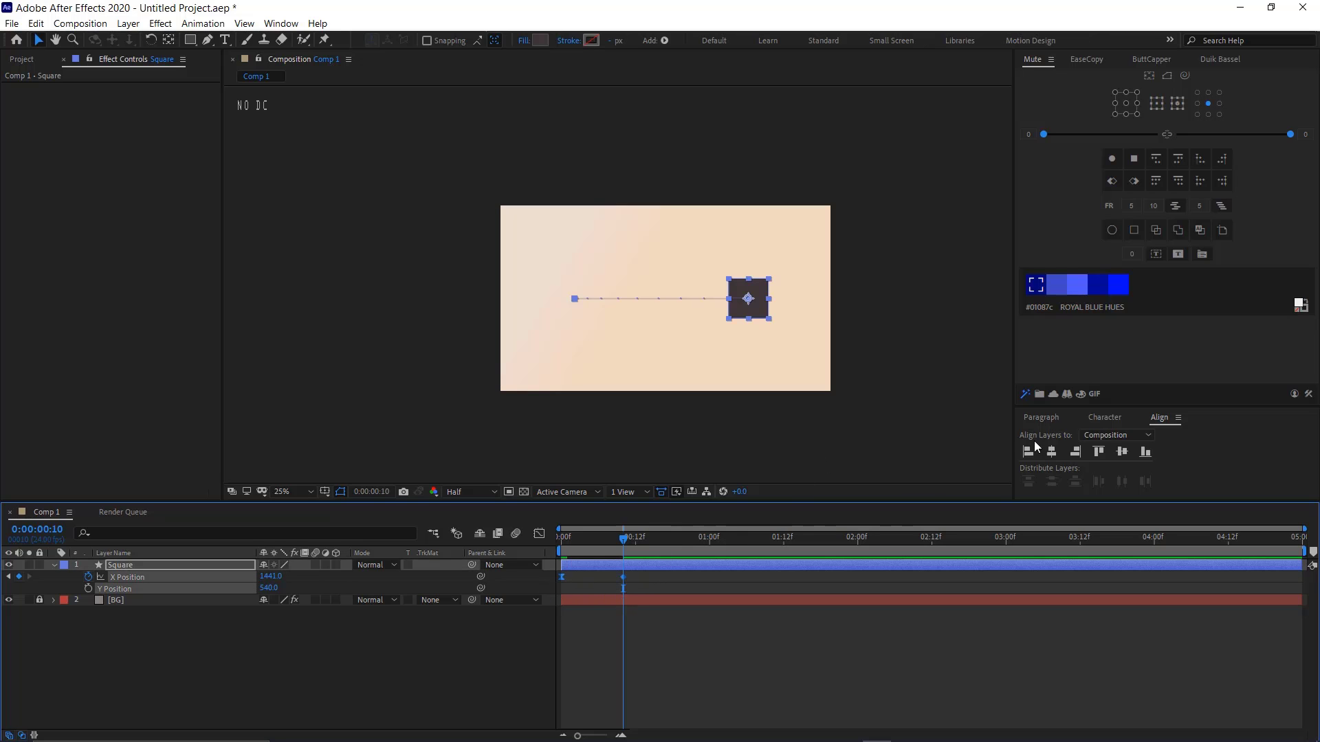
left_click(1039, 395)
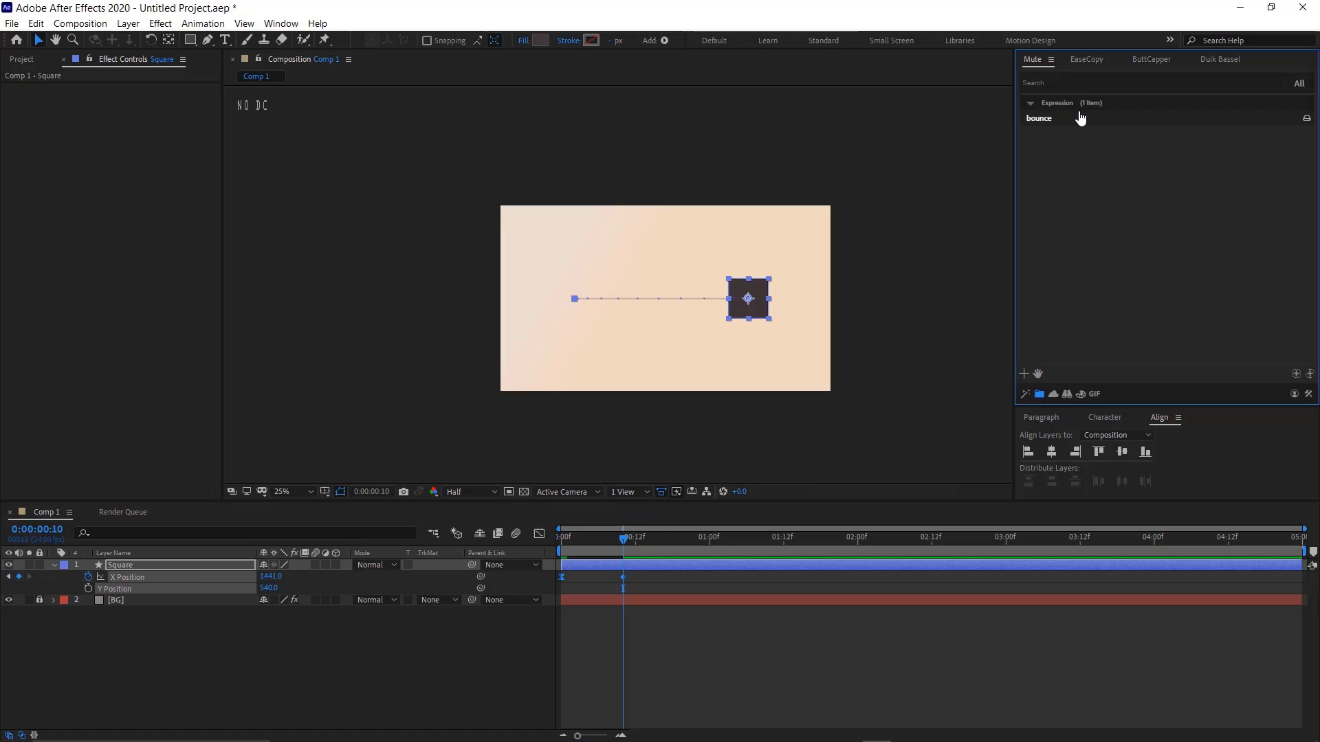
left_click(1073, 119)
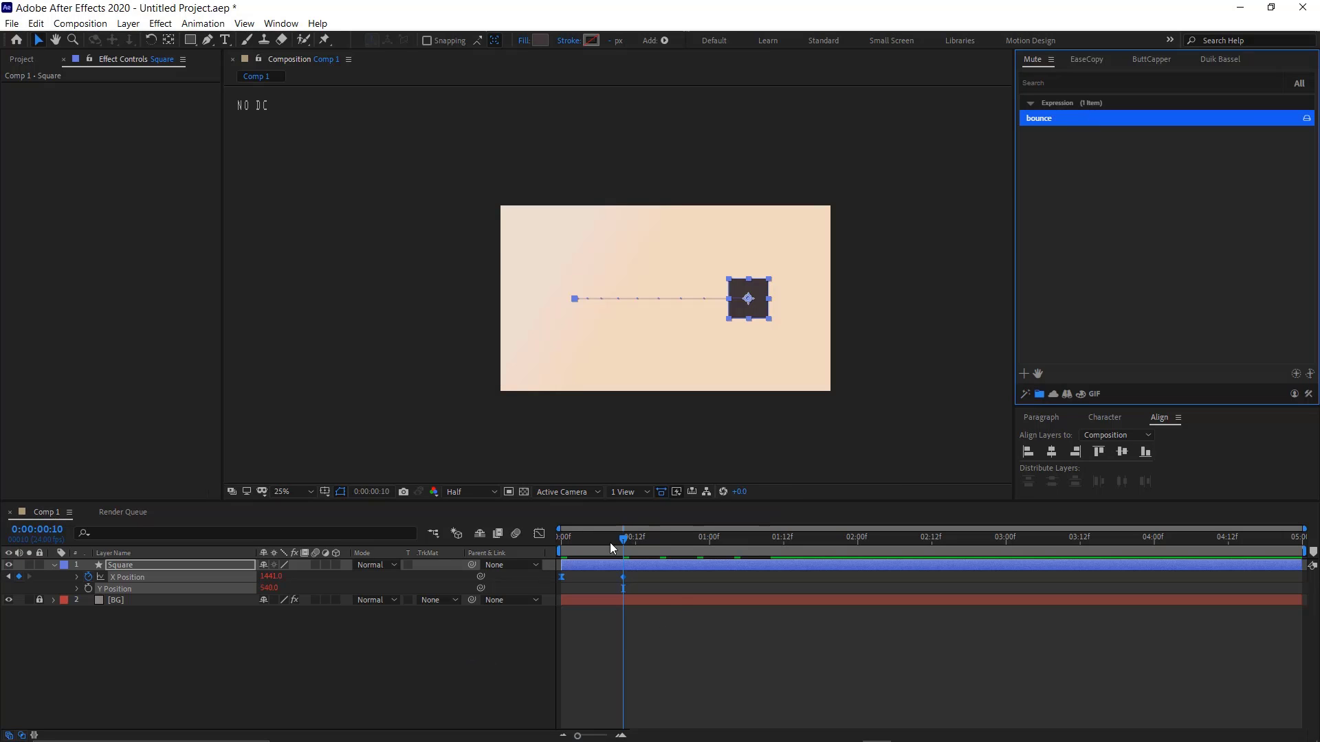
Shorten the work area to just over one second from frame 0 and preview the Square's bounce animation
left_click_drag(628, 541, 537, 552)
key("n")
key("space")
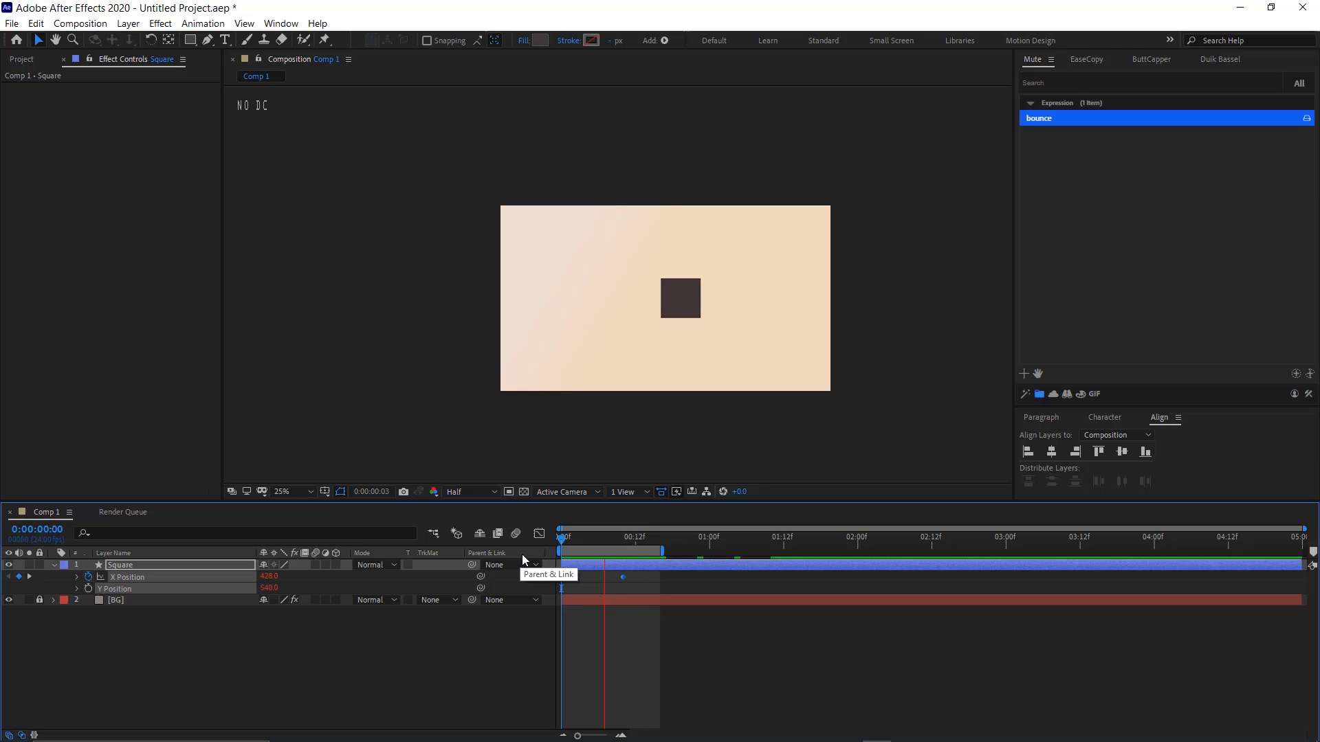
left_click_drag(662, 552, 737, 552)
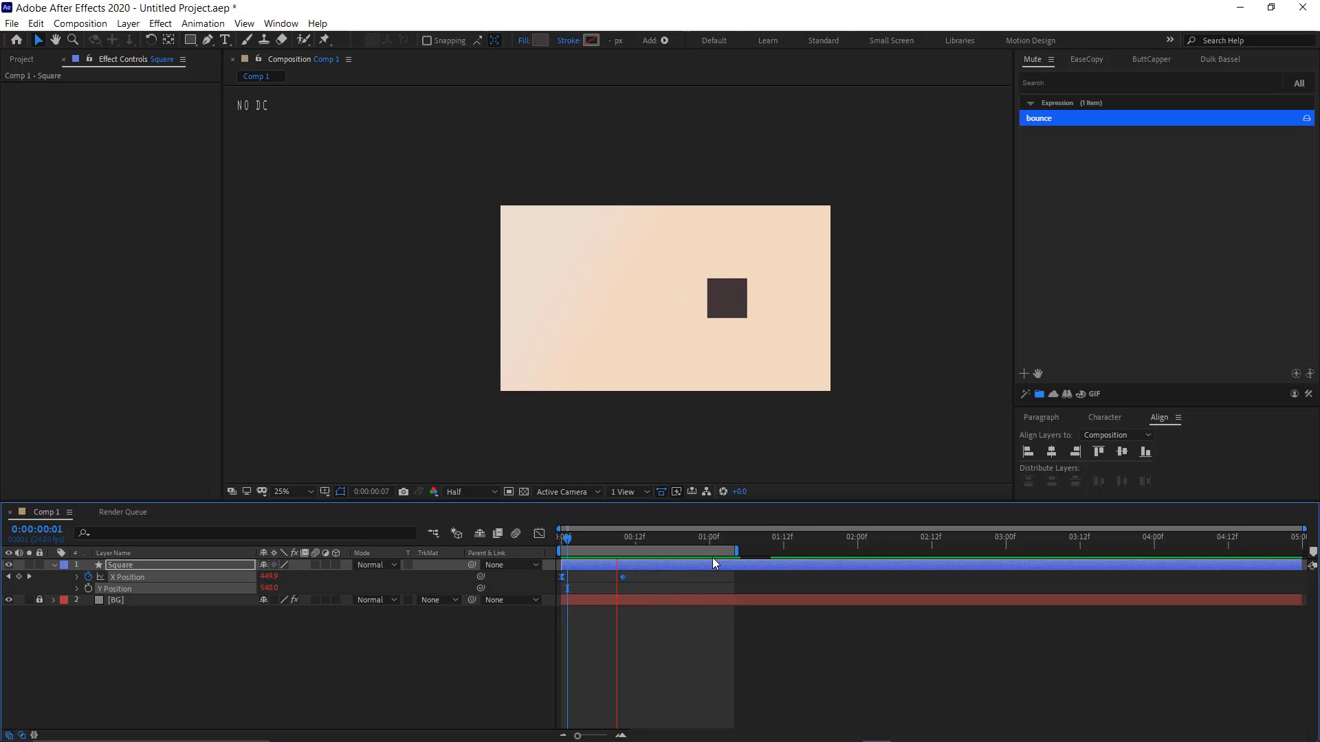
key("space")
Reveal the expression on the Square's X Position and open its code to examine it
left_click(180, 658)
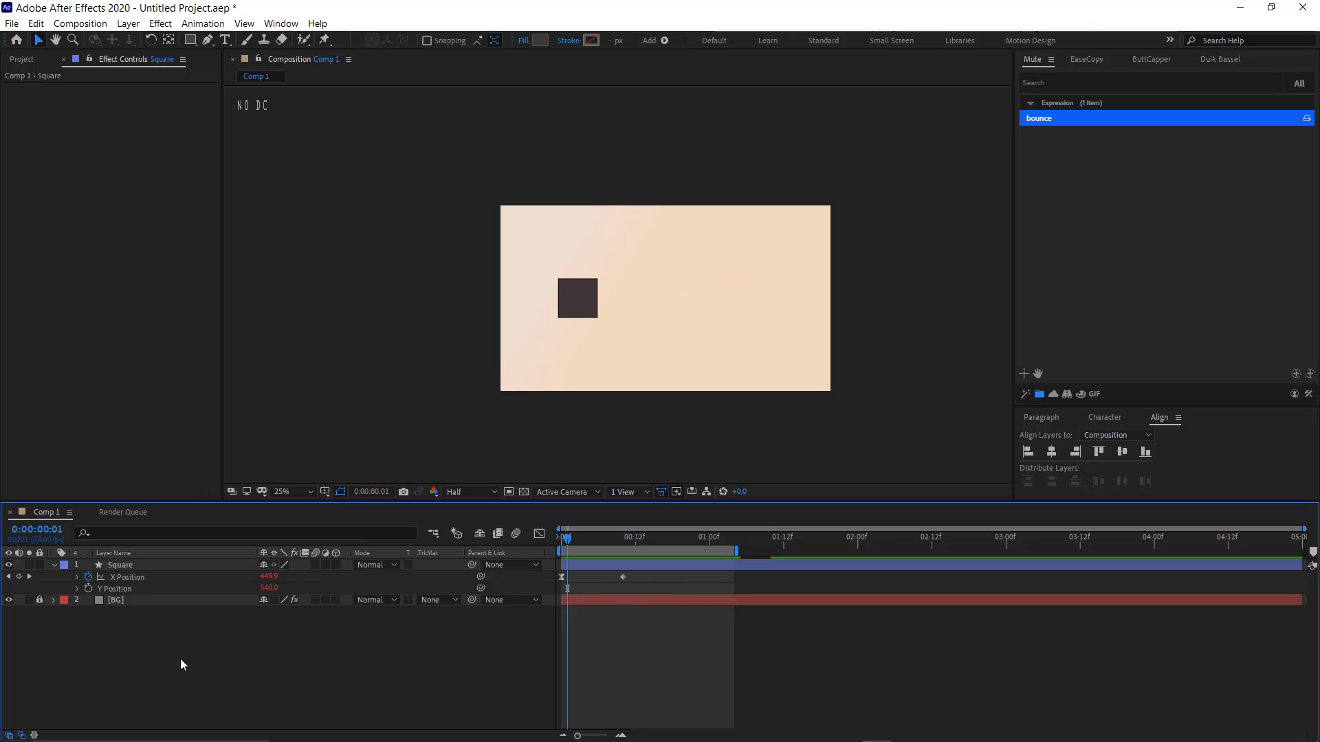
left_click(81, 577, "alt")
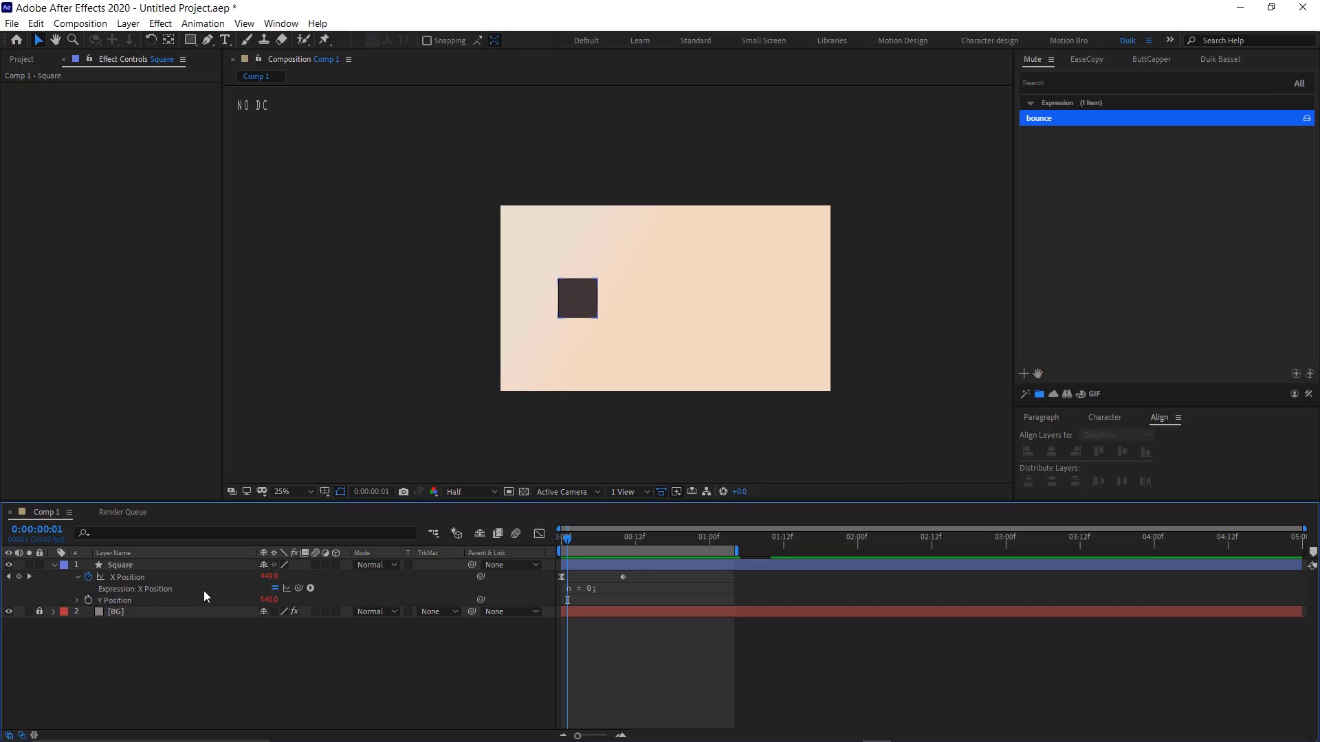
left_click(176, 576)
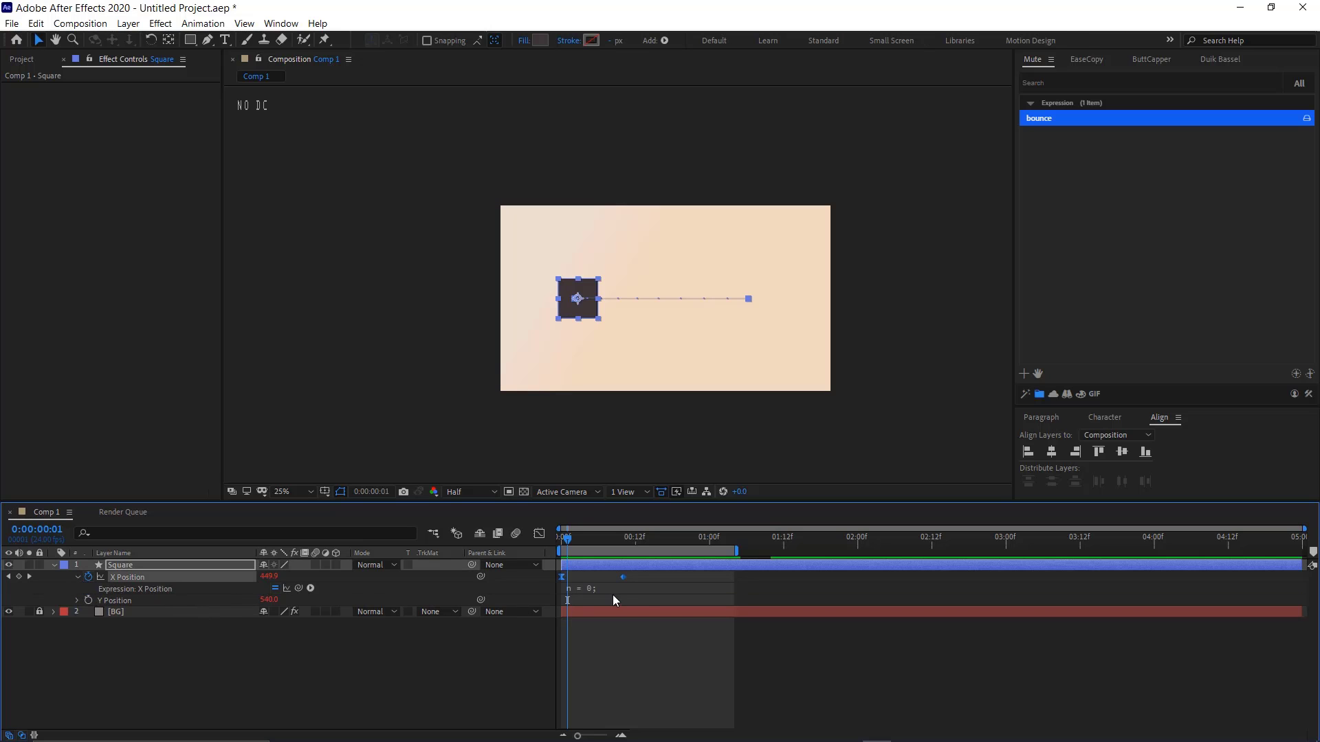
left_click(581, 588)
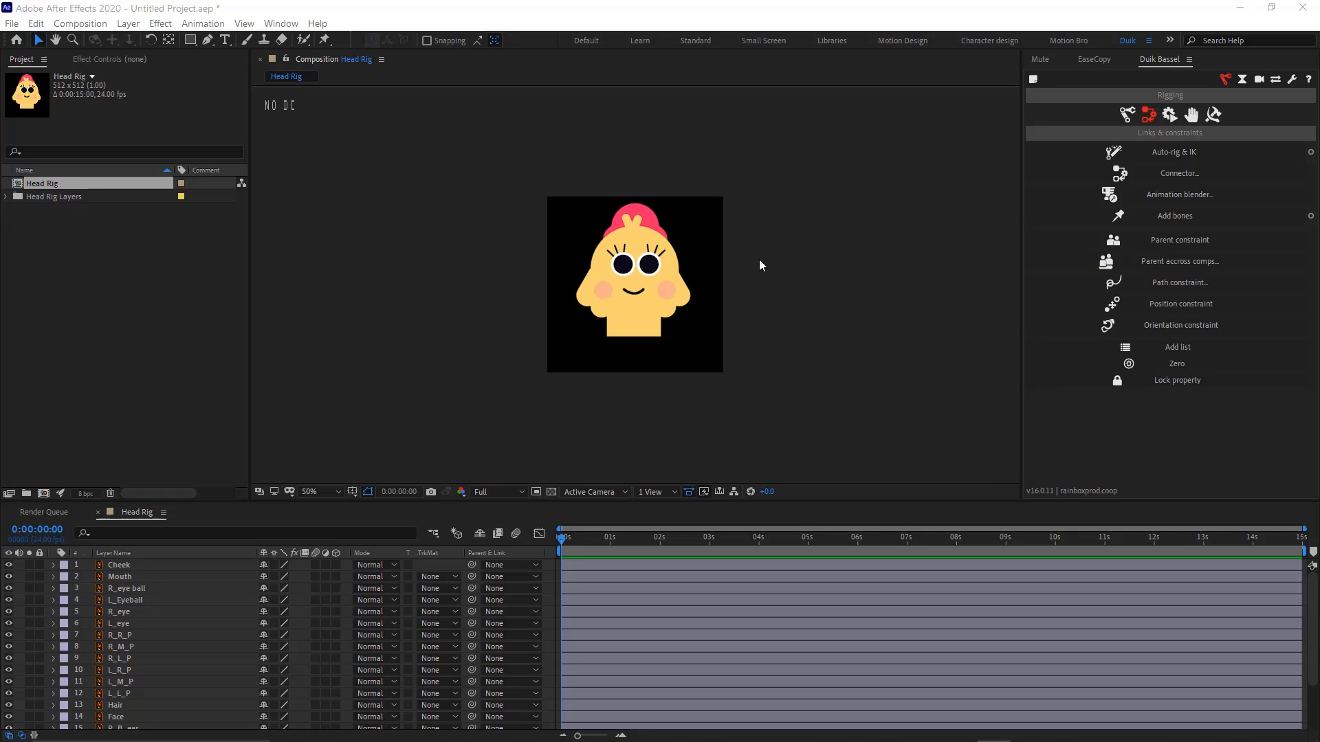
Set the Head Rig composition to a 5-second duration and a size of 1920 x 1080 px
left_click(172, 312)
right_click(60, 184)
left_click(172, 196)
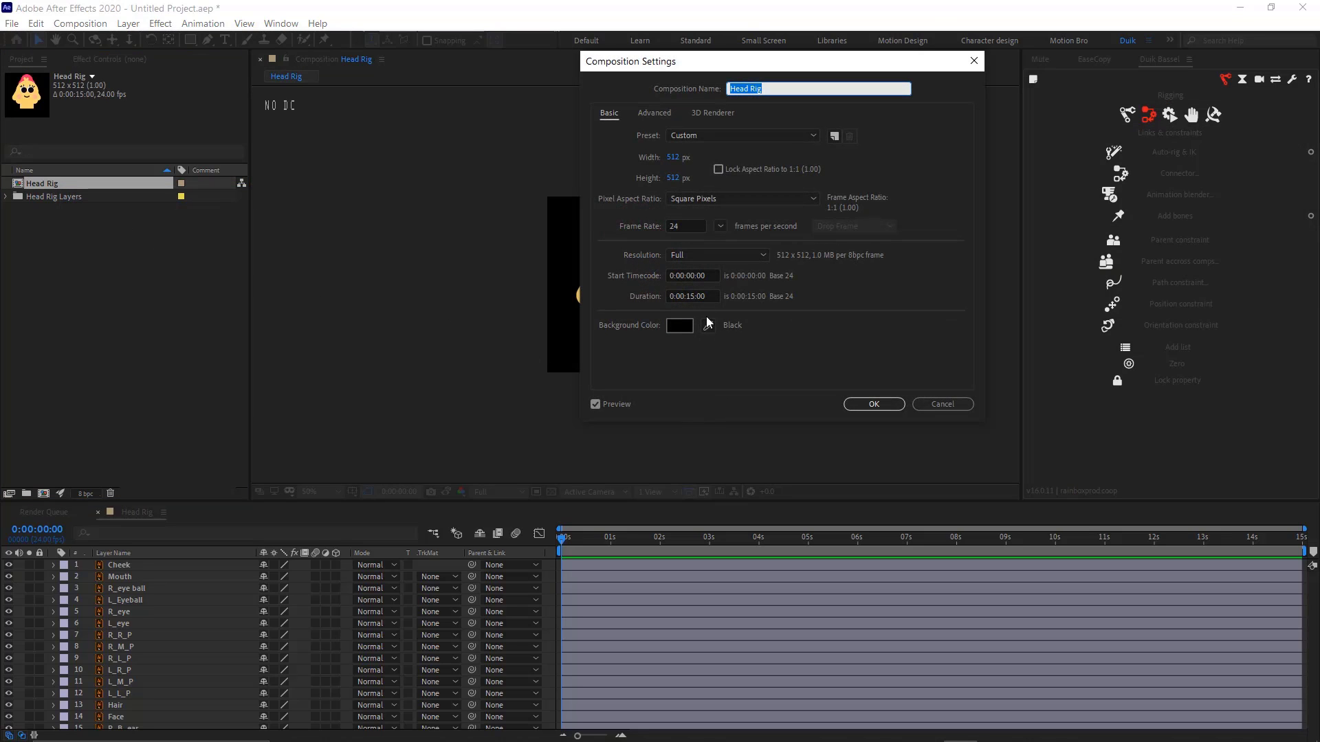
left_click(690, 296)
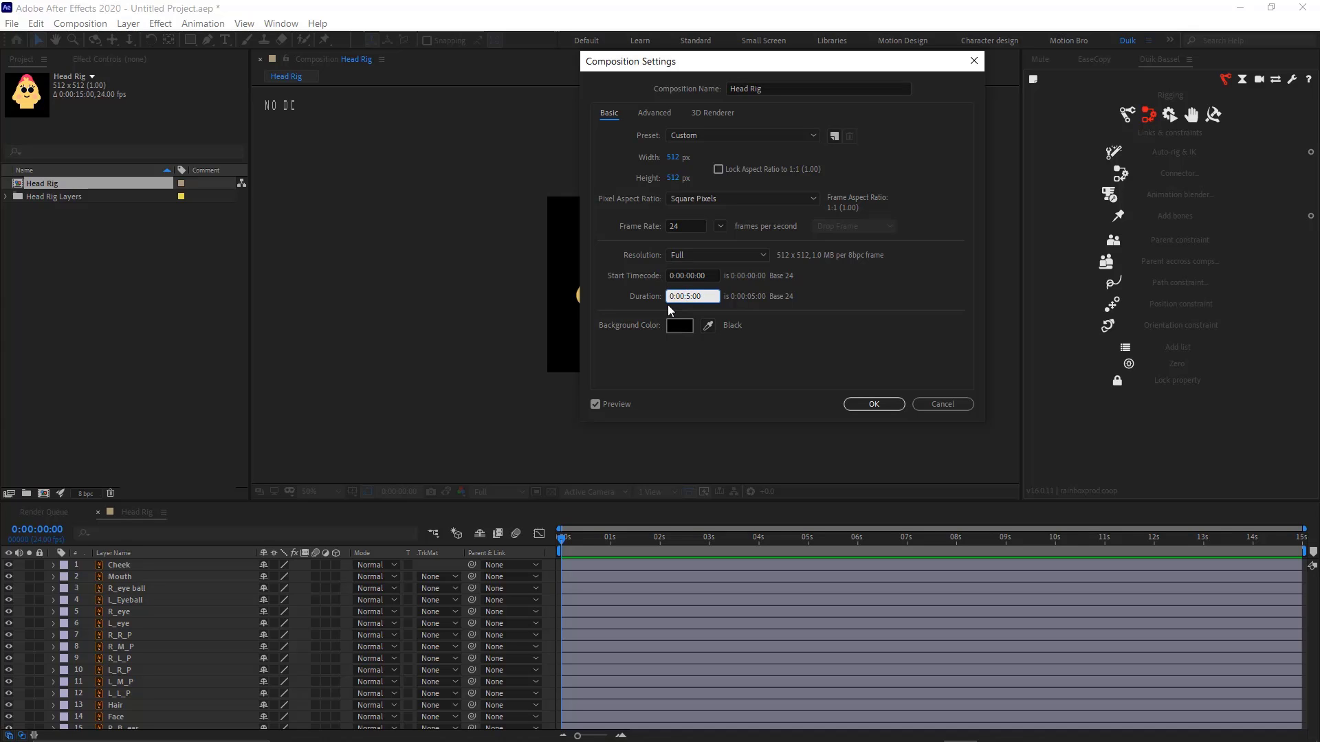
type("0")
left_click(671, 158)
type("1920")
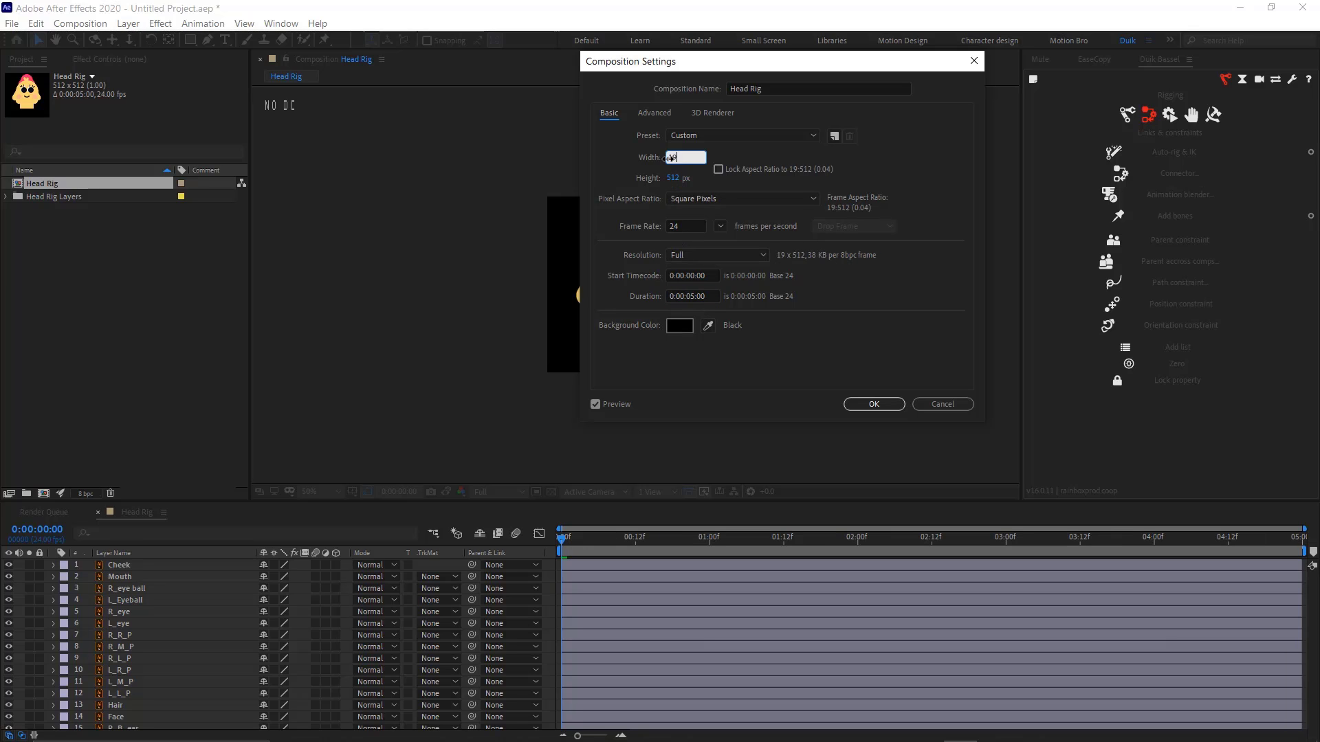
key("Tab")
type("1080")
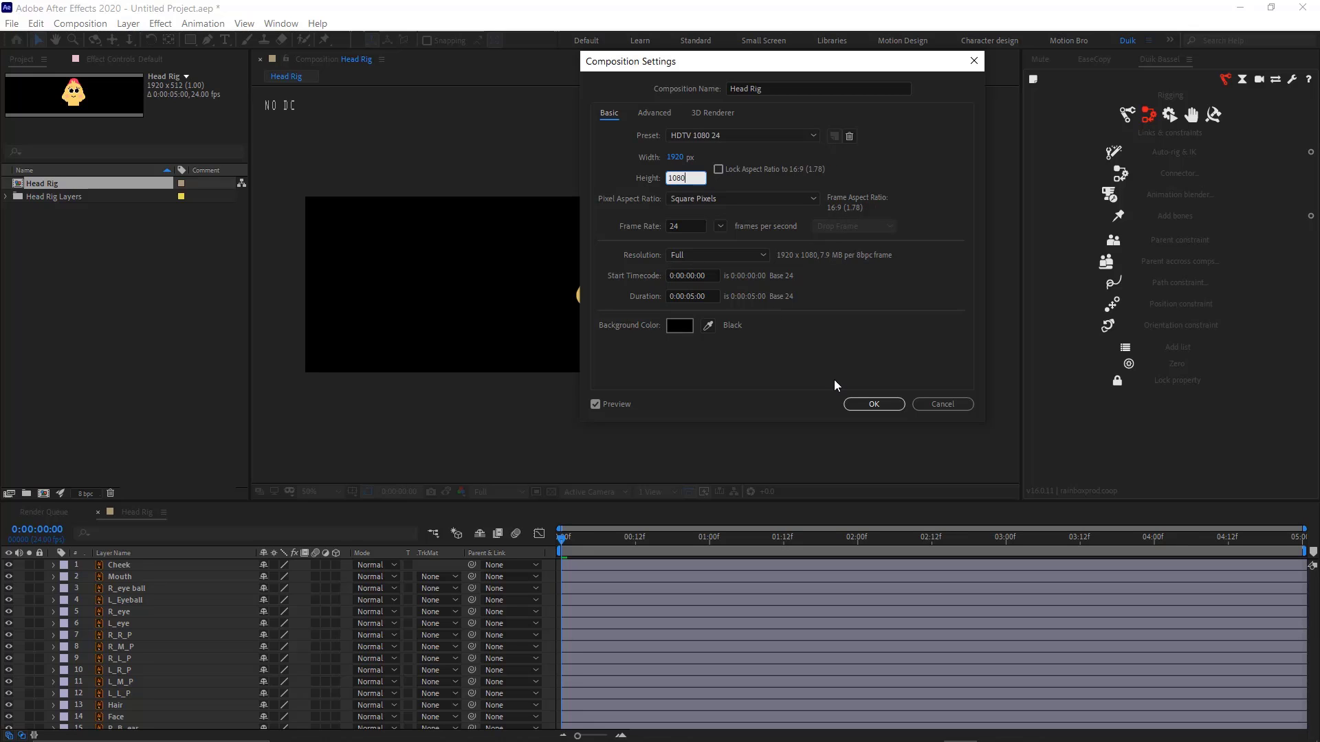
left_click(870, 404)
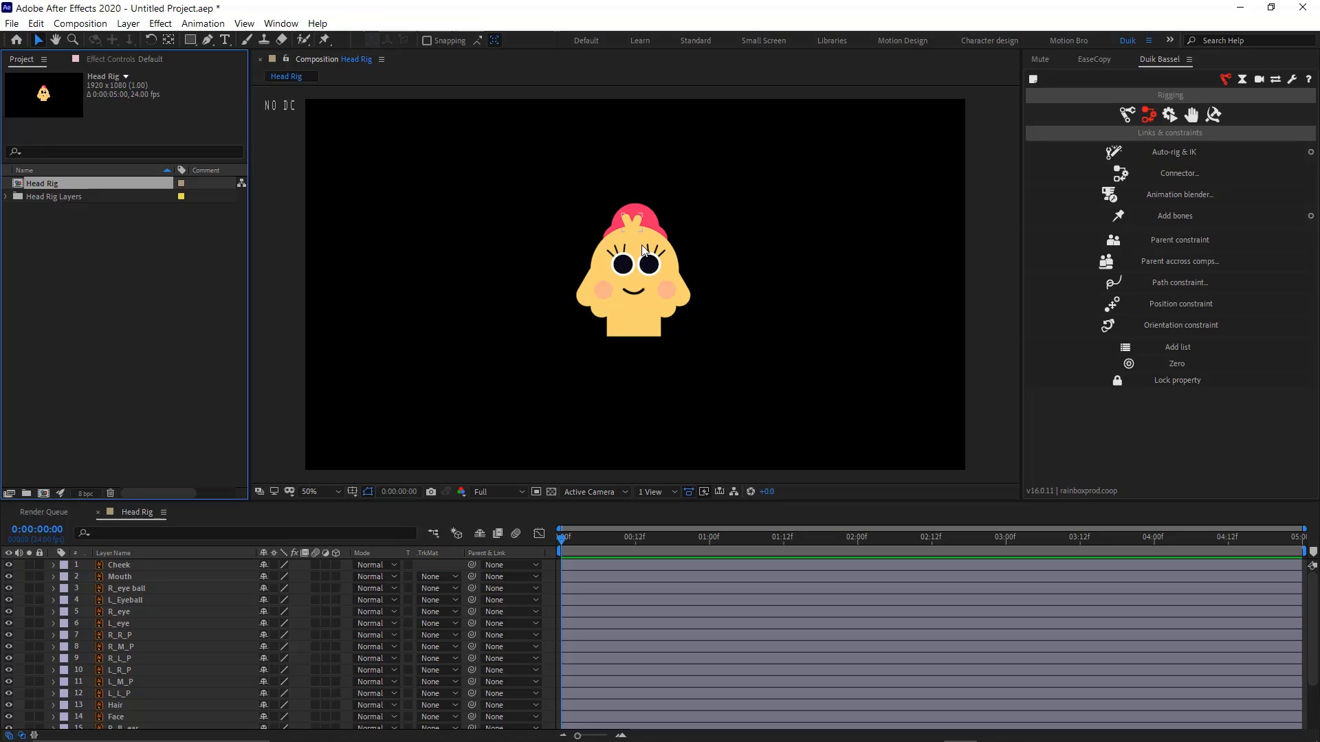
Turn on Continuously Rasterize for all layers of the Head Rig and check the artwork's sharpness up close
key("slash")
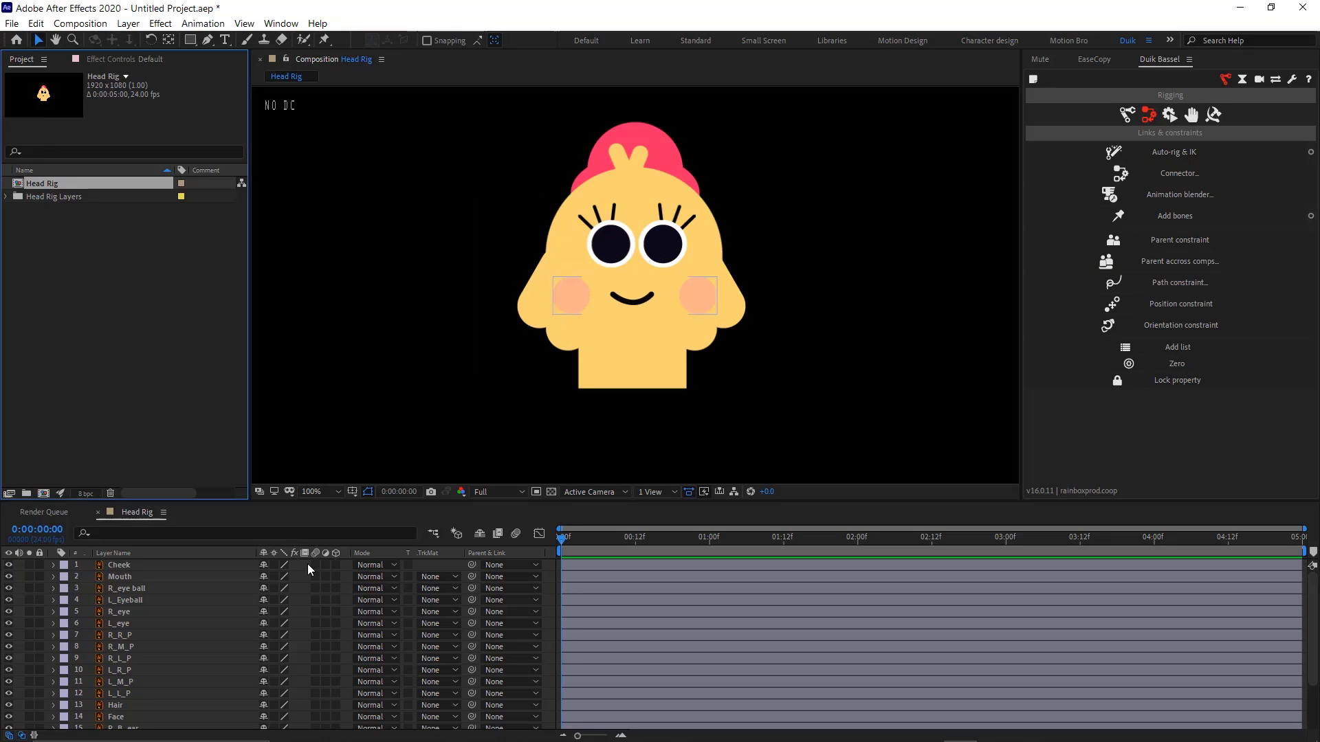
left_click_drag(274, 565, 275, 733)
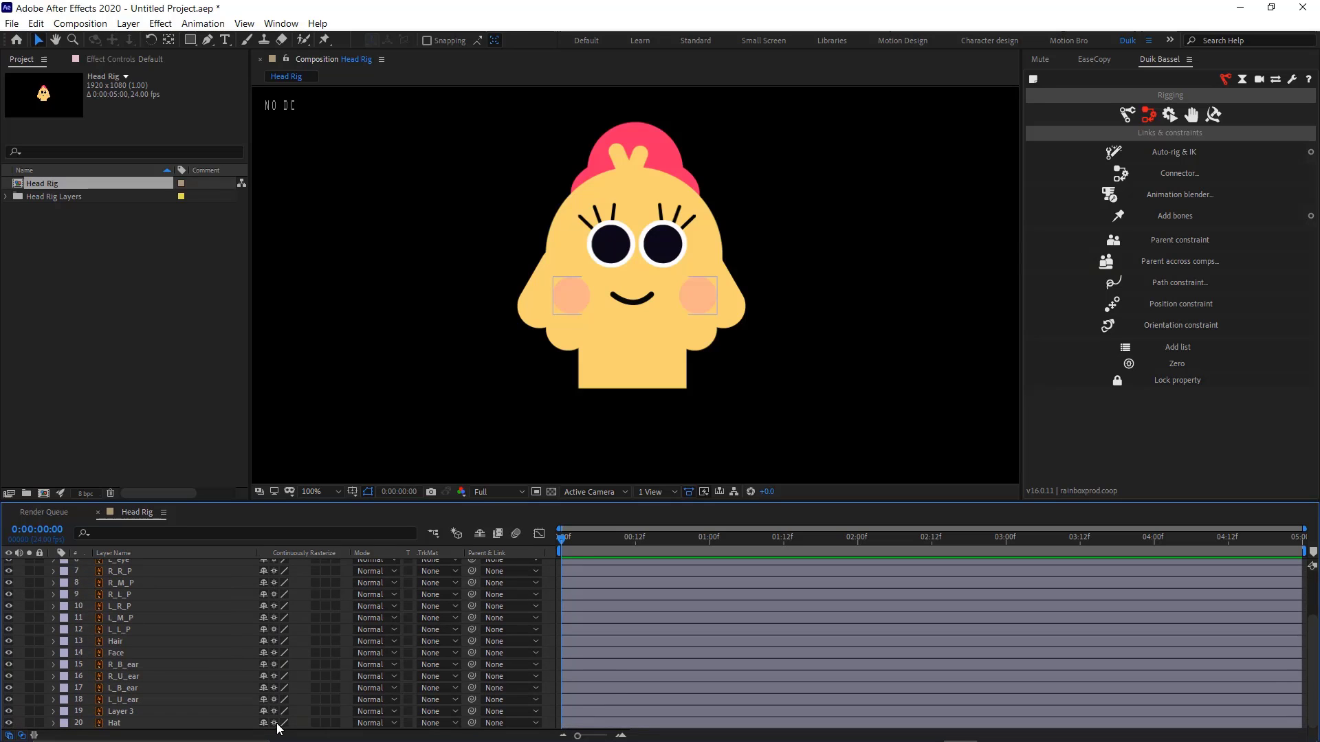
scroll(744, 278, "up", 1)
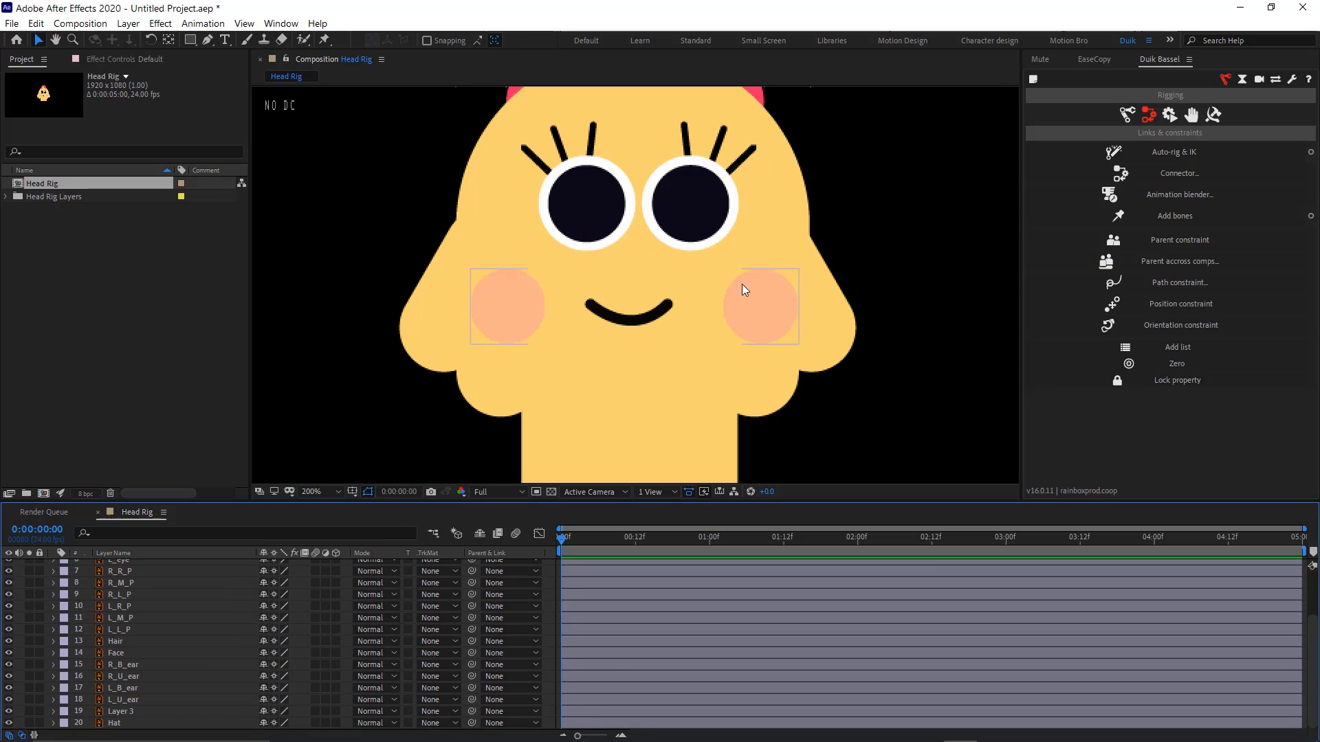
scroll(741, 283, "down", 1)
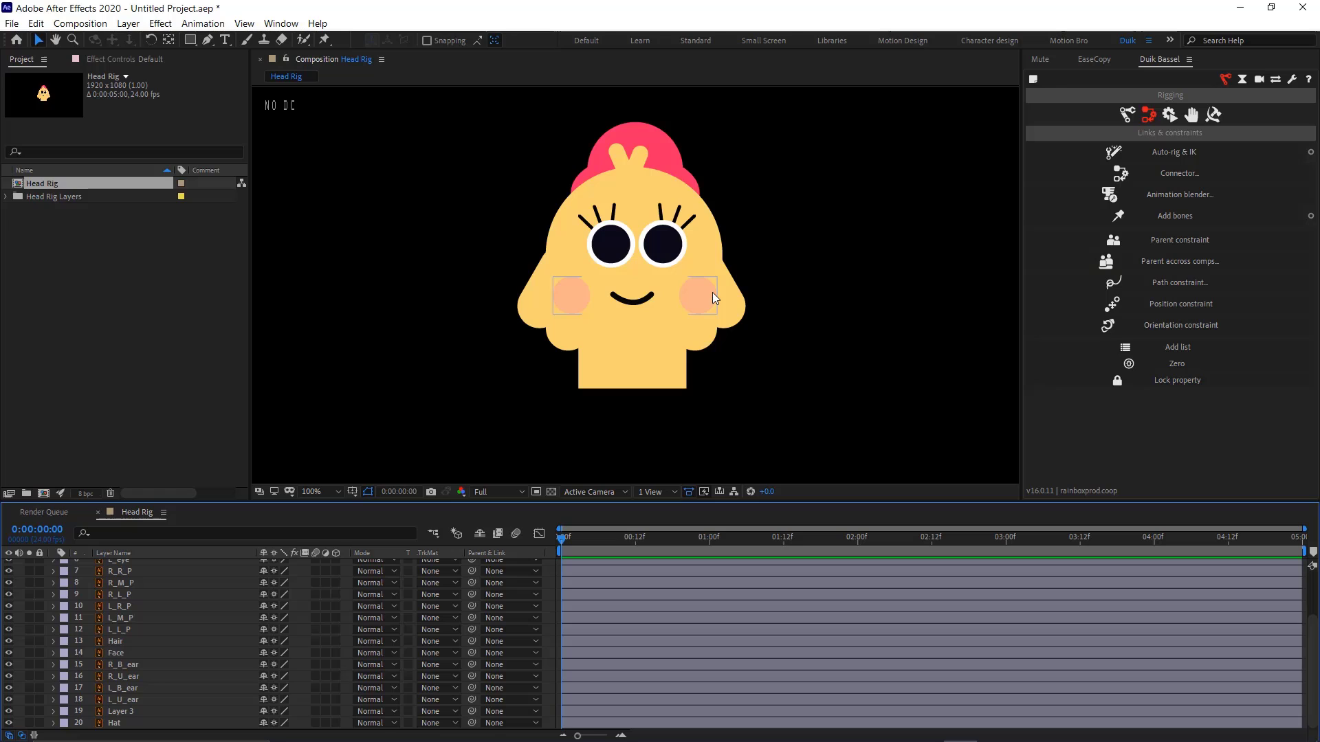
scroll(182, 634, "up", 2)
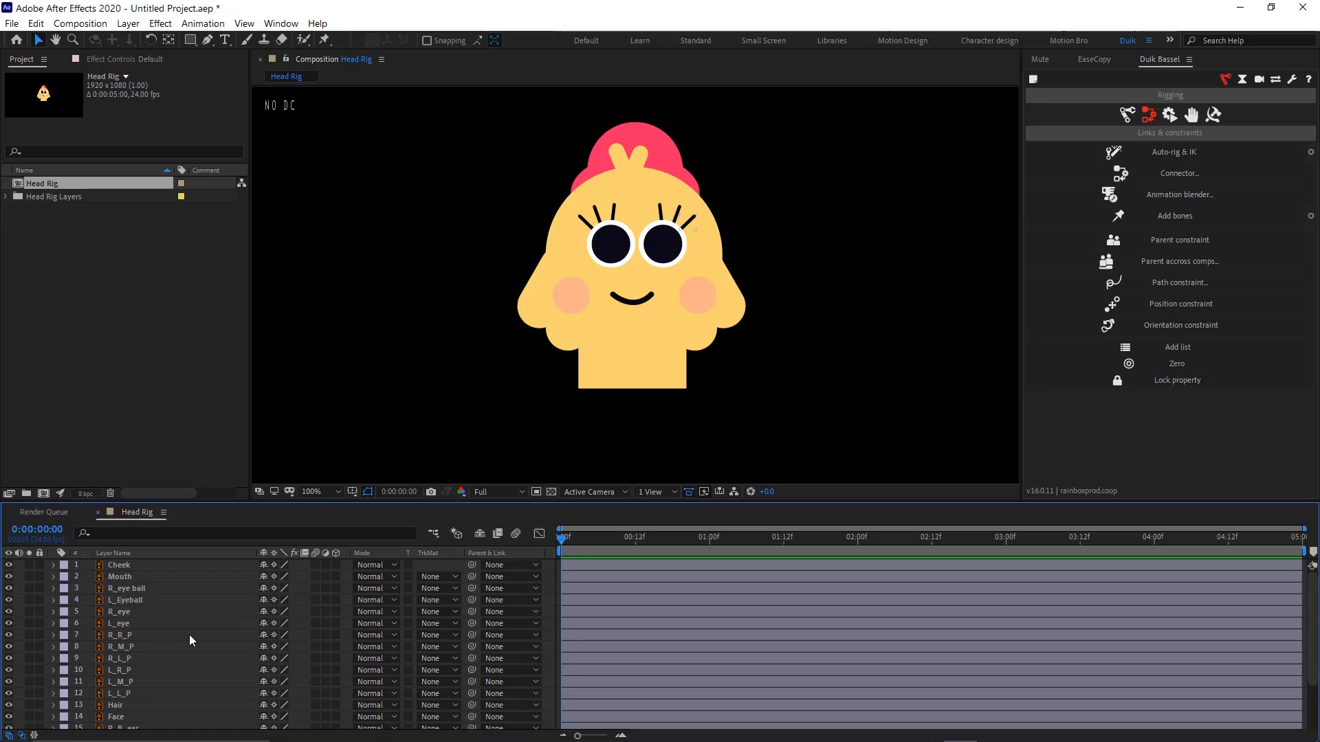
Set the label colour of the Cheek, Mouth, Hair and Hat layers to Dark Green
left_click(143, 569)
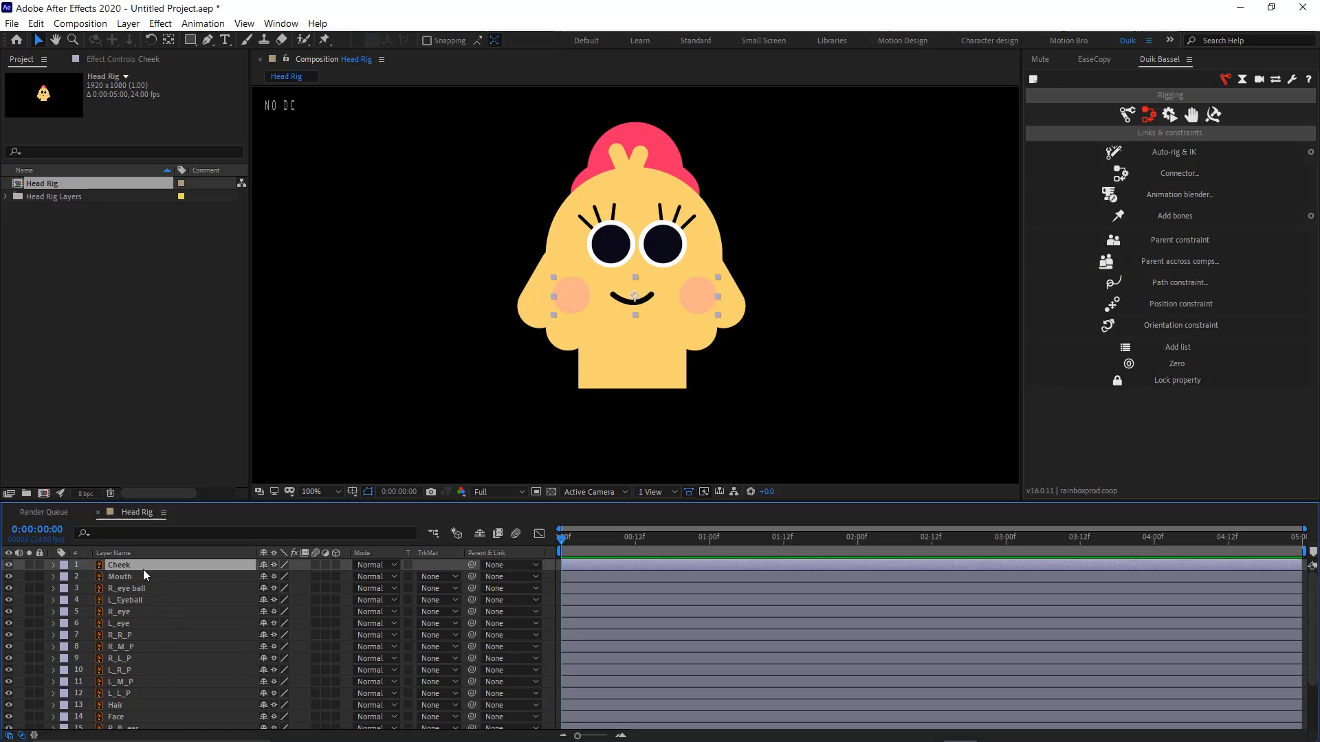
left_click(141, 576, "ctrl")
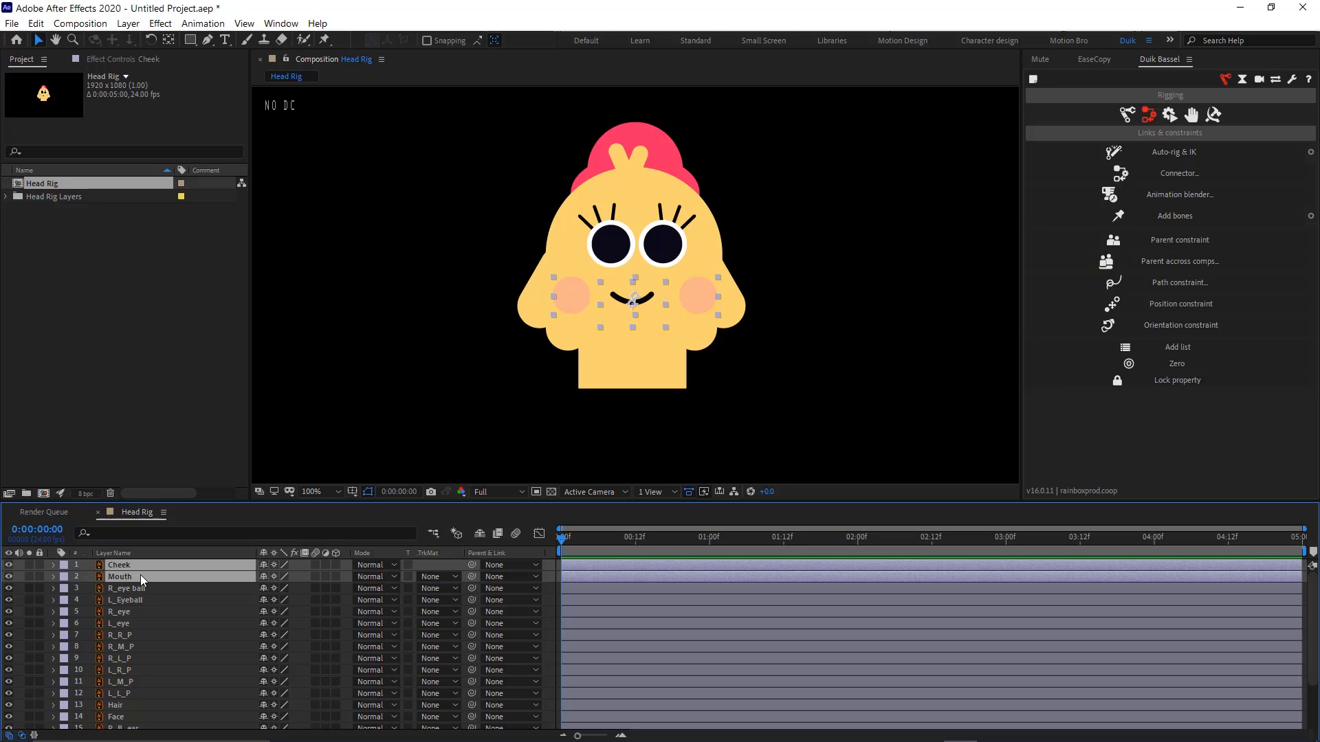
left_click(140, 706, "ctrl")
scroll(160, 691, "down", 2)
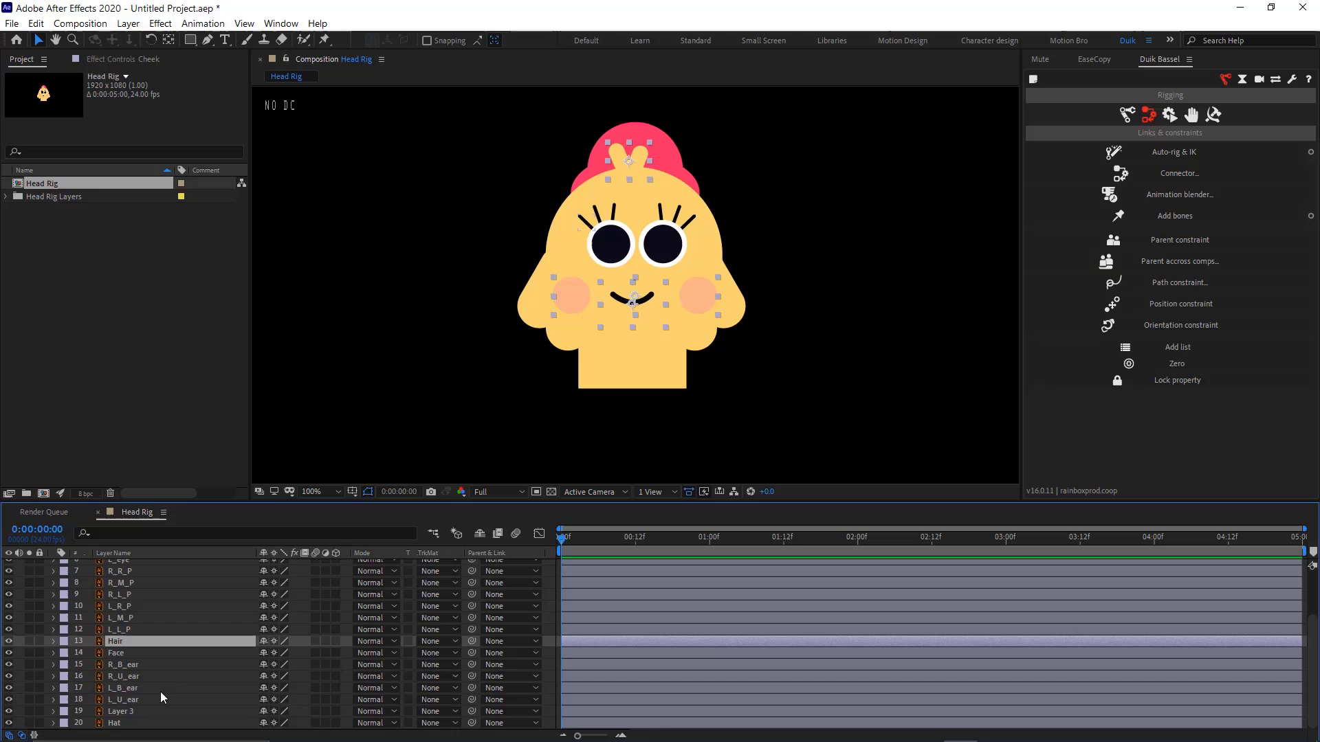
left_click(134, 723, "ctrl")
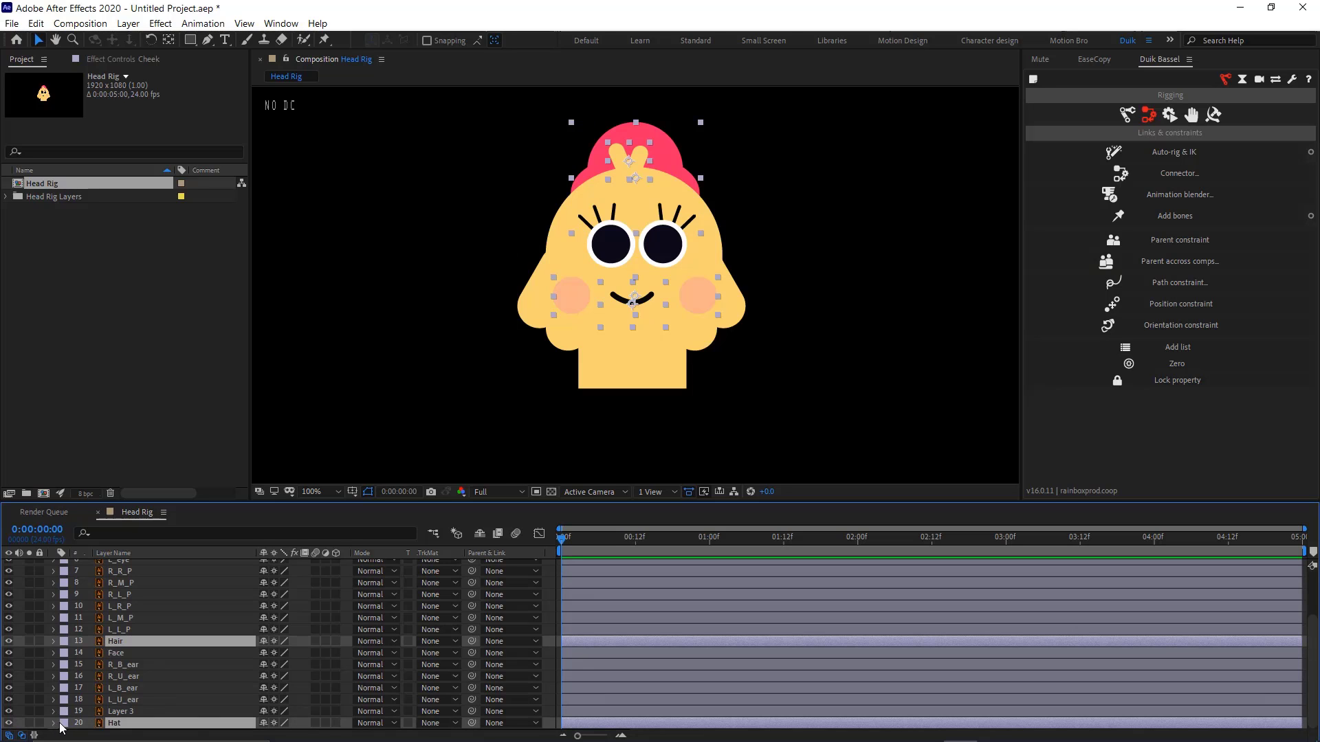
left_click(64, 723)
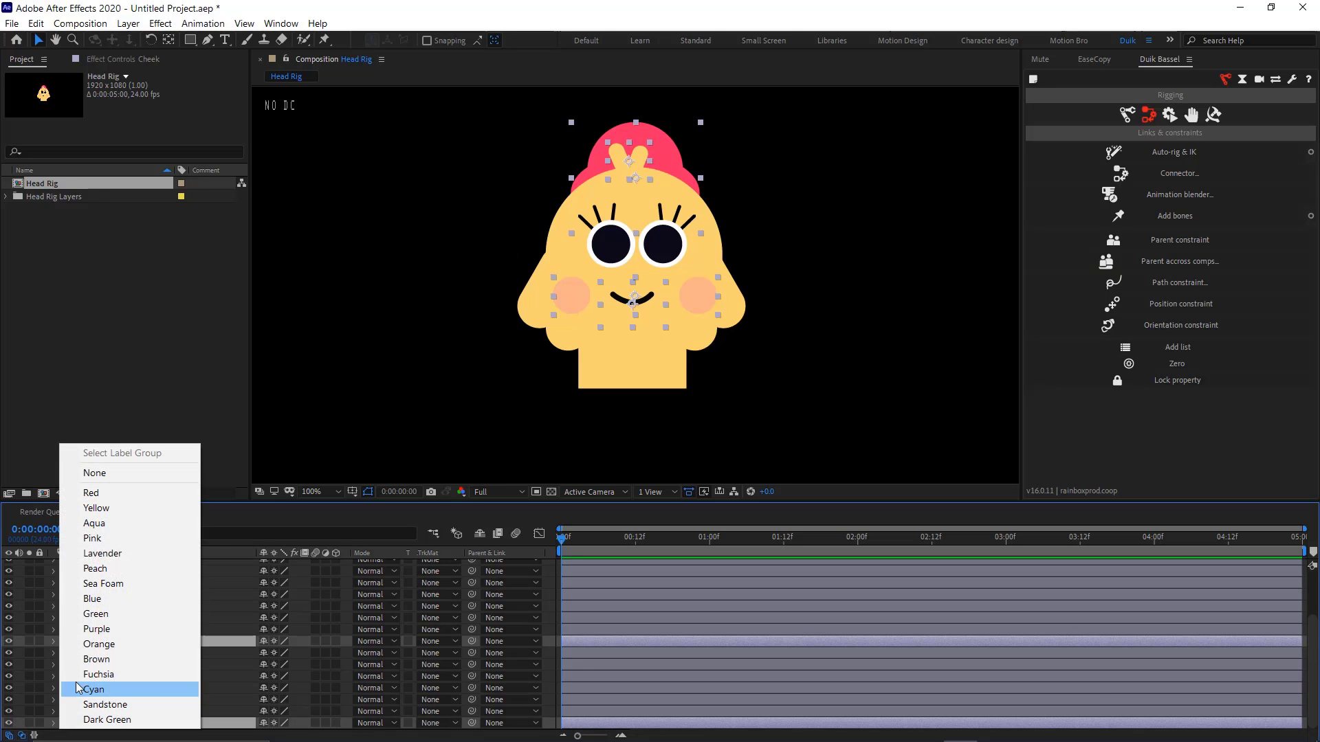
left_click(98, 720)
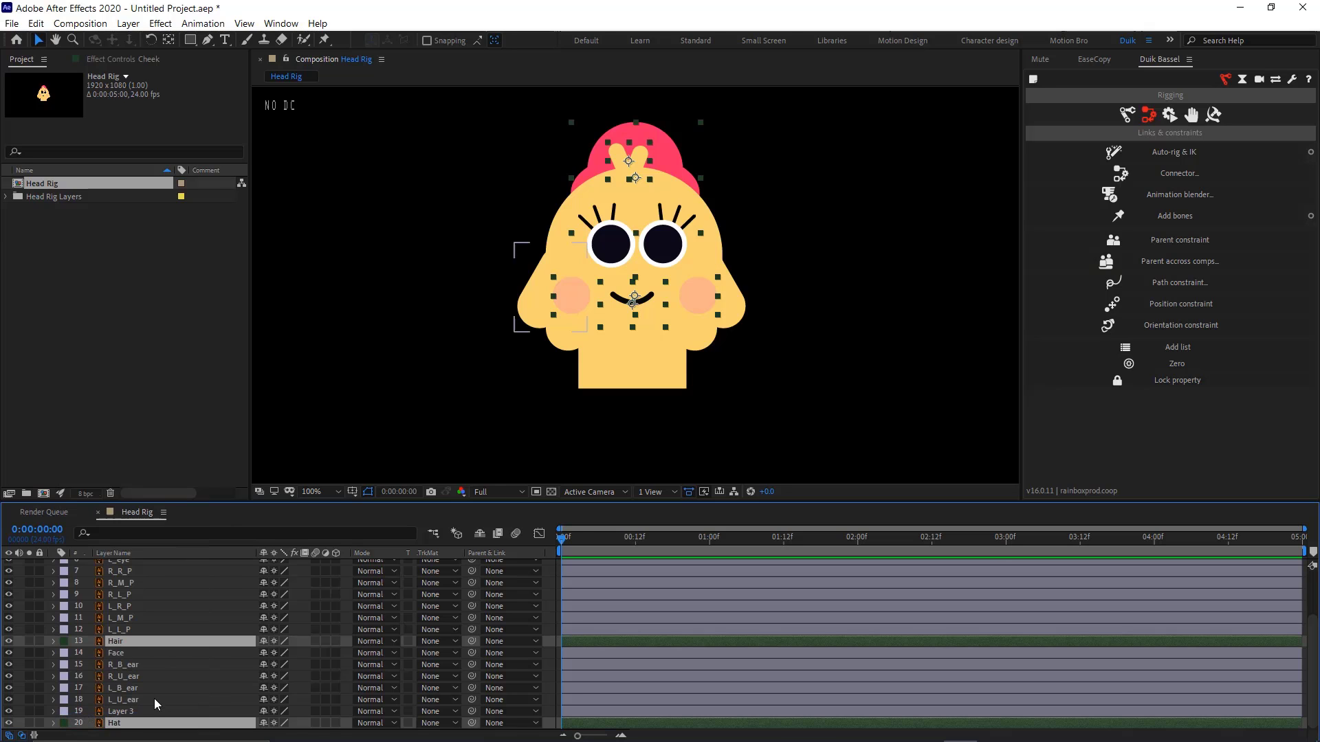
Set the label colour of the Face layer to Yellow
left_click(69, 656)
left_click(68, 657)
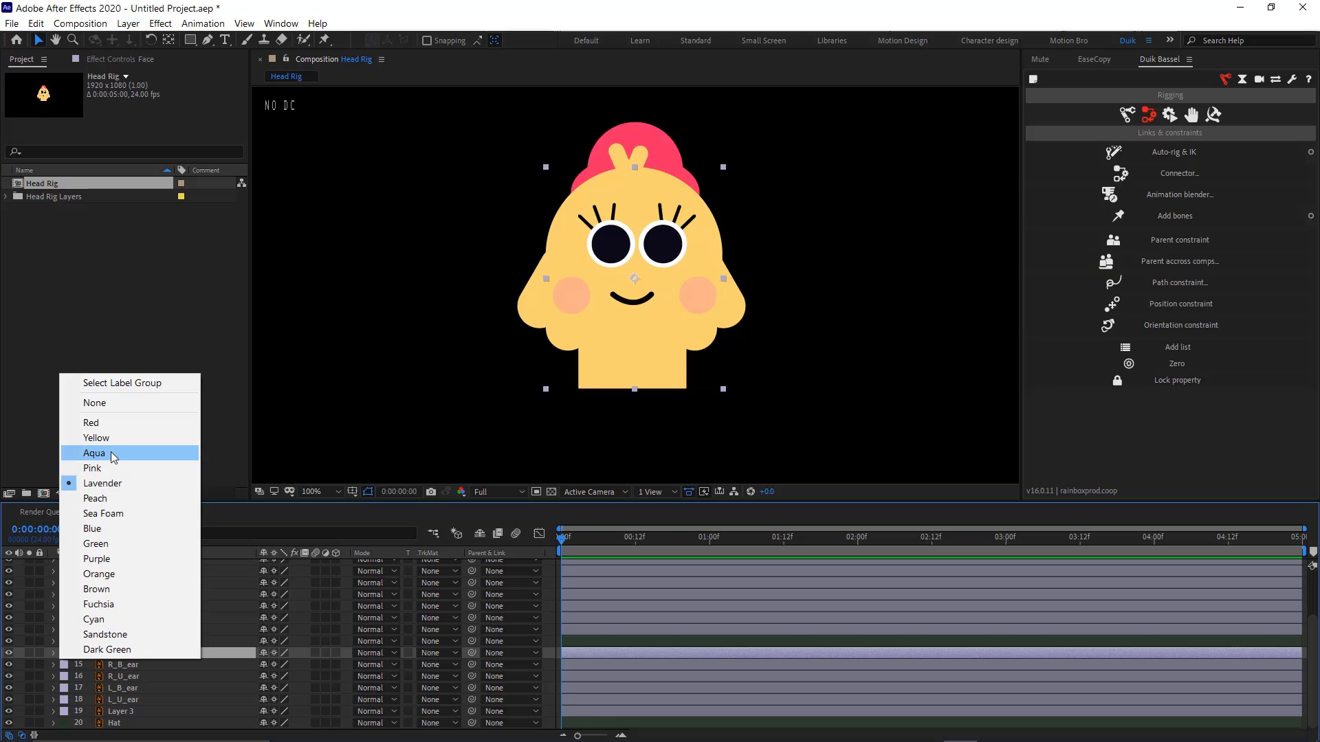
left_click(97, 438)
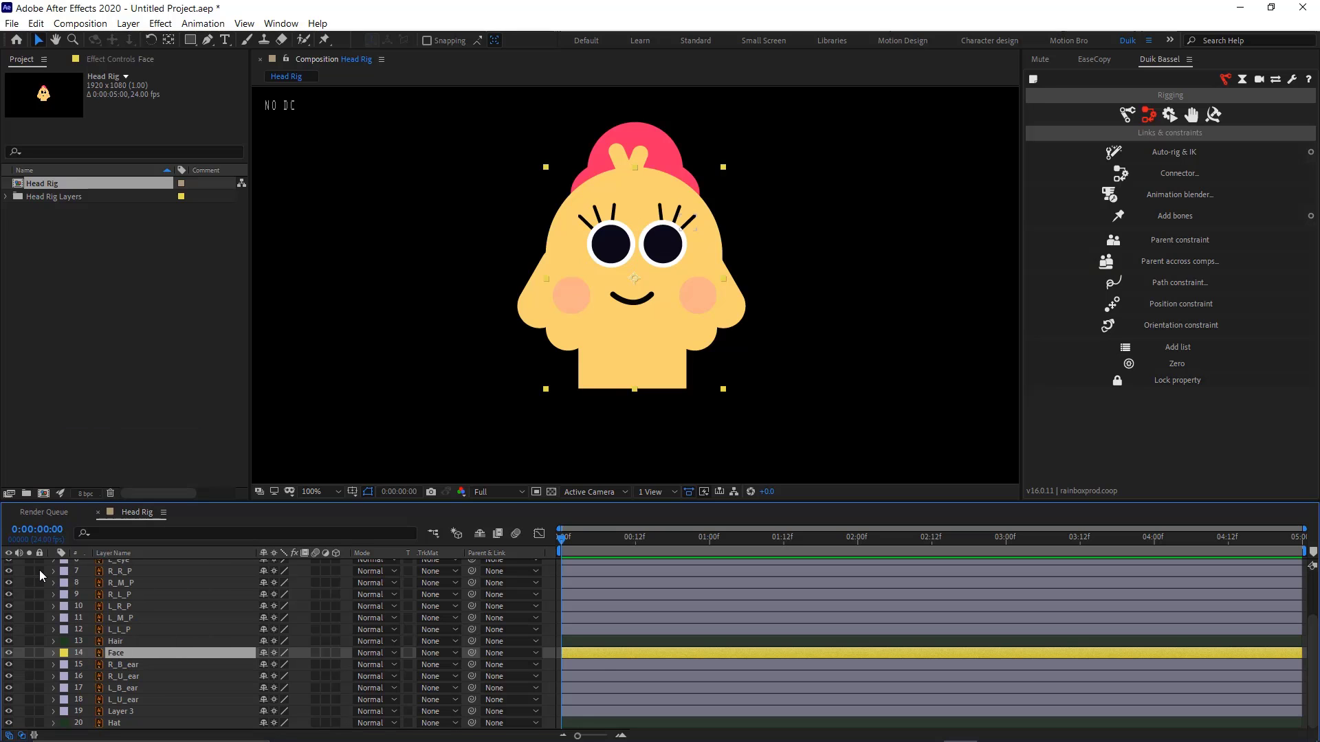
Set the label colour of the R_B_ear and R_U_ear layers to Blue
left_click(132, 664)
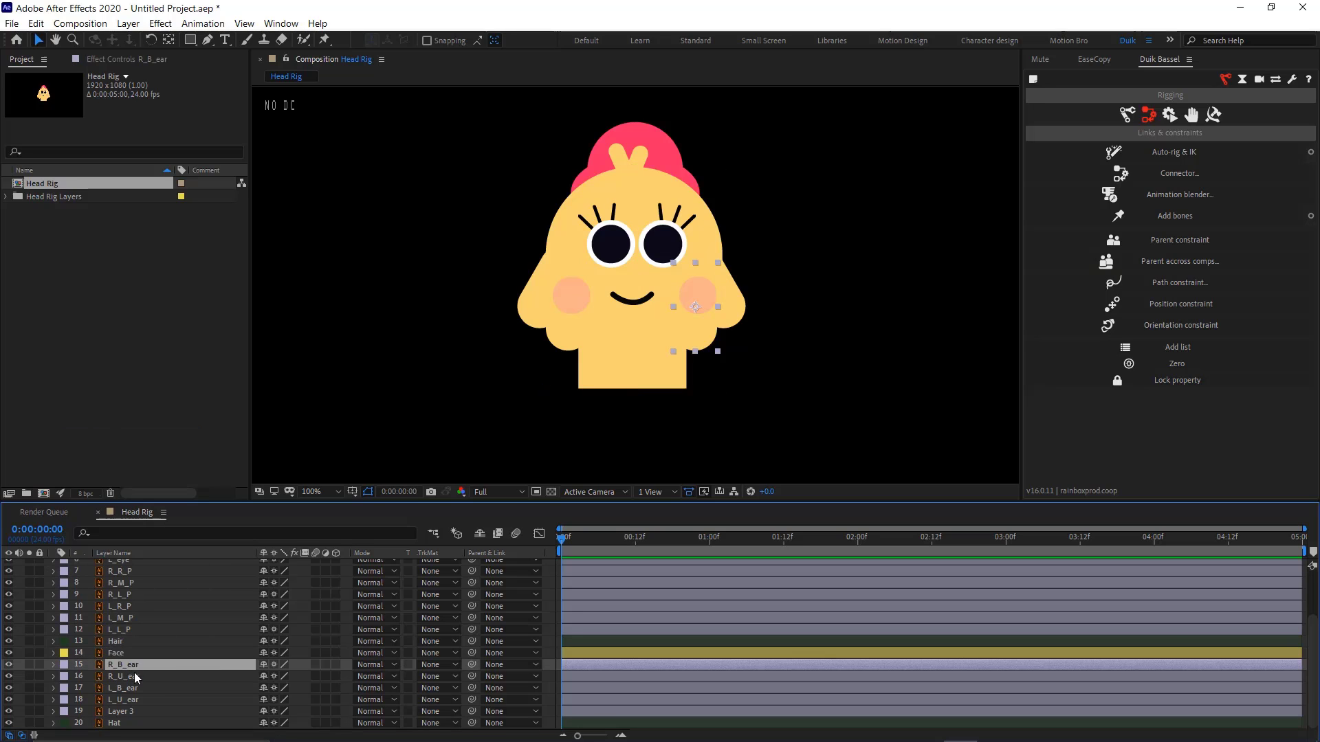
left_click(134, 675, "ctrl")
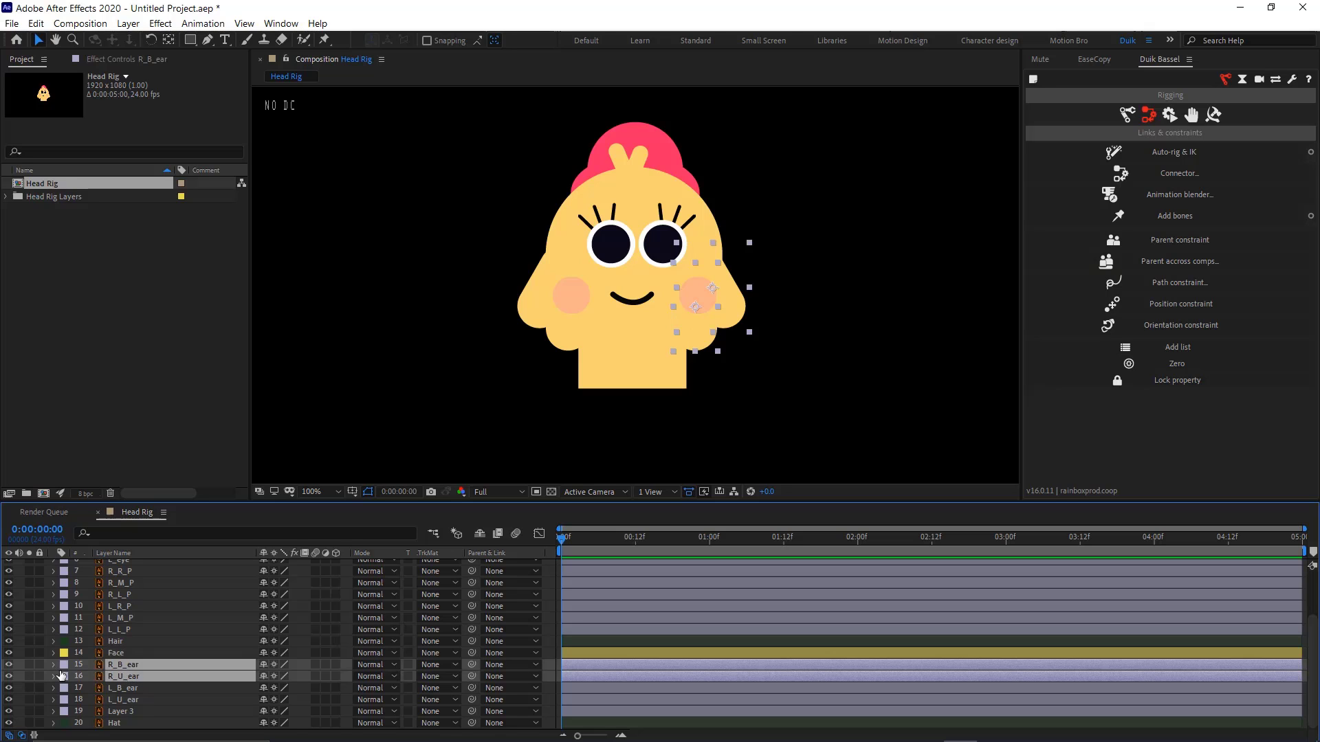
left_click(60, 672)
left_click(126, 666)
left_click(128, 675, "ctrl")
left_click(58, 664)
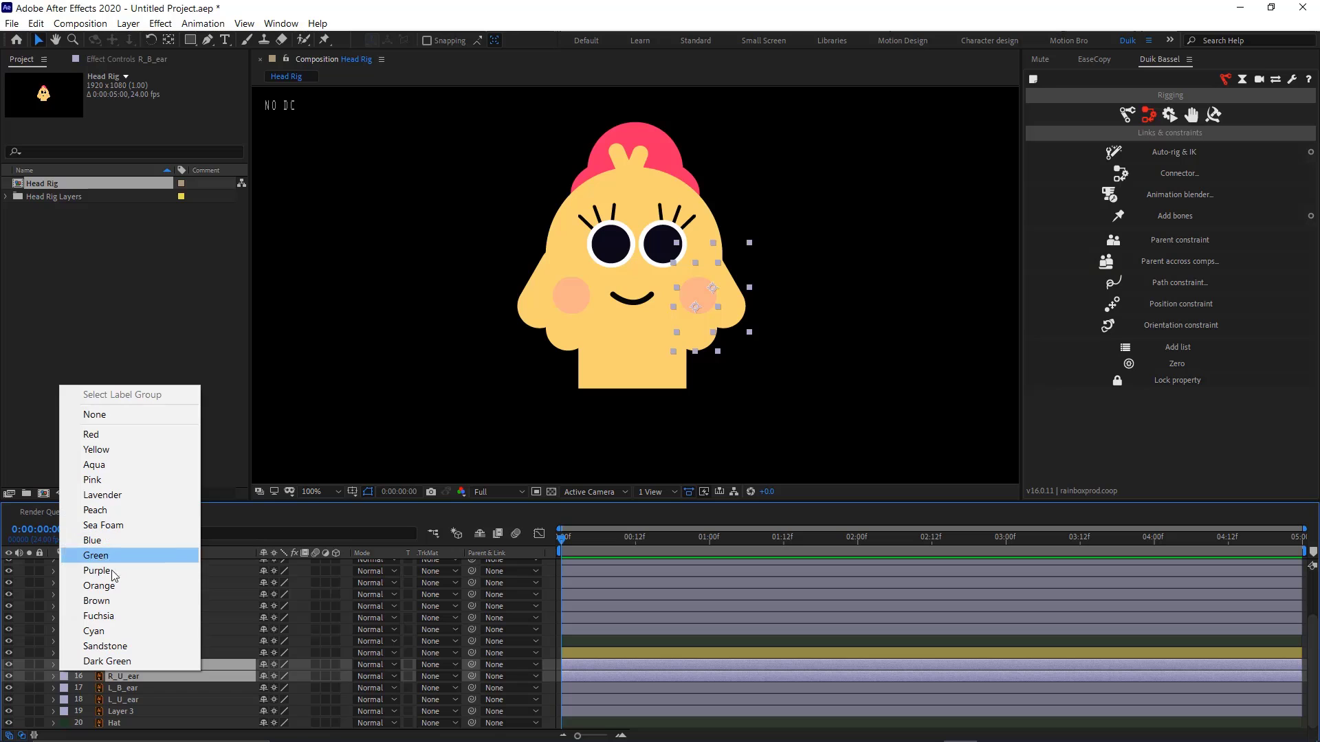
left_click(113, 543)
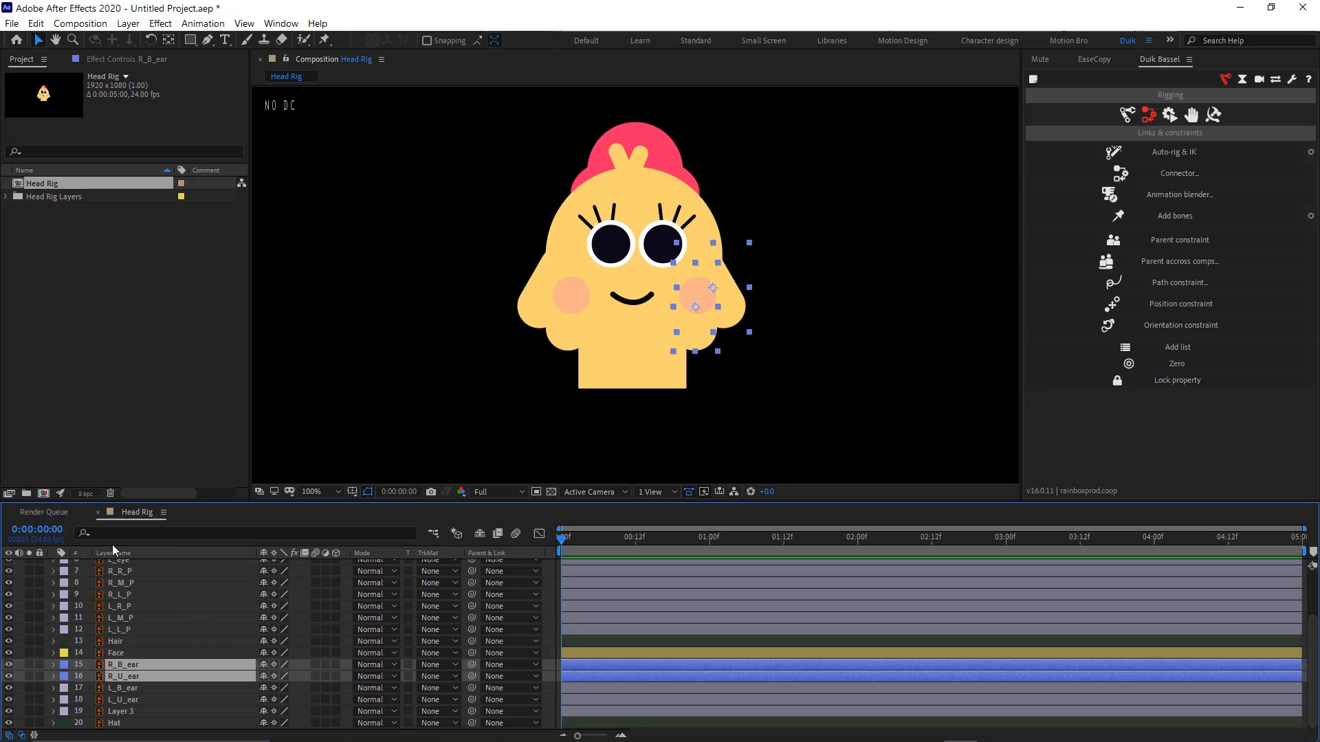
Set the label colour of the L_B_ear and L_U_ear layers to Peach
left_click(107, 685)
left_click(117, 700, "ctrl")
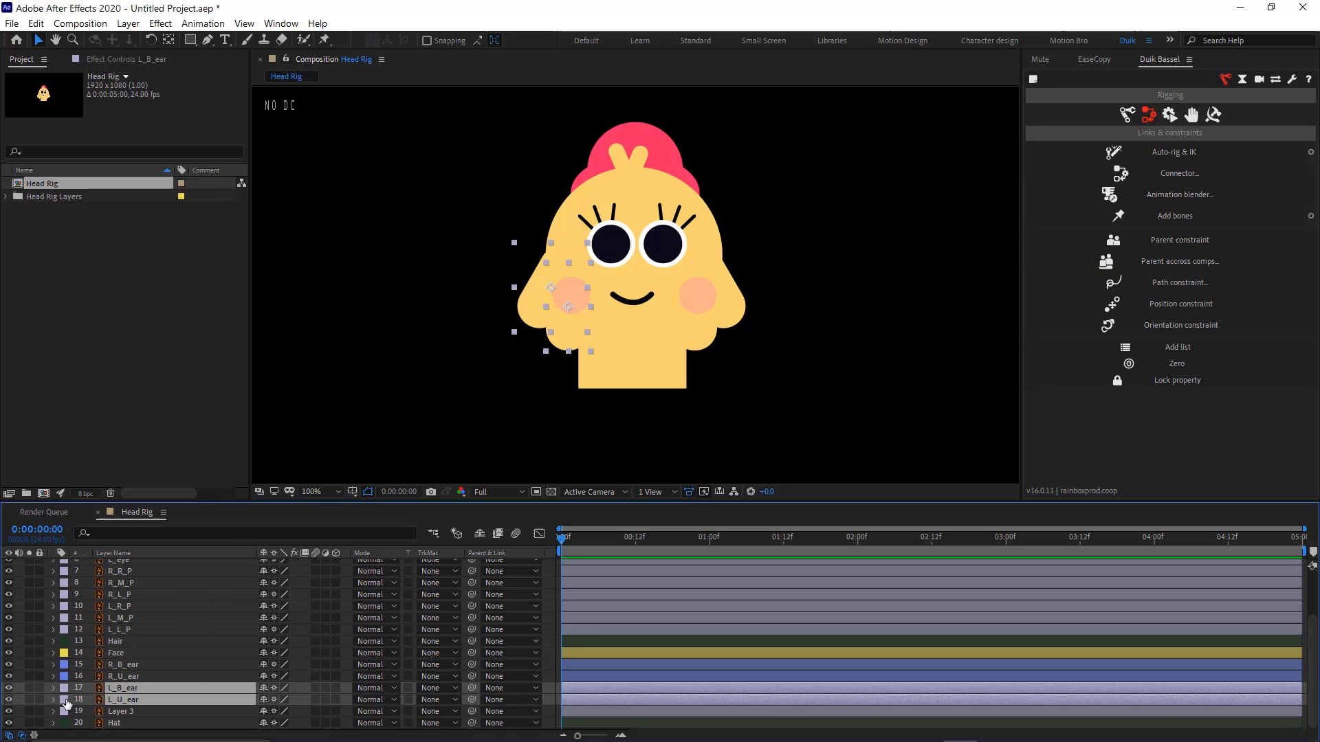
left_click(65, 700)
left_click(96, 546)
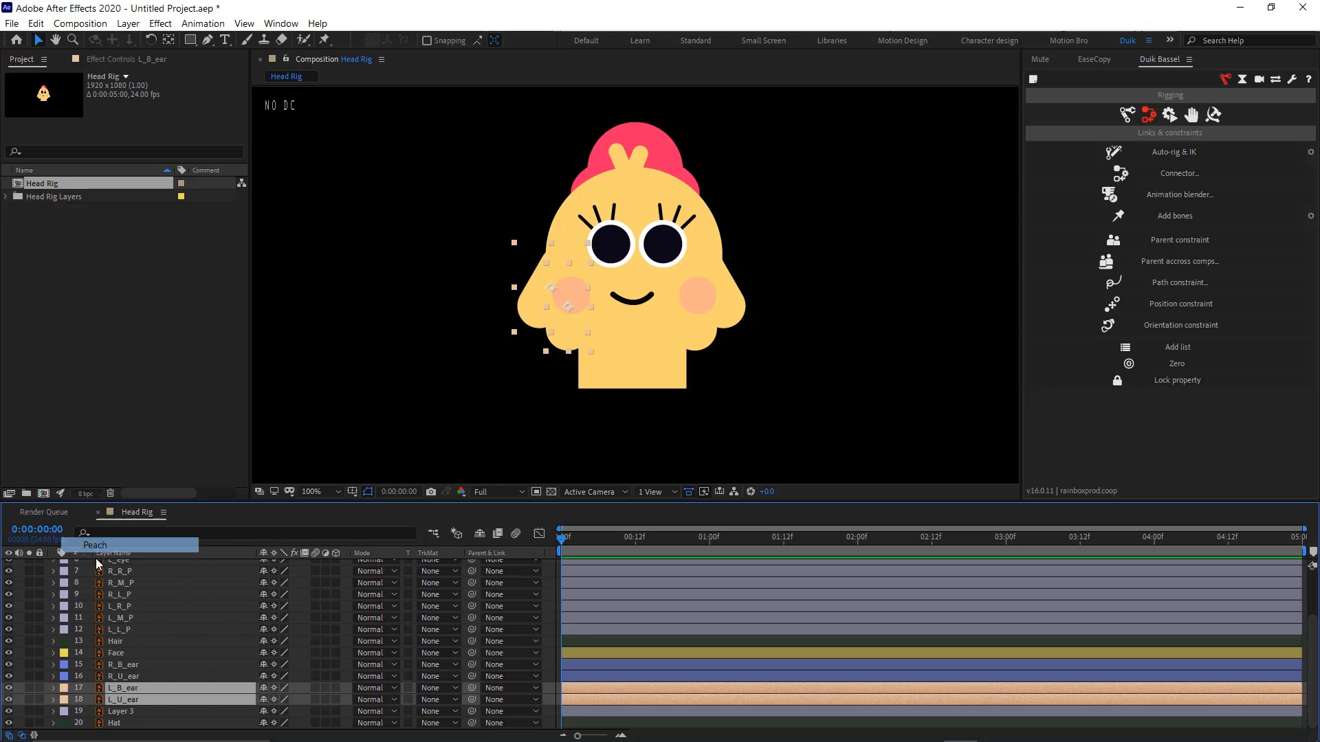
Set the label colour of the left eyelash layers L_R_P, L_M_P and L_L_P to Pink
scroll(156, 683, "up", 3)
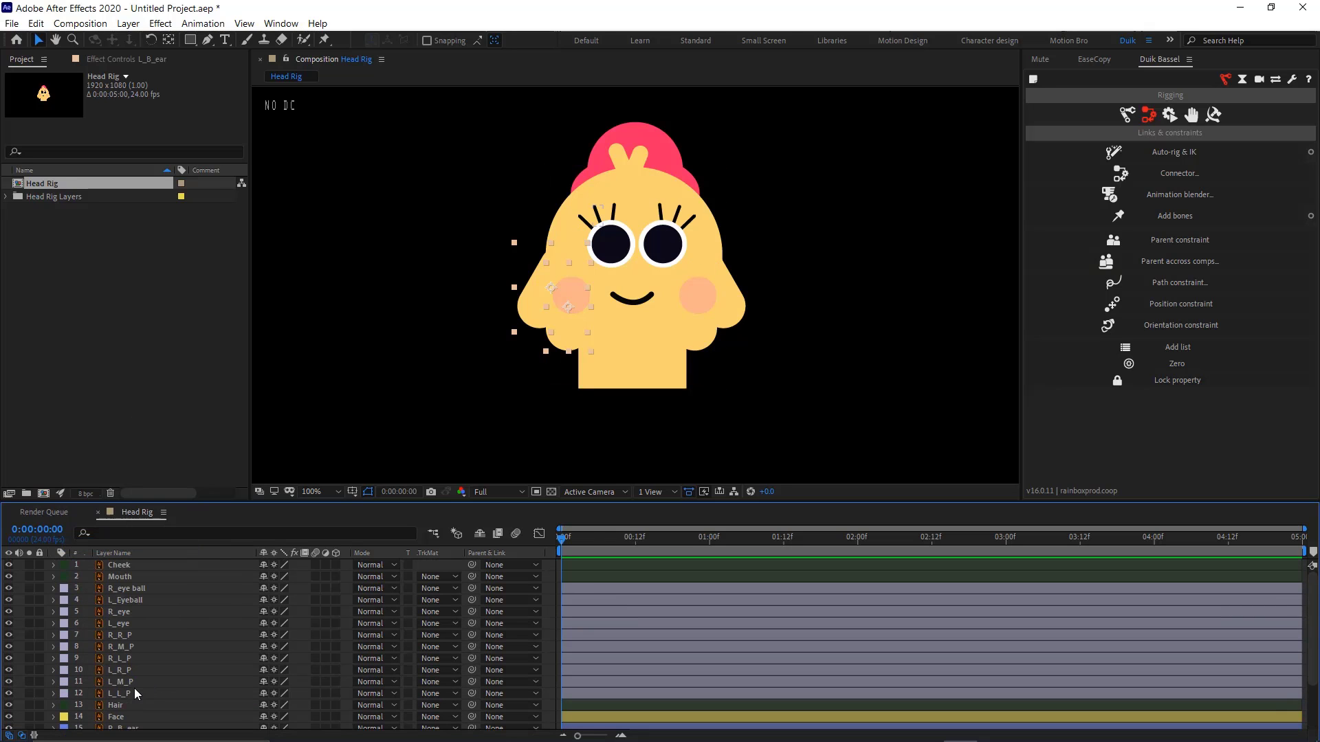
left_click(133, 689)
left_click(132, 670, "ctrl")
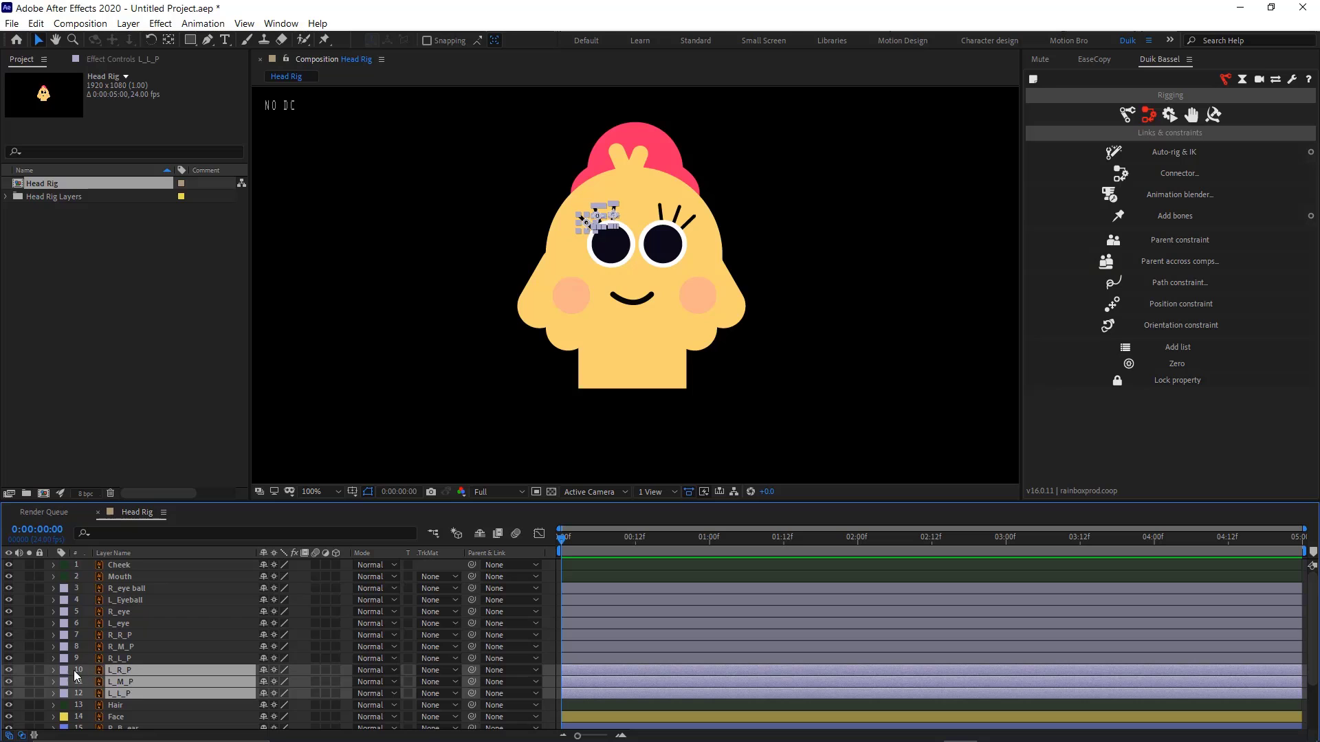
left_click(63, 675)
left_click(110, 672)
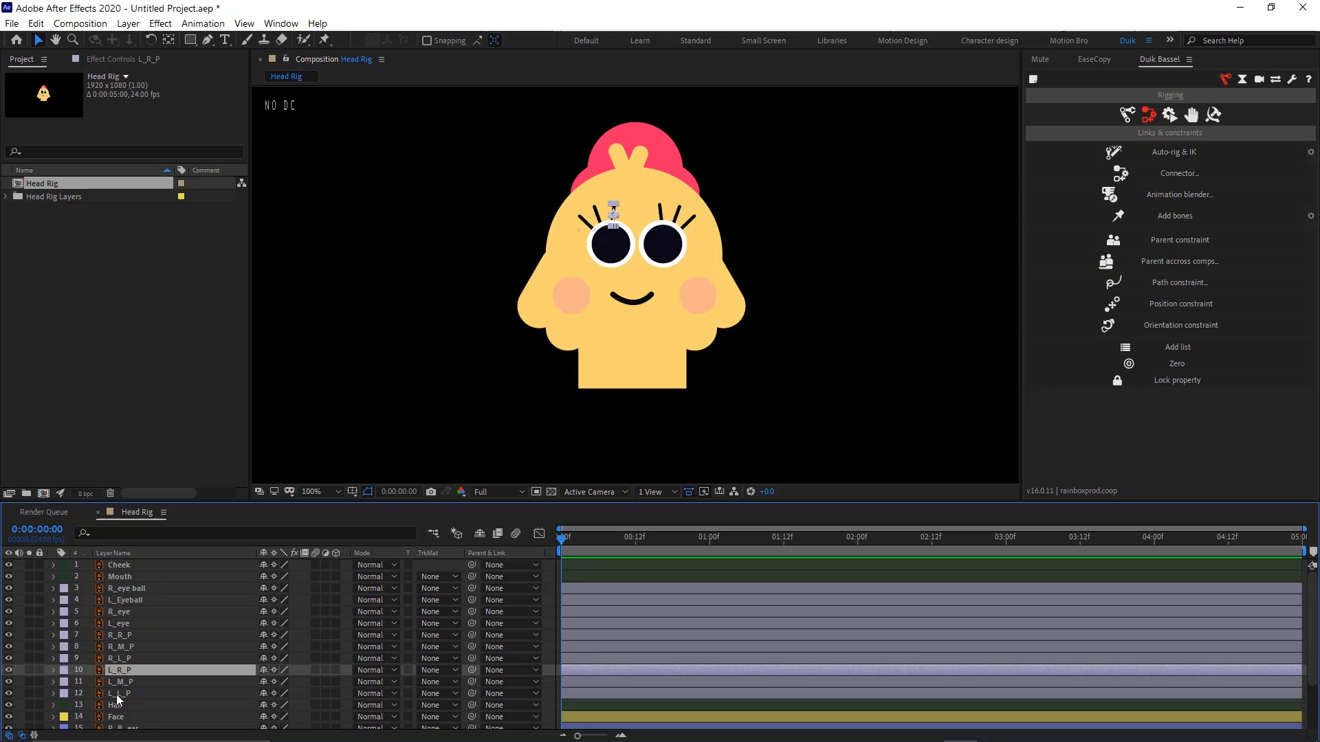
left_click(117, 695, "shift")
left_click(63, 691)
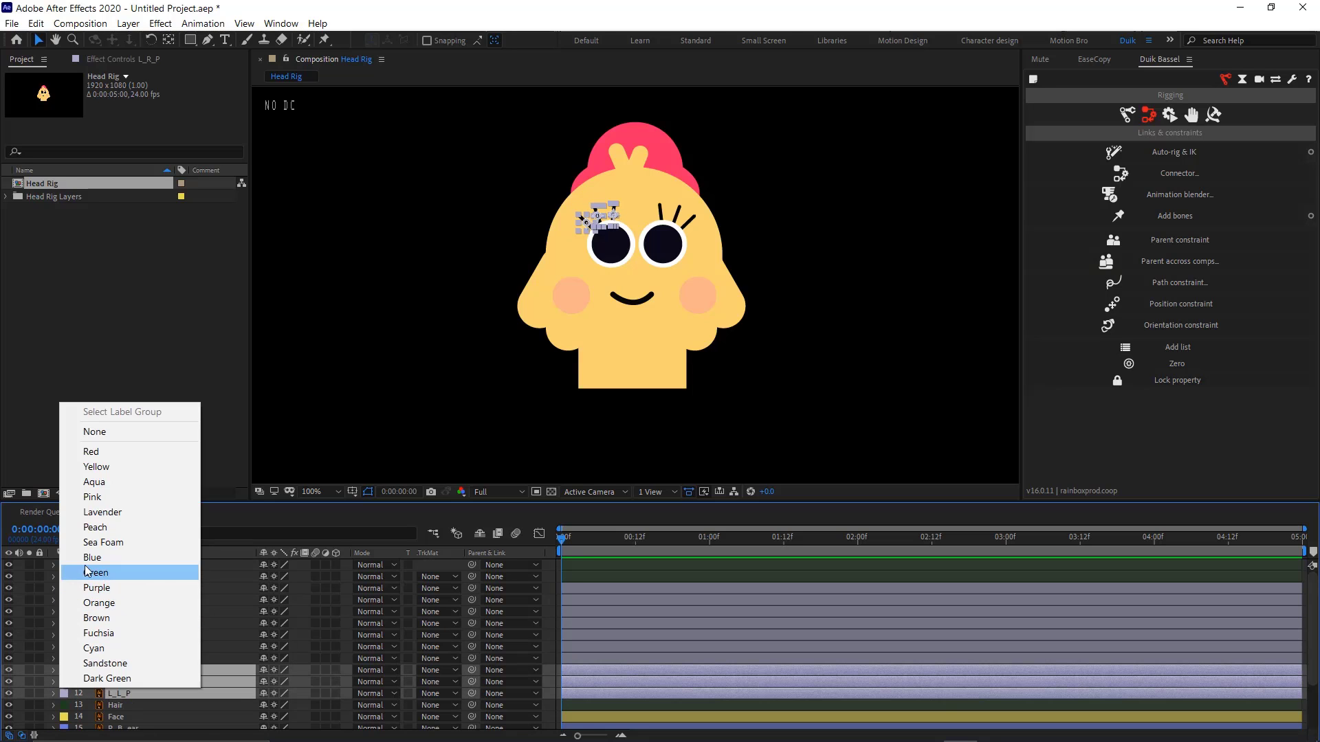
left_click(111, 498)
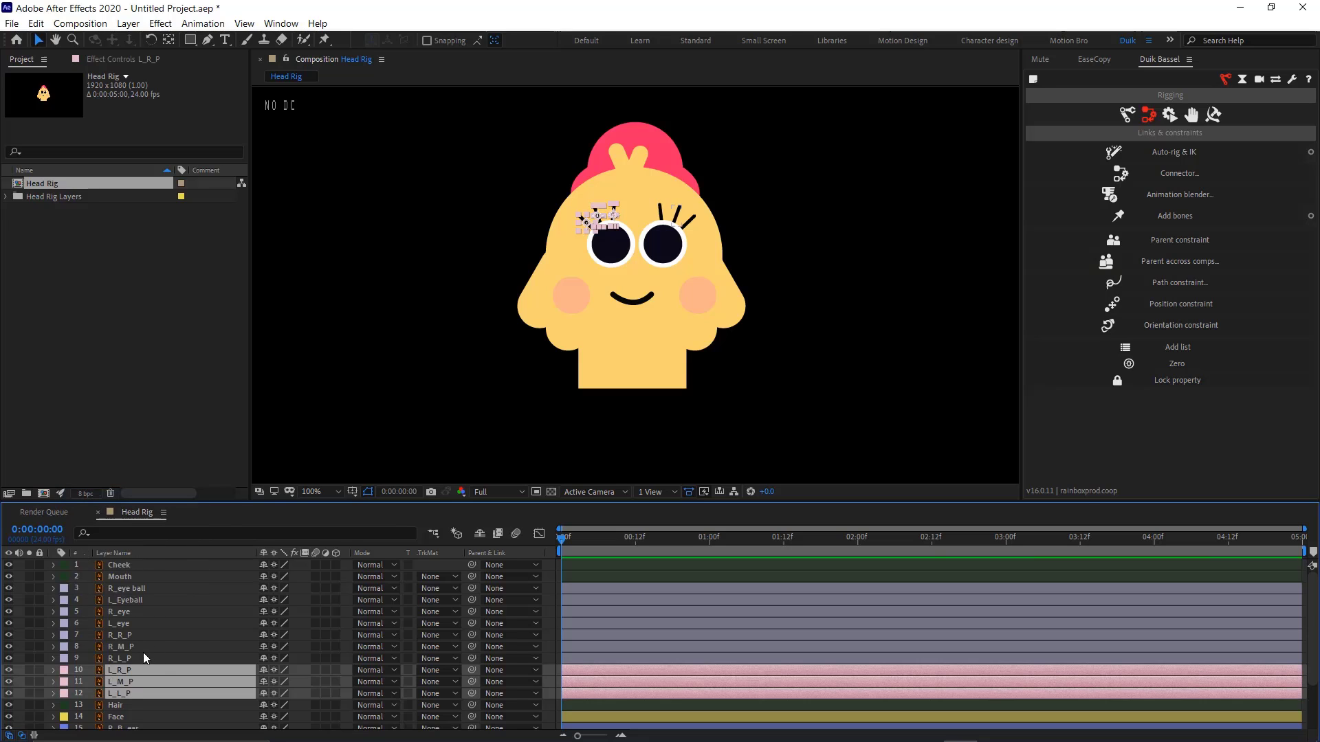
Set the label colour of the right eyelash layers R_R_P, R_M_P and R_L_P to Orange
left_click(145, 655)
left_click(141, 646, "shift")
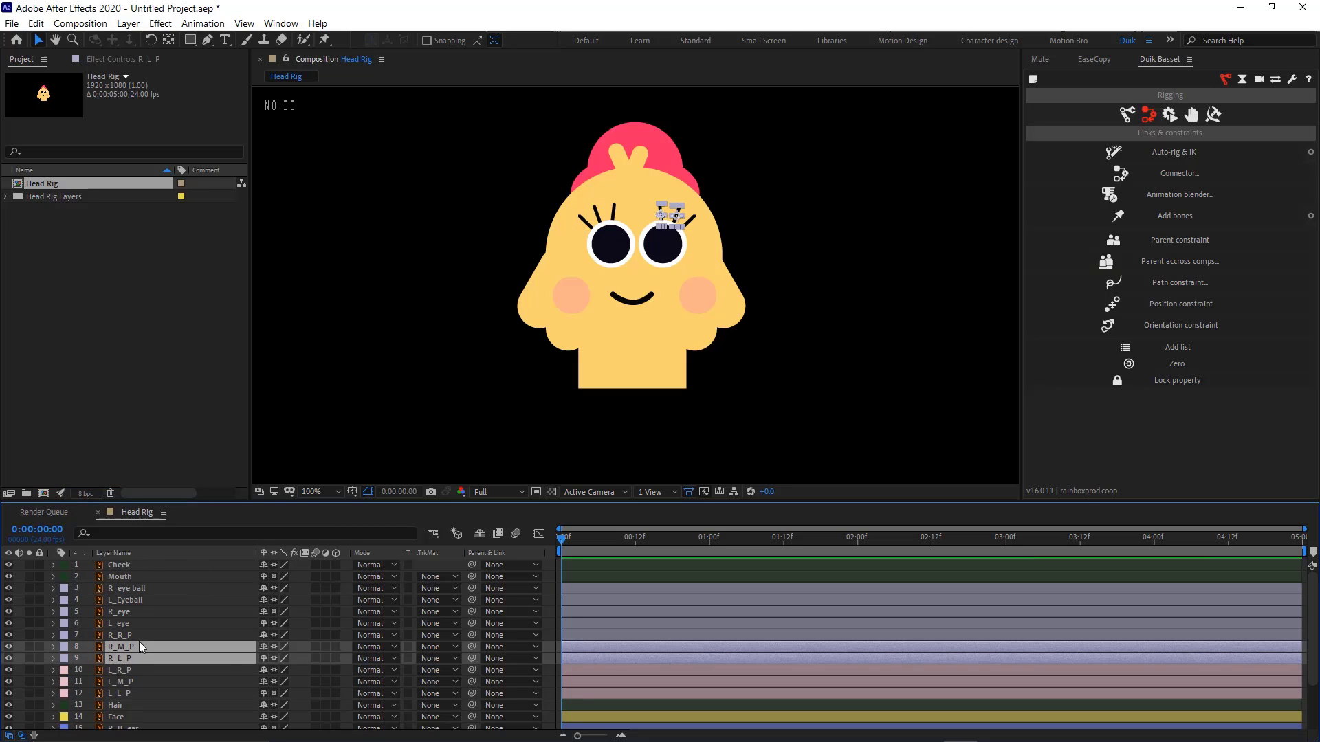
left_click(136, 634, "shift")
left_click(65, 634)
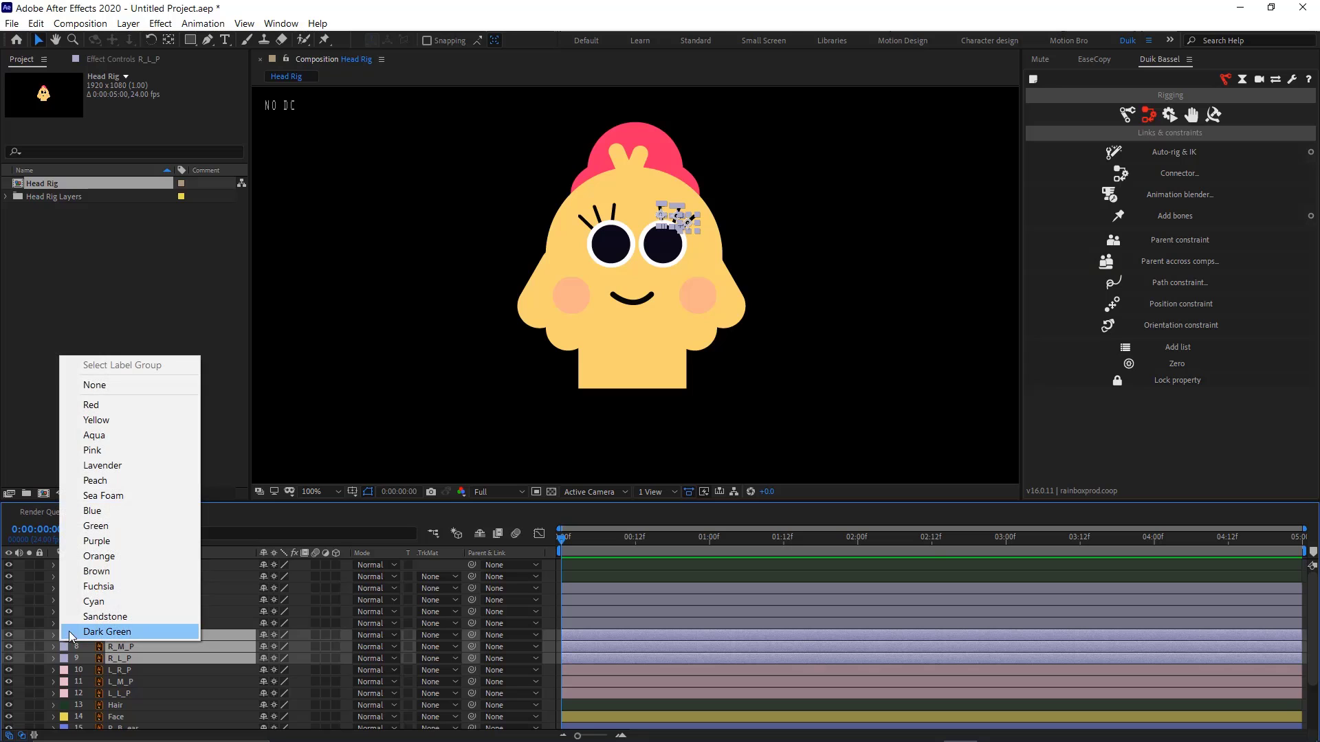
left_click(101, 551)
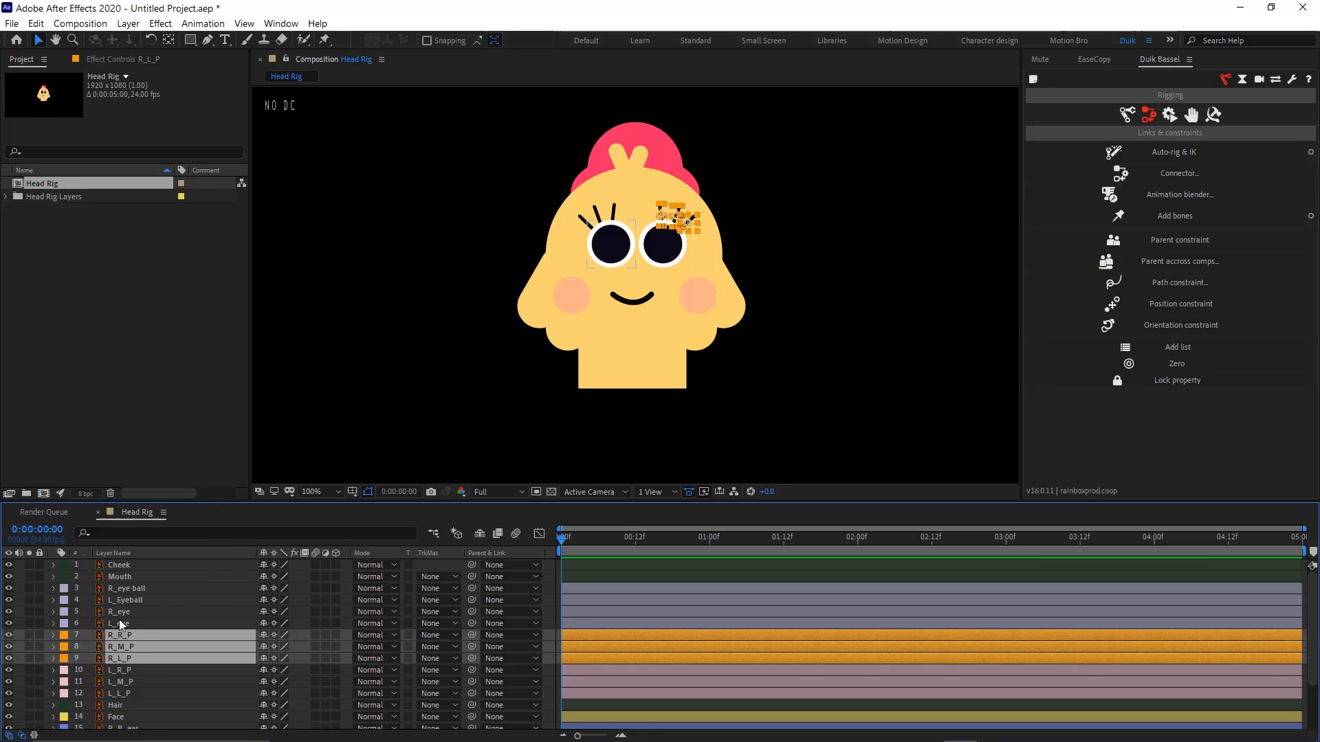
Label the L_eye and L_Eyeball layers Fuchsia and move L_Eyeball directly above L_eye in the layer stack
left_click(118, 622)
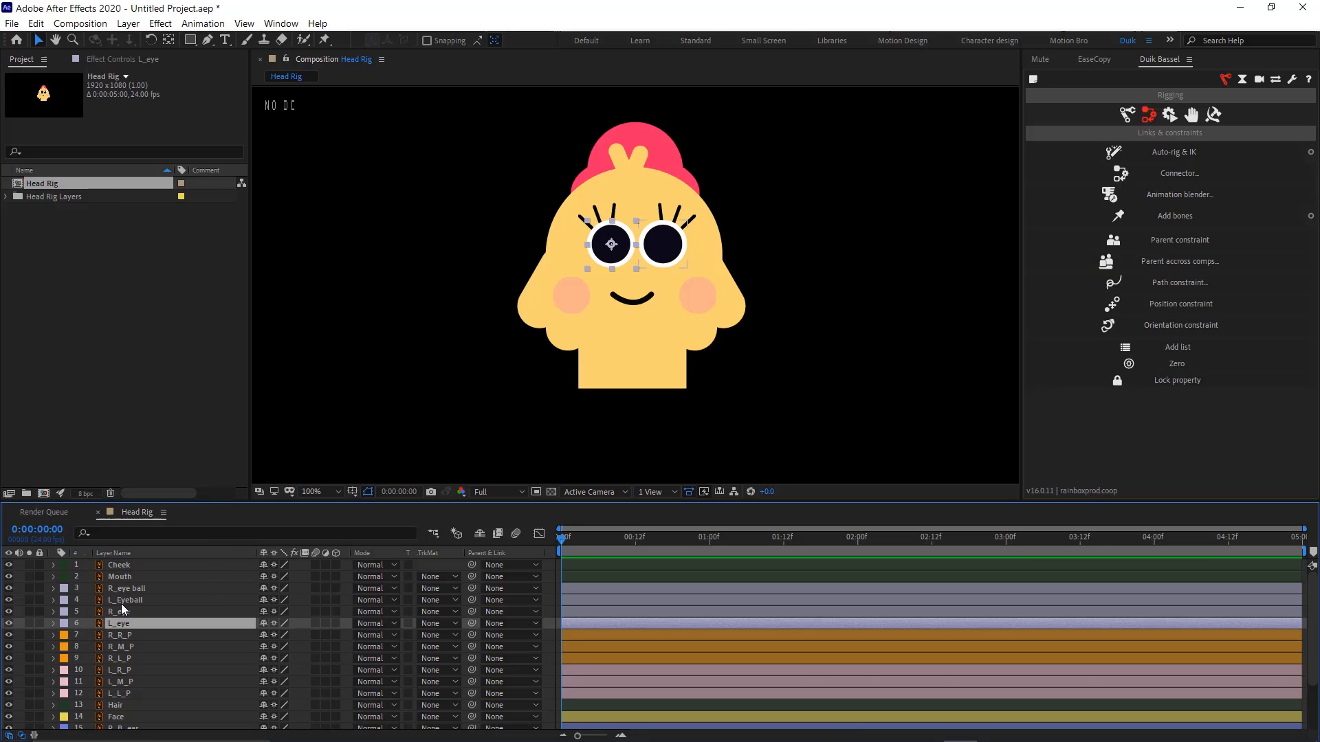
left_click(124, 599, "ctrl")
left_click(64, 600)
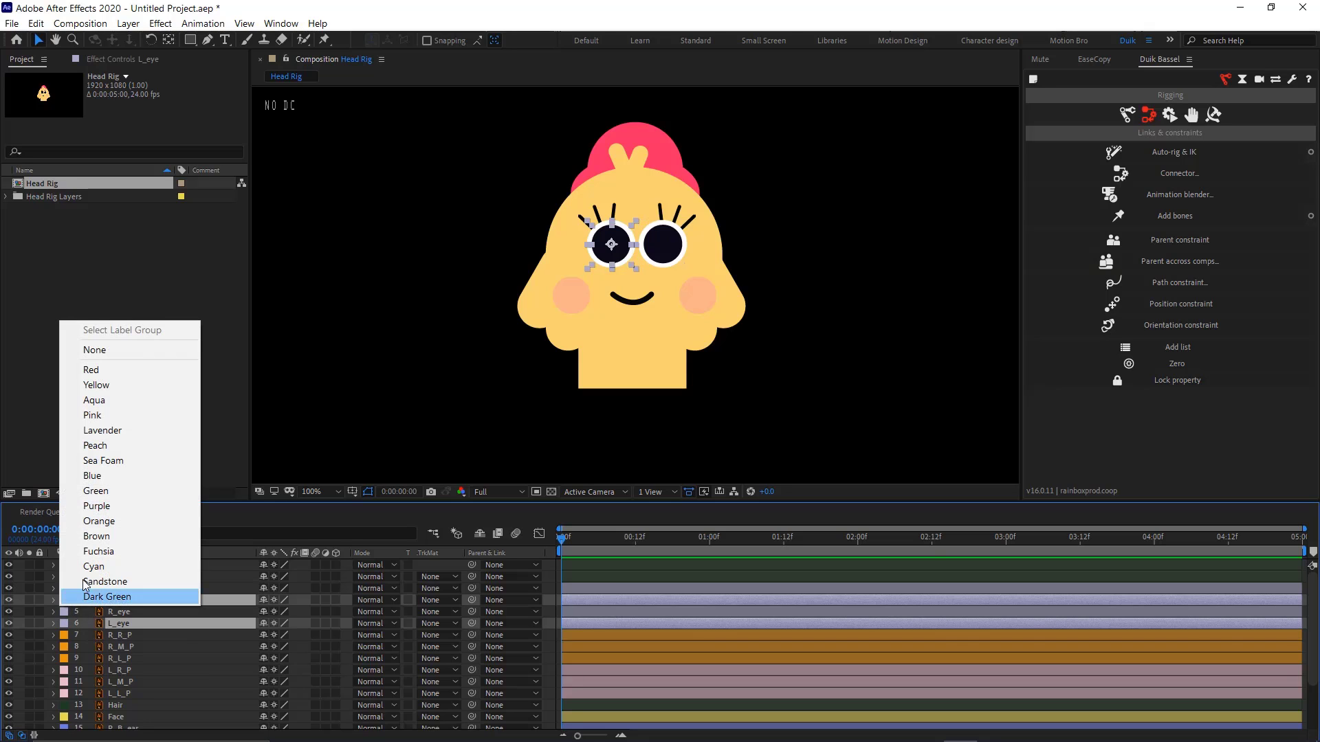
left_click(101, 552)
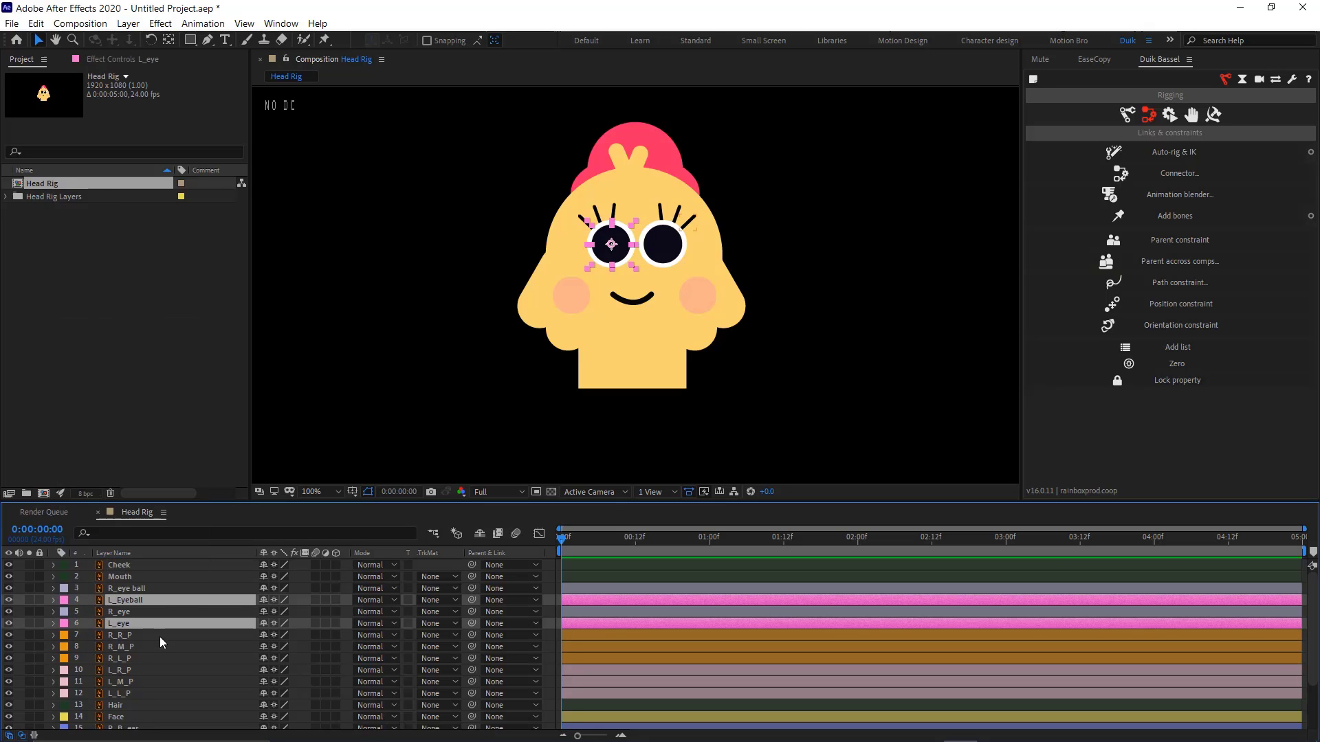
left_click(147, 625)
left_click_drag(127, 600, 127, 614)
Set the label colour of the R_eye and R_eye ball layers to Aqua and clear the layer selection
left_click(143, 600)
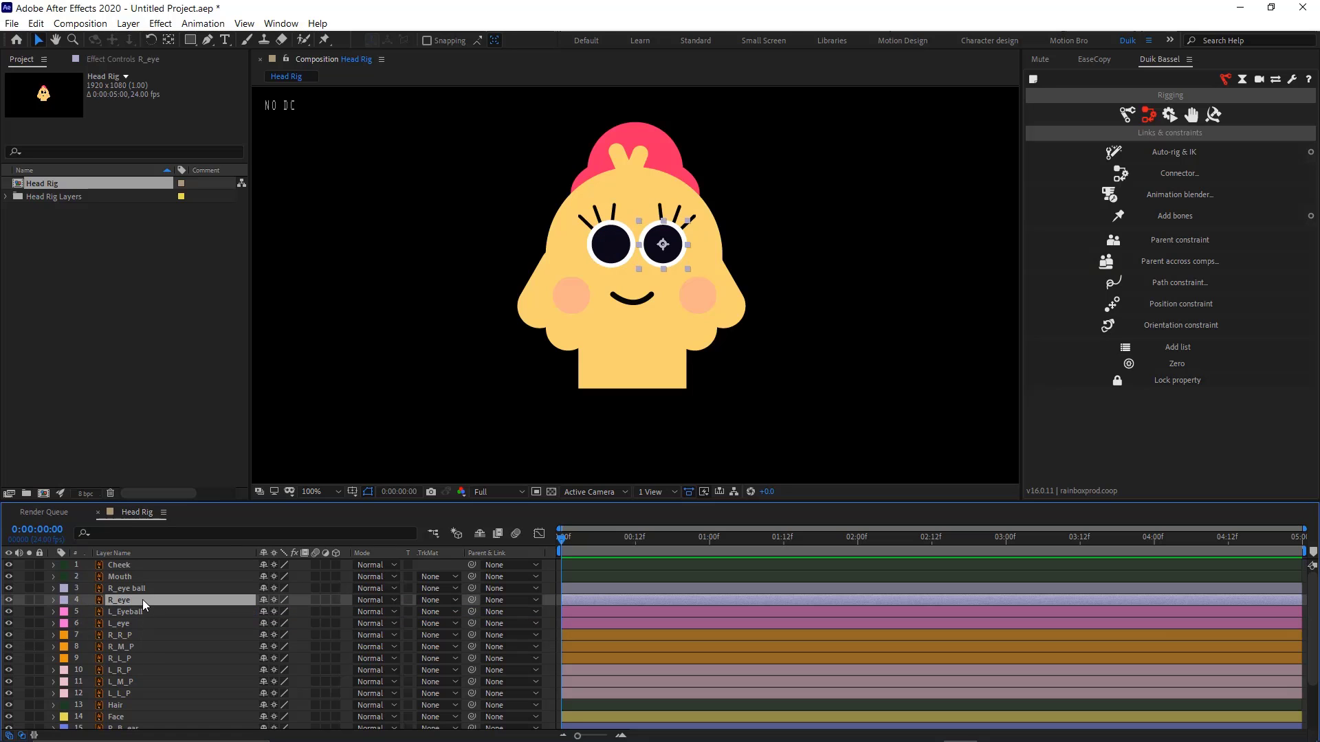
left_click(141, 591, "shift")
left_click(64, 596)
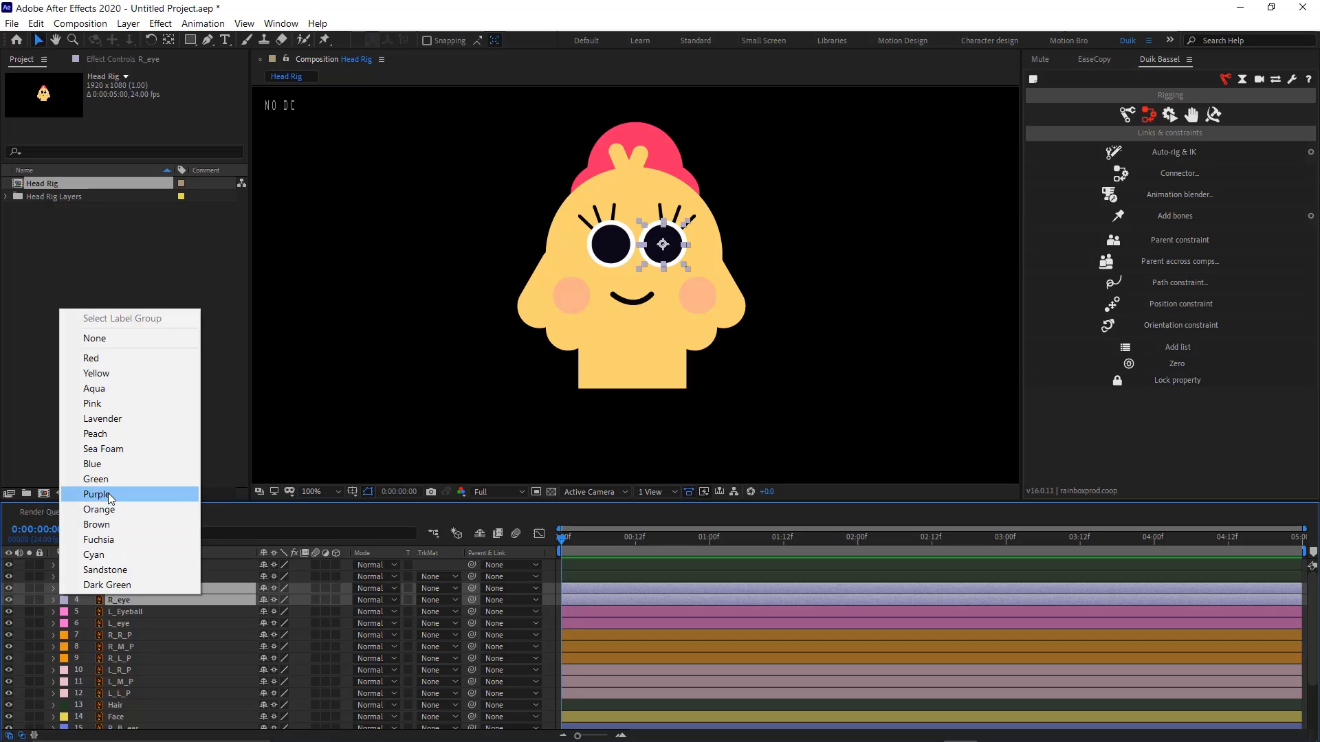
left_click(107, 388)
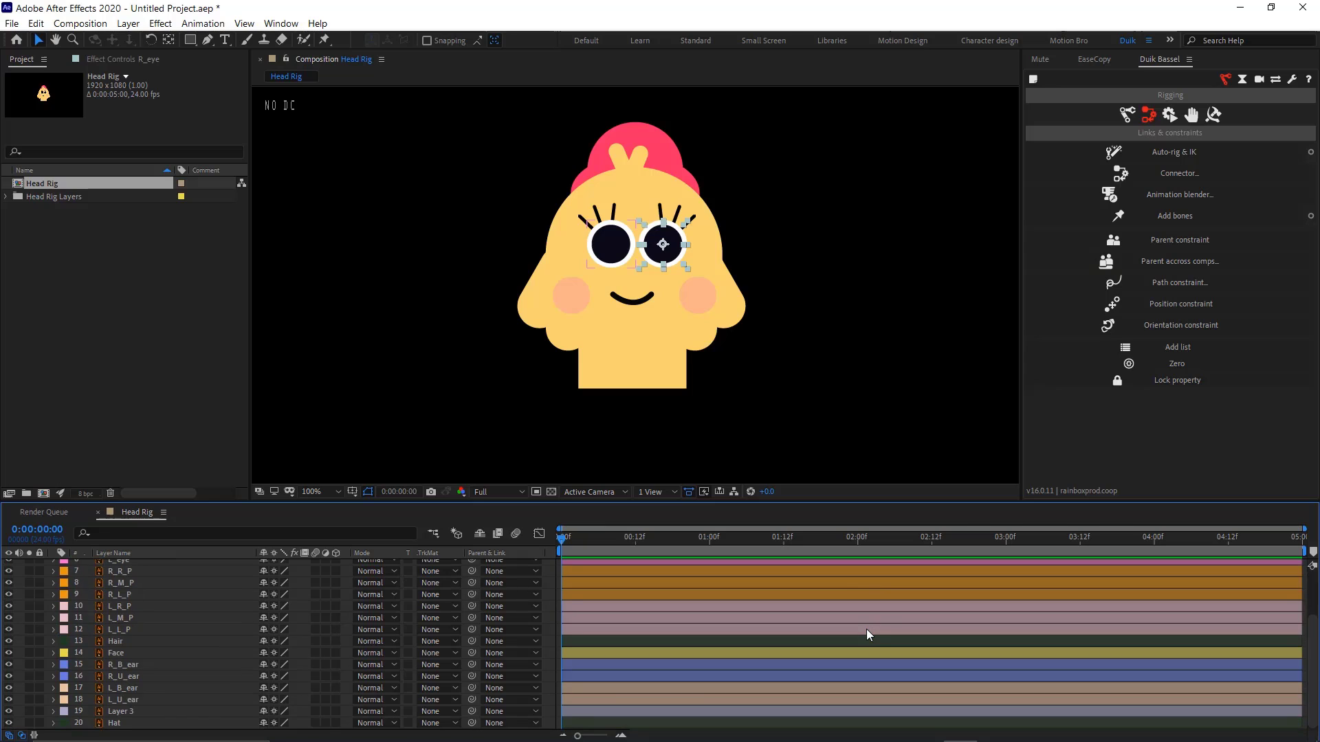
left_click(793, 393)
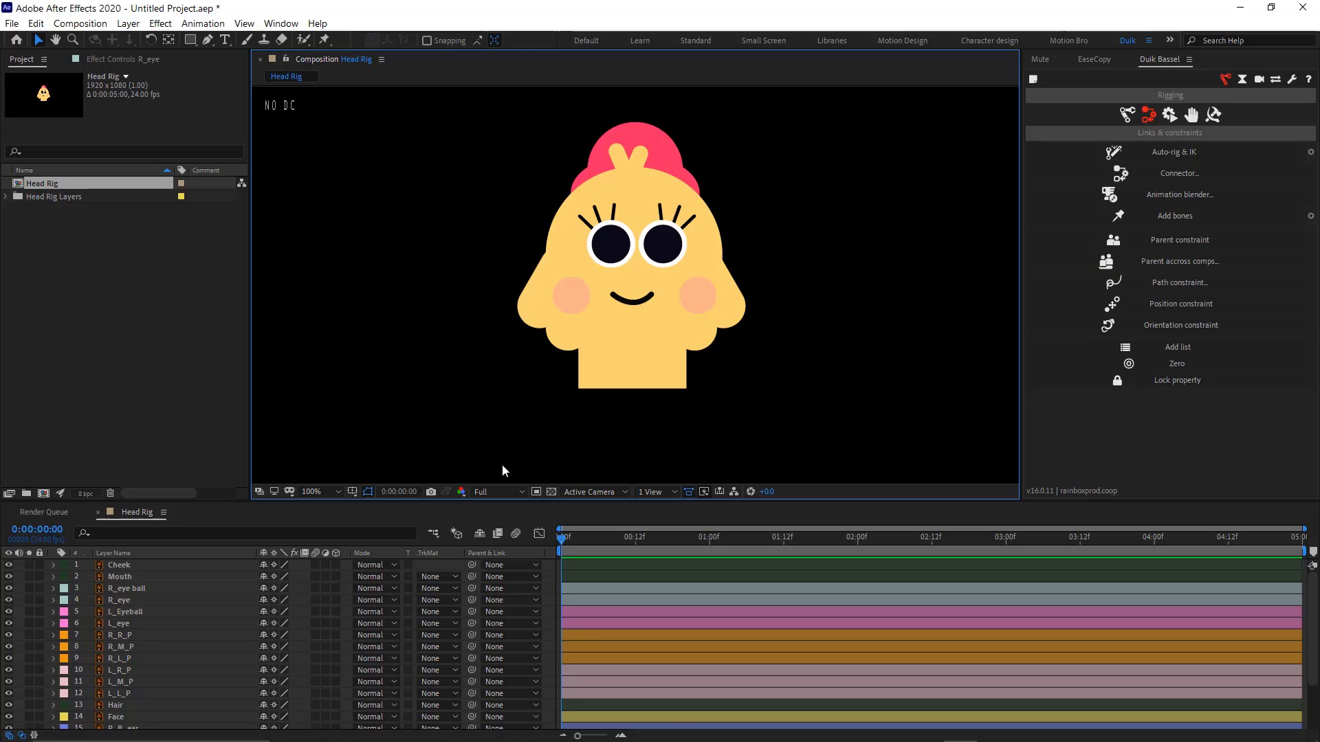
Add a null object directly above the L_eye layer and name it "Eye movement"
left_click(621, 263)
right_click(543, 576)
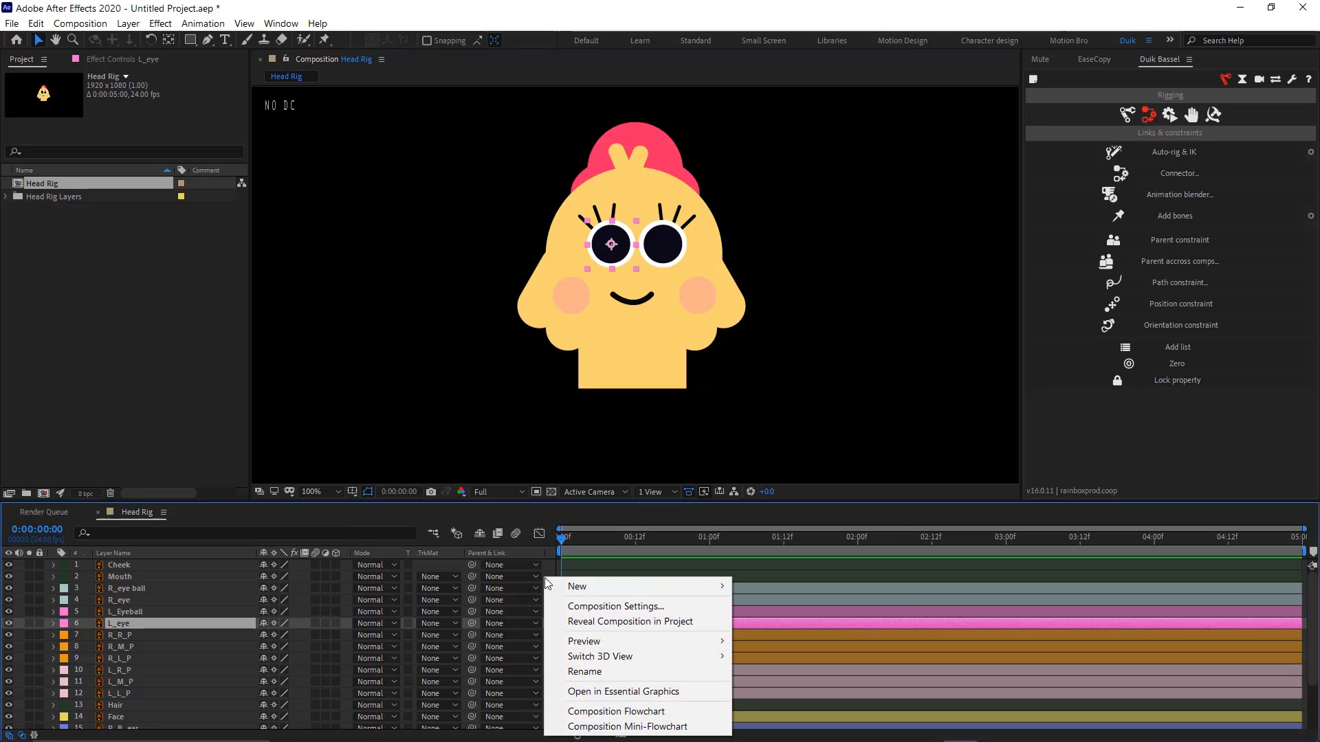
mouse_move(644, 596)
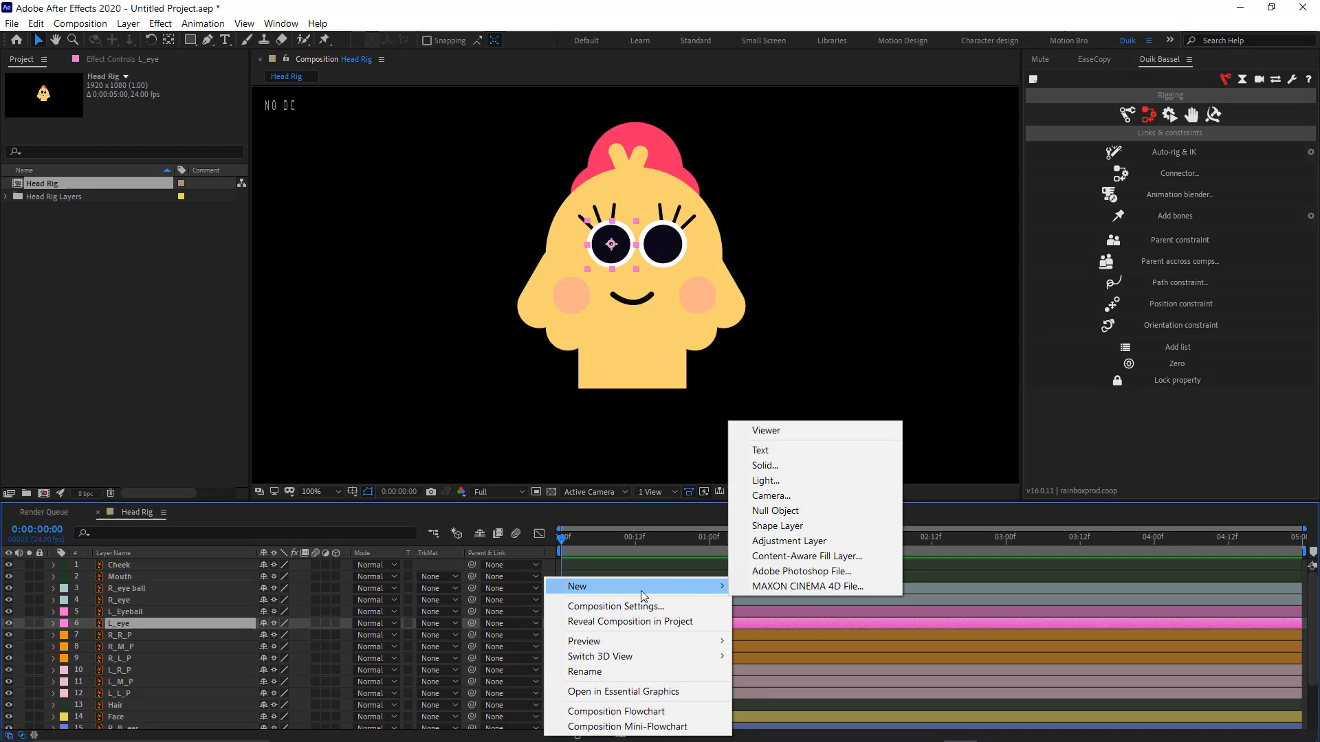
left_click(775, 511)
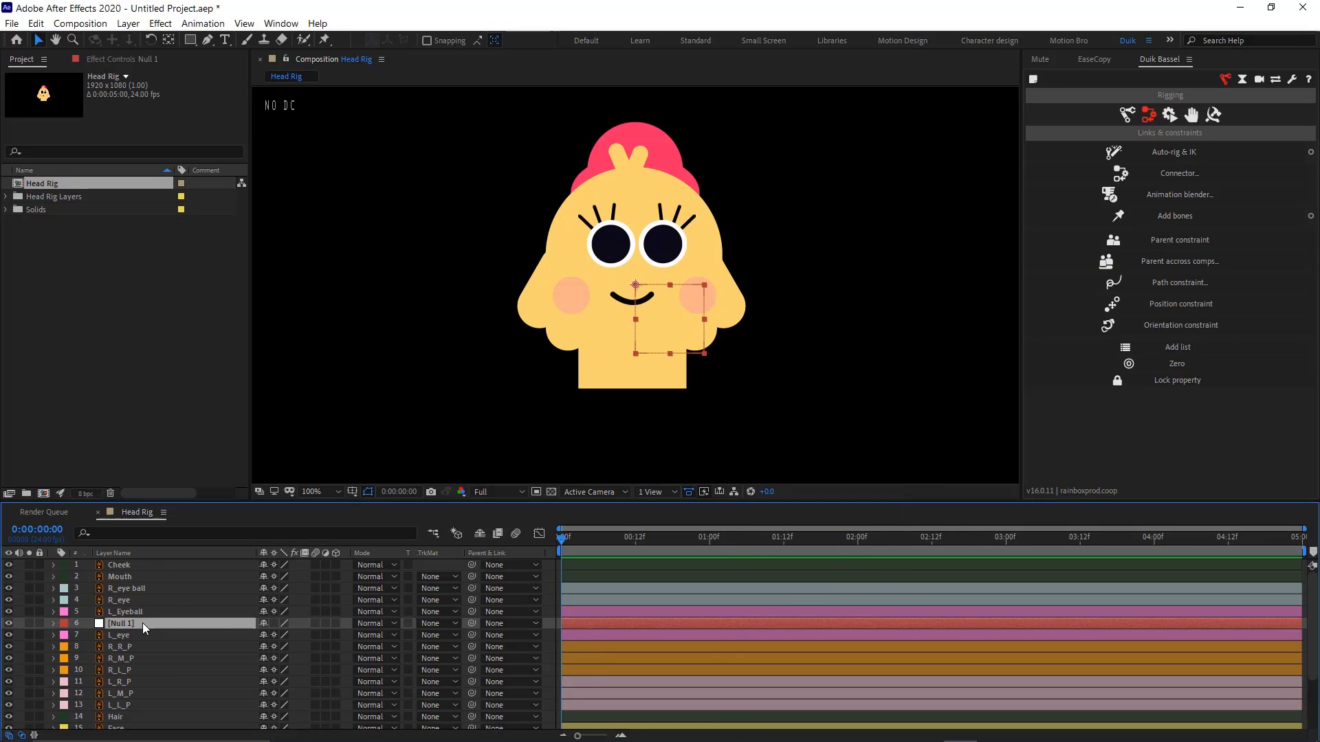
key("Return")
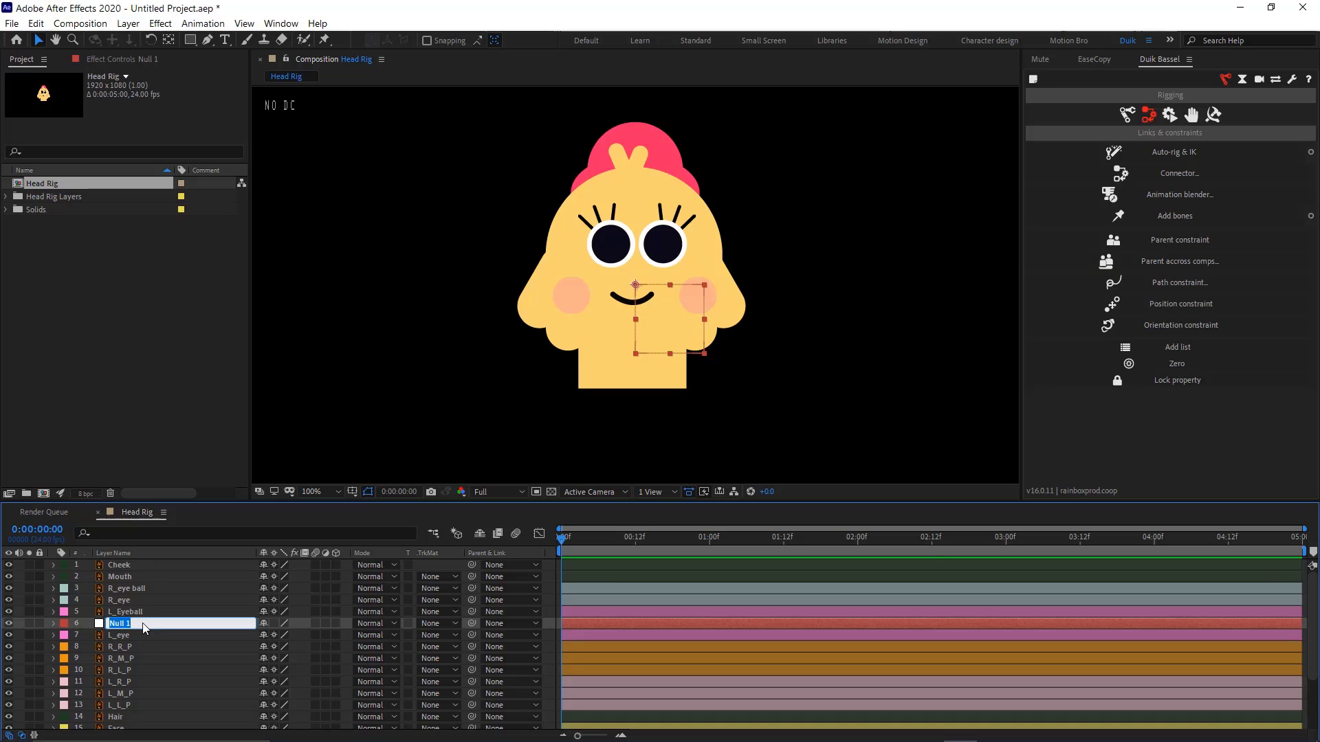
type("Eye movement")
key("Return")
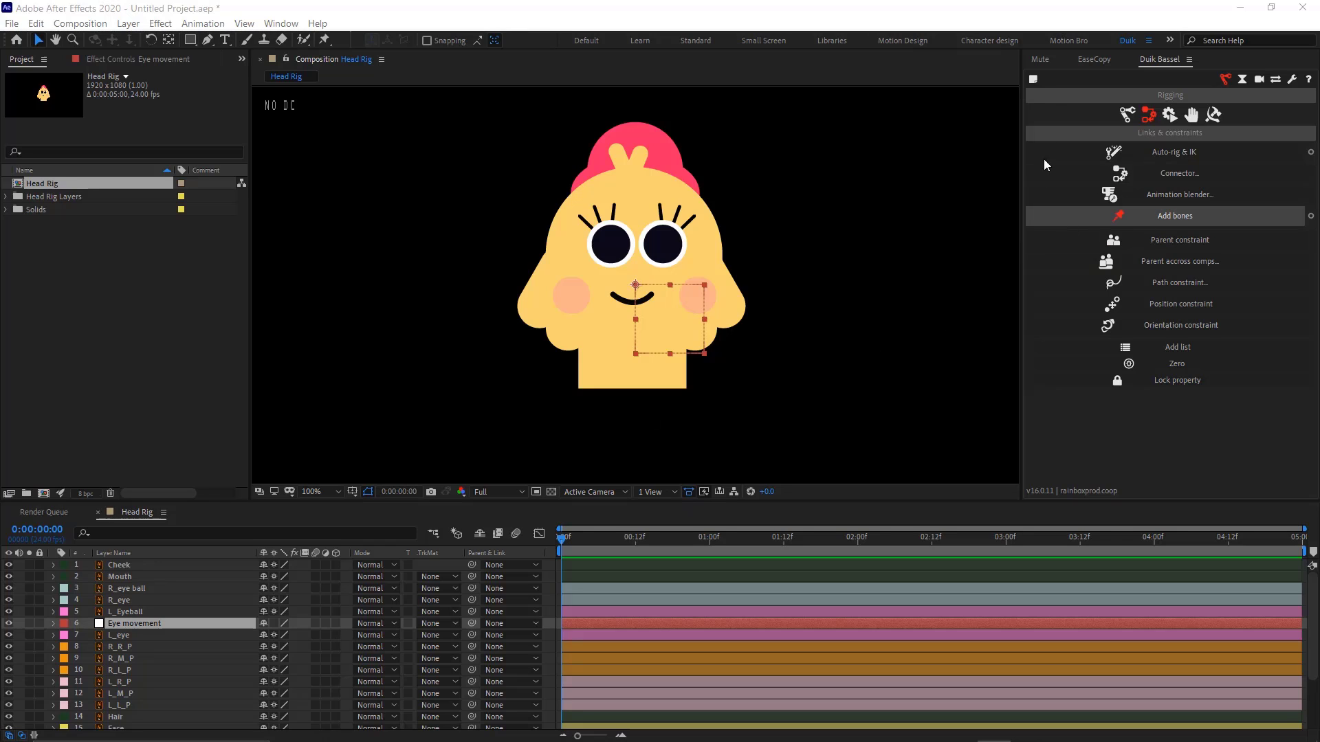
Centre the Eye movement null's anchor point using the Mute anchor tools
left_click(1039, 59)
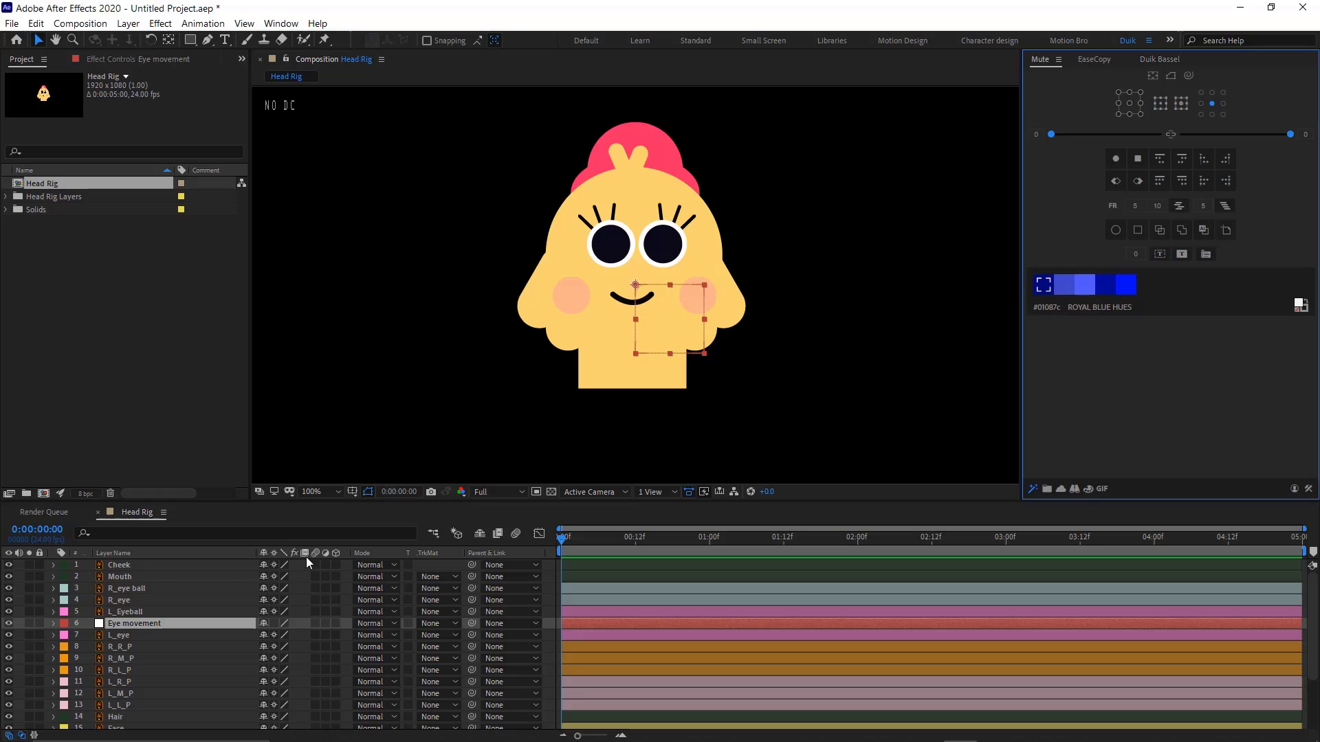
left_click(1131, 106)
left_click(148, 622)
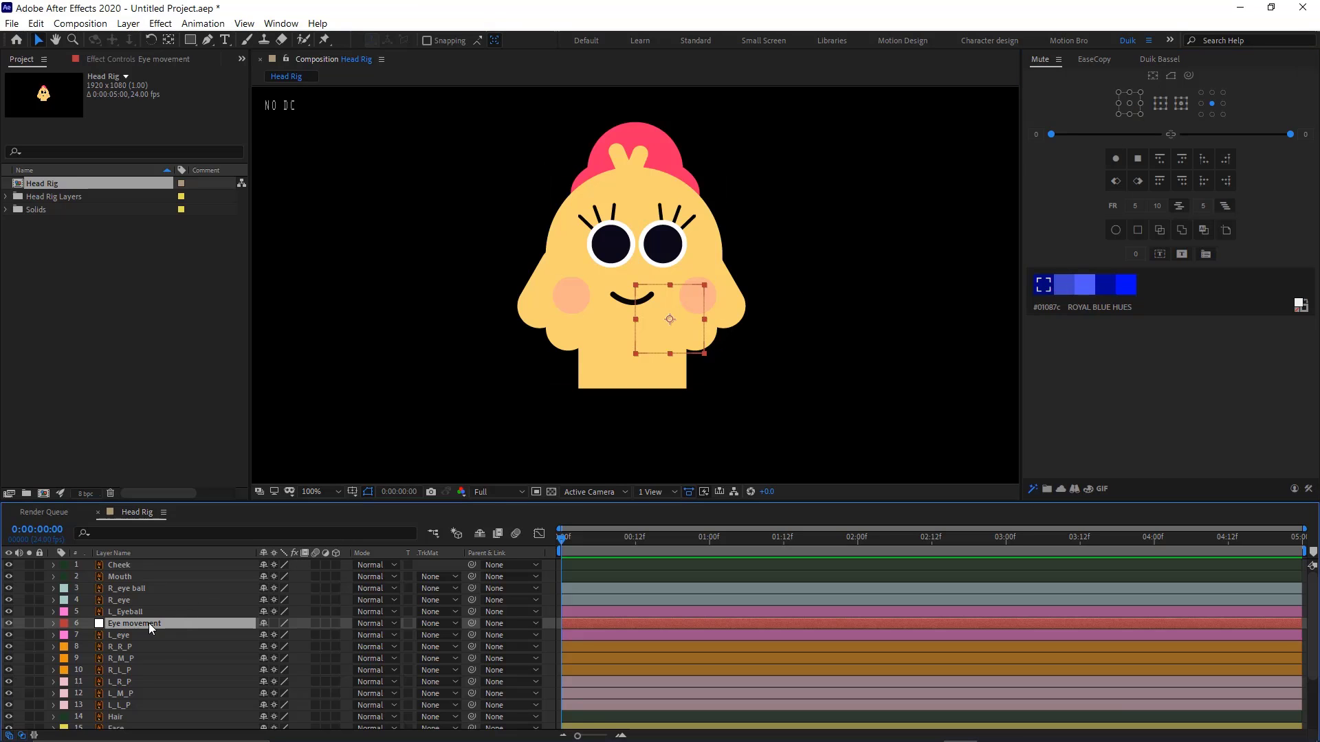
Set the Eye movement null's scale to 50% and place it midway between the two eyes
key("s")
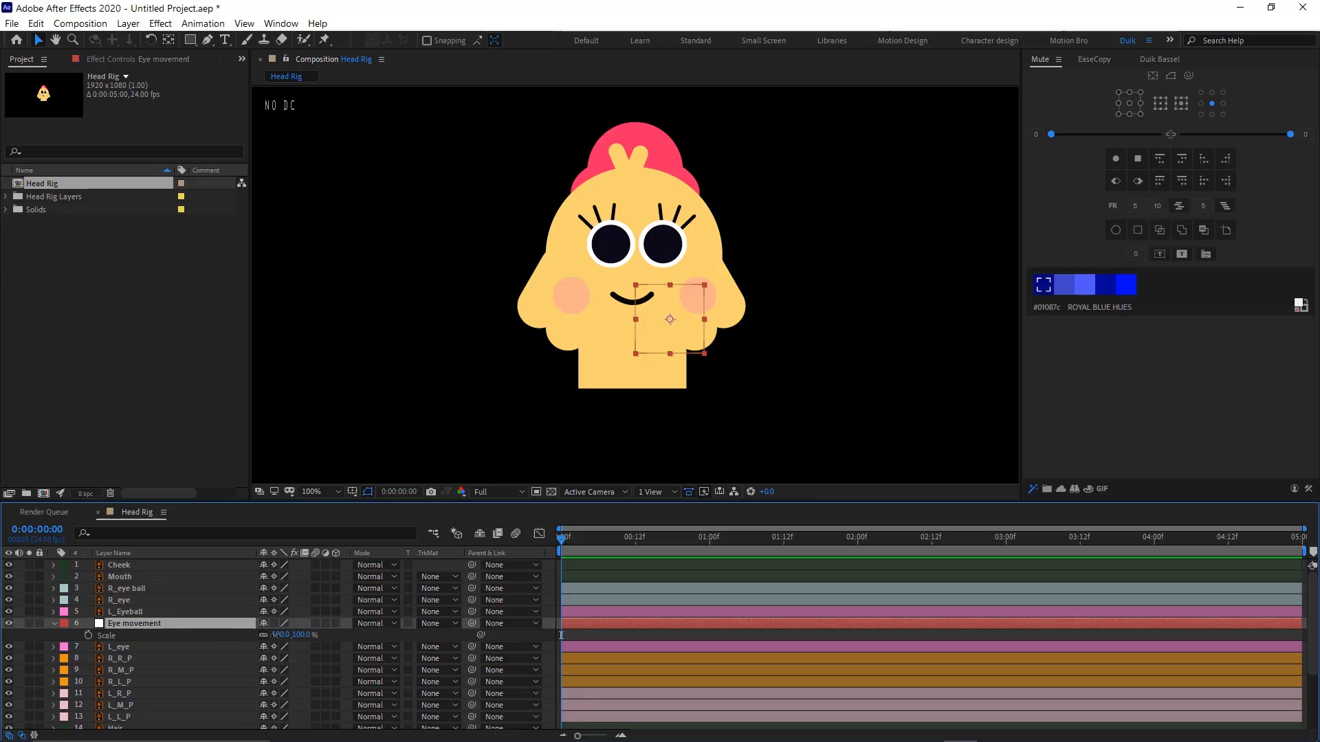
left_click(282, 634)
type("50")
key("Return")
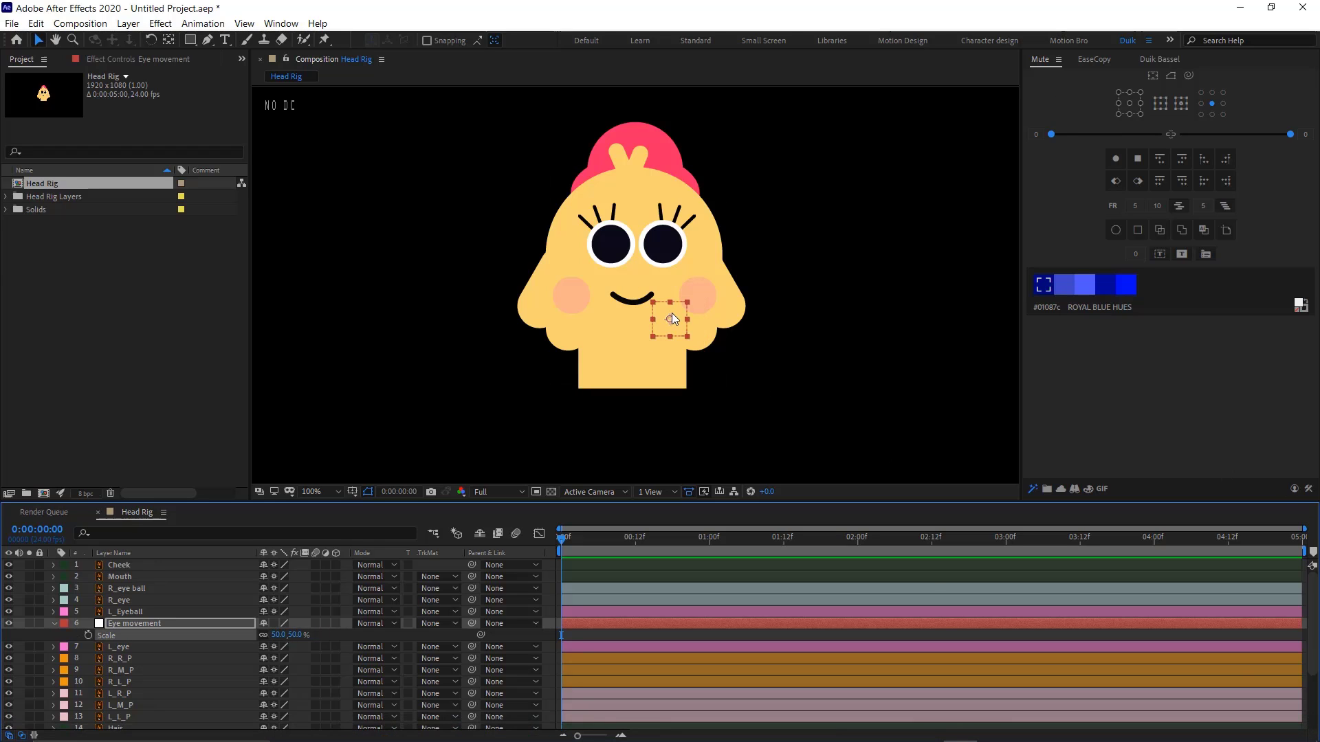
left_click_drag(670, 318, 636, 246)
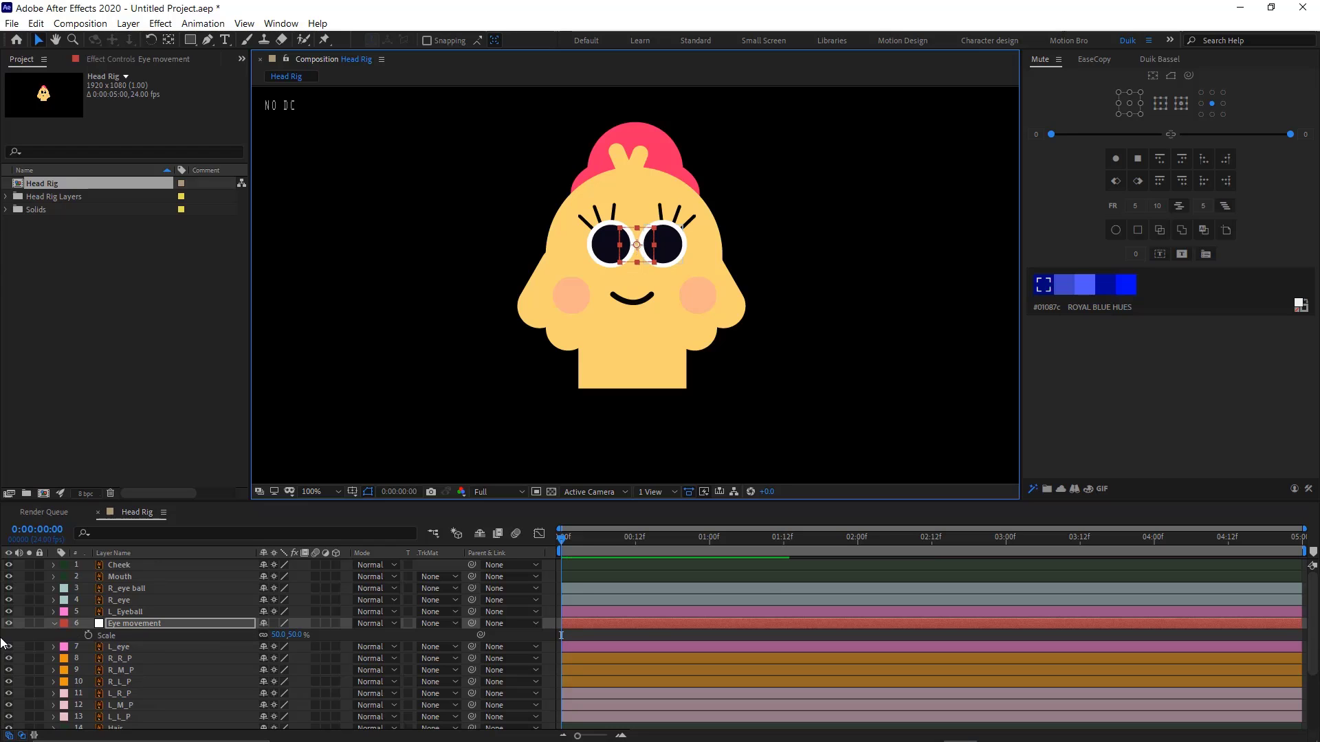
Parent the L_Eyeball and R_eye ball layers to the Eye movement null
left_click(163, 608)
left_click(165, 611)
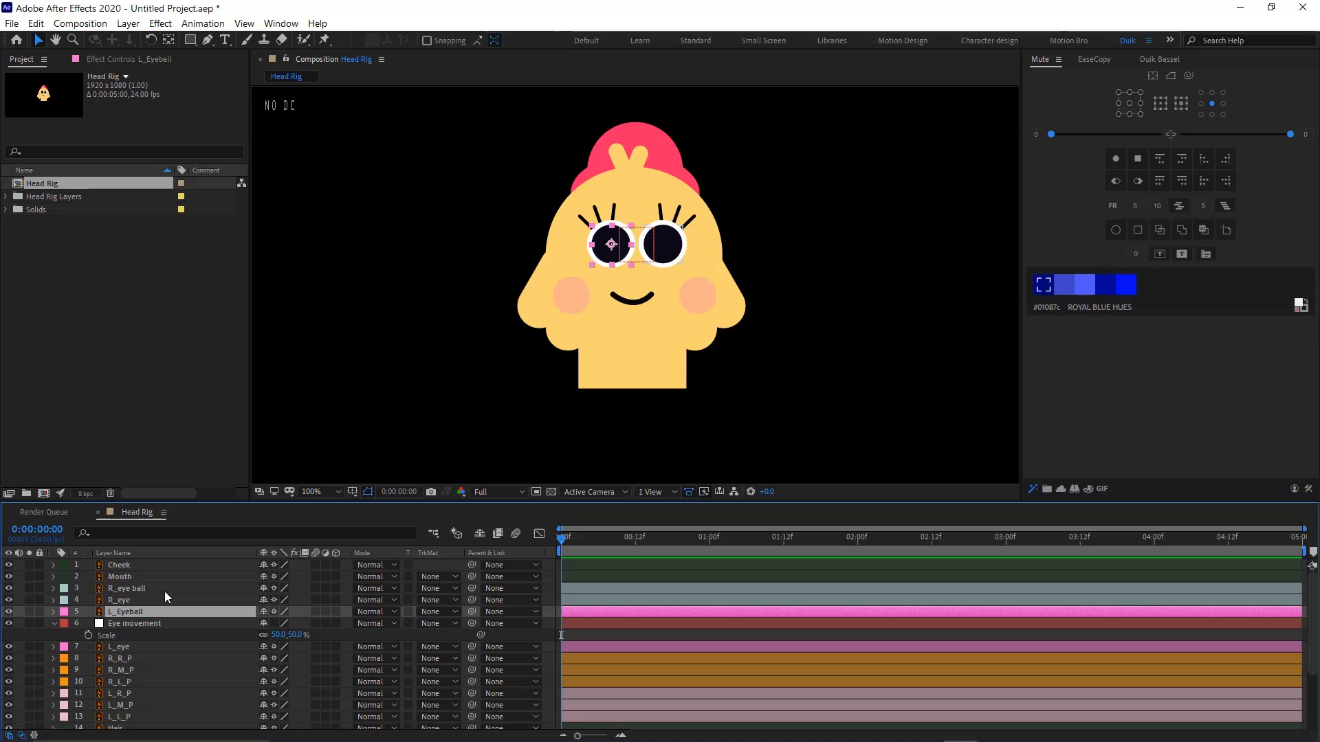
left_click(164, 589, "ctrl")
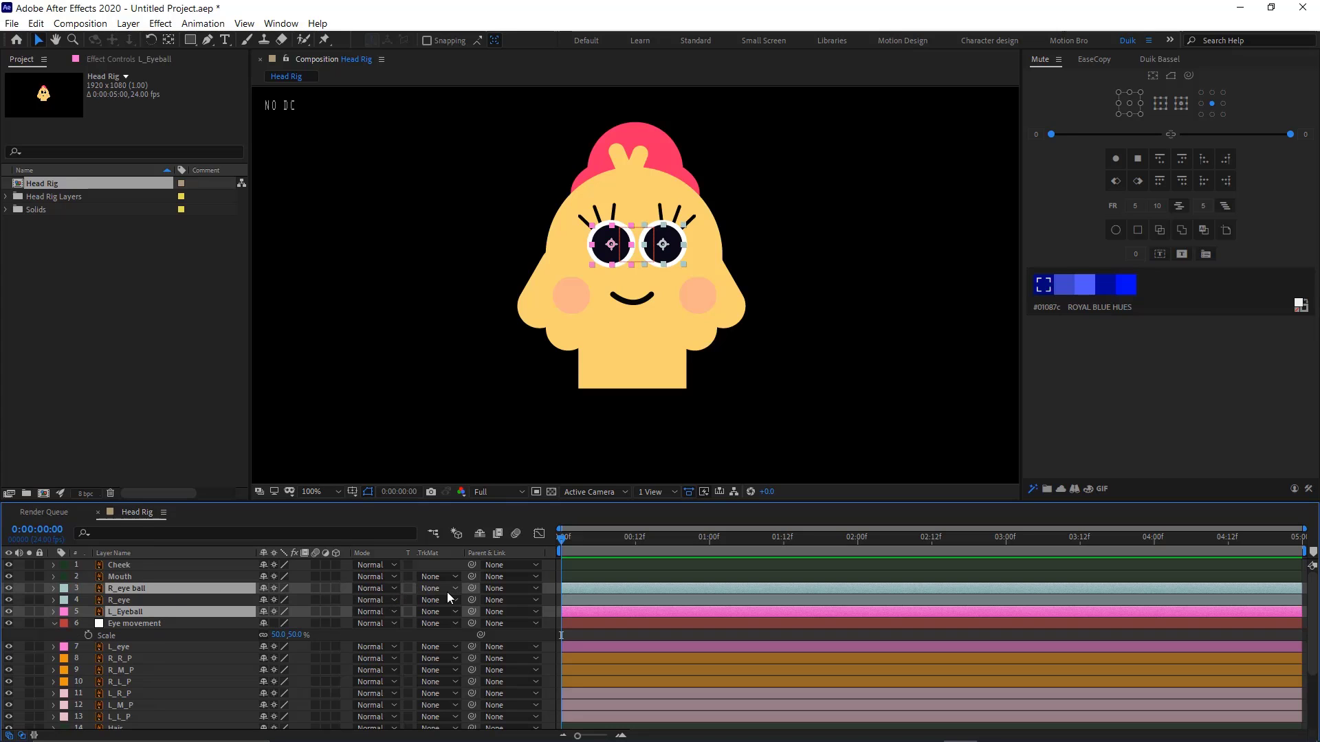
left_click_drag(469, 592, 204, 623)
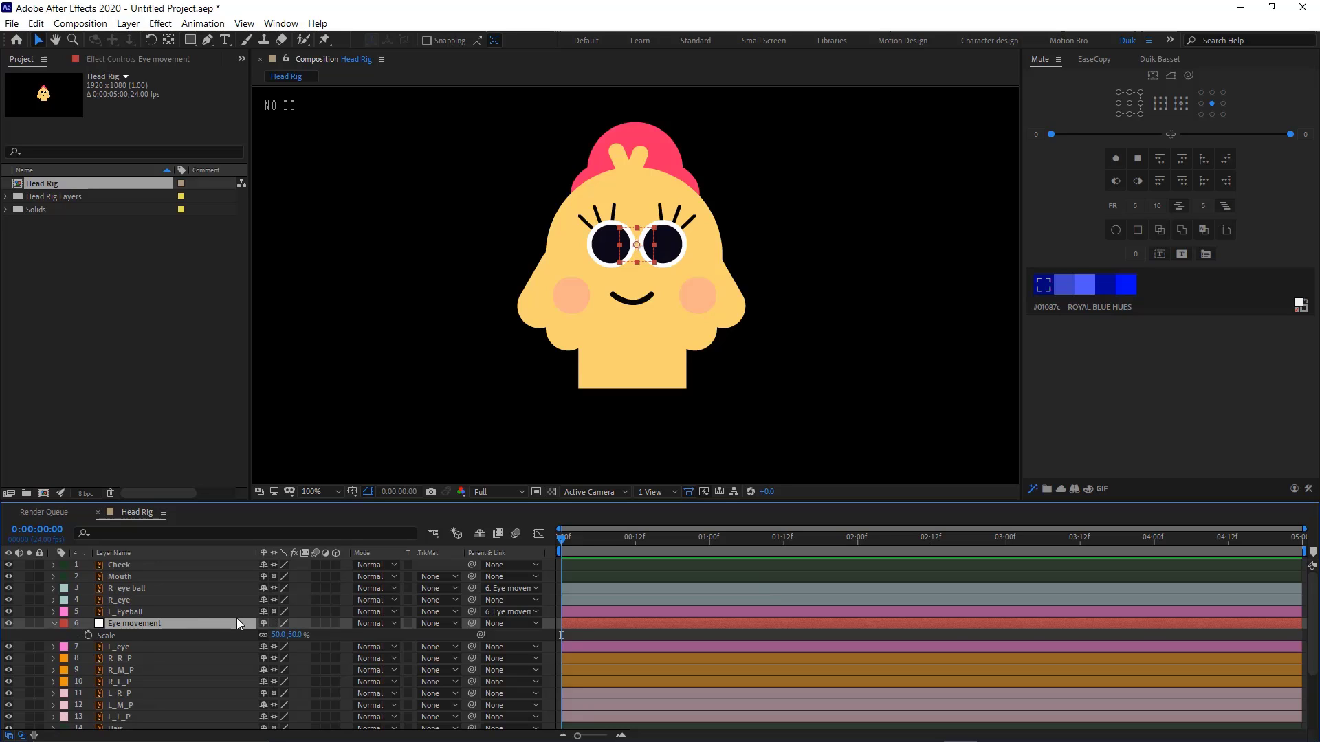
Test the eyeball parenting by shifting the Eye movement null's X position, and undo the shift
key("p")
left_click_drag(288, 635, 259, 634)
key("ctrl+z")
key("ctrl+z")
Duplicate the R_eye layer, name the copy "Eye matte" and place it directly above R_eye ball
left_click(153, 599)
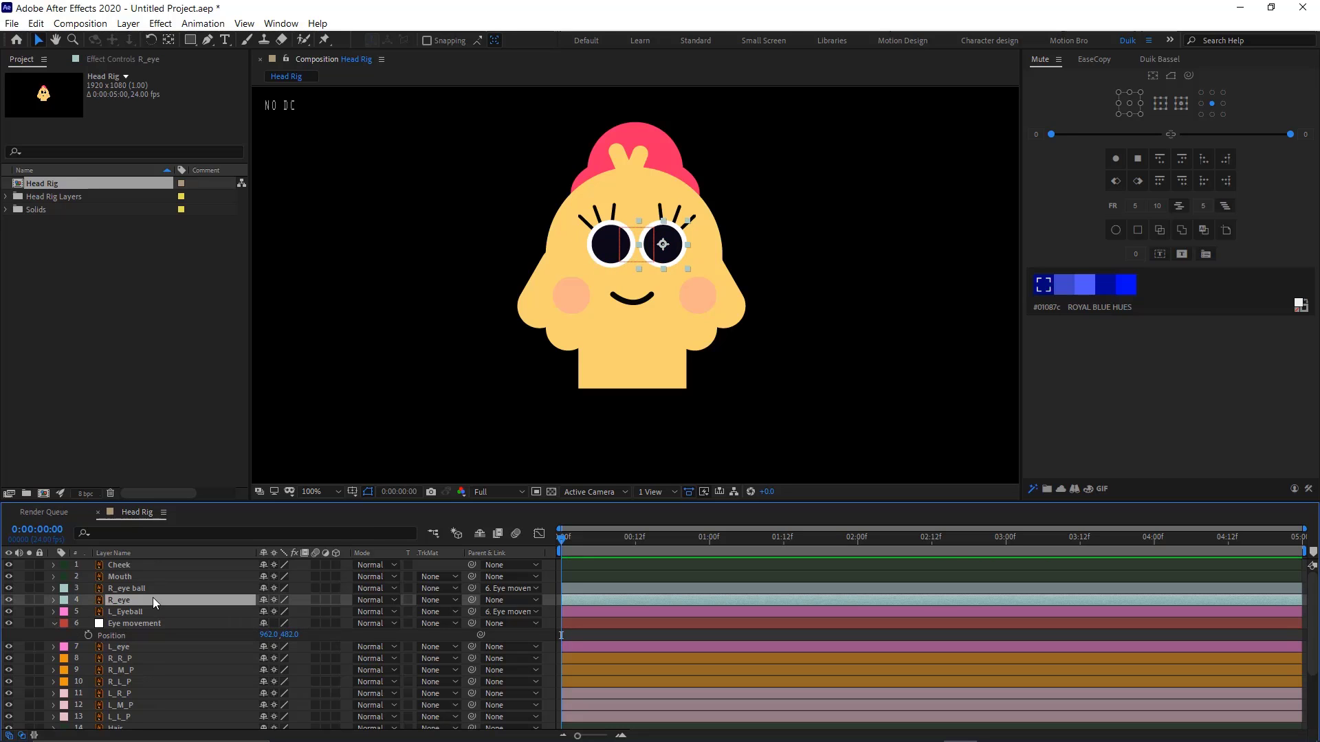
key("ctrl+d")
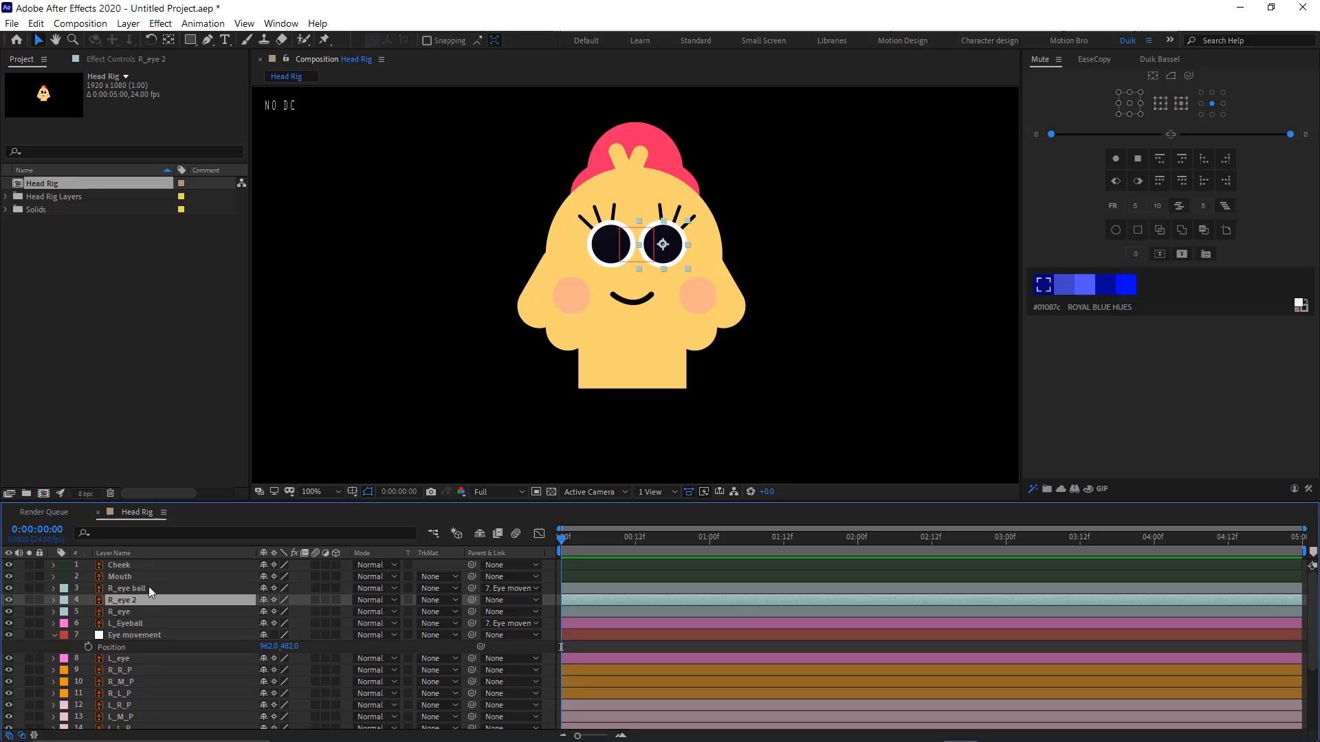
key("Return")
type("E")
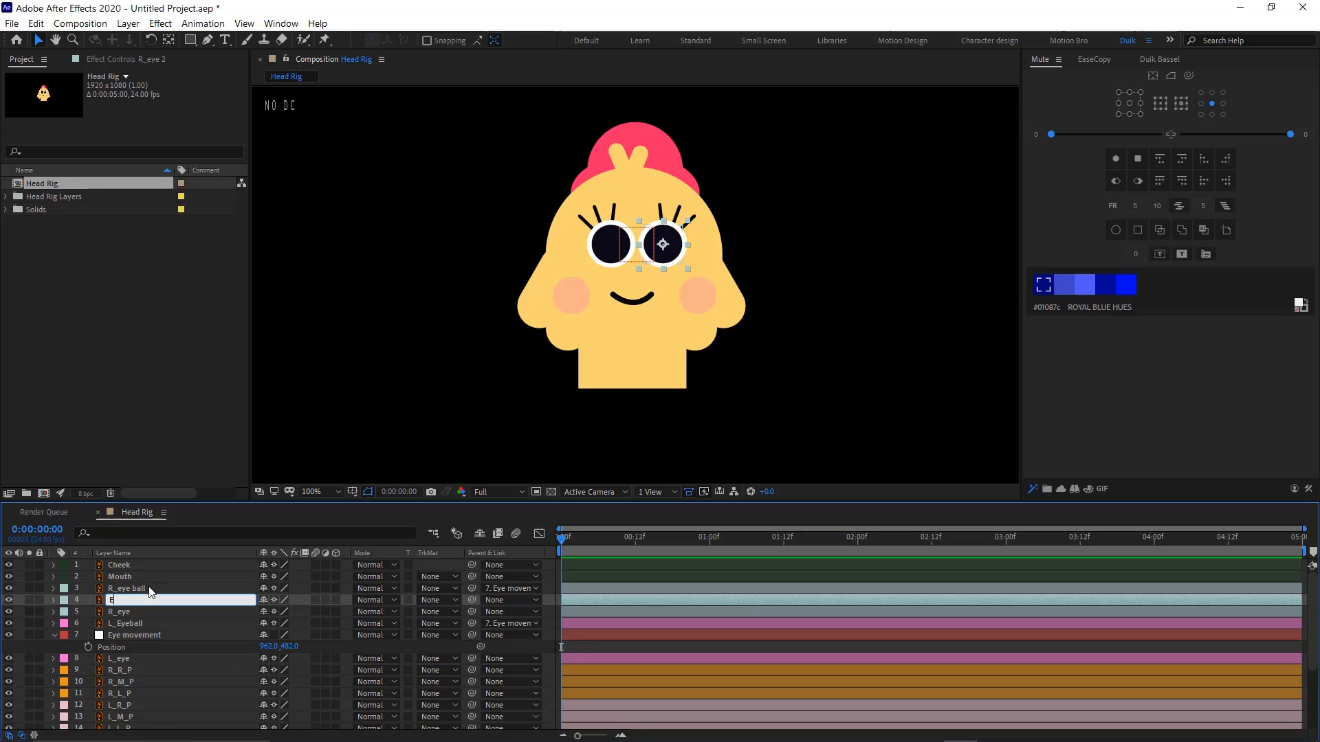
type("ye matte")
key("Return")
left_click_drag(142, 594, 128, 584)
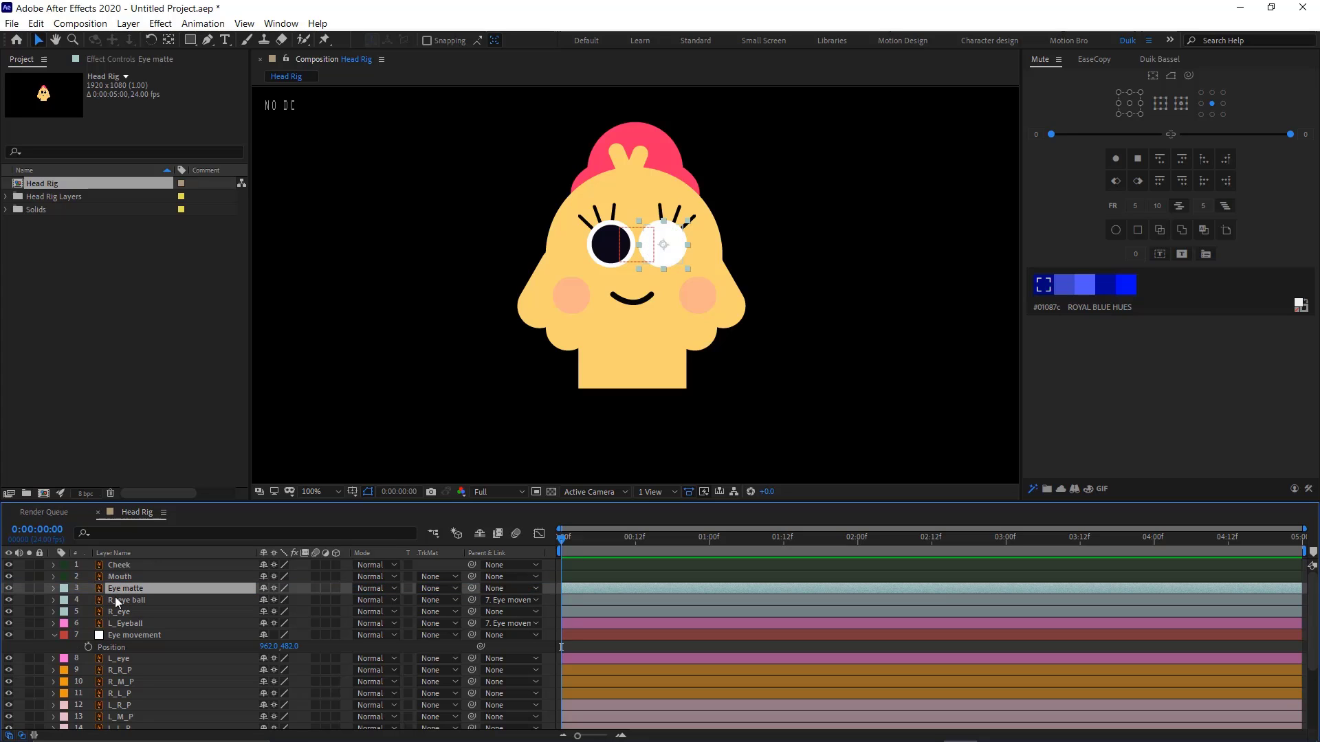
Set the track matte of R_eye ball to Alpha Matte "Eye matte"
left_click(114, 597)
left_click(433, 600)
left_click(445, 635)
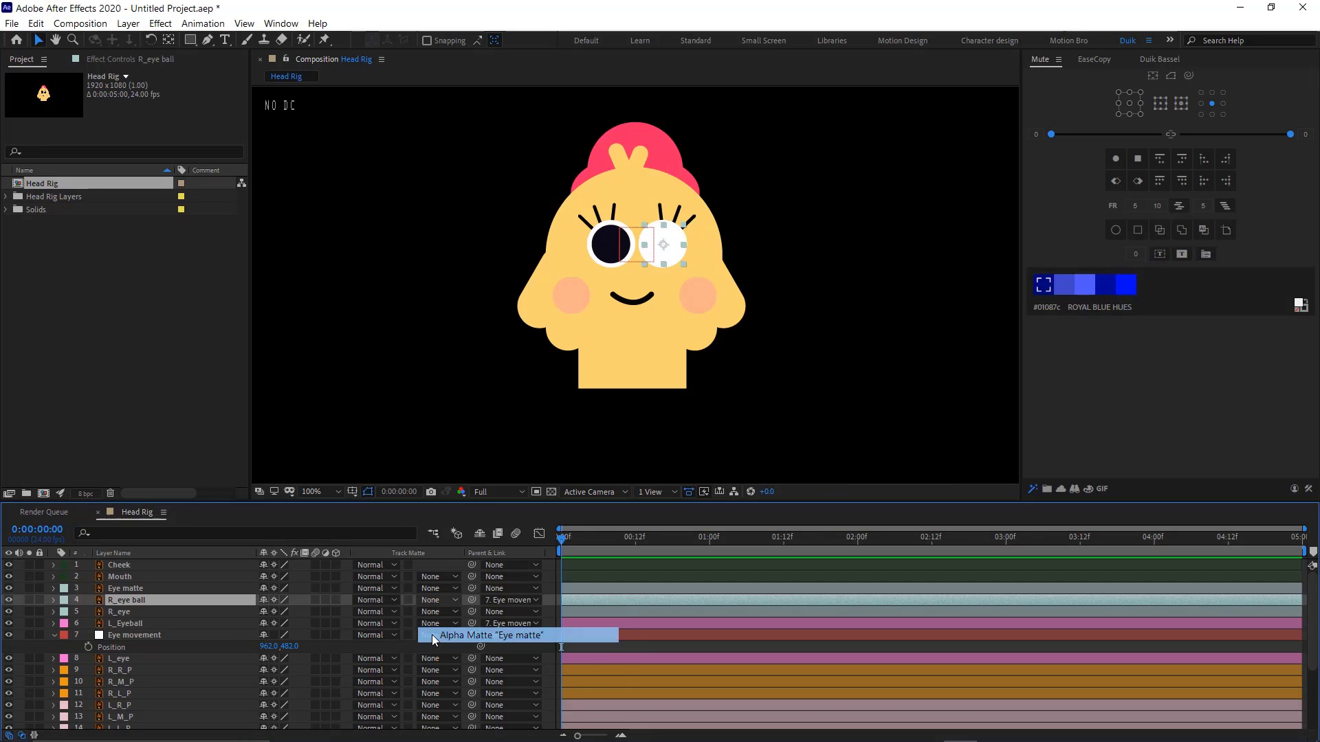
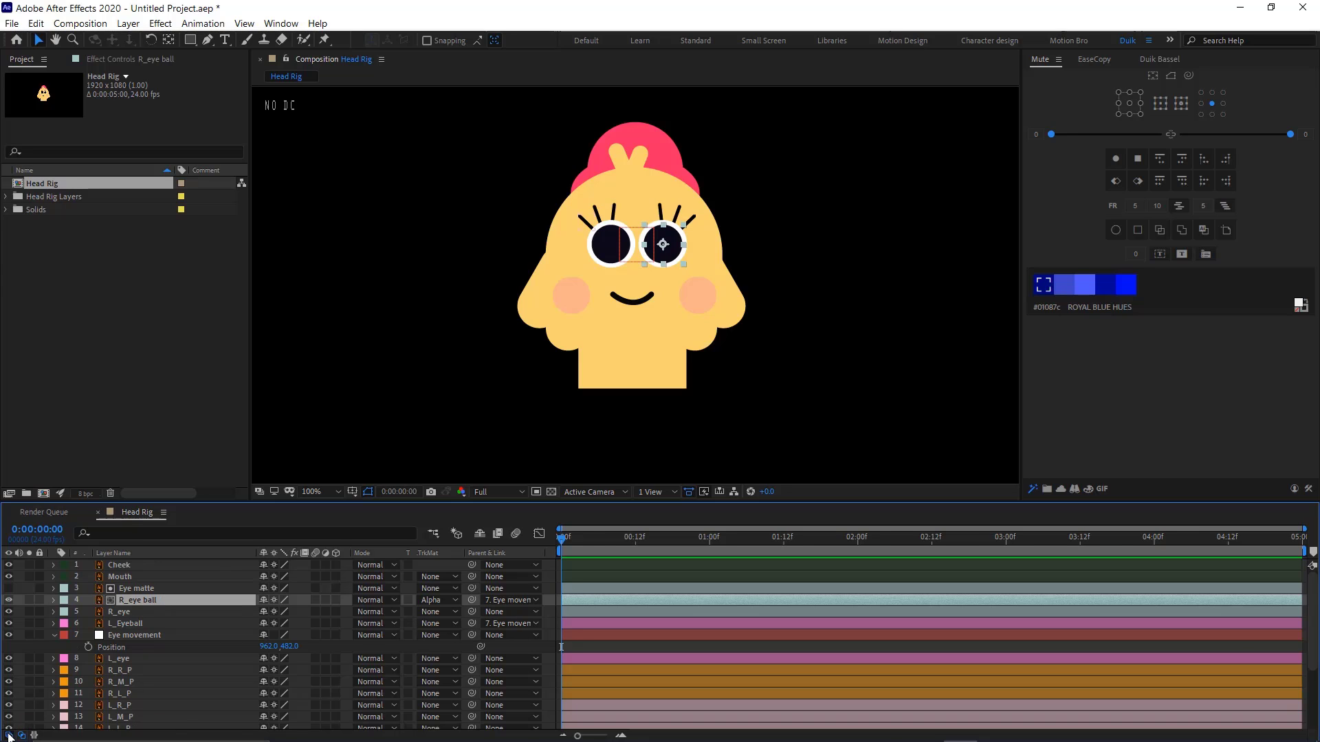
left_click(9, 736)
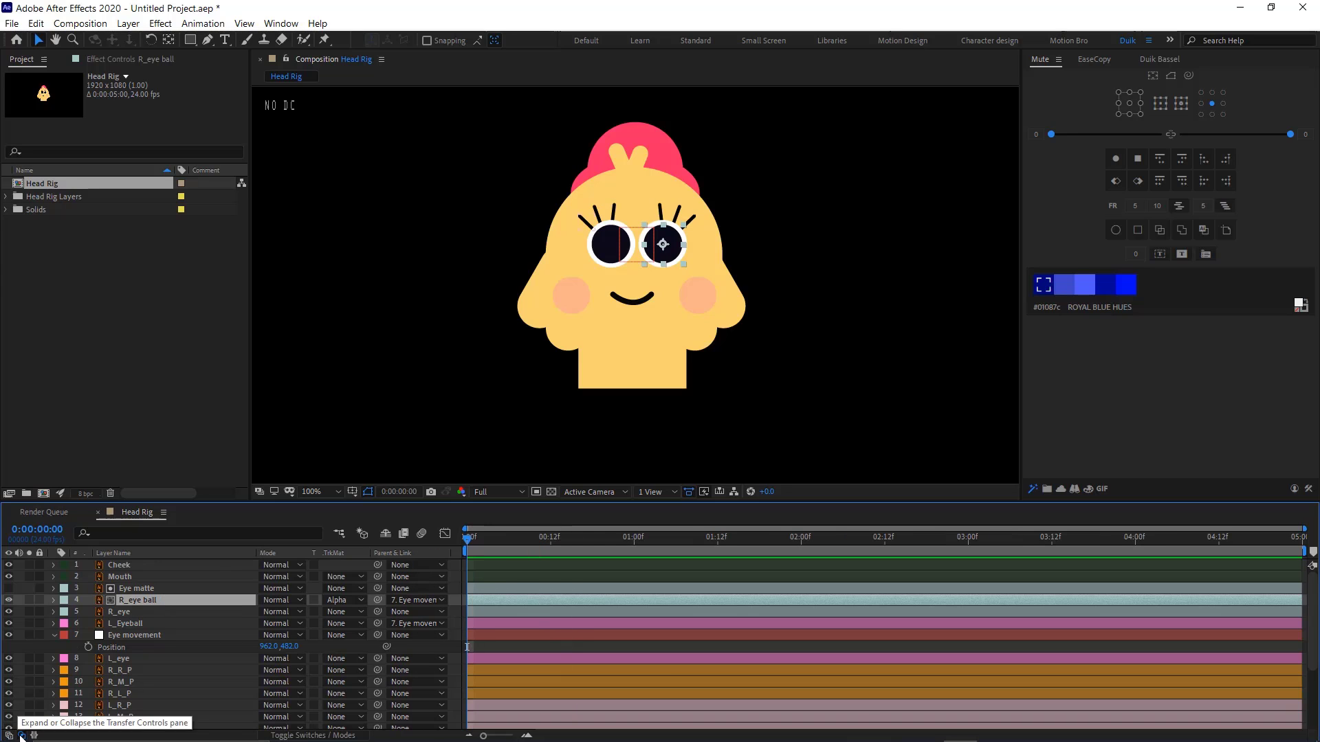
left_click(8, 736)
left_click(9, 736)
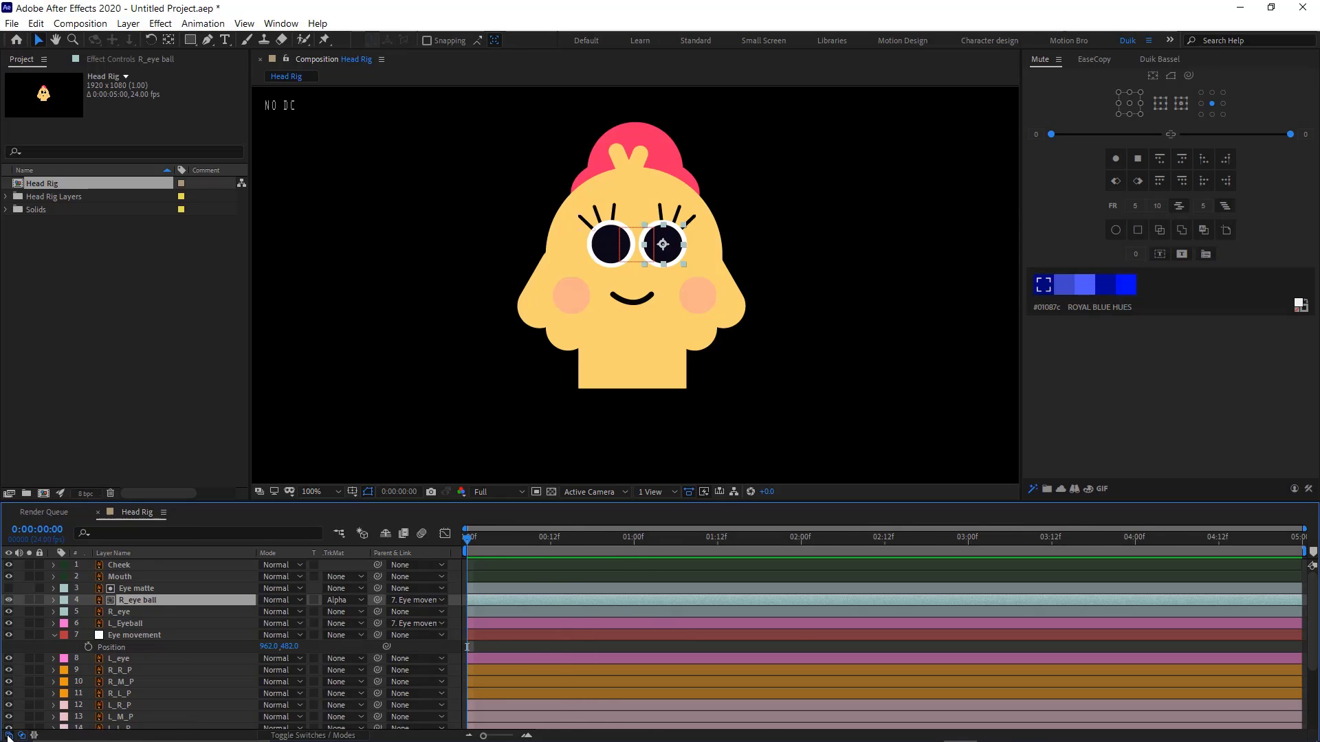
left_click(8, 736)
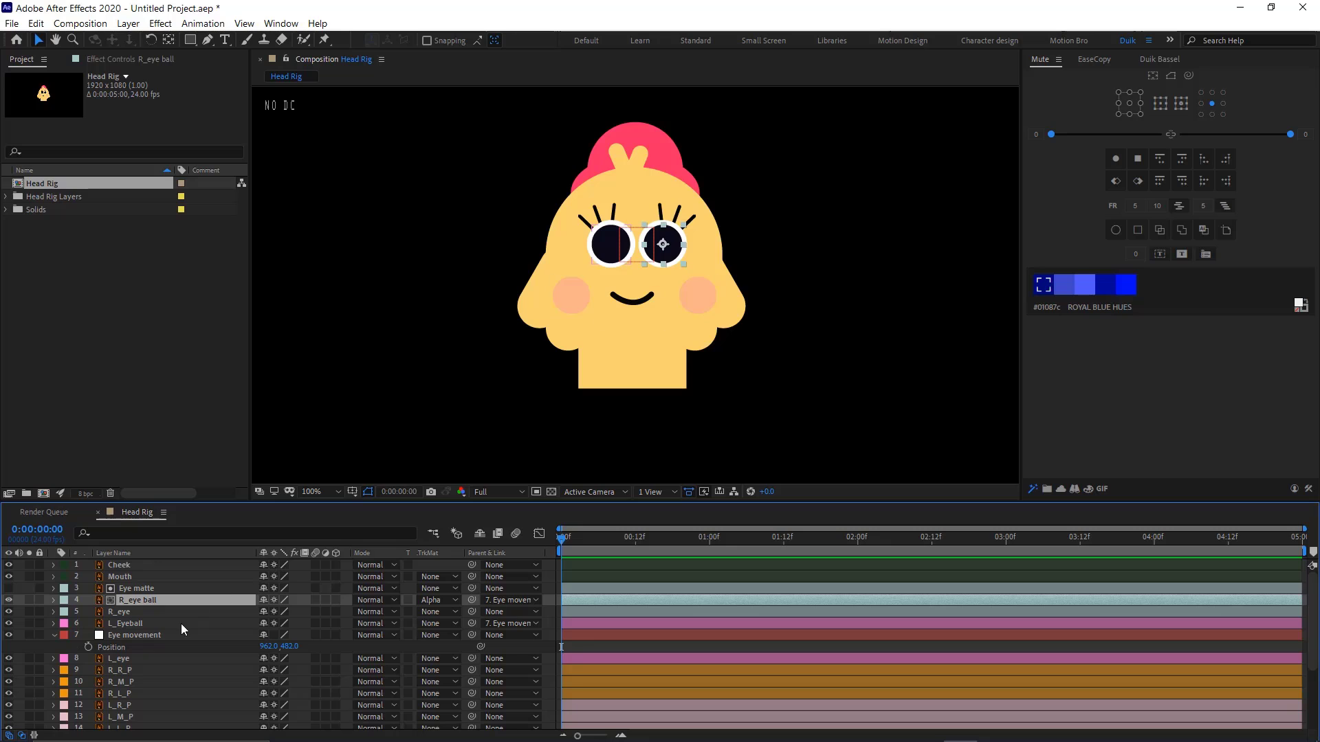
Duplicate L_eye, place the copy directly above L_Eyeball, and move the Eye movement null directly below Mouth
left_click(143, 660)
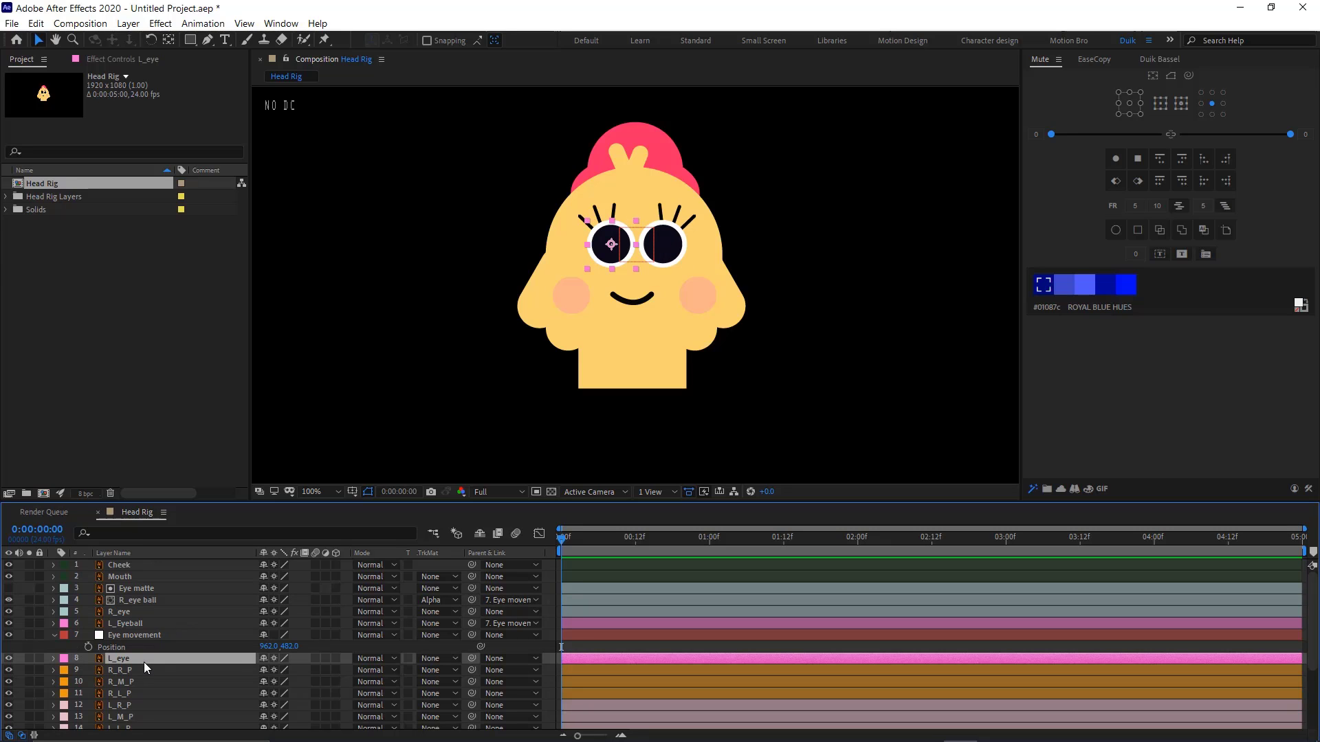
key("ctrl+d")
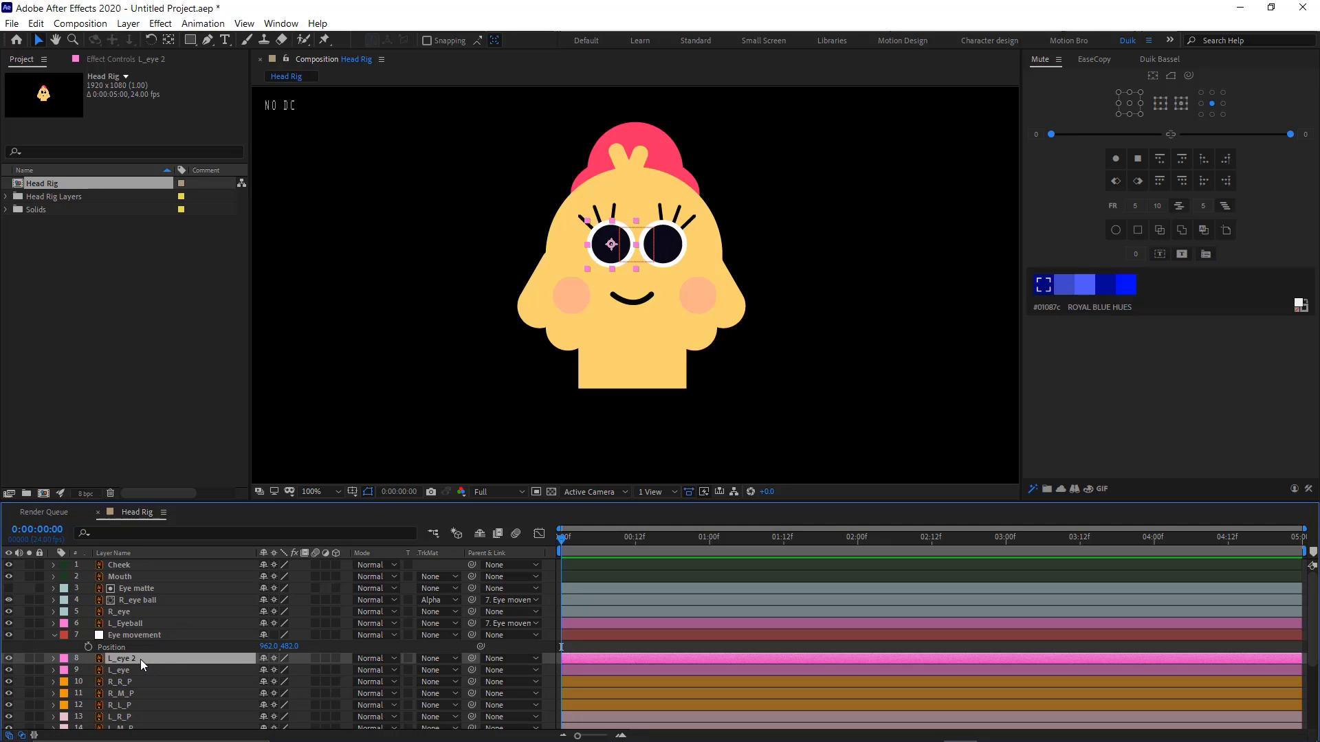
left_click_drag(141, 659, 154, 581)
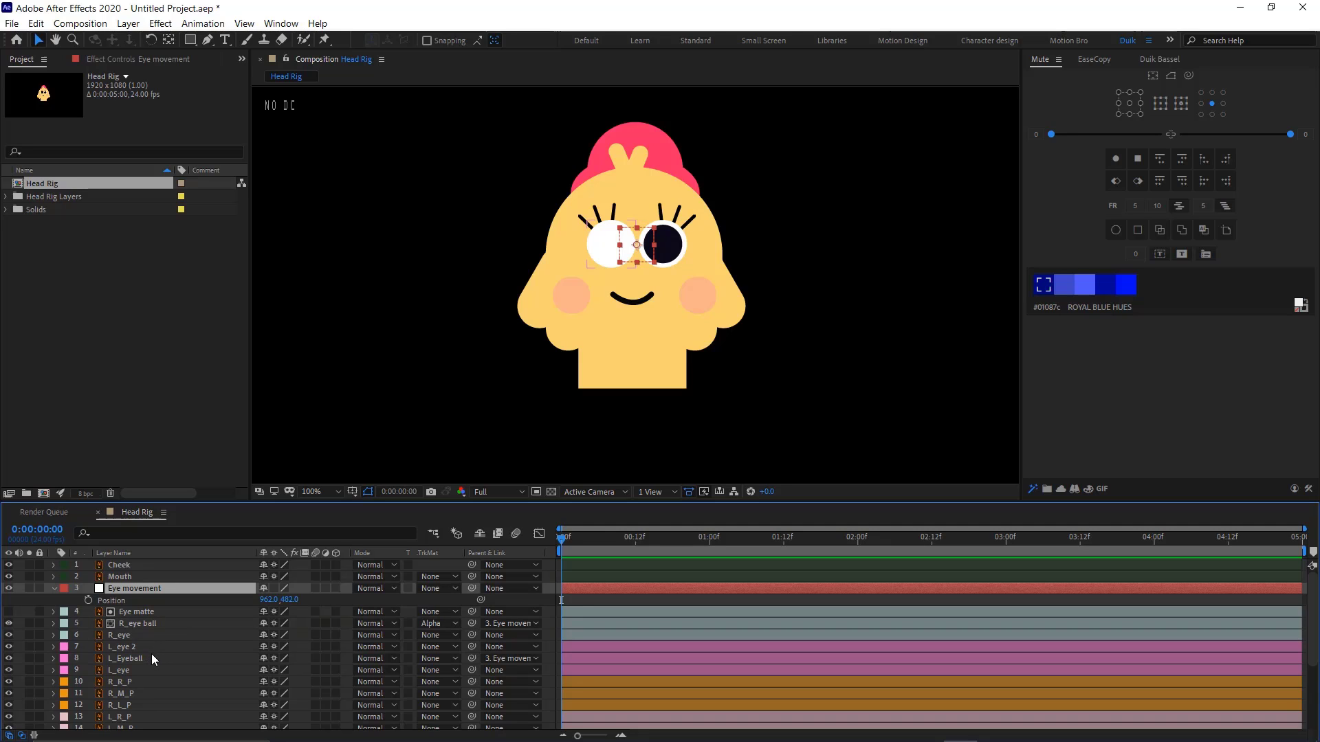
Rename the duplicated L_eye layer above L_Eyeball as "Eye matte"
left_click(146, 645)
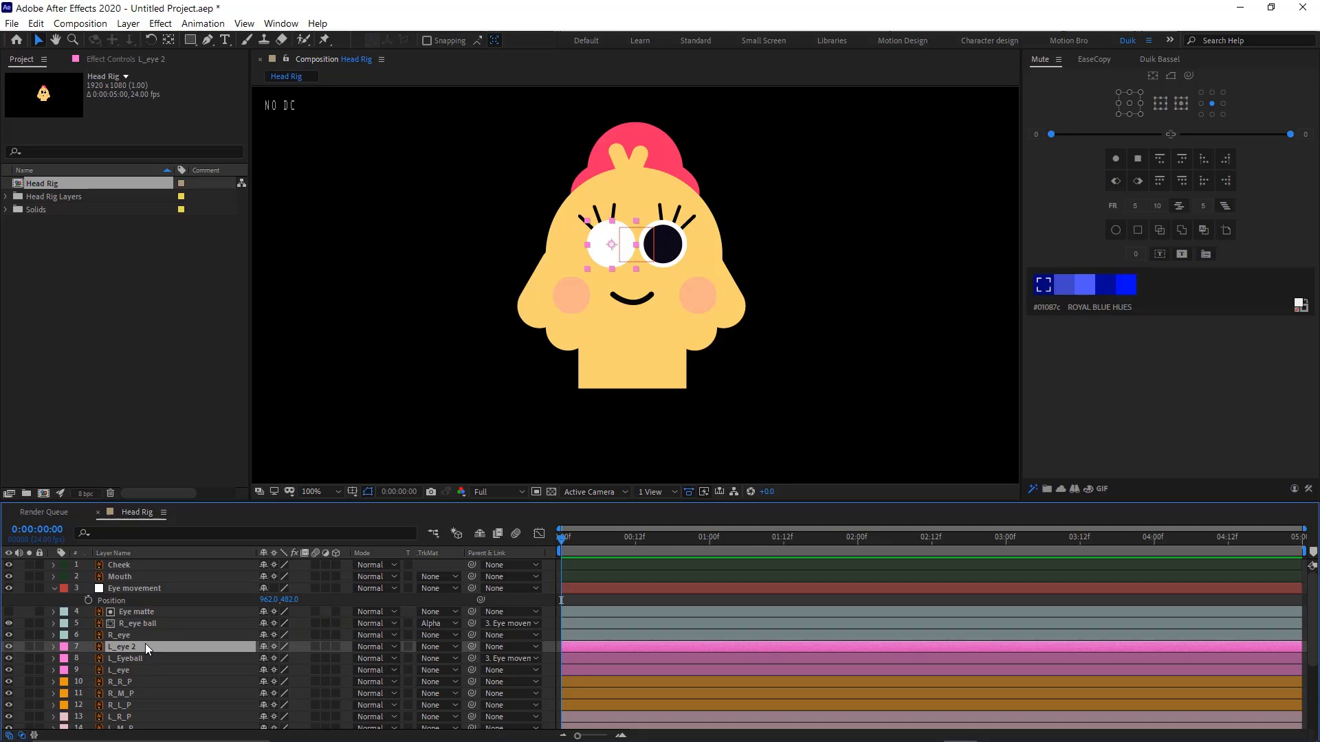
key("Return")
type("Ey")
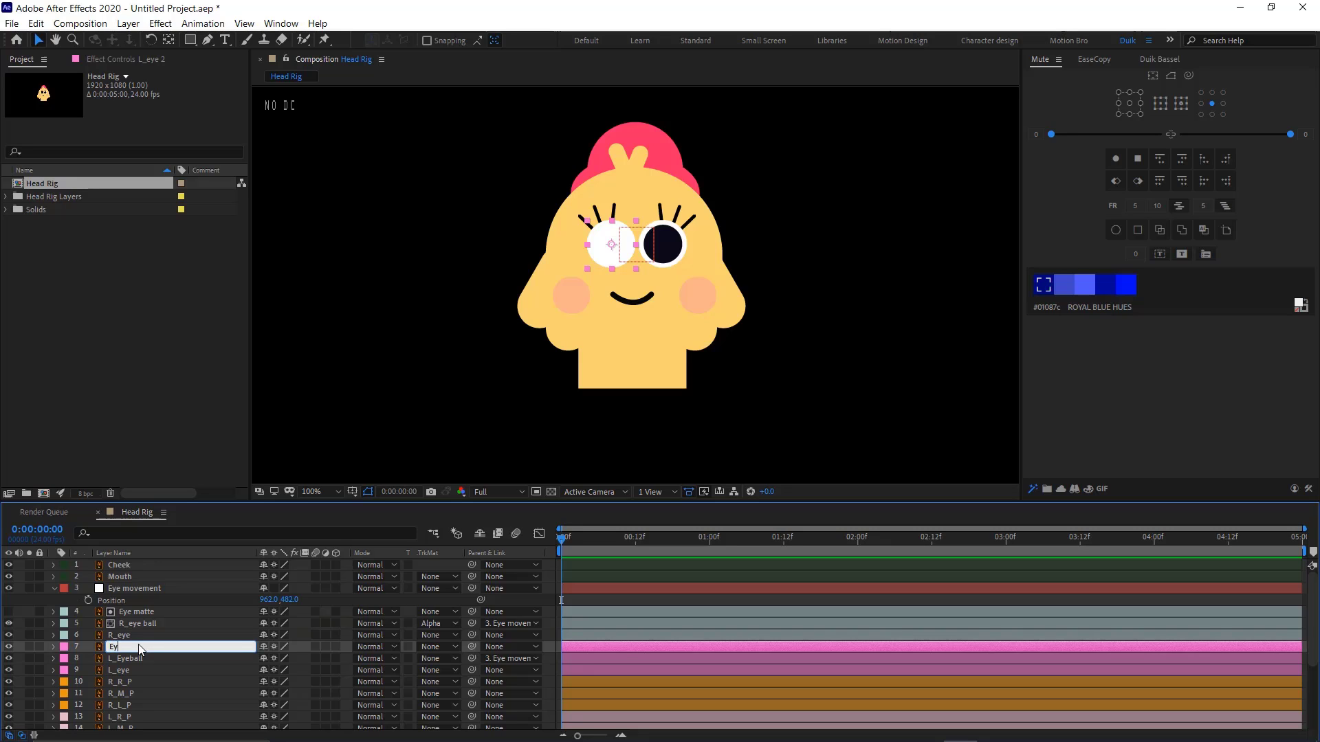
type("e matte")
key("Return")
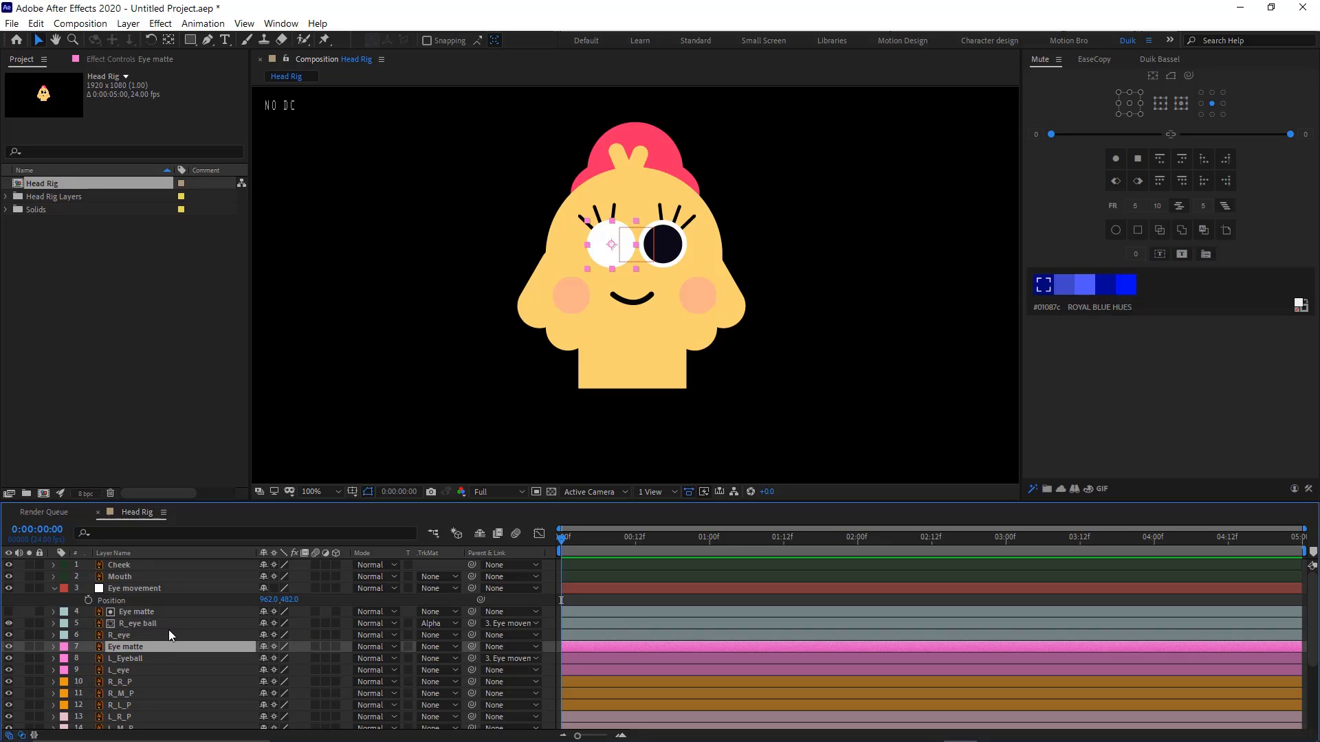
Set the track matte of L_Eyeball to Alpha Matte "Eye matte"
left_click(137, 659)
left_click(444, 658)
left_click(489, 597)
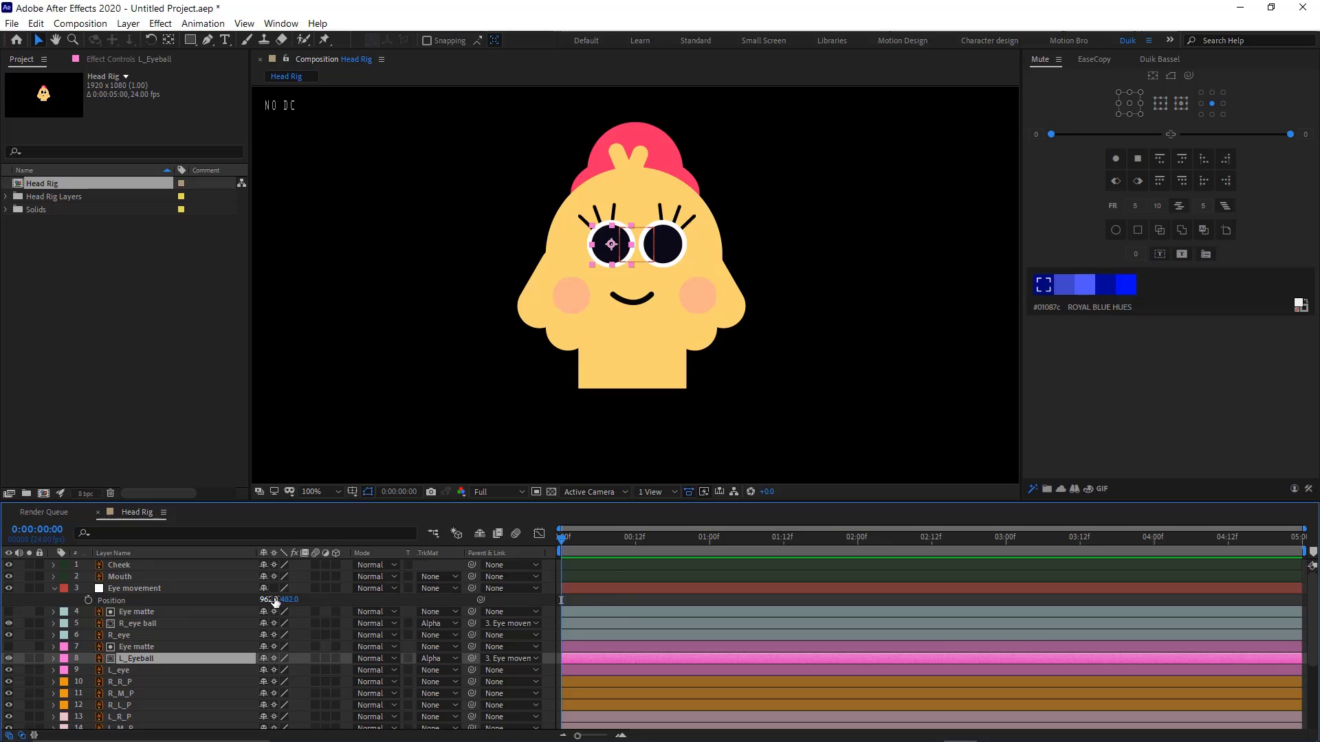
Test the eye mattes by shifting the Eye movement null's position, undo the shift and collapse the null's properties
left_click_drag(275, 601, 285, 599)
key("ctrl+z")
left_click(55, 589)
Add a new null object at the top of the layer stack and set its label colour to Brown
left_click(550, 581)
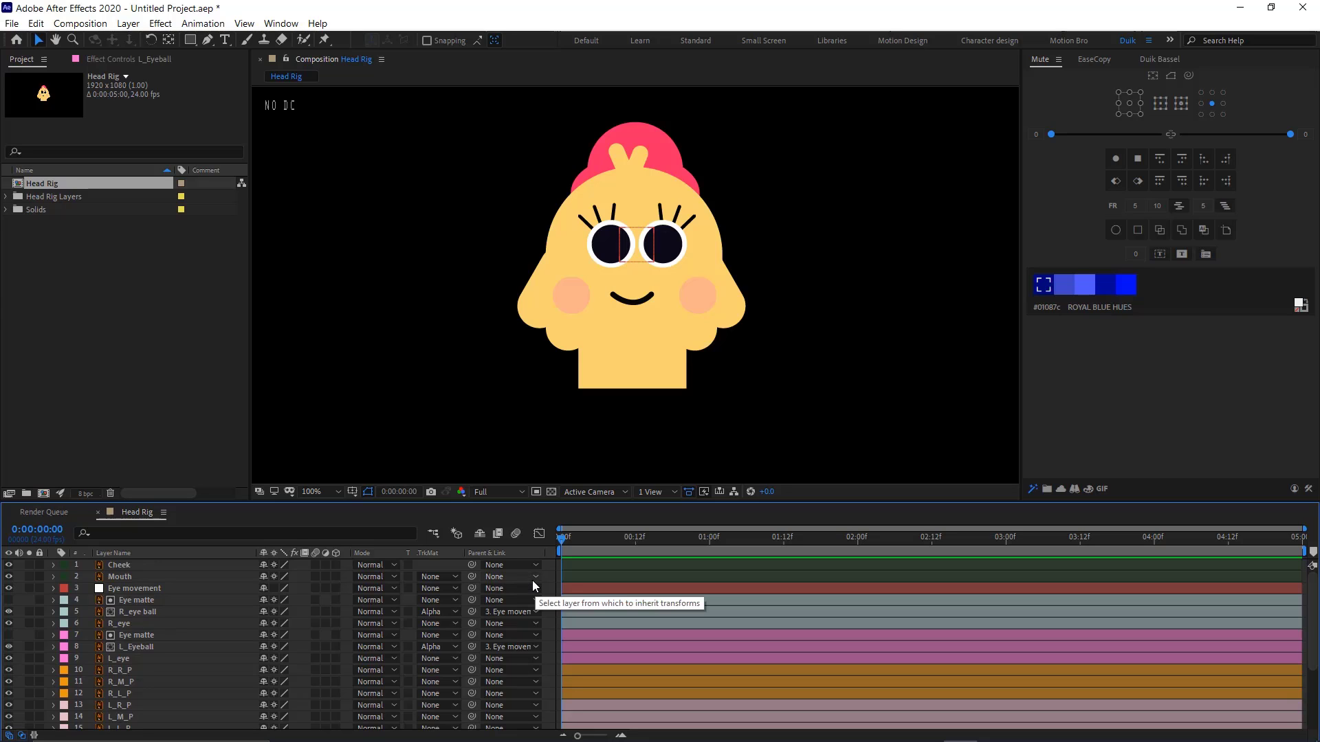
left_click(548, 568)
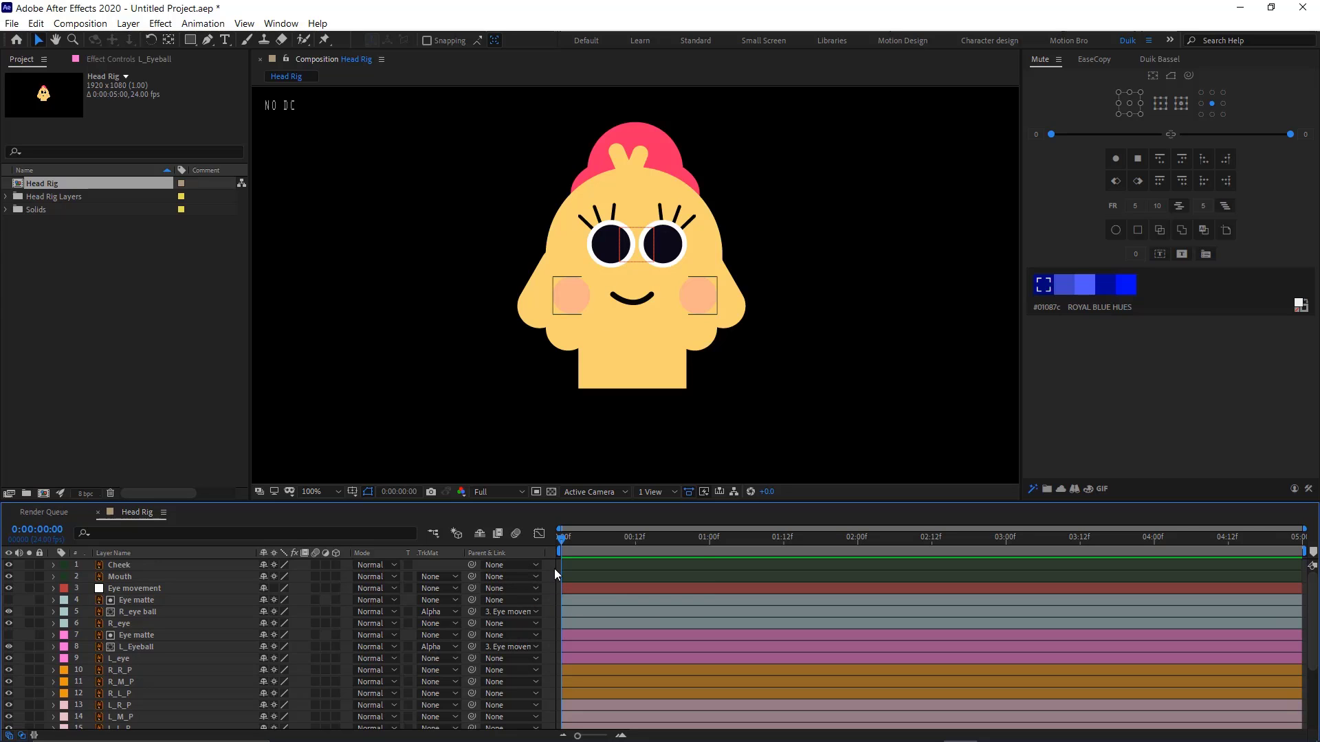
key("ctrl+alt+shift+y")
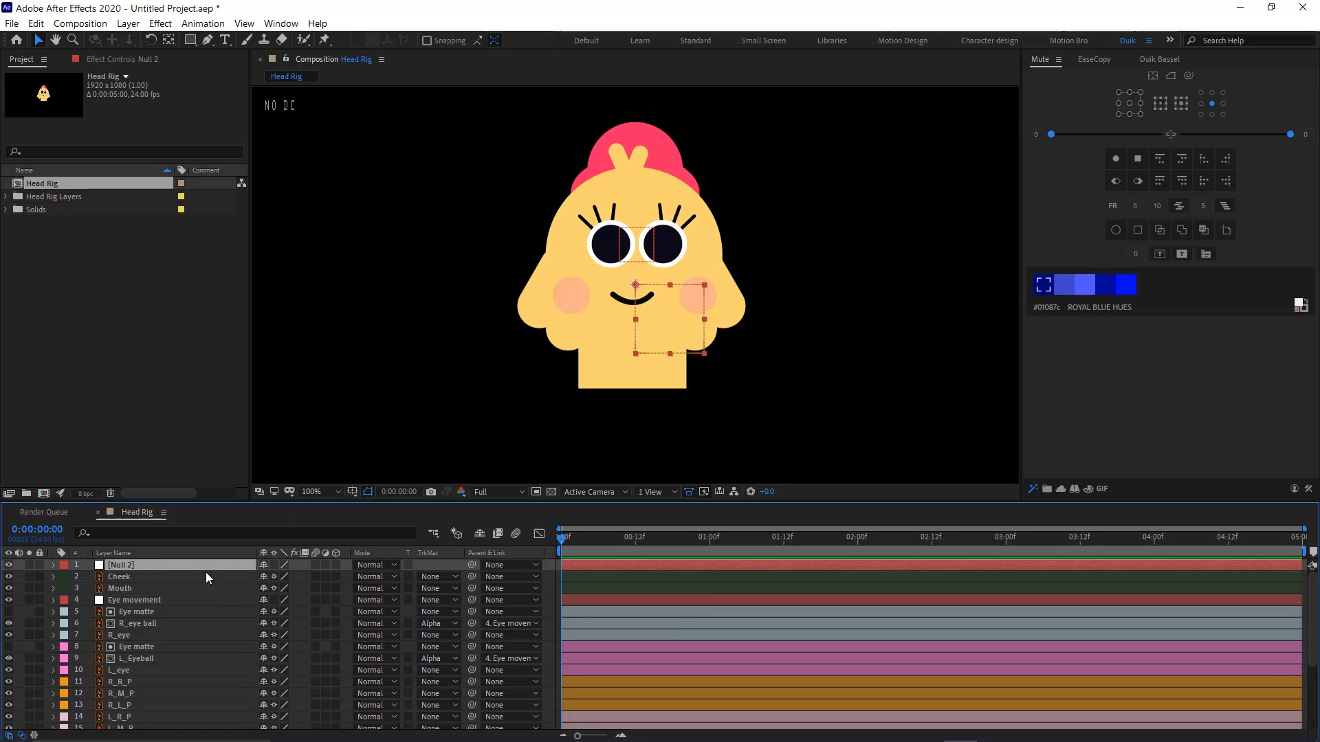
left_click(63, 565)
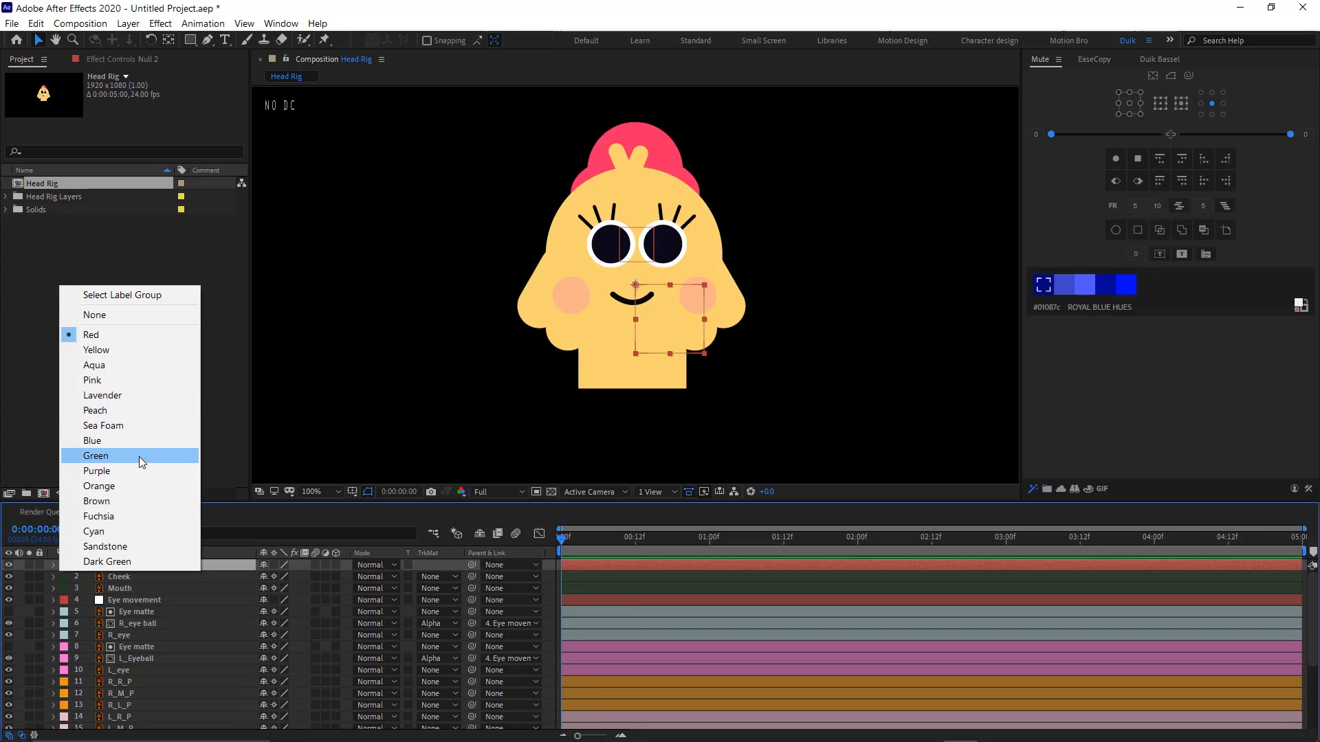
left_click(134, 499)
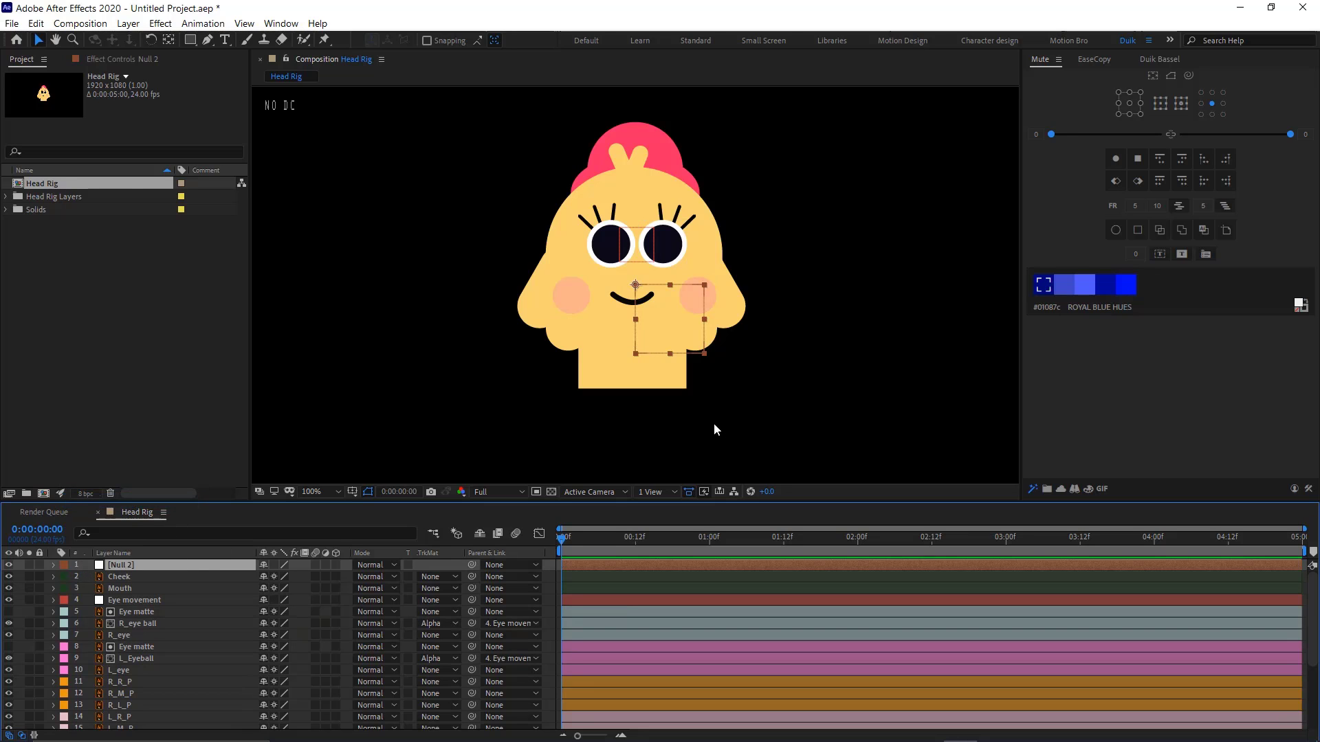
Set the new brown-labelled null's scale to 50%
key("s")
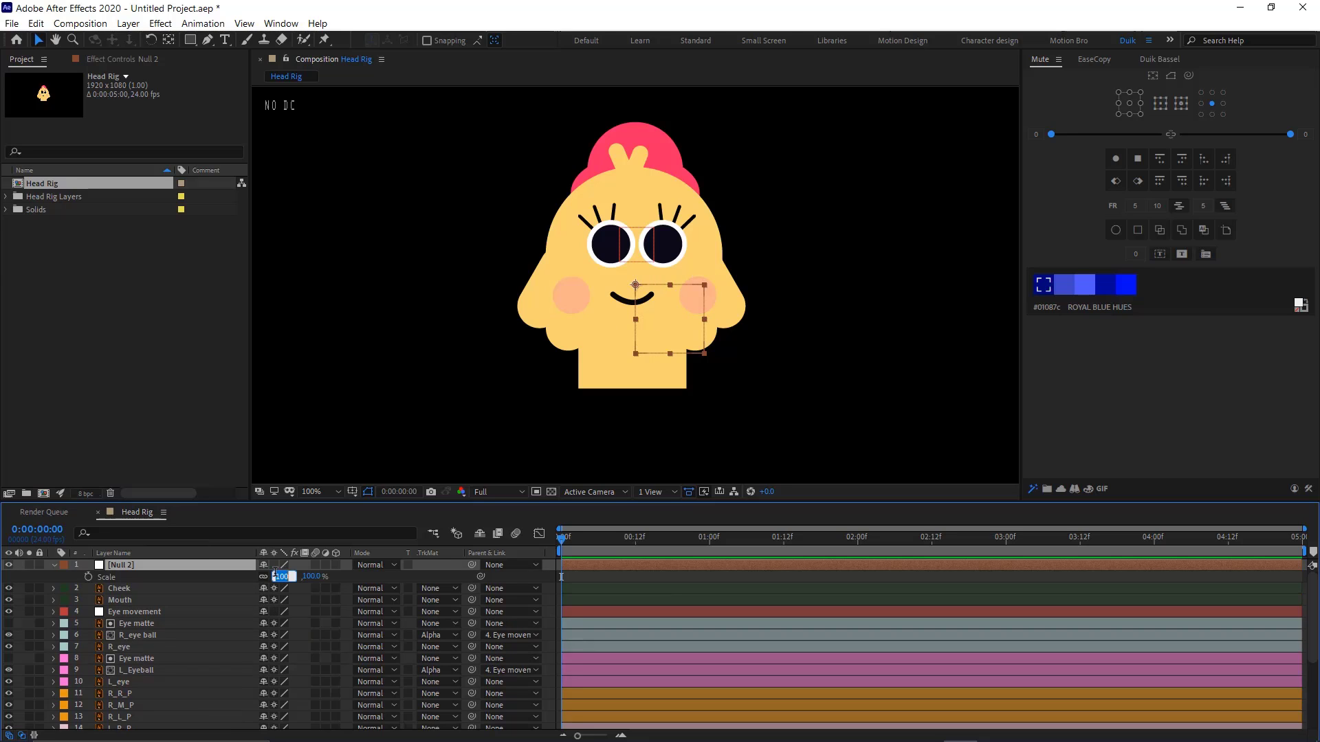
type("50")
key("Return")
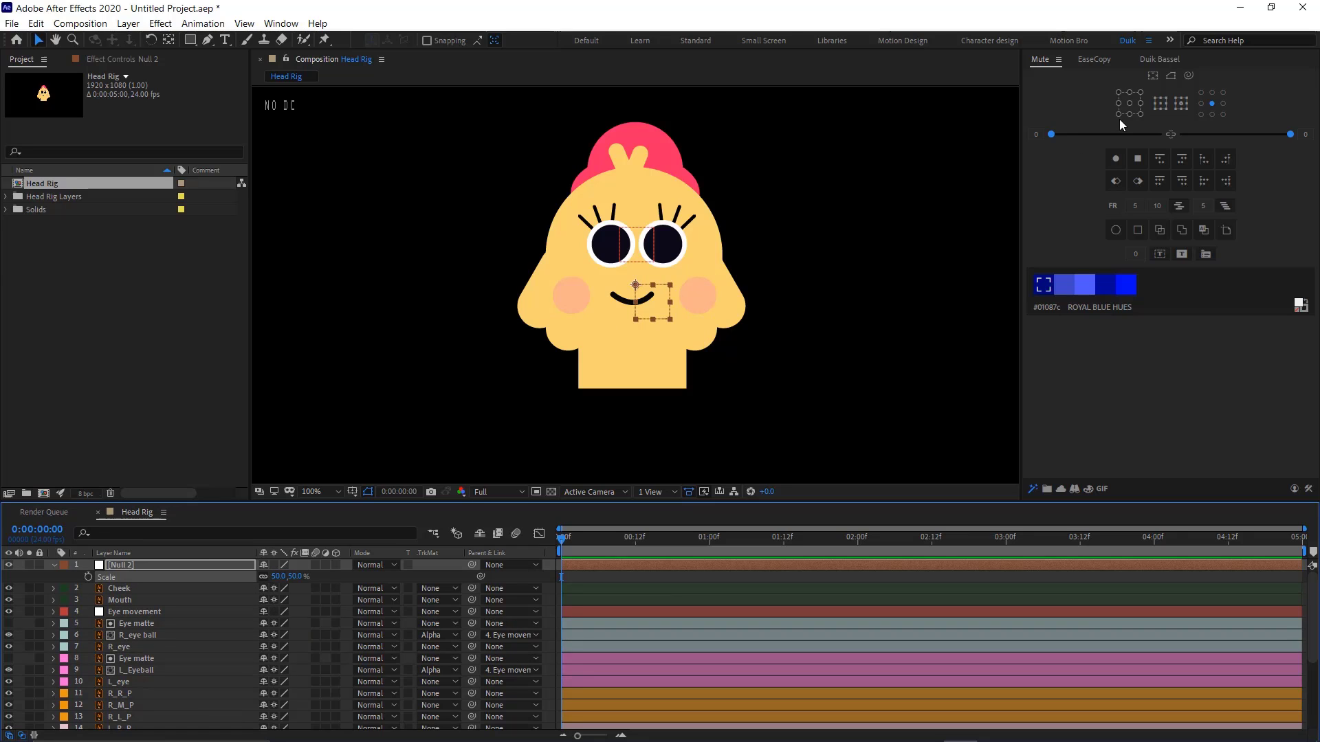
Centre the new null's anchor point and place the null midway between the eyes
left_click(1129, 104)
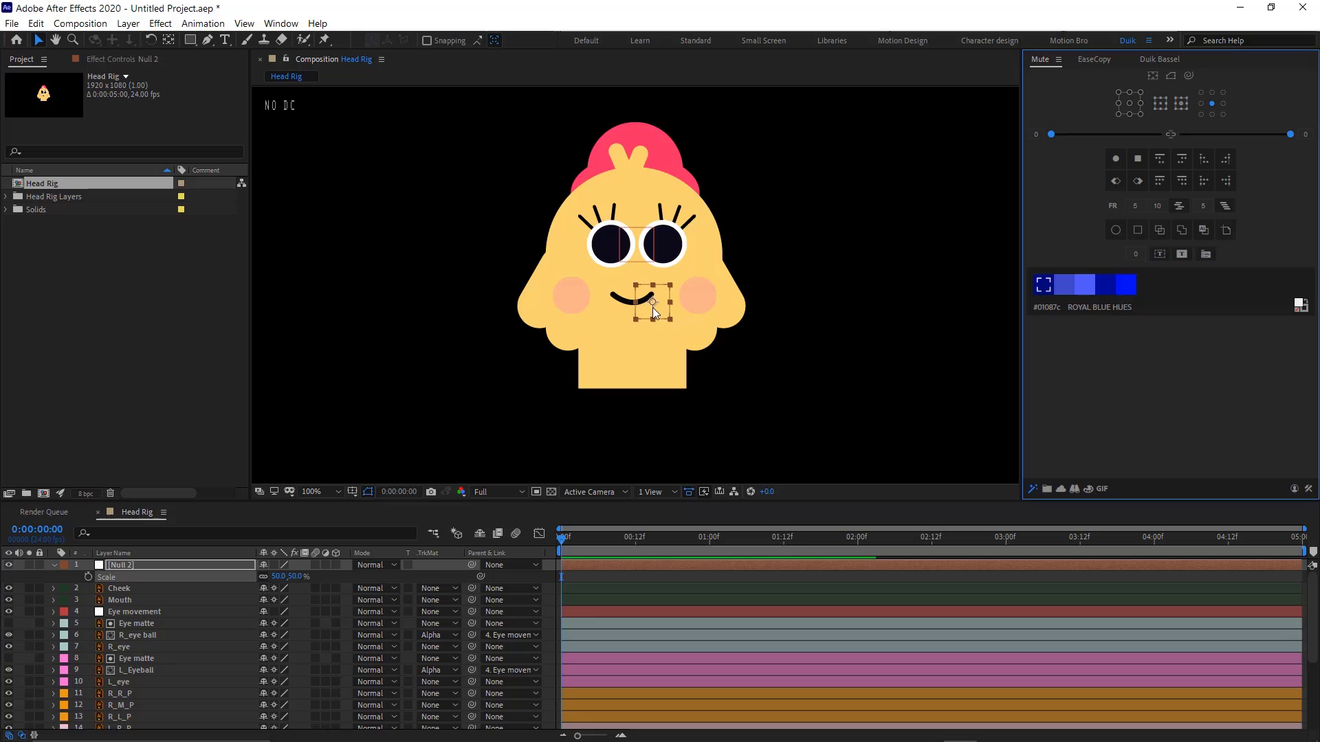
left_click_drag(653, 302, 633, 235)
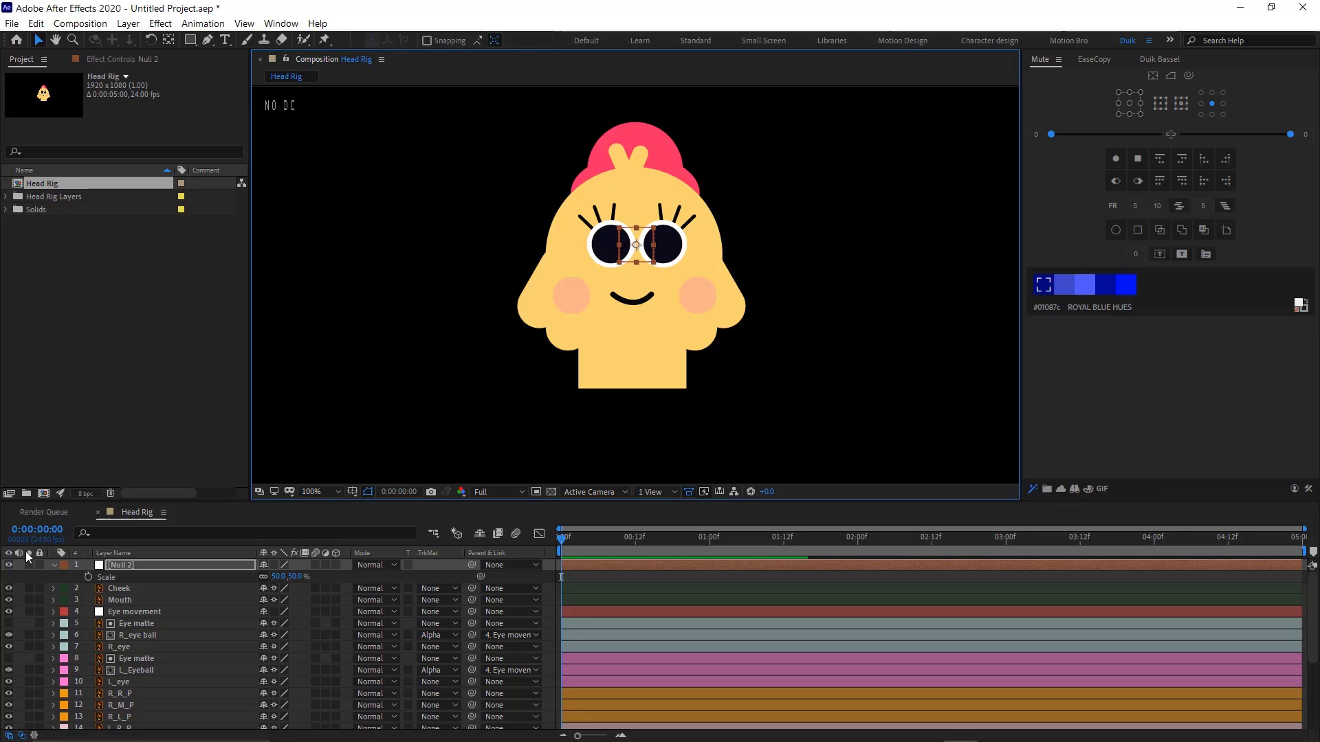
Rename the new brown-labelled null as Facial movement and collapse its properties
left_click(122, 566)
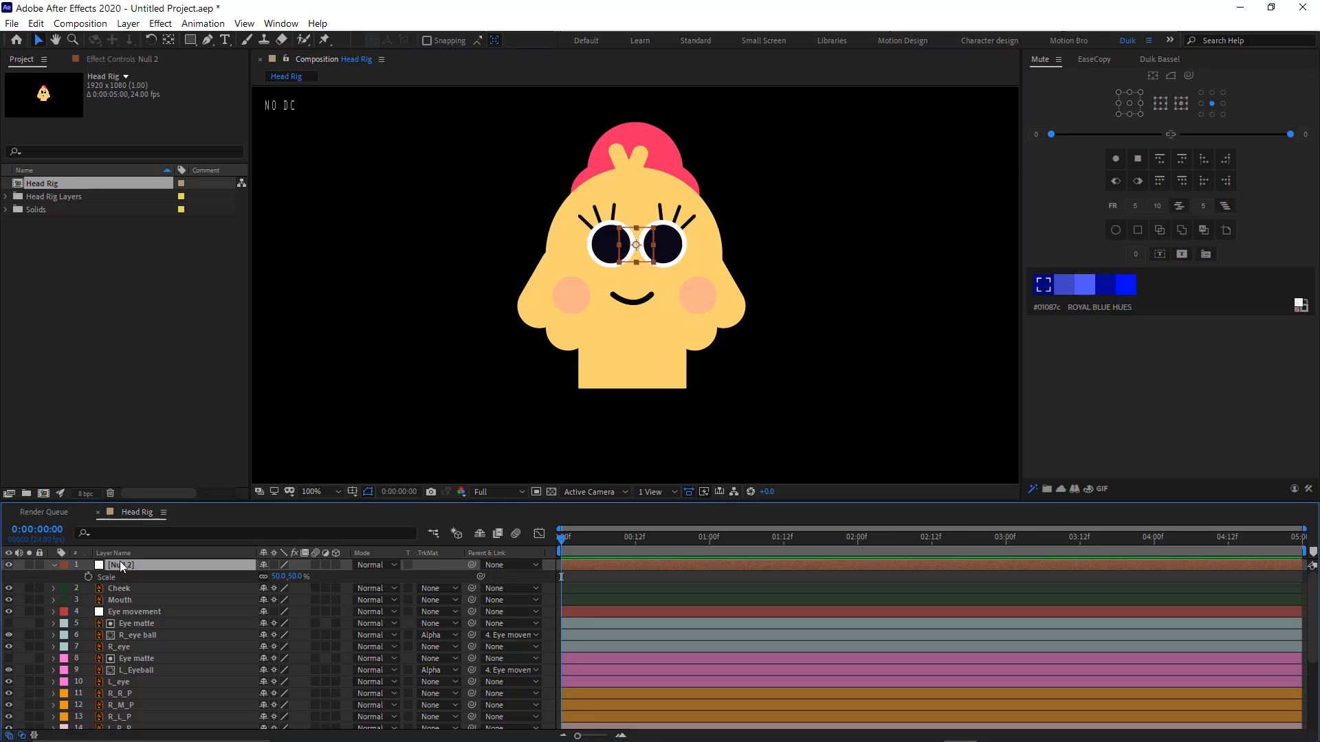
key("Return")
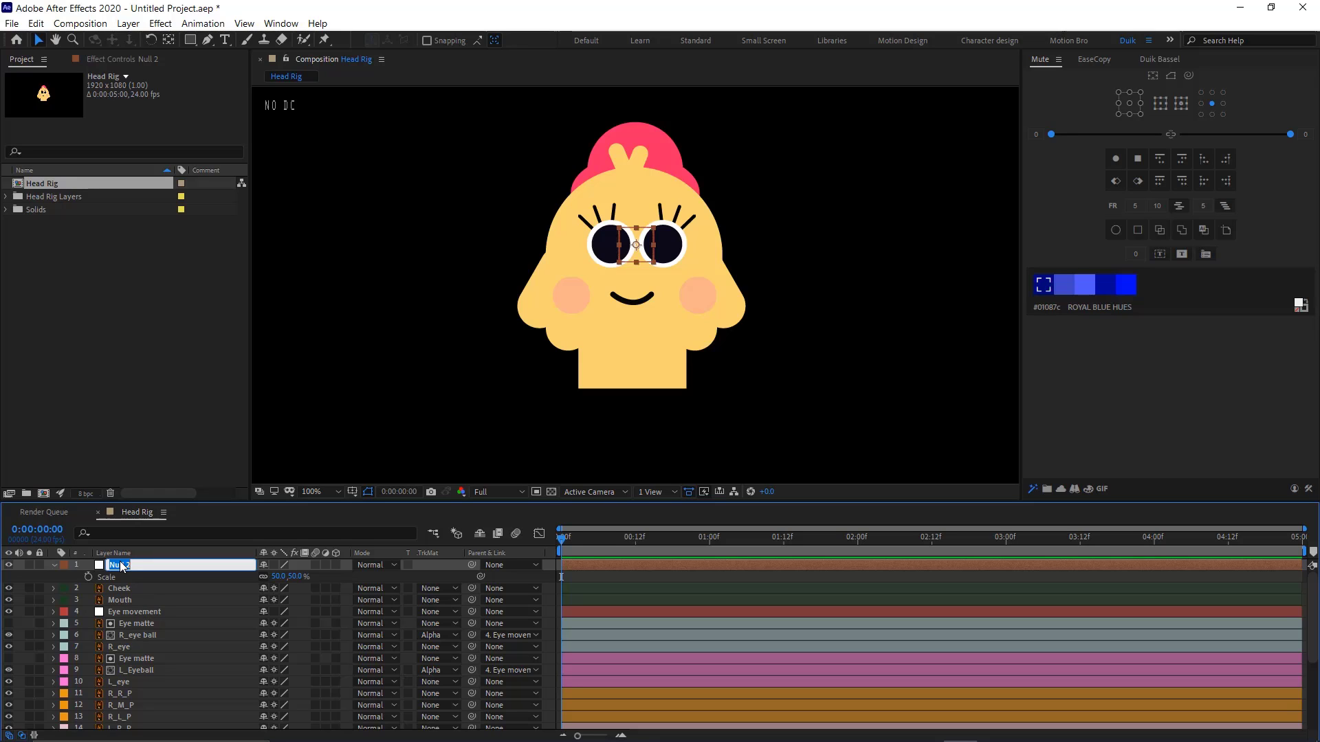
type("Facial movement")
key("Return")
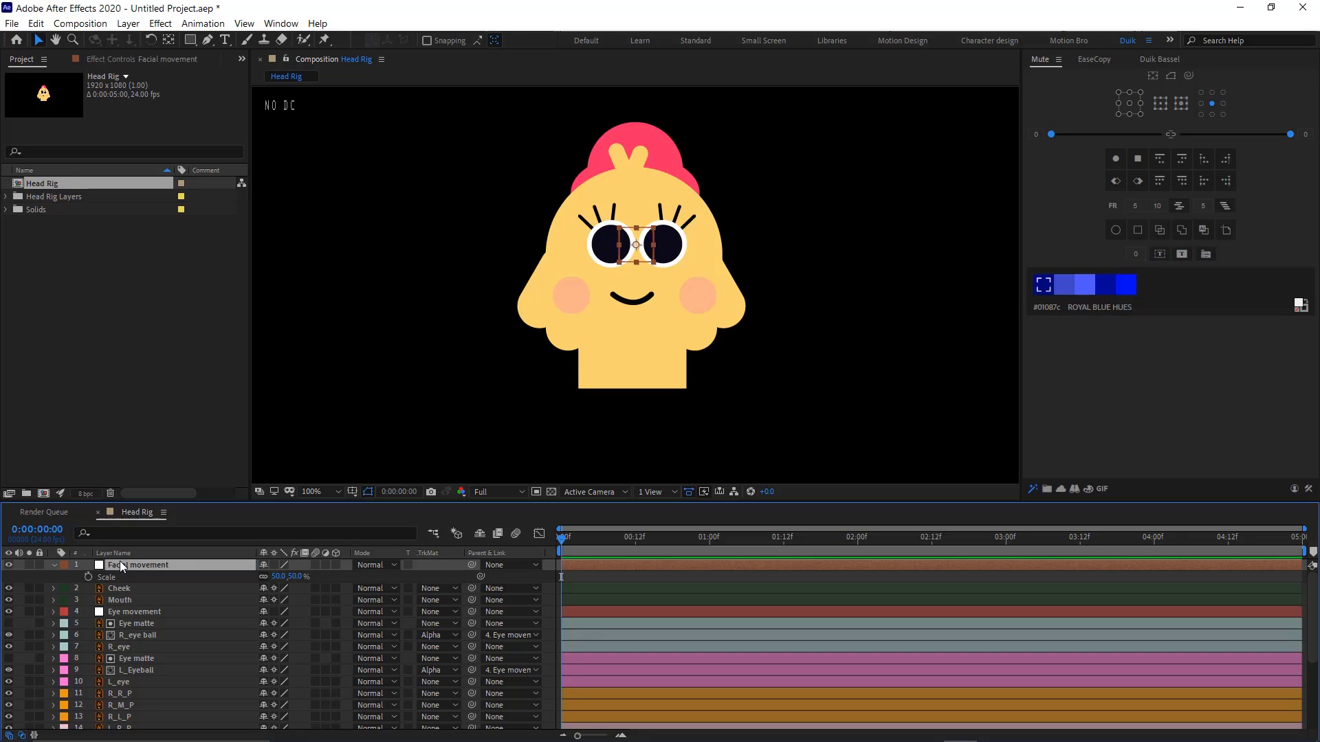
left_click(54, 565)
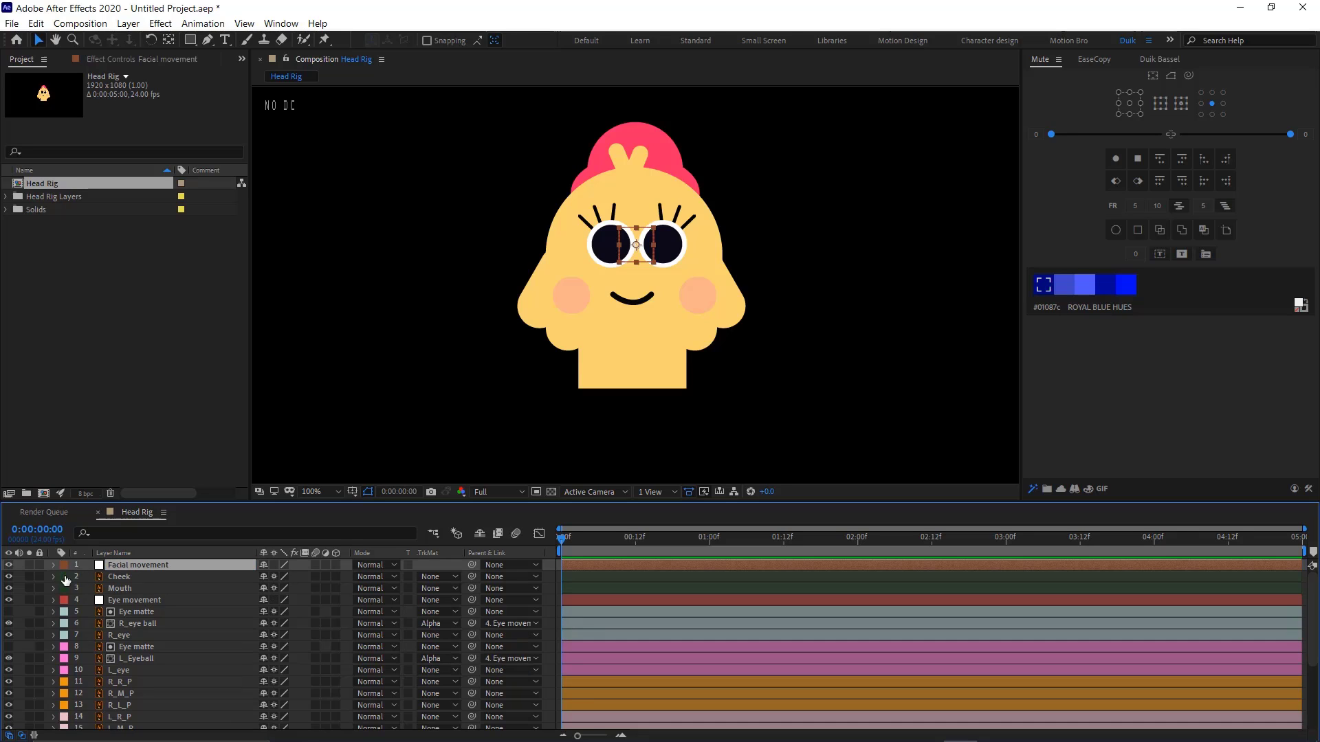
Parent Cheek, Mouth, Eye movement, both eye mattes, R_eye, L_eye, the six eyelash layers and Hair to the Facial movement null
left_click(141, 579)
left_click(135, 589, "ctrl")
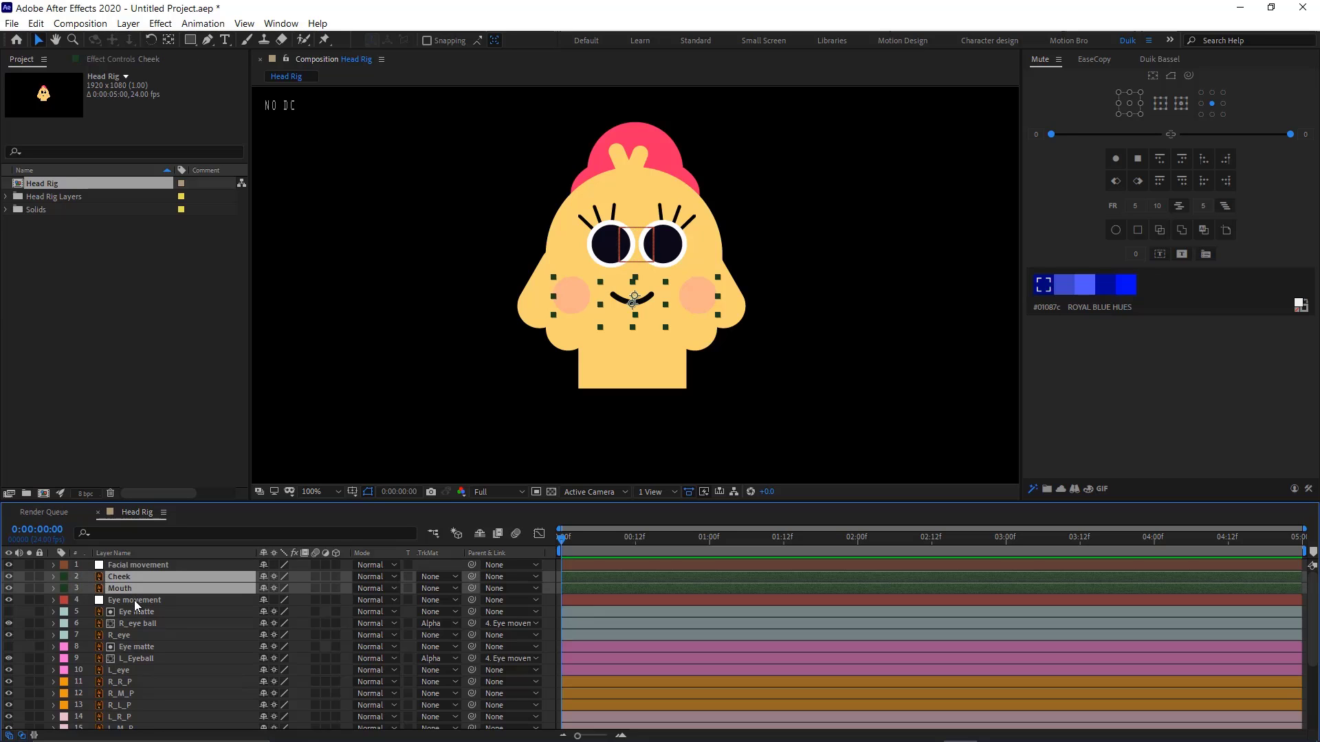
left_click(136, 602, "ctrl")
left_click(138, 612, "ctrl")
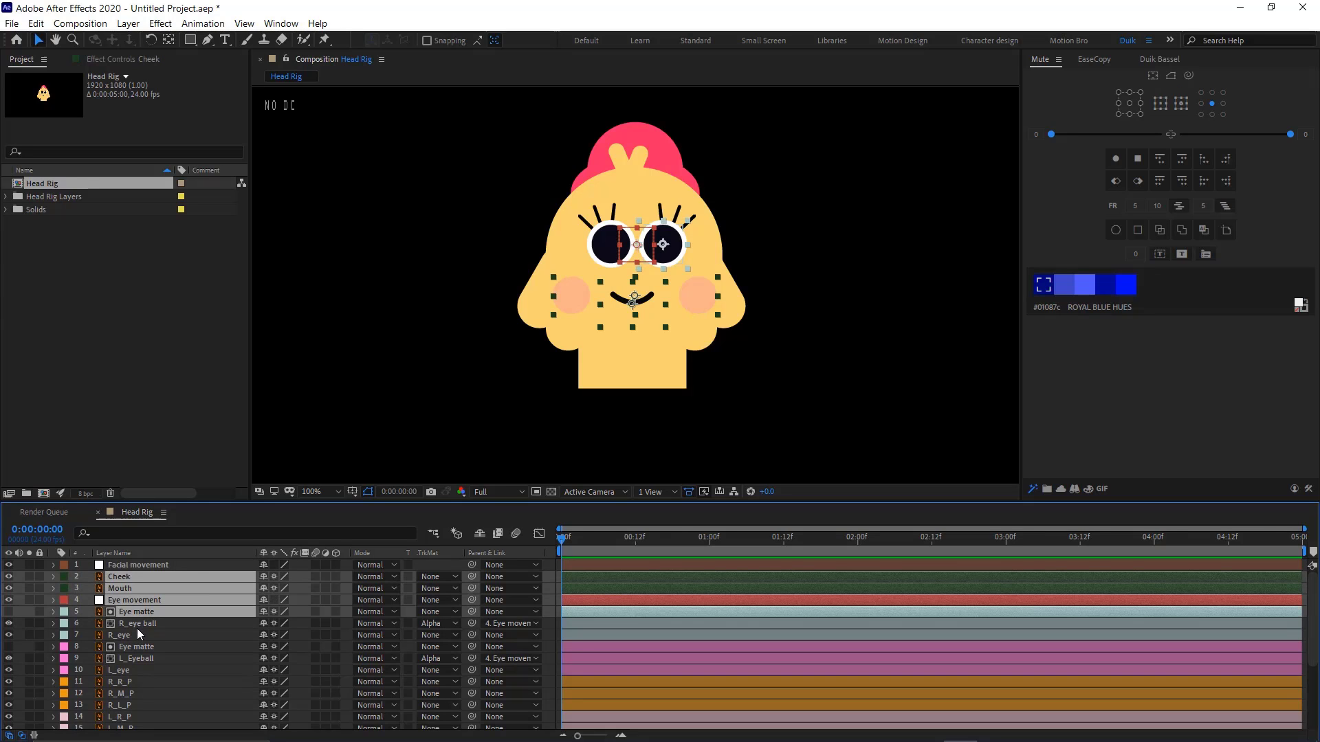
left_click(136, 634, "ctrl")
left_click(138, 646, "ctrl")
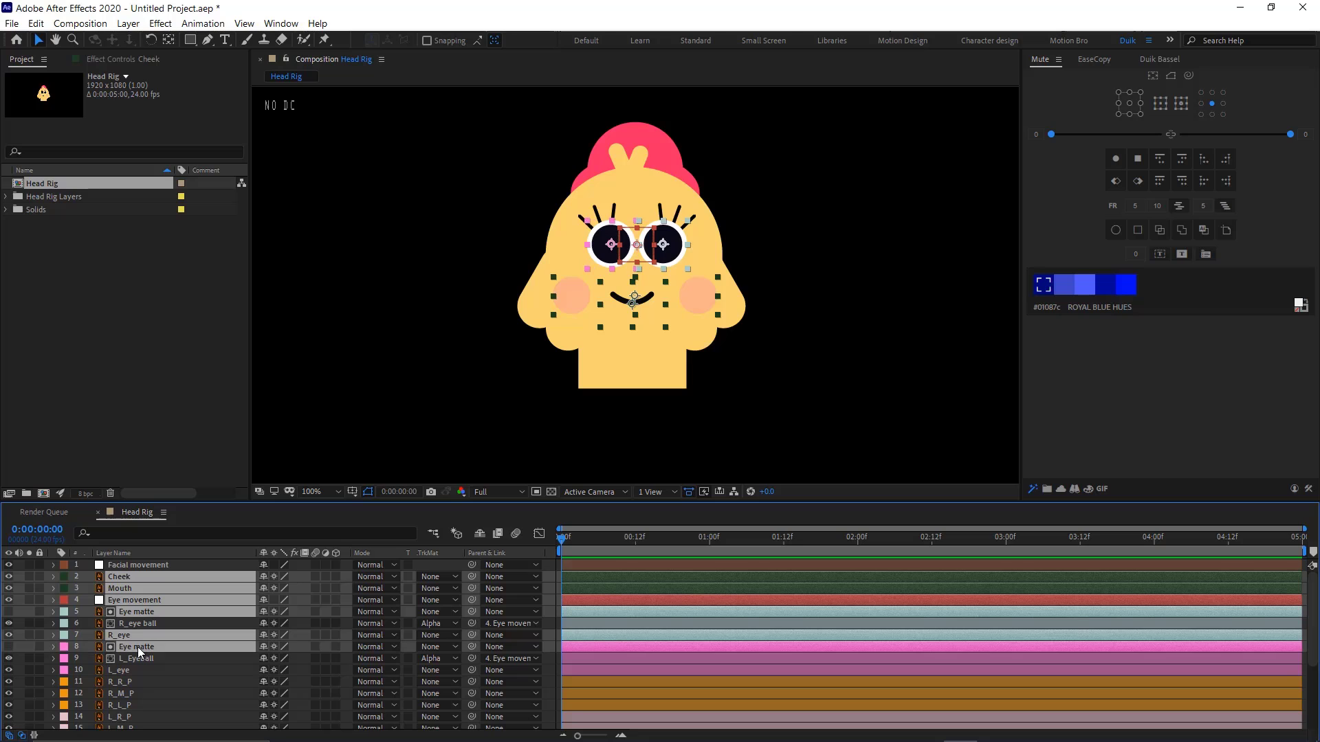
left_click(130, 671, "ctrl")
left_click(133, 682, "ctrl")
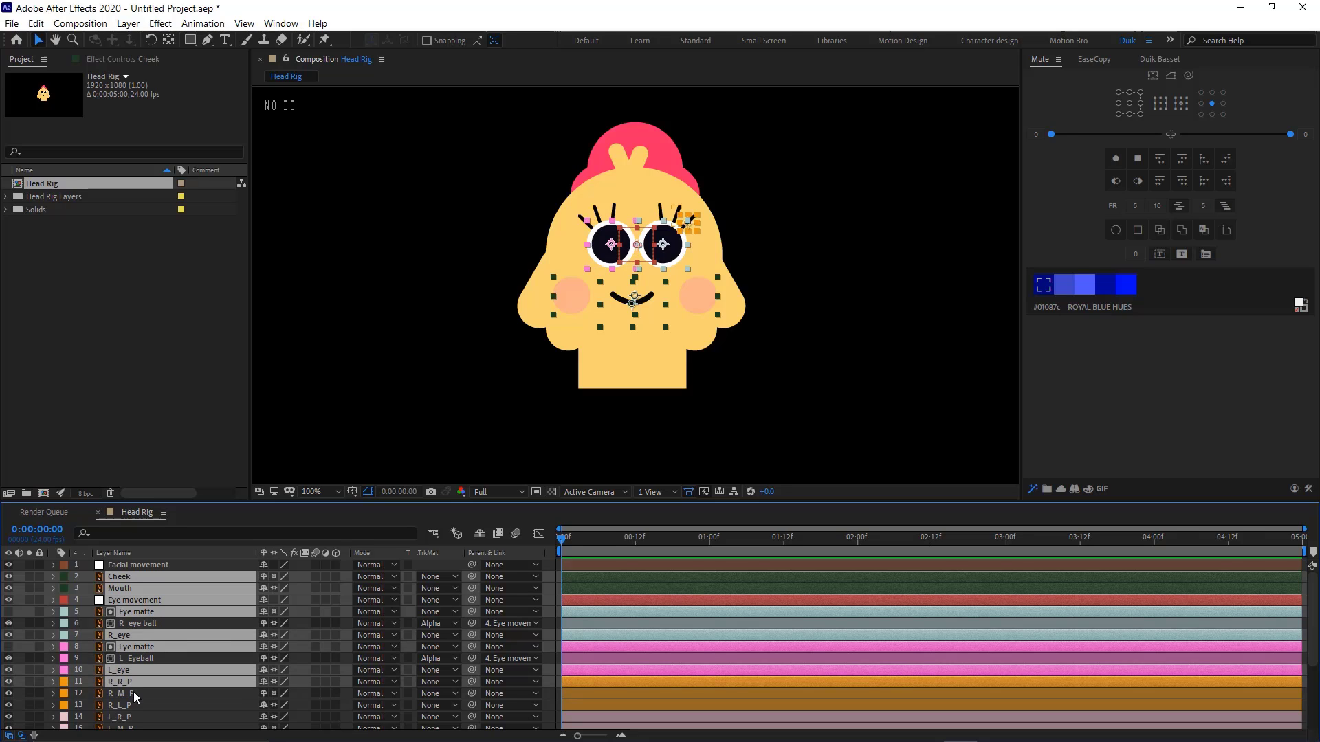
left_click(133, 692, "ctrl")
left_click(133, 707, "ctrl")
scroll(136, 701, "down", 3)
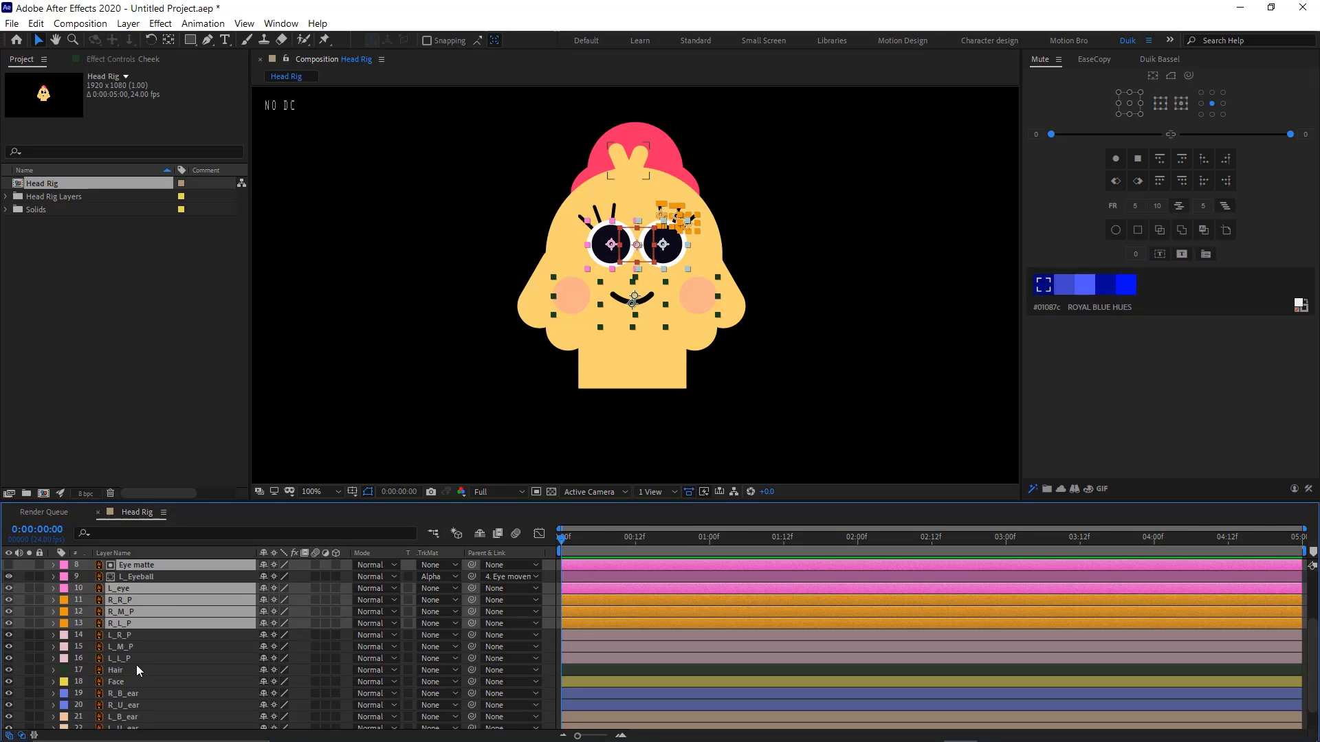
left_click(137, 637, "ctrl")
left_click(135, 647, "ctrl")
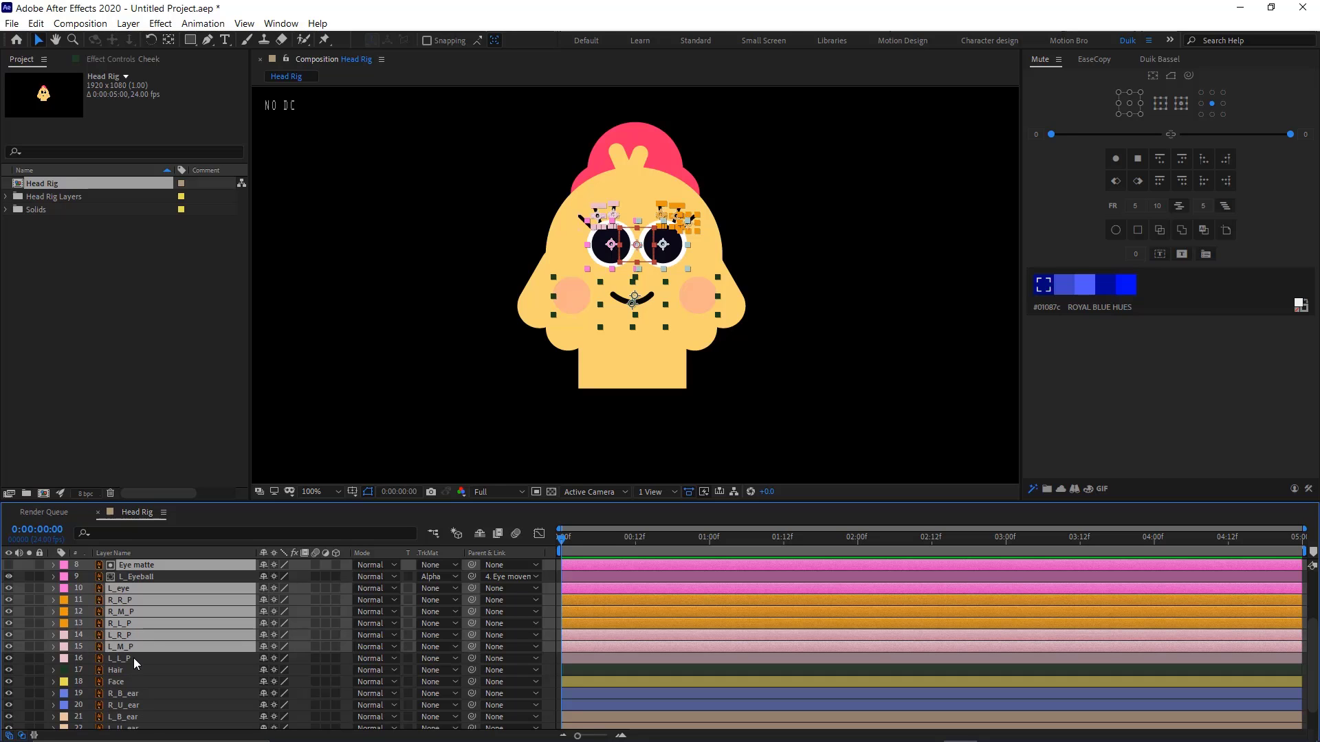
left_click(134, 657, "ctrl")
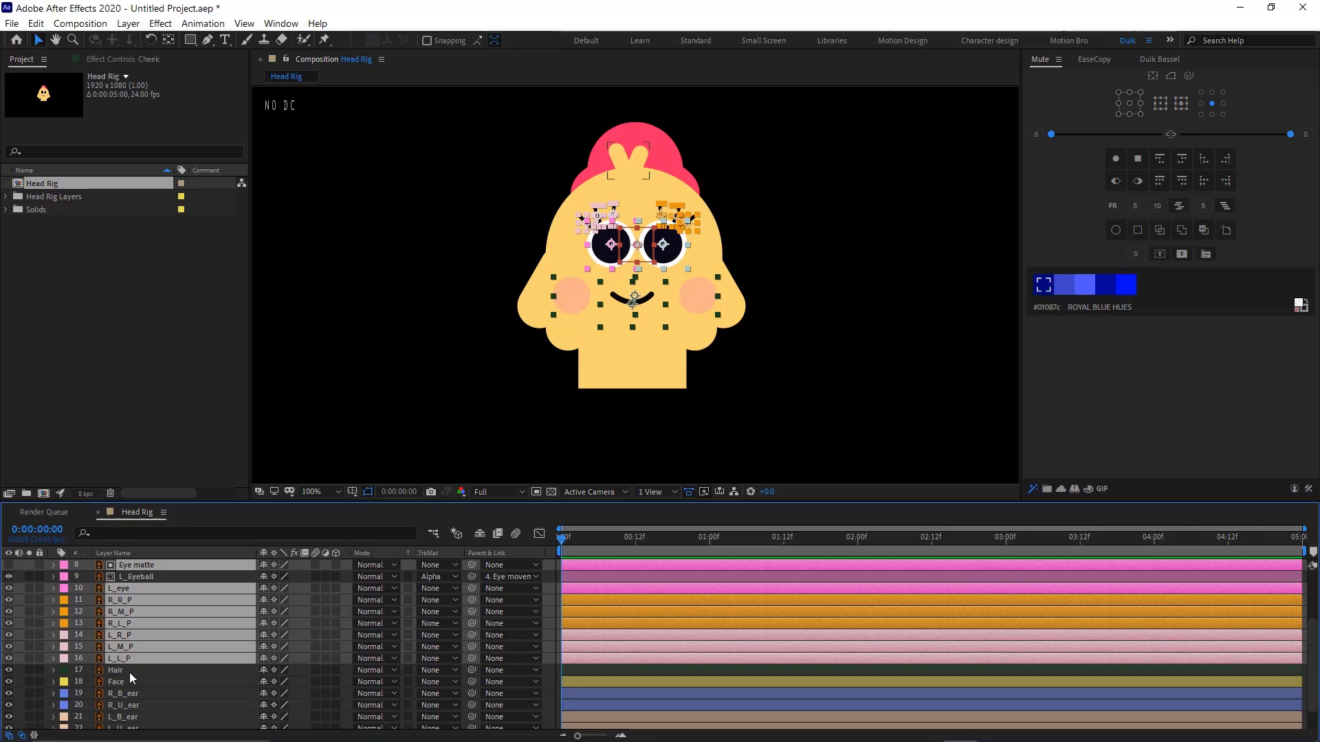
left_click(129, 673, "ctrl")
scroll(143, 691, "up", 3)
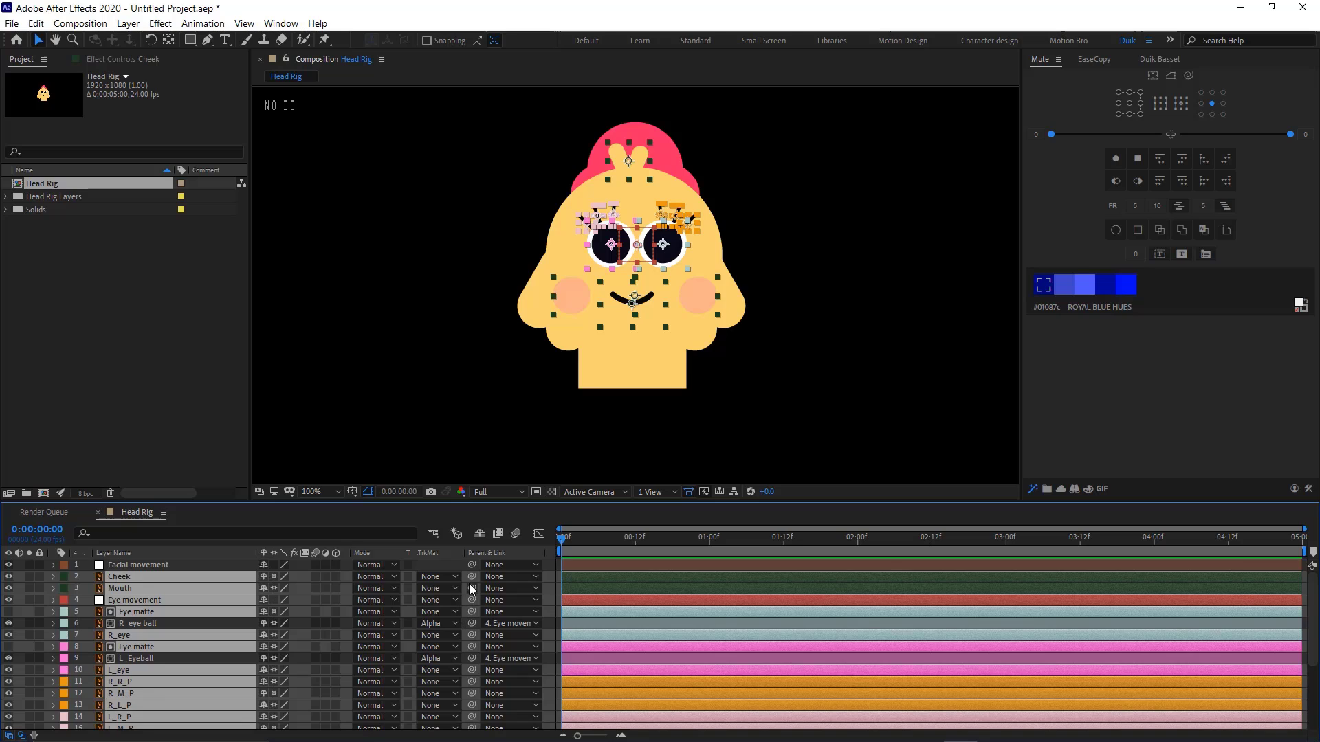
left_click_drag(471, 579, 274, 579)
key("p")
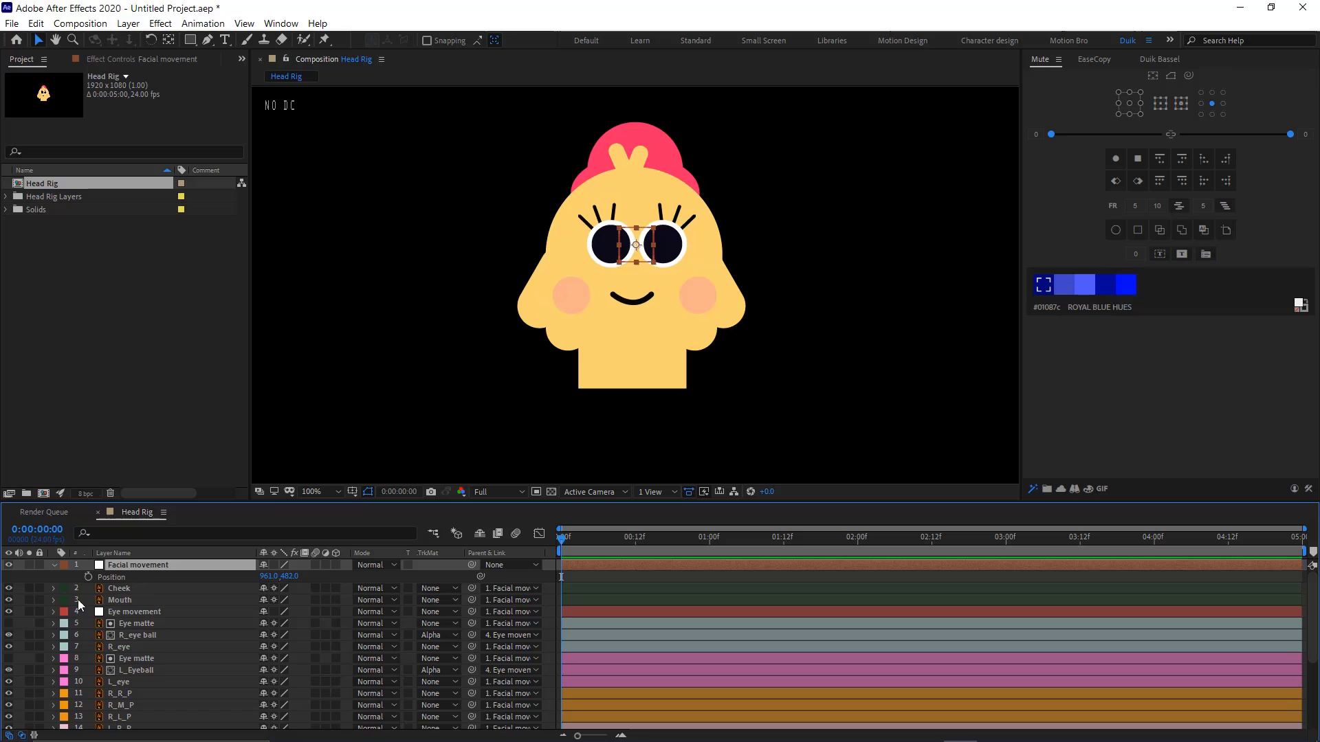
left_click(54, 568)
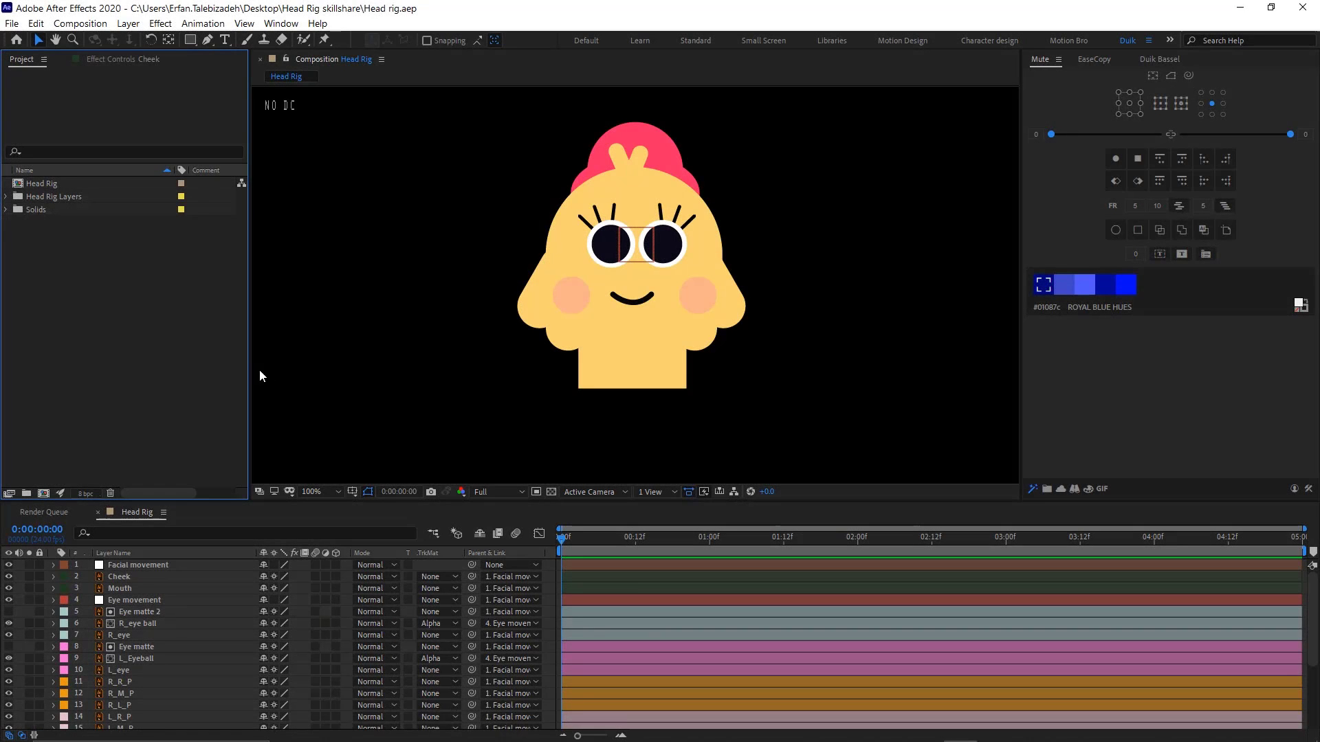
Show the Duik Bassel tools and set Position keyframes for the Eye movement null at frames 0, 1 and 2
left_click(376, 404)
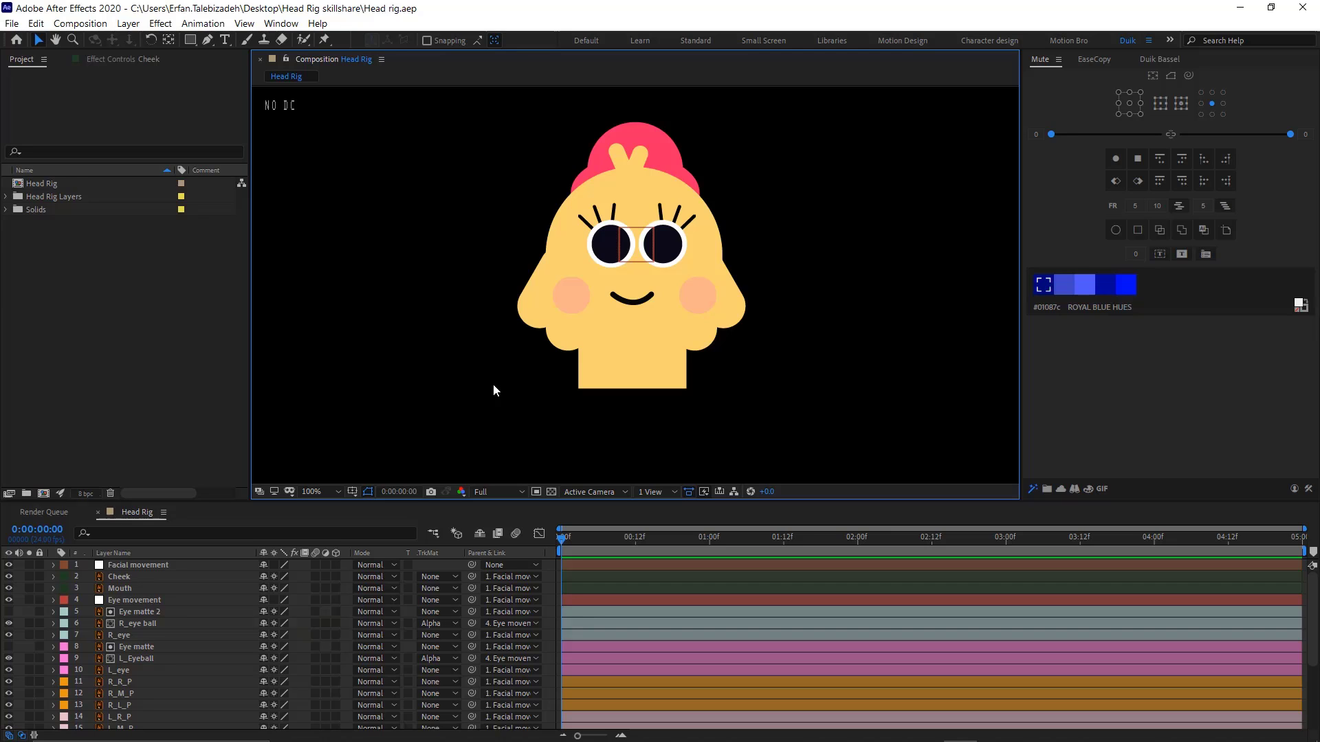
left_click(186, 600)
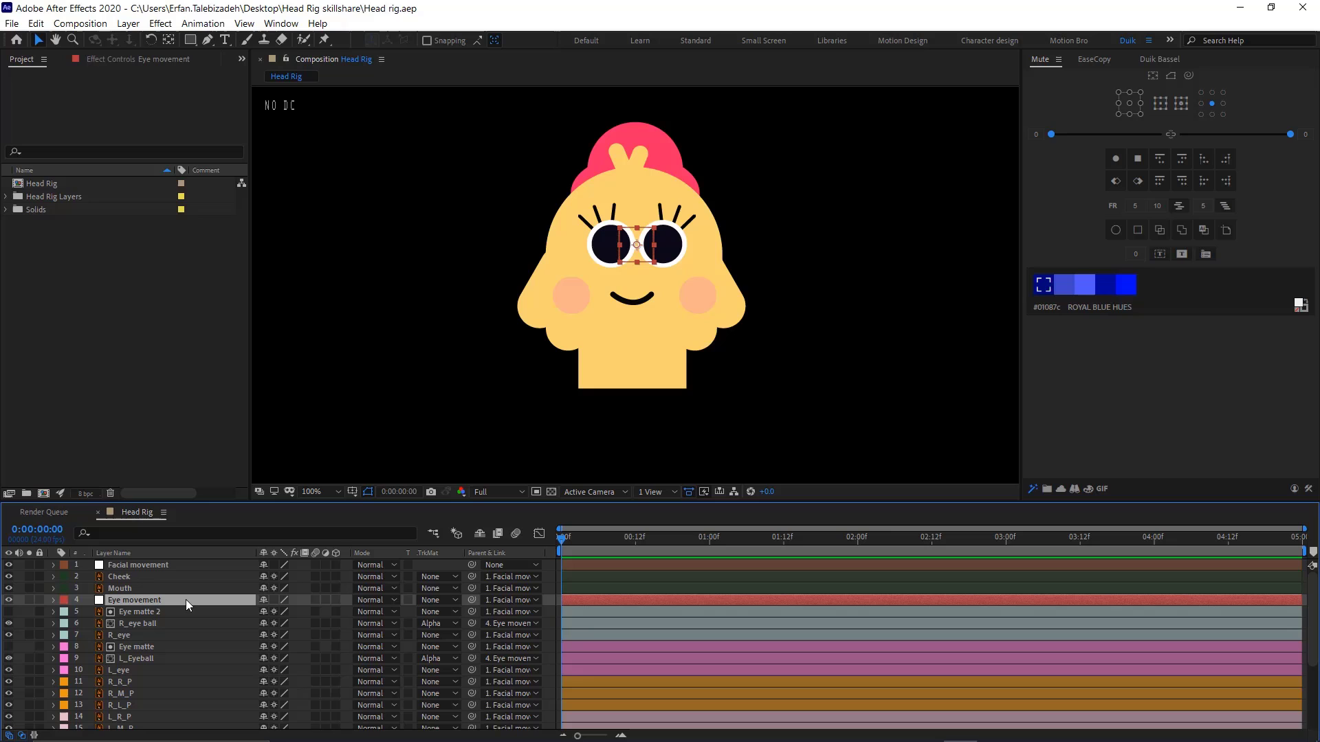
left_click(1159, 59)
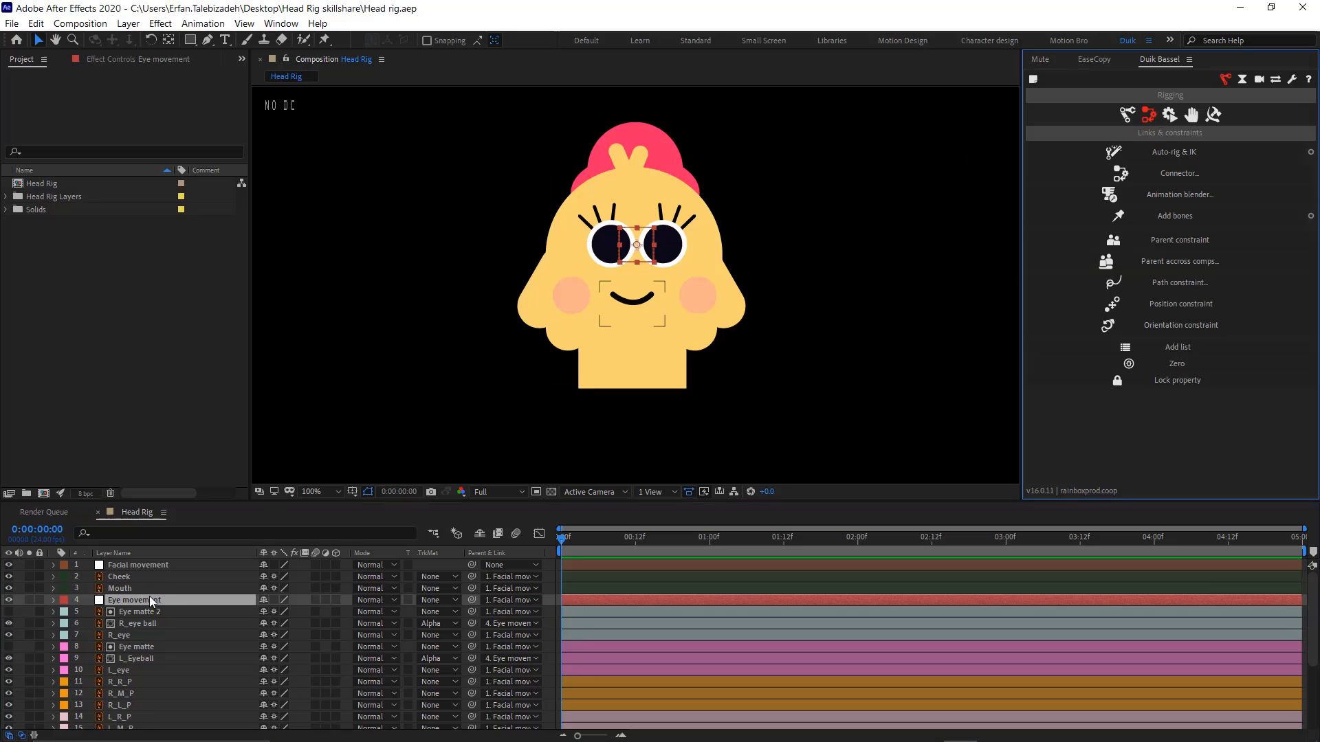
key("p")
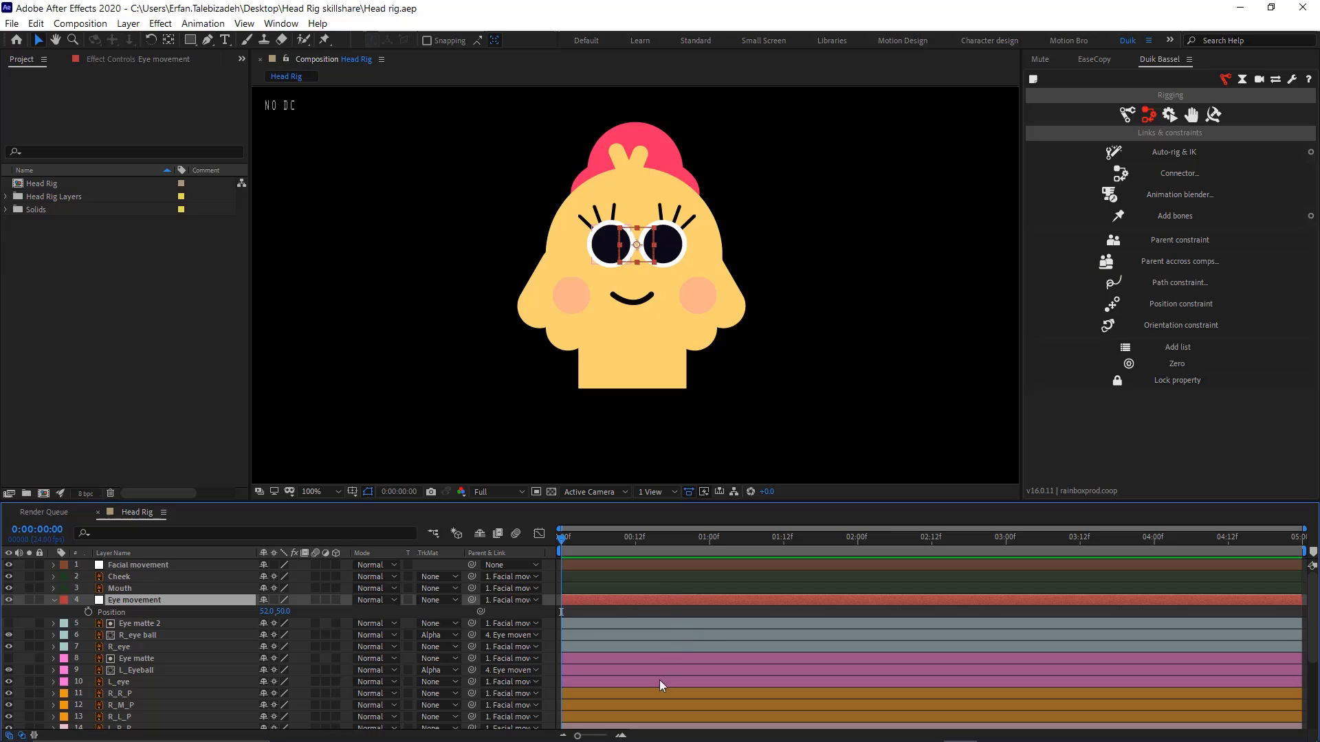
left_click_drag(583, 737, 604, 737)
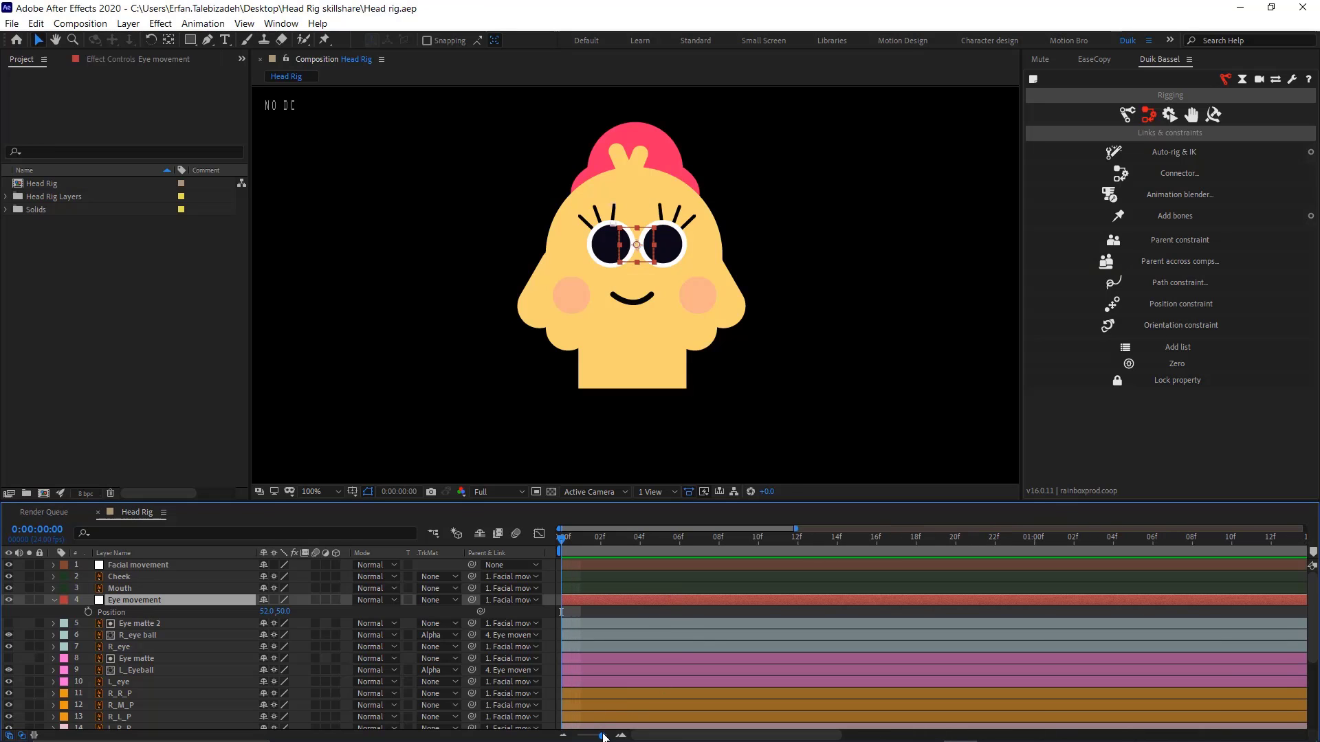
left_click(86, 610)
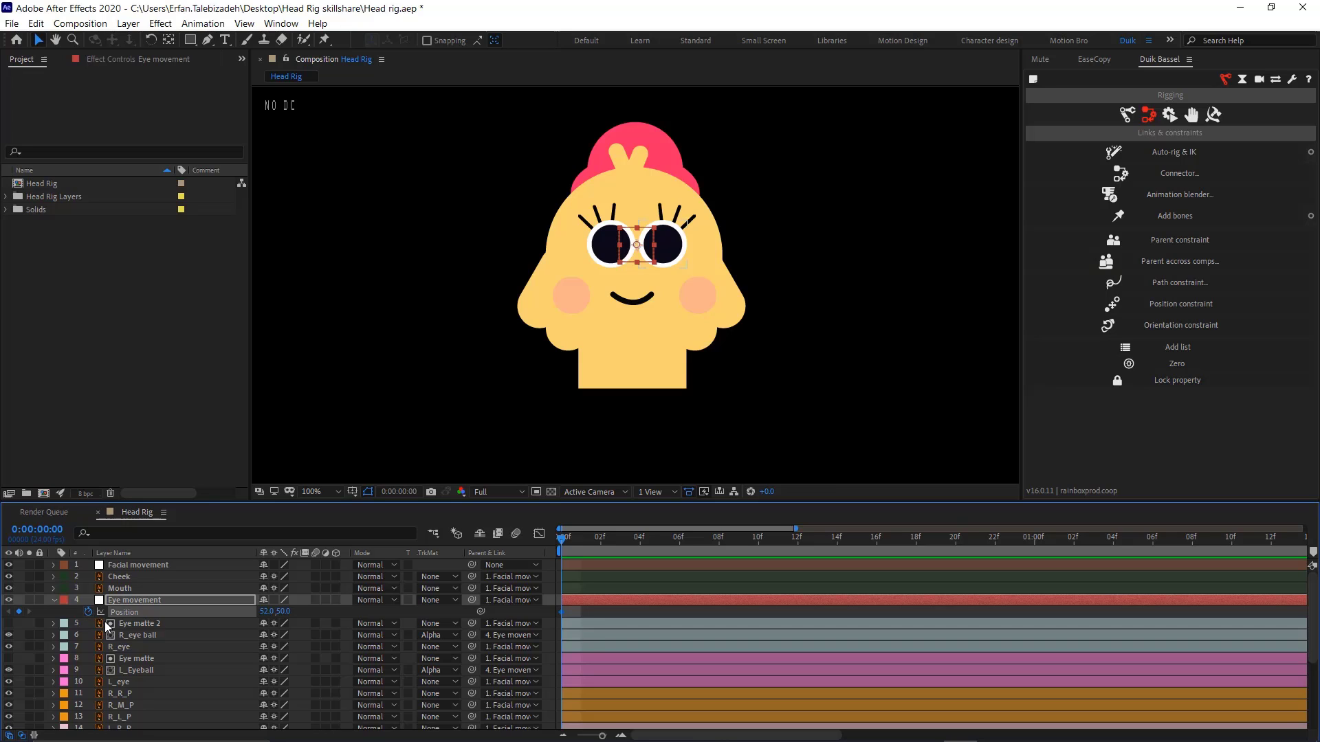
key("Page_Down")
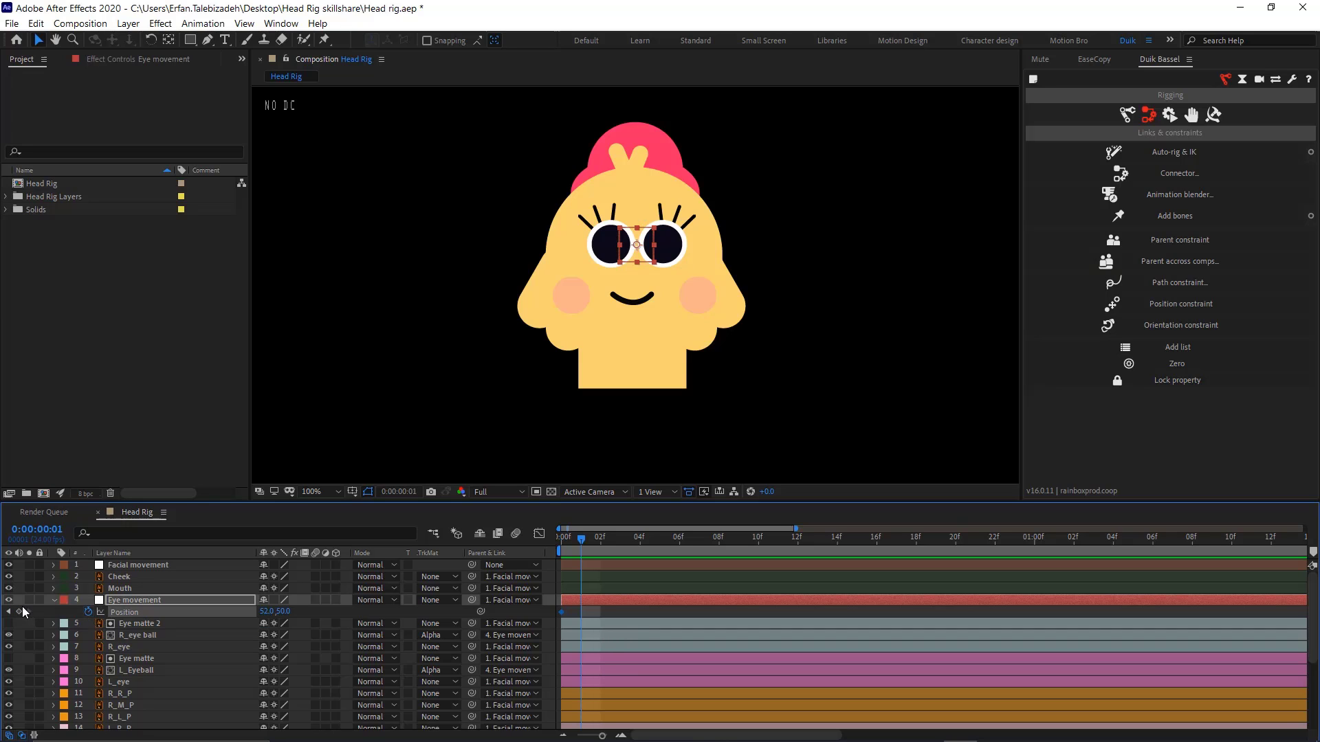
key("Page_Down")
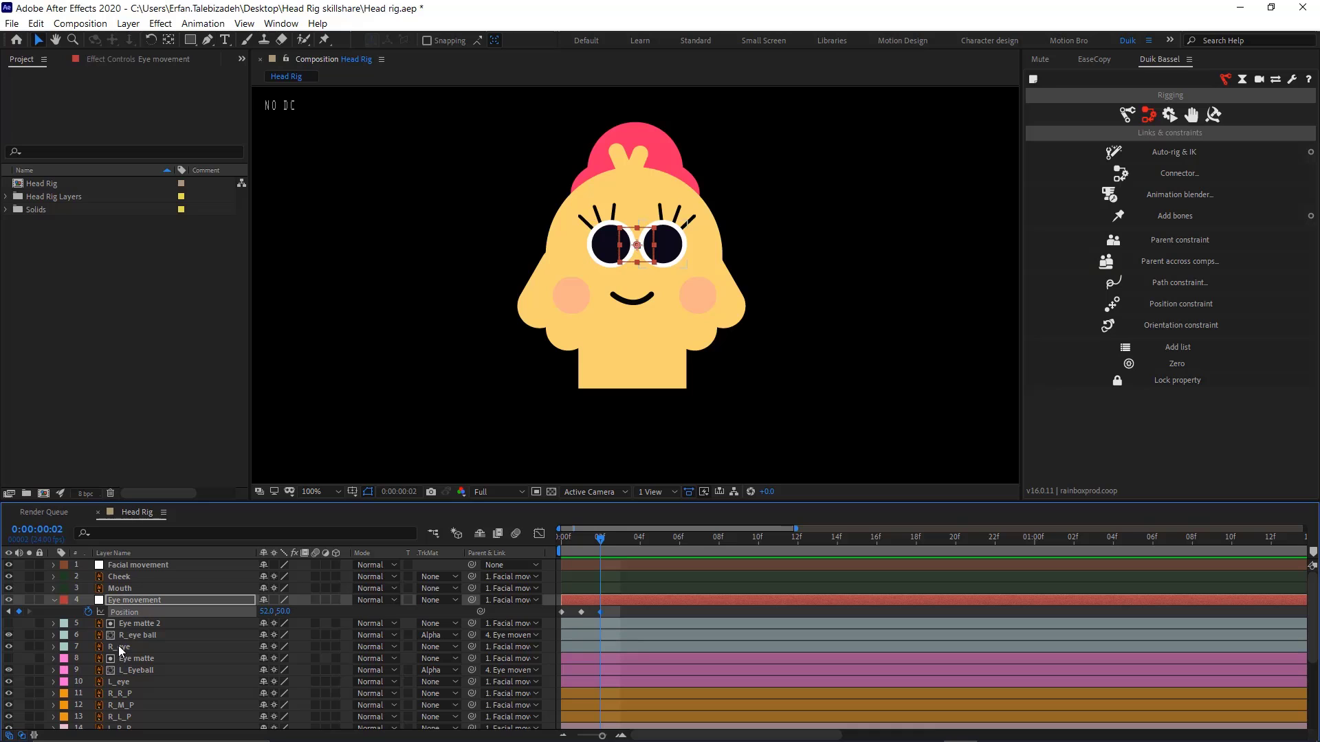
Separate the Eye movement null's Position into X and Y, and set the X Position keyframe at frame 0 to 12
right_click(120, 613)
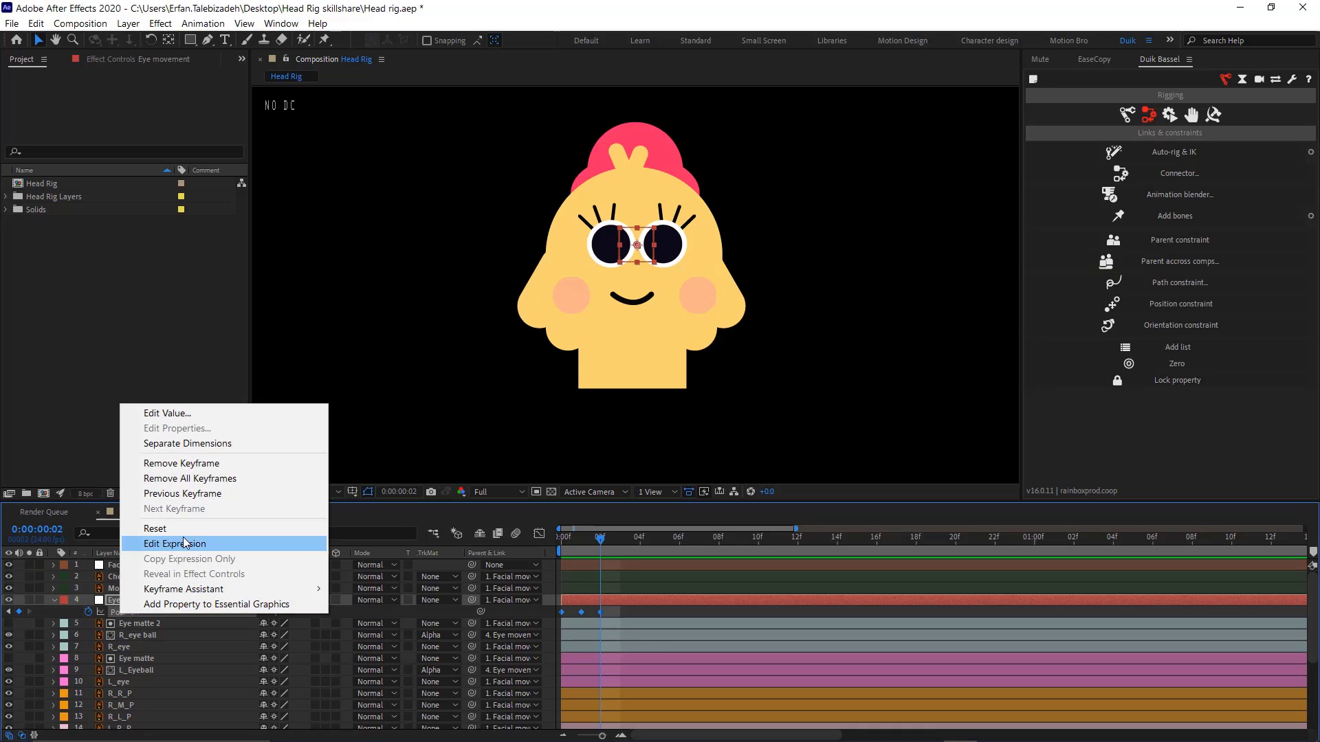
left_click(230, 441)
left_click_drag(599, 538, 559, 551)
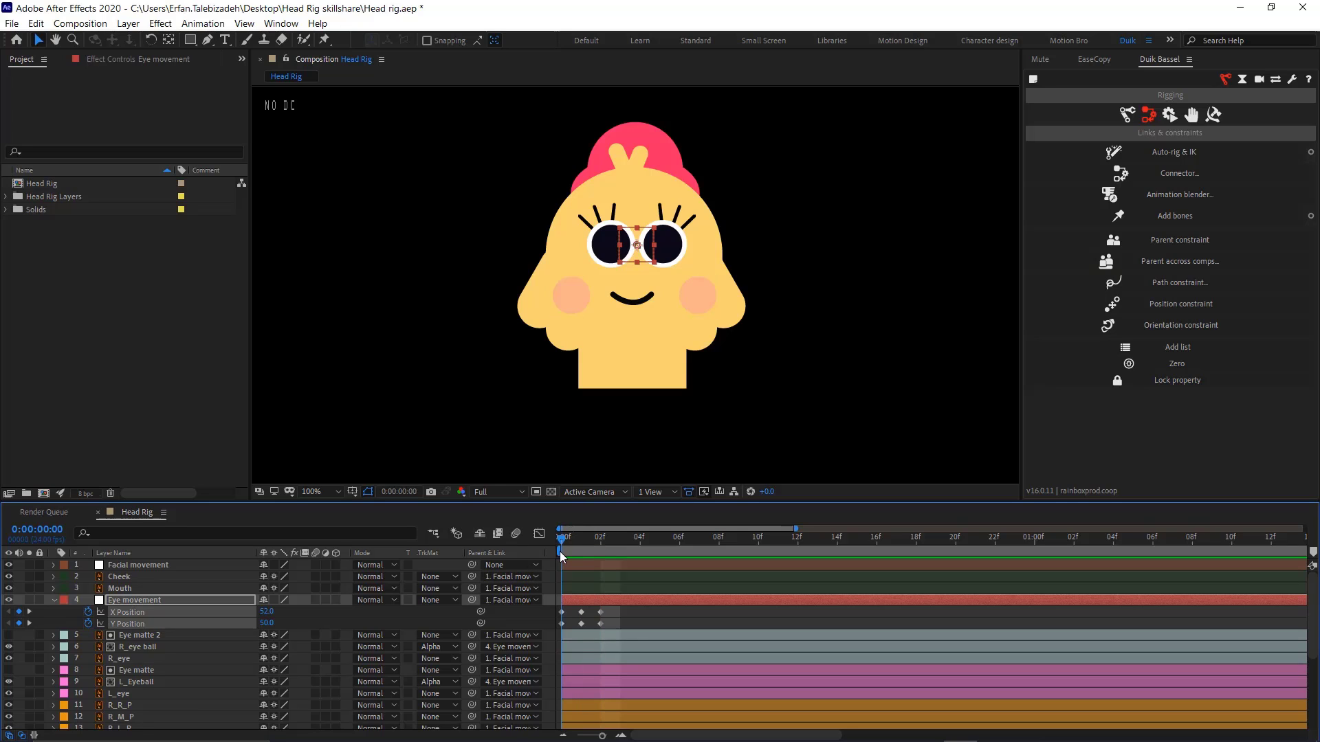
left_click(560, 615)
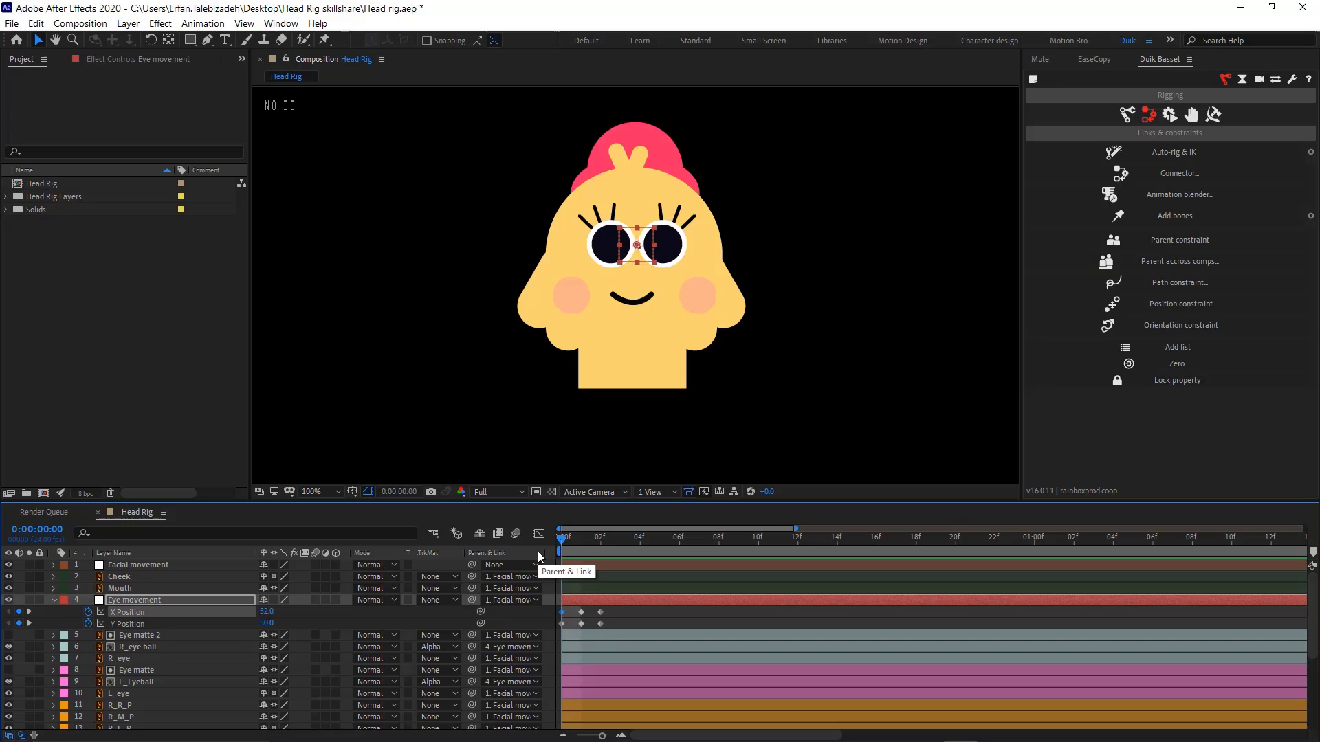
key("shift+Left")
key("shift+Left")
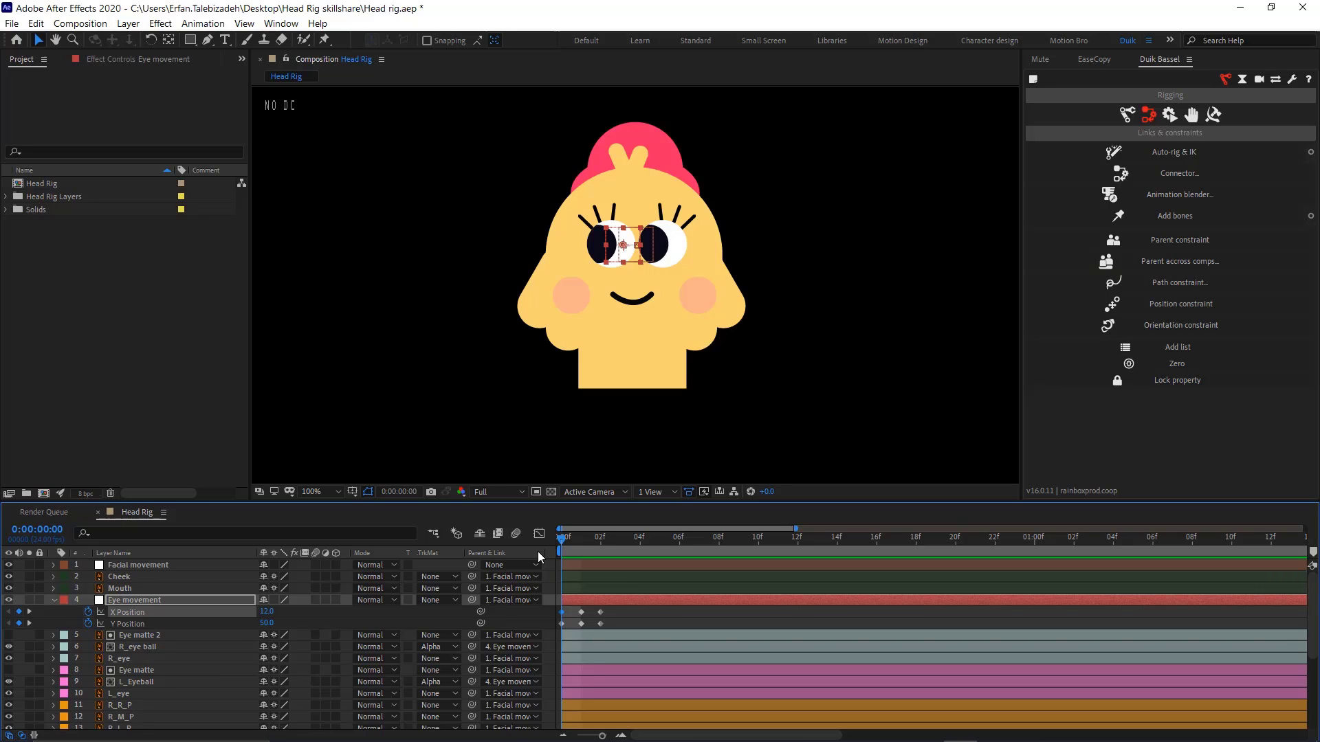
Set the Eye movement null's X Position keyframe at frame 2 to 92
key("Page_Down")
key("Page_Down")
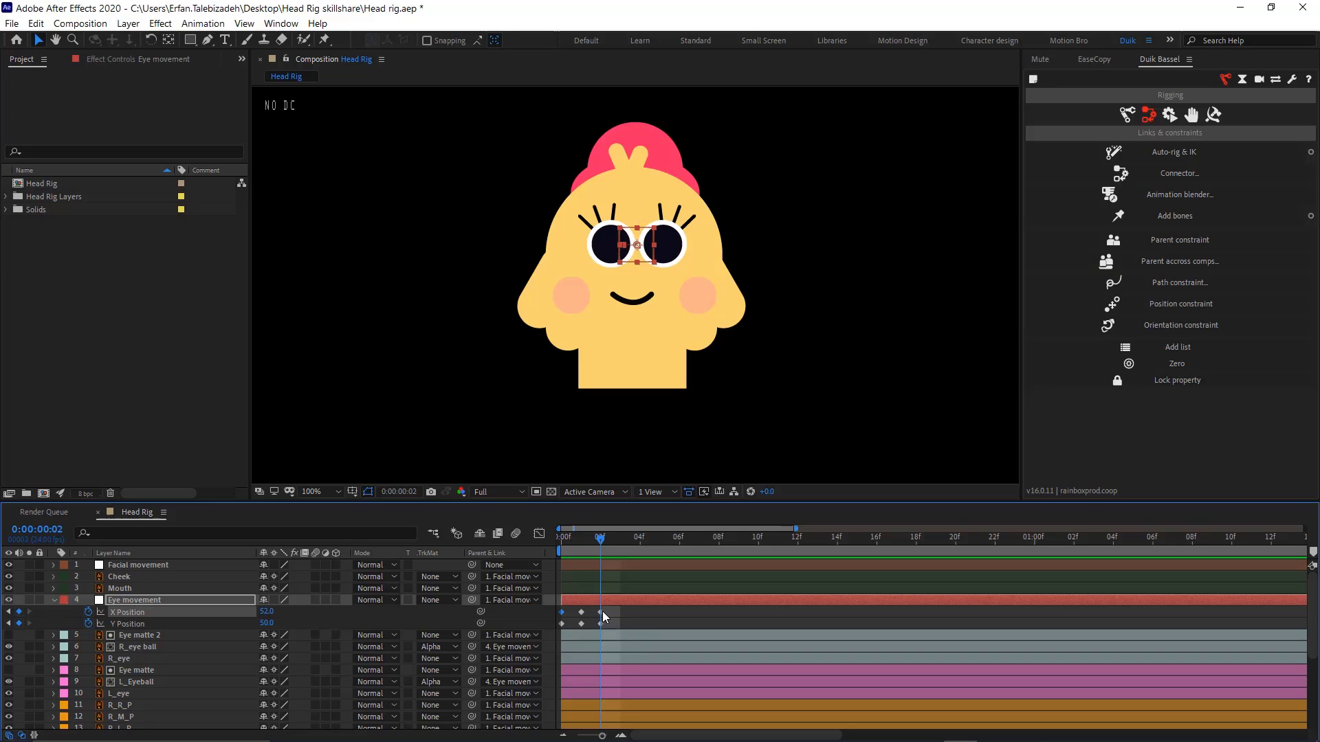
key("shift+Right")
key("shift+Right")
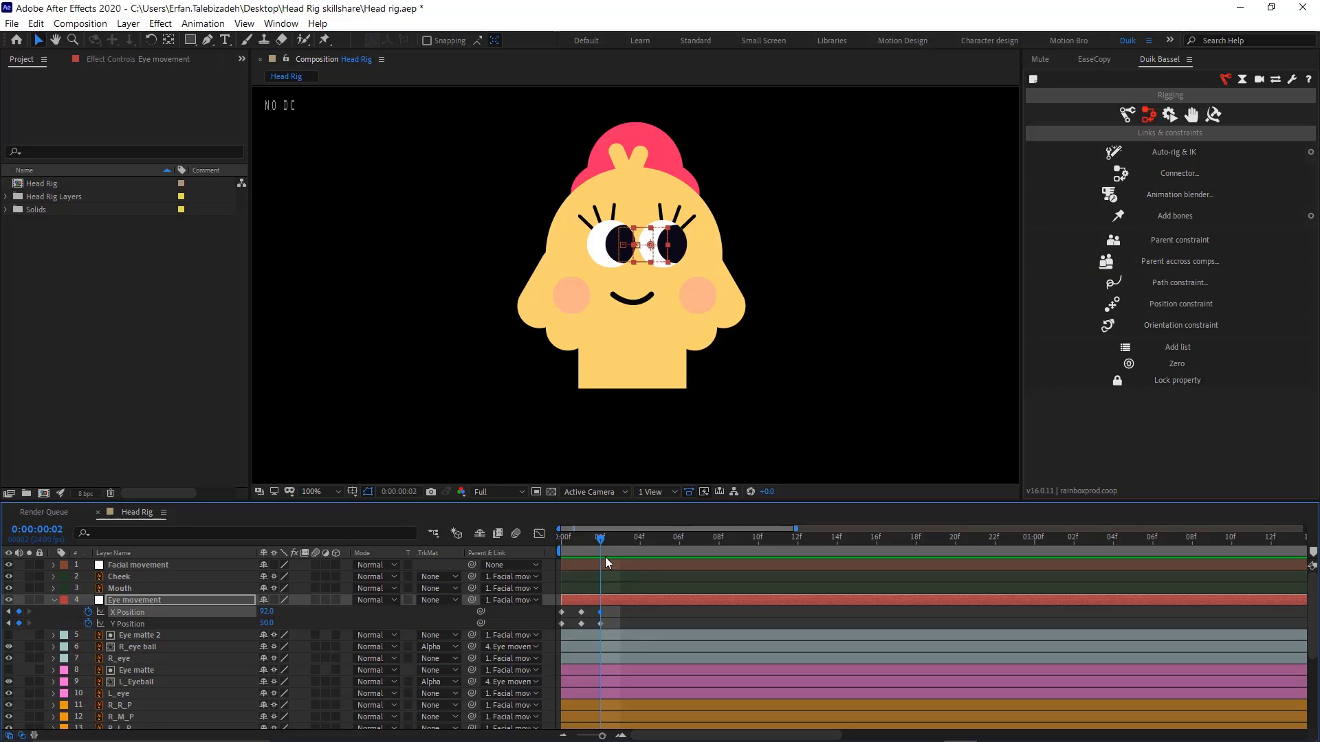
Return to frame 1 and create a 2D Slider controller with Duik's Connector
mouse_move(603, 547)
left_mouse_down()
mouse_move(556, 554)
mouse_move(591, 546)
left_mouse_up()
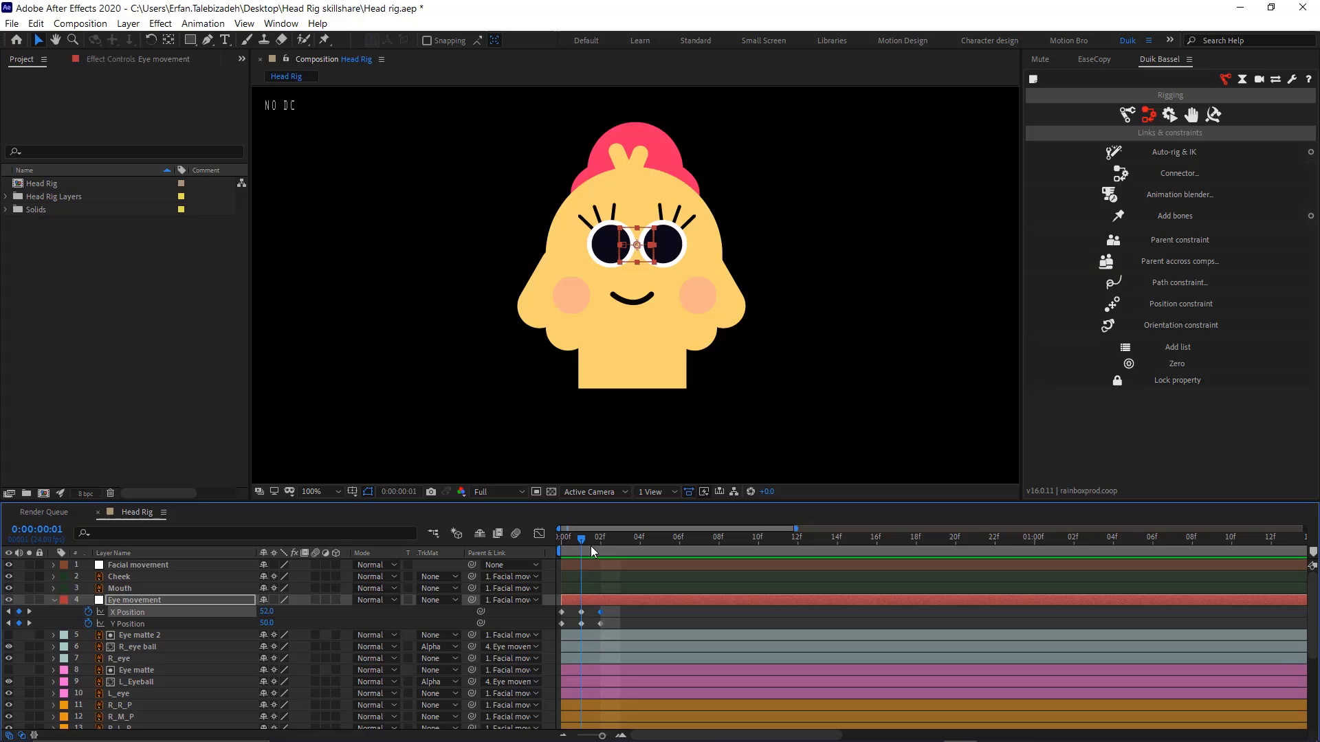
left_click(1214, 177)
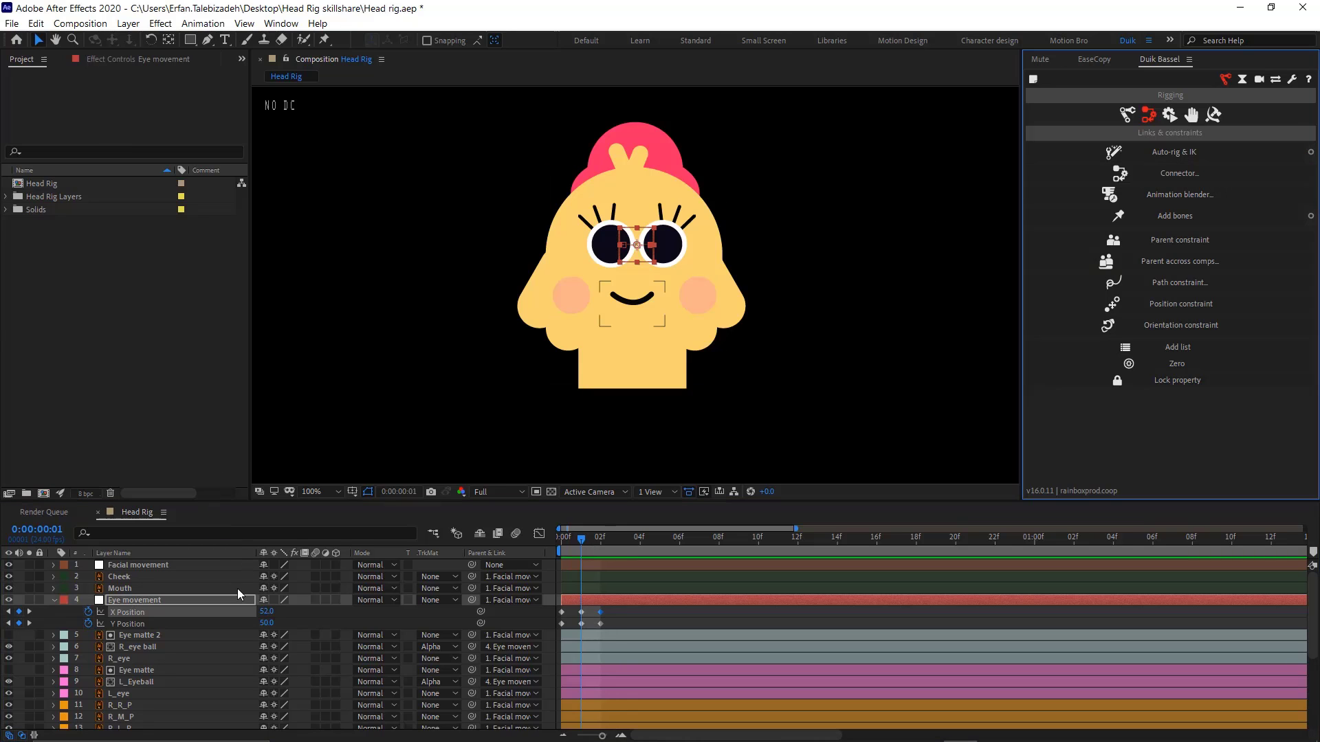
left_click(1178, 171)
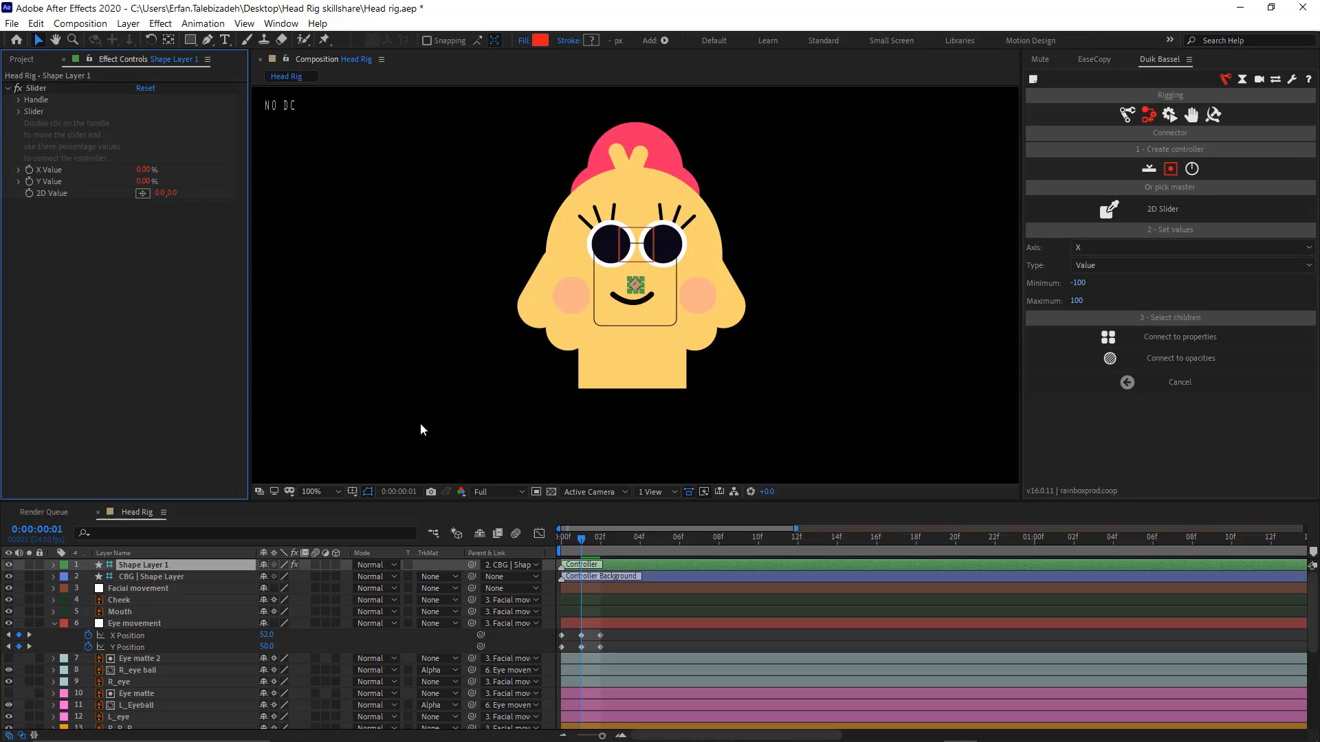
Add a mid-grey 1920 x 1080 px solid at the top of the Head Rig layer stack
left_click(537, 581)
key("ctrl+y")
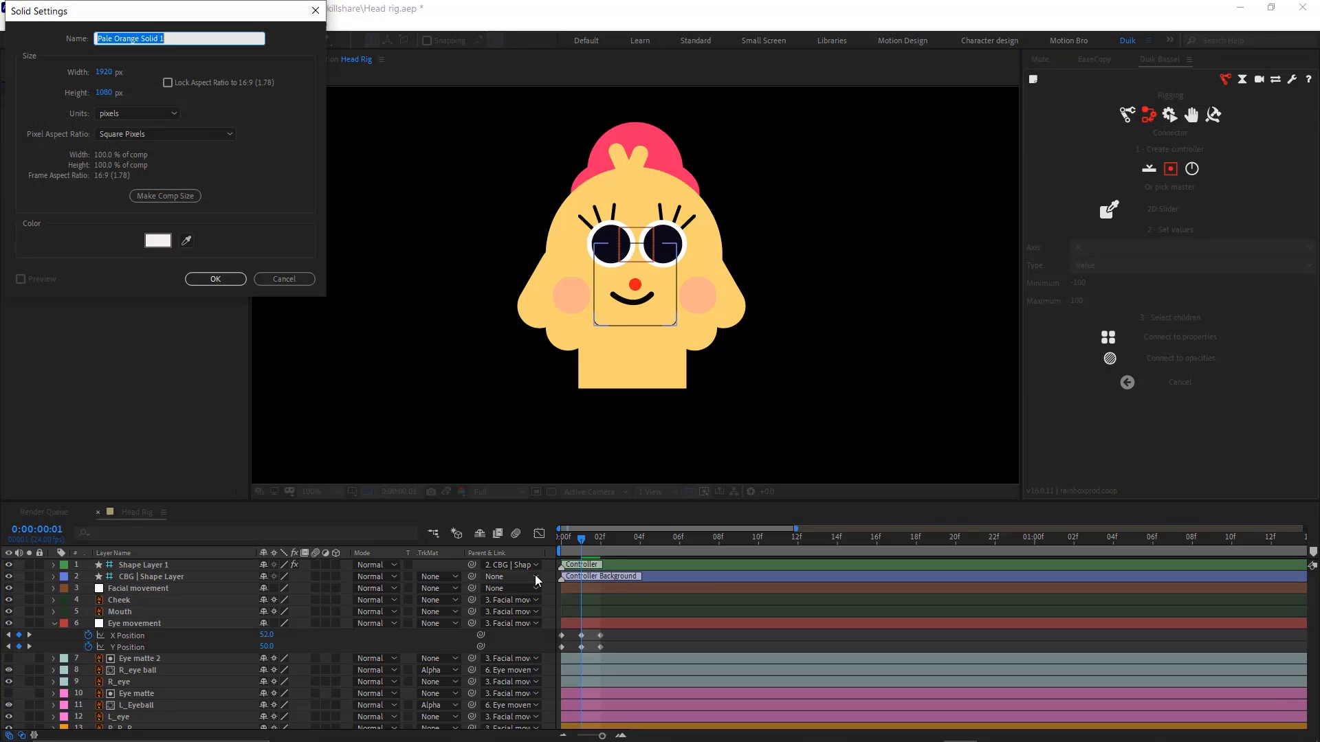
left_click(158, 241)
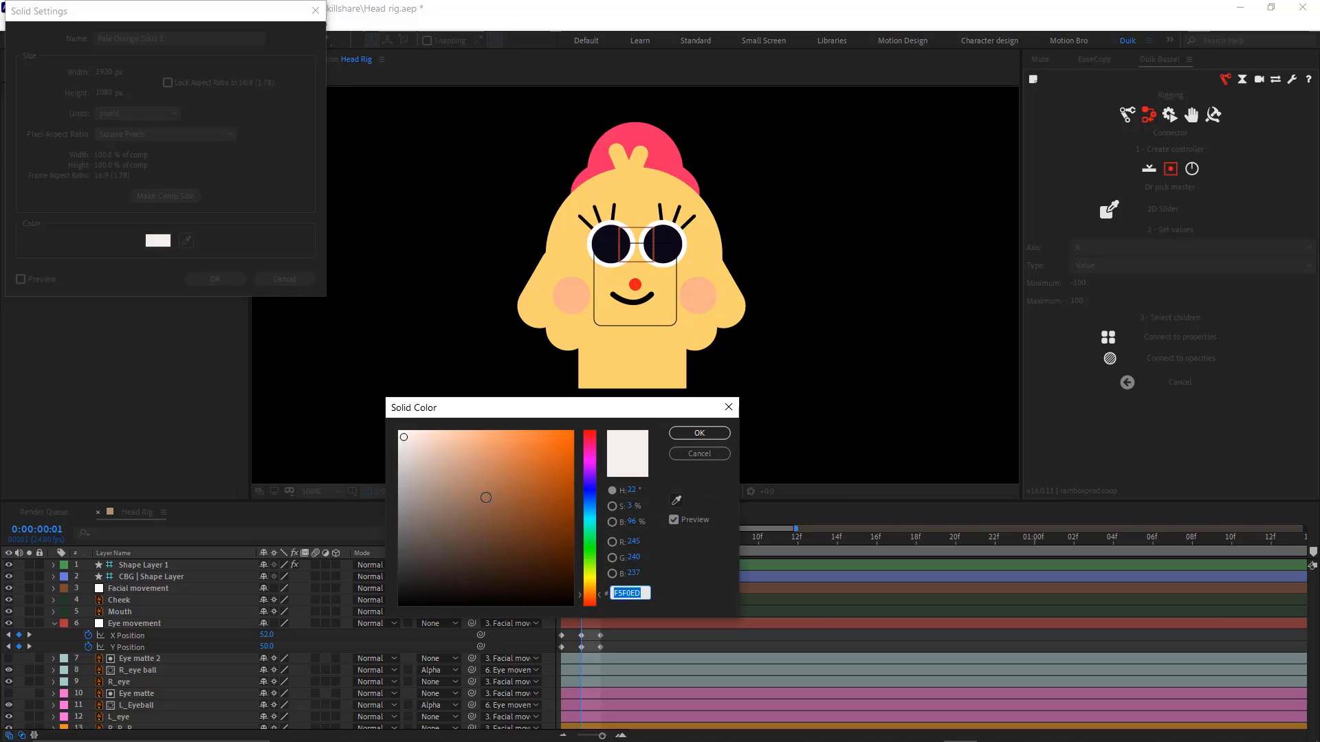
left_click_drag(415, 506, 408, 540)
left_click(699, 433)
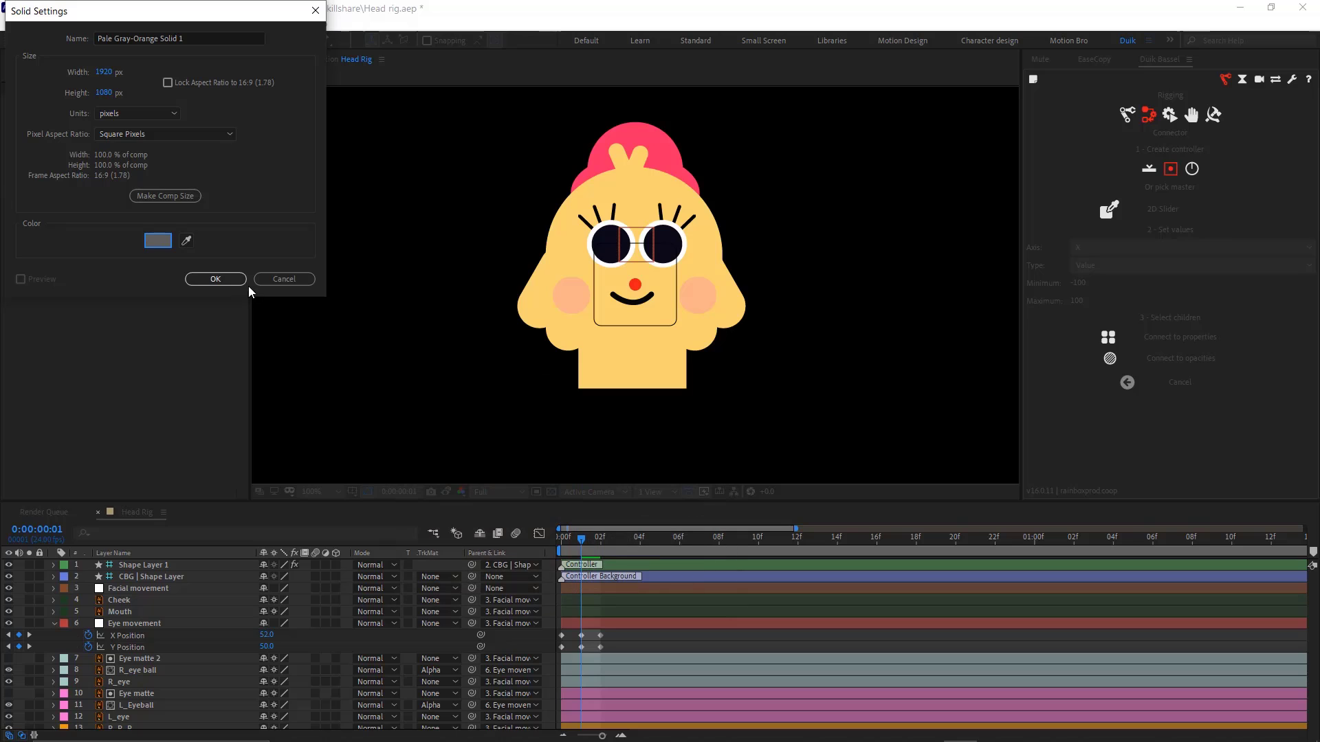
left_click(215, 278)
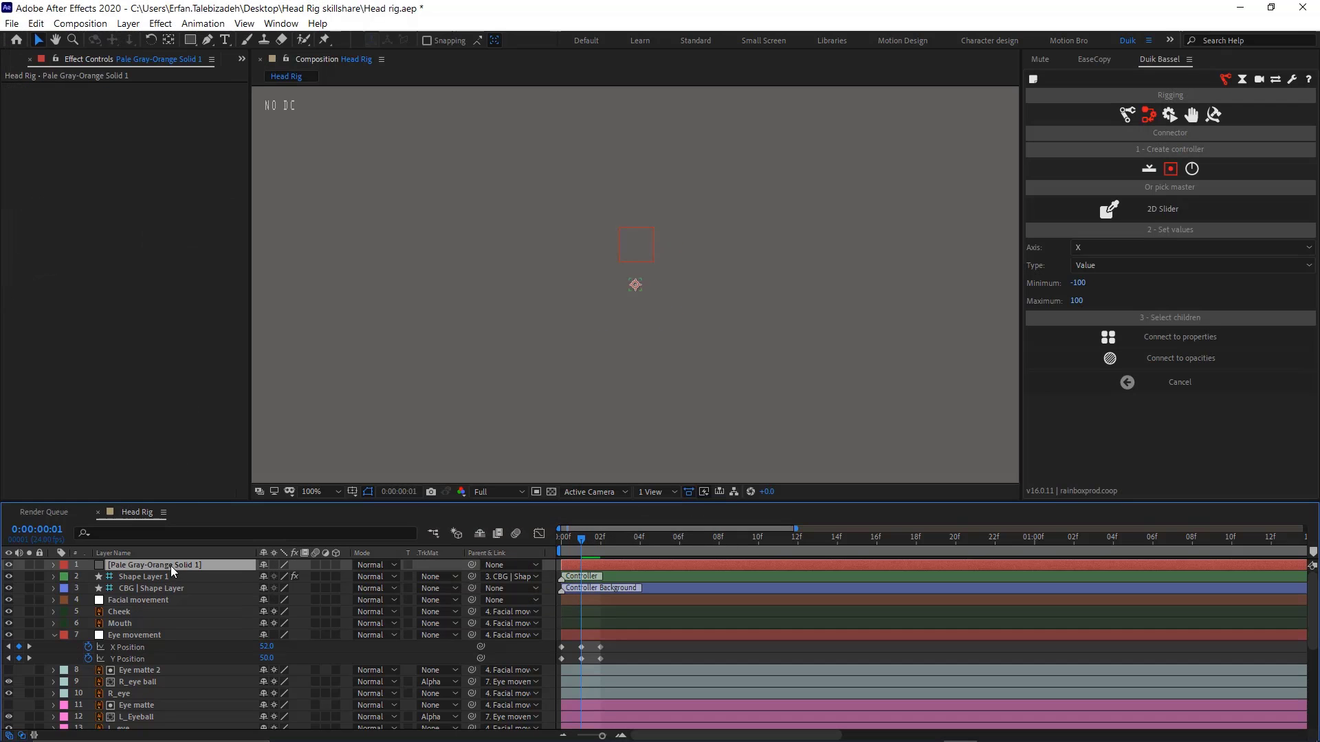
Move the grey solid to the end of the Head Rig layer stack, behind the character layers
left_click_drag(172, 568, 161, 730)
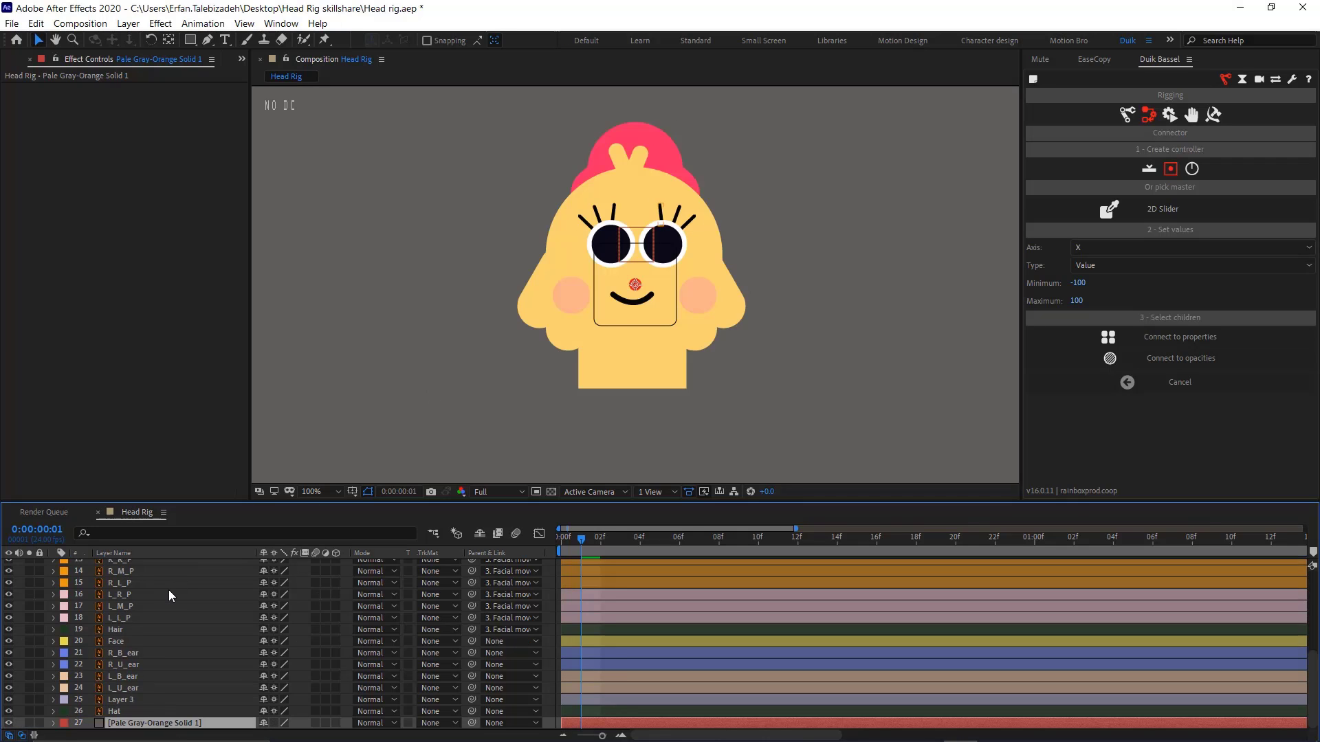
scroll(169, 593, "up", 5)
scroll(579, 294, "down", 2)
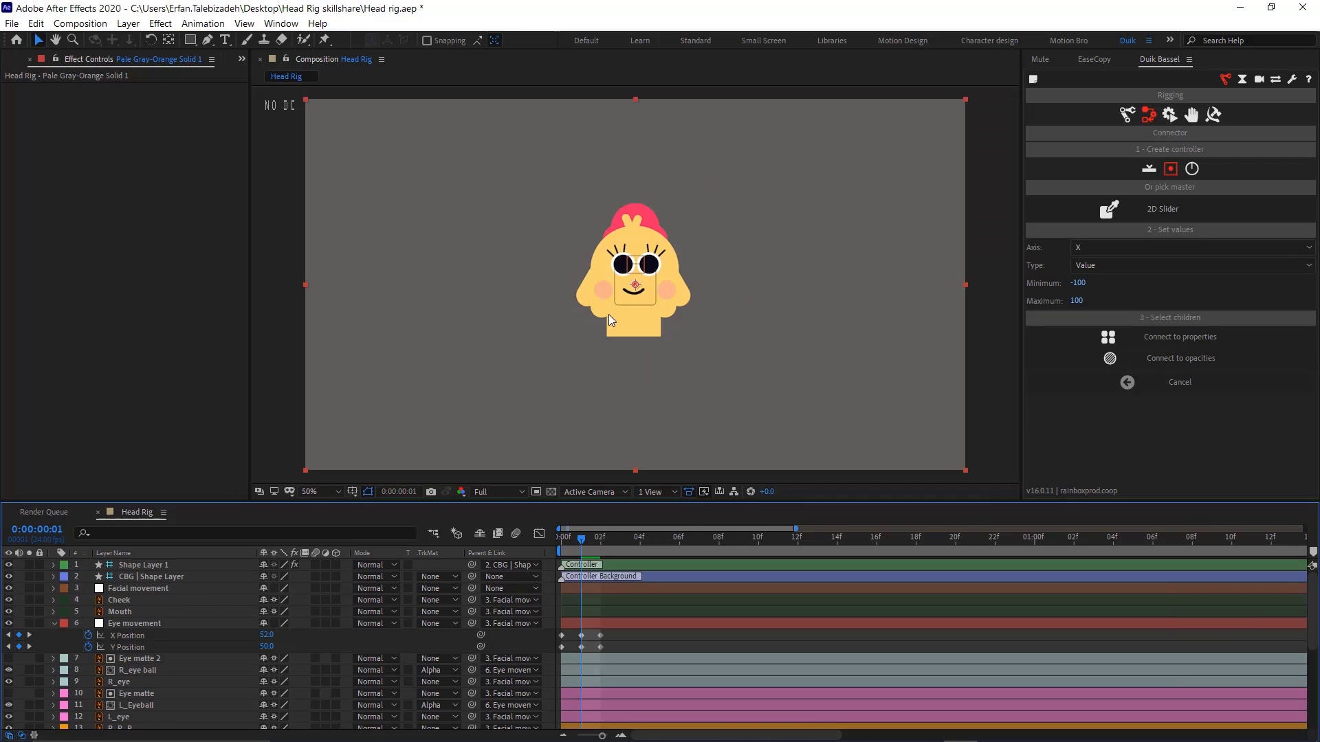
Move the 2D slider's background layer, CBG | Shape Layer, into the upper-left corner of the composition frame
left_click(172, 578)
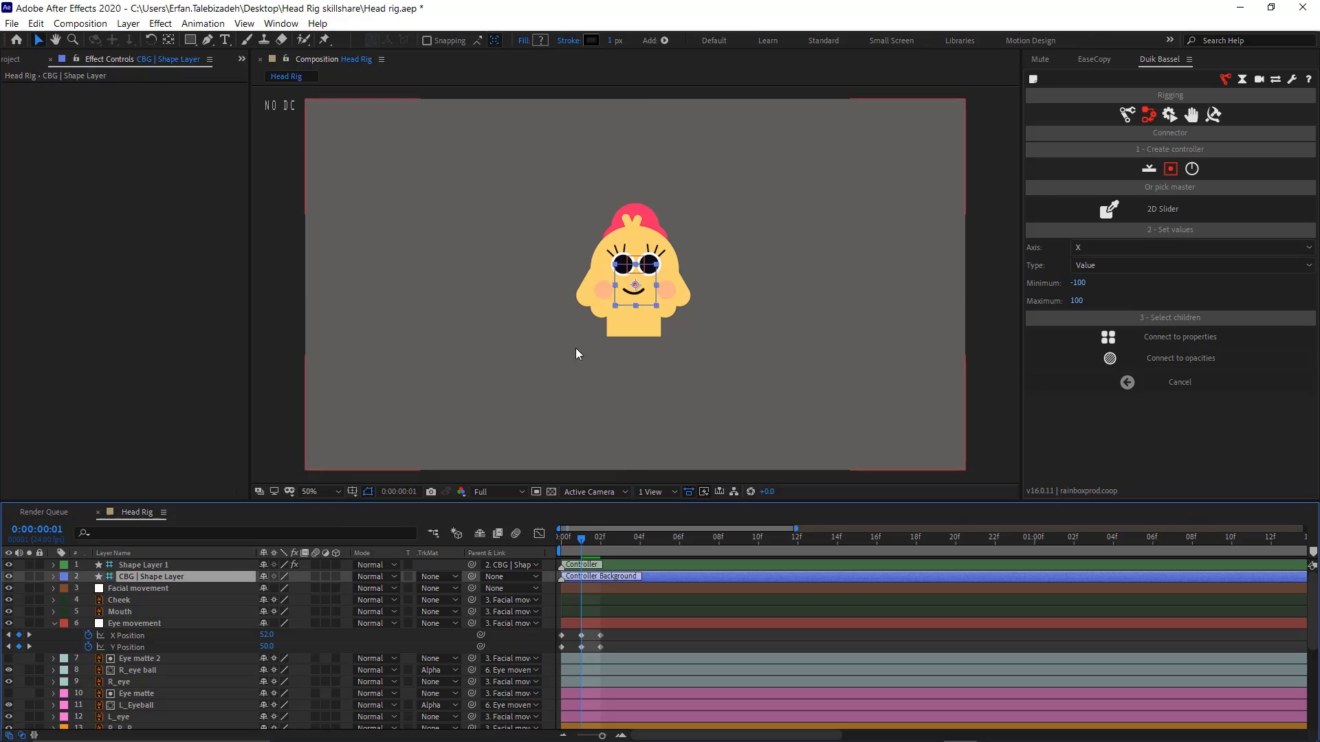
left_click_drag(635, 286, 345, 134)
left_click(548, 602)
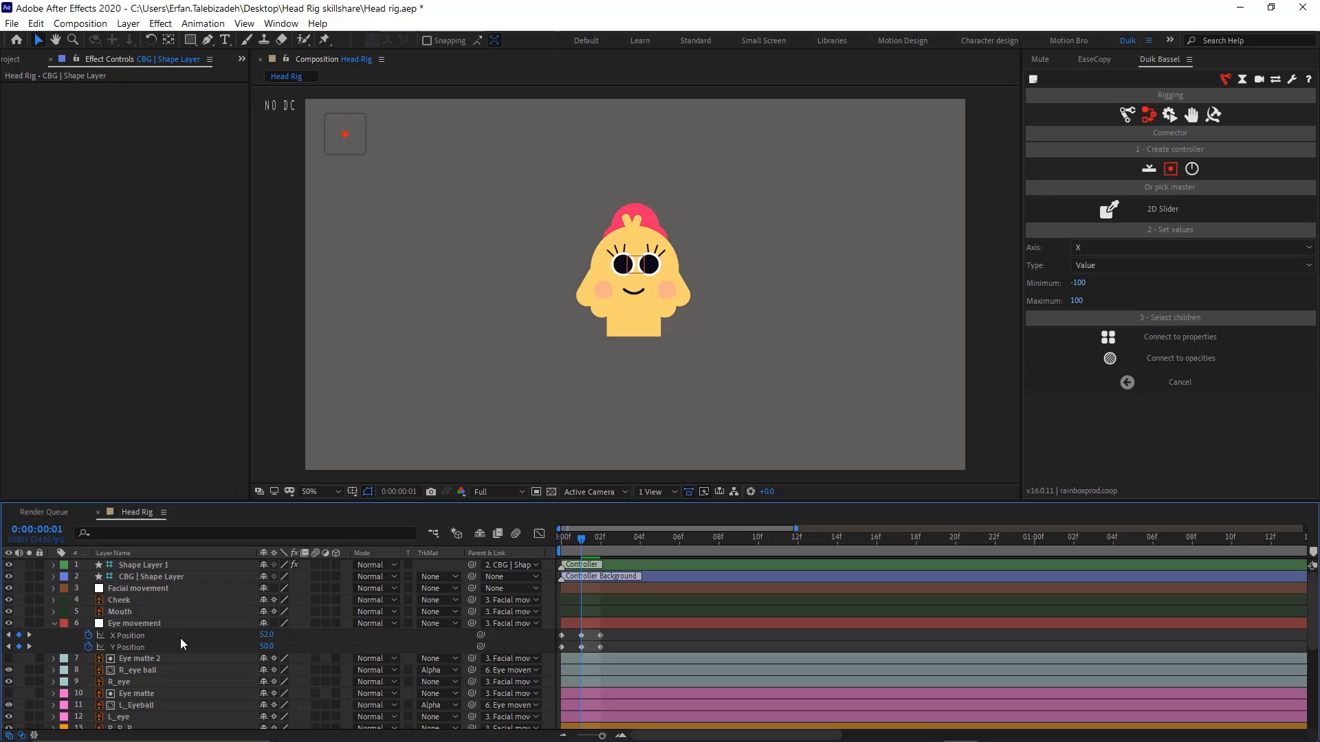
Connect the Eye movement null's X Position keyframes to the slider's X axis from -100 to 100, and test the handle sideways
left_click_drag(647, 636, 560, 633)
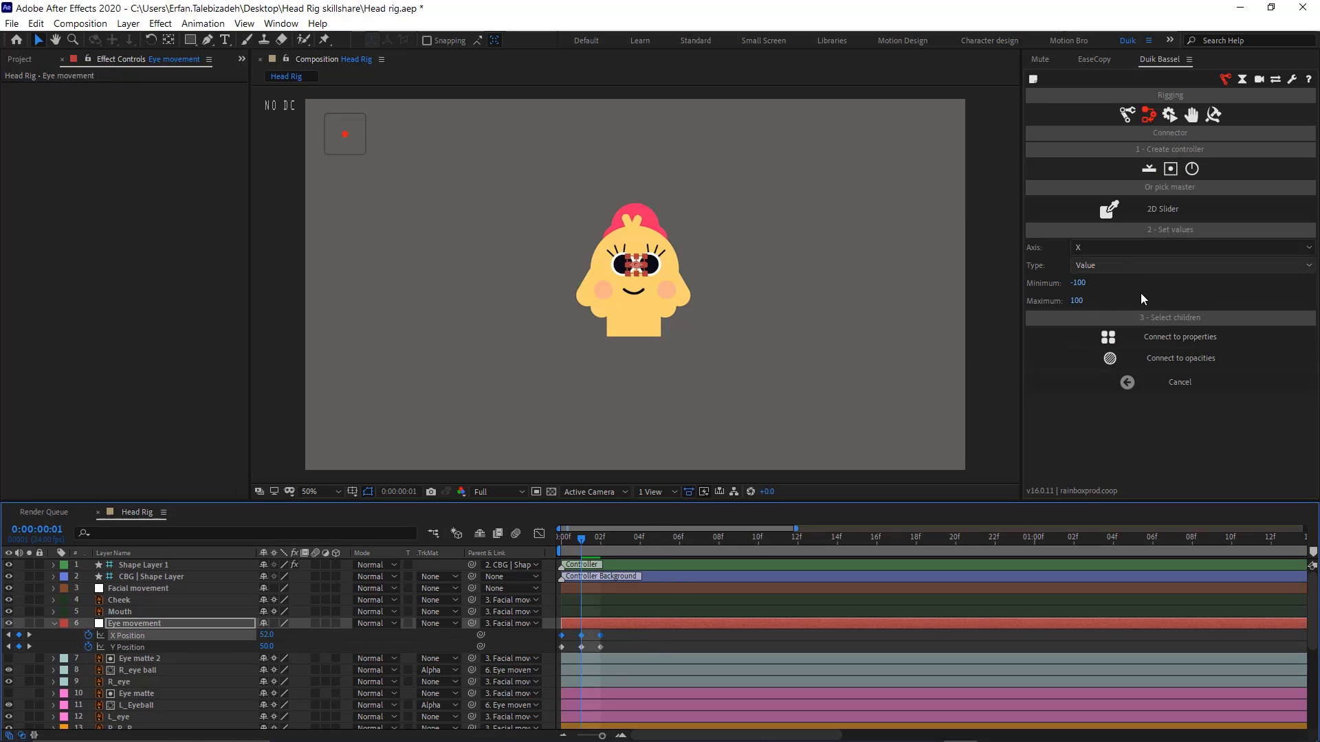
left_click(1169, 337)
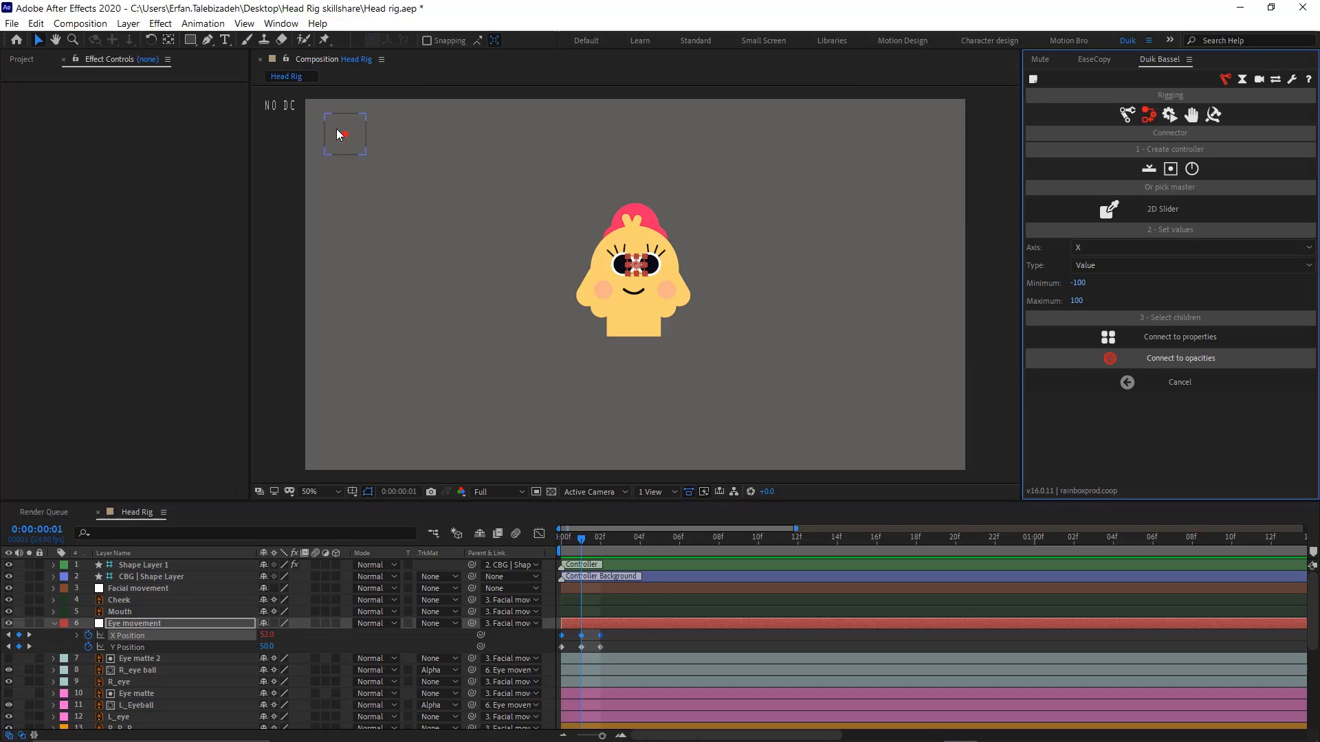
mouse_move(346, 138)
left_mouse_down()
mouse_move(369, 130)
mouse_move(321, 132)
mouse_move(364, 134)
left_mouse_up()
key("ctrl+z")
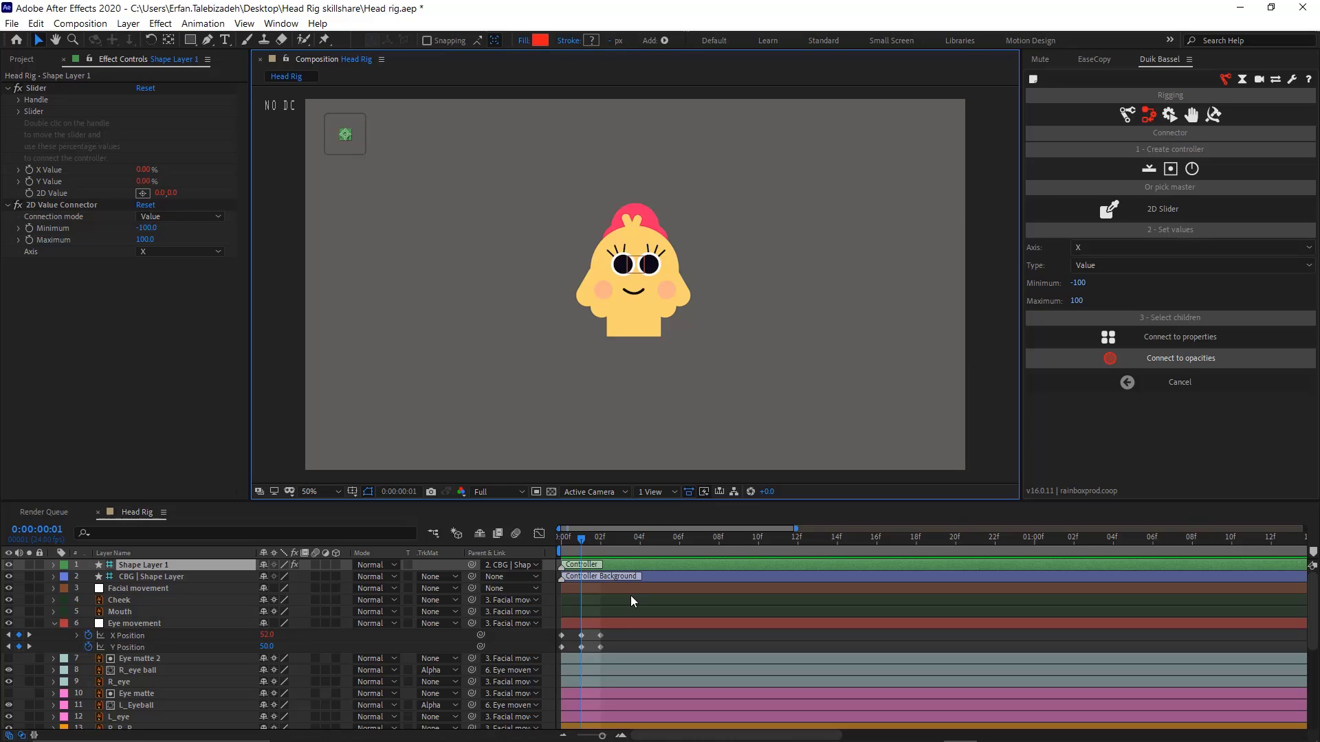
Set the Eye movement null's Y Position keyframe at frame 0 to 0
left_click_drag(588, 543, 561, 543)
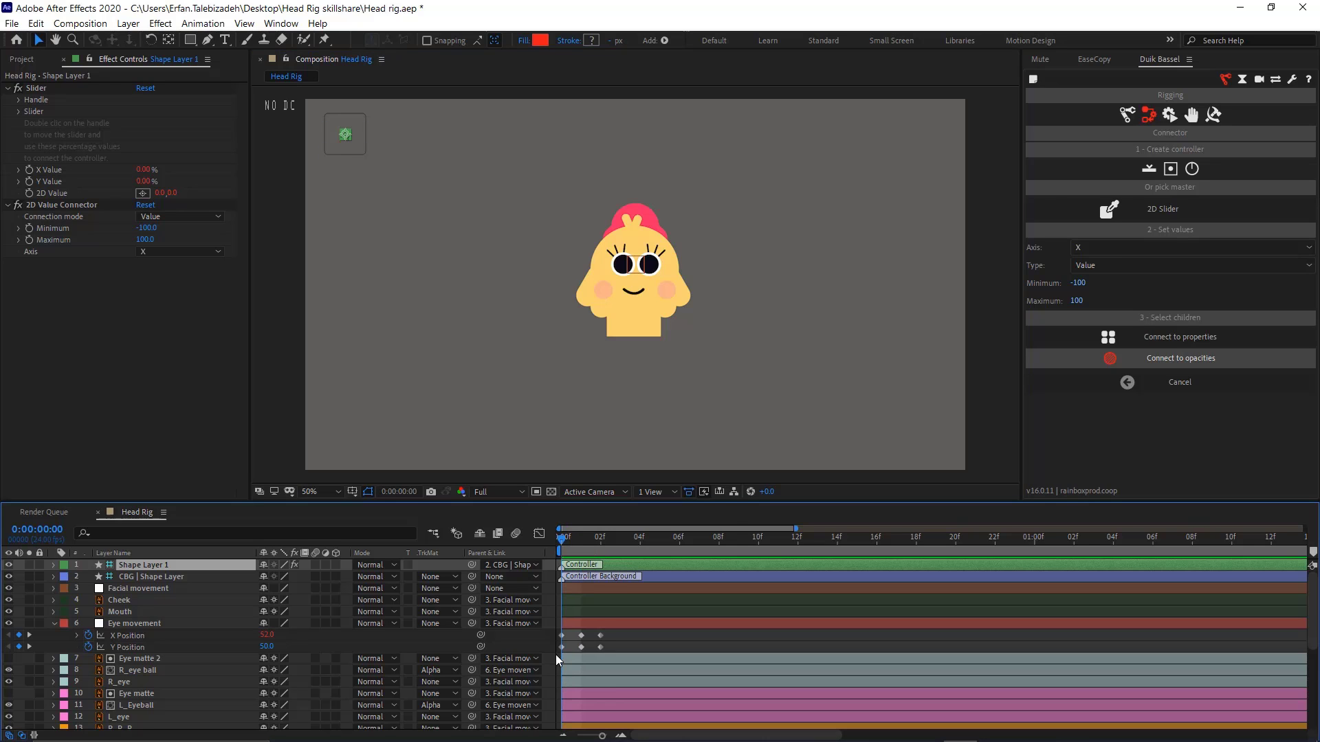
left_click(562, 647)
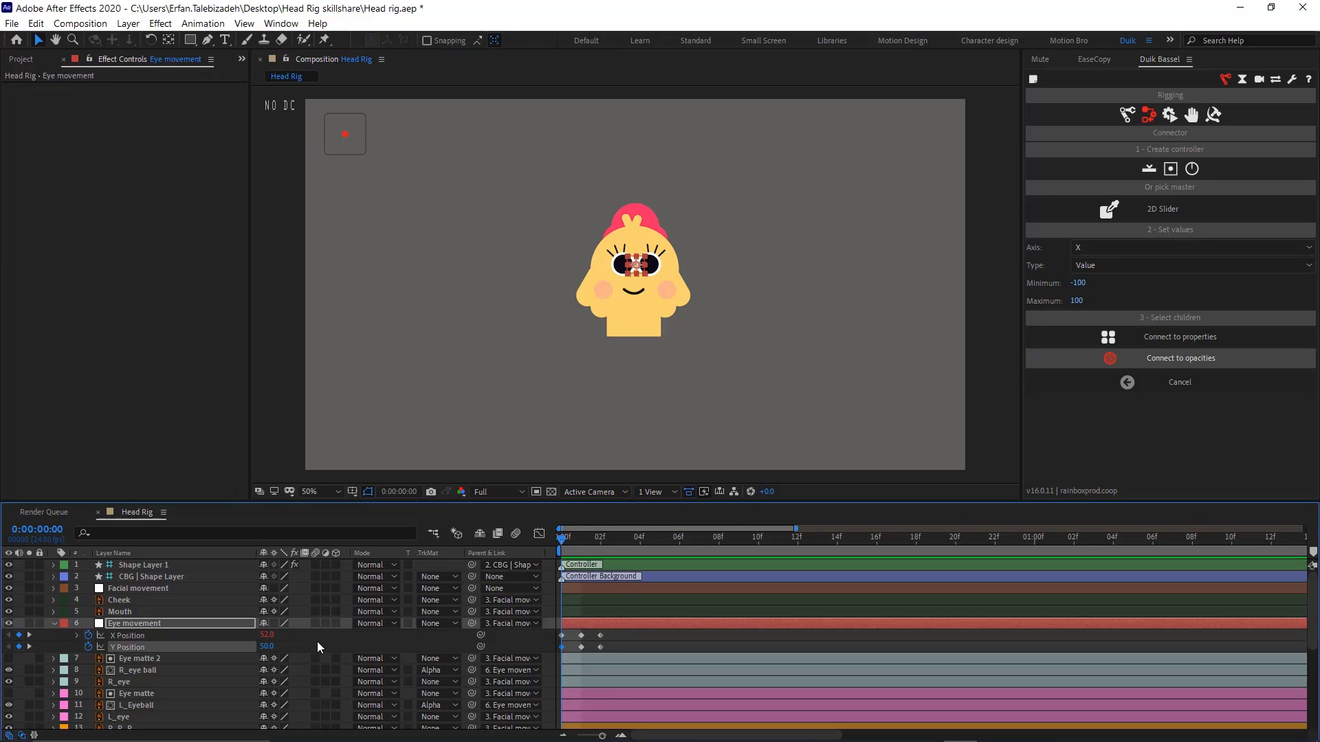
key("shift+Up")
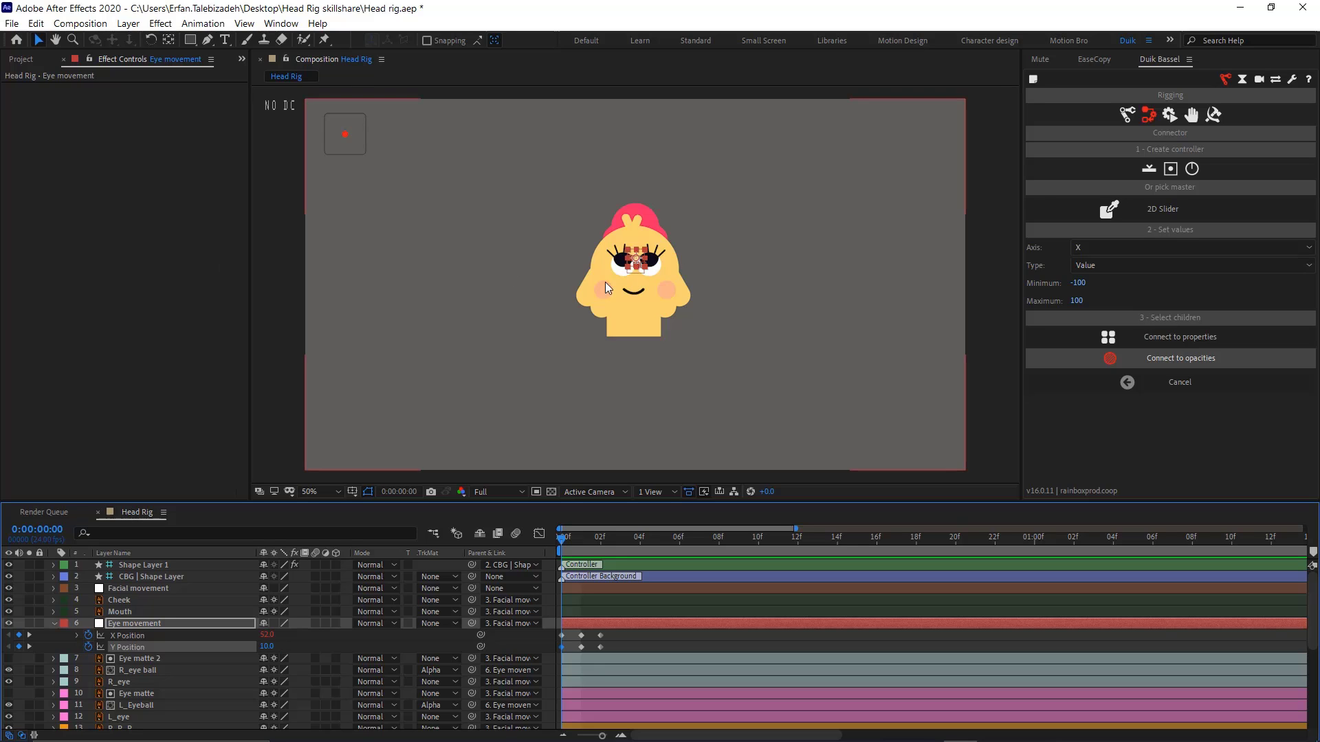
scroll(682, 312, "up", 2)
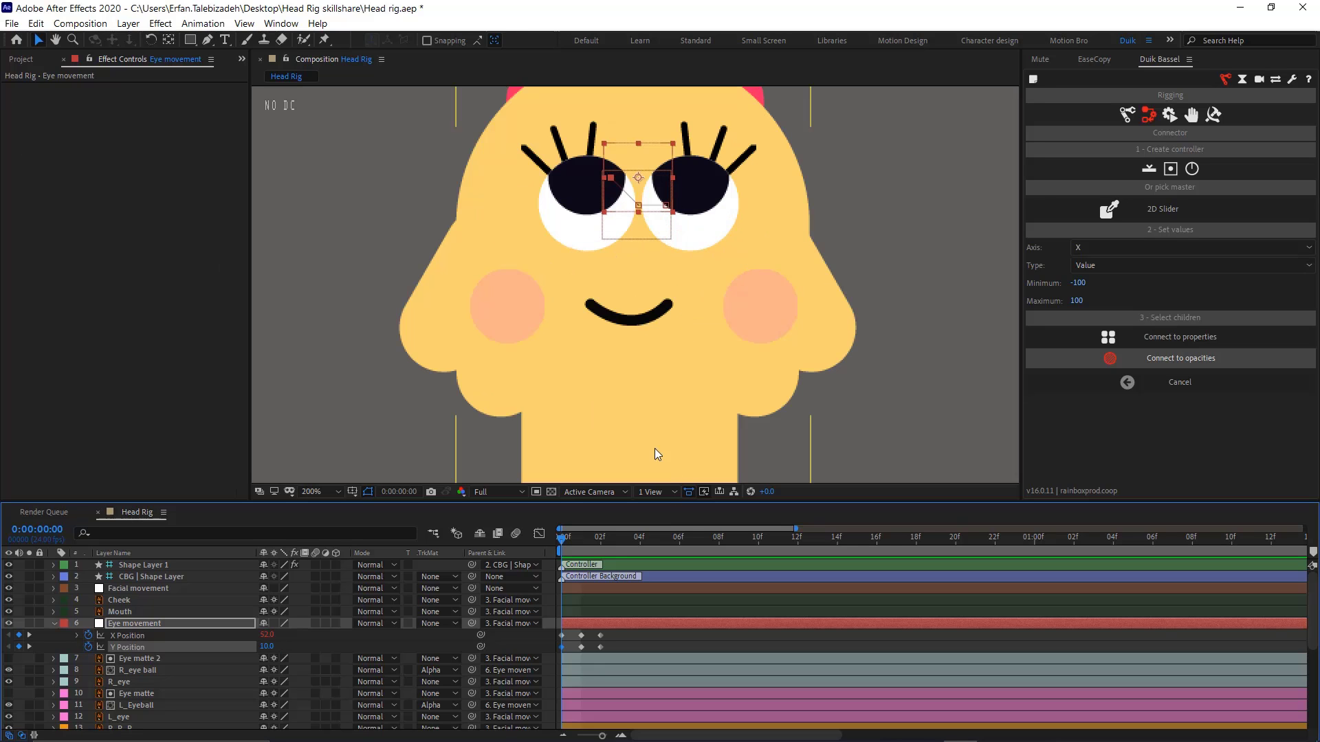
key("shift+Up")
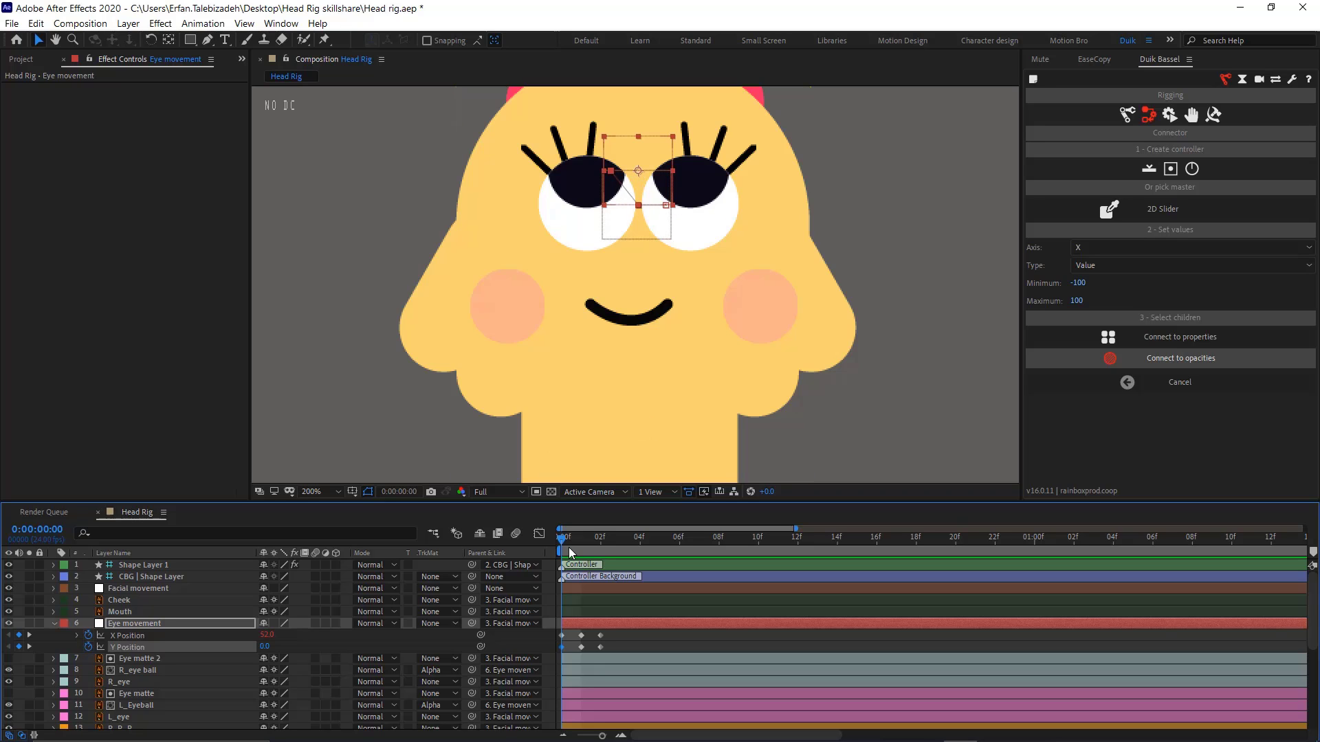
Set the Eye movement null's Y Position keyframe at frame 2 to 93
left_click_drag(569, 538, 601, 537)
left_click_drag(265, 647, 296, 646)
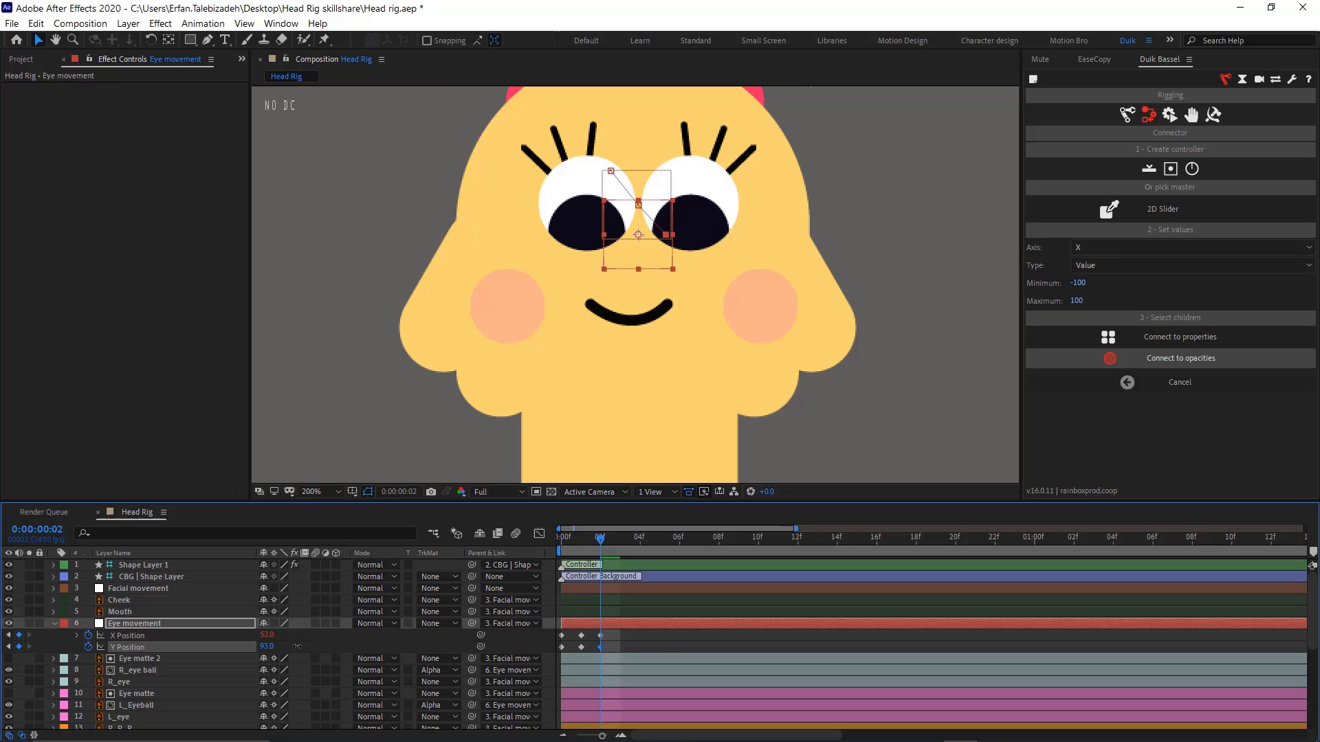
left_click(658, 646)
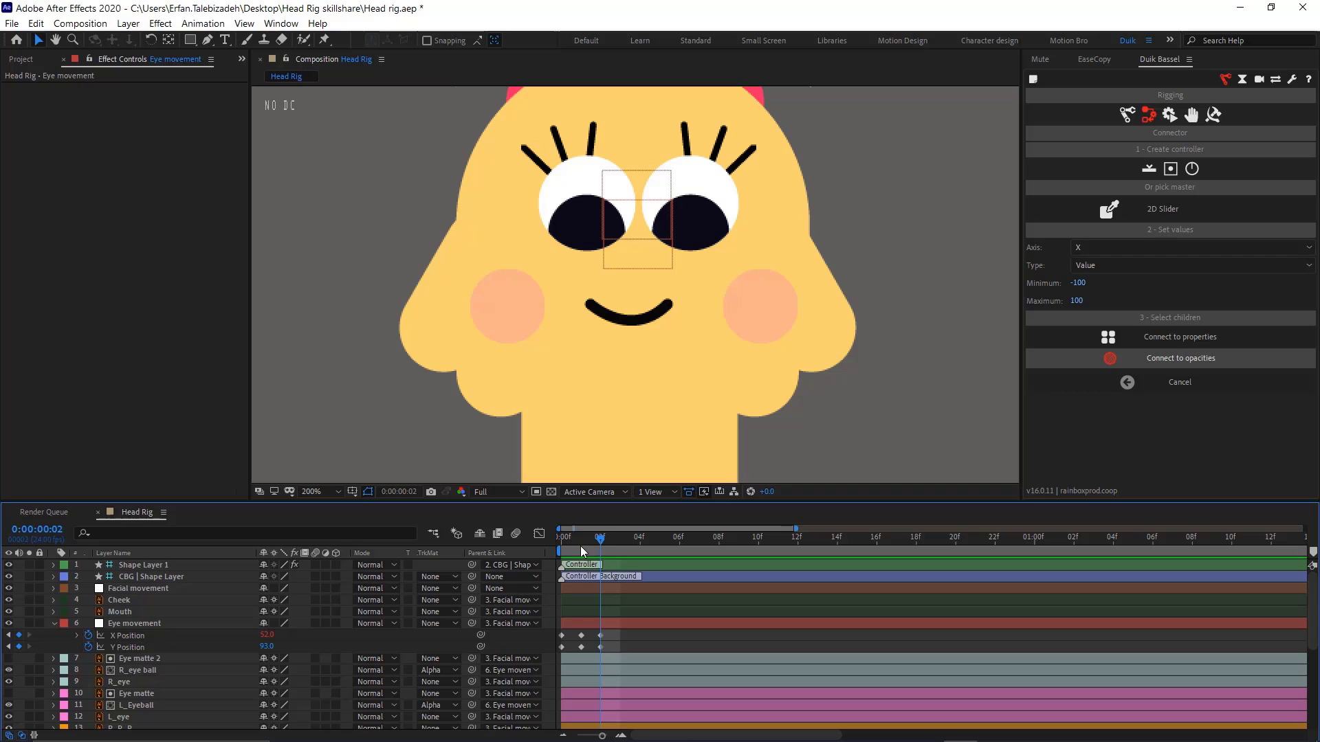
Connect all the Eye movement null's Y Position keyframes to the 2D slider's Y axis, from -100 to 100
left_click_drag(587, 542, 560, 558)
left_click_drag(619, 645, 554, 649)
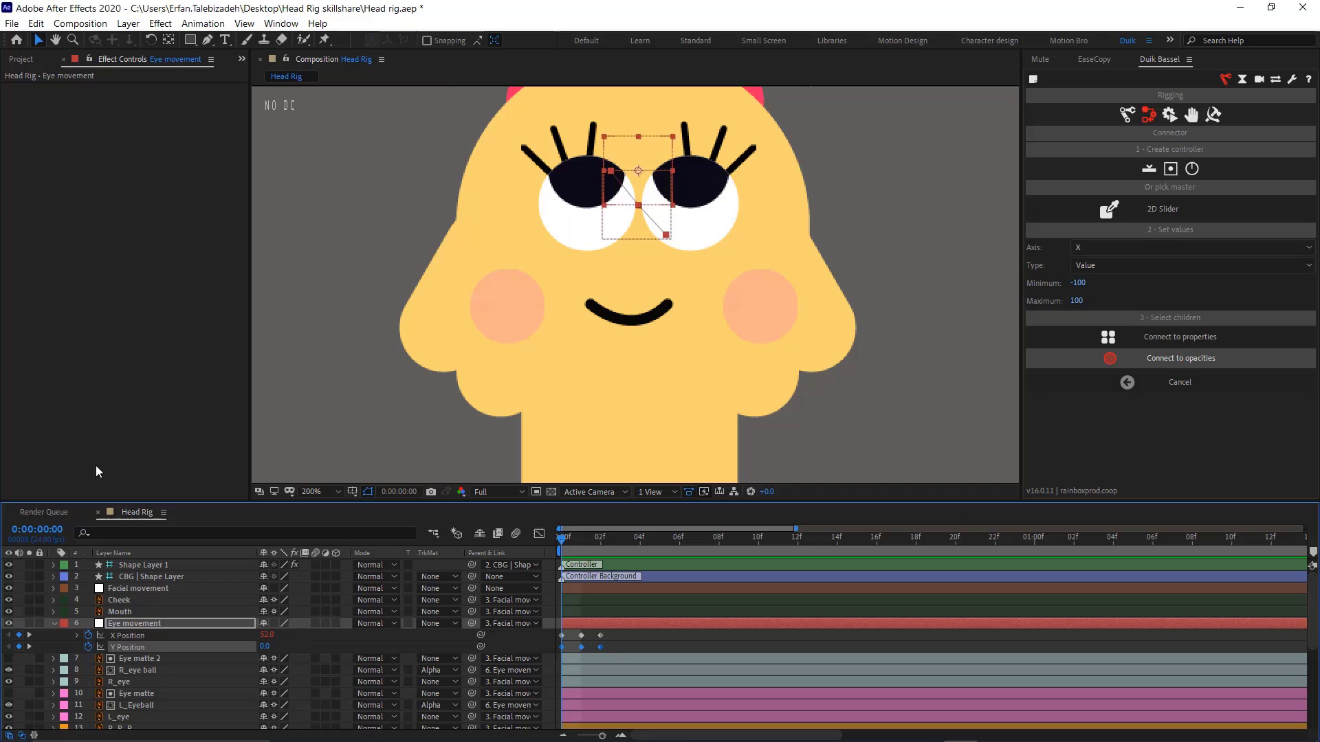
left_click(1138, 247)
left_click(1133, 276)
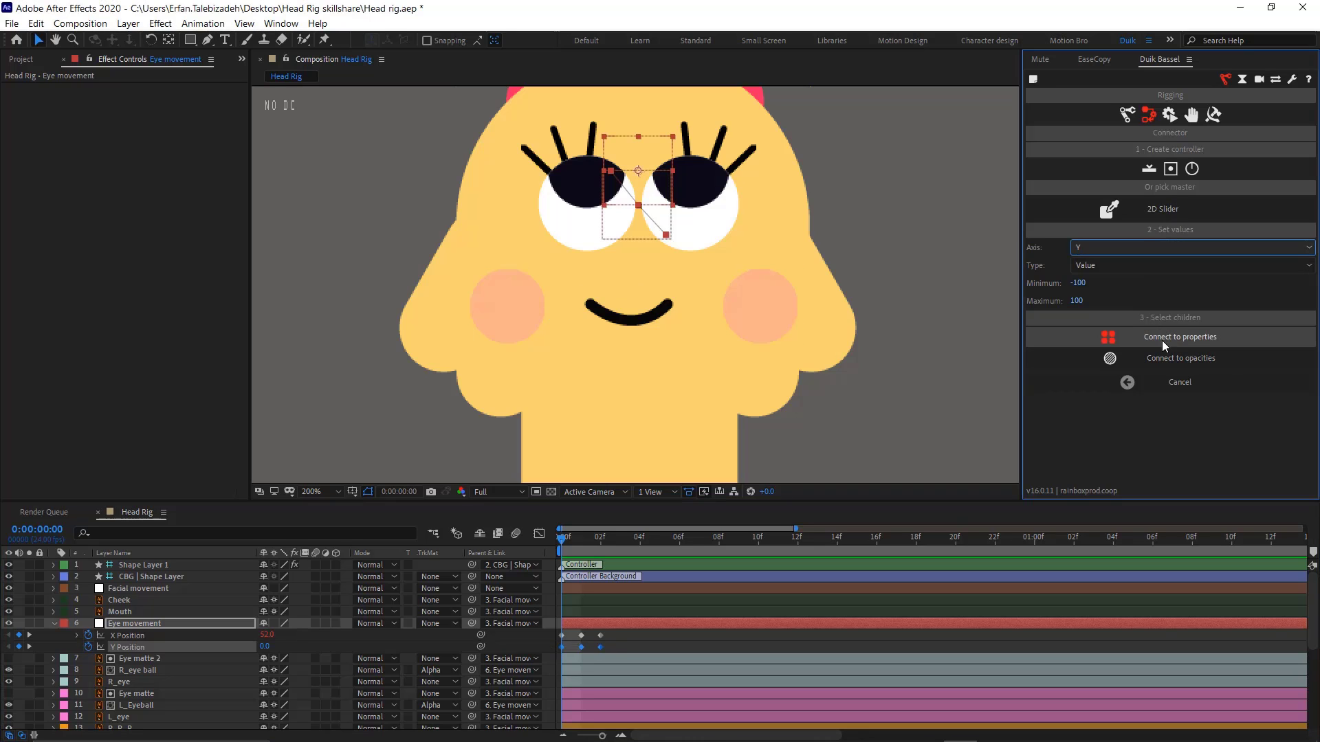
left_click(1162, 339)
key("comma")
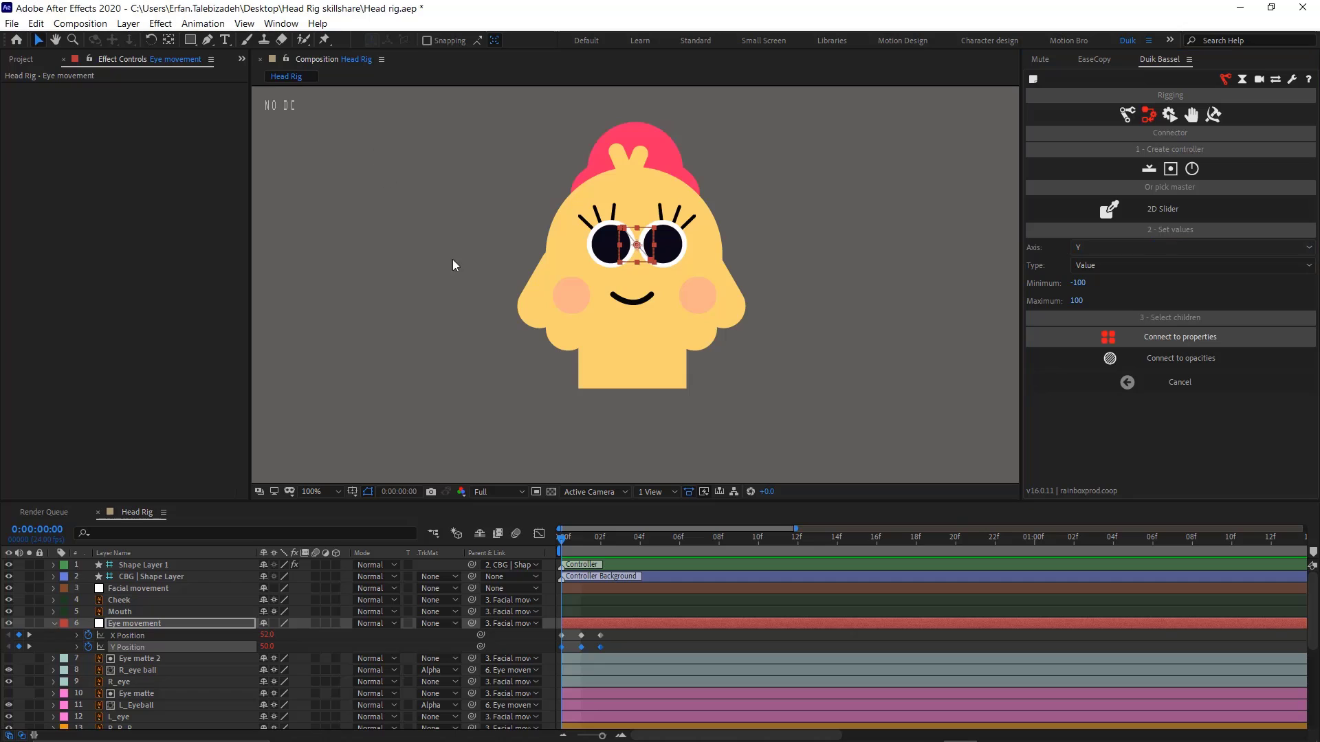
left_click(452, 258)
key("comma")
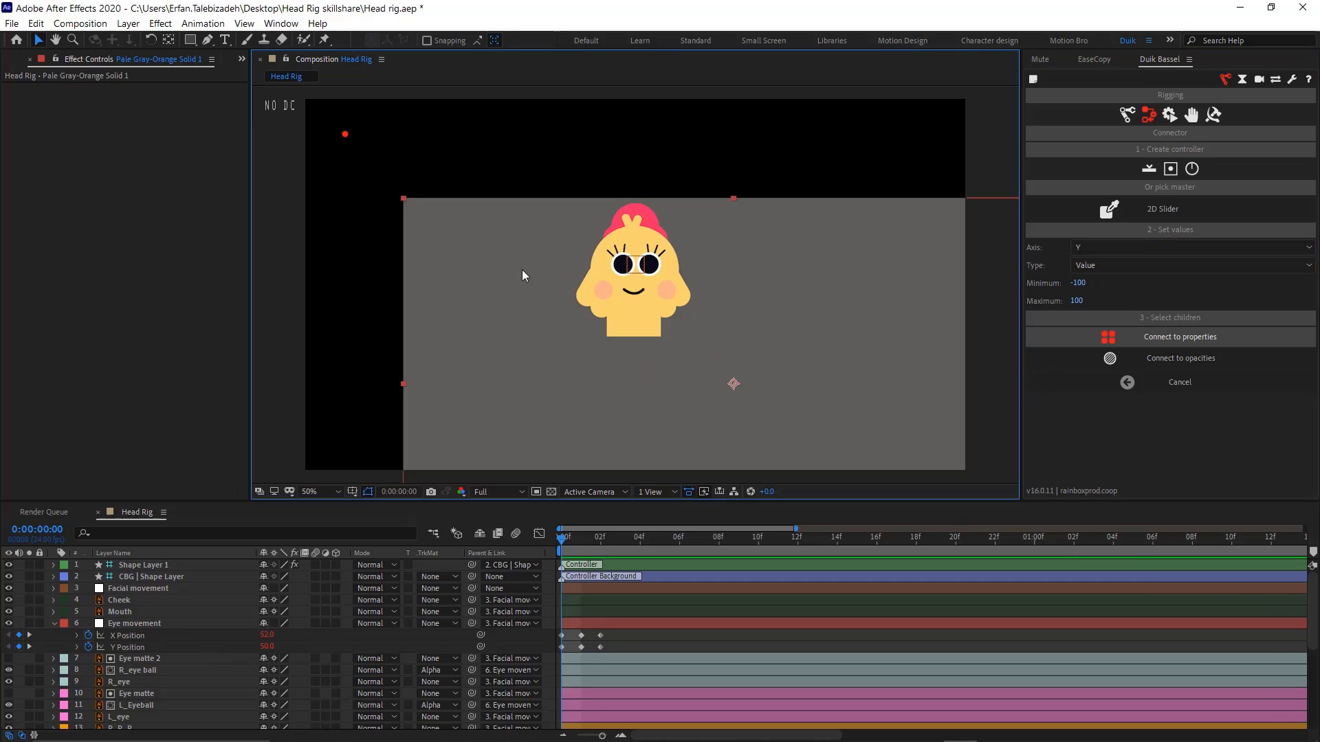
key("ctrl+Home")
Lock the grey background solid's layer
scroll(206, 640, "down", 5)
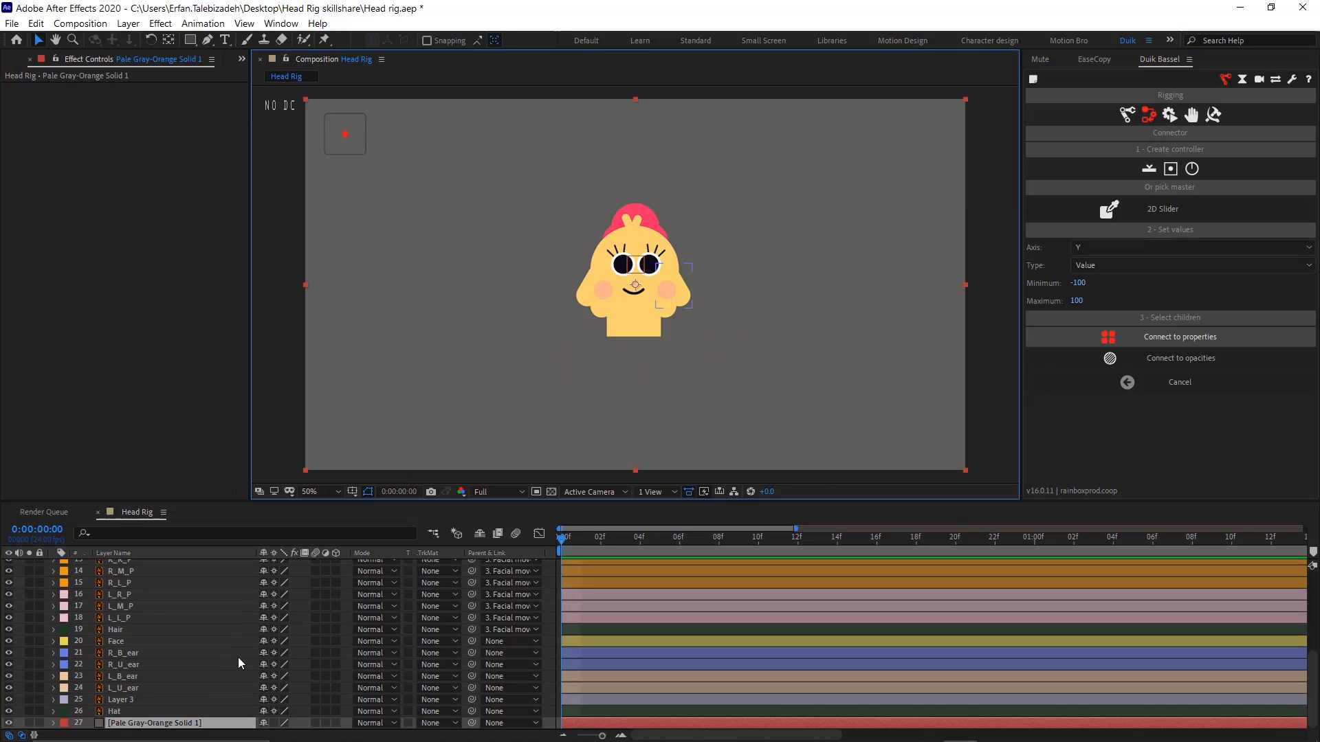
left_click(41, 723)
scroll(245, 599, "up", 5)
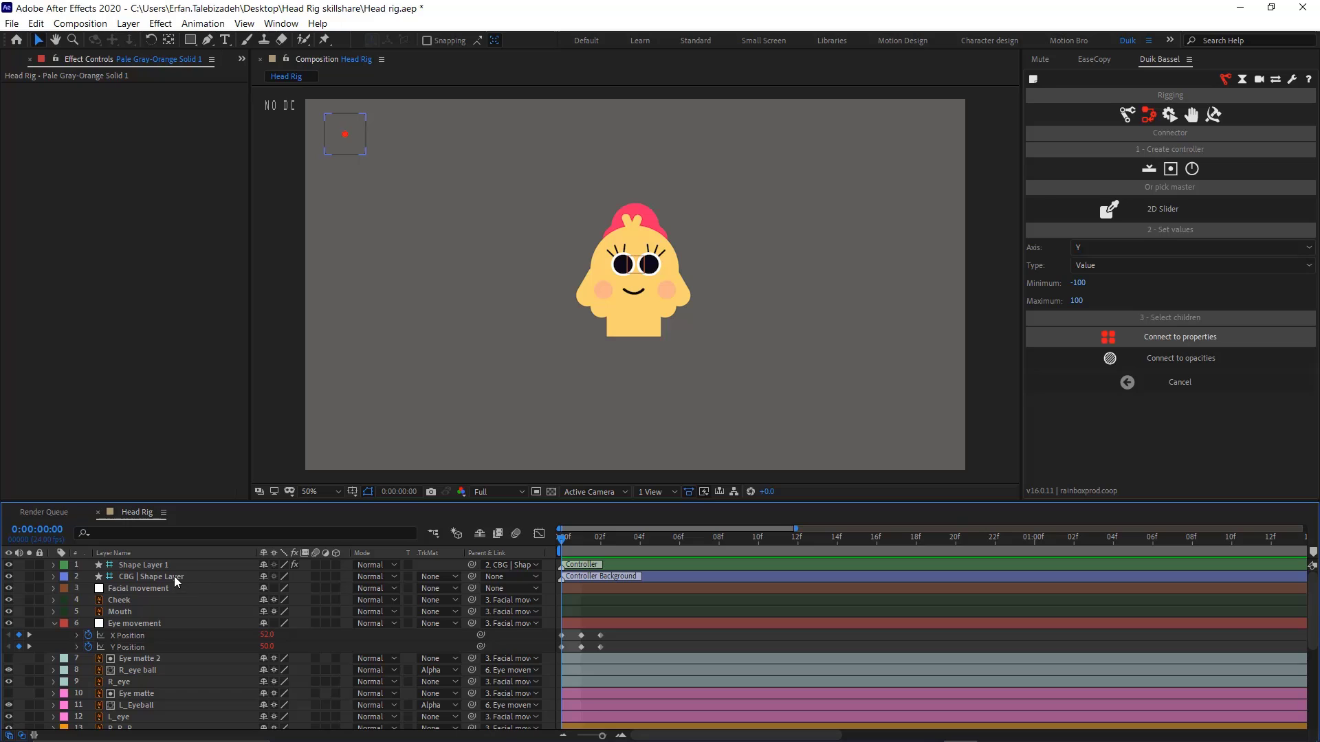
Test the eye slider by moving the Shape Layer 1 handle diagonally inside its box, and undo the move
left_click(175, 576)
left_click(345, 139)
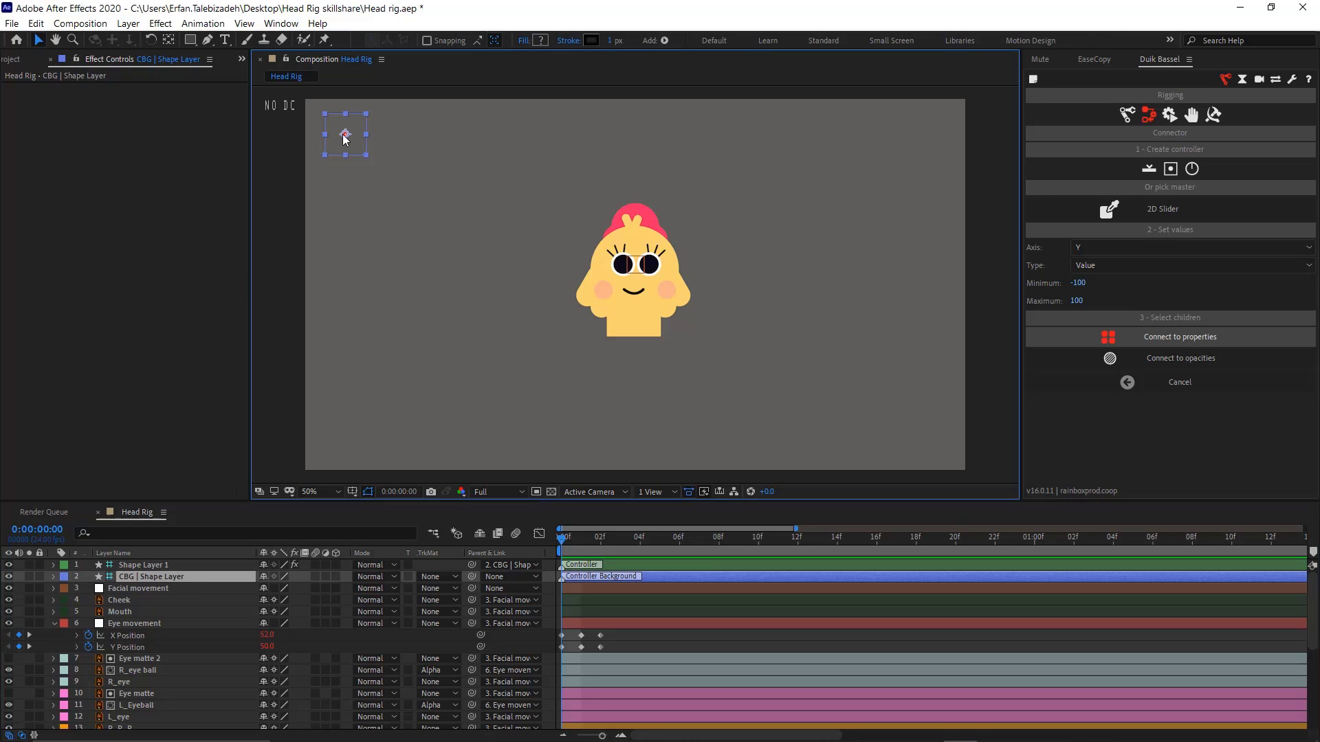
left_click(145, 564)
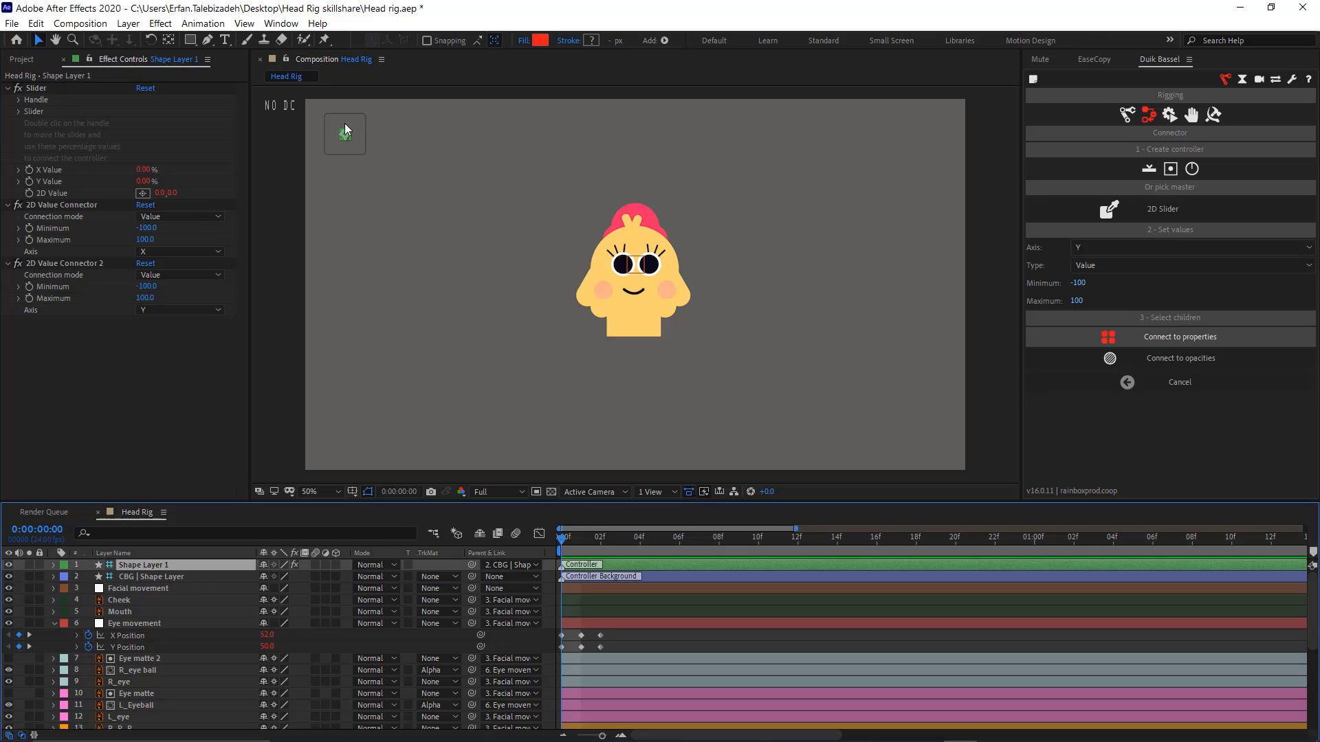
mouse_move(347, 137)
left_mouse_down()
mouse_move(345, 123)
mouse_move(320, 134)
mouse_move(339, 153)
mouse_move(321, 133)
mouse_move(356, 143)
left_mouse_up()
key("ctrl+z")
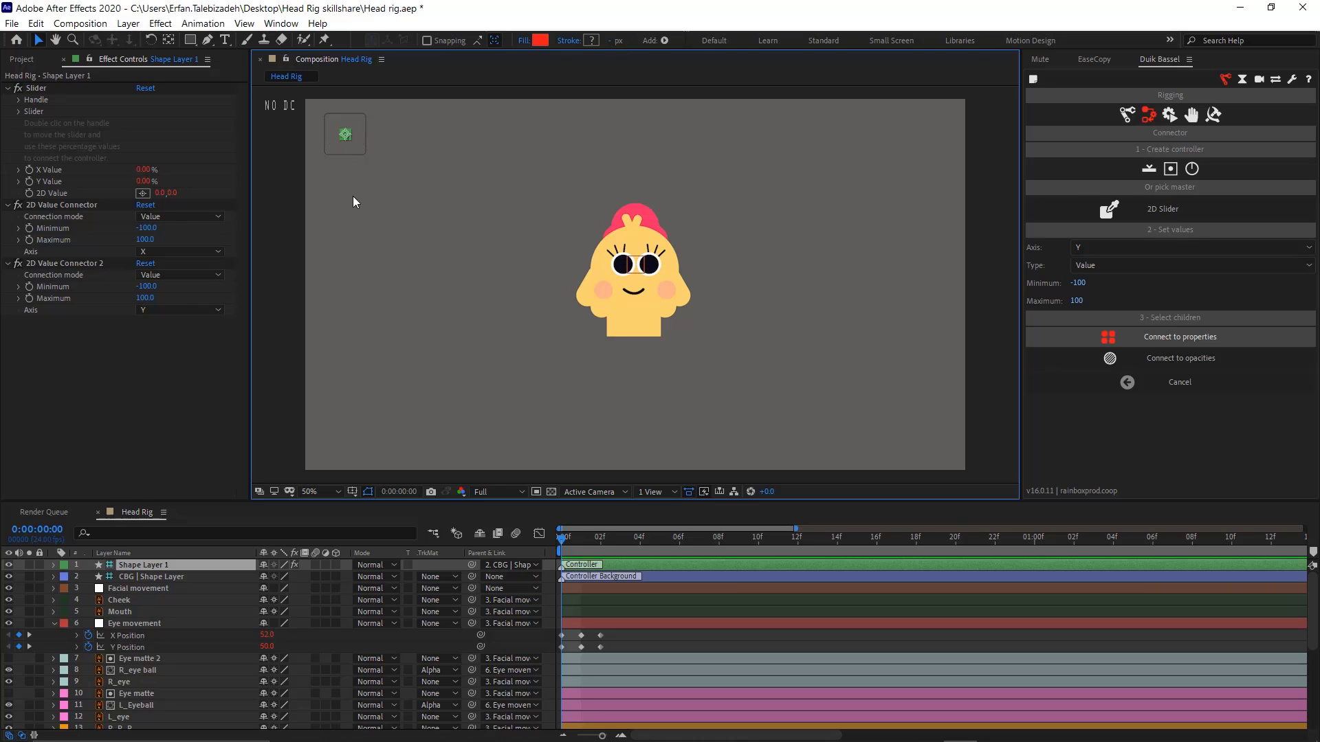
Rename the slider handle layer, Shape Layer 1, as "Eye movement"
left_click(150, 567)
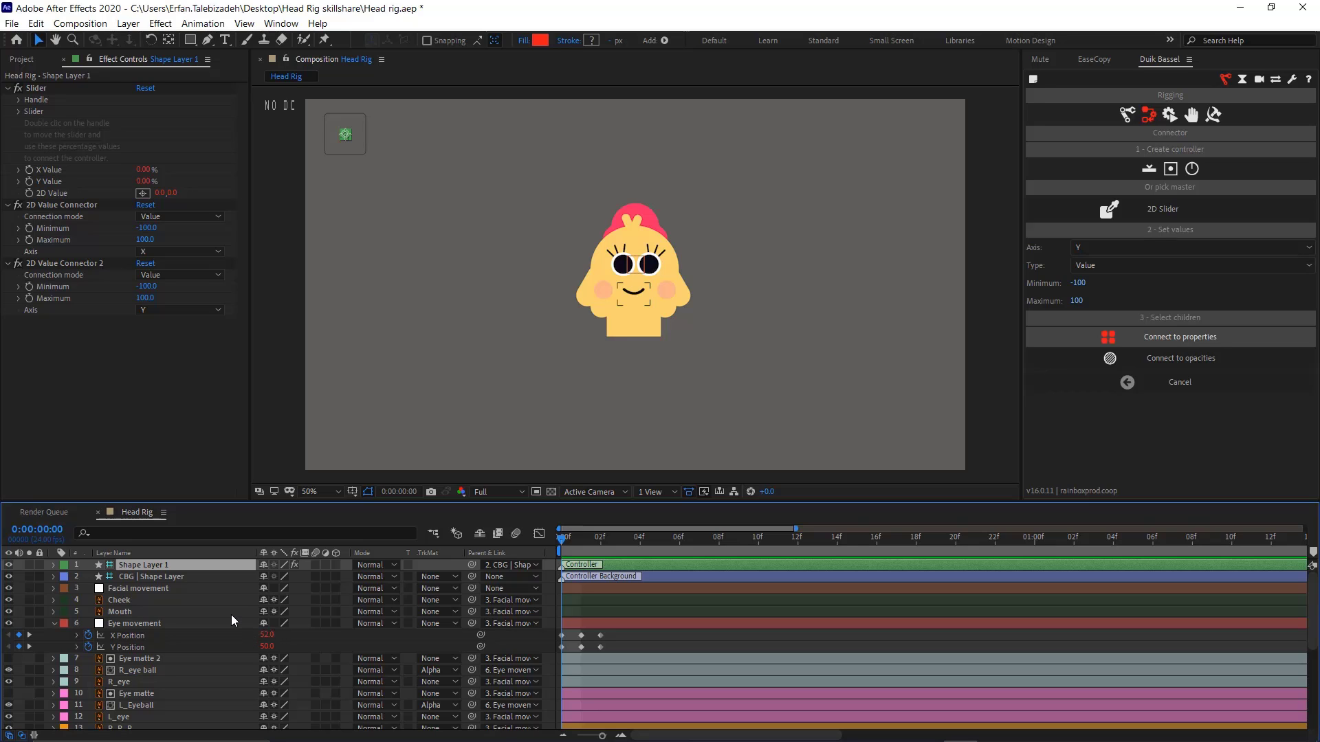
key("Return")
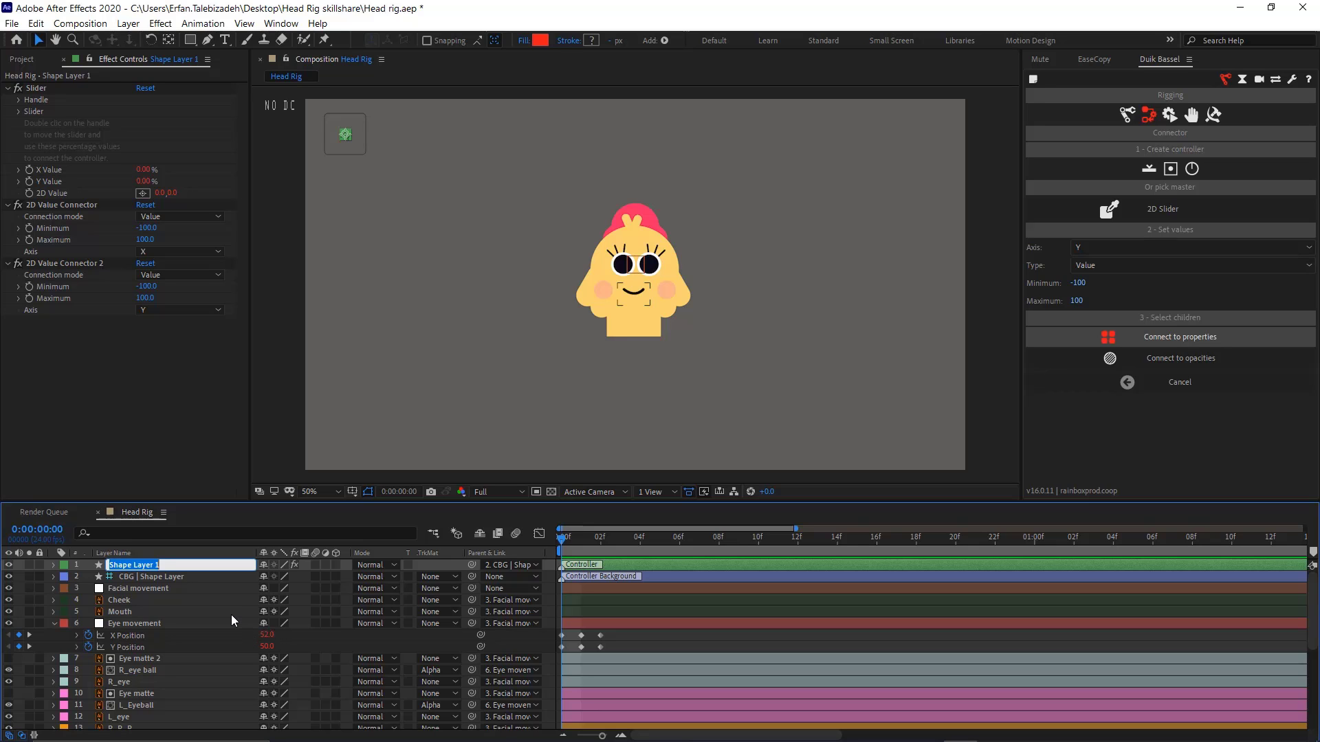
type("Eye")
type("movement")
key("Return")
Rename the slider's background layer as "CBG | Eye movement"
left_click(183, 576)
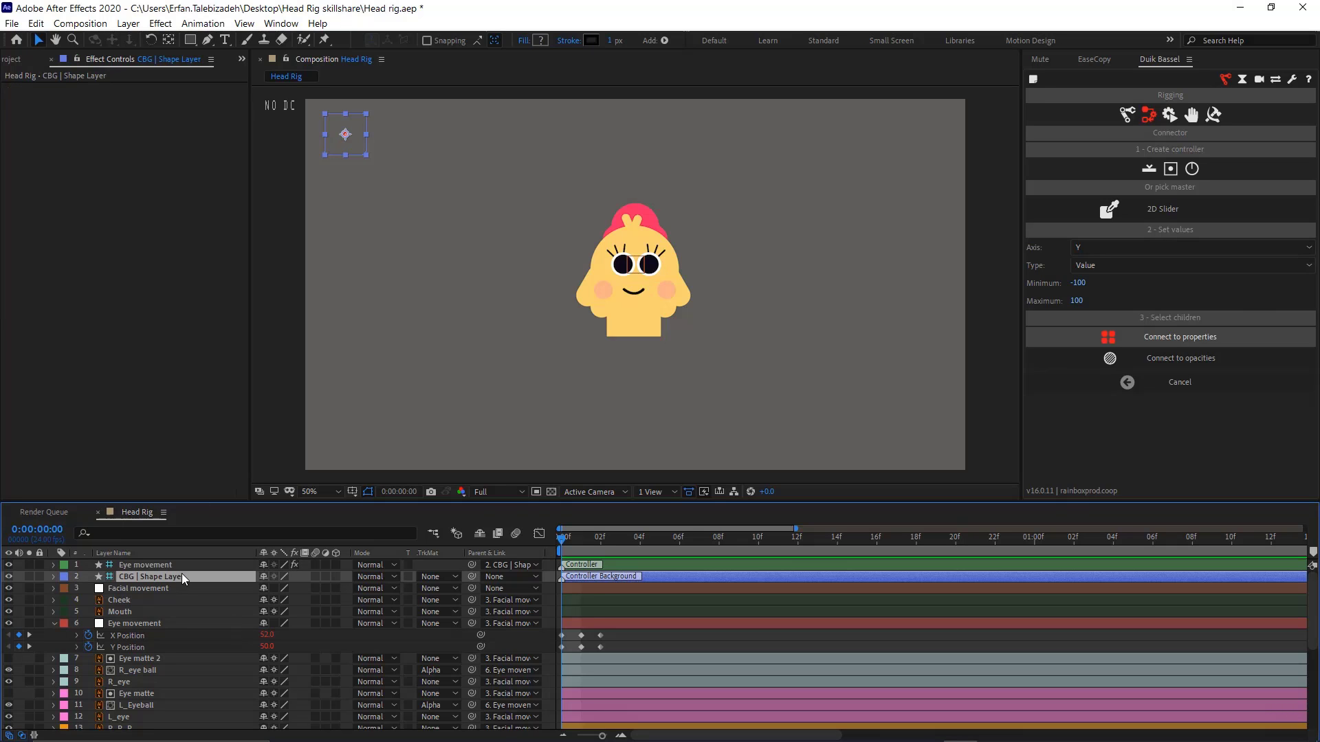
key("Return")
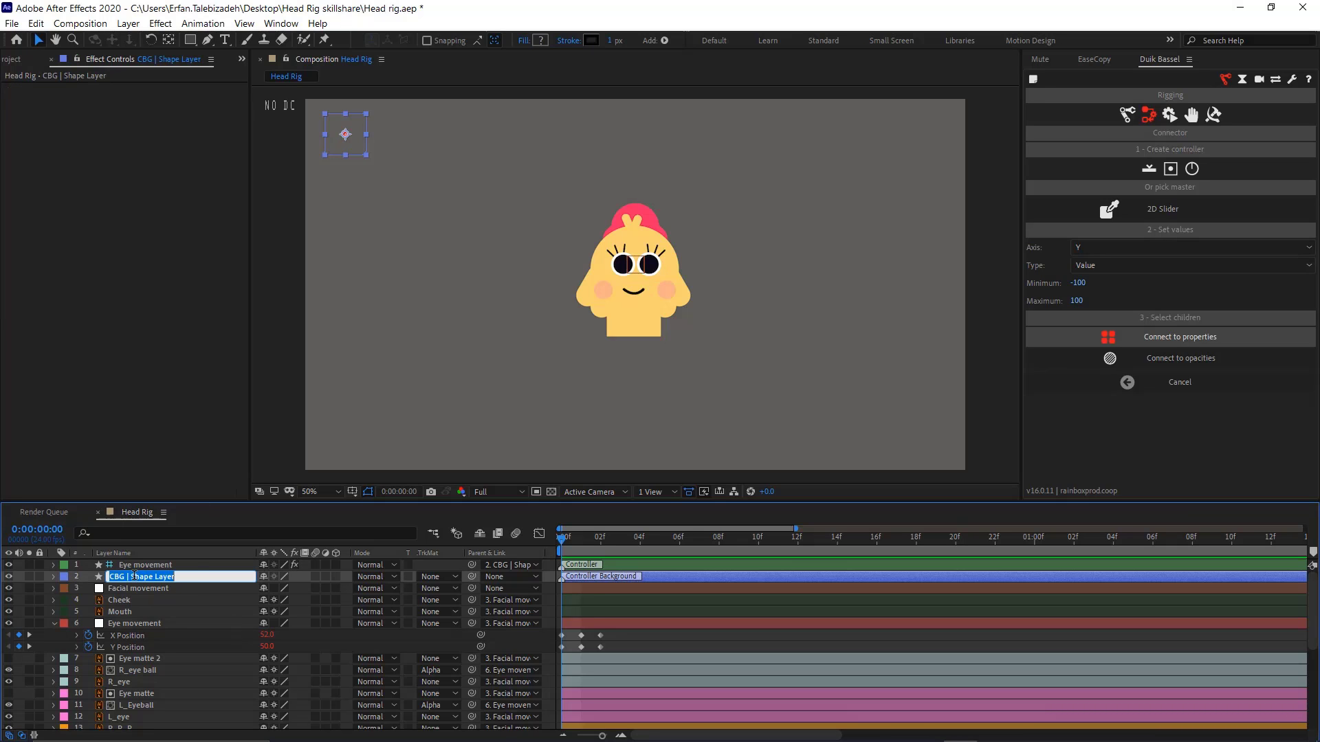
left_click_drag(134, 577, 195, 576)
key("BackSpace")
key("BackSpace")
type("Eye movement")
key("Return")
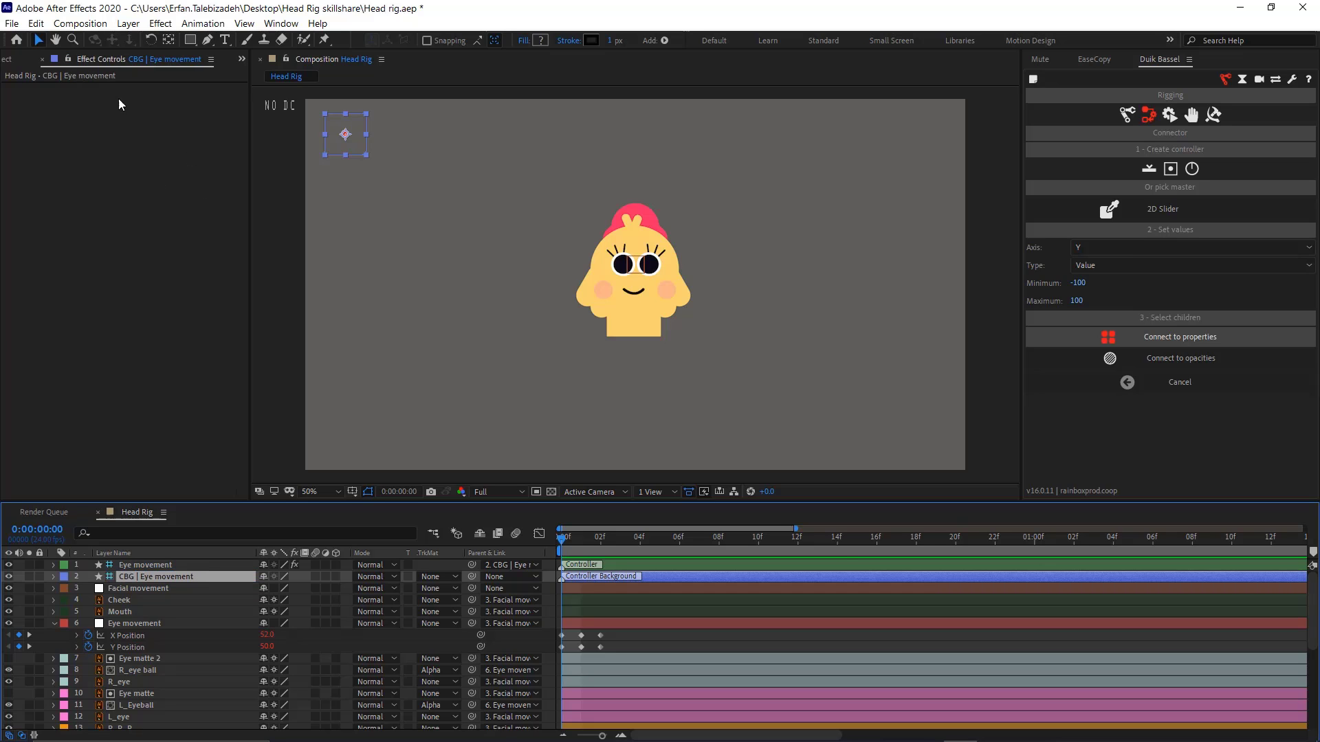
Activate the Type tool and set the font to Open Sans Bold
left_click(224, 39)
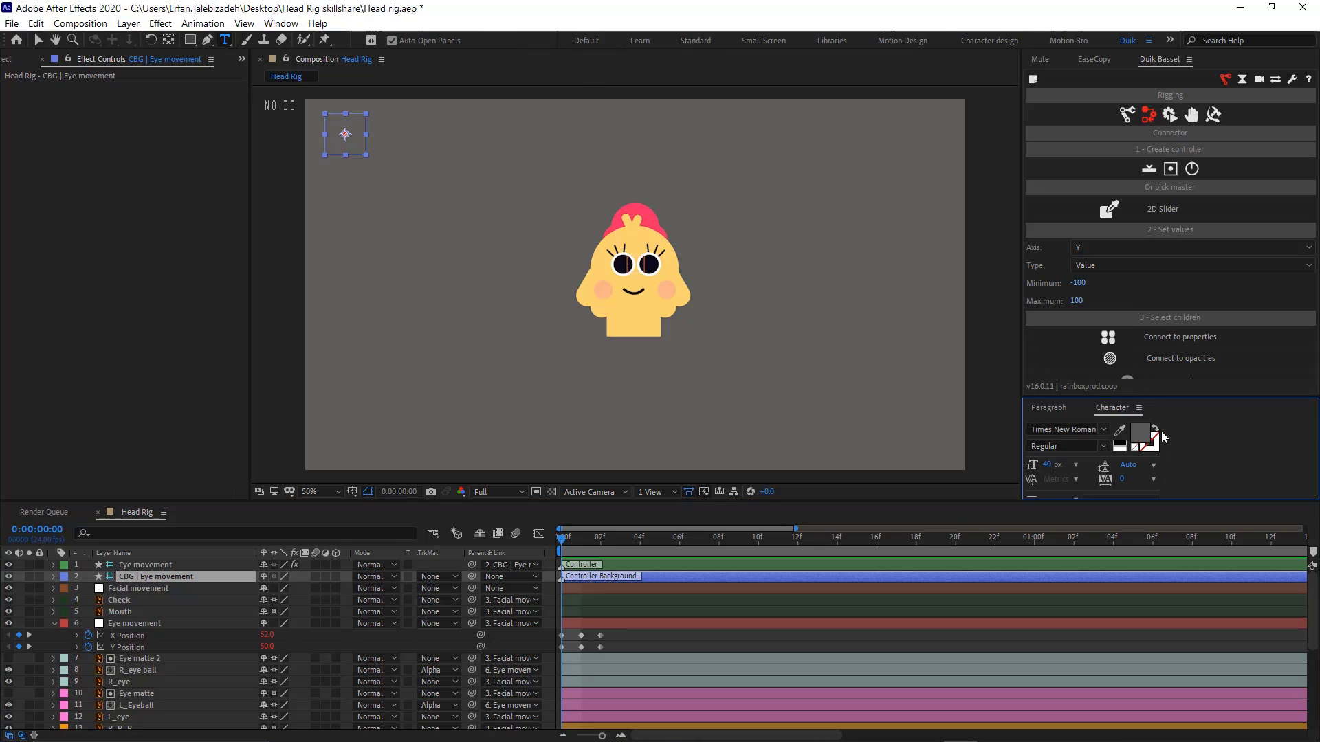
left_click(1101, 432)
type("open")
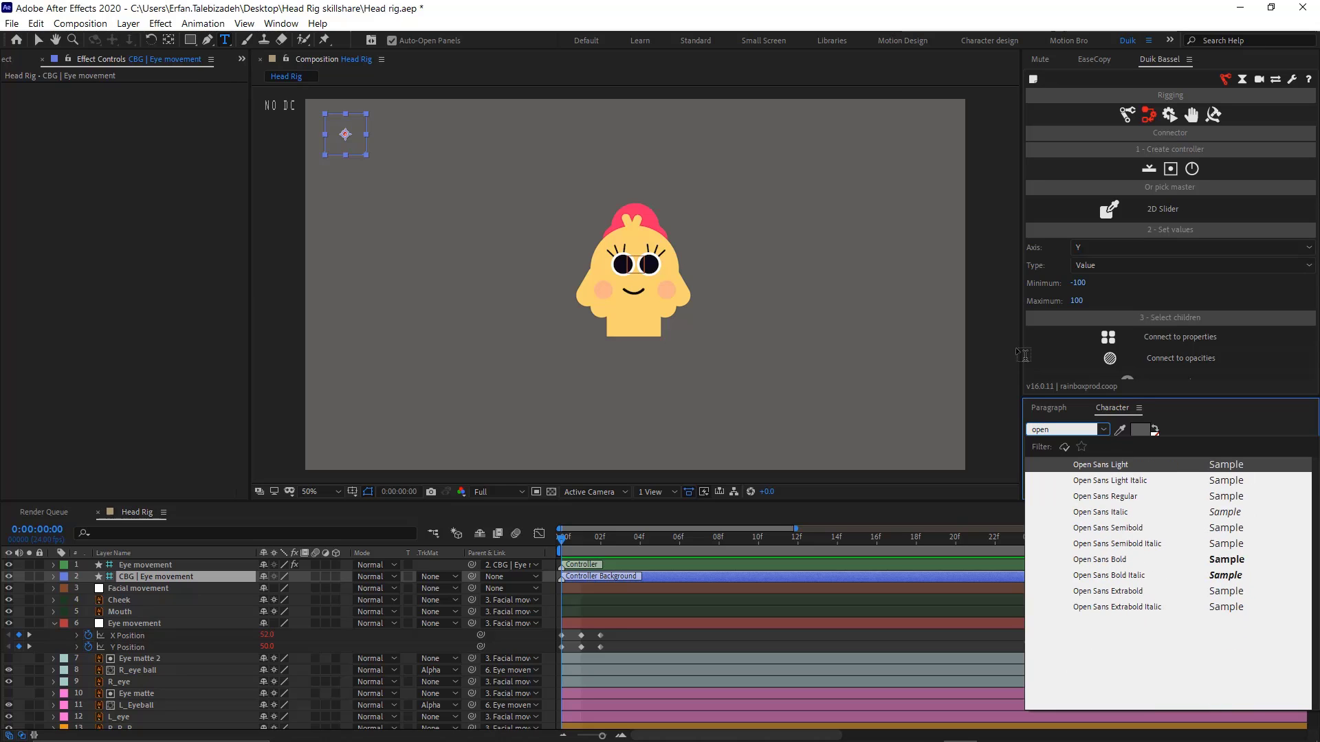
left_click(1108, 559)
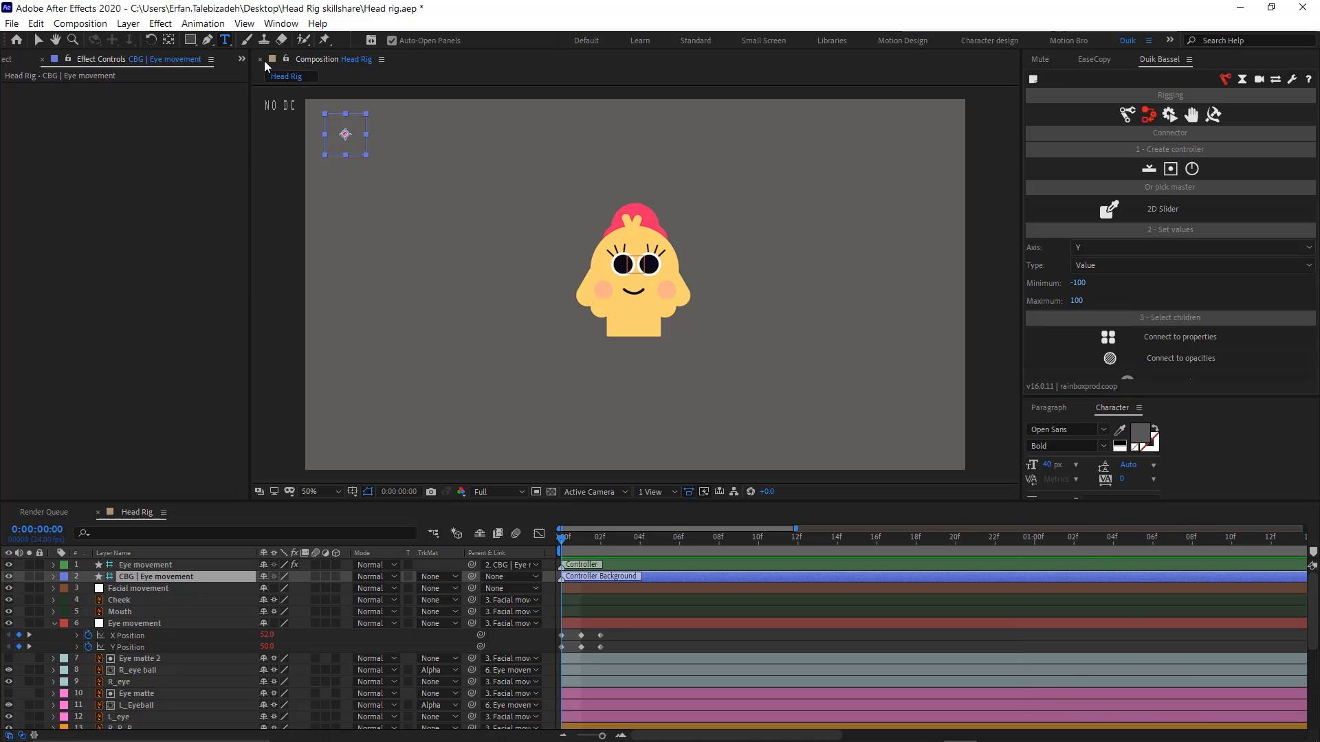
Add the text label "Eye Movement" just below the slider box in the composition
left_click(363, 180)
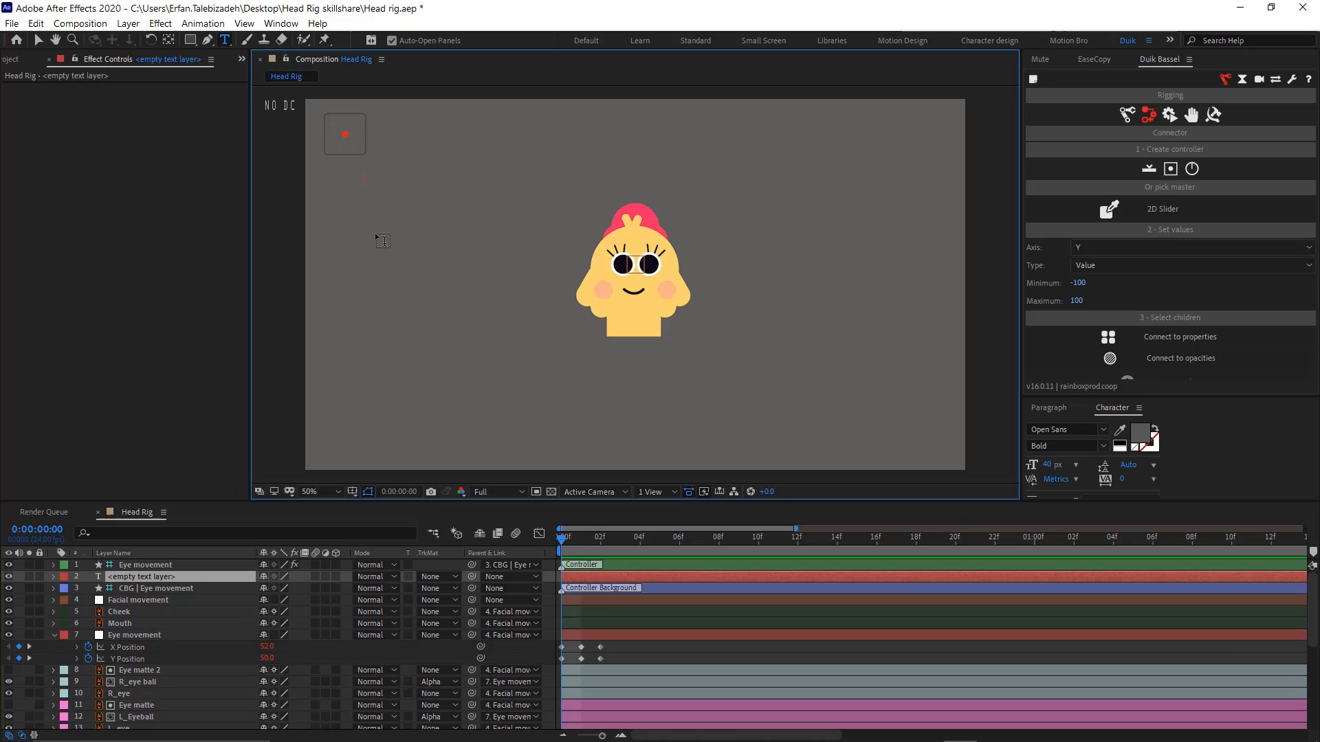
type("Eye")
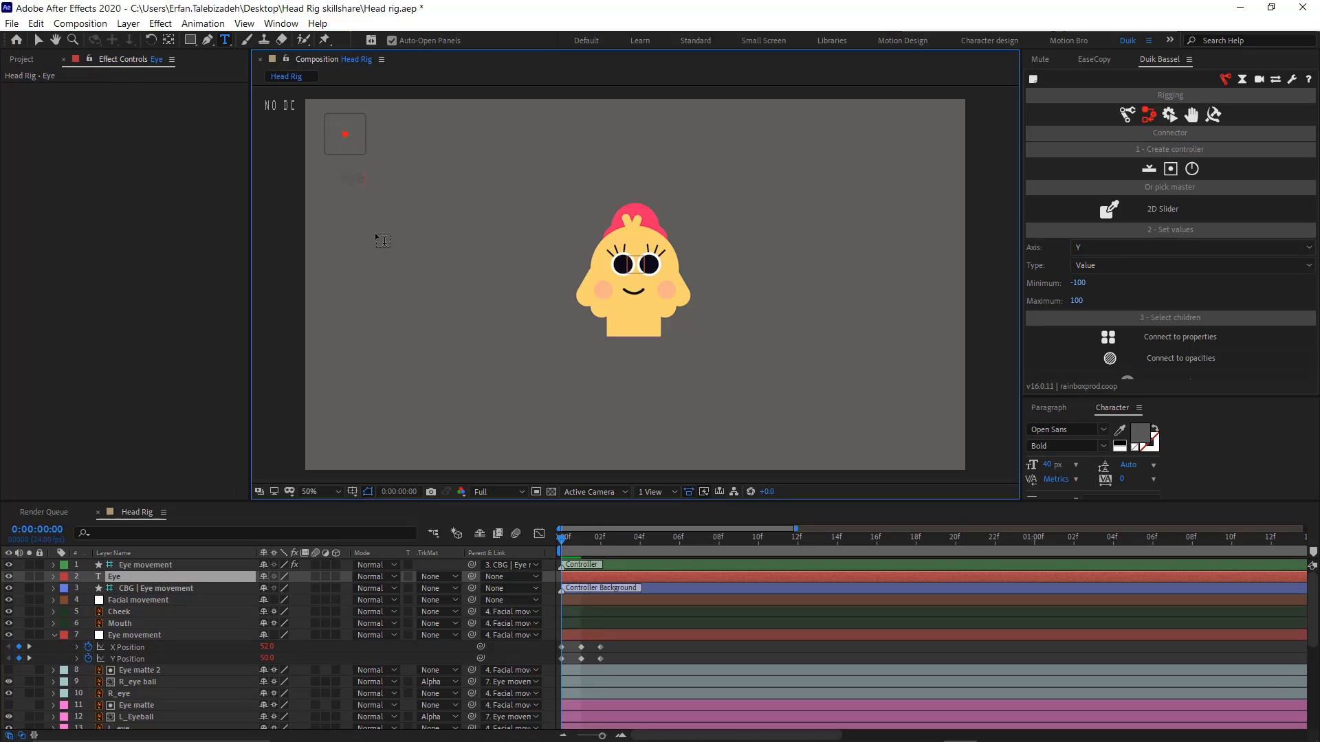
type(" Movement")
Change the fill color of the whole Eye Movement label text to near-black
key("ctrl+a")
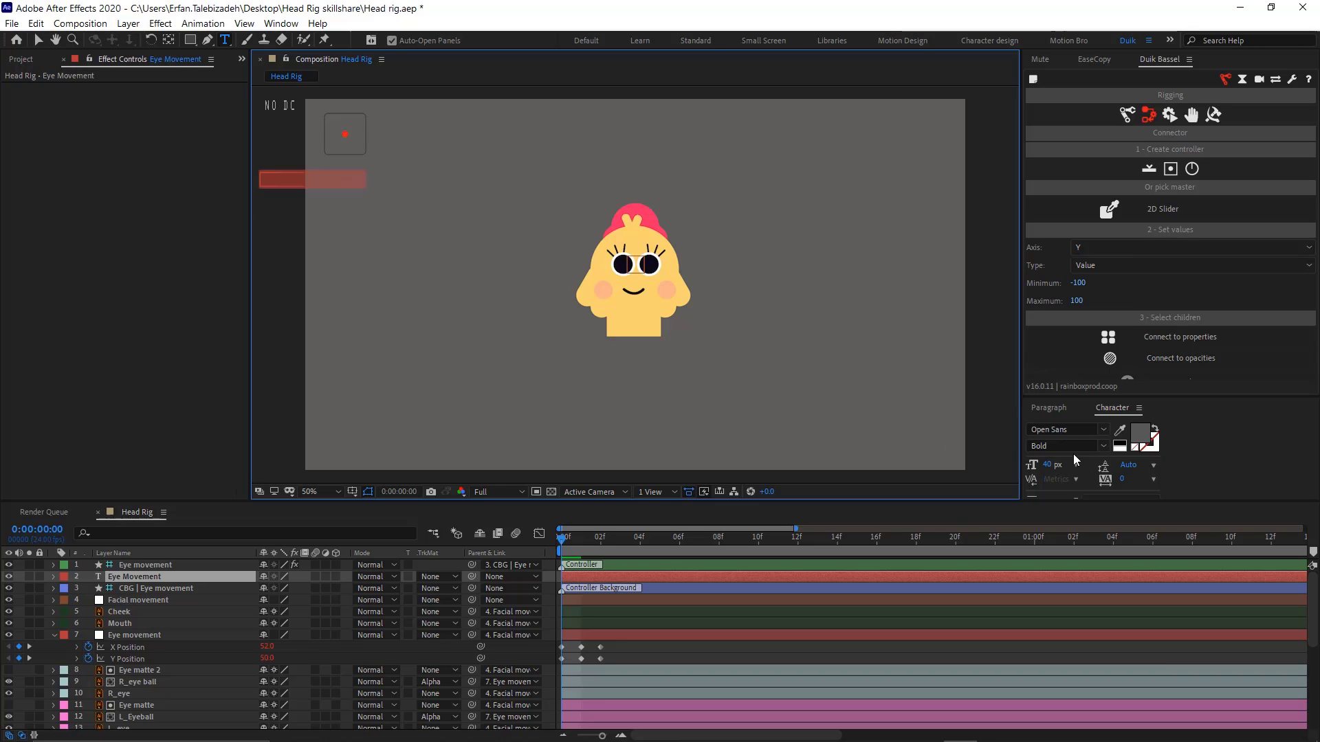
left_click(1139, 434)
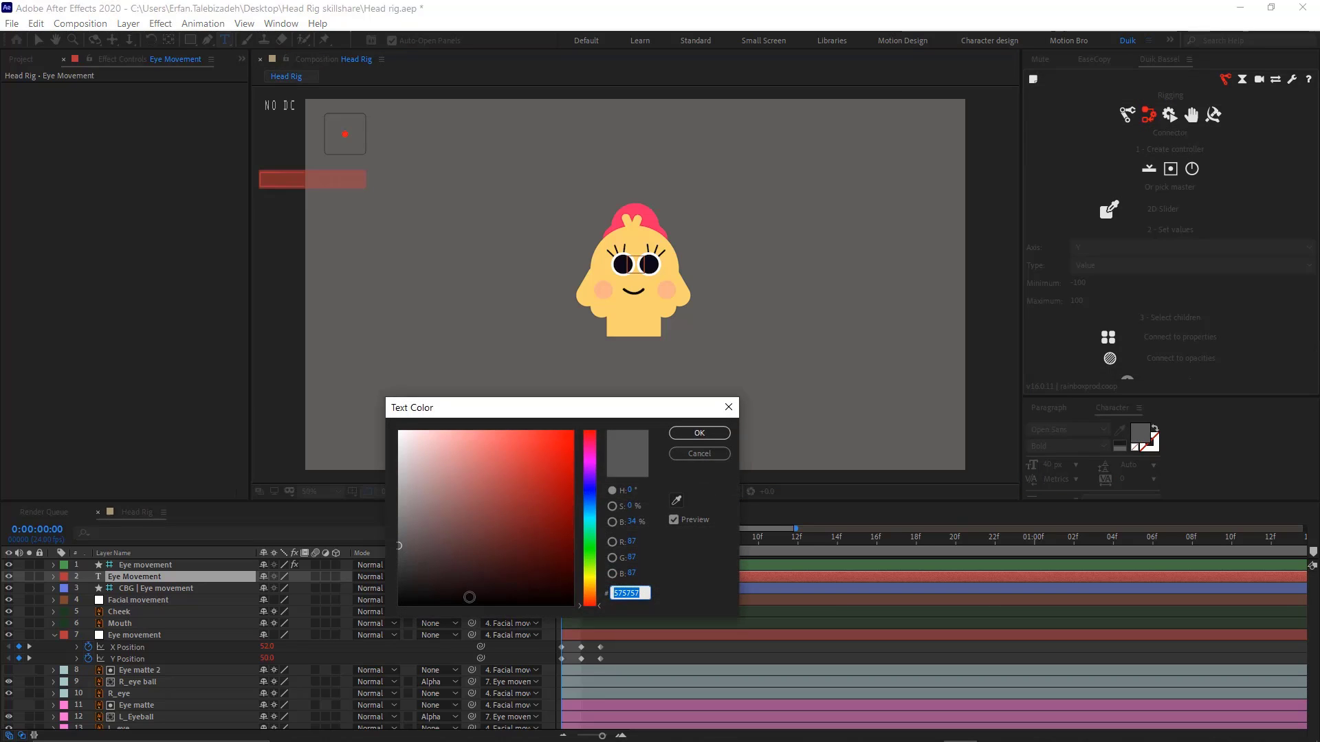
left_click(537, 576)
left_click(699, 433)
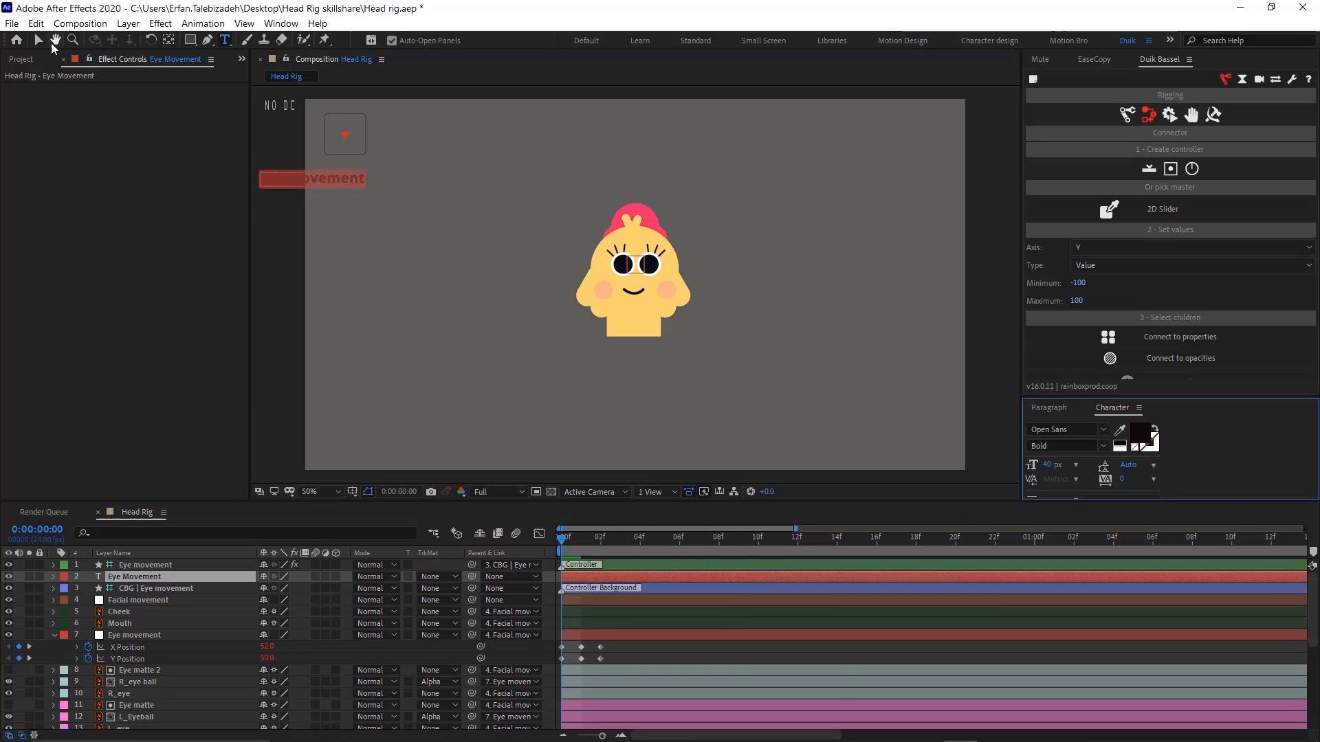
Set the Eye Movement label's font size to 30 px and place it centered just below the slider box
left_click(38, 40)
left_click_drag(347, 178, 383, 172)
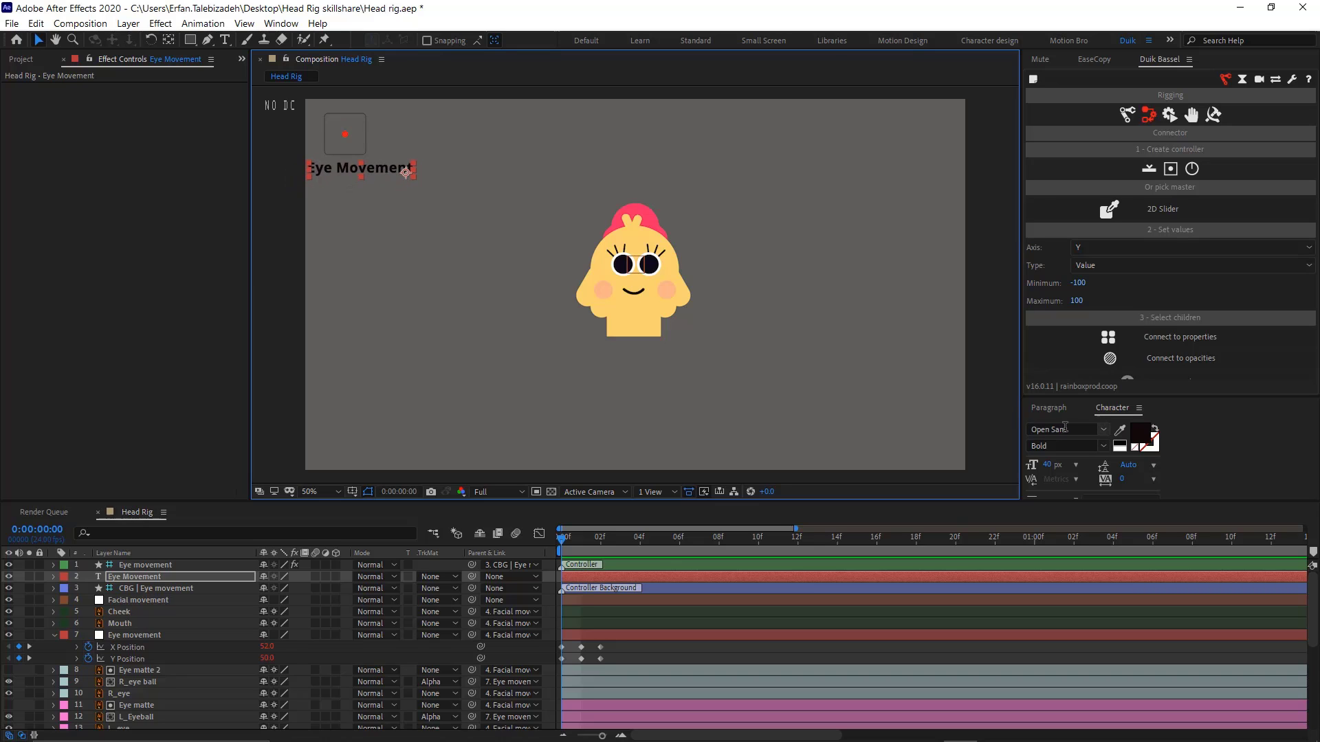
left_click(1048, 466)
type("30")
key("Return")
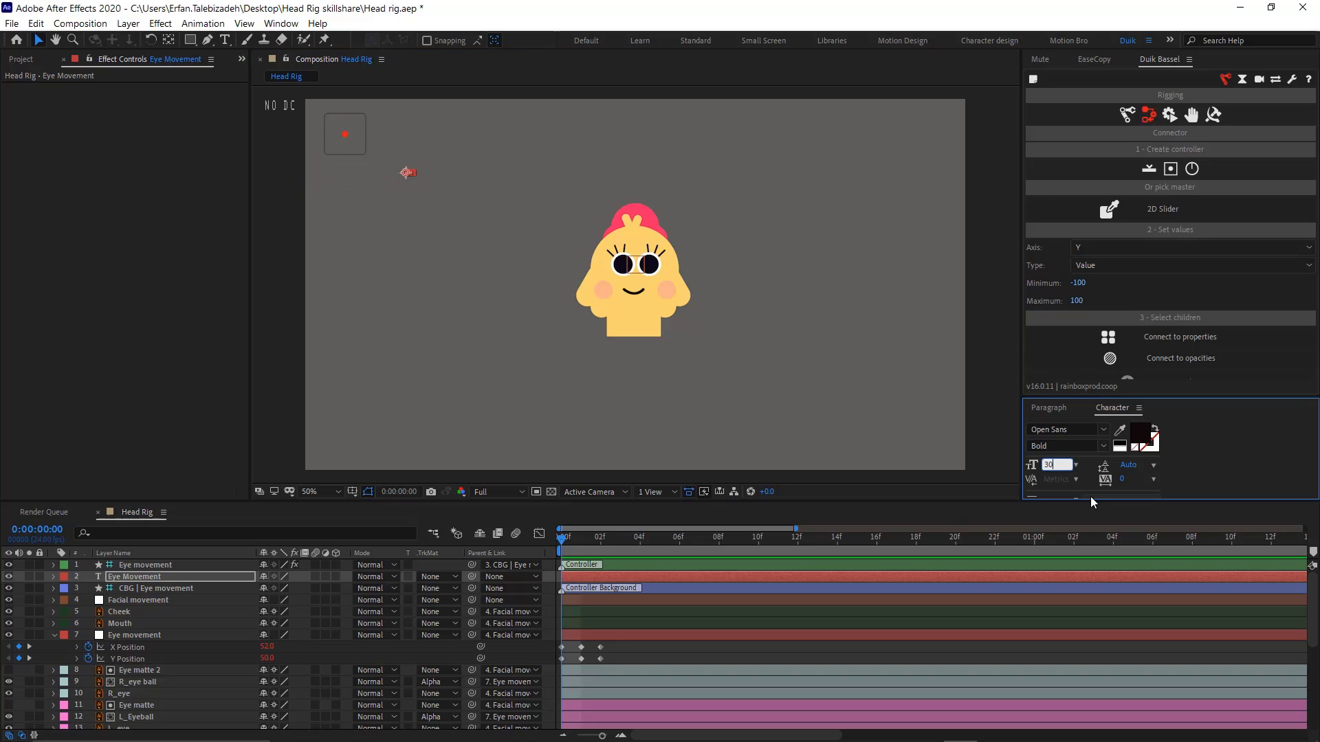
left_click_drag(405, 173, 383, 167)
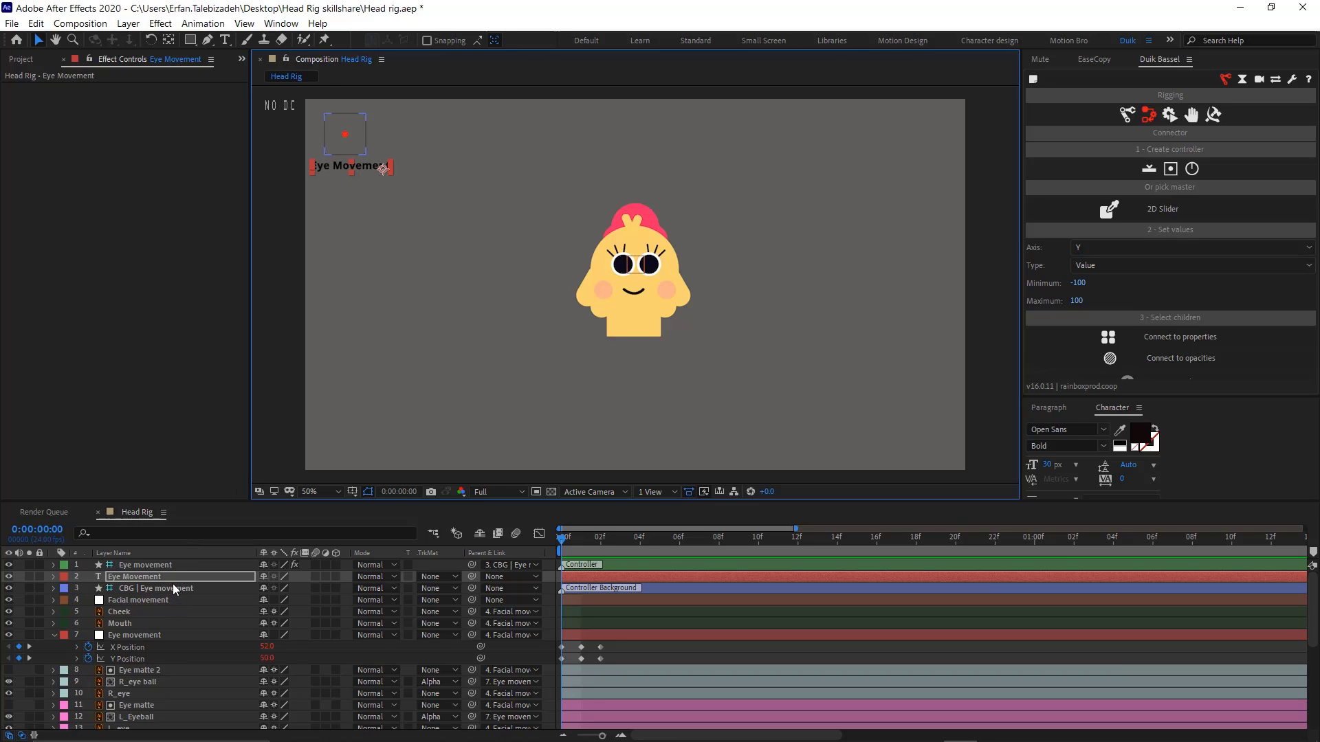
Parent the Eye Movement text layer to CBG | Eye movement, test-move the slider box and undo that move
left_click_drag(472, 576, 172, 587)
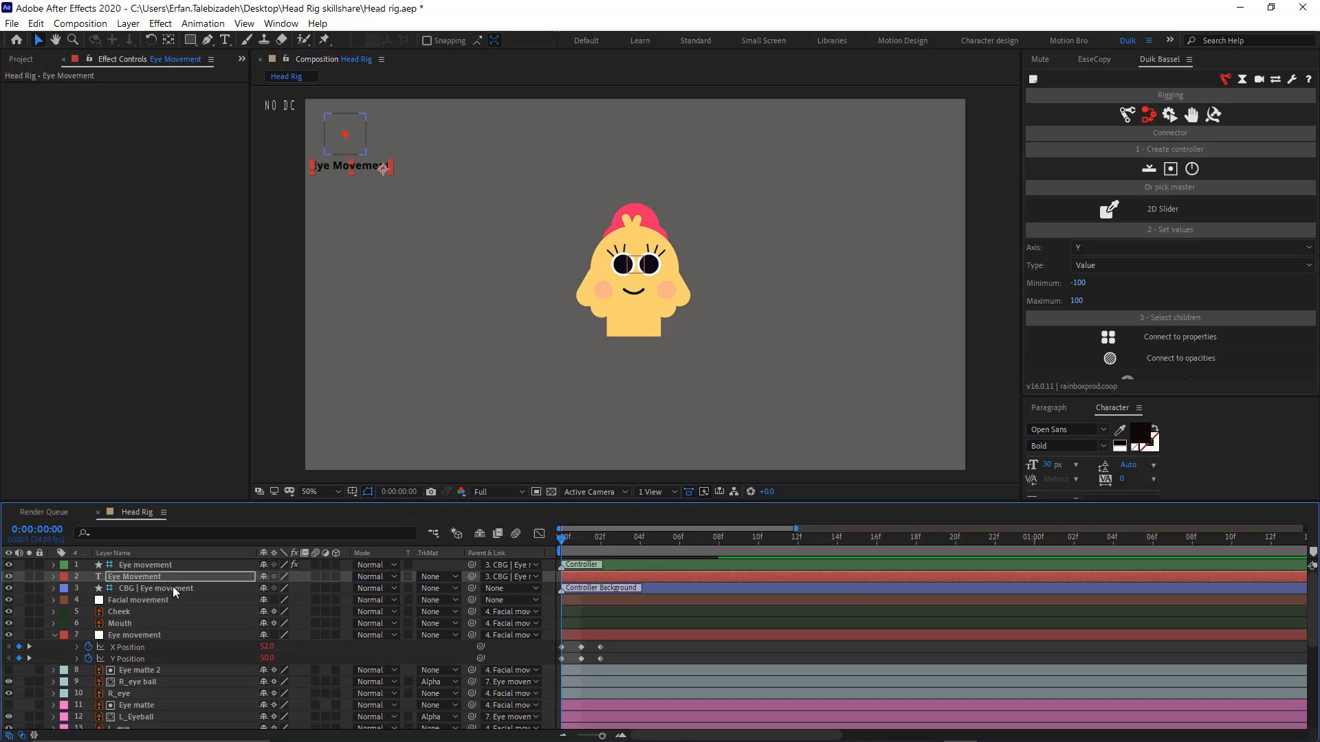
left_click(174, 588)
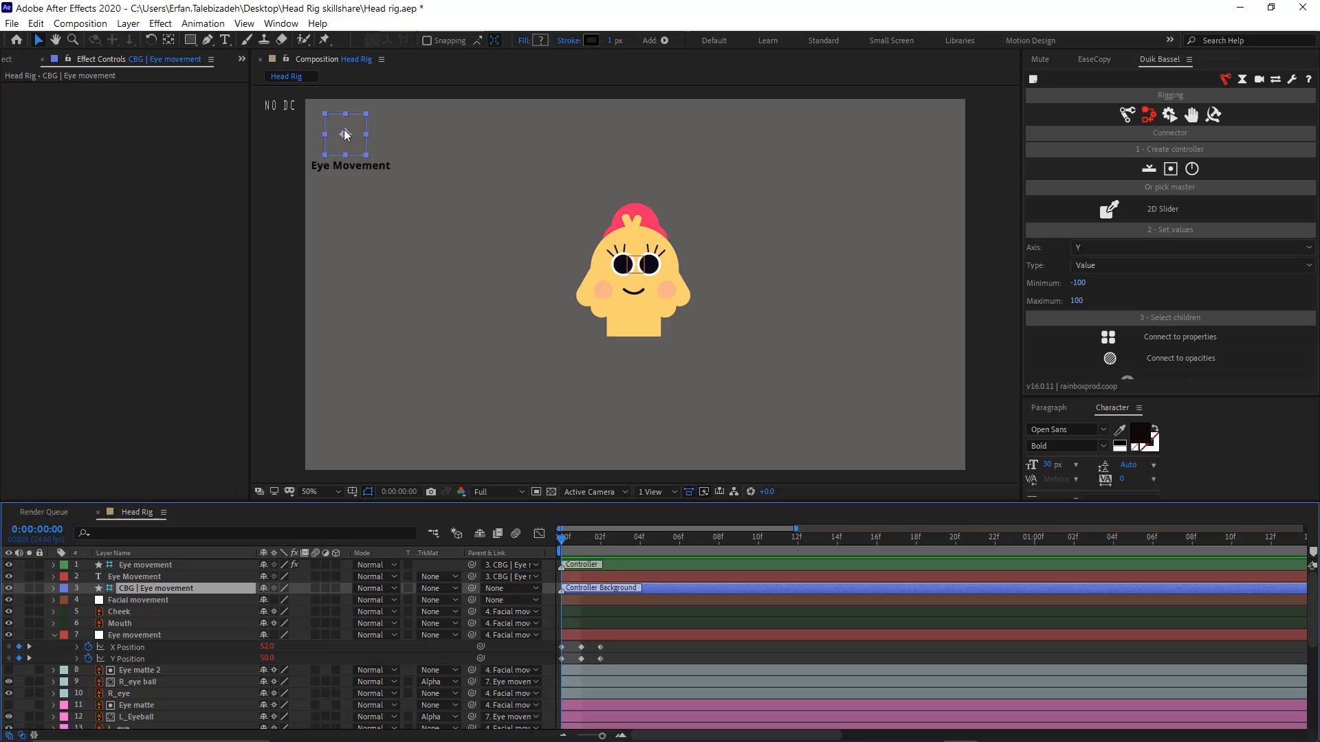
left_click_drag(345, 133, 342, 162)
key("ctrl+z")
Lock the Eye Movement text layer and hide it from the timeline as a shy layer
left_click(130, 576)
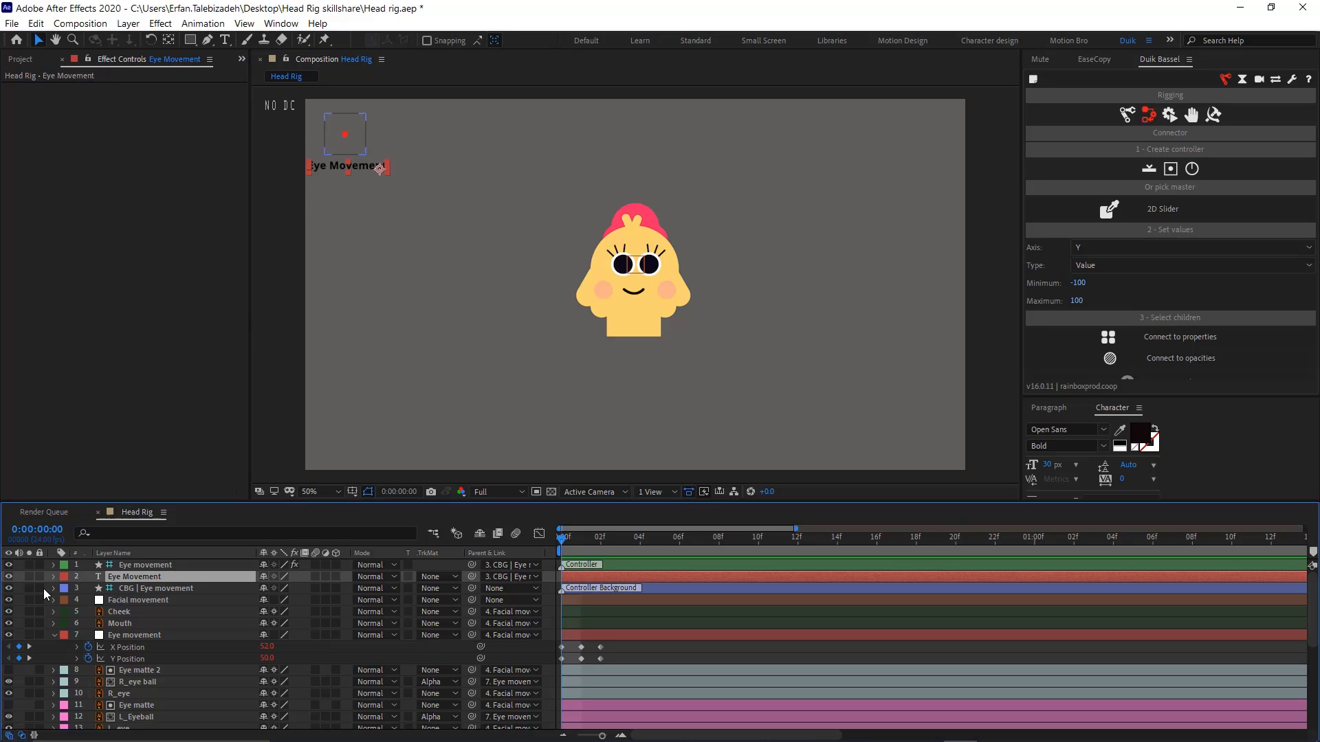
left_click(42, 578)
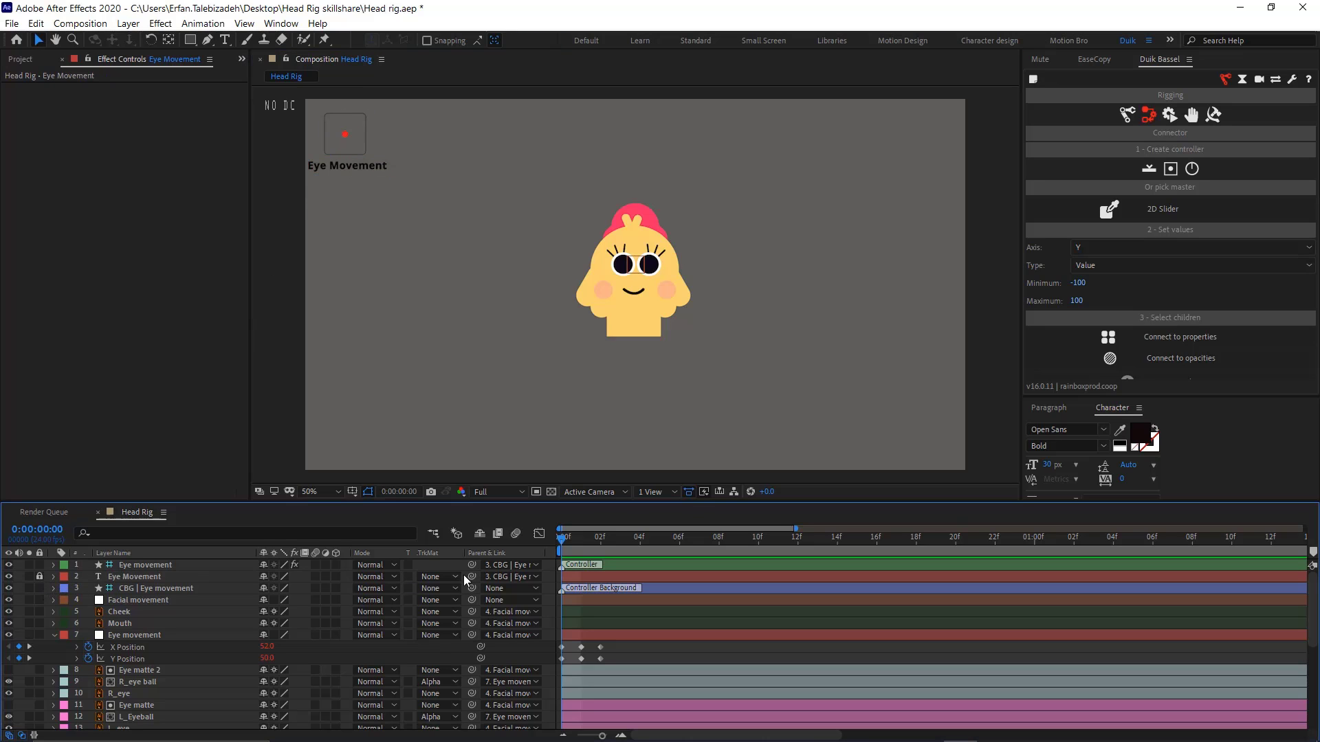
left_click(480, 533)
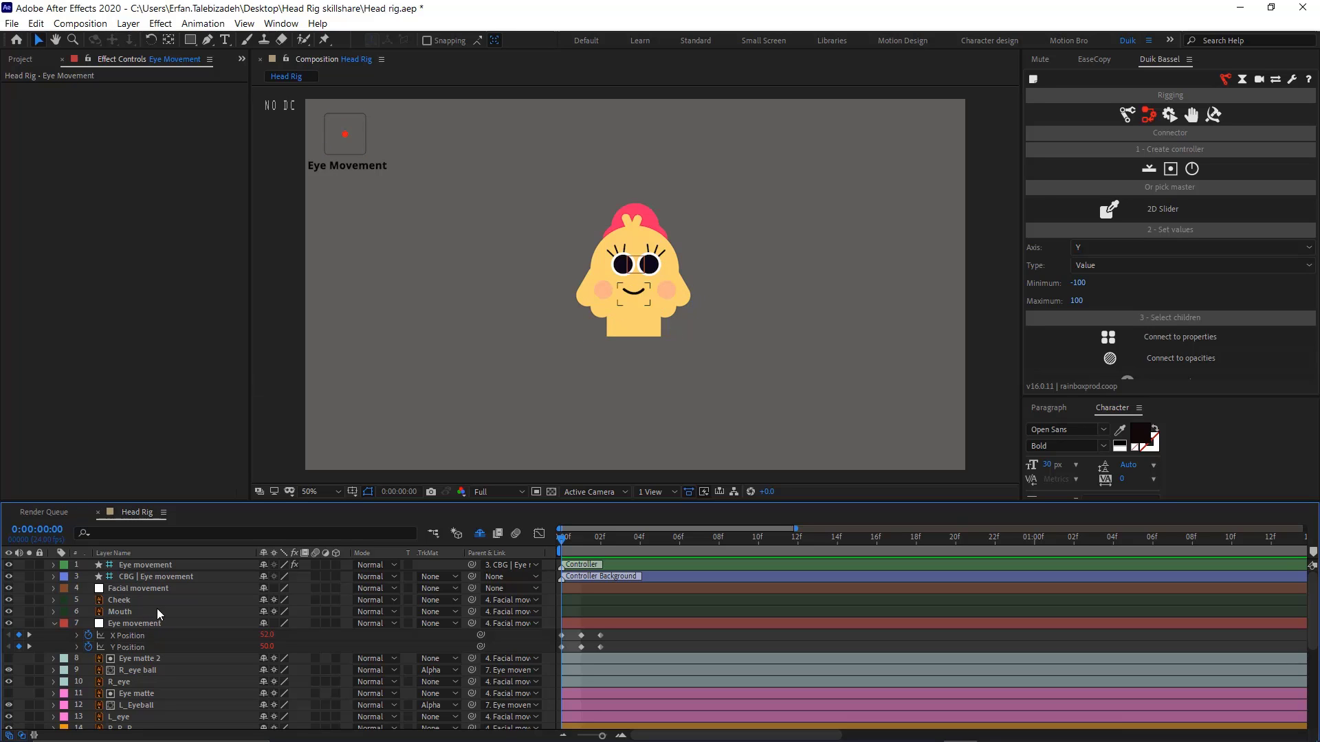
Collapse the Eye movement null's keyframed properties and select the Facial movement null
key("u")
left_click(159, 589)
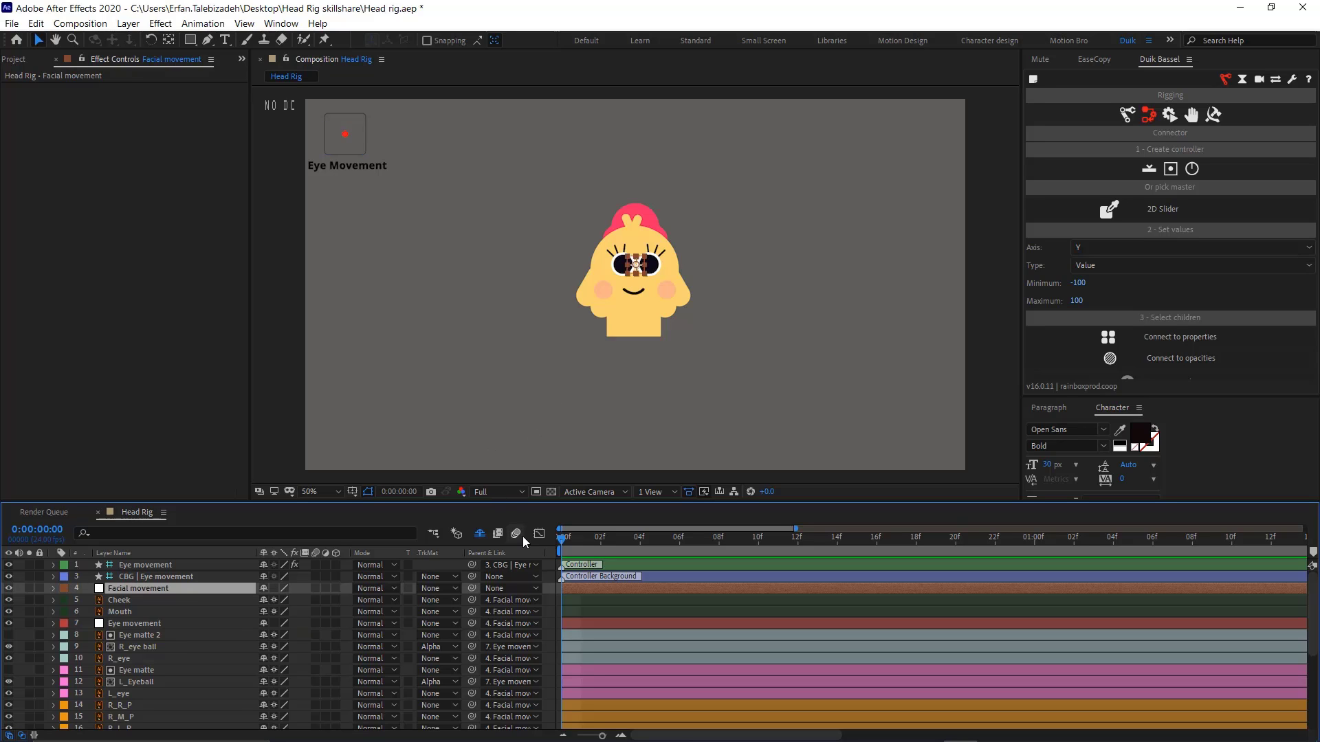
Add Position keyframes to the Facial movement null at frames 0 and 1
key("p")
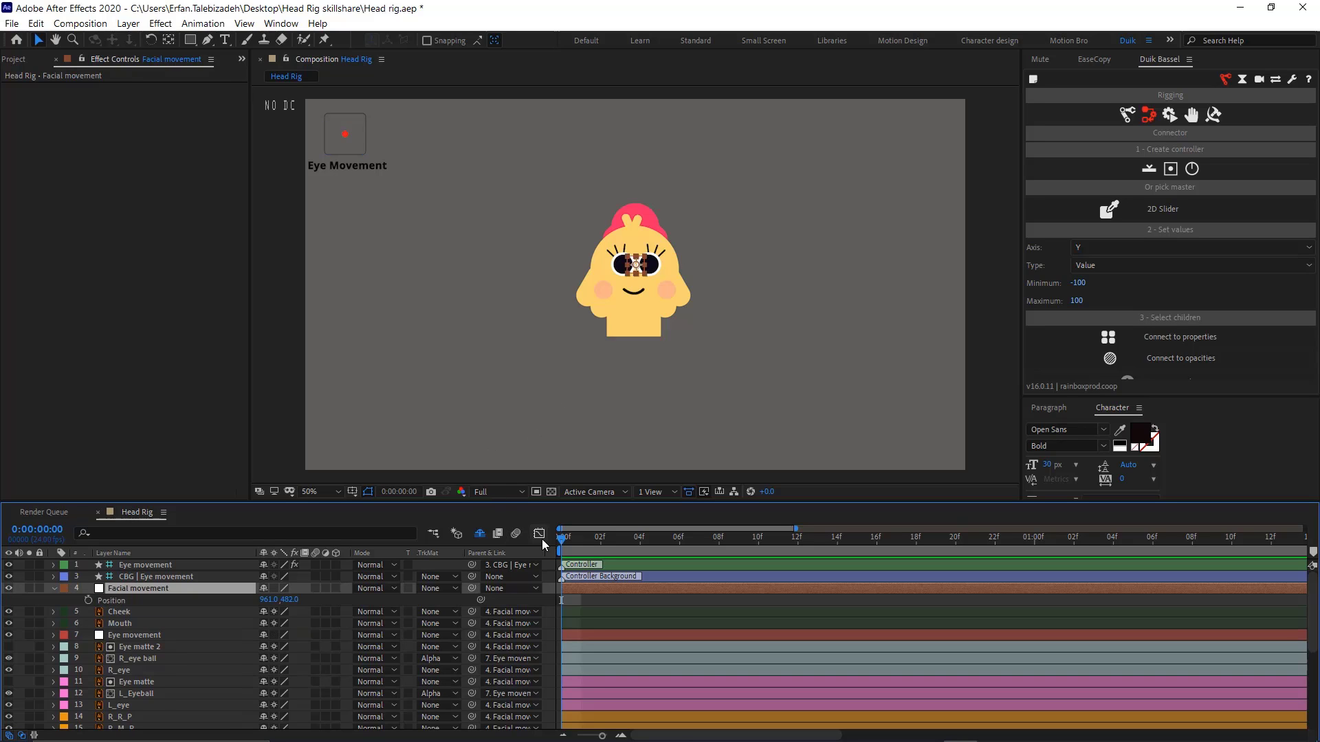
left_click(90, 602)
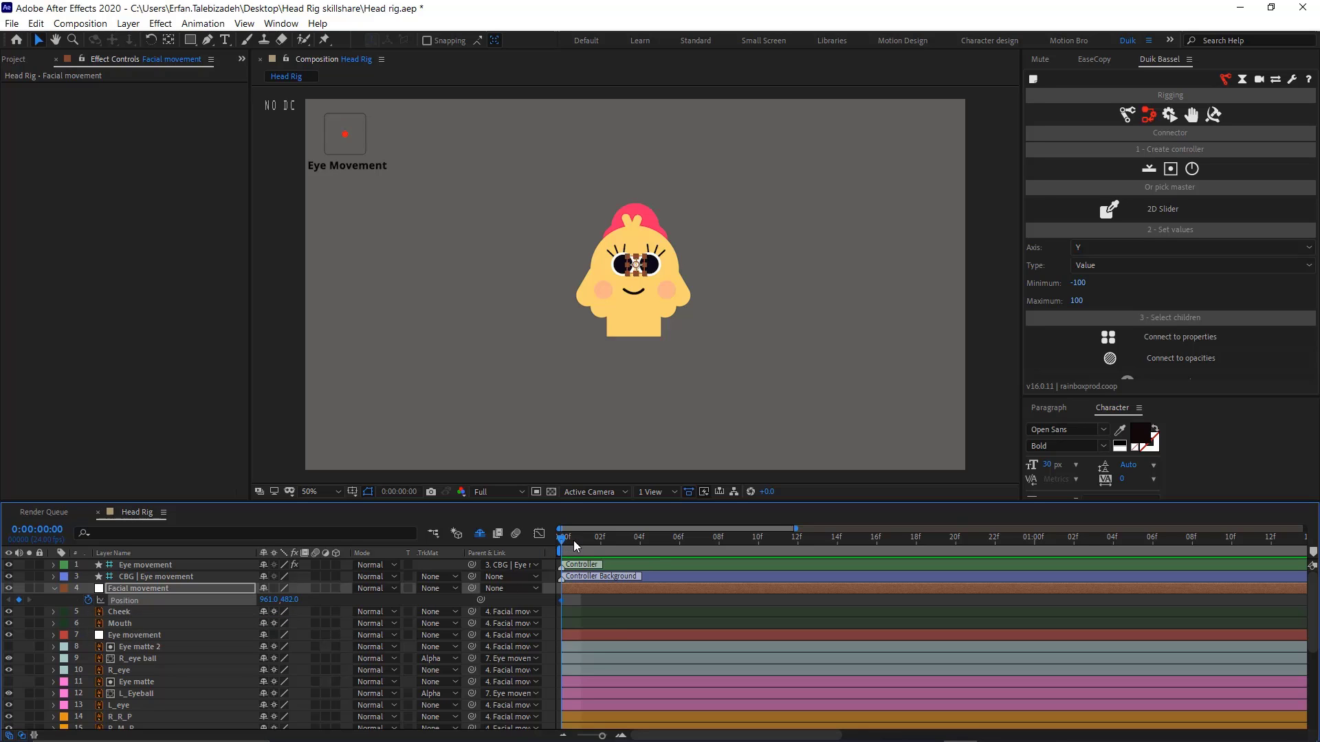
left_click(574, 540)
left_click(18, 601)
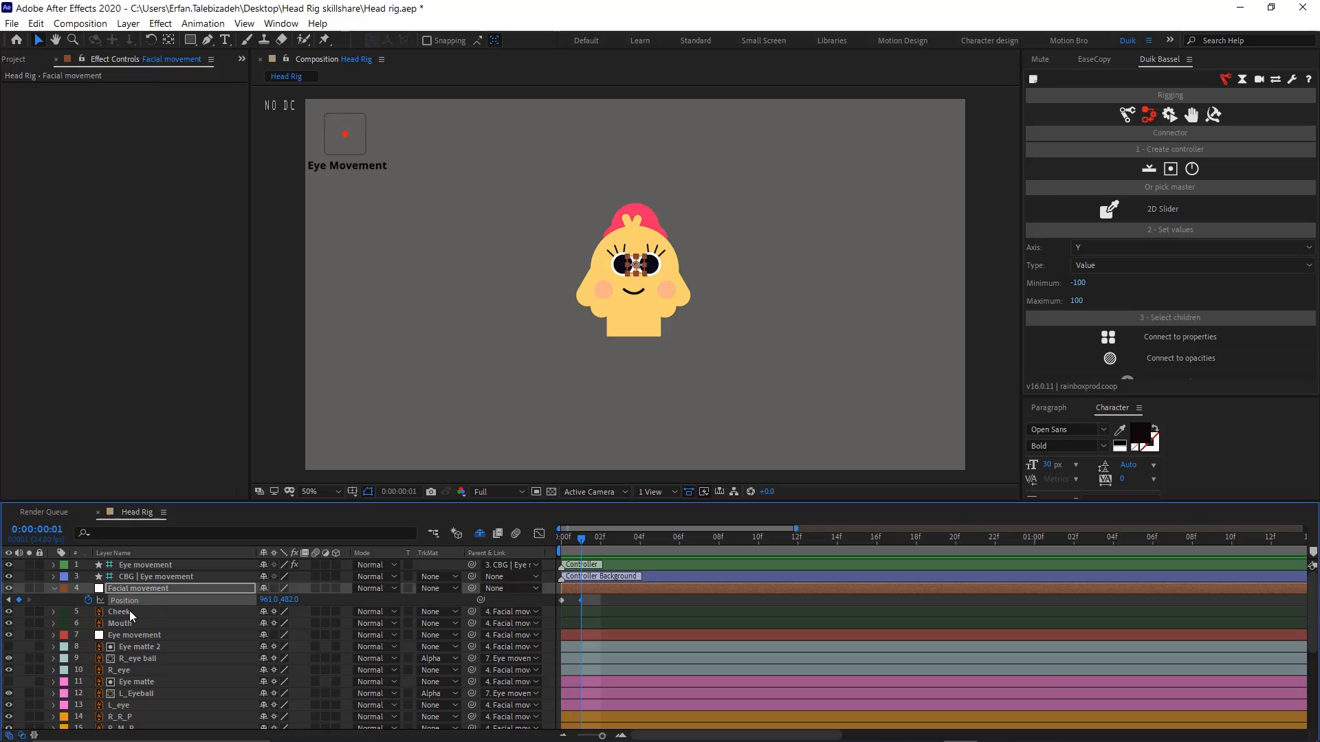
left_click_drag(582, 541, 564, 547)
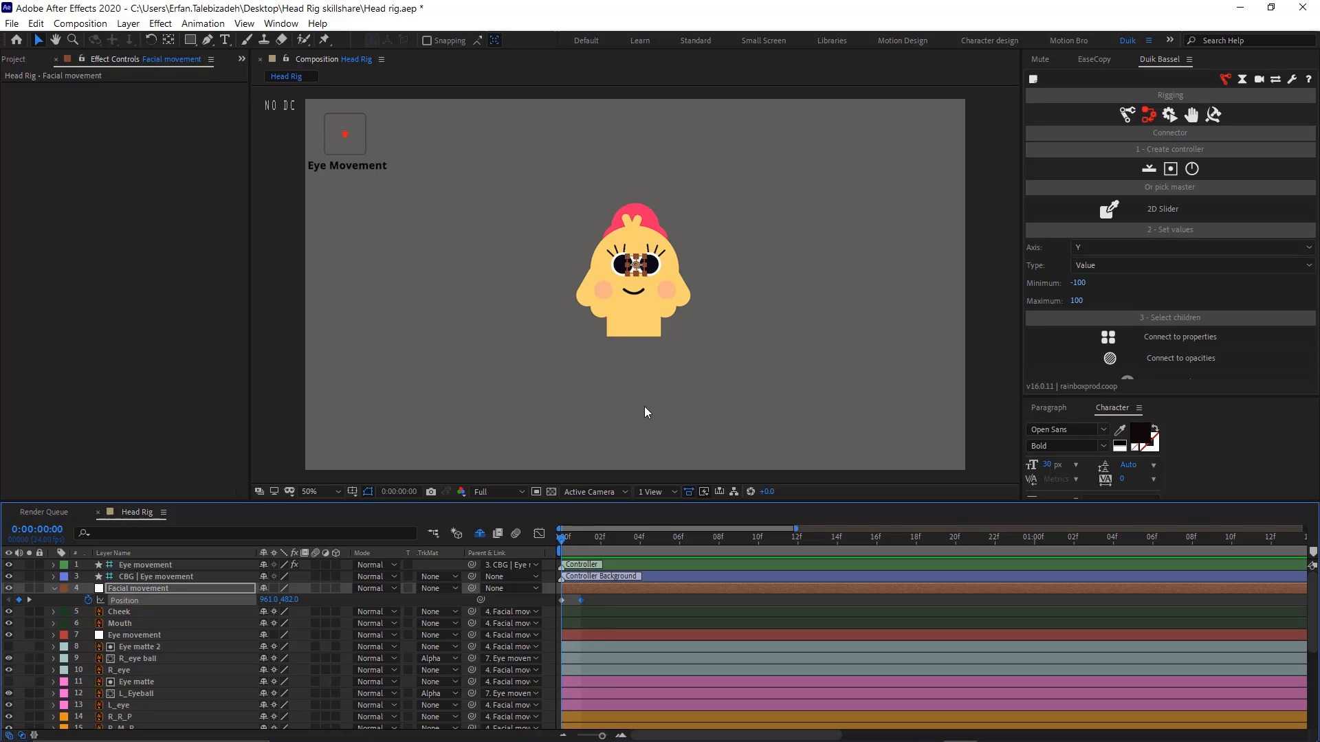
key("period")
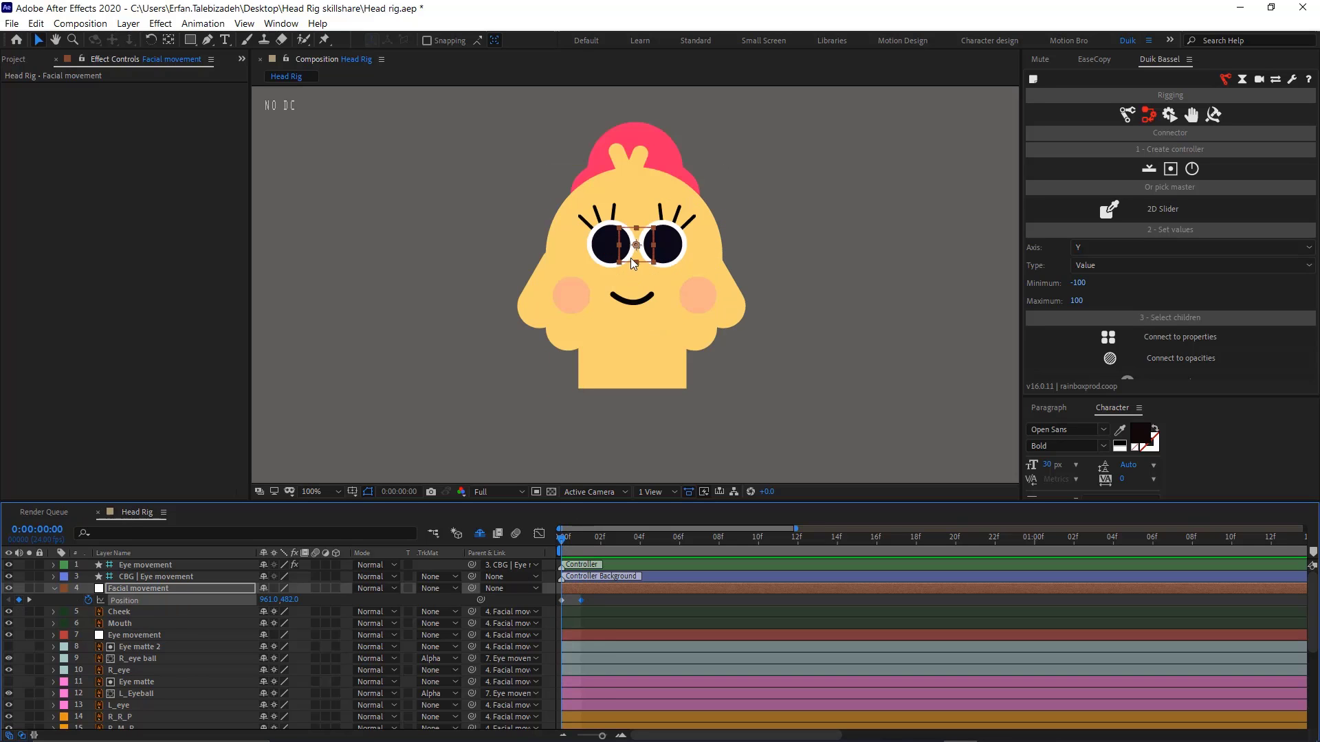
left_click(562, 600)
key("shift+Left")
key("shift+Left")
key("shift+Left")
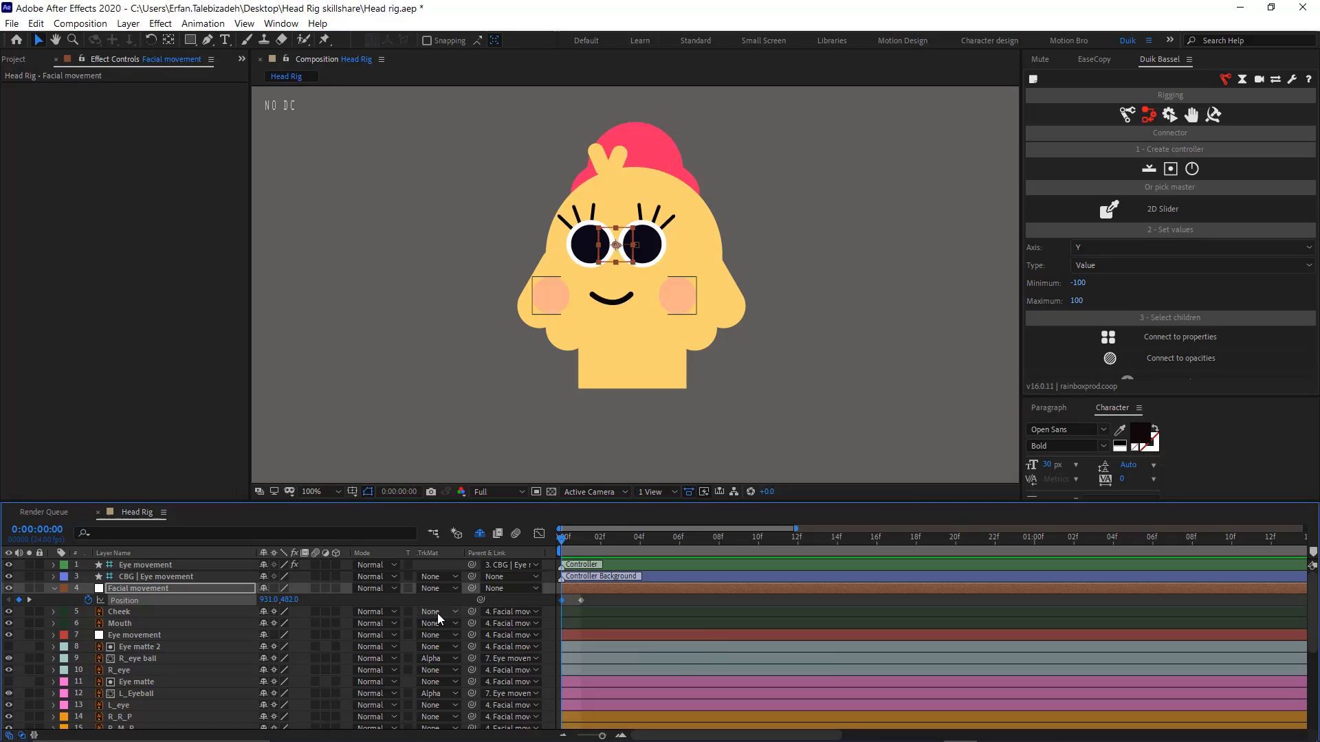
key("shift+Right")
key("shift+Right")
key("shift+Right")
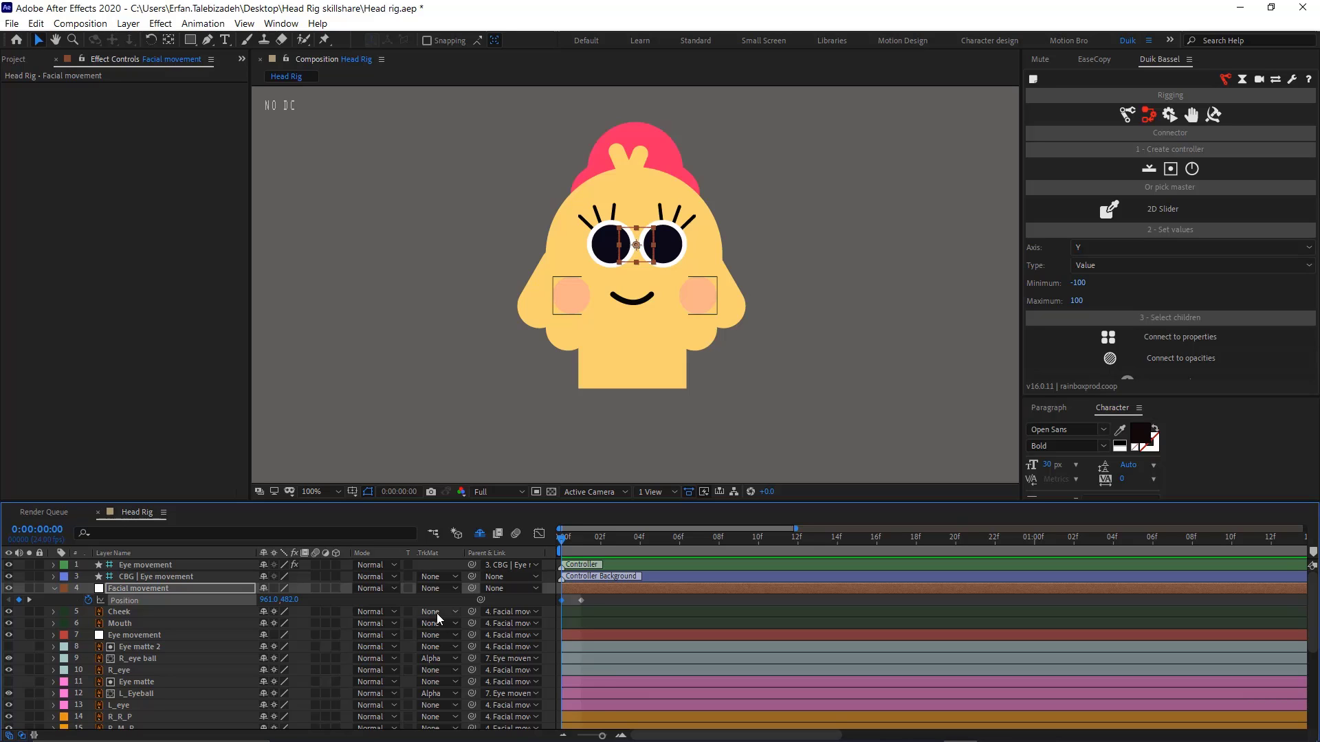
Unparent the Hair layer from the Facial movement null by setting its parent to None
key("Page_Down")
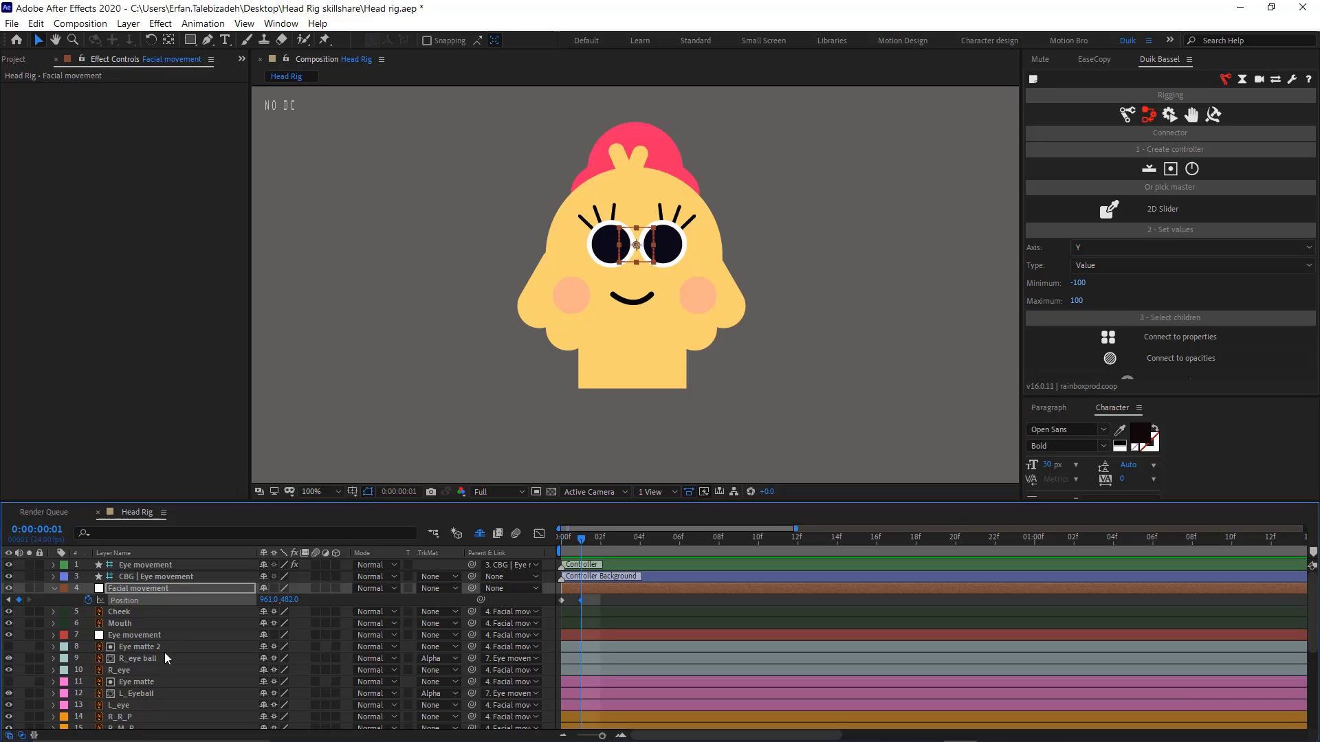
scroll(158, 657, "down", 5)
left_click(155, 631)
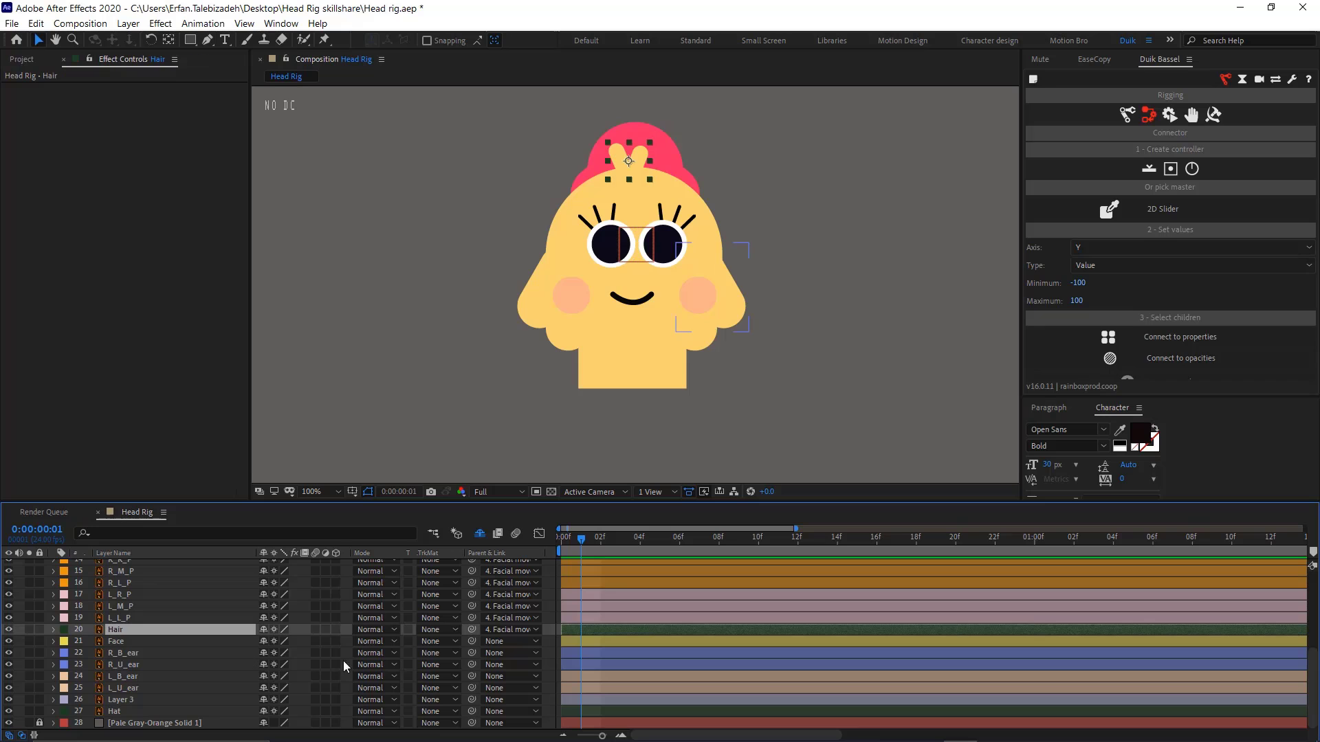
left_click(500, 631)
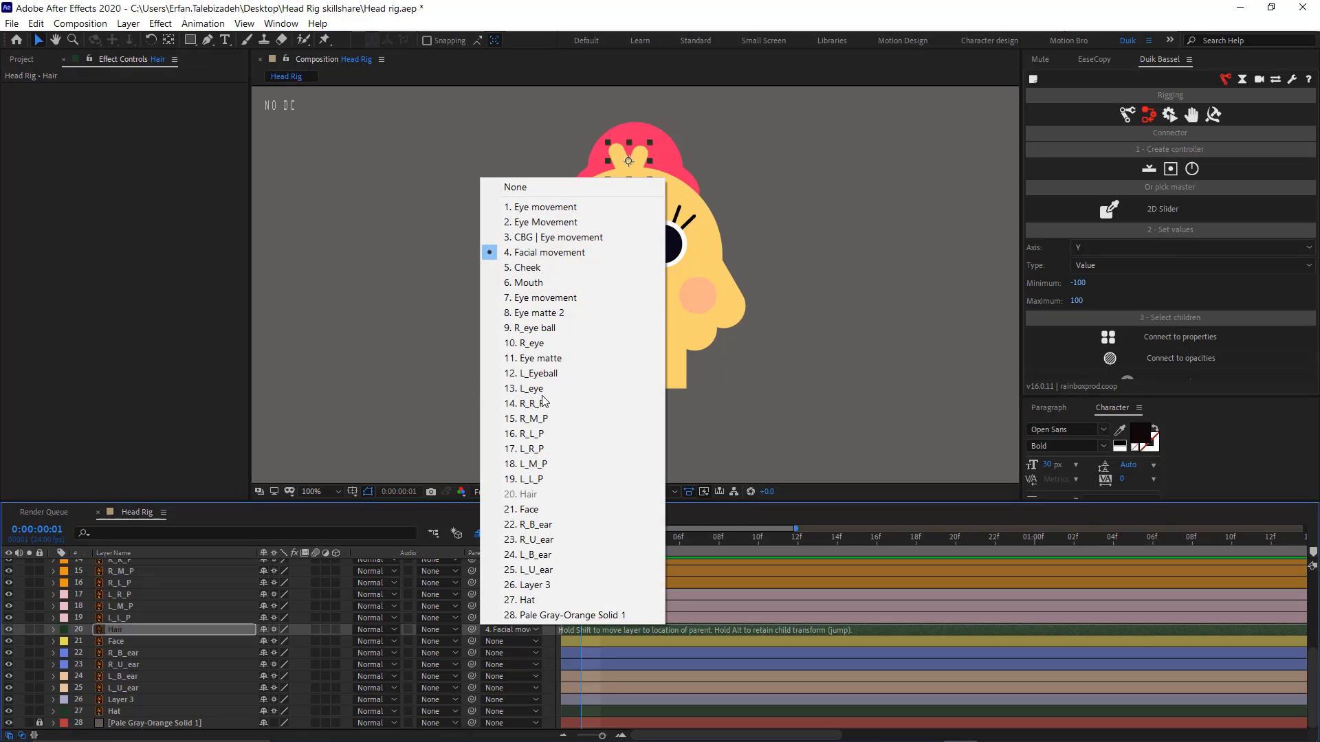
left_click(515, 187)
Nudge the Facial movement null left at the frame 0 Position keyframe to 929, 482
scroll(142, 645, "up", 5)
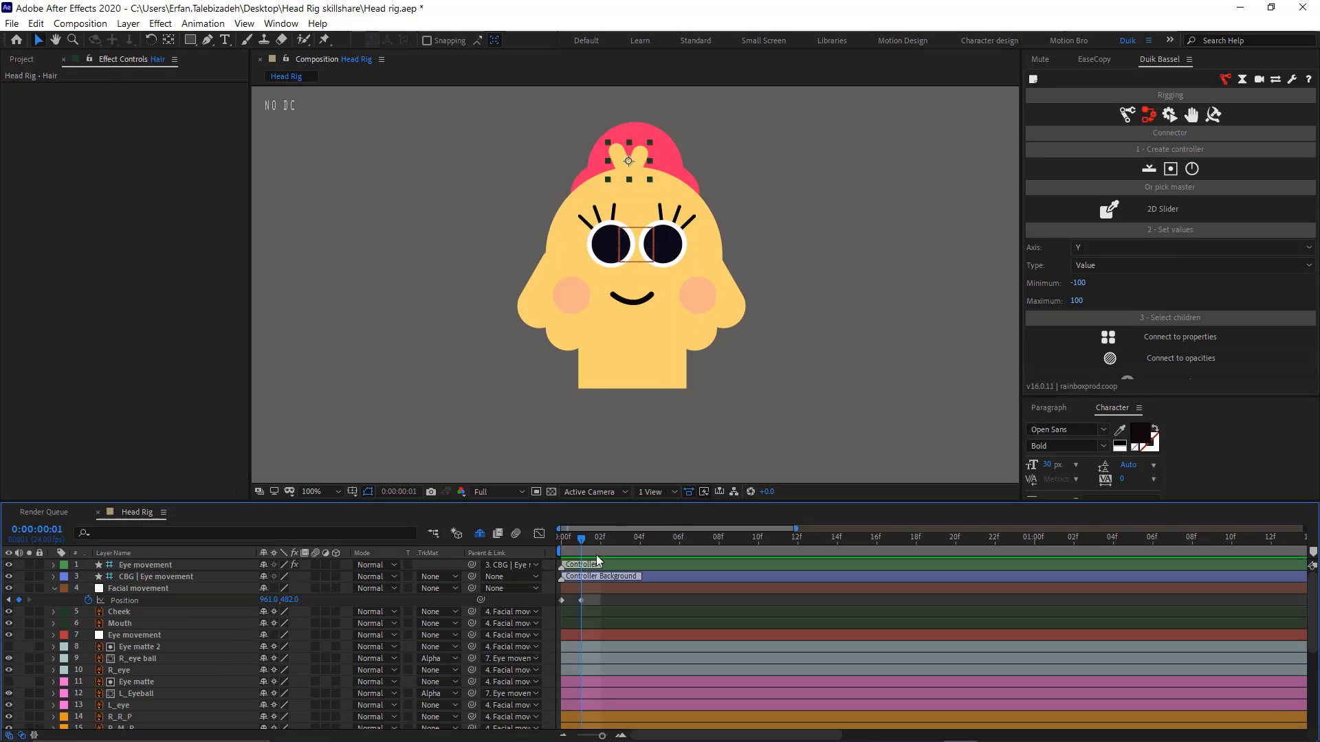
left_click_drag(583, 535, 543, 542)
left_click(562, 600)
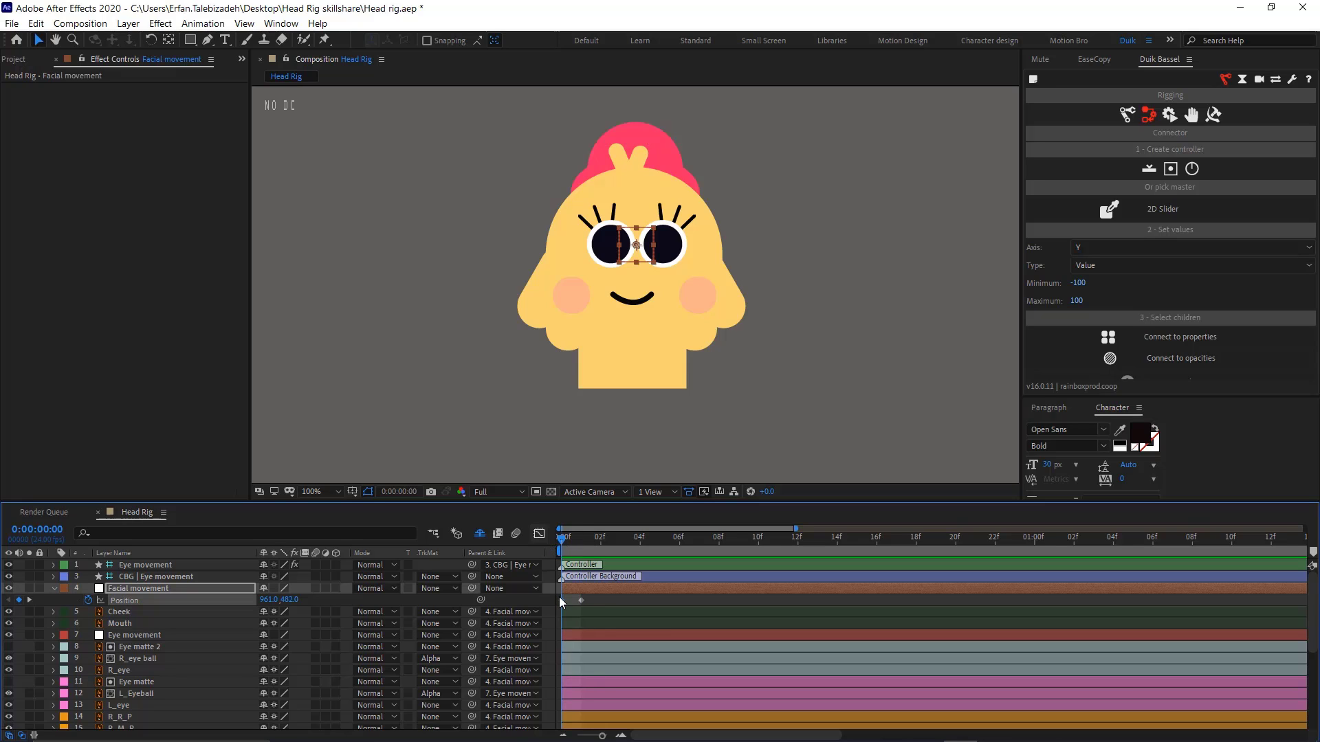
key("shift+Left")
key("shift+Left")
key("shift+Left")
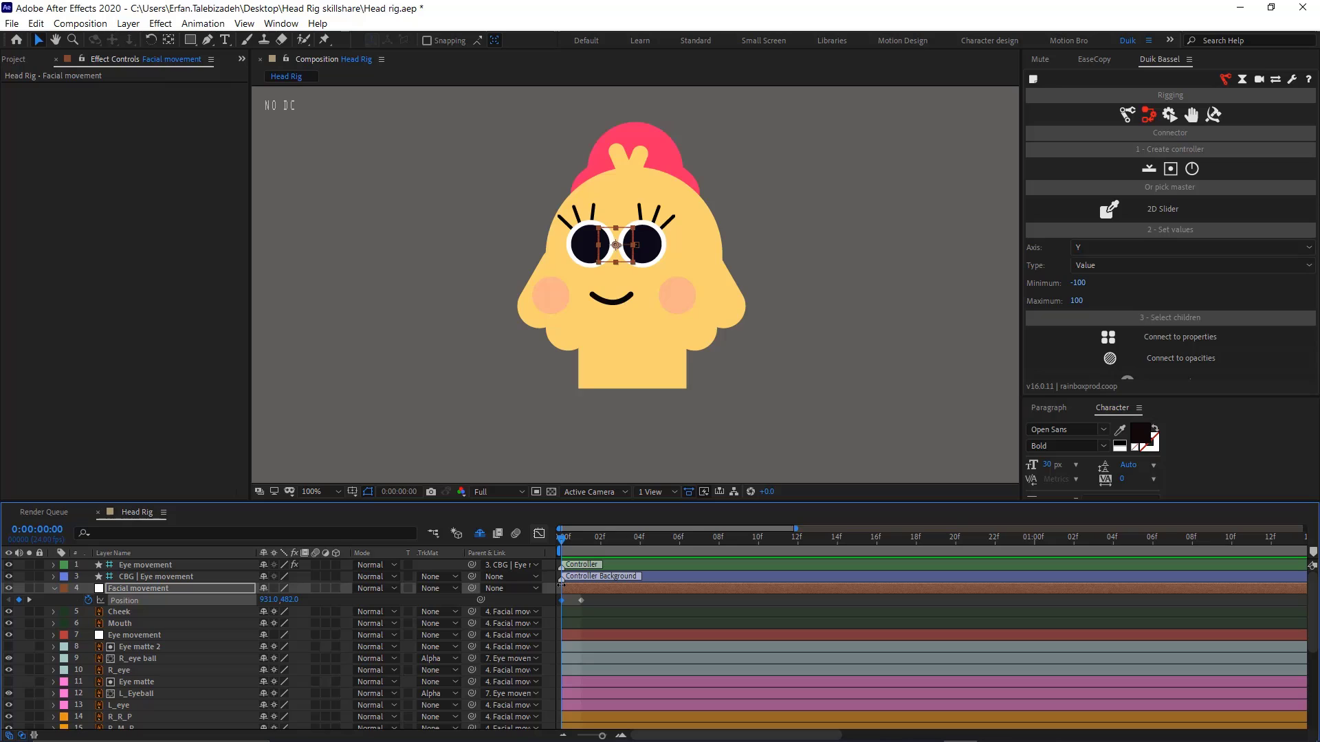
key("Left")
key("Left")
Nudge the Facial movement null right at the frame 1 Position keyframe to 987, 482
left_click(576, 542)
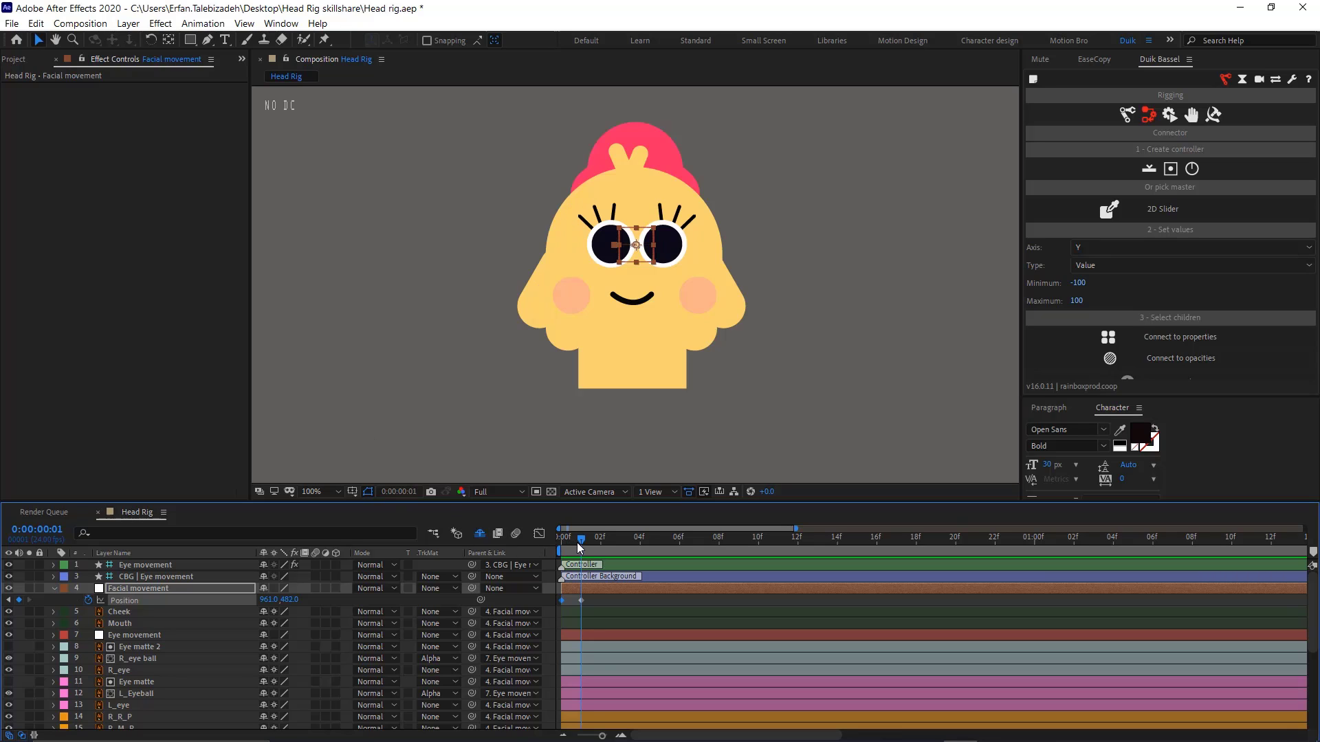
left_click(581, 600)
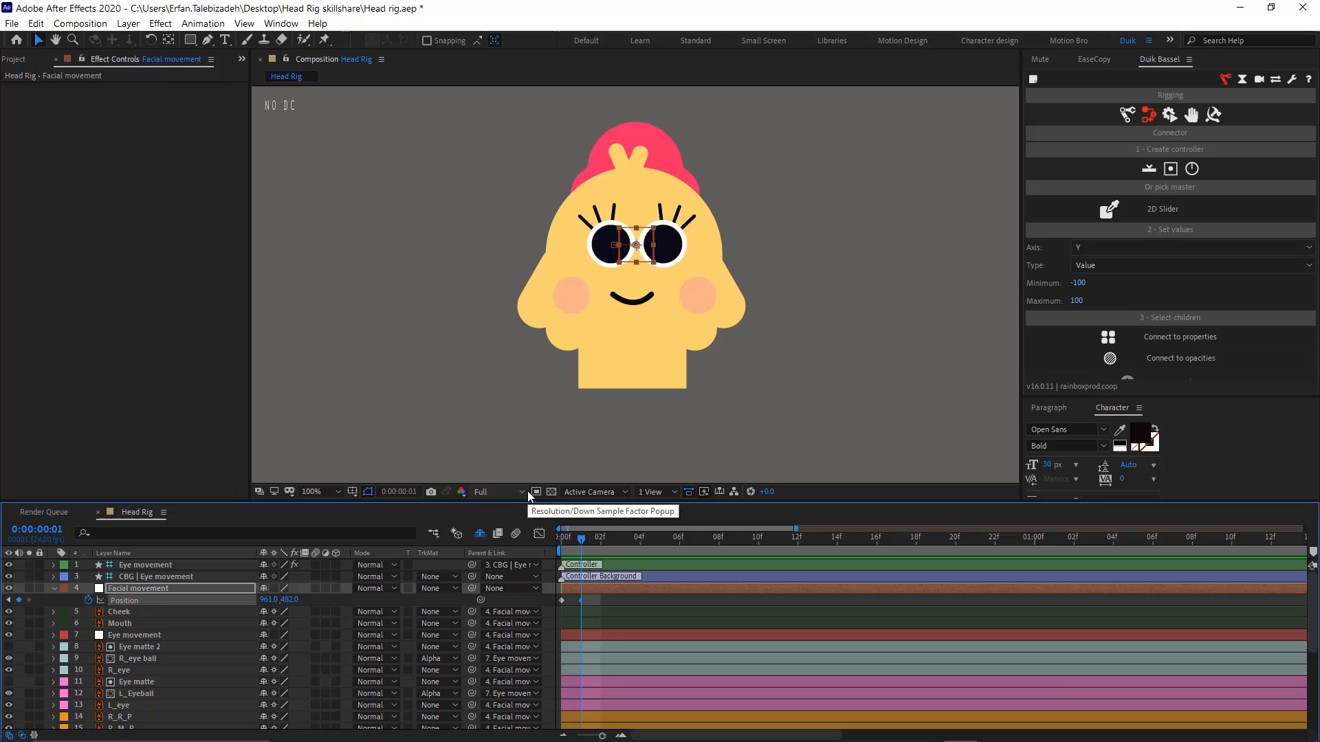
key("shift+Right")
key("shift+Right")
key("shift+Right")
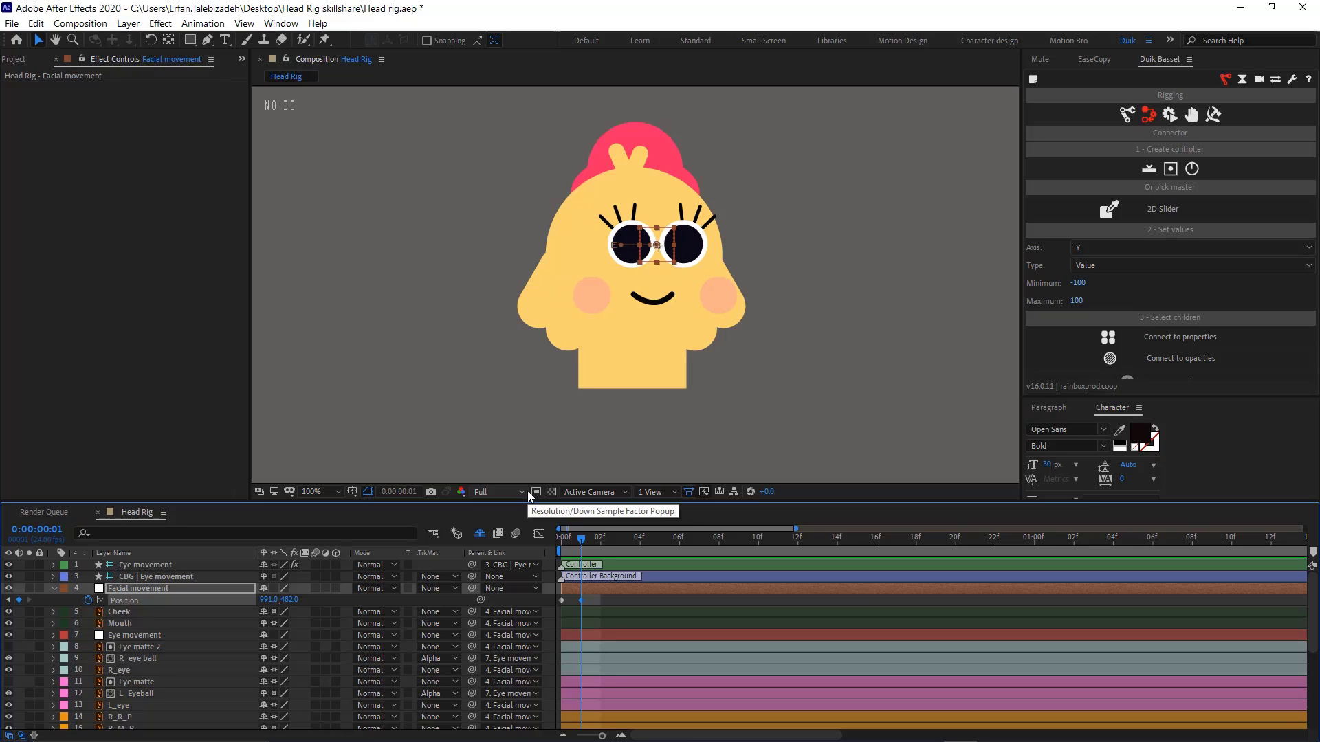
key("Left")
key("Left")
key("Left")
key("Left")
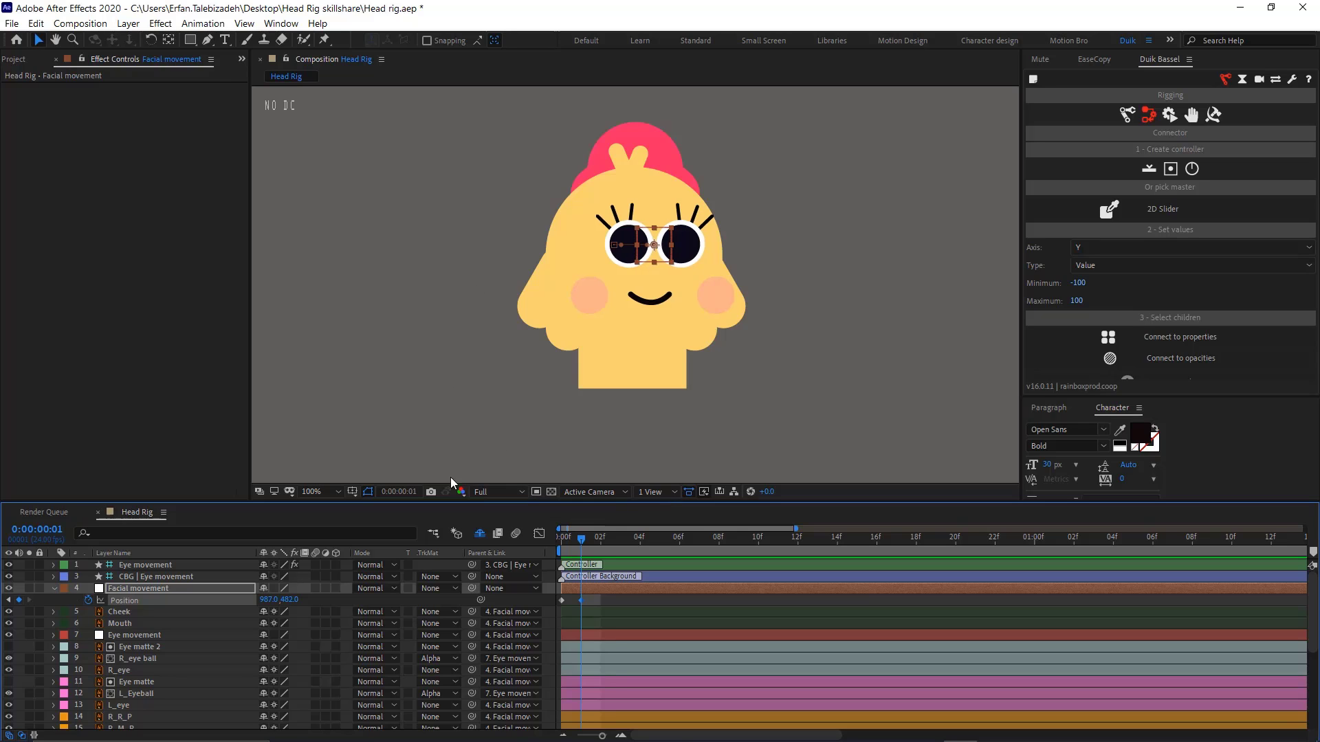
Create a Duik Slider controller at frame 0 and connect the Facial movement null's two Position keyframes to it
mouse_move(577, 536)
left_mouse_down()
mouse_move(540, 539)
mouse_move(582, 532)
mouse_move(560, 537)
left_mouse_up()
left_click(588, 596)
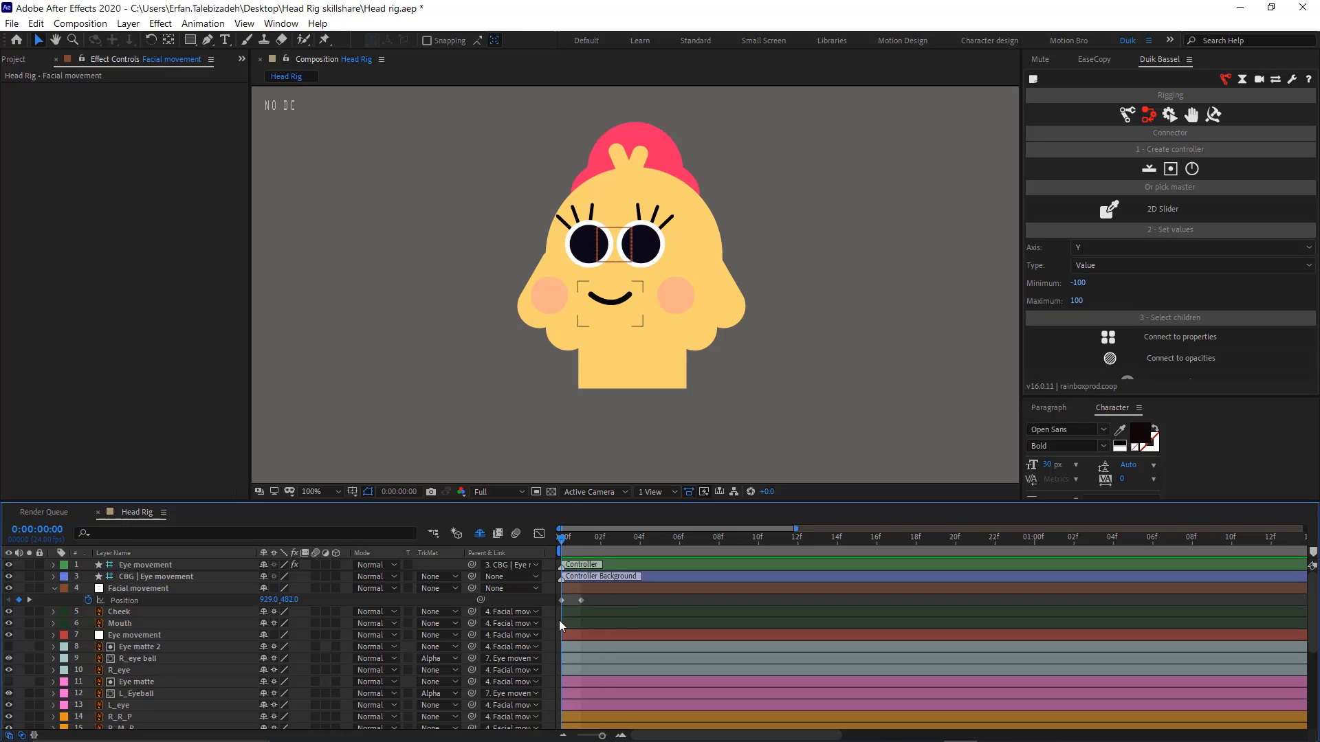
left_click(1150, 170)
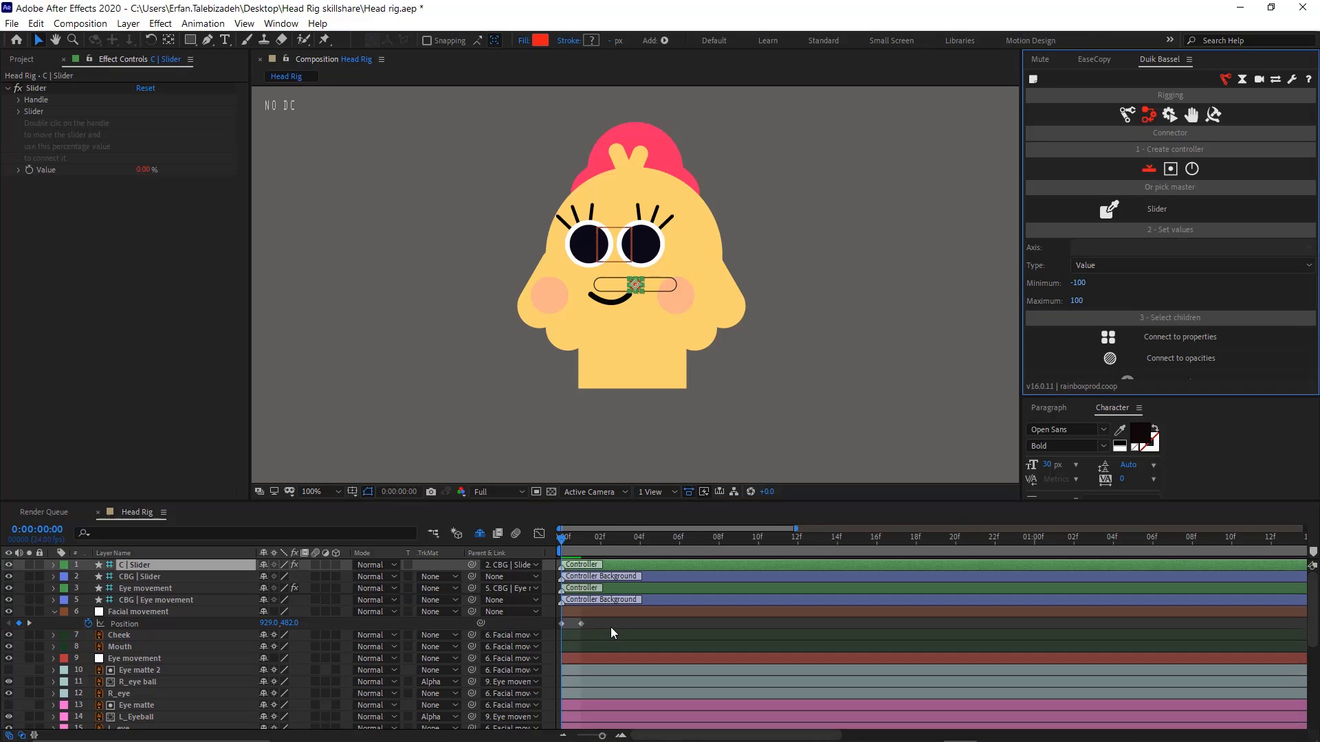
left_click_drag(611, 627, 550, 628)
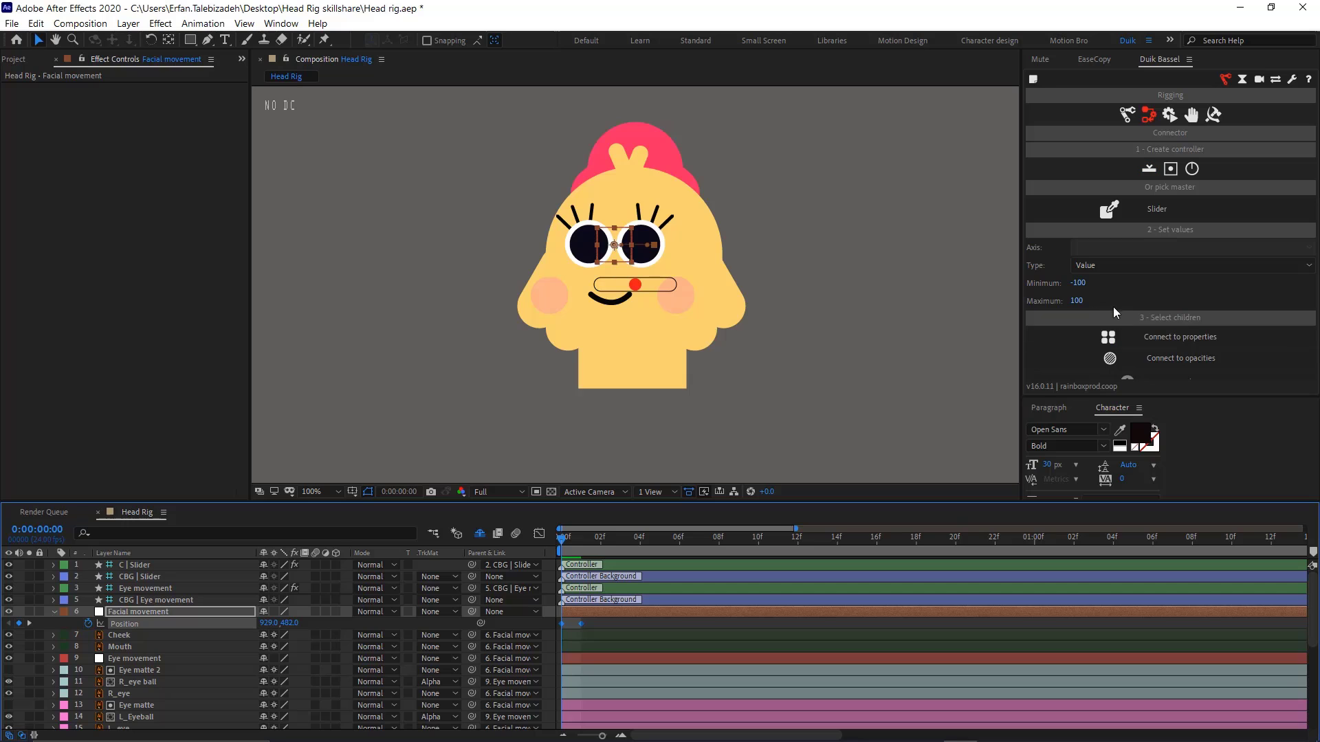
left_click(1138, 337)
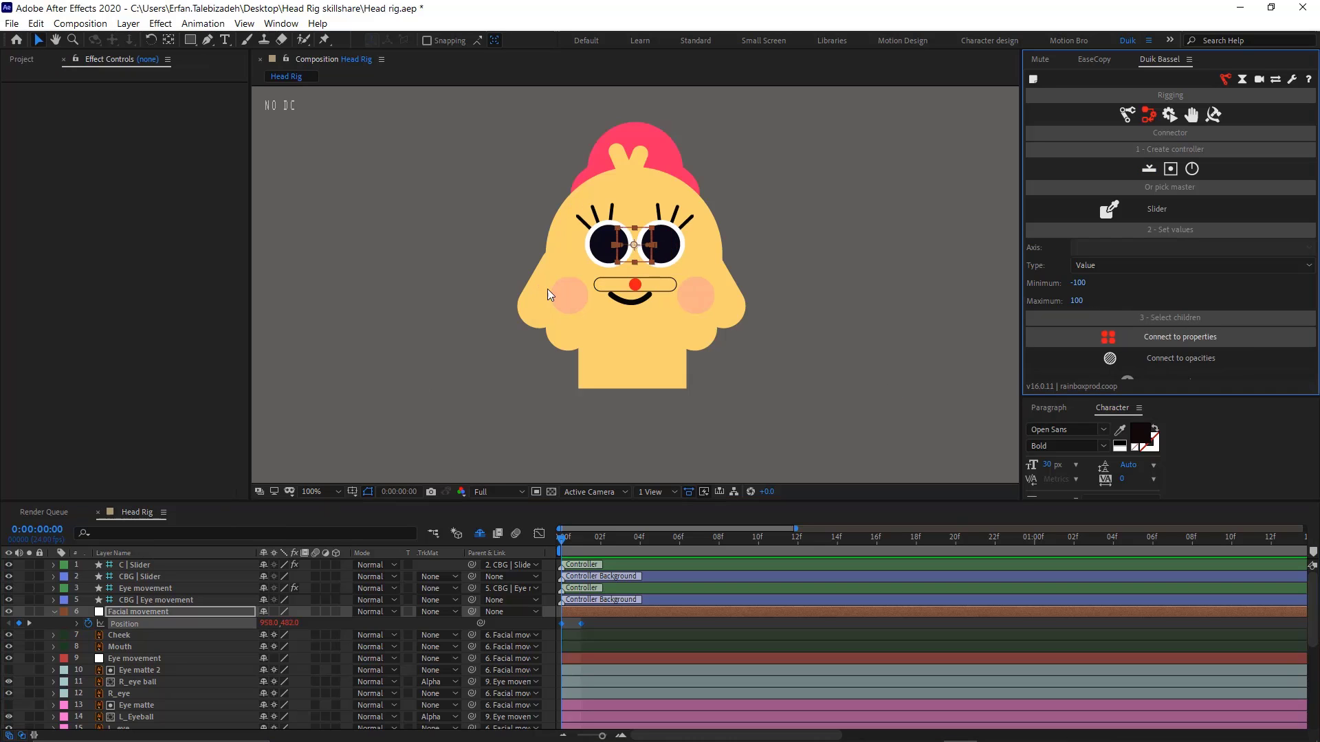
Test the slider by moving its handle towards the right end of the track, and undo the move
left_click(621, 292)
left_click_drag(621, 292, 676, 295)
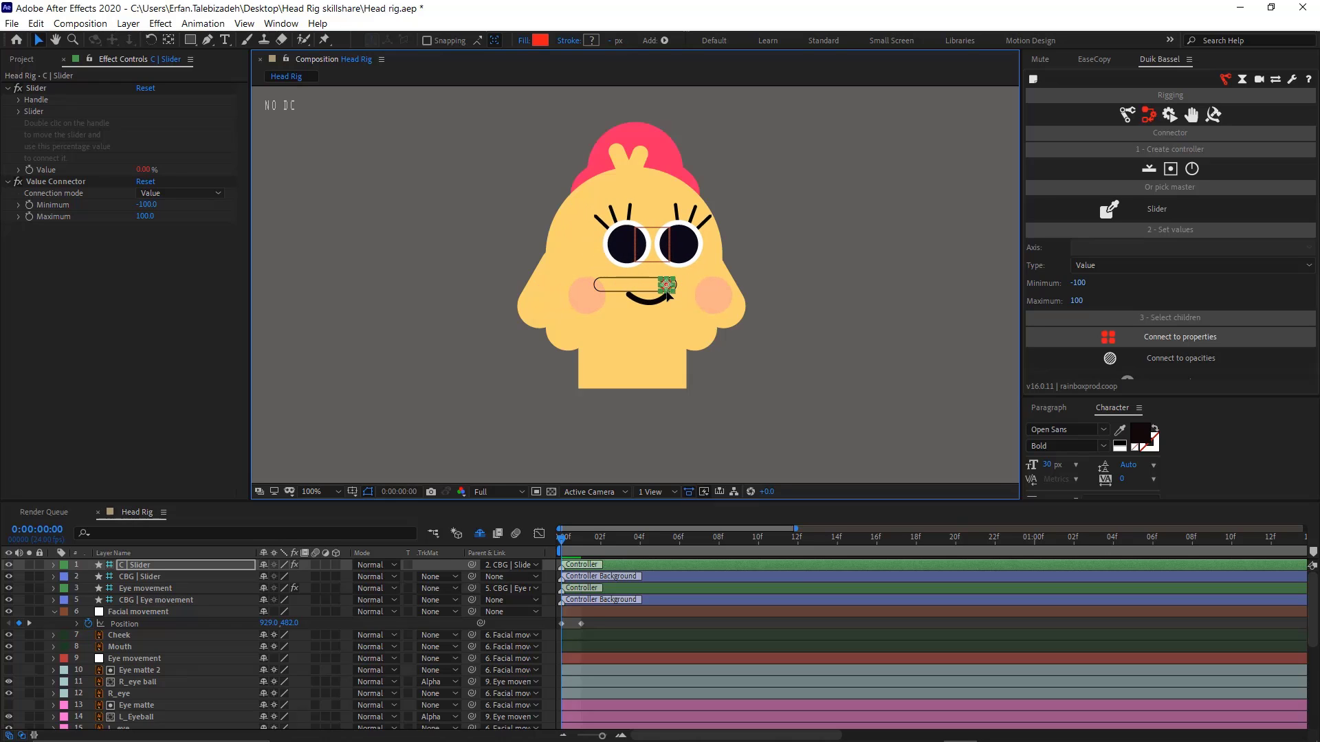
key("ctrl+z")
Move the CBG | Slider controller background from the face to below the Eye Movement controller
left_click(145, 576)
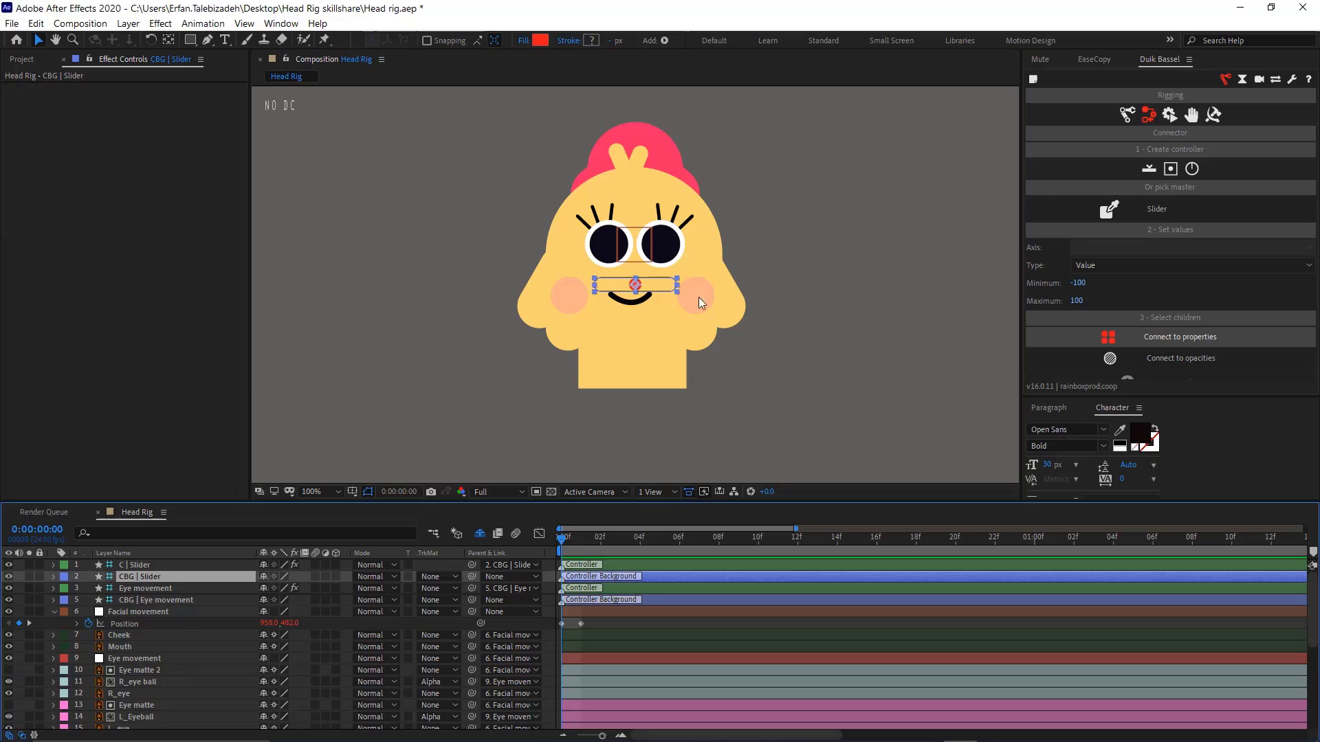
left_click_drag(644, 285, 302, 126)
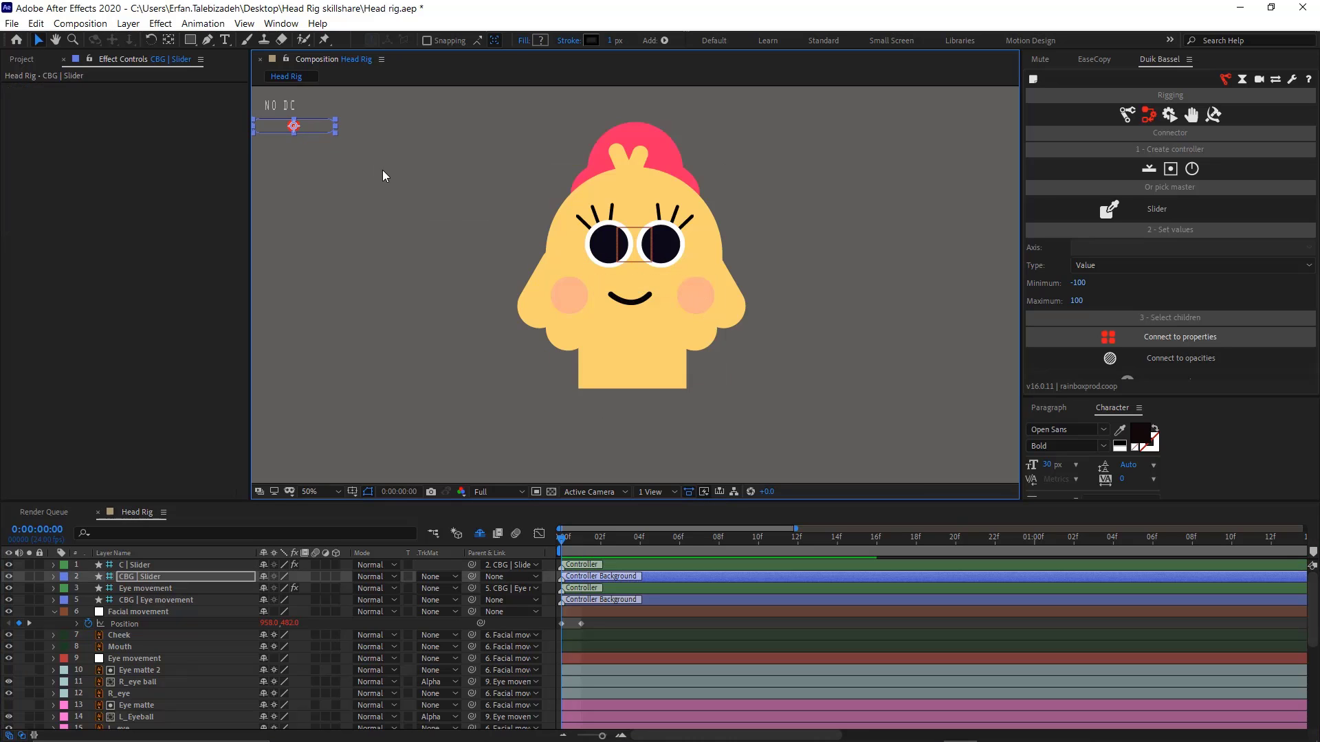
scroll(382, 171, "down", 6)
scroll(474, 237, "up", 4)
scroll(482, 244, "down", 2)
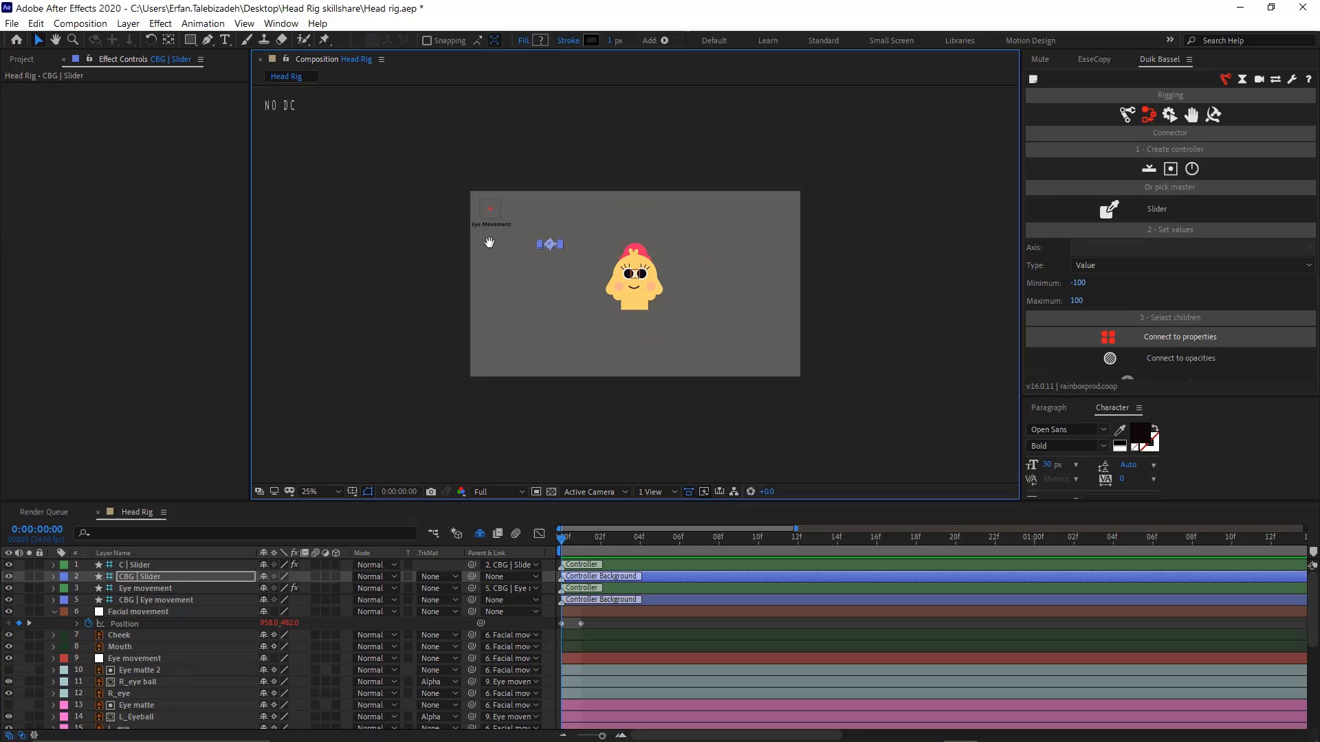
scroll(488, 242, "up", 4)
scroll(448, 407, "down", 2)
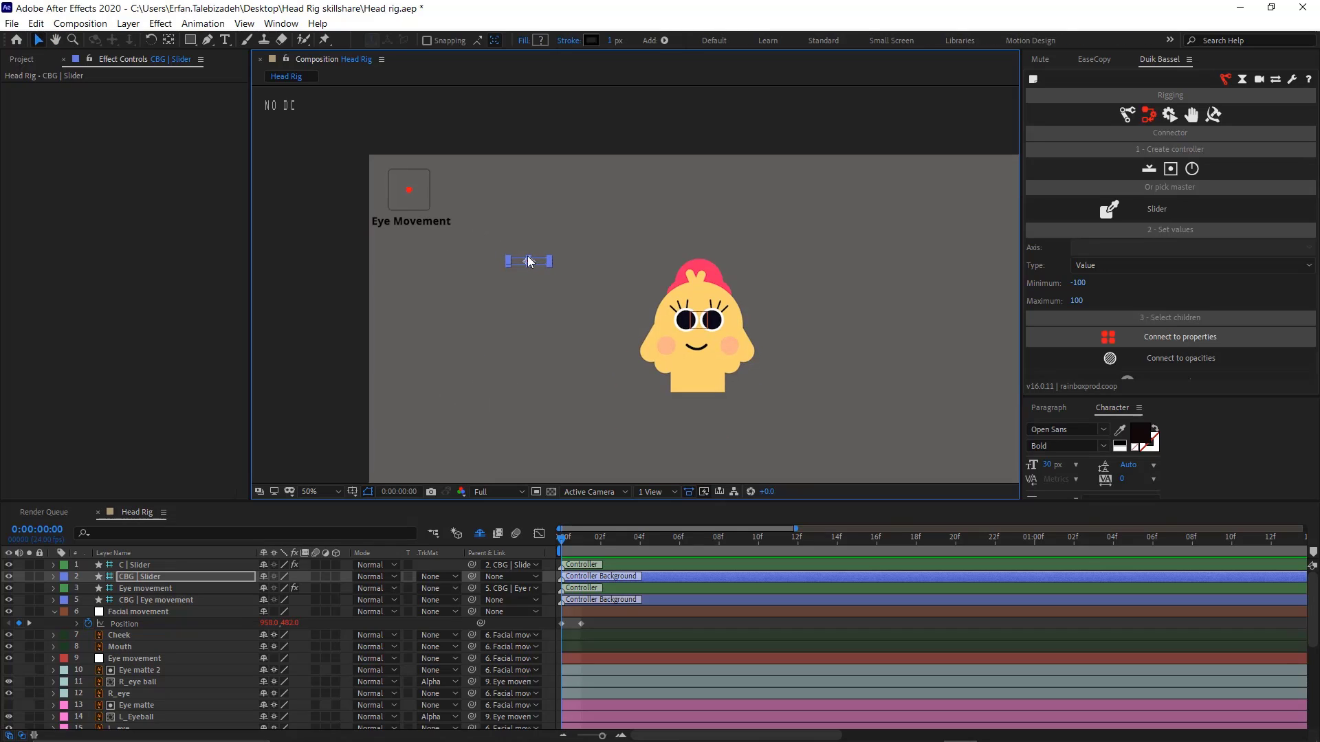
left_click_drag(528, 260, 407, 265)
left_click(412, 339)
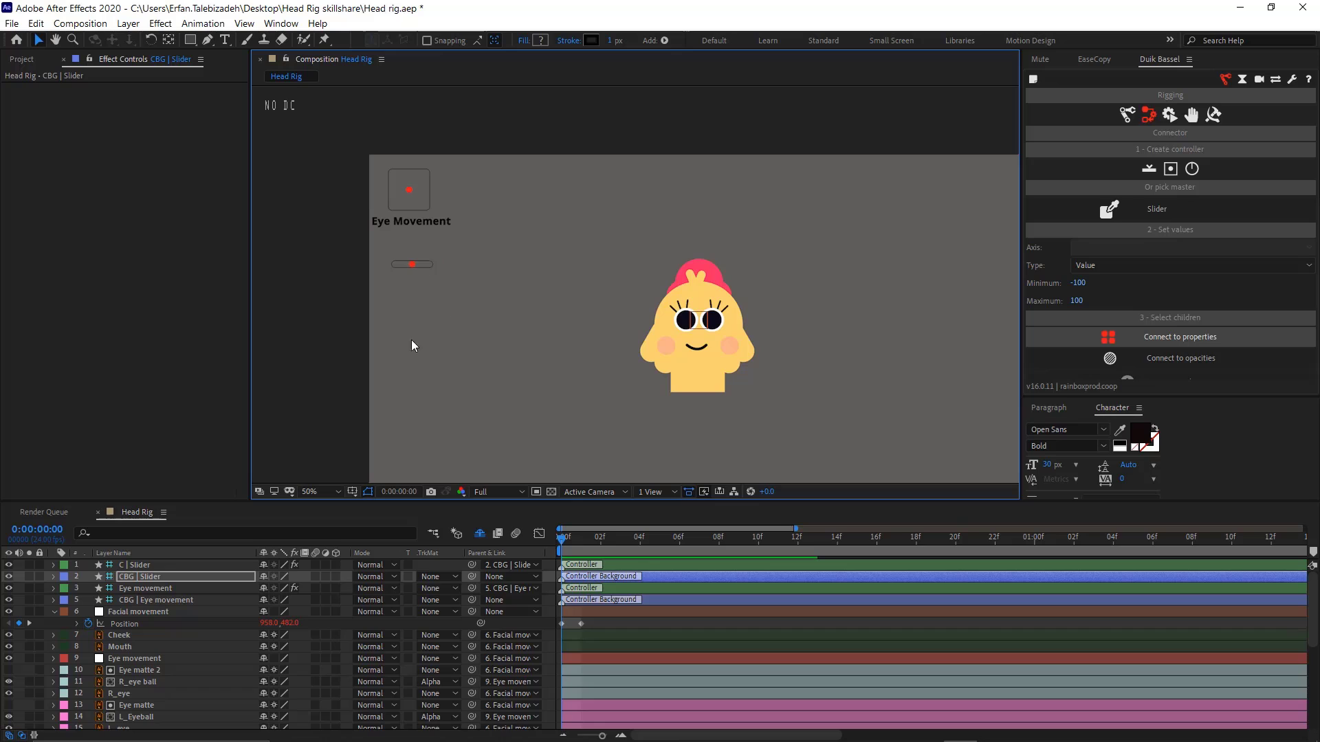
Add a "Facial Movement" text label and place it directly beneath the slider controller
left_click(225, 40)
left_click(415, 287)
type("Fa")
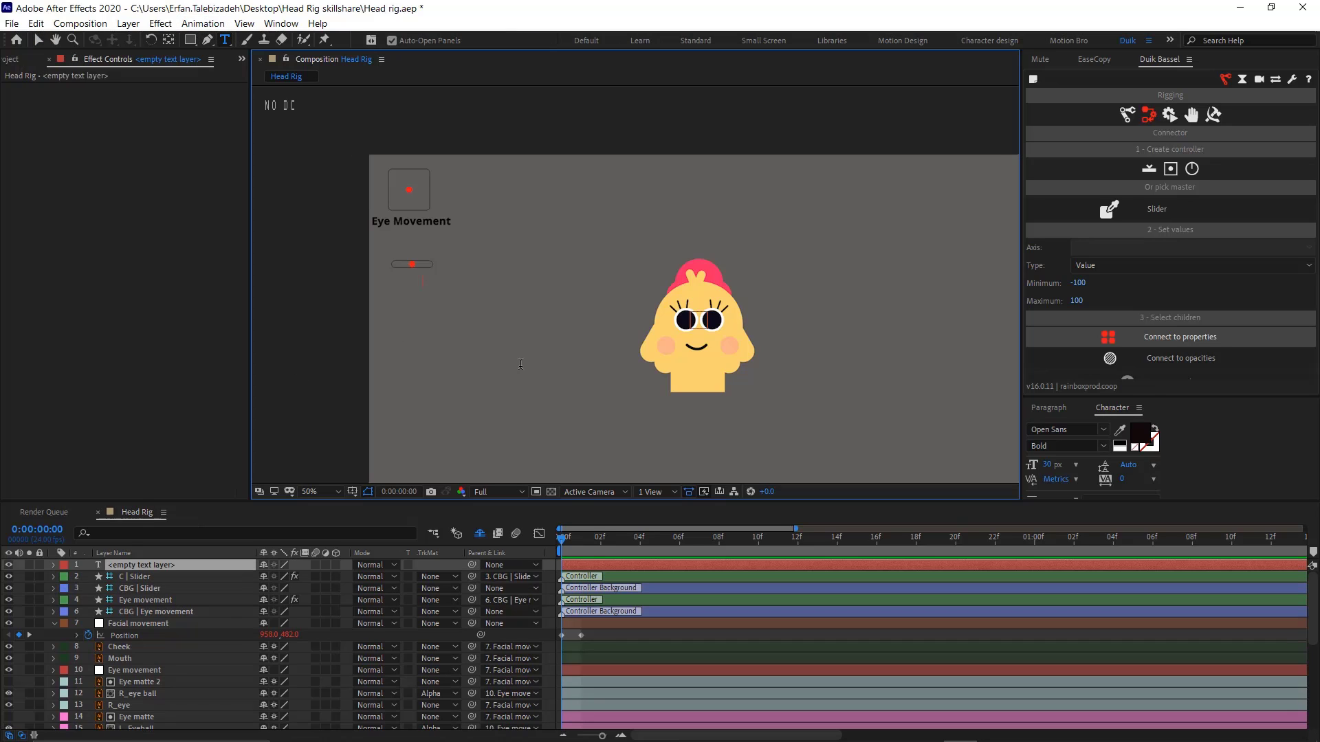
type("cia")
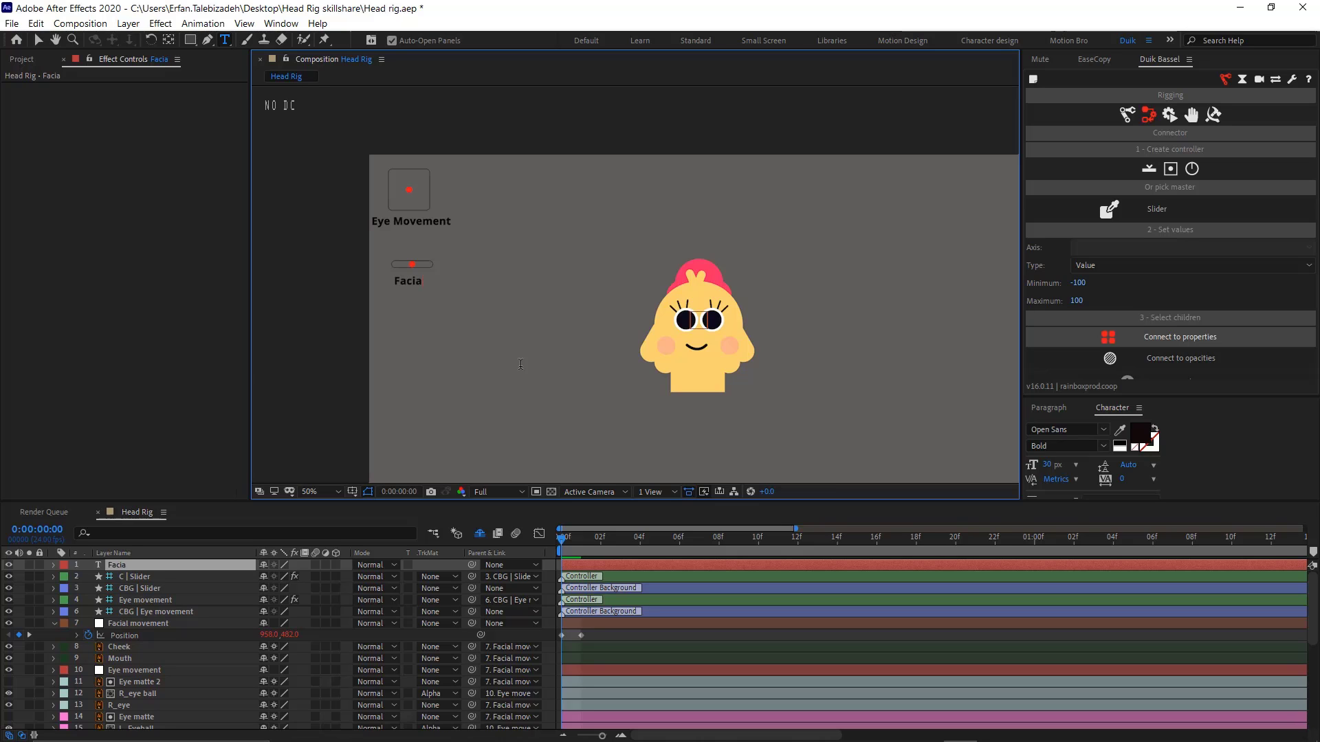
type("l Movement")
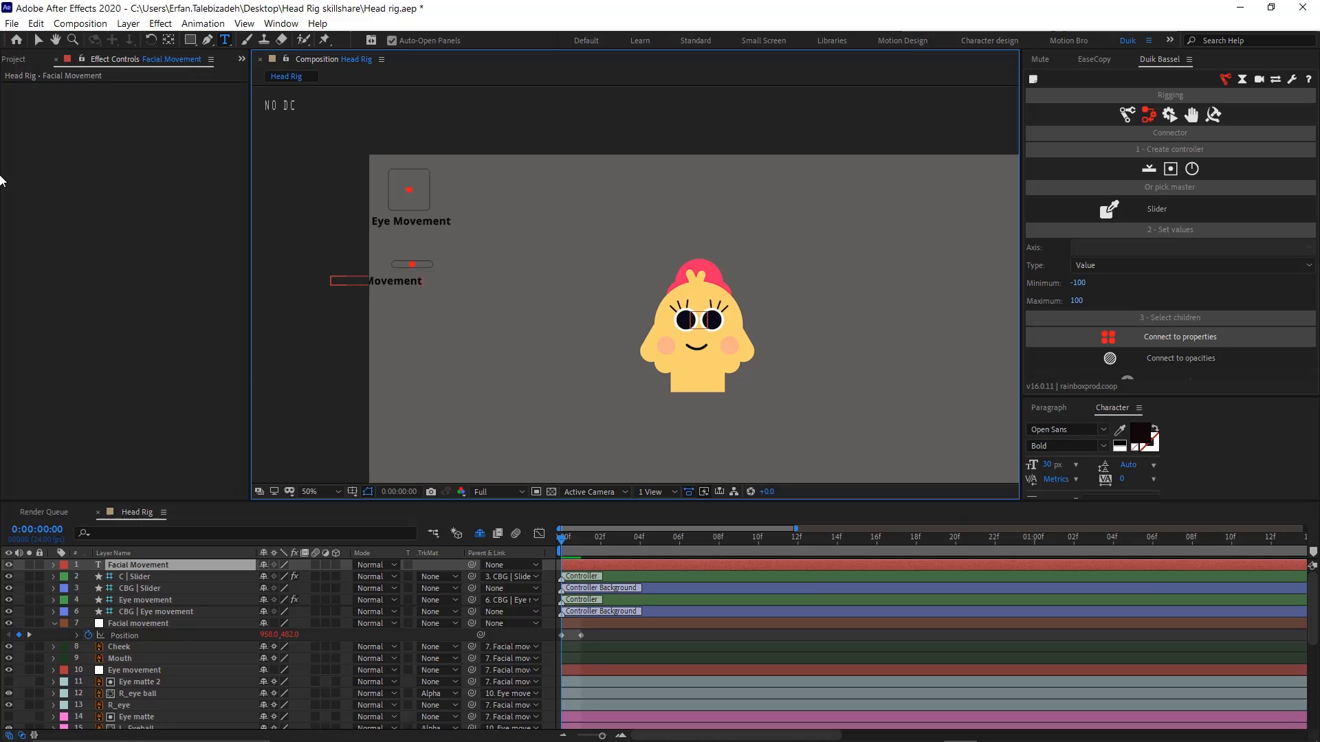
left_click(38, 39)
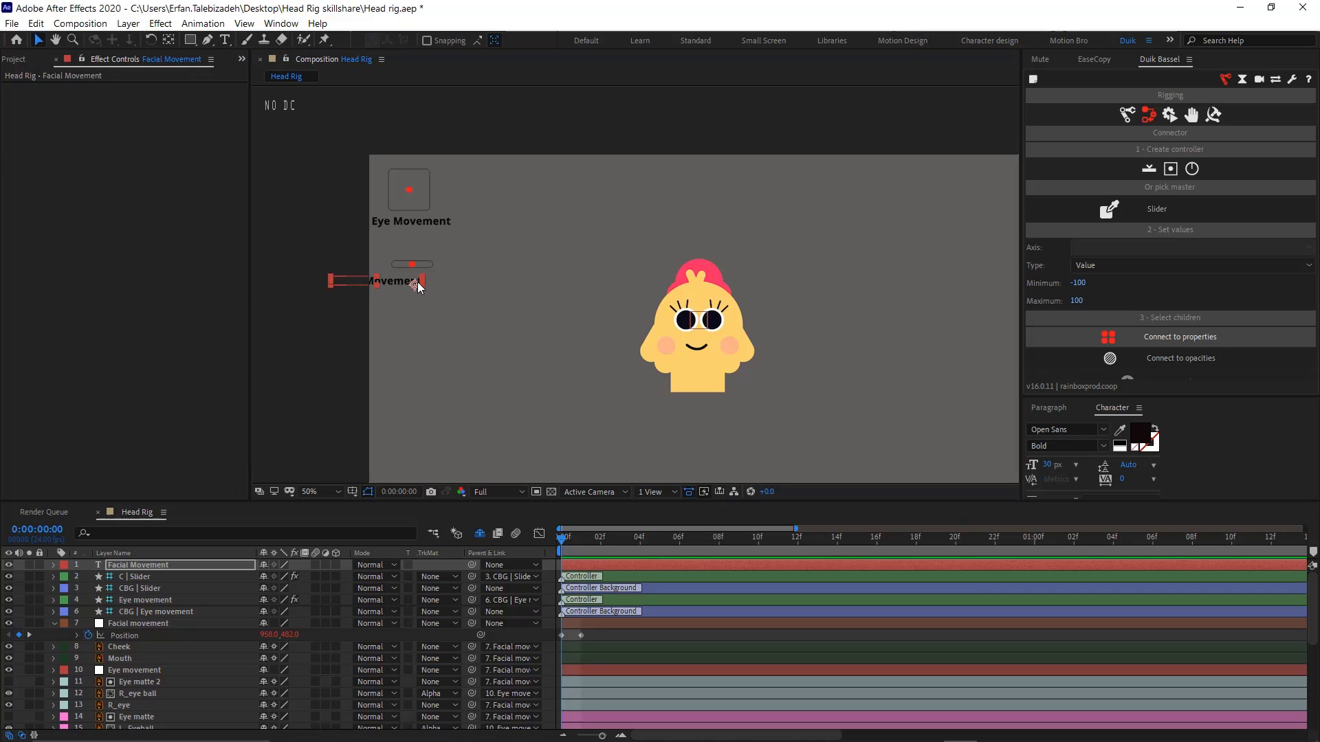
left_click_drag(418, 282, 460, 292)
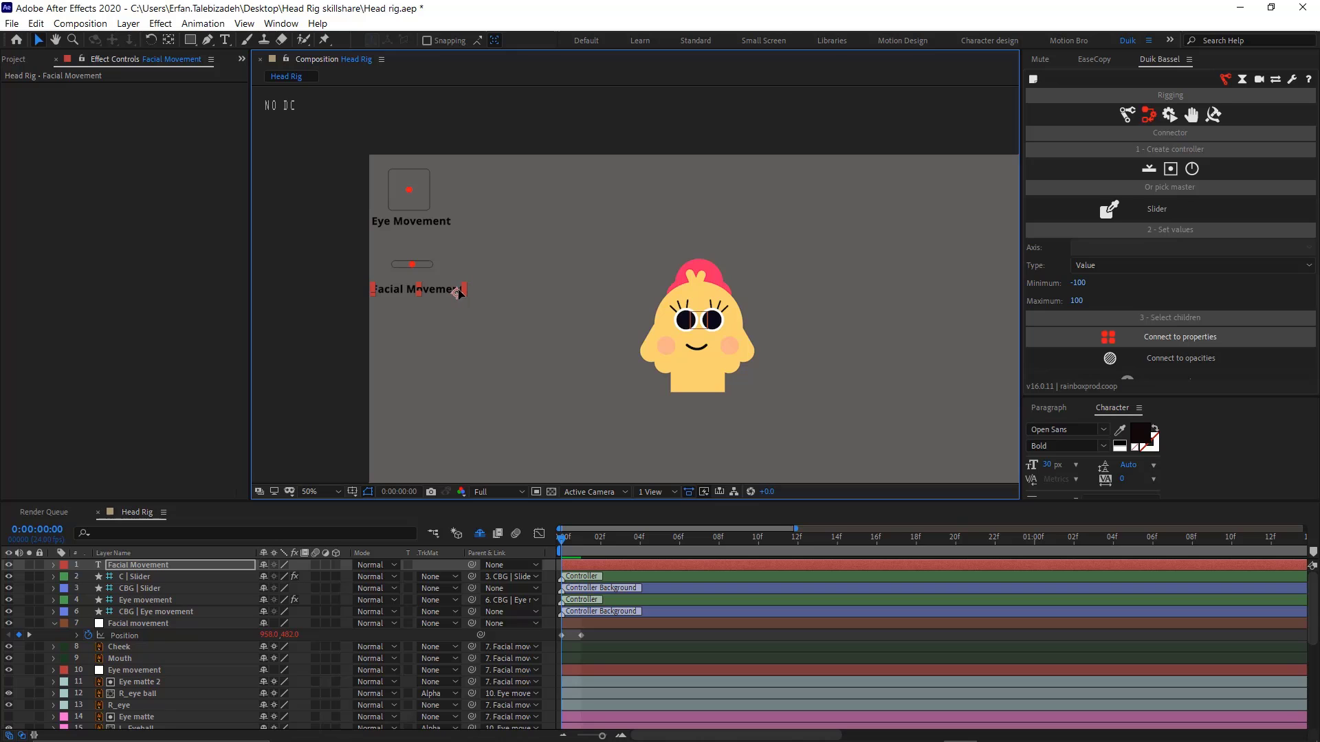
Set the Slider Size of the C | Slider controller to 190%
left_click(426, 263)
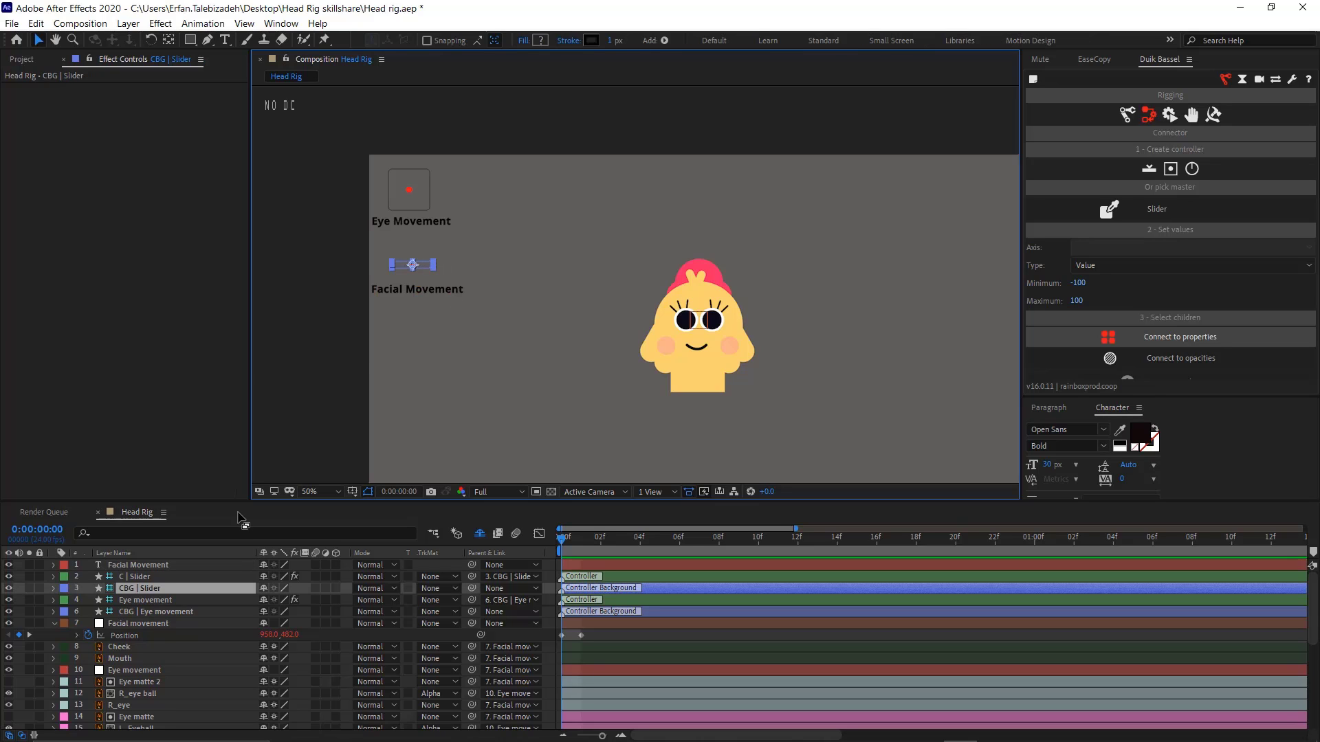
left_click(143, 576)
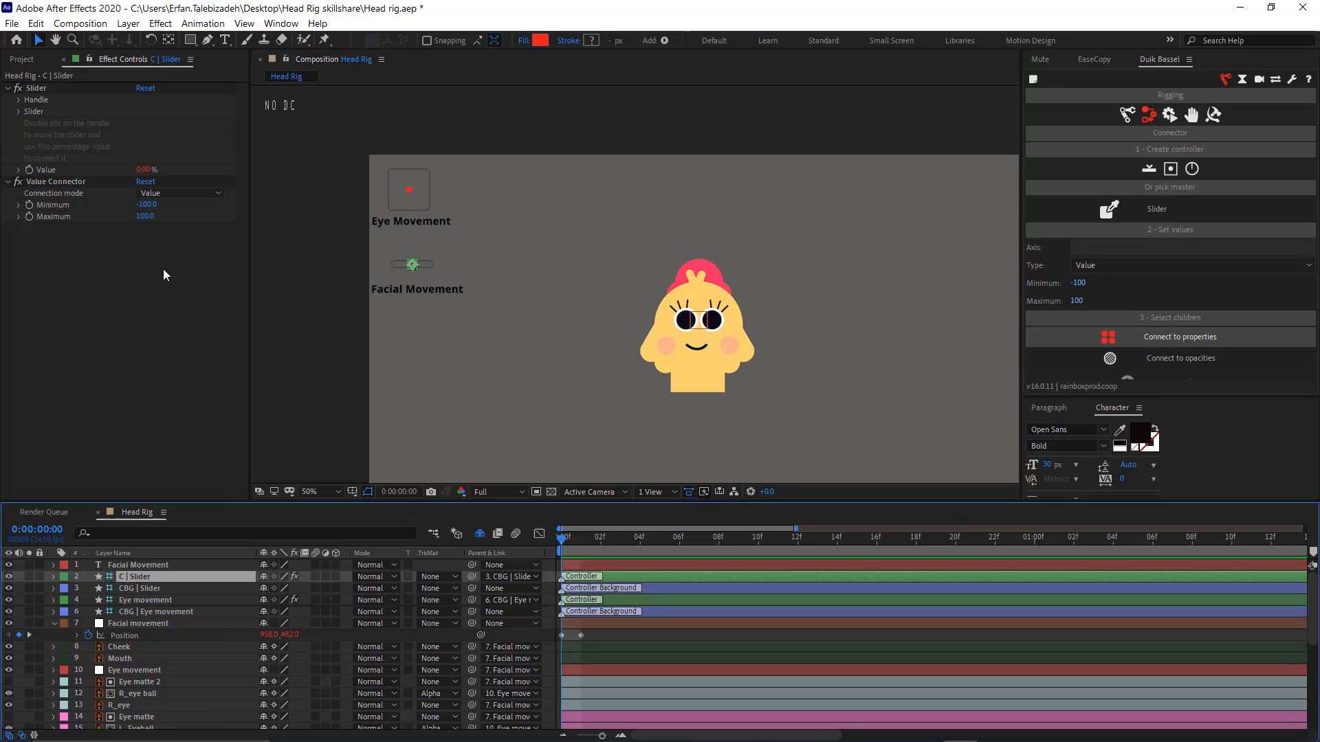
left_click(19, 111)
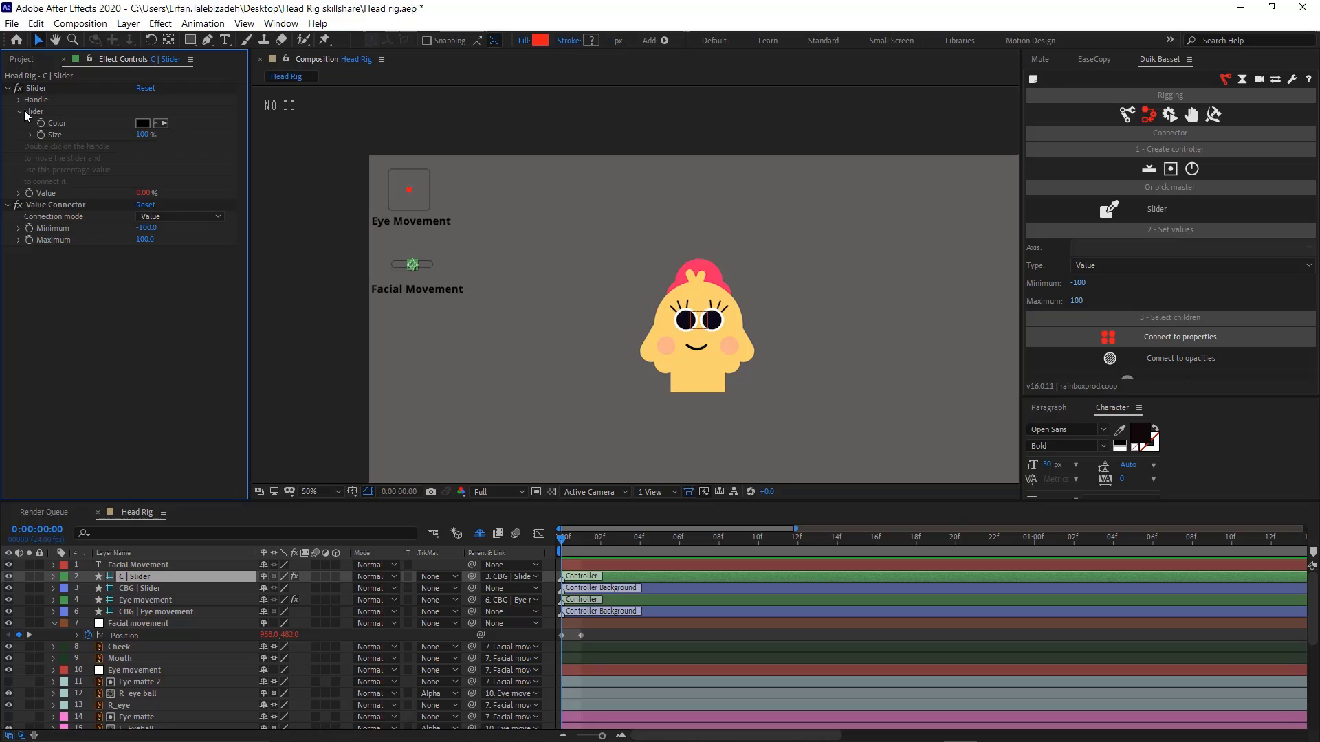
left_click_drag(142, 134, 149, 135)
Nudge the CBG | Slider track and its "Facial Movement" text label slightly so that they line up beneath the Eye Movement controller
scroll(415, 374, "up", 1)
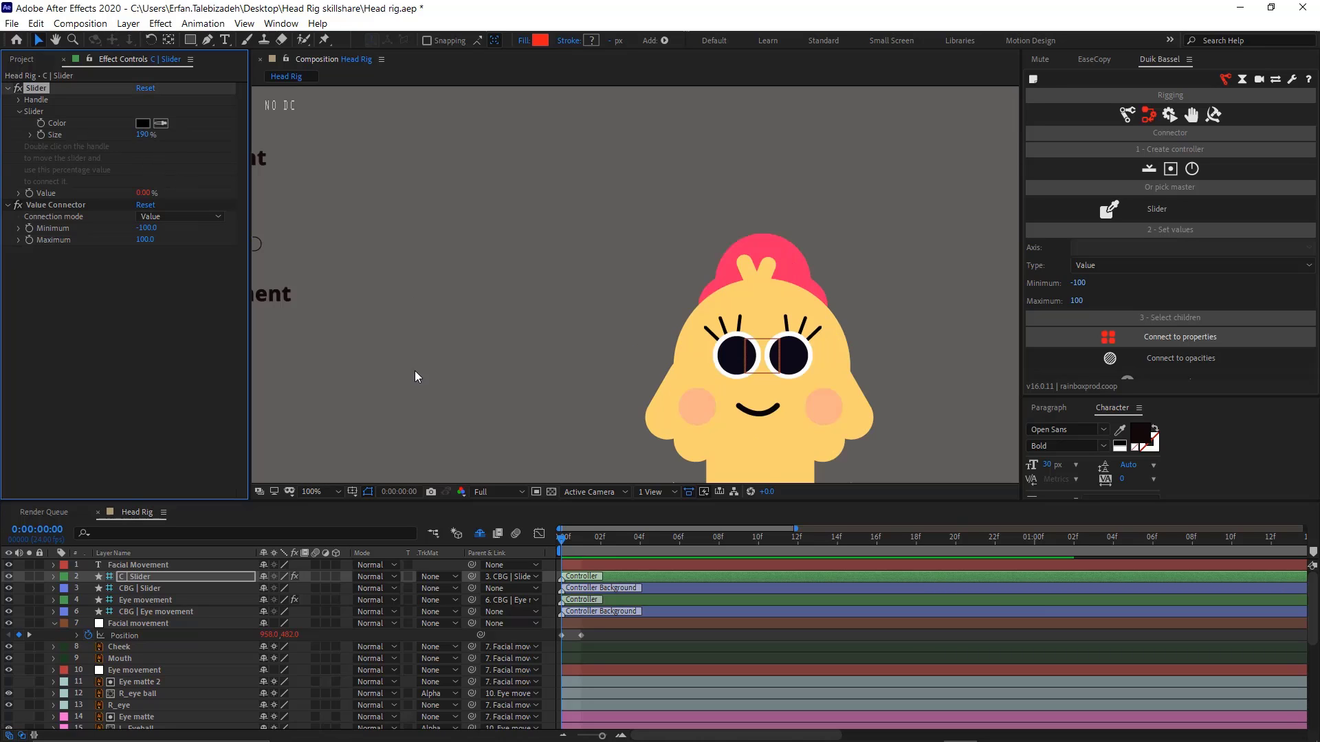
left_click_drag(276, 275, 549, 294)
key("v")
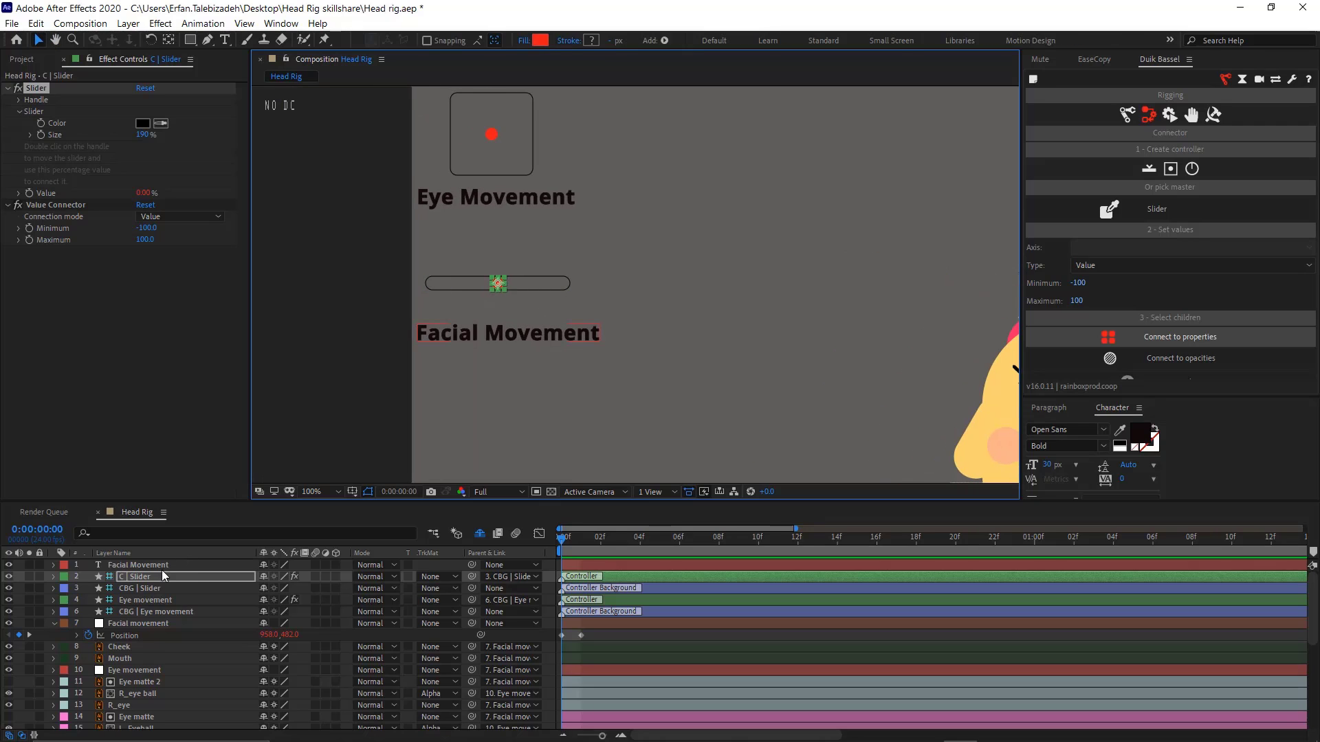
left_click(154, 588)
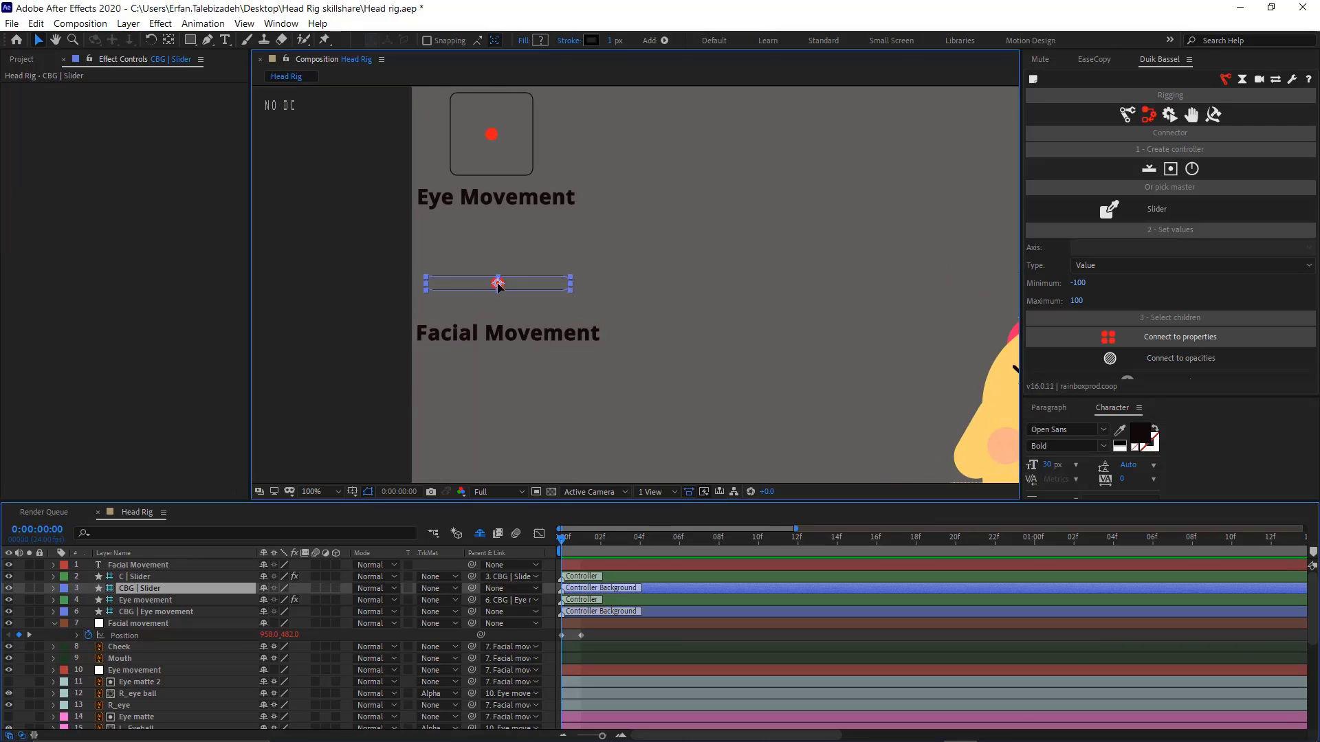
left_click_drag(497, 286, 504, 292)
left_click(532, 343)
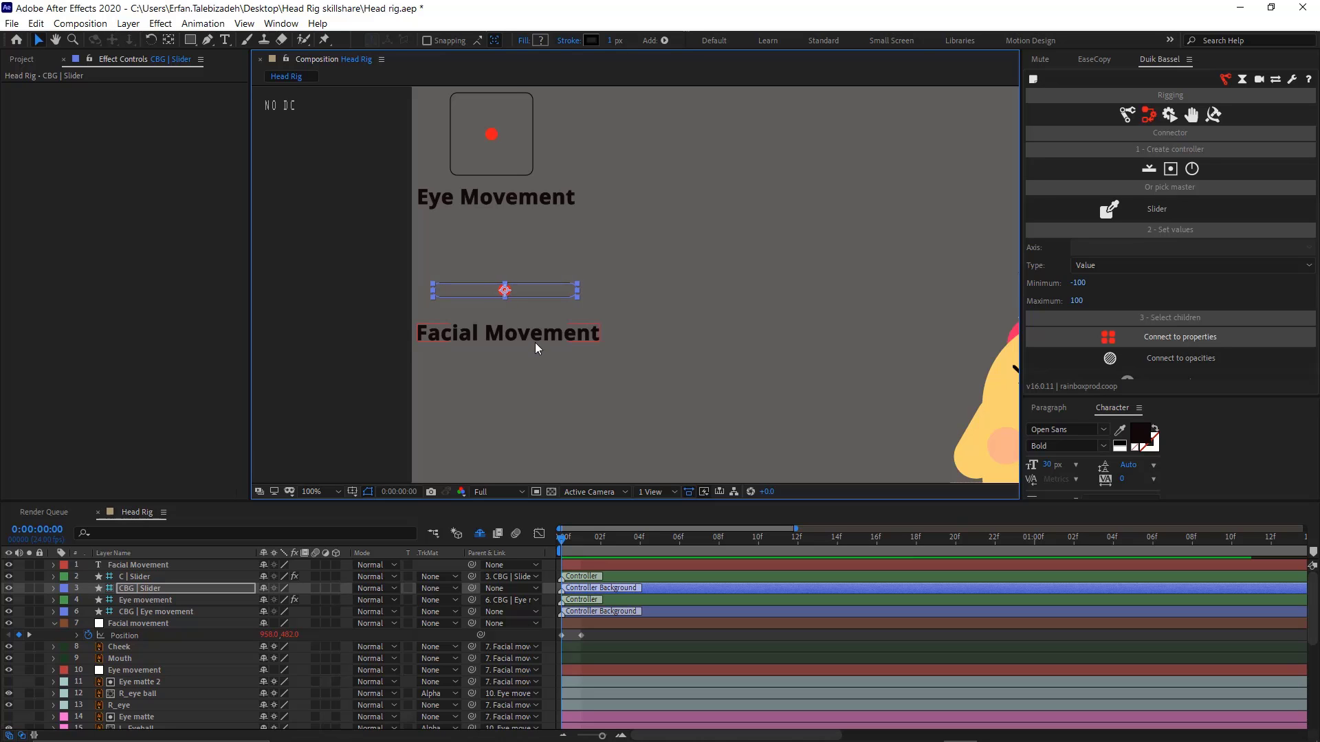
left_click_drag(534, 340, 539, 341)
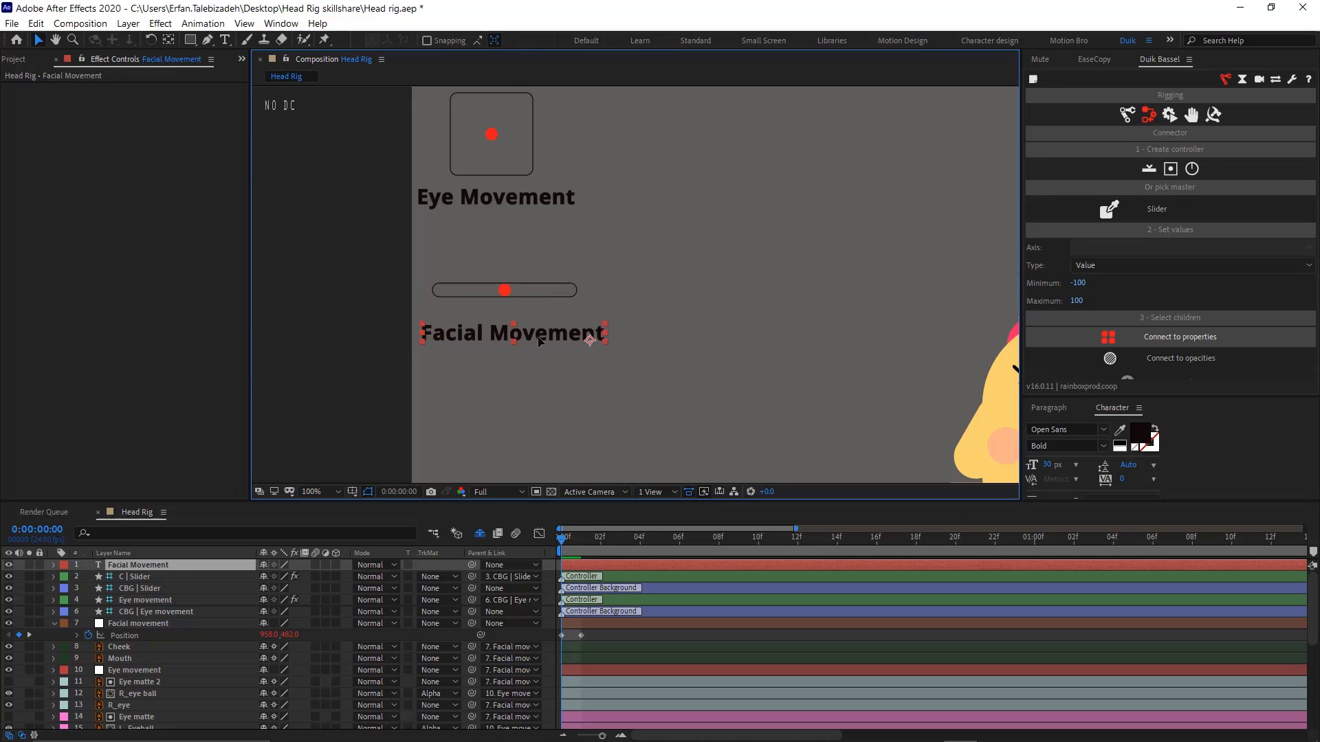
left_click(530, 293)
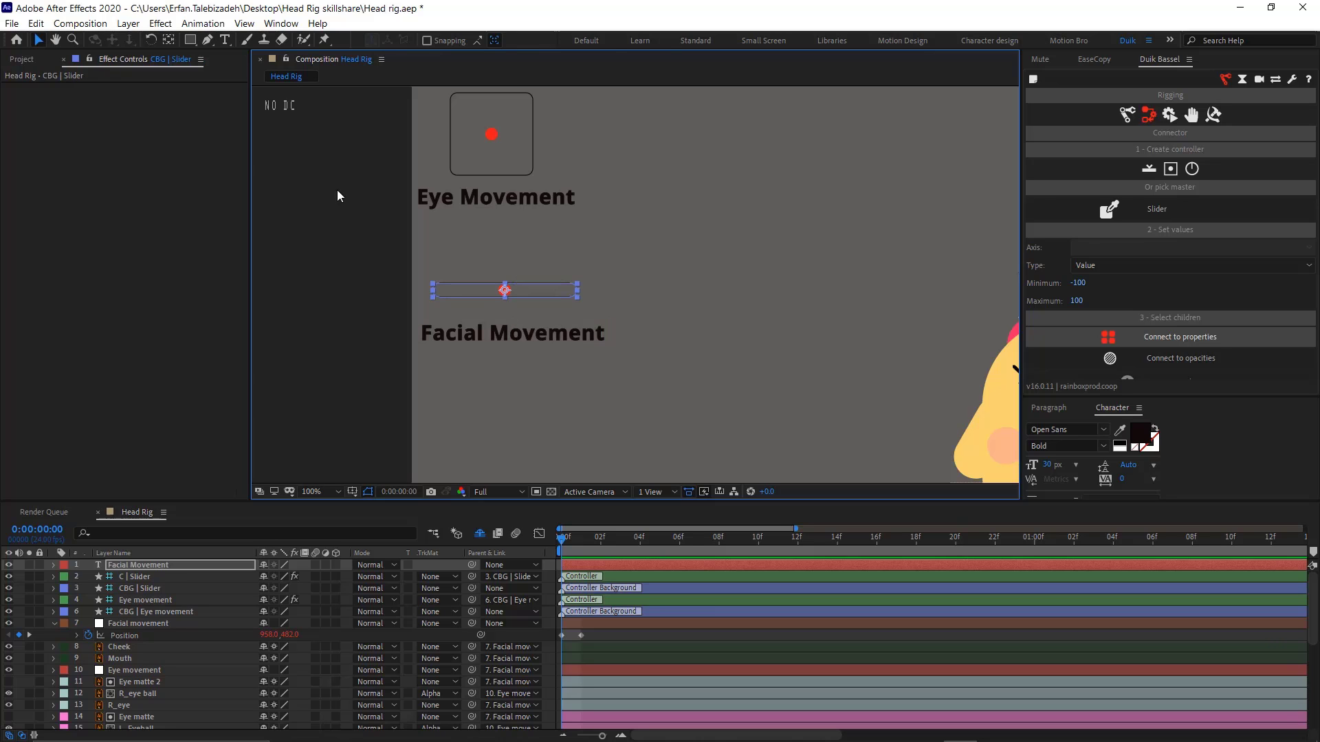
scroll(690, 282, "down", 1)
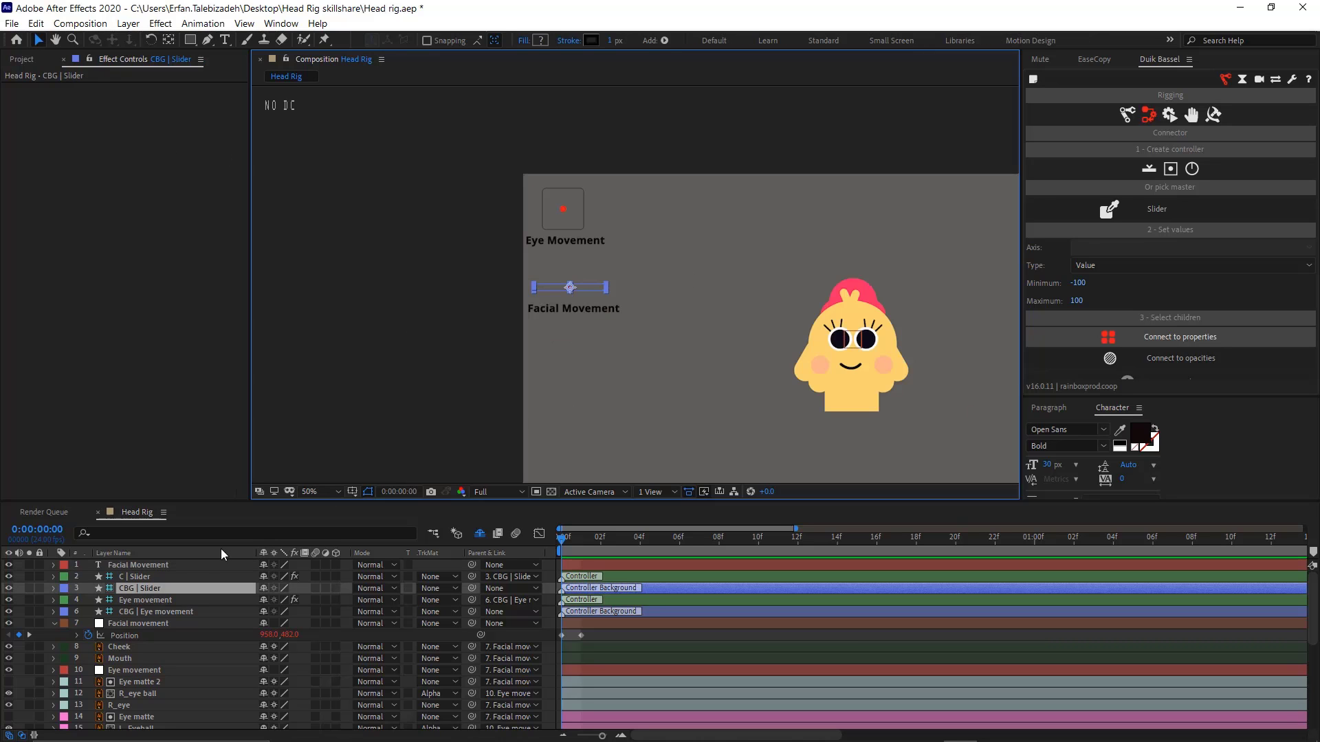
Rename the CBG | Slider layer to "CBG | Facial Movement"
left_click(159, 565)
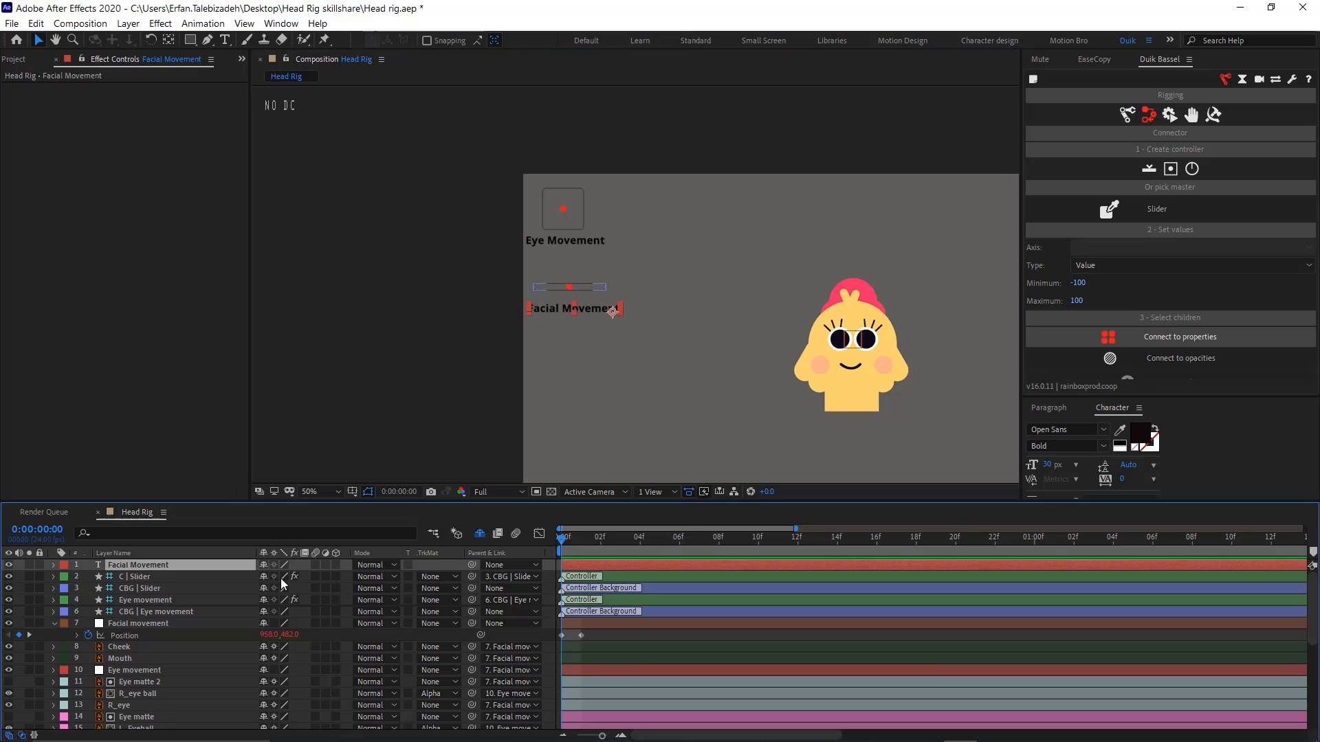
left_click(150, 587)
key("Return")
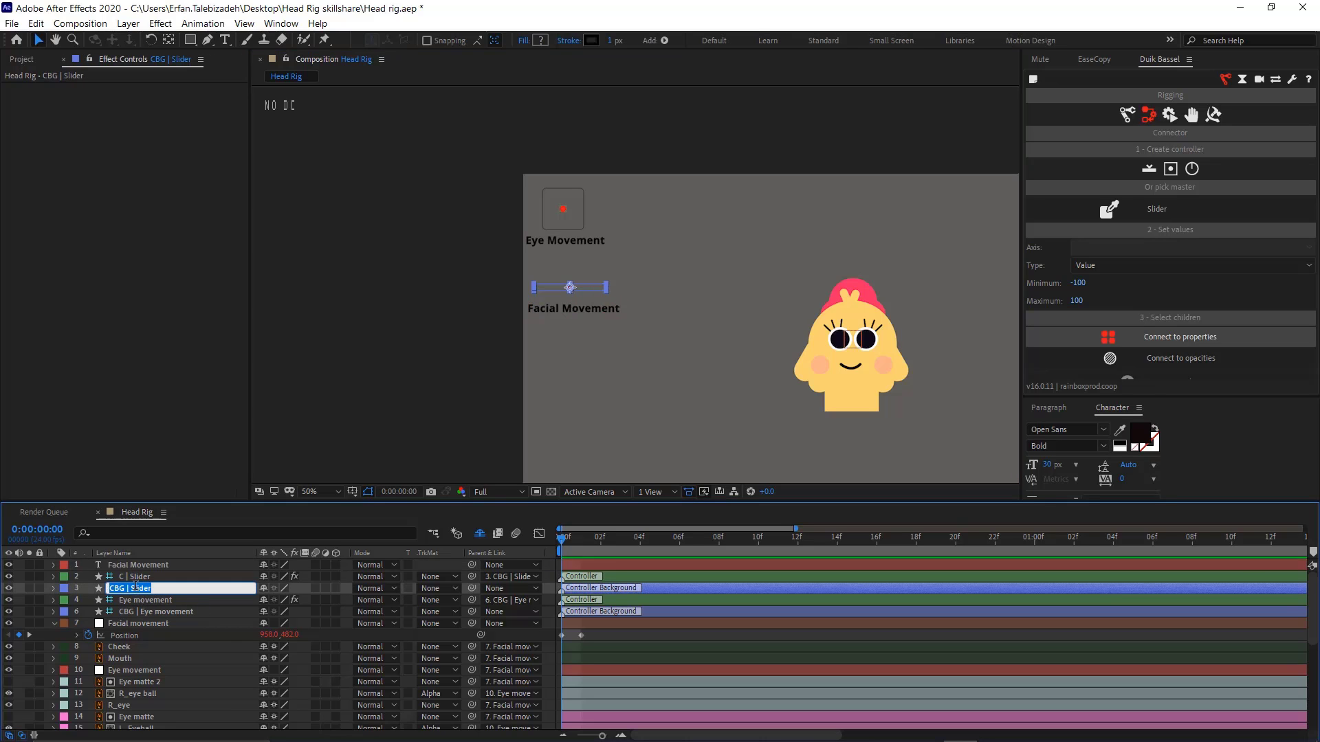
left_click_drag(129, 589, 204, 589)
type("Facial Movement")
Rename the C | Slider layer to "C | Facial movement"
left_click(146, 575)
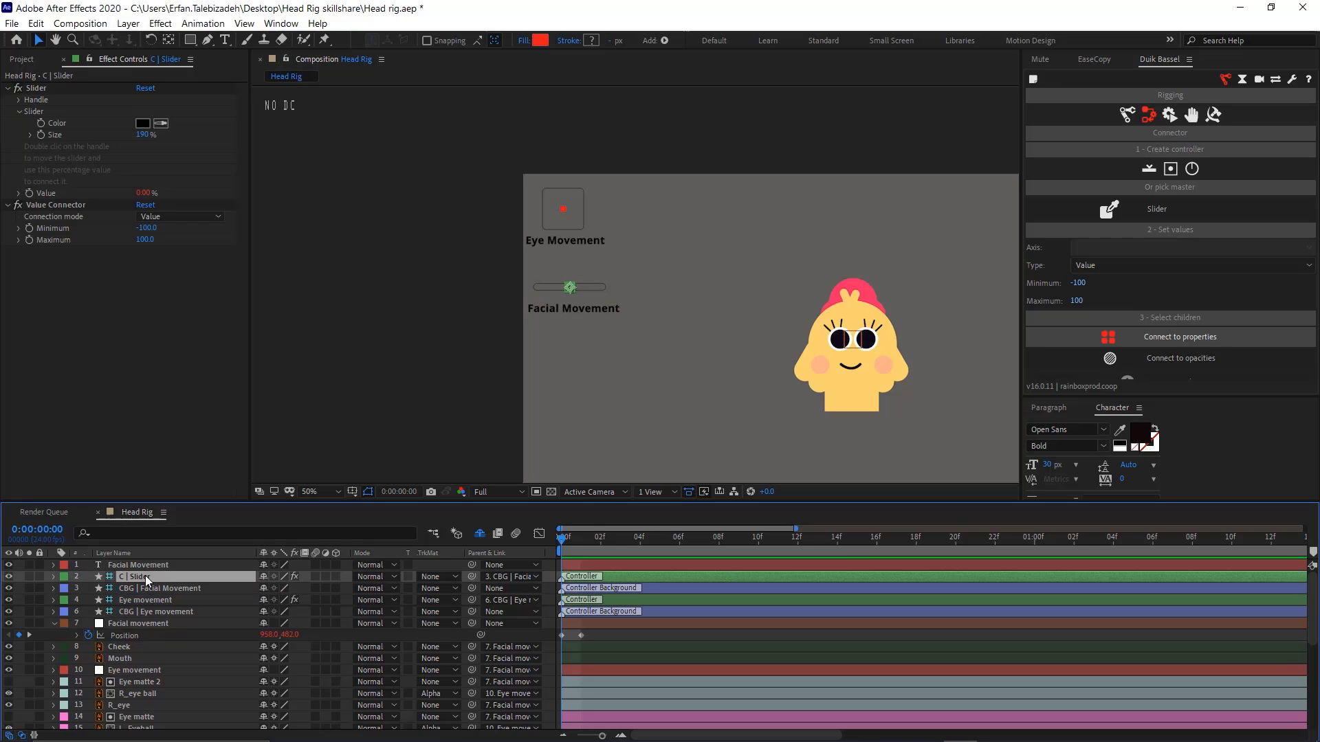
key("Return")
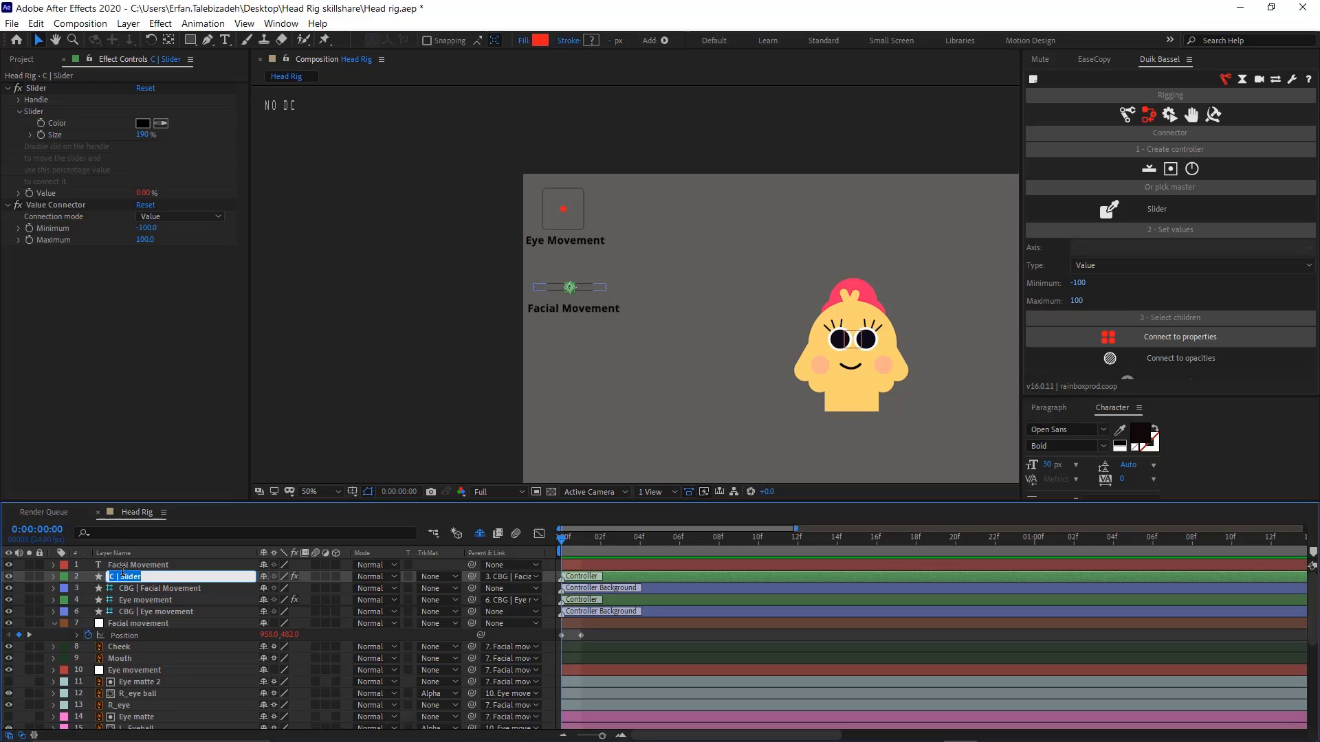
left_click_drag(121, 576, 166, 575)
type("Facial movement")
key("Return")
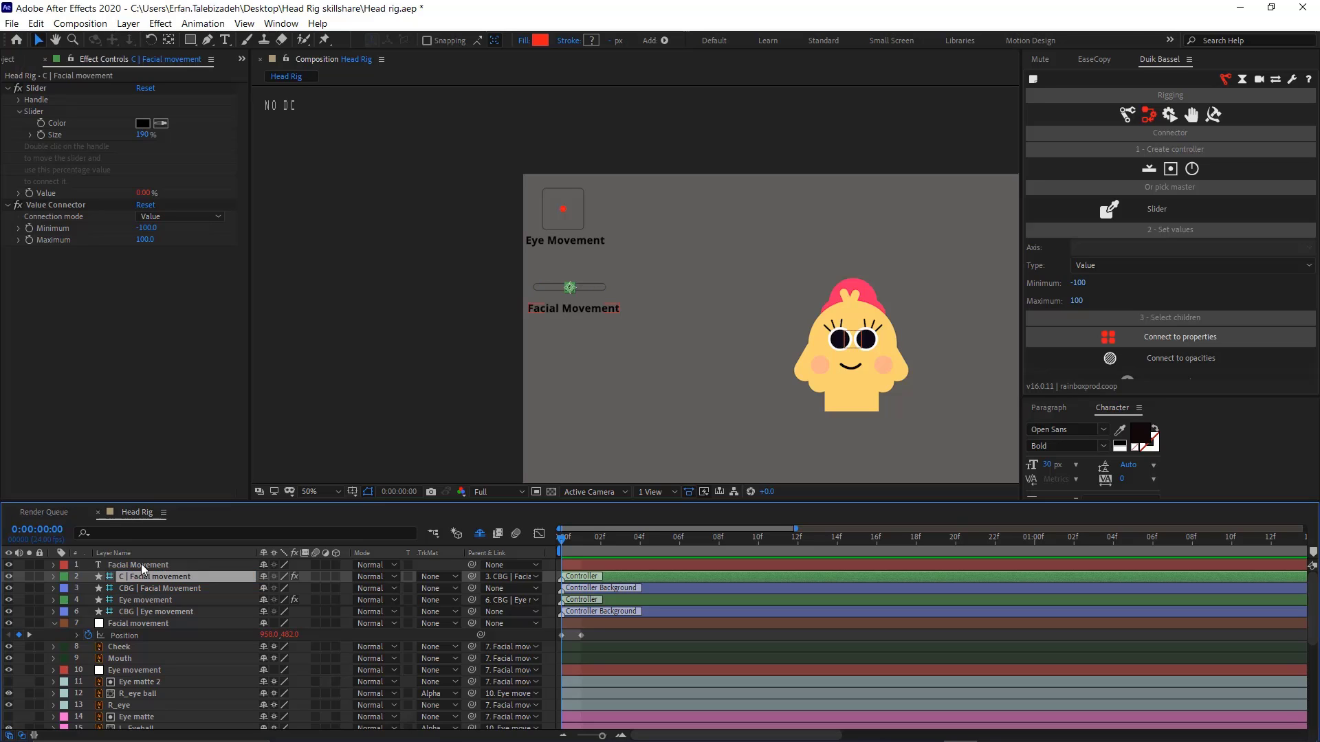
Parent the "Facial Movement" text layer to CBG | Facial Movement and lock the text layer
left_click(142, 563)
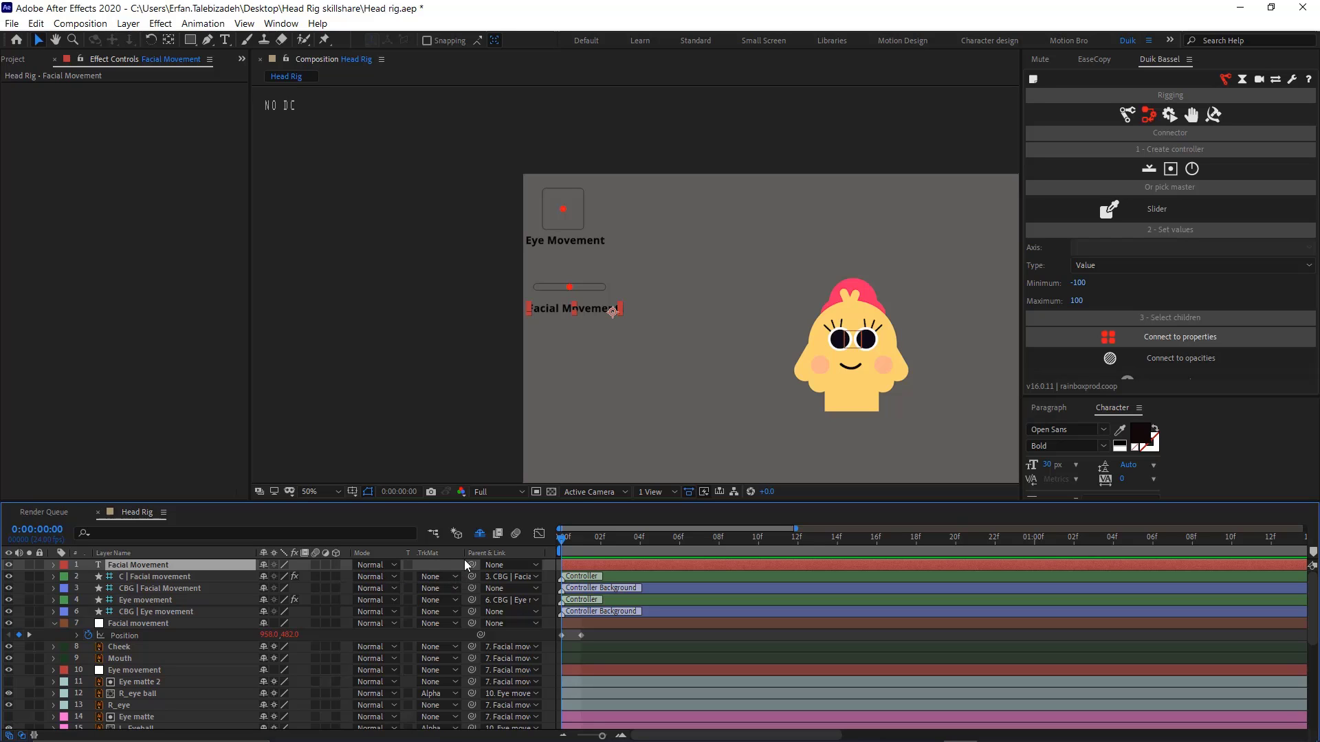
left_click_drag(473, 563, 188, 587)
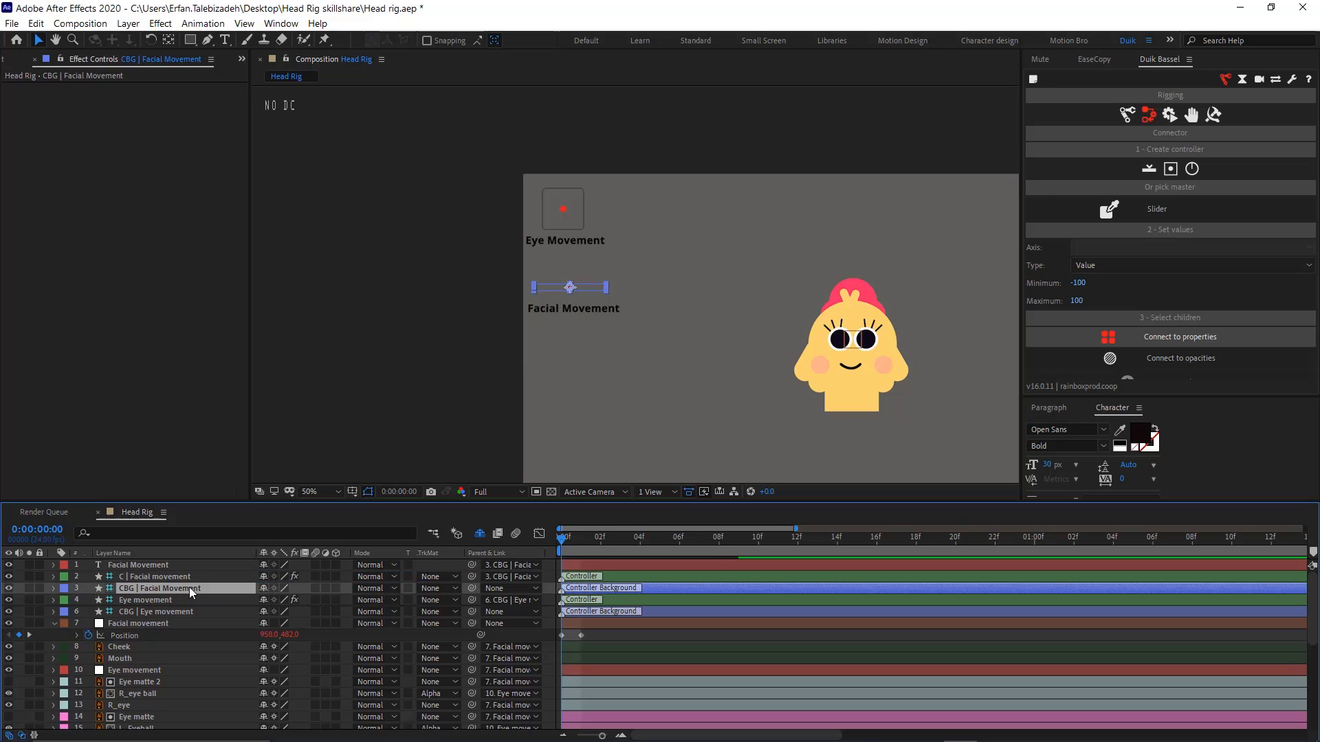
left_click(171, 565)
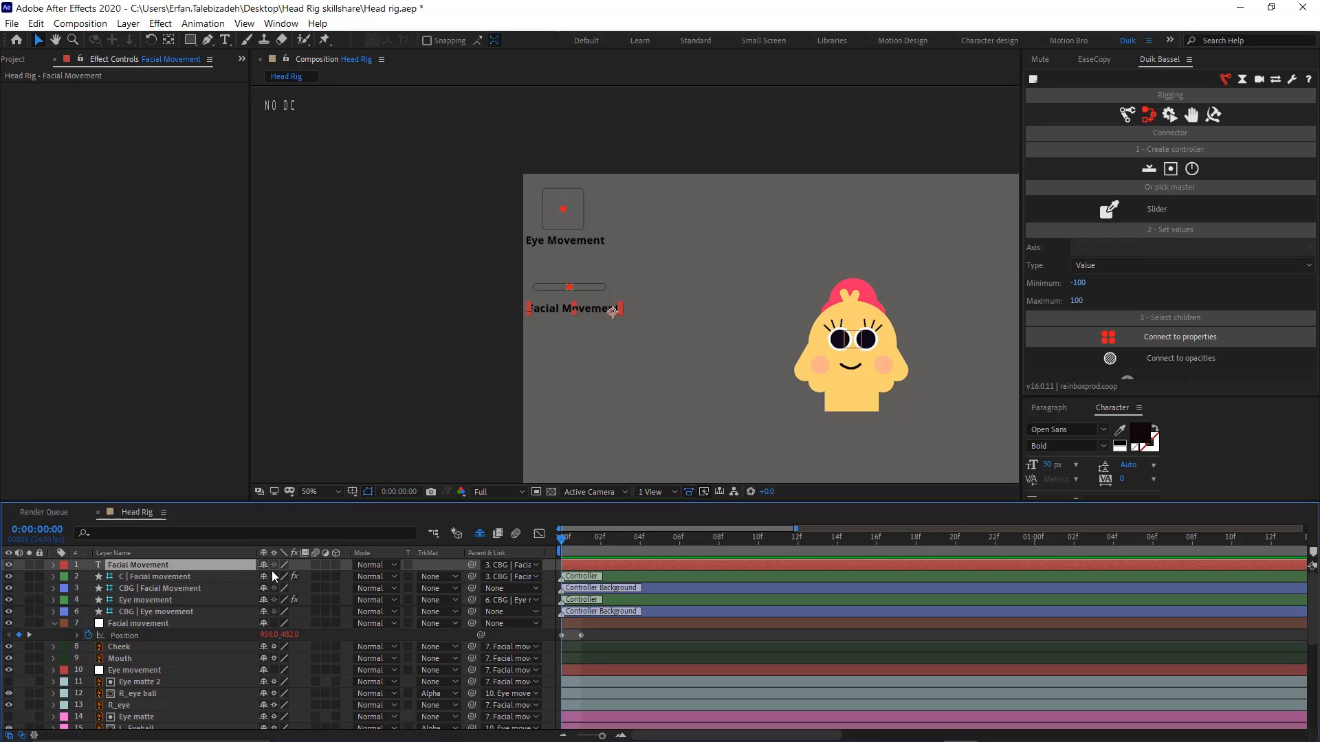
scroll(227, 605, "down", 1)
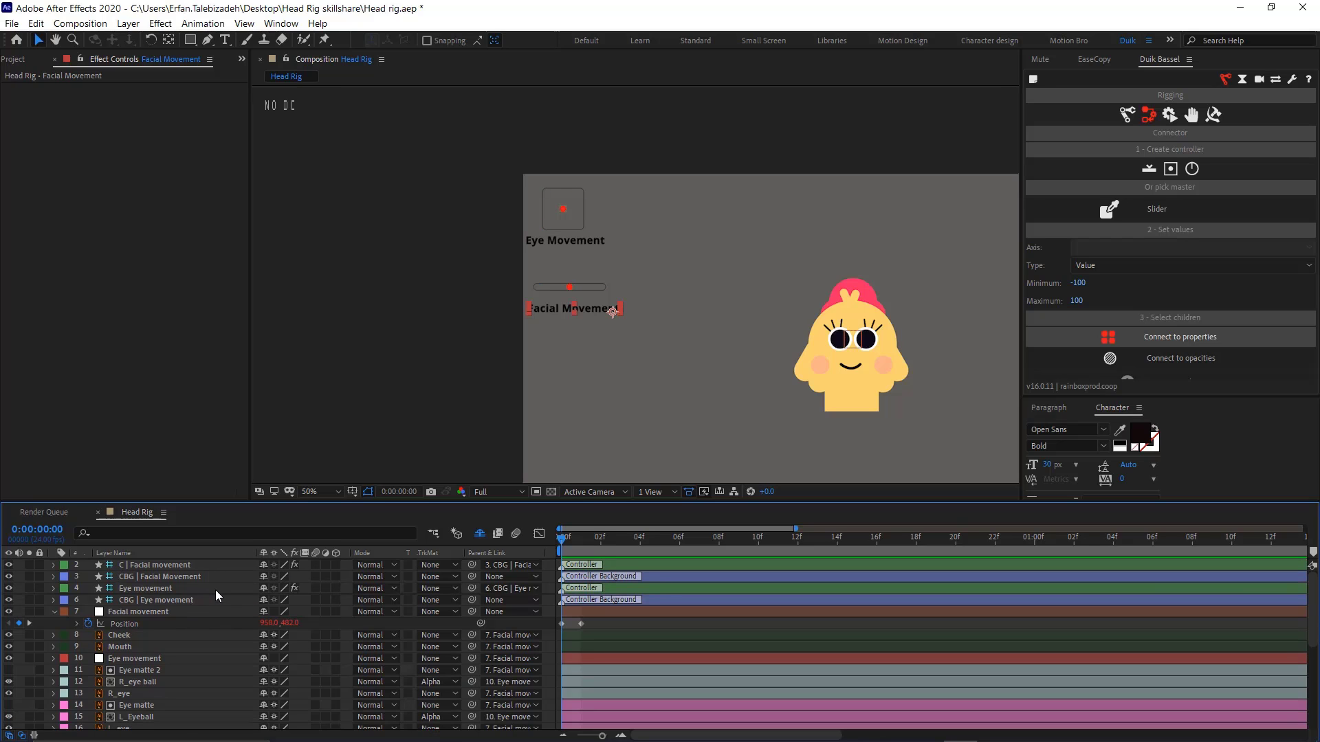
scroll(114, 578, "up", 1)
left_click(103, 568)
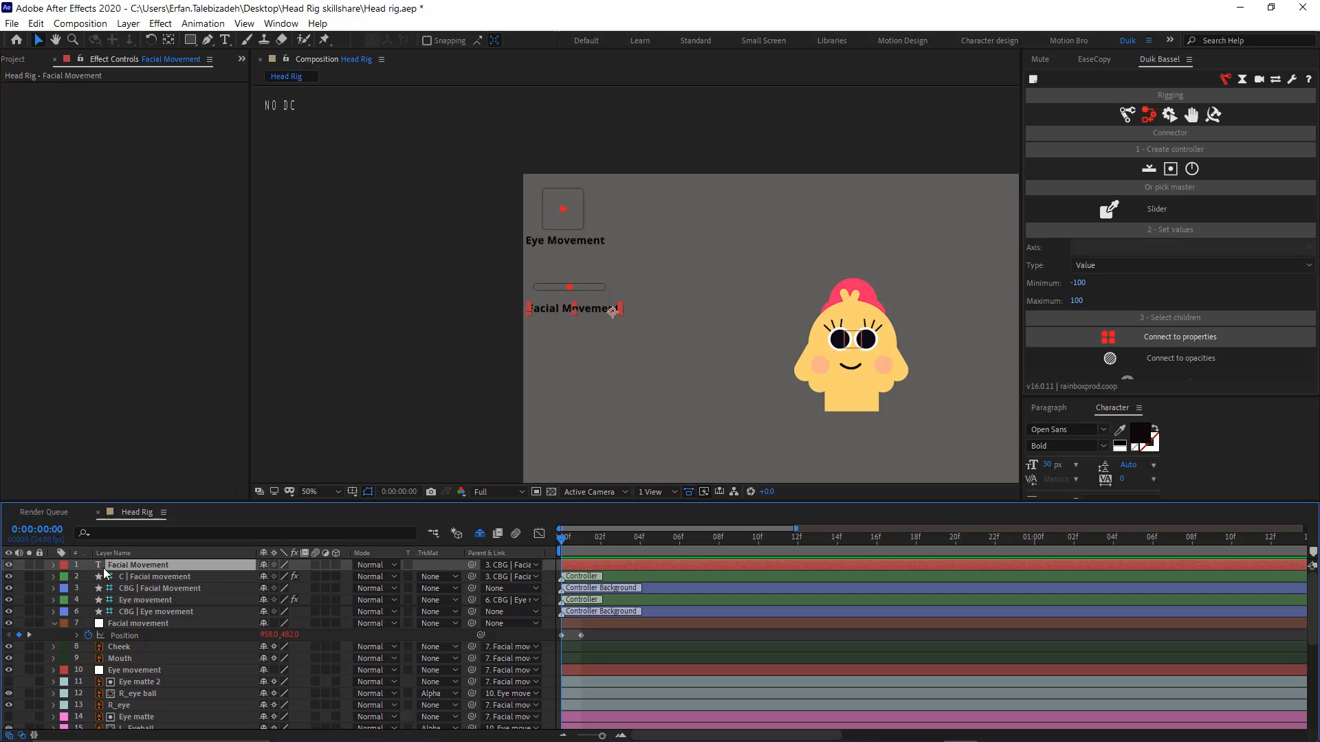
left_click(38, 565)
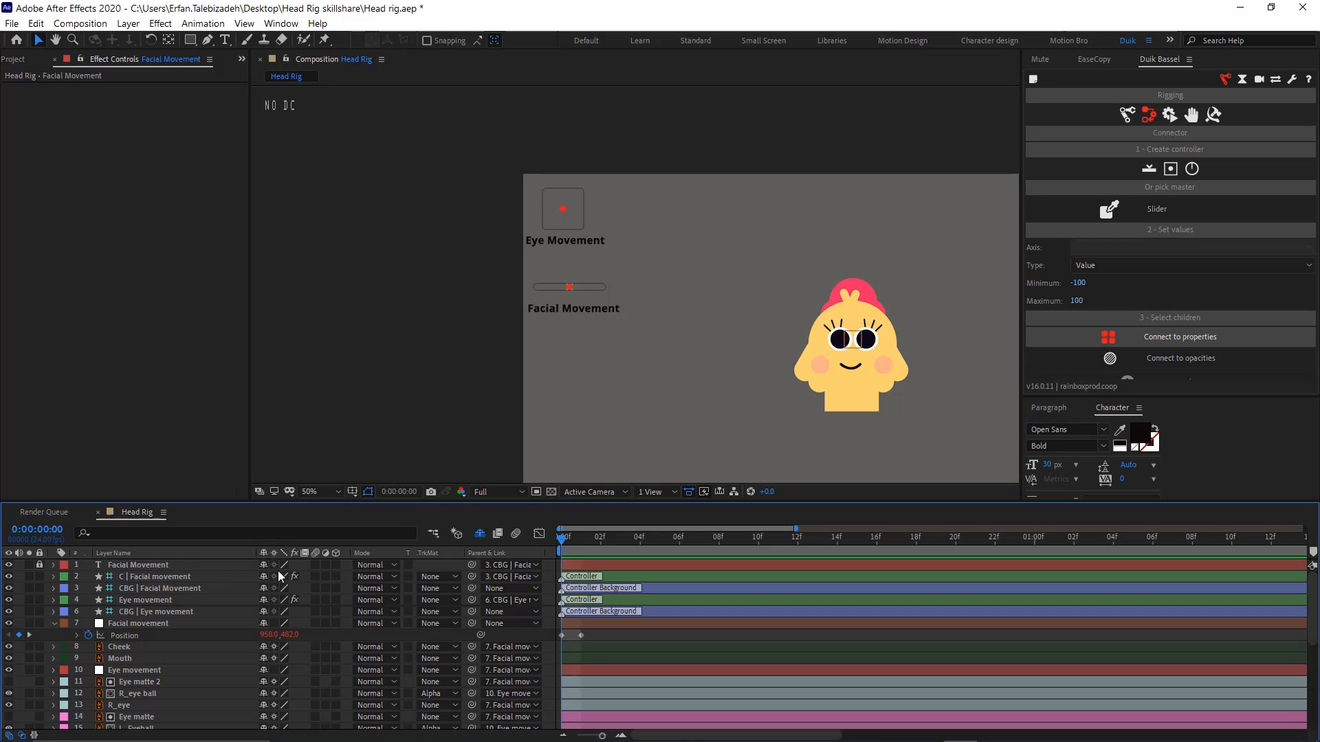
Collapse the expanded properties of all layers in the timeline and deselect everything
scroll(261, 567, "down", 1)
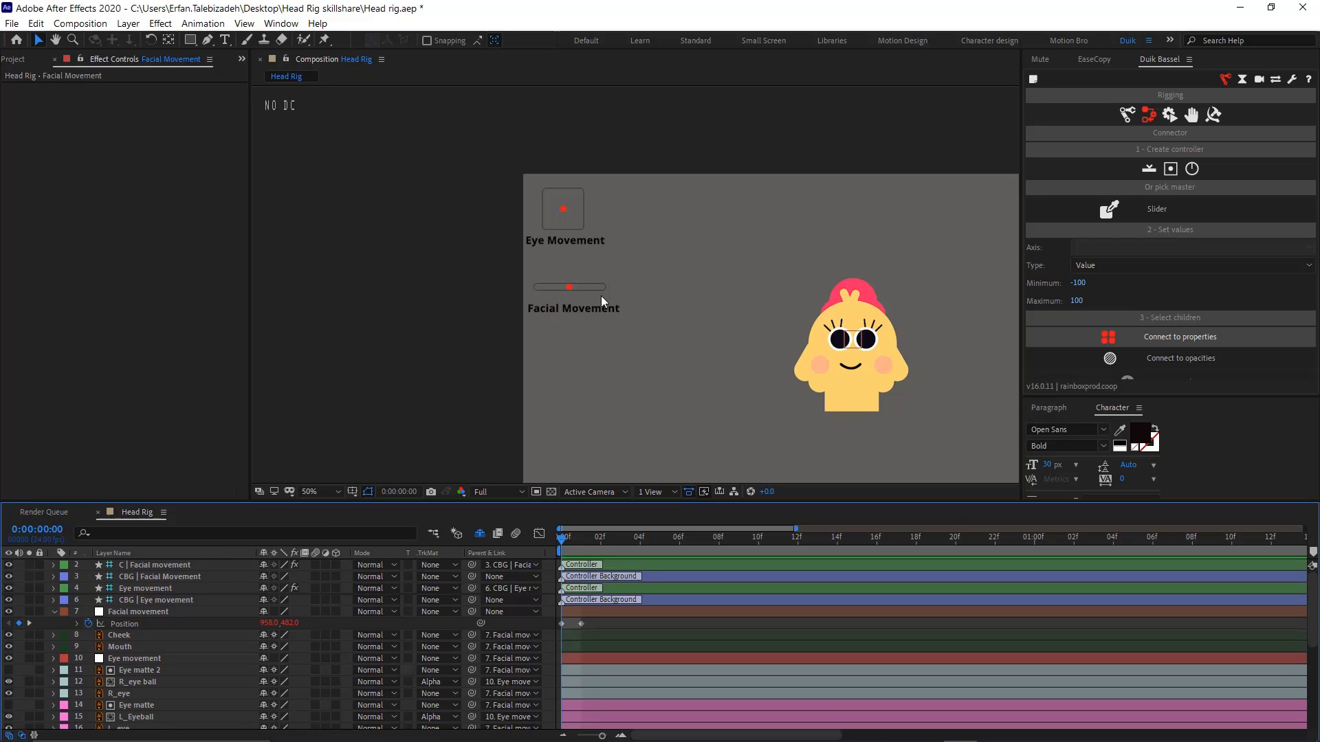
scroll(639, 330, "up", 3)
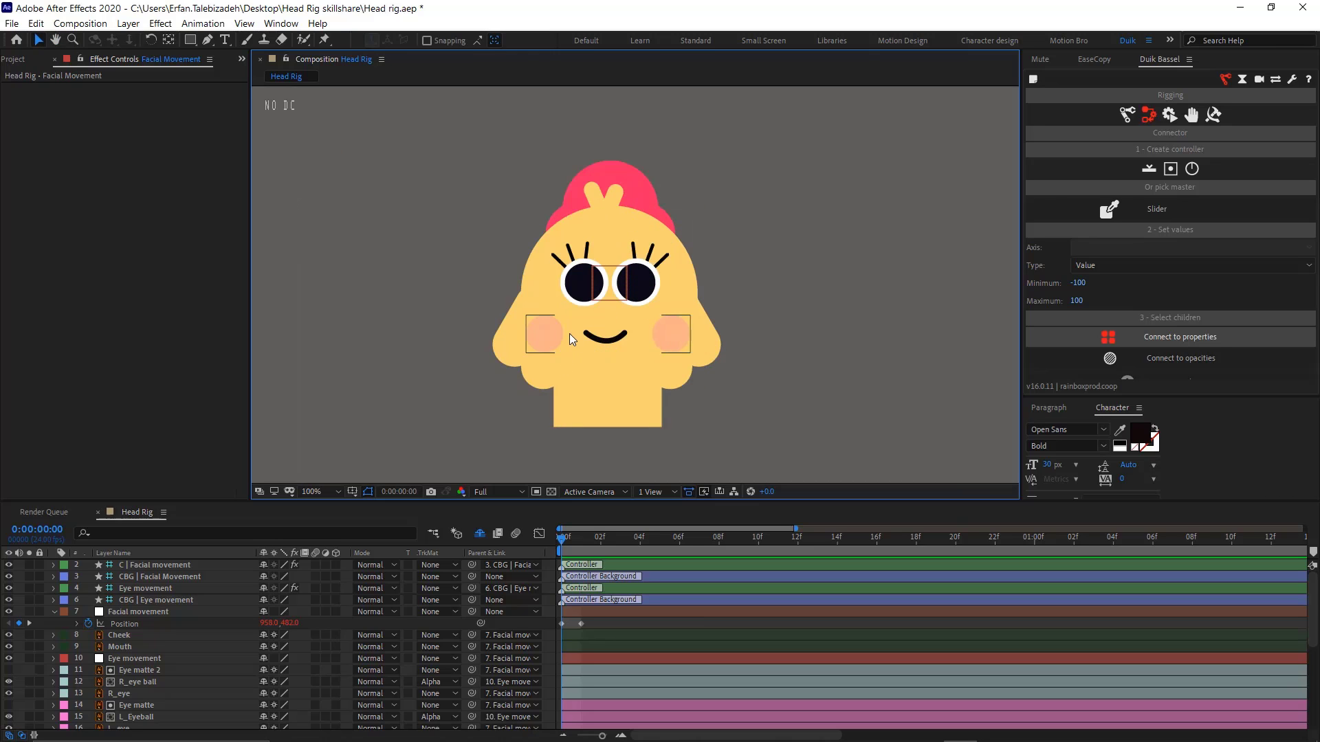
left_click(164, 588)
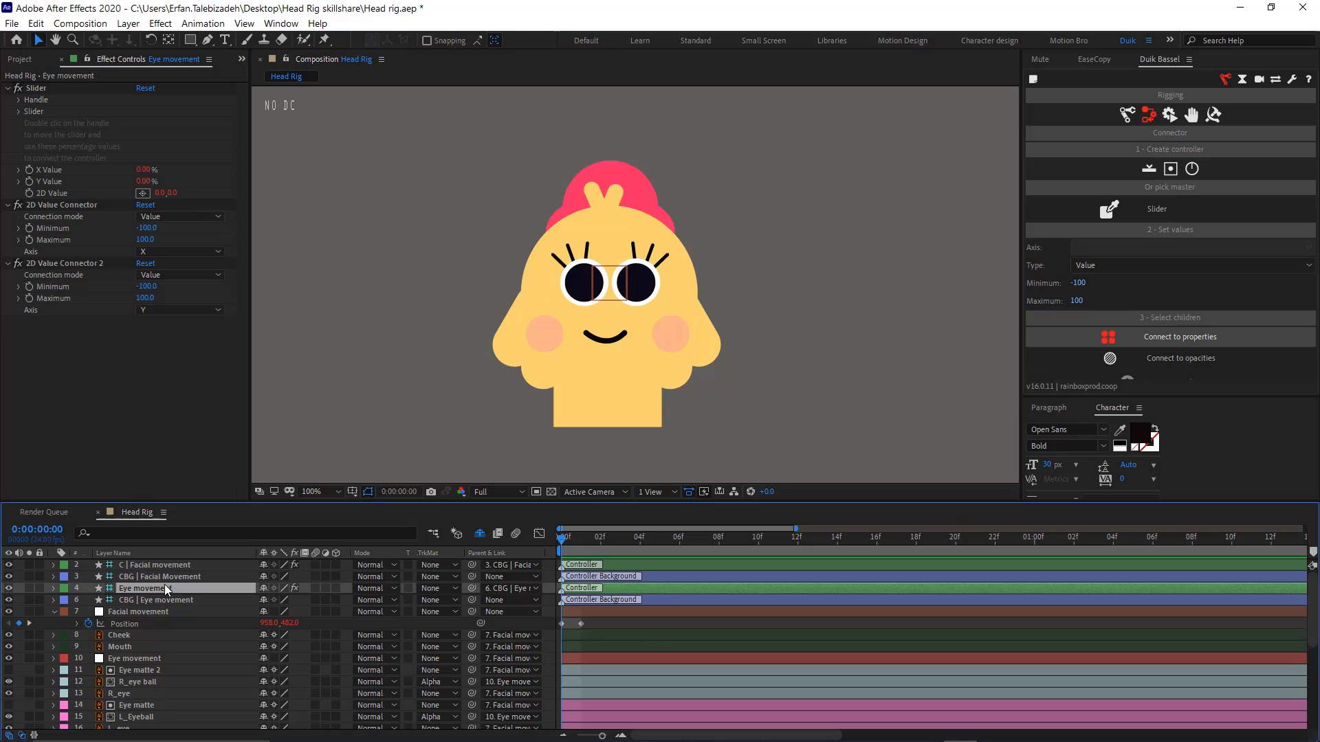
key("ctrl+a")
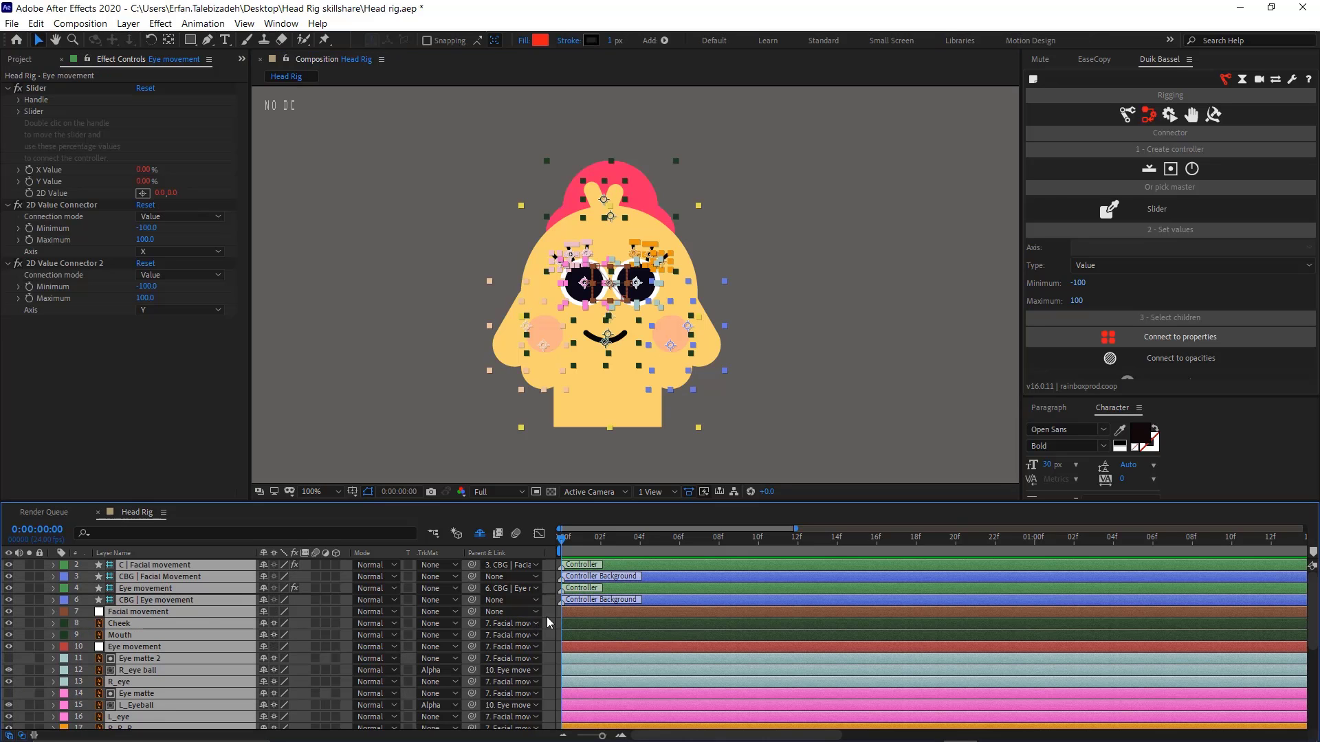
key("ctrl+shift+a")
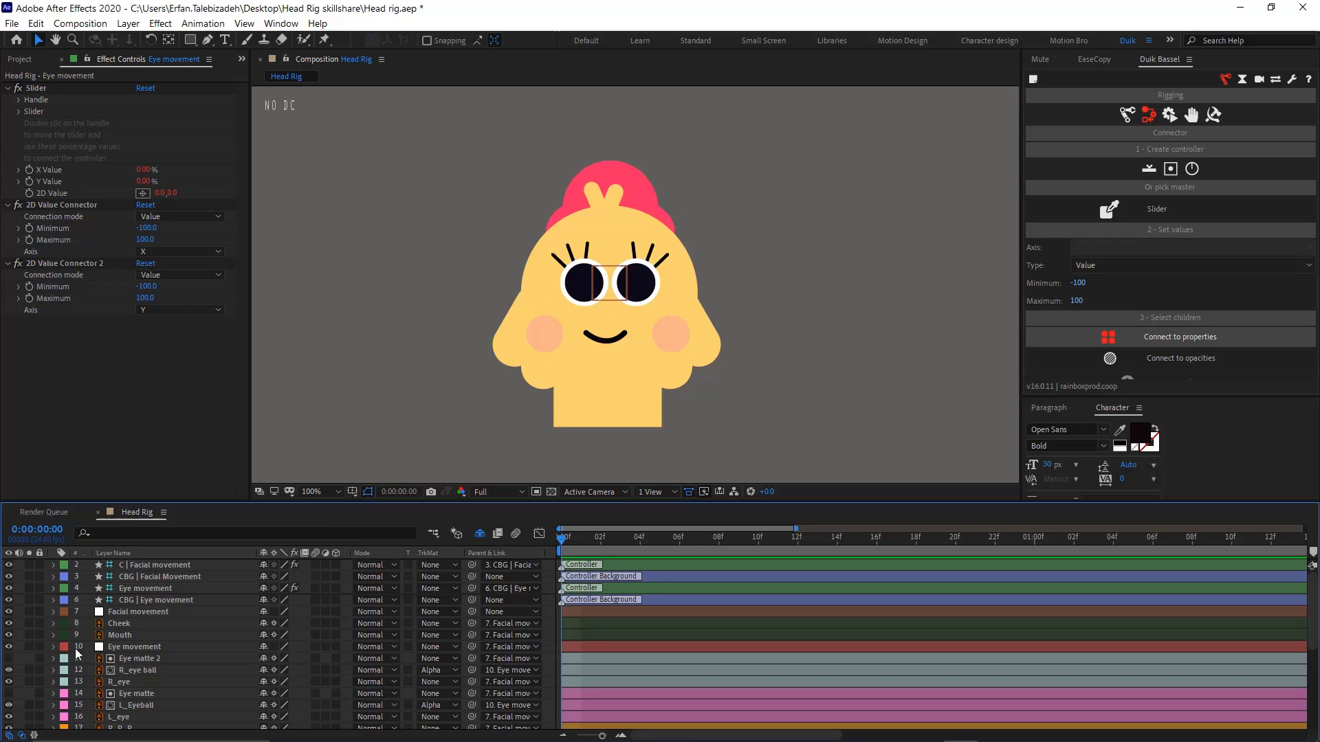
Reveal the Scale property of the Eye matte 2, R_eye ball and R_eye layers
left_click(143, 659)
key("s")
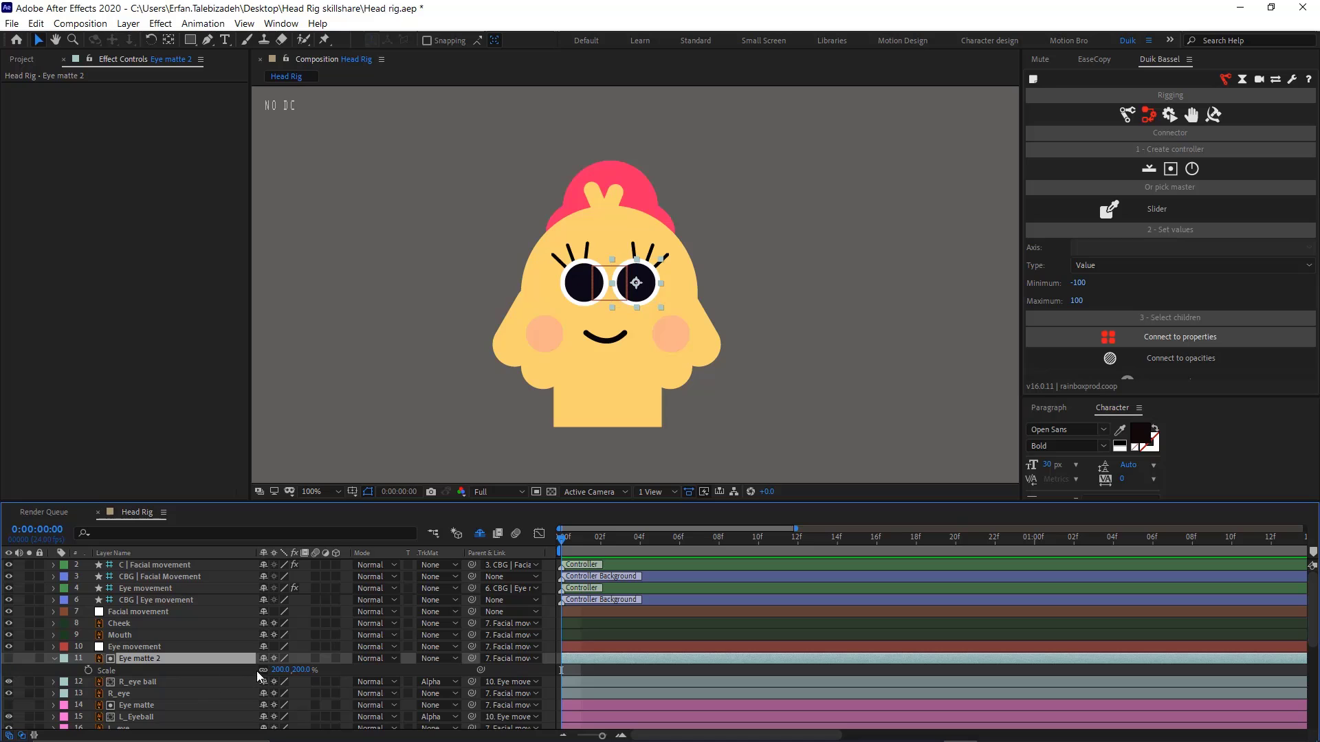
scroll(220, 677, "down", 3)
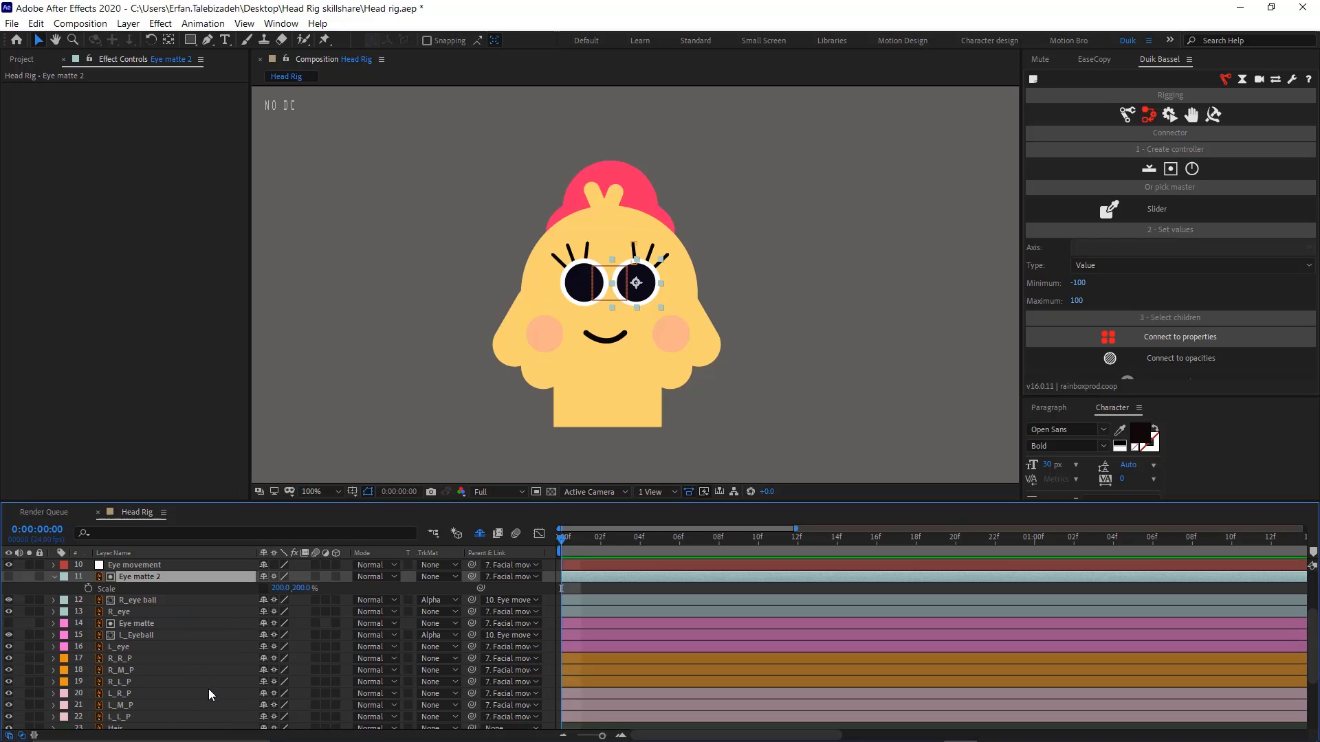
left_click(165, 601)
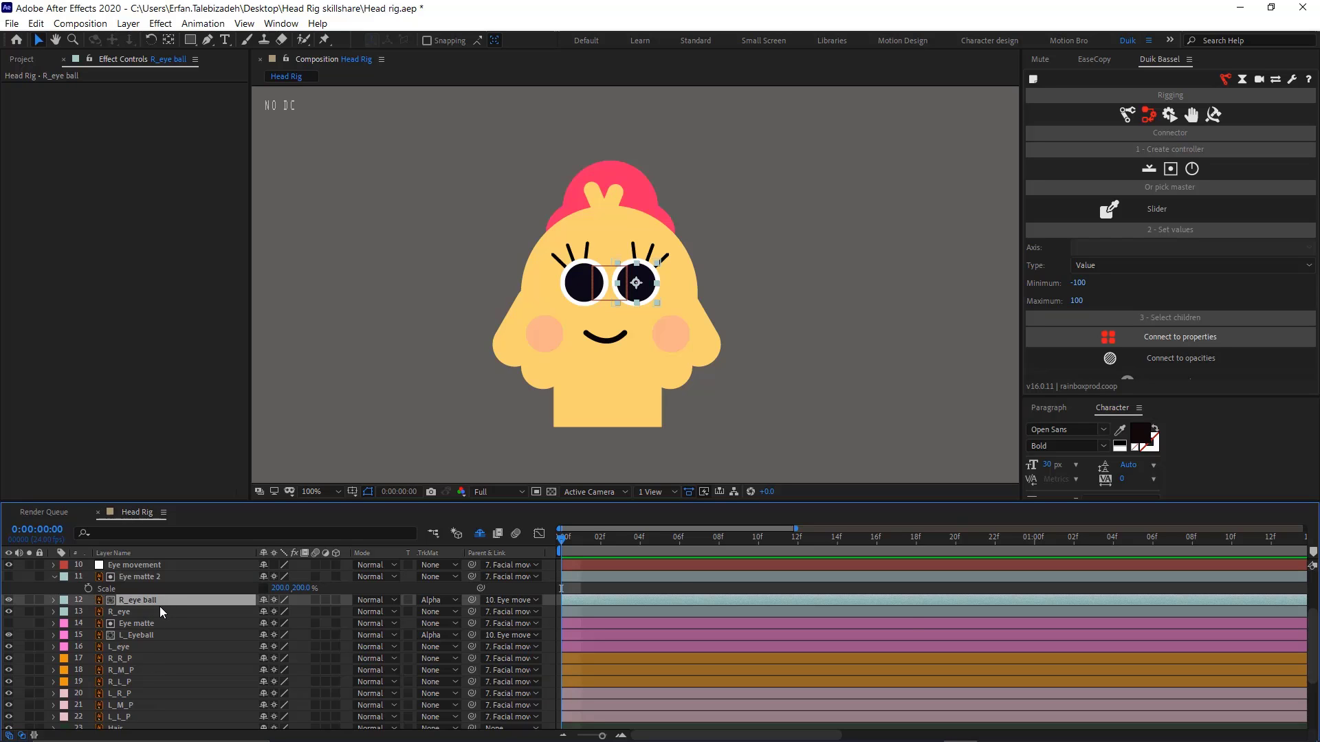
key("s")
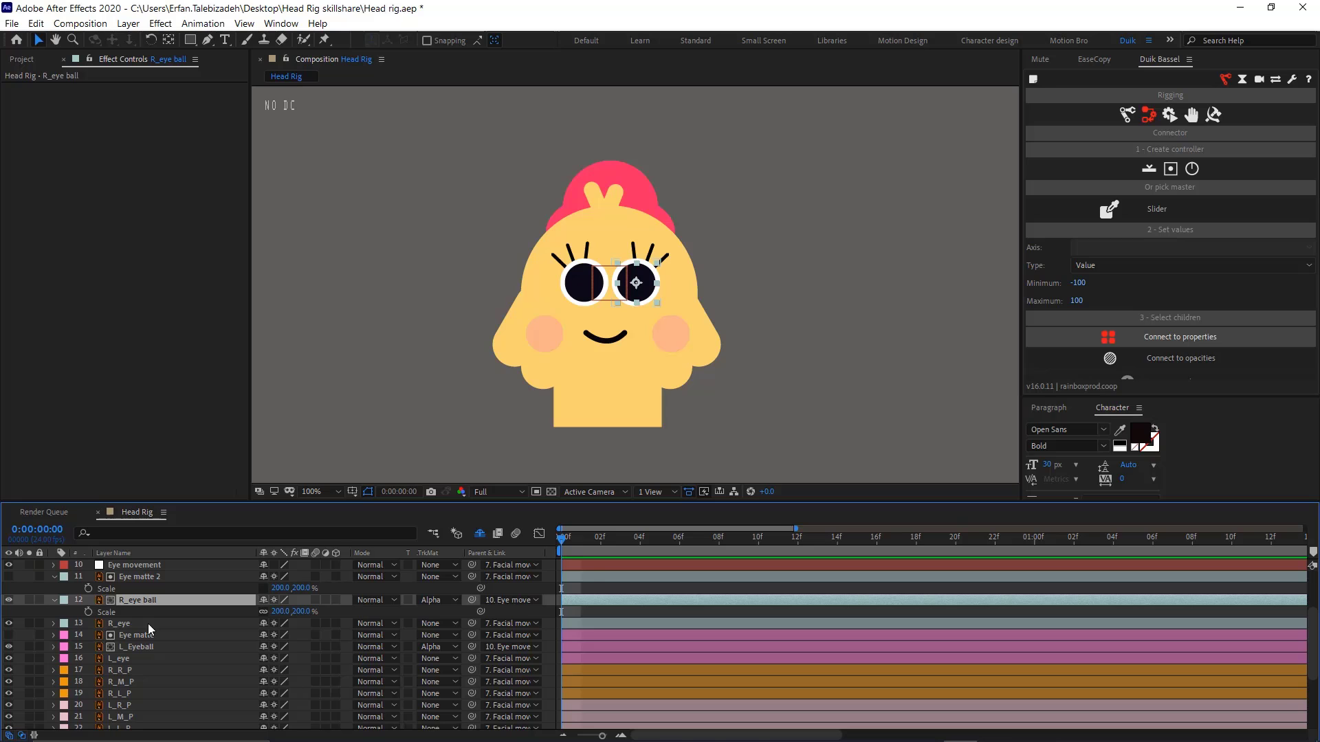
left_click(147, 624)
key("s")
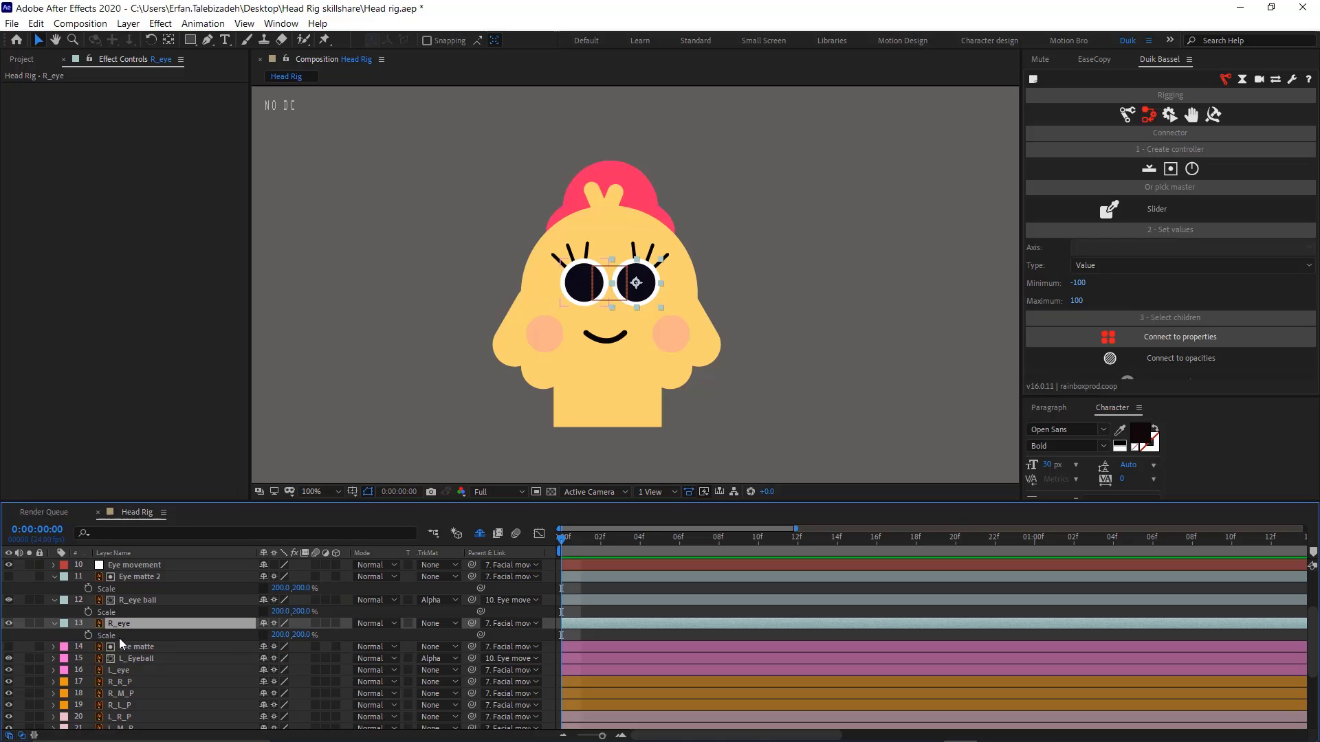
Add Scale expressions to R_eye ball and R_eye that link both to thisComp.layer("Eye matte 2").transform.scale
left_click(88, 613, "alt")
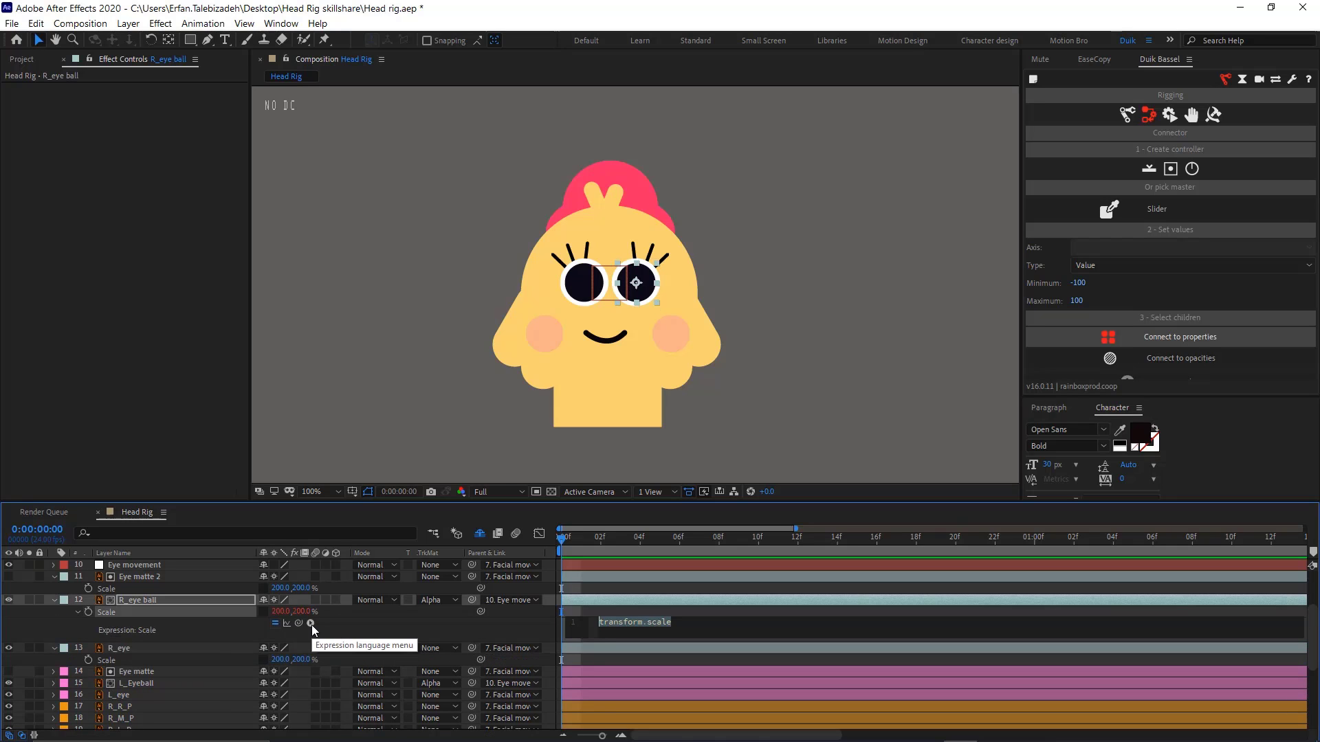
left_click_drag(300, 625, 303, 590)
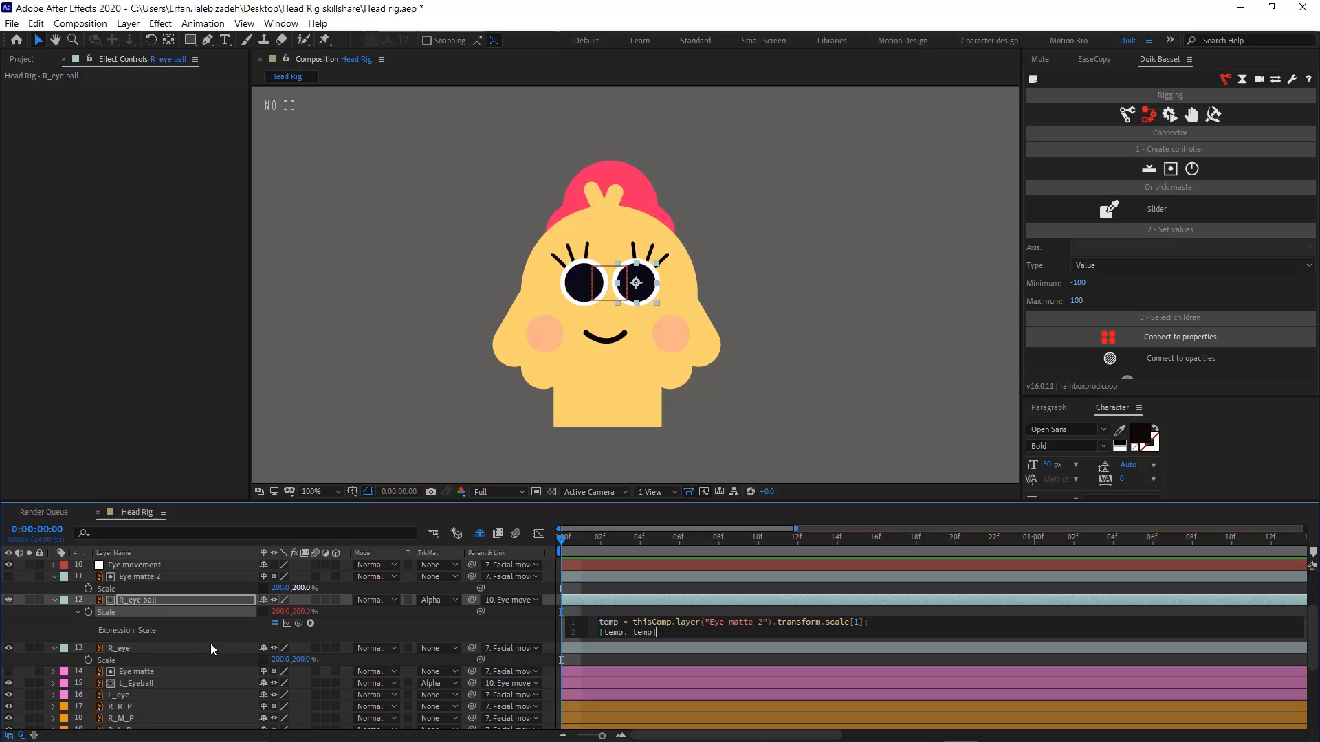
left_click(159, 658)
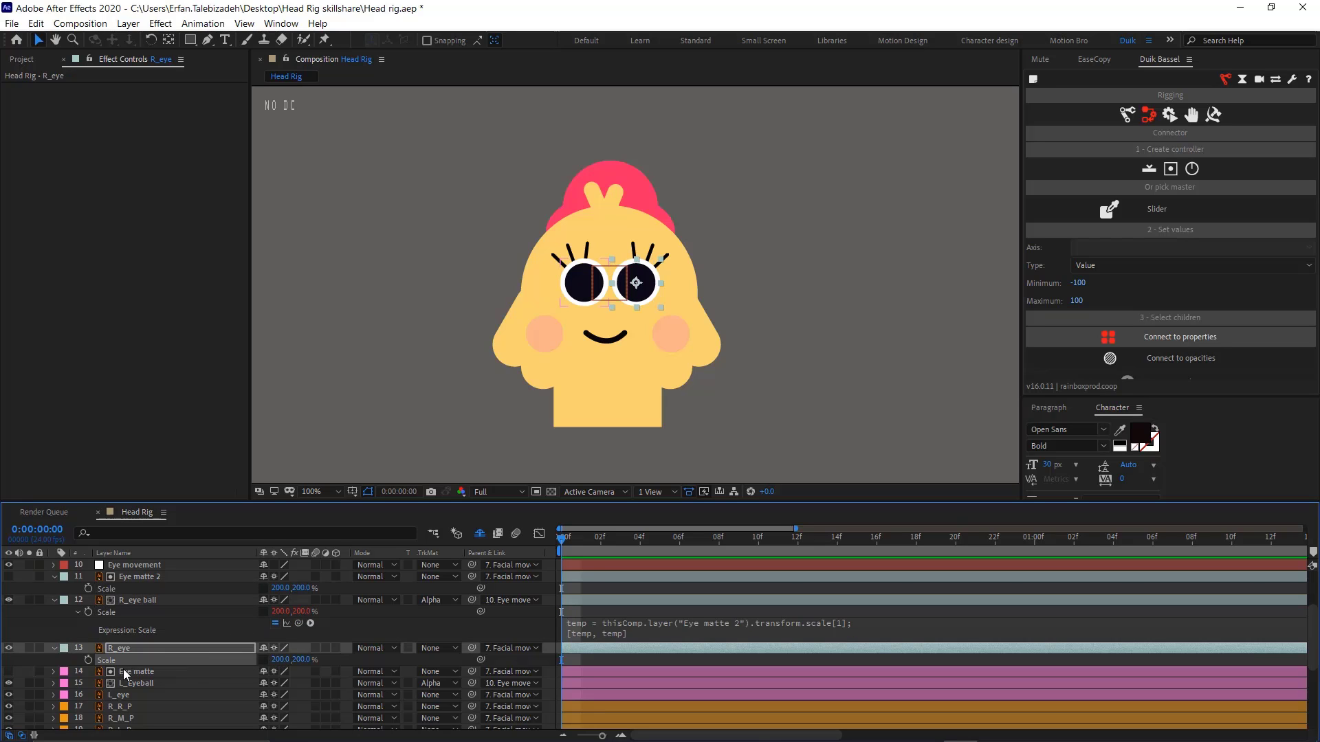
left_click(87, 660, "alt")
left_click_drag(297, 672, 321, 589)
left_click(348, 591)
key("ctrl+z")
key("ctrl+z")
key("ctrl+z")
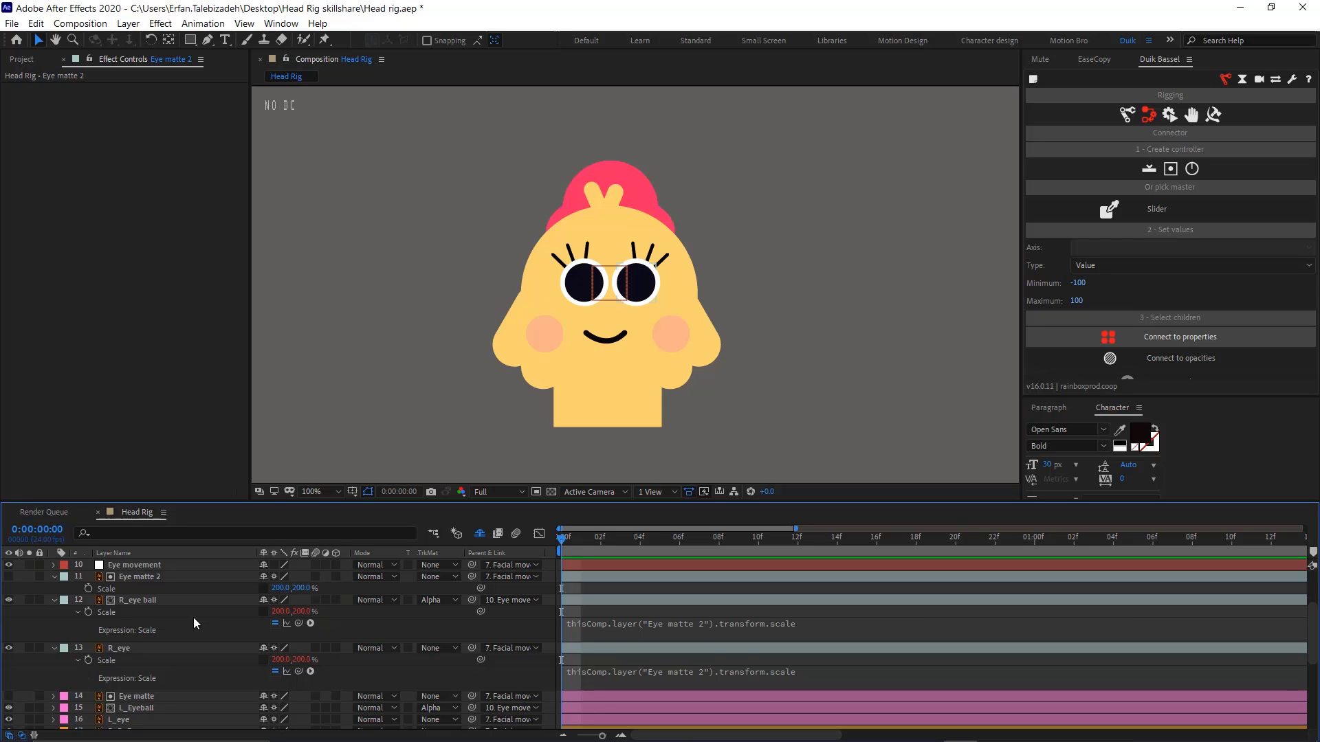
Reveal the Scale property of the Eye matte, L_Eyeball and L_eye layers
left_click(169, 697)
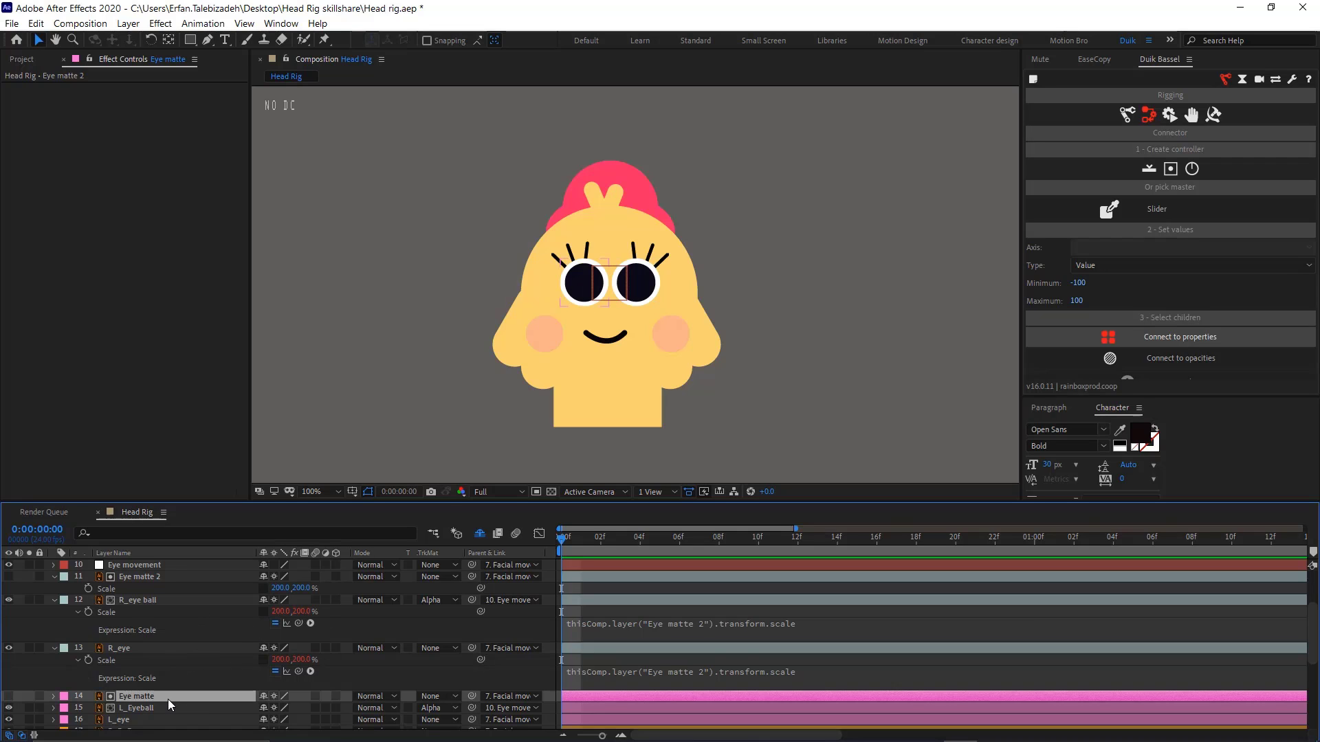
key("s")
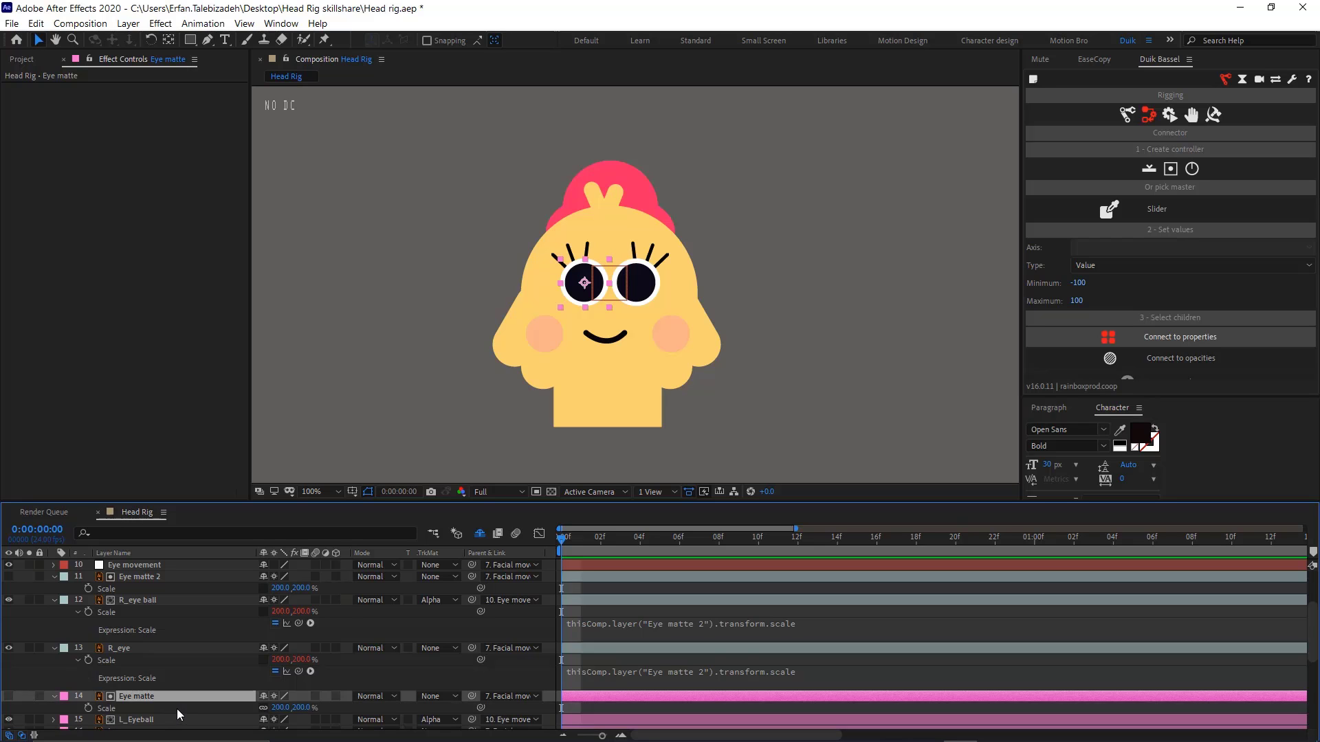
scroll(176, 708, "down", 3)
left_click(163, 632)
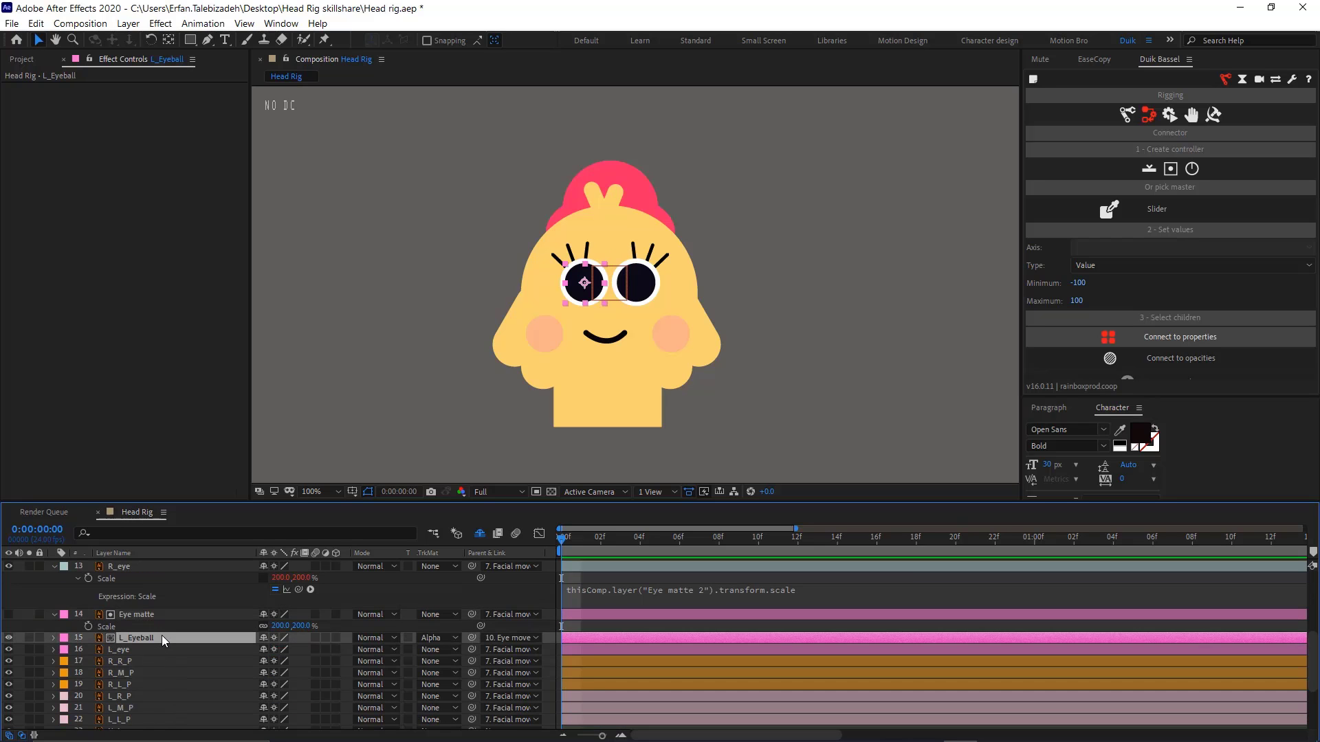
key("s")
left_click(142, 664)
key("s")
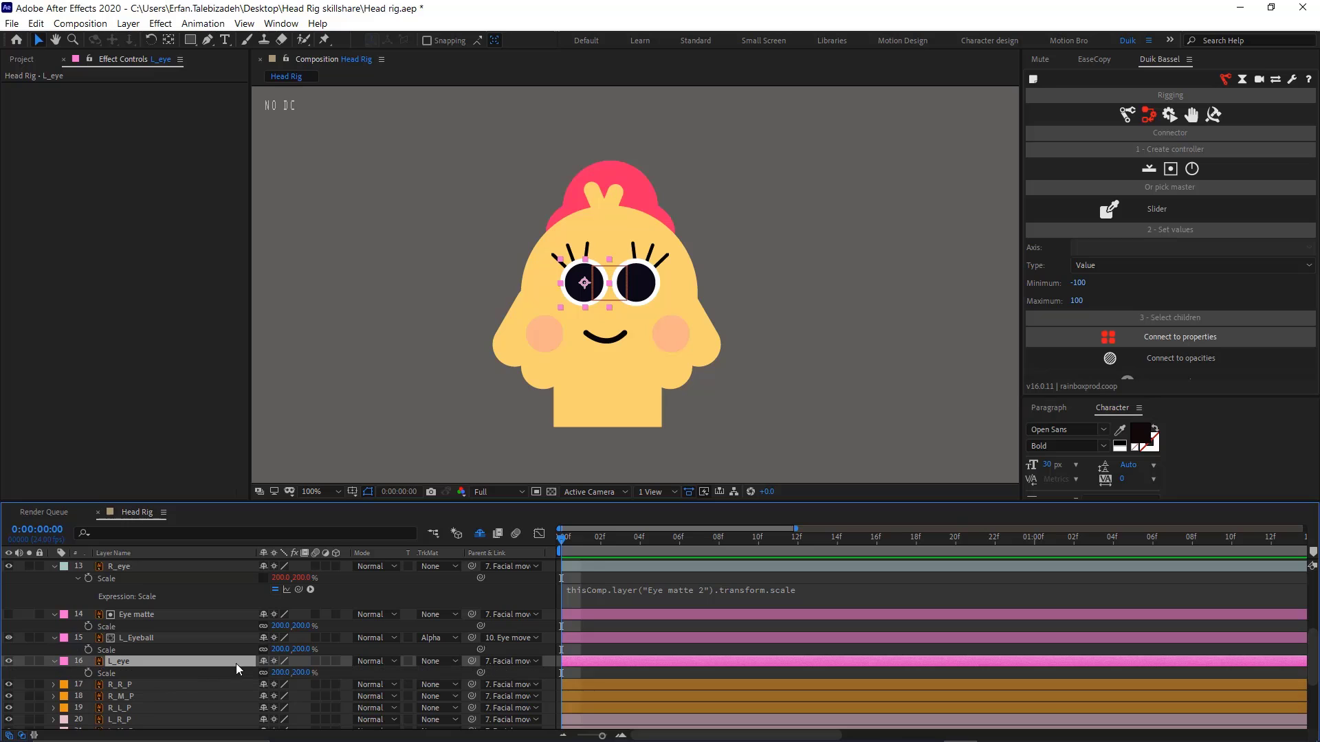
Add a Scale expression to the Eye matte layer that links it to thisComp.layer("Eye matte 2").transform.scale
left_click(88, 627, "alt")
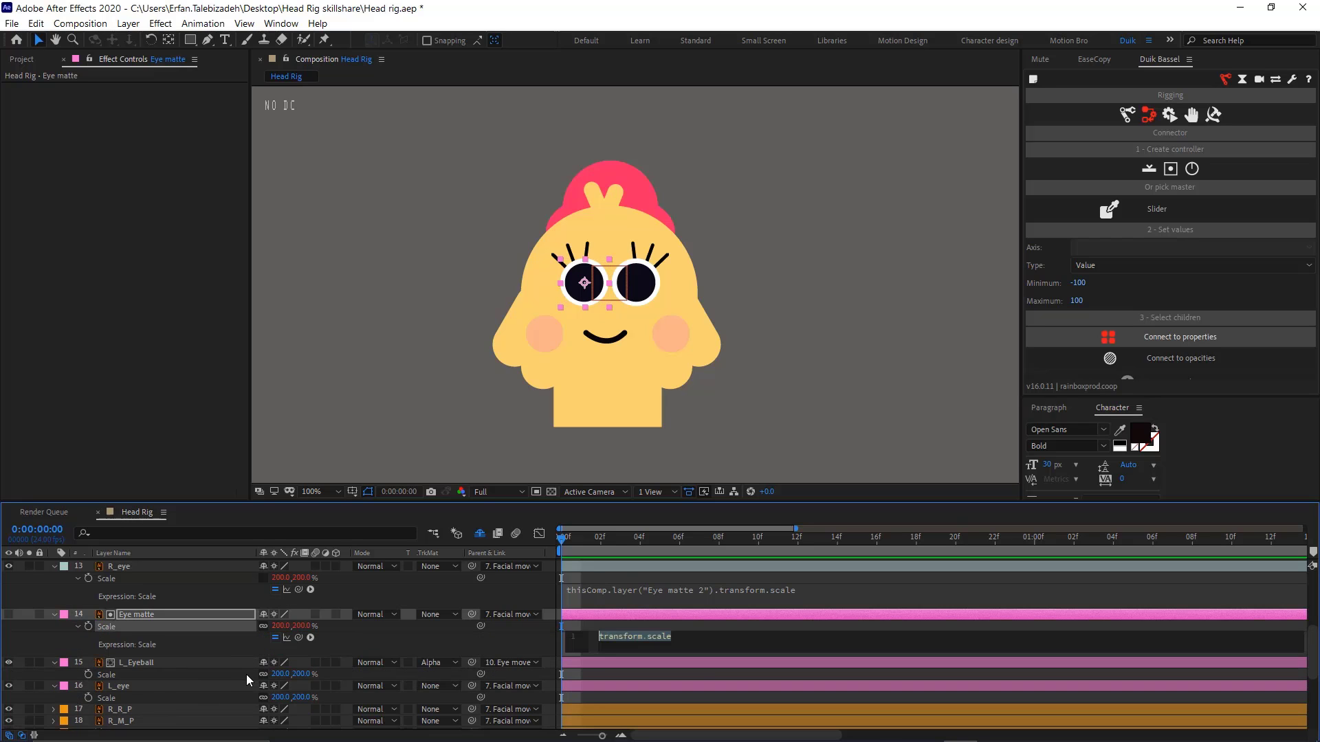
scroll(255, 670, "up", 3)
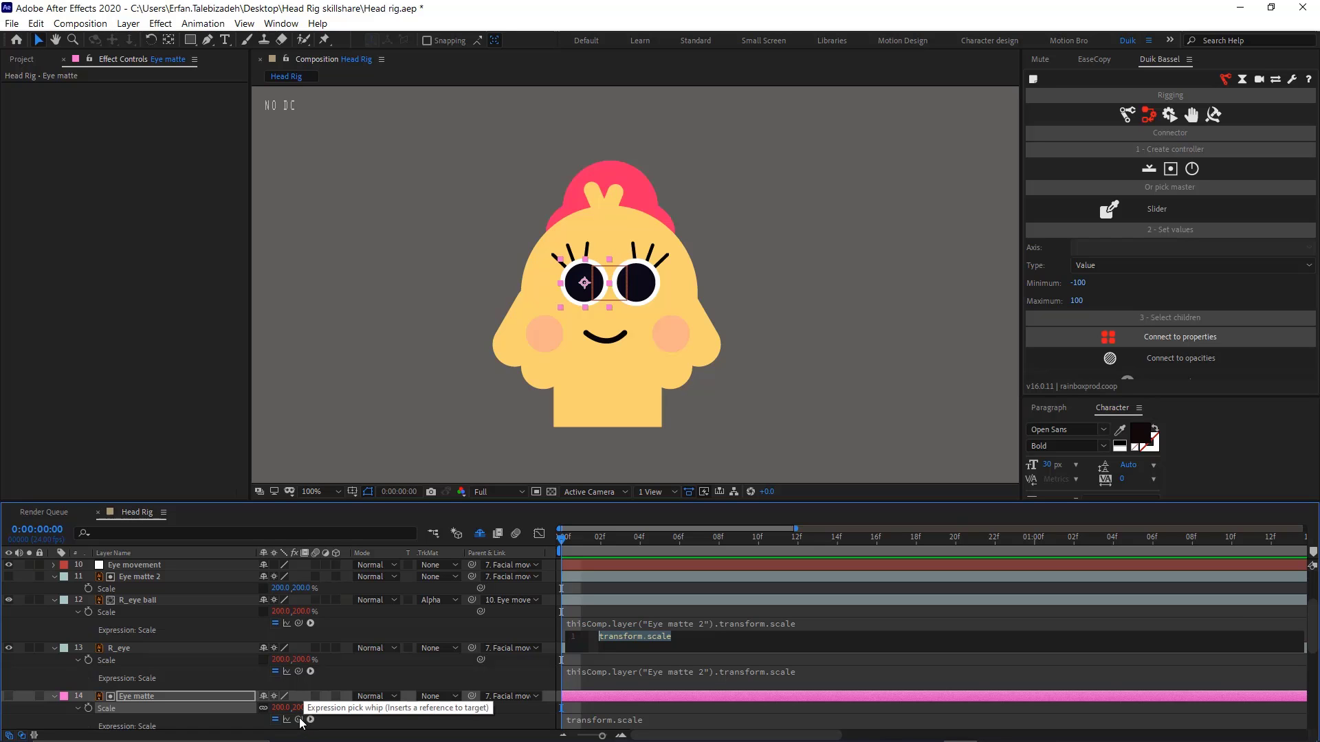
left_click_drag(298, 719, 129, 590)
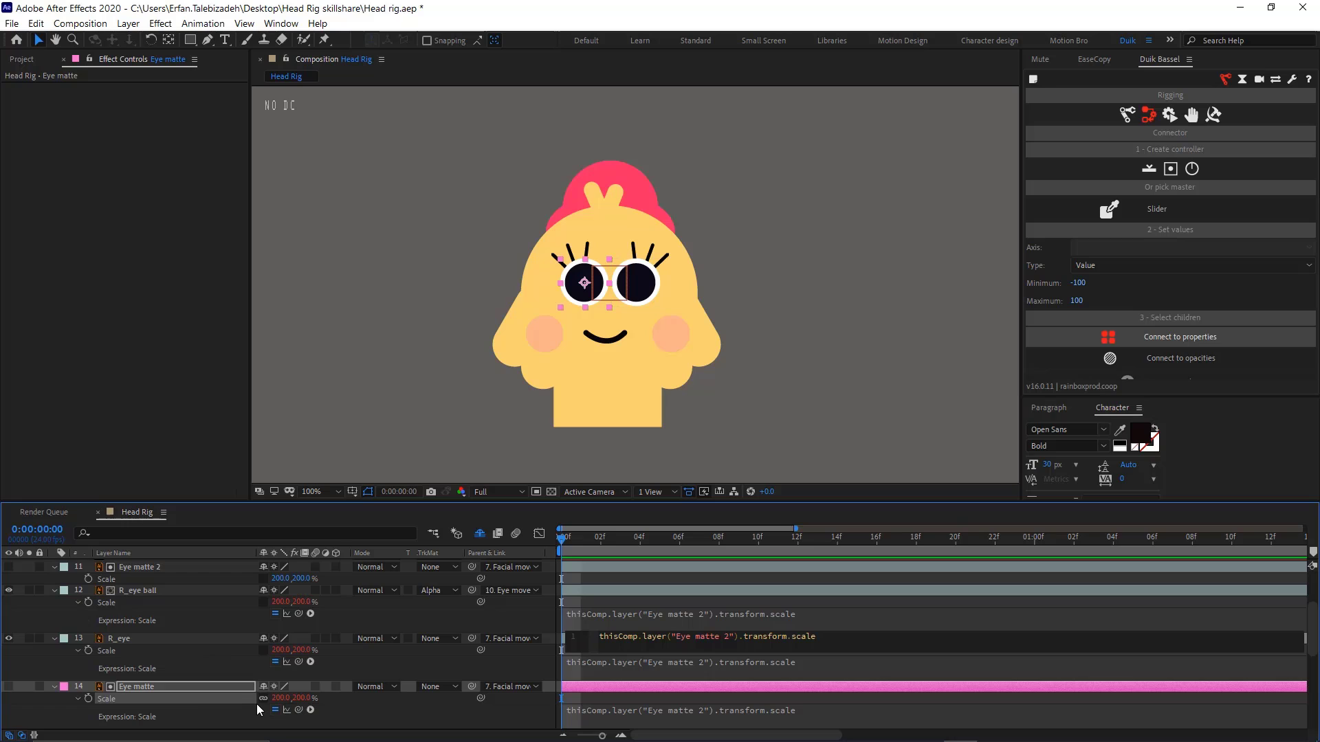
left_click(368, 710)
left_click(347, 706)
Add Scale expressions to L_Eyeball and L_eye that link both to the Scale of Eye matte 2
scroll(330, 712, "down", 3)
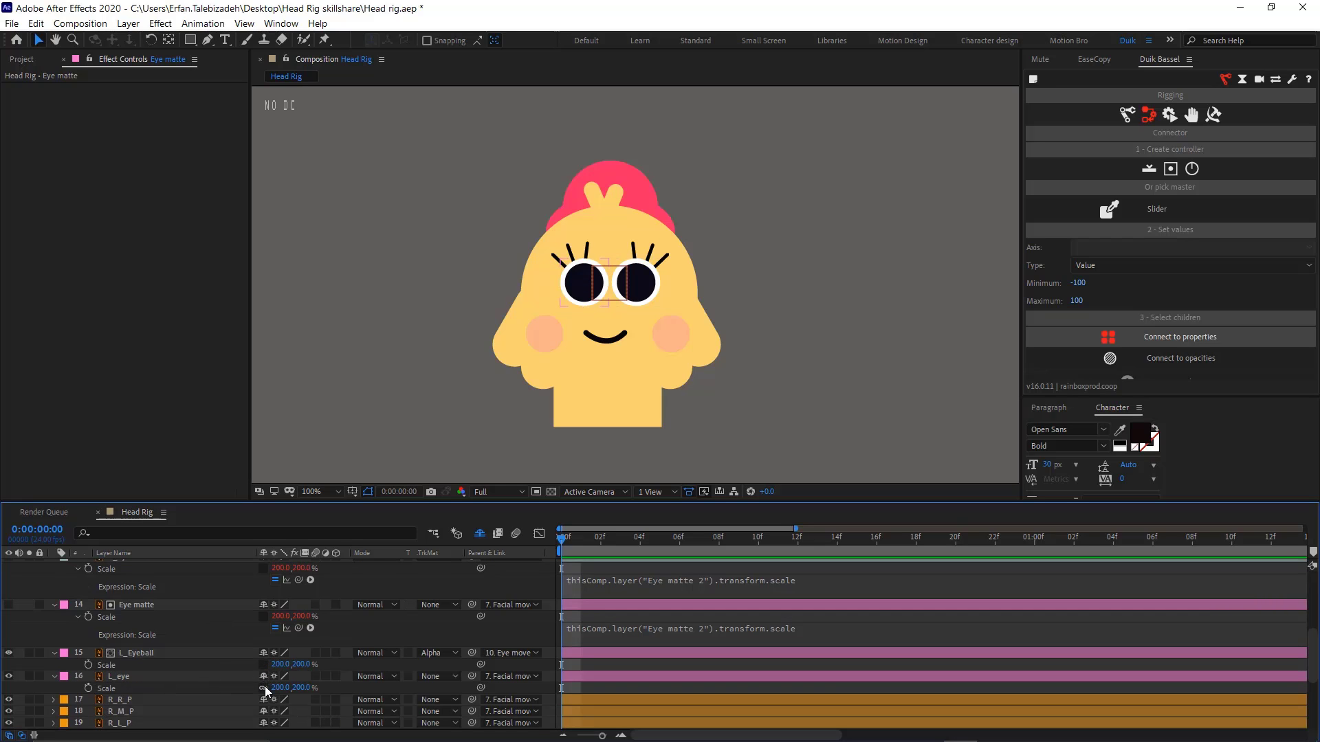
left_click(86, 665, "alt")
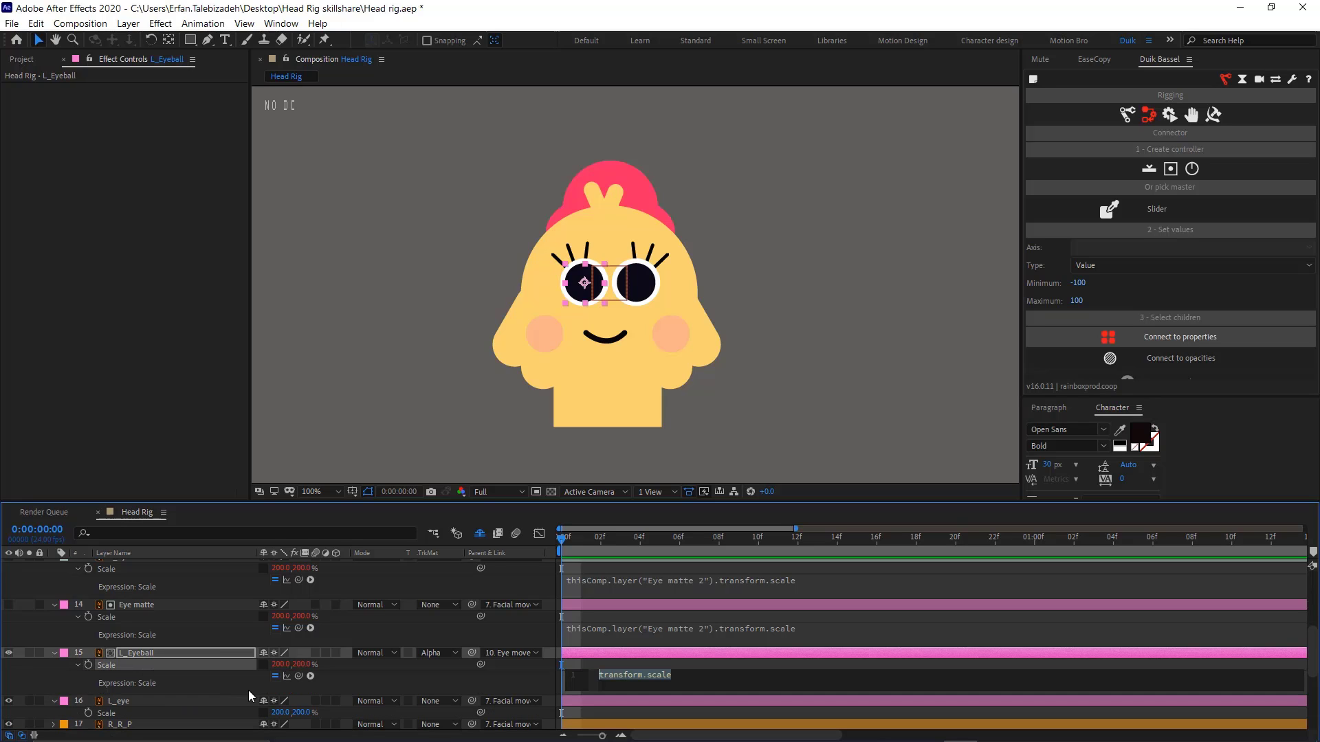
left_click(311, 676)
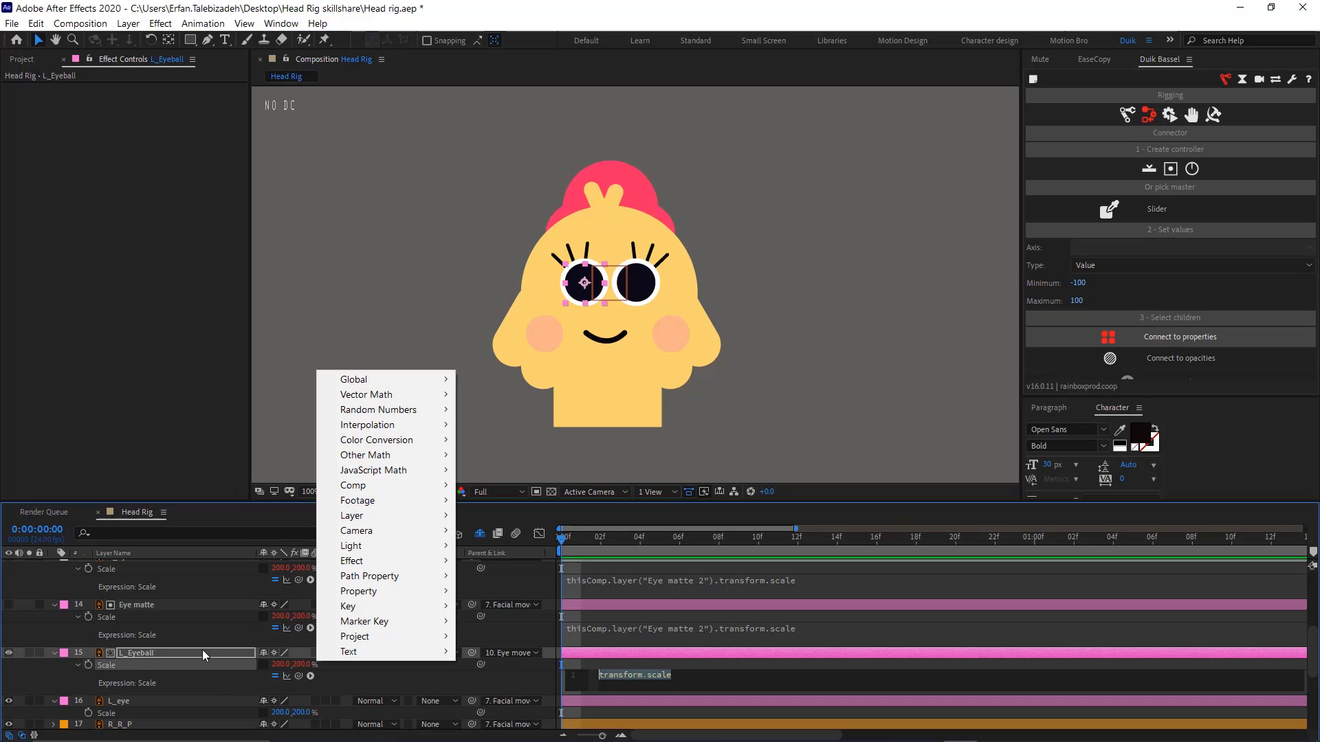
left_click_drag(298, 675, 135, 585)
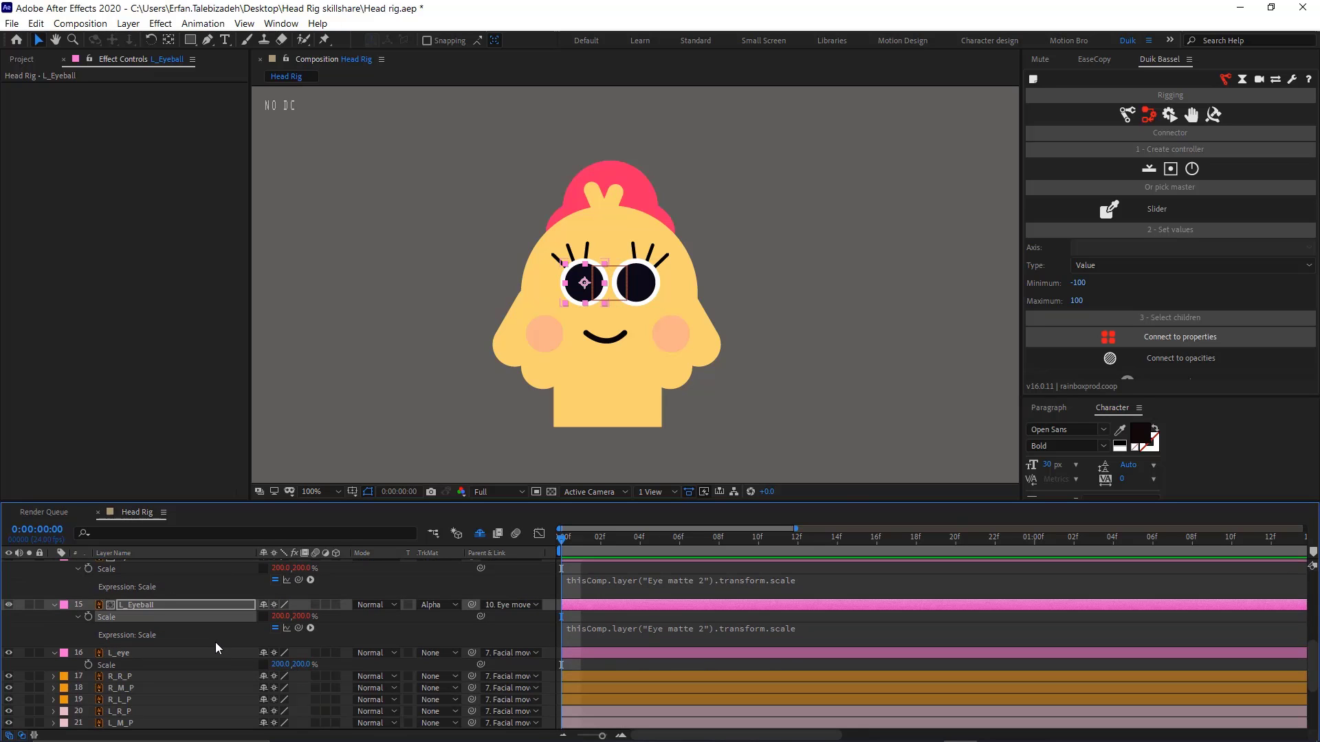
left_click(88, 665, "alt")
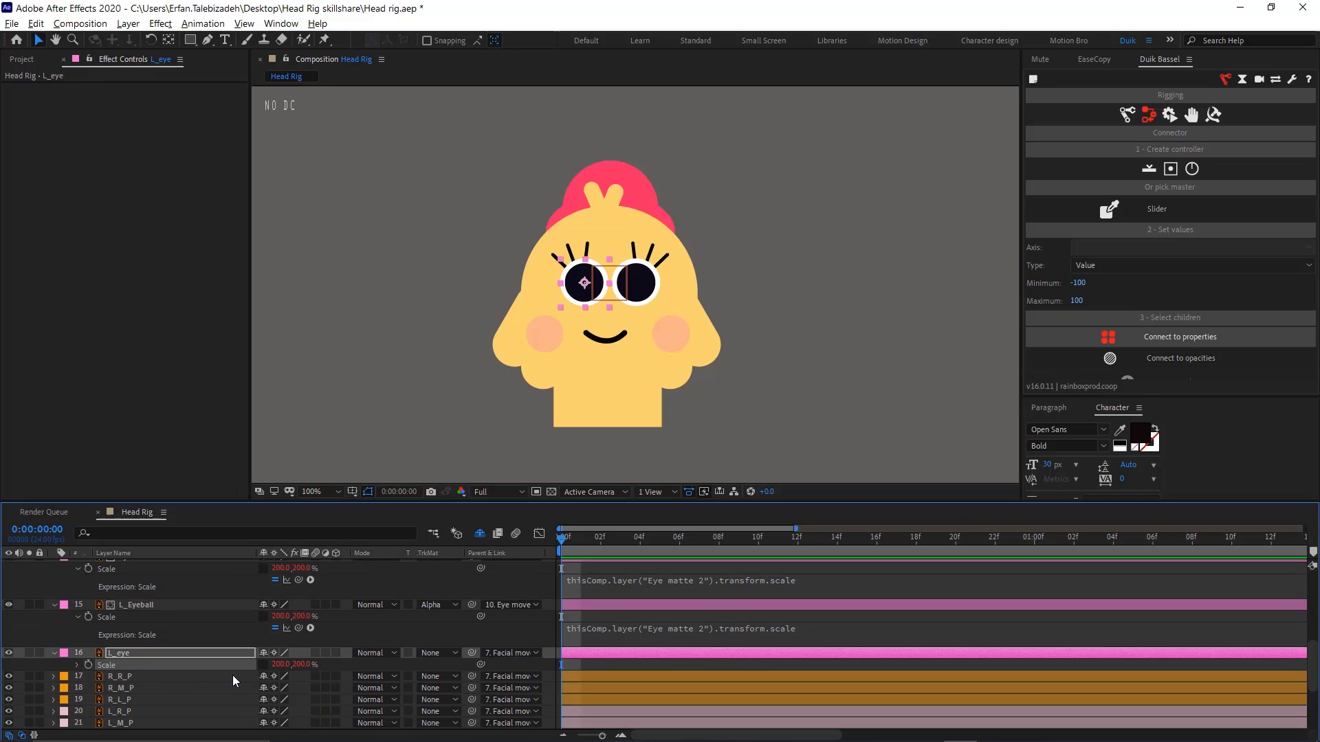
left_click_drag(298, 678, 149, 624)
Test the linked eyes by squashing Eye matte 2's vertical scale, and undo the change
scroll(216, 638, "up", 5)
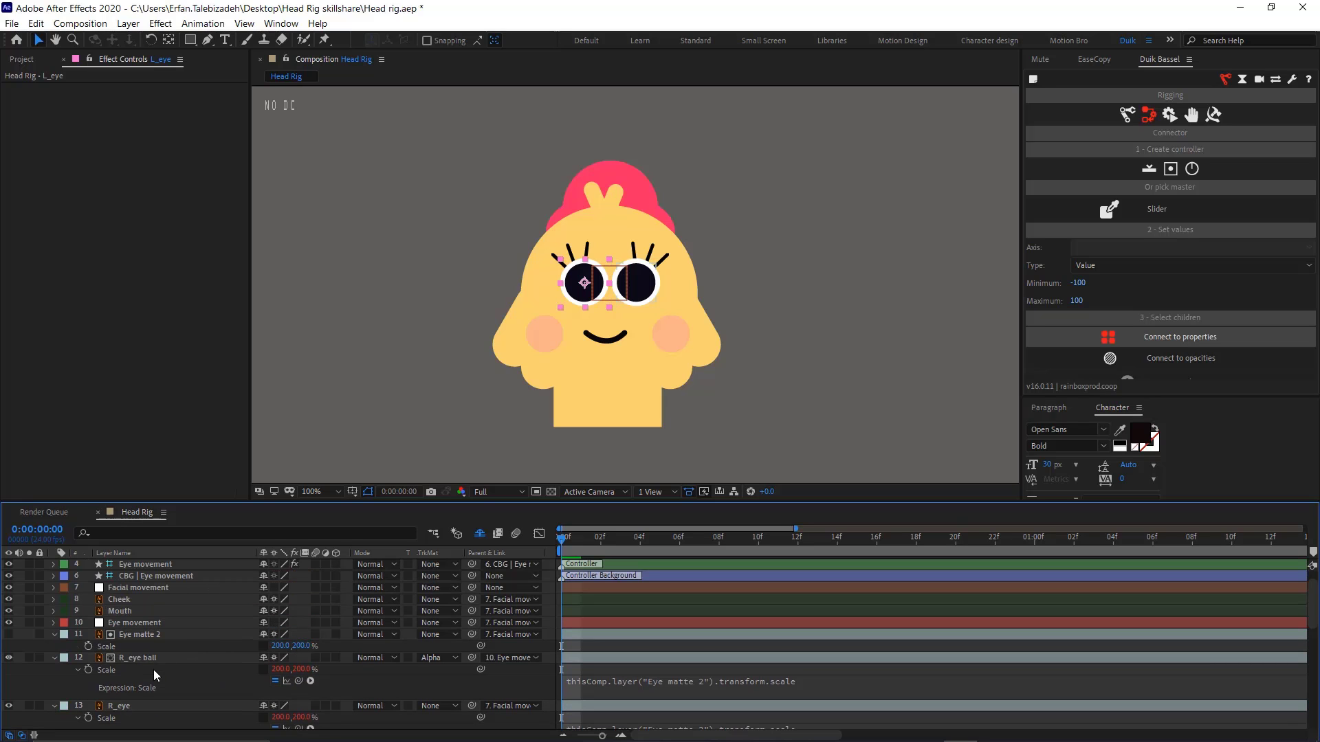
left_click(345, 683)
left_click_drag(259, 647, 167, 680)
key("ctrl+z")
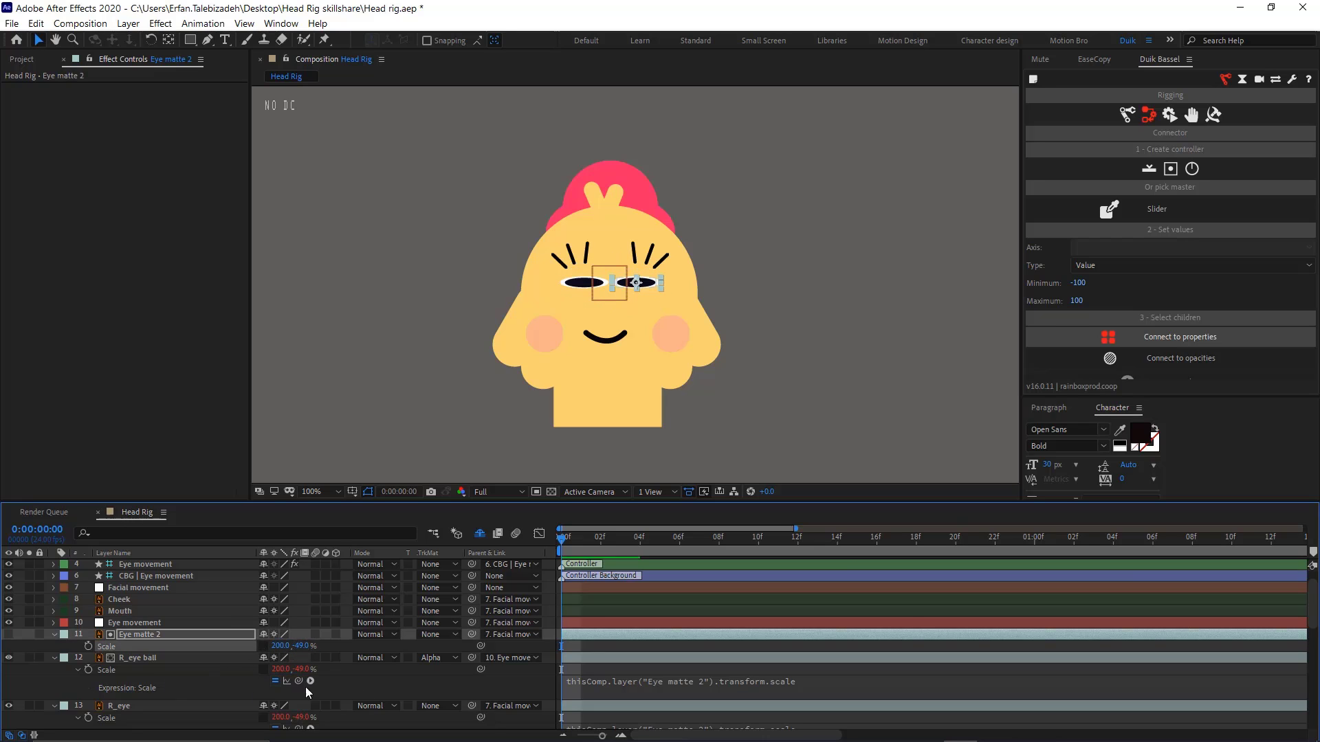
key("ctrl+z")
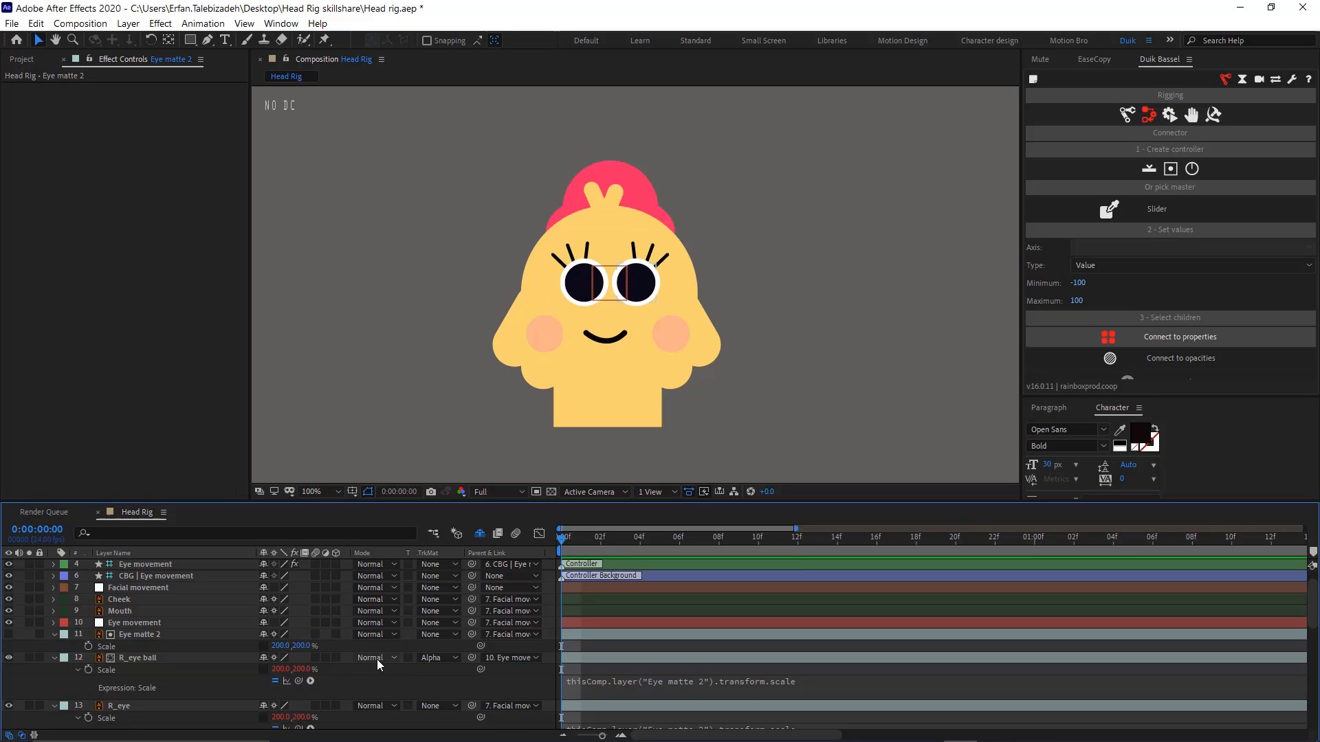
Collapse the expanded properties of all layers in the timeline and deselect everything
key("ctrl+a")
key("u")
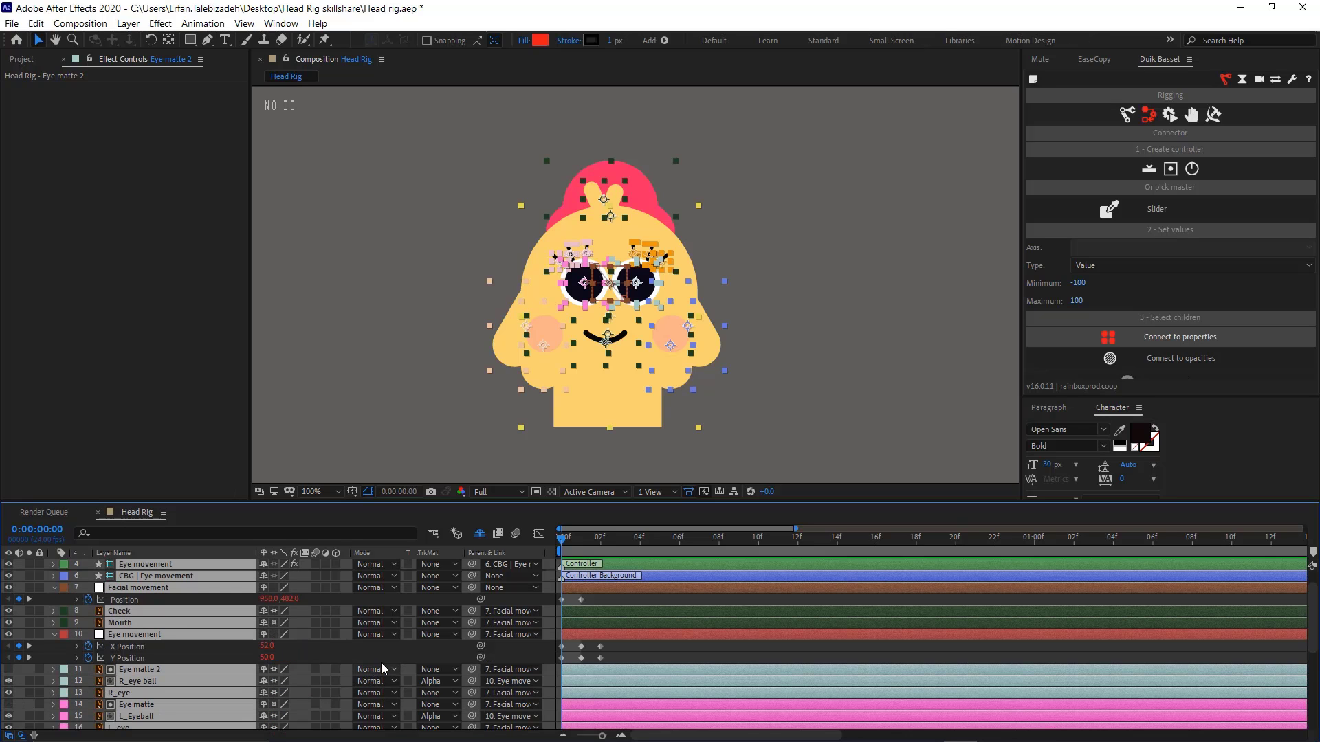
key("u")
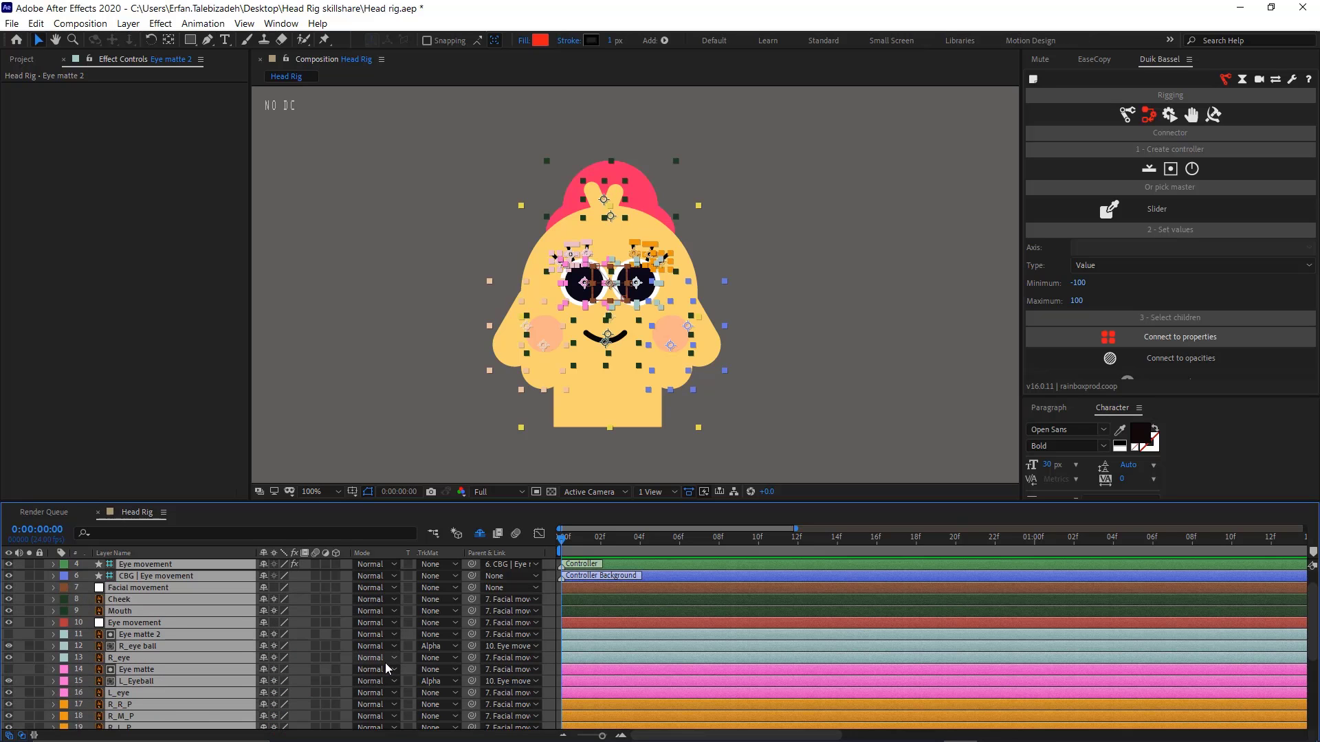
left_click(551, 586)
Keyframe Eye matte 2's Scale at frame 0 and set its vertical scale to 0% at frame 1
left_click(187, 634)
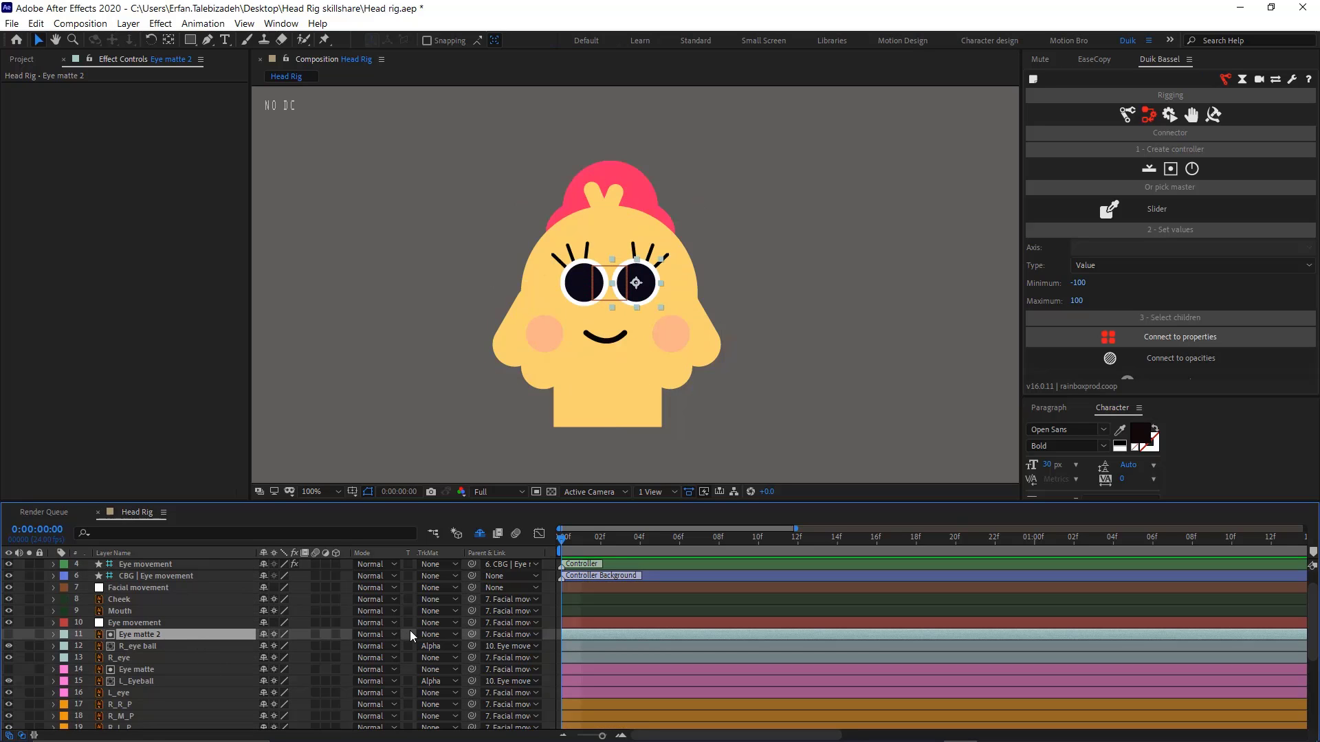
key("s")
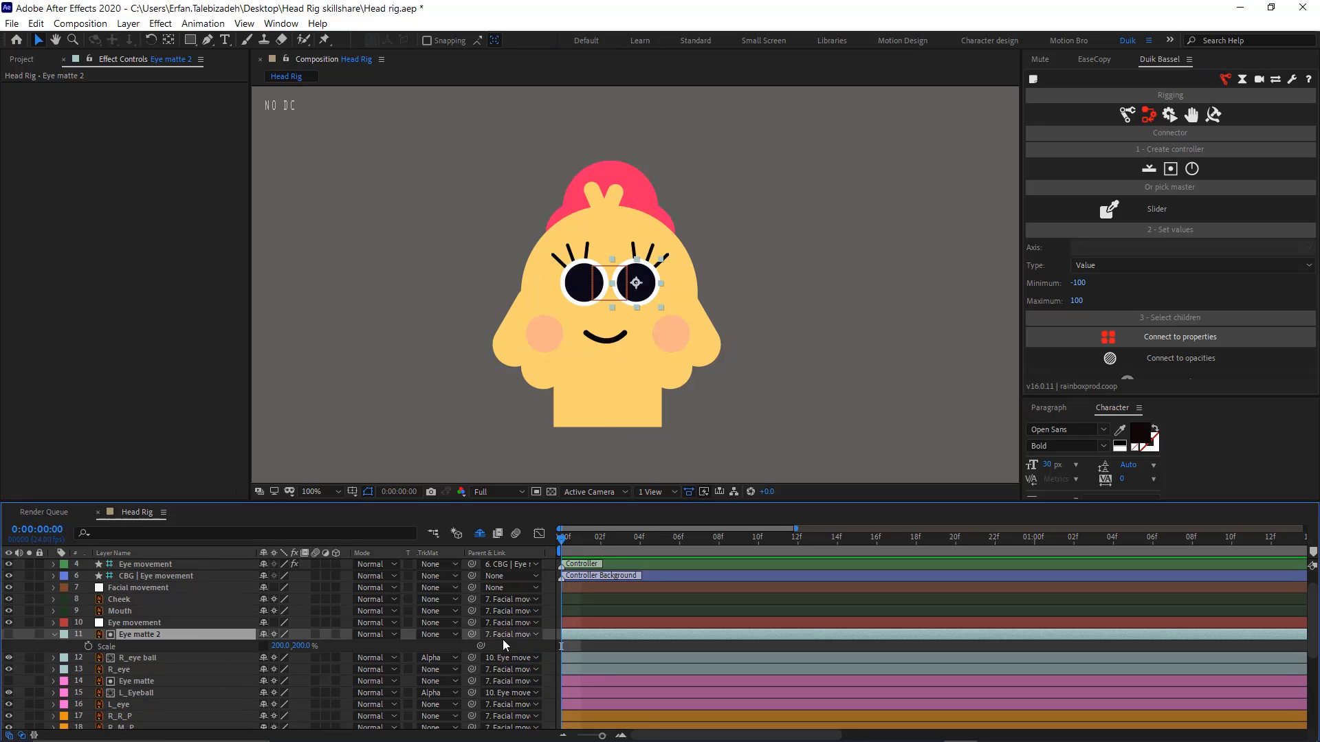
left_click(88, 646)
left_click_drag(563, 540, 589, 545)
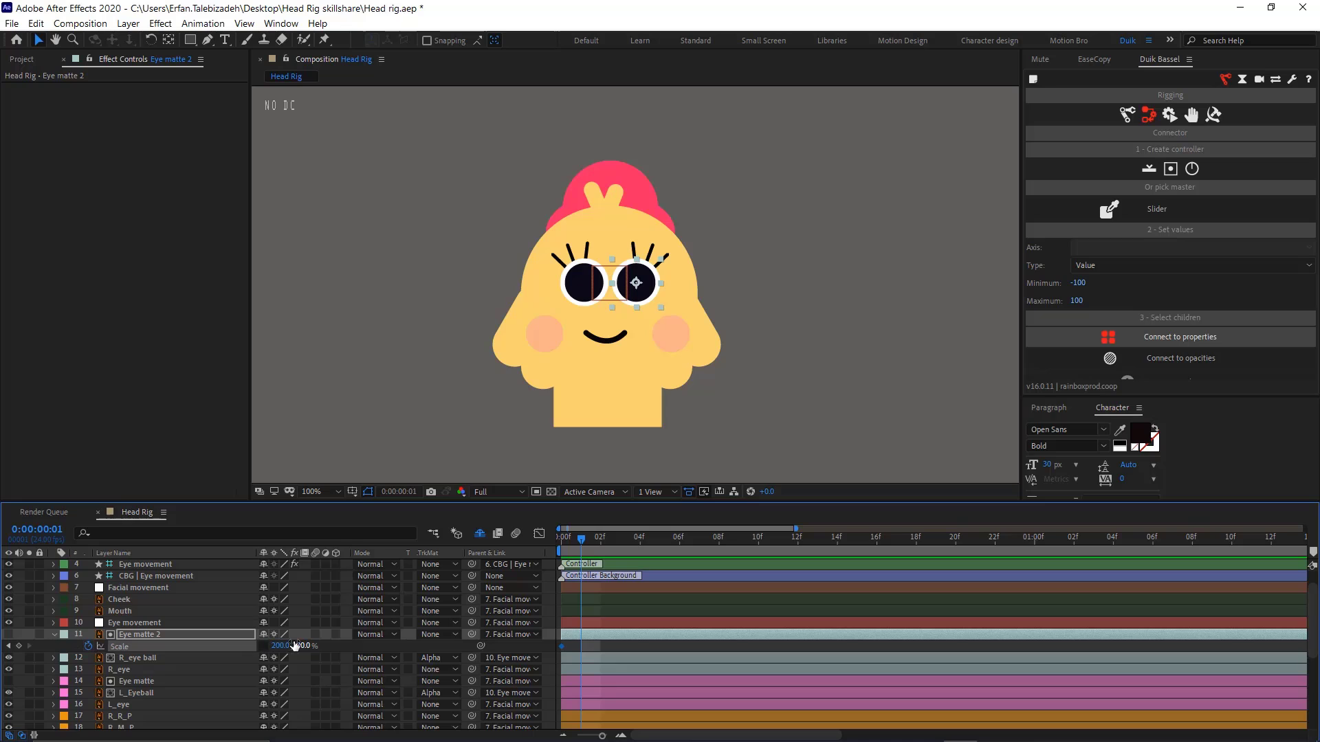
type("0")
key("Return")
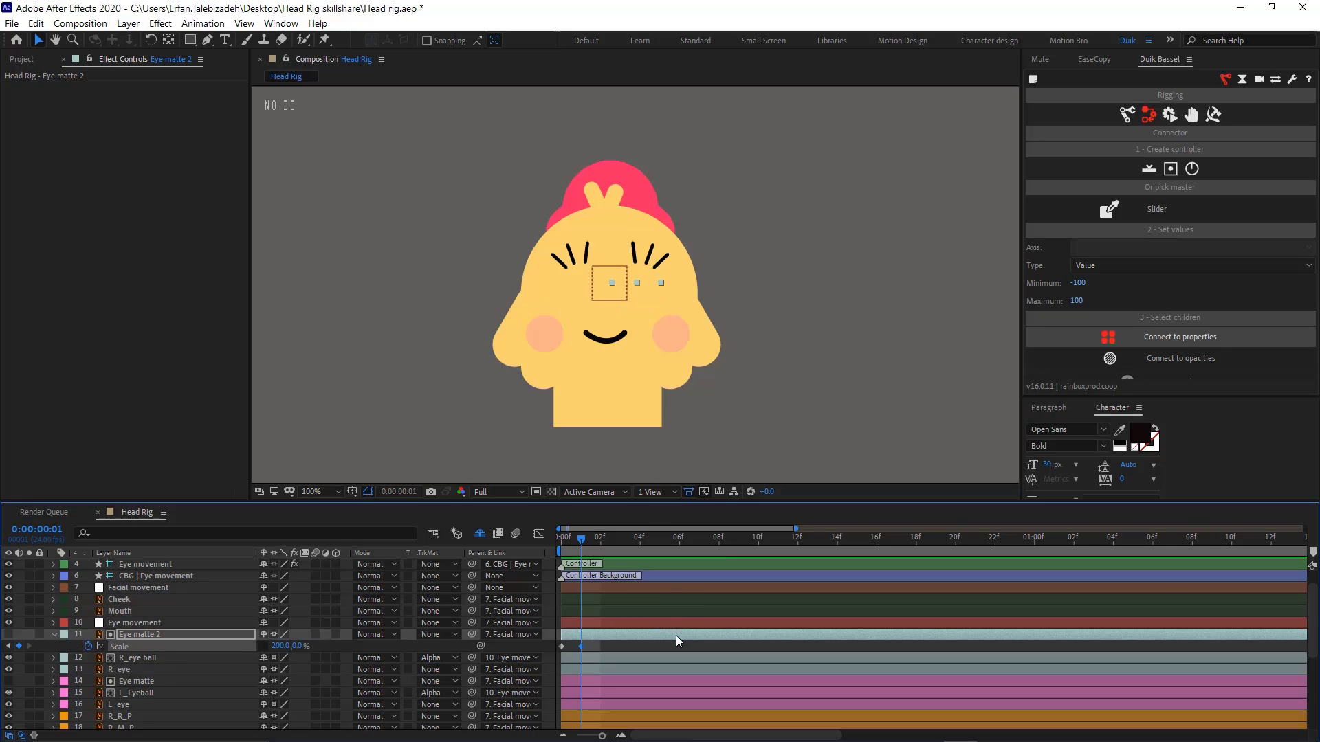
left_click(662, 647)
Move Eye matte 2's closed-eye Scale keyframe to frame 2, preview the blink and return to the first frame
mouse_move(582, 539)
left_mouse_down()
mouse_move(540, 538)
mouse_move(585, 547)
mouse_move(565, 547)
left_mouse_up()
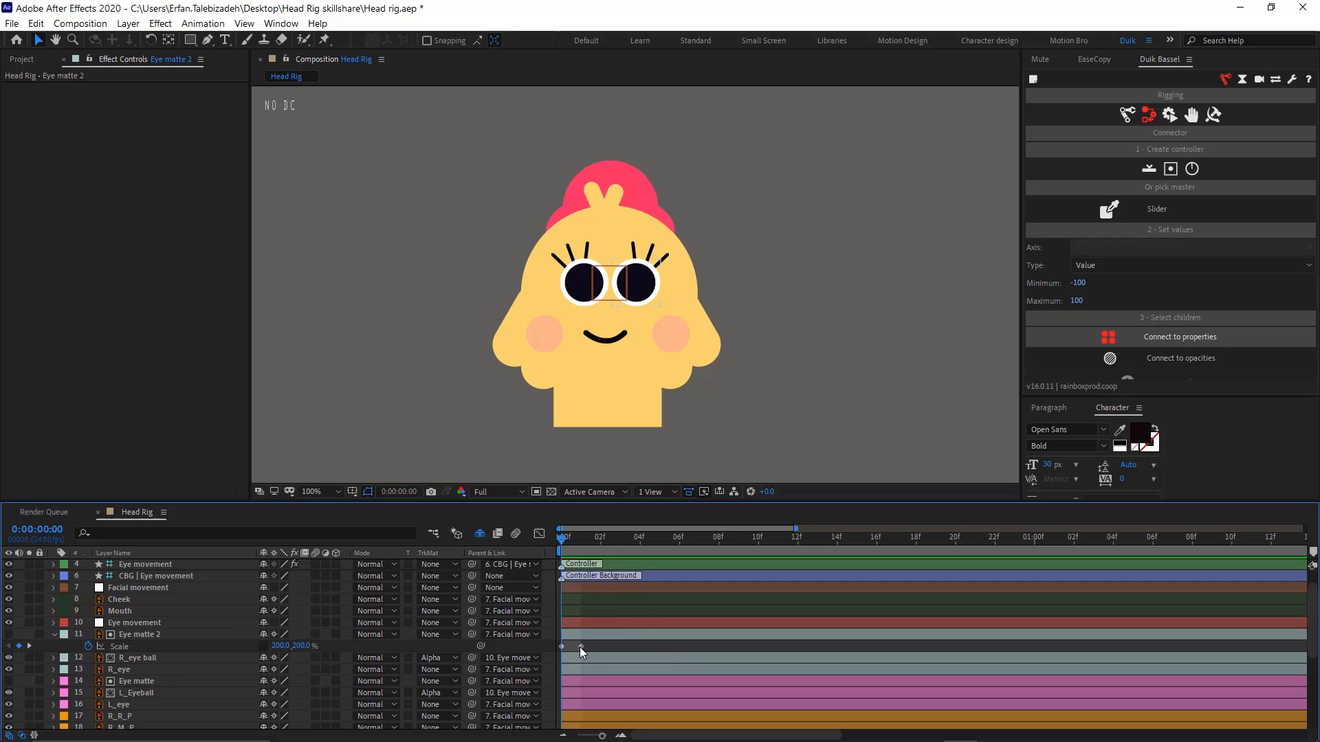
left_click_drag(580, 646, 600, 646)
left_click(596, 551)
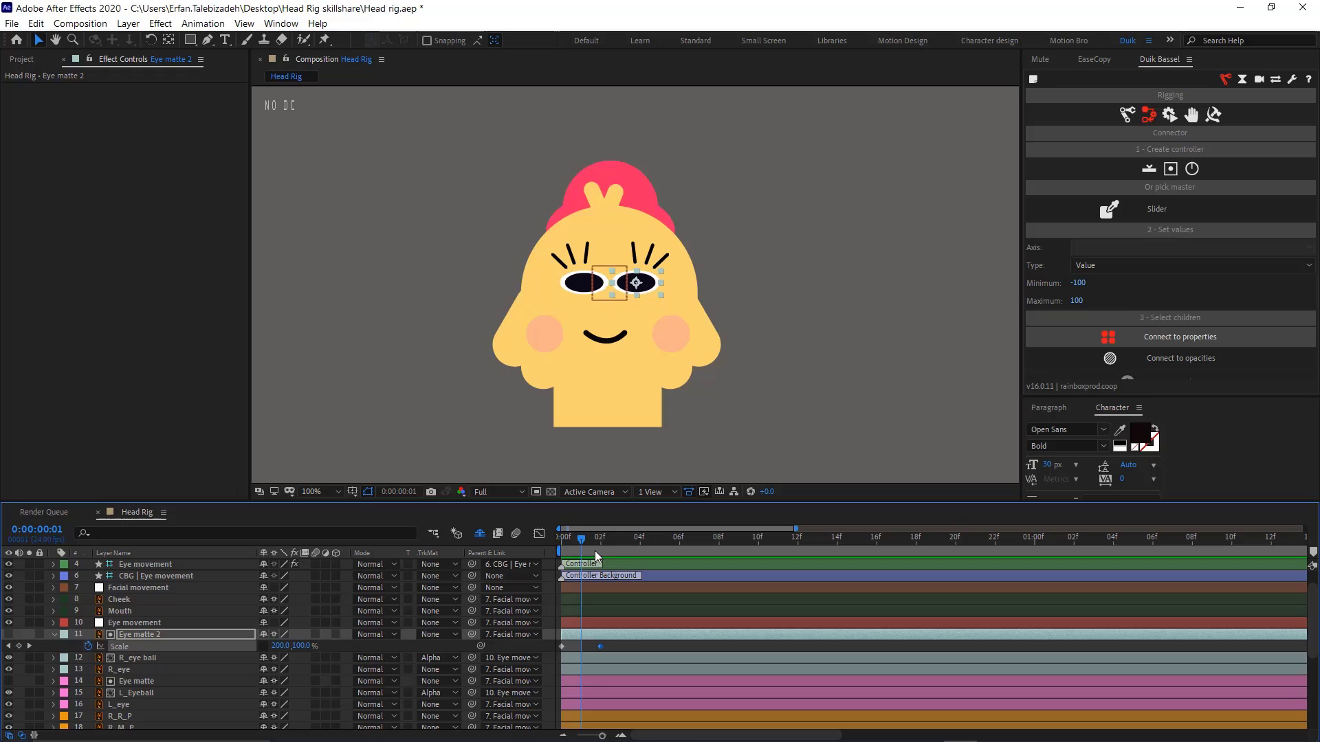
key("space")
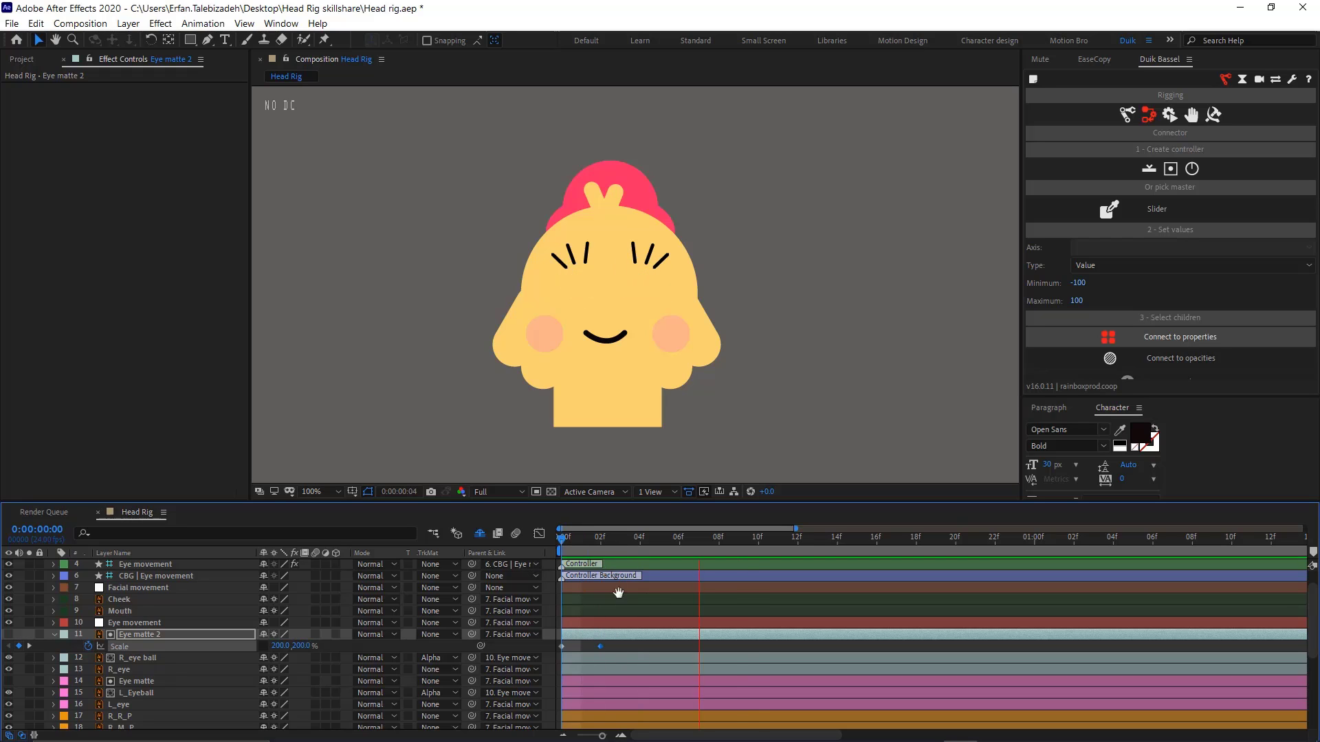
left_click(737, 540)
key("Home")
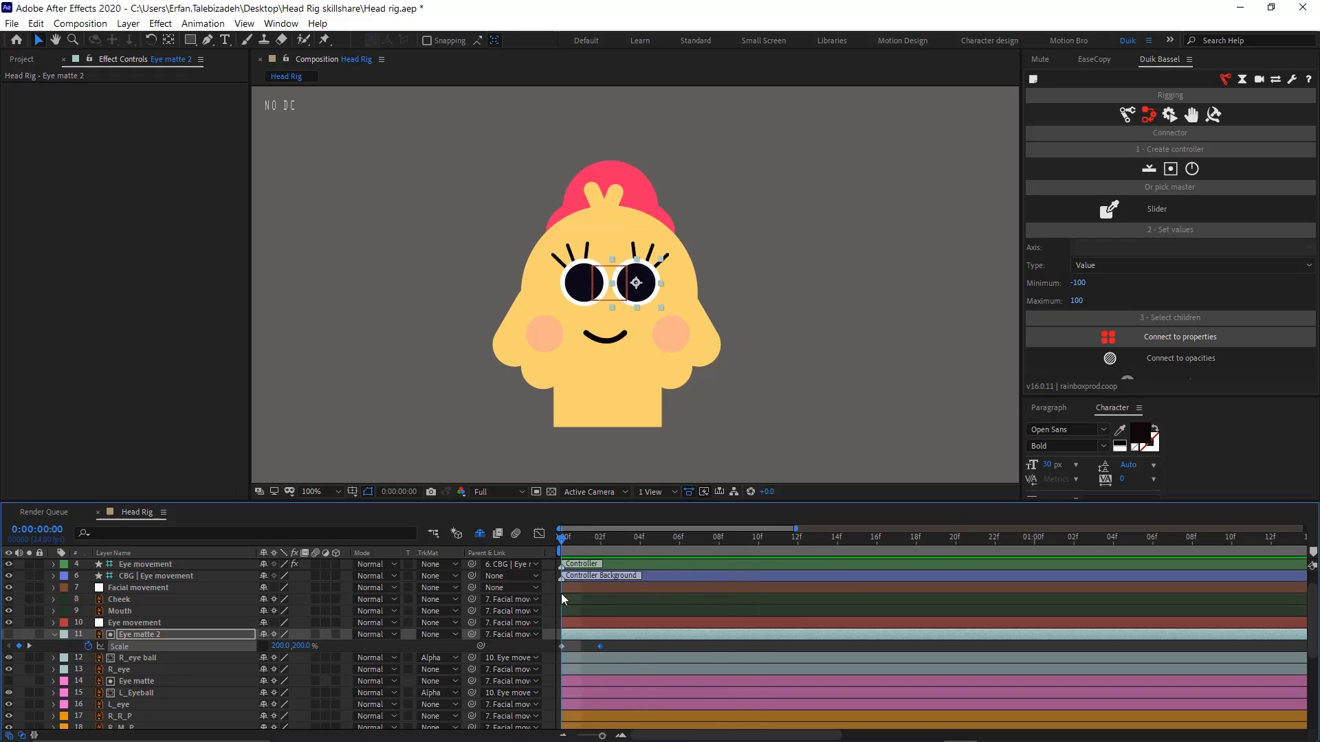
Create a Duik slider controller for the eye blink with no layer selected
left_click(630, 646)
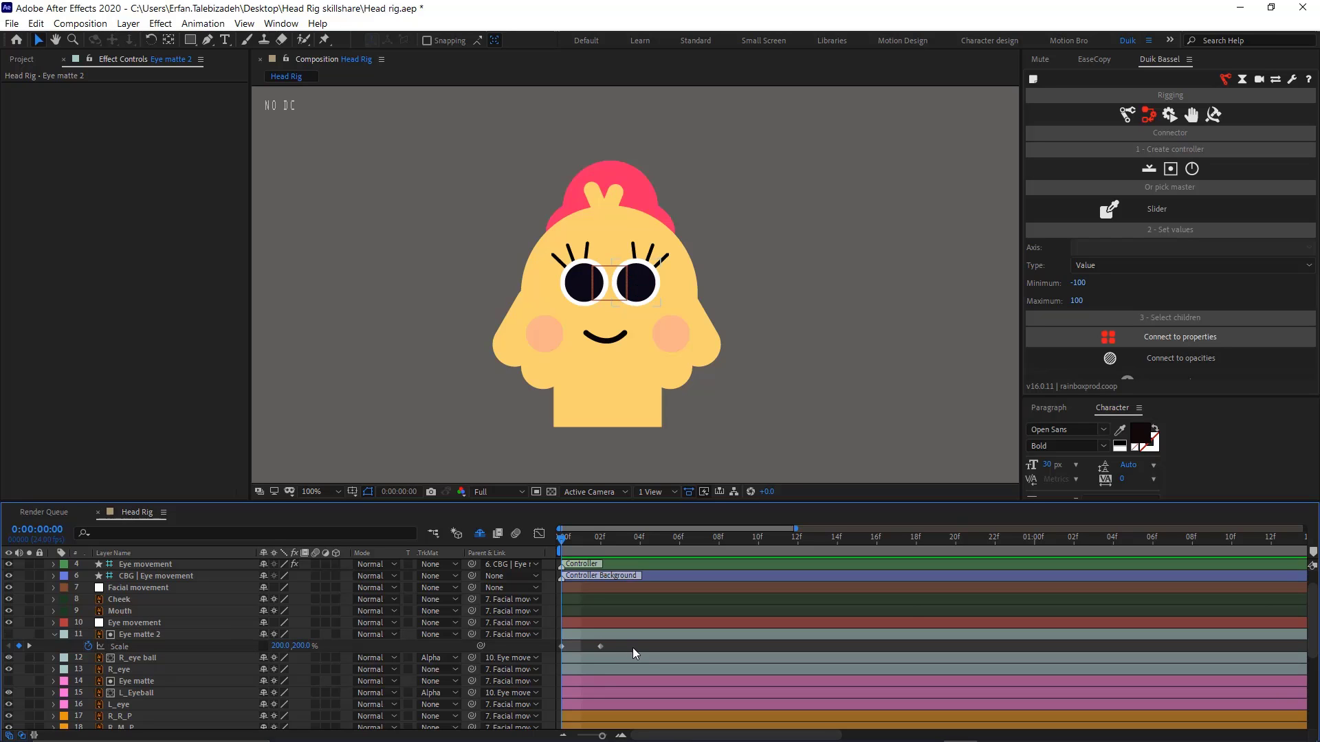
left_click_drag(629, 646, 557, 649)
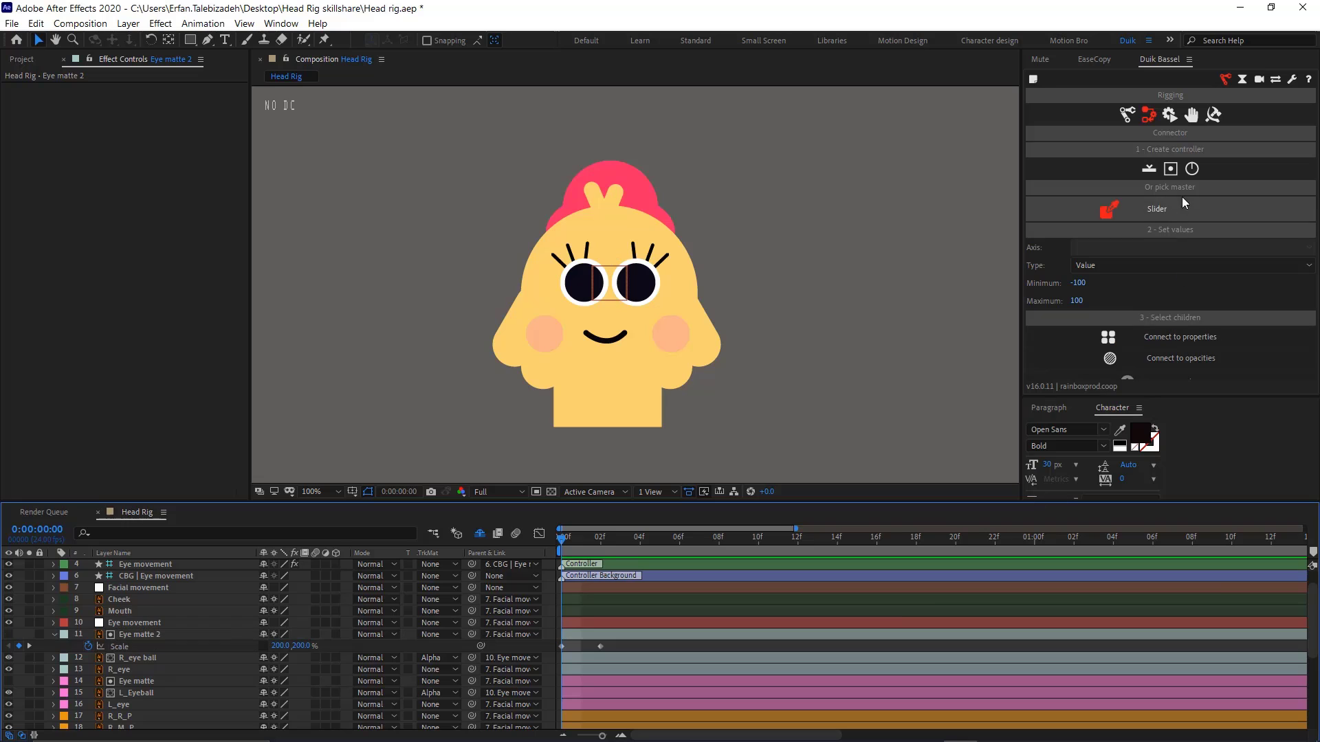
left_click(1149, 169)
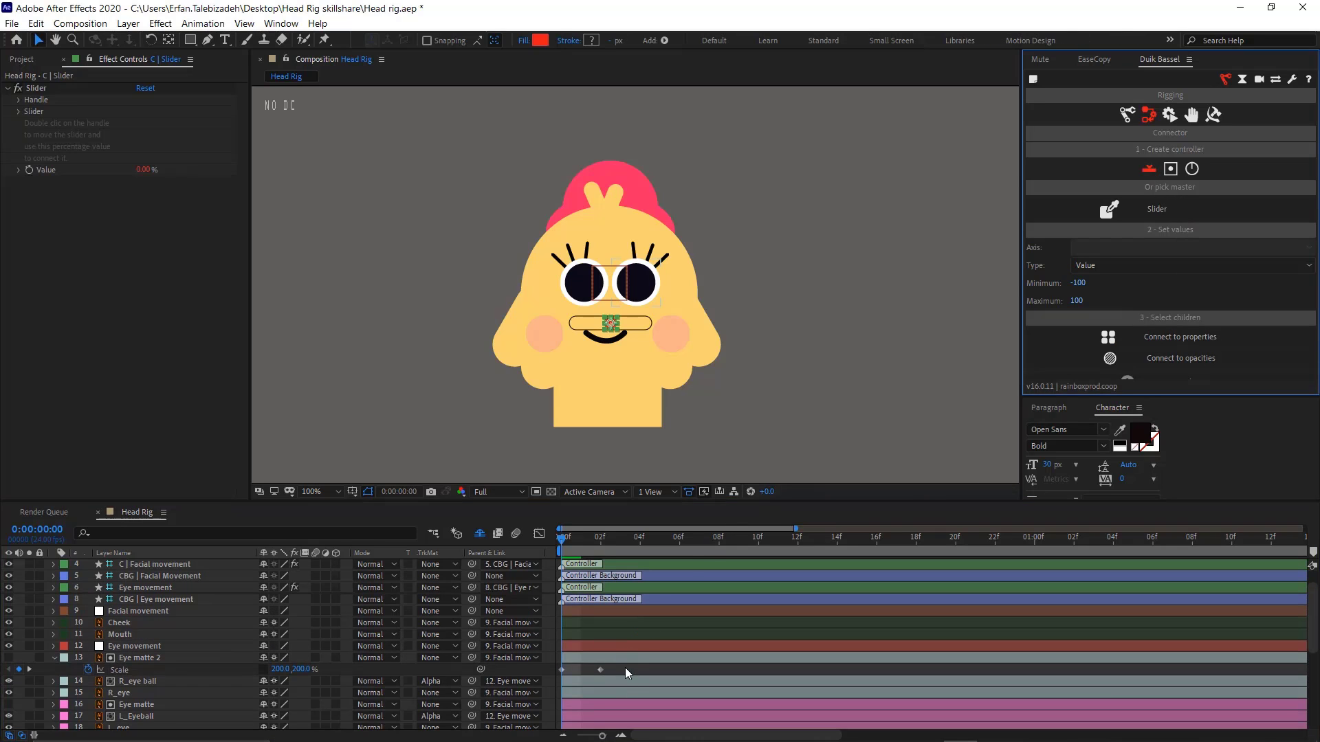
Connect Eye matte 2's two Scale keyframes to the new slider with a -100 to 100 range, and slide its handle to about -72%
left_click_drag(625, 666, 550, 677)
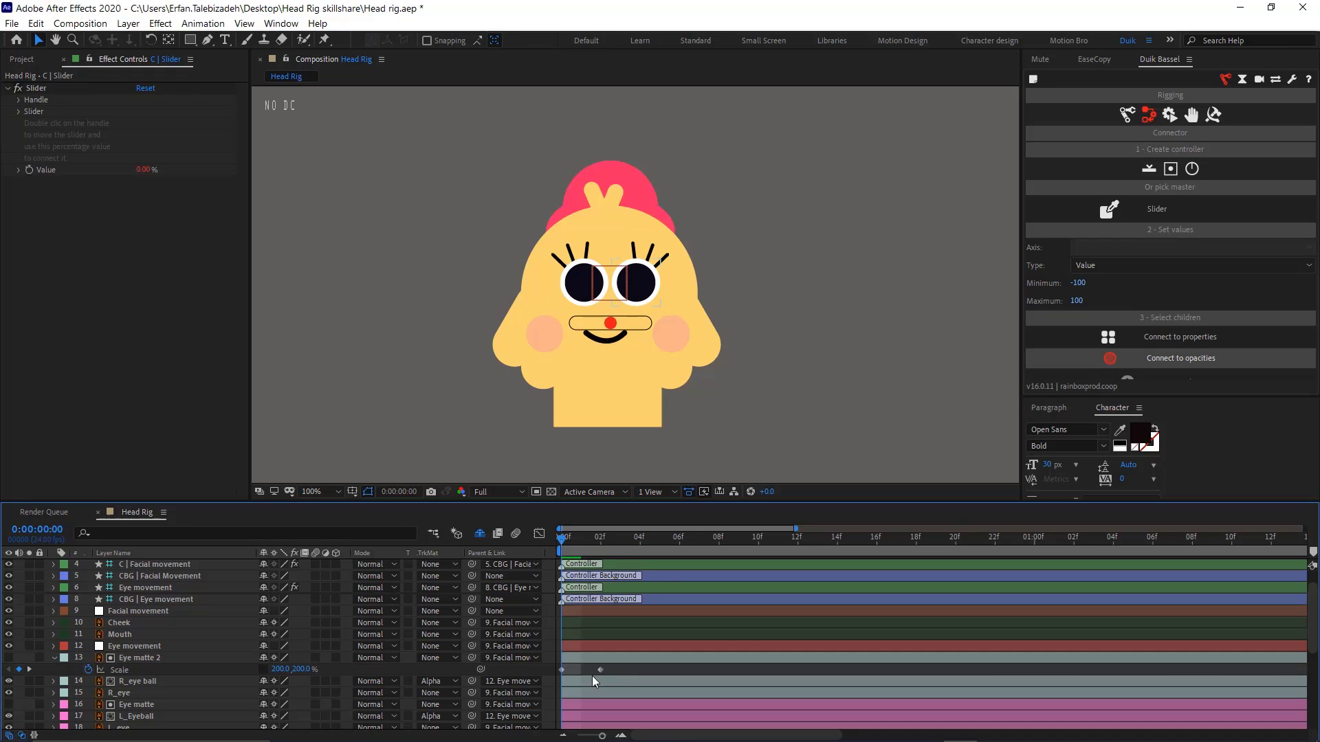
left_click_drag(592, 675, 534, 675)
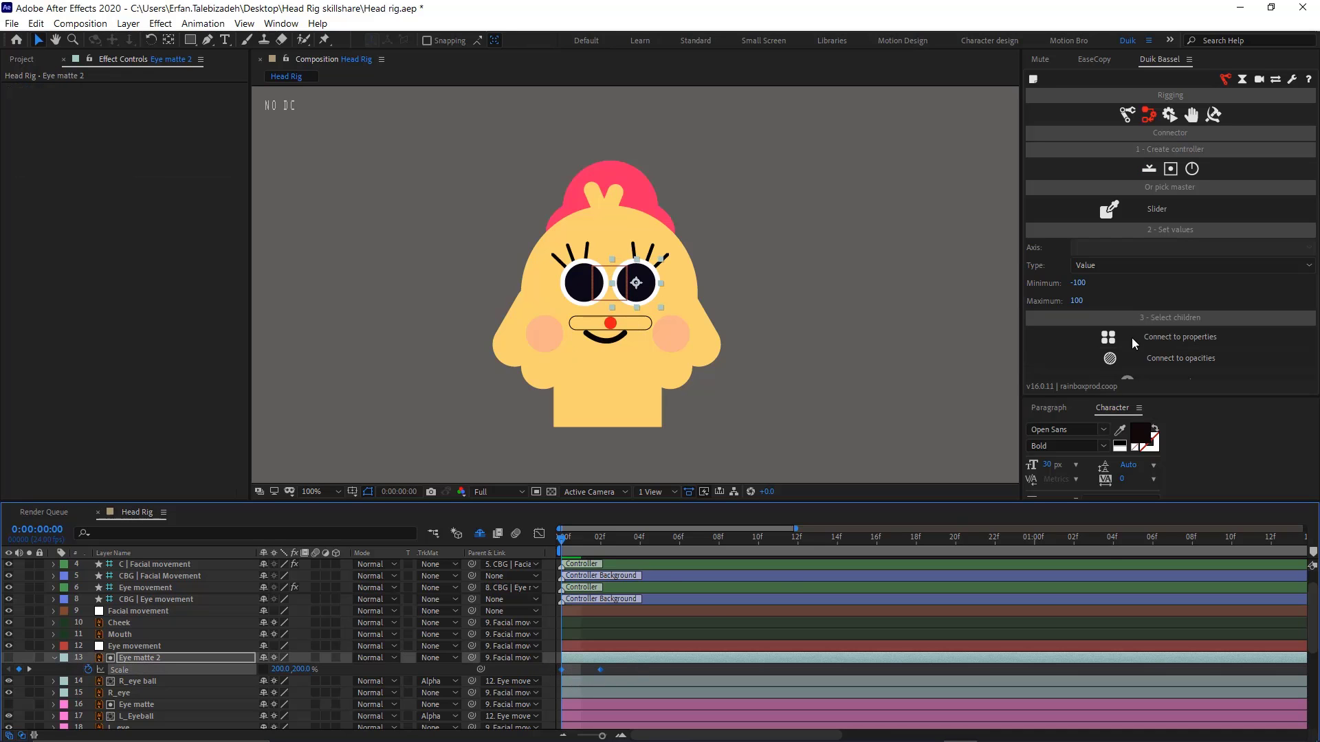
left_click(1151, 332)
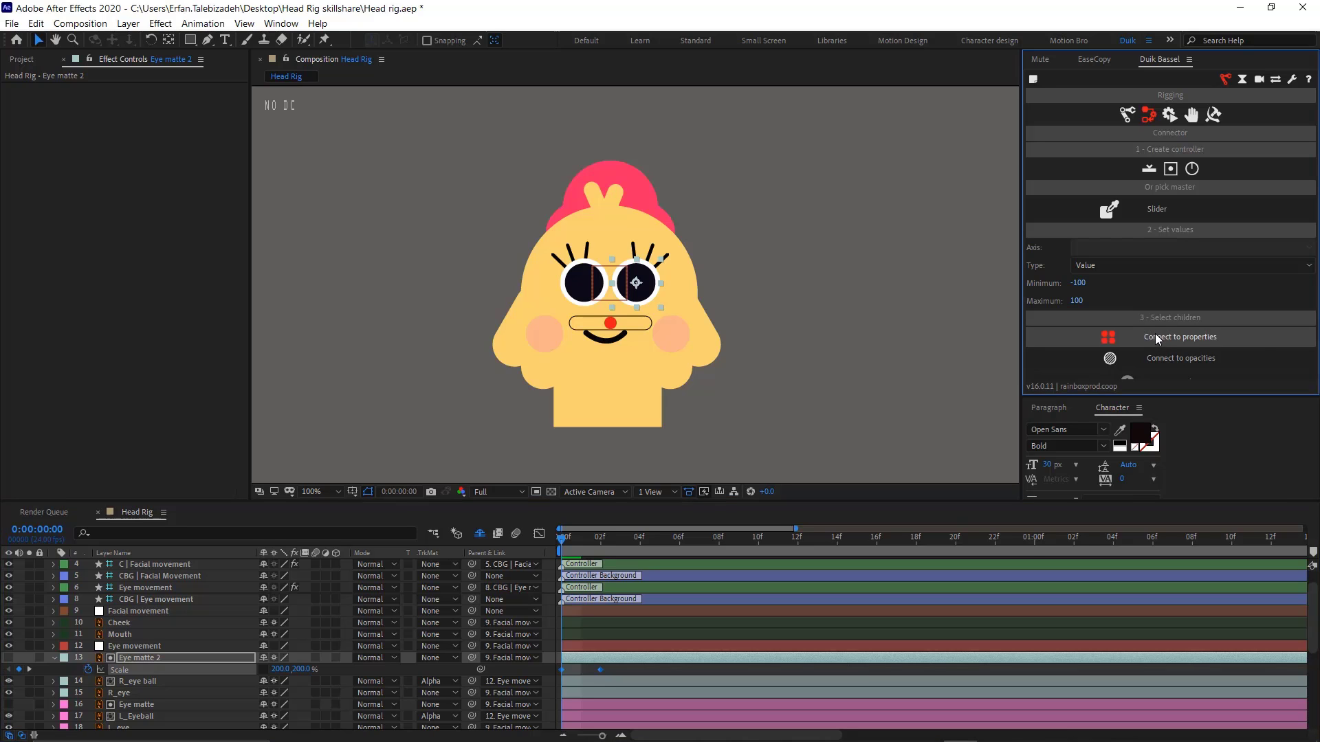
left_click(646, 669)
left_click(593, 332)
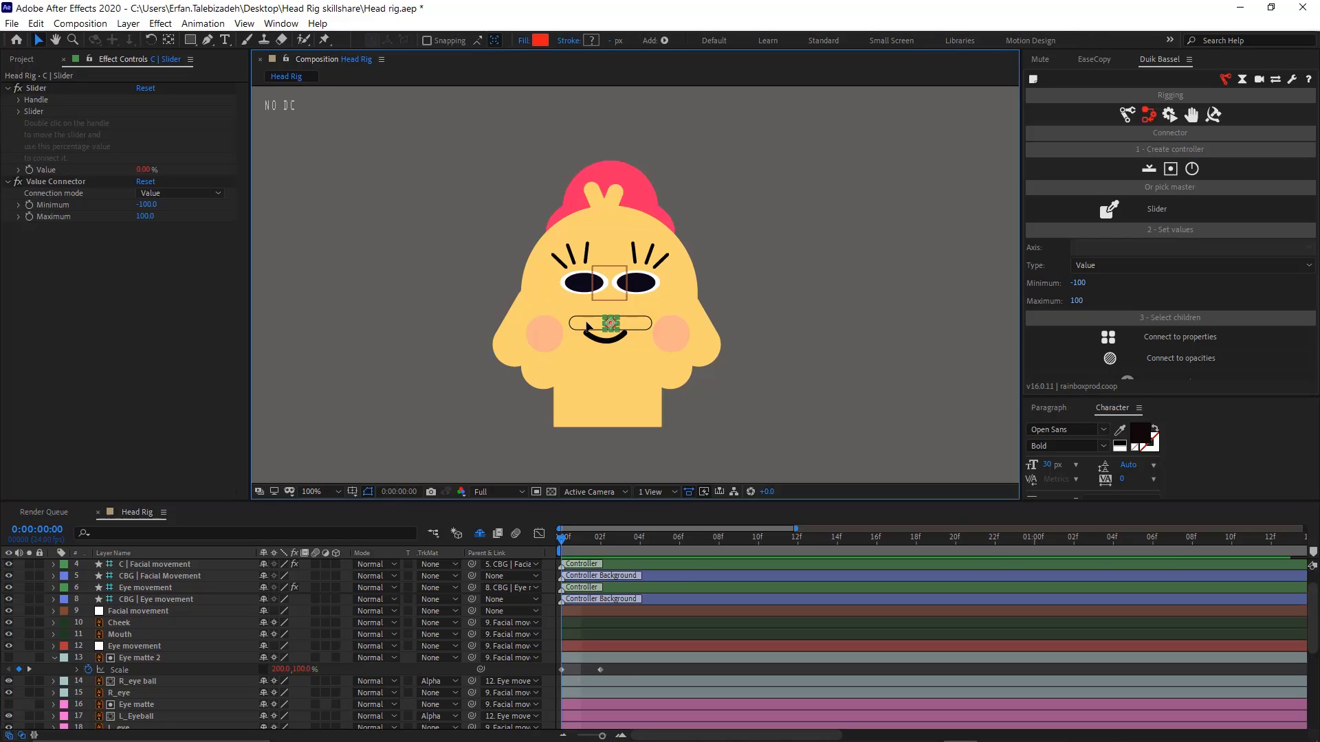
mouse_move(588, 327)
left_mouse_down()
mouse_move(574, 329)
mouse_move(650, 332)
mouse_move(584, 335)
left_mouse_up()
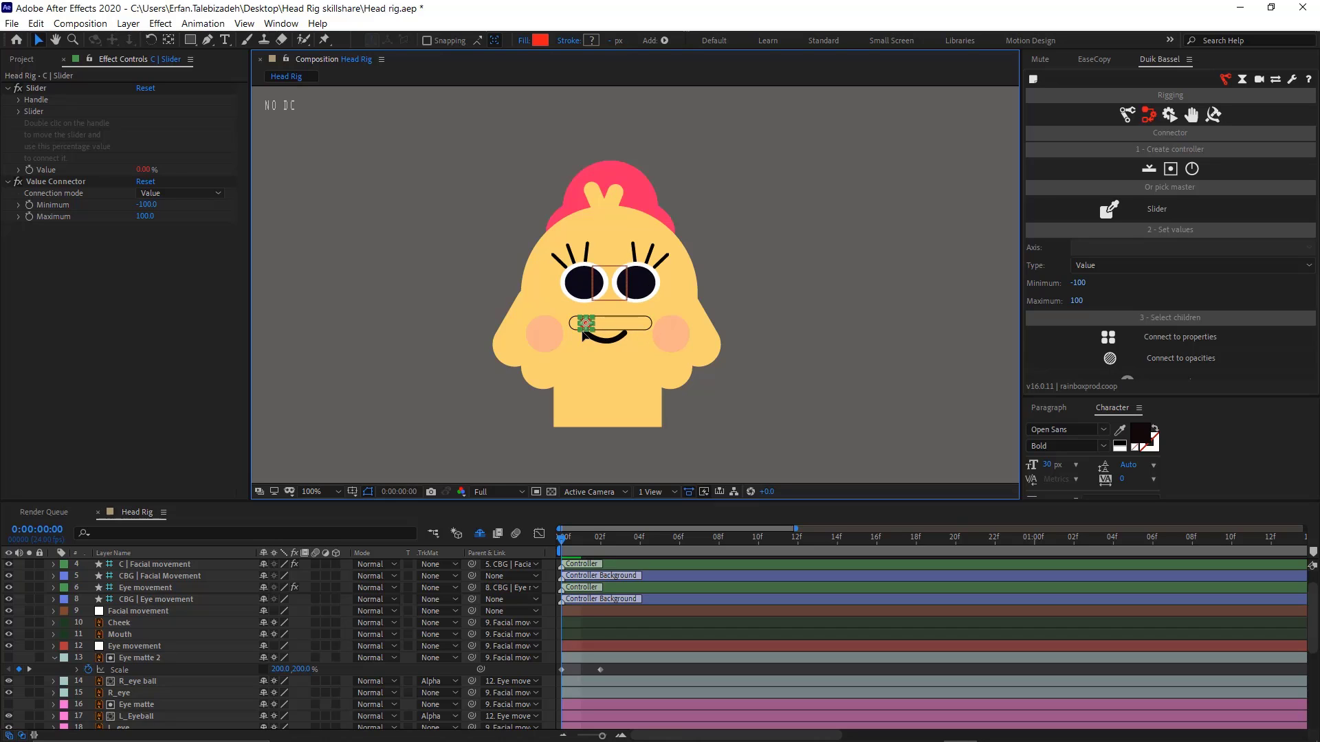
Try moving the Facial Movement controller's handle along its slider, and undo the move
key("comma")
key("comma")
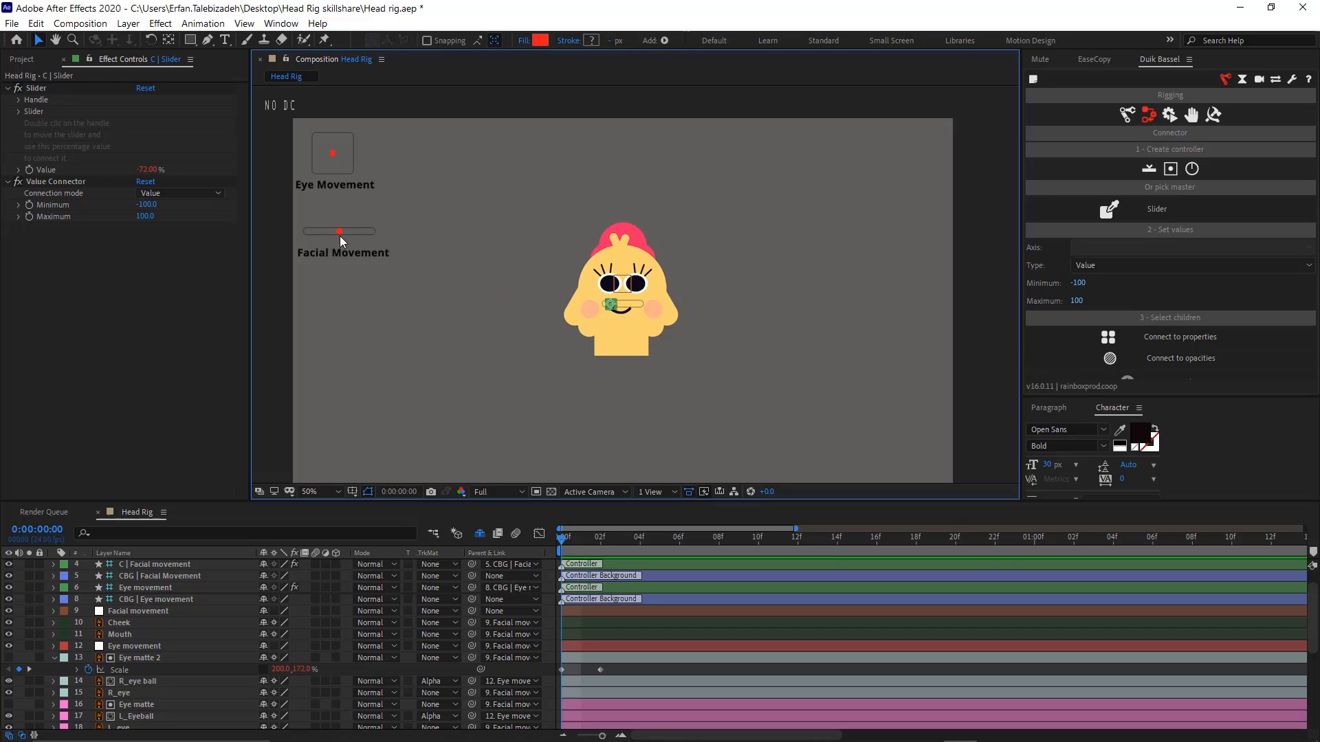
mouse_move(339, 238)
left_mouse_down()
mouse_move(354, 239)
mouse_move(316, 235)
left_mouse_up()
key("ctrl+z")
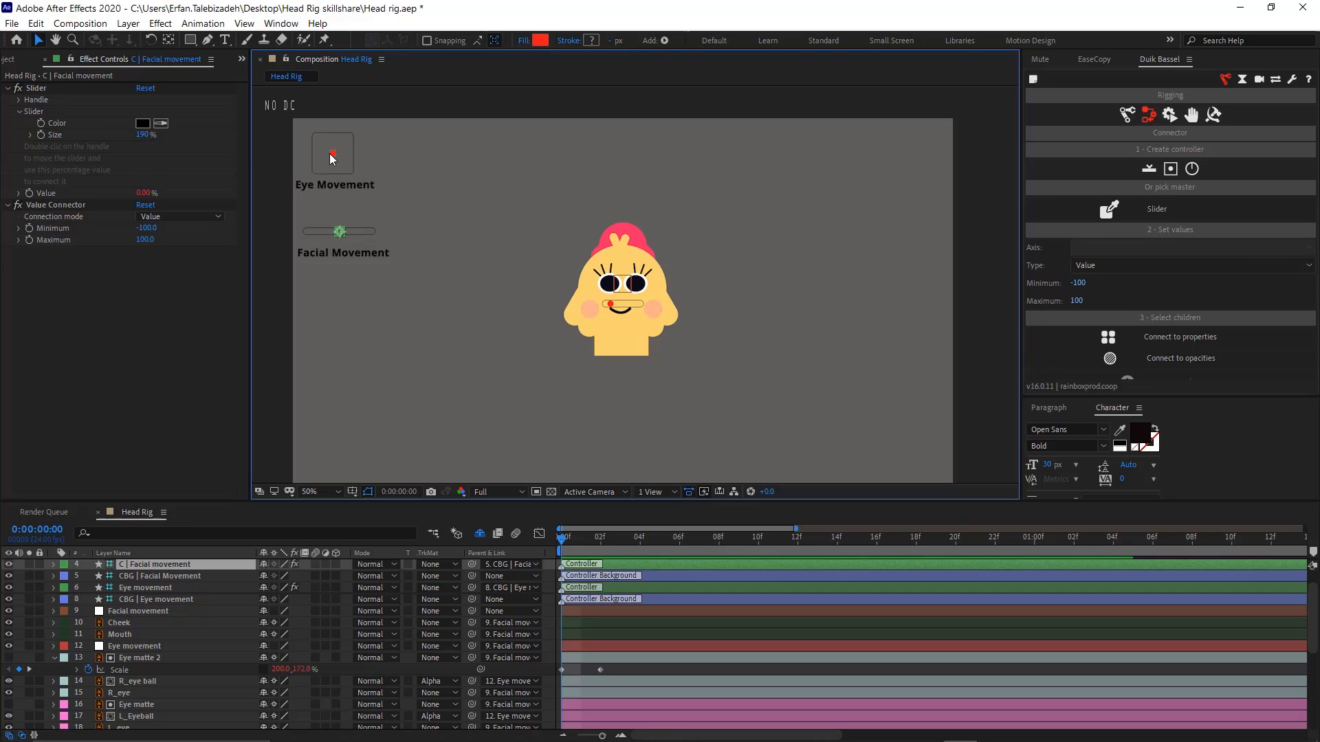
Try moving the Eye Movement controller's handle inside its square box, and undo the move
mouse_move(330, 154)
left_mouse_down()
mouse_move(354, 153)
mouse_move(327, 163)
mouse_move(310, 150)
left_mouse_up()
key("ctrl+z")
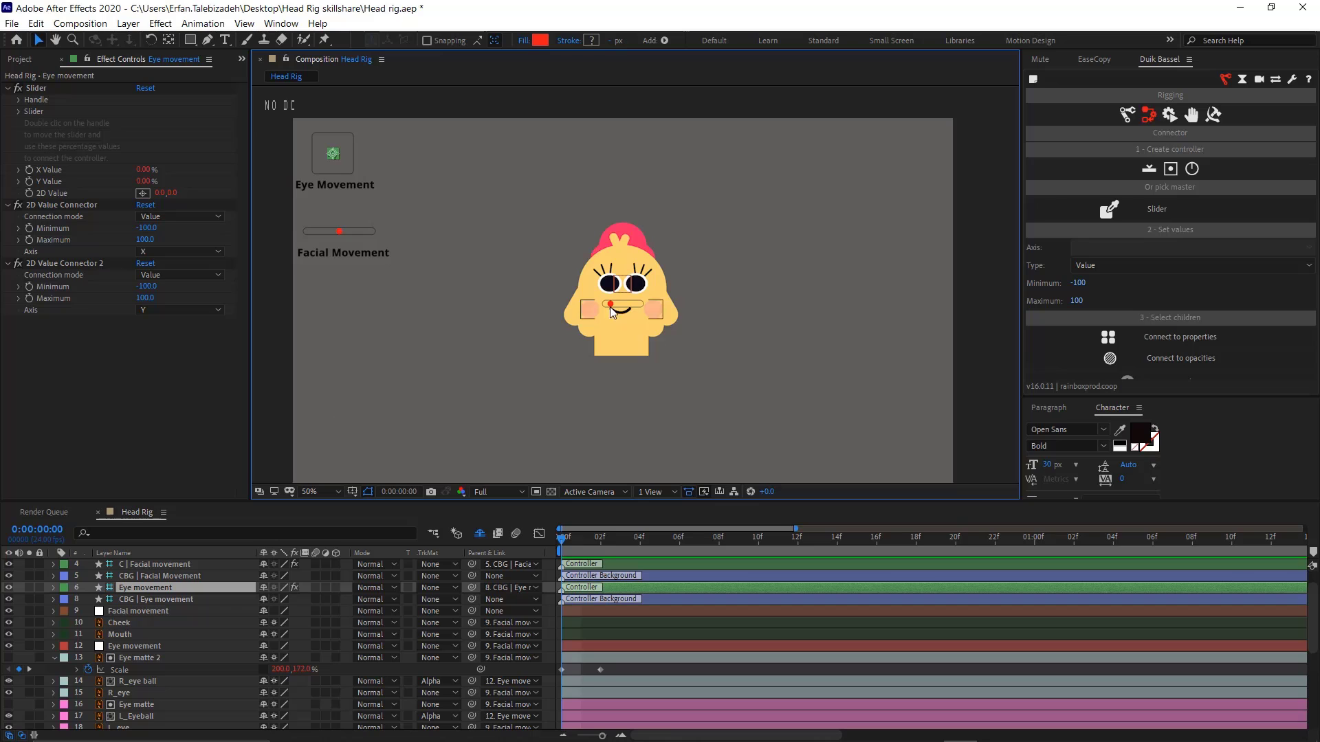
Move the new slider controller off the character's face and place it beneath the Facial Movement label
key("slash")
left_click(600, 321)
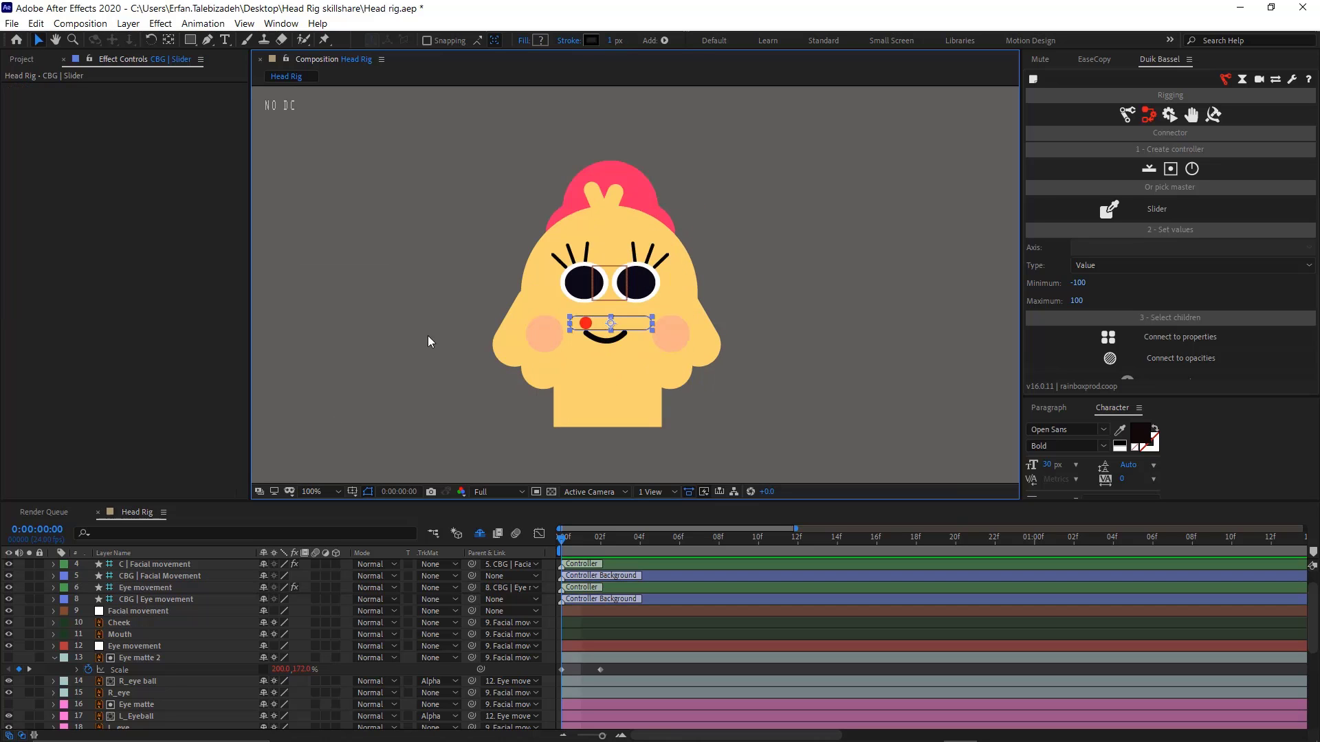
left_click_drag(297, 251, 568, 275)
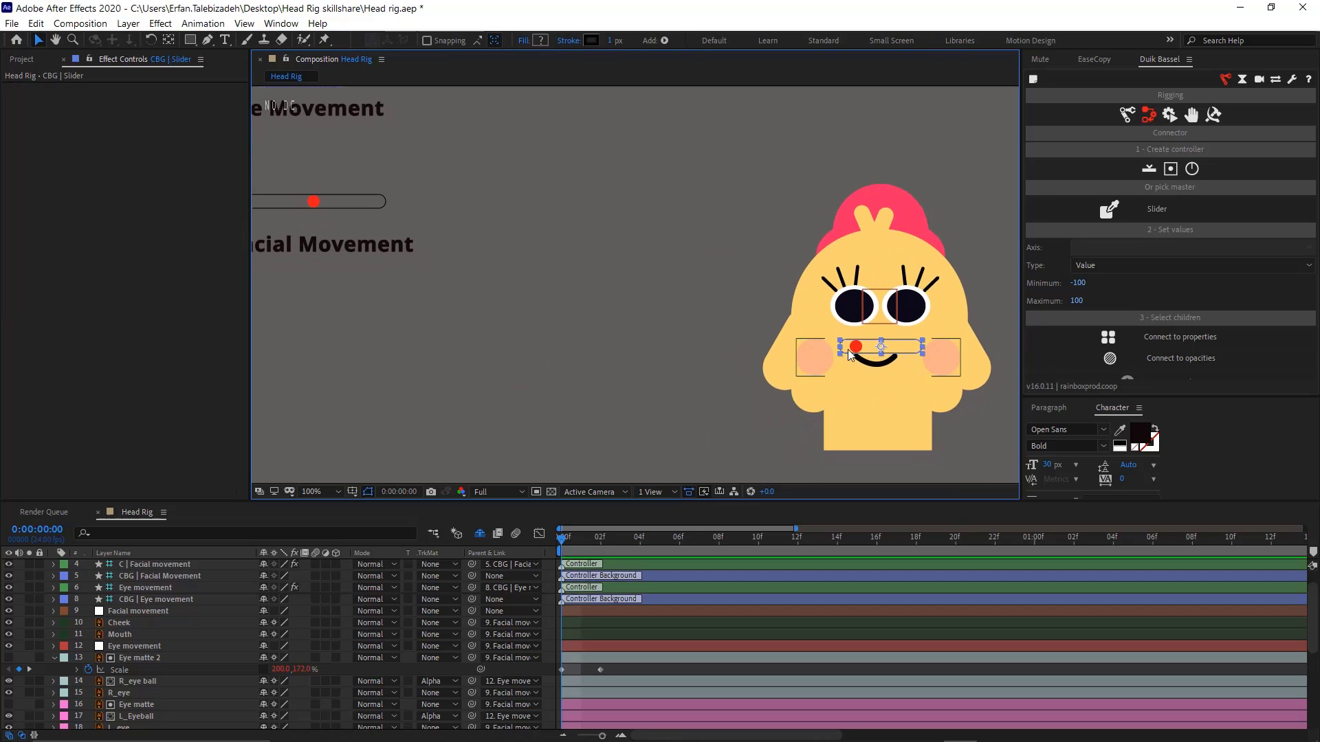
left_click_drag(881, 352, 300, 326)
left_click_drag(376, 270, 570, 260)
key("v")
left_click_drag(494, 314, 501, 290)
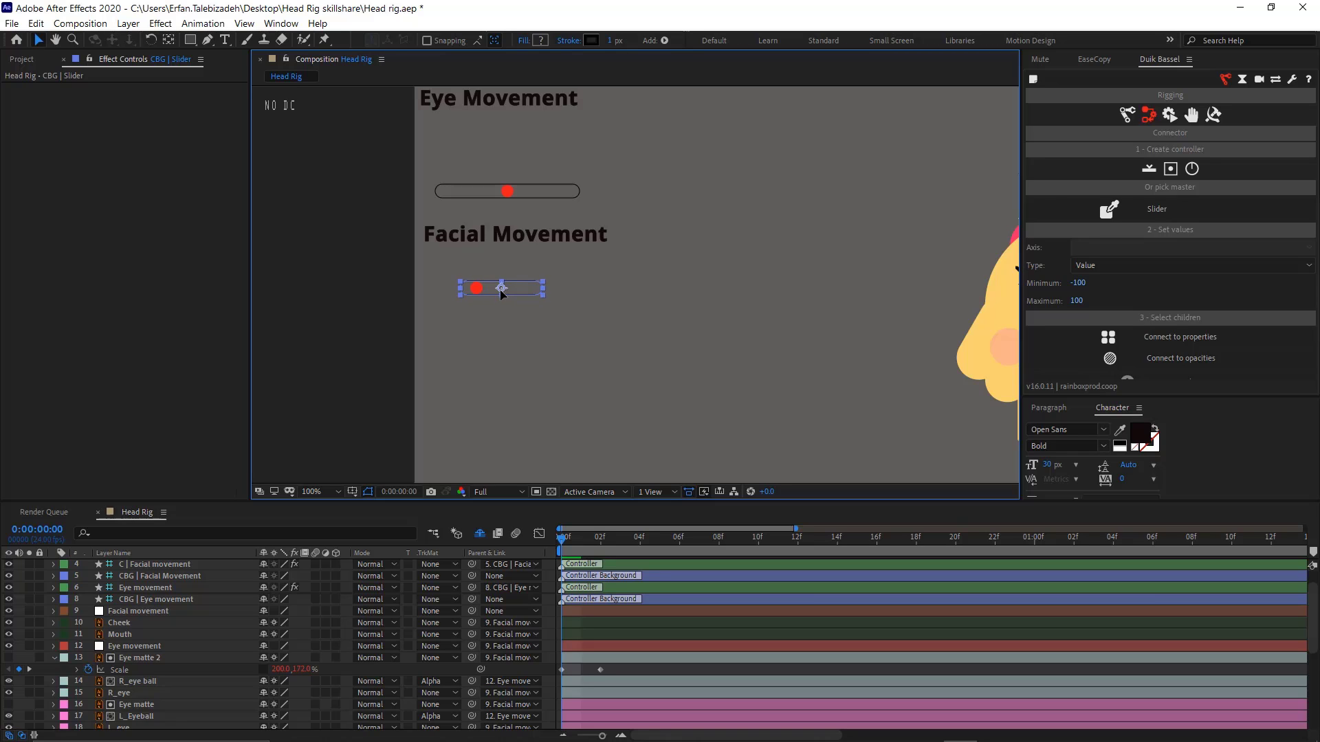
Add a text label reading Blink under the new slider and centre it beneath the controller
left_click(223, 40)
left_click(506, 328)
type("V")
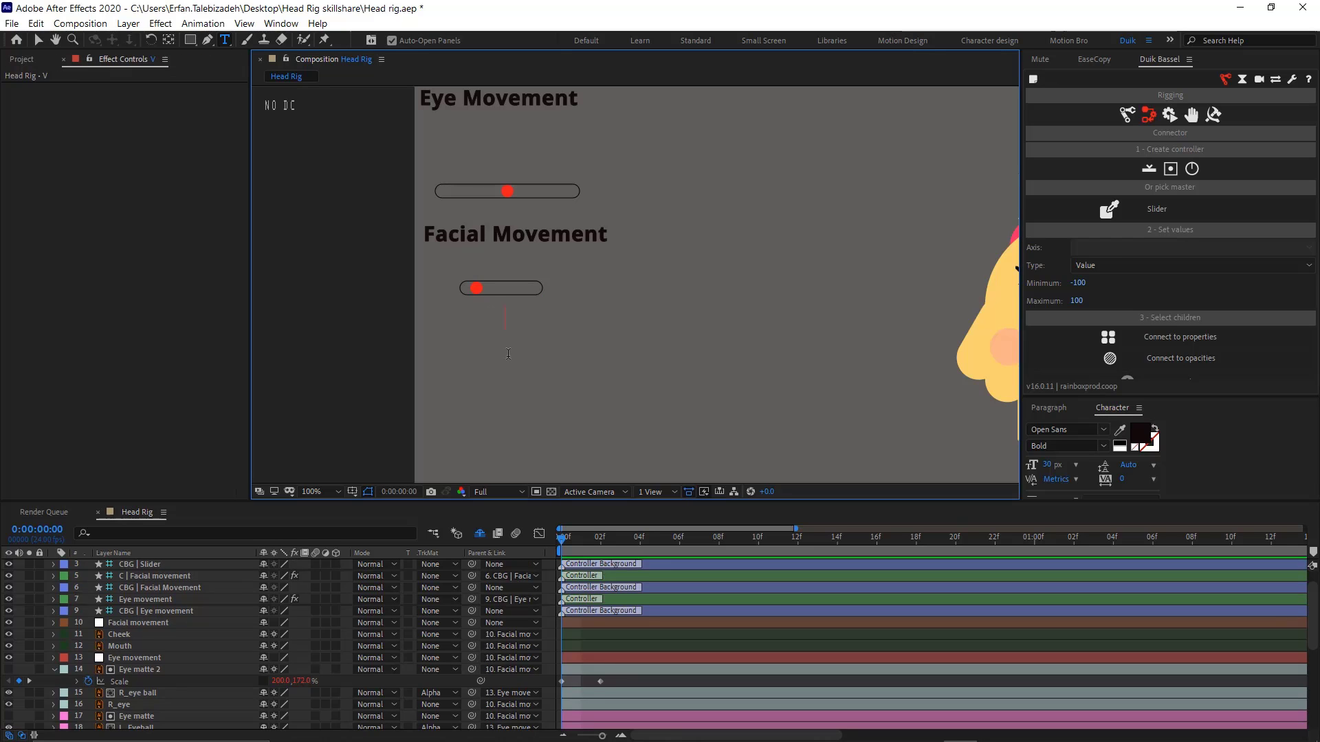
type("i")
key("BackSpace")
key("BackSpace")
type("B")
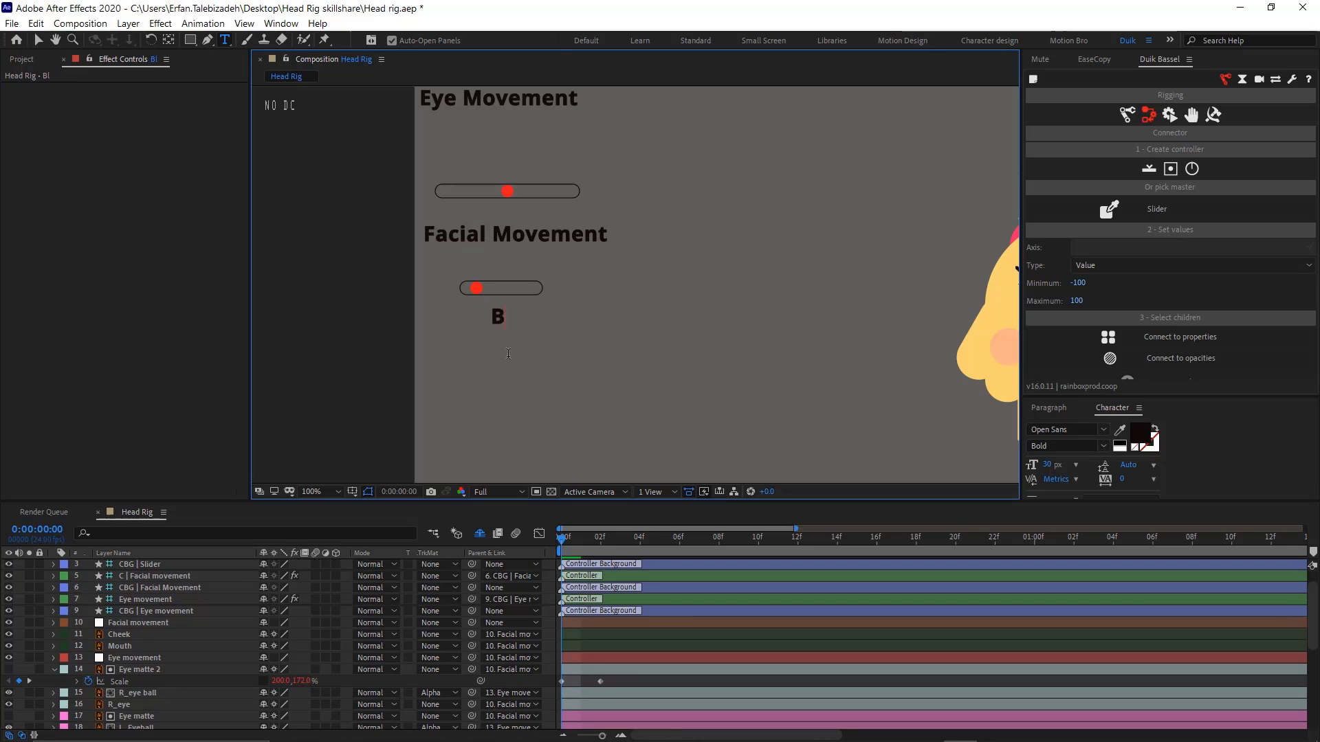
type("link")
left_click(38, 39)
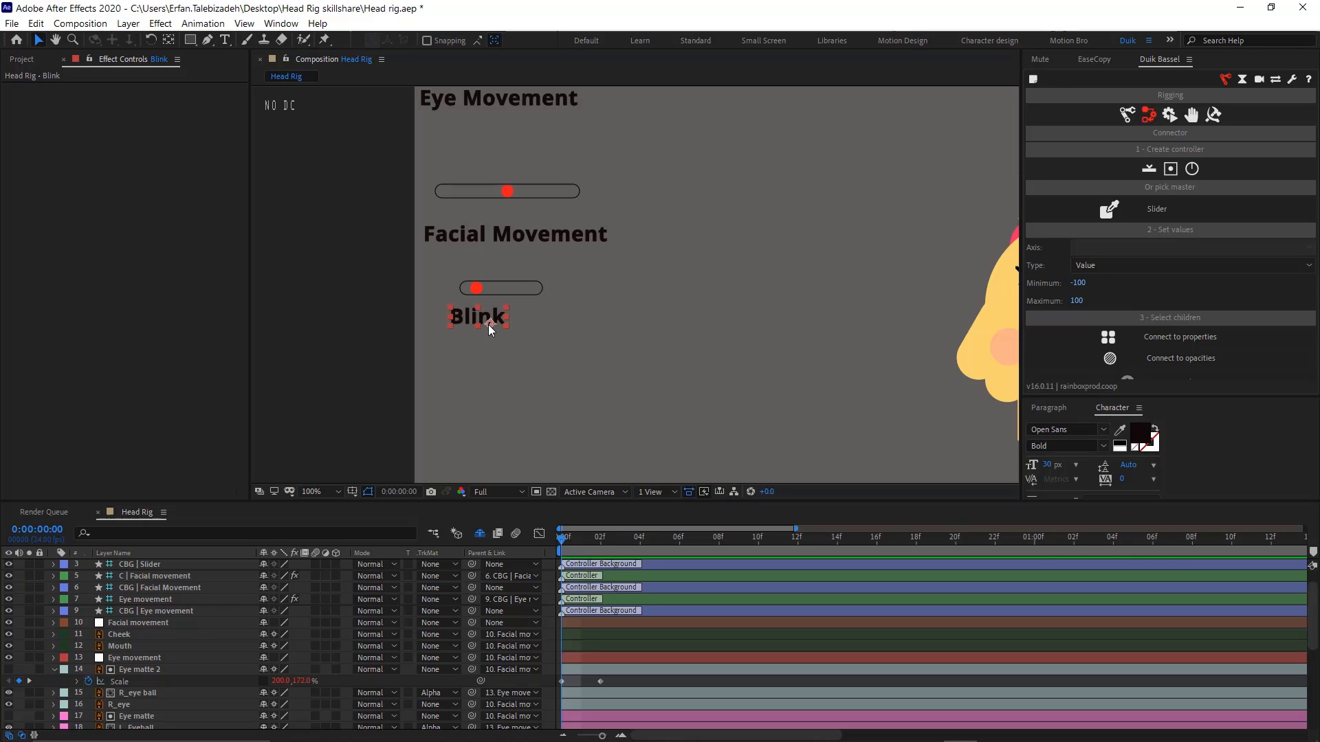
left_click_drag(489, 324, 511, 323)
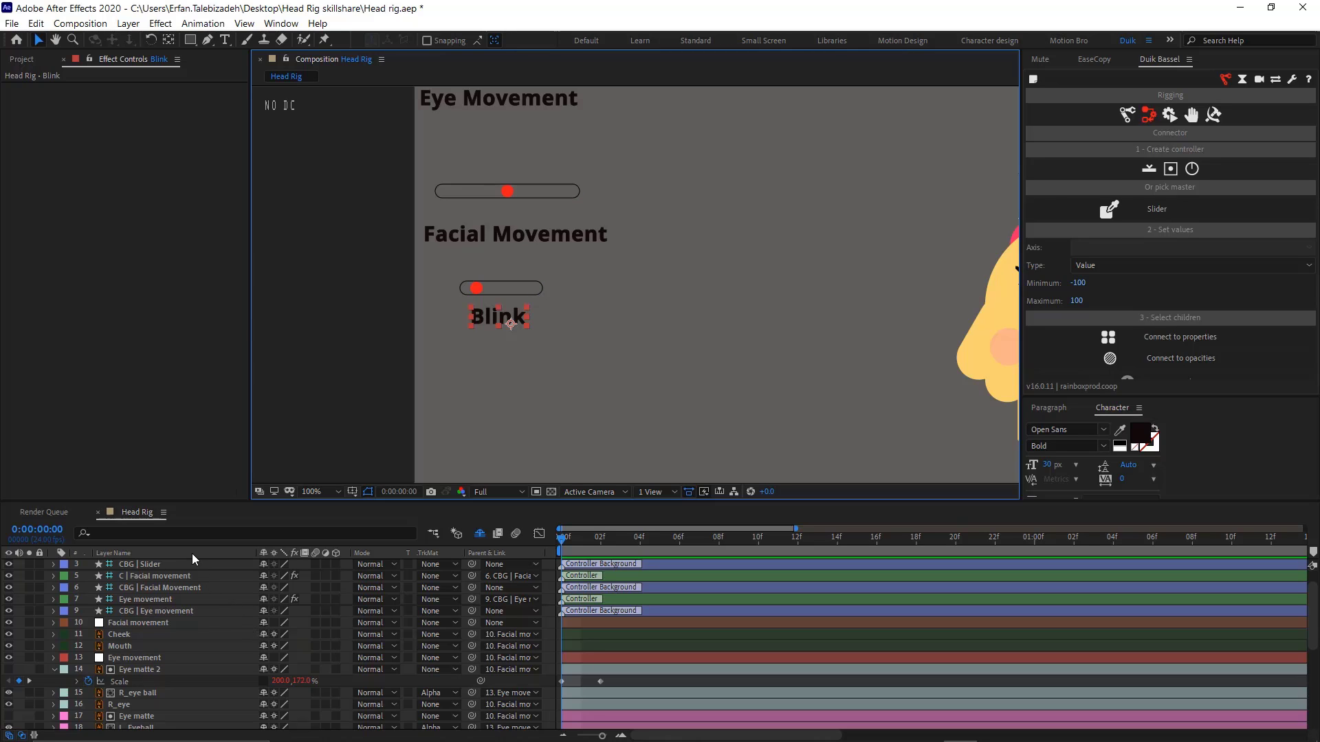
Collapse the expanded properties of all layers in the timeline, and clear the selection
scroll(181, 579, "up", 1)
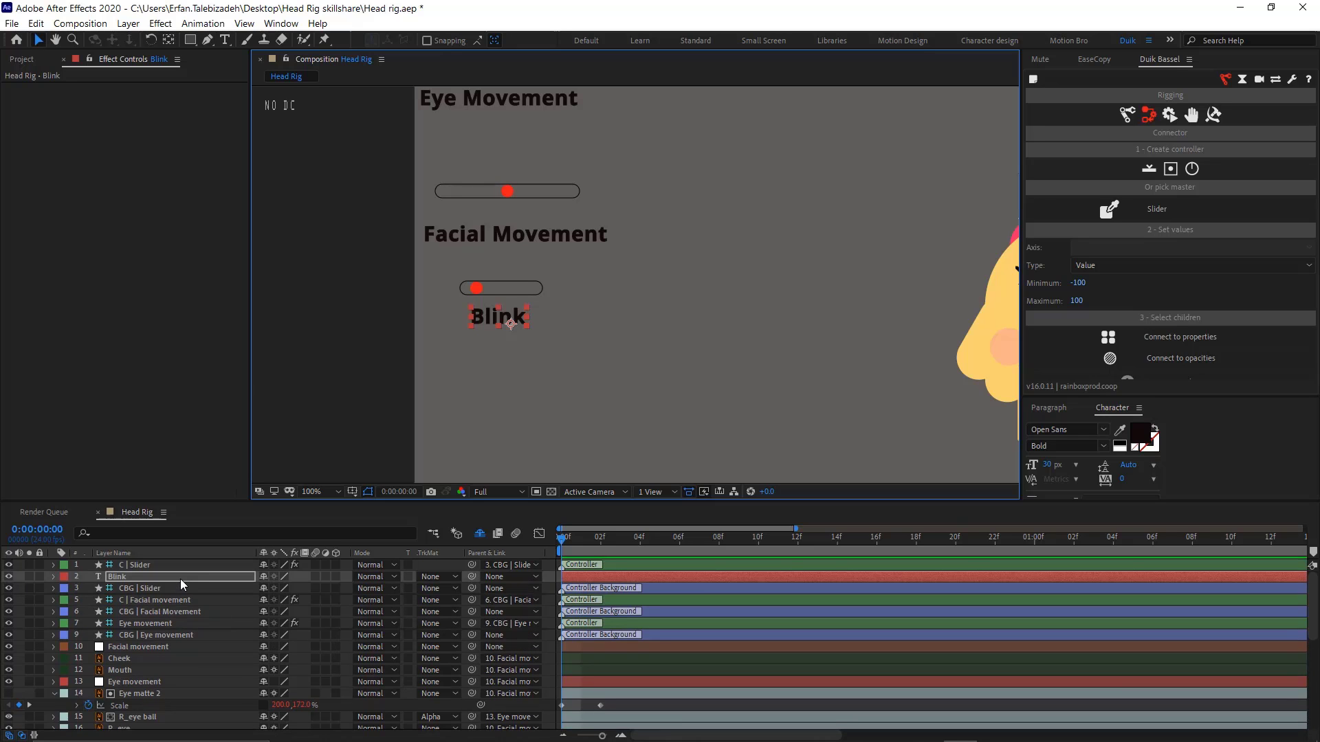
left_click(185, 570)
key("ctrl+a")
key("u")
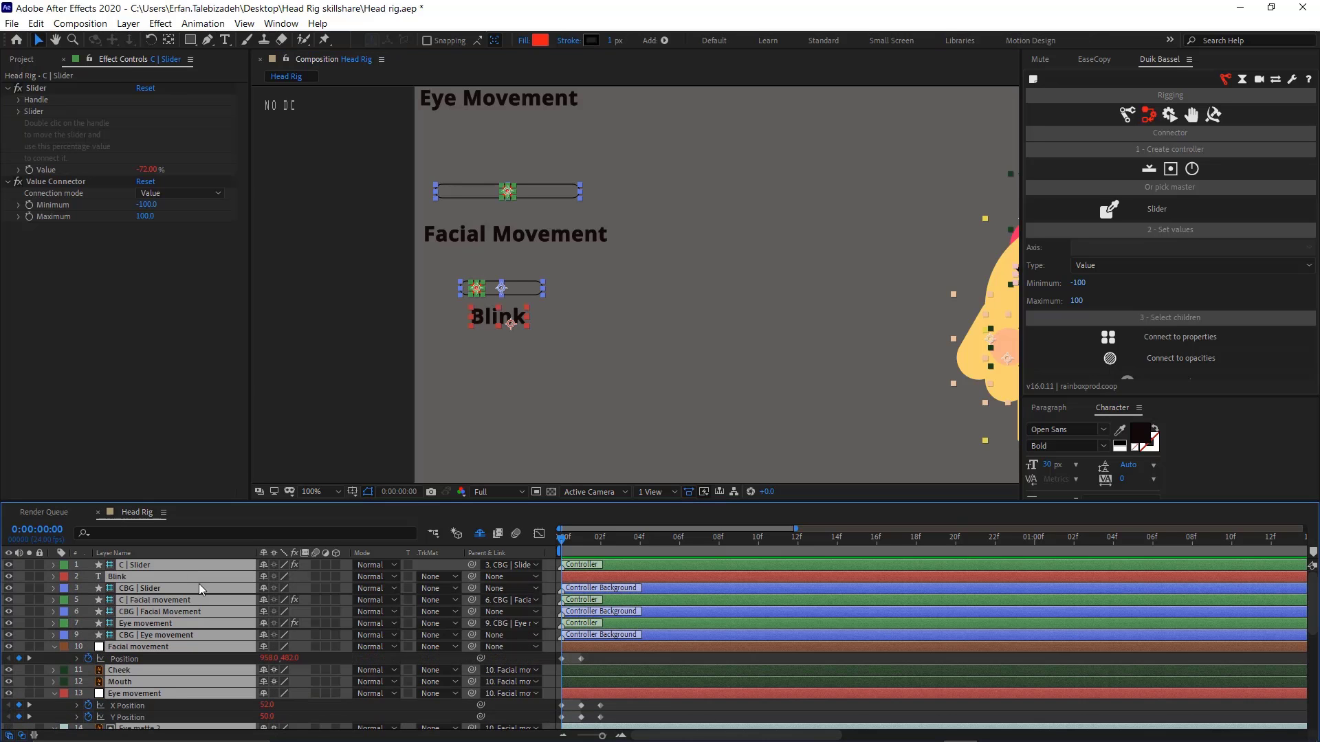
key("u")
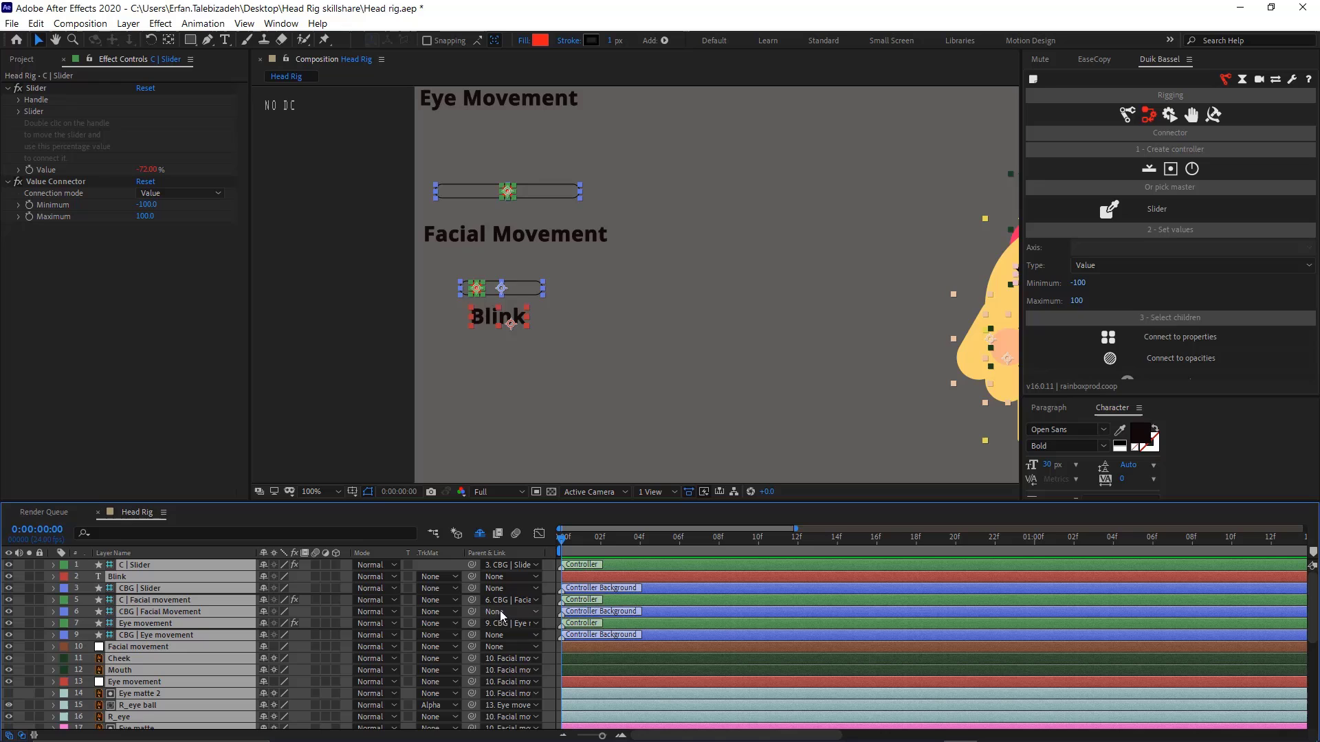
left_click(547, 614)
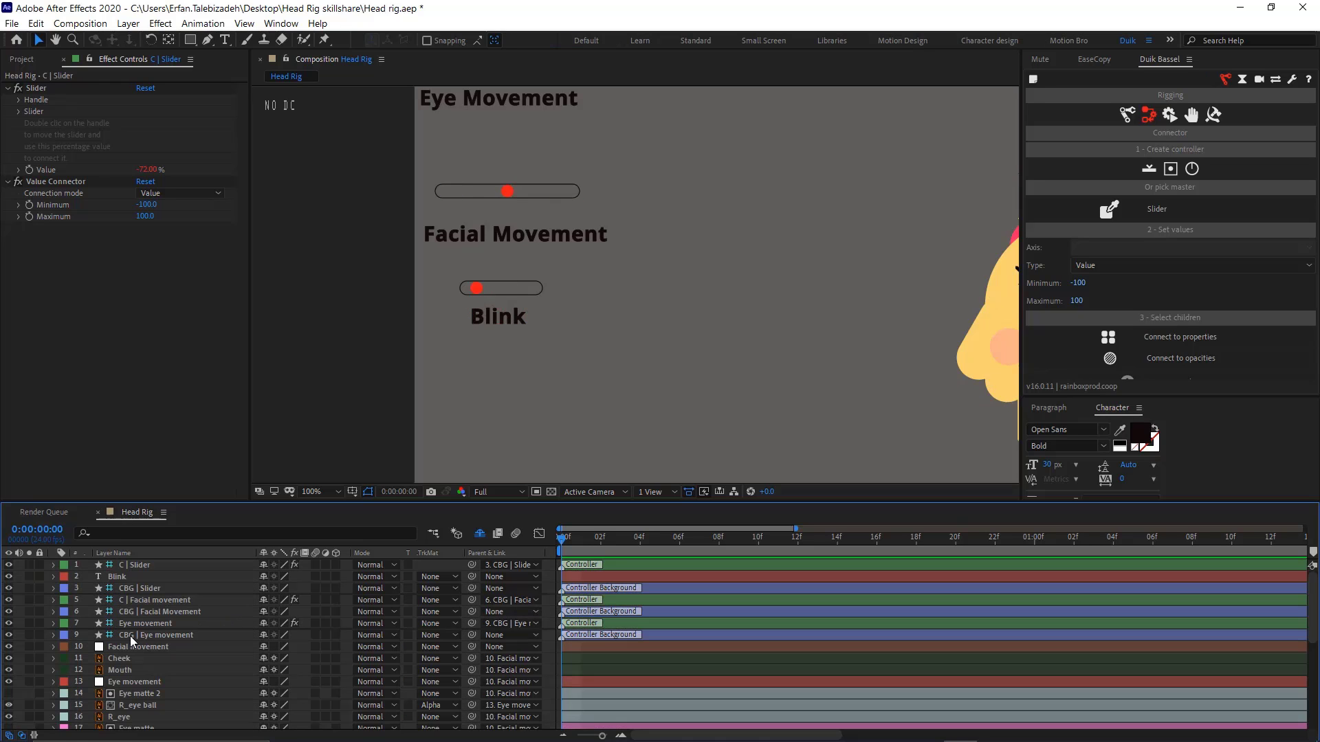
Rename the CBG | Slider layer as CBG | Blink
left_click(137, 587)
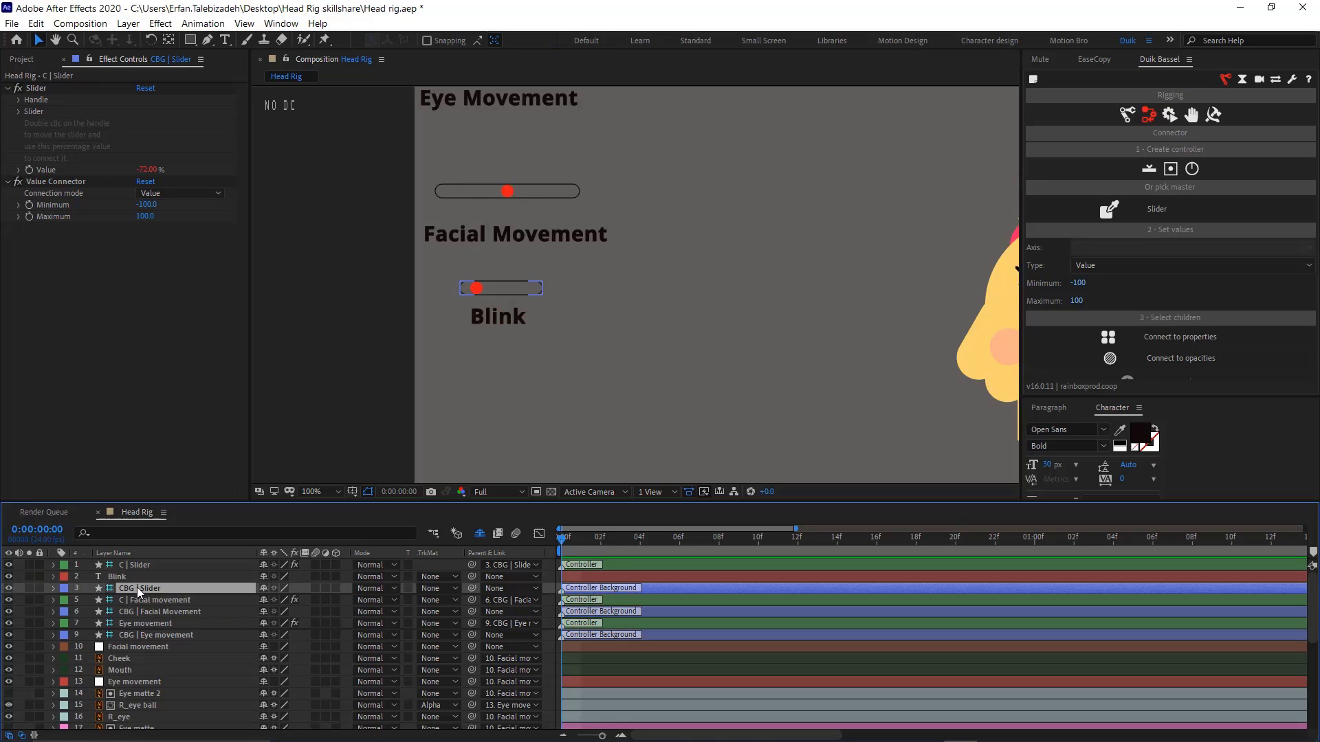
key("Return")
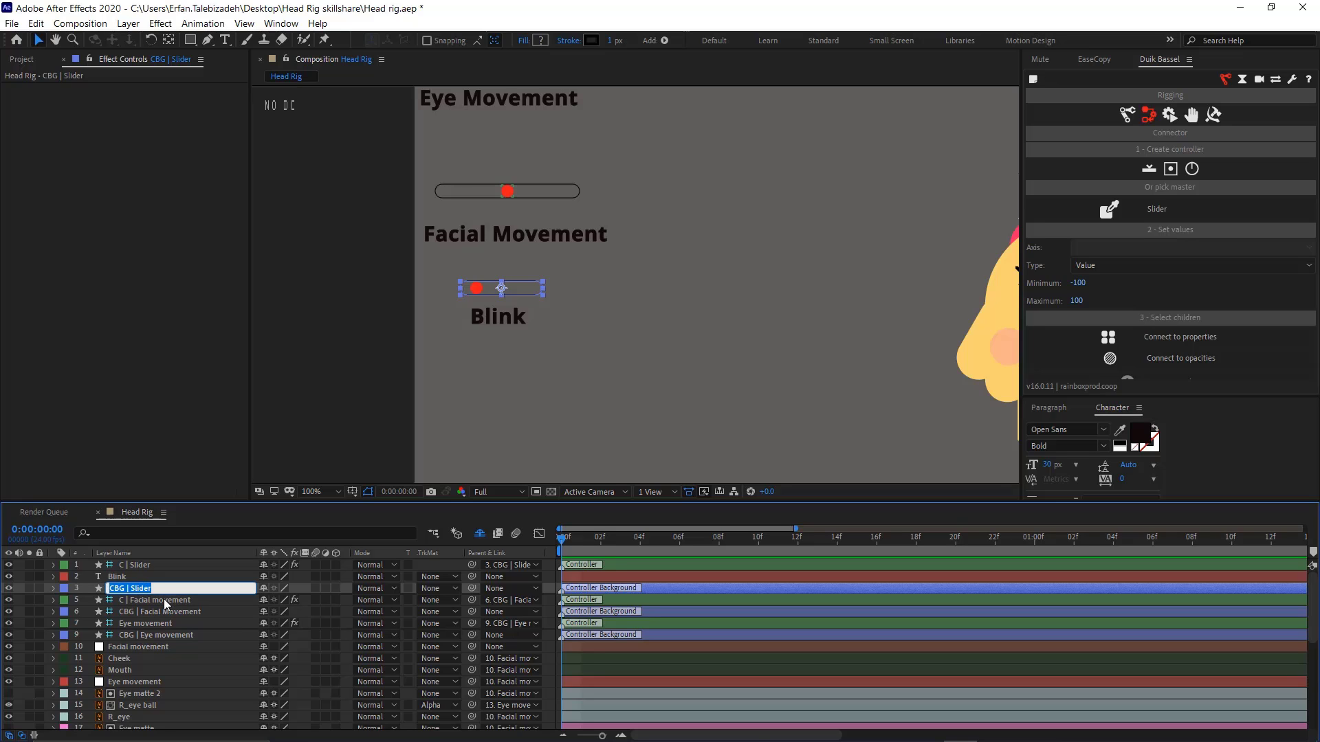
double_click(134, 588)
type("Blink")
key("Return")
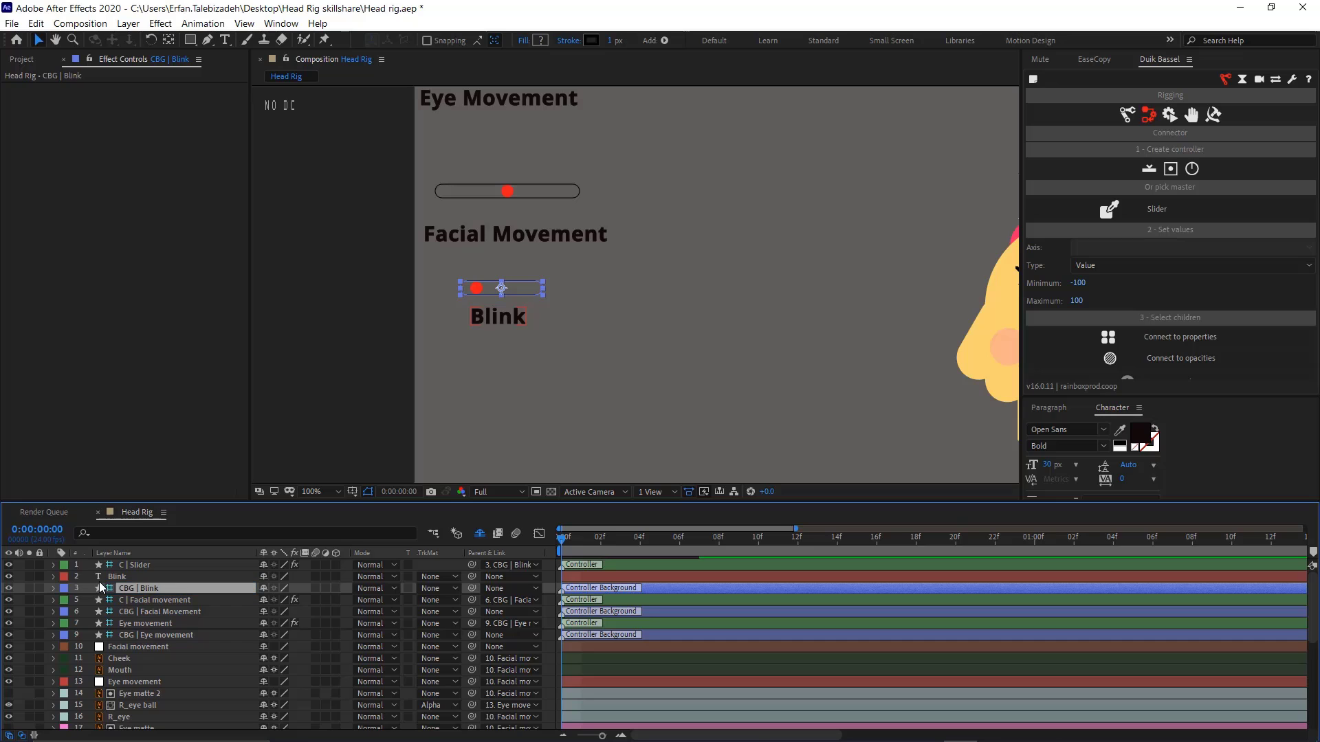
Rename the C | Slider controller layer as C | Blink
left_click(137, 567)
key("Return")
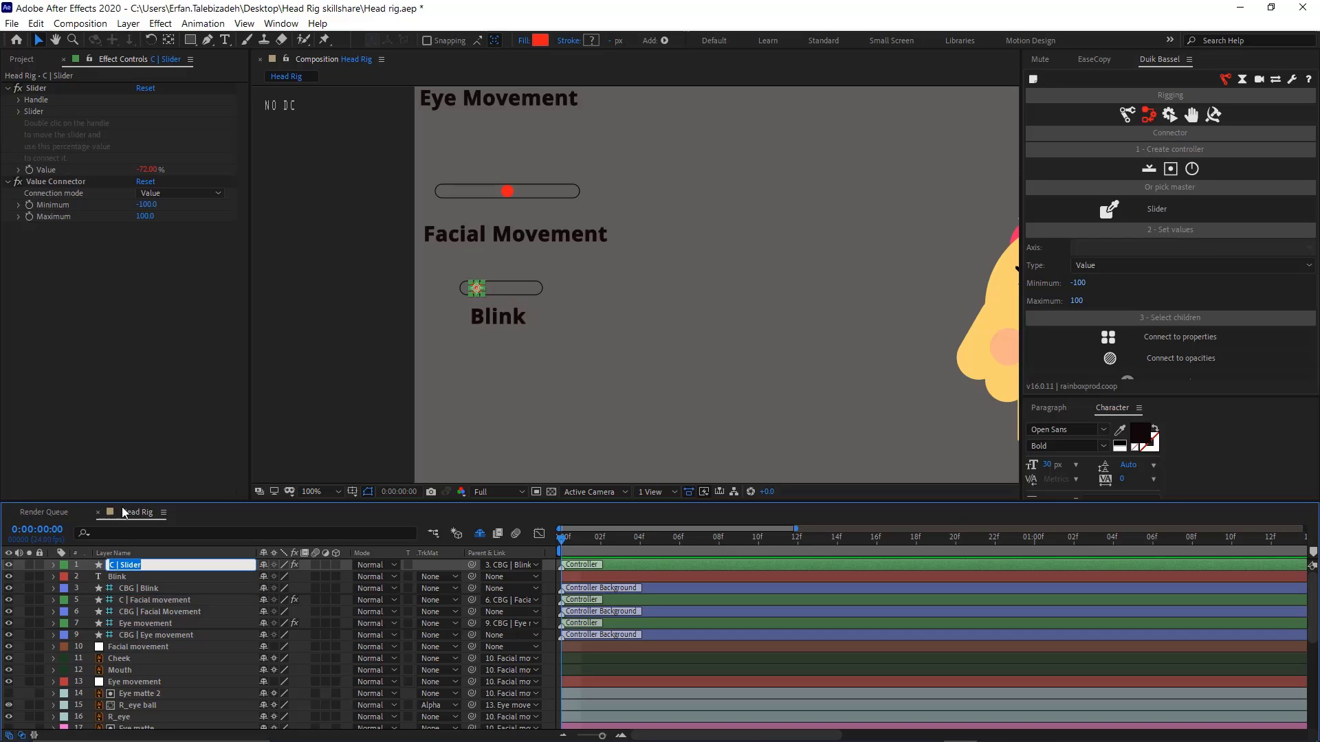
double_click(125, 565)
type("Blink")
key("Return")
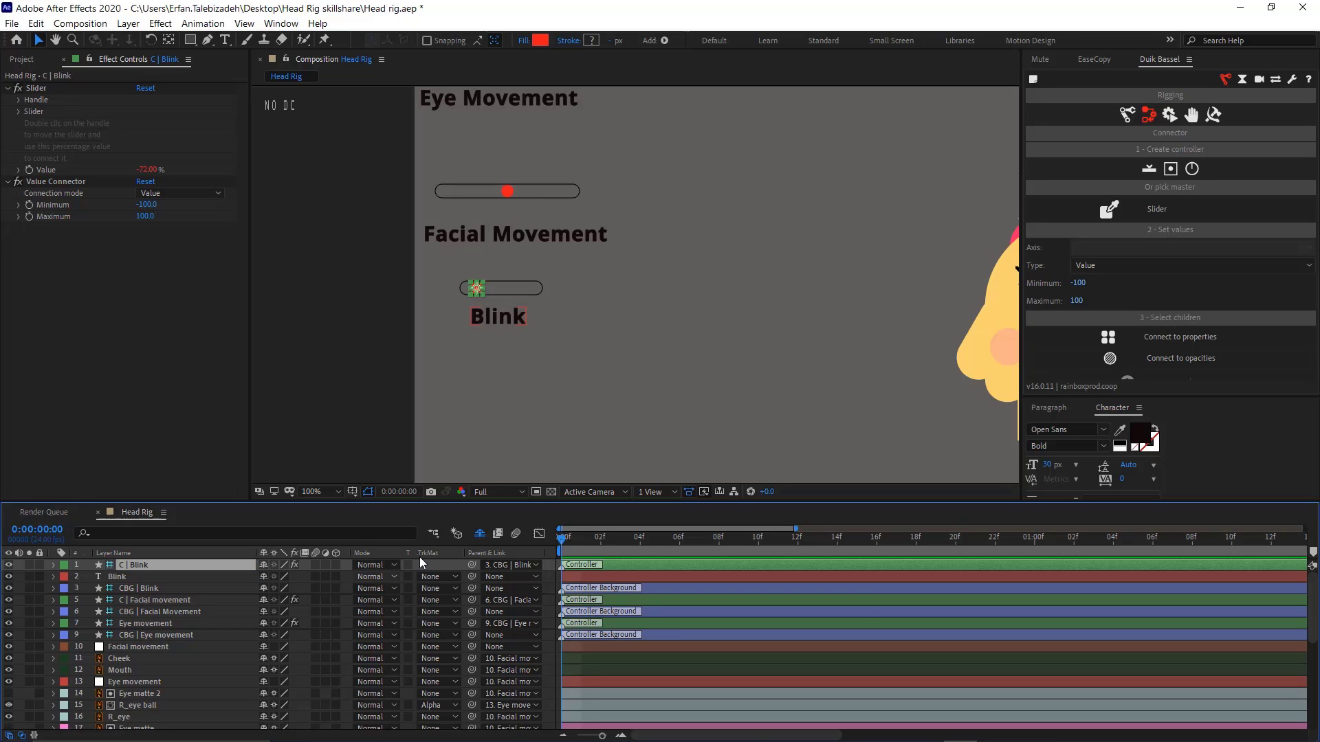
Parent the Blink text layer to the CBG | Blink layer
left_click(166, 576)
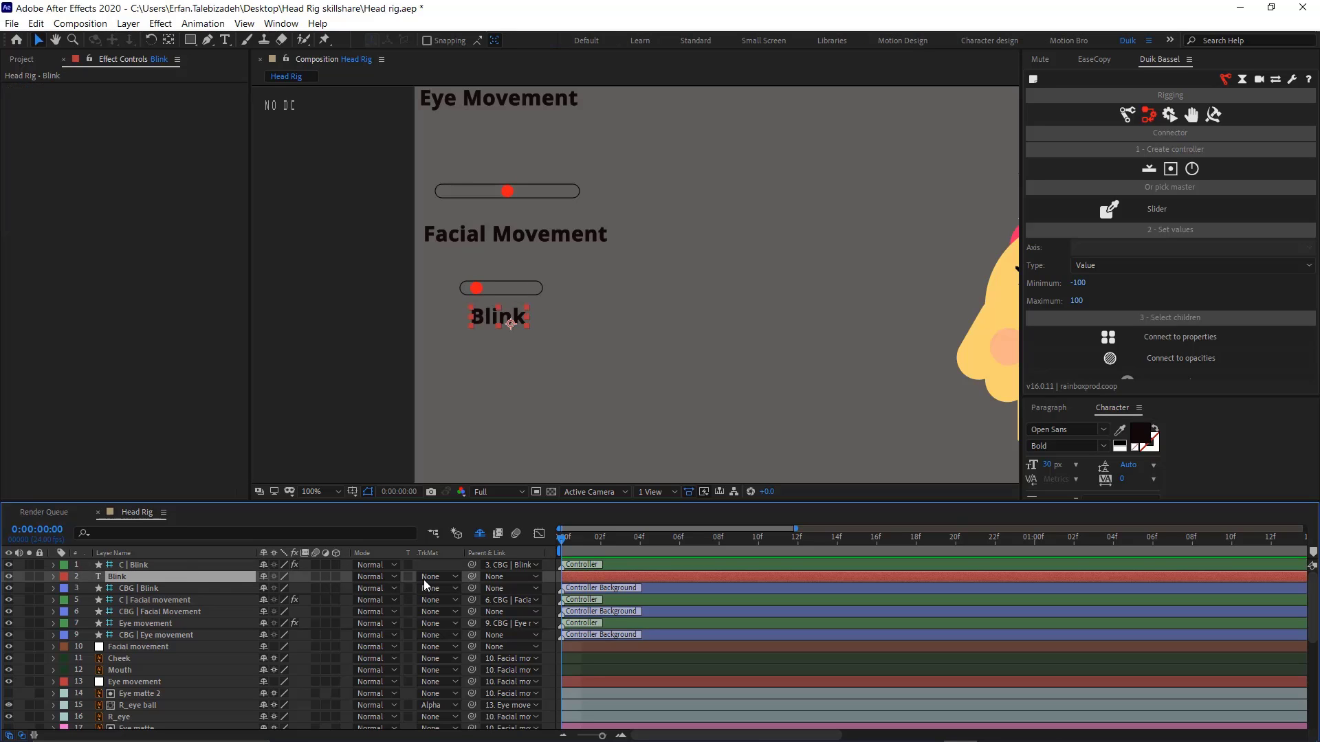
left_click_drag(473, 576, 164, 589)
left_click(158, 589)
left_click(152, 578)
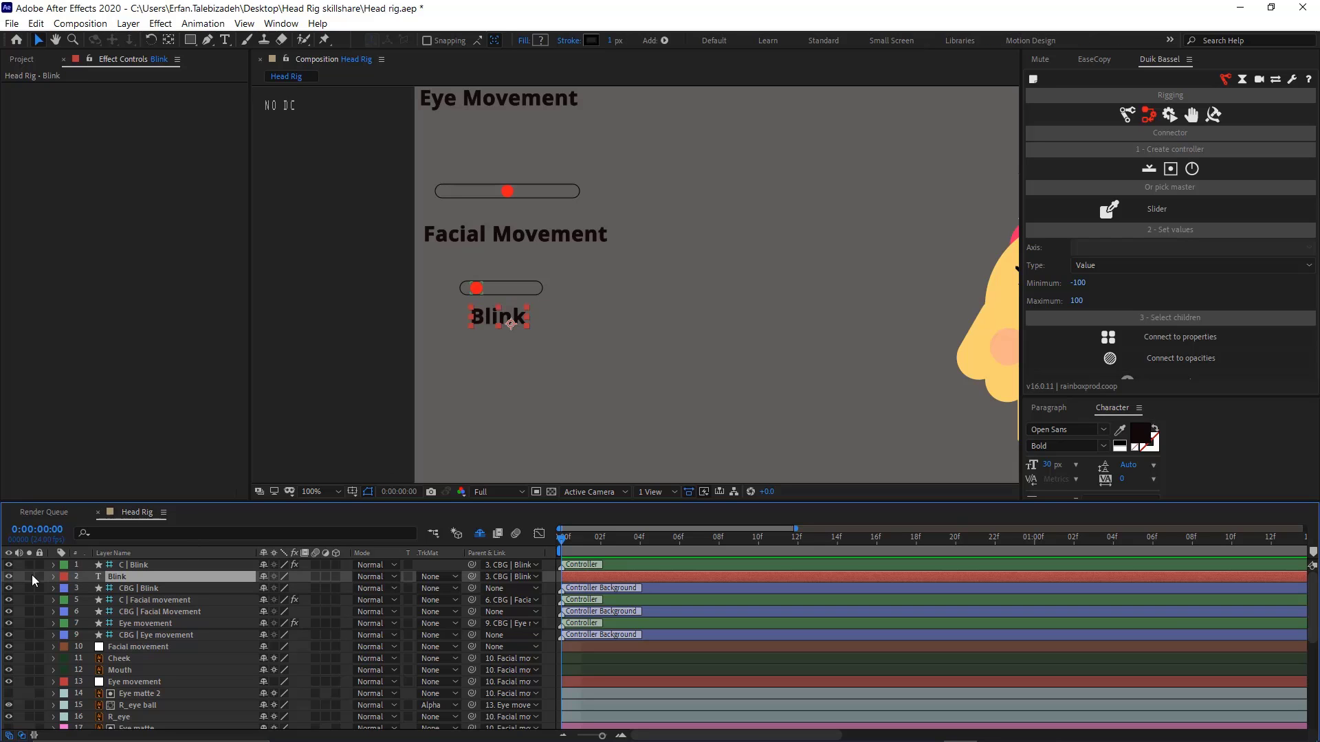
Lock the Blink text layer and mark it as shy so it is hidden from the layer list
left_click(39, 576)
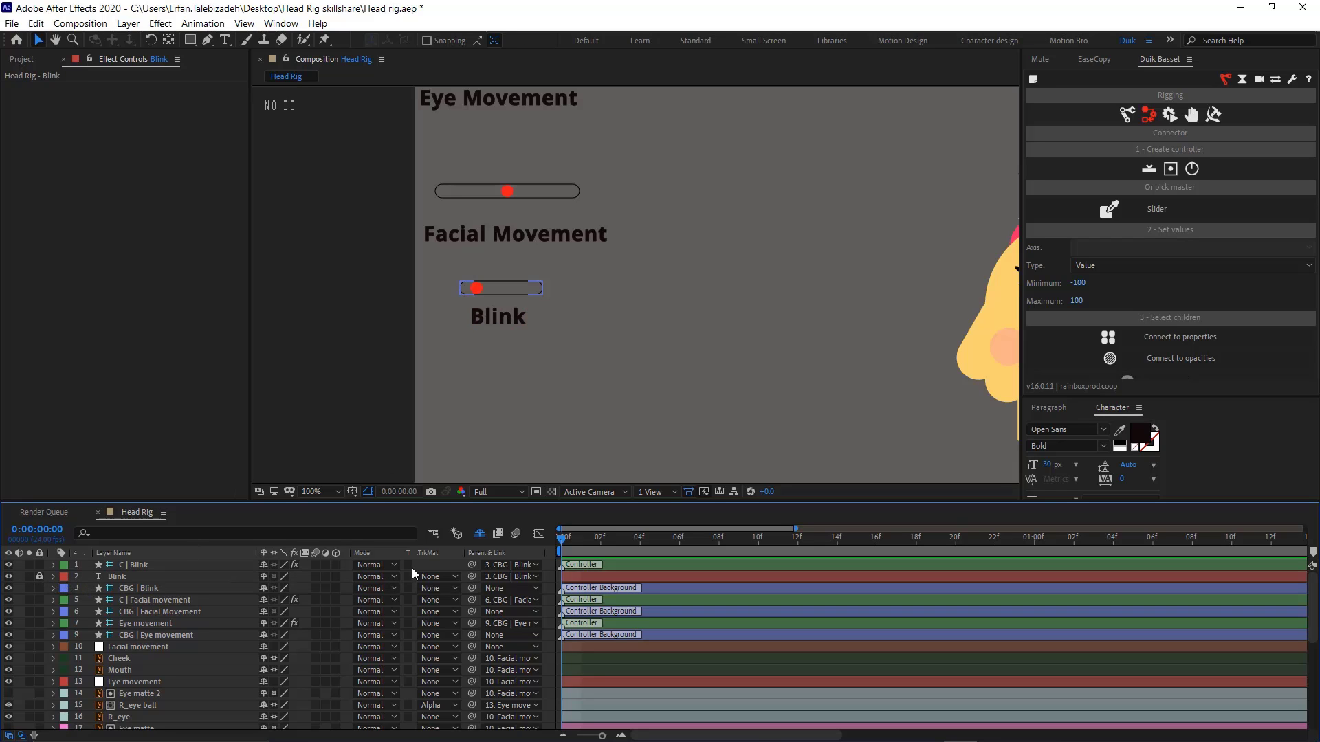
left_click(262, 577)
key("comma")
key("comma")
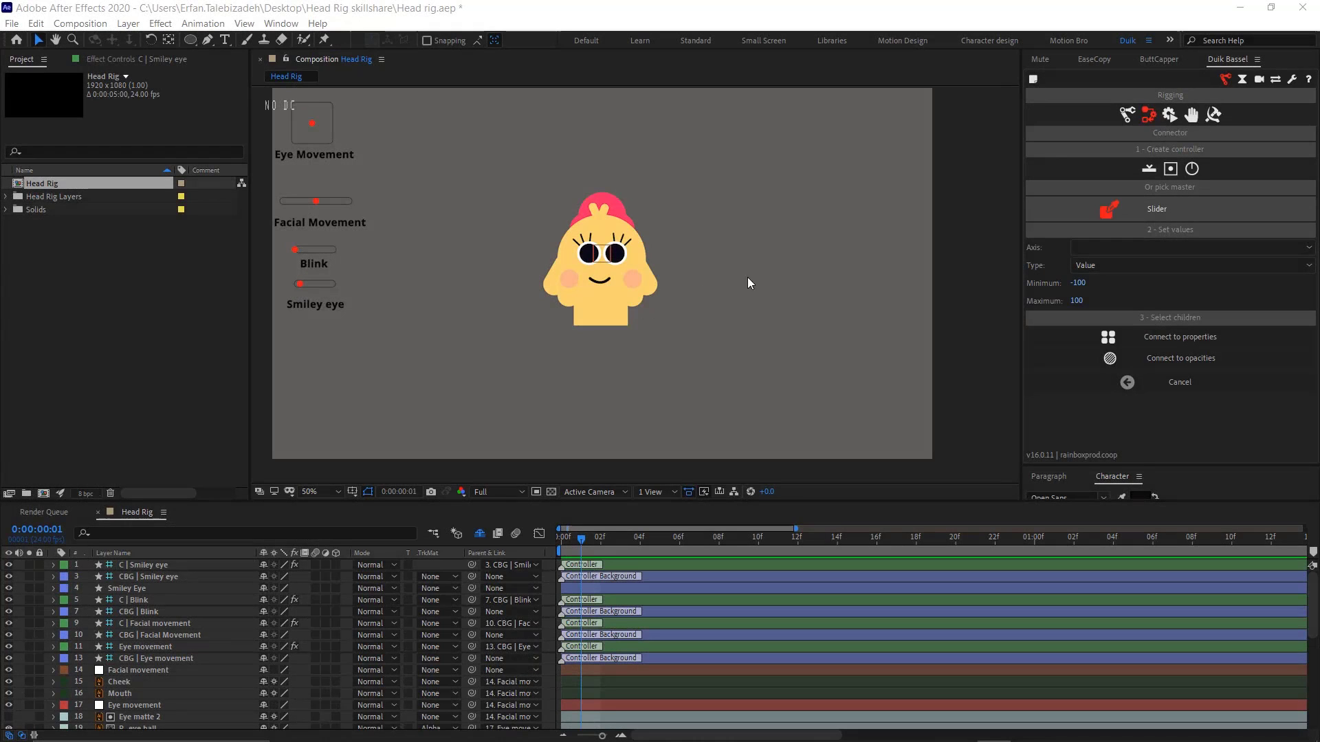
Use the Mute script to move the L_R_P eyelash layer's anchor point to its bottom centre
scroll(192, 649, "down", 6)
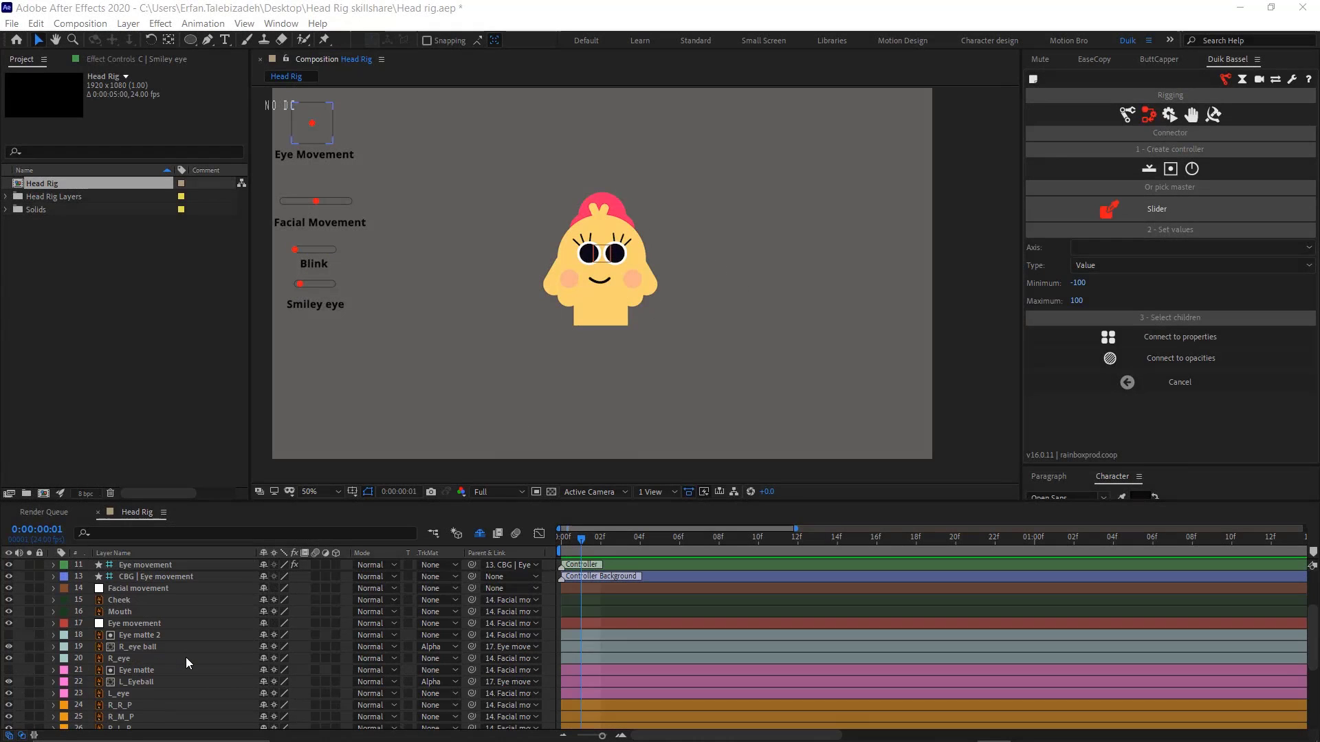
left_click(177, 649)
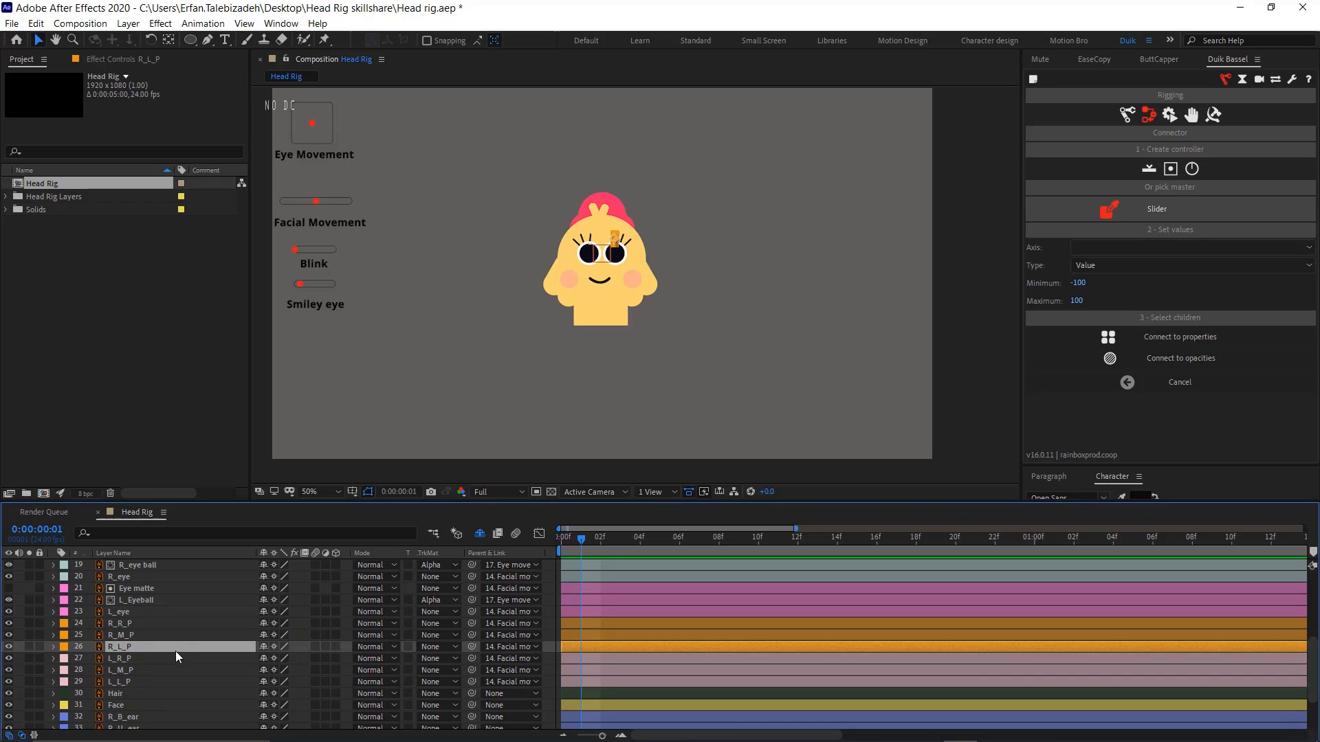
left_click(172, 660)
left_click(172, 682, "shift")
scroll(613, 242, "up", 4)
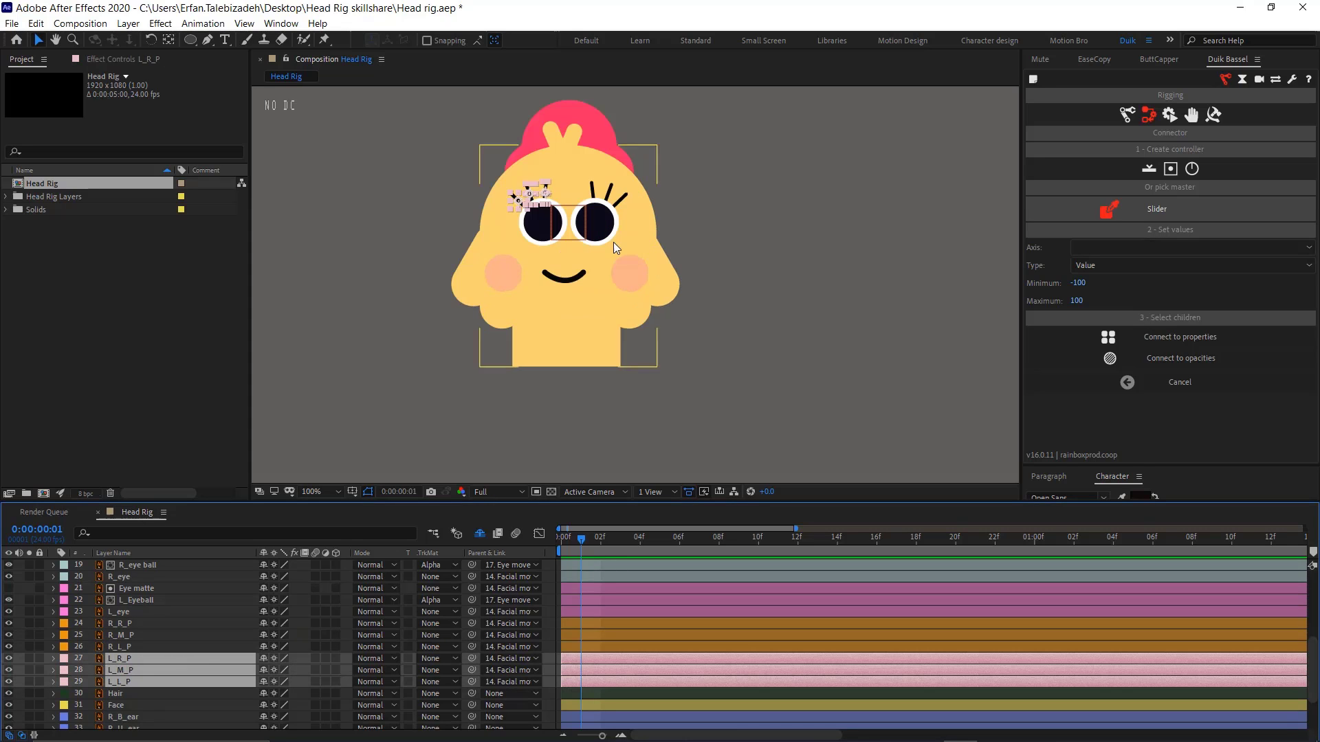
left_click_drag(578, 216, 619, 347)
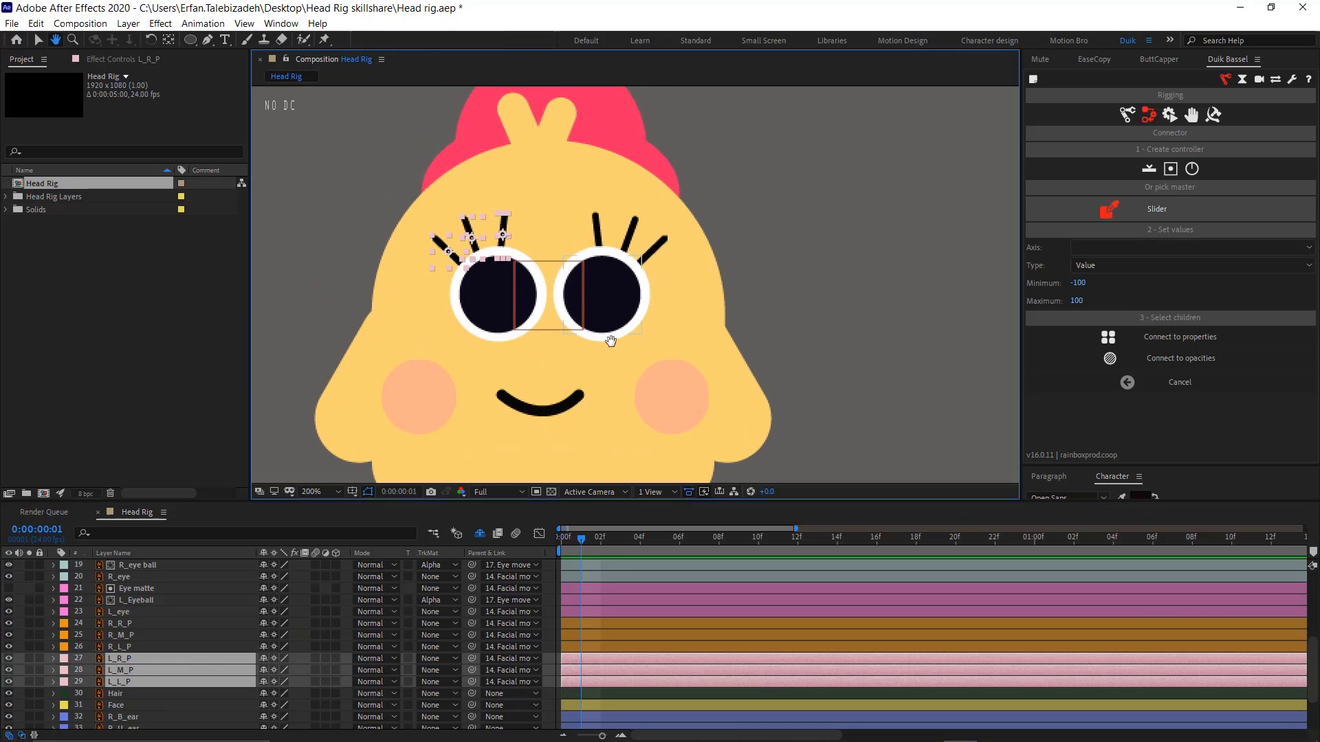
left_click(212, 660)
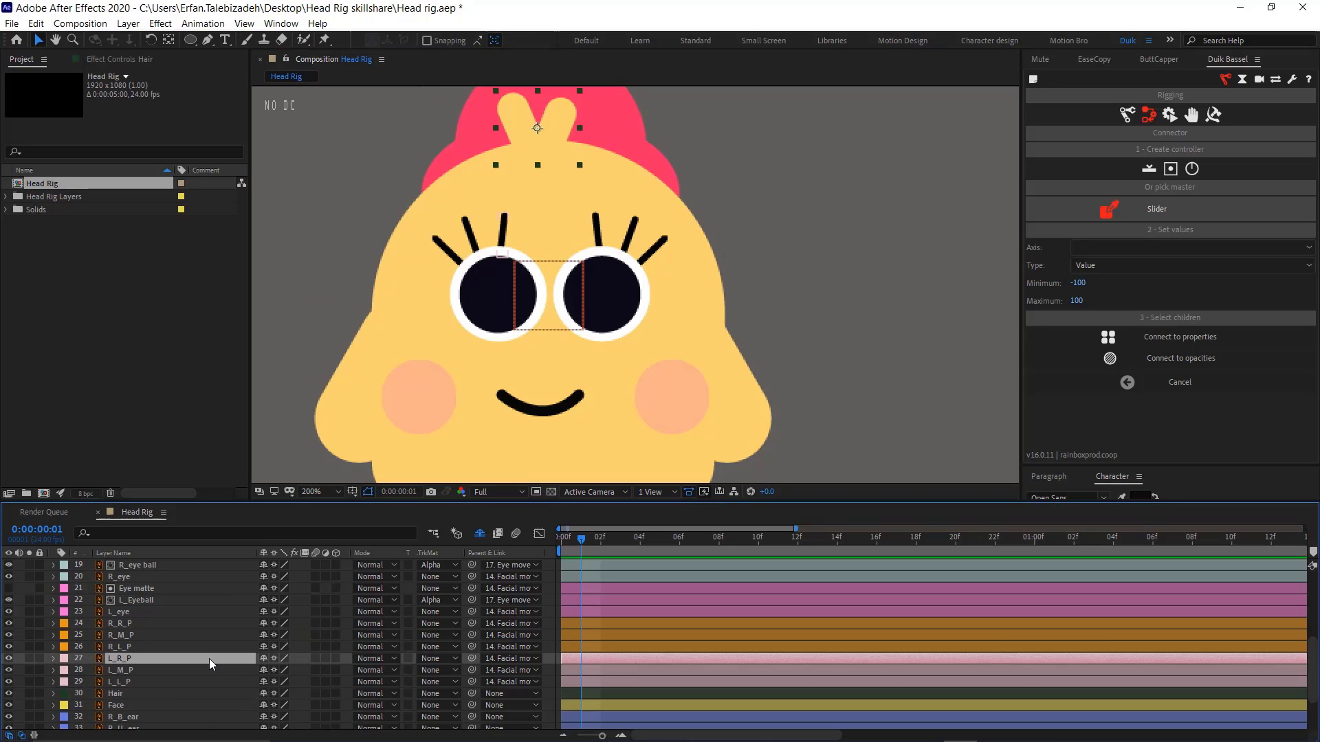
left_click(1041, 59)
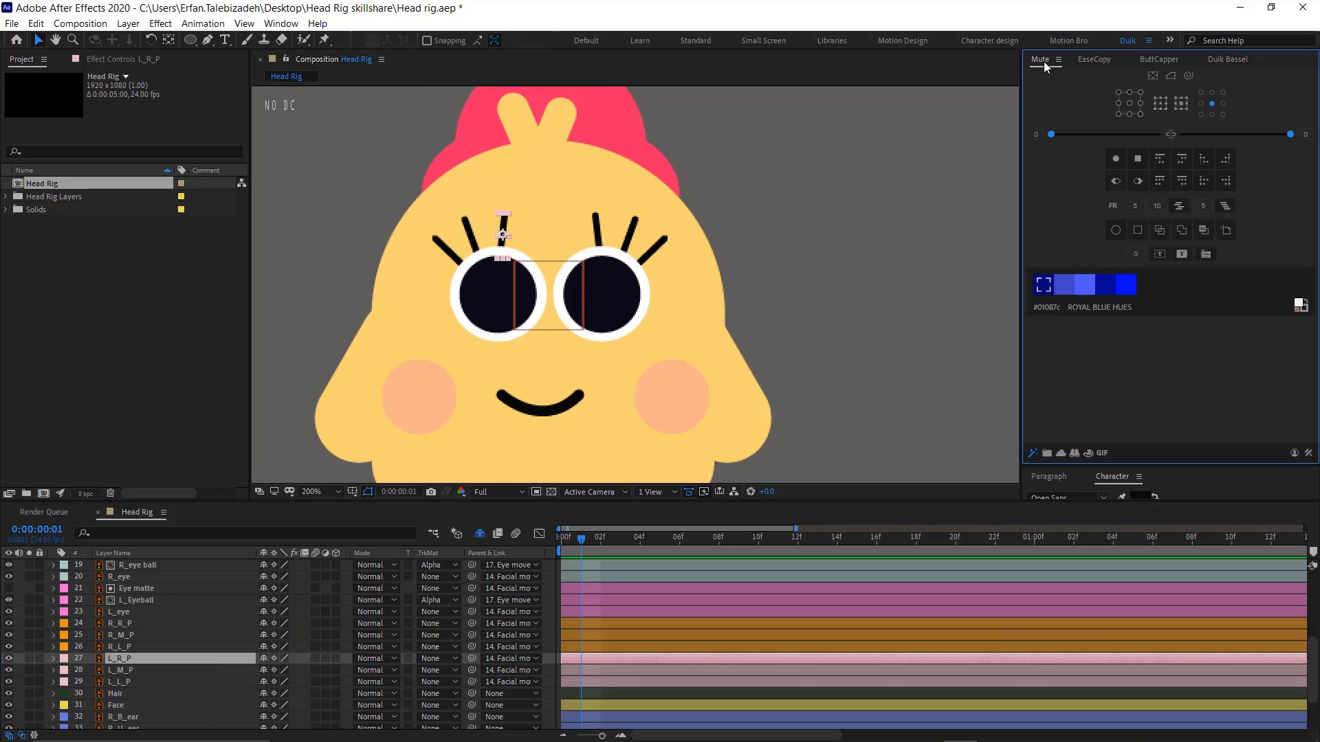
left_click(1129, 114)
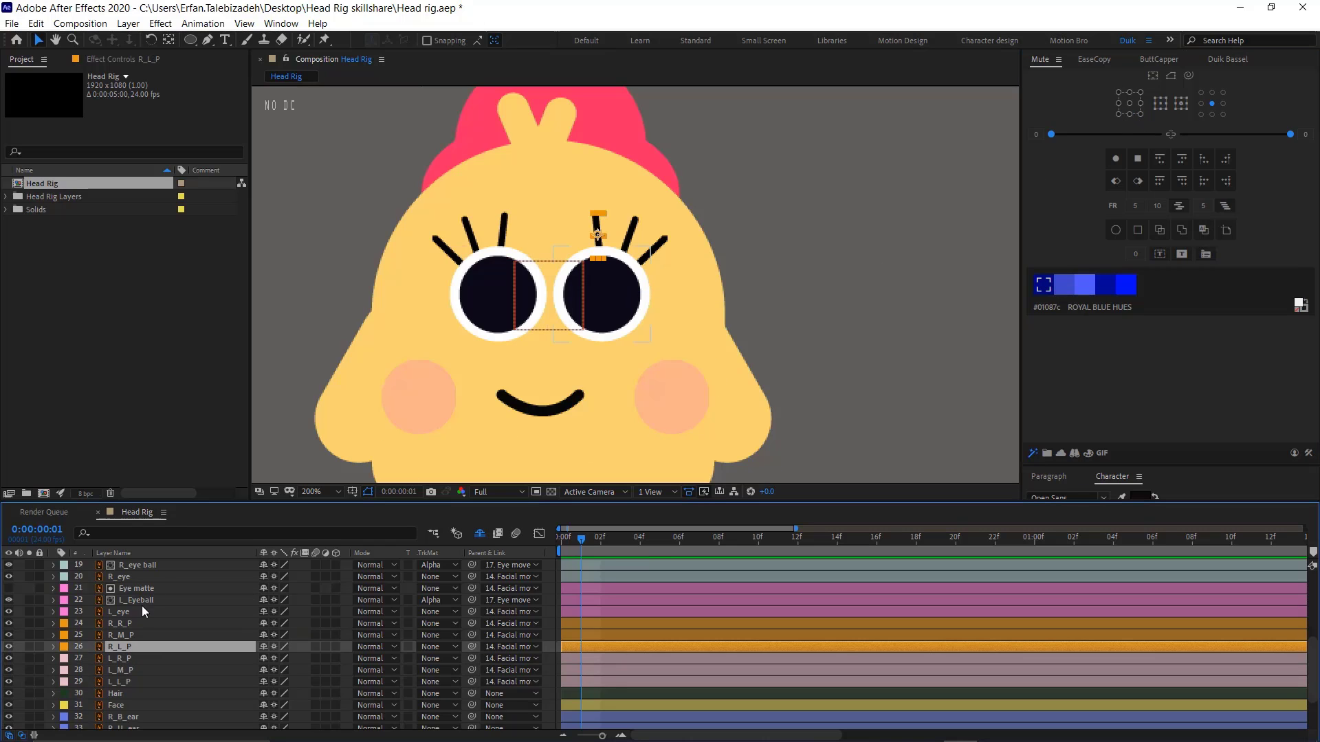
Set the anchor points of the L_M_P and L_L_P eyelash layers to their bottom-right corners
left_click(134, 671)
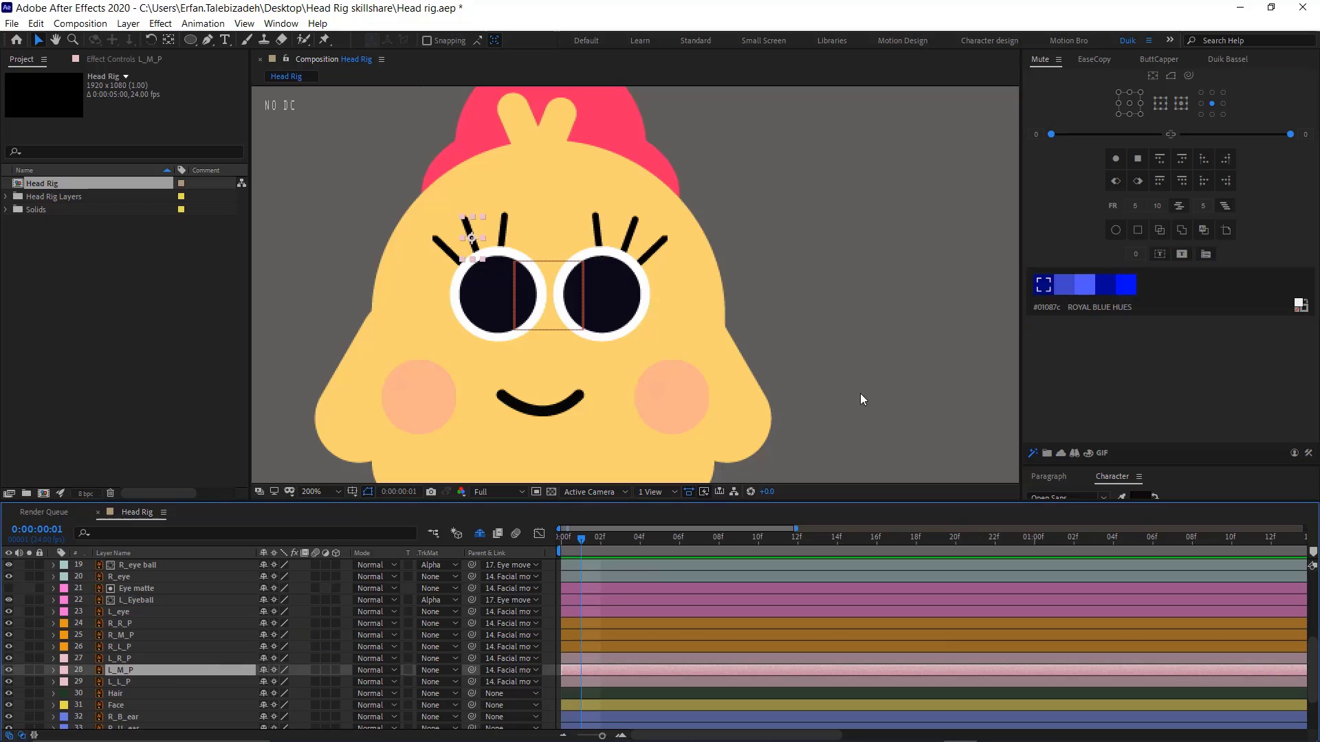
left_click(1130, 114)
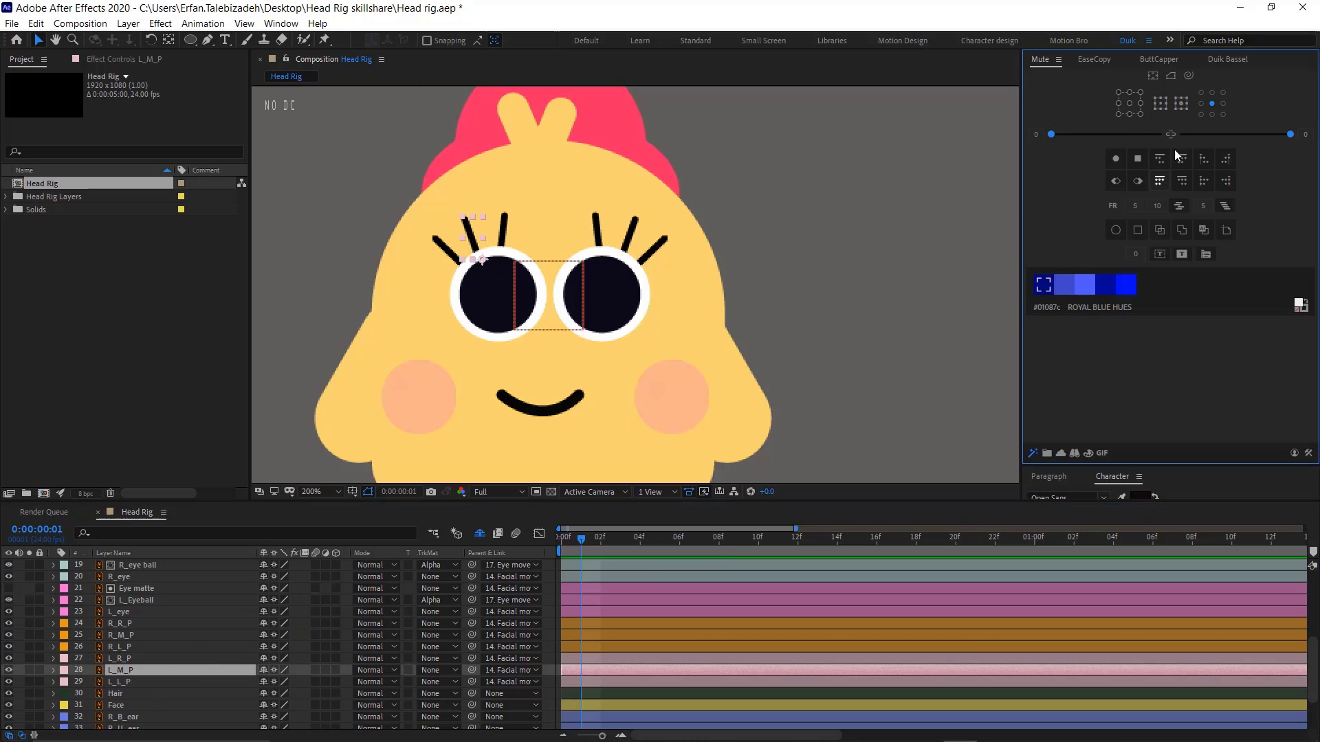
left_click(126, 684)
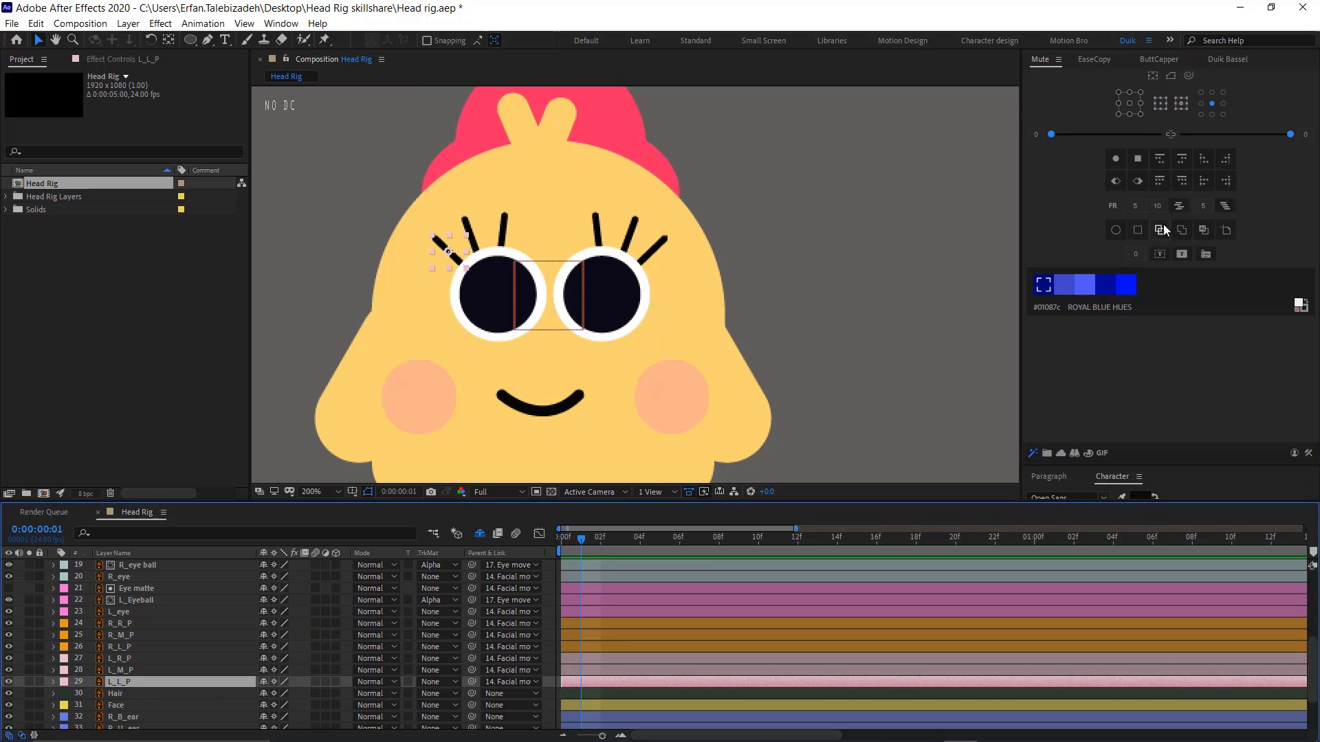
left_click(1139, 114)
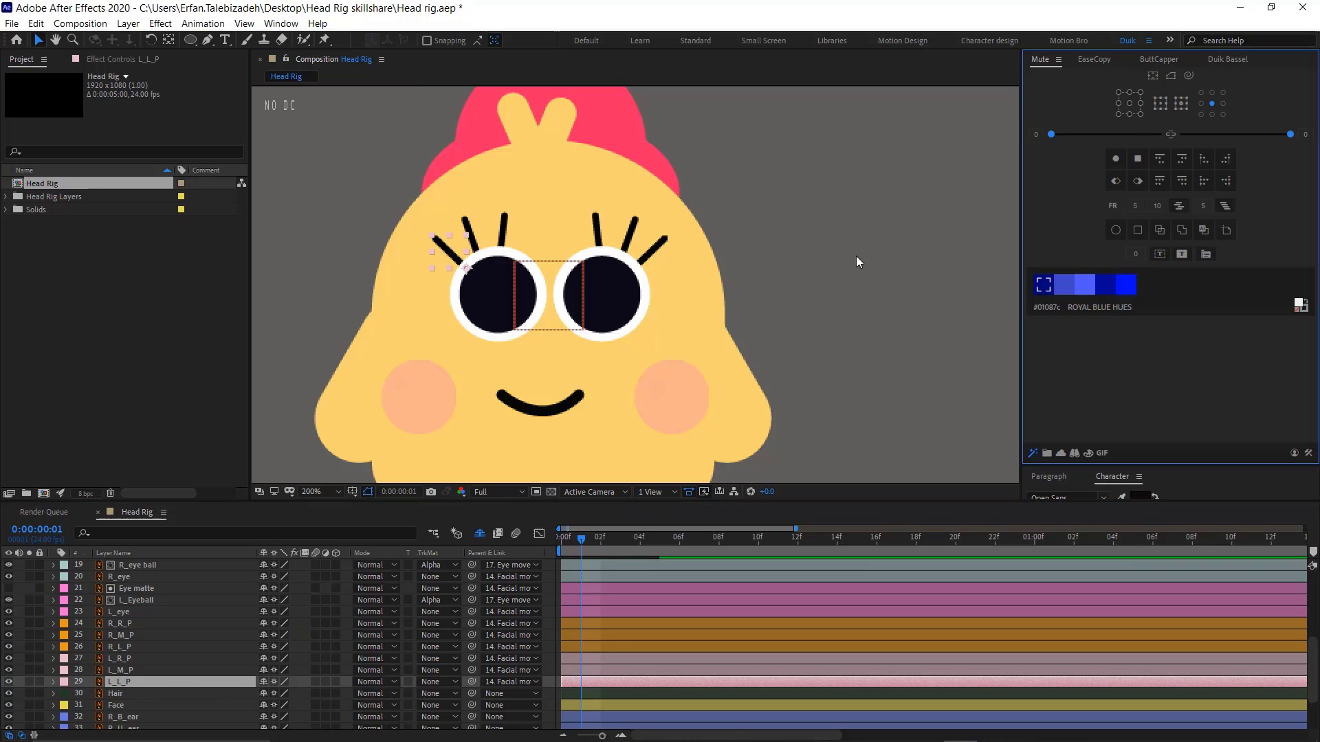
Try L_M_P's anchor point at its bottom centre, restore it to the bottom-right corner, and select L_R_P
left_click(126, 670)
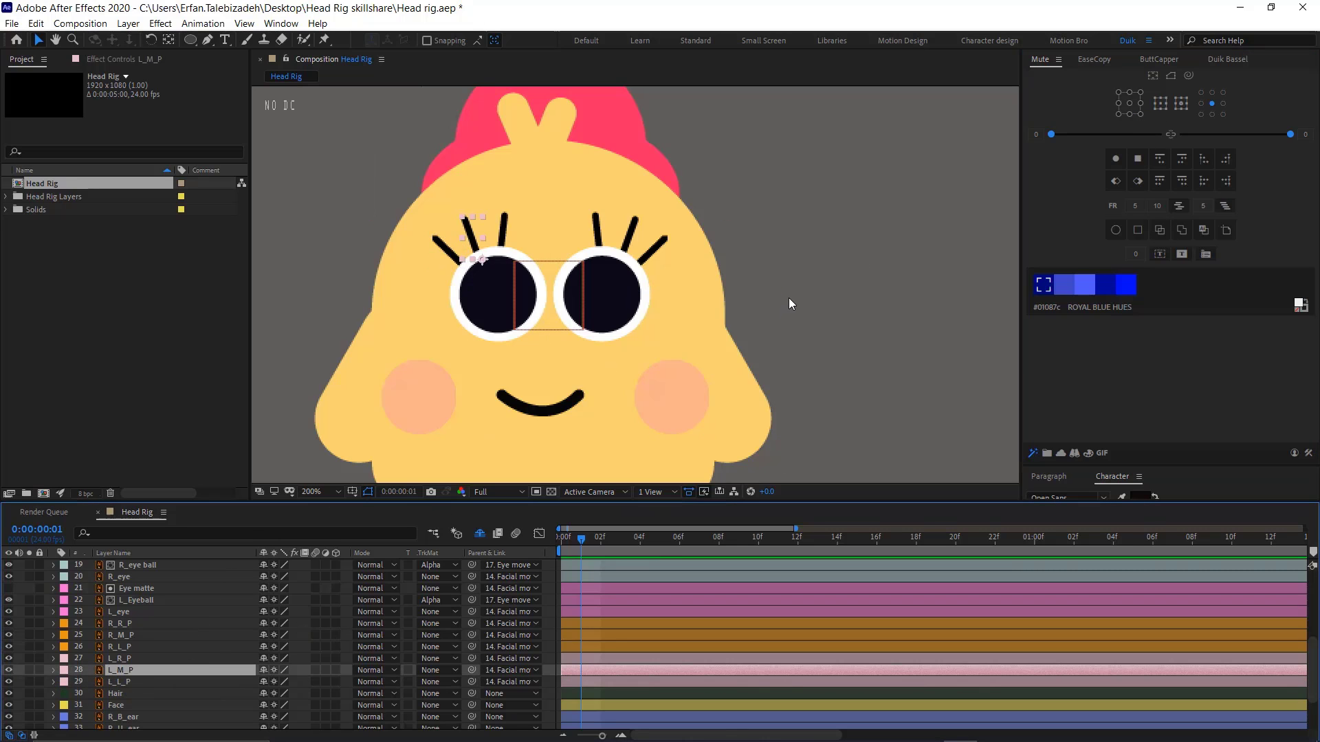
left_click(1133, 113)
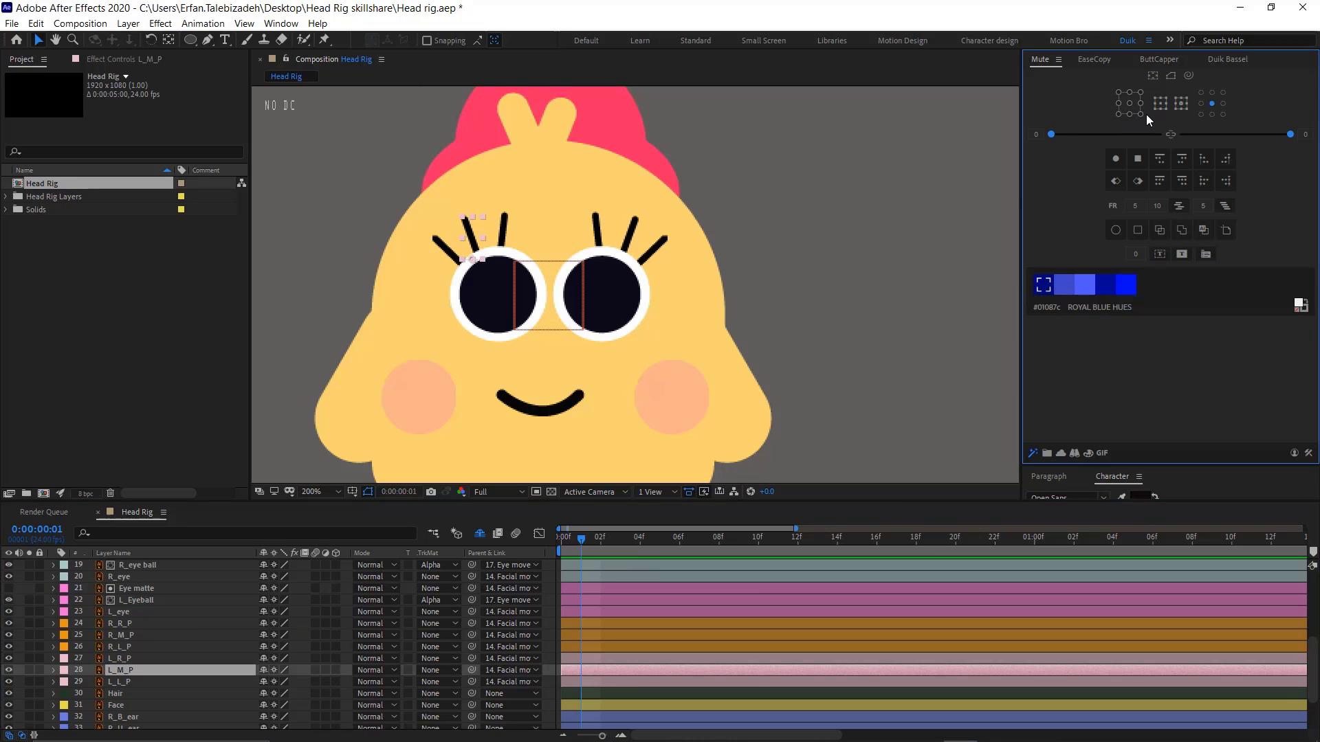
left_click(1143, 114)
left_click(126, 659)
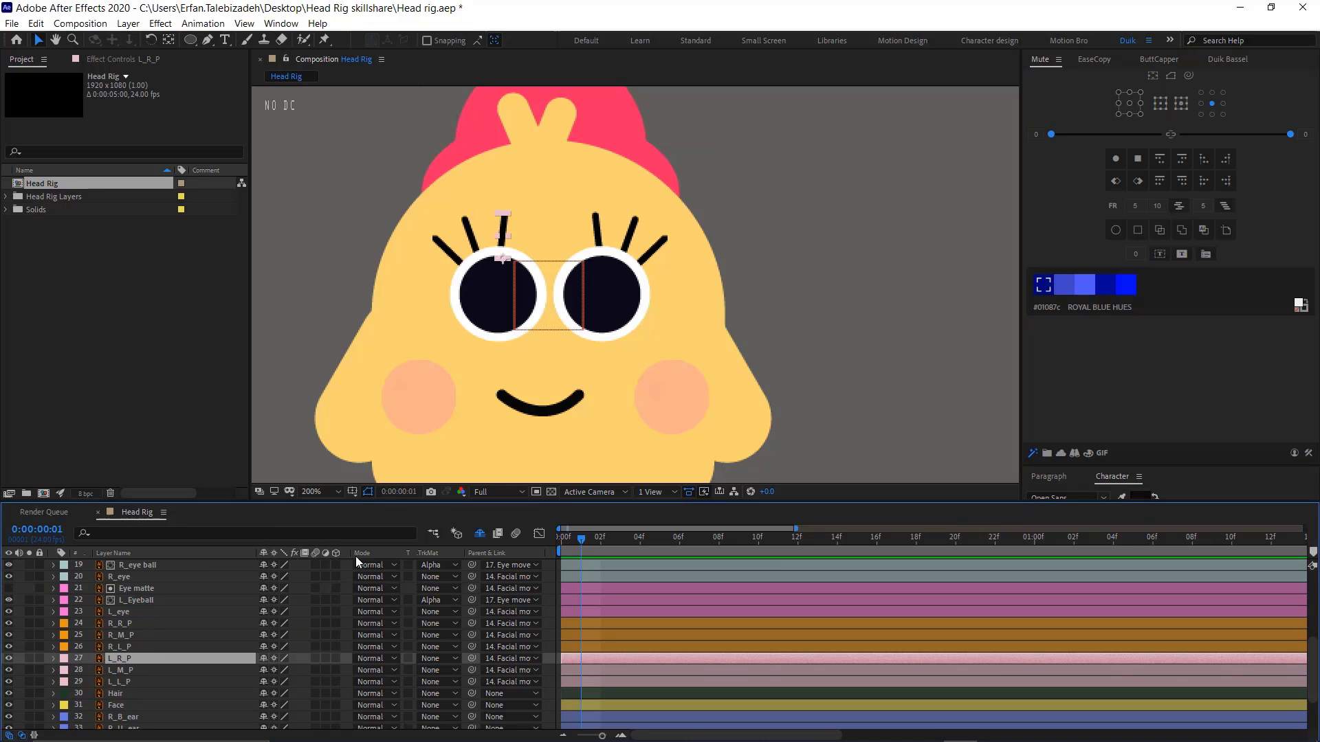
Set the L_R_P eyelash layer's anchor point to its bottom-left corner and check the L_M_P layer's anchor
left_click(1118, 113)
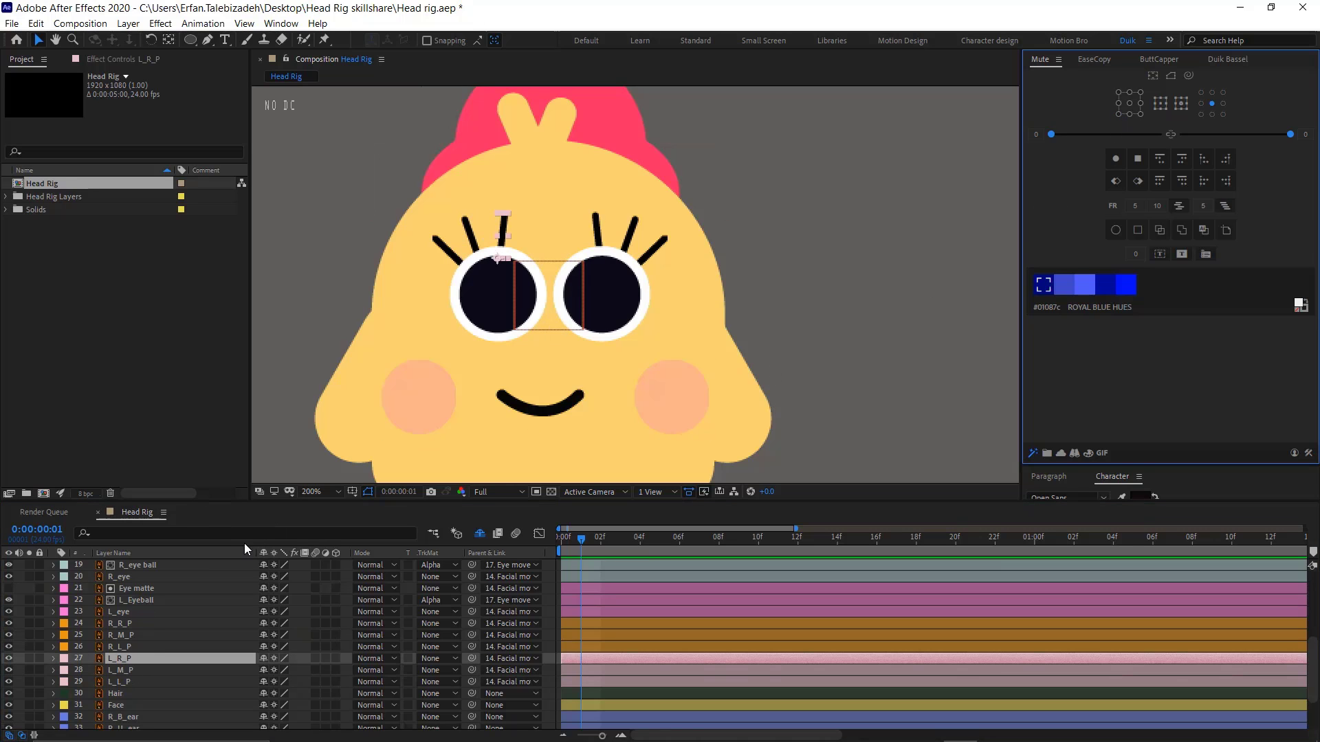
left_click(172, 675)
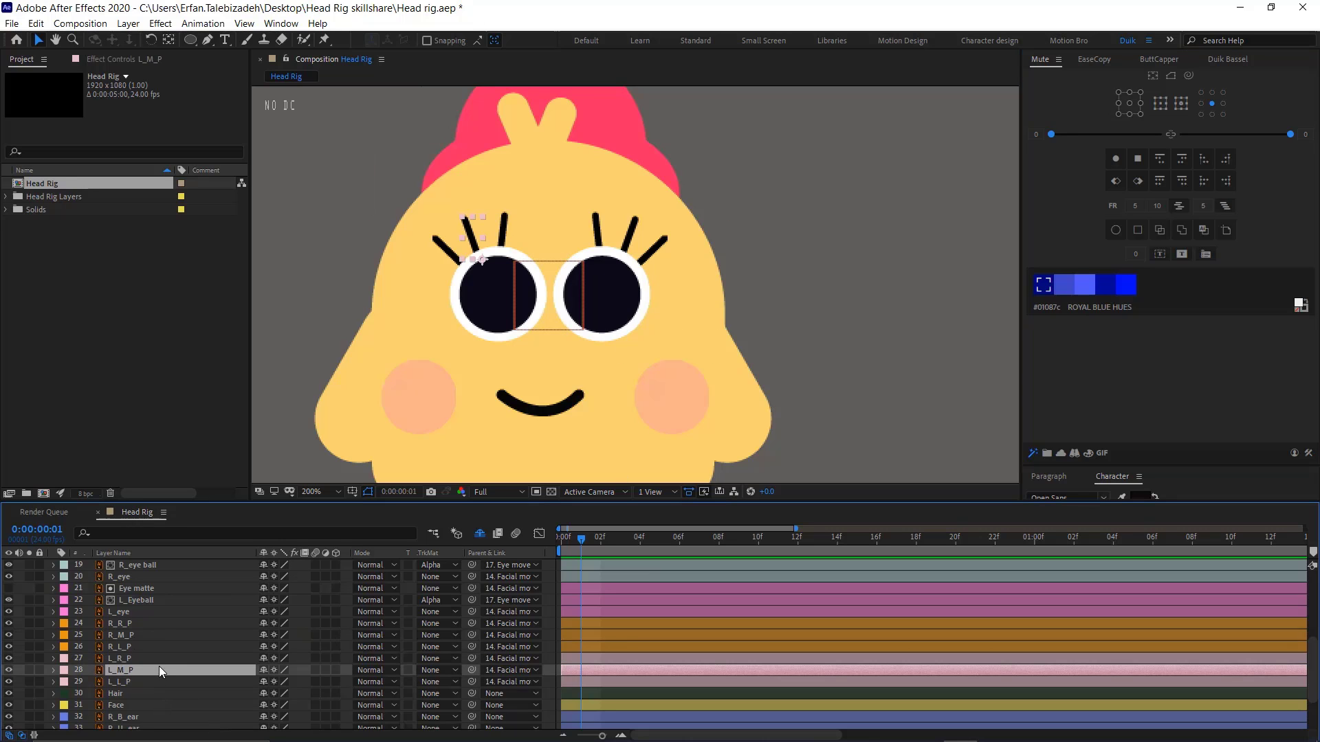
Reveal Position and Rotation on the L_R_P, L_M_P and L_L_P layers and enable keyframing for both properties at frame 0
left_click(163, 658)
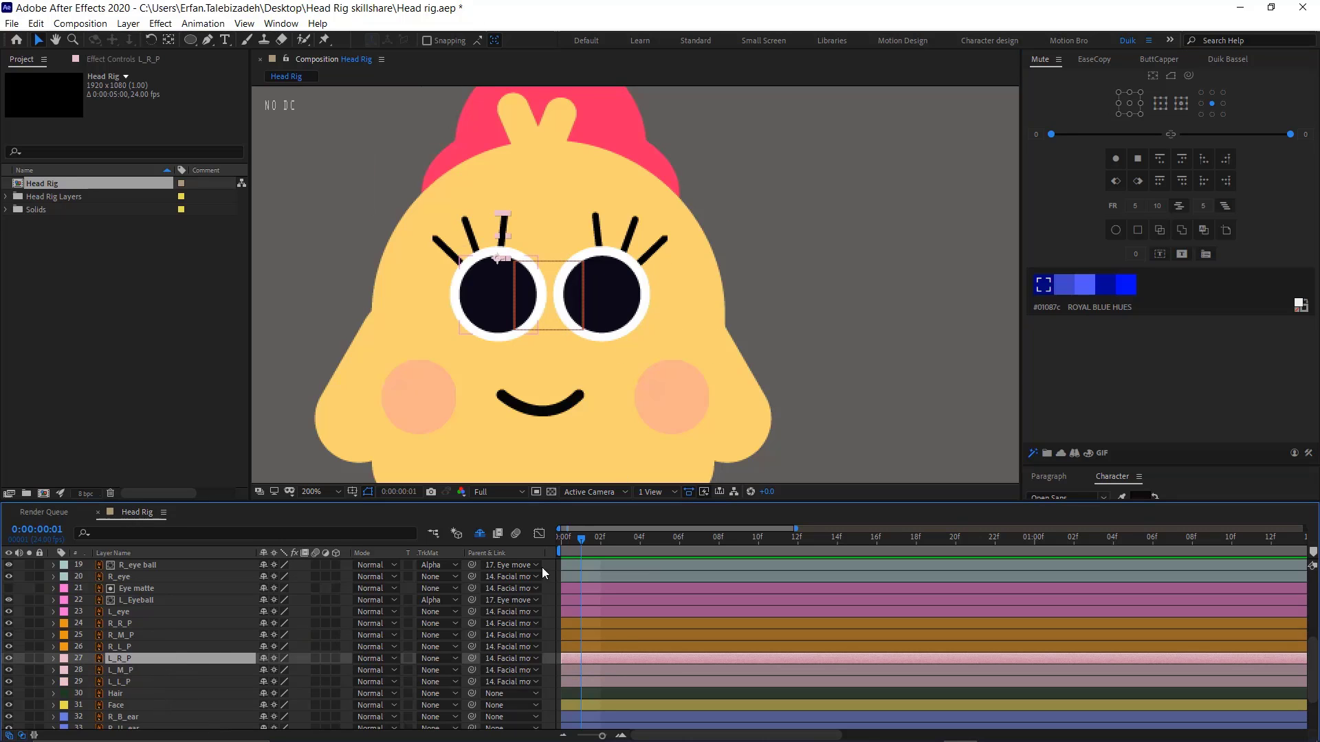
left_click(140, 679, "shift")
key("p")
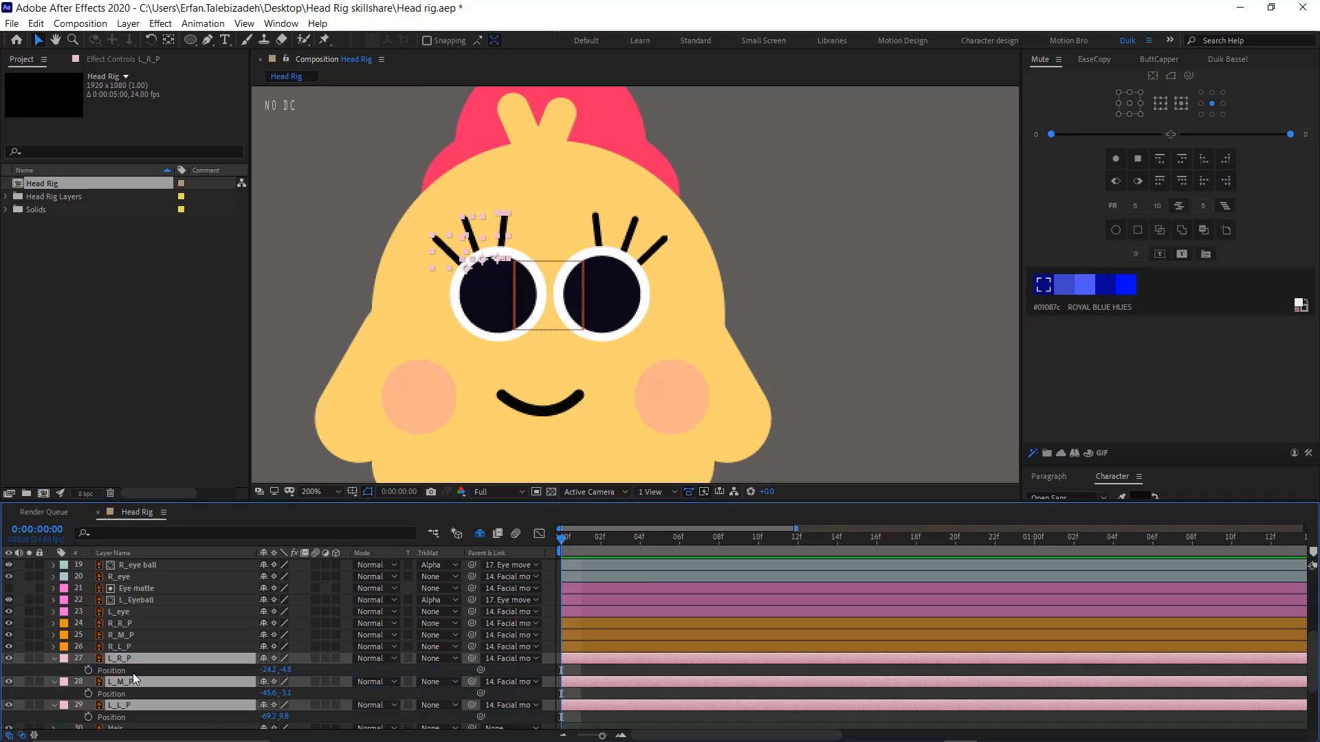
key("shift+r")
scroll(178, 670, "down", 2)
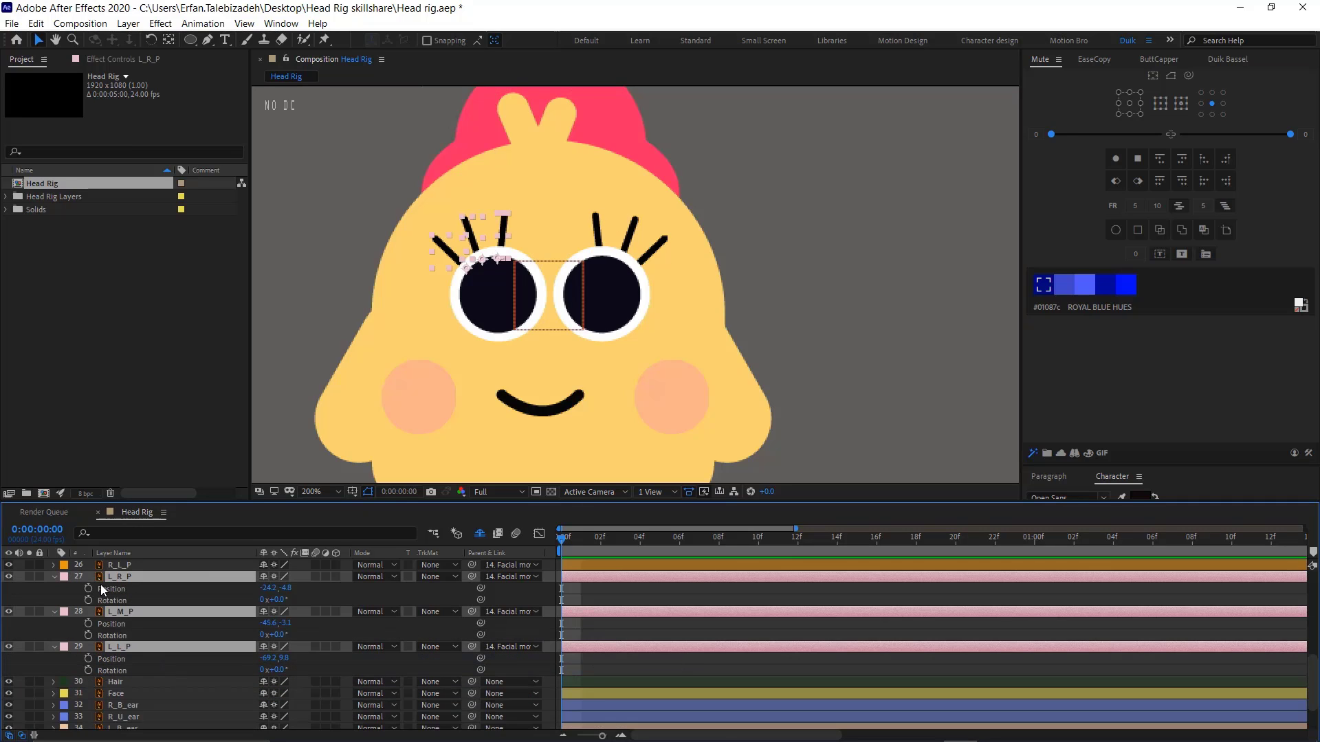
left_click_drag(88, 589, 87, 668)
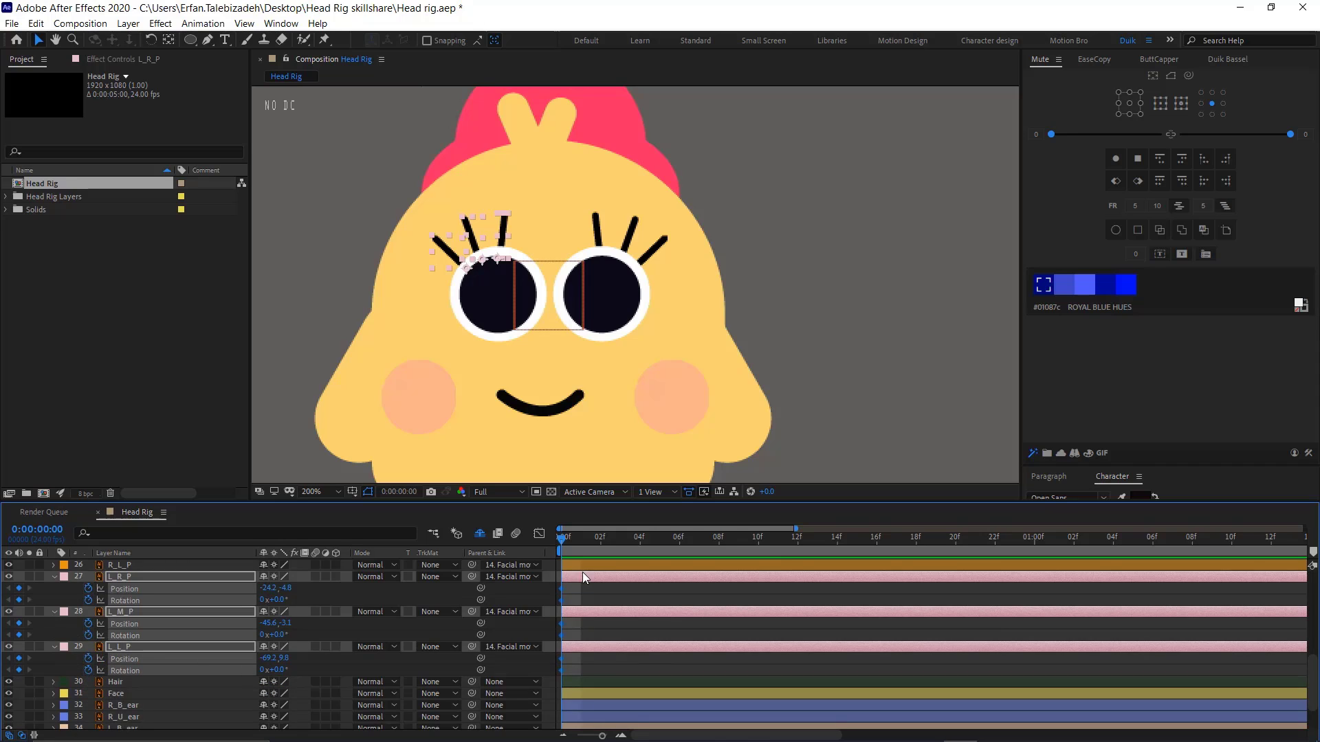
Add a second set of Position and Rotation keyframes to the three eyelash layers and place them at frame 6
left_click_drag(564, 543, 620, 543)
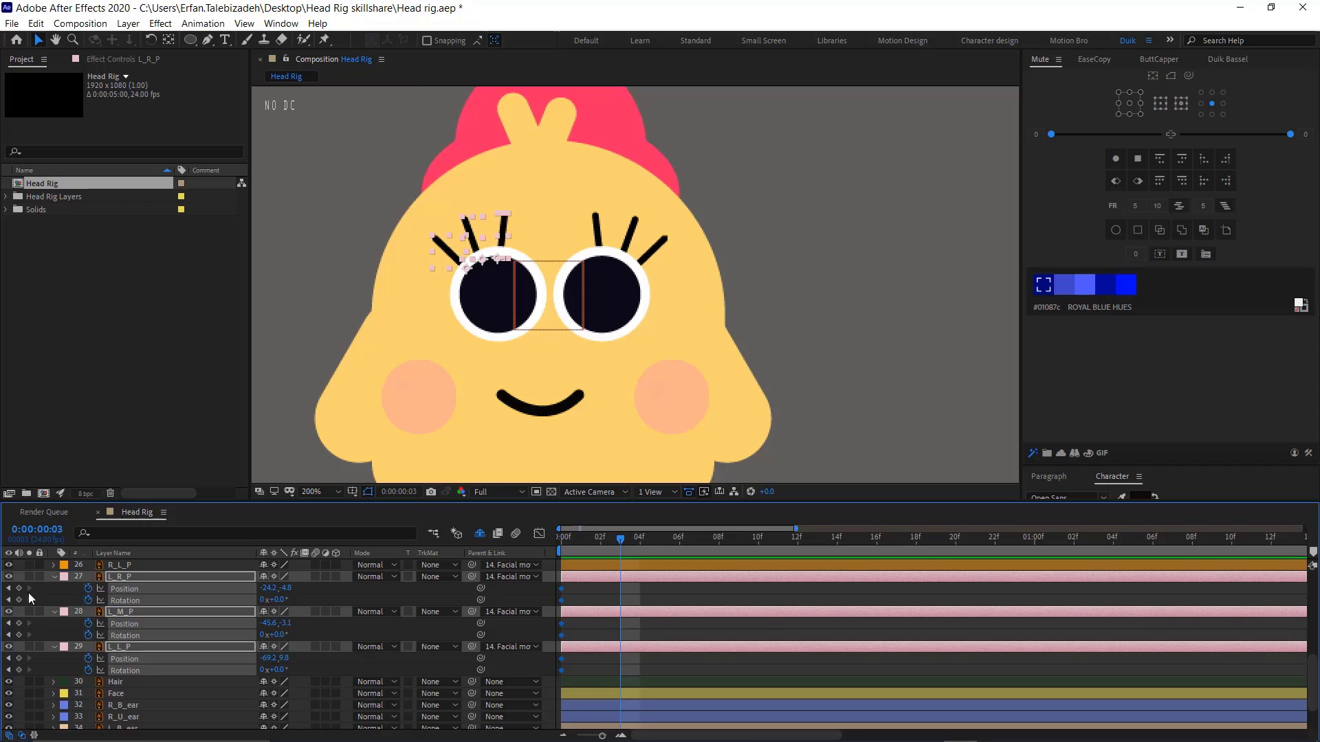
left_click_drag(23, 616, 20, 669)
left_click_drag(645, 588, 689, 670)
At frame 0, rotate L_L_P to -45° and move it down the eye's outer edge to about -76.2, 33.8
left_click_drag(621, 538, 561, 558)
left_click(562, 589)
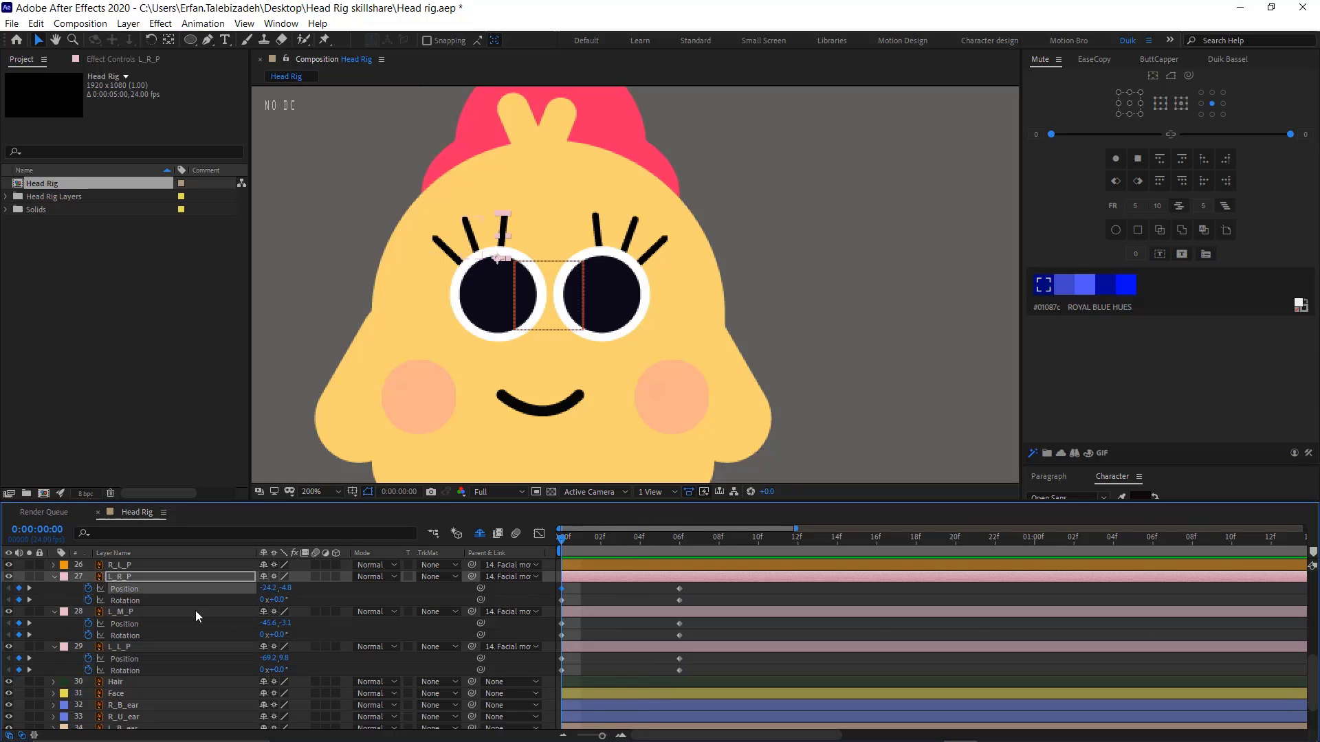
left_click(137, 645)
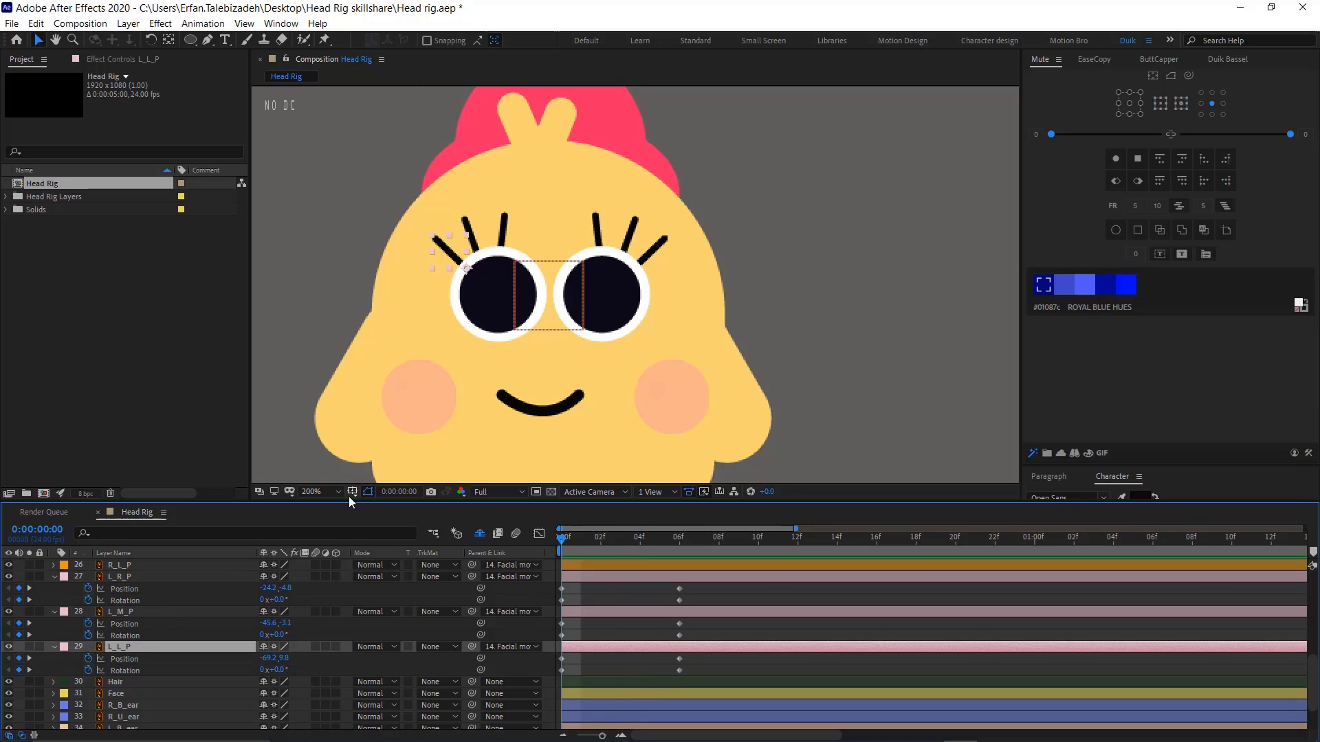
left_click_drag(278, 670, 238, 661)
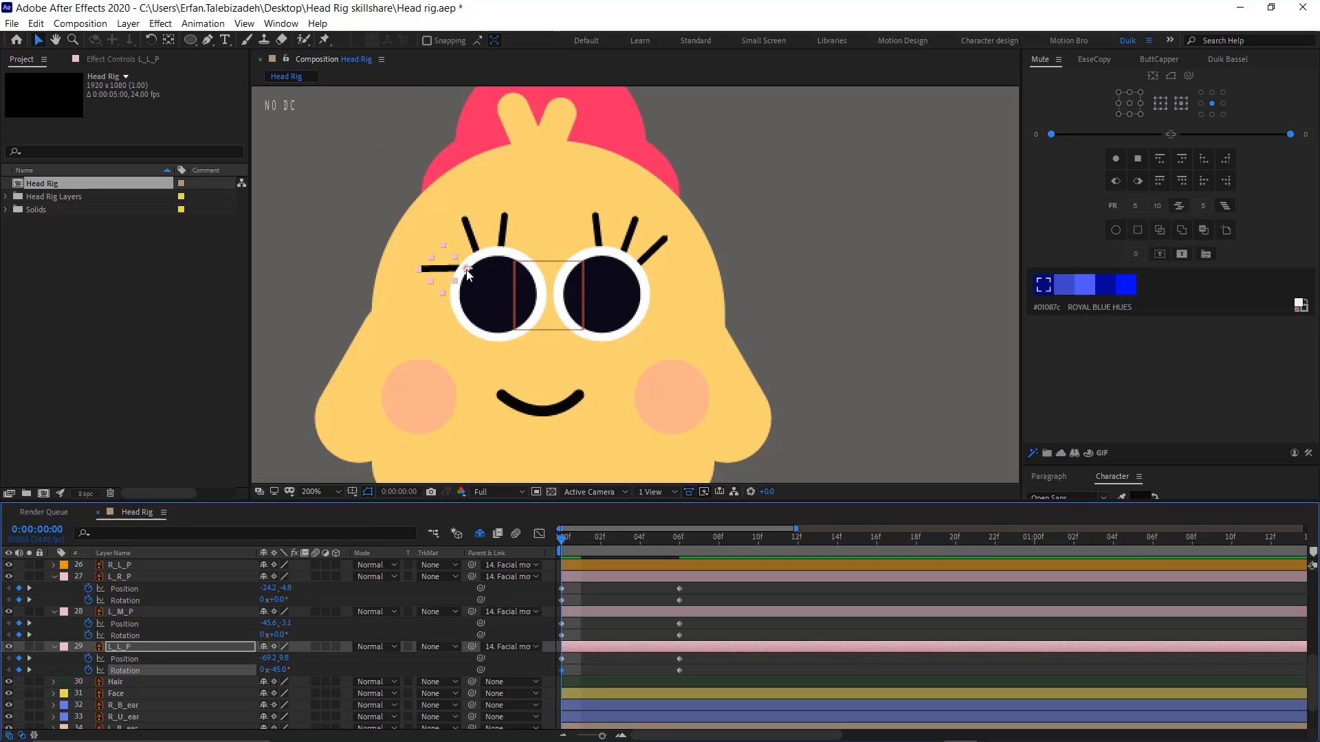
left_click_drag(467, 273, 462, 287)
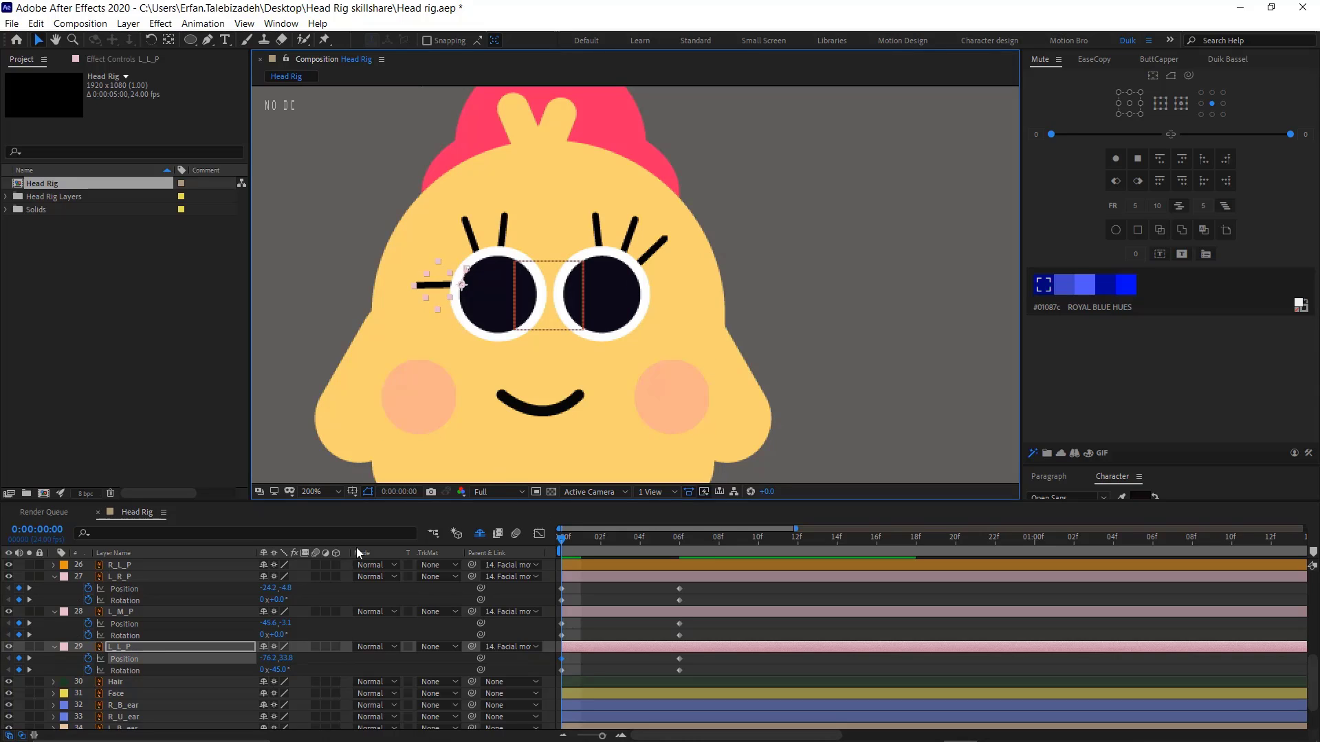
At frame 0, rotate L_M_P to -69° and move it to about -80.6, 31.9 so it overlaps the L_L_P lash
left_click(149, 634)
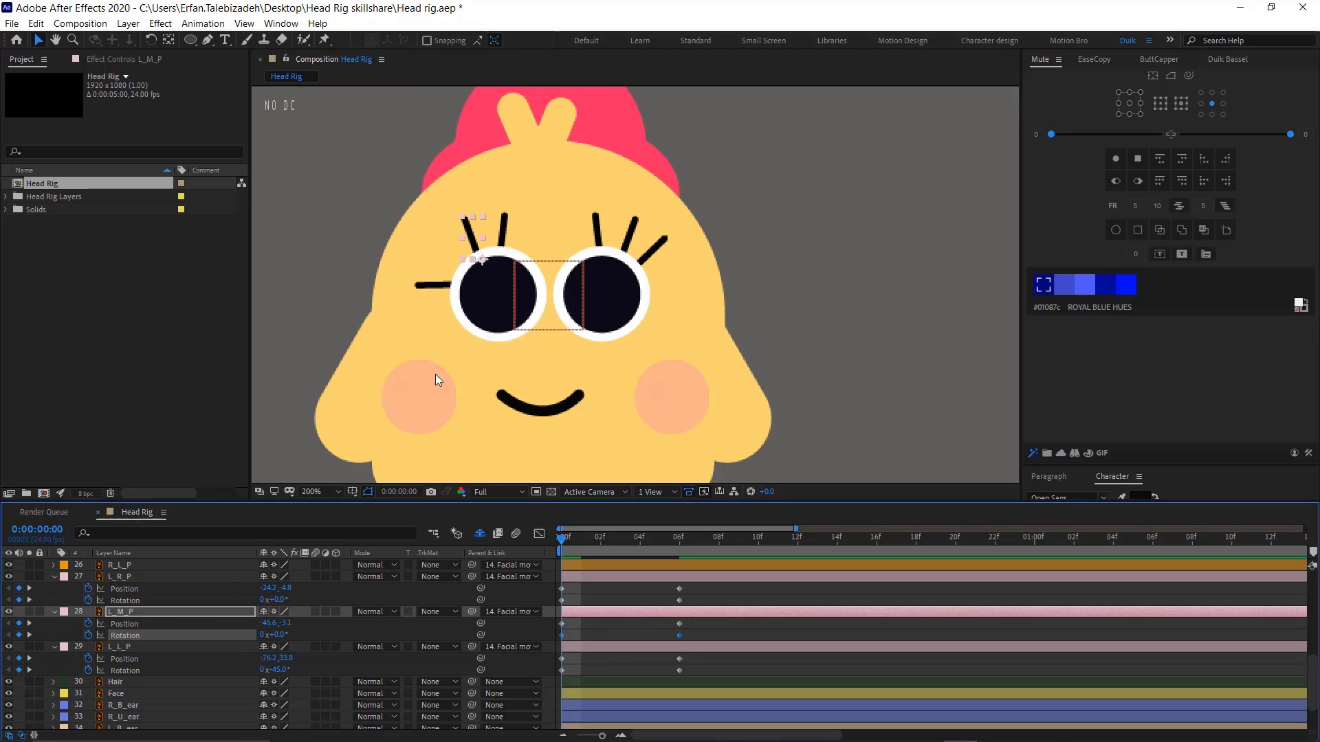
left_click_drag(268, 633, 238, 633)
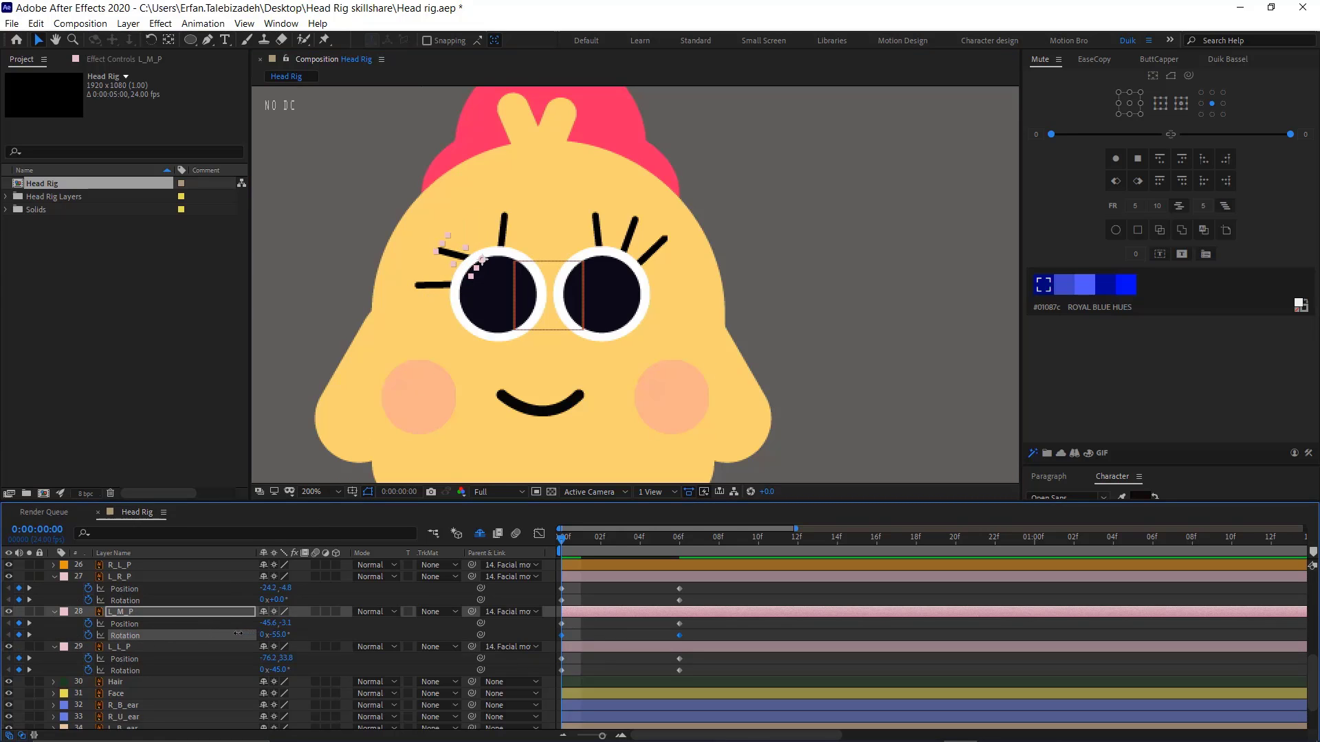
left_click_drag(478, 268, 457, 285)
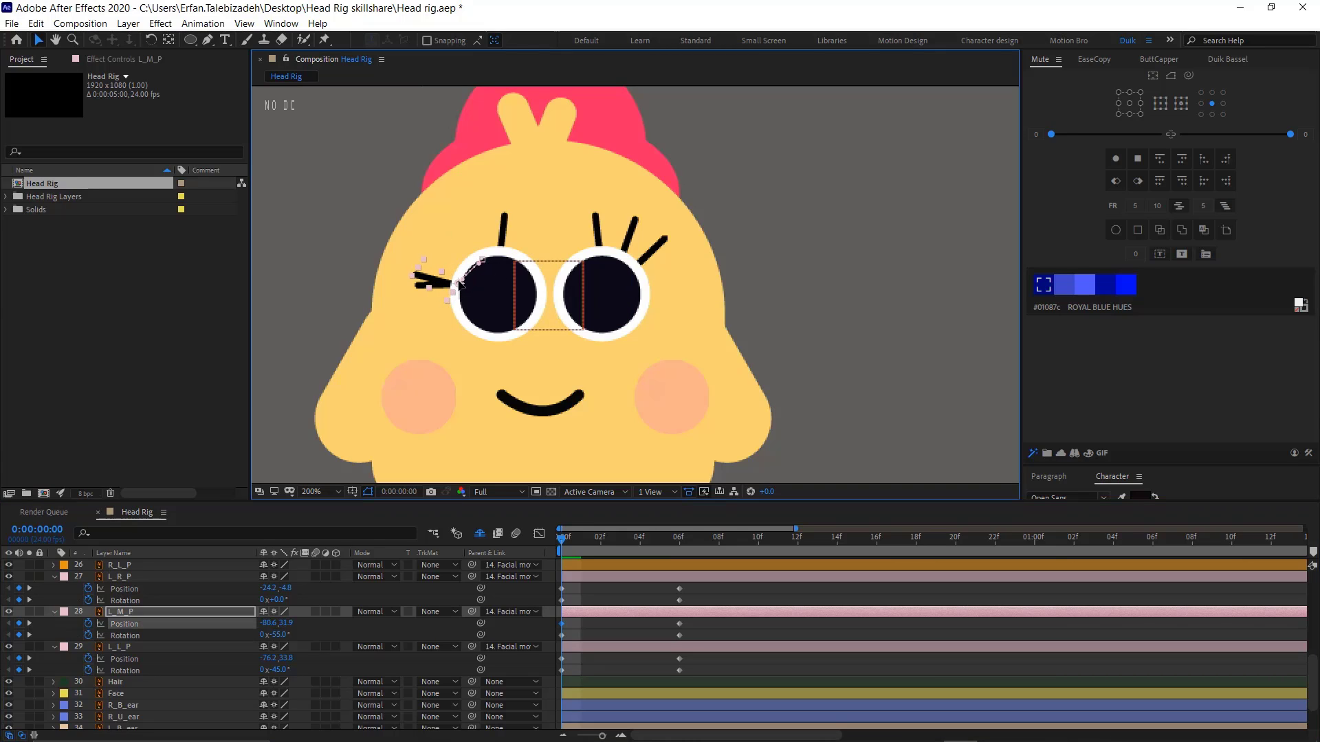
left_click_drag(273, 634, 265, 631)
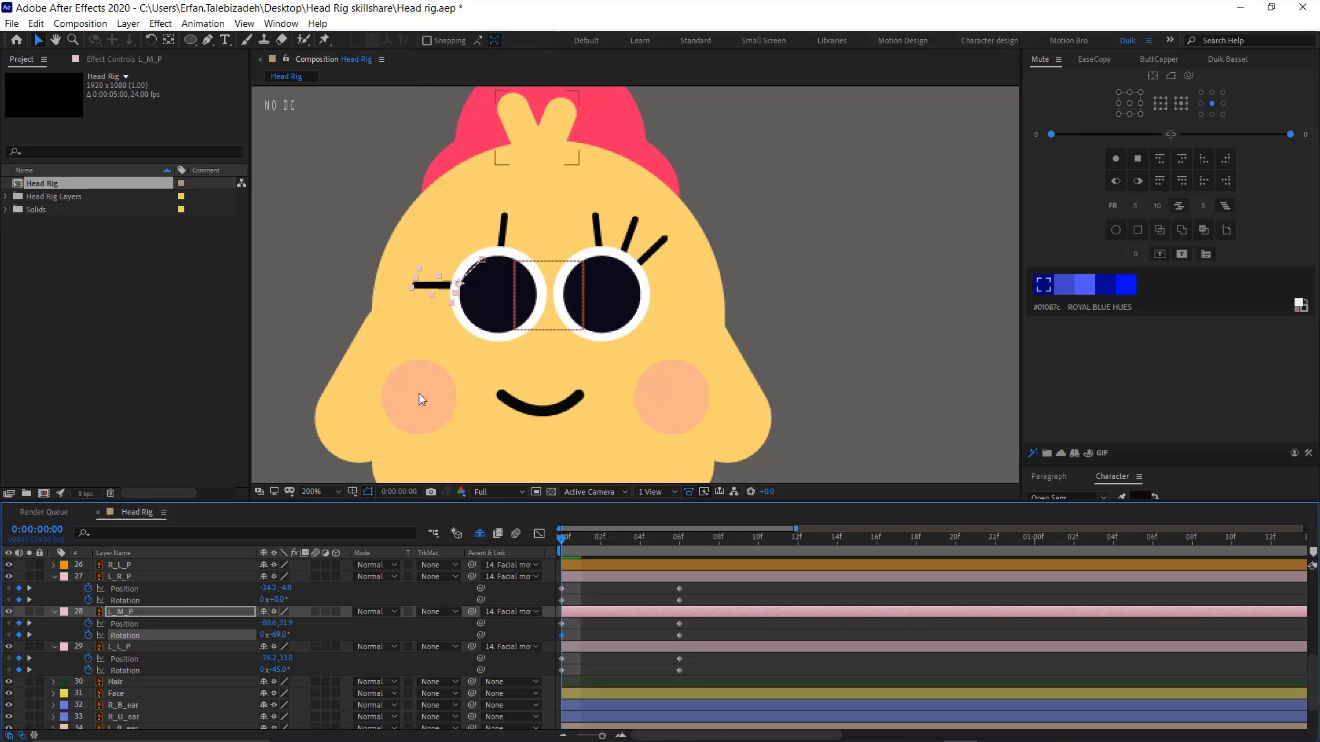
At frame 0, move L_R_P to about -89.2, 38.2 and rotate it to -97° to line up with the other lashes
left_click(143, 575)
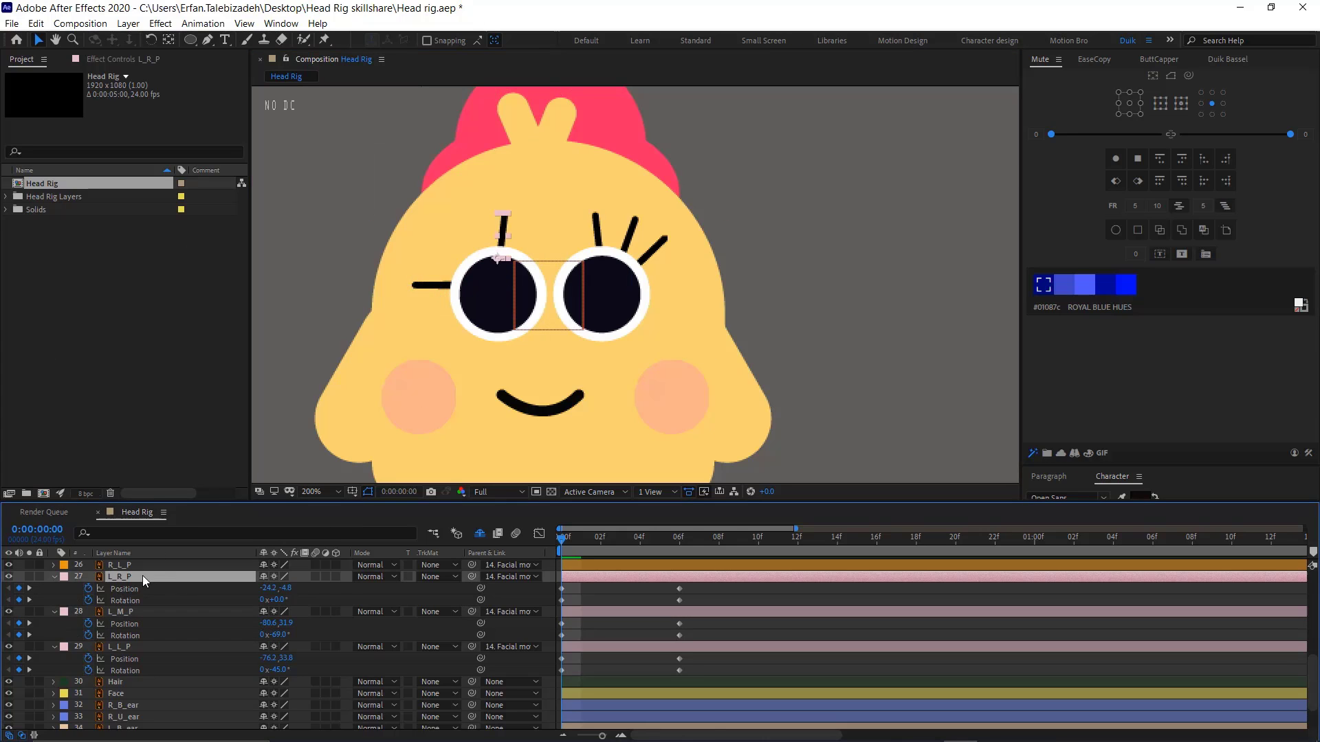
left_click_drag(496, 262, 454, 287)
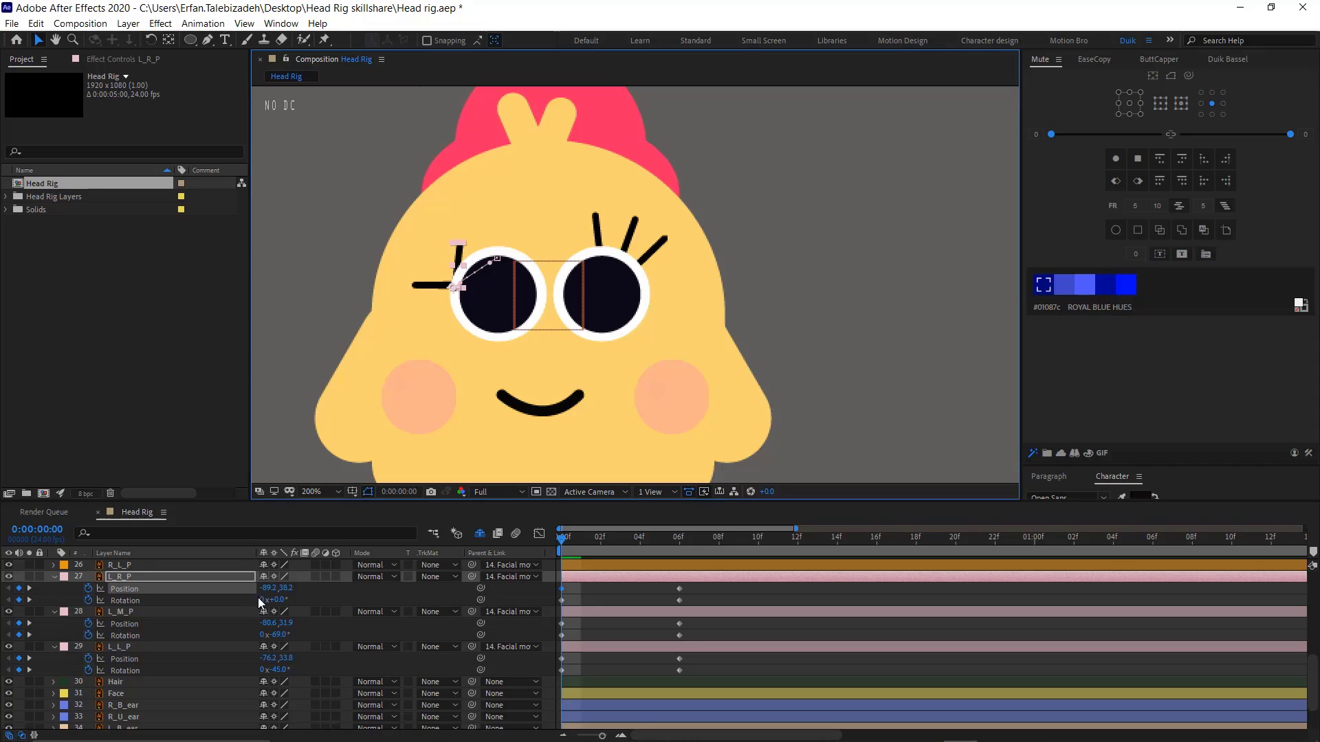
left_click_drag(275, 605, 188, 583)
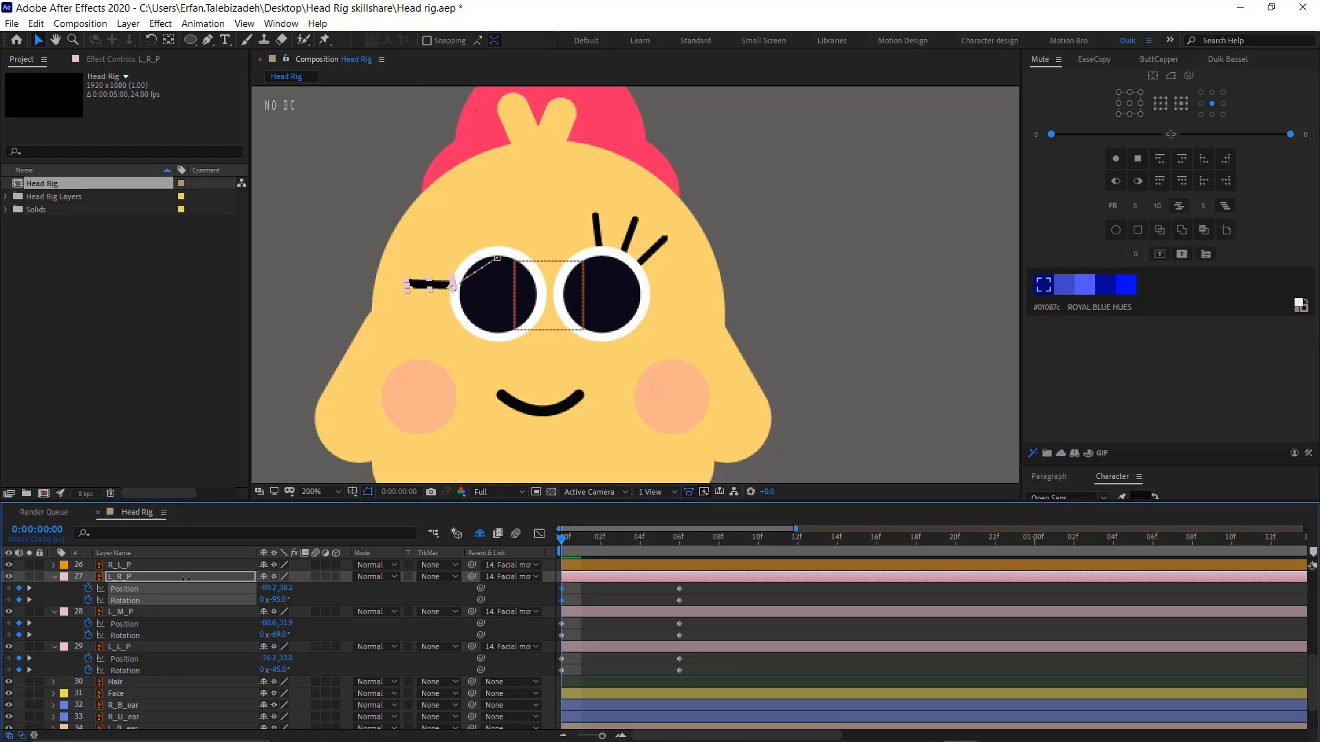
left_click_drag(185, 578, 196, 577)
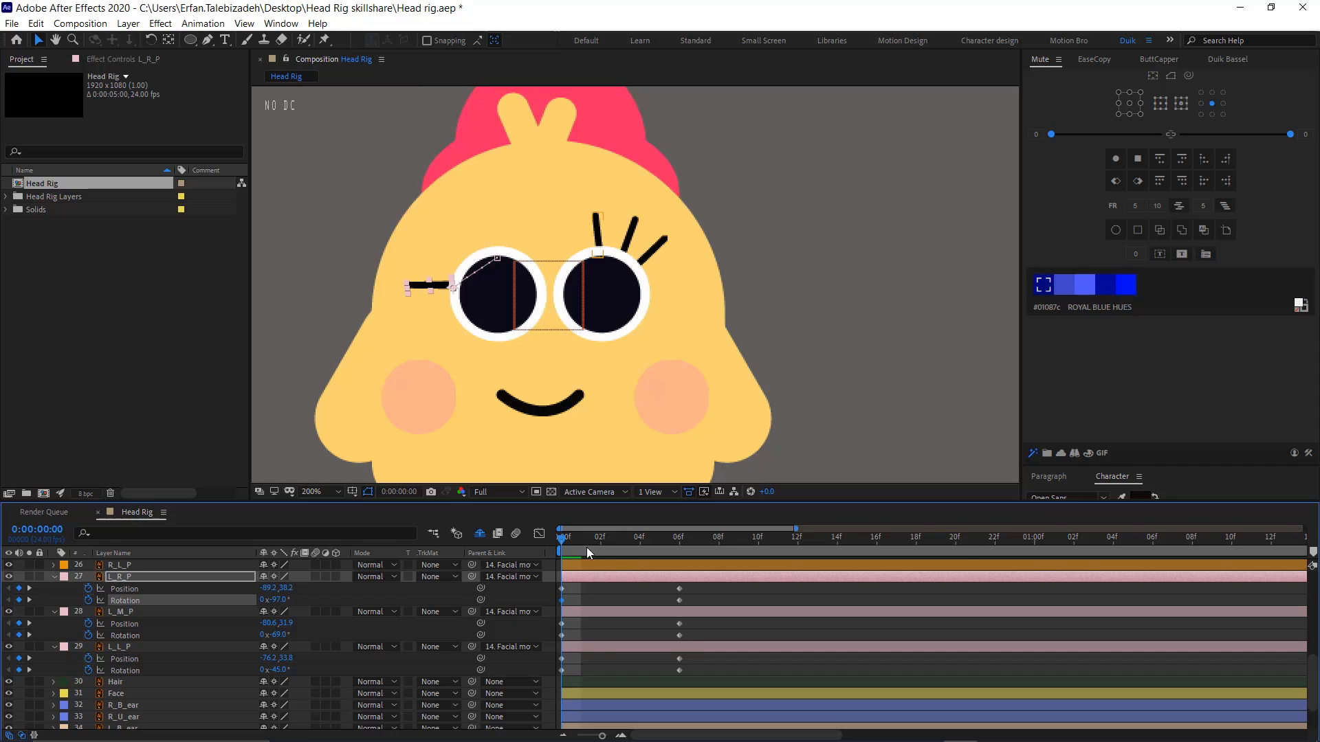
Preview the lash animation and set the L_M_P layer's Rotation keyframe at frame 6 to 0°
key("space")
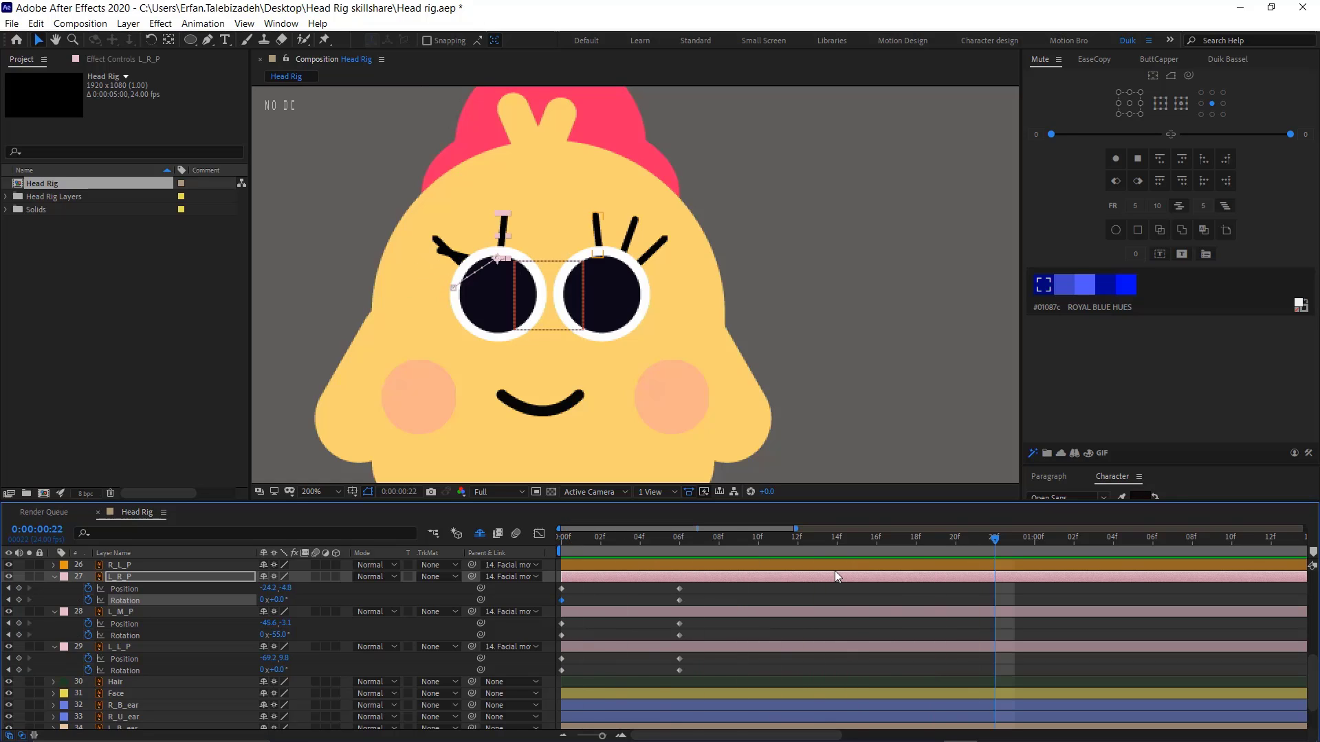
left_click_drag(994, 543, 682, 557)
left_click(748, 635)
left_click(679, 635)
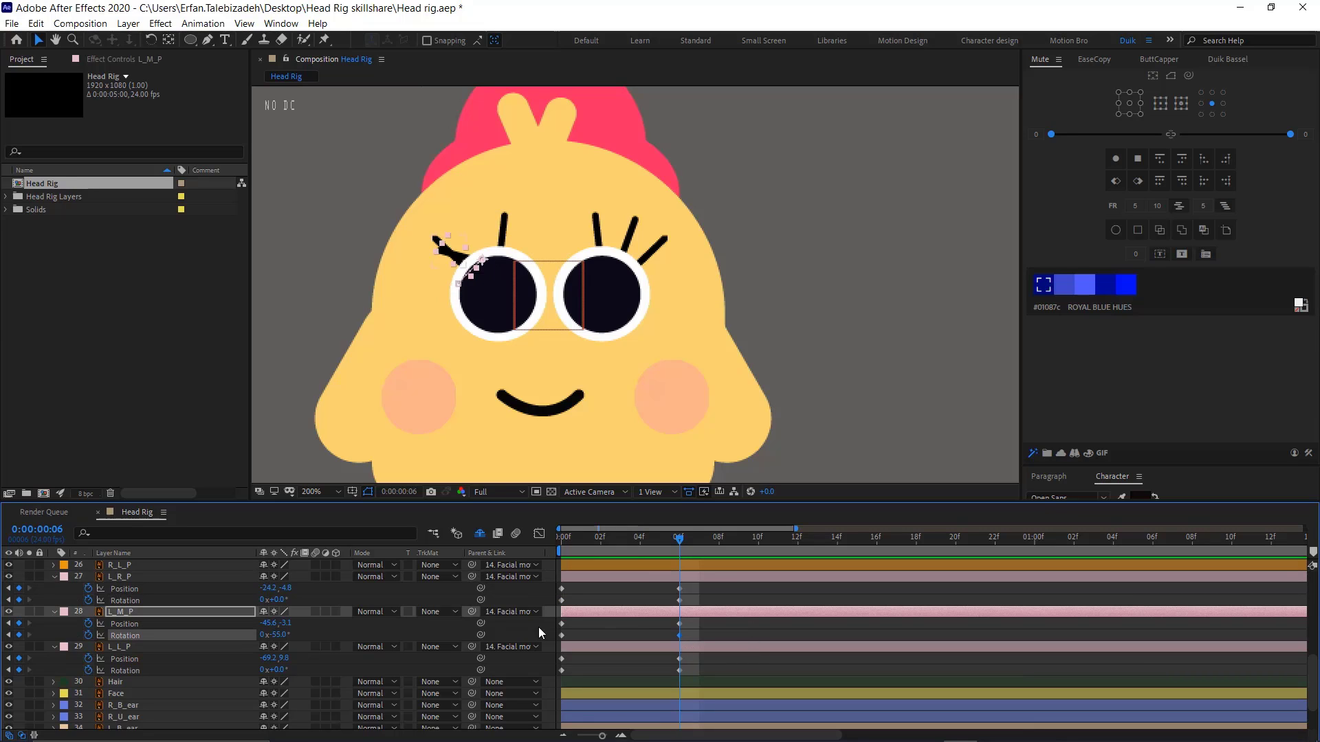
left_click(282, 635)
type("0")
key("Return")
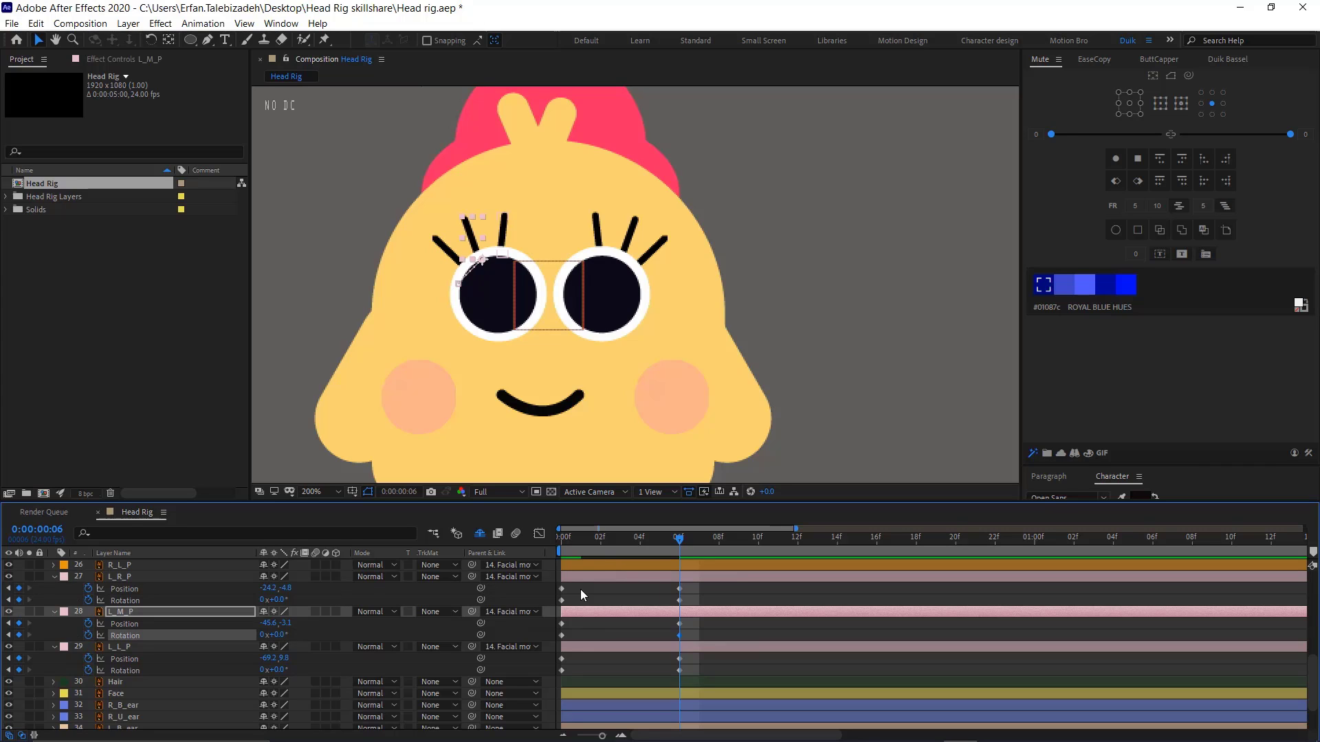
Retime the three lash layers' end keyframes, trying frame 9 before settling on frame 8, and preview the motion
left_click_drag(604, 552, 390, 604)
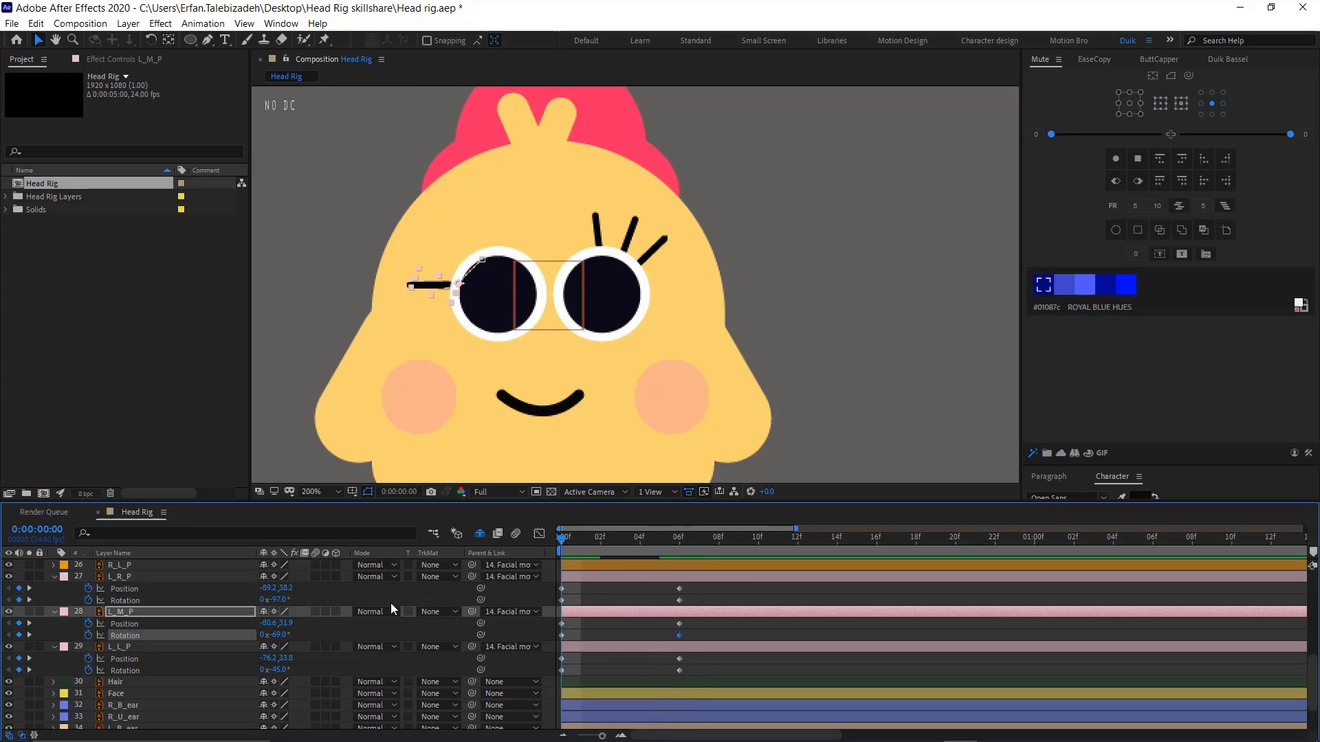
key("space")
key("space")
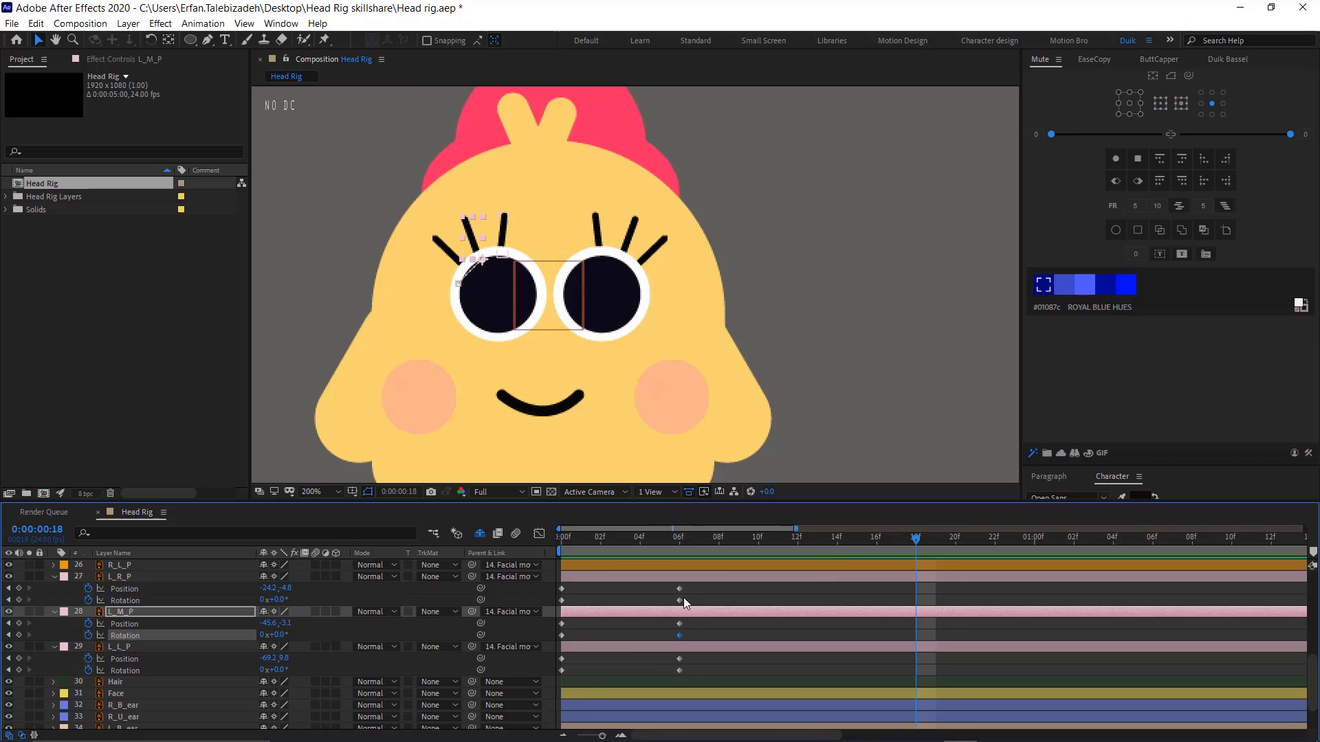
left_click_drag(701, 592, 671, 662)
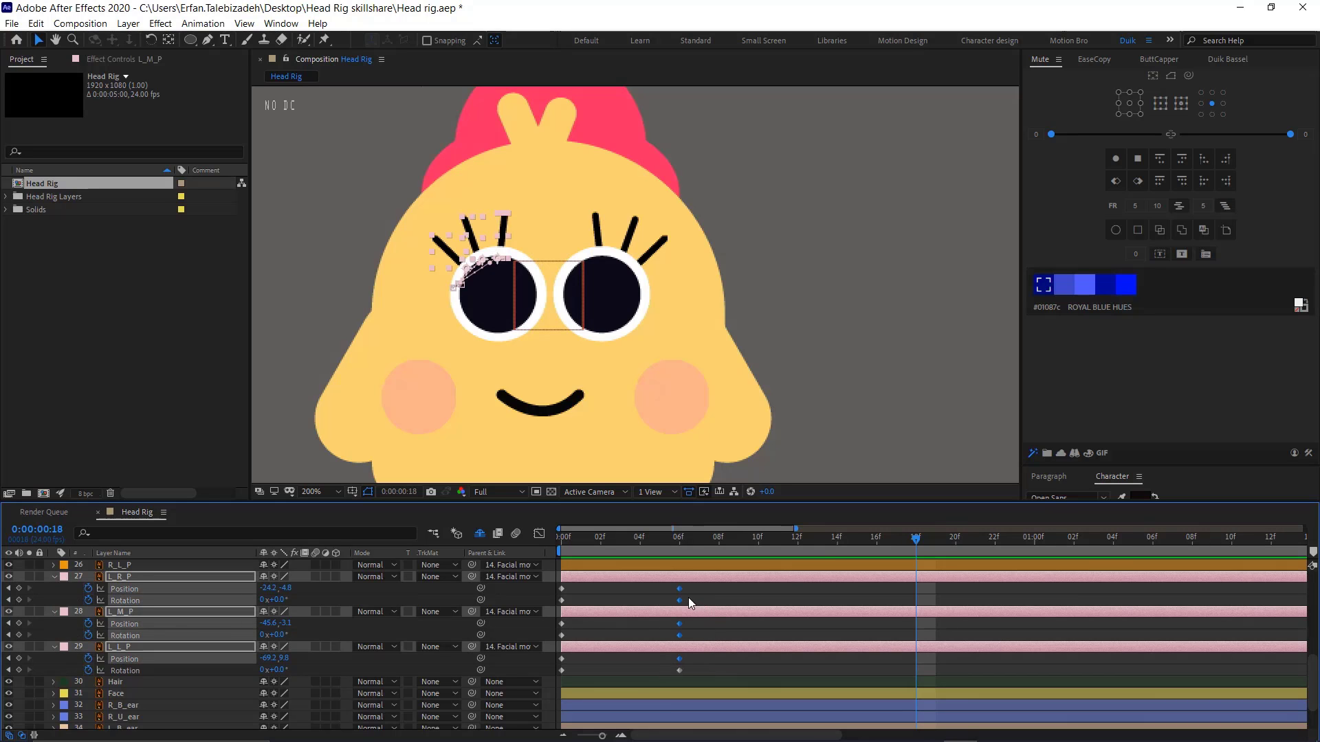
left_click_drag(693, 587, 745, 675)
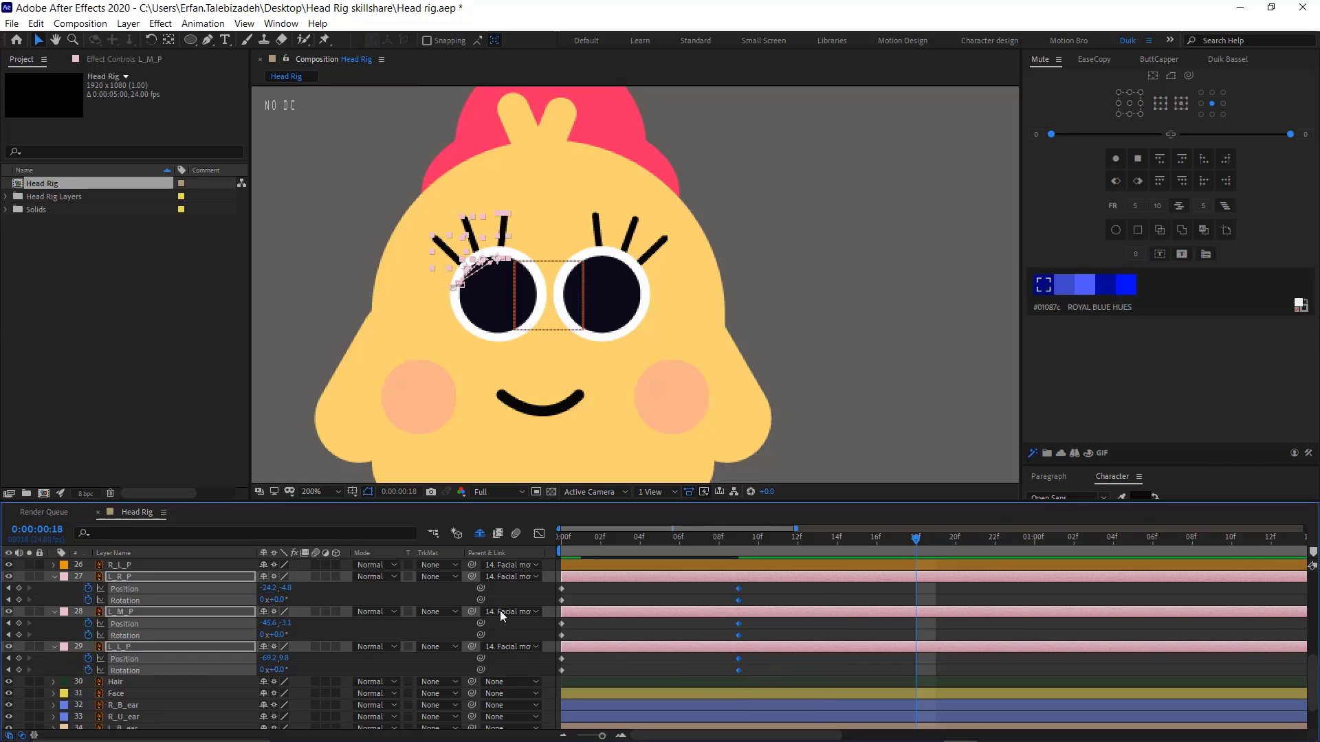
key("space")
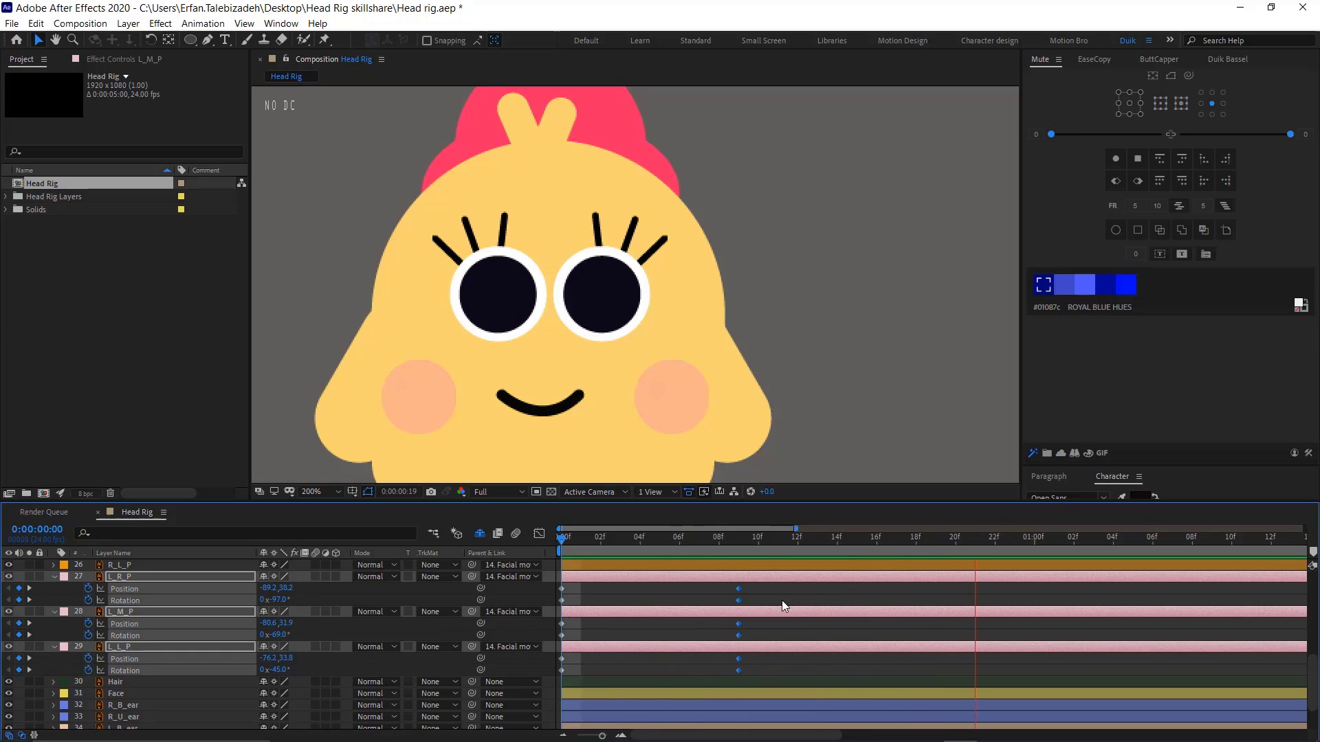
left_click_drag(738, 601, 724, 605)
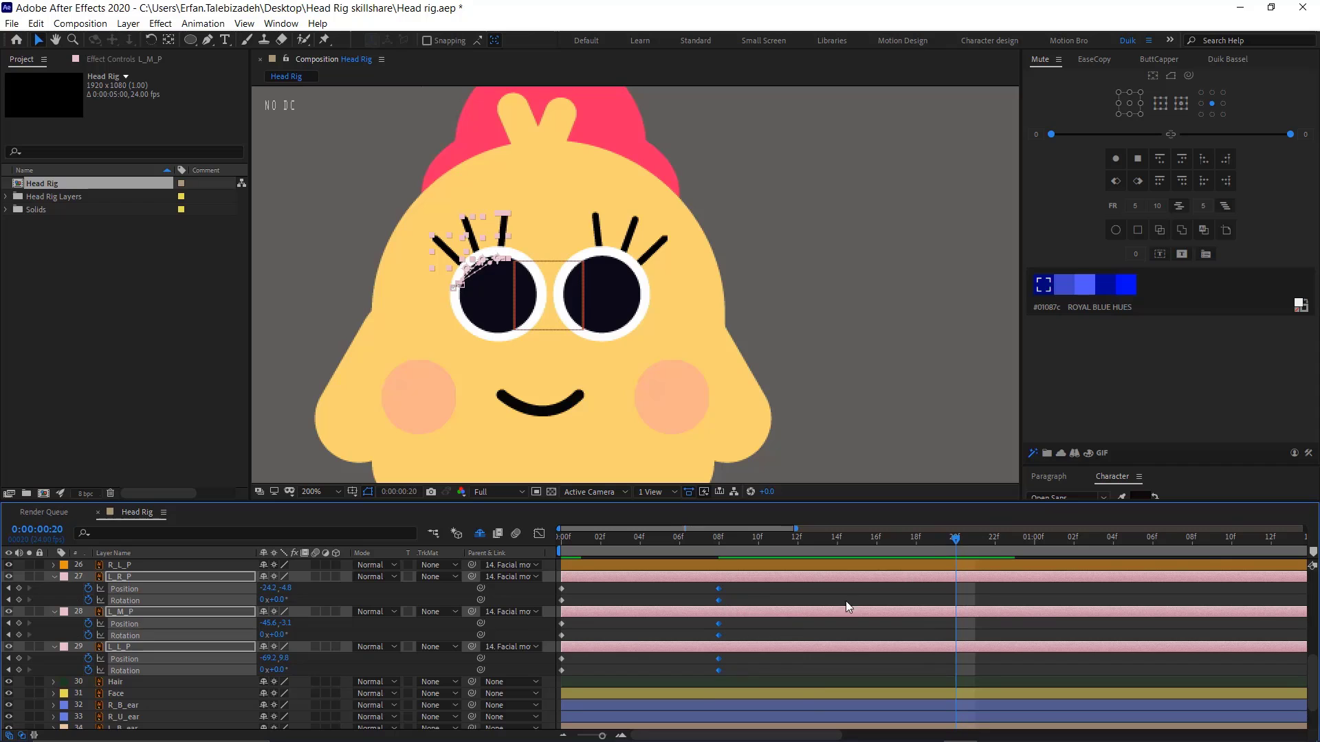
left_click_drag(952, 537, 245, 581)
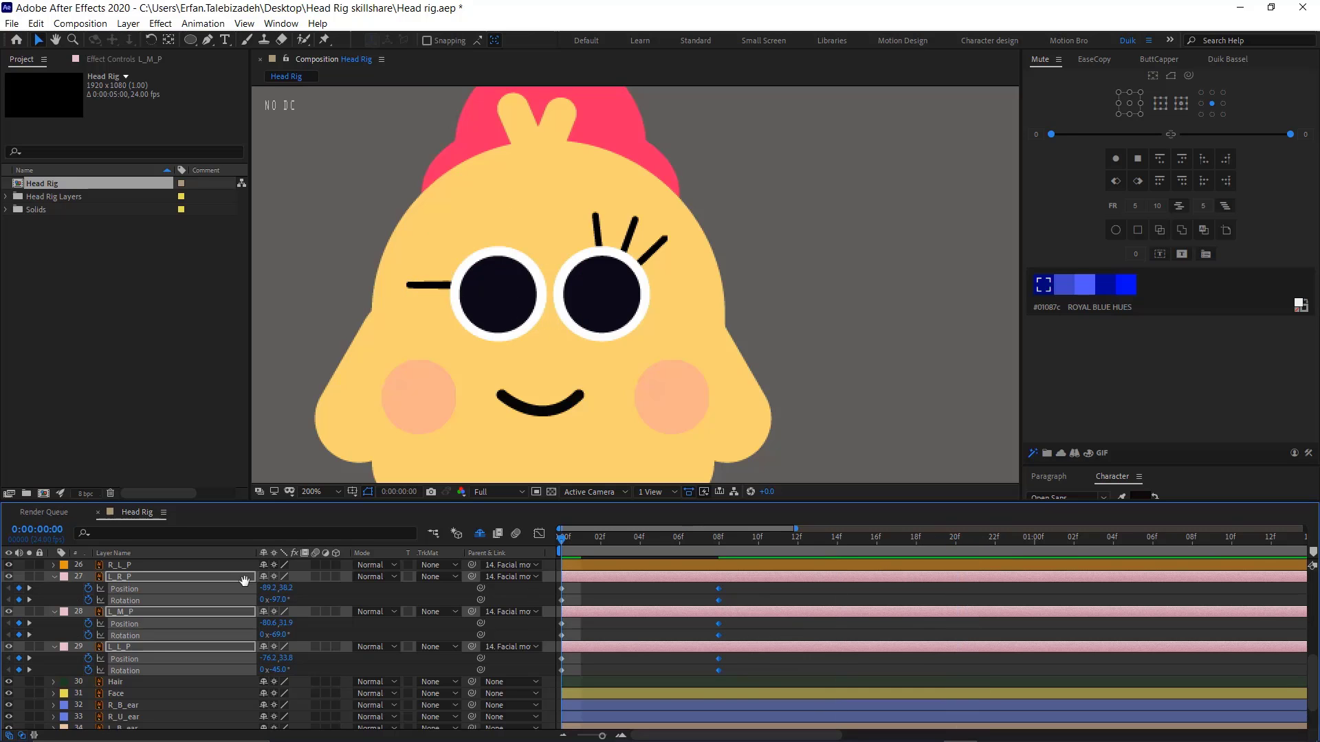
key("space")
key("space")
Apply Easy Ease to all keyframes of the three lash layers and add Mute's saved bounce expression to their Position and Rotation
left_click(748, 587)
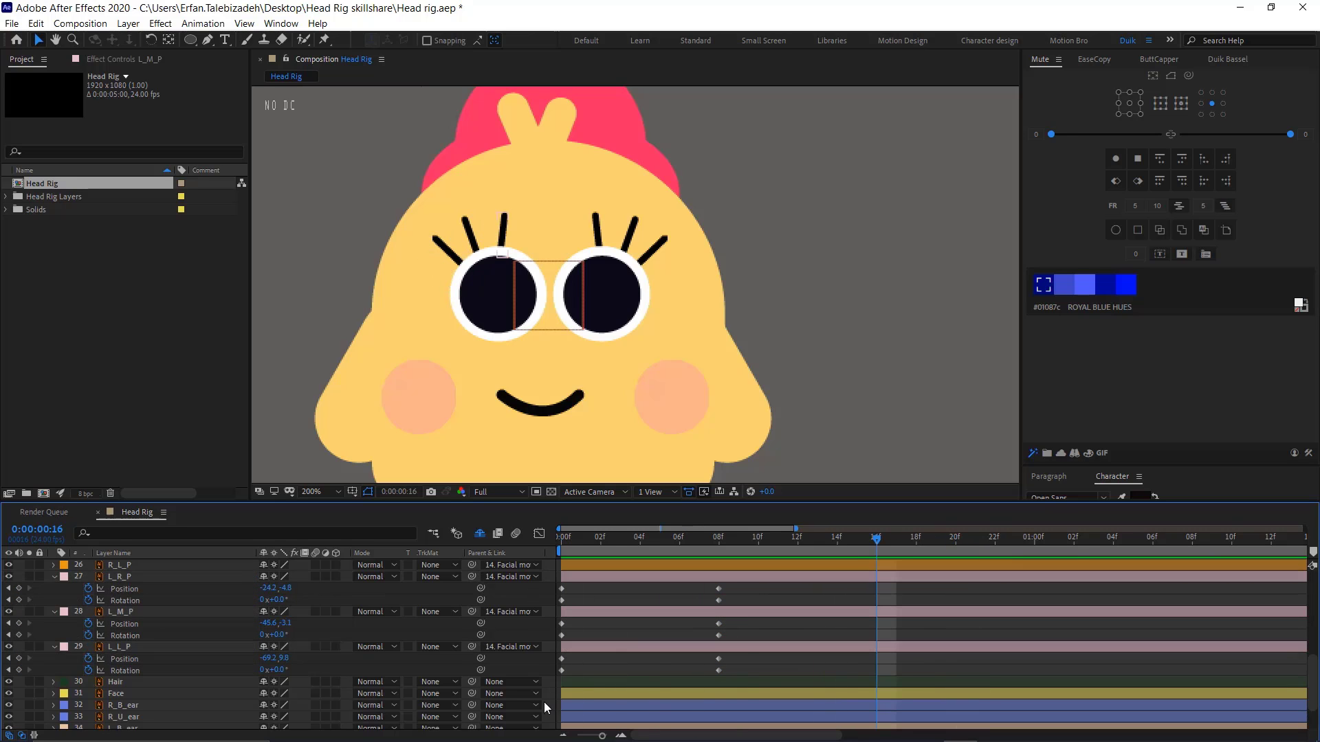
left_click_drag(543, 702, 538, 686)
key("F9")
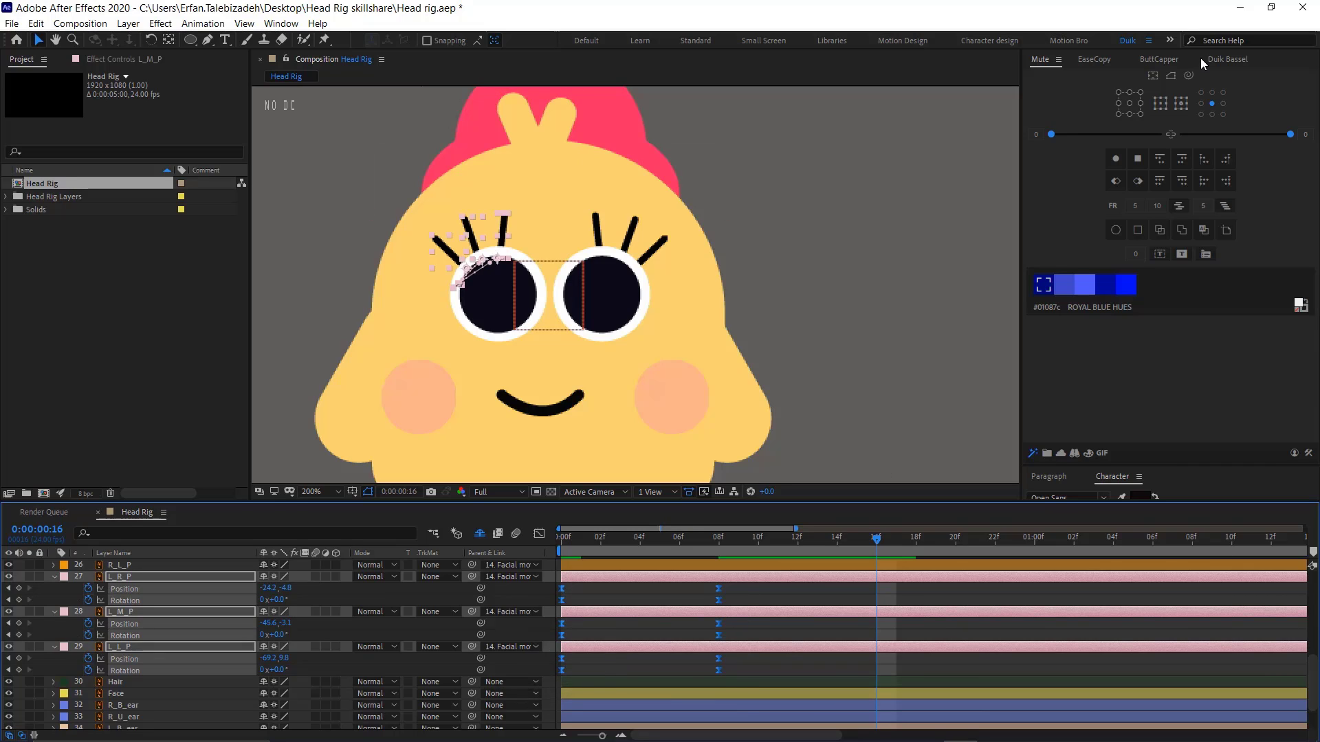
left_click(1046, 453)
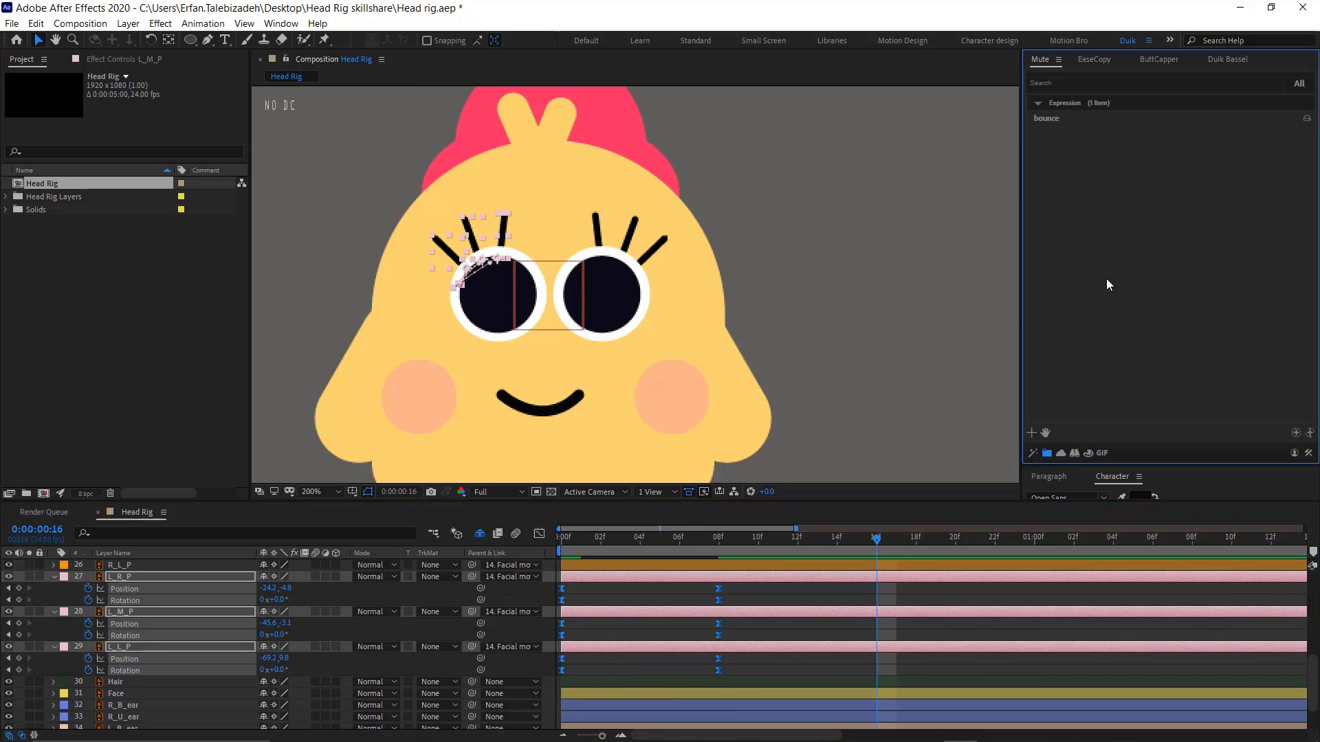
double_click(1081, 121)
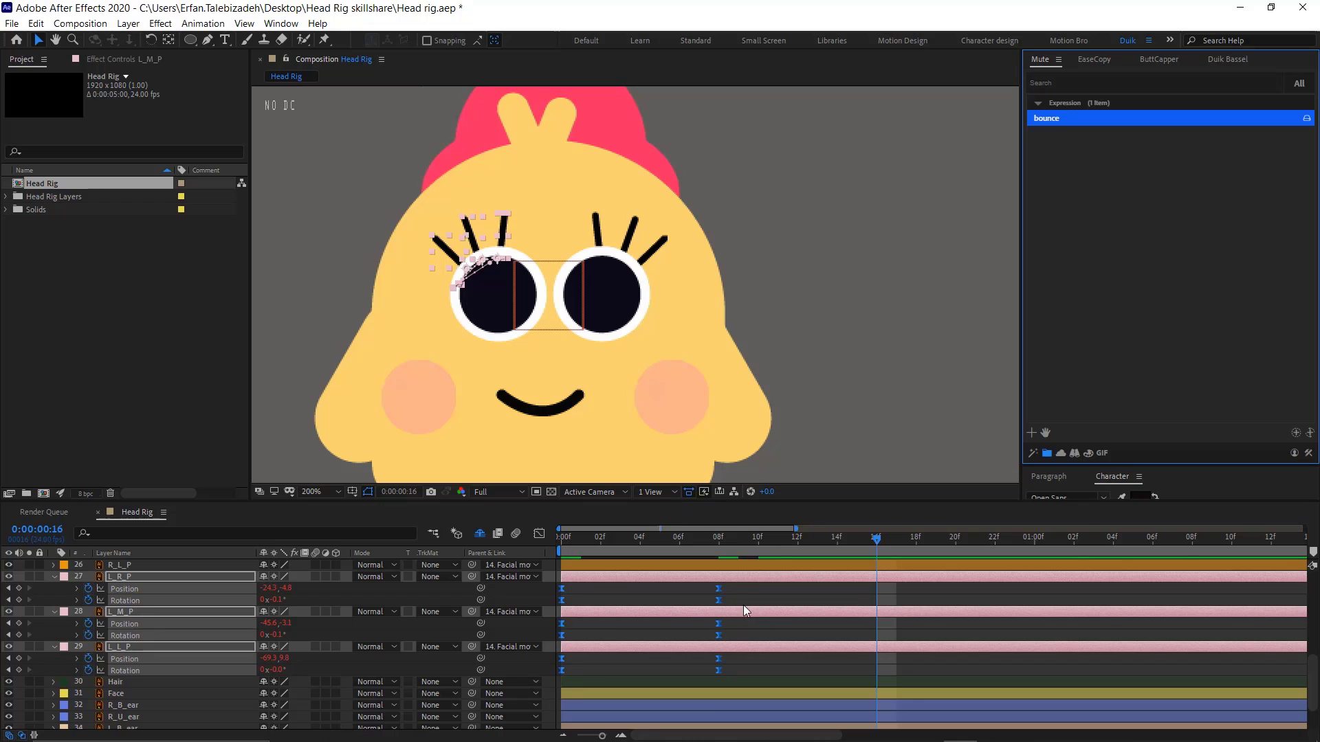
Convert the lash layers' end keyframes at frame 8 to linear and preview the animation from frame 0
left_click_drag(736, 590, 695, 678)
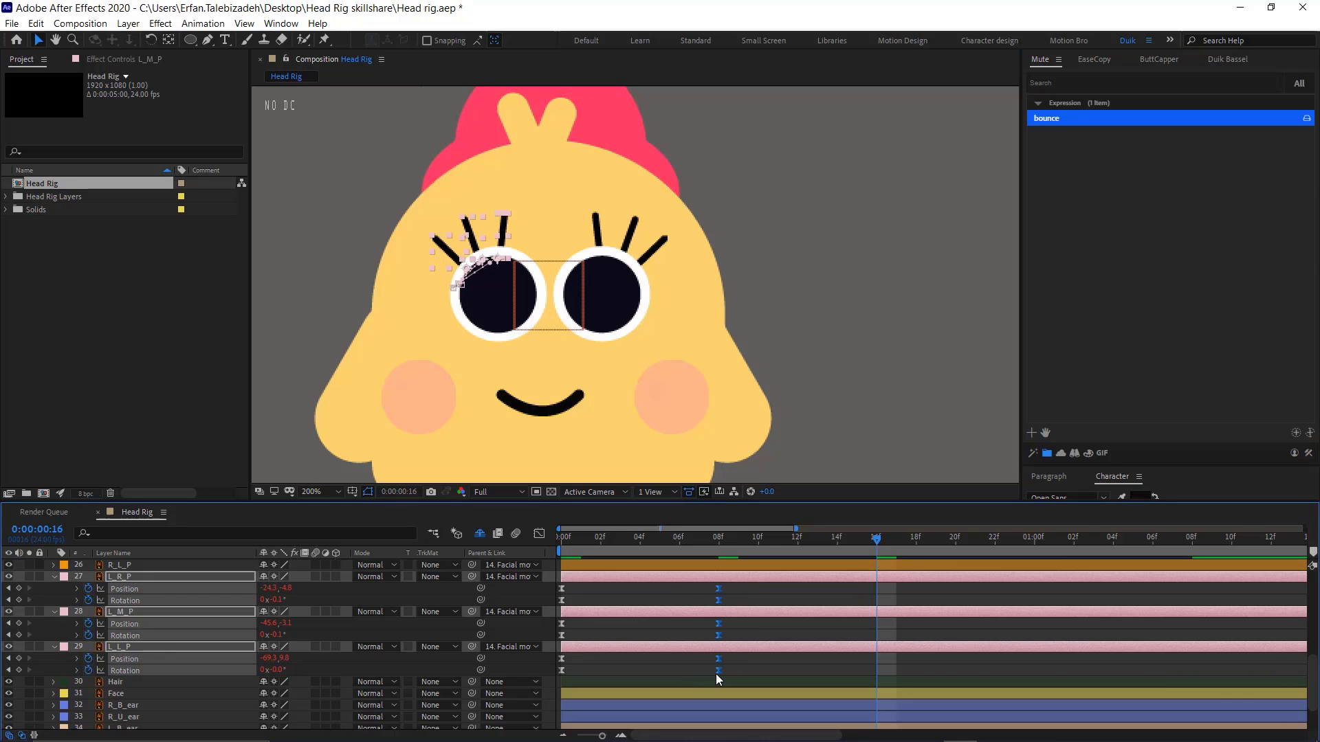
left_click(717, 672, "ctrl")
left_click_drag(877, 543, 417, 595)
key("space")
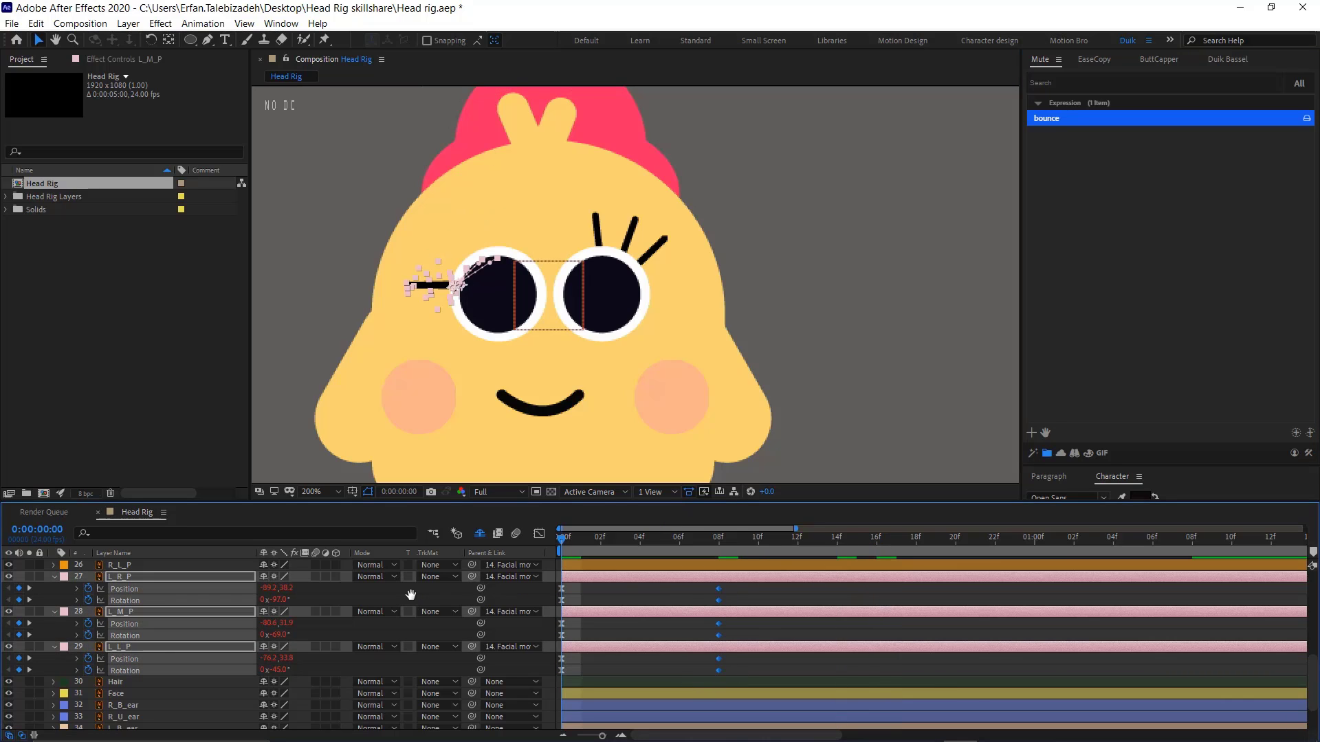
Delay L_M_P's Position and Rotation keyframes by one frame and L_R_P's by two frames, and preview the staggered lash motion
left_click(1071, 535)
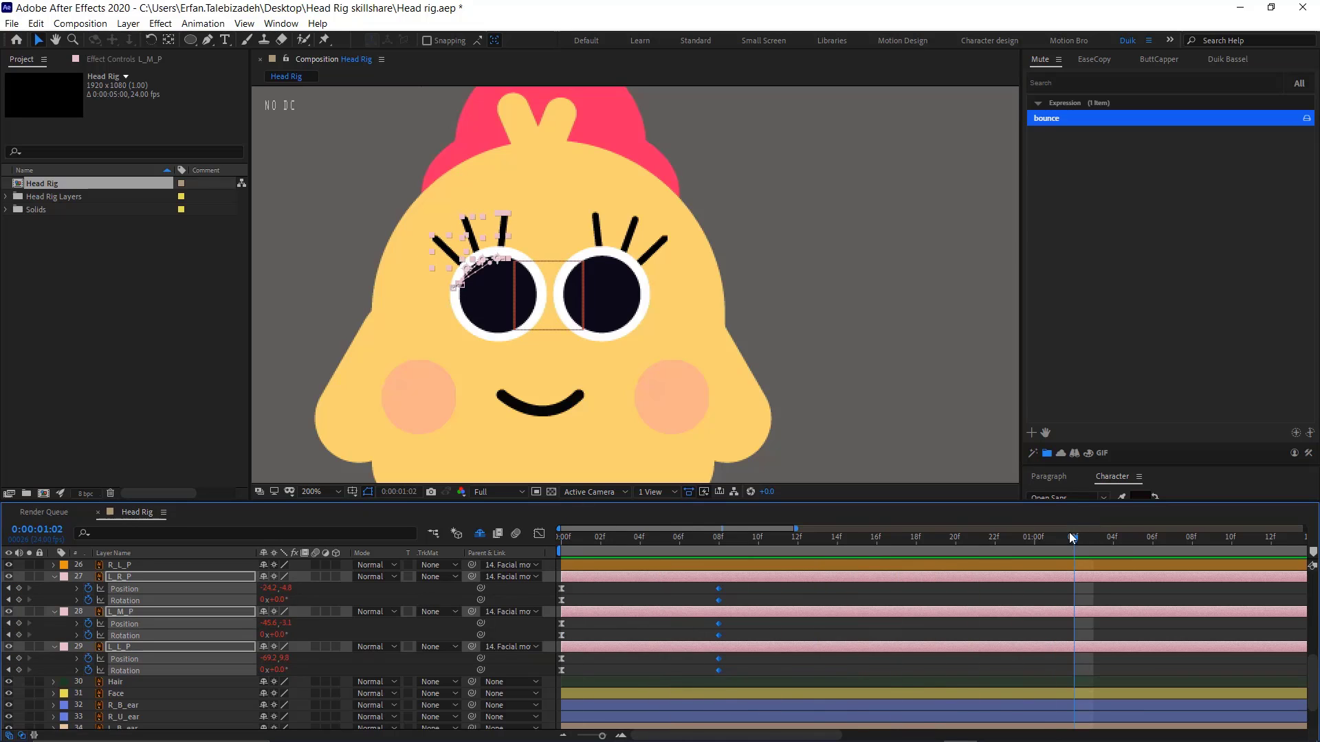
key("space")
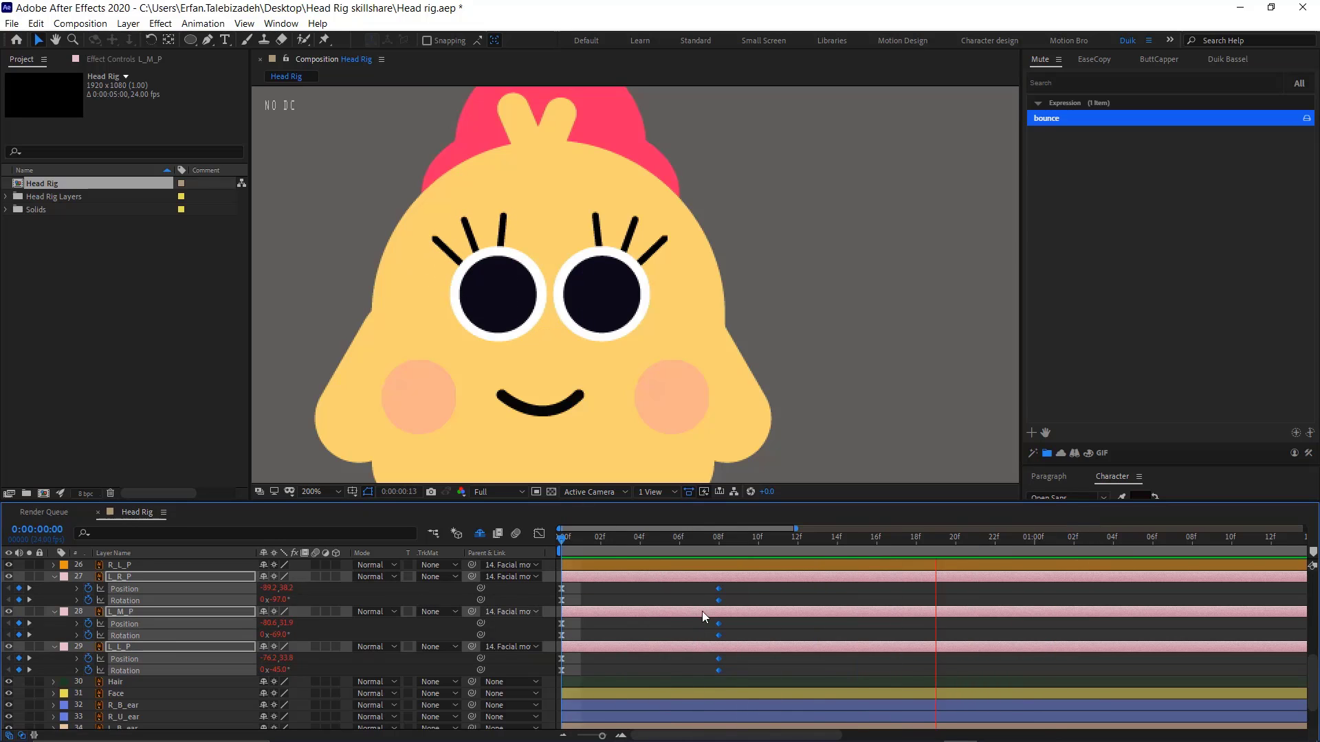
left_click_drag(921, 538, 485, 592)
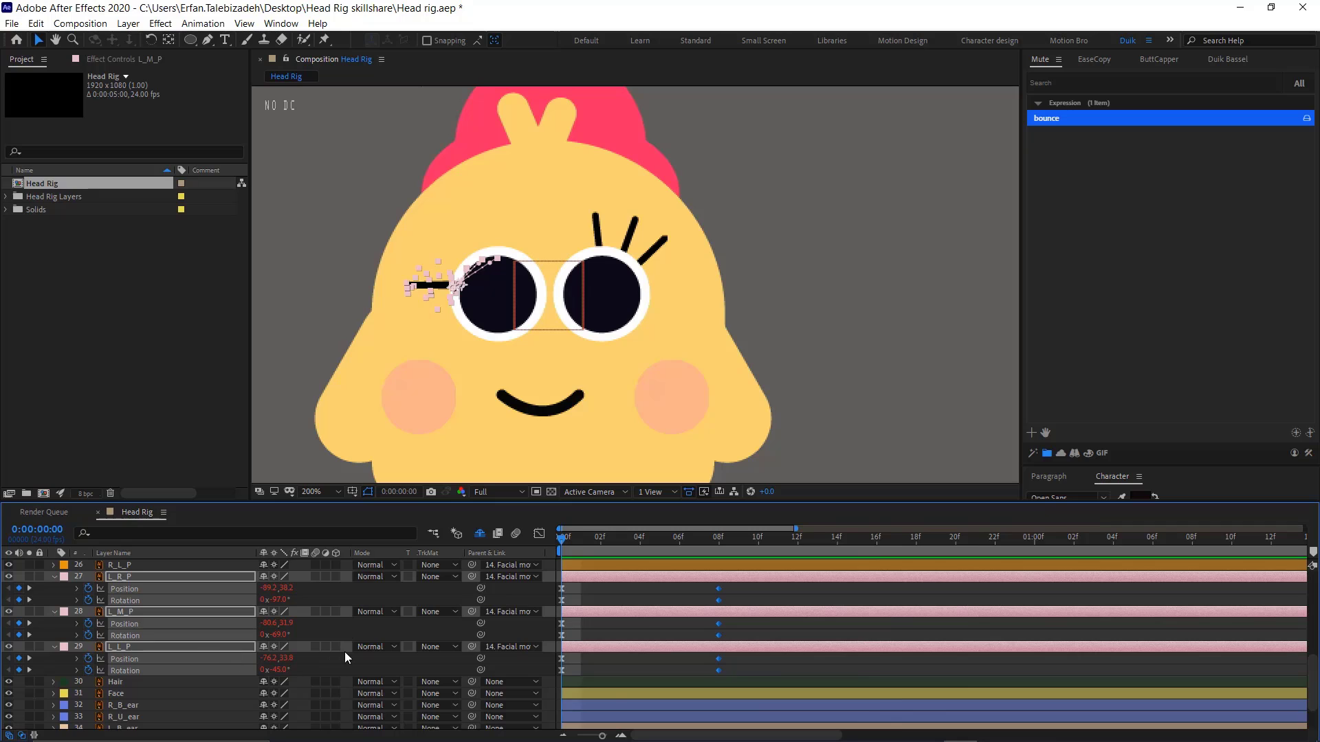
left_click_drag(777, 623, 576, 641)
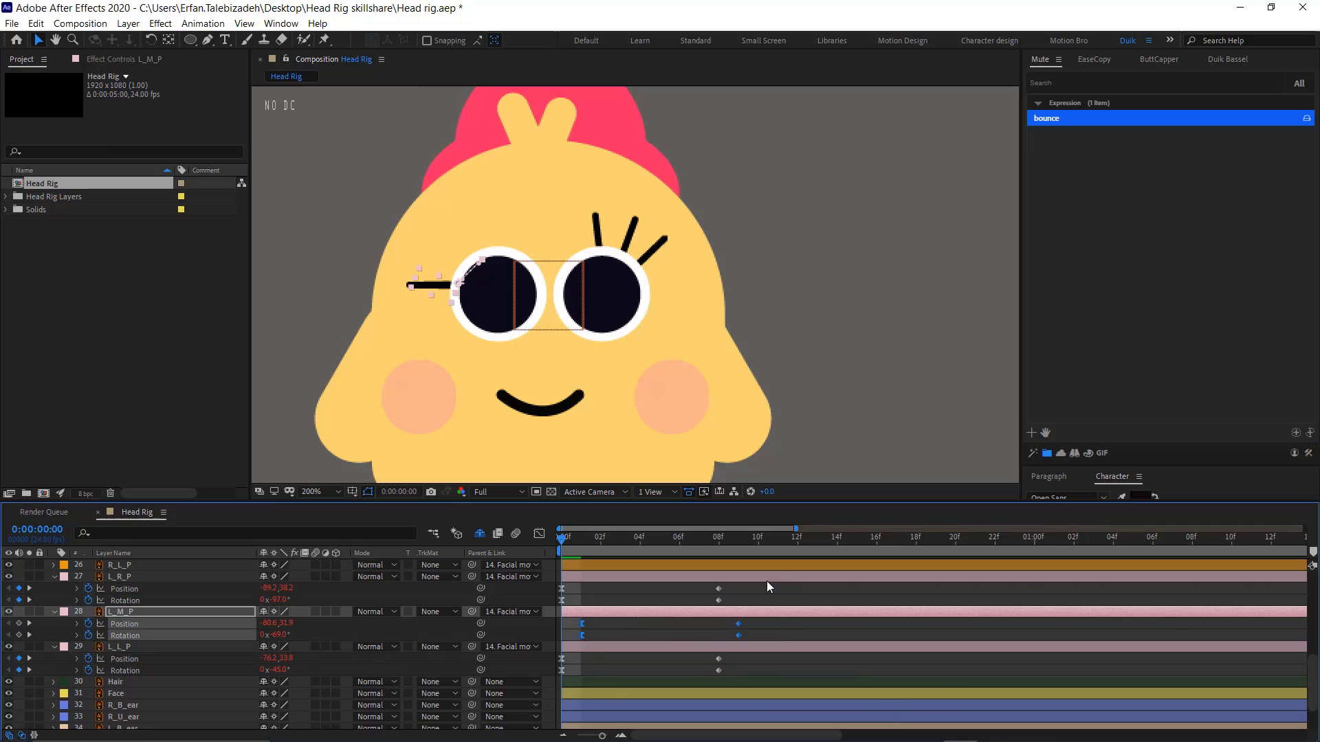
left_click_drag(757, 583, 562, 604)
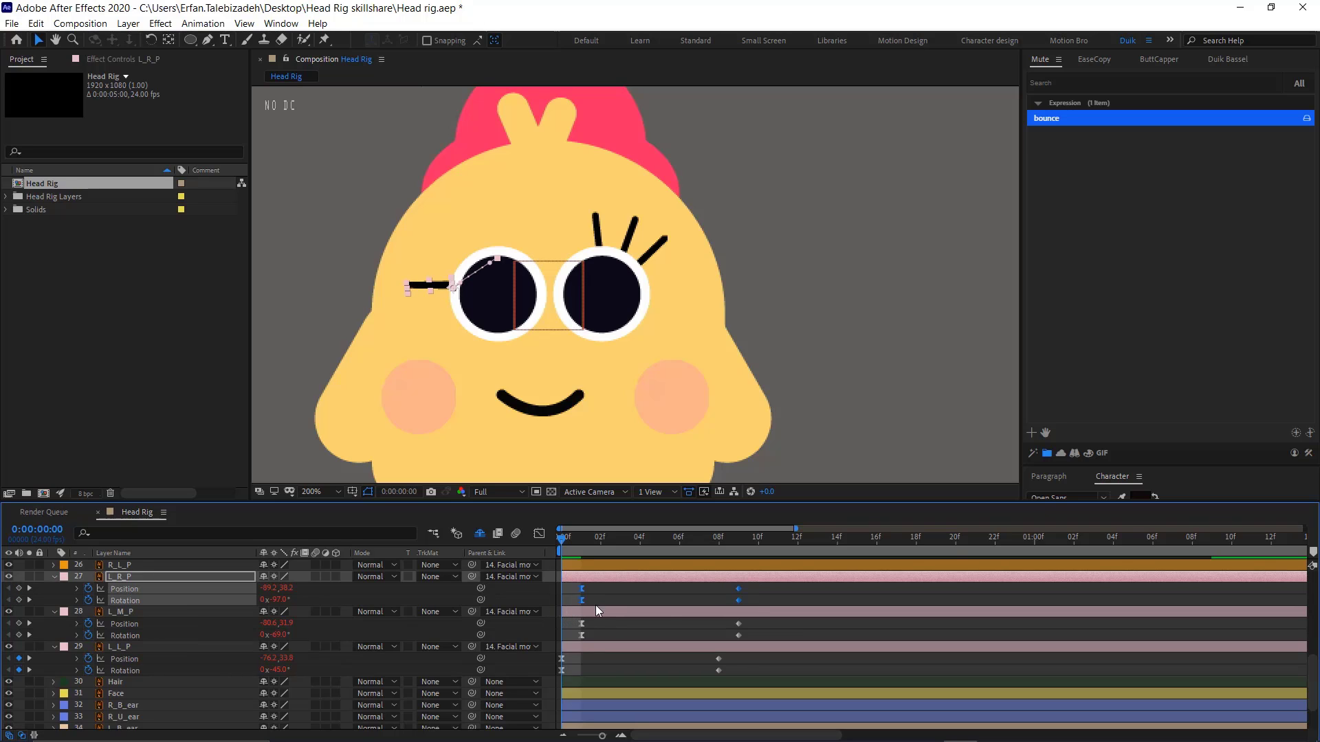
key("alt+Right")
key("space")
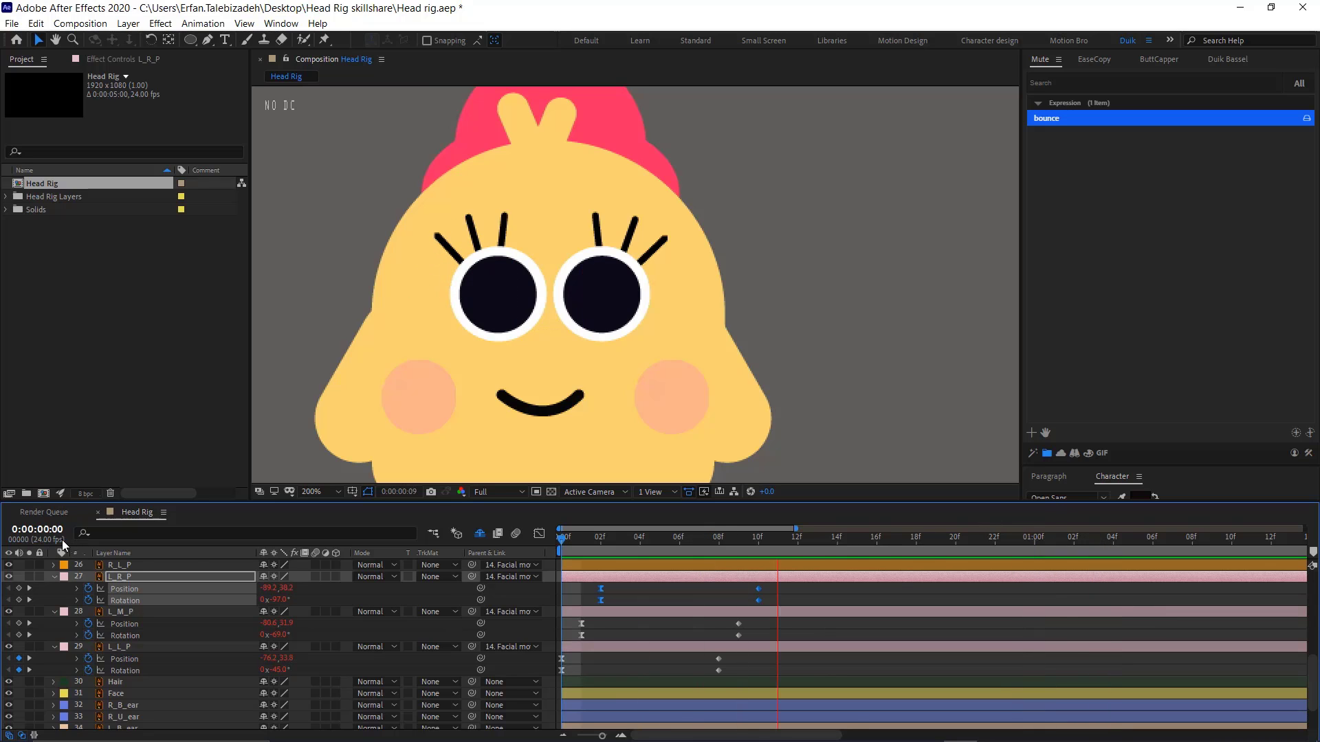
Try connecting the Position and Rotation keyframes of the three left lash layers to a Duik slider controller, and test the slider
key("/")
left_click(1227, 59)
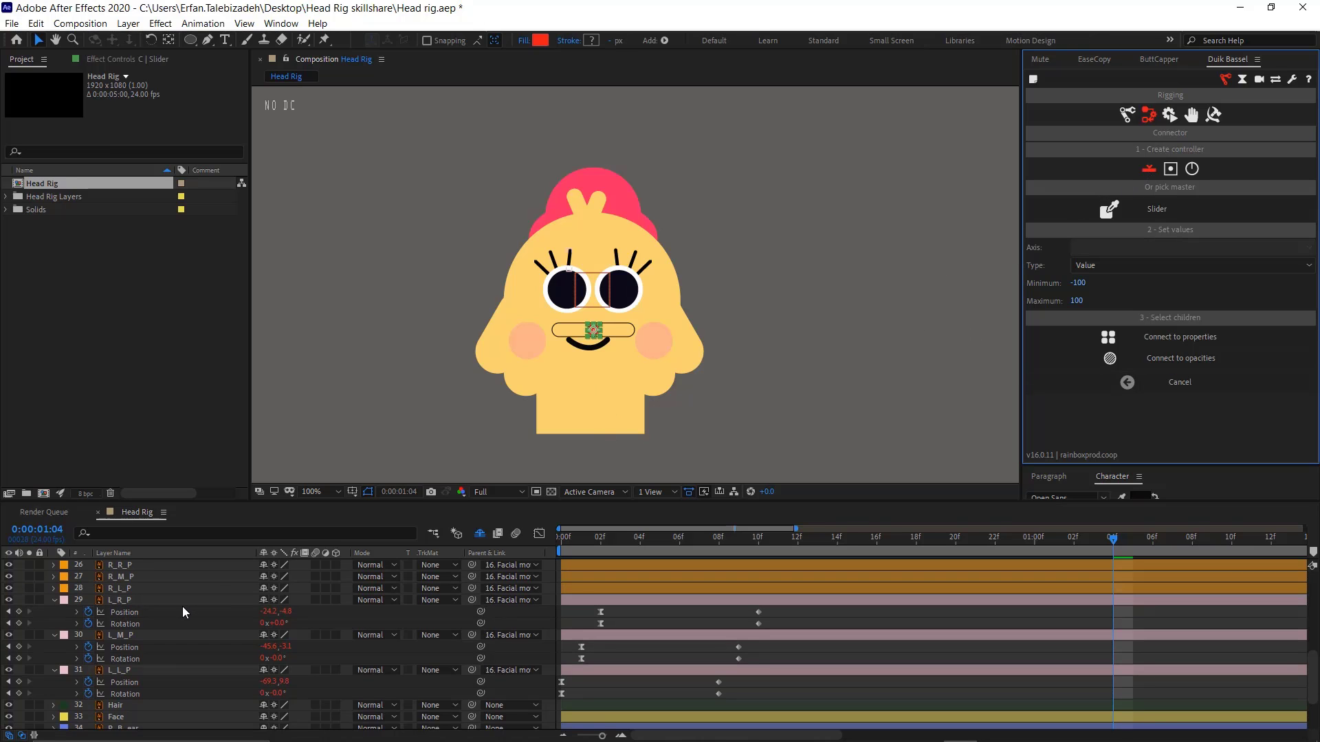
left_click_drag(770, 608, 581, 682)
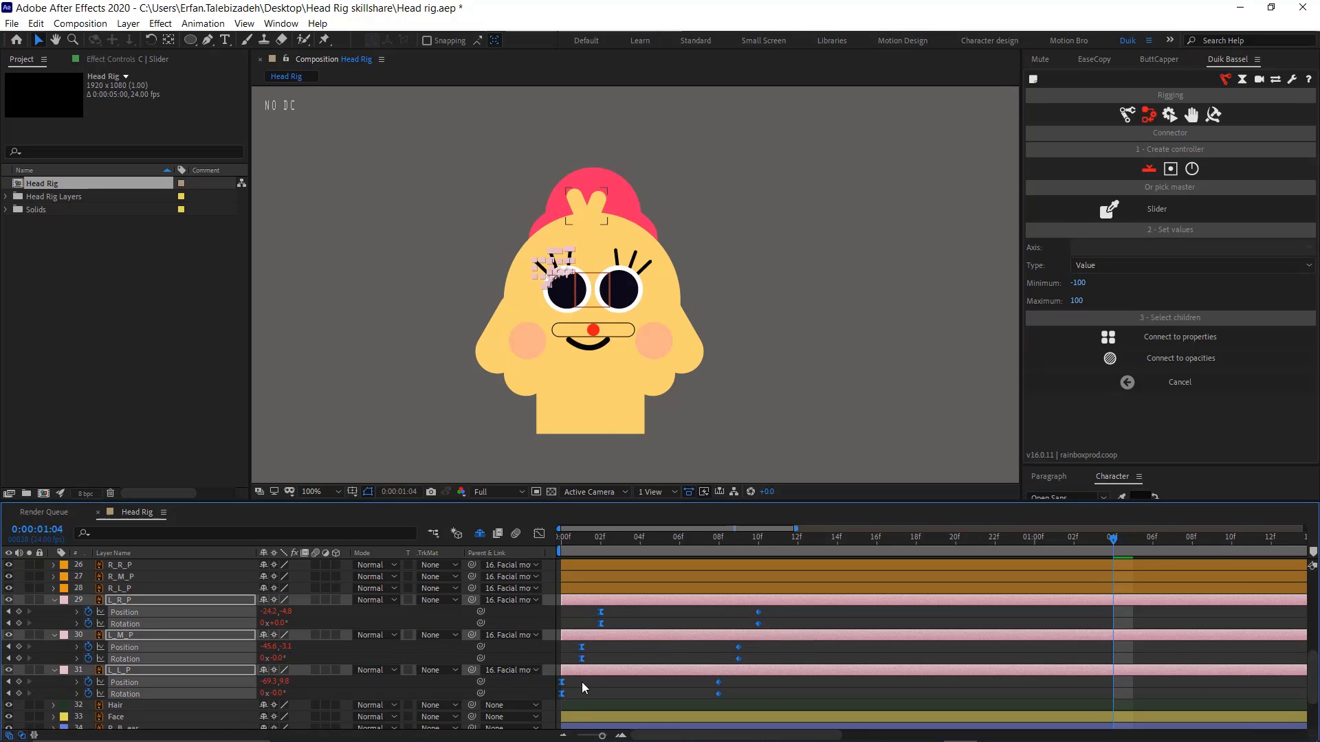
left_click(1178, 337)
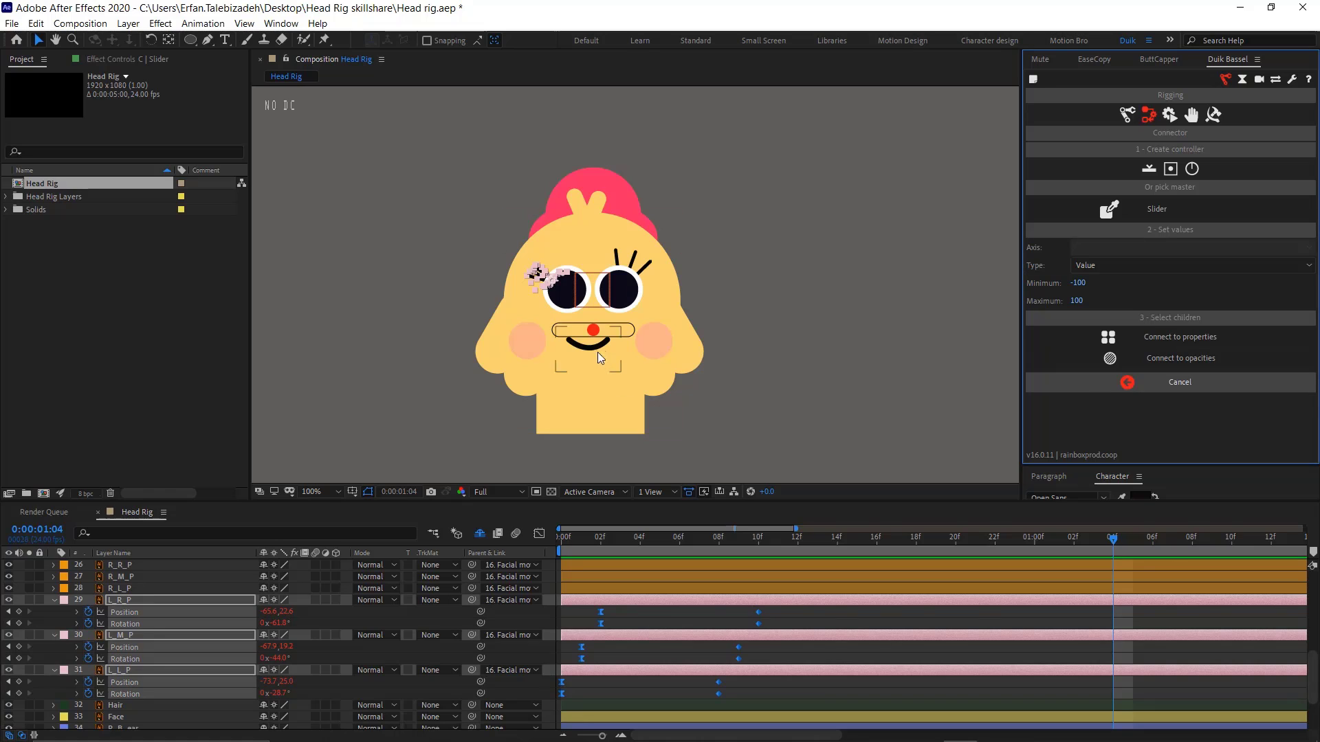
mouse_move(593, 330)
left_mouse_down()
mouse_move(568, 333)
mouse_move(663, 338)
mouse_move(558, 337)
mouse_move(639, 353)
mouse_move(597, 356)
left_mouse_up()
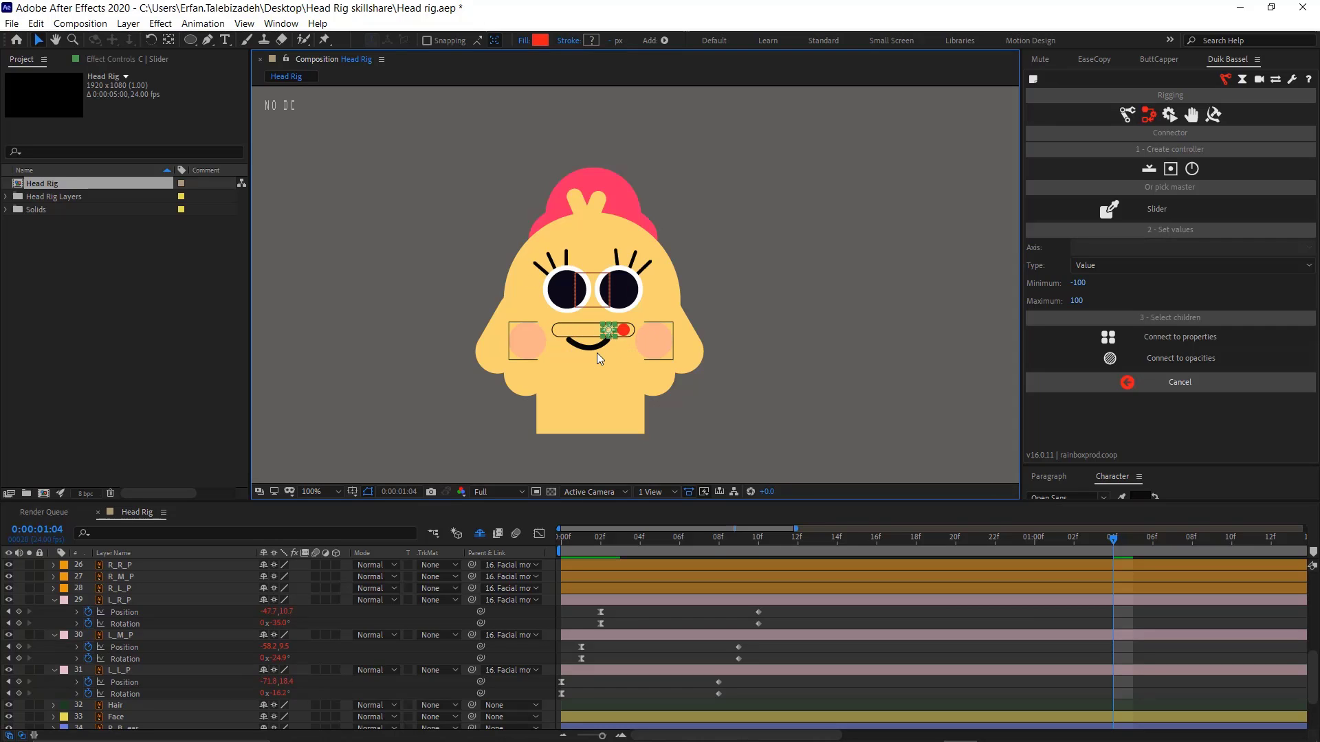
Undo the slider test, the lash property connection and the creation of the slider controller
key("ctrl+z")
key("ctrl+z")
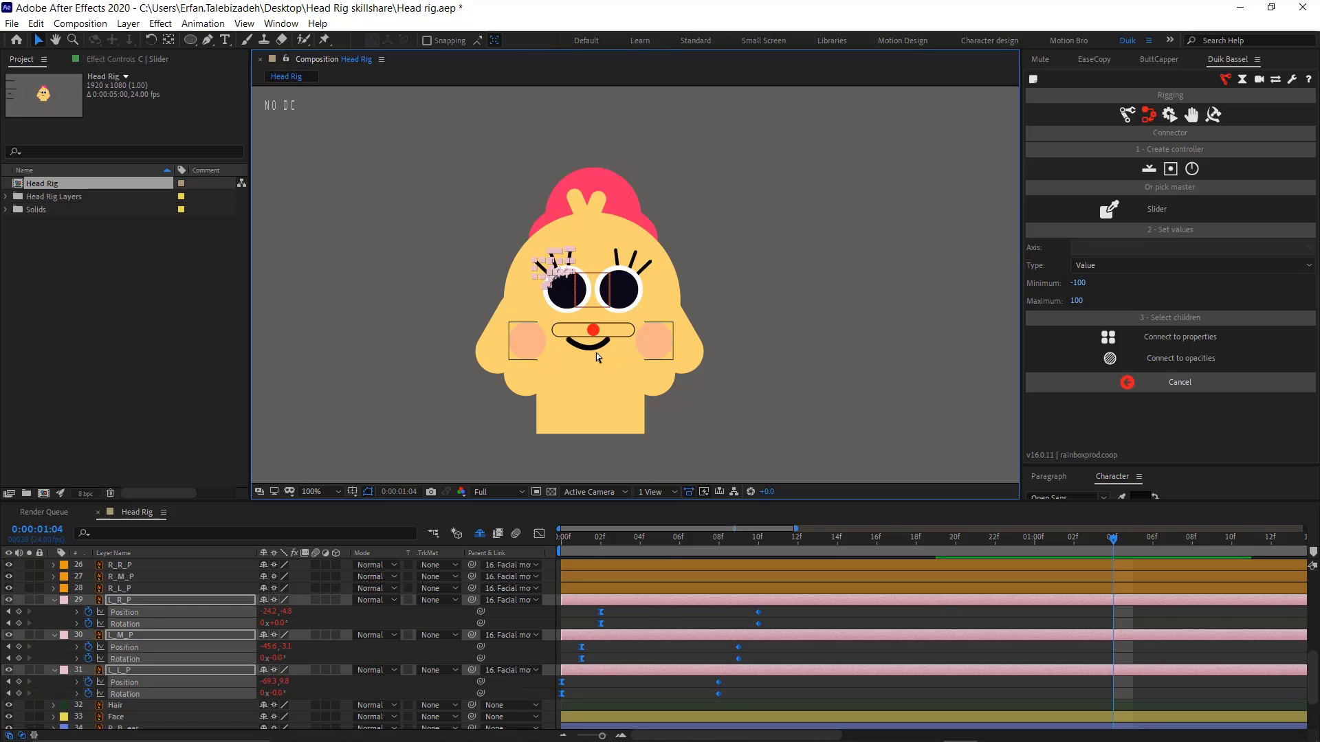
key("ctrl+z")
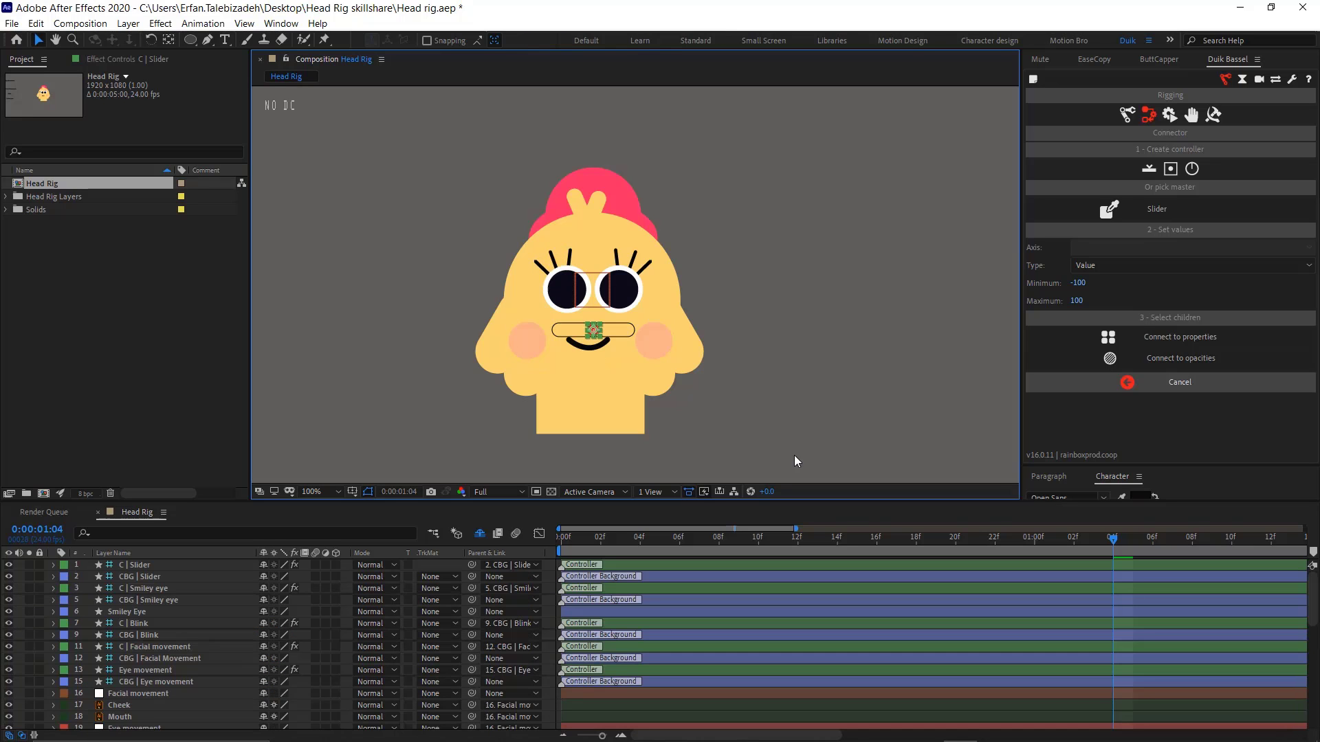
key("ctrl+z")
key("ctrl+z")
scroll(325, 625, "down", 7)
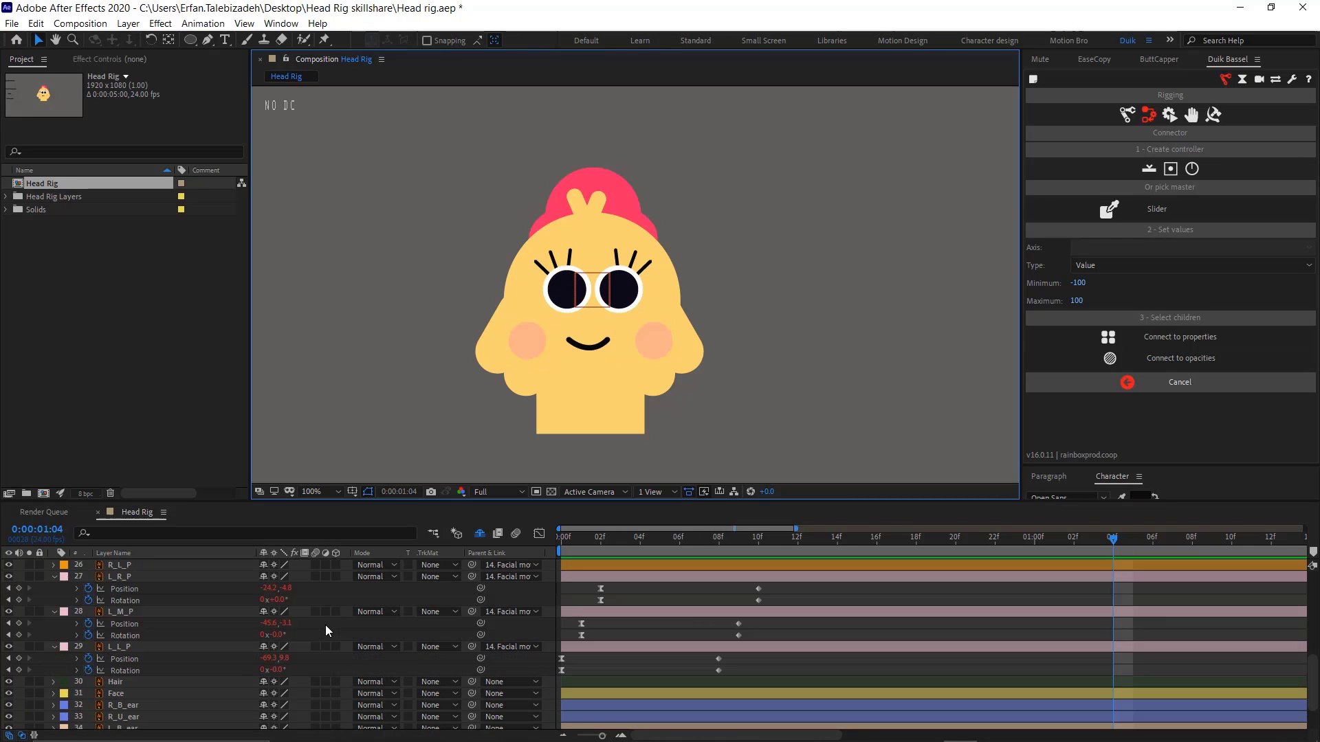
Preview the staggered lash animation from frame 0 and scrub through its first frames
left_click_drag(1113, 539, 414, 554)
key("space")
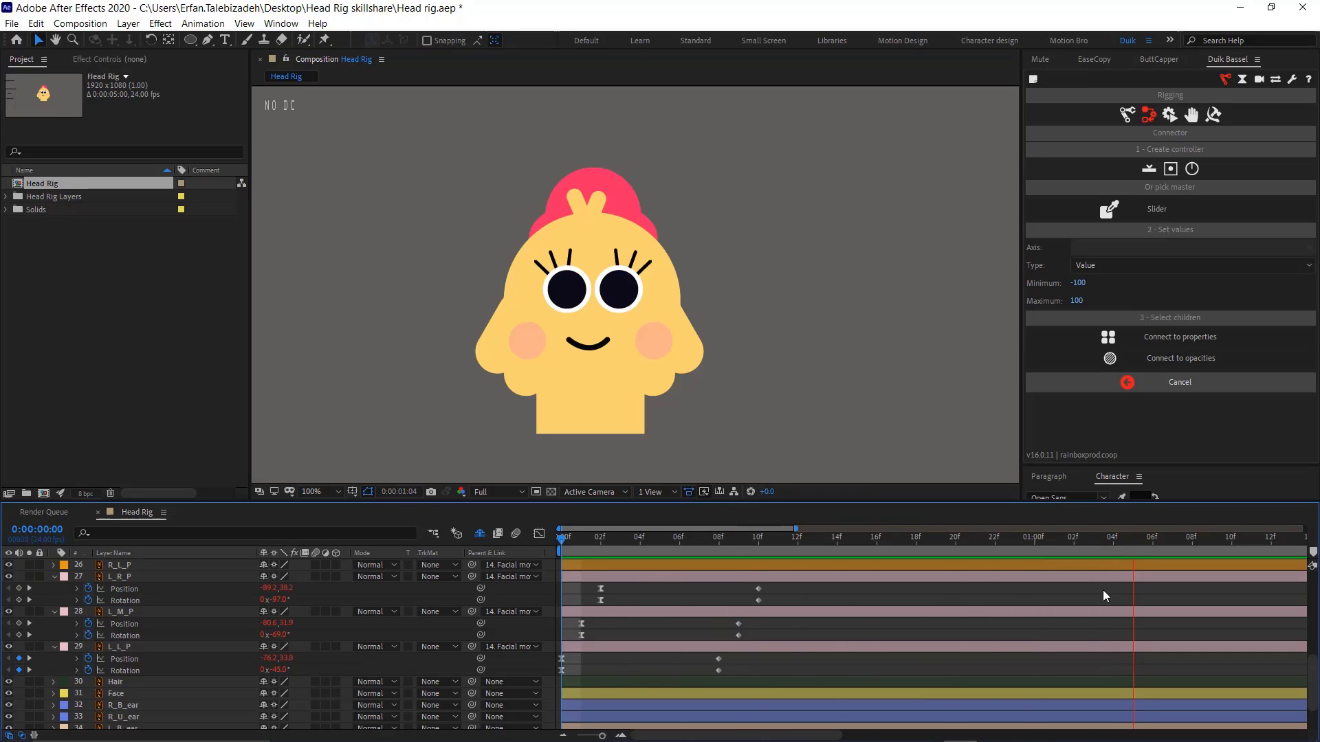
key("space")
left_click_drag(673, 576, 315, 592)
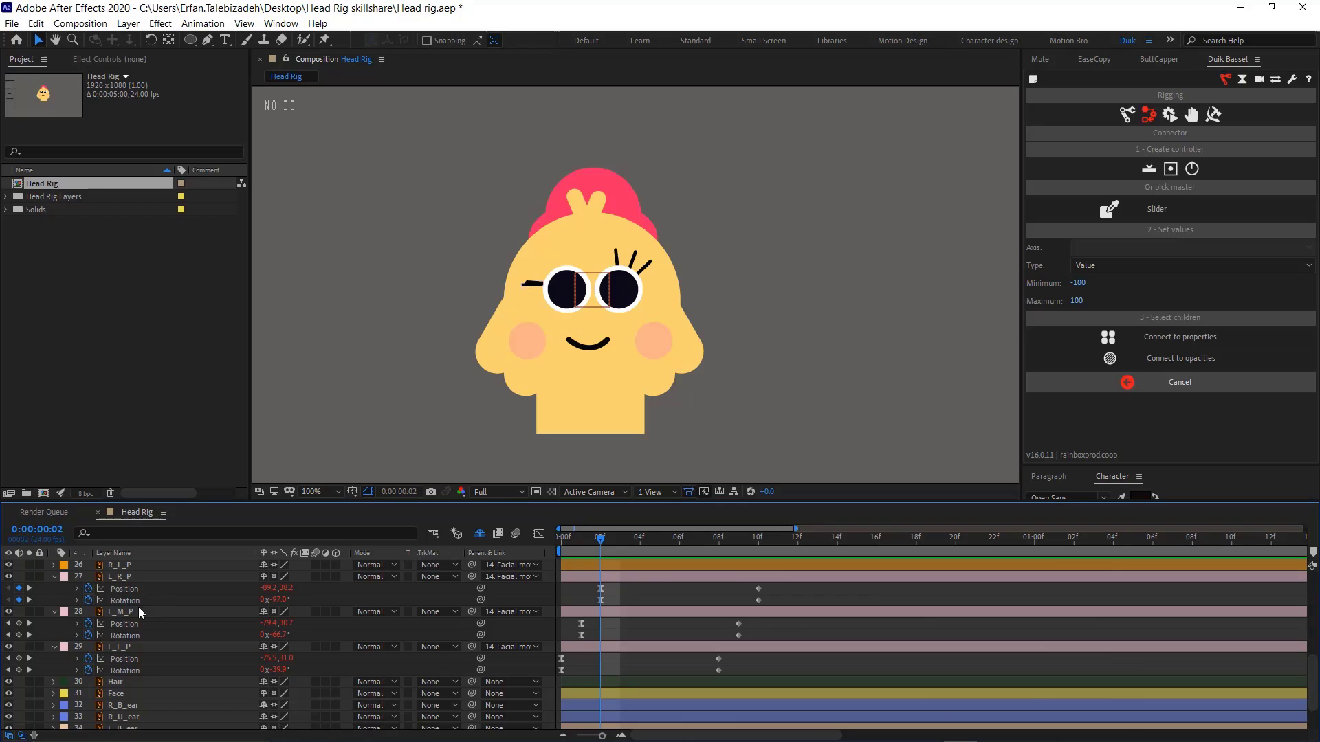
Pre-compose L_R_P, L_M_P and L_L_P into a composition named L_Pupills and preview it from frame 0
left_click(145, 577)
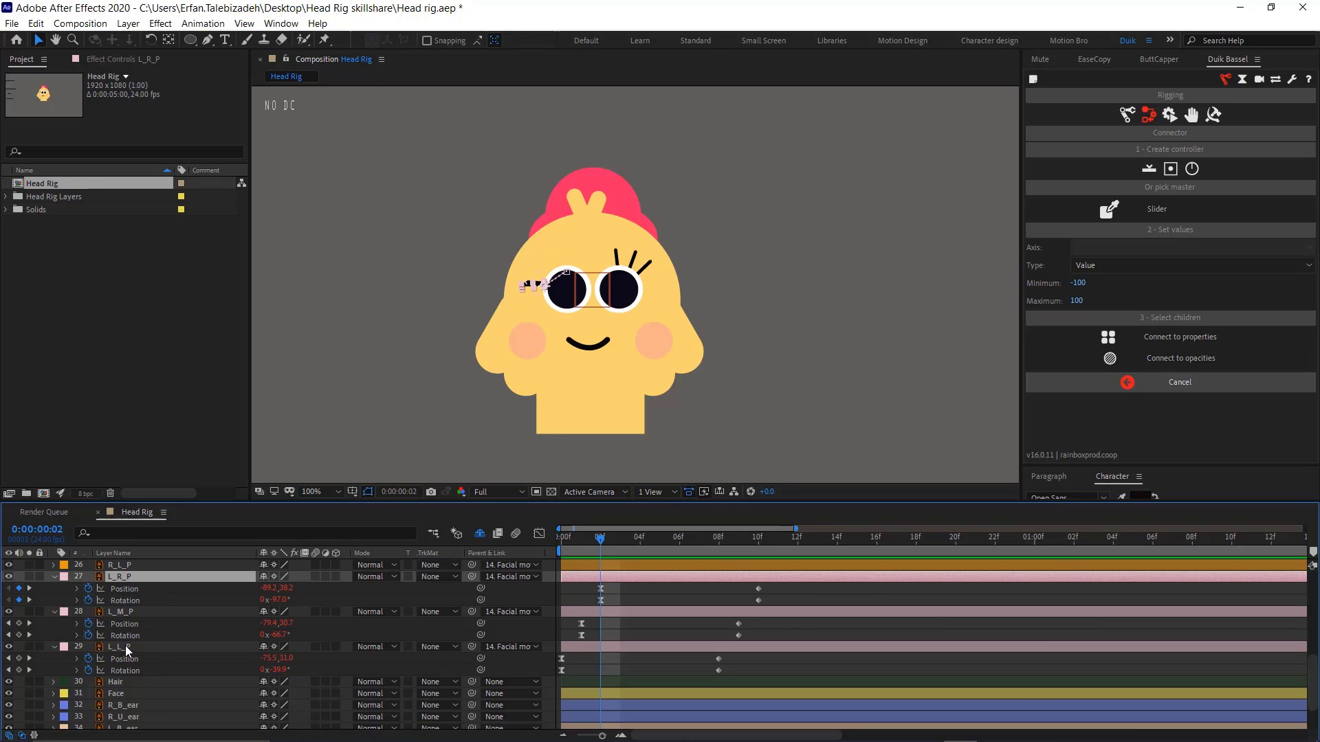
left_click(126, 646, "shift")
key("ctrl+shift+c")
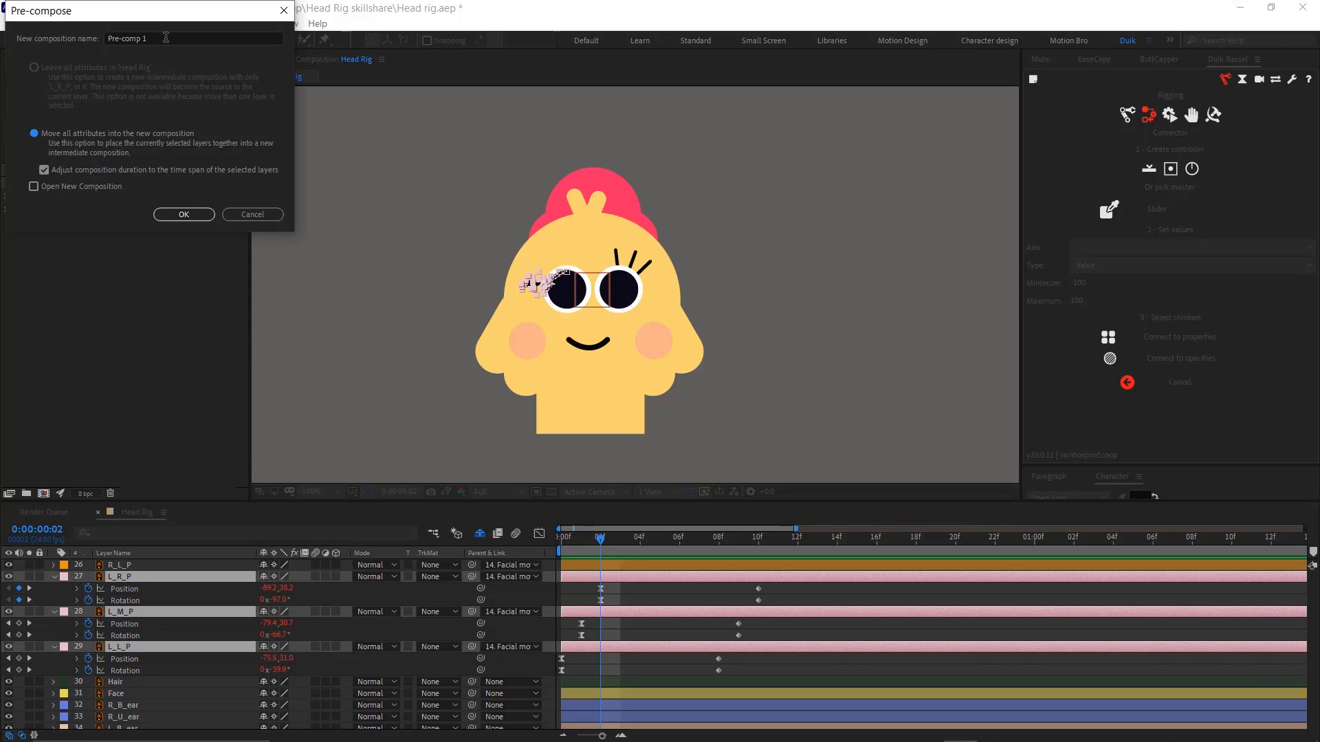
type("L_Pupills")
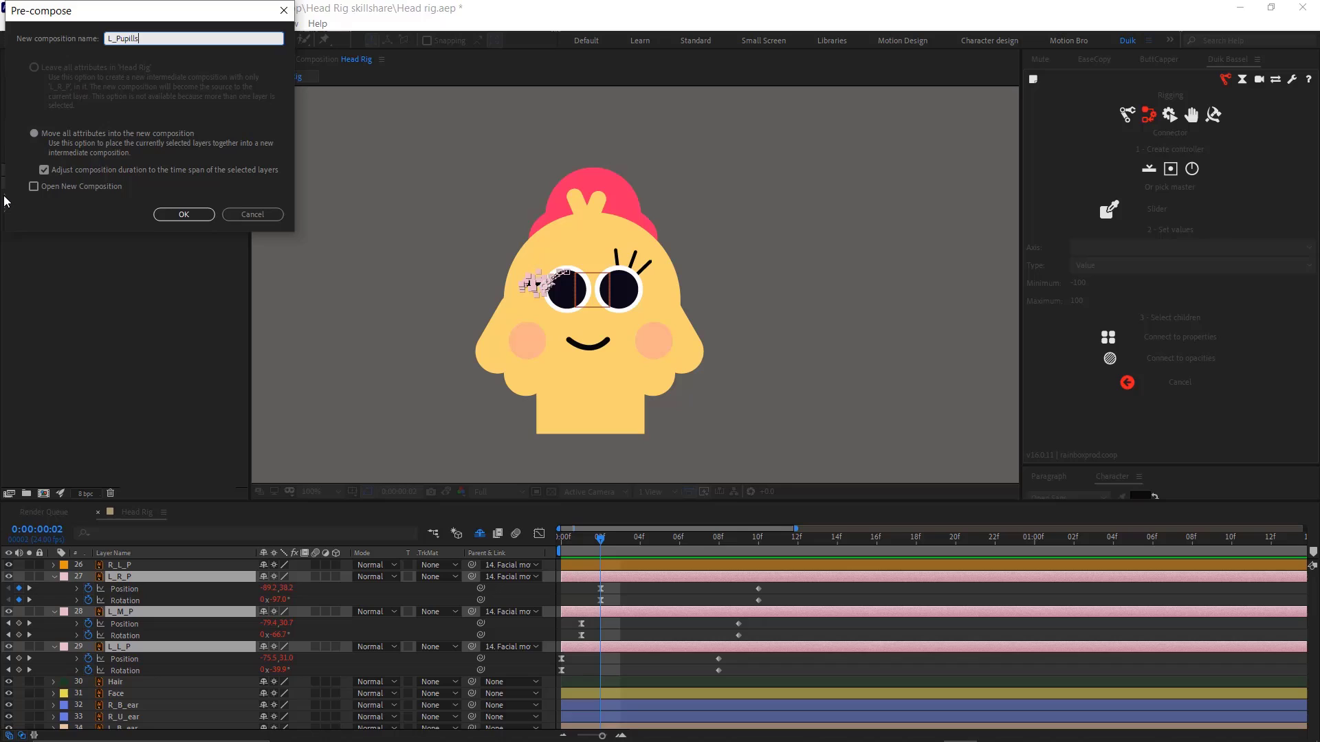
key("Return")
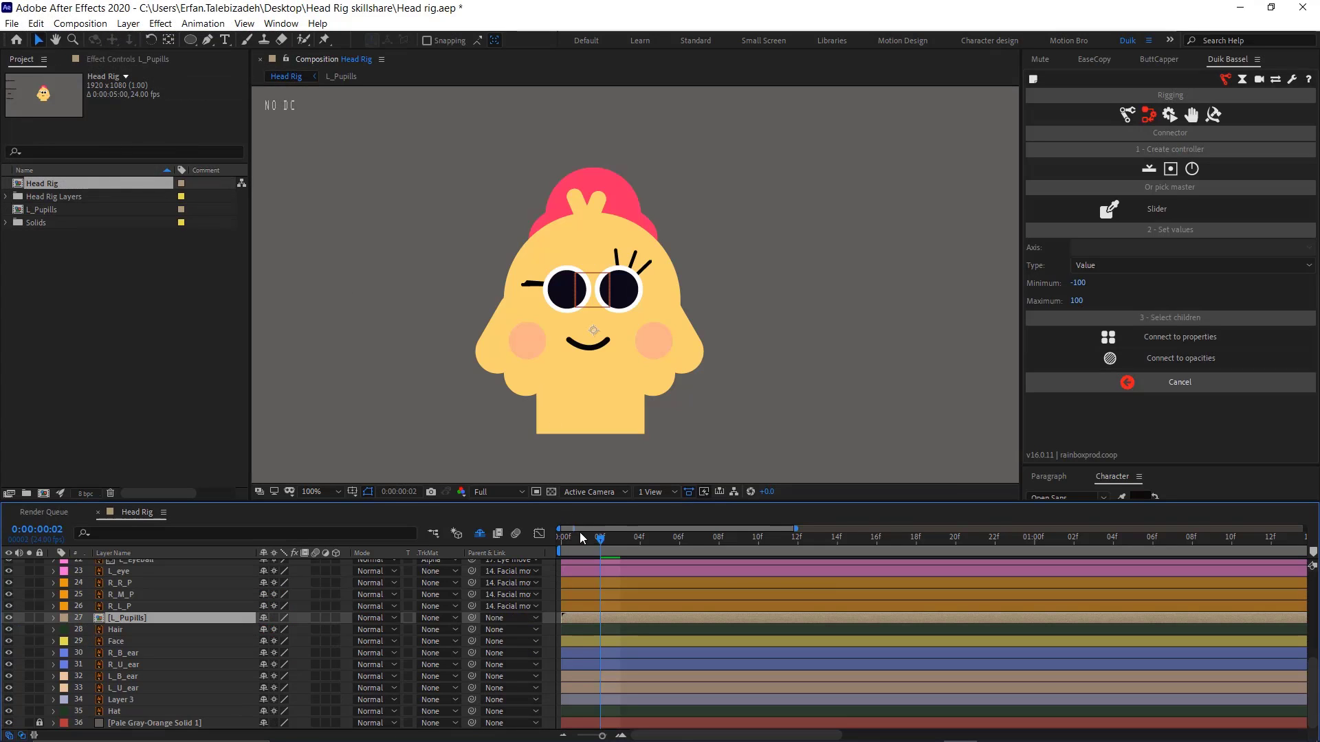
left_click_drag(582, 538, 543, 534)
key("space")
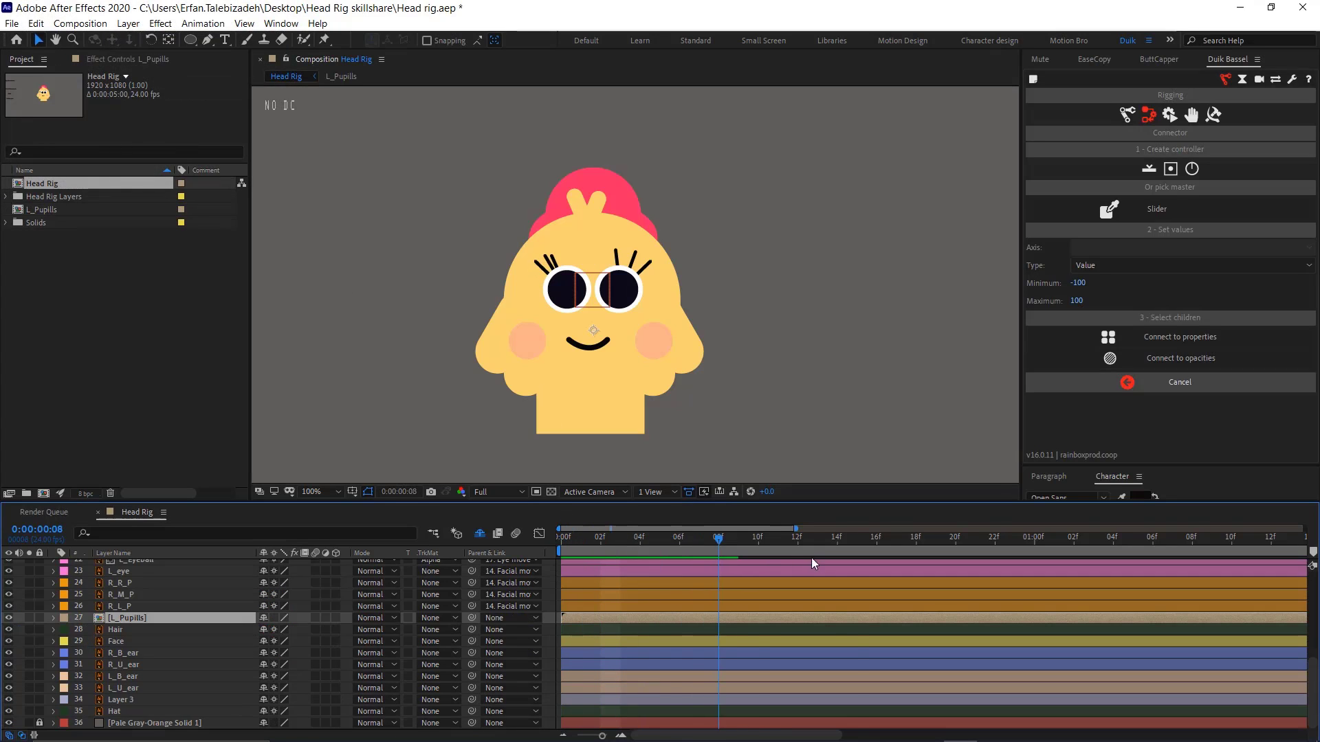
key("space")
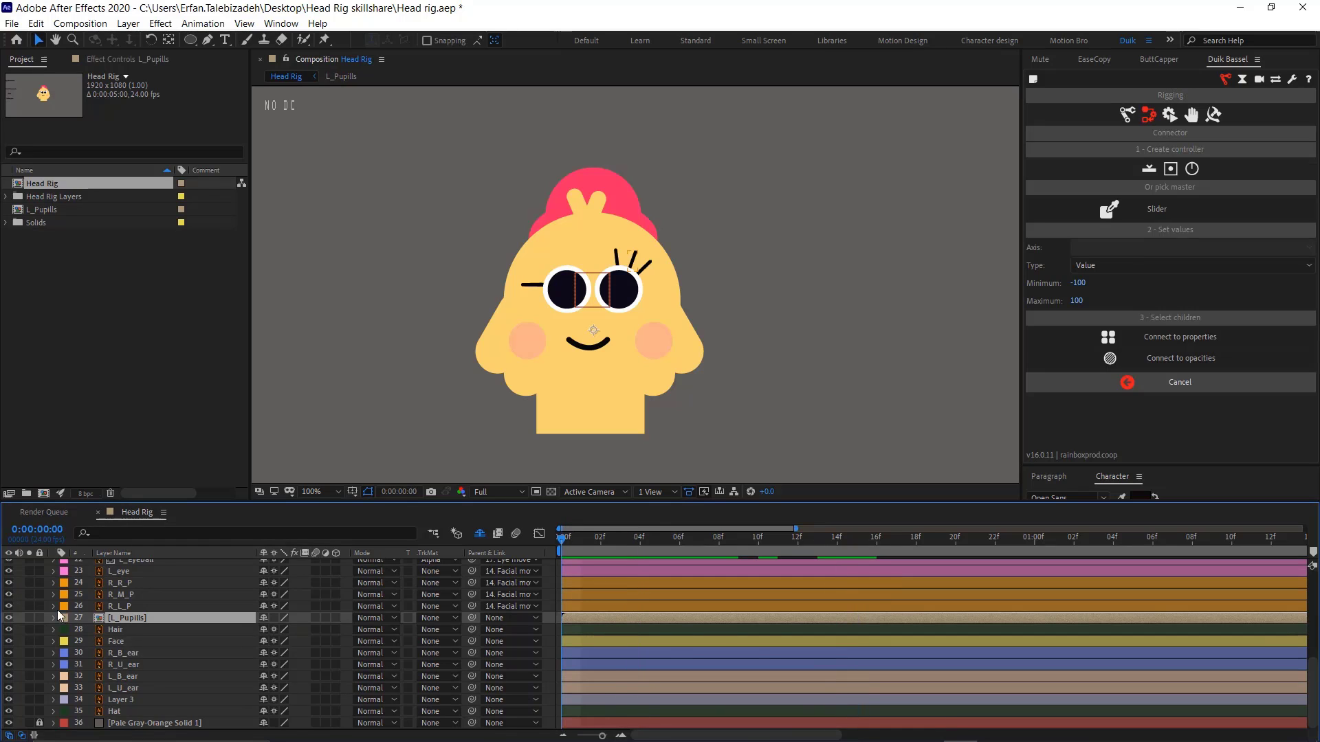
Enable time remapping on the L_Pupills layer, show the full five-second timeline and preview the animation
right_click(132, 622)
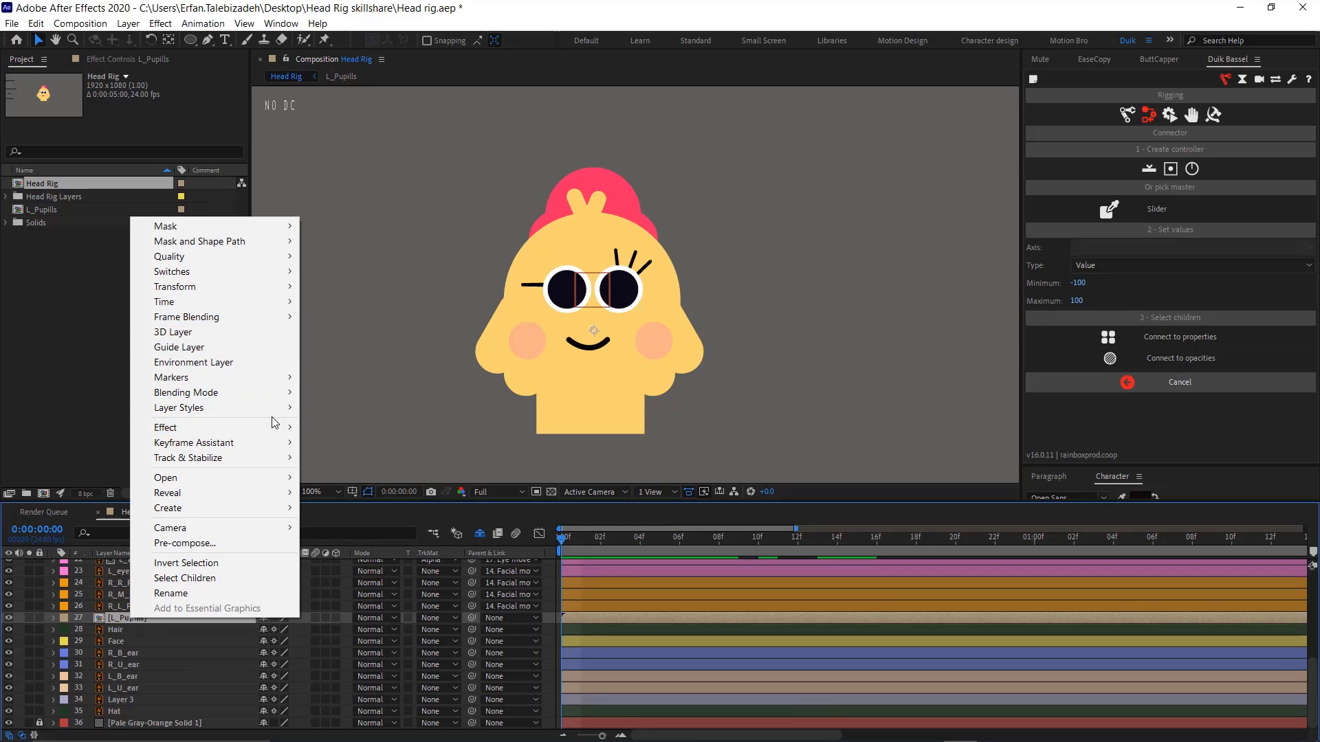
mouse_move(271, 303)
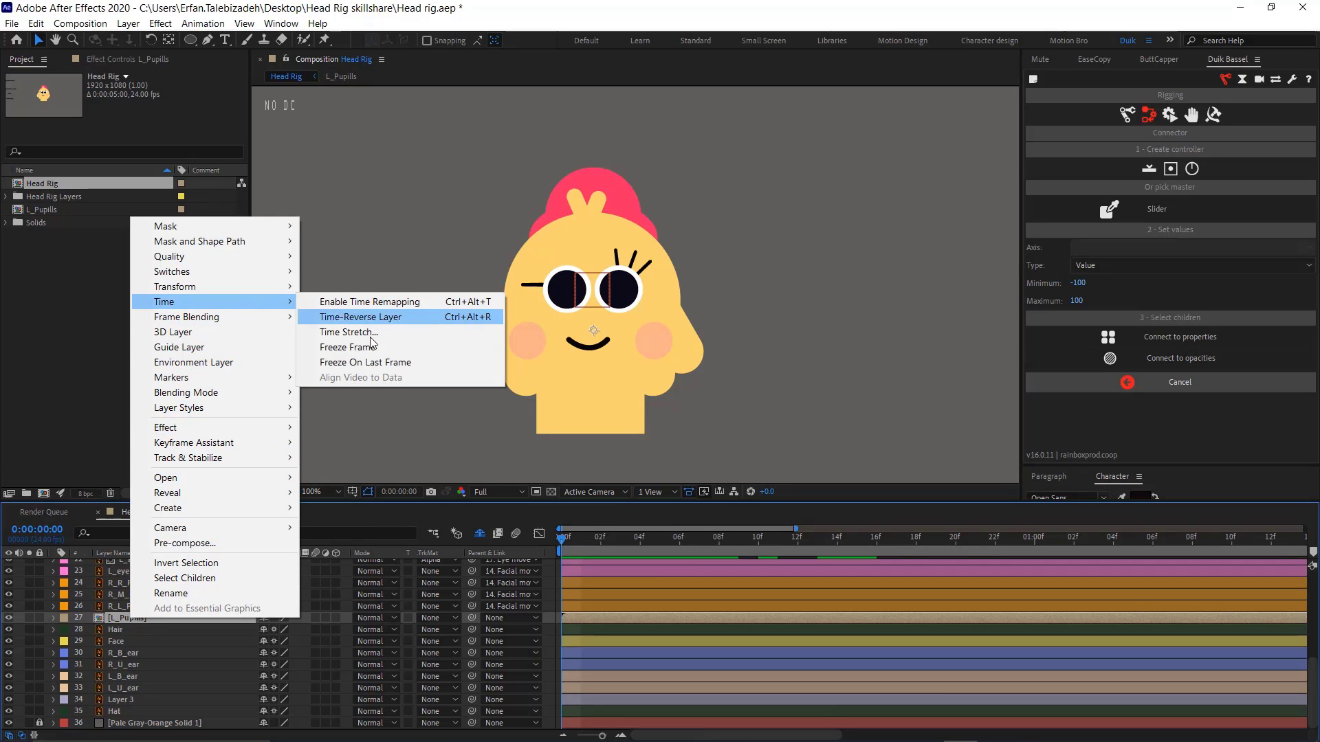
left_click(364, 302)
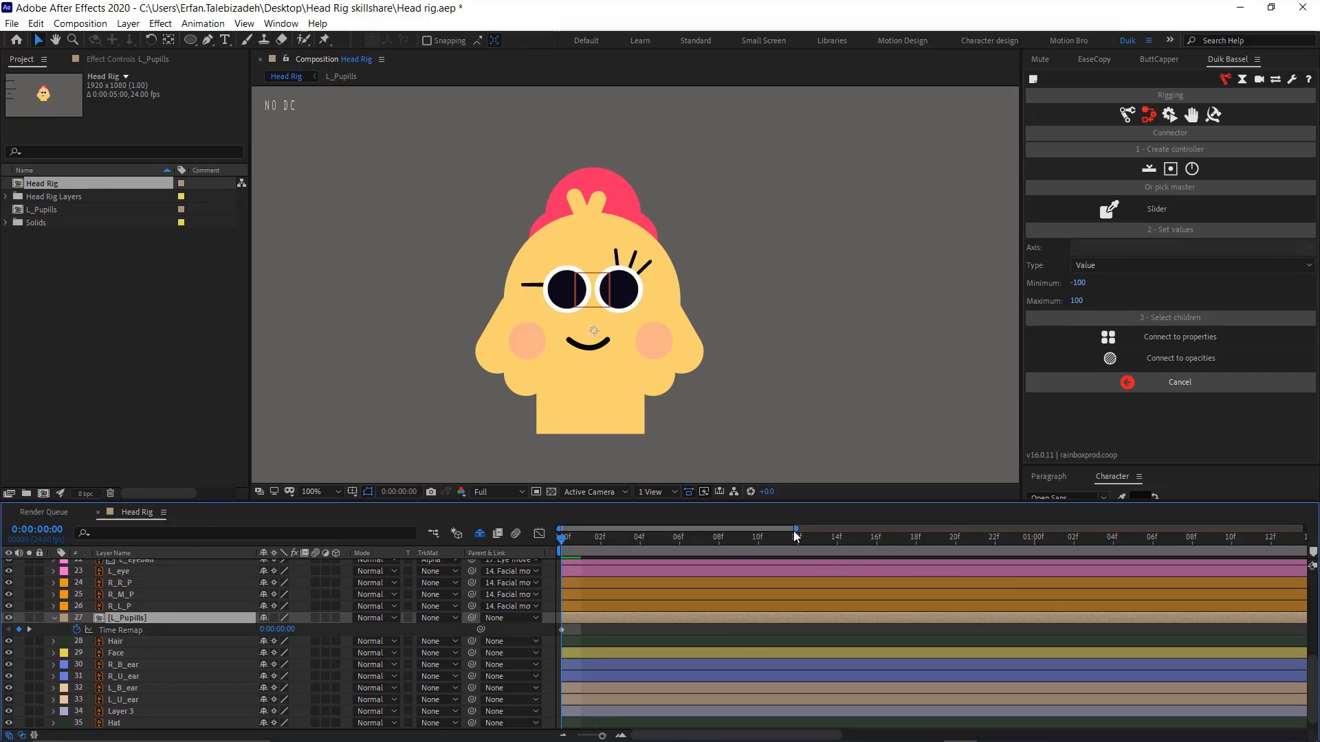
left_click_drag(796, 537, 1304, 533)
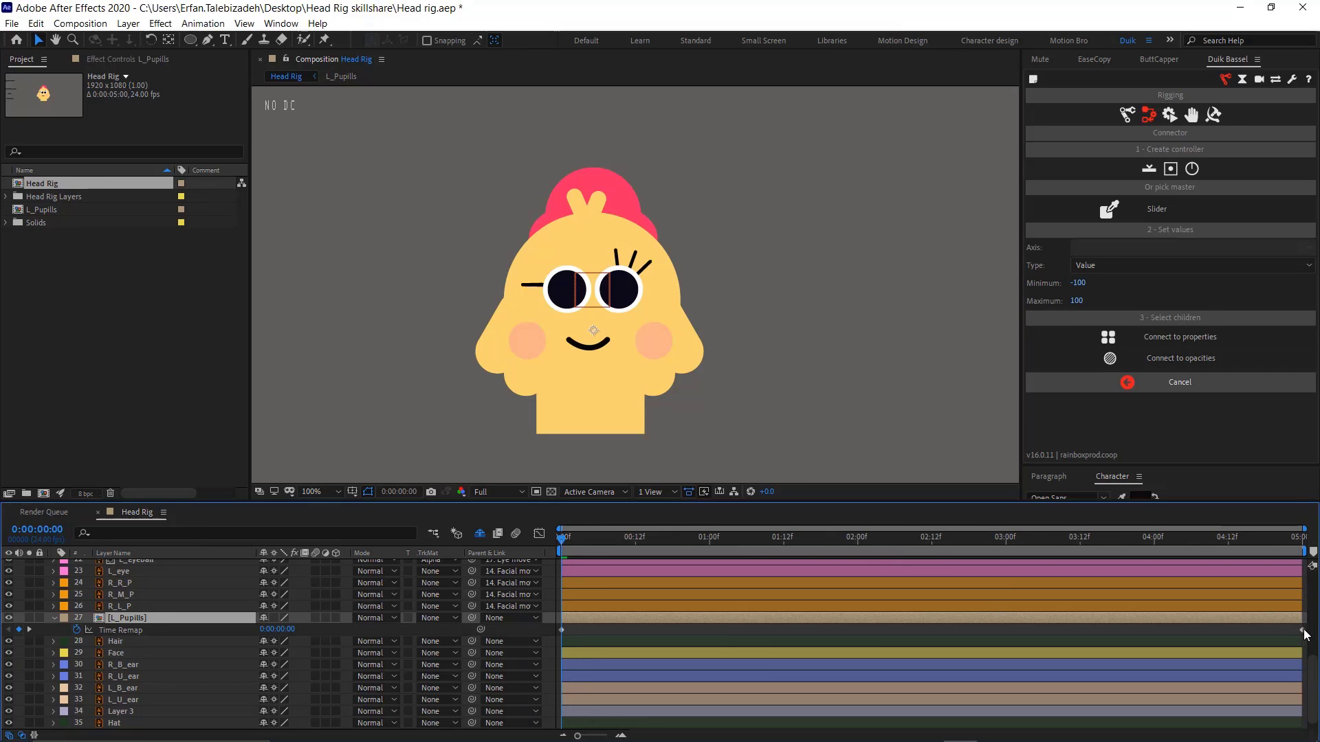
left_click_drag(564, 545, 325, 549)
key("space")
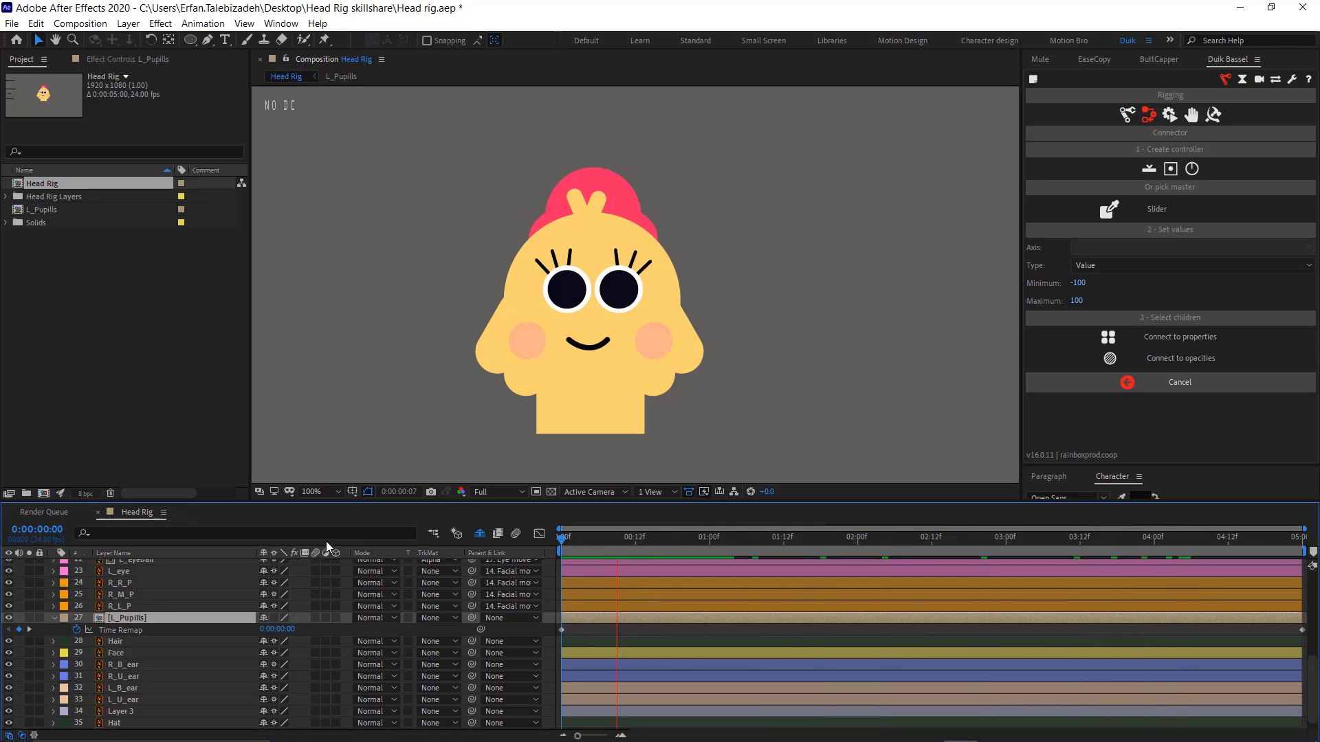
key("space")
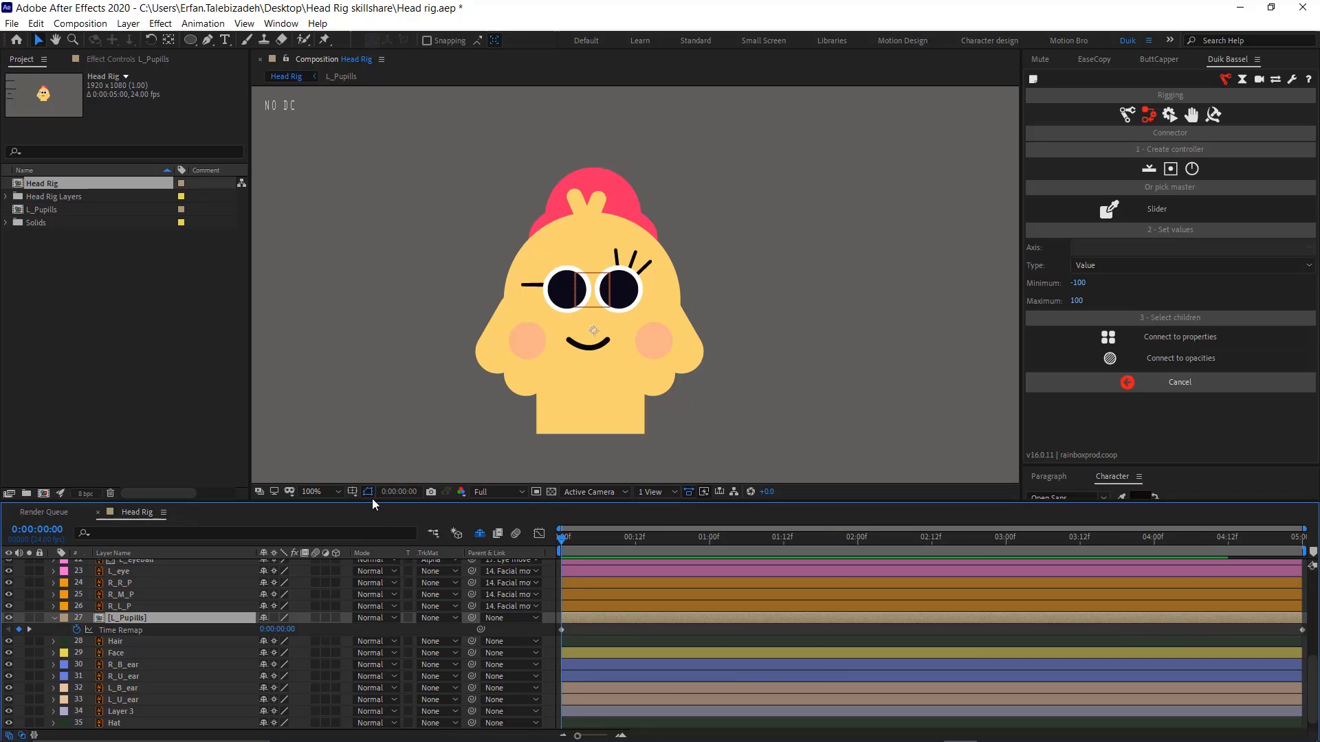
Create a Duik slider controller and connect the L_Pupills layer's Time Remap property to it with the range -100 to 100
left_click(1149, 170)
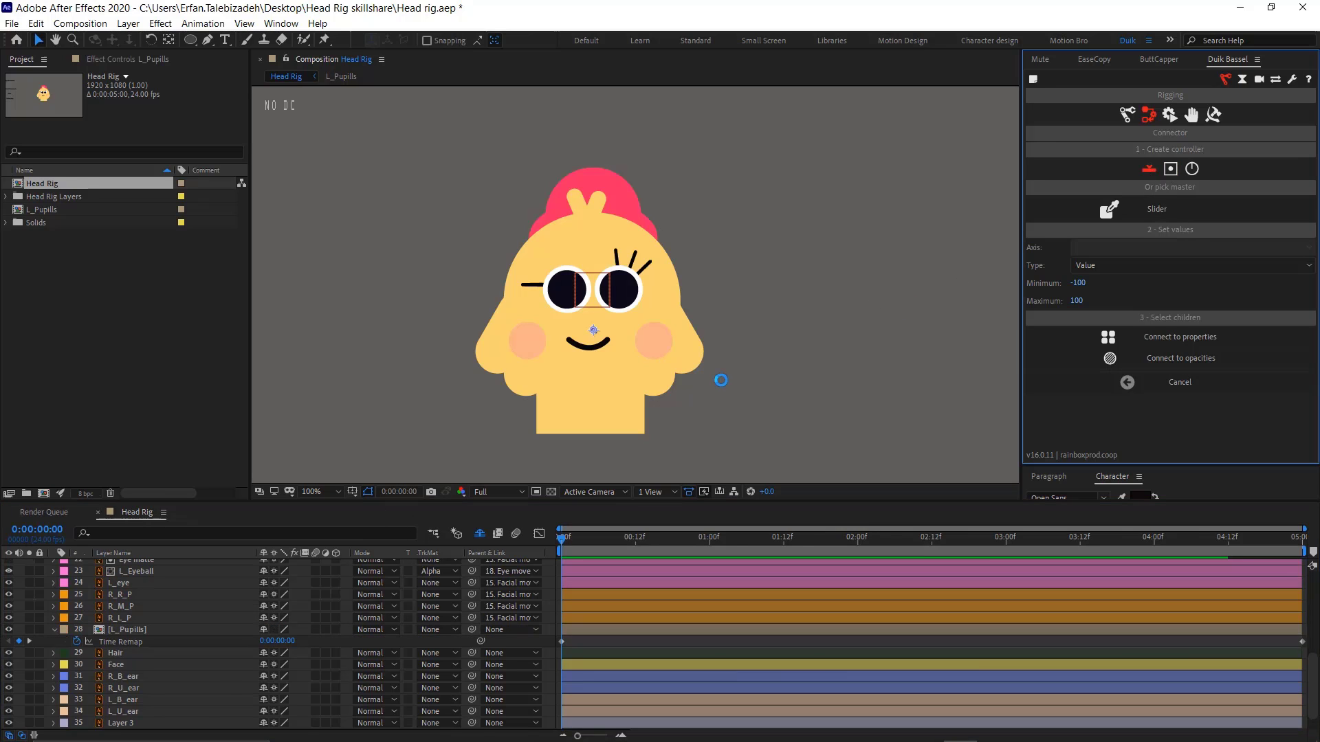
left_click(131, 642)
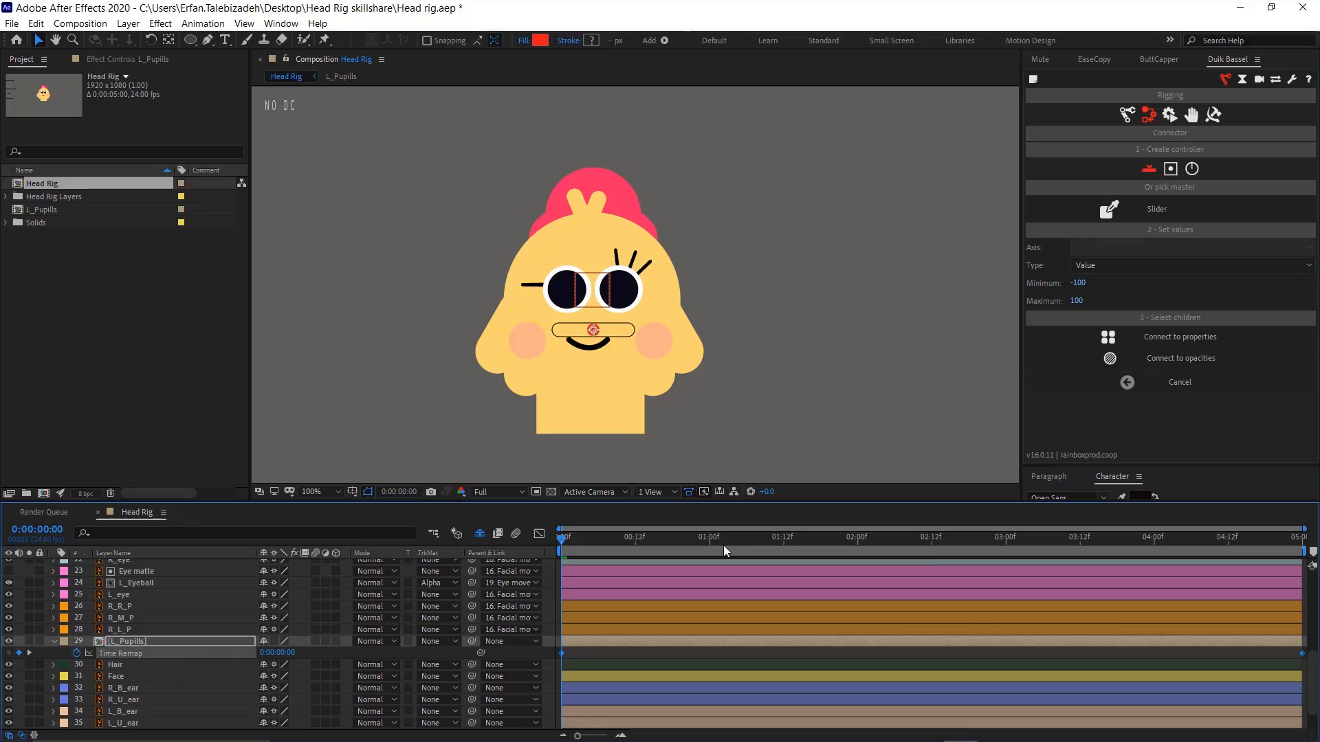
left_click(1078, 338)
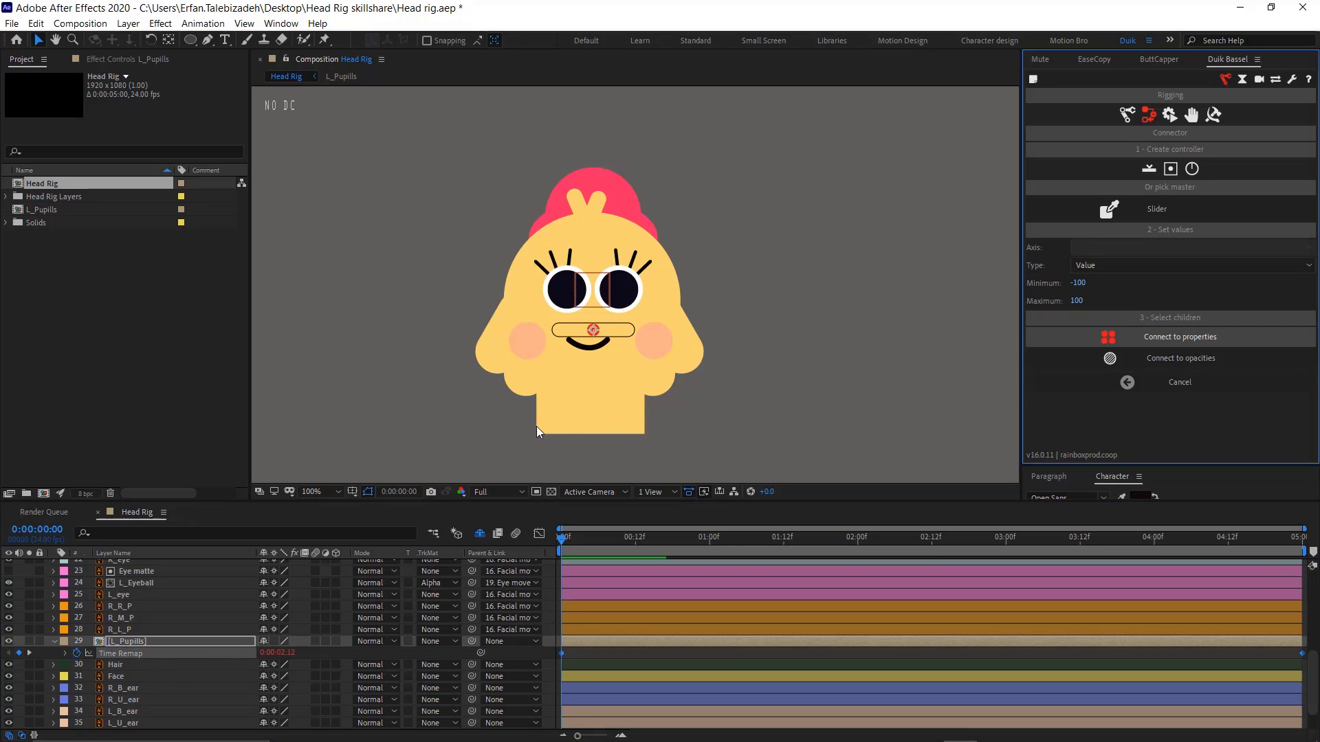
mouse_move(593, 330)
left_mouse_down()
mouse_move(555, 327)
mouse_move(595, 337)
left_mouse_up()
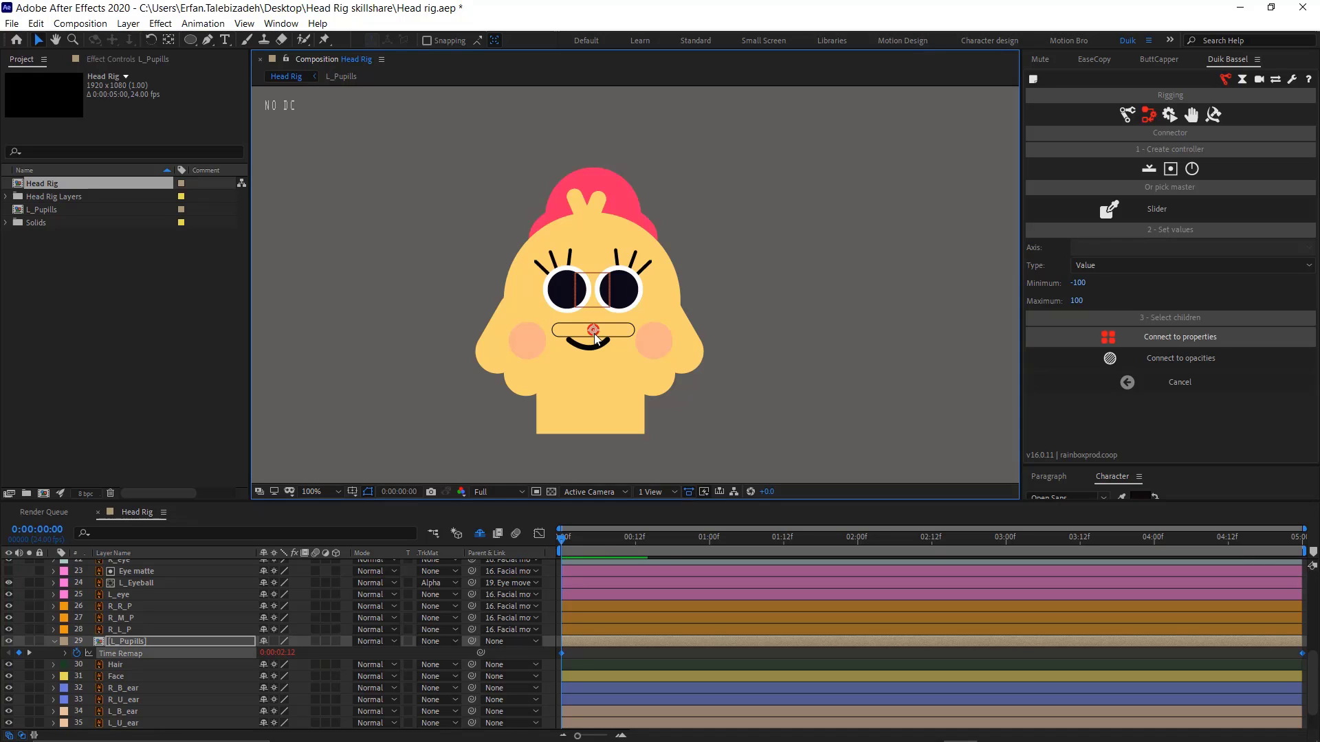
Move the new slider controller to the left end of its track and keyframe its Position at frame 0
scroll(196, 614, "up", 6)
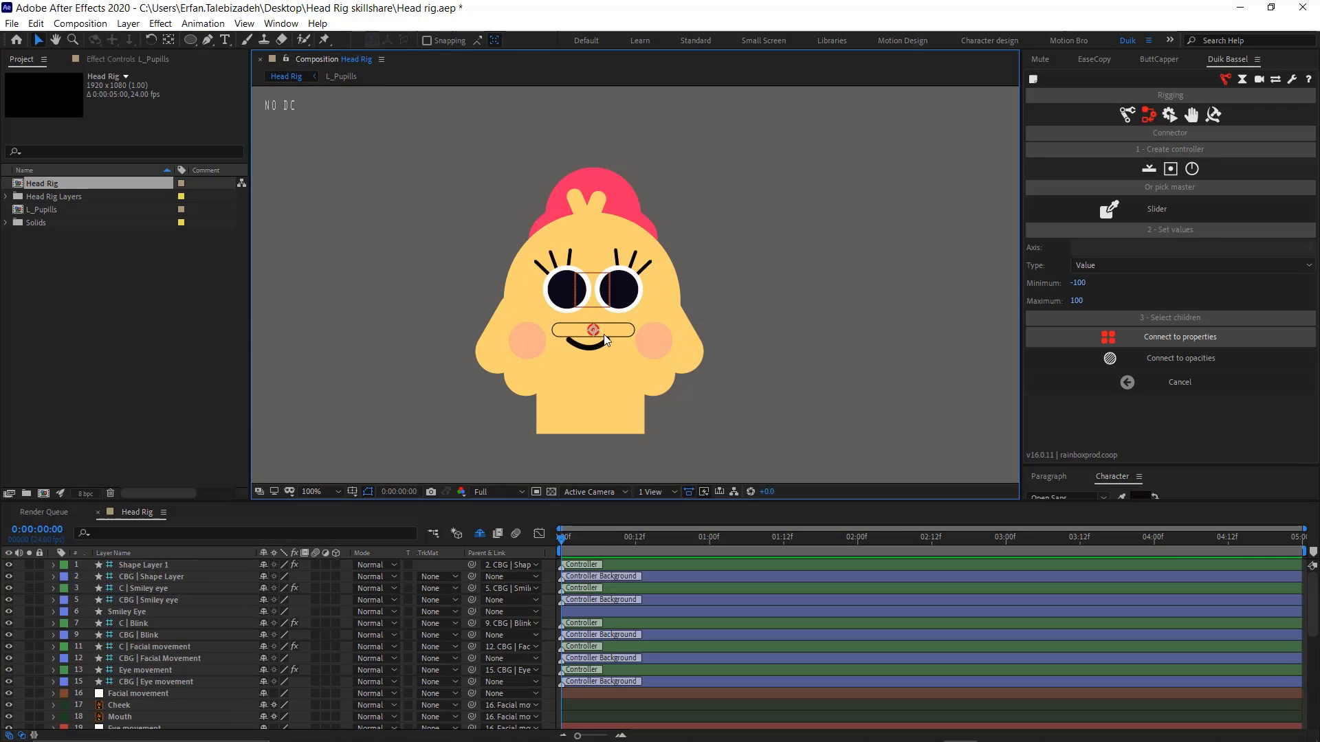
left_click(175, 564)
left_click_drag(594, 331, 557, 337)
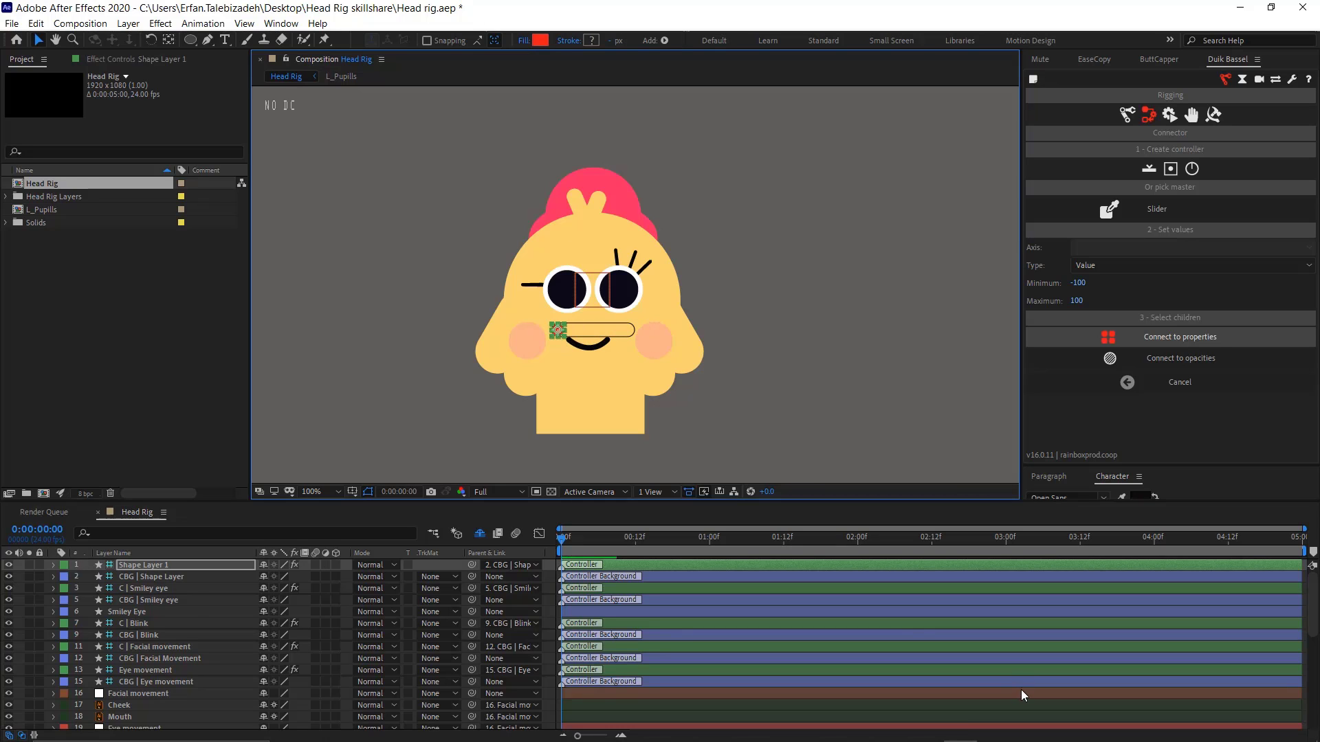
scroll(1022, 691, "down", 2)
scroll(197, 671, "up", 1)
scroll(200, 660, "down", 2)
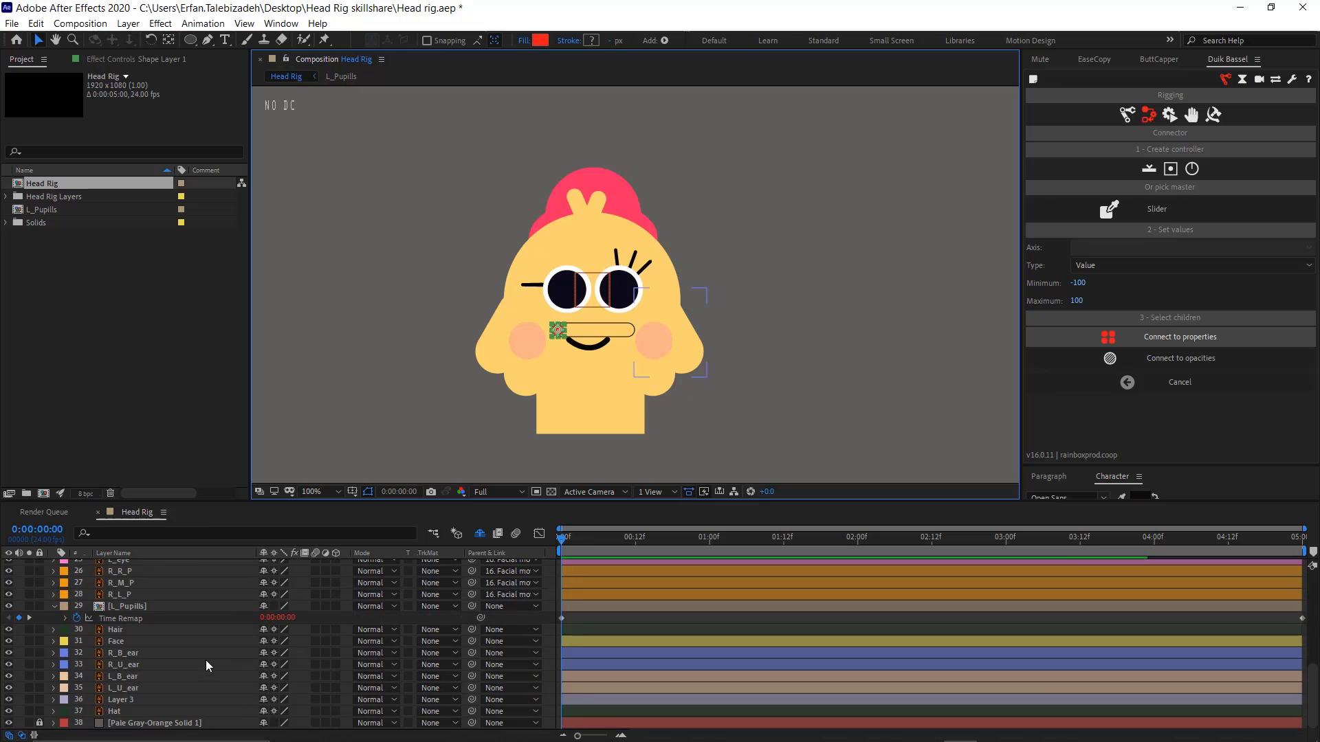
scroll(220, 656, "up", 10)
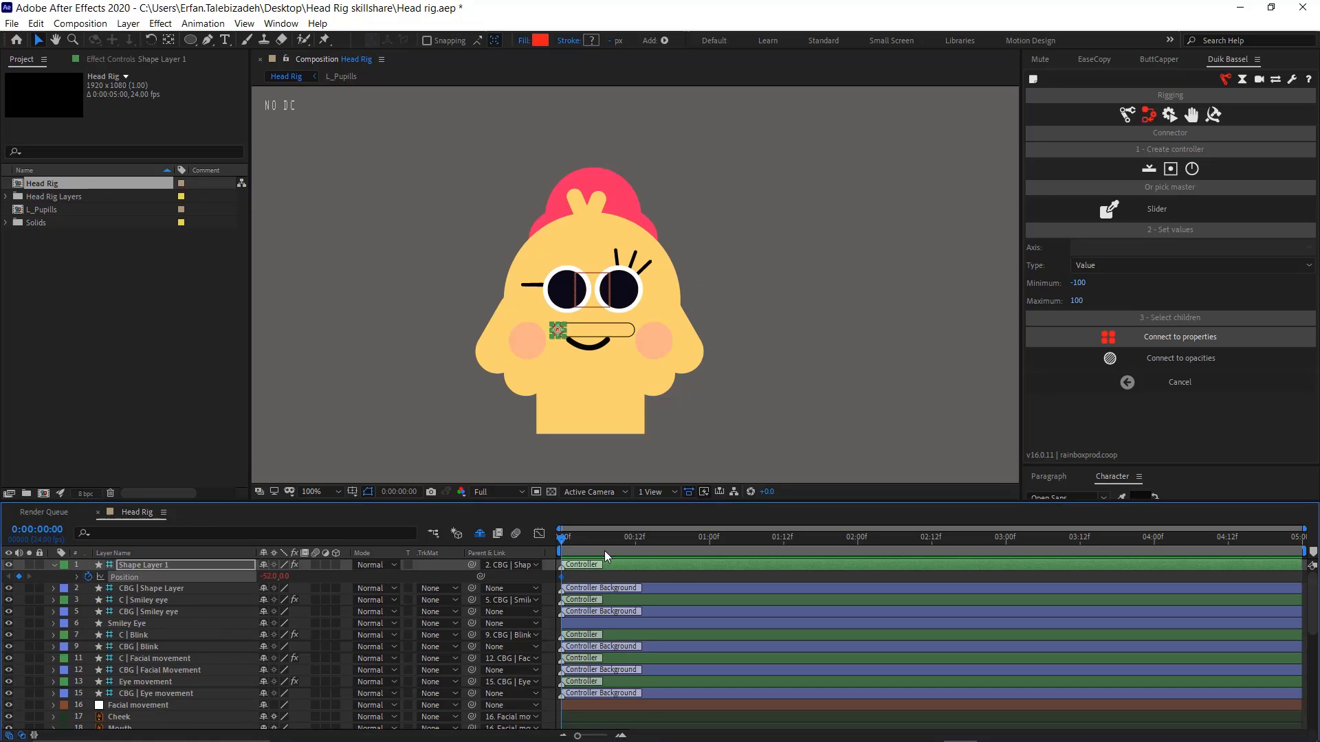
Keyframe the slider controller's Position at the right end of its track at 0:00:01:00 and preview from frame 0
left_click_drag(605, 551, 709, 574)
left_click_drag(559, 334, 623, 333)
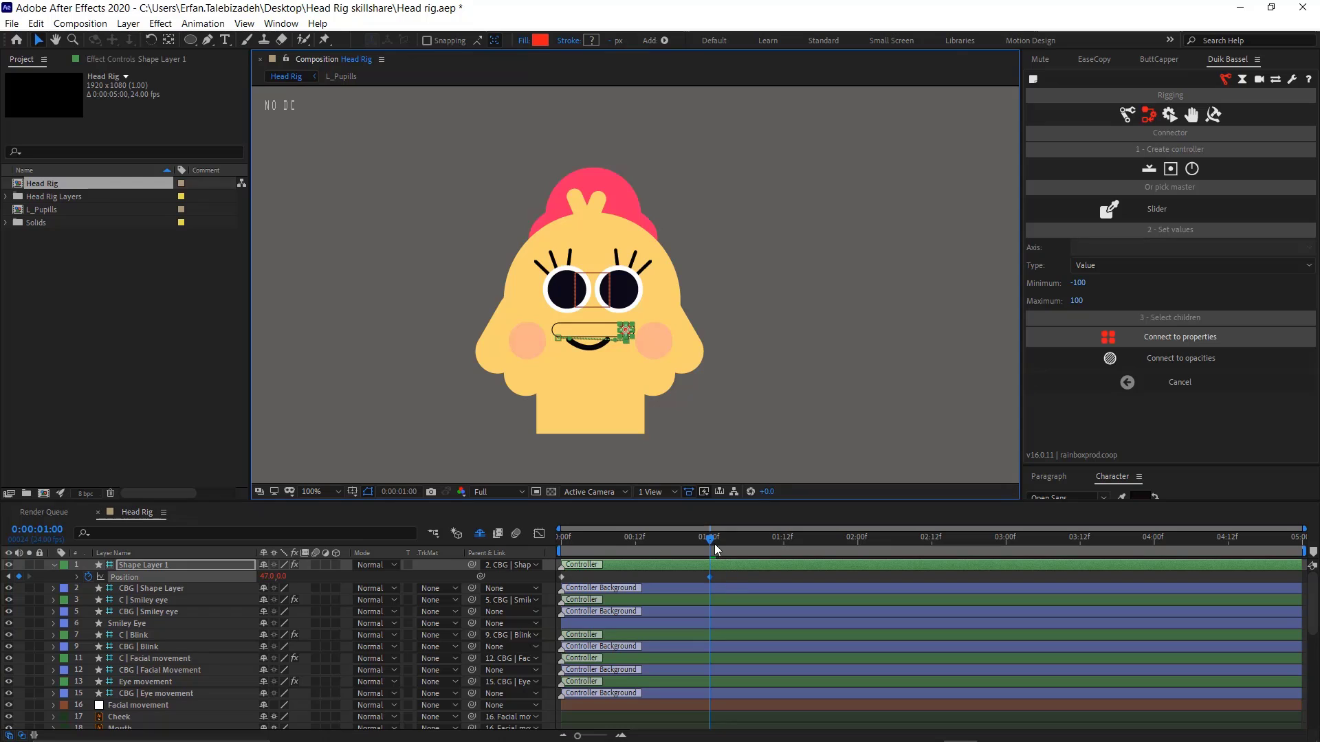
key("Home")
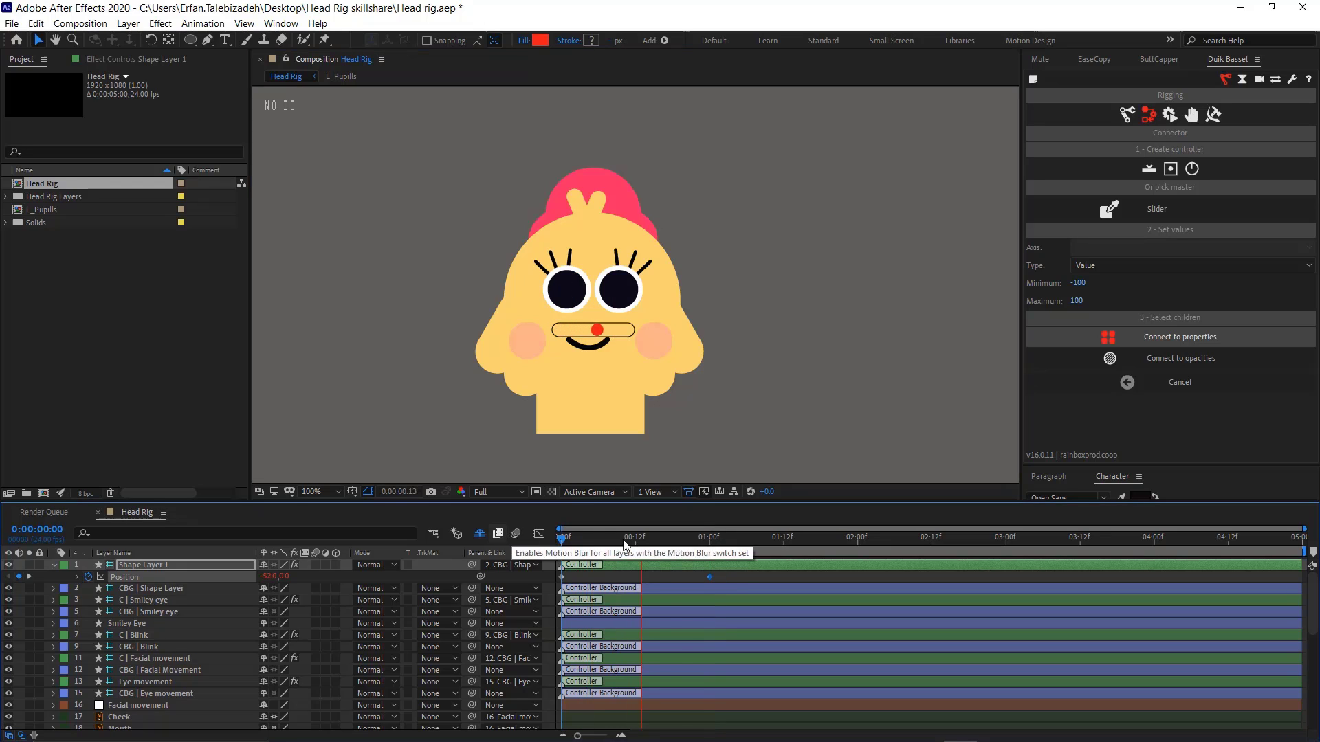
Try the slider's second Position keyframe nearly three seconds in, preview the slower motion, and return the keyframe to 0:00:01:00
left_click(677, 537)
left_click_drag(677, 537, 982, 578)
key("Page_Down")
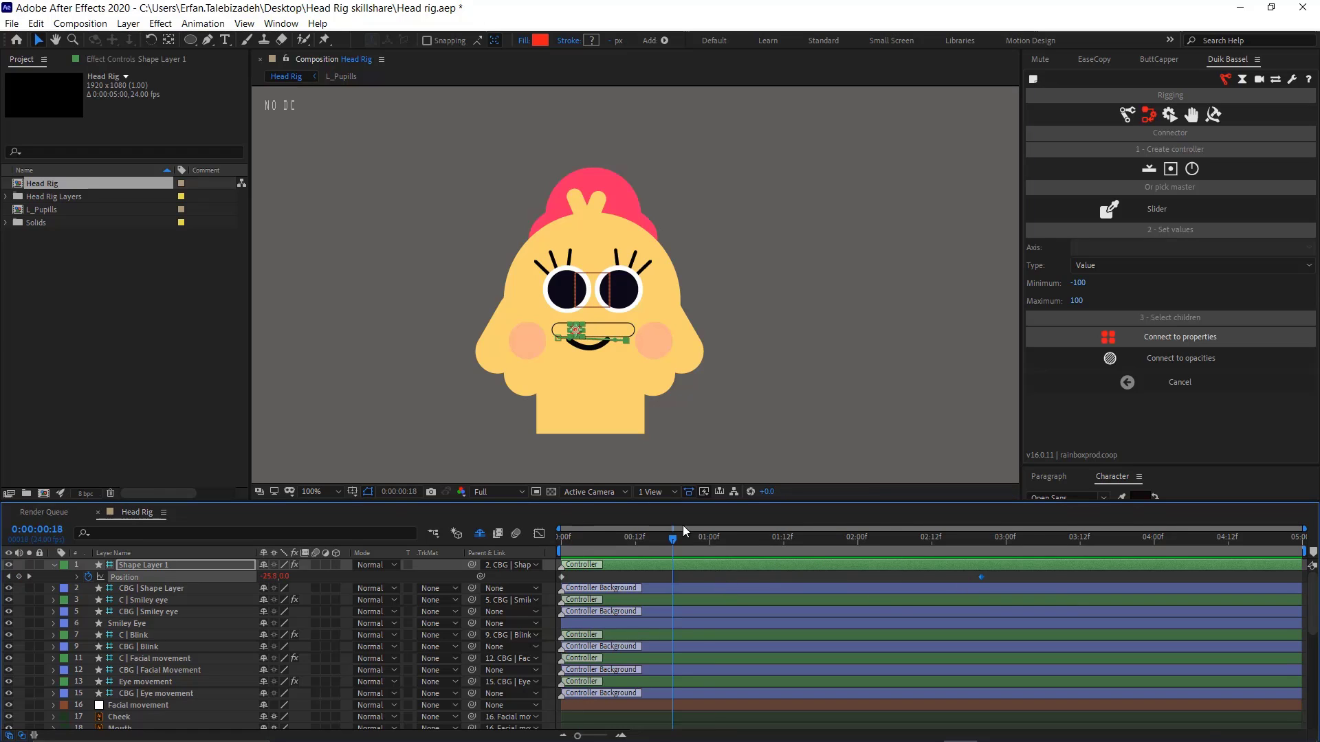
left_click_drag(674, 537, 466, 521)
key("space")
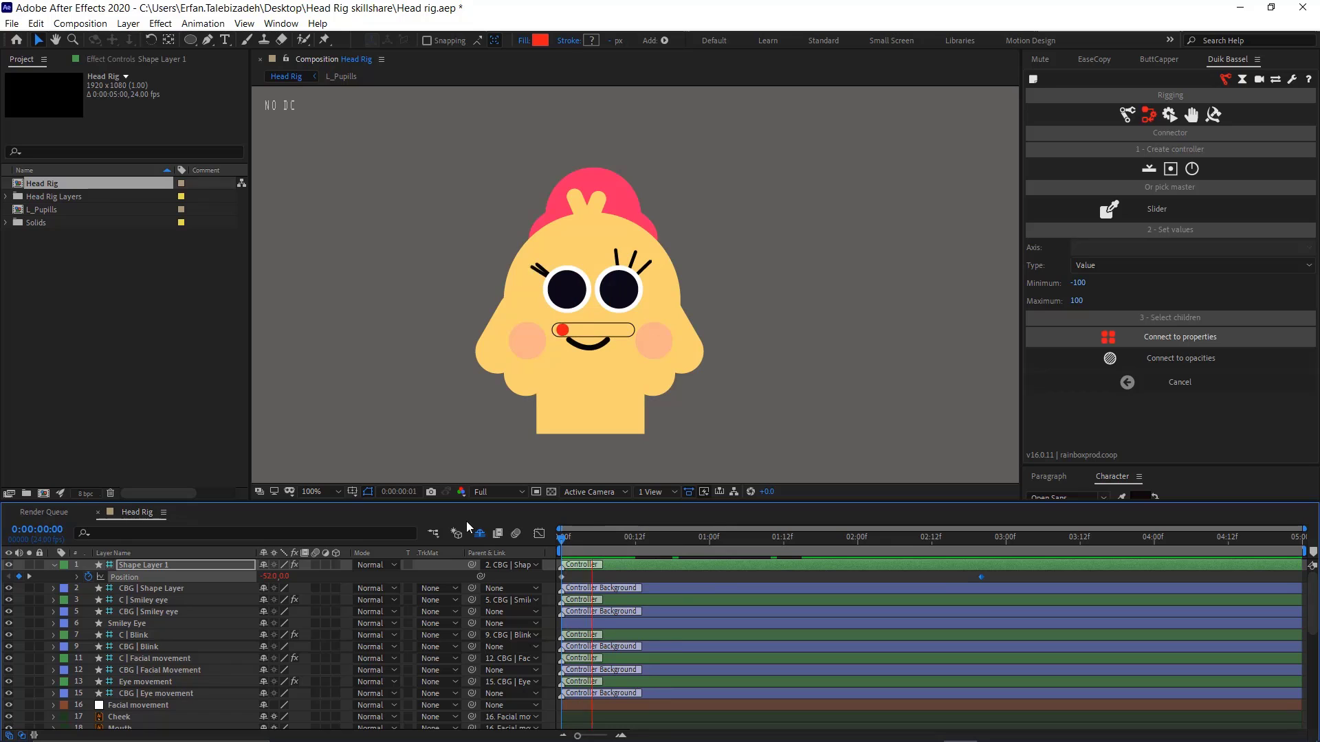
key("space")
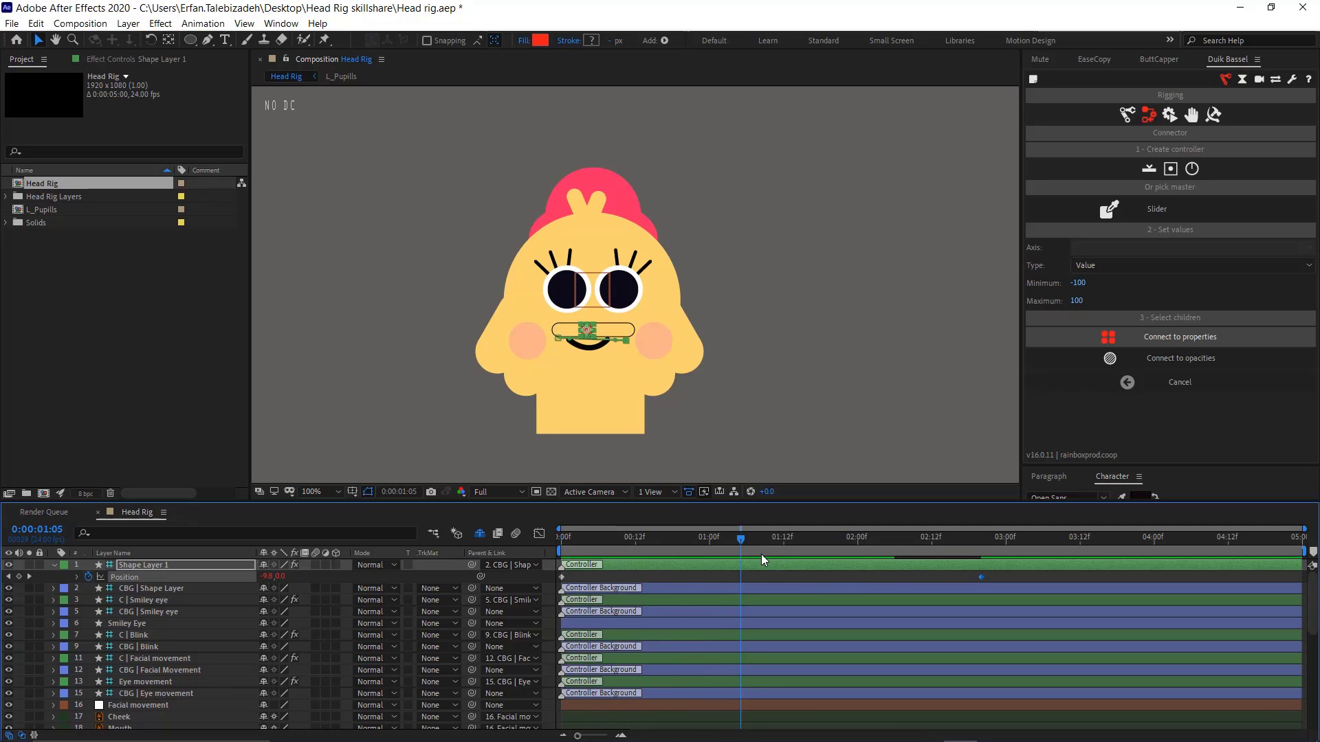
left_click_drag(743, 542, 434, 508)
key("space")
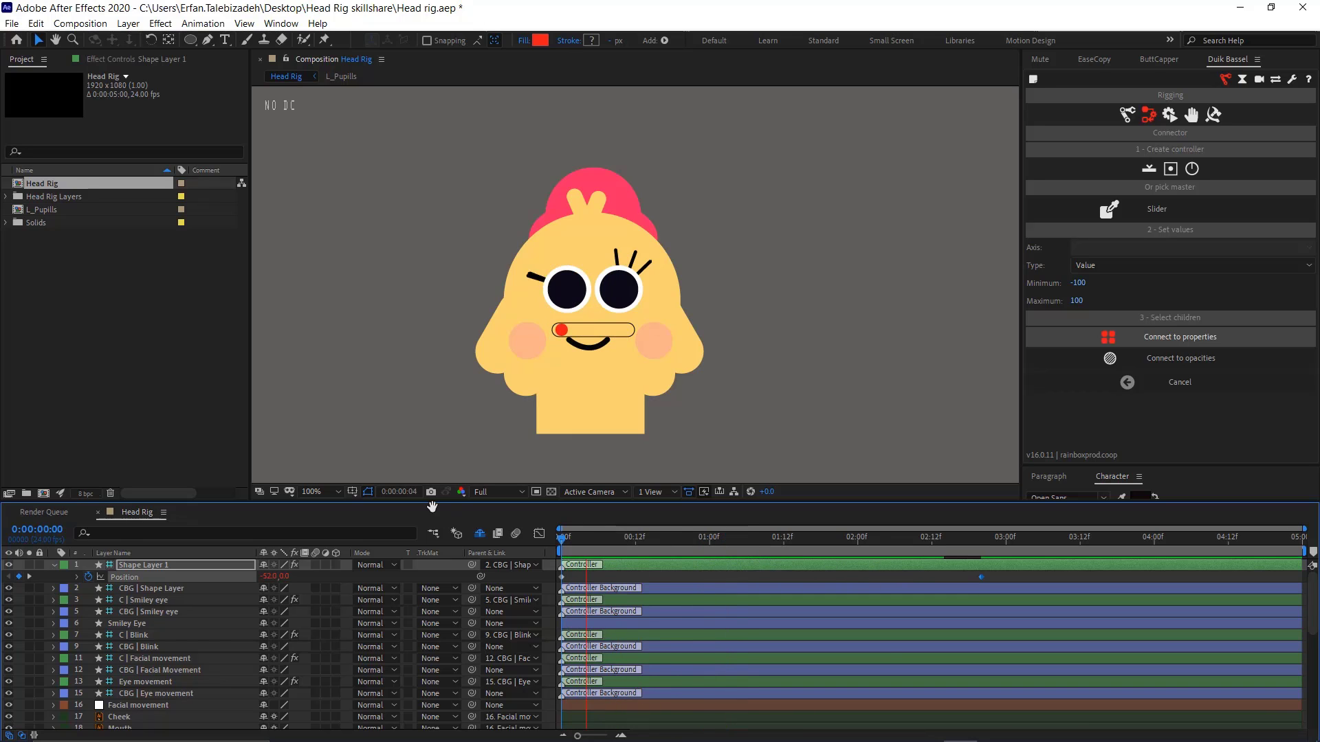
key("space")
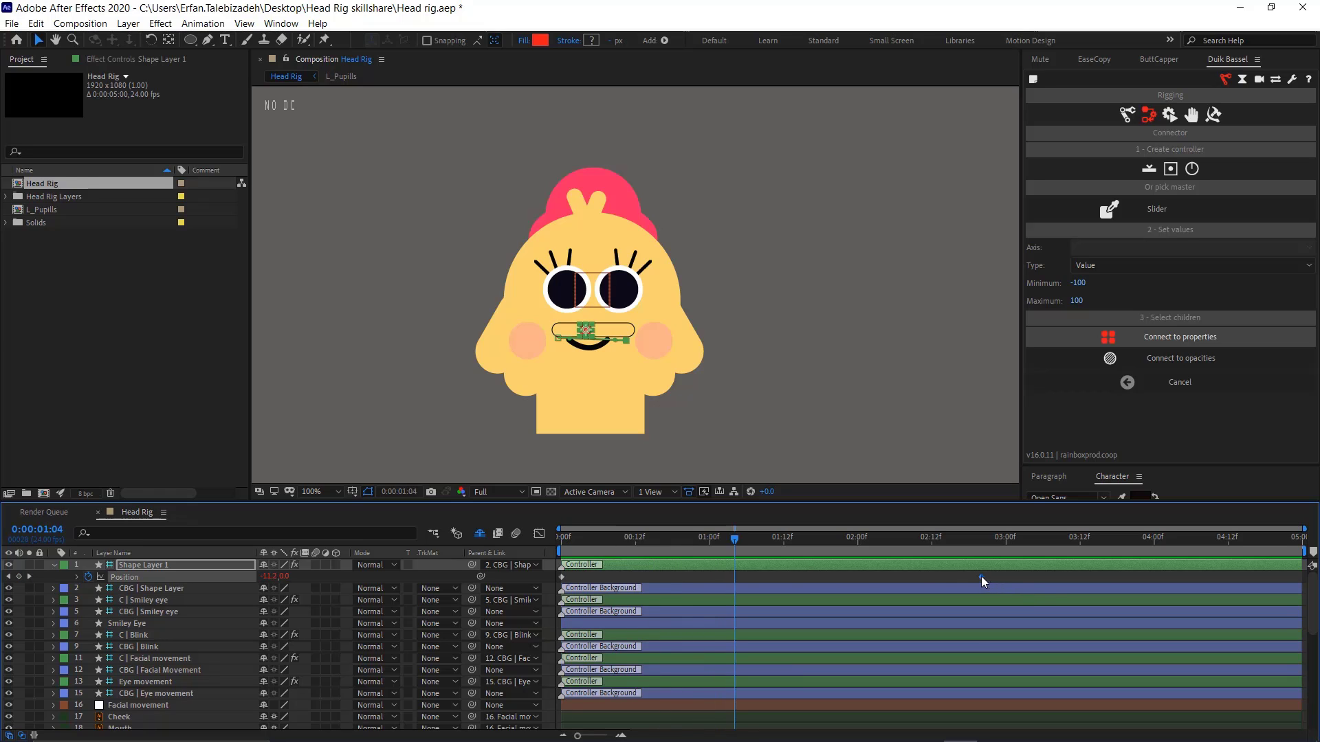
left_click_drag(980, 576, 245, 610)
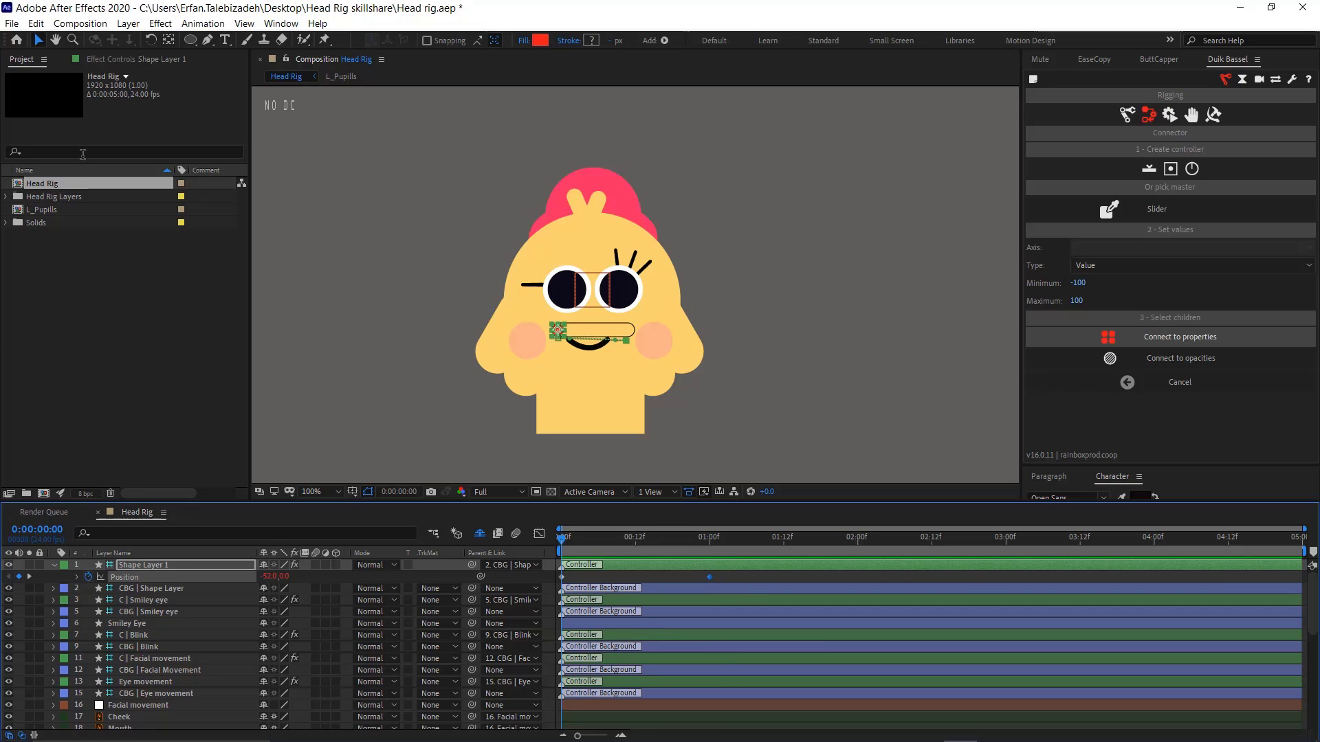
Set the Value Connector's Maximum to 800 on the slider controller and preview the animation from frame 0
left_click(161, 62)
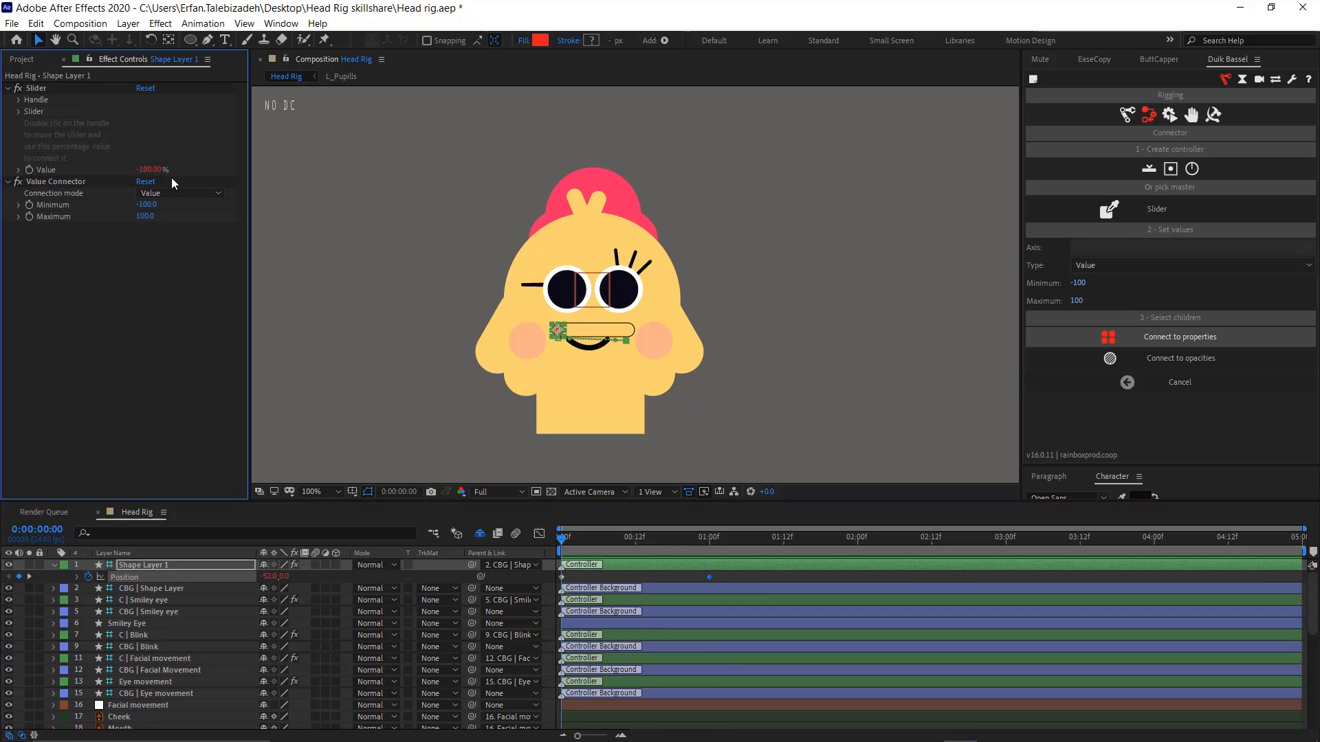
left_click(150, 216)
type("800")
key("Return")
key("space")
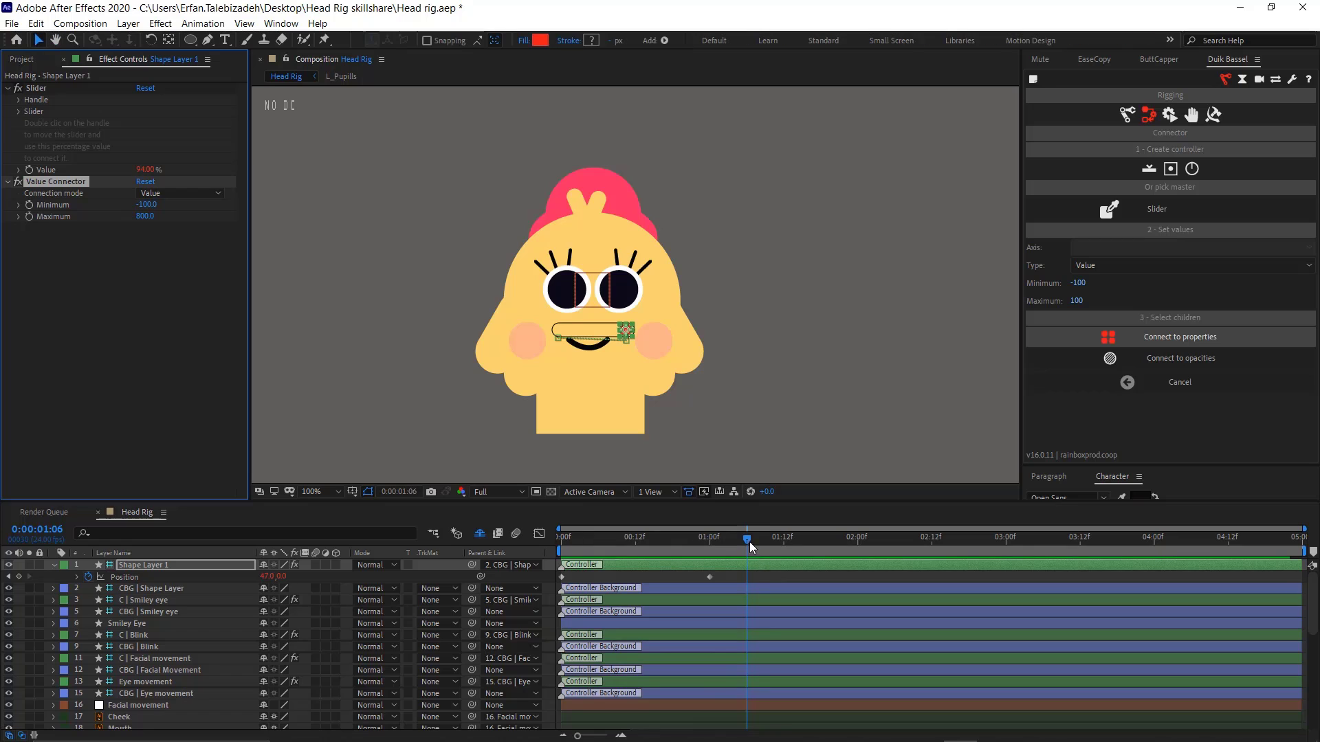
left_click_drag(748, 540, 441, 541)
key("space")
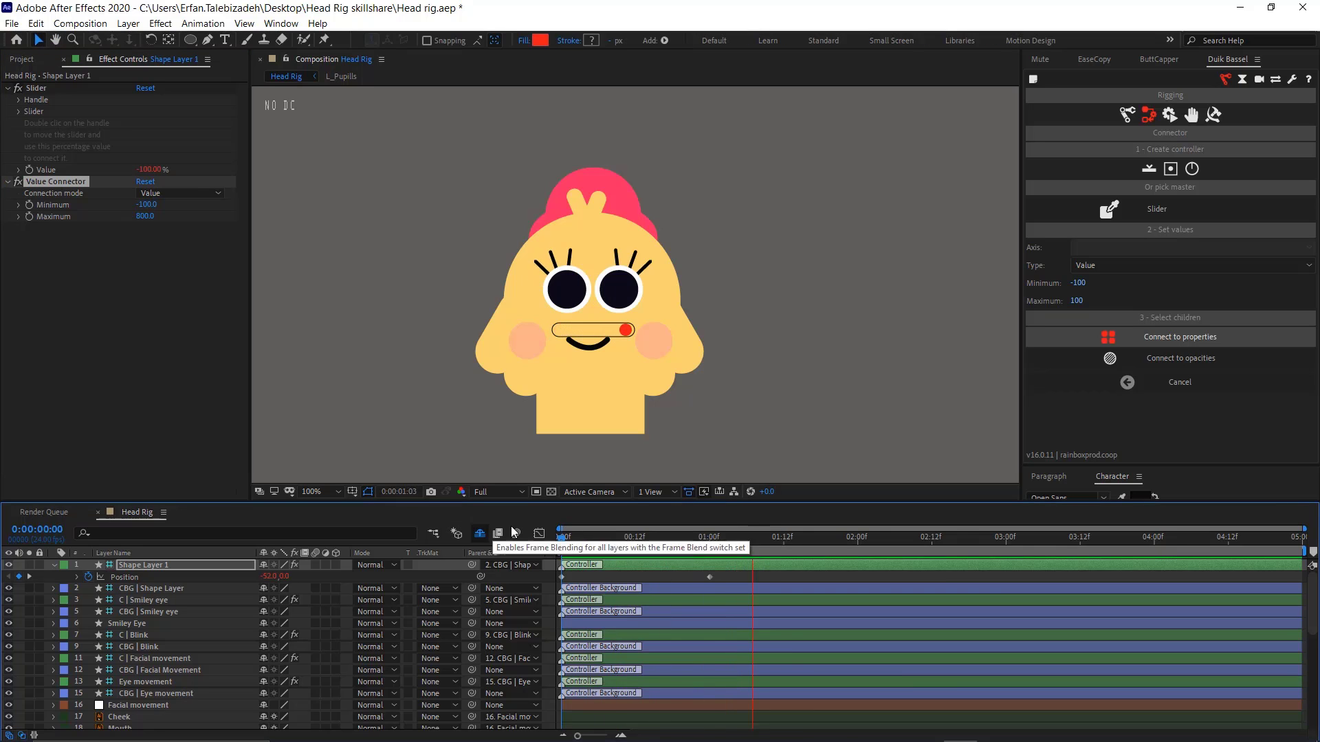
key("space")
Try a Value Connector Maximum of 2168, preview it, reset the Maximum to 800 and preview again from frame 0
left_click_drag(144, 216, 1221, 477)
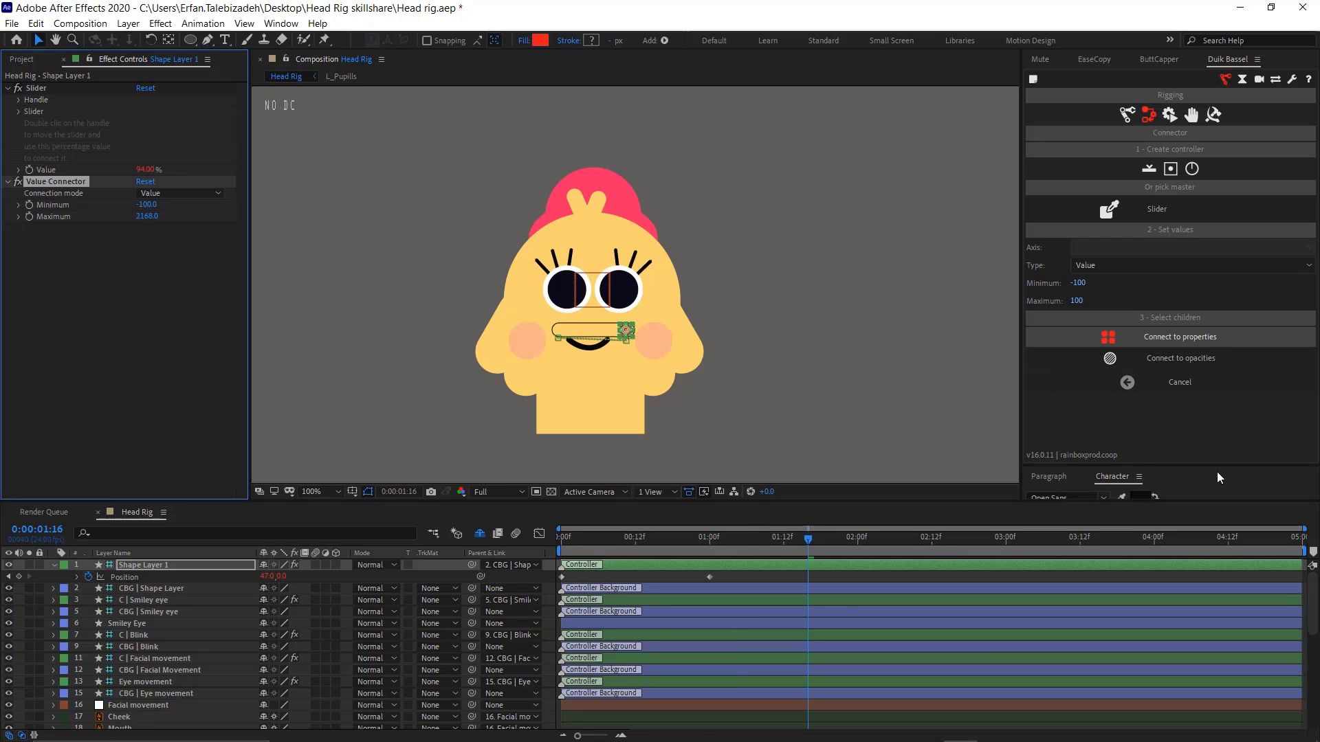
key("space")
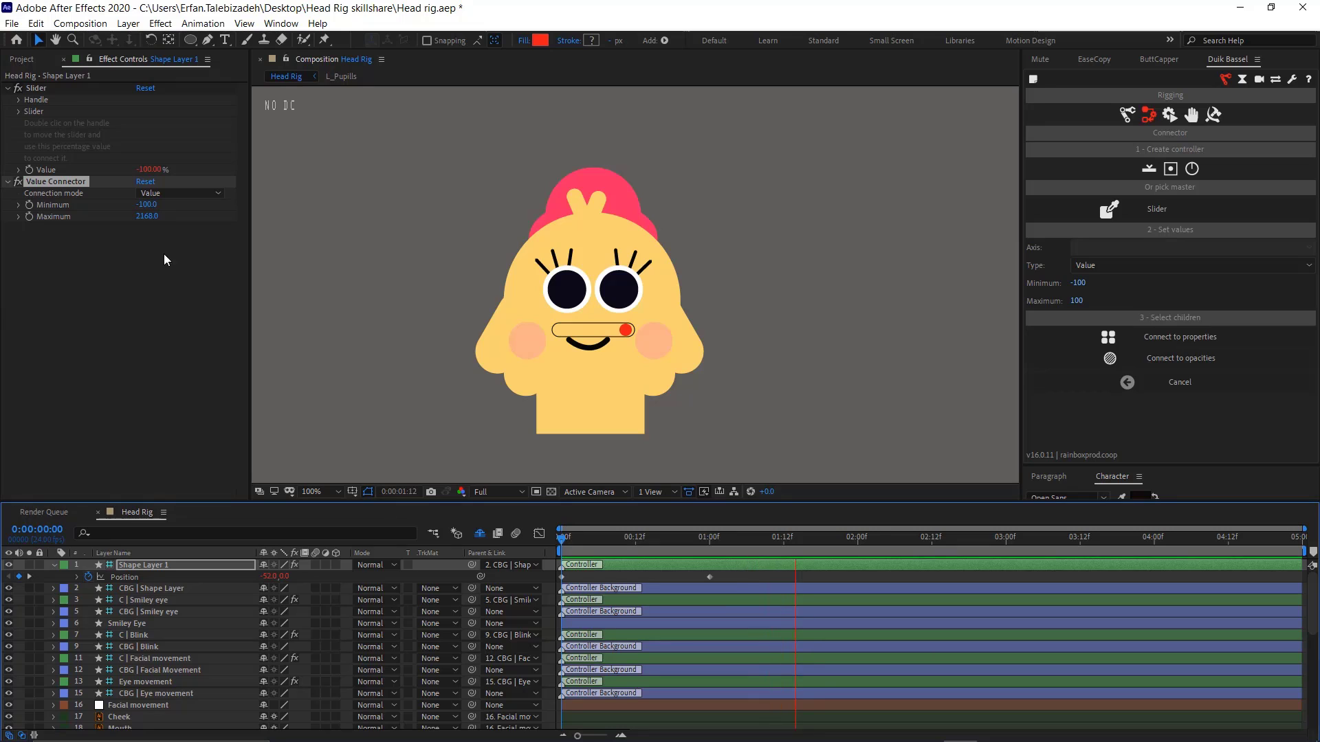
left_click(147, 217)
type("800")
key("Return")
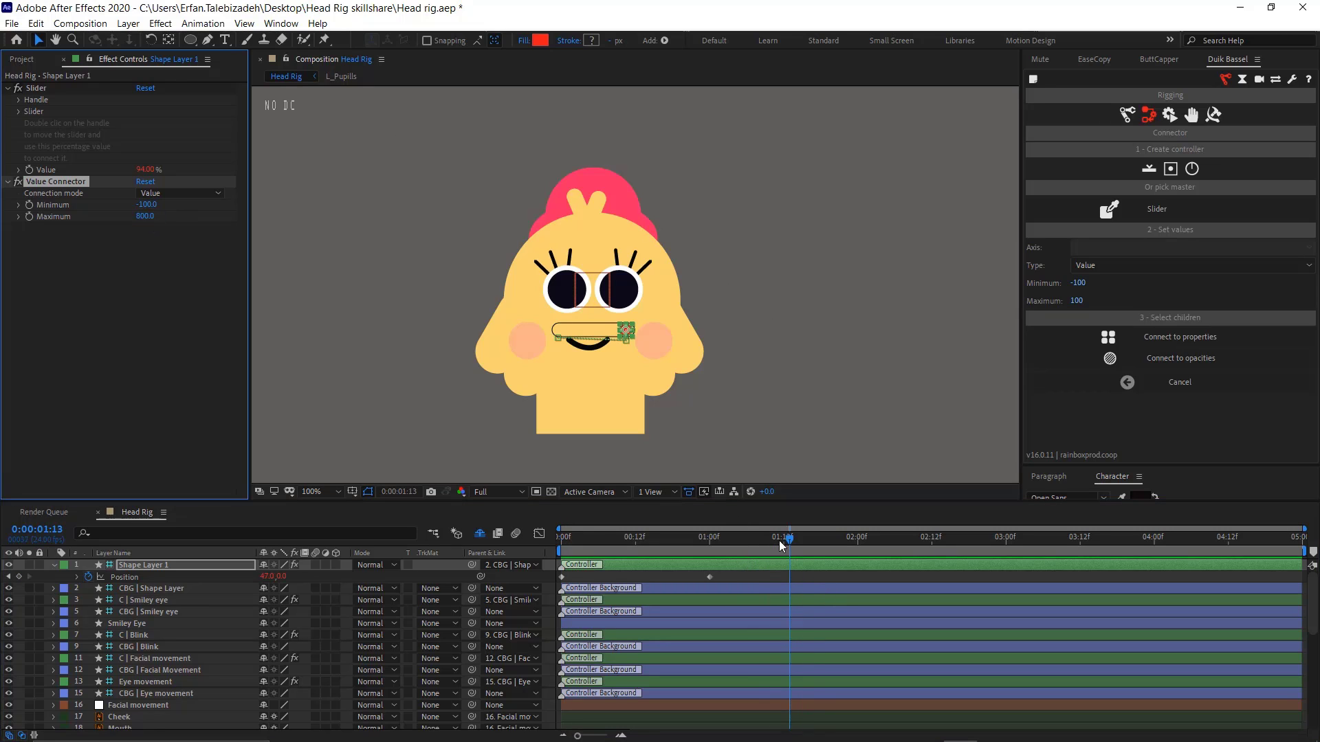
left_click(470, 525)
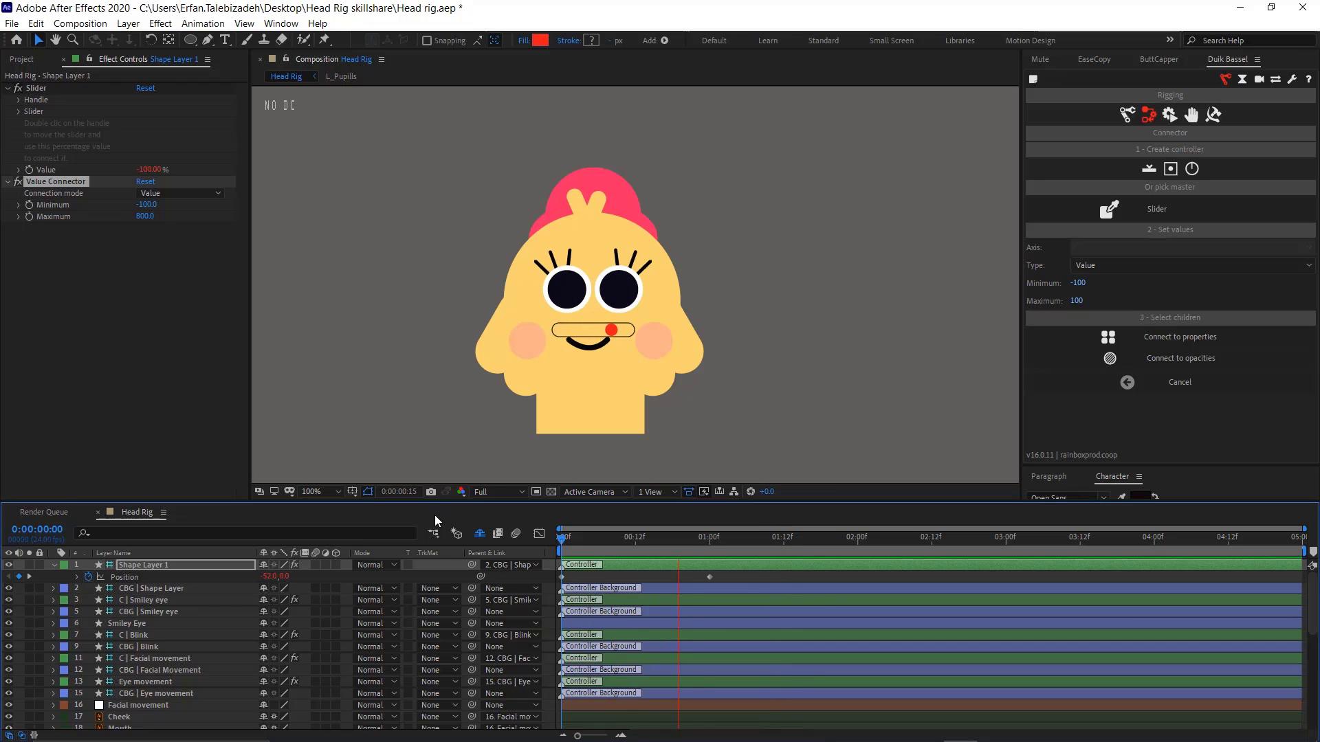
key("space")
key("space")
Undo the slider controller, its connection and the L_Pupills pre-composition, and preview the separate lash layers
key("ctrl+z")
key("ctrl+z")
key("ctrl+z")
key("ctrl+z")
key("ctrl+z")
key("ctrl+z")
key("ctrl+z")
key("ctrl+z")
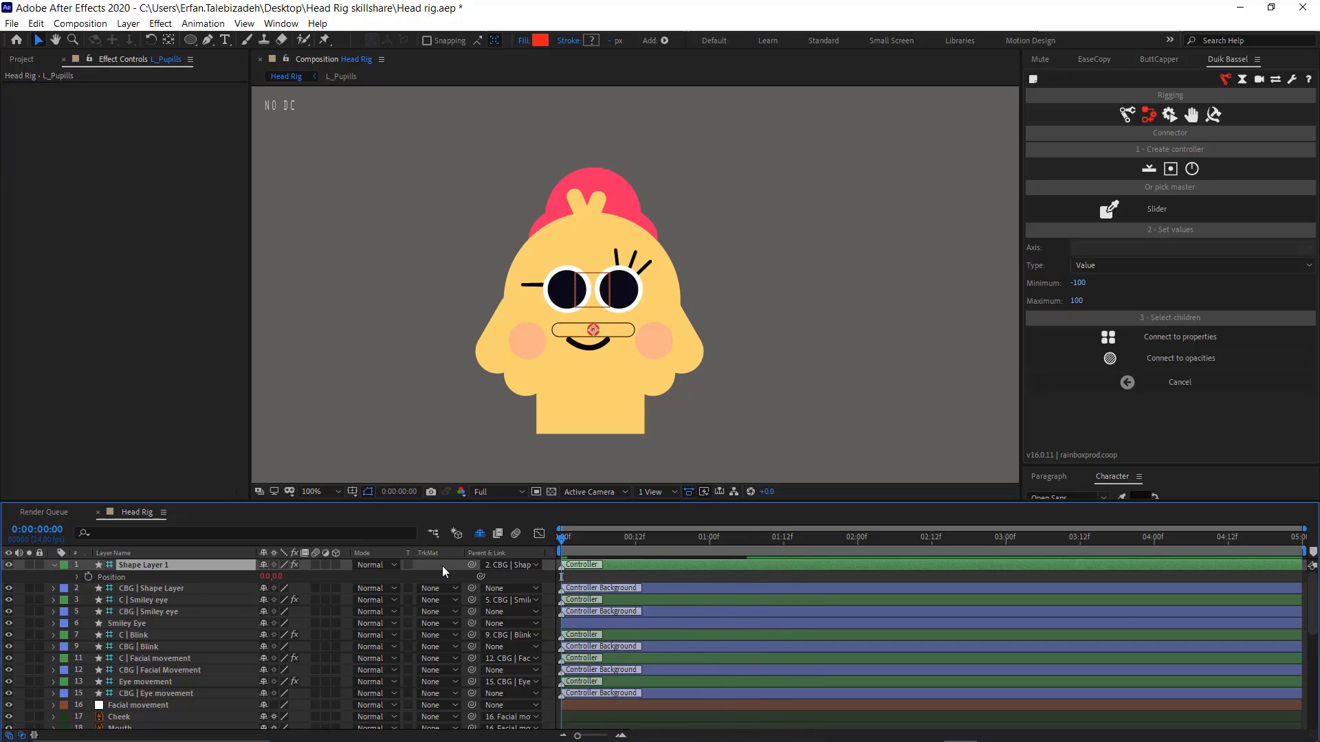
key("ctrl+z")
key("ctrl+z")
key("ctrl+z")
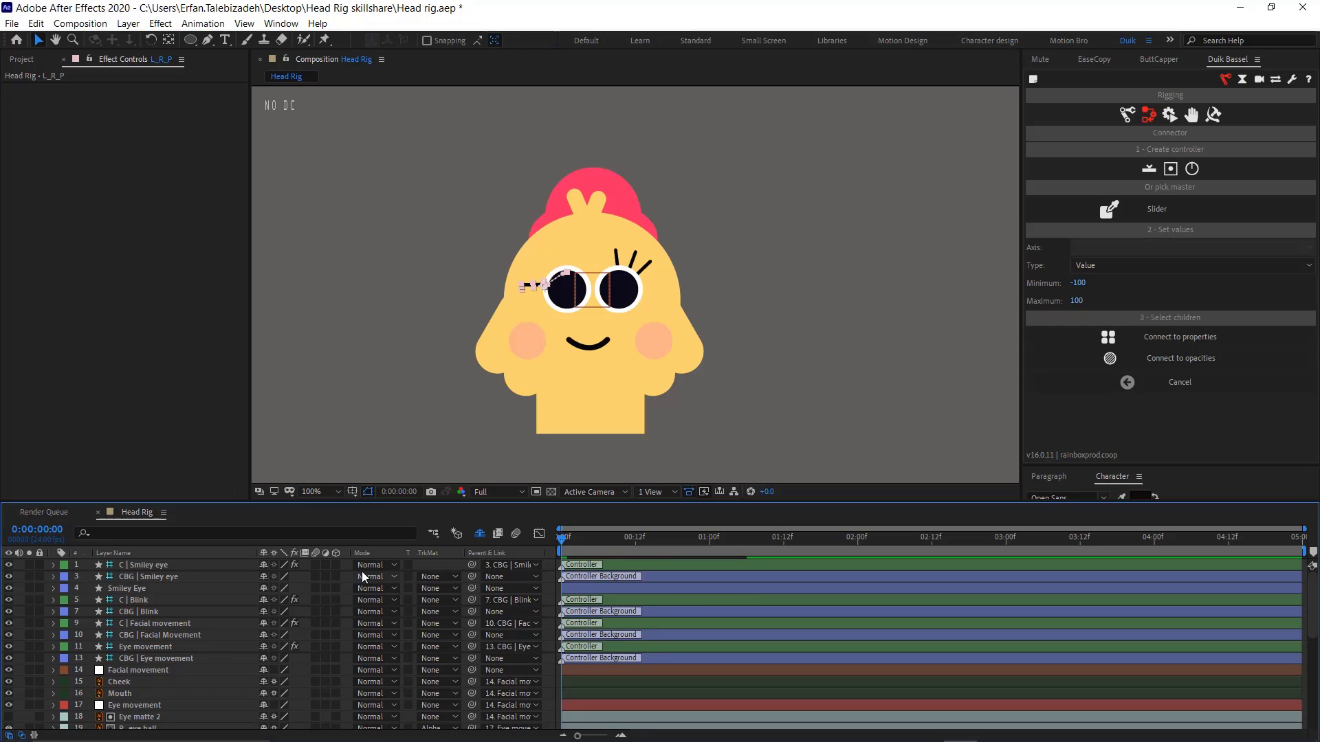
key("space")
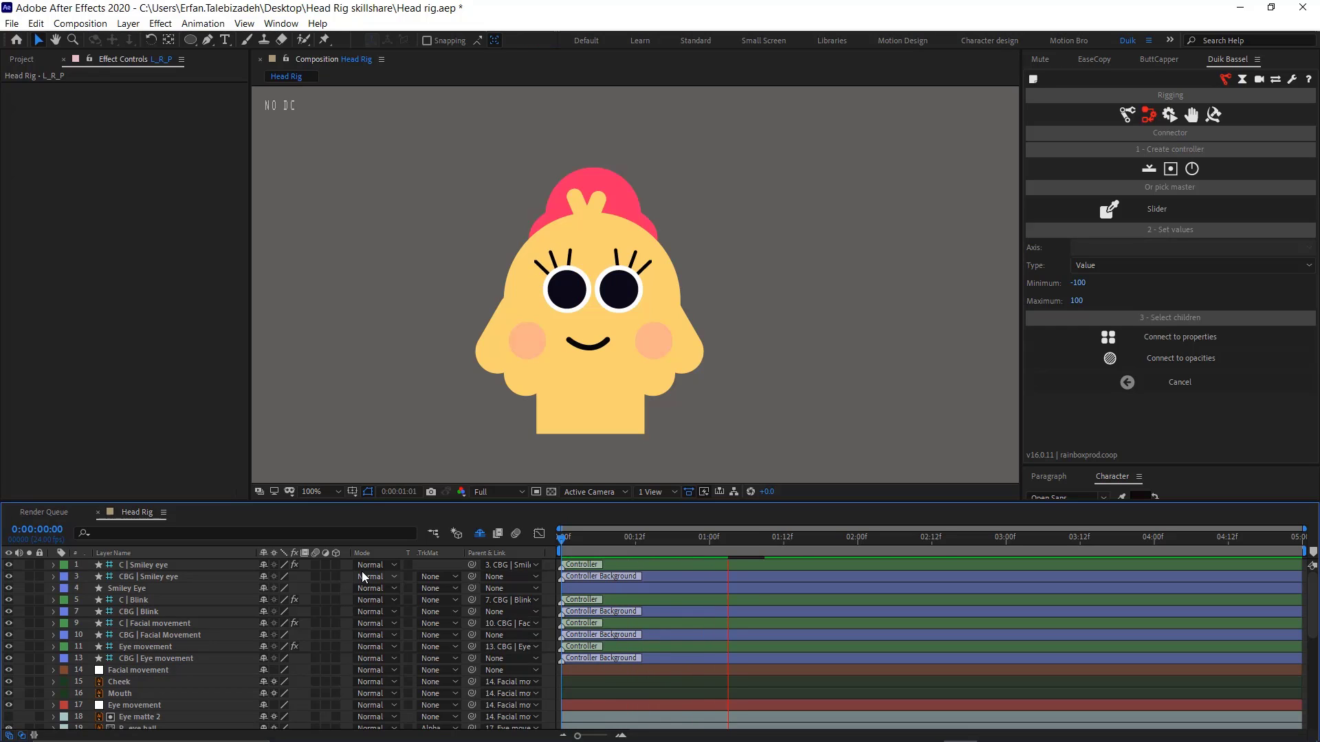
Reveal Position and Rotation on R_R_P, R_M_P and R_L_P and keyframe both properties at frame 0
left_click(200, 577)
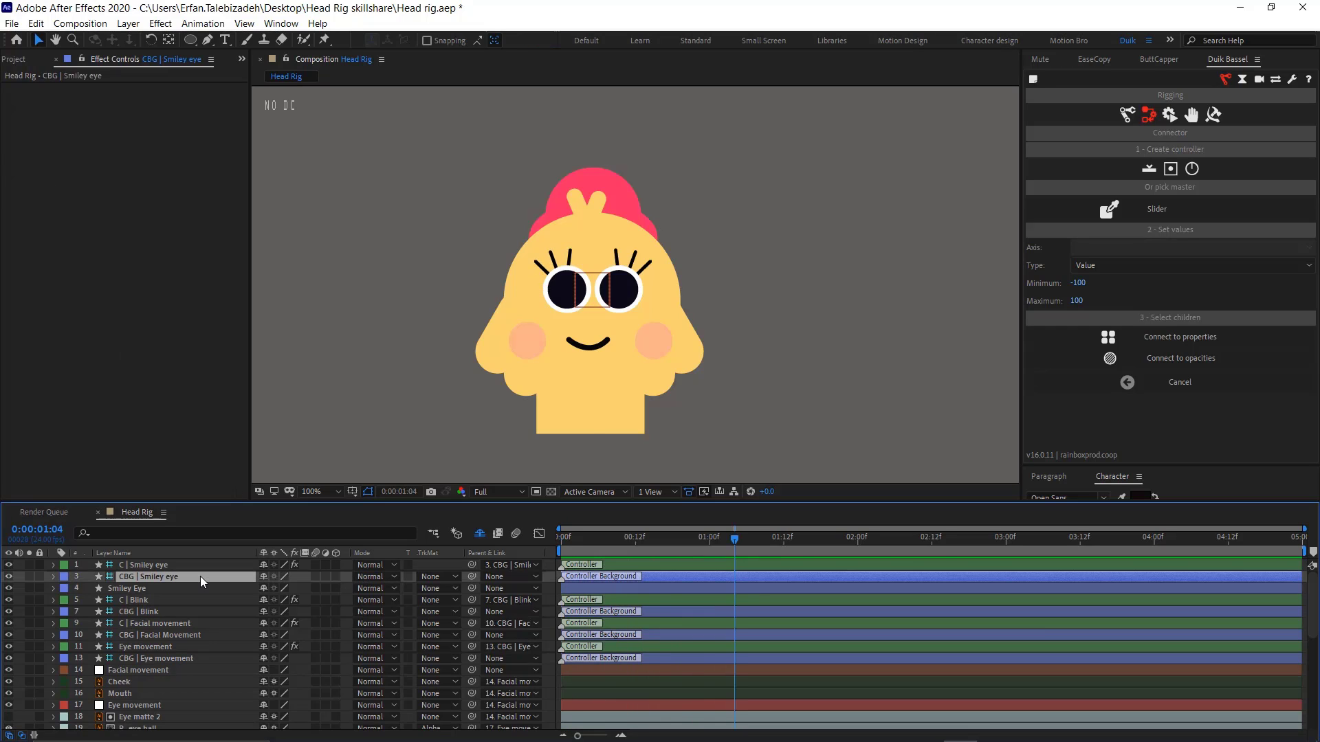
key("ctrl+a")
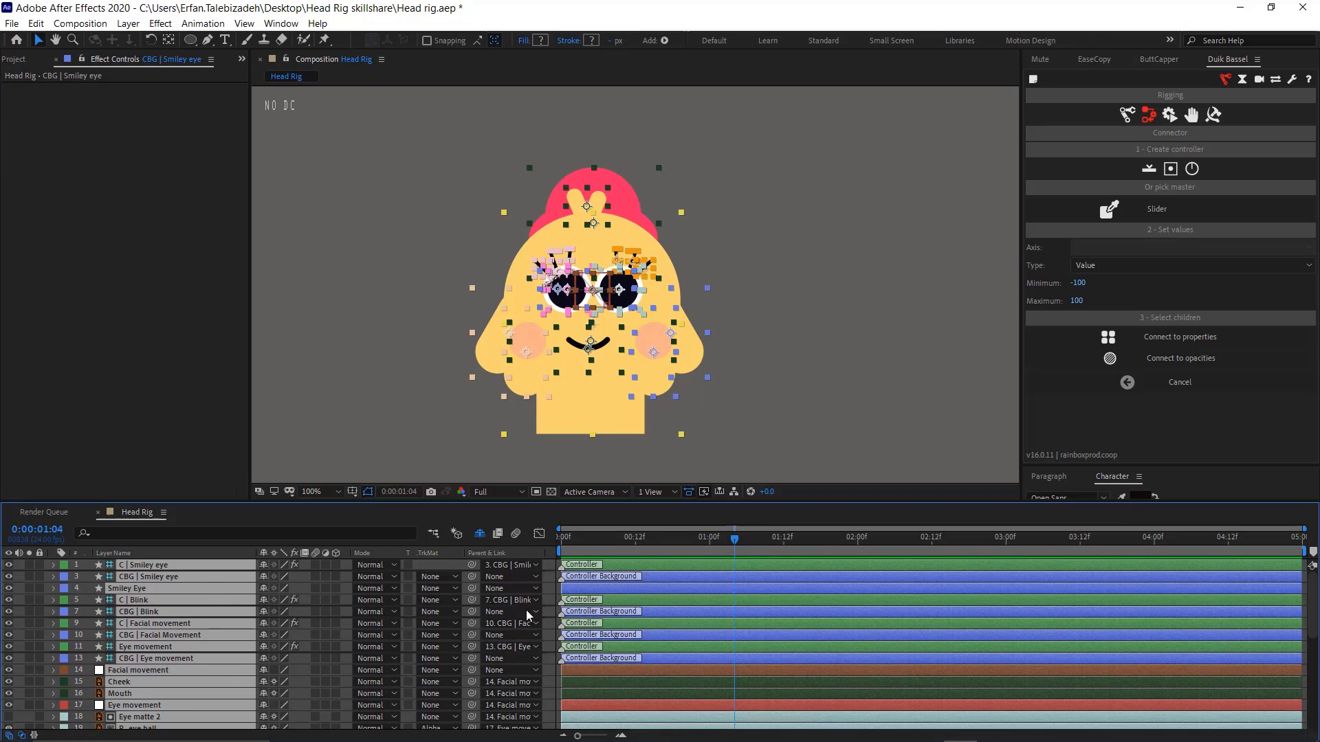
left_click(544, 603)
scroll(209, 674, "down", 1)
scroll(196, 671, "down", 1)
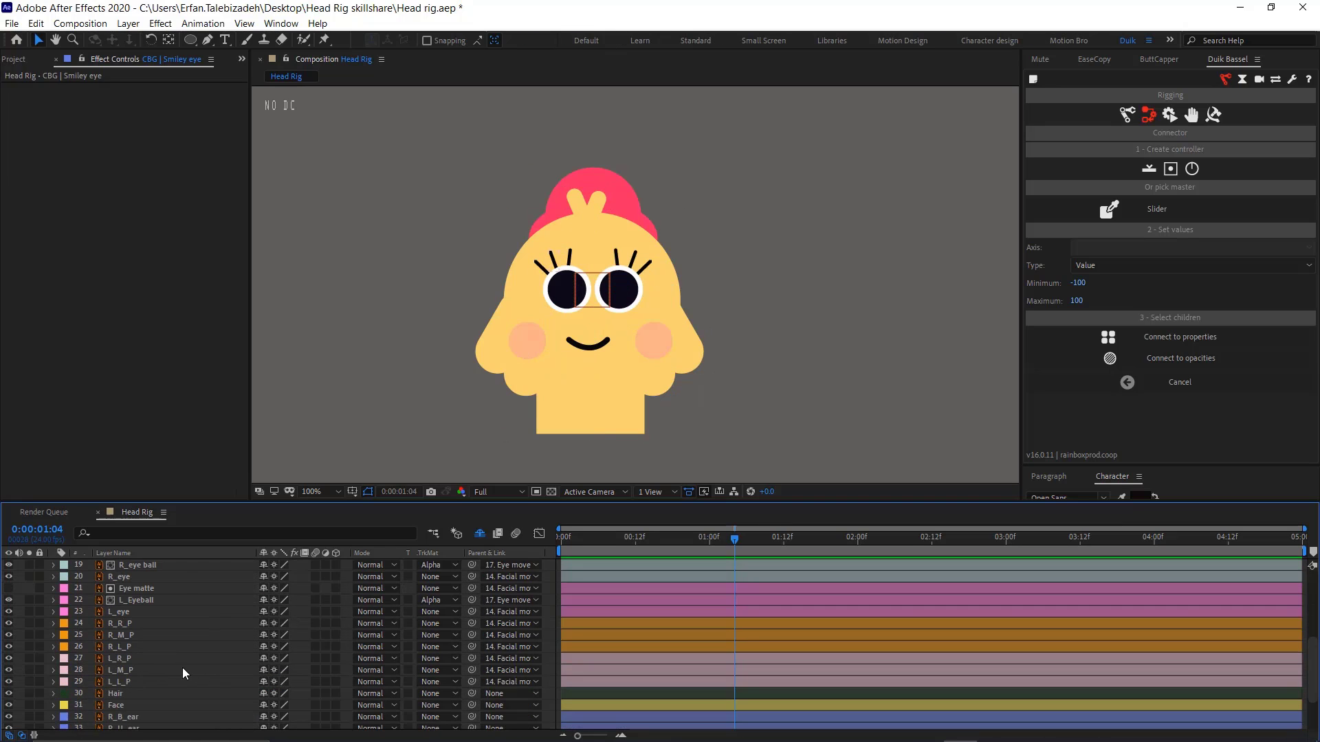
left_click(160, 636)
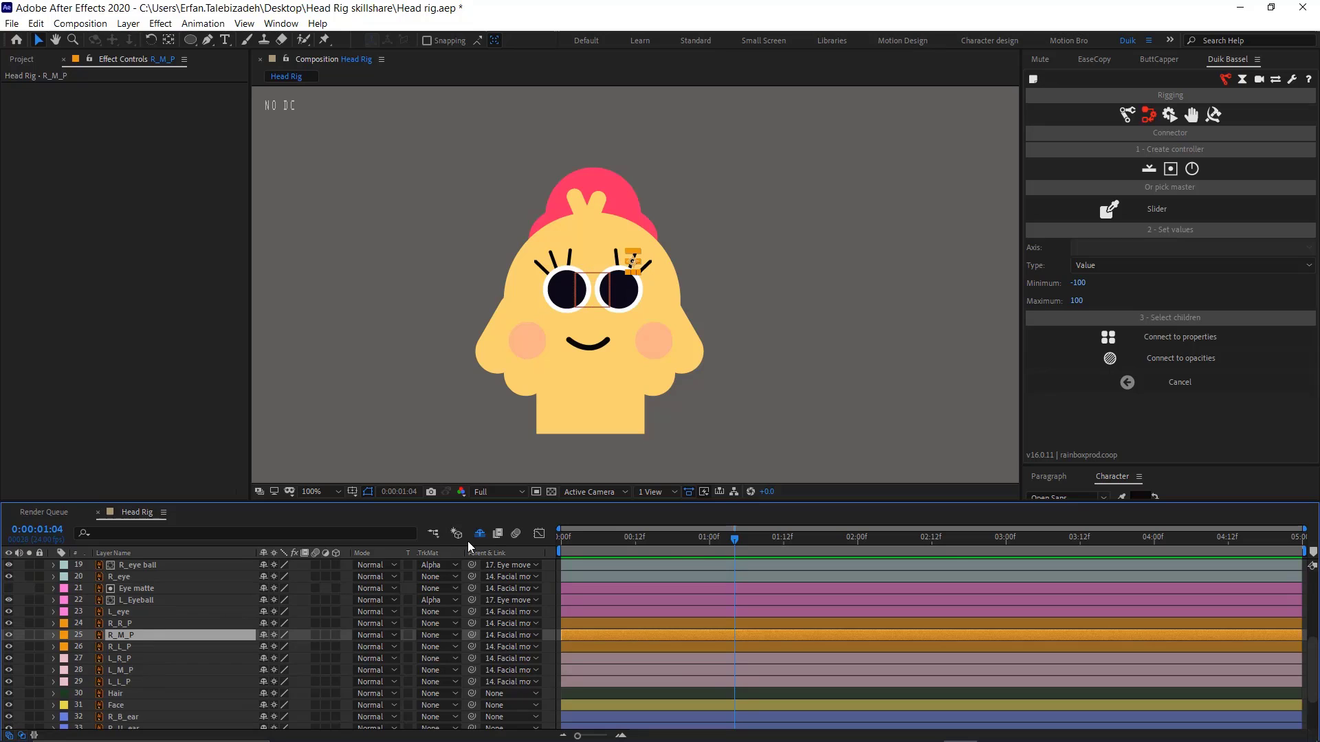
key("Home")
left_click(121, 624)
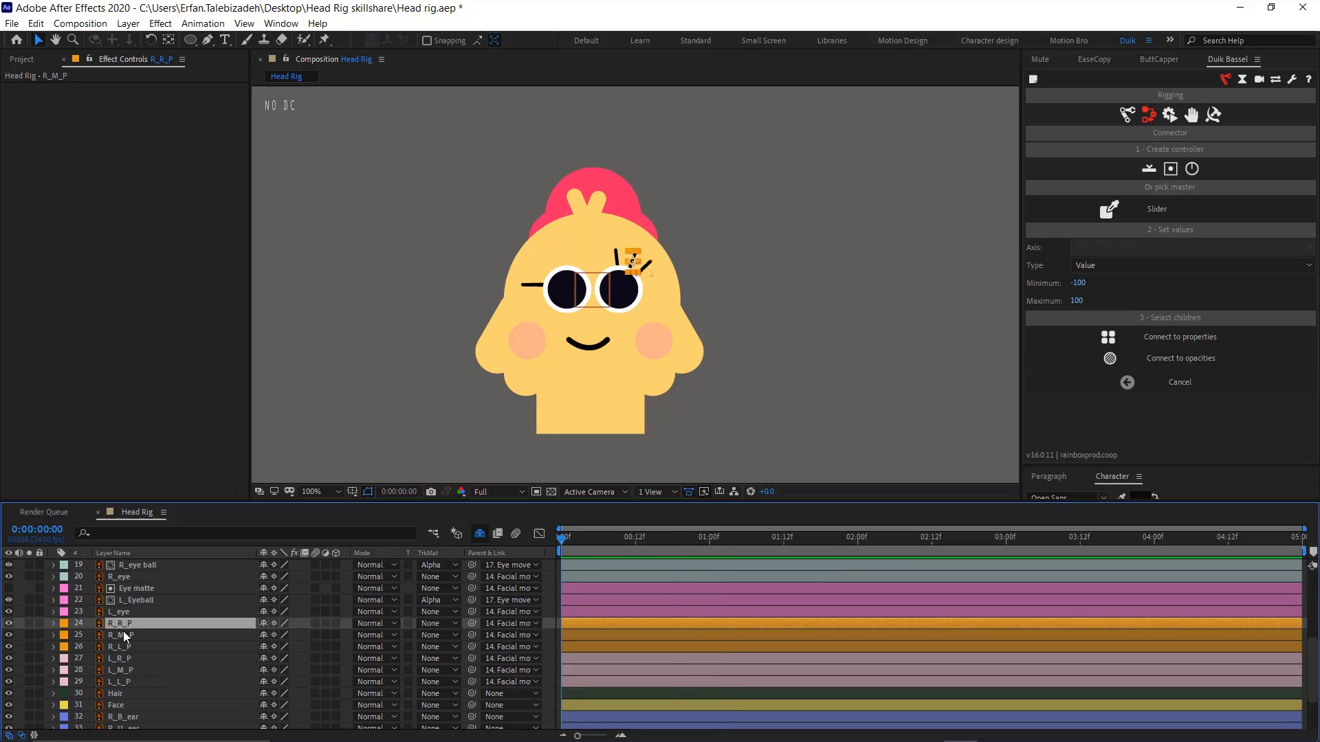
left_click(124, 649, "shift")
key("p")
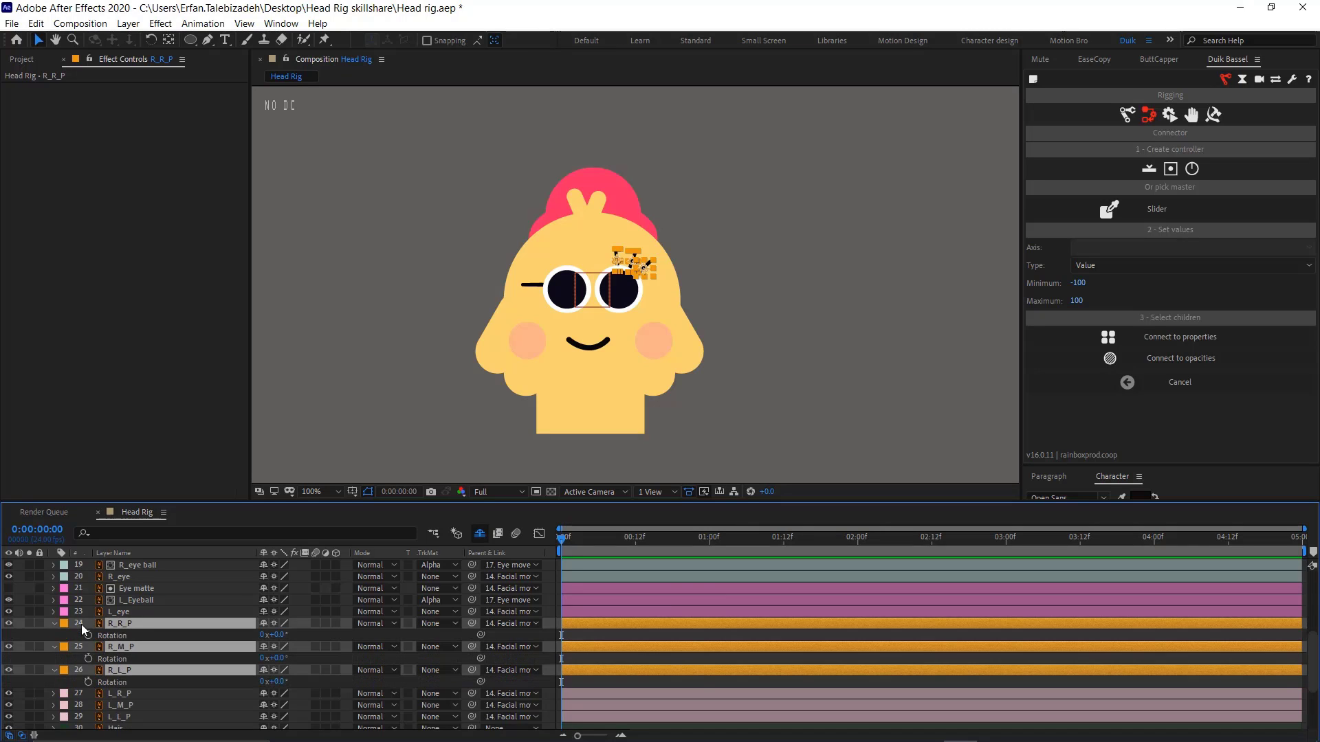
key("shift+r")
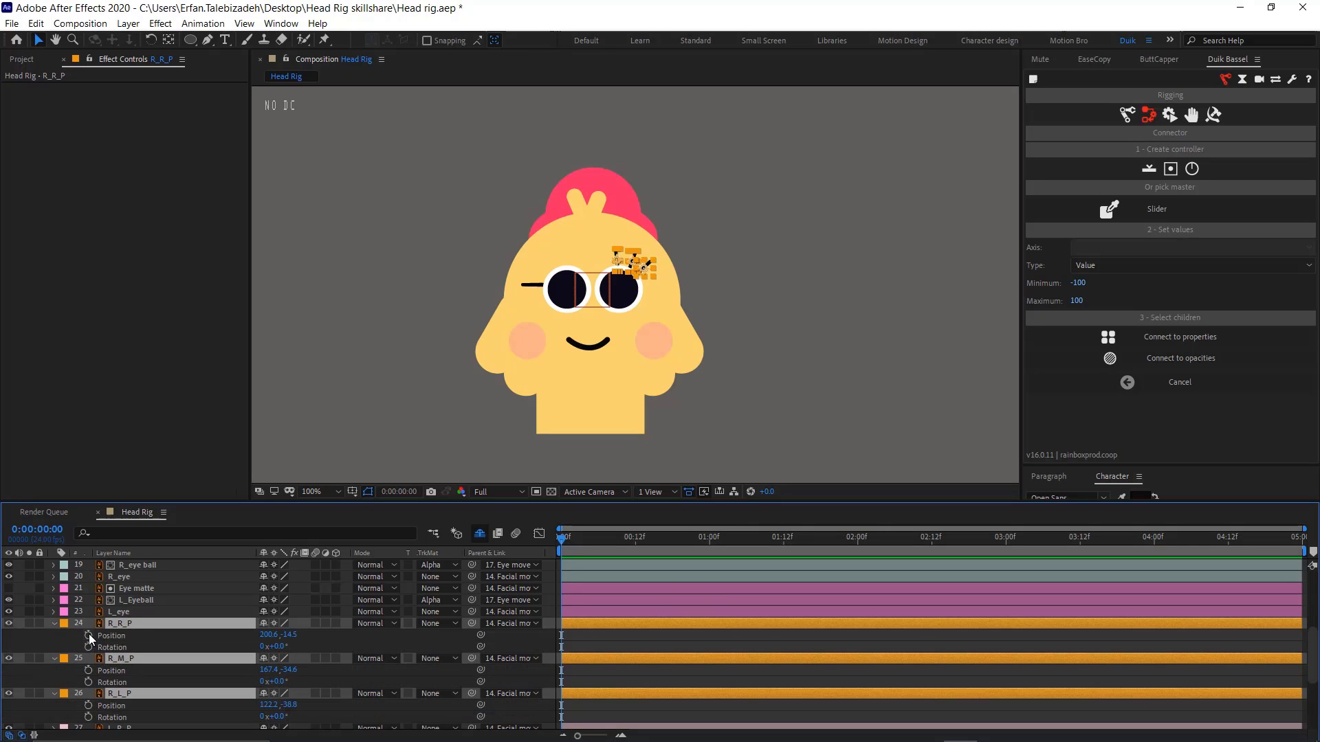
left_click_drag(89, 636, 89, 718)
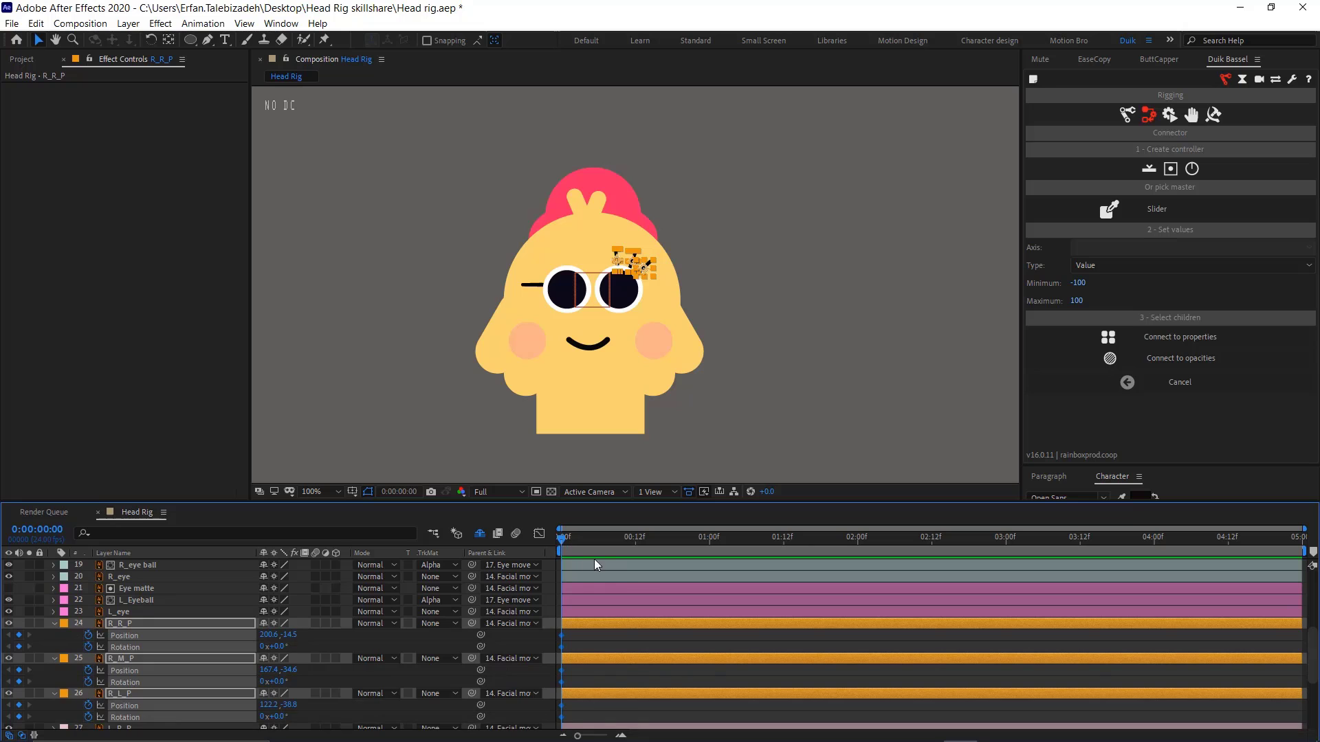
Add Position and Rotation keyframes to R_R_P, R_M_P and R_L_P at 0:00:00:08, in line with L_R_P's second keyframes
left_click_drag(594, 560, 634, 575)
scroll(682, 638, "down", 3)
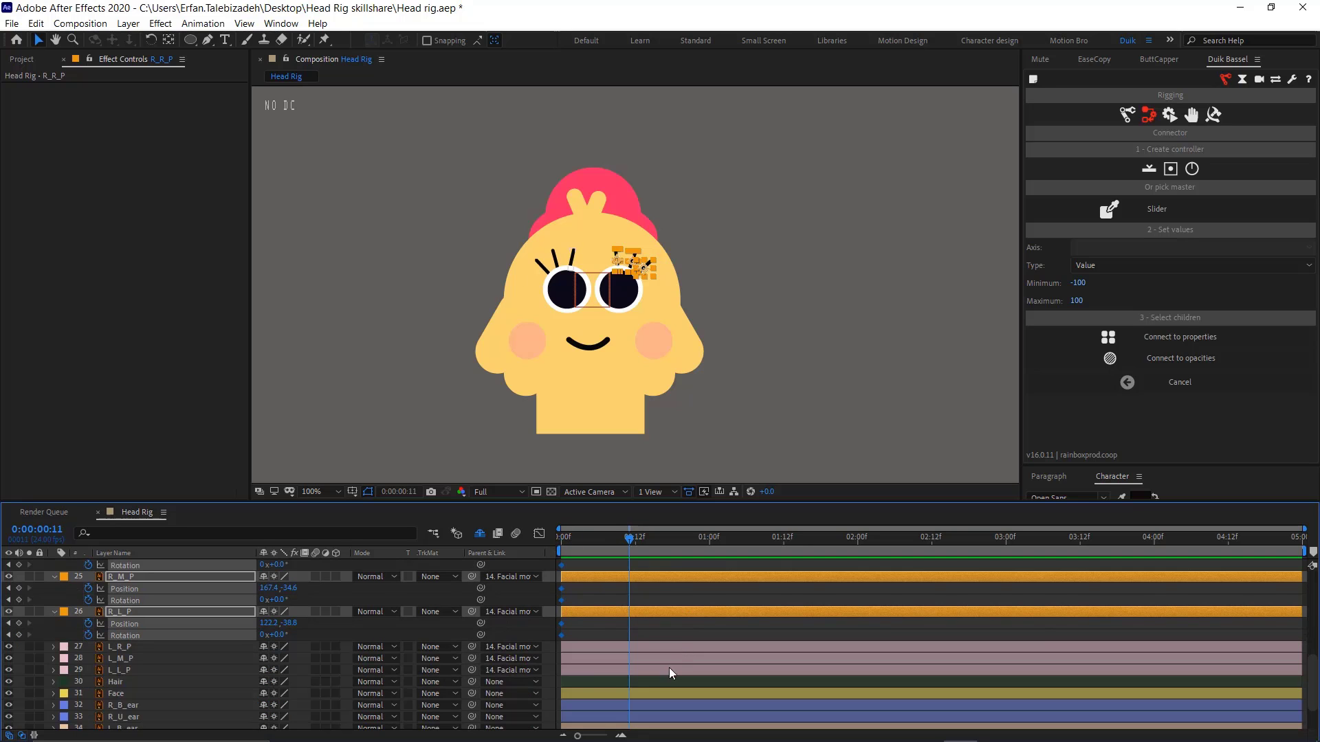
left_click(146, 650)
key("u")
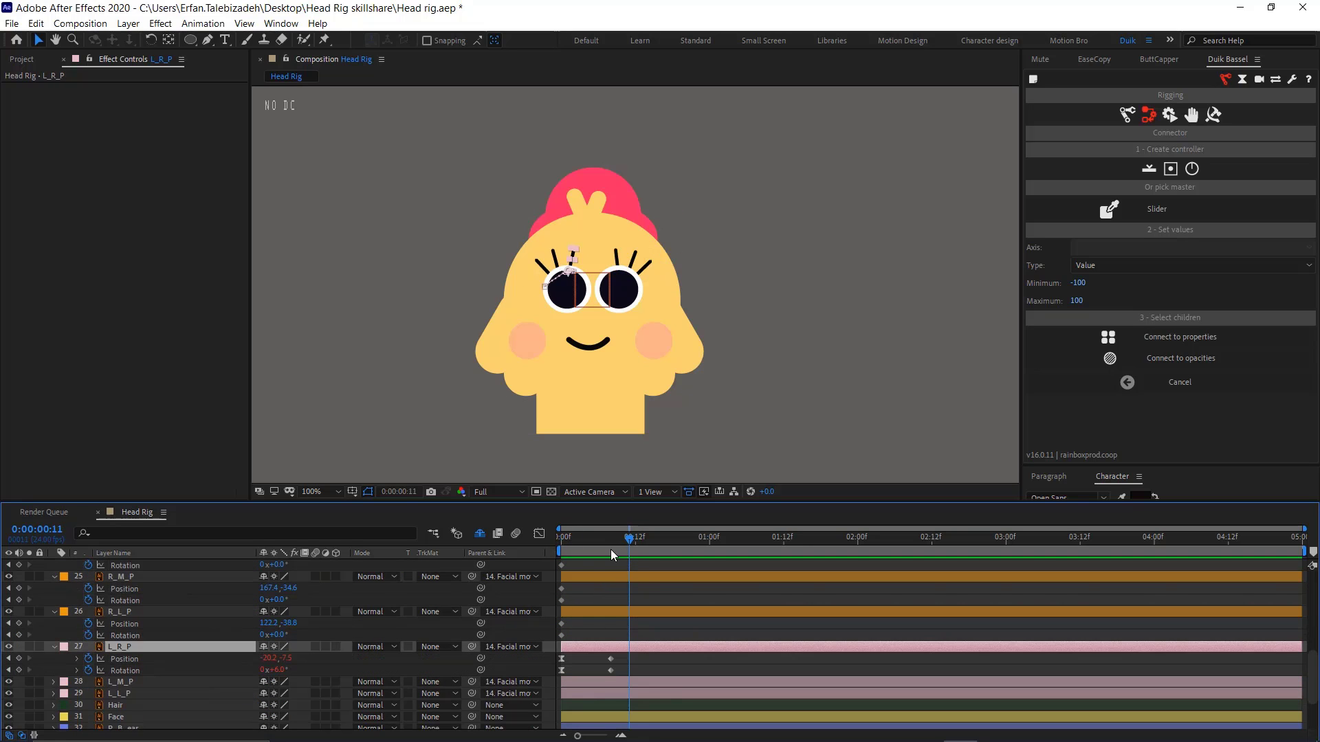
left_click(610, 549)
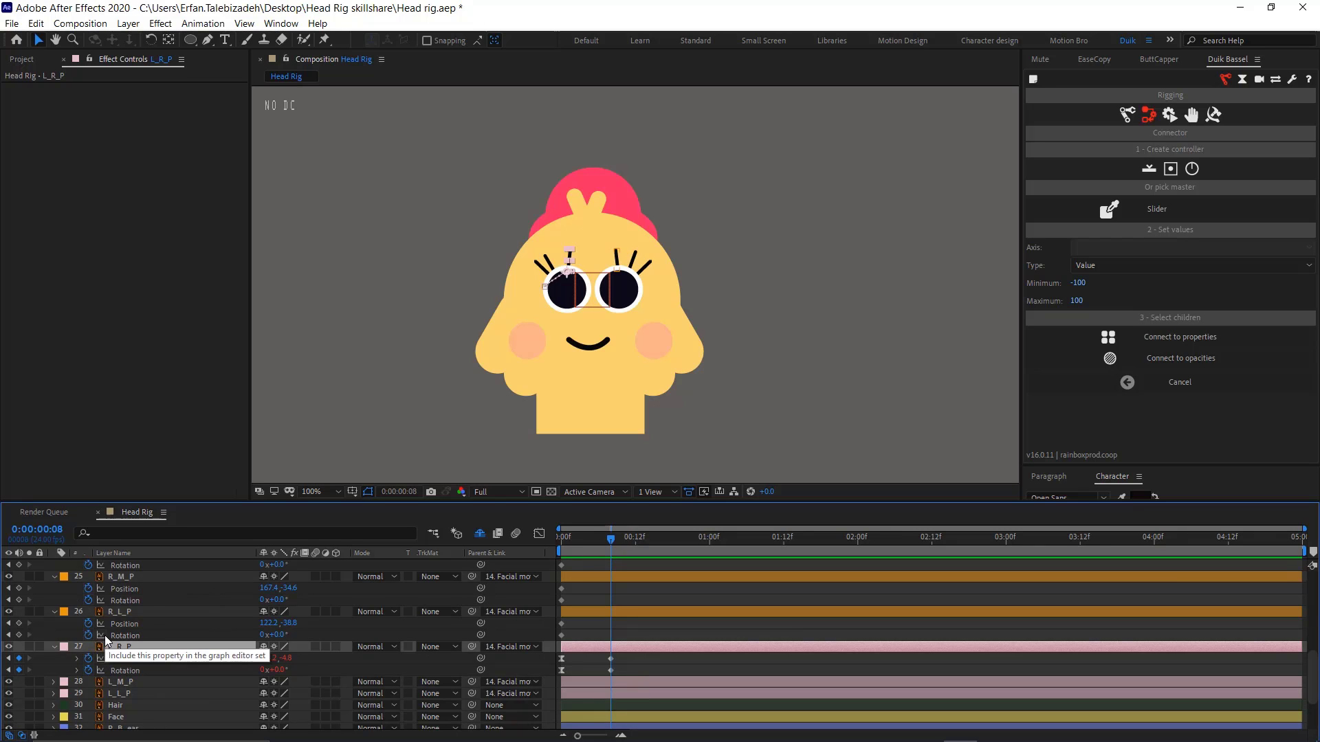
scroll(43, 650, "up", 3)
left_click_drag(19, 636, 19, 718)
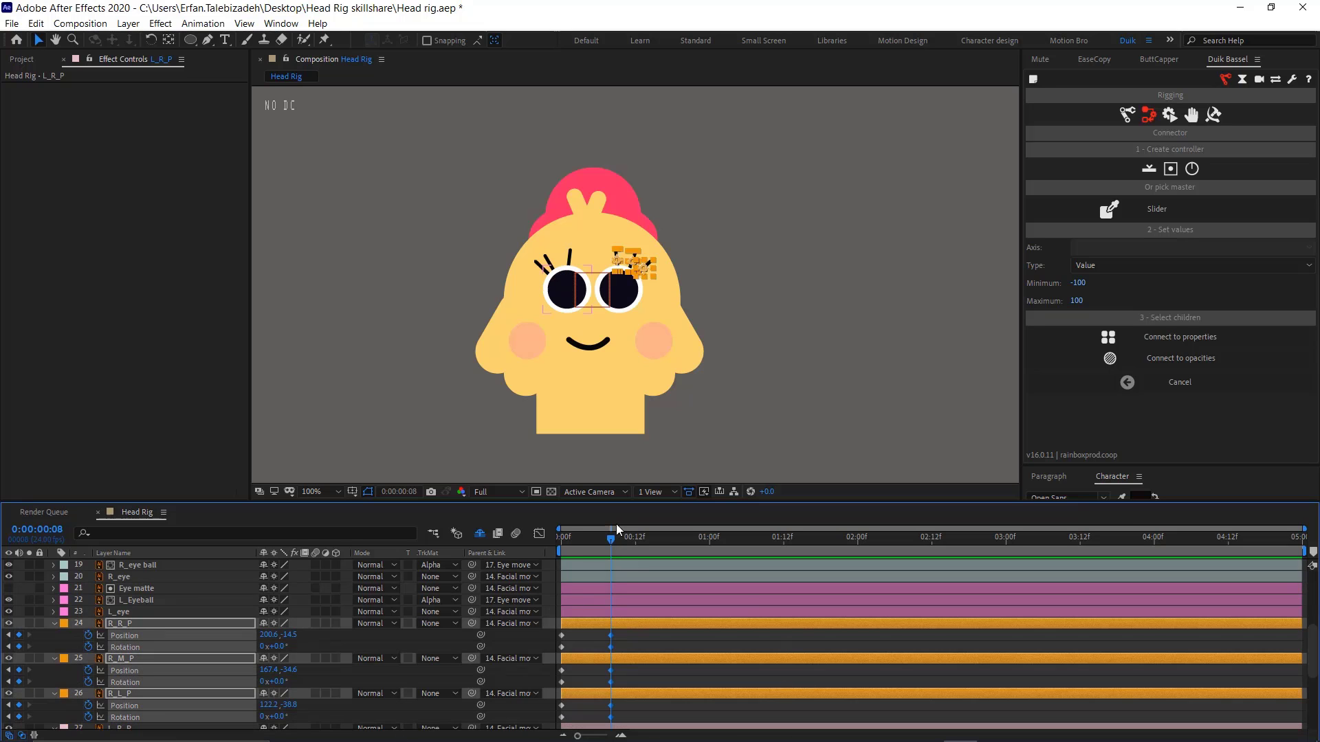
Try a Rotation of 45° on the R_R_P lash at frame 0
left_click_drag(612, 542, 557, 545)
left_click(713, 649)
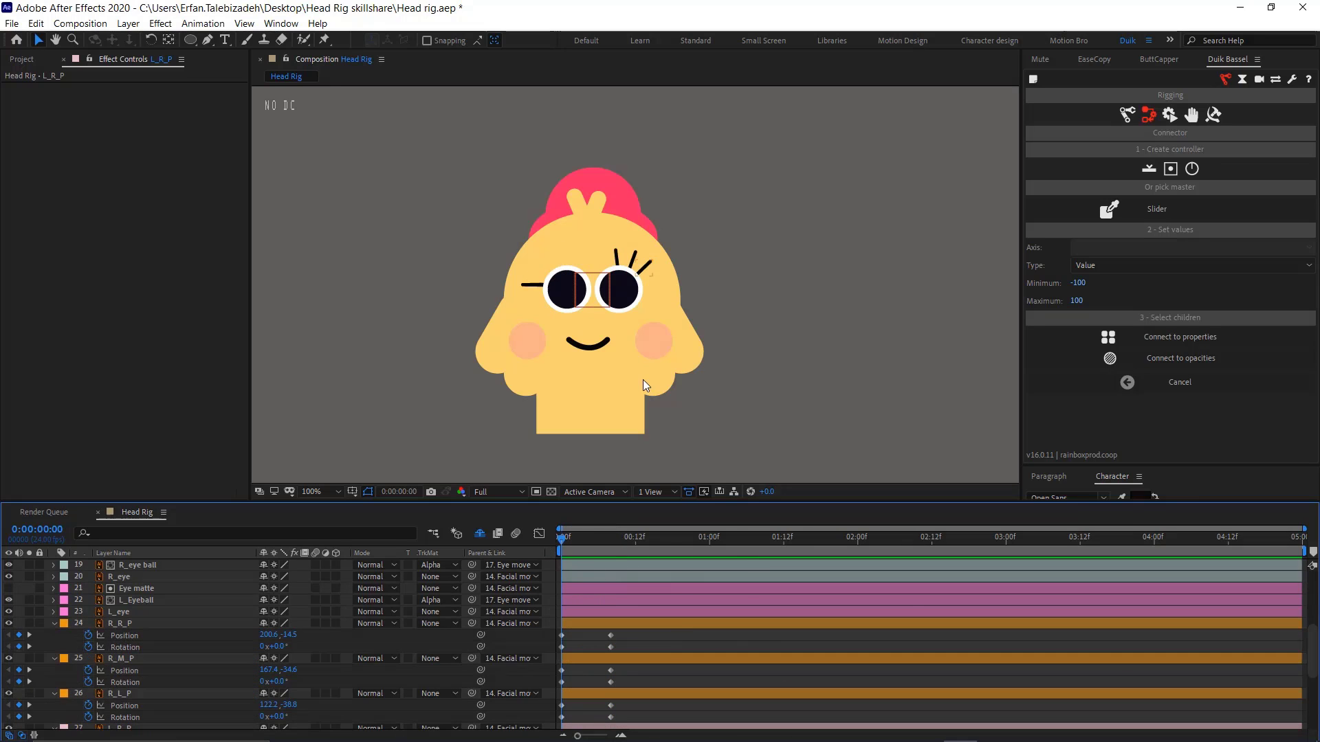
scroll(636, 375, "up", 1)
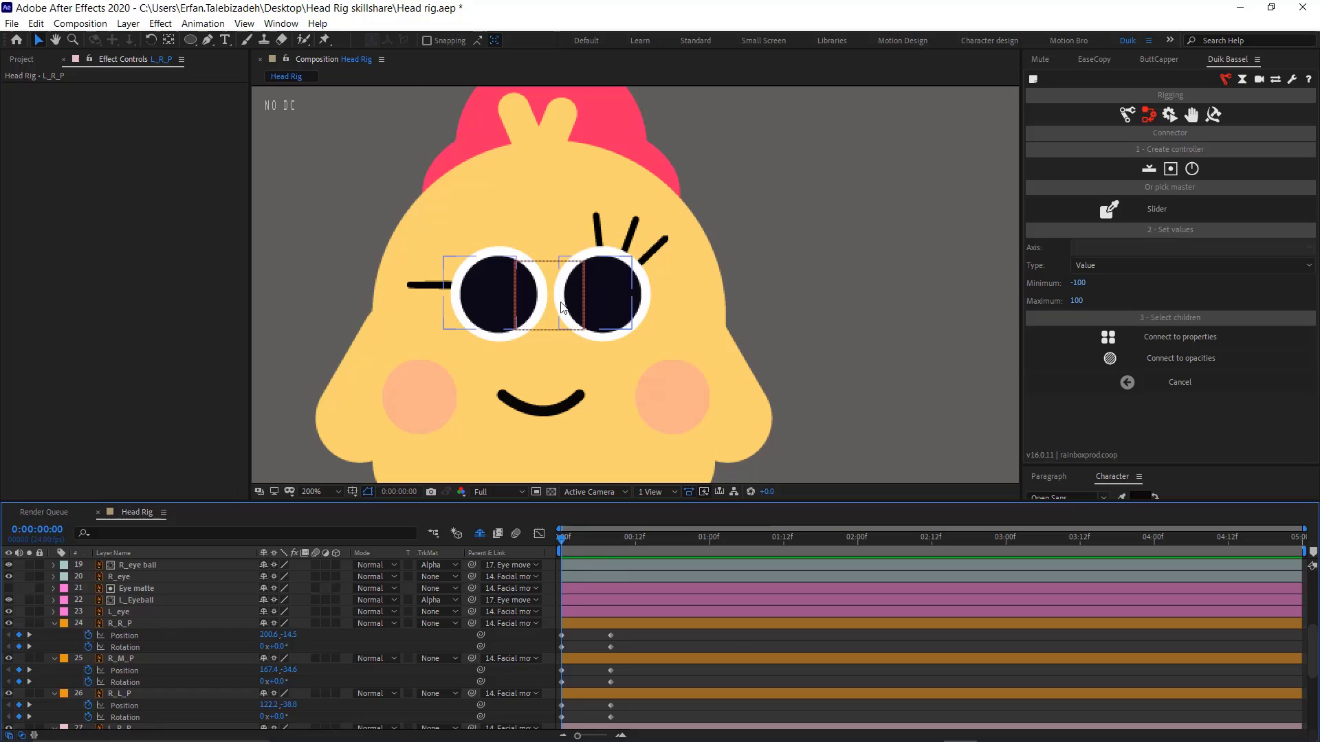
left_click(147, 628)
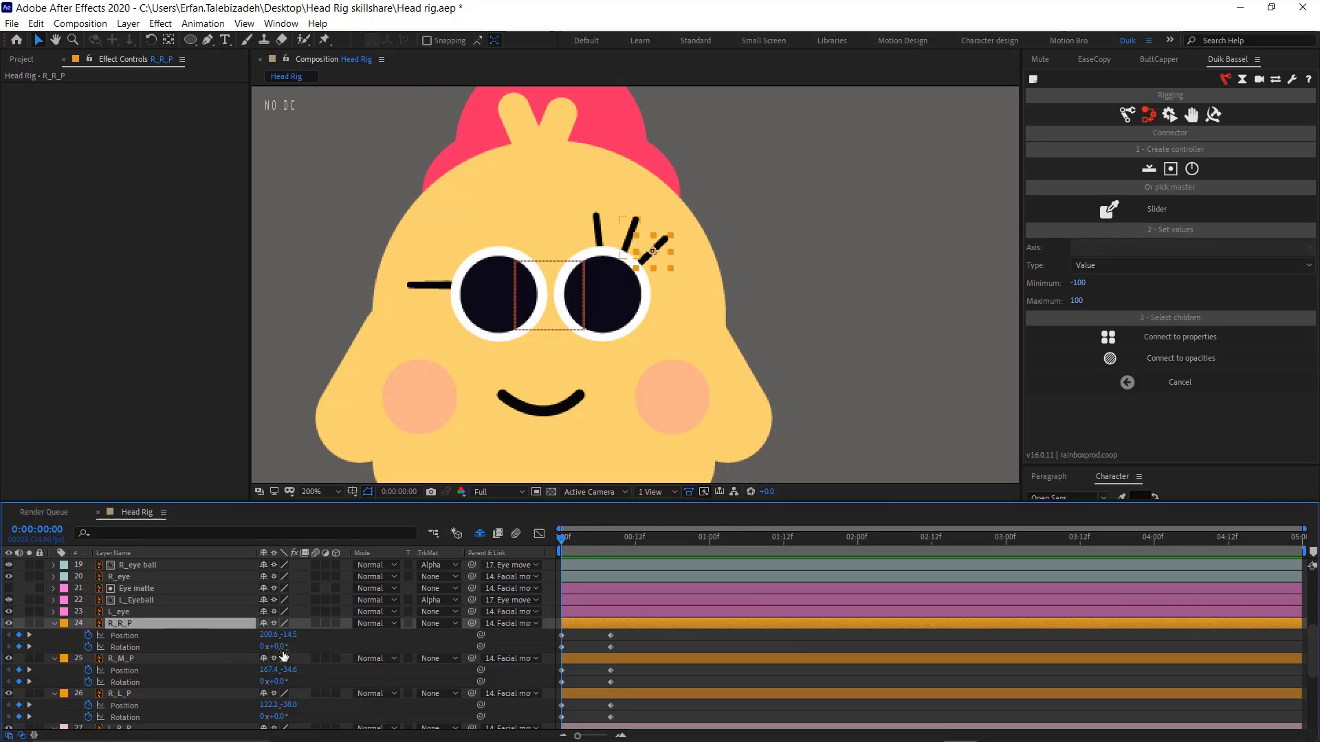
left_click(280, 647)
type("45")
key("Return")
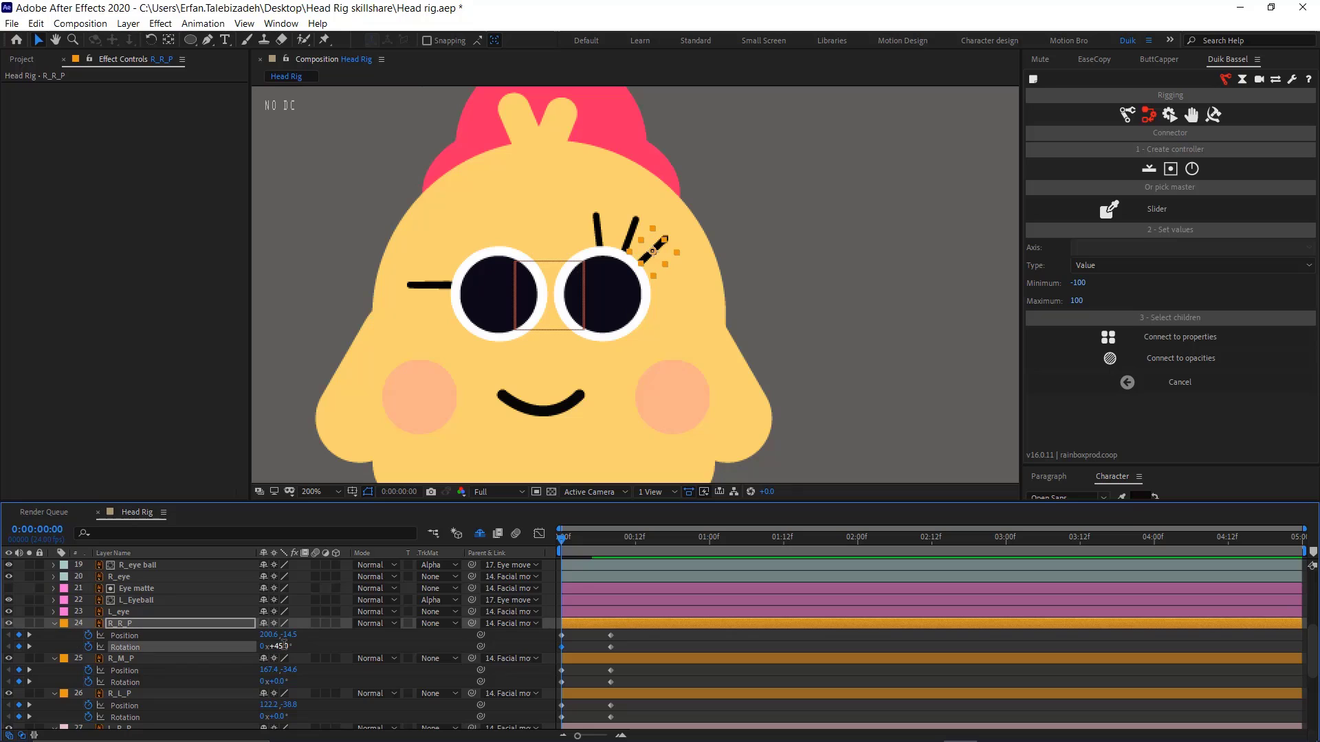
key("ctrl+z")
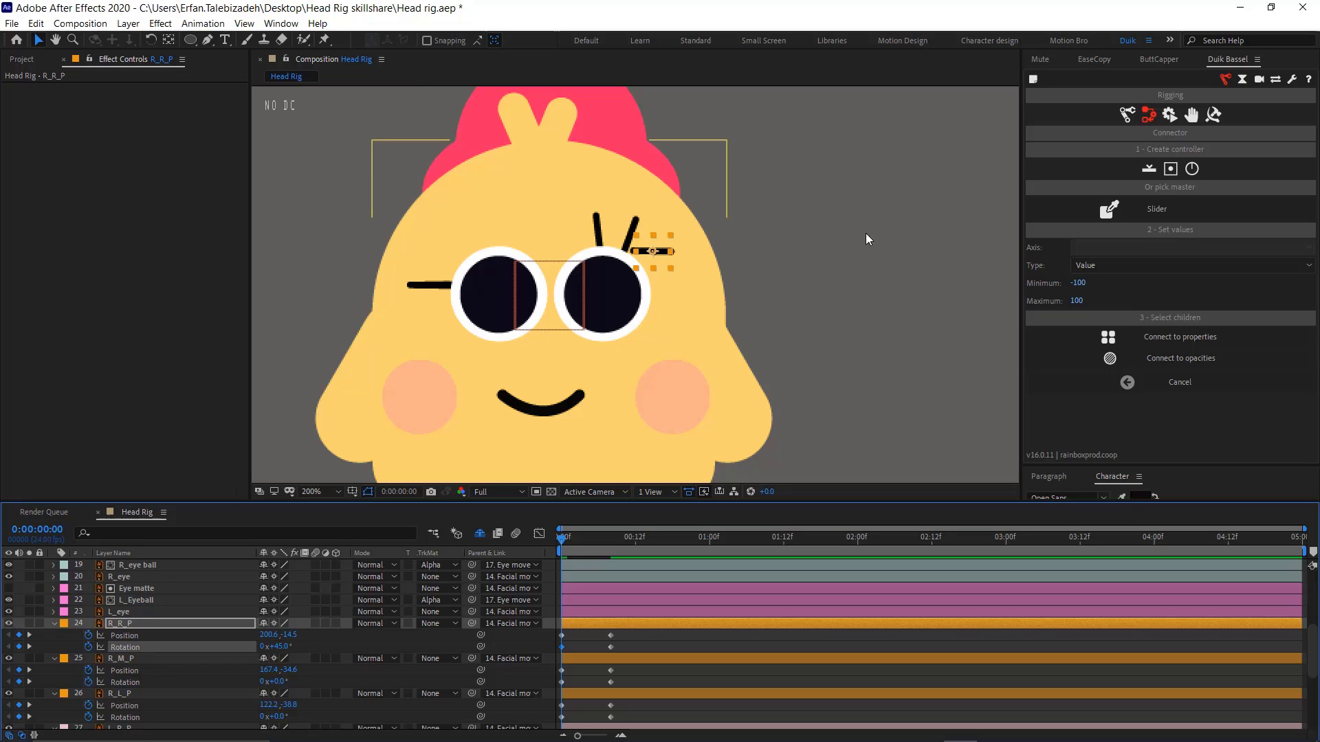
Undo the R_R_P rotation and set the anchor points of R_R_P and R_M_P to bottom-left and R_L_P to bottom-centre
left_click(1042, 58)
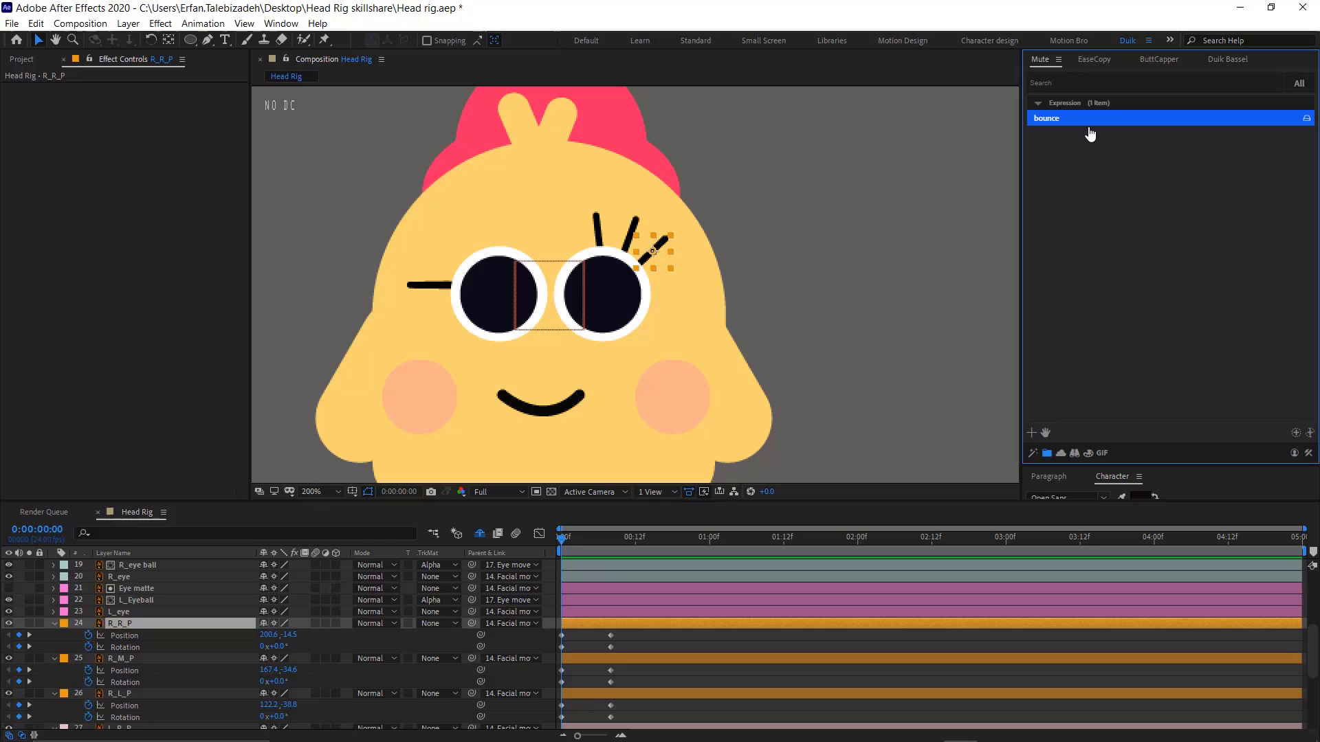
left_click(1033, 453)
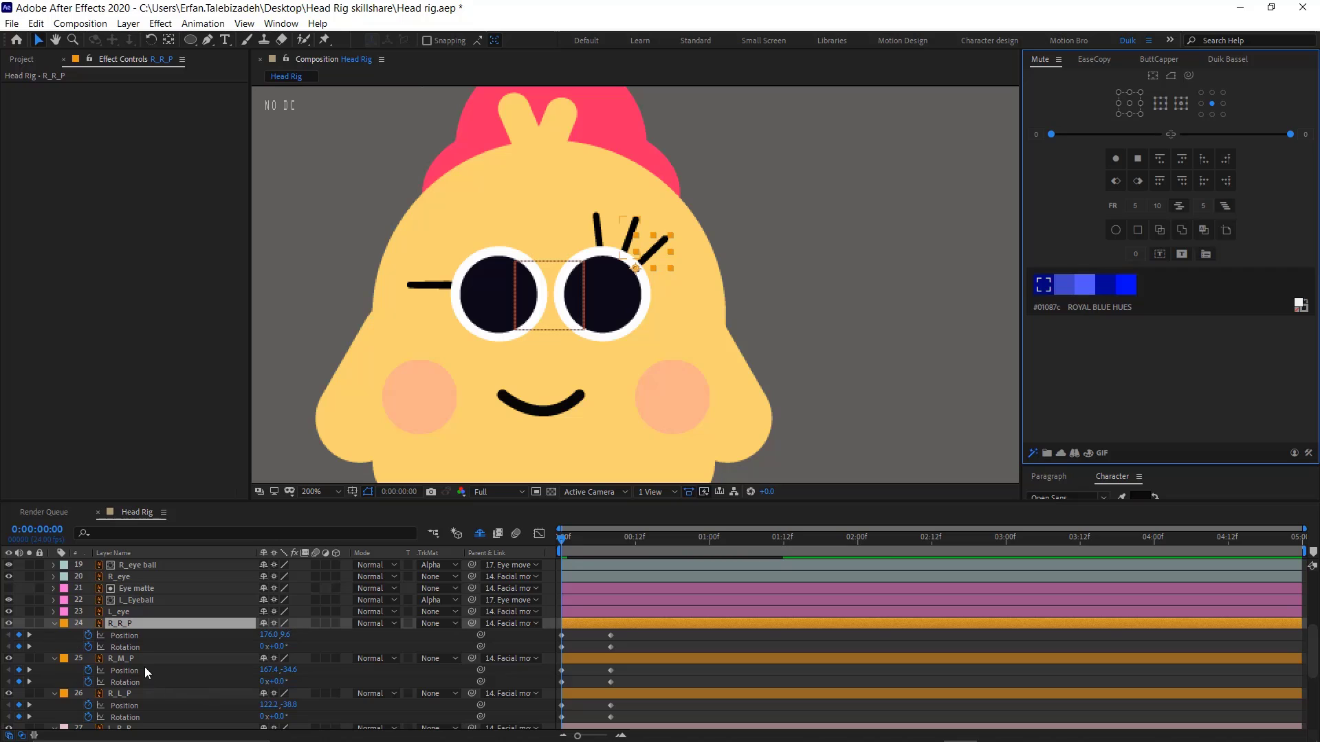
left_click(121, 659)
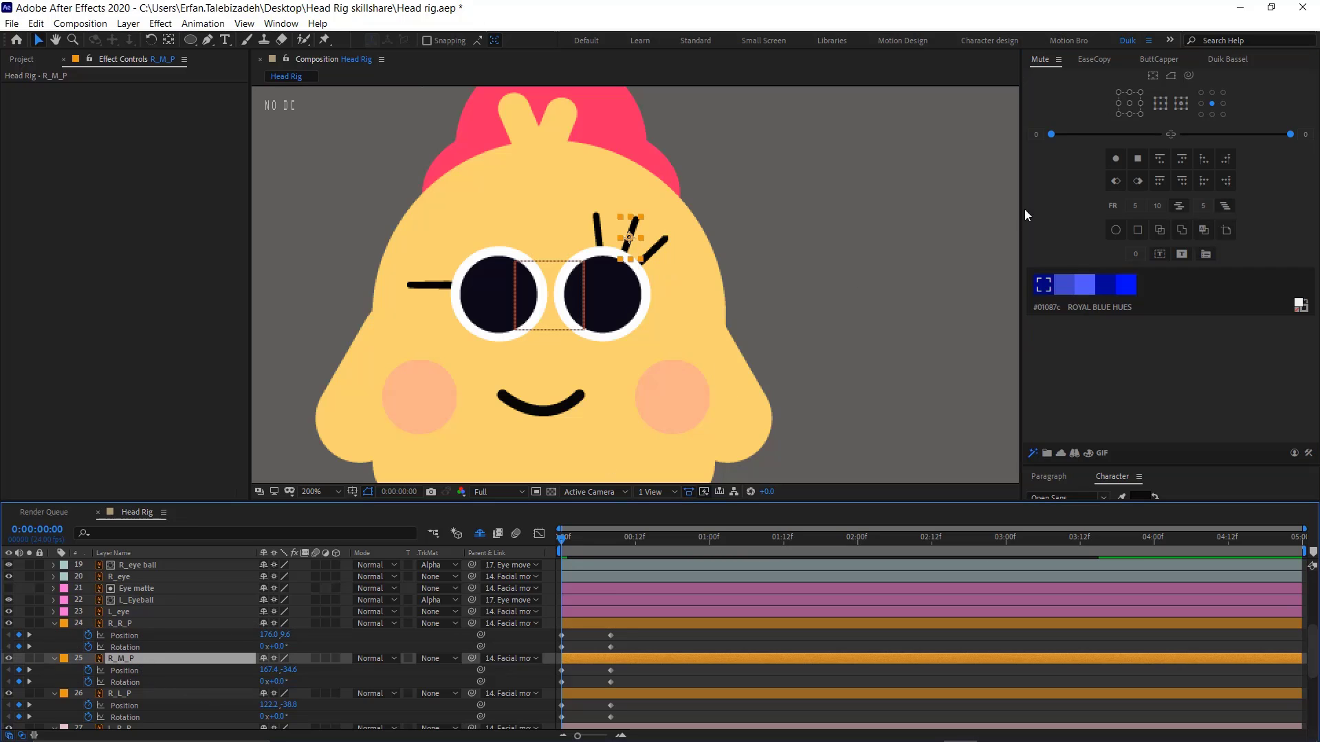
left_click(1130, 113)
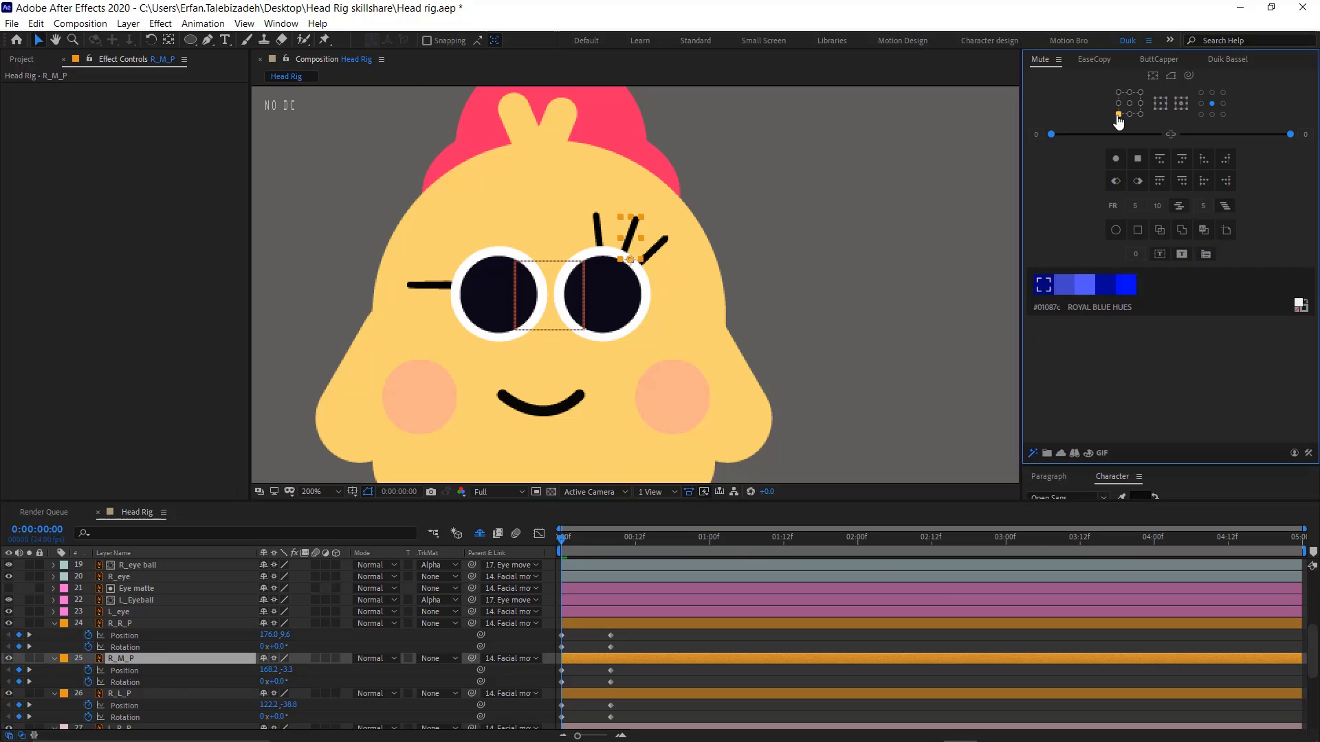
left_click(121, 693)
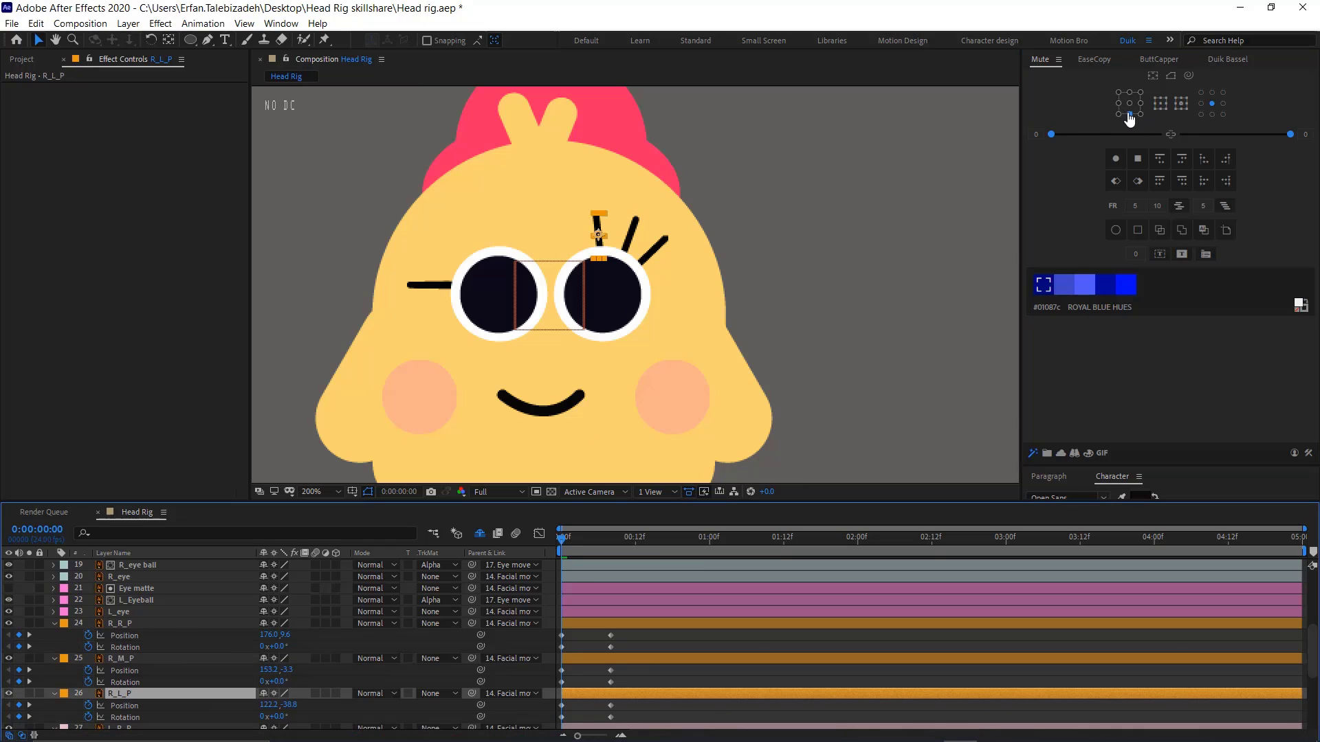
left_click(1130, 113)
Set the Rotation of the R_R_P lash to 45° at its frame 0 keyframe
left_click(154, 635)
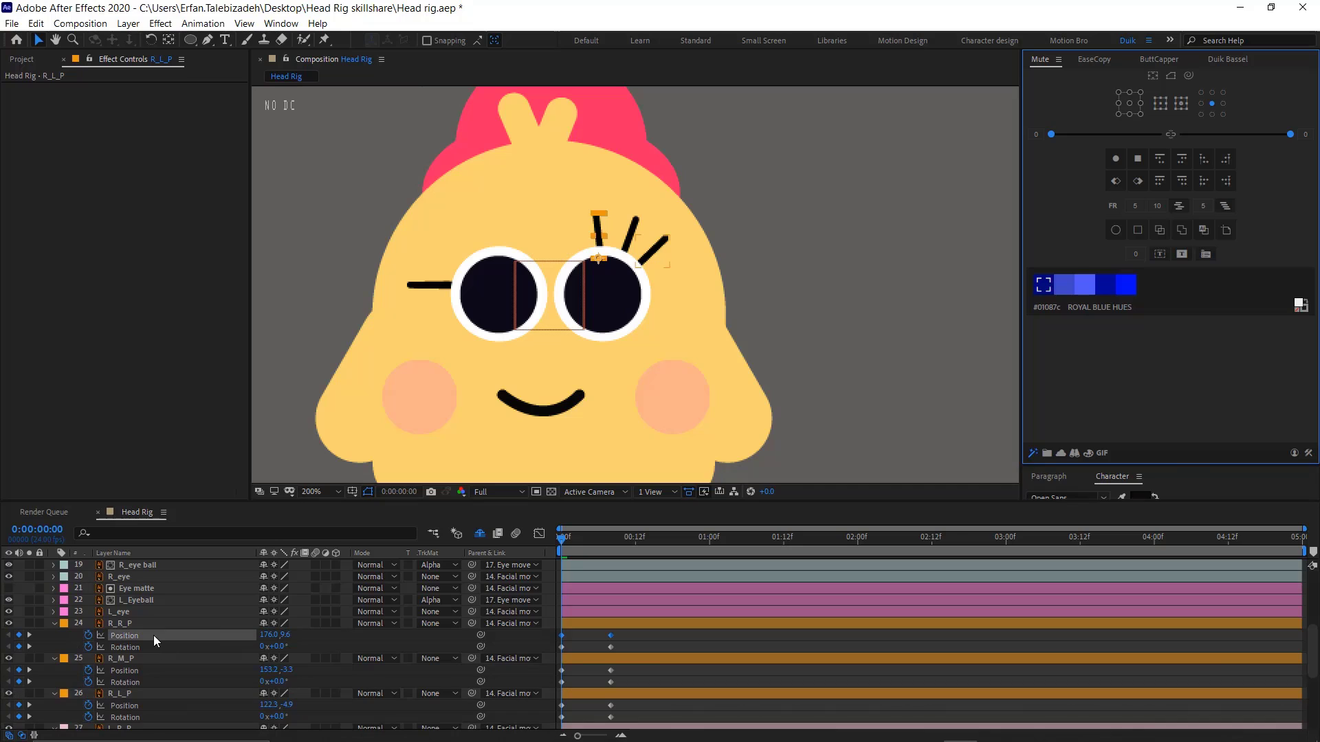
left_click(282, 647)
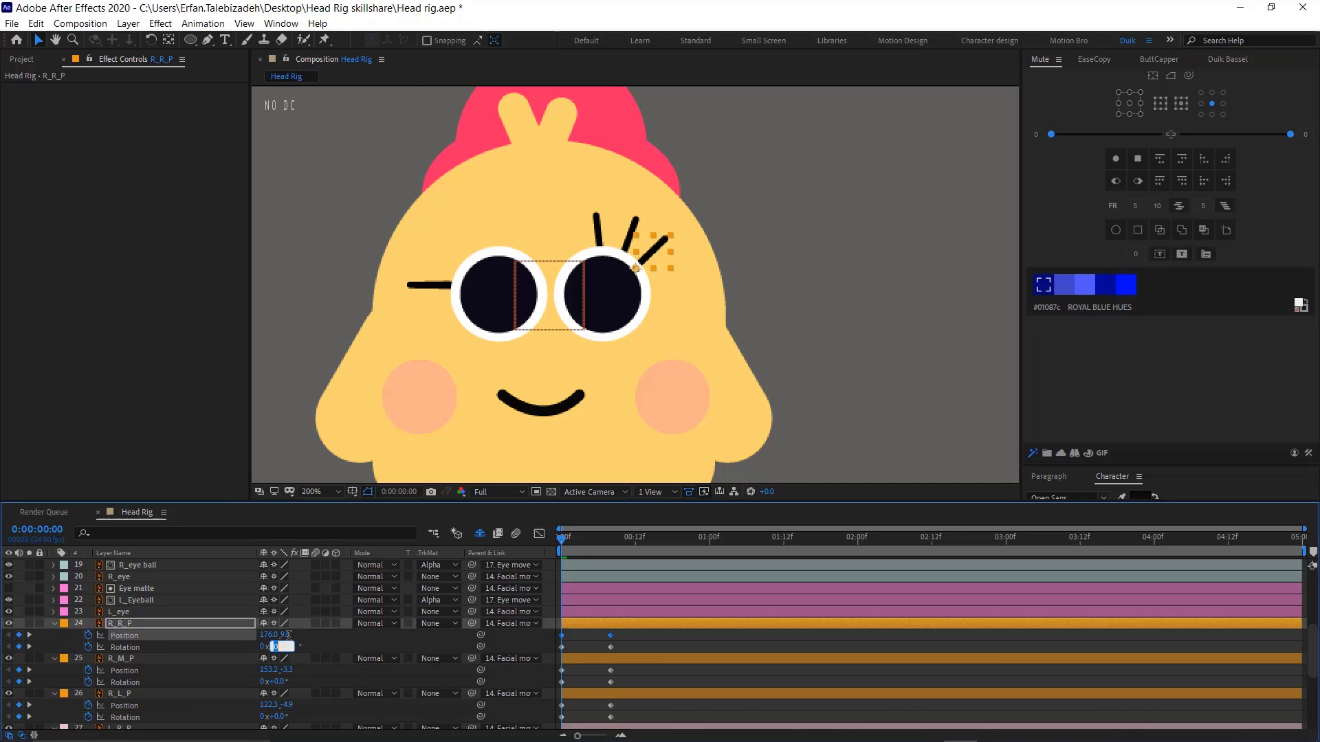
left_click(675, 650)
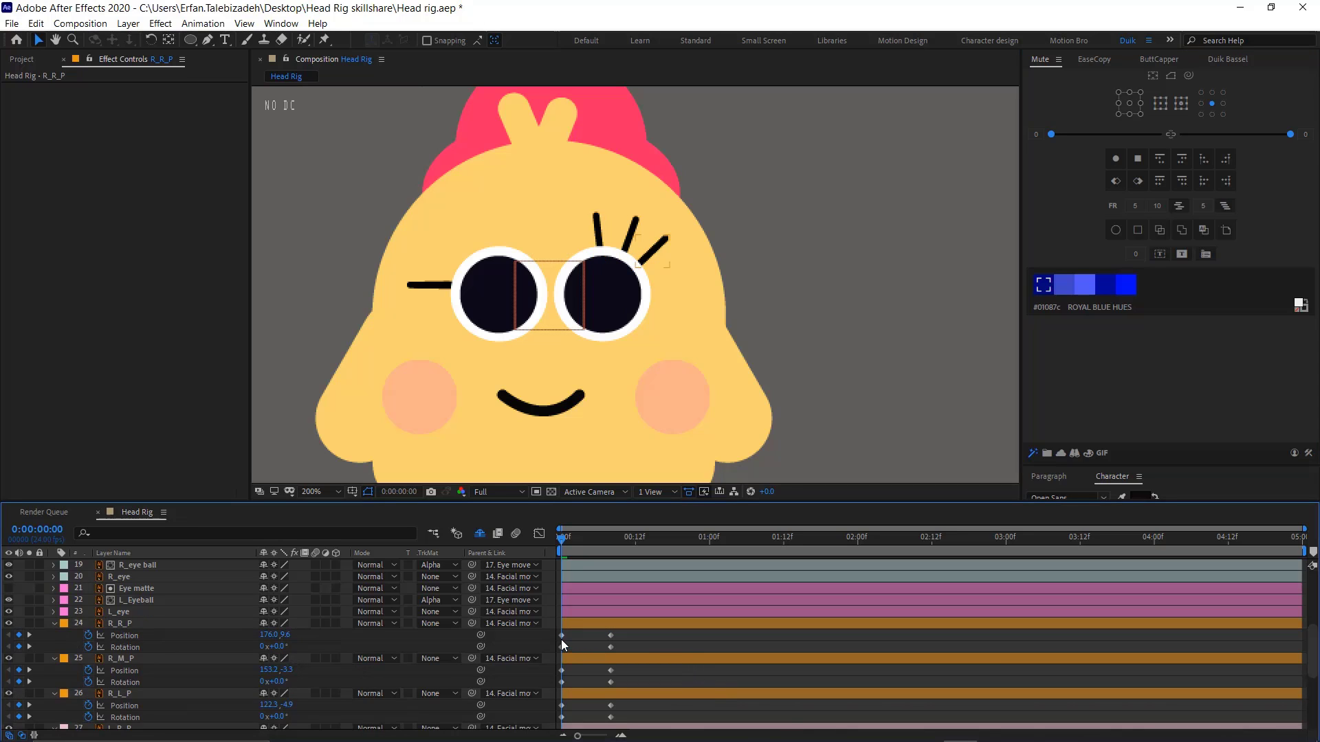
left_click(562, 637)
left_click(276, 647)
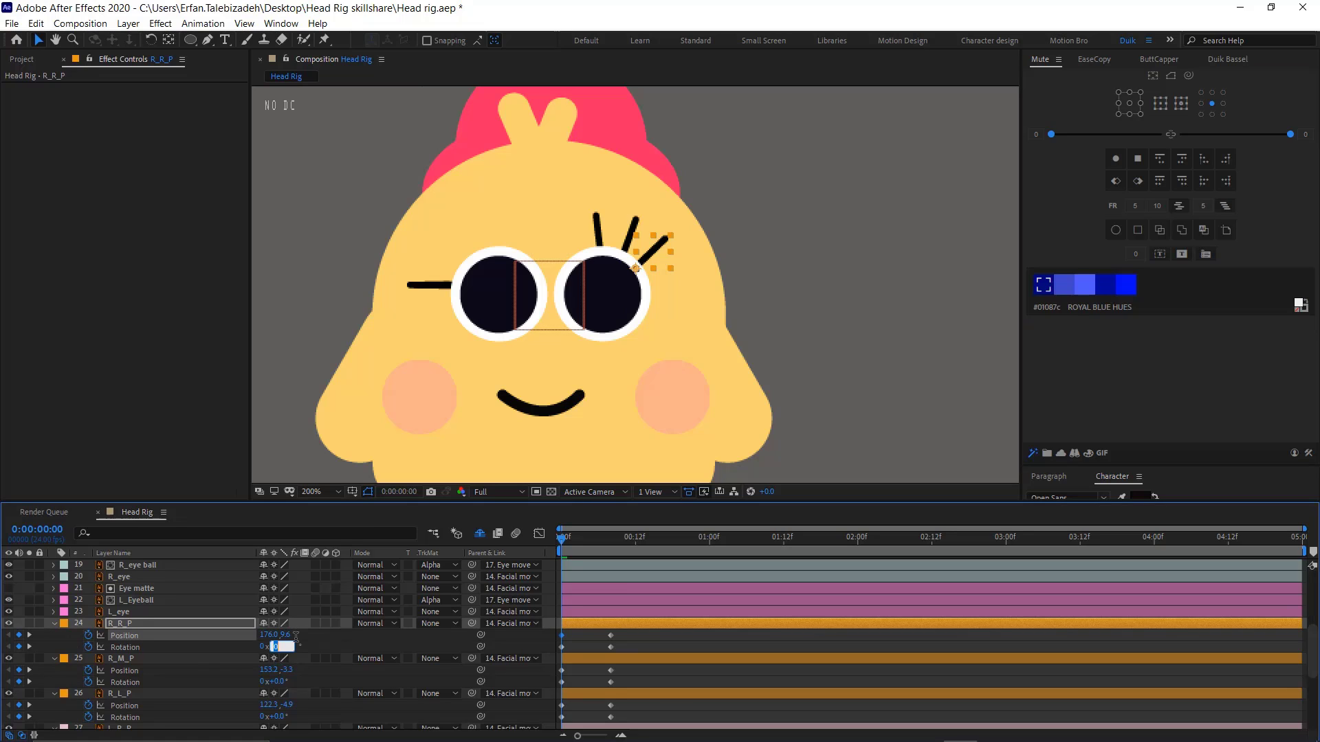
key("Return")
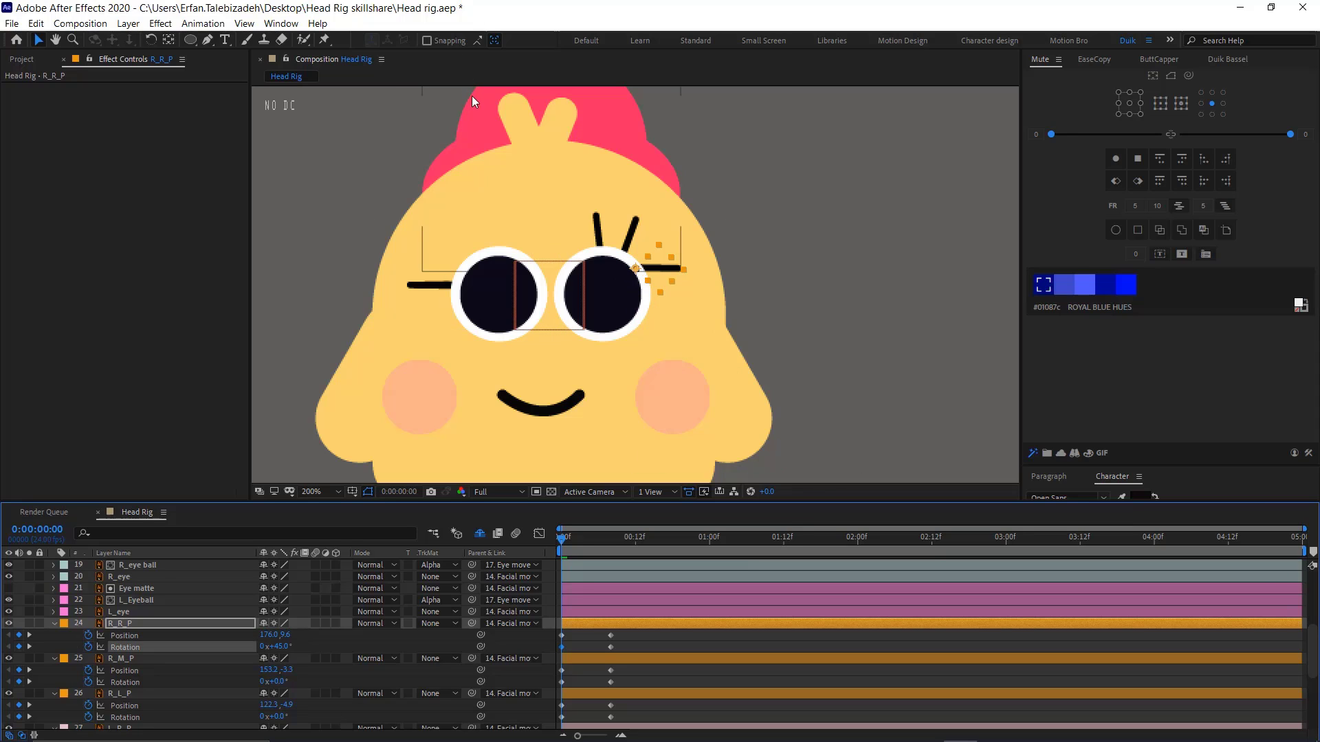
Show the rulers, place a horizontal guide across the eyes and lower R_R_P onto it at about 183.0, 36.6
key("ctrl+r")
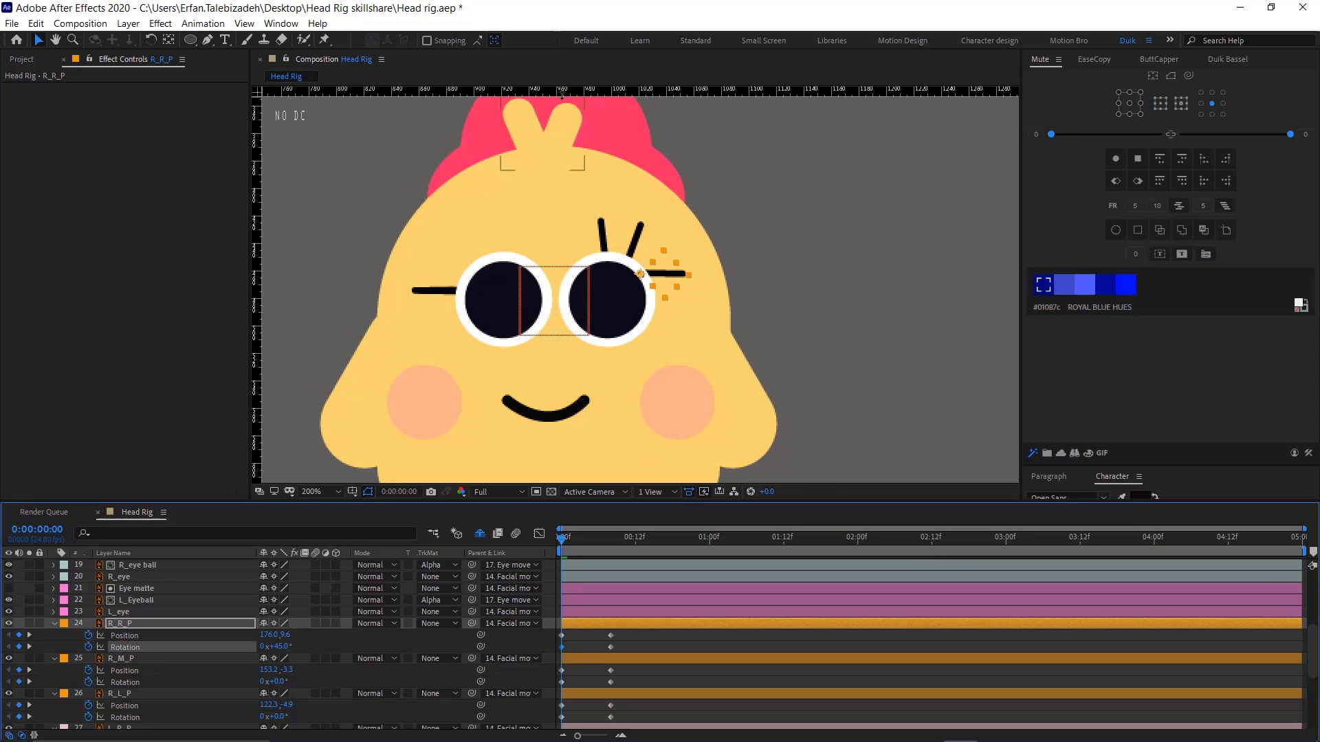
left_click_drag(559, 97, 527, 294)
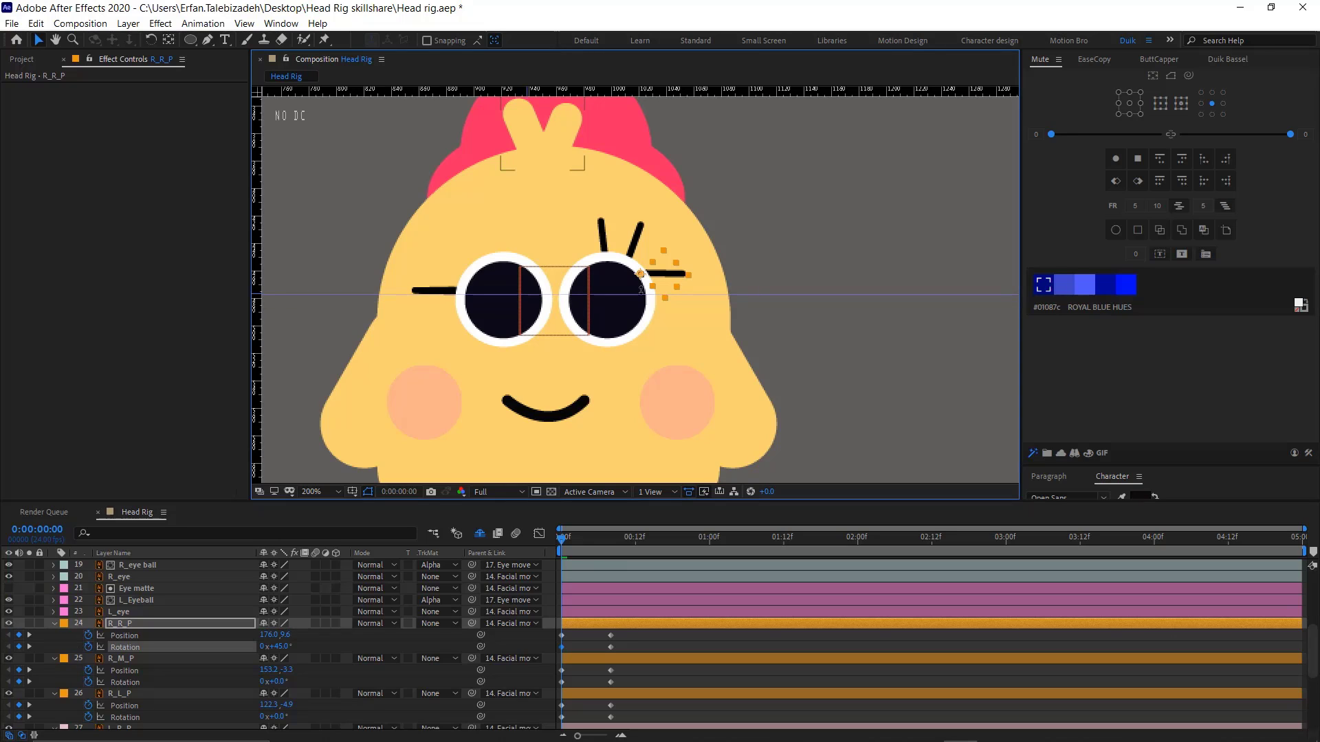
left_click_drag(644, 283, 646, 291)
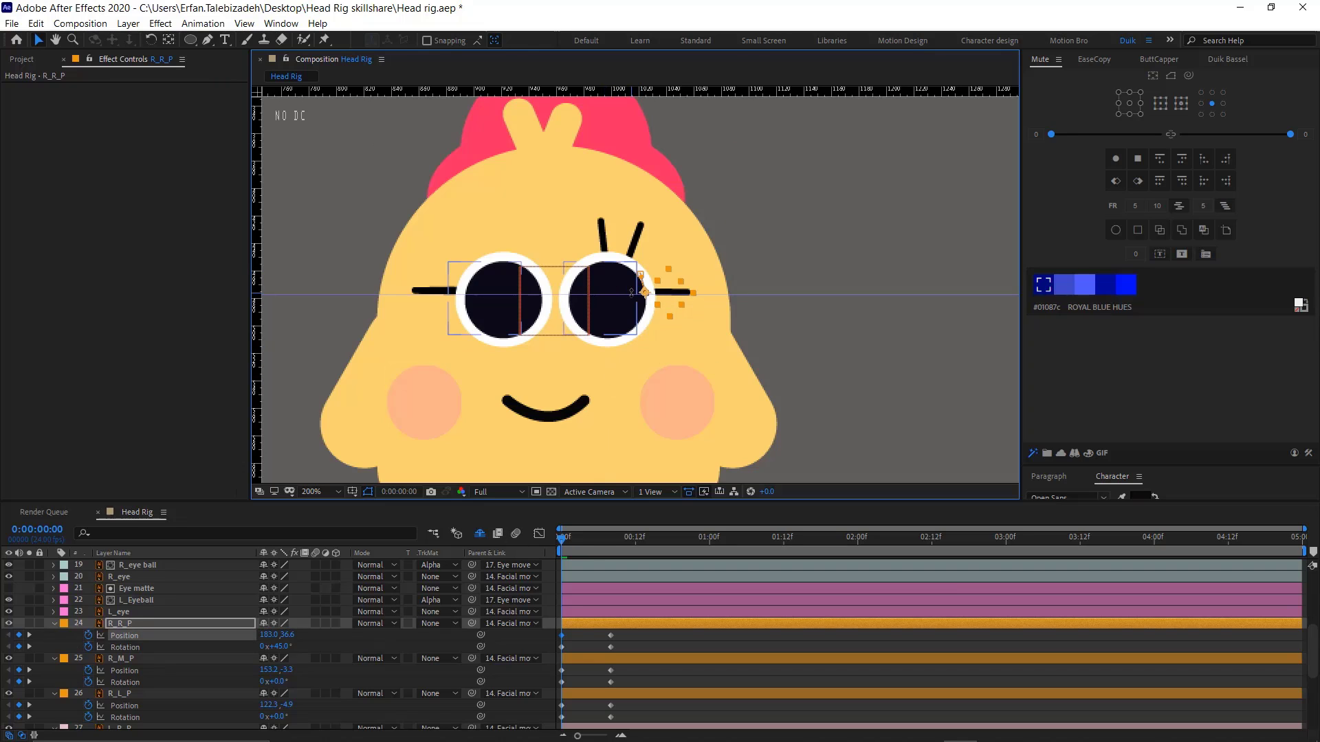
key("Up")
Lay the R_M_P lash over R_R_P at frame 0, with Position about 186.2, 34.0 and Rotation 70°
left_click(183, 683)
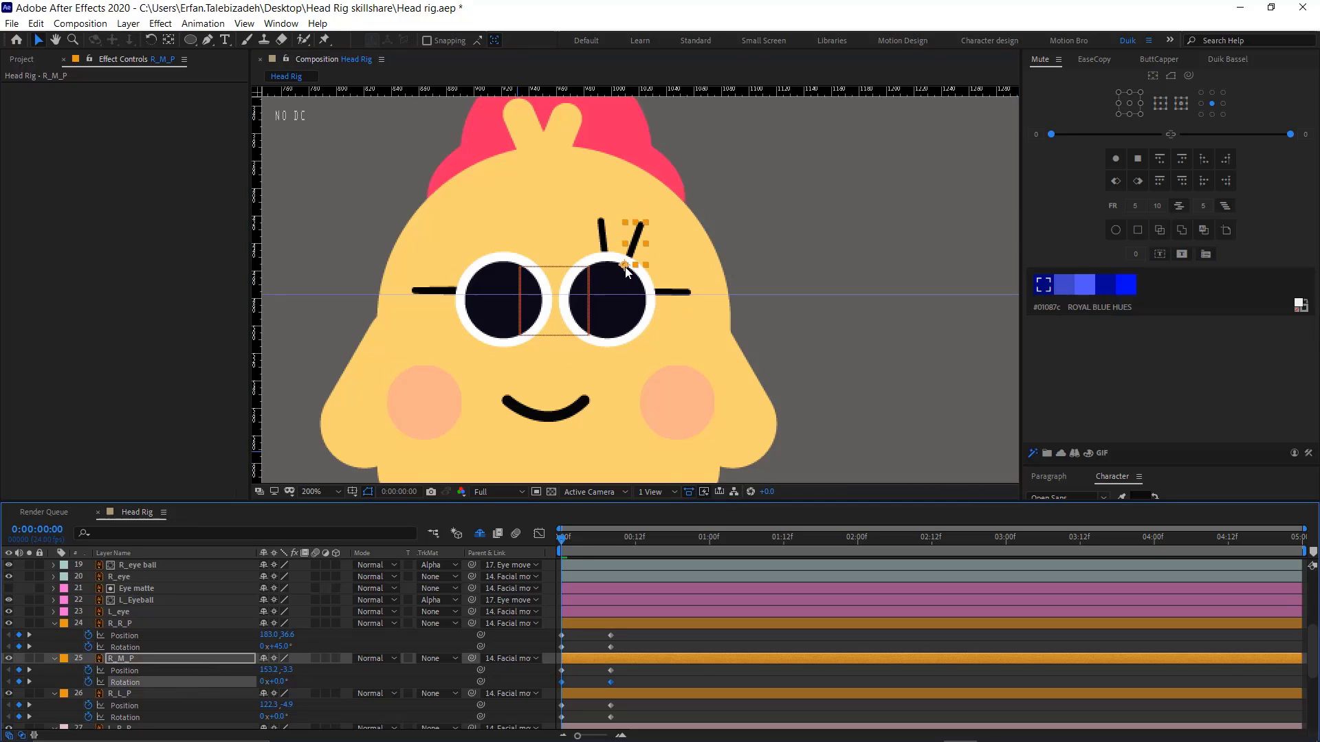
left_click_drag(627, 272, 648, 293)
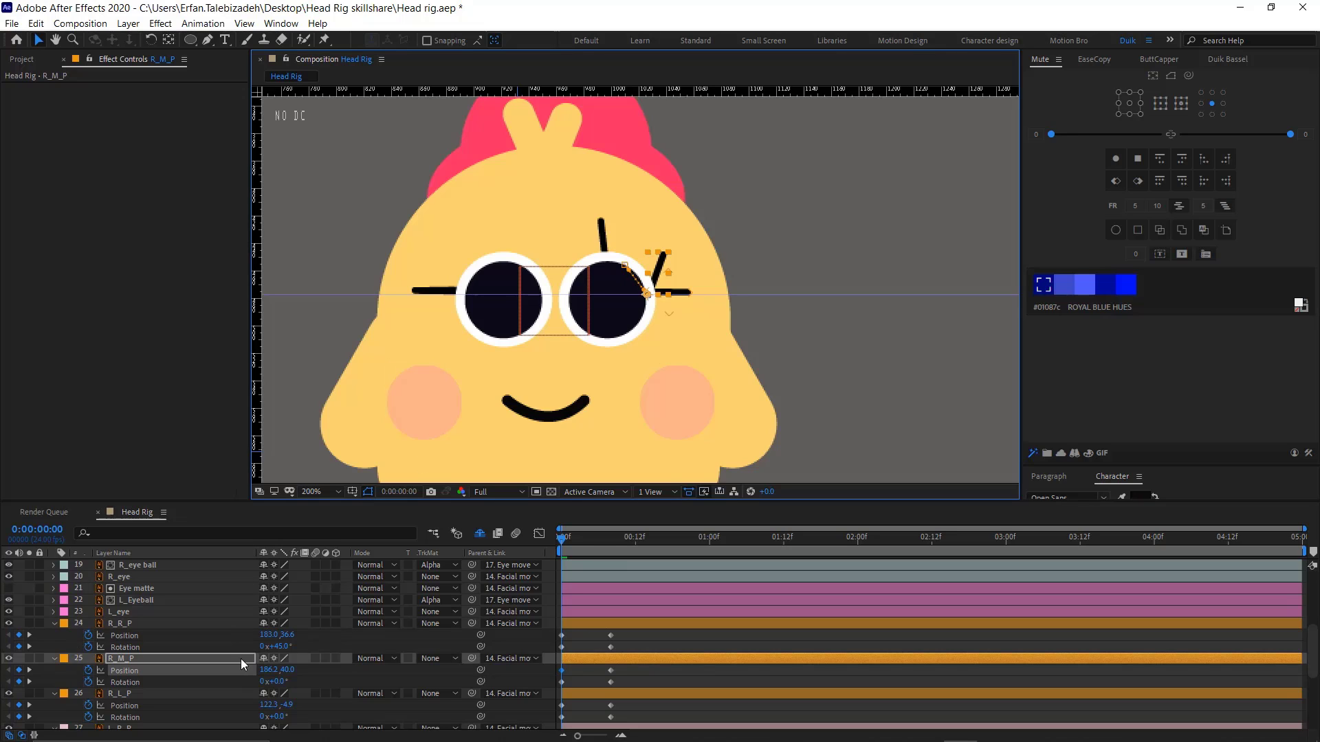
left_click_drag(279, 682, 329, 693)
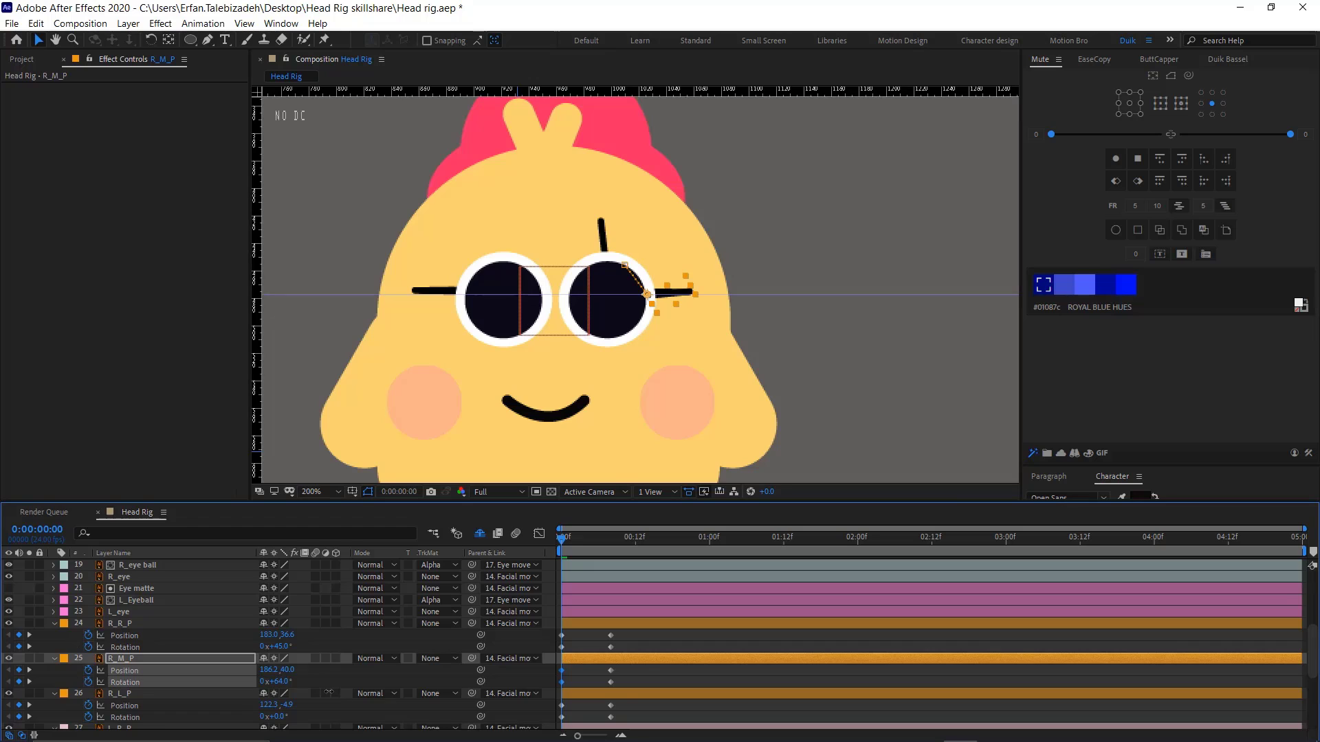
scroll(640, 299, "up", 1)
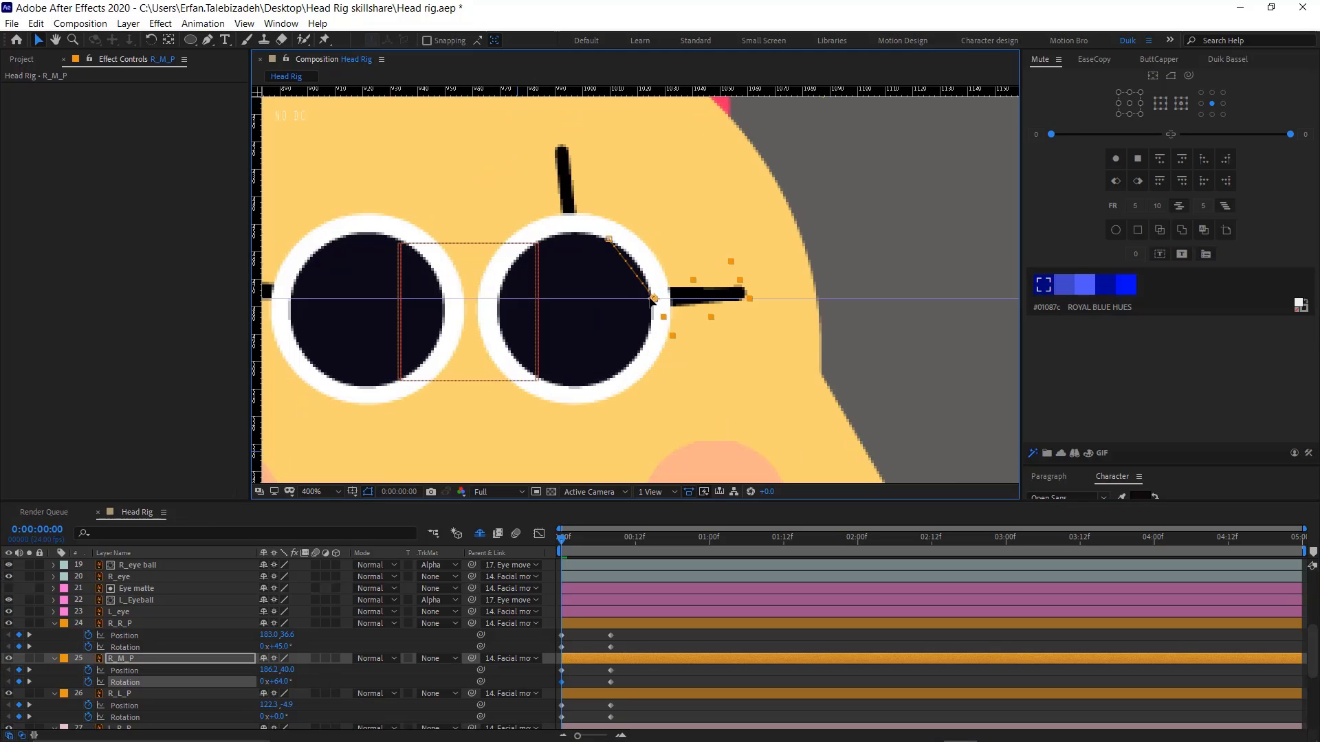
left_click_drag(653, 299, 655, 294)
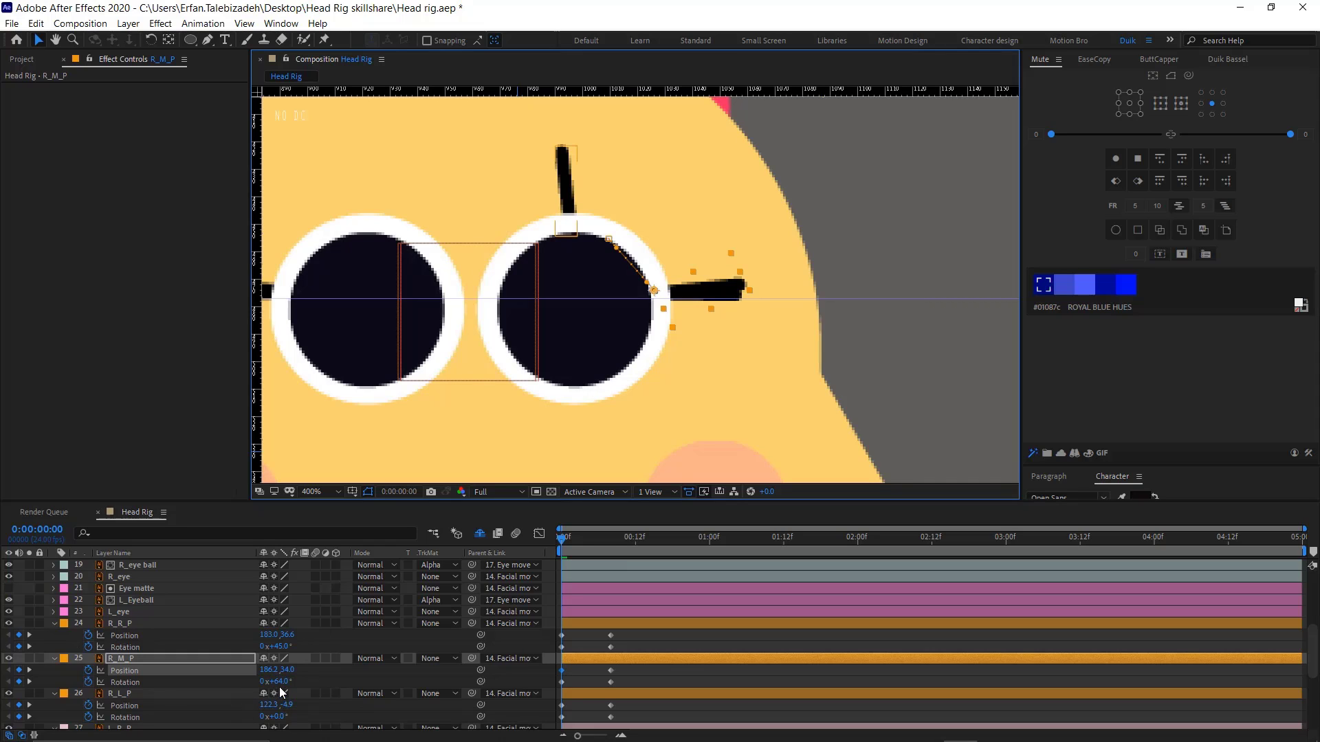
left_click_drag(279, 687, 283, 682)
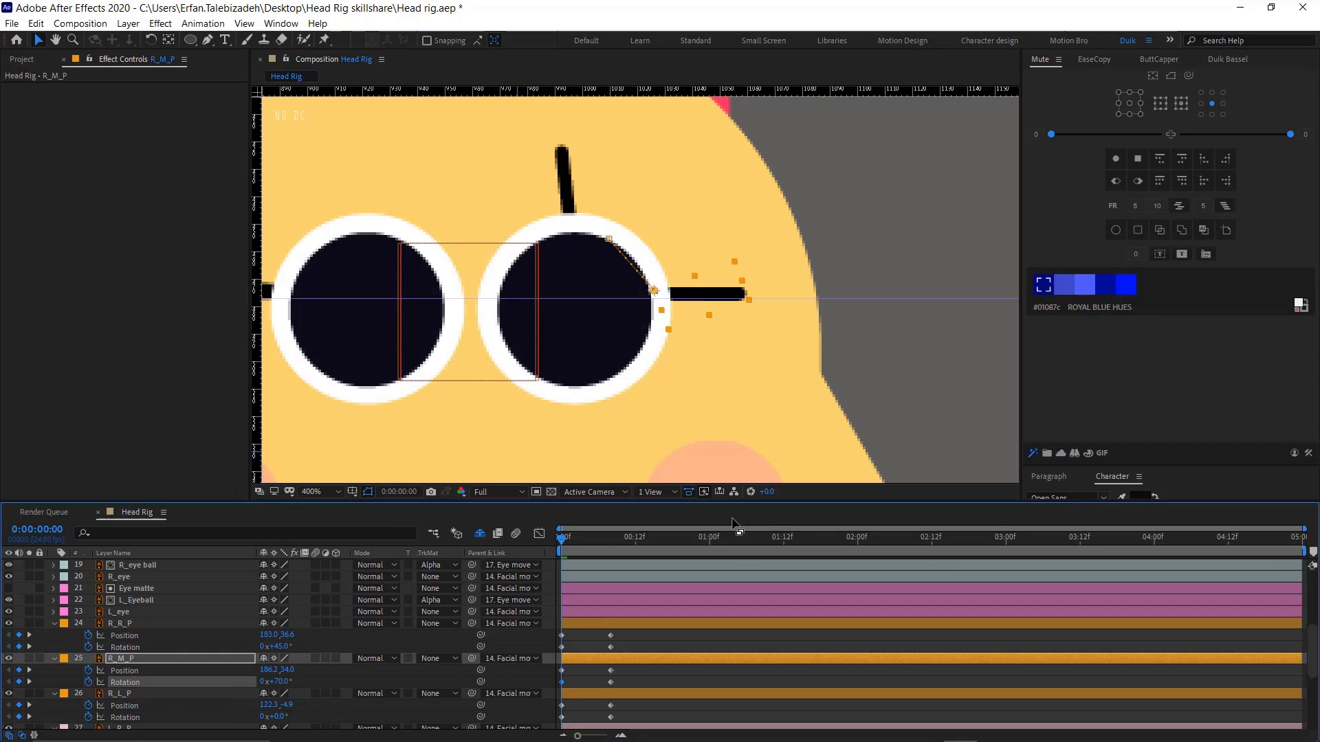
Lay the R_L_P lash over the other two at frame 0, with Position about 187.8, 35.4 and Rotation 94°
left_click(172, 693)
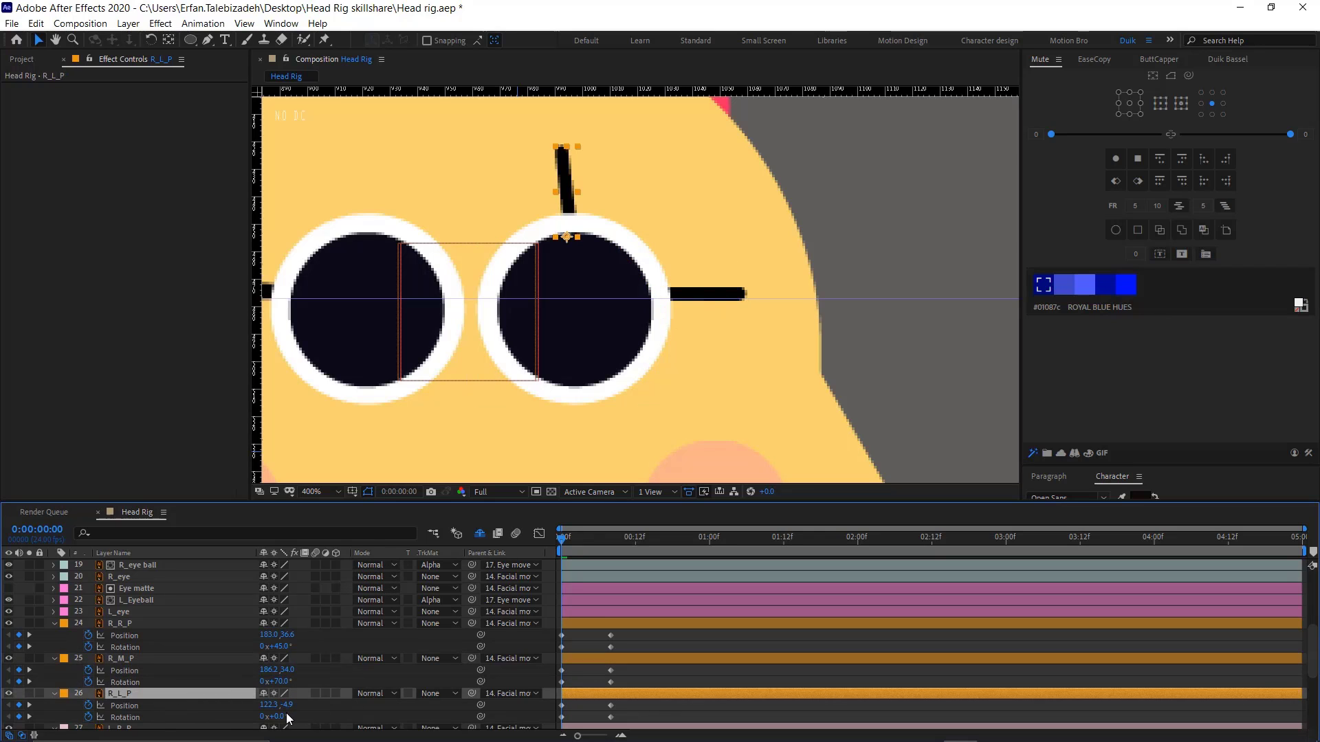
left_click_drag(284, 718, 308, 718)
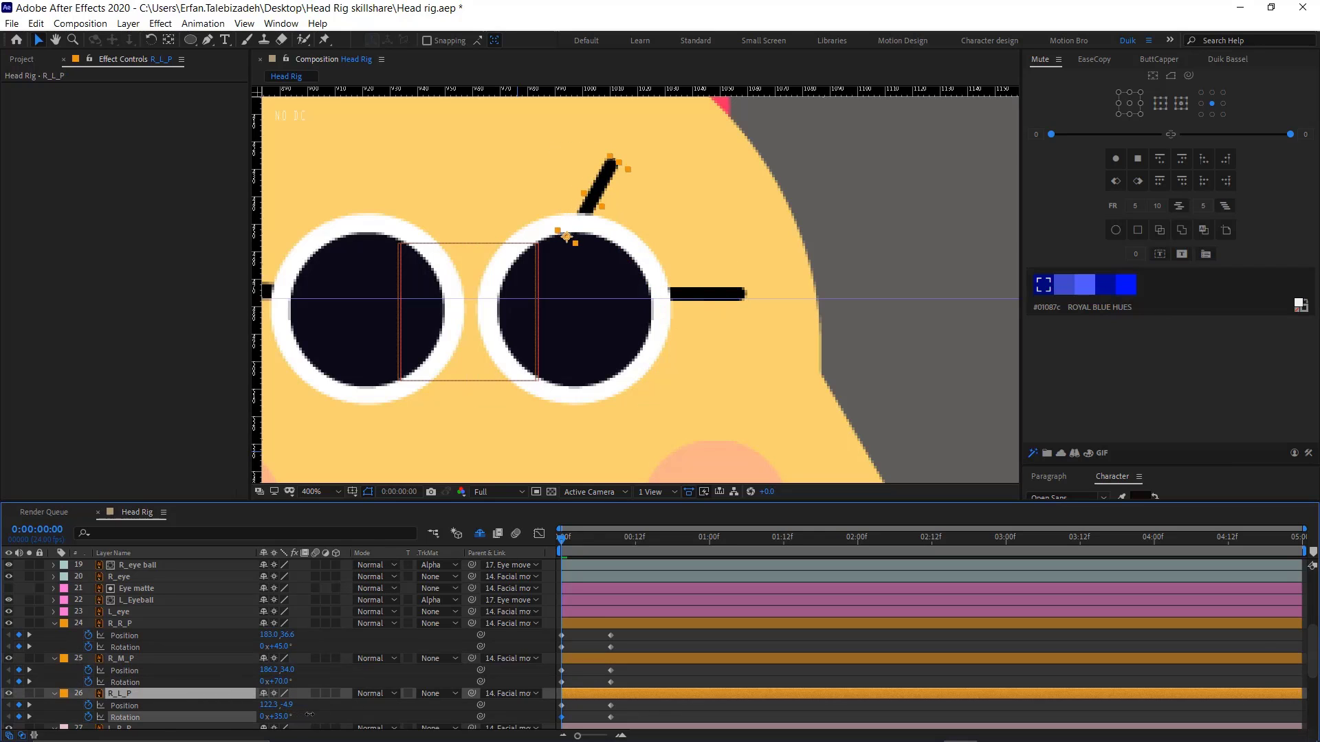
left_click_drag(567, 243, 656, 287)
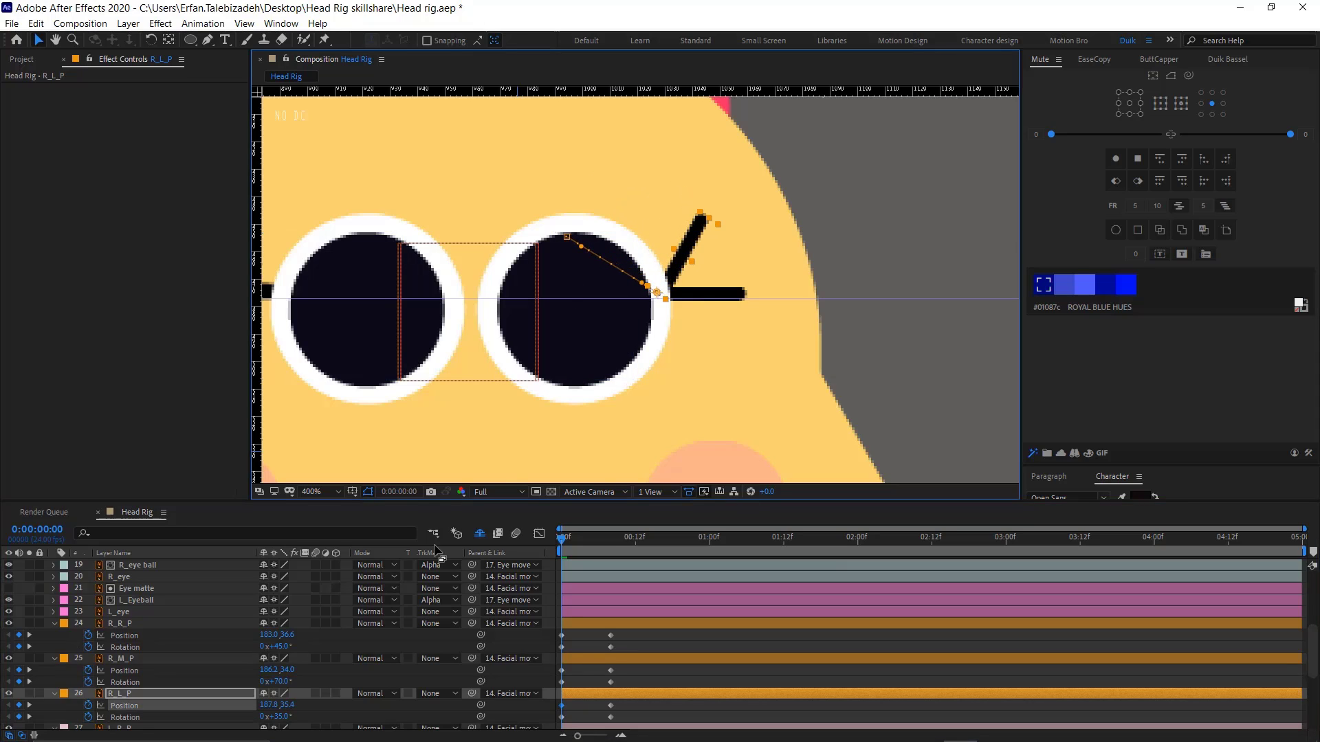
left_click_drag(287, 719, 332, 721)
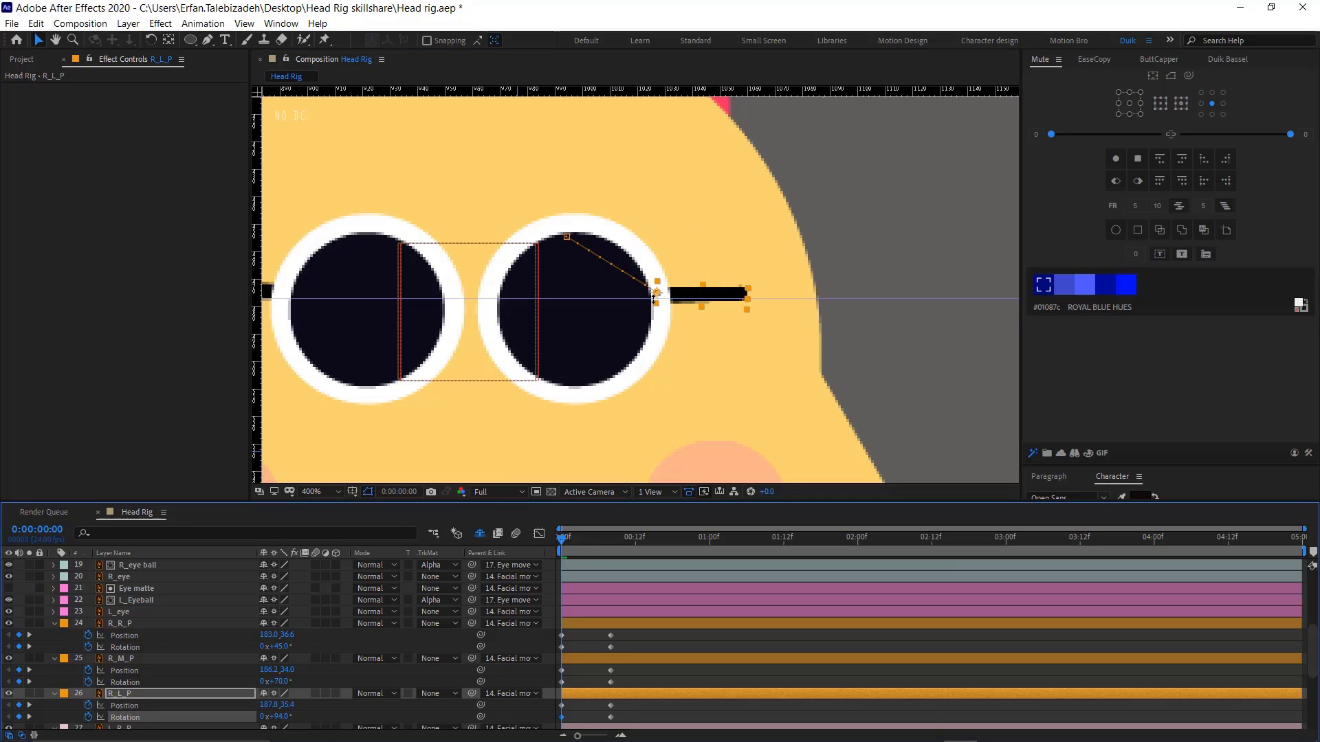
Apply the bounce expression to all R_R_P, R_M_P and R_L_P keyframes, make their second keyframes linear and preview the blink
key("slash")
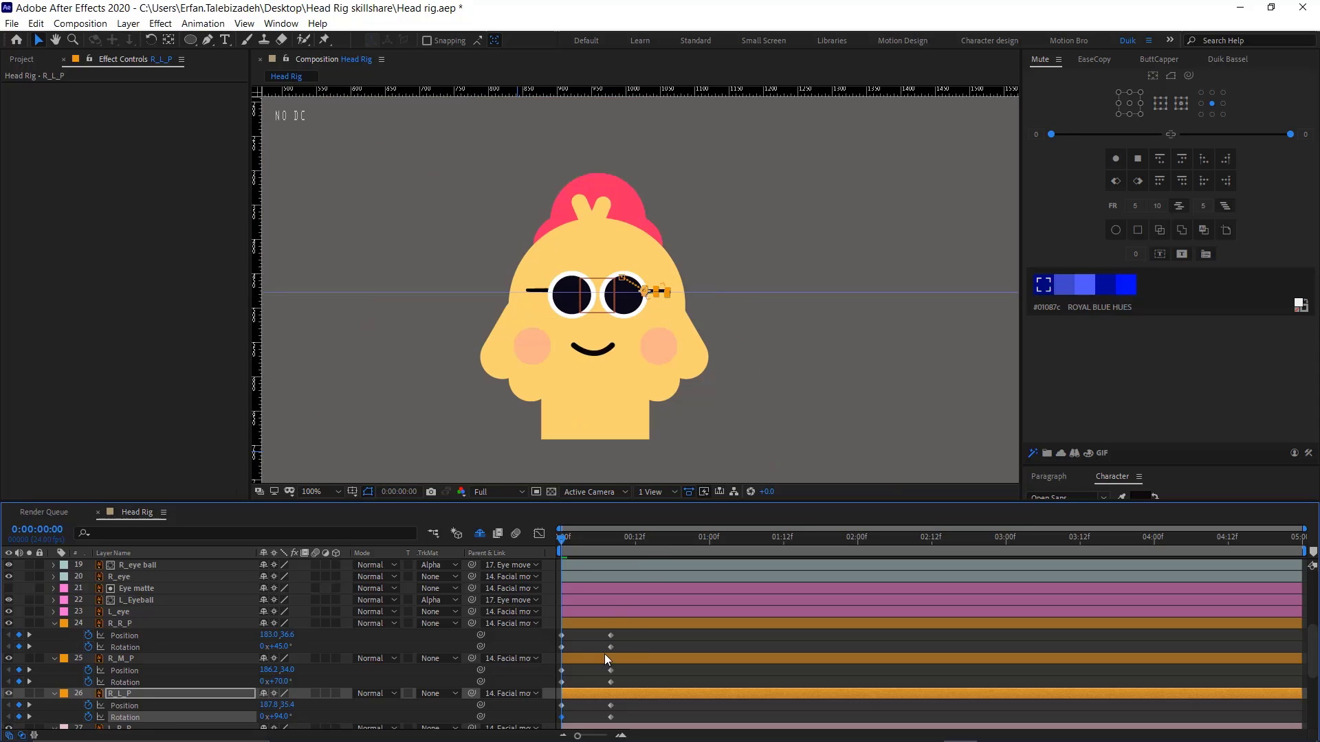
left_click_drag(638, 628, 543, 727)
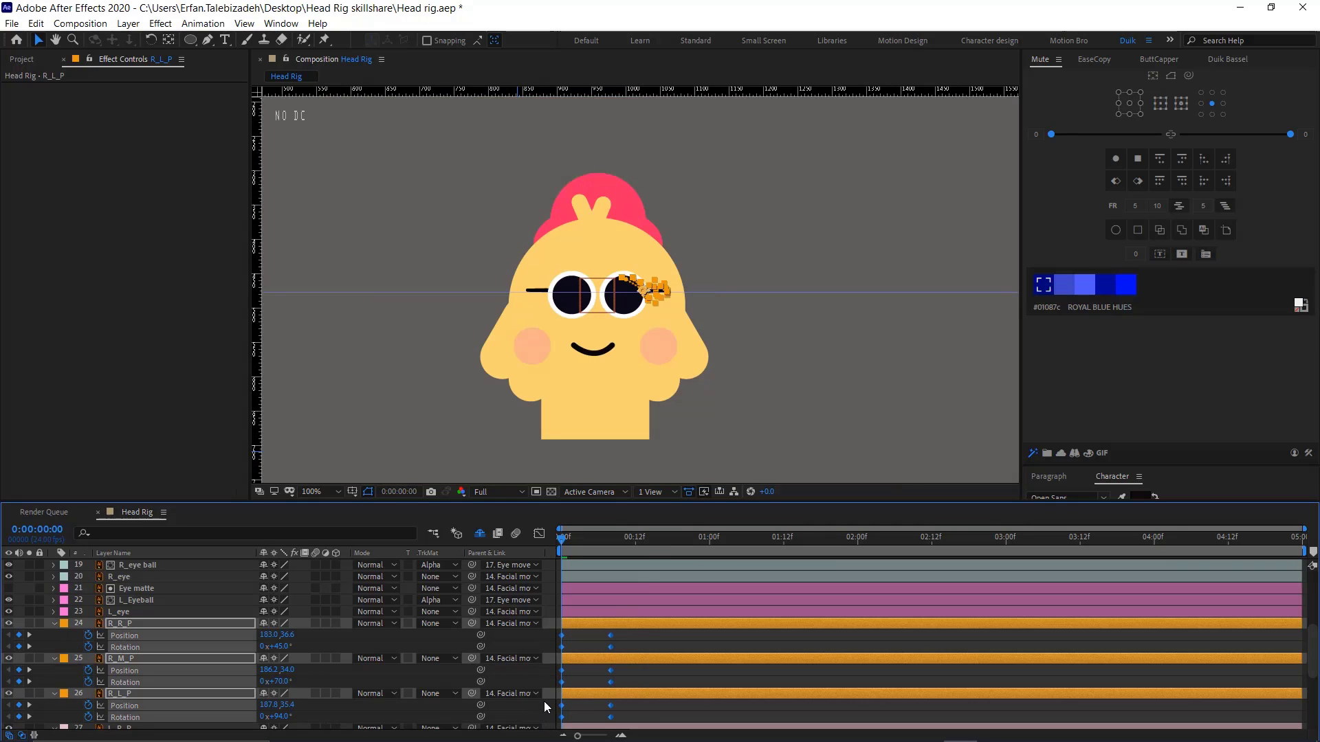
left_click(1048, 454)
left_click(1078, 120)
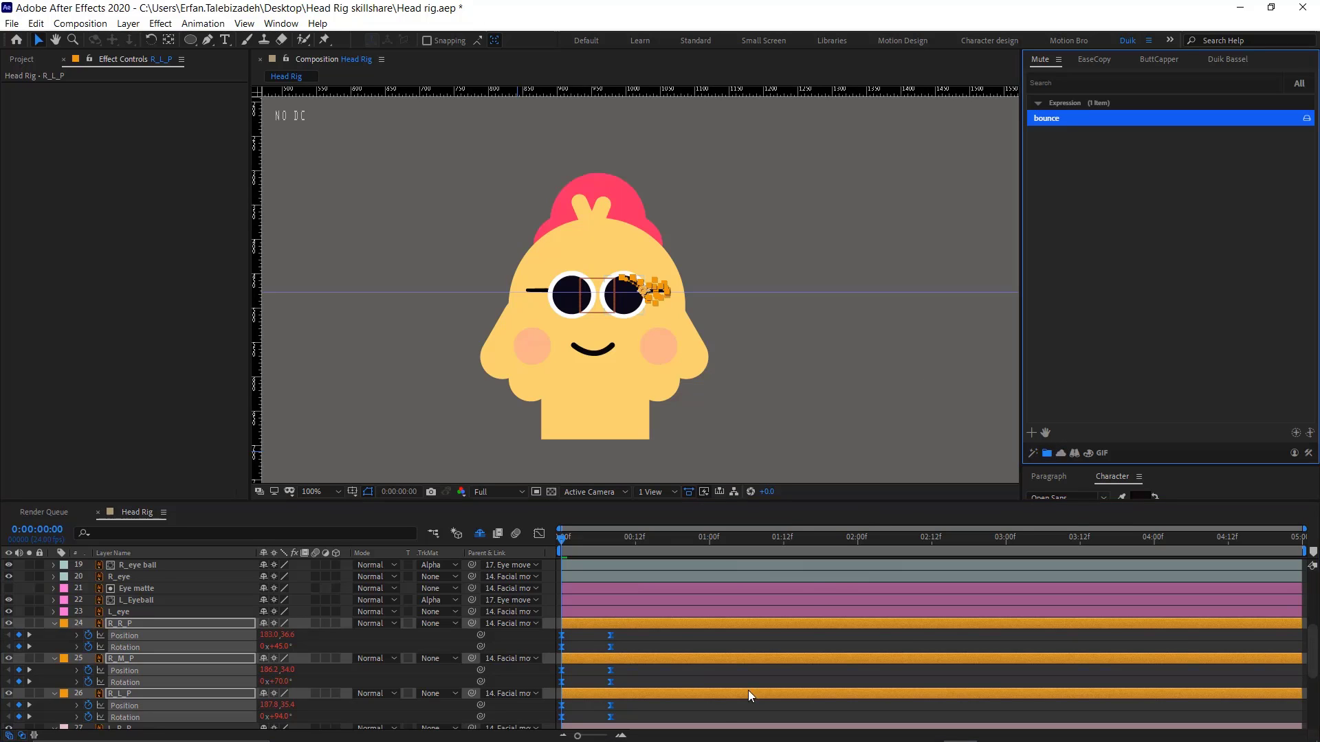
left_click_drag(656, 635, 592, 719)
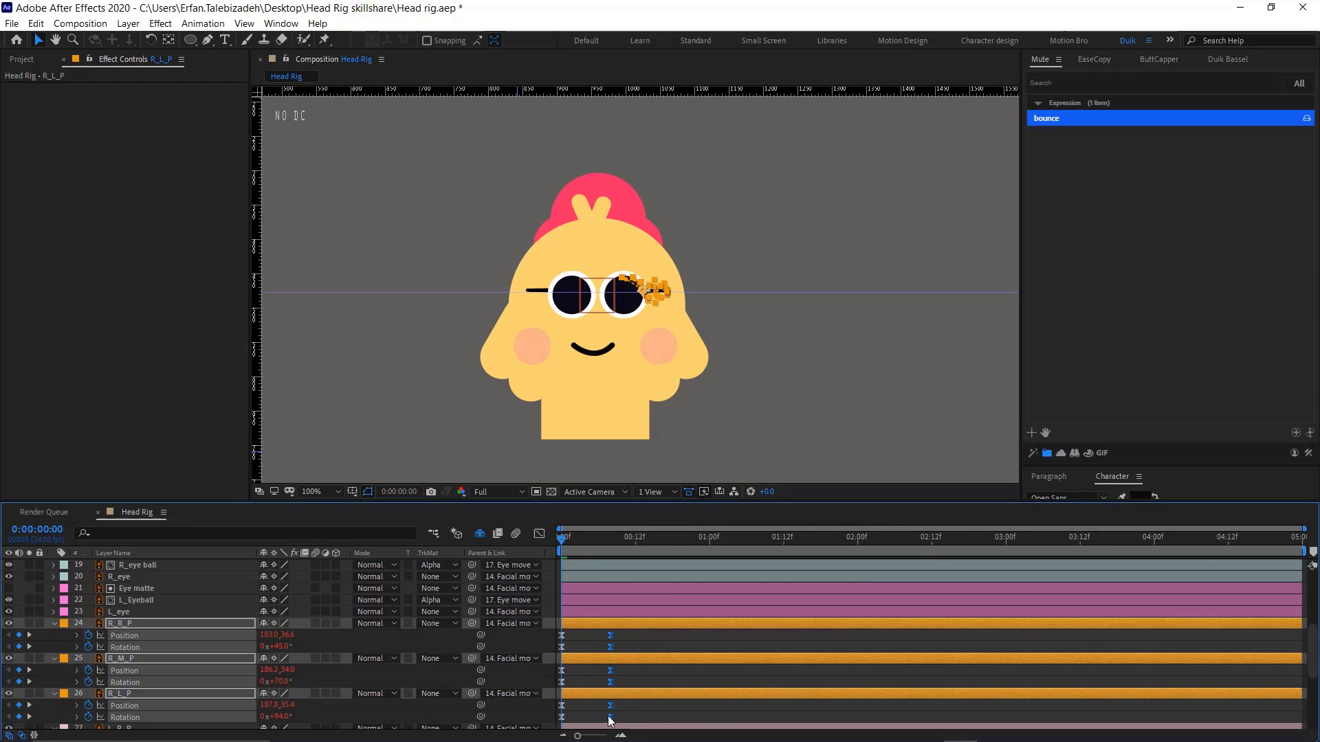
left_click(611, 720, "ctrl")
key("space")
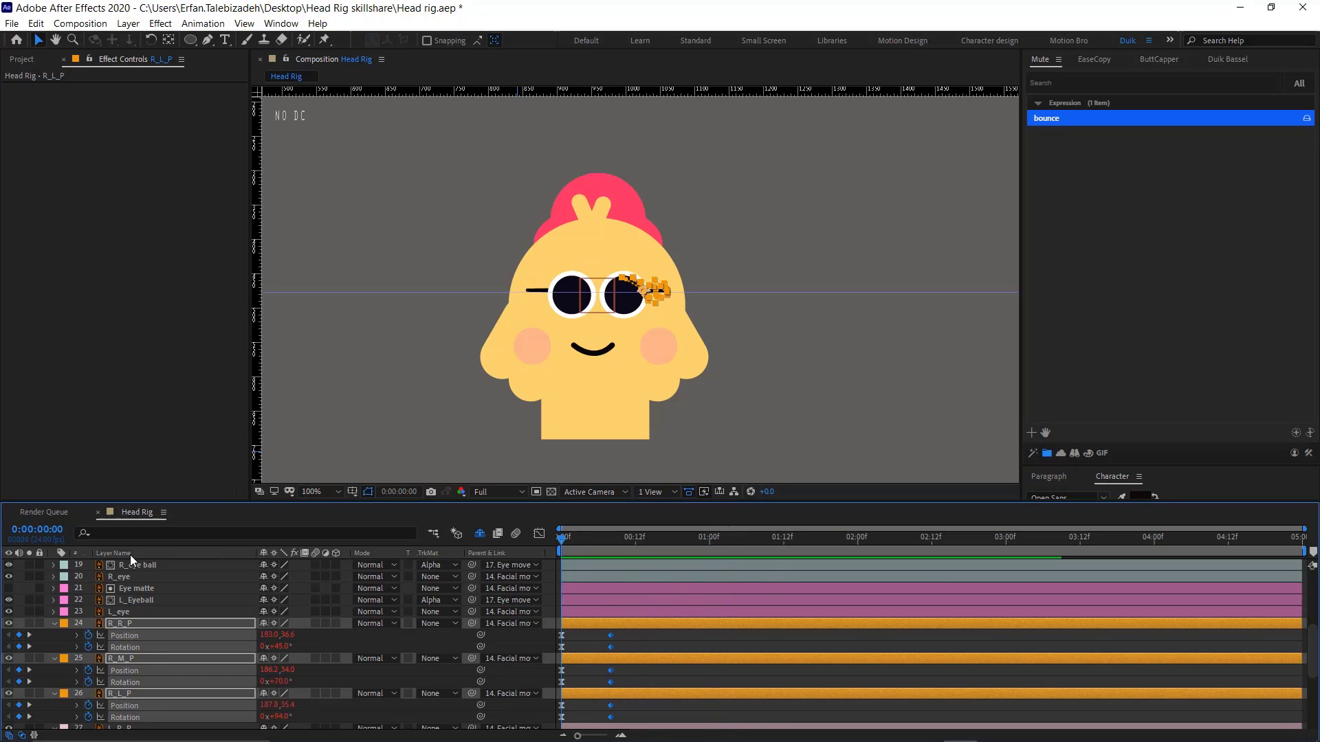
key("space")
key("space")
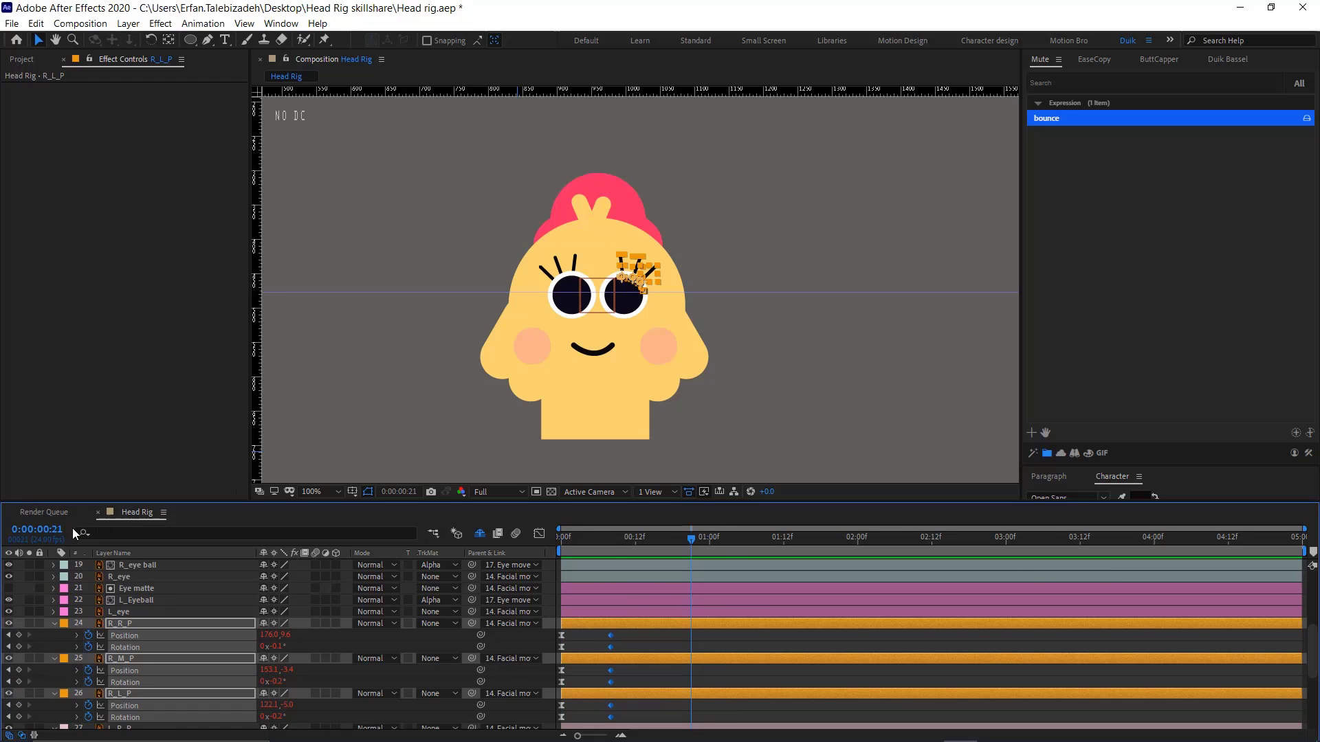
Collapse the lash properties and pre-compose the six lash layers, R_R_P through L_L_P, as Pupills
key("u")
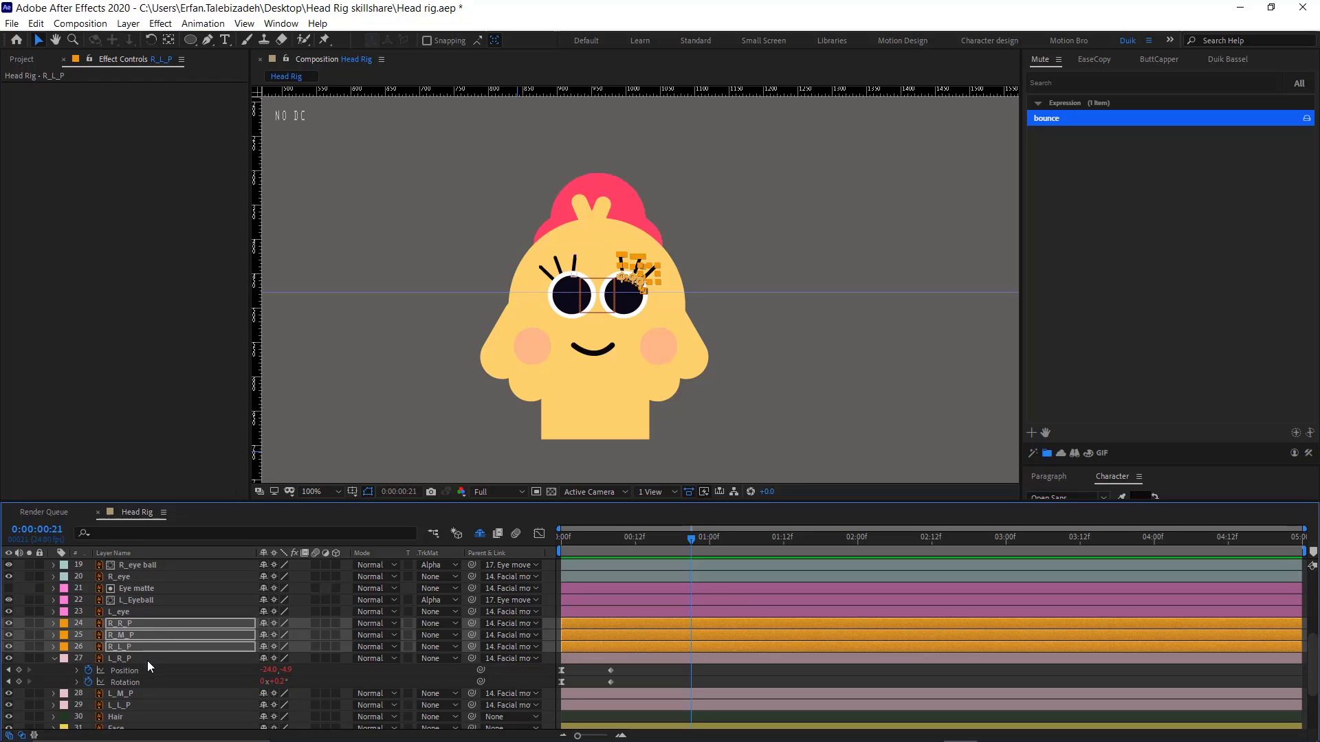
left_click(138, 658)
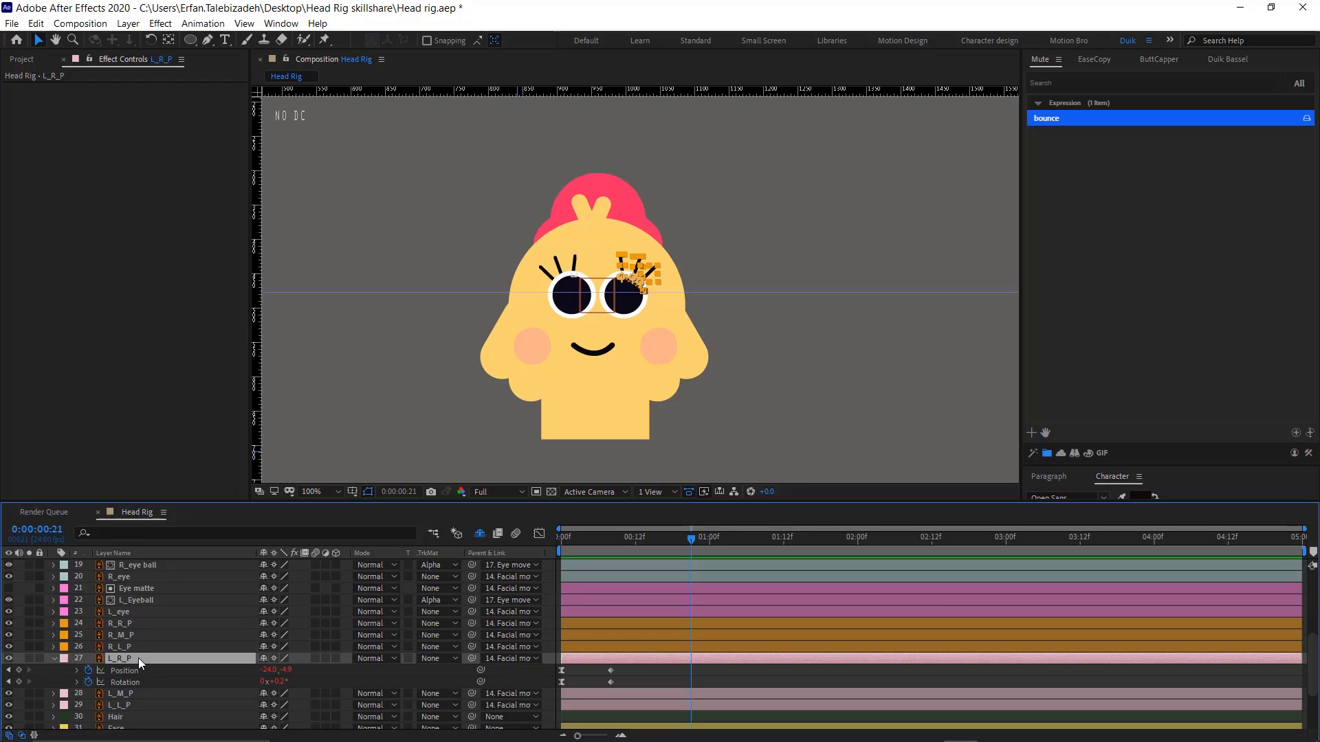
key("u")
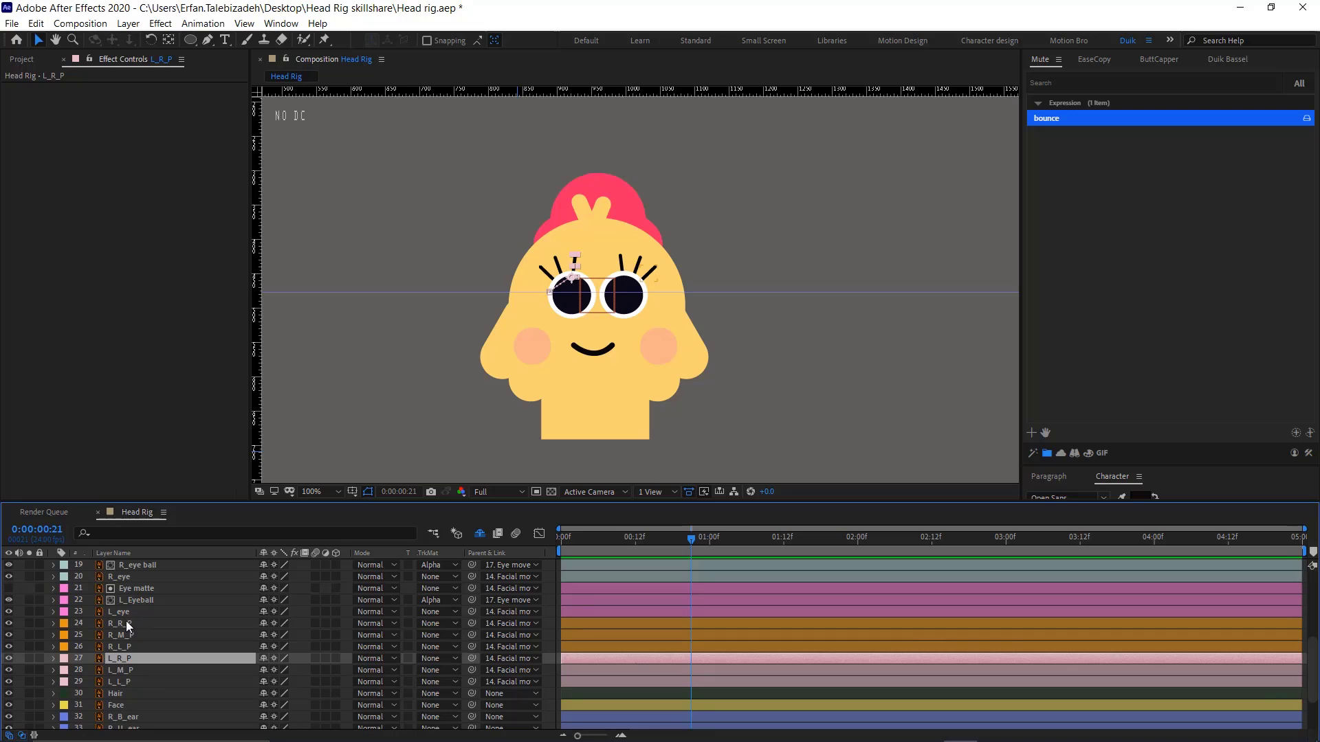
left_click(125, 622)
left_click(134, 680, "shift")
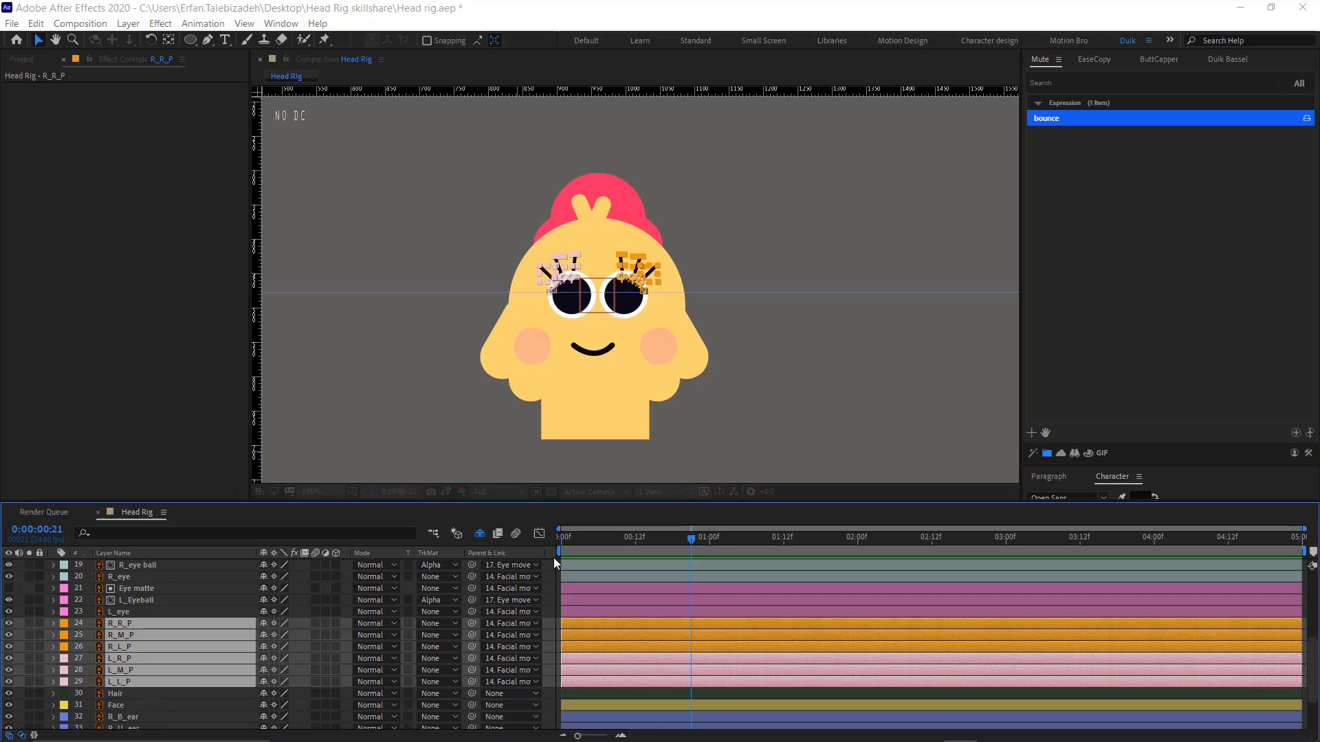
key("ctrl+shift+c")
type("Pupills")
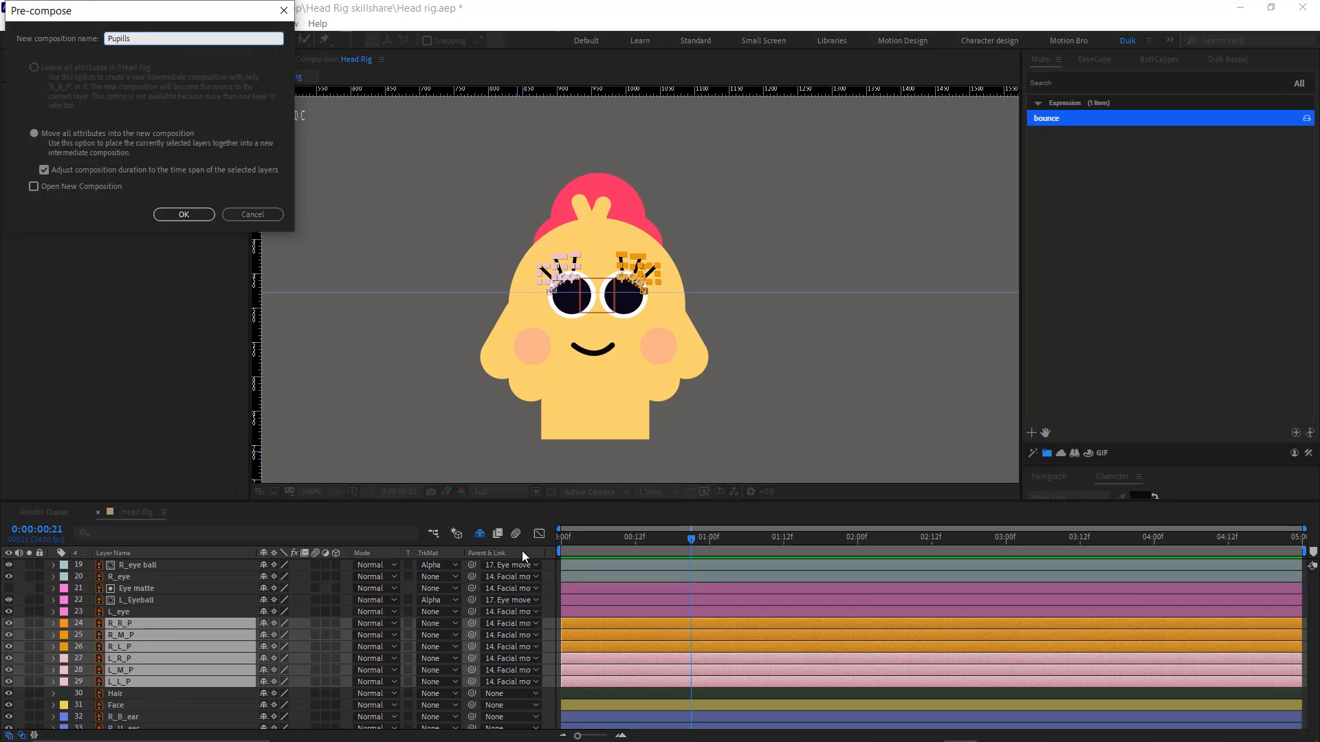
key("Return")
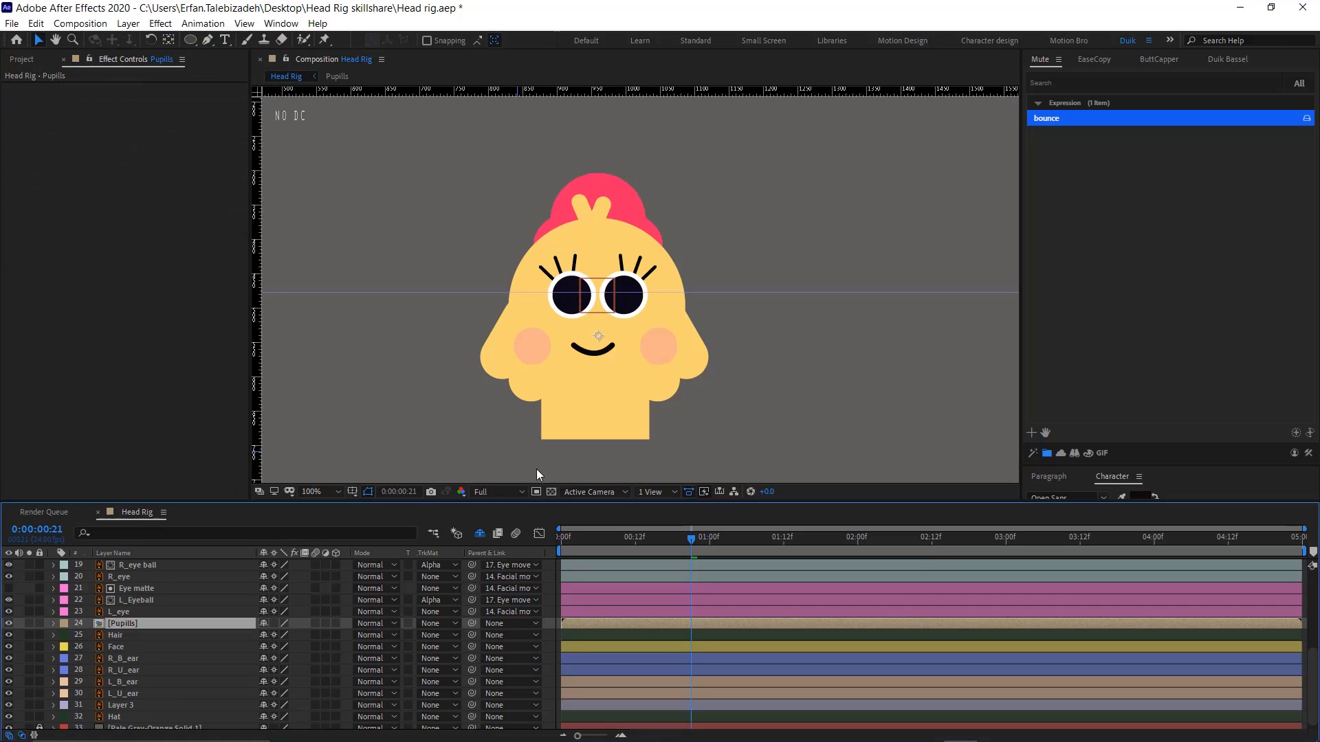
Preview the lash blink, return to frame 0 and enable time remapping on the Pupills pre-comp
left_click_drag(691, 546, 522, 550)
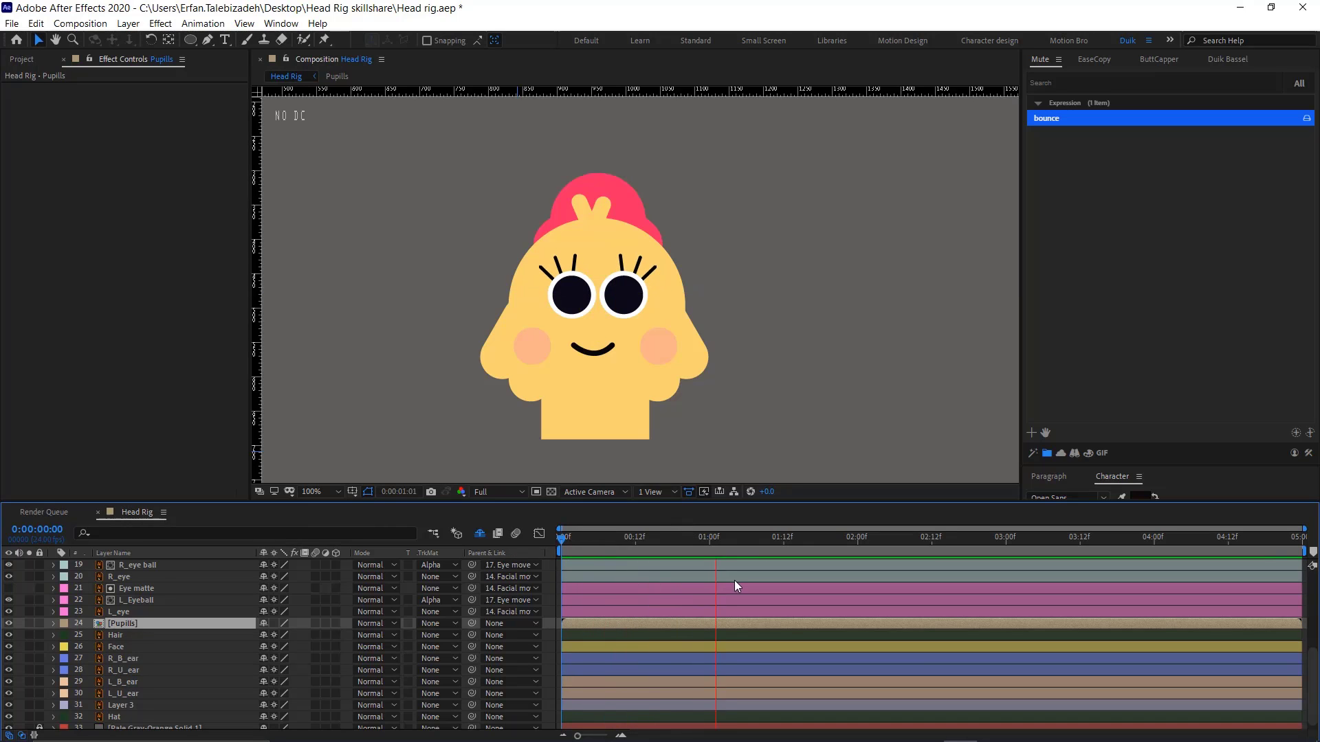
left_click(713, 537)
left_click_drag(713, 538, 540, 550)
right_click(156, 631)
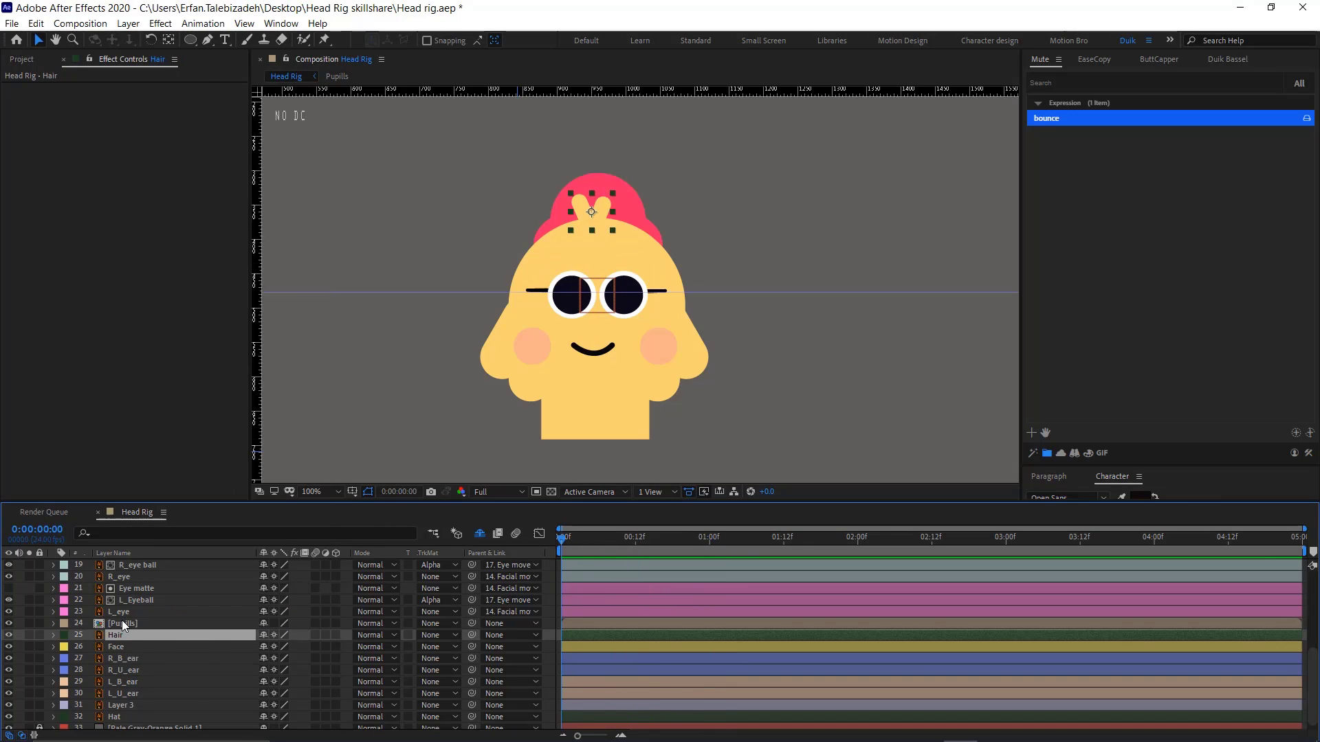
right_click(122, 621)
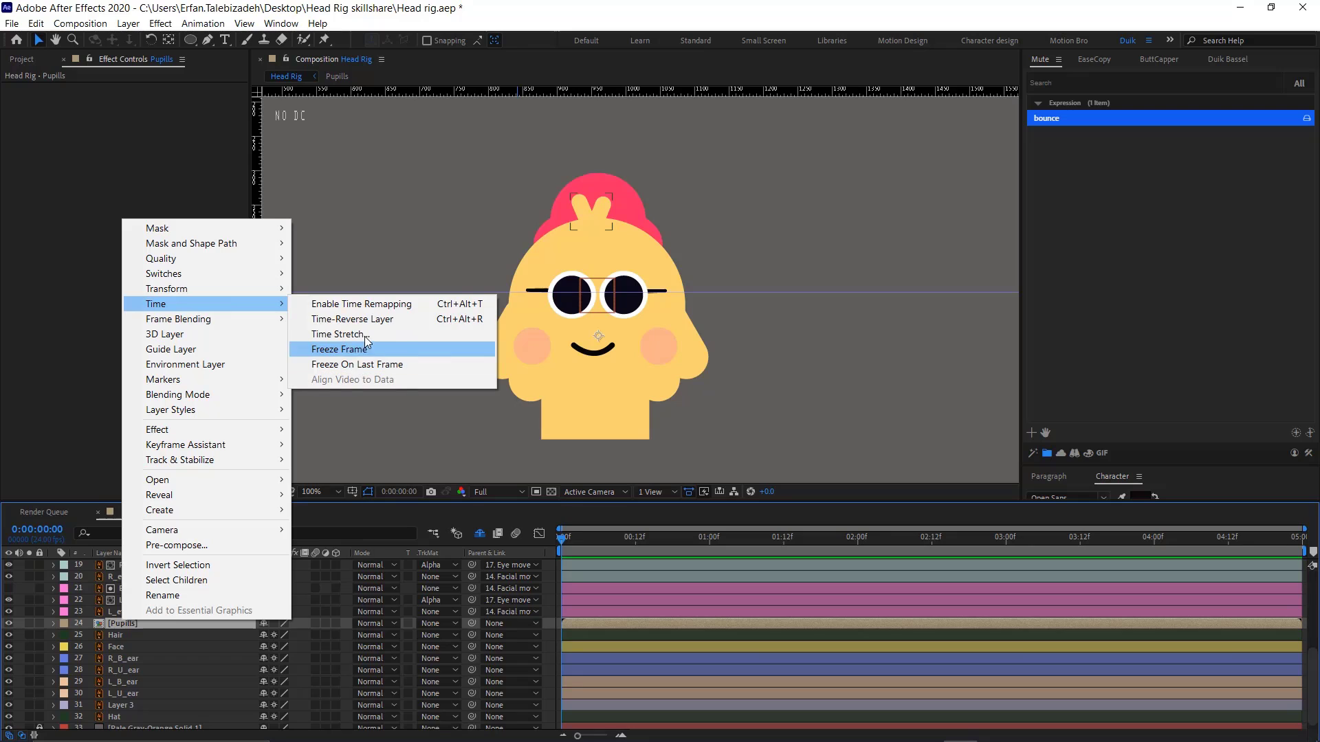
left_click(371, 304)
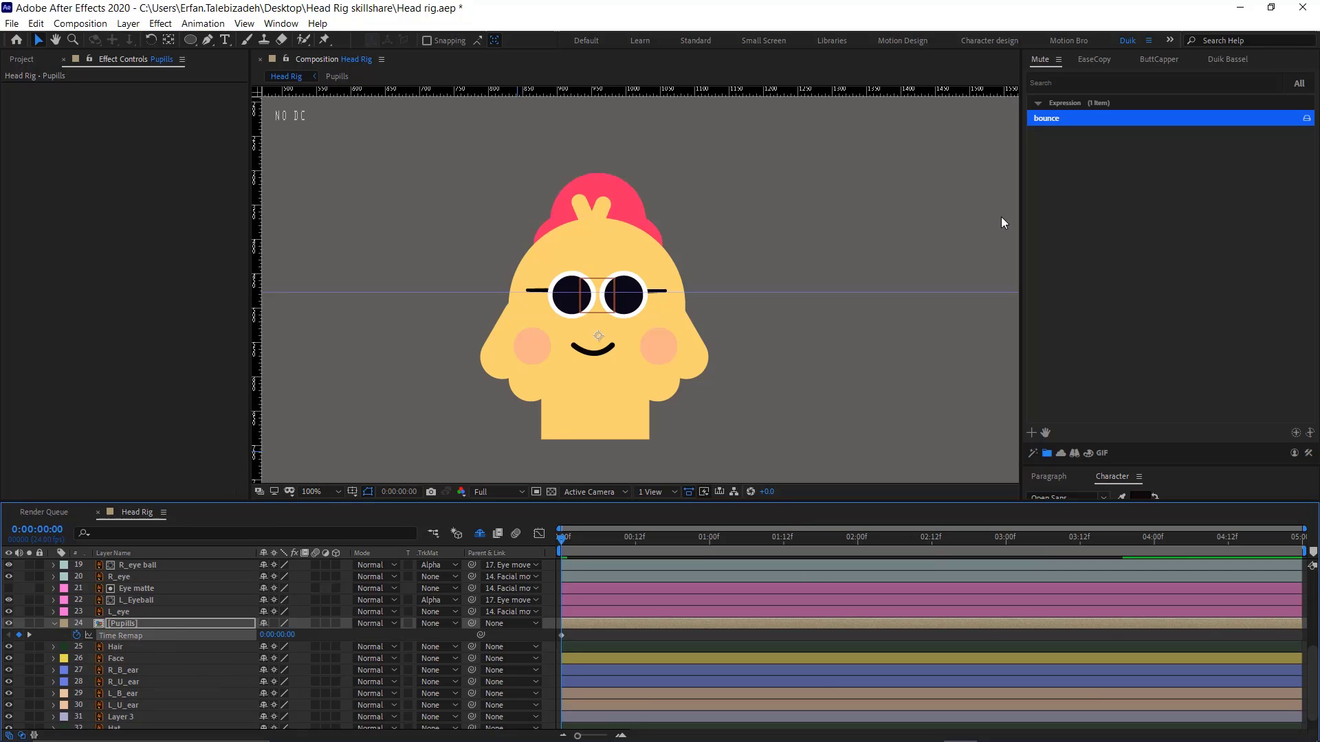
Create a Duik slider controller and connect it to the Time Remap property of the Pupills pre-comp
left_click(1227, 59)
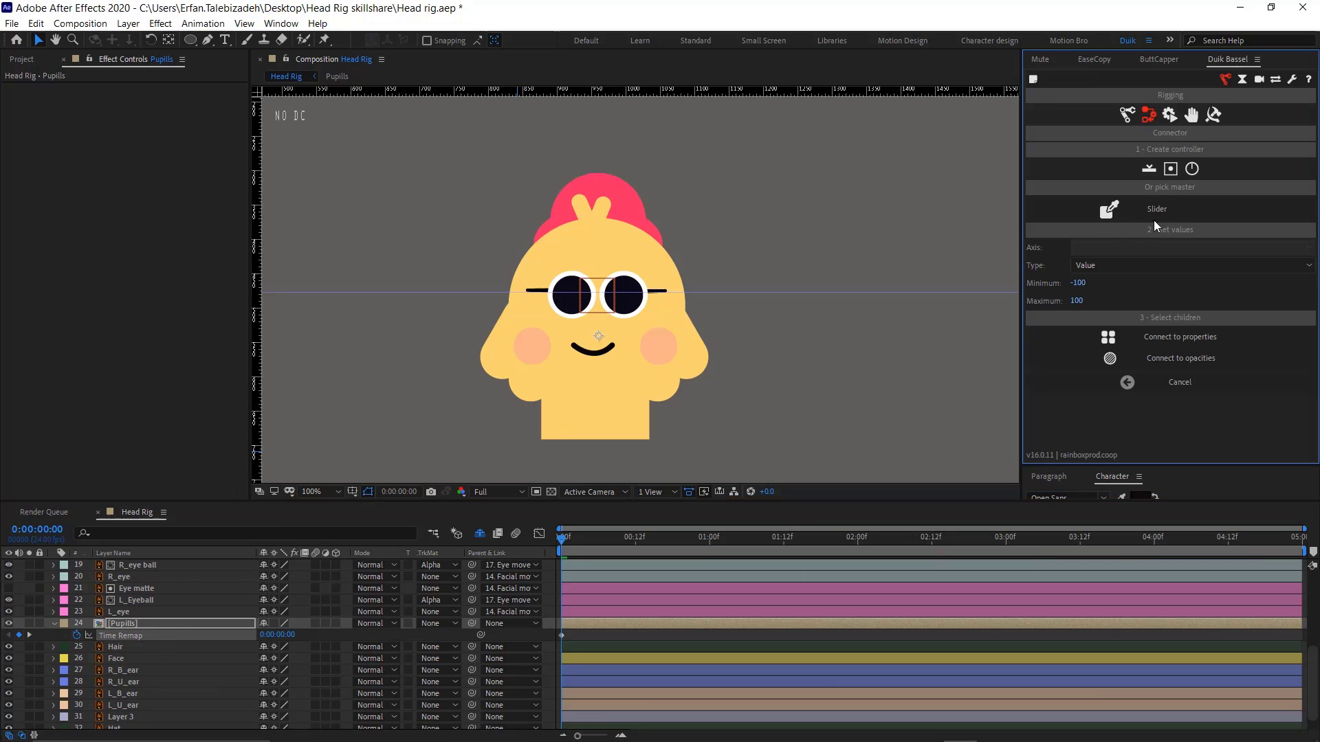
left_click(1164, 173)
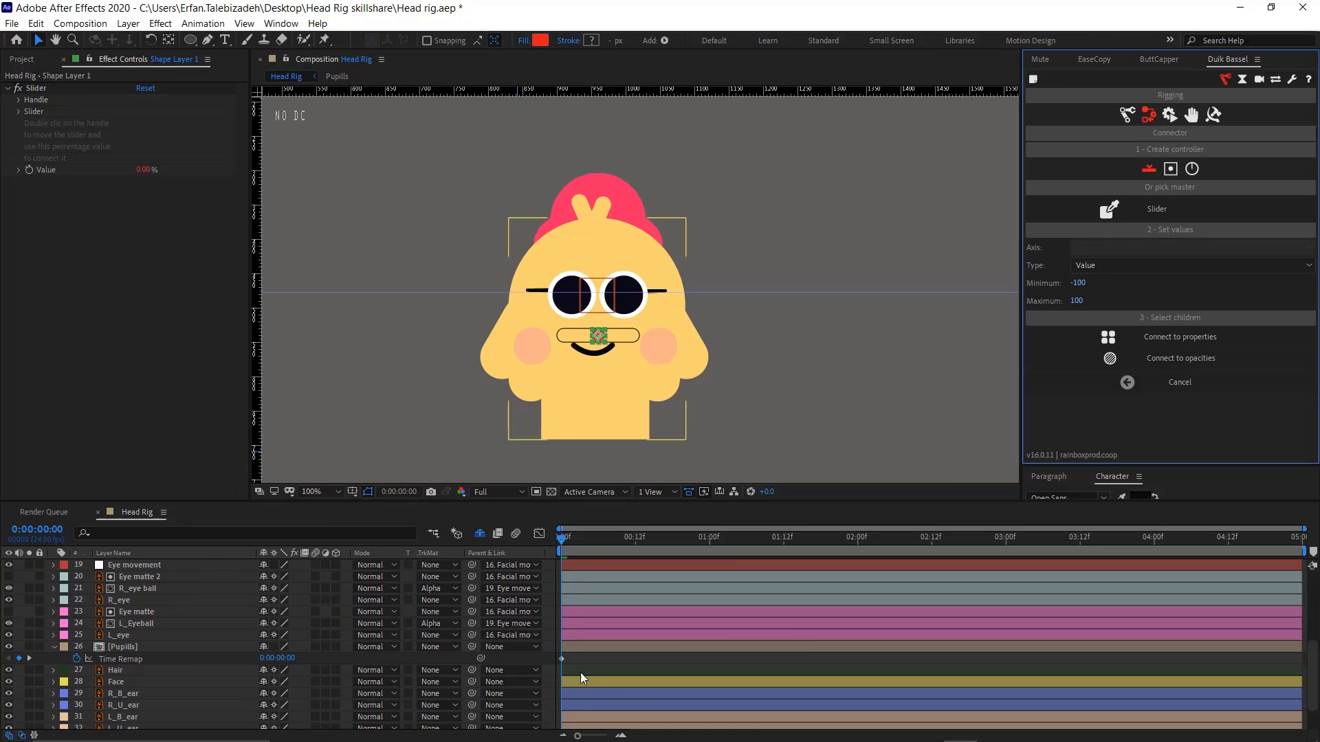
left_click(131, 647)
left_click(1191, 340)
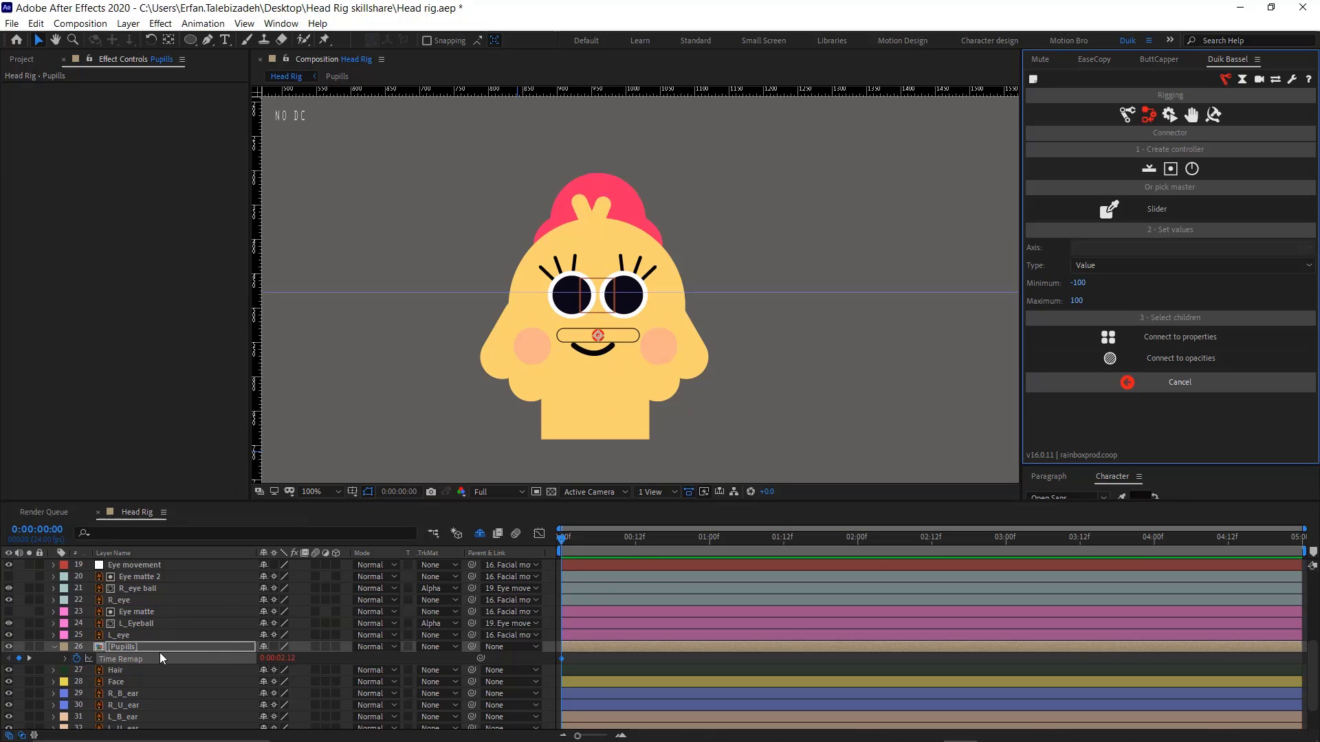
Set the Maximum of the new slider's Value Connector to 800
scroll(165, 619, "up", 5)
left_click(153, 566)
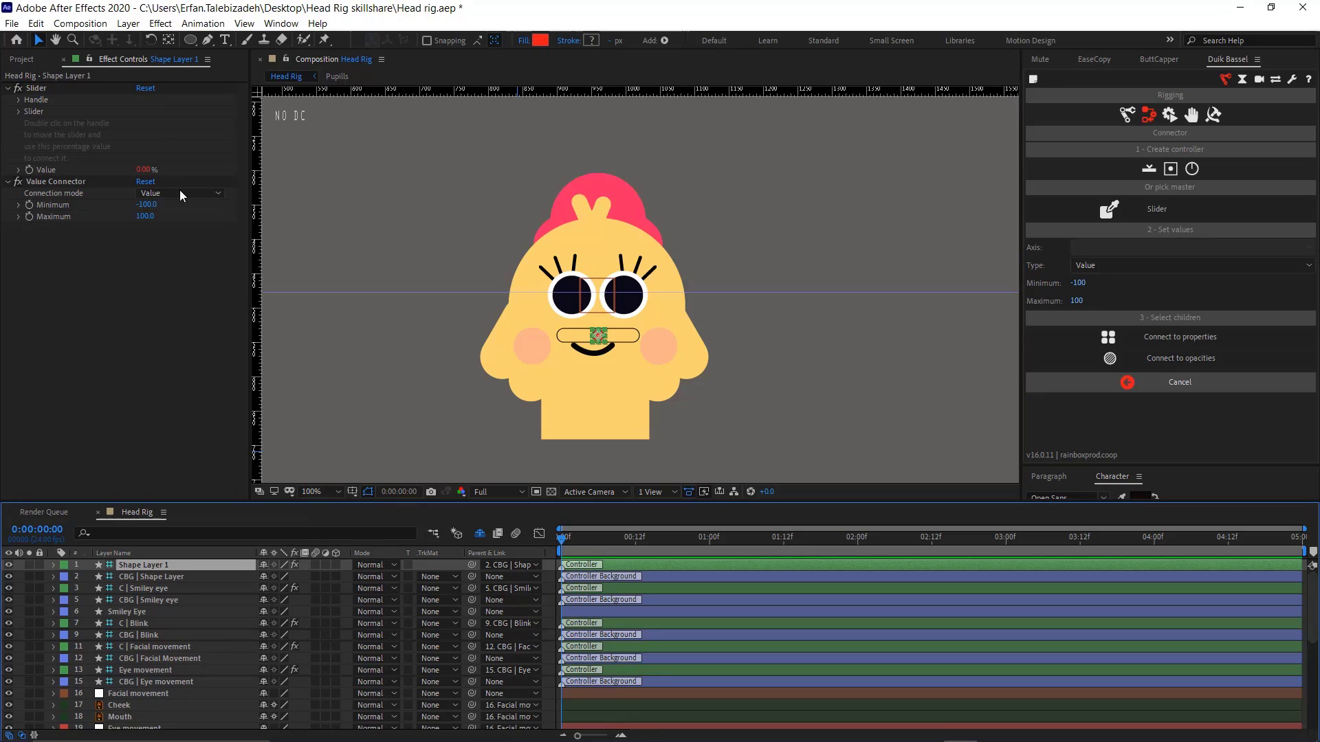
left_click(147, 216)
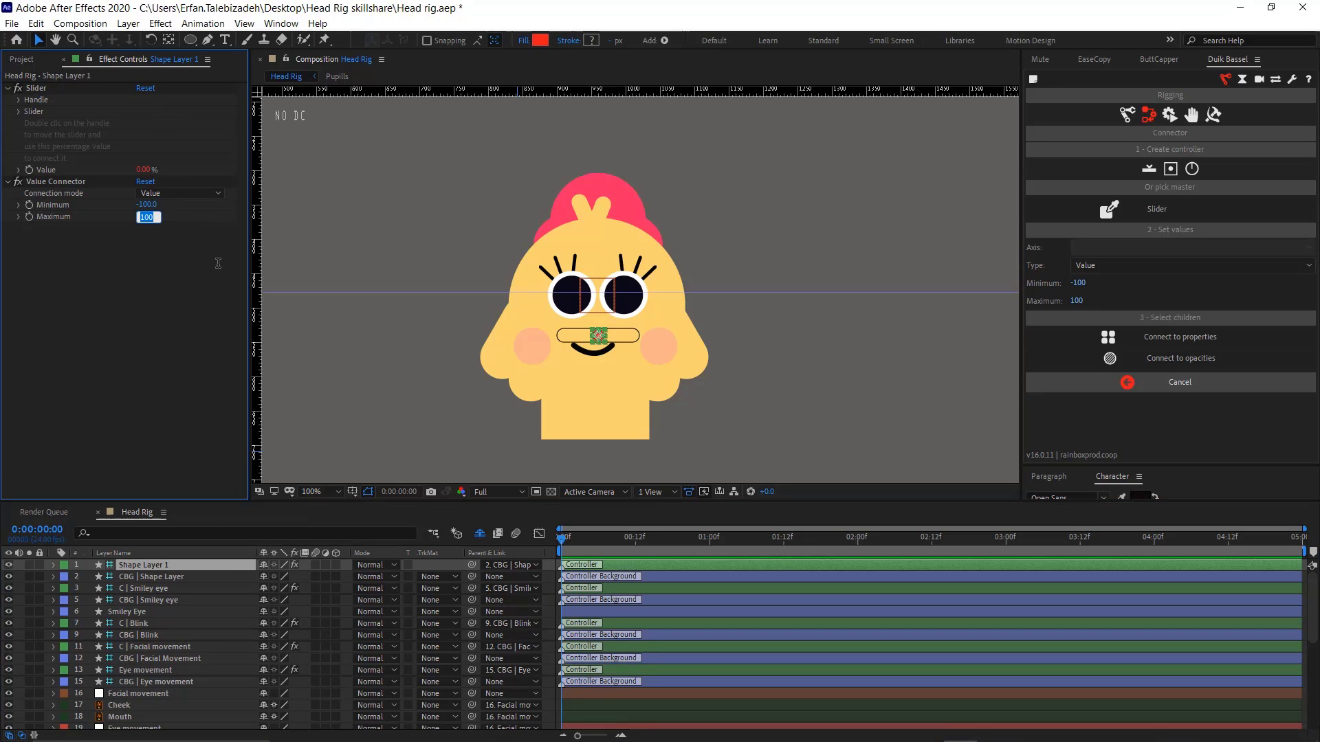
type("800")
key("Return")
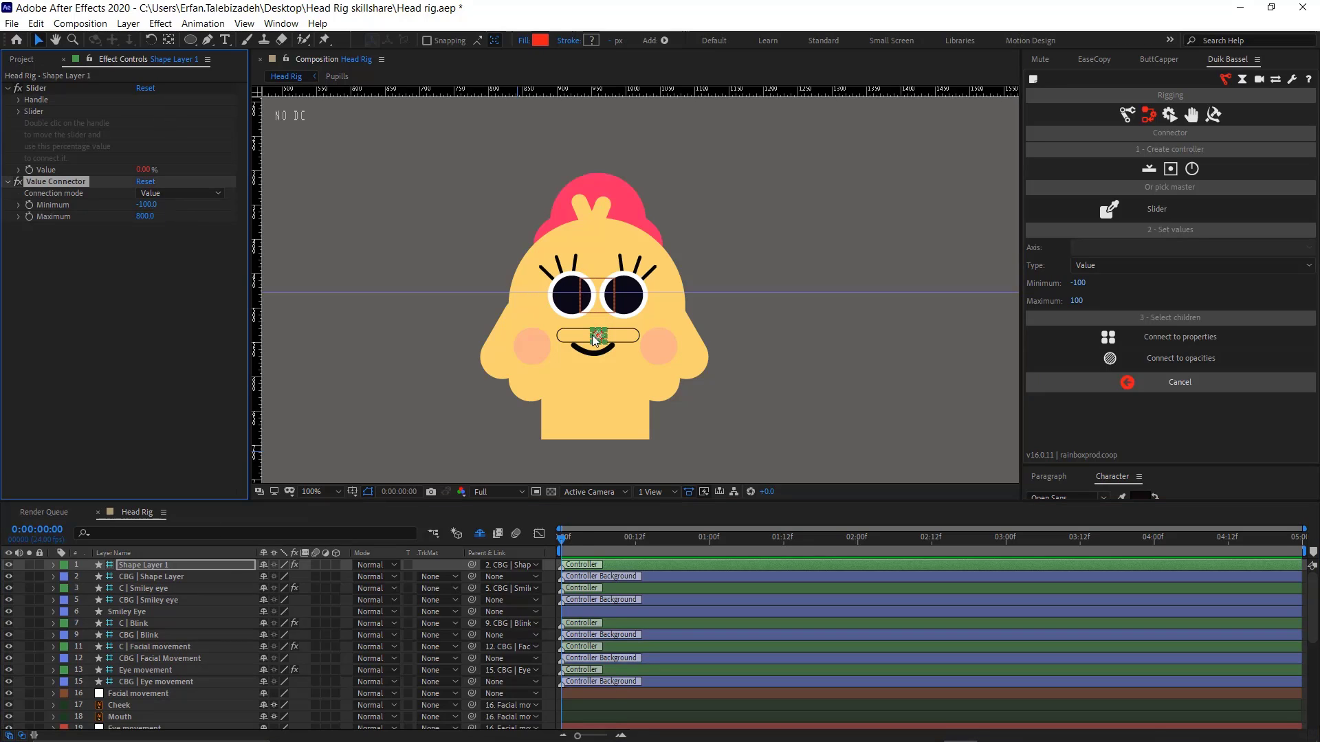
Test the slider with Position keyframes at -100% on frame 0 and about 94% at 1 second, preview it, and remove the keyframes
left_click_drag(595, 340, 561, 336)
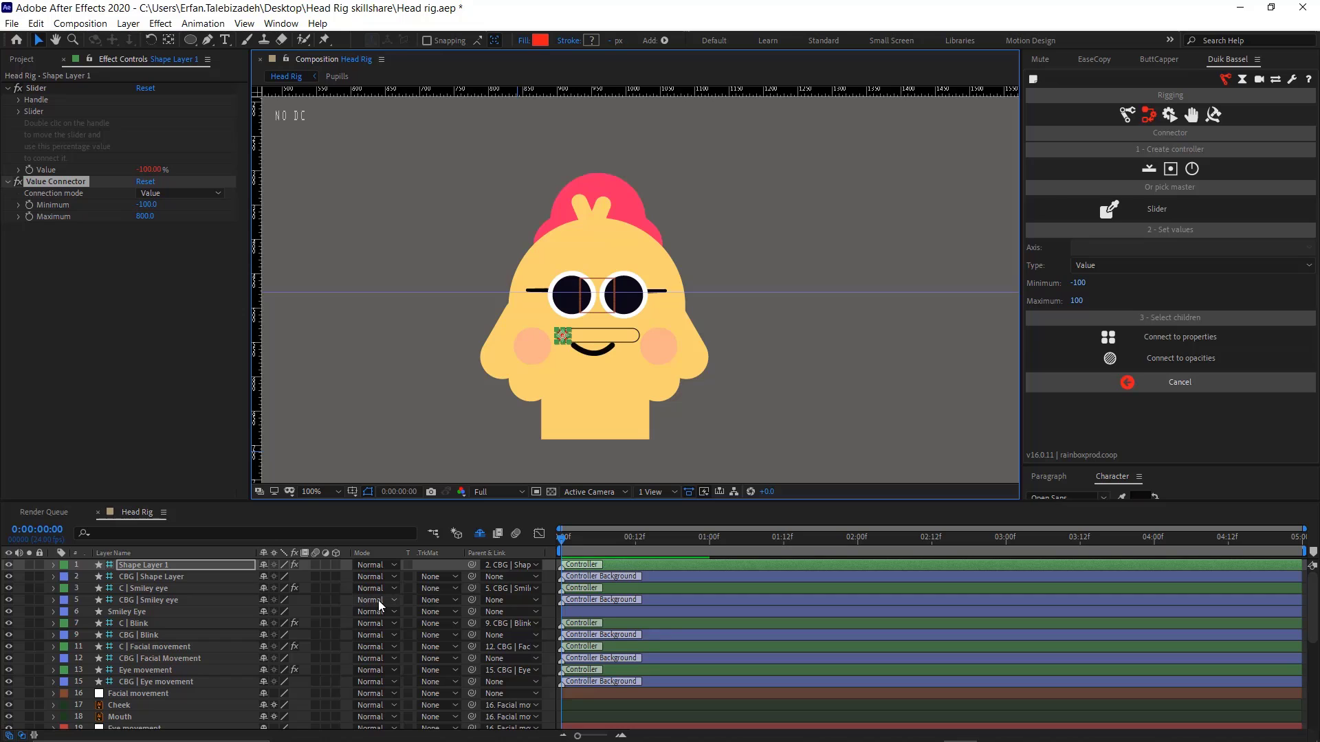
key("p")
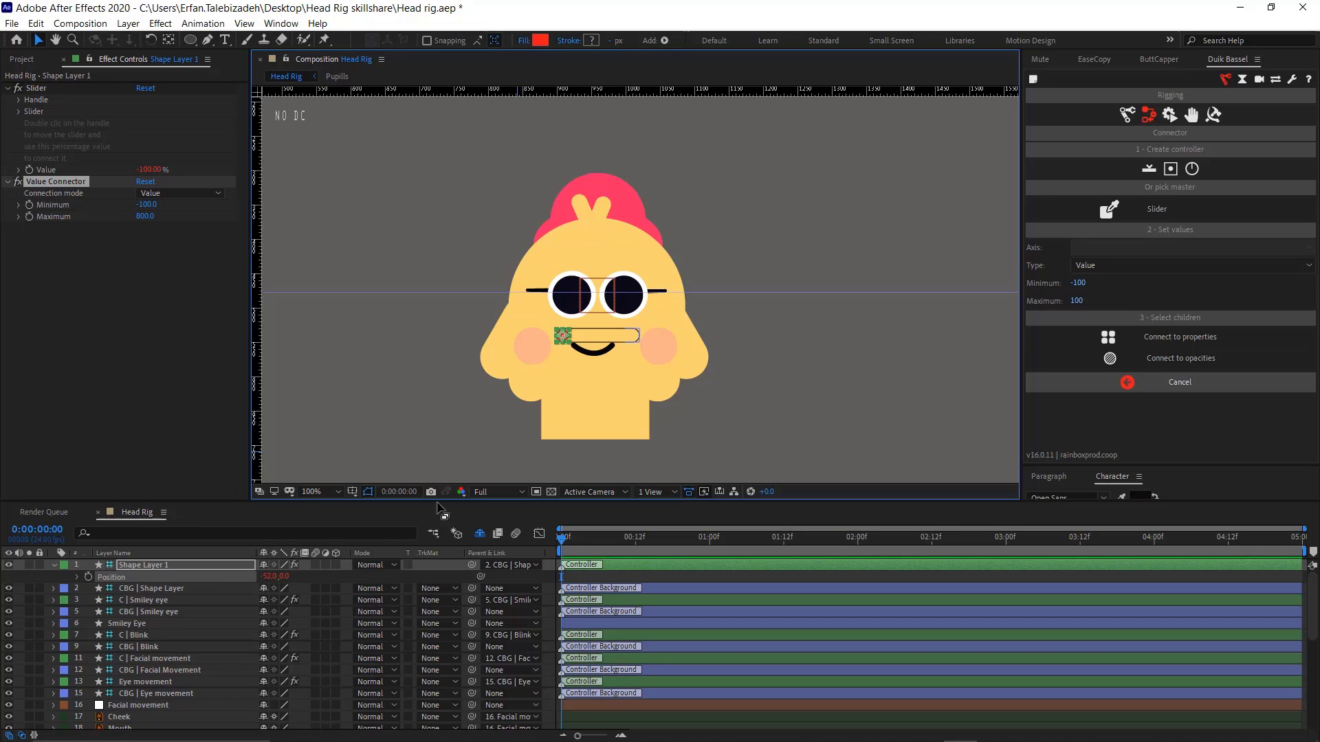
left_click(88, 577)
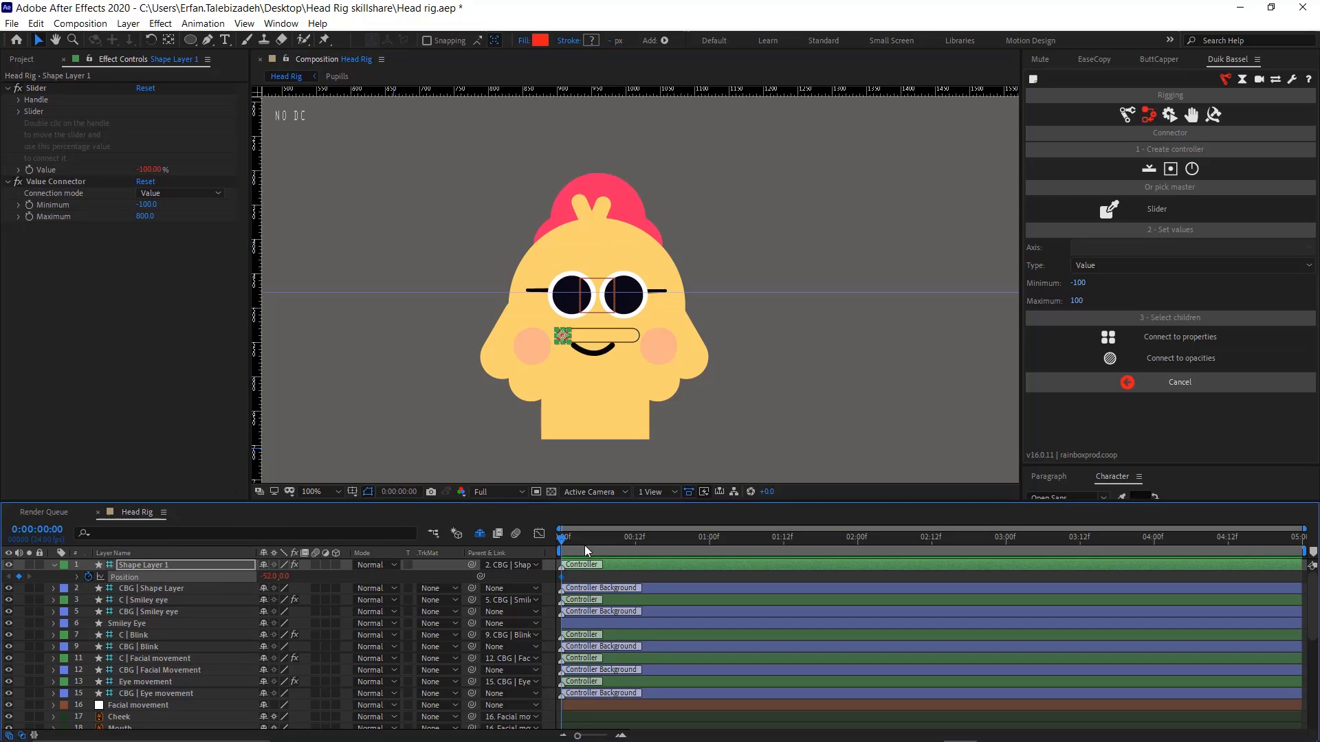
left_click_drag(561, 551, 712, 559)
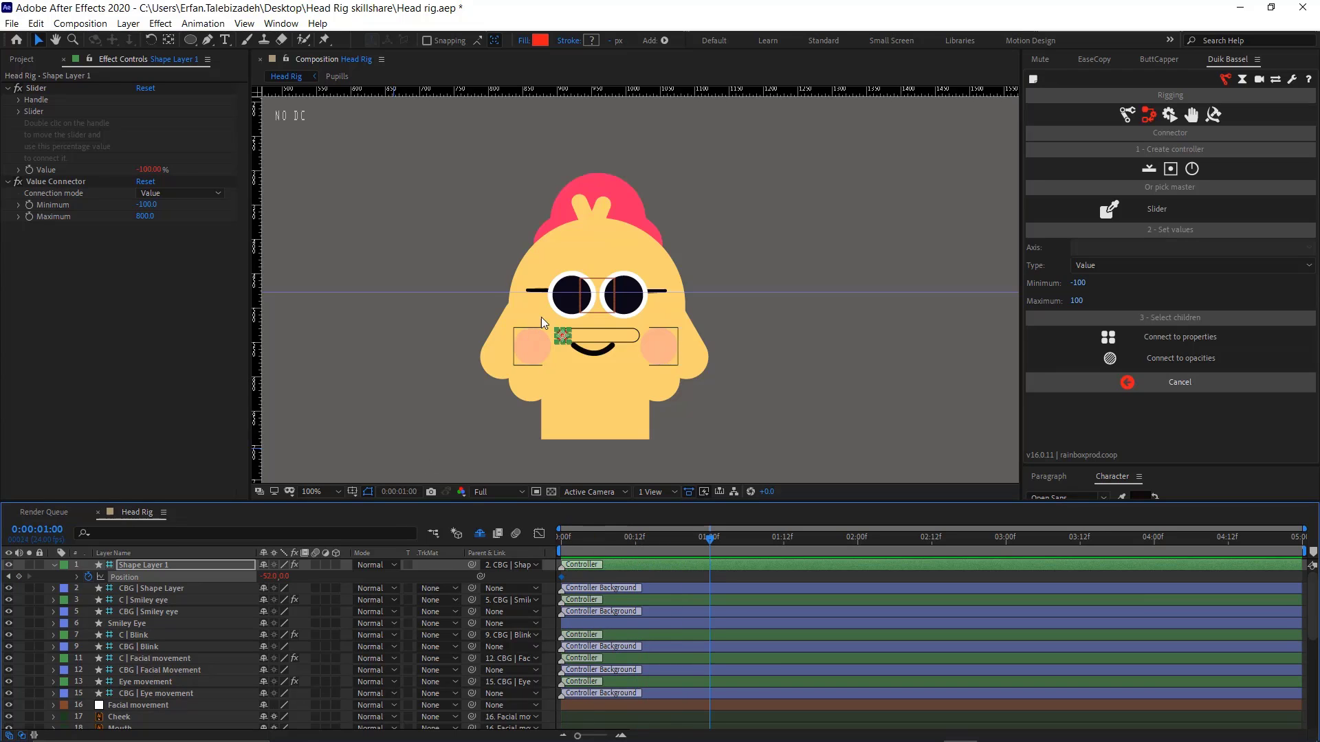
left_click_drag(562, 335, 627, 337)
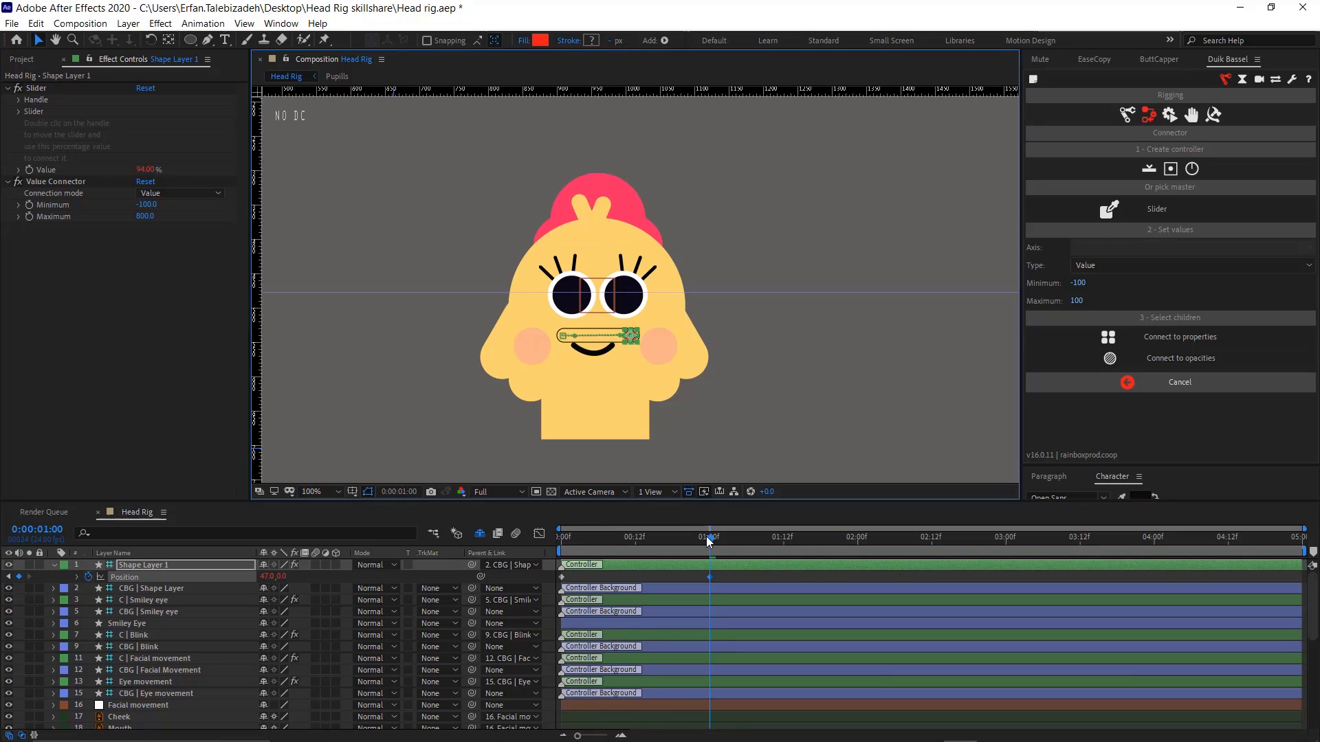
left_click_drag(709, 540, 563, 539)
key("space")
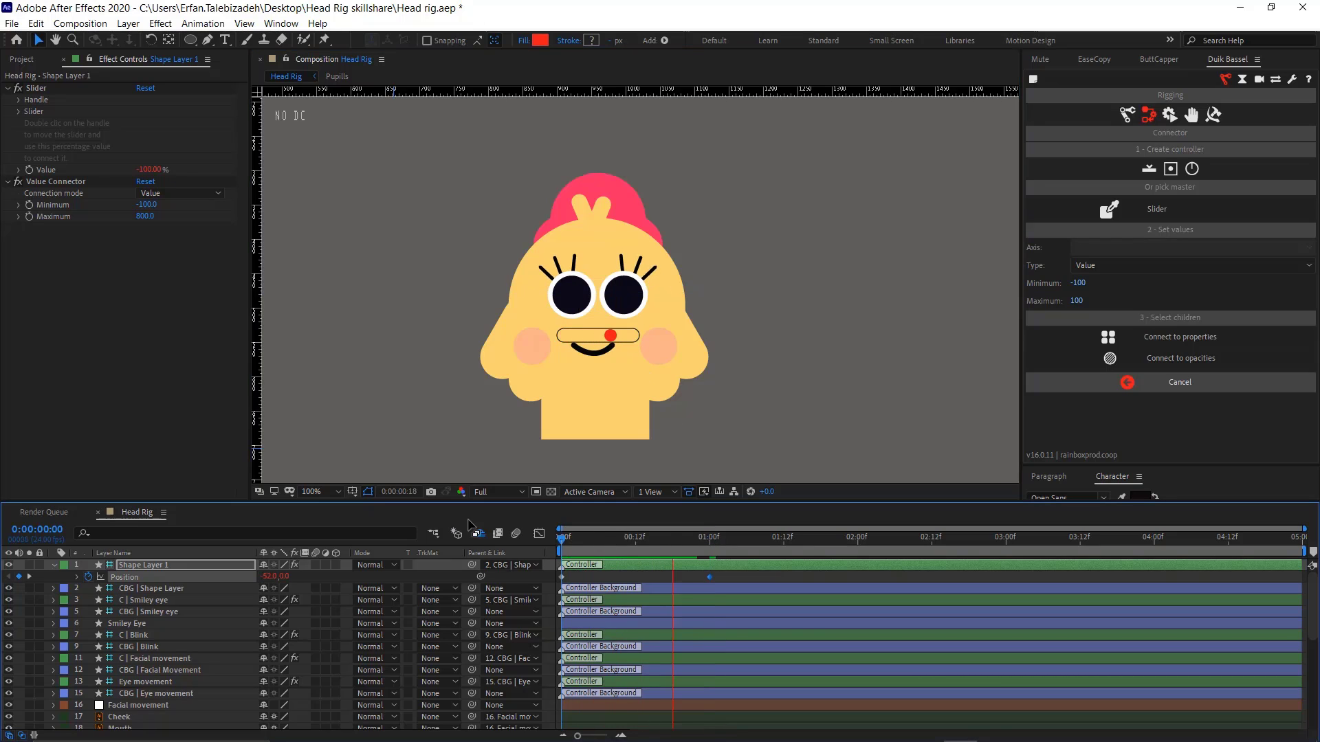
key("space")
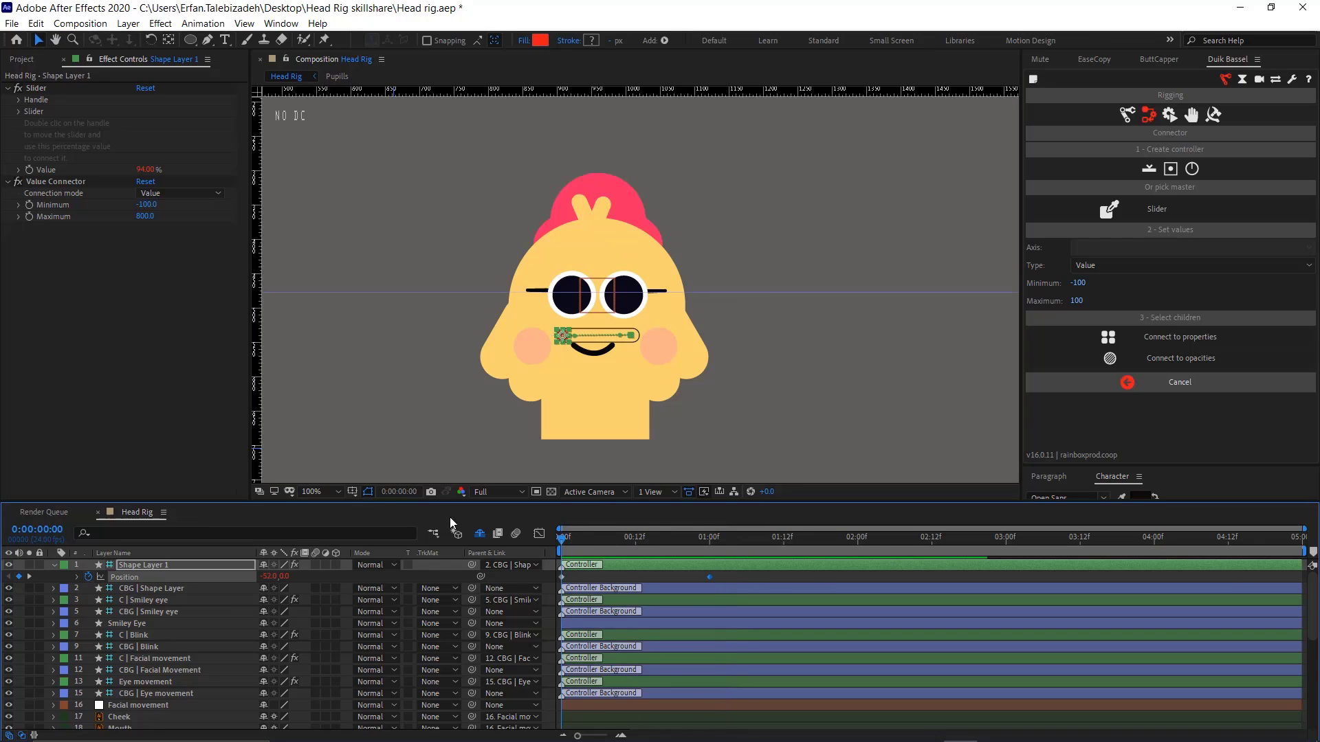
key("space")
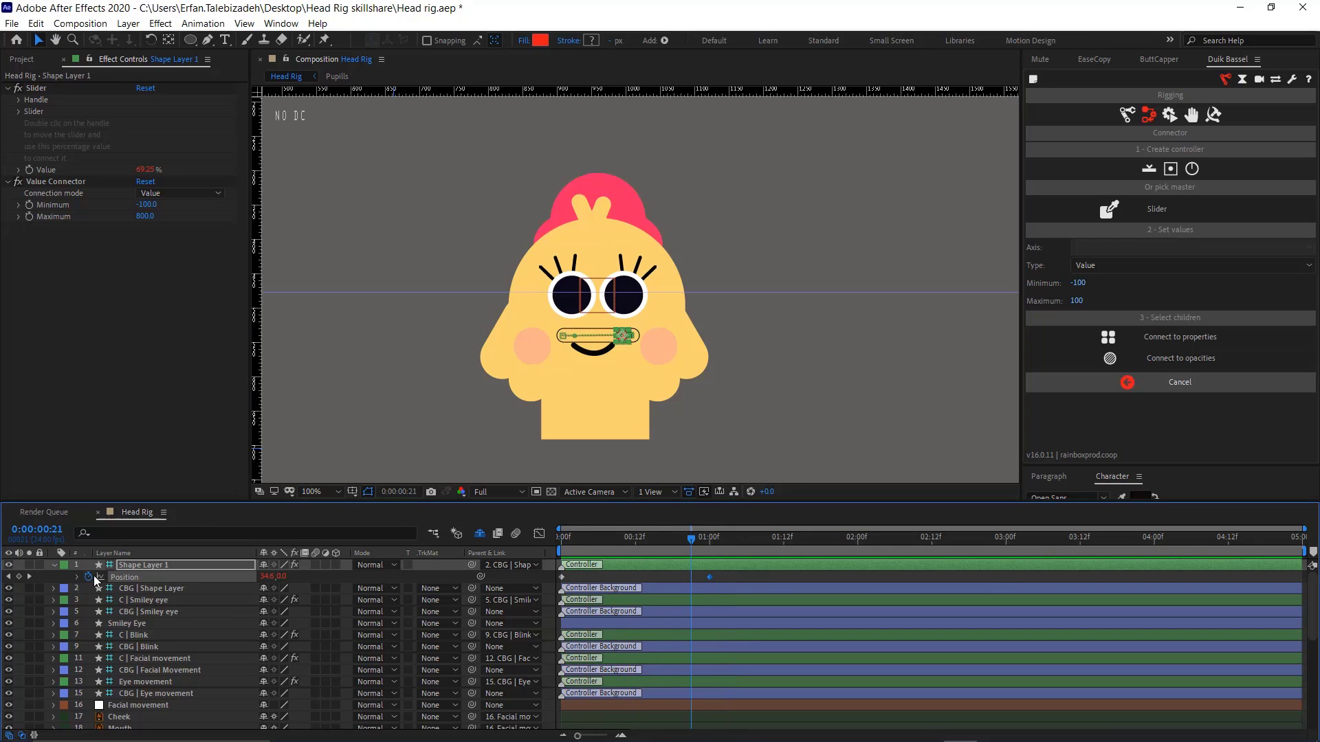
key("alt+shift+p")
Set the slider to 100% and place the whole controller beneath the Smiley eye label
left_click_drag(623, 336, 636, 337)
key("comma")
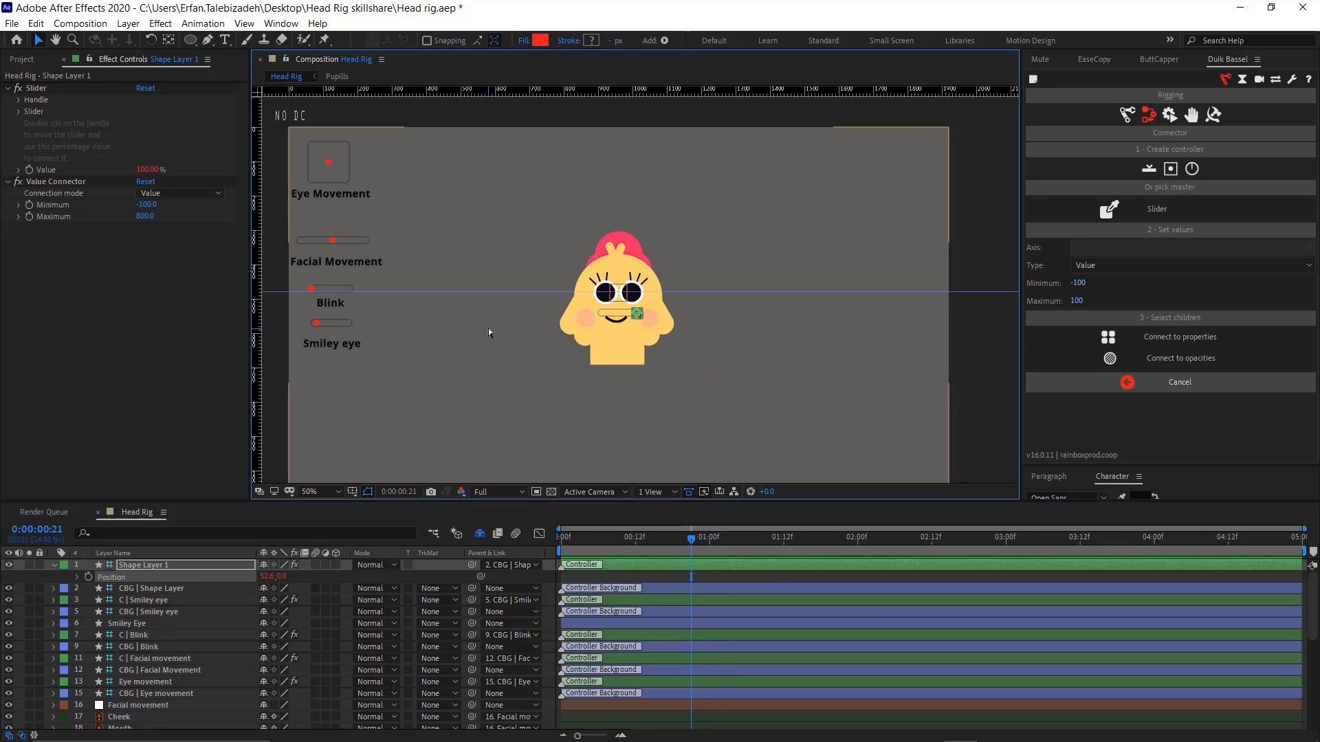
left_click(692, 198)
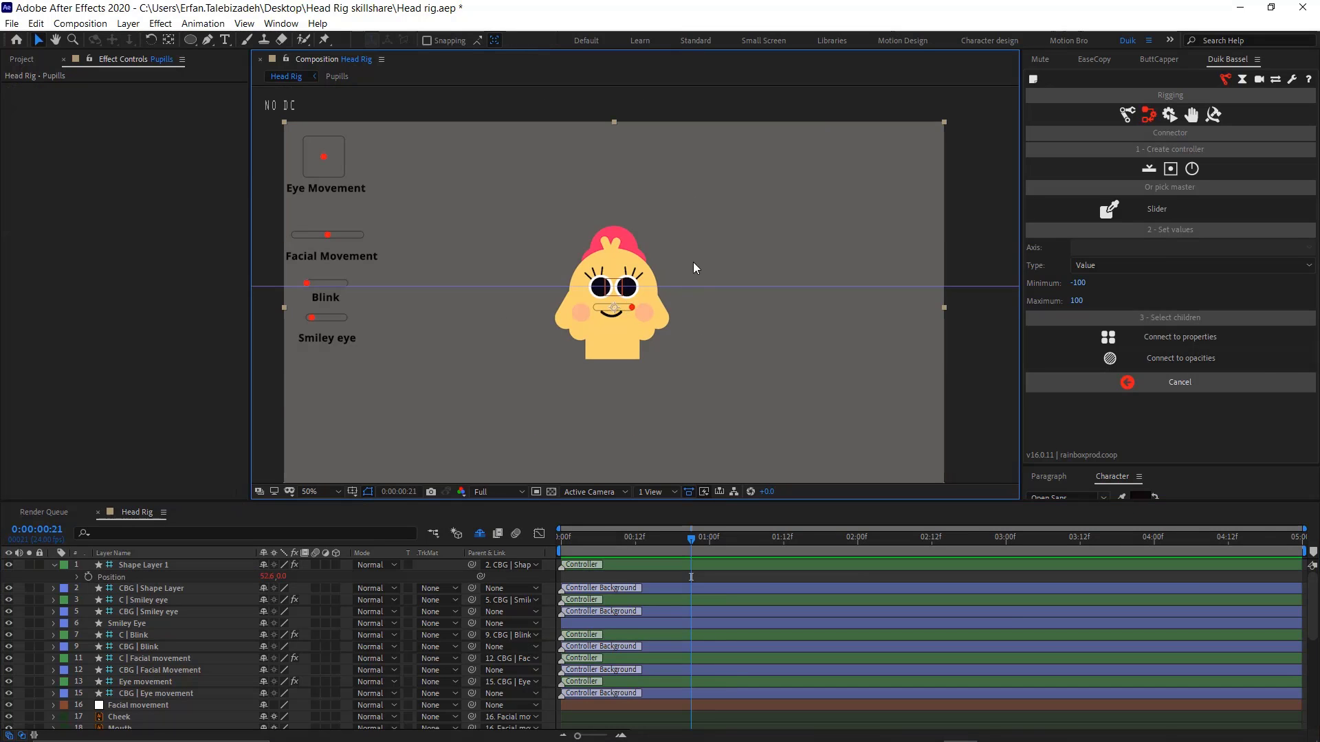
left_click_drag(686, 286, 683, 8)
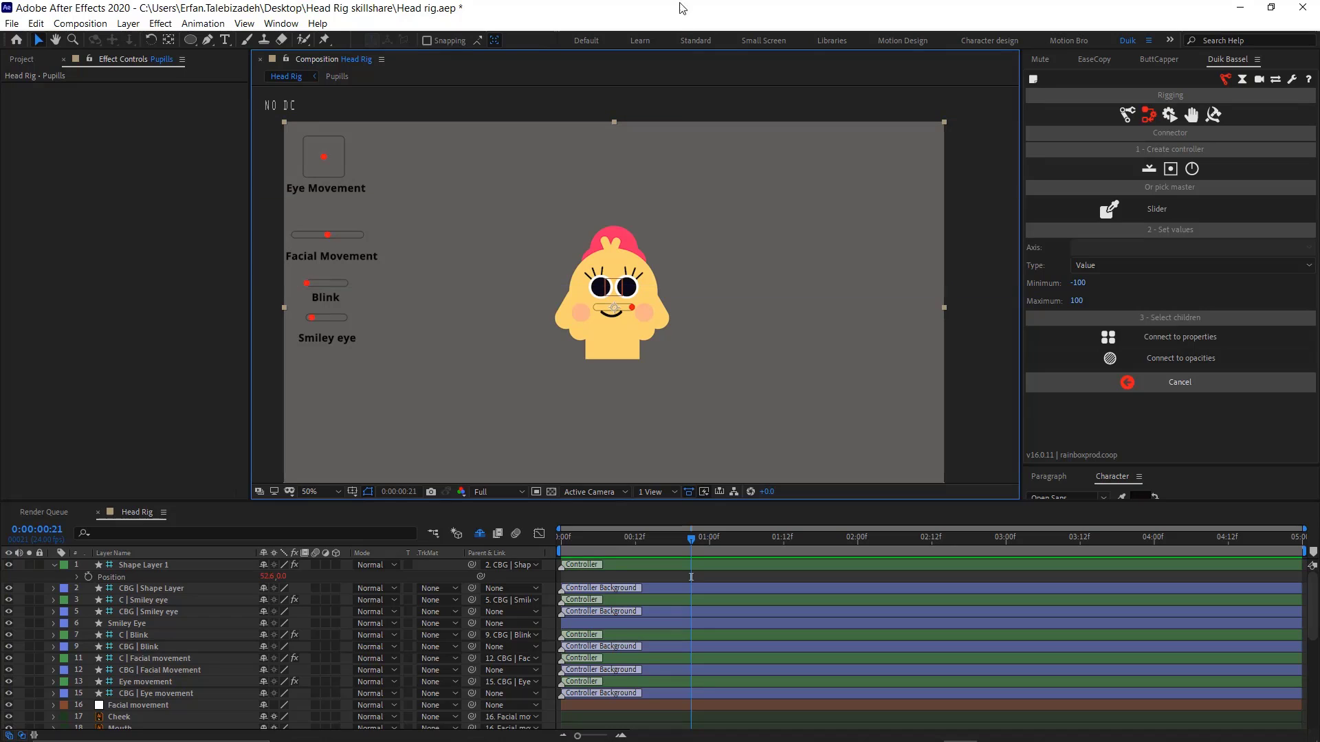
left_click(174, 565)
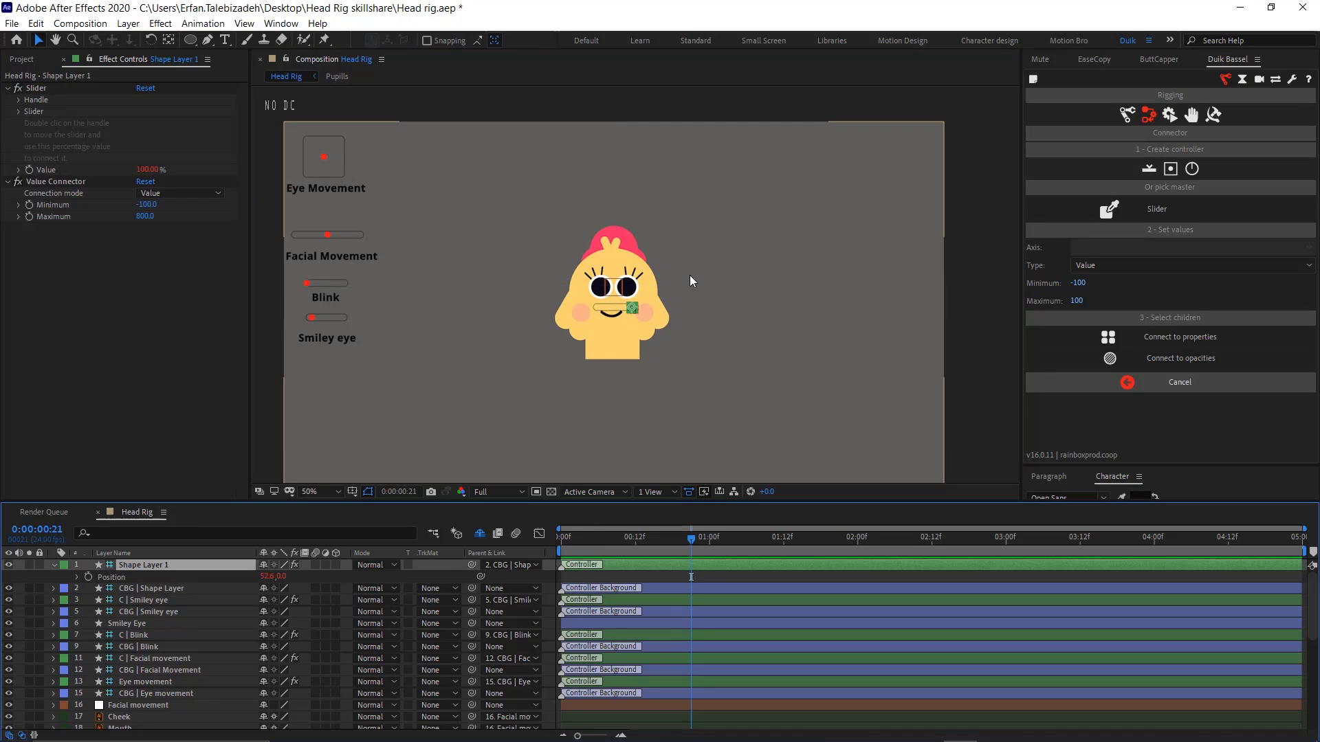
left_click(195, 590)
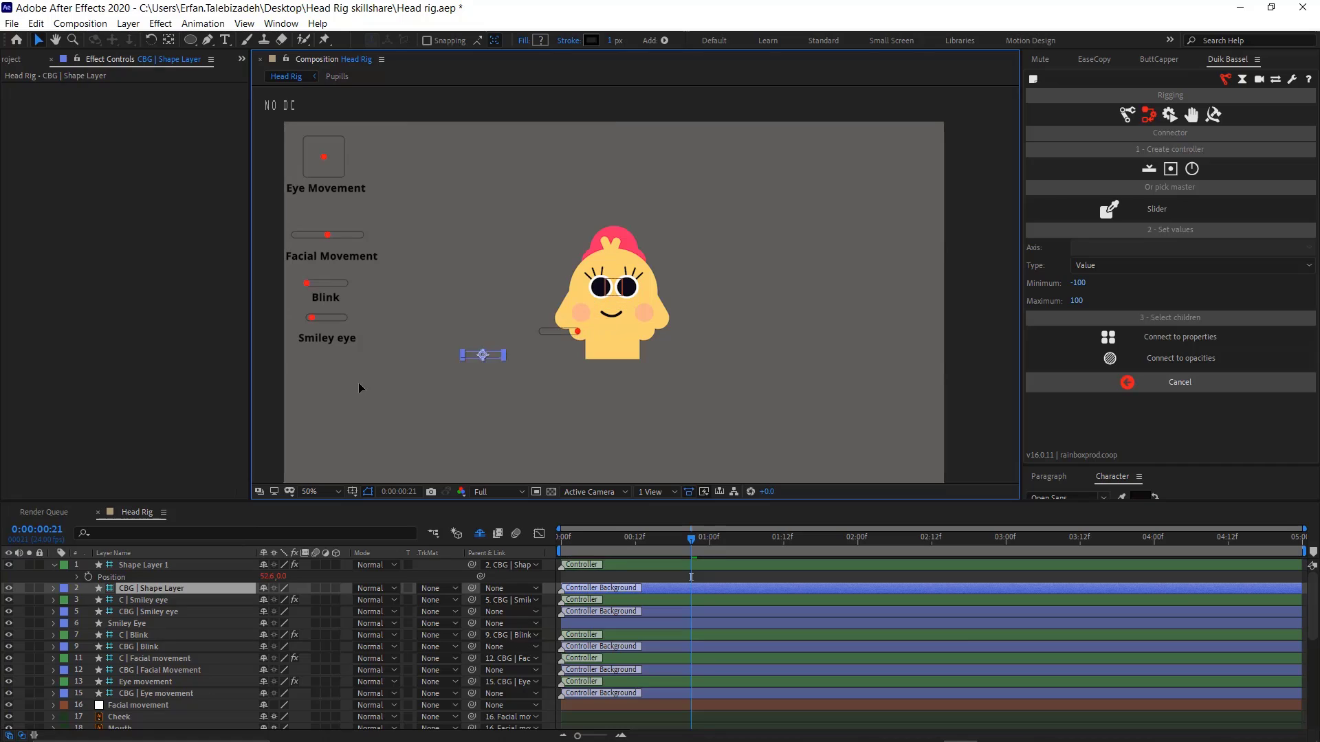
left_click_drag(358, 389, 327, 373)
Rename the slider layer as Pupills and its background layer as CBG | Pupills
left_click(171, 566)
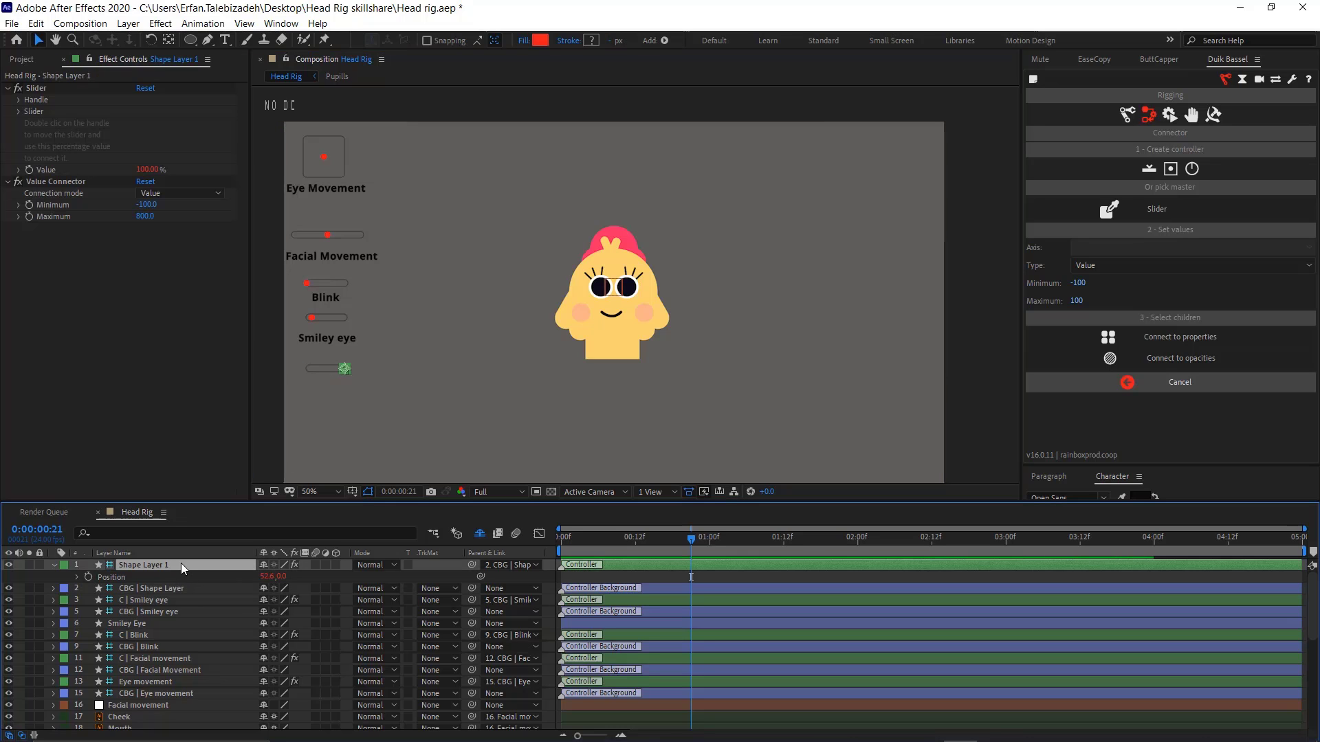
key("Return")
type("Pupills")
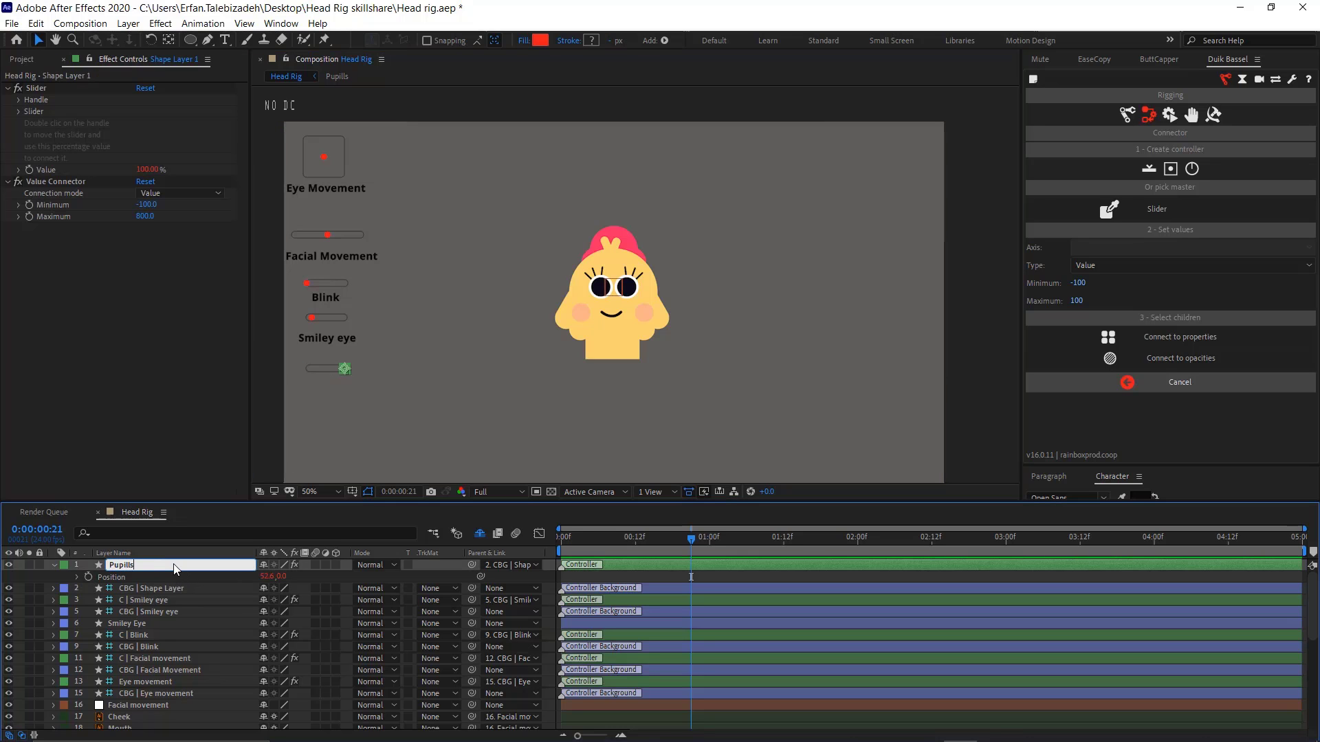
key("Return")
left_click(152, 590)
key("Return")
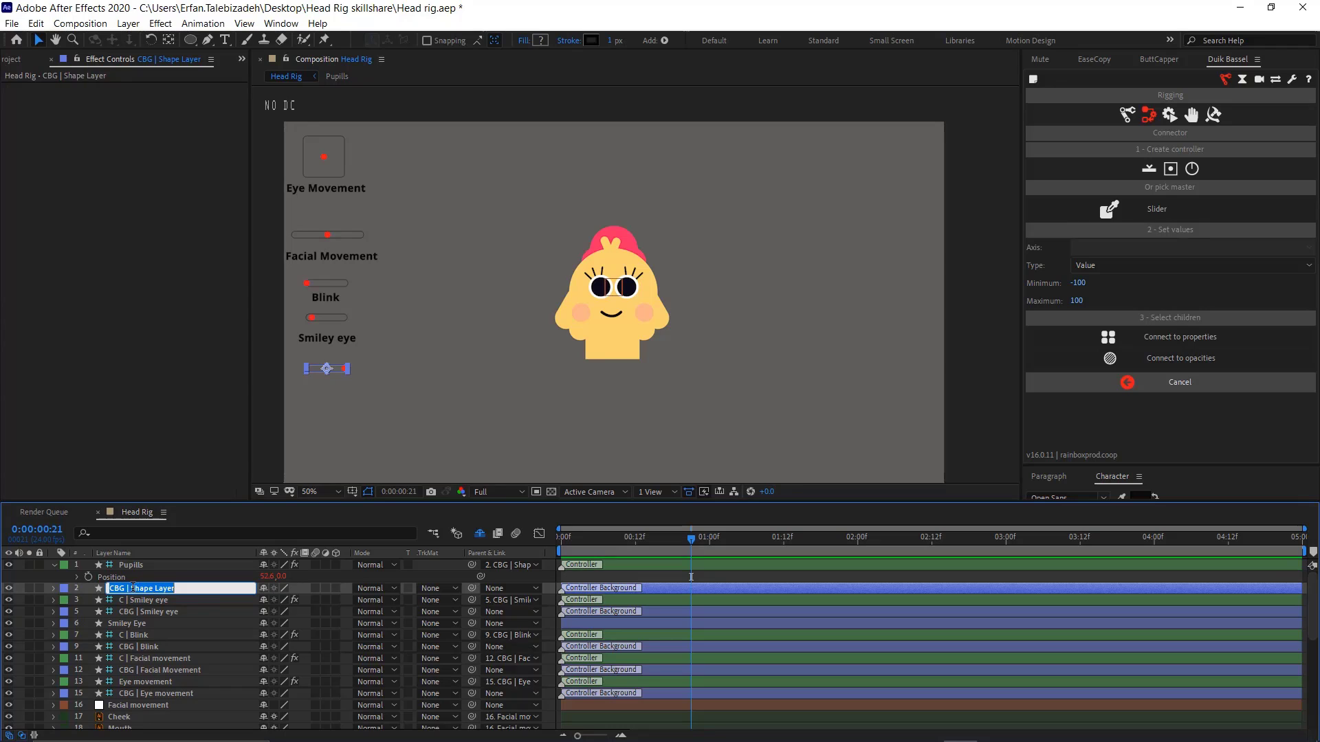
left_click_drag(131, 588, 184, 596)
type("Pupo")
type("lls")
key("Return")
Add a text label reading Pupills and center it beneath the new slider
key("ctrl+t")
left_click(312, 392)
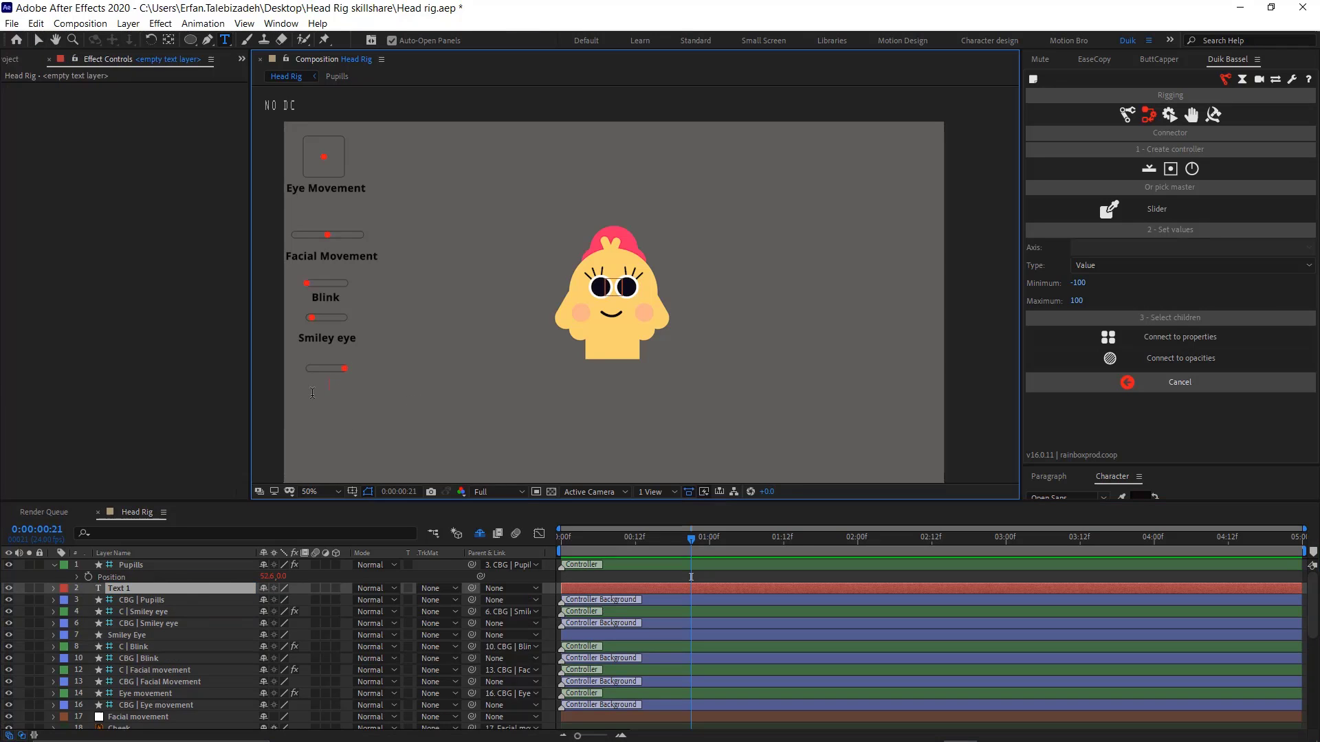
type("Pupills")
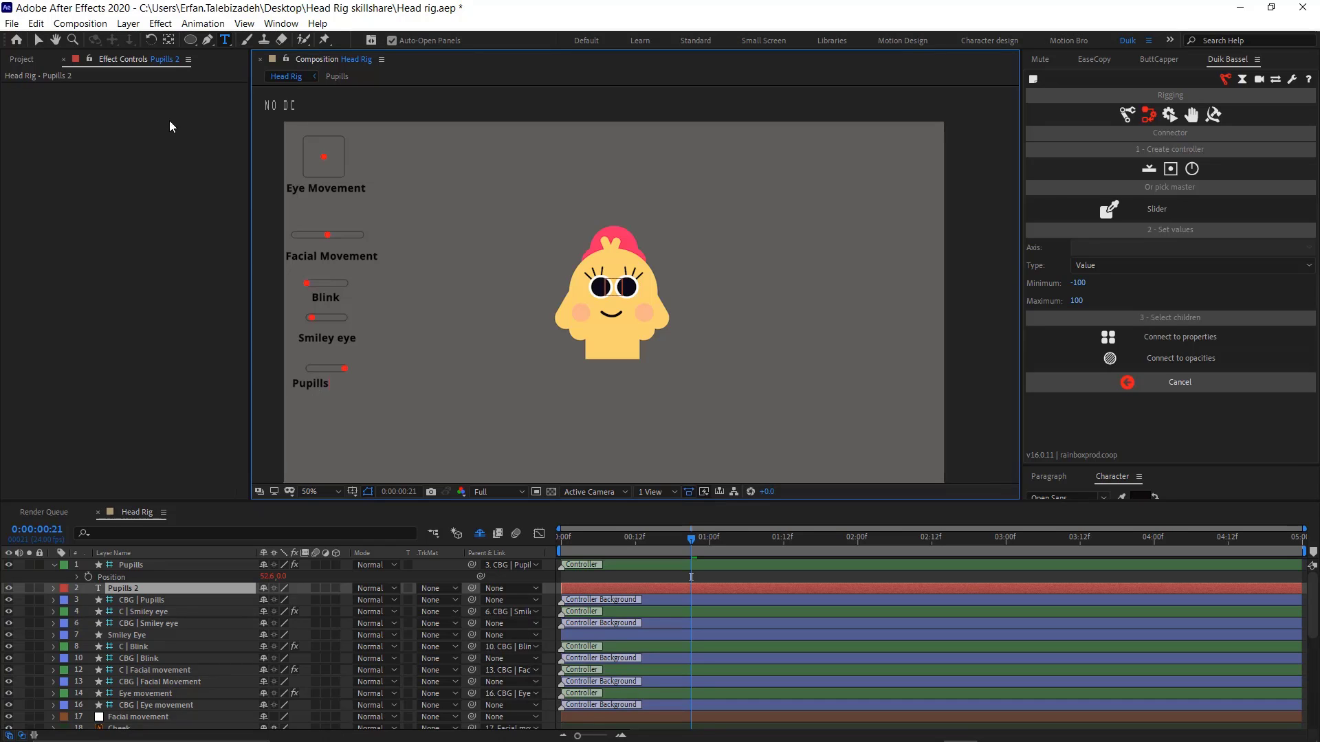
left_click(38, 41)
left_click_drag(321, 388, 335, 389)
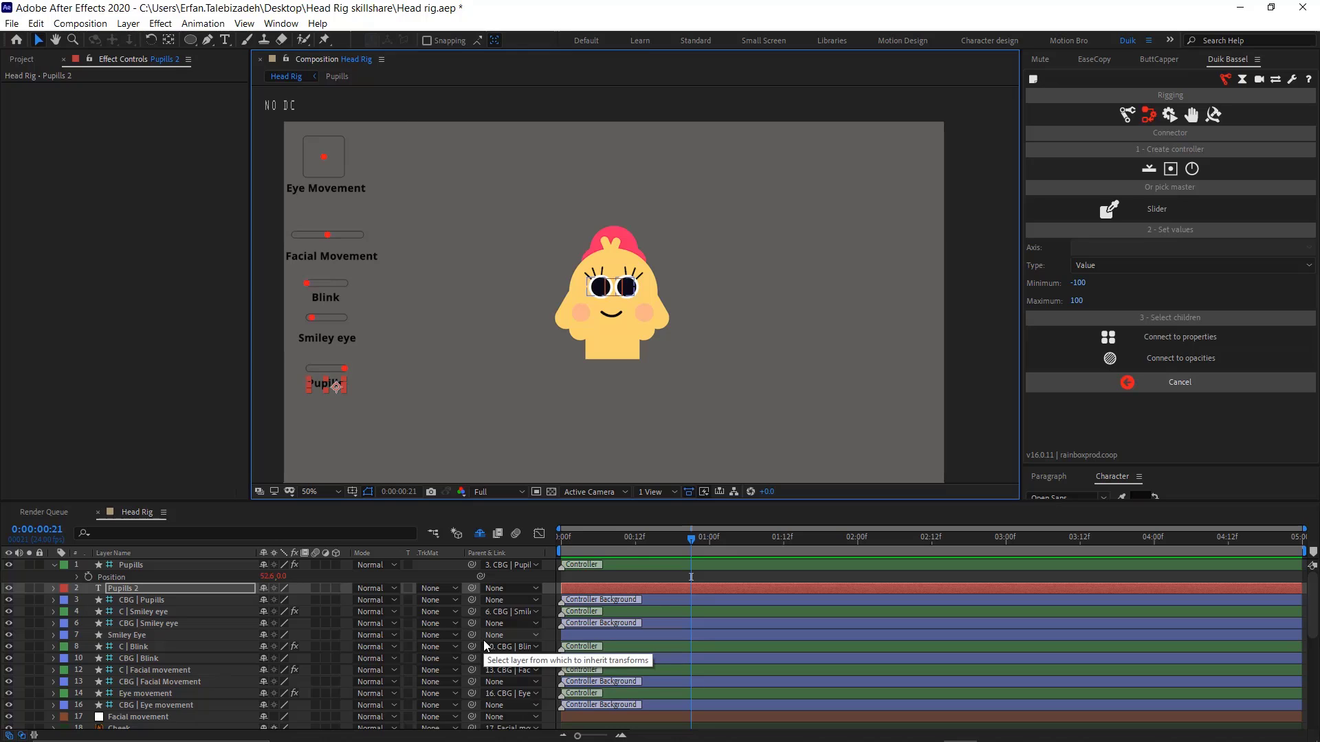
left_click(364, 437)
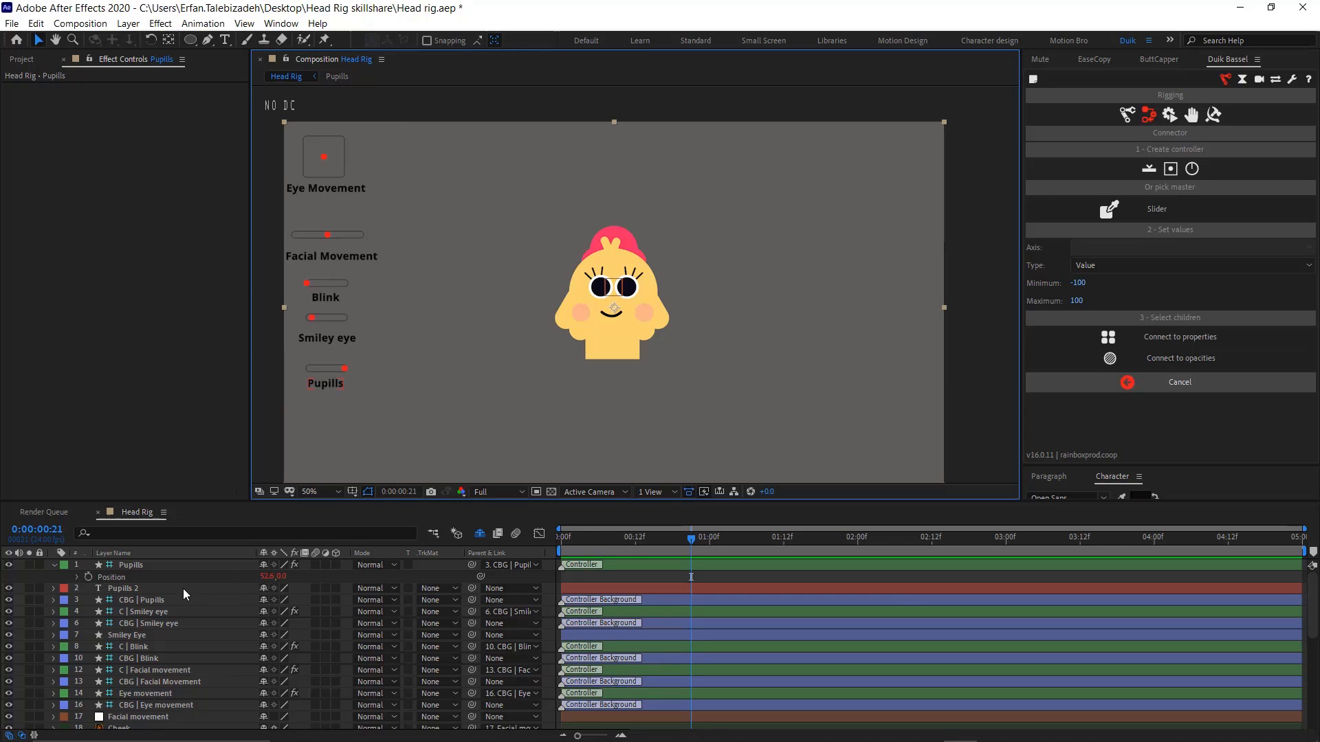
Correct the spelling of the slider layer, its background layer and its text label to Pupils
left_click(160, 565)
left_click(200, 601)
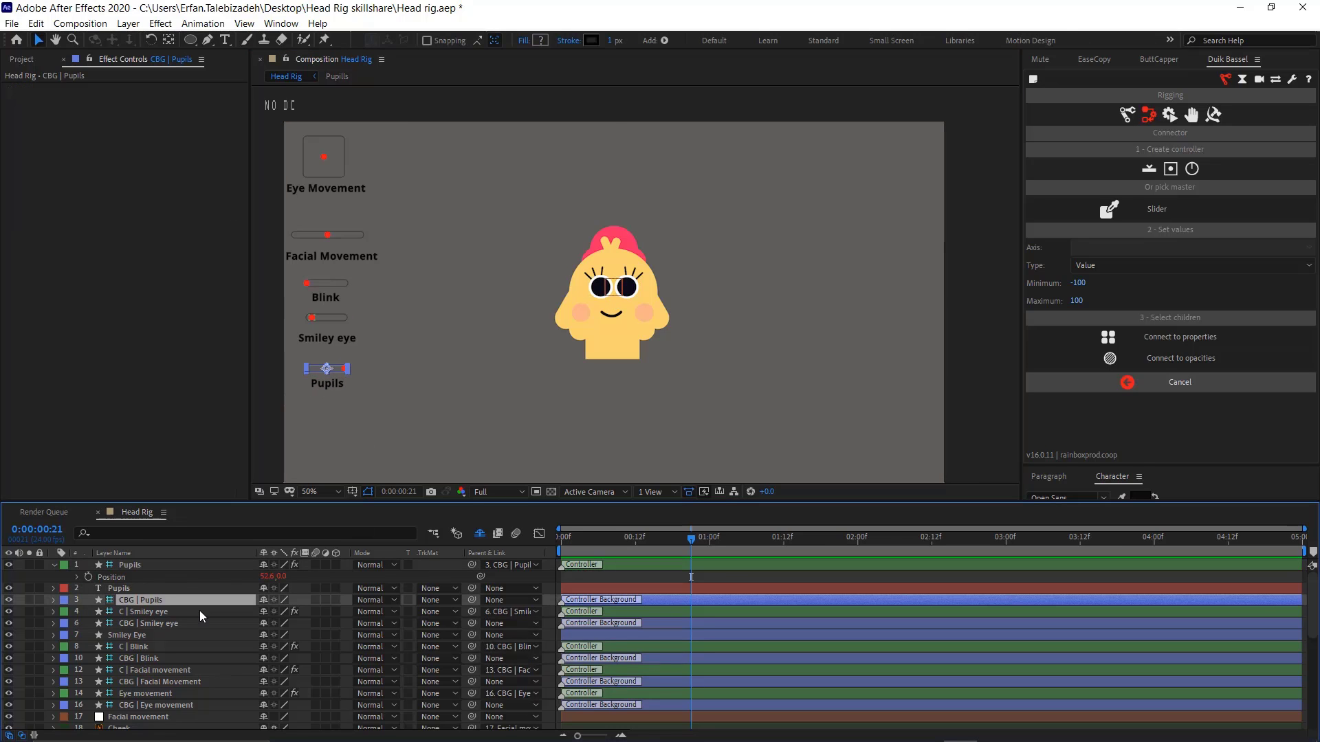
left_click(197, 572)
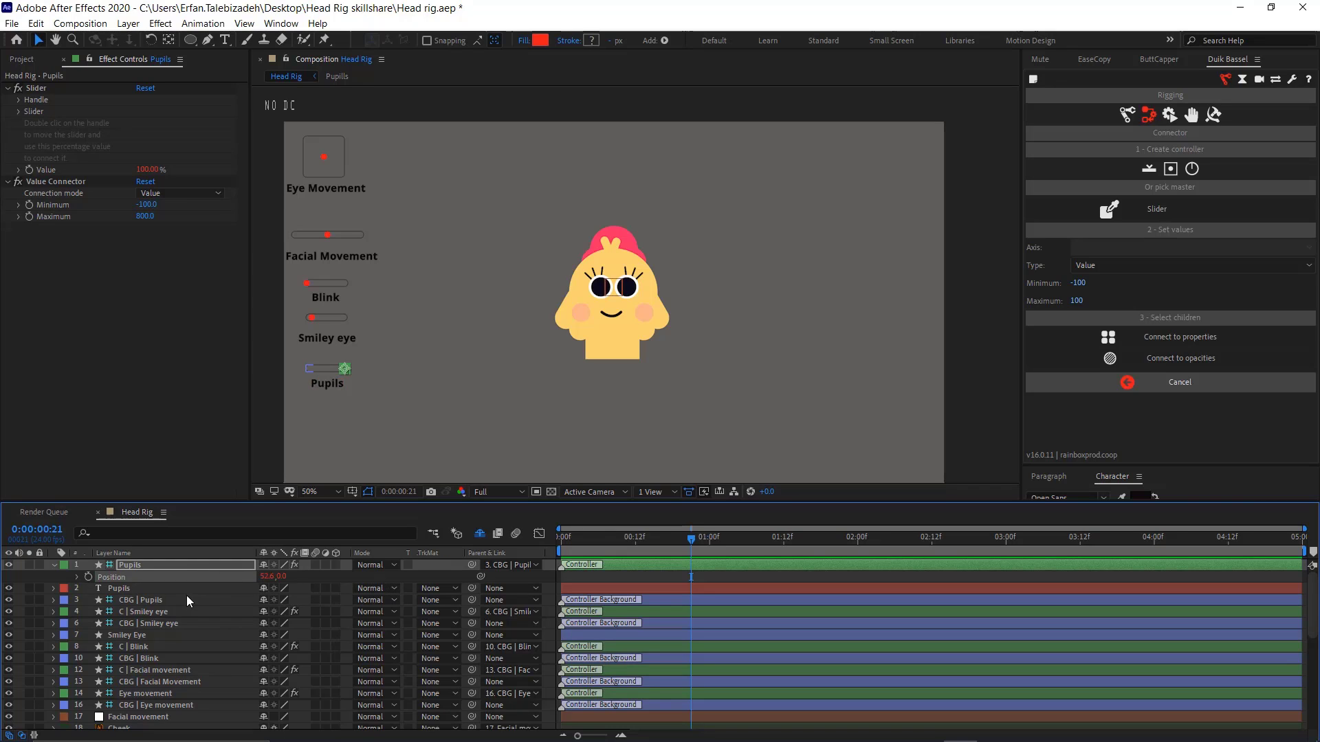
Parent the Pupils text label to CBG | Pupils, lock it and hide it from the layer list as shy
left_click(184, 589)
left_click_drag(471, 589, 146, 605)
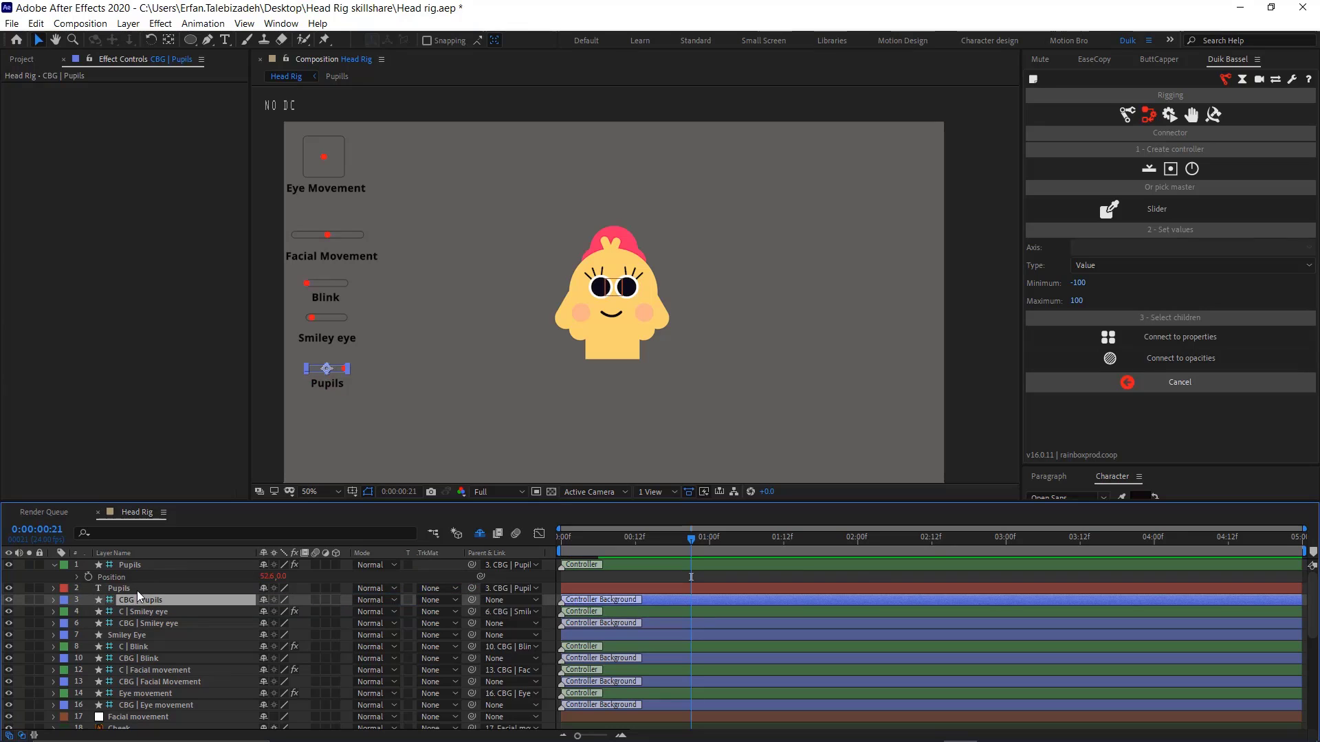
left_click(37, 591)
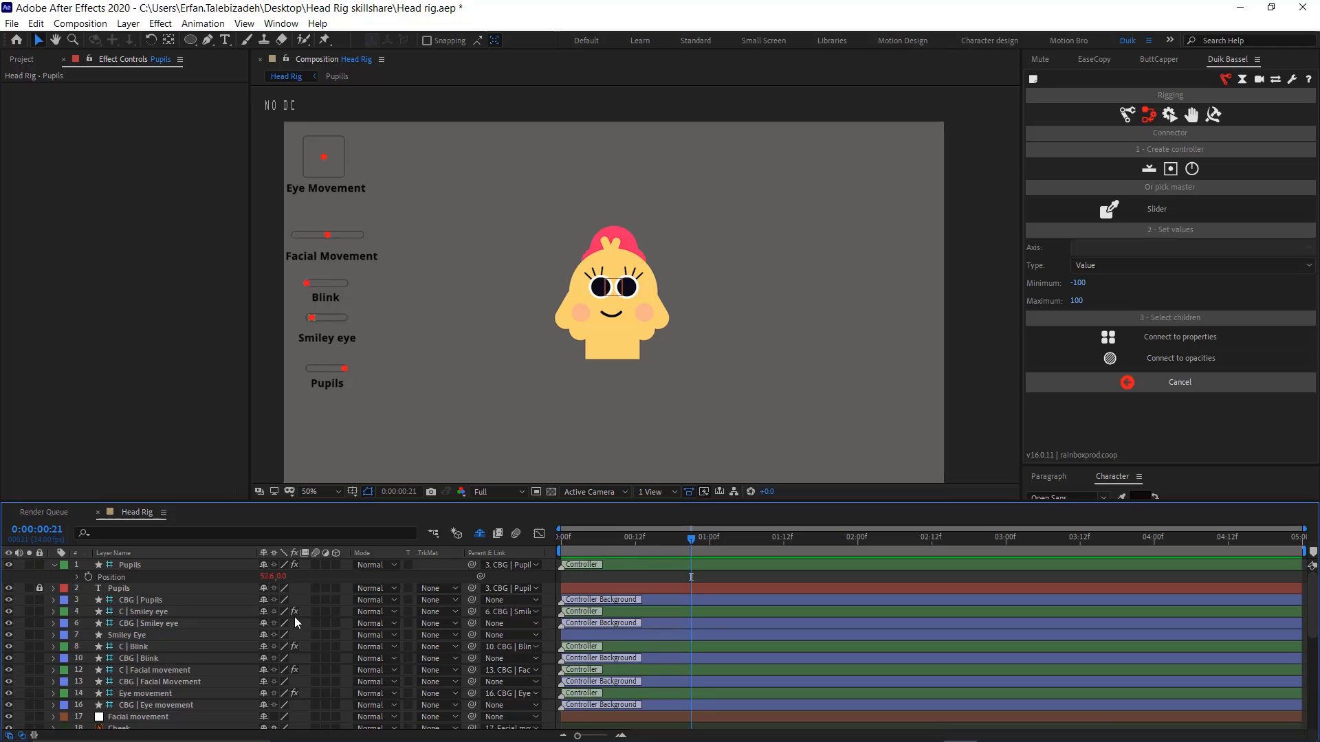
left_click(263, 588)
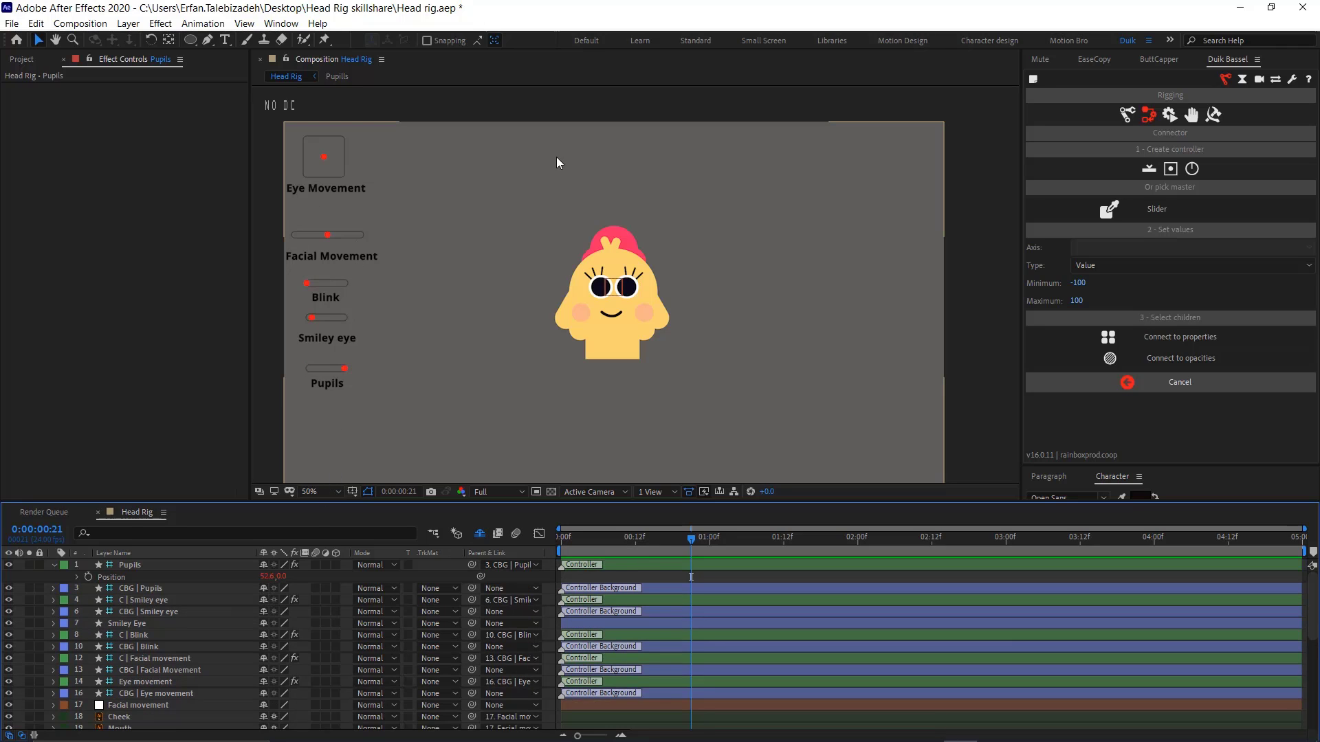
Test the rig by moving the Eye Movement controller and shifting the Facial Movement slider to about -44%
left_click_drag(323, 156, 332, 164)
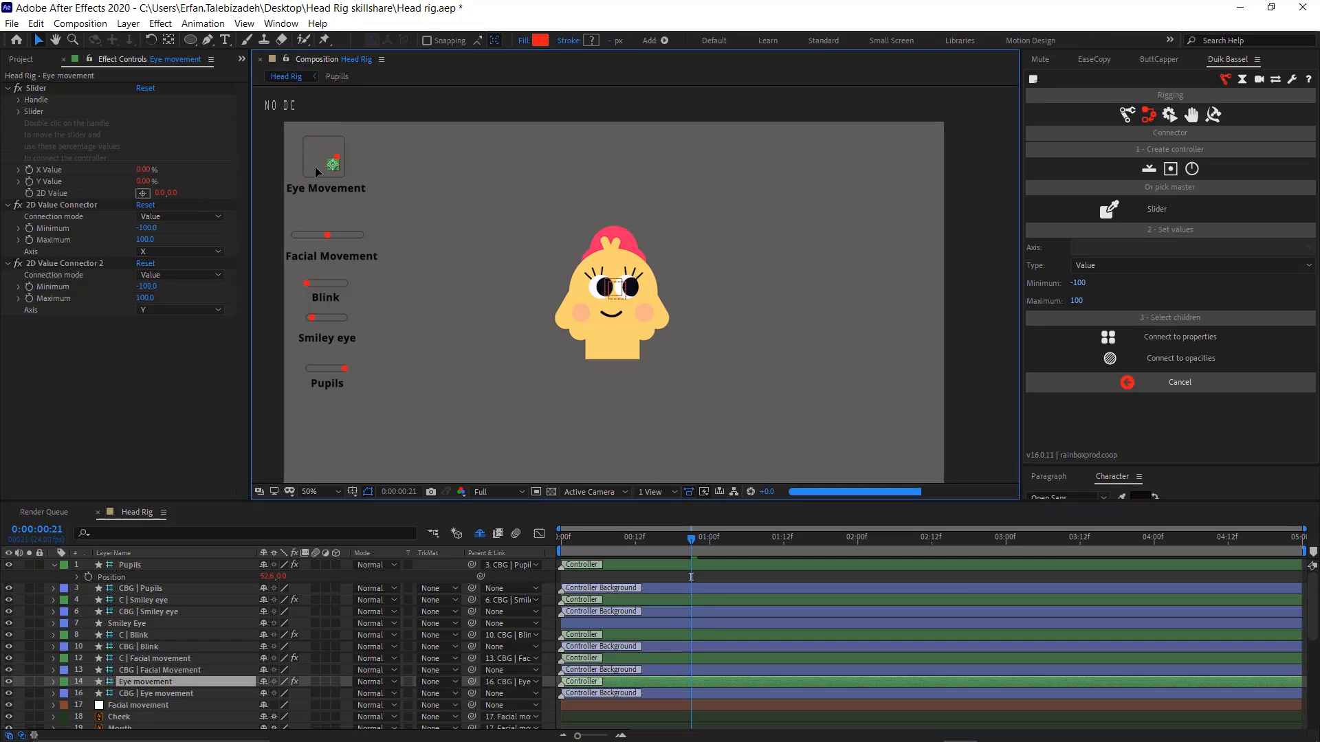
mouse_move(327, 234)
left_mouse_down()
mouse_move(349, 239)
mouse_move(313, 236)
left_mouse_up()
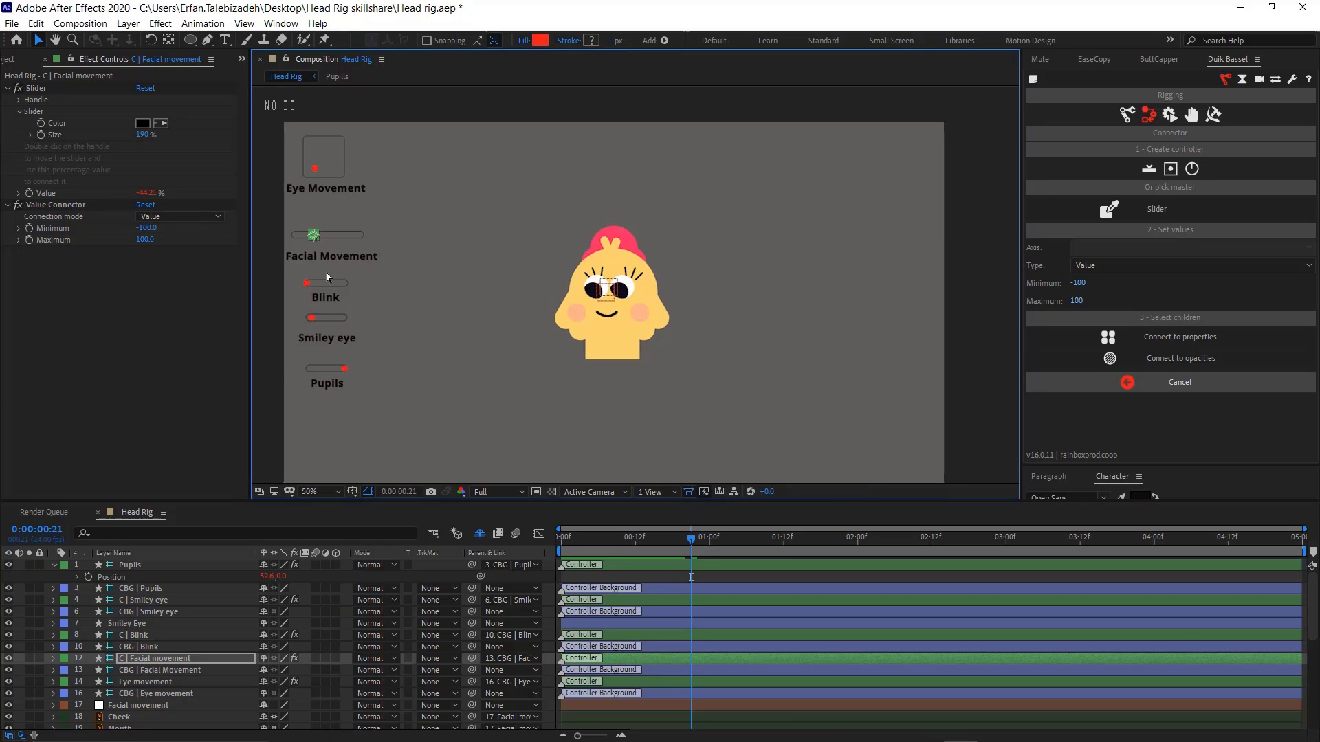
Test the Blink, Smiley eye and Pupils controllers by moving each slider handle toward its maximum end
key("ctrl+z")
left_click_drag(307, 283, 338, 319)
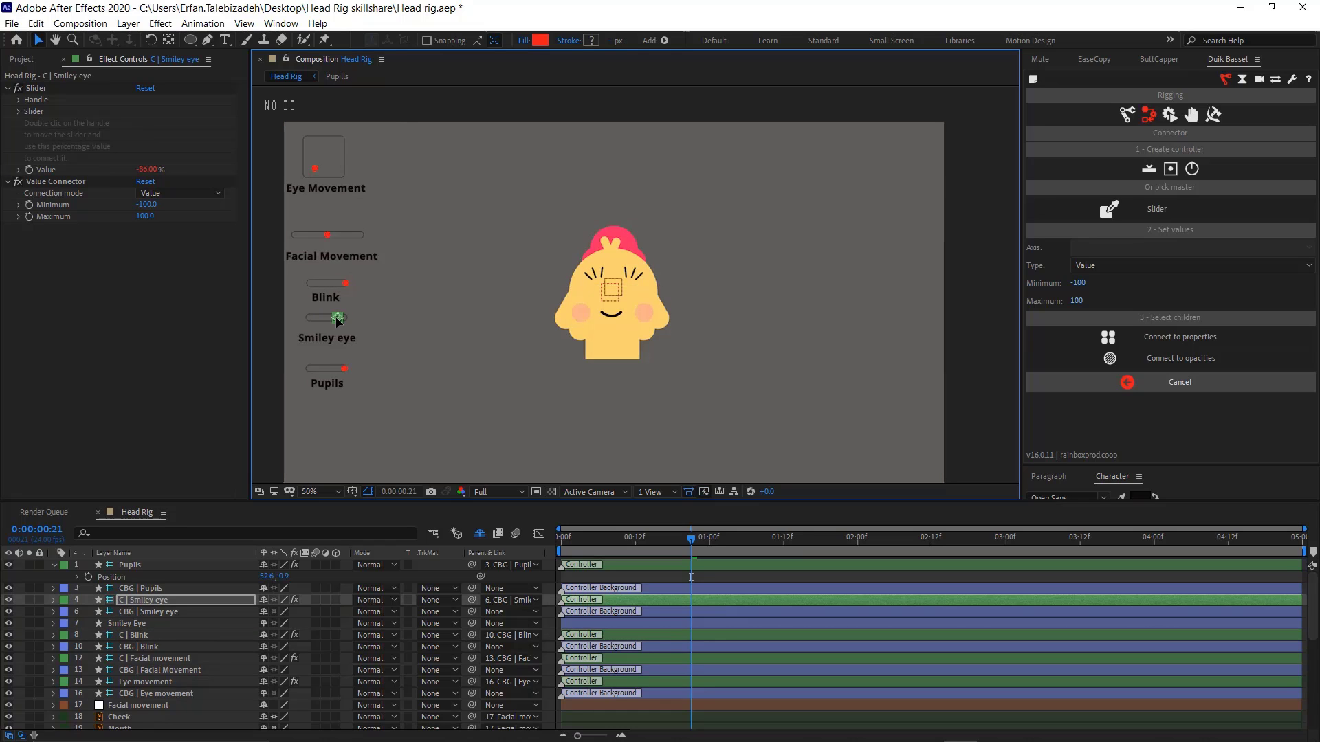
left_click_drag(349, 318, 350, 318)
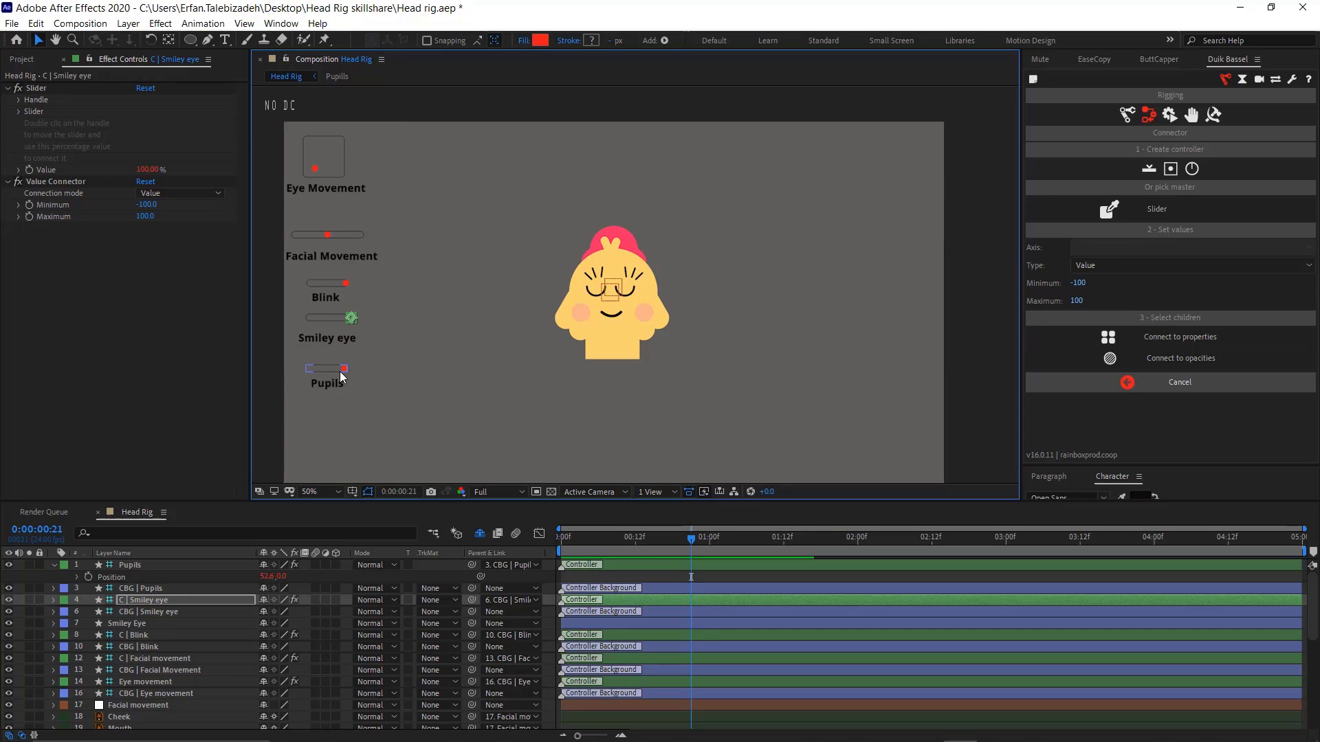
mouse_move(345, 372)
left_mouse_down()
mouse_move(331, 368)
mouse_move(342, 365)
left_mouse_up()
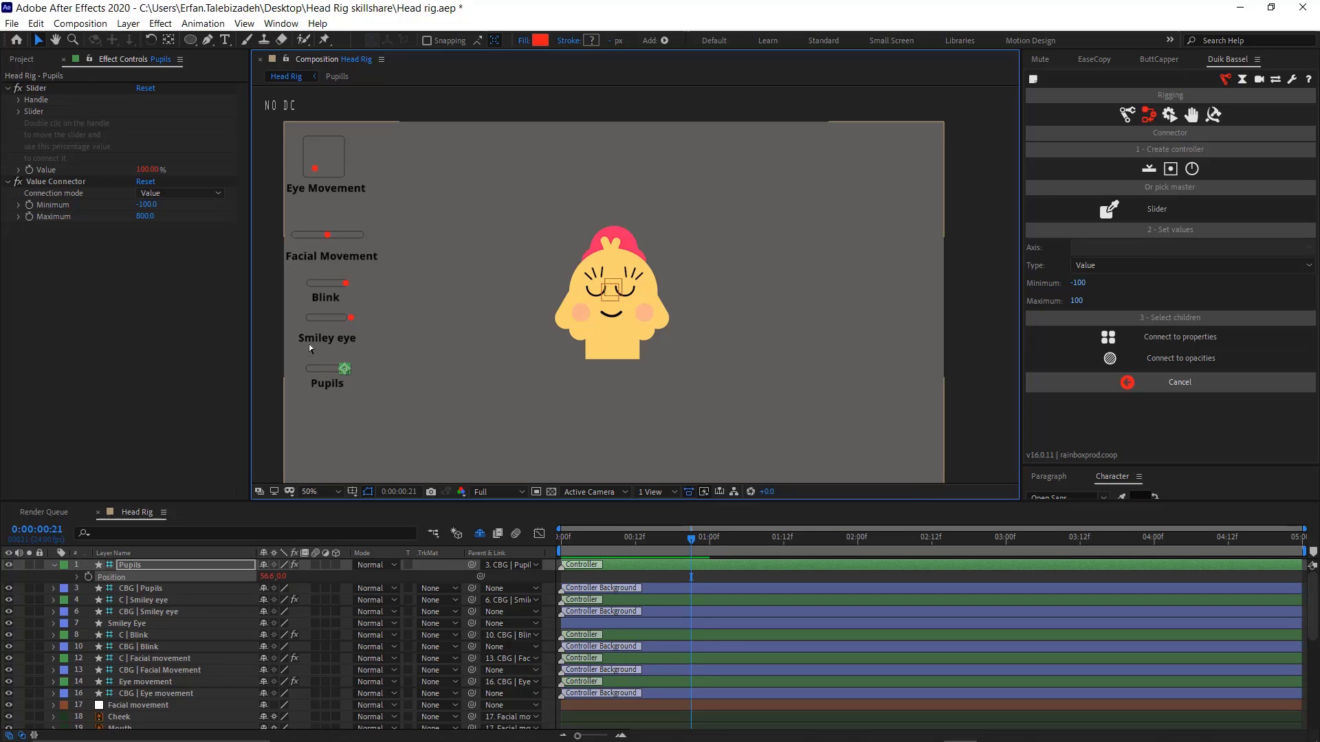
Undo the test moves on the sliders and on the Eye Movement joystick to restore the neutral face
key("ctrl+z")
key("ctrl+z")
key("ctrl+z")
key("ctrl+z")
key("ctrl+z")
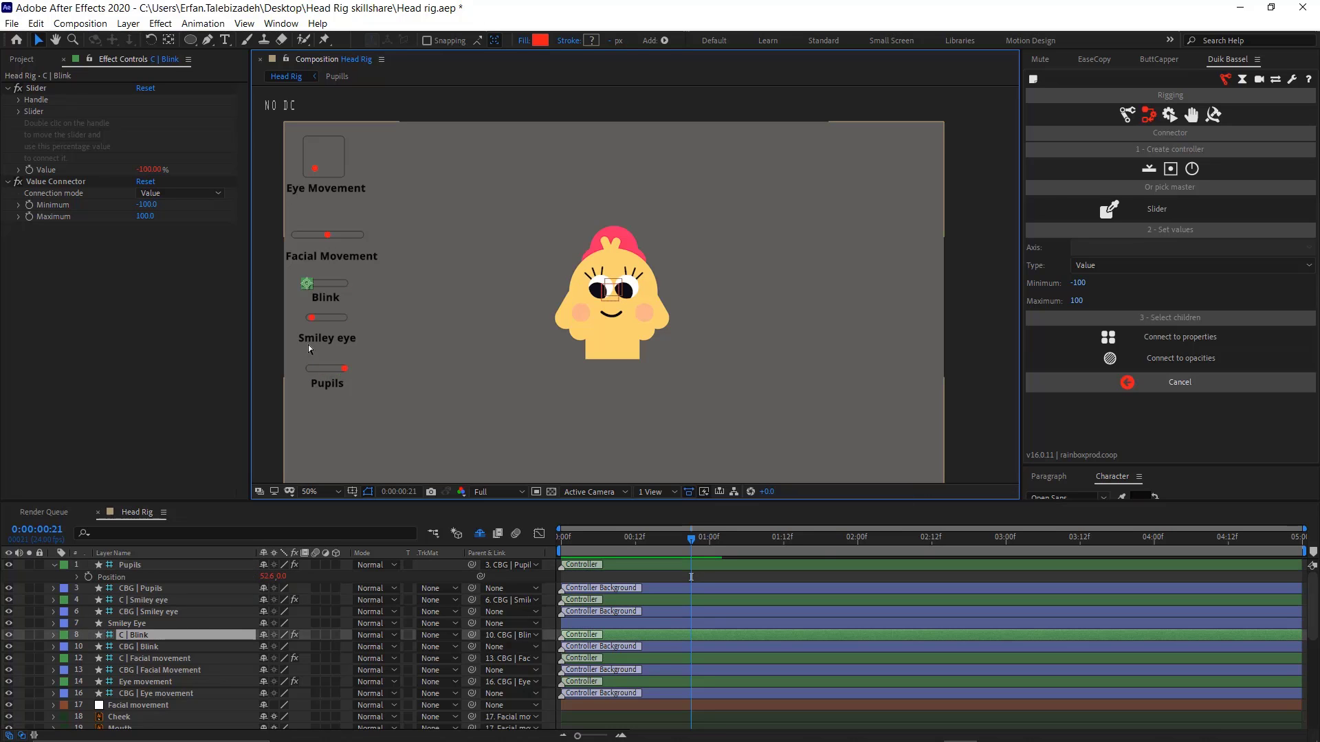
key("ctrl+z")
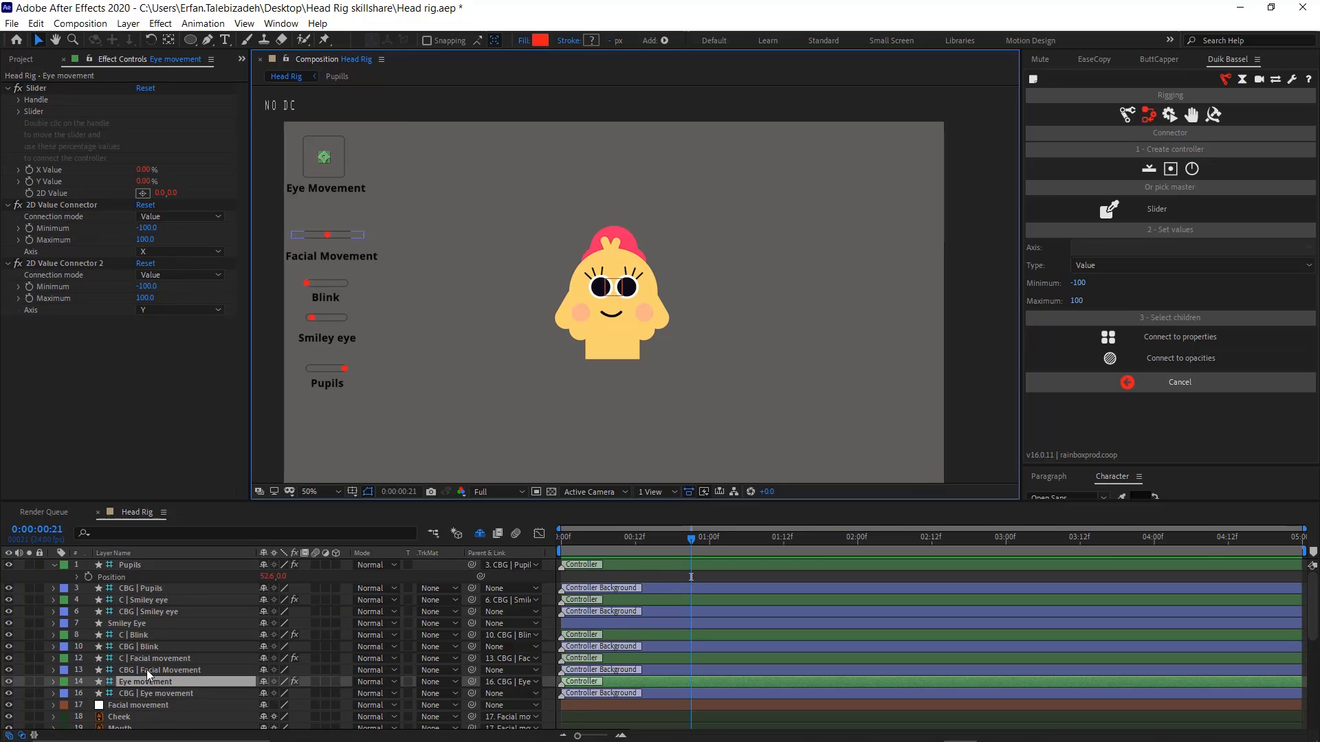
Rename the time-remapped precomp layer below L_eye to Pupils
scroll(172, 673, "down", 3)
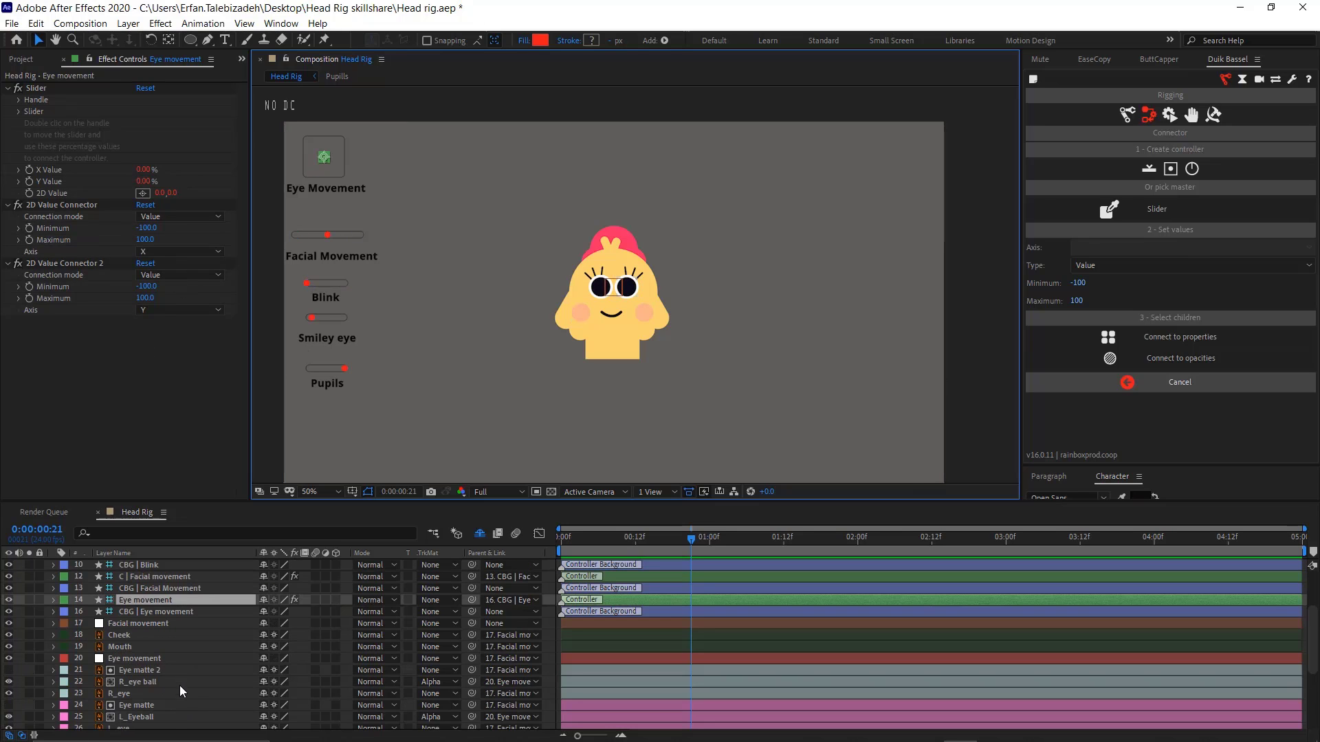
scroll(180, 675, "down", 4)
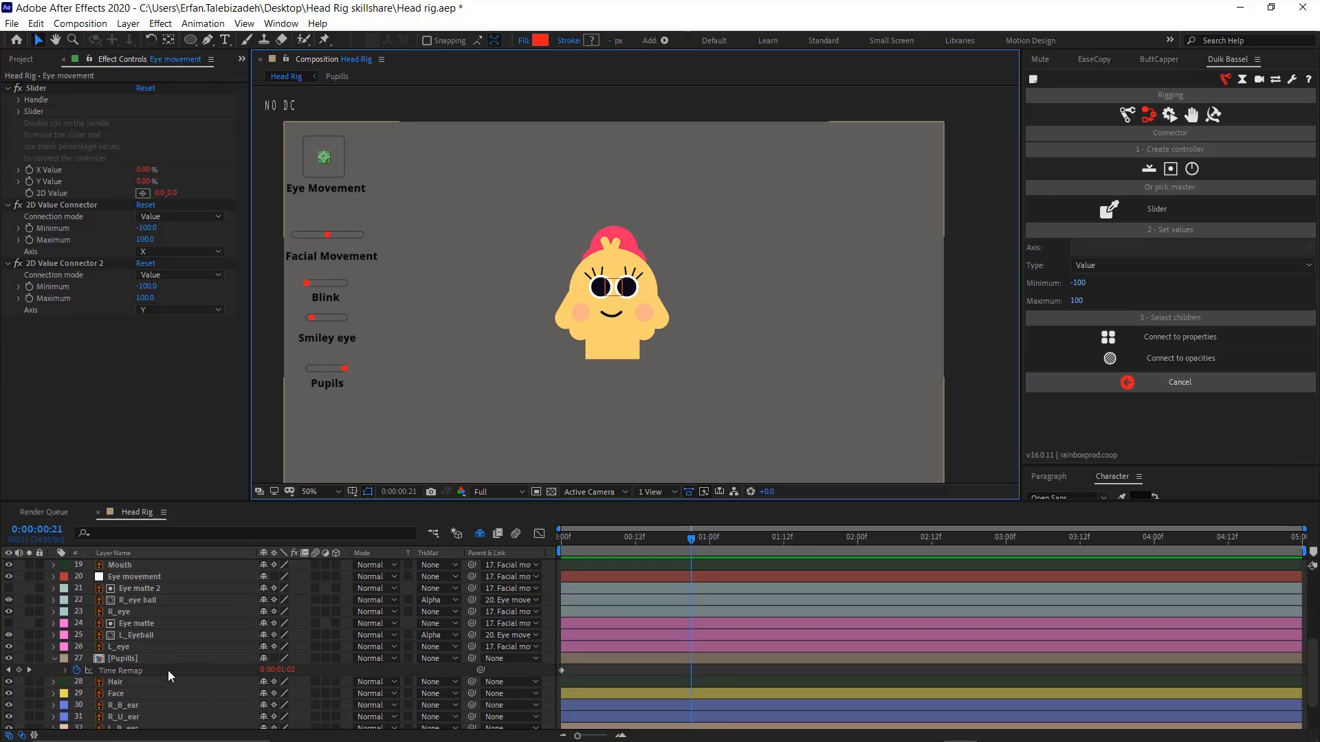
left_click(159, 661)
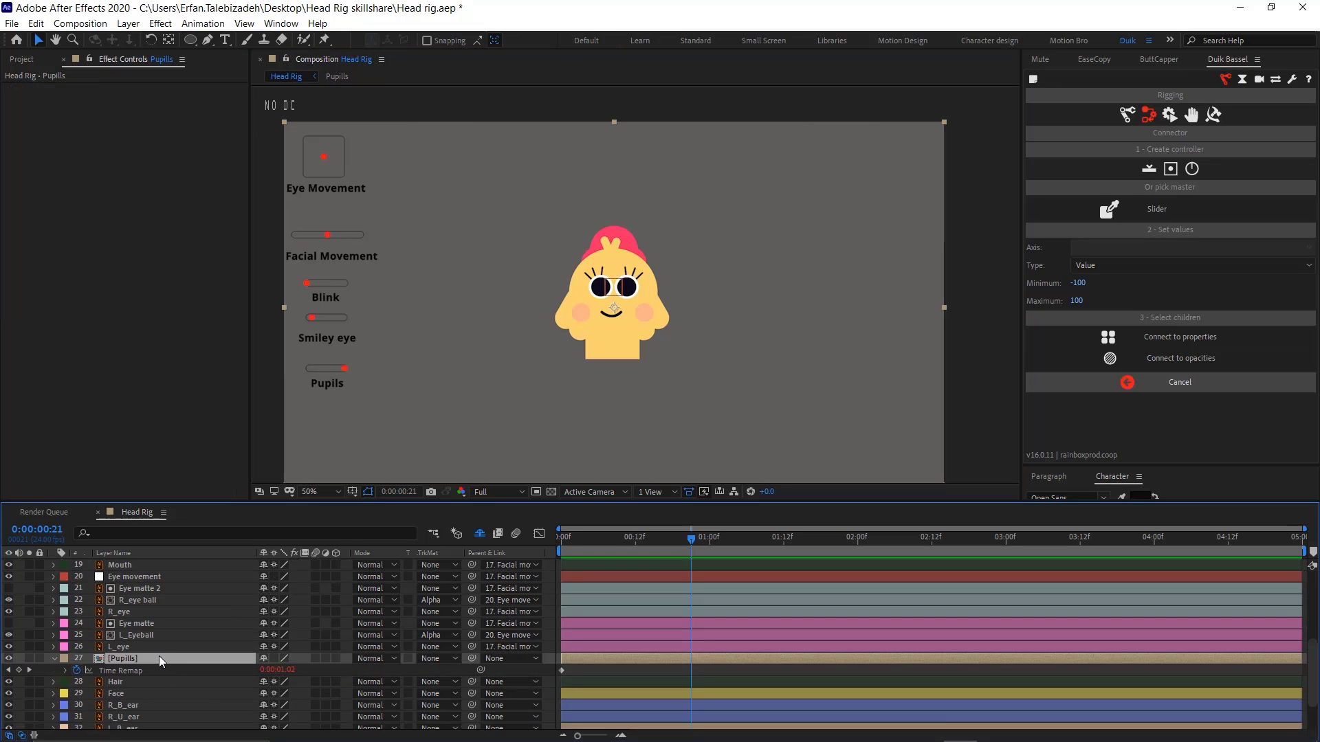
key("Return")
left_click(130, 659)
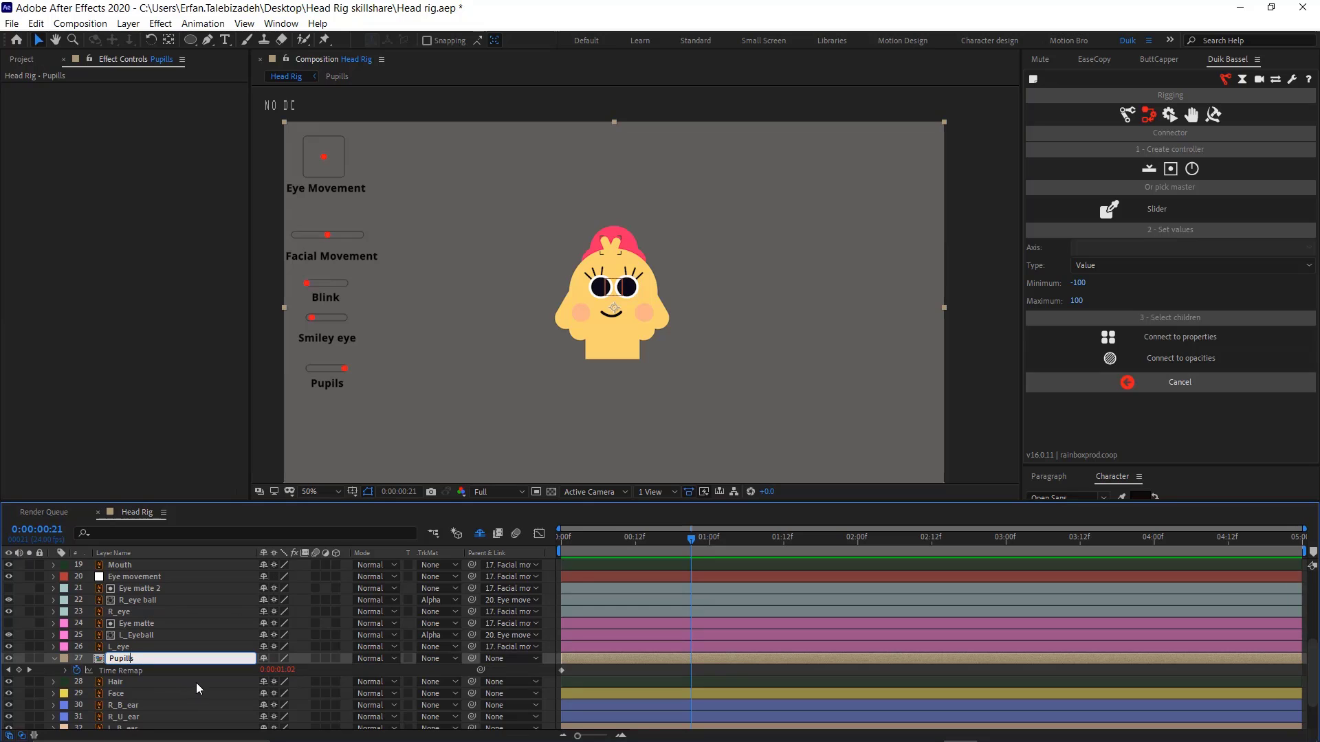
key("BackSpace")
key("Return")
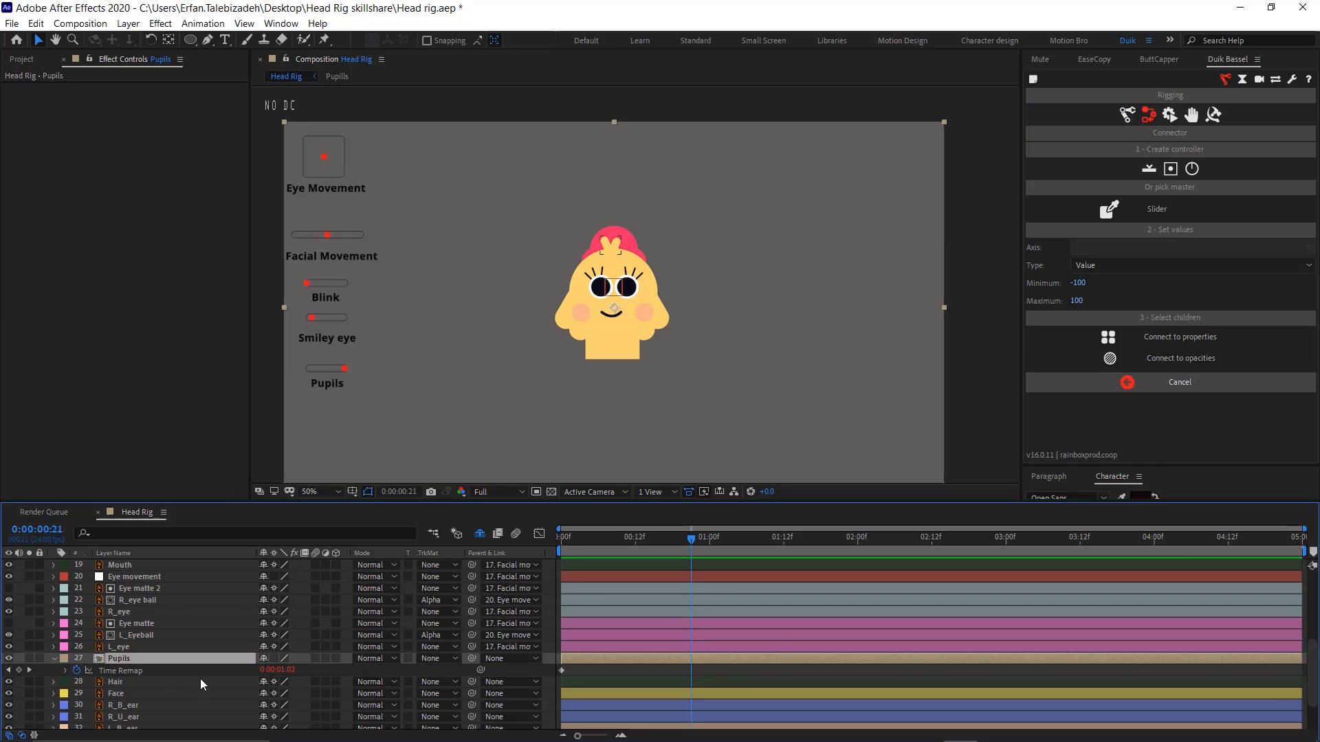
Parent the time-remapped Pupils precomp layer to the Facial Movement layer
scroll(205, 596, "up", 4)
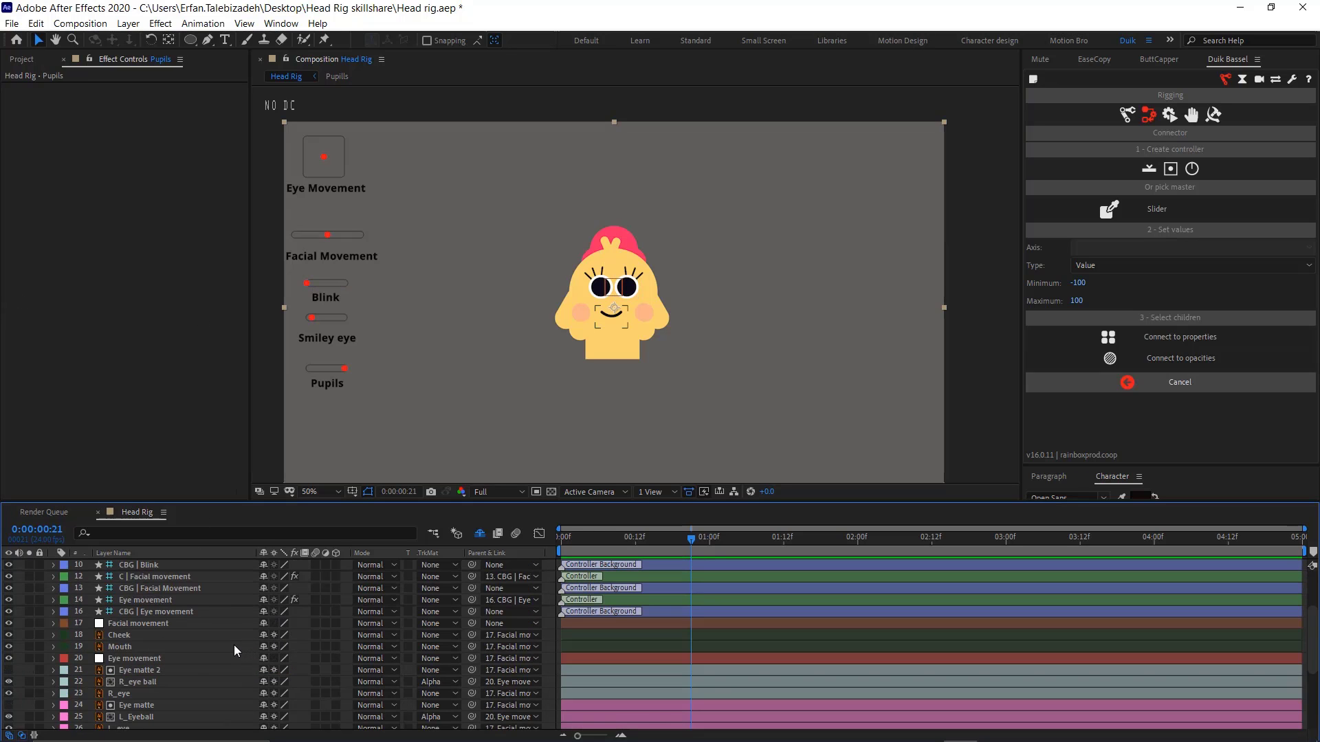
key("u")
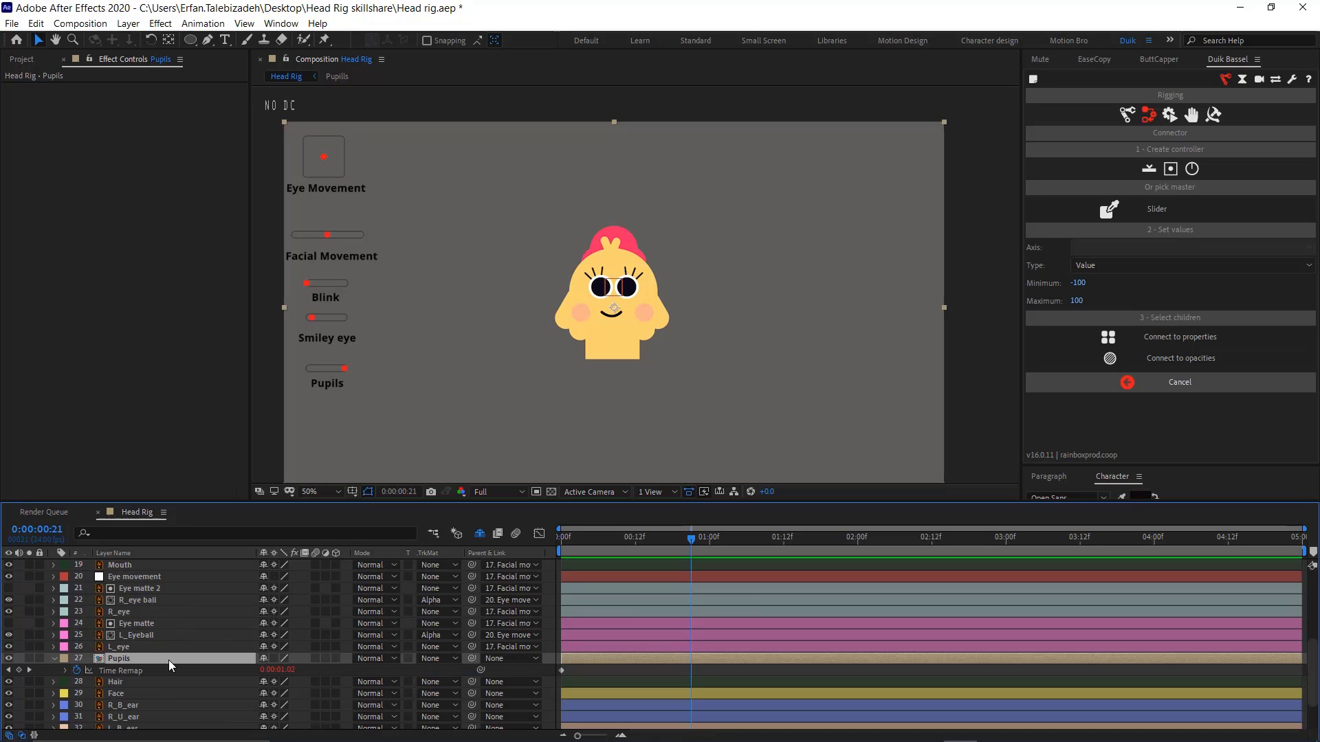
scroll(154, 616, "up", 3)
left_click(143, 636)
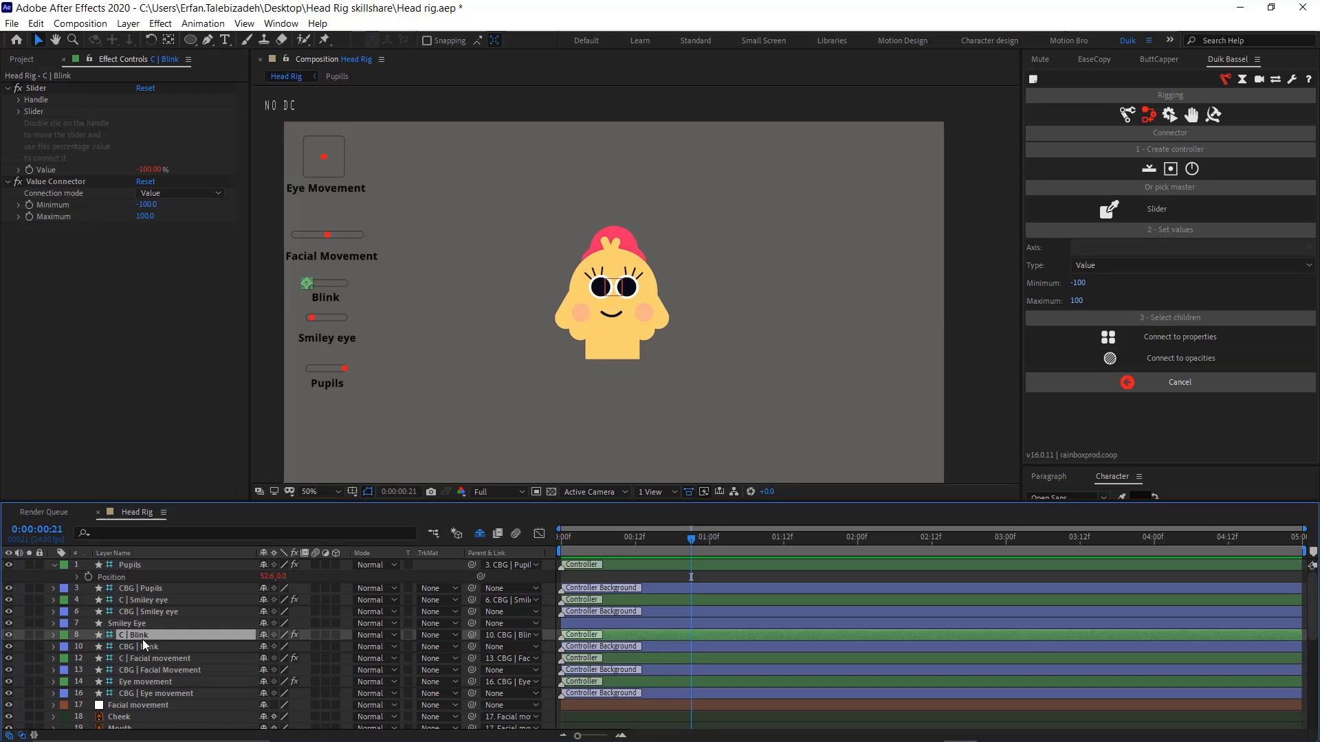
scroll(143, 642, "down", 3)
left_click(137, 659)
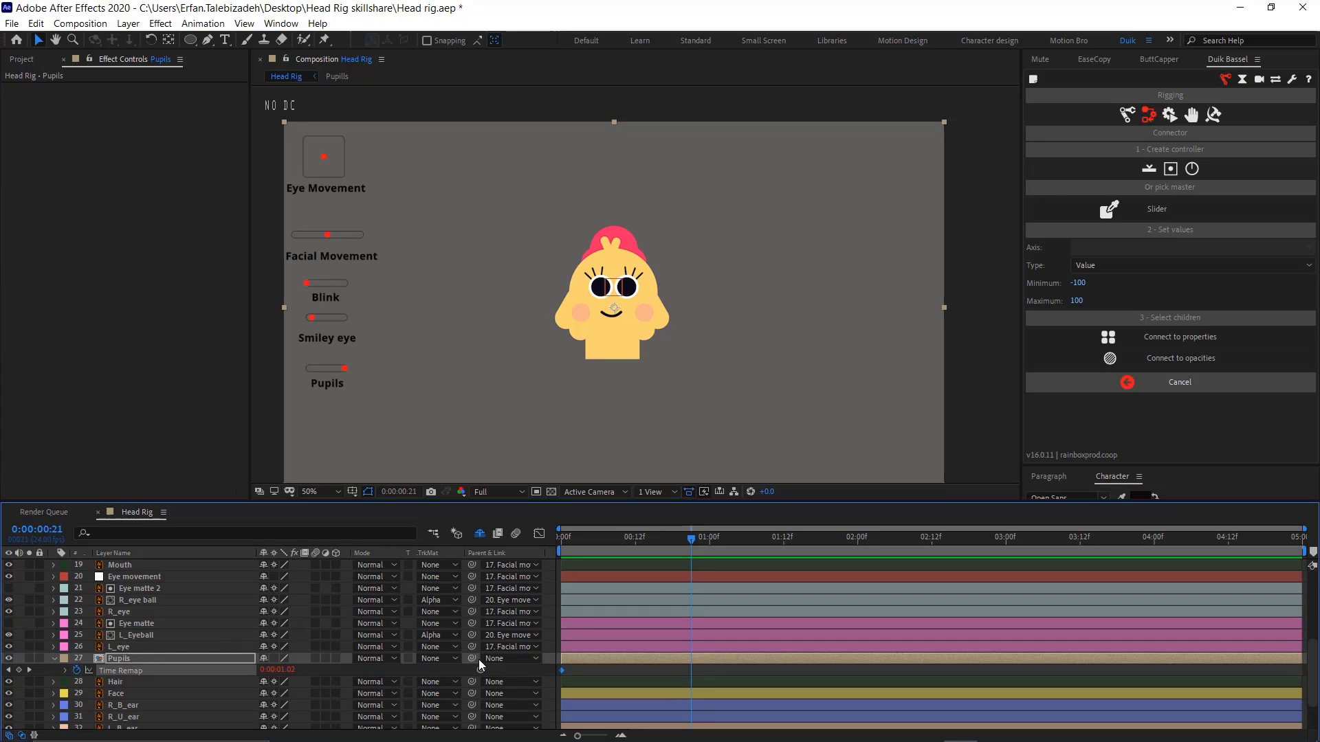
left_click(497, 659)
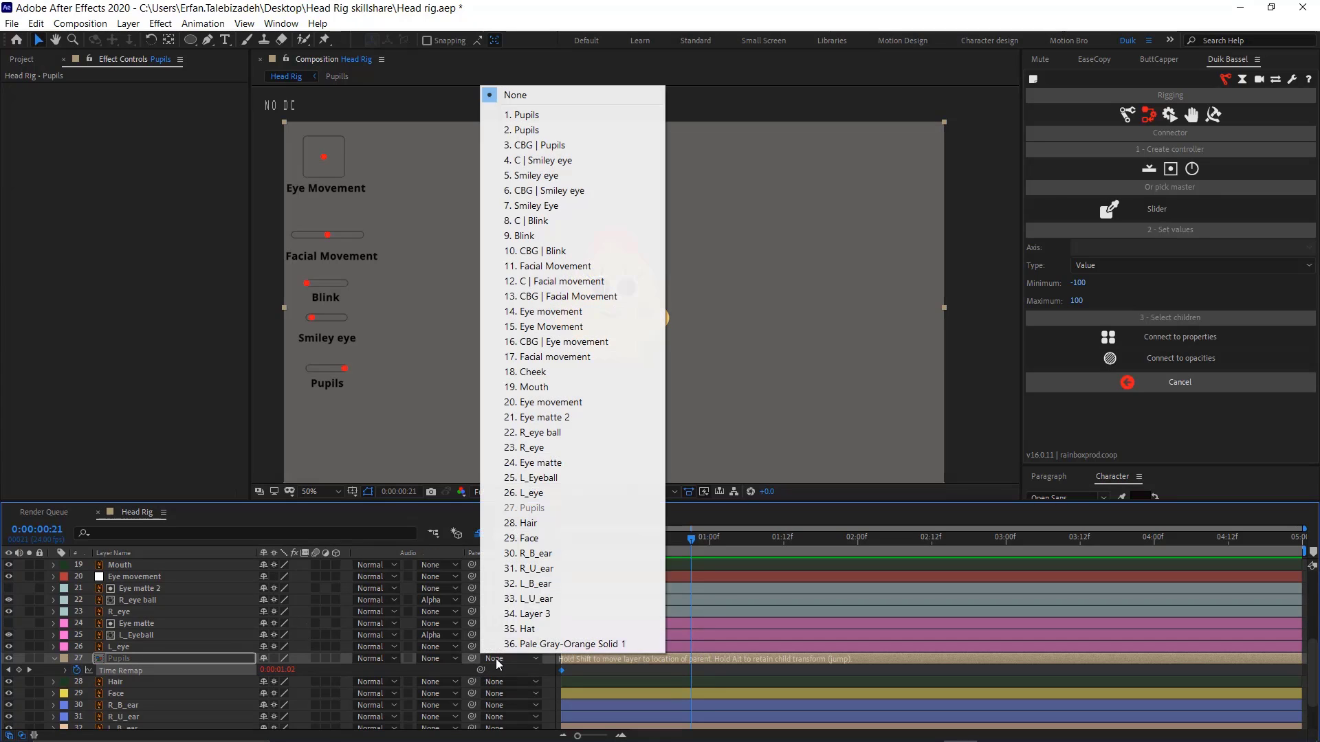
left_click(571, 266)
scroll(195, 613, "up", 5)
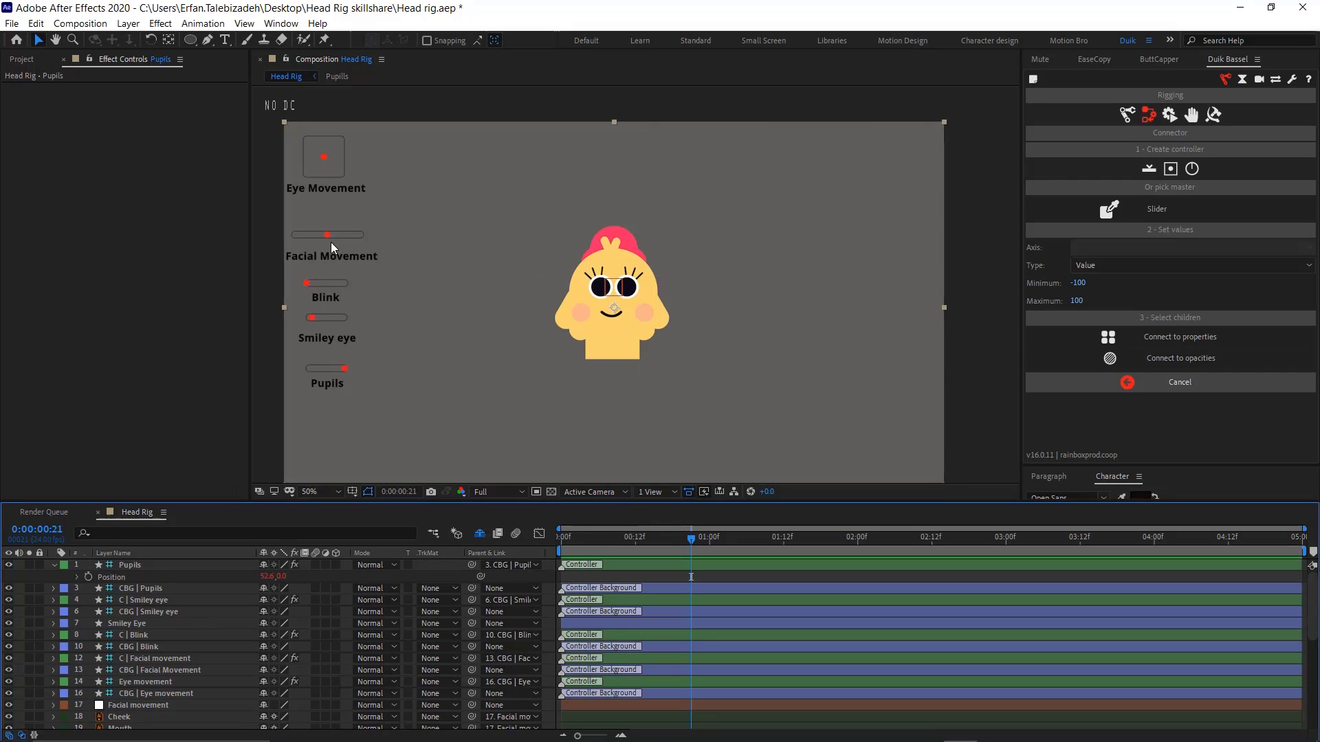
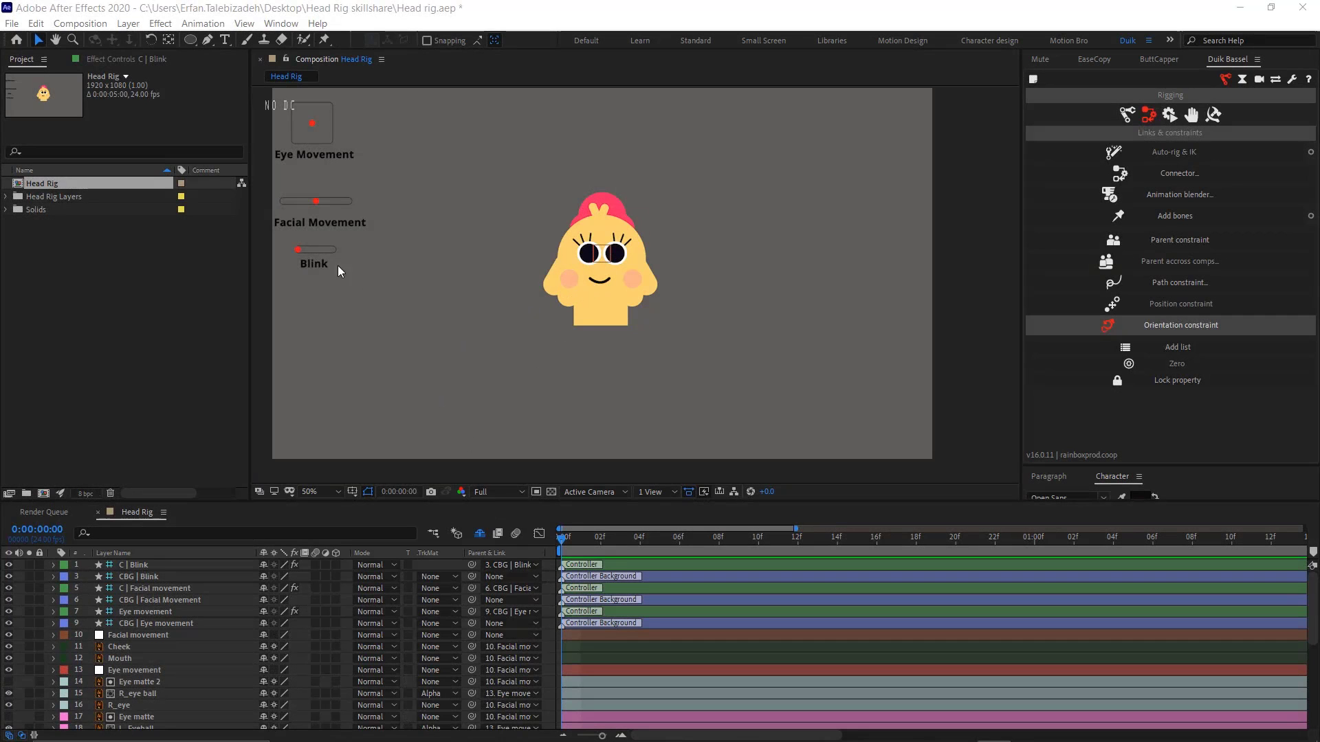
Move the Blink slider handle to its maximum end to close the eyes, and deselect it
left_click_drag(297, 250, 332, 253)
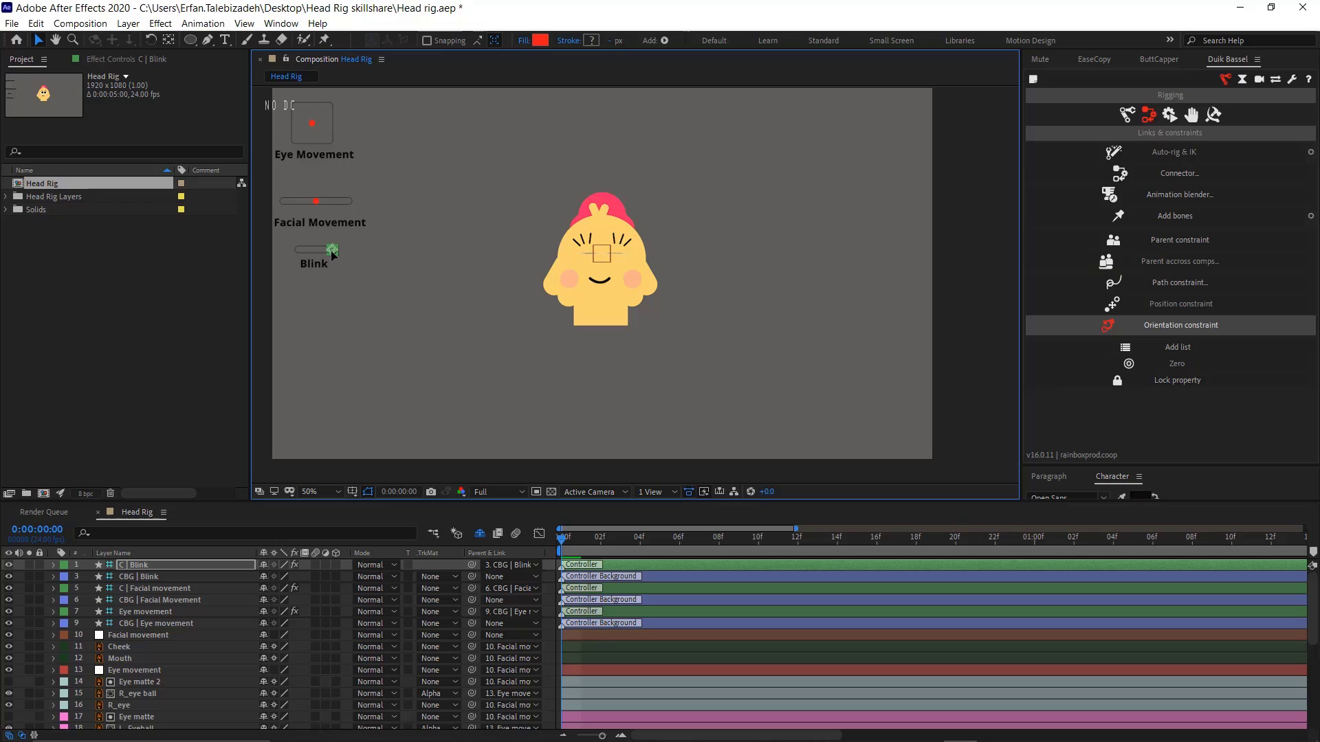
left_click_drag(333, 255, 335, 256)
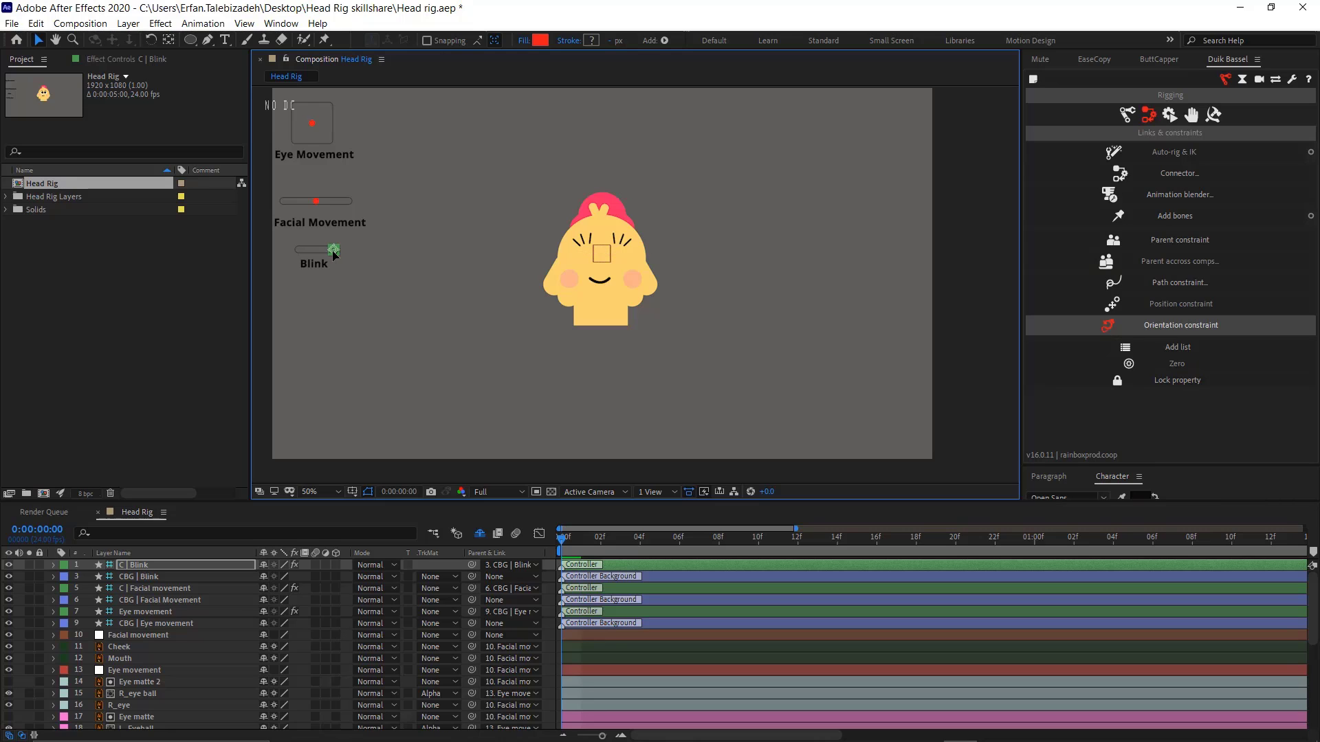
left_click(551, 596)
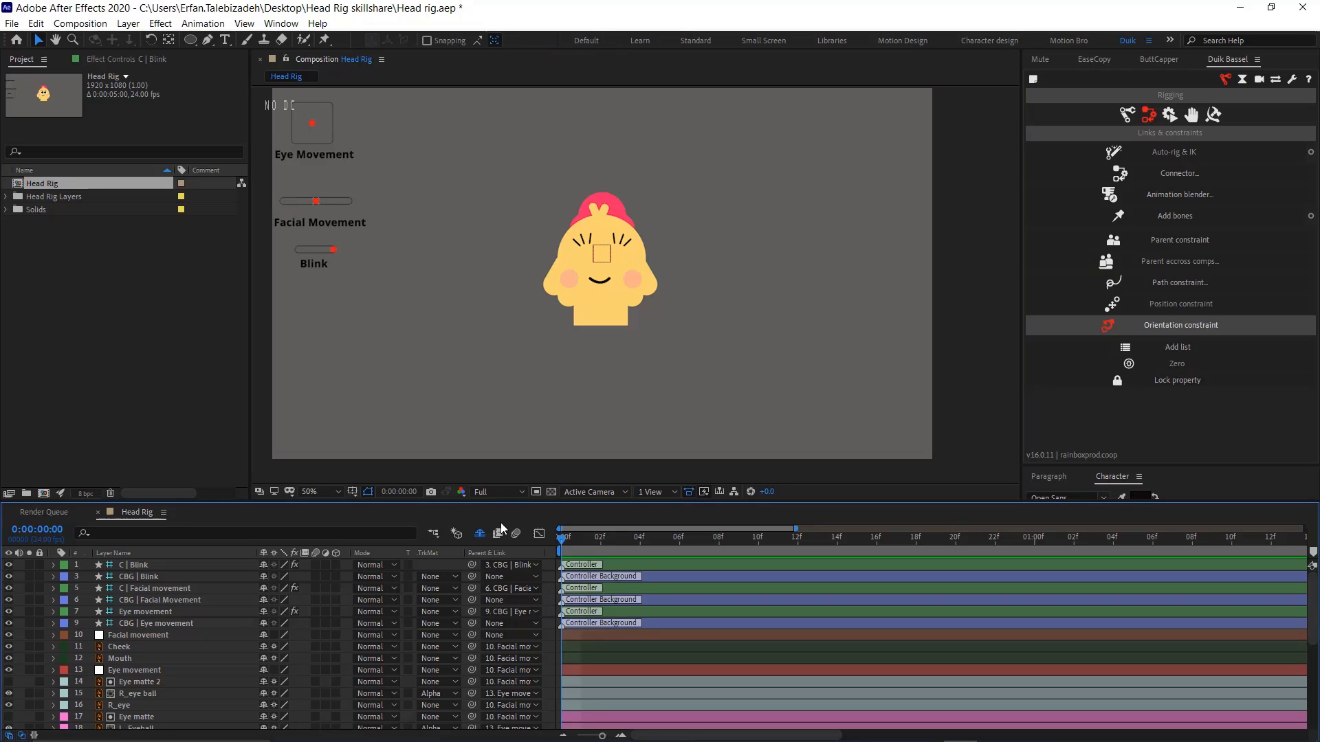
Draw a small stroked circle between the sliders and the head, and center its anchor point on the shape
left_click(190, 40)
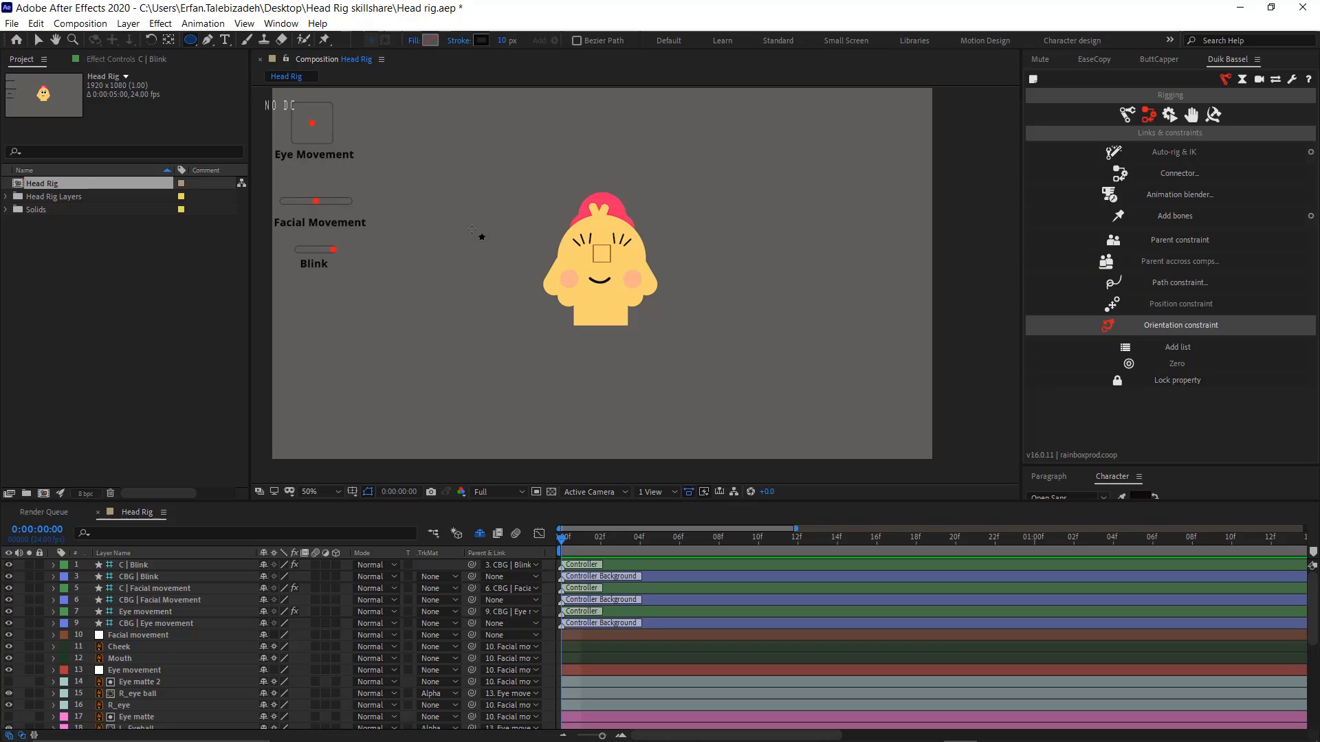
left_click_drag(466, 226, 495, 254)
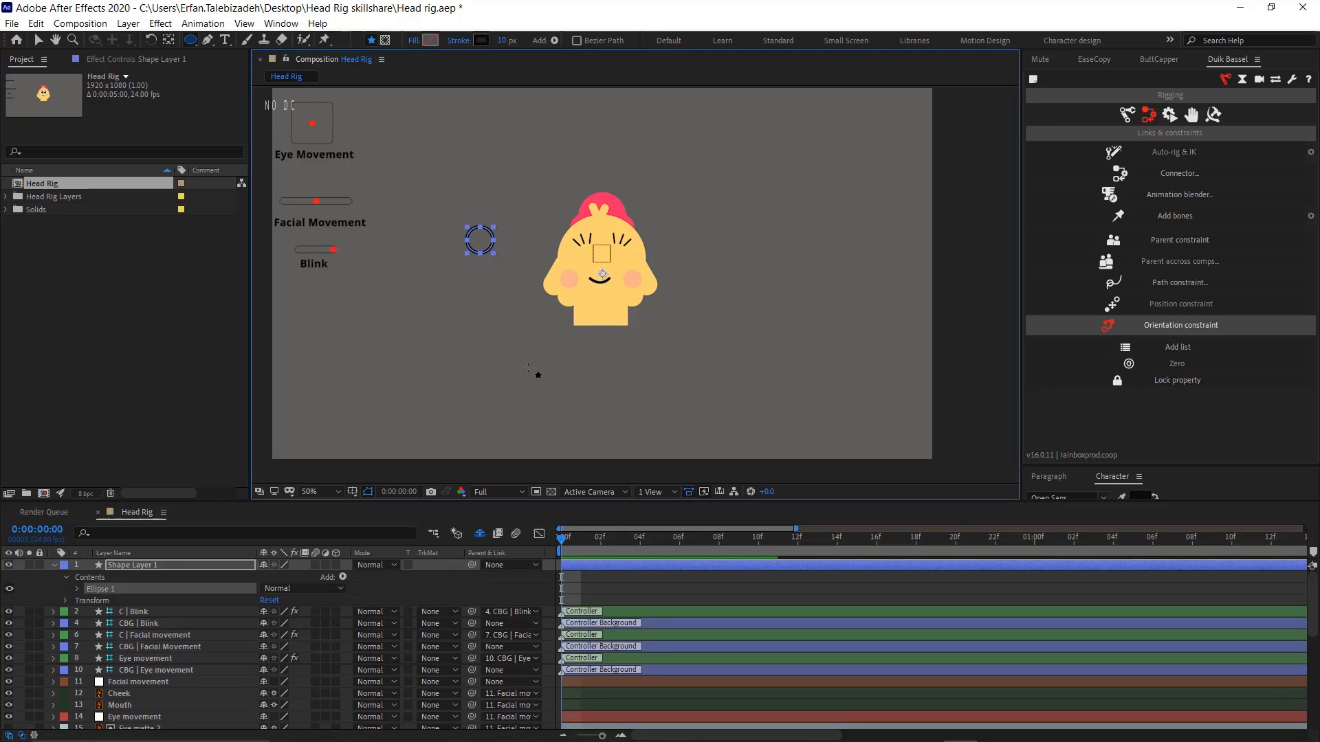
left_click(1045, 55)
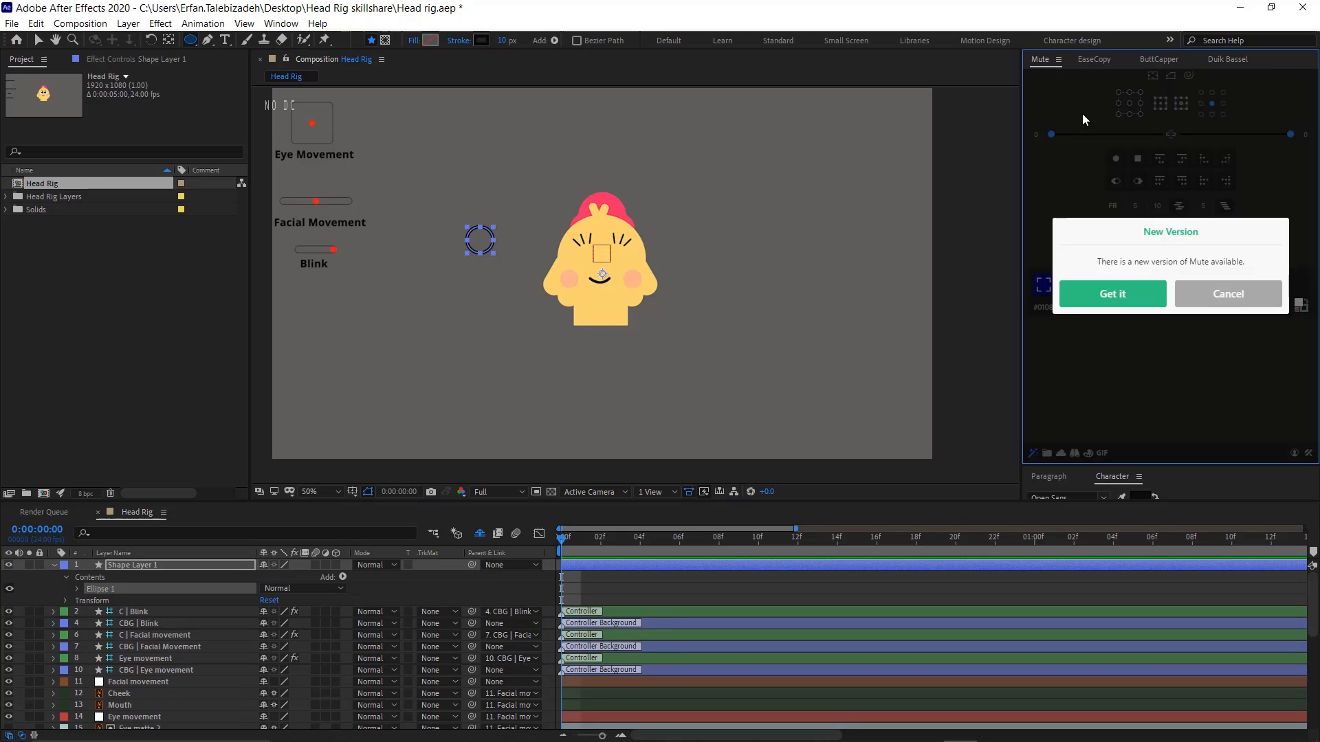
left_click(1211, 292)
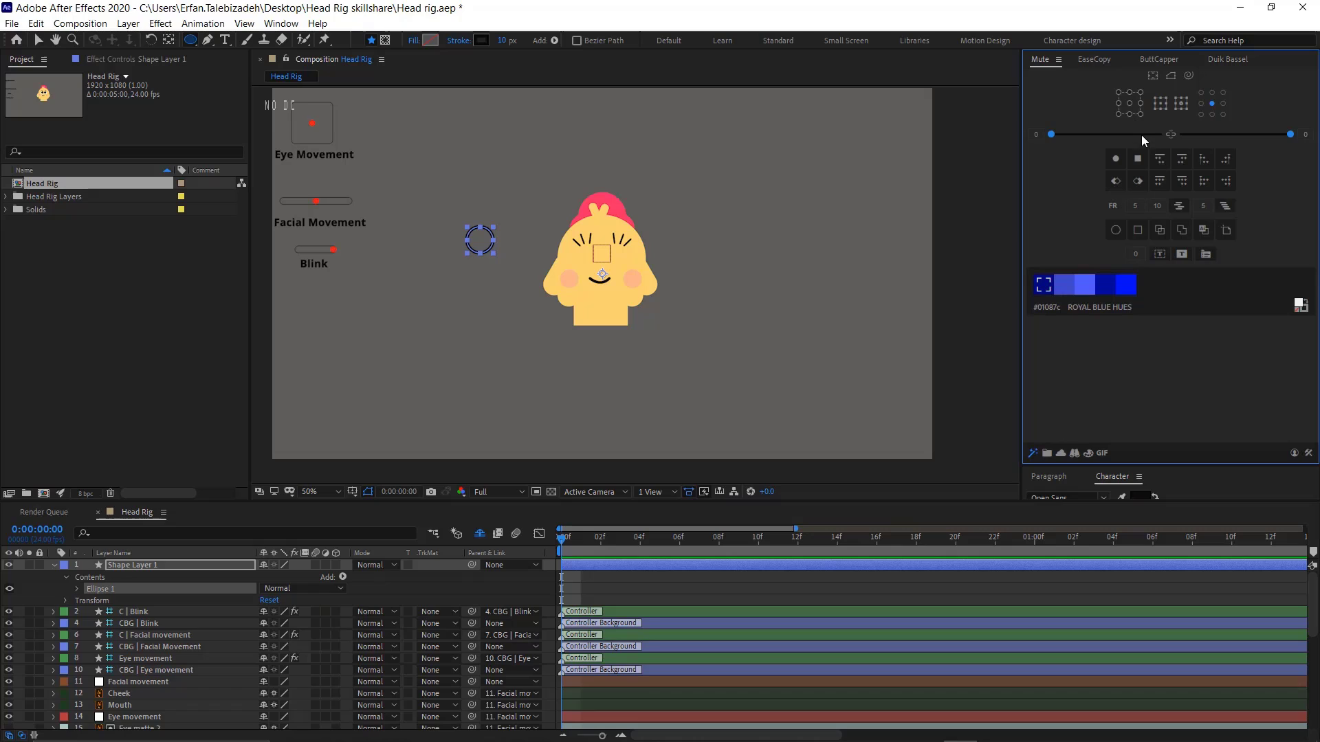
left_click(1131, 104)
left_click(39, 39)
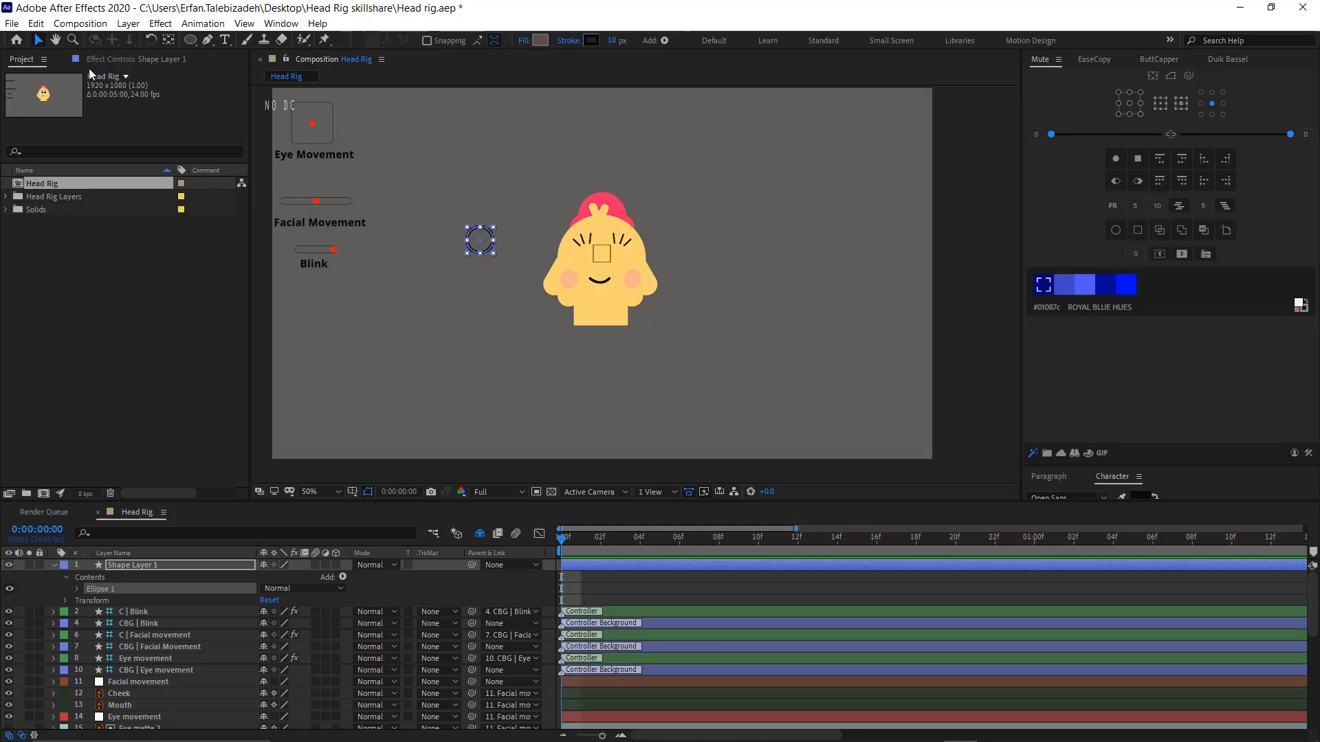
Add Trim Paths to the circle's shape layer with Start at 25% and End at 75%, leaving a lower arc
left_click(201, 565)
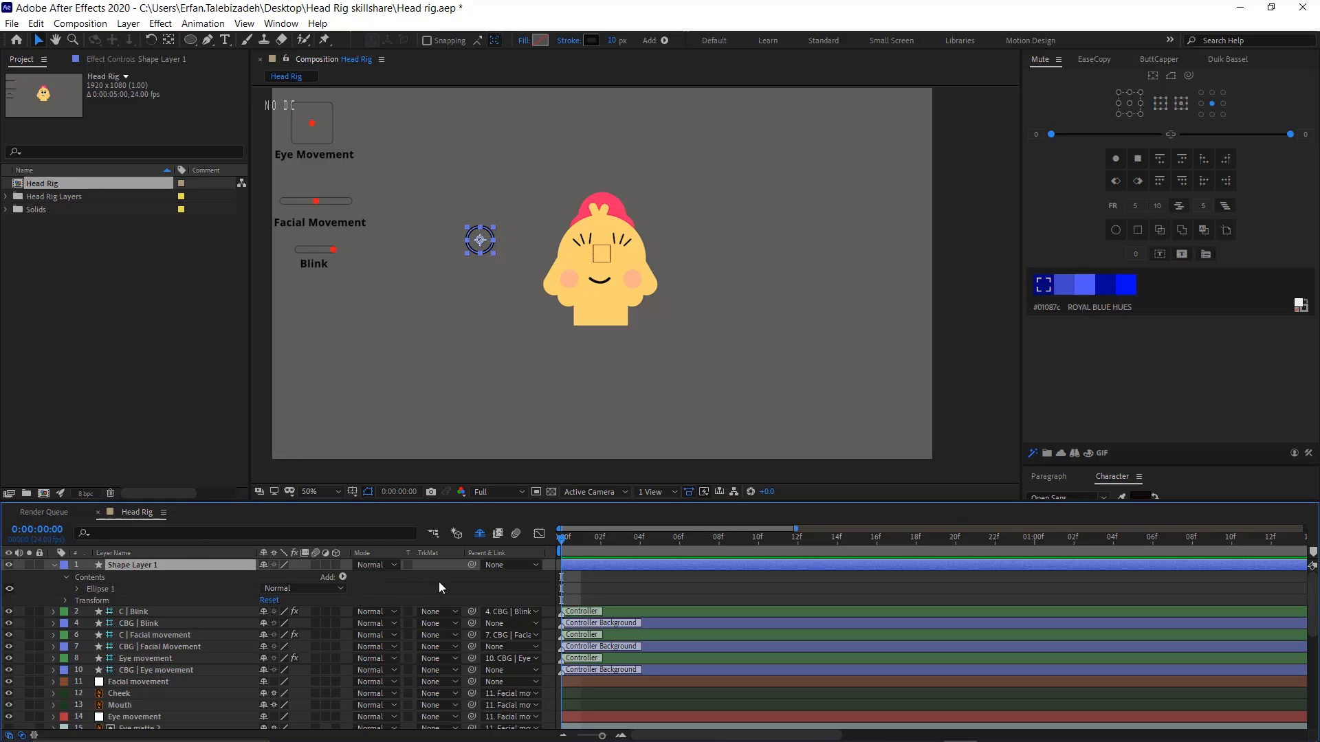
left_click(343, 577)
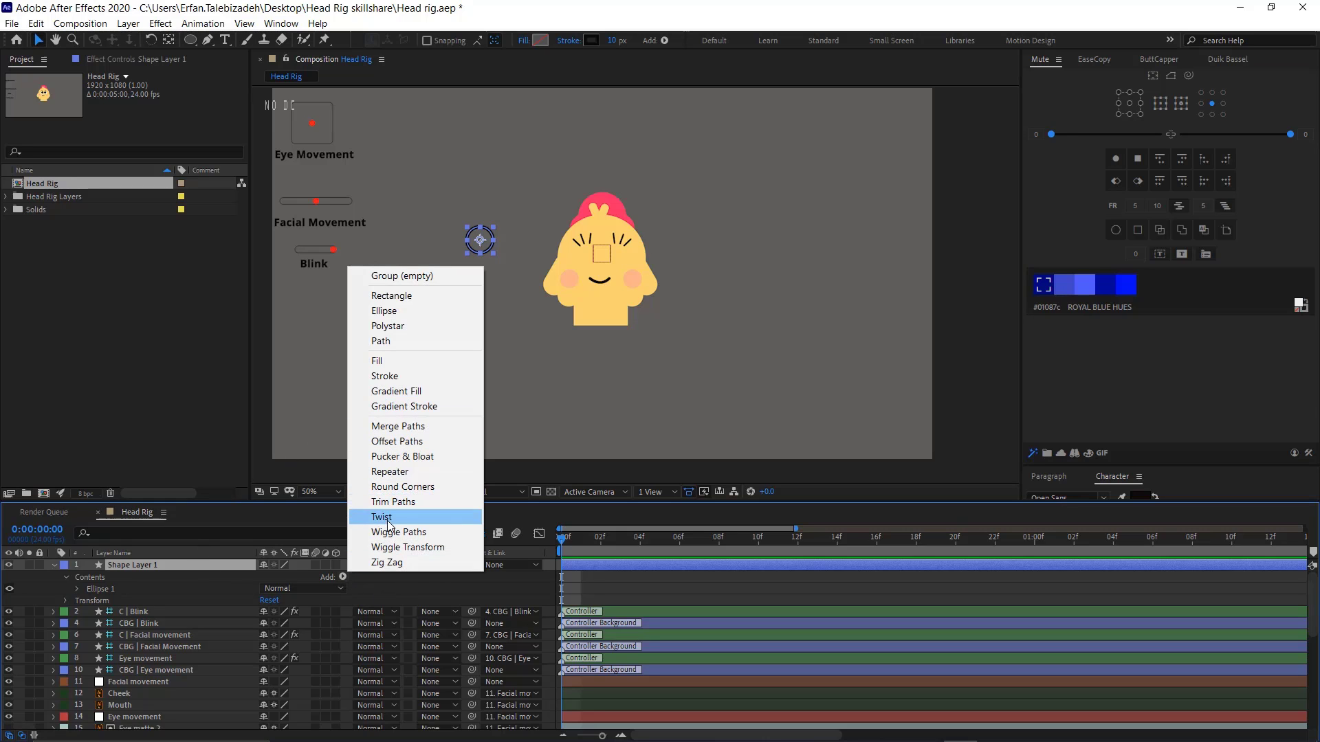
left_click(391, 504)
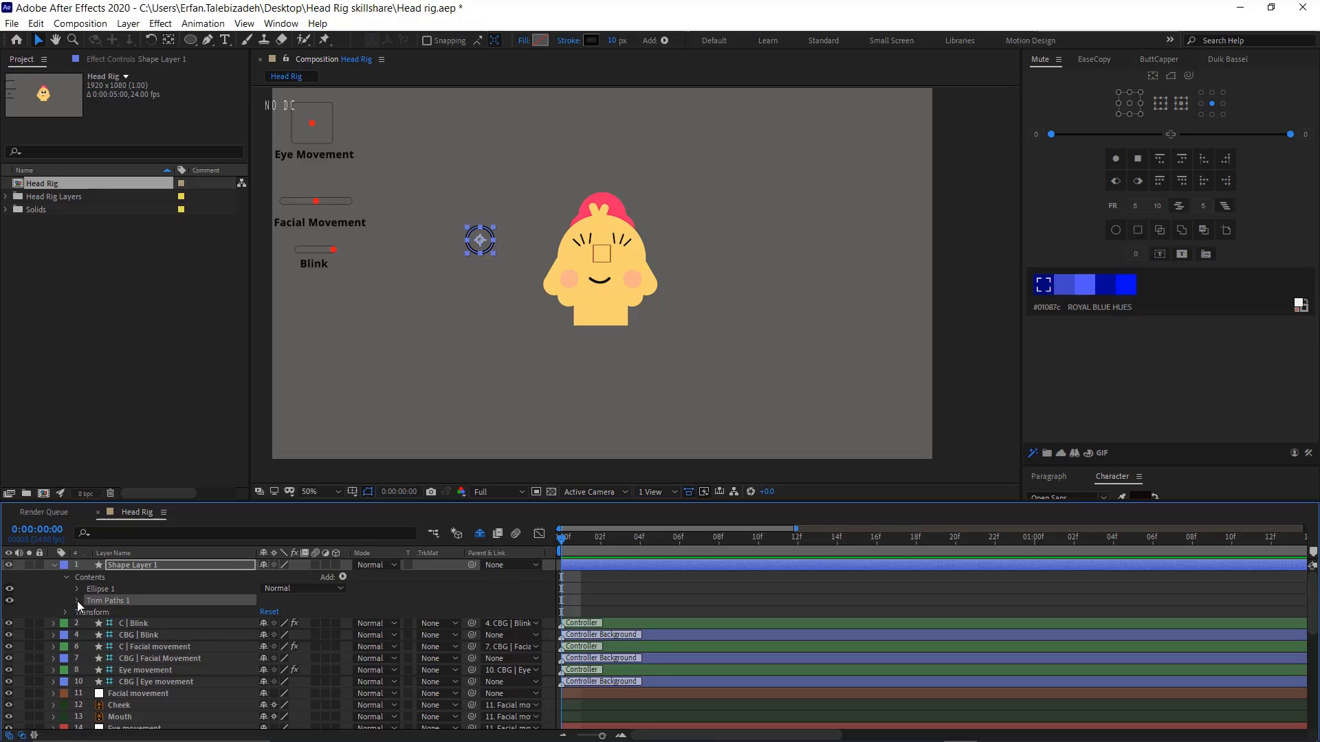
left_click_drag(261, 624, 249, 623)
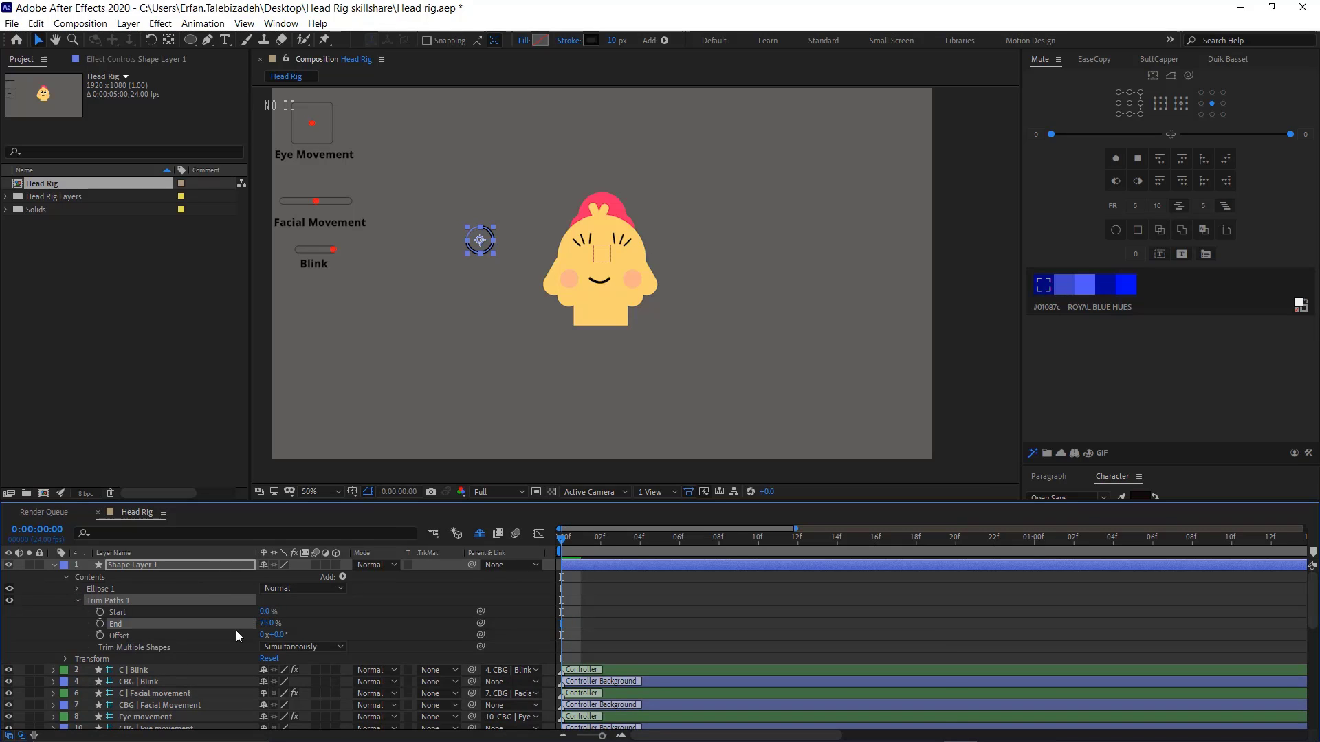
mouse_move(265, 612)
left_mouse_down()
mouse_move(254, 612)
mouse_move(267, 612)
left_mouse_up()
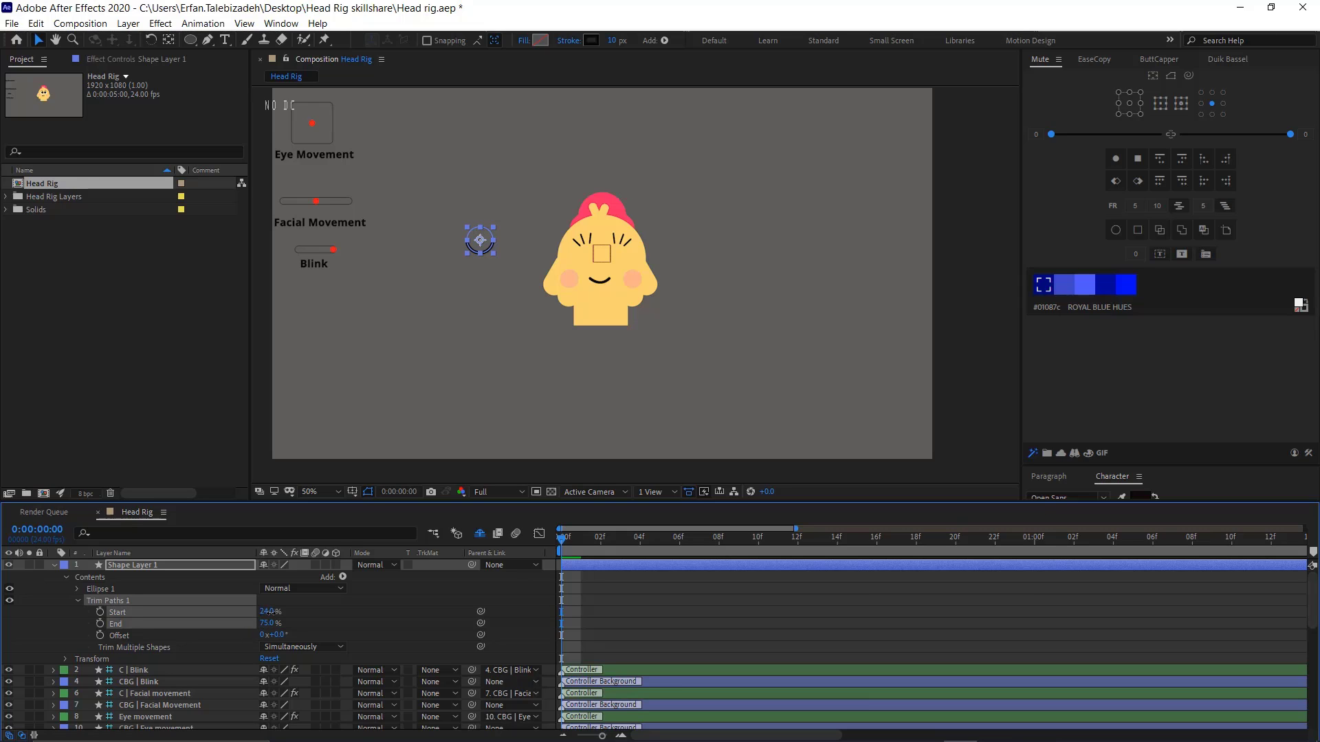
left_click(268, 612)
type("25")
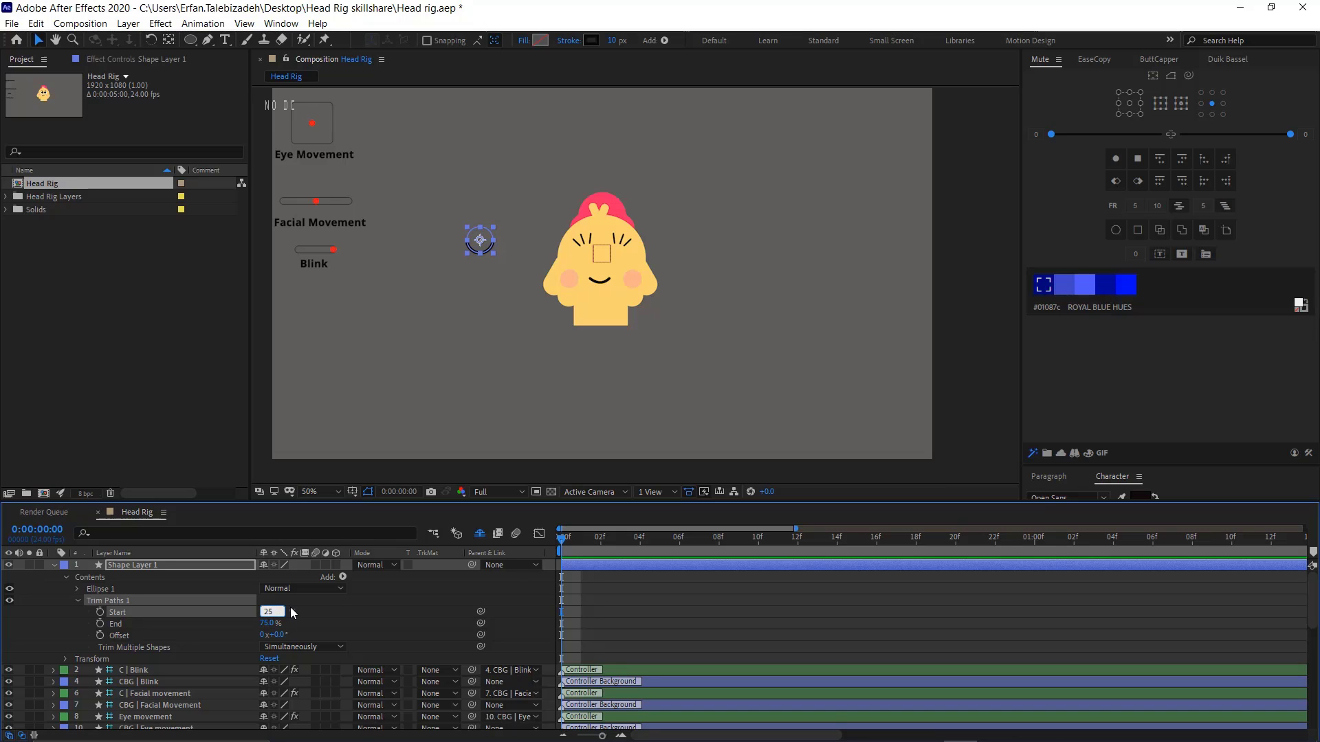
key("Return")
Apply round caps to the trimmed arc's stroke ends with ButtCapper and deselect the shape
scroll(474, 275, "up", 1)
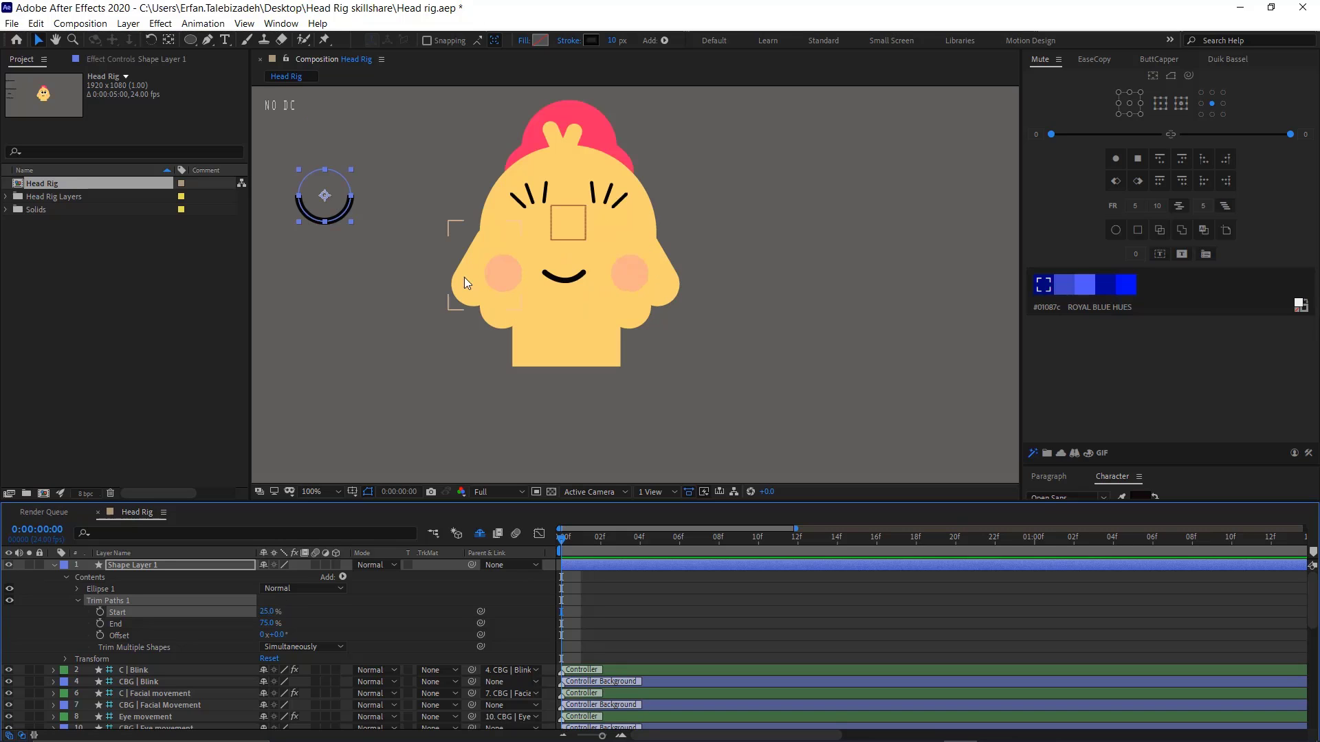
left_click(381, 266)
left_click(323, 218)
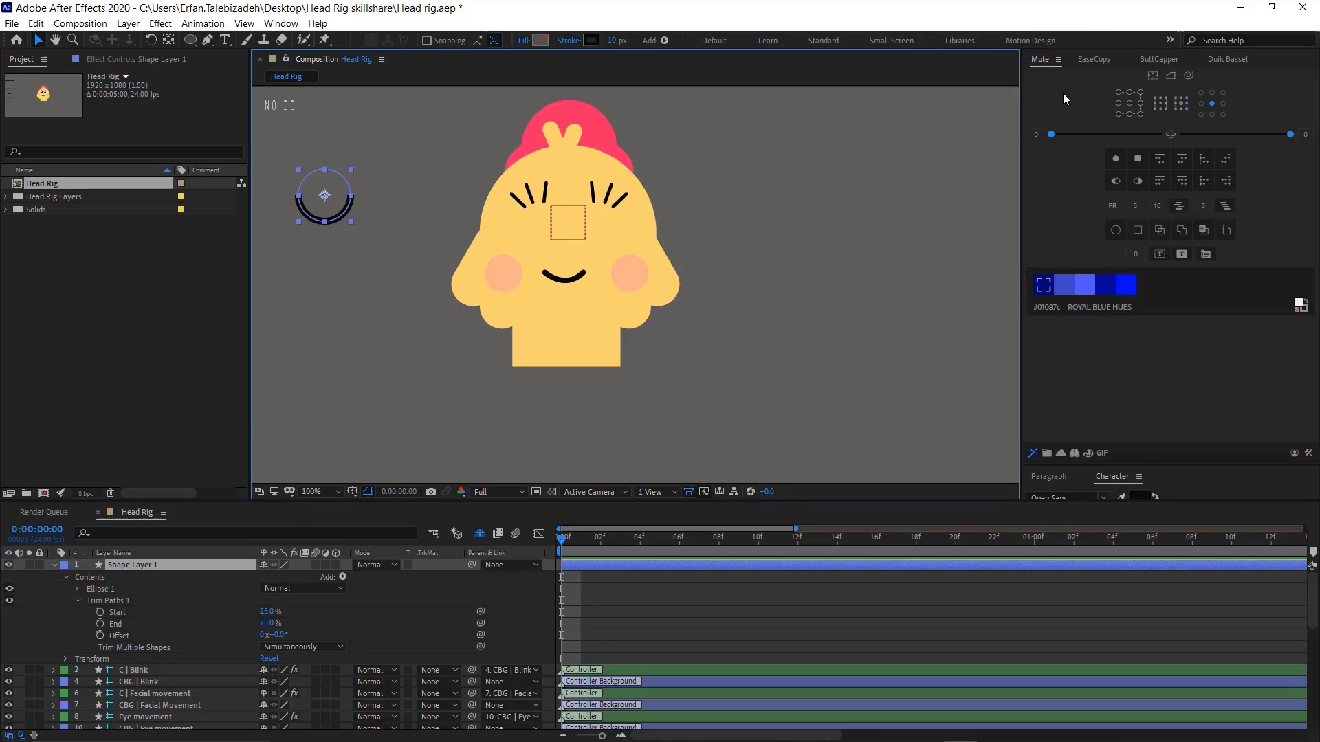
left_click(1155, 60)
left_click(1128, 101)
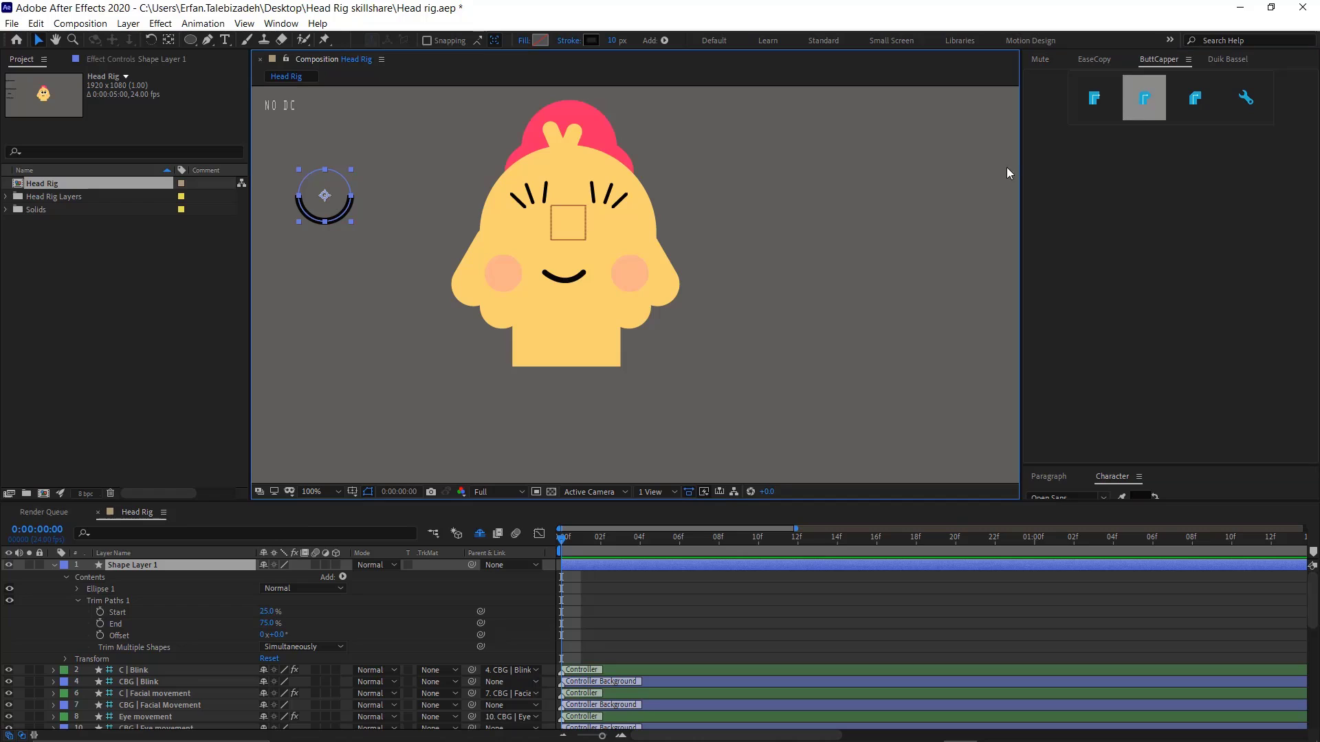
left_click(368, 267)
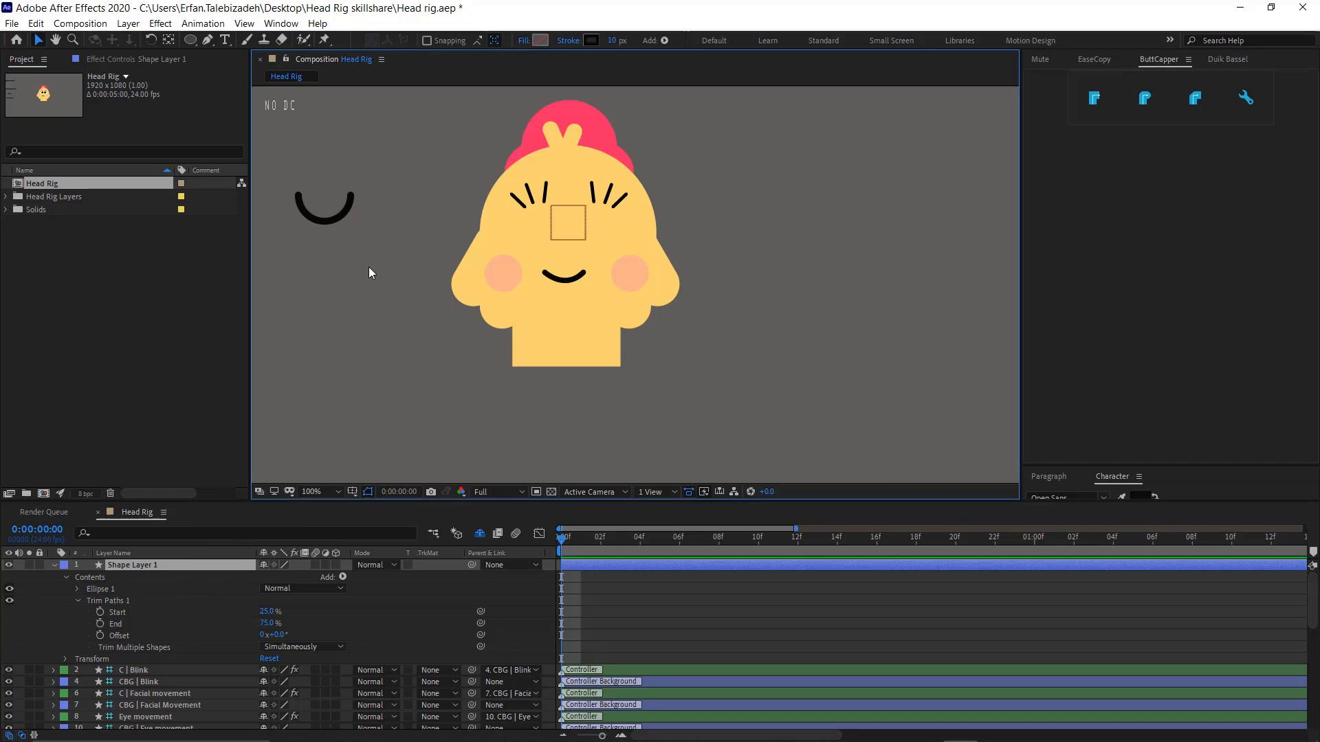
Scale the lower-arc shape layer to 70% and place it beneath the head's left-hand eyelashes
left_click(325, 220)
key("s")
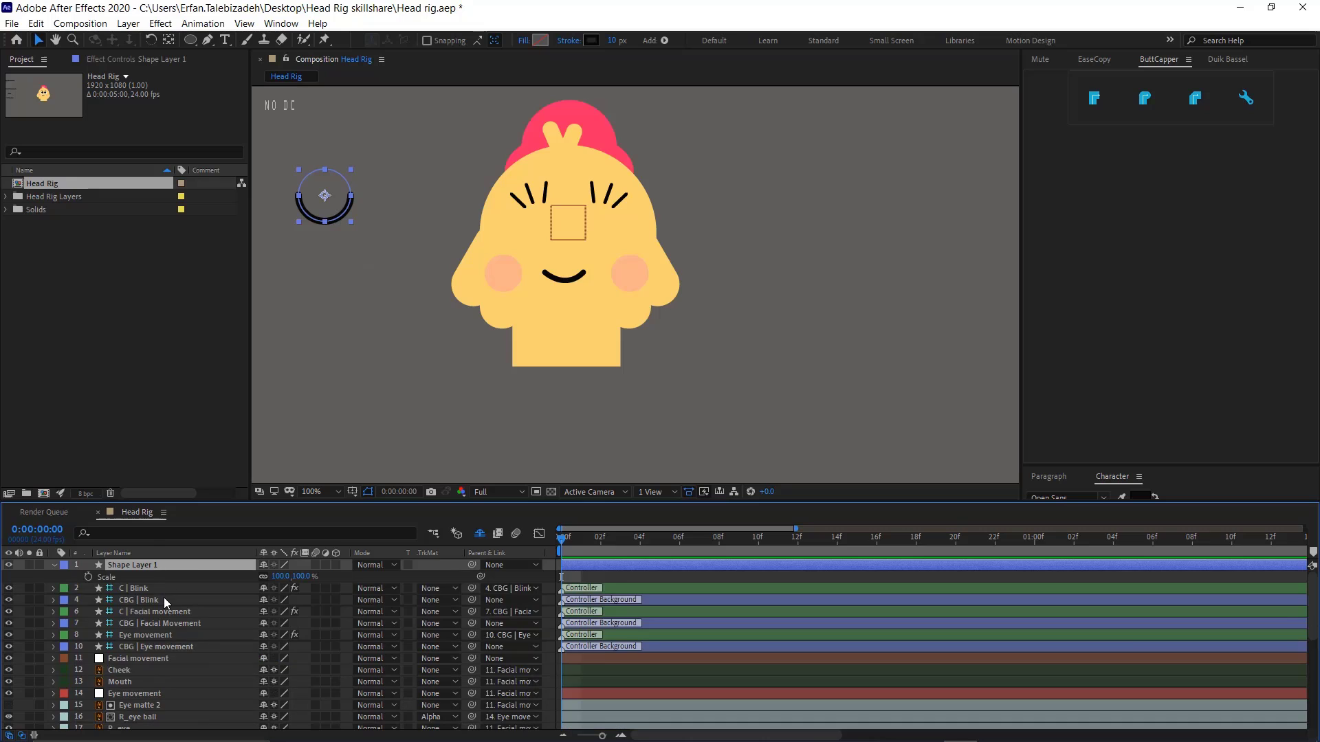
left_click(278, 577)
type("50")
key("Return")
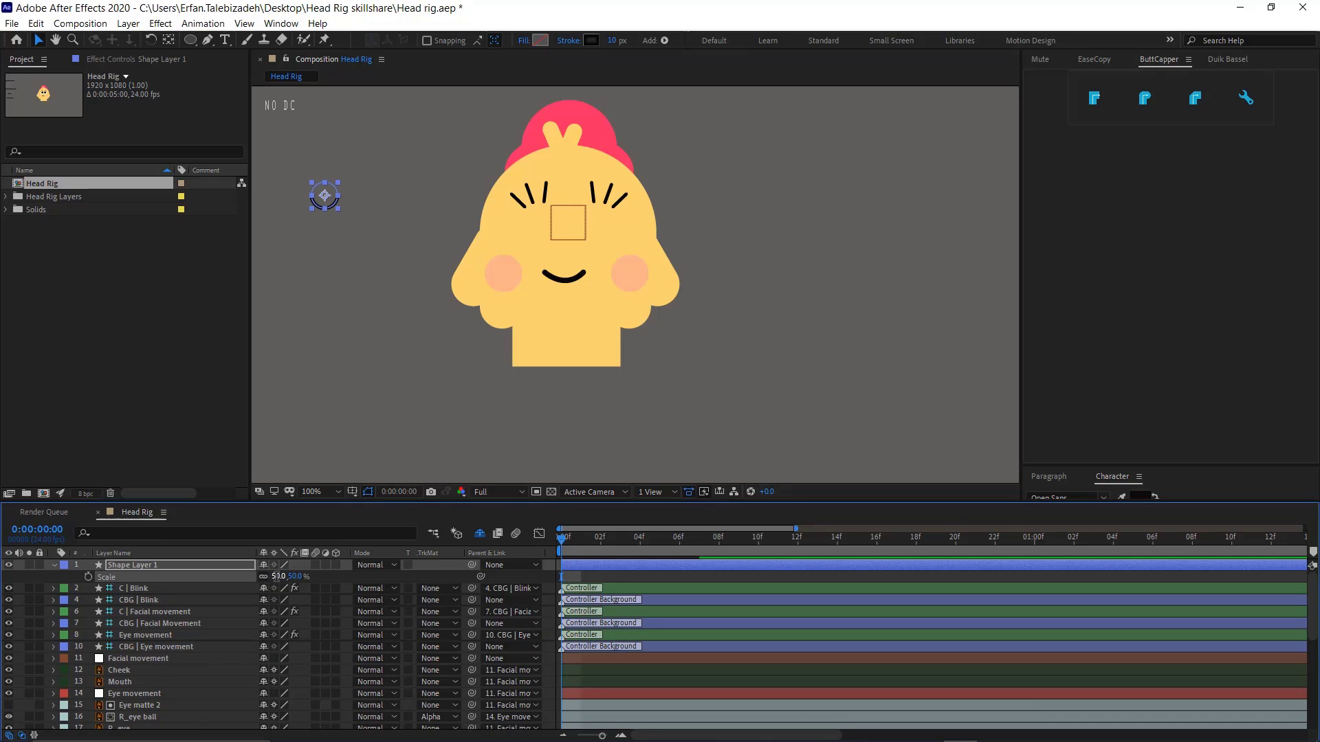
left_click_drag(277, 576, 291, 576)
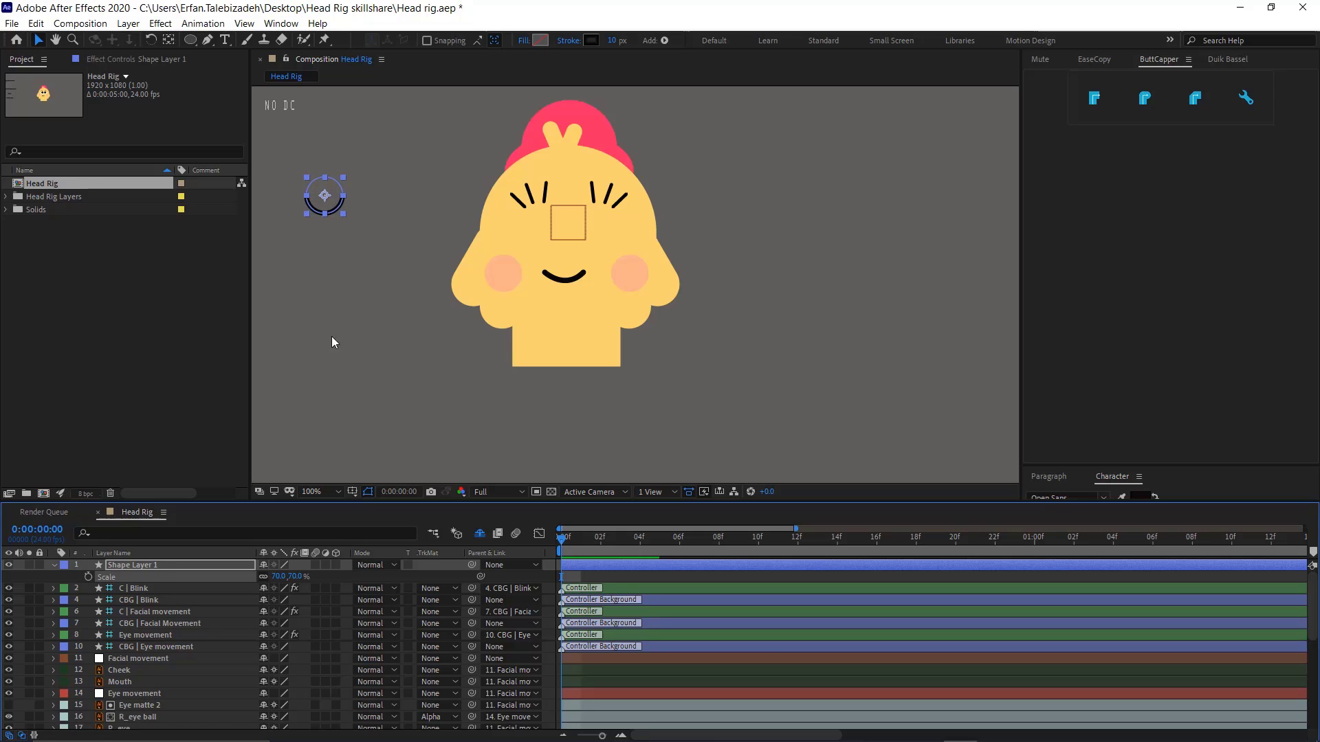
left_click(323, 197)
left_click_drag(322, 196, 531, 220)
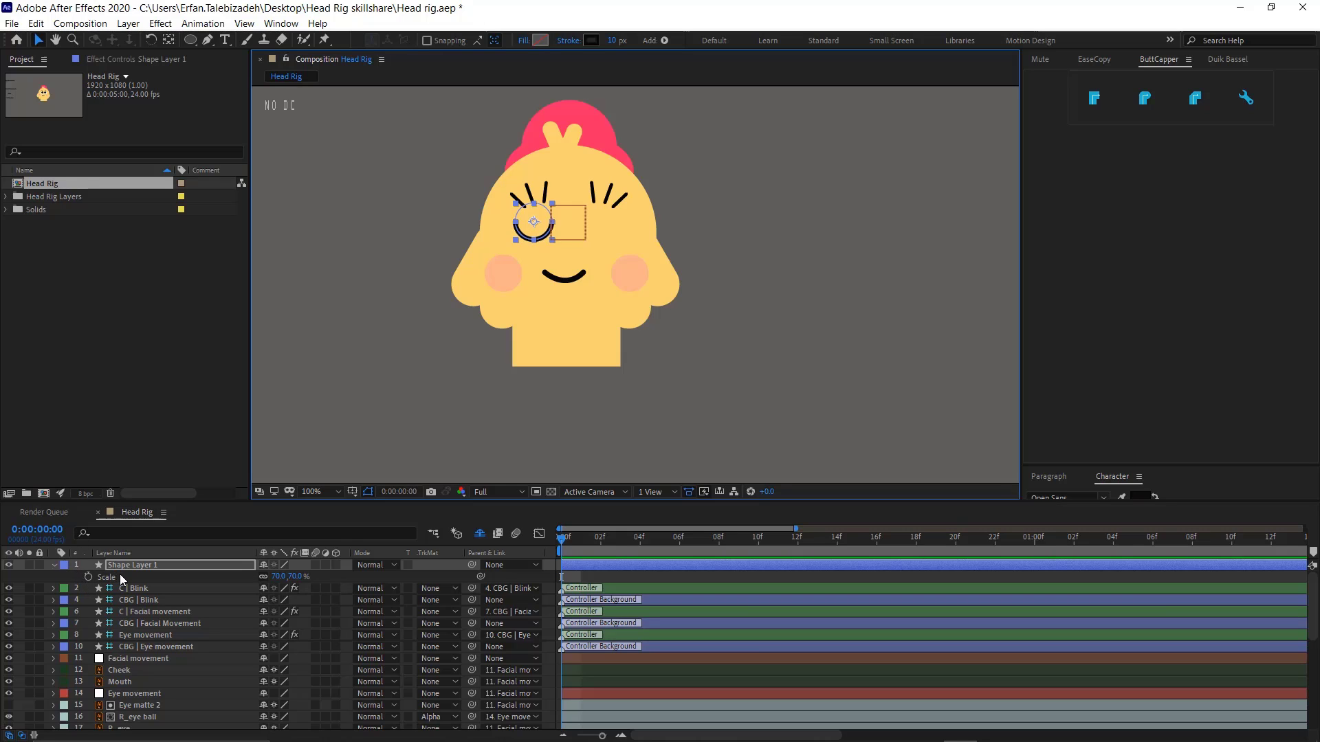
Duplicate Ellipse 1 within the shape layer, place the copy beneath the right-hand eyelashes, and deselect it
left_click(56, 567)
left_click(56, 567)
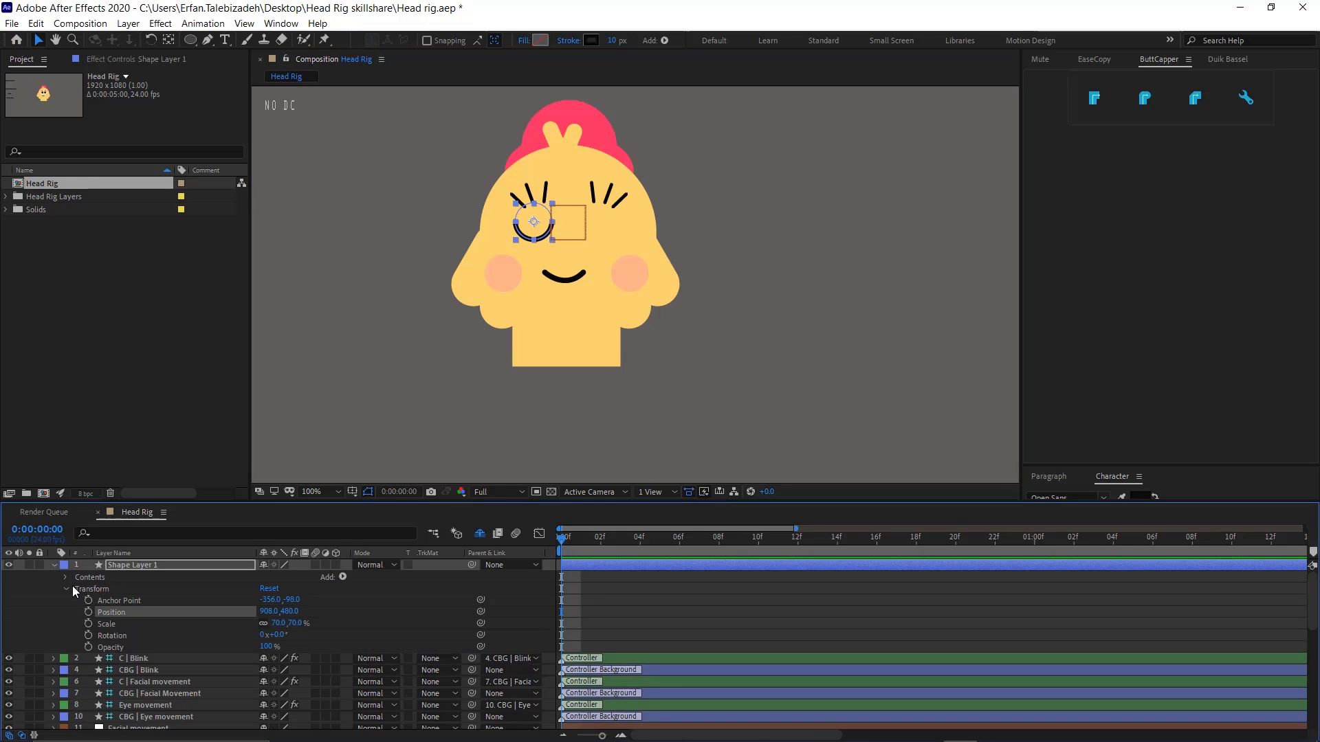
left_click(66, 590)
left_click(87, 577)
left_click(68, 577)
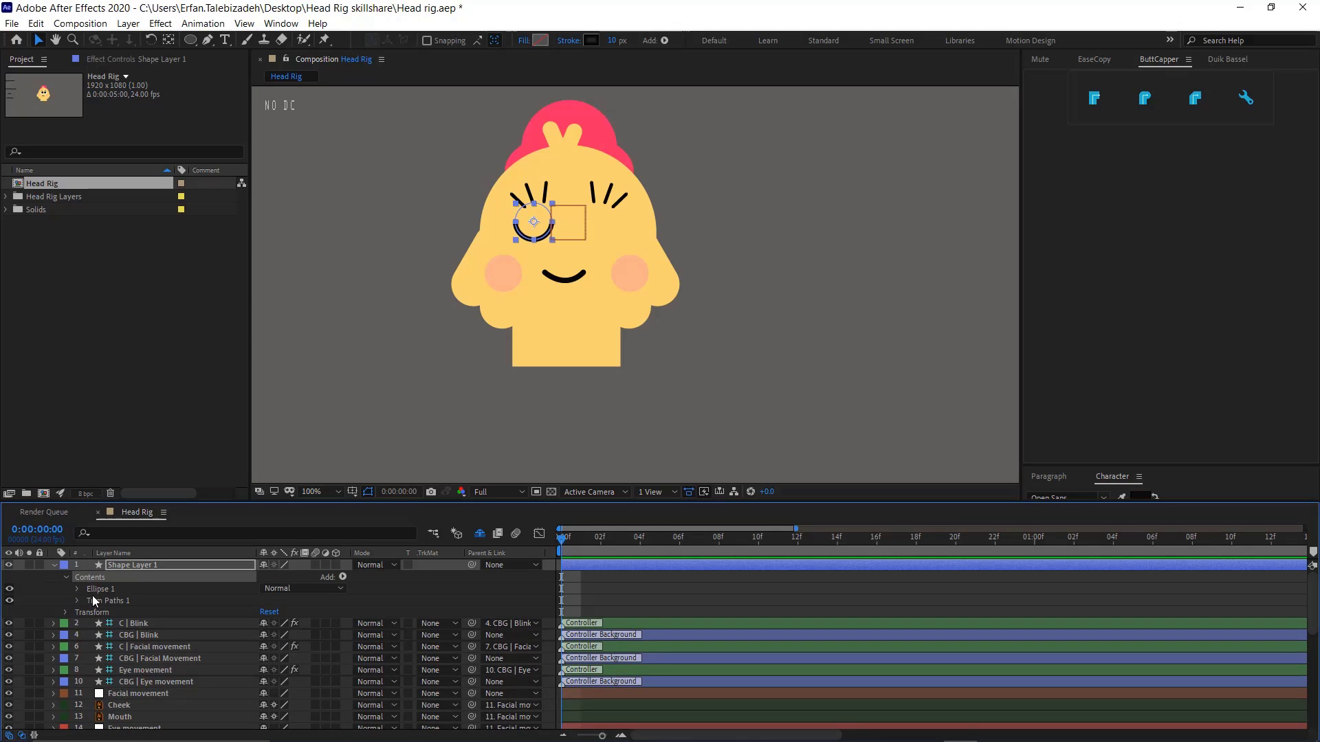
left_click(108, 590)
key("ctrl+d")
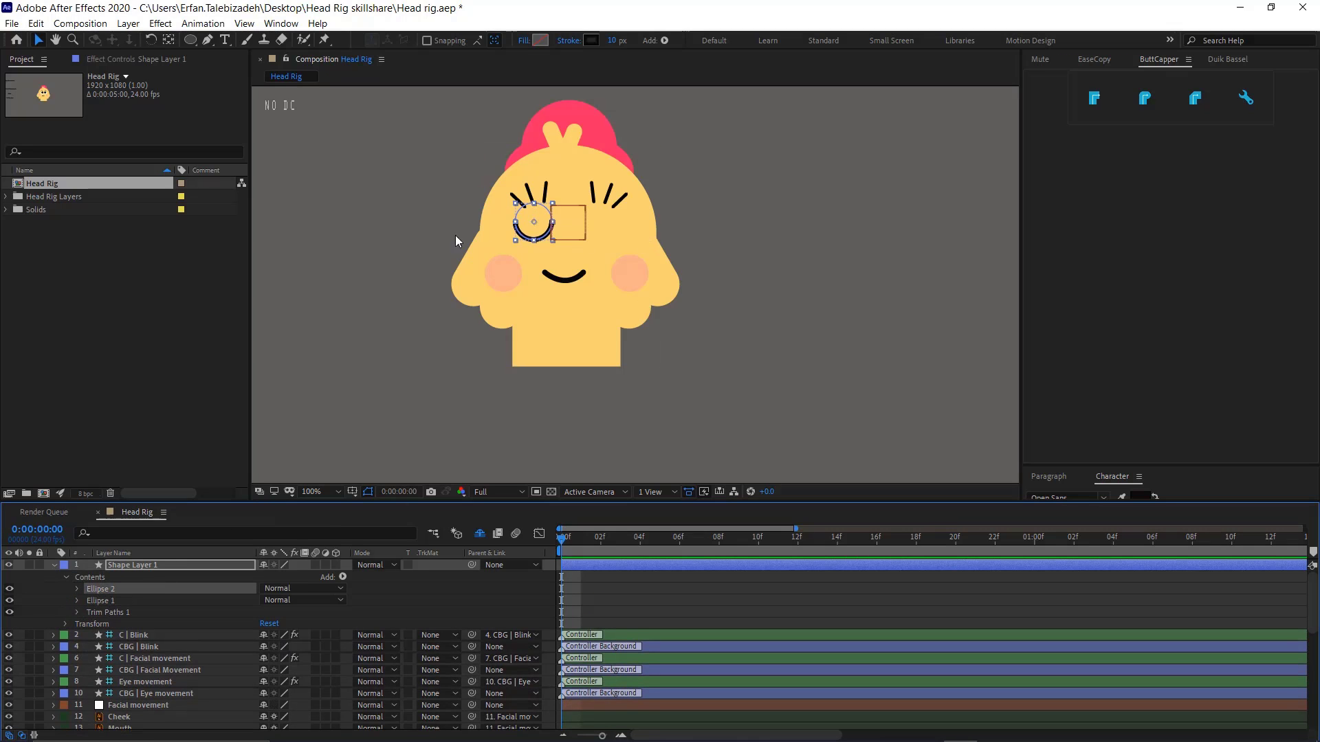
left_click(534, 239)
key("Down")
key("Down")
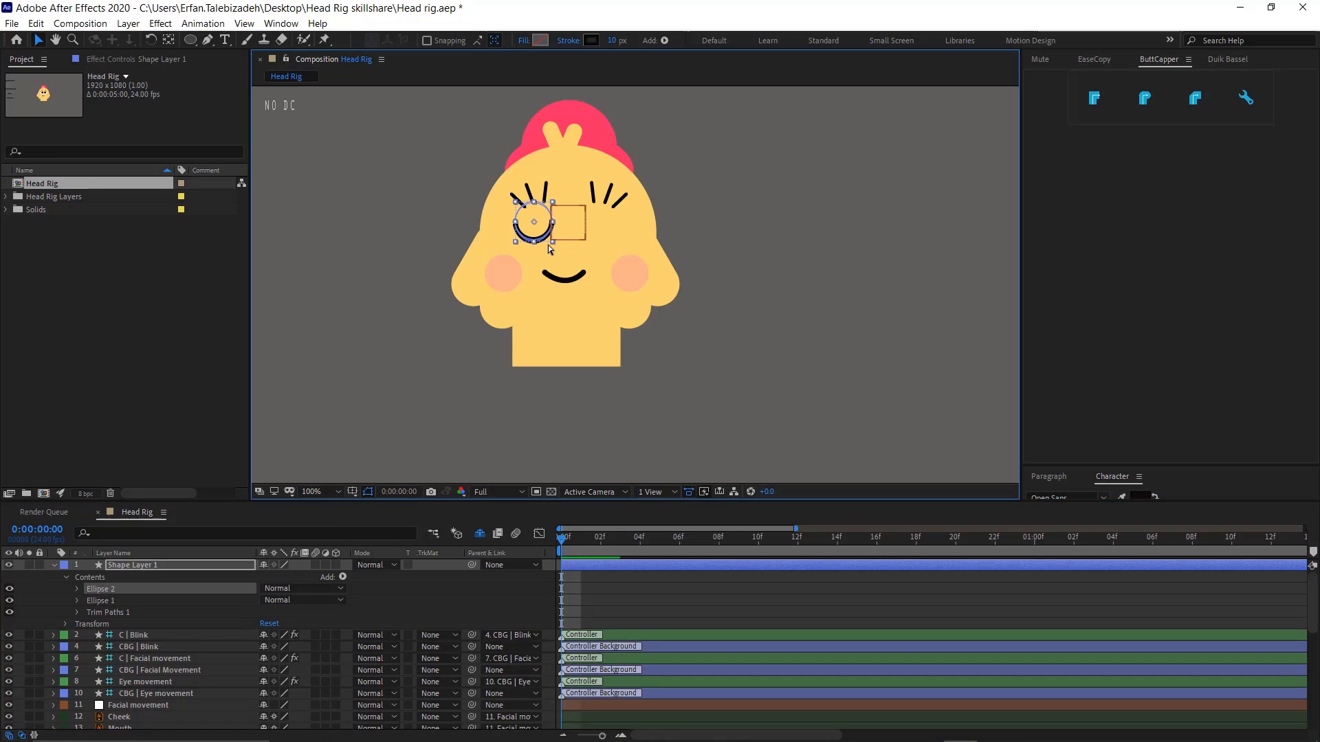
left_click_drag(537, 233, 593, 229)
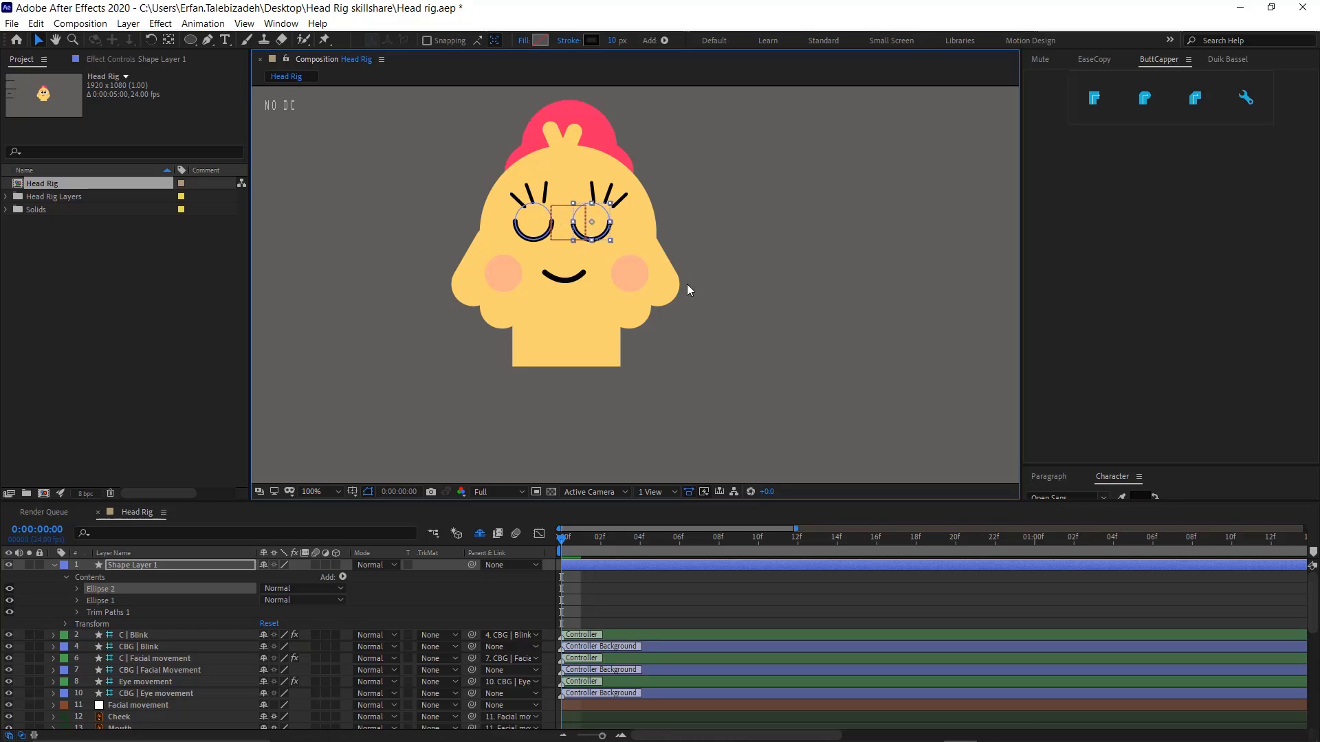
left_click(673, 378)
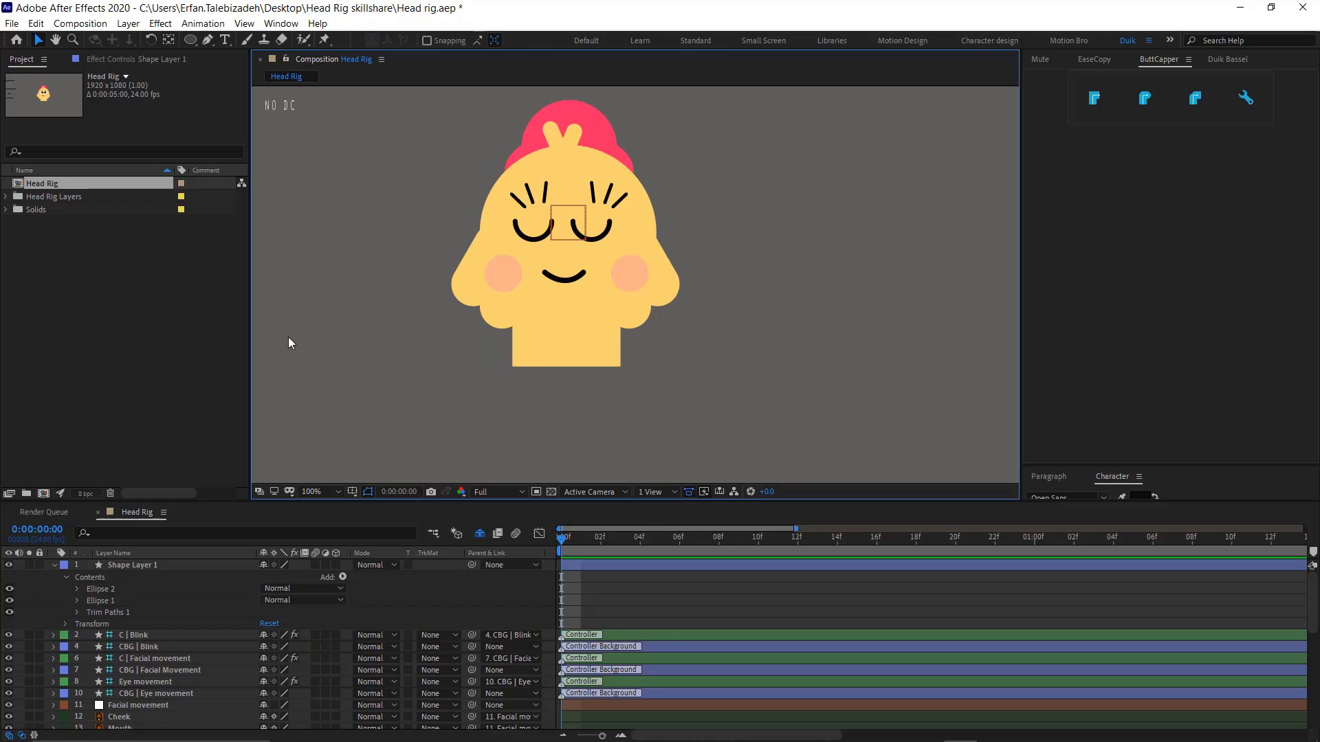
Set the stroke width of both closed-eye arcs to 8 px and deselect the layer
left_click(547, 235)
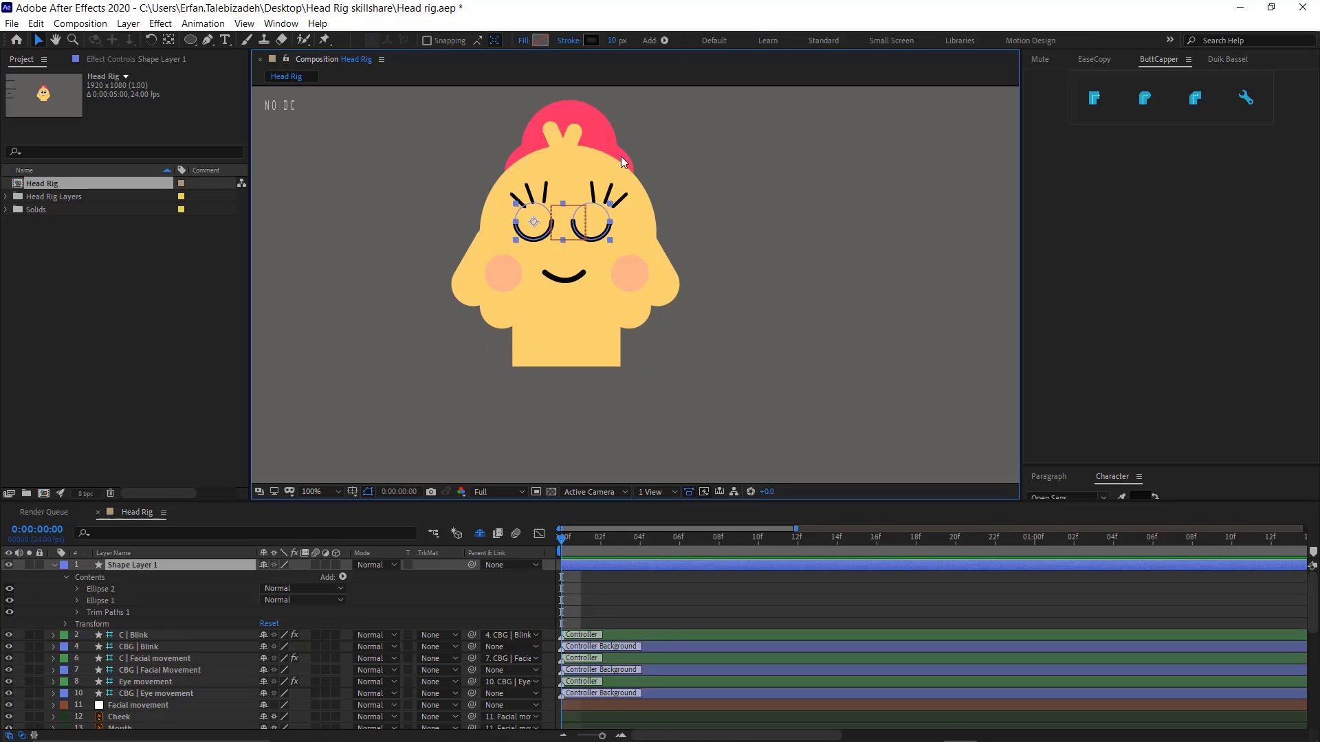
left_click(612, 40)
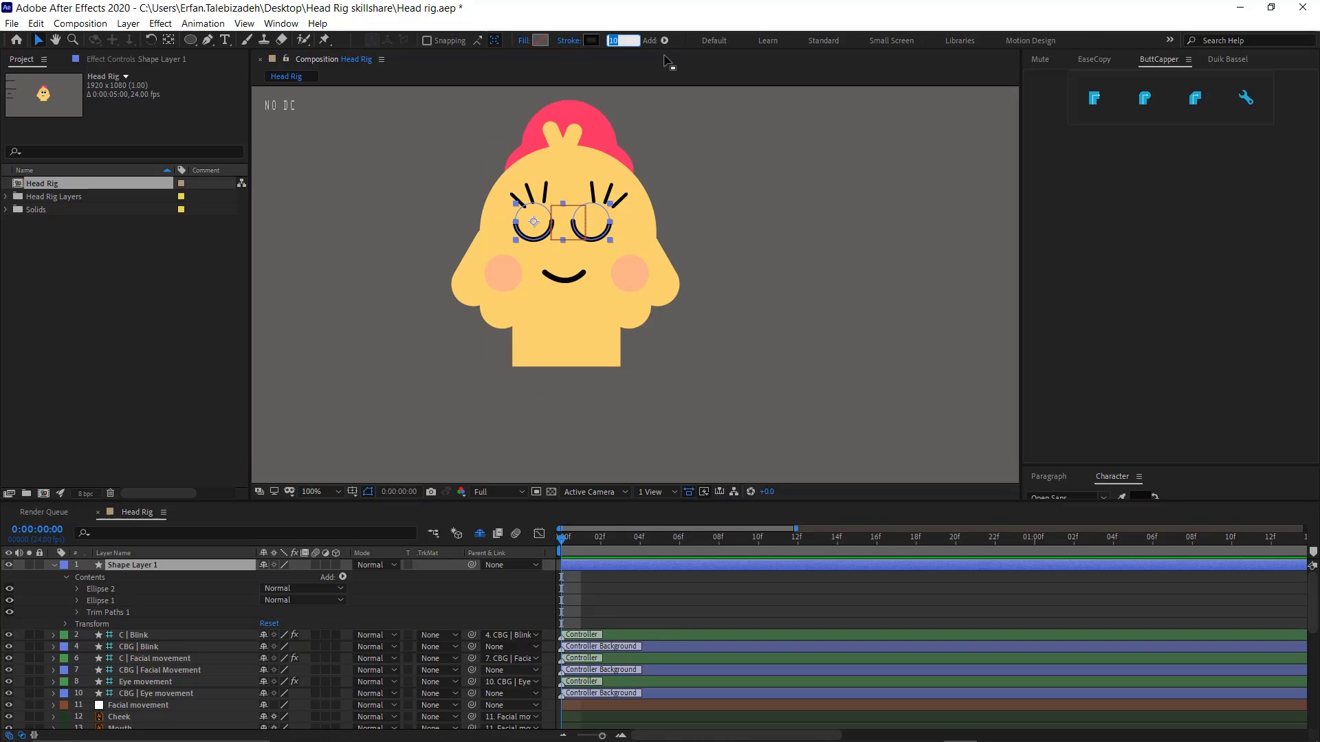
type("8")
key("Return")
left_click(819, 155)
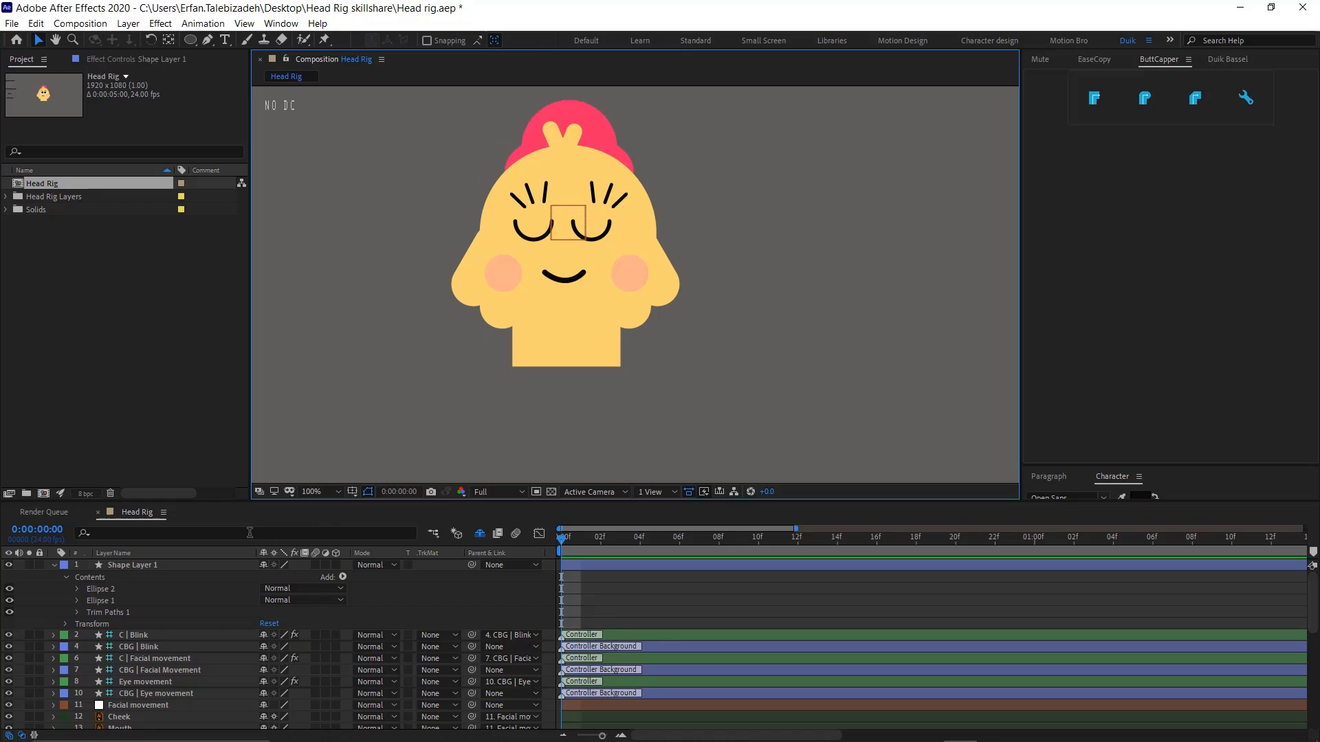
Rename the closed-eye arcs' shape layer as Smiley Eye and collapse its properties
left_click(149, 565)
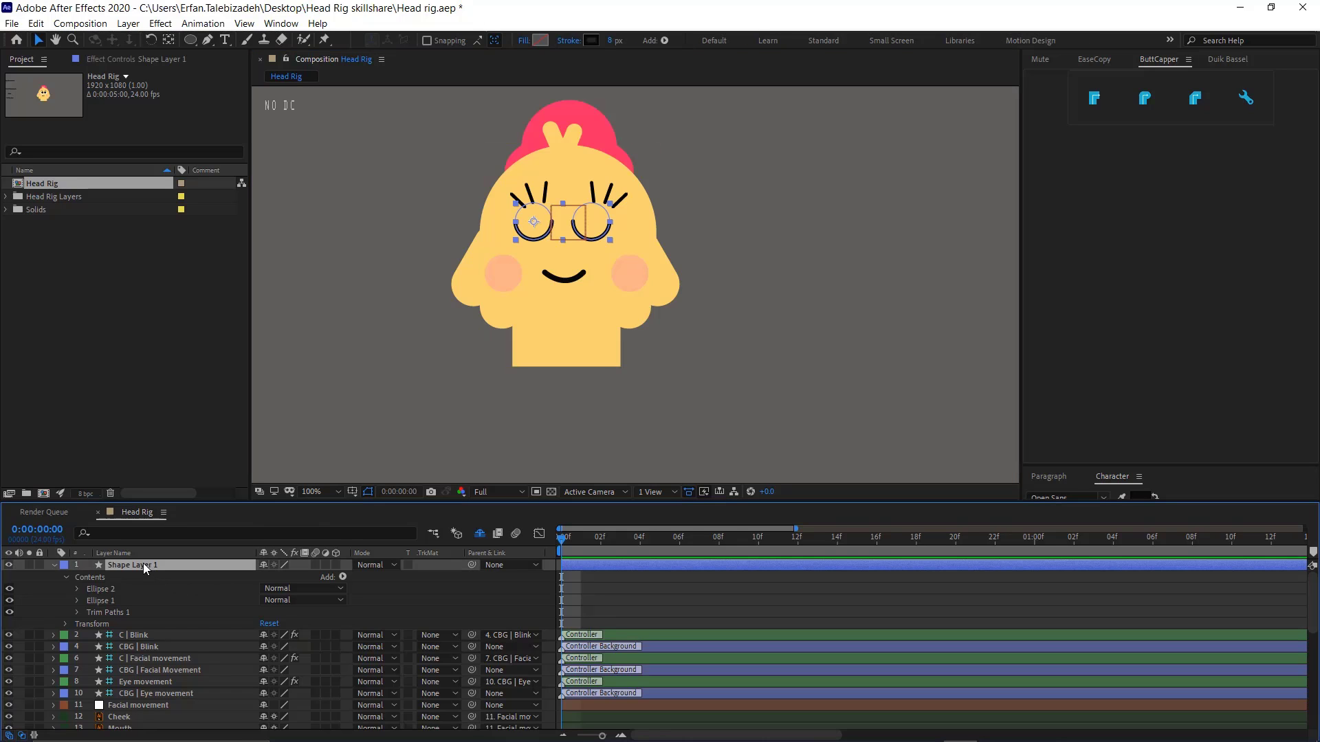
key("Return")
type("Smi")
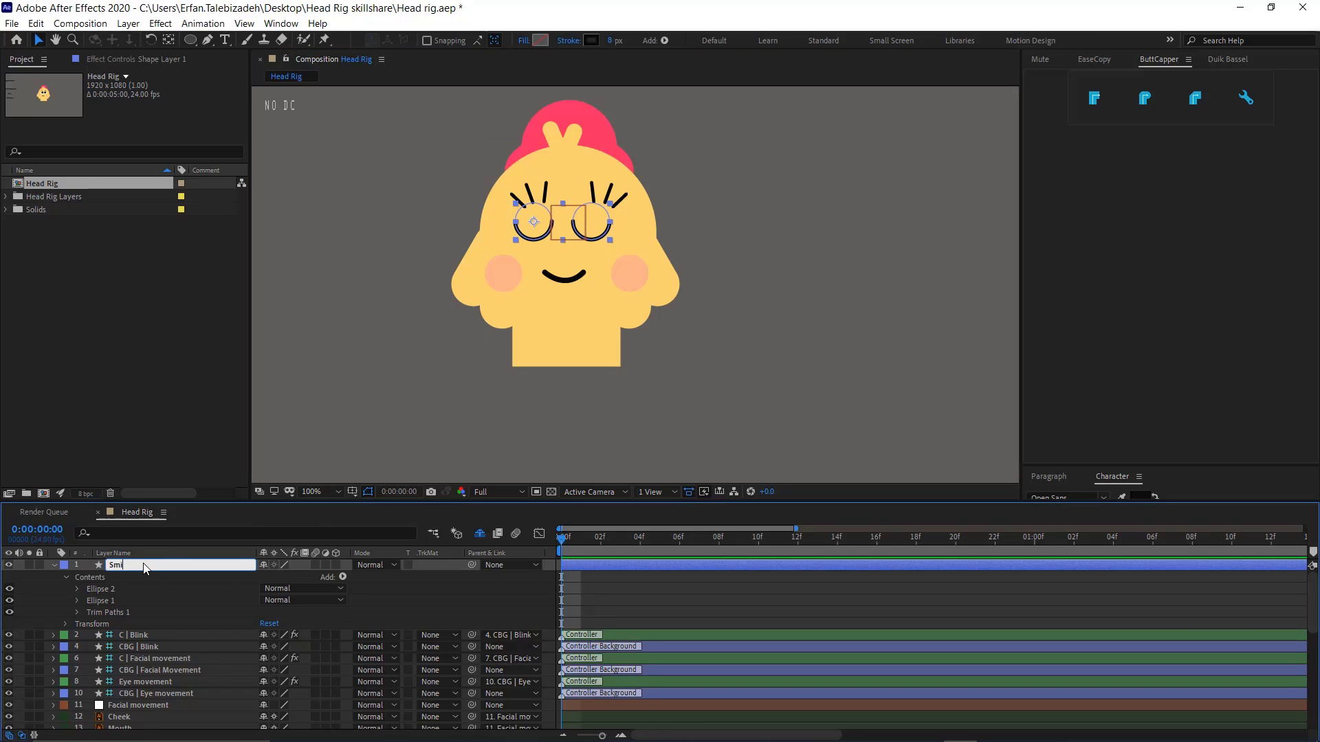
type("ley Eye")
key("Return")
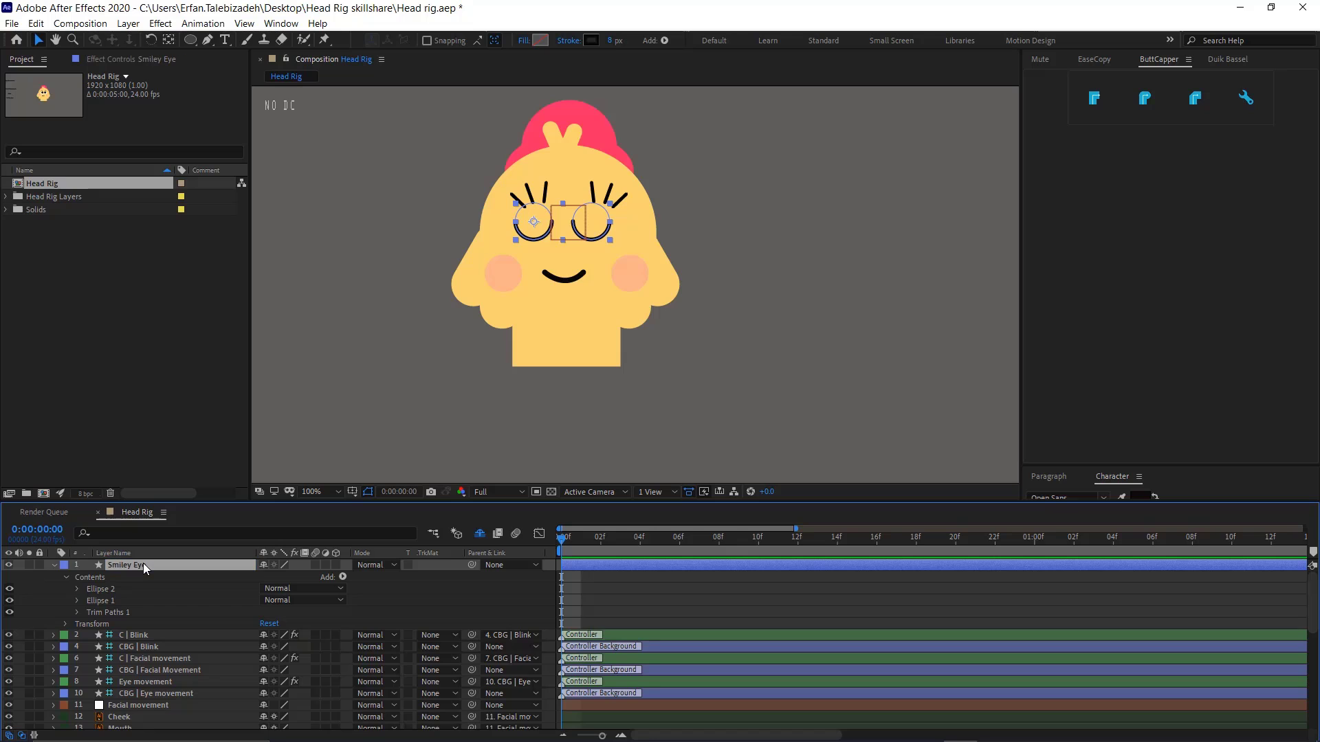
left_click(53, 565)
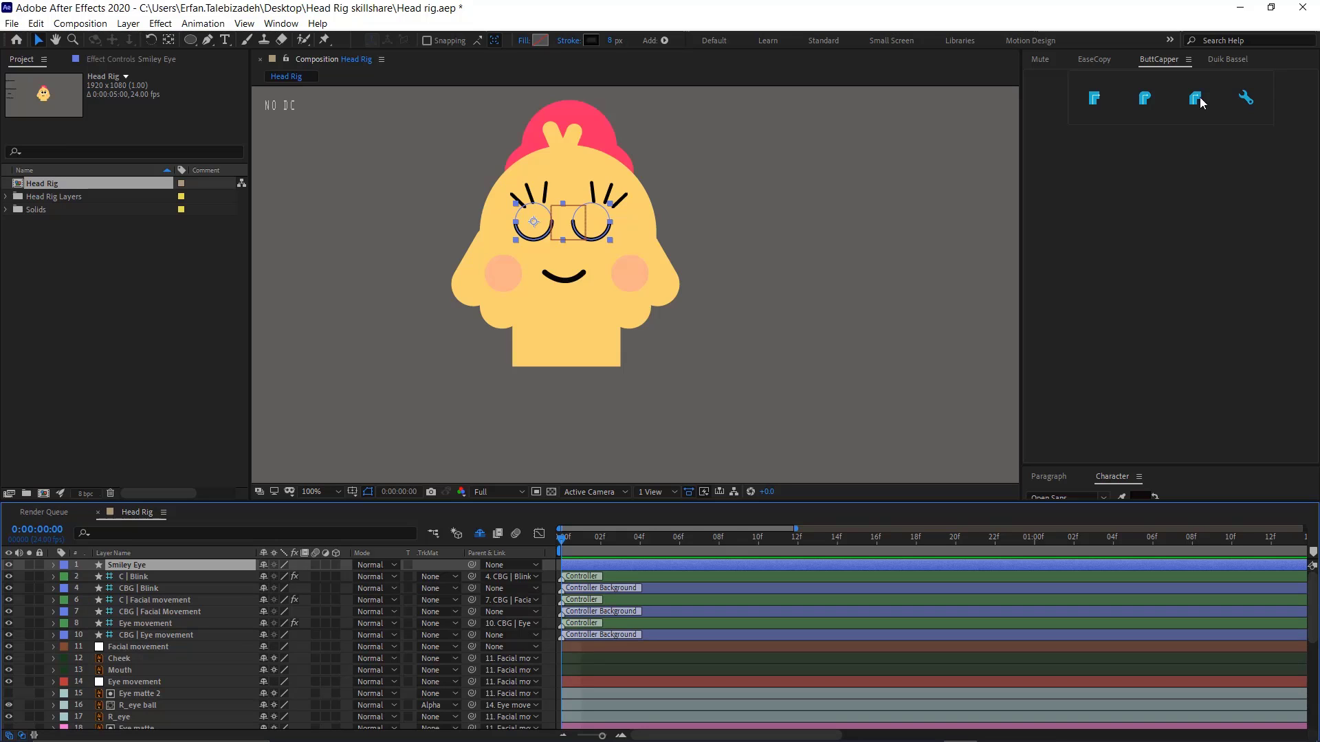
Create a new slider controller with Duik Bassel's Connector
left_click(1222, 60)
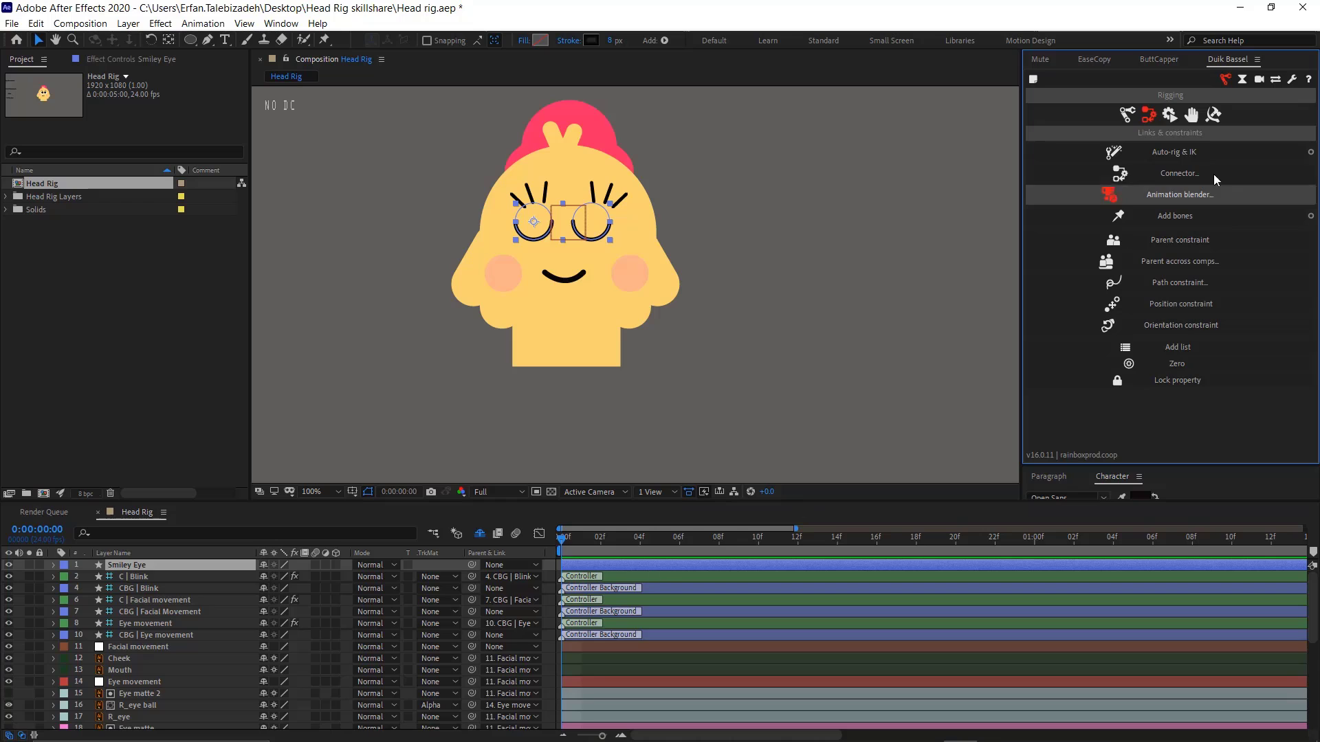
left_click(1184, 174)
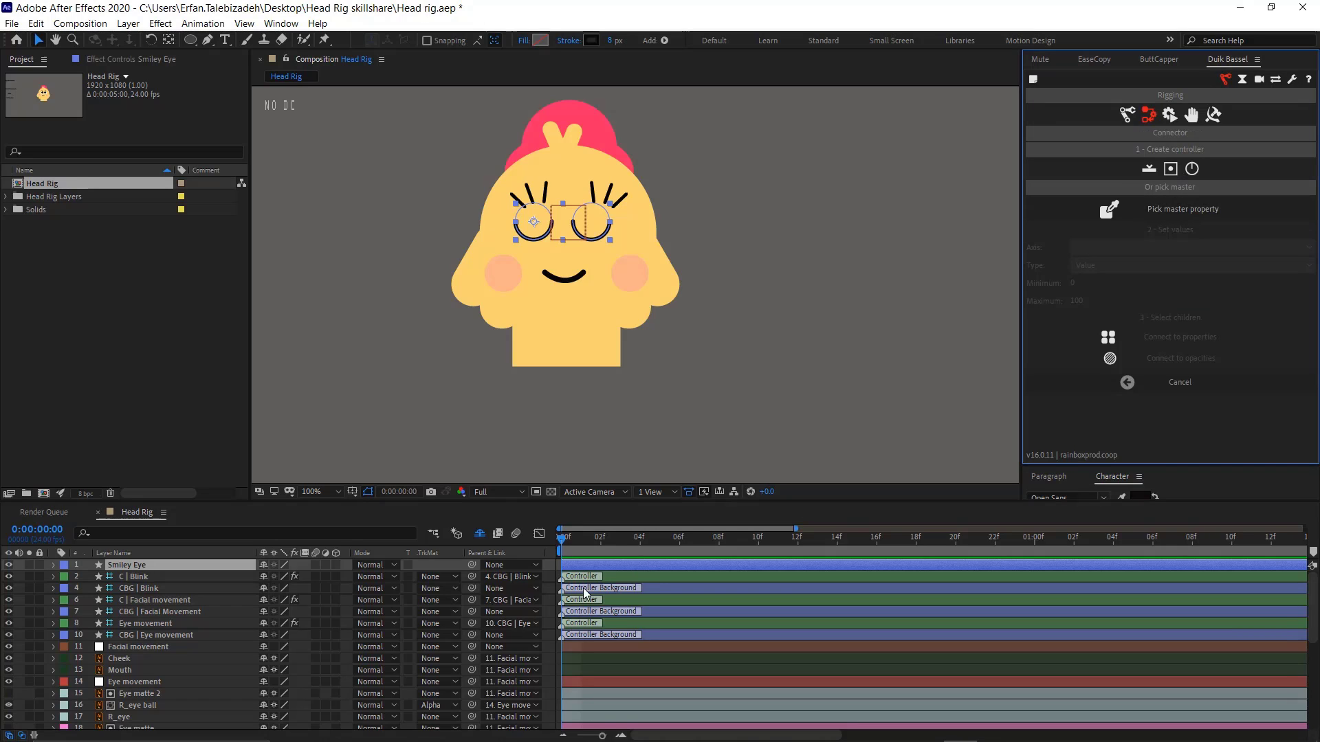
left_click(550, 583)
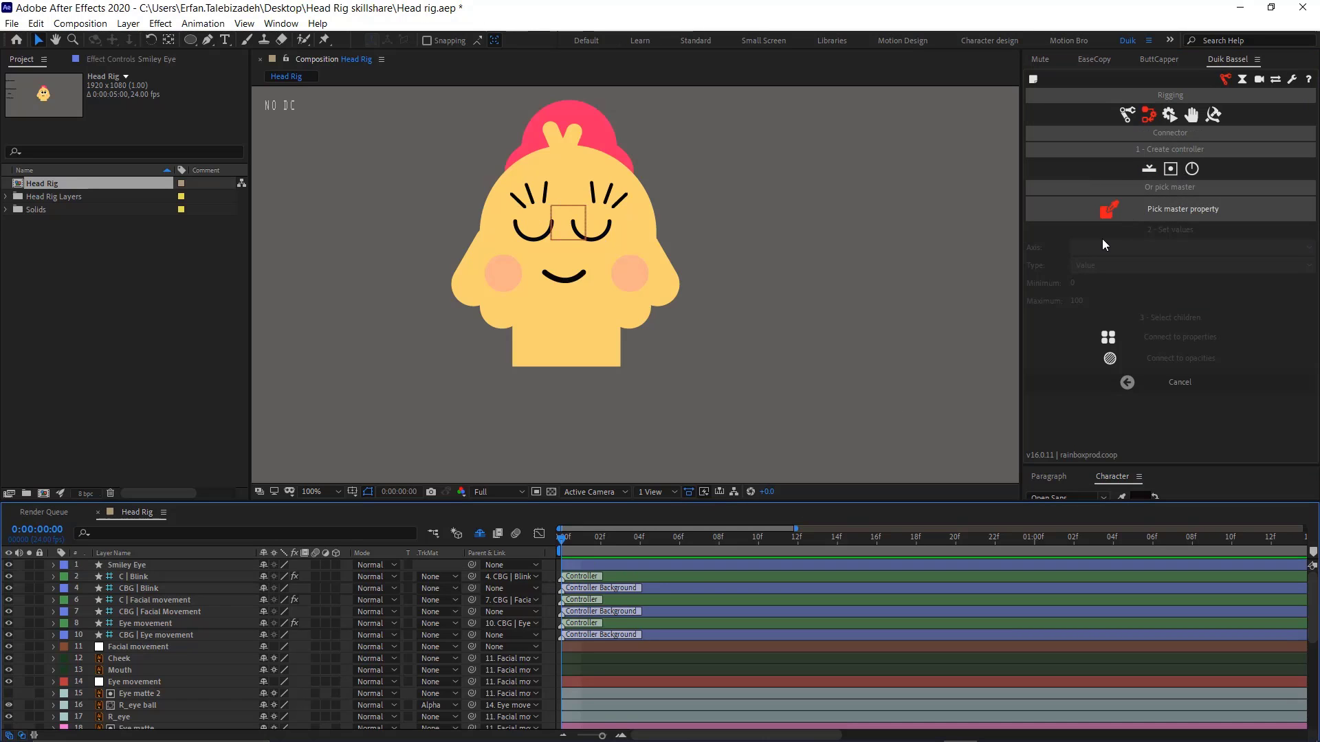
left_click(1170, 173)
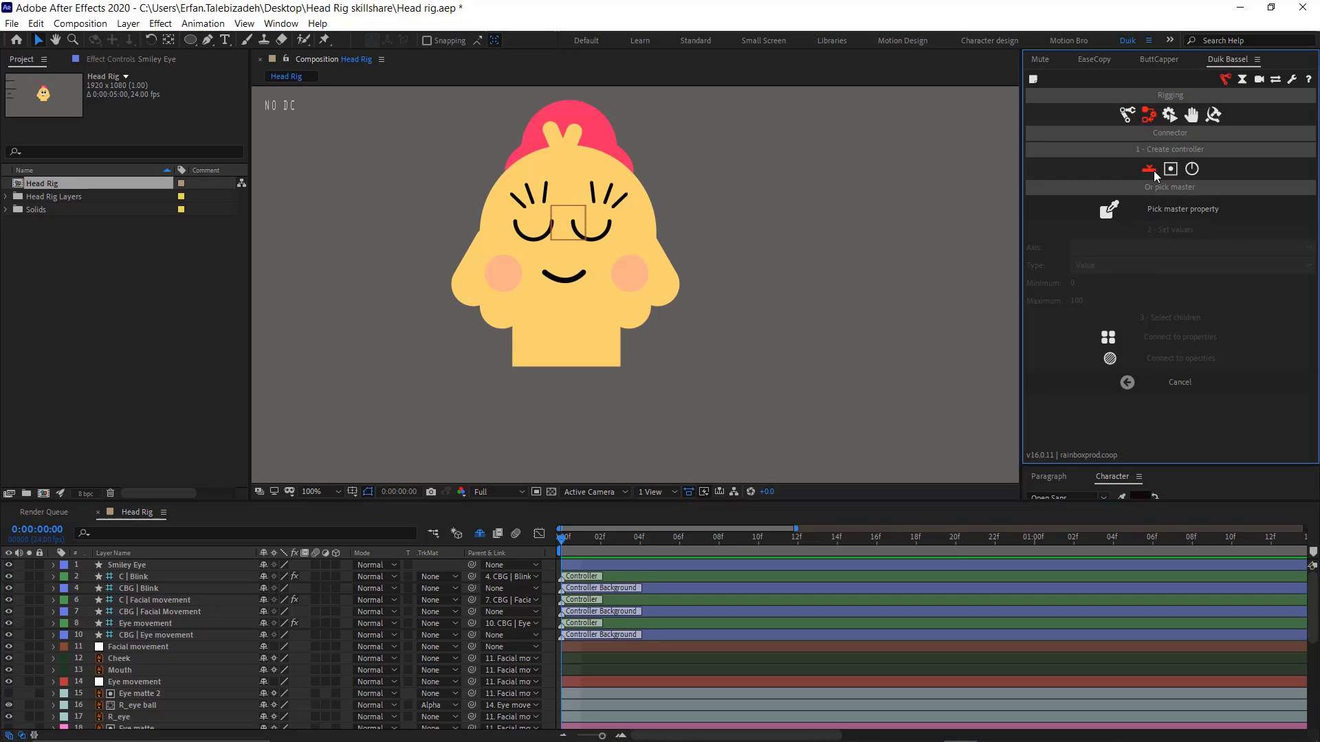
Keyframe the Smiley Eye layer's Opacity at 0% on frame 0 and at 100% on frame 1
left_click(170, 587)
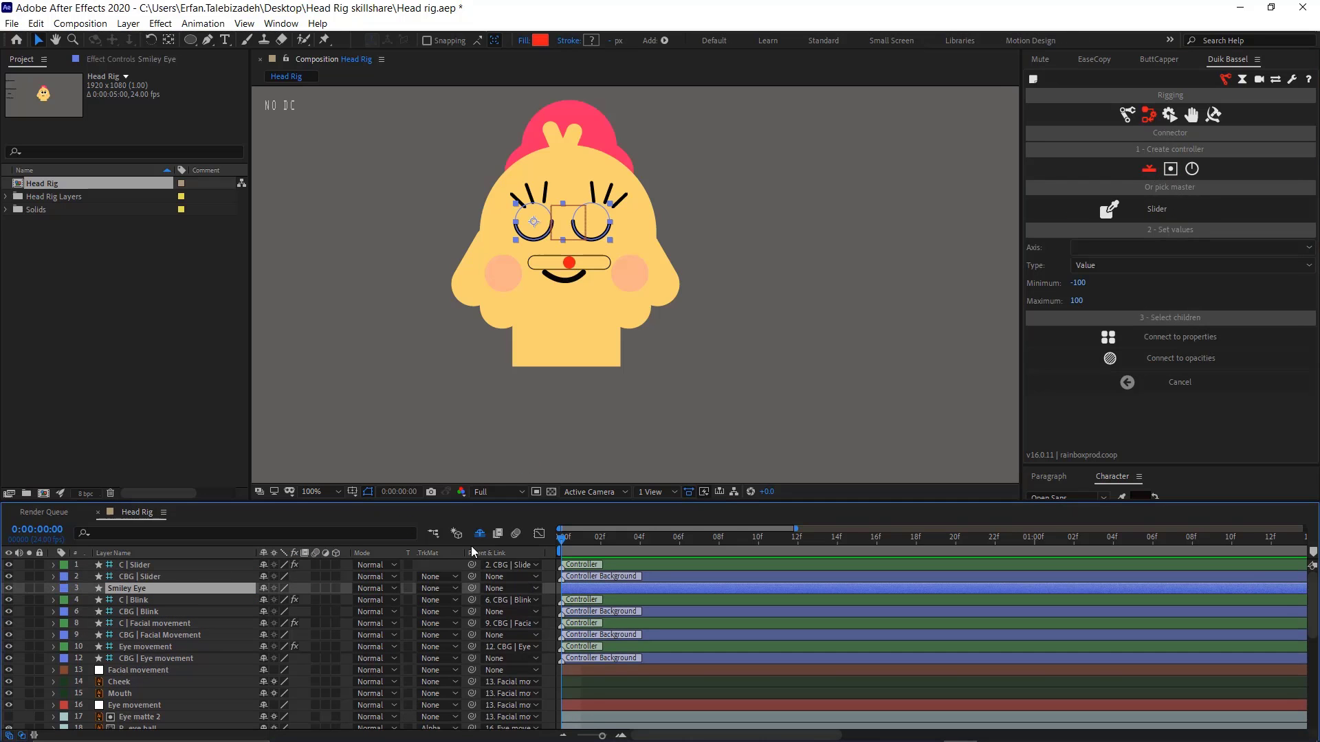
key("t")
left_click(267, 600)
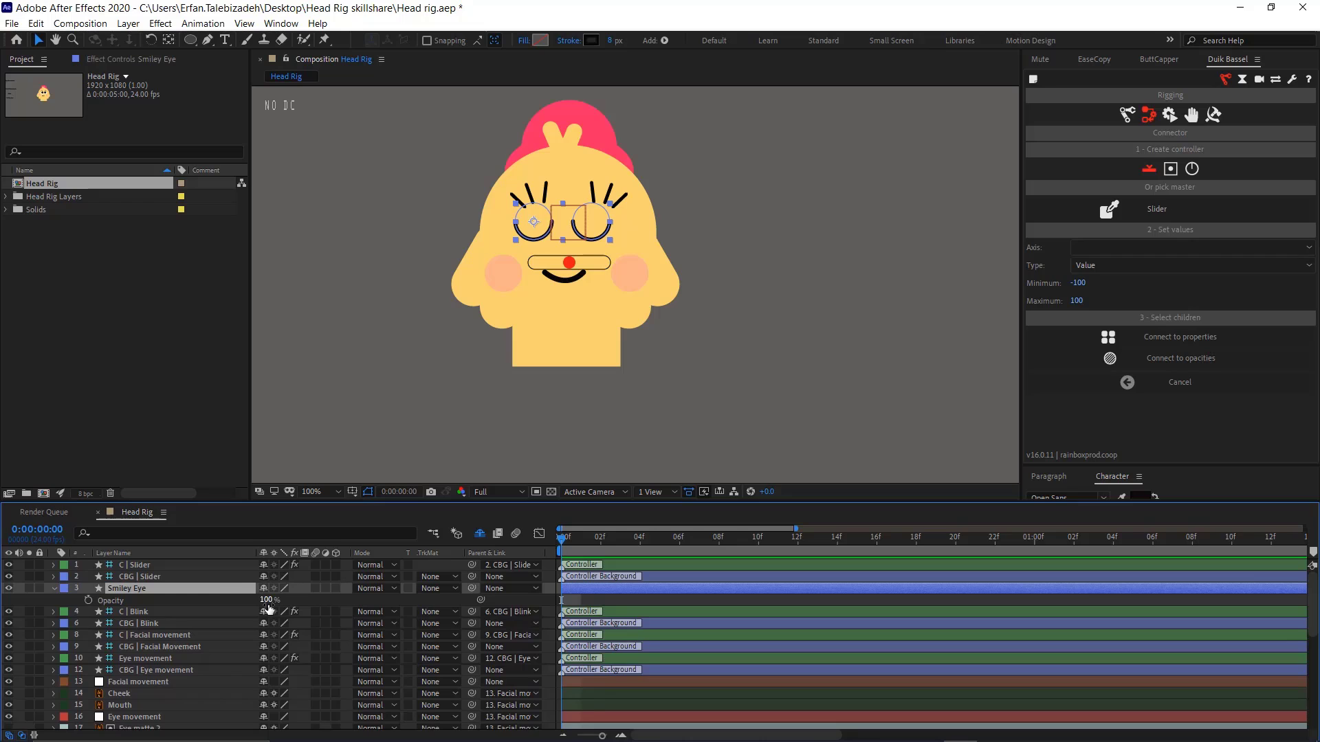
type("0")
key("Return")
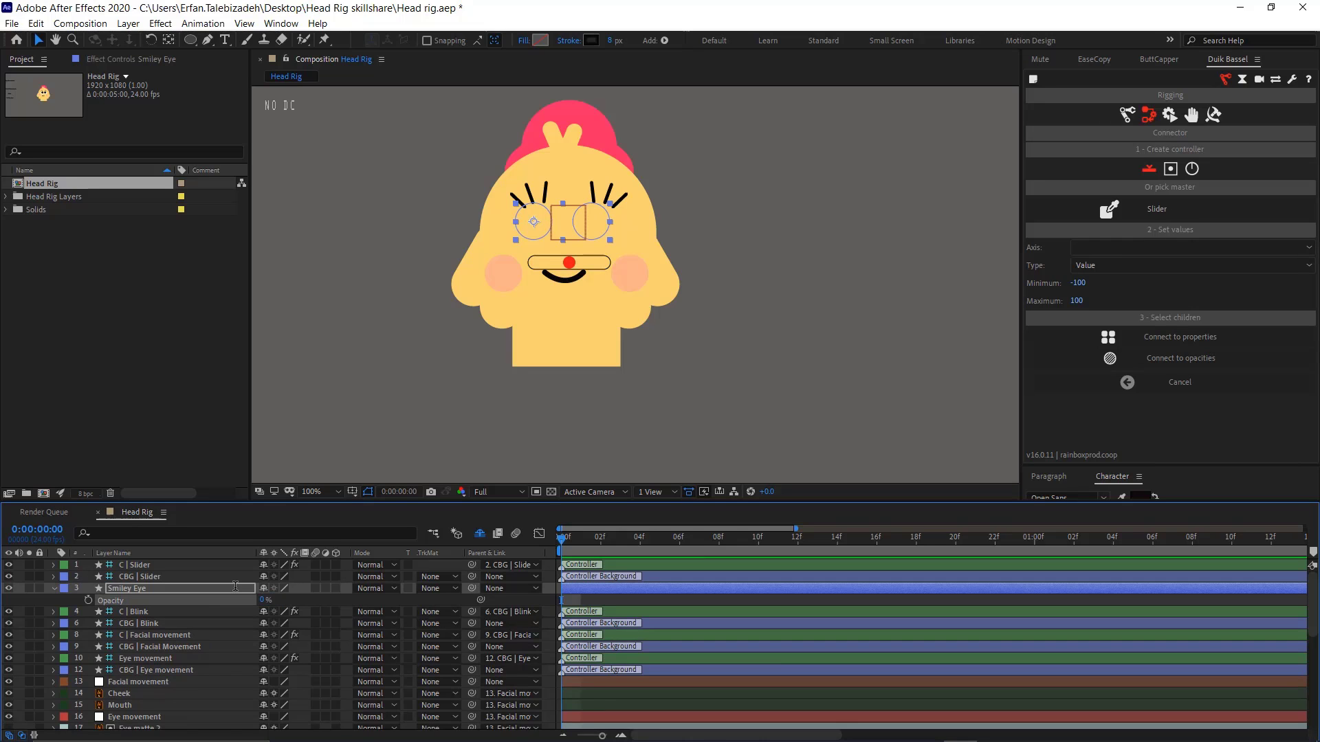
left_click(83, 607)
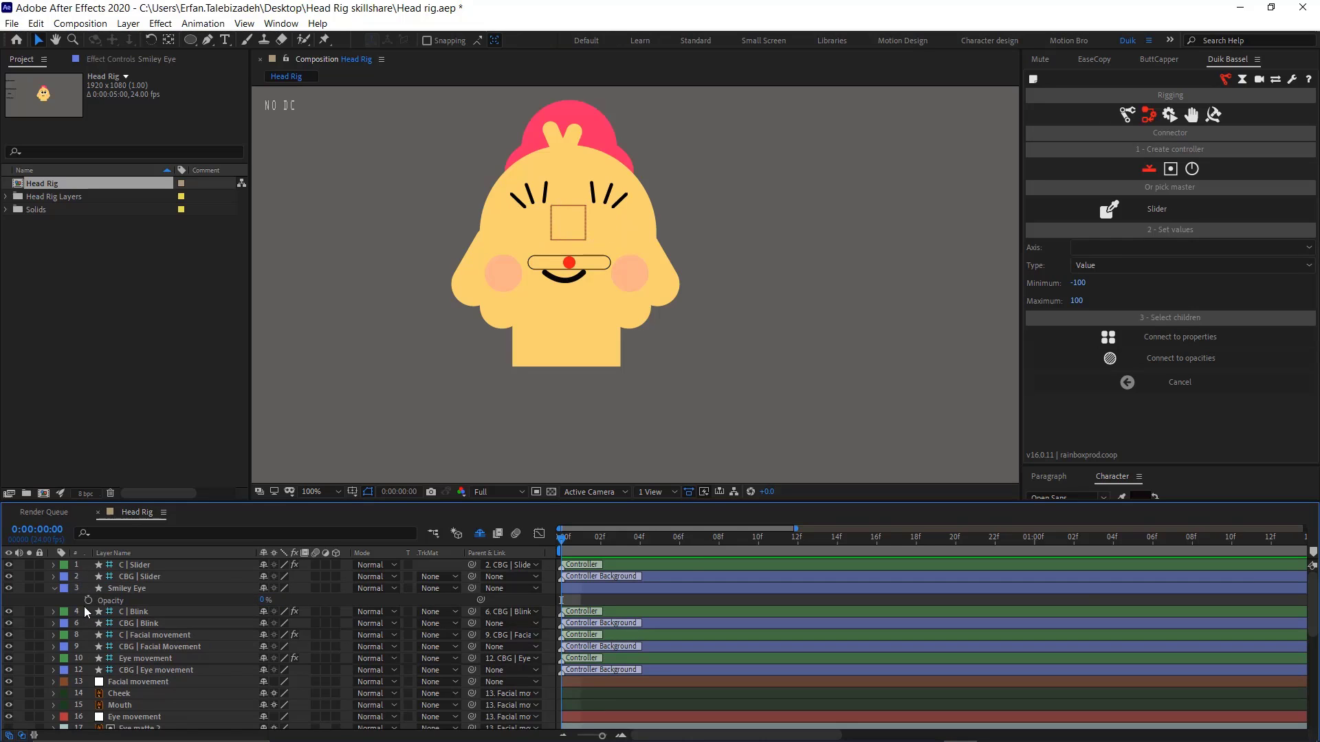
left_click(88, 600)
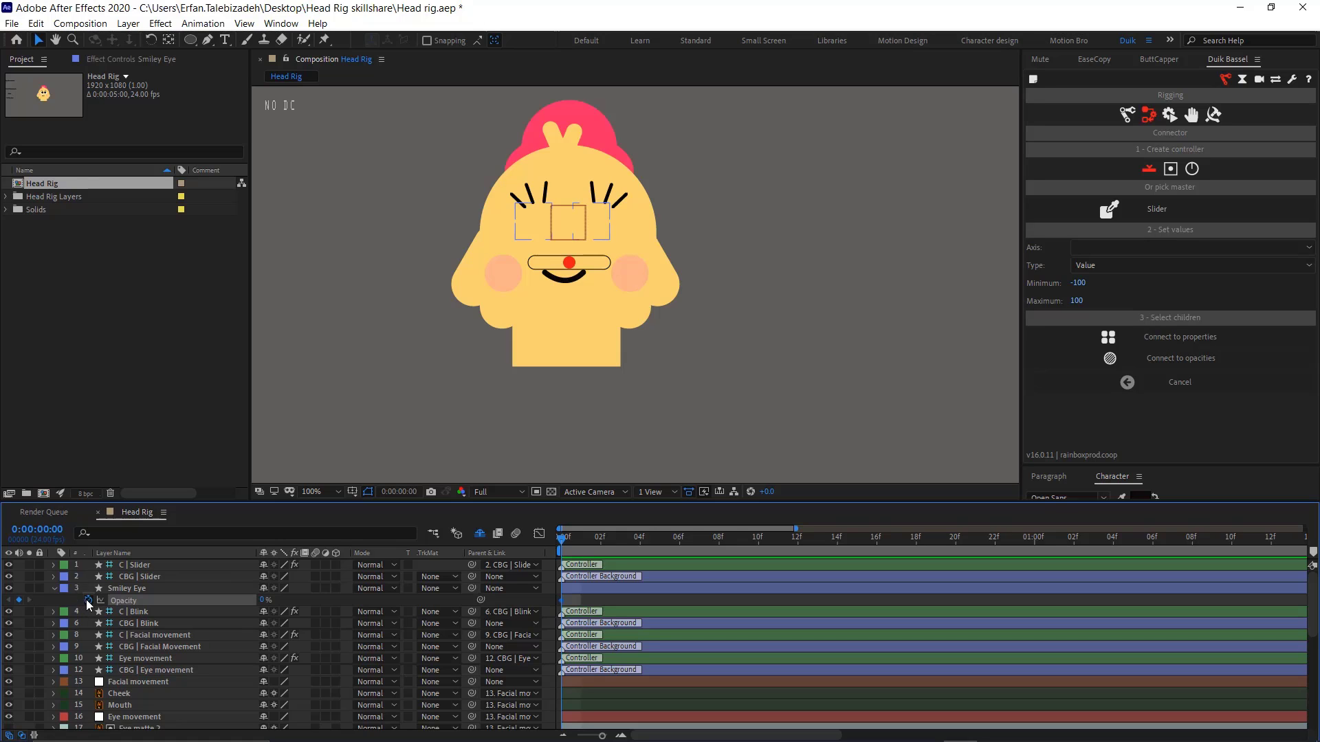
key("Page_Down")
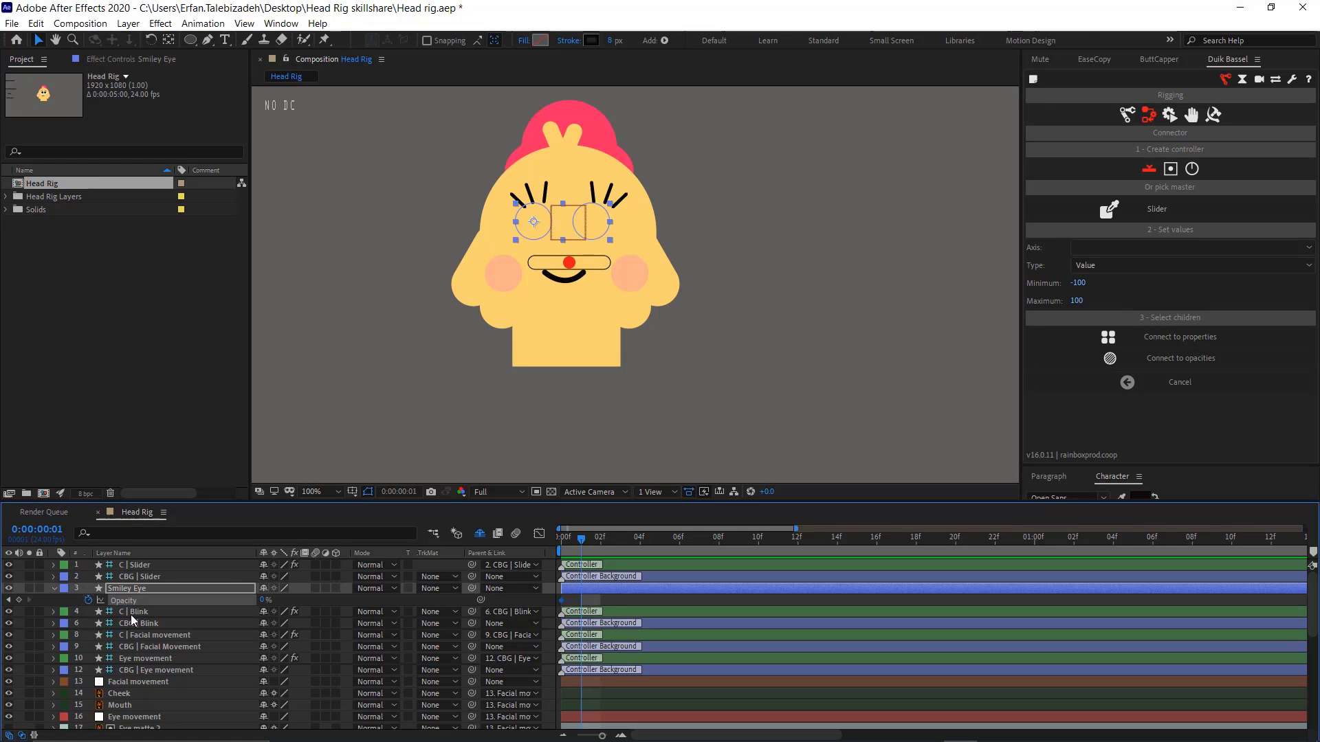
left_click(264, 601)
type("100")
key("Return")
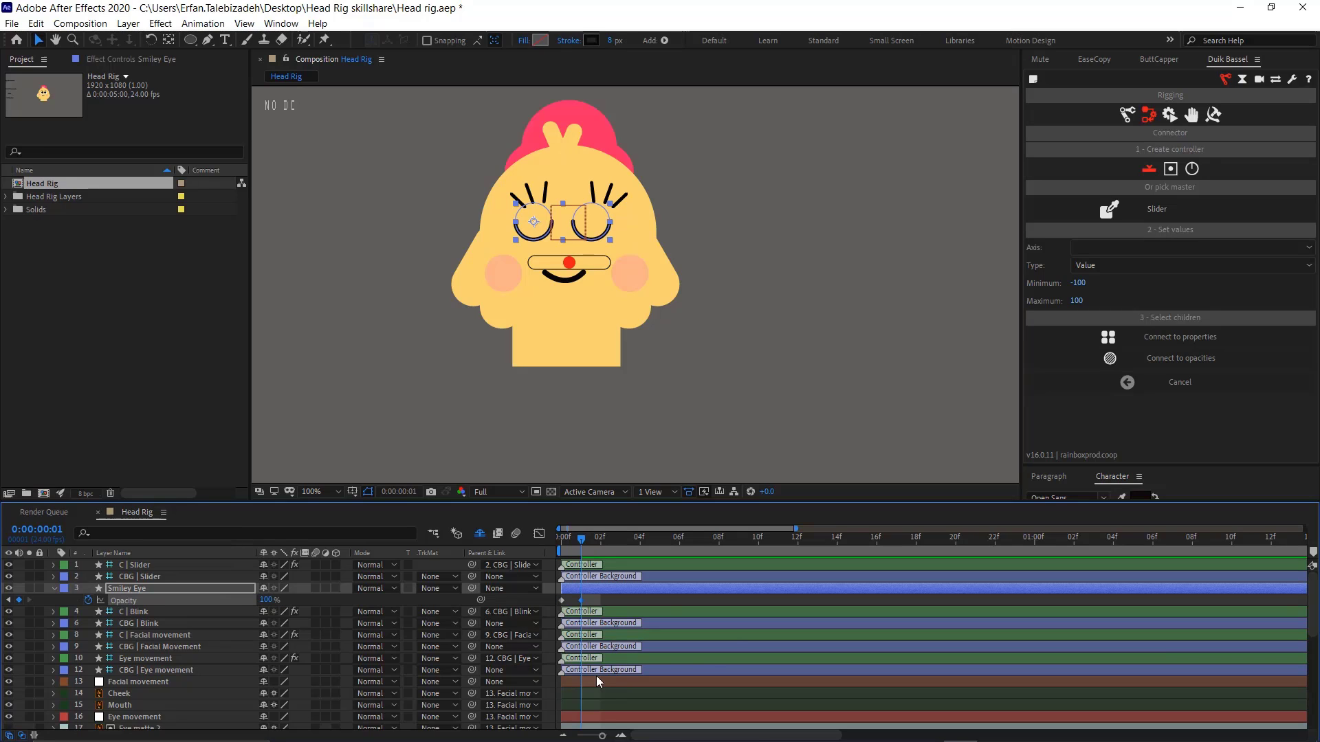
Connect the Smiley Eye's two Opacity keyframes to the new slider and move its handle toward the maximum end
left_click_drag(567, 544, 587, 547)
left_click_drag(592, 598, 554, 605)
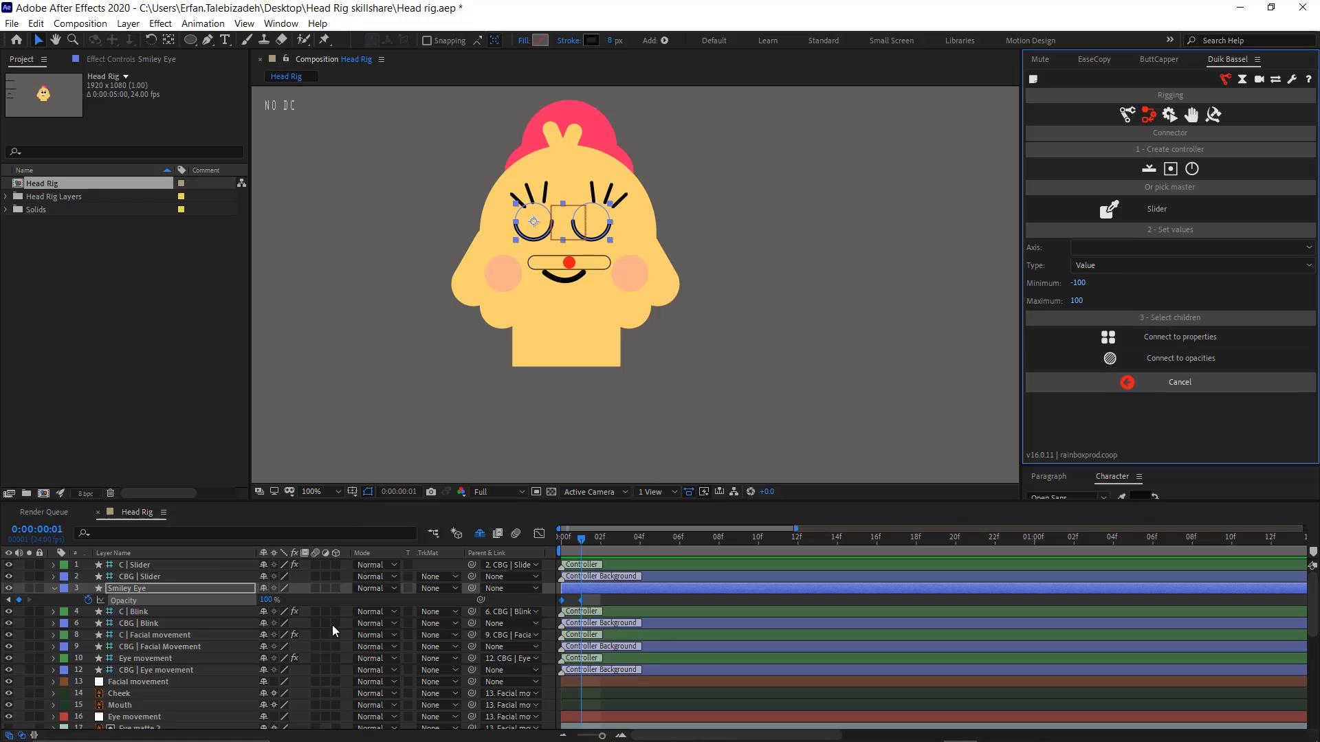
left_click(1170, 336)
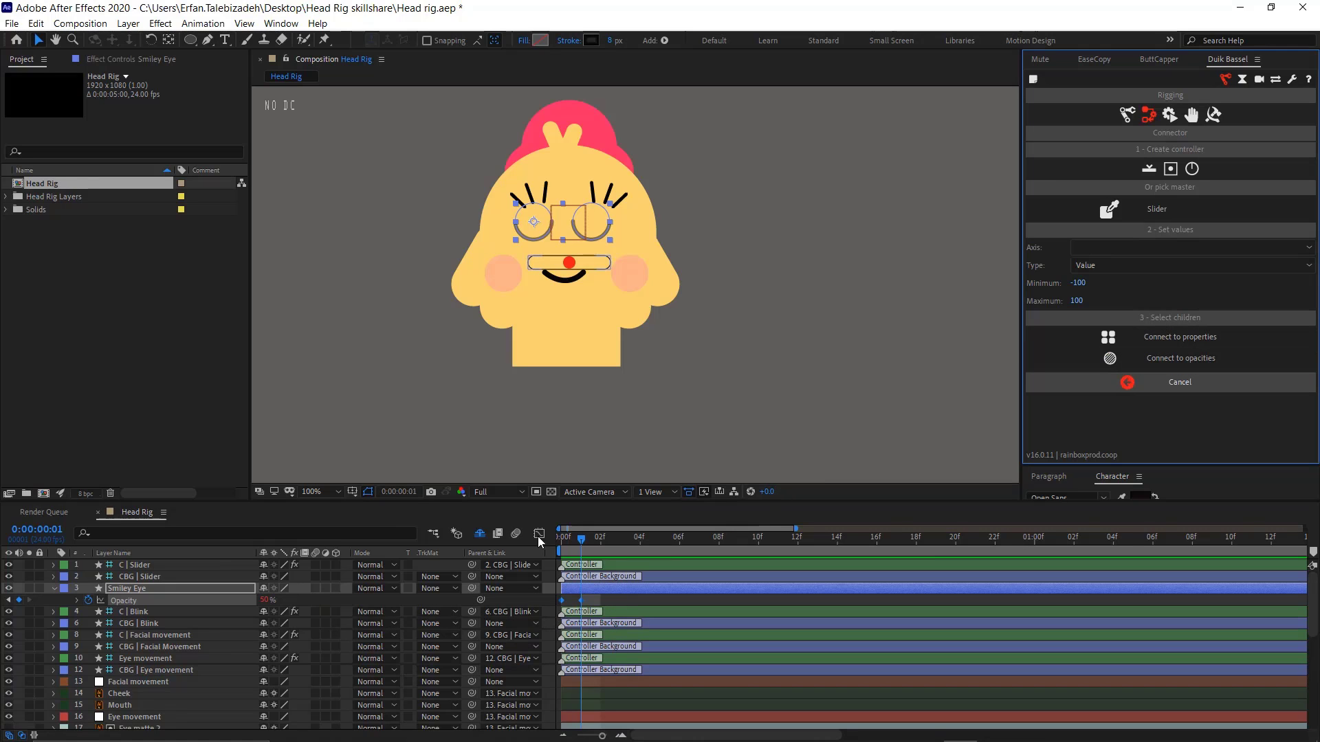
left_click_drag(562, 268, 602, 271)
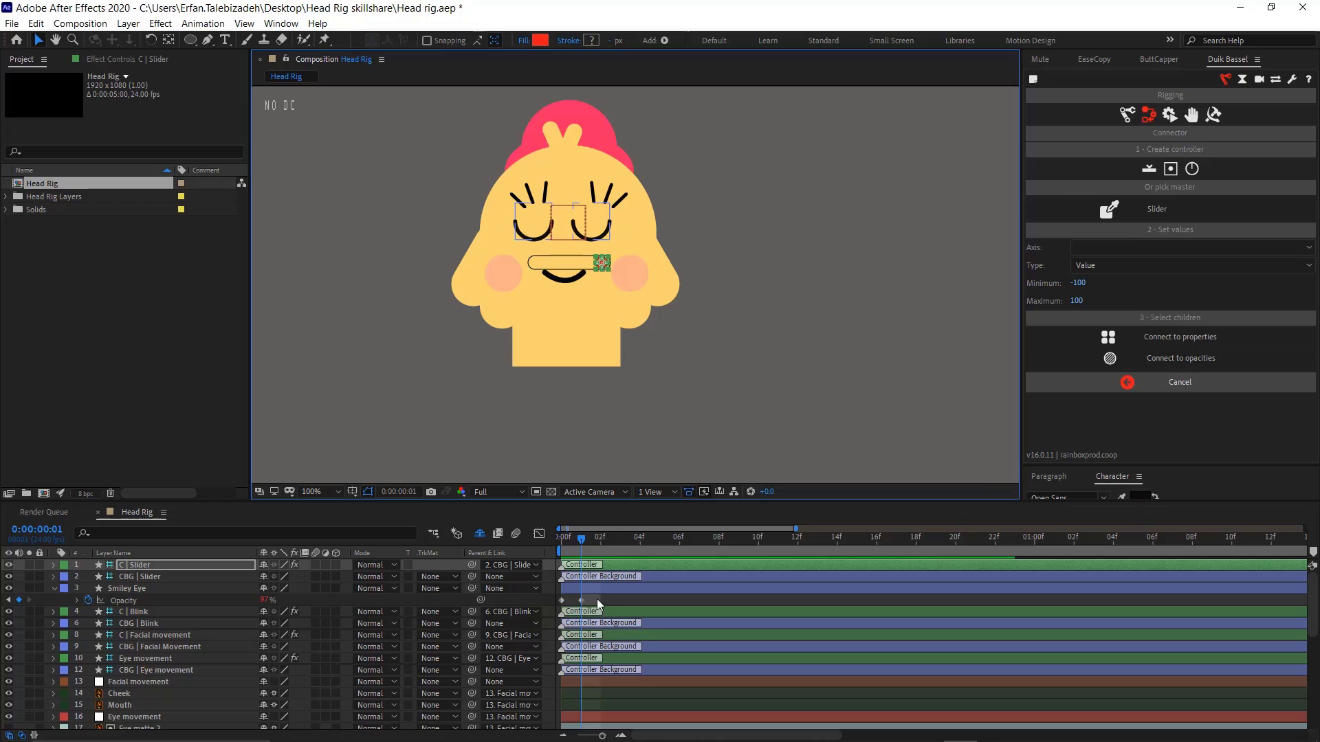
Convert both Smiley Eye Opacity keyframes to hold keyframes, move the slider handle to its maximum end, and select the C | Slider layer
left_click_drag(597, 597, 563, 601)
right_click(565, 601)
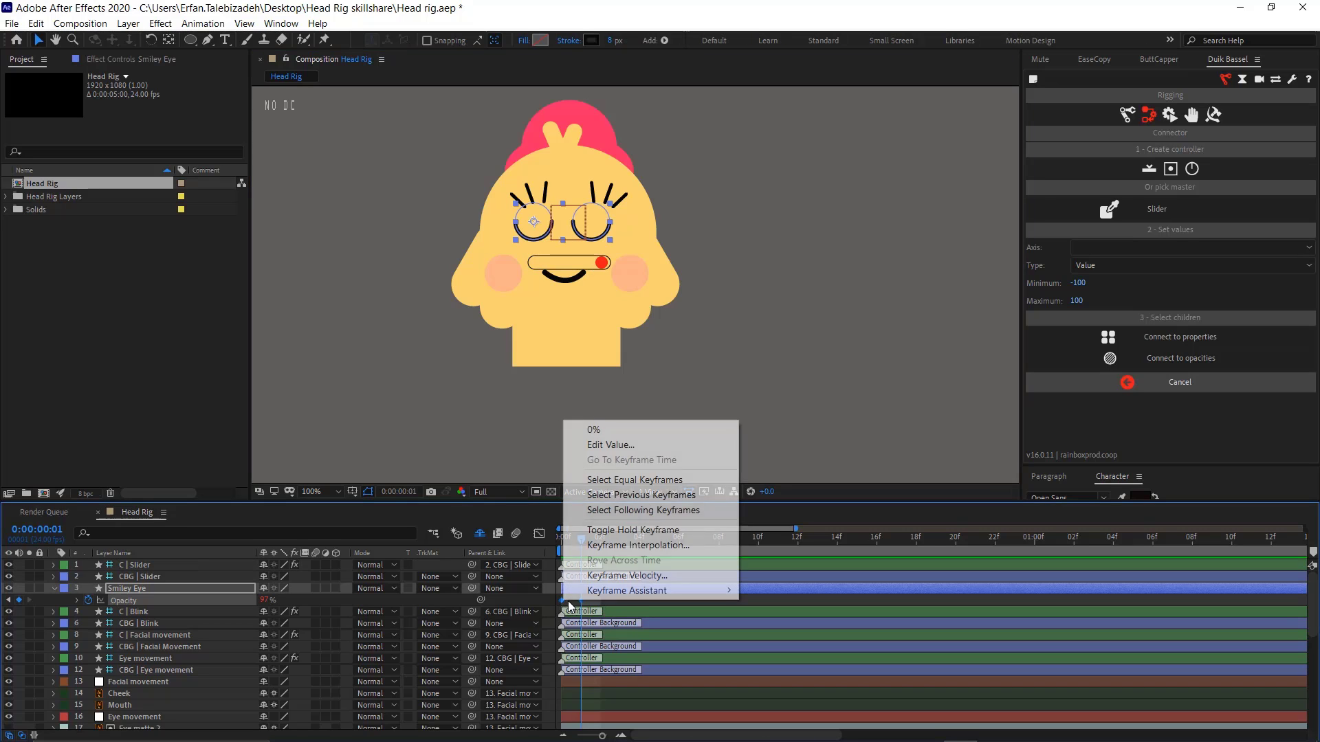
left_click(653, 530)
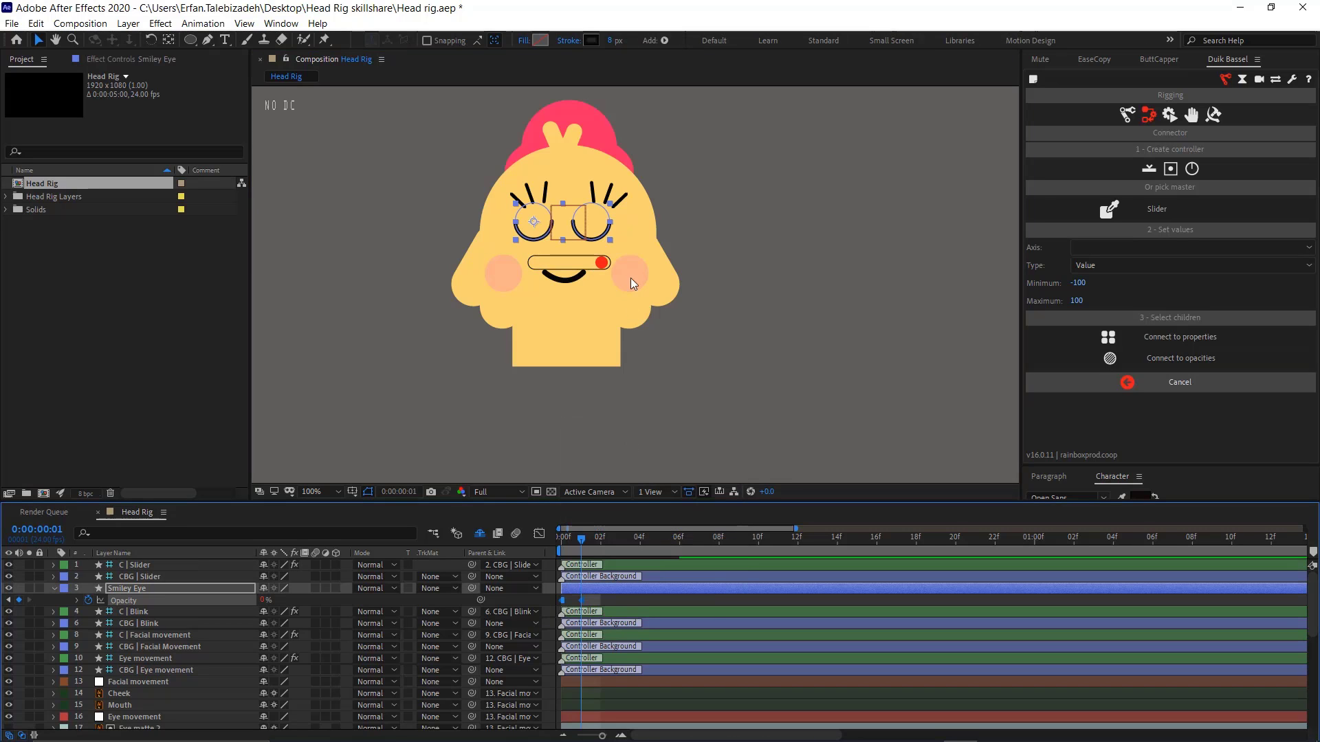
mouse_move(603, 266)
left_mouse_down()
mouse_move(532, 269)
mouse_move(605, 278)
left_mouse_up()
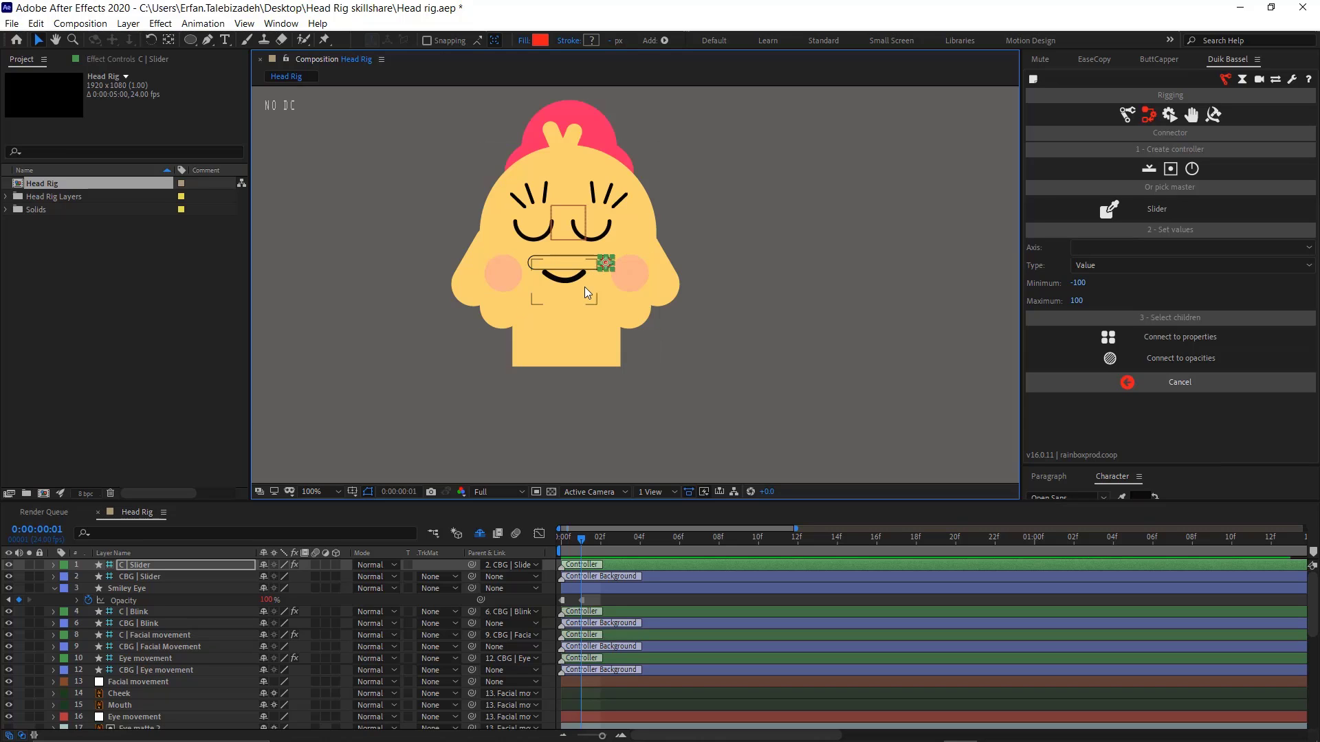
left_click(150, 567)
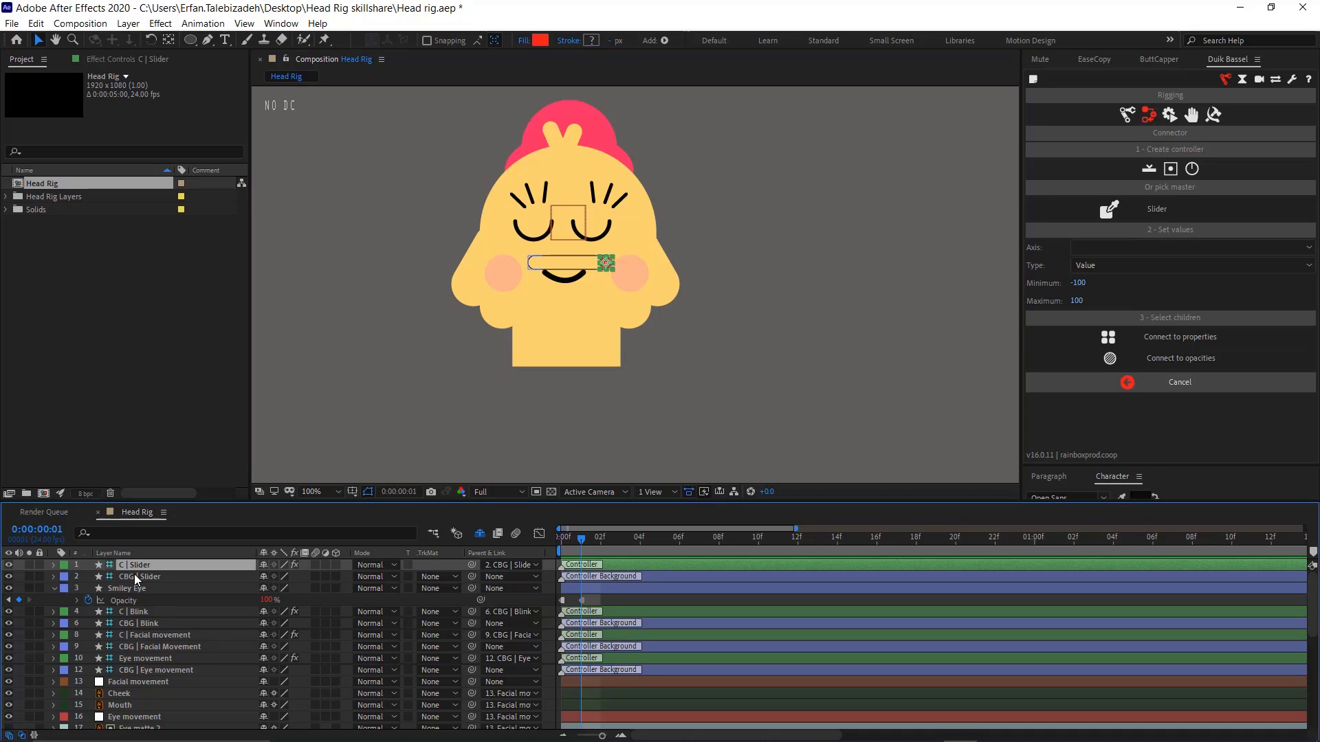
Rename the C | Slider layer as C | Smiley eye and the CBG | Slider layer as CBG | Smiley eye
key("Return")
left_click(151, 564)
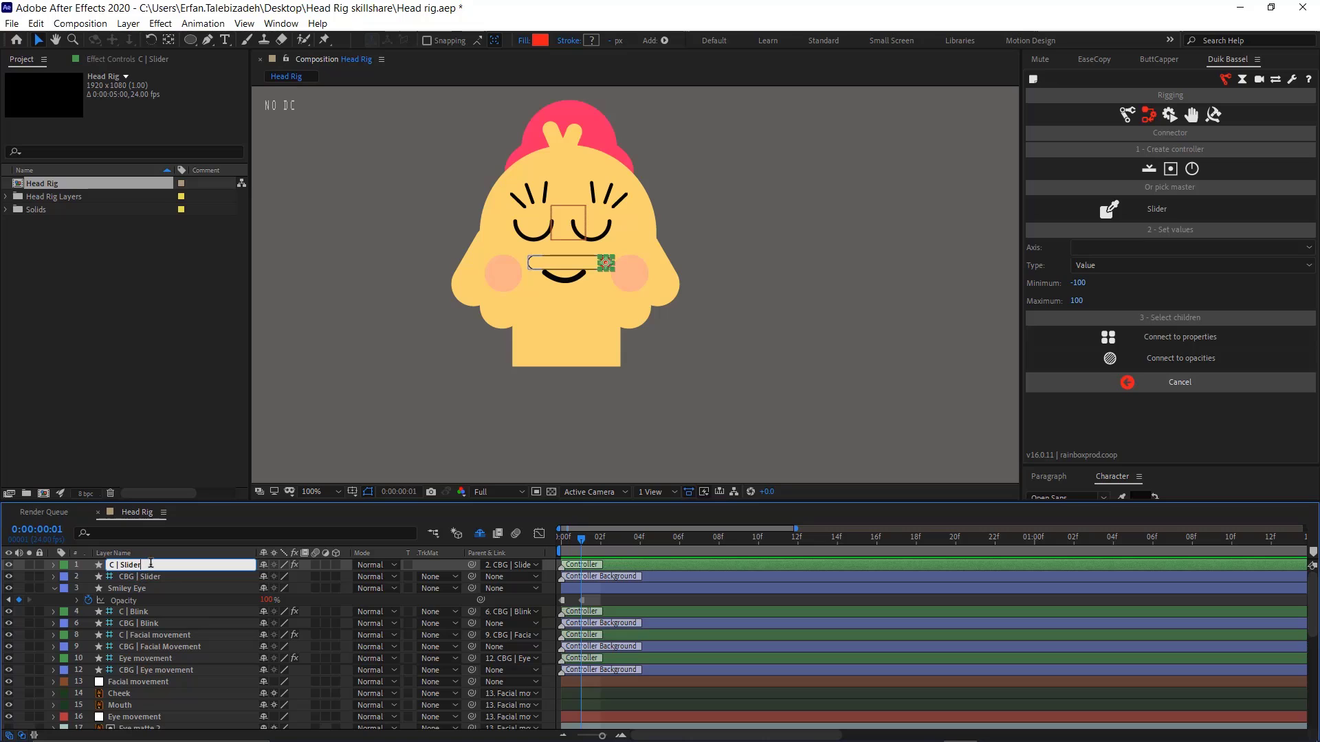
key("BackSpace")
key("BackSpace")
key("Return")
left_click(156, 579)
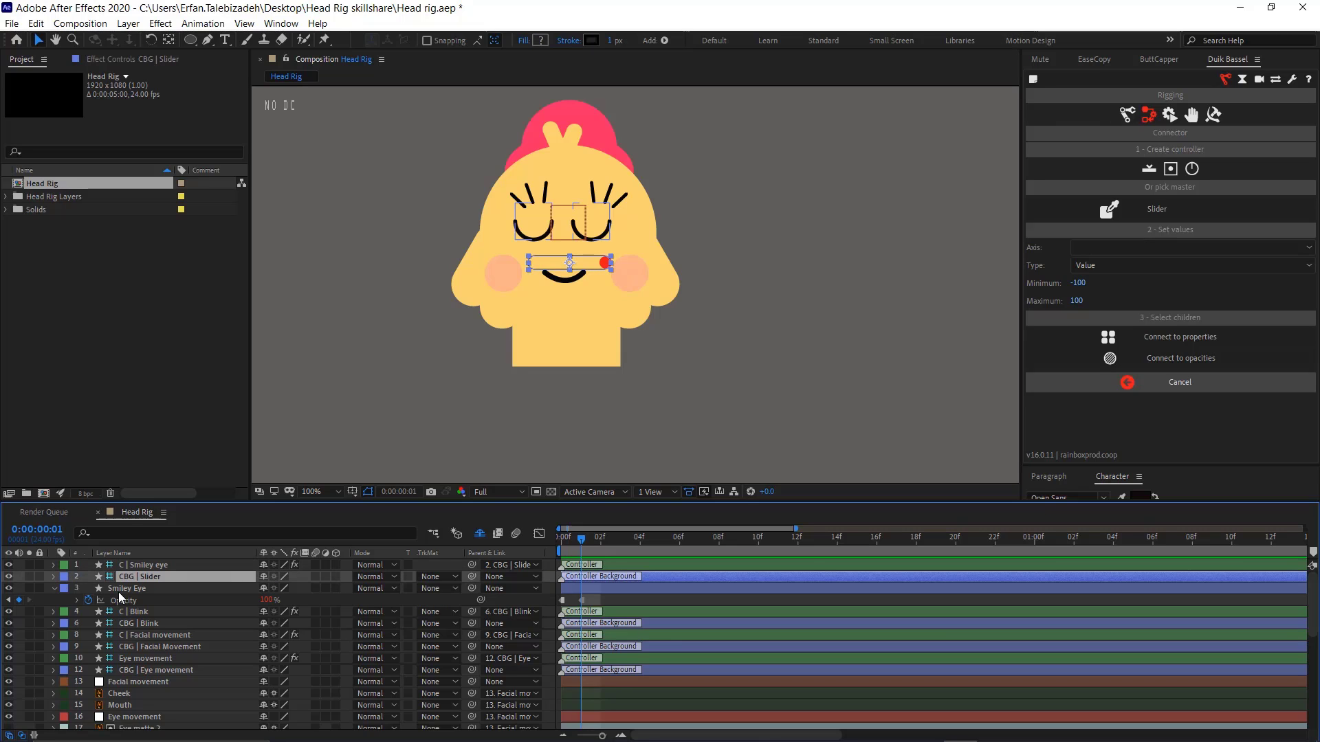
key("Return")
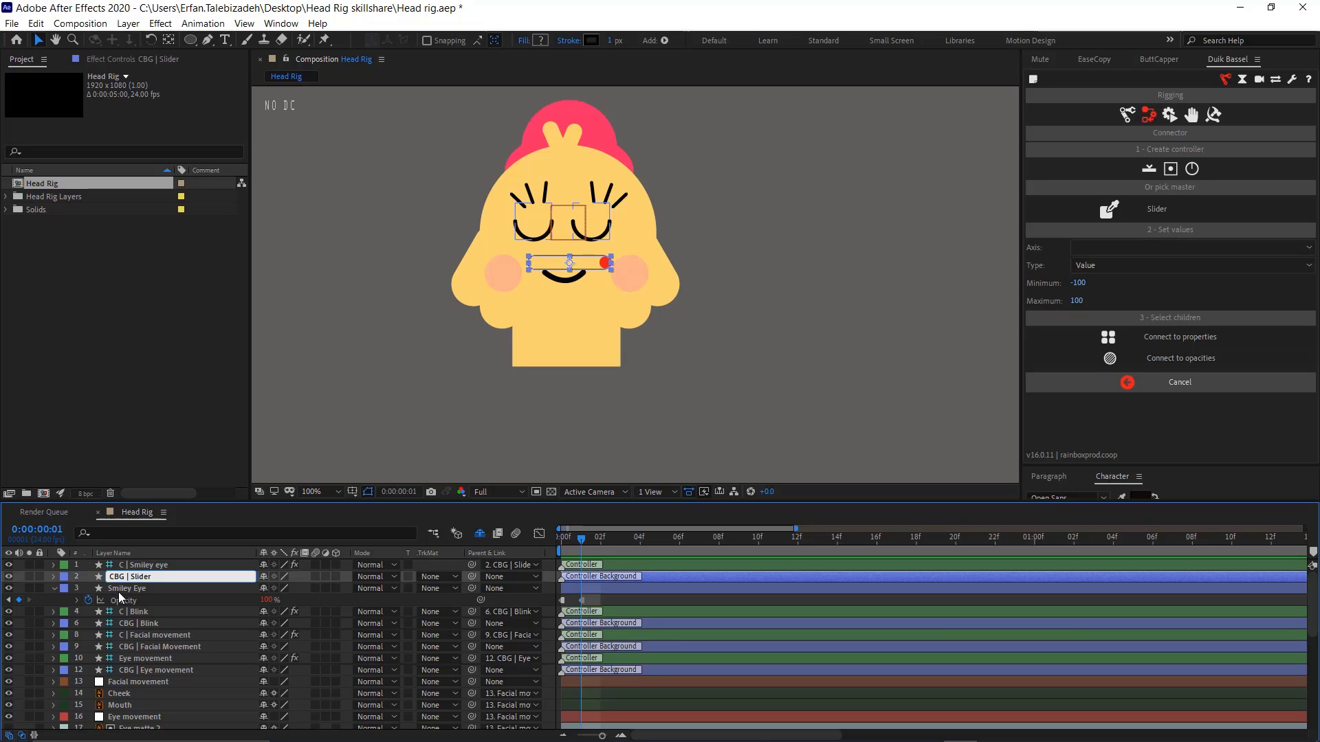
type("miley eye")
key("Return")
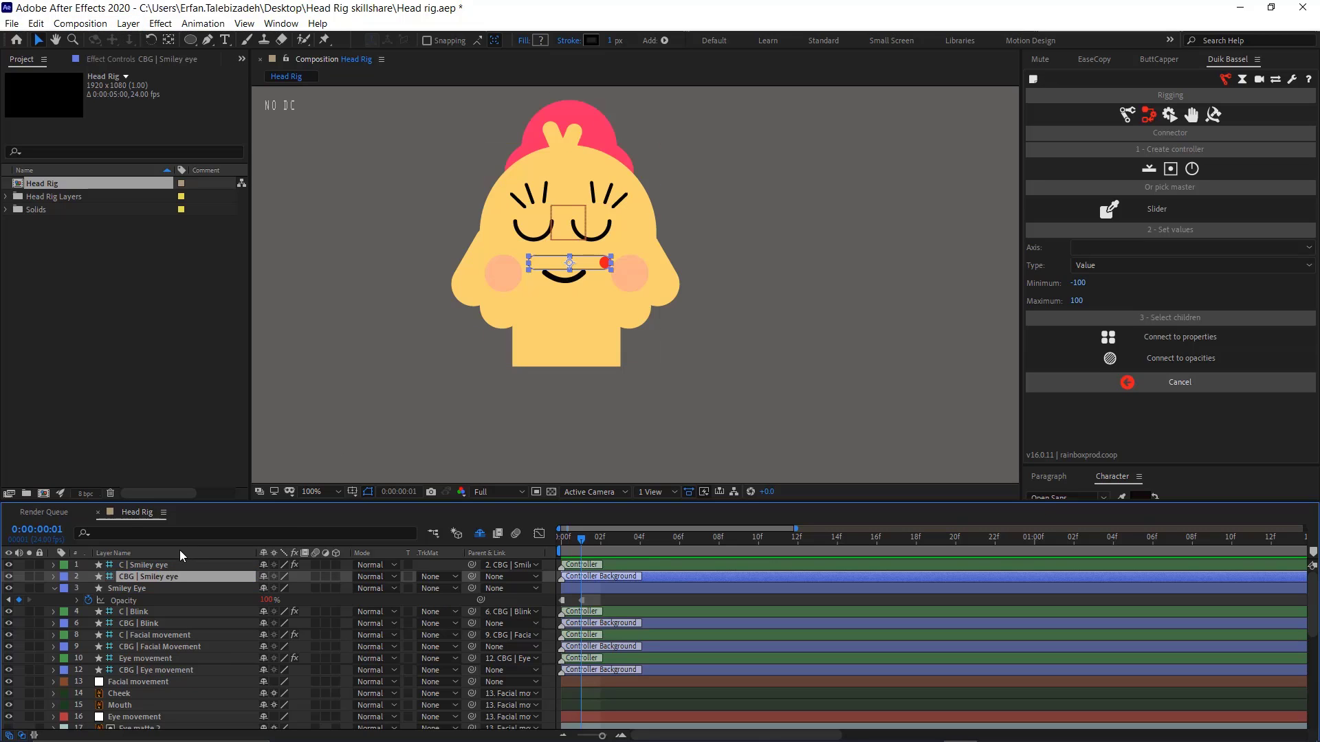
Move the Smiley eye slider controller away from the face to just below the Blink label
scroll(579, 278, "down", 2)
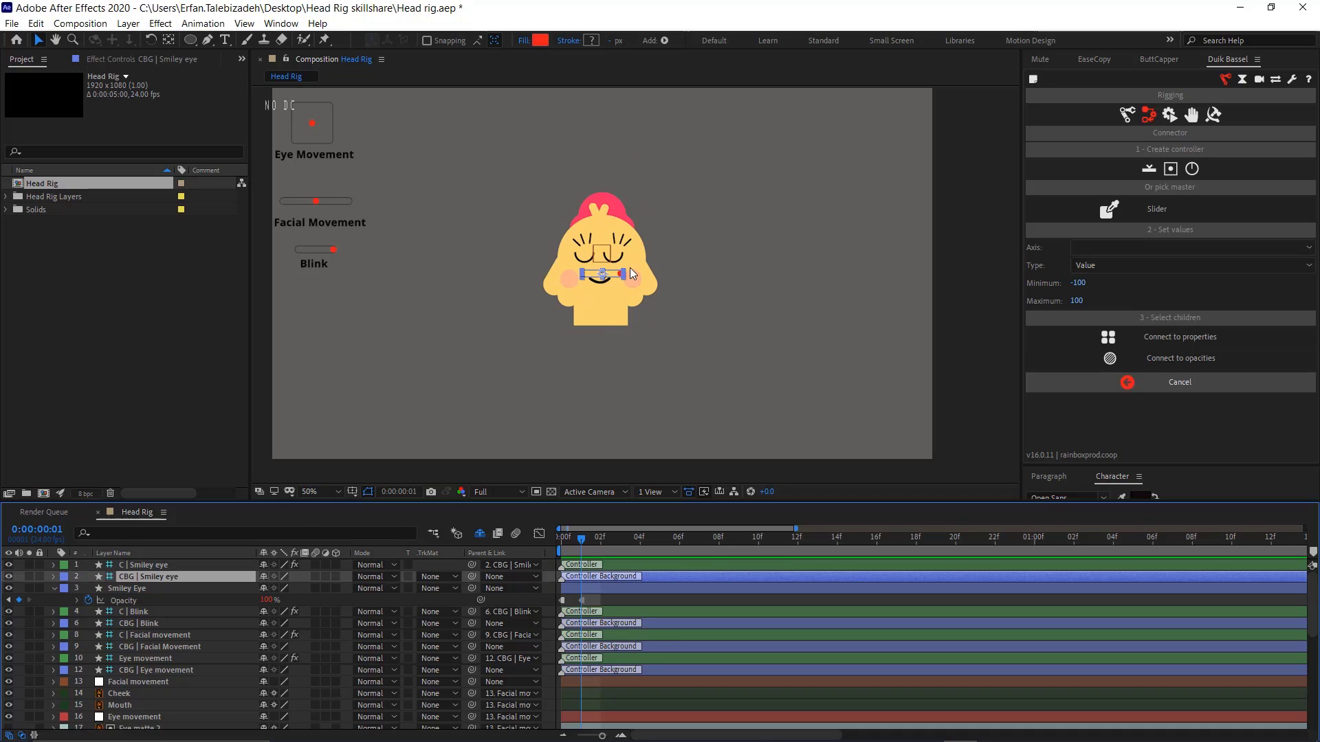
left_click_drag(600, 280, 315, 288)
key("Return")
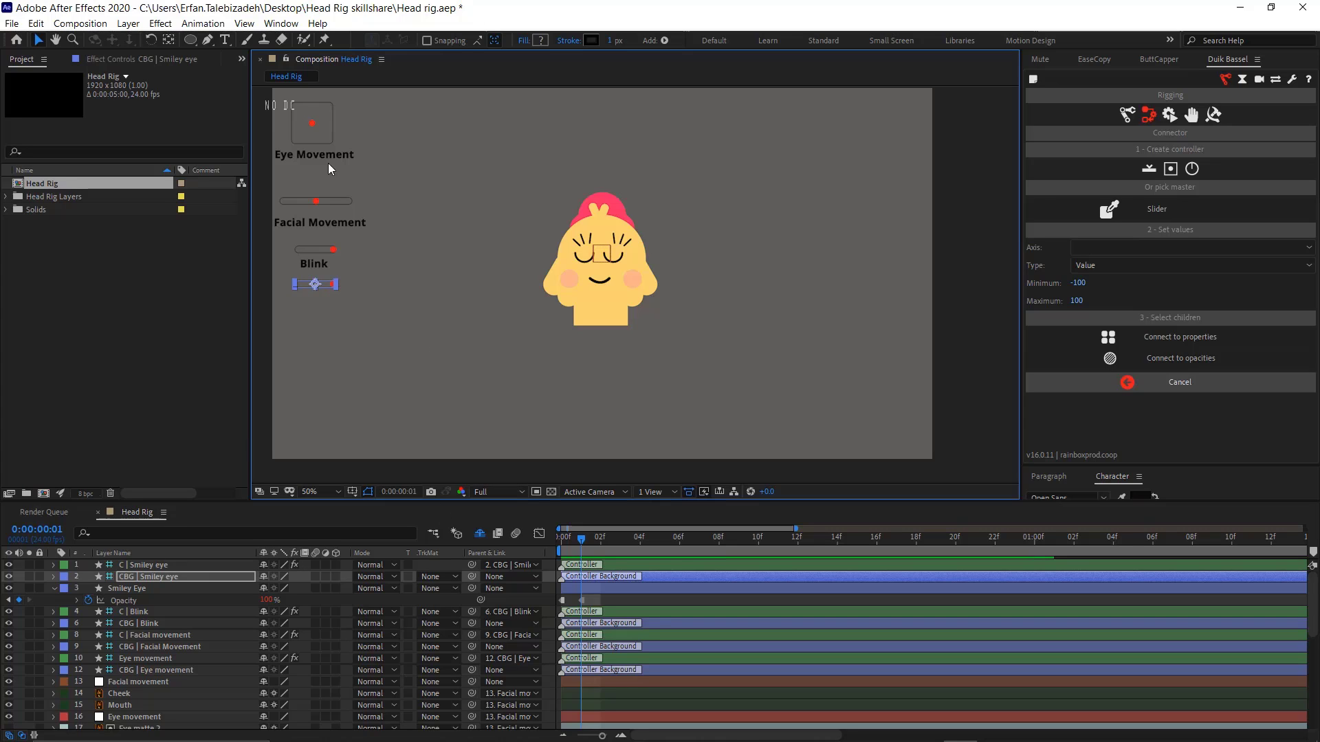
Add the text label "Smiley eye" and center it directly beneath the new slider controller
left_click(218, 42)
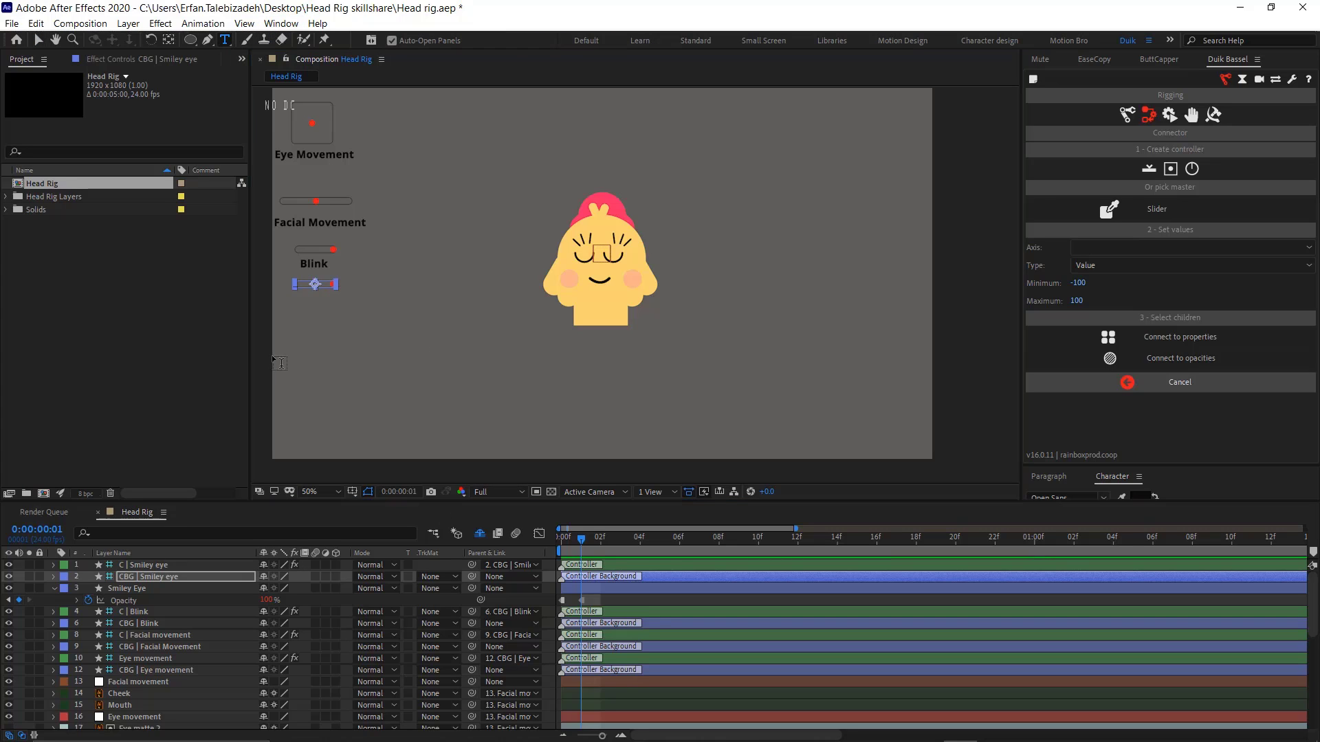
left_click(317, 313)
type("Smi")
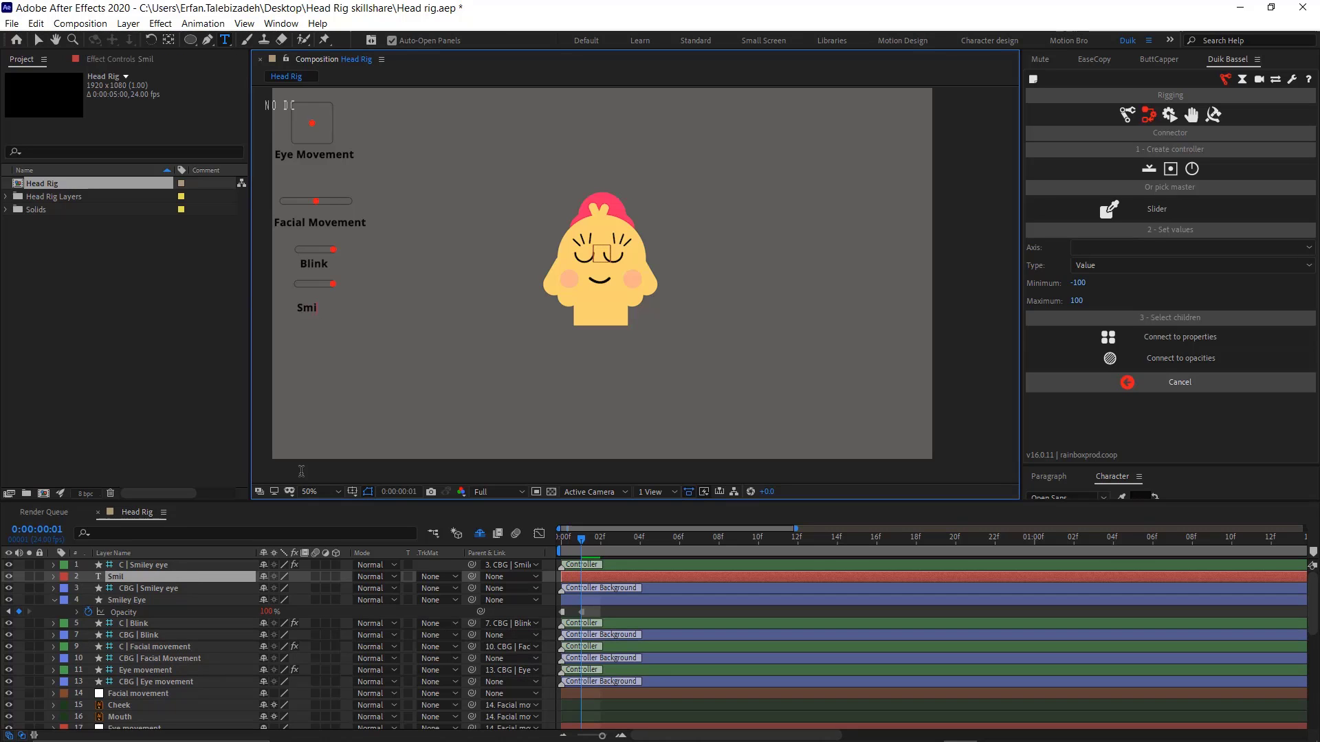
type("ley eye")
left_click(38, 39)
left_click_drag(331, 311, 335, 310)
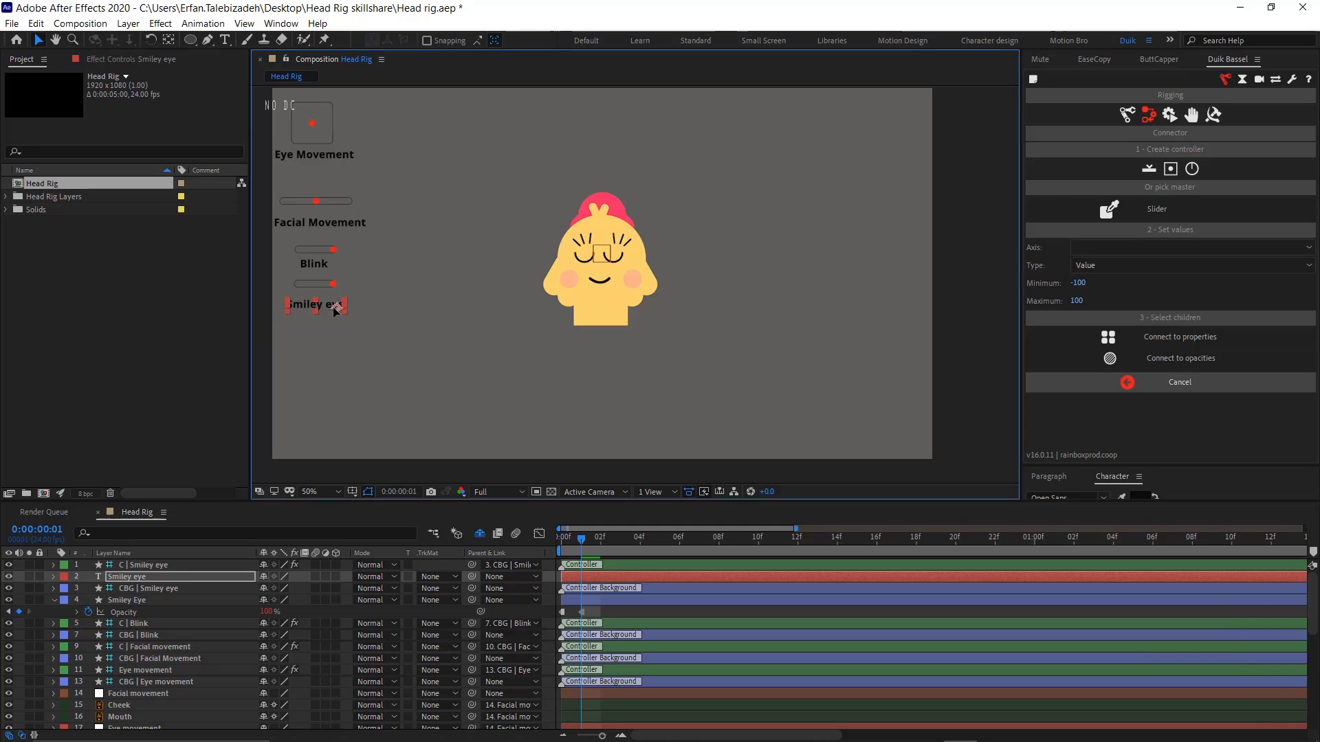
Slide the Smiley eye and Blink controller handles to their minimum ends so the eyes are open
left_click(307, 290)
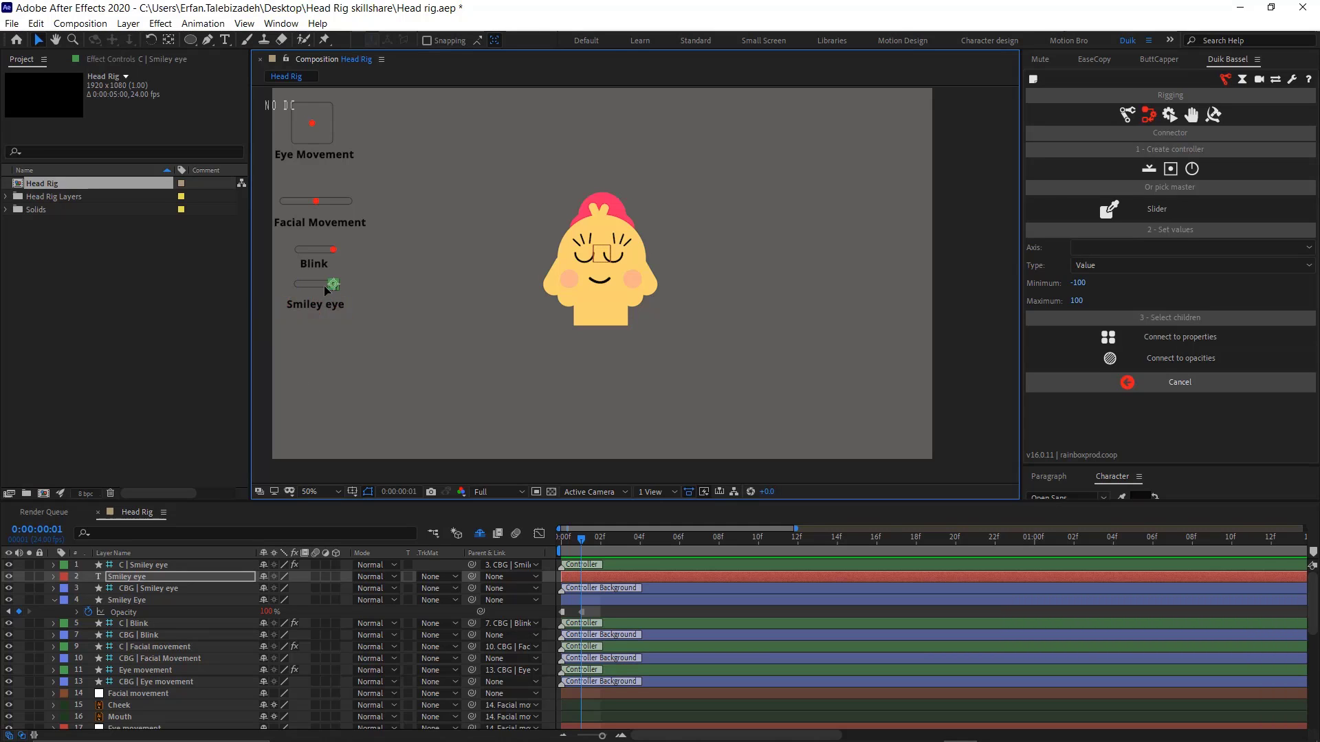
left_click_drag(306, 290, 299, 291)
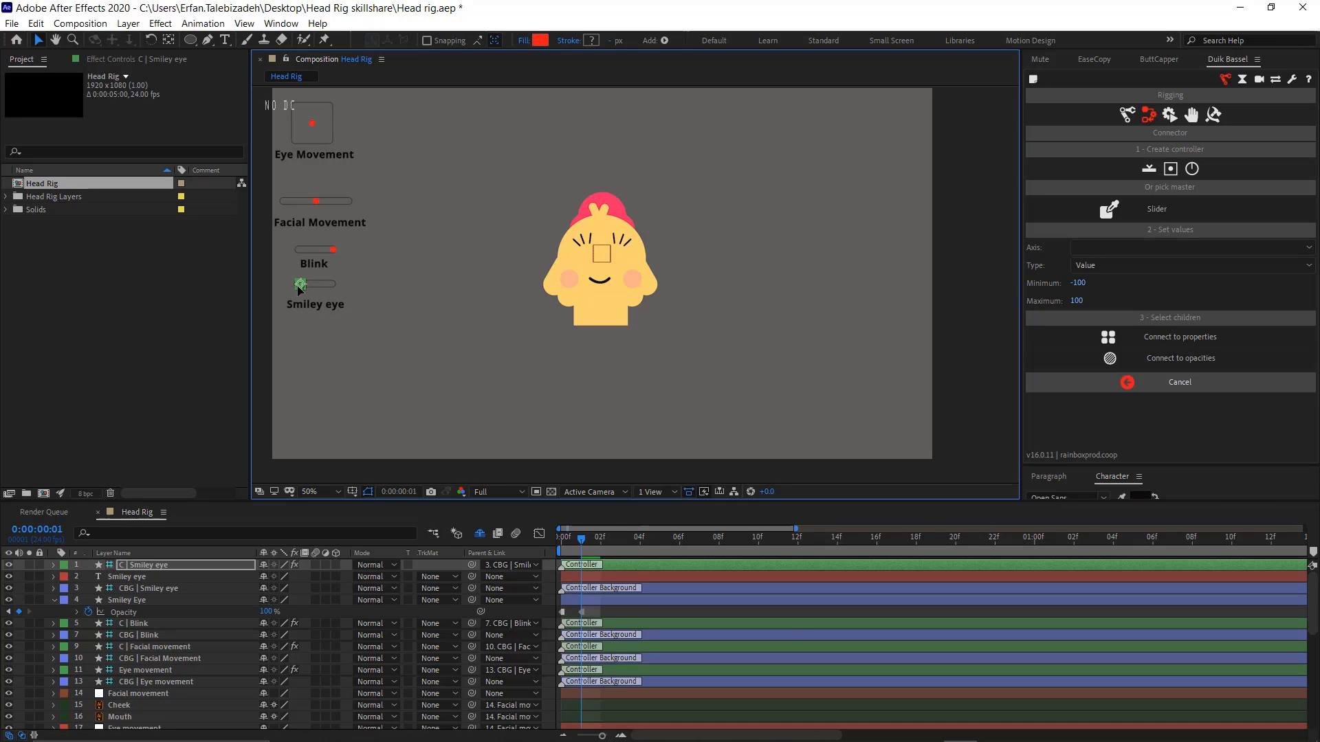
left_click_drag(334, 249, 296, 254)
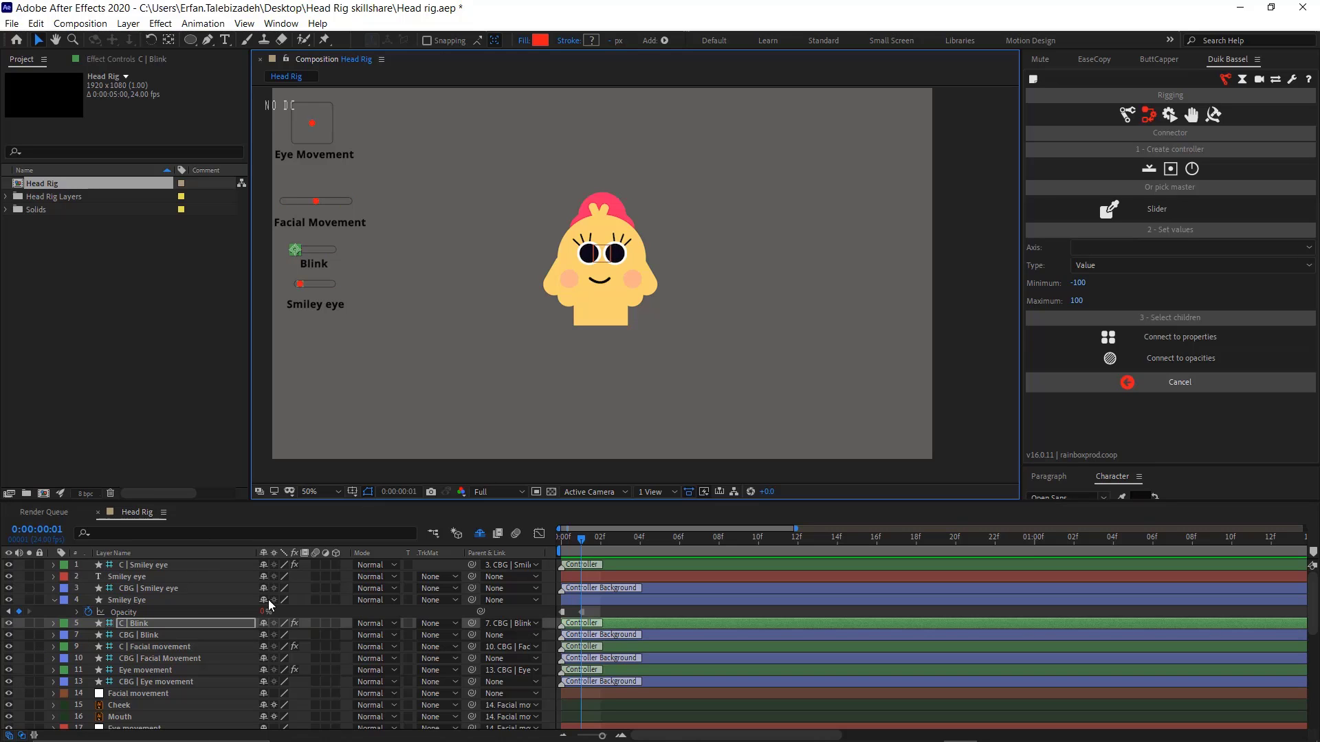
Parent the Smiley eye text layer to CBG | Smiley eye, lock the text layer and make it shy
left_click_drag(472, 577, 159, 592)
left_click(159, 591)
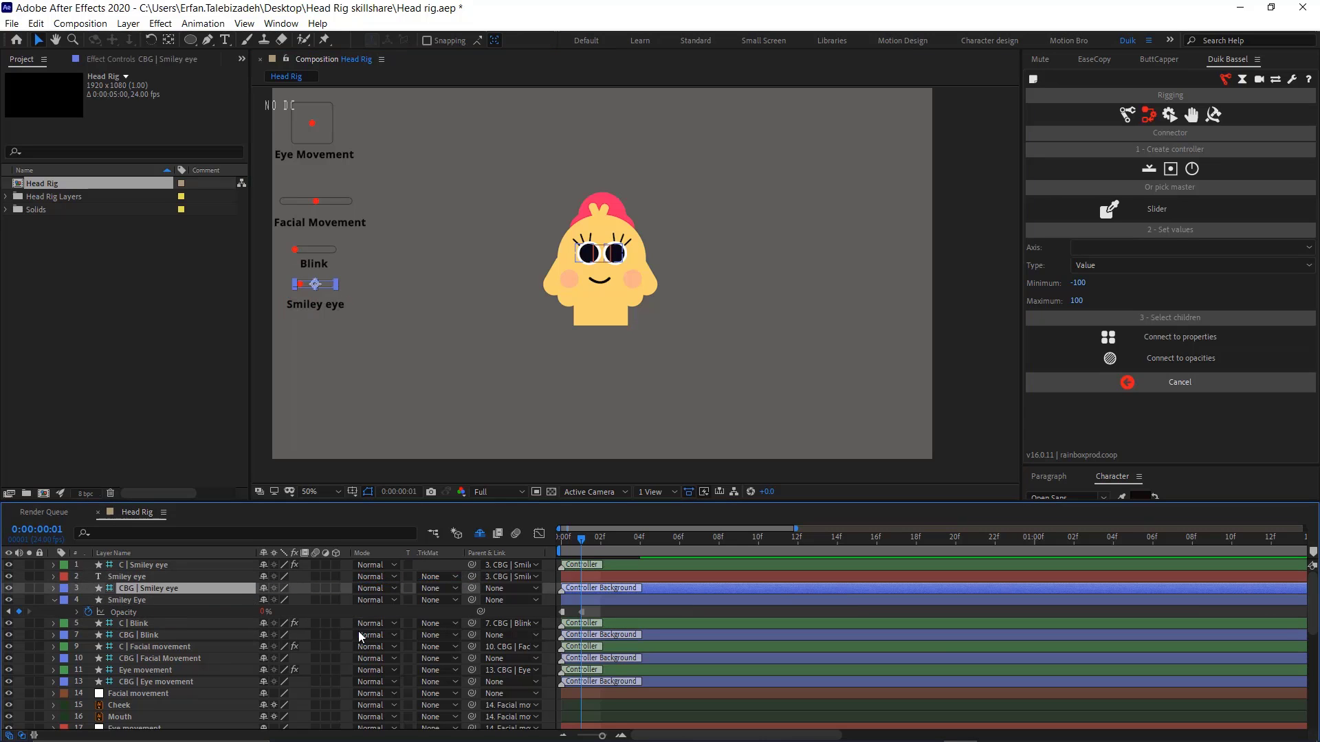
left_click(188, 579)
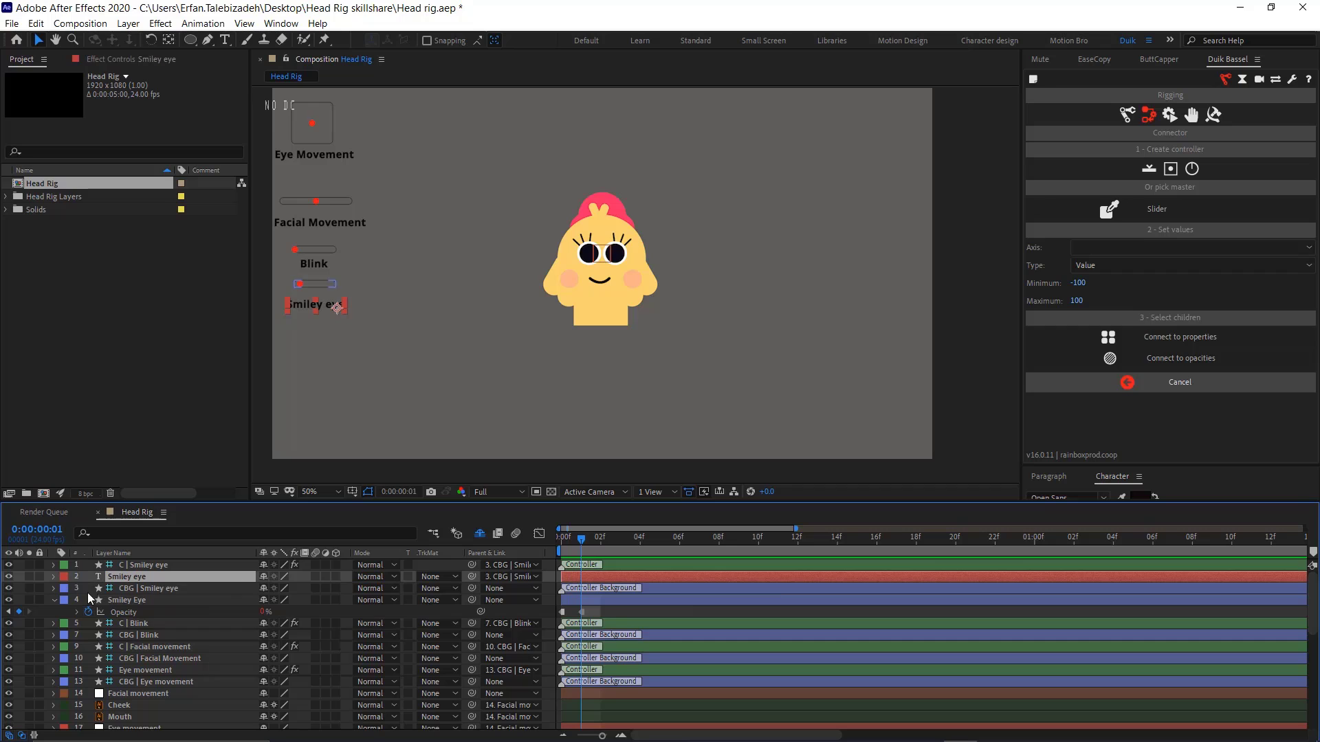
left_click(39, 577)
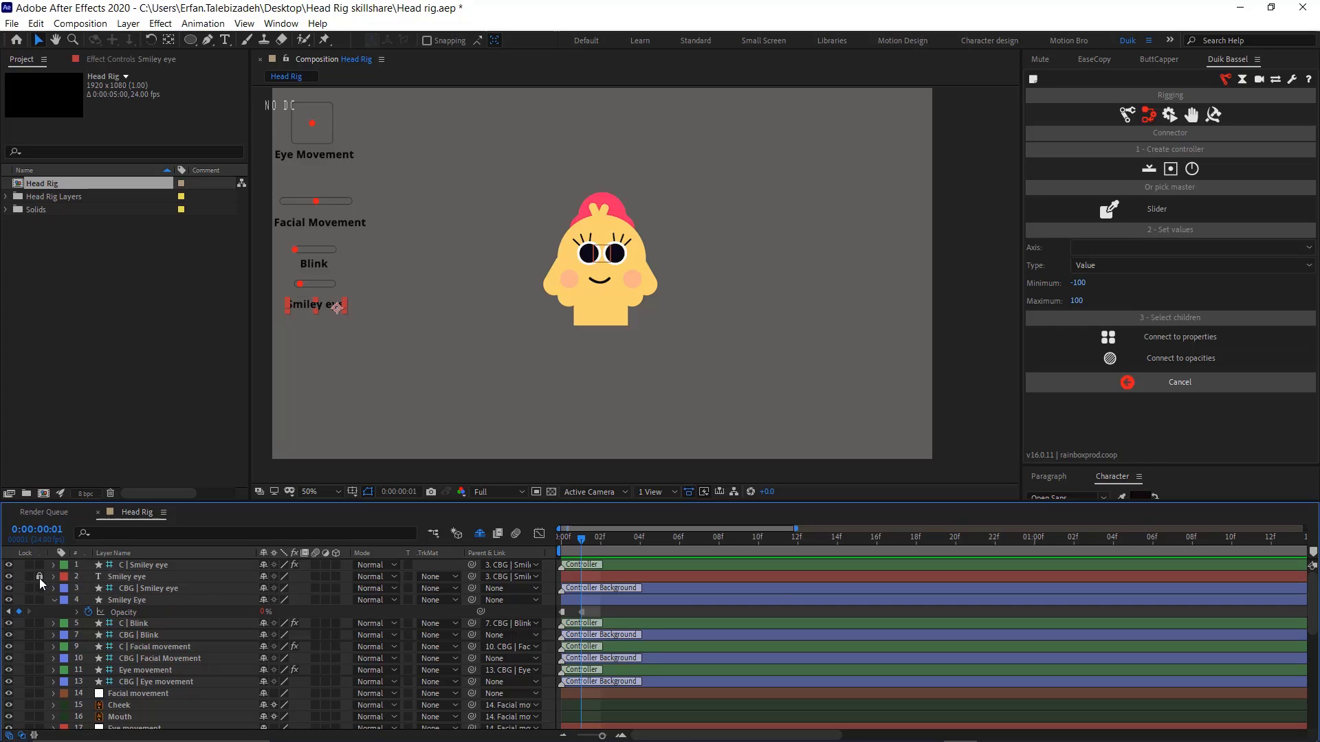
left_click(264, 576)
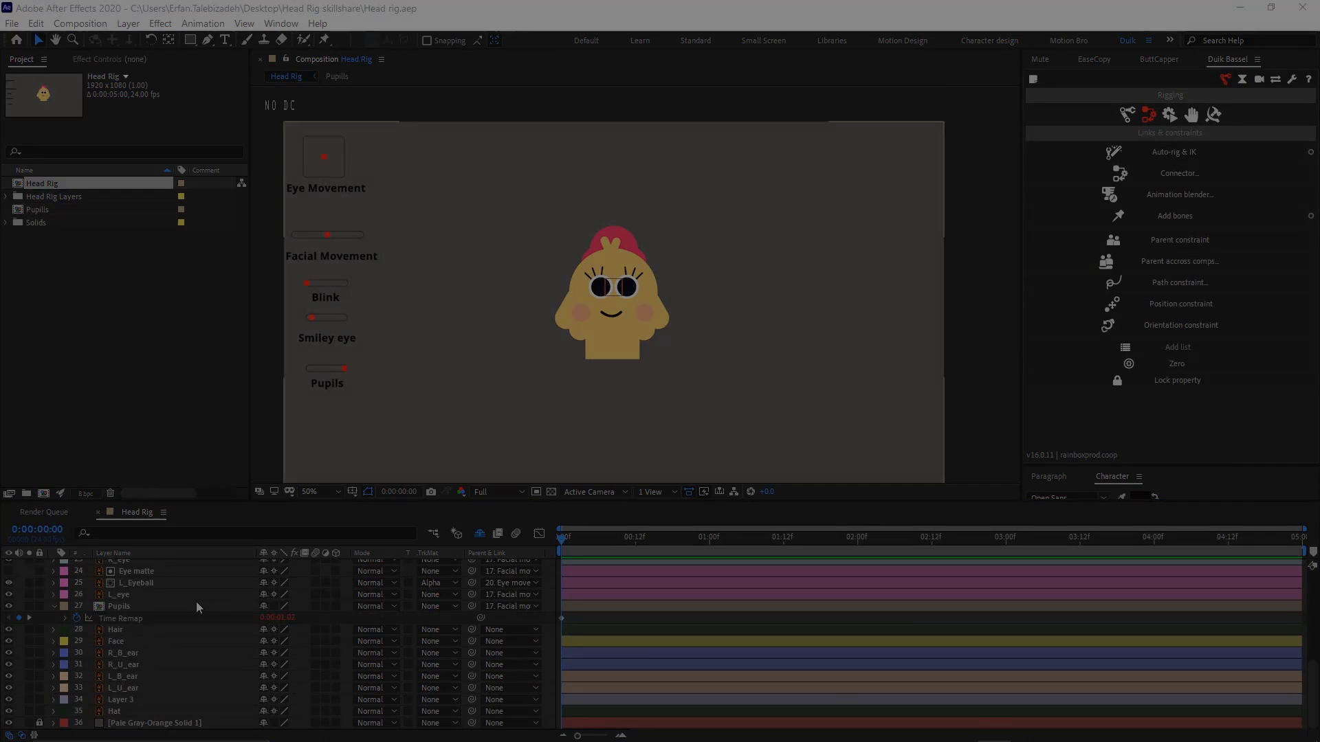
Collapse the expanded properties of all layers in the Head Rig composition and clear the selection
left_click(195, 593)
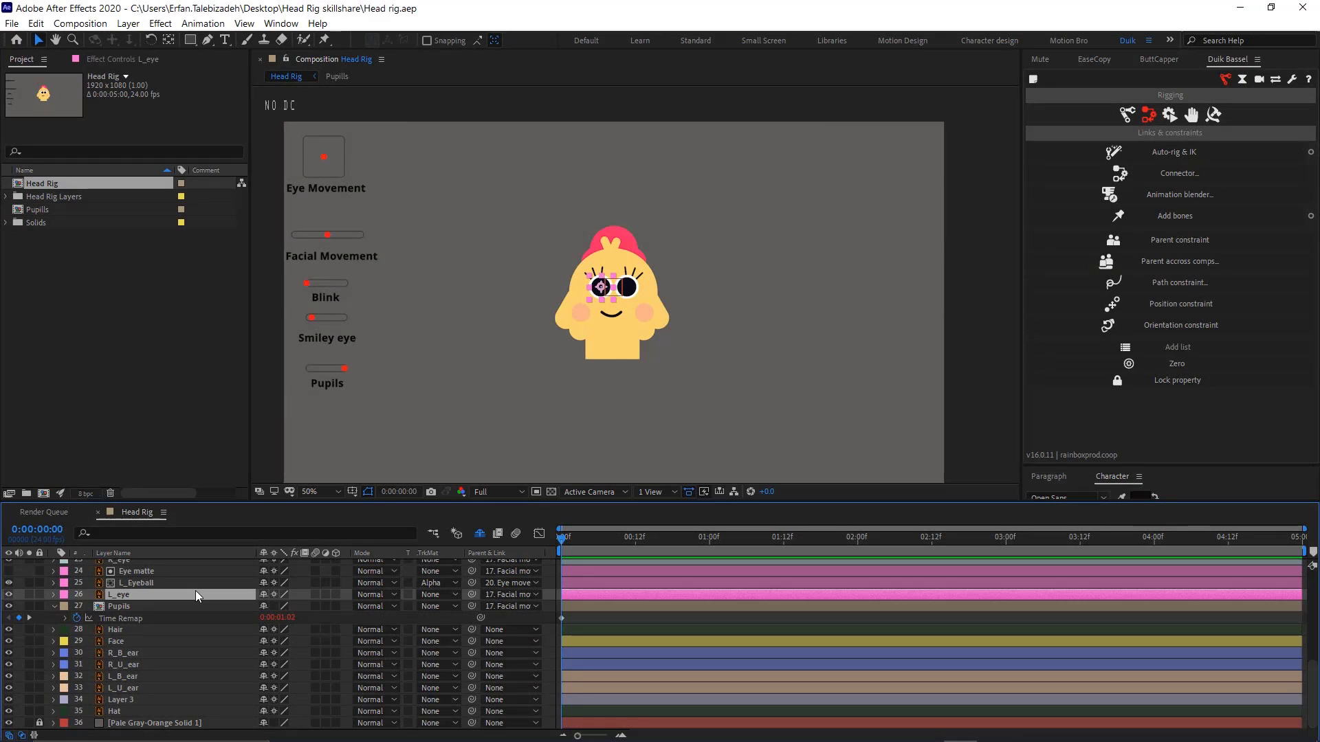
key("ctrl+a")
scroll(413, 605, "up", 5)
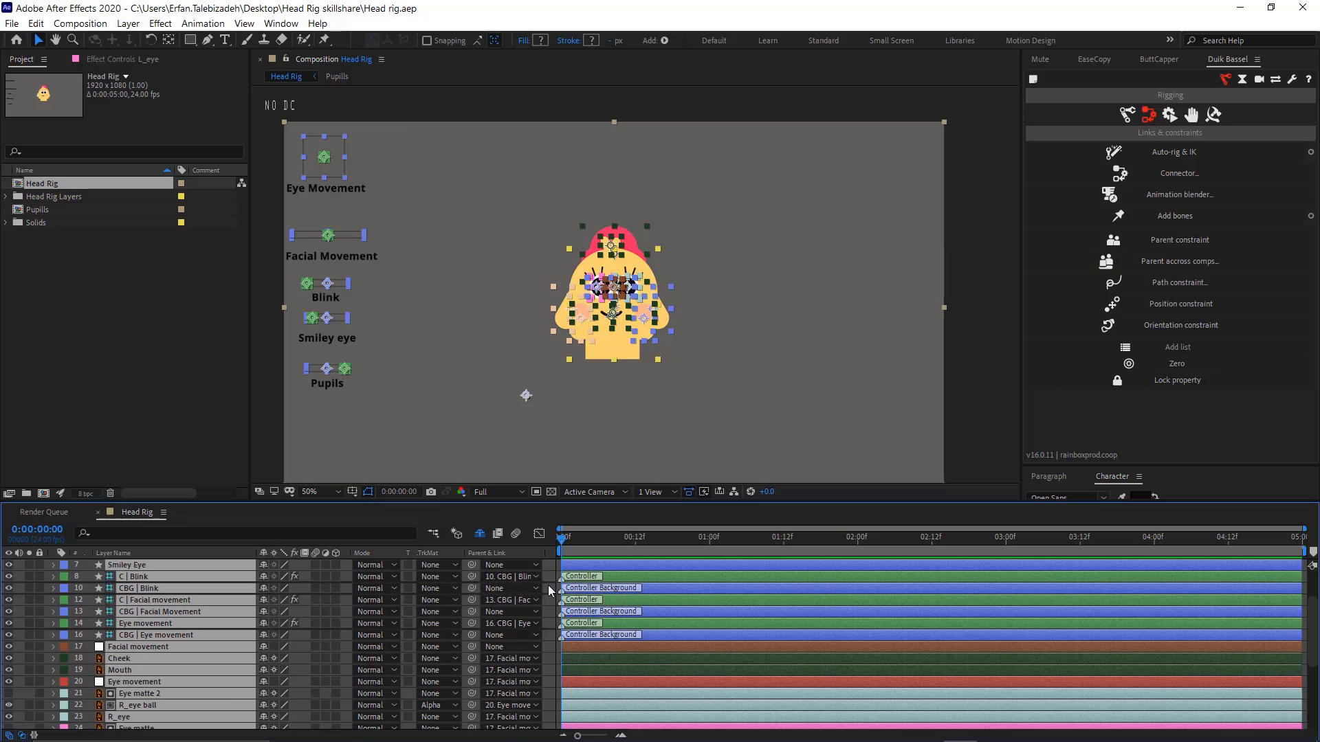
left_click(547, 586)
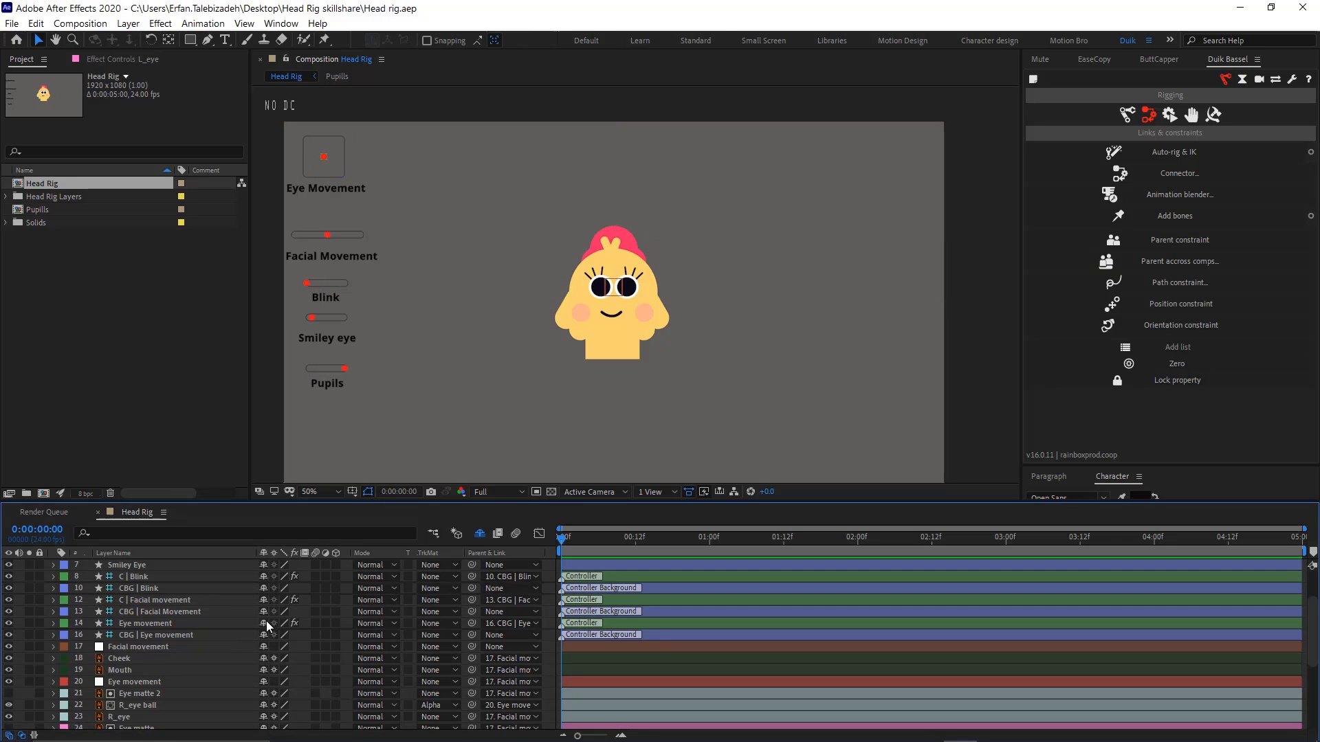
Reveal the Face layer's Position and try shifting the face horizontally
scroll(248, 646, "down", 5)
left_click(175, 705)
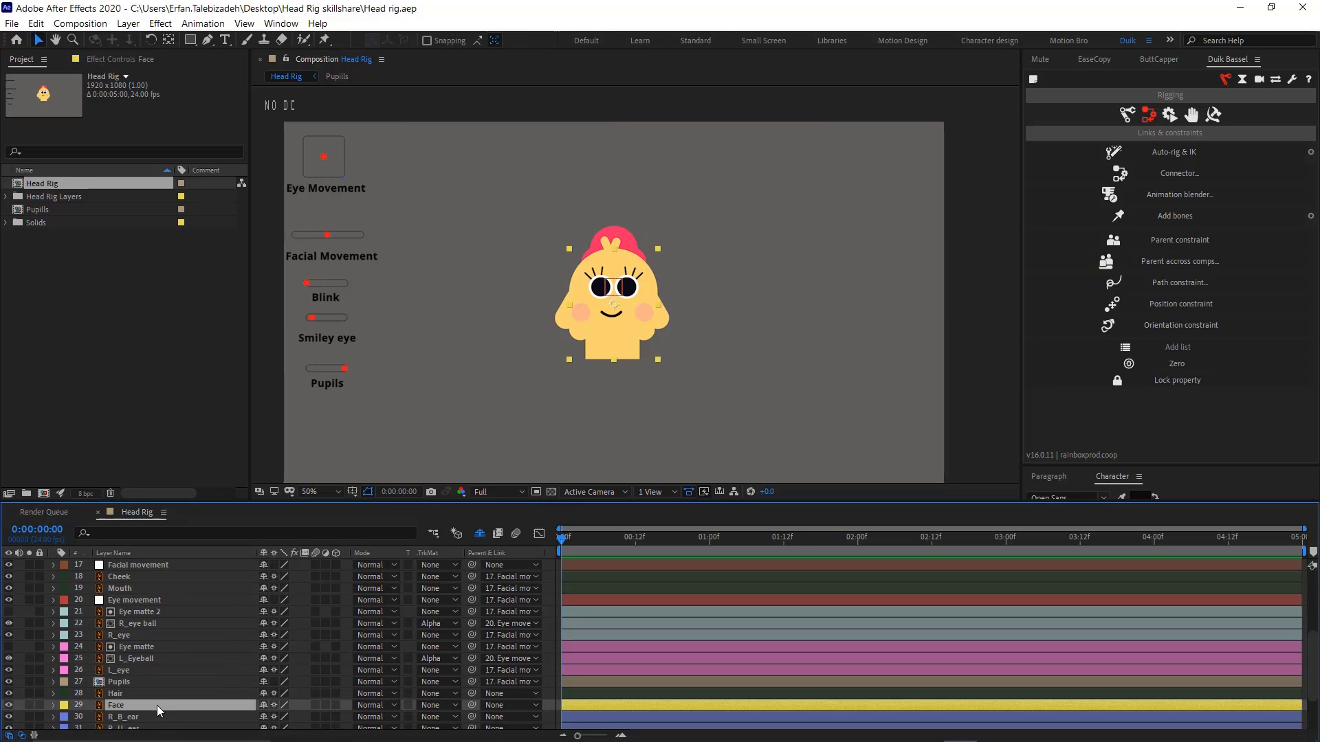
key("p")
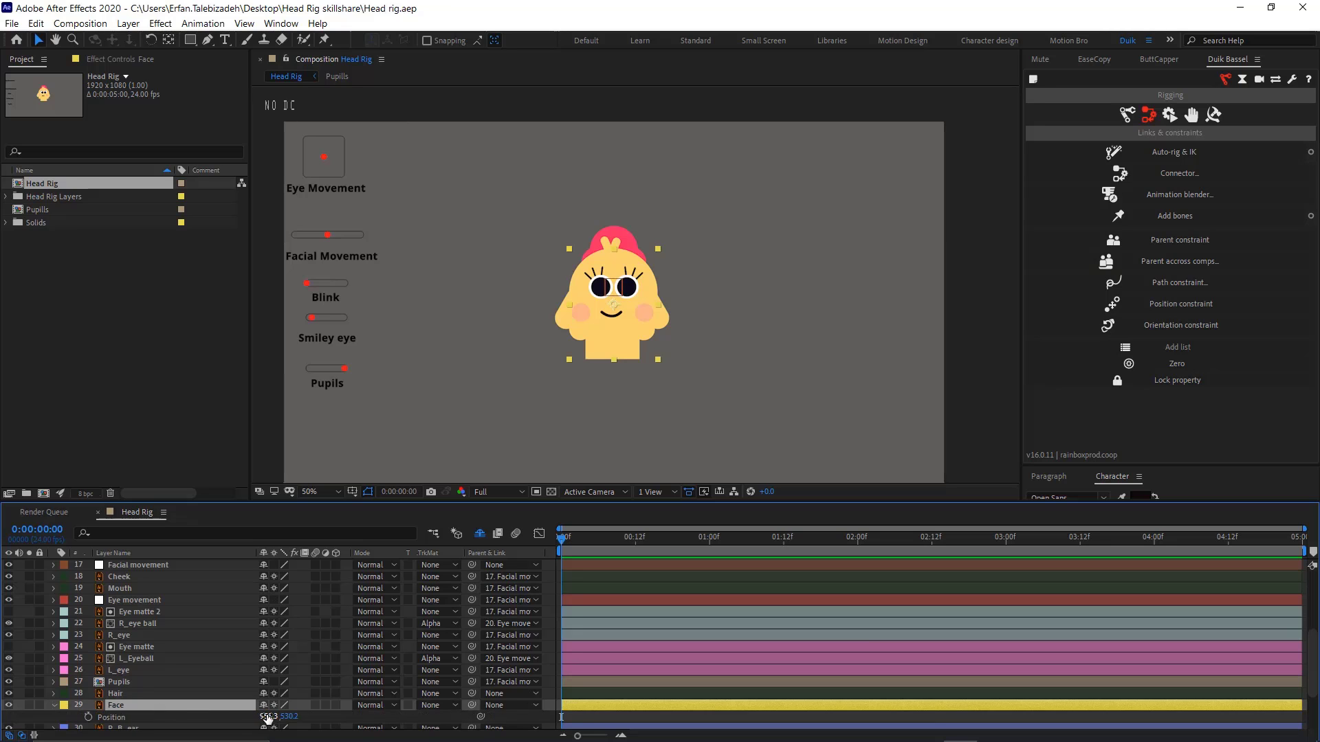
left_click_drag(268, 719, 243, 702)
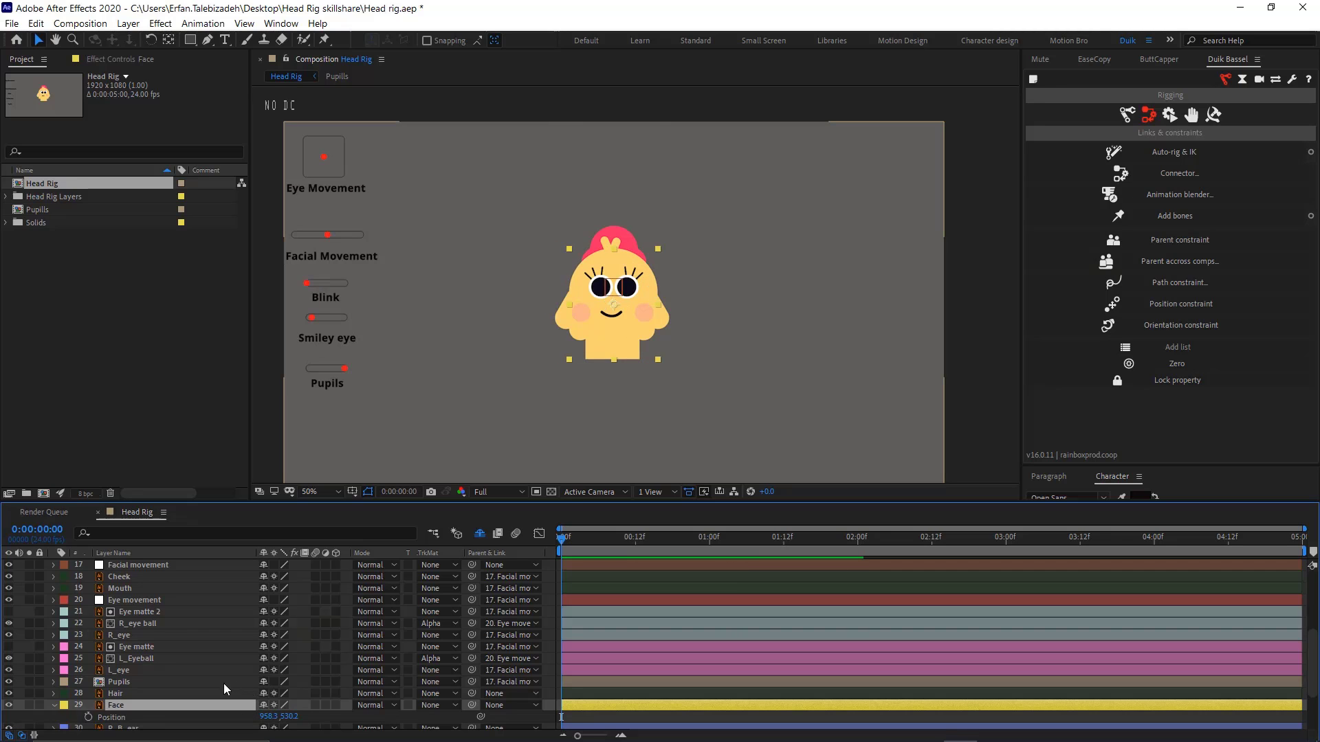
Parent the Facial movement, Hair, Layer 3, Hat and all four ear layers to the Face layer
scroll(207, 684, "down", 3)
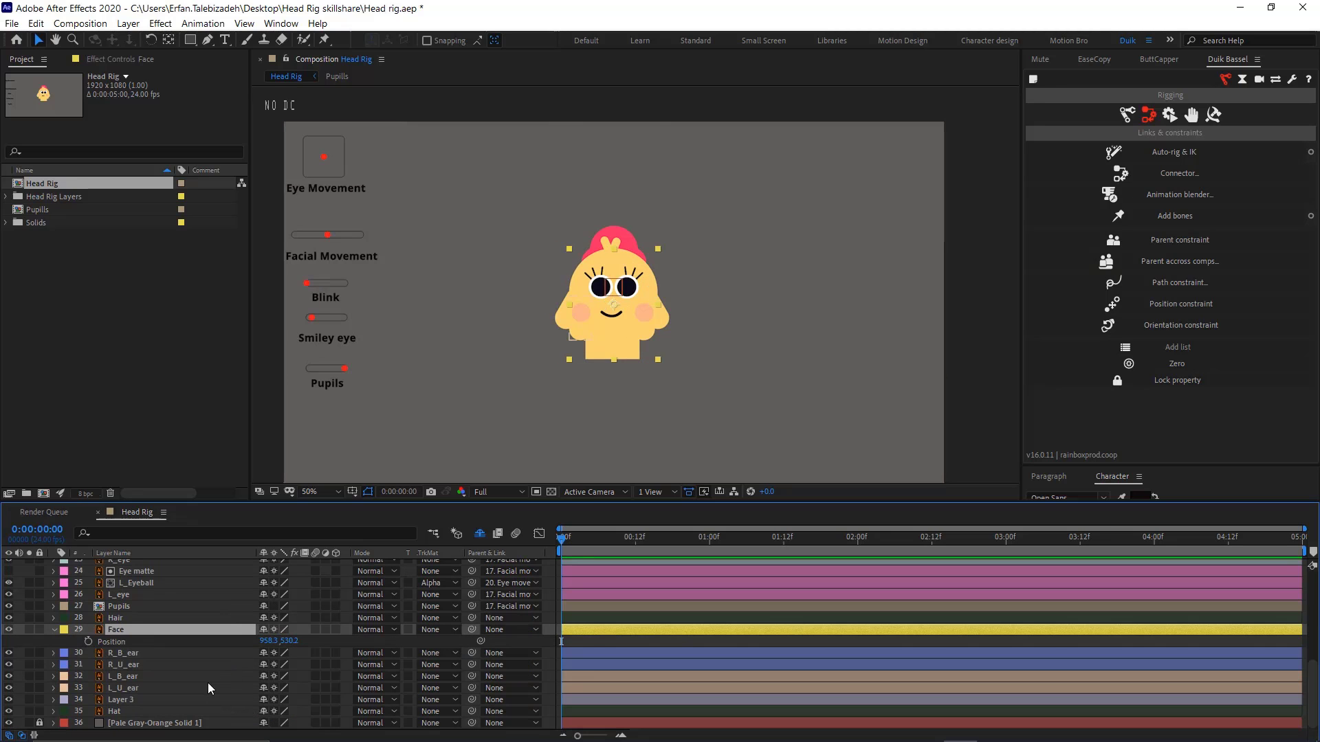
left_click(155, 653)
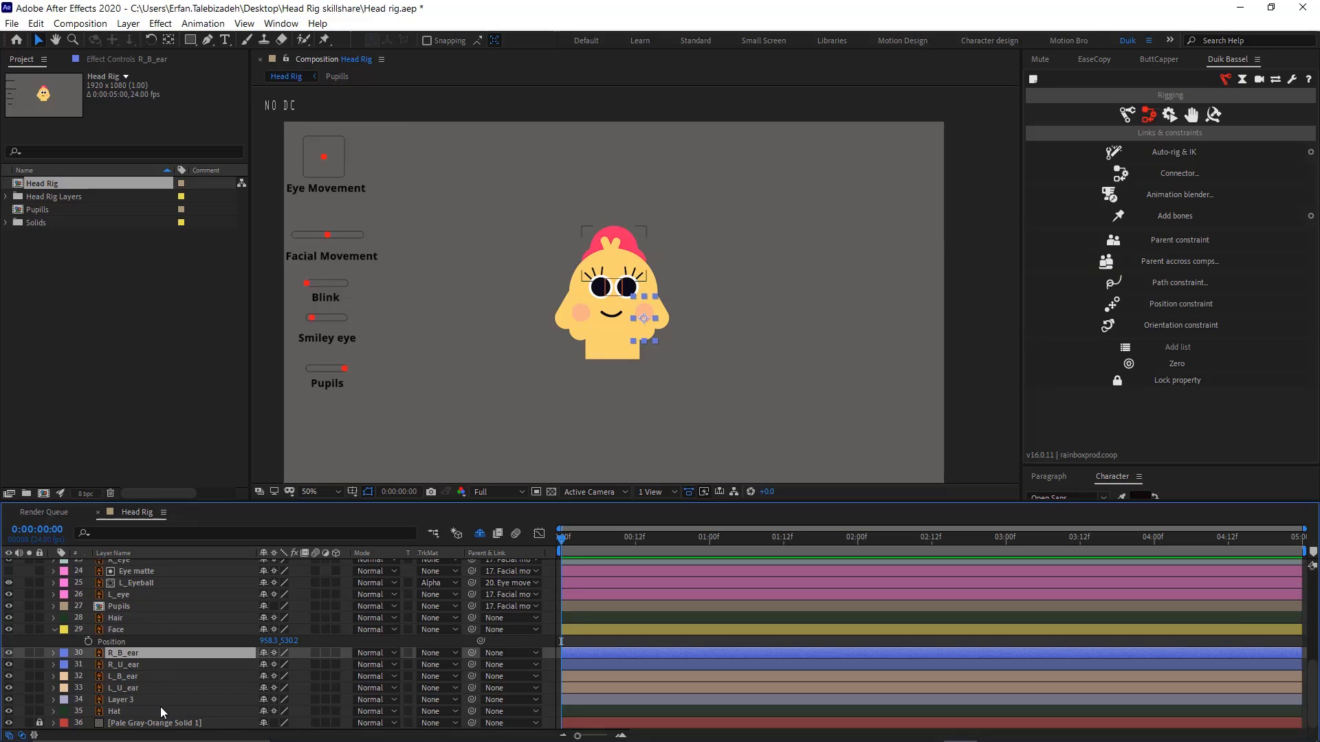
left_click(158, 712, "shift")
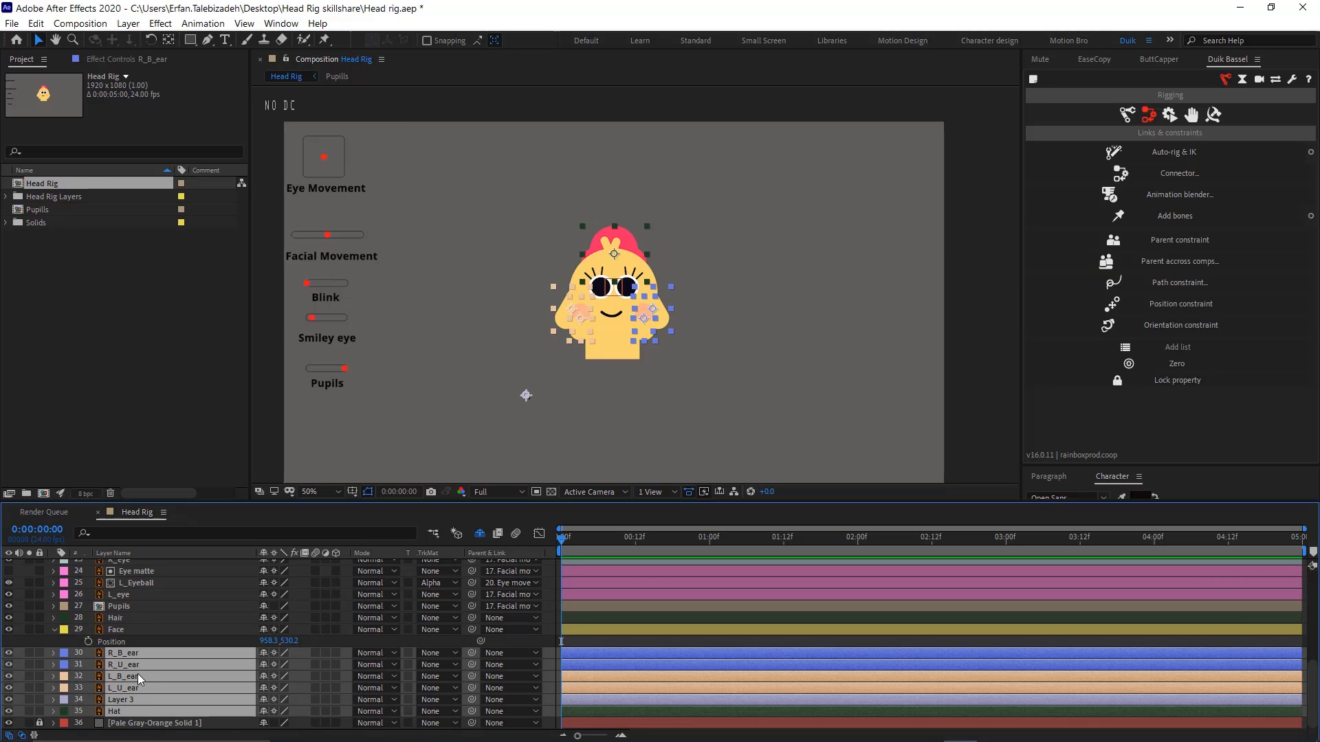
left_click(150, 618, "ctrl")
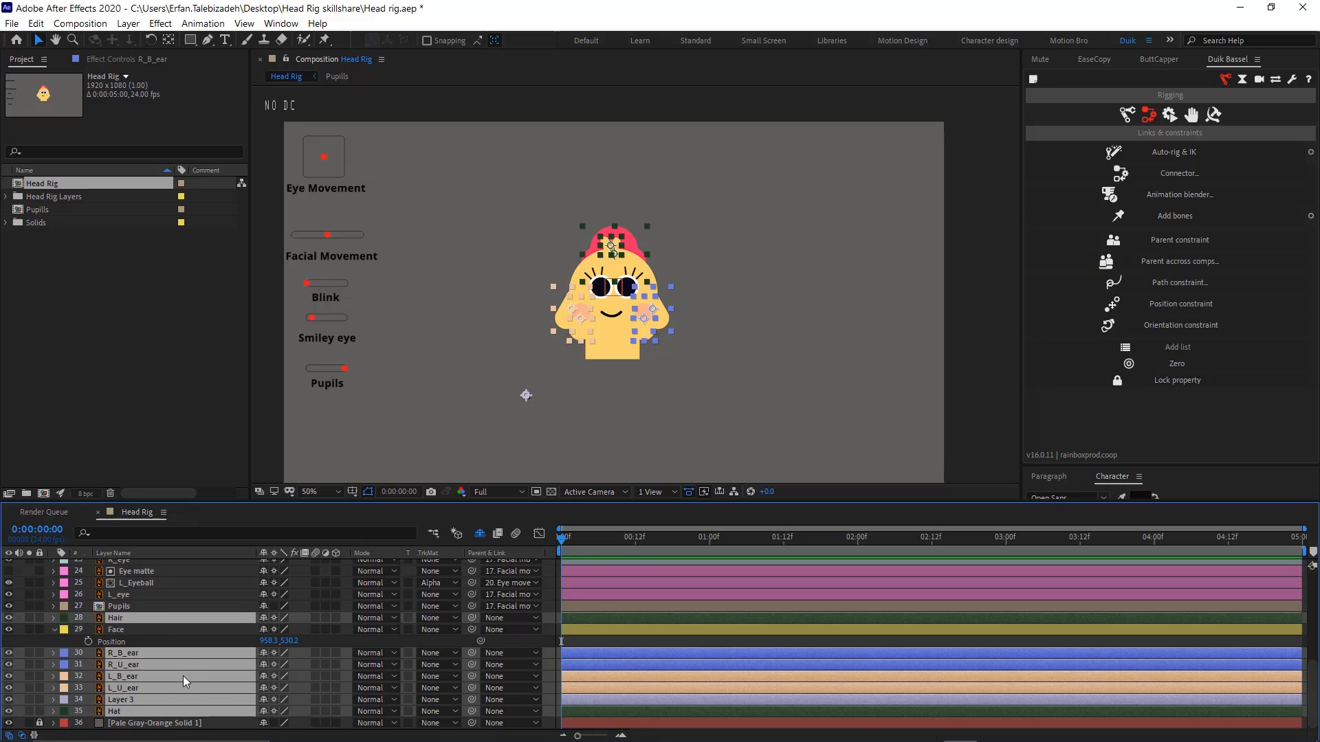
scroll(183, 675, "up", 3)
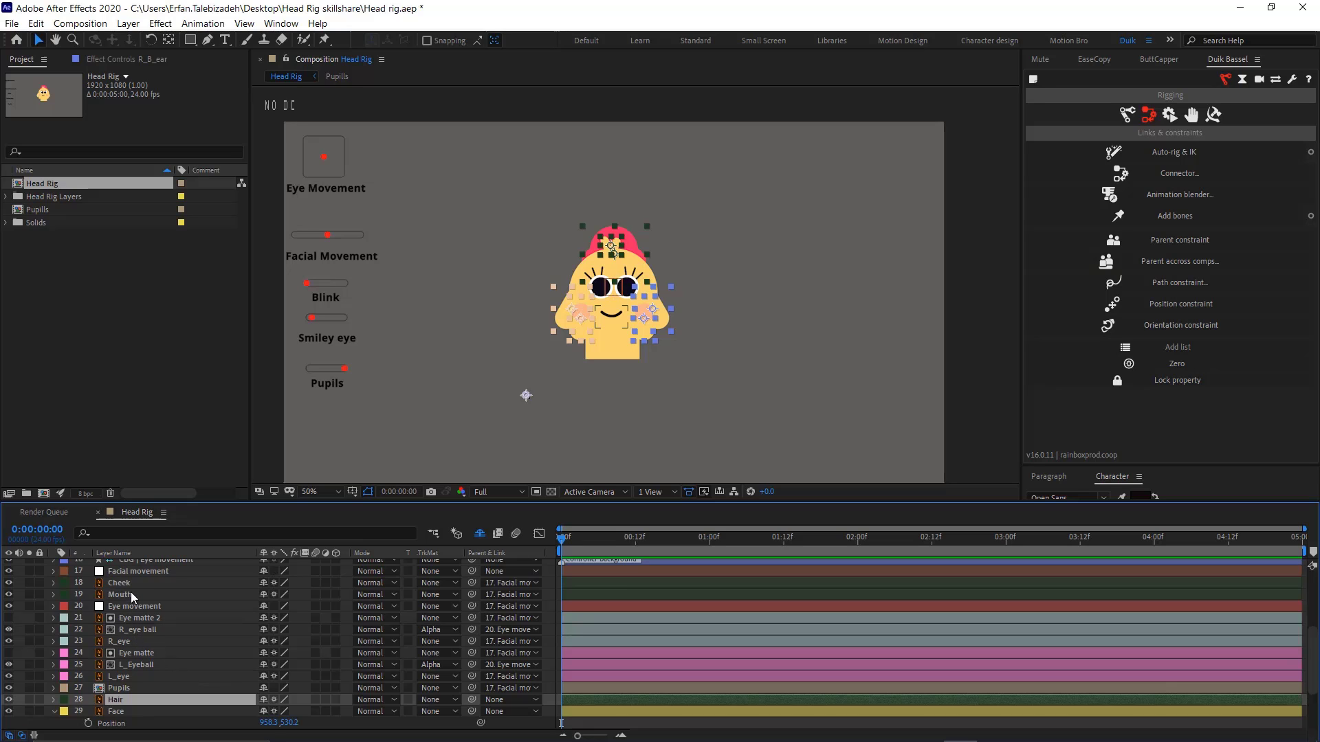
scroll(160, 607, "up", 3)
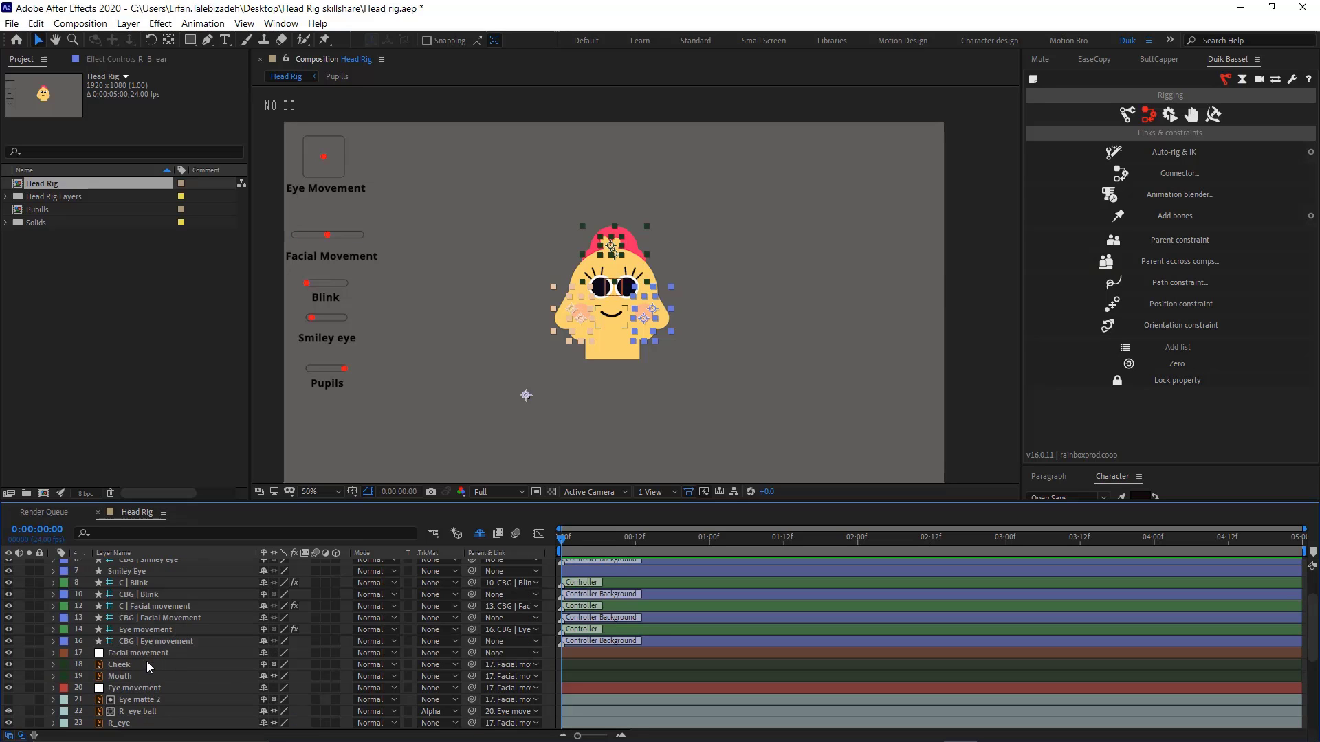
scroll(275, 662, "down", 5)
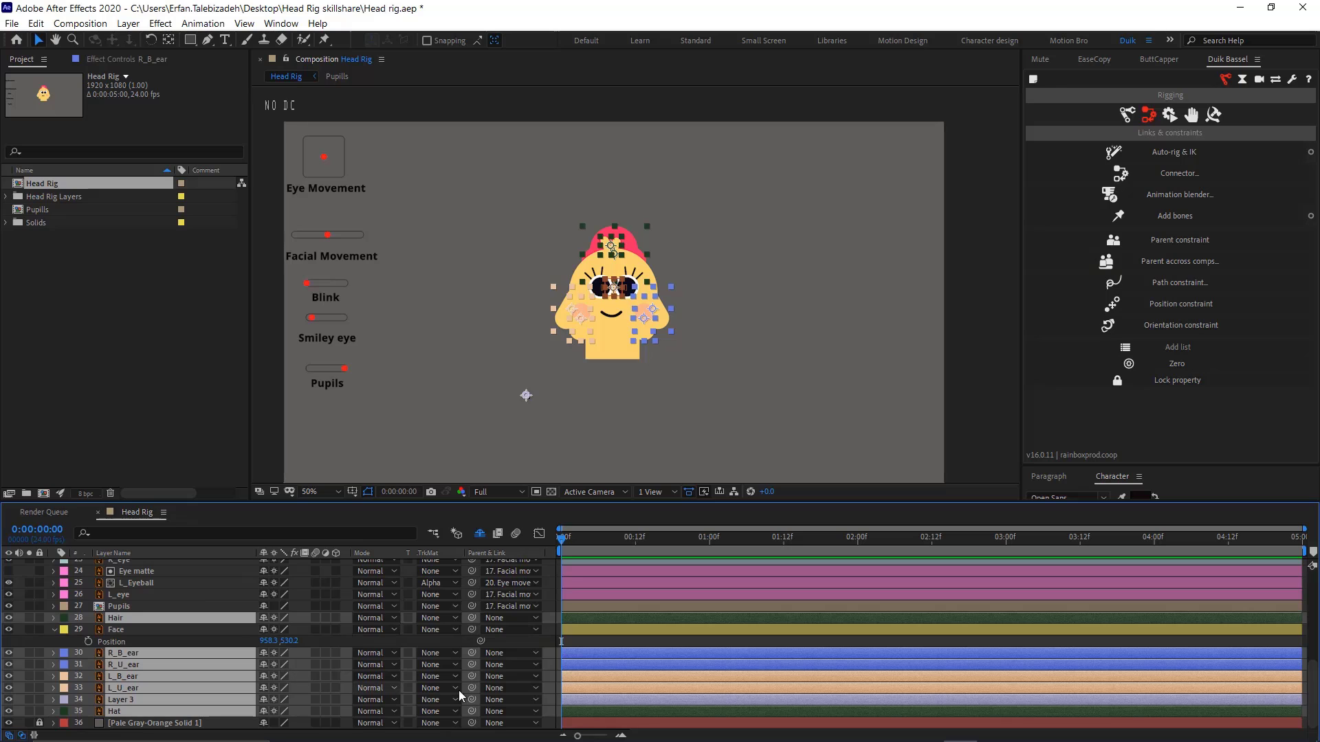
left_click_drag(470, 662, 178, 631)
Test the parenting by shifting the Face layer's horizontal Position to 927.3, undo it, and try out the Pupils slider
mouse_move(262, 641)
left_mouse_down()
mouse_move(280, 644)
mouse_move(246, 644)
left_mouse_up()
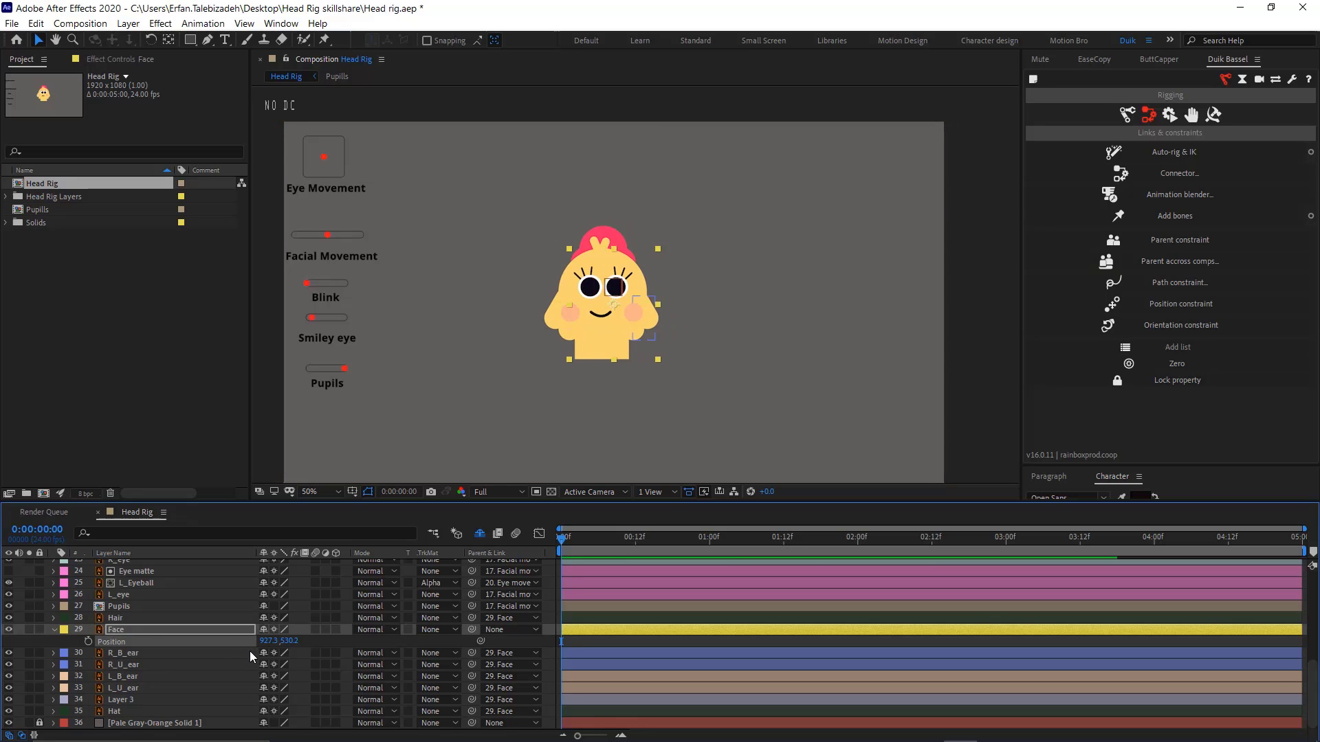
key("ctrl+z")
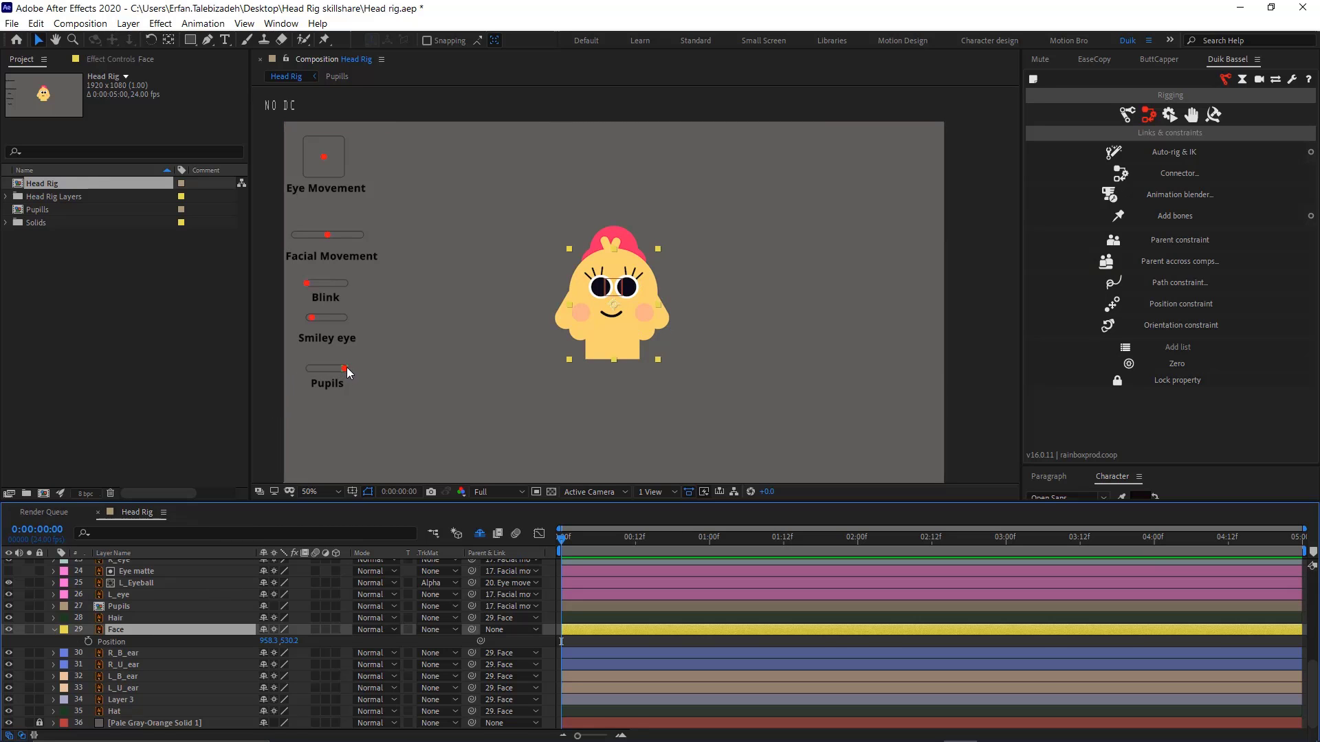
mouse_move(347, 367)
left_mouse_down()
mouse_move(303, 369)
mouse_move(346, 384)
left_mouse_up()
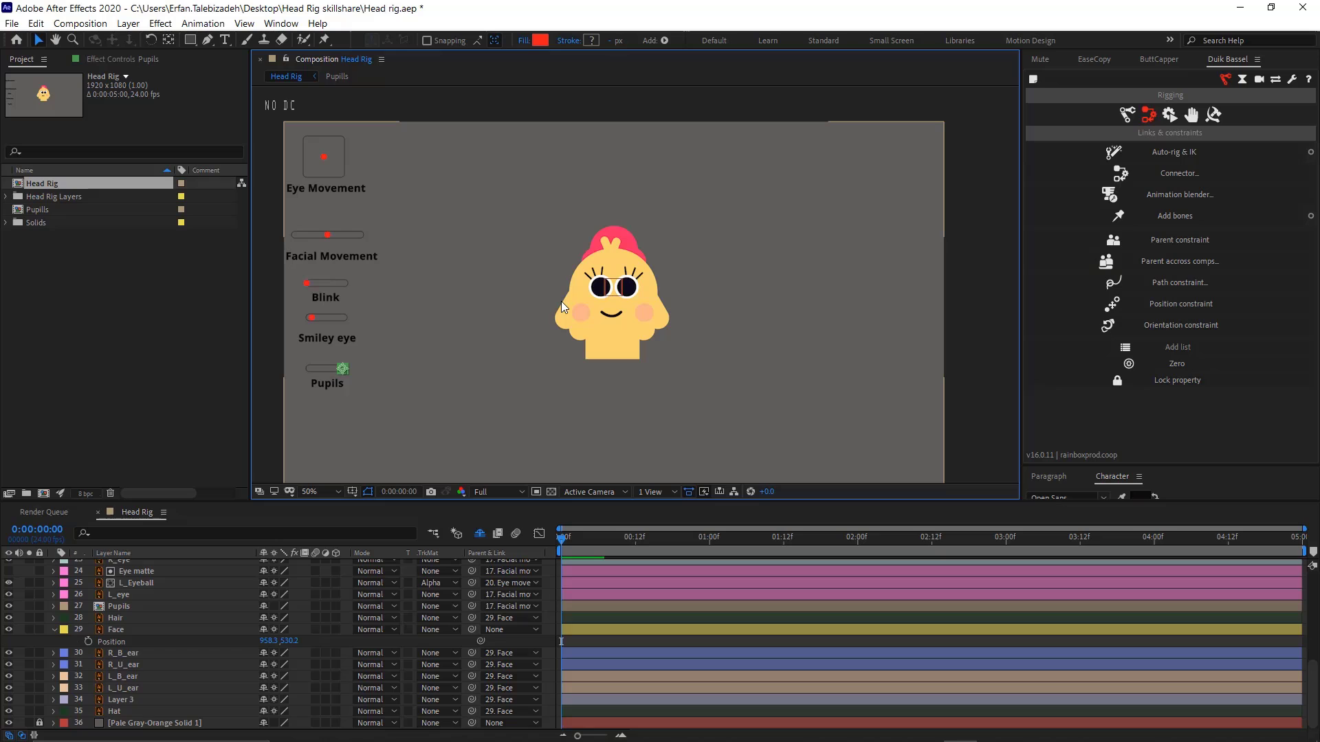
Reveal the Pupils layer's Opacity and set it to 0%
left_click(143, 608)
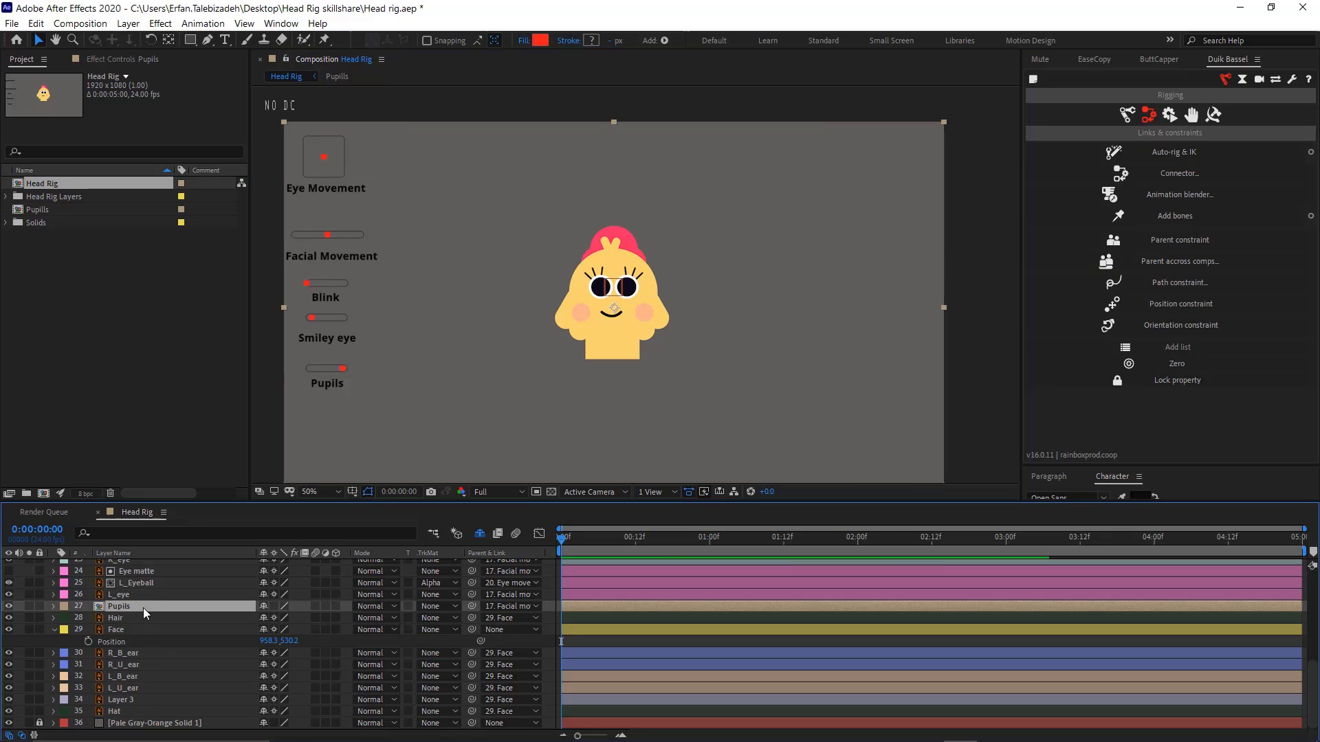
key("t")
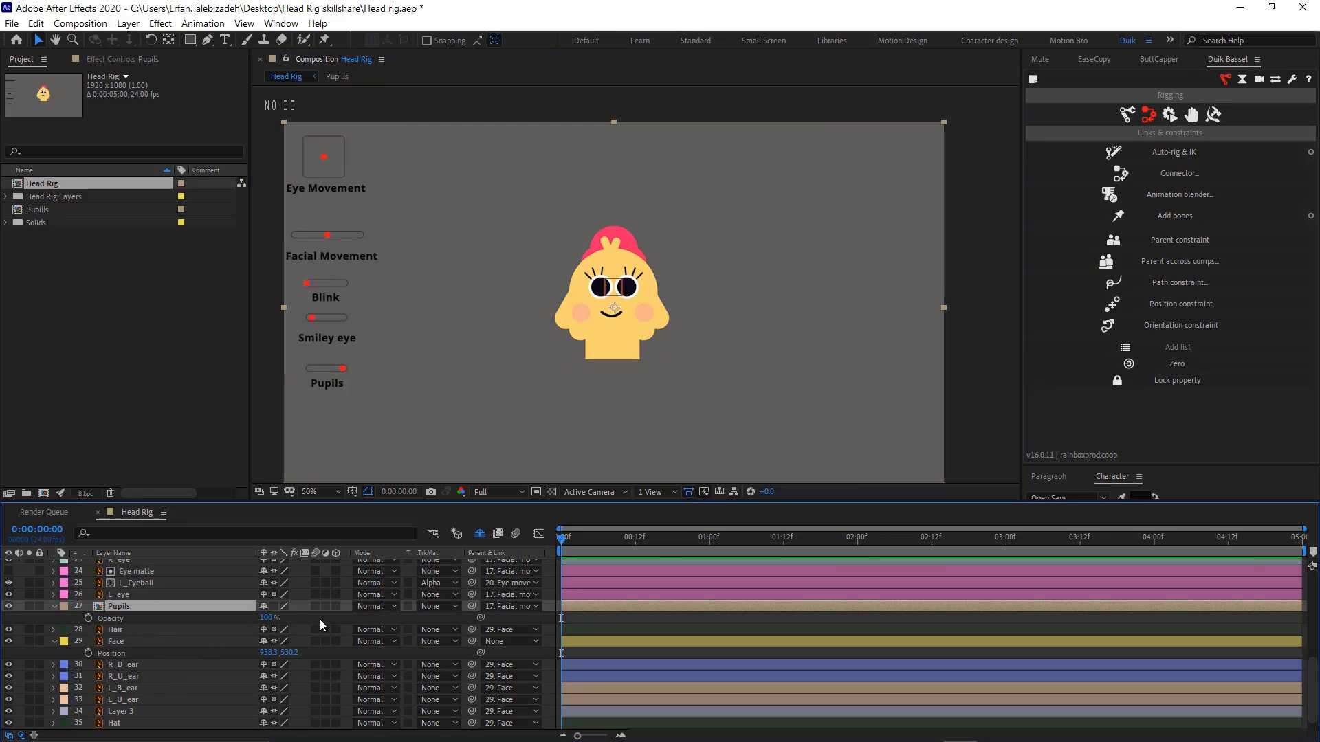
left_click(265, 619)
type("0")
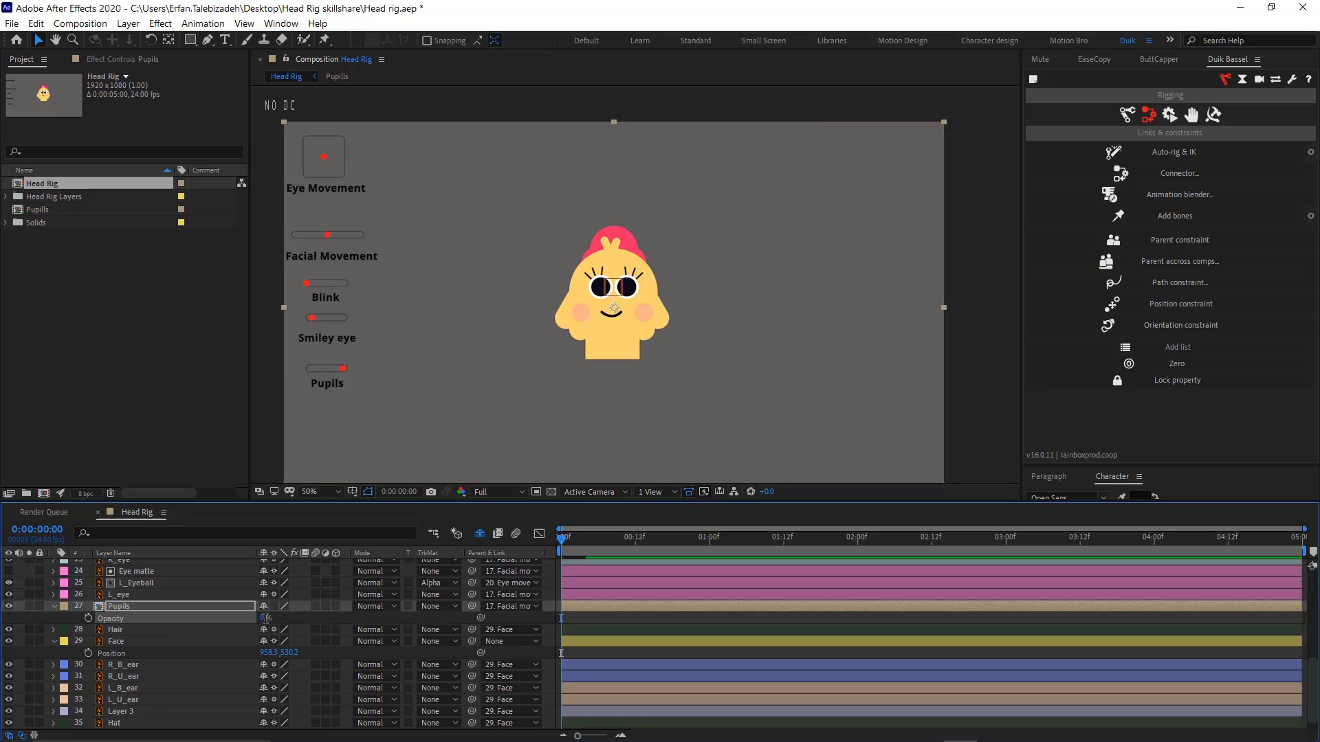
Keyframe the Pupils layer's Opacity at 0% on the first frame and at 100% one frame further on
key("Return")
left_click(88, 619)
key("Page_Down")
left_click(263, 618)
type("100")
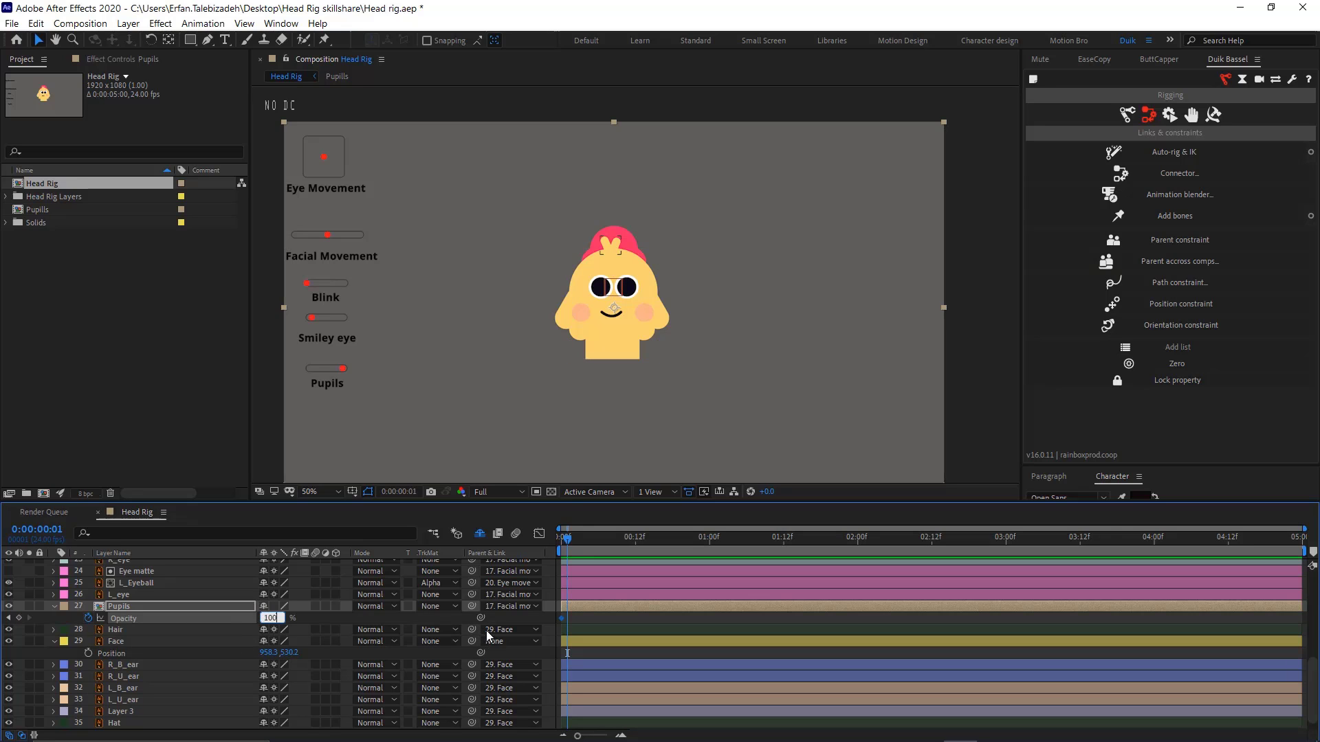
key("Return")
Convert the Pupils layer's Opacity keyframes to hold keyframes
right_click(564, 616)
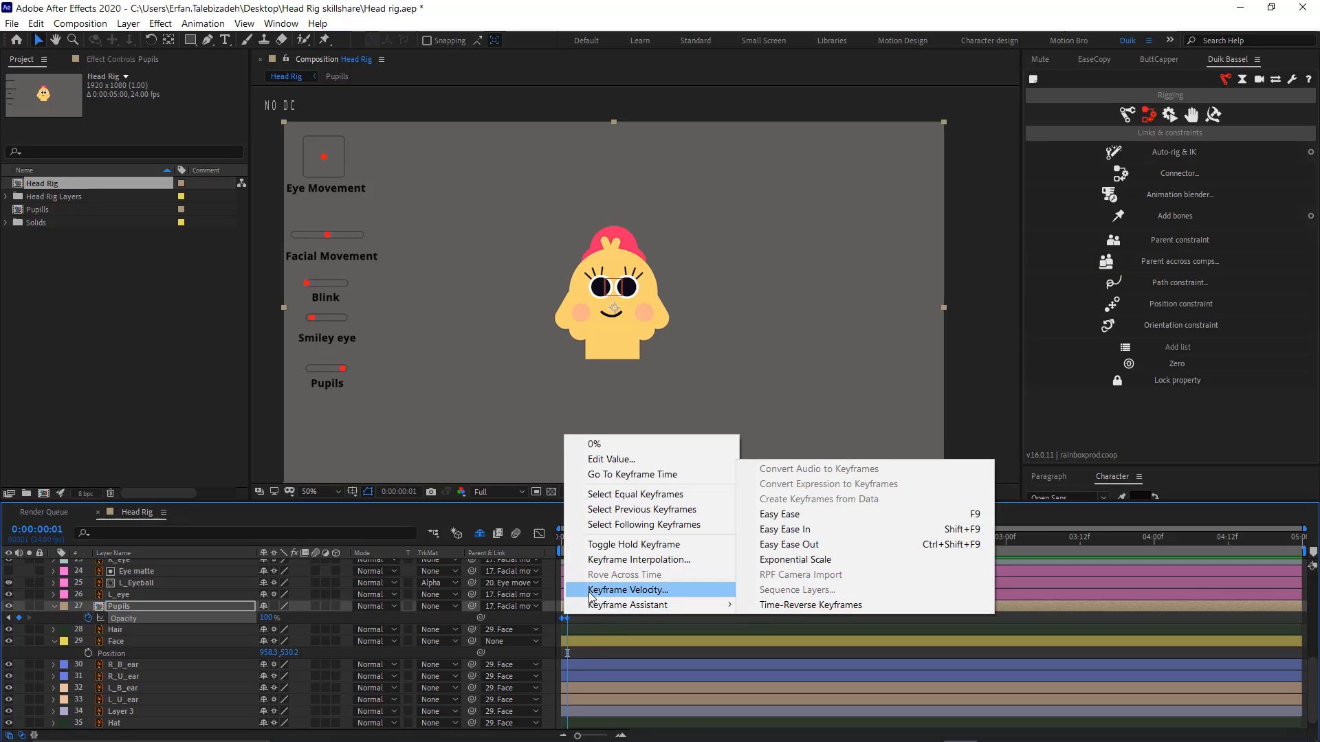
mouse_move(598, 606)
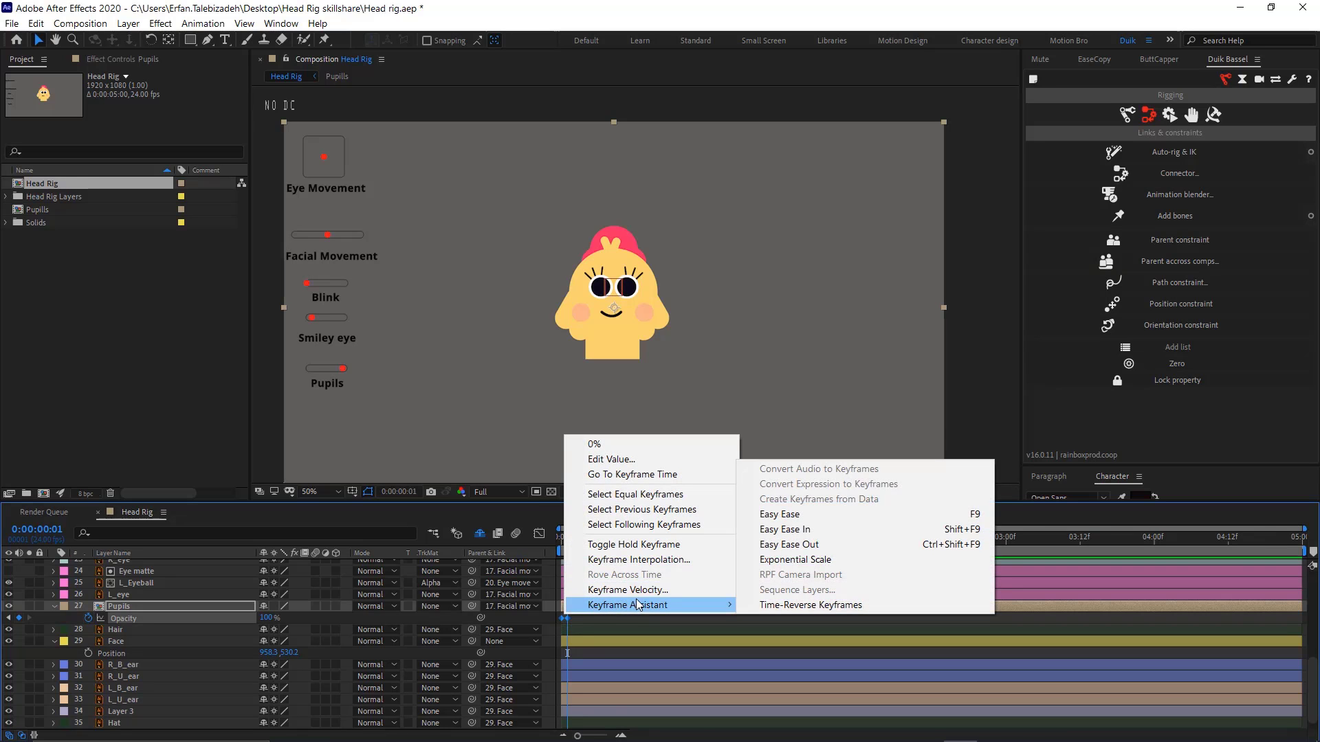
left_click(619, 545)
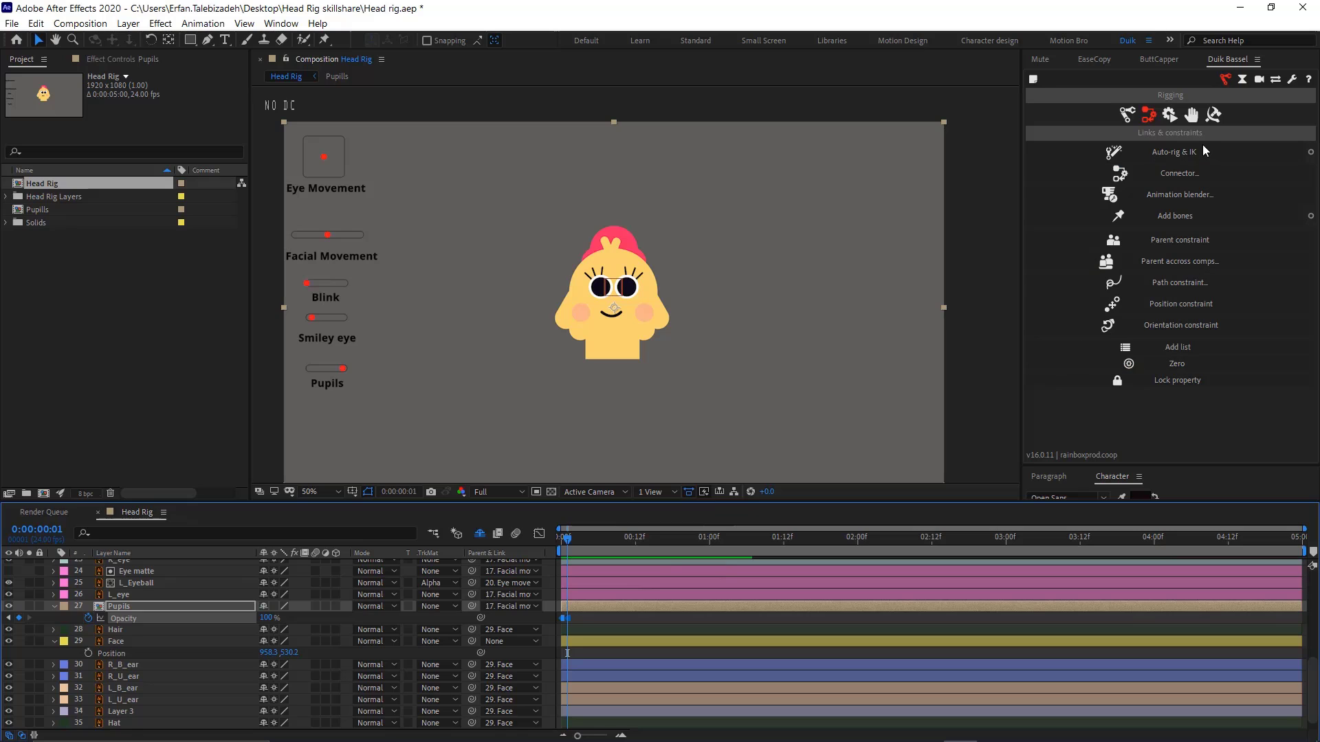
Create a Duik slider controller with the Connector and connect it to the Pupils layer's Opacity property
left_click(1180, 173)
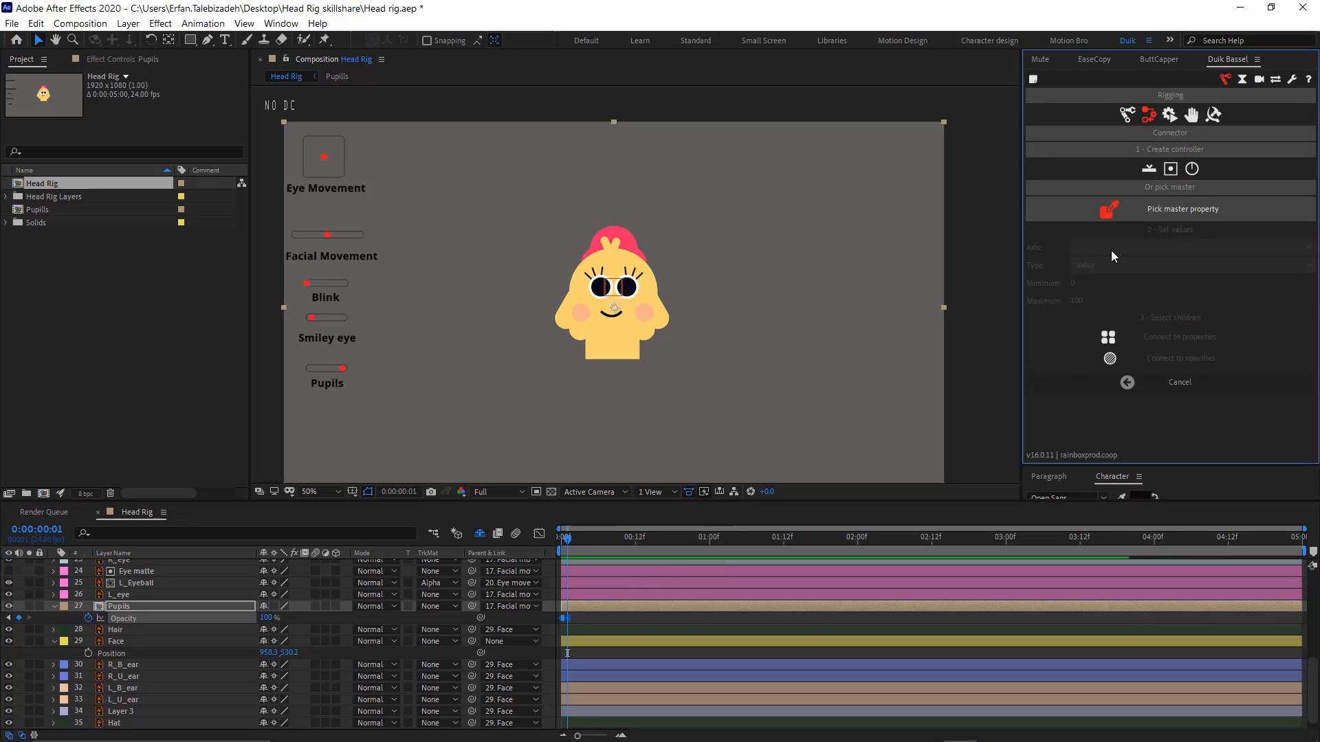
left_click(1150, 171)
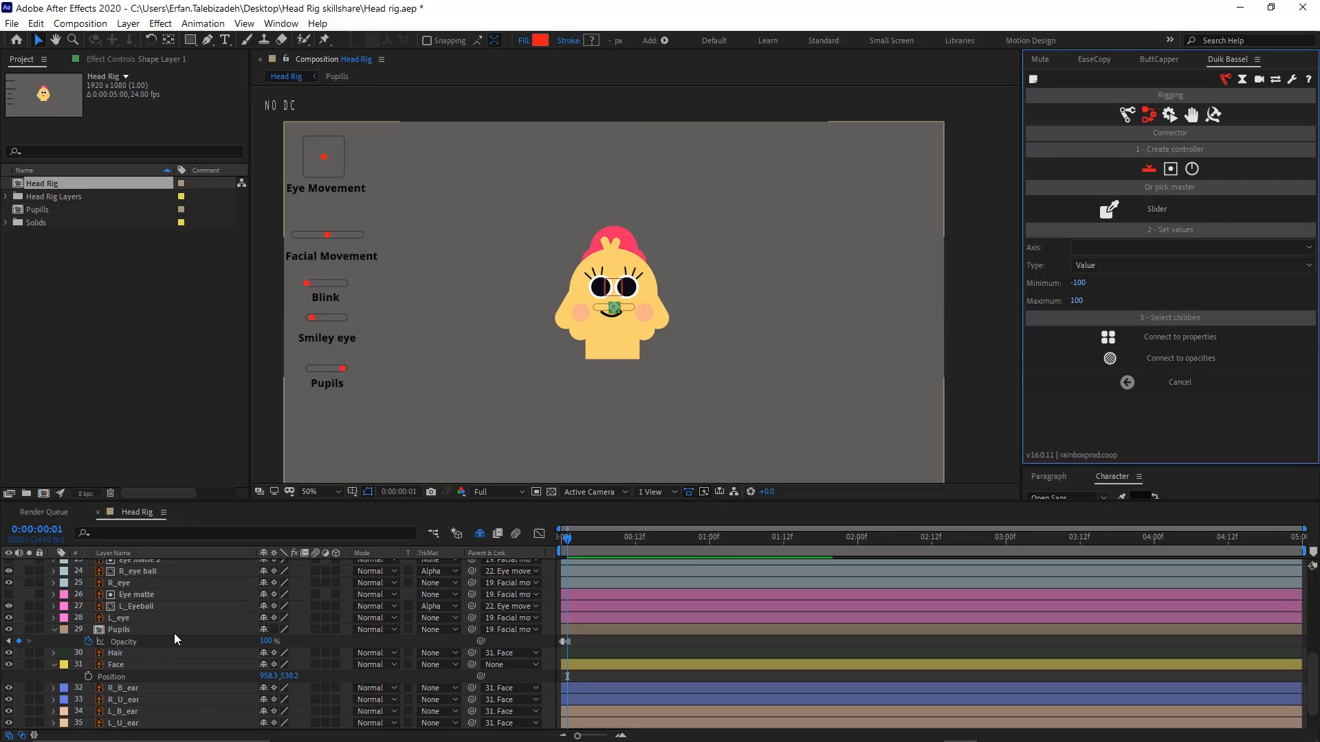
left_click(175, 637)
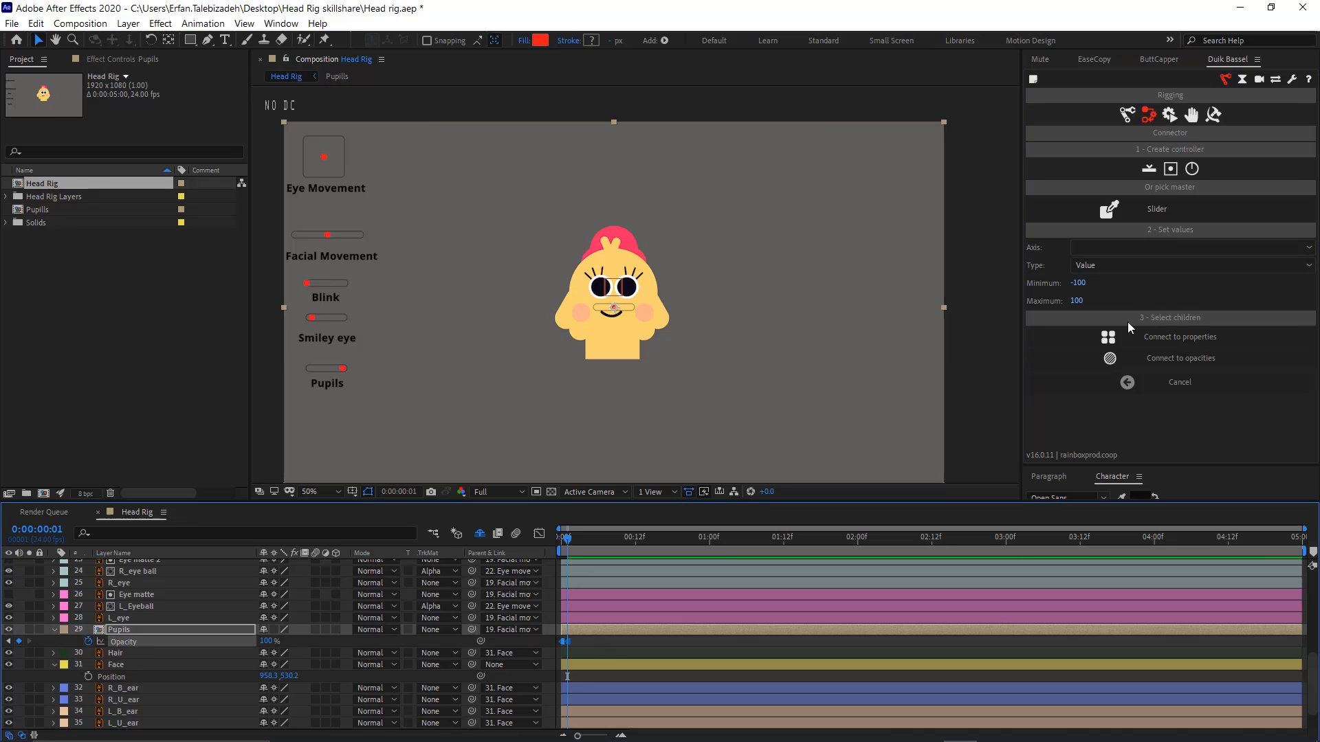
left_click(1167, 336)
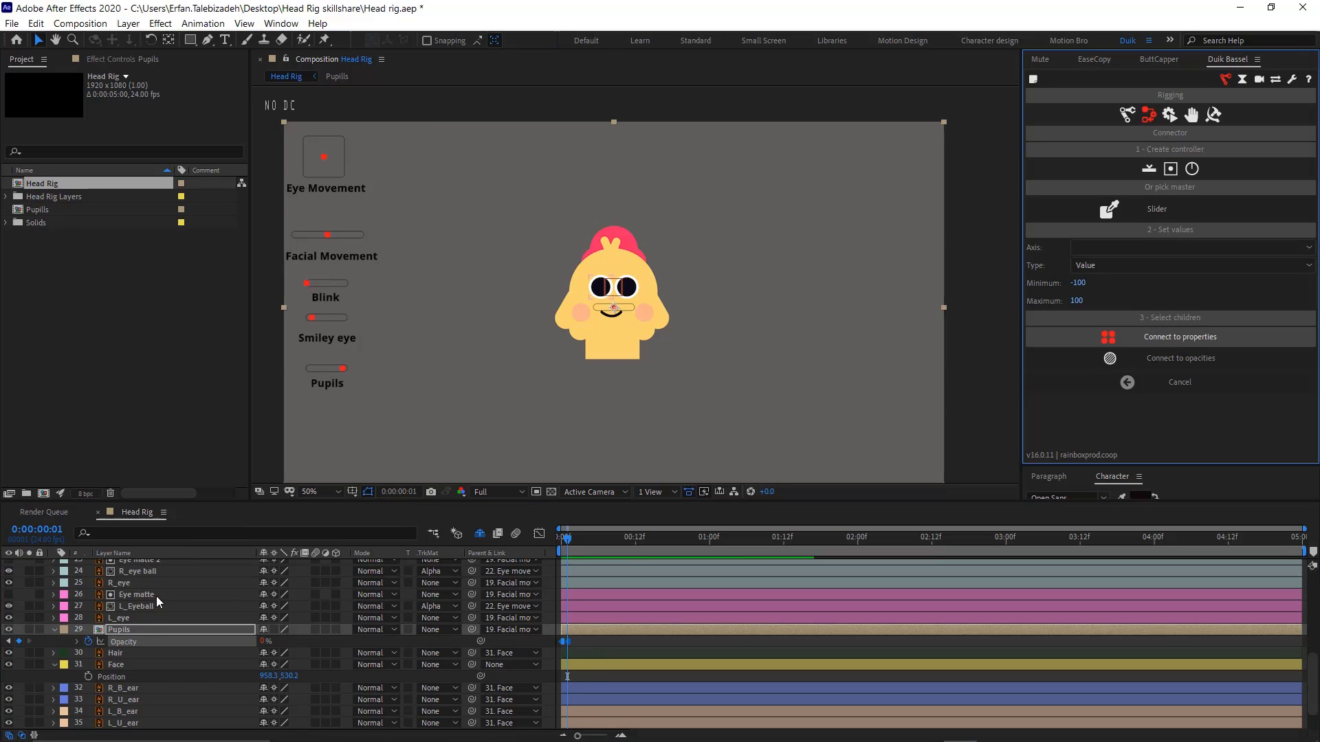
Rename both the new slider's controller layer and its background layer as Pupils Opacity
left_click(163, 568)
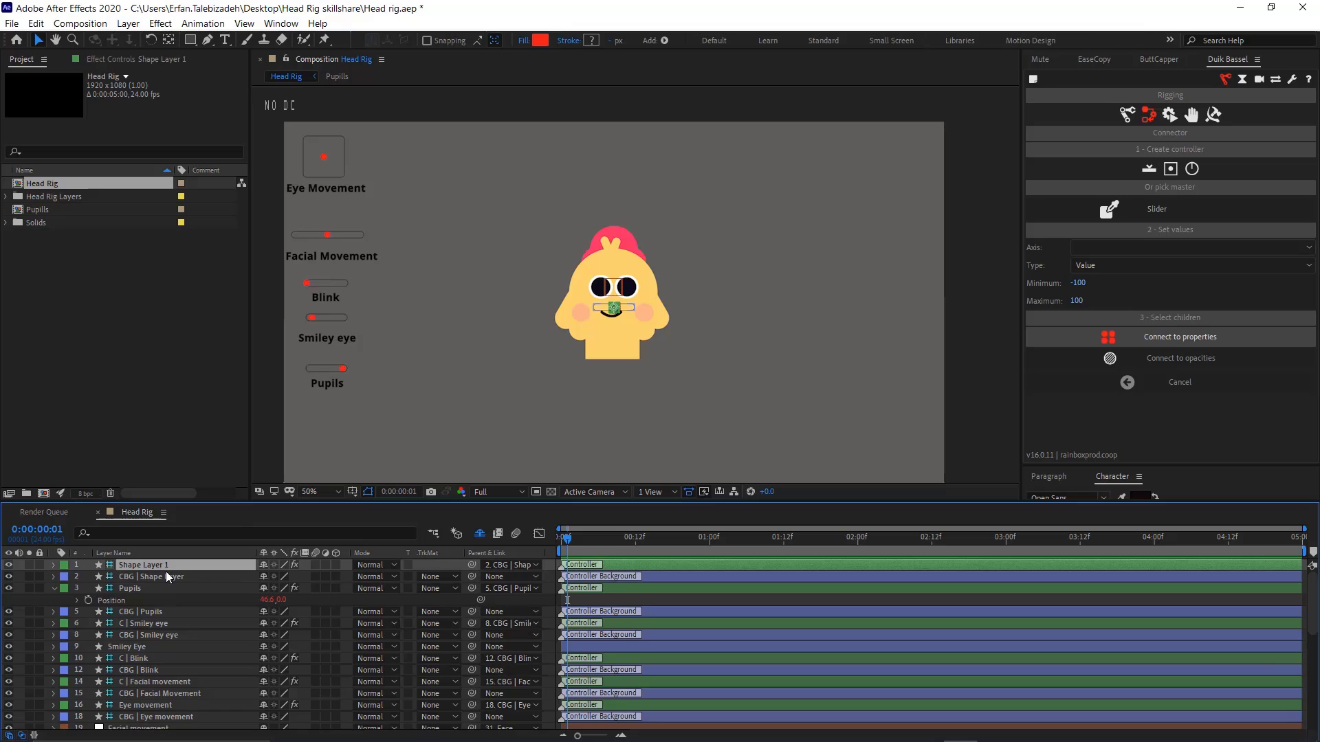
key("Return")
type("P")
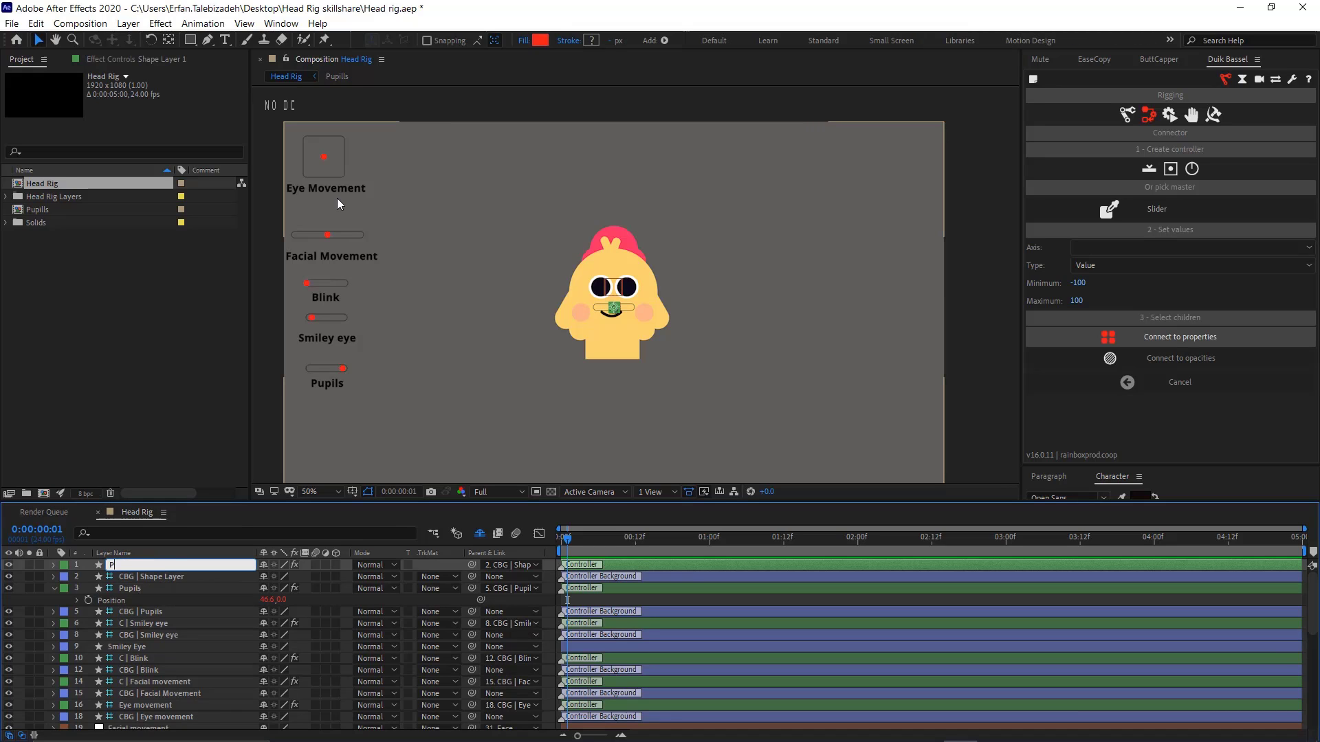
type("upils Opacity")
key("Return")
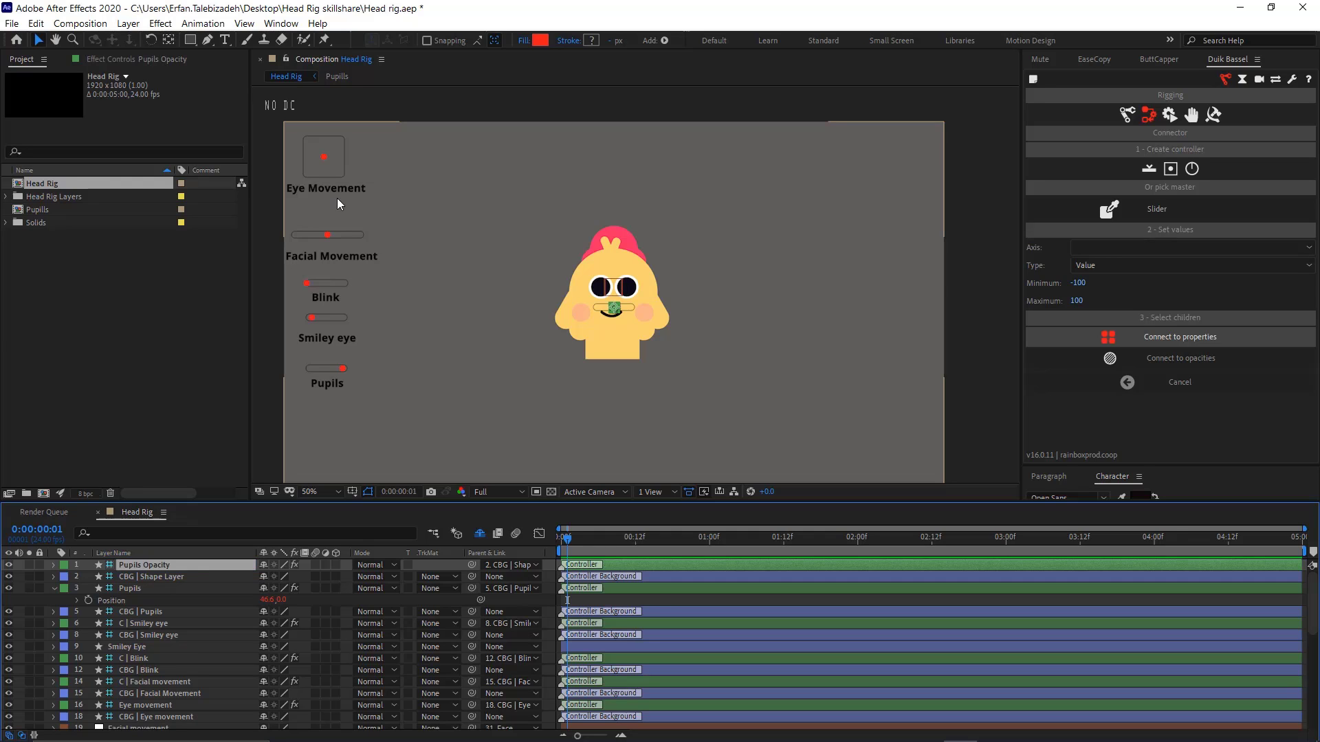
left_click(172, 575)
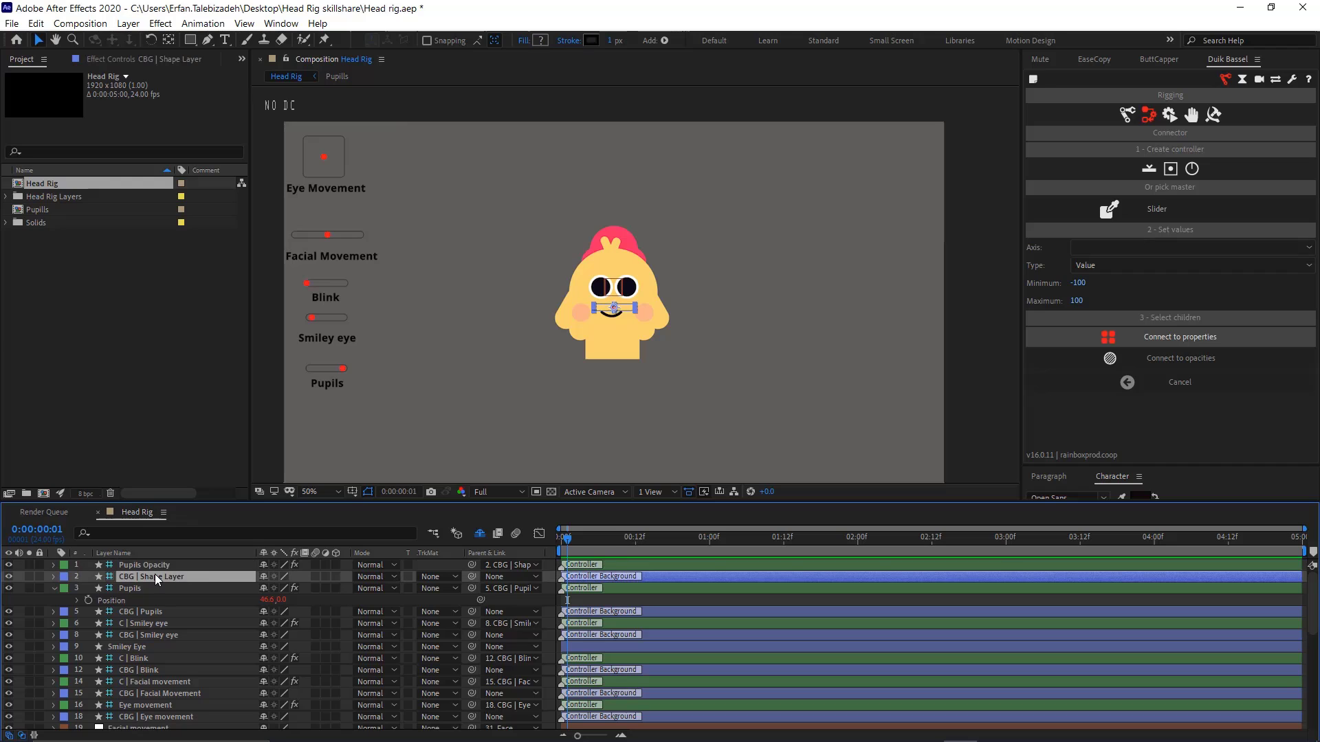
key("Return")
type("Pup")
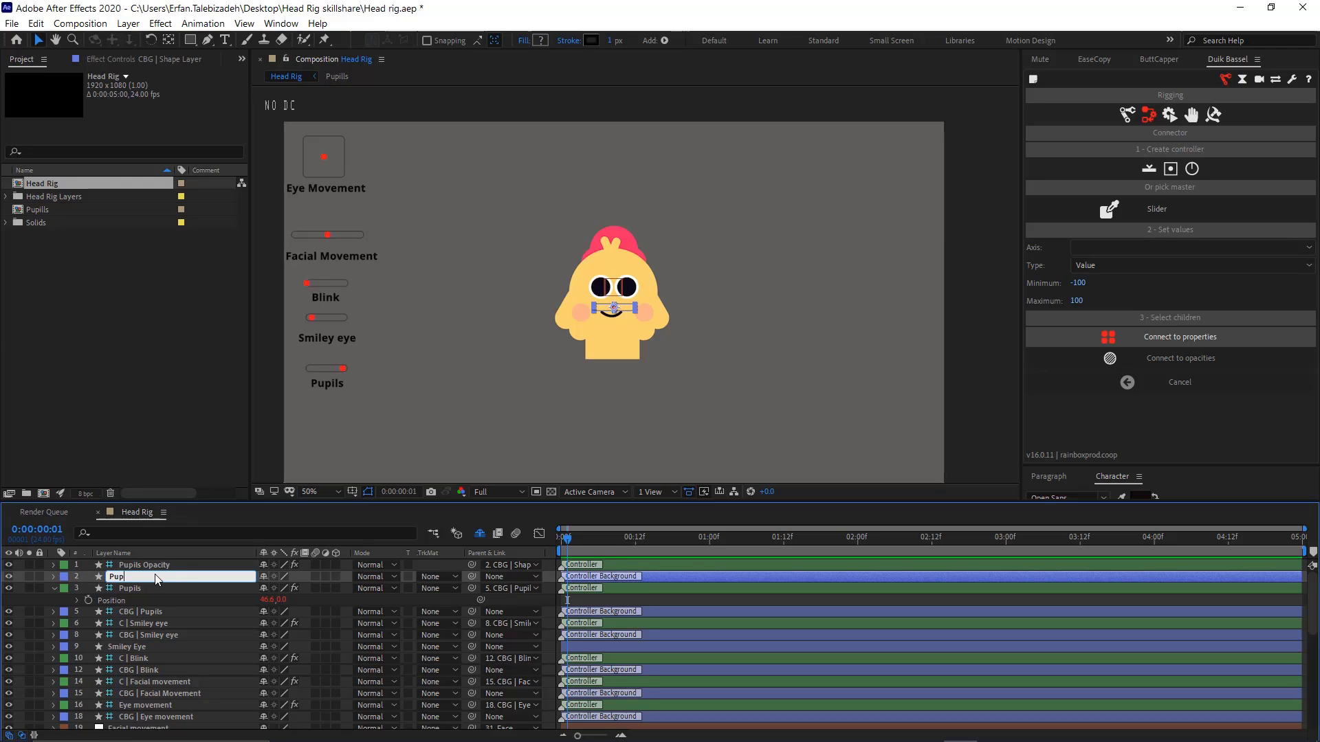
type("ils Opacity")
key("Return")
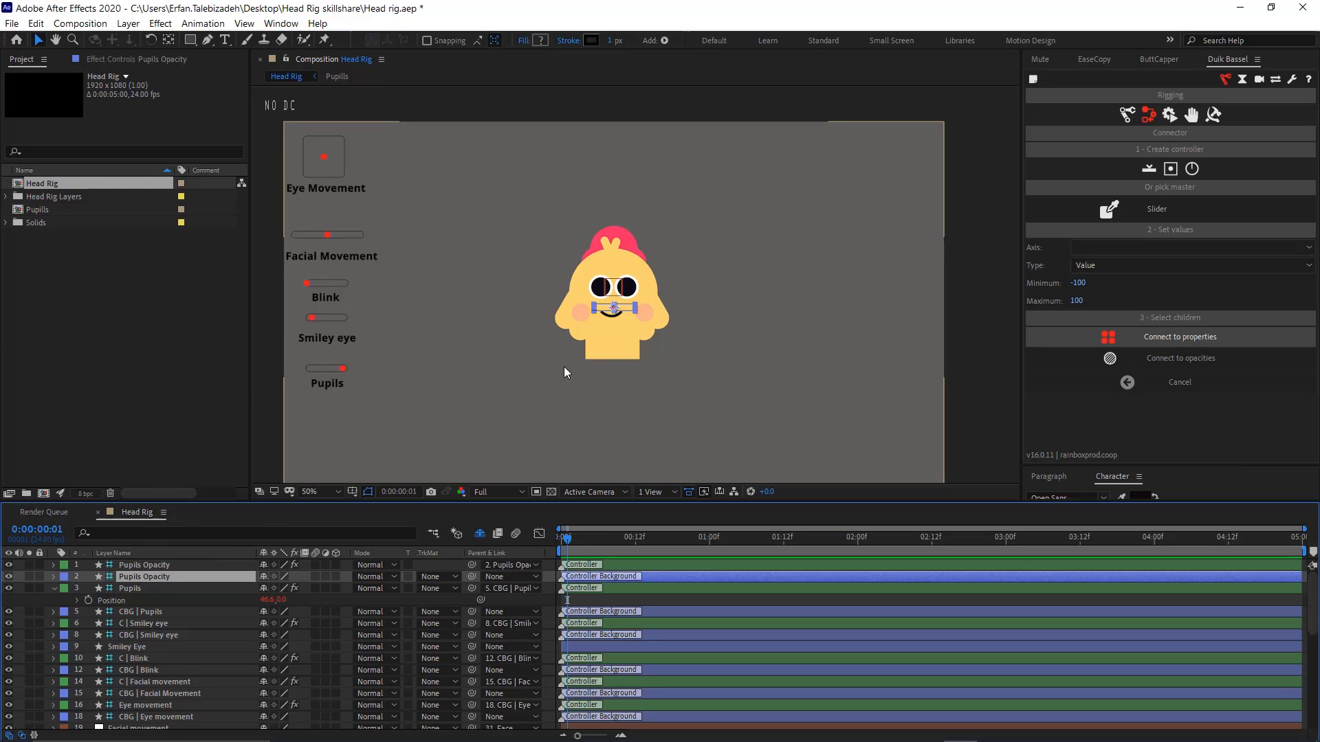
Place the new slider below the Pupils controller and add a text label reading Pupils Opacity beneath it
left_click_drag(615, 307, 327, 418)
left_click(383, 448)
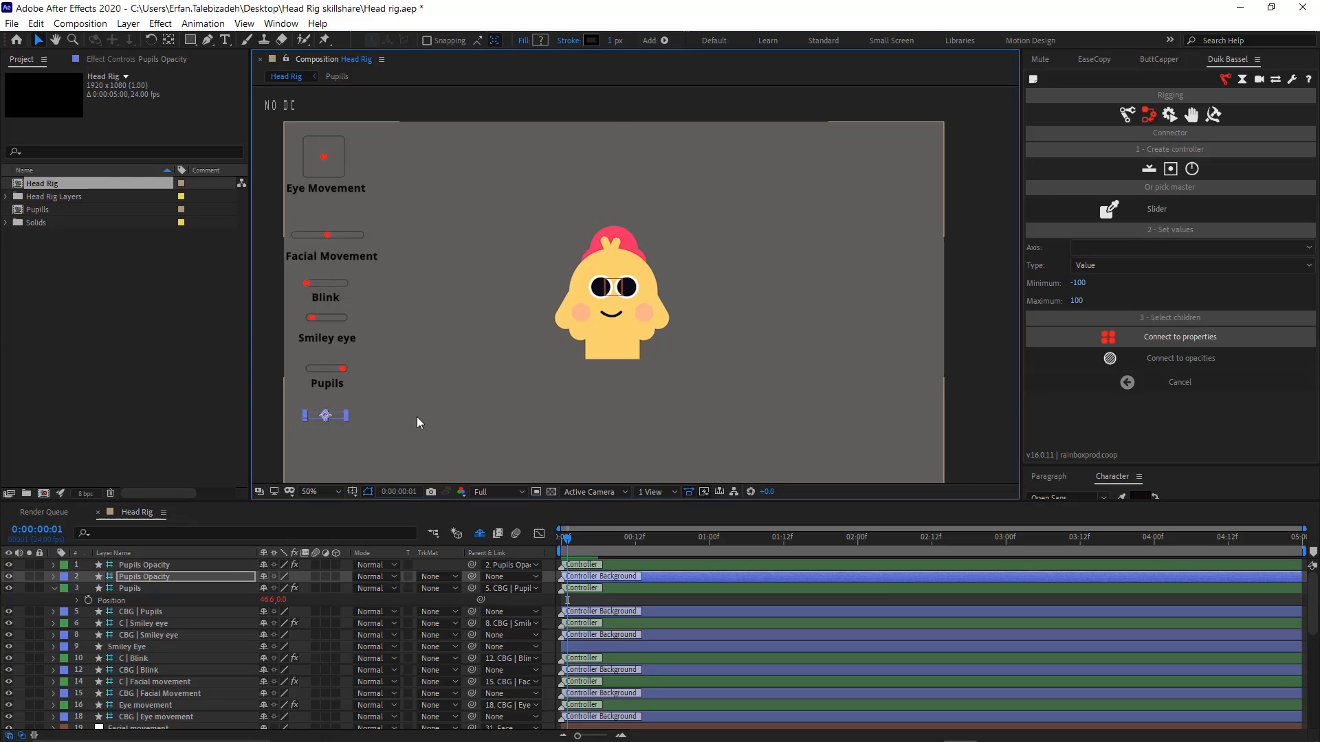
key("ctrl+t")
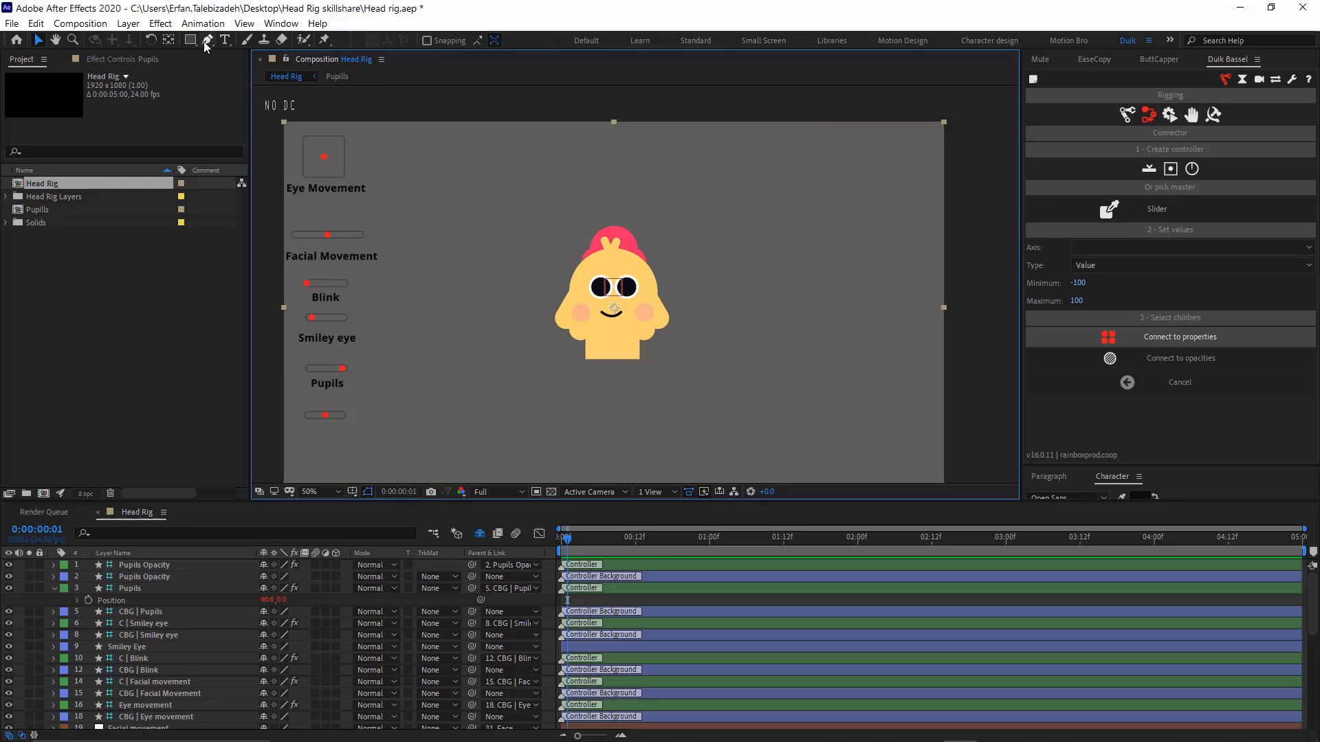
left_click(370, 447)
type("Pupils Opacity")
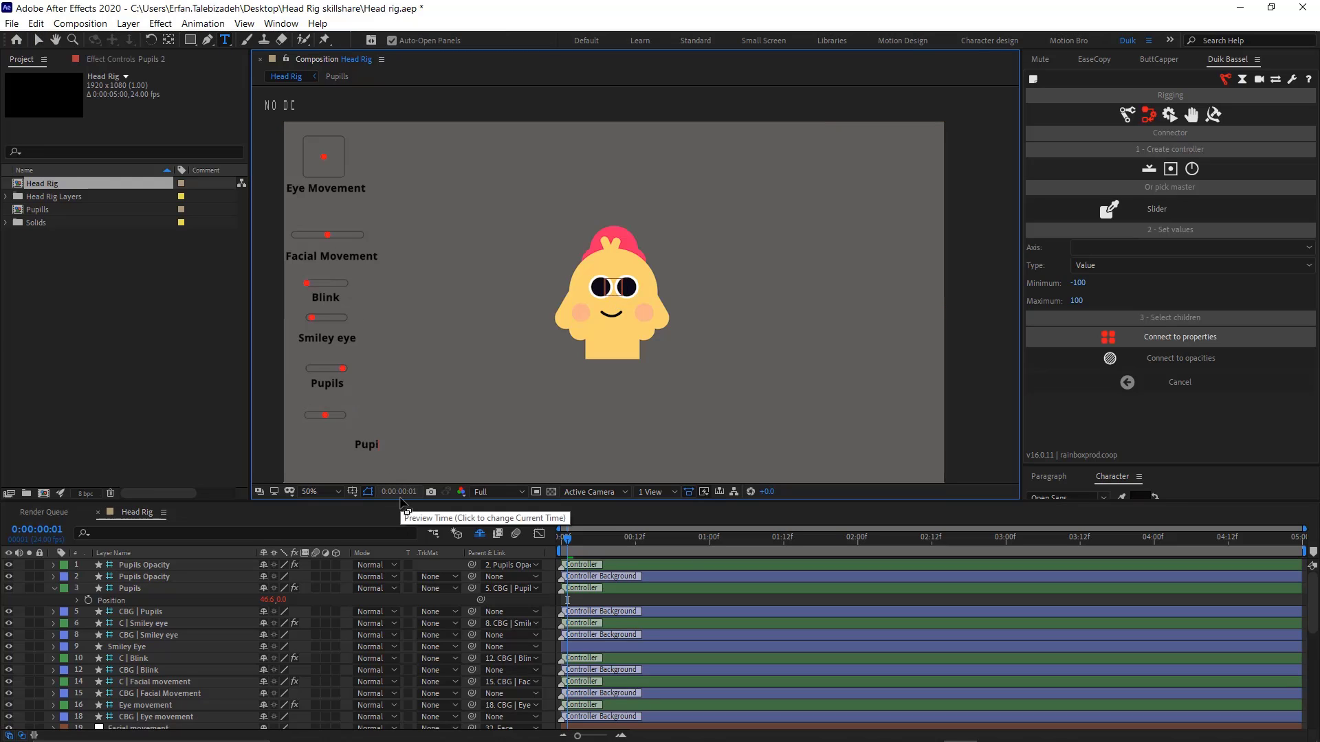
left_click(43, 44)
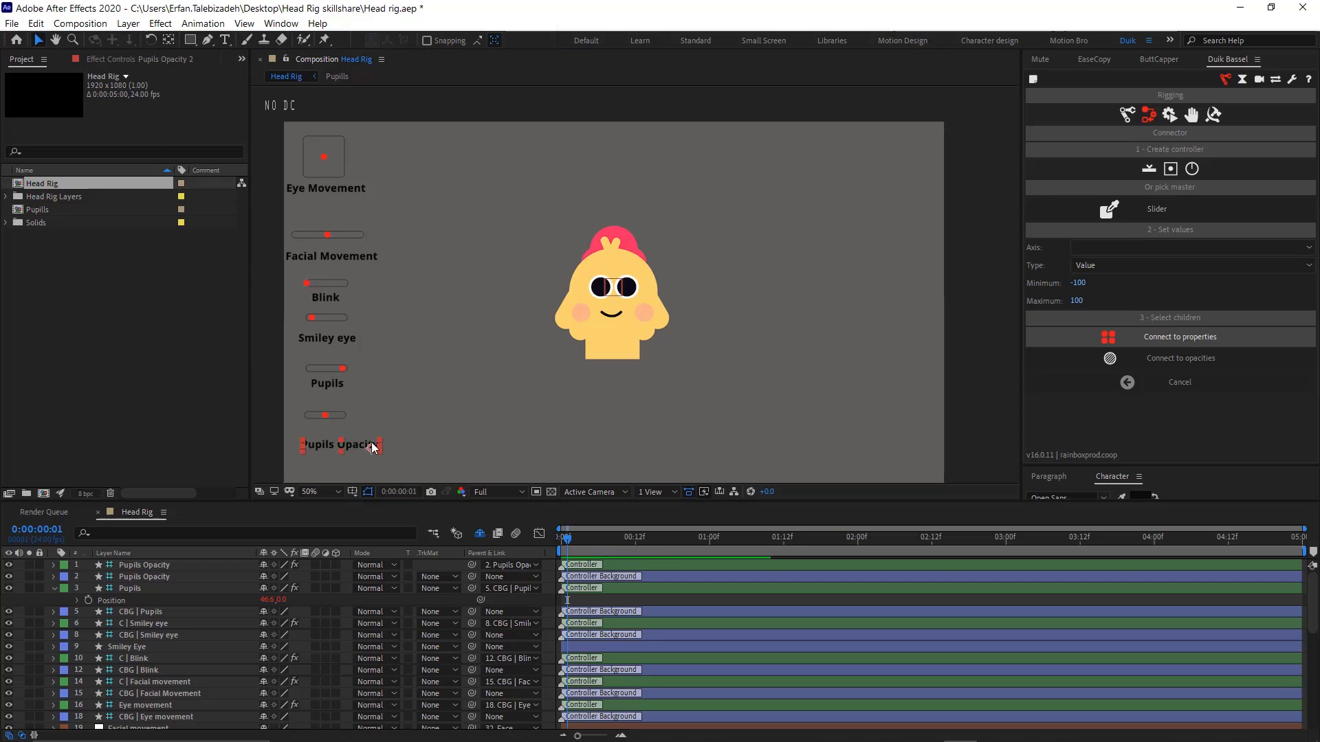
left_click_drag(303, 446, 292, 437)
Show the shy layers and move the Pupils Opacity text layer up the stack, directly above the Pupils Opacity background layer
left_click(155, 576)
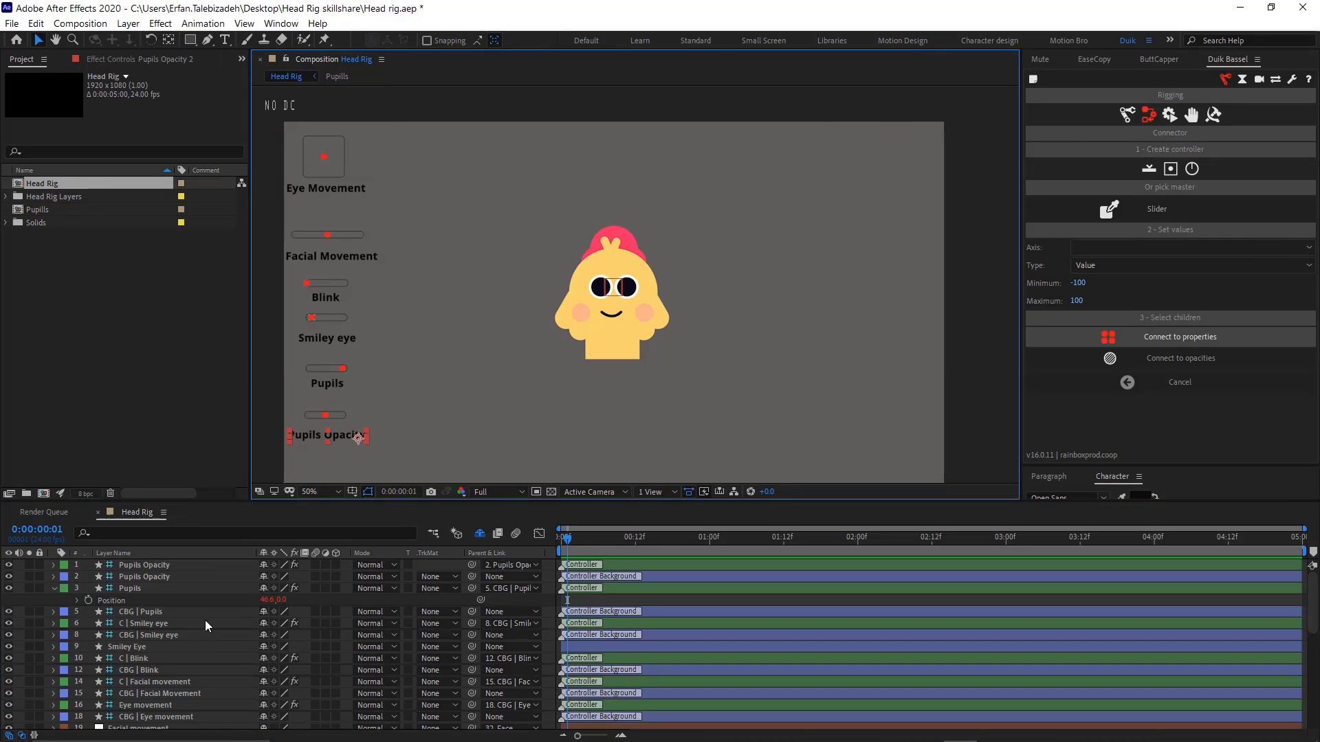
left_click(479, 534)
scroll(204, 617, "down", 2)
scroll(203, 616, "up", 2)
double_click(337, 441)
left_click(180, 590)
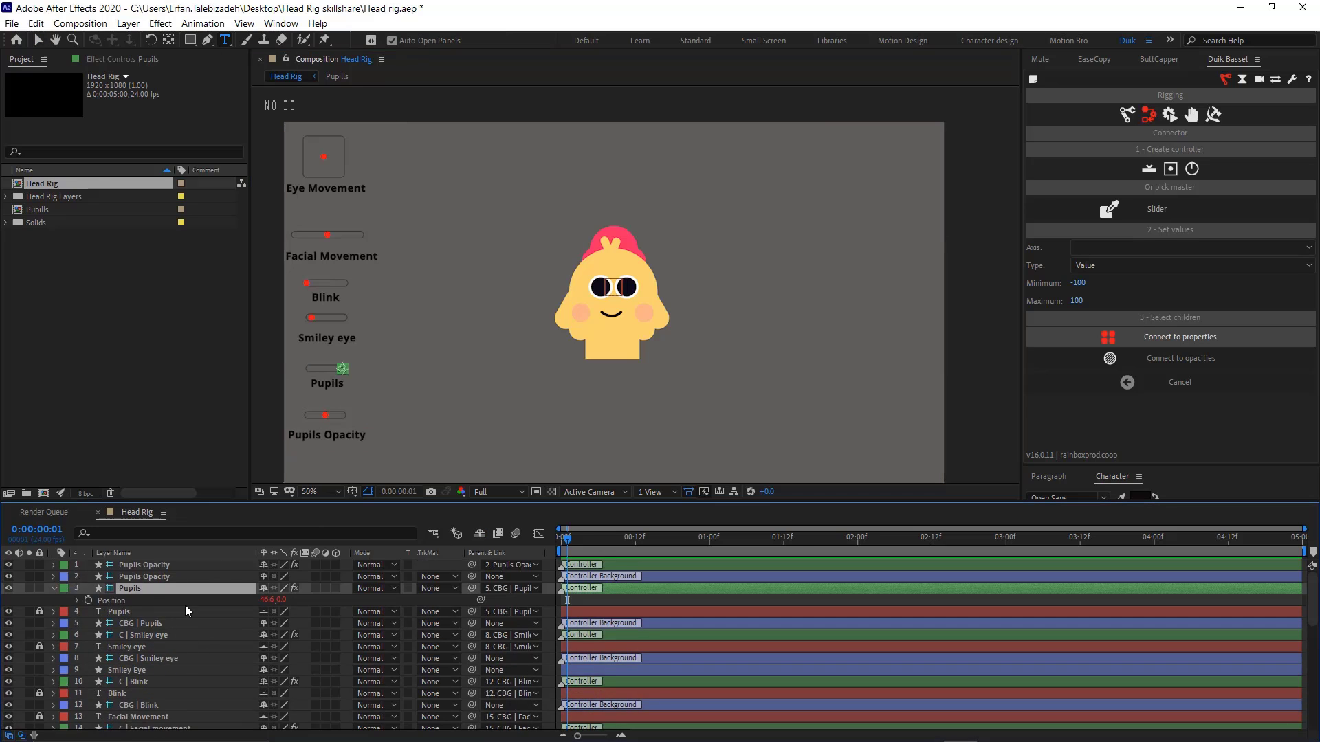
scroll(216, 657, "down", 10)
scroll(216, 657, "up", 10)
left_click(38, 39)
left_click(339, 441)
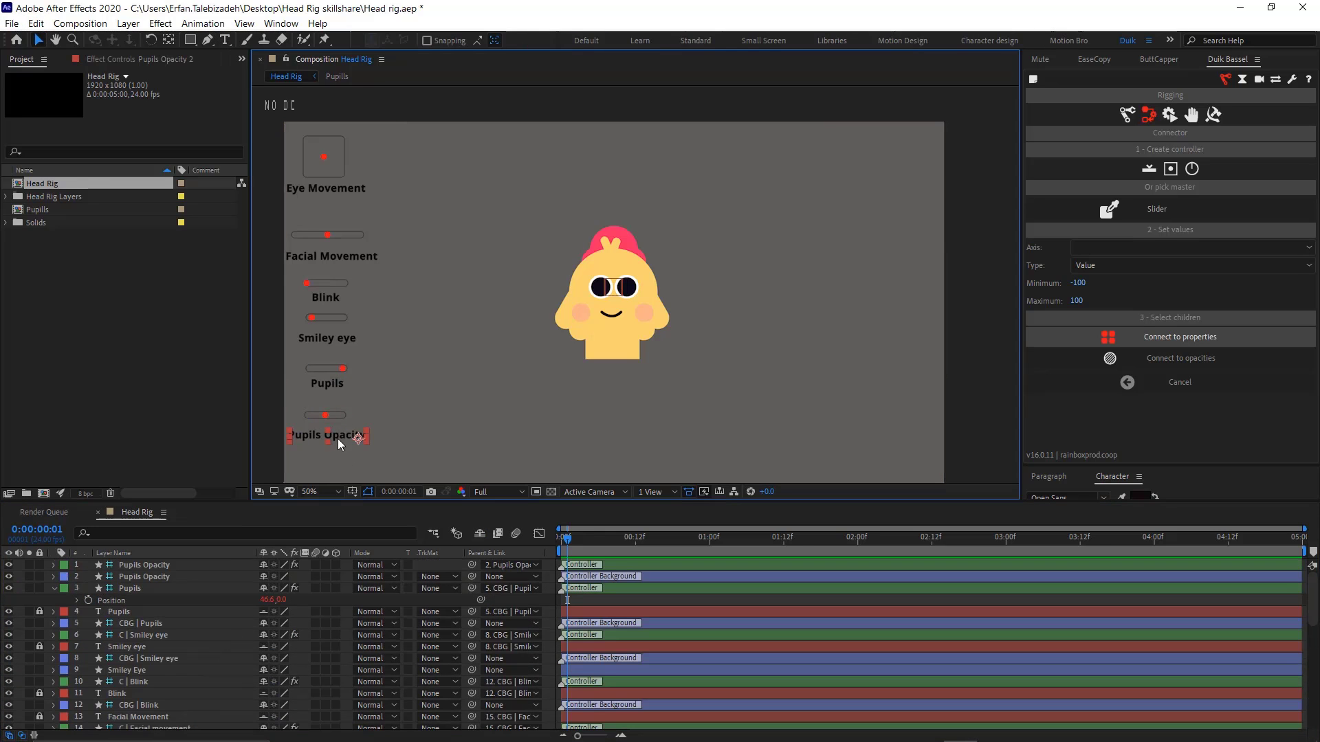
scroll(198, 645, "down", 5)
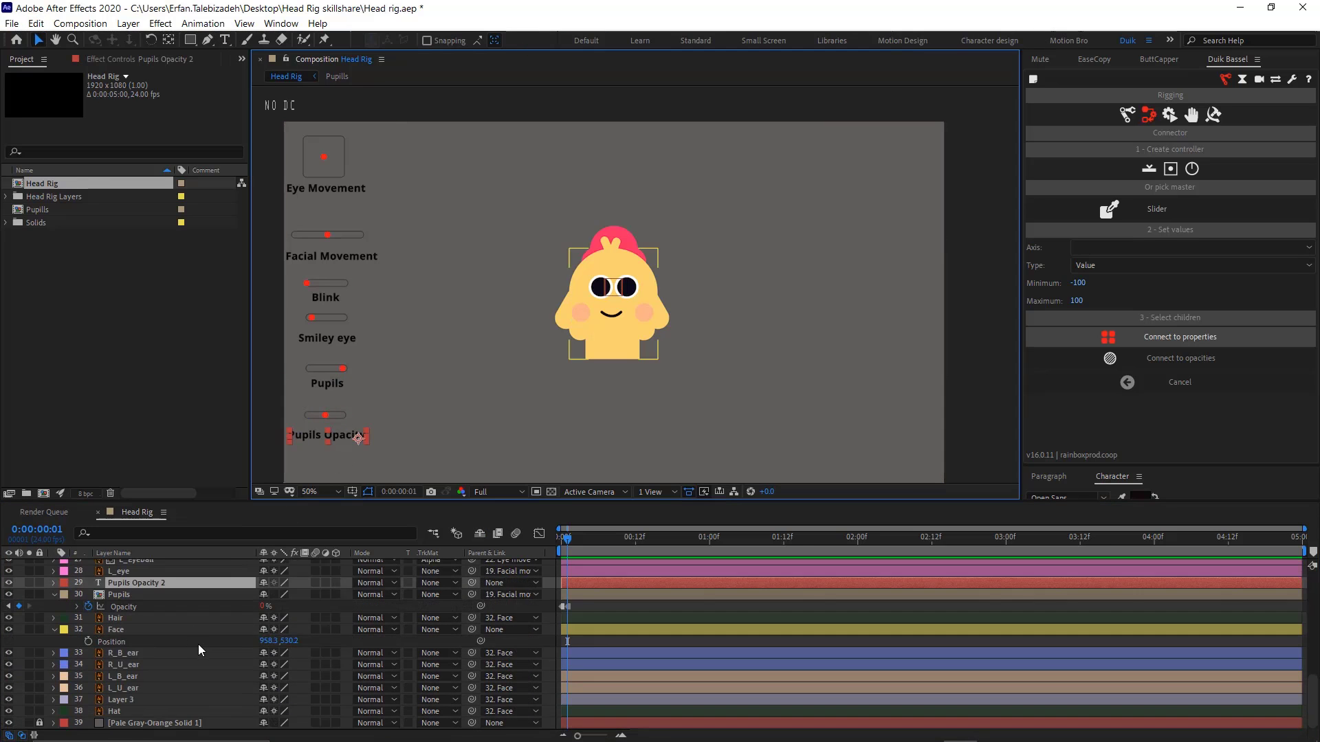
mouse_move(185, 587)
left_mouse_down()
mouse_move(175, 558)
mouse_move(173, 574)
left_mouse_up()
Parent the Pupils Opacity text layer to the Pupils Opacity background layer
left_click(313, 415)
left_click_drag(472, 577, 176, 589)
left_click(171, 590)
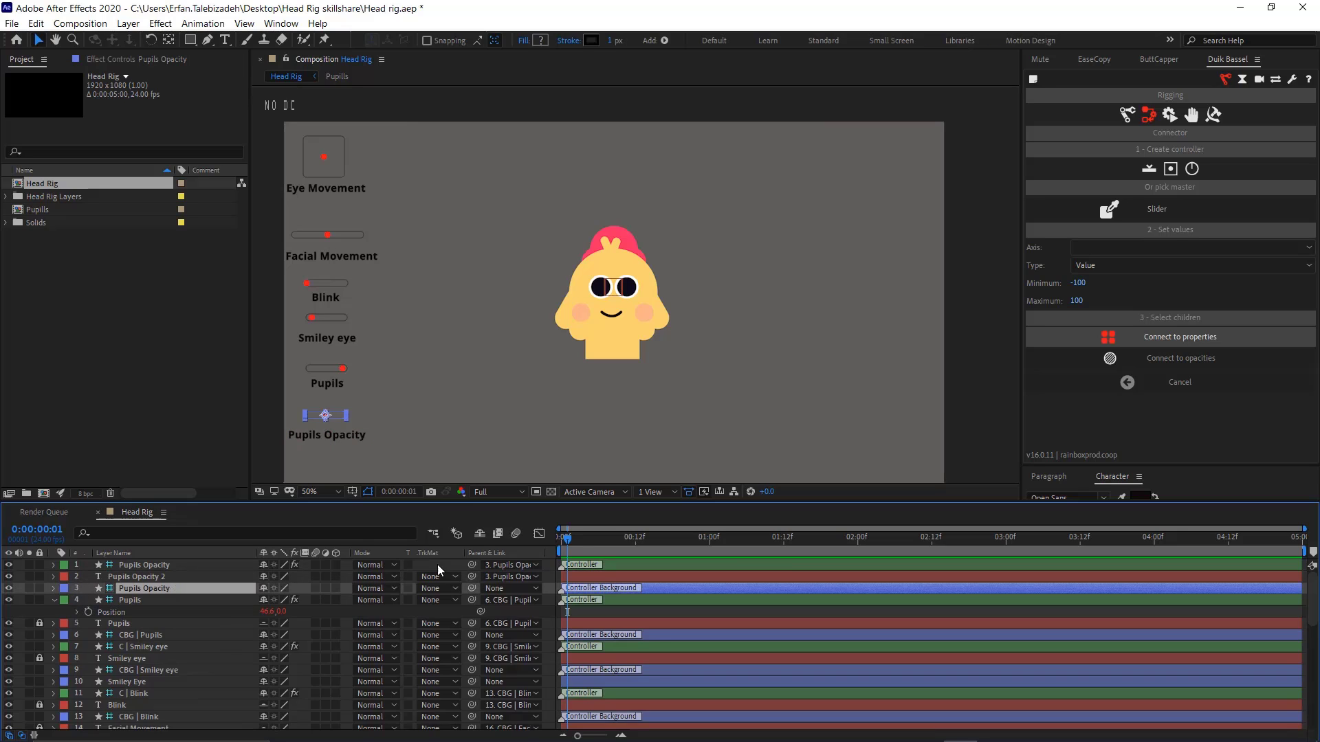
Hide the shy layers again and slide the Pupils Opacity controller to the right end of its track
left_click(480, 534)
left_click(206, 565)
left_click_drag(325, 415, 345, 416)
left_click(502, 457)
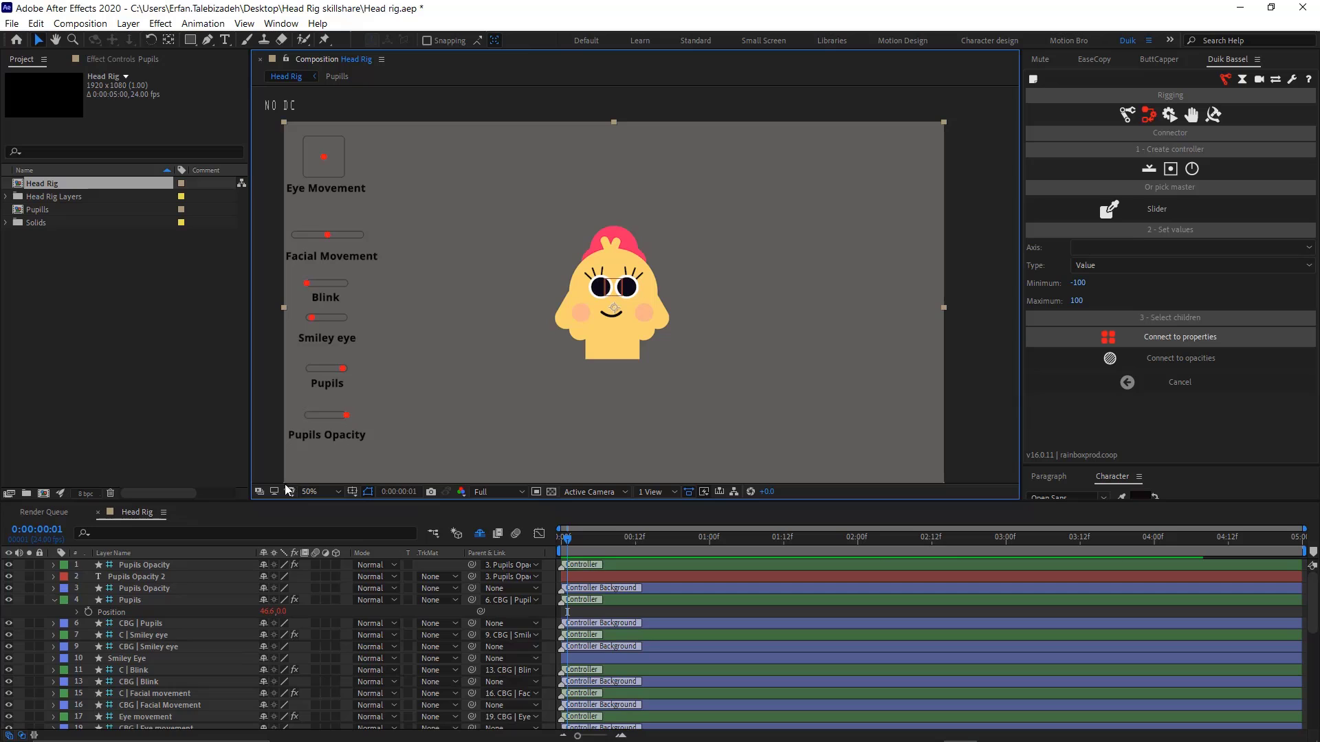
Mark the Pupils Opacity background and CBG | Pupils layers as shy
left_click(208, 564)
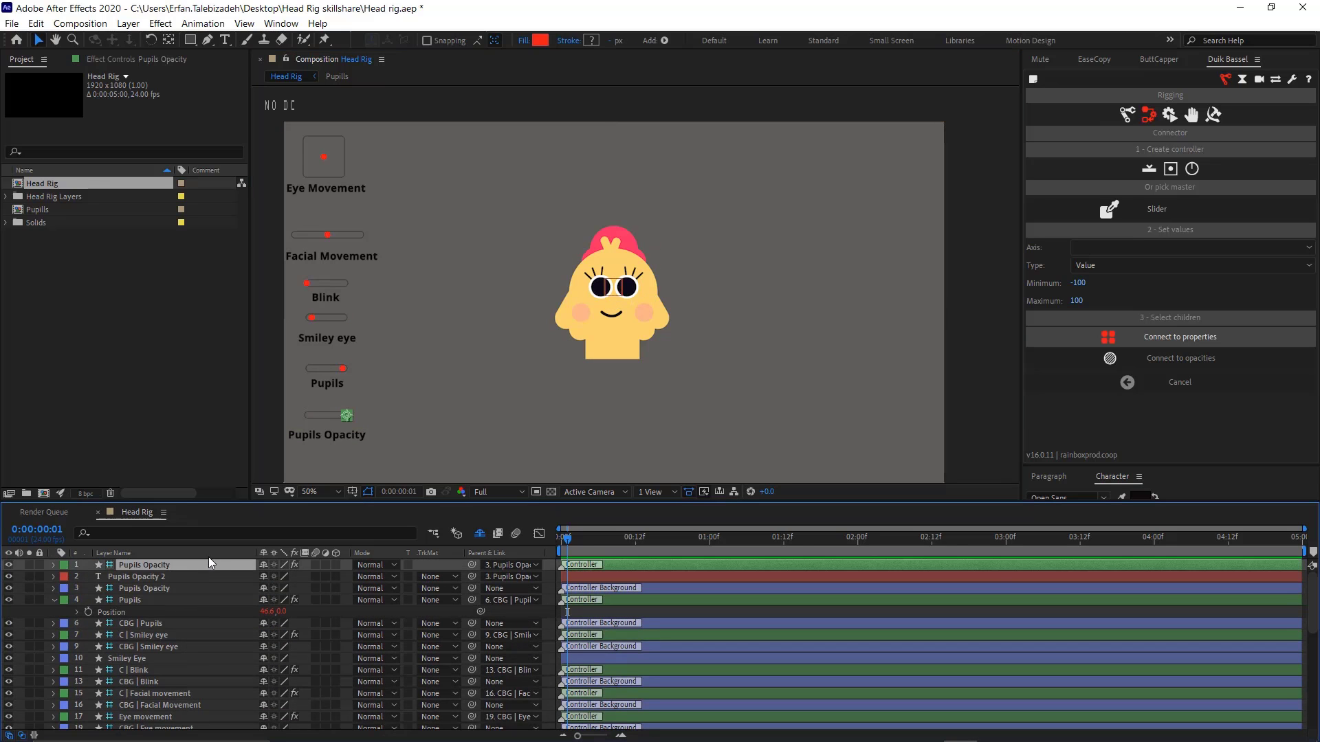
left_click(171, 588)
key("Delete")
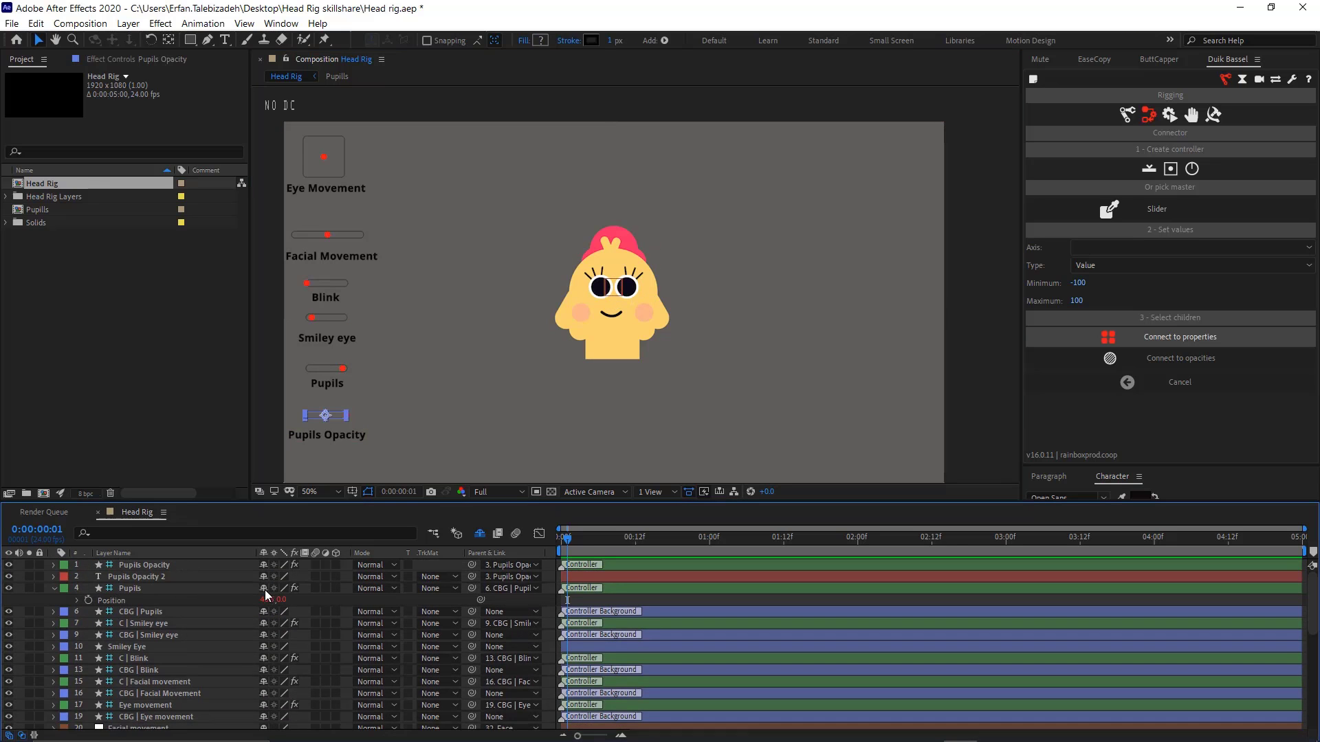
left_click(199, 589)
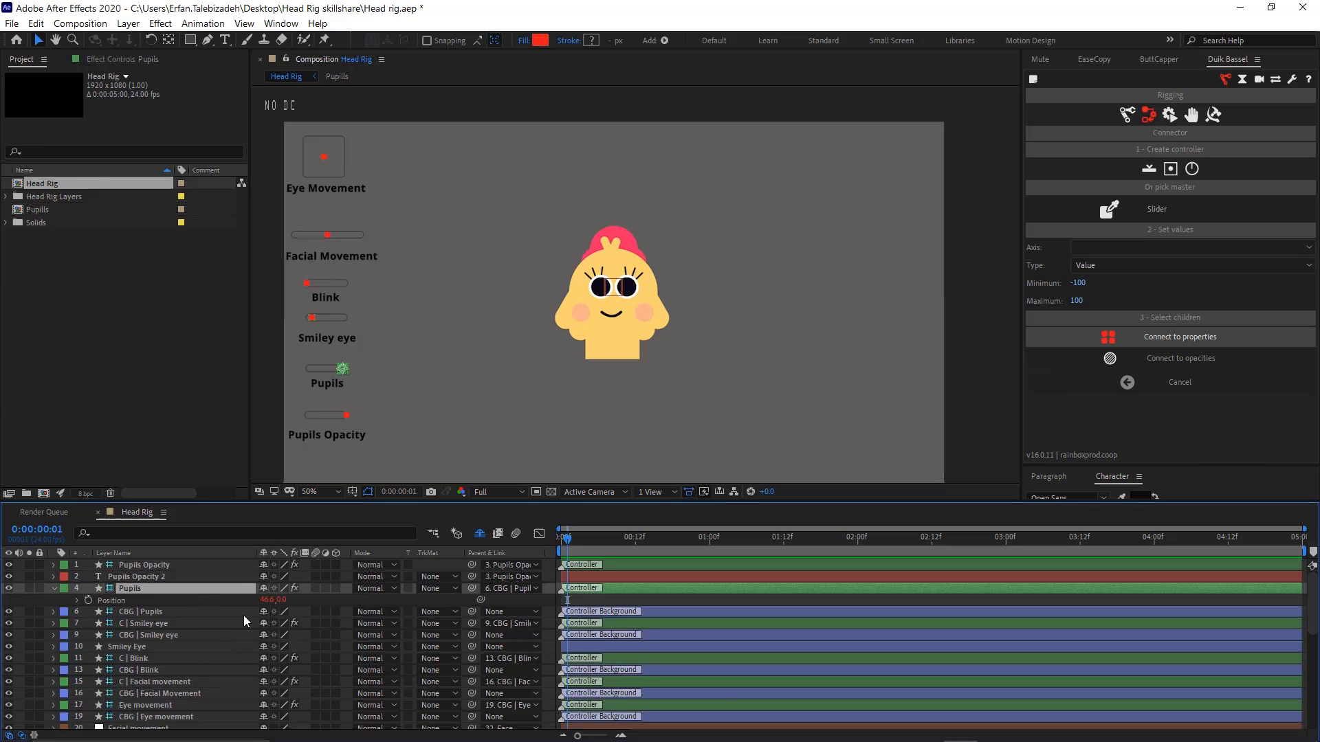
left_click(199, 611)
key("Delete")
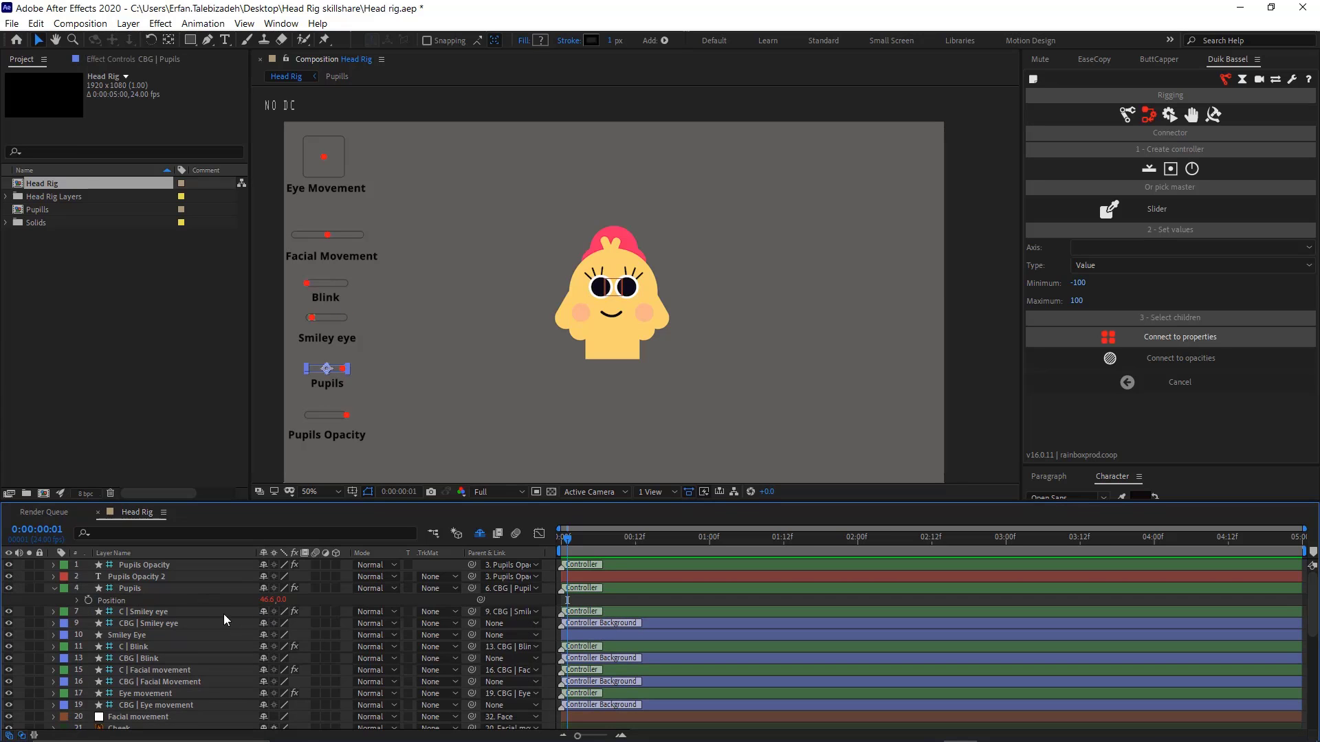
Mark the CBG | Smiley eye and Smiley Eye layers as shy
left_click(207, 612)
left_click(255, 624)
left_click(262, 625)
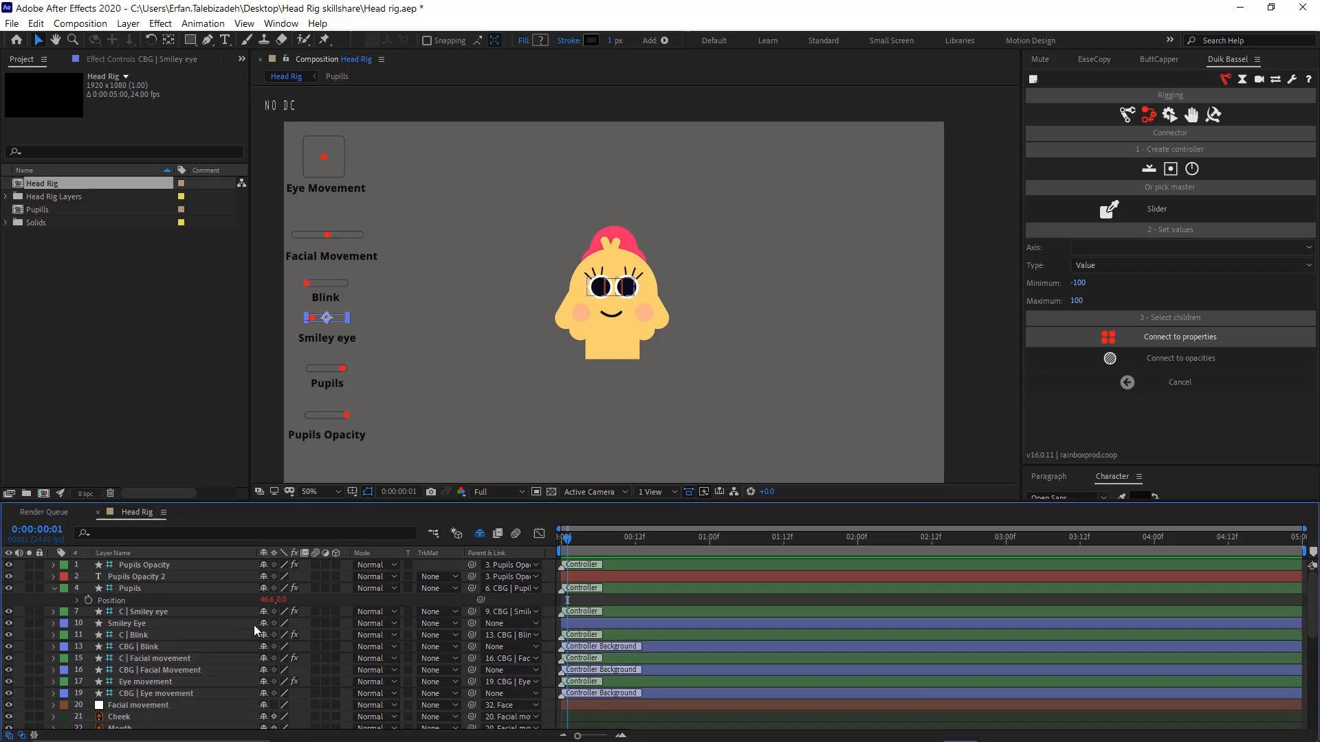
left_click(208, 623)
left_click(265, 626)
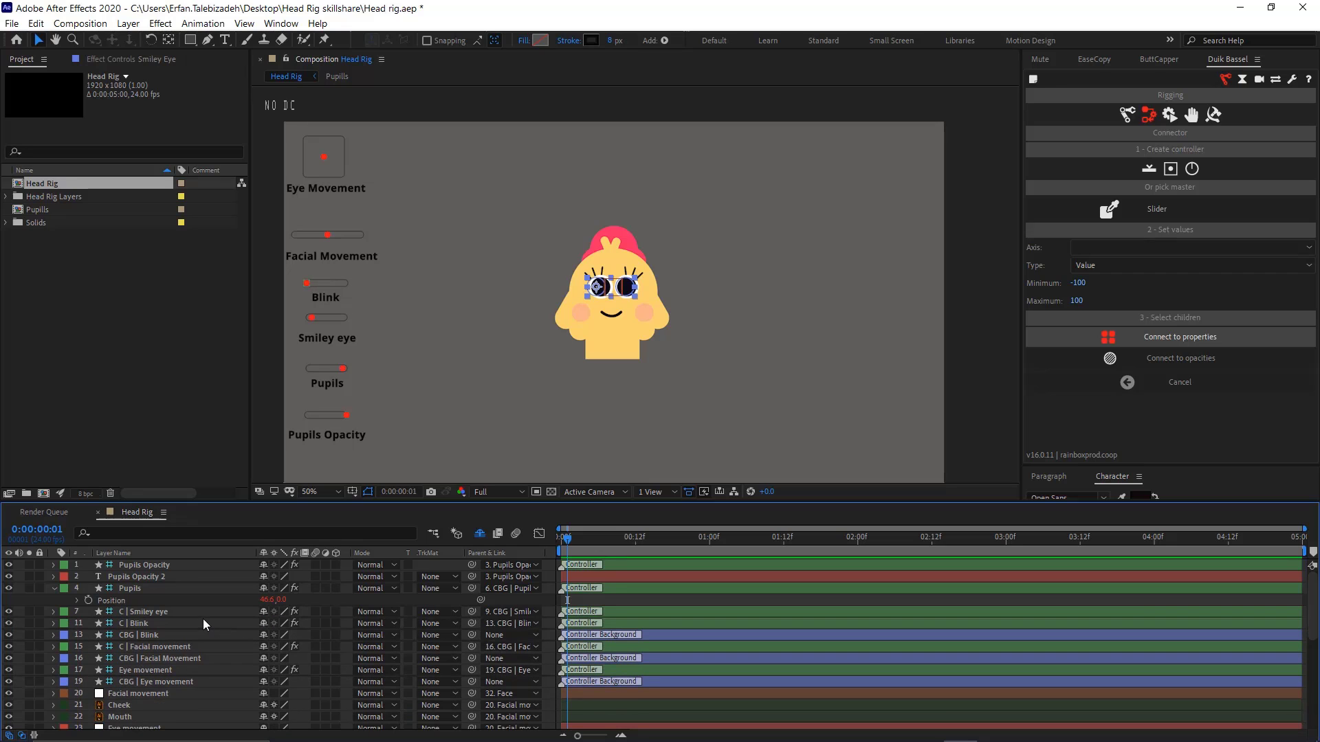
Mark the CBG | Blink, CBG | Facial Movement and CBG | Eye movement layers as shy
left_click(245, 624)
left_click(239, 634)
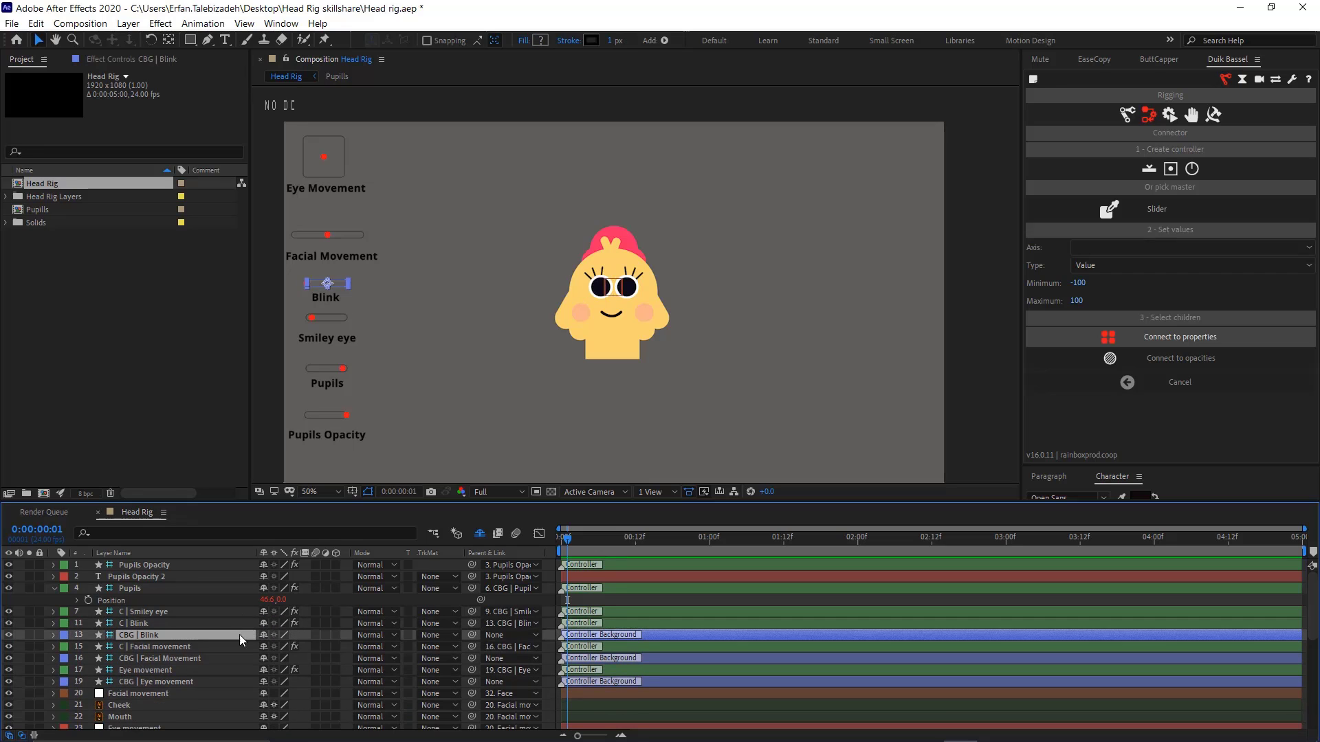
left_click(263, 635)
left_click(226, 646)
left_click(264, 647)
left_click(220, 659)
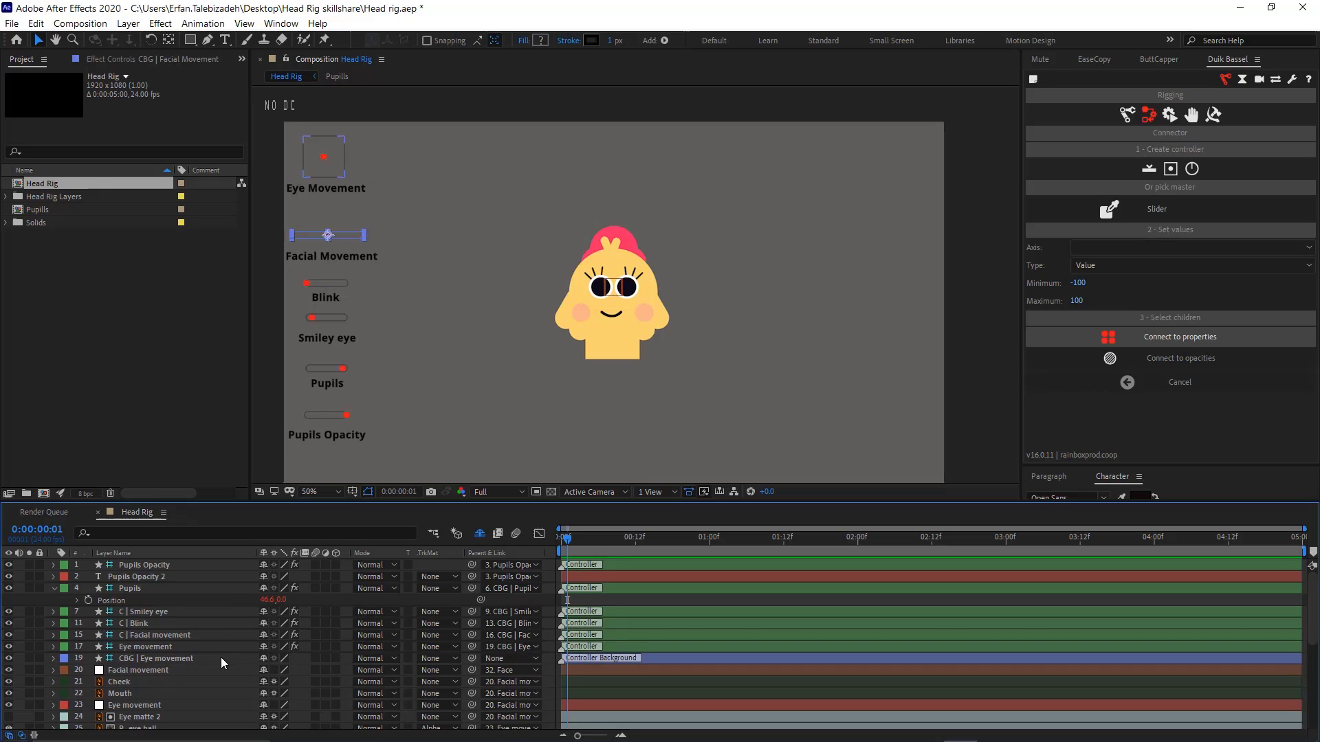
left_click(264, 659)
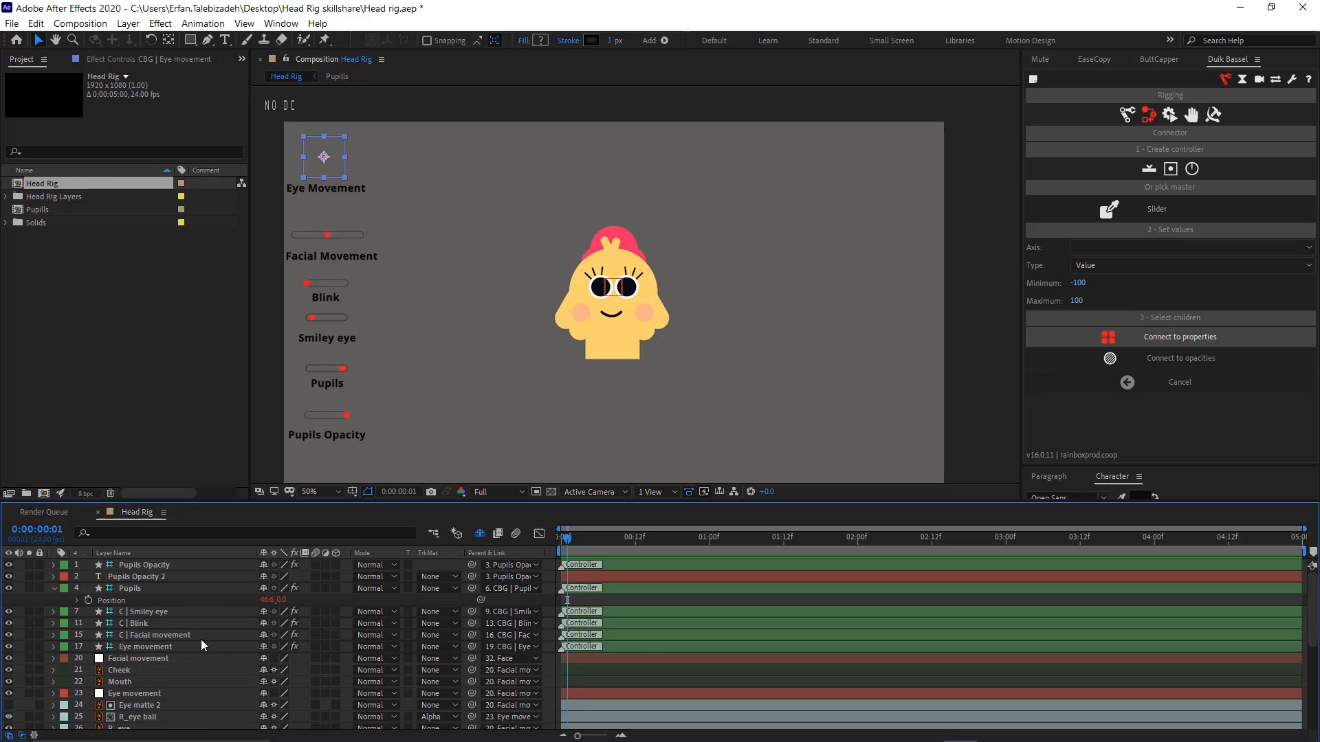
Mark the Facial movement null, Cheek and Mouth layers as shy
left_click(200, 635)
left_click(189, 623)
left_click(196, 611)
left_click(201, 659)
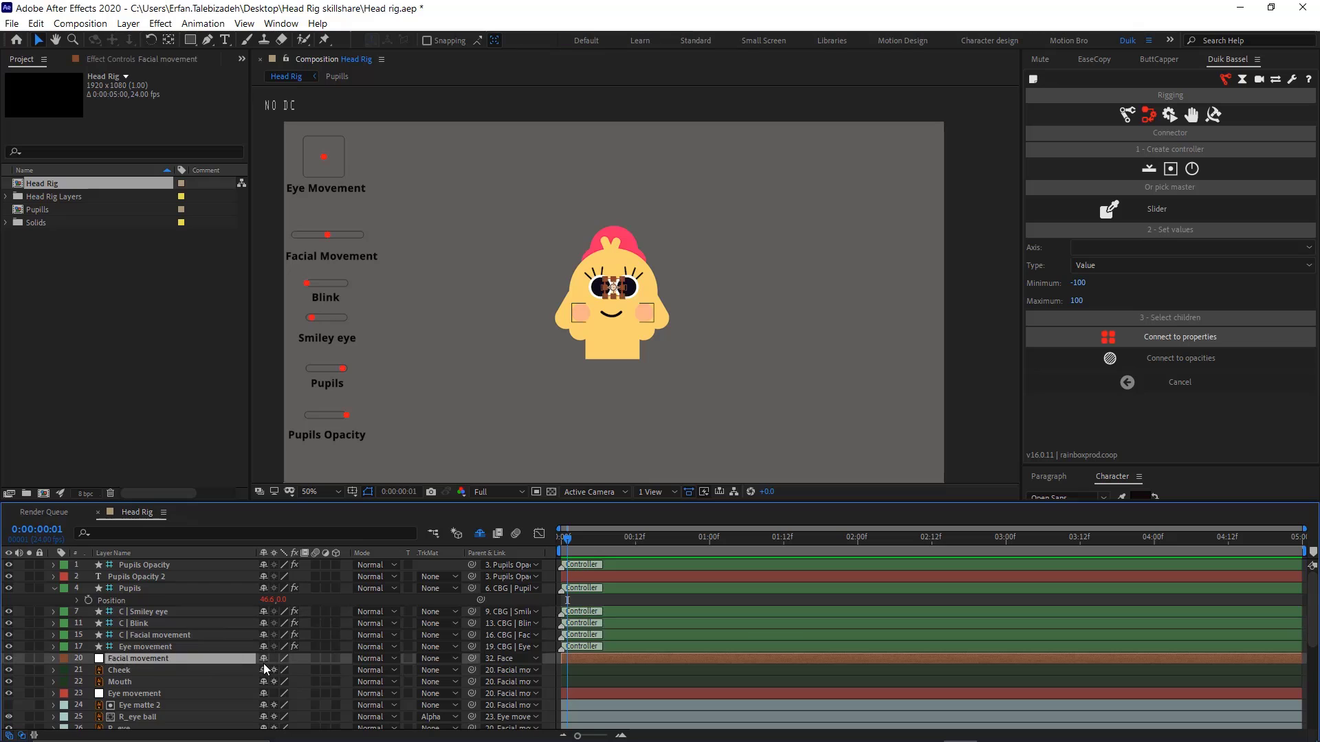
left_click(264, 658)
left_click(264, 658)
left_click(264, 658)
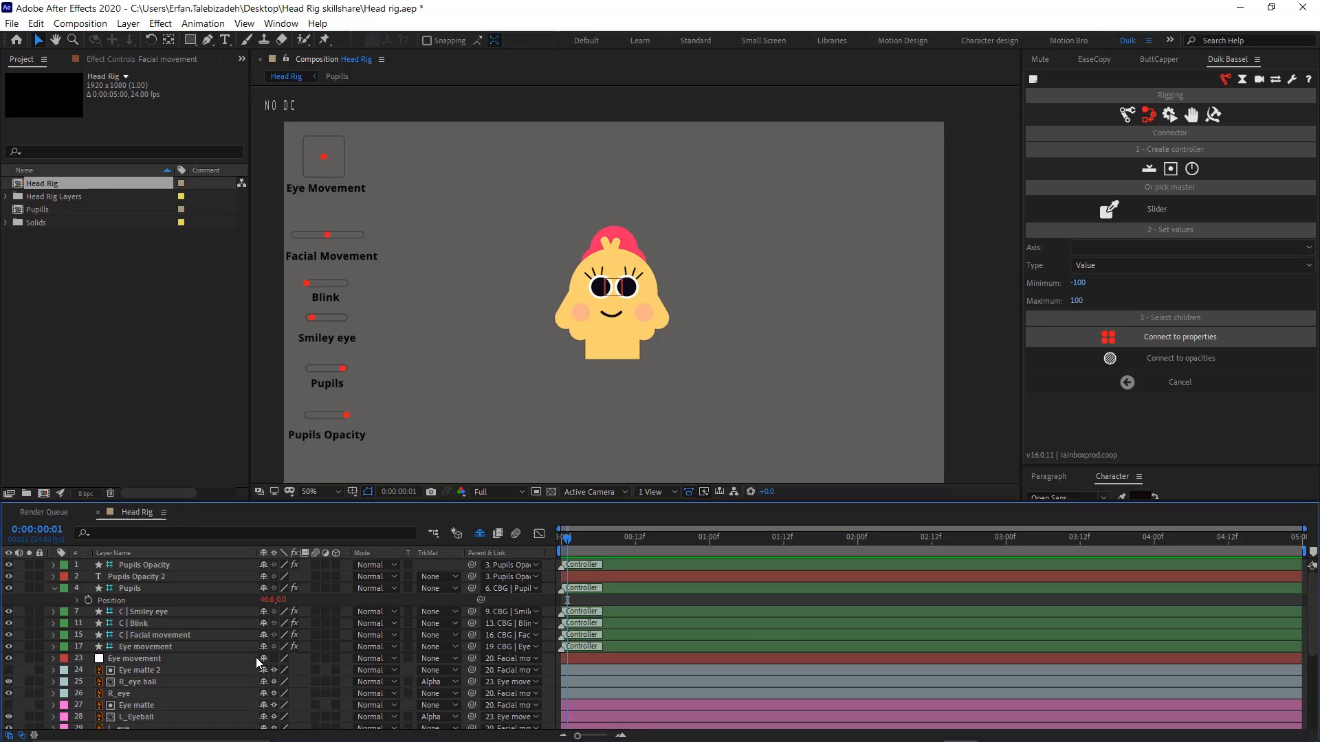
Mark the Eye movement null and all eye layers from Eye matte 2 through Pupils as shy
left_click(199, 659)
left_click(264, 659)
left_click(217, 664)
scroll(223, 667, "down", 3)
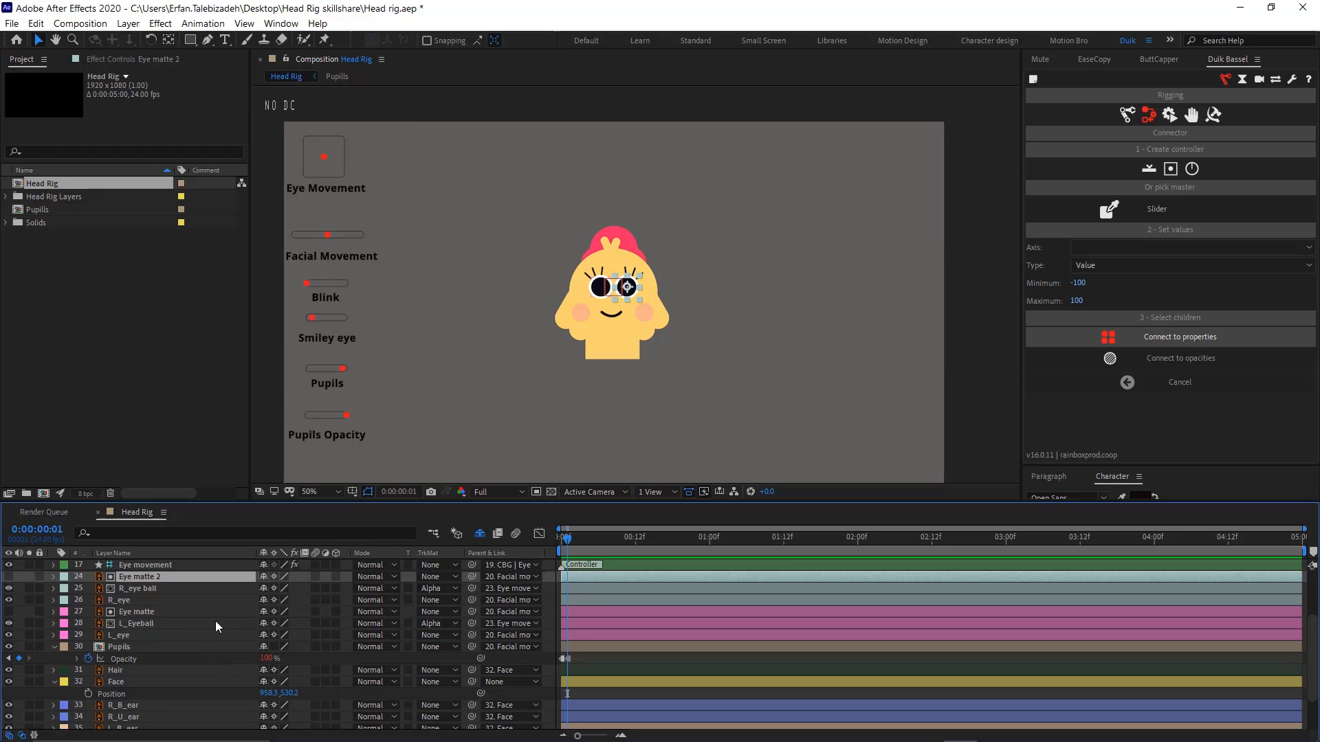
left_click(183, 646, "shift")
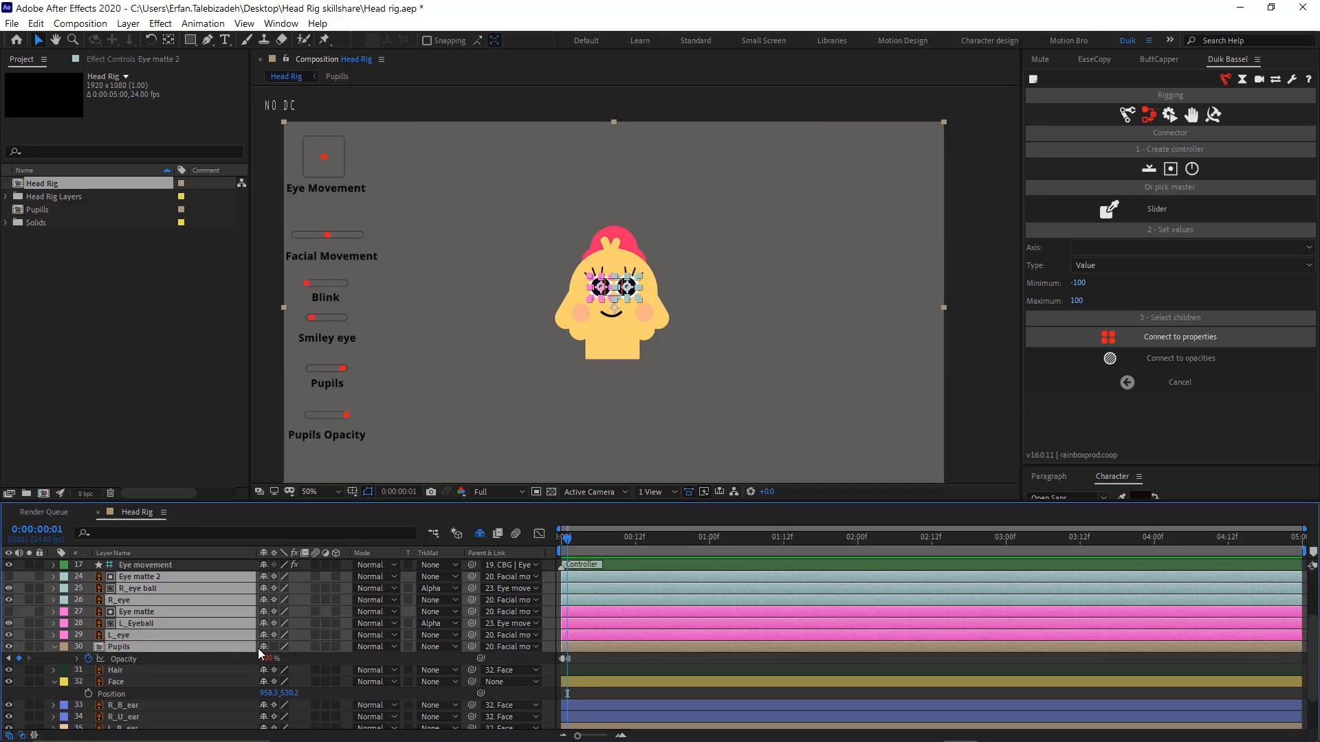
left_click(263, 647)
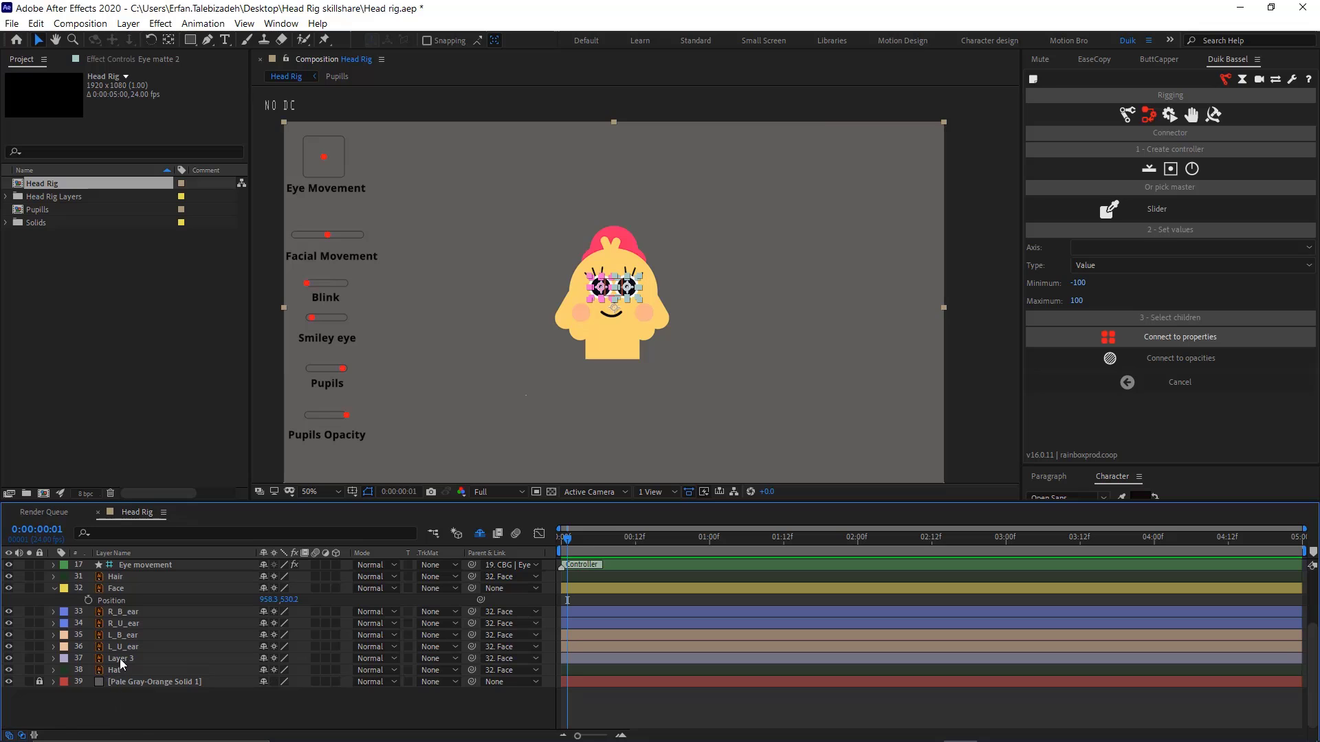
Delete the unneeded Layer 3 from the Head Rig composition
scroll(110, 687, "up", 2)
left_click(136, 698)
key("Delete")
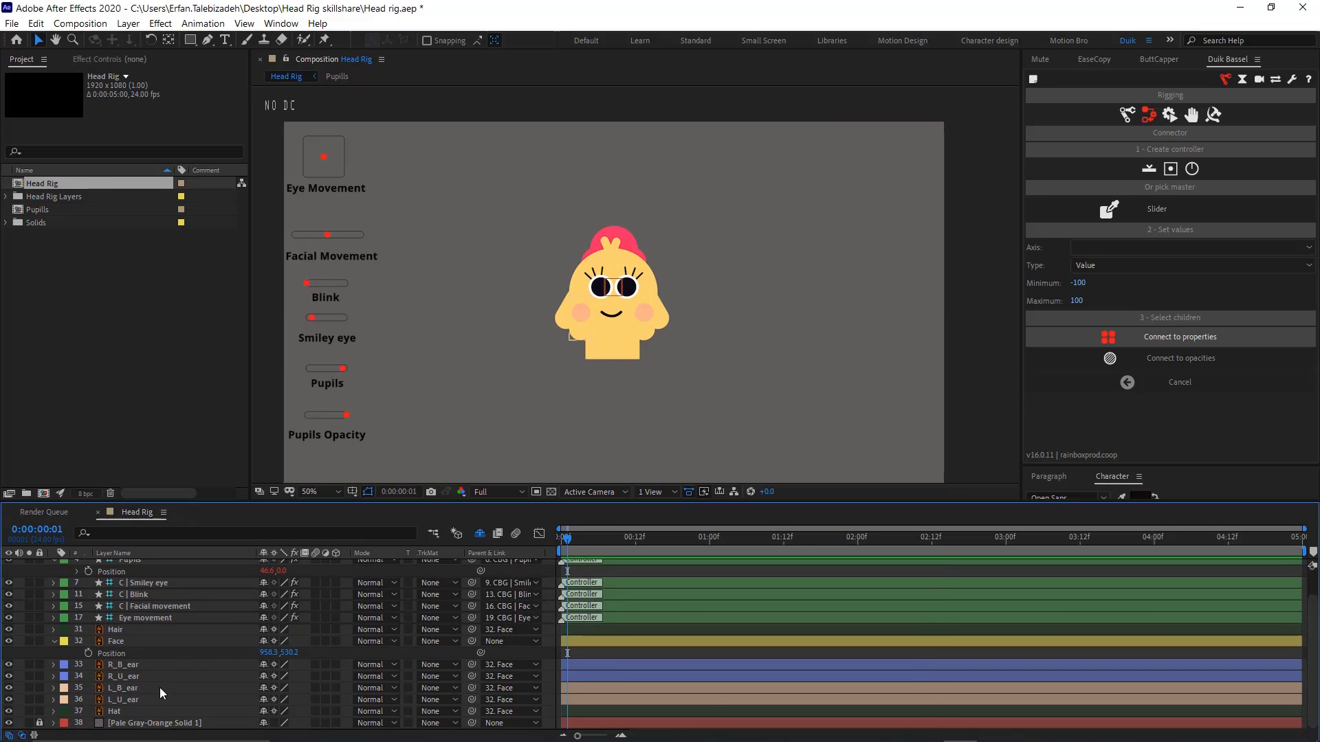
Collapse the expanded properties of all visible layers in the timeline
left_click(174, 609)
key("ctrl+a")
key("e")
key("e")
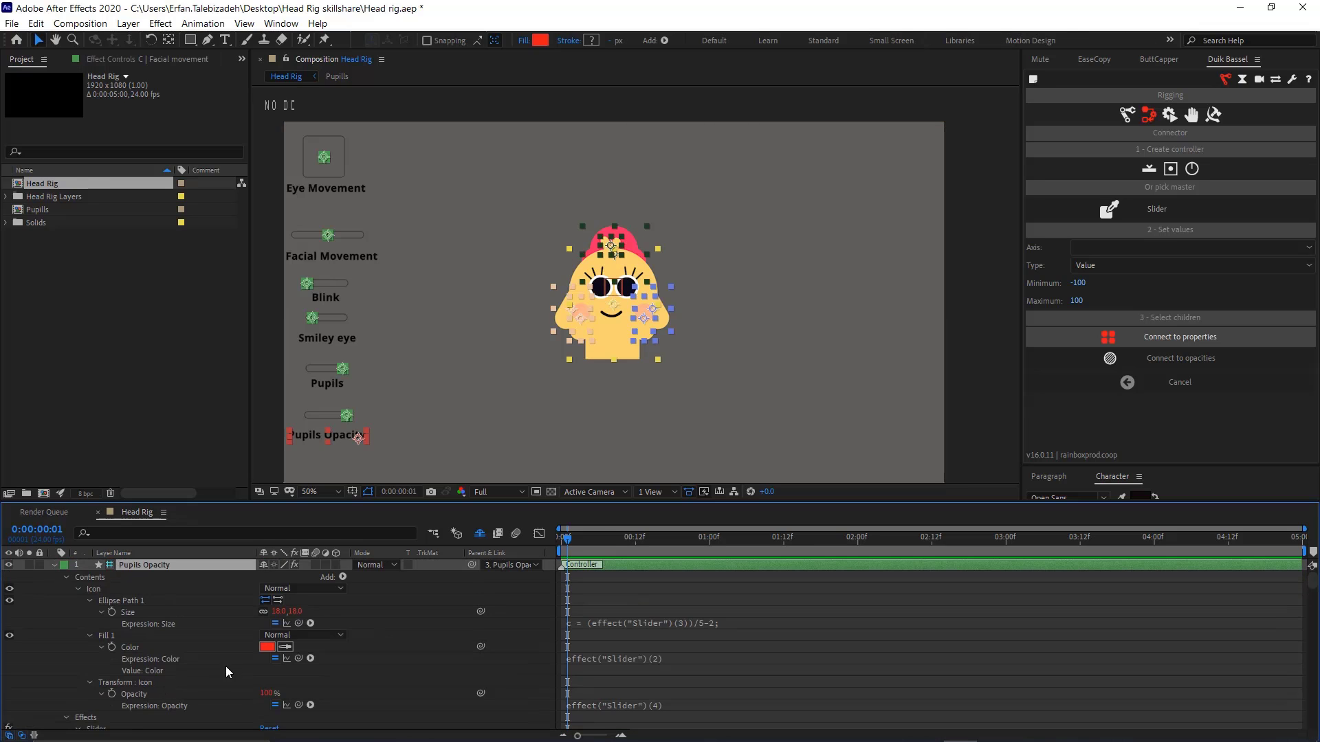
left_click(528, 611)
key("ctrl+a")
left_click(55, 565)
left_click(543, 616)
scroll(200, 661, "down", 1)
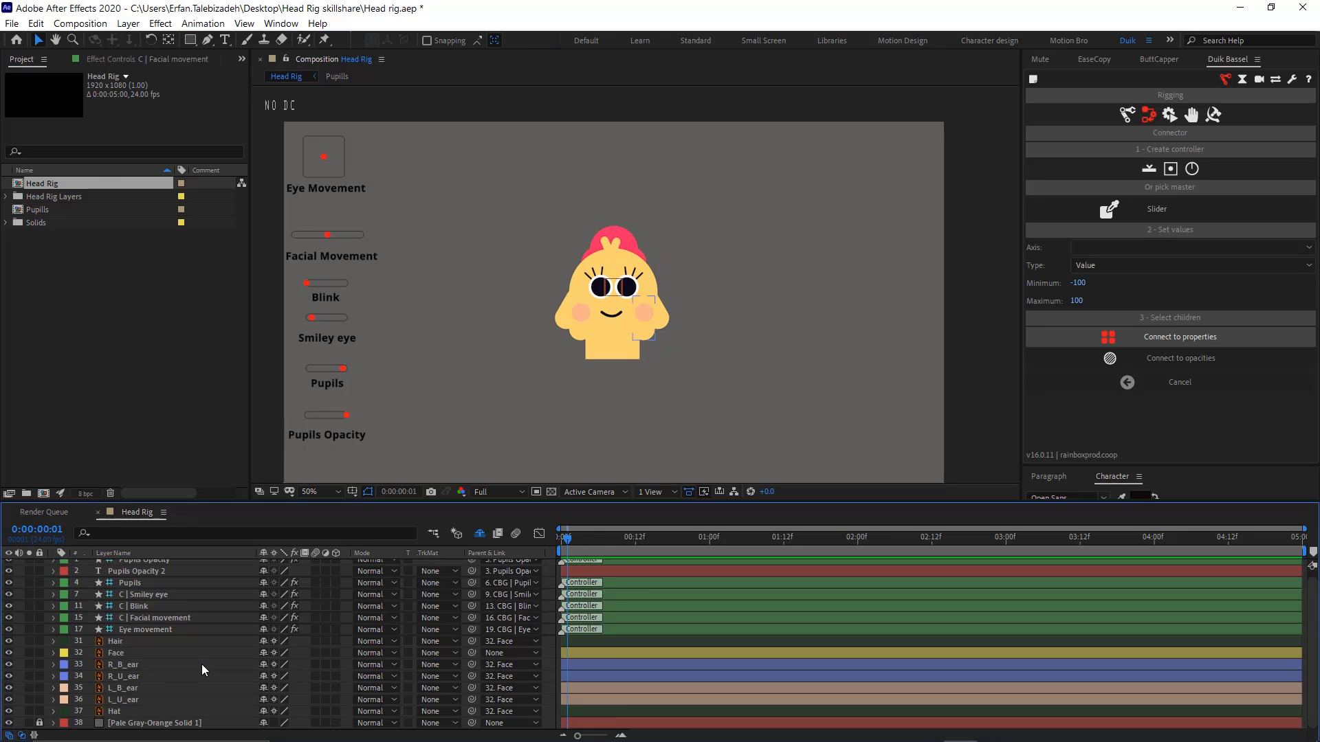
Mark the Pale Gray-Orange Solid 1, Hair and Pupils Opacity 2 layers as shy, keeping shy layers hidden
left_click(264, 723)
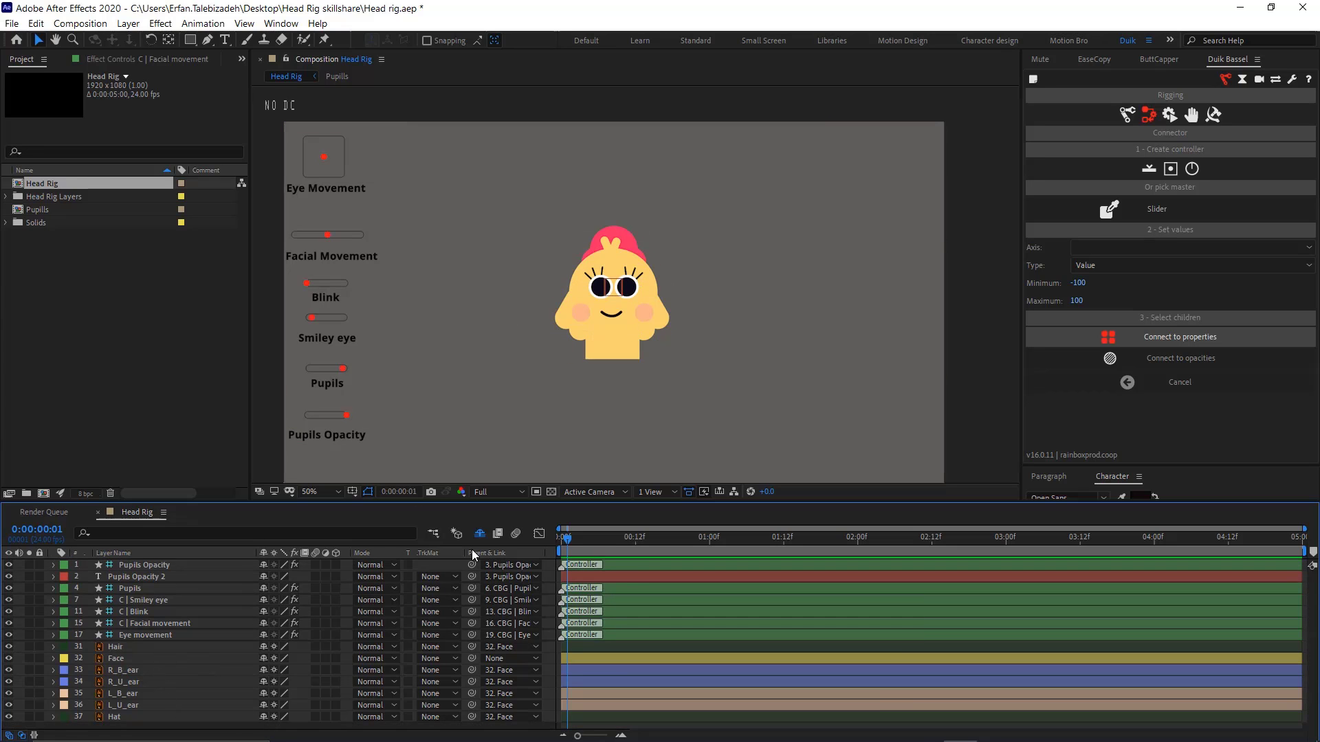
left_click(479, 534)
scroll(252, 656, "down", 5)
left_click(188, 641)
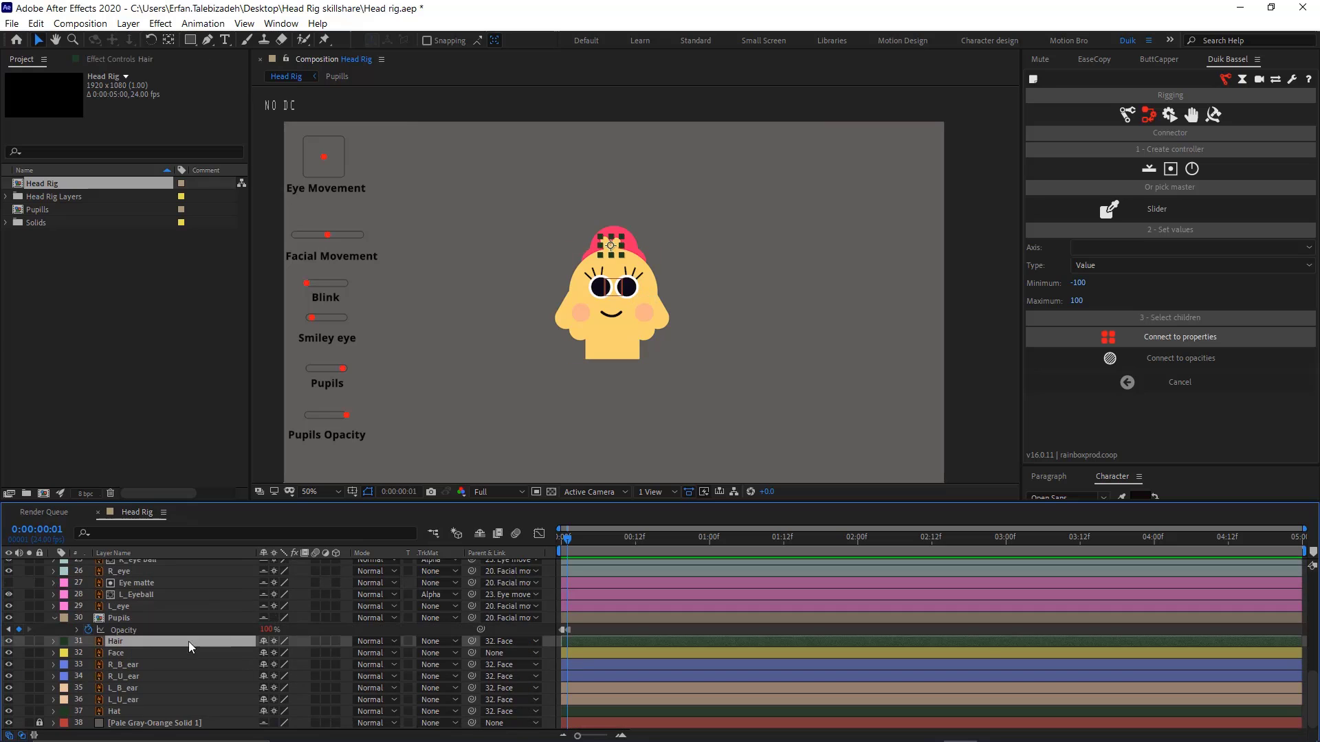
left_click(265, 641)
left_click(480, 534)
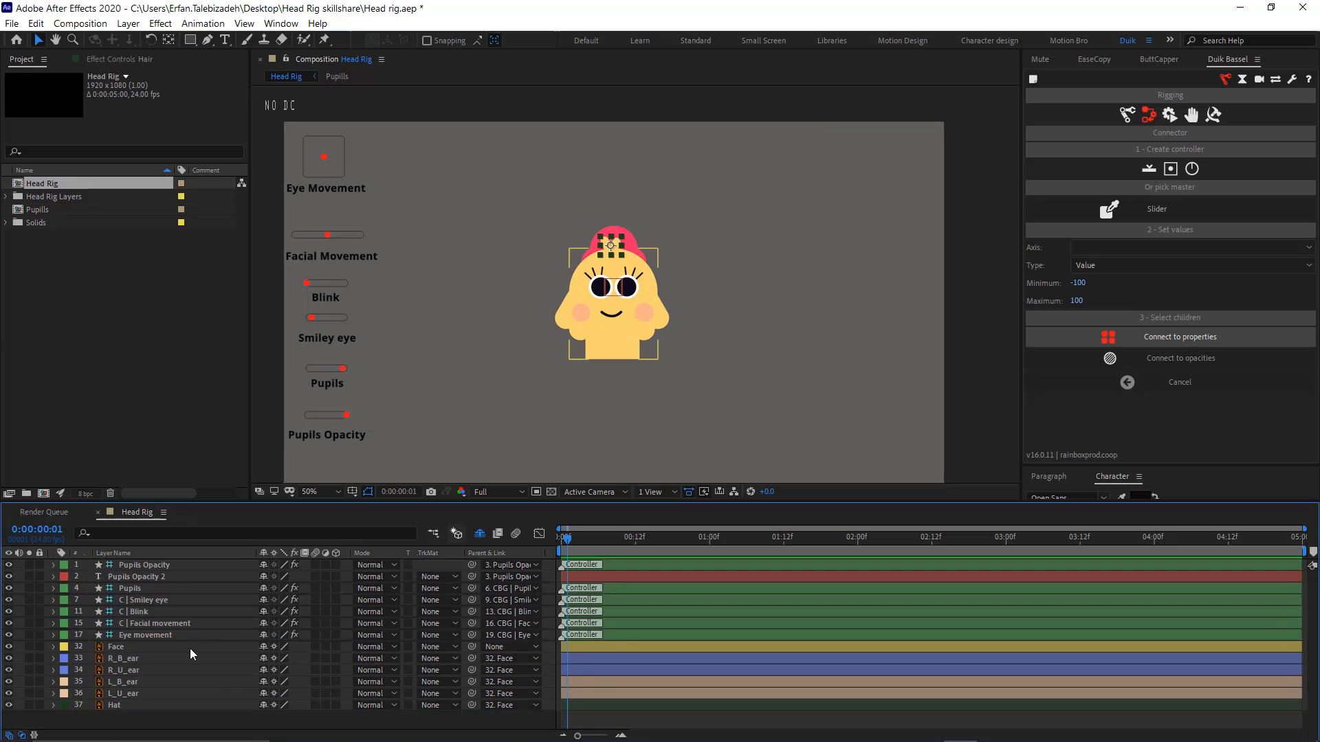
left_click(171, 574)
key("Delete")
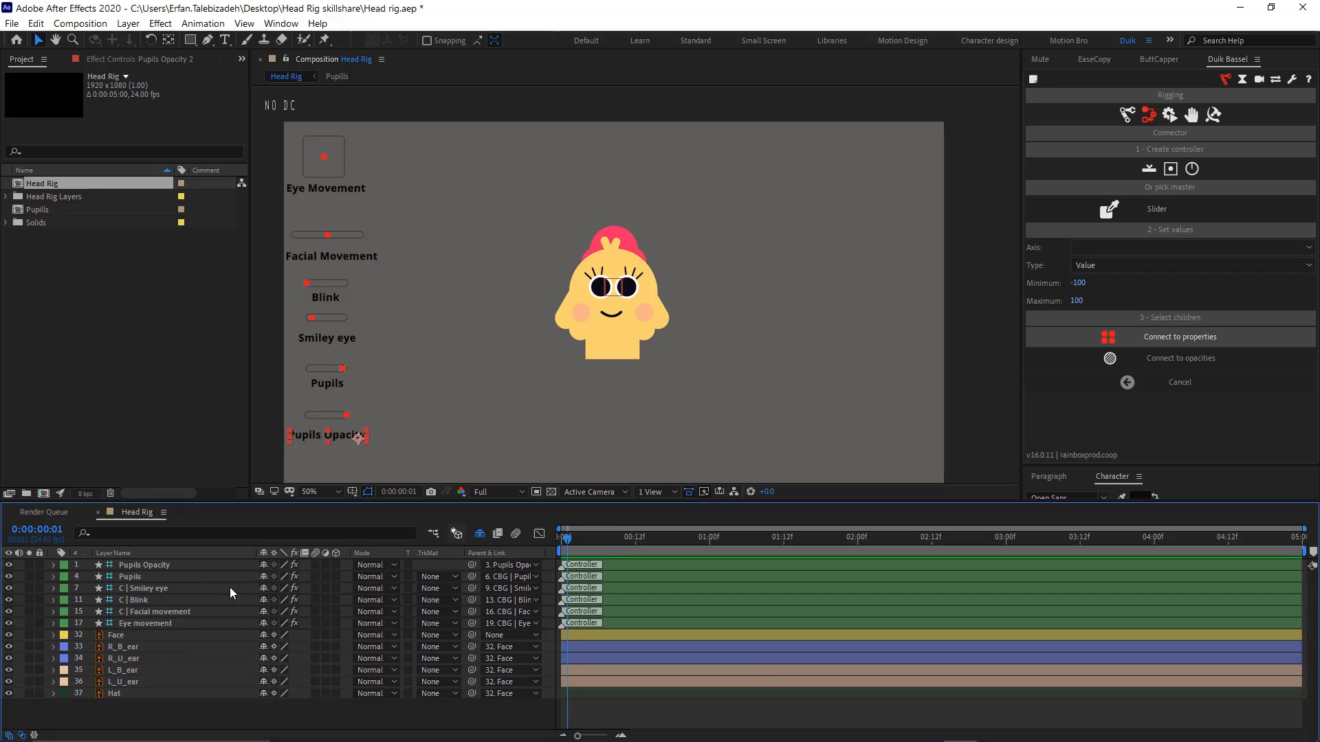
left_click(196, 569)
left_click(193, 576)
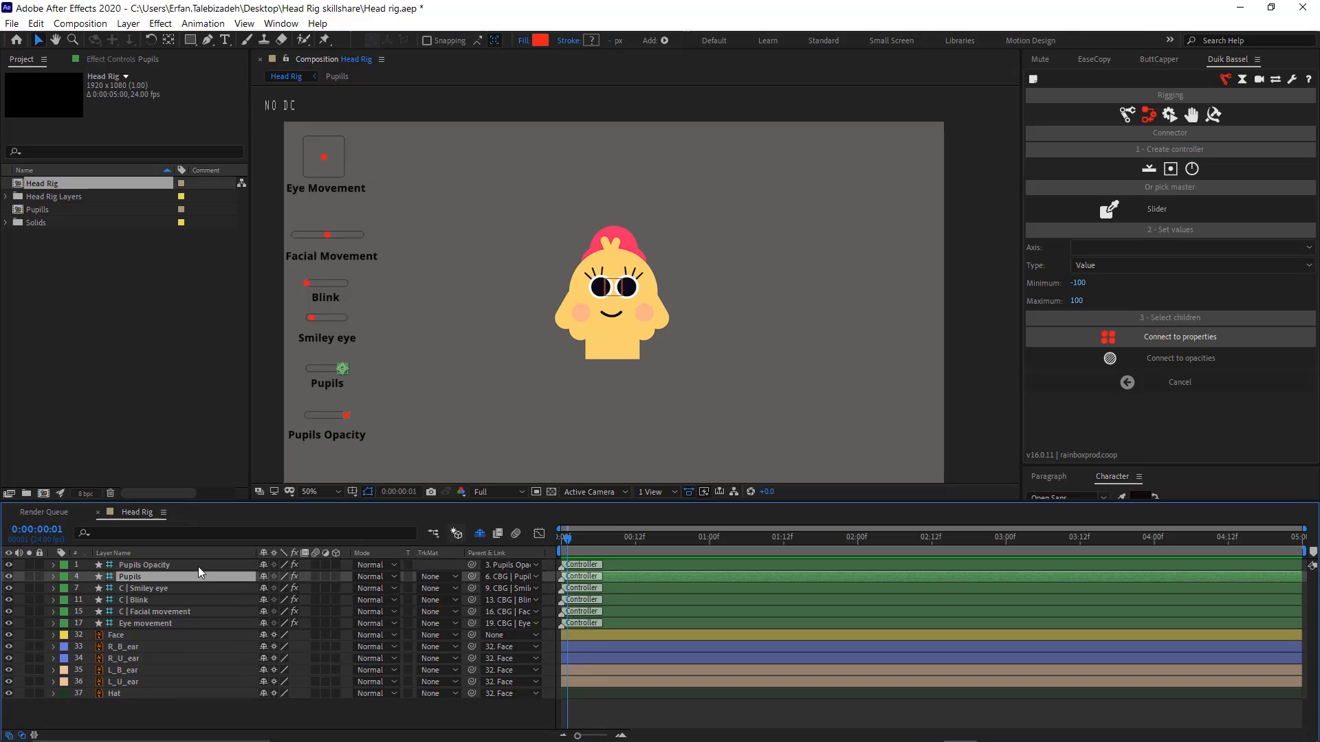
left_click(194, 589)
left_click(192, 610)
left_click(198, 623)
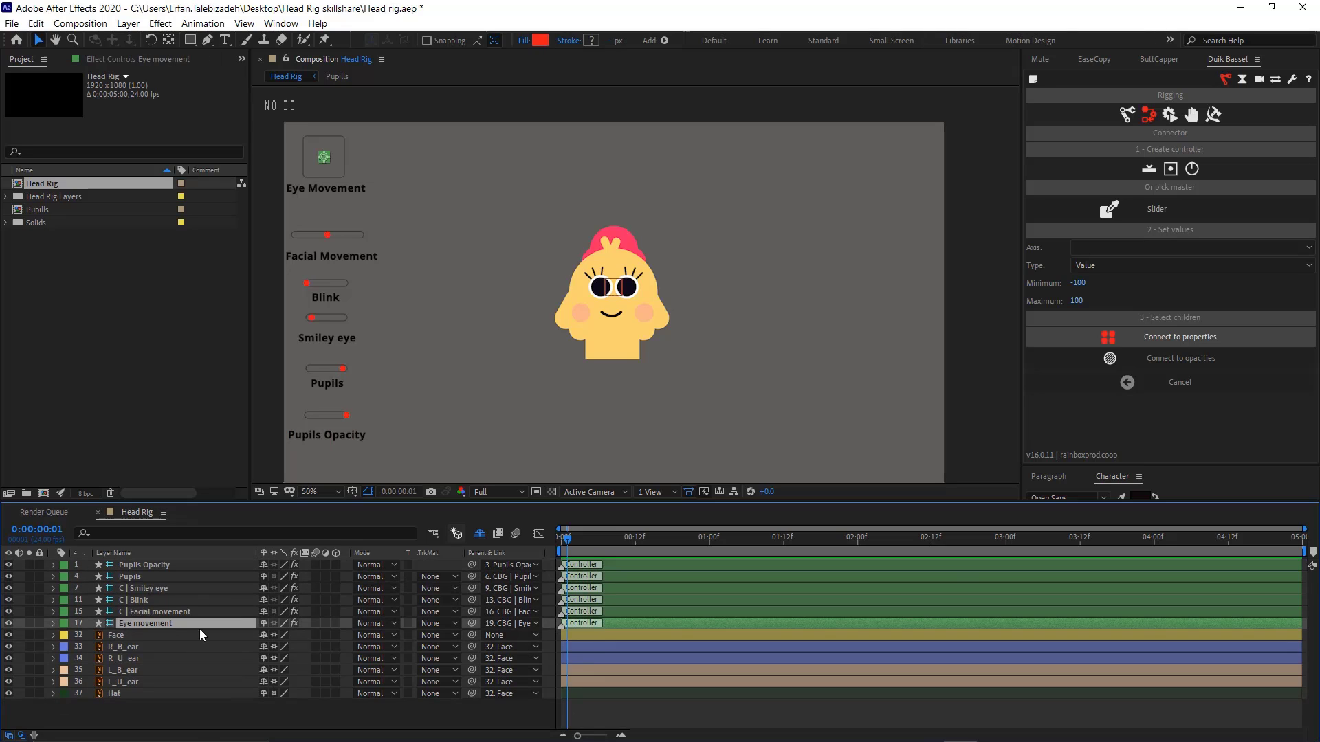
left_click(205, 716)
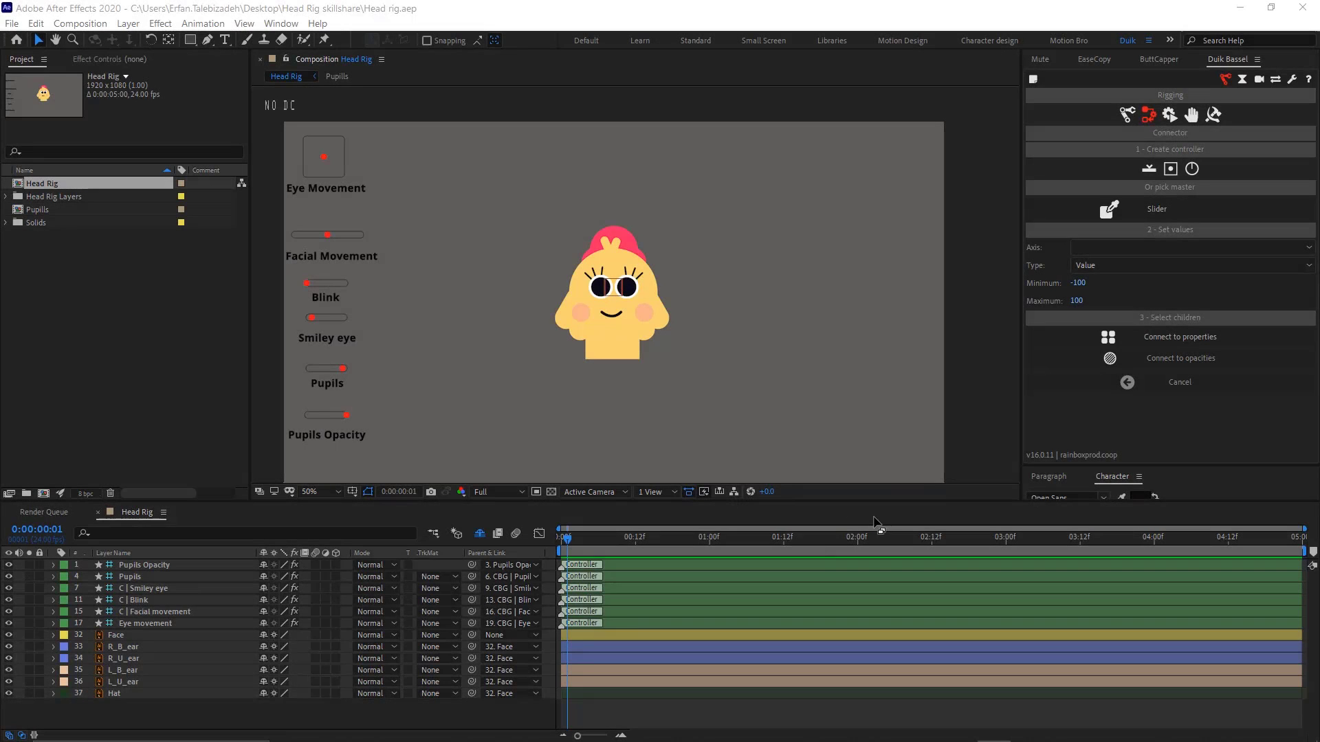
left_click_drag(586, 539, 1067, 612)
left_click_drag(865, 617, 585, 596)
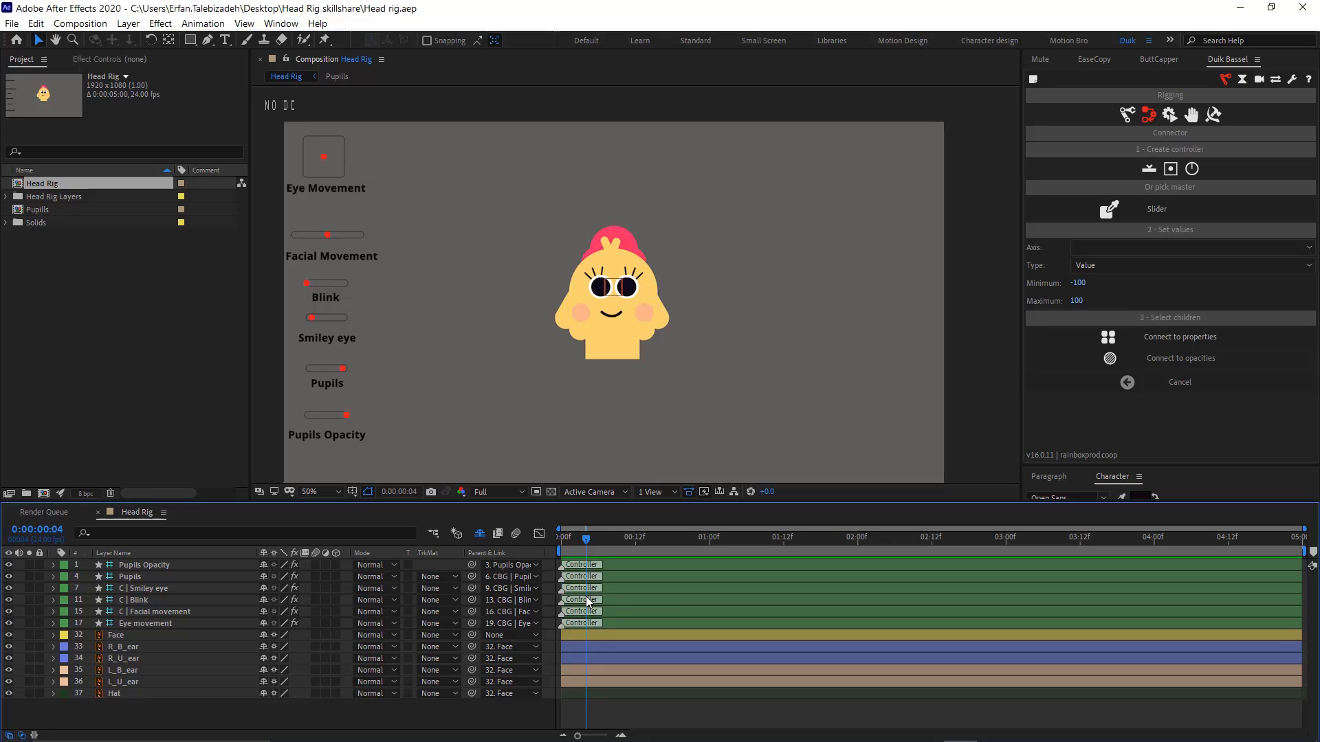
Separate the Face layer's position dimensions and start keyframing its Y position at 0:00:01:00
left_click_drag(585, 596, 708, 617)
left_click(180, 636)
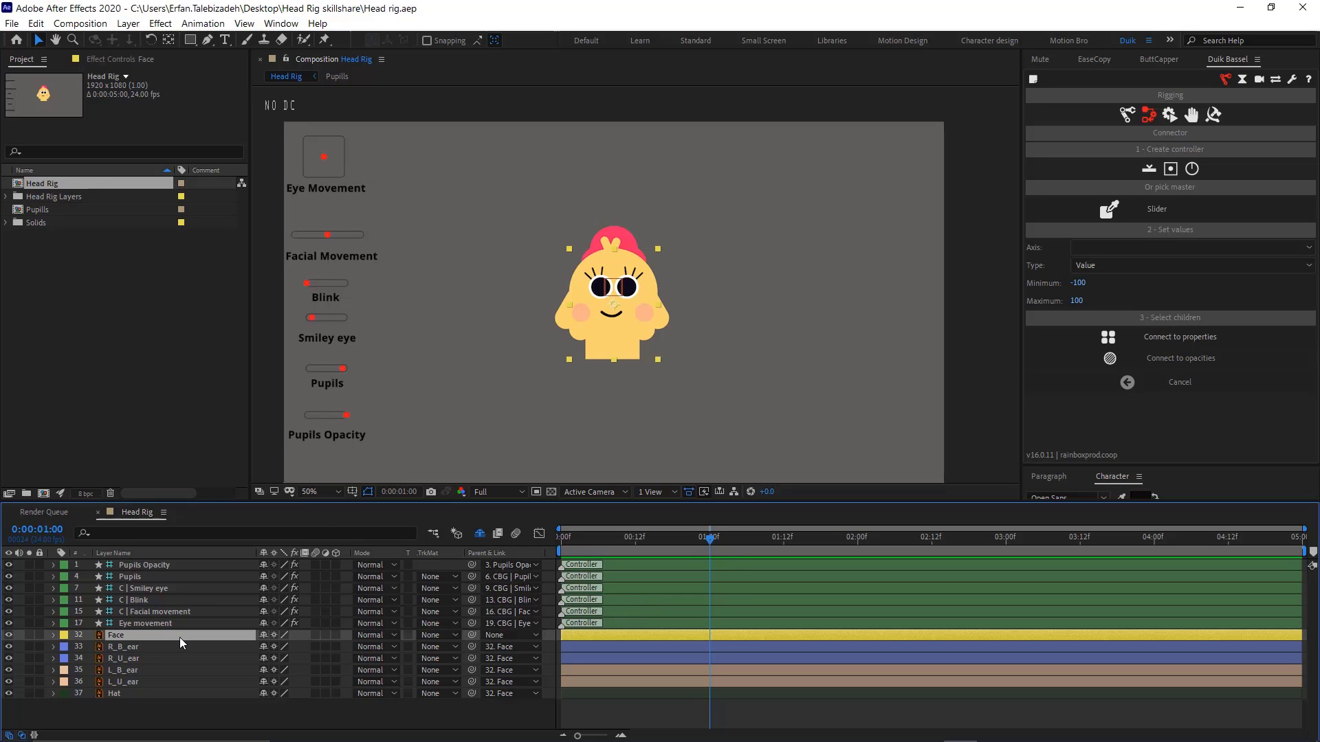
key("p")
right_click(130, 644)
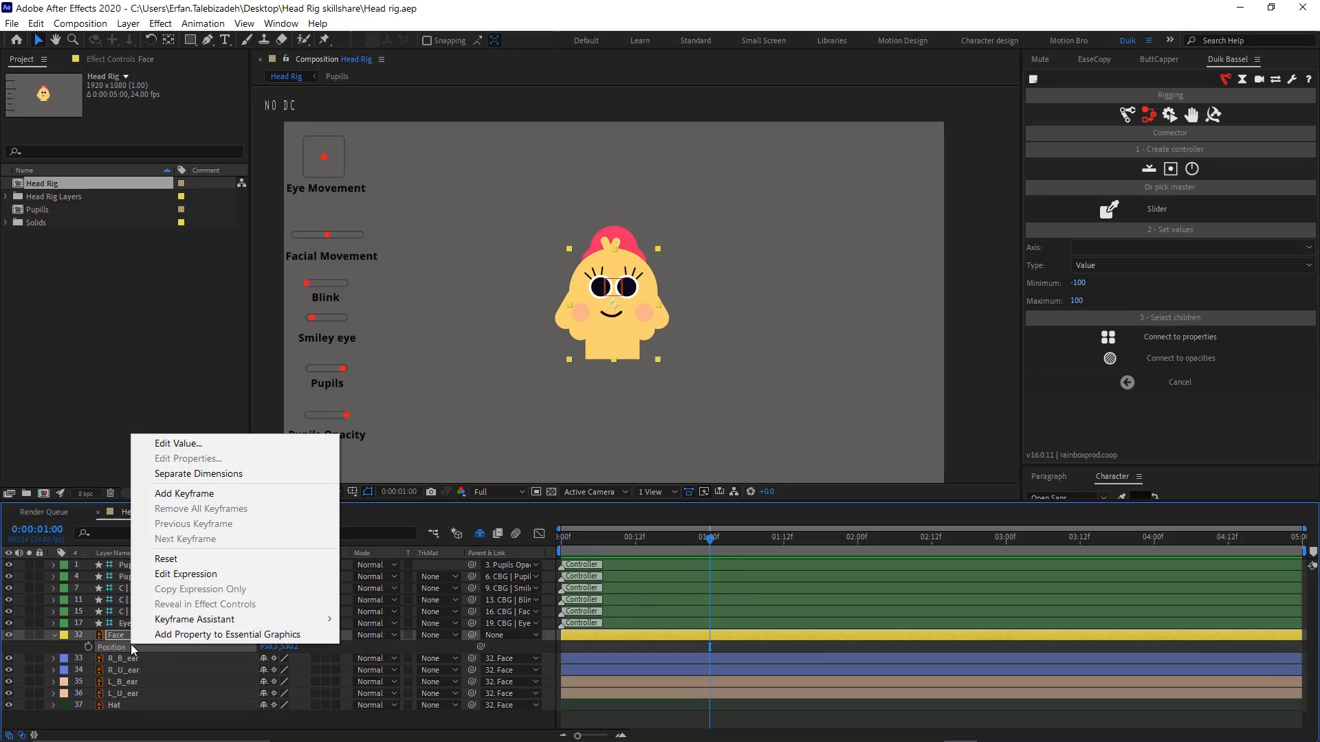
left_click(208, 476)
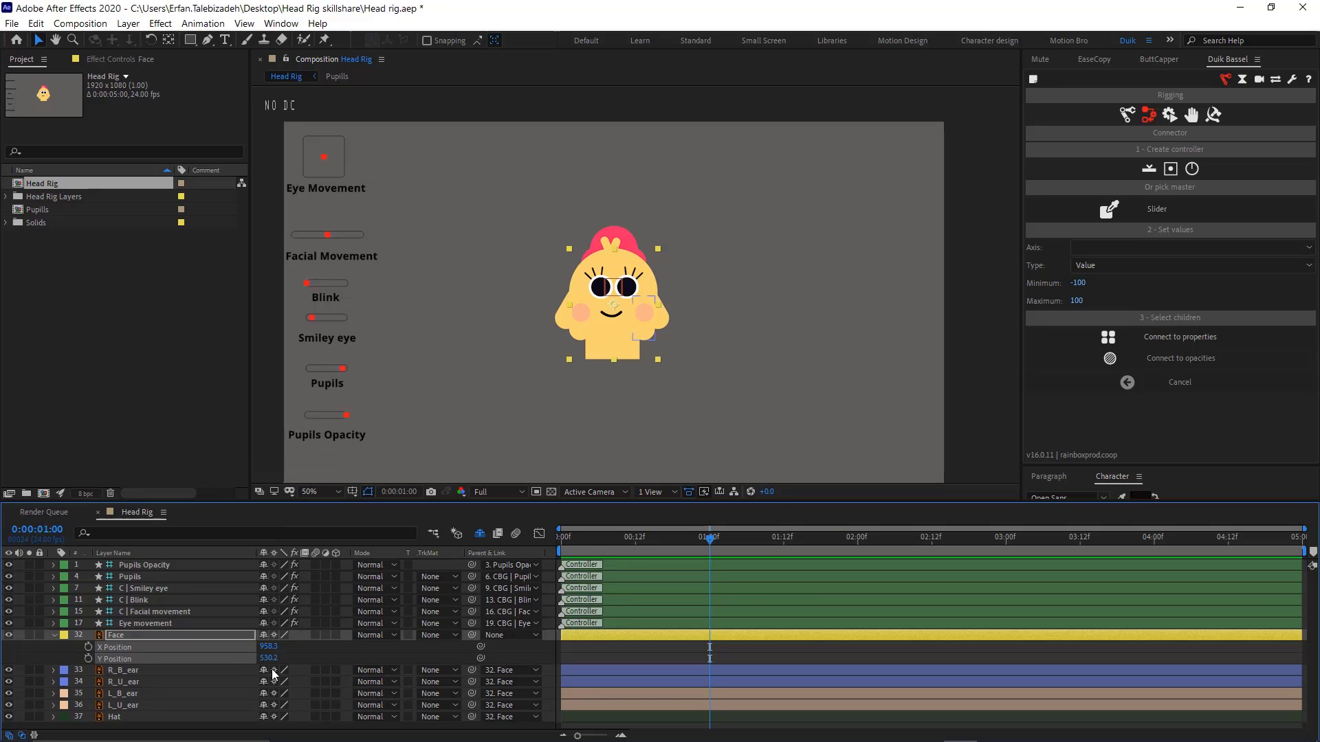
left_click(335, 649)
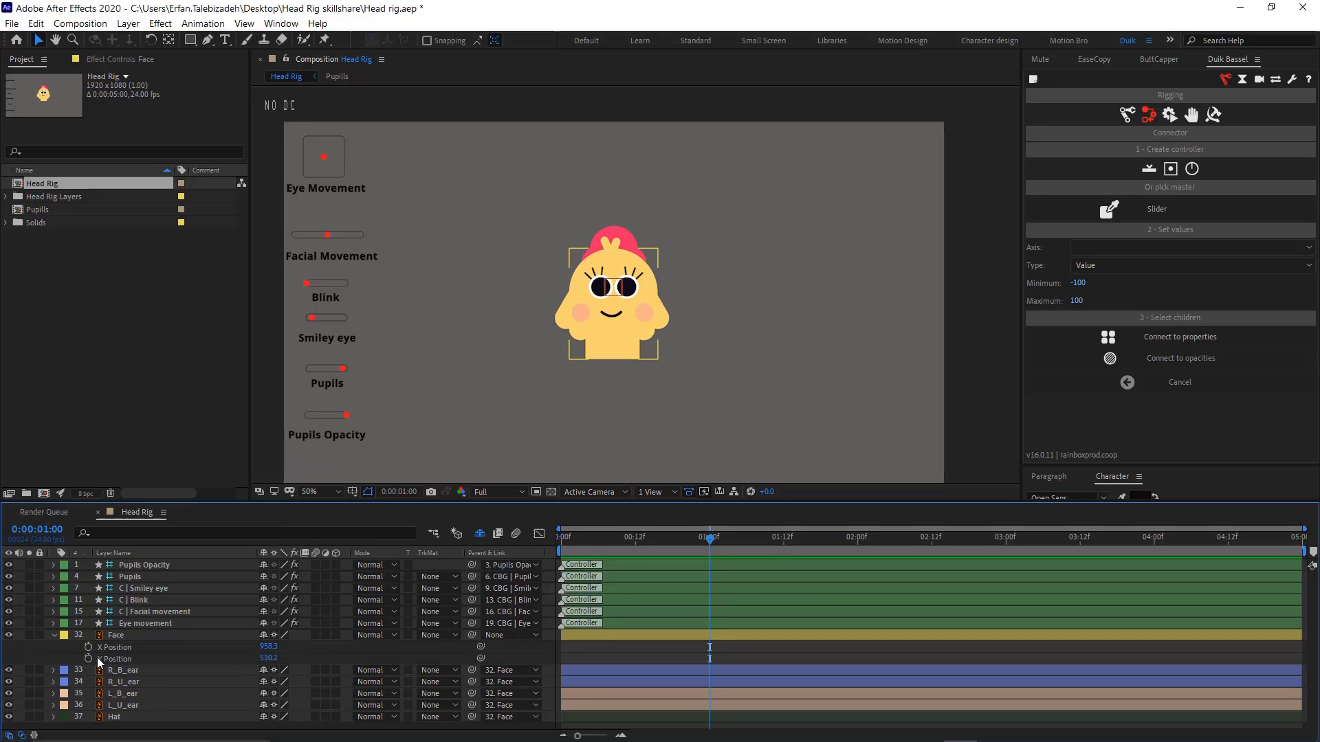
left_click(89, 658)
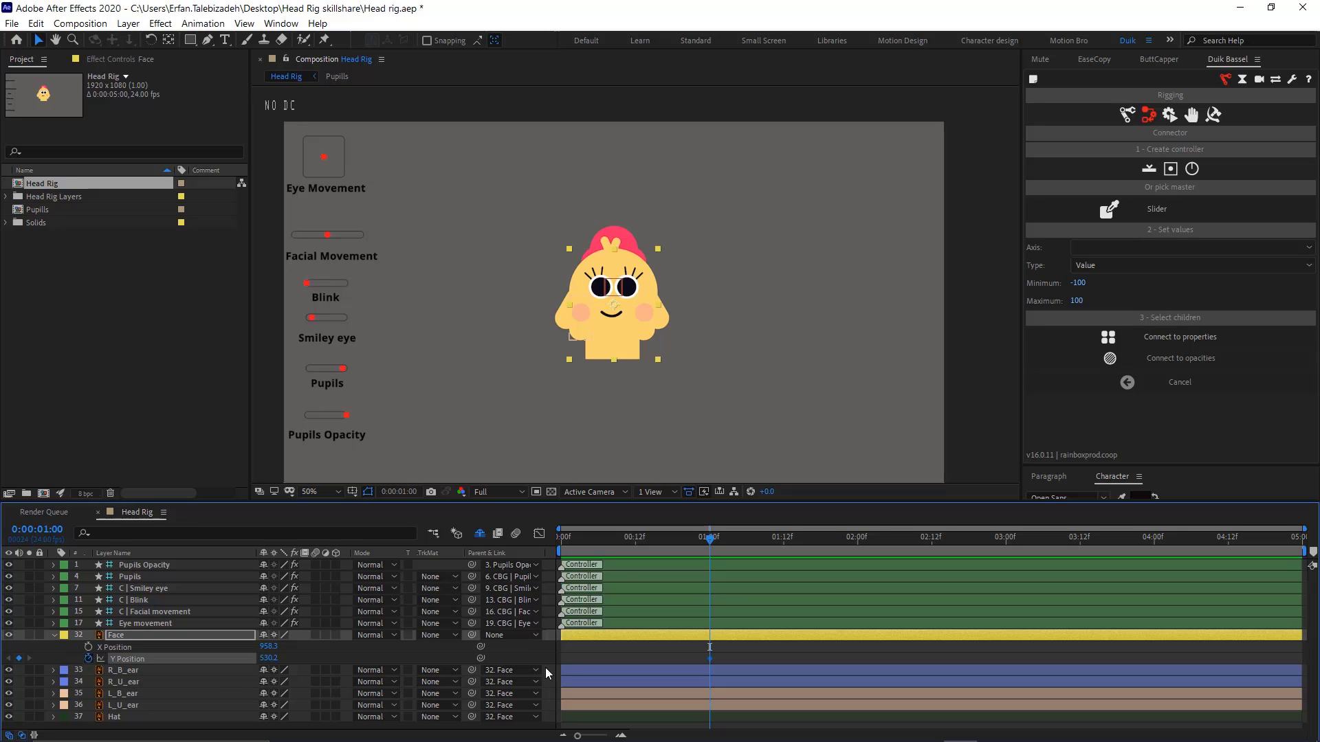
Add Y position keyframes to the Face layer at 0:00:01:02, 0:00:01:05 and 0:00:01:08
left_click_drag(711, 540, 722, 547)
left_click(18, 657)
left_click_drag(739, 545, 748, 546)
left_click(19, 659)
key("Page_Up")
key("Page_Up")
key("Page_Up")
left_click_drag(745, 659, 741, 659)
key("Page_Down")
key("Page_Down")
key("Page_Down")
key("Page_Down")
key("Page_Down")
left_click_drag(786, 657, 703, 666)
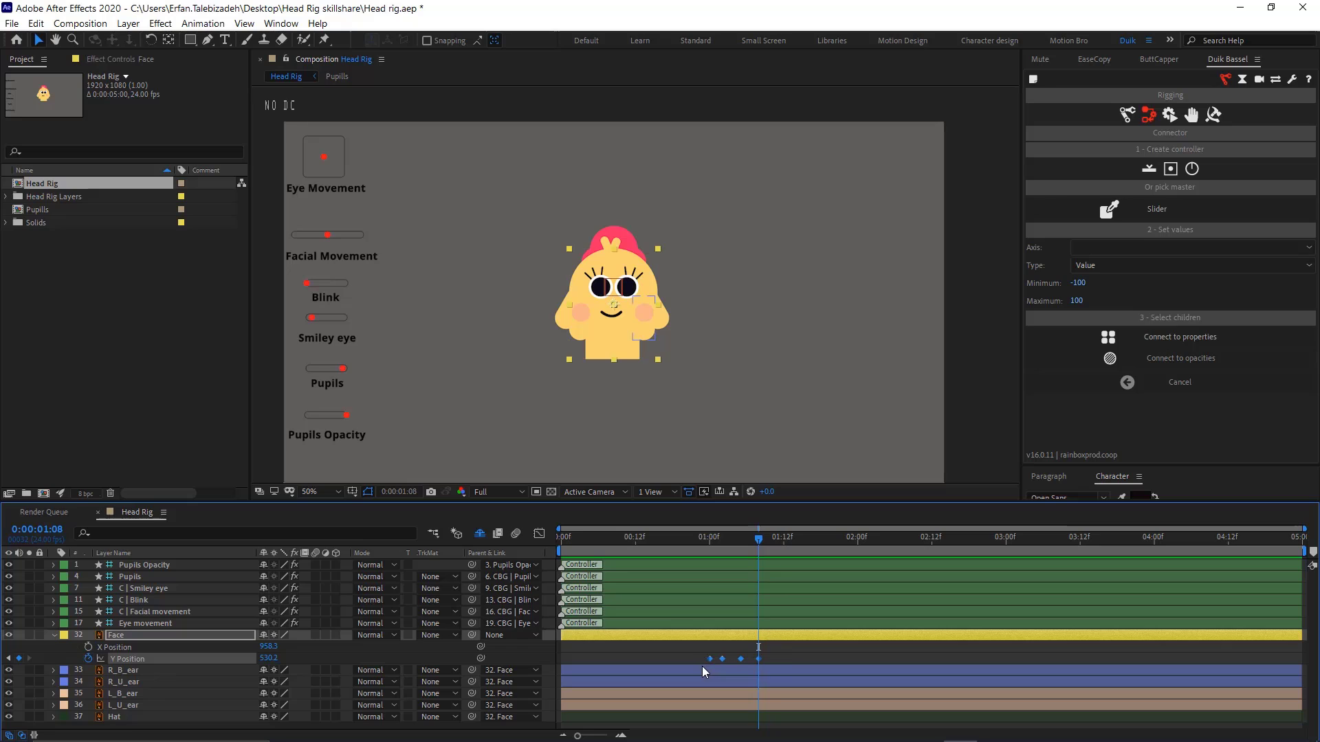
Raise the face at 0:00:01:02 by setting its Y position to 522.2
left_click(793, 658)
key("Page_Up")
key("Page_Up")
key("Page_Up")
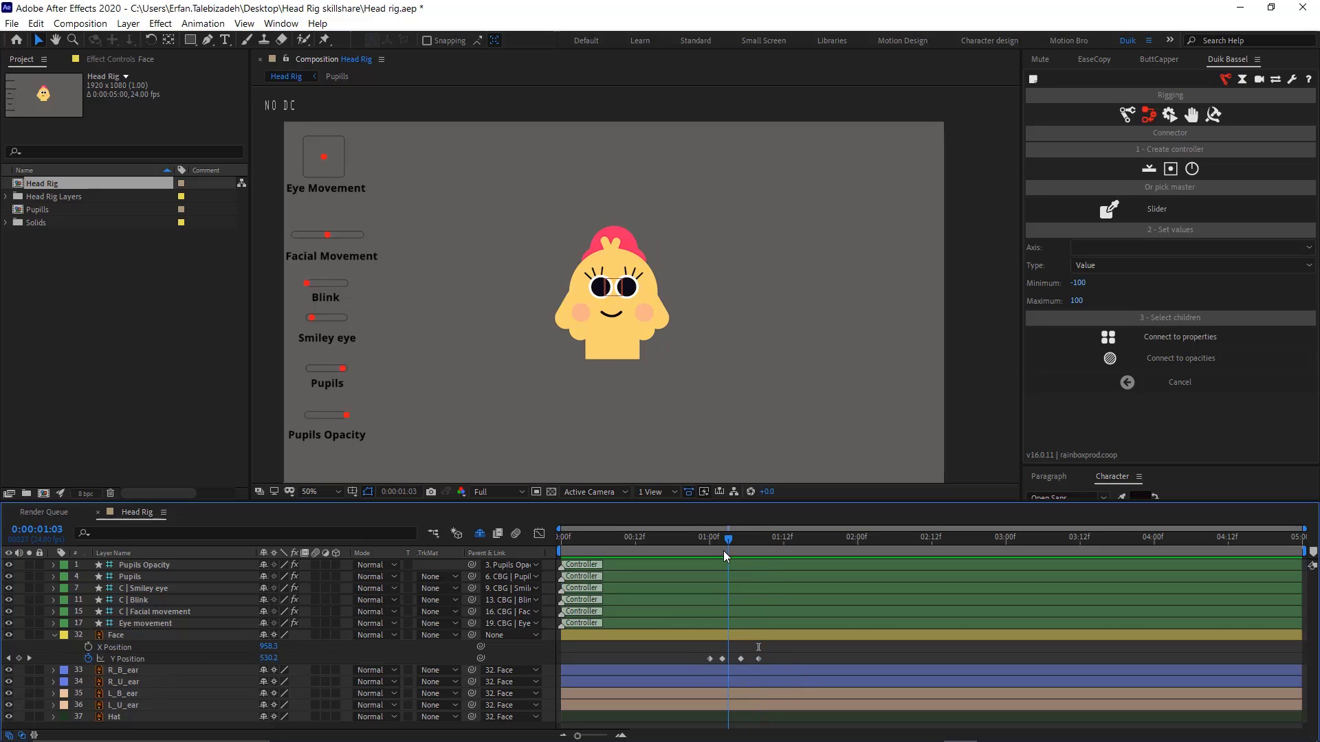
left_click(721, 658)
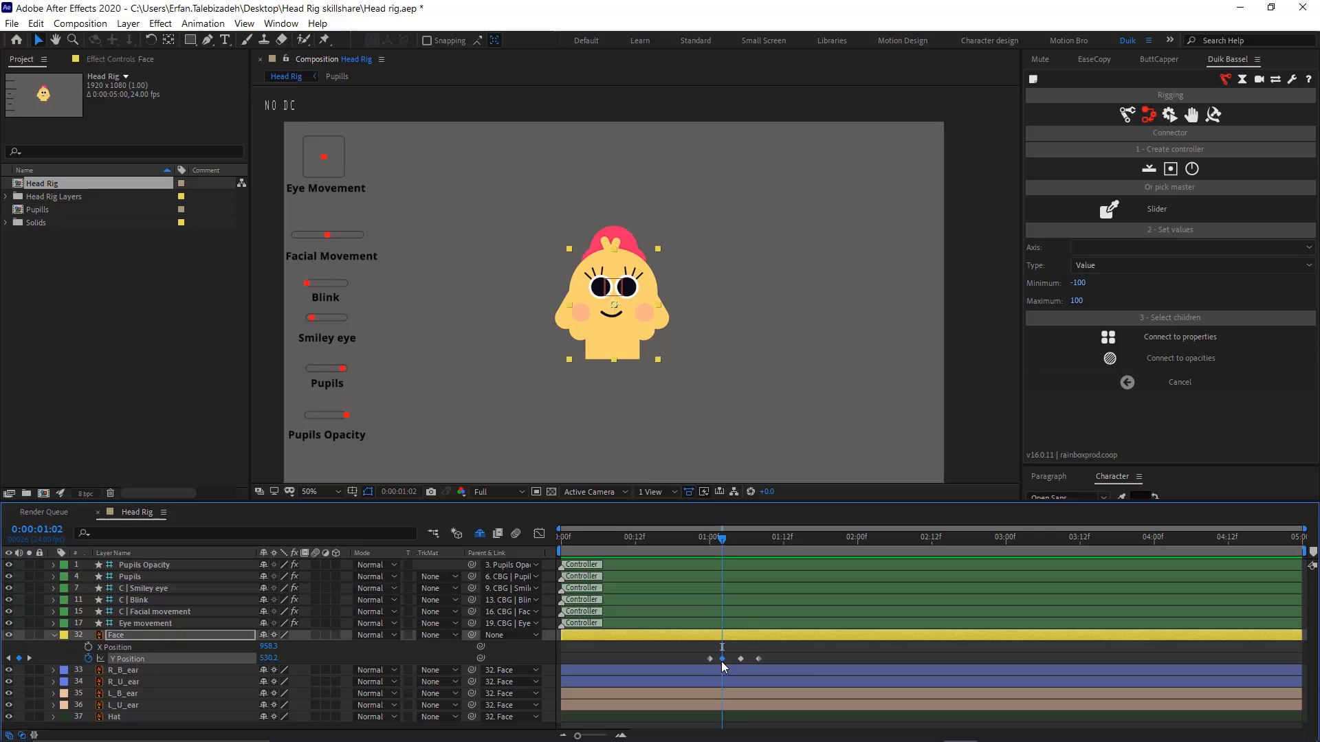
key("Up")
key("Up")
key("Up")
key("Up")
key("Up")
key("Up")
key("Up")
key("Up")
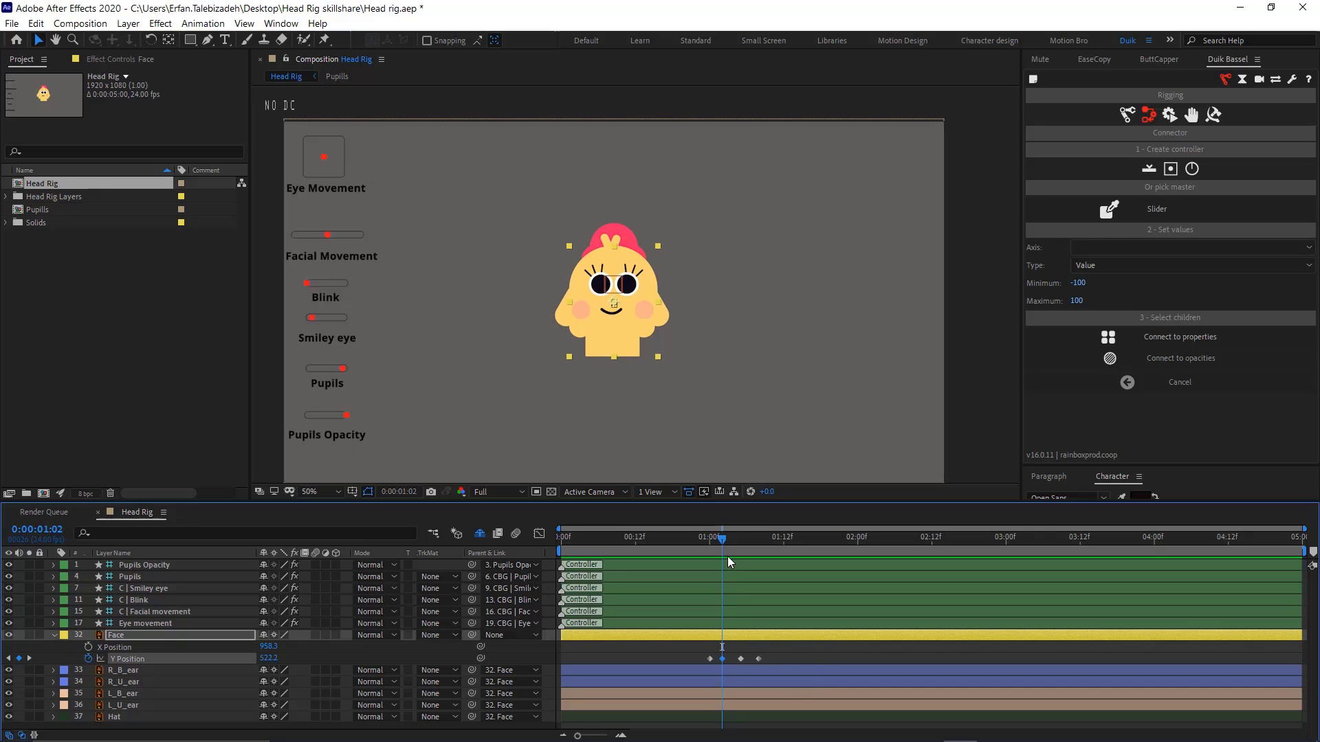
Lower the face at 0:00:01:05 by setting its Y position to 550.2
key("Page_Down")
key("Page_Down")
key("Page_Down")
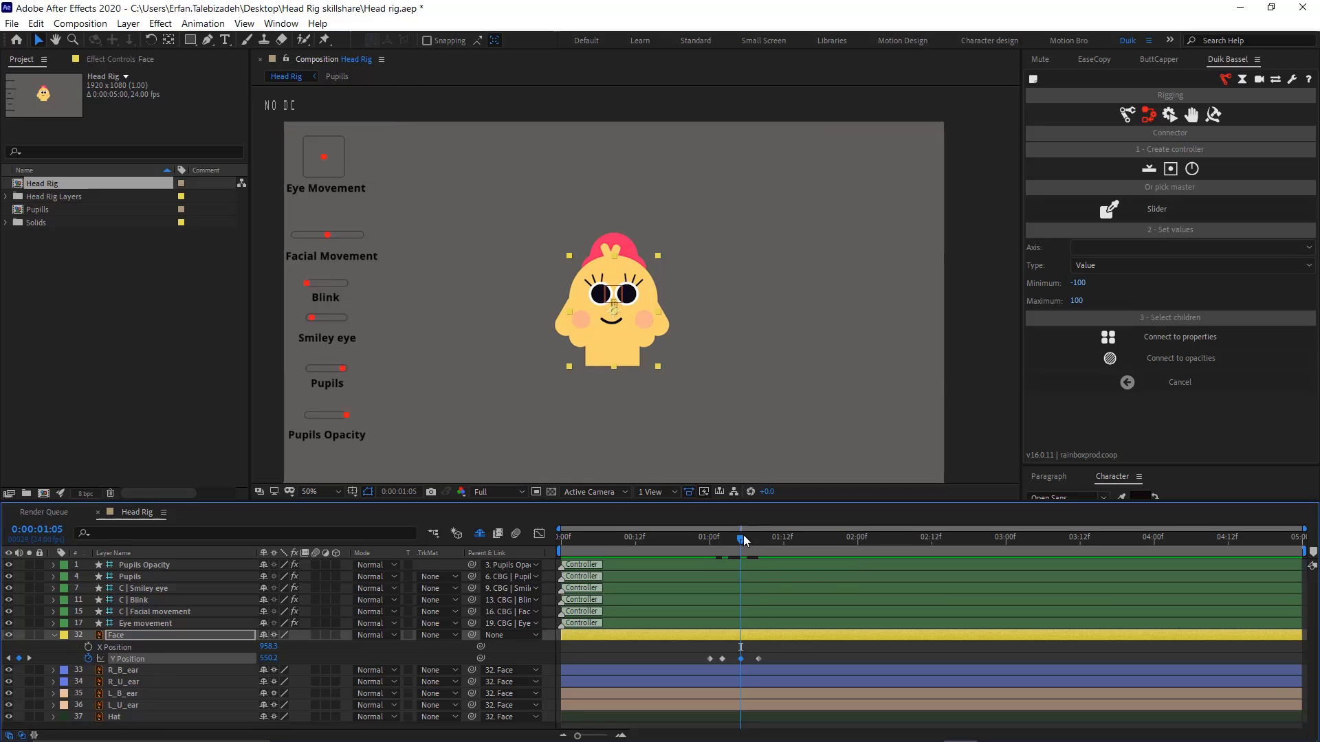
Apply Easy Ease to all four Y position keyframes of the Face layer and preview the motion
left_click_drag(772, 654, 708, 661)
left_click_drag(736, 542, 701, 550)
key("space")
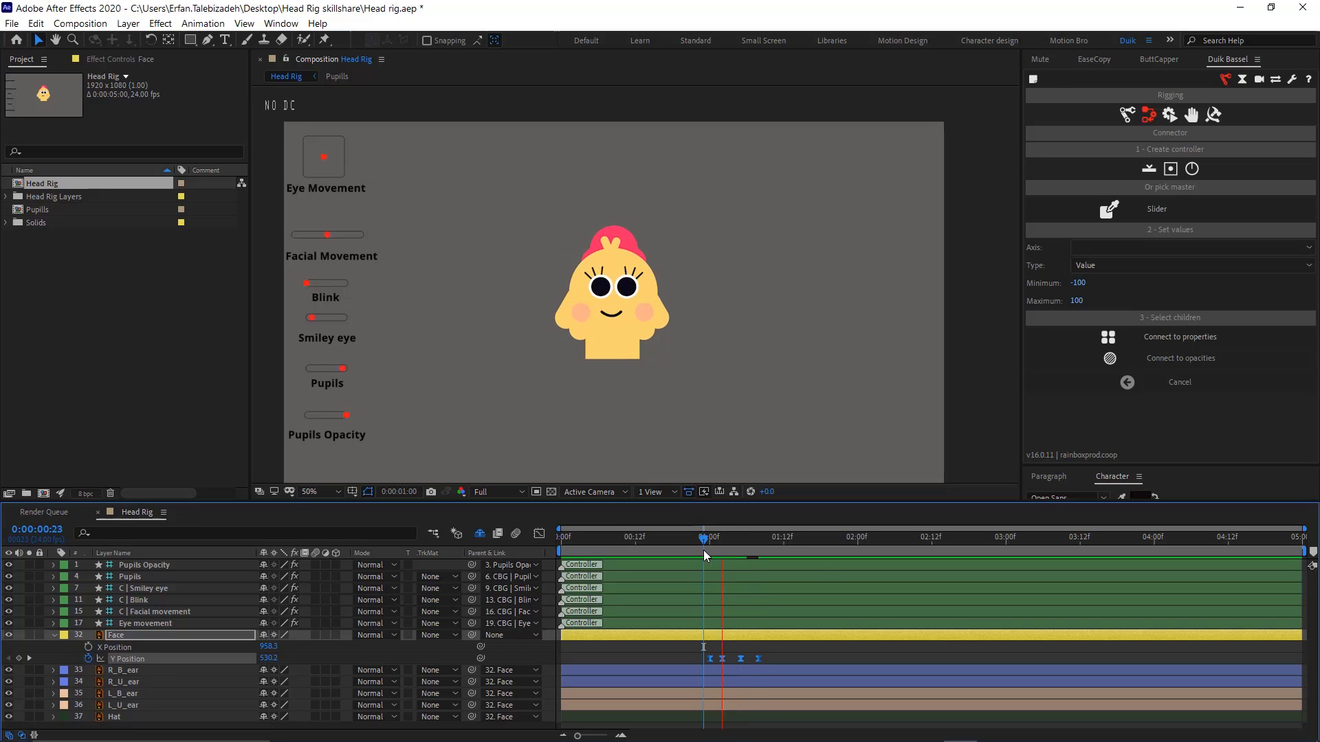
key("space")
Add an X position keyframe to the Face layer at 0:00:01:02
key("j")
key("j")
key("j")
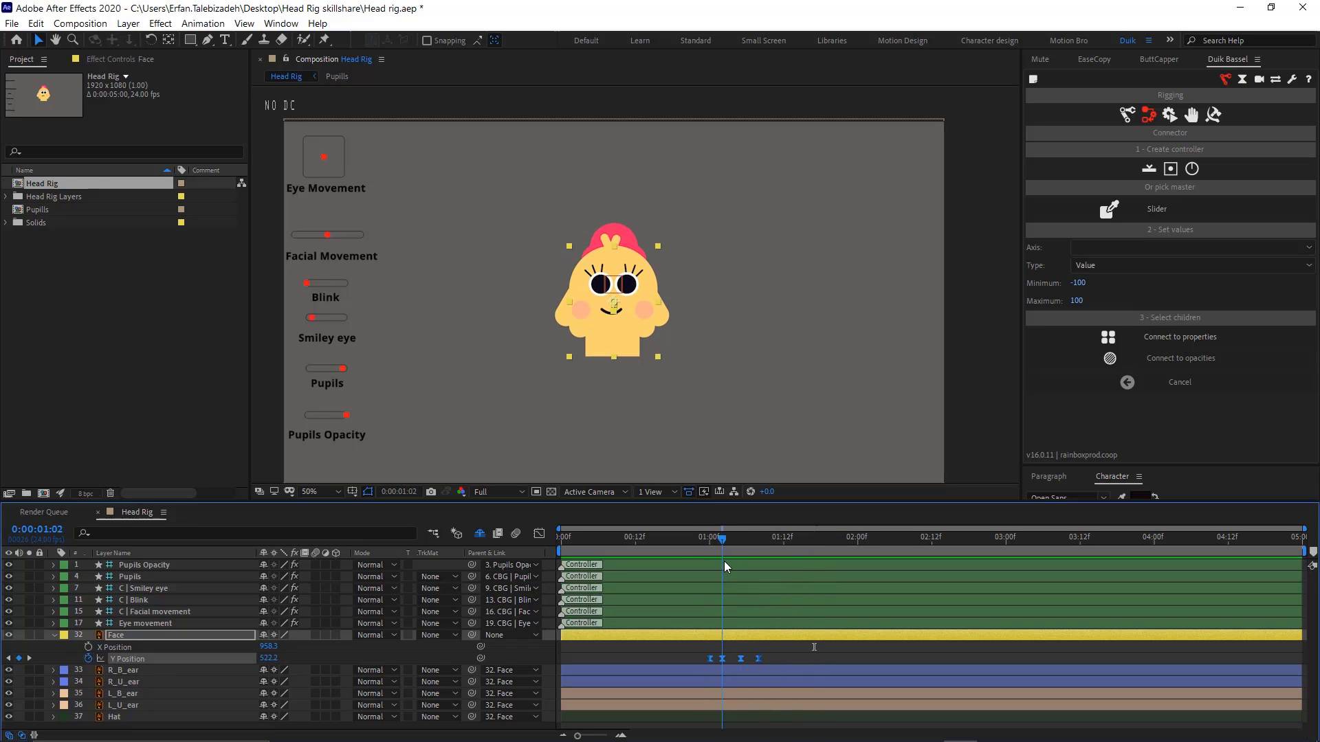
left_click(791, 646)
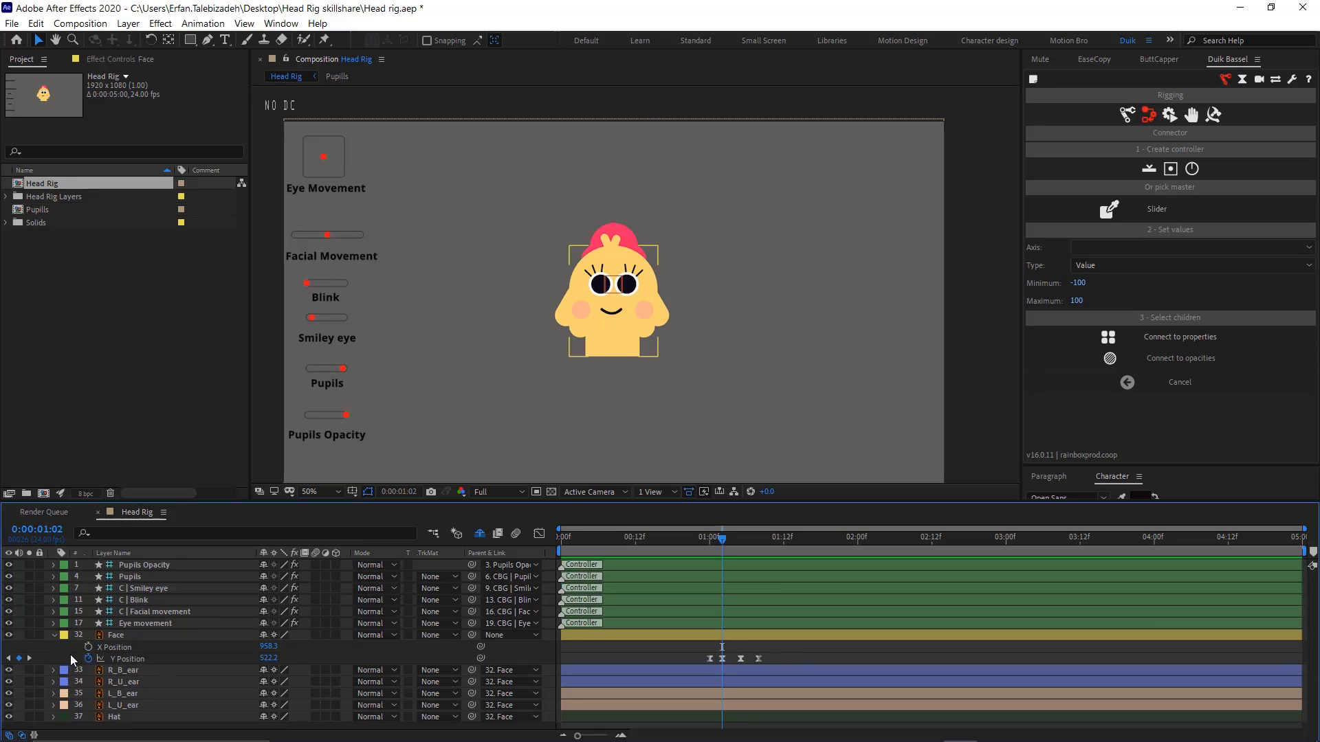
left_click(103, 648)
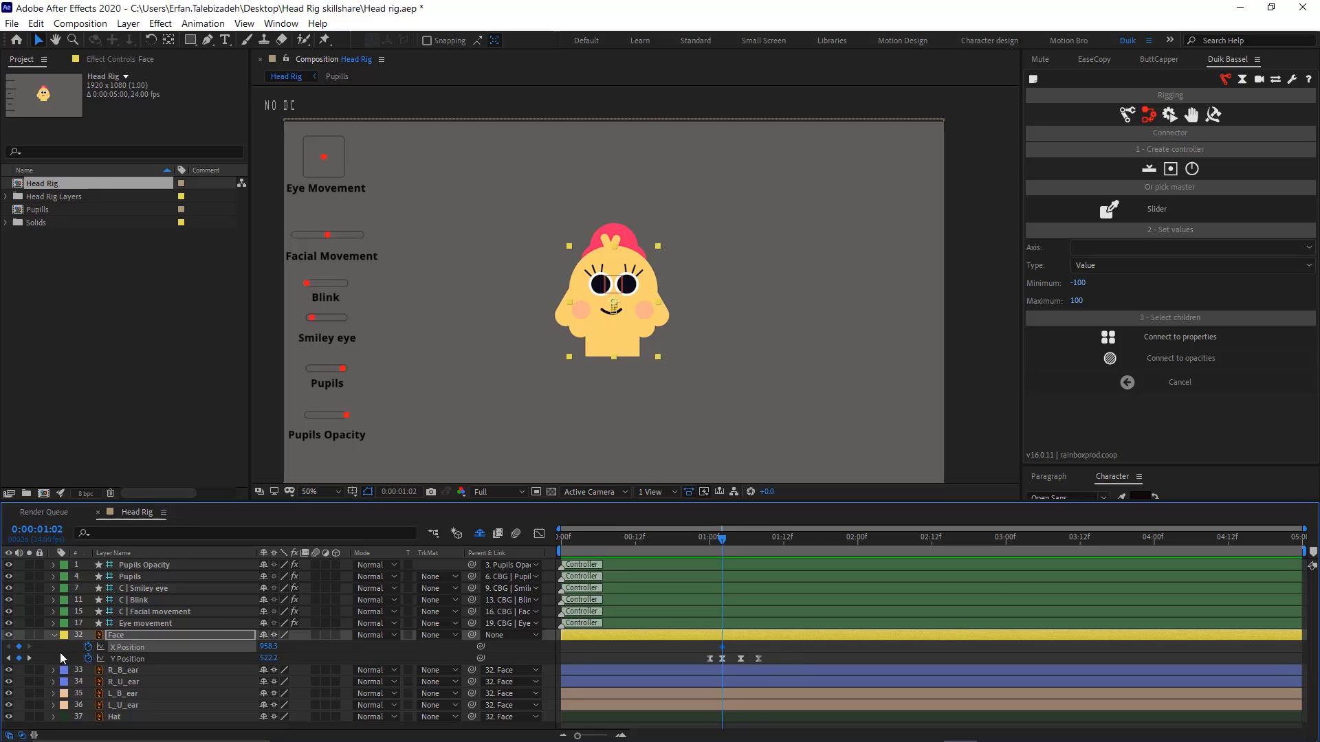
Shift the face sideways at 0:00:01:08 by setting its X position to 900.3
key("k")
key("k")
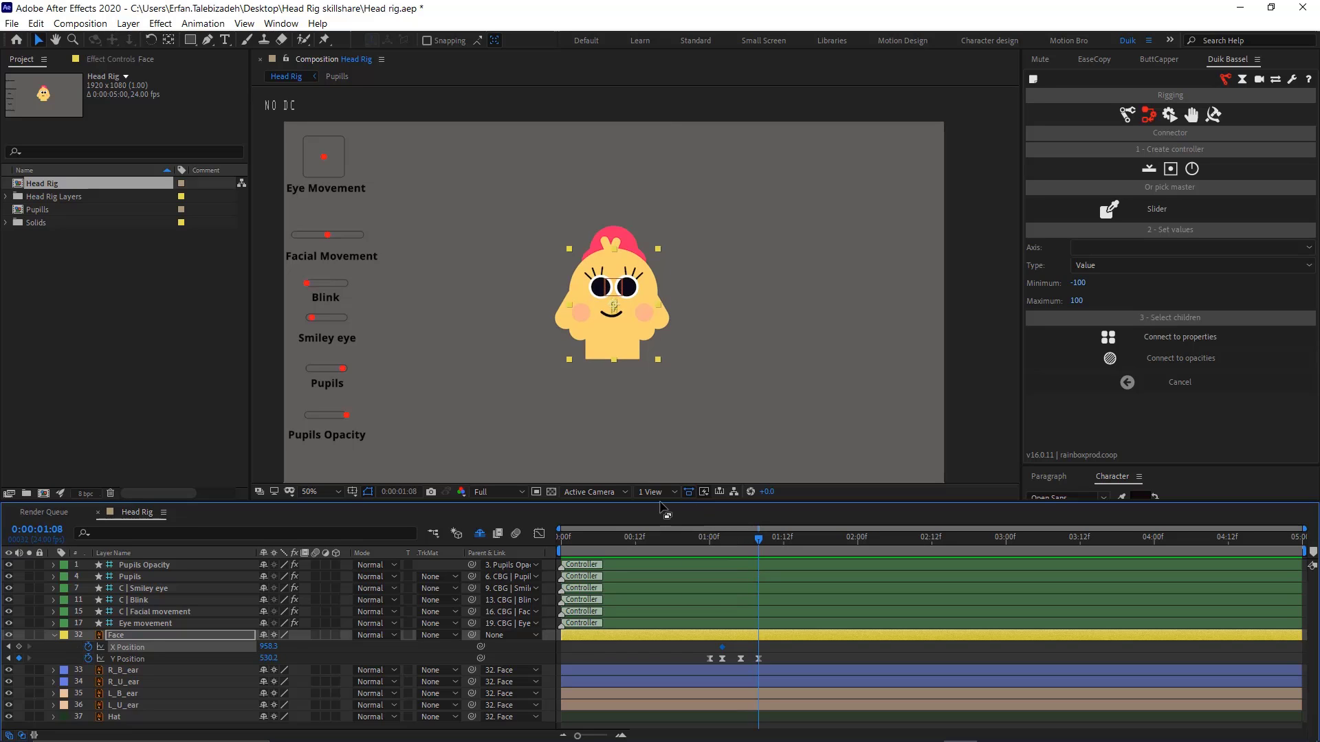
key("Left")
key("Left")
key("Left")
key("Left")
key("Left")
key("Left")
key("Left")
key("Left")
key("Left")
key("Left")
key("Left")
key("Left")
key("Left")
key("Left")
key("Left")
key("Left")
key("Left")
key("Left")
key("Left")
key("Left")
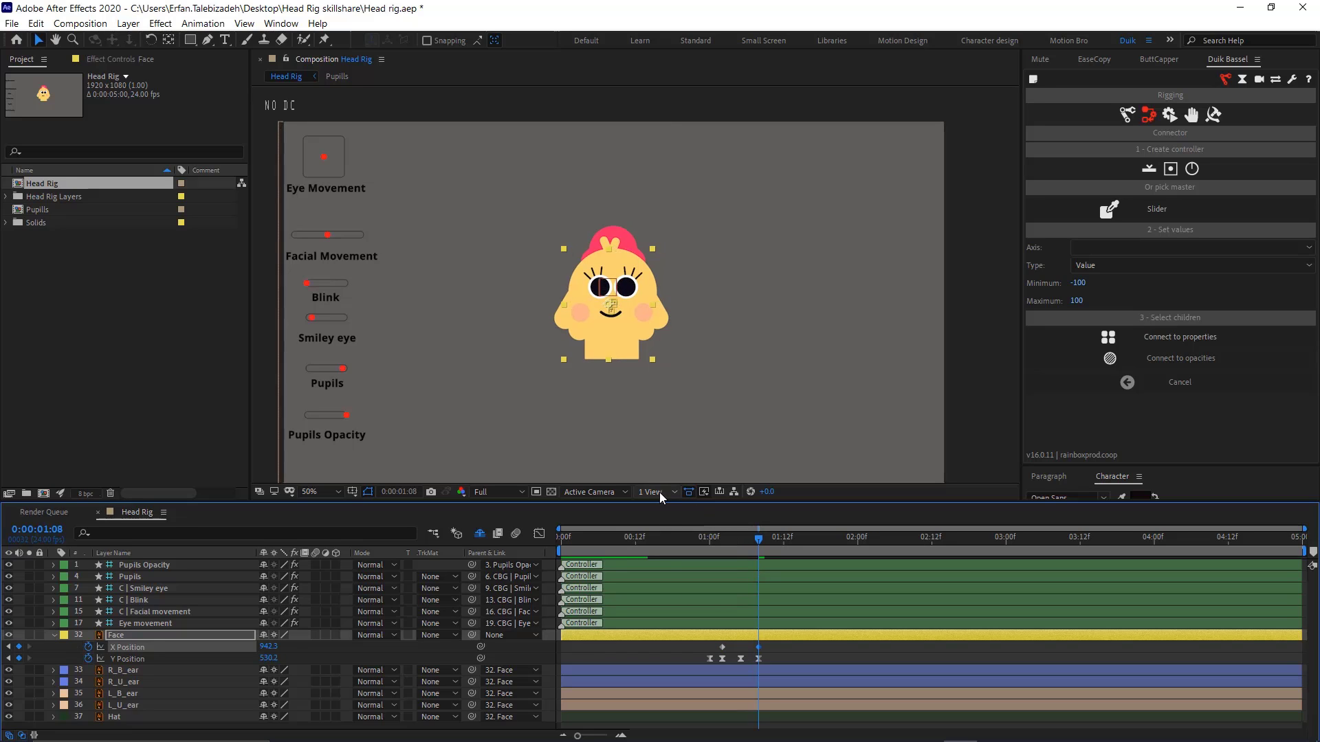
key("Left")
key("Left")
key("Left")
key("Left")
key("Left")
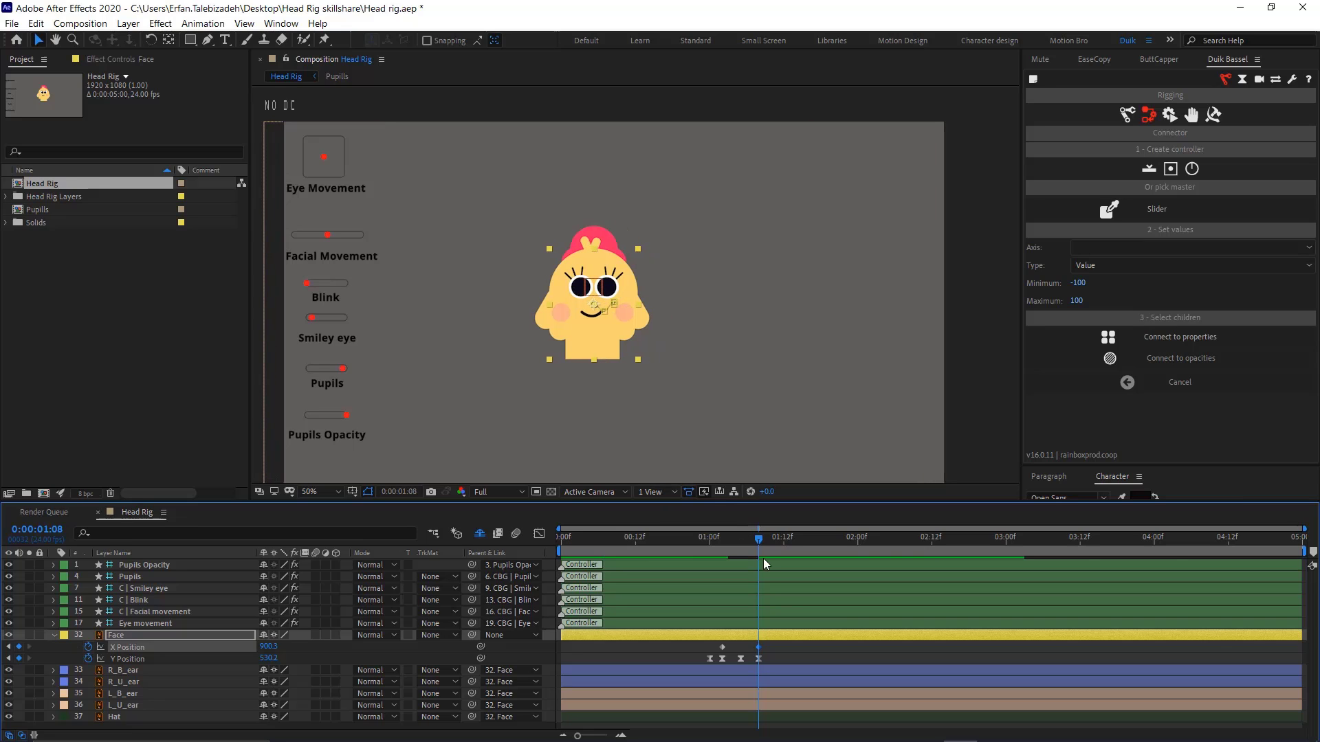
Preview the sideways head move and apply Easy Ease to the Face layer's X position keyframes
left_click_drag(749, 542, 704, 546)
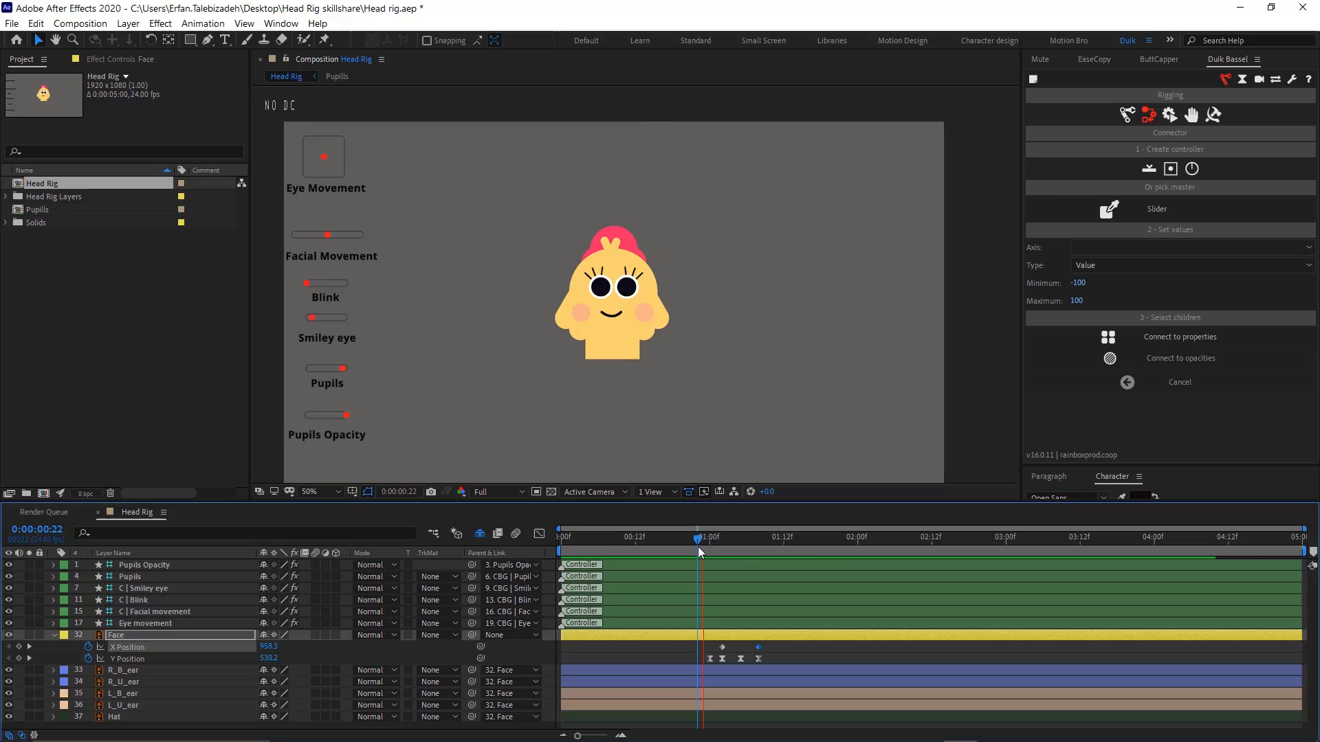
key("space")
left_click_drag(824, 547, 758, 570)
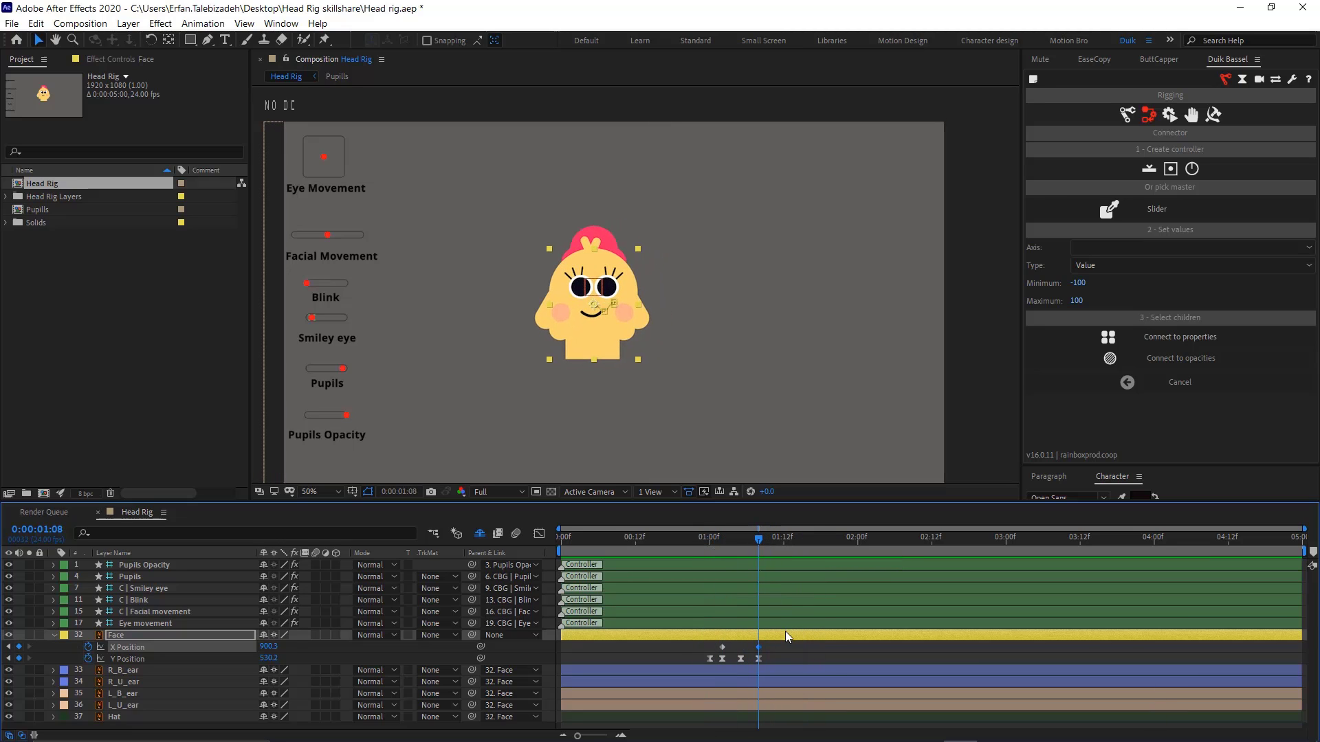
left_click_drag(776, 645, 703, 669)
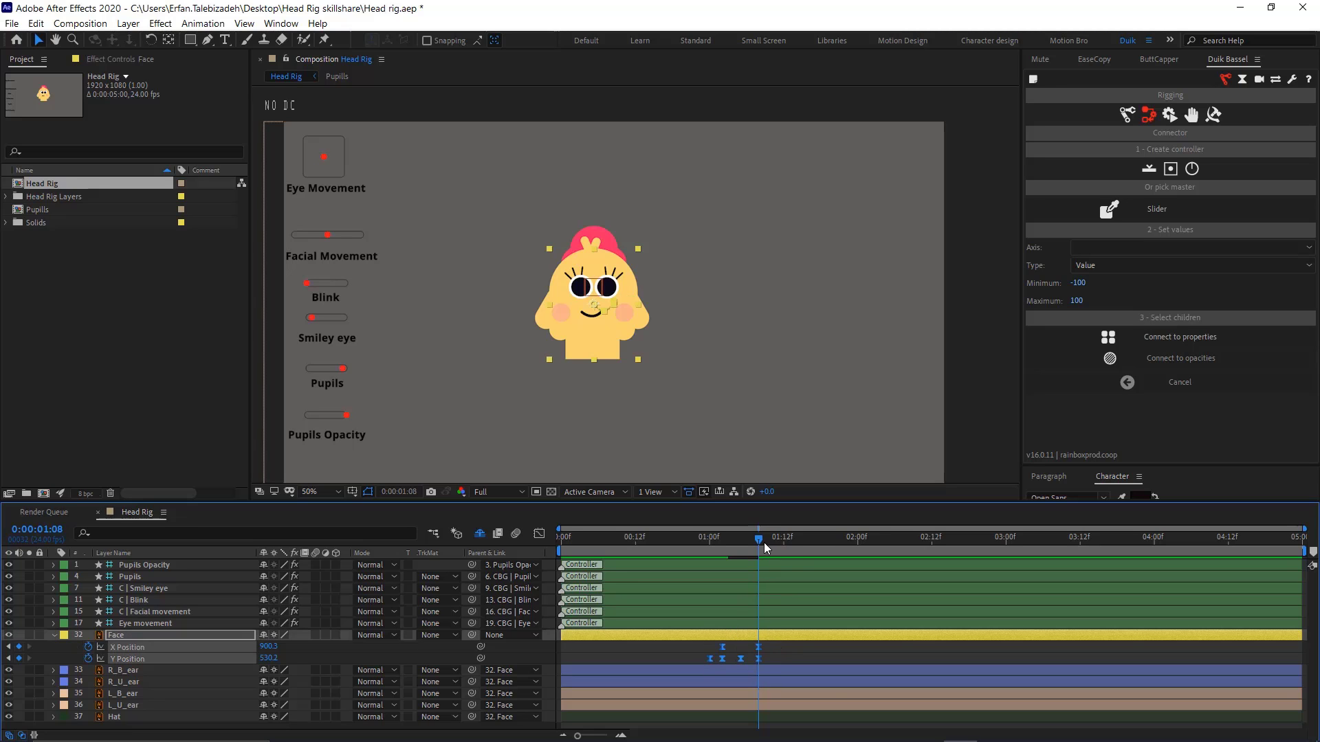
Paste a copy of the Face layer's X and Y position keyframes starting at 0:00:02:16
left_click_drag(764, 542, 956, 606)
key("ctrl+v")
left_click(1033, 653)
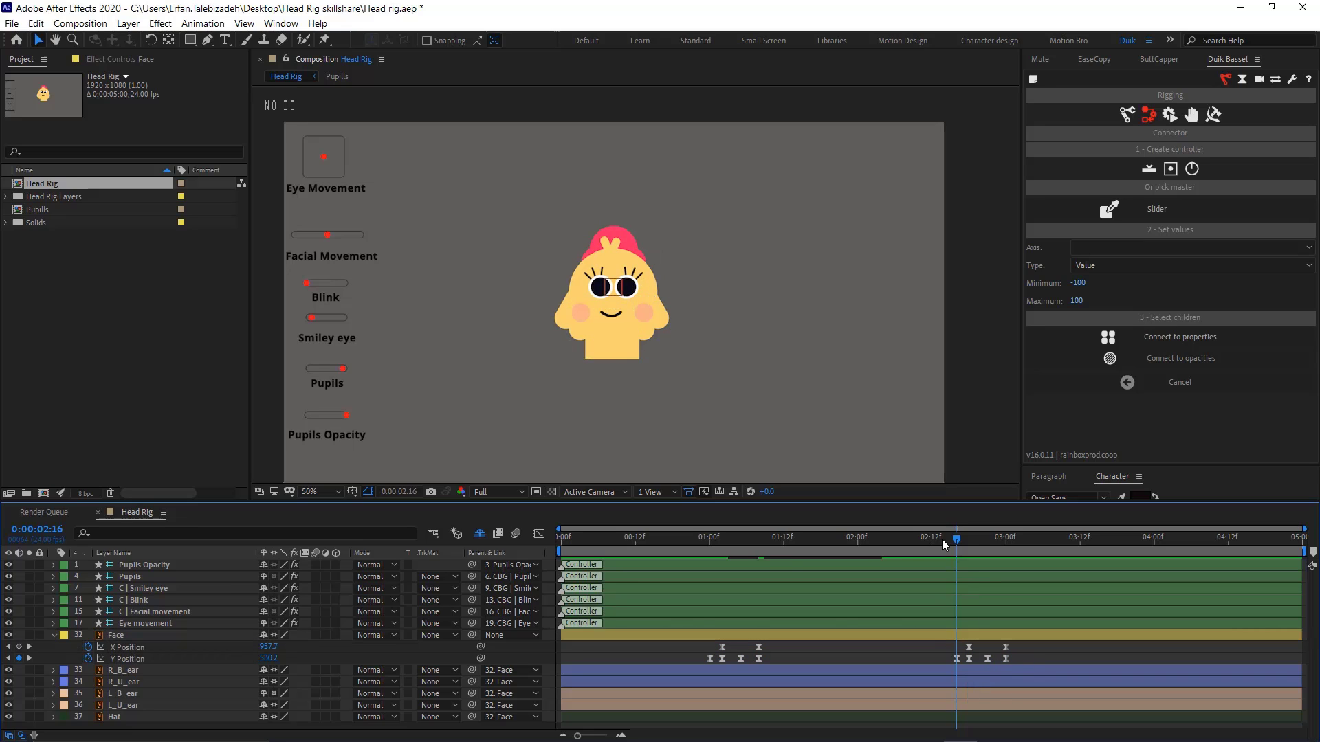
Replace the Face layer's two pasted X position keyframes with a copy of the 900.3 keyframe at 0:00:02:18
left_click_drag(960, 544, 967, 558)
left_click_drag(1020, 643, 989, 646)
left_click_drag(950, 641, 945, 641)
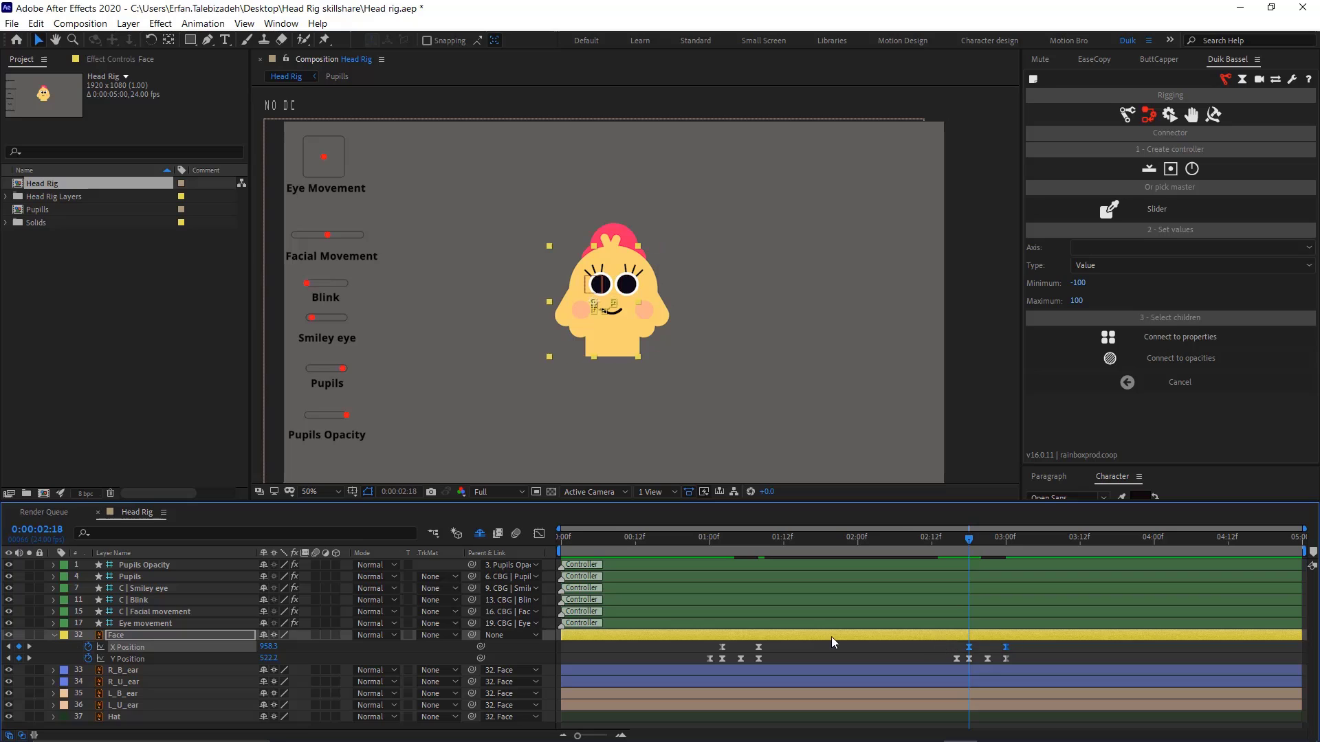
key("Delete")
left_click(759, 646)
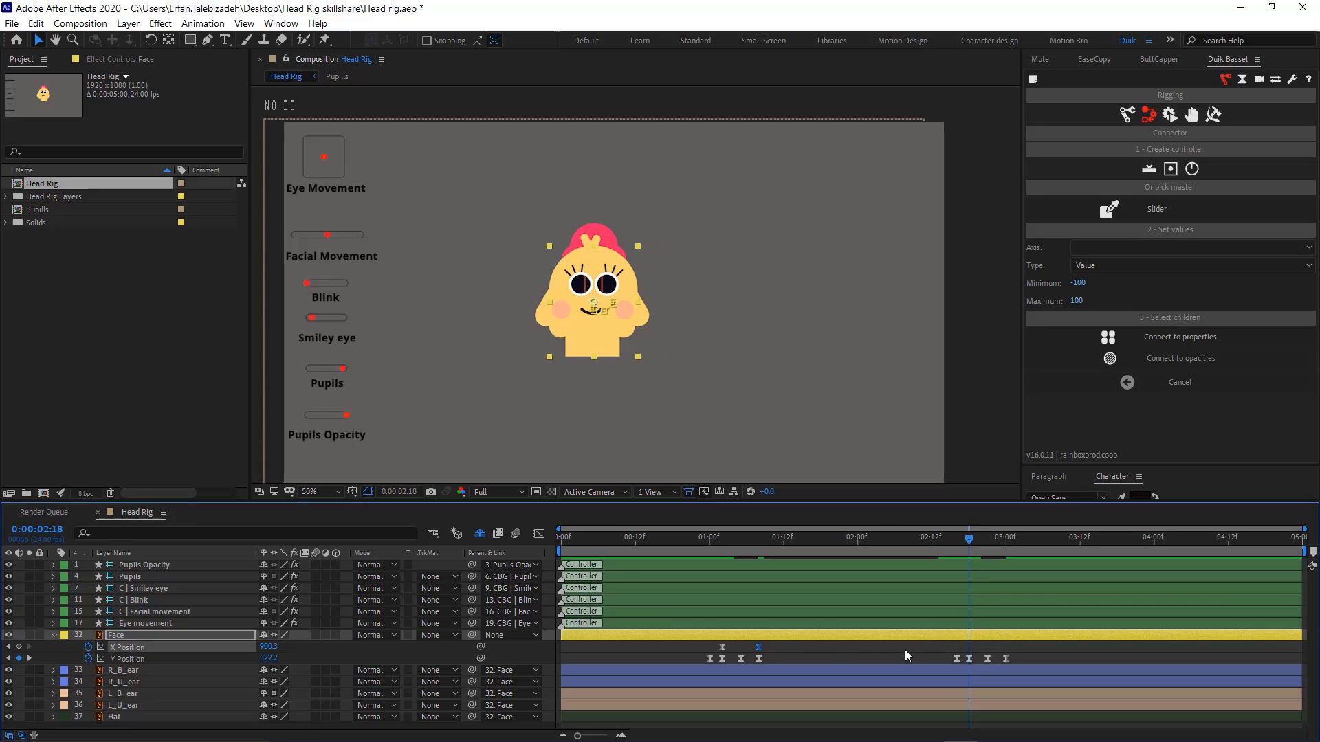
Move the face to the opposite side at 0:00:03:00 by setting its X position to 997.3
left_click_drag(968, 549, 1005, 565)
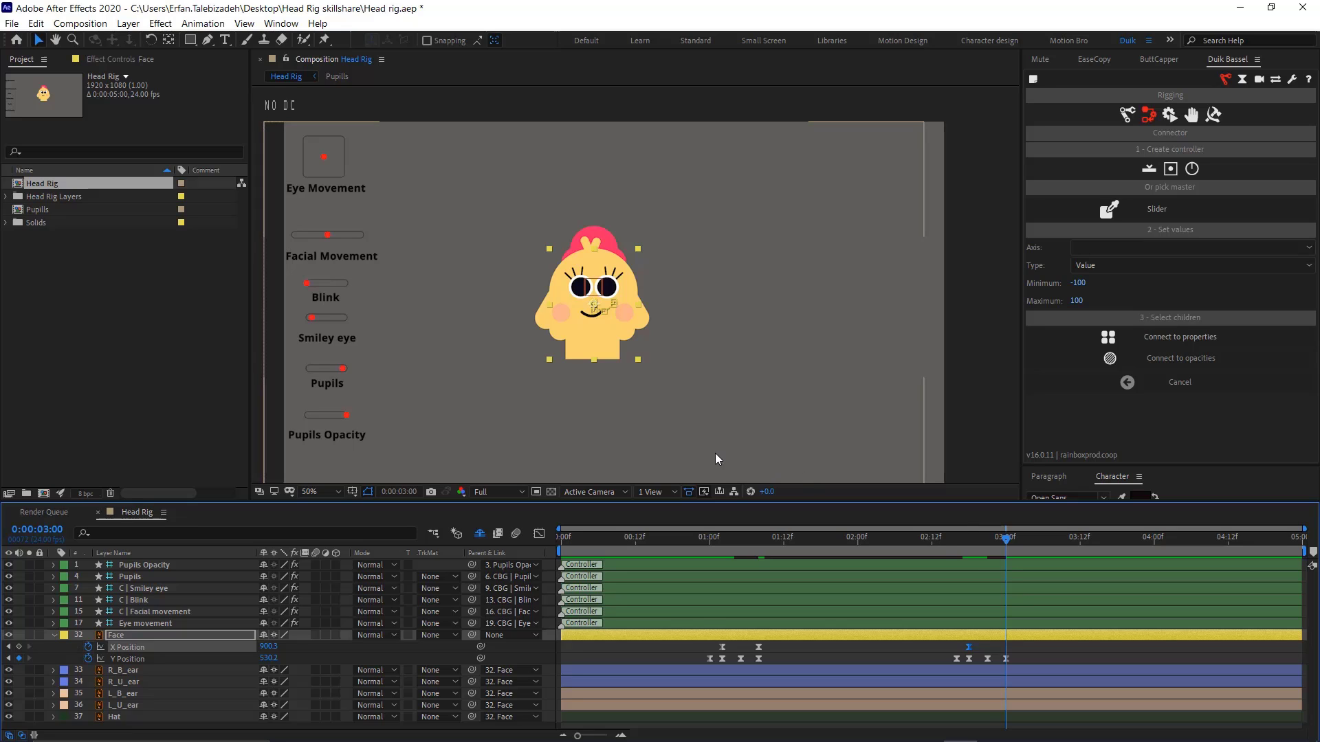
key("Right")
key("Right")
key("Right")
key("Right")
key("Right")
key("Right")
key("Right")
key("Right")
key("Right")
key("Right")
key("Right")
key("Right")
key("Right")
key("Right")
key("Right")
key("Right")
key("Right")
key("Right")
key("Right")
key("Right")
key("Right")
key("Right")
key("Right")
key("Right")
key("Right")
key("Right")
key("Right")
key("Right")
key("Right")
key("Right")
key("Right")
key("Right")
key("Right")
key("Right")
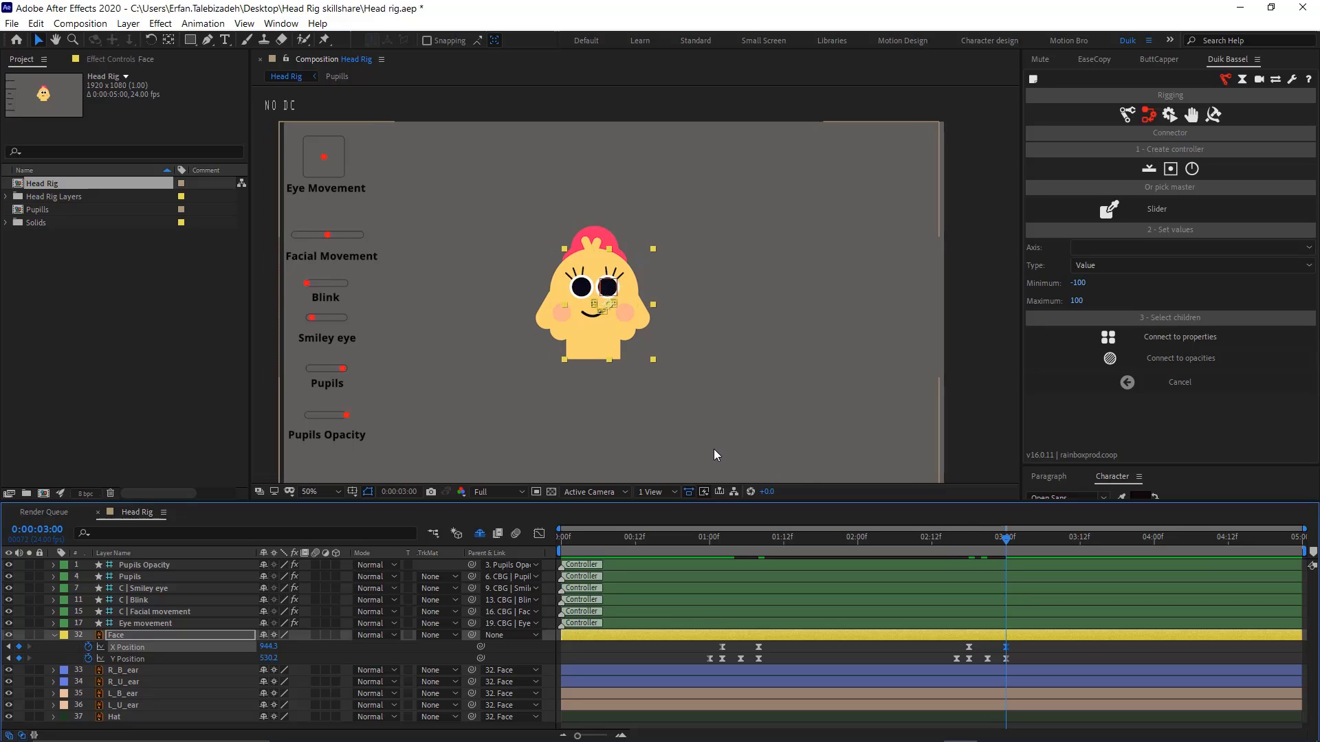
key("Right")
key("Right")
key("Right")
key("Right")
key("Right")
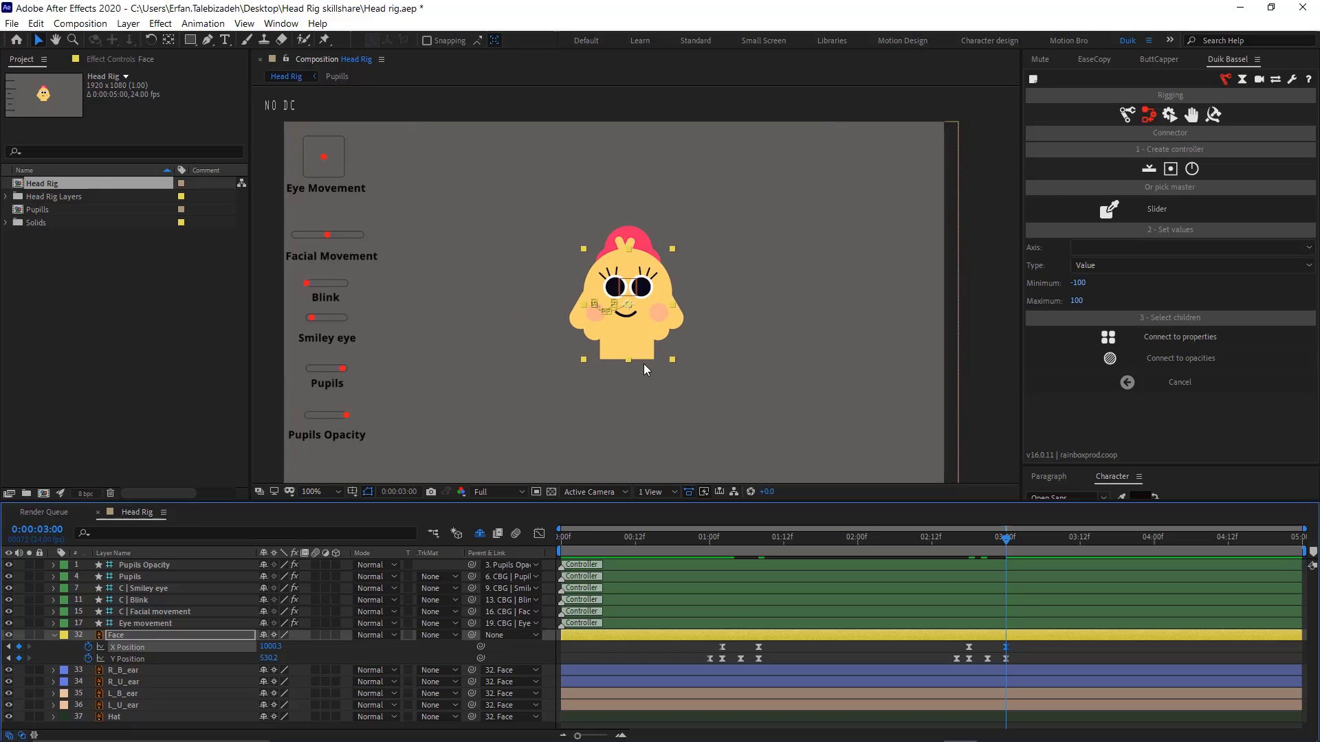
key("period")
key("period")
key("period")
key("Left")
key("Left")
key("Left")
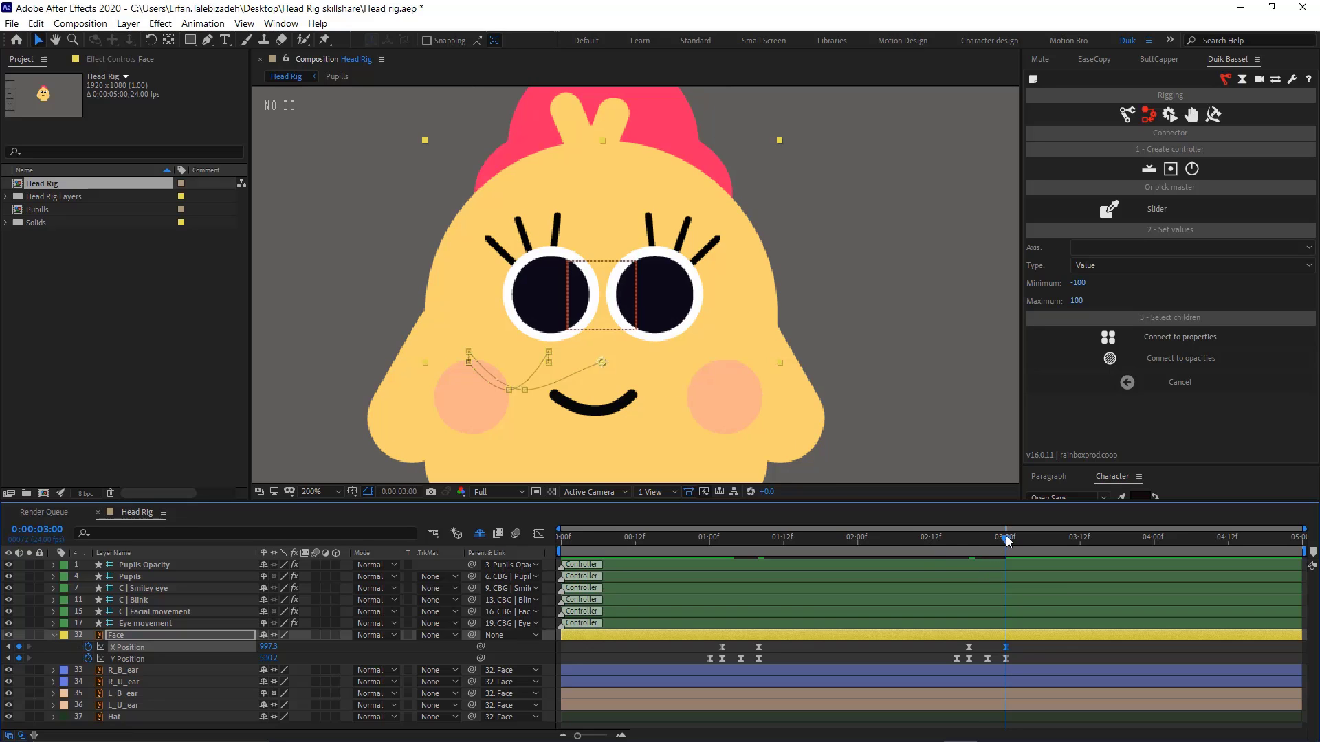
Preview the Face layer's side-to-side movement from 0:00:00:21
left_click_drag(1005, 534, 691, 550)
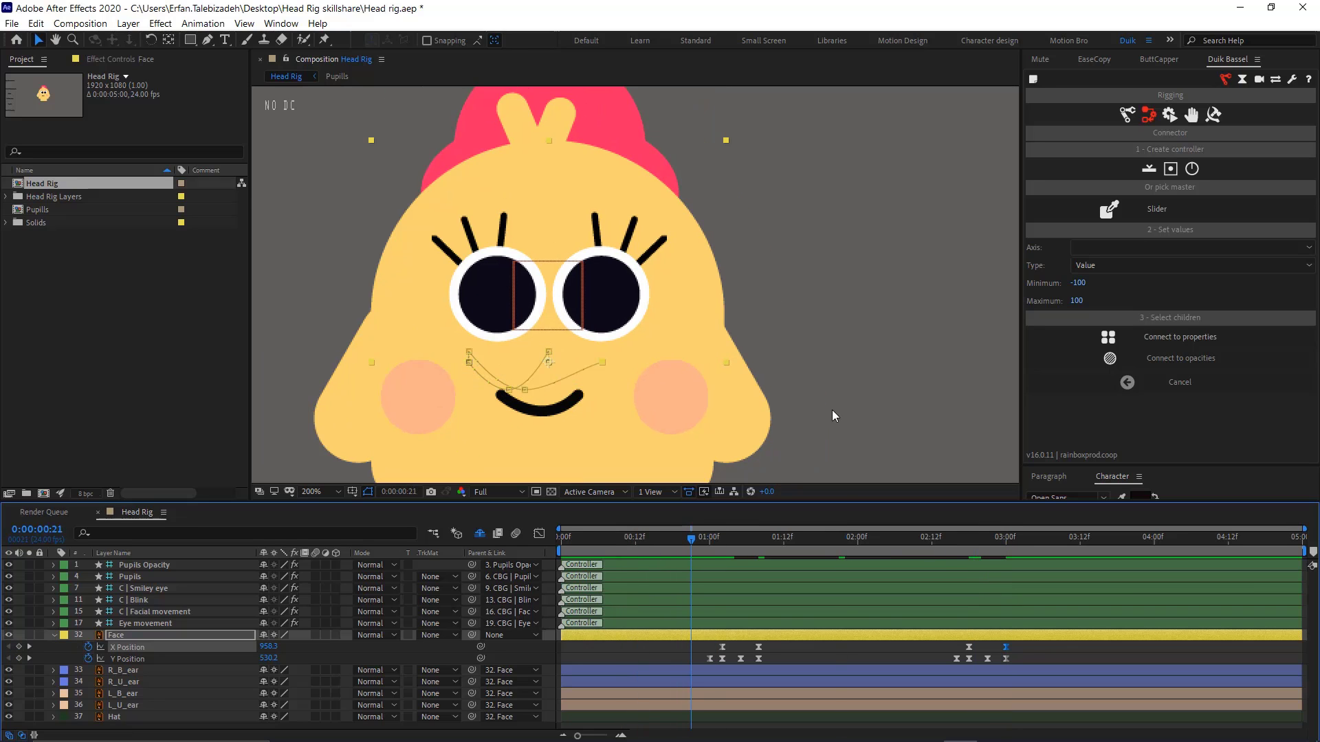
key("comma")
key("space")
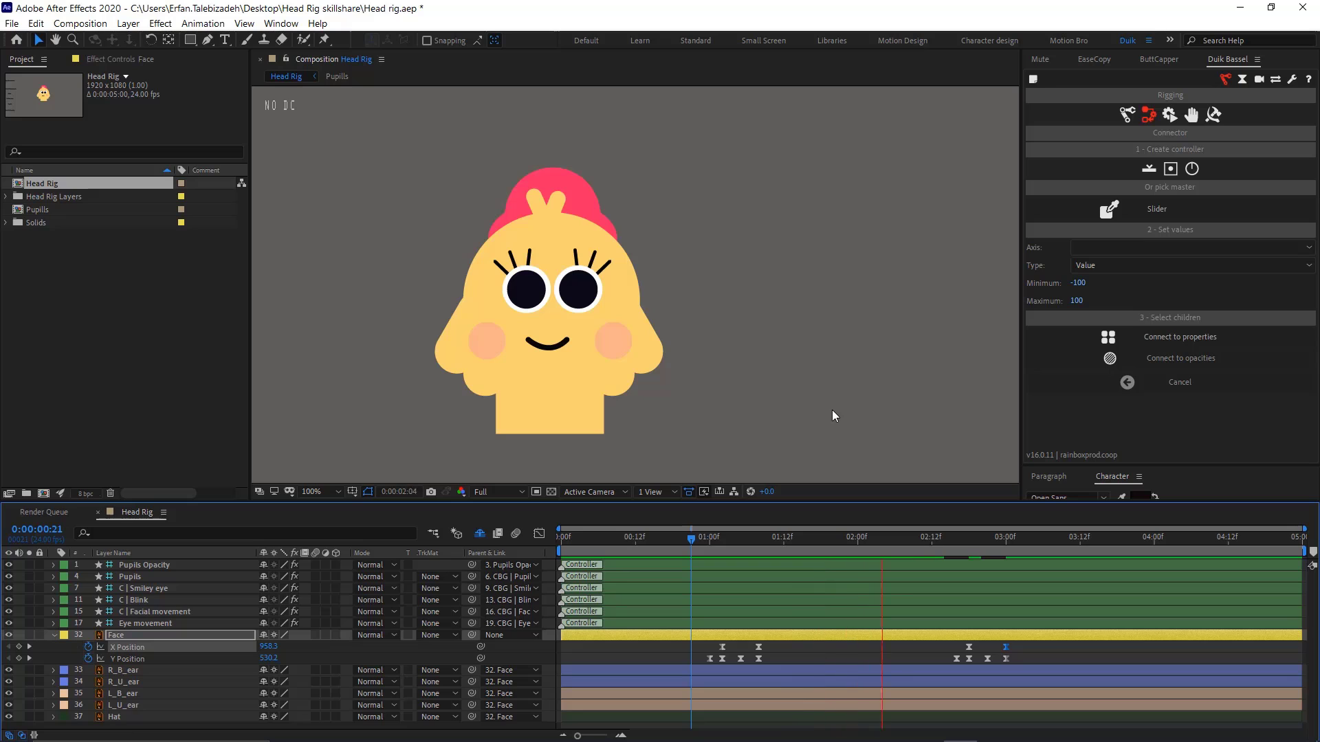
key("space")
key("comma")
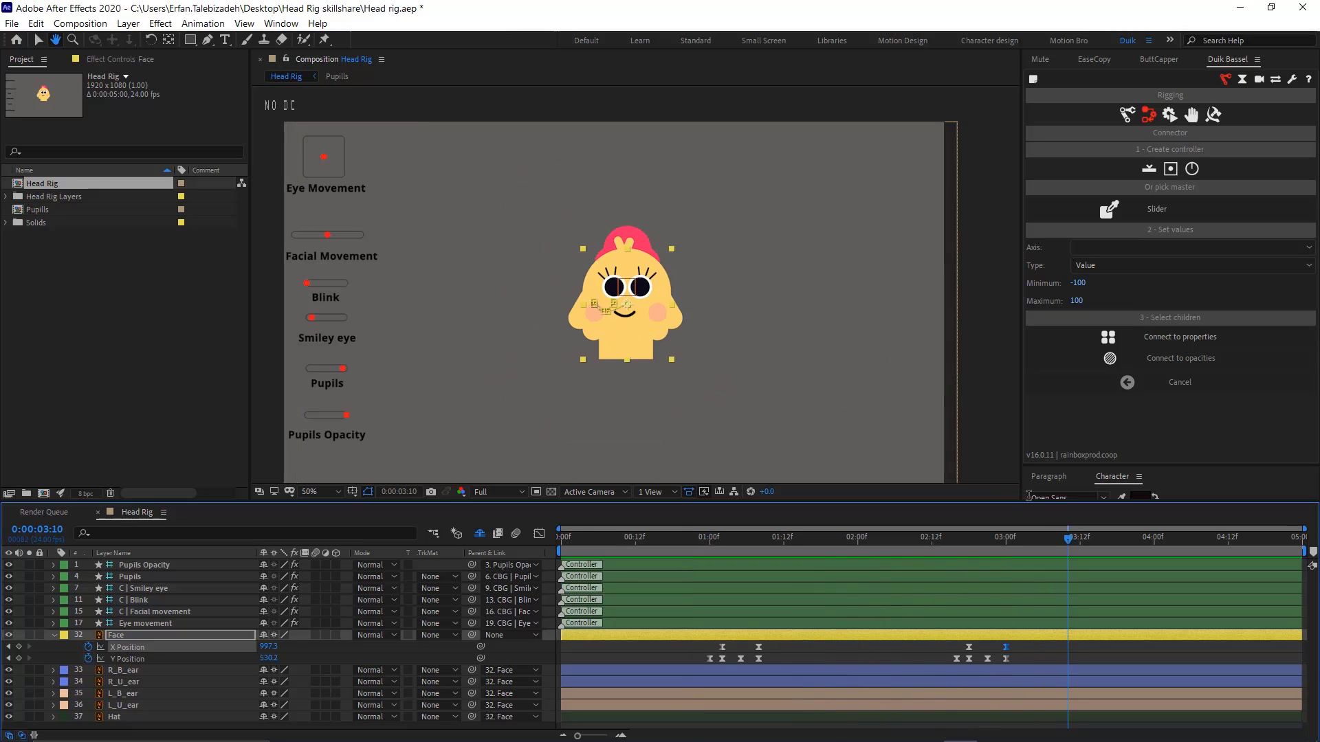
Paste a copy of the Face layer's four Y position keyframes starting at 0:00:04:09
key("v")
left_click_drag(1100, 557, 1206, 581)
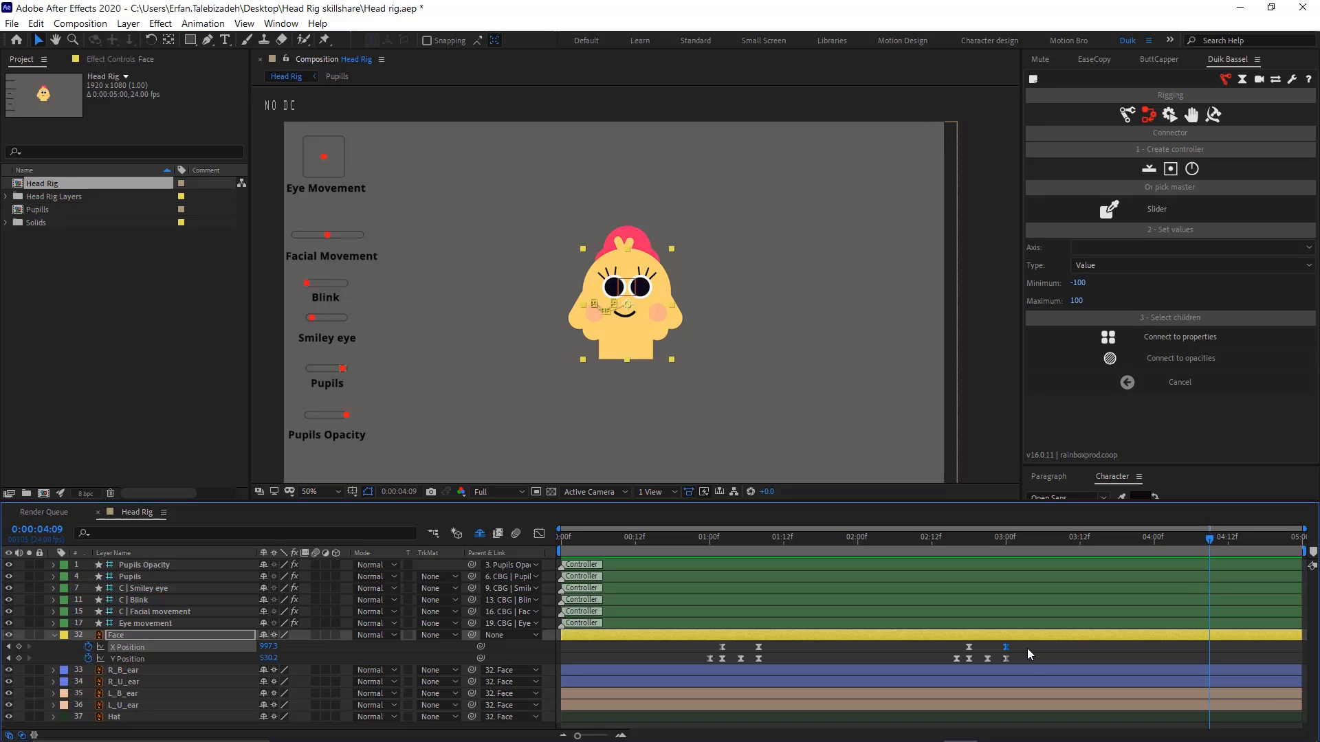
left_click_drag(1023, 662, 950, 662)
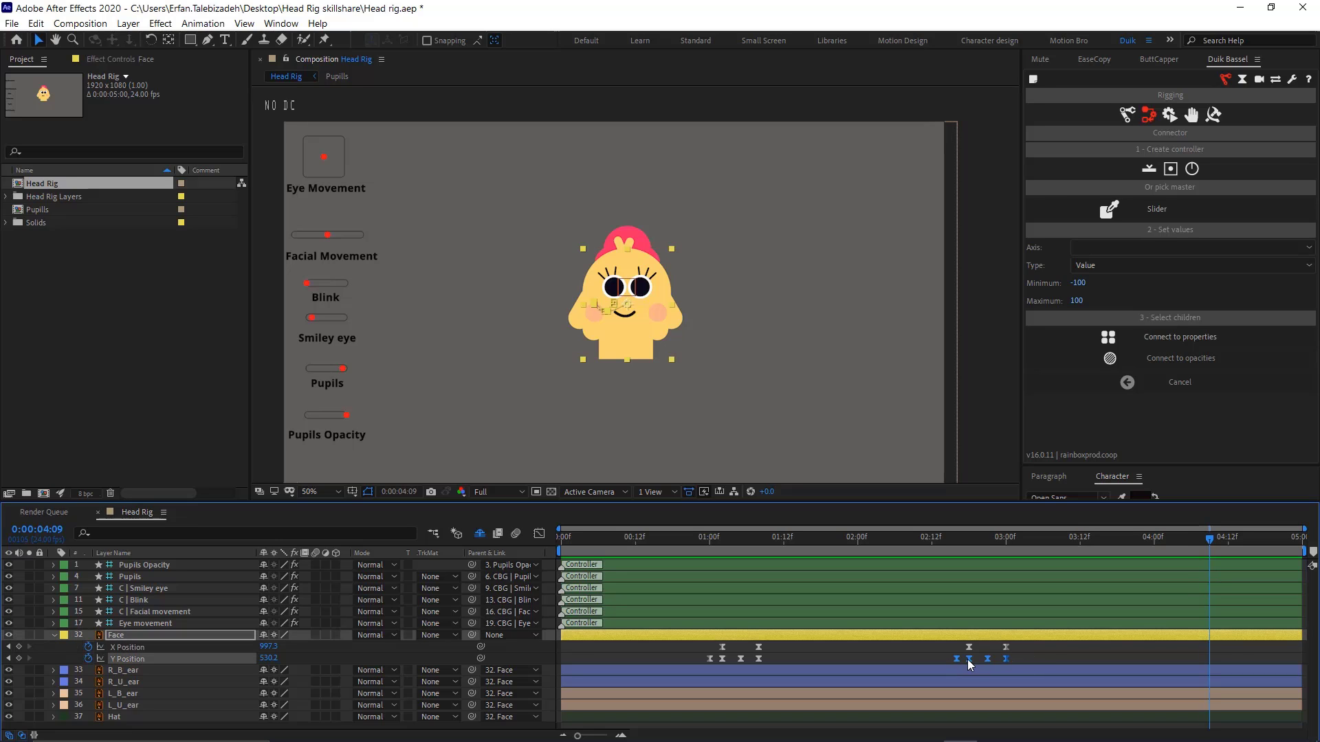
left_click(1017, 646)
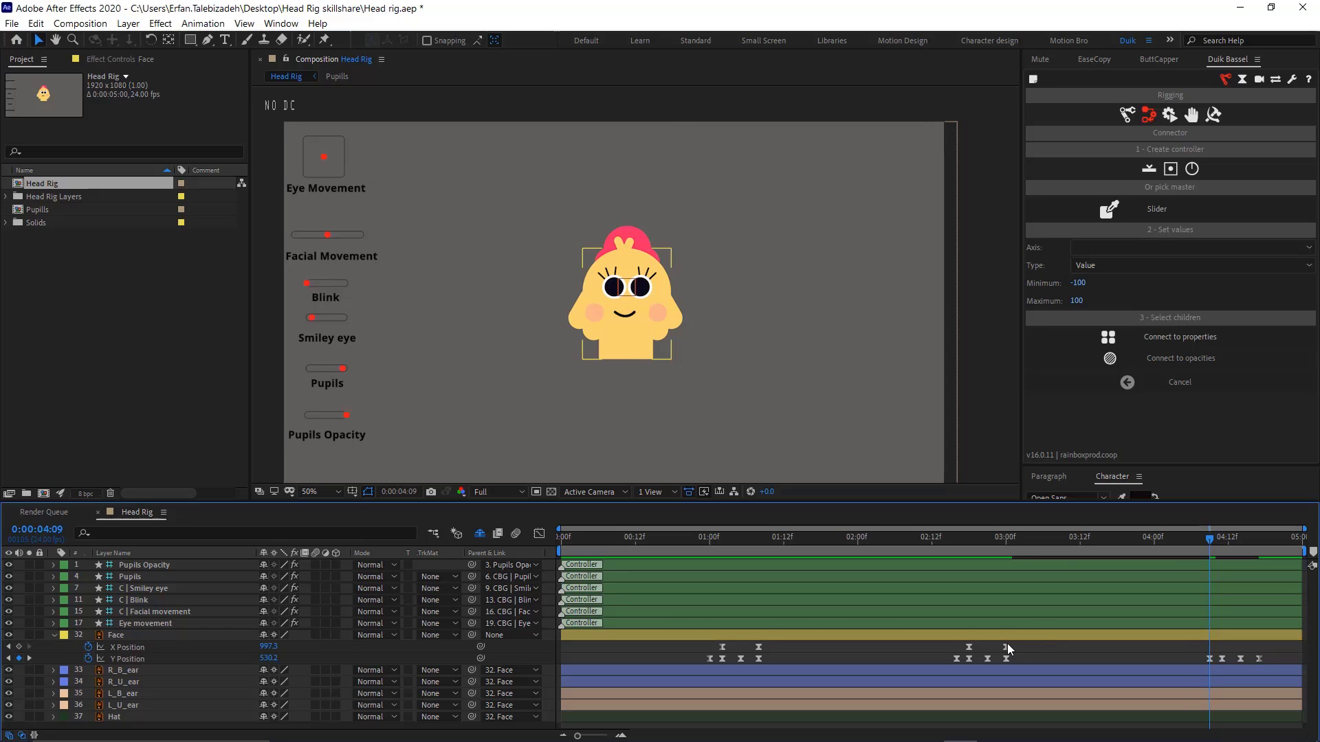
Copy the Face layer's 997.3 X position keyframe to 0:00:04:11 and its 958.3 keyframe to 0:00:04:17
left_click(1006, 647)
left_click_drag(1211, 542, 1221, 551)
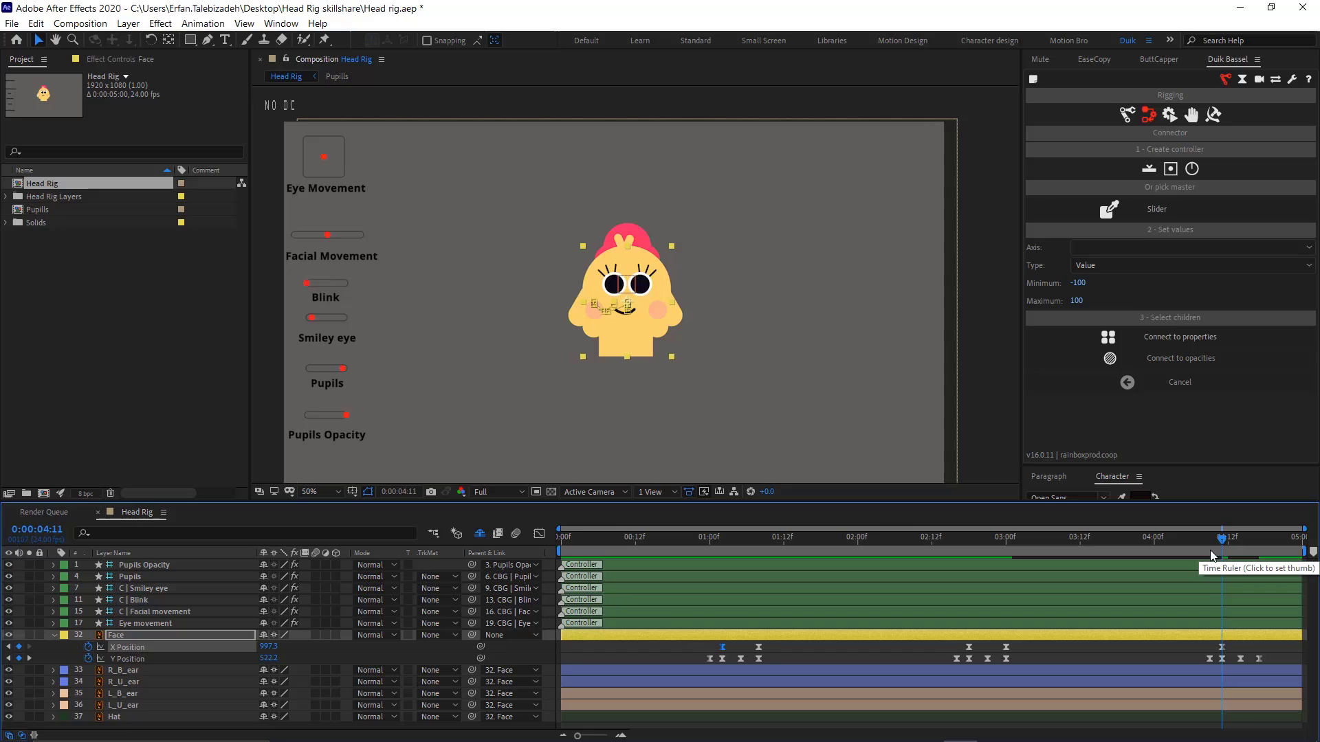
left_click_drag(1232, 550, 1254, 554)
Set the work area from just before 0:00:01:00 to the composition's end and preview the head animation
left_click(1264, 545)
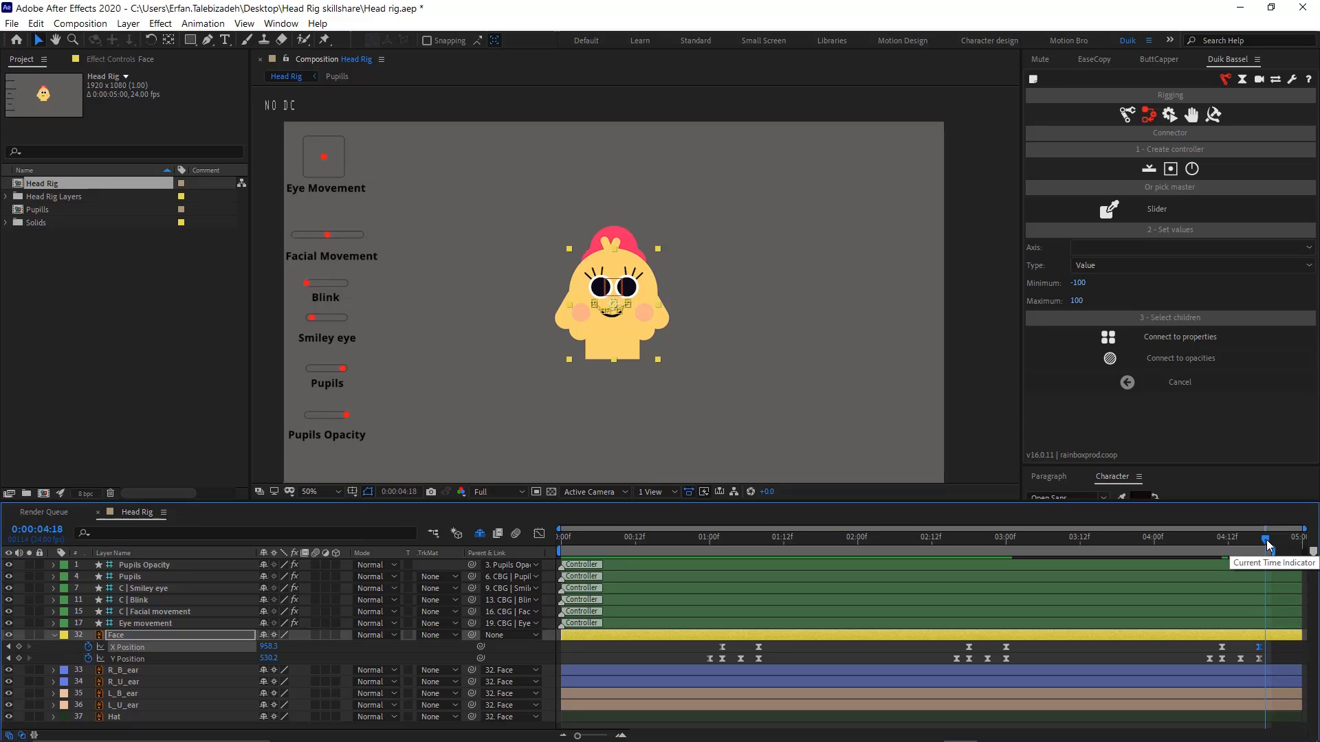
left_click_drag(1265, 545, 808, 543)
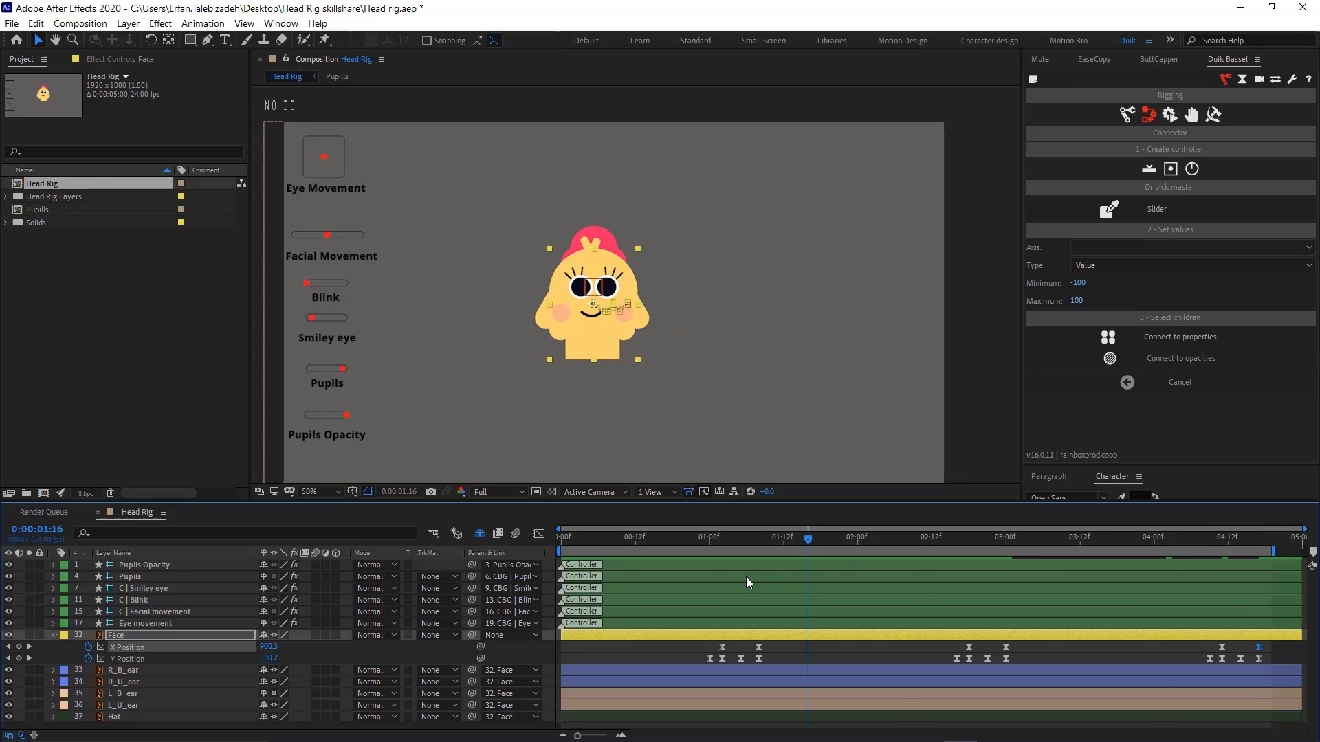
left_click_drag(746, 577, 700, 567)
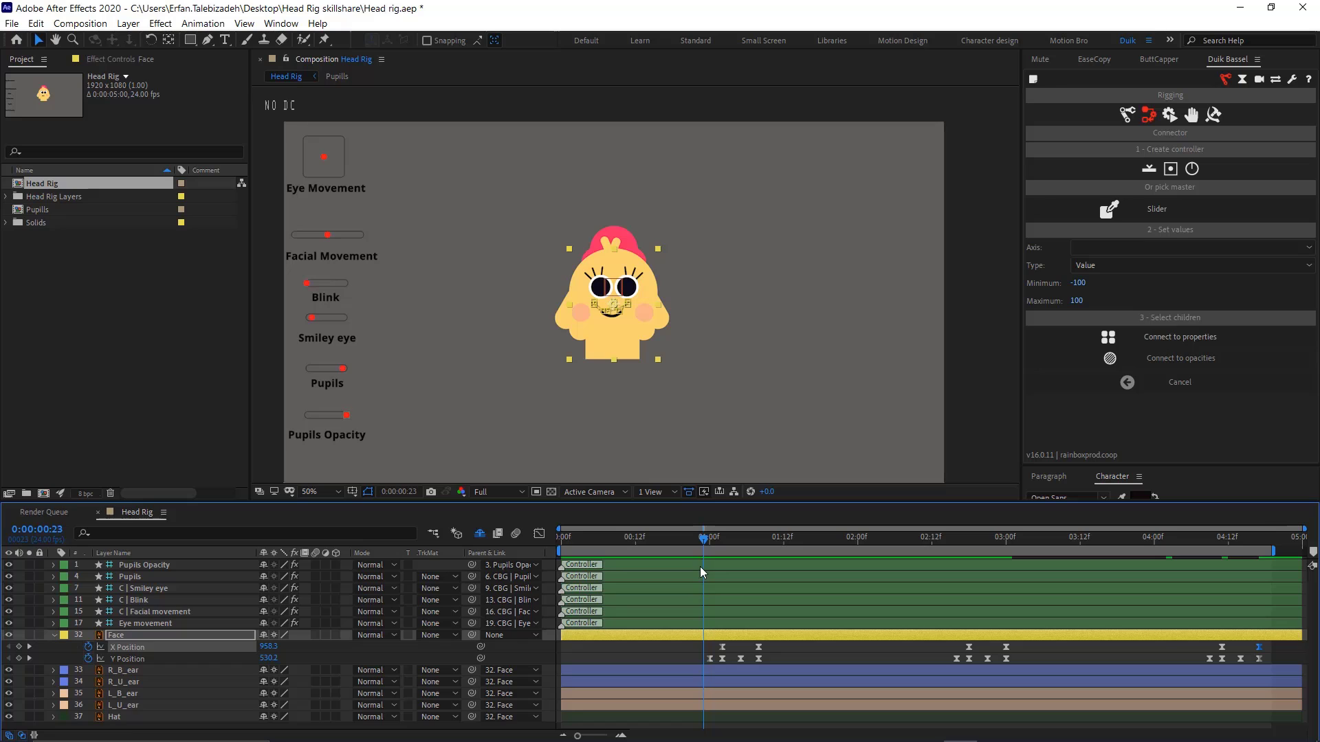
key("space")
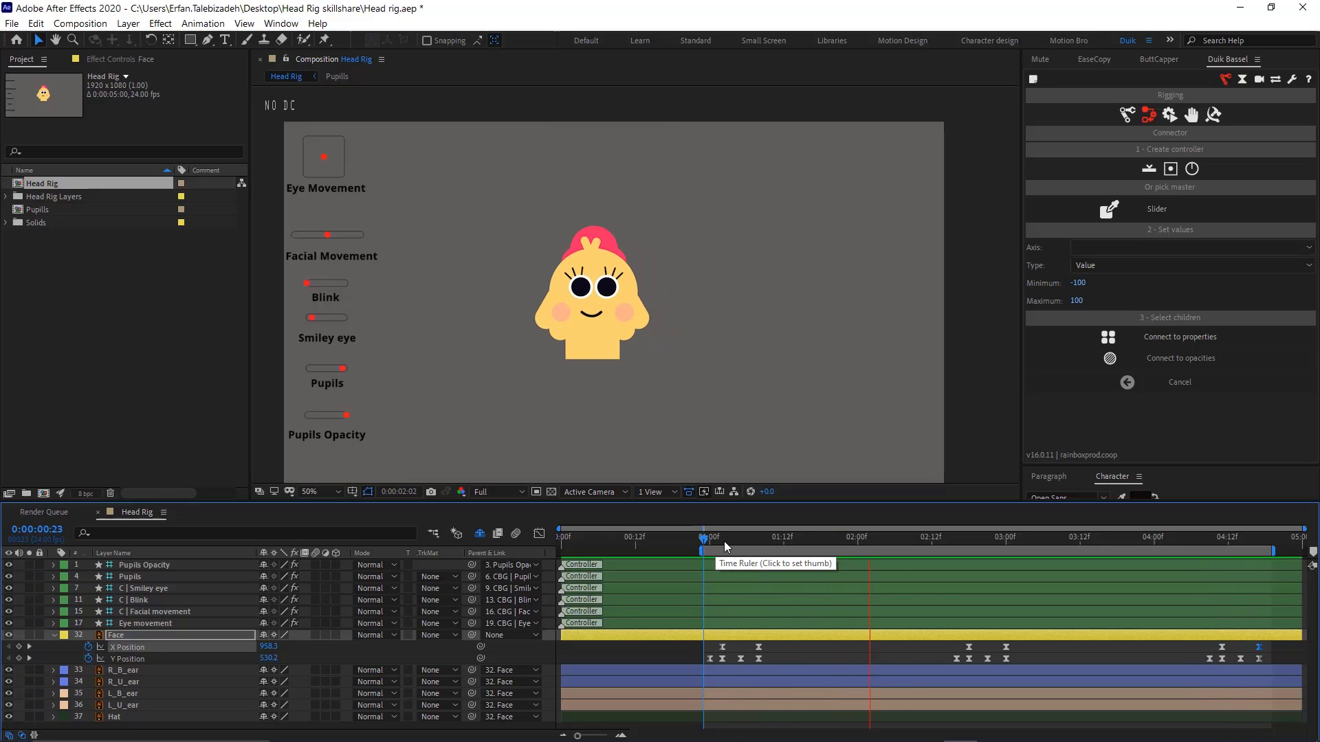
key("space")
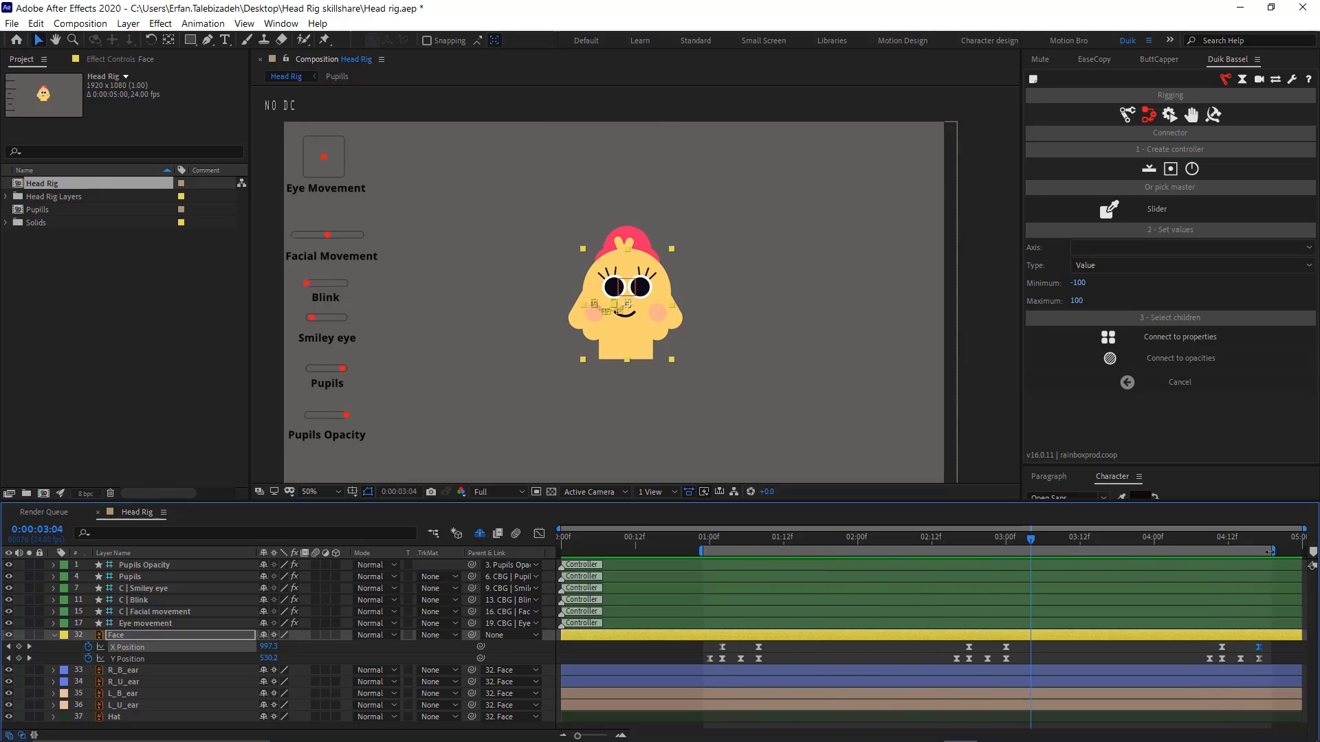
left_click_drag(1270, 552, 1304, 552)
key("space")
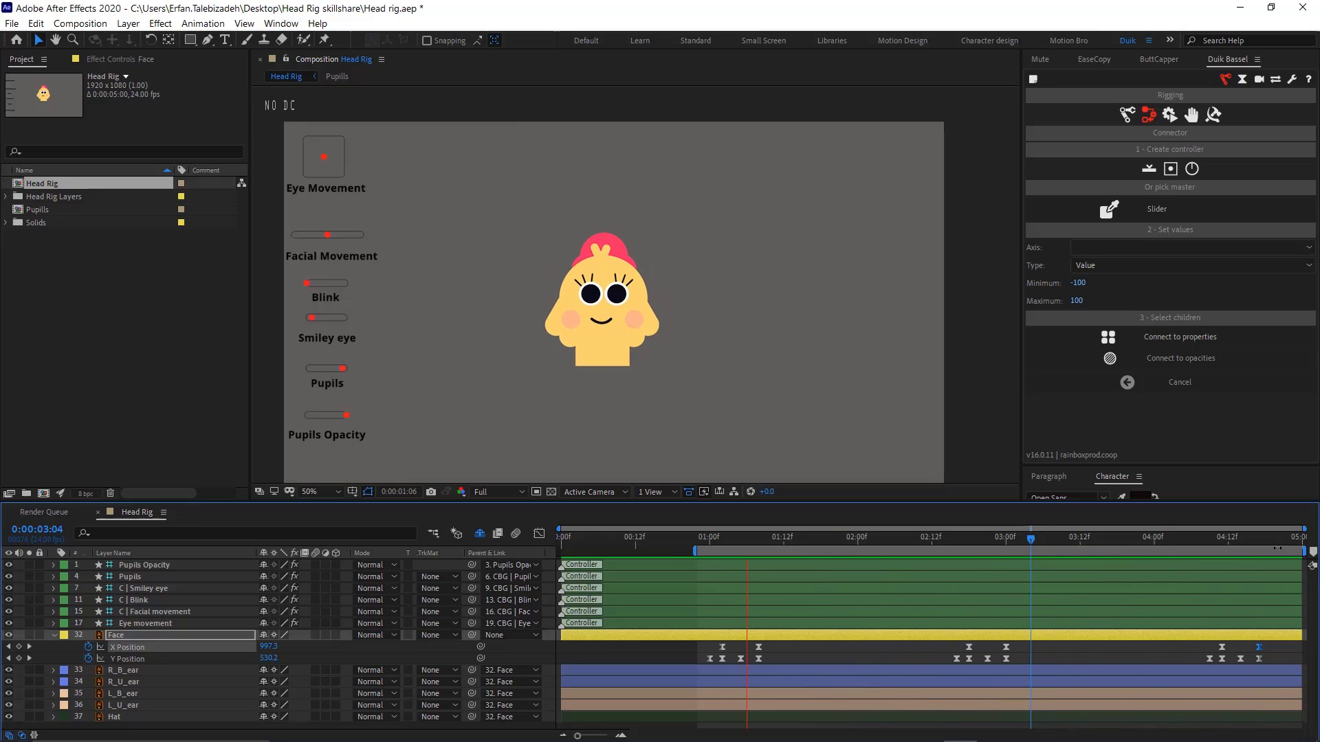
Keyframe the Blink controller's position at 0:00:01:00 and slide it to X 52 to close the eyes
left_click(138, 600)
key("p")
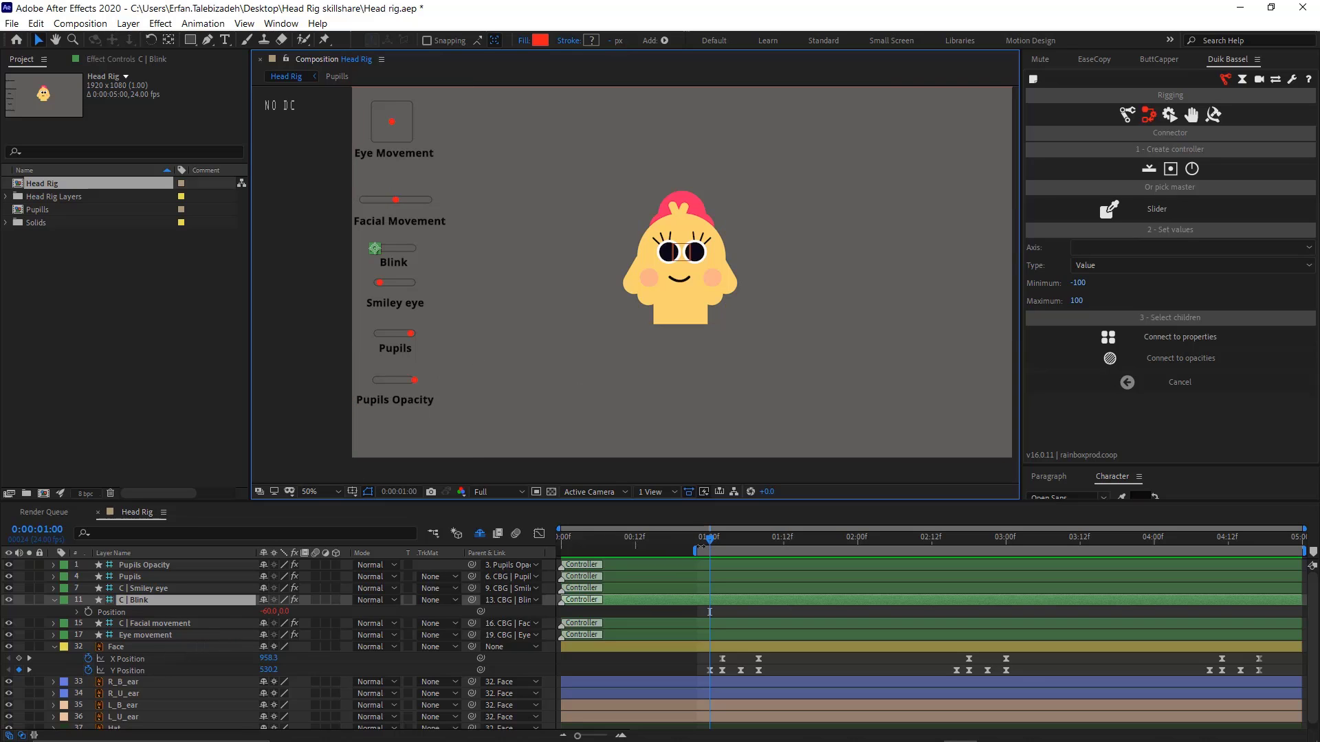
left_click_drag(726, 549, 720, 548)
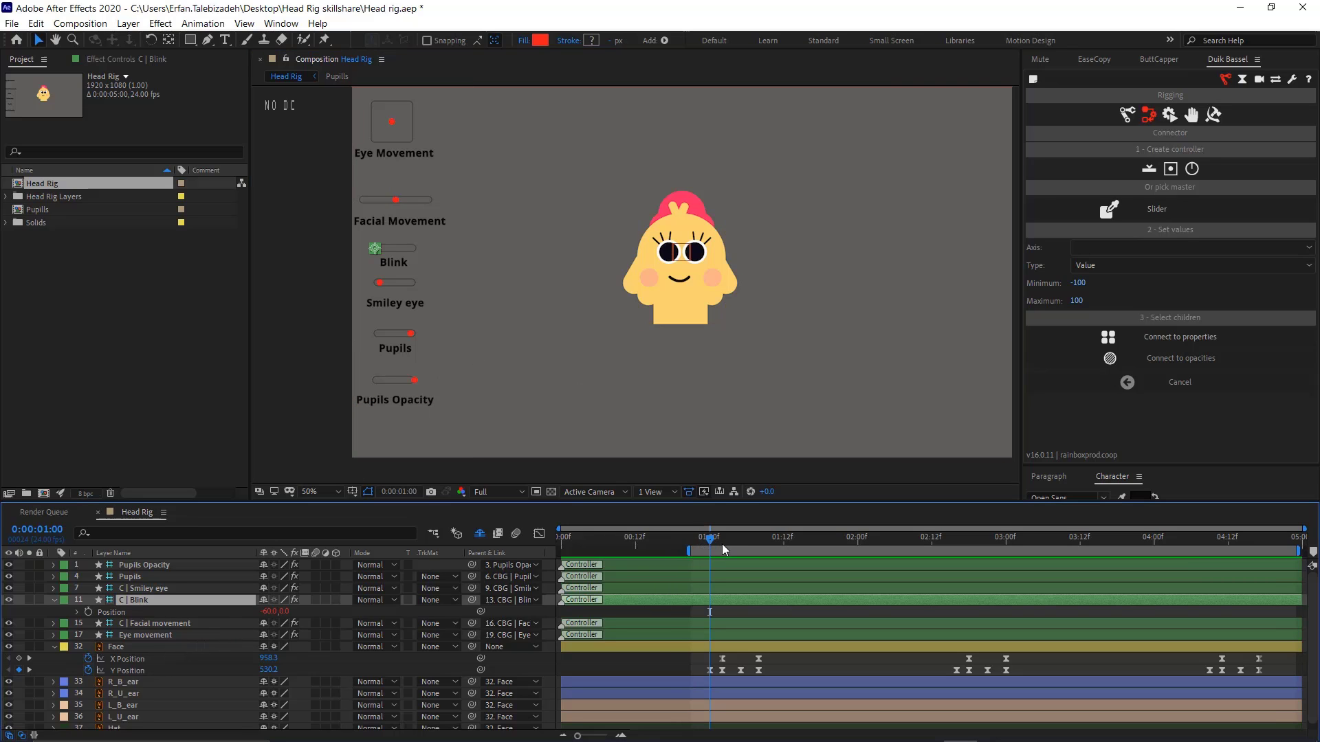
key("alt+shift+p")
left_click_drag(379, 250, 411, 255)
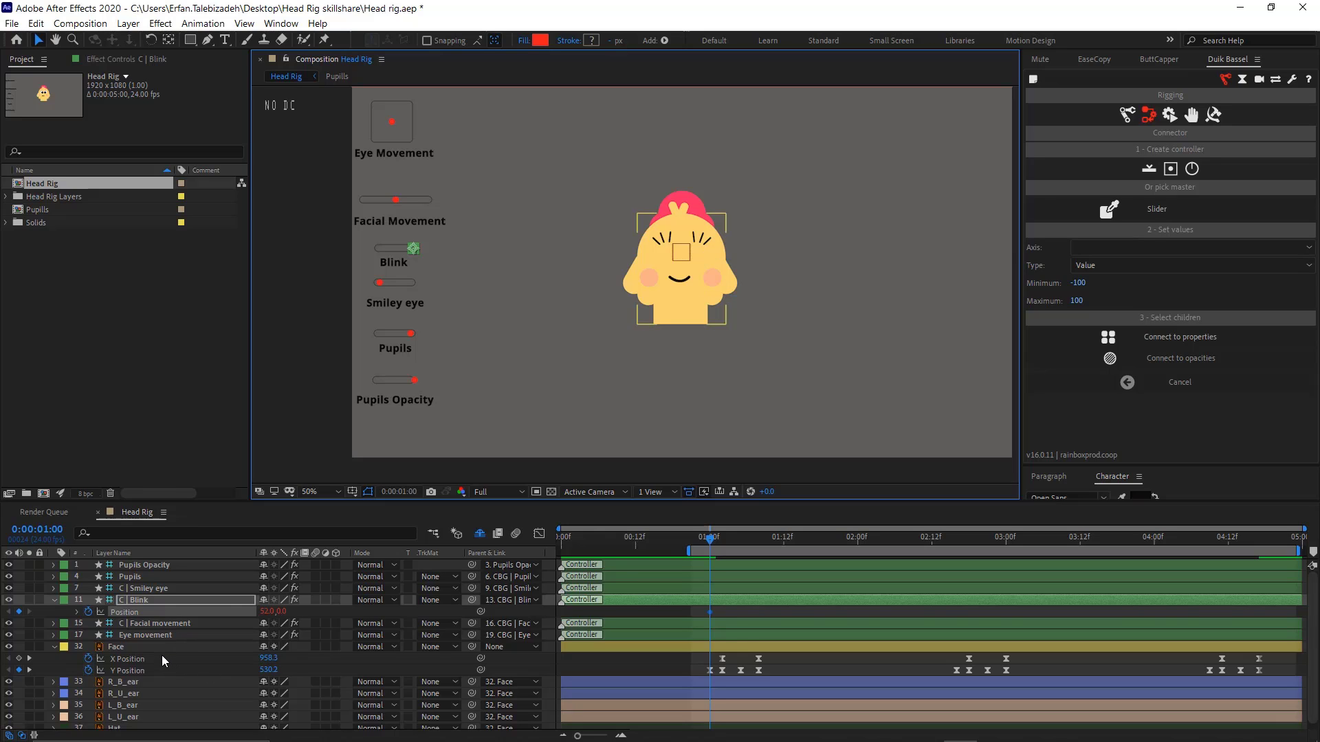
Keyframe the Pupils Opacity controller's position at 0:00:01:00 and set its X position to 0 at 0:00:01:02
left_click(413, 381)
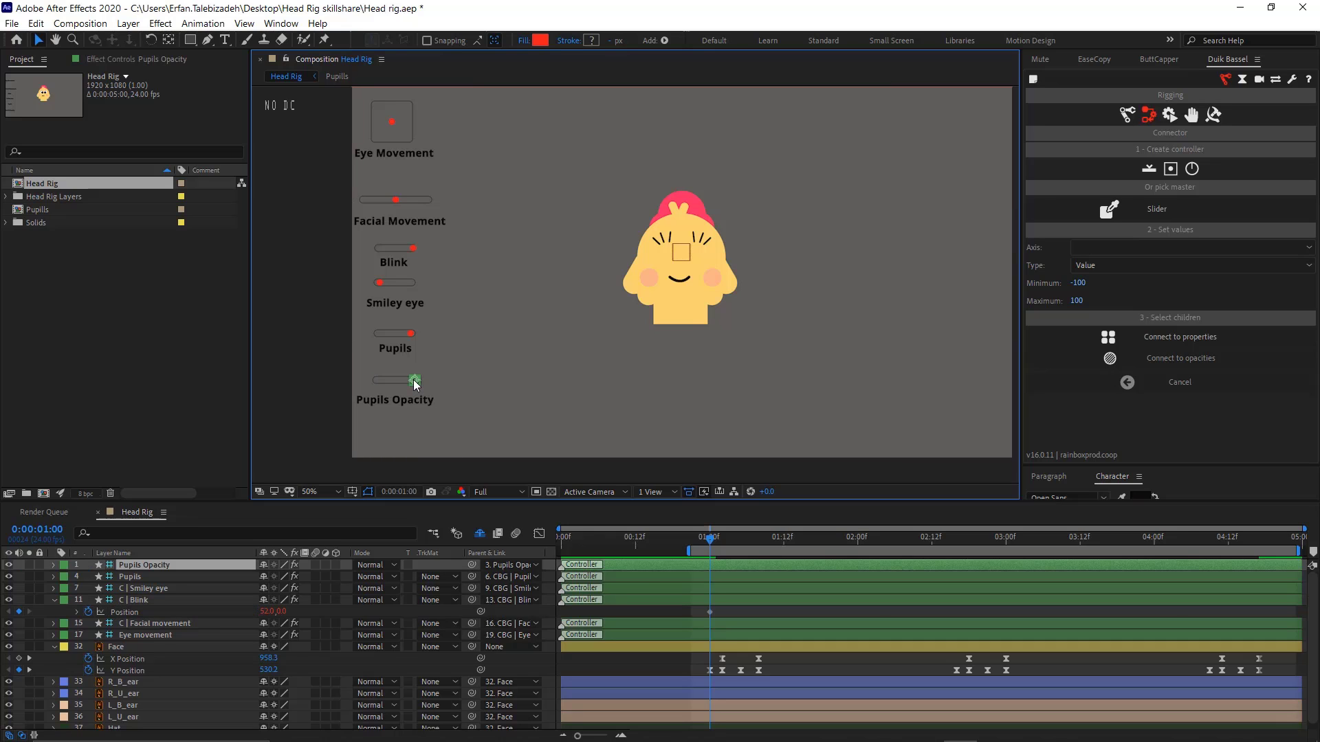
key("p")
left_click(88, 577)
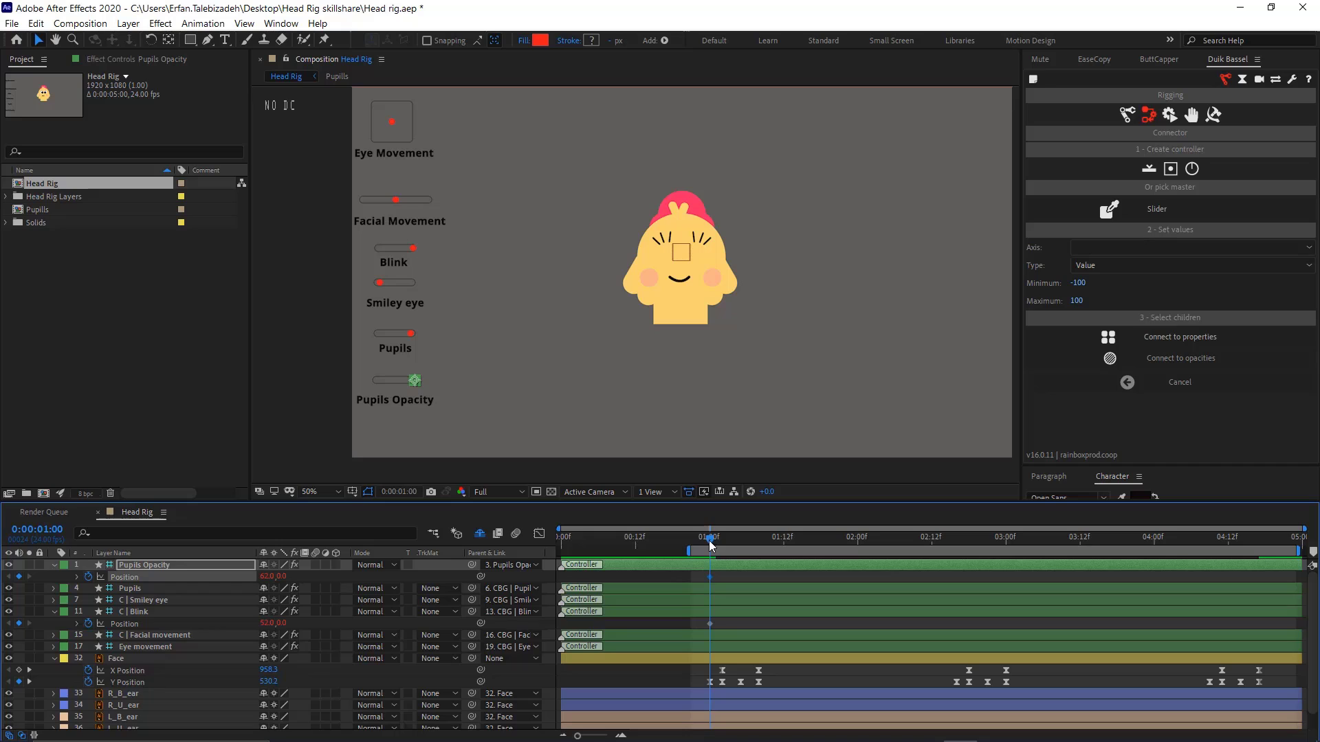
left_click_drag(712, 543, 722, 550)
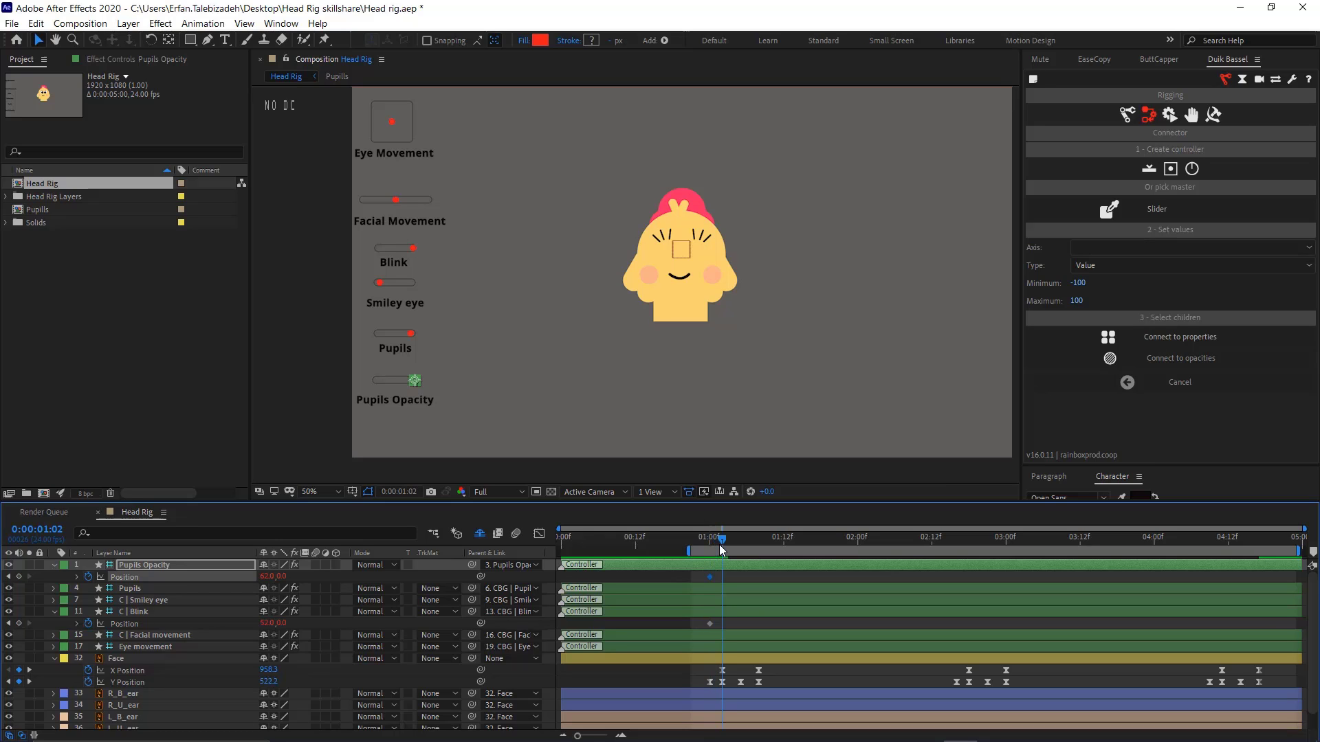
left_click_drag(266, 577, 246, 578)
left_click(266, 577)
type("0")
key("Return")
Keyframe the Smiley eye controller's position at 0:00:01:00 and slide it to X 53 at 0:00:01:02
left_click_drag(723, 547, 710, 545)
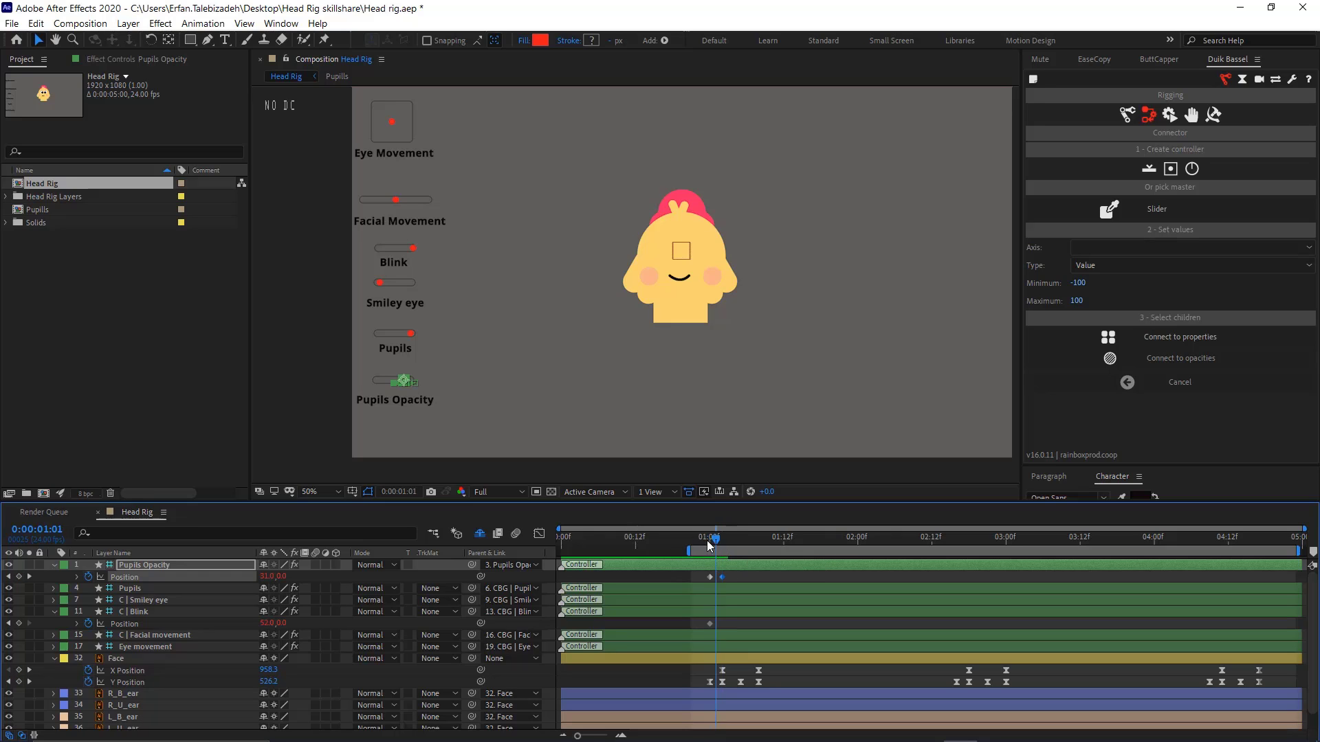
left_click(379, 282)
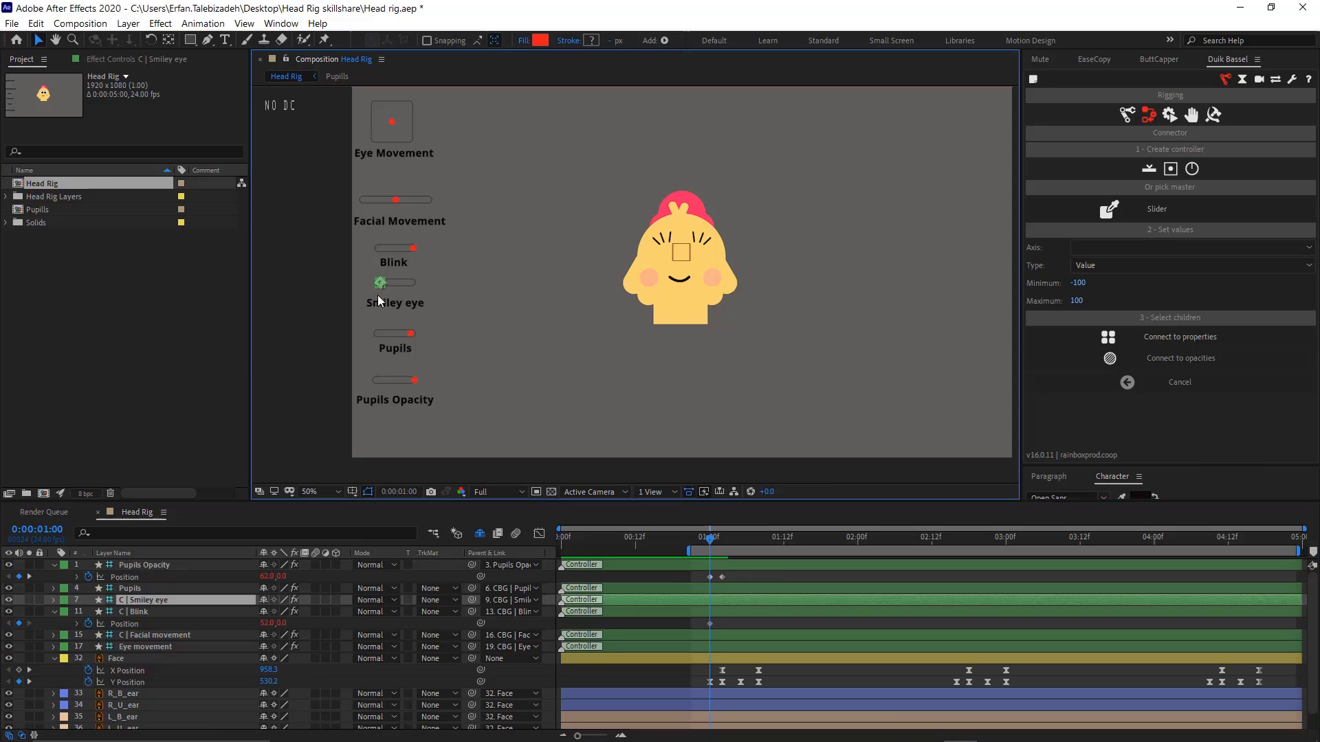
key("p")
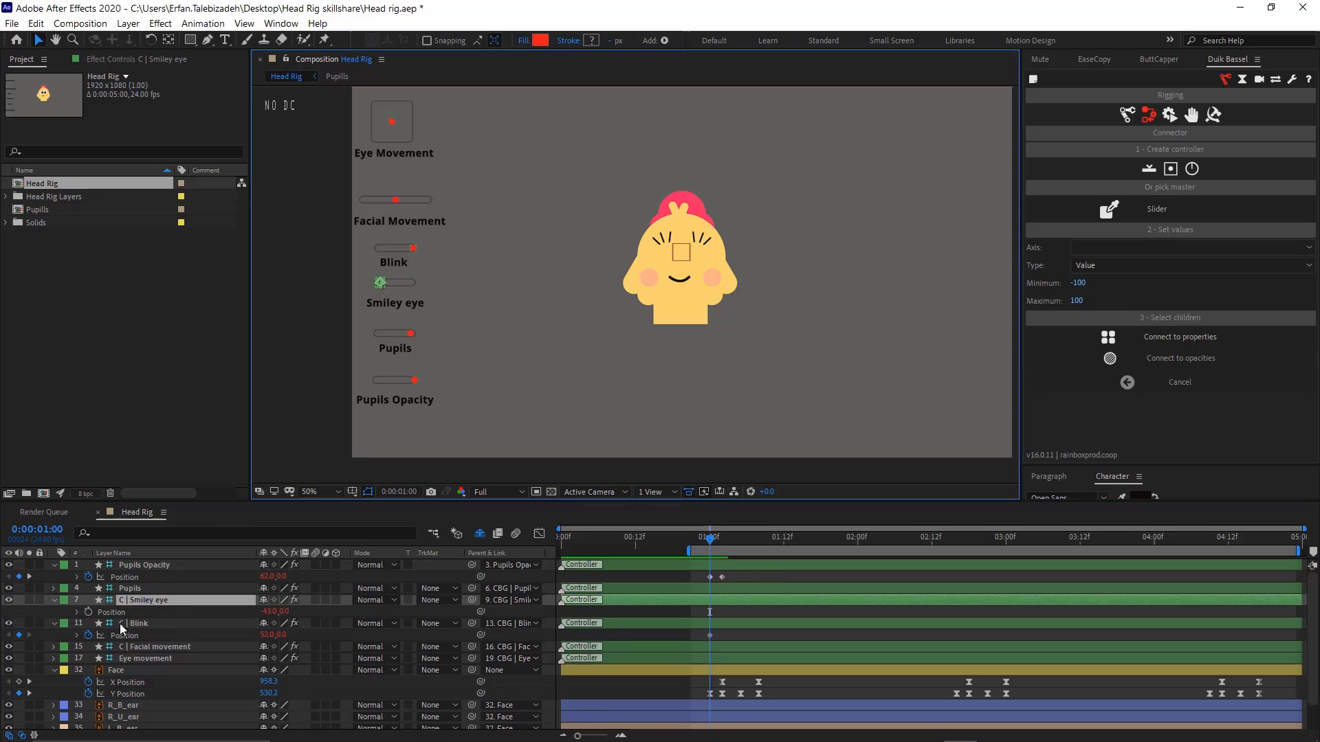
left_click(85, 613)
left_click_drag(709, 537, 721, 543)
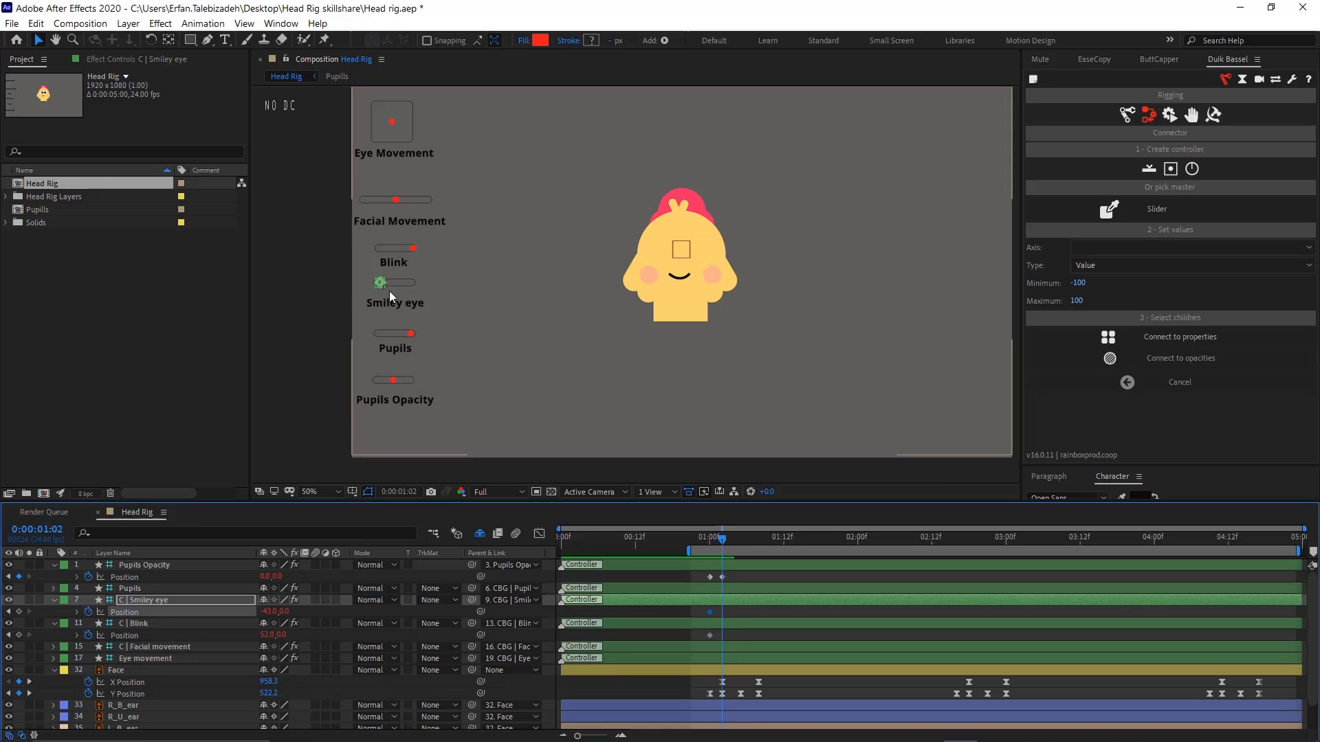
left_click_drag(389, 290, 411, 283)
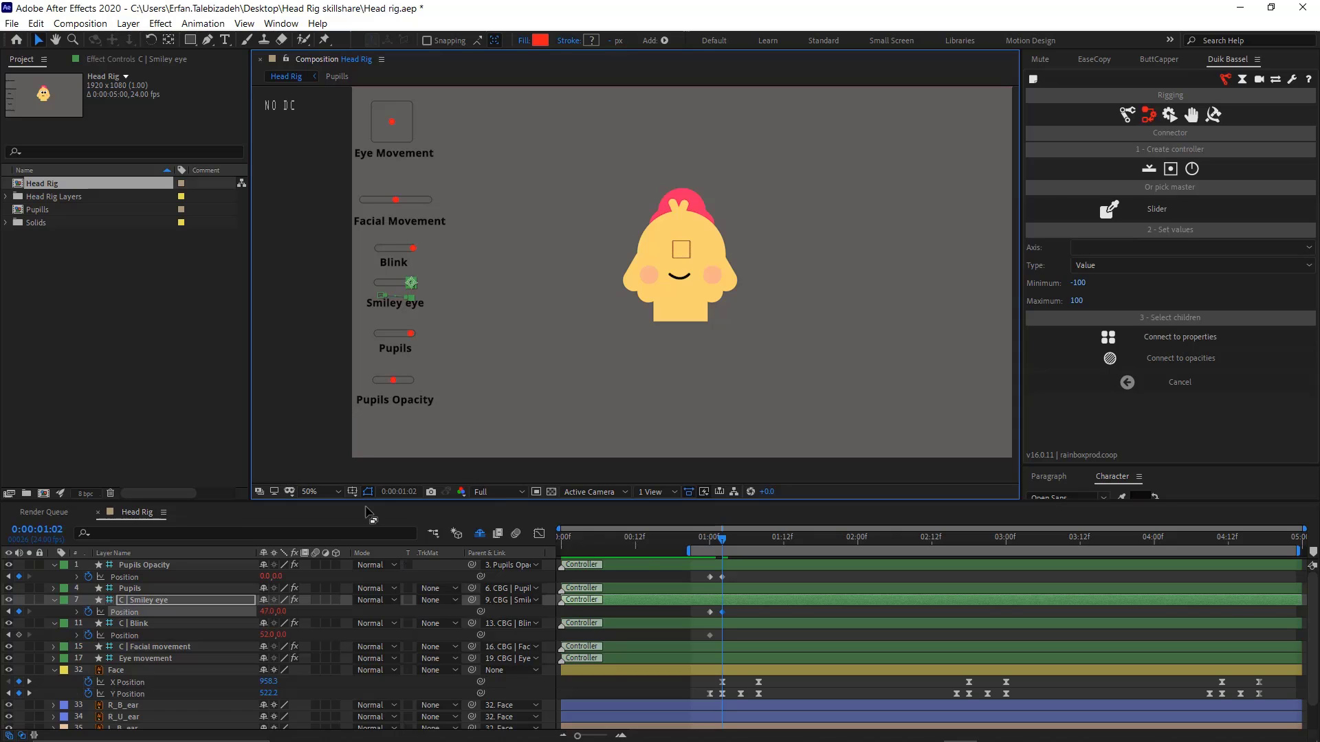
left_click_drag(265, 614, 269, 614)
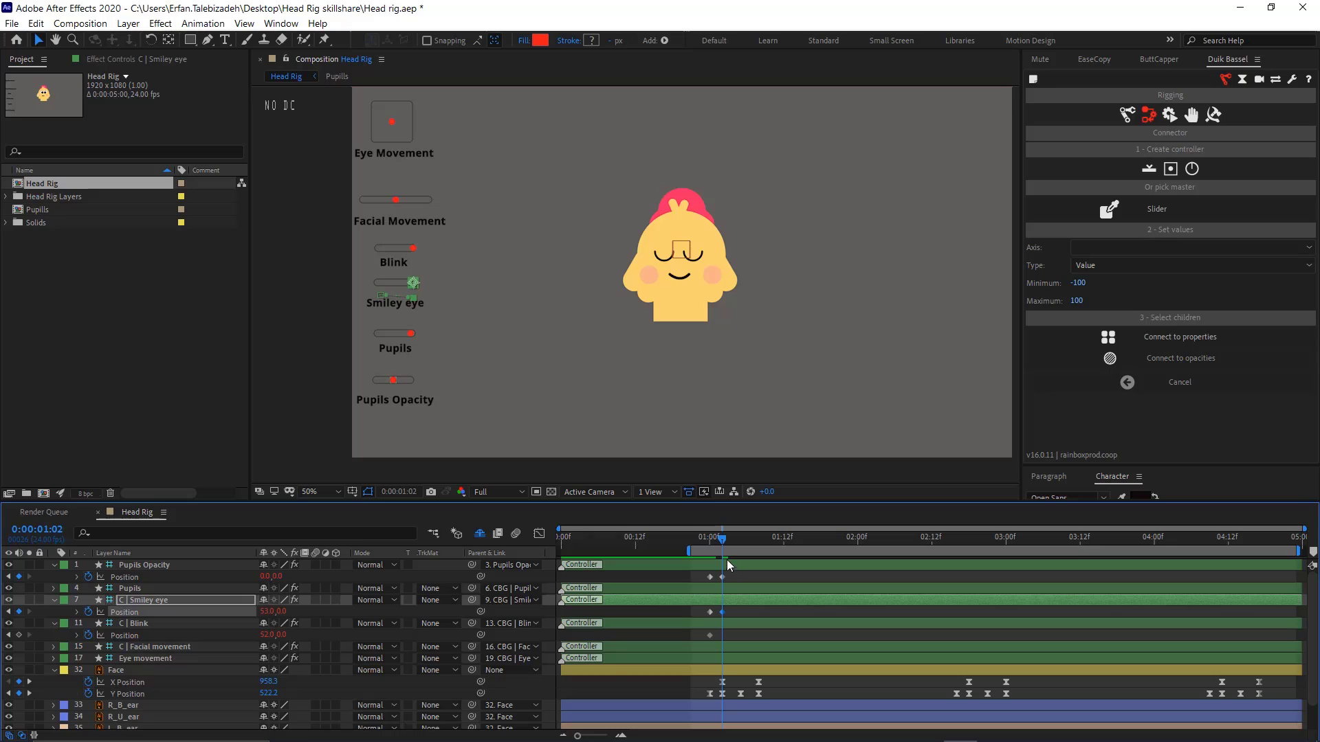
Preview the smiley-eye animation together with the head movement, and return to the controller keyframes at 0:00:01:02
left_click_drag(715, 542, 631, 540)
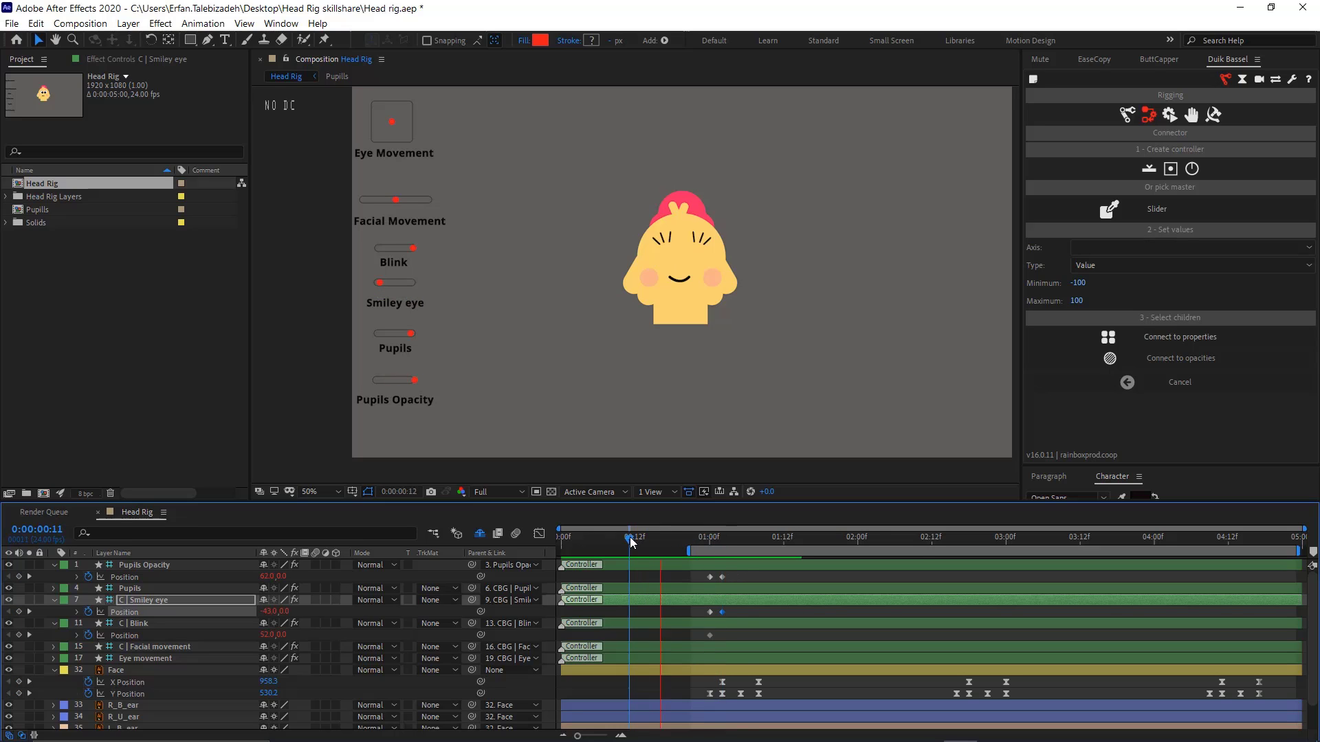
key("space")
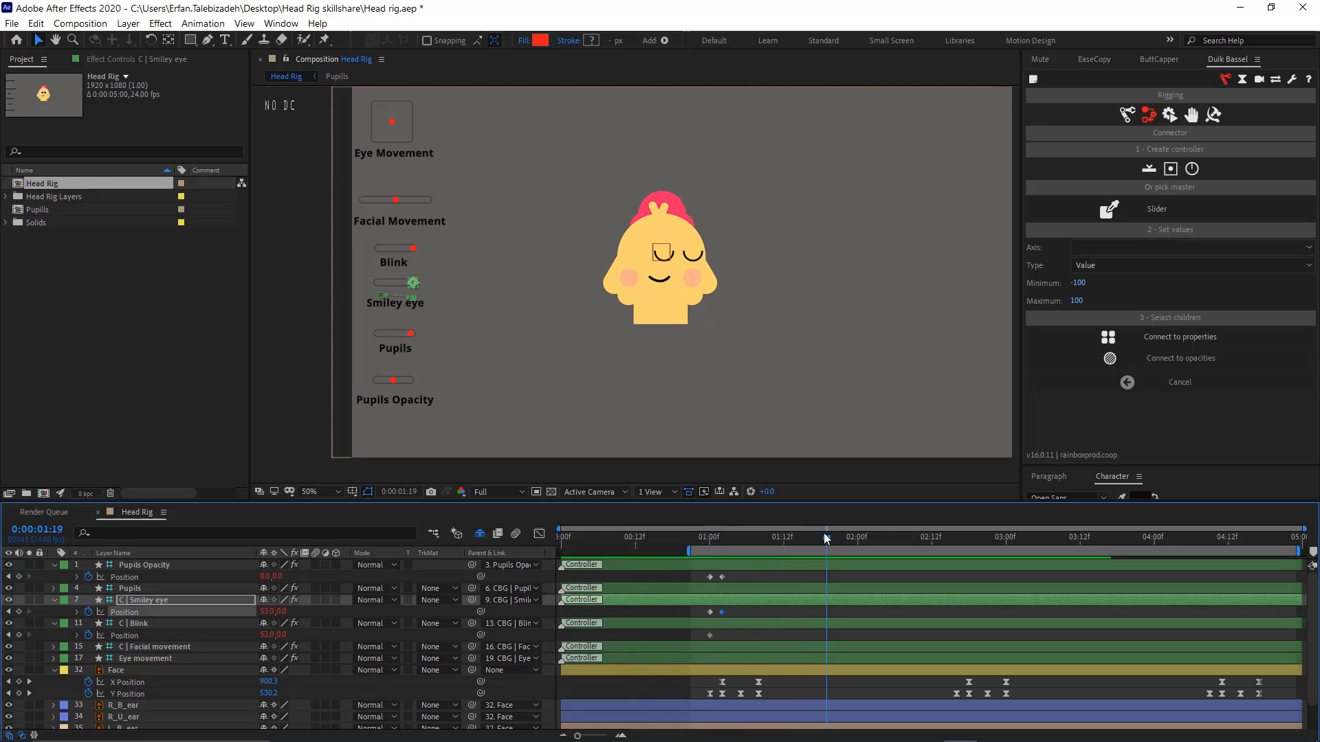
left_click_drag(827, 538, 730, 572)
key("space")
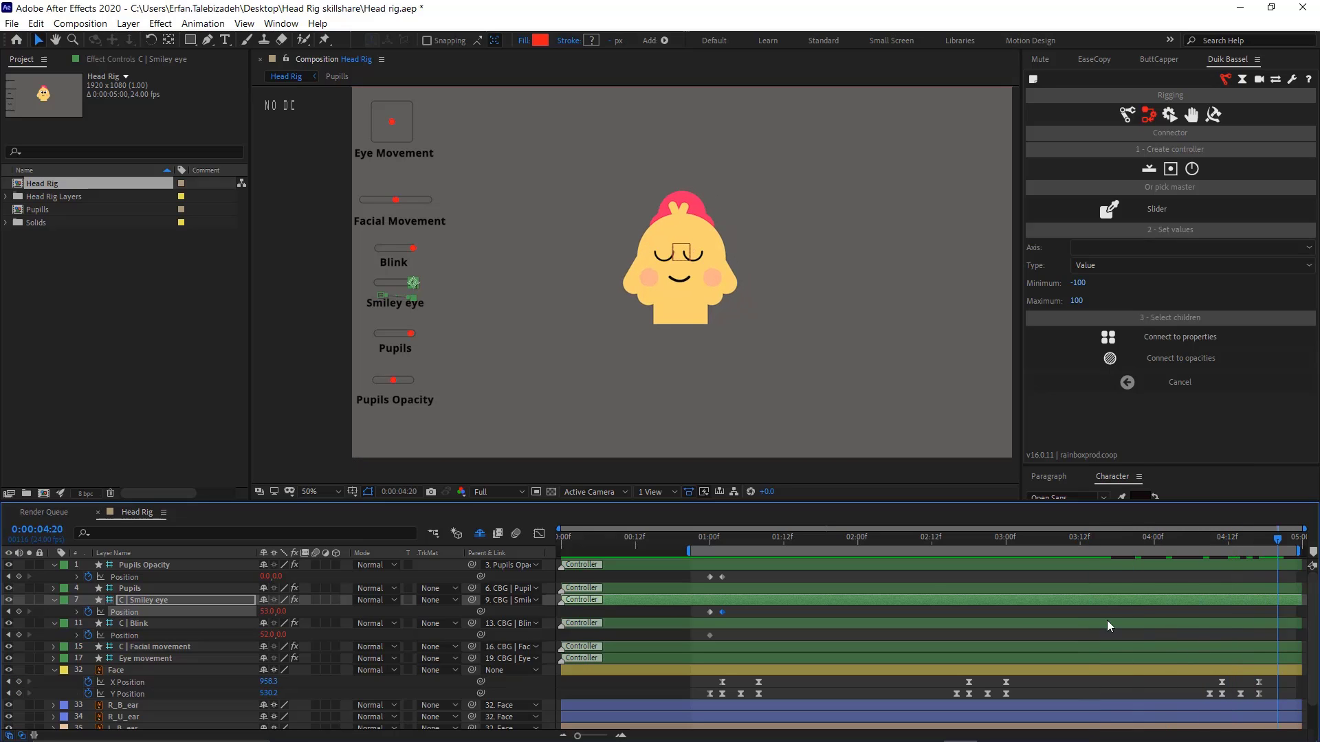
key("space")
key("j")
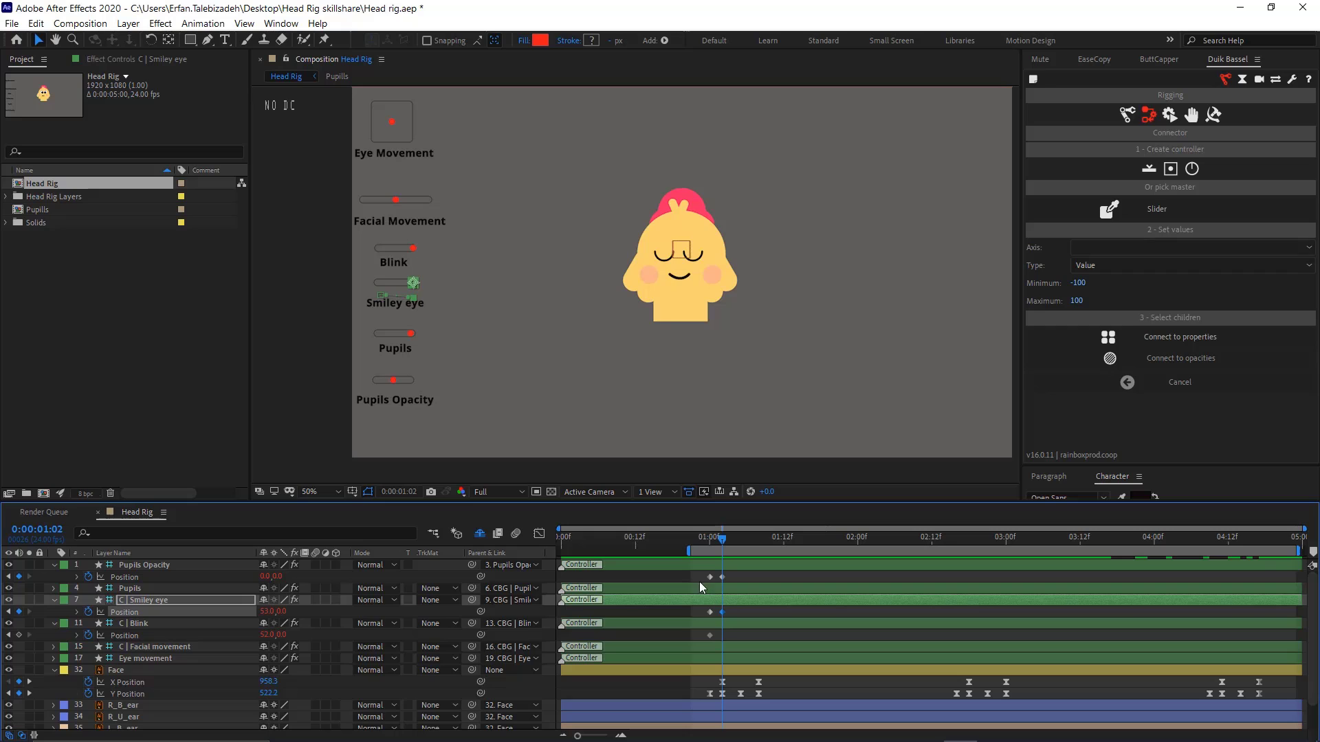
Shift the Pupils Opacity and Smiley eye position keyframes to start at 0:00:00:11 and remove the Blink controller's position keyframe
left_click_drag(685, 550, 629, 536)
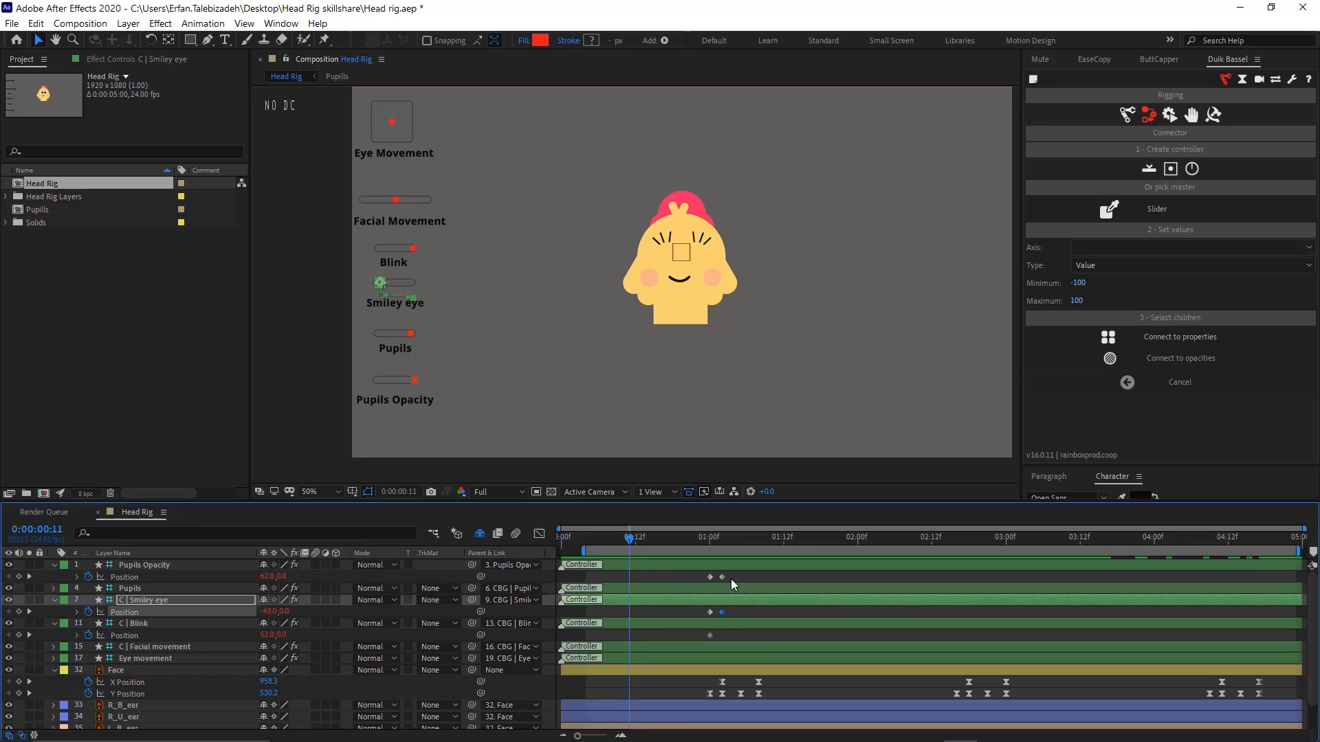
left_click_drag(732, 580, 630, 630)
key("alt+Left")
key("Return")
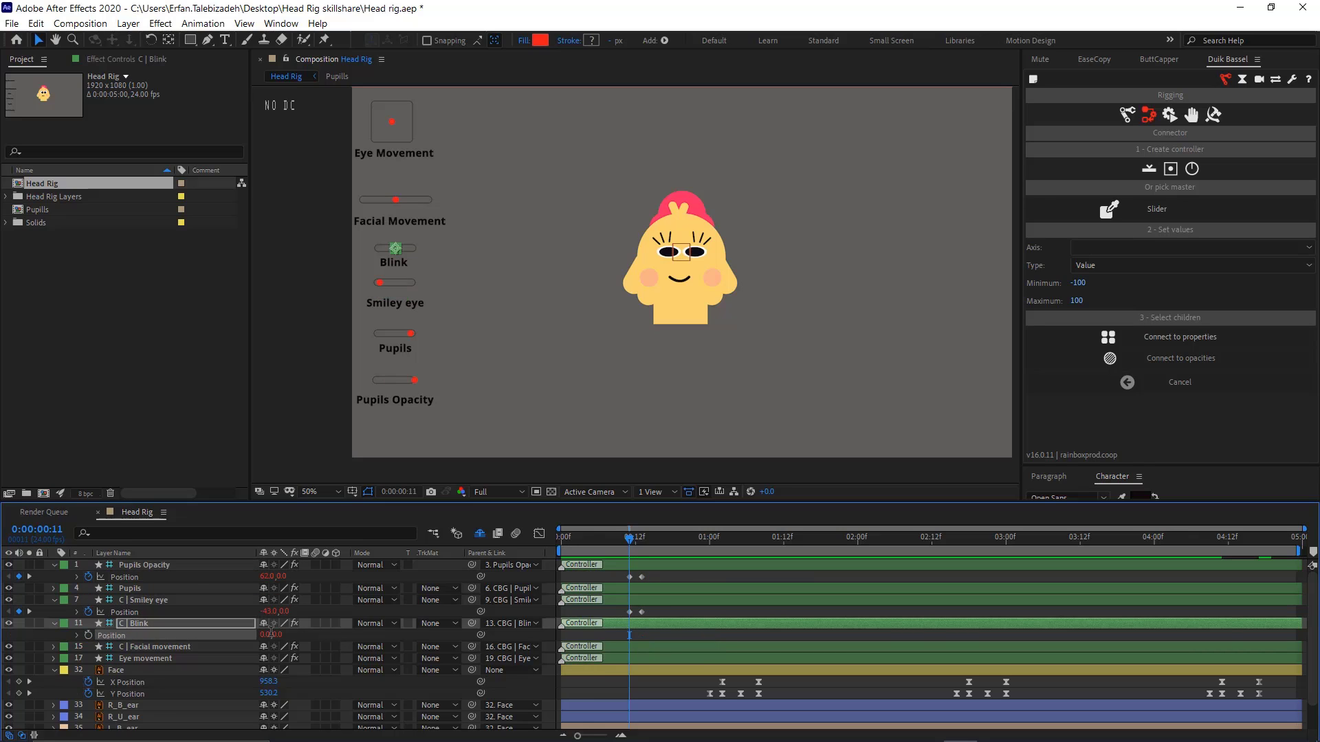
Keyframe the Blink controller's X position at -55 at 0:00:00:11 and at 51 at 0:00:00:13
left_click_drag(270, 634, 227, 635)
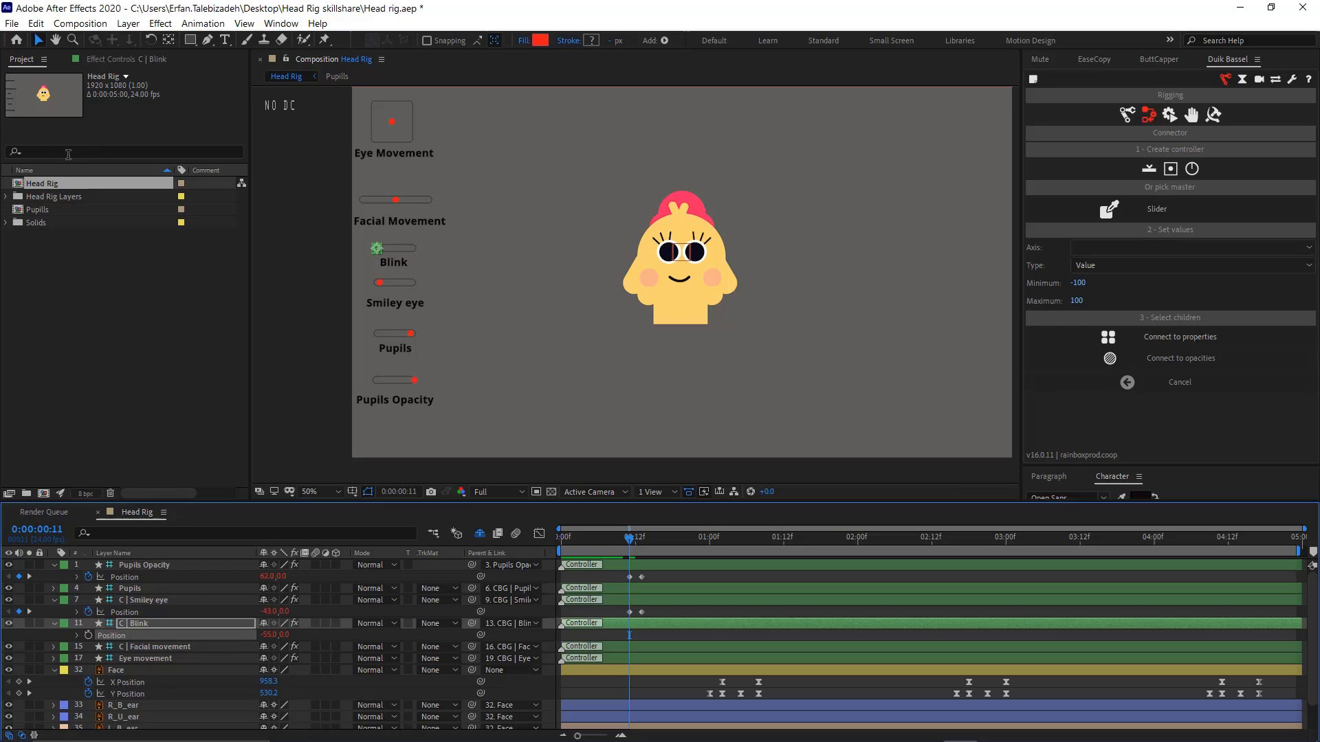
left_click(88, 634)
left_click_drag(627, 546, 641, 547)
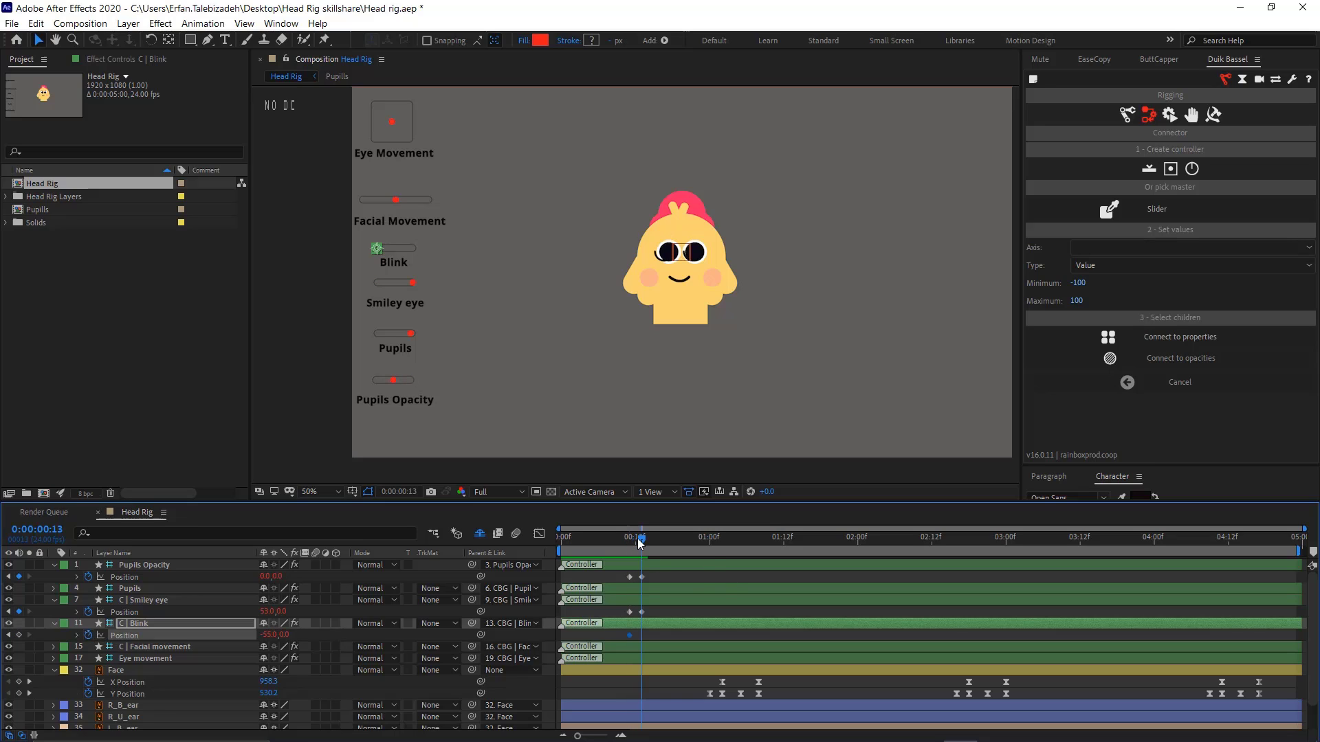
left_click(274, 635)
type("0")
key("Return")
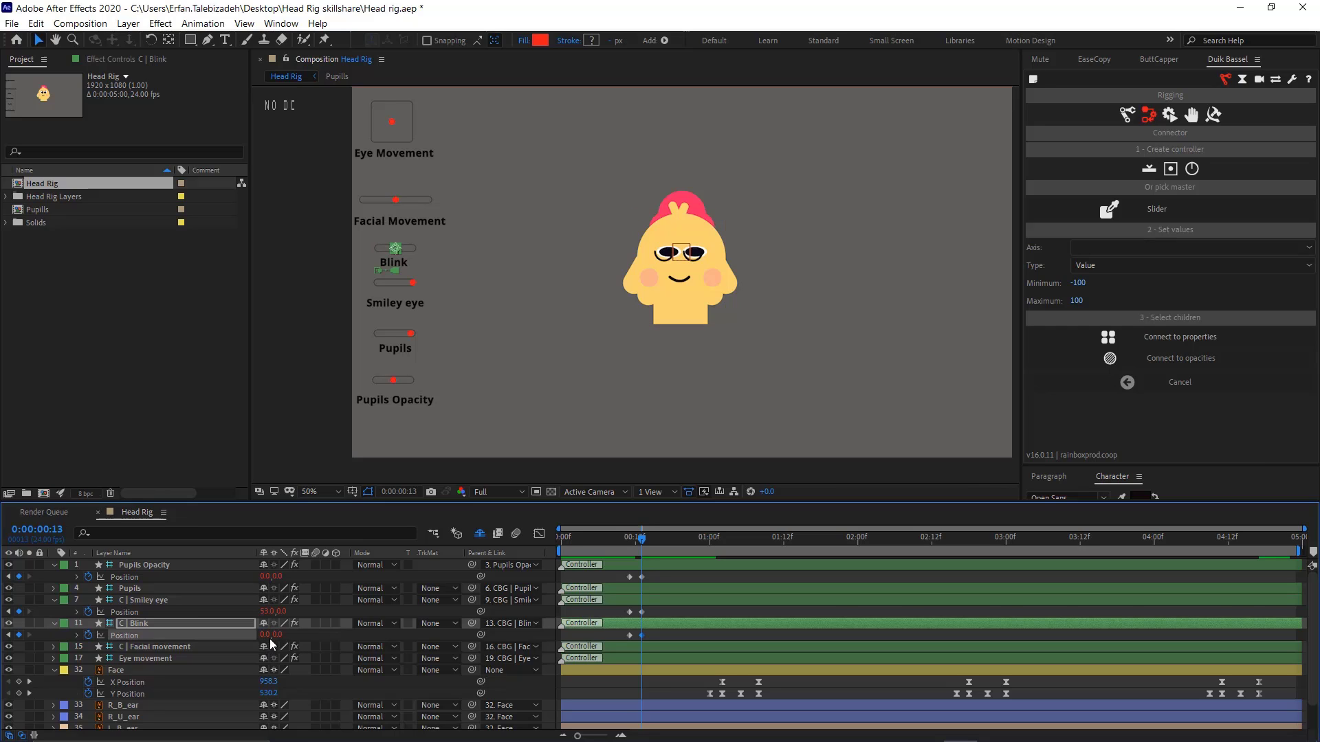
left_click_drag(269, 636, 303, 645)
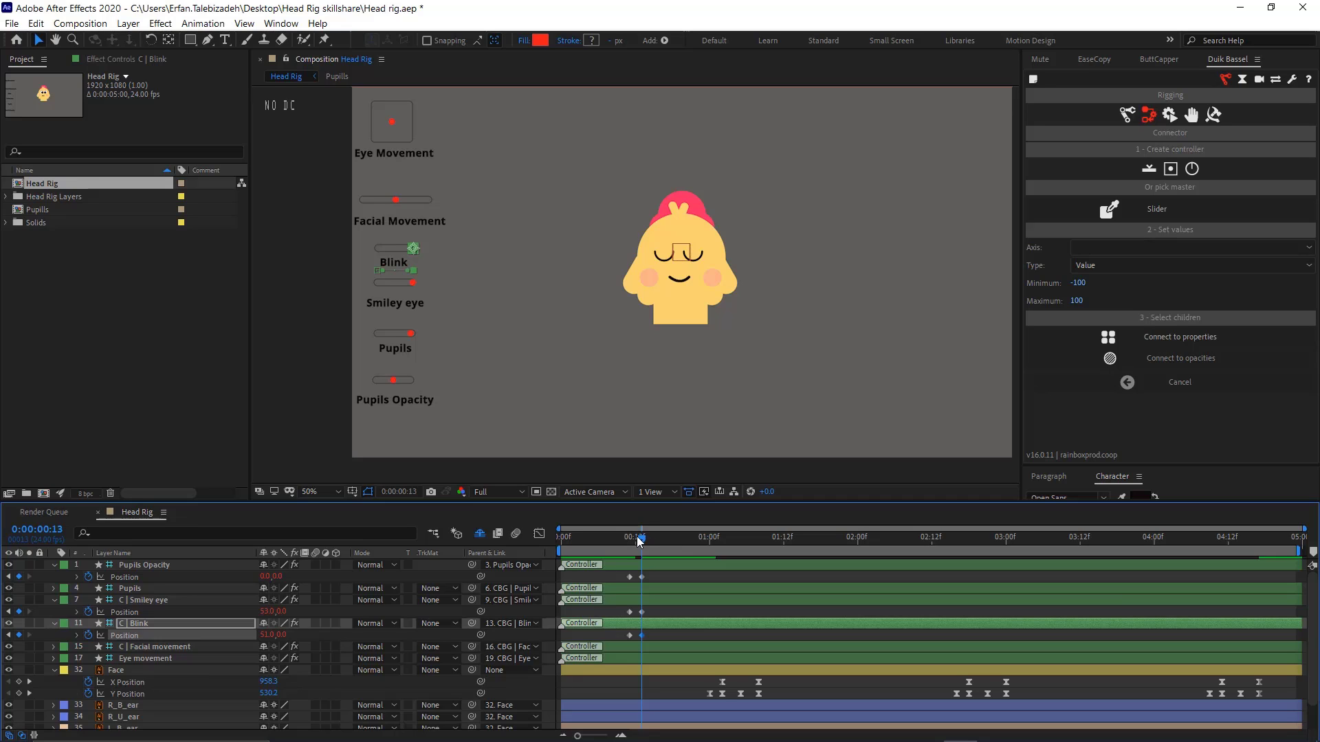
Preview the eye-closing animation together with the head movement, and return to the start of the composition
mouse_move(645, 538)
left_mouse_down()
mouse_move(617, 534)
mouse_move(657, 538)
mouse_move(604, 535)
mouse_move(649, 543)
left_mouse_up()
key("period")
key("comma")
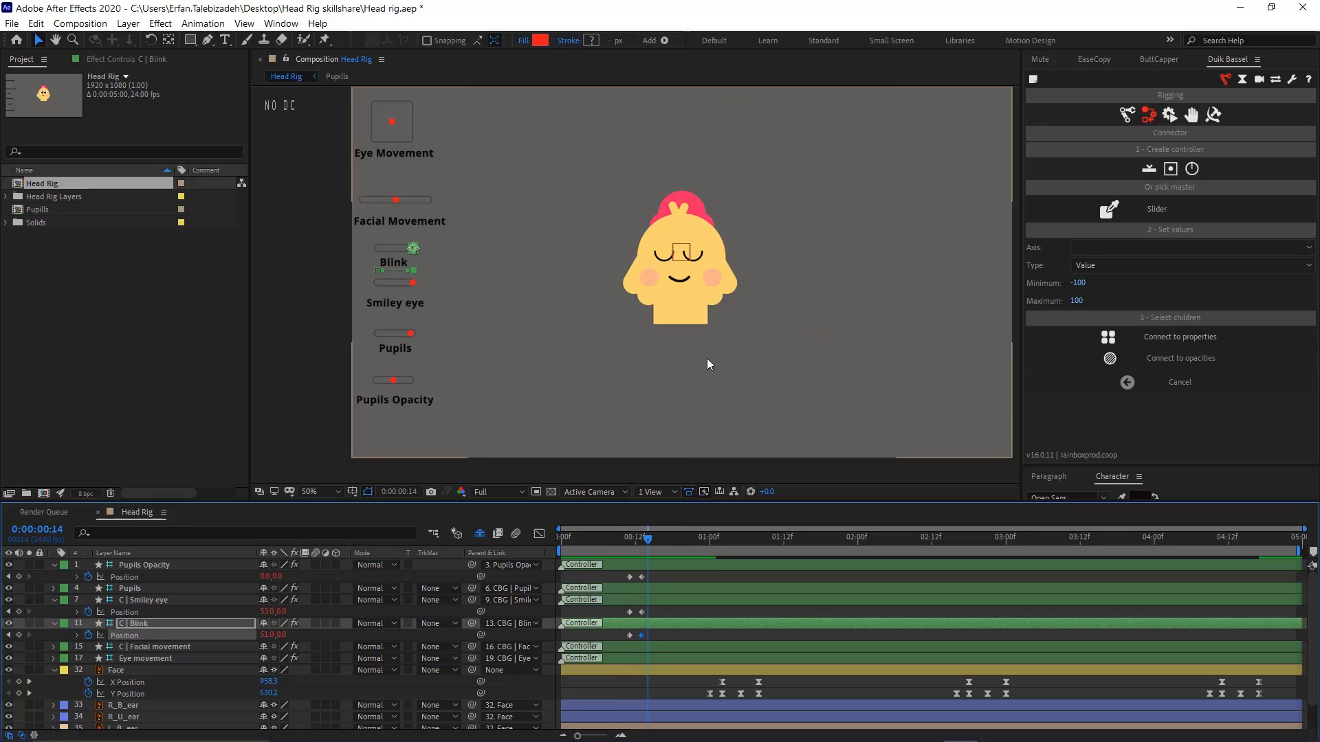
left_click(711, 349)
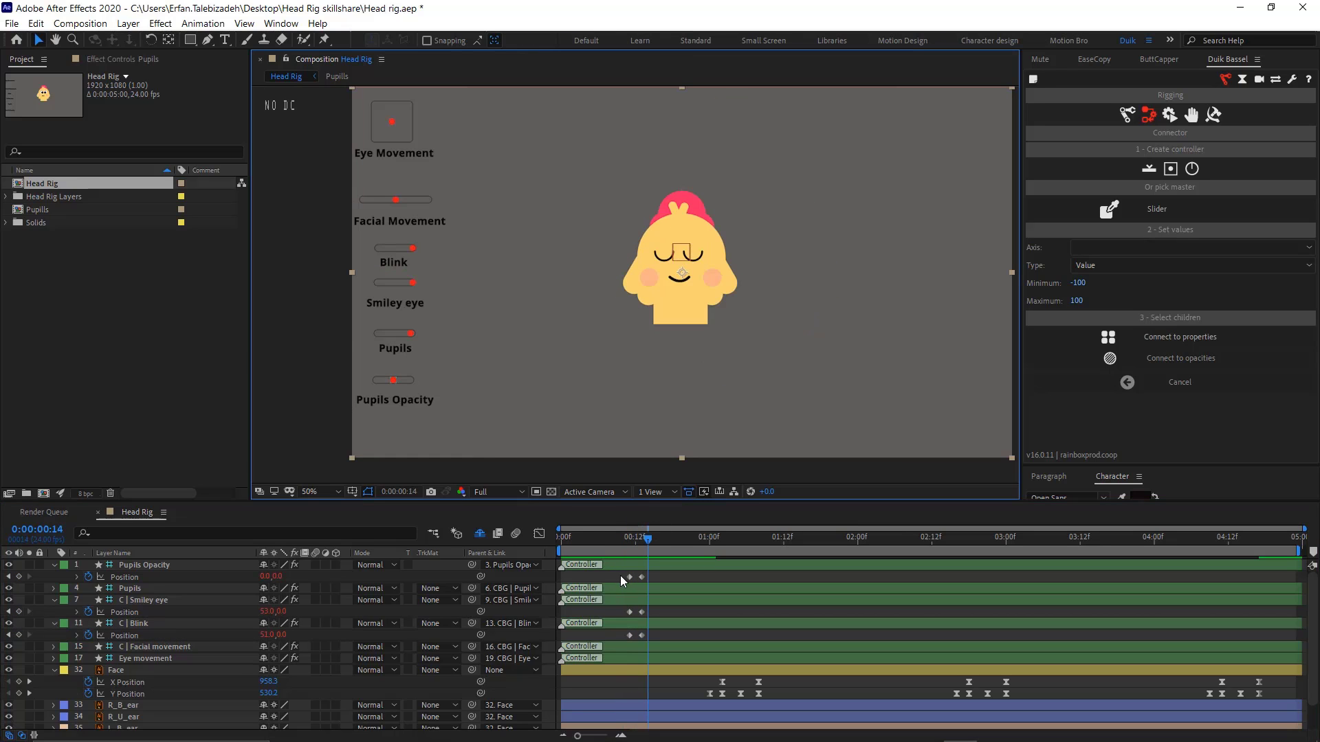
left_click_drag(642, 539, 588, 538)
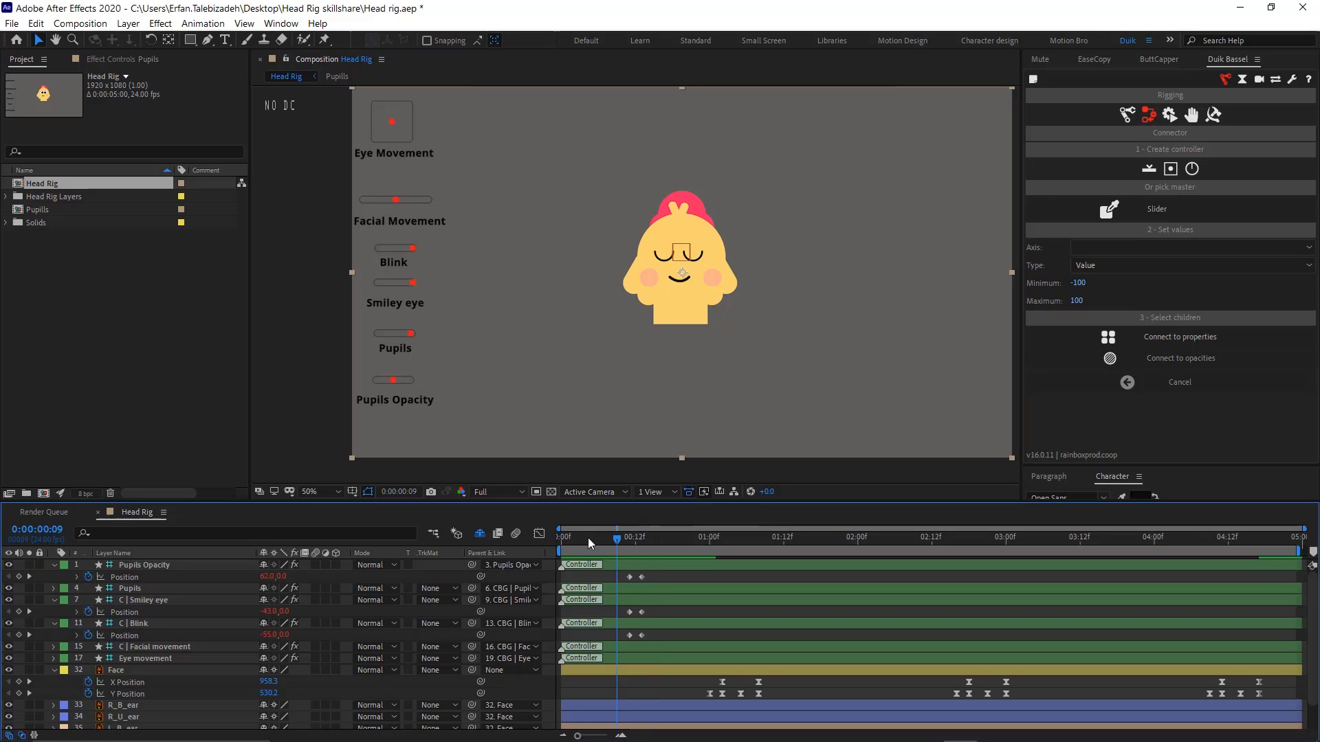
key("space")
key("space")
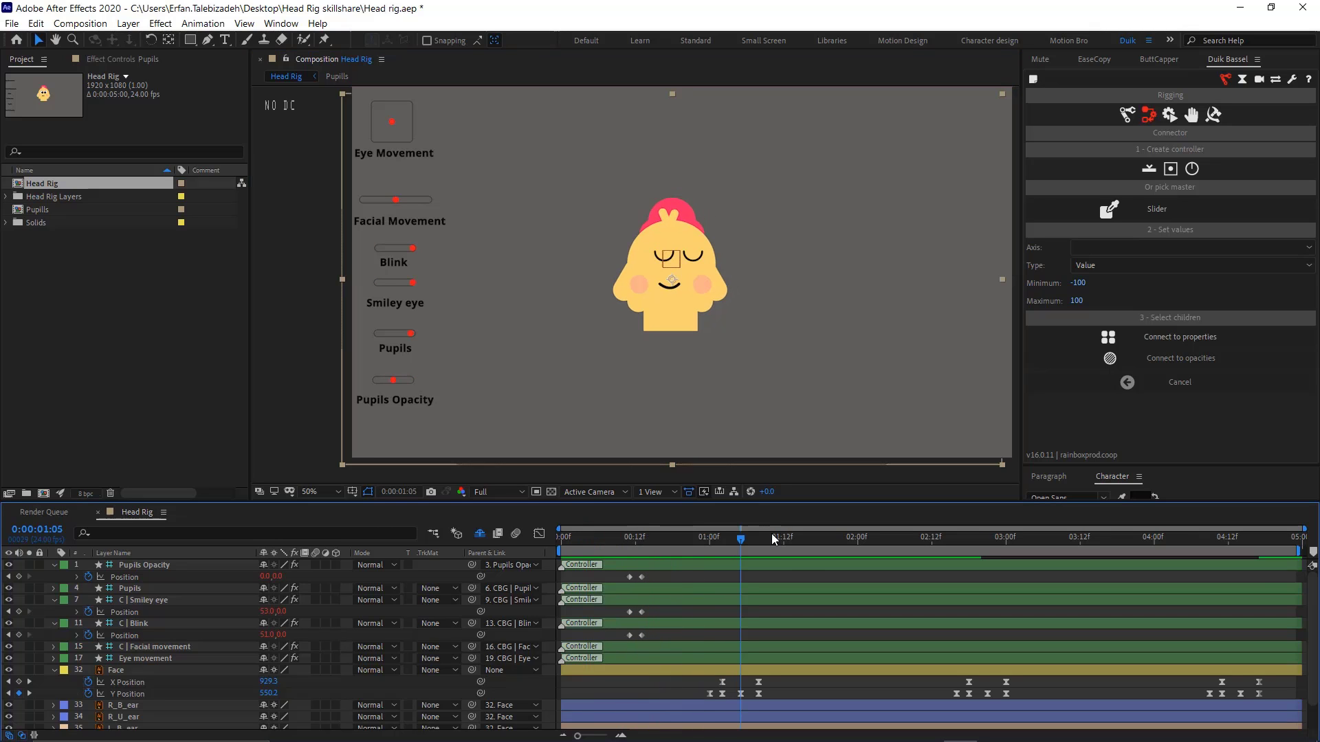
key("Home")
Reveal the shy layers, parent the Smiley Eye layer to the Facial movement null, and hide the shy layers again
left_click(479, 534)
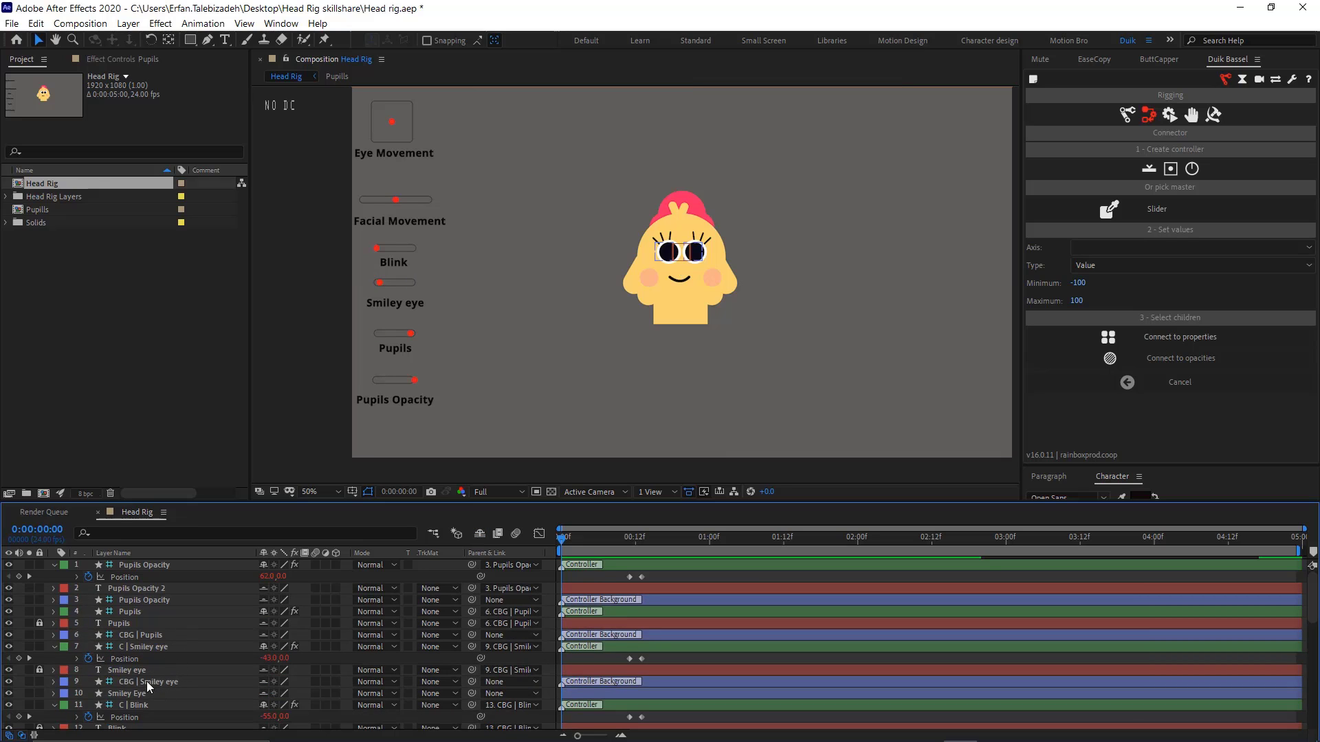
left_click(150, 695)
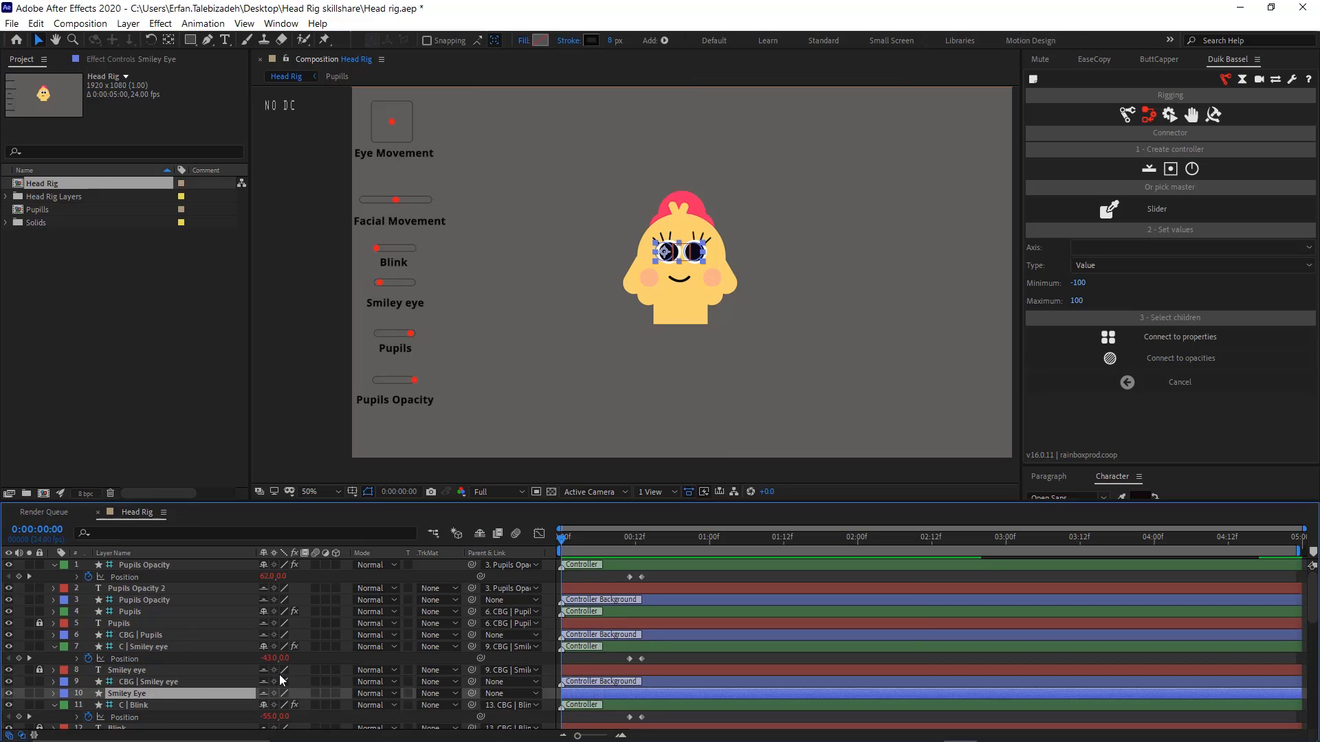
scroll(280, 683, "down", 3)
scroll(374, 656, "up", 3)
left_click_drag(471, 693, 148, 734)
left_click_drag(146, 735, 158, 643)
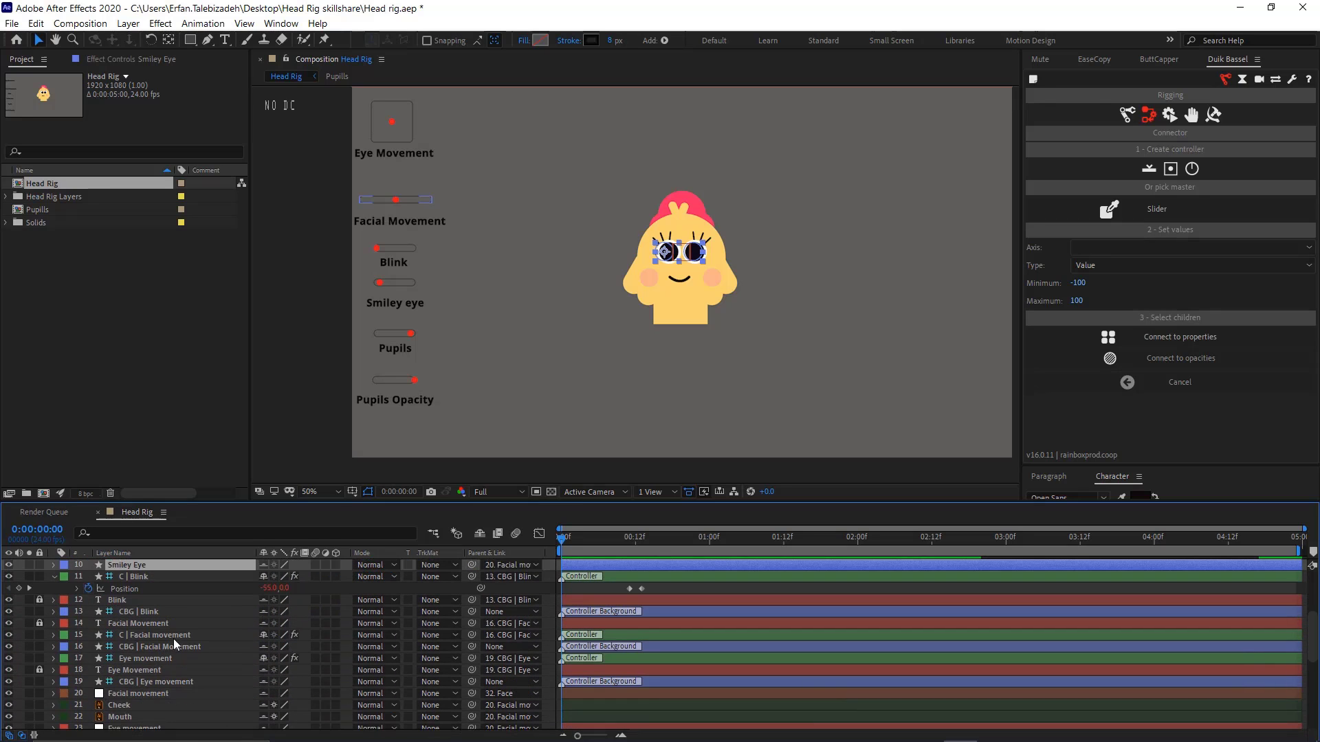
scroll(228, 616, "up", 3)
left_click(480, 534)
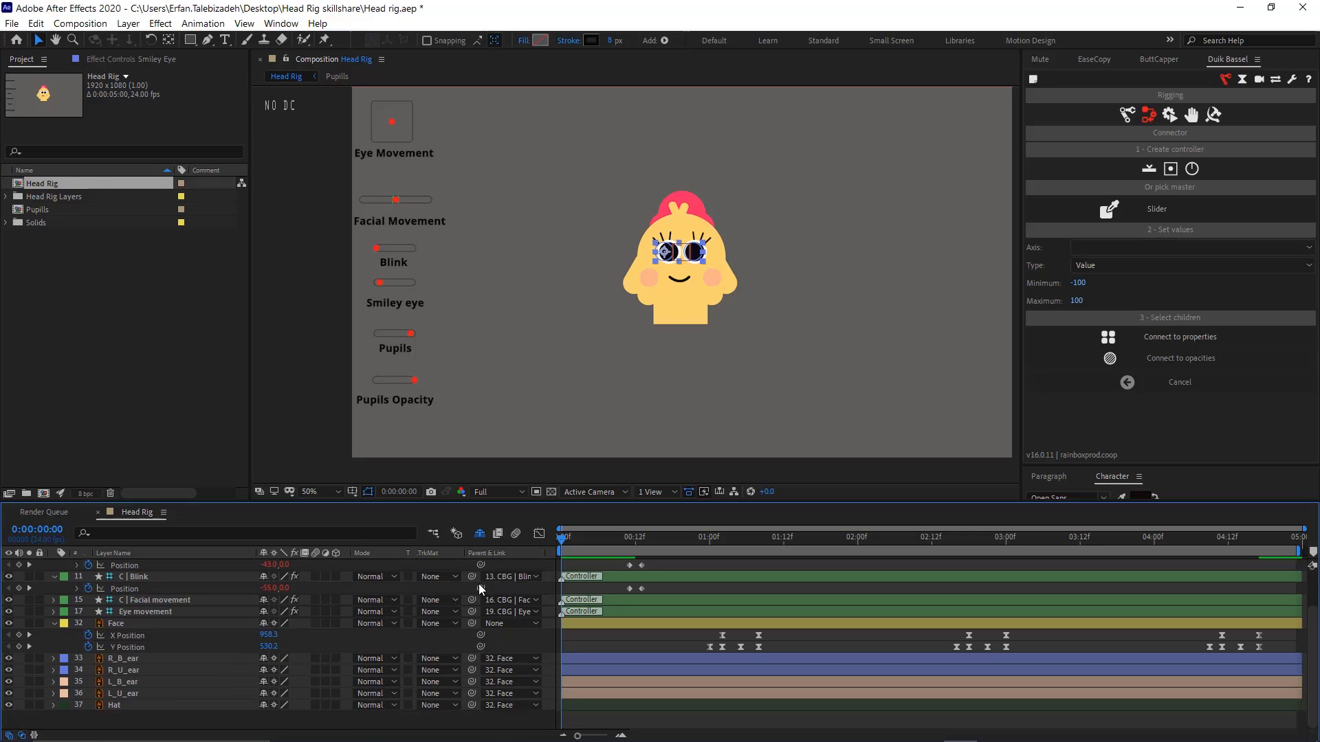
Keyframe the Smiley eye controller's position at 0:00:00:18 and set its X position to -53 at 0:00:00:19
left_click(411, 282)
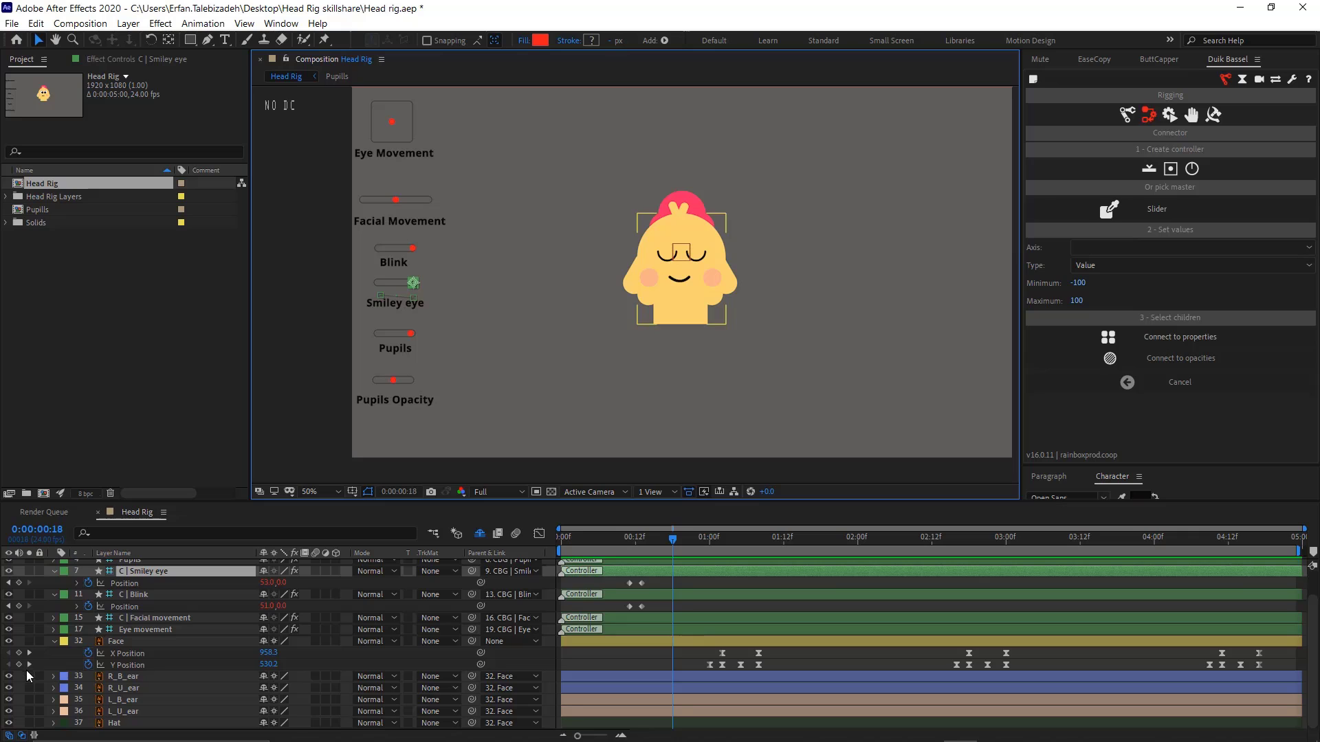
left_click(19, 583)
left_click_drag(675, 539, 680, 538)
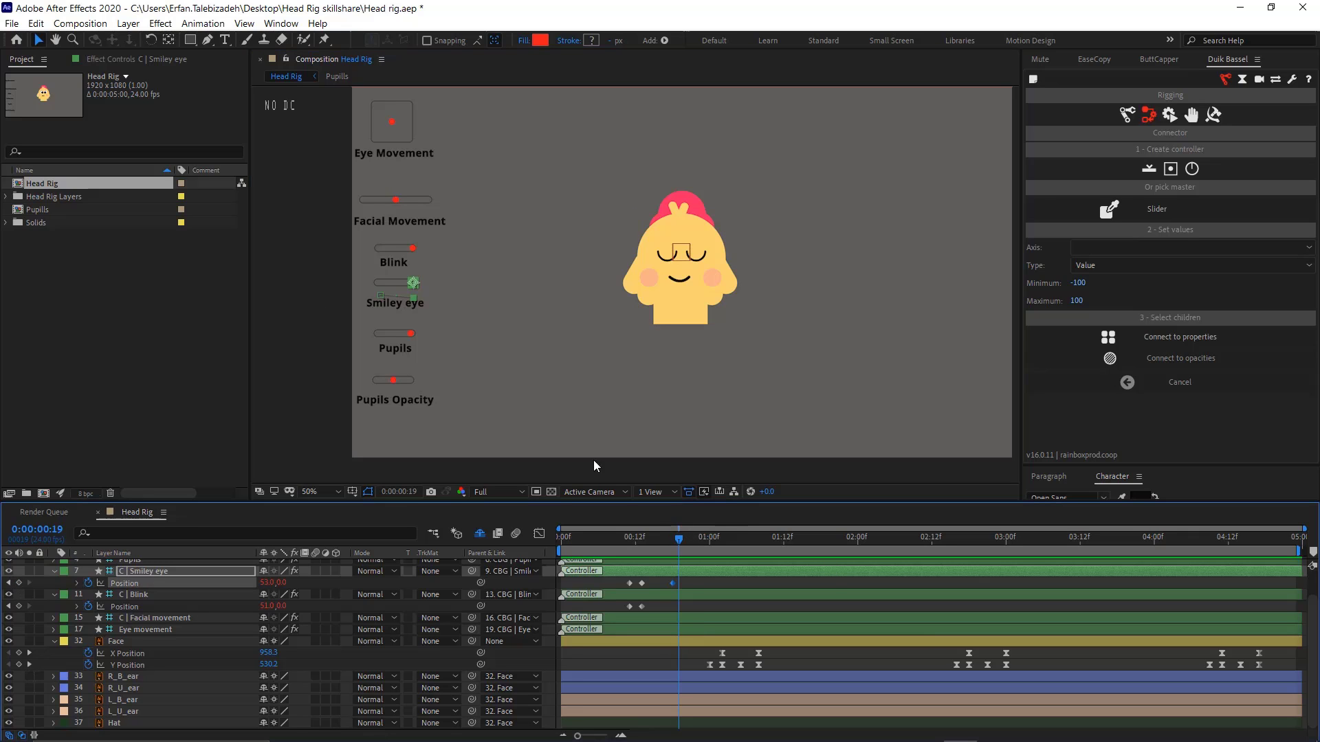
left_click_drag(271, 582, 188, 581)
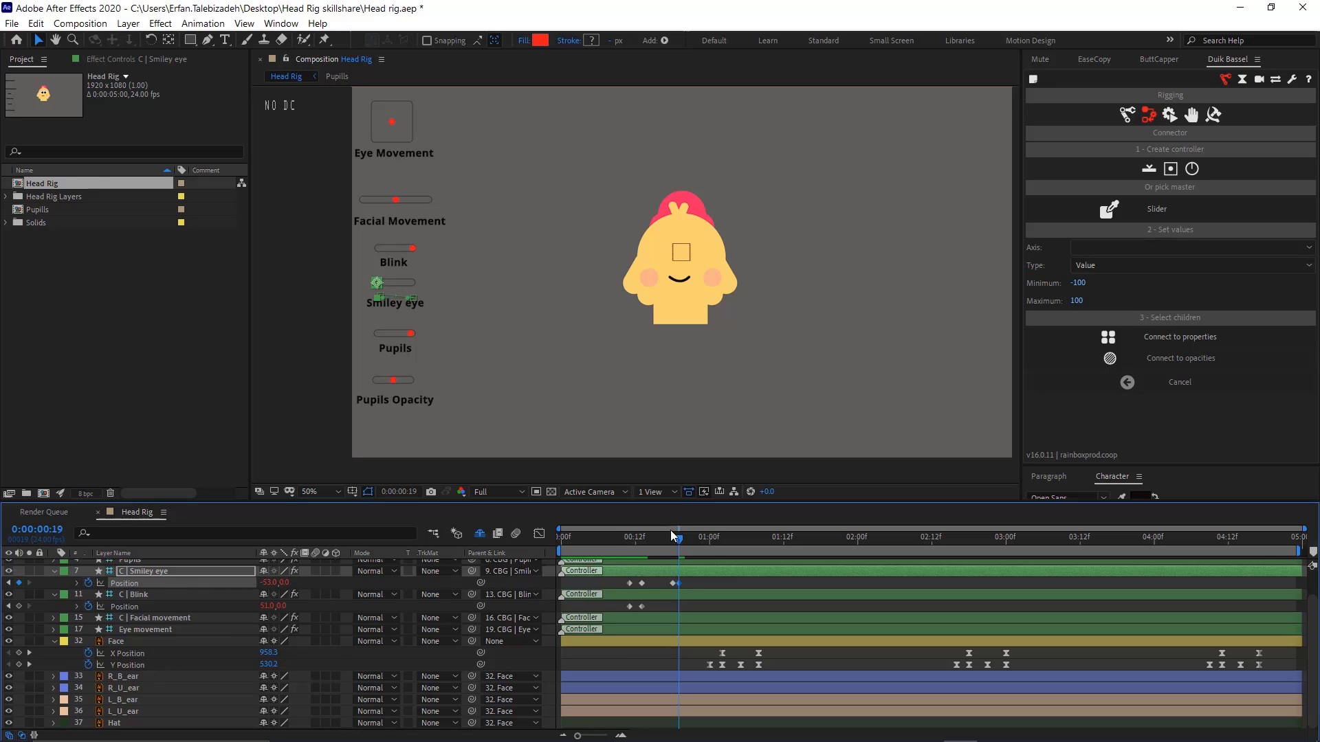
Keyframe the Blink controller's position at 0:00:00:18 and slide it back to its open-eye end at 0:00:00:22
left_click_drag(671, 539, 671, 539)
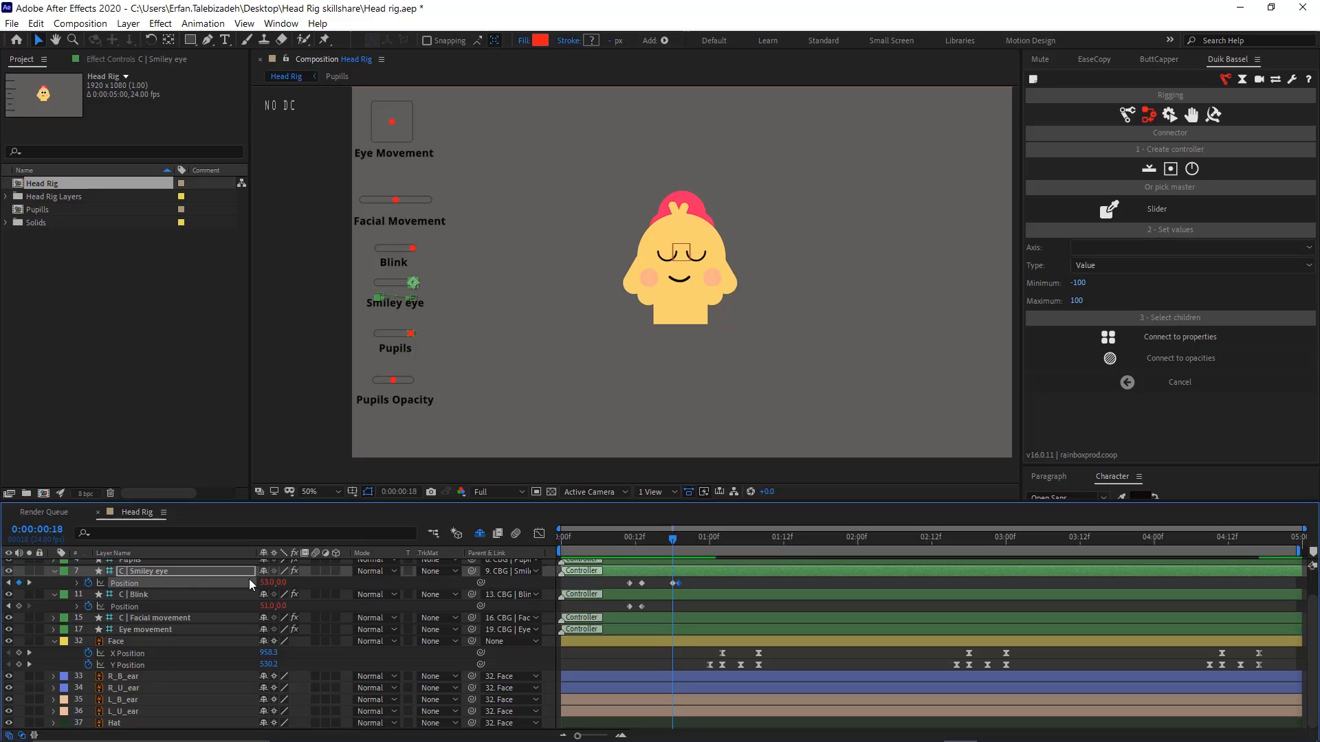
scroll(131, 633, "up", 2)
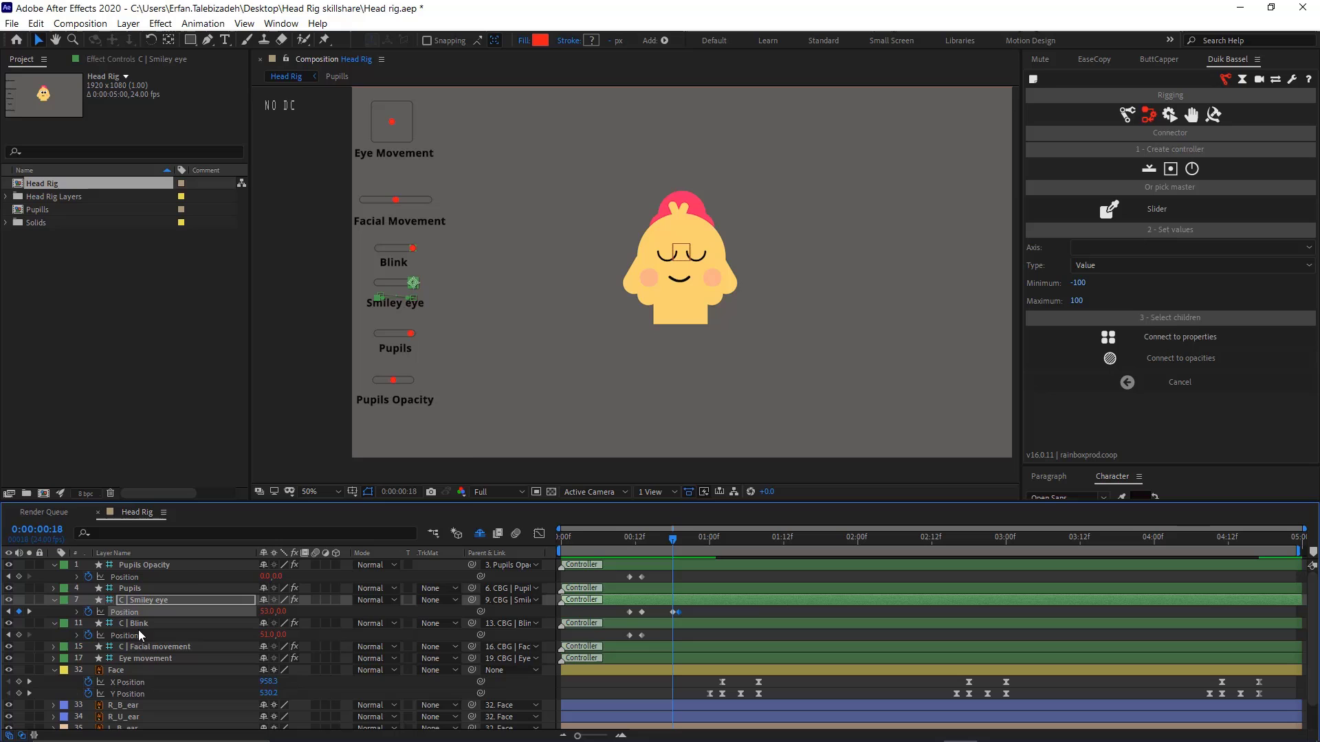
left_click(408, 199)
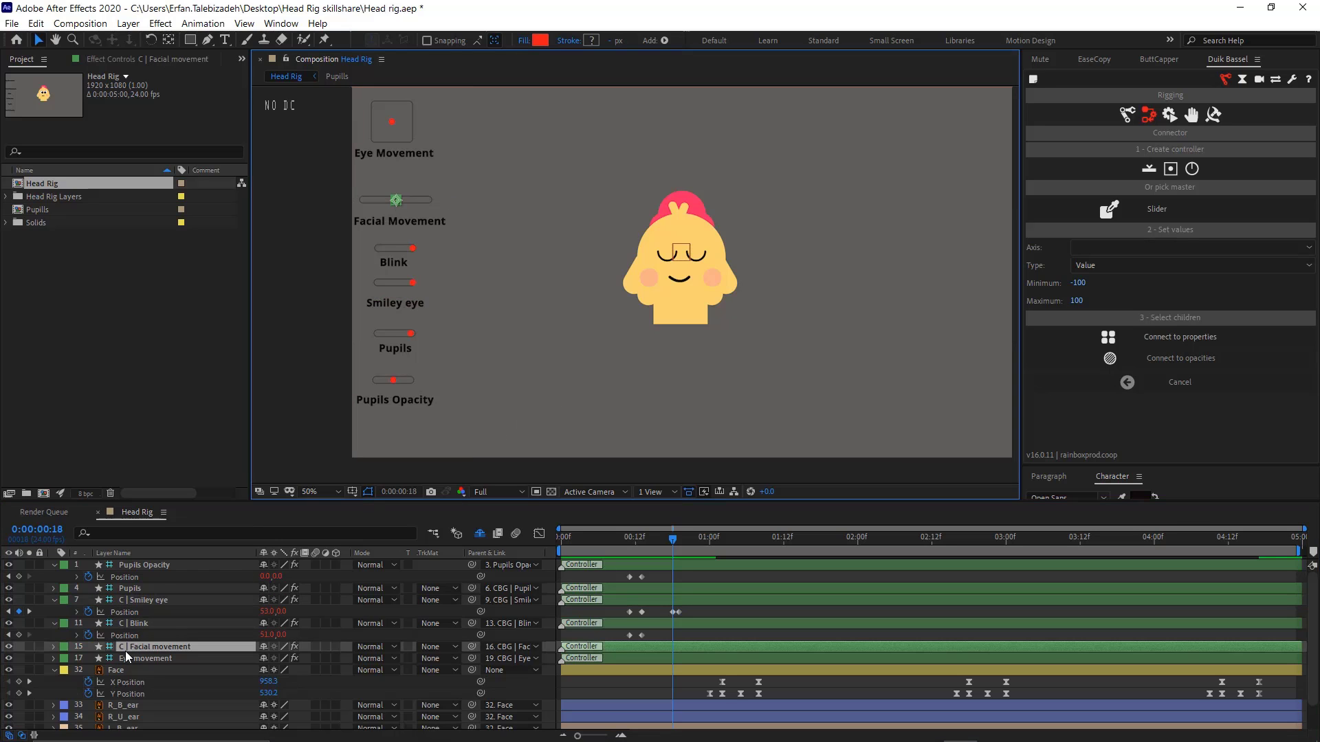
key("p")
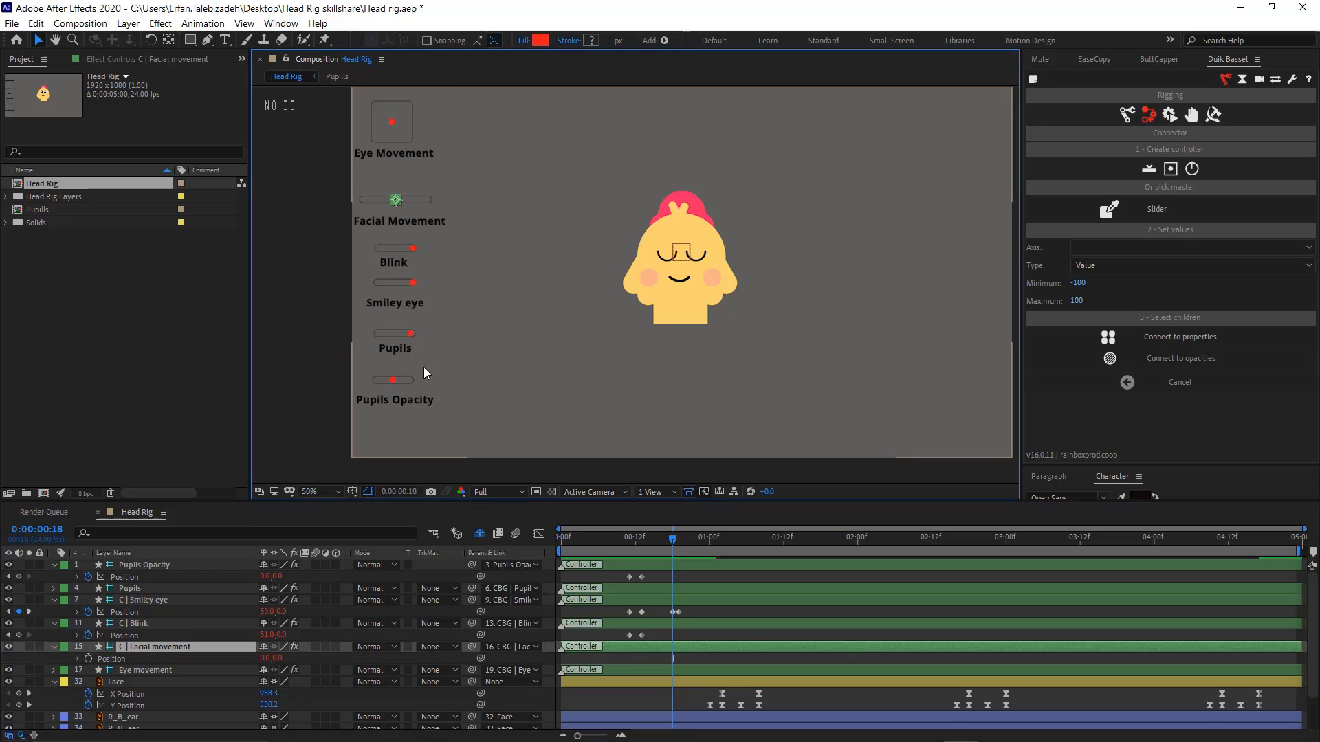
left_click(410, 259)
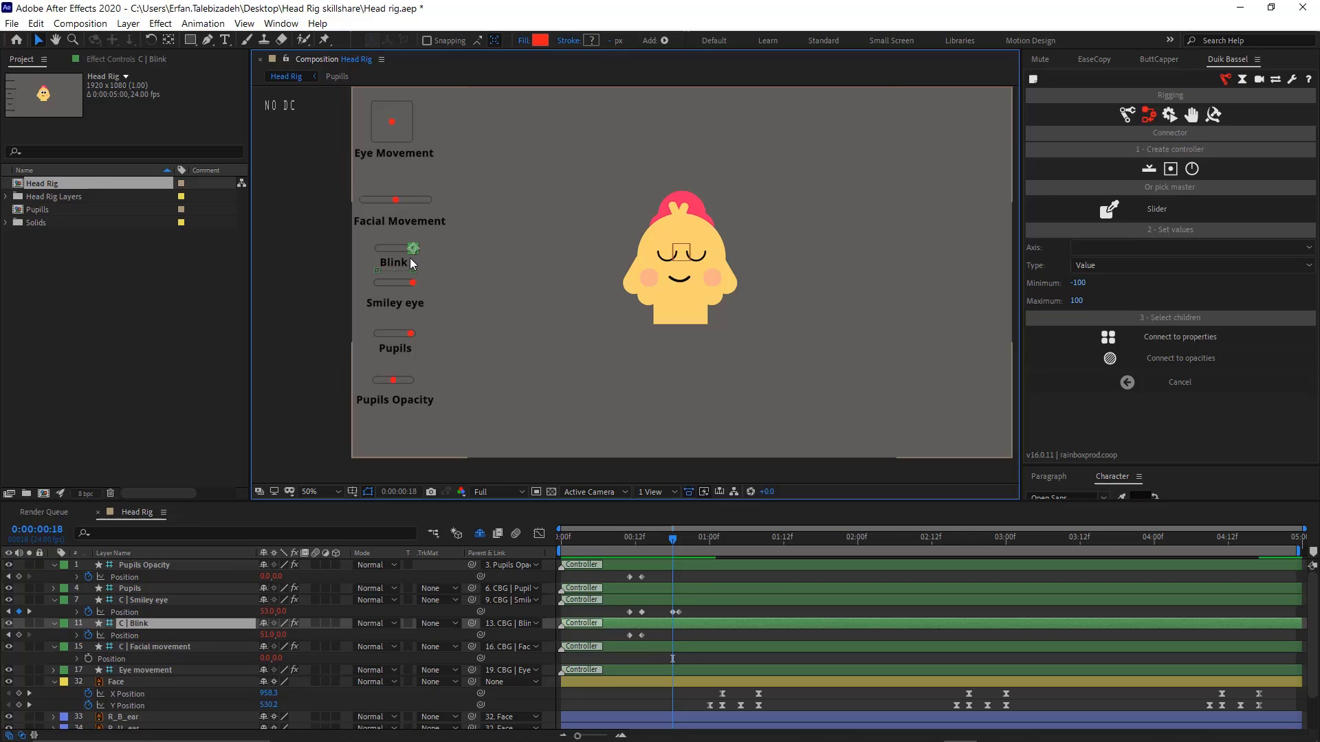
key("alt+shift+p")
left_click(674, 542)
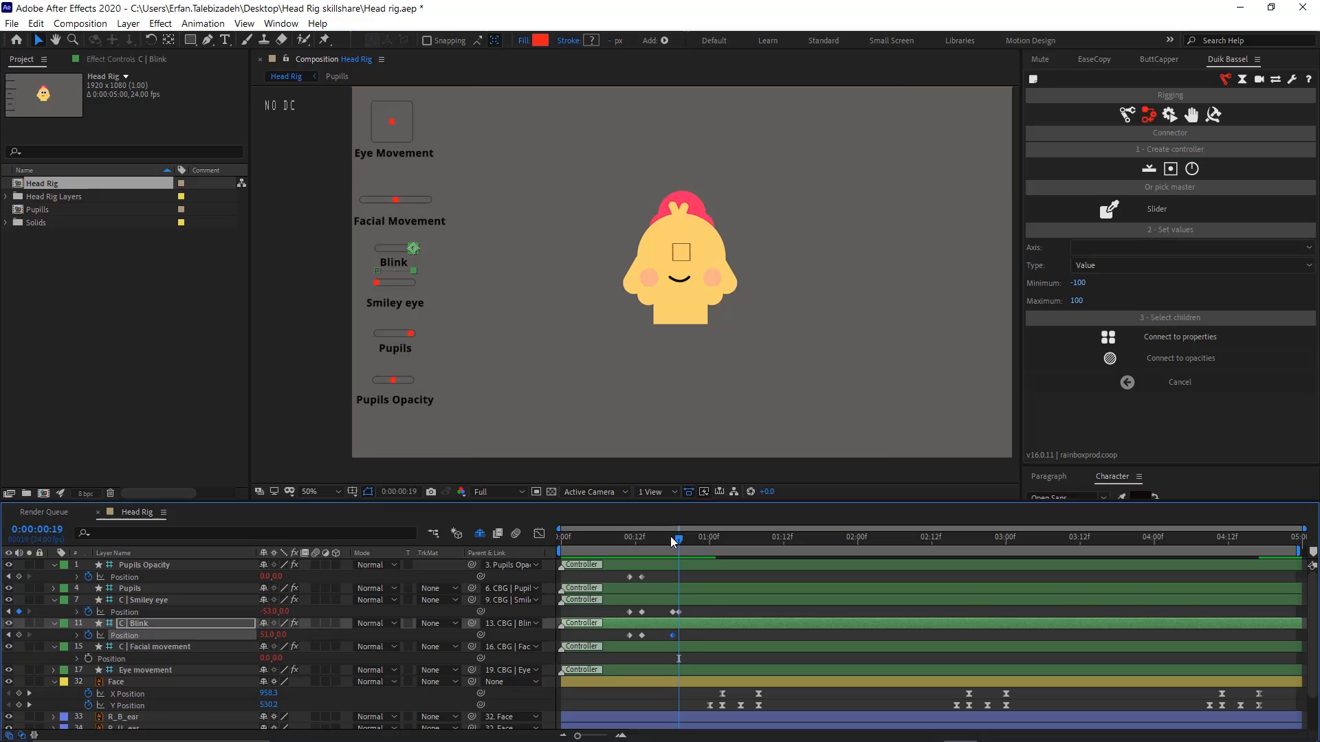
left_click_drag(687, 543, 696, 544)
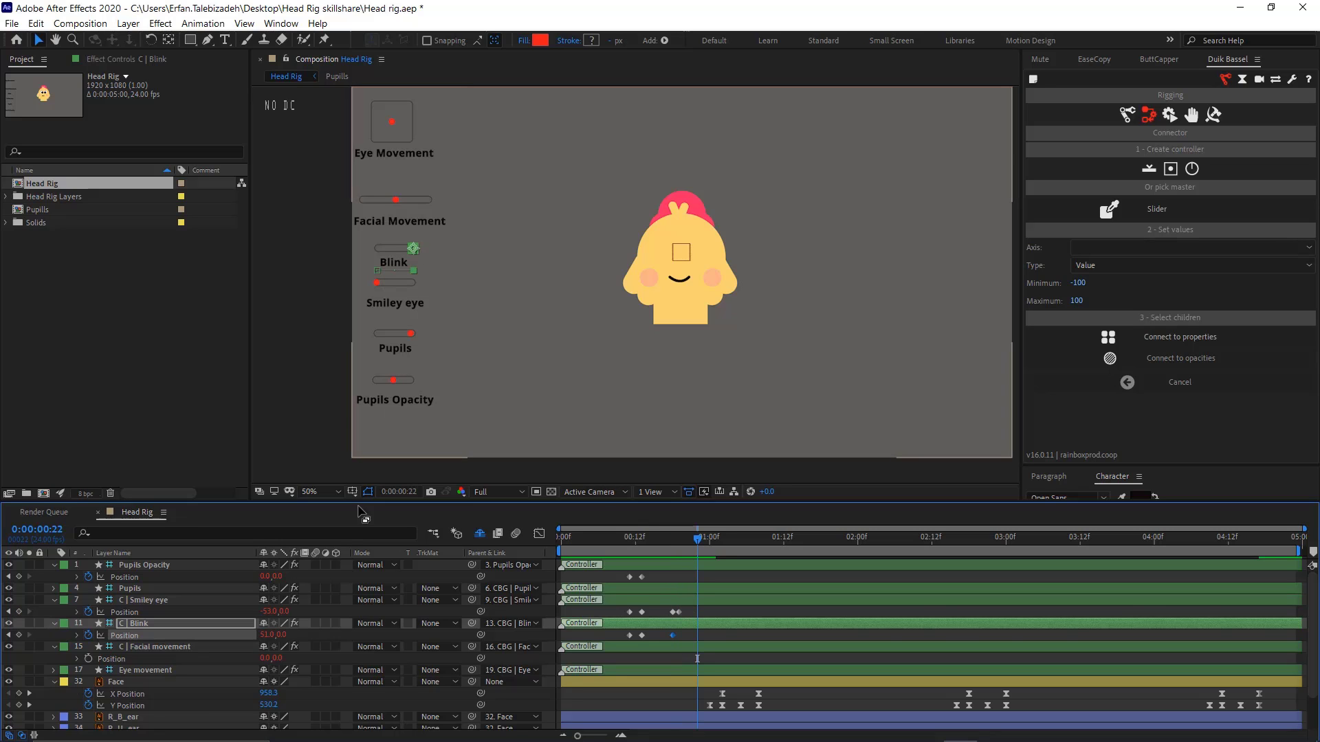
left_click_drag(413, 249, 379, 248)
Preview the eyes closing and reopening, and return to the controller keyframes at 0:00:00:18
key("space")
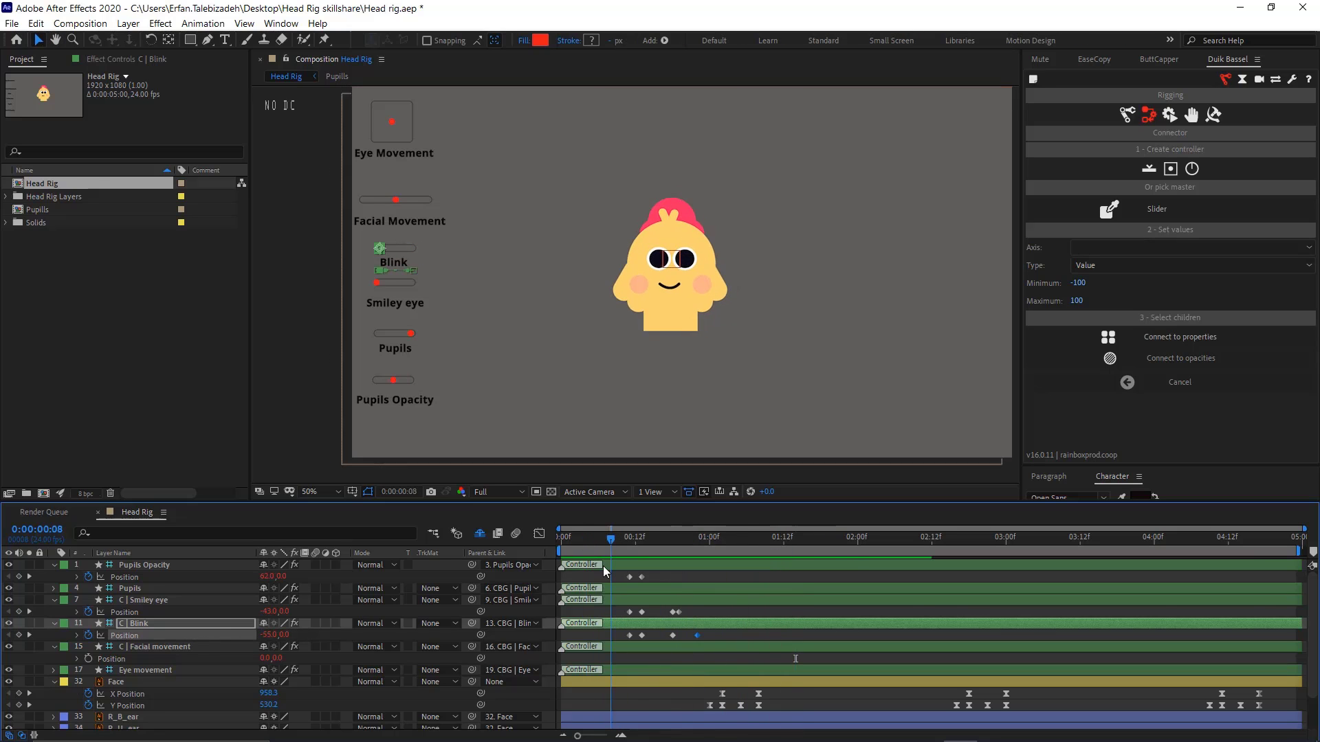
key("space")
left_click_drag(664, 559, 670, 559)
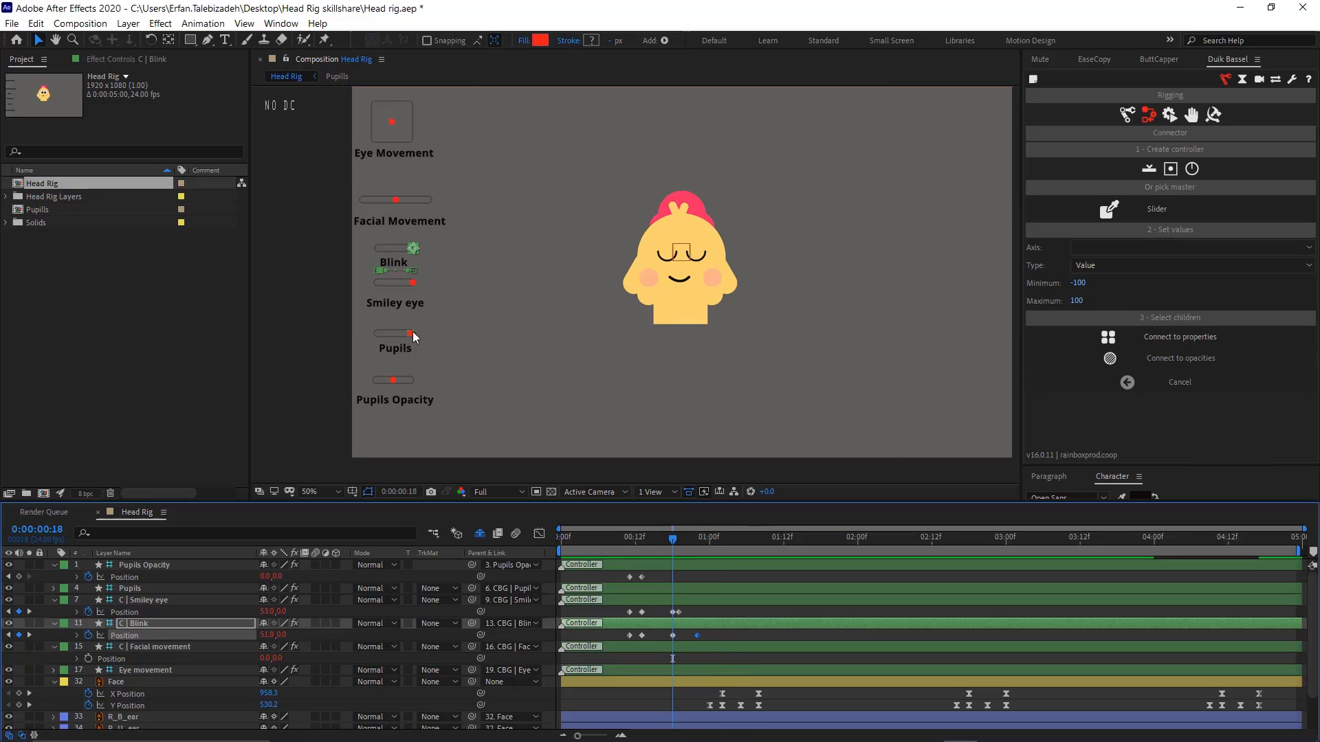
Keyframe the Pupils Opacity controller at X 0 at 0:00:00:17 and raise its X position at 0:00:00:18 to restore the pupils
left_click(389, 381)
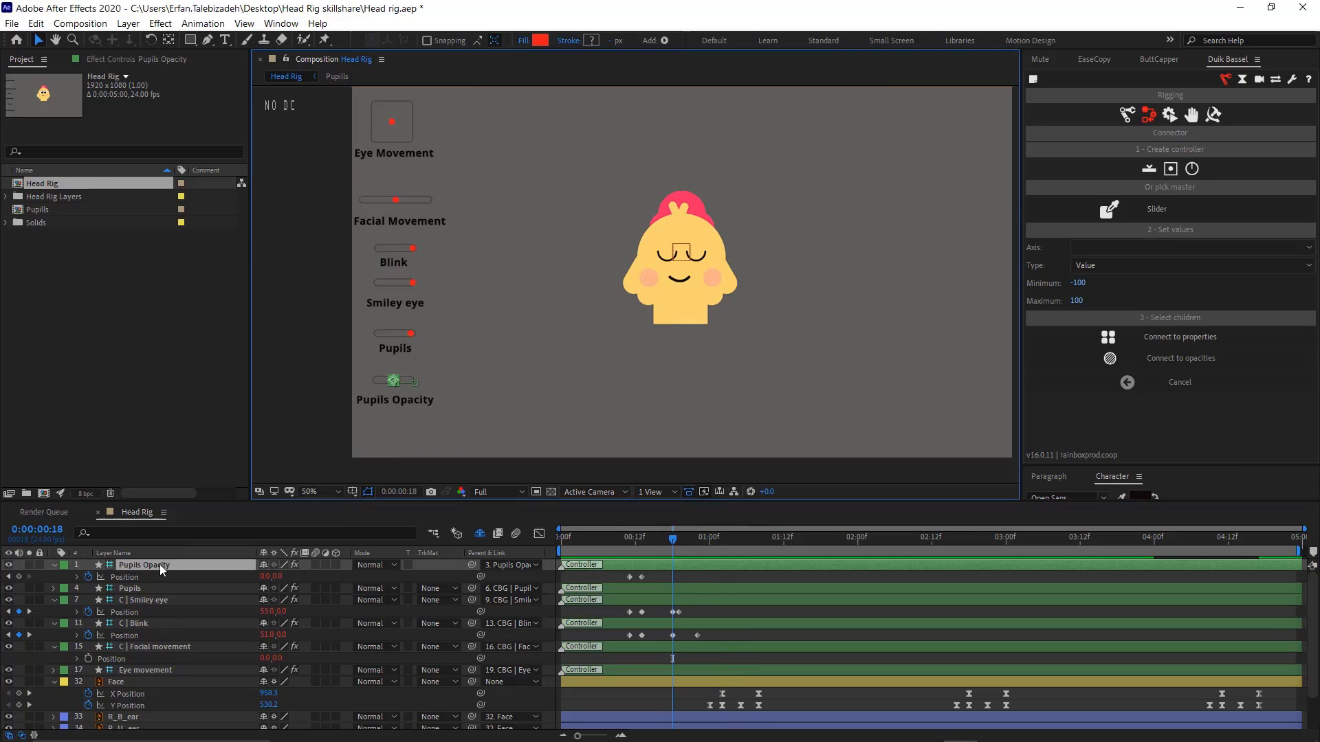
left_click(18, 577)
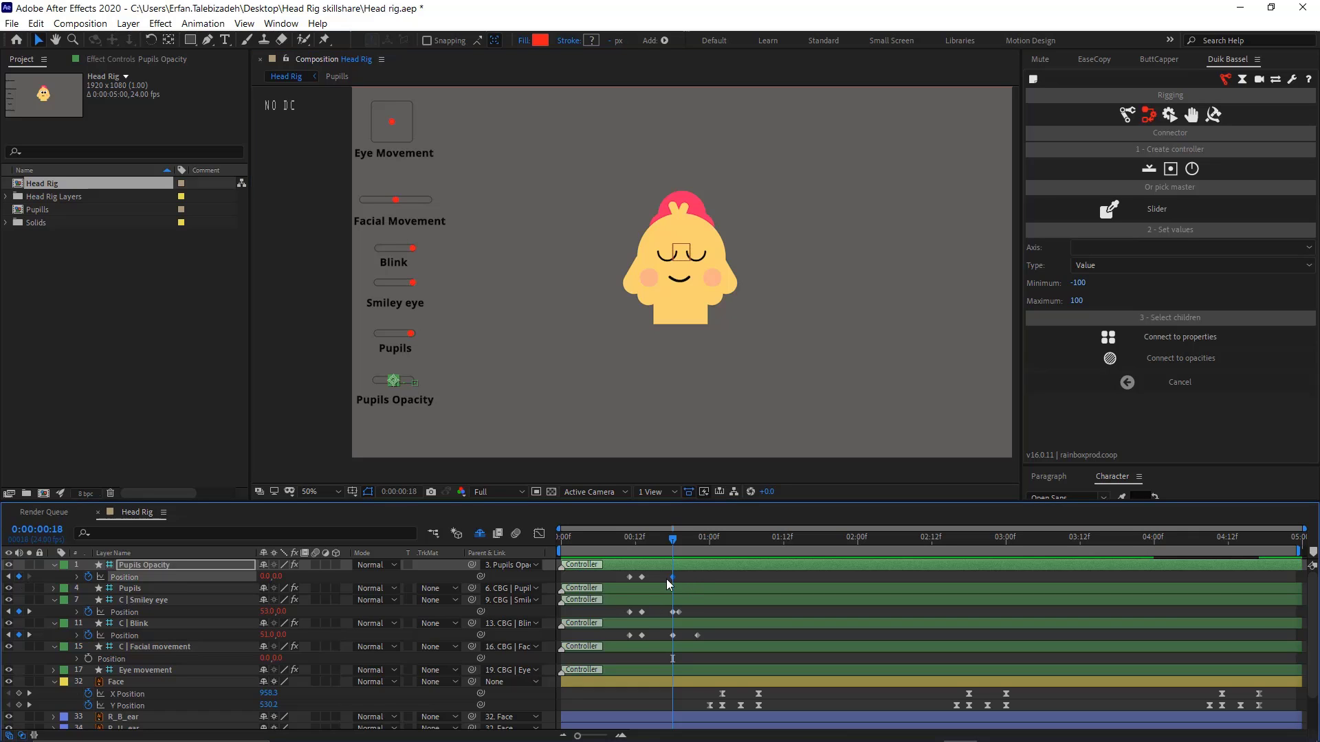
left_click_drag(673, 577, 666, 577)
left_click_drag(274, 576, 299, 577)
left_click(666, 534)
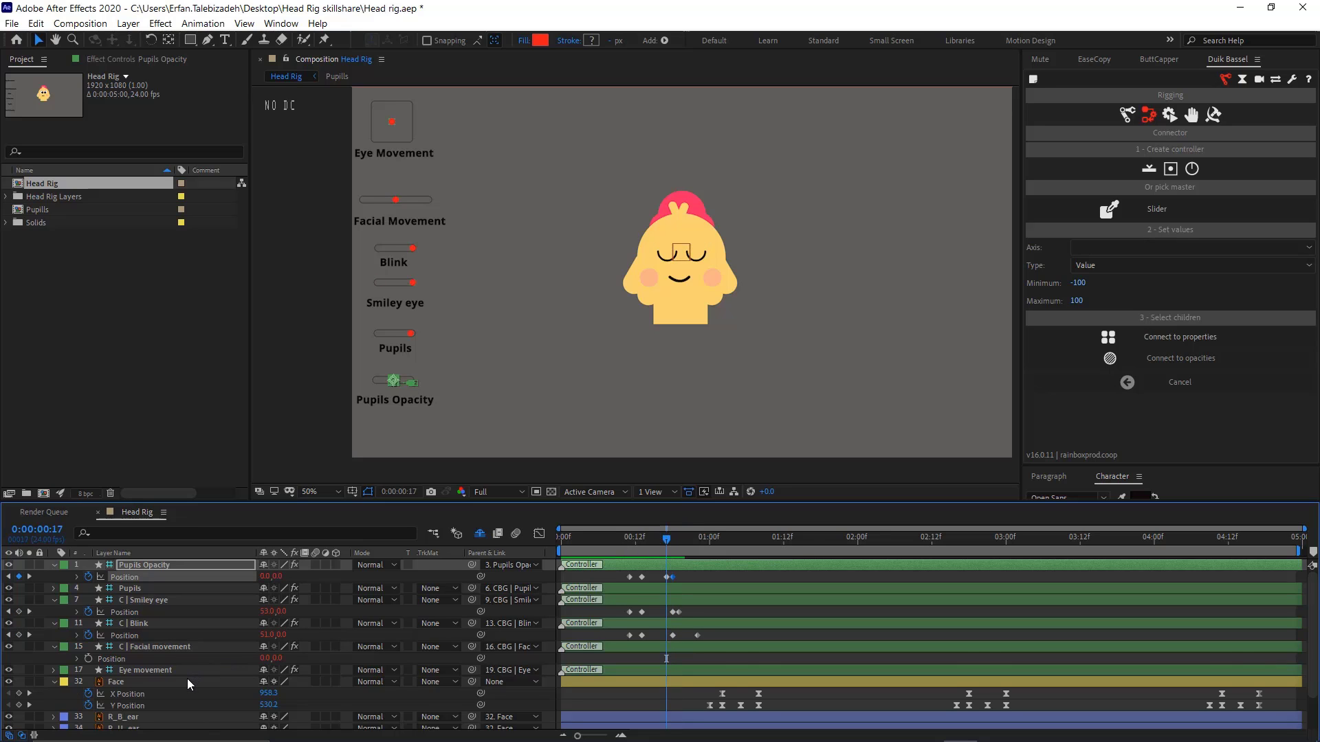
Keyframe the Pupils controller's position at 0:00:00:16 and slide it to its opposite end, X -49.4, at 0:00:00:17
scroll(188, 683, "down", 2)
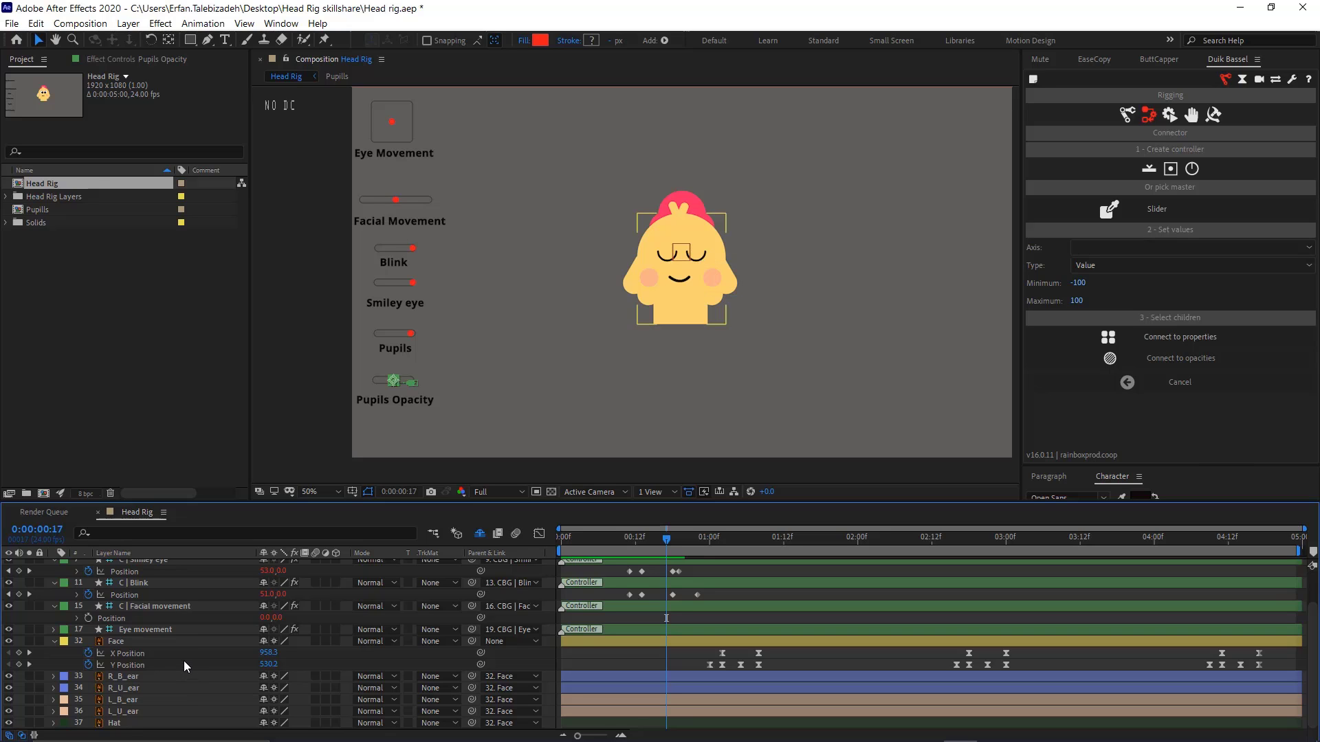
scroll(183, 661, "up", 2)
scroll(183, 658, "down", 2)
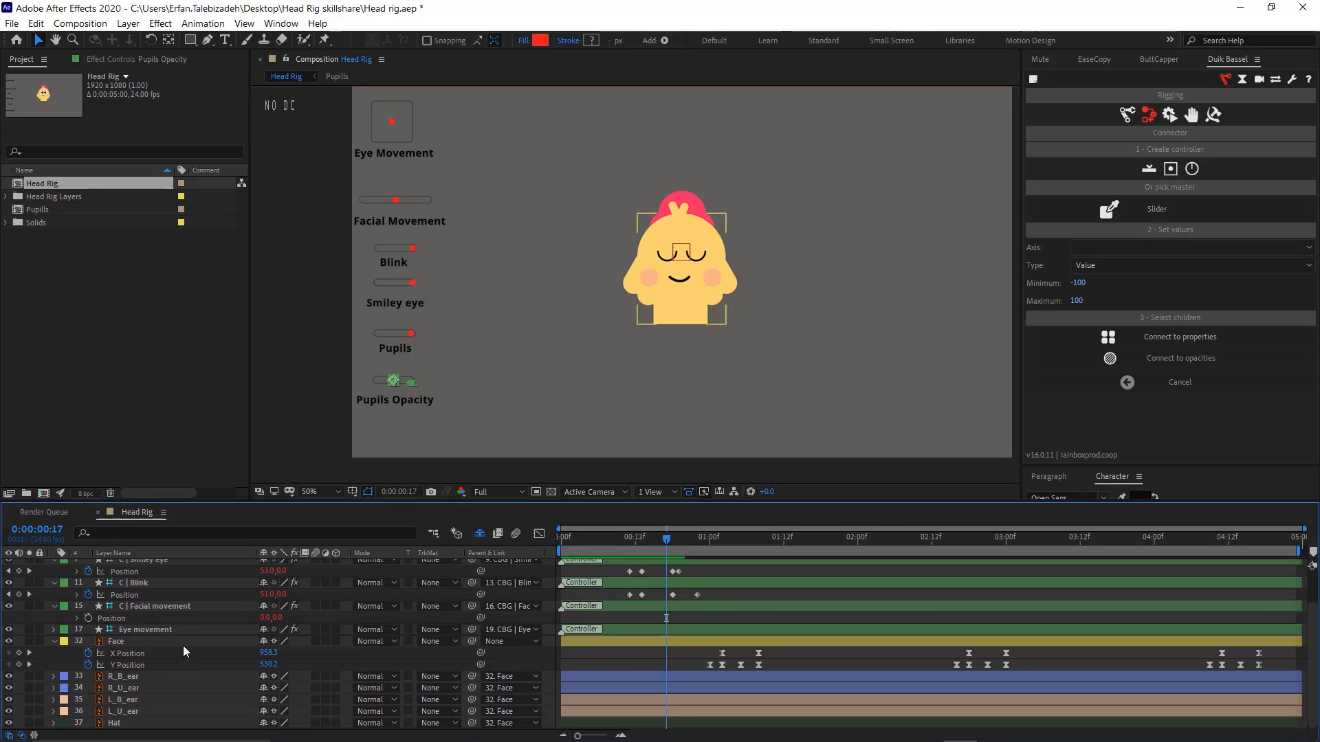
left_click(410, 334)
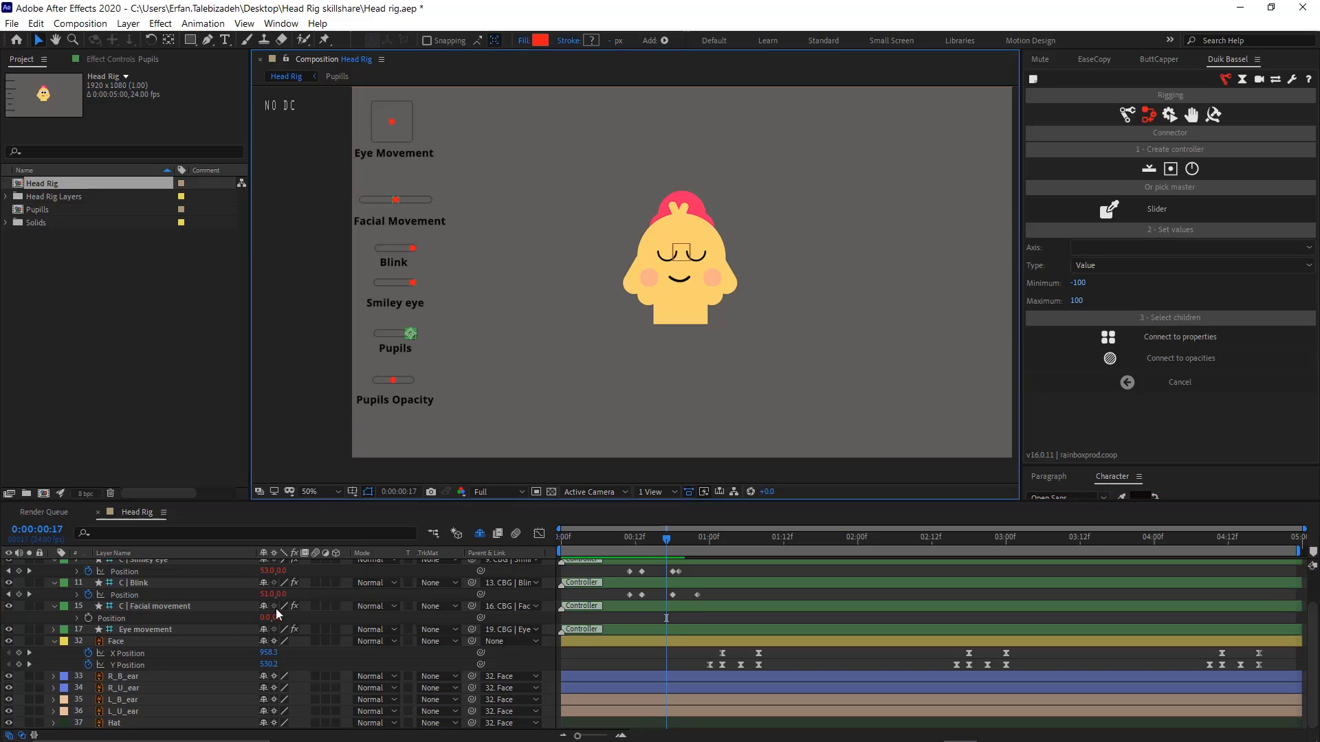
scroll(207, 621, "up", 2)
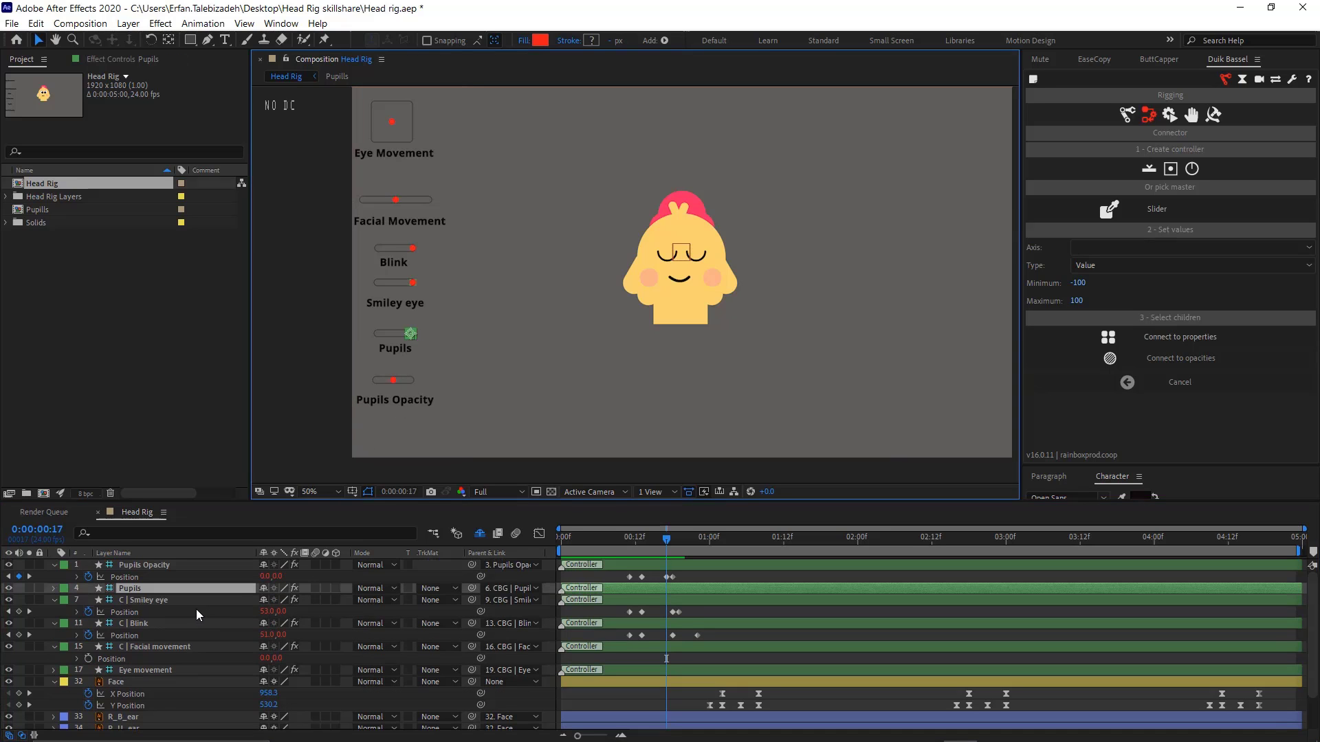
key("p")
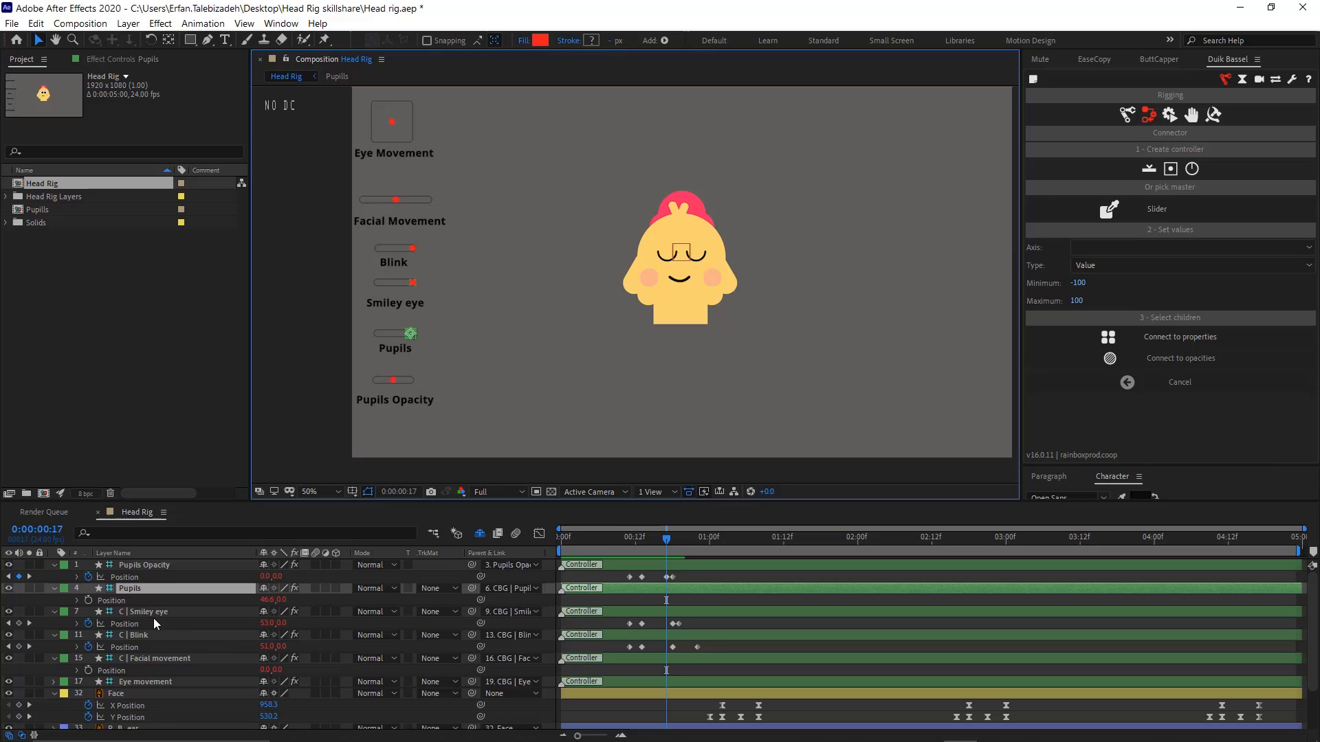
left_click(88, 600)
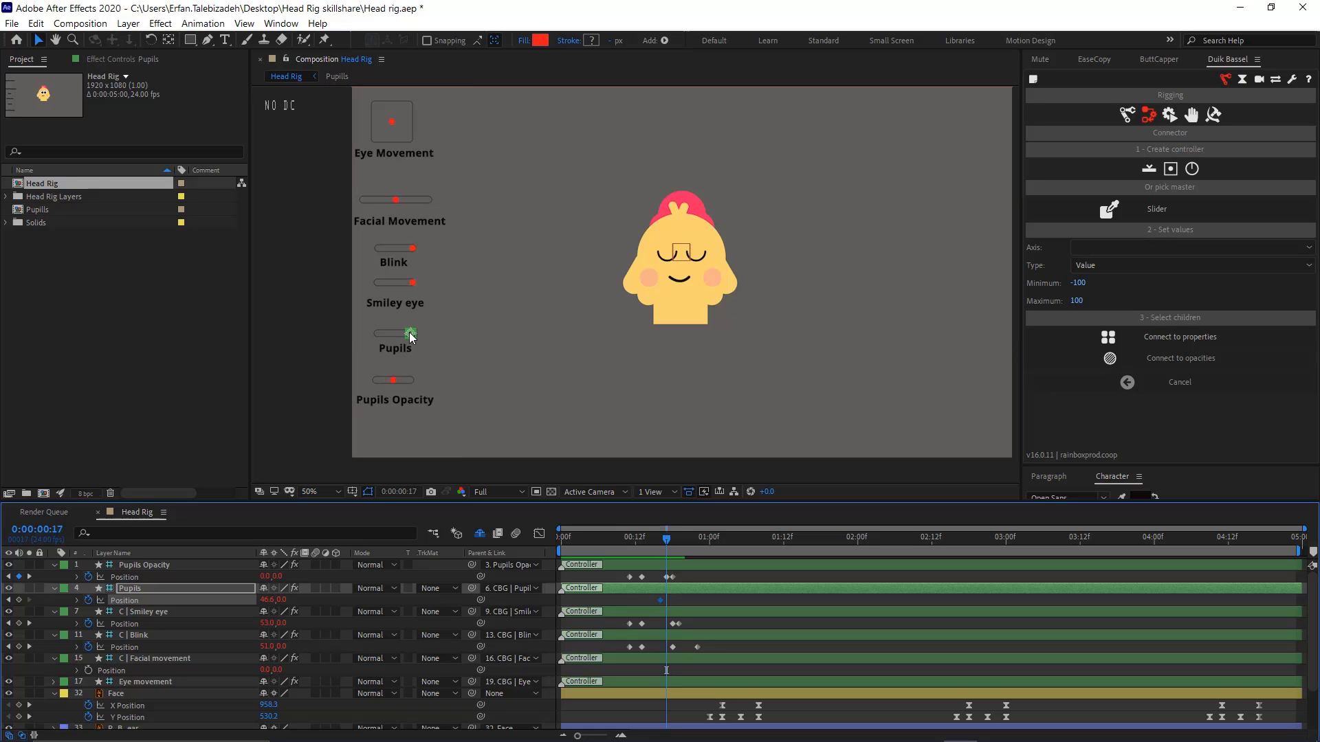
left_click_drag(411, 335, 378, 337)
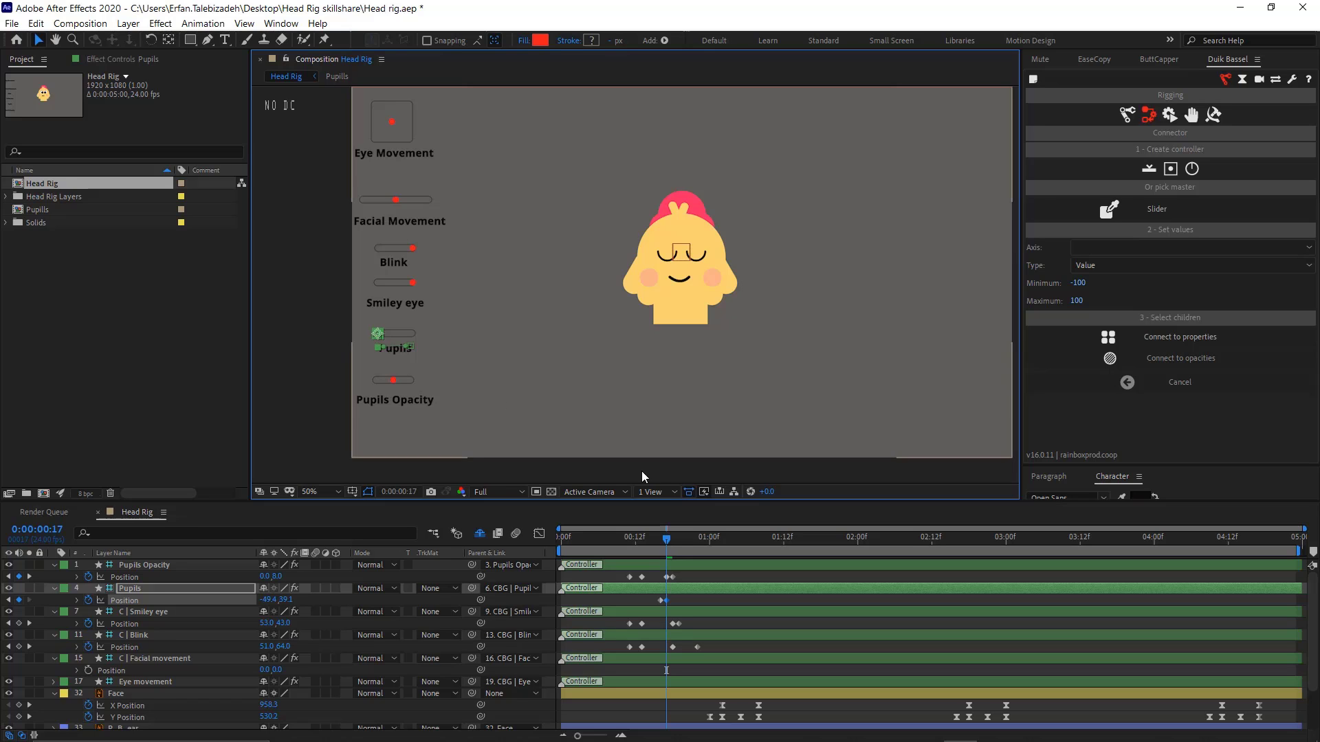
Preview the eye animation from 0:00:00:12 and return to the controller keyframes at 0:00:00:18
left_click_drag(664, 535, 633, 530)
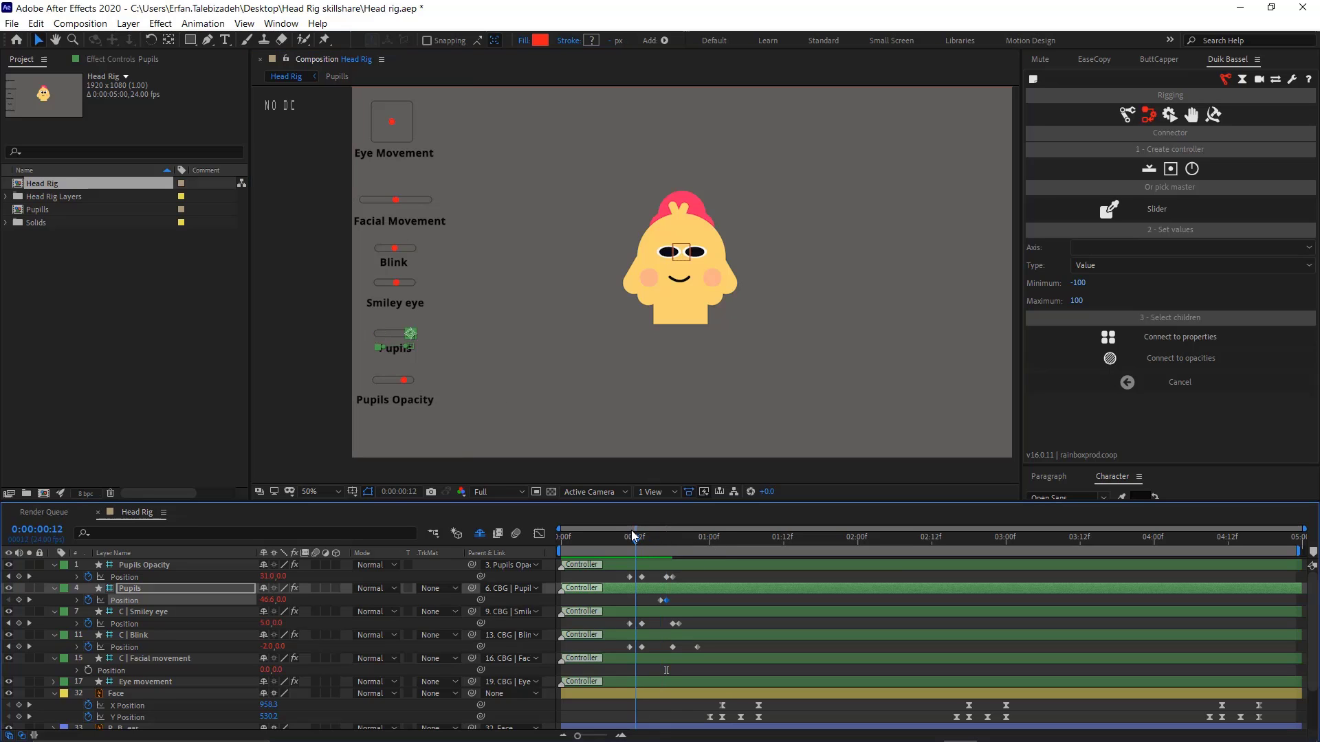
key("space")
key("space")
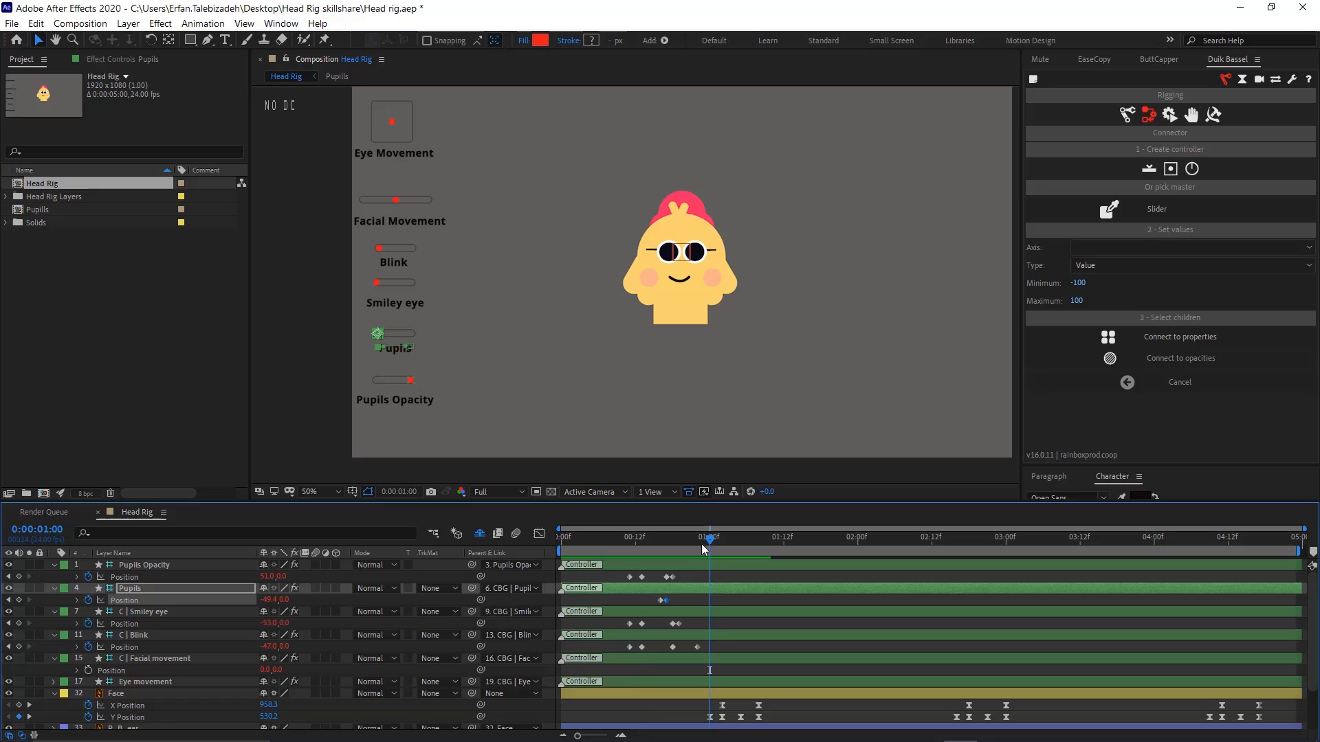
mouse_move(692, 542)
left_mouse_down()
mouse_move(660, 543)
mouse_move(674, 544)
left_mouse_up()
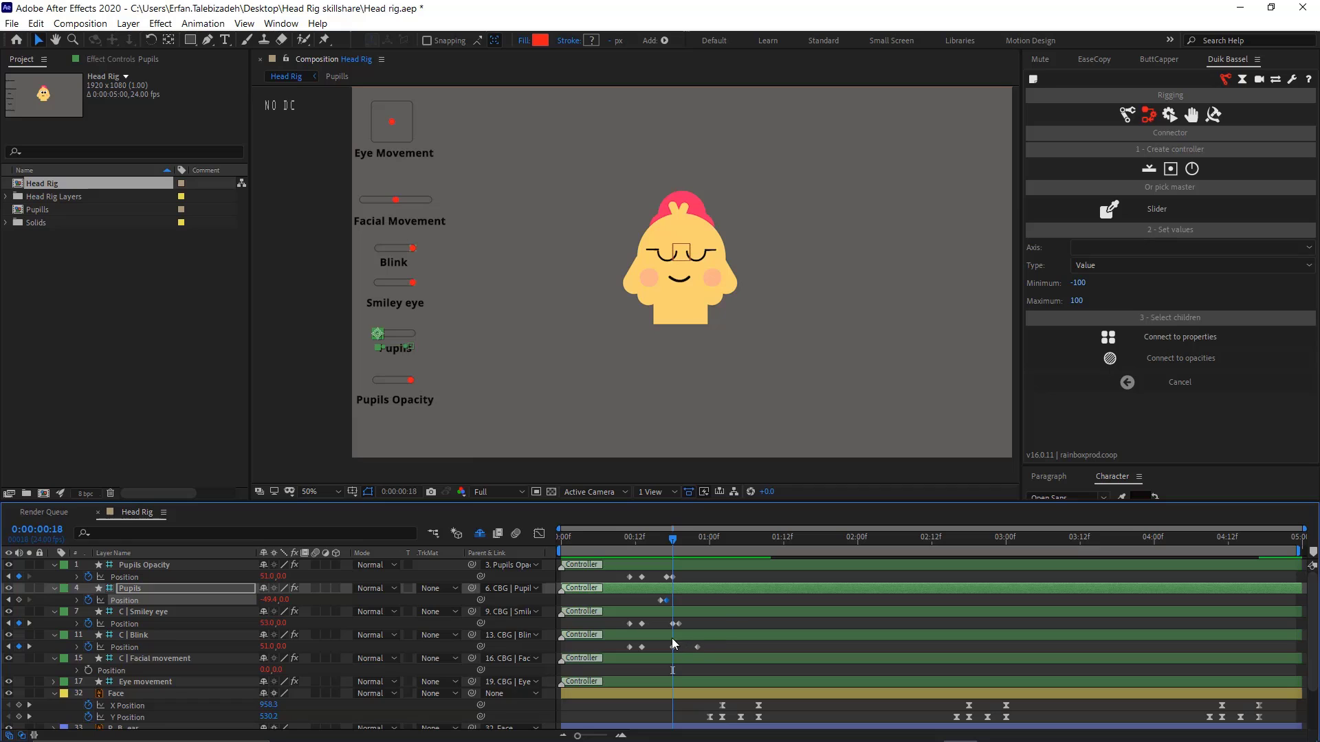
Shift the Pupils Opacity controller's last two position keyframes one frame later, to 0:00:00:18 and 0:00:00:19
left_click(407, 379)
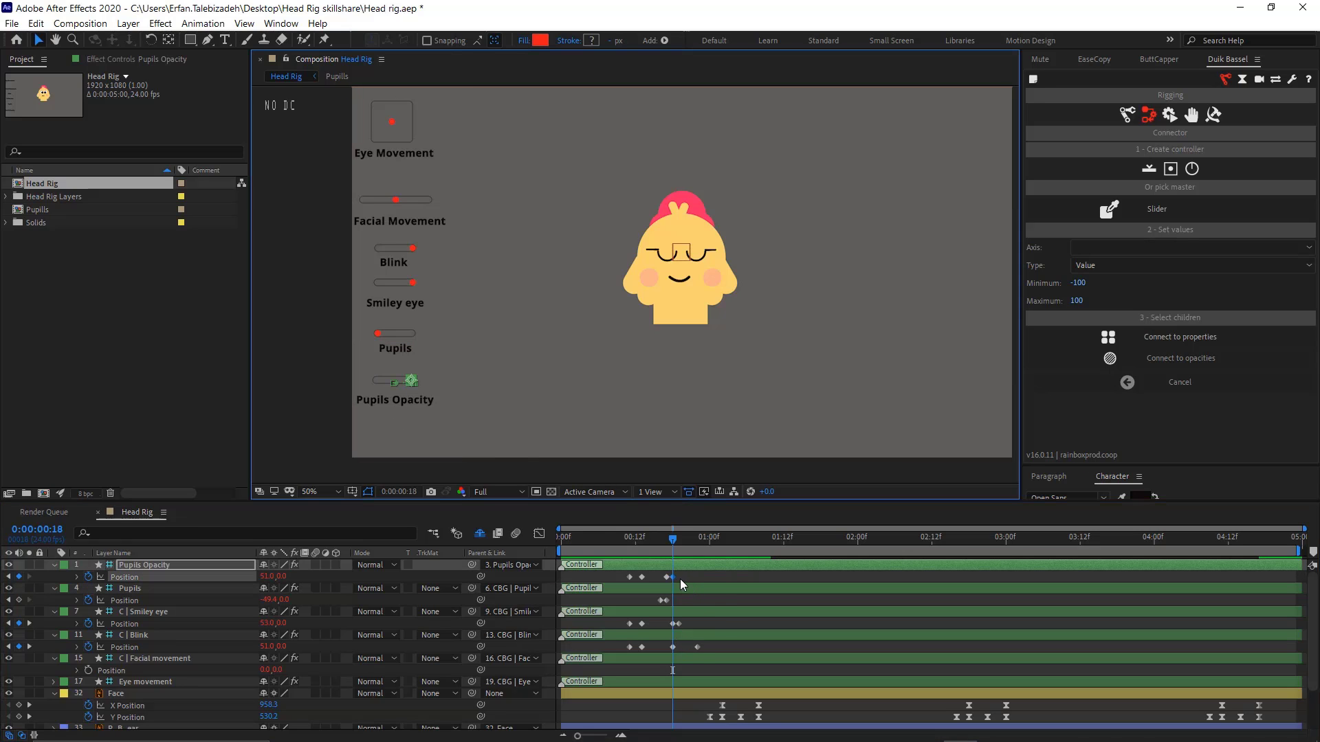
left_click_drag(667, 577, 678, 550)
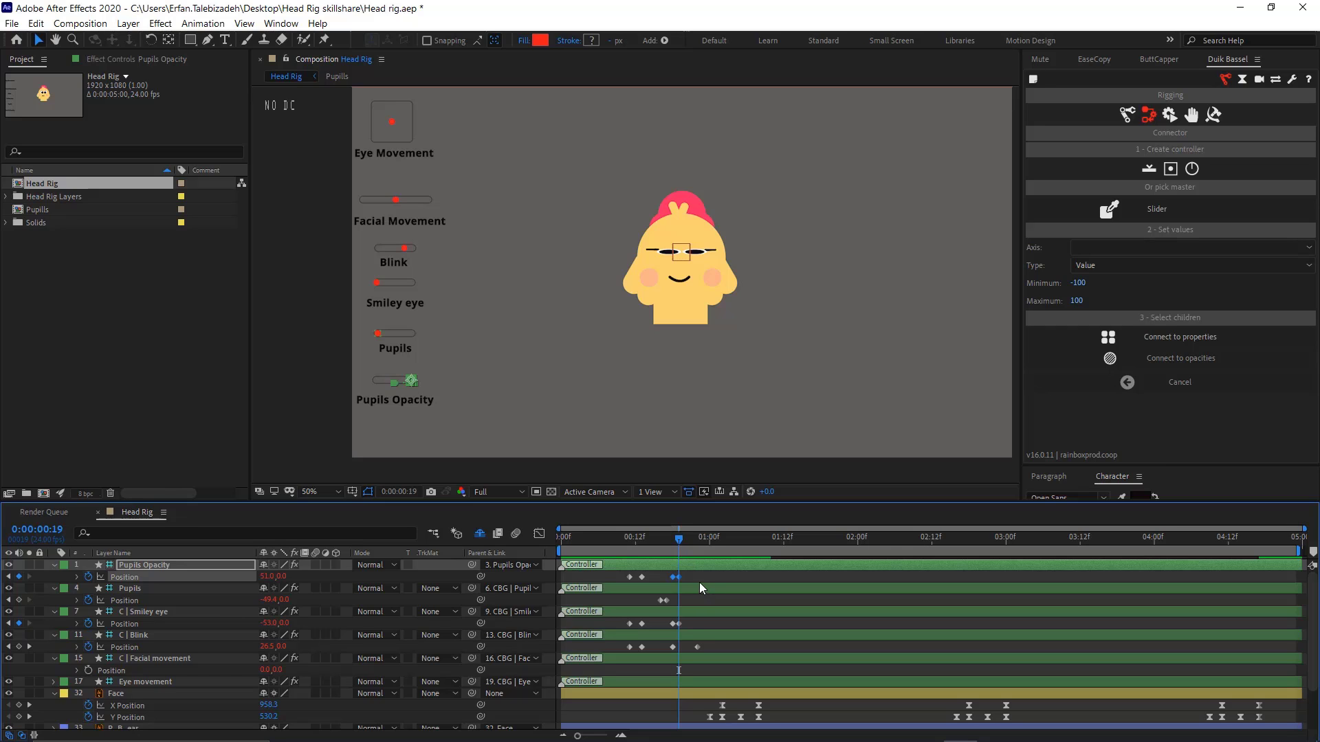
left_click(694, 576)
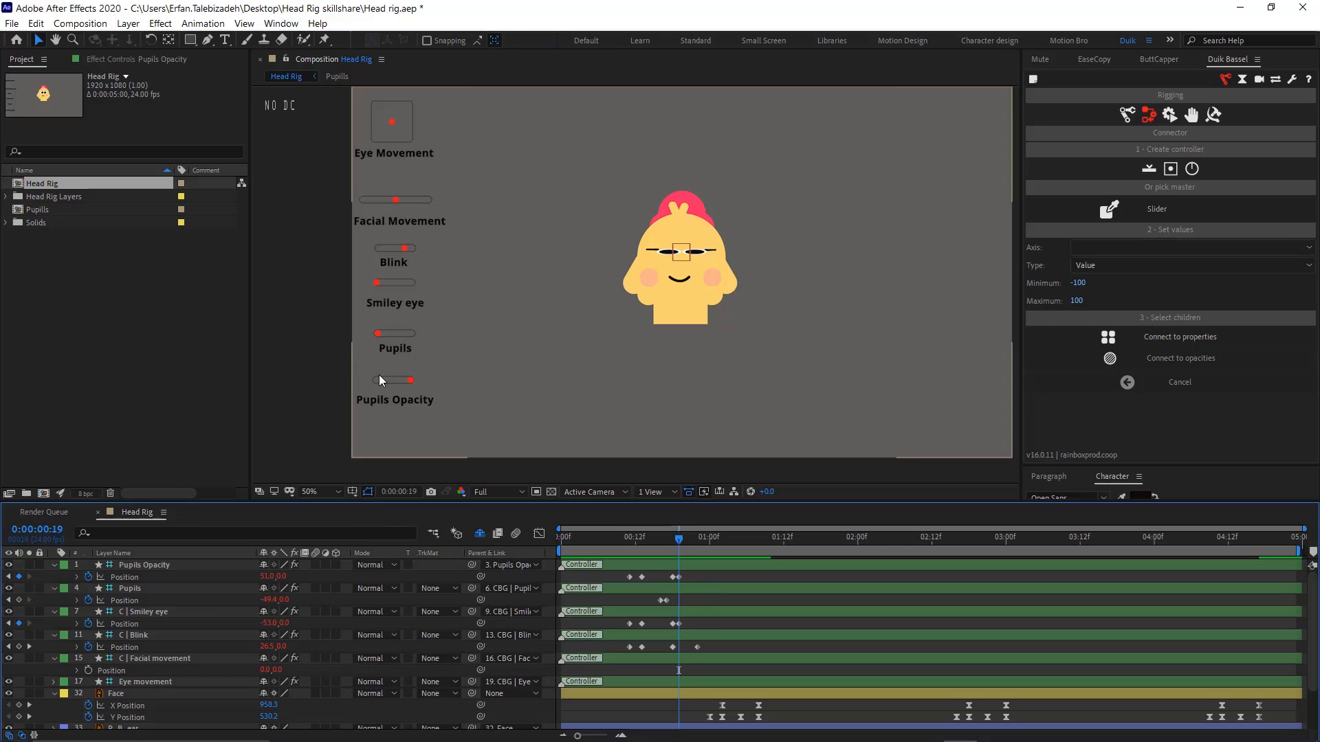
Advance to 0:00:00:22 and slide the Pupils controller back to its original end, at about X 52.6
left_click(385, 334)
left_click(378, 337)
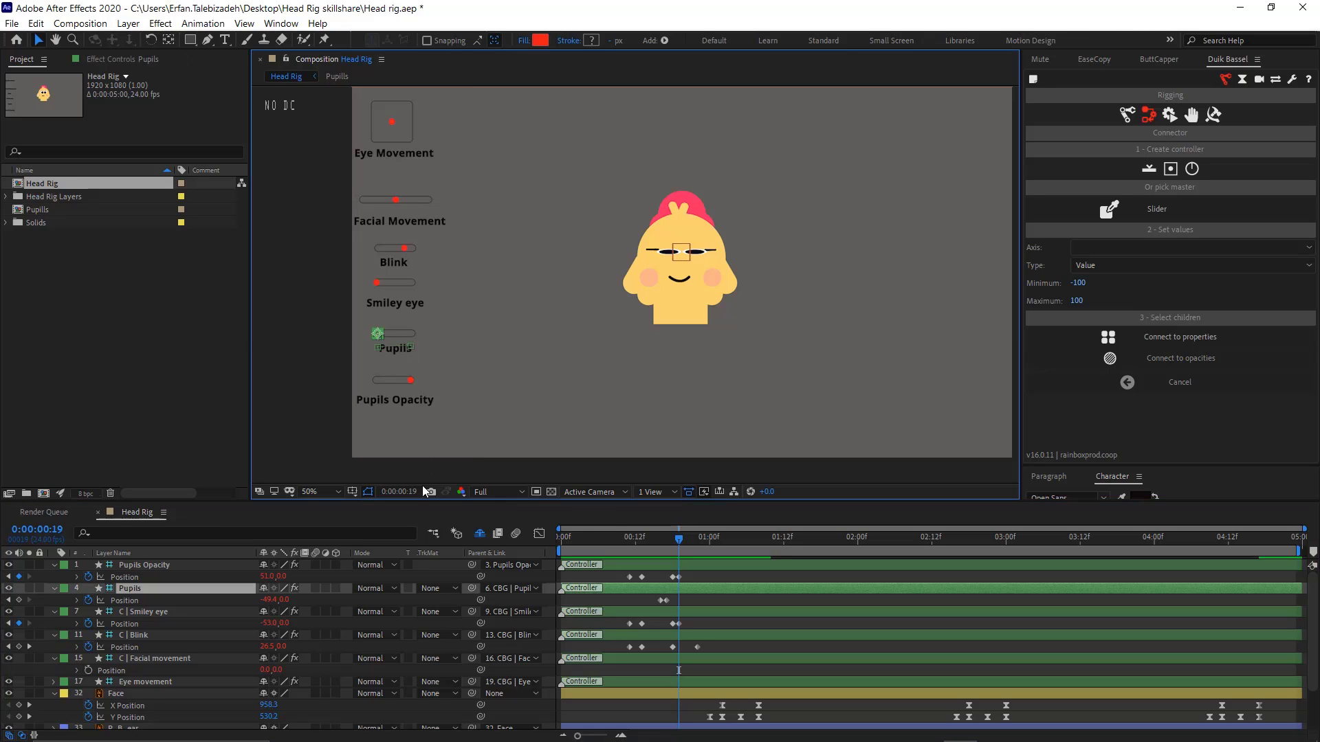
key("Page_Down")
key("Page_Down")
key("Page_Down")
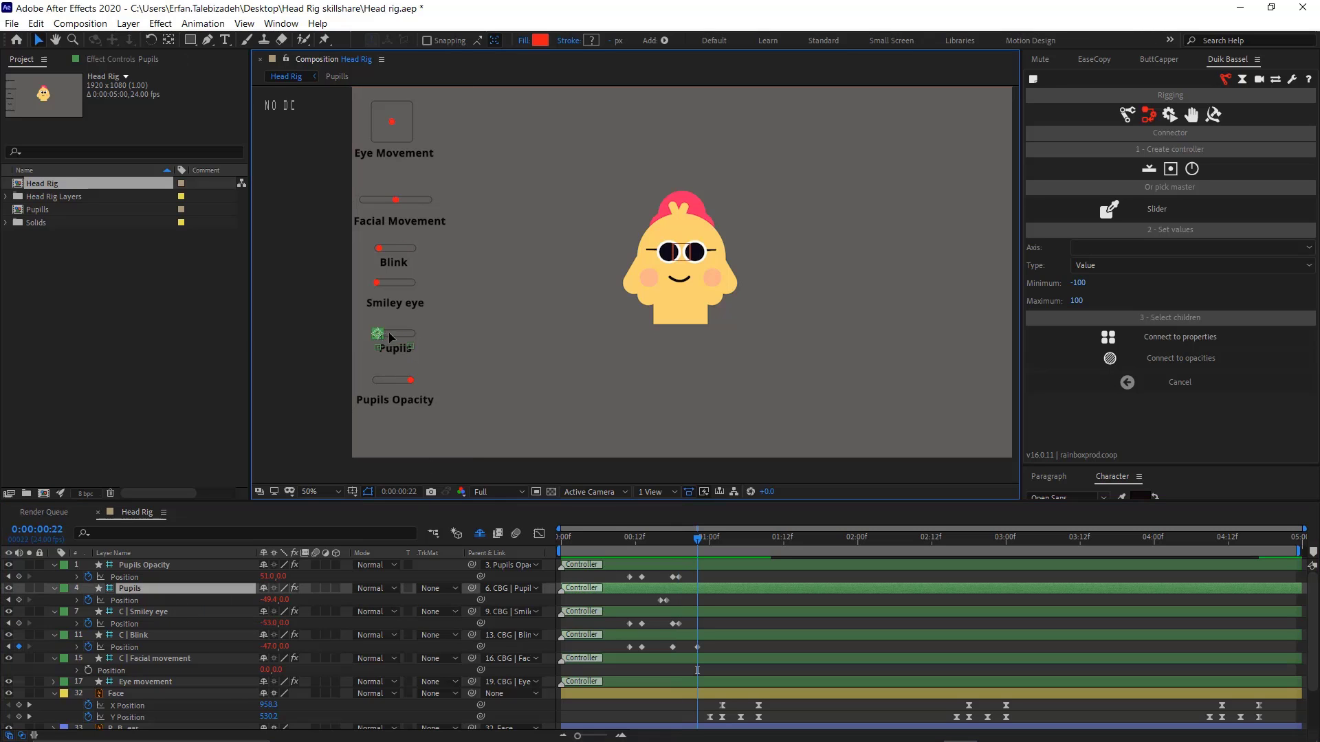
left_click_drag(377, 334, 410, 339)
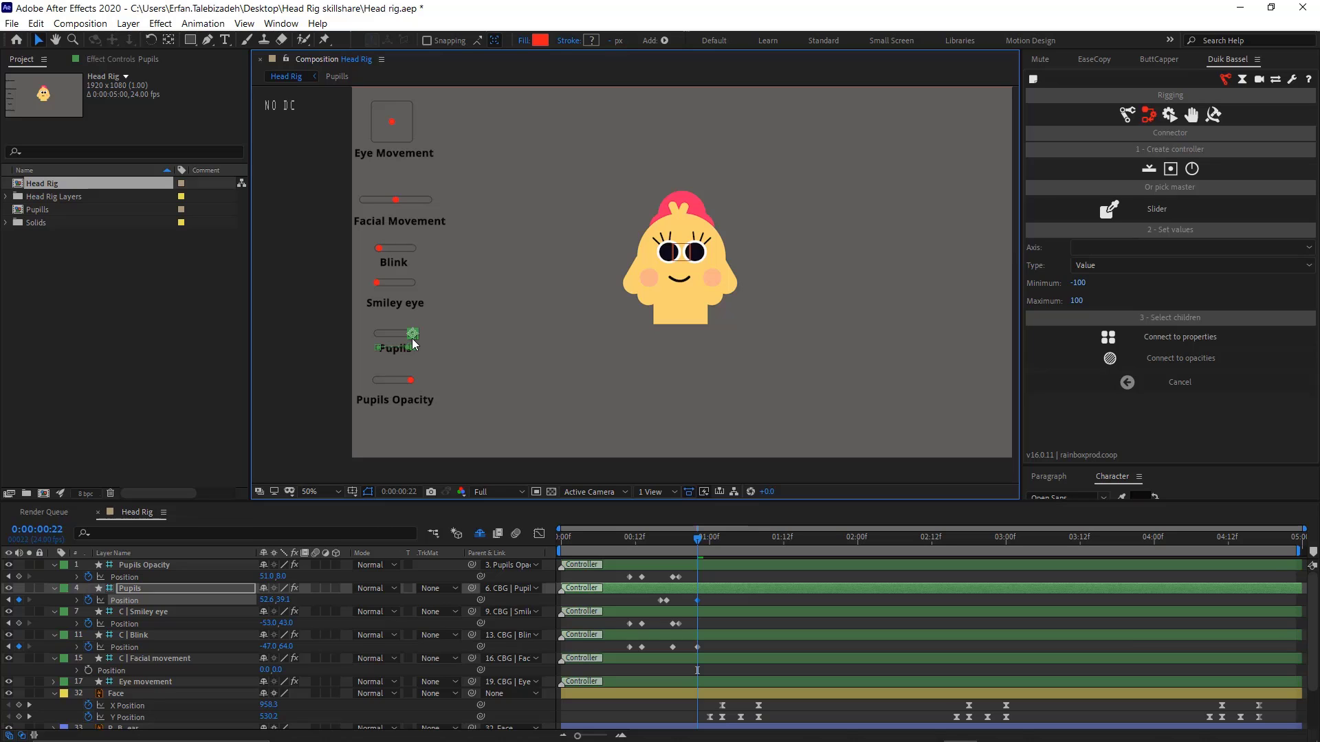
Preview the blink and the Pupils movement from the first frame, and return to 0:00:00:17
left_click_drag(690, 538, 554, 535)
key("space")
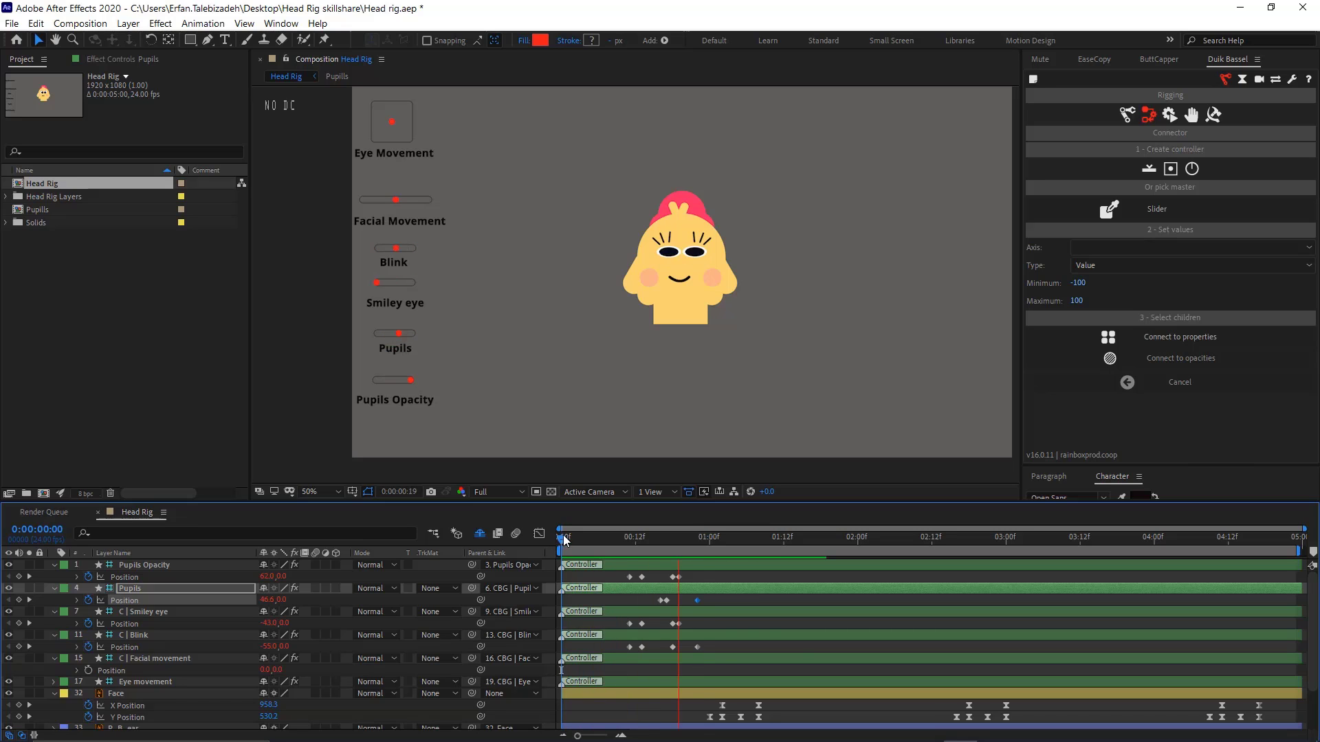
left_click(834, 541)
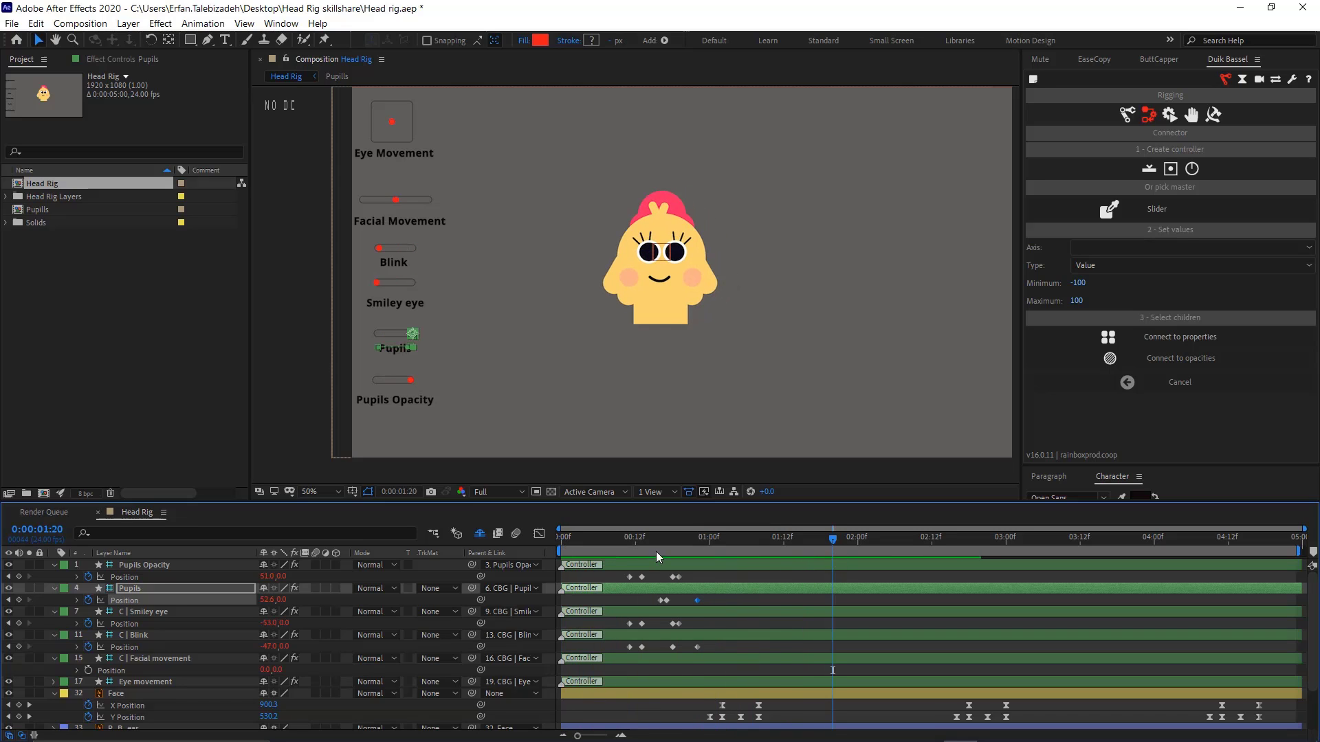
left_click_drag(655, 552, 516, 556)
key("space")
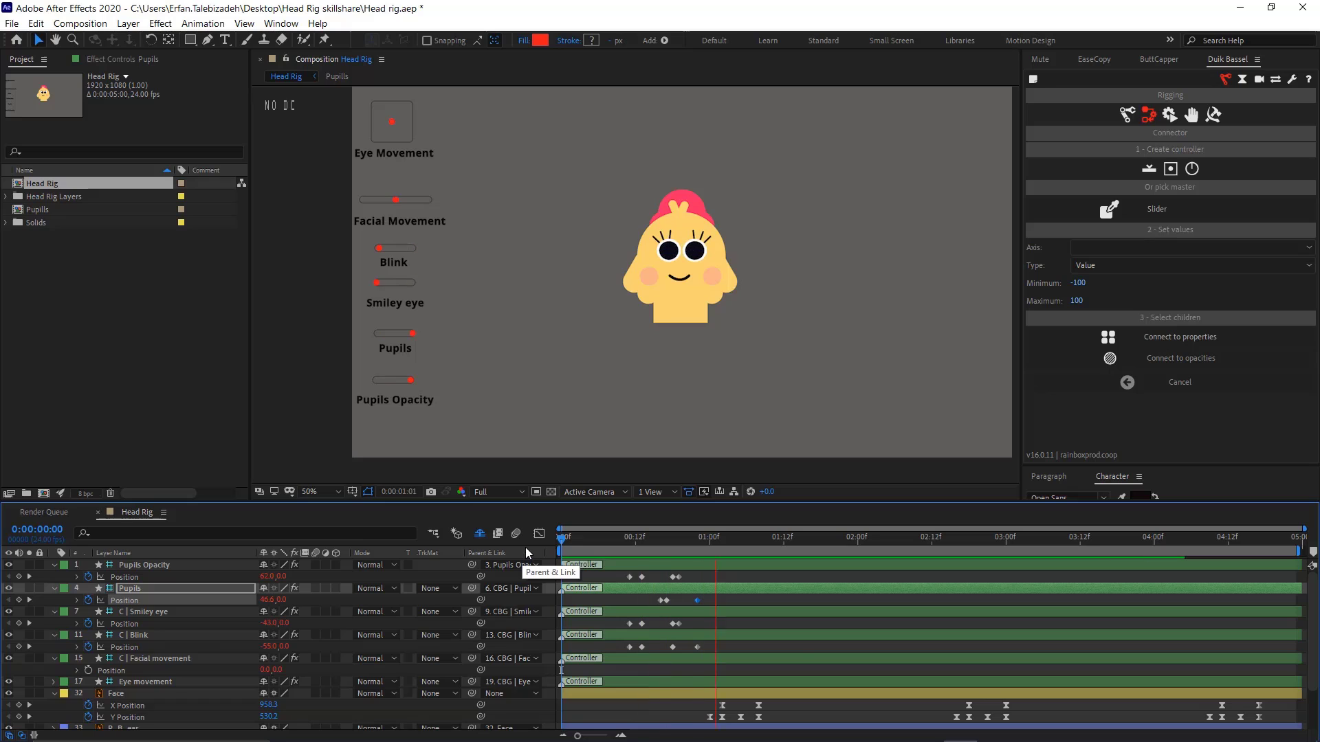
key("space")
left_click_drag(809, 540, 664, 555)
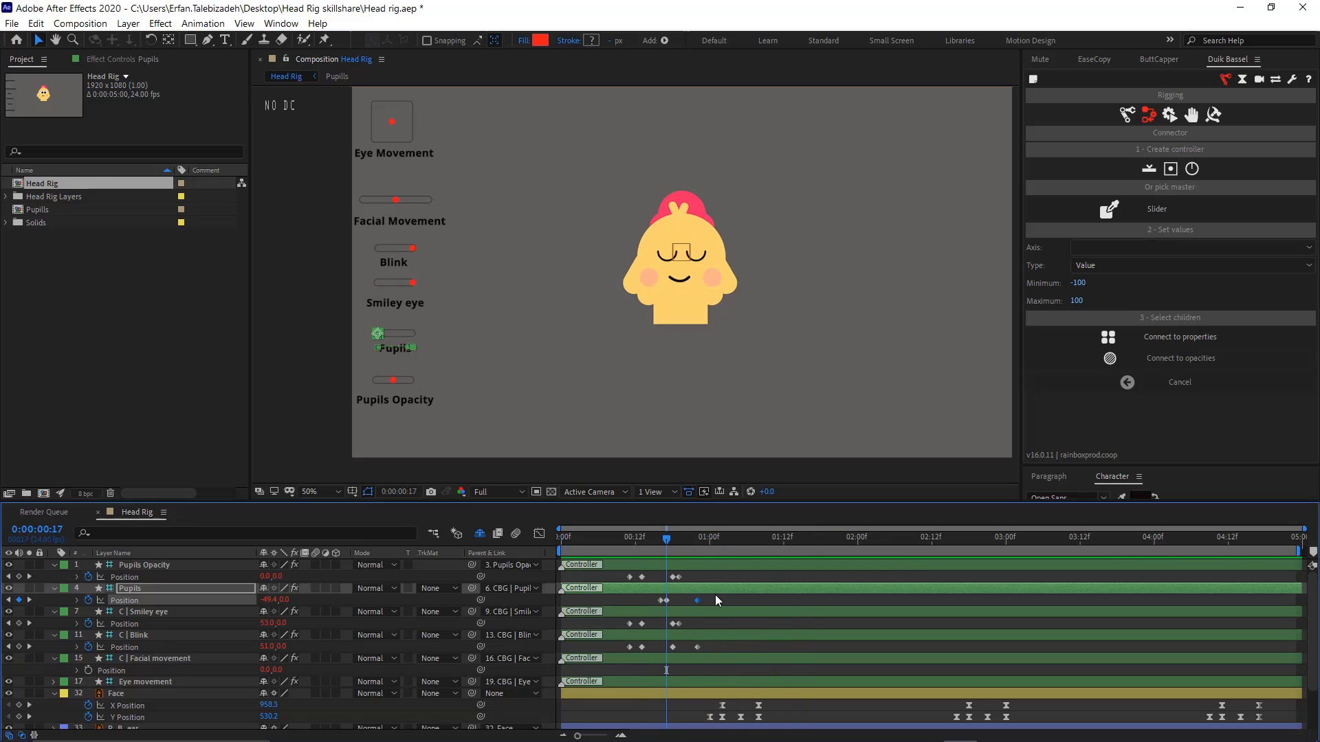
Delay the Pupils controller's last position keyframe to about 0:00:01:11 to slow its return movement
left_click_drag(696, 600, 737, 604)
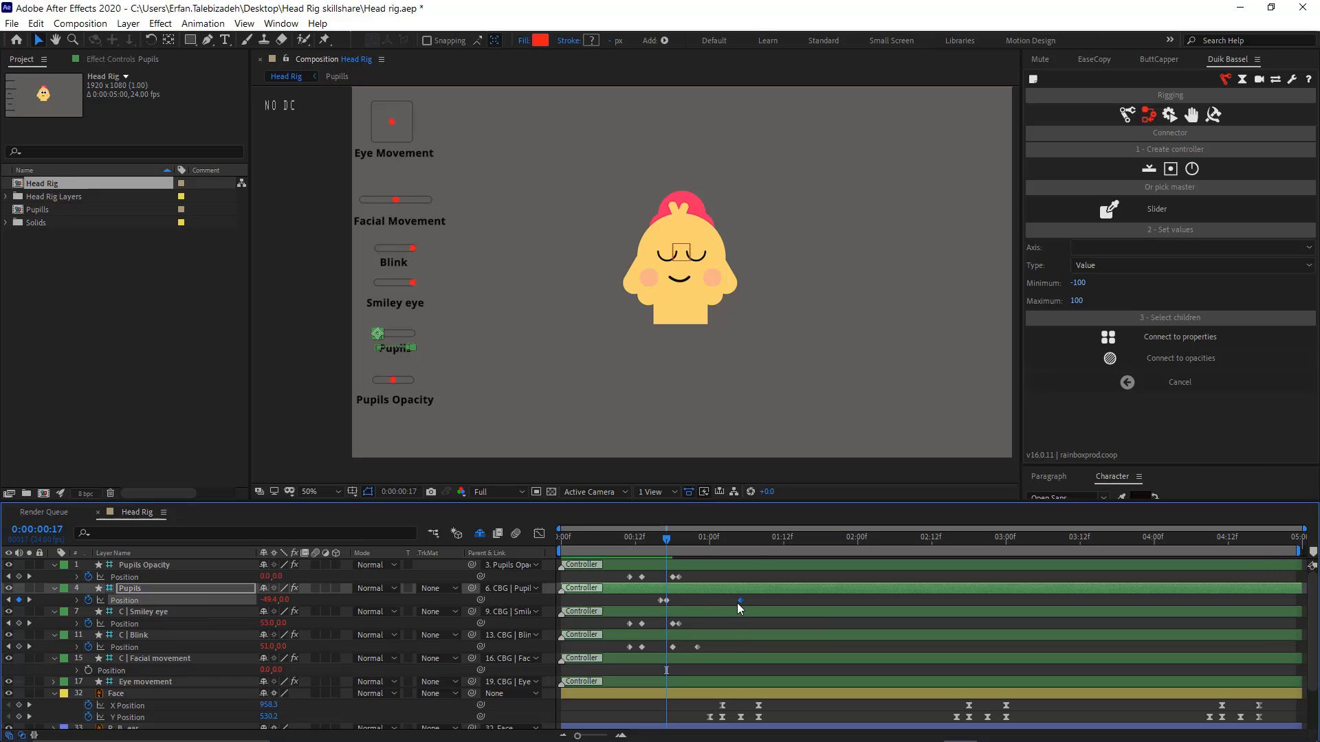
left_click(795, 542)
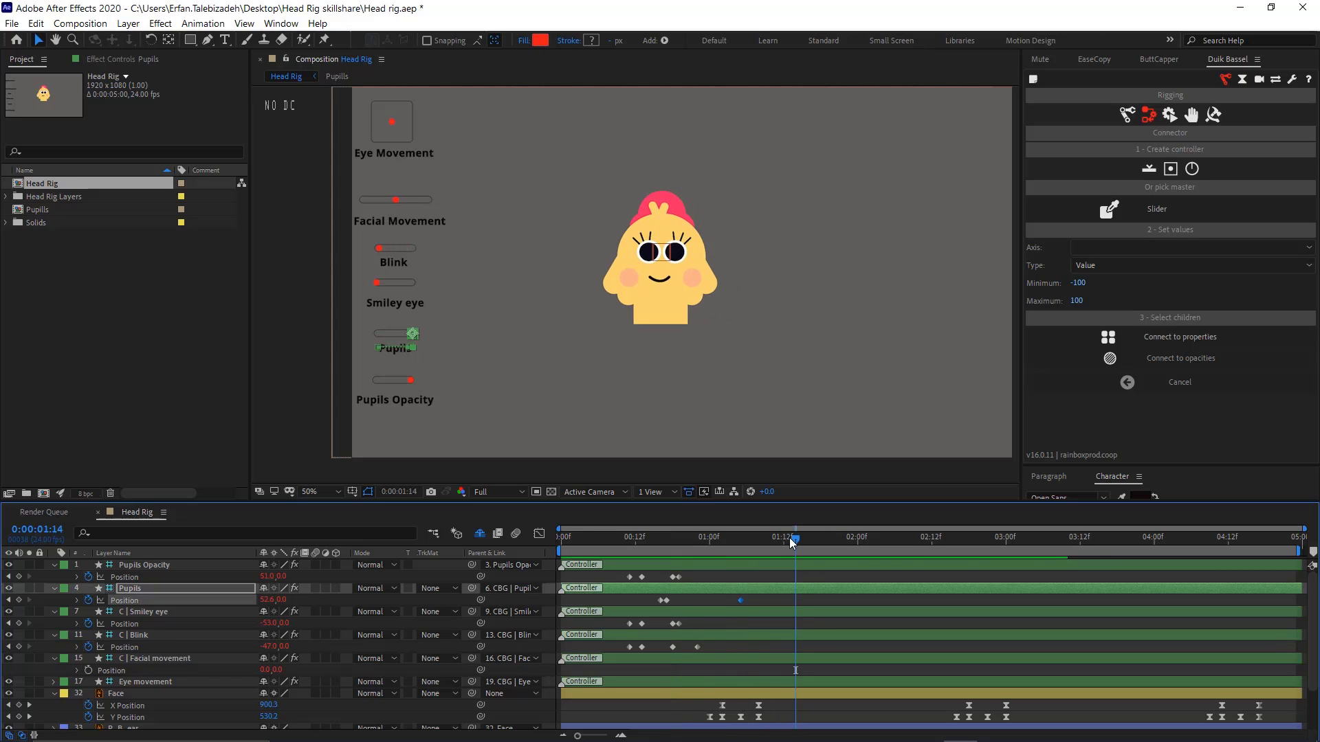
left_click(666, 556)
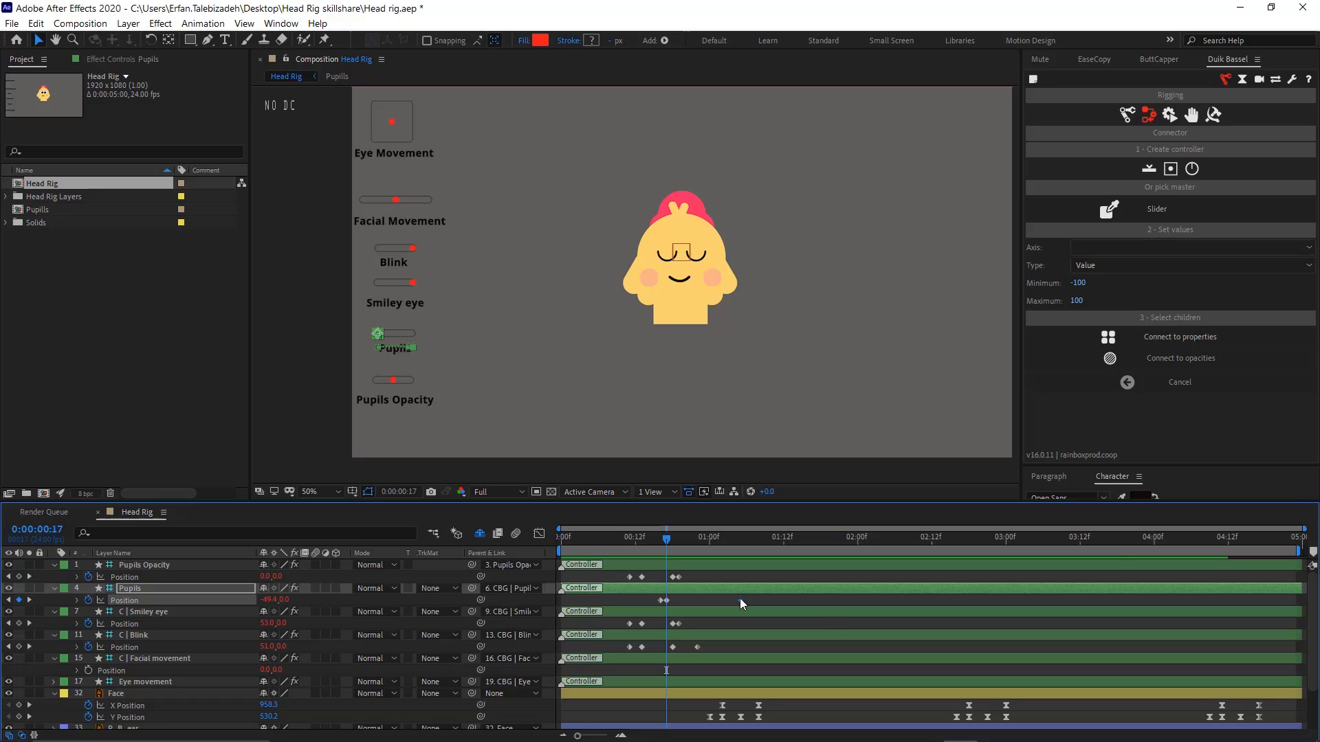
left_click_drag(739, 603, 780, 601)
left_click(802, 542)
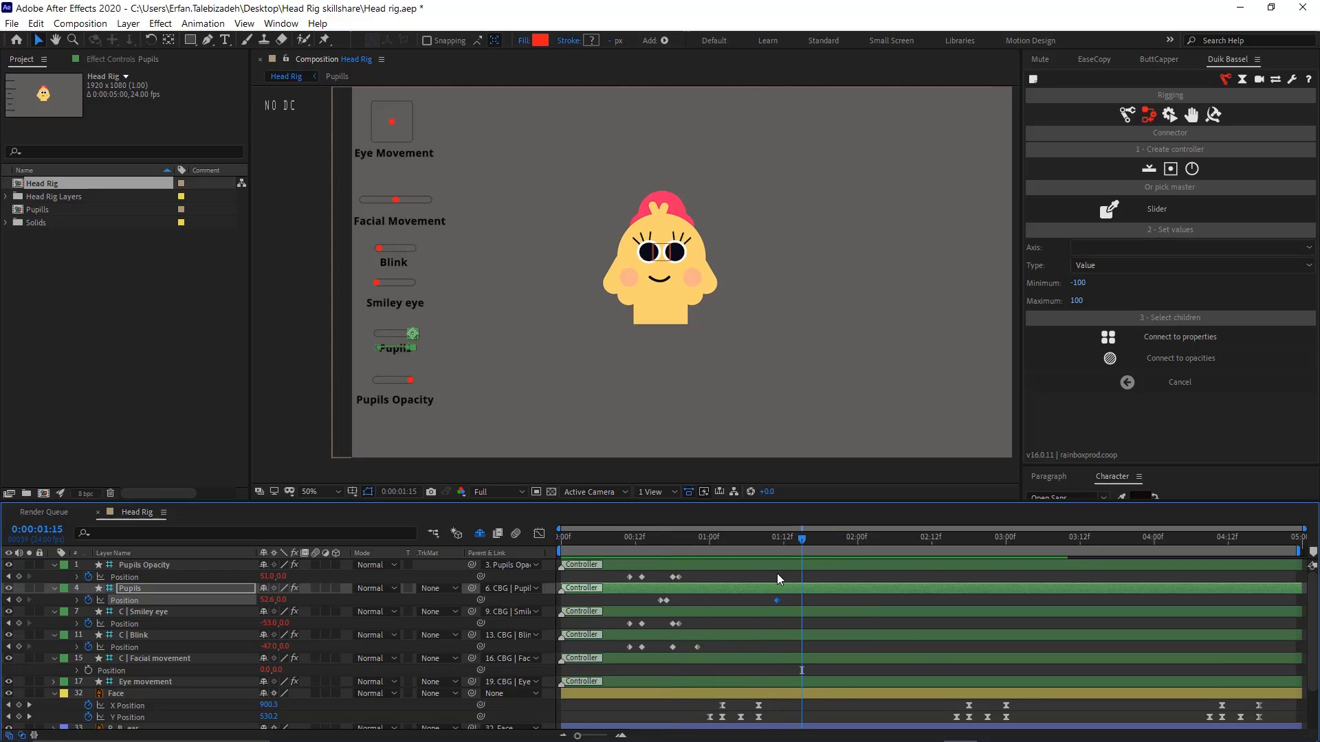
Play back the slower Pupils return together with the face movement, starting near the beginning of the timeline
left_click_drag(799, 538, 663, 549)
key("shift+Page_Down")
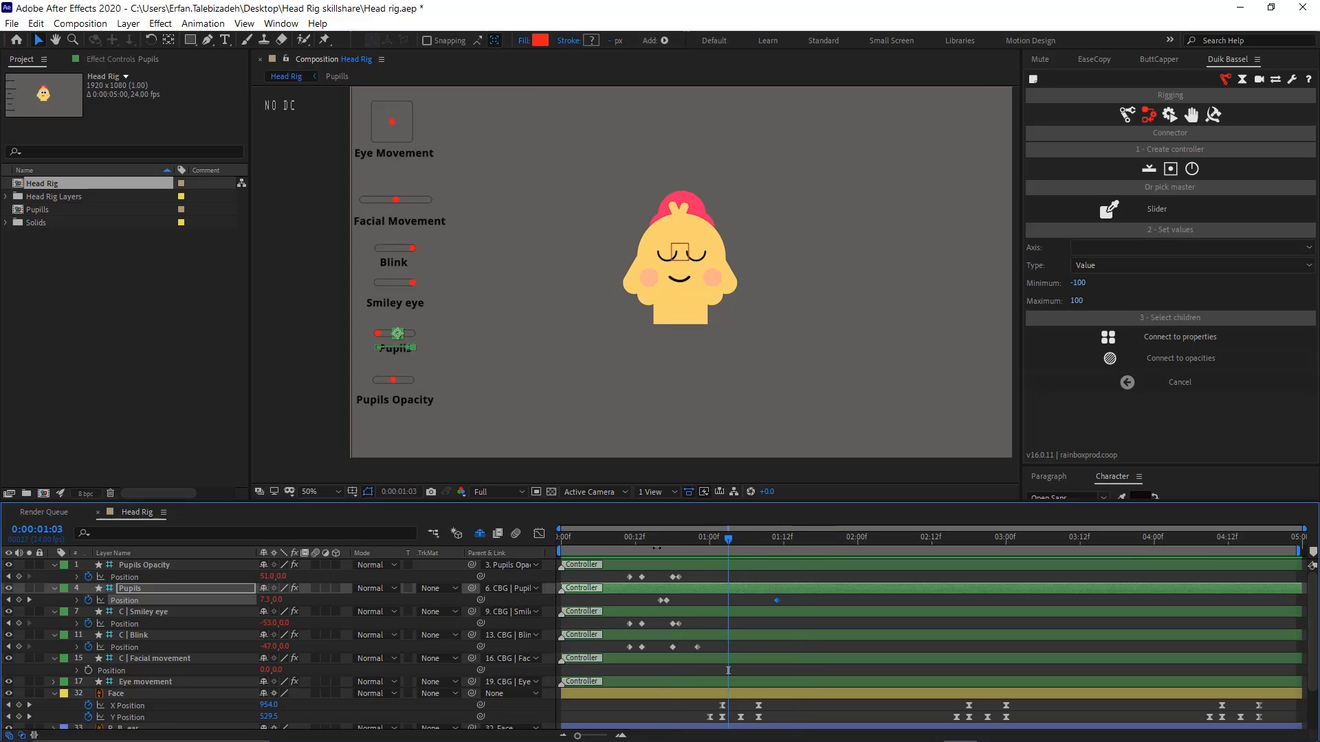
left_click(579, 538)
key("space")
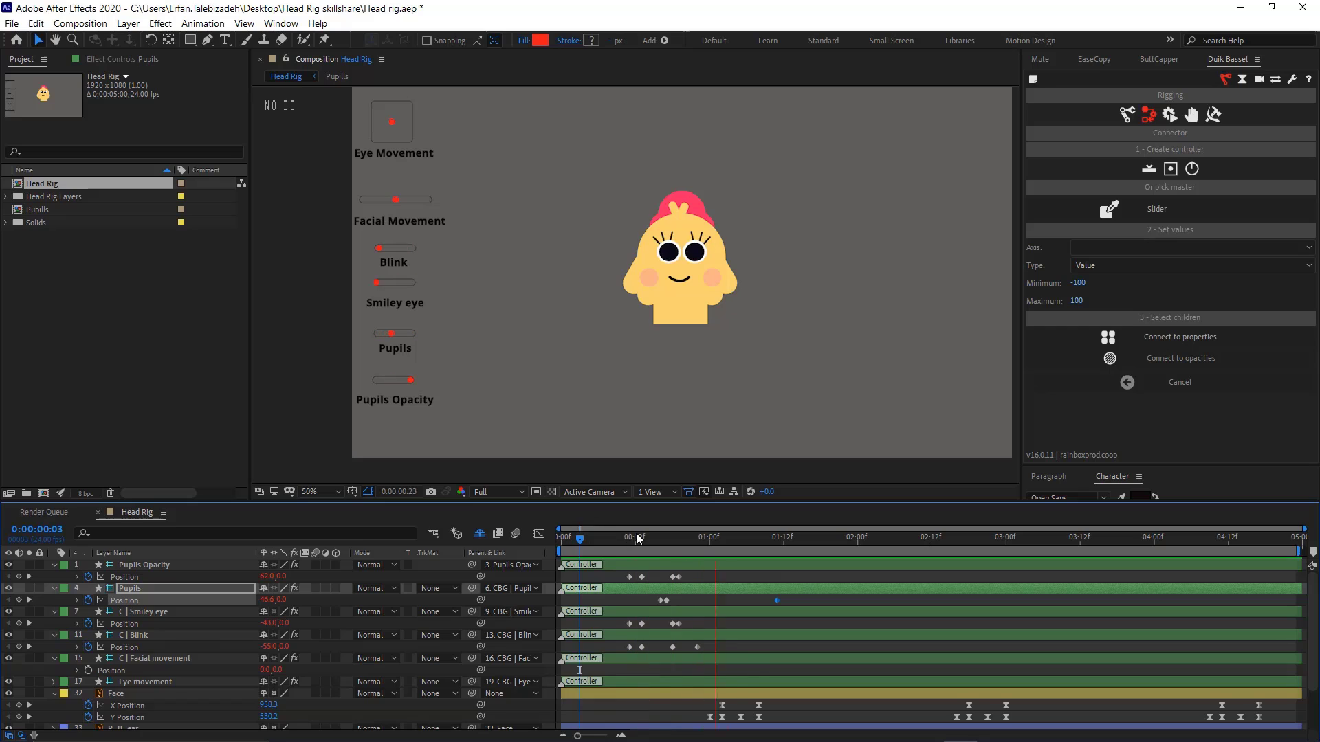
key("space")
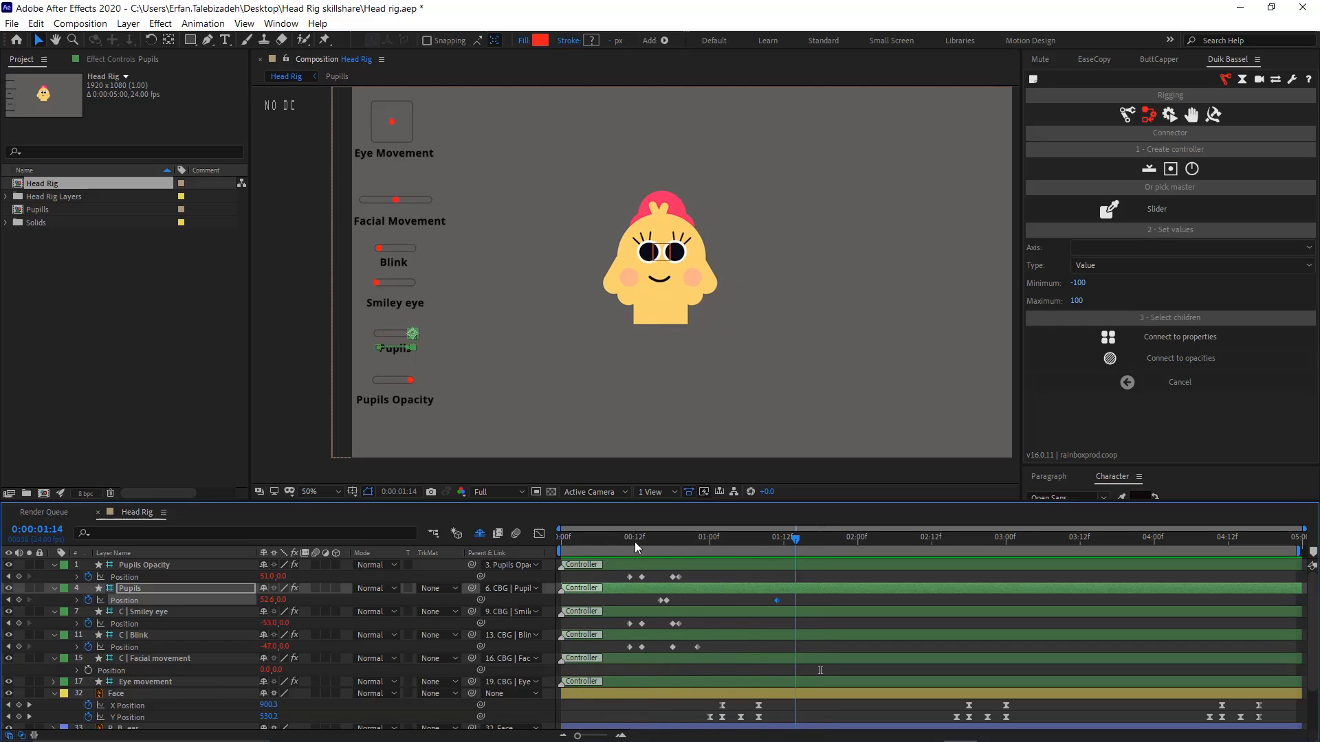
left_click_drag(634, 541, 600, 539)
key("space")
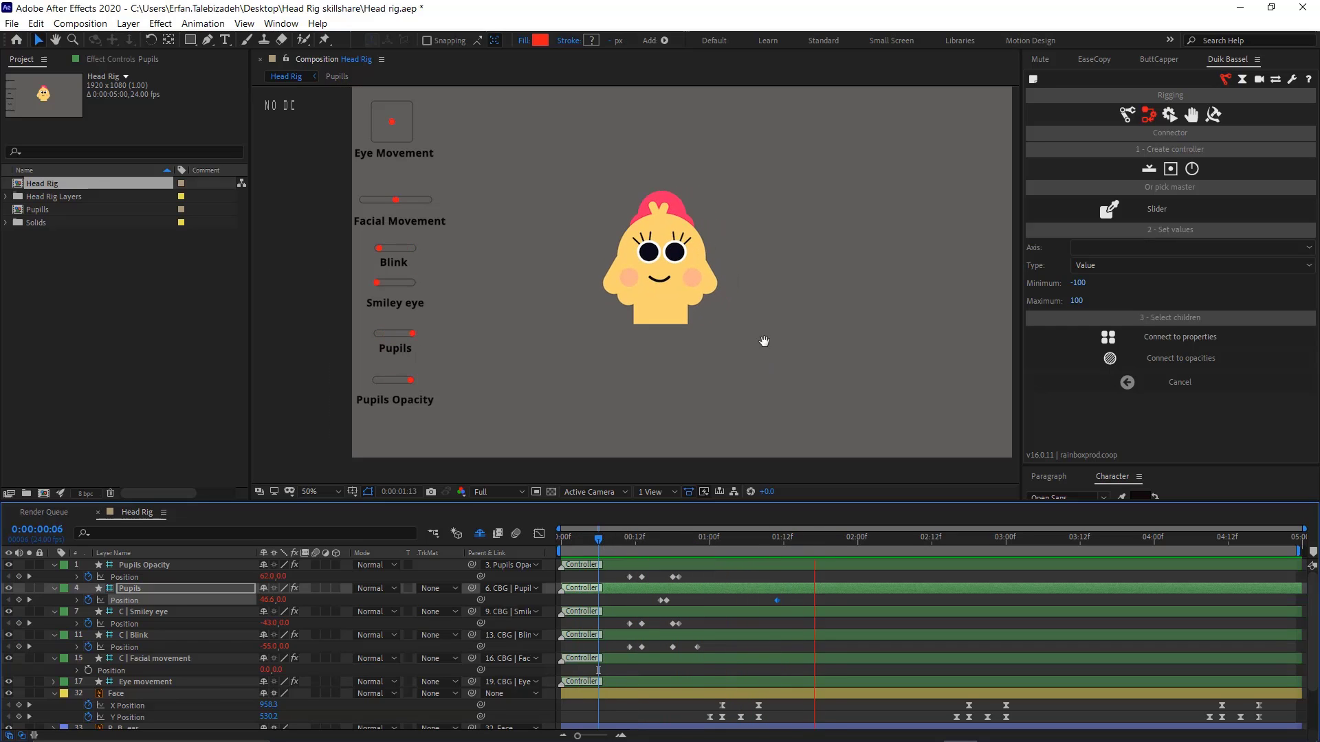
Replay the whole head animation from the first frame and move the current time to 0:00:01:02
scroll(787, 402, "down", 2)
left_click_drag(748, 541, 400, 523)
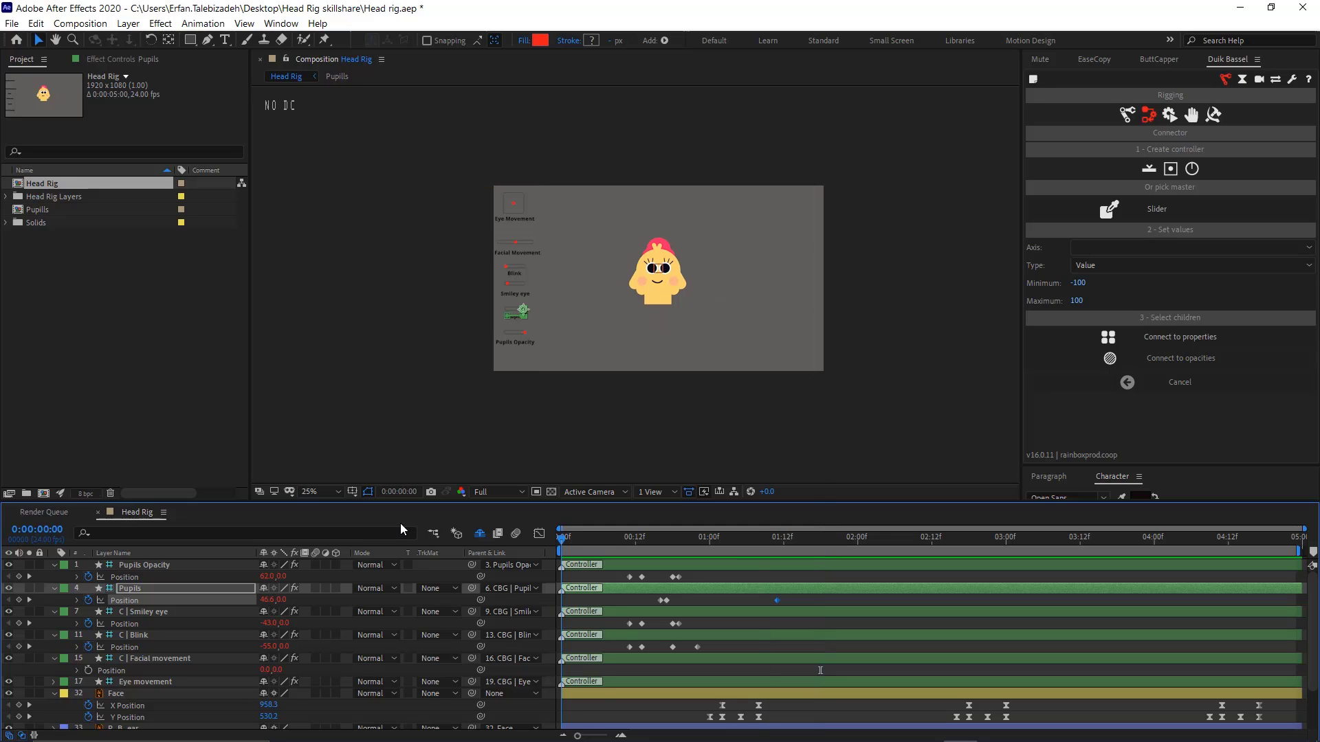
key("space")
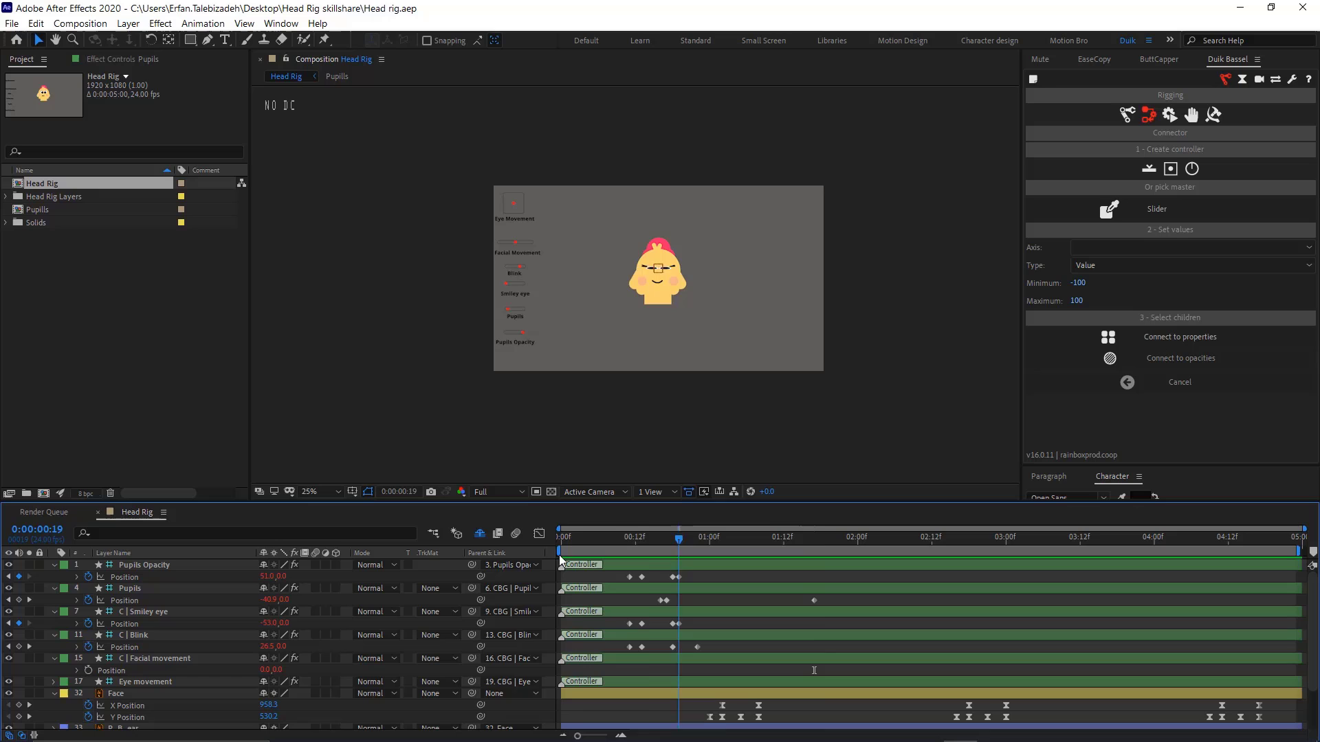
key("Home")
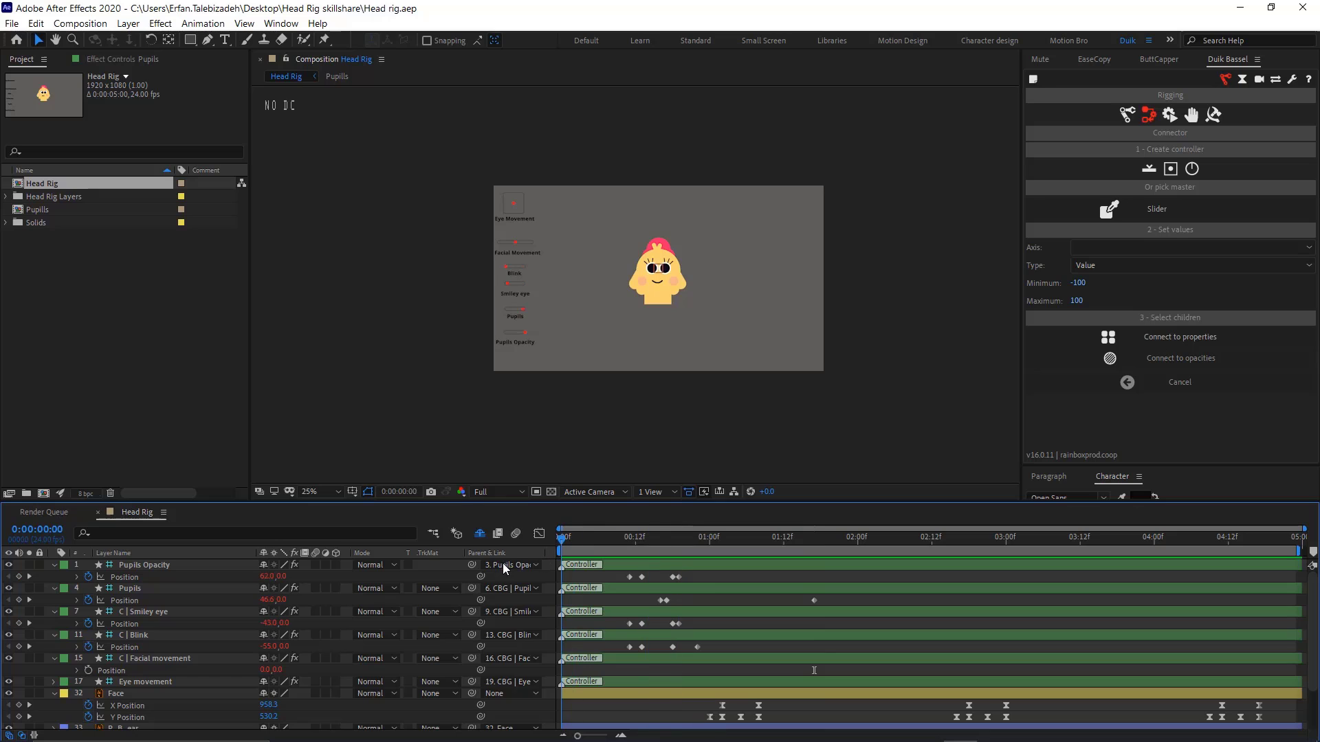
key("space")
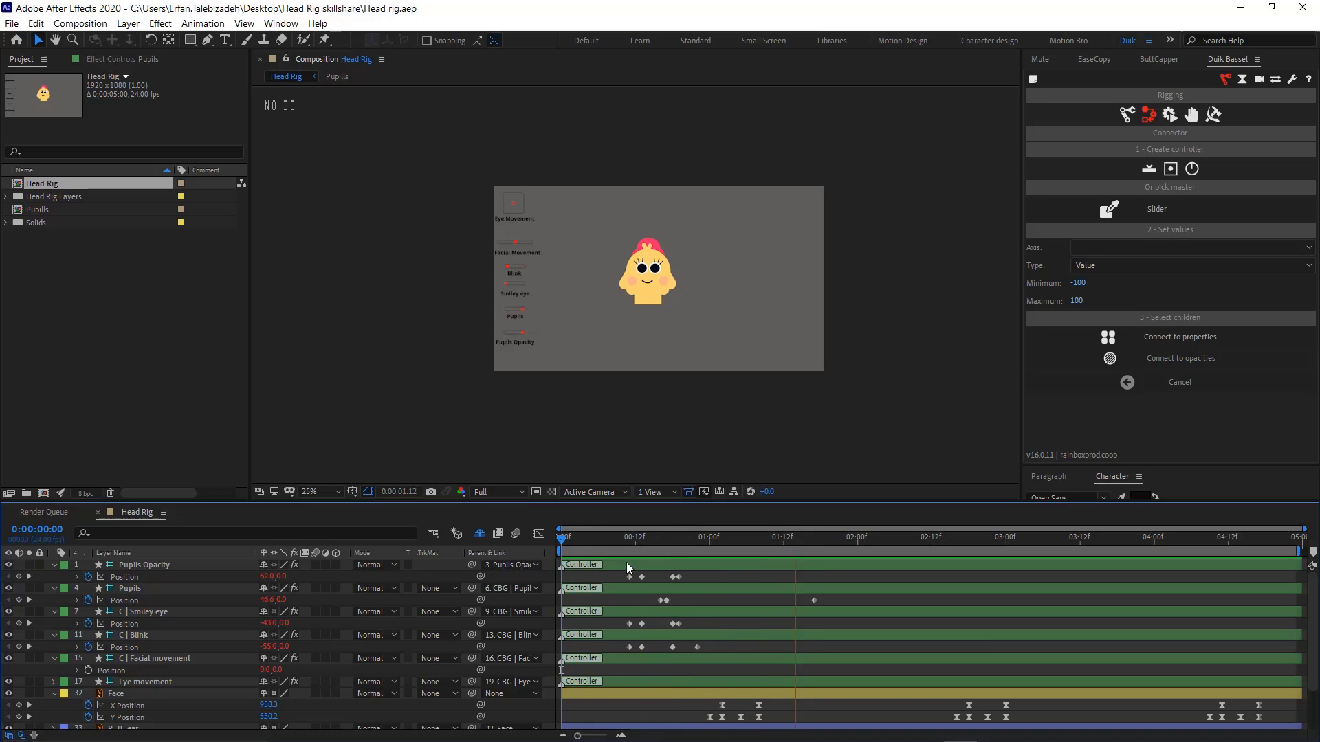
key("space")
key("Home")
key("space")
left_click(869, 537)
left_click_drag(867, 538, 722, 563)
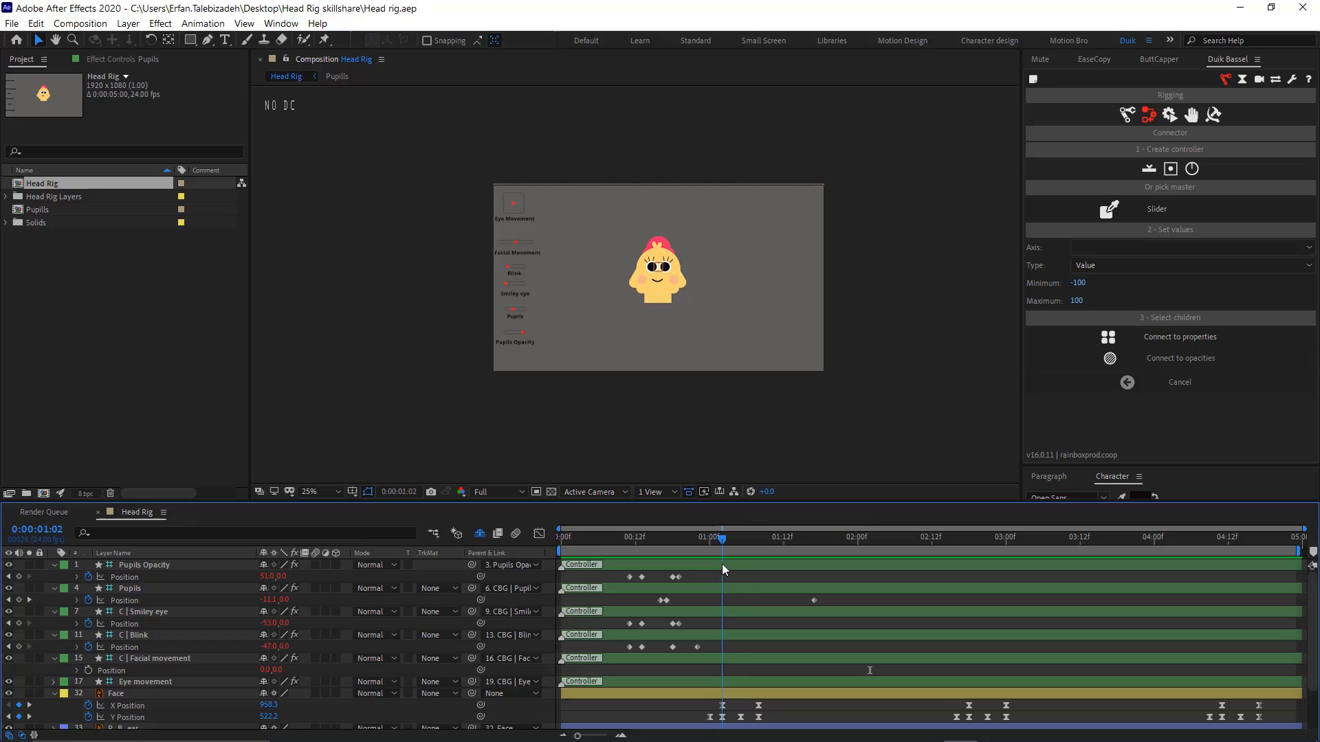
Collapse the expanded properties of the layers and reveal only the Face layer's keyframed X and Y Position
left_click(515, 207)
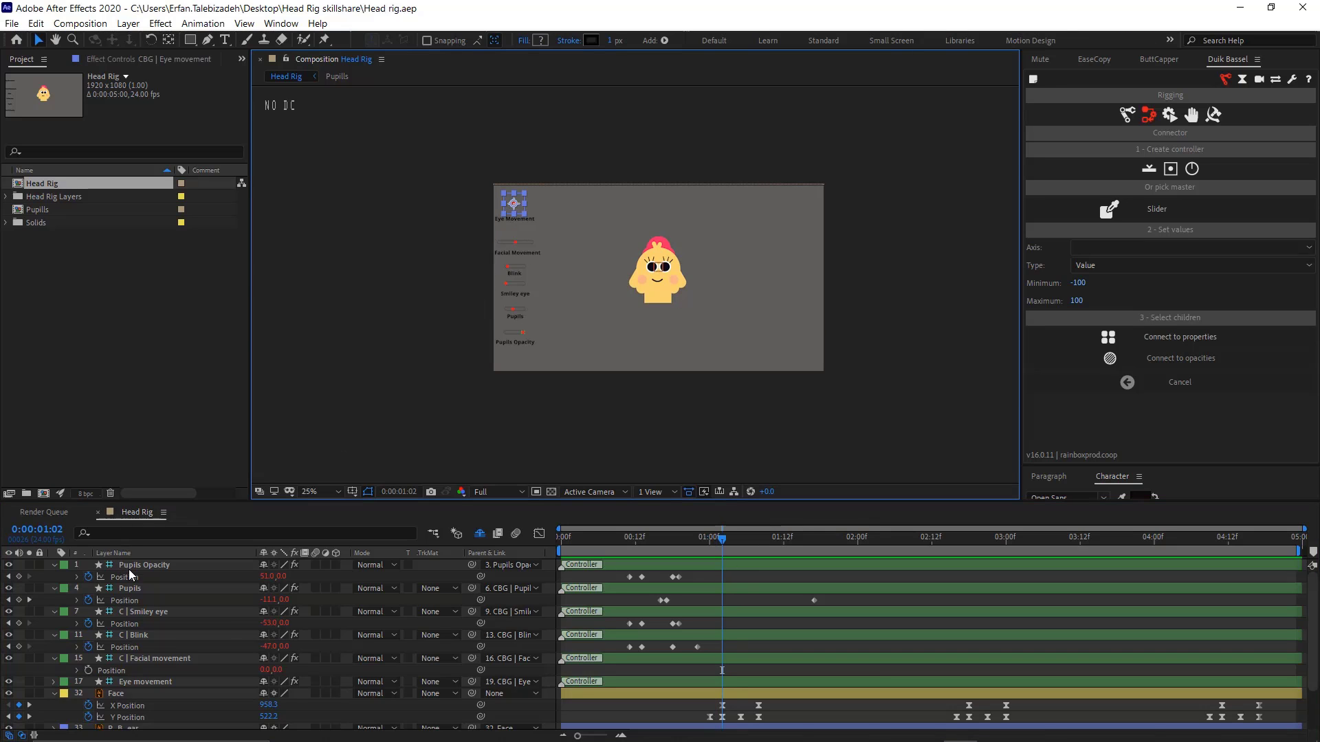
left_click(156, 565)
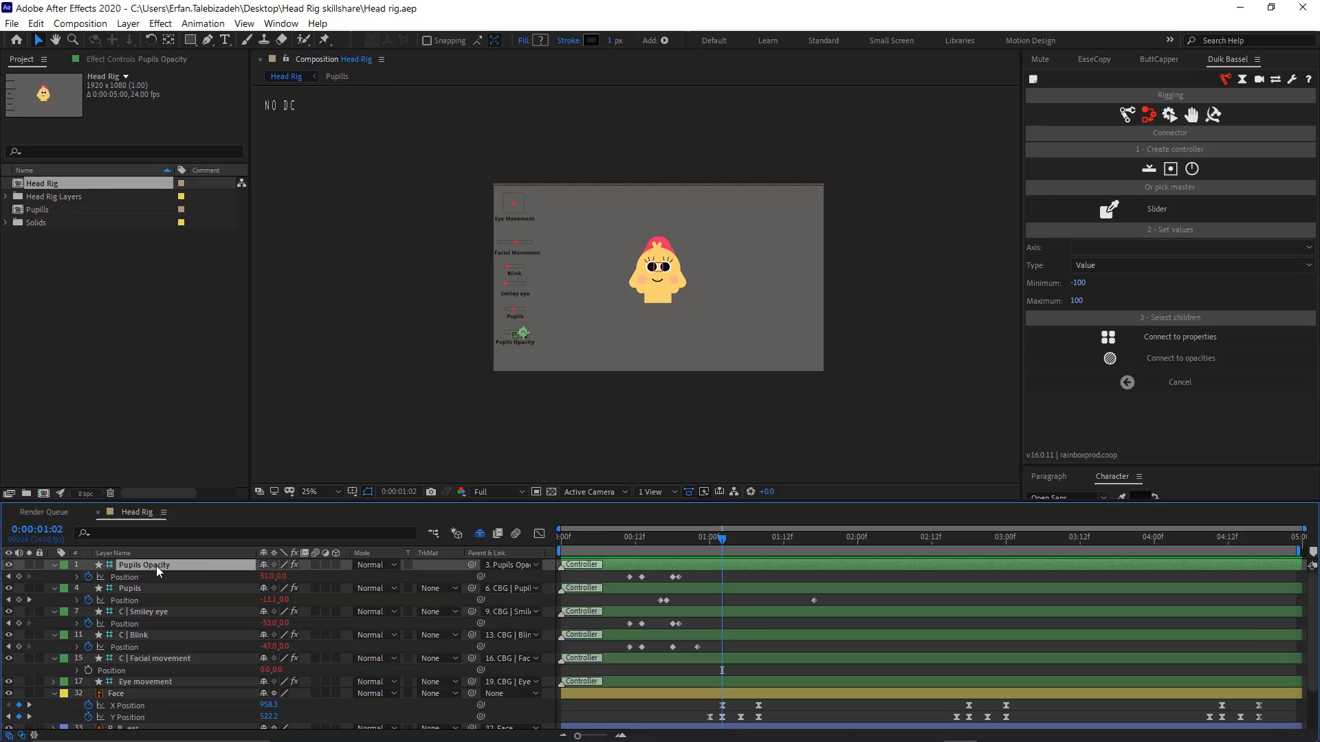
key("ctrl+a")
key("u")
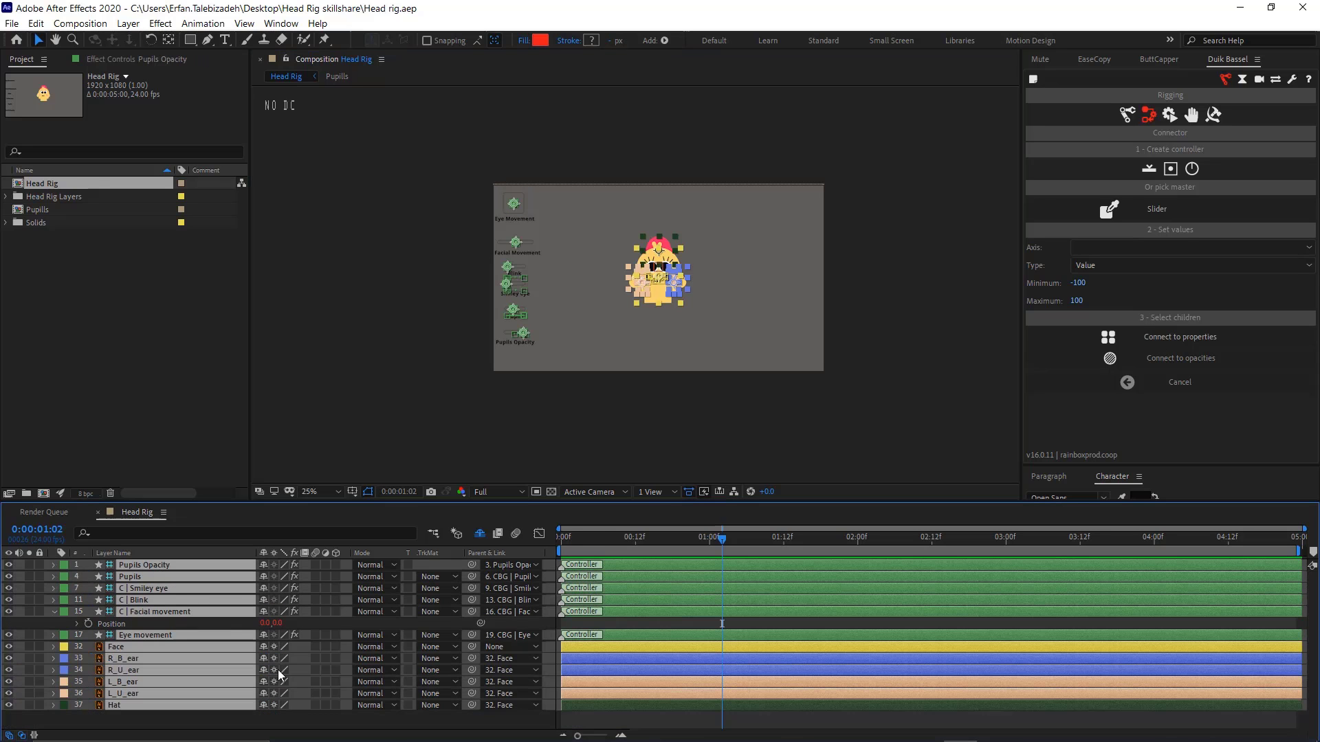
left_click(250, 724)
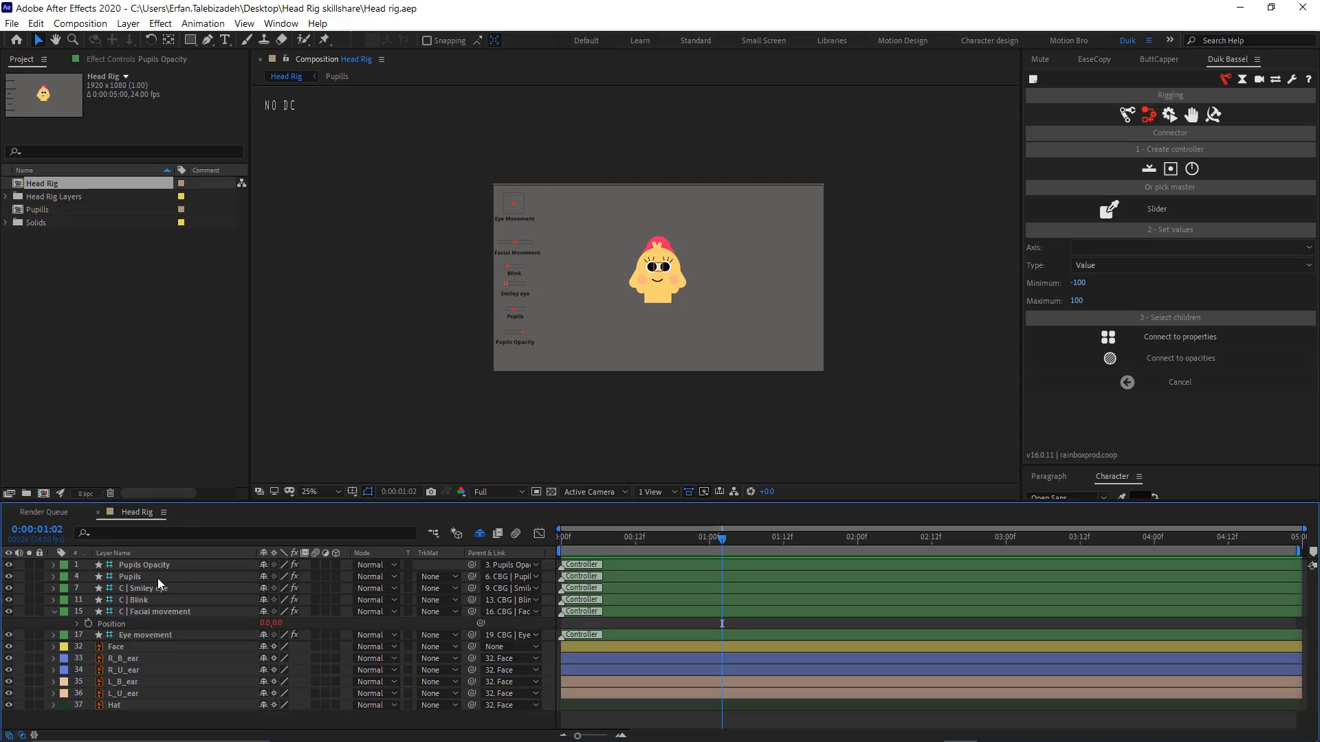
left_click(158, 645)
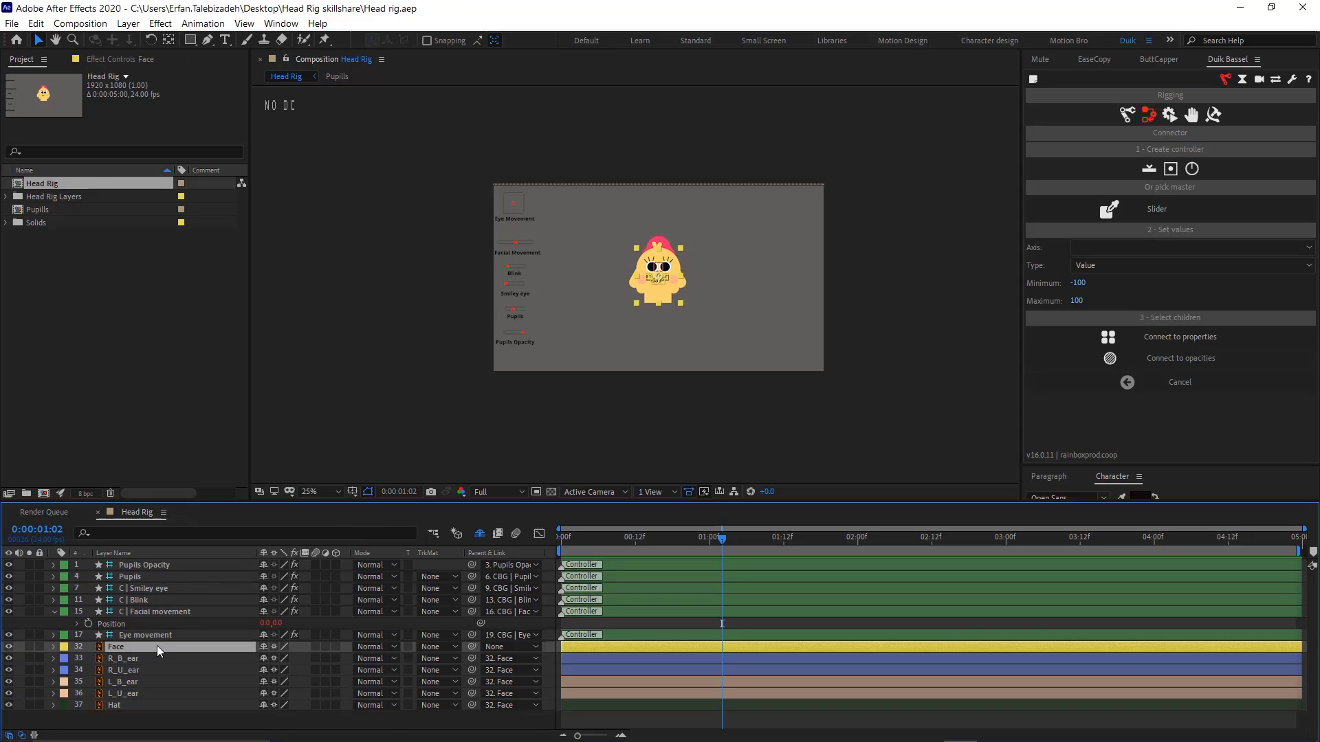
key("u")
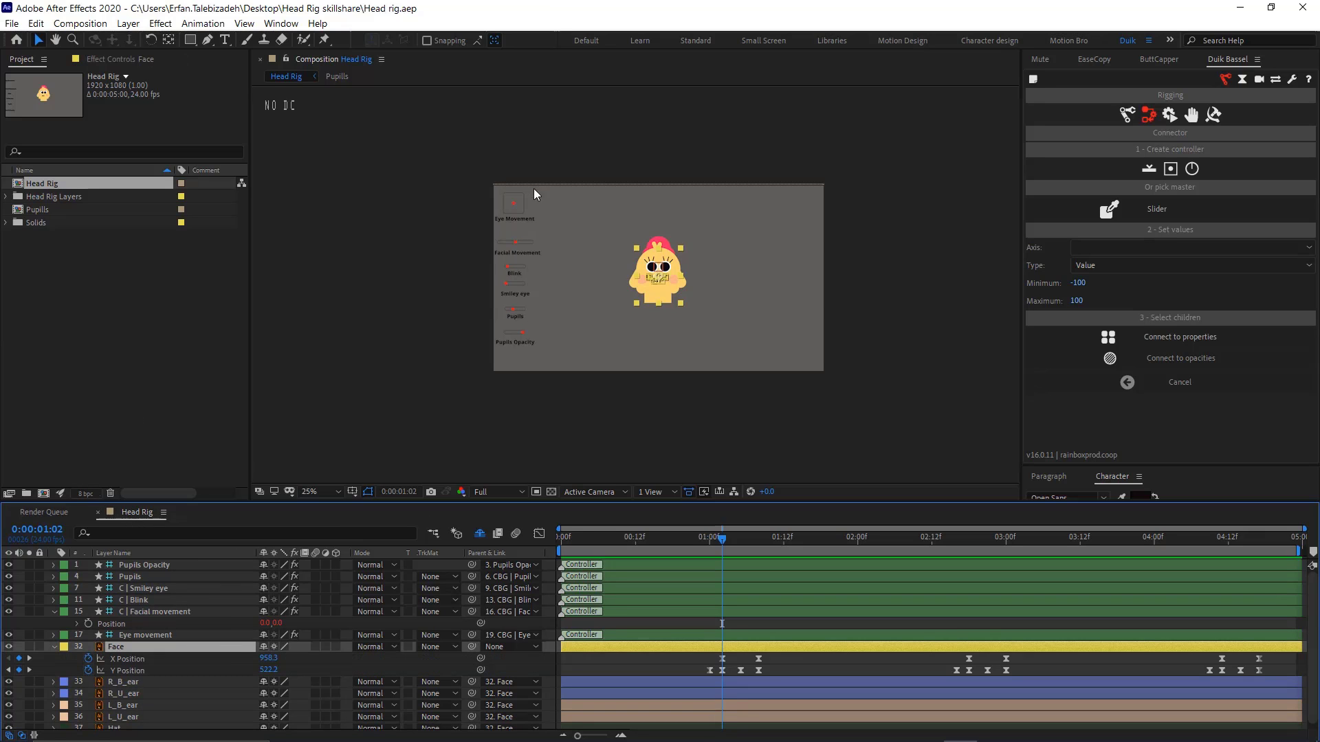
Keyframe the Eye movement controller's position at 0:00:01:02 and shift it left to about -42, 0 at 0:00:01:08
left_click(513, 202)
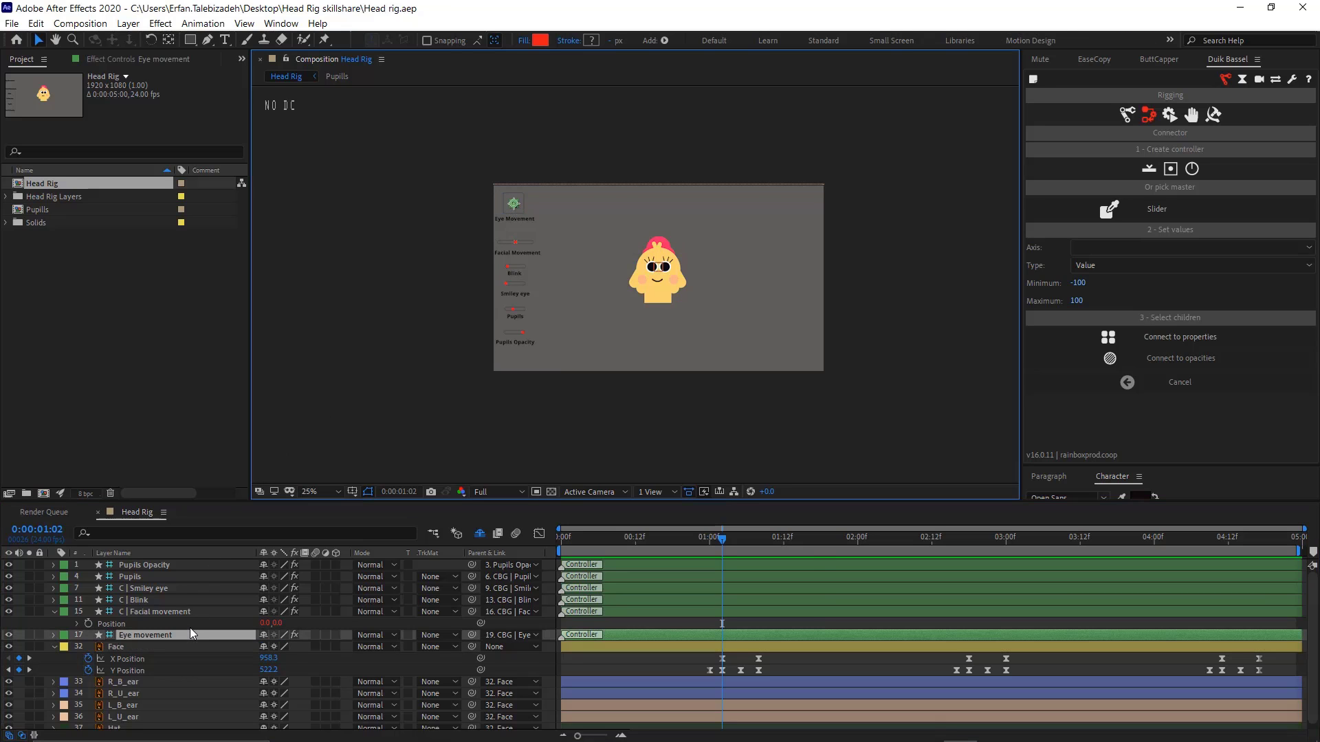
key("p")
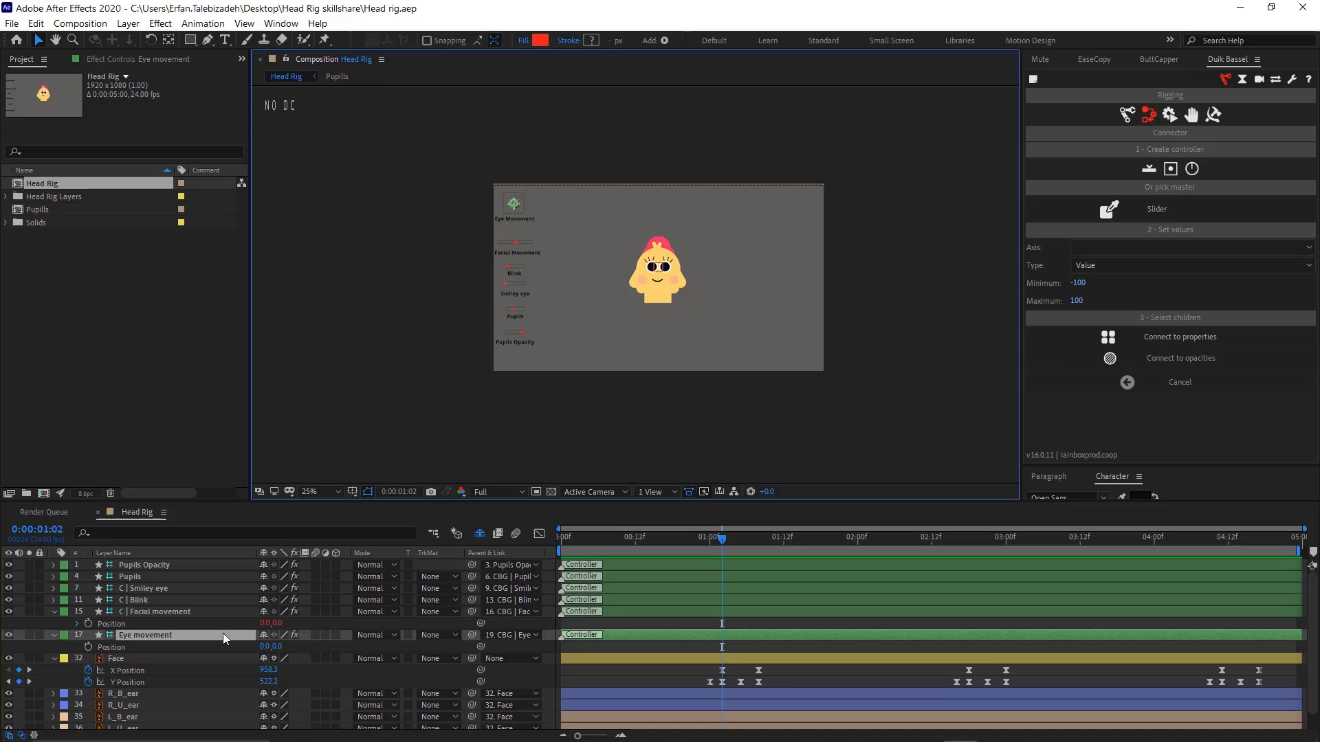
left_click(88, 646)
key("period")
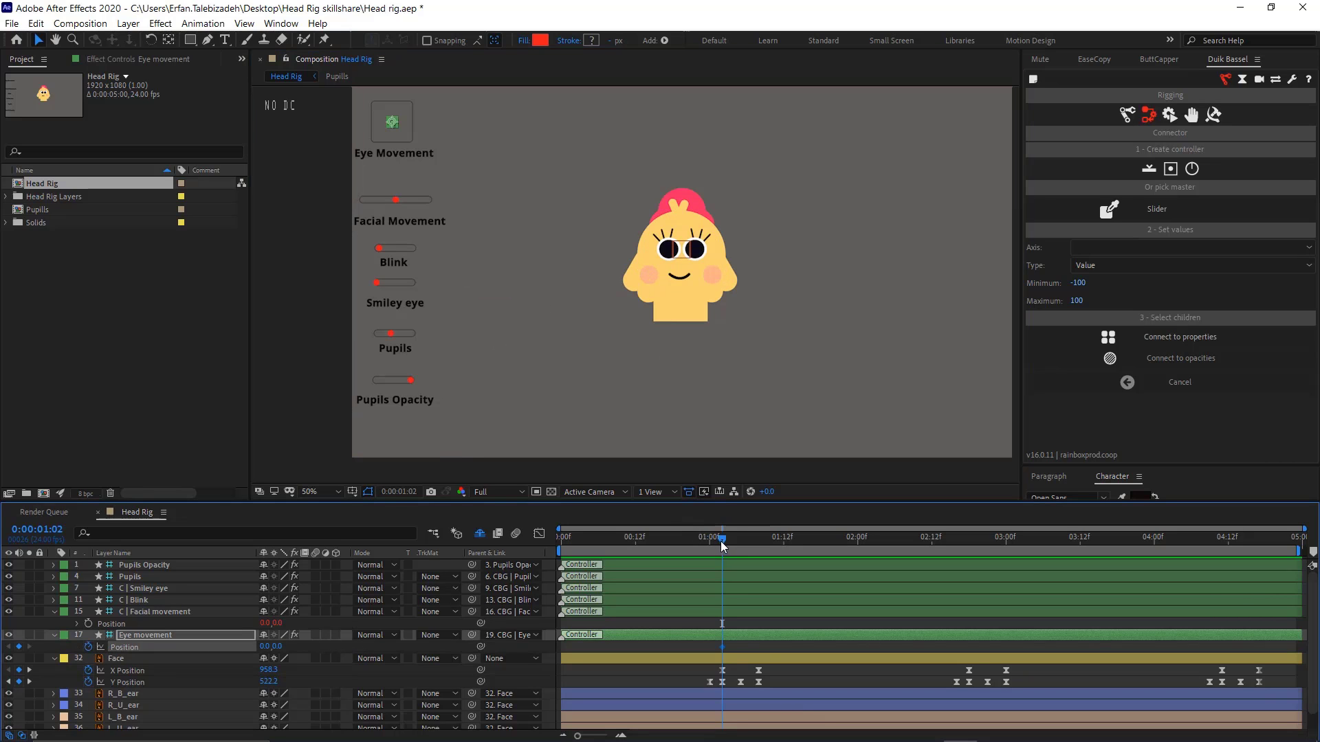
left_click_drag(721, 542, 758, 562)
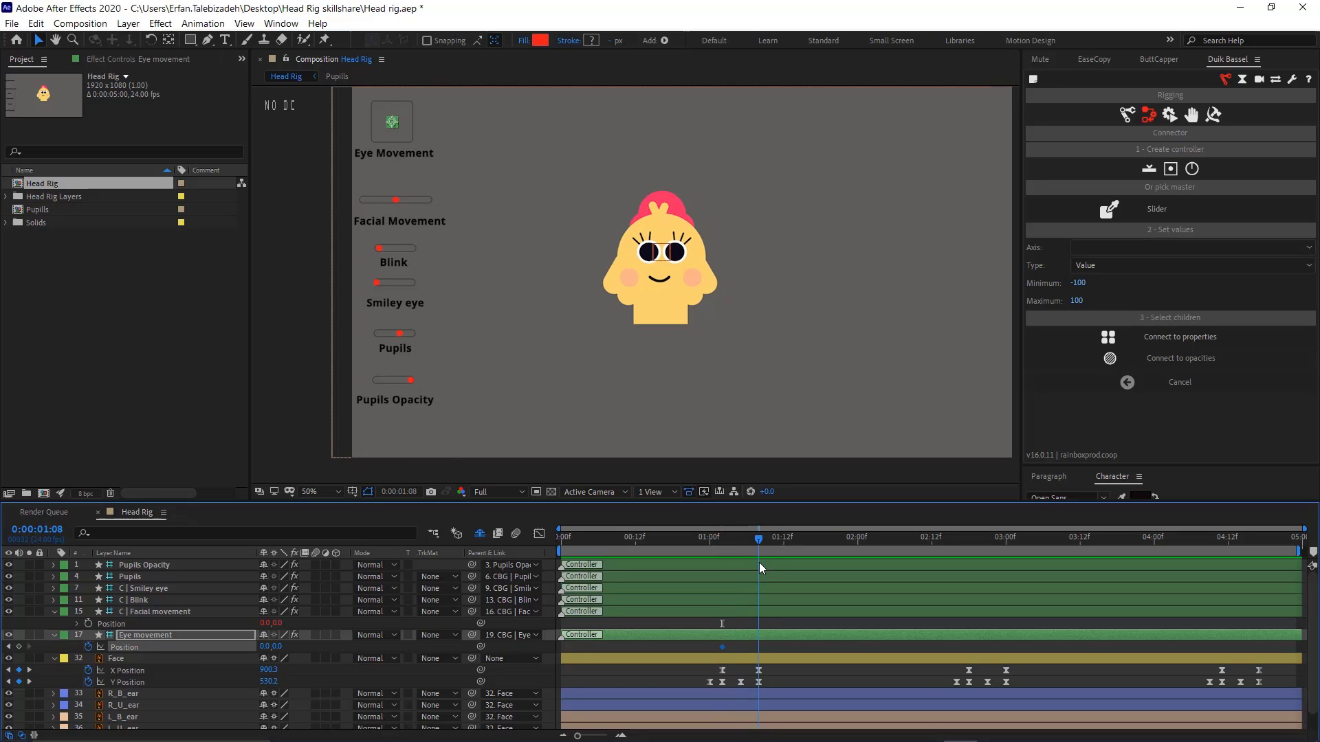
left_click_drag(394, 129, 380, 123)
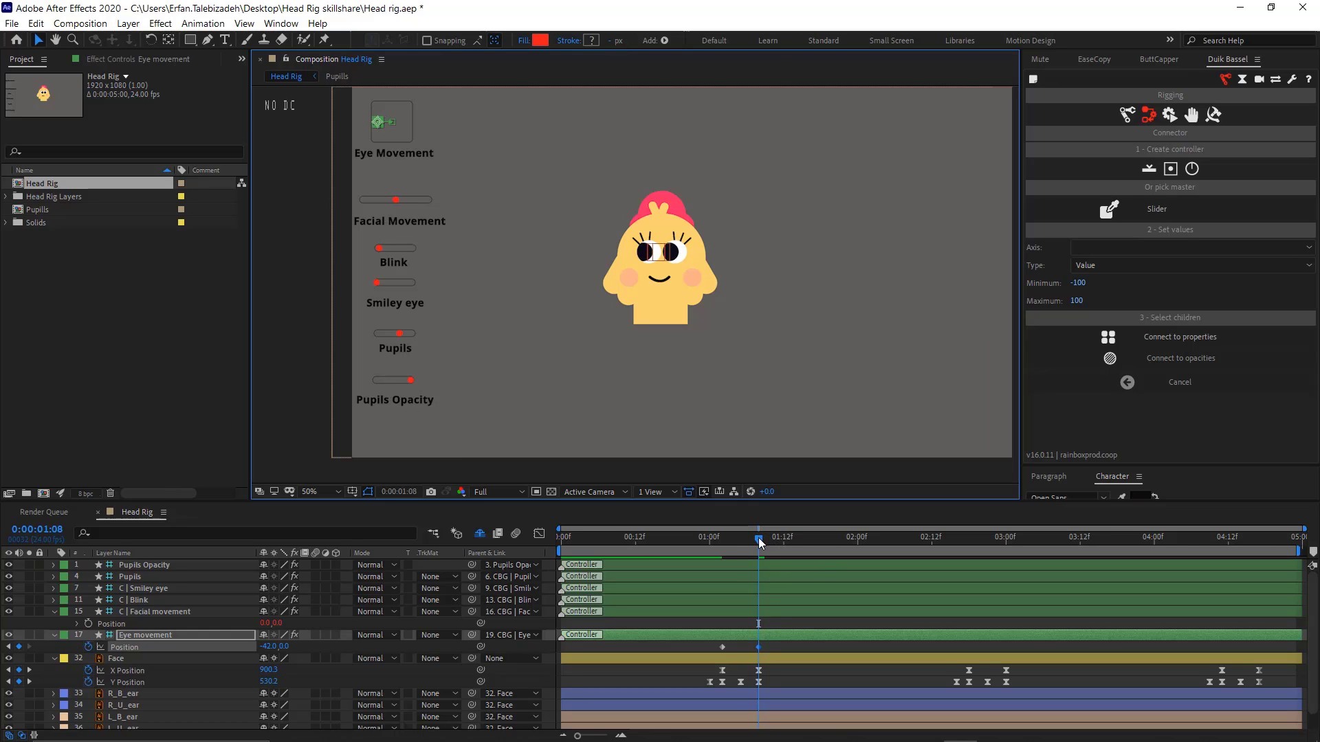
Keyframe the Facial movement controller's position at 0:00:01:02 and slide it left to about -96, 0 at 0:00:01:08
left_click_drag(758, 537, 720, 543)
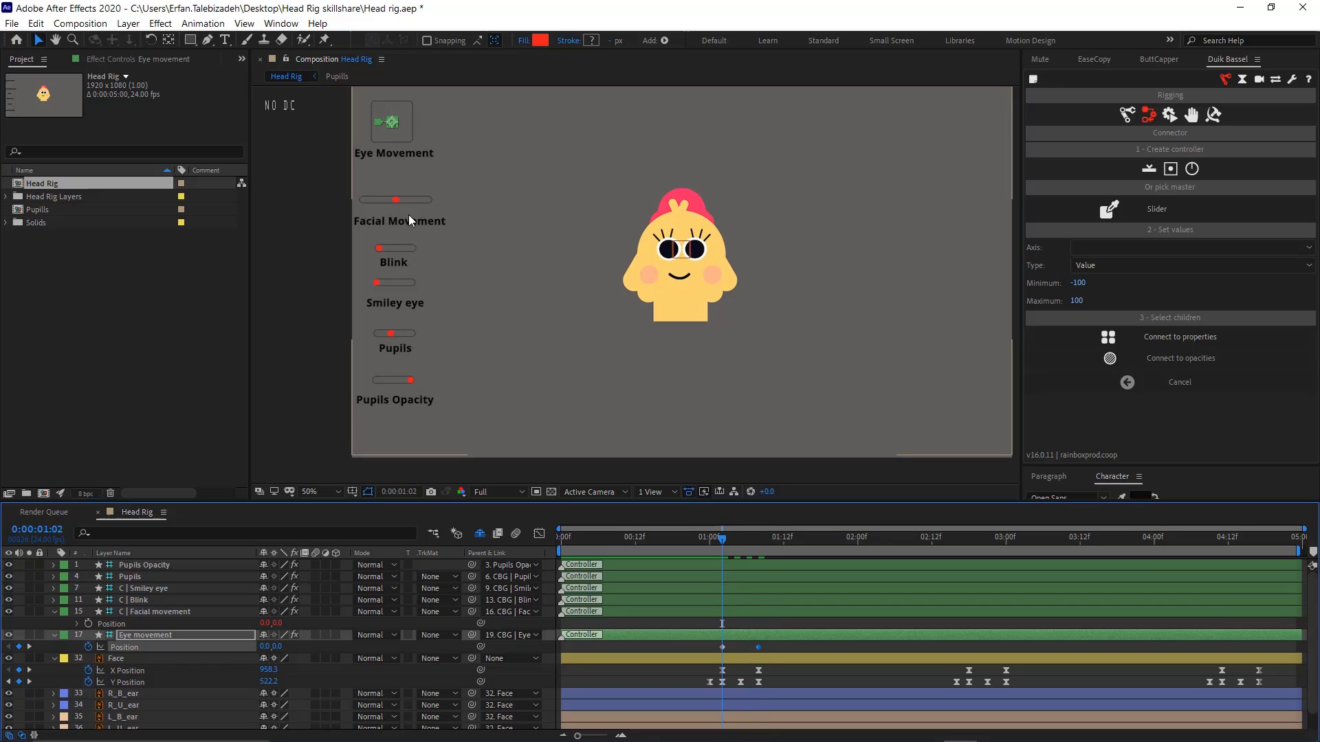
left_click(396, 200)
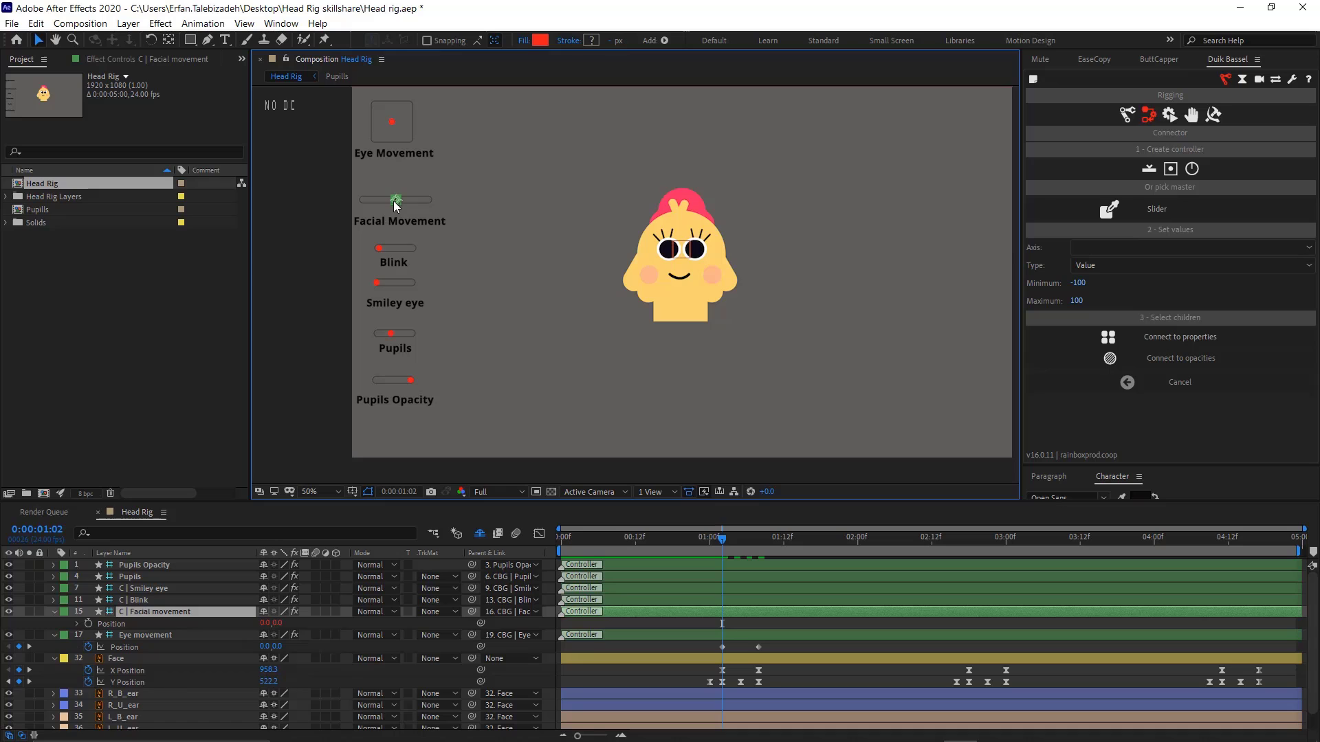
left_click(105, 627)
left_click_drag(722, 537, 762, 560)
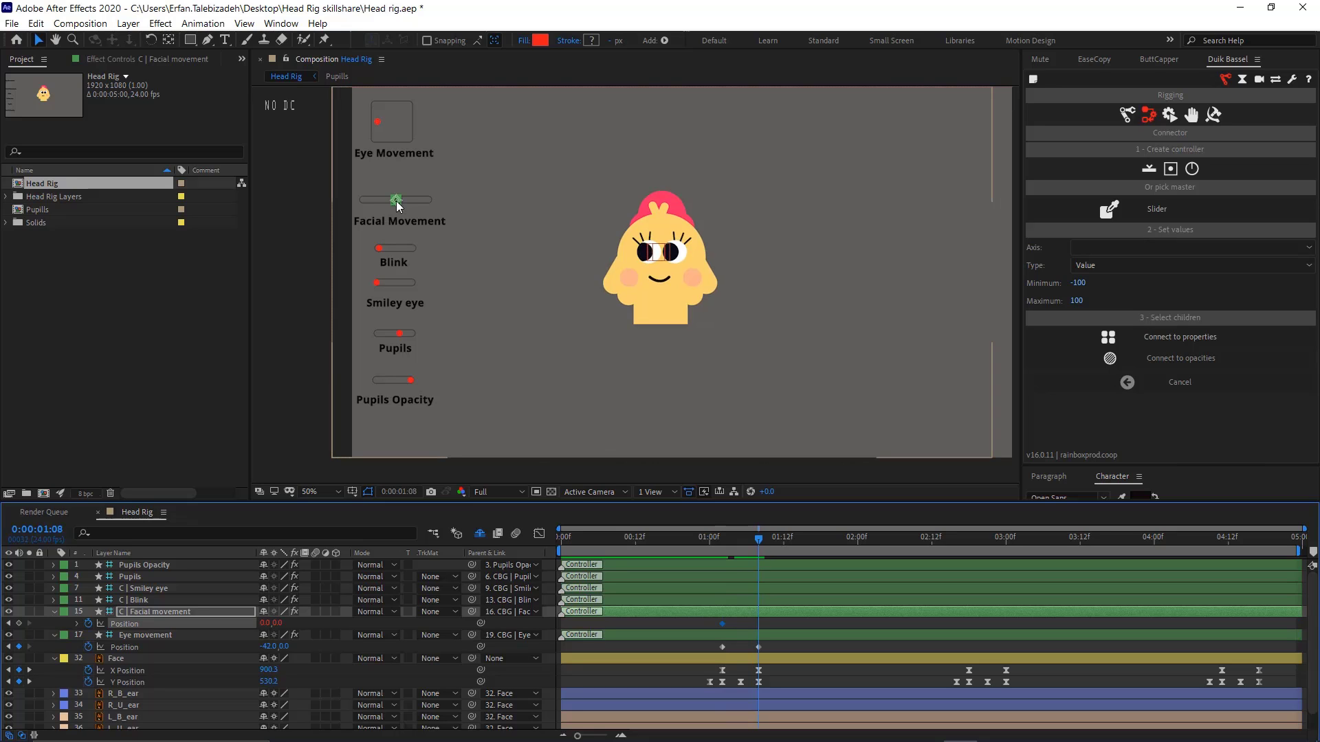
left_click_drag(395, 200, 363, 200)
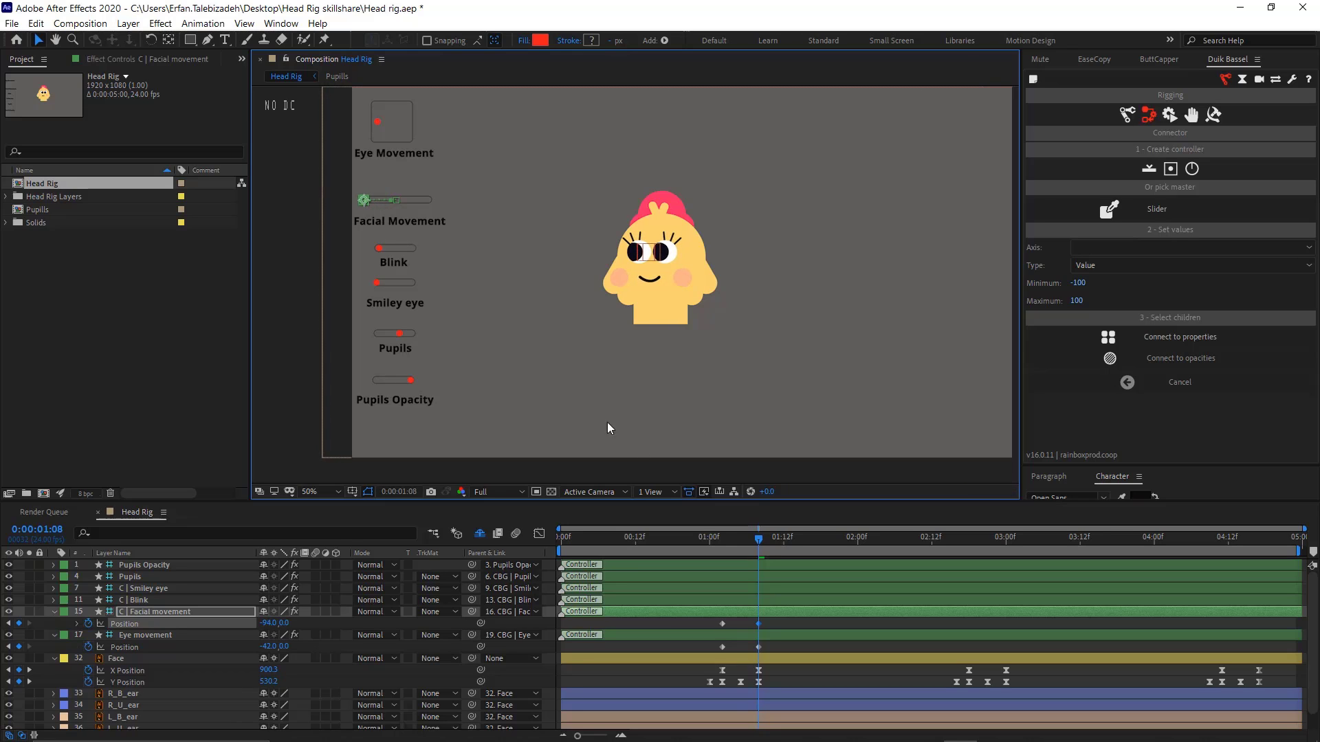
Preview the eye and facial movement several times, including from the first frame, and return to 0:00:01:08
left_click_drag(715, 541, 684, 541)
key("space")
key("space")
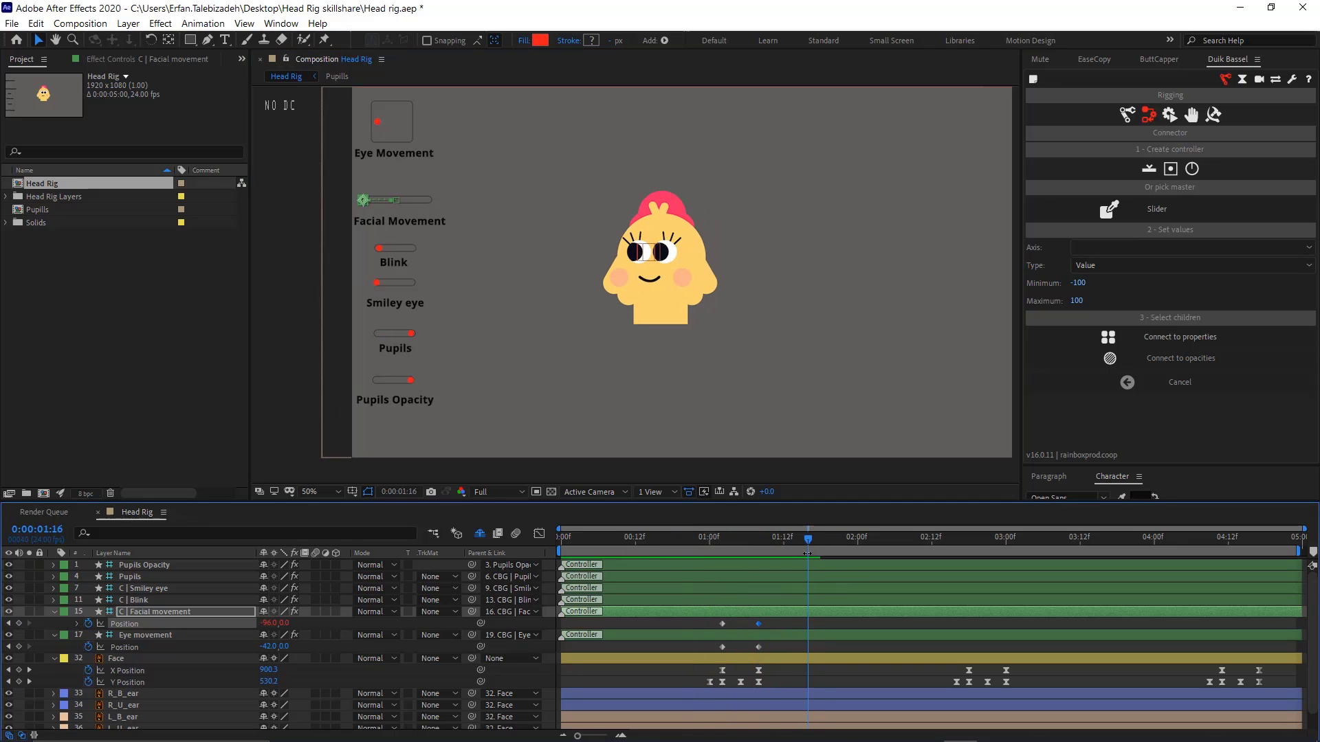
key("Home")
key("space")
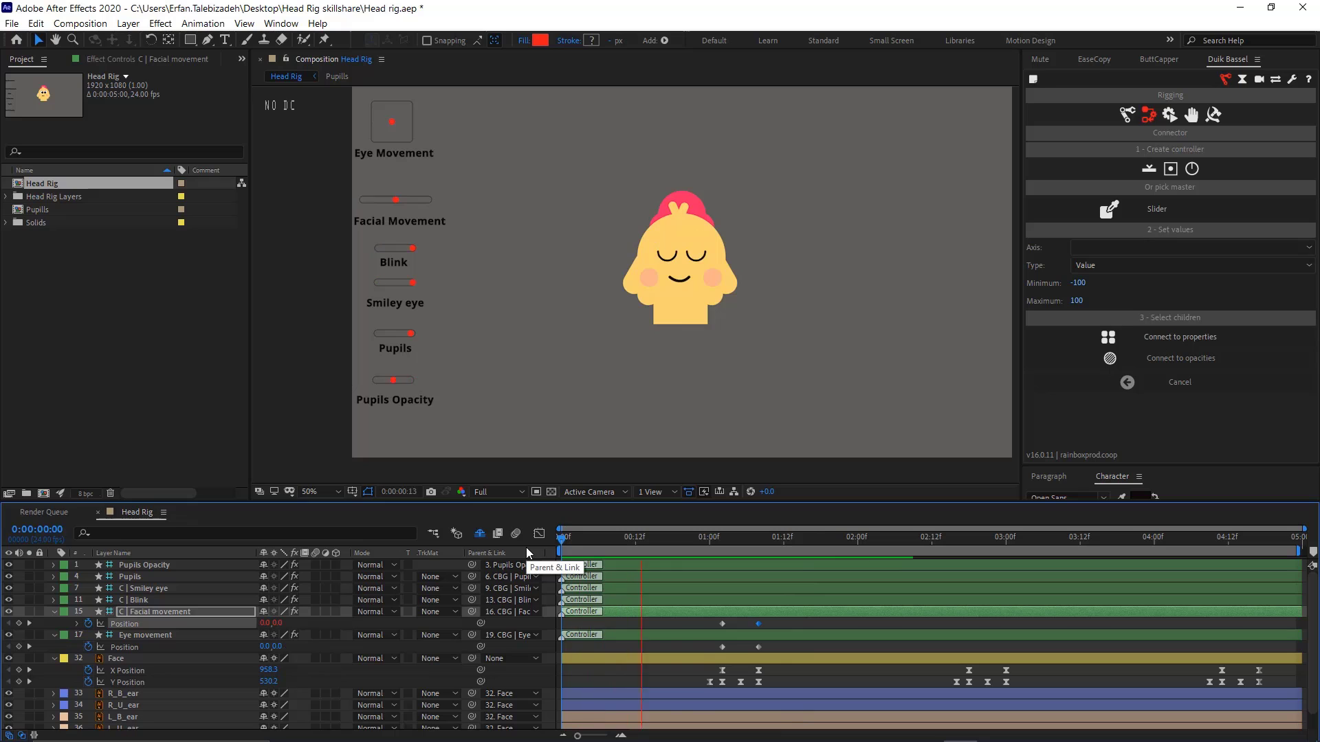
key("space")
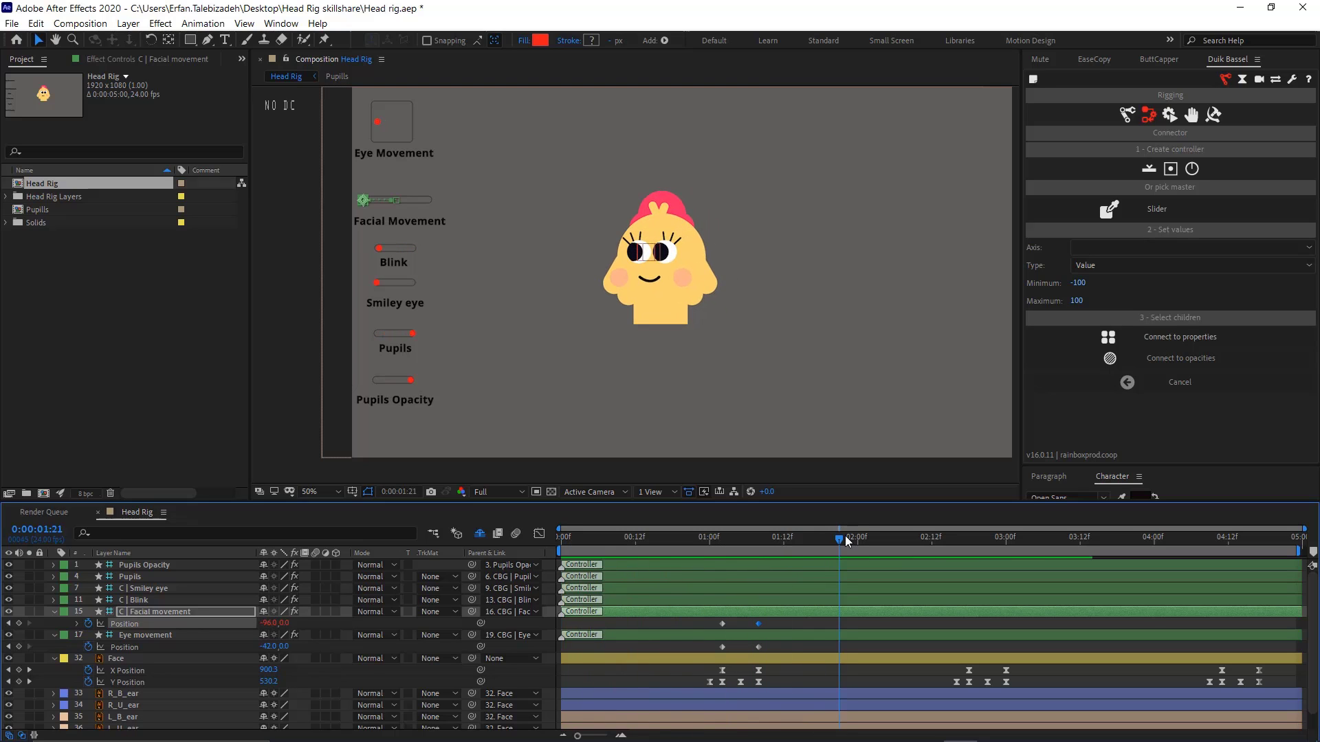
left_click(597, 537)
key("space")
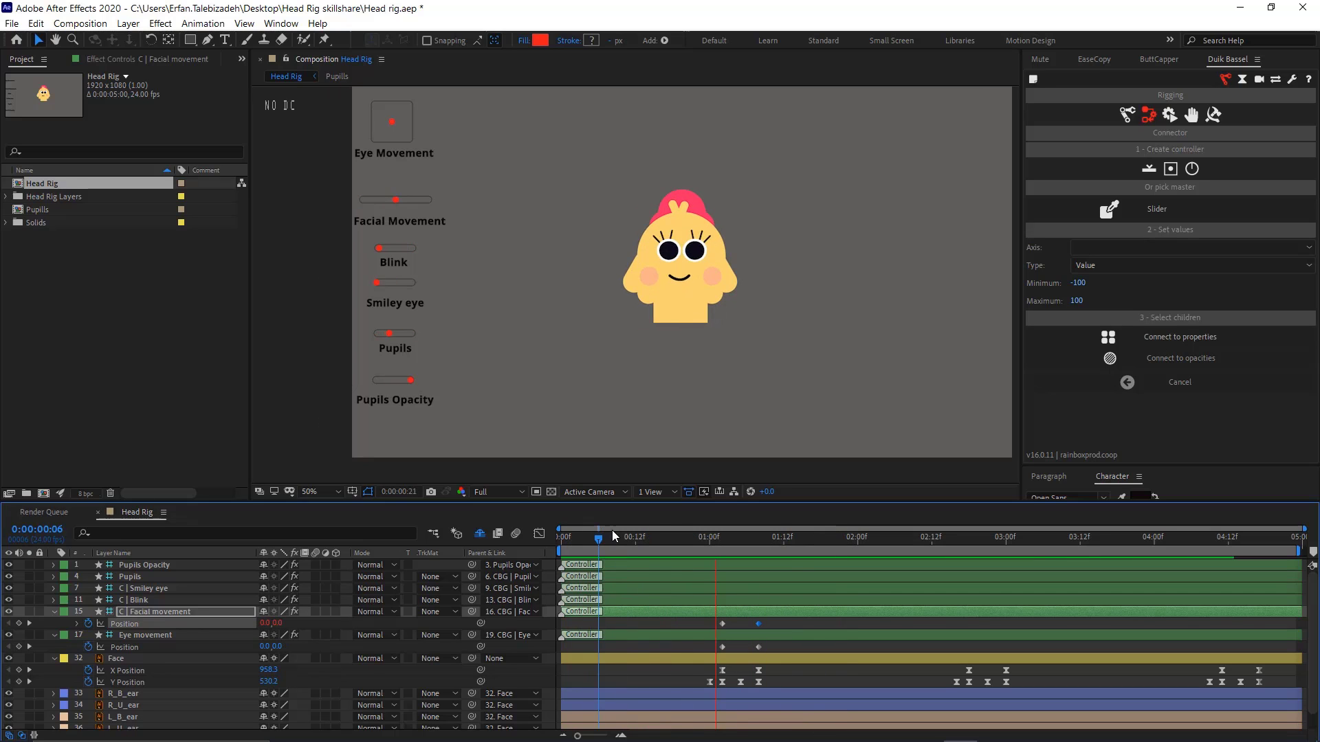
key("space")
left_click_drag(780, 536, 753, 538)
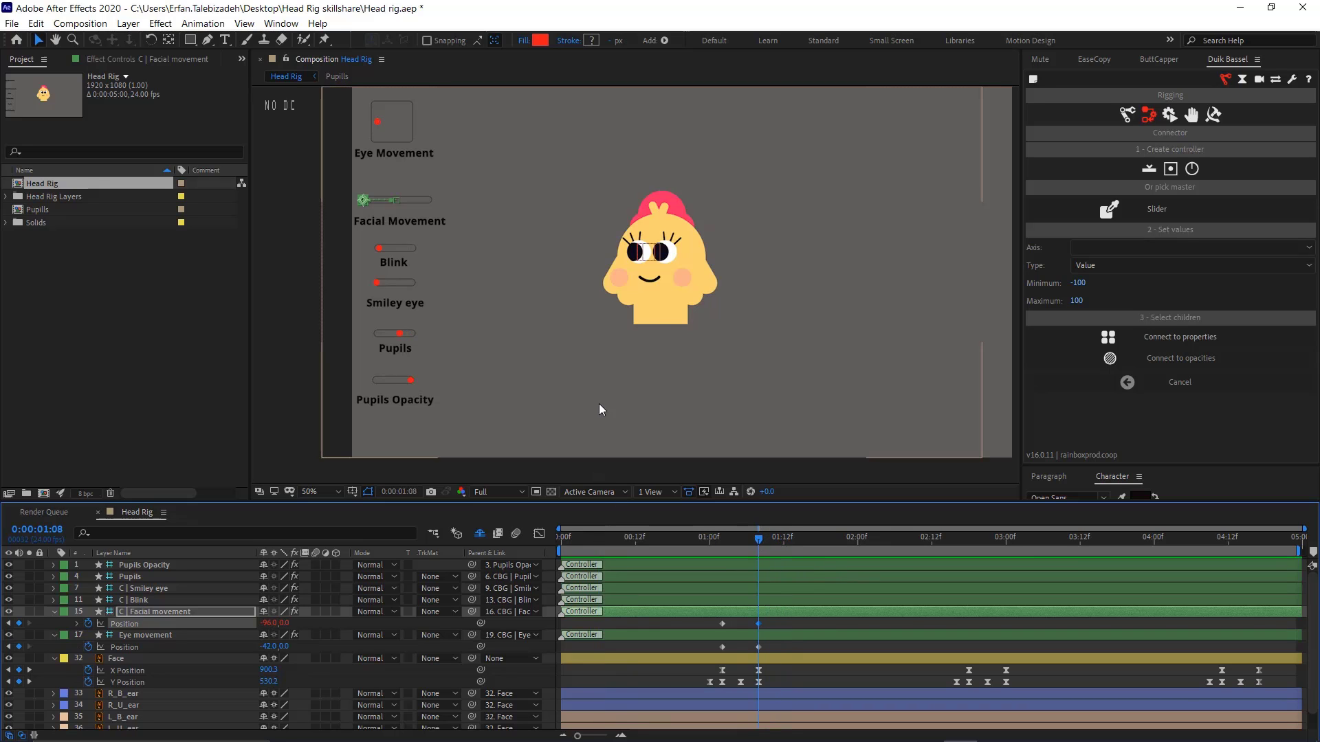
Collapse the keyframe properties of all visible layers and deselect them
key("ctrl+a")
key("p")
key("u")
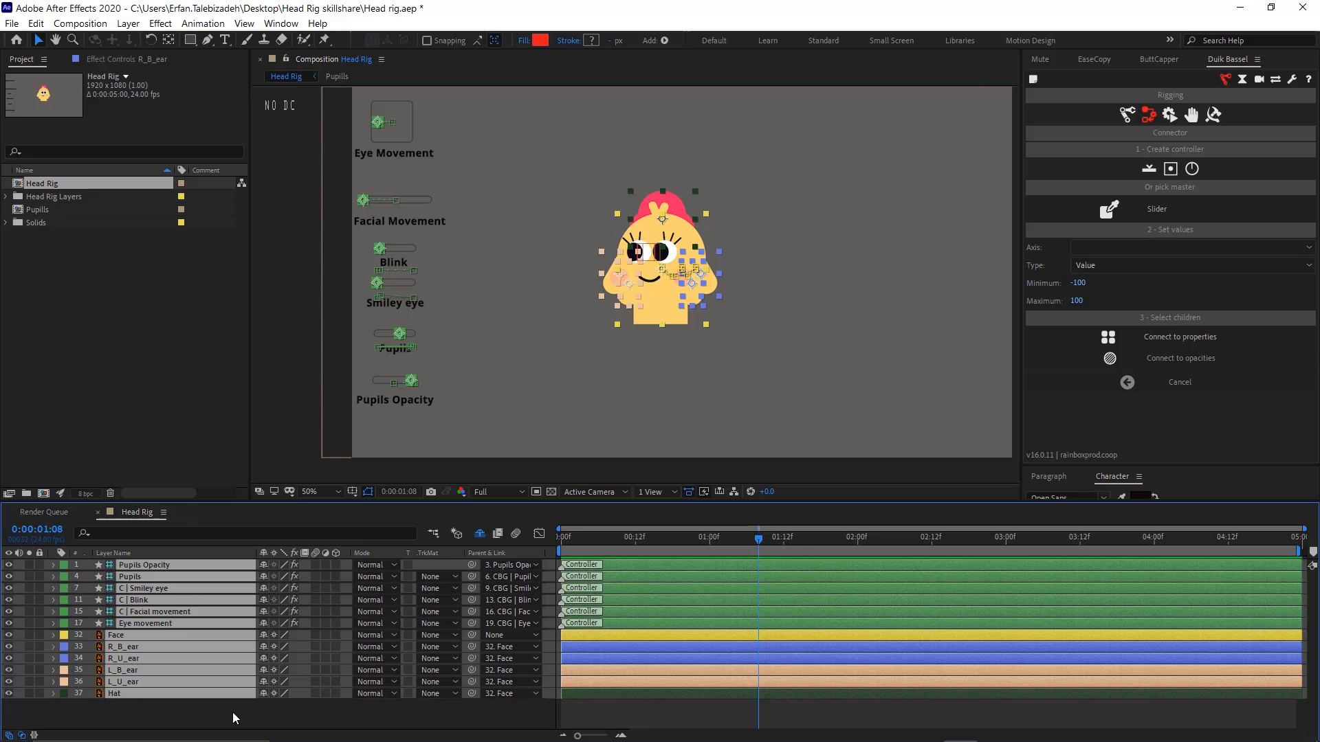
left_click(233, 712)
Show the shy layers, turn off the shy setting for the Hair layer, and hide the shy layers again
left_click(480, 533)
scroll(191, 671, "down", 8)
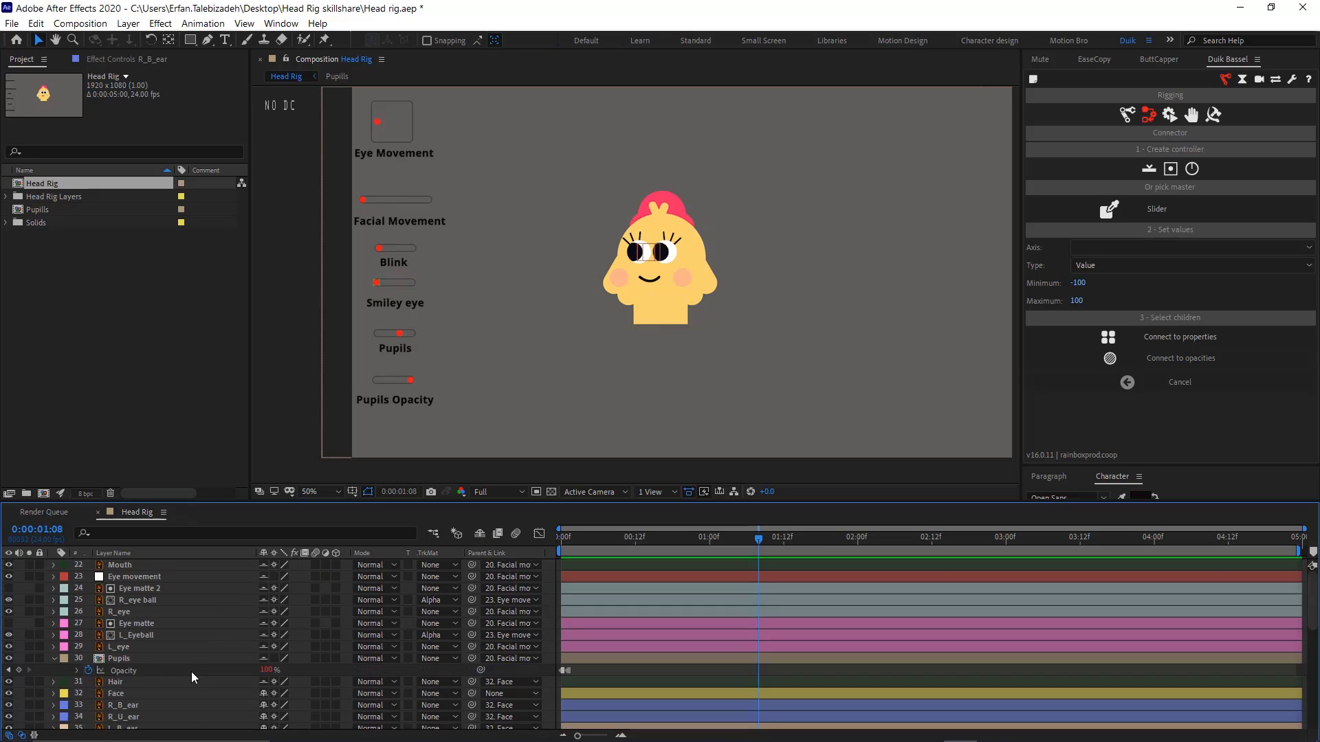
left_click(130, 642)
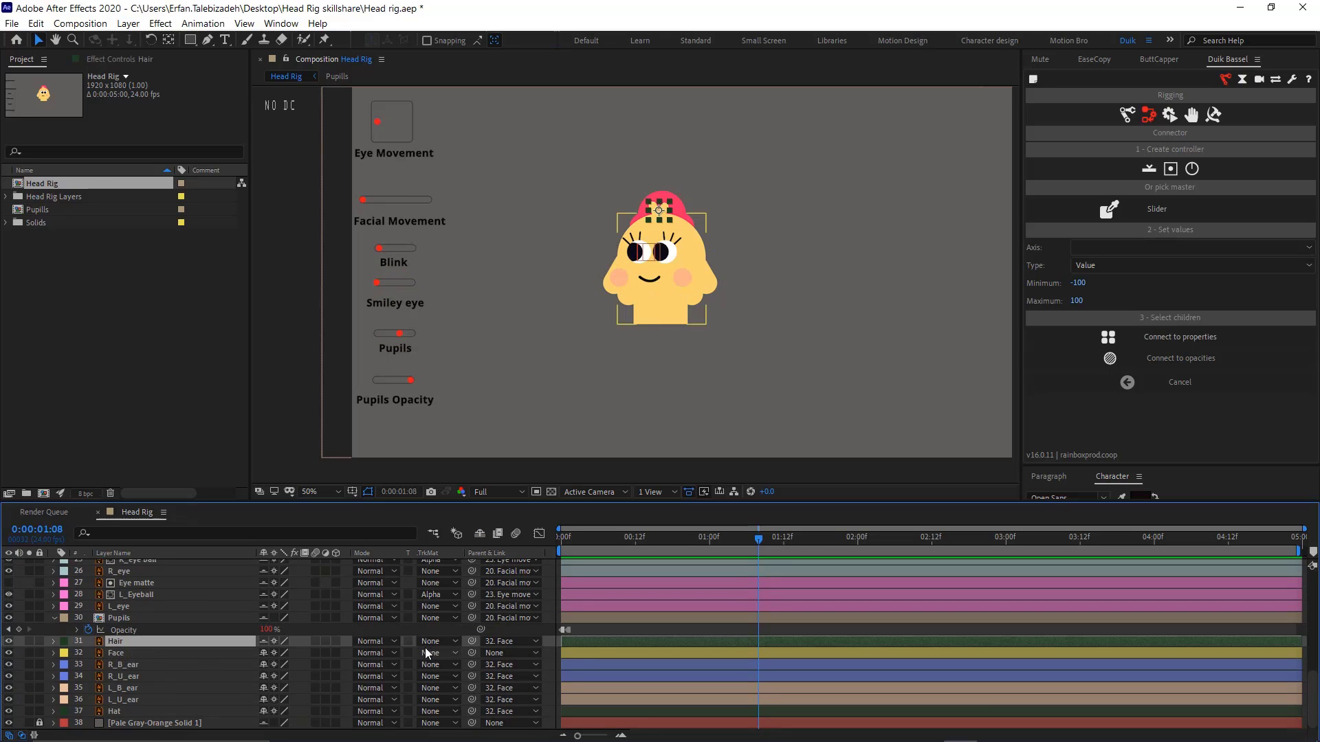
left_click(263, 641)
left_click(479, 537)
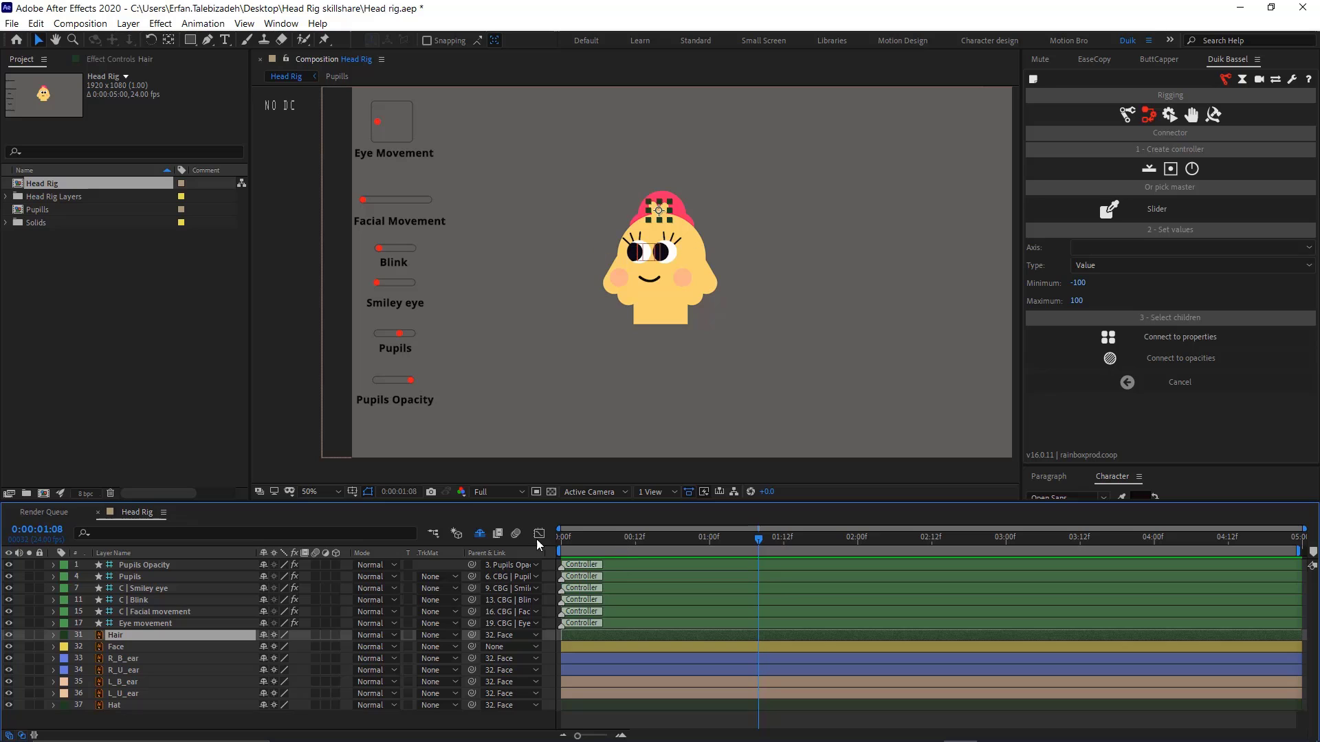
Using the Face keyframes as timing reference, keyframe Hair's position at 0:00:01:02 and reduce its X value to about 106.4 at 0:00:01:08
left_click(138, 647)
key("u")
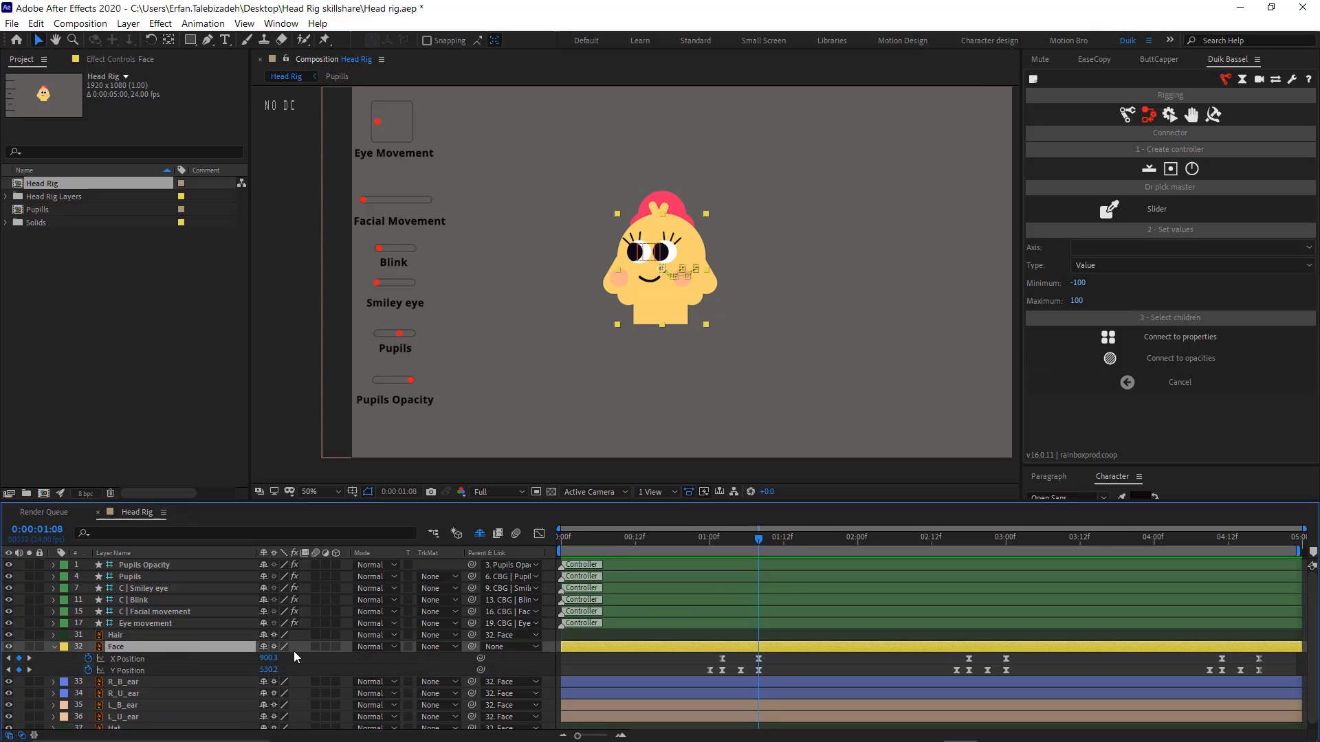
left_click(722, 543)
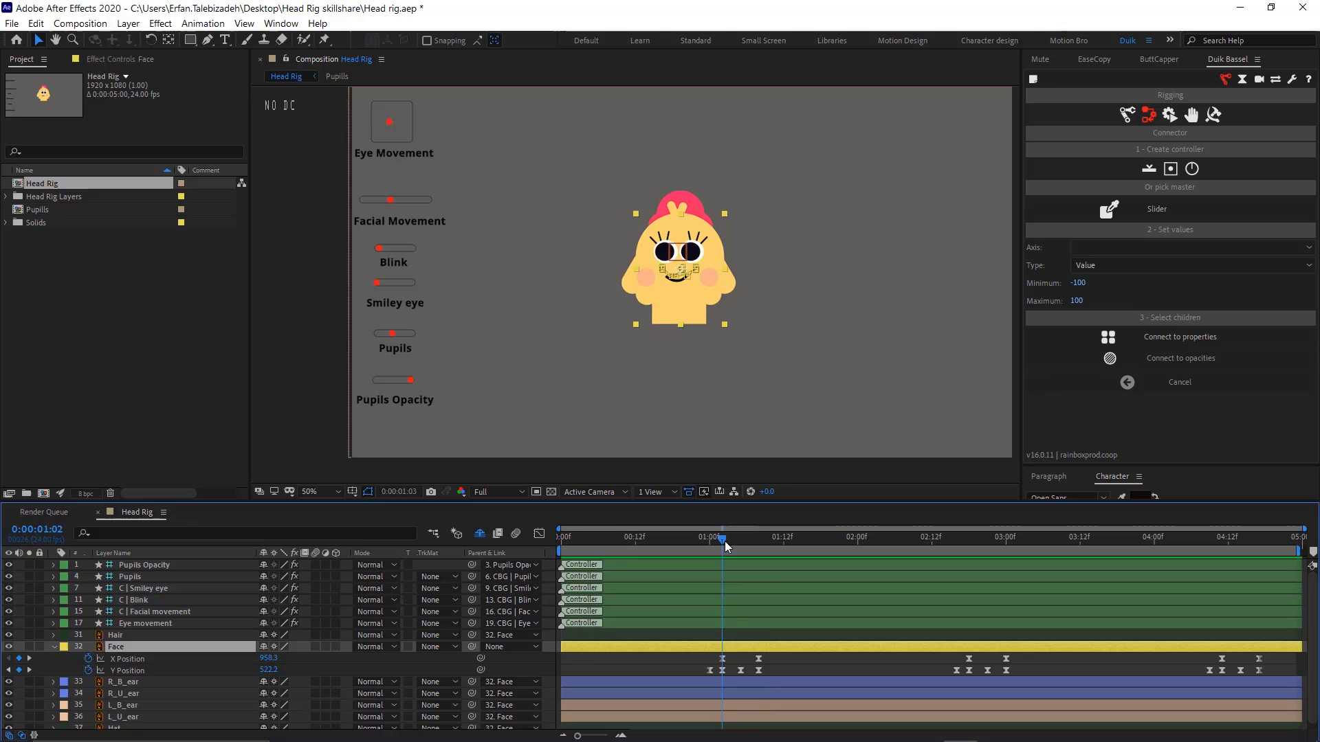
left_click(119, 636)
key("p")
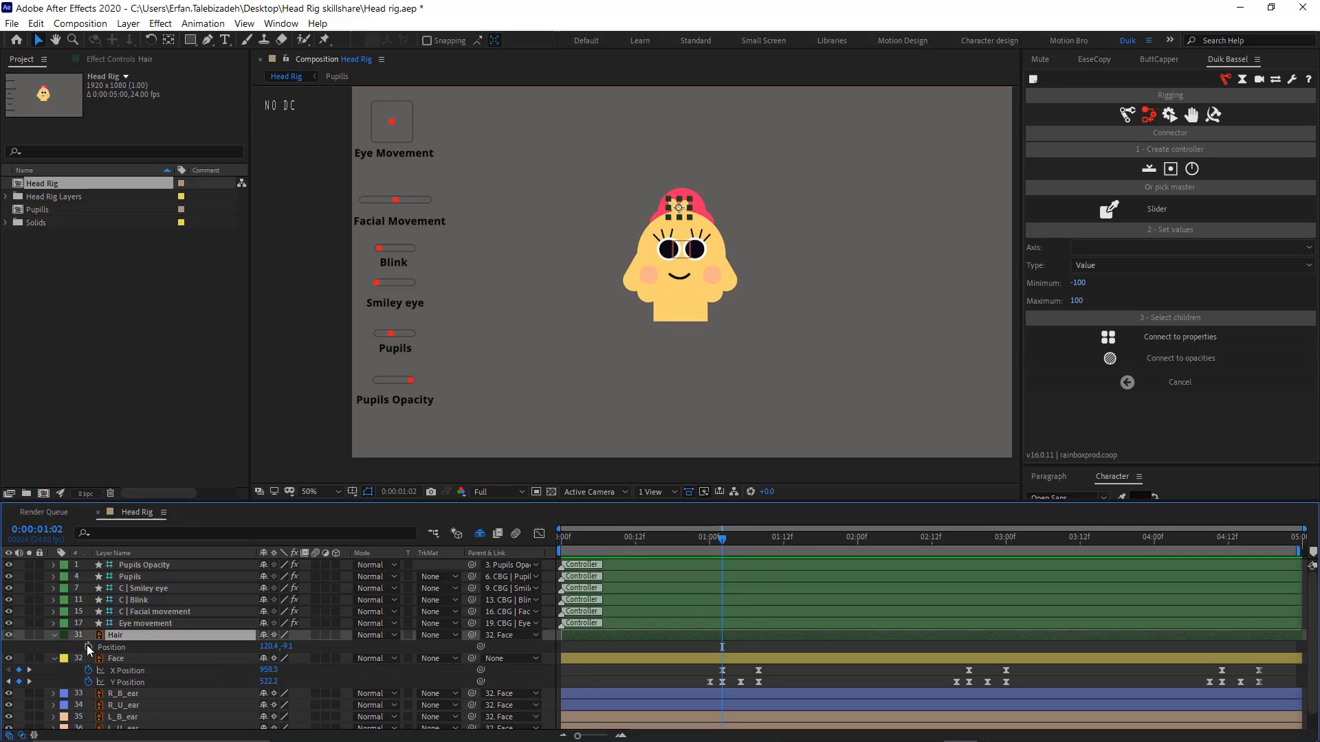
left_click(88, 647)
left_click_drag(716, 539, 757, 551)
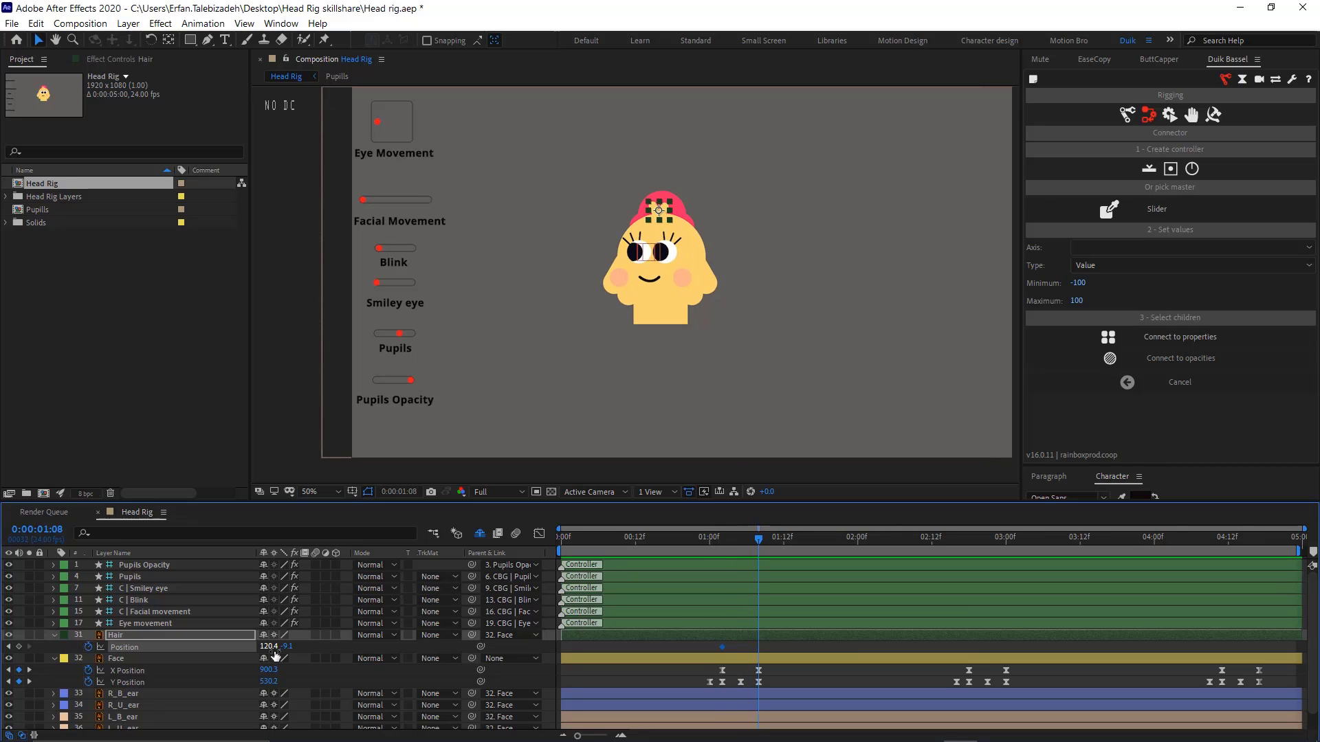
left_click_drag(269, 646, 253, 647)
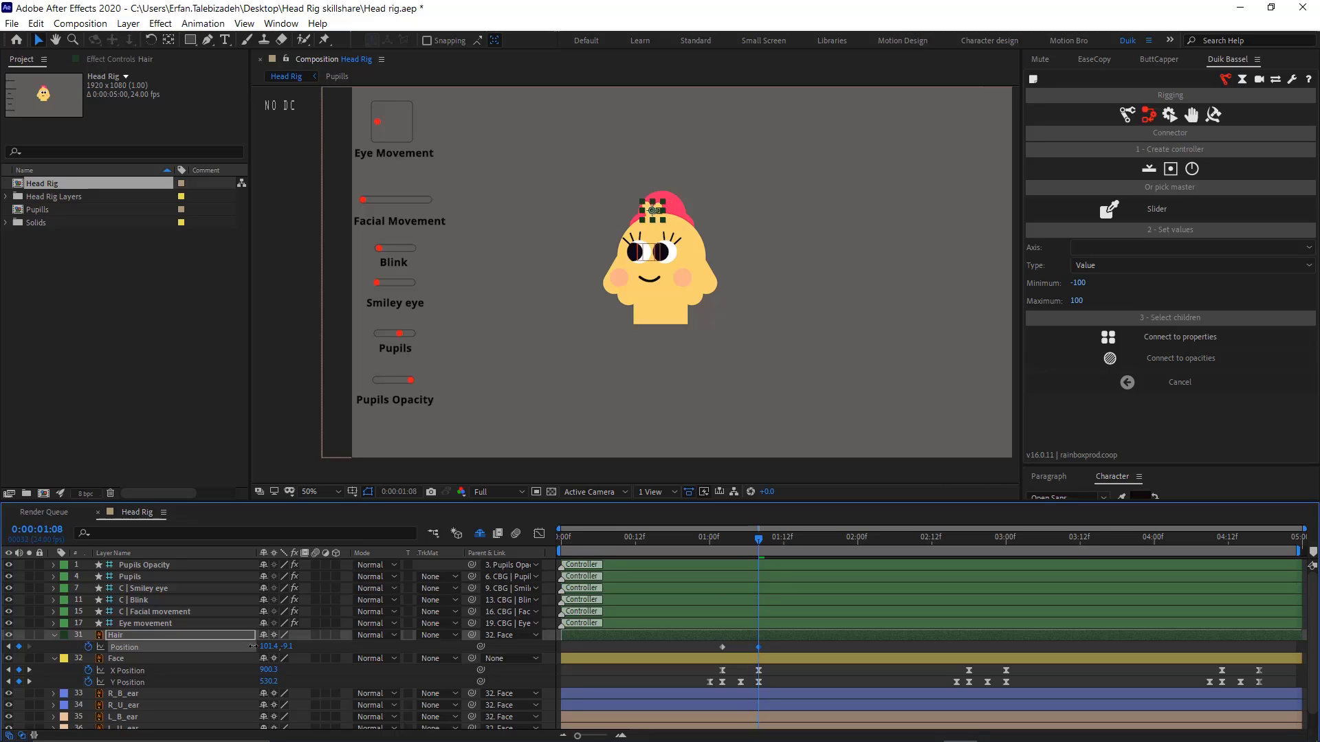
mouse_move(758, 550)
left_mouse_down()
mouse_move(650, 554)
mouse_move(804, 554)
mouse_move(746, 546)
mouse_move(758, 547)
left_mouse_up()
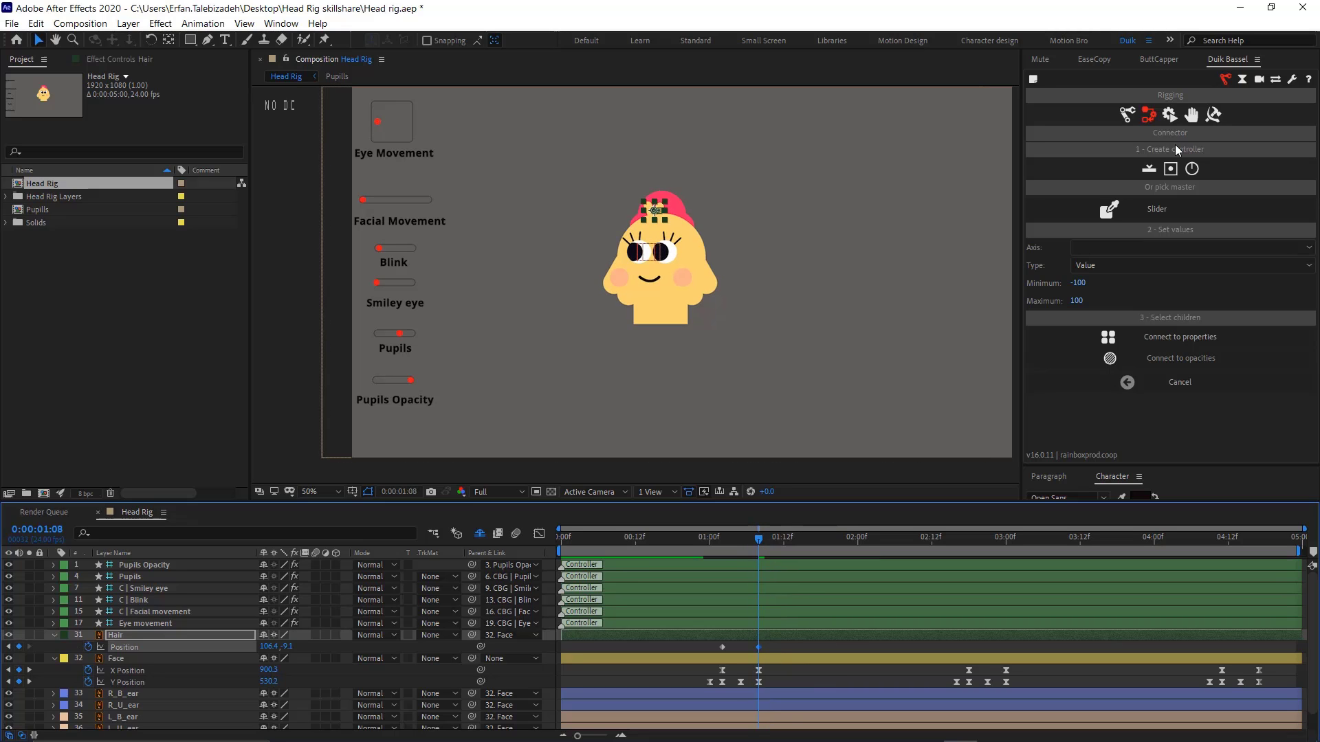
Move the Hair layer's anchor point to its bottom centre and keyframe its rotation at 0:00:01:05, tilting it slightly at 0:00:01:08
left_click(1041, 60)
left_click(1228, 295)
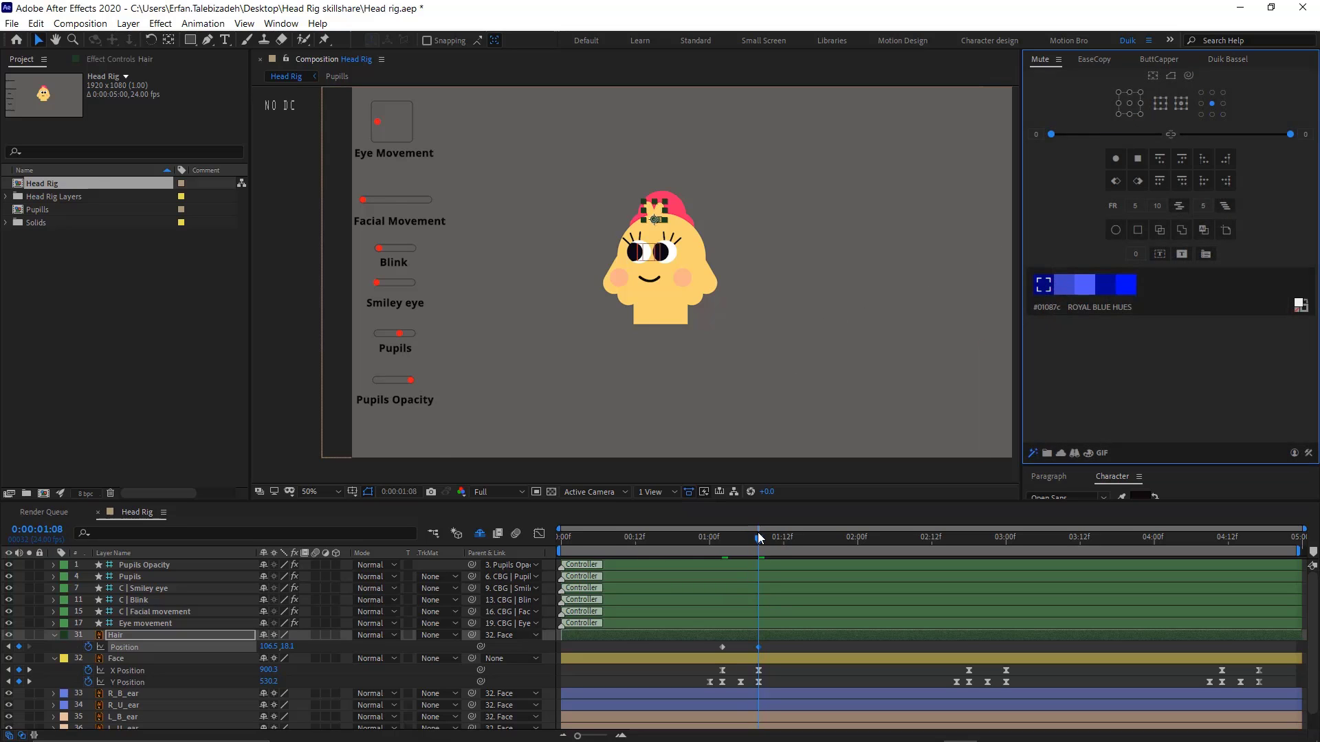
mouse_move(758, 533)
left_mouse_down()
mouse_move(700, 546)
mouse_move(743, 551)
left_mouse_up()
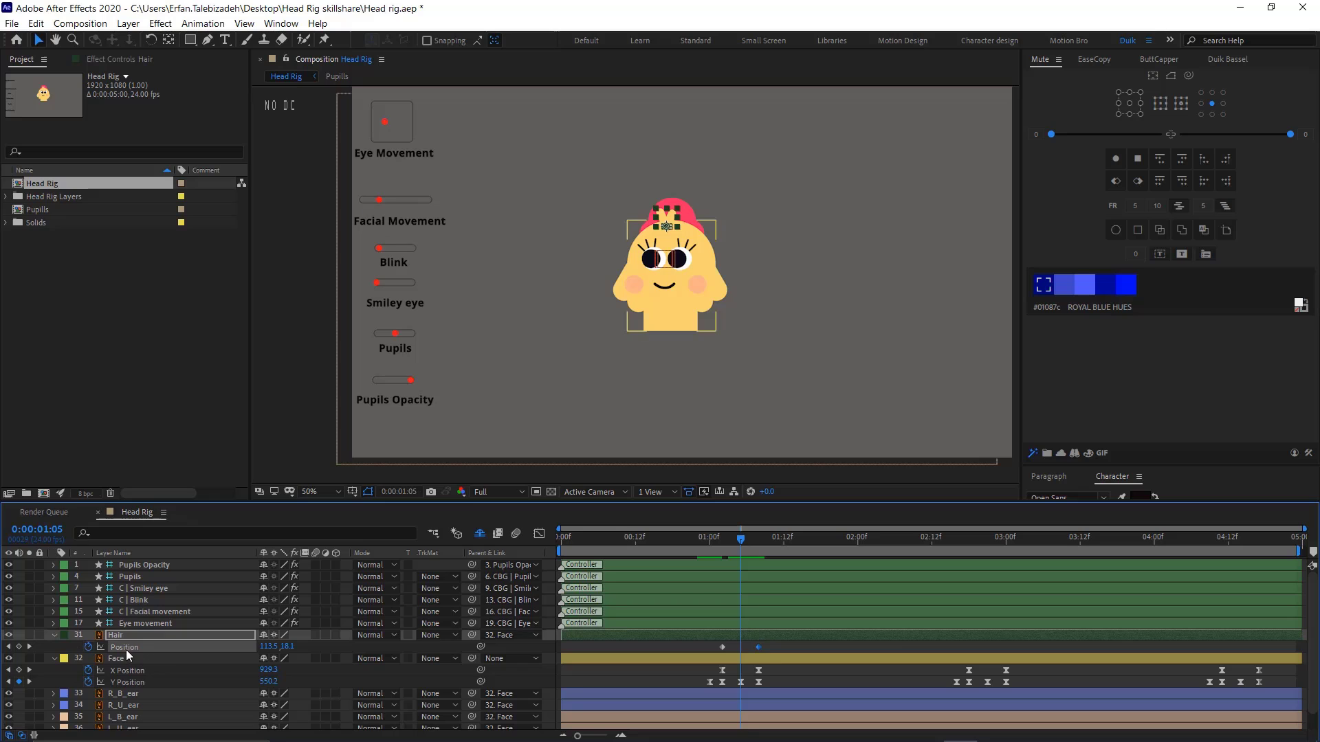
key("shift+r")
left_click(88, 658)
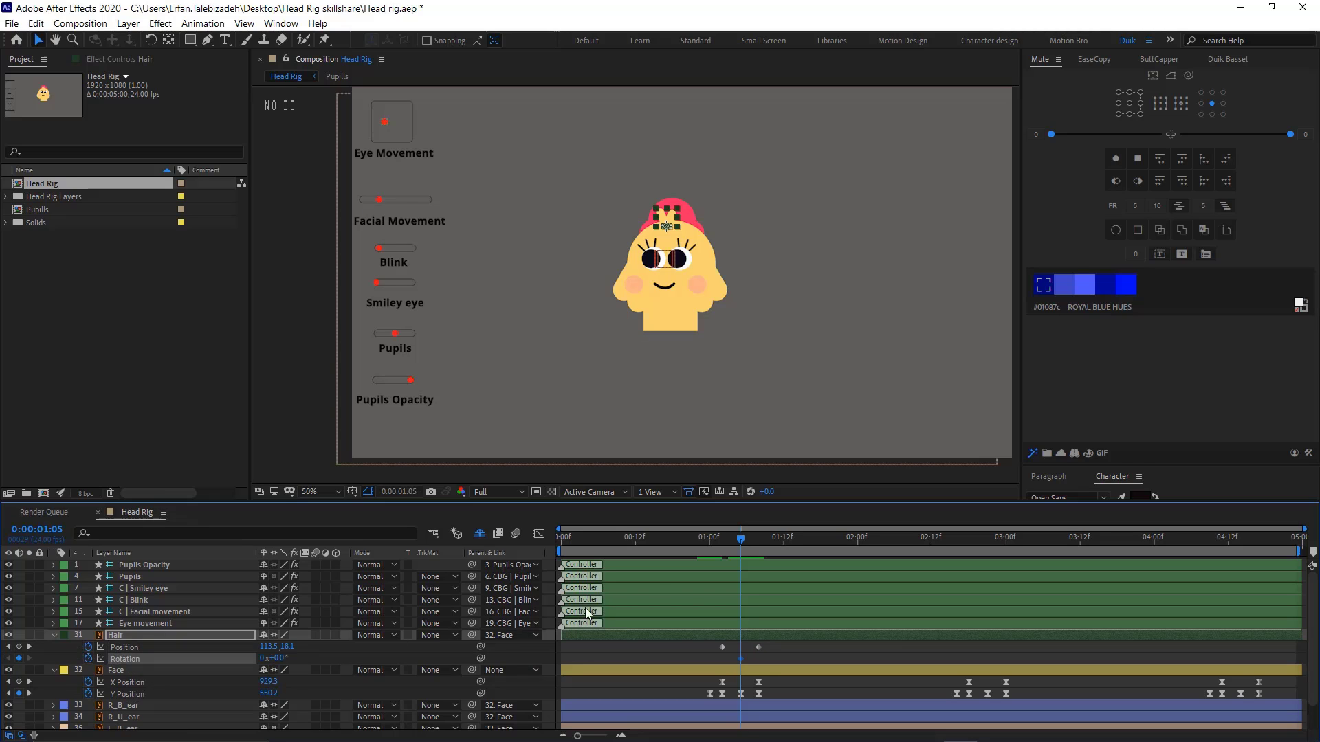
left_click_drag(740, 545, 758, 554)
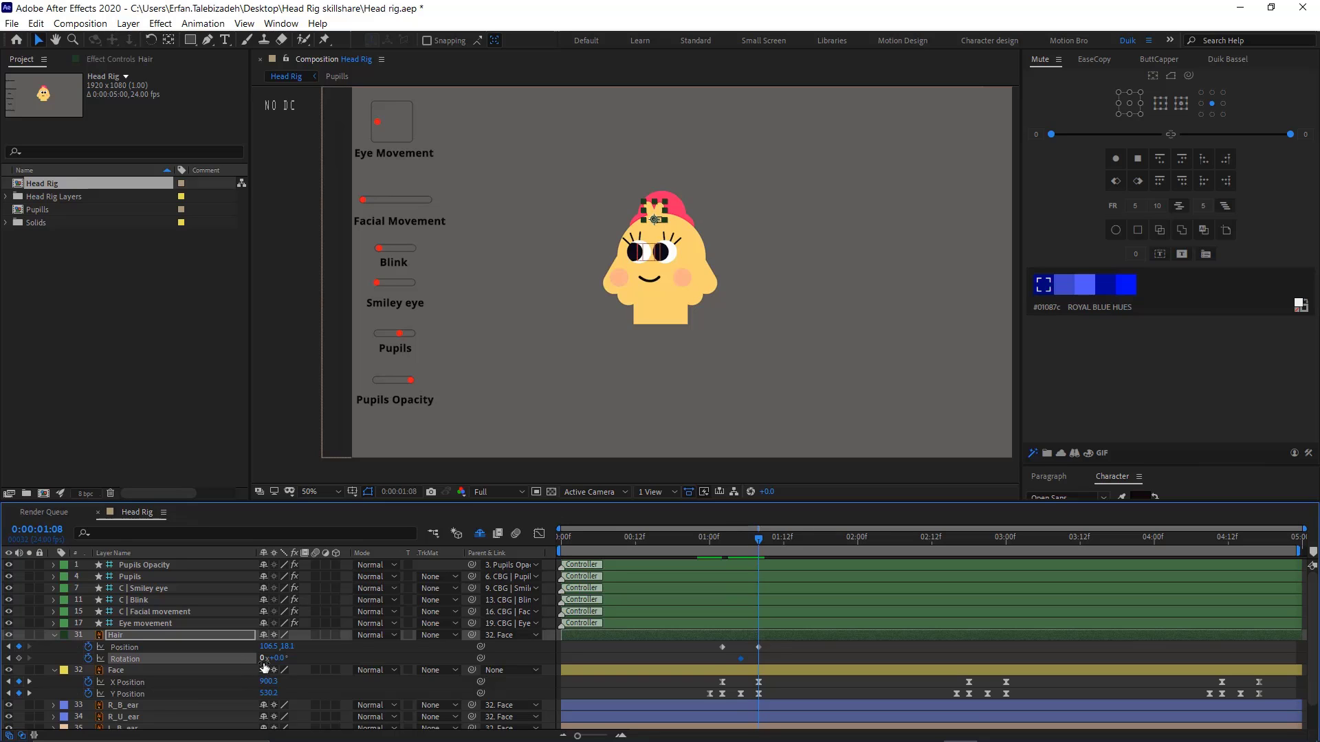
left_click_drag(281, 658, 283, 655)
left_click_drag(761, 541, 699, 552)
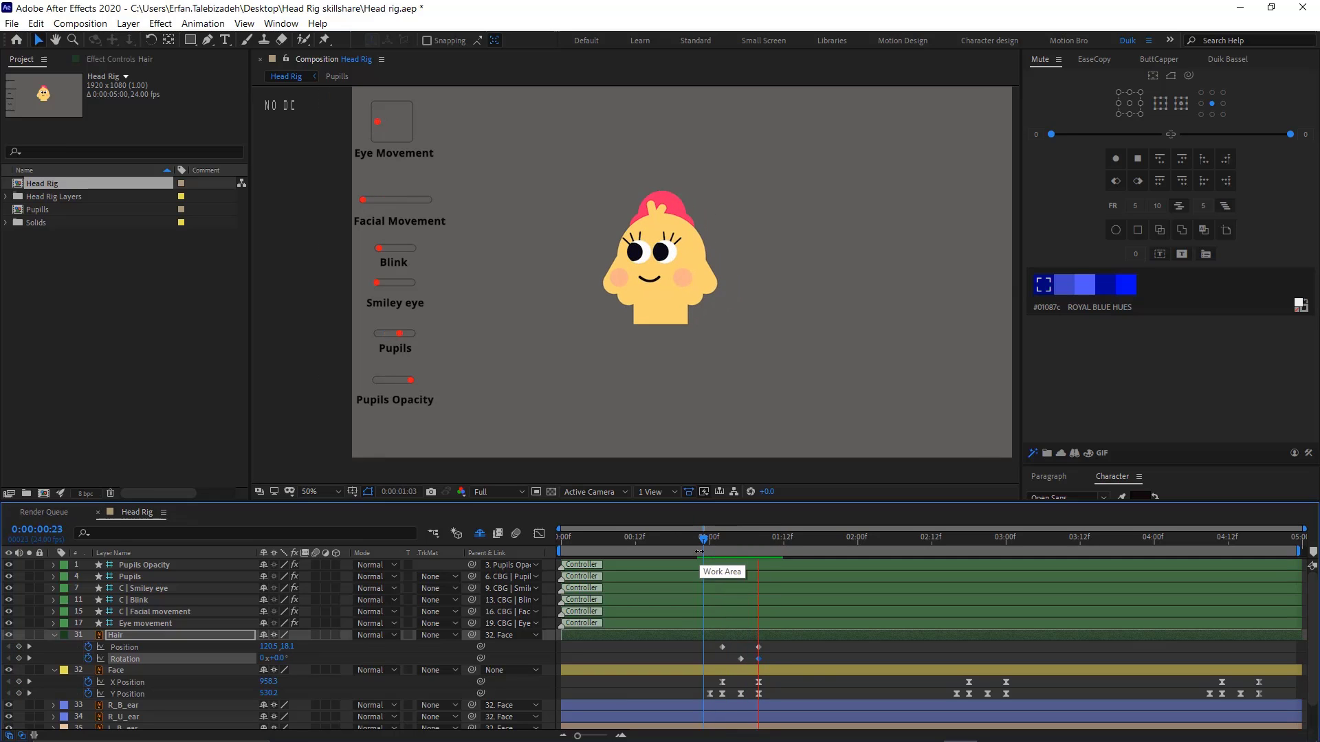
Stop the preview, return the playhead to 0:00:01:02 and apply the Warp effect to the Hat layer
key("space")
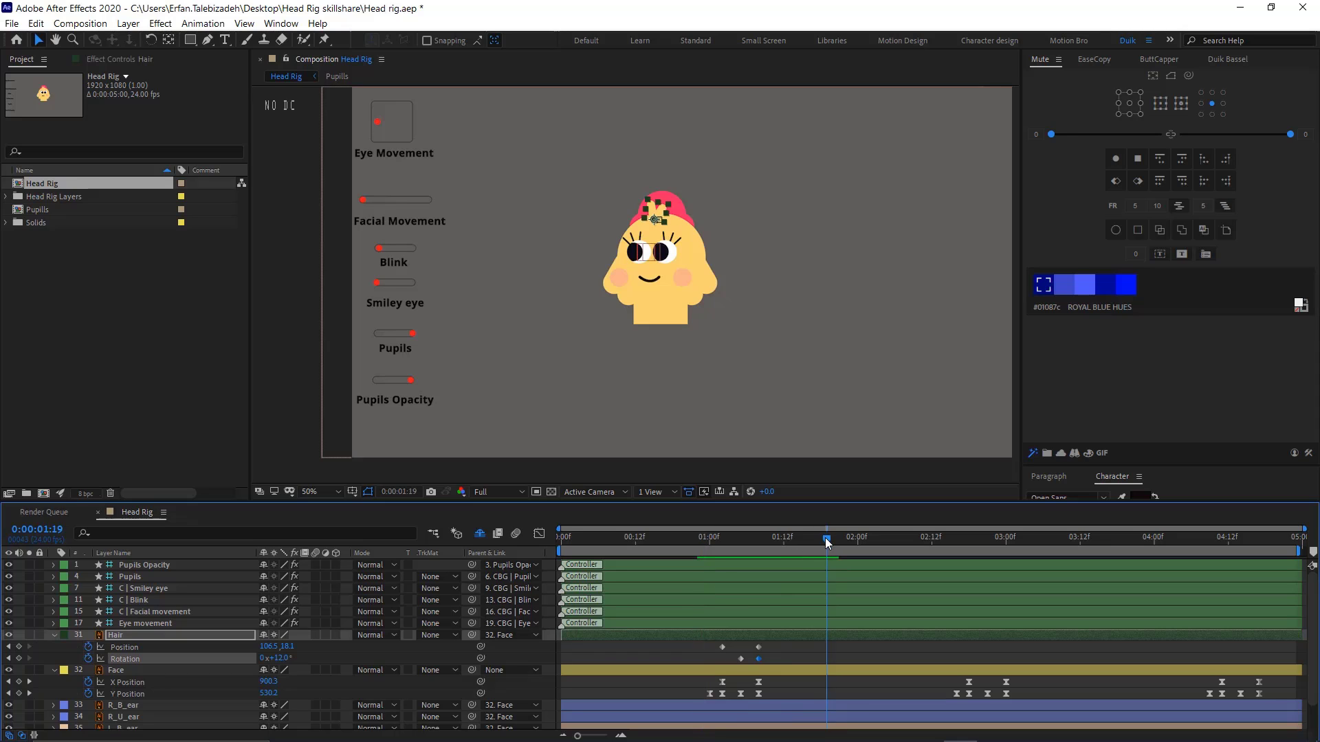
left_click_drag(825, 538, 719, 534)
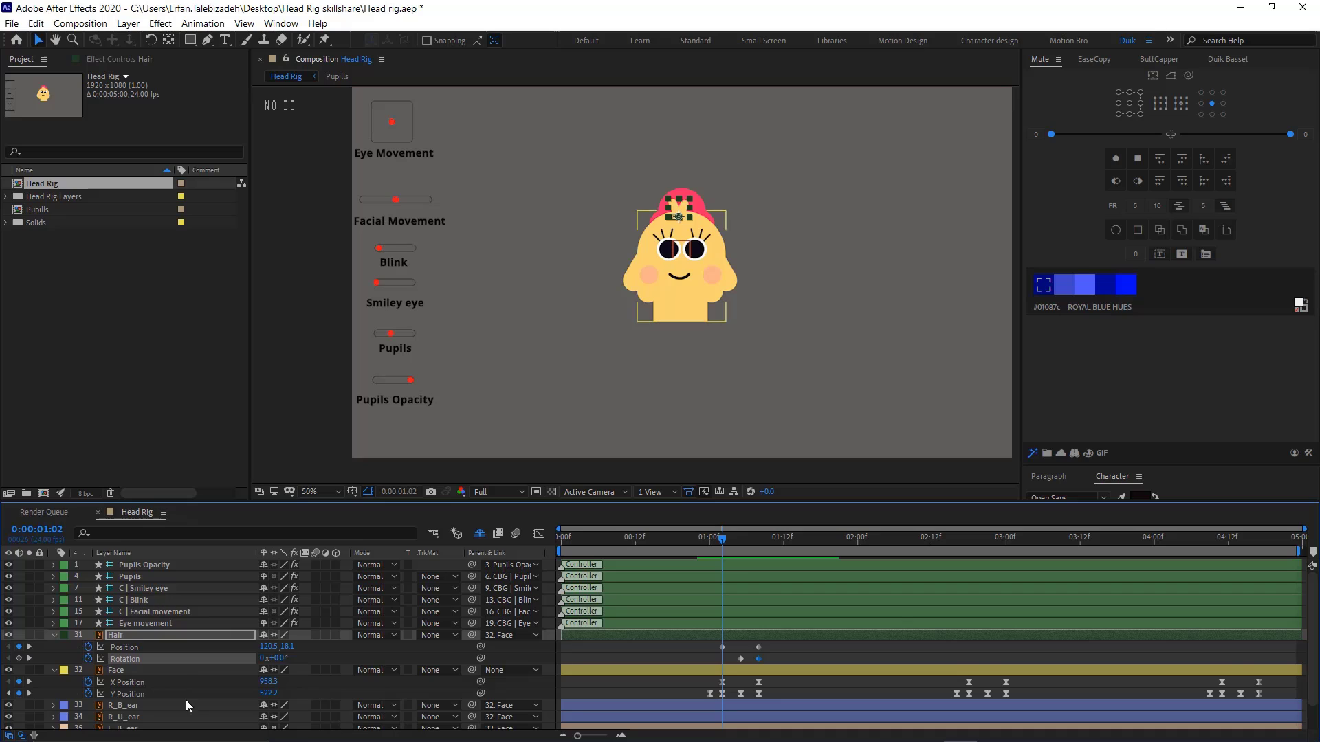
scroll(172, 695, "down", 1)
left_click(147, 724)
key("ctrl+space")
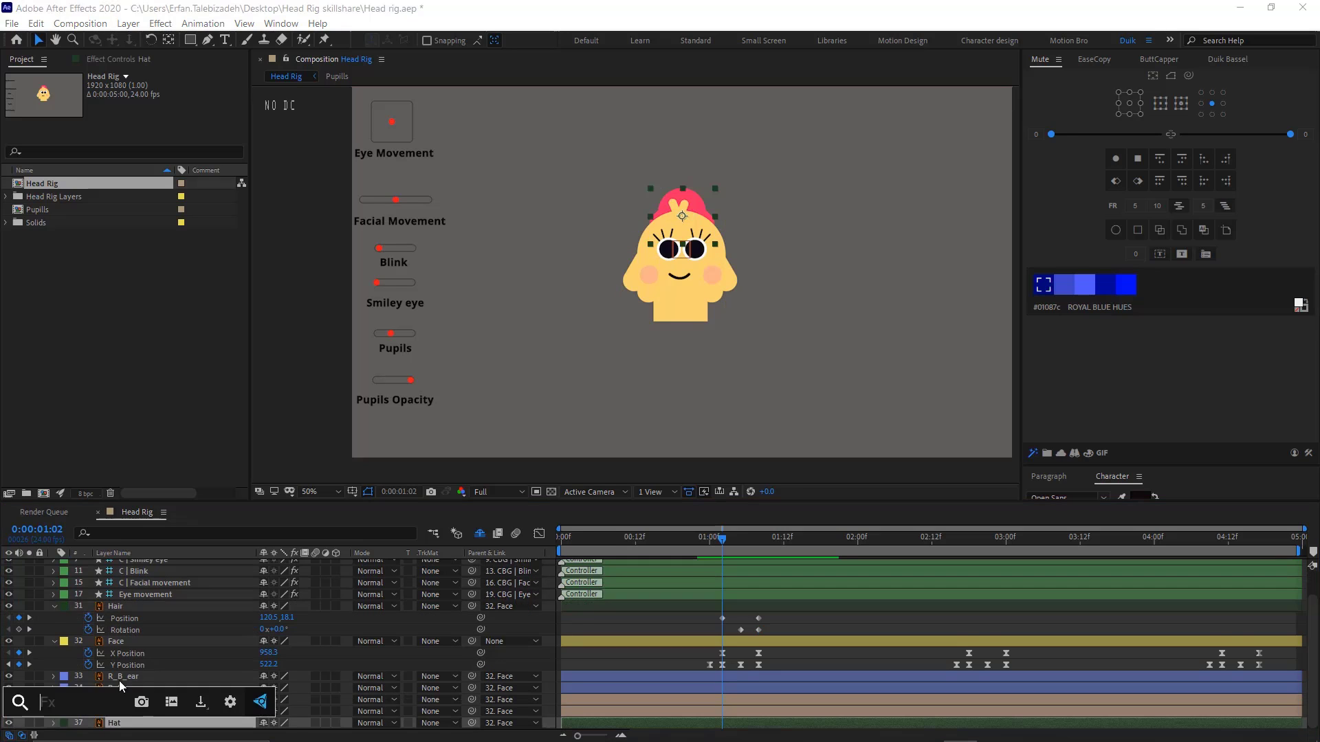
type("warp")
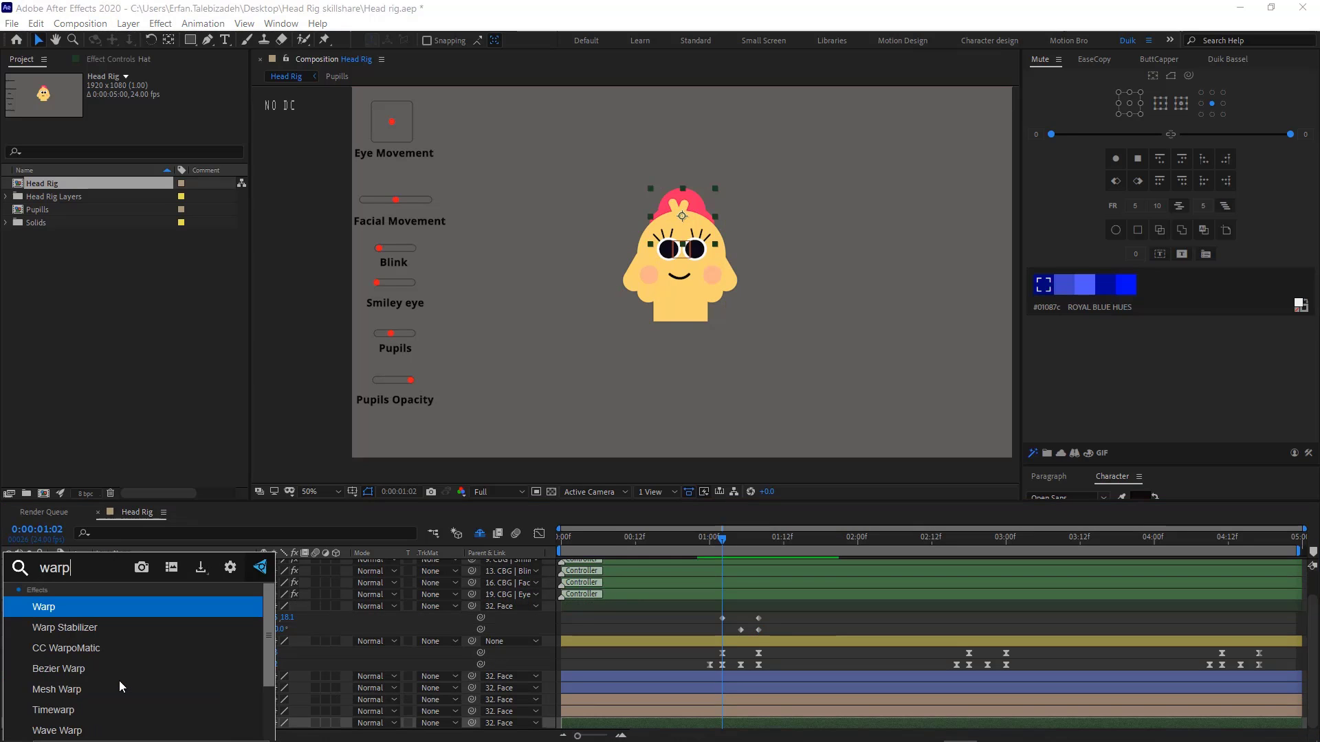
key("Return")
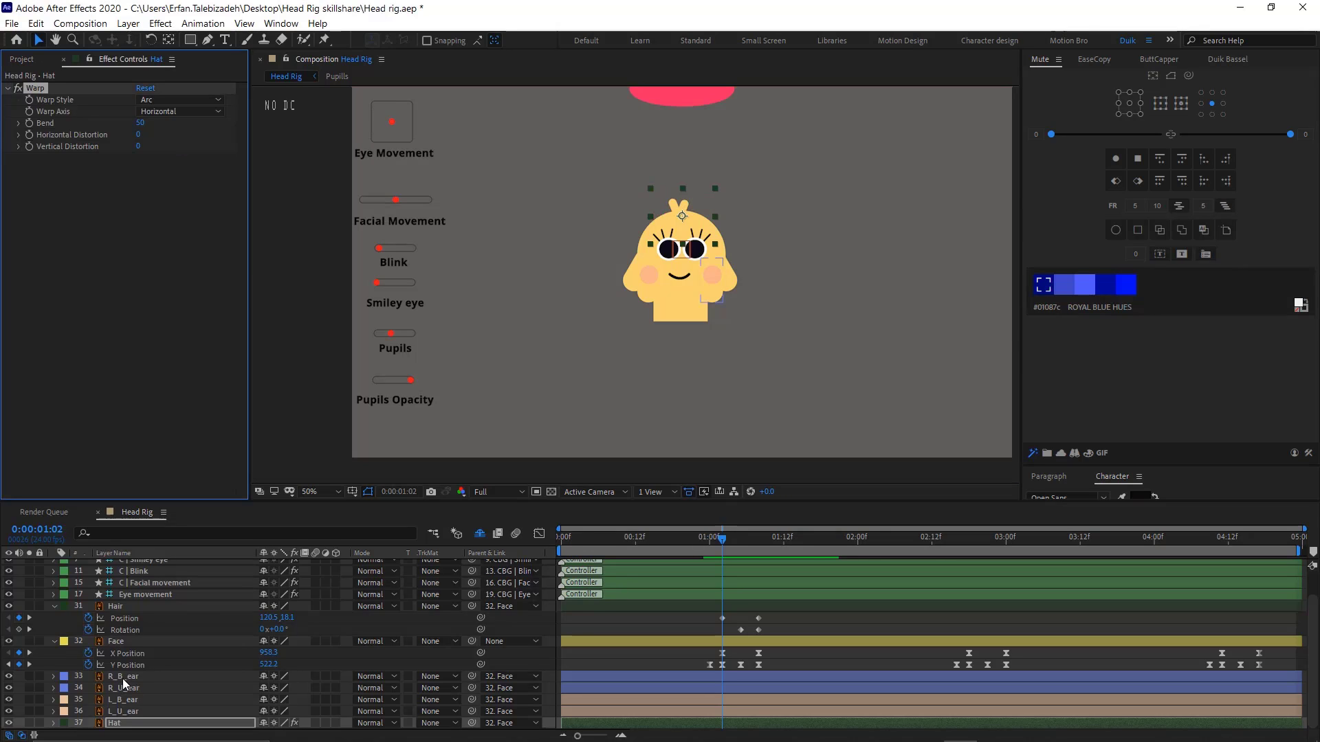
scroll(641, 299, "down", 2)
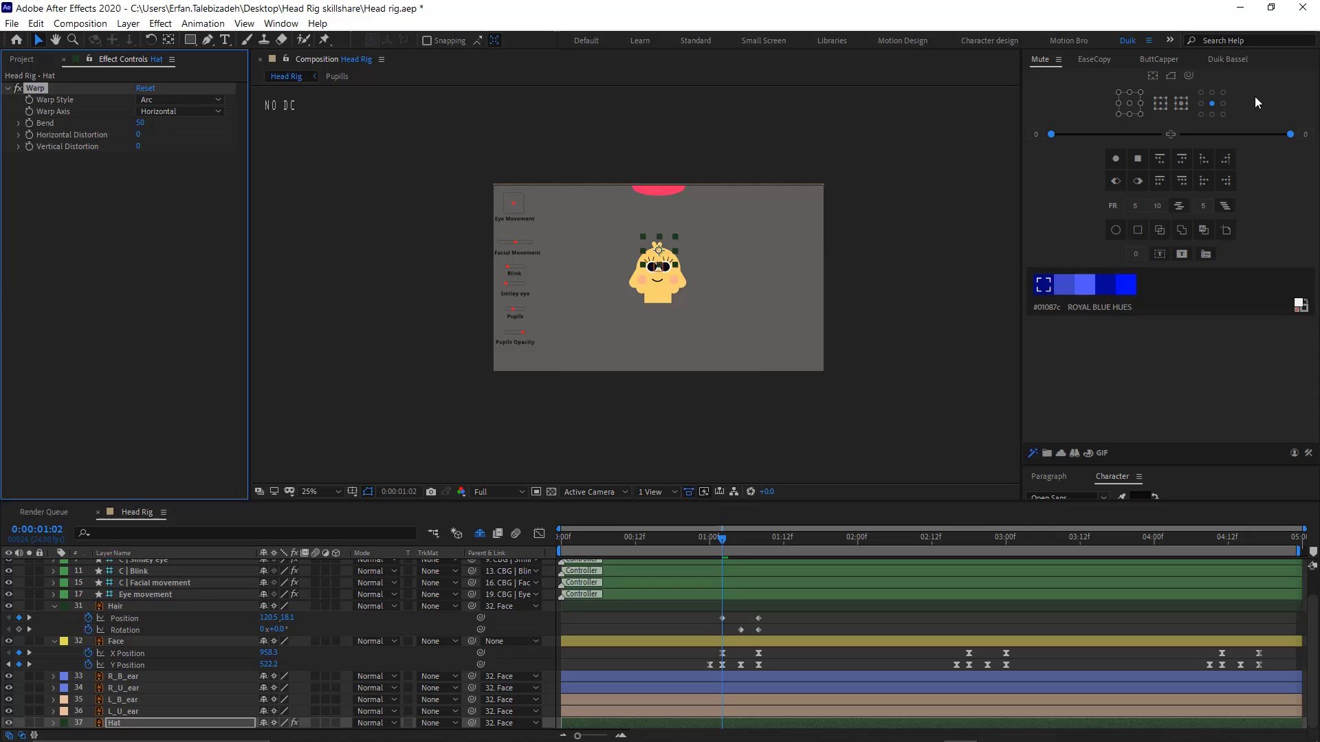
left_click(1130, 107)
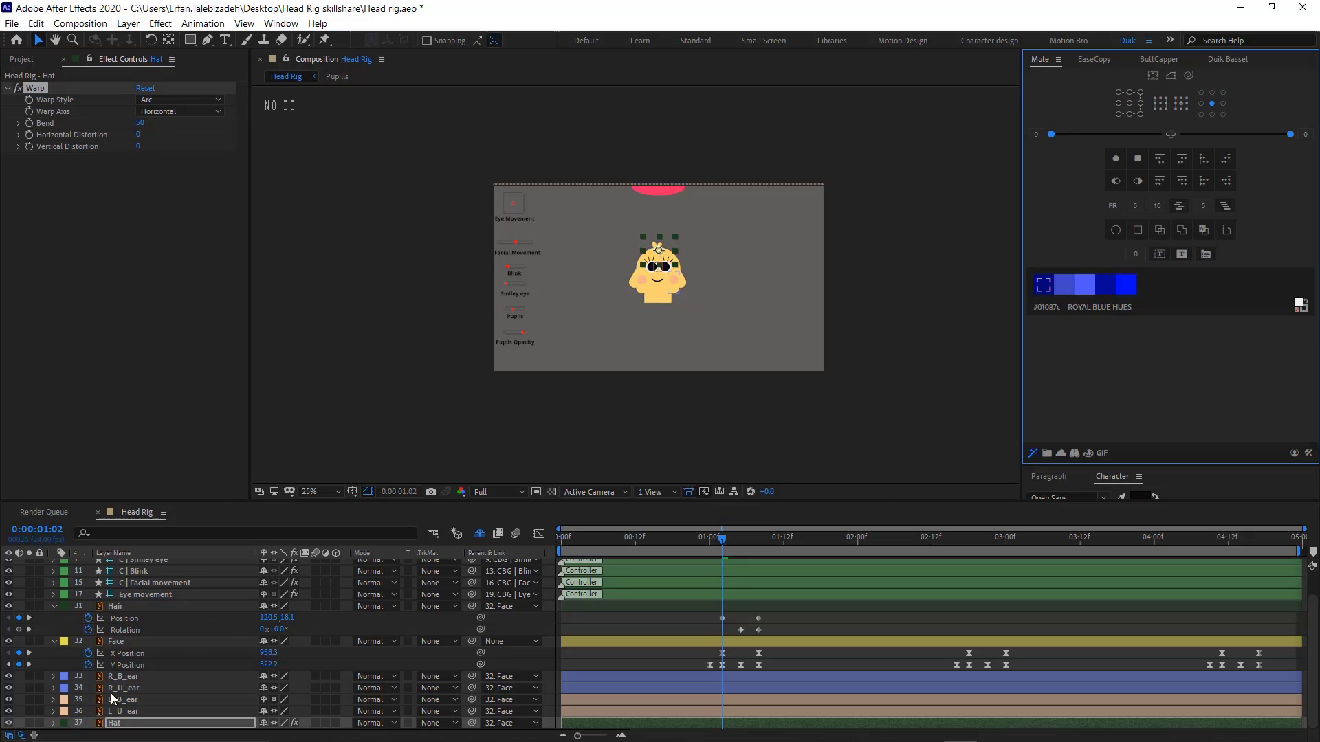
Set the hat's Warp effect to the Bulge style on the Vertical axis with a Bend of 0
left_click(165, 100)
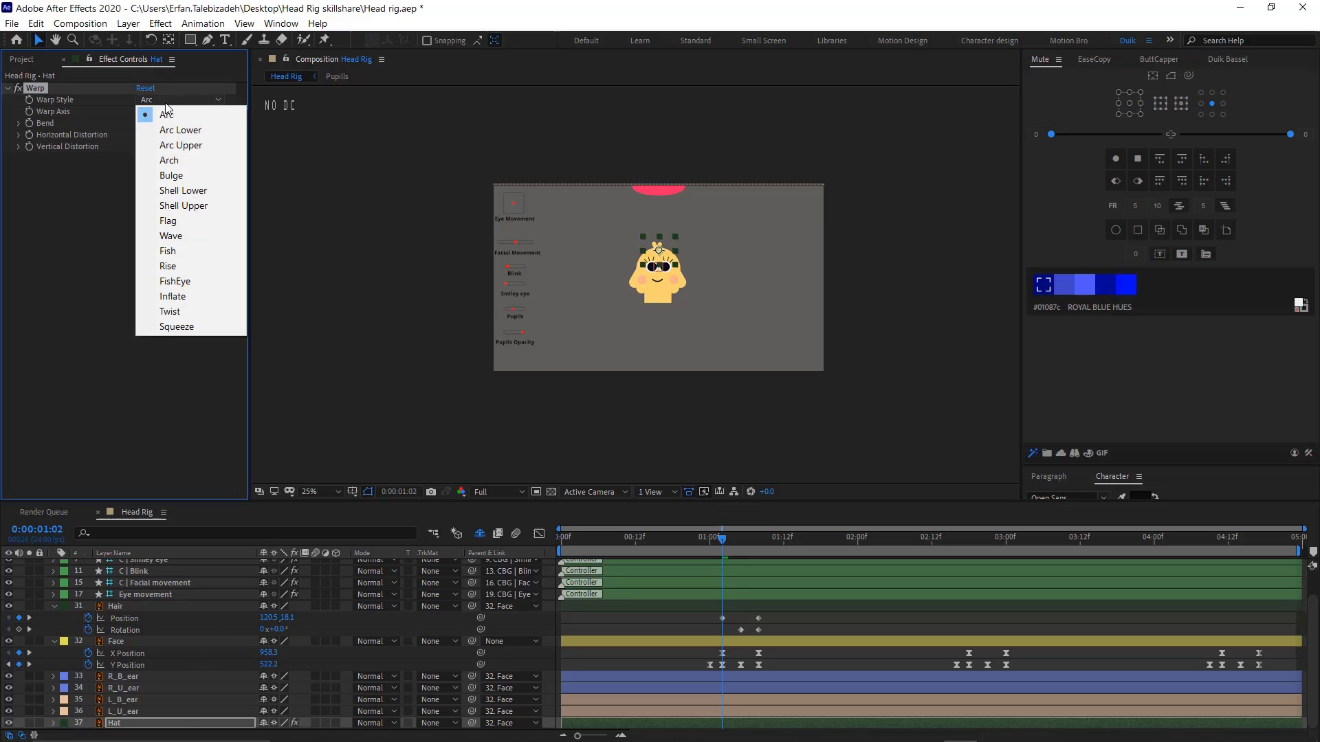
left_click(171, 175)
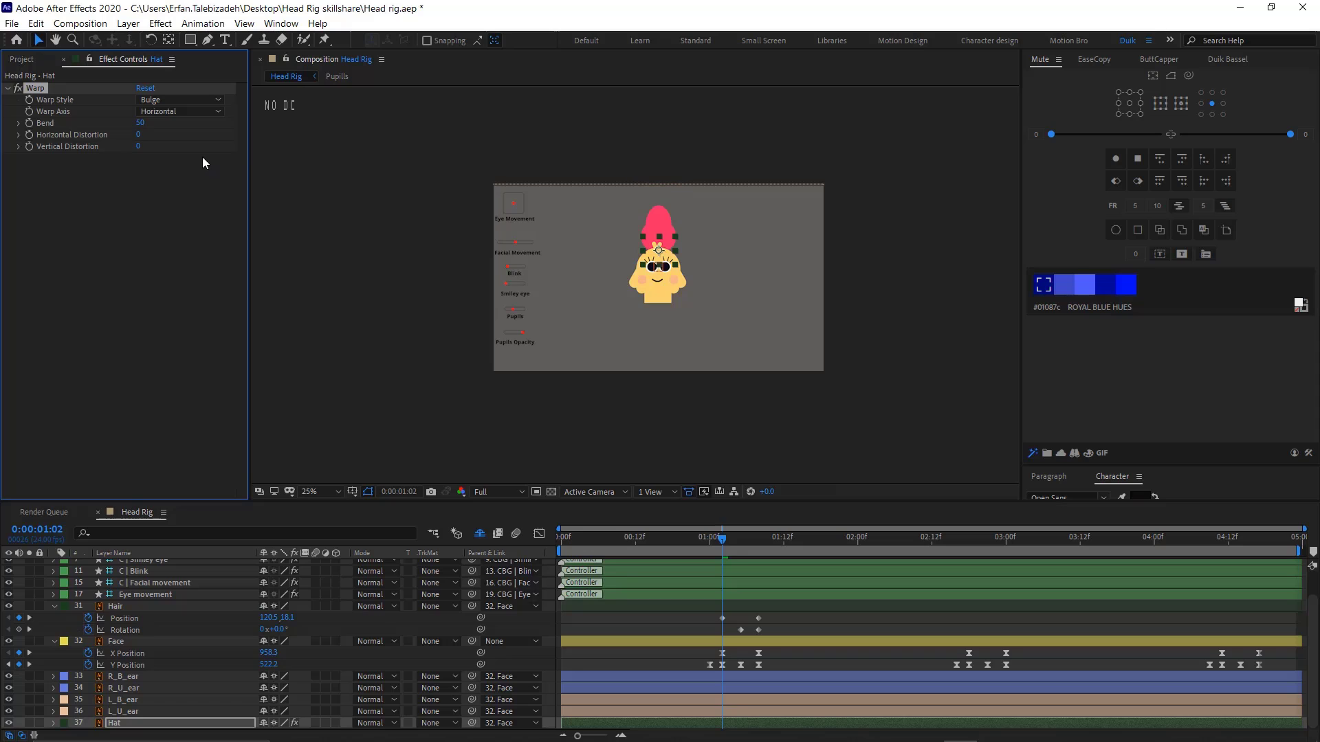
left_click(170, 111)
left_click(189, 140)
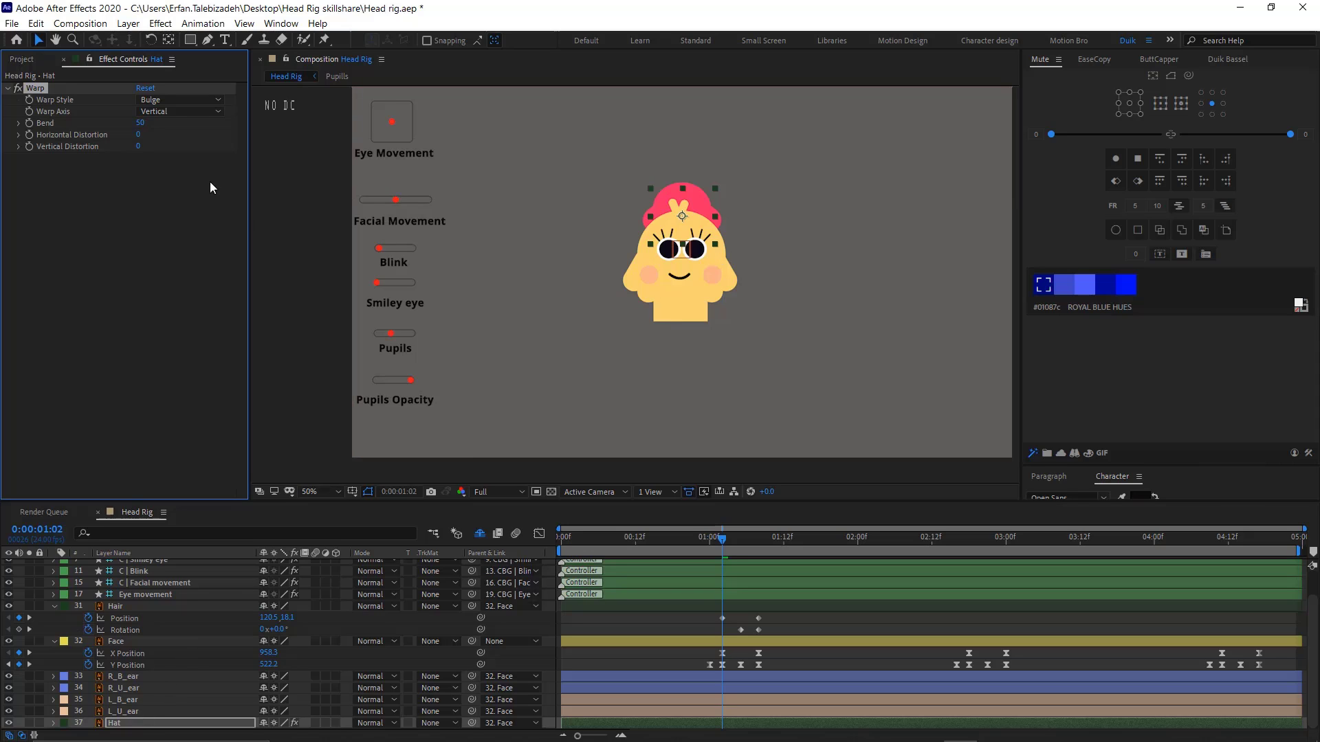
left_click(139, 124)
type("0")
key("Return")
Add a Grow Bounds effect to the Hat layer and set its Pixels to 900
key("ctrl+space")
type("g")
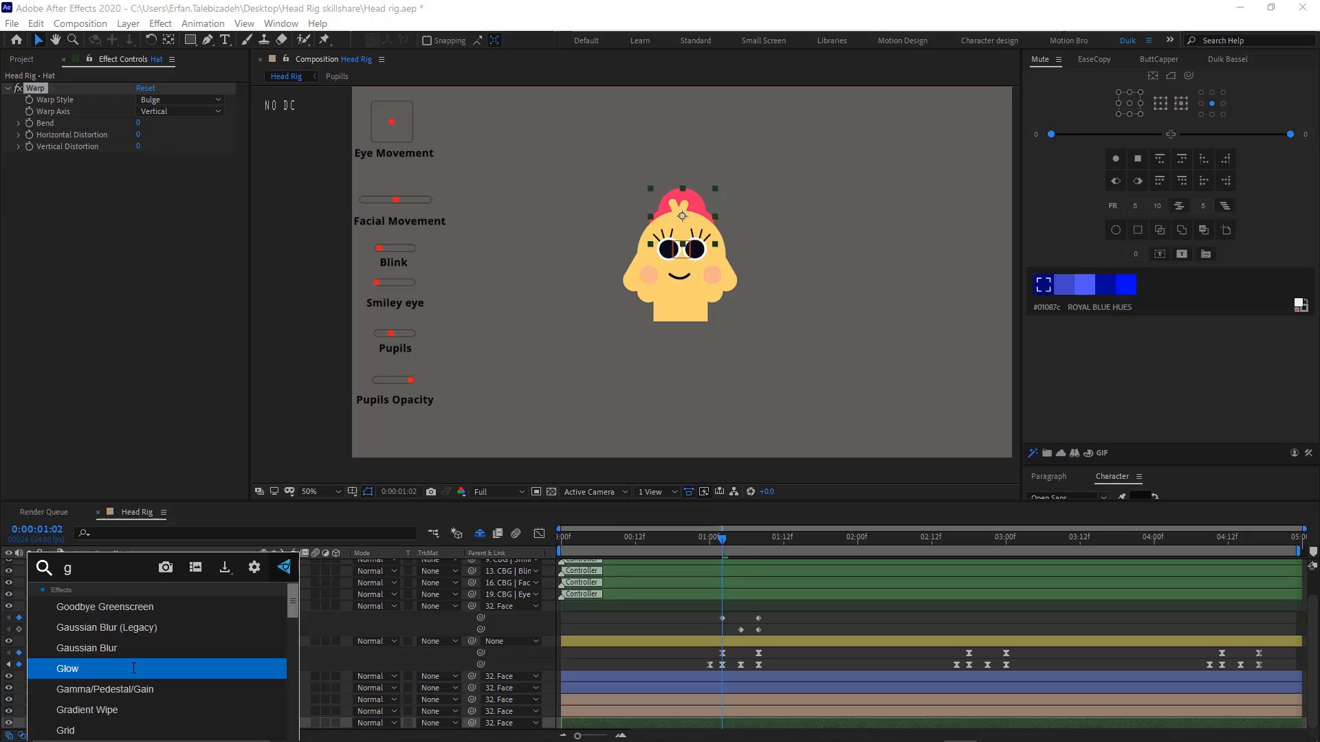
type("ro")
key("Return")
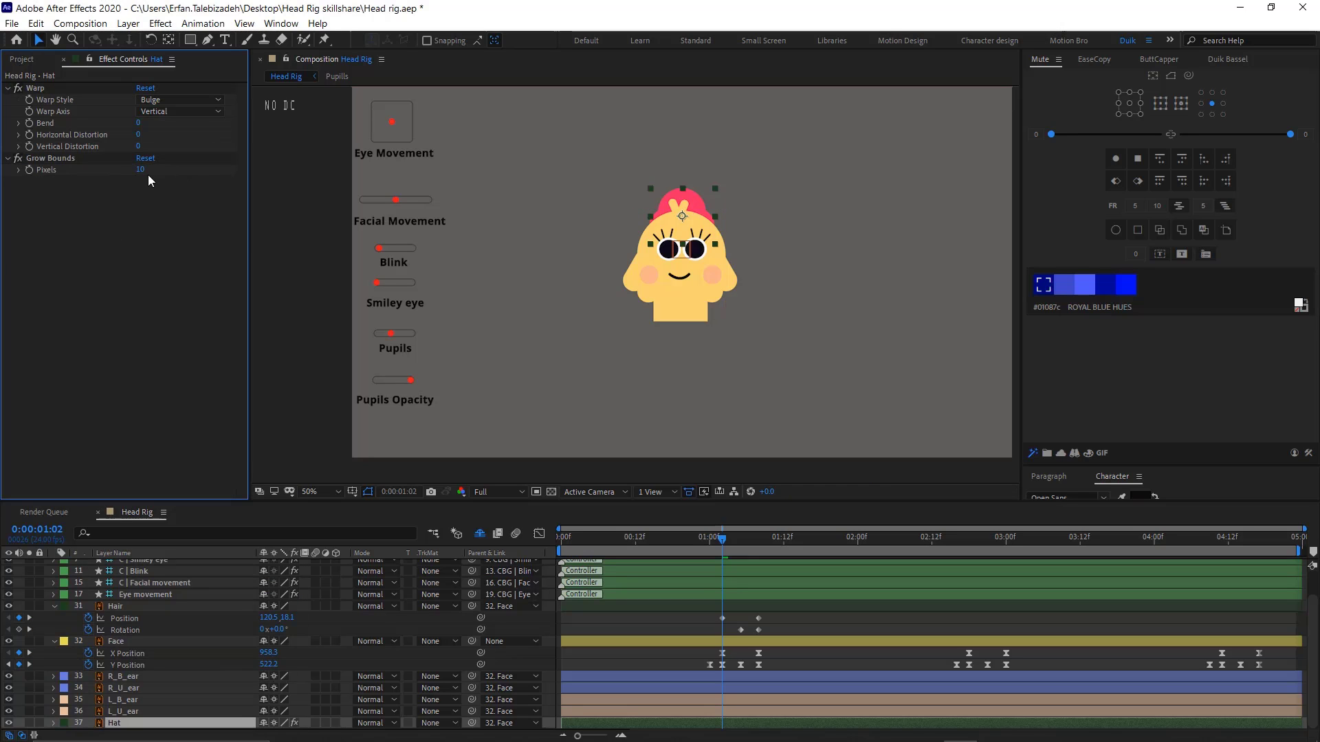
left_click_drag(141, 170, 736, 227)
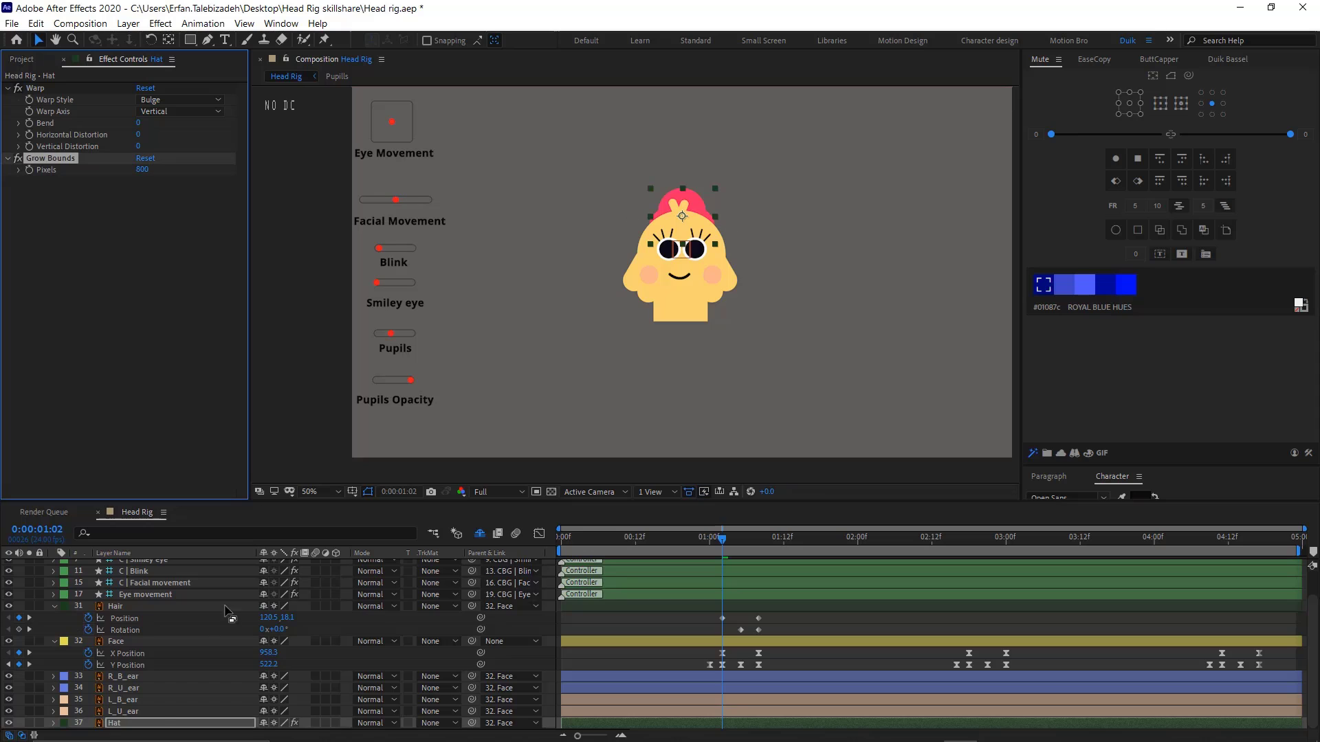
Apply CC Bend It to the Hat layer, placing its start point at 980, 528 and its end point above the hat at 948, 120
left_click(146, 724)
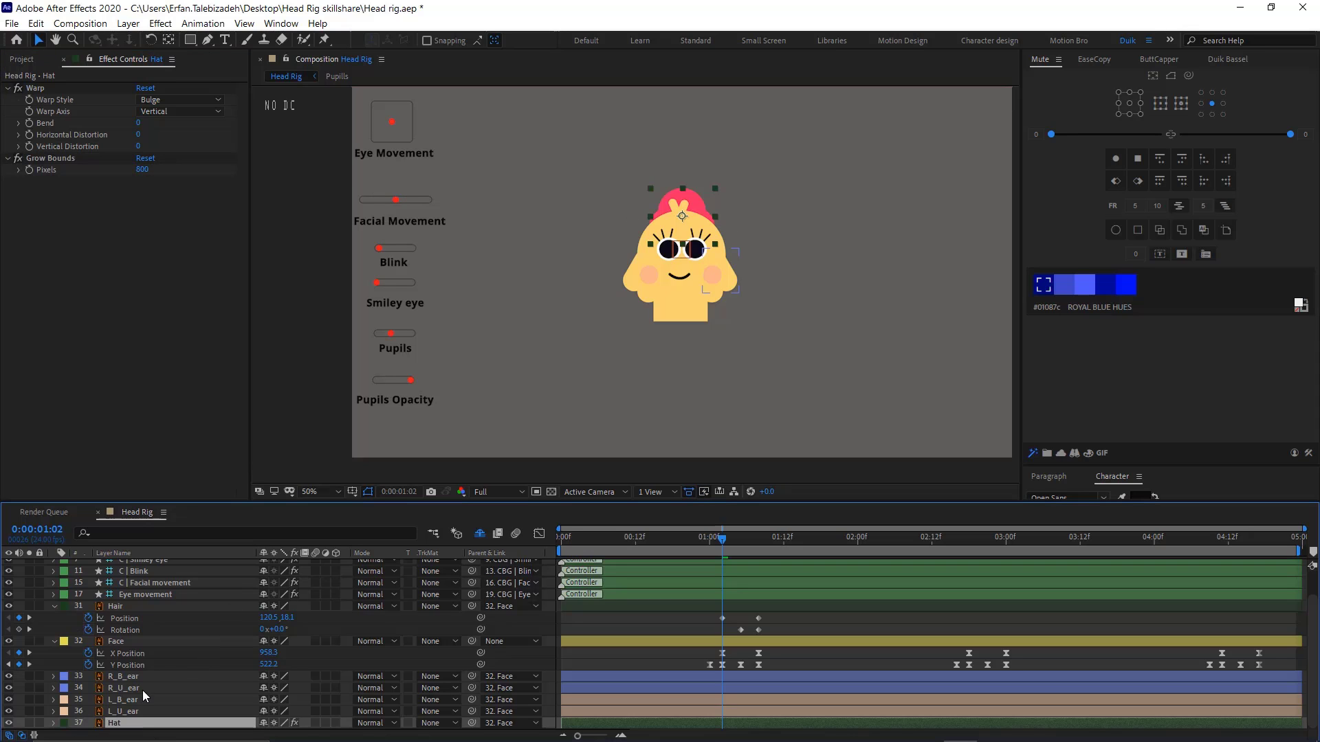
key("ctrl+space")
type("bend")
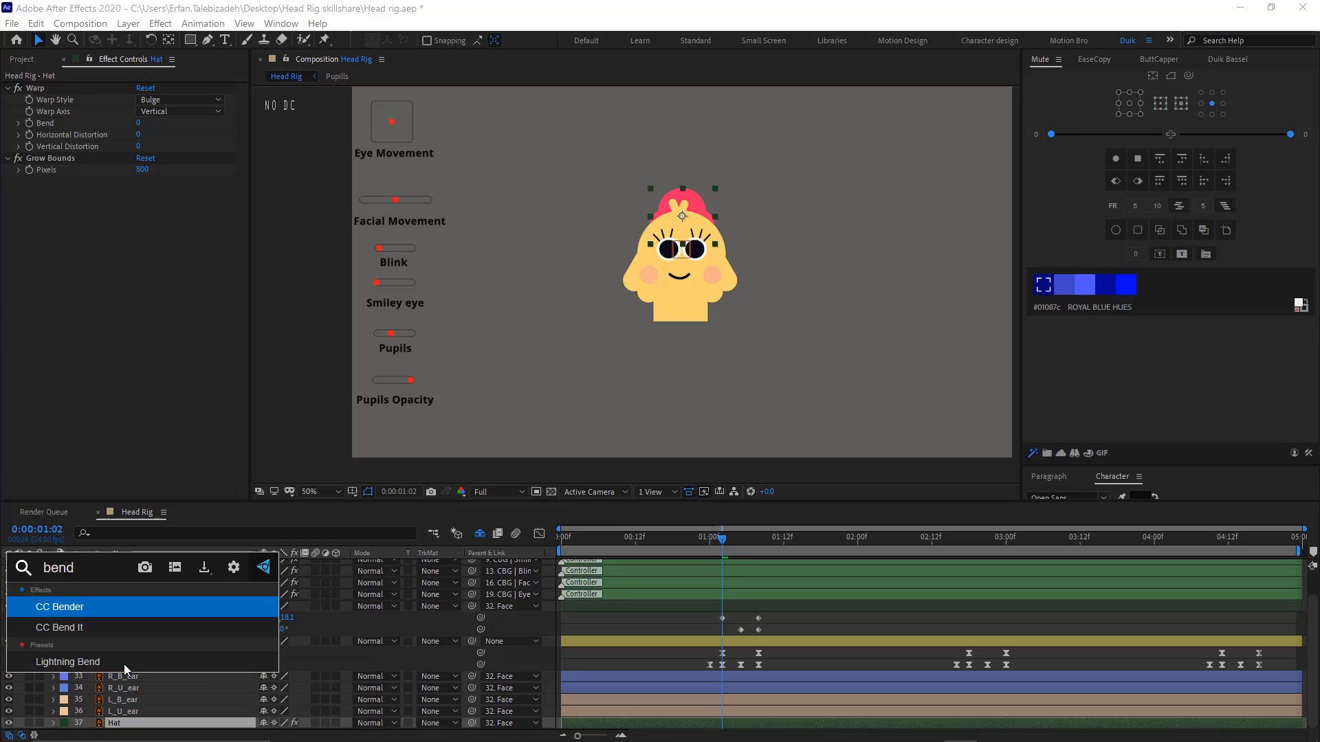
left_click(101, 629)
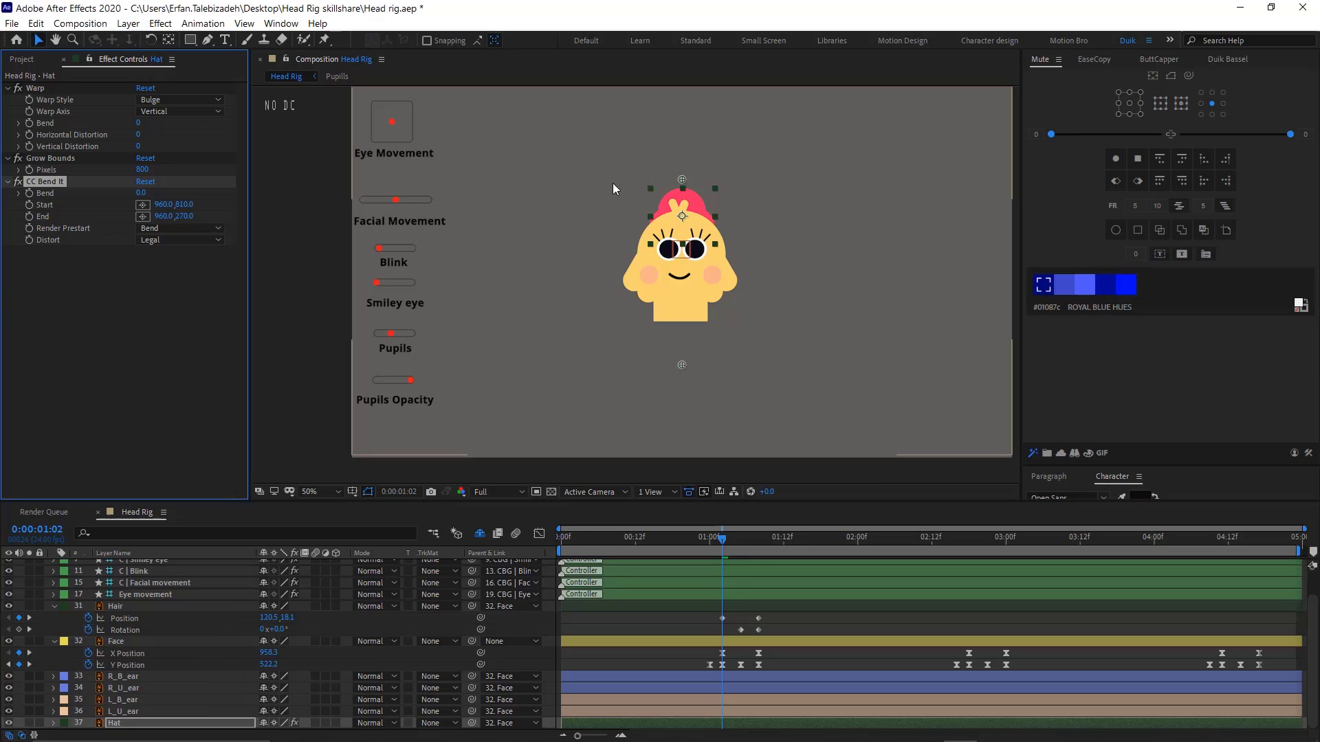
left_click(142, 205)
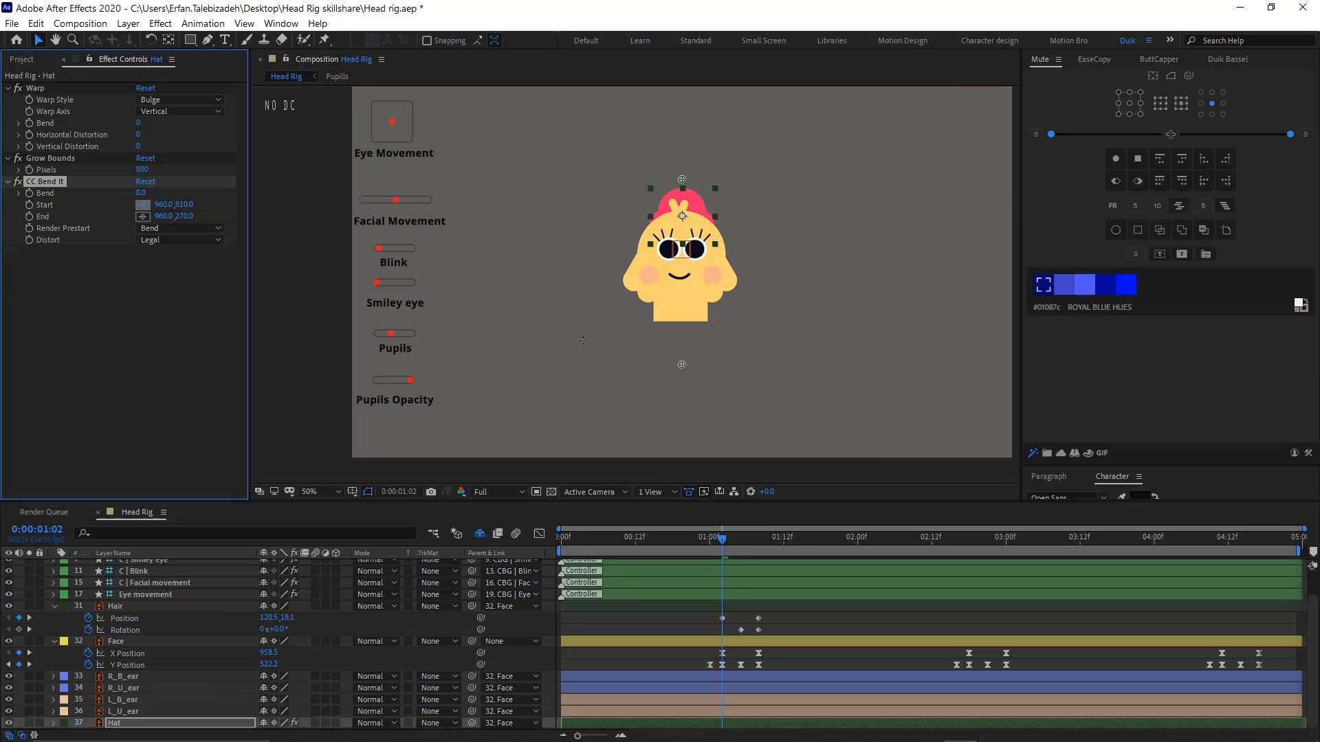
left_click(694, 270)
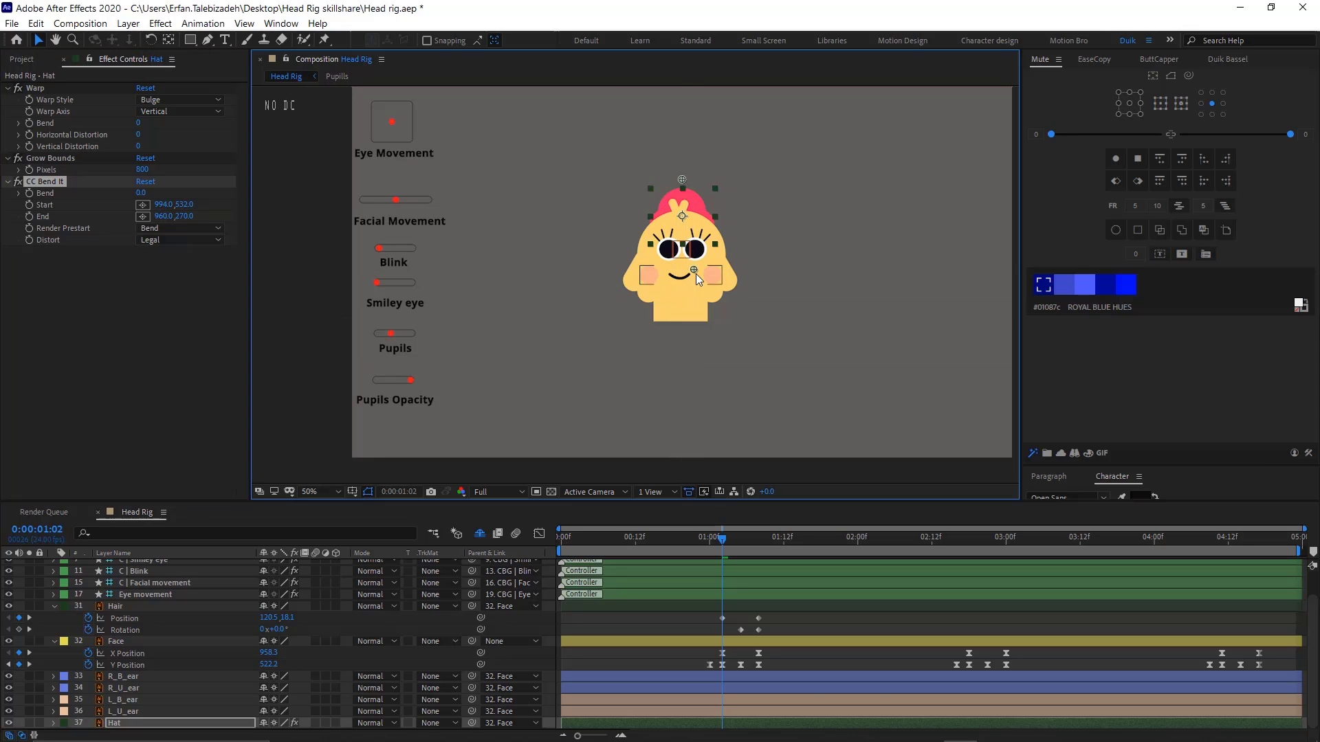
left_click_drag(691, 271, 687, 270)
left_click_drag(682, 176, 678, 126)
Keyframe both Bend values of the hat at 0:00:01:02, and set the Warp Bend to 44 at 0:00:01:08
left_click(28, 123)
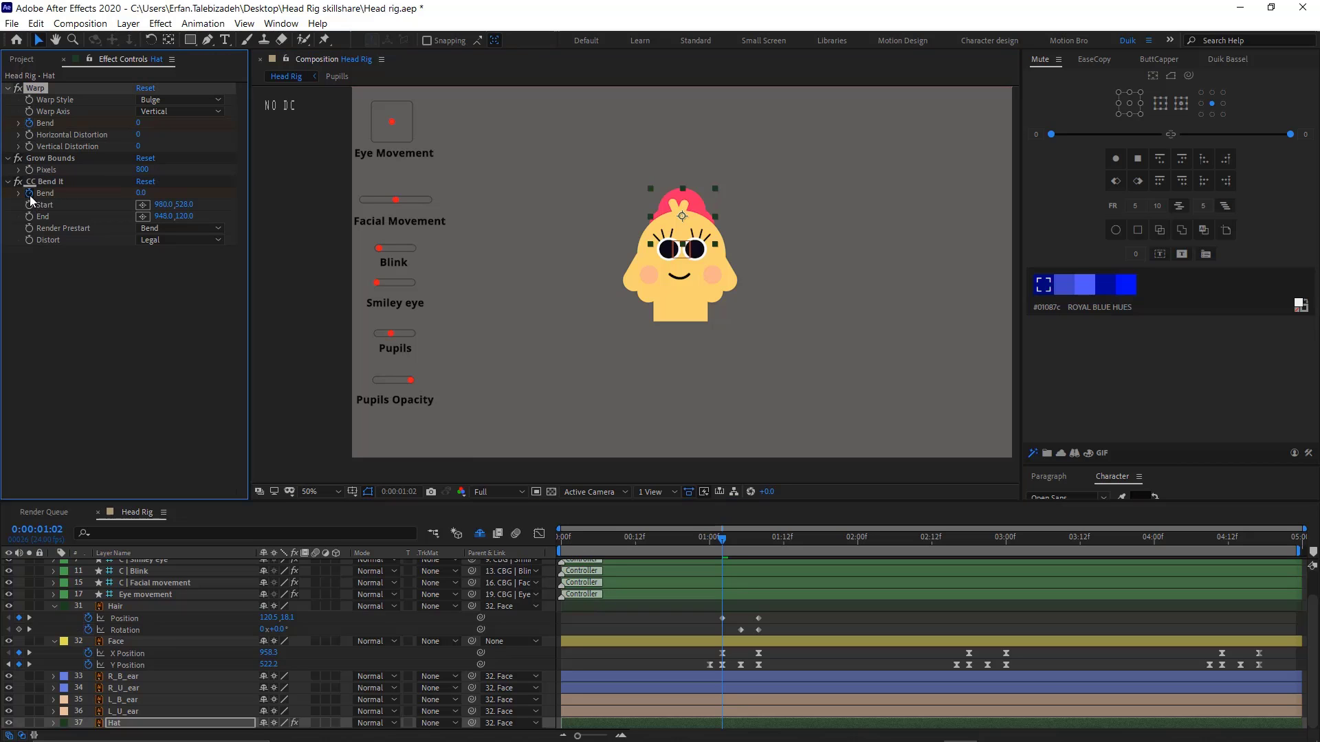
left_click(29, 194)
left_click_drag(723, 541, 757, 541)
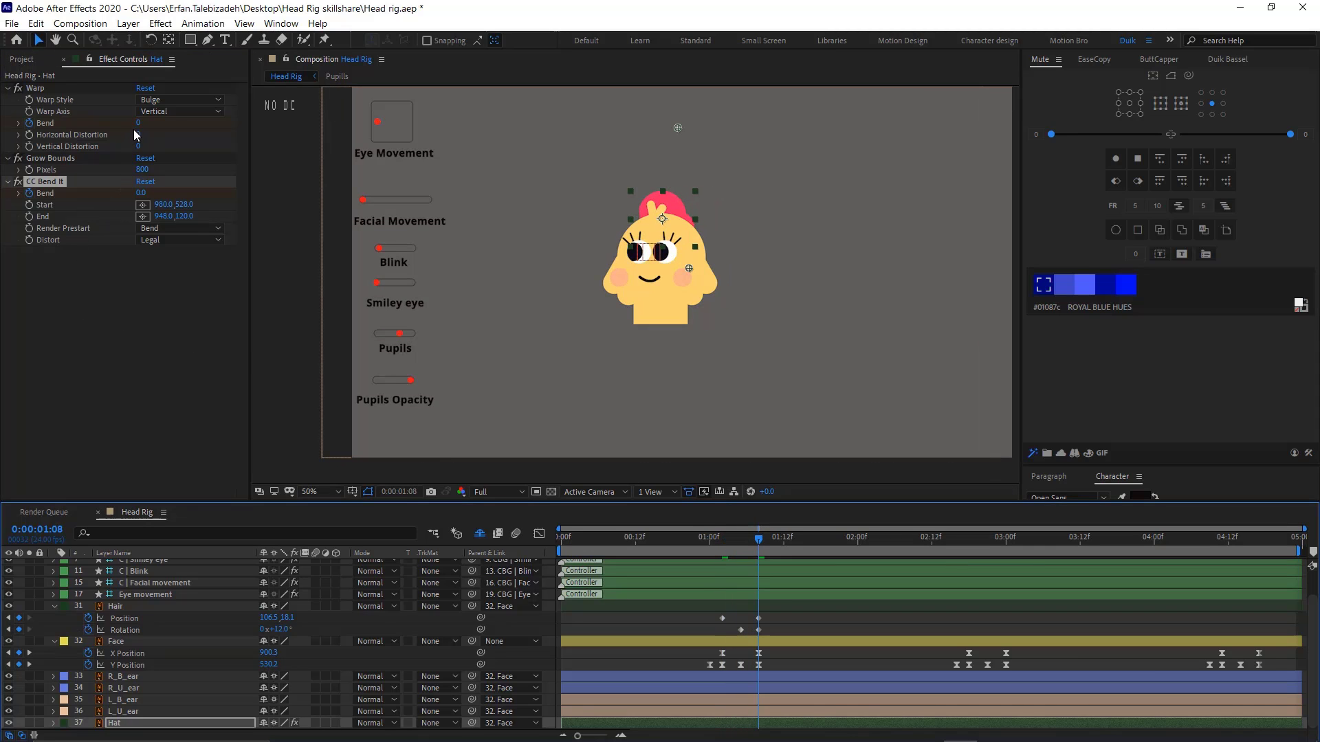
left_click_drag(139, 123, 148, 124)
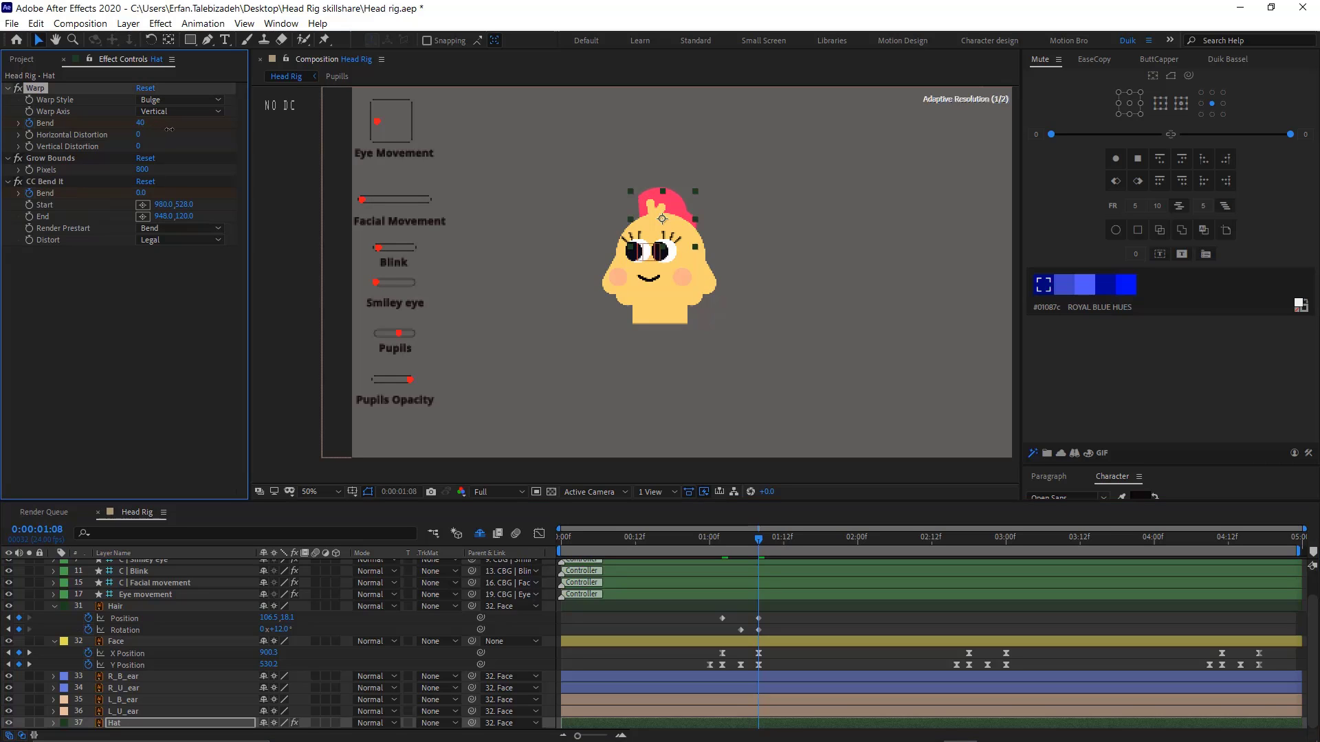
left_click(151, 295)
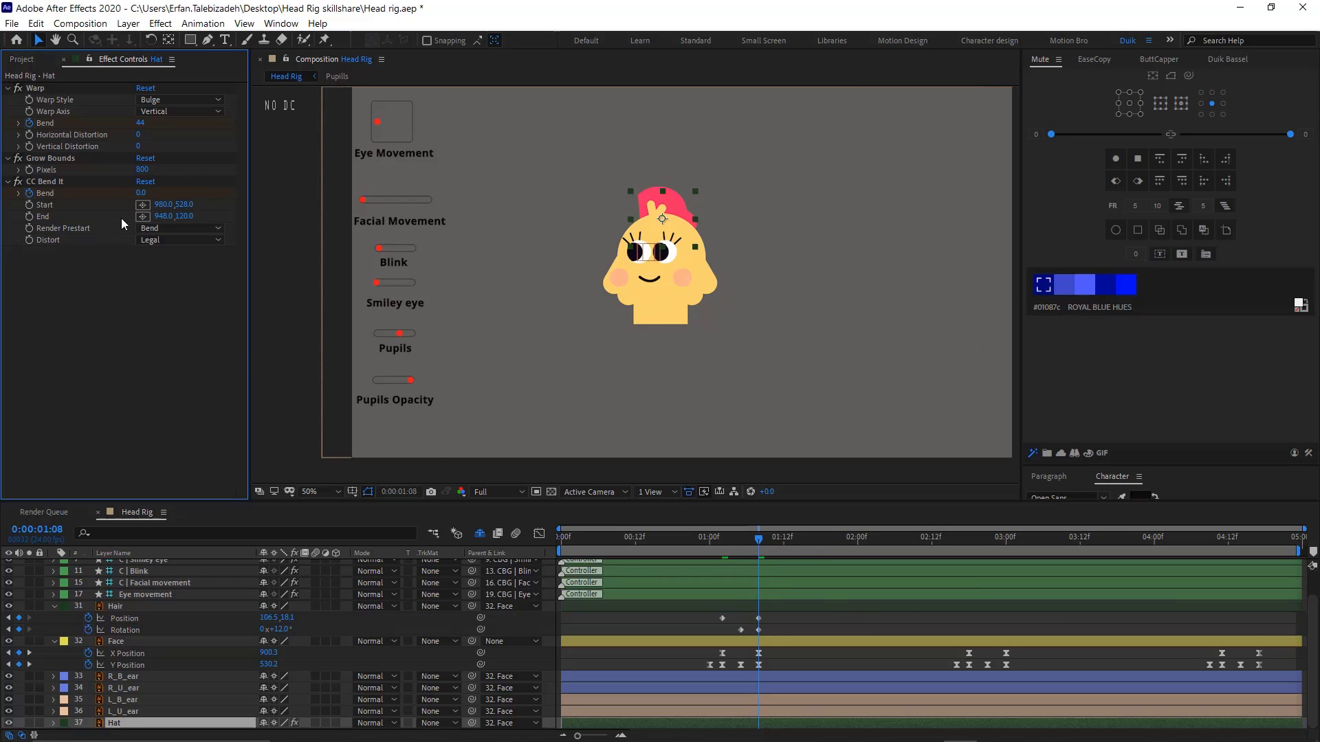
Move the CC Bend It end point to 828, -26 and set its Bend to 14 at 0:00:01:08
left_click(142, 216)
left_click(629, 106)
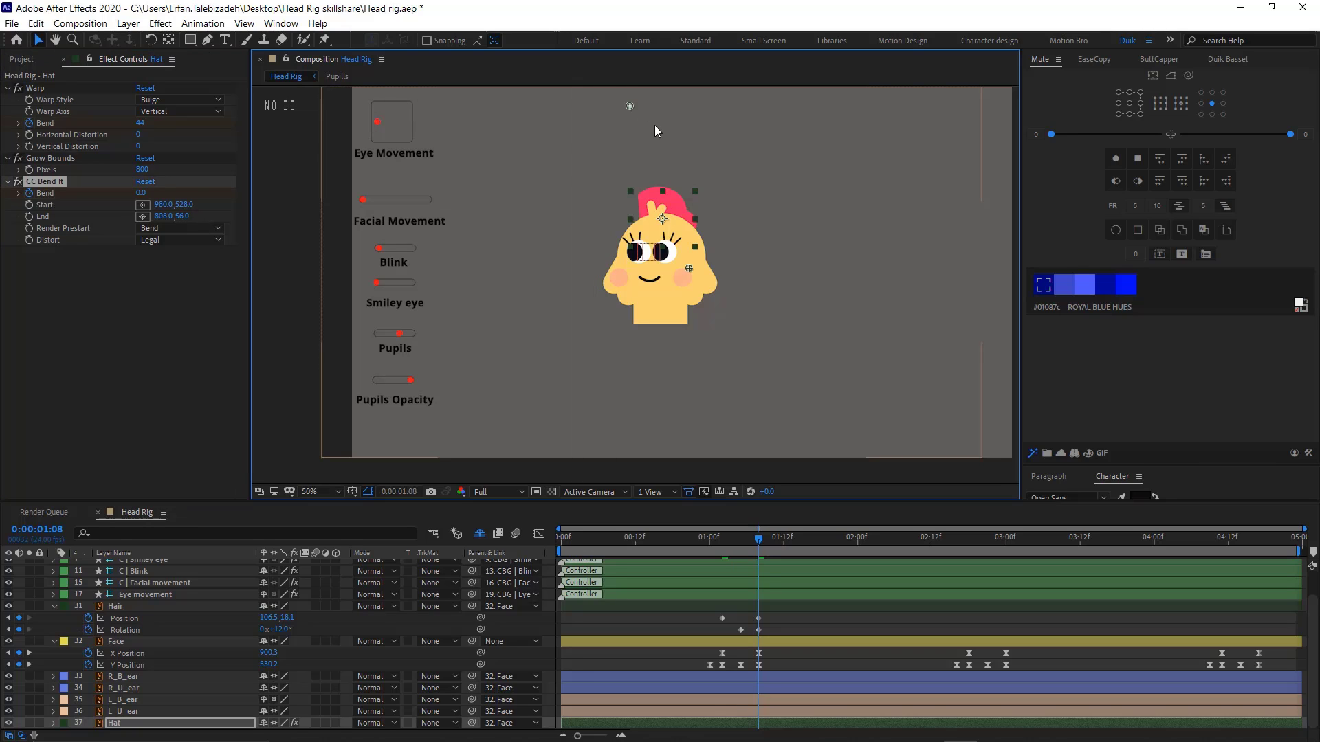
left_click_drag(629, 106, 636, 77)
mouse_move(764, 542)
left_mouse_down()
mouse_move(711, 554)
mouse_move(758, 556)
left_mouse_up()
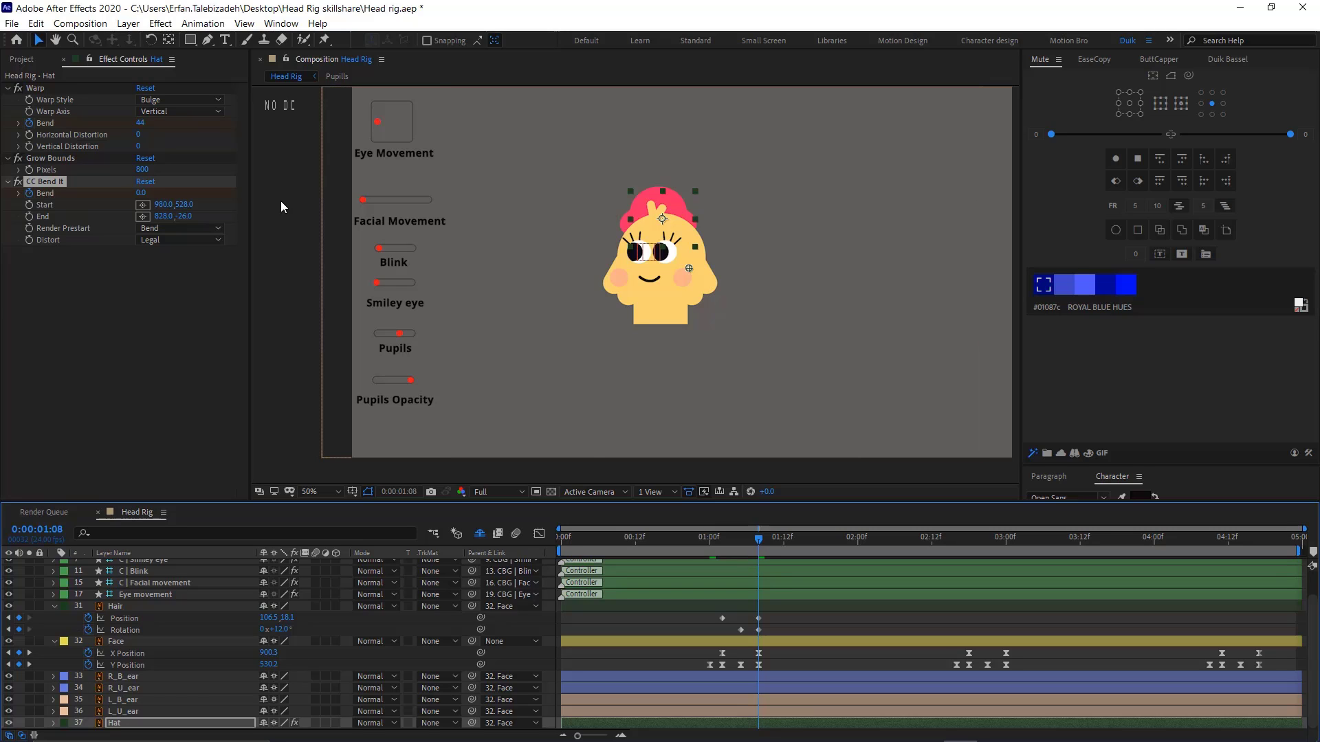
left_click_drag(143, 200, 148, 201)
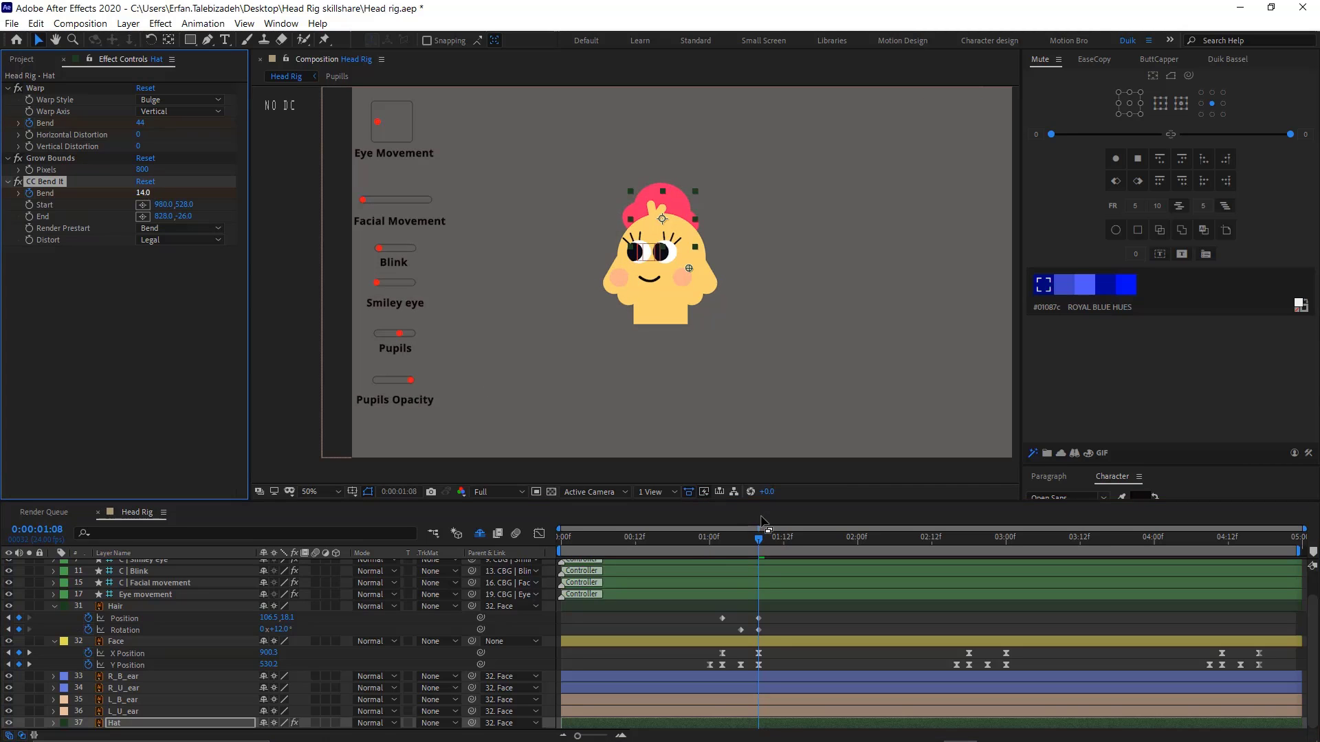
Preview the hat deforming as the head turns, starting before the first Bend keyframes
left_click_drag(757, 533, 660, 535)
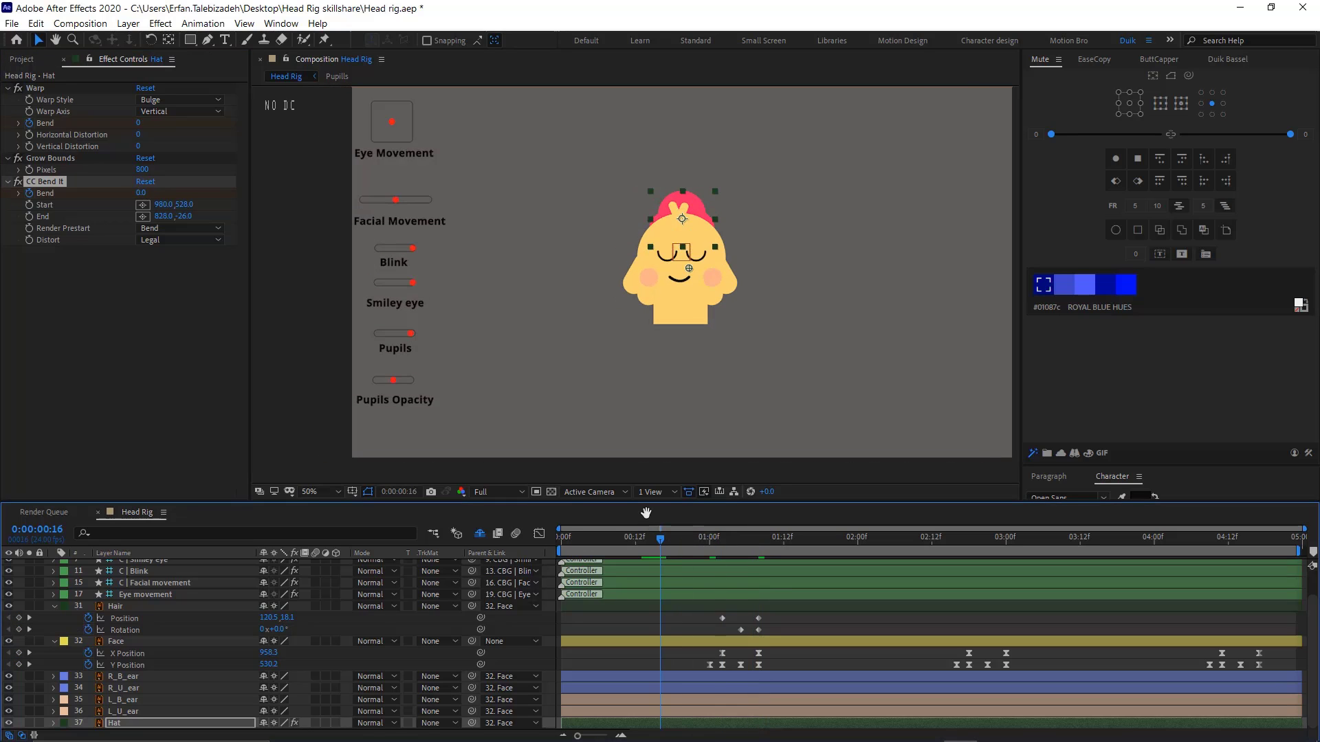
key("space")
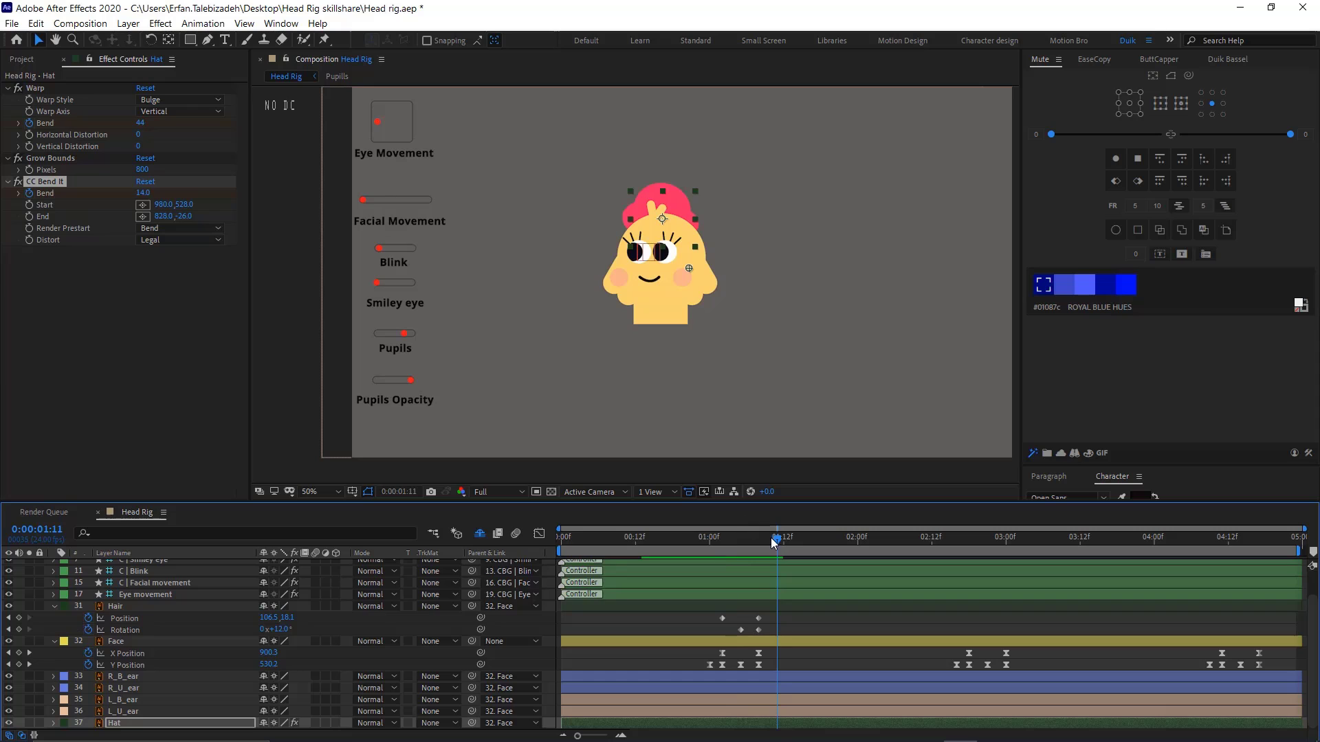
left_click_drag(777, 543, 707, 537)
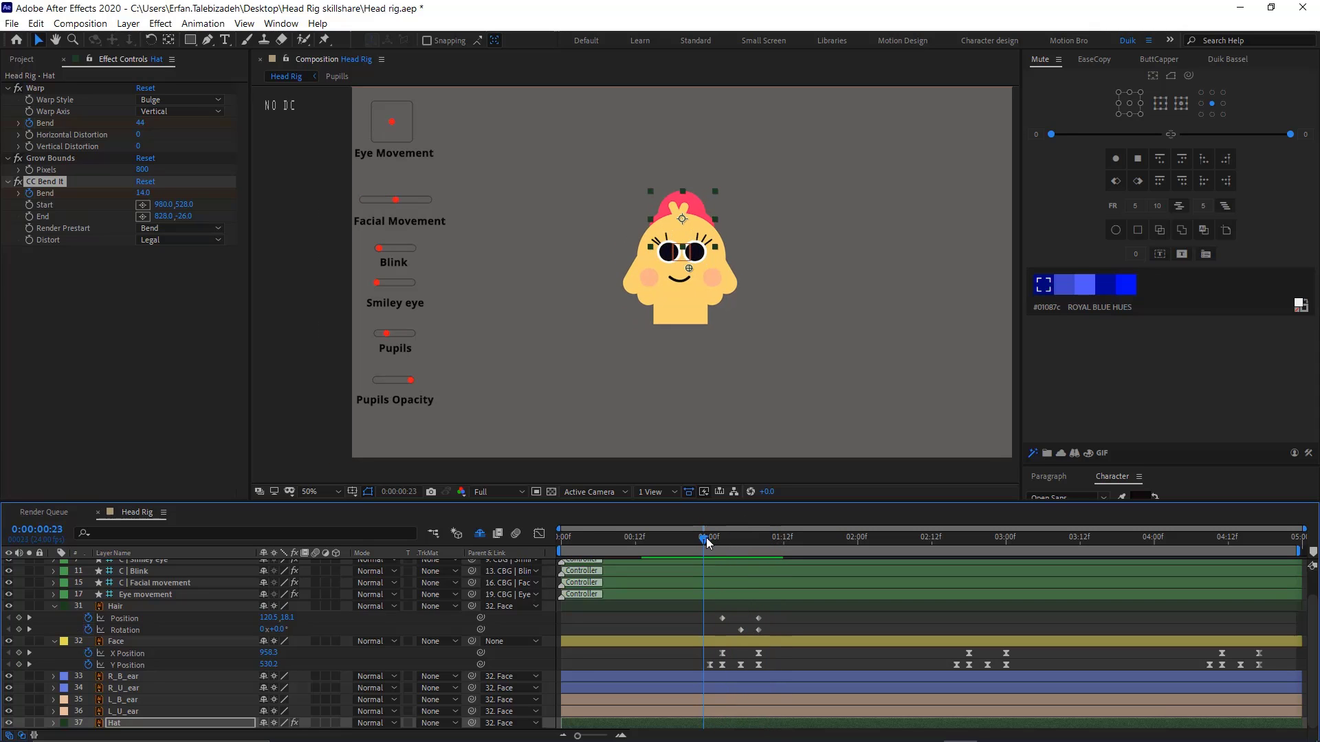
key("space")
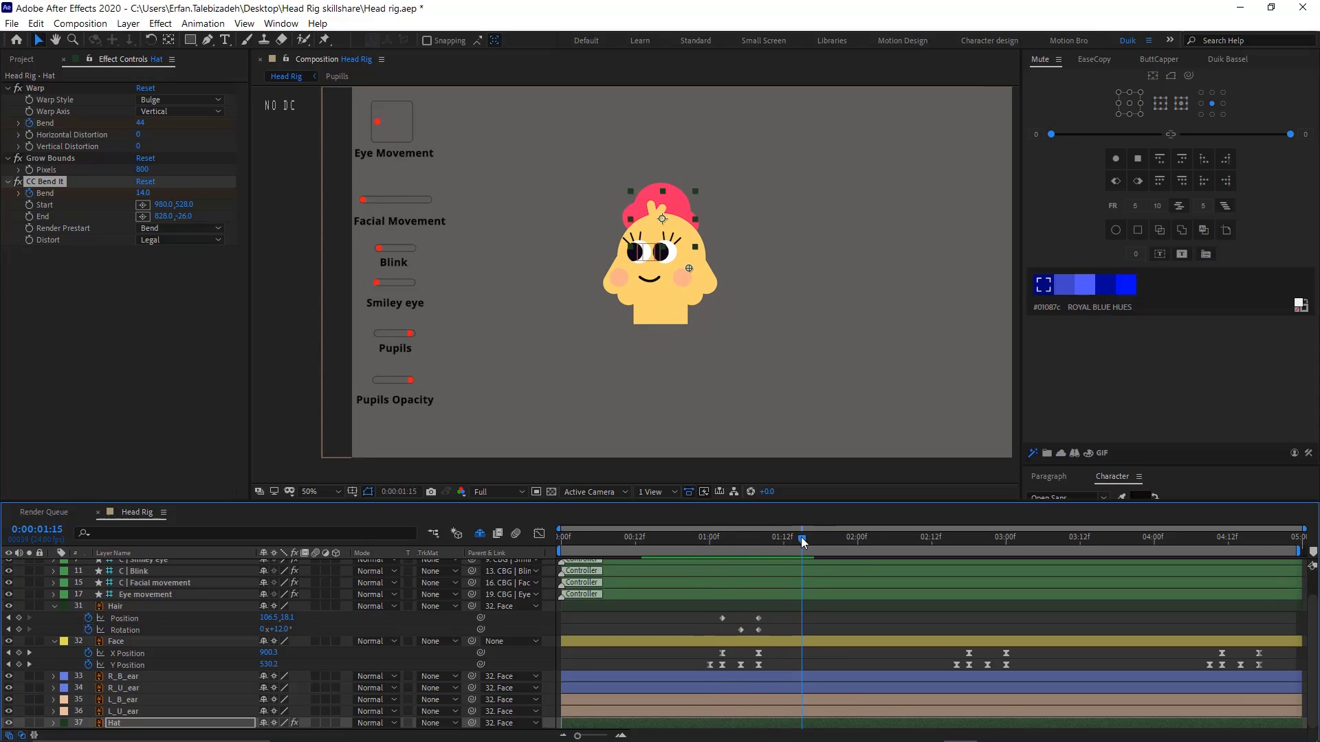
Reveal the Hat layer's animated properties together with Position, and add a Position keyframe at 0:00:01:02
left_click_drag(801, 540, 721, 538)
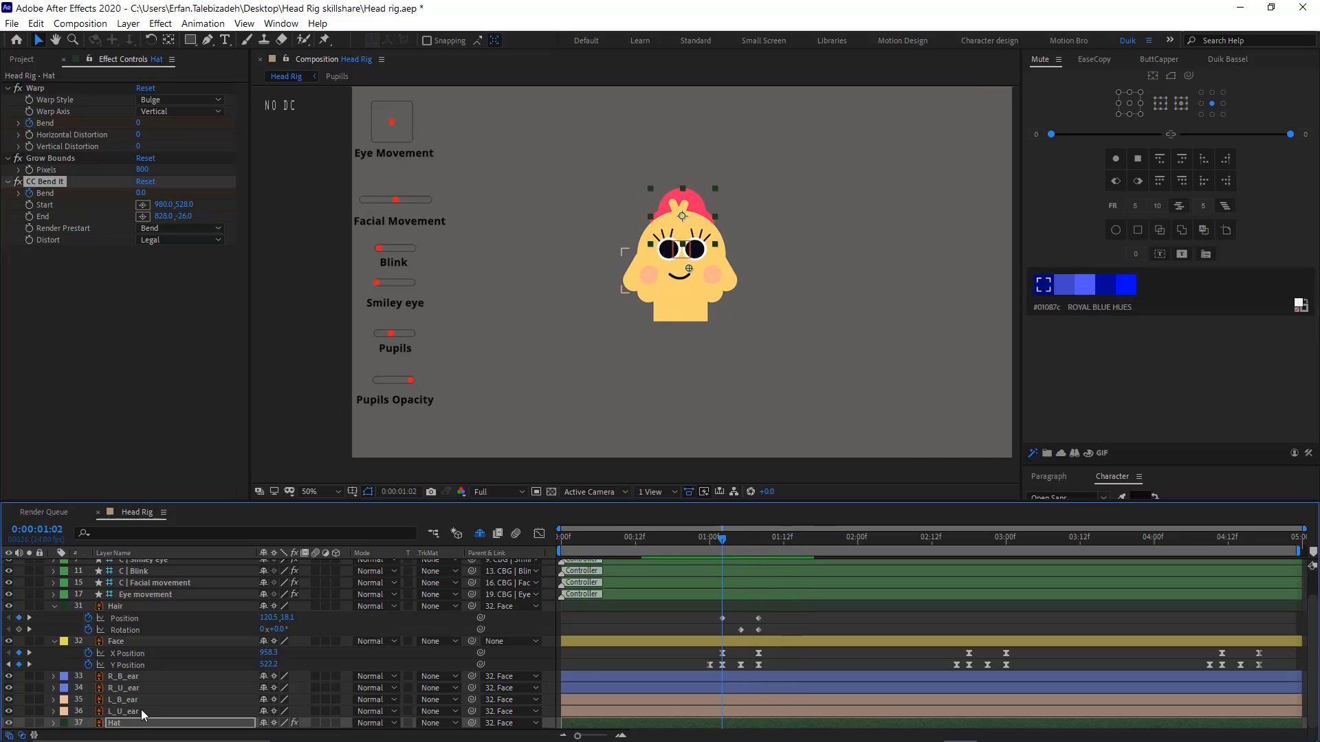
key("u")
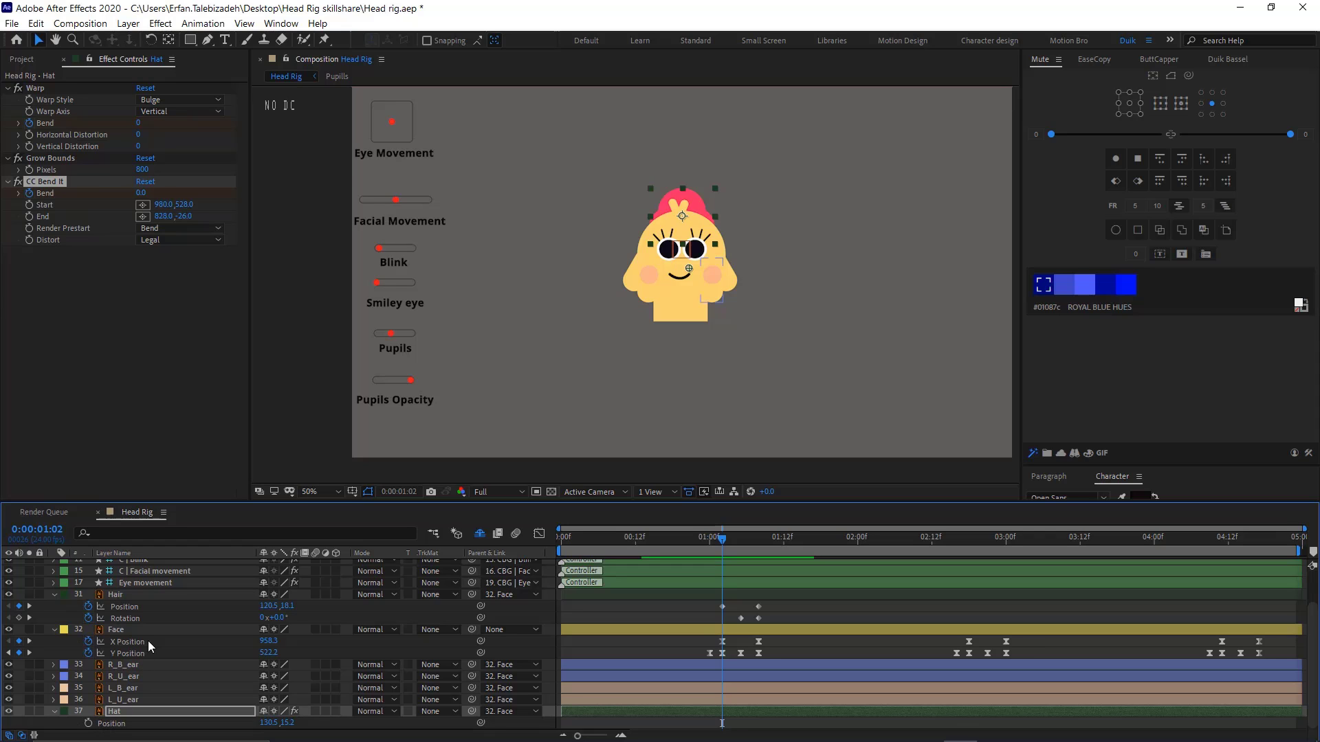
left_click(163, 607)
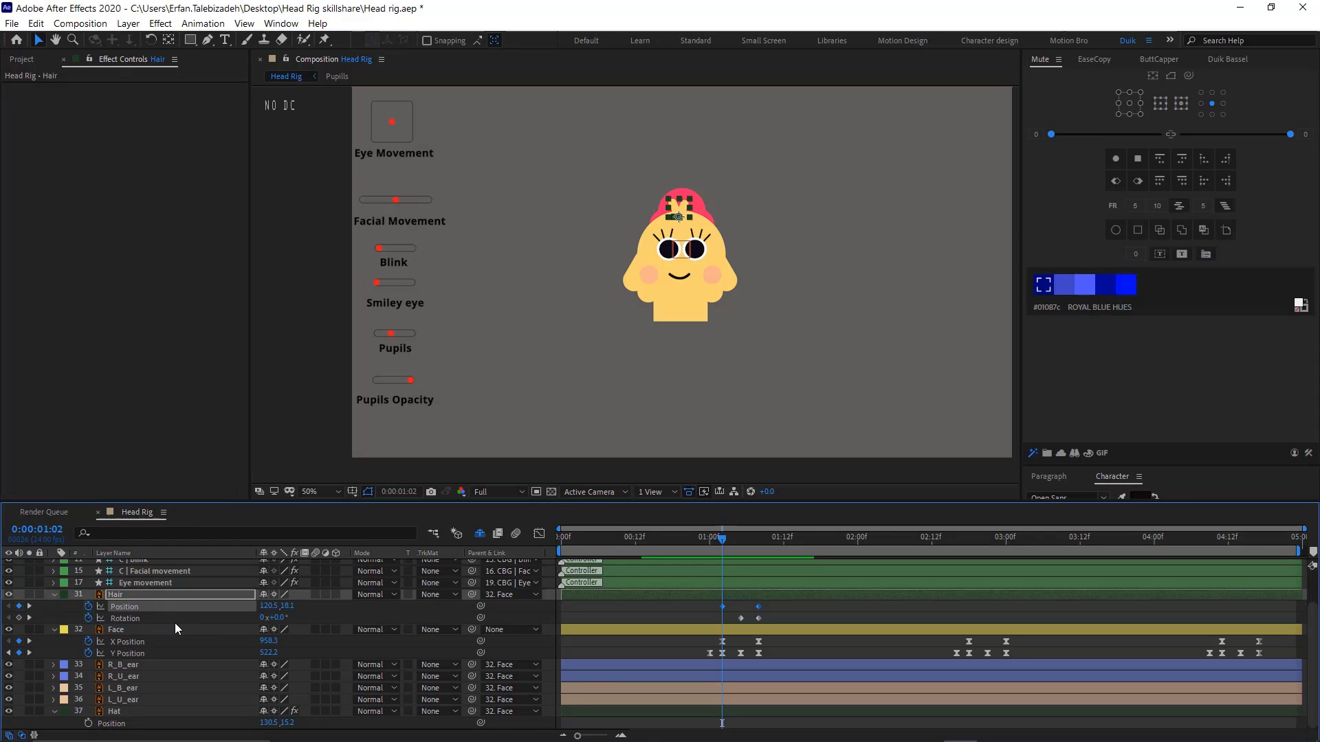
left_click(175, 621)
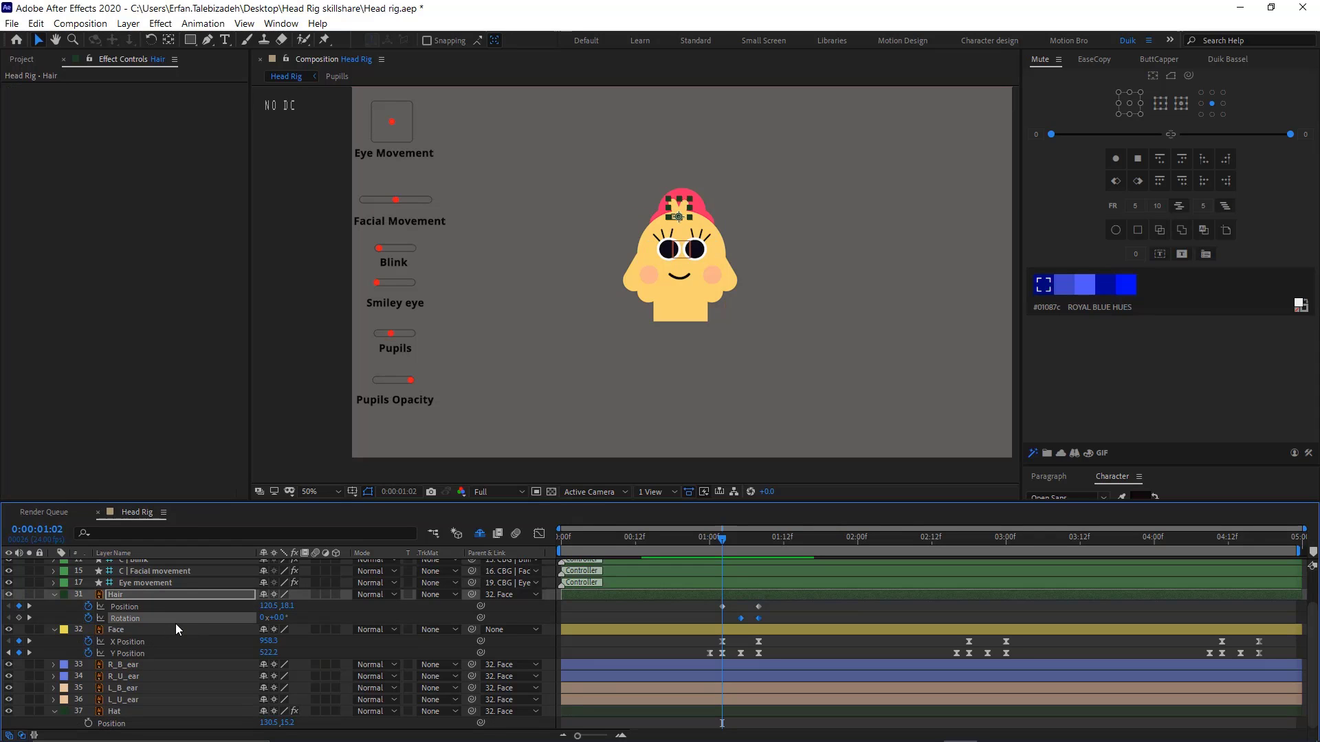
left_click(125, 710)
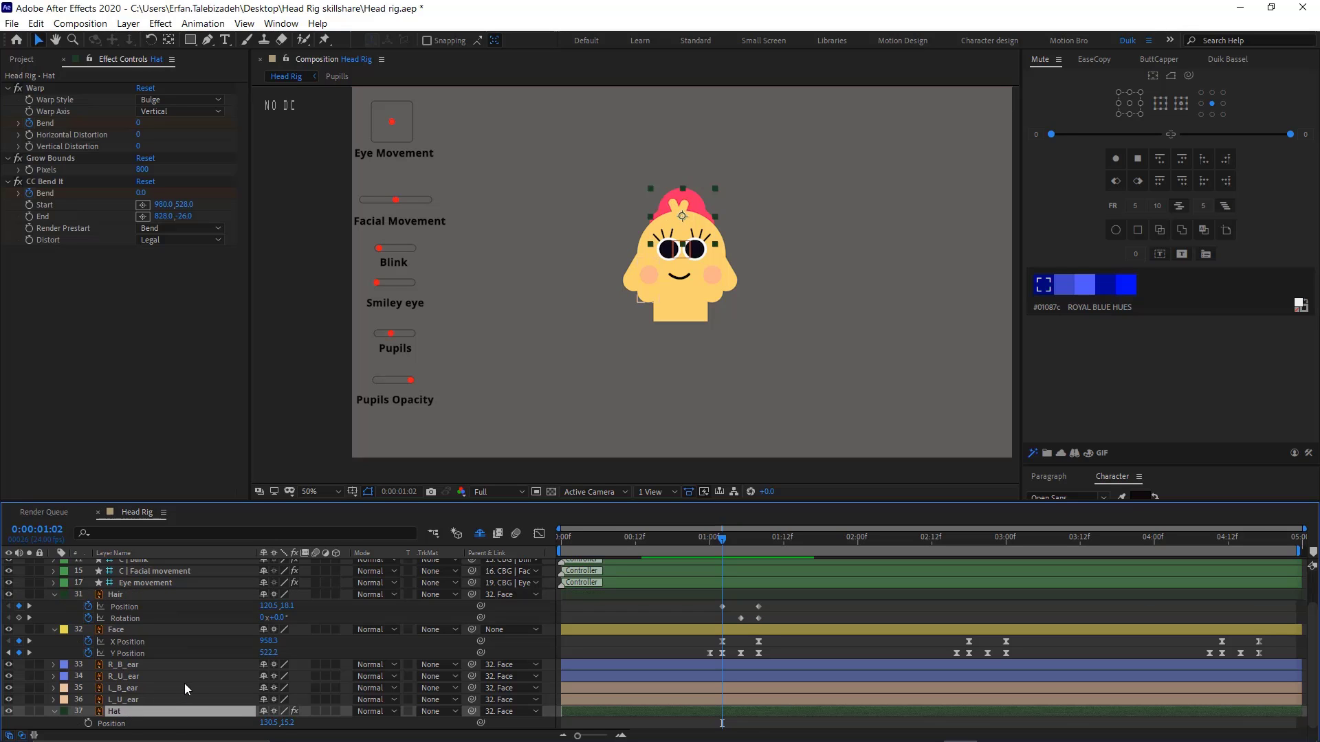
key("u")
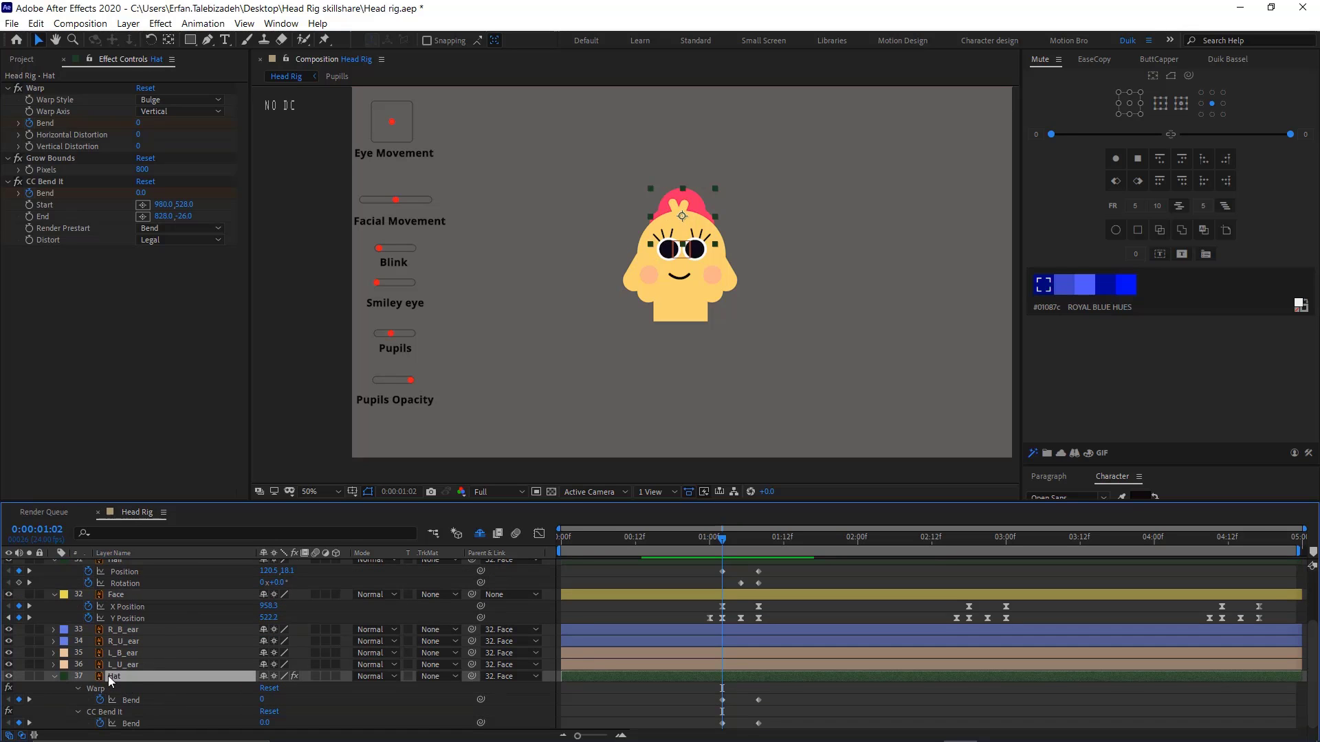
key("shift+p")
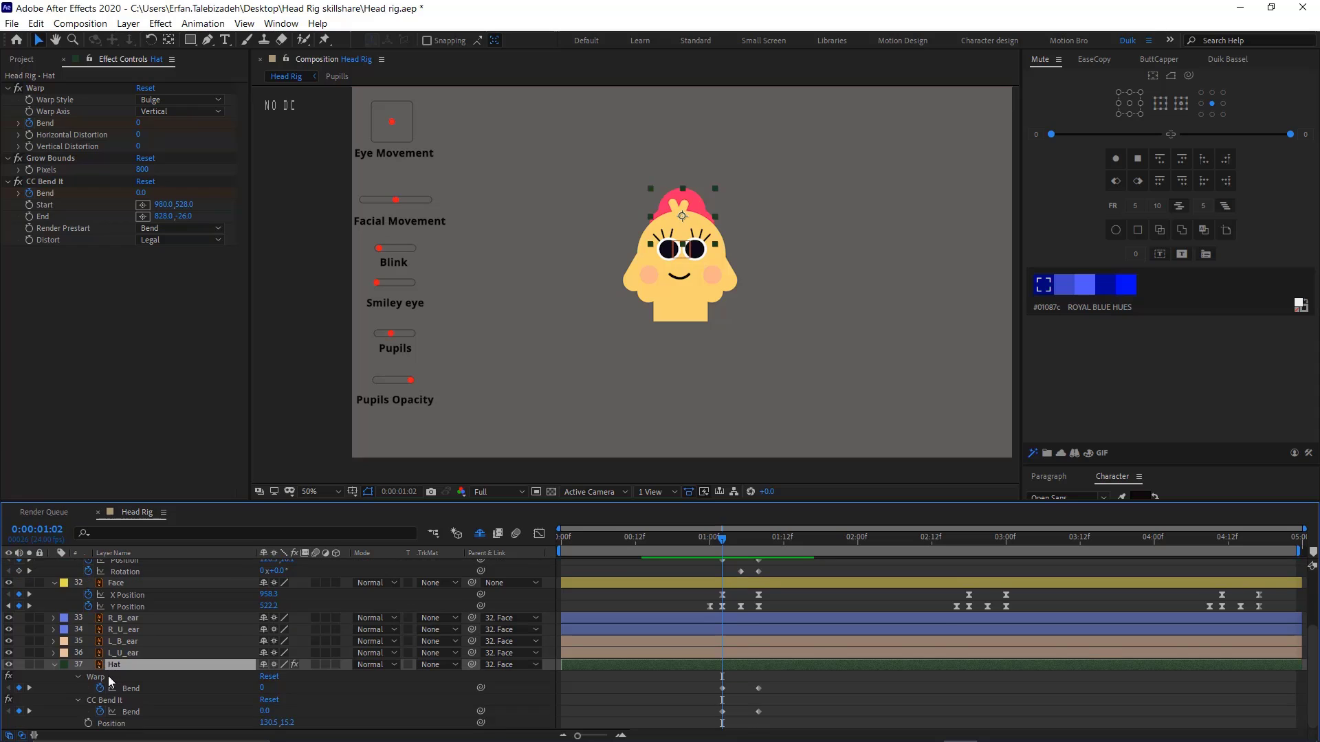
left_click(88, 723)
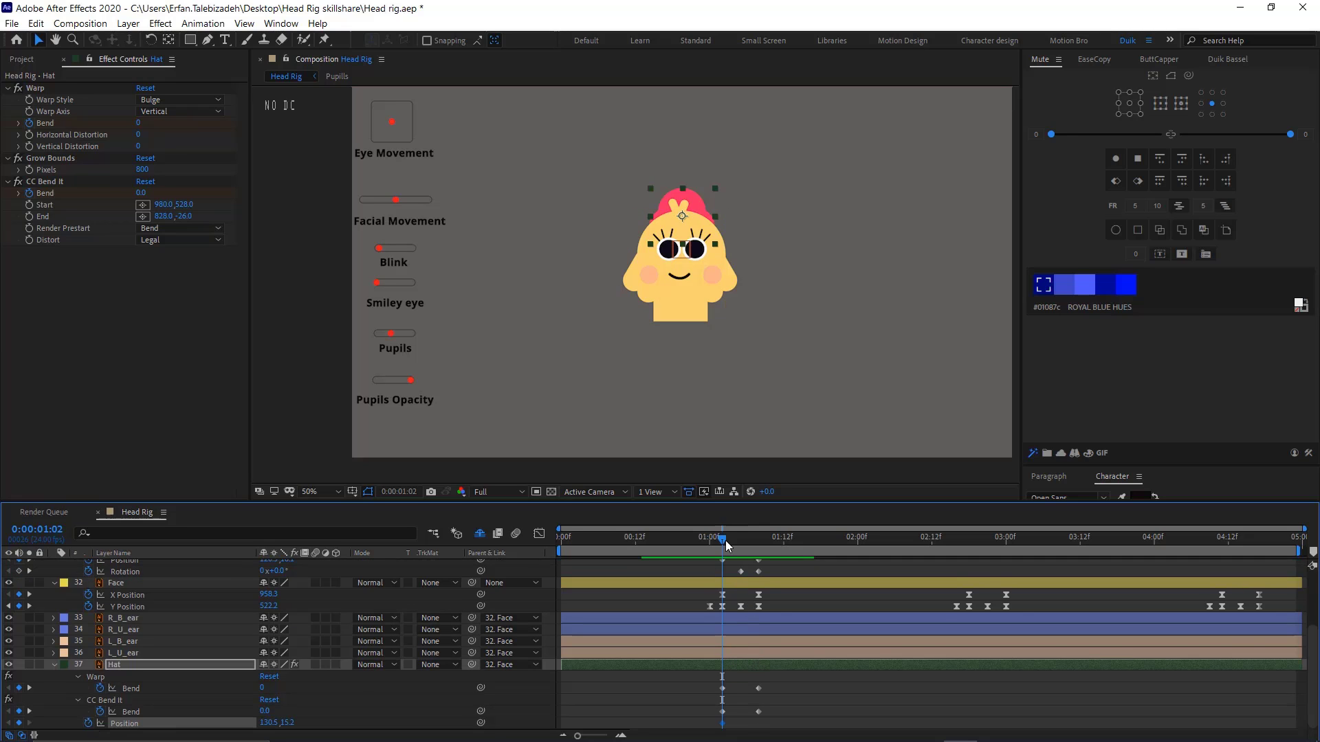
Set the hat's Position to 141.5, 19.2 at 0:00:01:08
left_click_drag(725, 540, 757, 552)
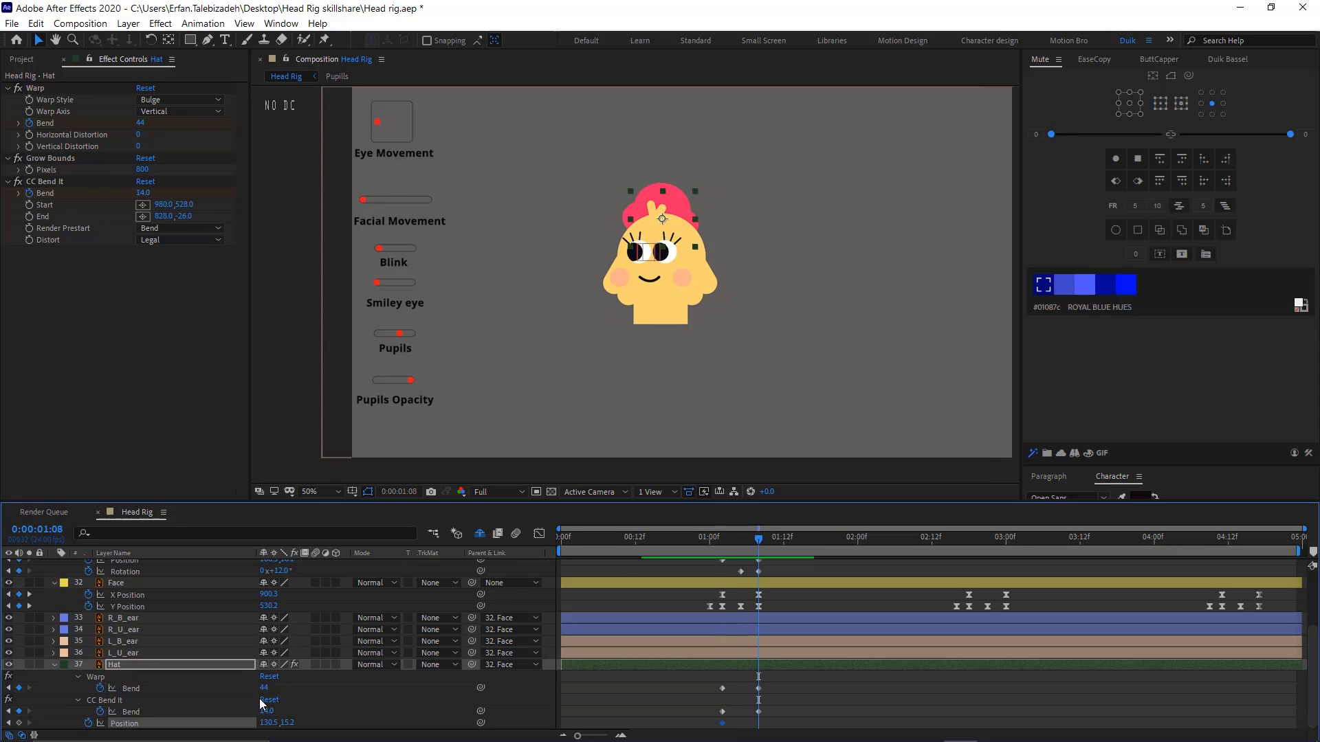
mouse_move(286, 723)
left_mouse_down()
mouse_move(304, 723)
mouse_move(290, 725)
left_mouse_up()
left_click_drag(264, 723, 267, 722)
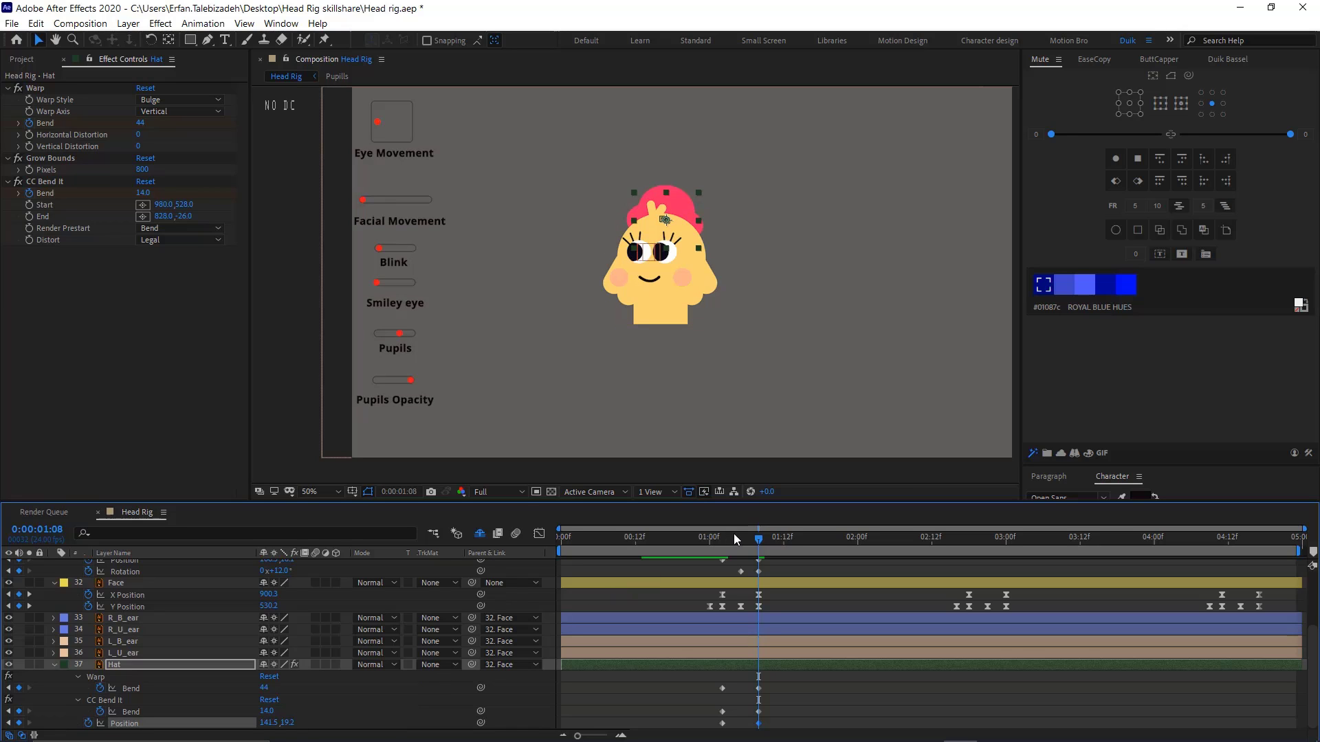
Apply Easy Ease to all of the hat's Warp Bend, CC Bend It Bend and Position keyframes
mouse_move(766, 538)
left_mouse_down()
mouse_move(654, 551)
mouse_move(771, 551)
left_mouse_up()
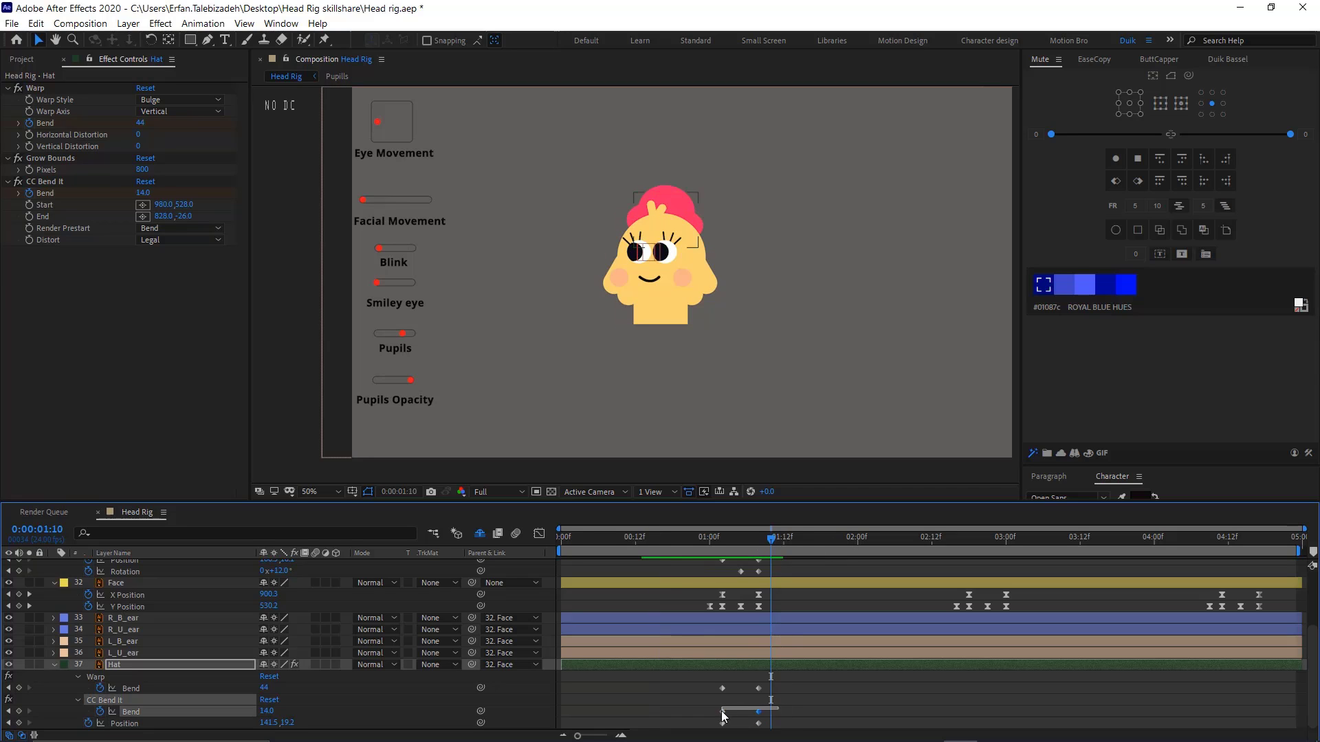
left_click_drag(772, 686, 694, 729)
key("F9")
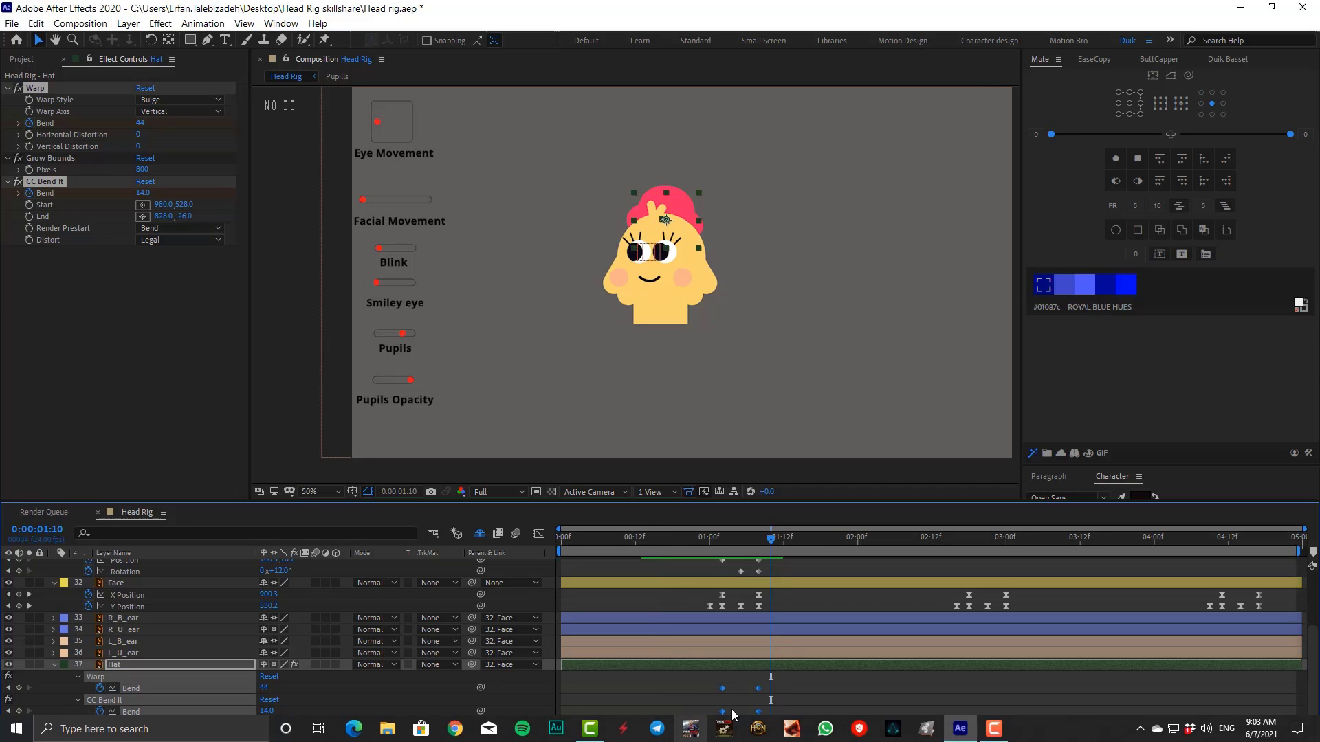
left_click(819, 680)
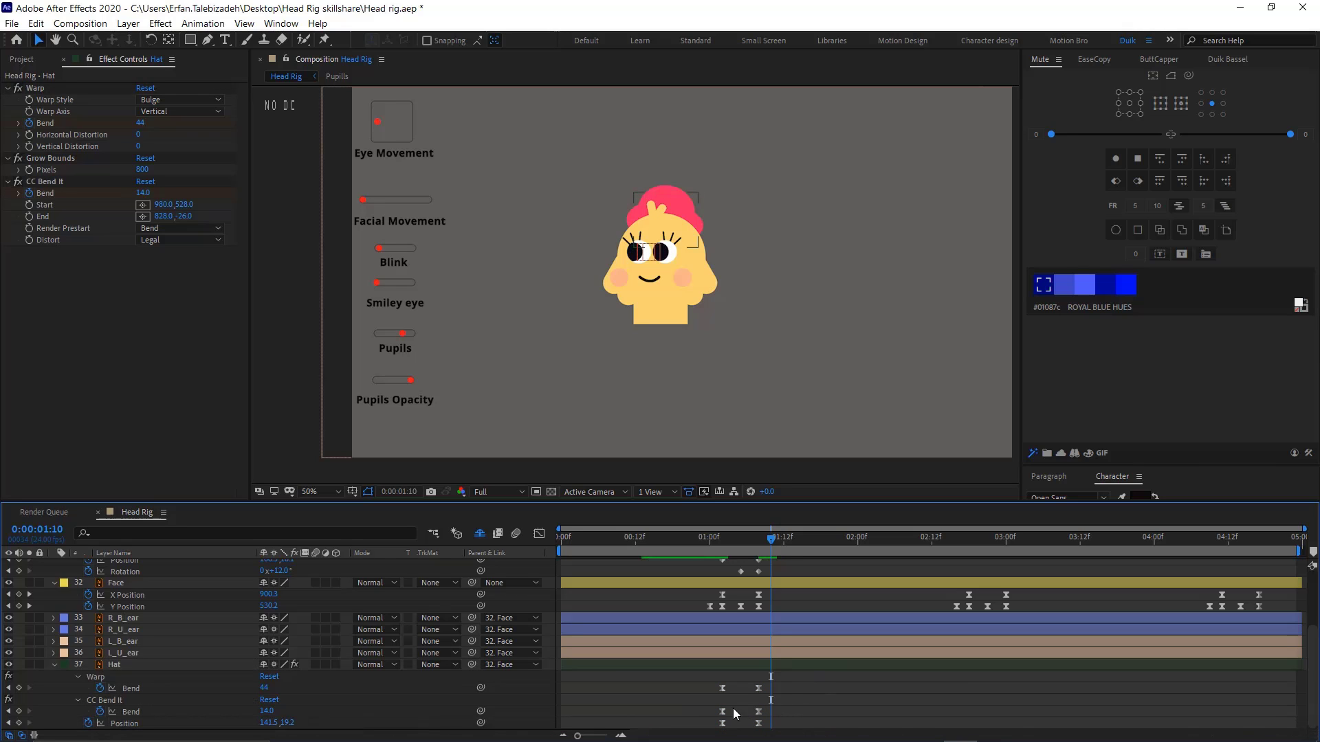
Offset the hat's CC Bend It Bend keyframes two frames later than its Warp Bend keyframes, and preview the head turn
mouse_move(711, 712)
left_mouse_down()
mouse_move(774, 724)
mouse_move(727, 717)
mouse_move(744, 692)
mouse_move(722, 690)
left_mouse_up()
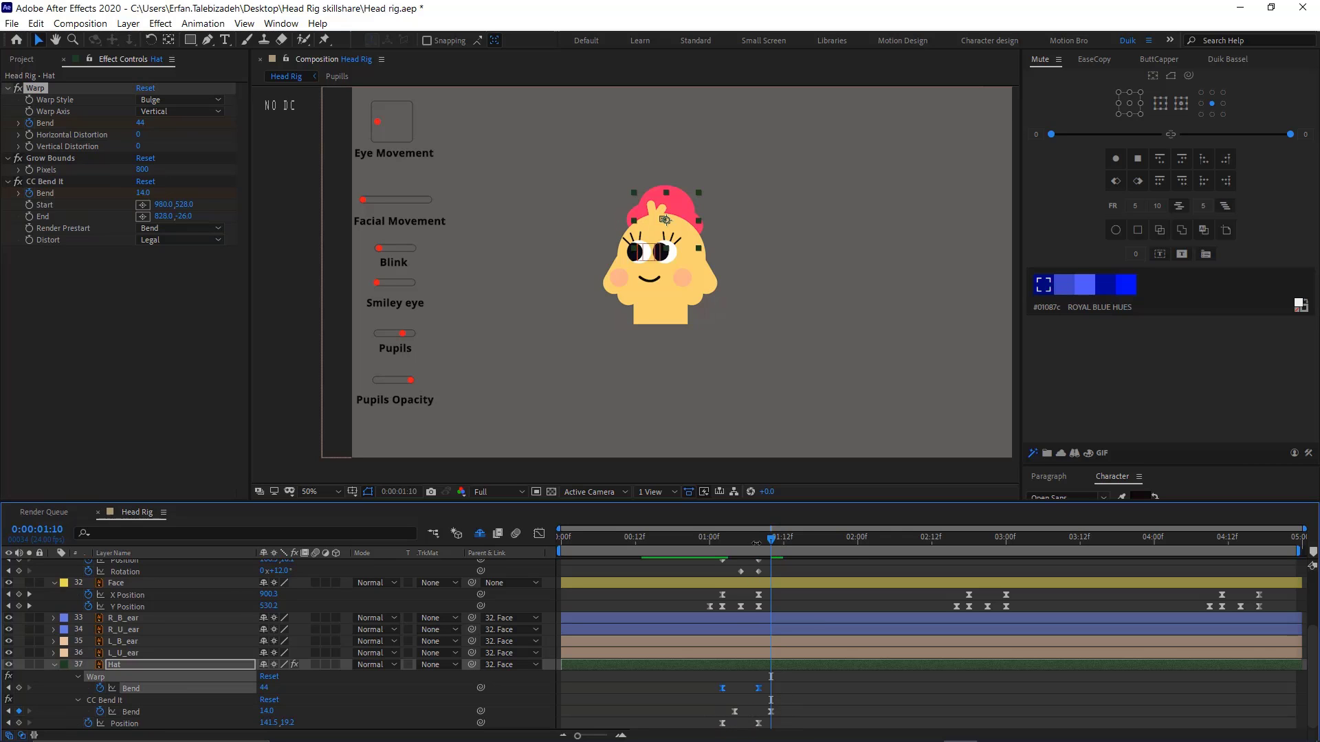
left_click(659, 539)
key("space")
key("space")
left_click(679, 542)
key("space")
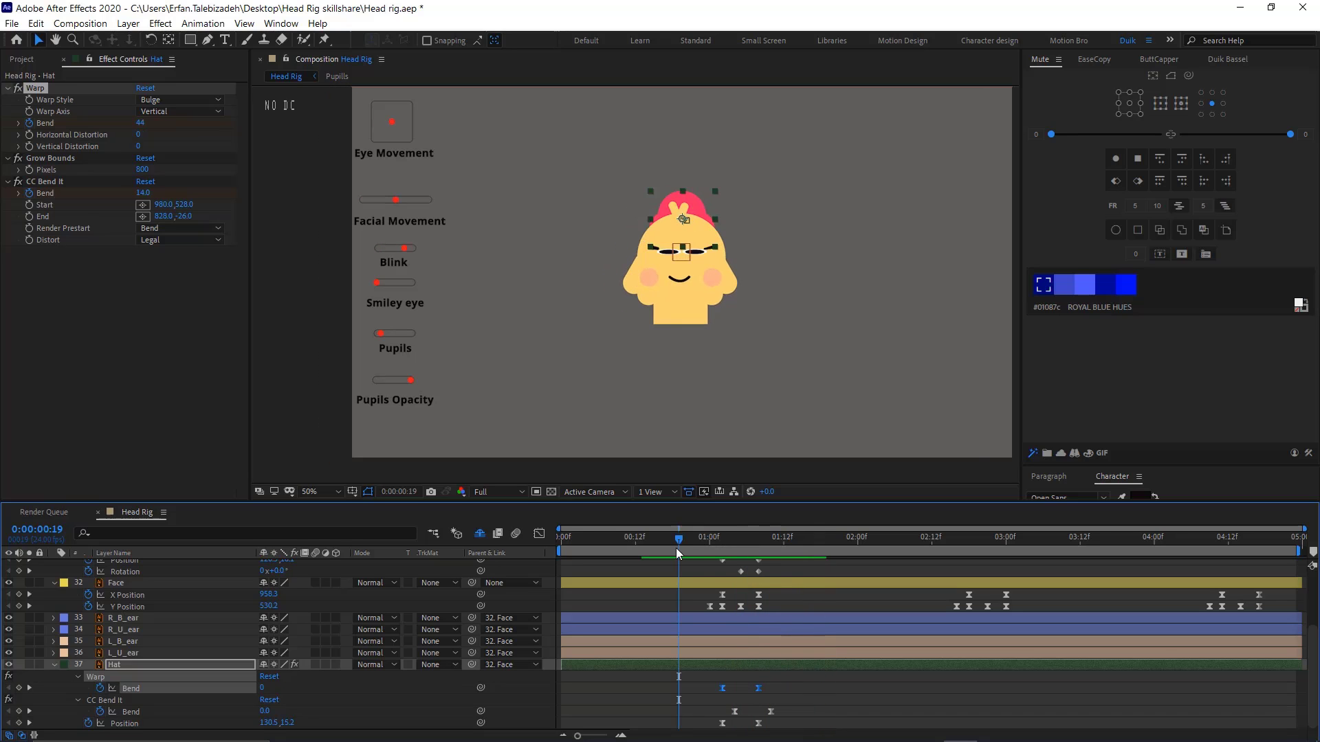
key("space")
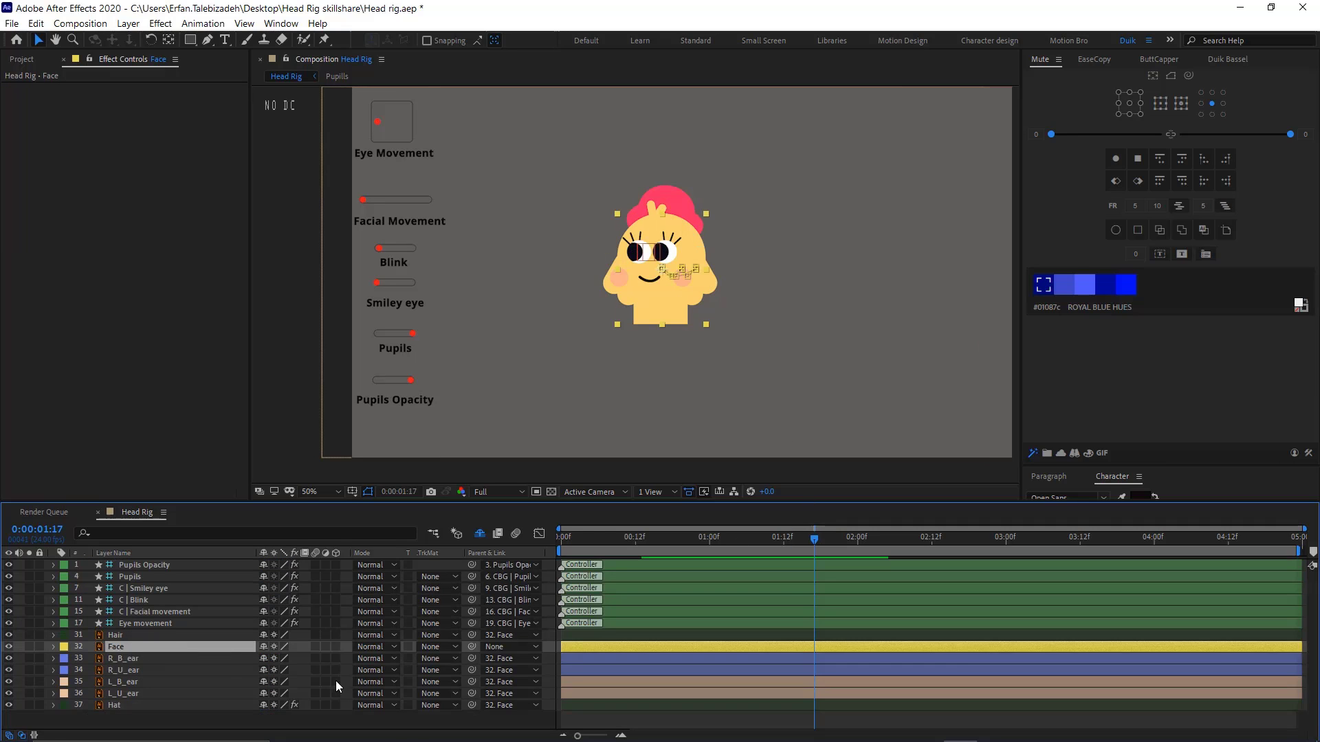
Reveal the Face layer's keyframes, go to 0:00:01:02, and move the R_B_ear layer's anchor point to its top centre
key("u")
left_click_drag(822, 540, 720, 555)
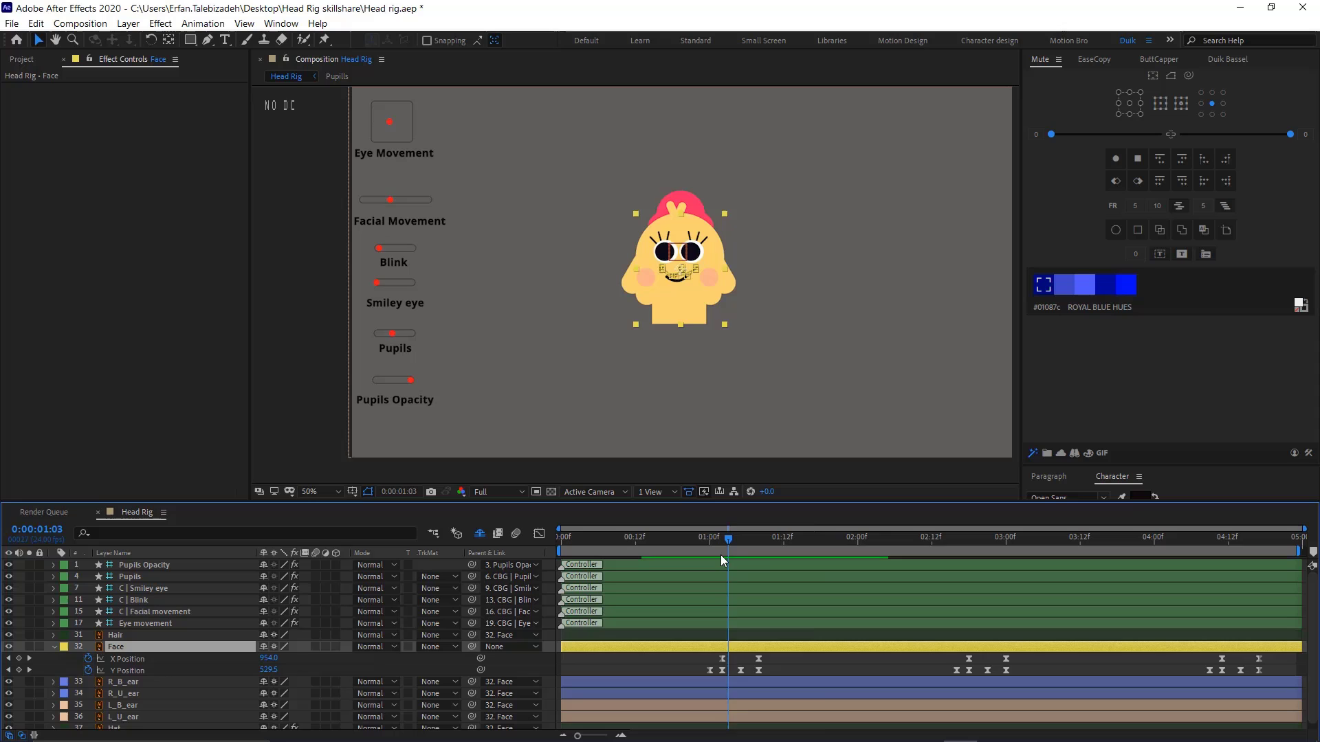
left_click(122, 683)
scroll(218, 666, "down", 1)
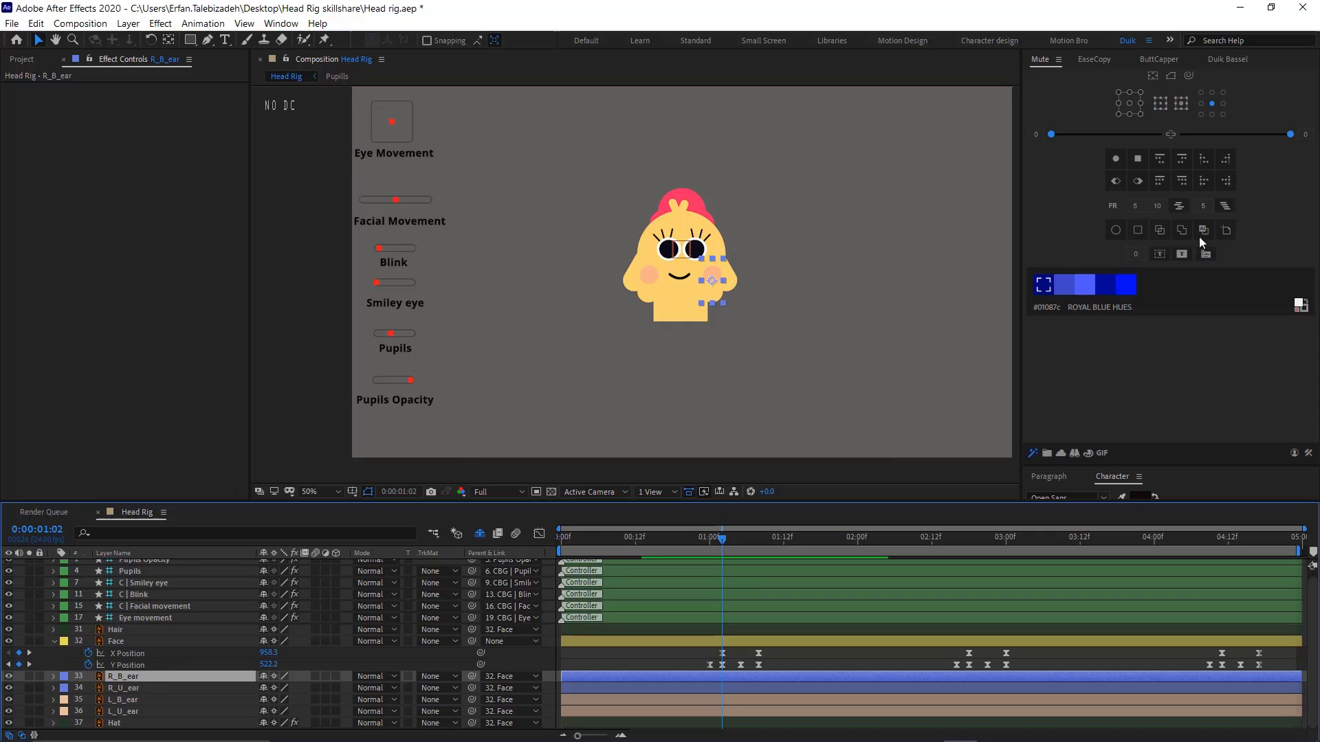
left_click(1127, 88)
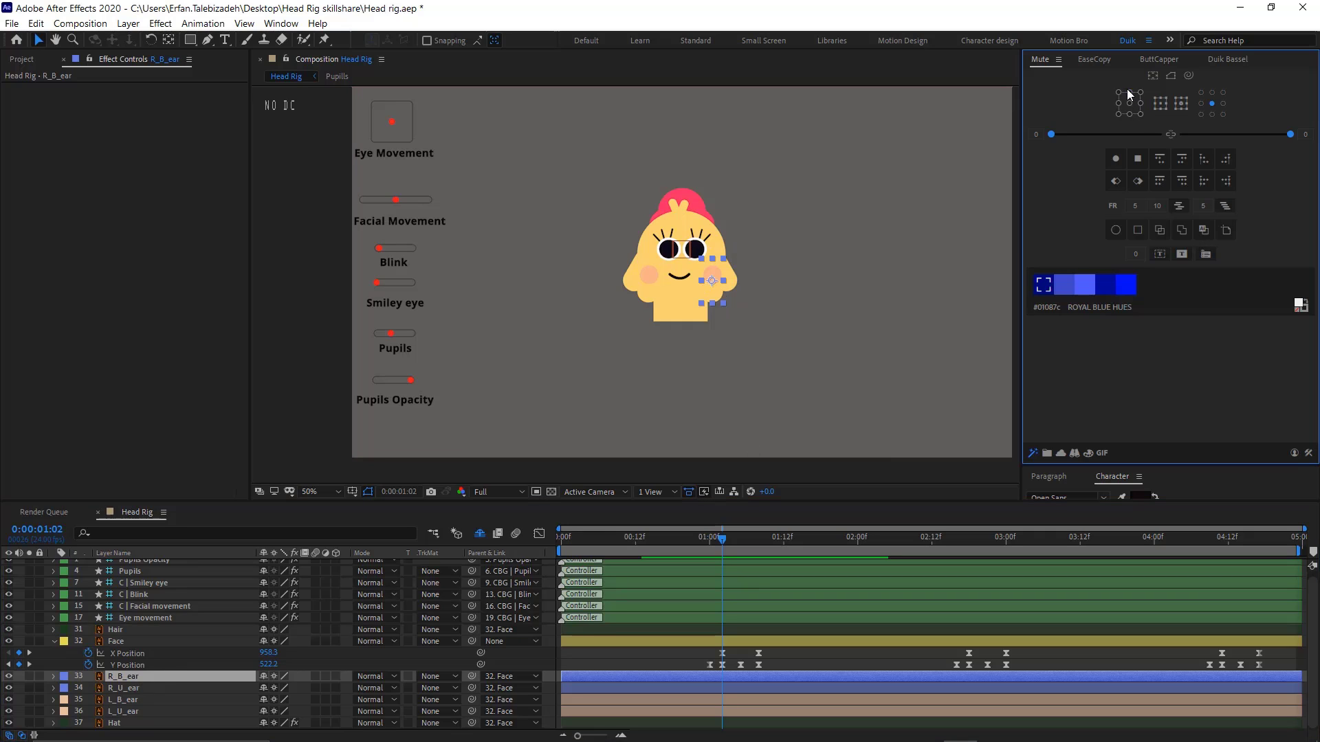
left_click(1129, 92)
Try rotating the R_B_ear layer around its new anchor point, and undo the test rotation
left_click(155, 685)
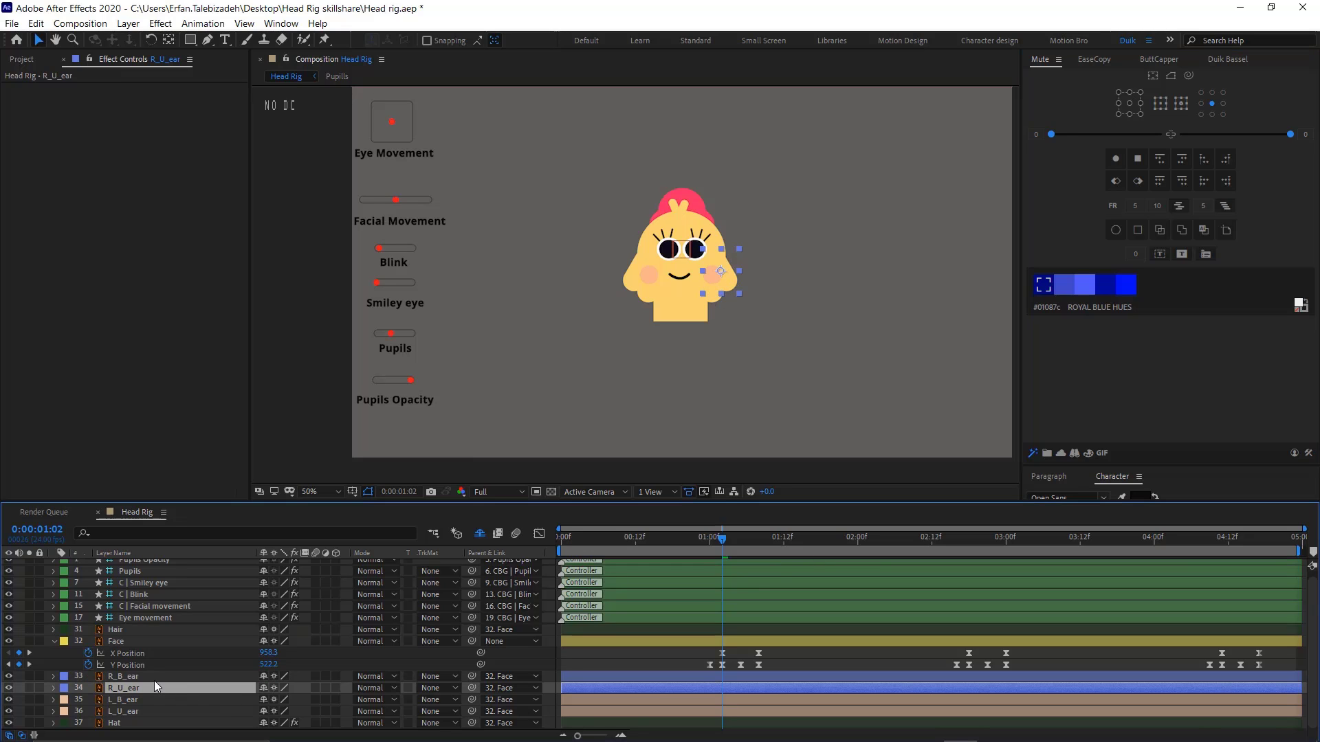
left_click(147, 676)
key("r")
left_click_drag(278, 690, 264, 692)
key("ctrl+z")
Move the R_U_ear layer's anchor point to its top-left corner
left_click(130, 699)
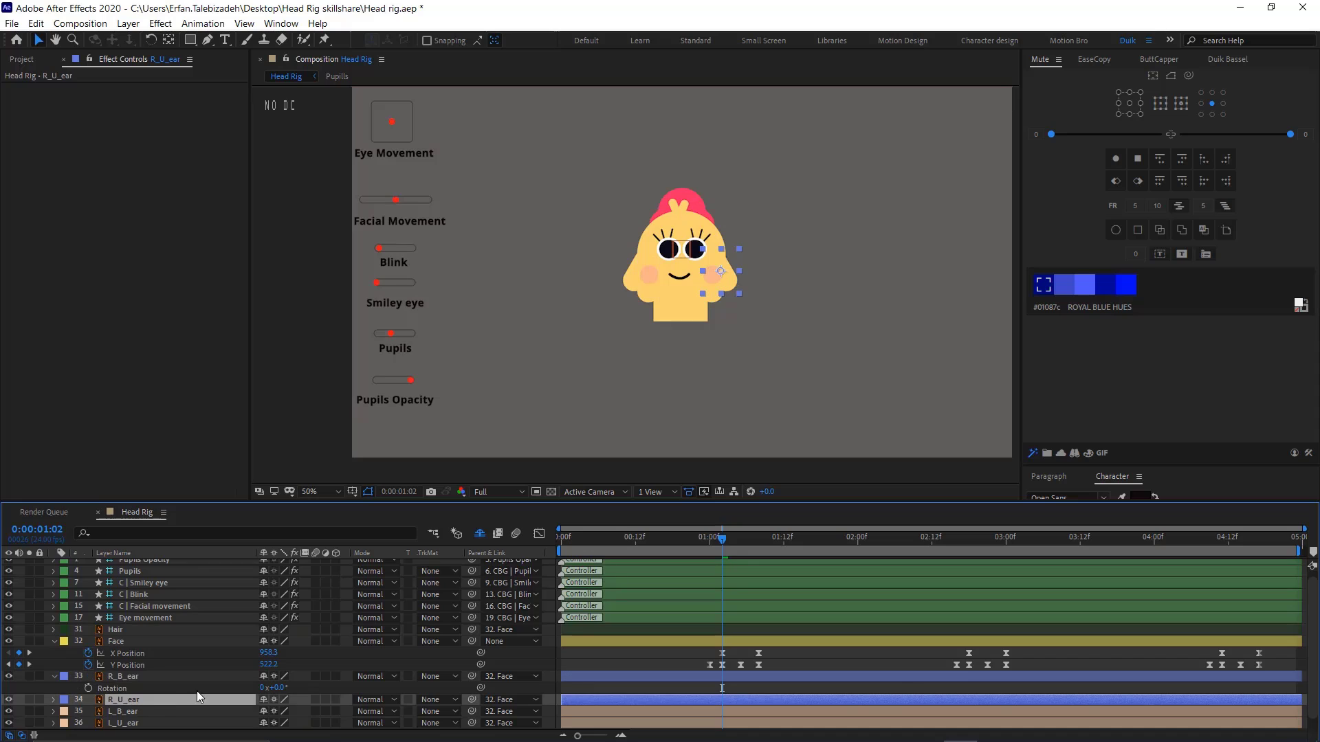
left_click(1118, 91)
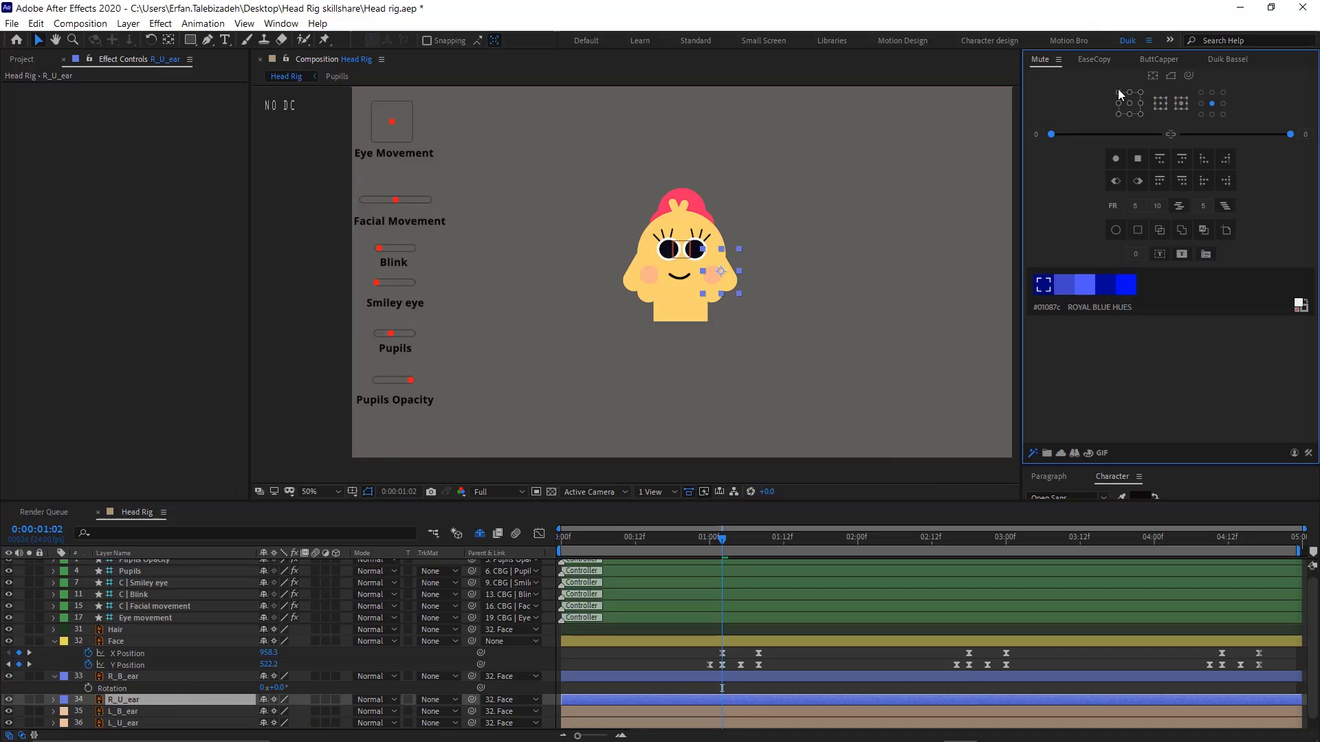
left_click(1118, 91)
Move the L_B_ear layer's anchor point to its top centre and the L_U_ear layer's to its top-right corner
scroll(179, 694, "down", 1)
left_click(169, 699)
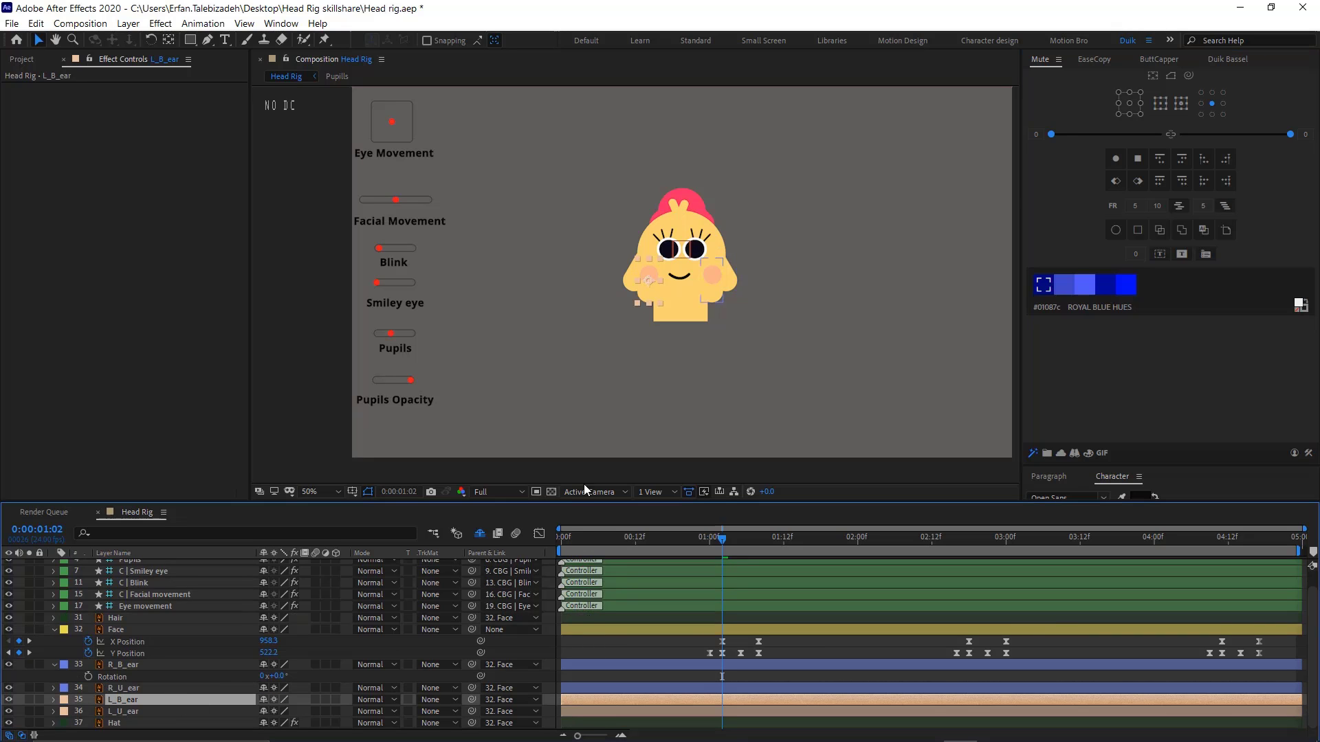
left_click(1131, 91)
left_click(151, 712)
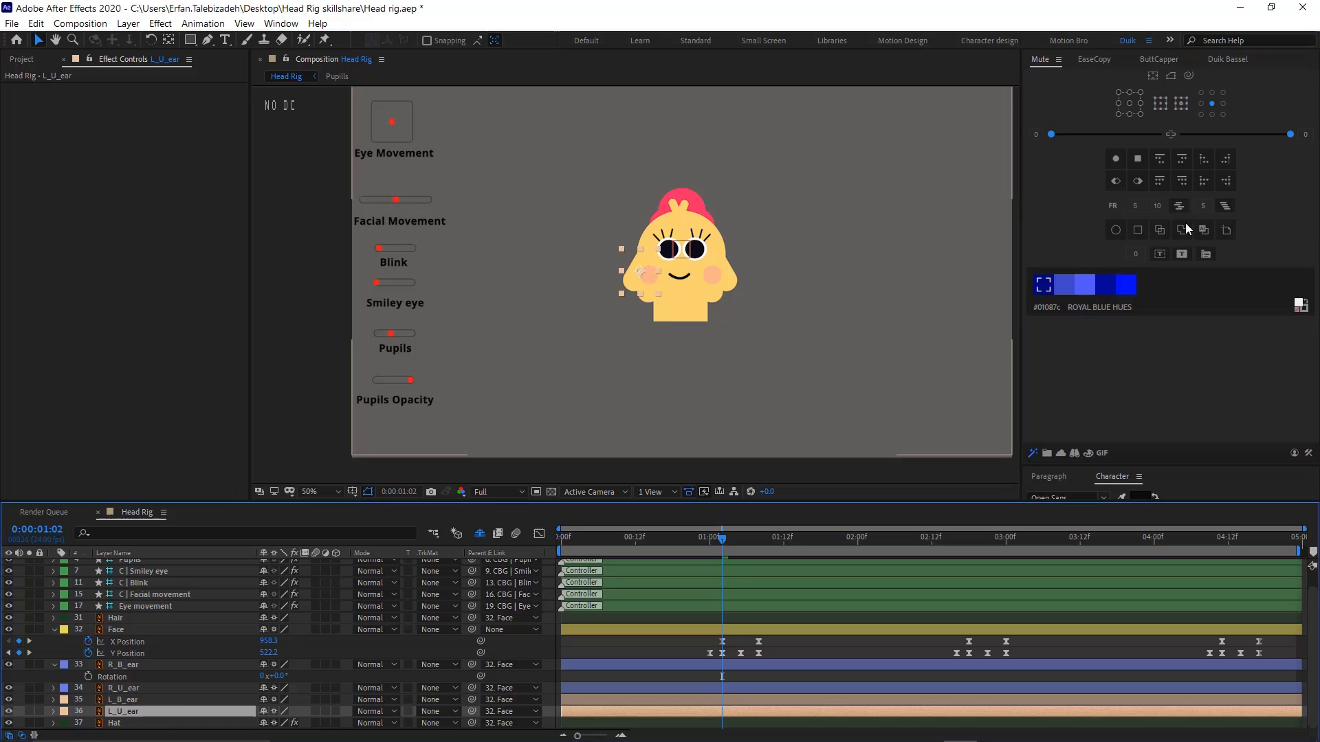
left_click(1140, 92)
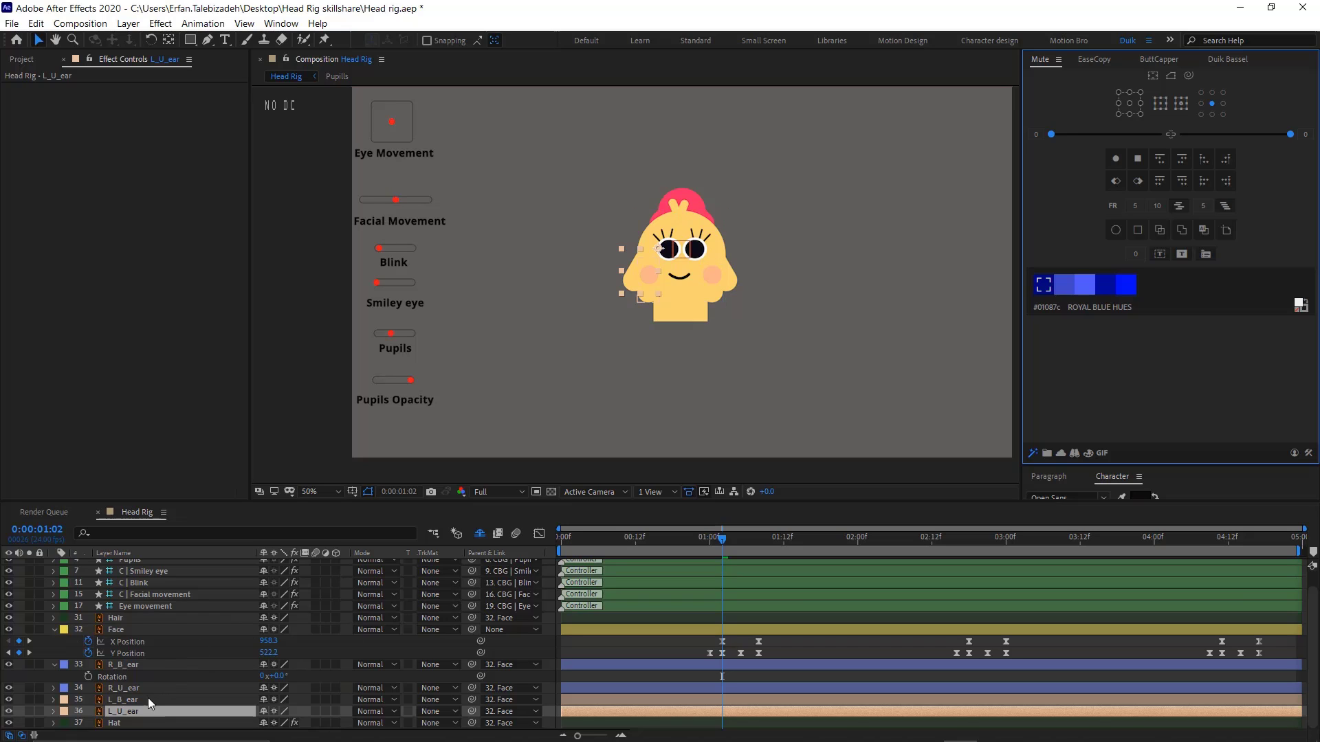
Reveal Rotation on all four ear layers and add a Rotation keyframe to each at 0:00:01:02
left_click(129, 666)
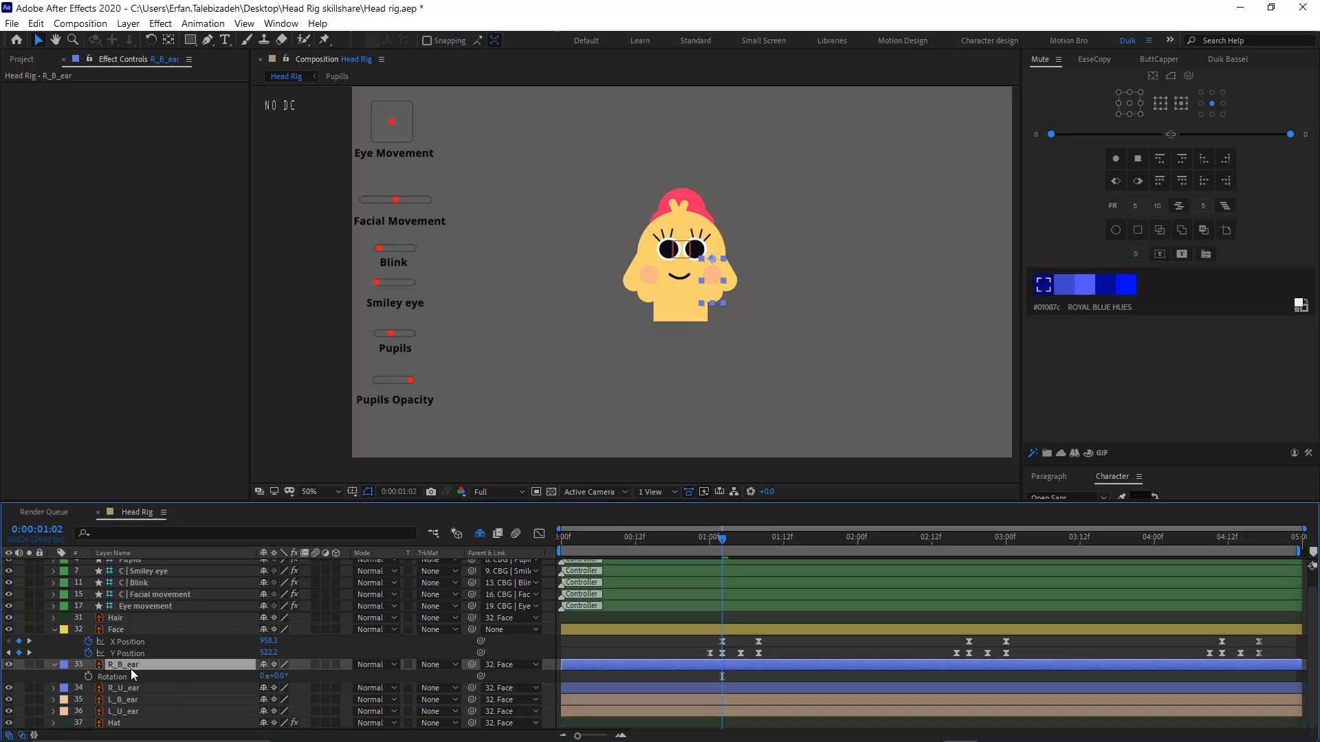
left_click(136, 711, "shift")
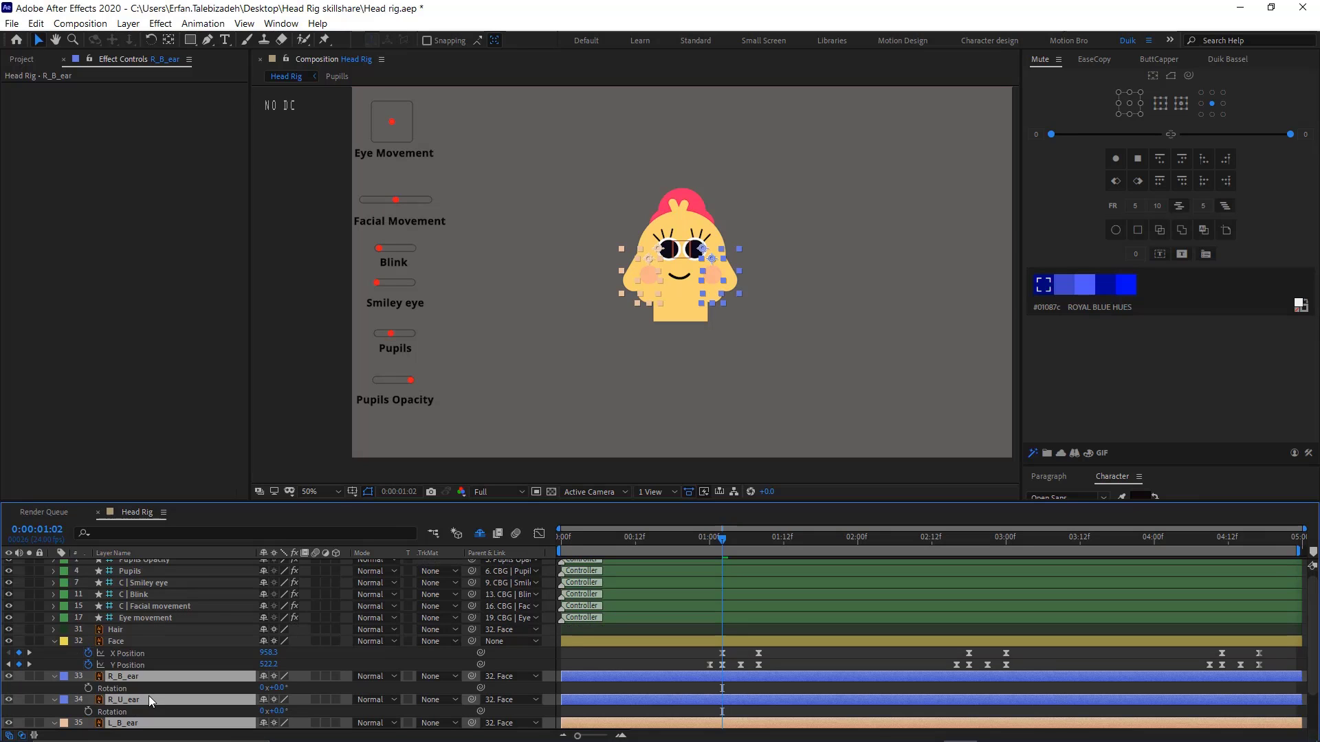
key("r")
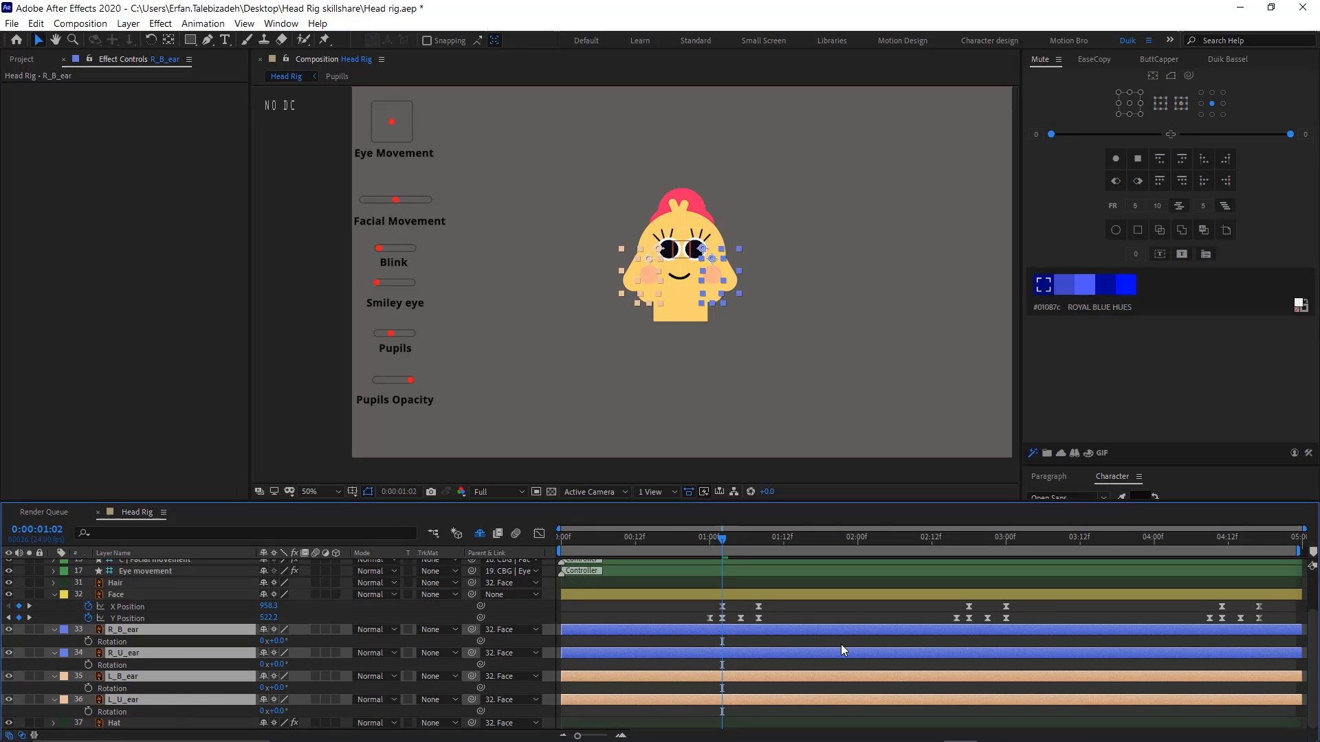
left_click(801, 614)
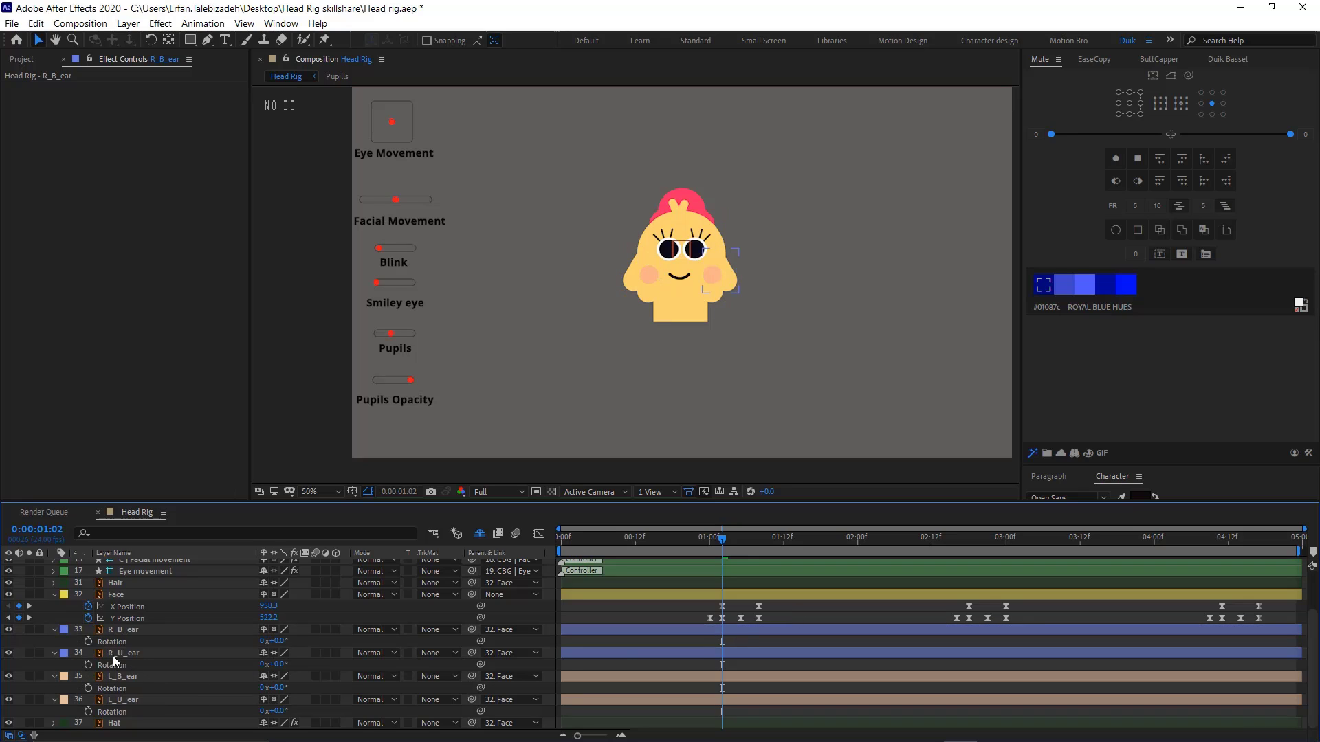
left_click_drag(89, 644, 86, 713)
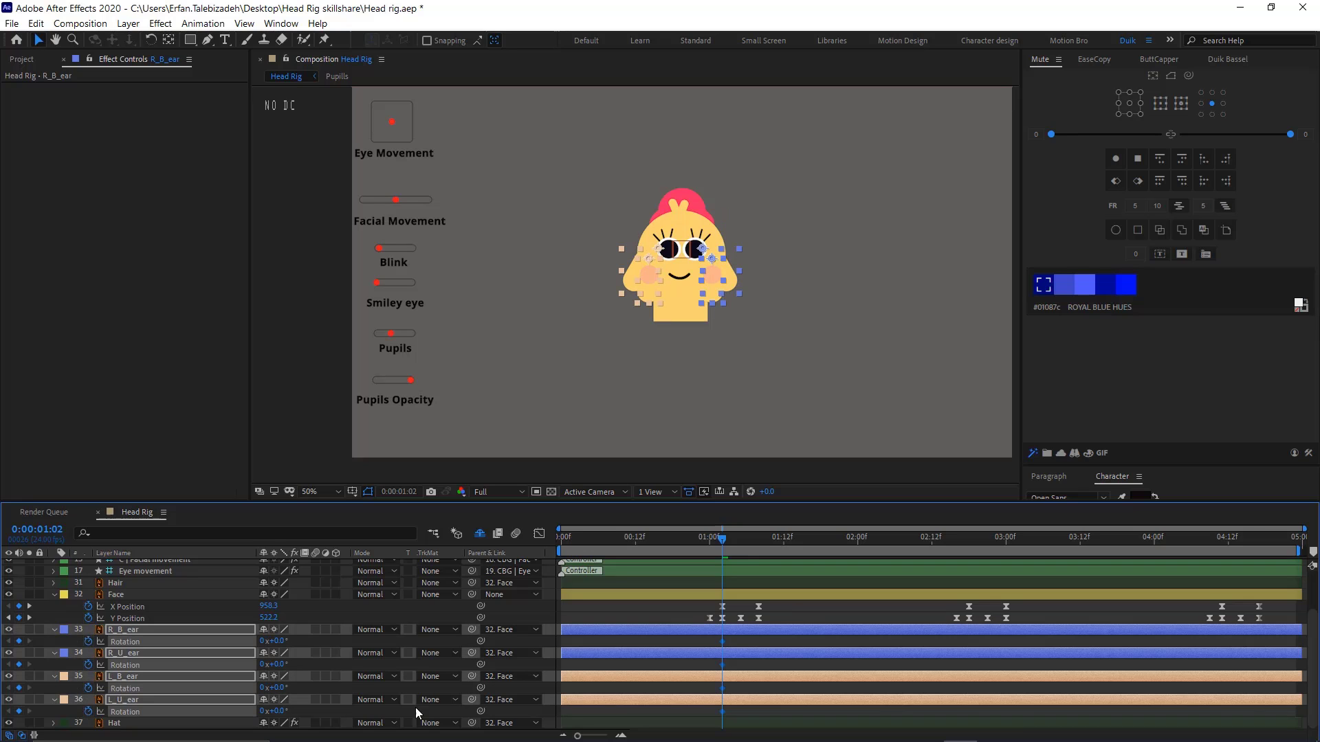
left_click(749, 641)
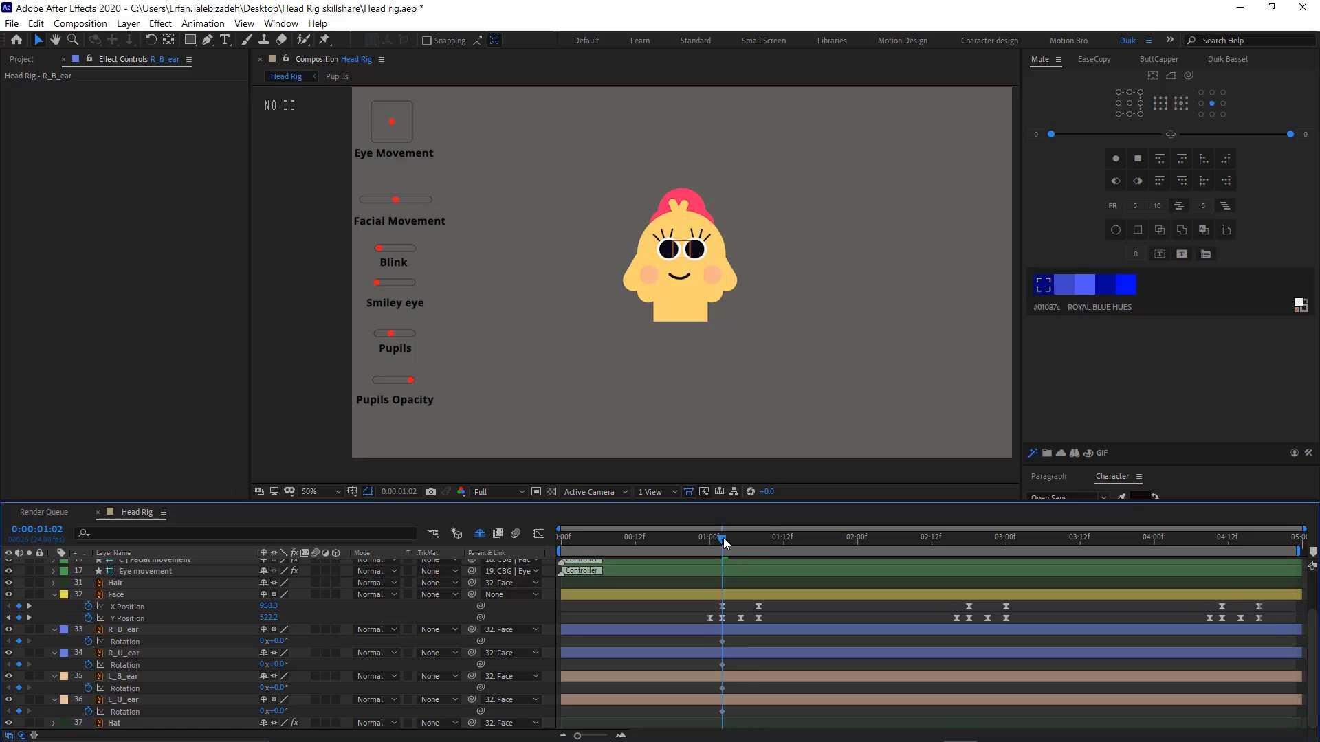
At 0:00:01:08, set the ear rotations to -6° for L_B_ear, -12° for L_U_ear, -8° for R_U_ear and -11° for R_B_ear
left_click_drag(723, 538, 757, 547)
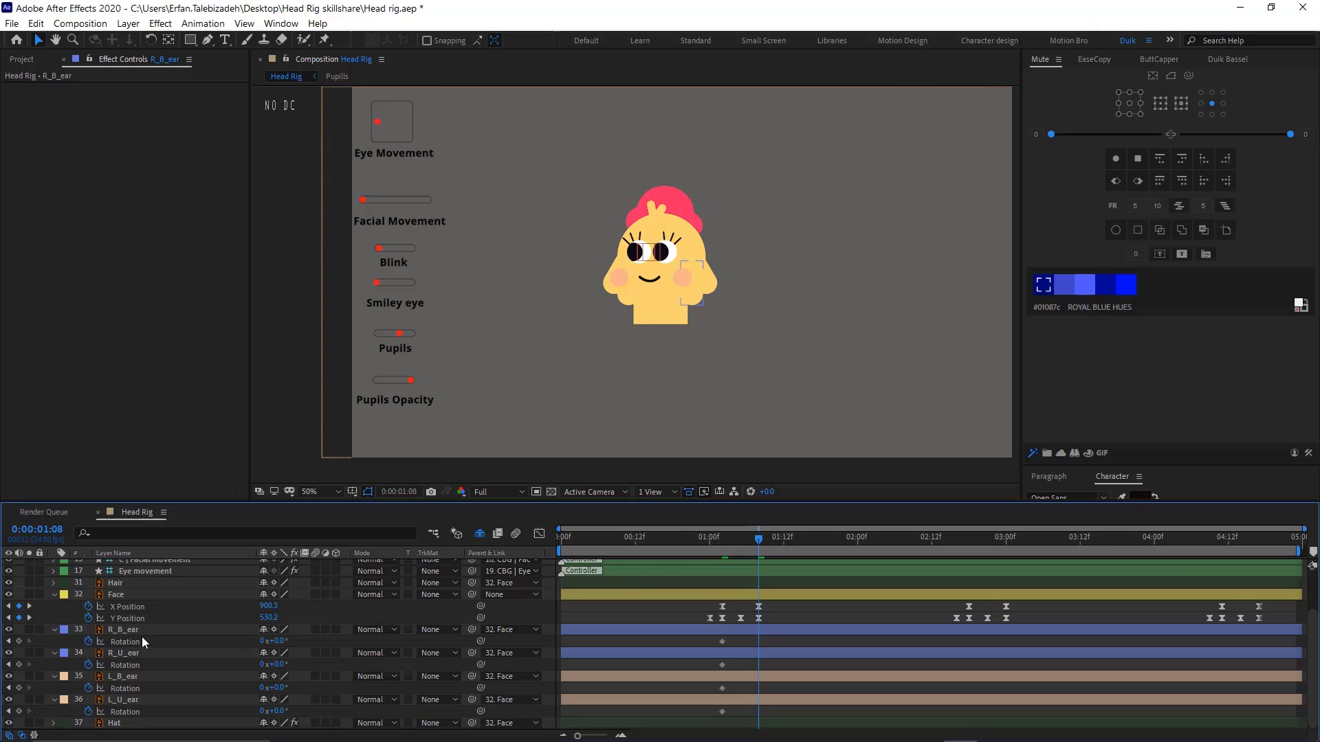
left_click(139, 676)
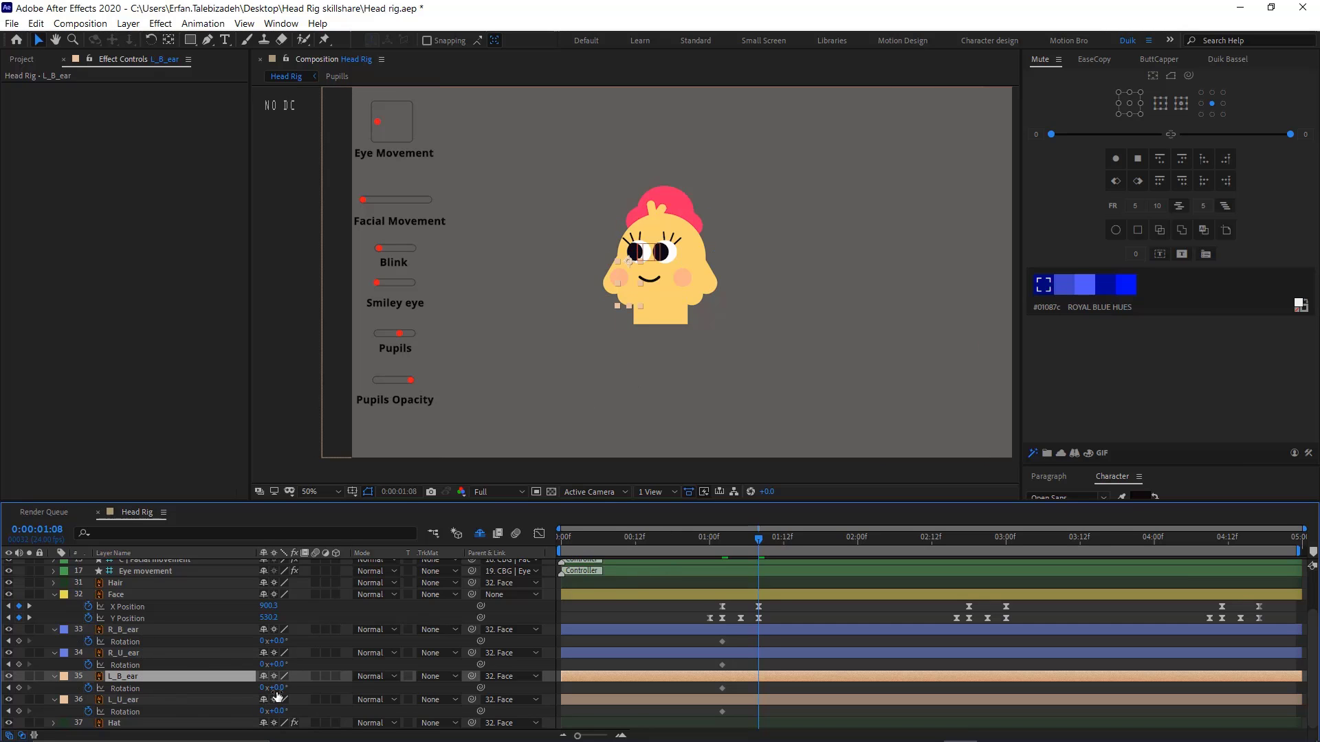
left_click_drag(274, 688, 272, 693)
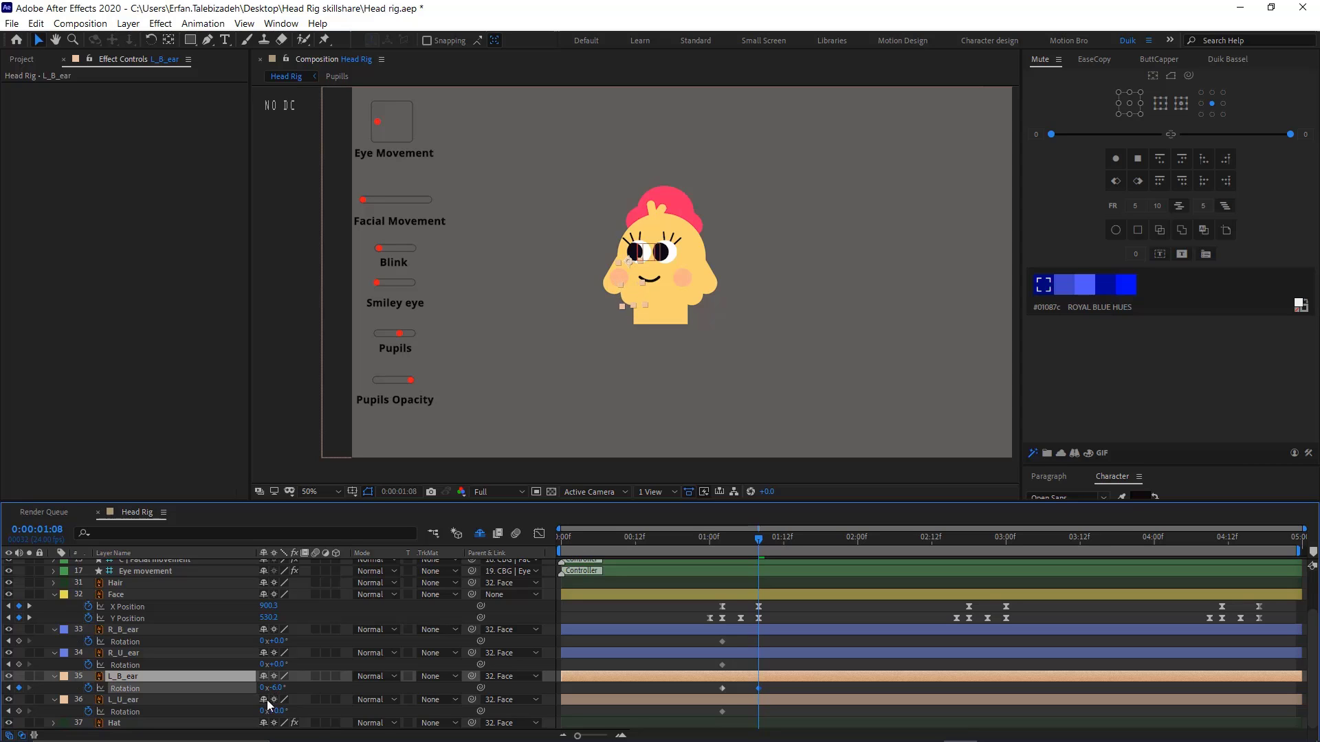
key("Return")
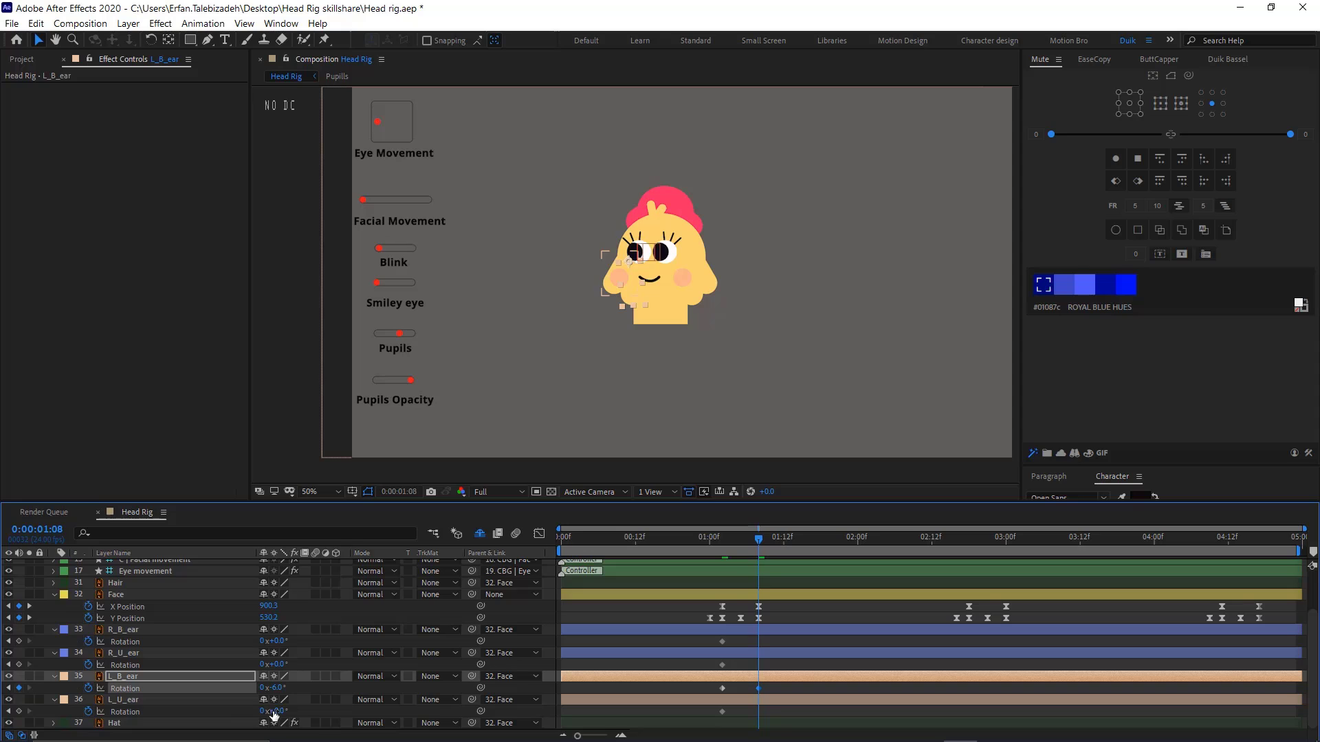
left_click_drag(271, 711, 262, 711)
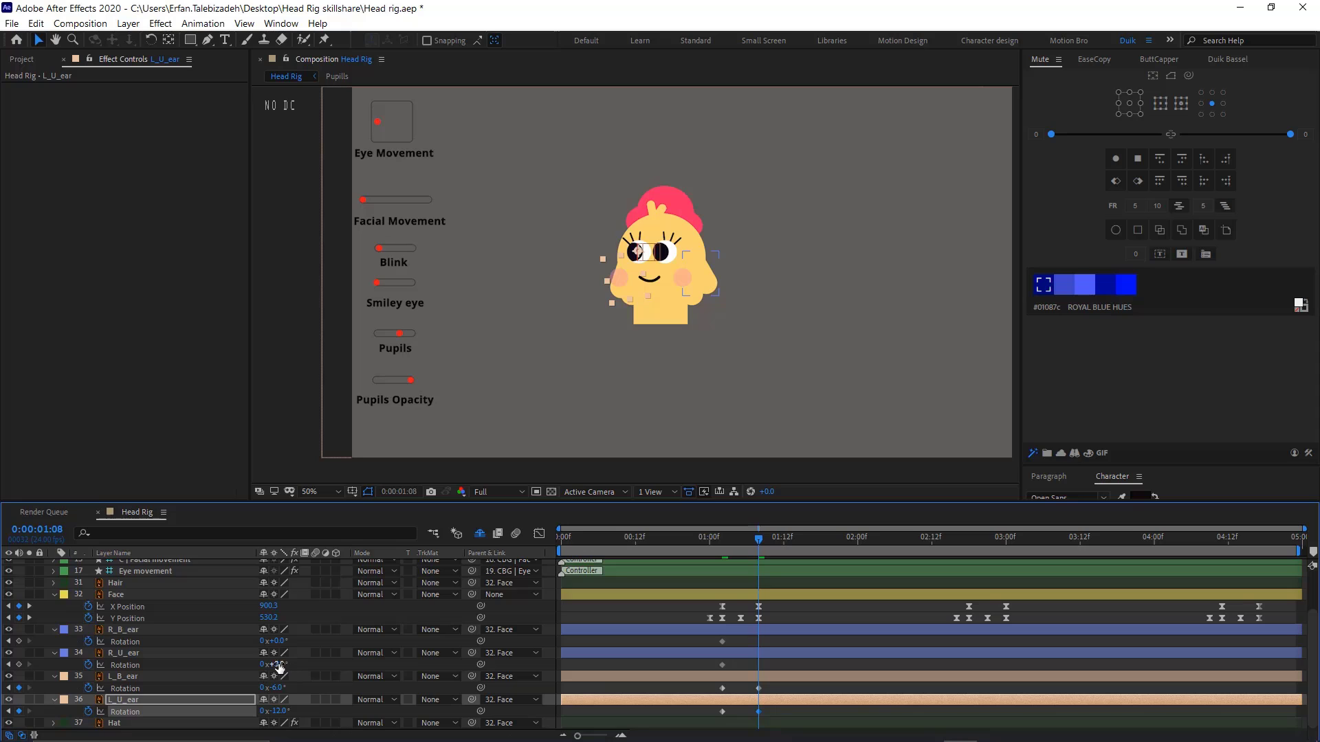
left_click_drag(280, 667, 267, 640)
key("period")
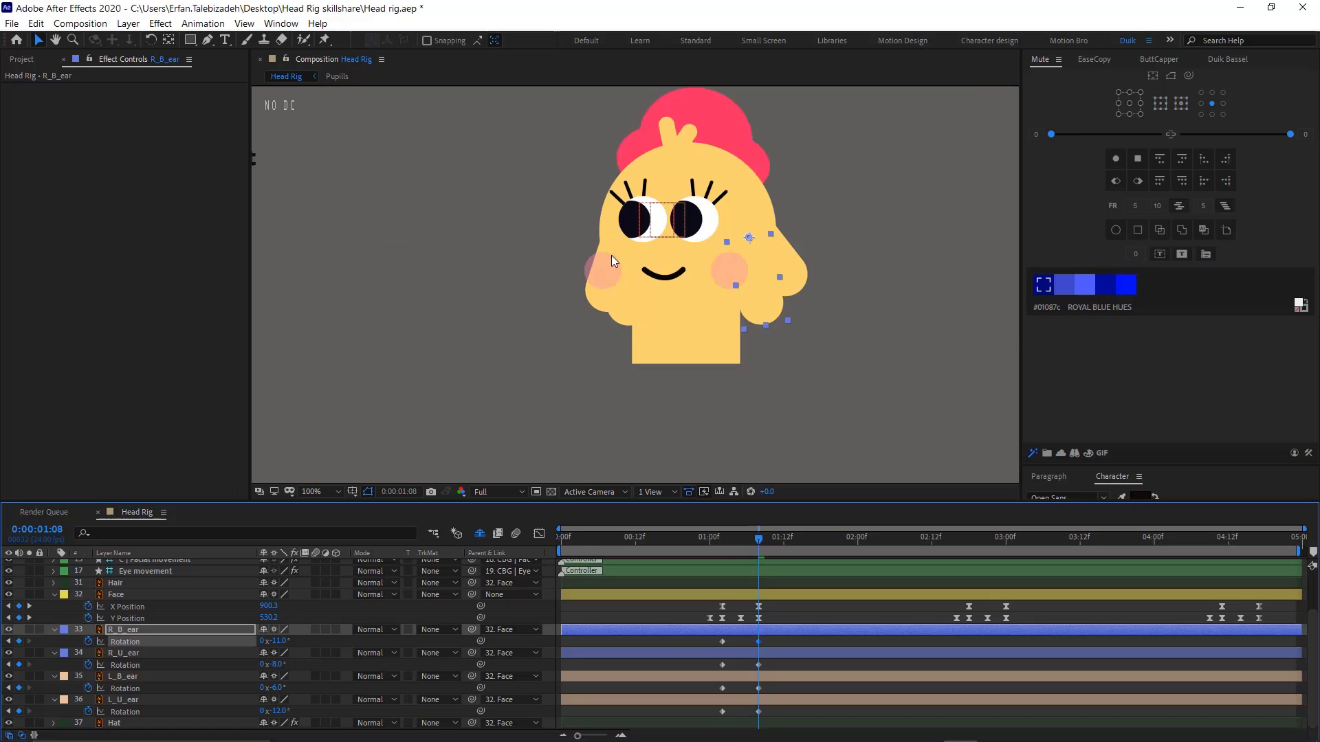
Select the Cheek layer and preview the ears rotating with the head turn, starting from 0:00:00:20
left_click(594, 266)
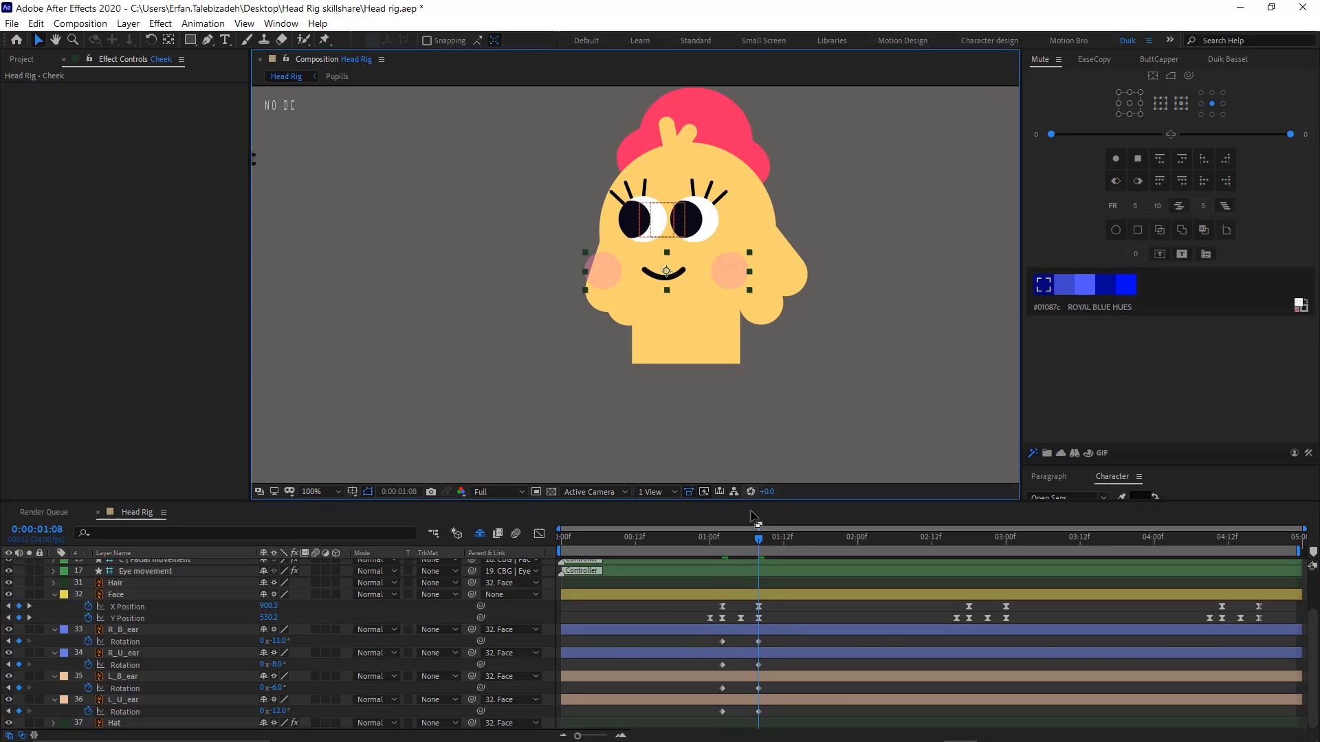
left_click_drag(755, 533, 684, 549)
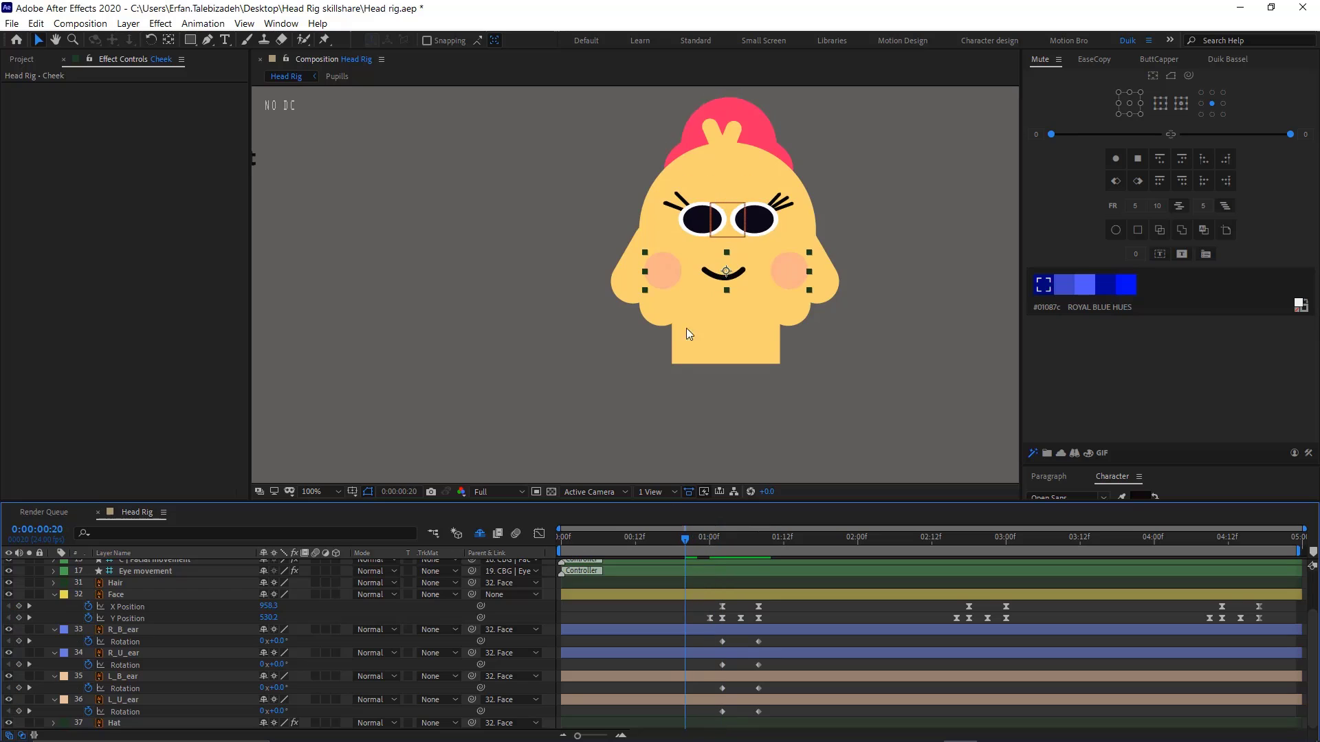
scroll(703, 286, "down", 1)
key("space")
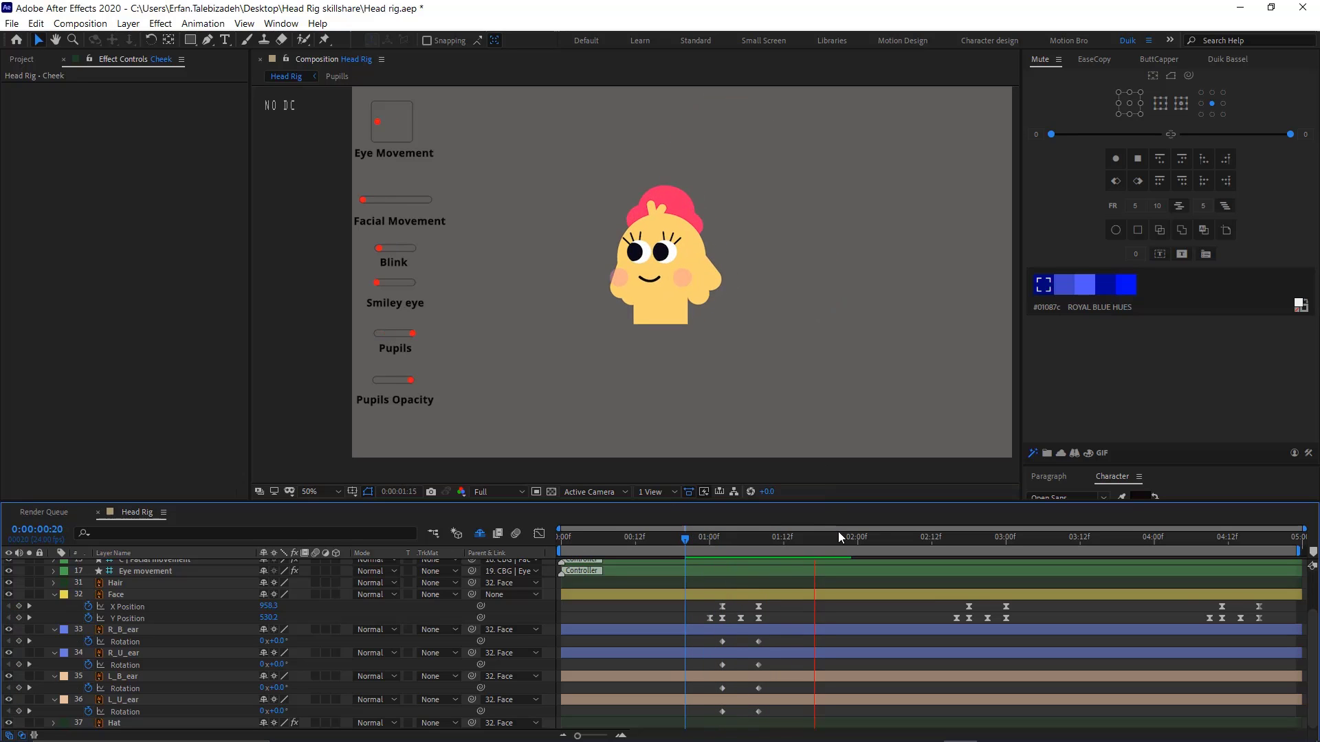
Show the hidden layers, reveal the Cheek layer's Position, and place a Position keyframe at 0:00:01:02
left_click(820, 538)
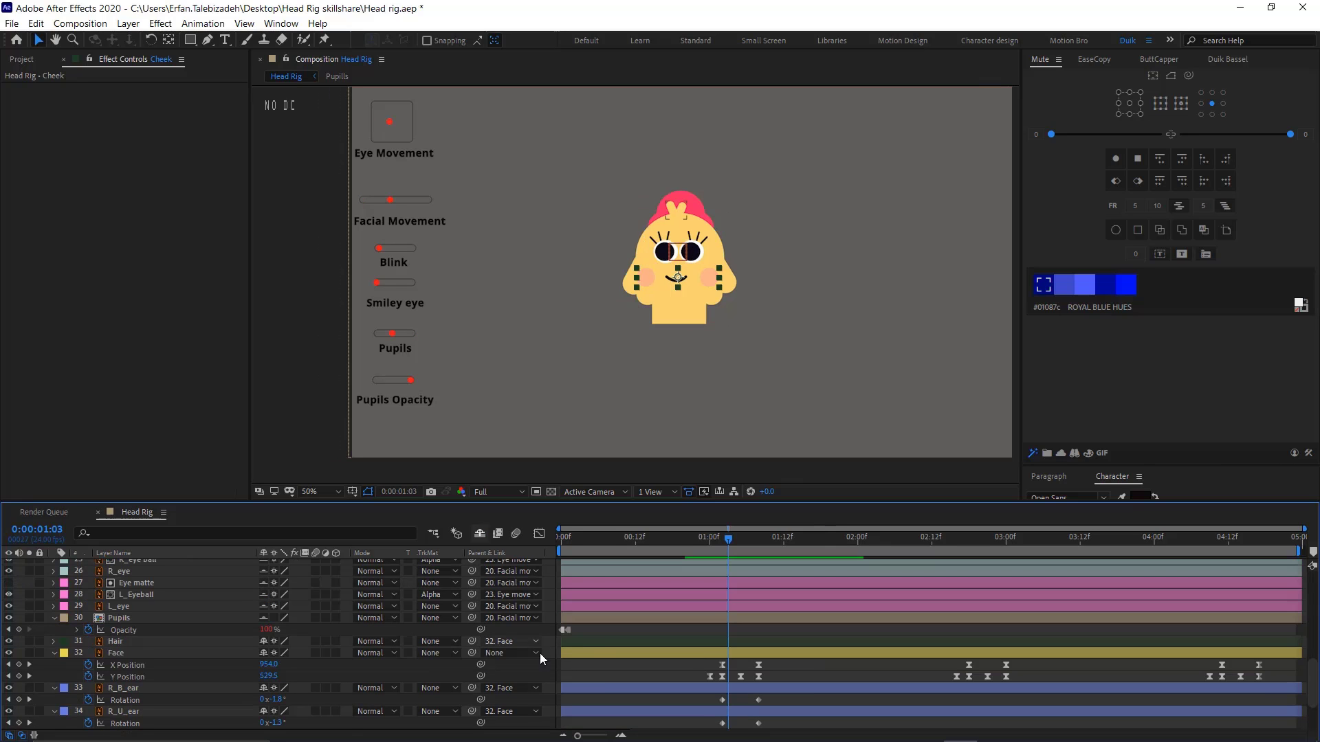
scroll(608, 676, "up", 3)
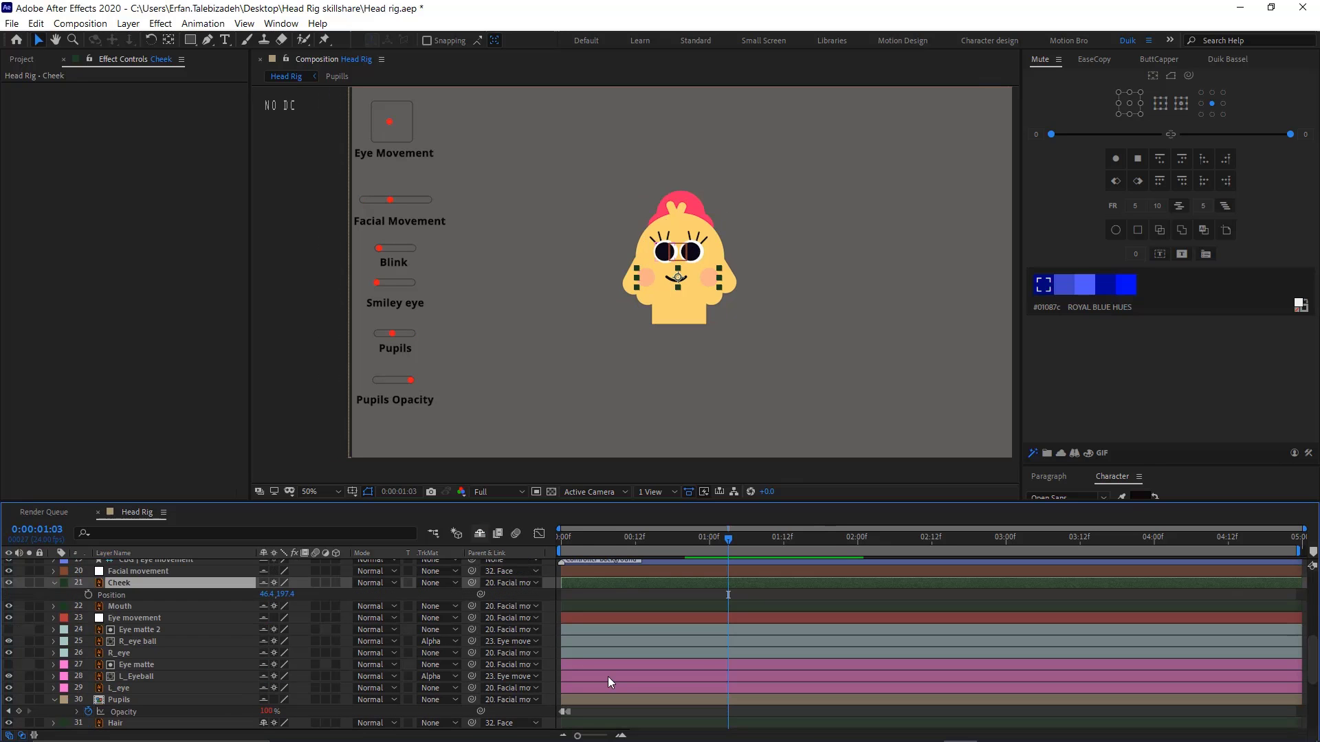
left_click(89, 594)
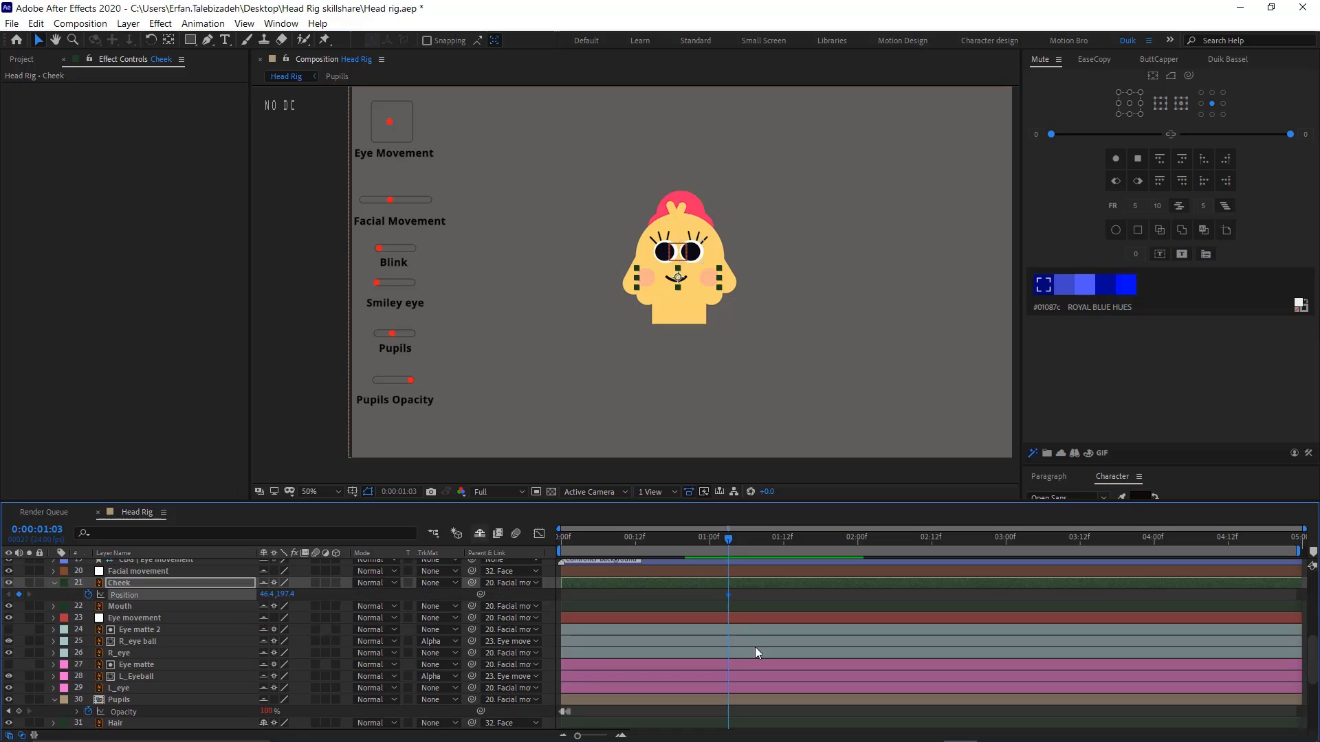
scroll(727, 591, "down", 3)
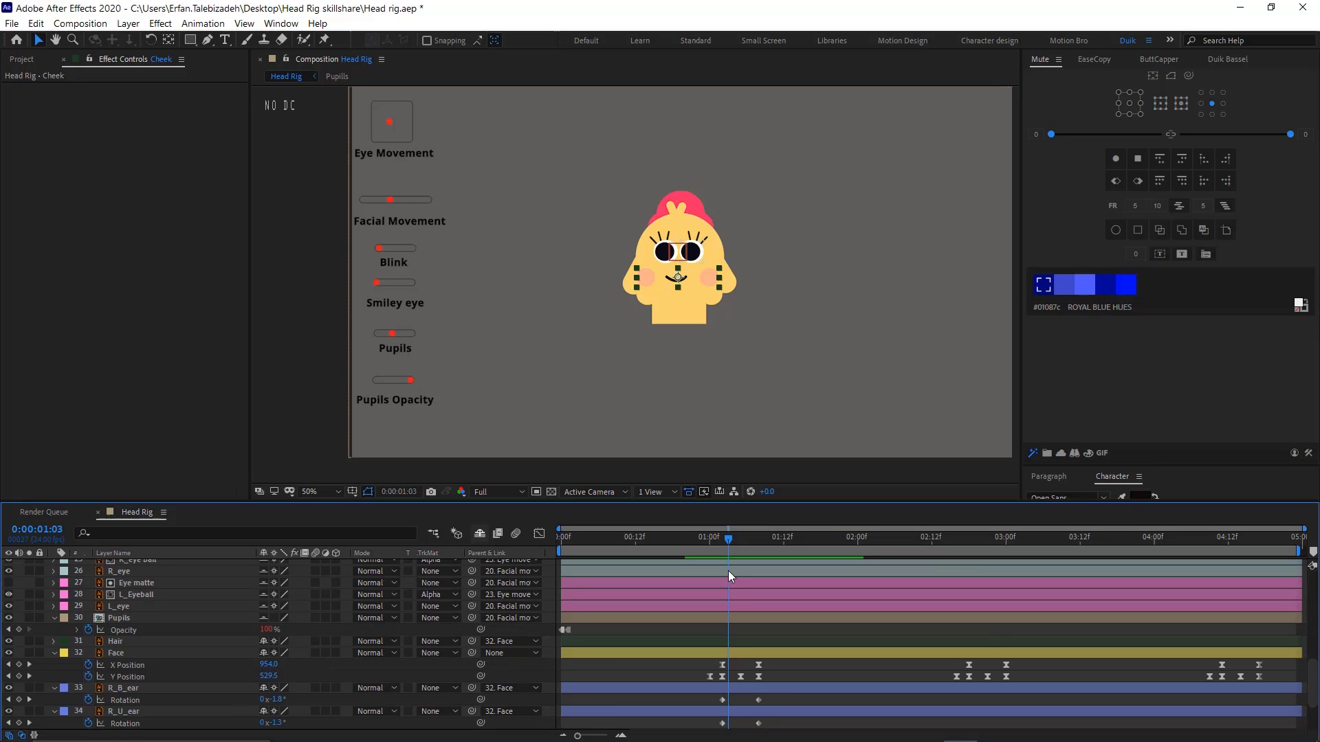
left_click_drag(729, 541, 725, 542)
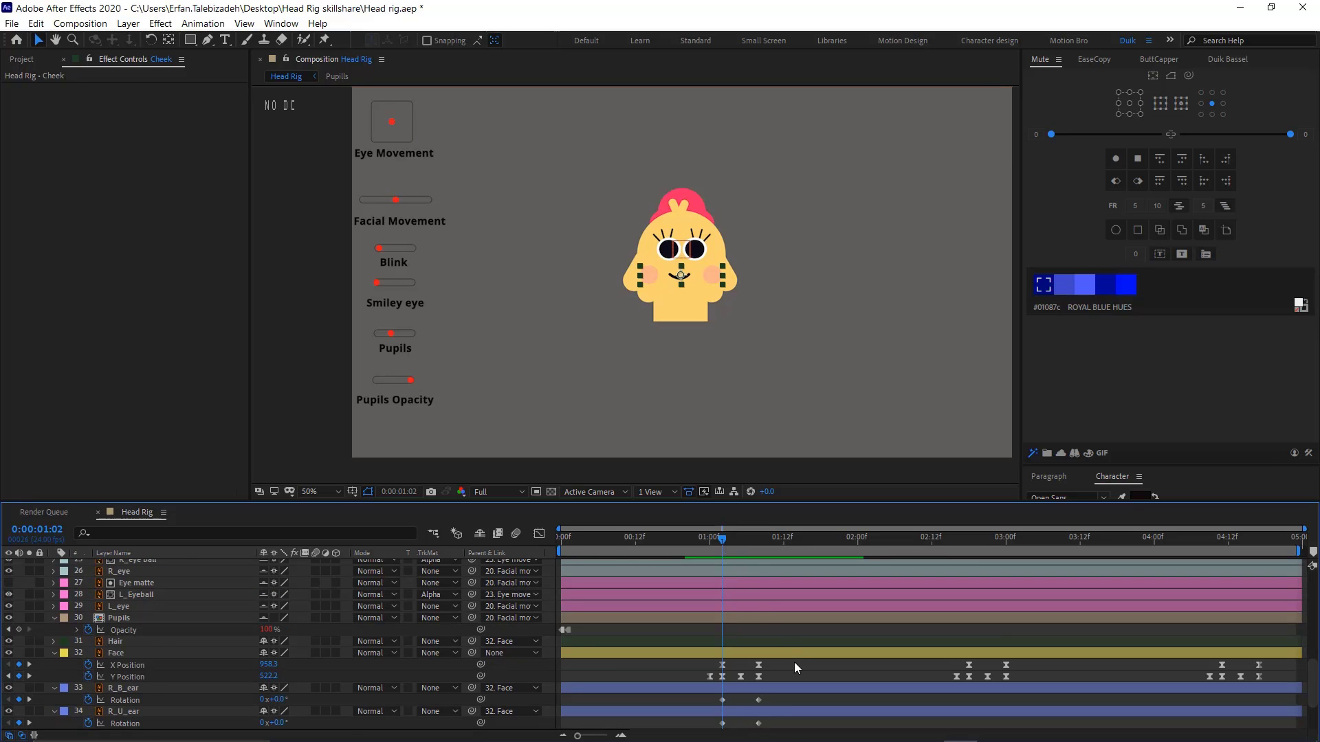
scroll(794, 662, "up", 3)
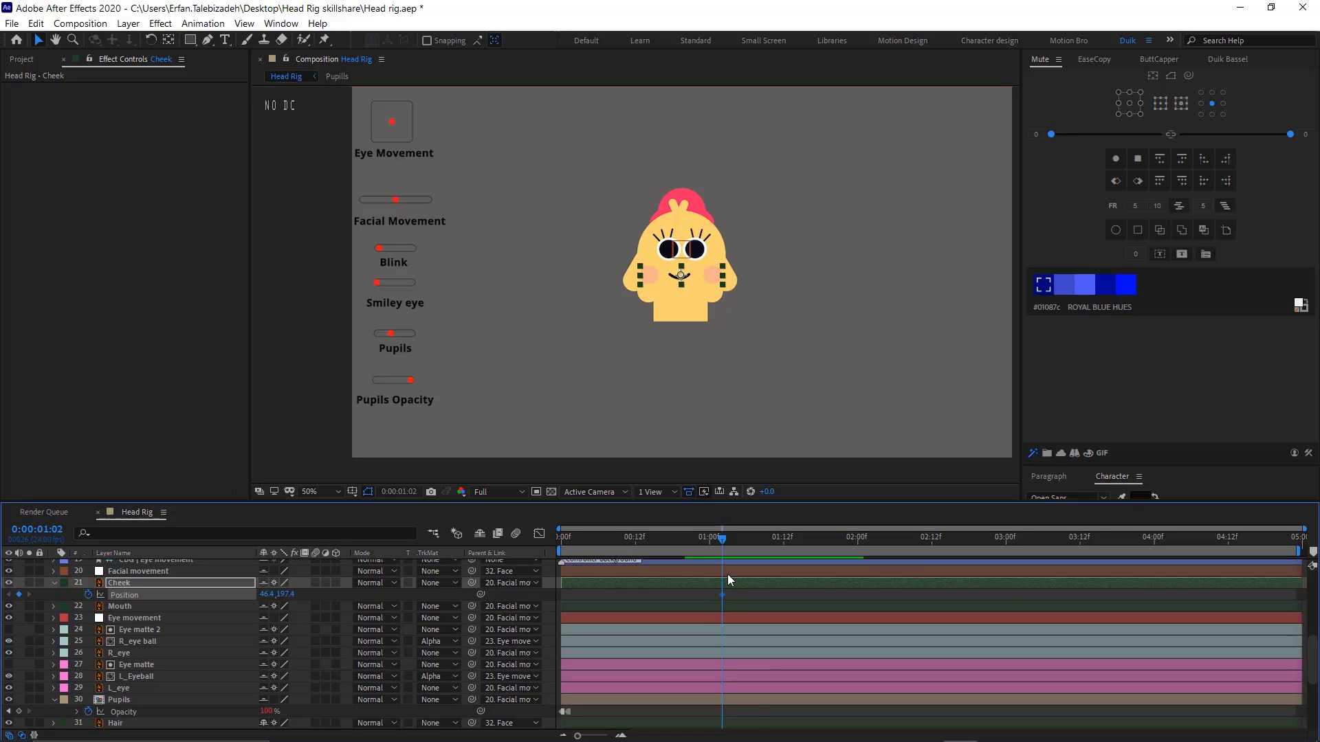
At 0:00:01:08, nudge the Cheek layer sideways until both cheeks sit inside the turned face
scroll(727, 575, "down", 3)
left_click_drag(722, 539, 747, 550)
left_click(756, 552)
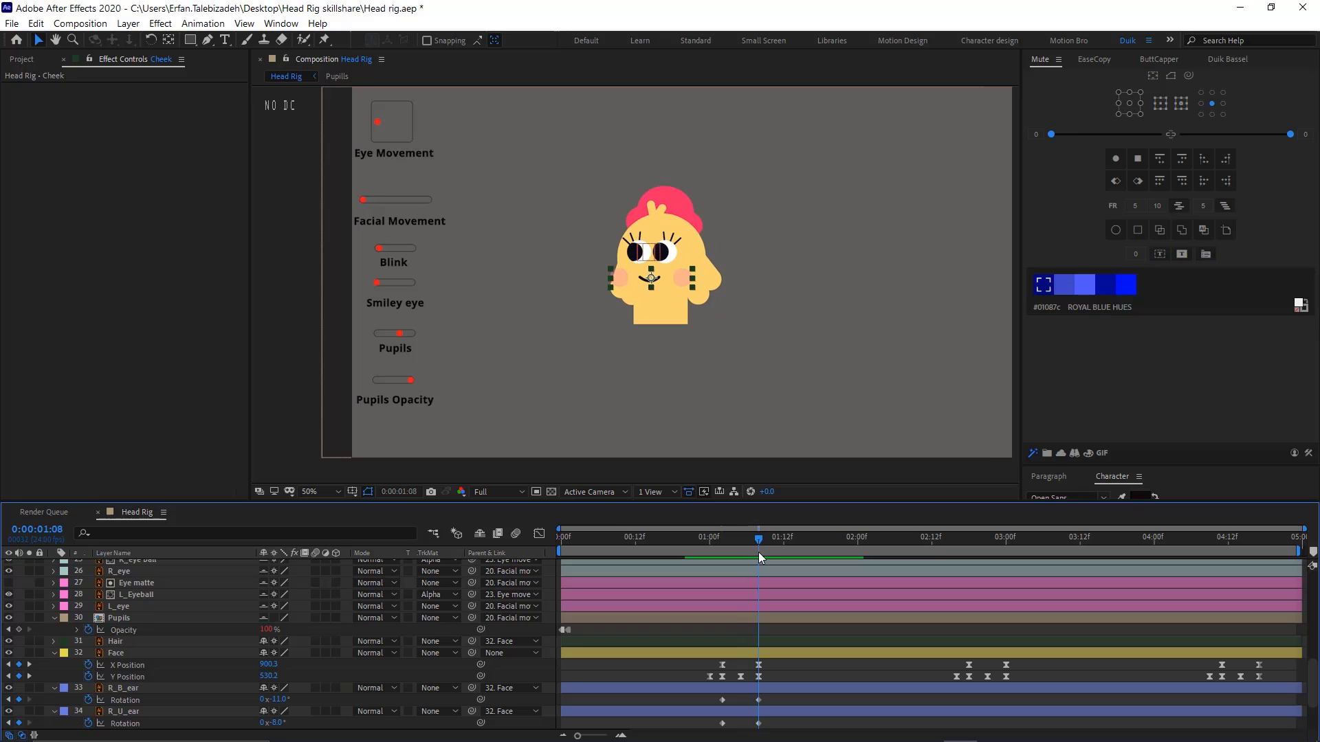
key("period")
key("period")
key("comma")
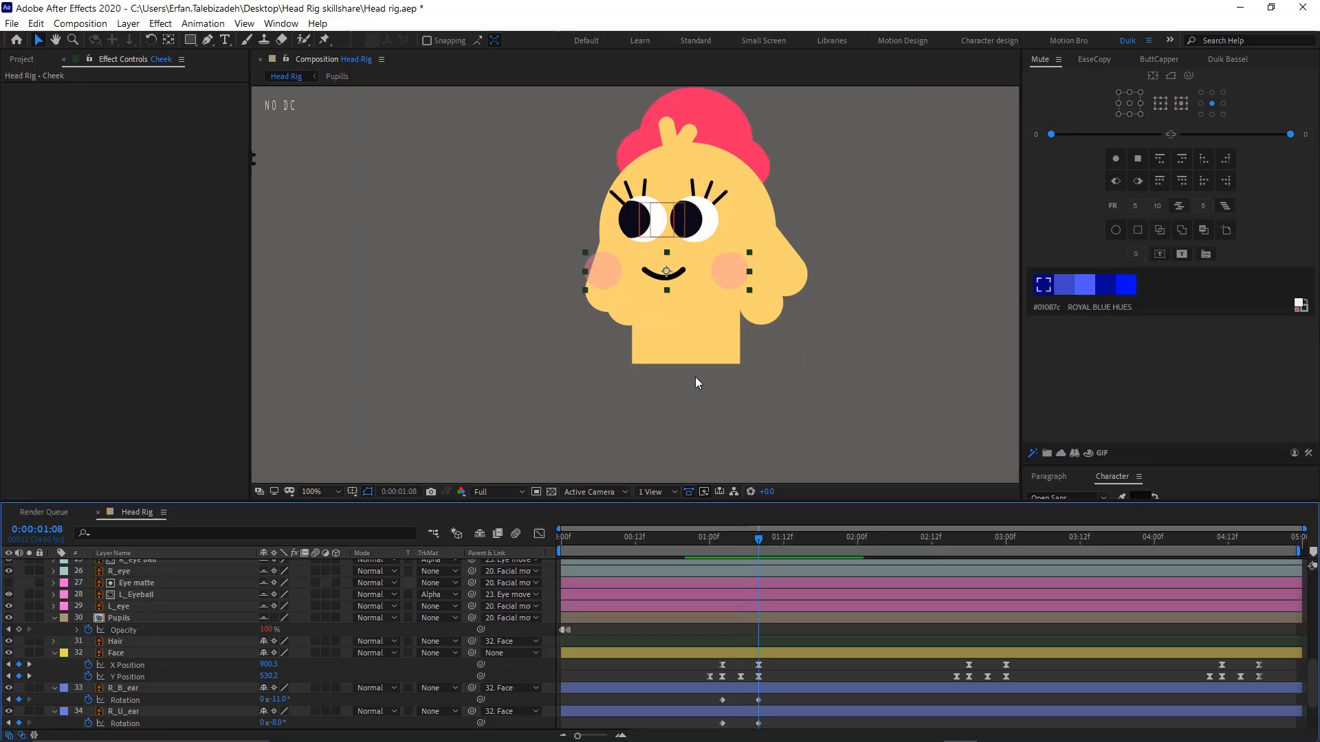
key("Right")
key("Right")
key("Right")
key("Right")
key("Right")
key("Right")
key("Right")
key("Right")
key("Right")
key("Right")
key("Right")
key("Right")
key("Right")
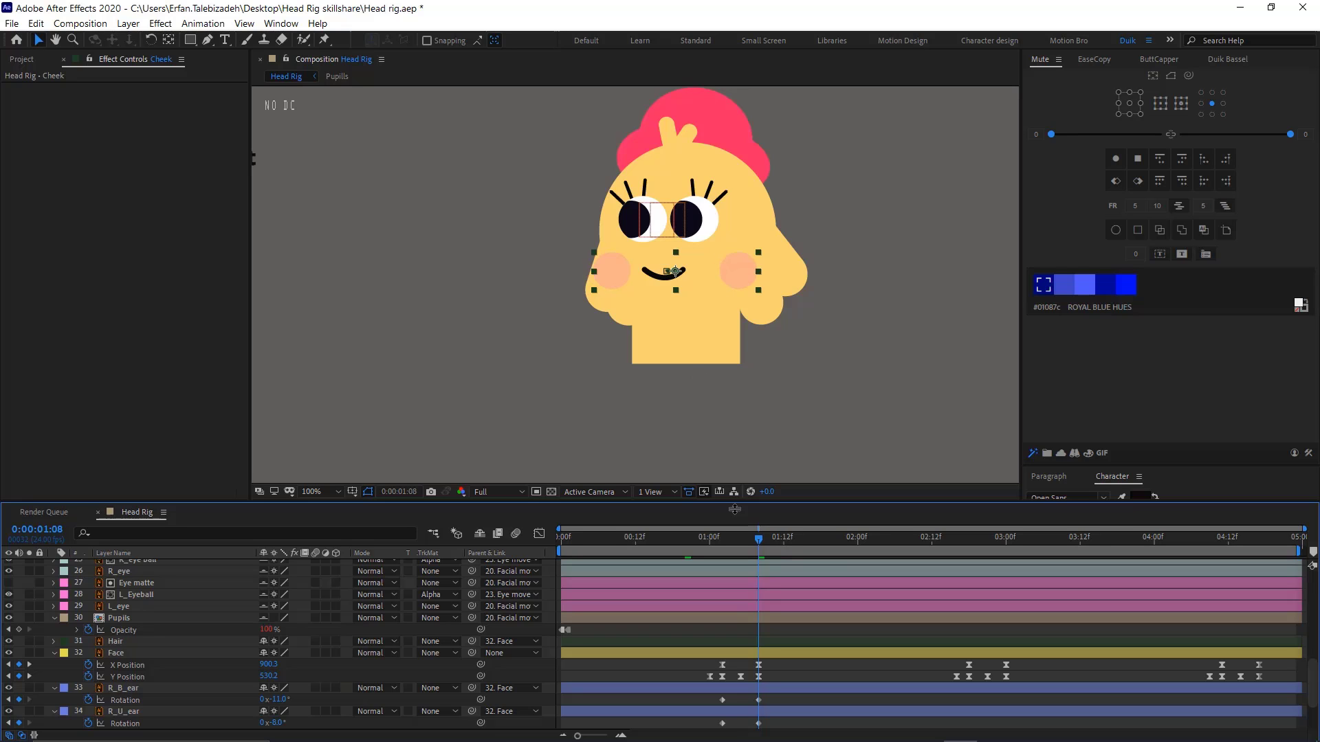
Preview the cheeks' movement with the head turn, starting from 0:00:00:11
left_click_drag(733, 544, 629, 540)
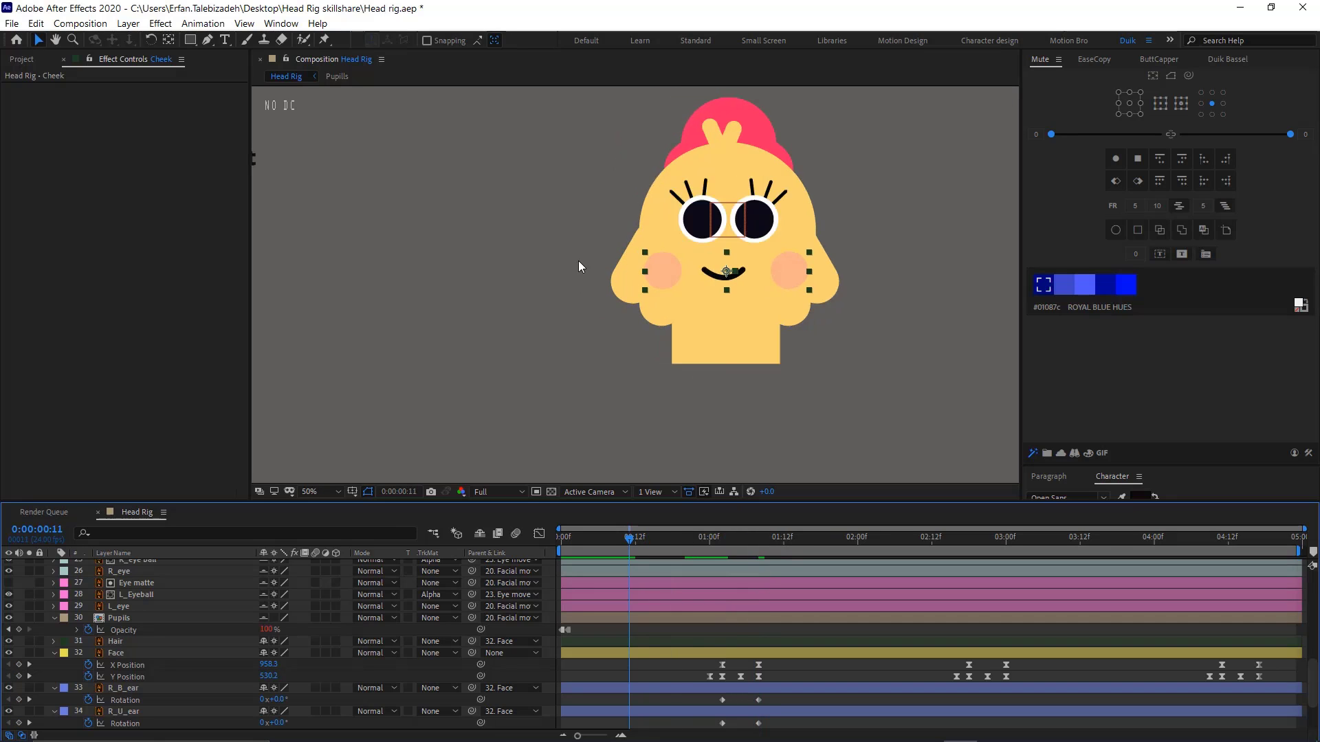
key("comma")
key("space")
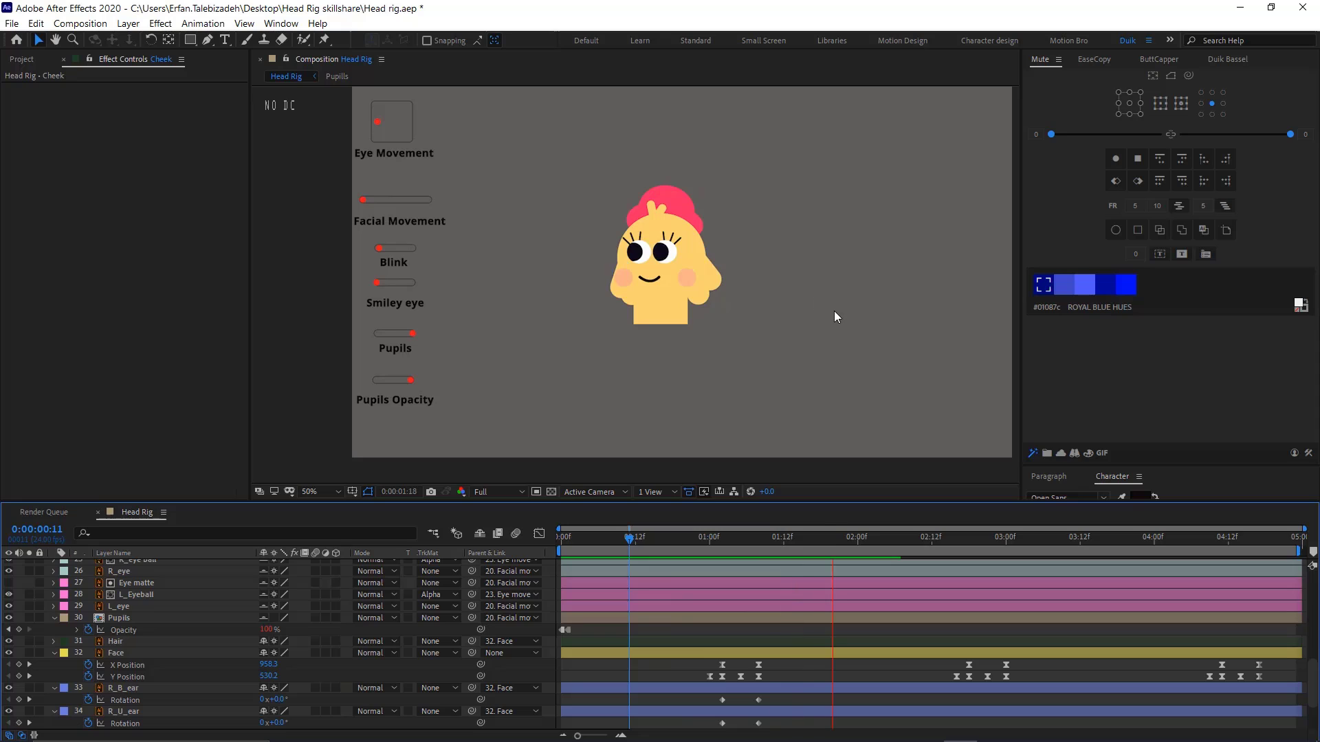
key("space")
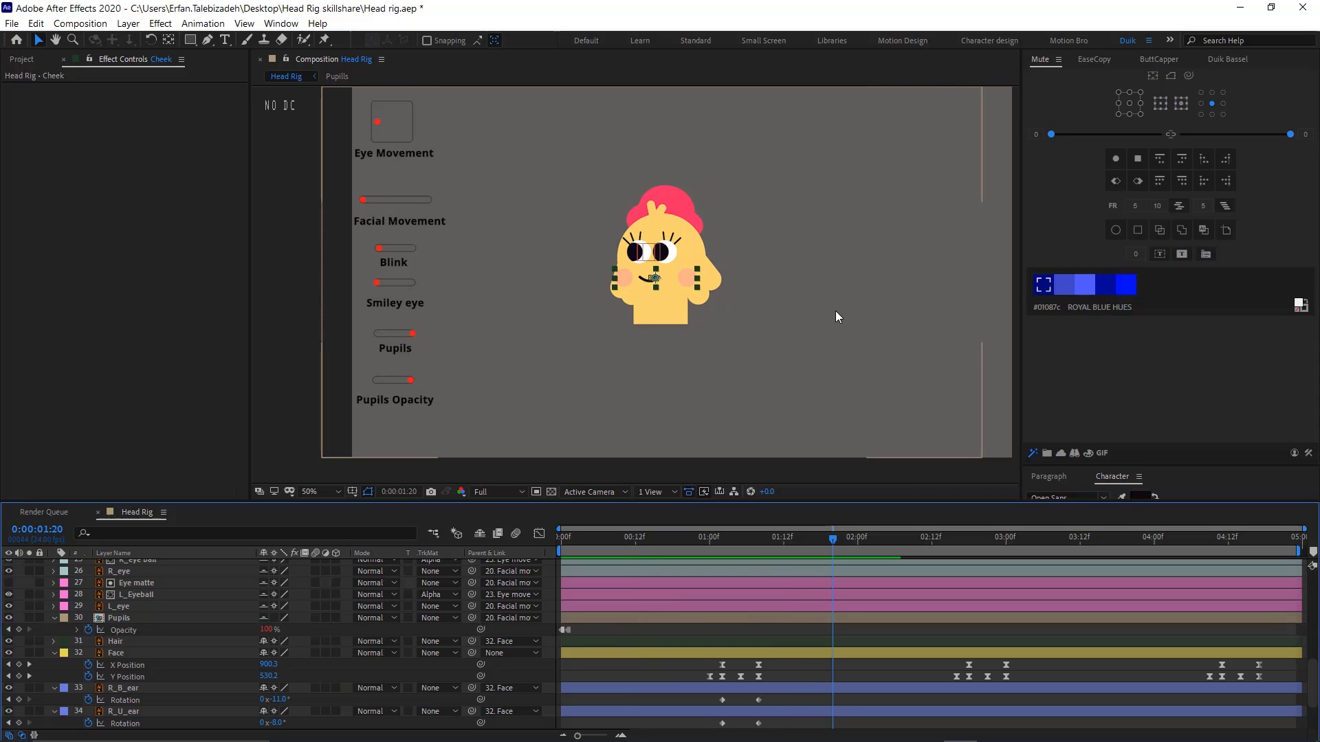
Hide the shy layers and apply Easy Ease to the Rotation keyframes of all four ear layers
scroll(191, 589, "up", 10)
left_click(181, 588)
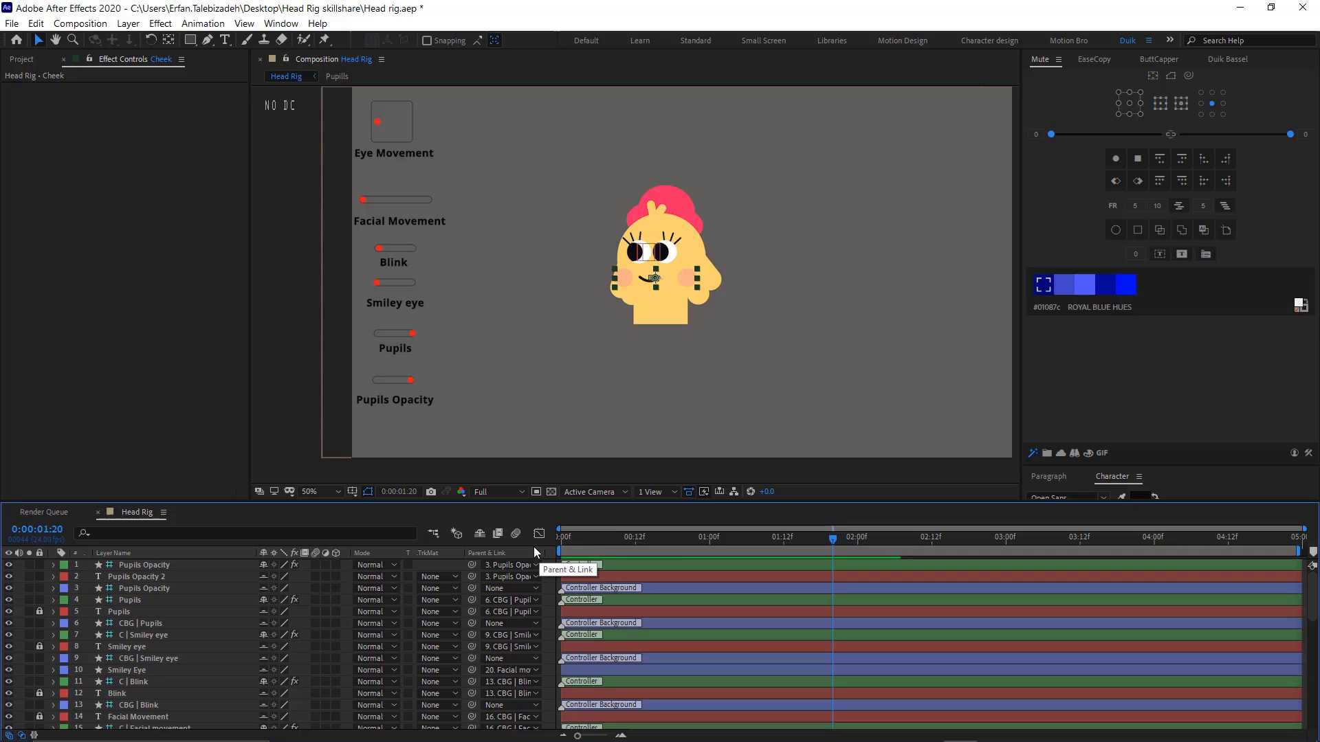
left_click(480, 535)
scroll(723, 650, "down", 3)
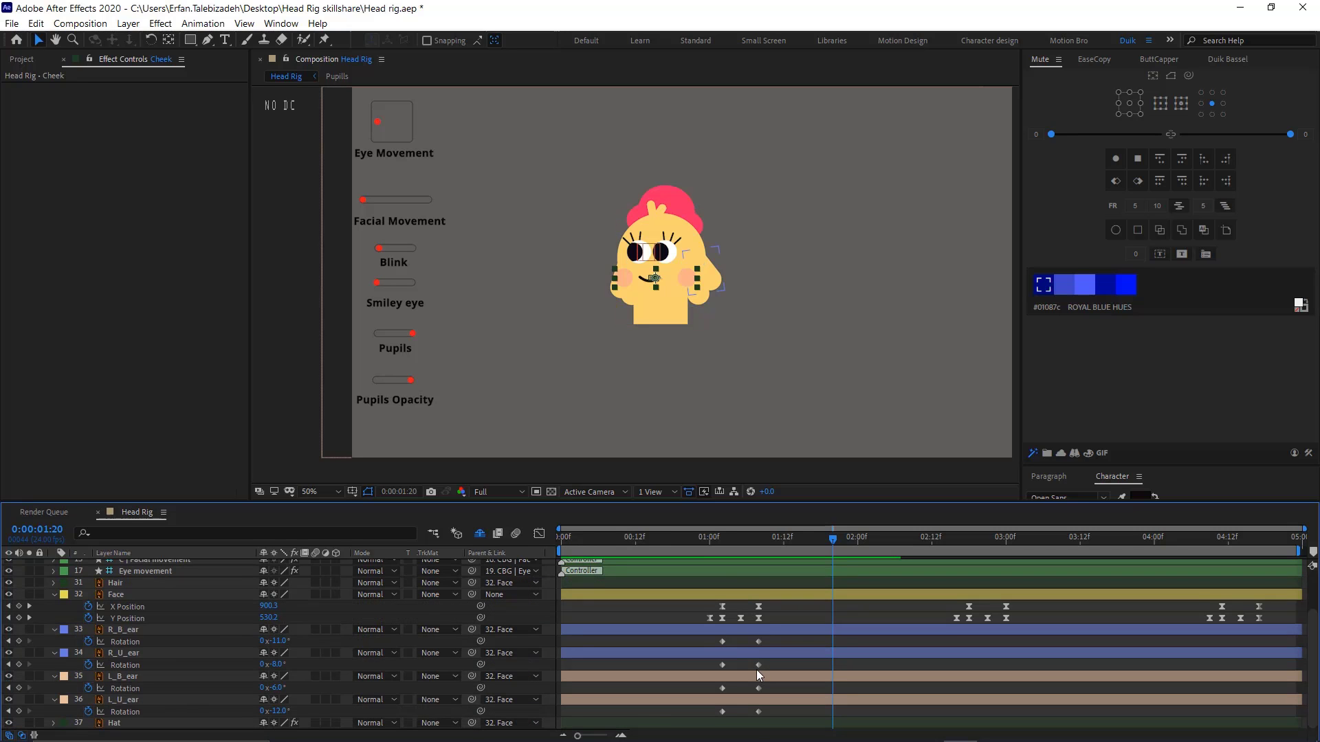
left_click_drag(774, 645, 719, 732)
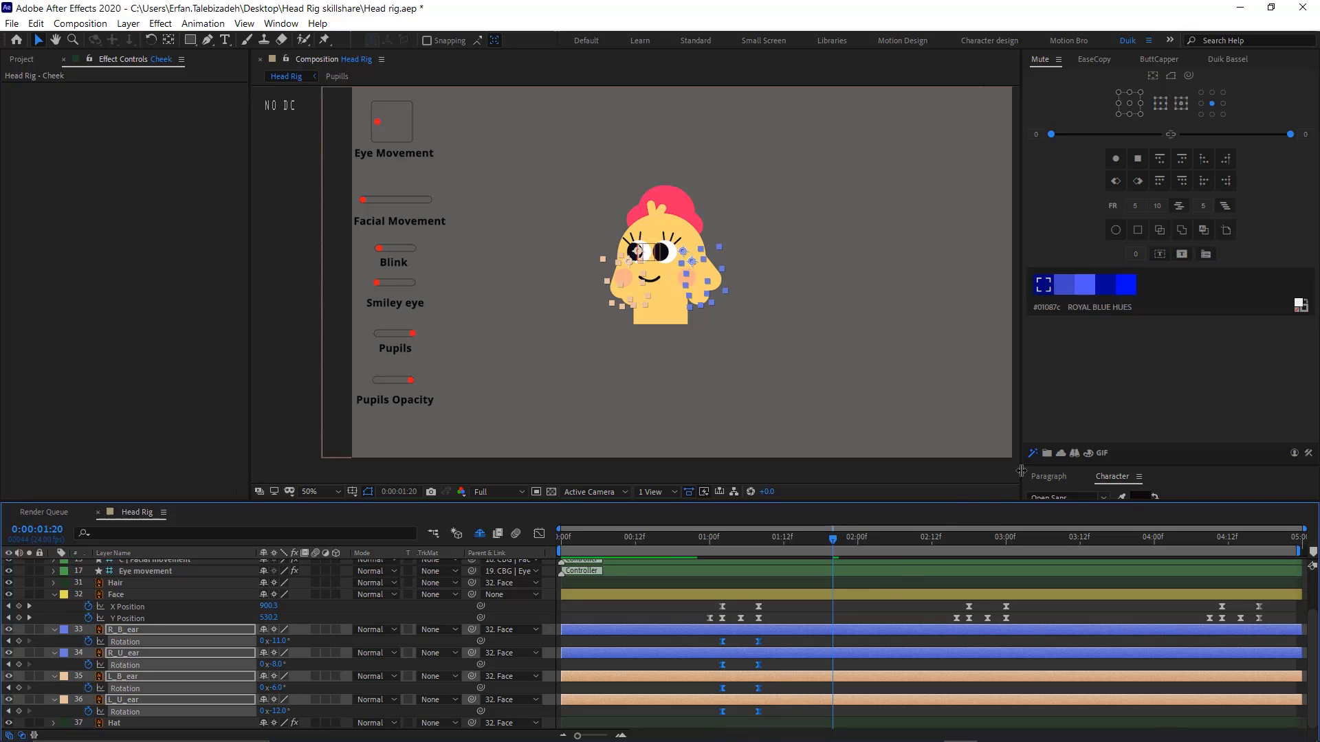
Apply the saved bounce expression to the four ear rotations and make their keyframes at 0:00:01:08 linear
left_click(1046, 453)
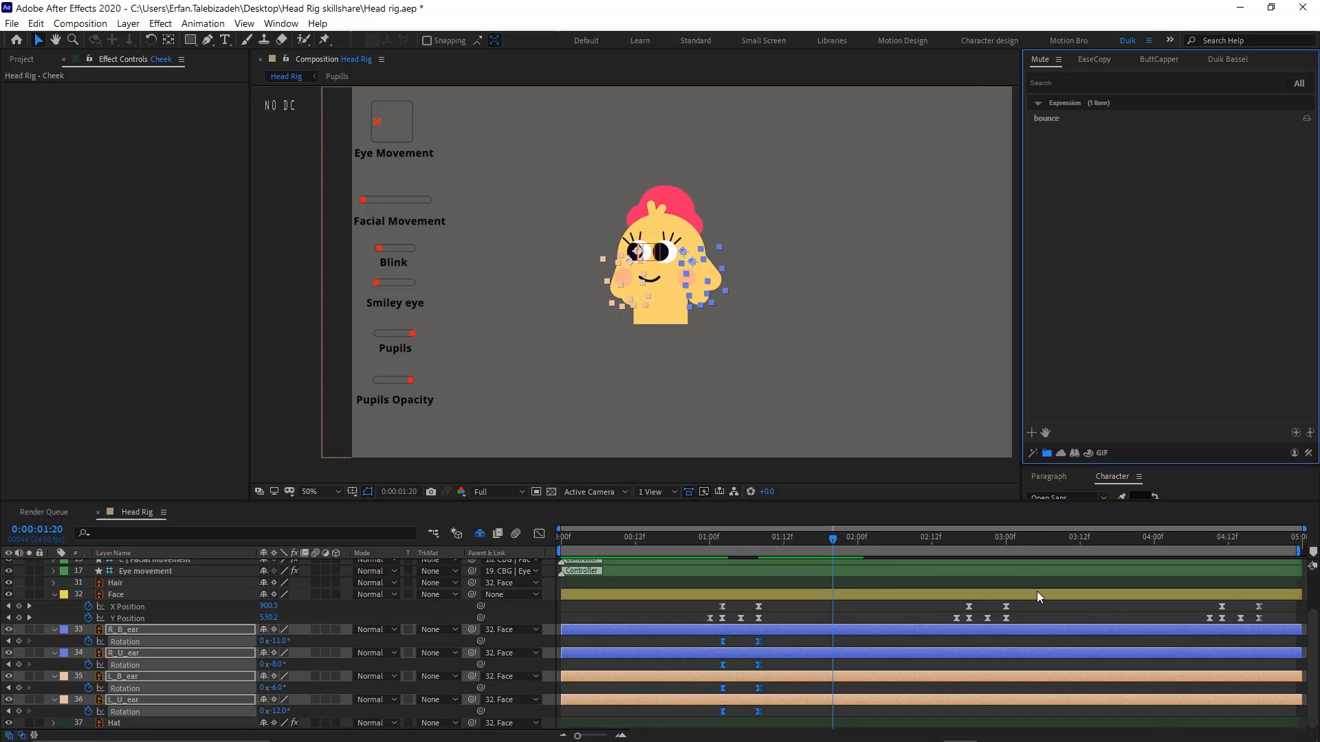
left_click(1059, 120)
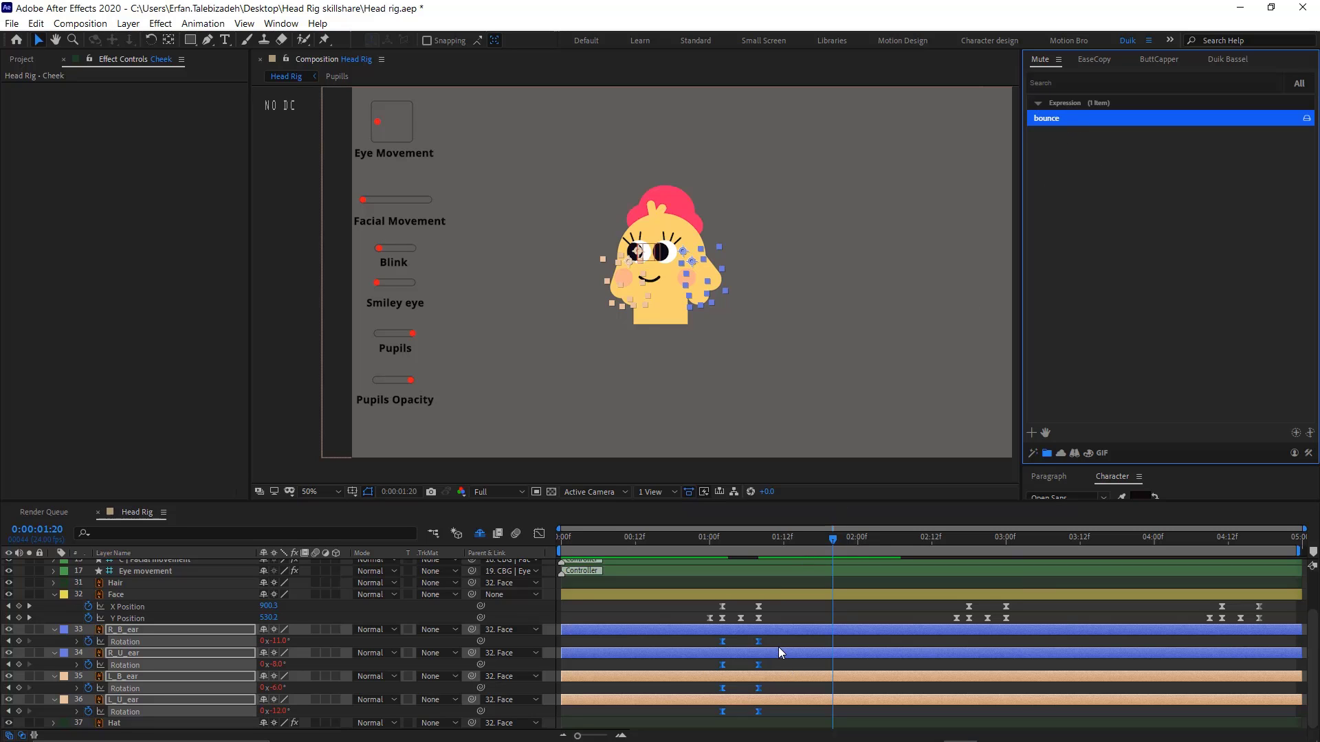
left_click_drag(775, 636, 759, 711)
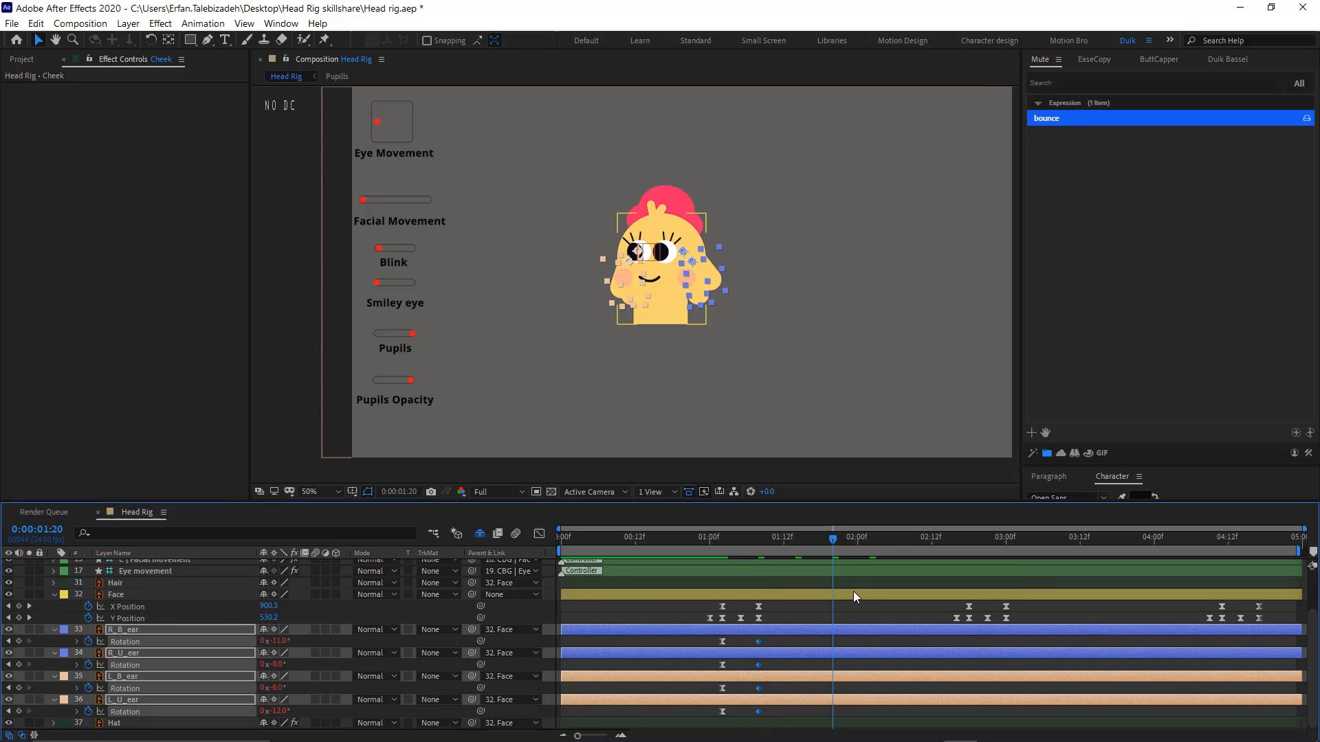
Preview the ears' bounce after the head turn, starting from 0:00:00:23
left_click_drag(832, 538, 873, 538)
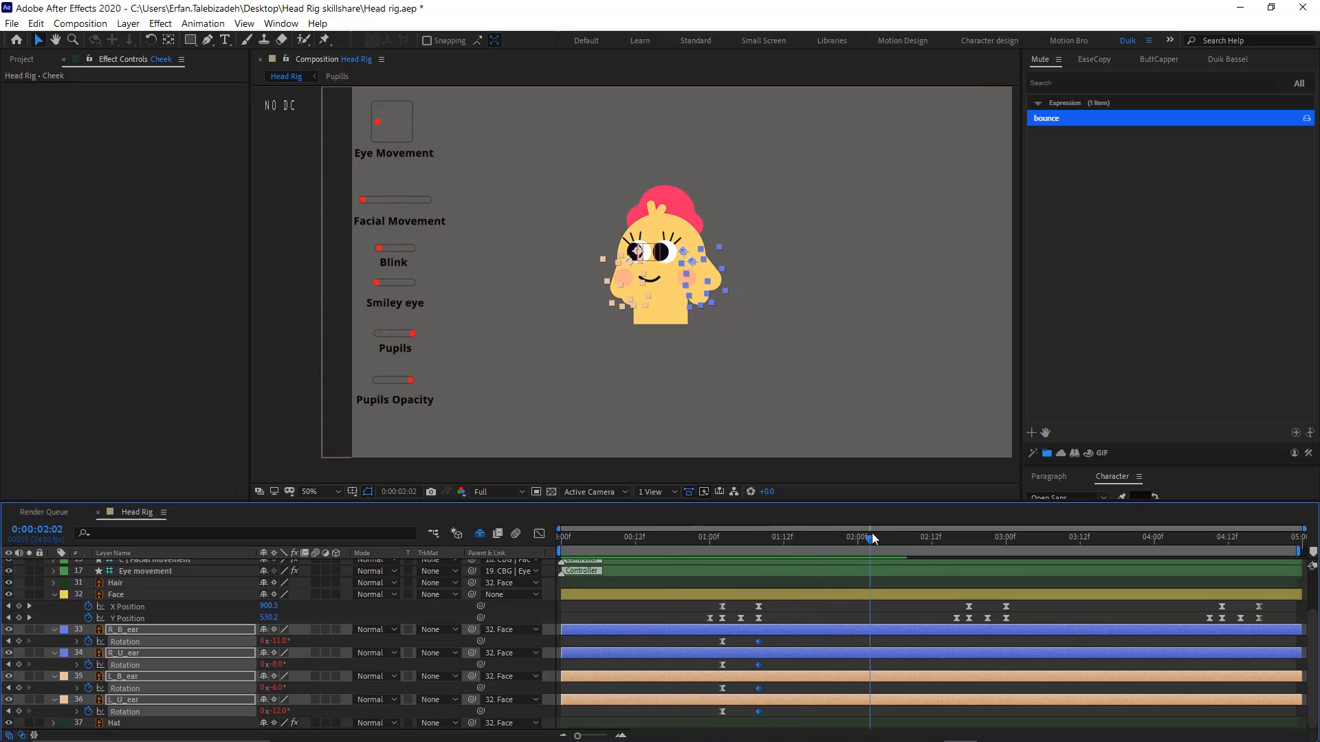
left_click_drag(701, 560, 703, 557)
key("space")
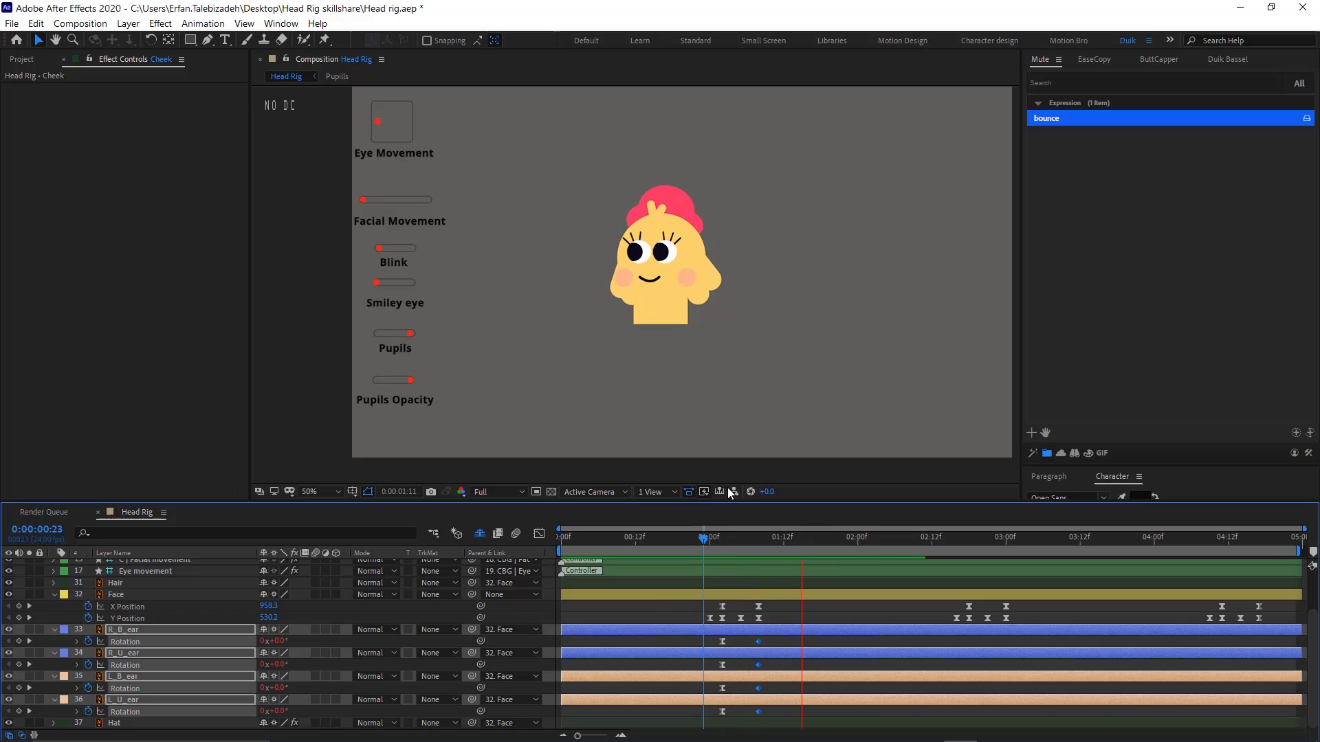
key("space")
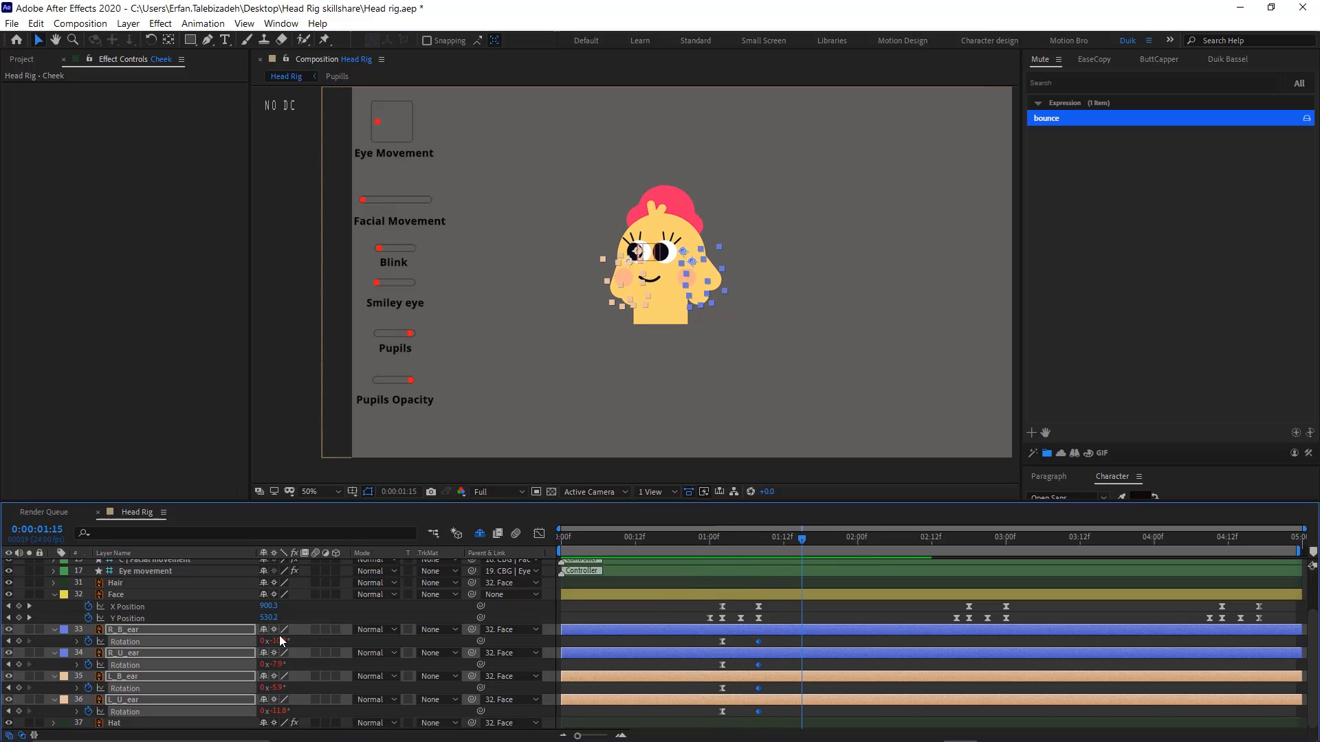
Reveal the Hair layer's keyframes and apply Easy Ease to its Position and Rotation keyframes
left_click(124, 586)
key("u")
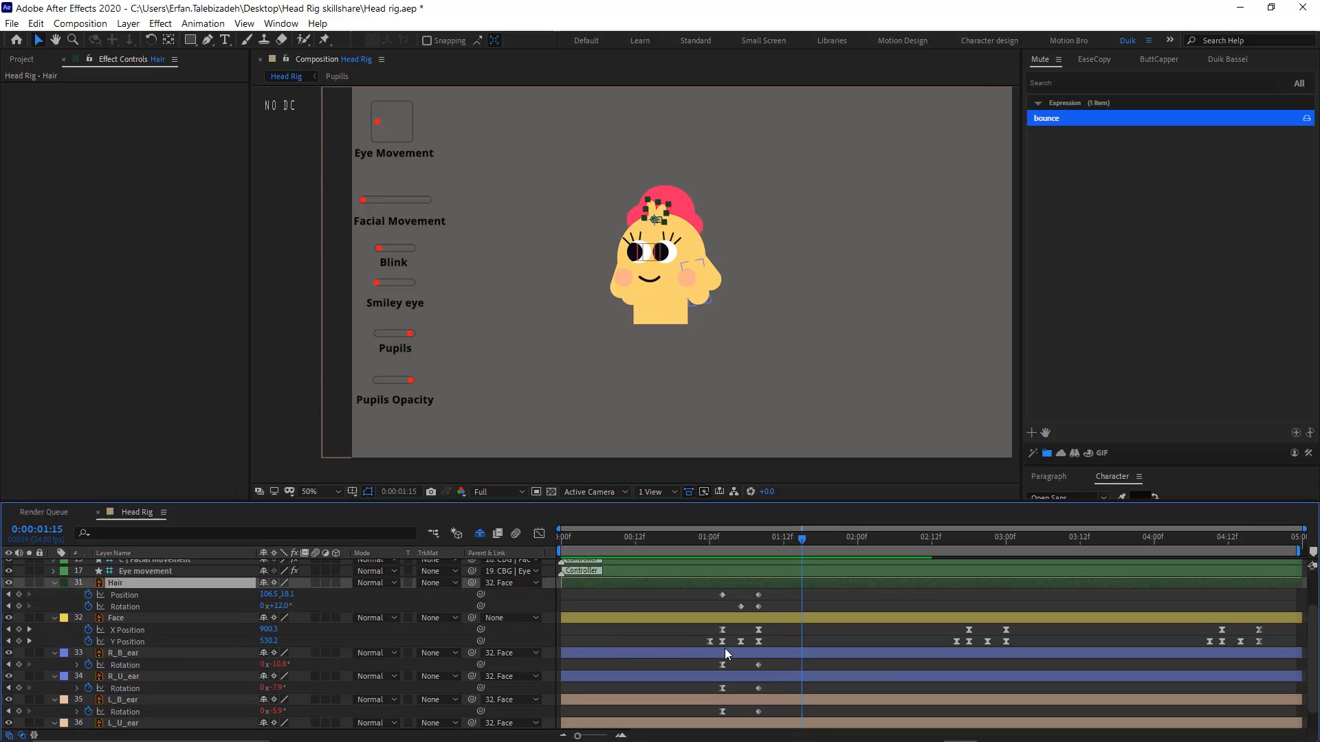
left_click_drag(777, 591, 728, 611)
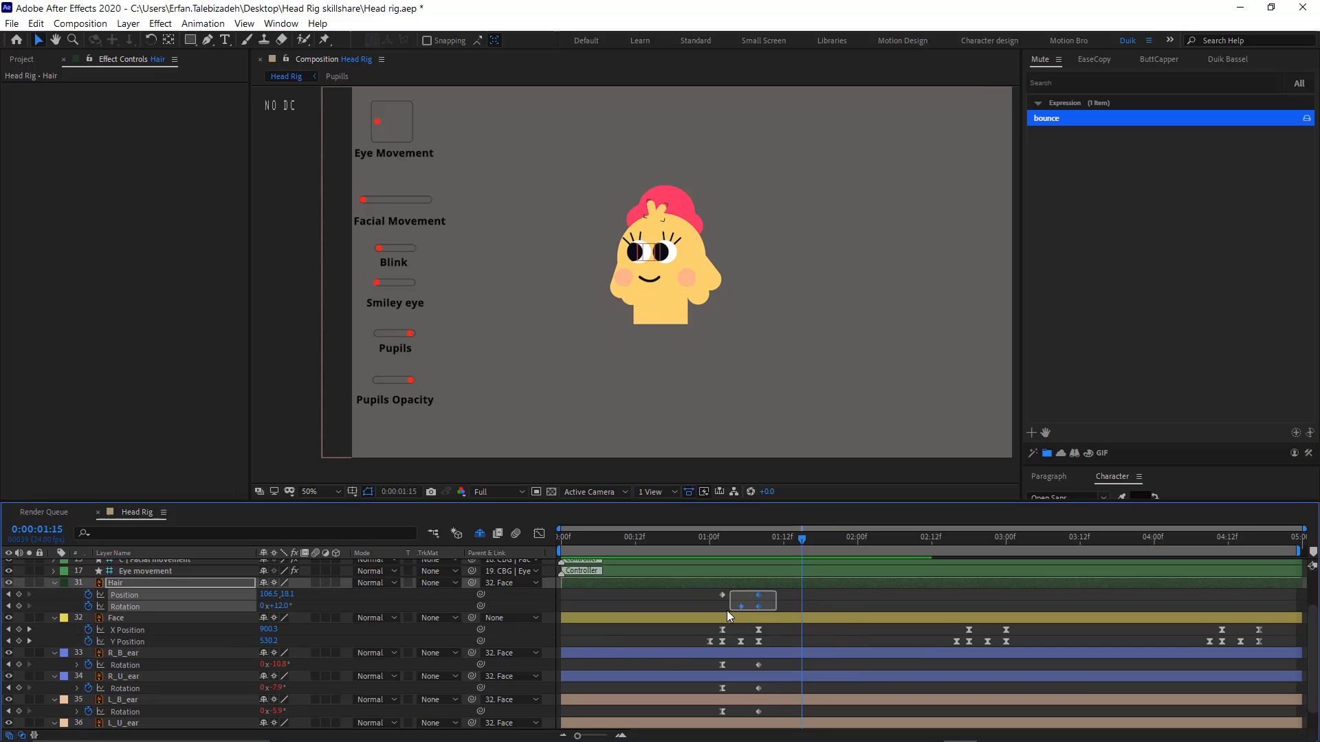
key("F9")
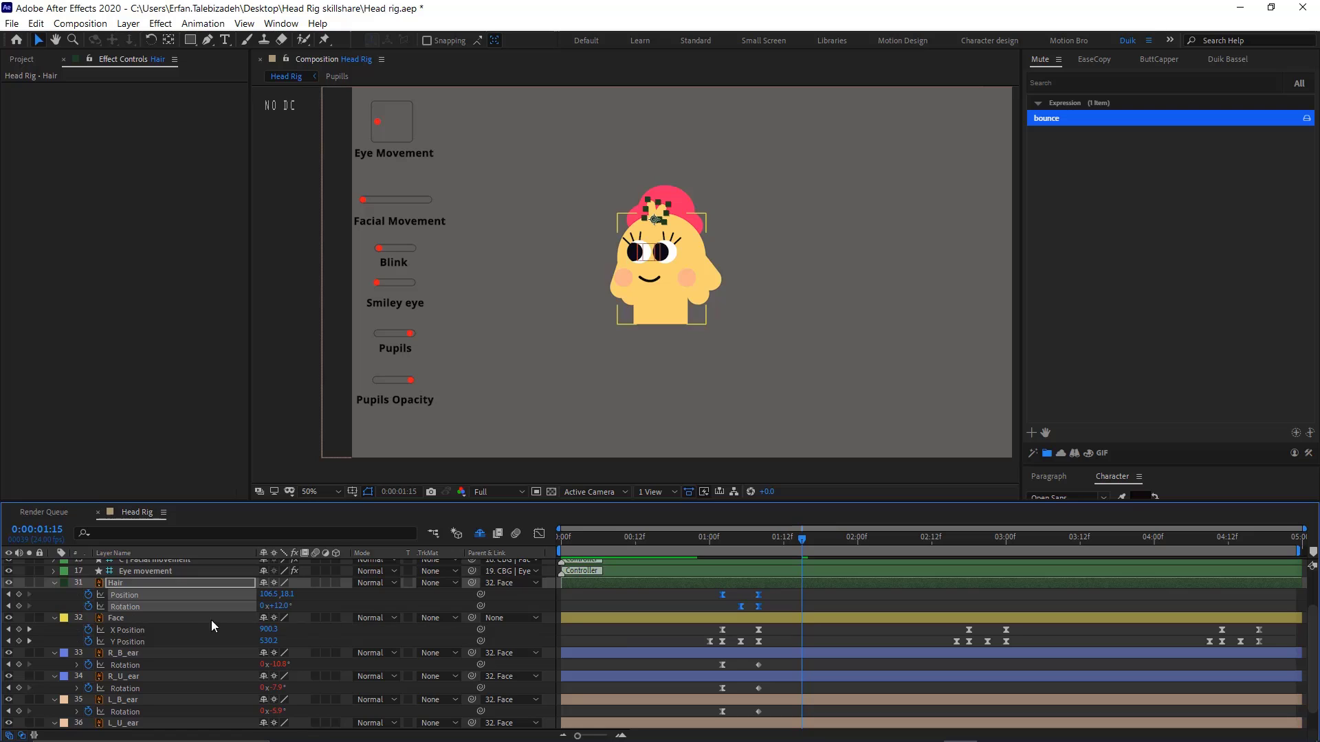
Apply the bounce expression to the hair's Position and Rotation and make their last keyframes linear
left_click(1055, 121)
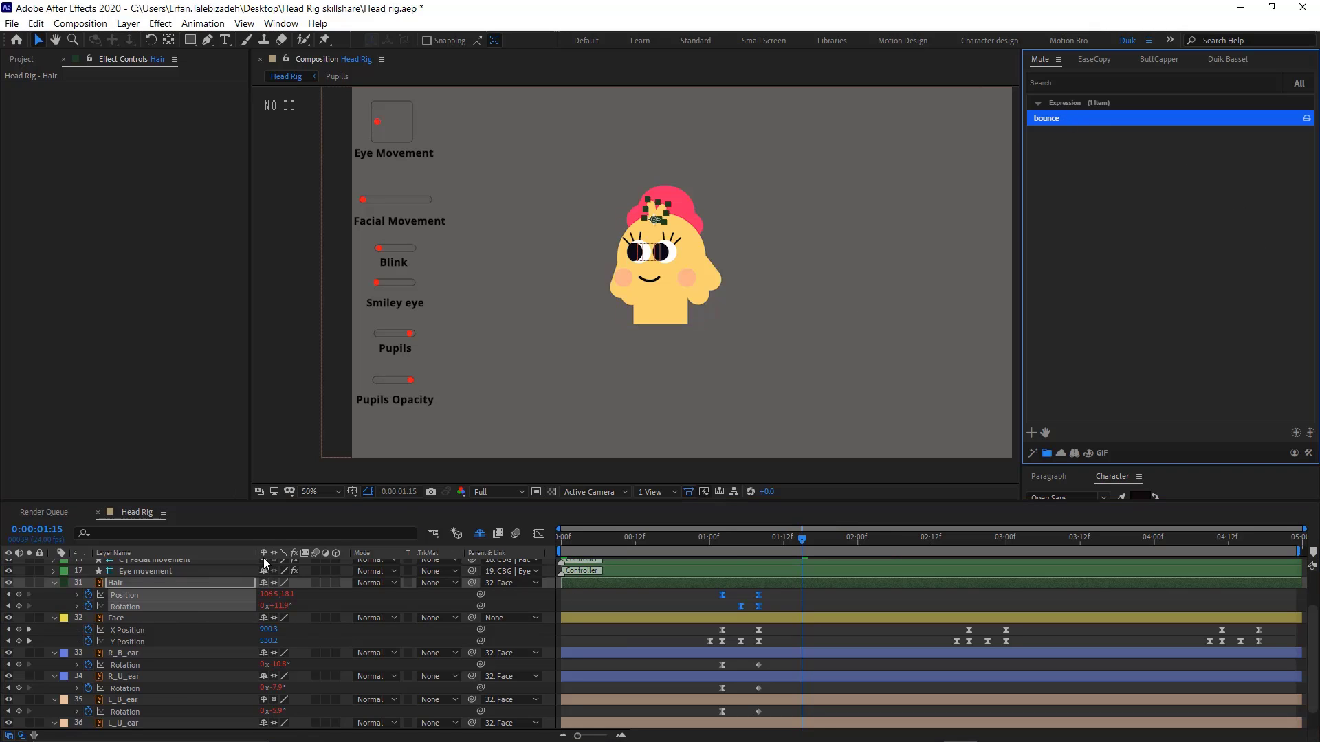
left_click(770, 595)
left_click_drag(770, 596, 754, 609)
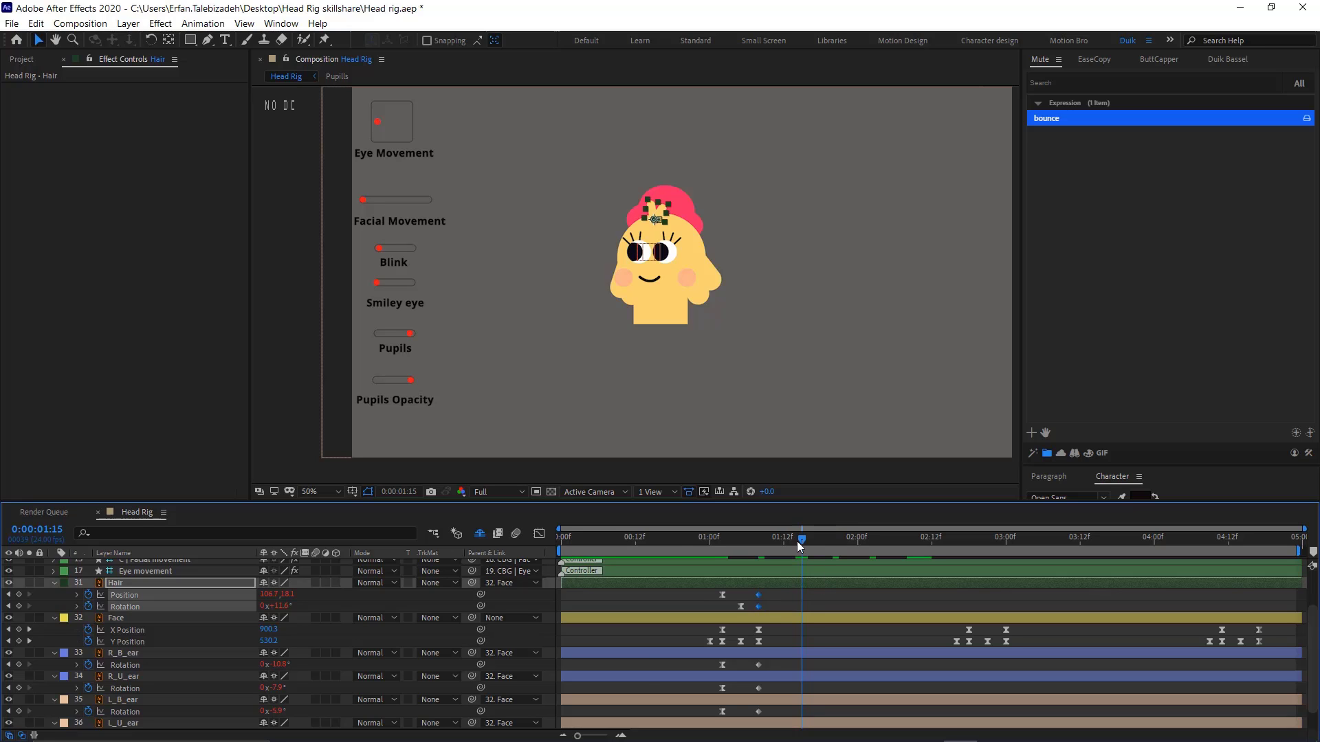
Preview the hair's bounce with the head turn, starting from 0:00:00:14
left_click_drag(799, 541, 646, 563)
key("space")
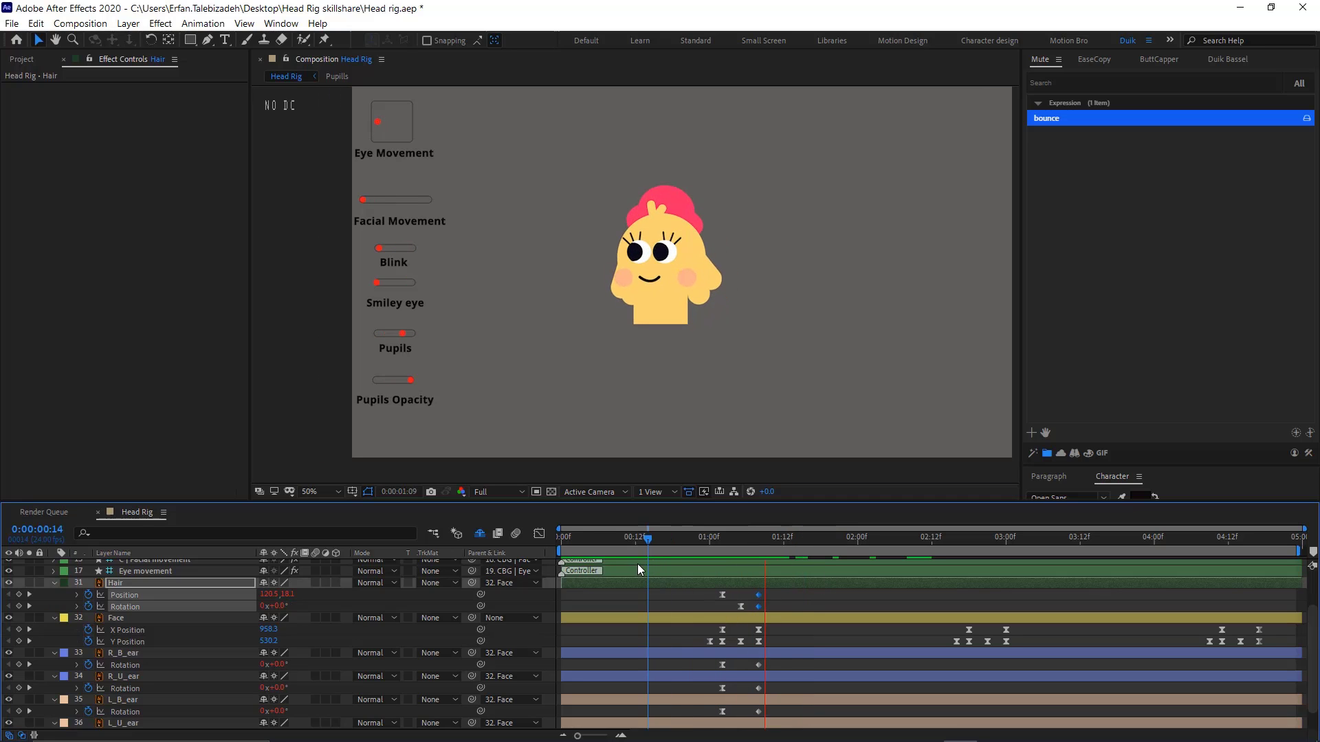
scroll(679, 666, "down", 1)
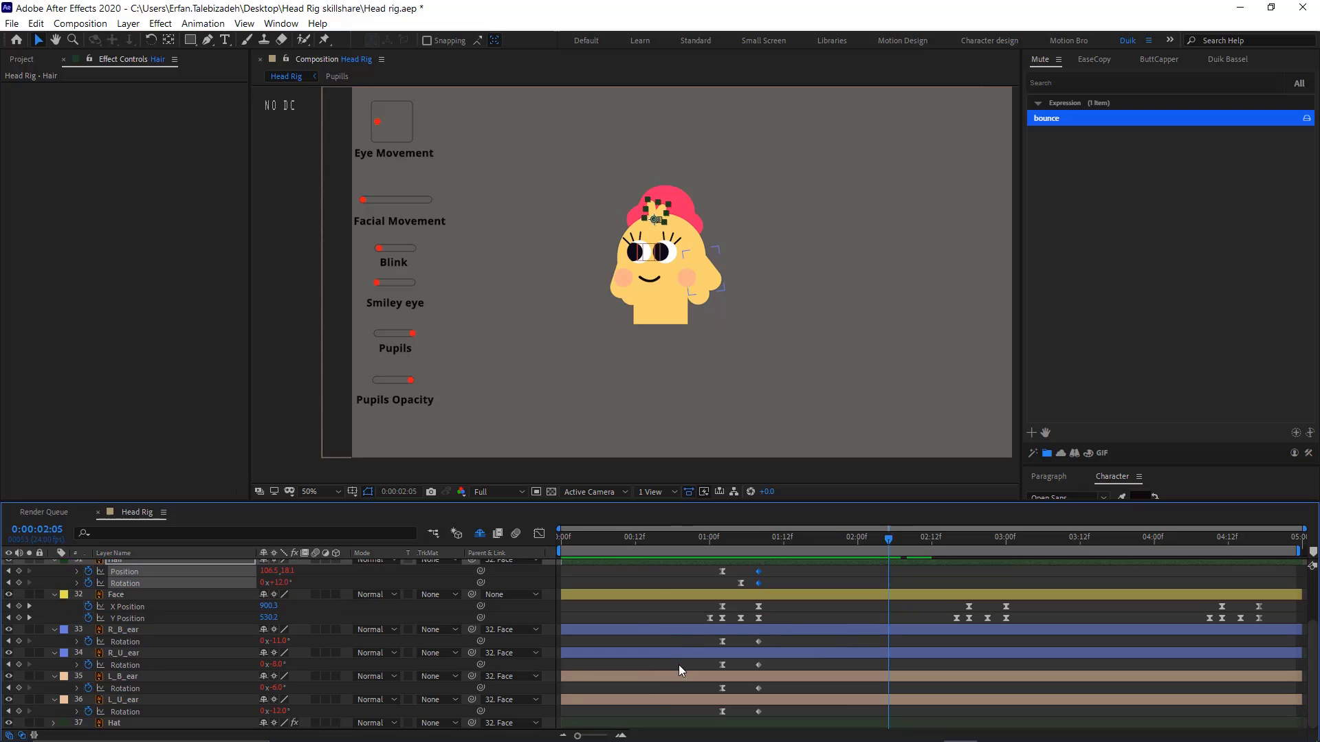
Apply the bounce expression to the Hat layer's Warp Bend, CC Bend It Bend and Position, and make their last keyframes linear
left_click(141, 719)
scroll(785, 663, "down", 1)
key("u")
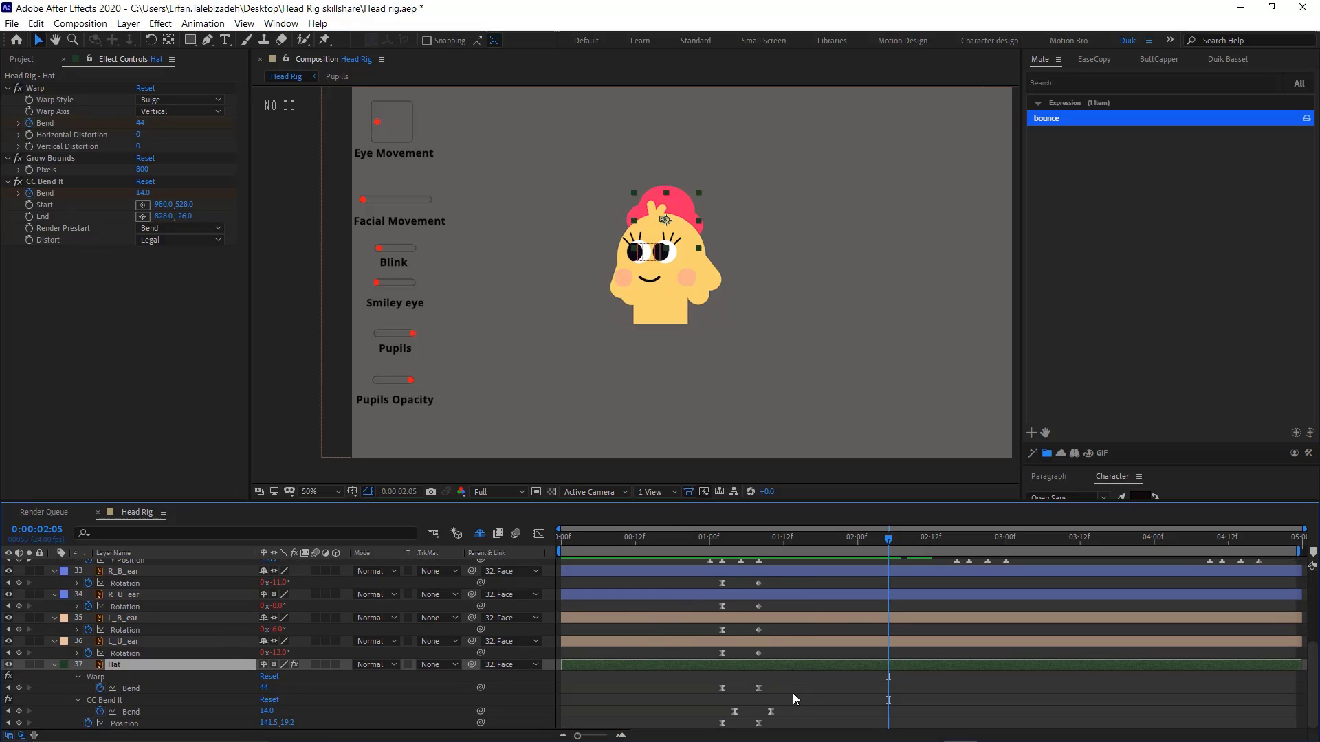
left_click_drag(793, 689, 718, 734)
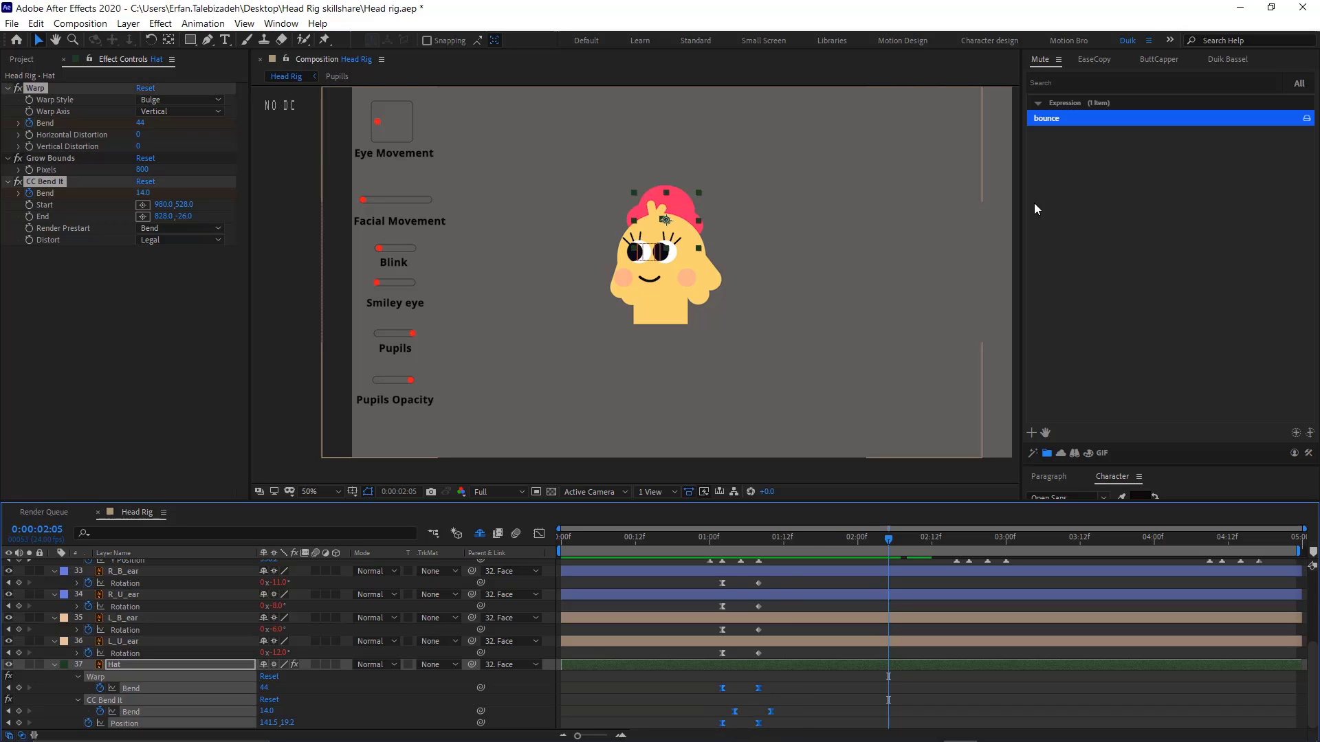
left_click(1058, 123)
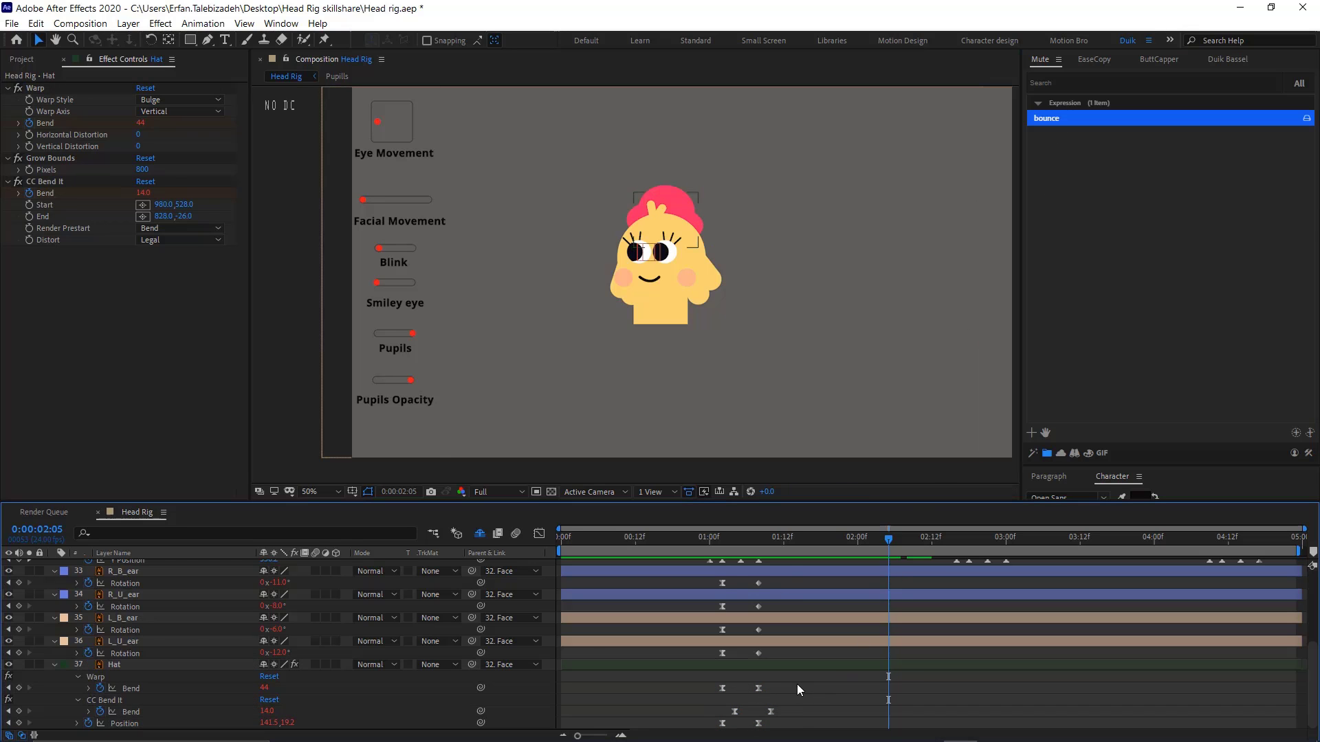
left_click_drag(797, 684, 755, 735)
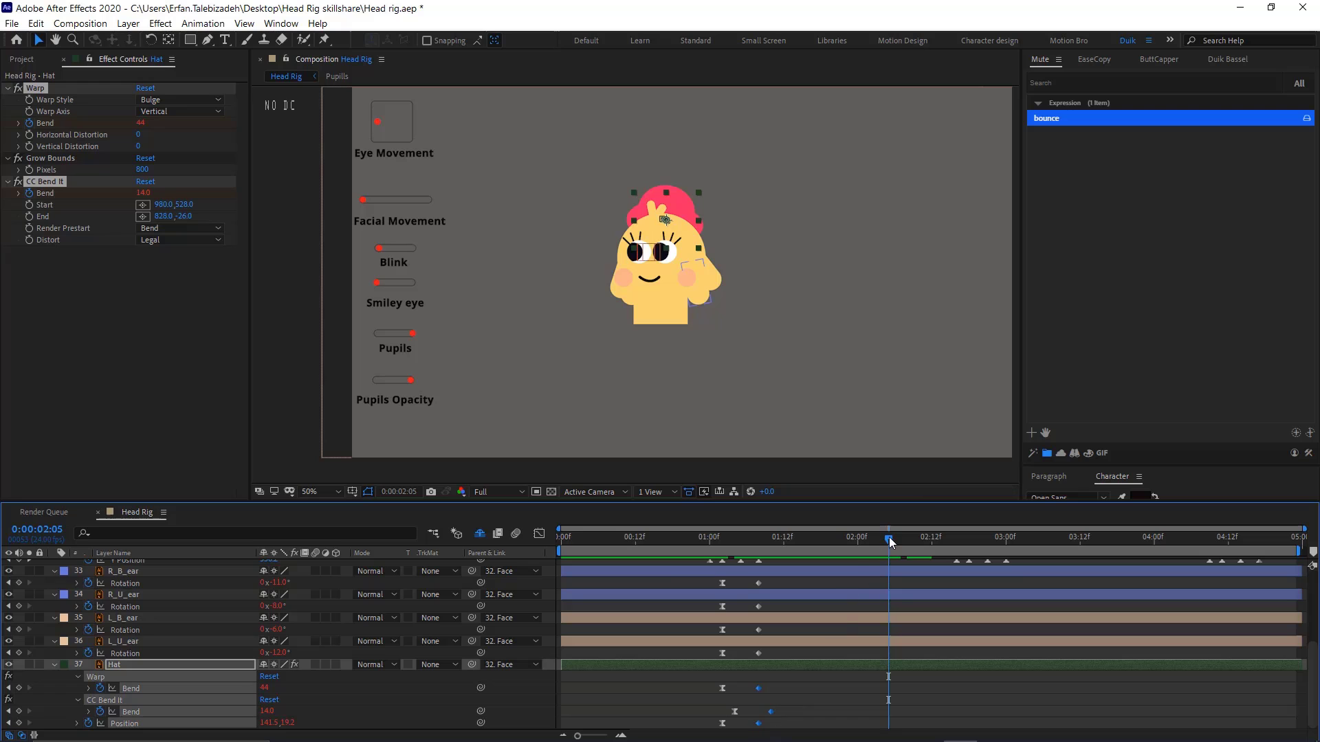
Preview the bouncing hat, hair and ears repeatedly, replaying from before the head turn and from the start of the composition
left_click_drag(889, 538, 686, 578)
key("space")
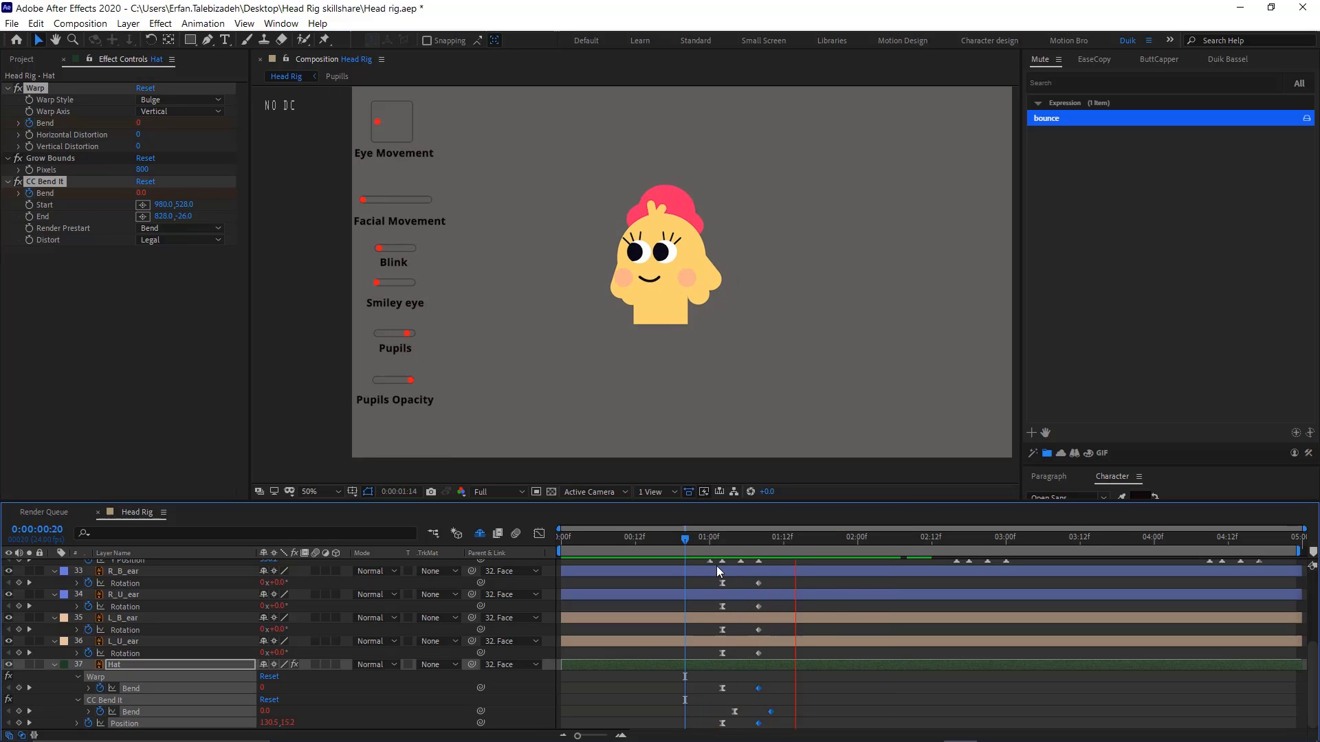
key("space")
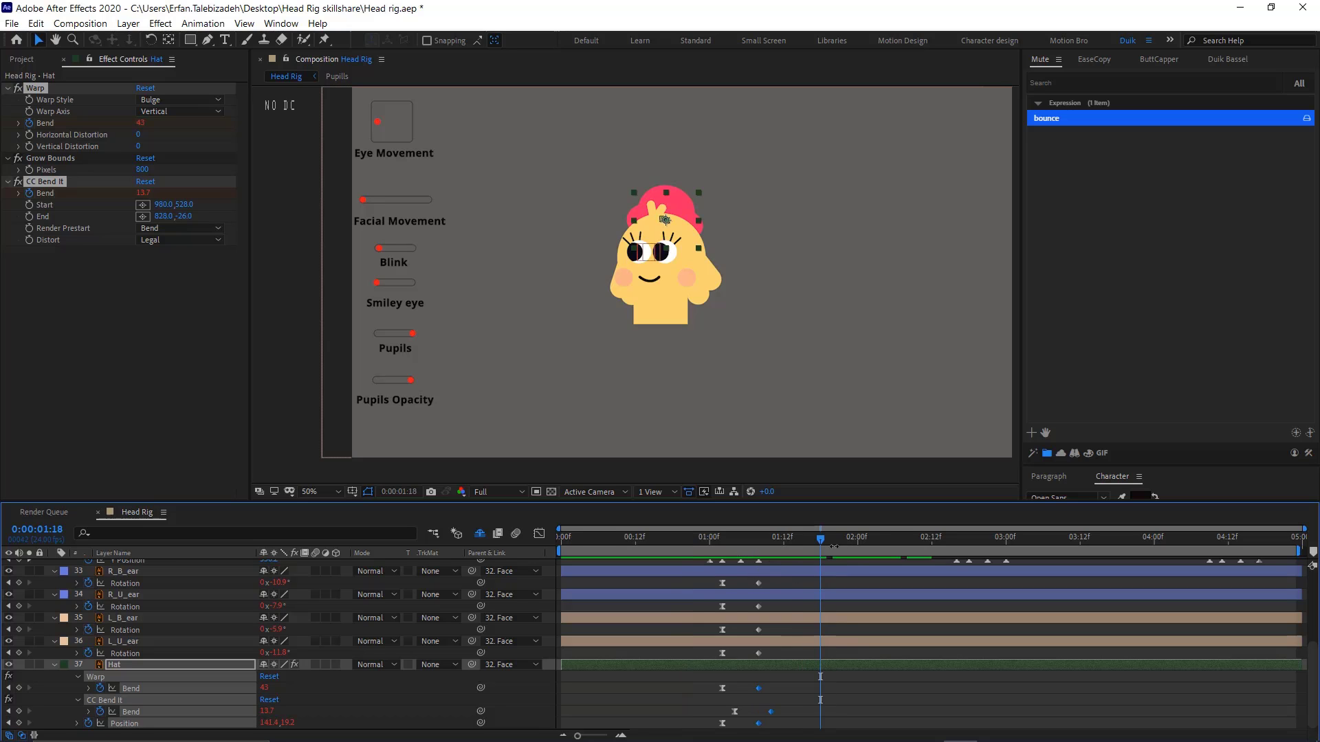
left_click(665, 562)
key("space")
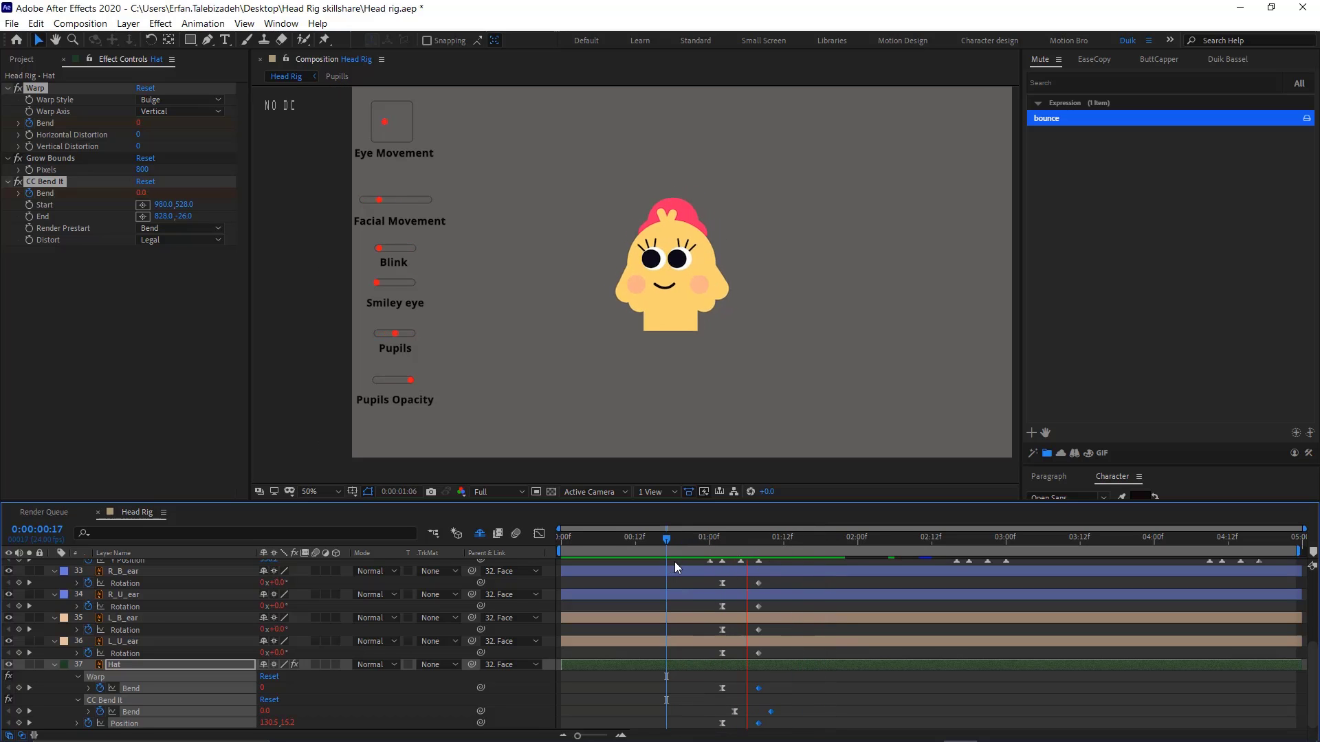
key("space")
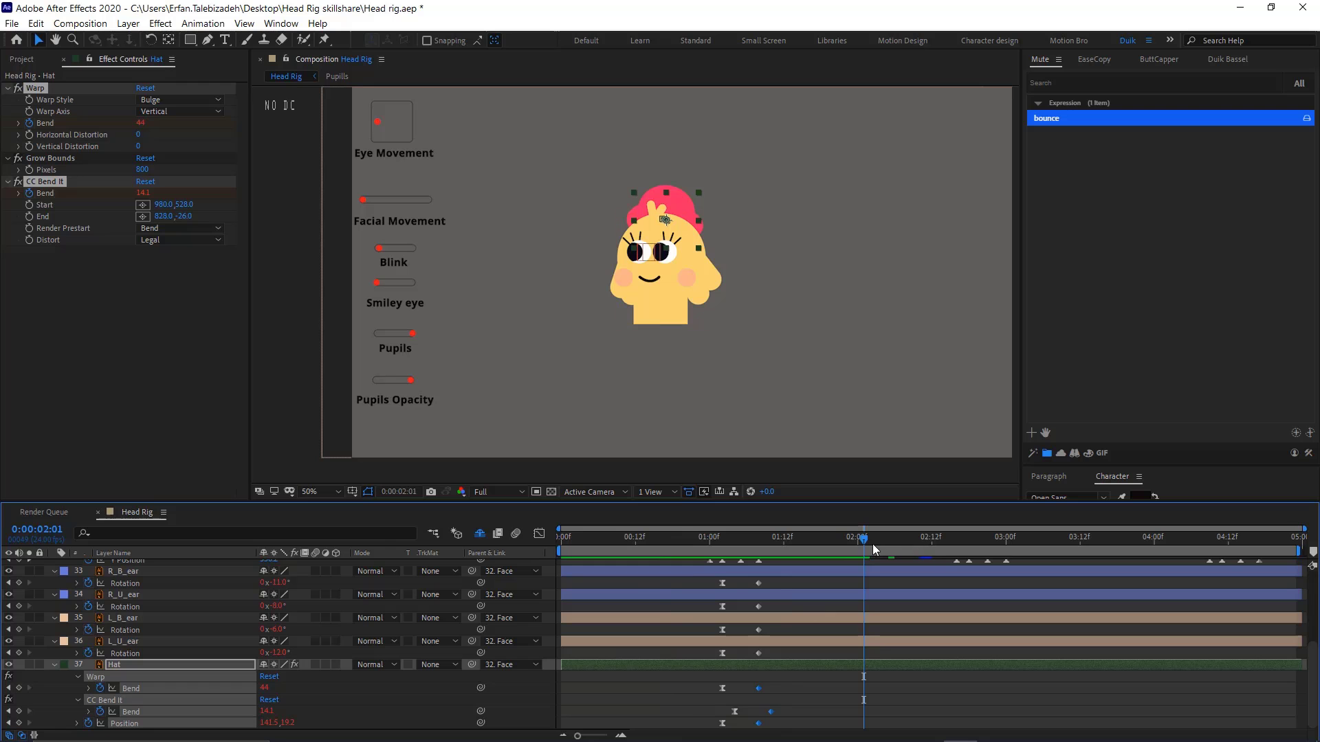
left_click(633, 562)
key("space")
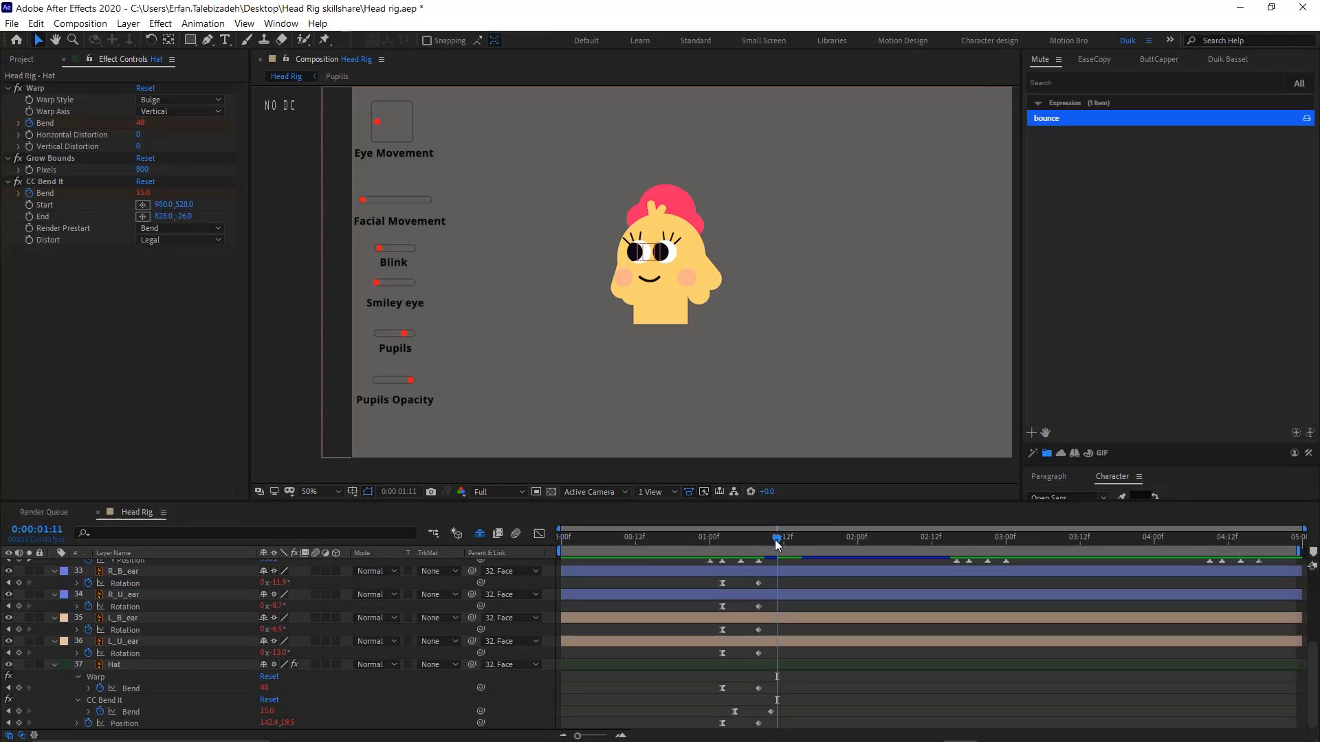
left_click_drag(778, 541, 479, 547)
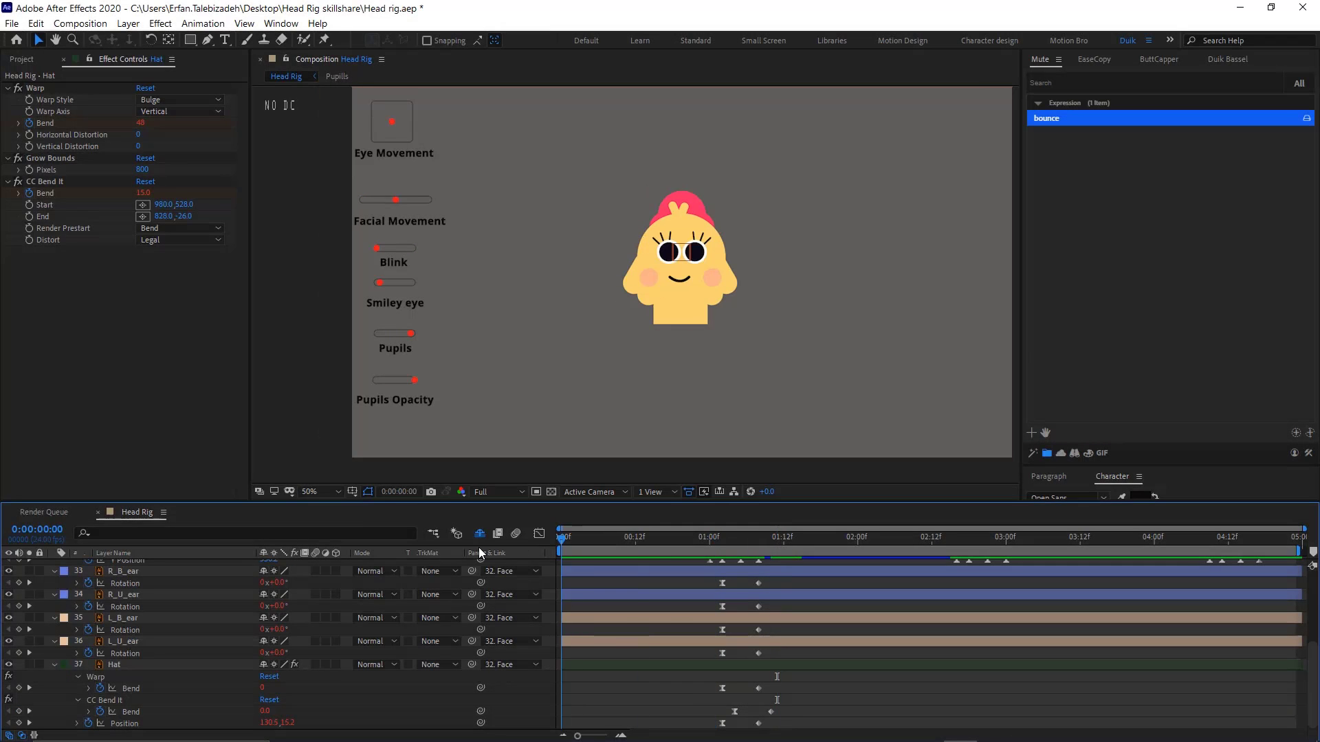
key("space")
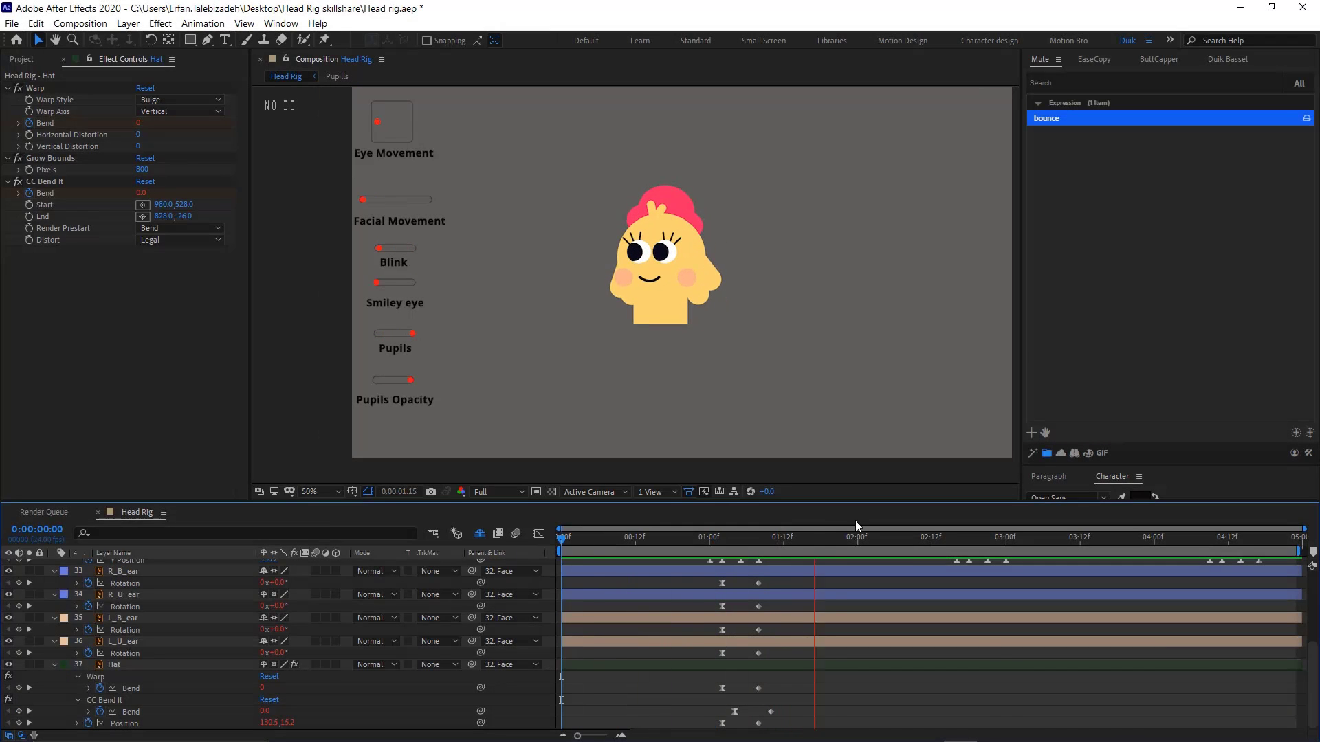
key("space")
Set the Hat layer's Warp Bend keyframe at 0:00:01:08 to 25 and preview the head turn from 0:00:01:01
left_click_drag(783, 551, 771, 554)
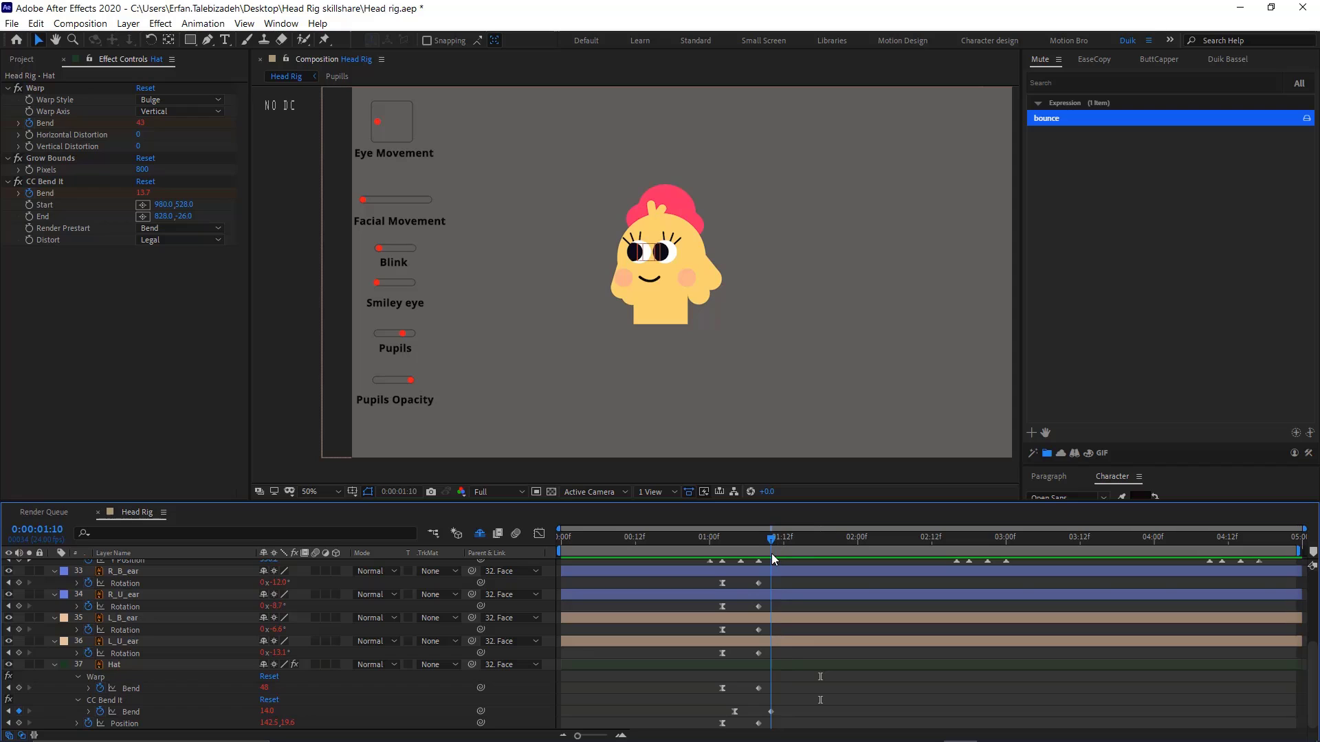
left_click(133, 688)
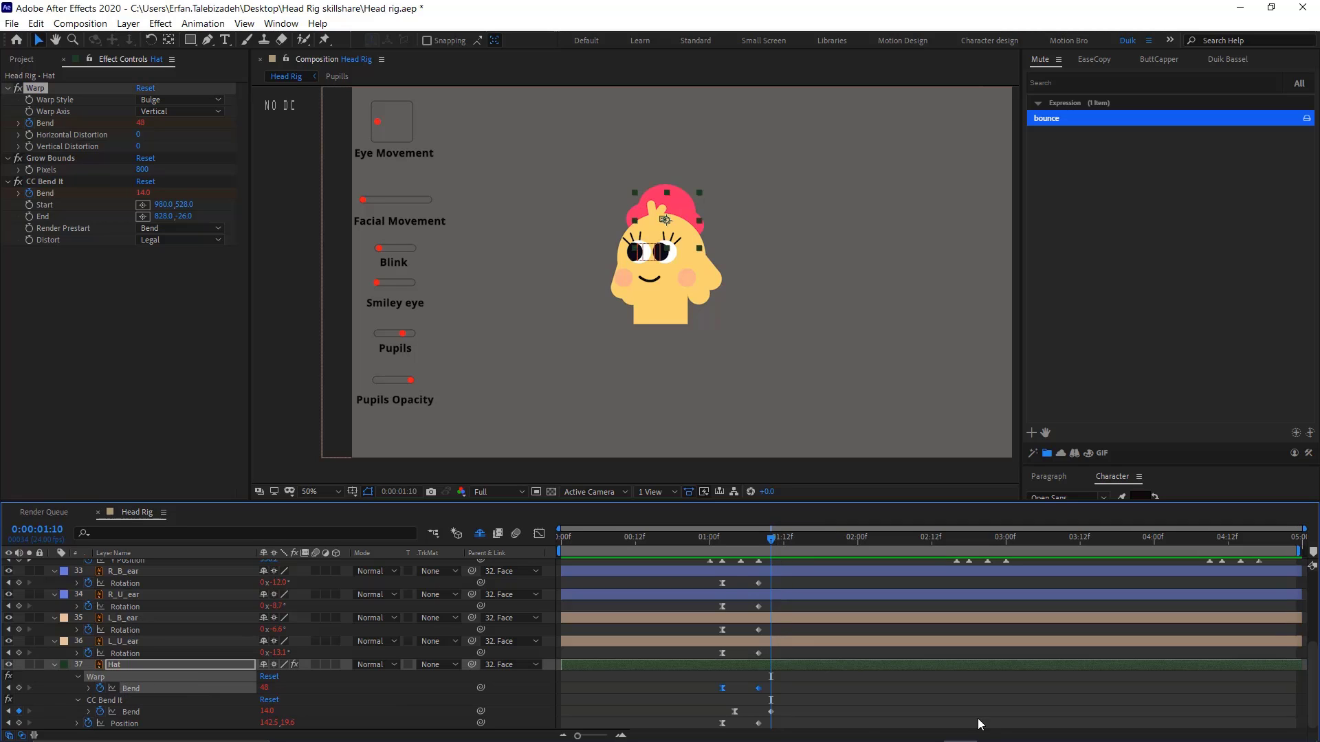
left_click(799, 687)
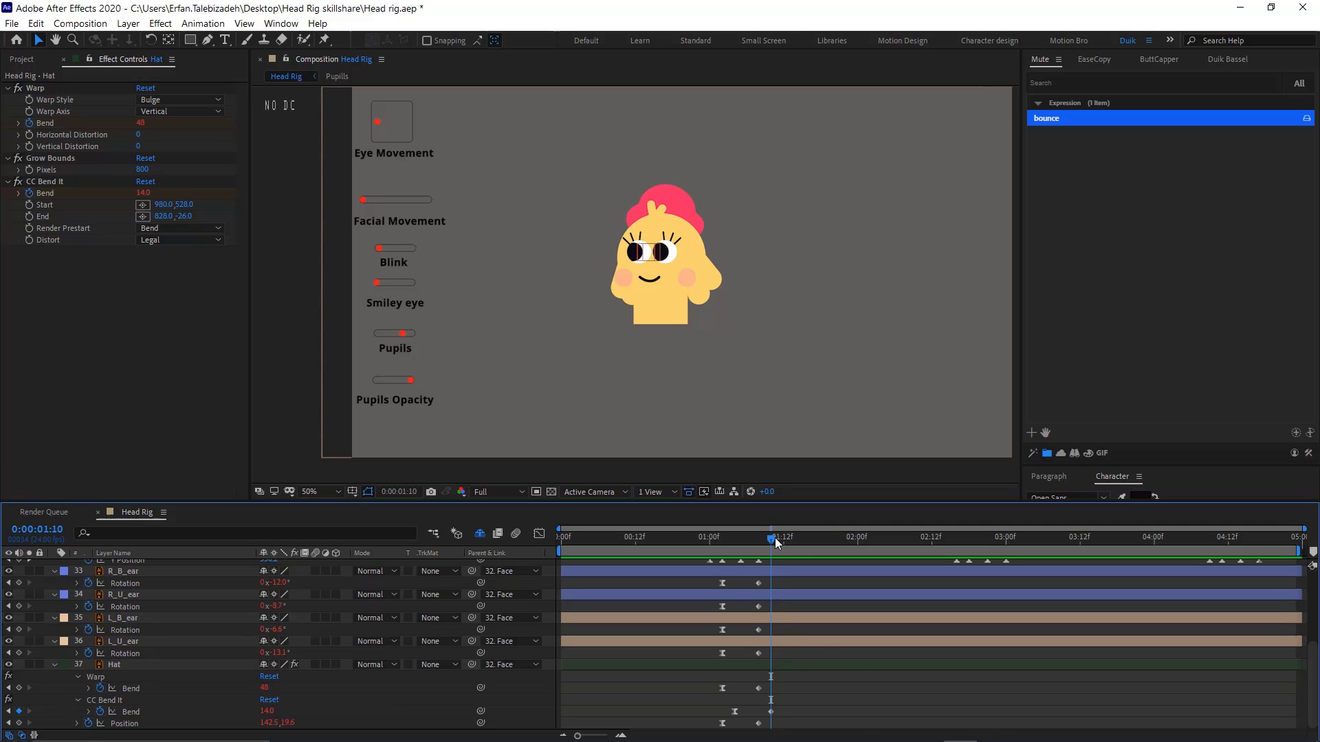
left_click_drag(774, 537, 759, 543)
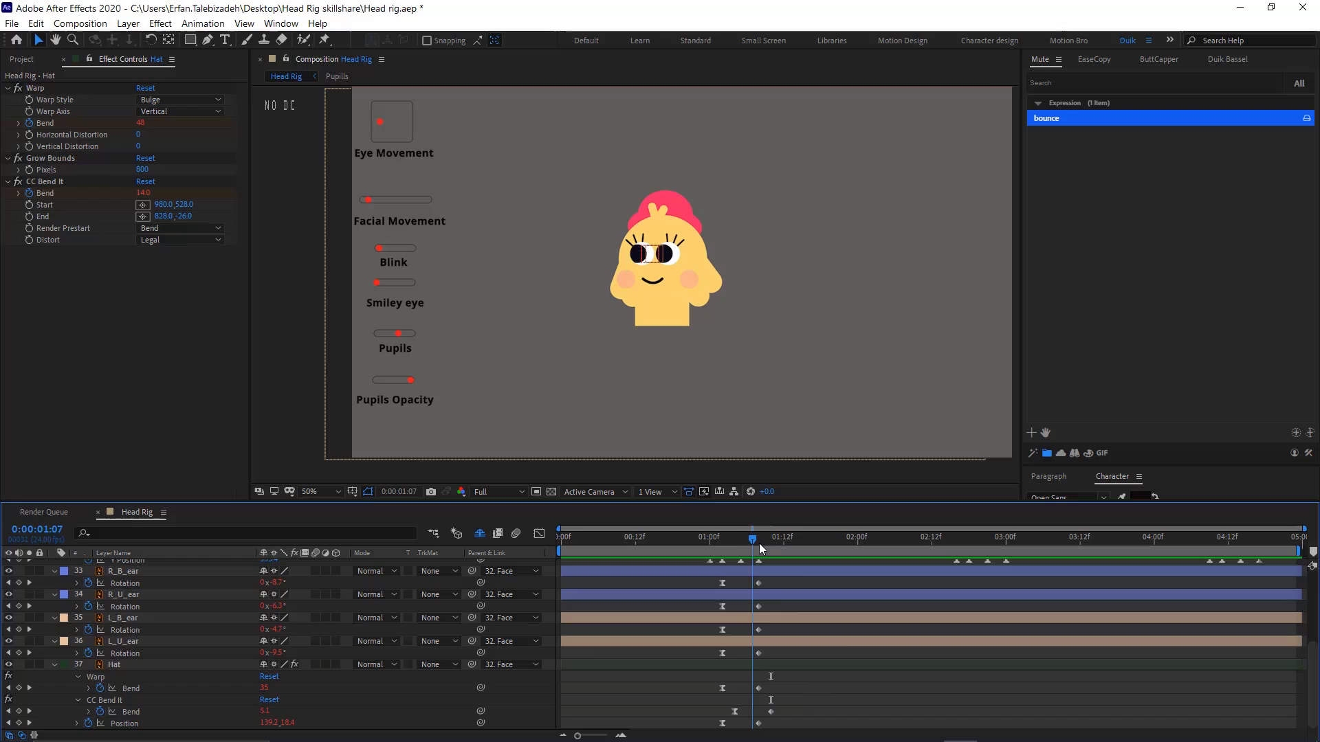
left_click(758, 688)
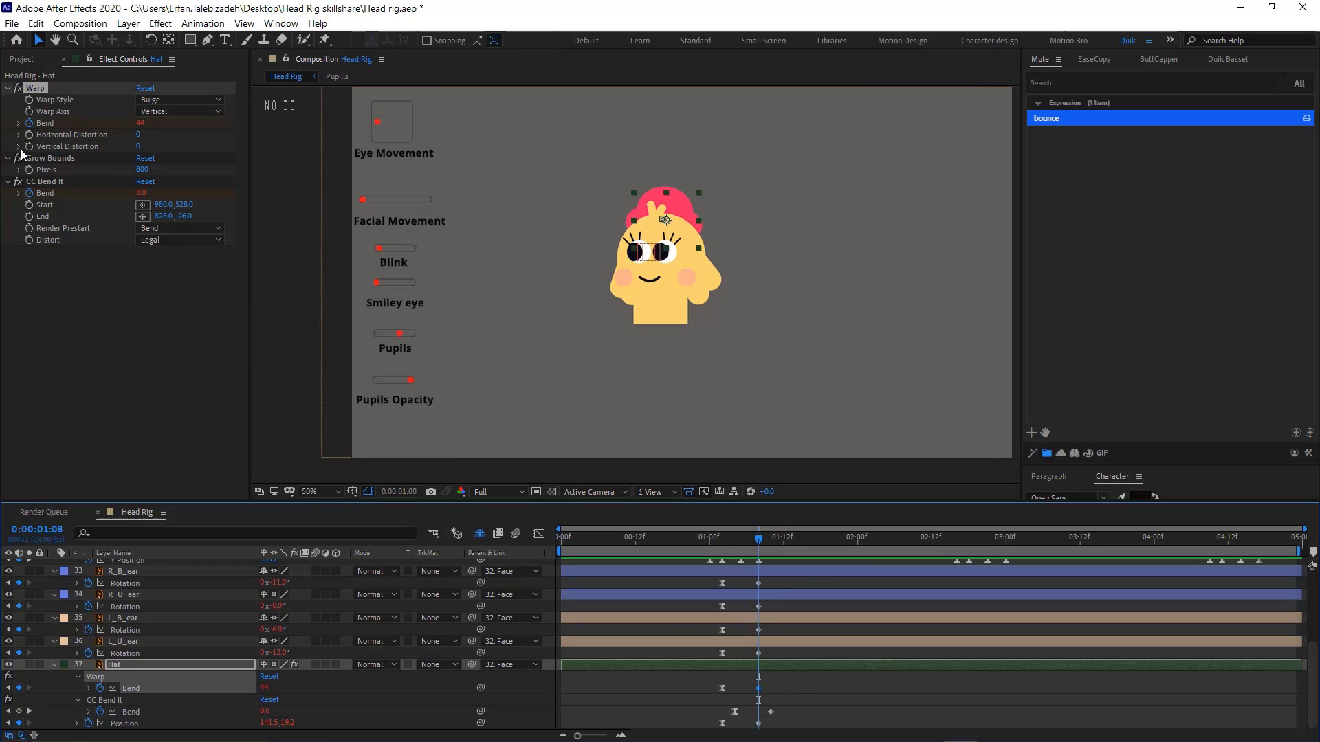
left_click_drag(138, 123, 126, 123)
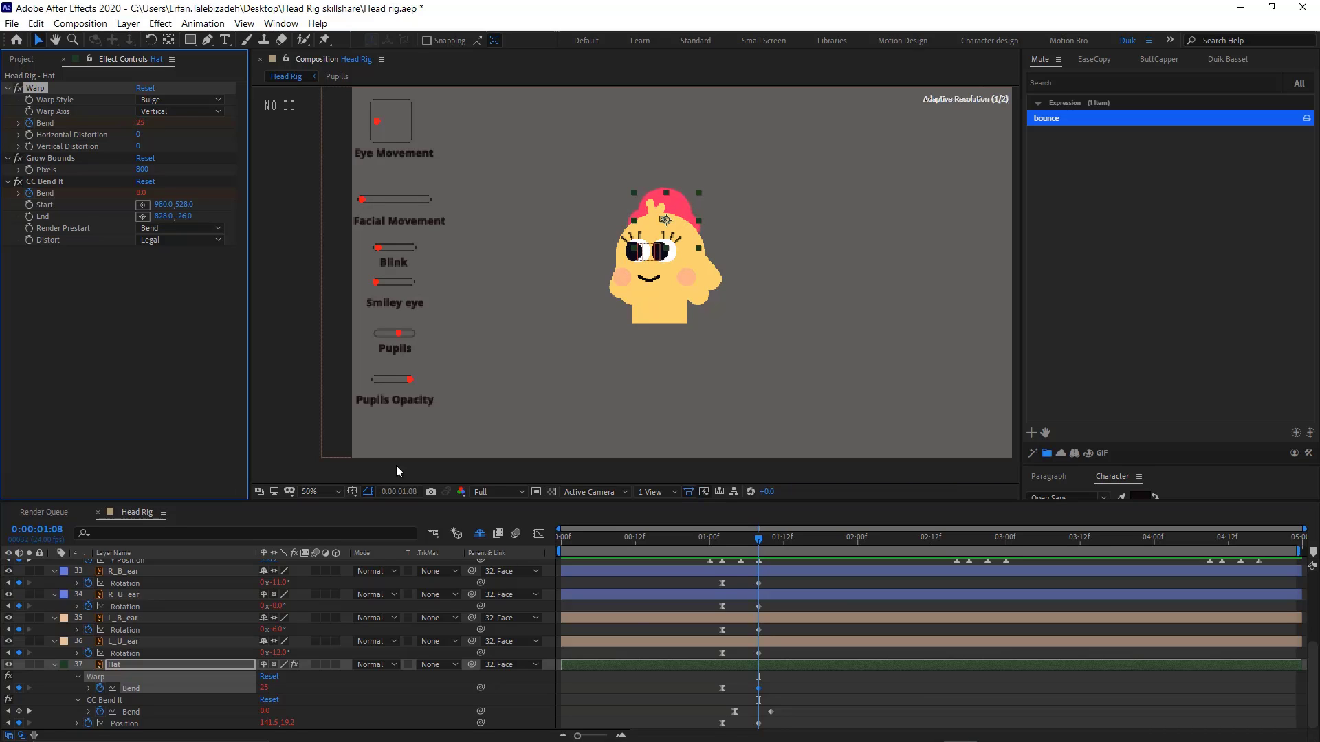
left_click(805, 687)
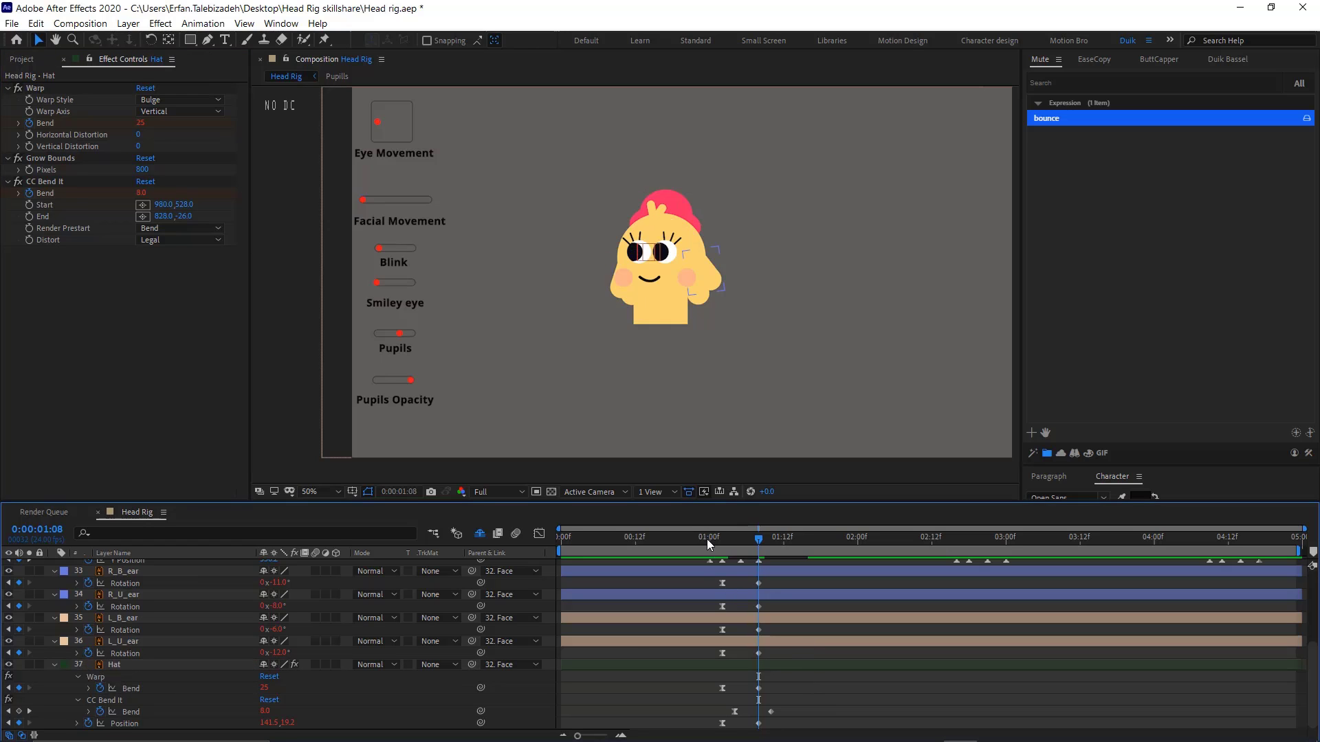
left_click_drag(756, 535, 716, 538)
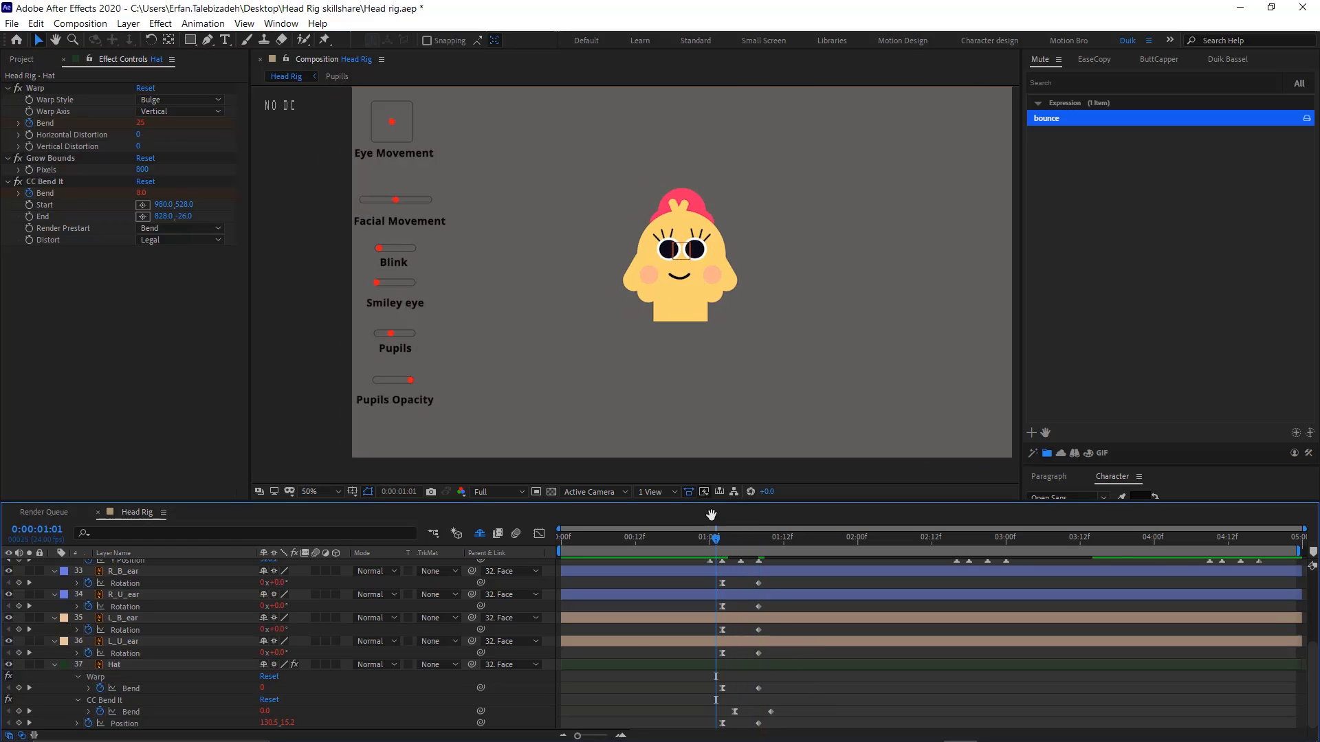
key("space")
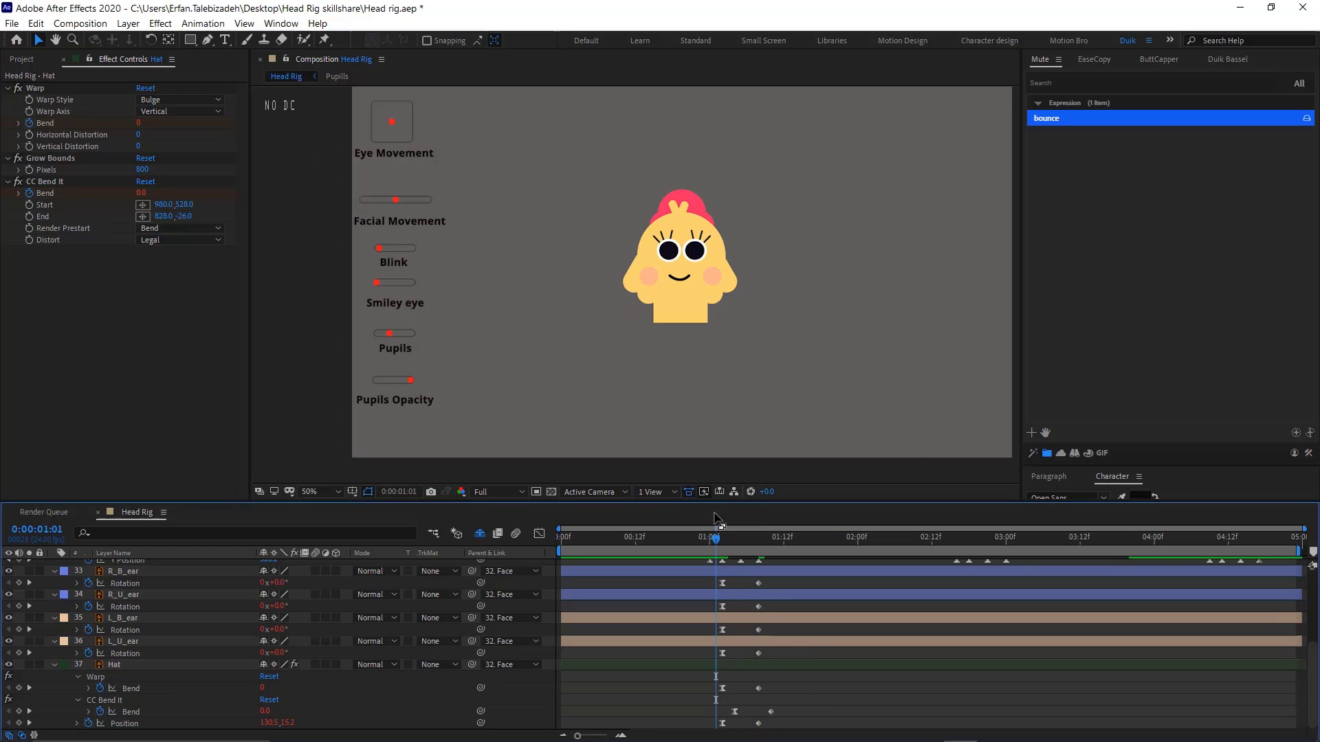
Set the Hat layer's CC Bend It Bend keyframe at 0:00:01:10 to 25 and preview the head turn from 0:00:01:01
left_click(757, 539)
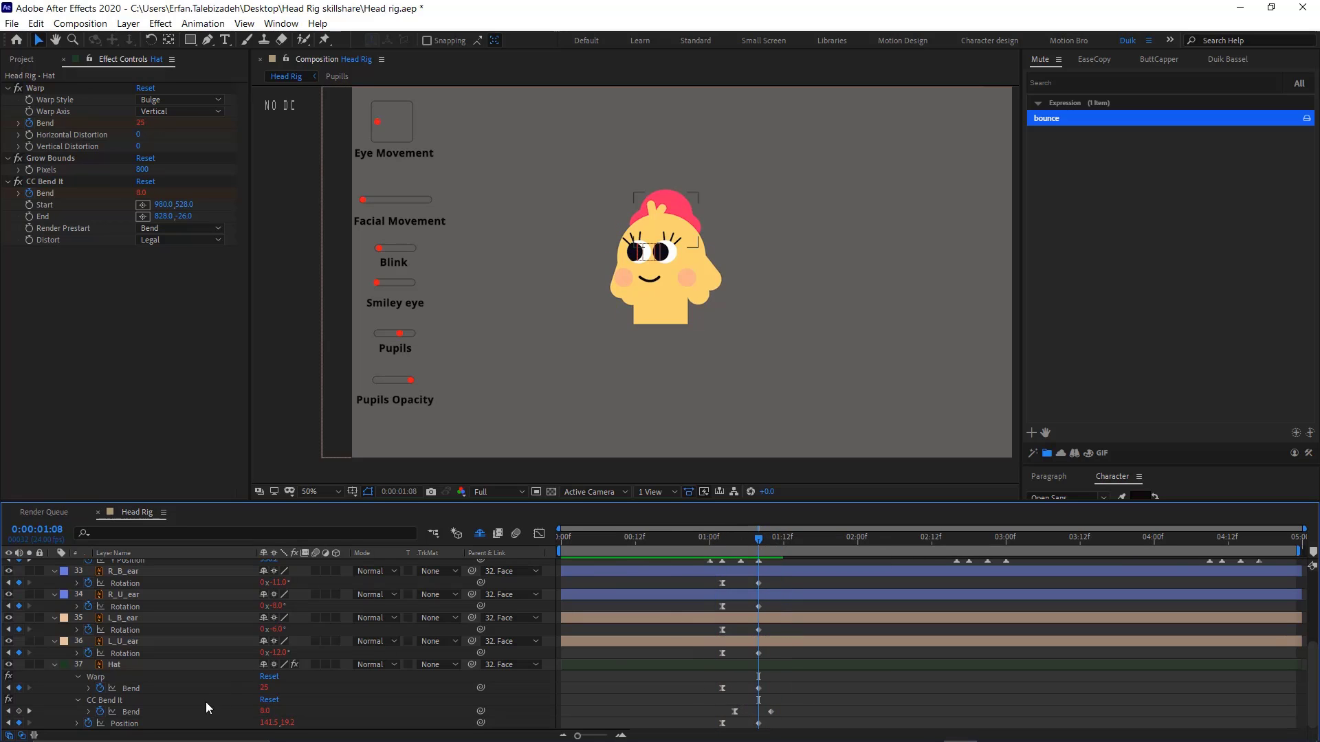
left_click(153, 712)
left_click(814, 709)
left_click_drag(757, 541, 769, 546)
left_click(770, 712)
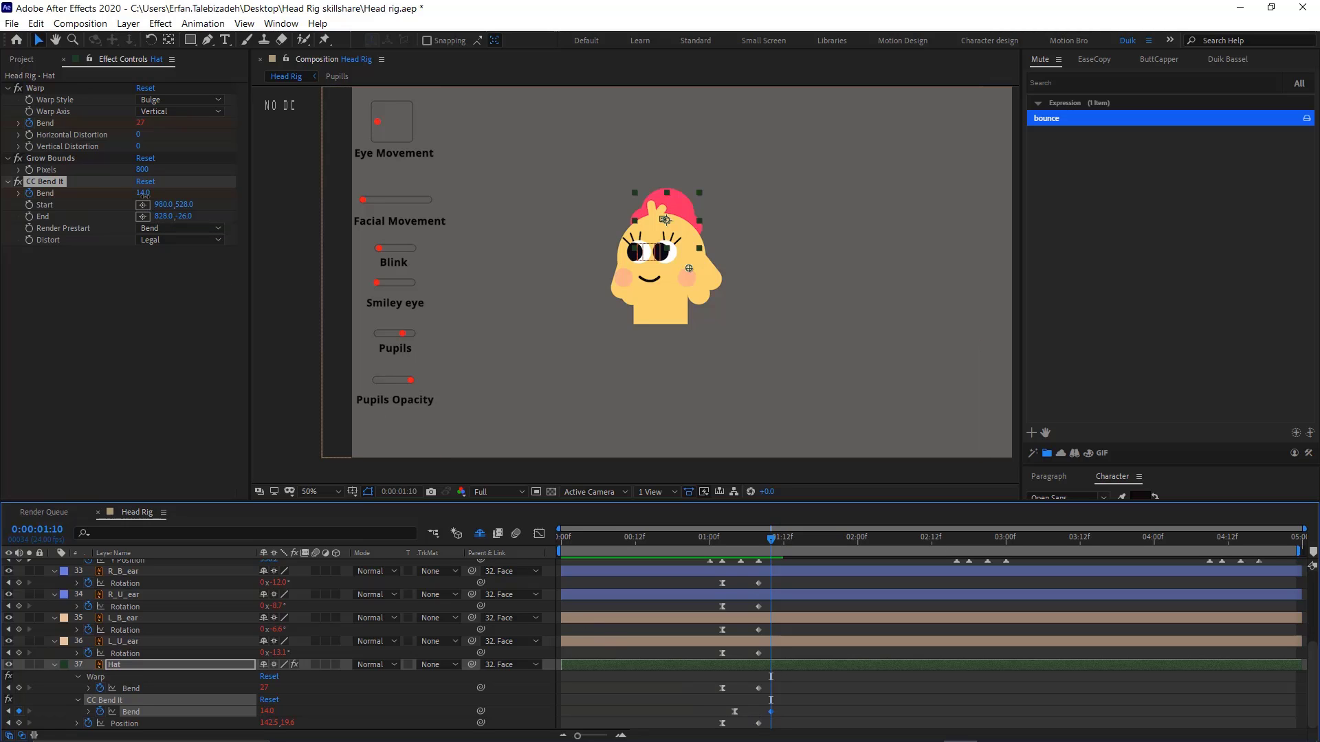
left_click_drag(144, 195, 154, 196)
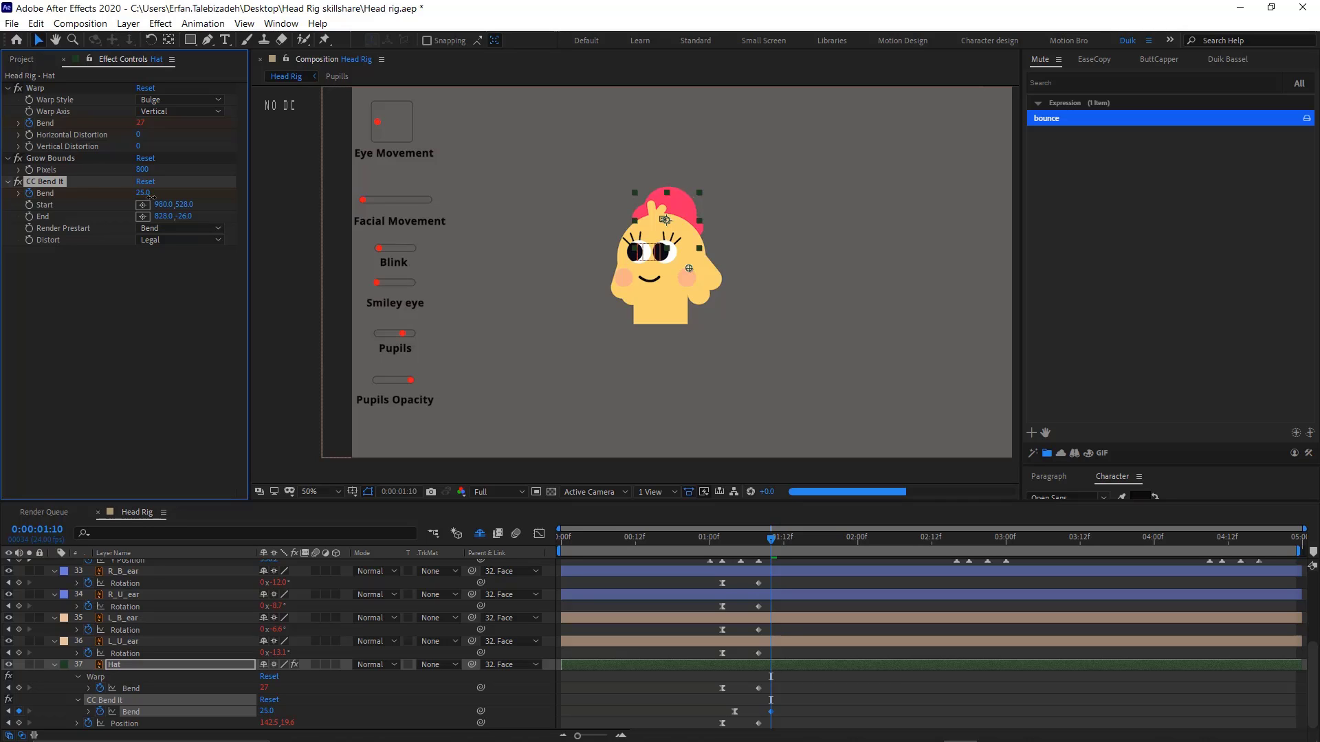
left_click_drag(770, 539, 716, 539)
key("space")
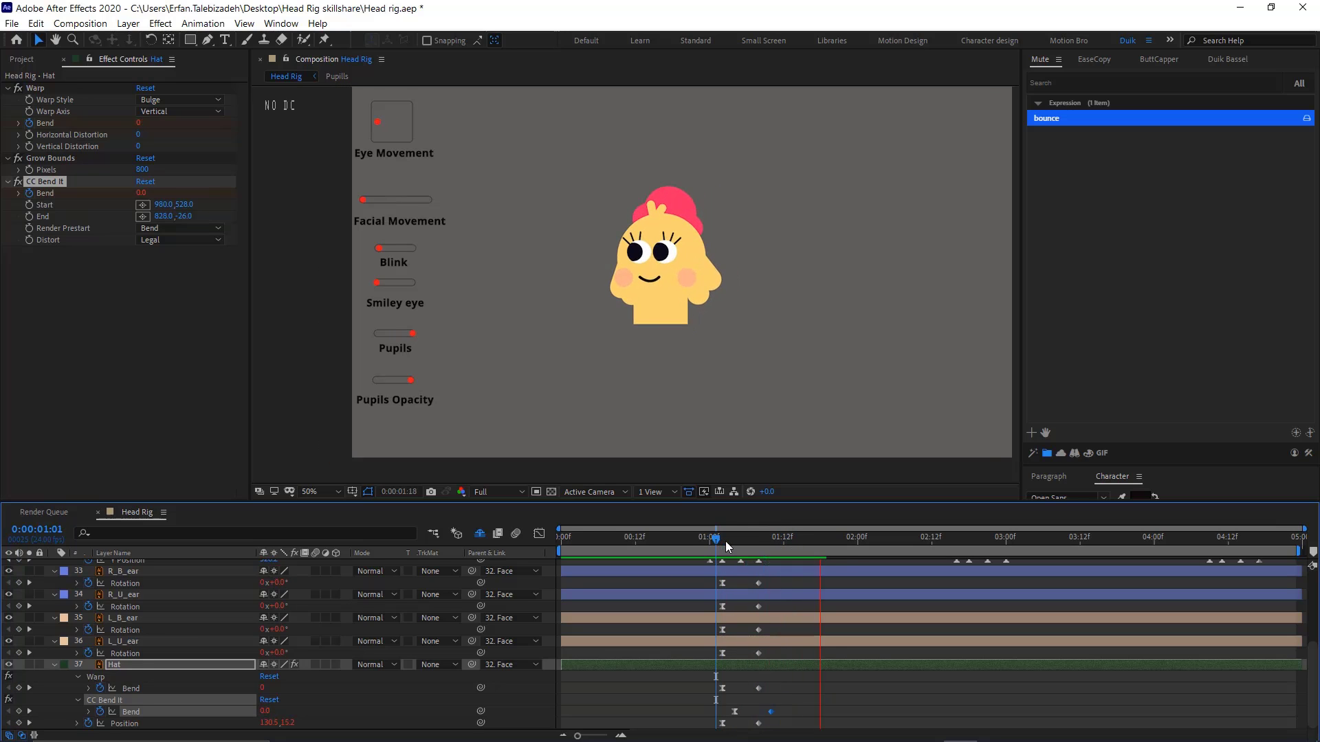
key("space")
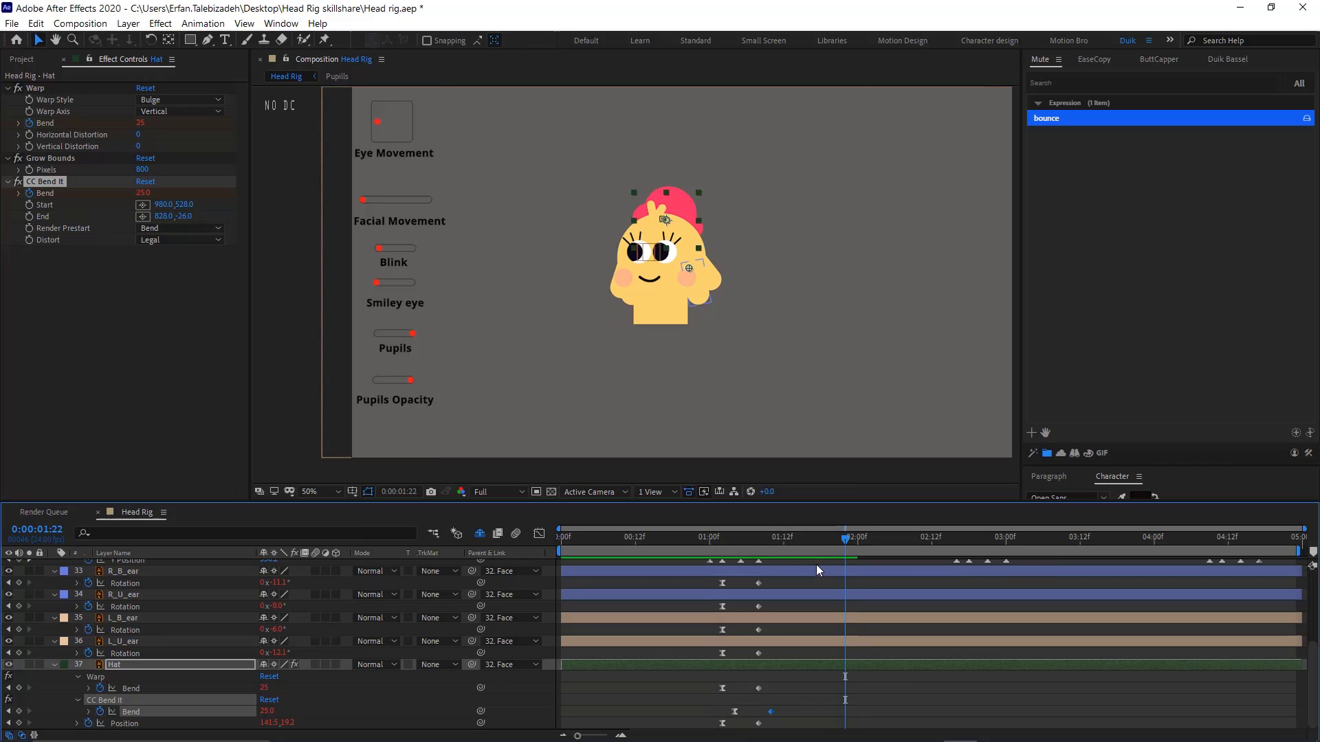
Add Position keyframes holding the current values of the Eye movement and C | Facial movement controllers at 0:00:02:16
left_click_drag(842, 539, 765, 543)
left_click_drag(764, 538, 772, 543)
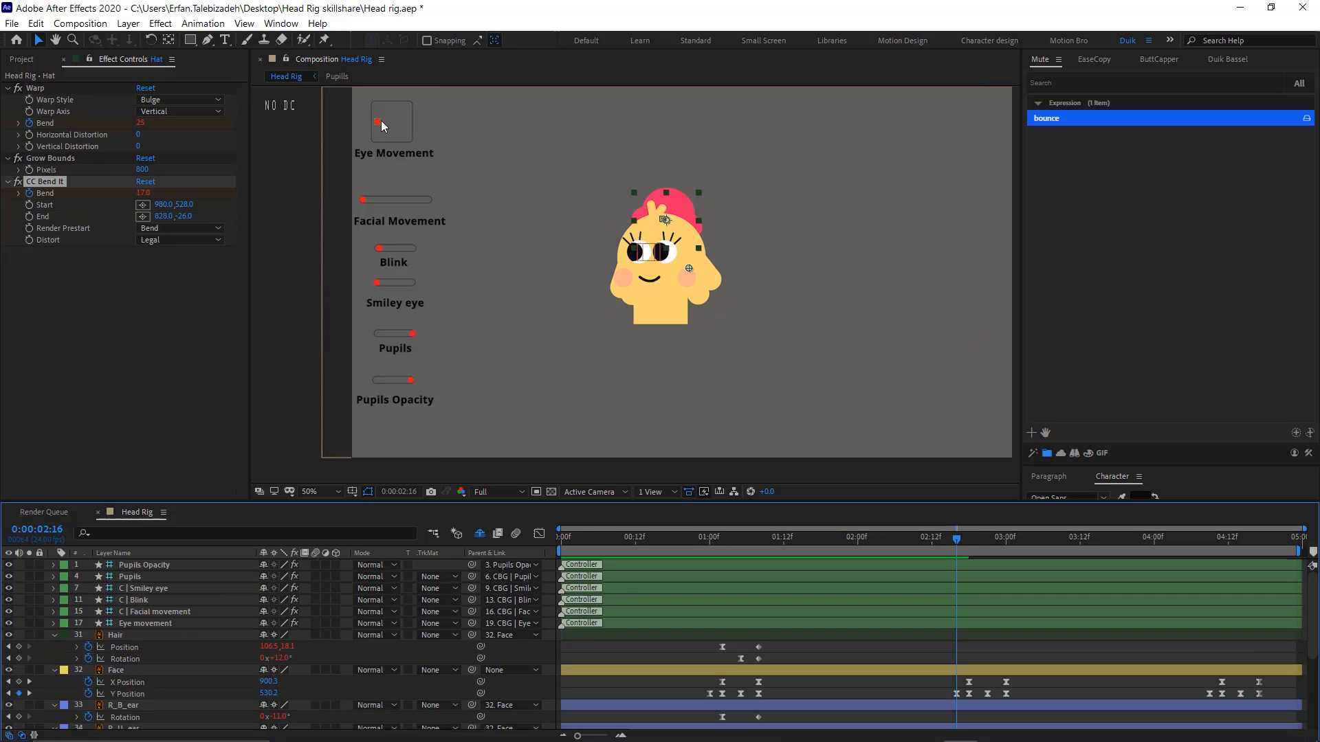
left_click(380, 122)
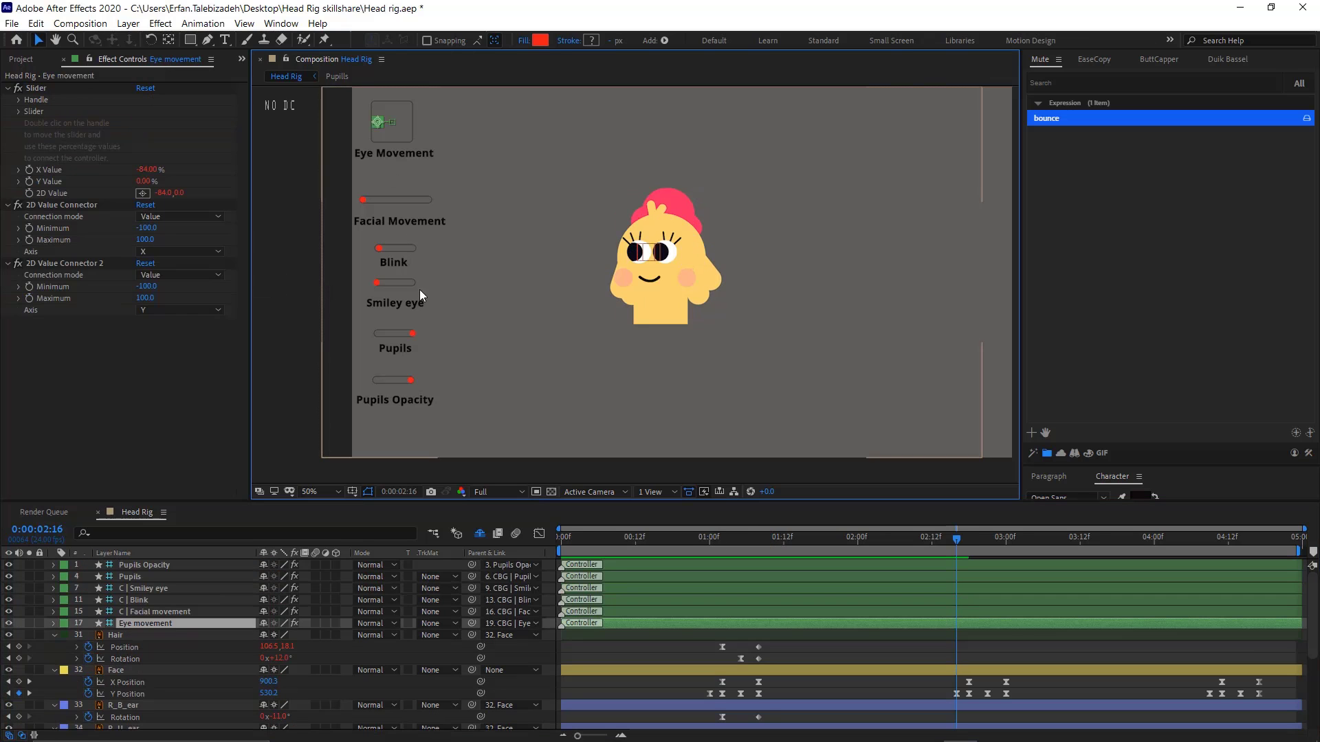
key("comma")
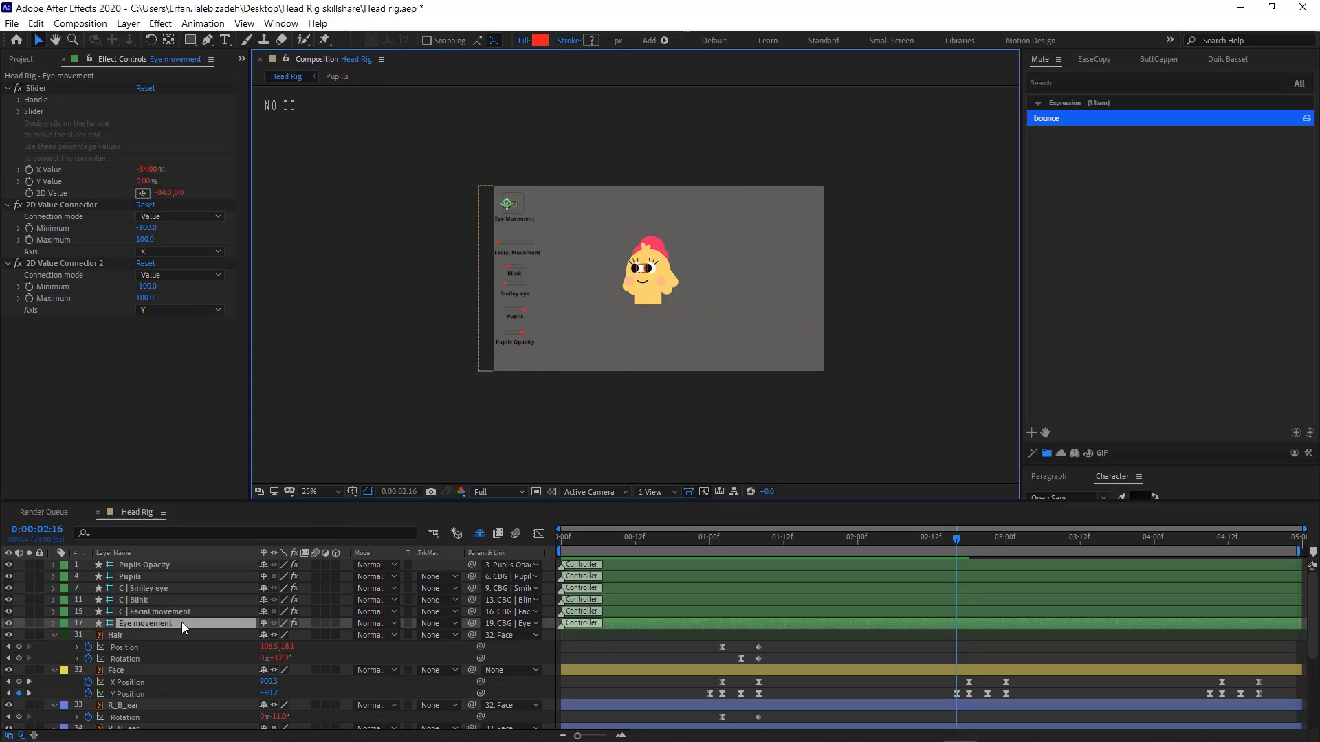
key("u")
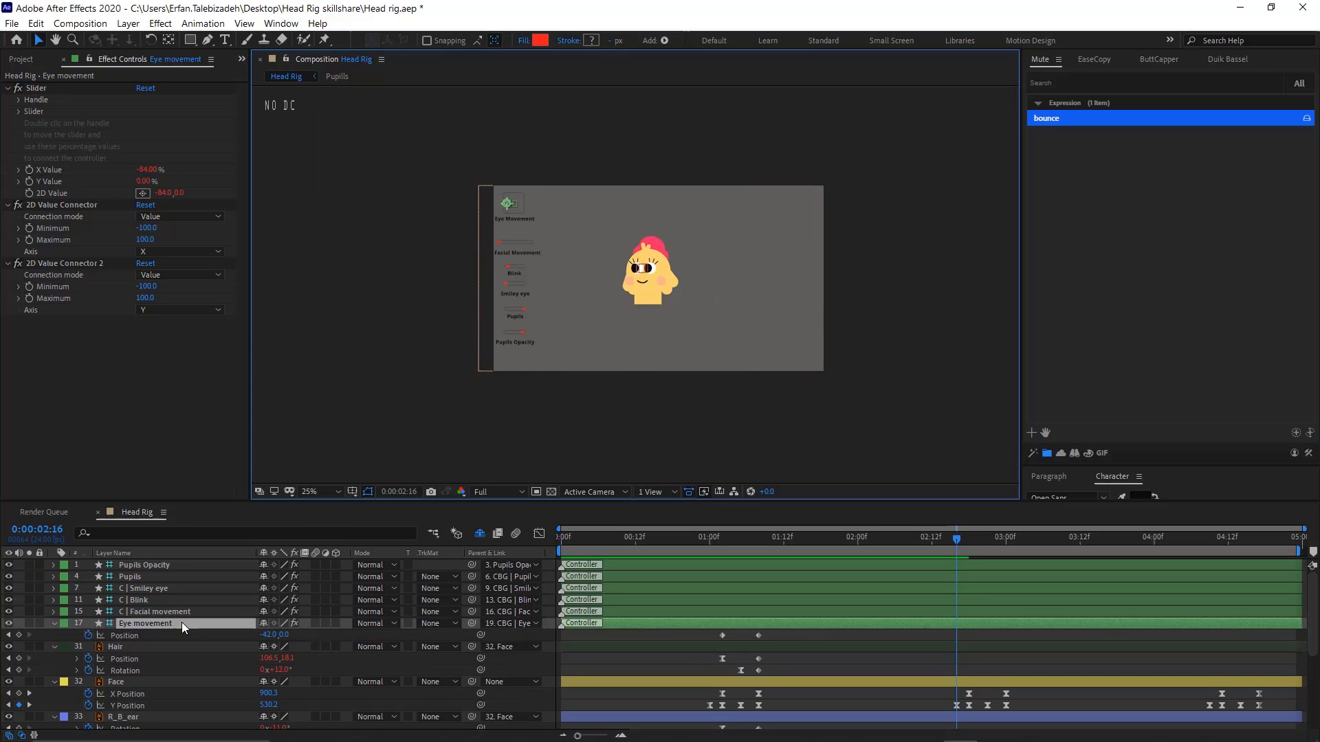
left_click(19, 635)
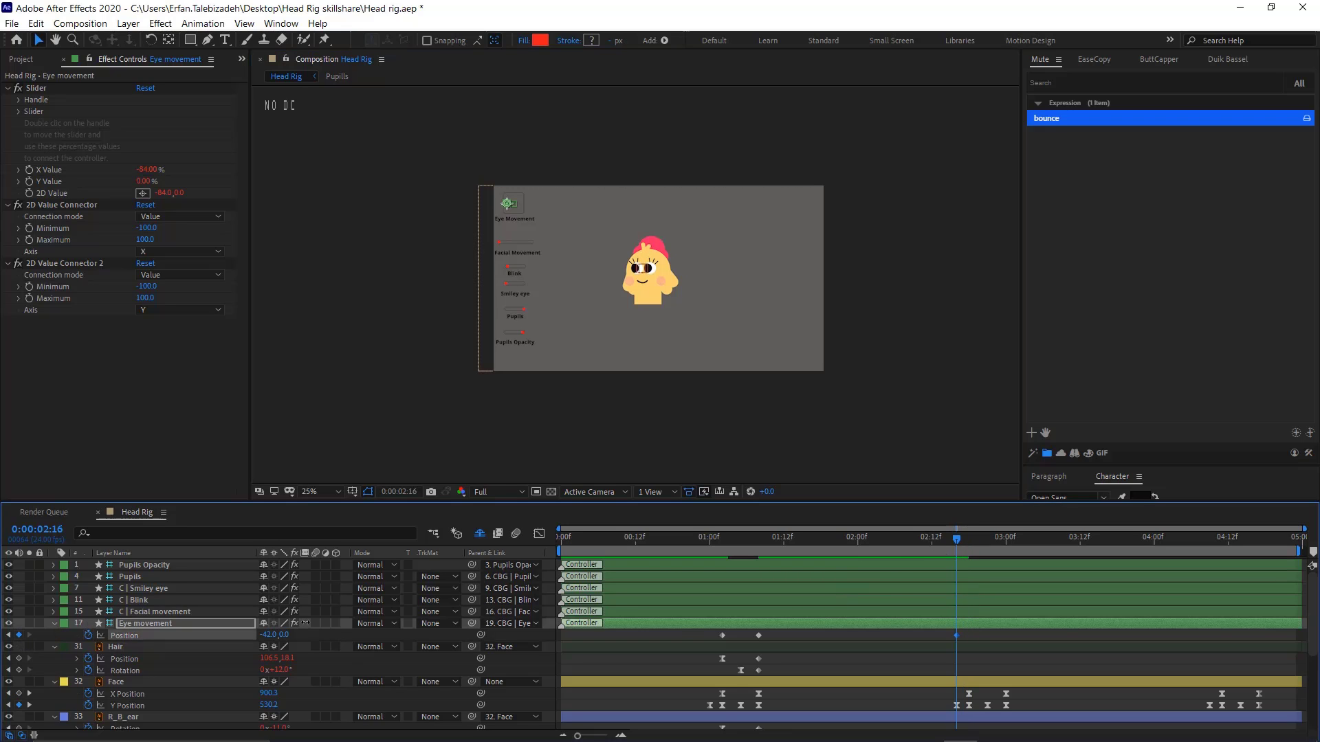
left_click(154, 612)
key("u")
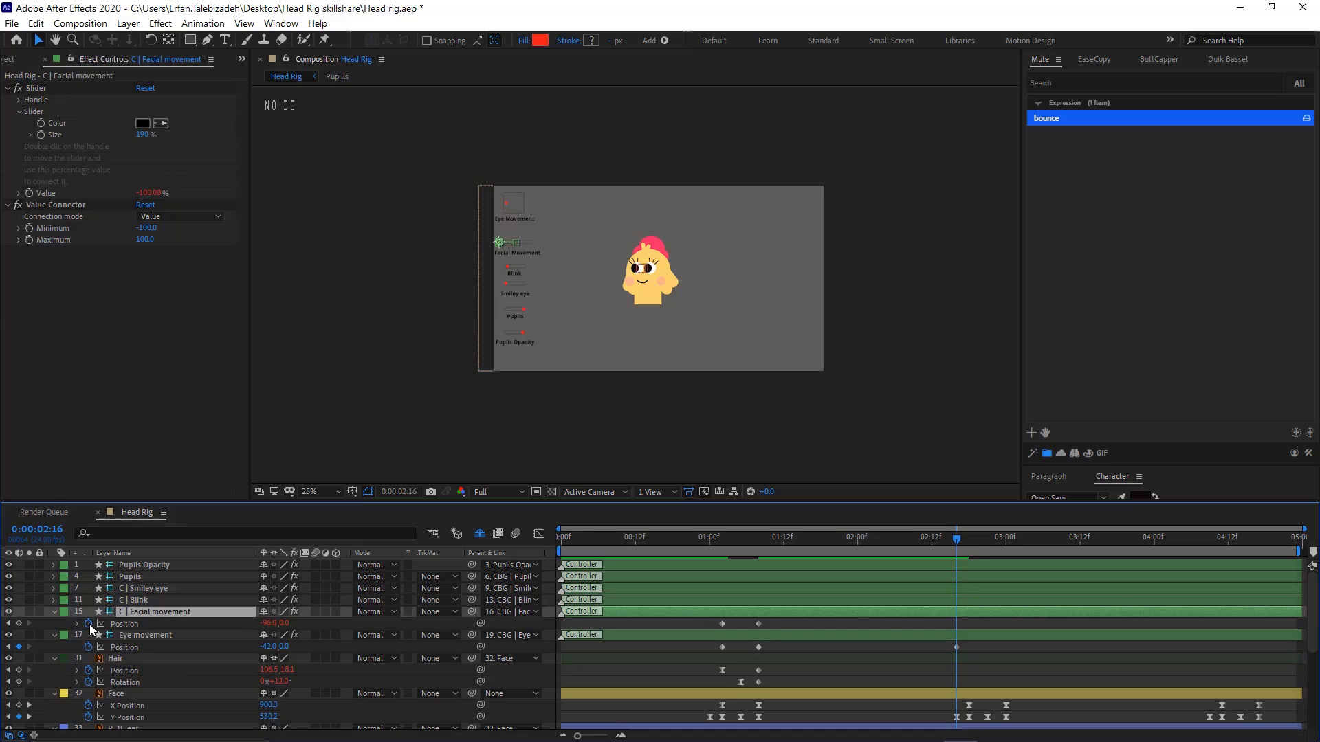
left_click(19, 624)
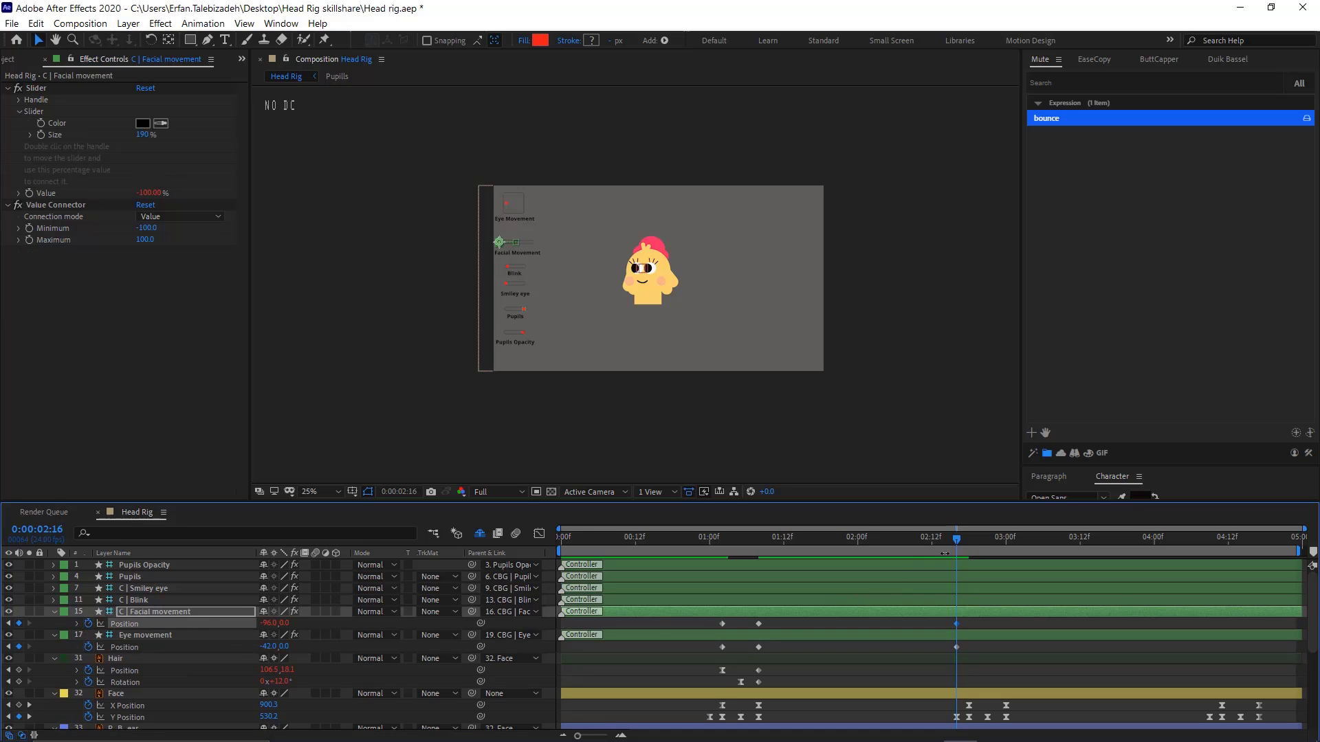
Move the new Position keyframes of both the Facial movement and Eye movement controllers to 0:00:02:18
left_click(970, 546)
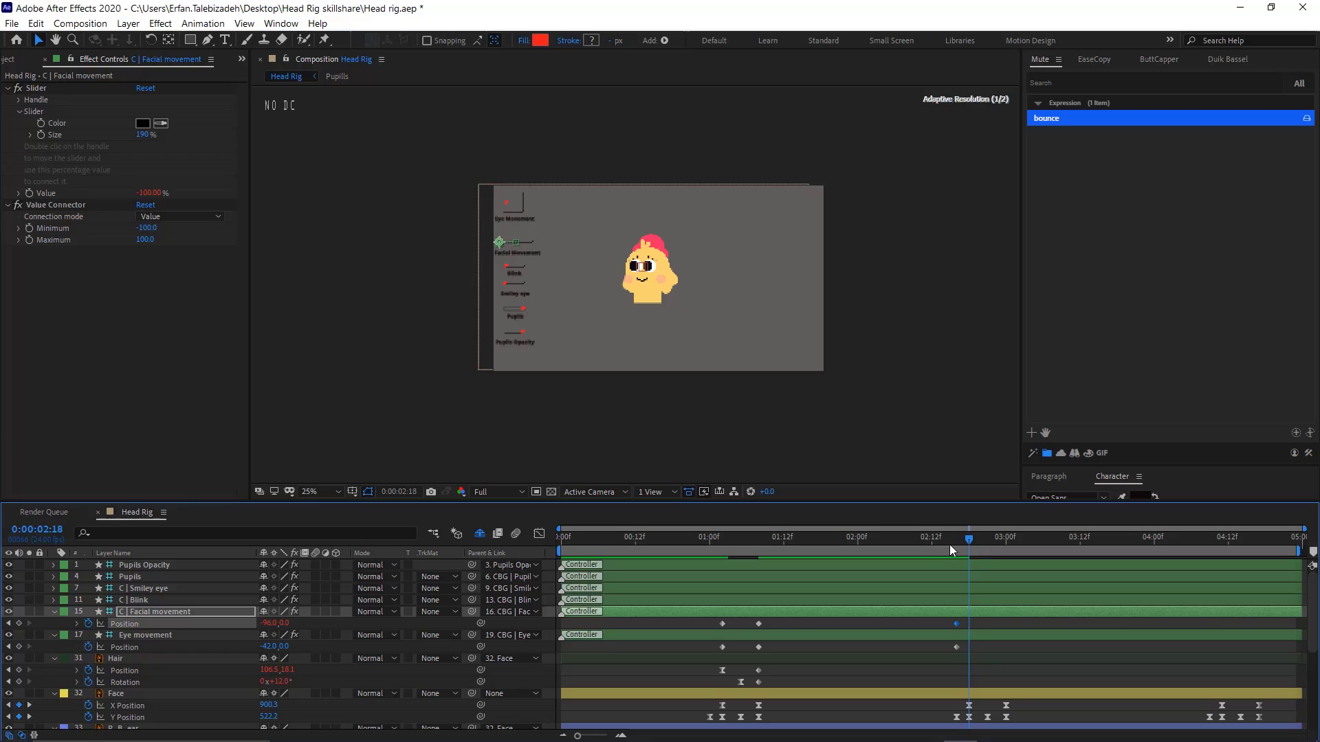
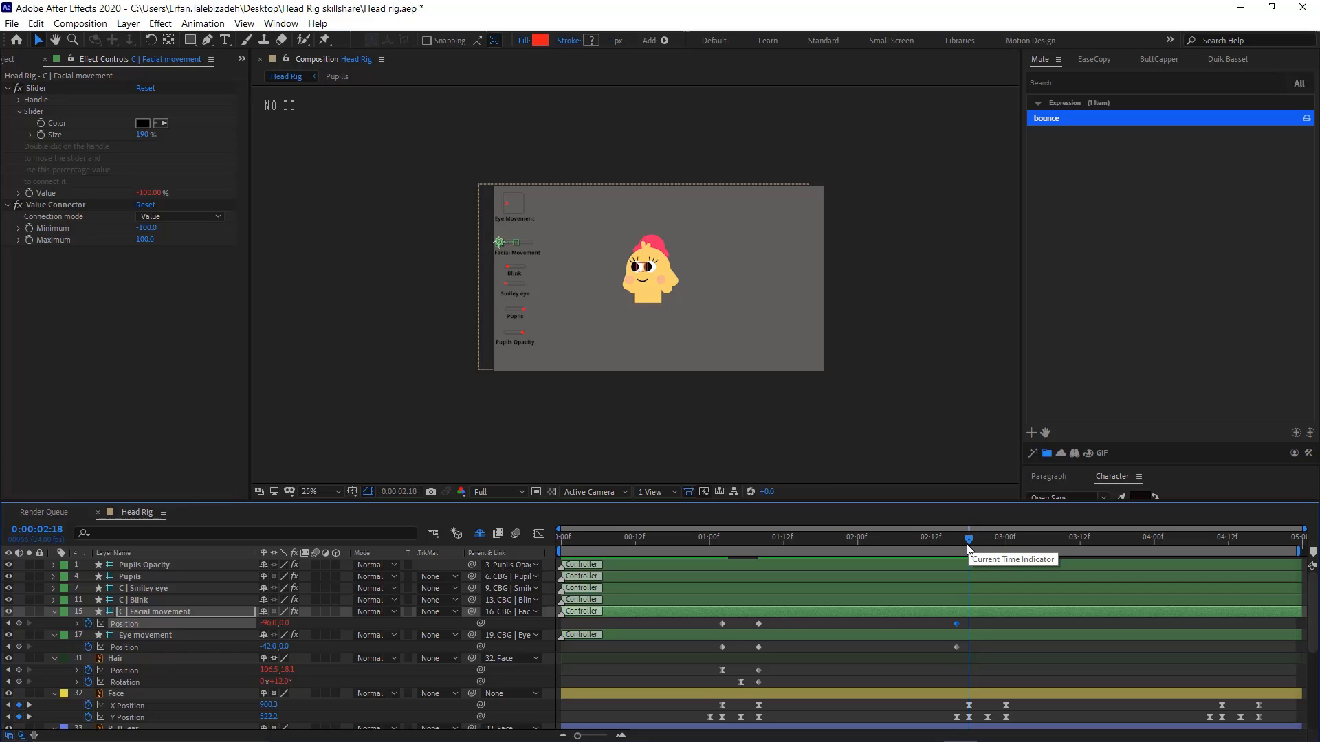
left_click(956, 647, "shift")
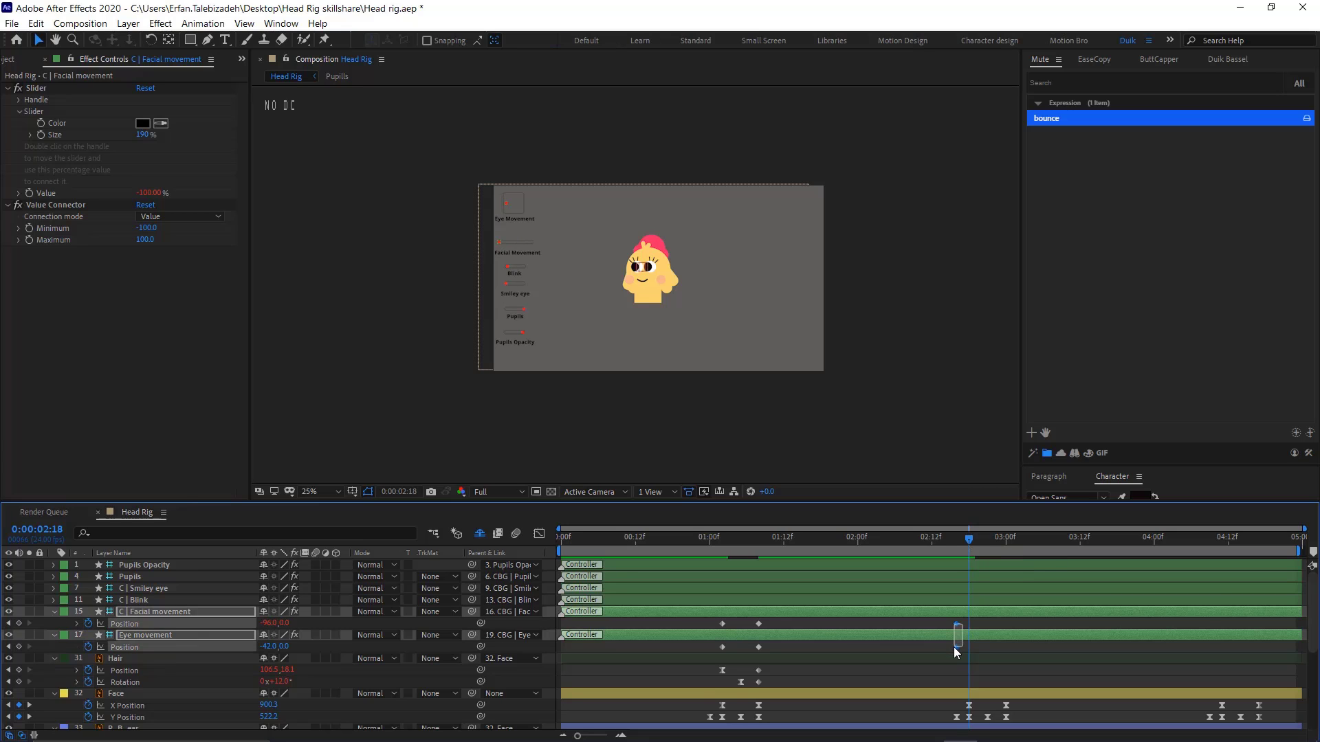
left_click_drag(954, 646, 968, 651)
At 0:00:03:00, set the X Position of the Facial movement controller to 68 and of the Eye movement controller to 44
left_click_drag(969, 539, 1004, 612)
scroll(663, 364, "up", 2)
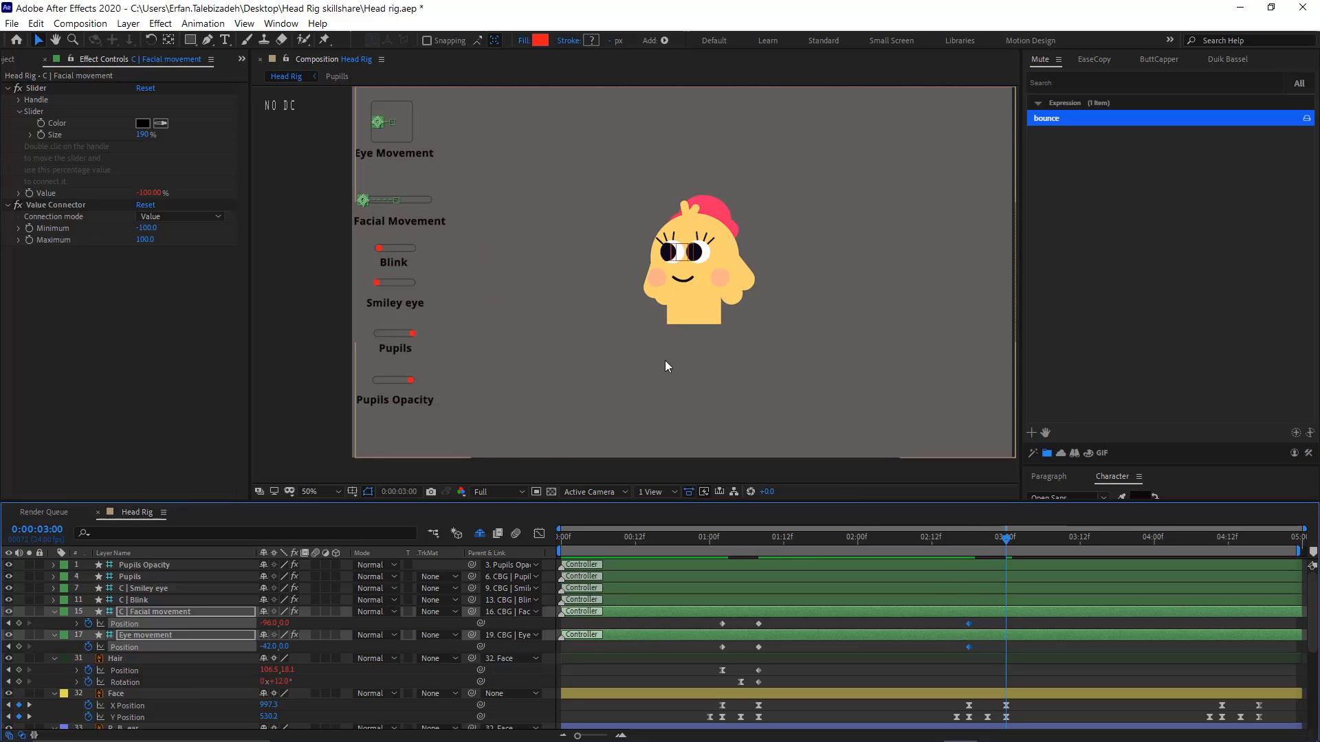
left_click(317, 623)
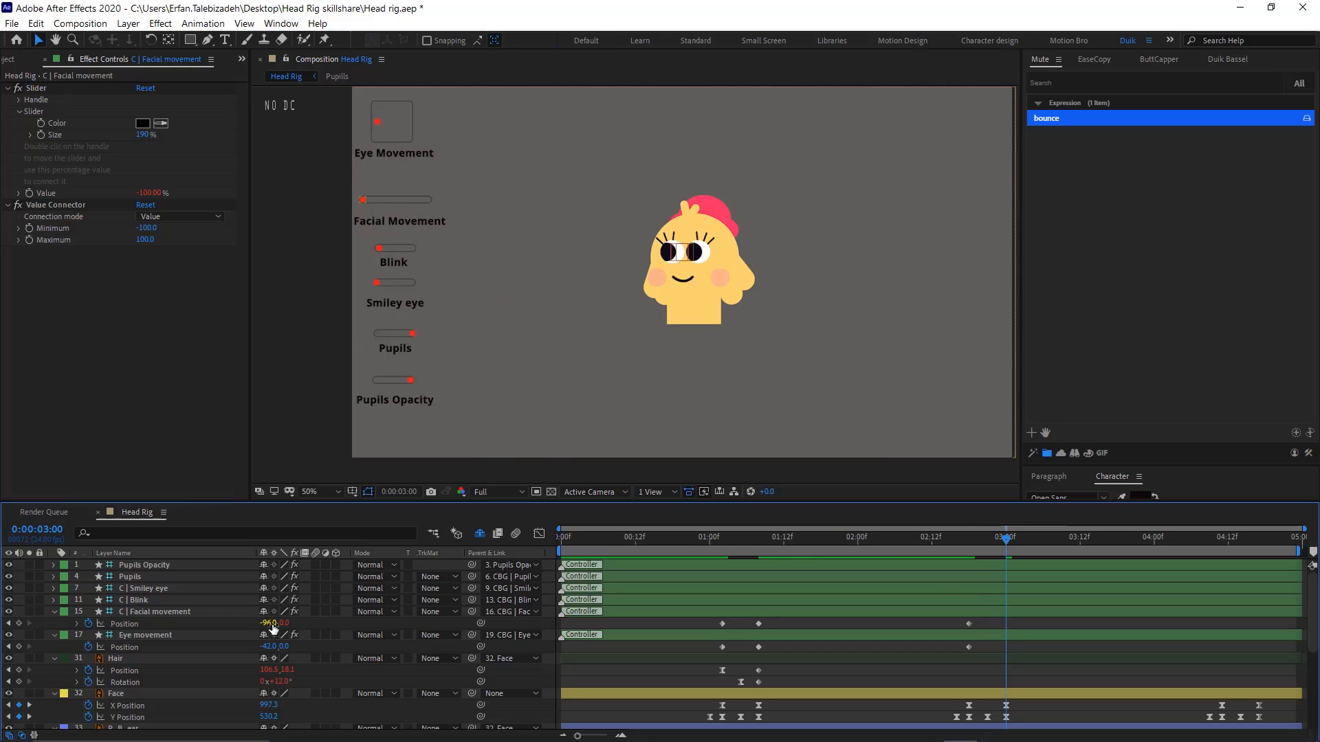
left_click_drag(271, 625, 385, 625)
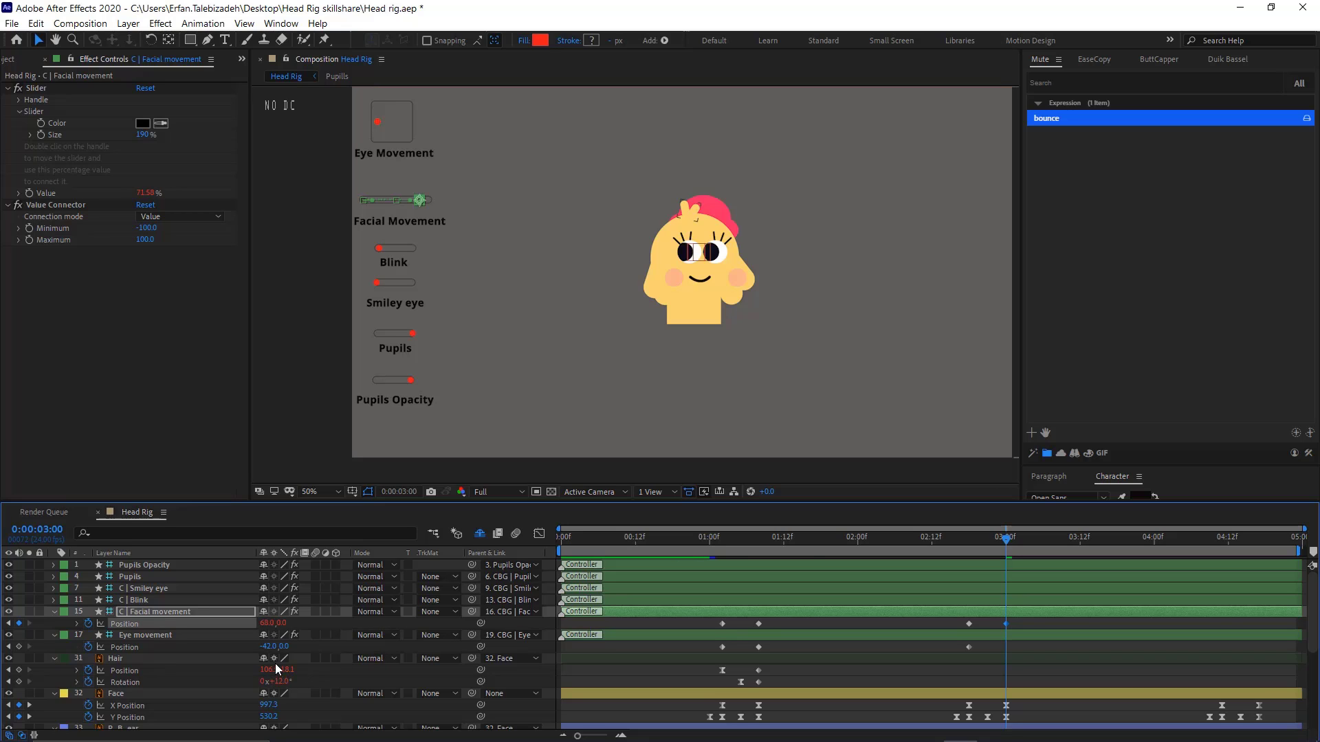
left_click_drag(269, 647, 333, 652)
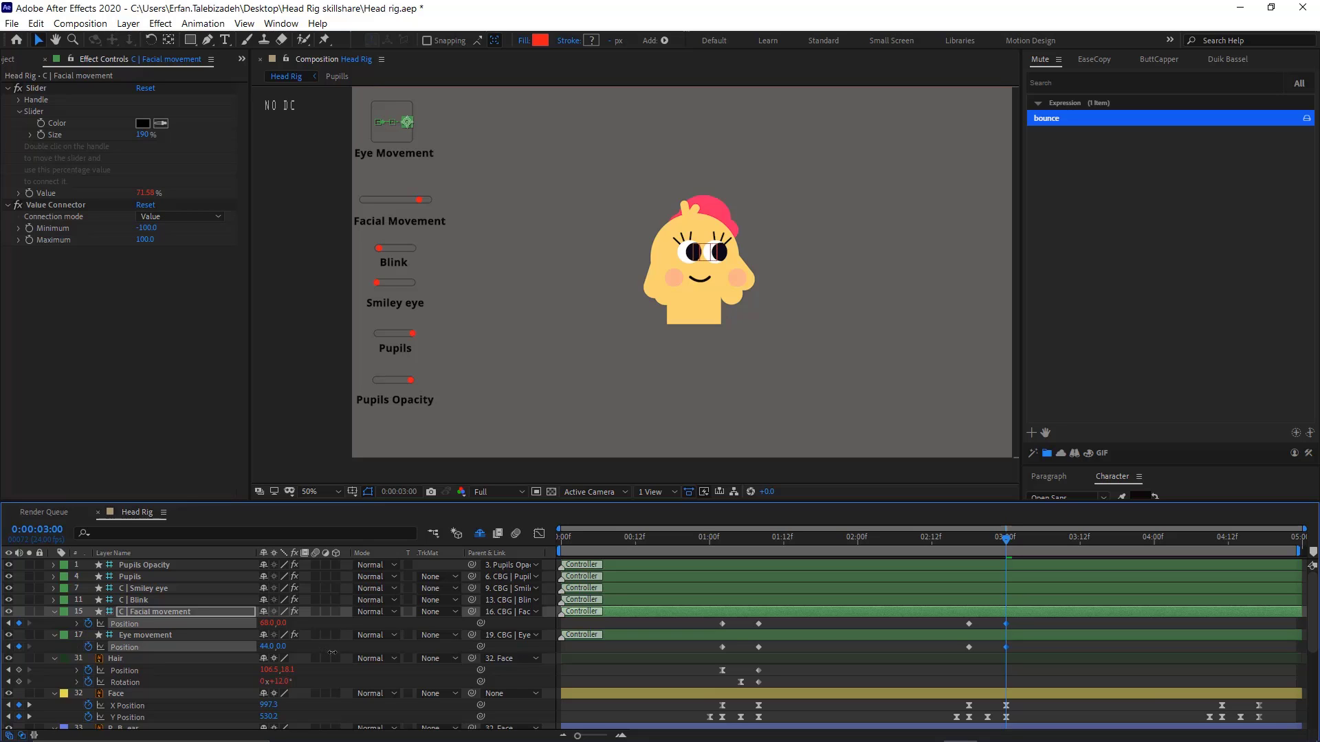
left_click_drag(333, 653, 333, 652)
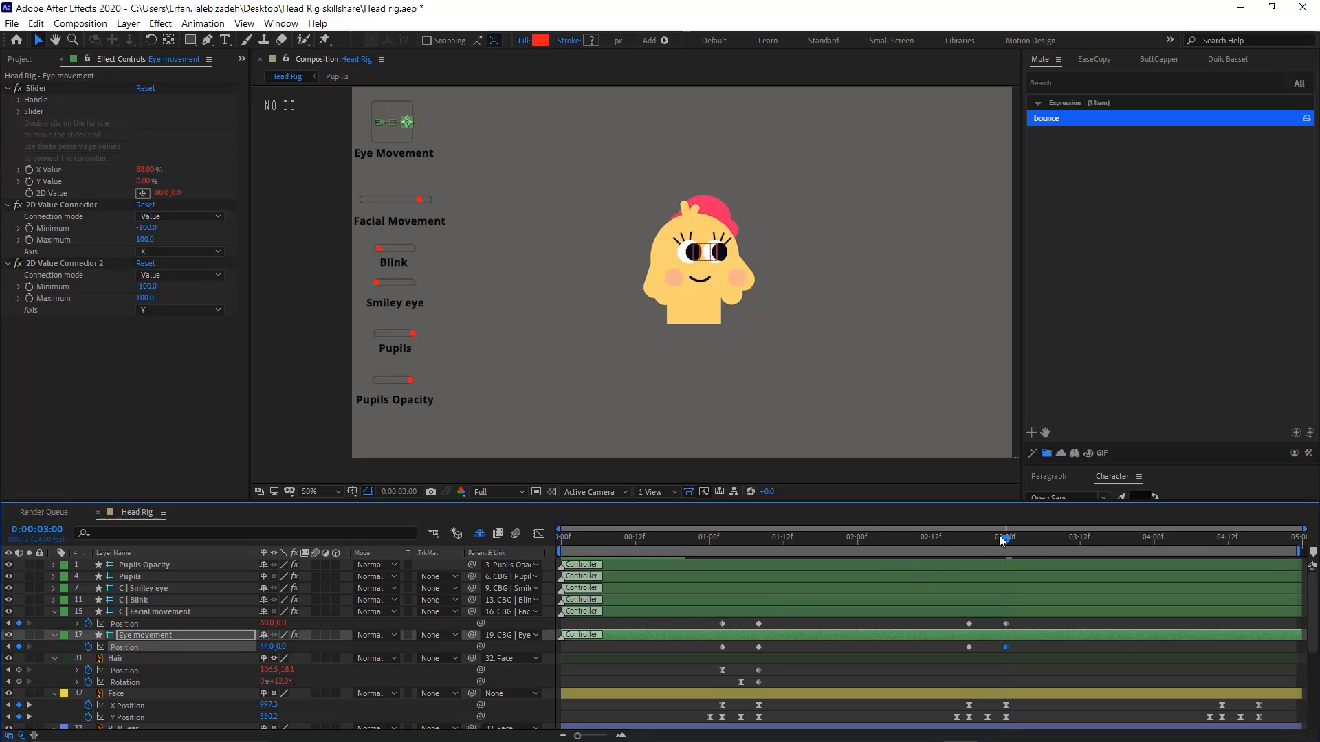
Preview the second head turn with the facial and eye movement, starting from 0:00:01:20
left_click_drag(946, 568, 833, 587)
key("space")
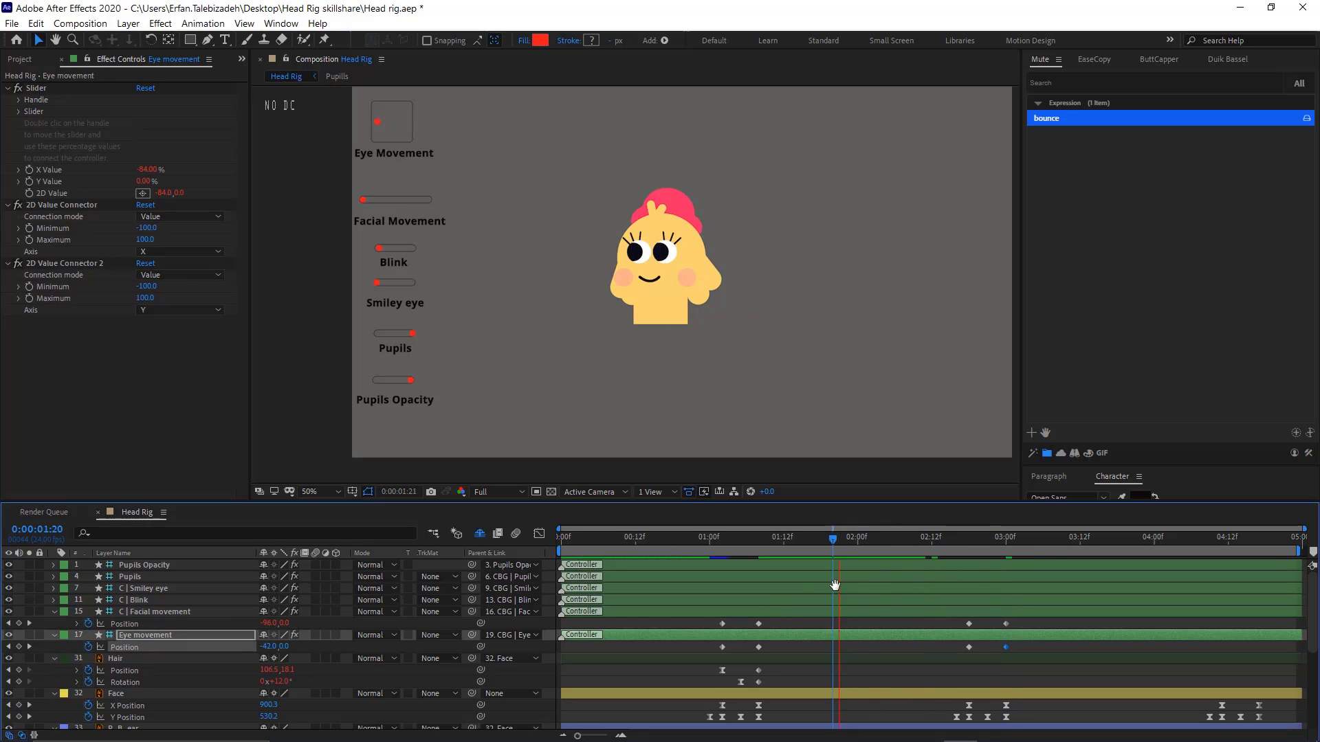
key("space")
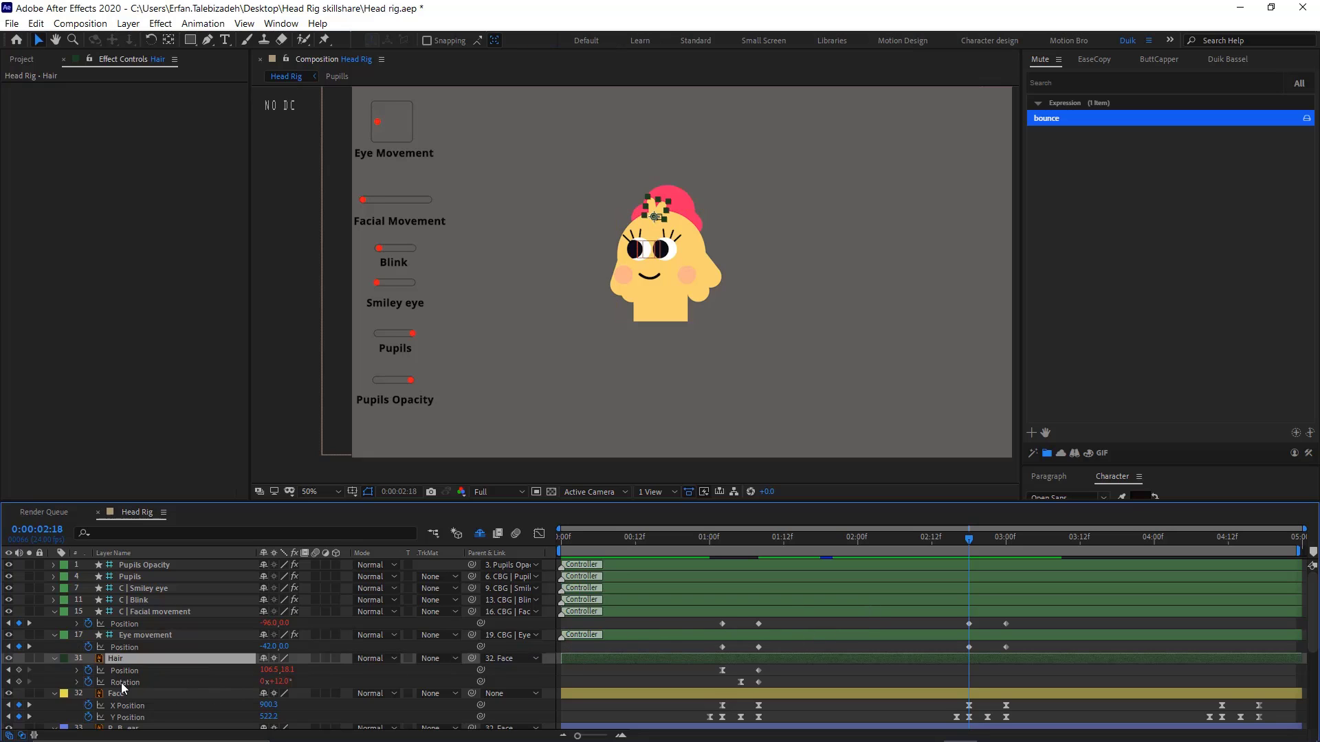
Add Position and Rotation keyframes to the Hair layer at 0:00:02:18 and set its Rotation to -12° at 0:00:03:00
left_click_drag(19, 670, 19, 684)
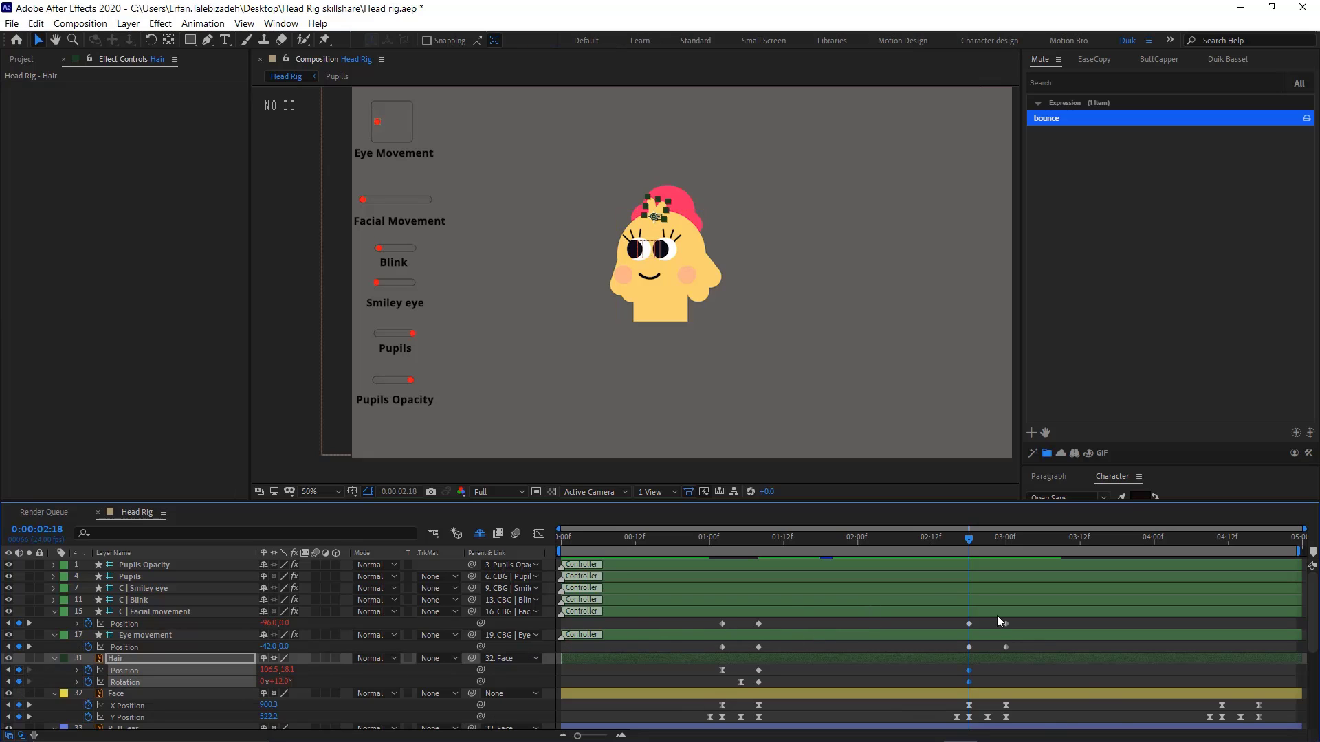
left_click_drag(970, 537, 1000, 563)
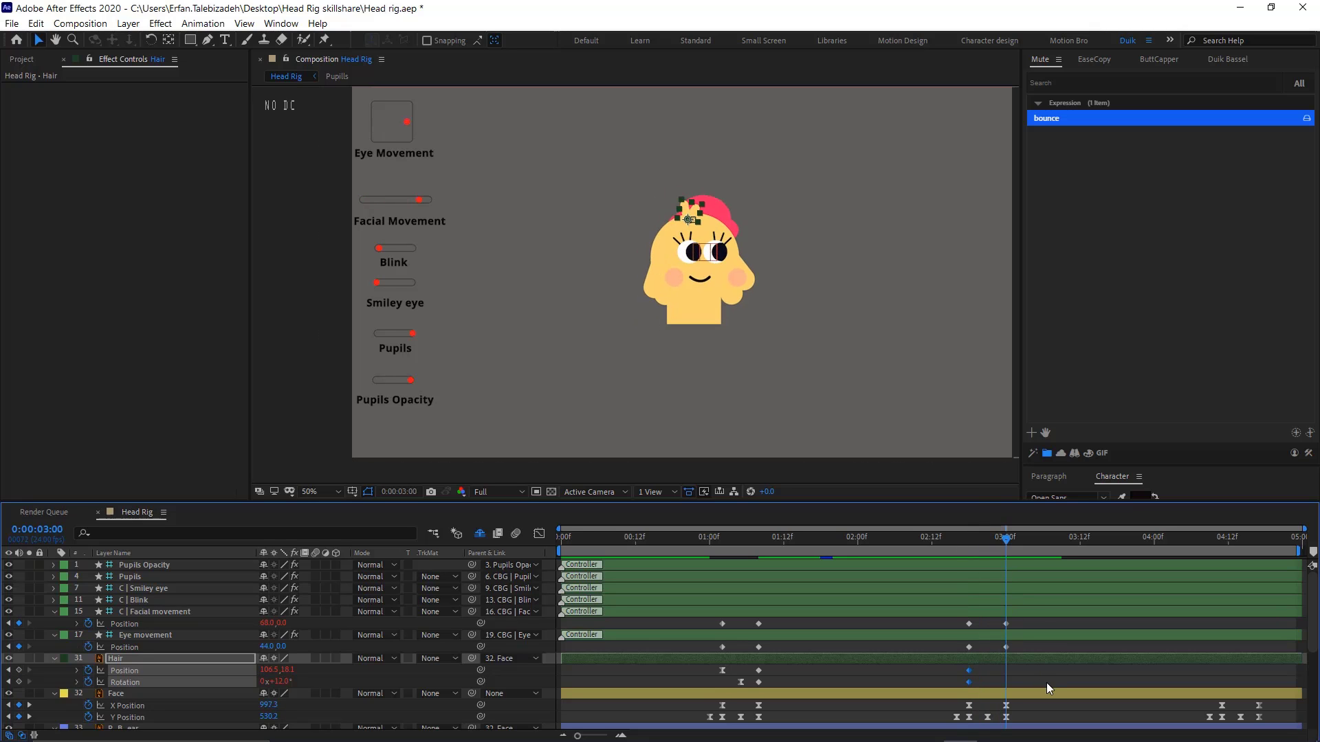
left_click(1030, 667)
left_click(329, 696)
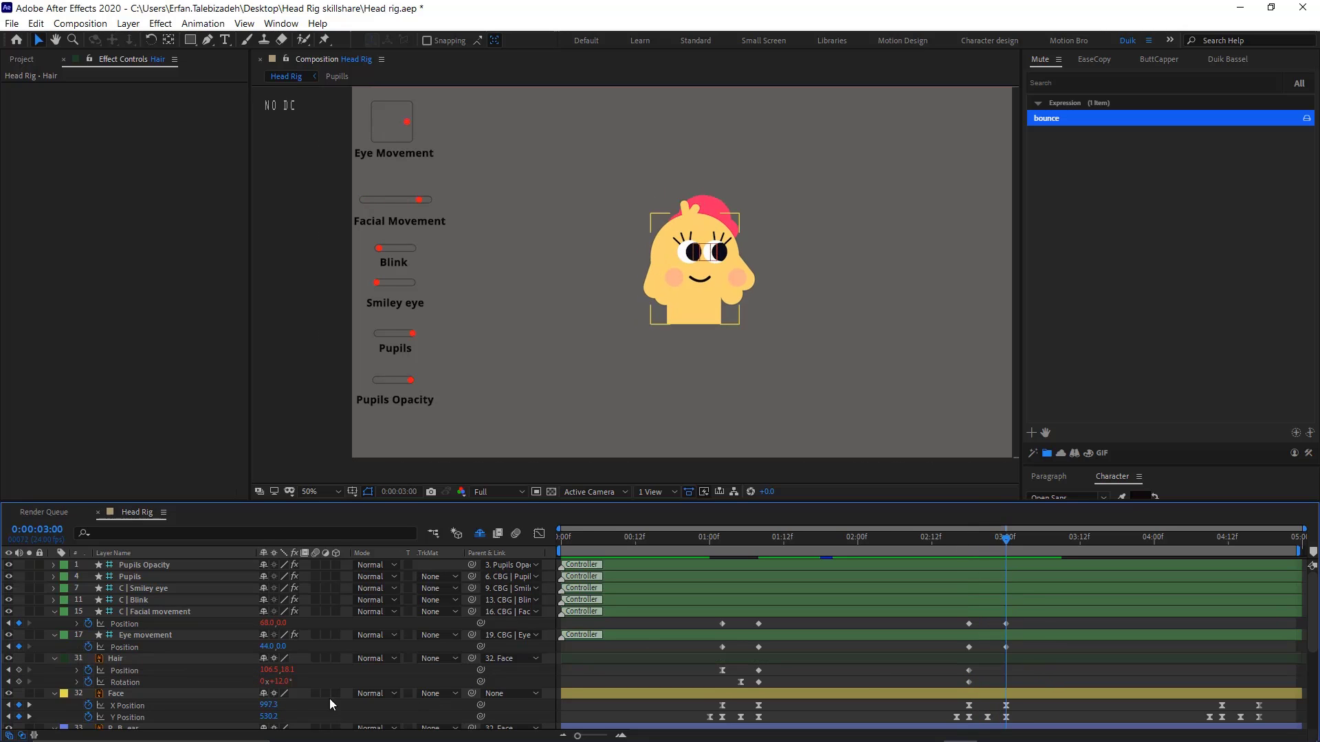
left_click(278, 682)
type("-12")
key("Return")
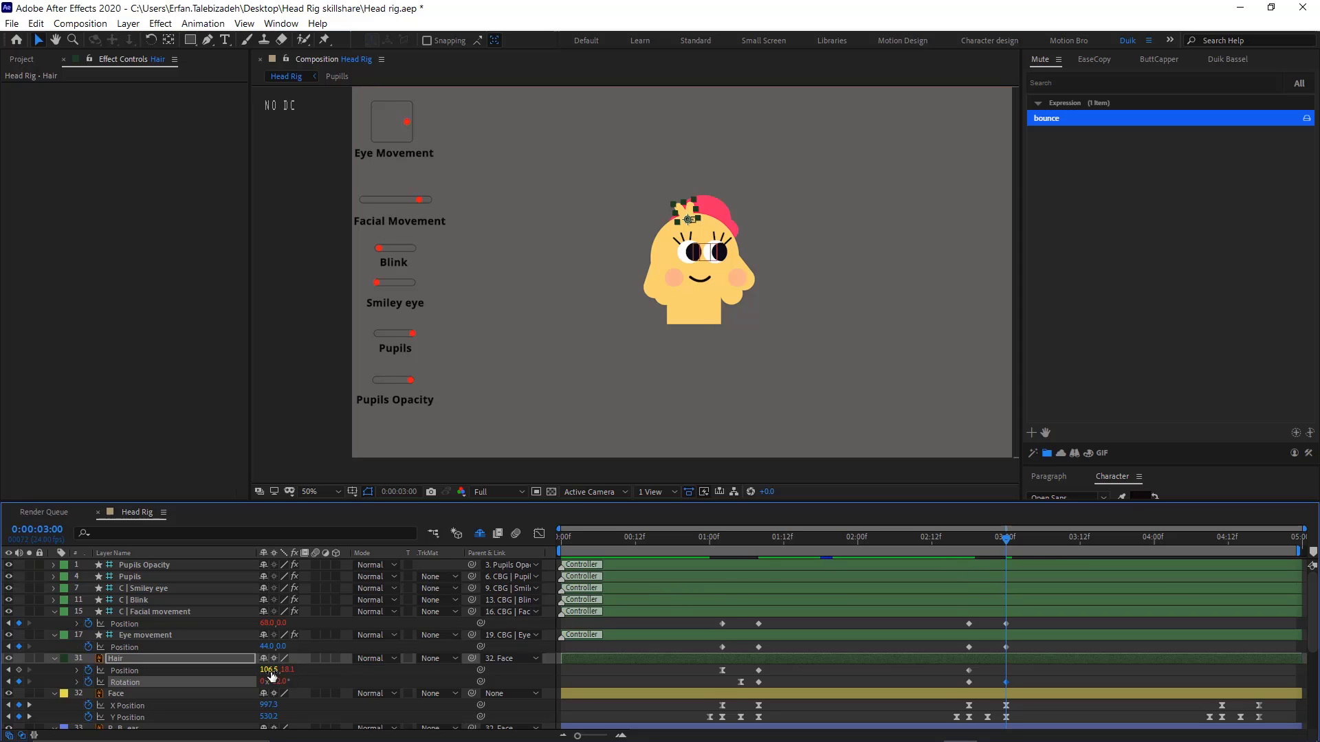
Set the Hair layer's X Position to 134.5 at 0:00:03:00
left_click_drag(274, 670, 288, 675)
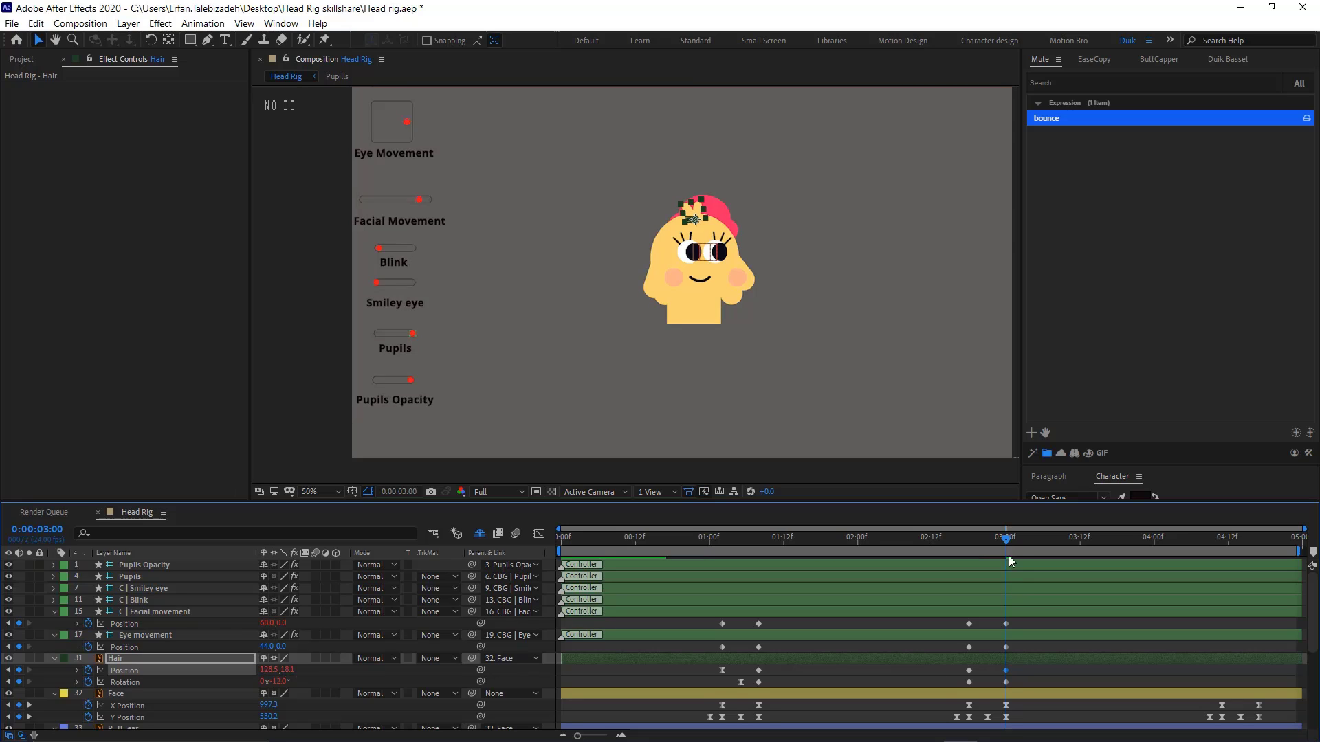
left_click_drag(967, 542, 1002, 592)
left_click_drag(276, 670, 280, 670)
Add keyframes for the Hat layer's Warp Bend, CC Bend It Bend and Position at 0:00:02:18
scroll(1059, 674, "down", 3)
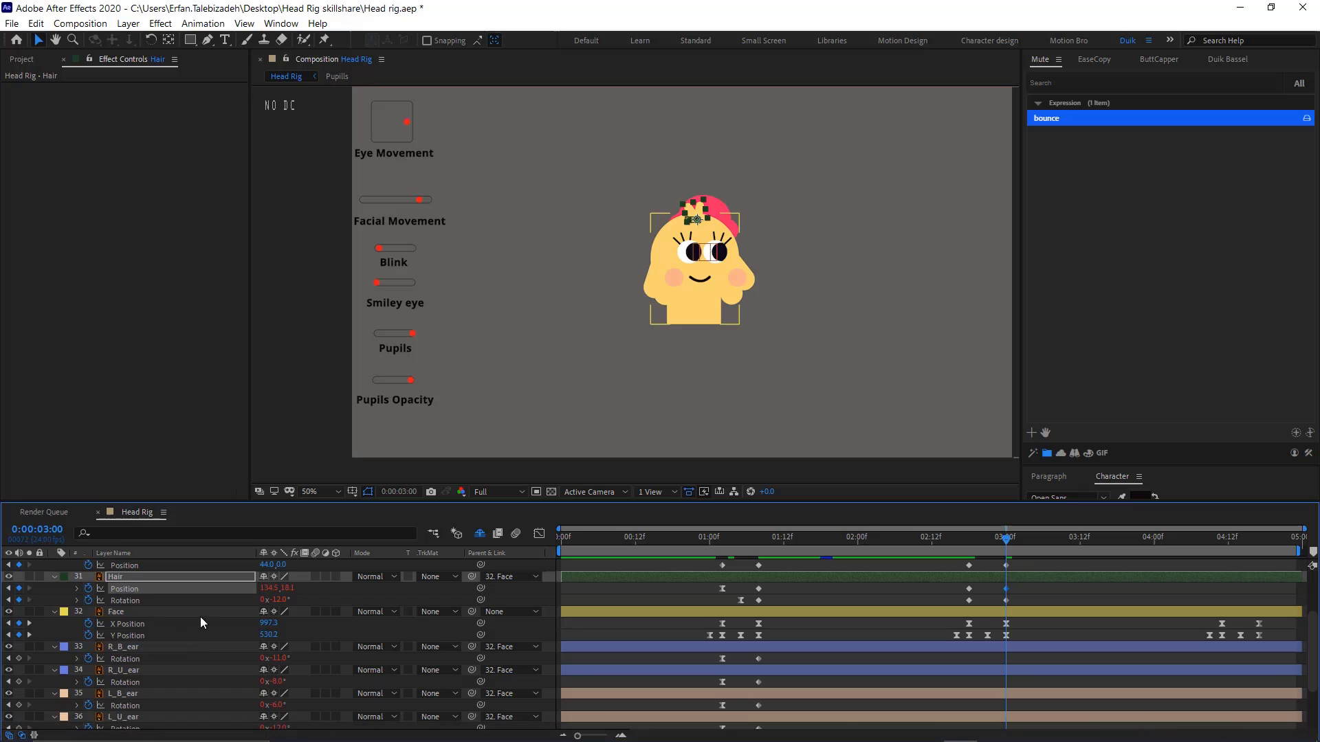
scroll(171, 658, "down", 3)
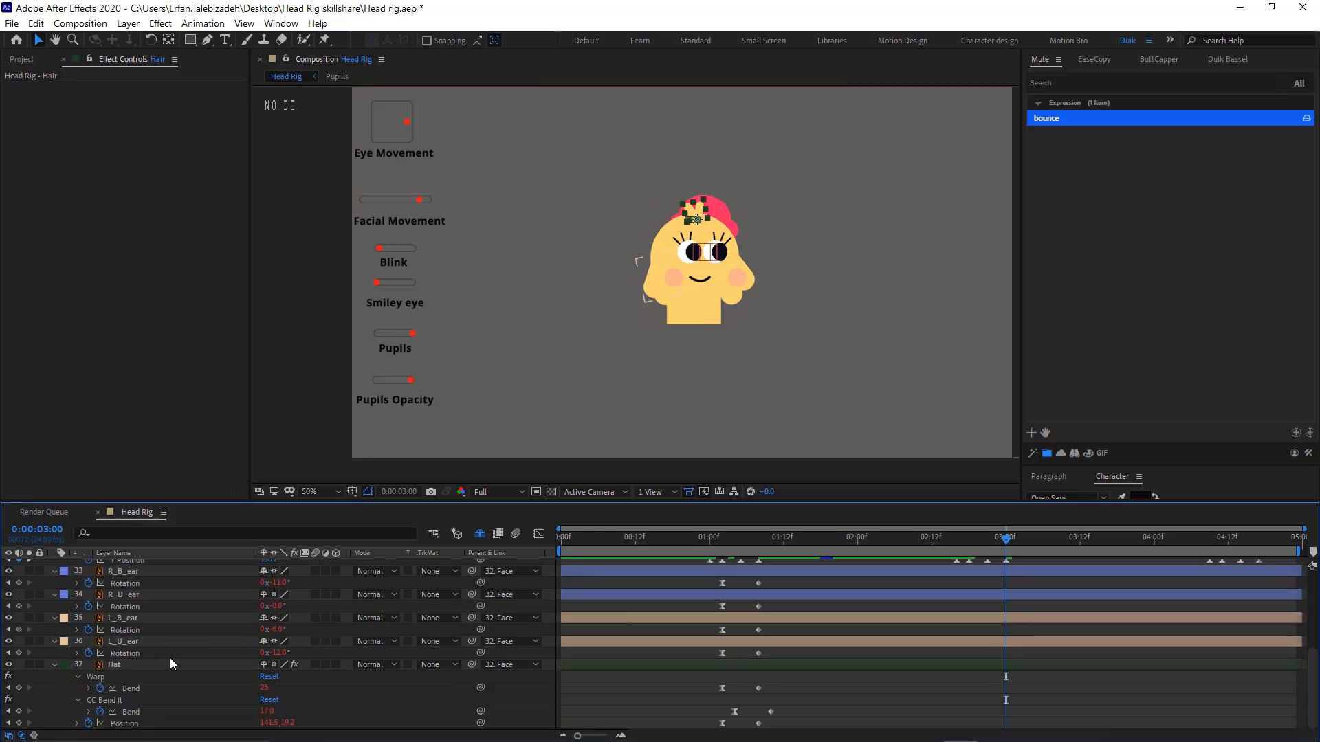
left_click(153, 664)
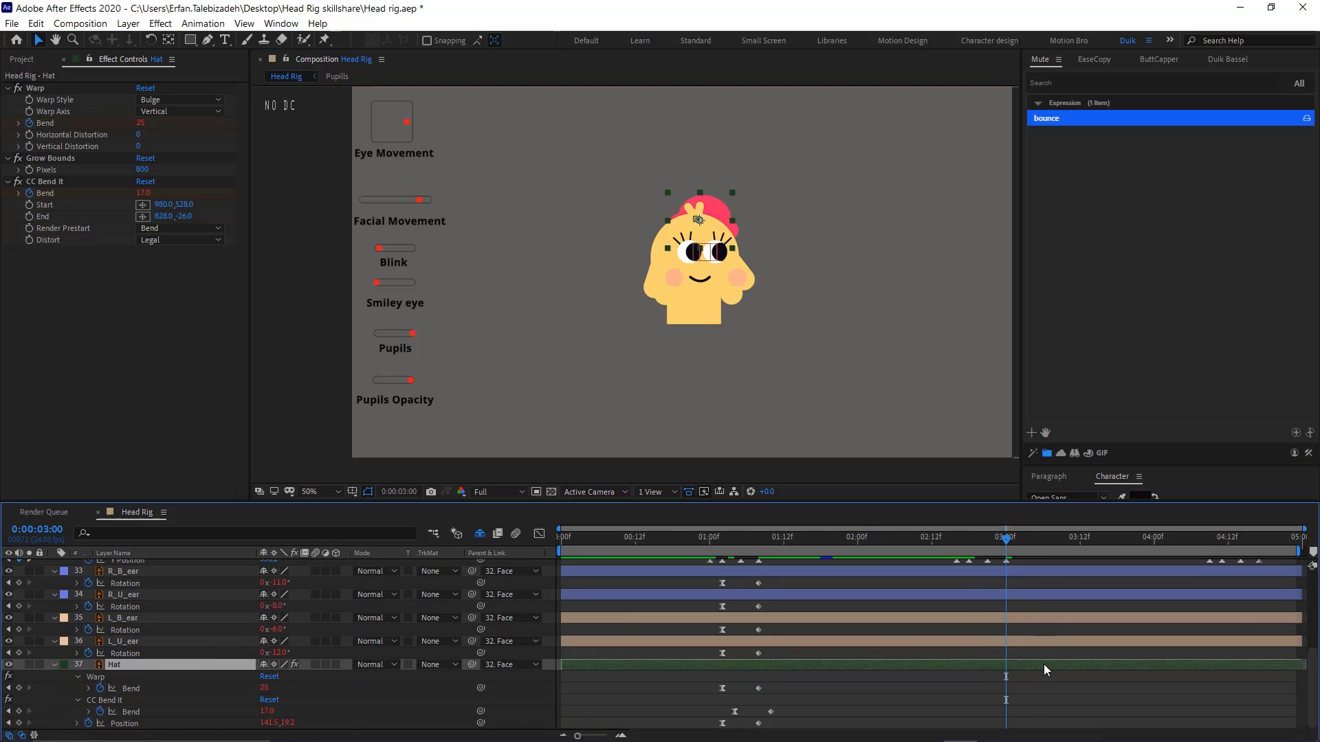
scroll(1044, 664, "up", 5)
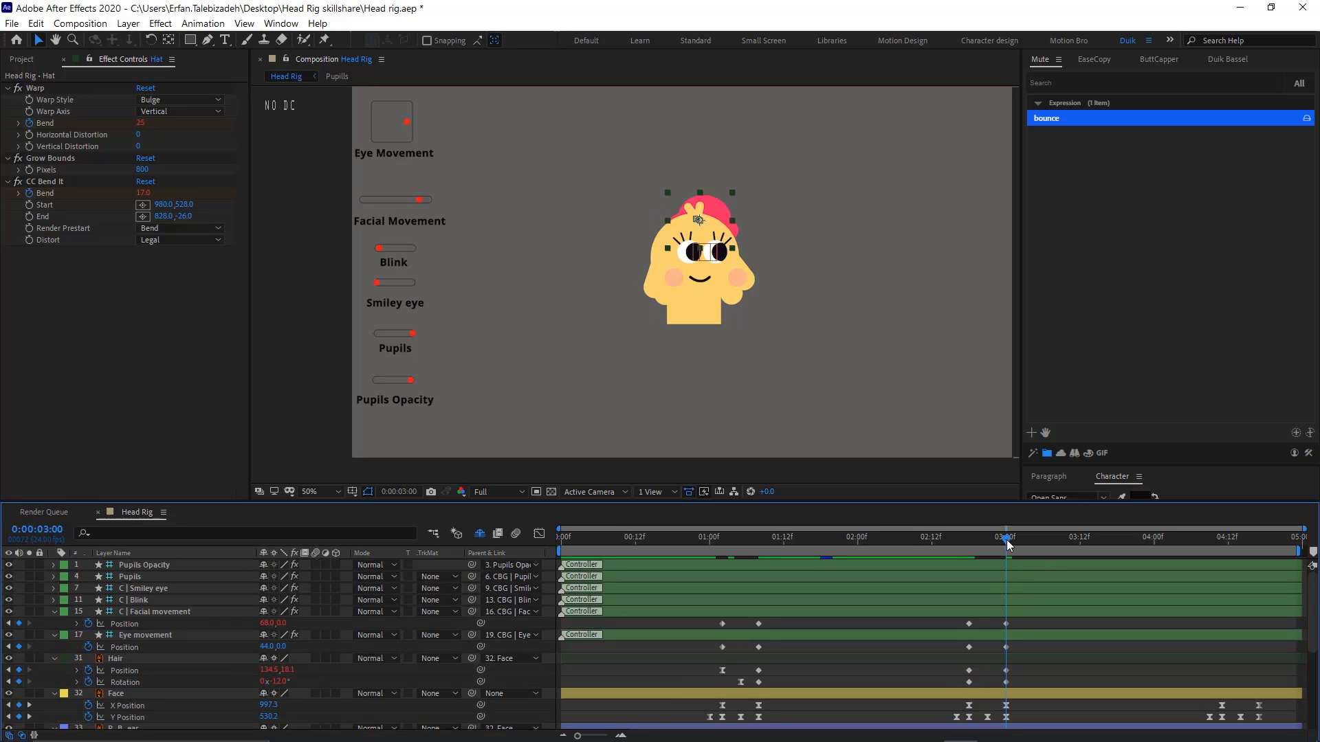
left_click_drag(967, 544, 967, 546)
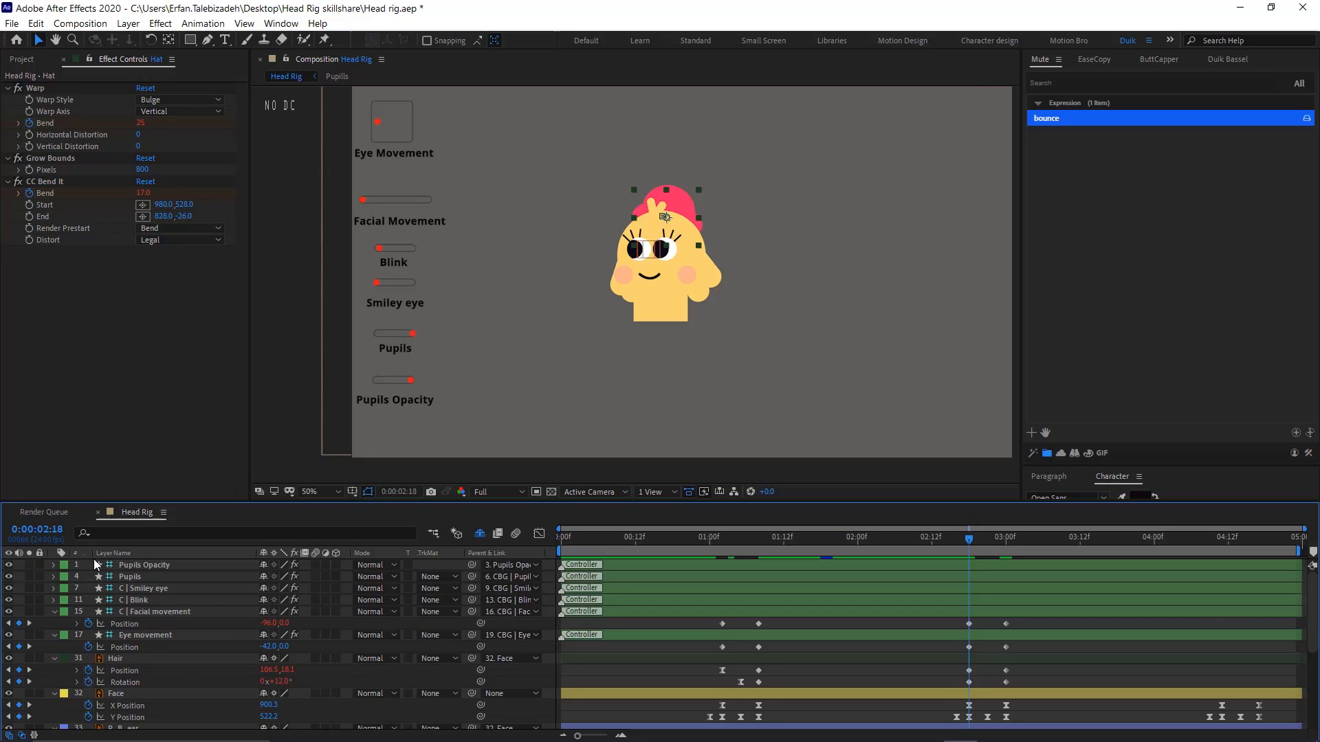
scroll(103, 584, "down", 3)
scroll(128, 657, "down", 3)
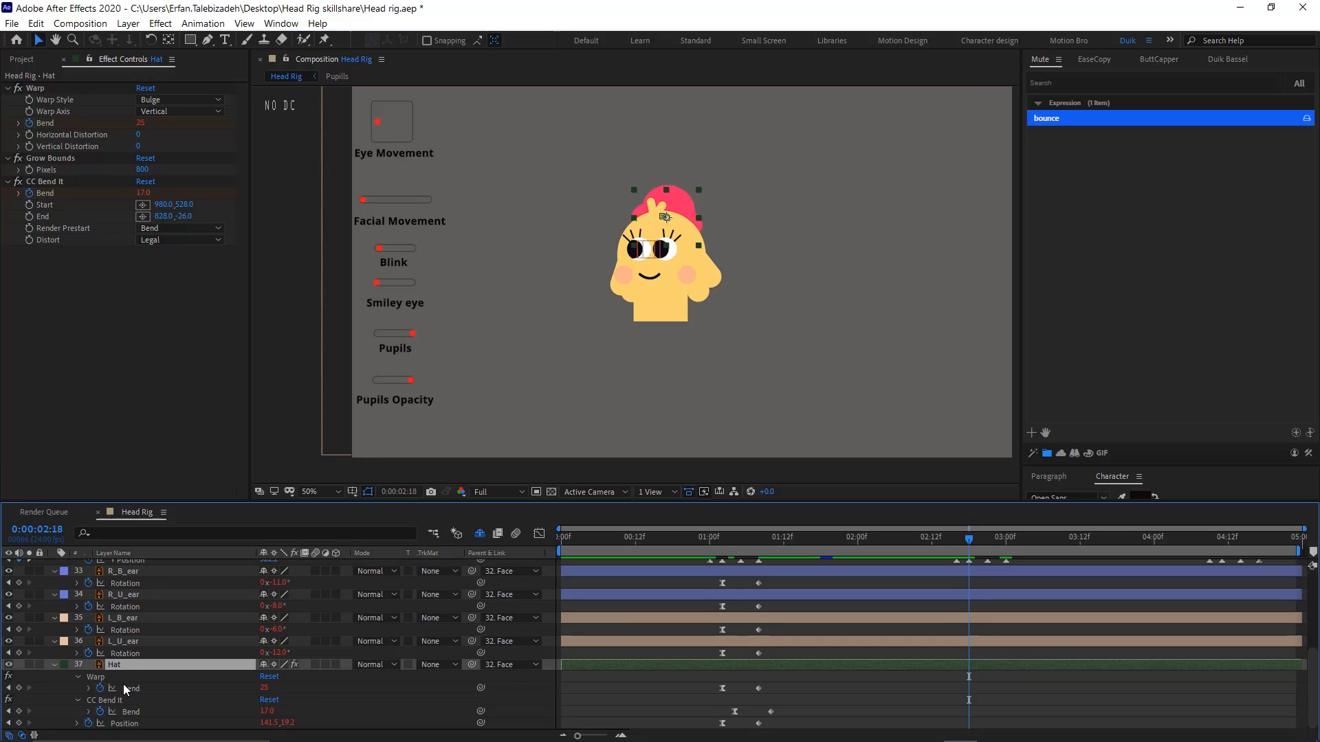
left_click(18, 688)
left_click(19, 712)
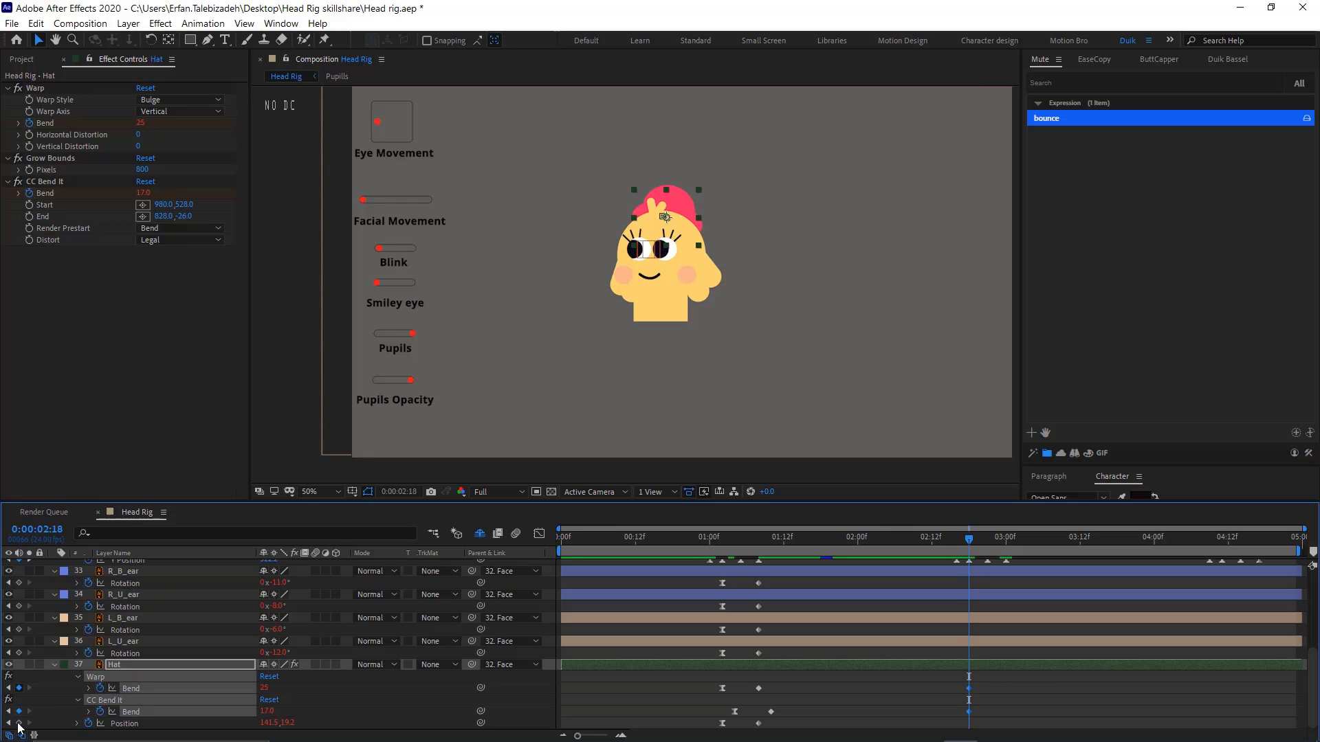
left_click(18, 723)
At 0:00:03:00, set the Bend of the Hat layer's CC Bend It effect to -17
scroll(1103, 688, "up", 3)
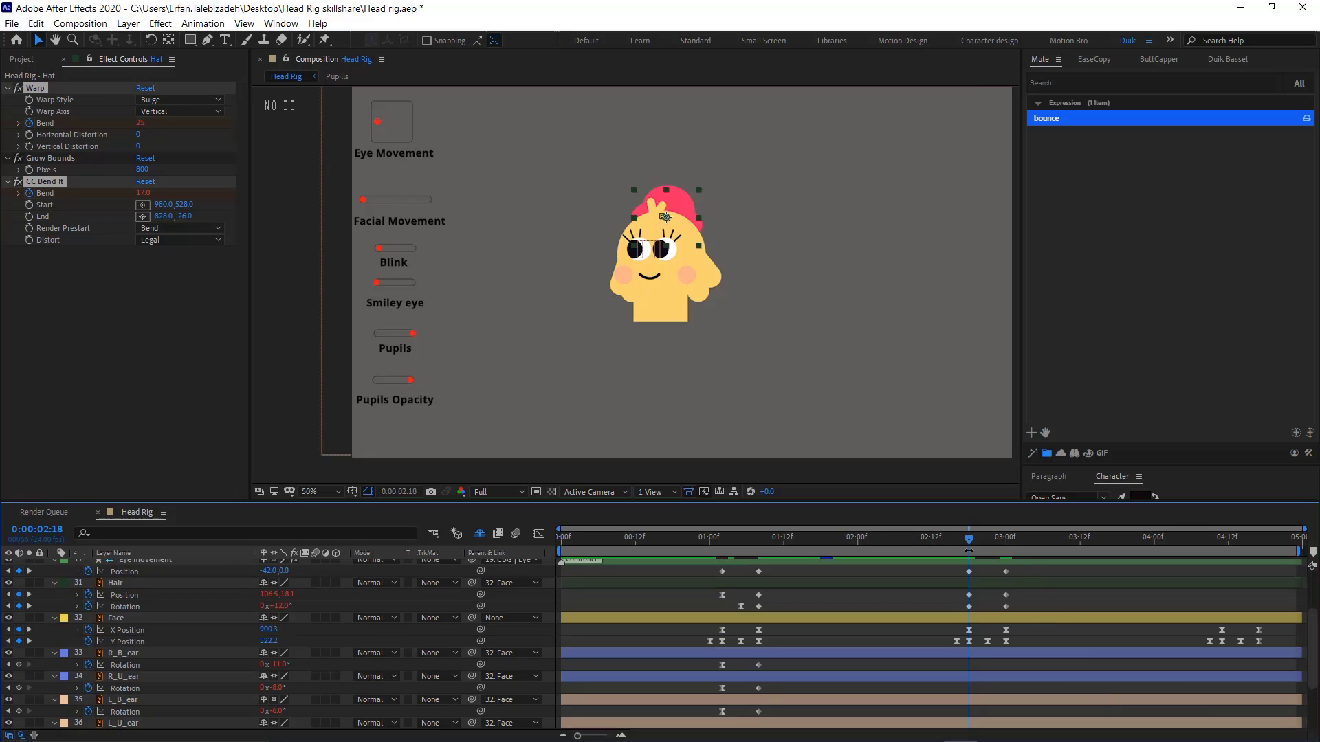
left_click_drag(967, 541, 1006, 540)
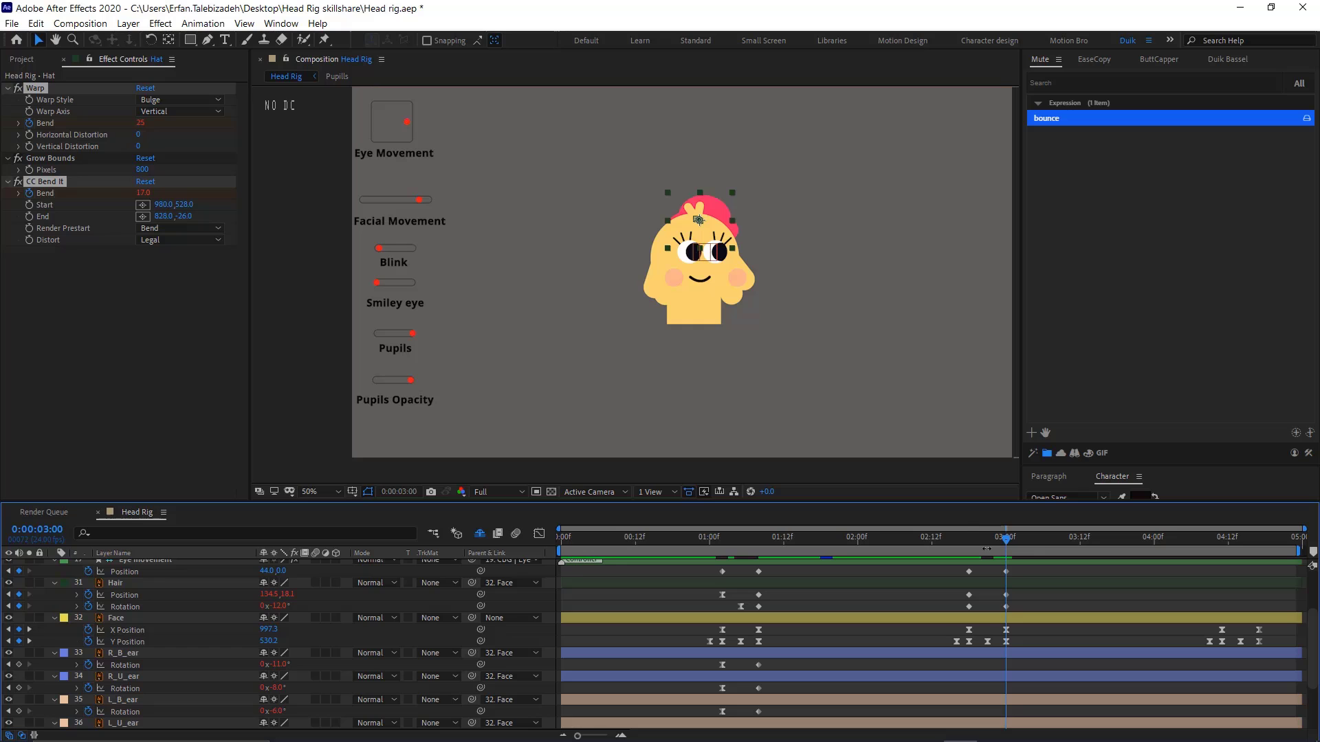
scroll(823, 588, "down", 3)
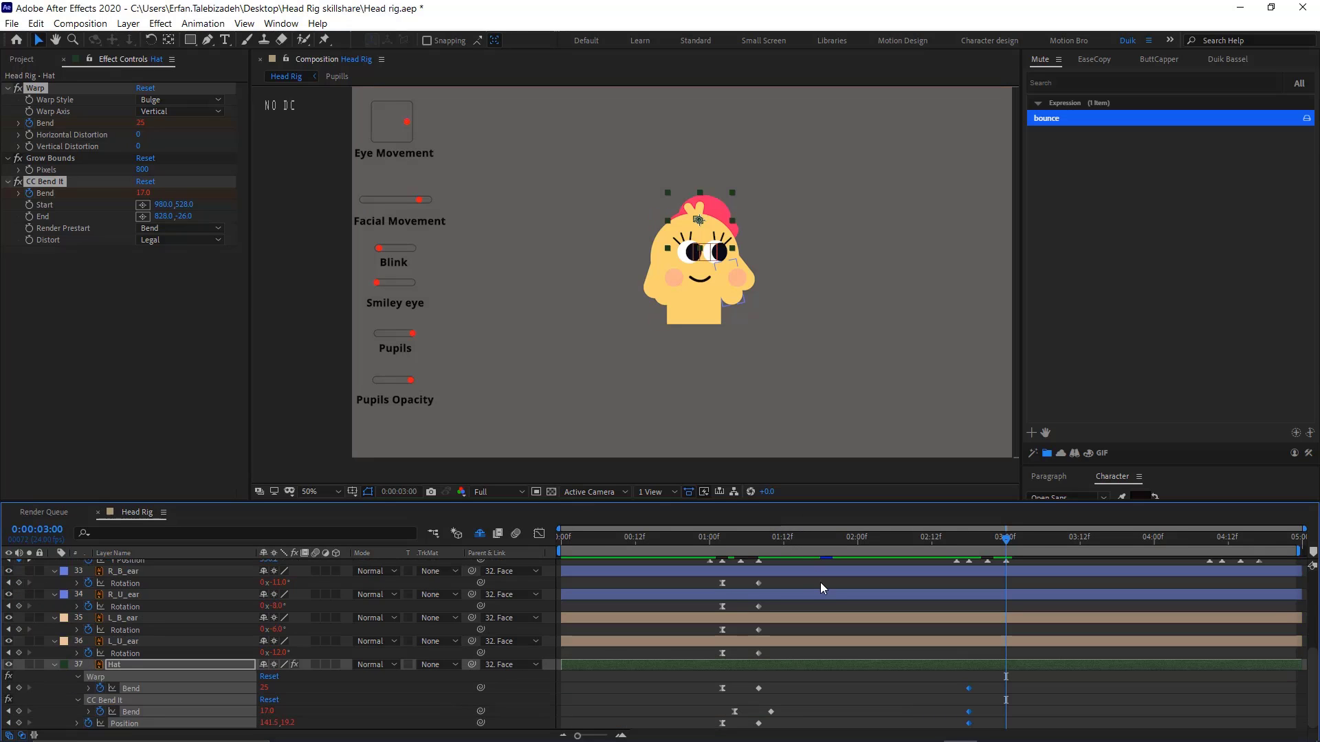
scroll(963, 651, "up", 3)
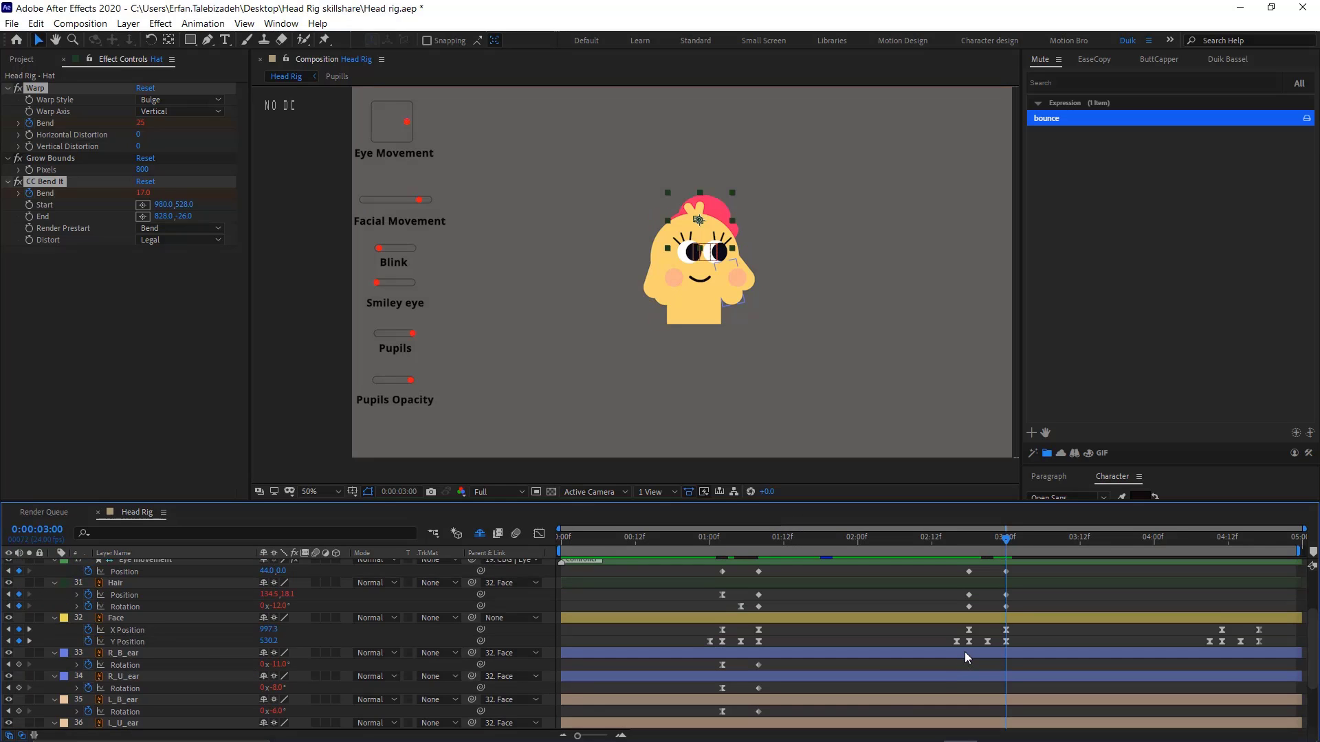
left_click(838, 567)
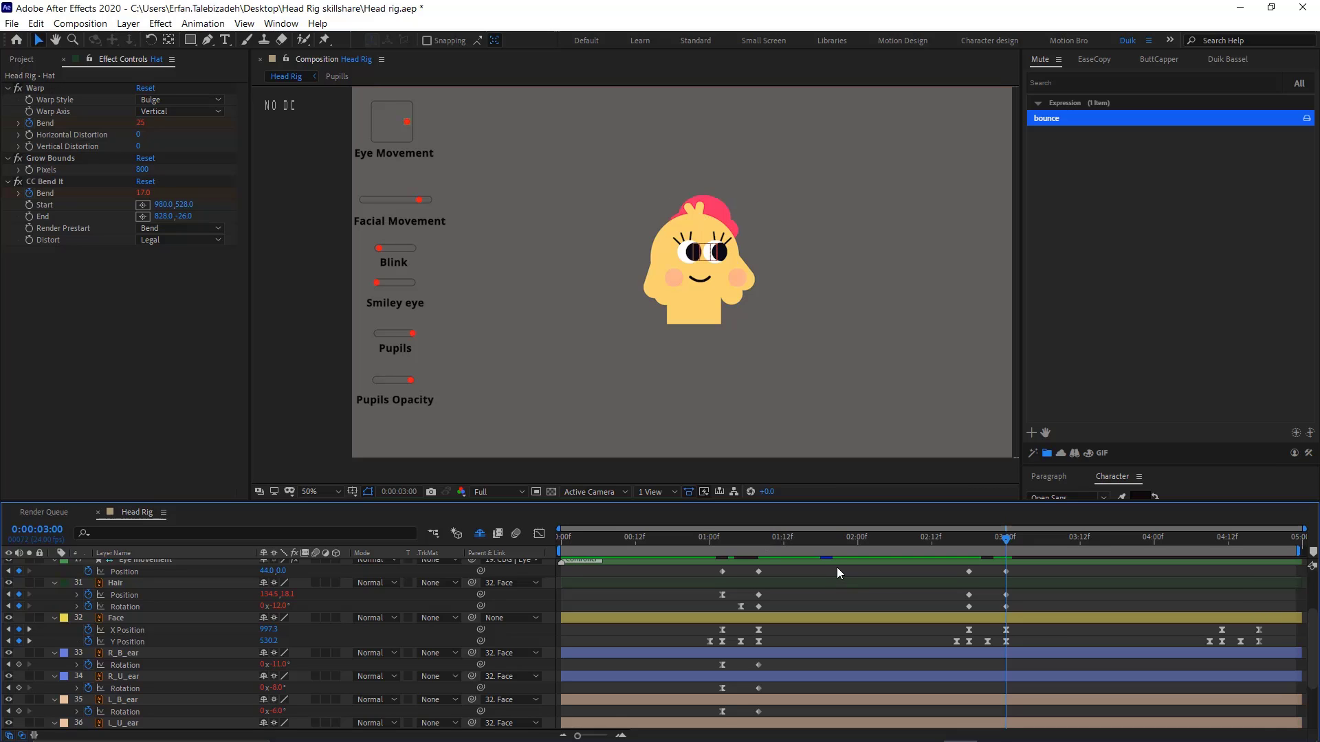
left_click(142, 194)
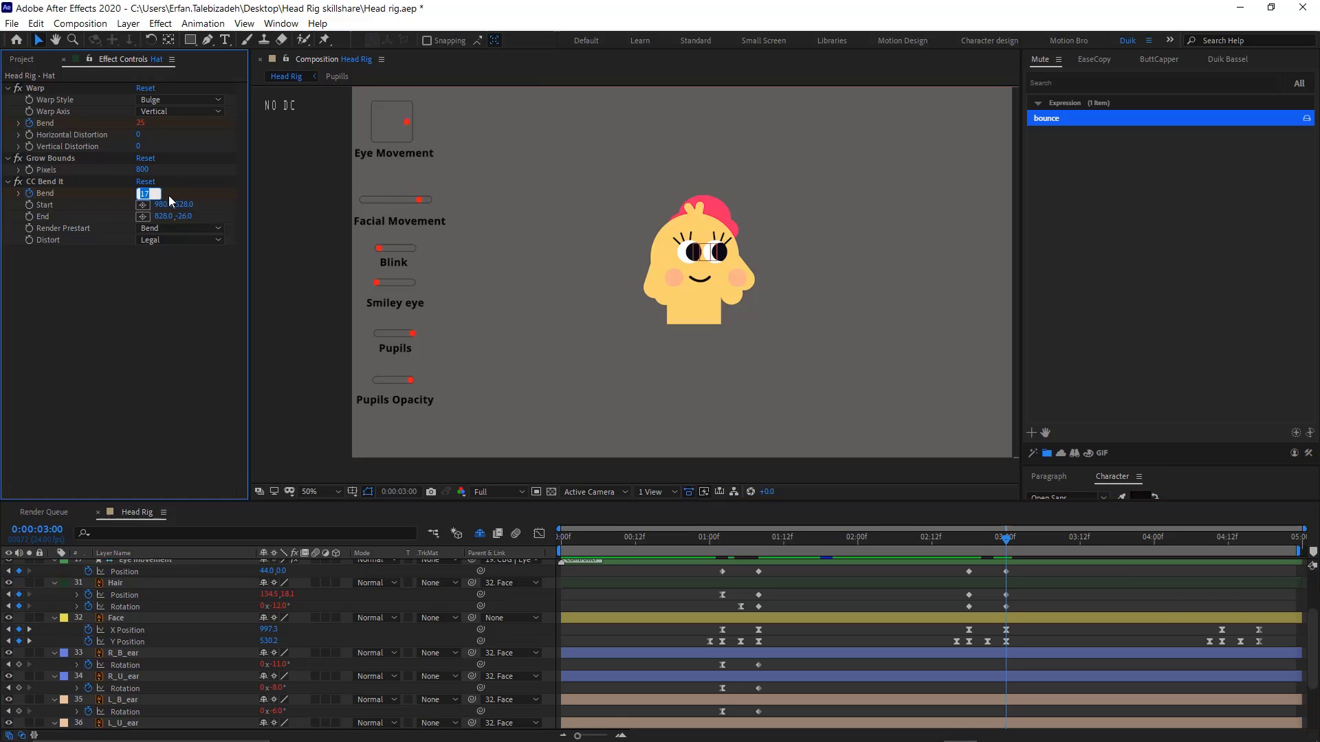
type("-64")
key("Return")
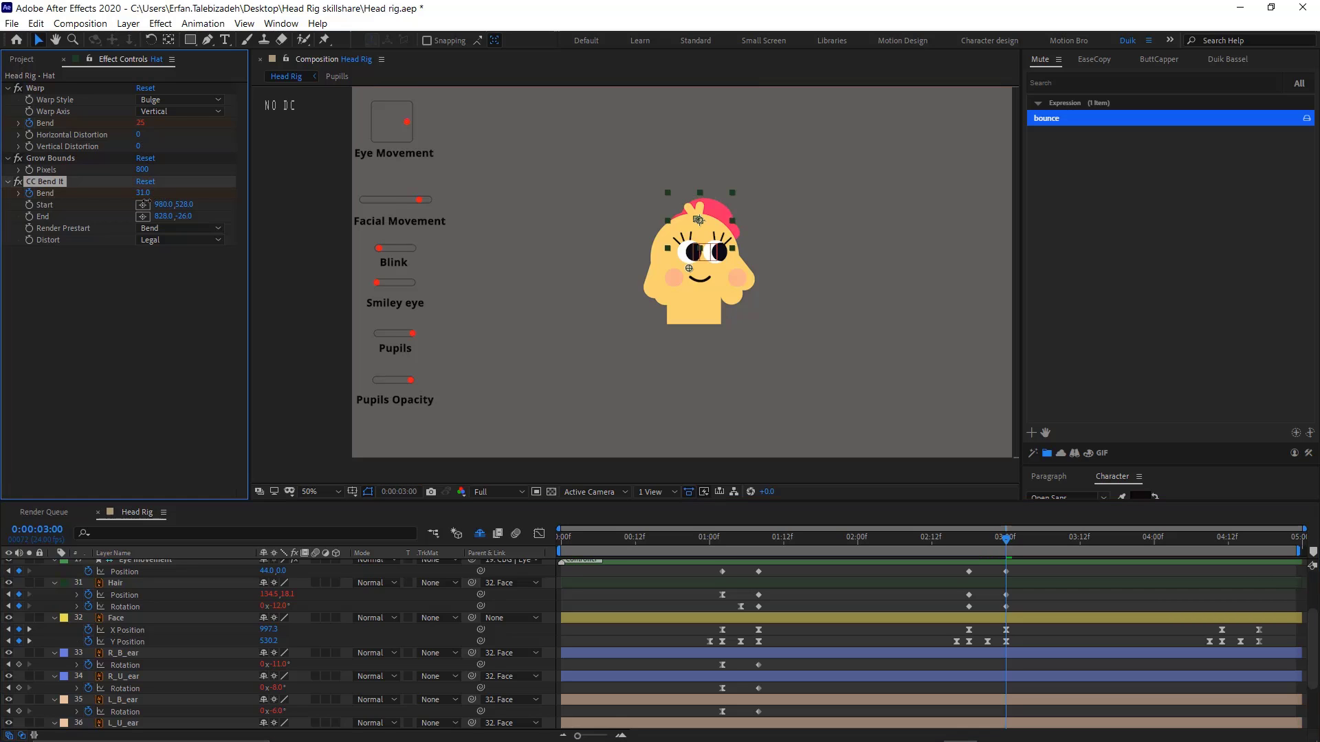
left_click_drag(92, 204, 91, 204)
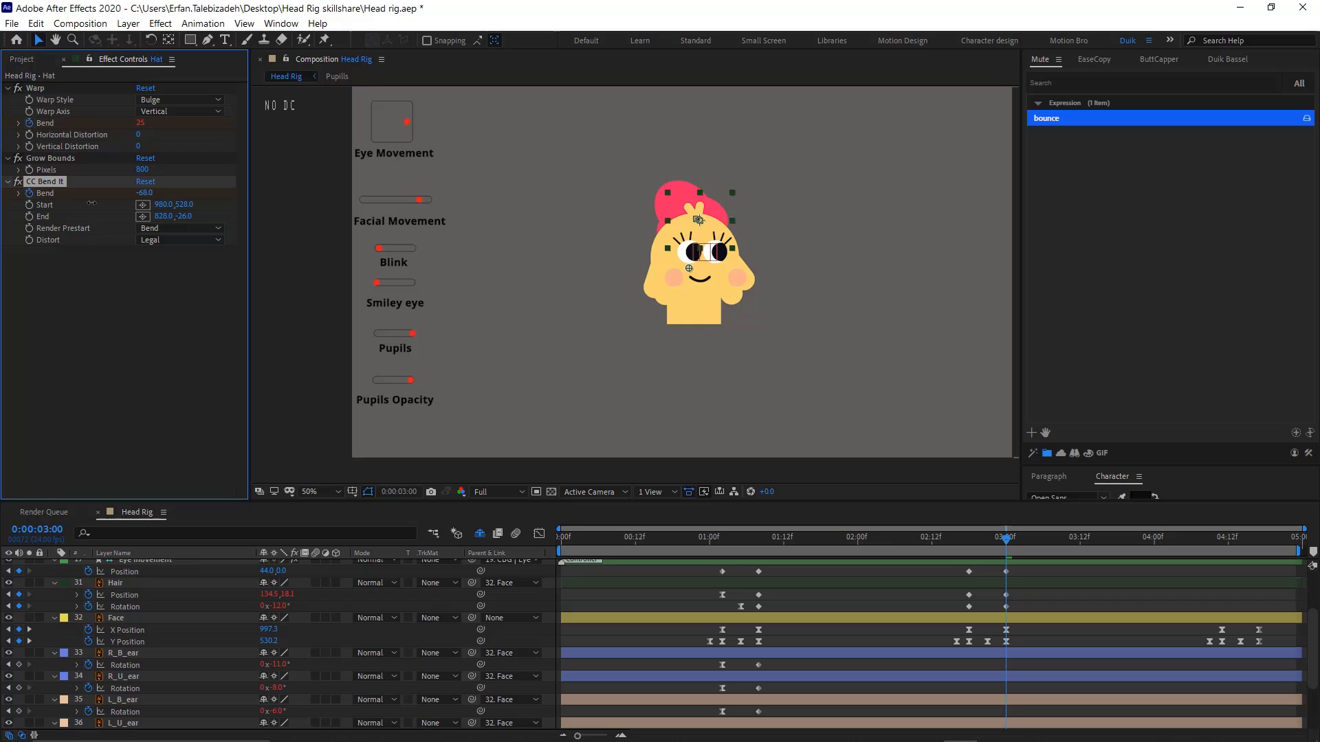
left_click(141, 193)
type("-17")
key("Return")
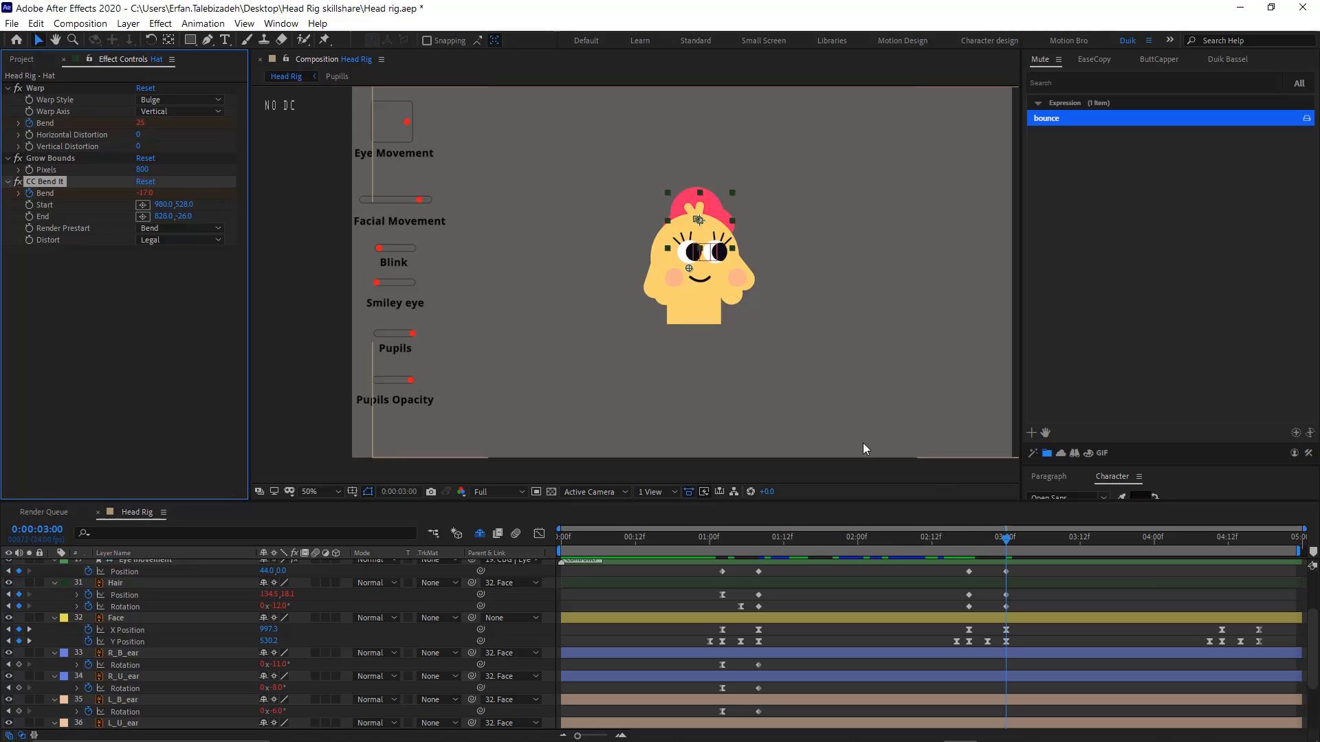
Set the Hat layer's X Position to 114.5 at 0:00:03:00
scroll(1046, 656, "down", 3)
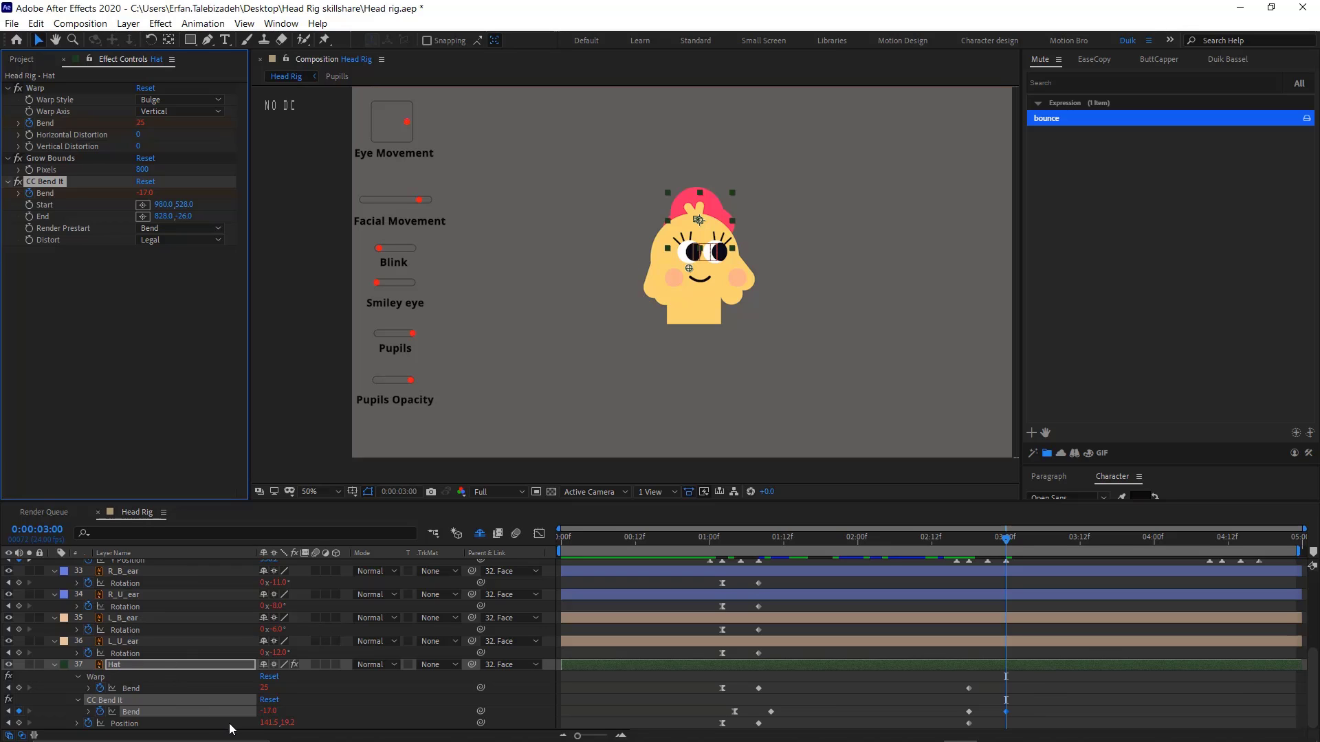
left_click(186, 723)
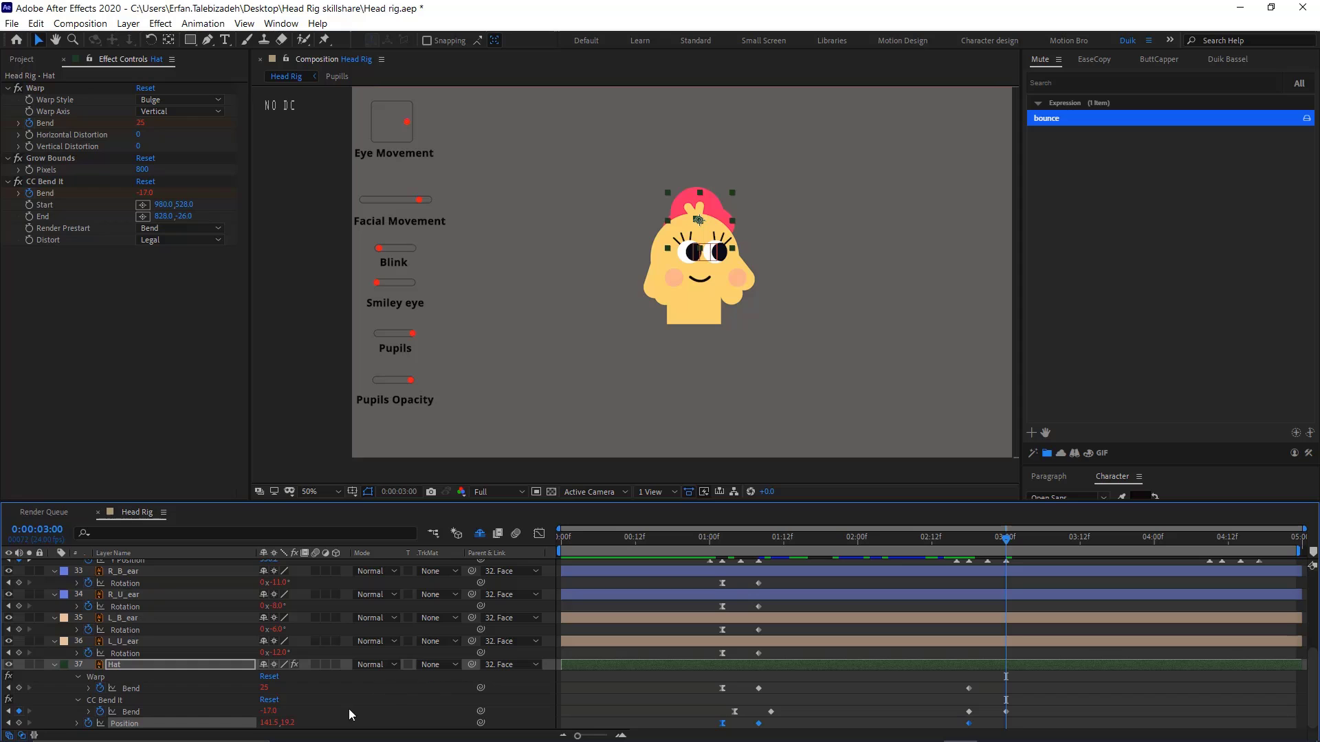
left_click(297, 717)
left_click_drag(266, 724, 249, 720)
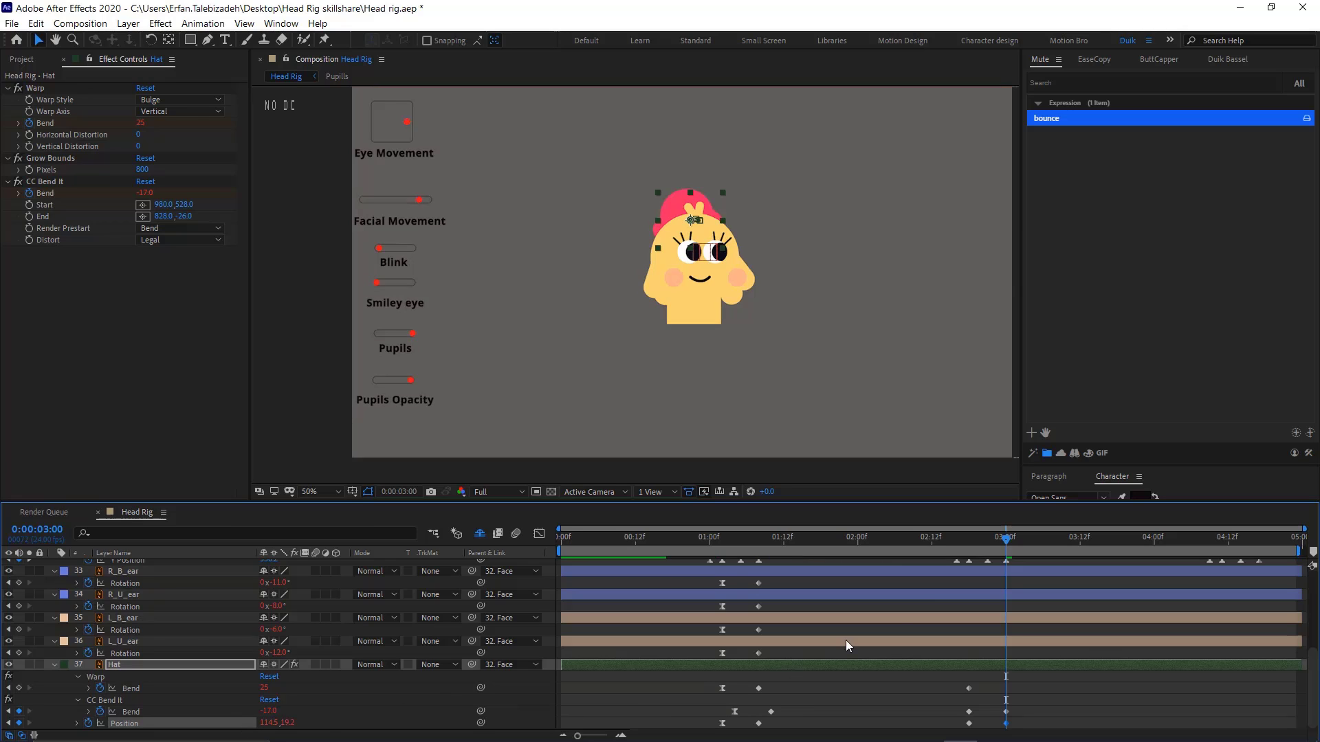
Preview both head turns with the new hat bend and position, starting from 0:00:01:00
left_click_drag(1005, 541, 905, 567)
key("space")
left_click_drag(1038, 541, 729, 564)
key("comma")
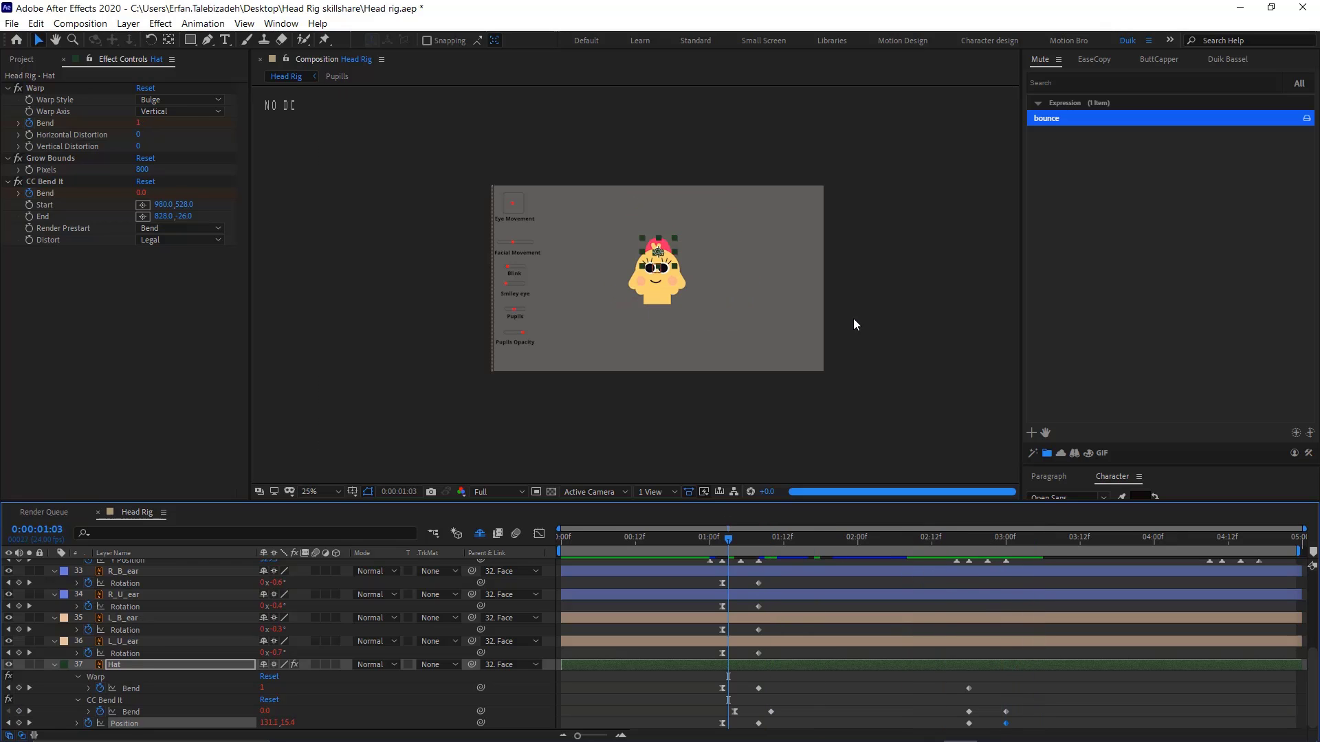
key("space")
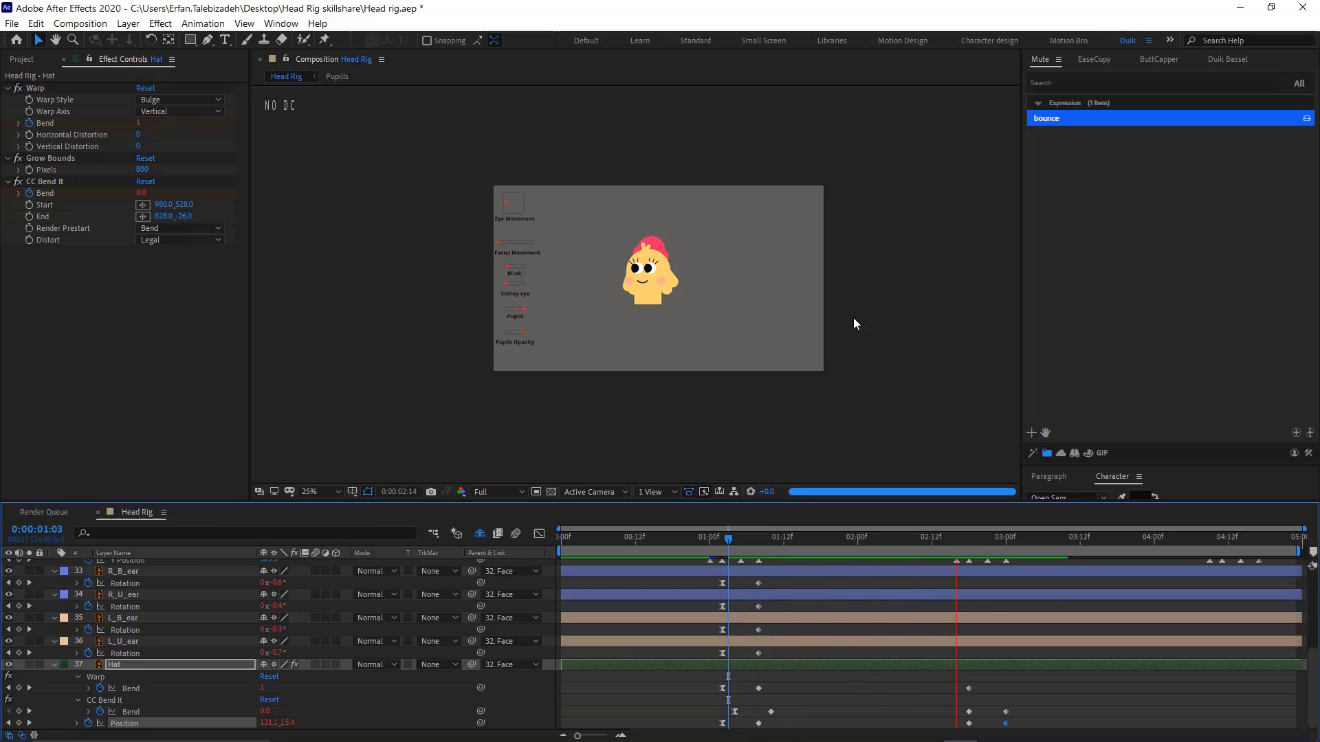
key("space")
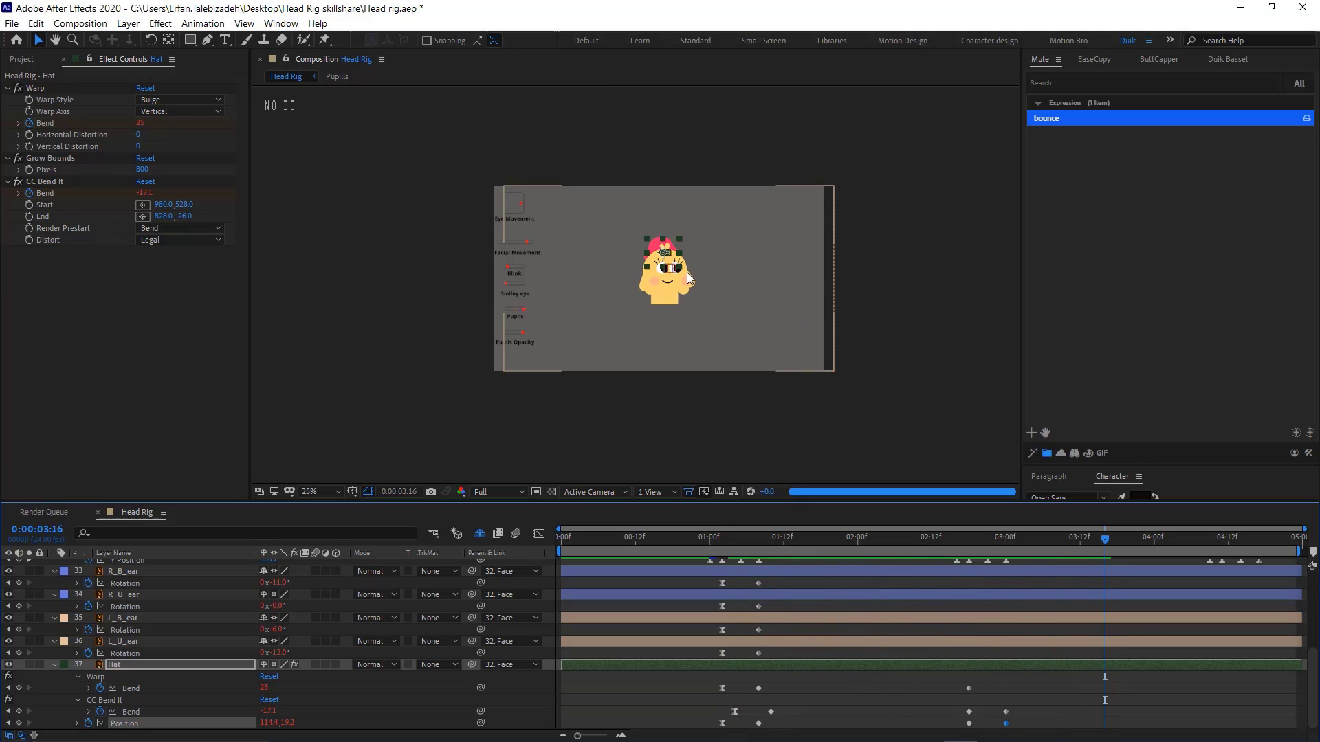
key("period")
left_click_drag(1103, 537, 710, 543)
key("space")
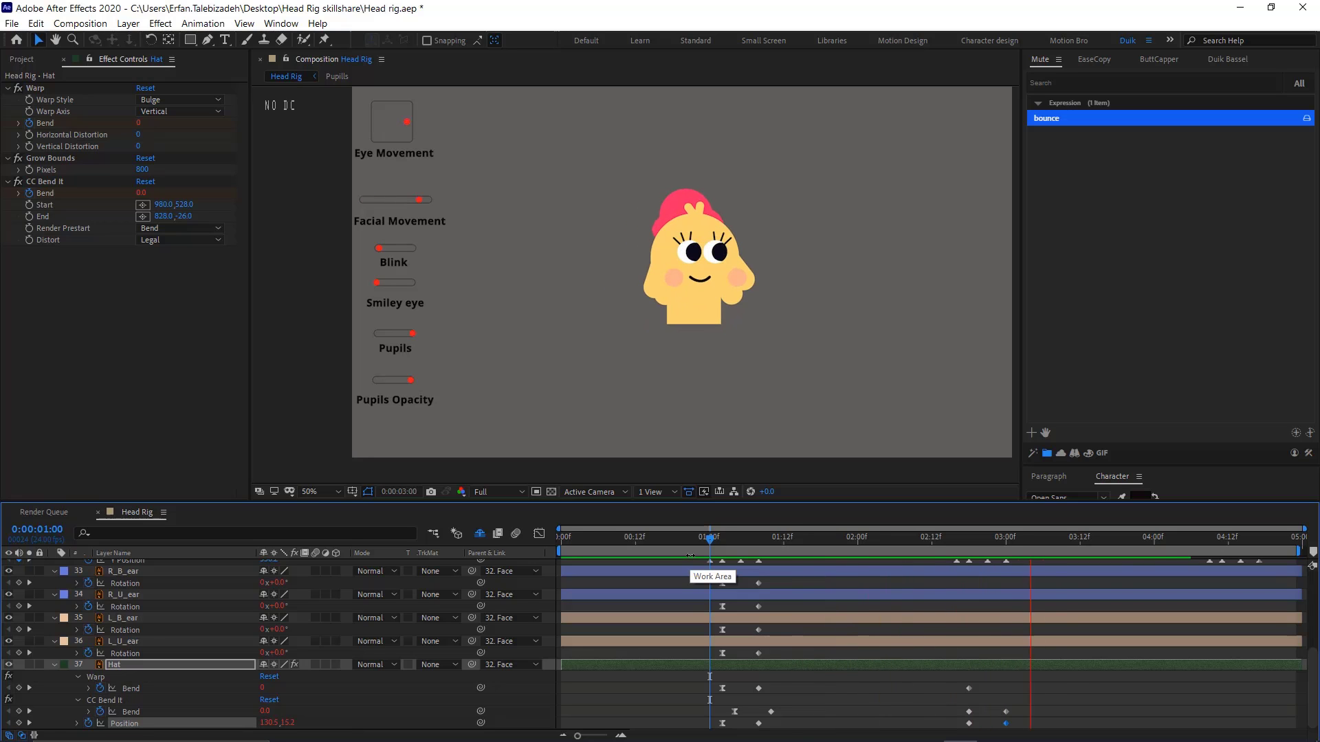
key("space")
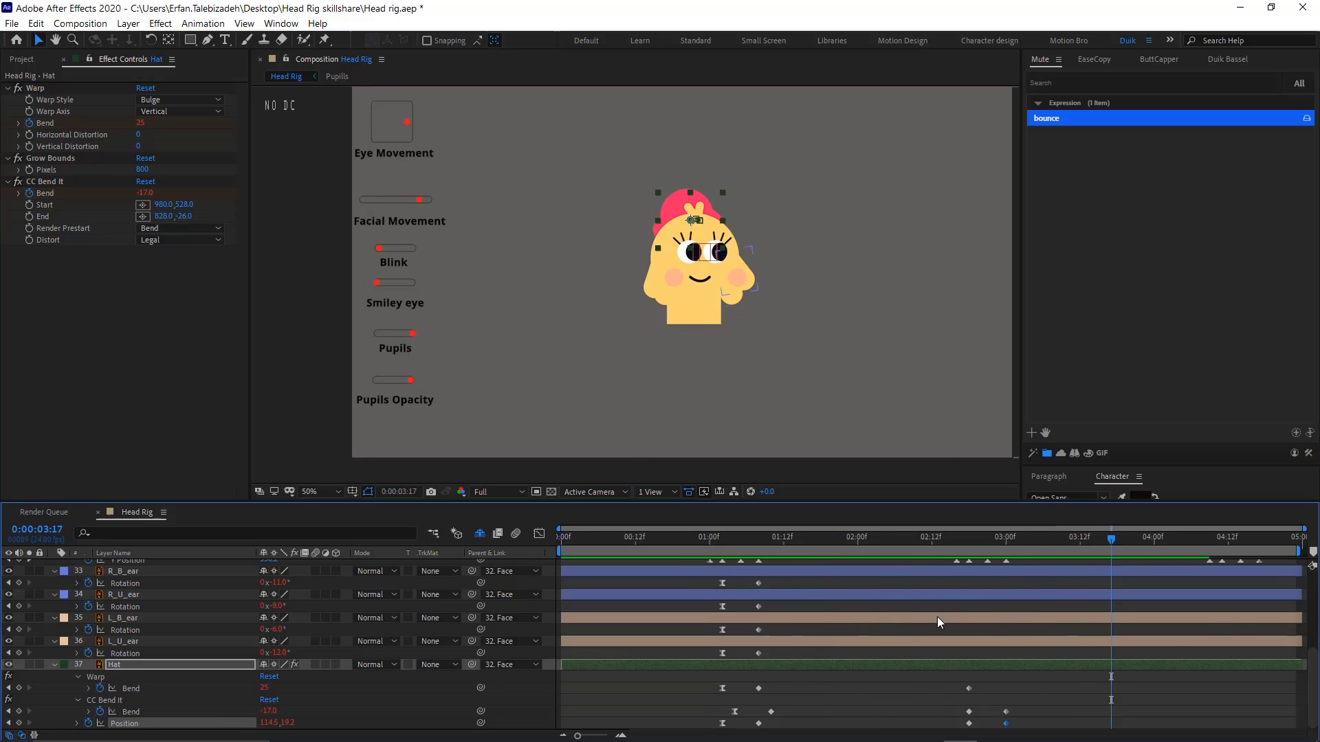
Easy-ease the Hair layer's Position and Rotation keyframes at 0:00:02:18 and move the Rotation keyframe to 0:00:02:21
scroll(1017, 667, "up", 10)
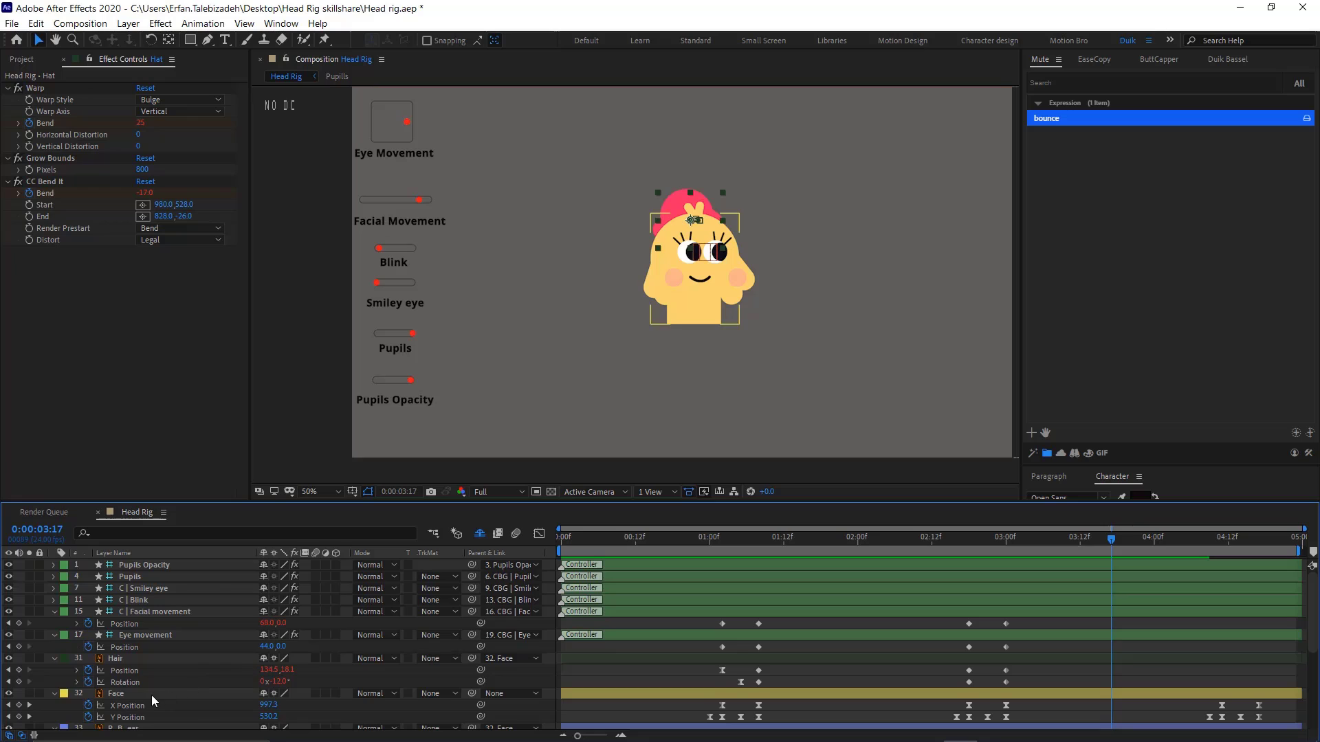
left_click(133, 660)
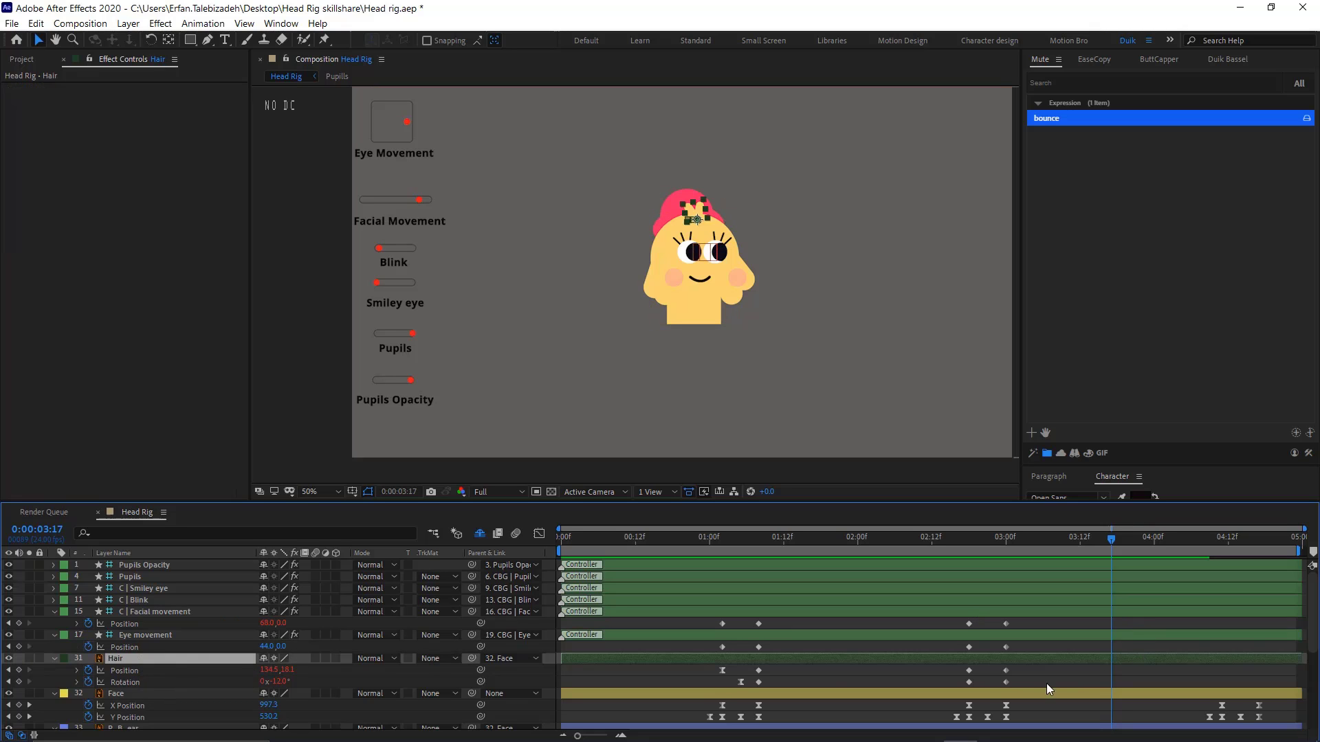
left_click(145, 672)
scroll(1157, 668, "down", 3)
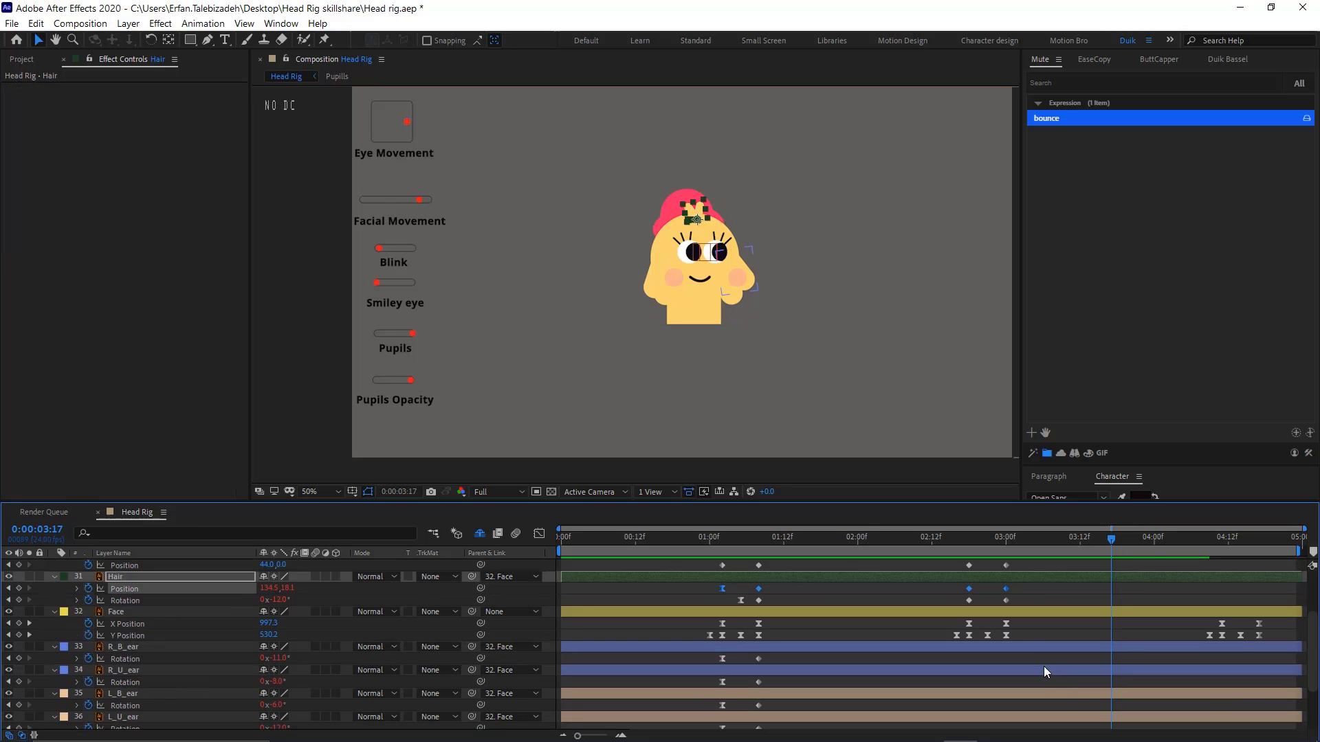
left_click(1016, 595)
left_click_drag(1018, 597, 947, 608)
key("F9")
left_click_drag(1029, 591, 991, 604)
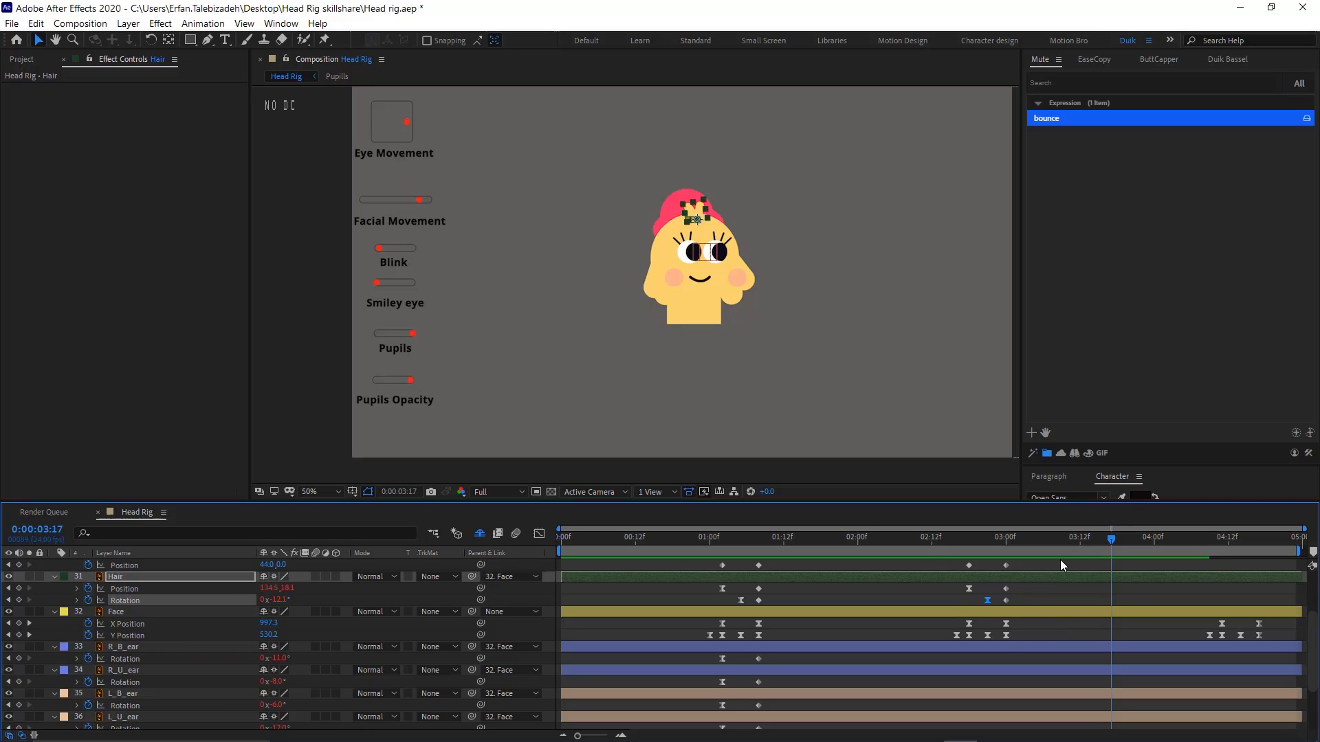
Preview the hair's eased, delayed rotation through both head turns, starting from 0:00:01:04
left_click(944, 541)
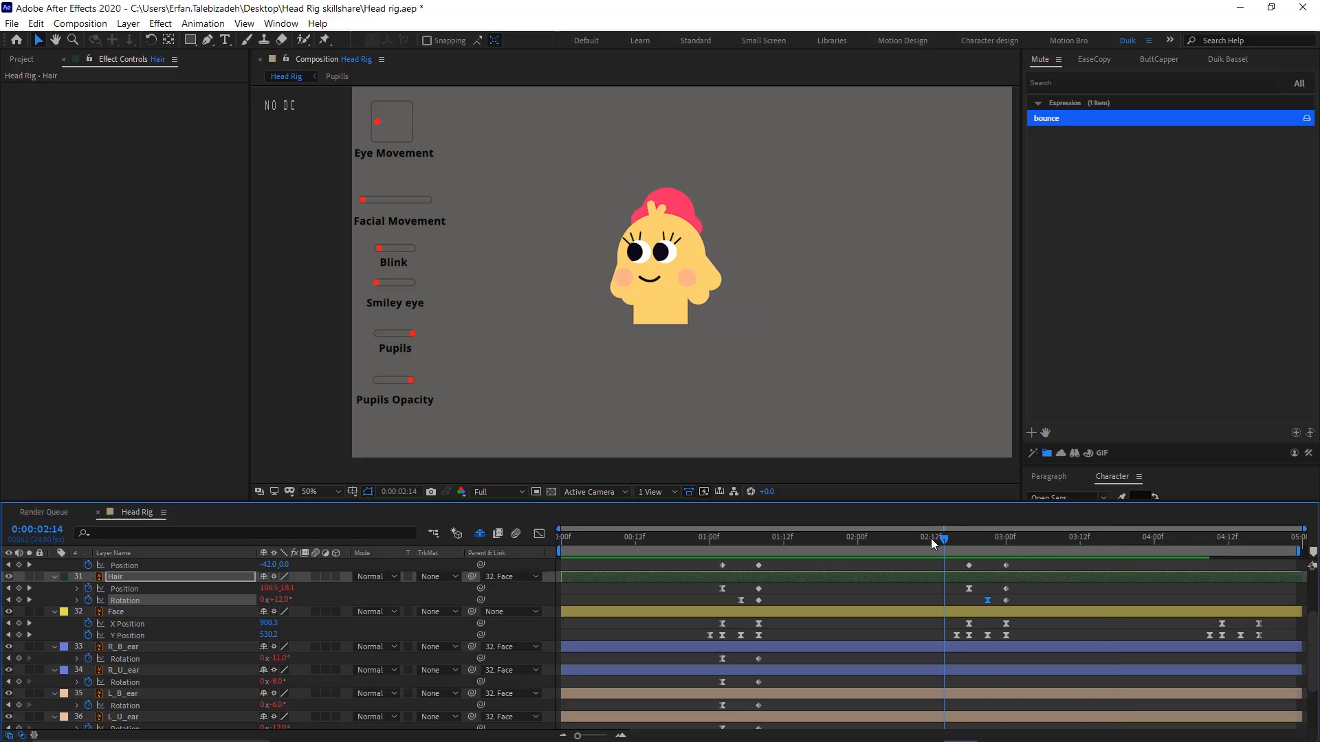
key("space")
left_click(1104, 535)
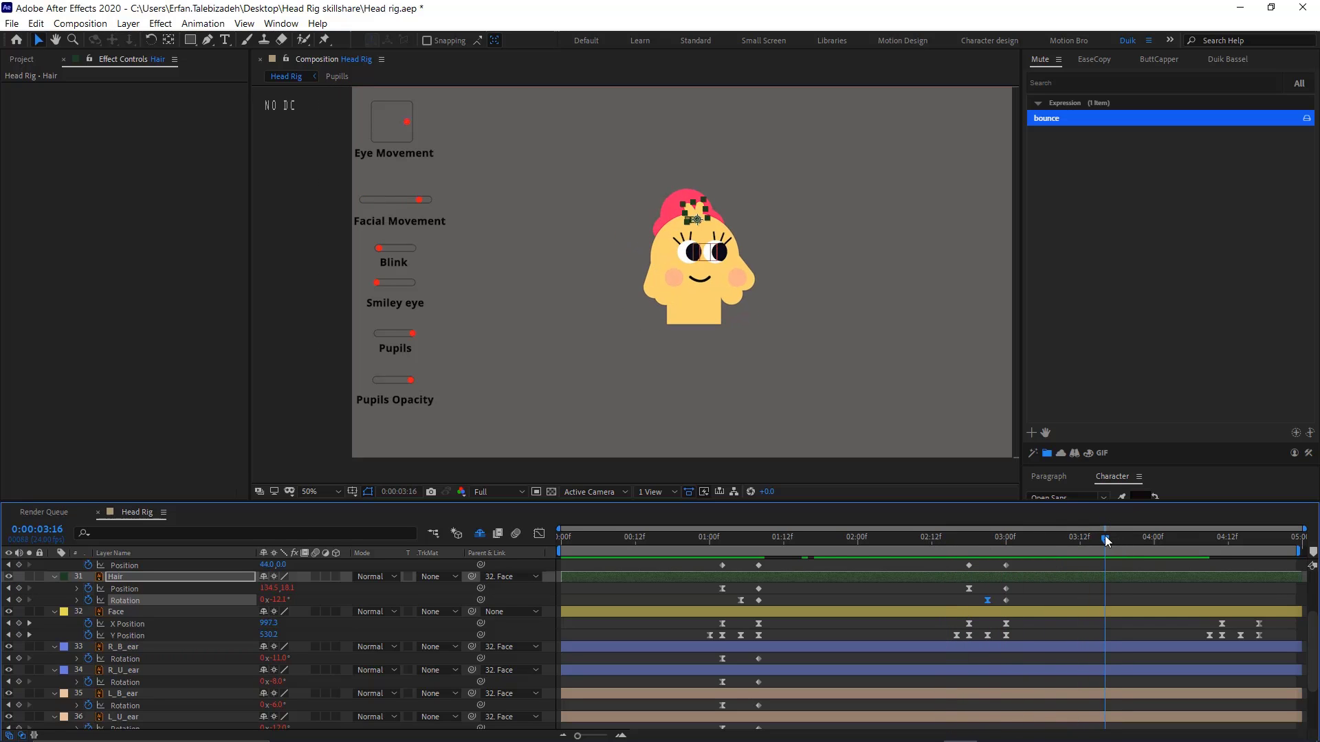
left_click_drag(752, 533, 728, 529)
key("space")
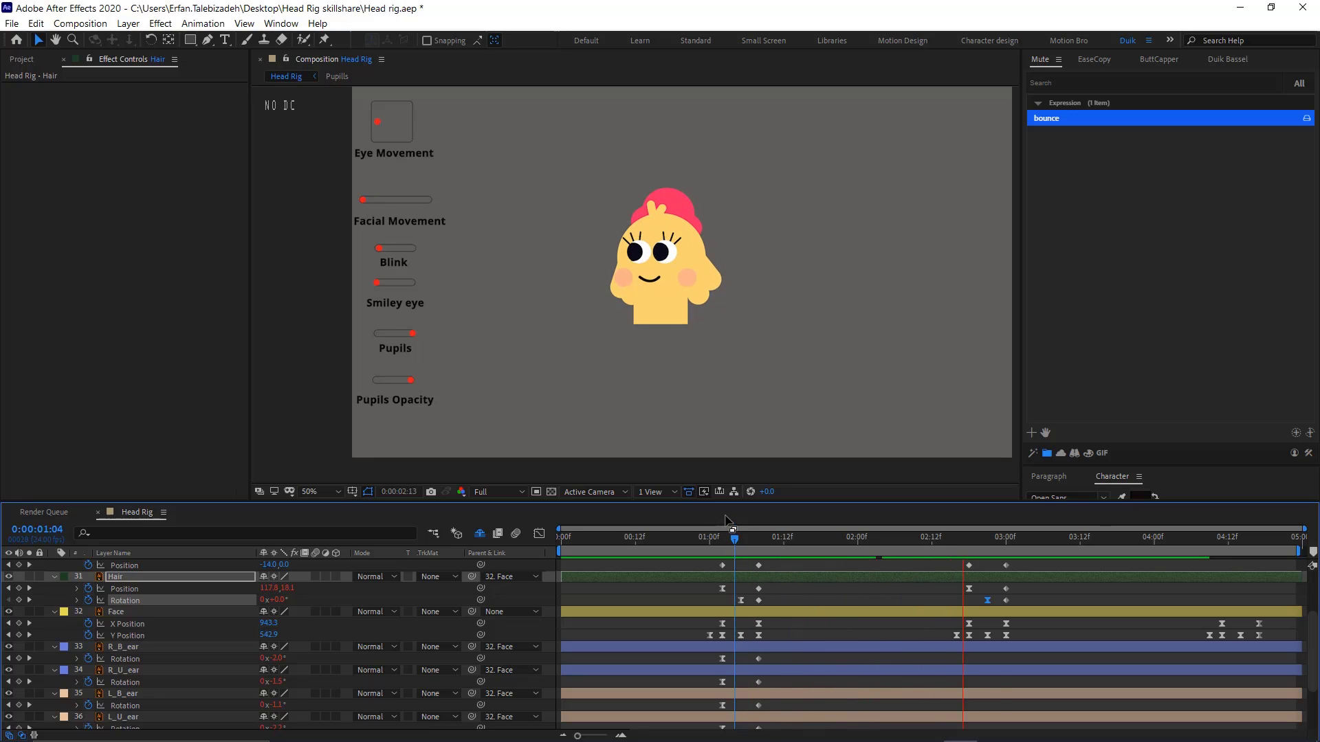
Collapse the keyframed properties of all layers and select the four ear layers, R_B_ear through L_U_ear
scroll(856, 277, "down", 2)
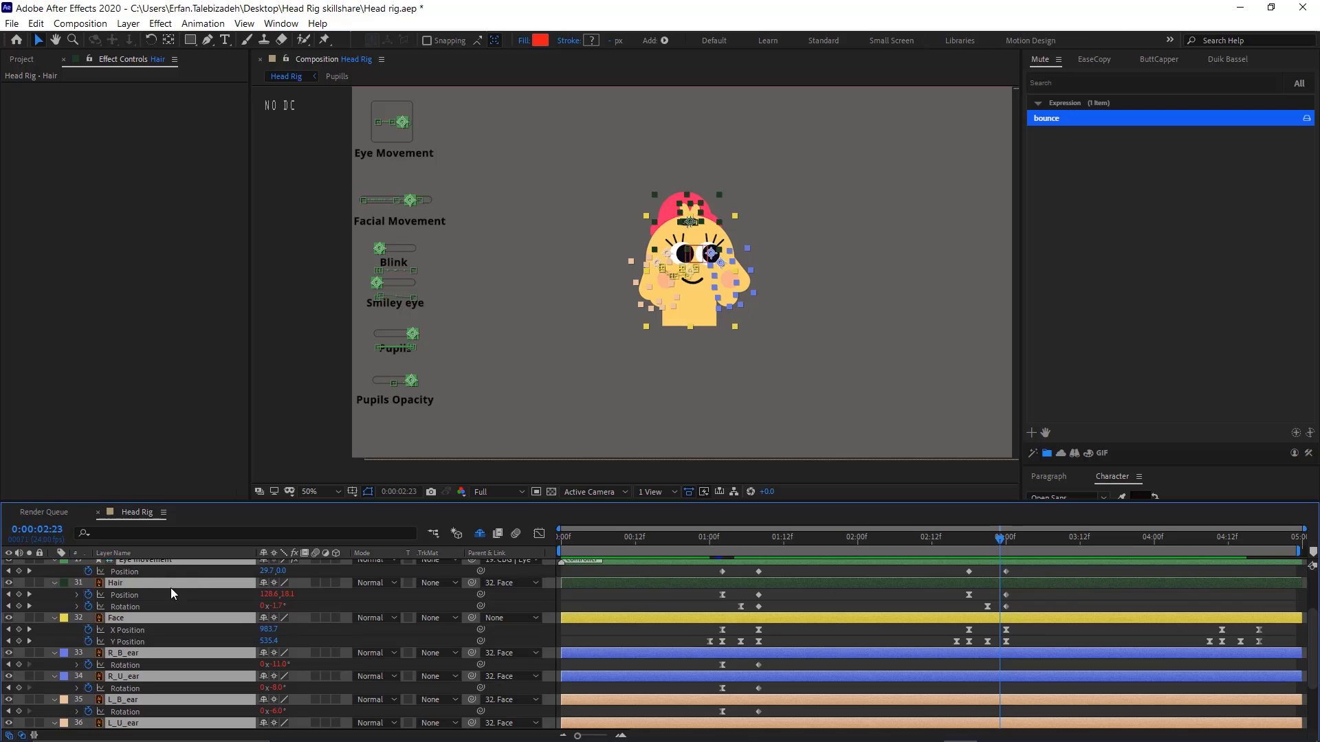
scroll(180, 597, "up", 4)
key("u")
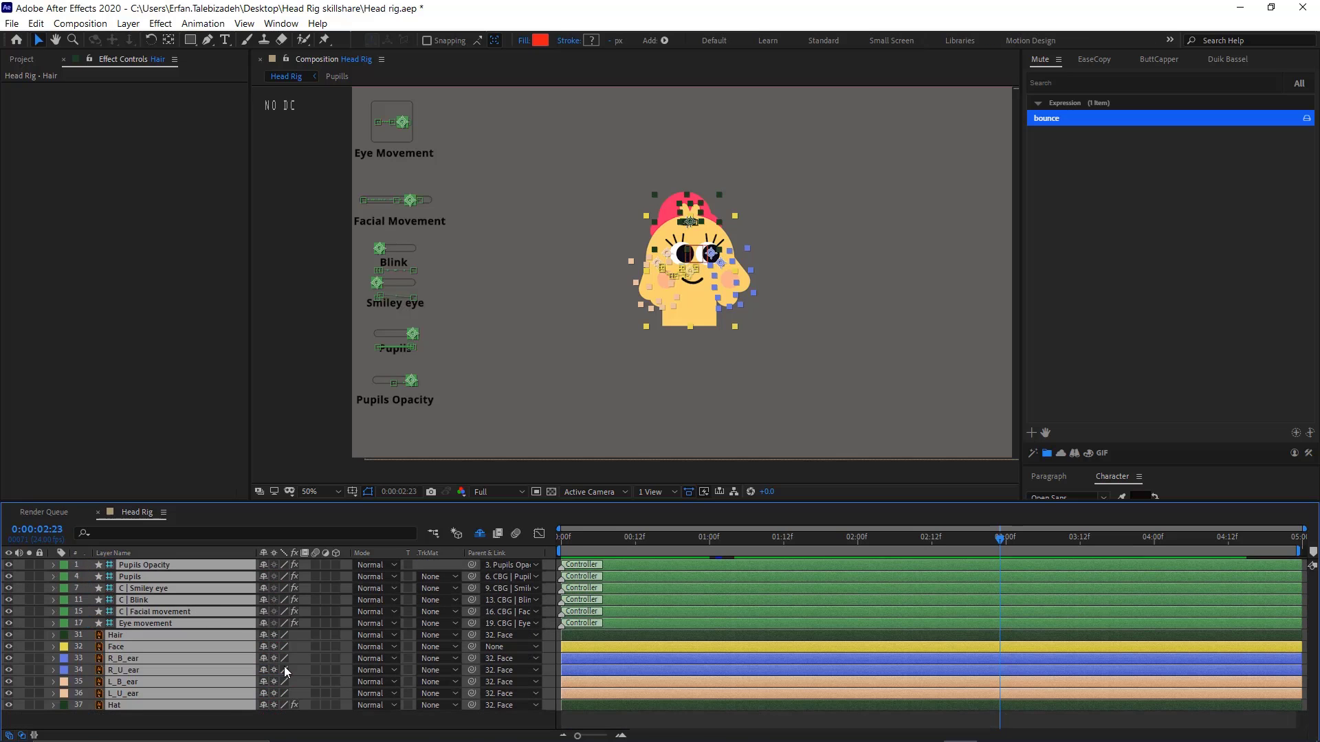
left_click(208, 723)
left_click(145, 660)
left_click(149, 695, "shift")
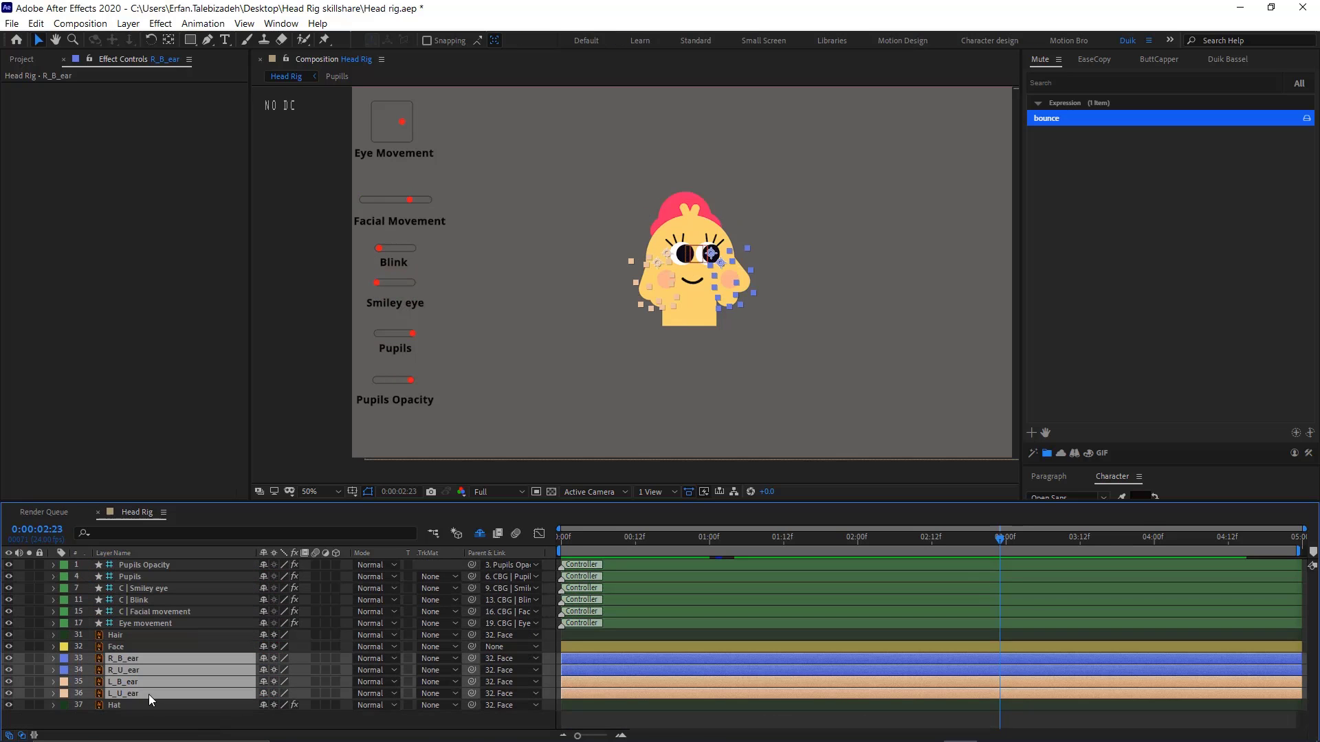
Reveal the keyframed properties of the four ear layers and the Face layer
key("u")
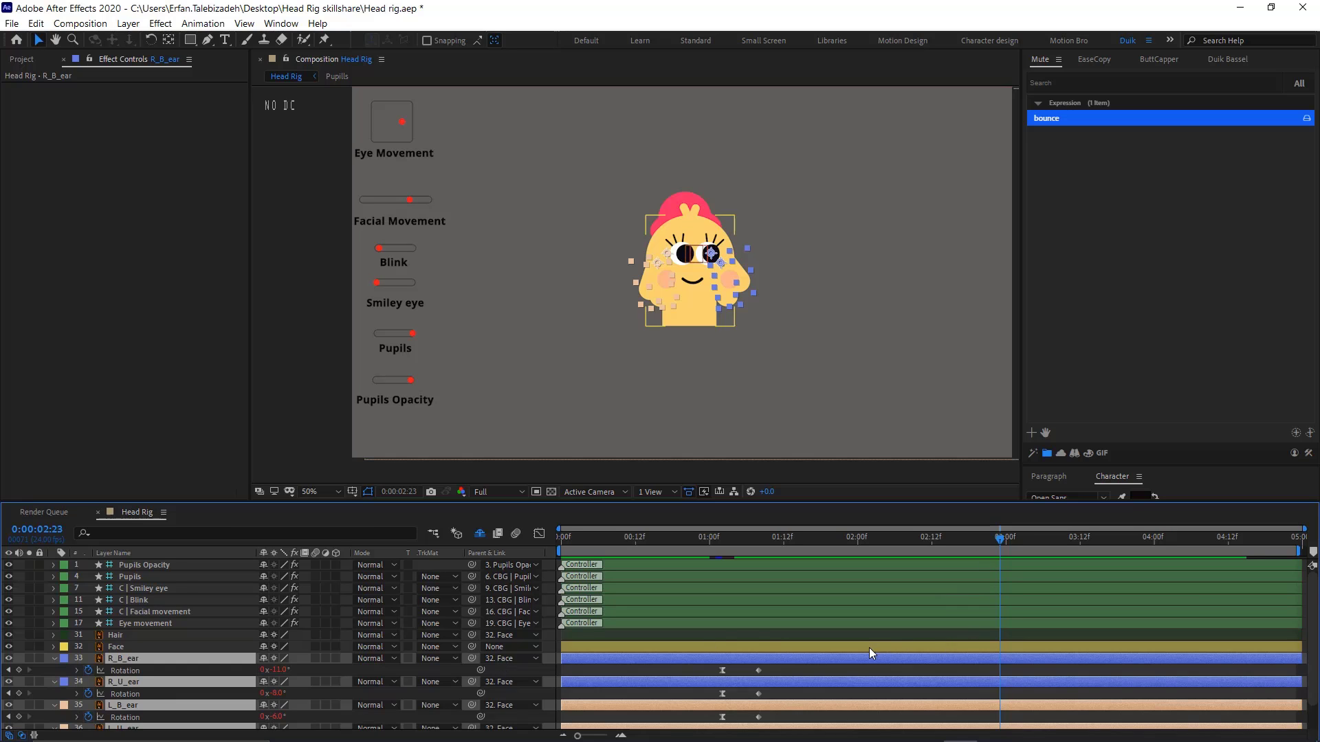
scroll(869, 649, "down", 2)
left_click(107, 619)
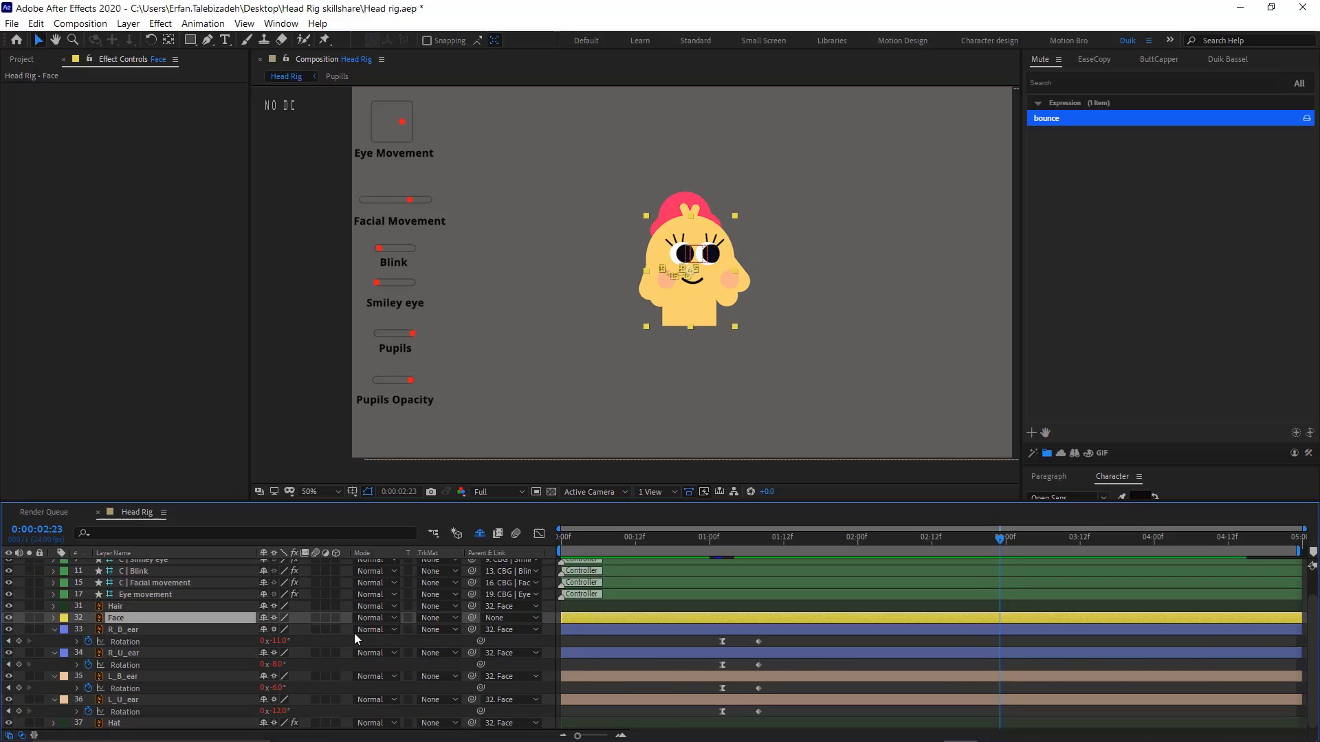
key("u")
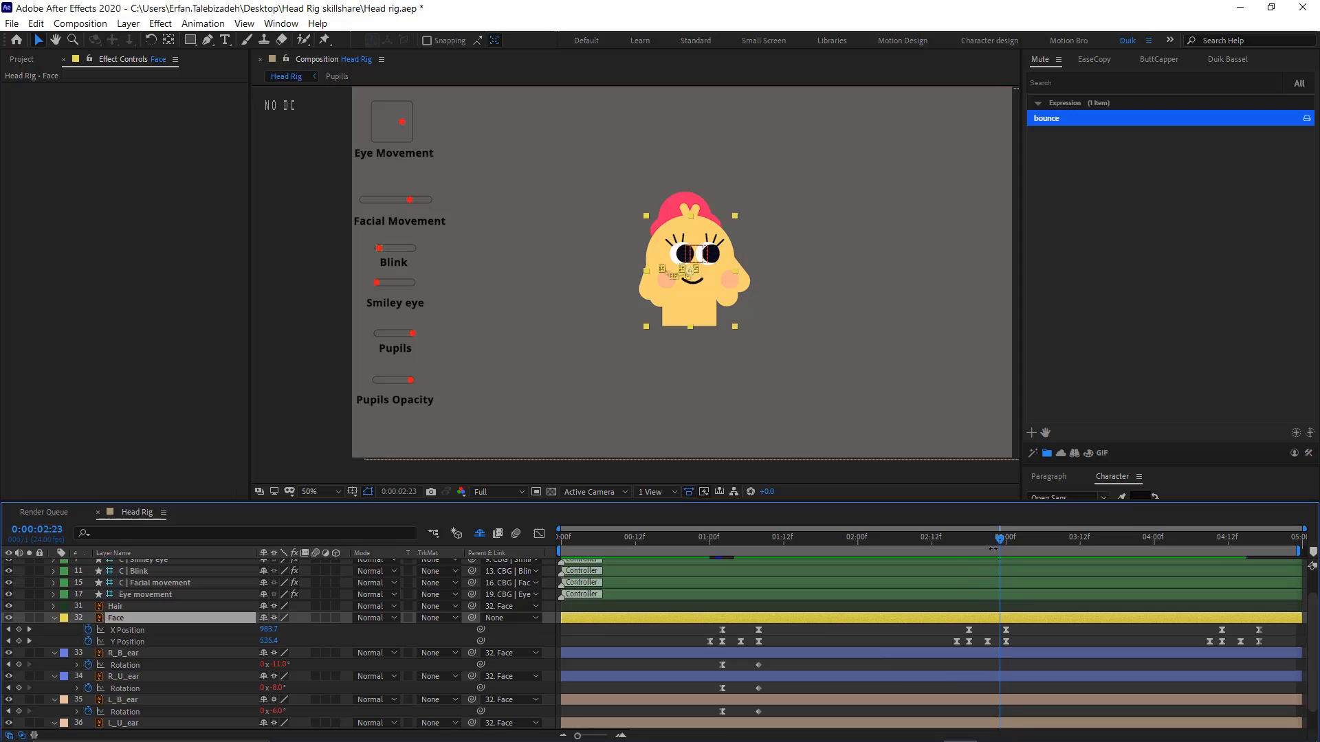
Add a Rotation keyframe at 0:00:02:18 to each of the four ear layers, R_B_ear through L_U_ear
left_click_drag(994, 542, 968, 552)
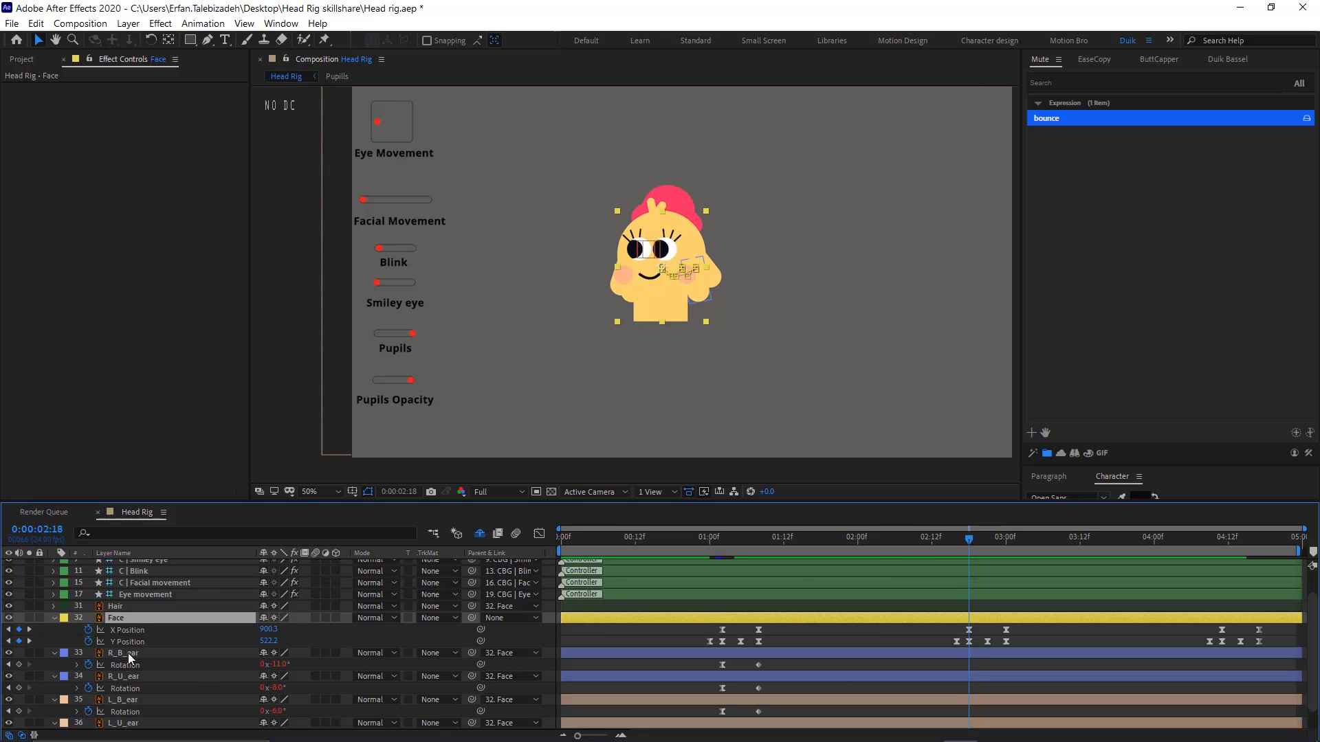
left_click(19, 665)
left_click(20, 689)
left_click(19, 712)
scroll(23, 726, "down", 2)
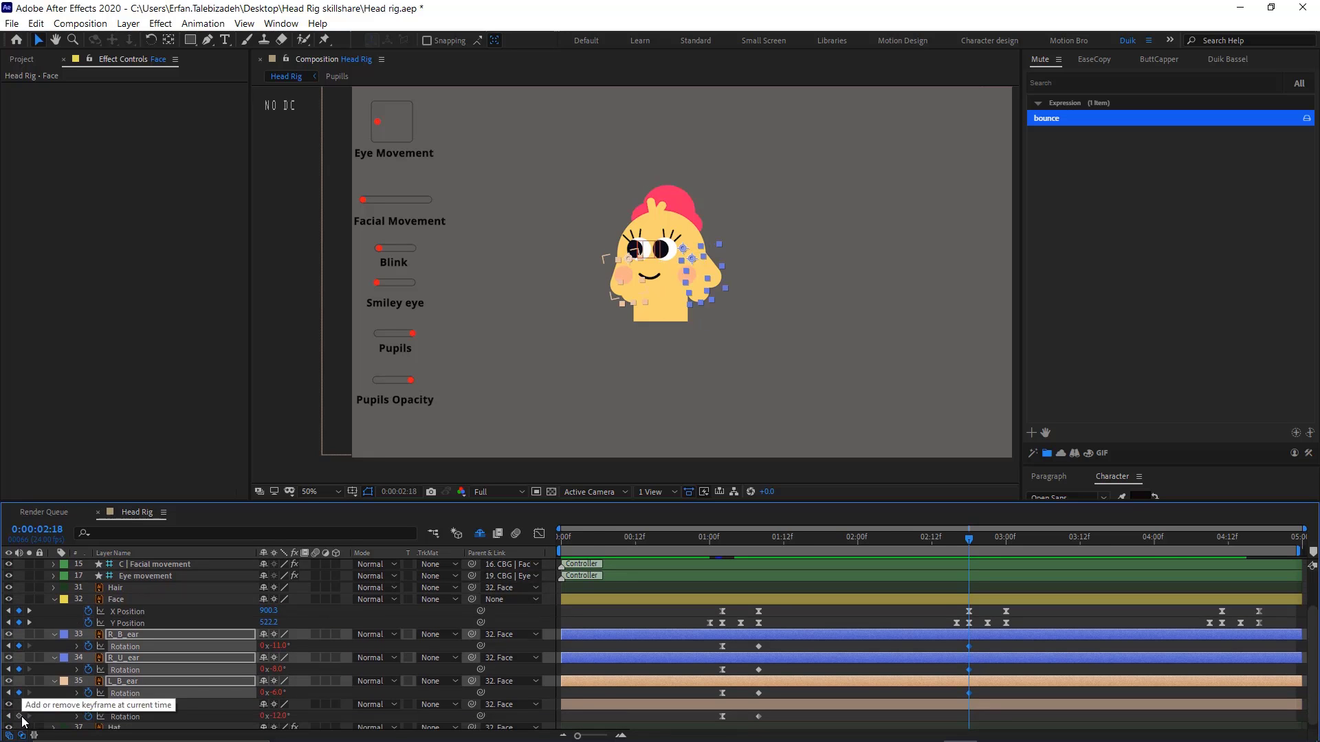
left_click(19, 717)
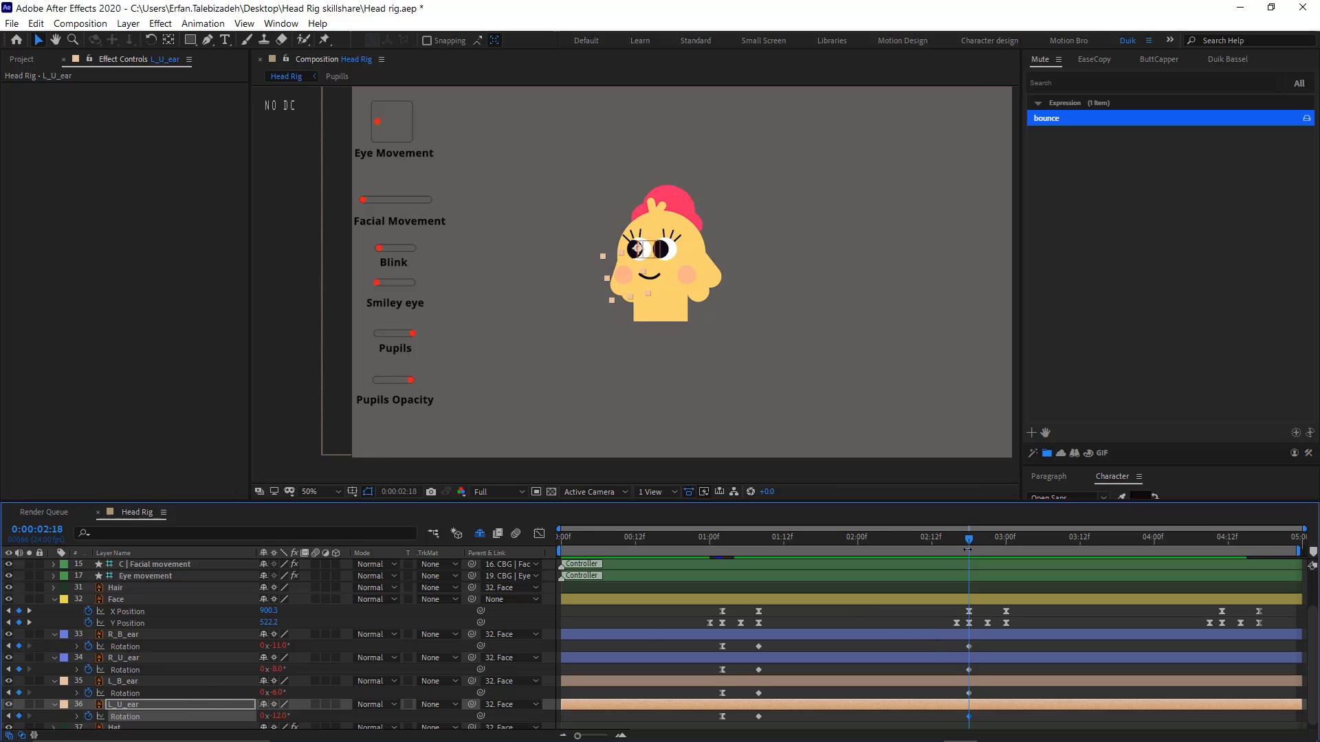
At 0:00:03:00, paste the 0:00:01:02 Rotation keyframes of L_B_ear and L_U_ear, rotate R_B_ear slightly and set R_U_ear to 6°
left_click_drag(972, 539, 1010, 562)
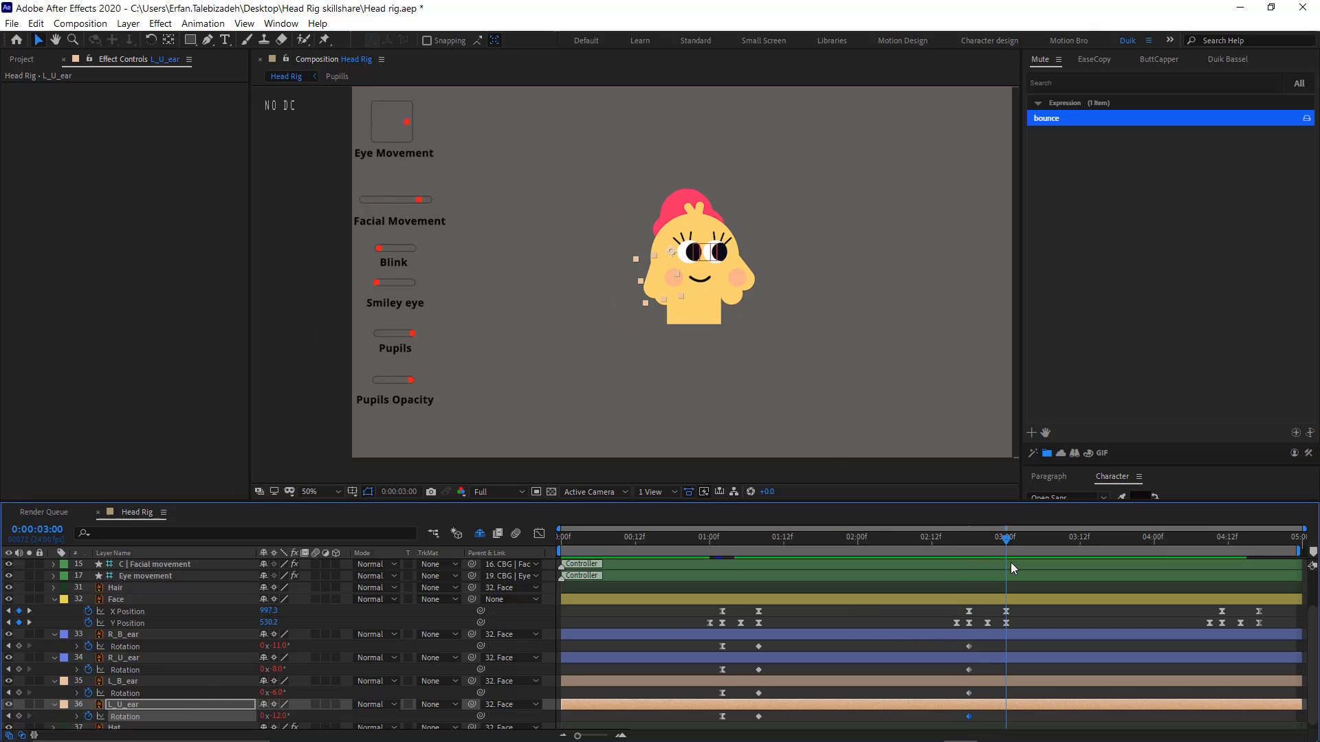
left_click(1029, 646)
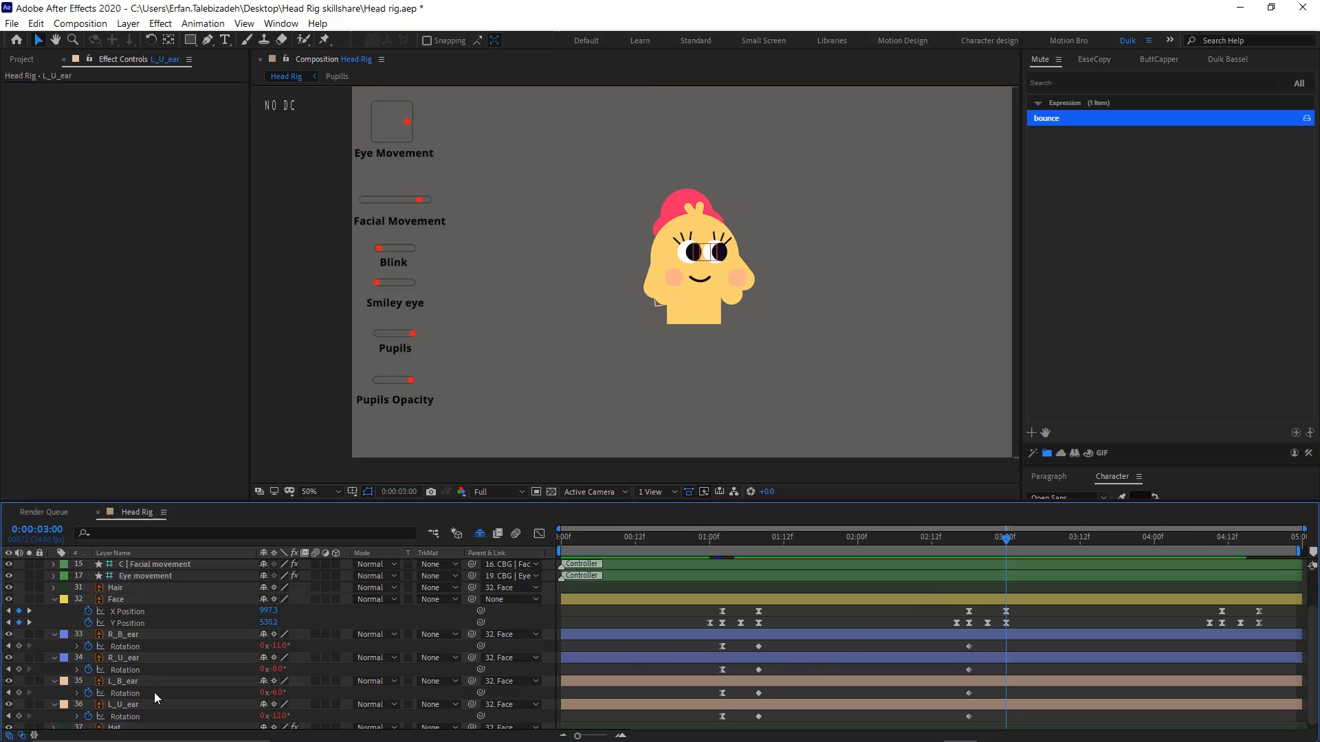
left_click(723, 647)
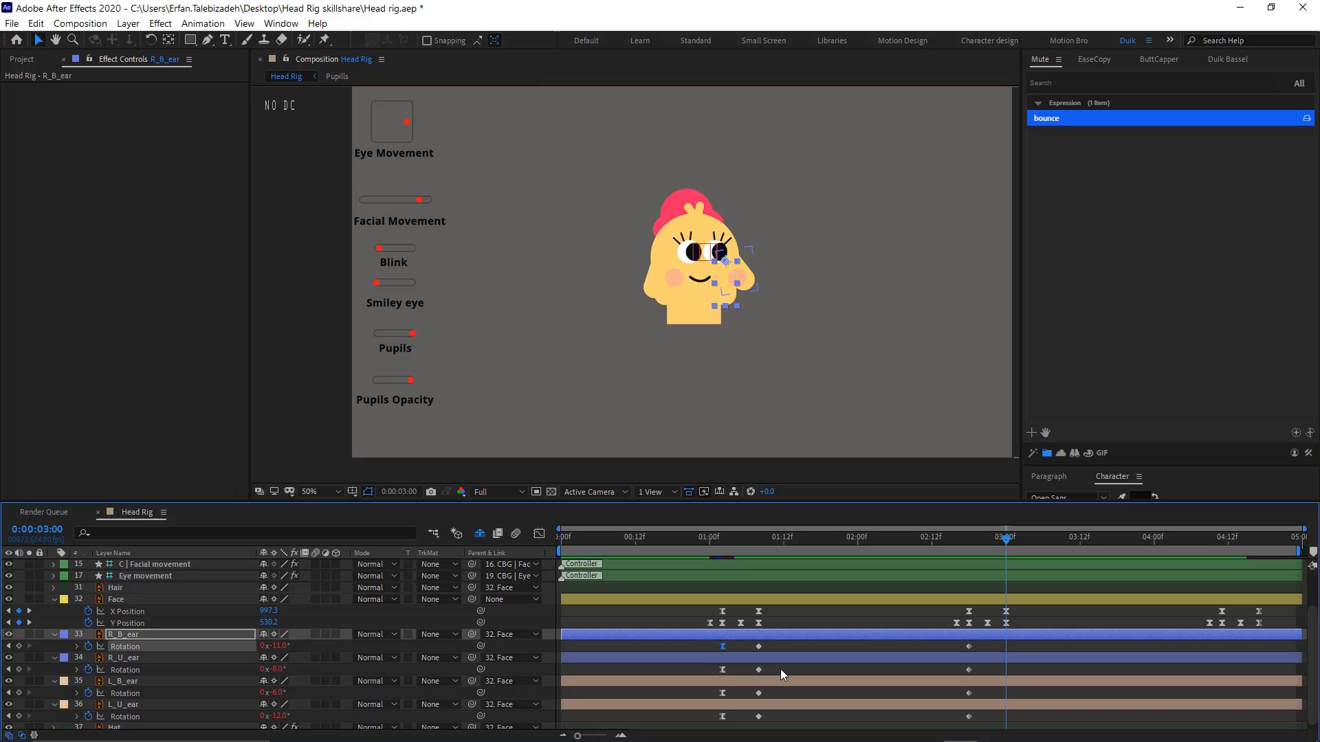
key("ctrl+z")
left_click(723, 694)
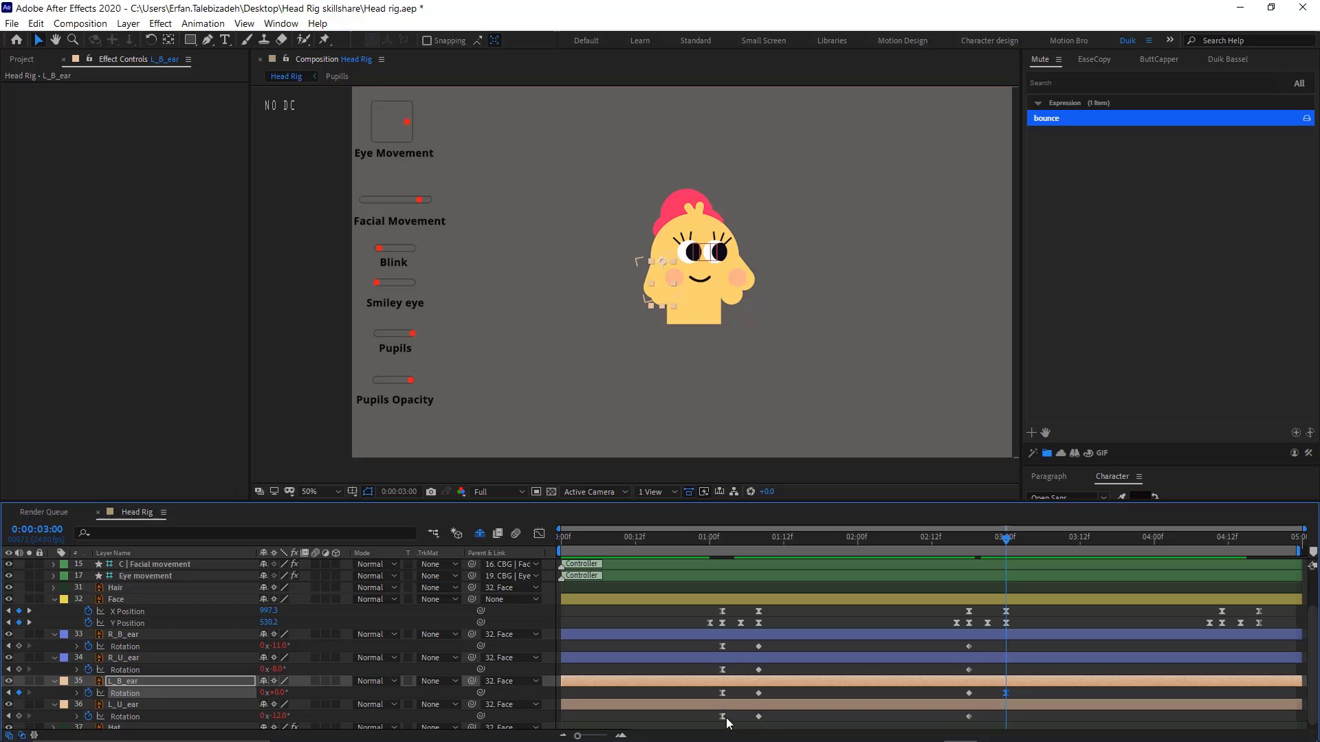
left_click(724, 718)
key("ctrl+c")
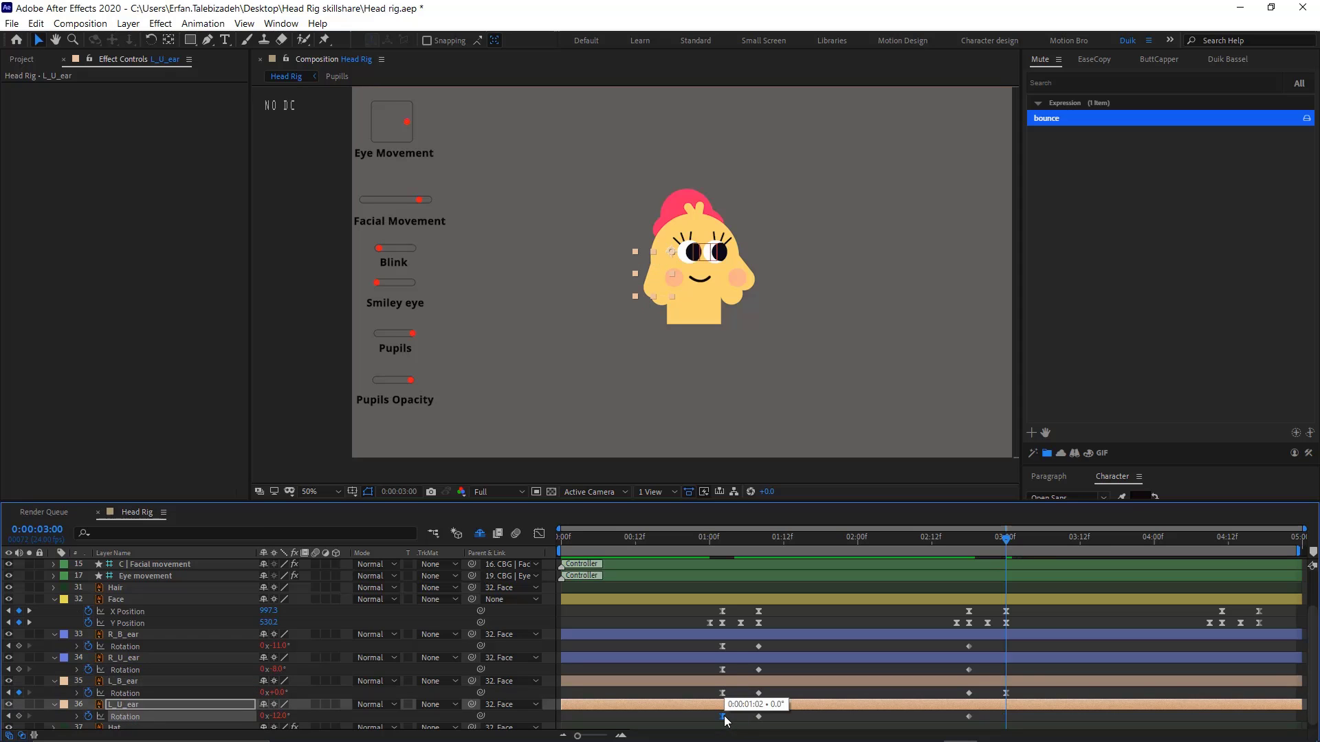
key("ctrl+v")
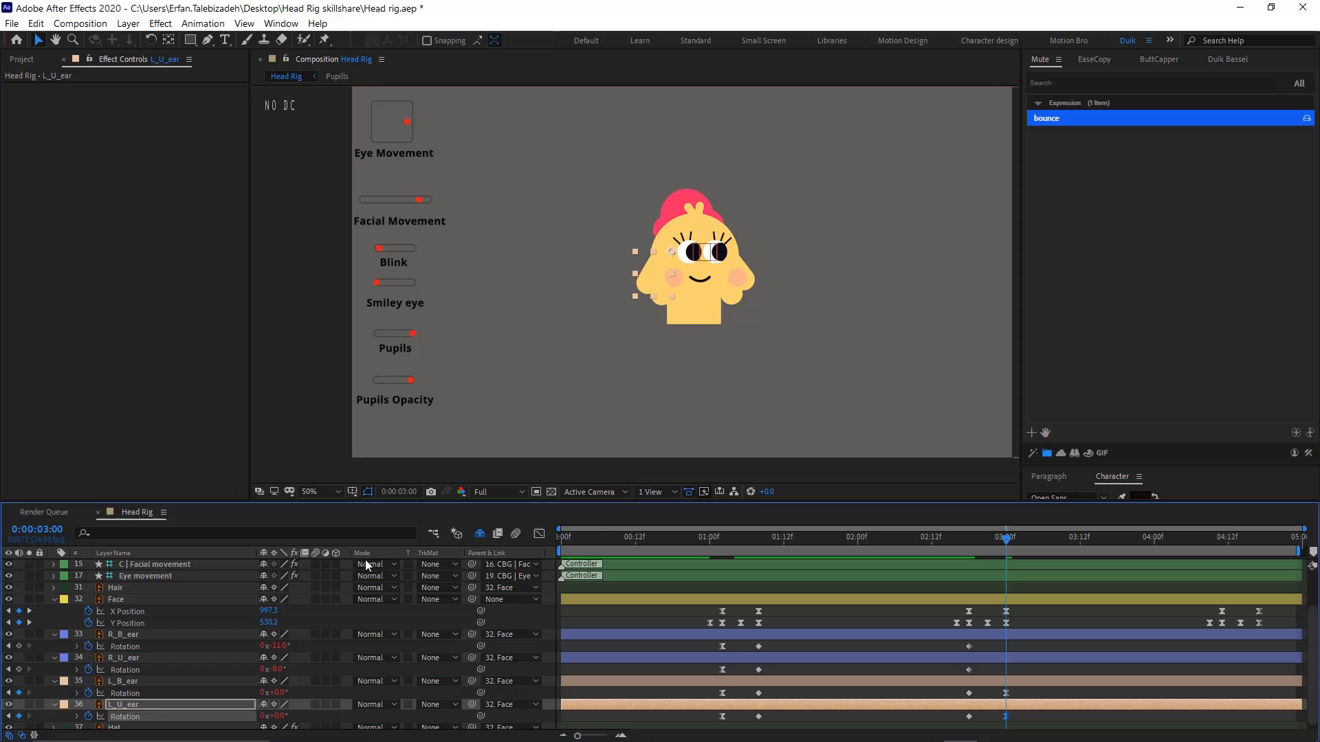
left_click_drag(274, 669, 303, 669)
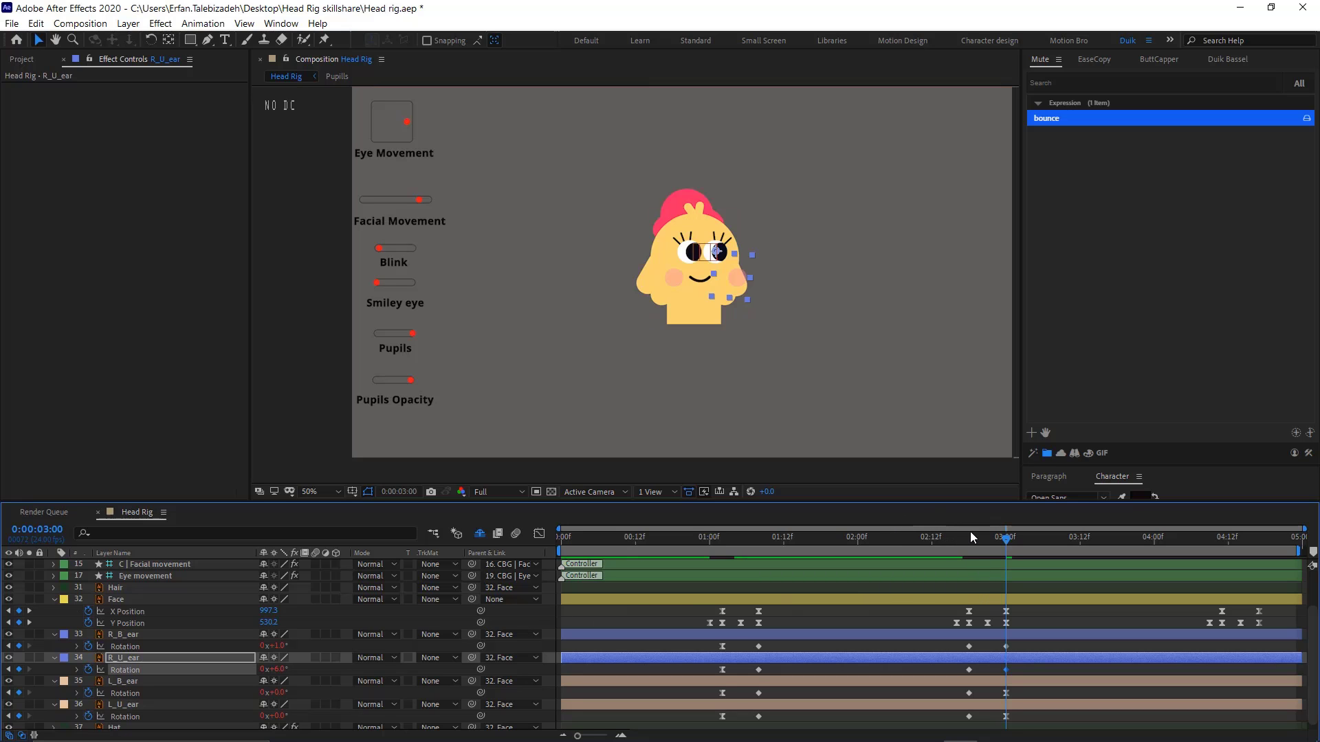
Preview the ears' rotation through both head turns, starting from 0:00:00:15
left_click_drag(1006, 537, 683, 535)
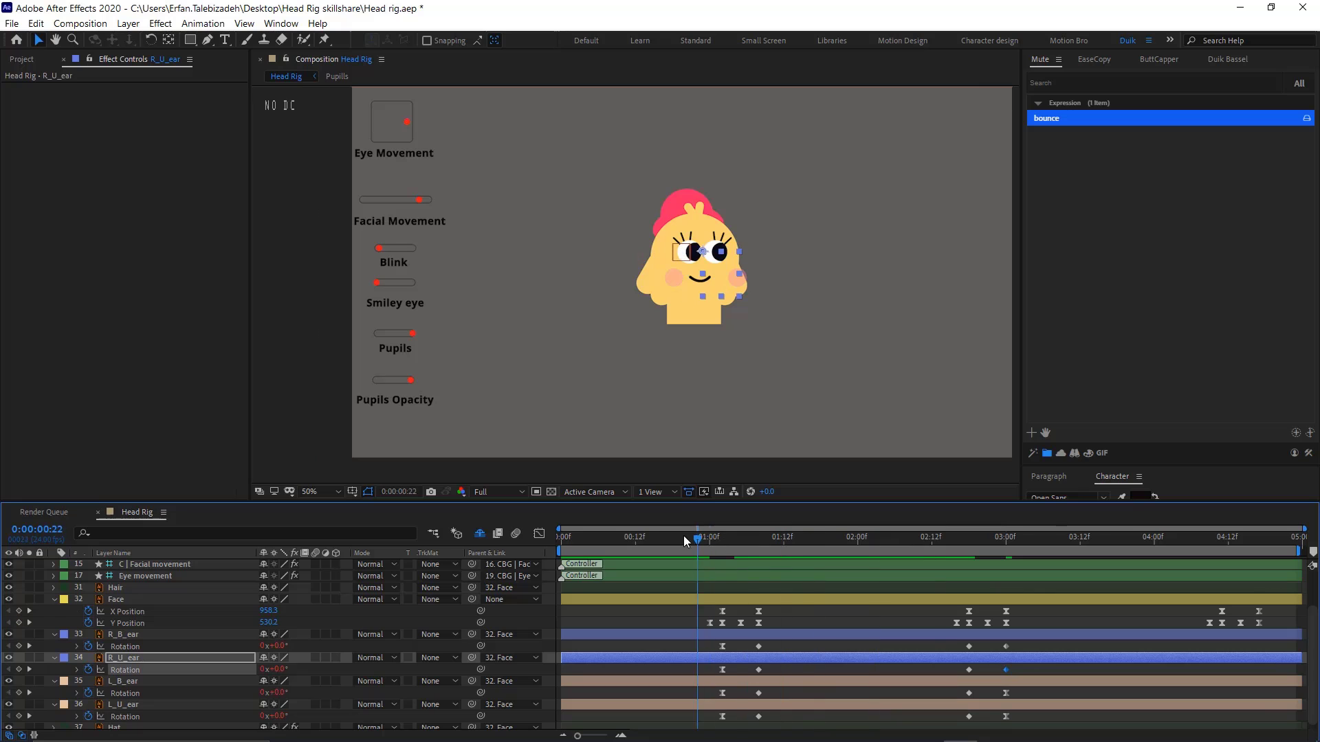
key("space")
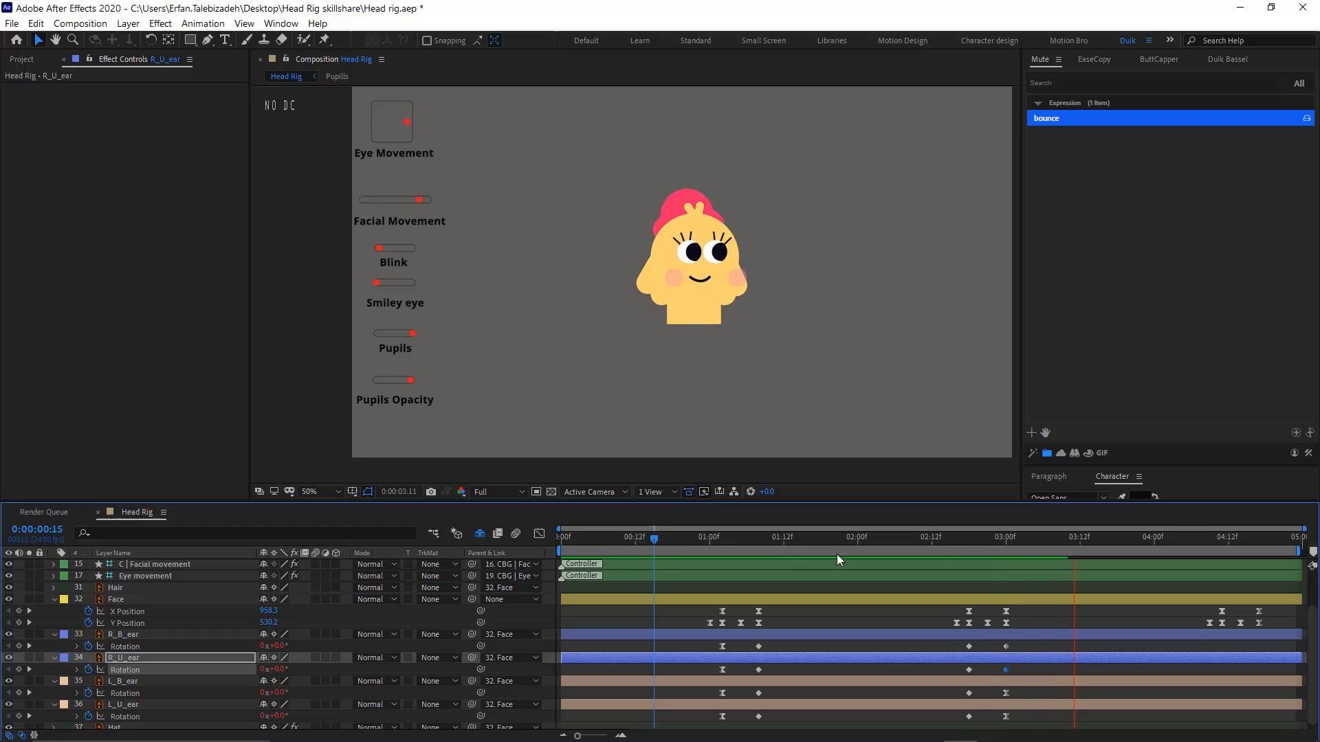
key("space")
Set the Rotation of L_B_ear and L_U_ear to 6° at 0:00:03:00
left_click_drag(1024, 551, 1005, 560)
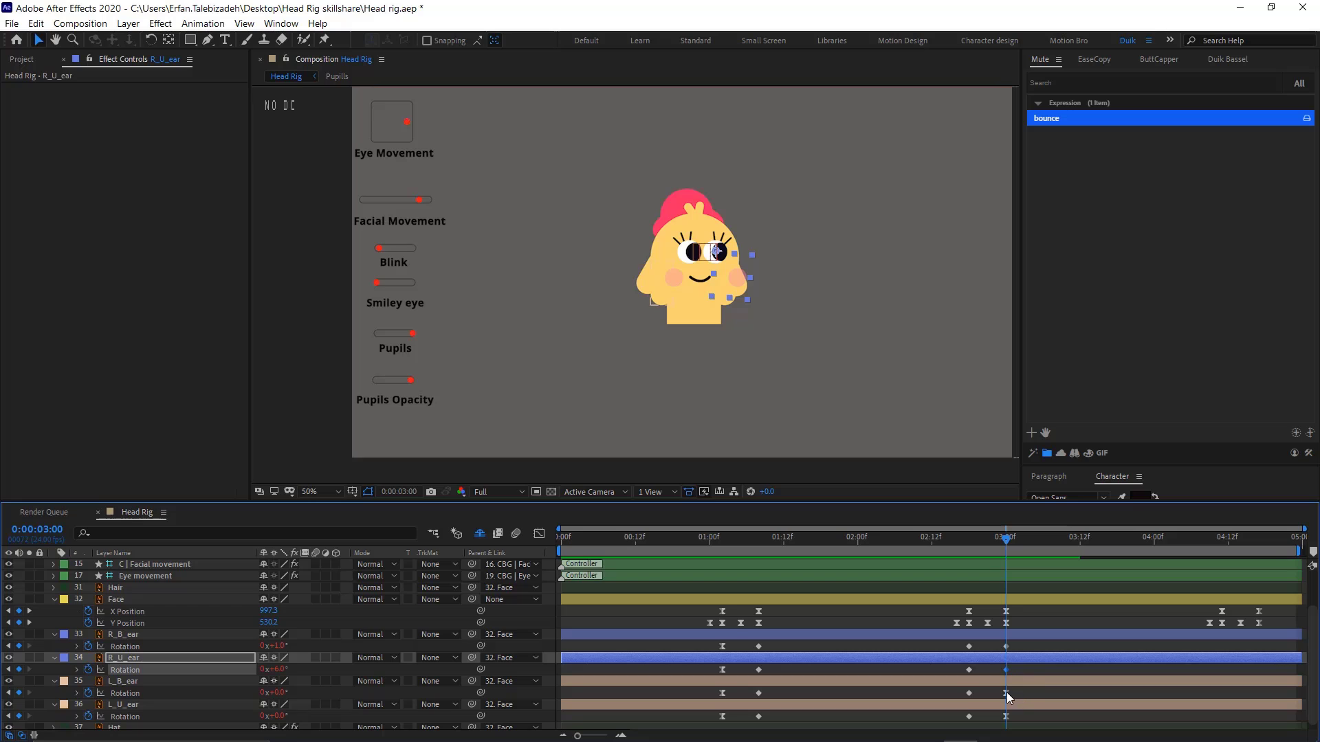
left_click(1006, 693)
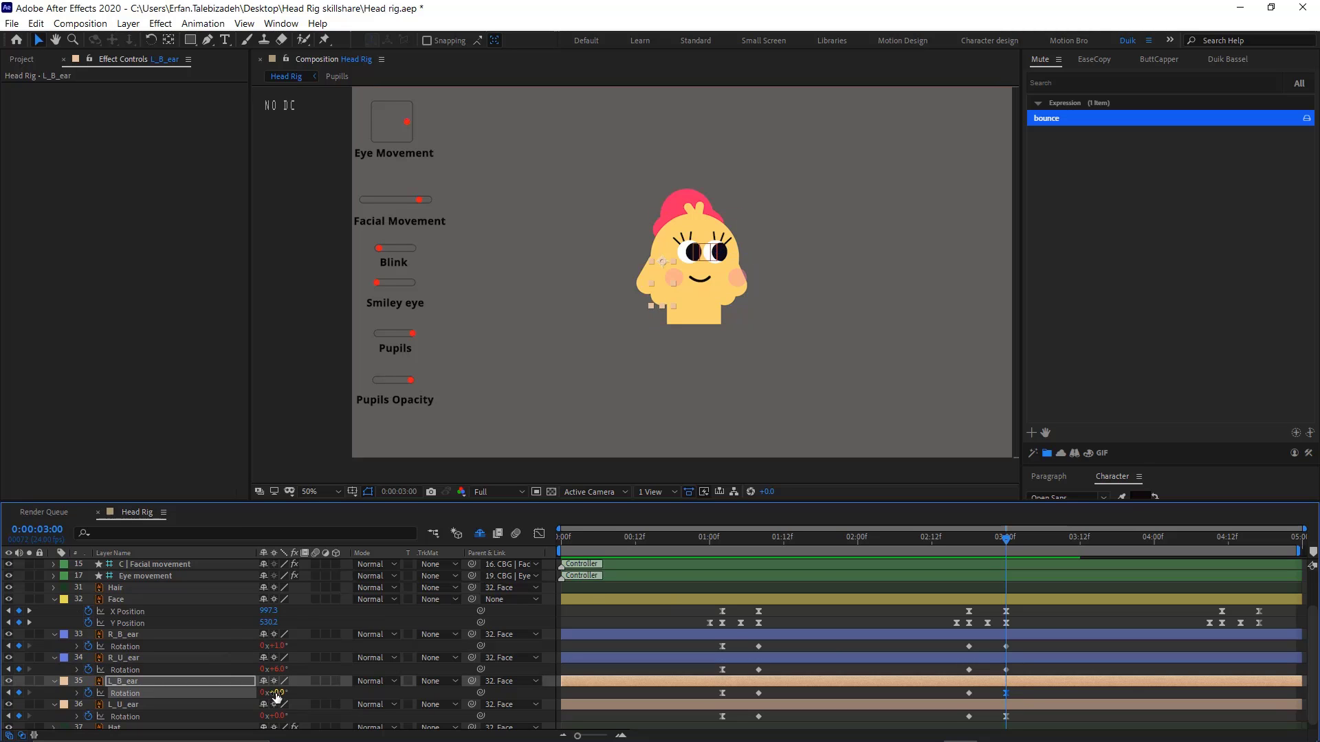
left_click_drag(275, 693, 283, 717)
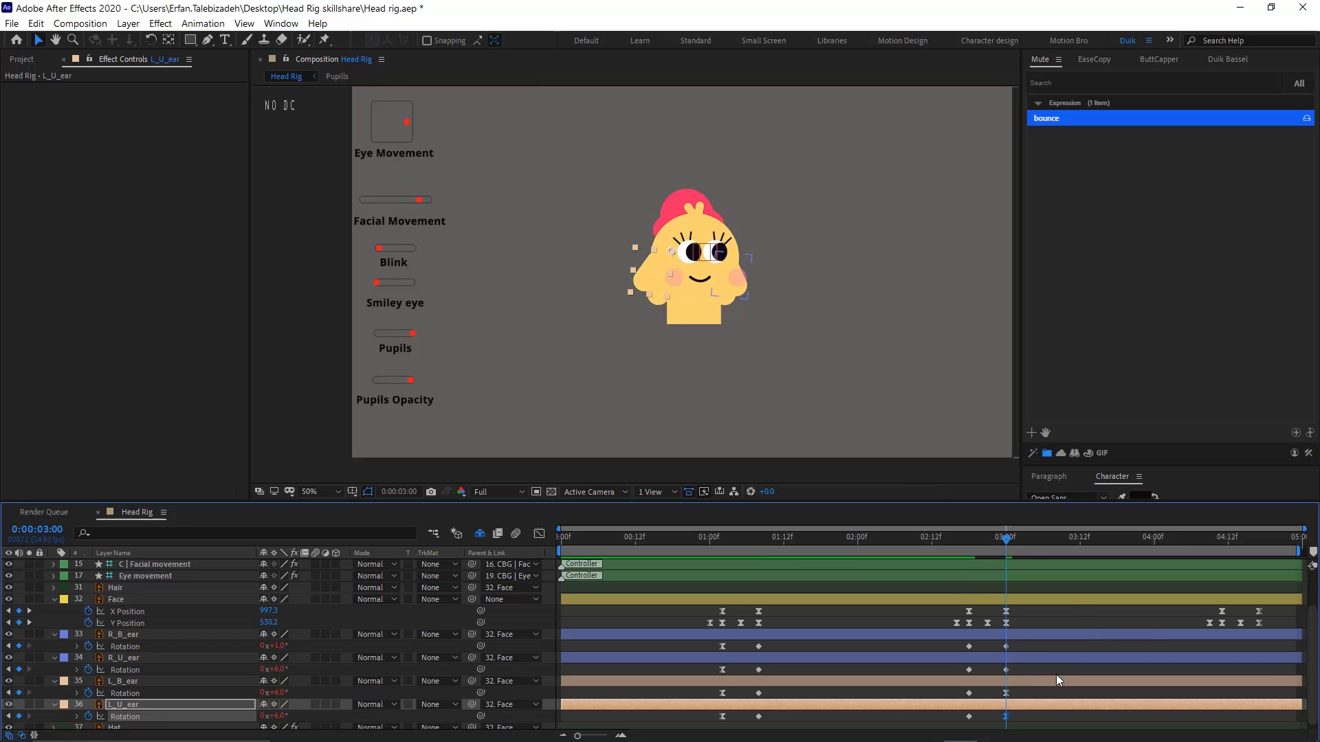
Make the L_B_ear and L_U_ear Rotation keyframes at 0:00:03:00 linear and easy-ease all four ears' keyframes at 0:00:02:18
left_click(1057, 699)
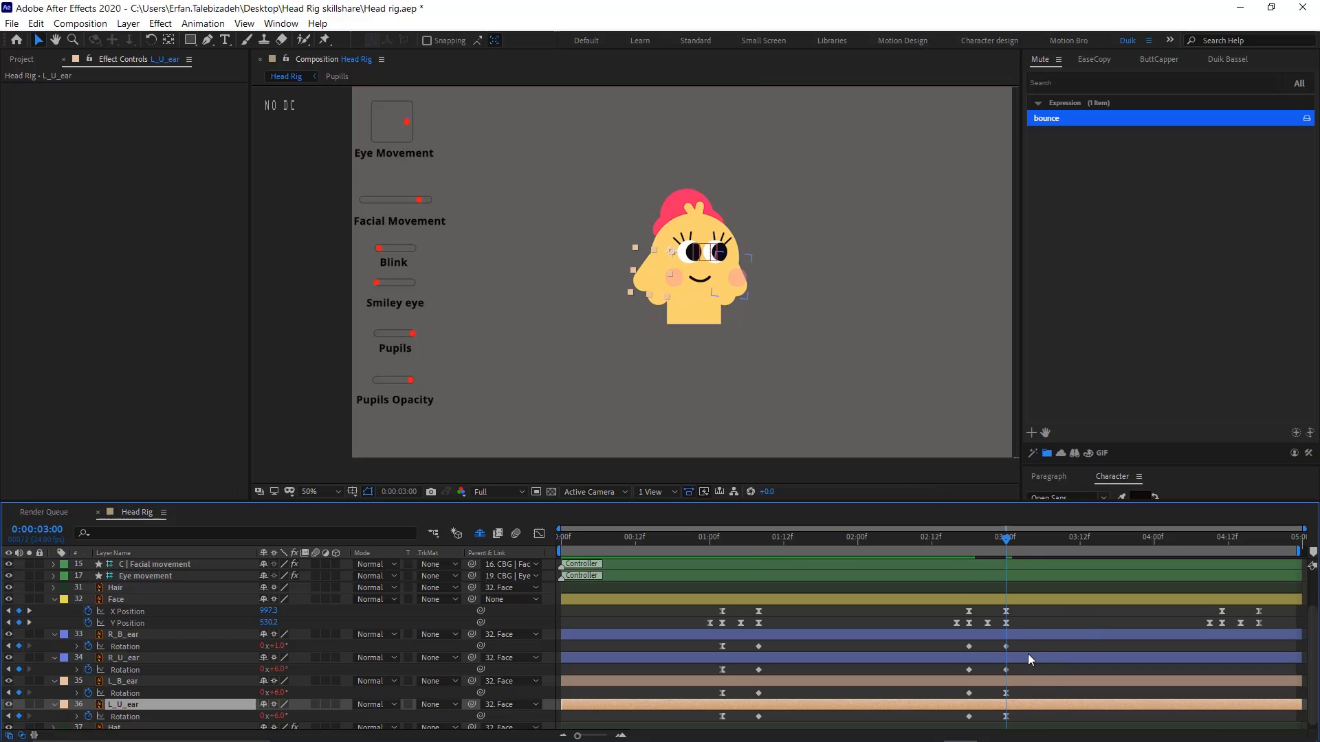
left_click_drag(1021, 649, 952, 737)
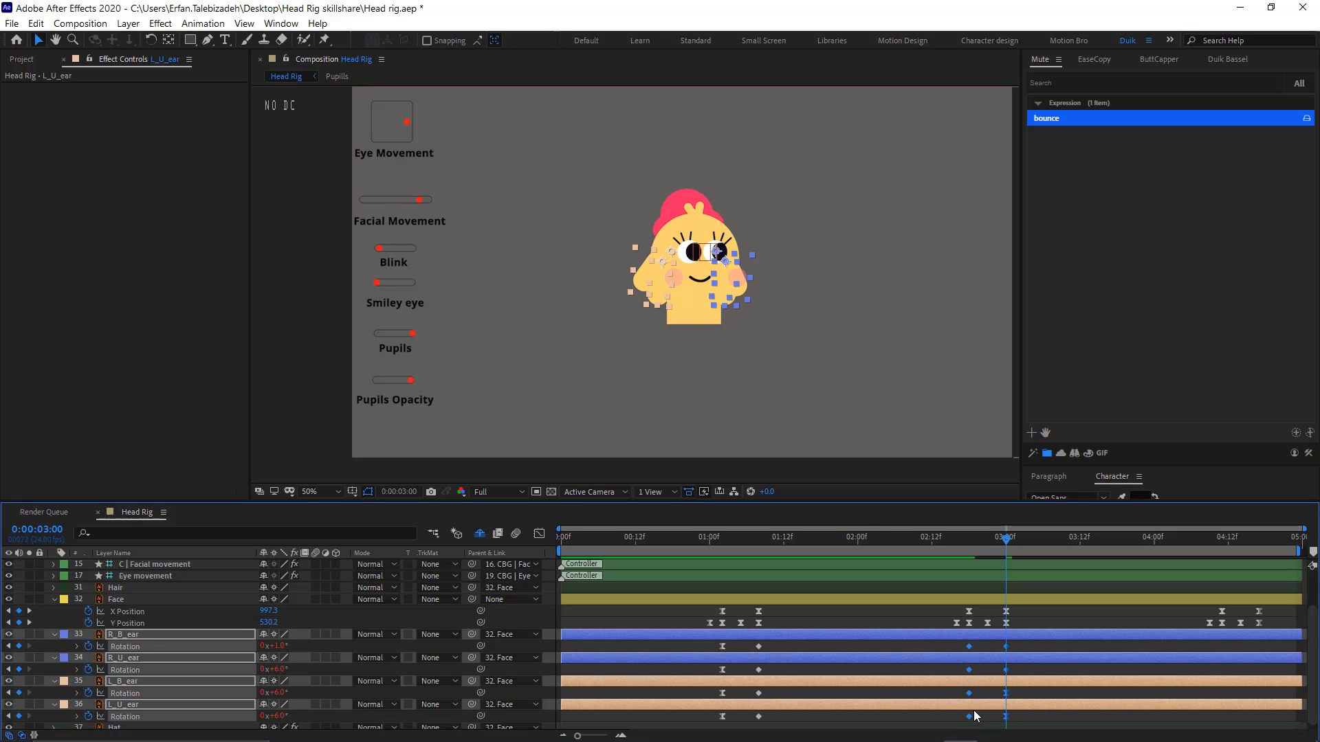
left_click(1005, 693)
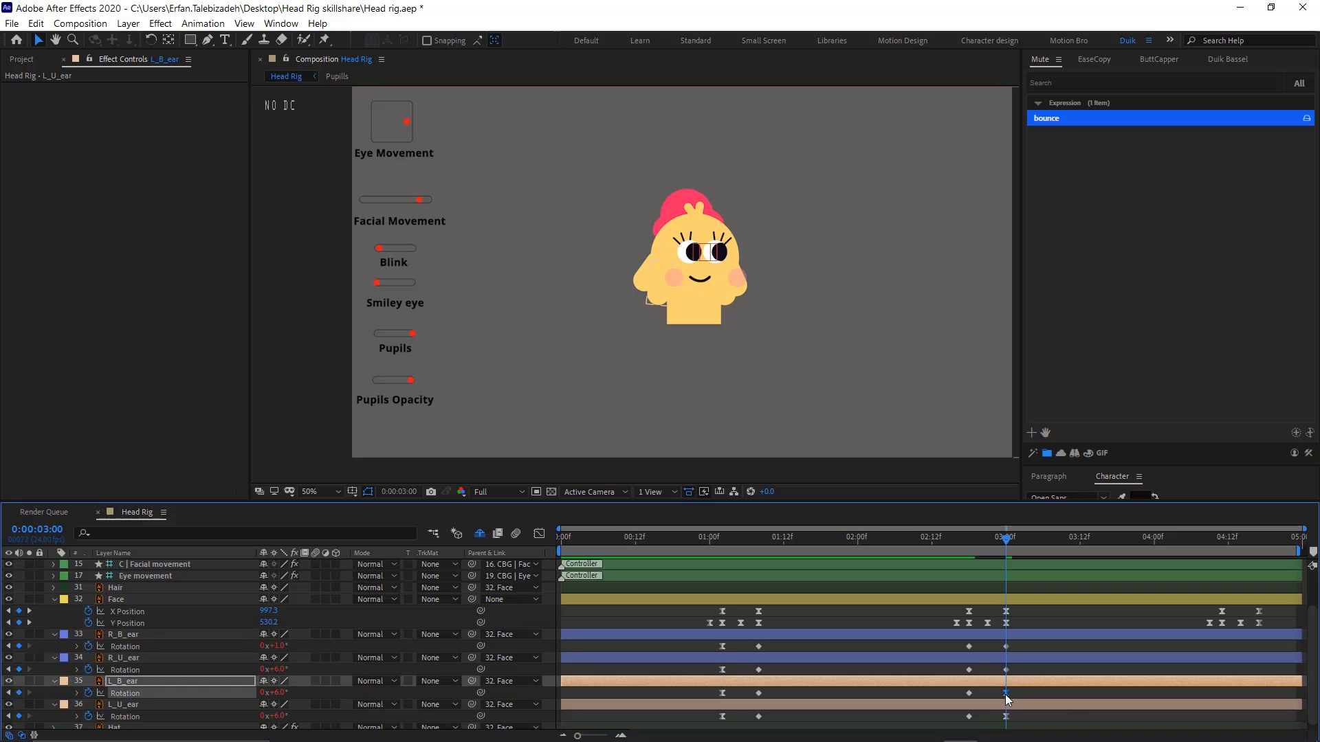
left_click(1003, 705)
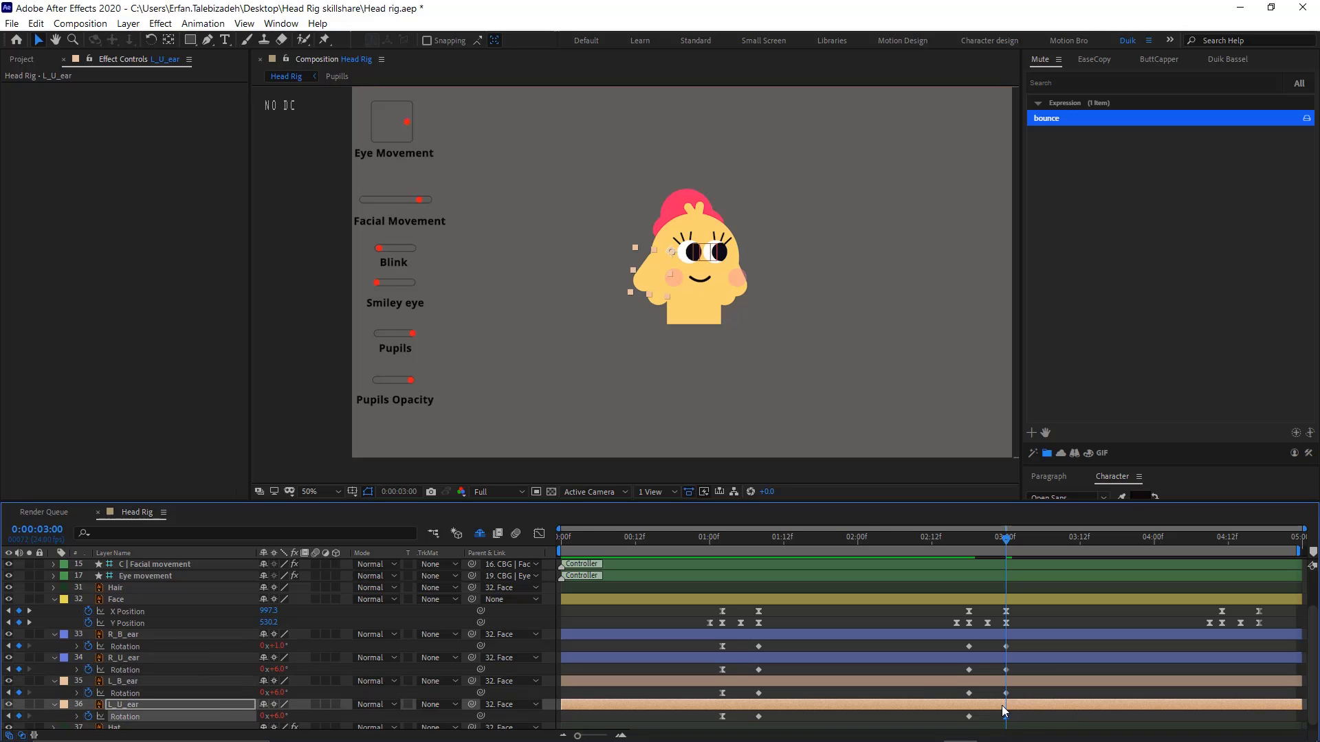
left_click_drag(1017, 645, 942, 728)
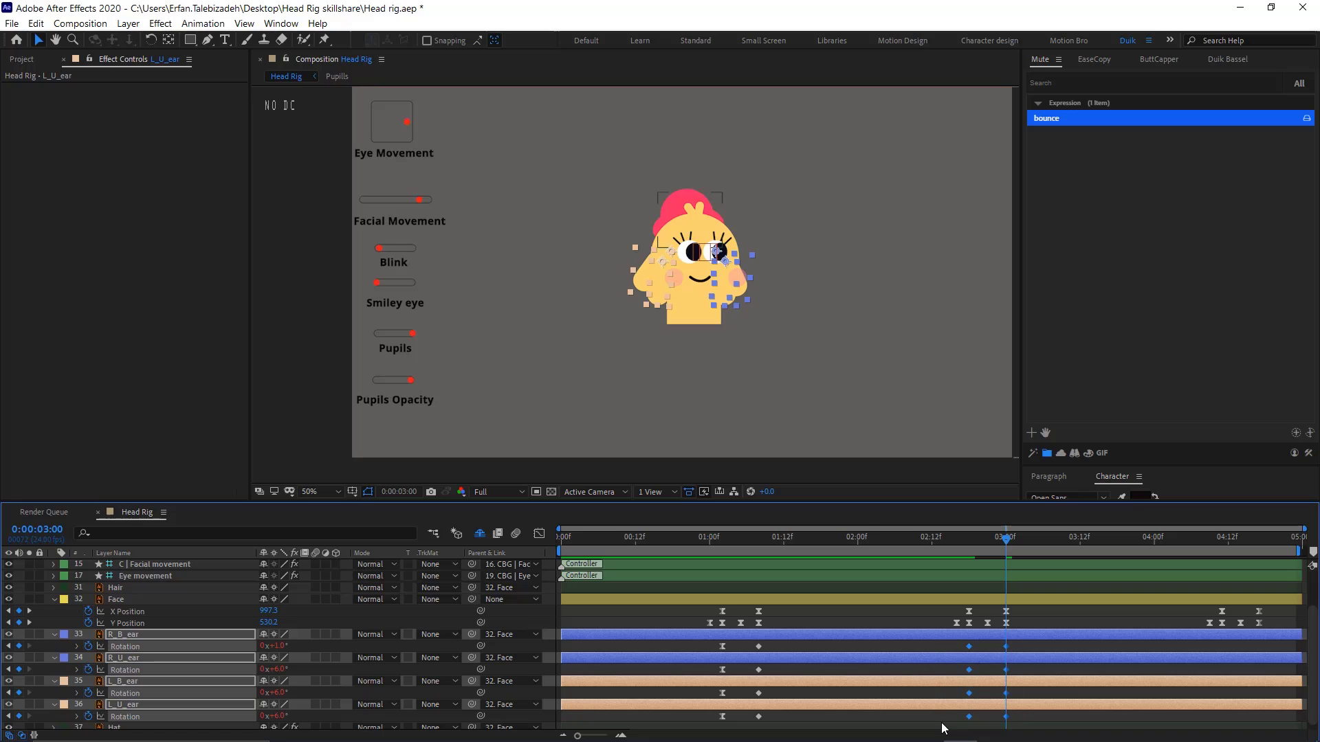
left_click(981, 648)
left_click_drag(1018, 646, 1006, 723)
Preview the eased ear rotation from 0:00:00:20 and return to 0:00:03:00 with the keyframes deselected
left_click_drag(1007, 540, 682, 533)
key("space")
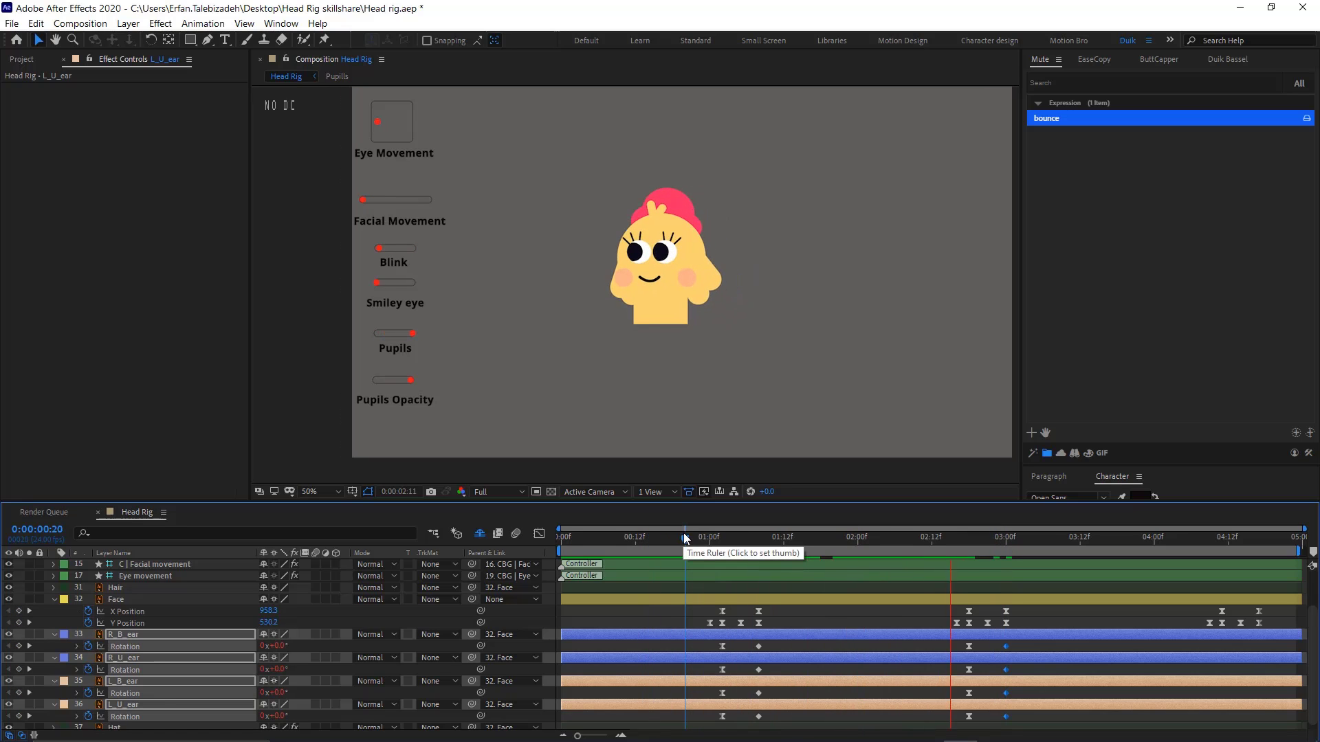
key("space")
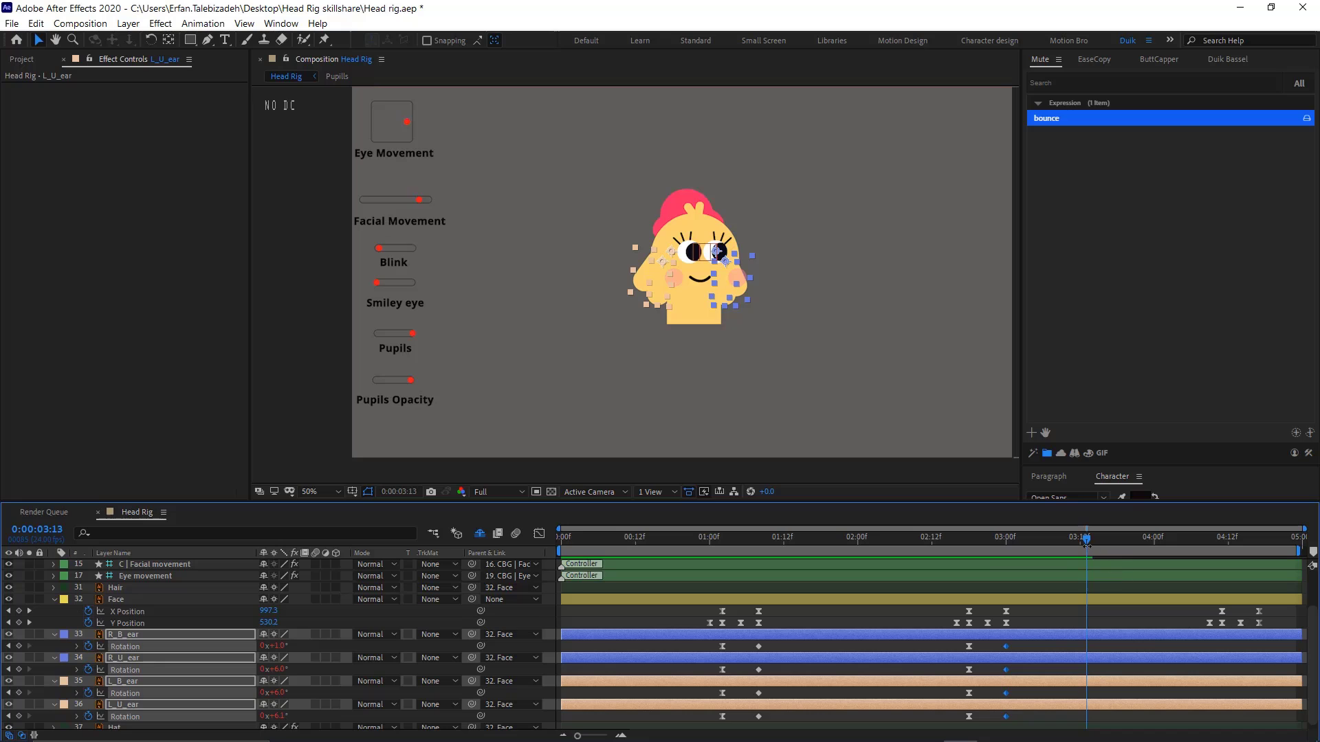
left_click_drag(1081, 545, 1005, 543)
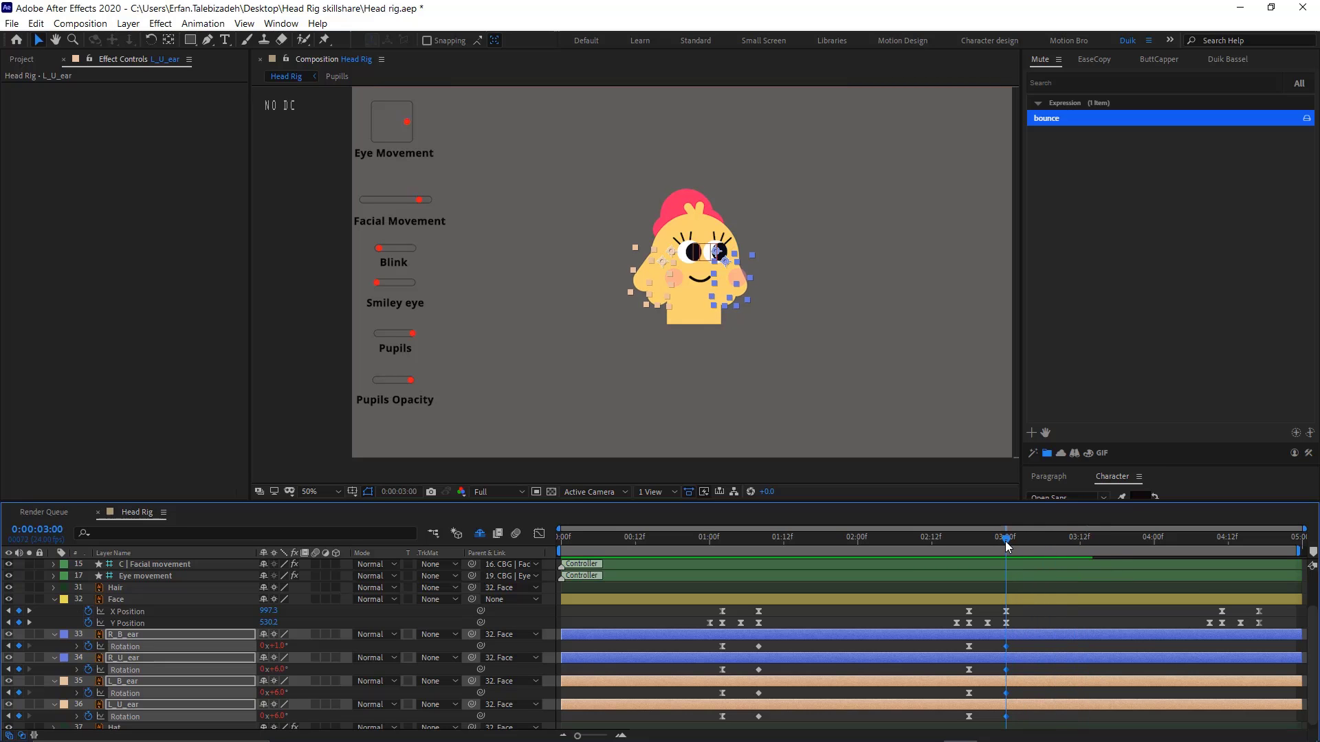
left_click(1029, 646)
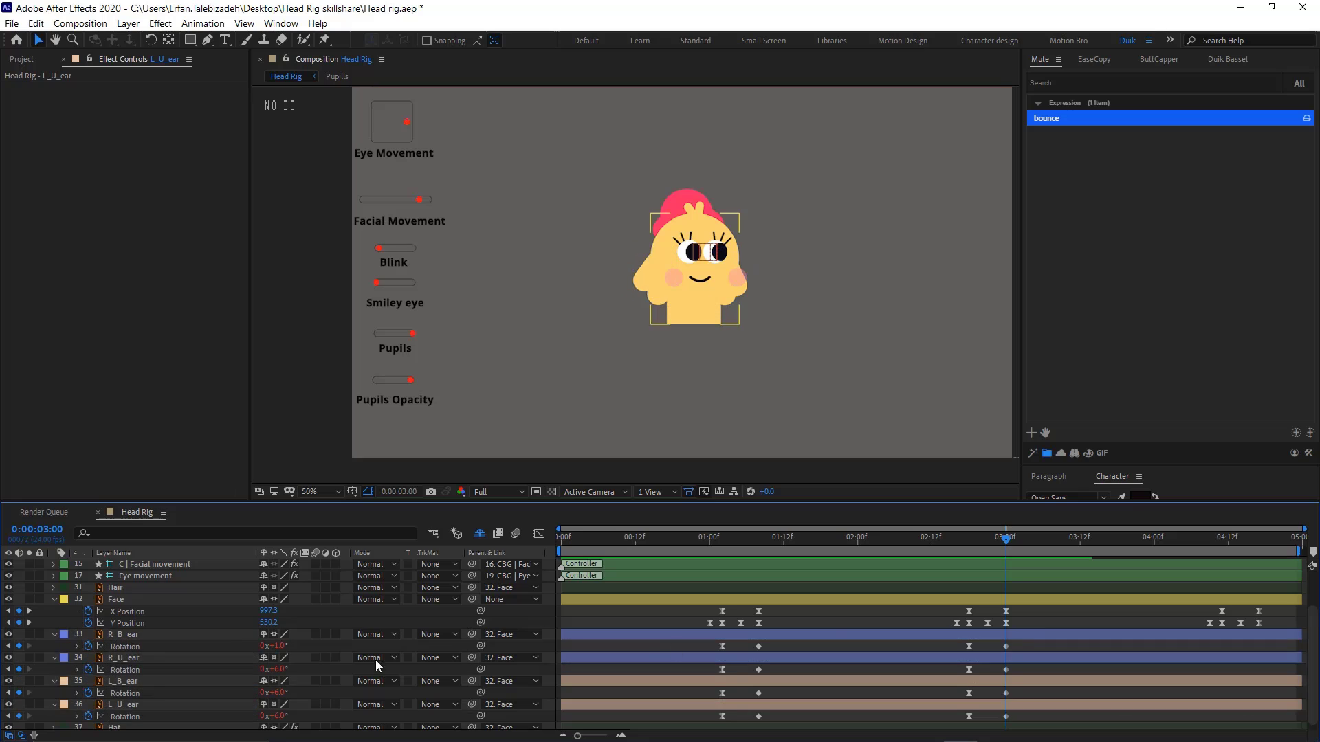
Turn off the shy setting of the Cheek layer, hide the remaining shy layers again and select Cheek
left_click(675, 277)
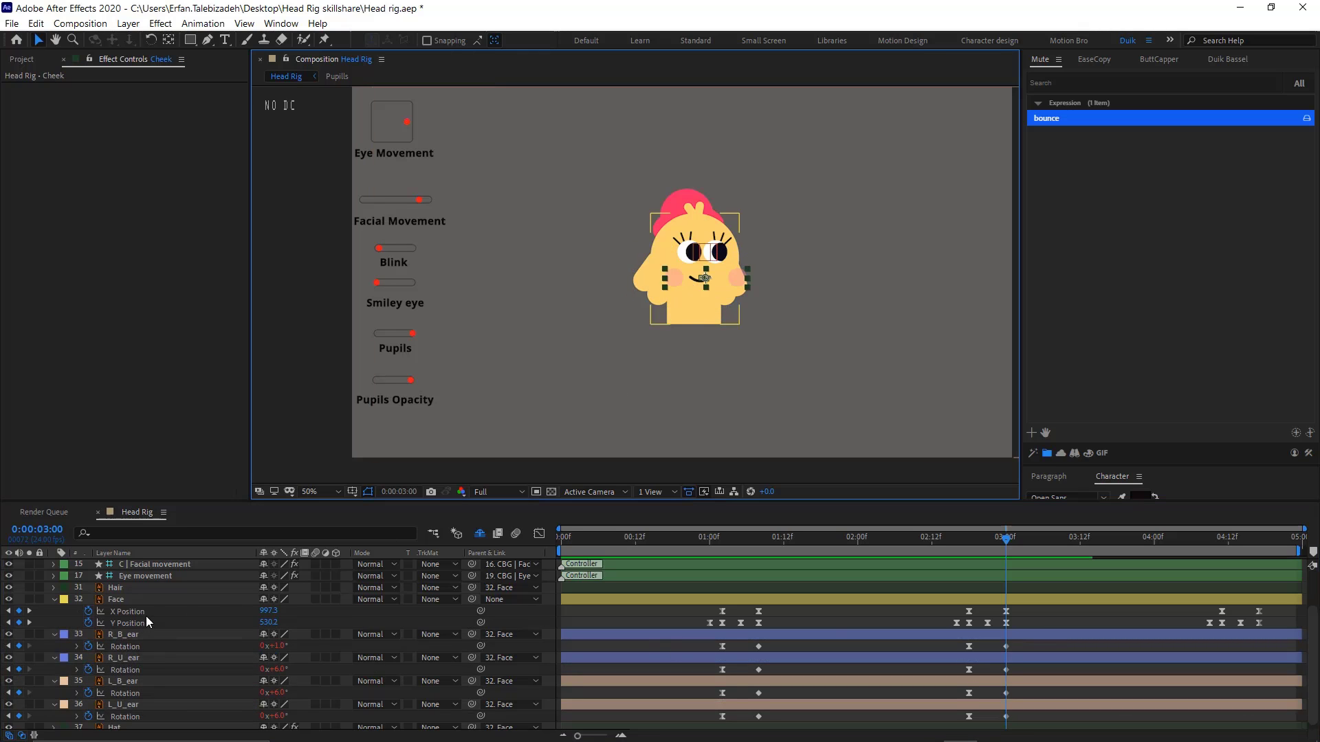
scroll(170, 667, "up", 3)
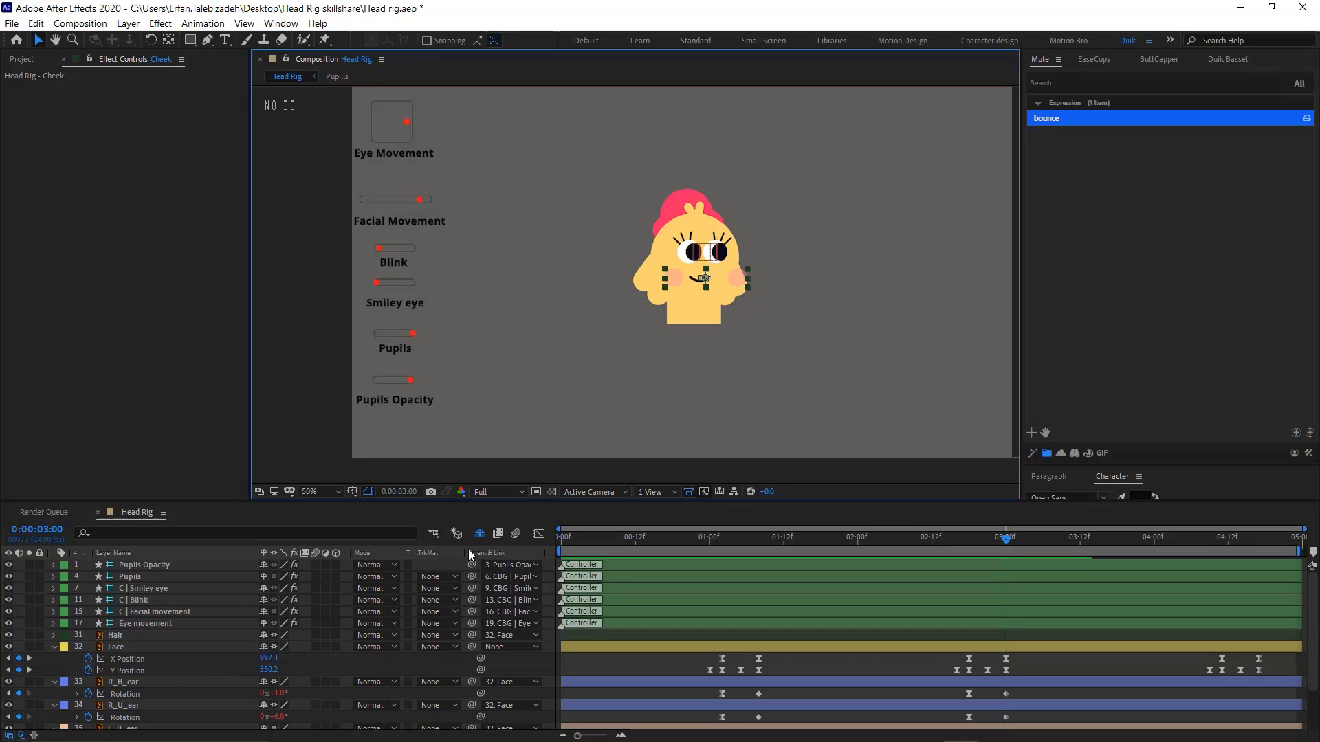
left_click(480, 534)
scroll(167, 659, "down", 5)
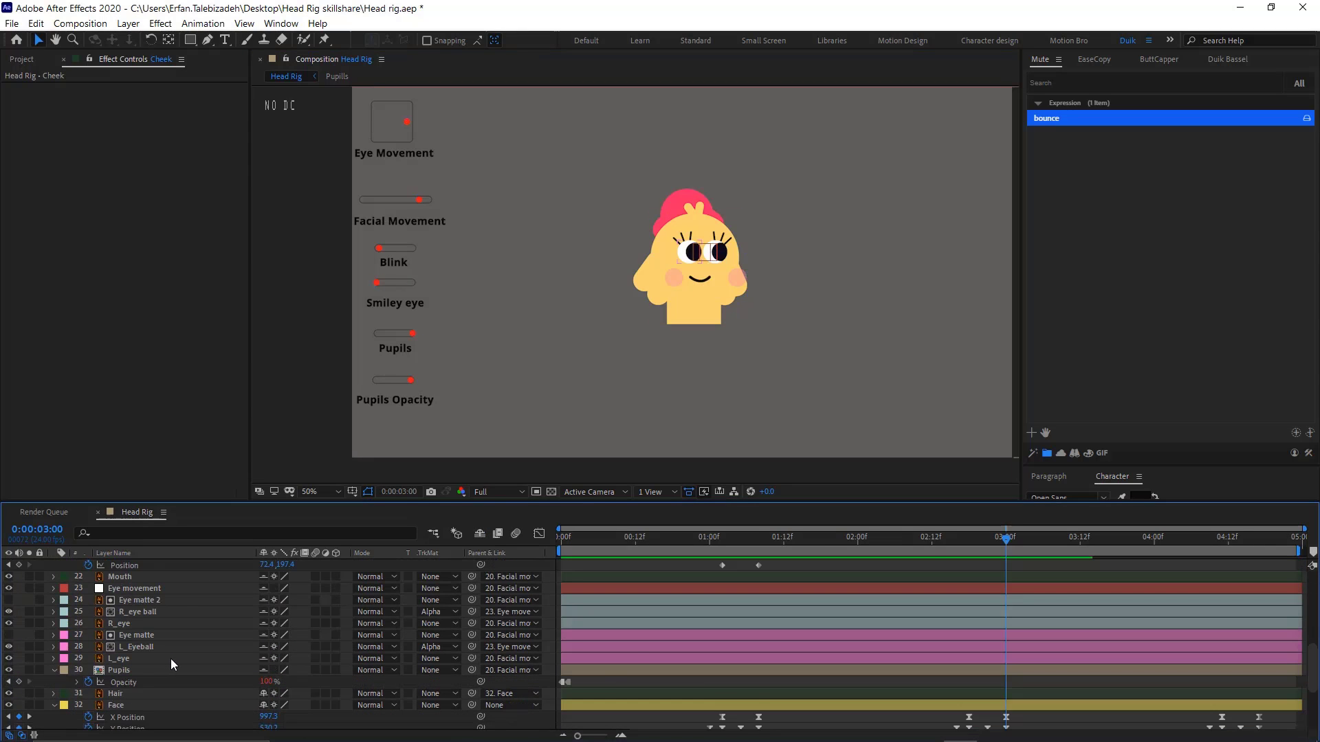
scroll(172, 660, "up", 5)
left_click(235, 646)
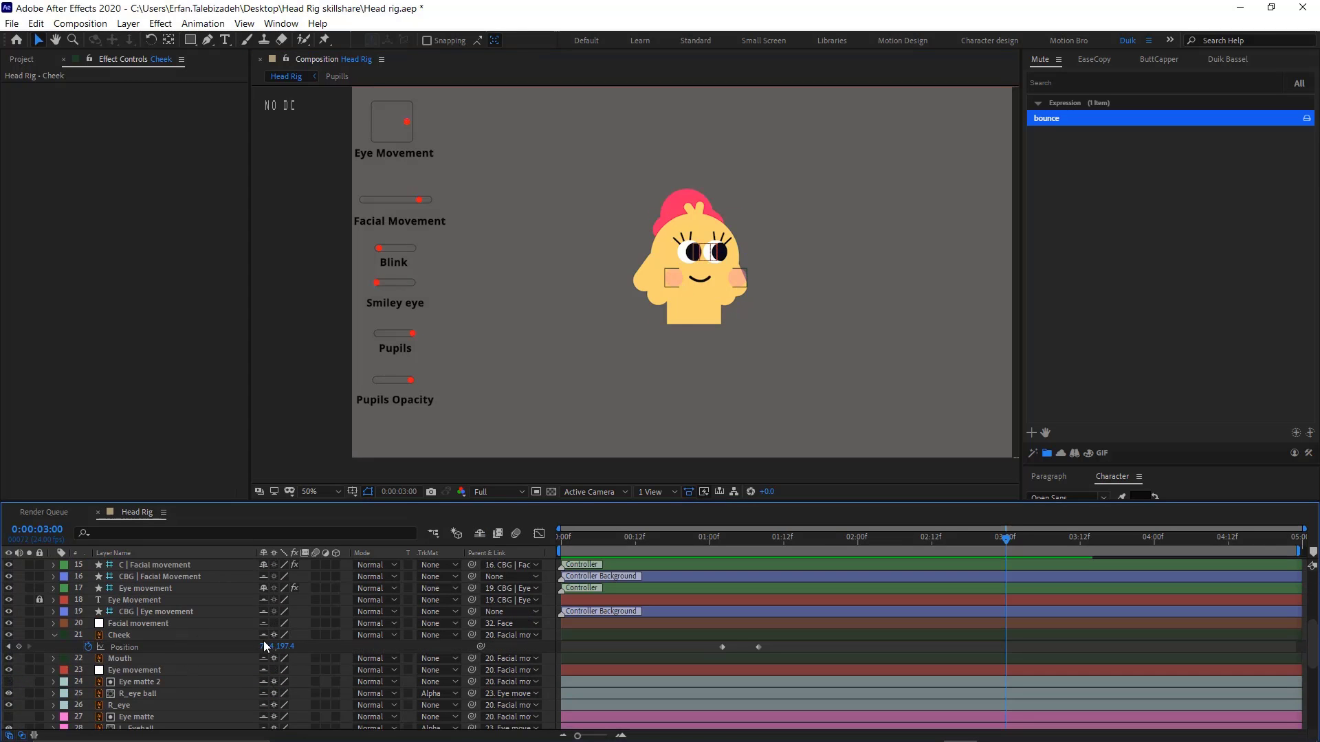
left_click(264, 636)
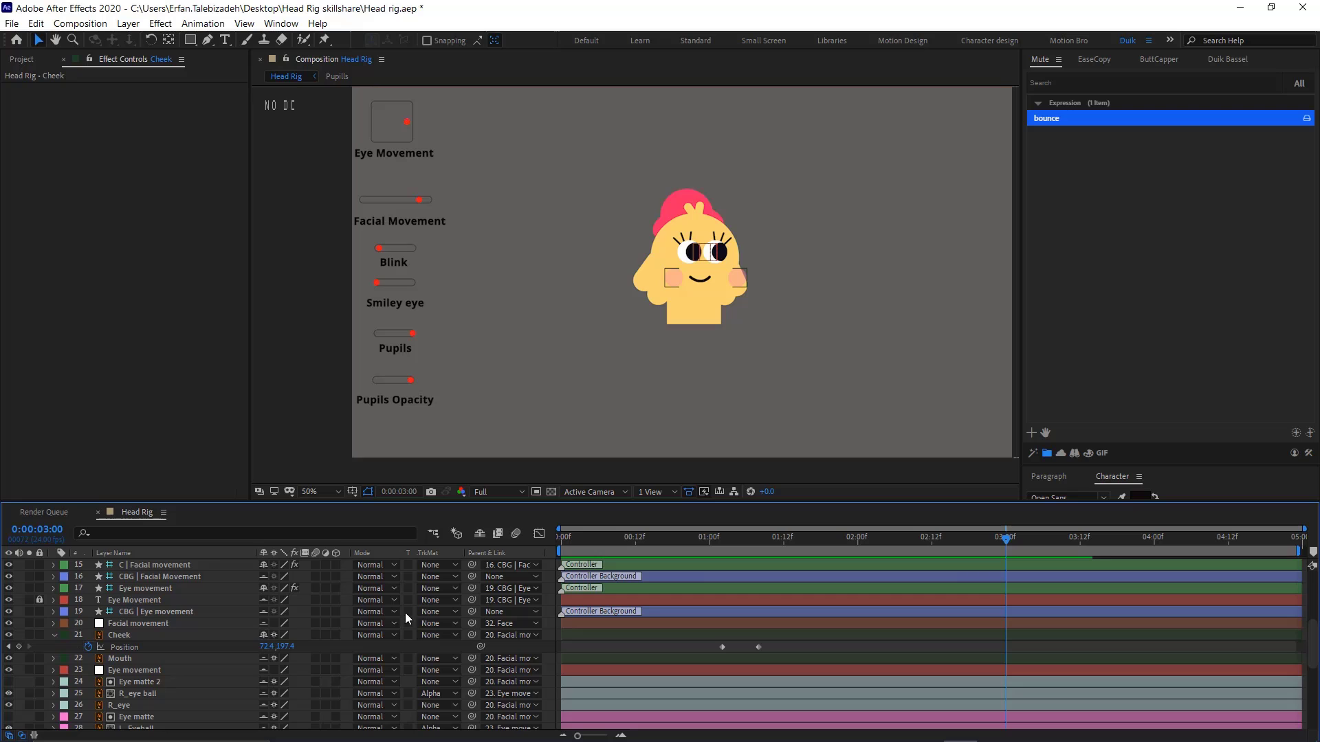
left_click(480, 534)
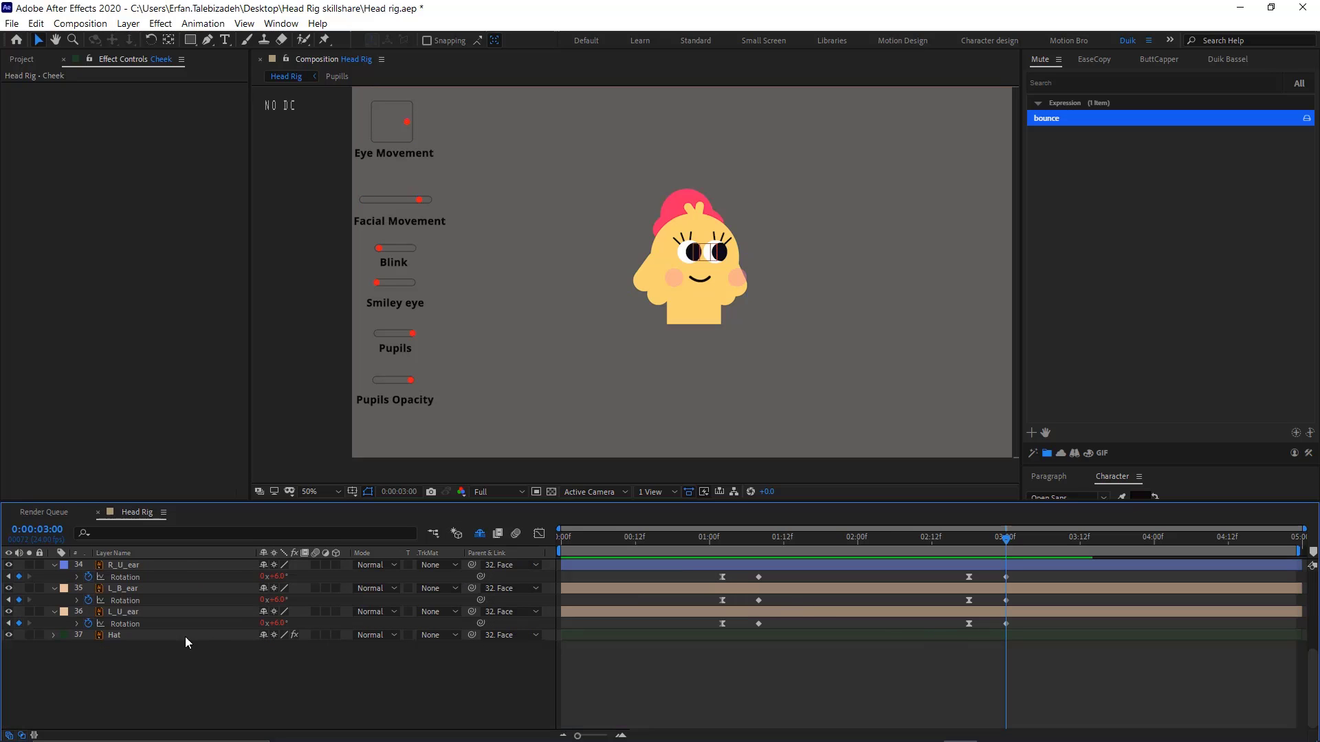
scroll(172, 629, "up", 3)
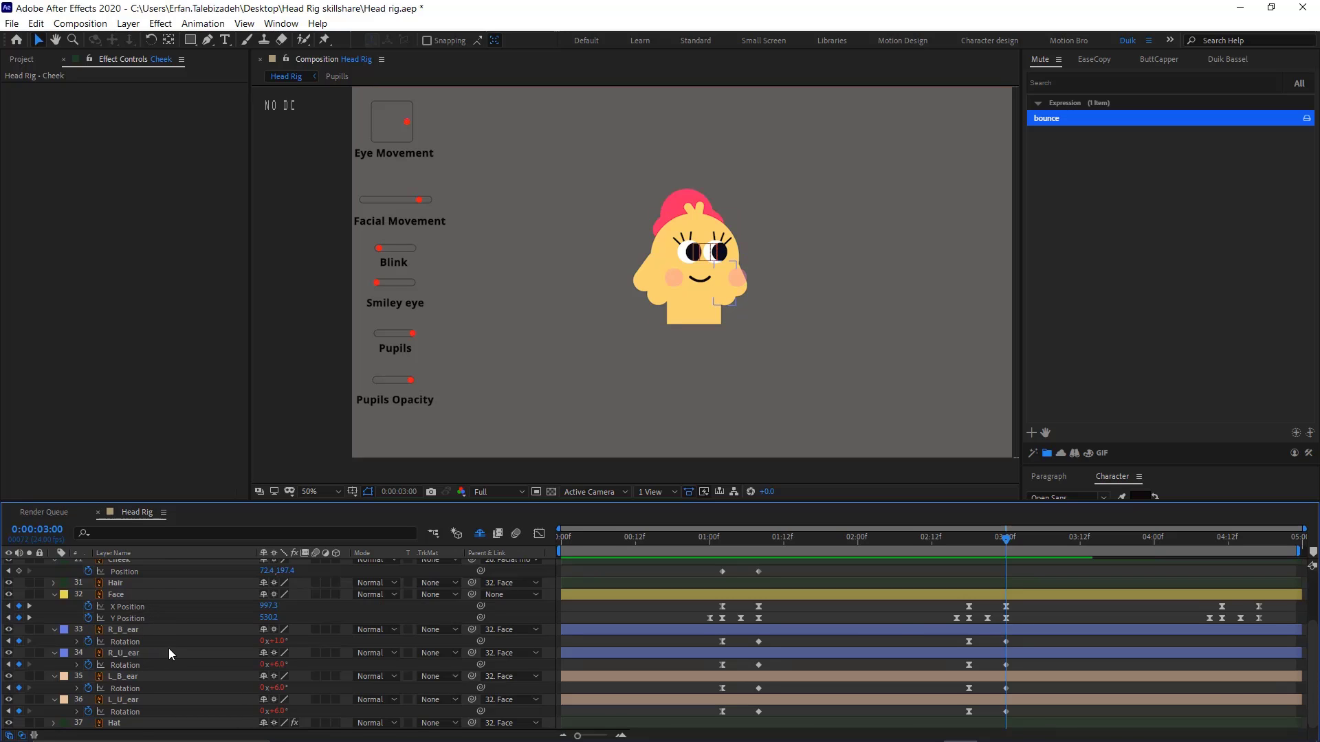
scroll(168, 649, "up", 3)
left_click(133, 635)
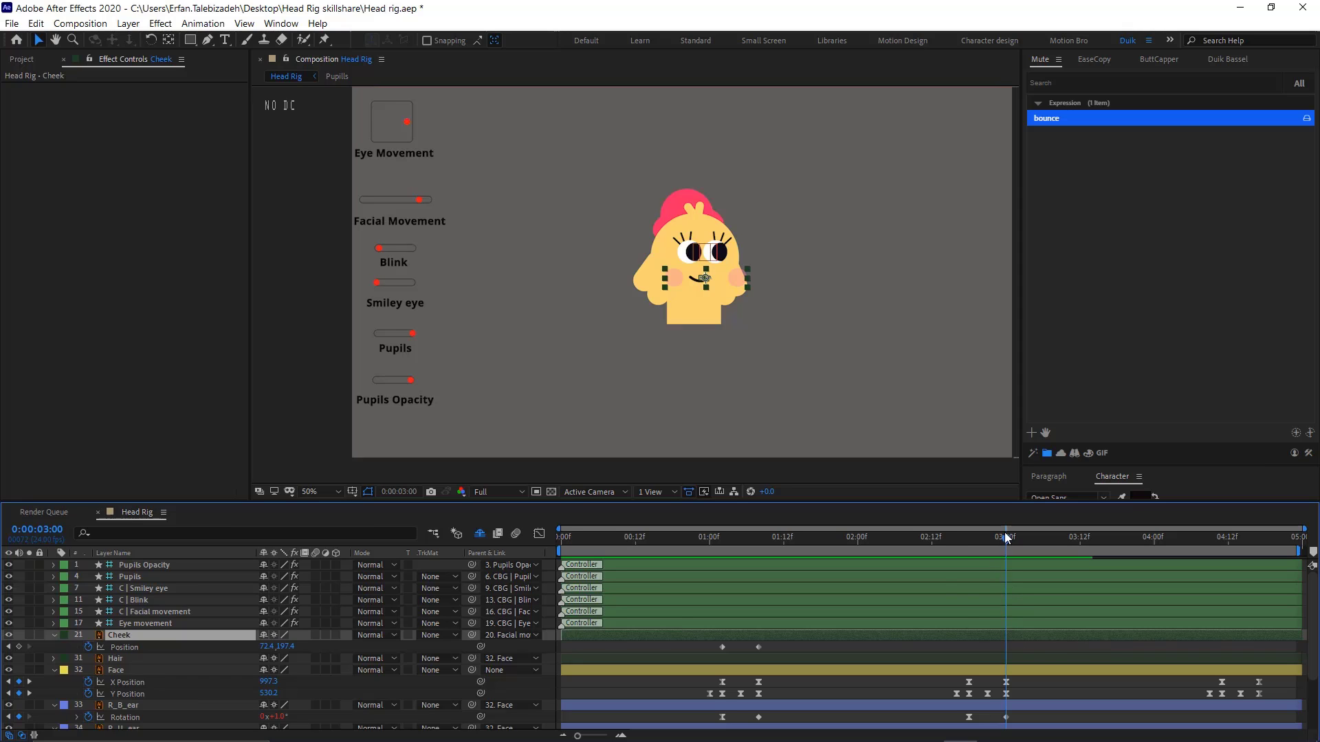
Keyframe the Cheek layer's Position at 0:00:02:18 and set its X Position to 48.4 at 0:00:03:00
left_click_drag(1005, 538, 967, 548)
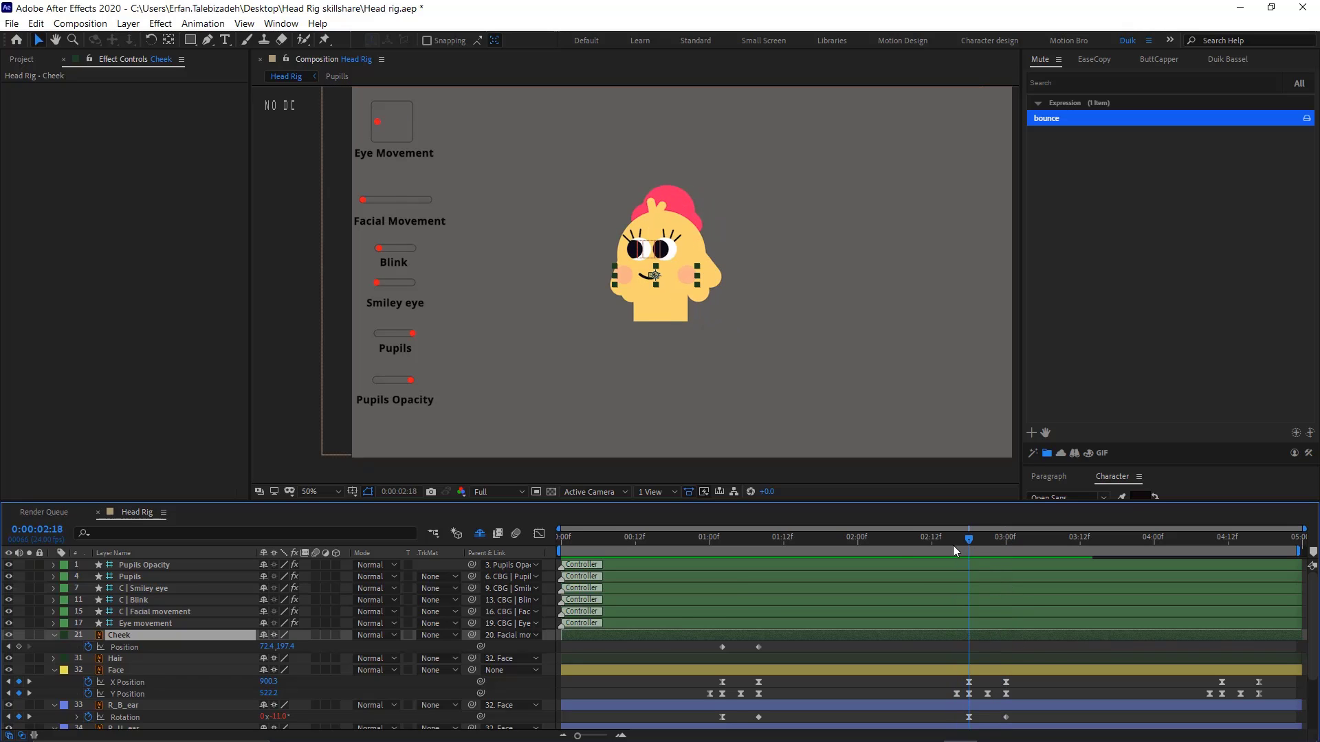
left_click(19, 647)
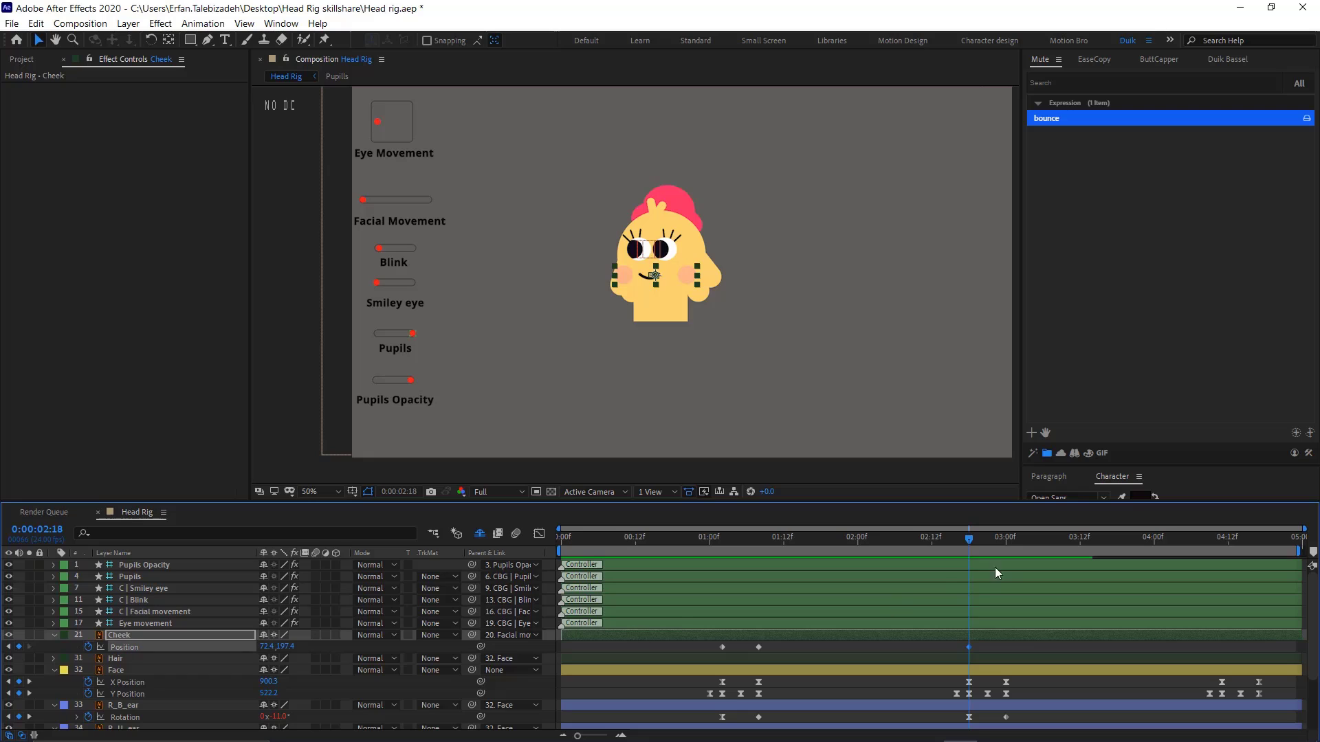
left_click_drag(980, 543, 1008, 555)
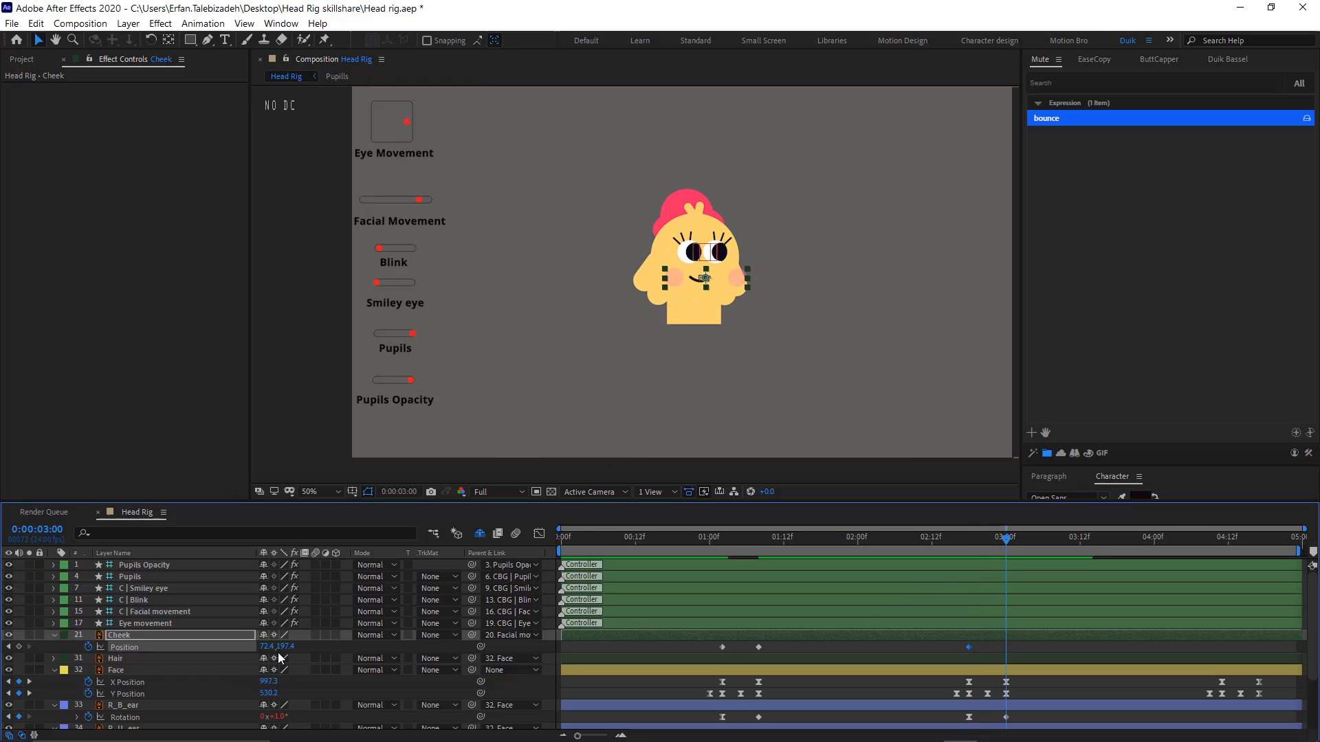
left_click_drag(266, 650, 244, 645)
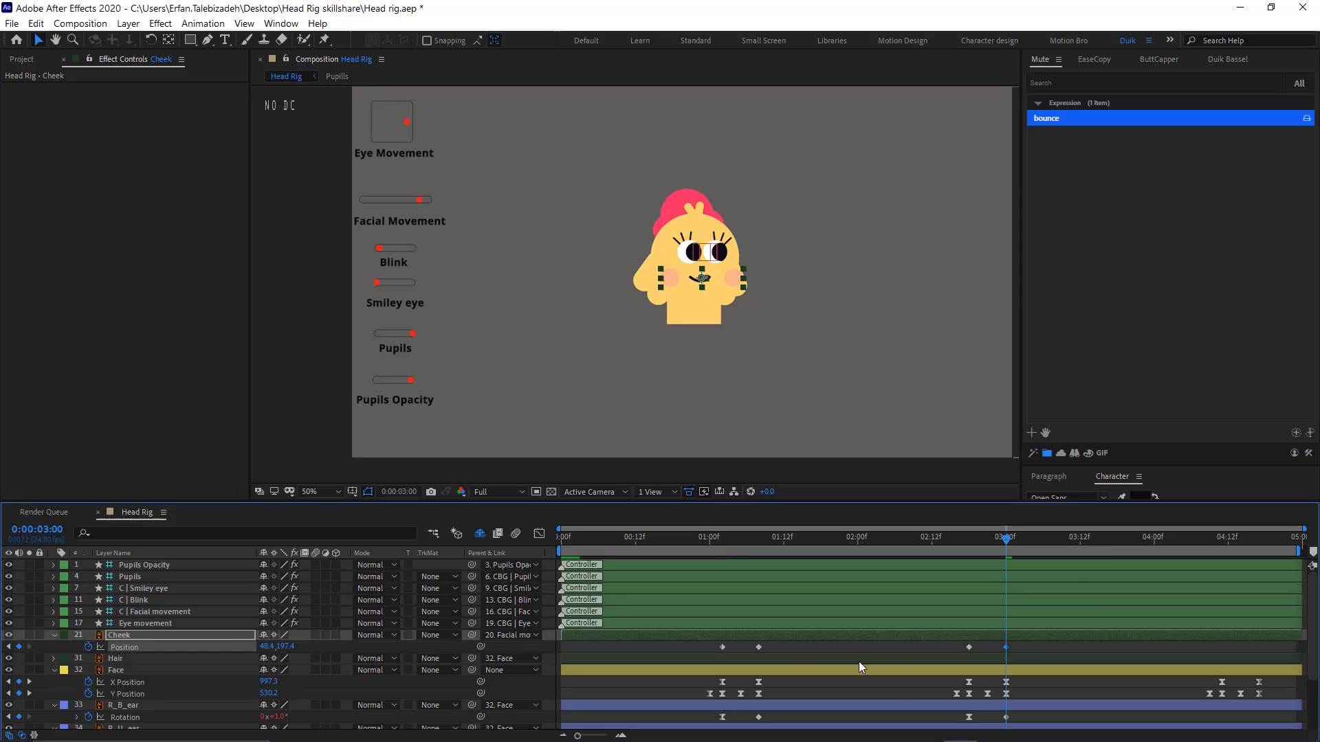
Preview the cheek movement from about 0:00:00:13 and stop at 0:00:04:09
left_click_drag(949, 537, 646, 531)
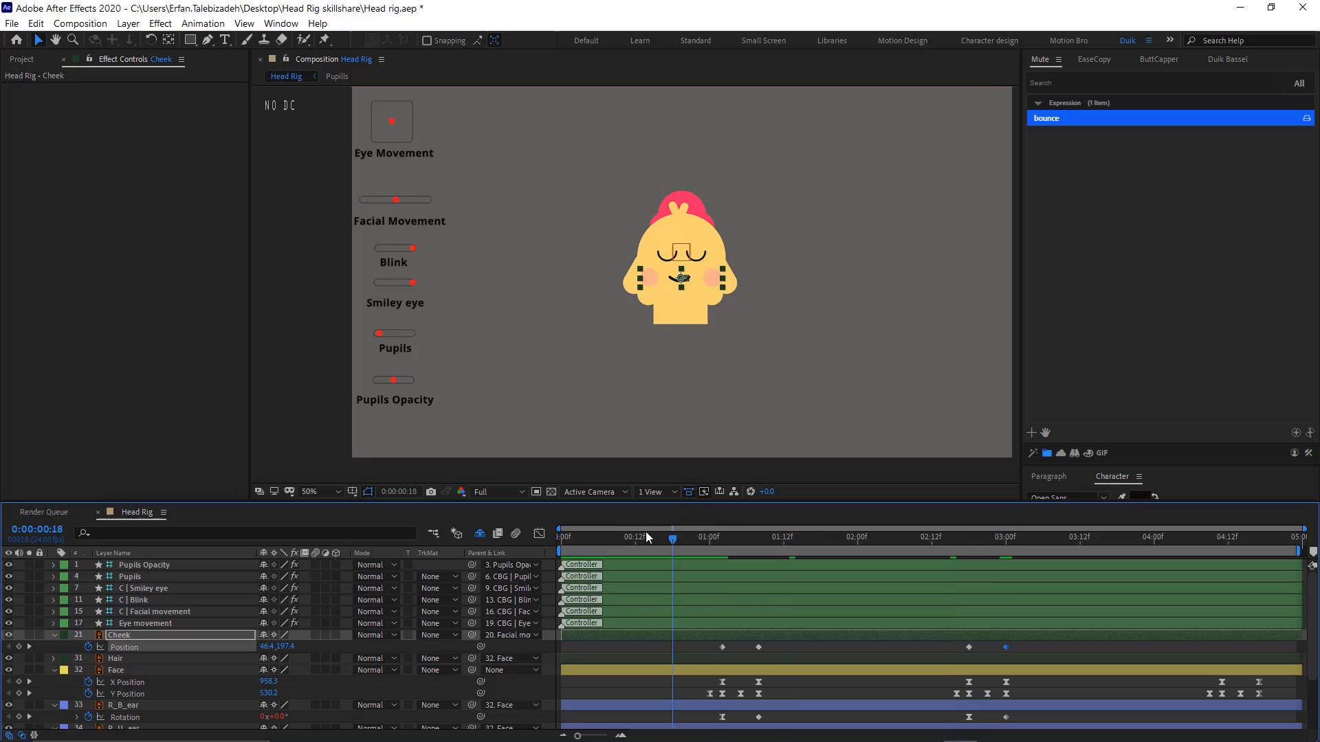
key("comma")
key("comma")
key("space")
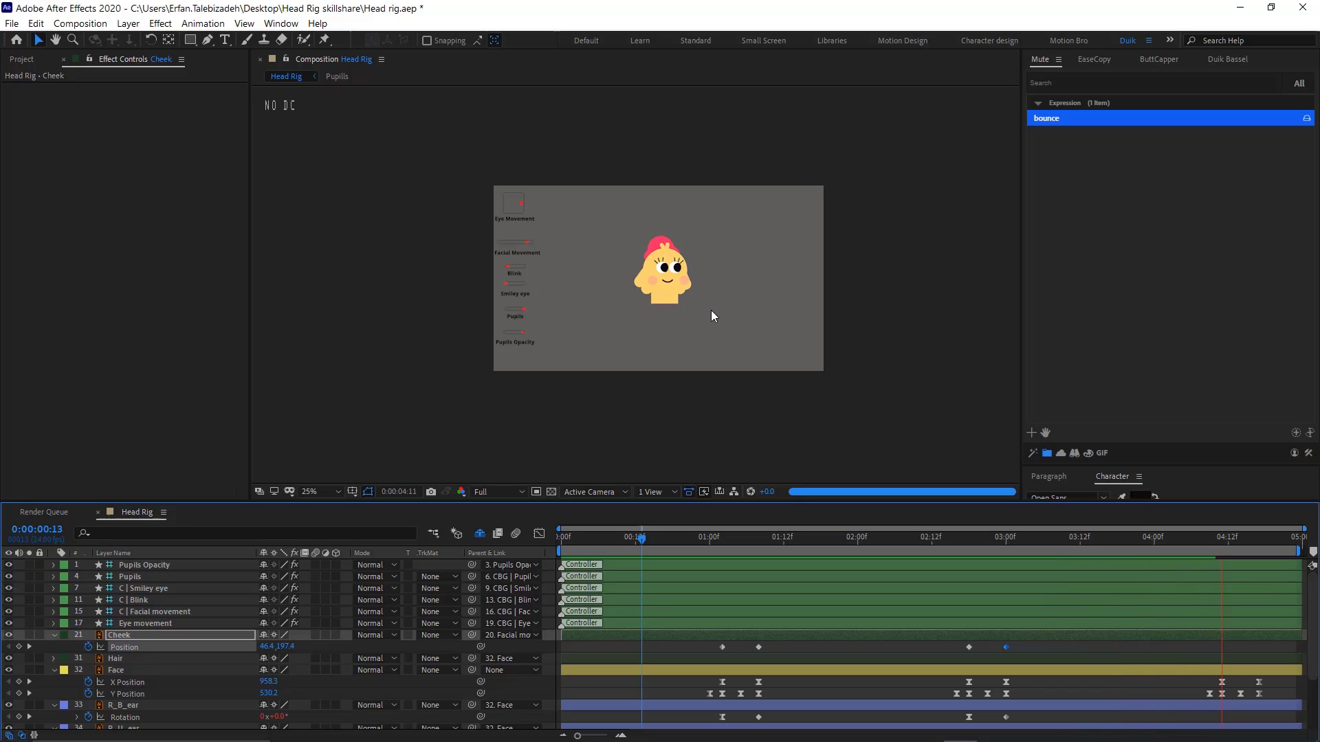
key("space")
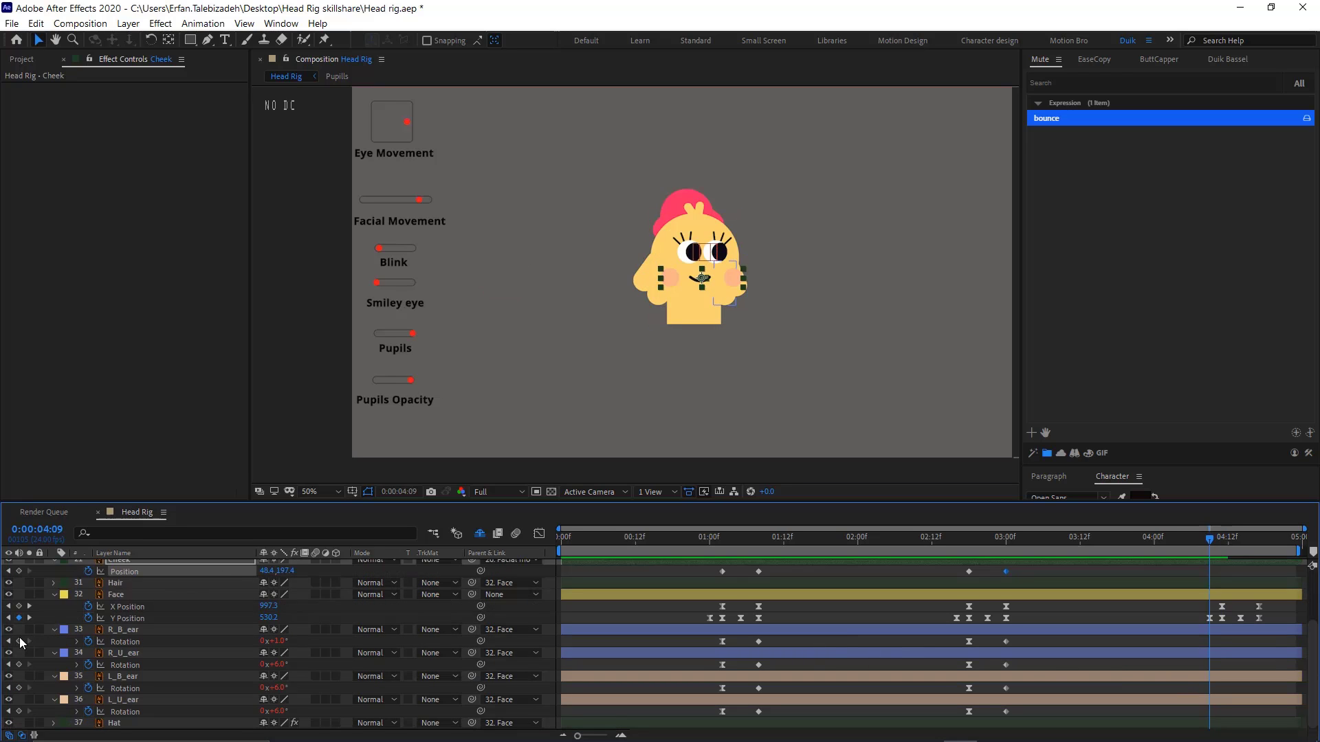
Keyframe the current Rotation of all four ears at 0:00:04:11 and go to 0:00:04:17 with the keyframes deselected
left_click_drag(19, 641, 13, 712)
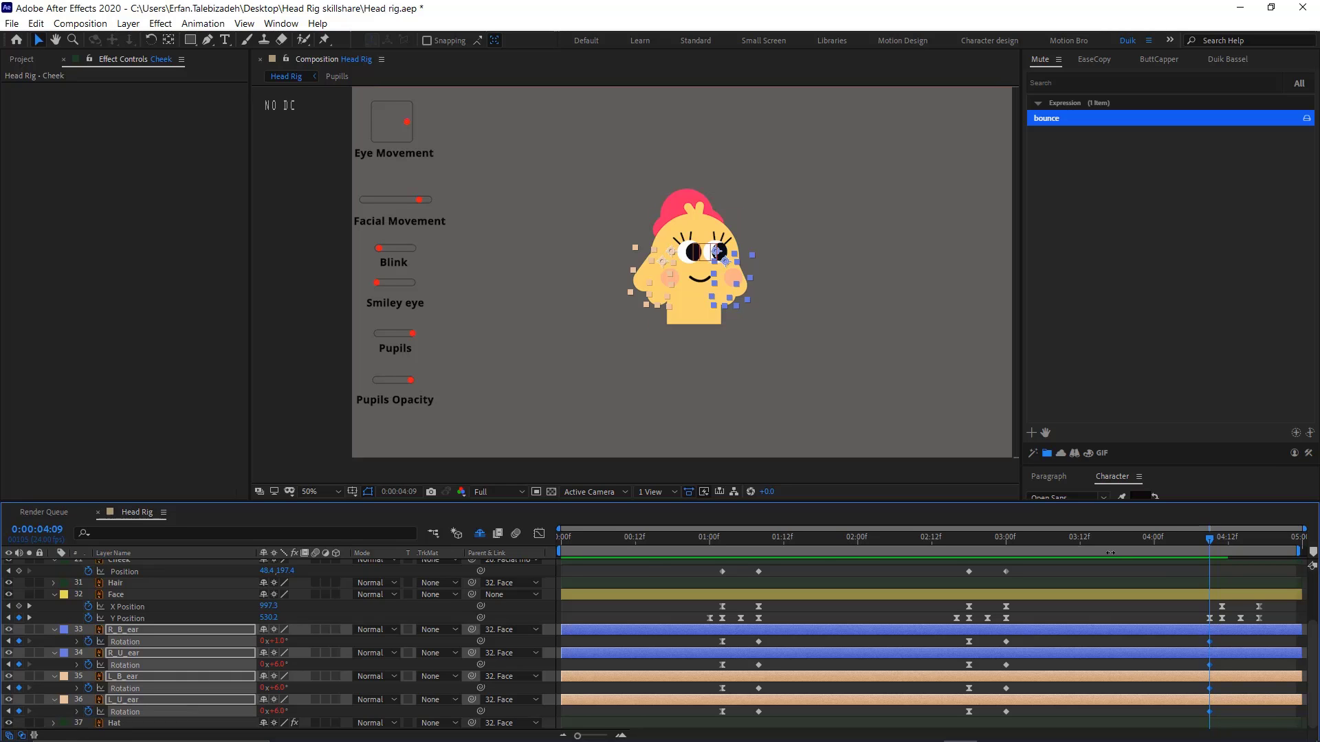
left_click(1221, 642)
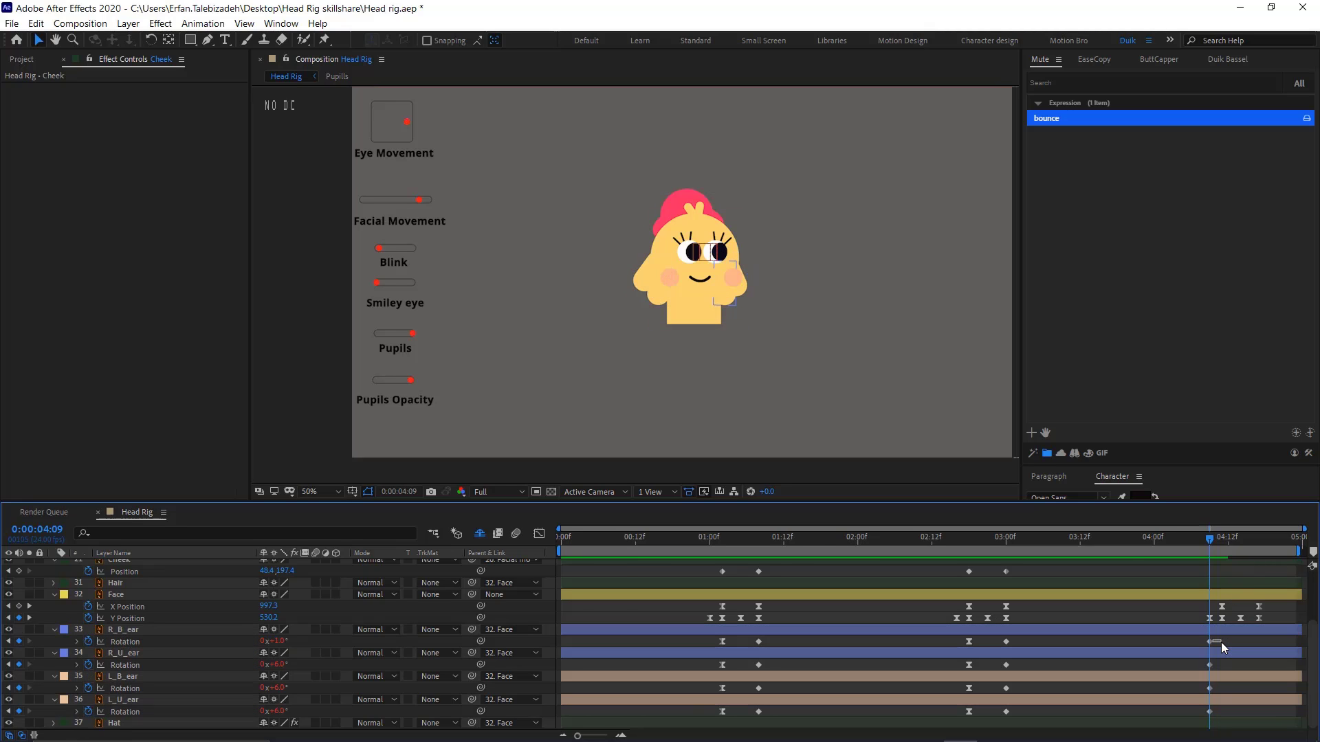
left_click_drag(1219, 643, 1224, 718)
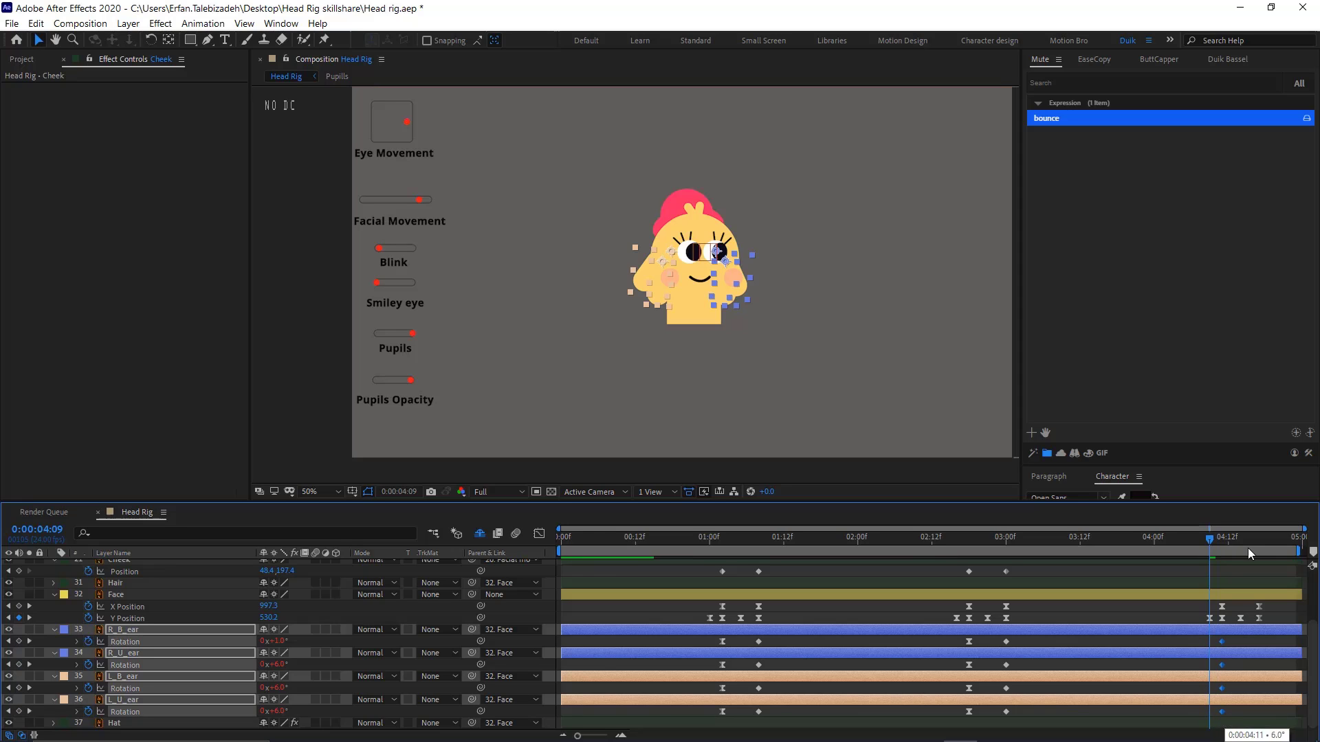
key("space")
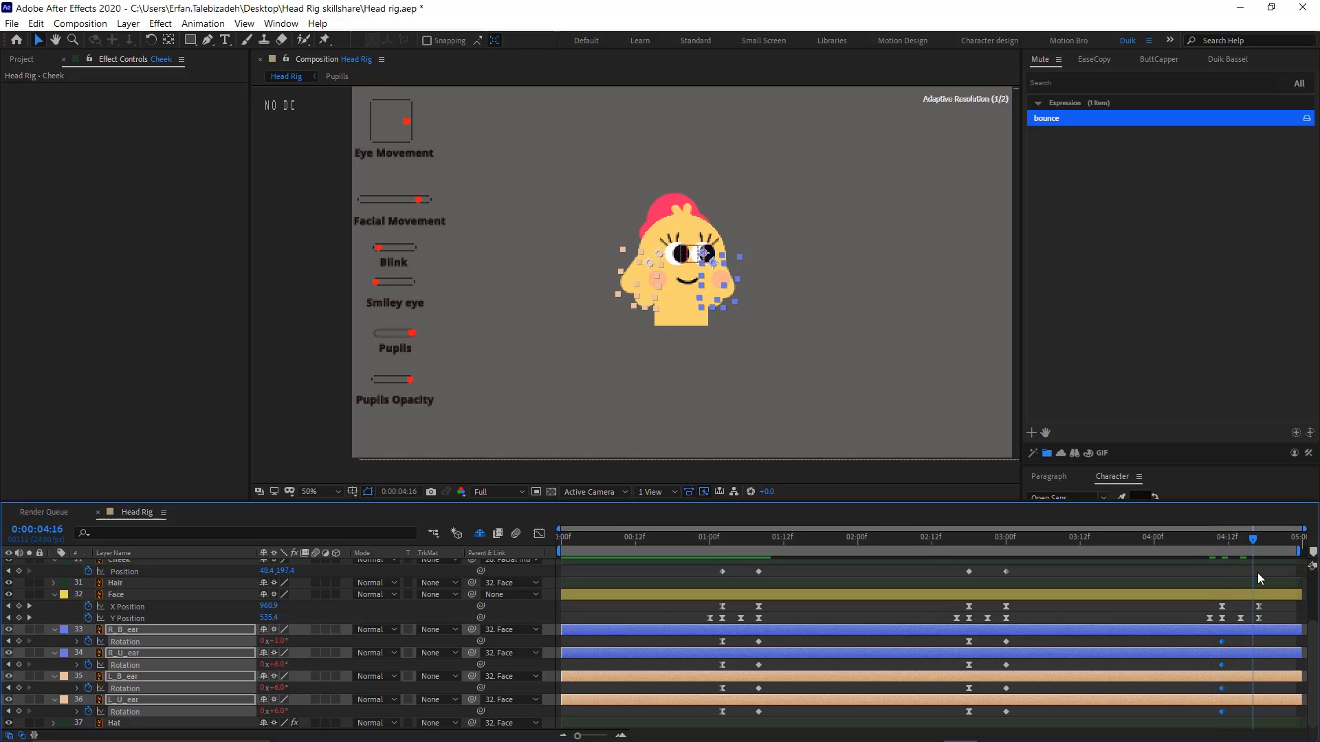
left_click(1273, 641)
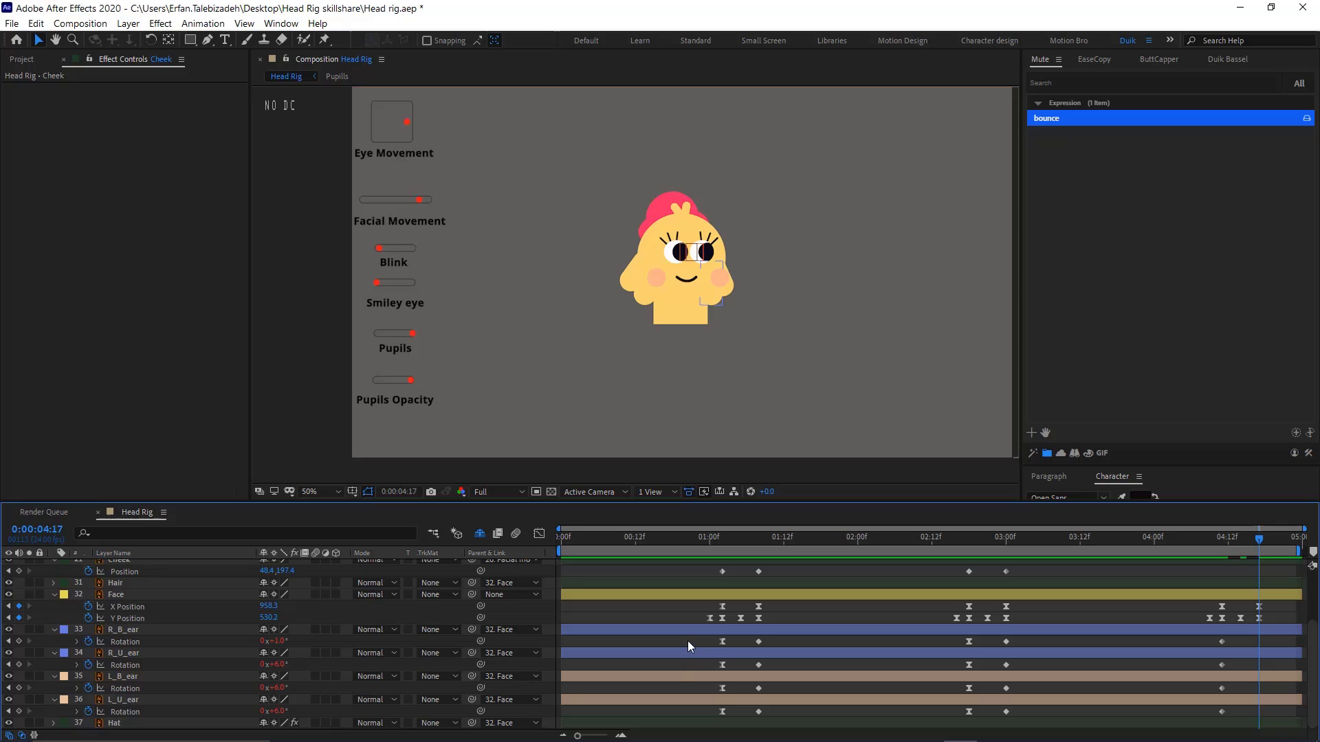
left_click_drag(687, 641, 728, 720)
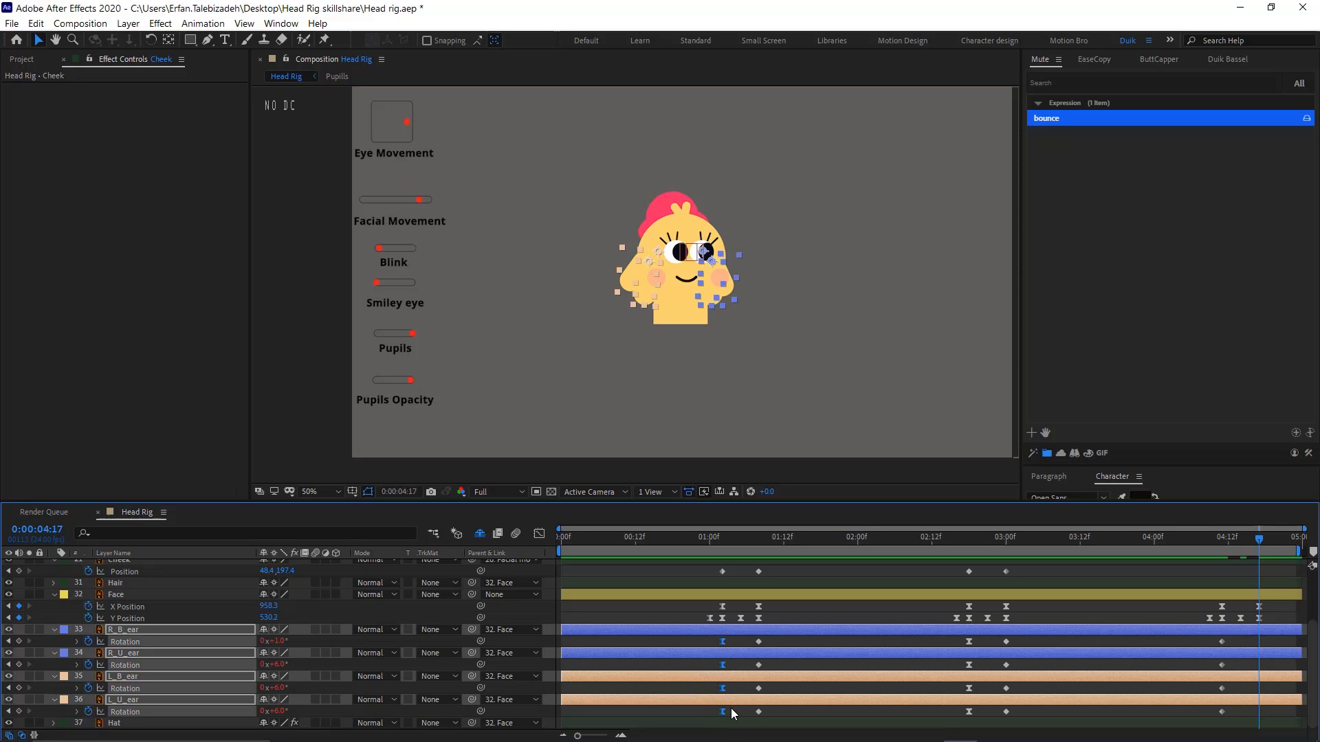
key("ctrl+d")
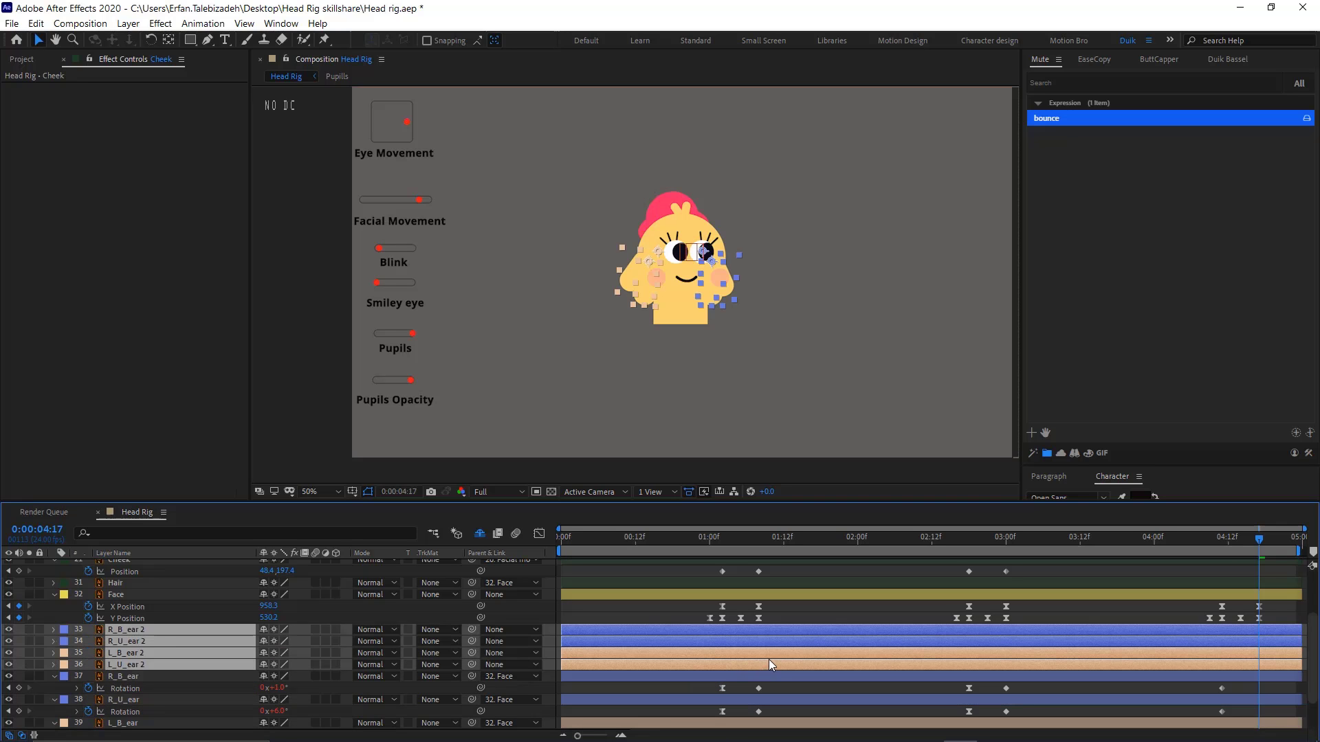
key("ctrl+z")
Copy the 0:00:01:02 Rotation keyframe of each ear, R_B_ear, R_U_ear, L_B_ear and L_U_ear, to 0:00:04:17
left_click(719, 642)
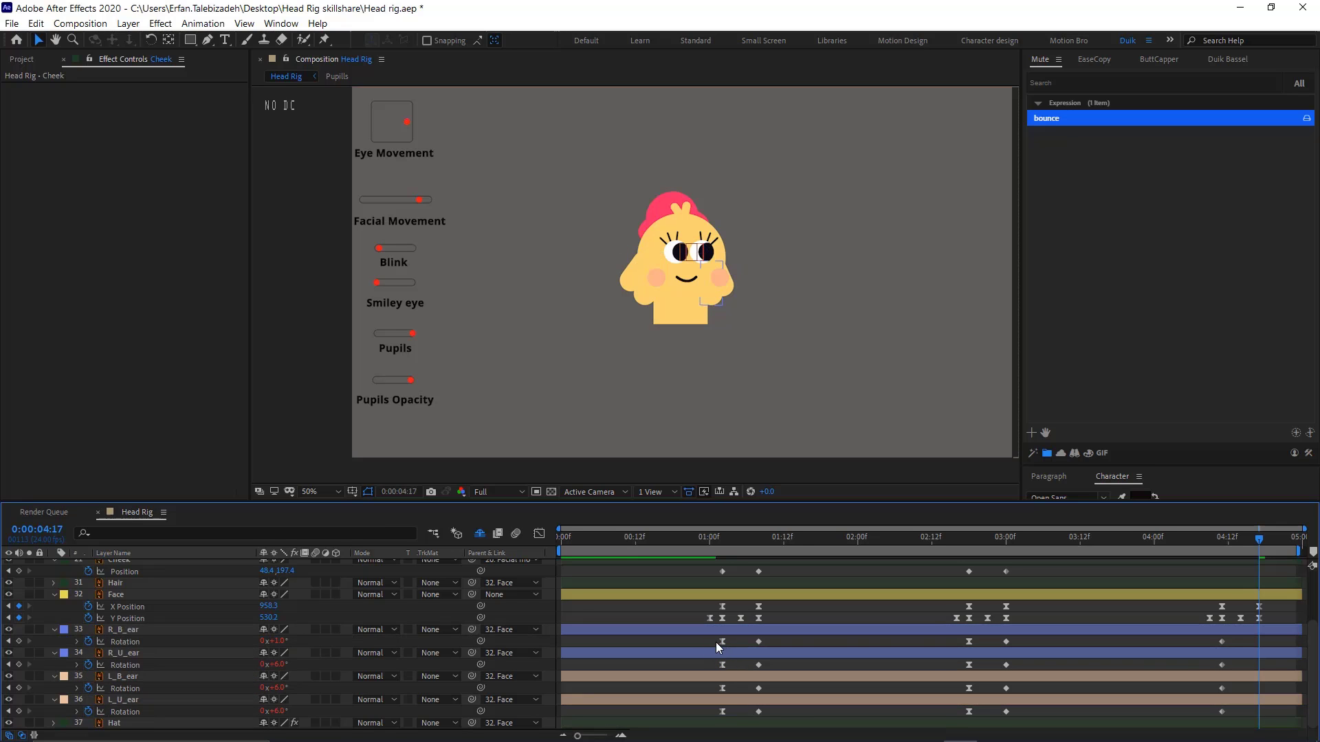
key("ctrl+v")
left_click(723, 664)
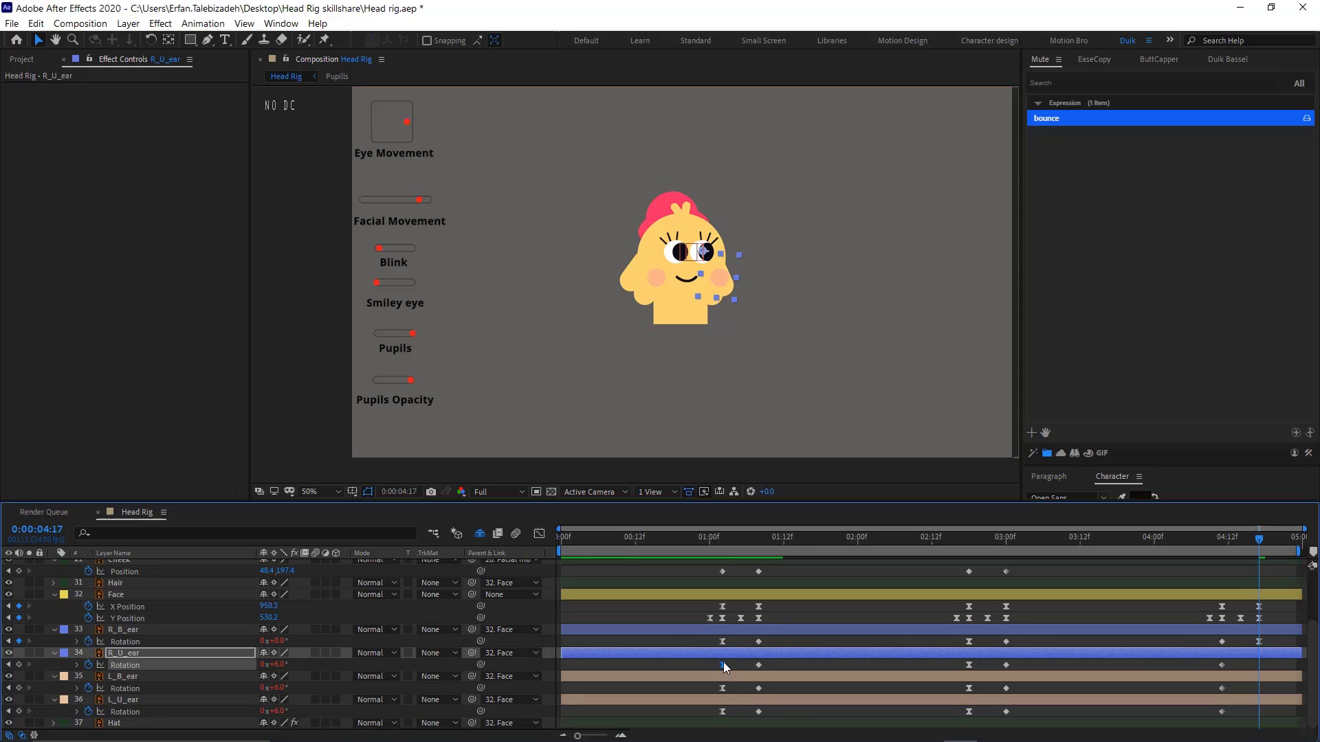
key("ctrl+c")
key("ctrl+v")
left_click(724, 688)
key("ctrl+c")
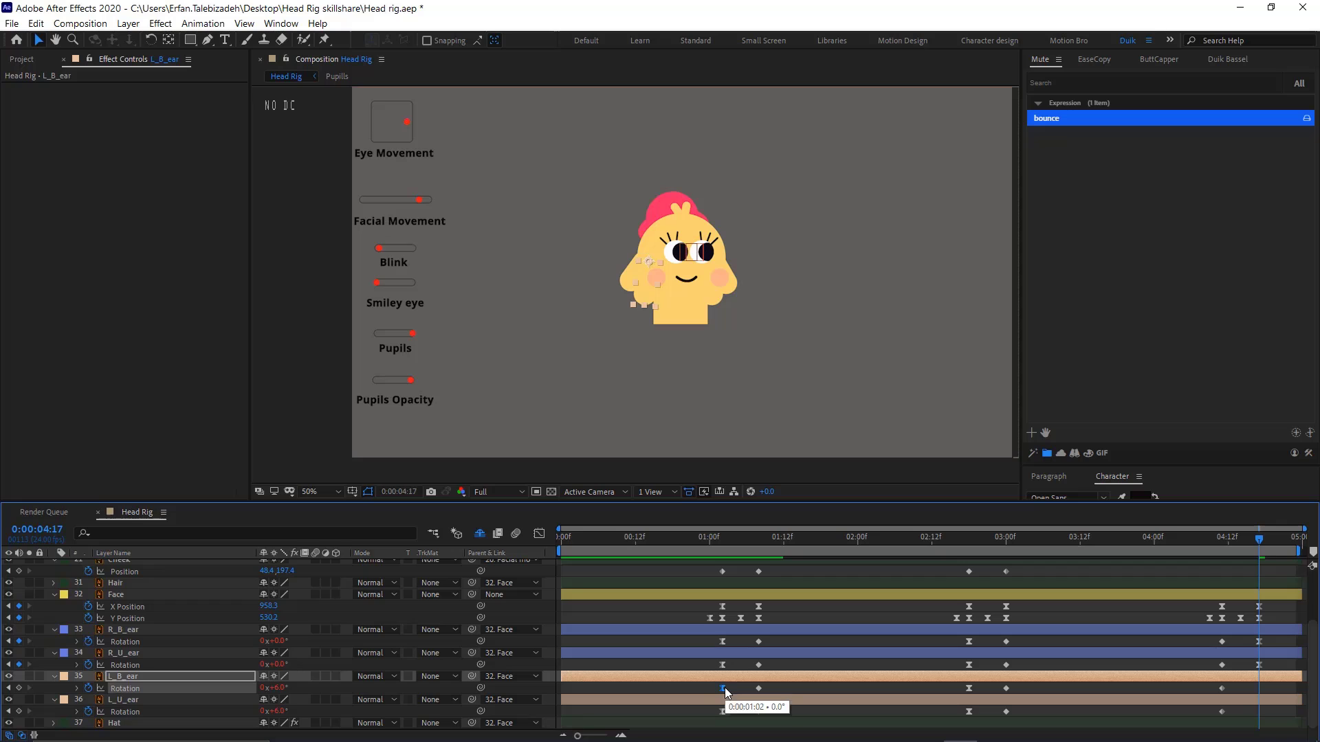
key("ctrl+v")
left_click(722, 711)
key("ctrl+c")
key("ctrl+v")
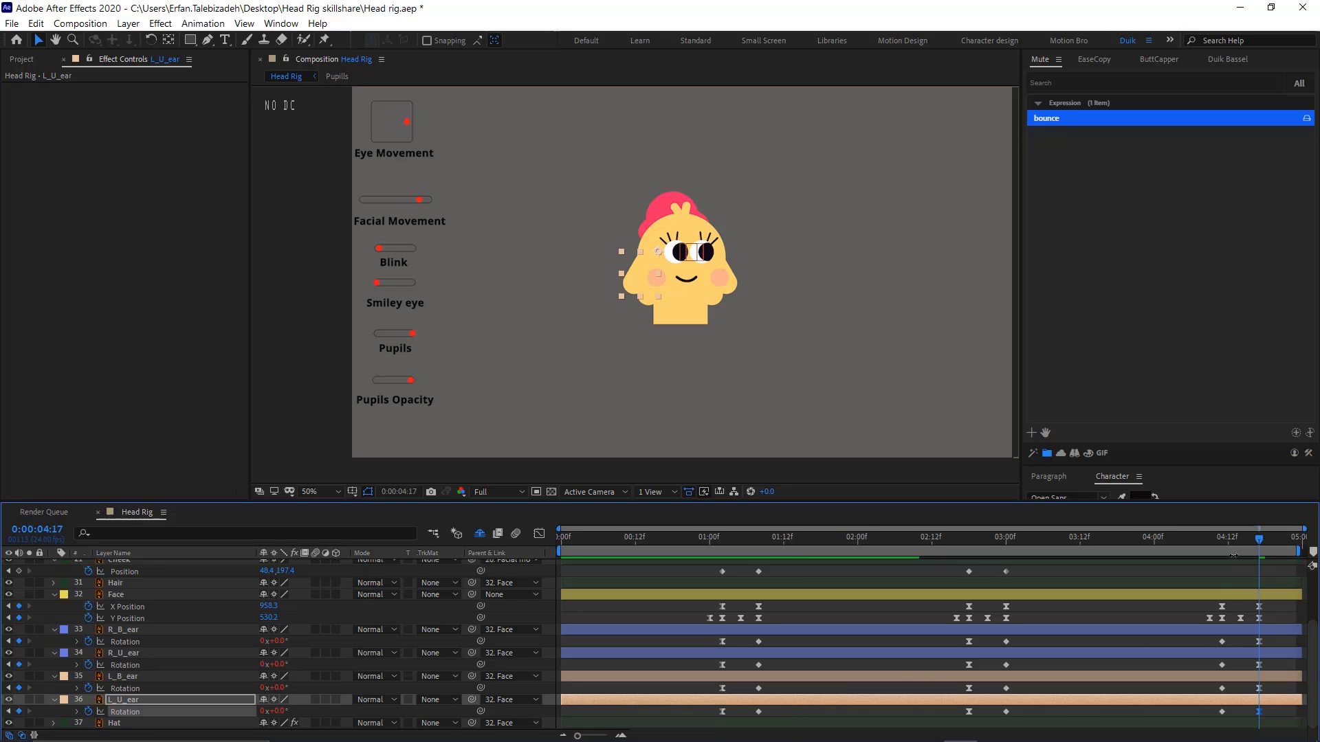
Add Position keyframes to the C | Facial movement and Eye movement controllers at 0:00:04:11
mouse_move(1239, 540)
left_mouse_down()
mouse_move(1150, 546)
mouse_move(1260, 573)
mouse_move(1221, 550)
left_mouse_up()
scroll(234, 625, "up", 3)
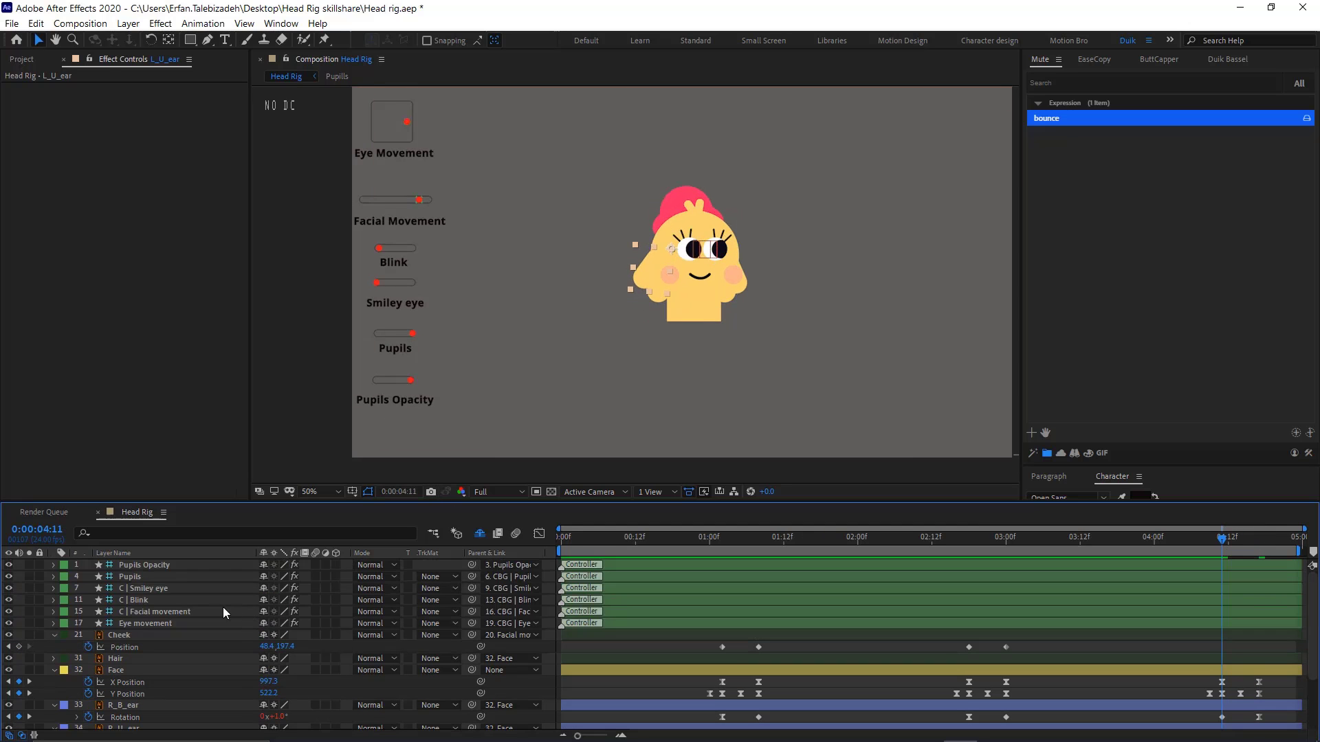
left_click(177, 612)
left_click(165, 636)
key("p")
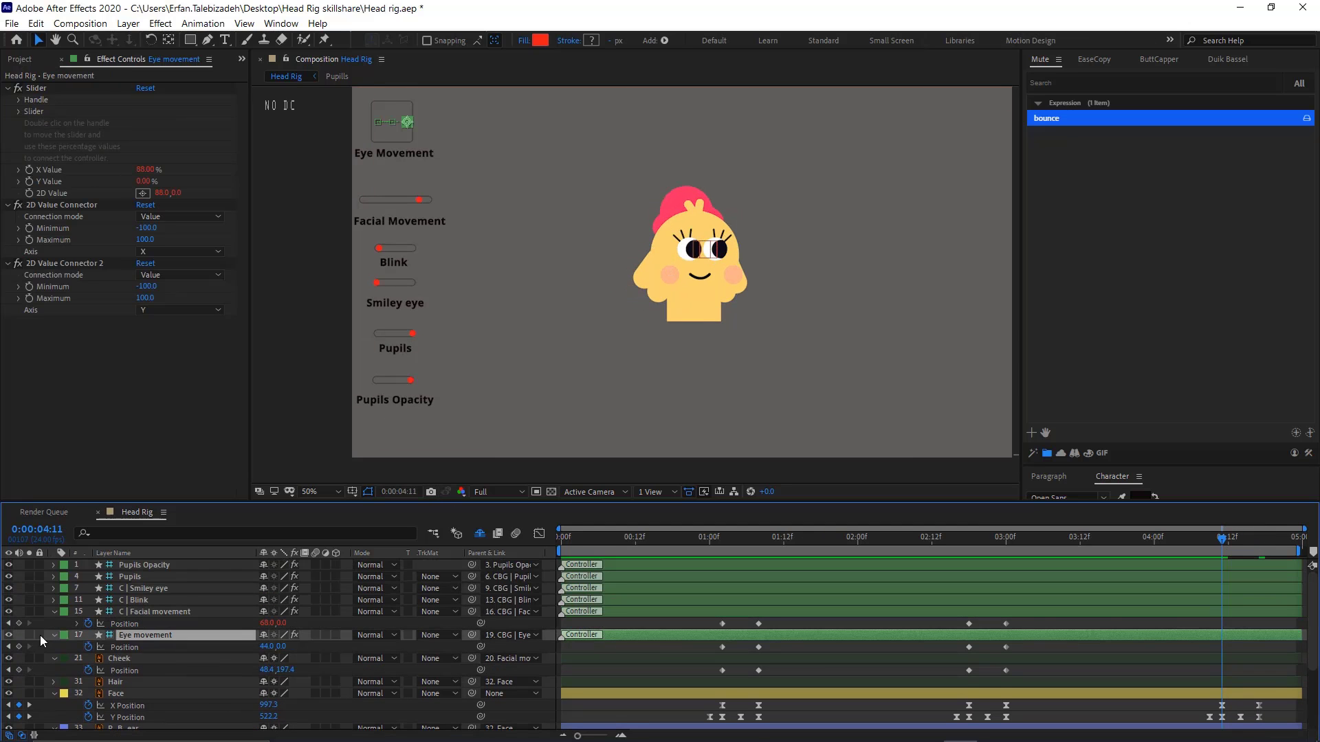
left_click(19, 624)
left_click(20, 646)
Copy the 0:00:01:02 Position keyframes of C | Facial movement and Eye movement to 0:00:04:17
scroll(138, 661, "down", 1)
left_click_drag(1227, 543, 1260, 558)
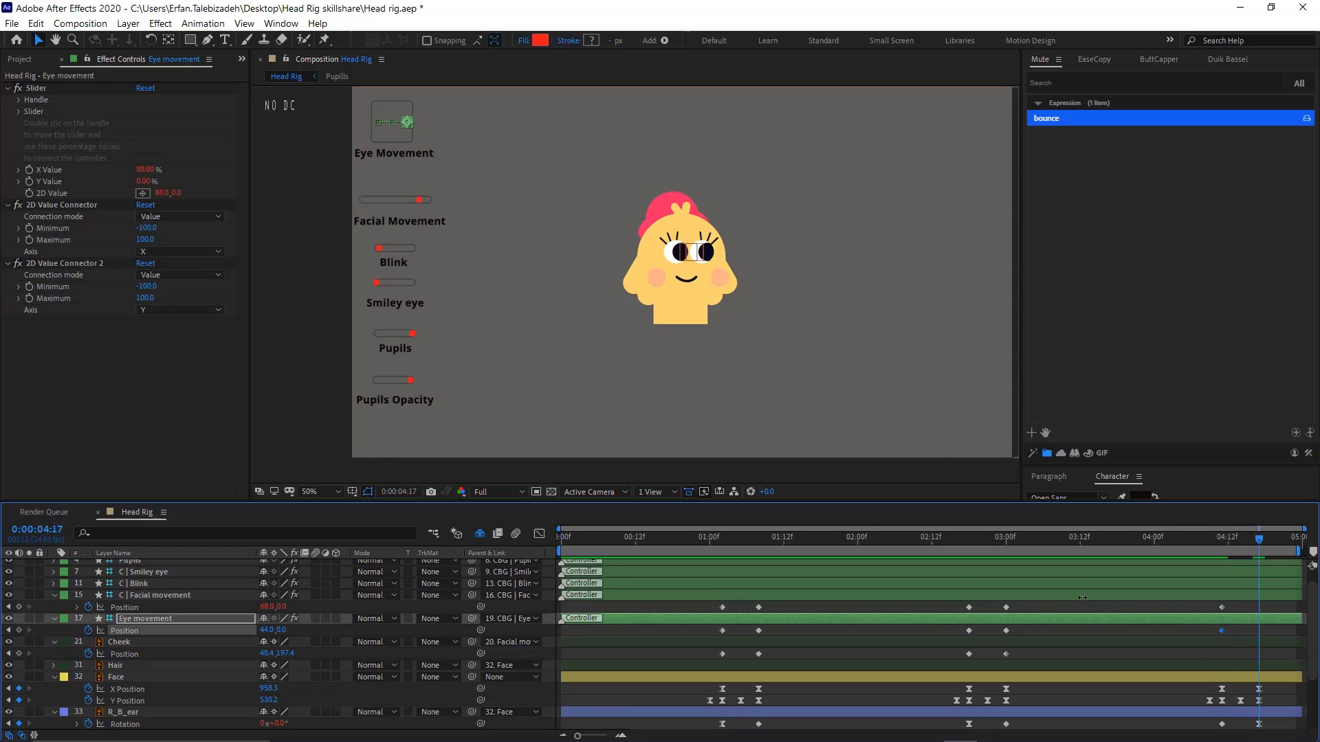
left_click(723, 607)
key("ctrl+c")
key("ctrl+v")
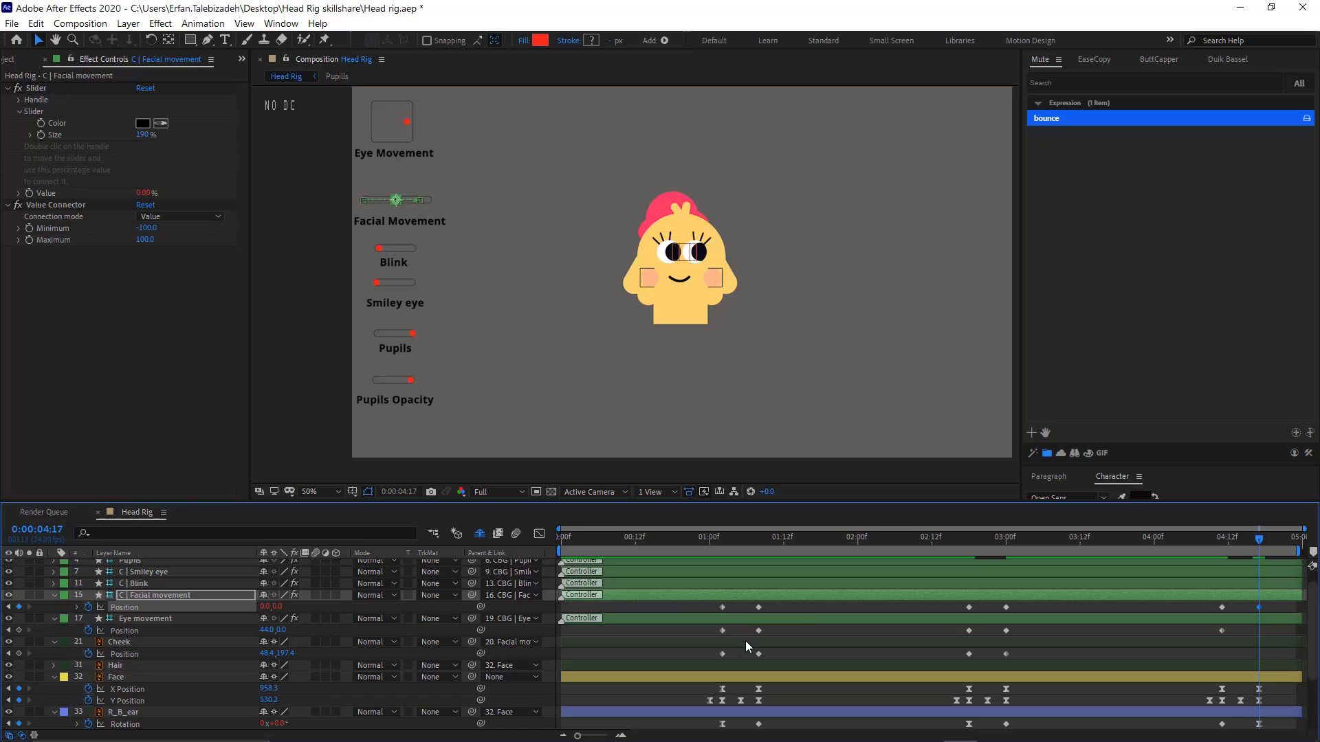
left_click(722, 630)
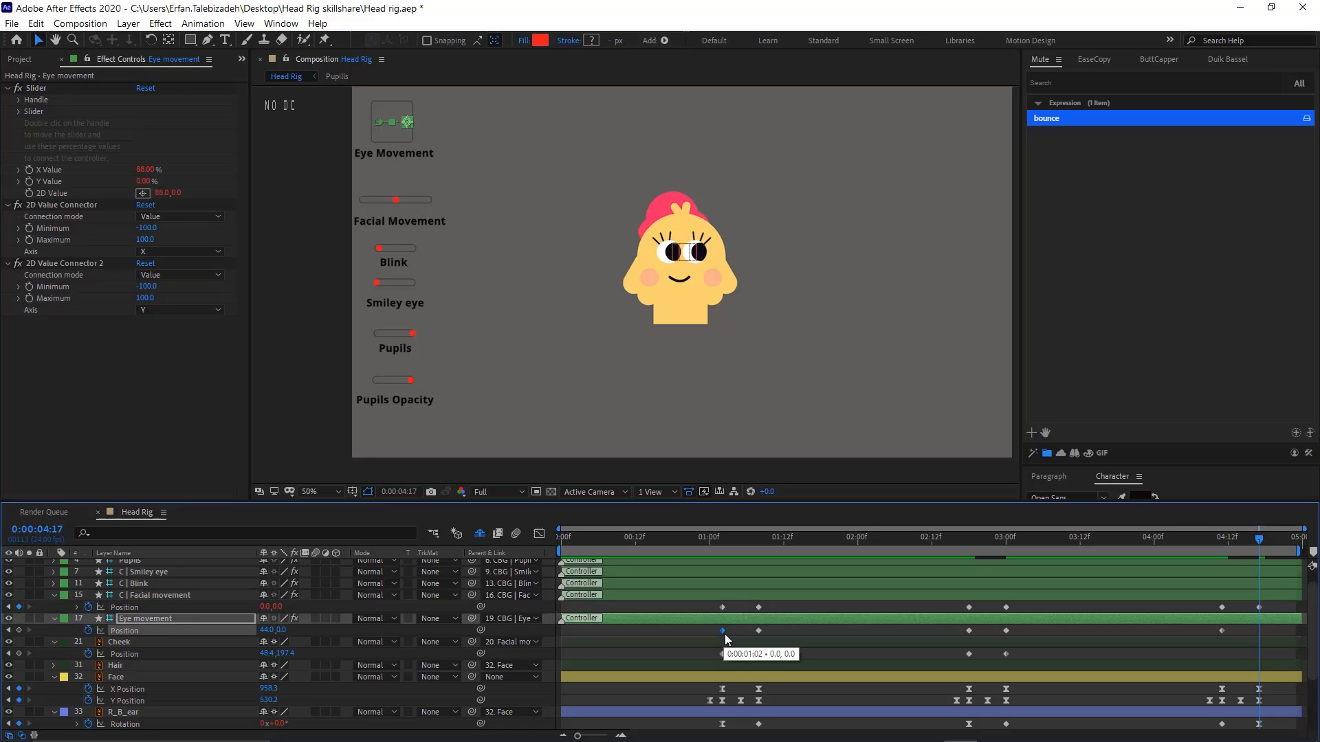
key("ctrl+c")
key("ctrl+v")
Keyframe the Cheek layer's Position at 0:00:04:11 and copy its 0:00:01:02 keyframe to 0:00:04:17
left_click(723, 654)
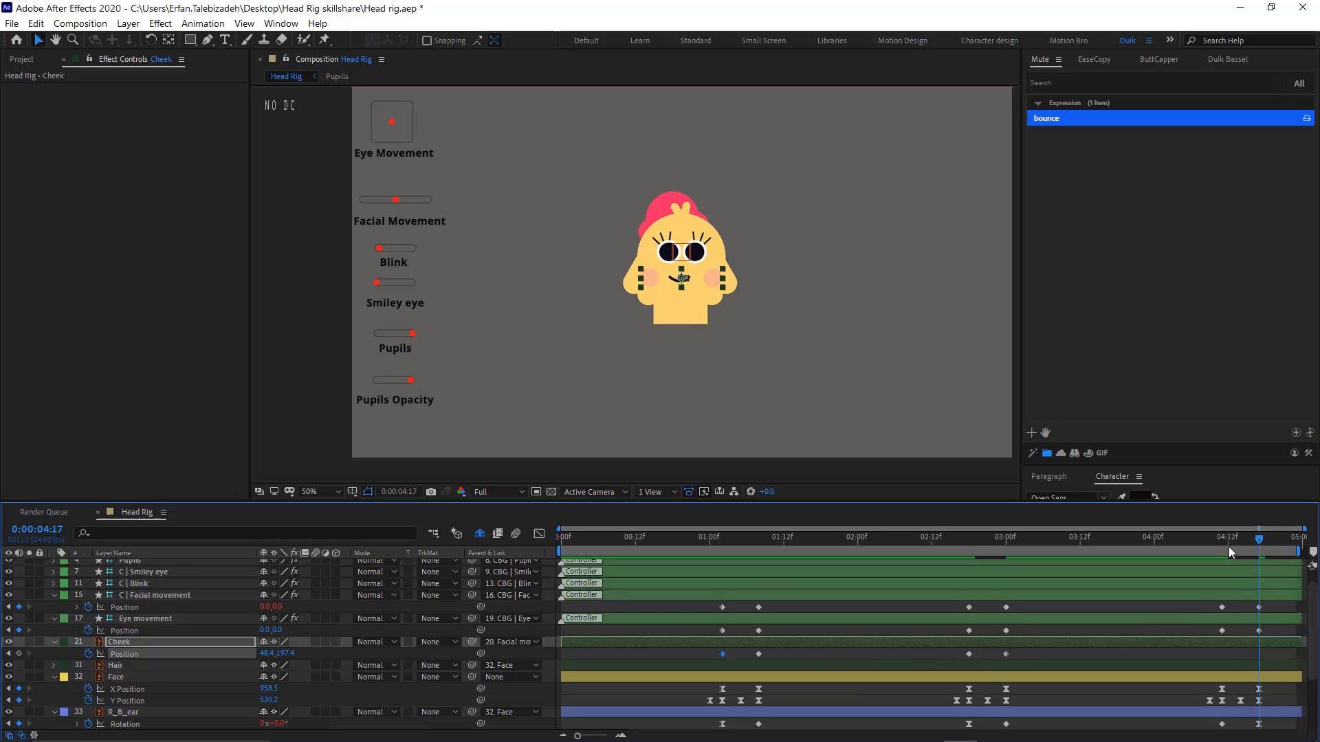
left_click_drag(1224, 546, 1271, 555)
left_click_drag(662, 537, 1260, 551)
left_click(20, 653)
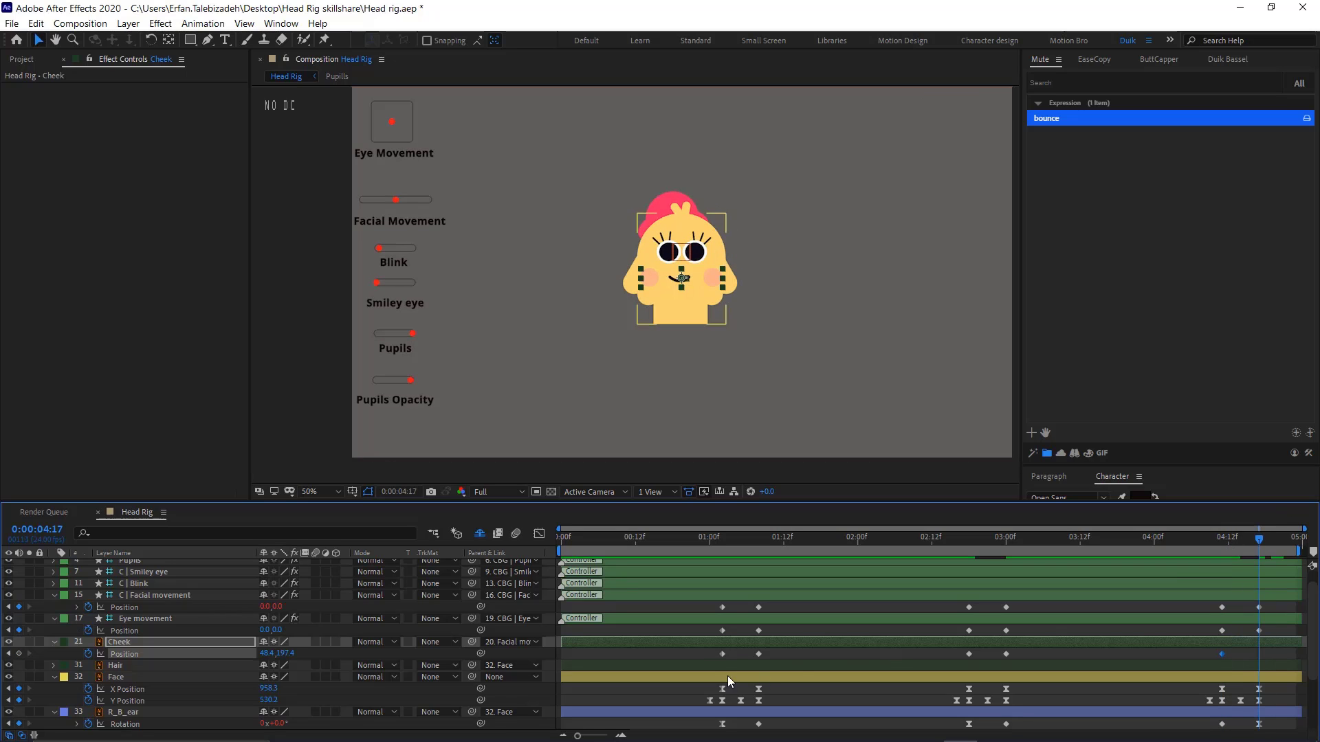
left_click(721, 653)
scroll(1164, 666, "down", 3)
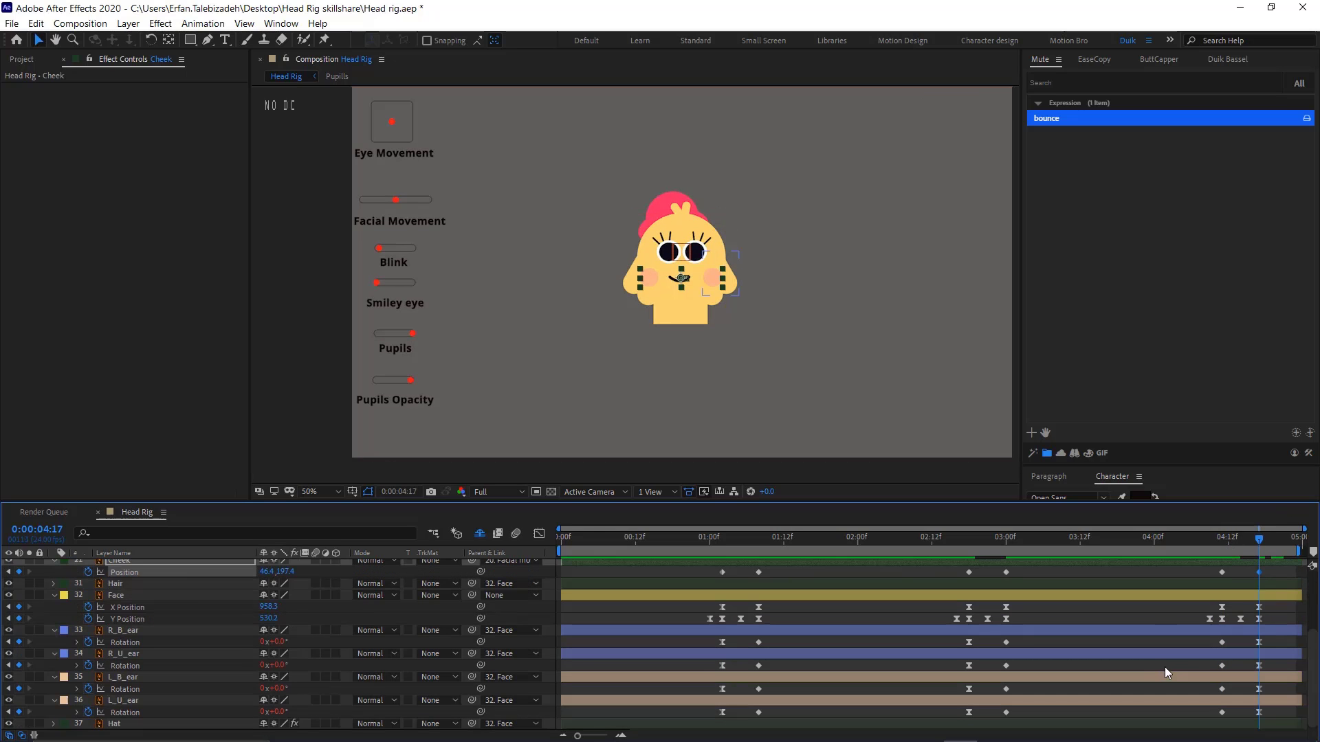
scroll(1276, 651, "up", 3)
scroll(1034, 649, "up", 3)
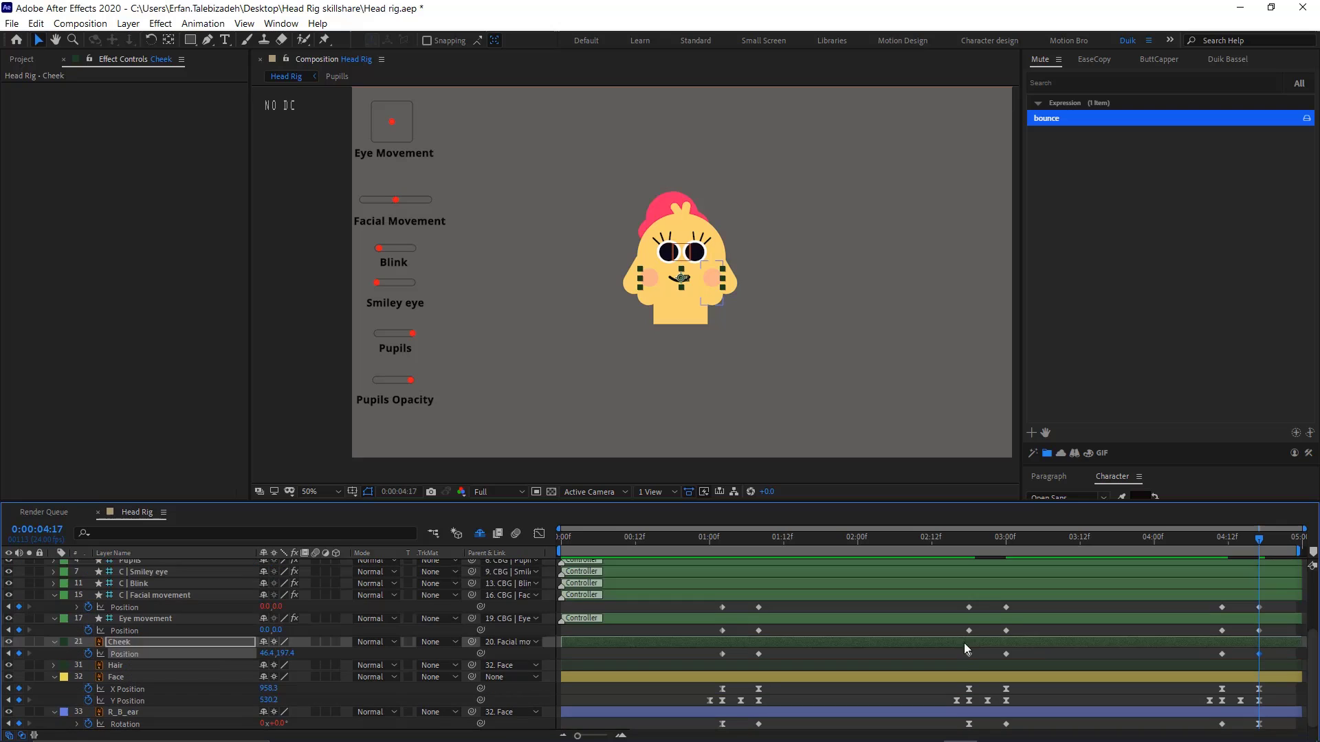
Keyframe the Hair layer's Position and Rotation at 0:00:04:11 and copy their first keyframes to 0:00:04:17
left_click(138, 667)
left_click_drag(1258, 543, 1222, 541)
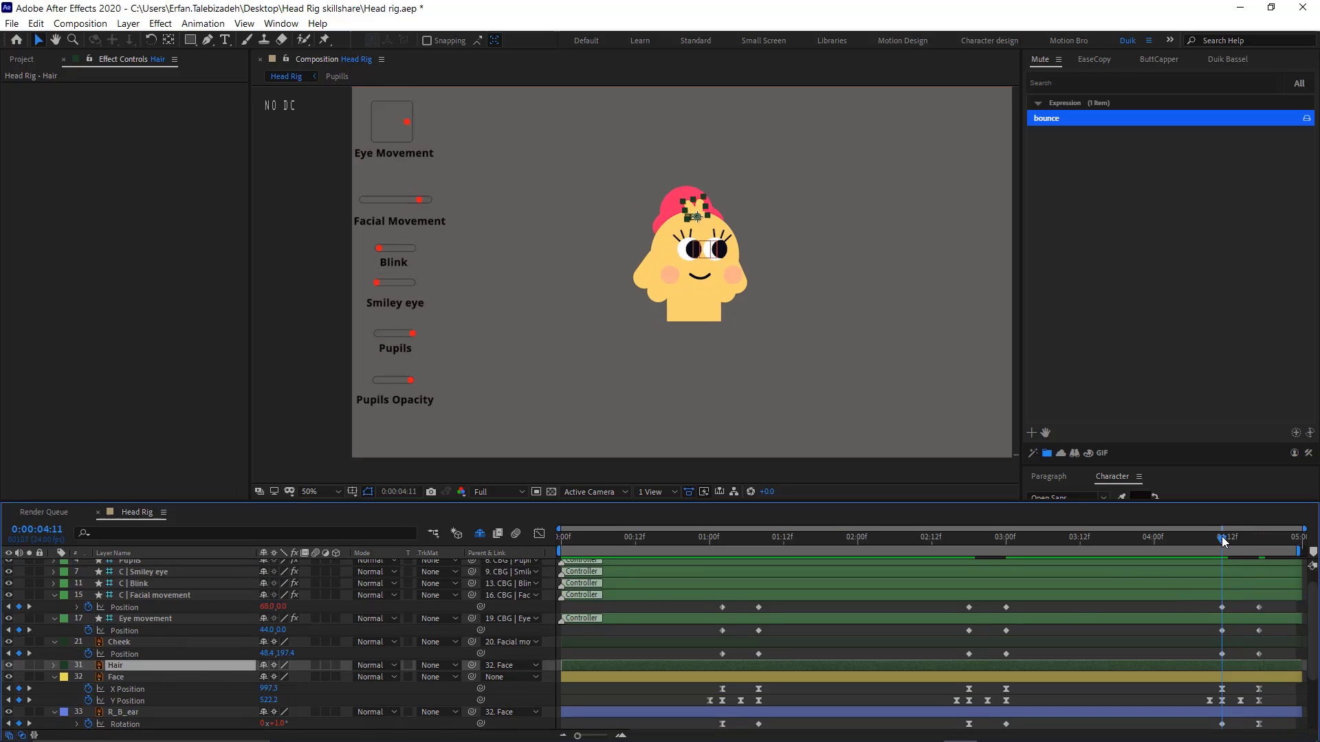
key("u")
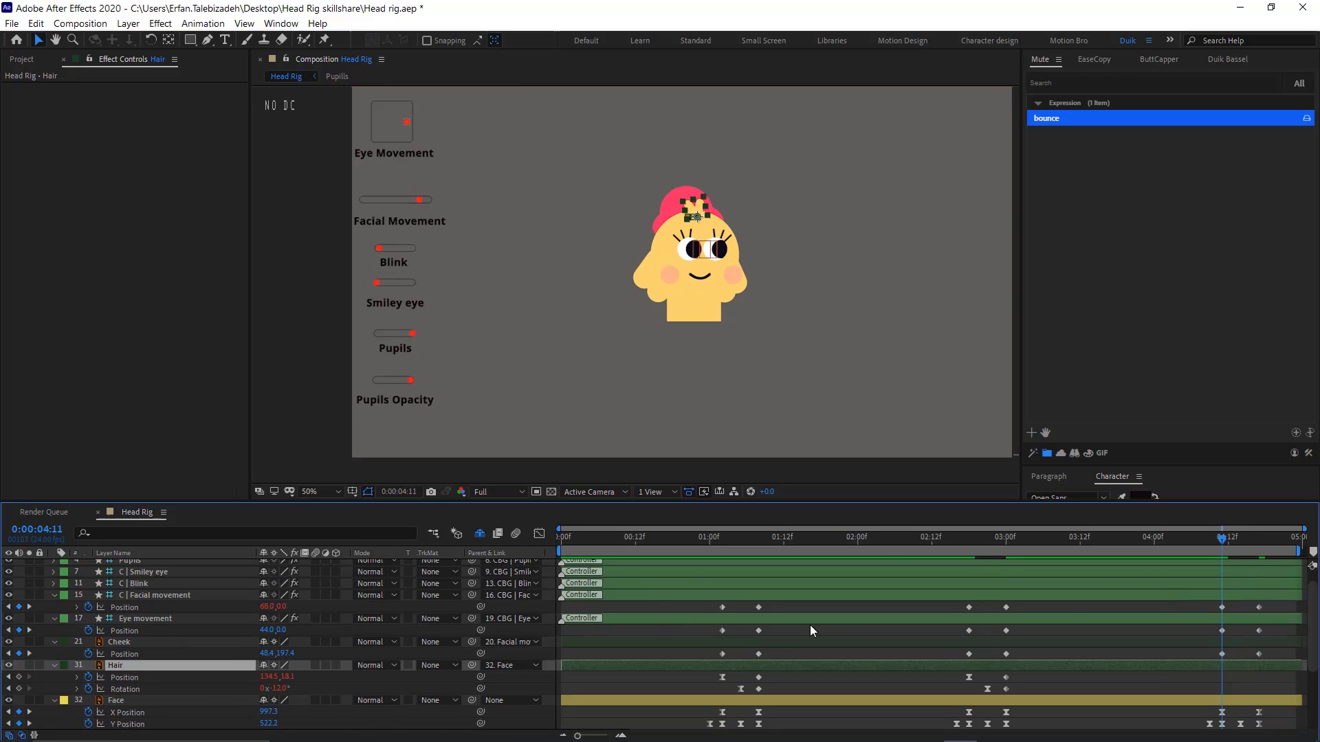
left_click(19, 678)
left_click(19, 689)
left_click_drag(1223, 541, 1258, 580)
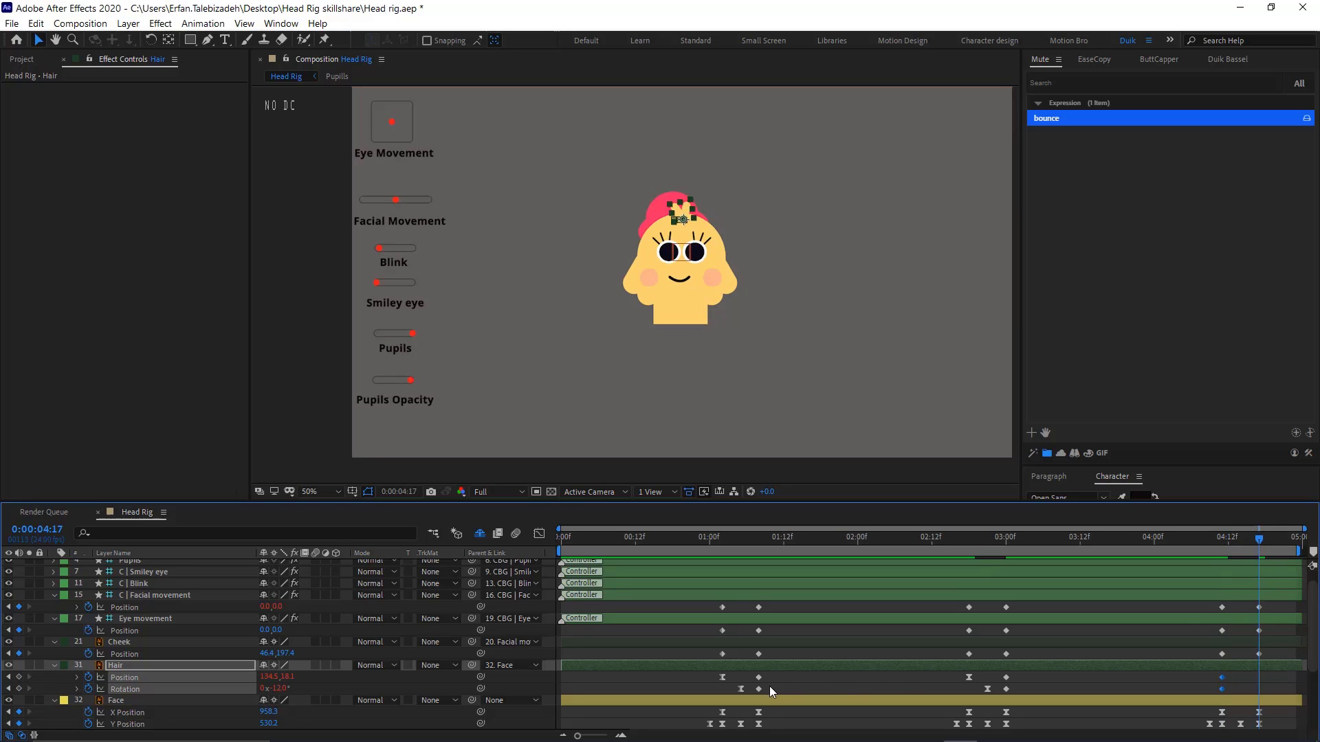
left_click_drag(714, 675, 741, 688)
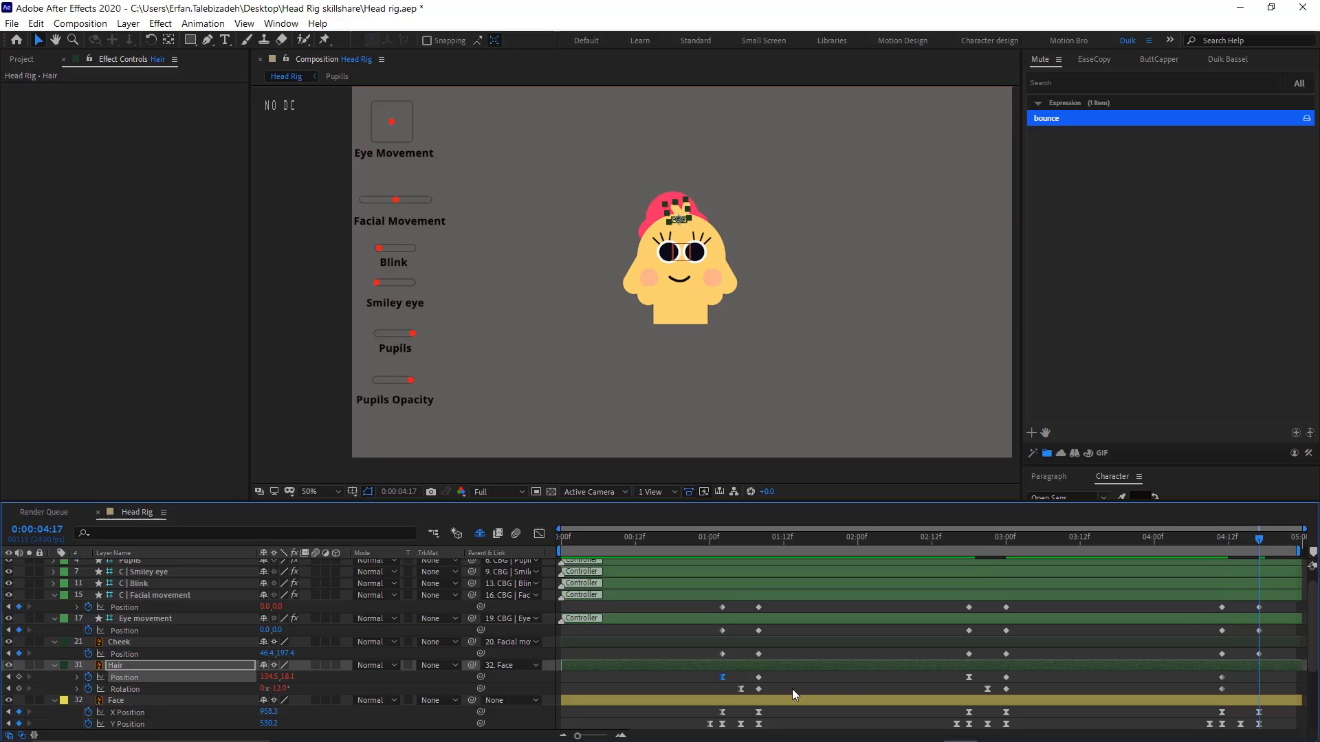
key("ctrl+v")
Easy-ease the Cheek and Hair keyframes at 0:00:04:11, keeping both controllers' keyframes and all 0:00:04:17 keyframes linear
left_click_drag(1274, 611, 1193, 693)
key("F9")
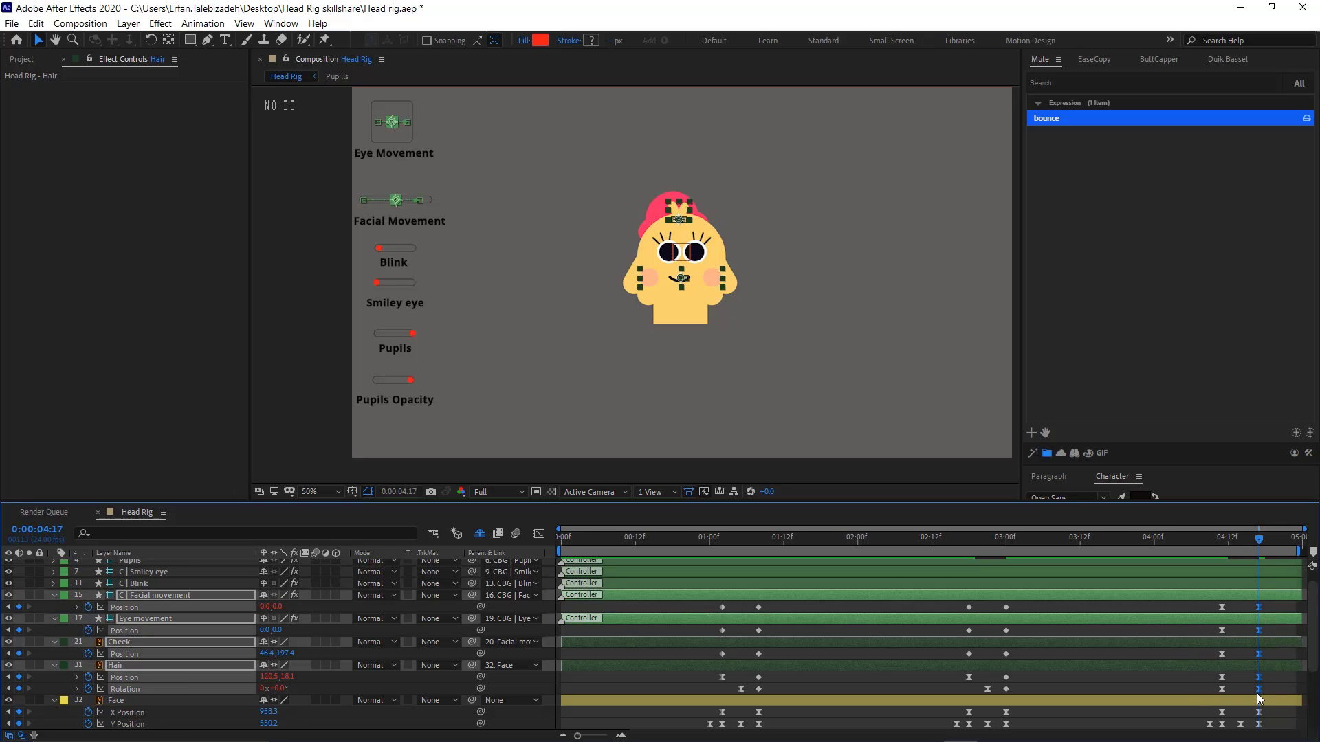
left_click(1260, 692, "ctrl")
left_click(152, 632, "ctrl")
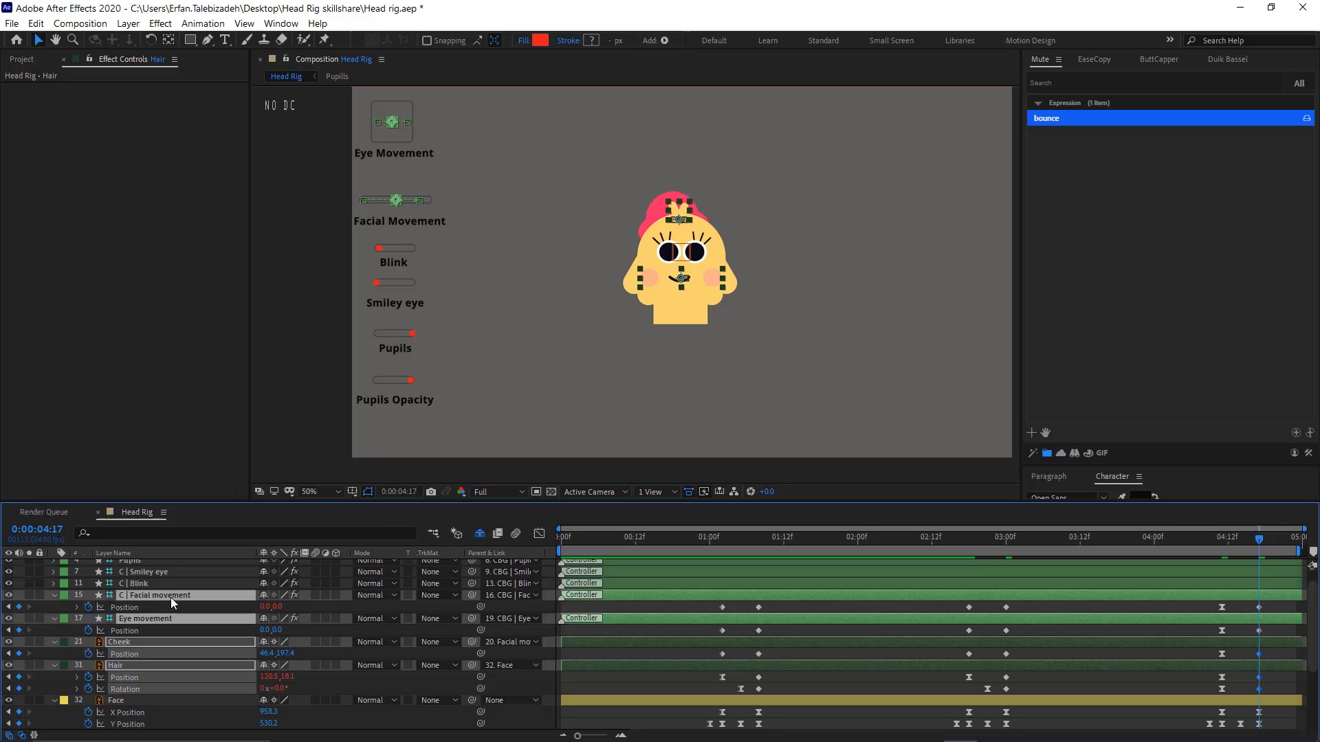
left_click_drag(1280, 611, 1209, 634)
Preview the return head turn from 0:00:03:09 and go to 0:00:04:11
left_click_drag(1257, 541, 1071, 539)
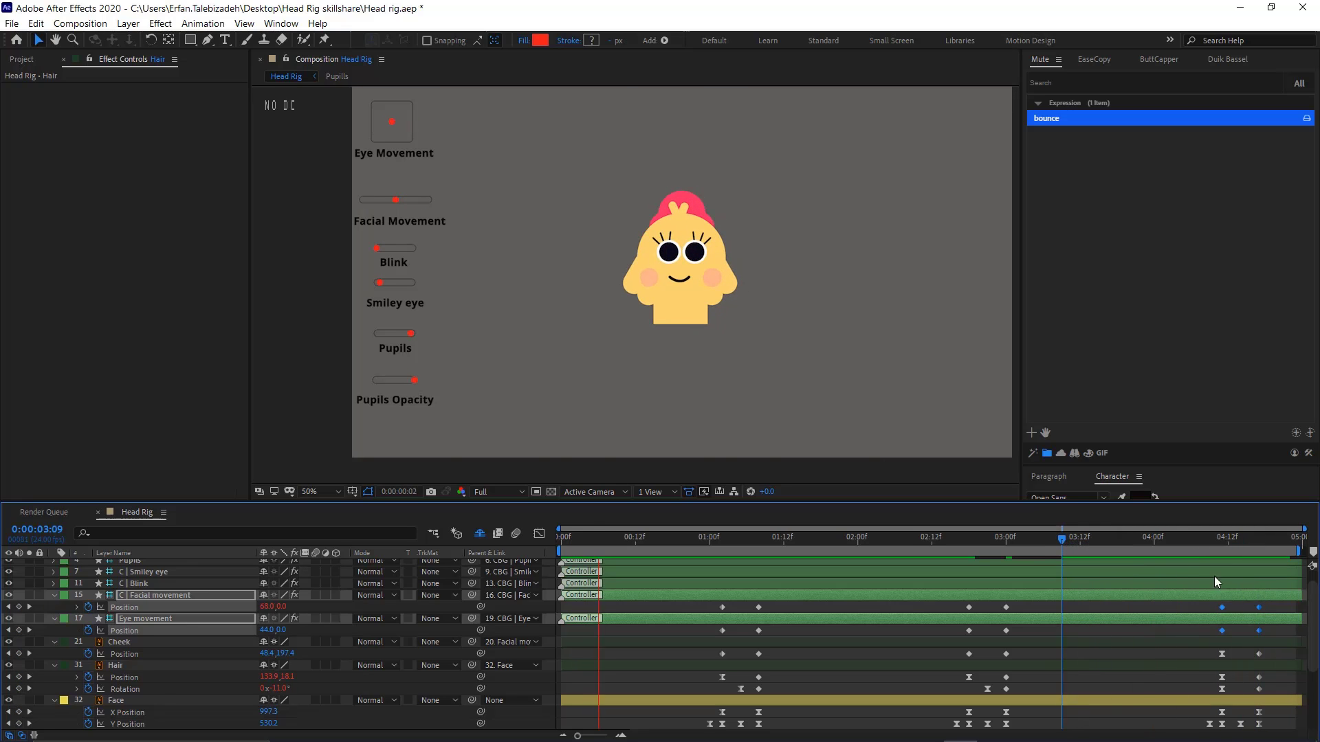
key("space")
left_click_drag(1225, 540, 1219, 639)
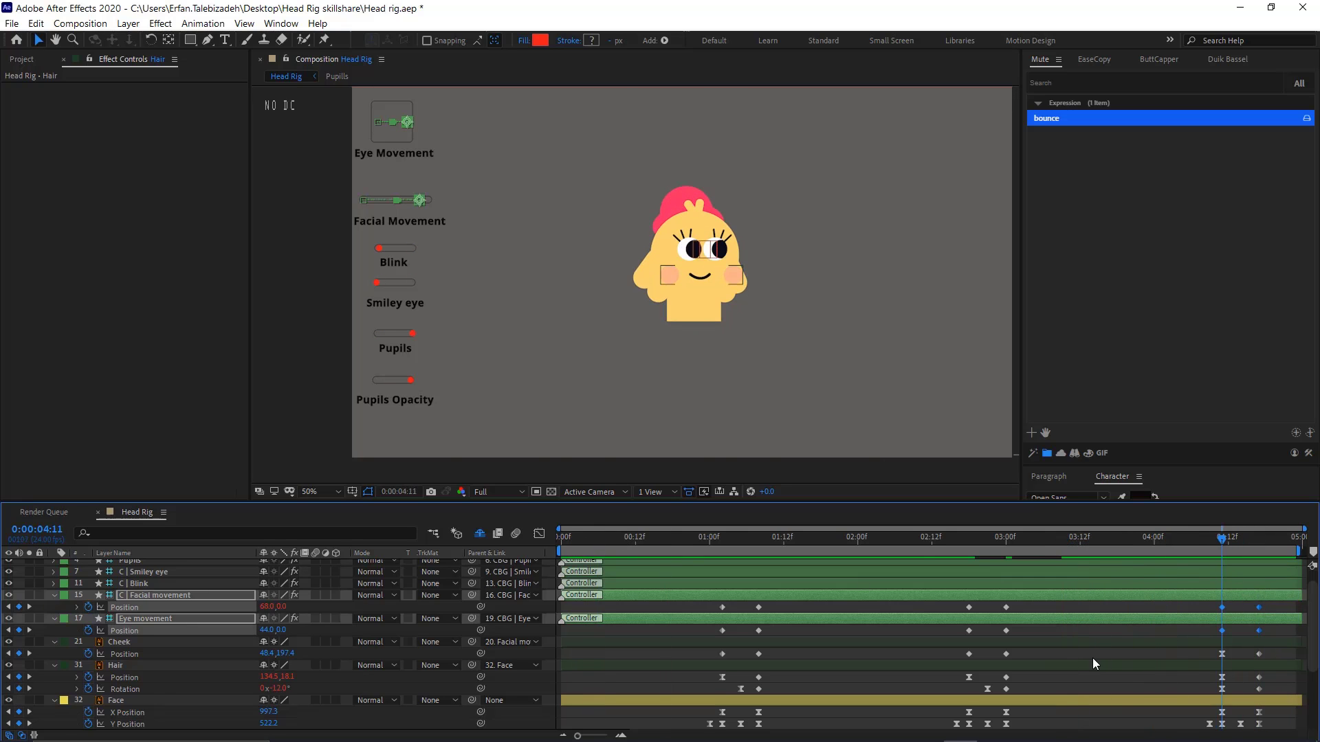
Reveal the Hat layer's keyframed properties and keyframe its Warp Bend, CC Bend It Bend and Position at 0:00:04:11
scroll(1091, 660, "down", 3)
left_click(113, 723)
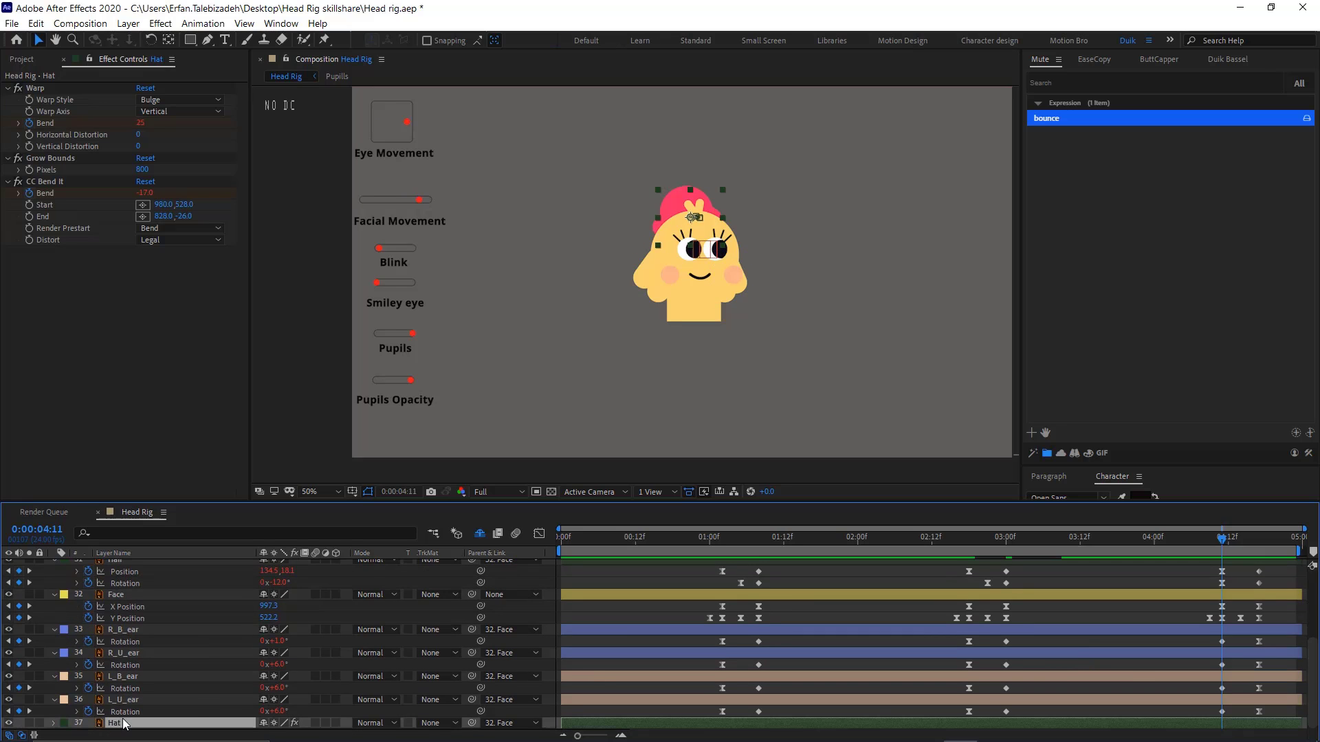
key("u")
scroll(1031, 603, "down", 2)
left_click(18, 688)
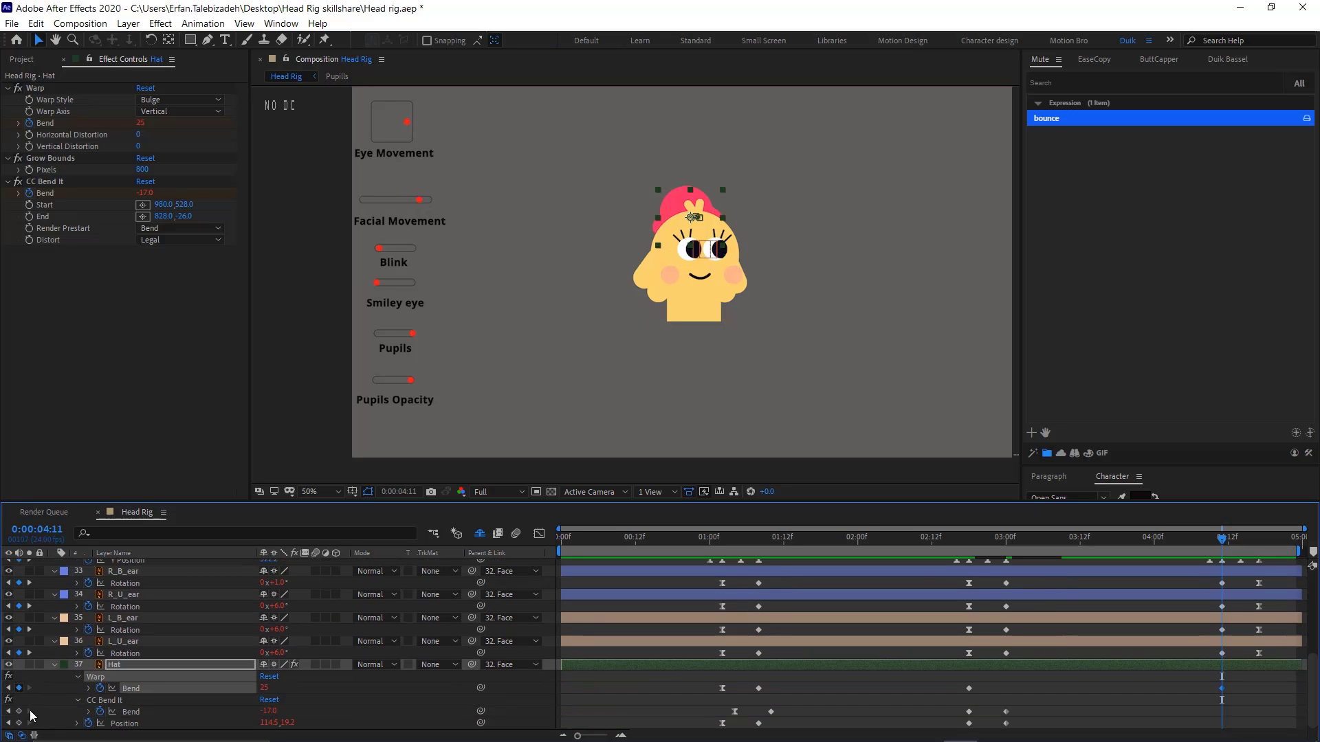
left_click(19, 711)
left_click(19, 724)
Copy the first keyframes of the Hat's Warp Bend, CC Bend It Bend and Position to 0:00:04:17
left_click_drag(1223, 544, 1252, 587)
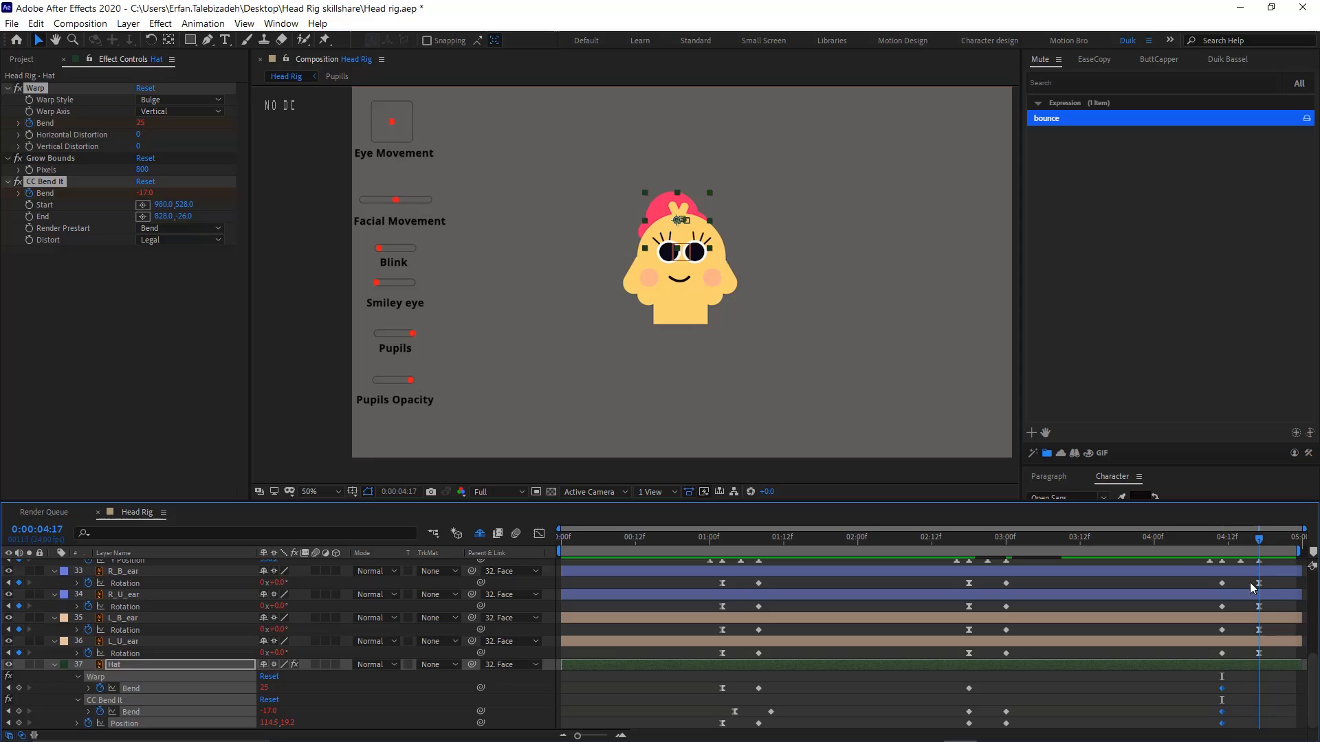
left_click(722, 688)
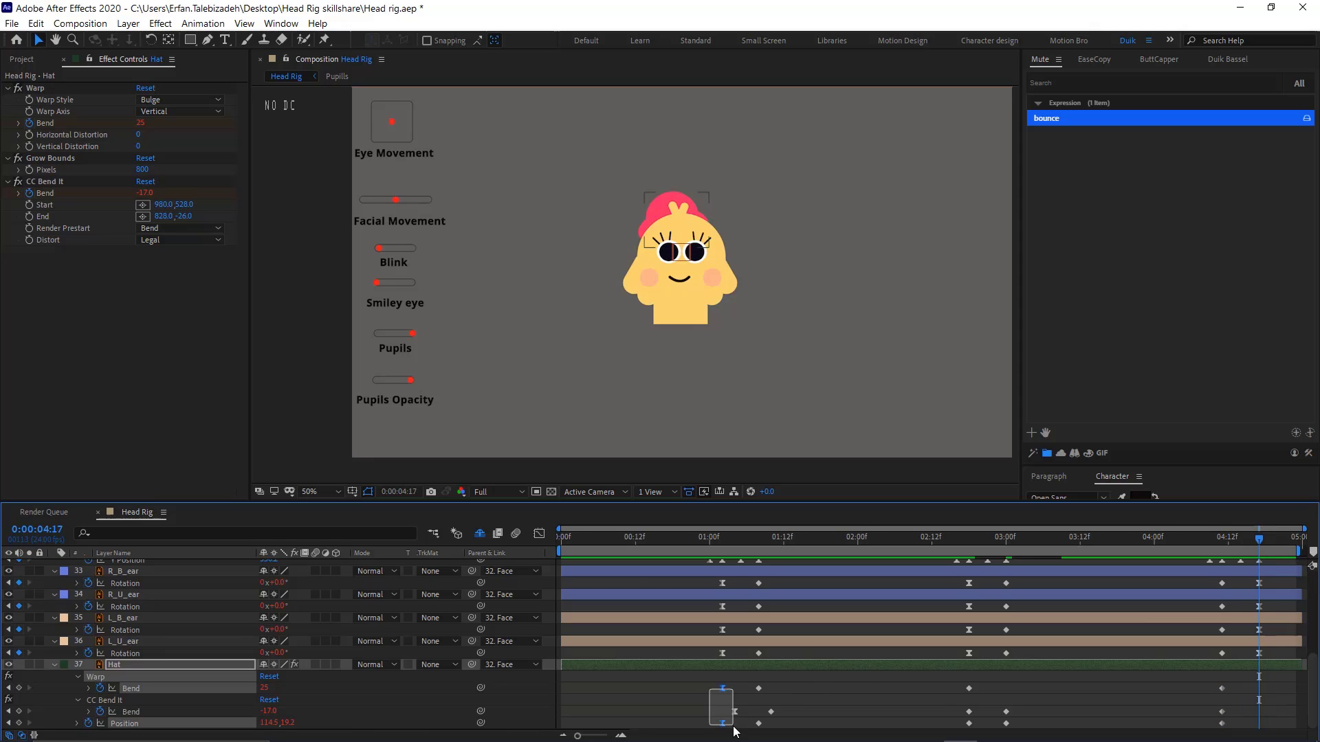
key("ctrl+c")
key("ctrl+v")
left_click(735, 711)
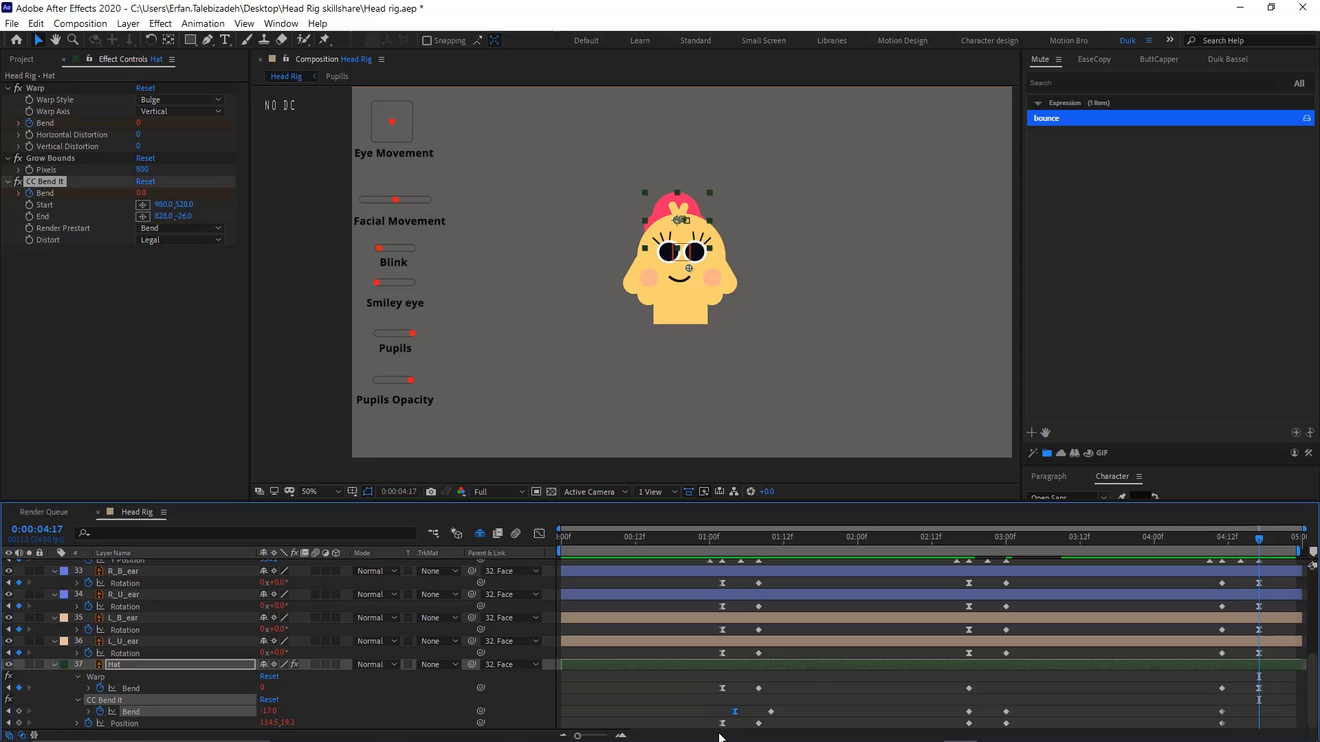
left_click(723, 723, "shift")
key("ctrl+c")
key("ctrl+v")
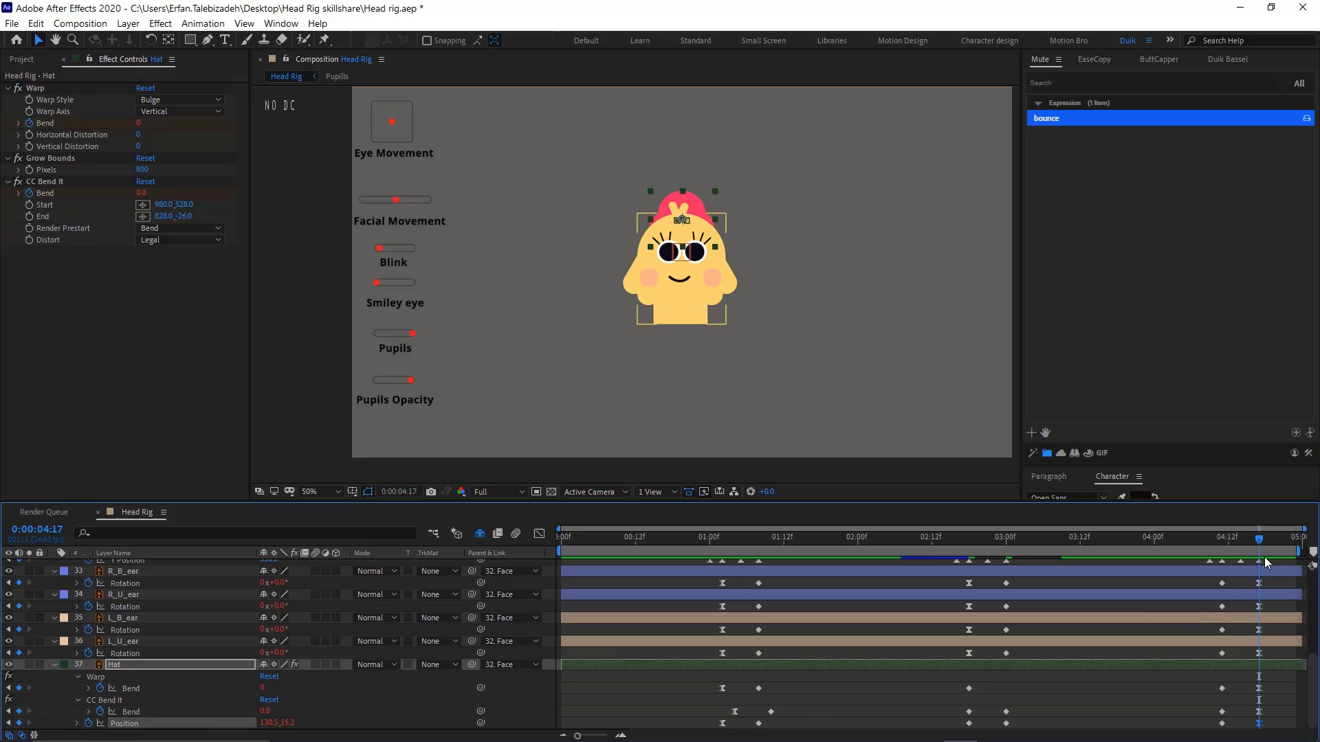
Easy-ease the Hat's keyframes at 0:00:04:11 and keep its keyframes at 0:00:04:17 linear
left_click_drag(1277, 684, 1180, 734)
key("F9")
left_click(1284, 697)
left_click_drag(1284, 697, 1257, 731)
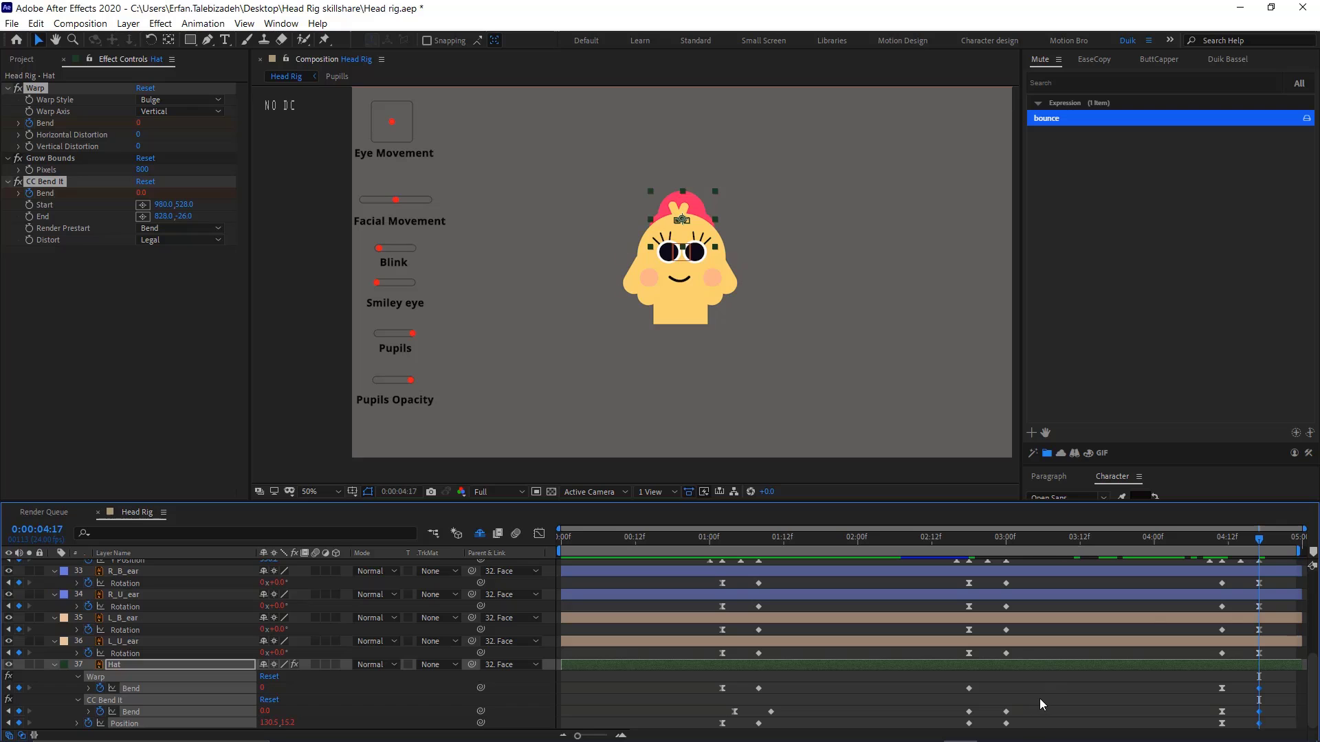
Set the Hat's Warp Bend to 28 at 0:00:03:00 and easy-ease the Hat keyframes just before it, keeping those at 0:00:03:00 linear
left_click(968, 688)
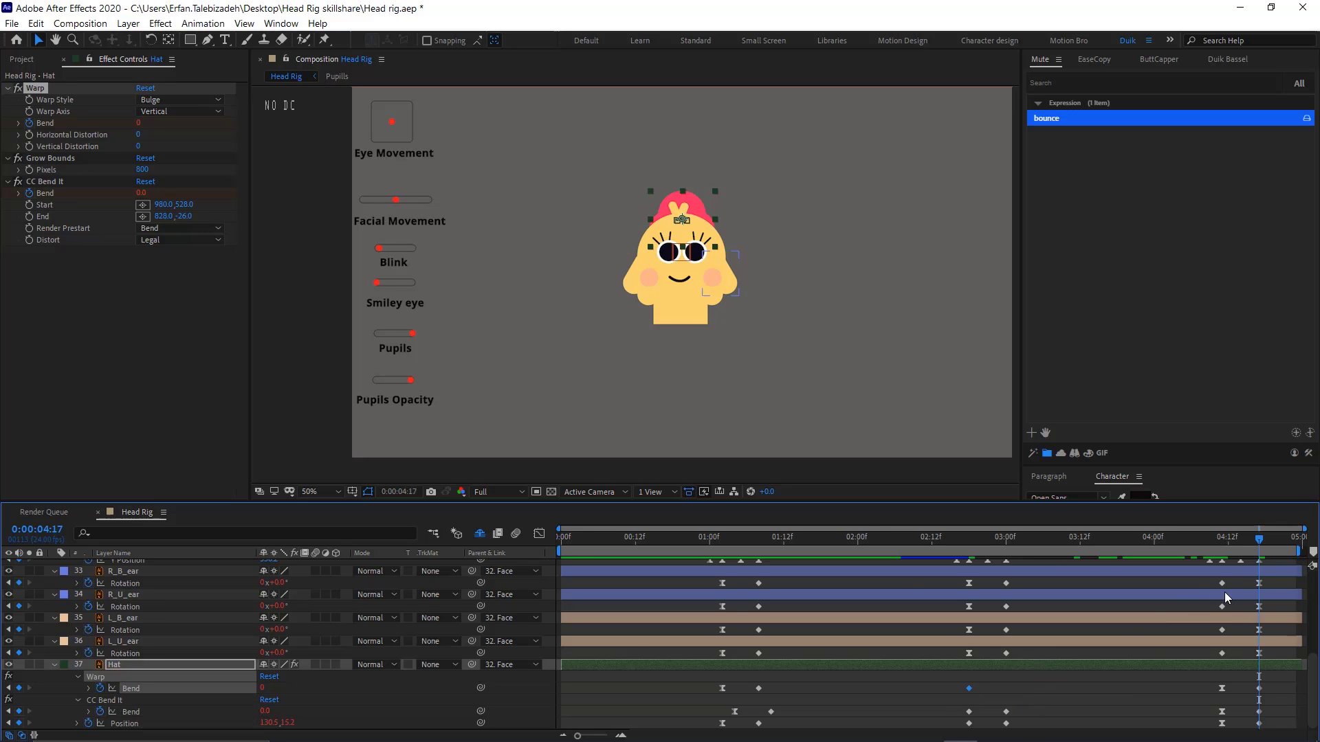
left_click_drag(1139, 574, 1004, 653)
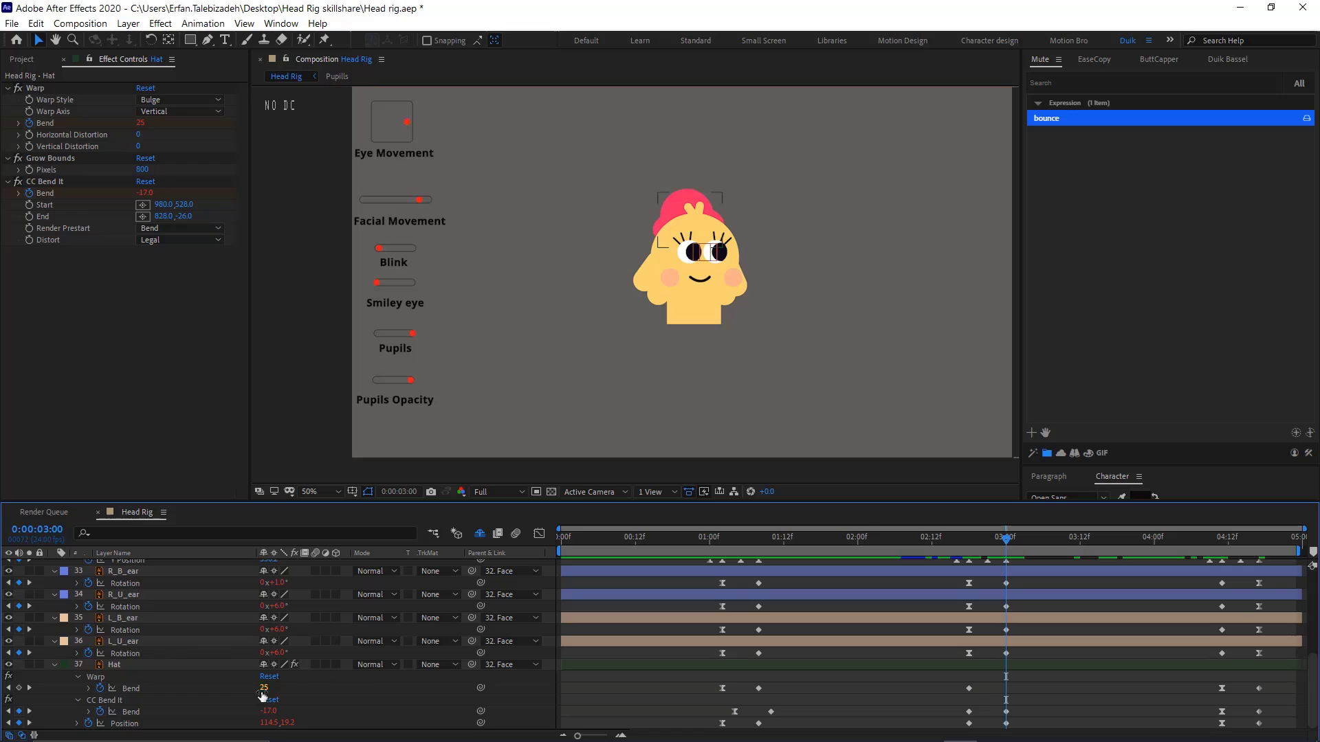
left_click_drag(264, 688, 261, 688)
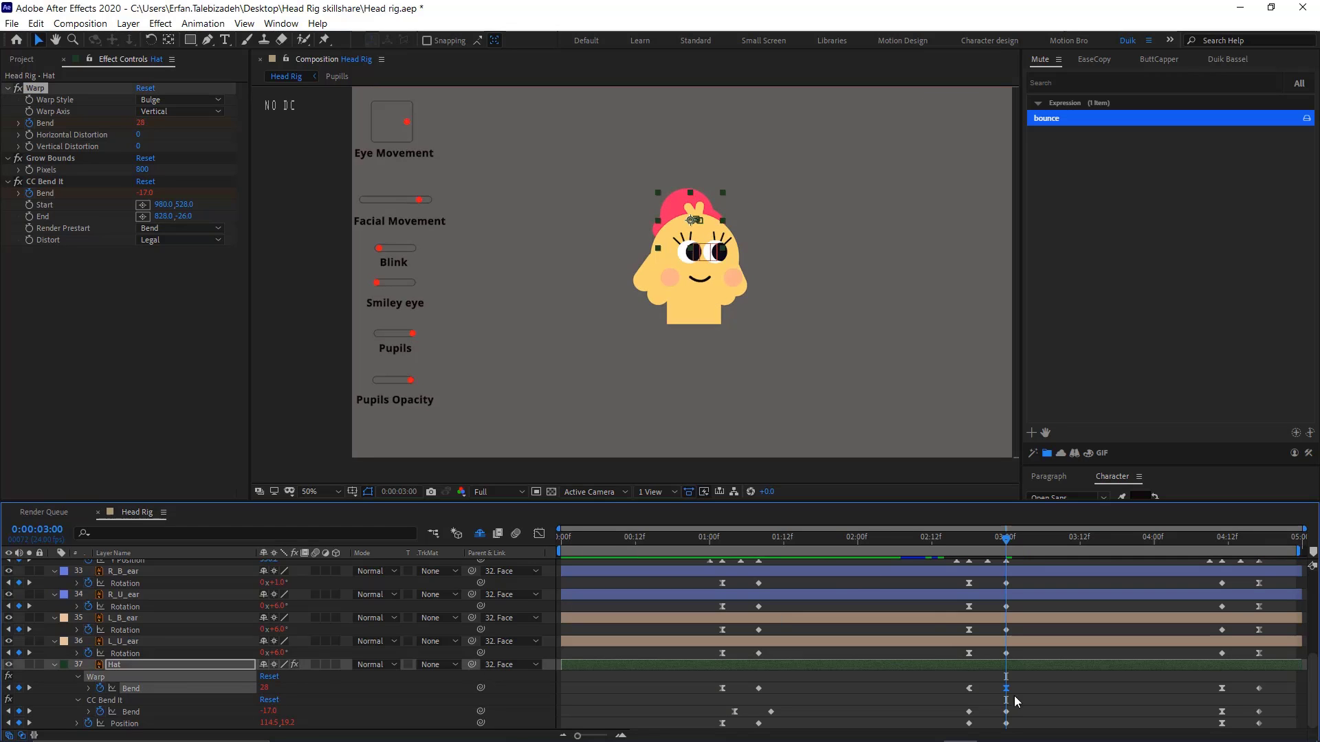
left_click(969, 688, "shift")
left_click_drag(1031, 687, 1007, 728)
key("F9")
left_click(1062, 675)
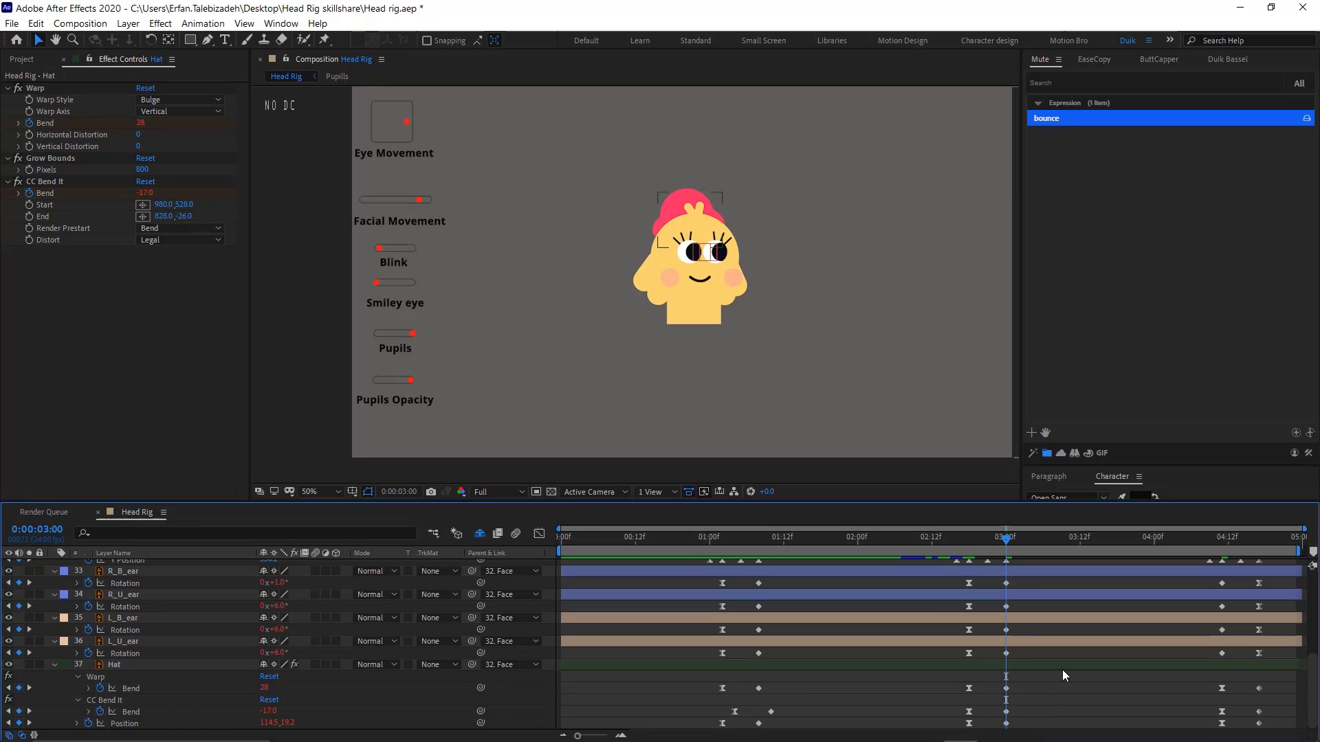
Preview the head turns from 0:00:00:21 and save the project
left_click_drag(1006, 541, 691, 577)
key("space")
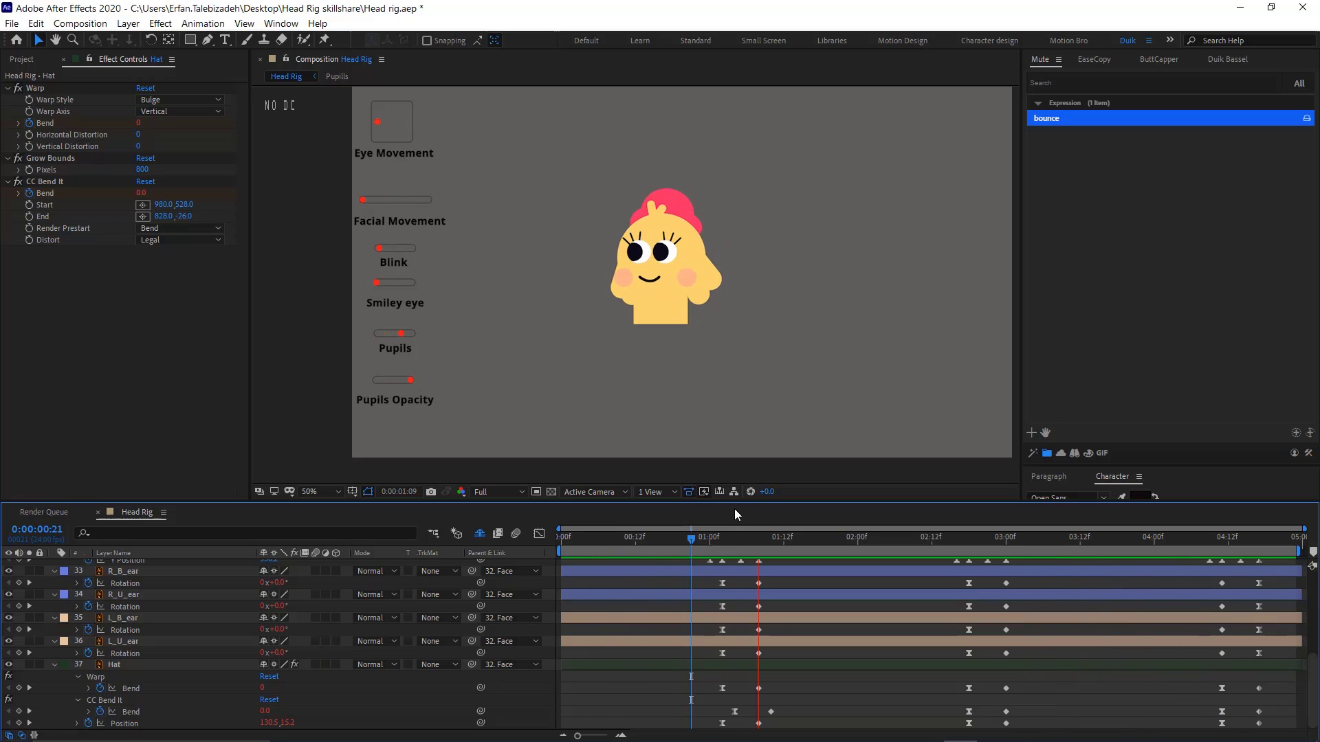
key("ctrl+s")
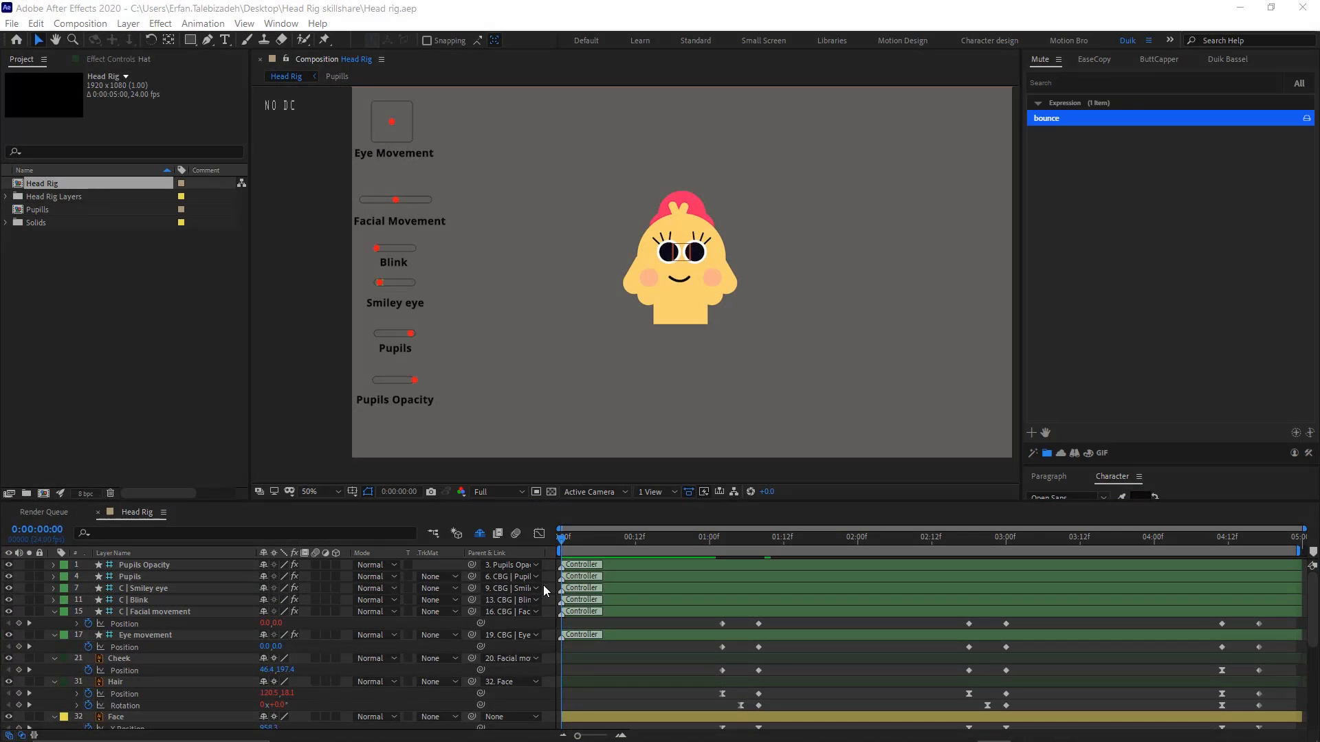
Preview the whole animation from the start and check the pose at 0:00:01:02
left_click(543, 585)
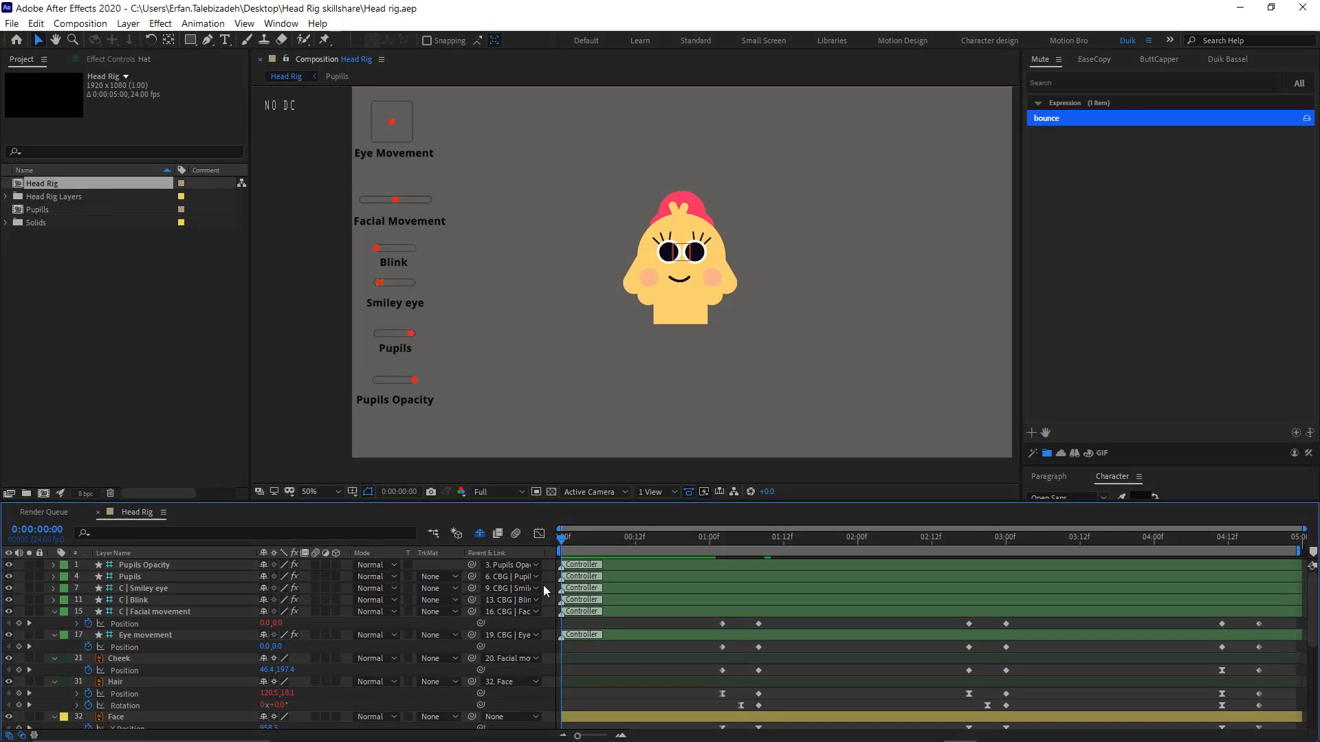
left_click(634, 574)
key("space")
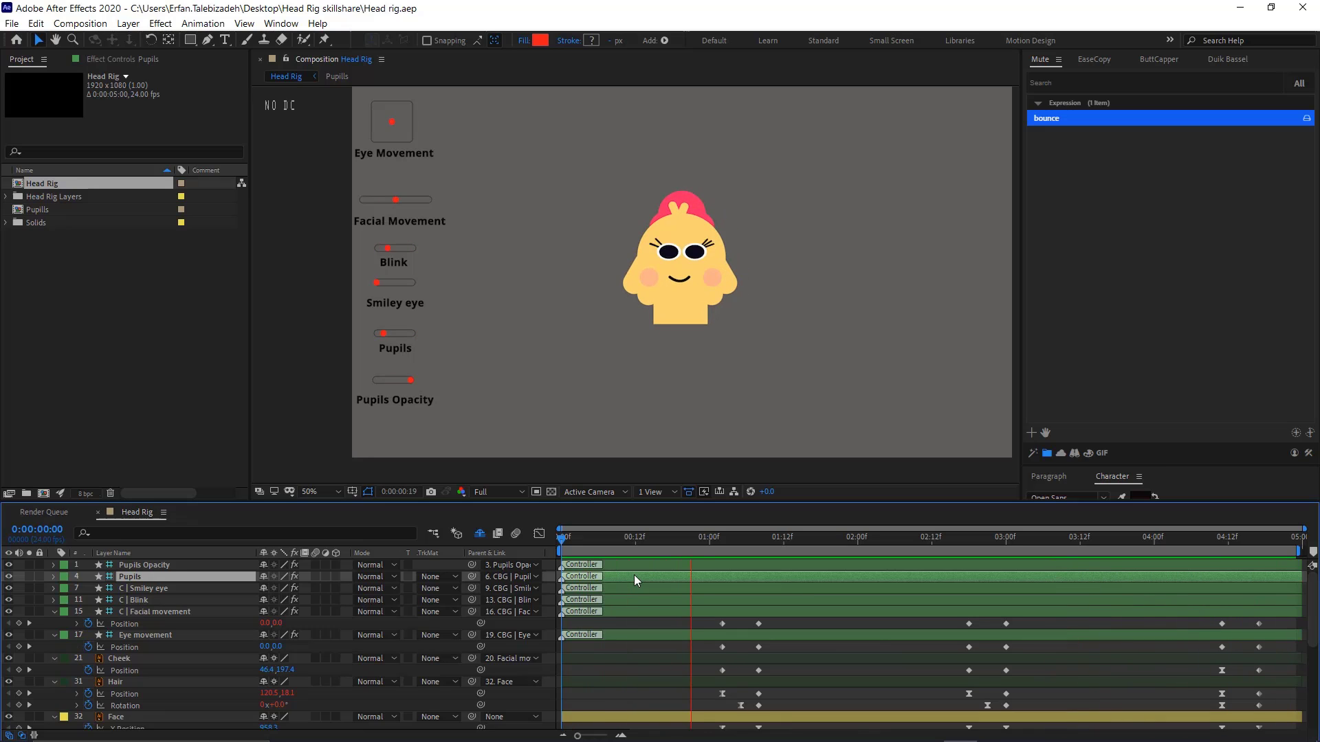
left_click(857, 540)
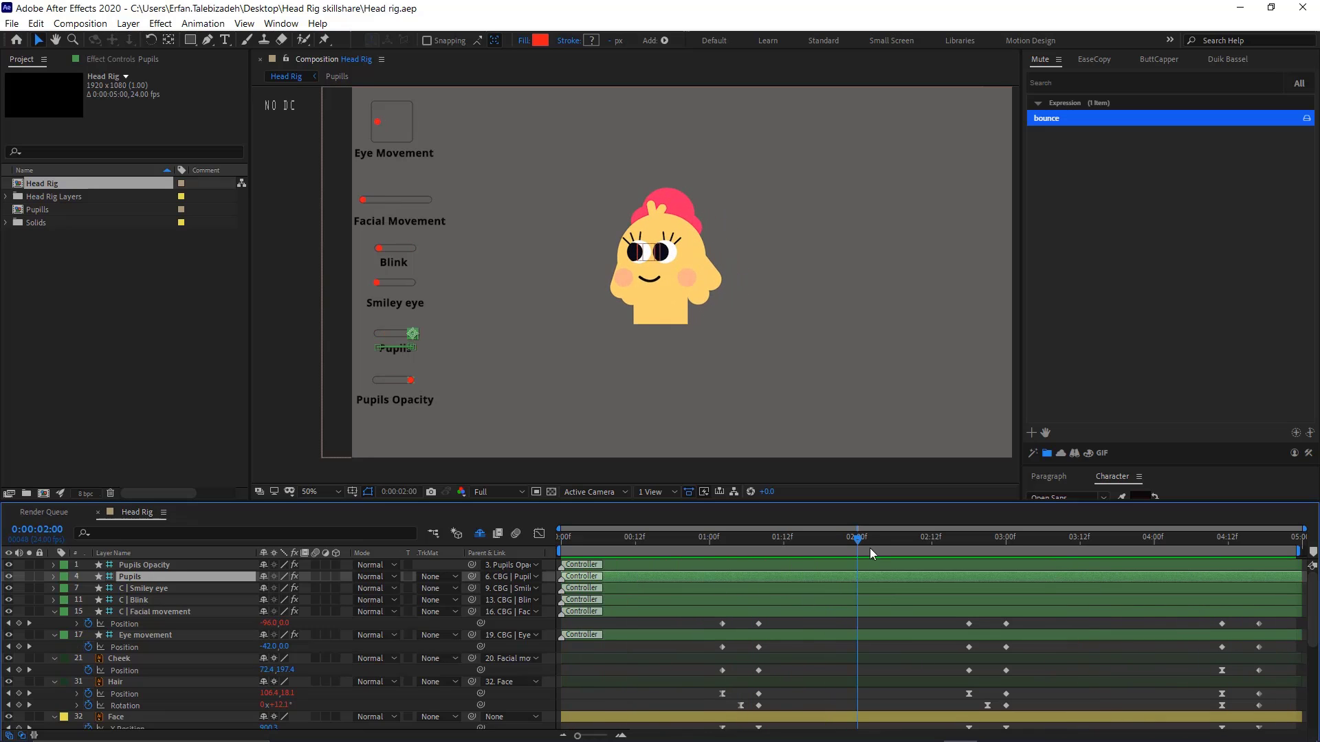
left_click_drag(857, 540, 721, 572)
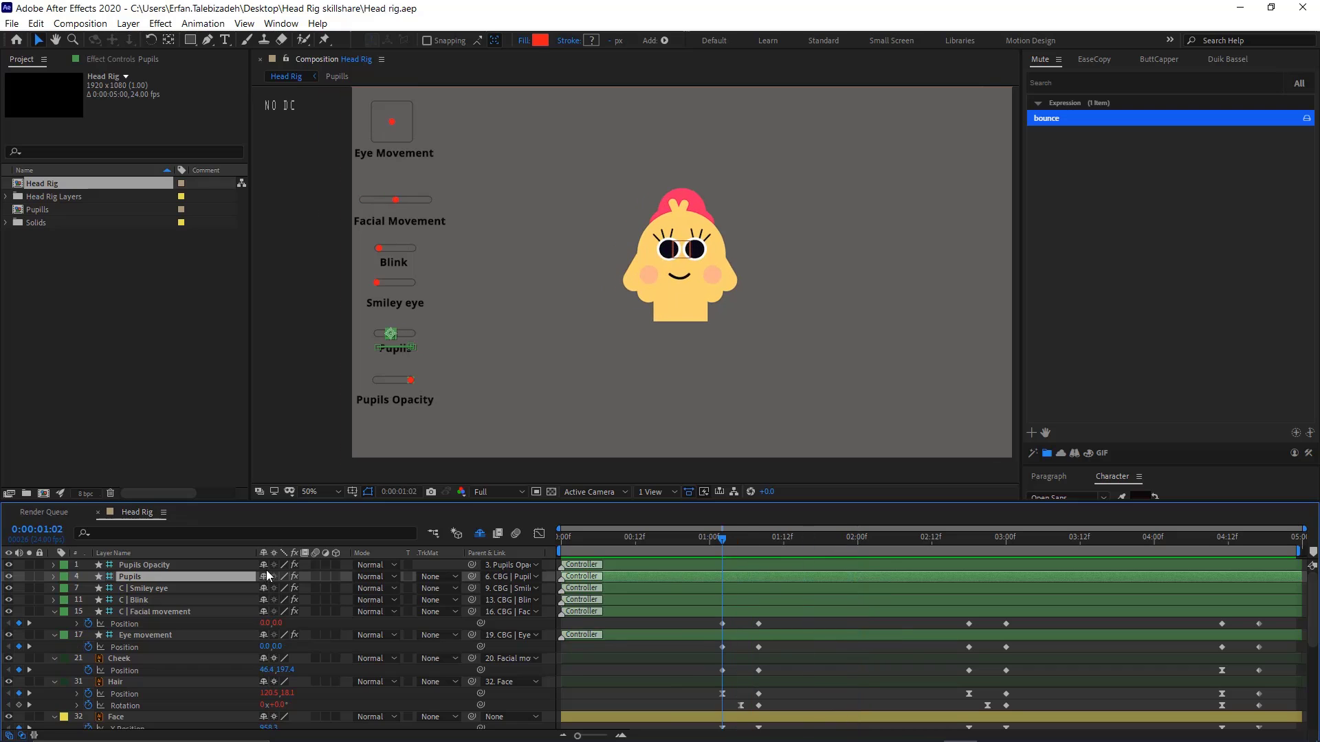
Reveal the keyframes of the Pupils Opacity, Pupils, Smiley eye, Blink, Facial movement and Eye movement controllers
left_click(181, 589)
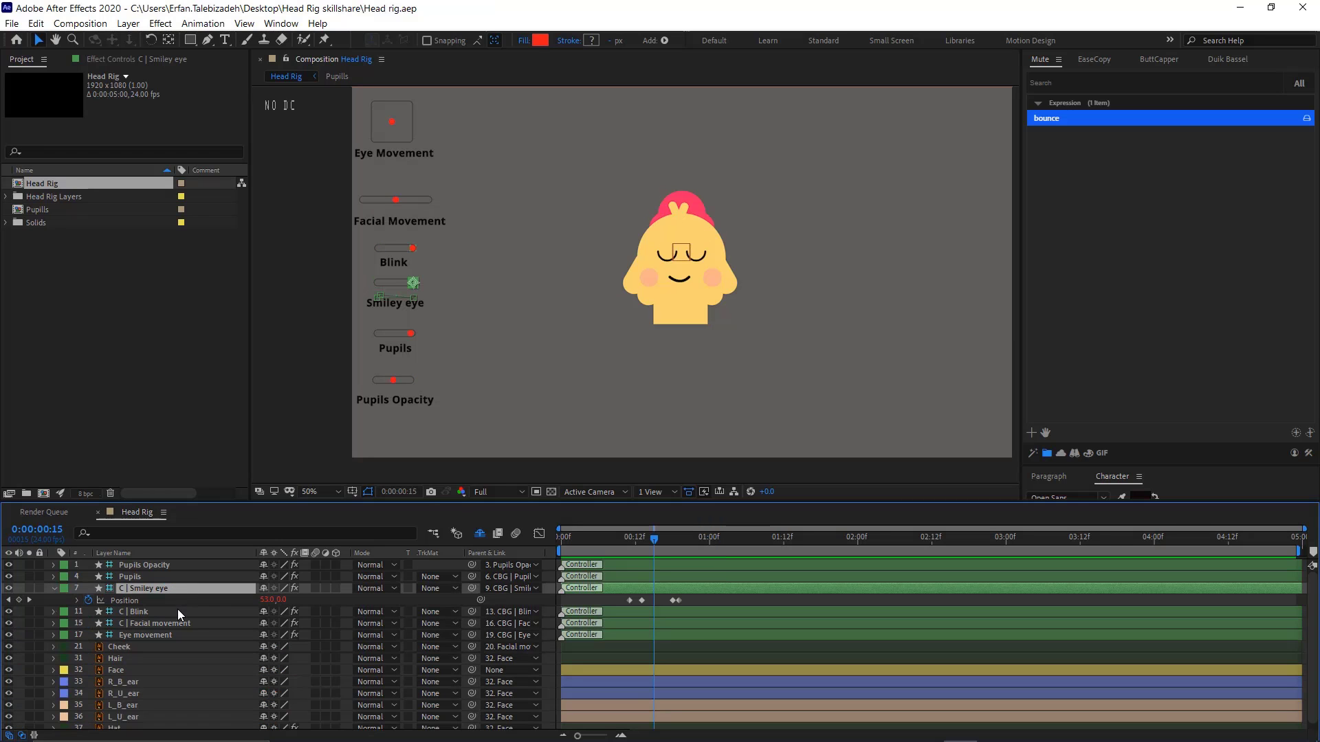
left_click(177, 611)
left_click(165, 635, "shift")
key("u")
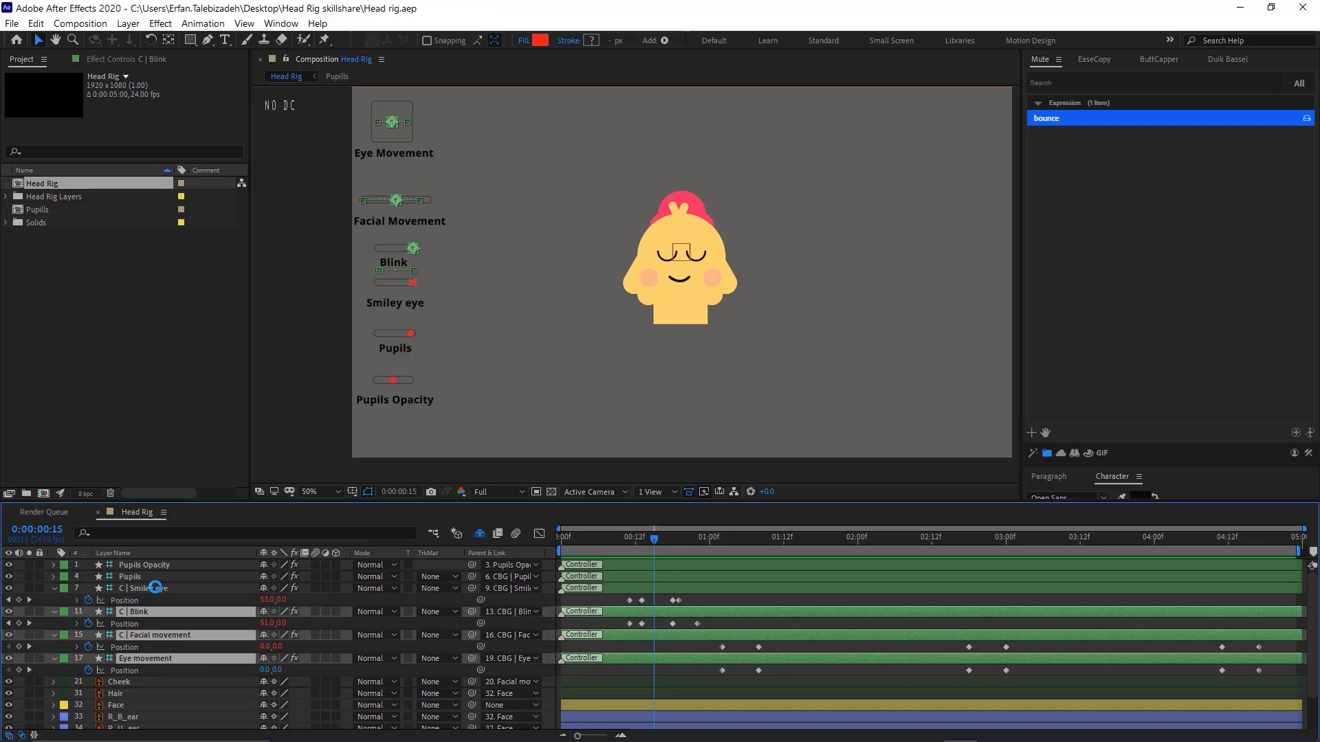
left_click(150, 579)
left_click(157, 564, "shift")
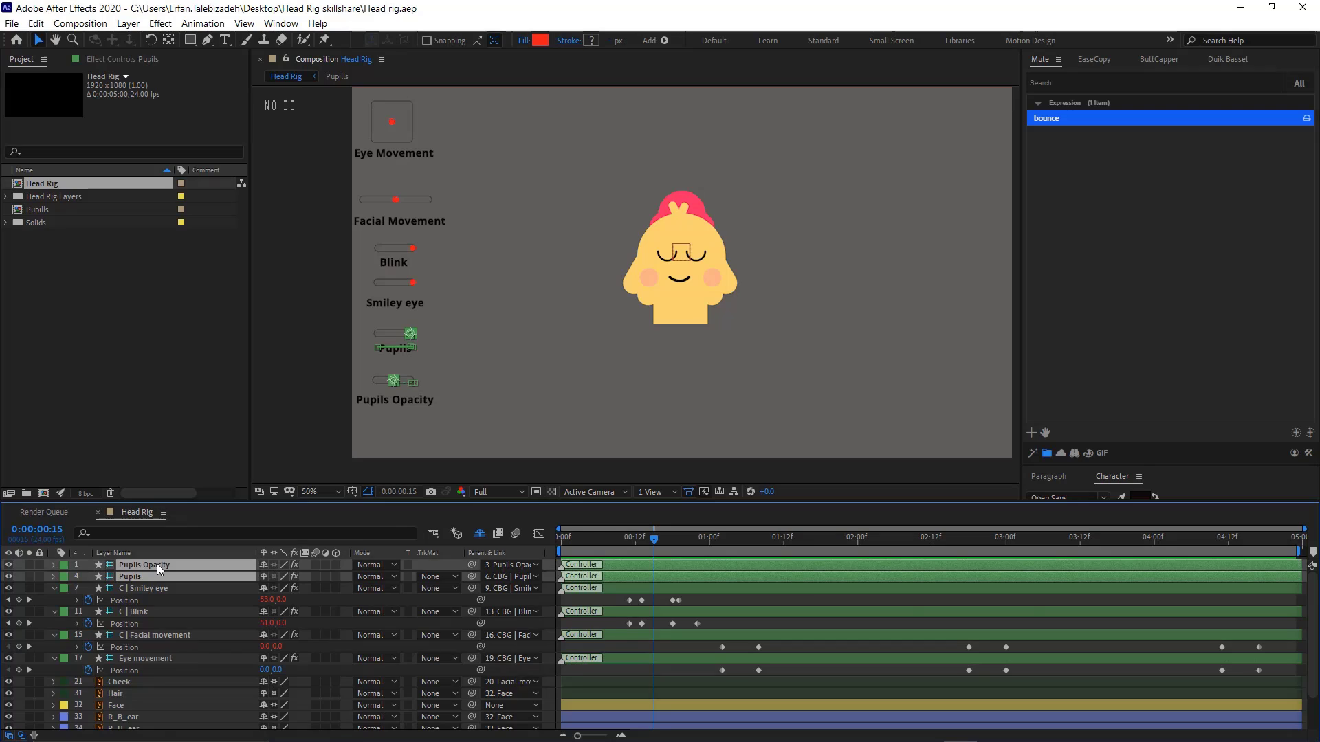
key("u")
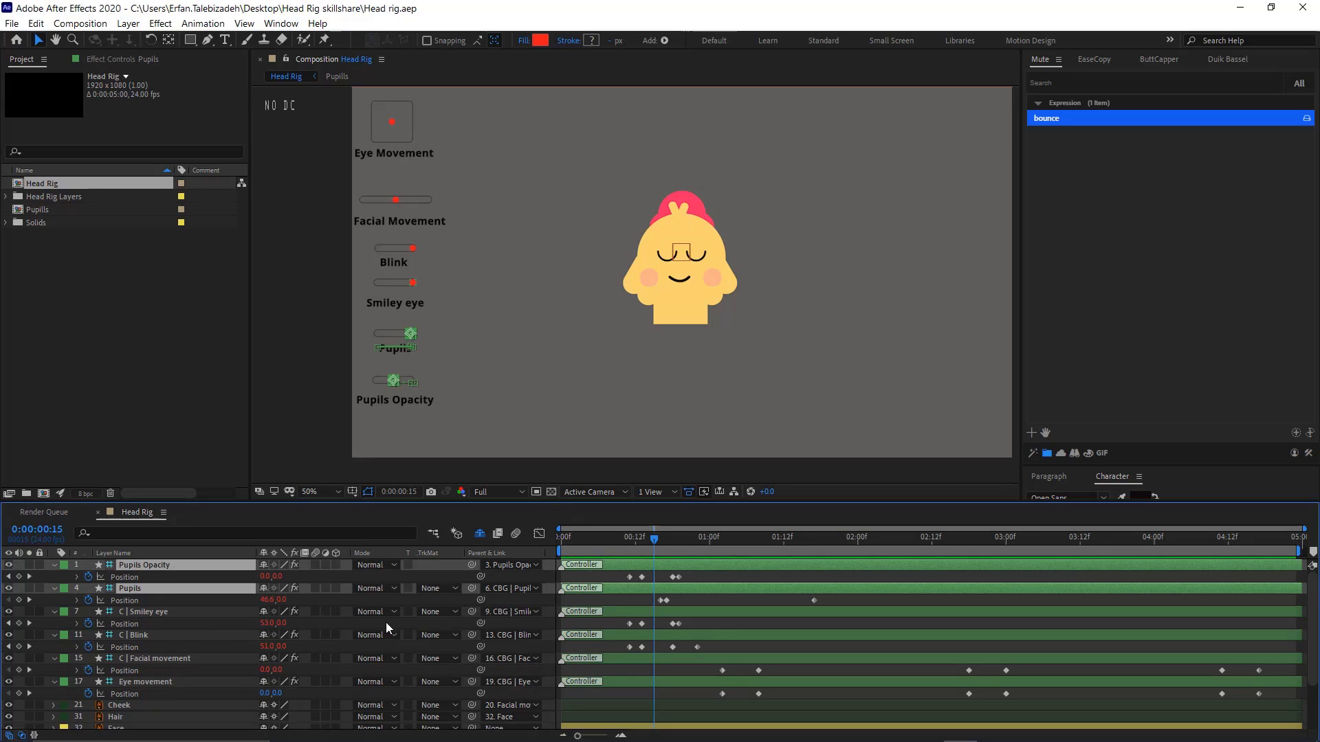
left_click(156, 613)
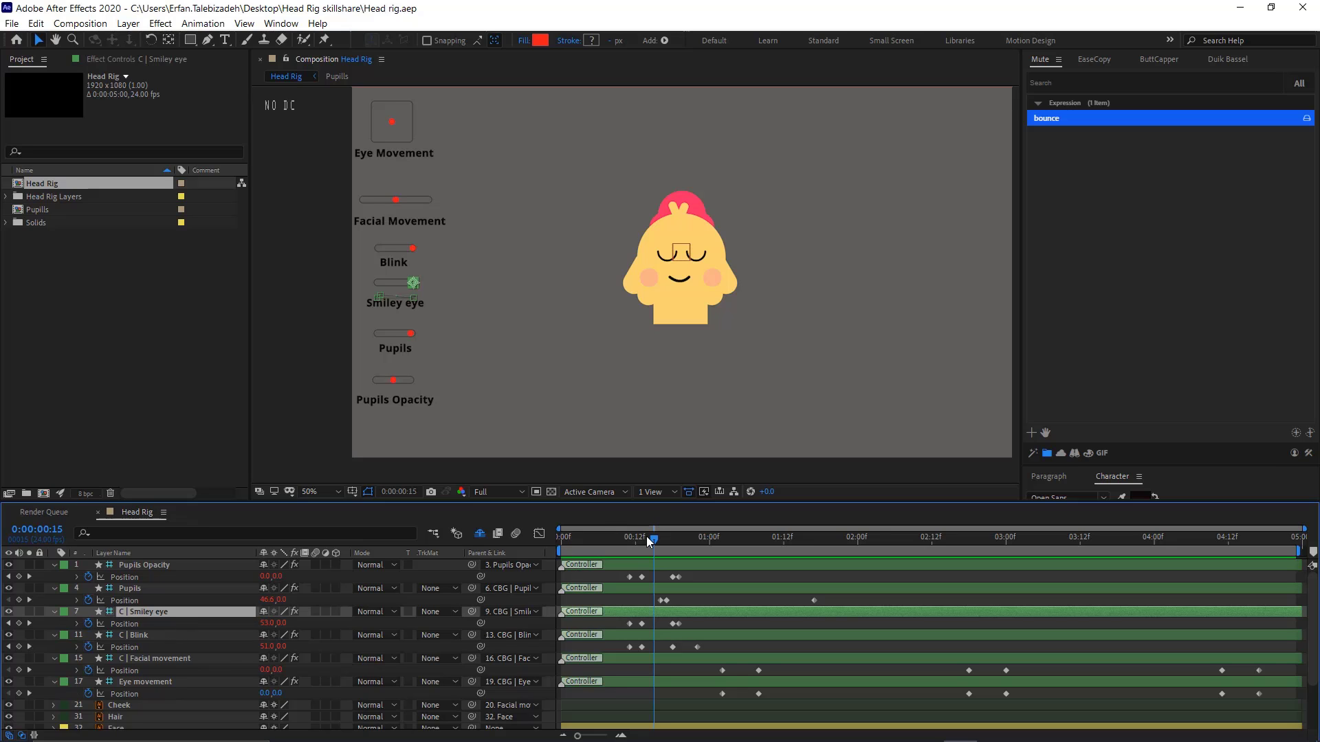
Shift the later Pupils Opacity, Smiley eye and Blink keyframes and all Pupils keyframes earlier together, starting the Pupils keyframes at 0:00:00:13
mouse_move(650, 537)
left_mouse_down()
mouse_move(630, 543)
mouse_move(638, 552)
left_mouse_up()
left_click(662, 650)
left_click_drag(666, 646, 762, 572)
left_click_drag(658, 578, 825, 651)
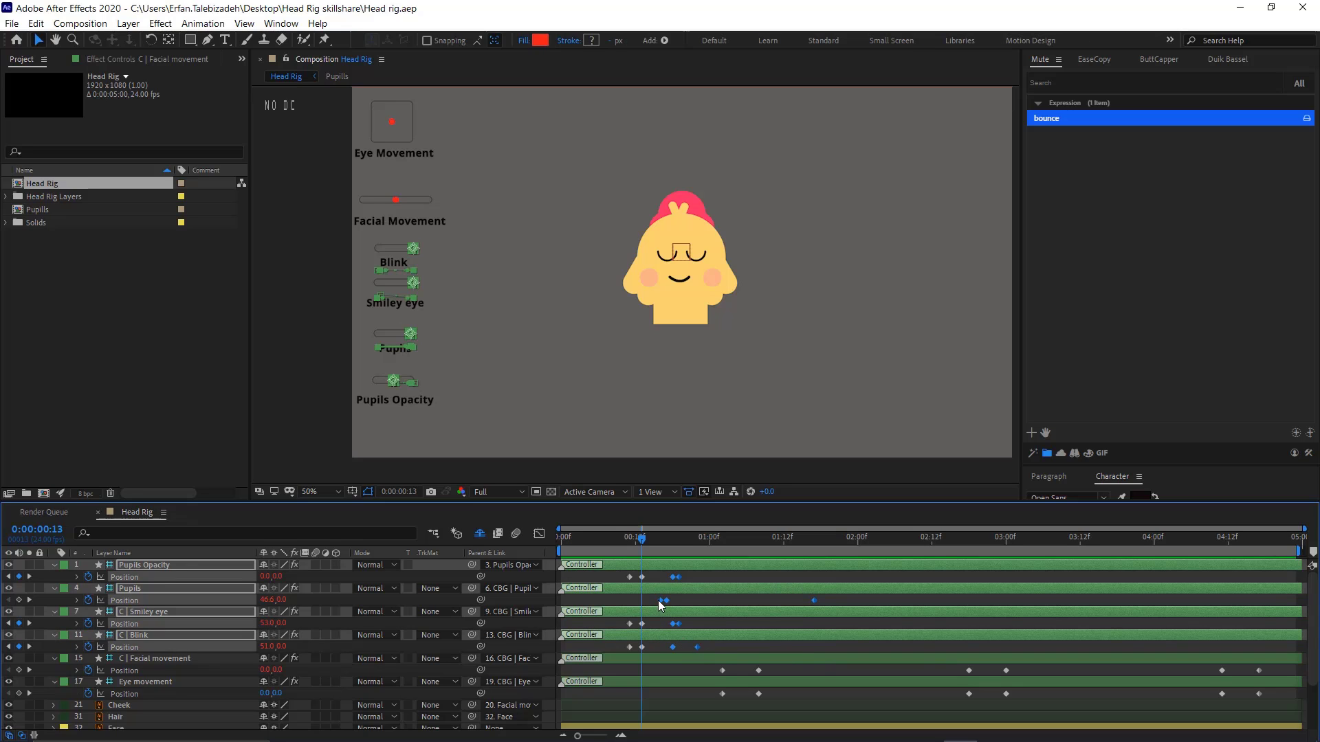
left_click_drag(650, 598, 642, 597)
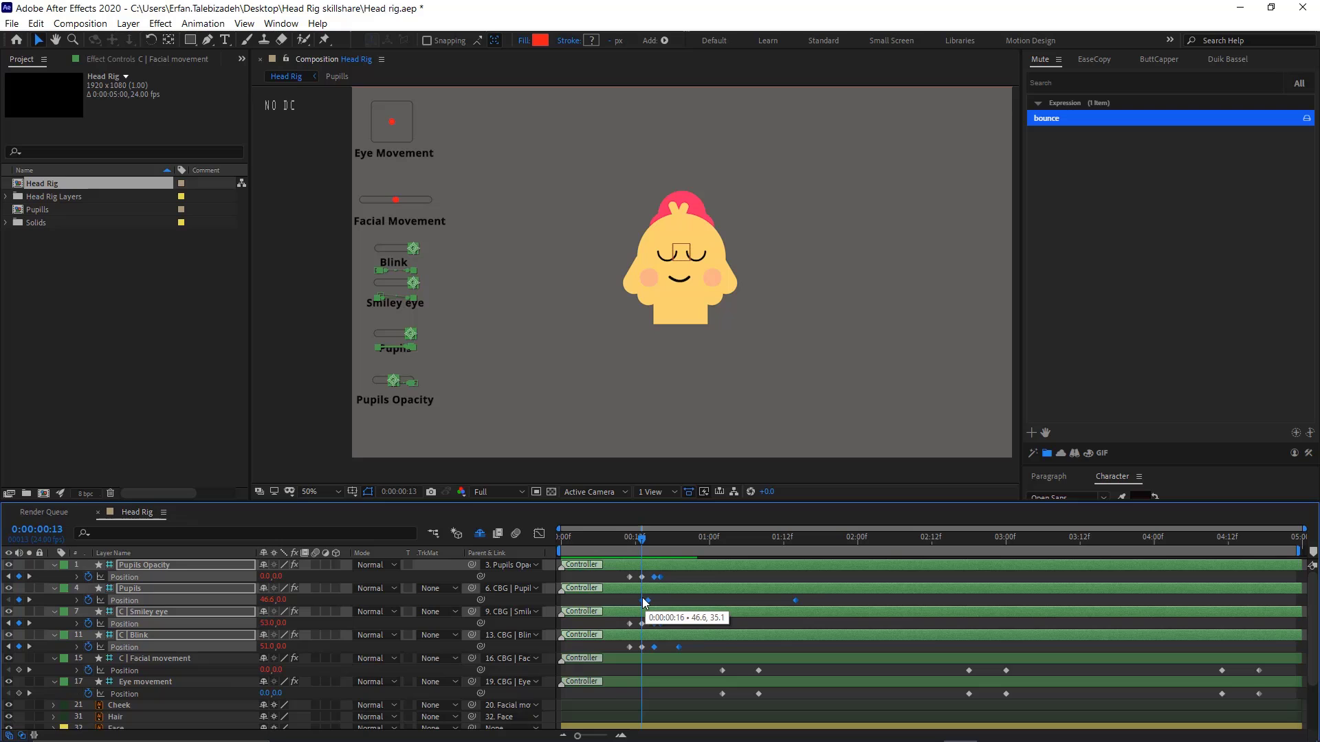
Set the work area from 0:00:00:10 to 0:00:04:19, preview it and trim the composition to it
left_click_drag(643, 545, 603, 553)
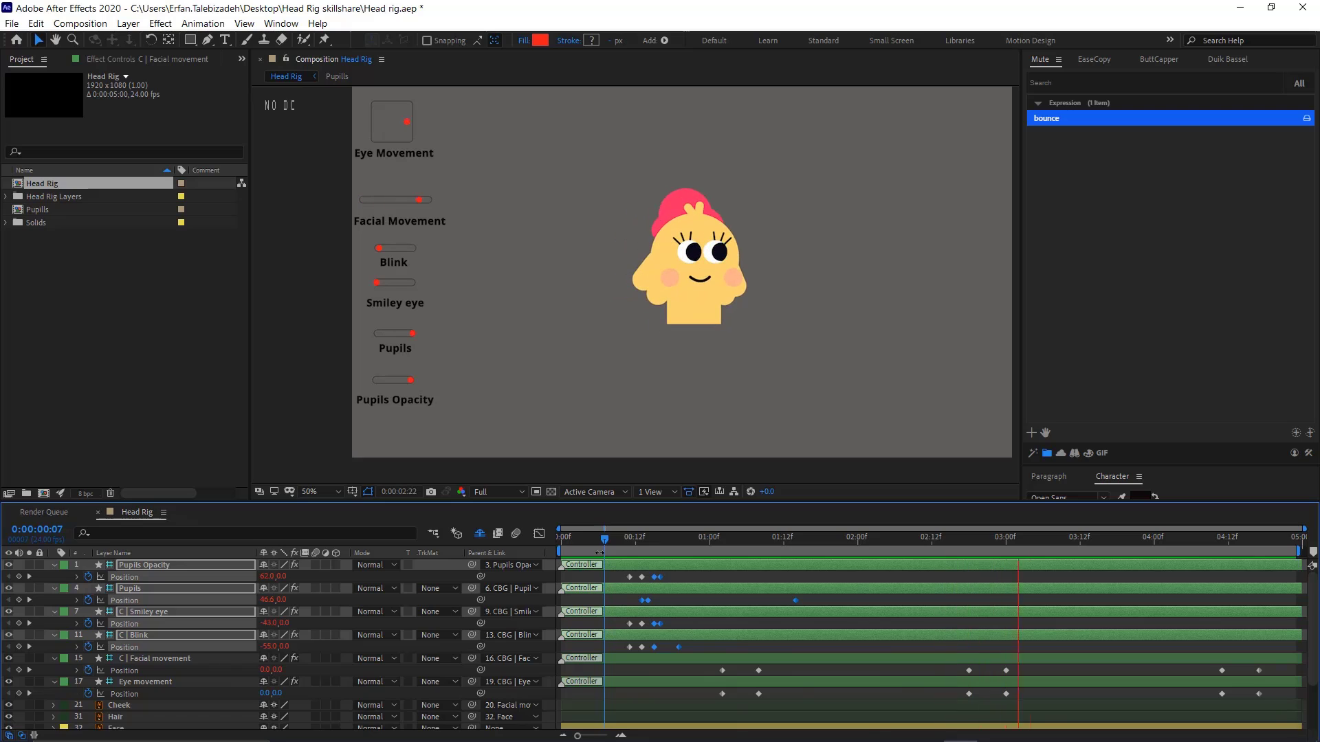
left_click(1273, 549)
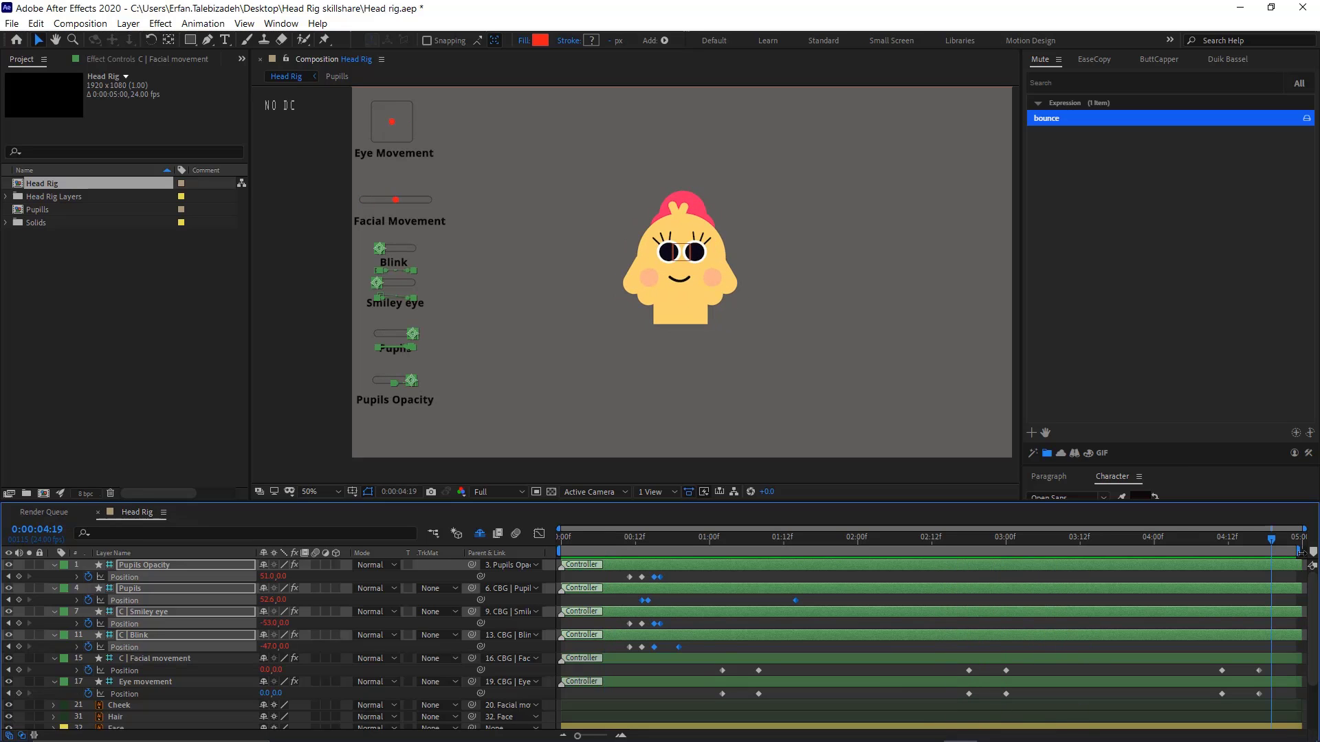
mouse_move(1299, 552)
left_mouse_down()
mouse_move(547, 593)
mouse_move(642, 588)
mouse_move(620, 566)
left_mouse_up()
key("space")
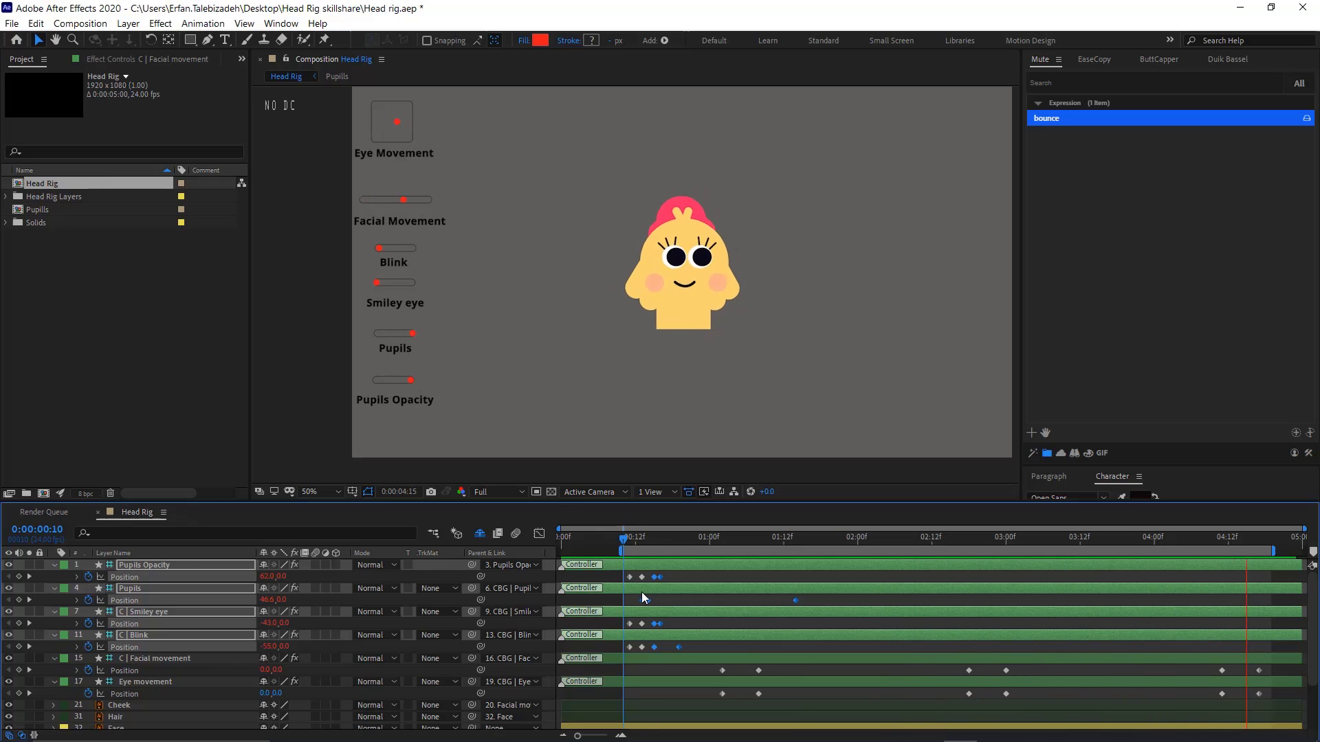
key("space")
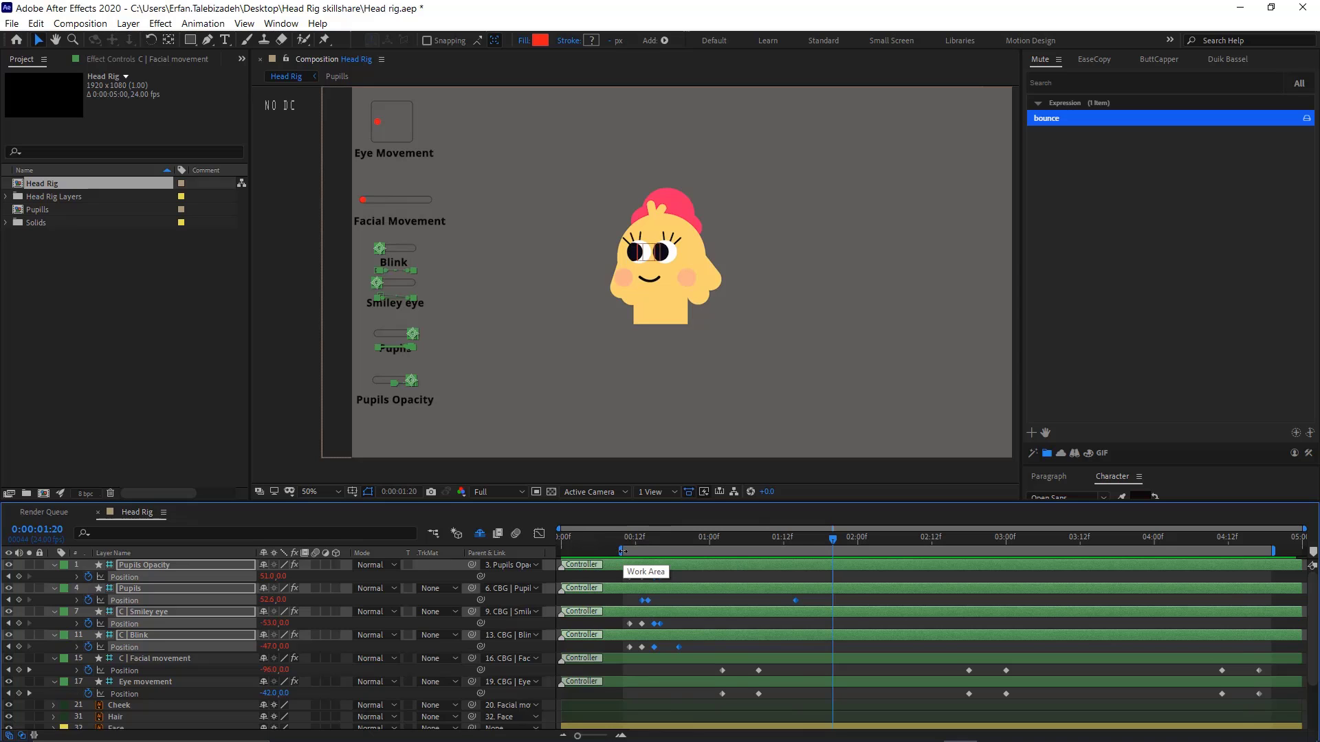
right_click(621, 551)
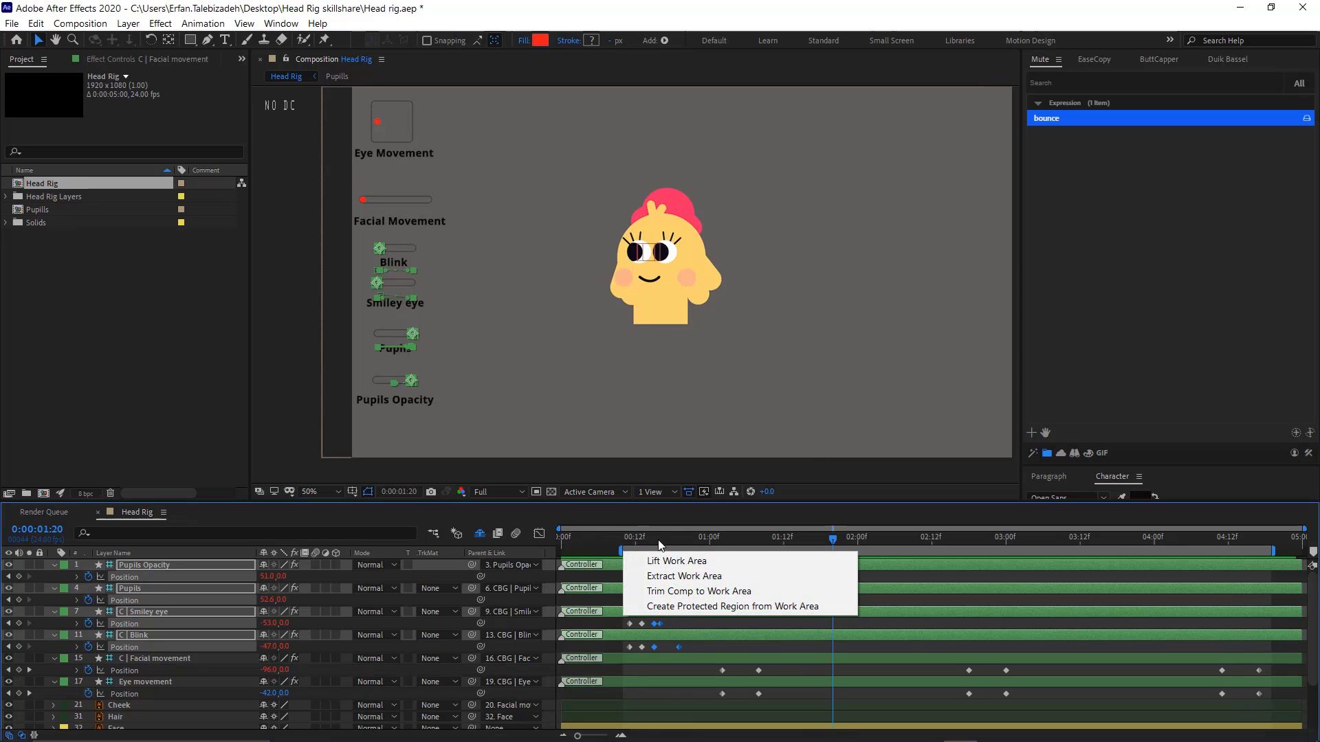
left_click(708, 591)
Show the shy layers with all their properties collapsed, and unlock the locked text label layers
left_click(480, 533)
key("ctrl+a")
key("u")
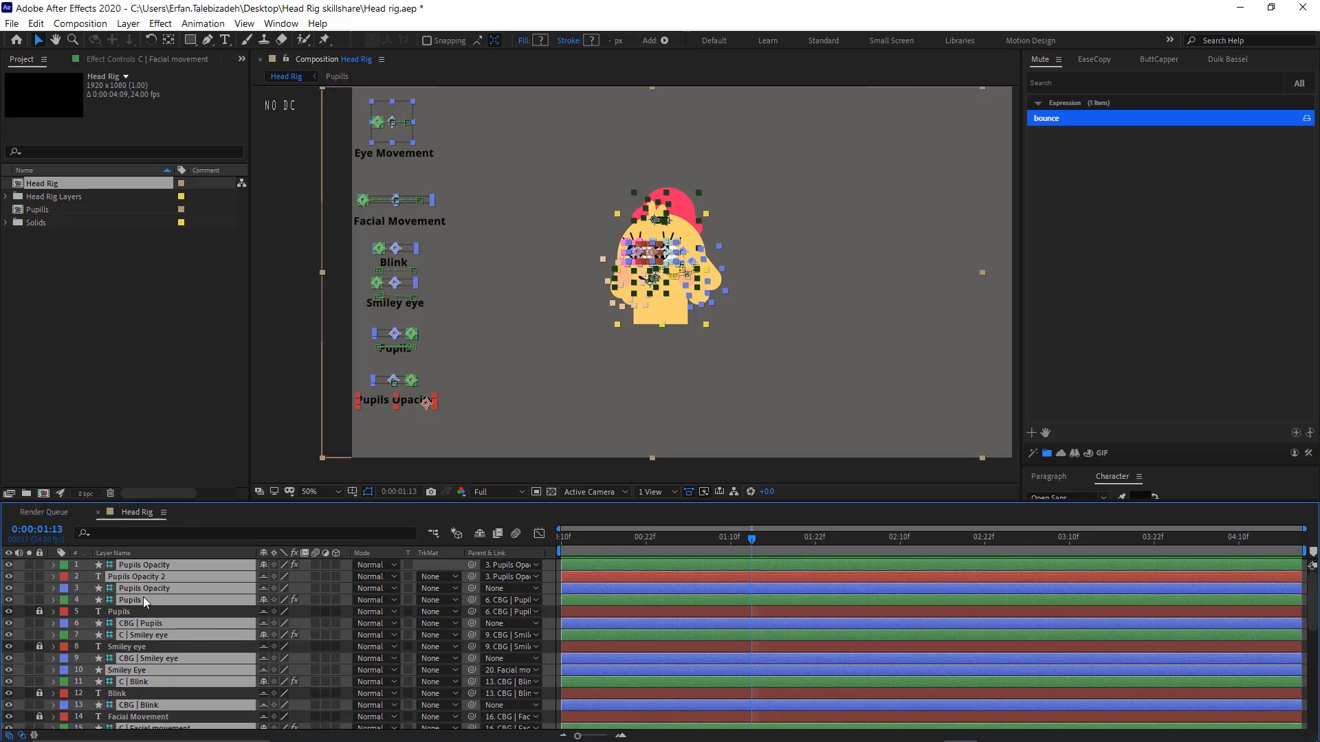
left_click(39, 612)
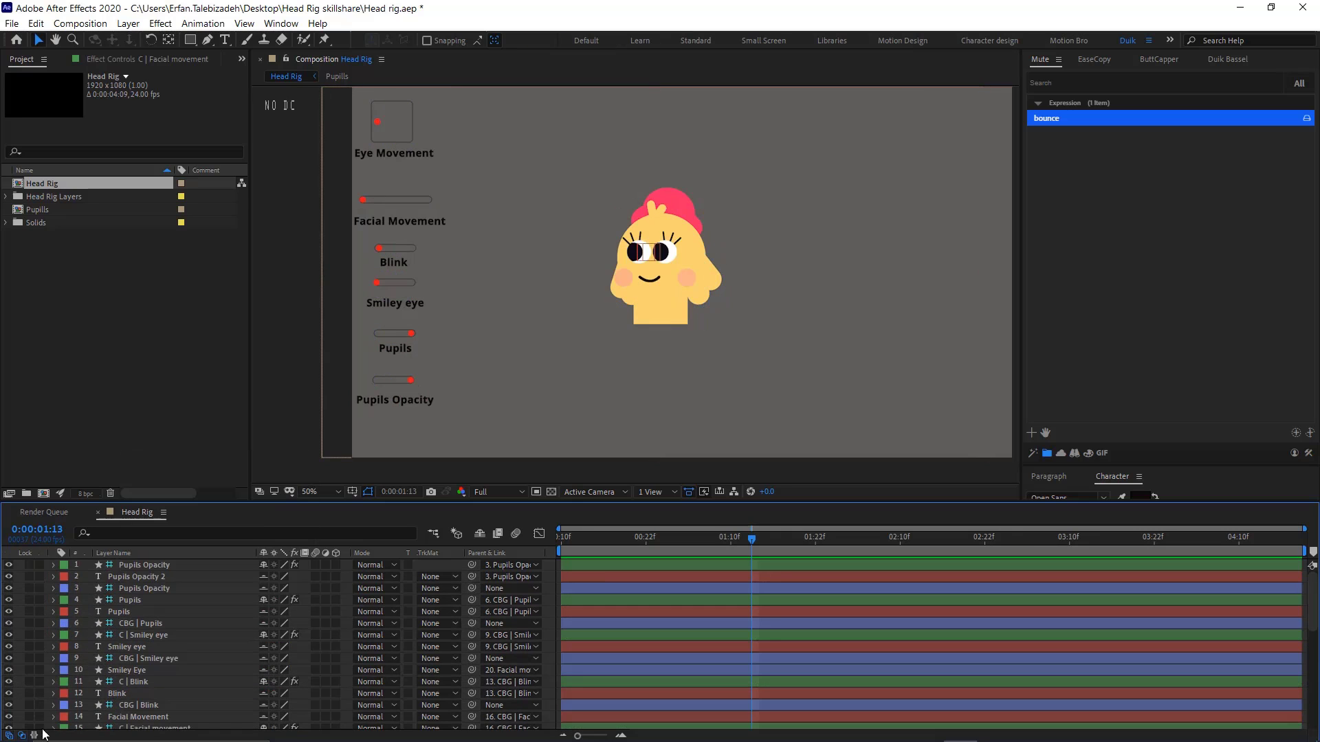
scroll(52, 660, "down", 8)
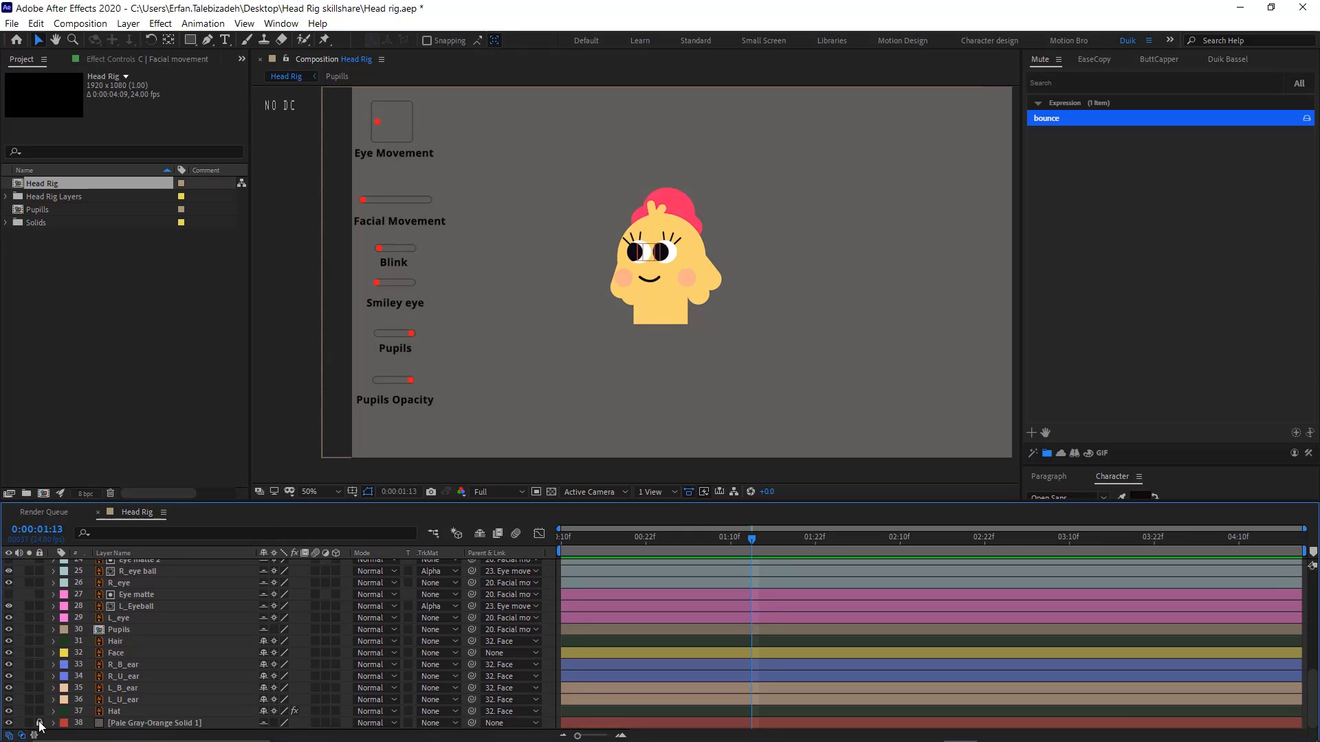
scroll(76, 661, "up", 8)
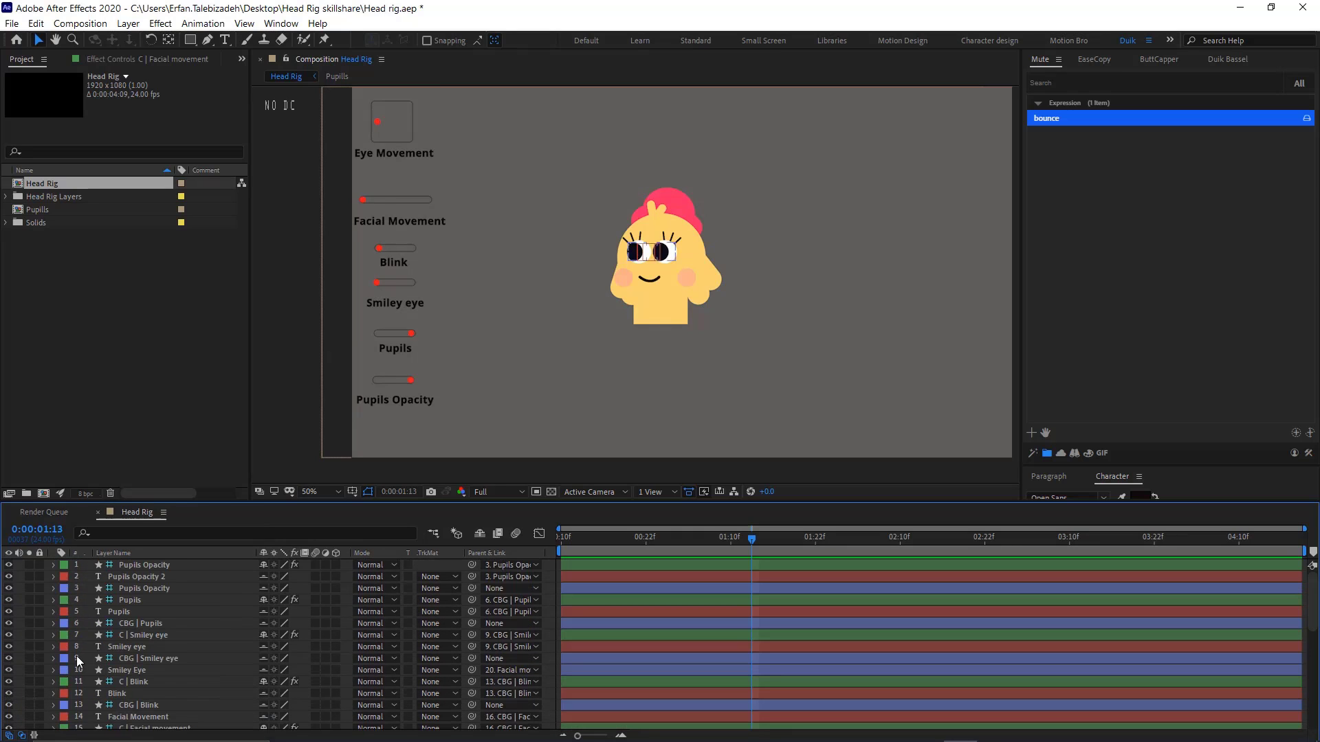
Turn the Pupils Opacity 2, Pupils, Smiley eye, Blink, Facial Movement and Eye Movement text labels into guide layers
left_click(112, 576)
left_click(113, 609, "ctrl")
left_click(135, 648, "ctrl")
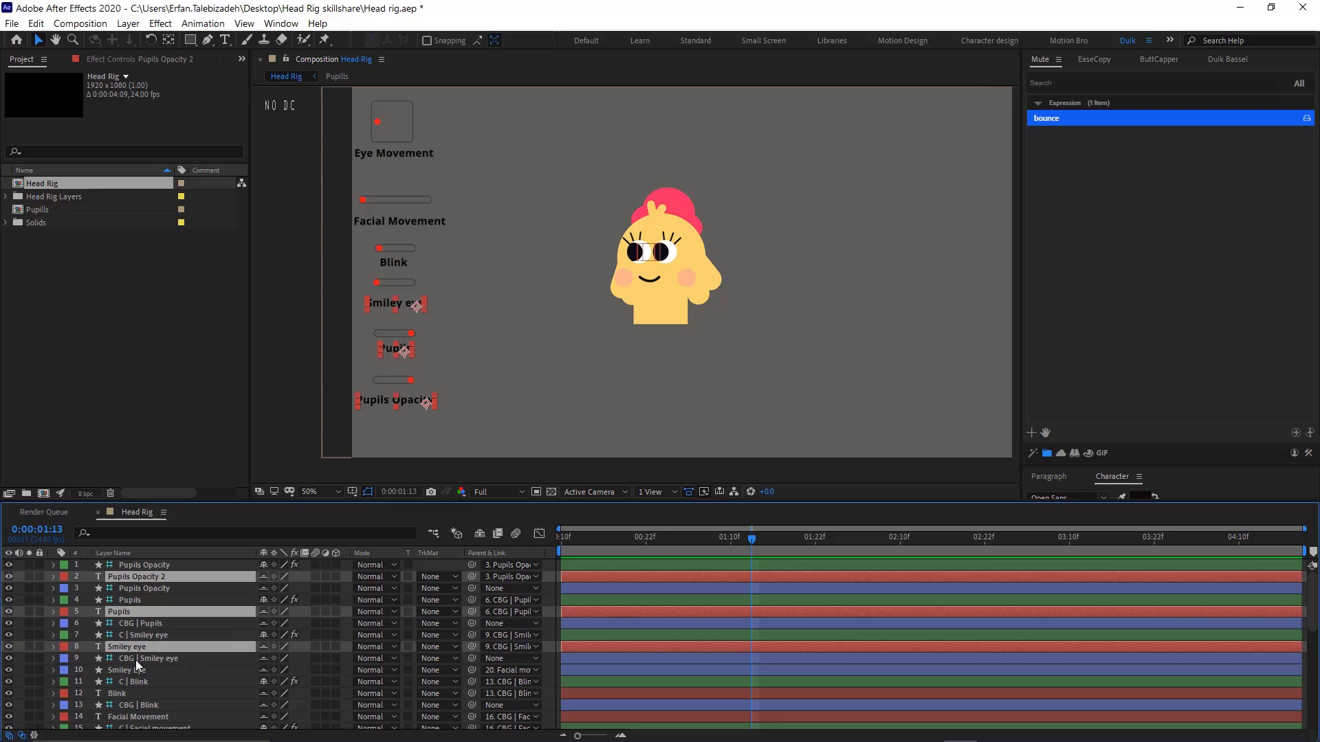
left_click(131, 692, "ctrl")
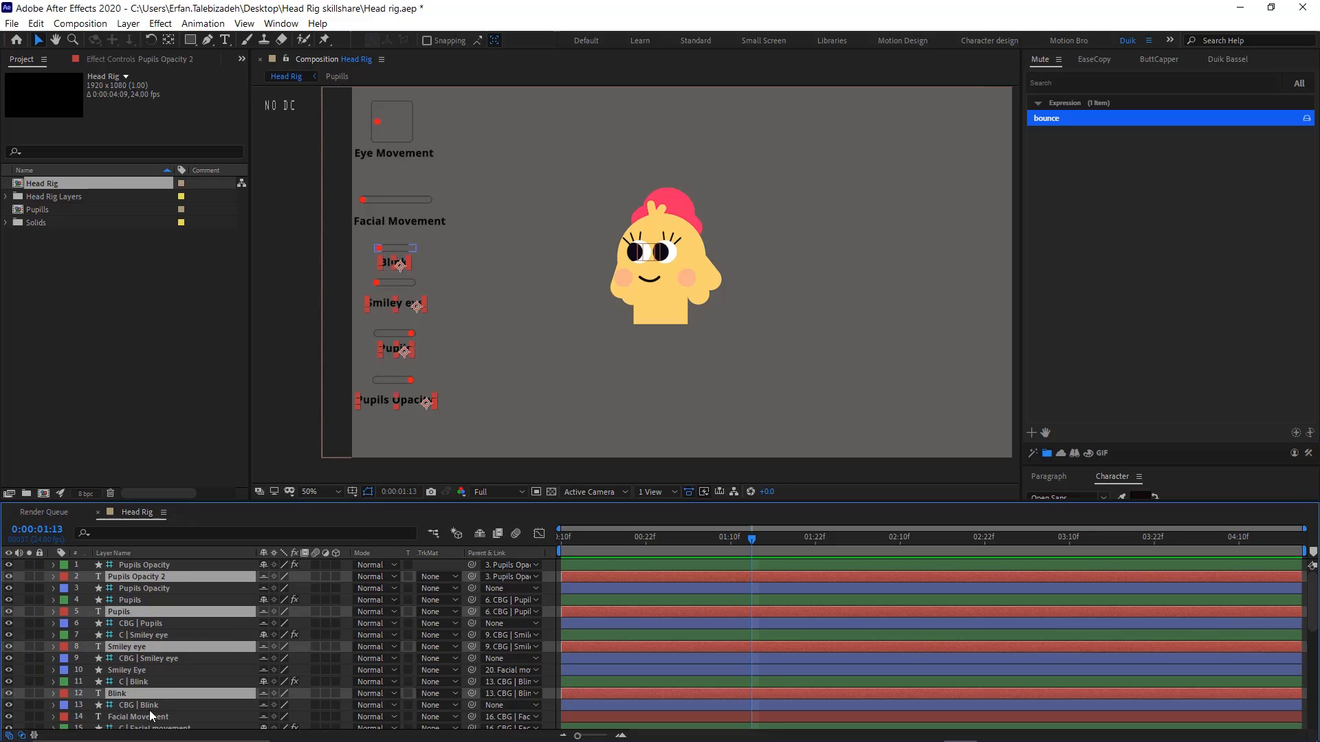
left_click(148, 717, "ctrl")
scroll(154, 694, "down", 2)
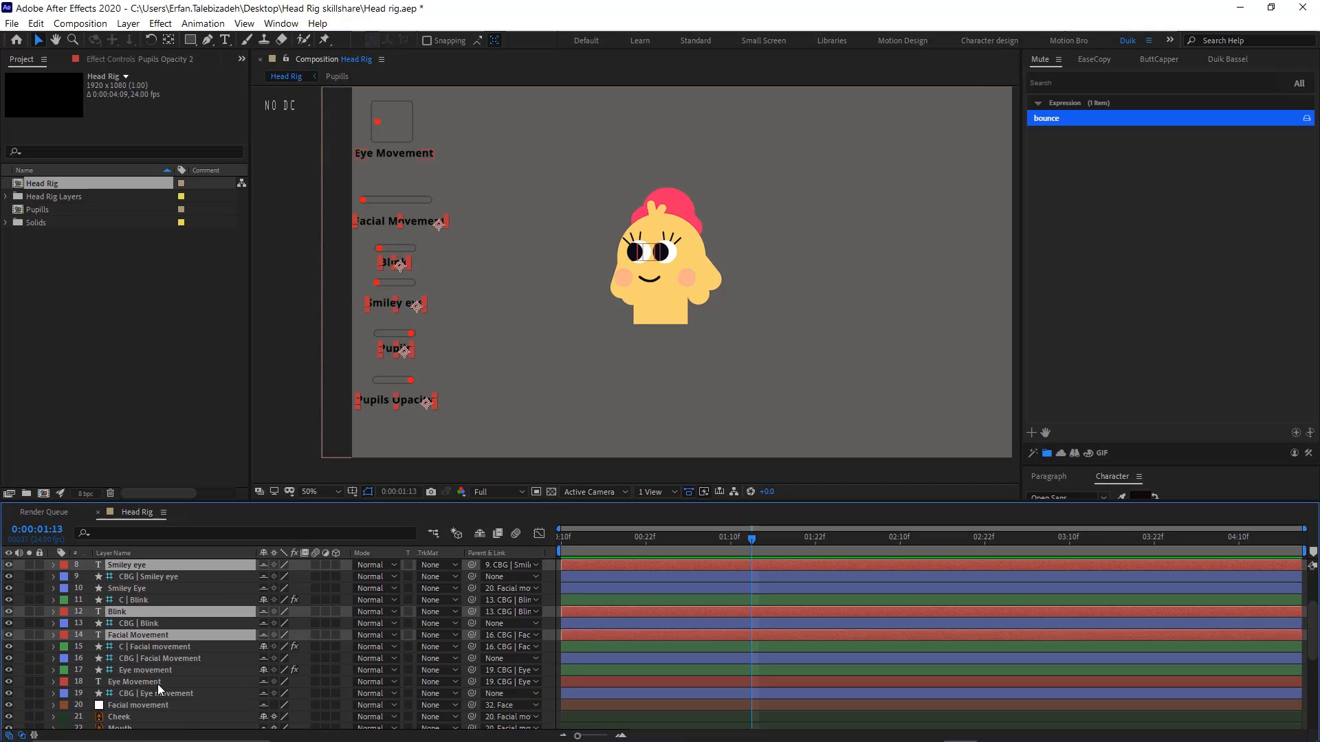
left_click(157, 682, "ctrl")
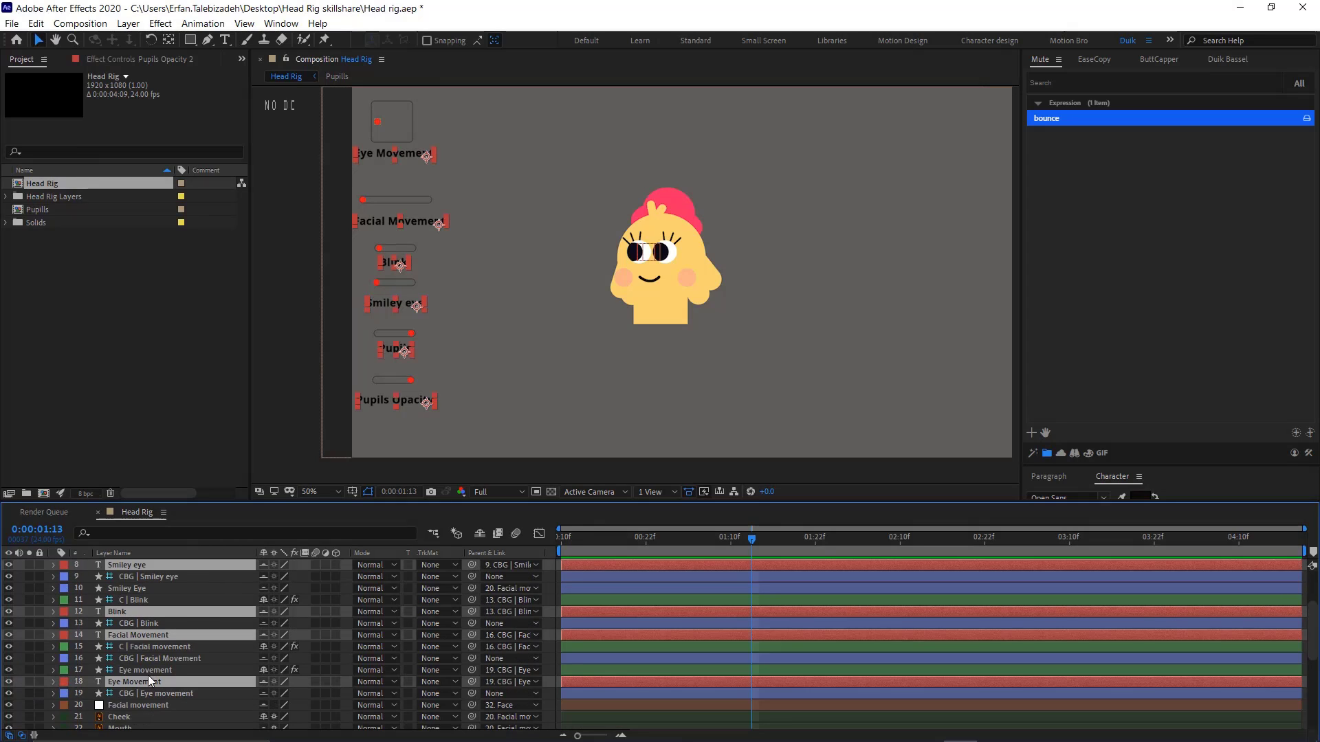
right_click(145, 678)
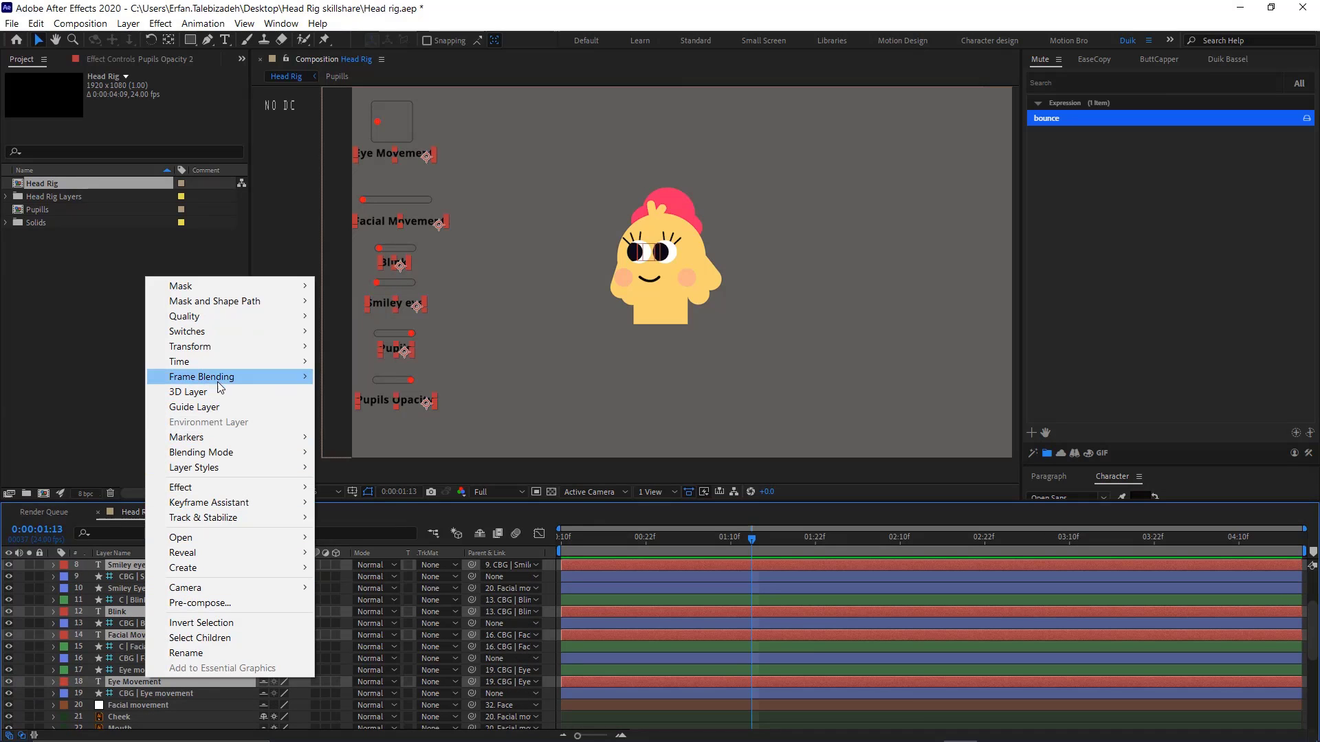
left_click(221, 408)
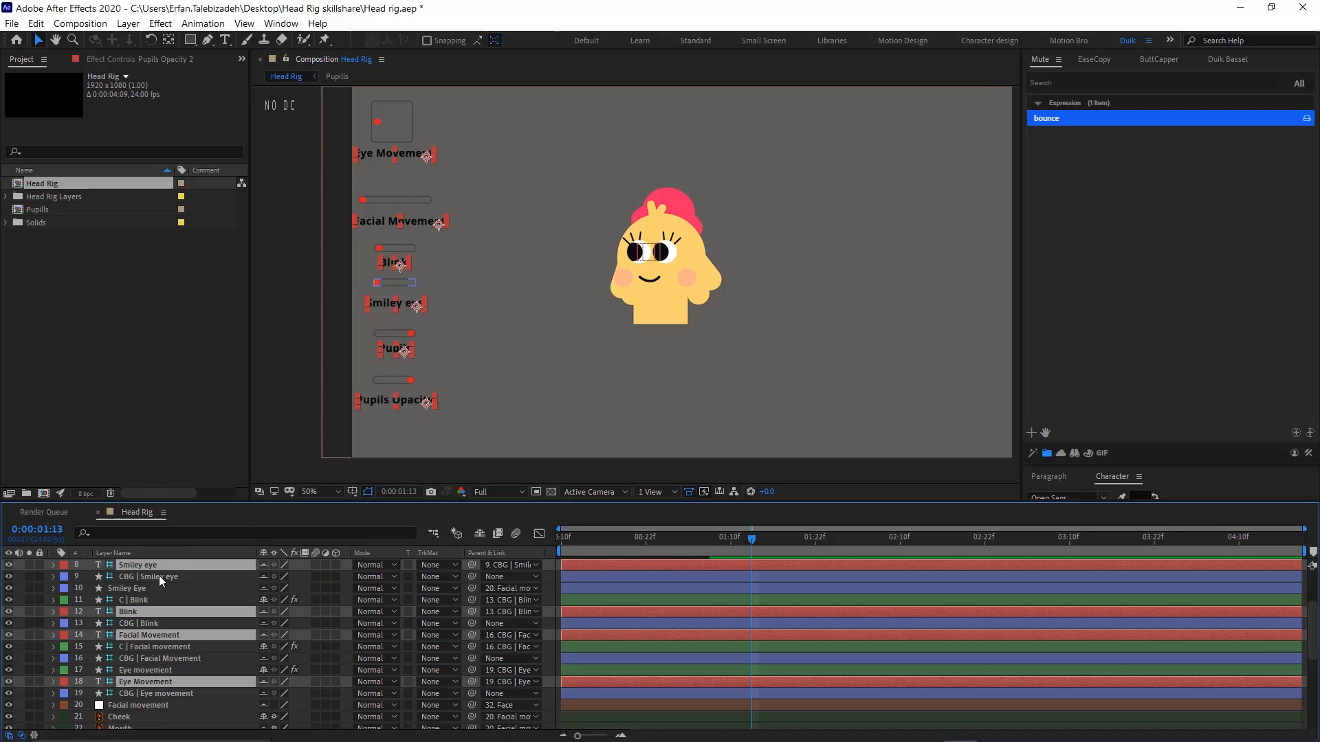
Pre-compose every layer except the Pale Gray-Orange background solid into a composition named Head
key("ctrl+a")
scroll(167, 620, "down", 5)
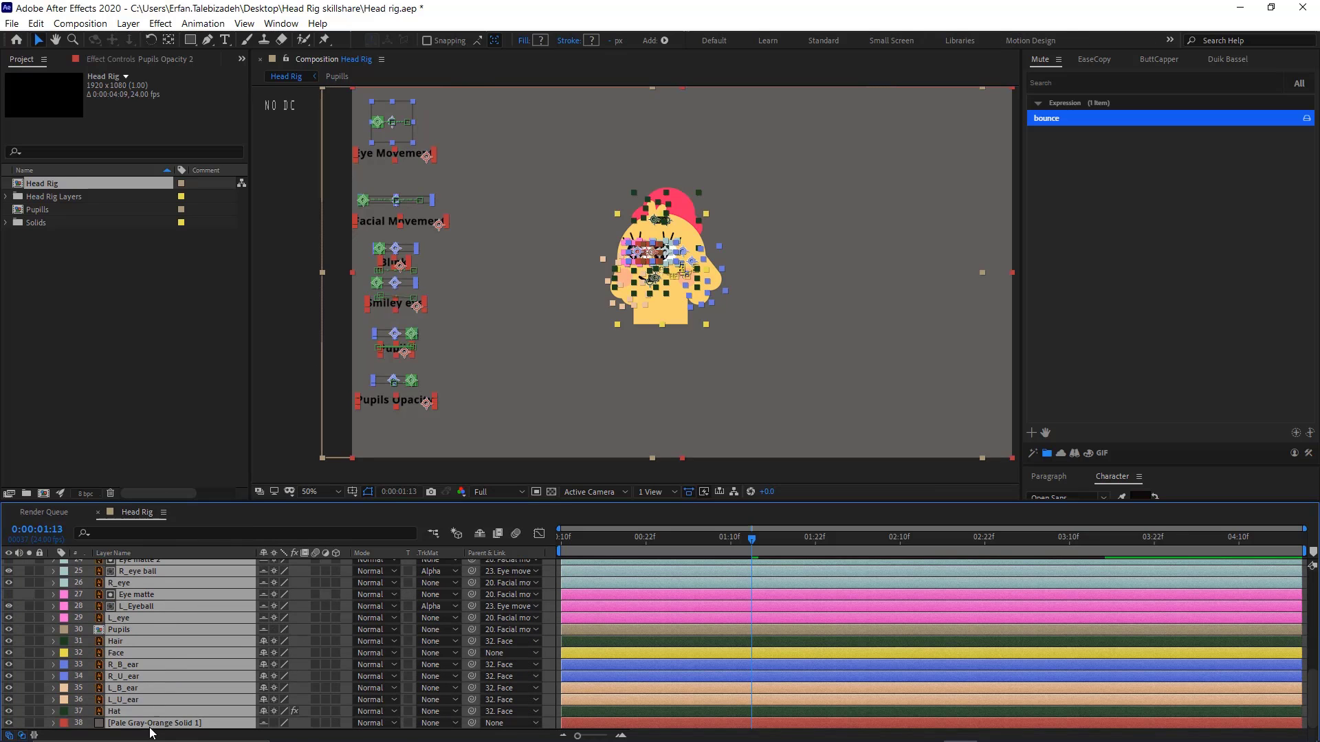
left_click(153, 723, "ctrl")
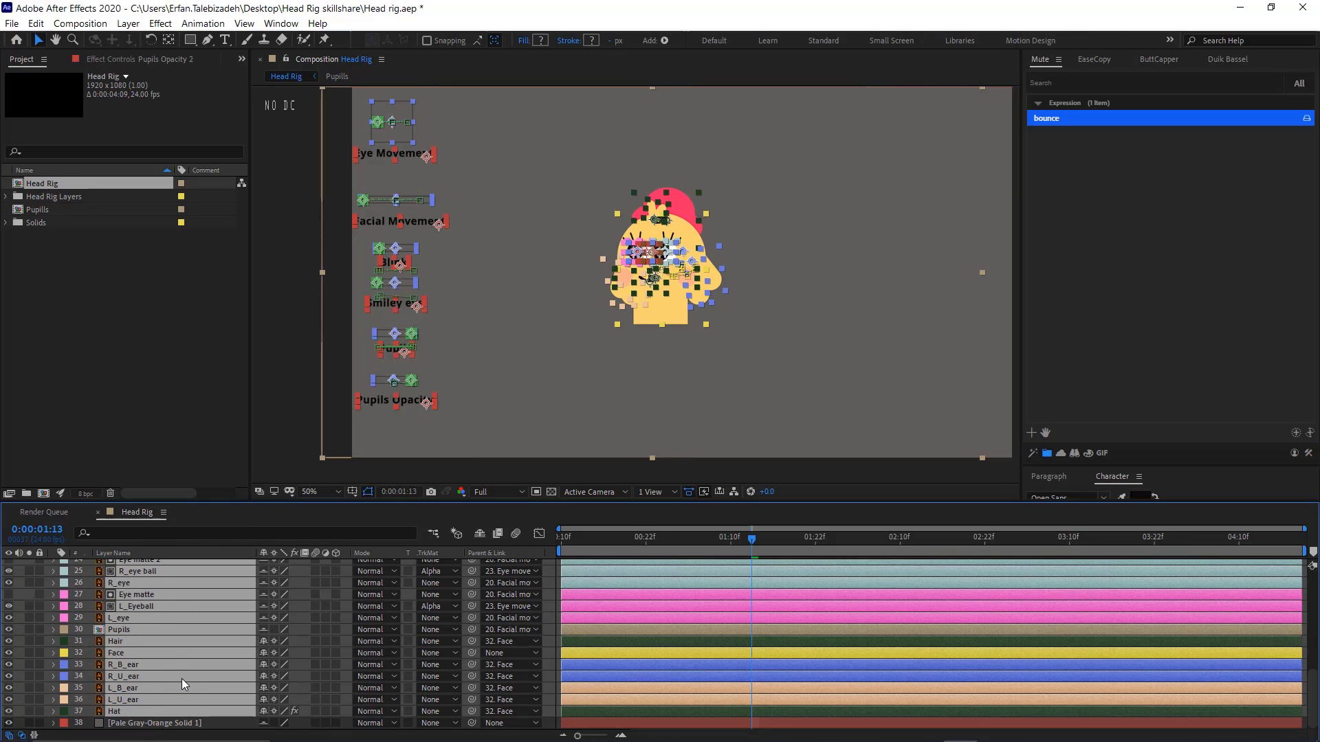
key("ctrl+shift+c")
type("Head")
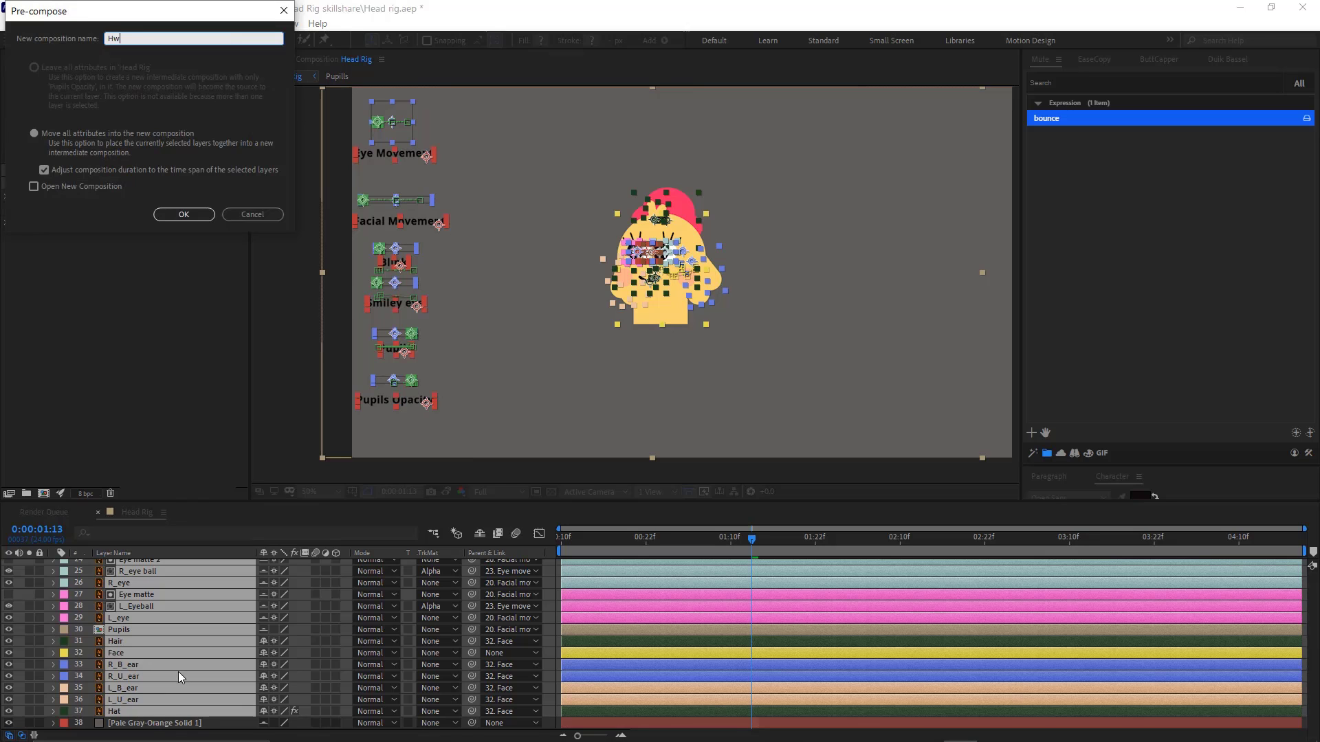
key("Return")
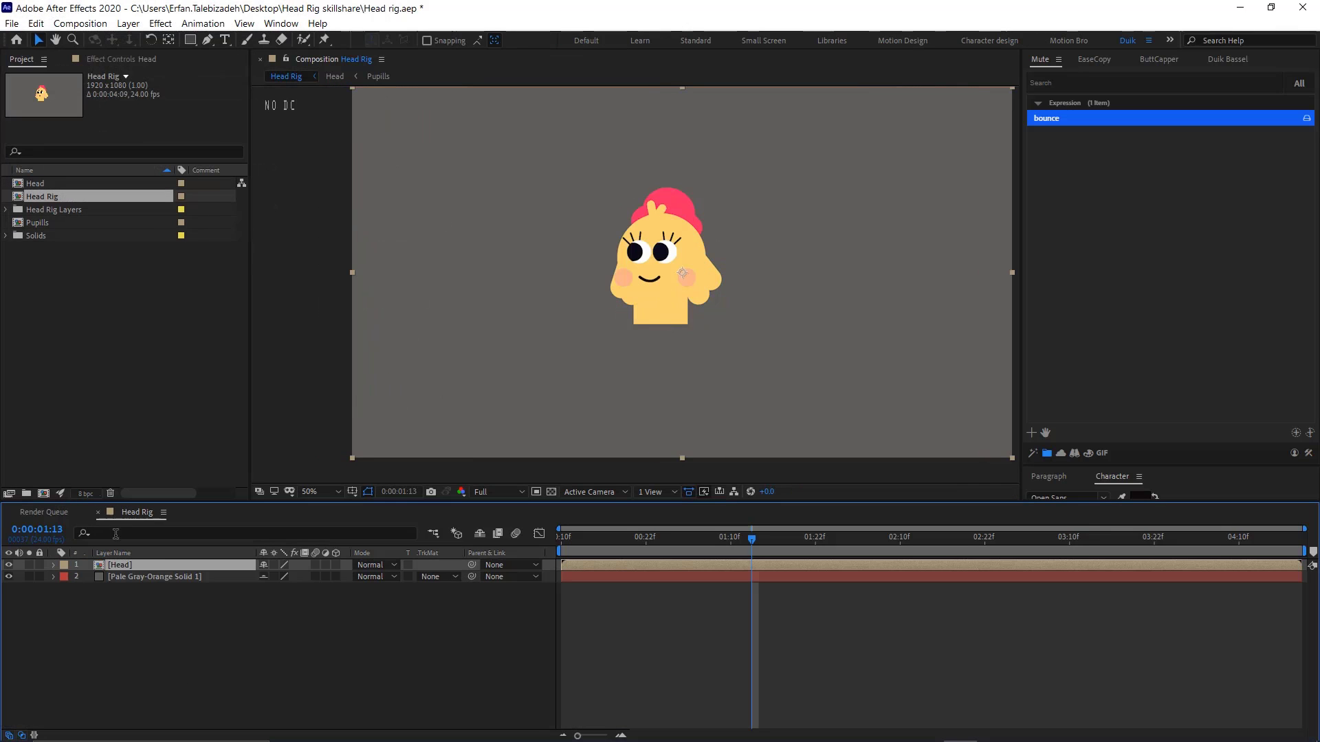
left_click(193, 589)
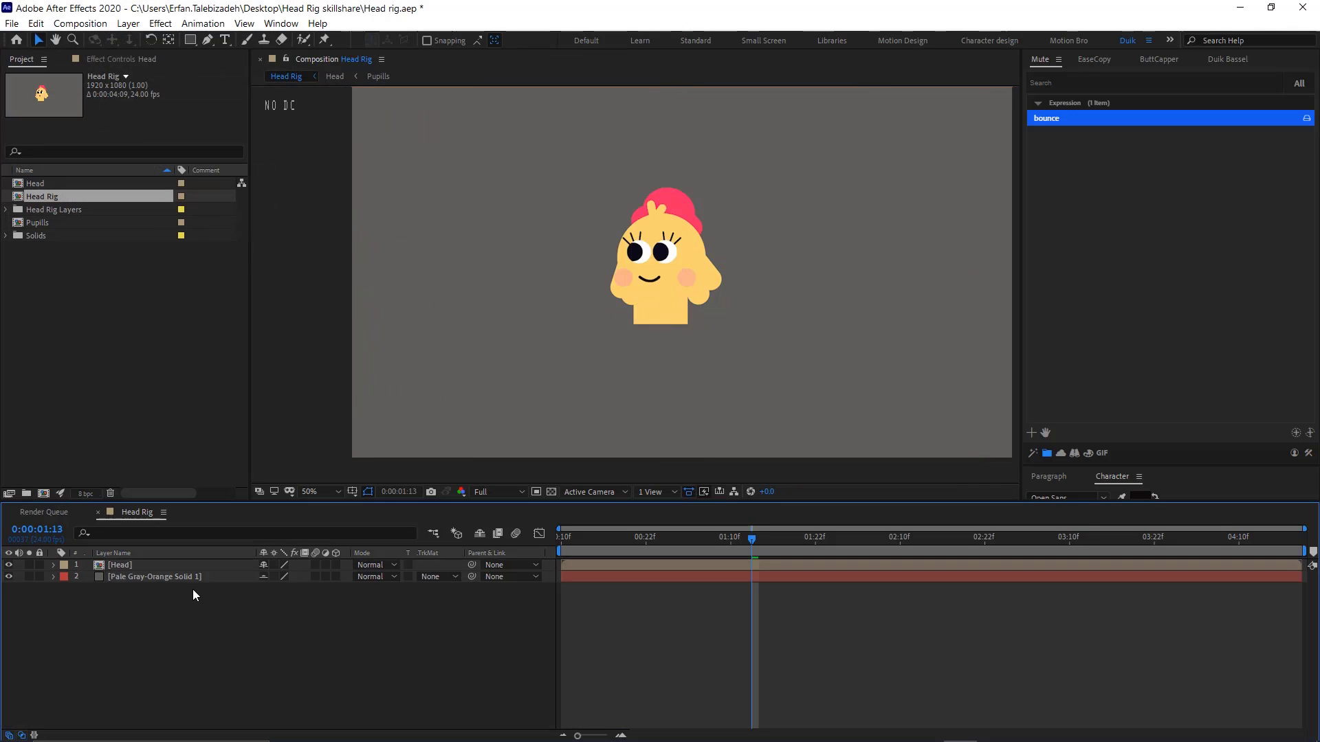
Create a new 512 × 512 px composition at 24 fps with a duration of 0:00:05:00
left_click(113, 555)
left_click(105, 341)
key("ctrl+n")
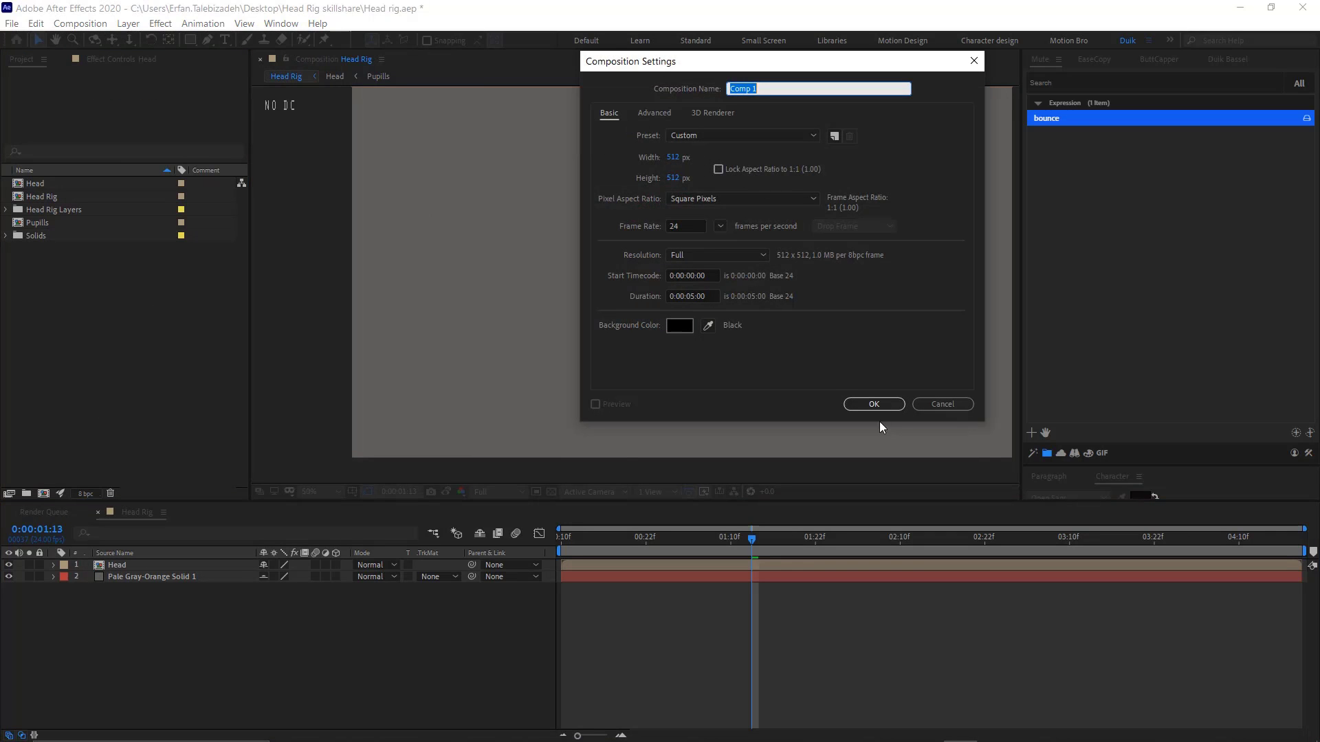
left_click(885, 405)
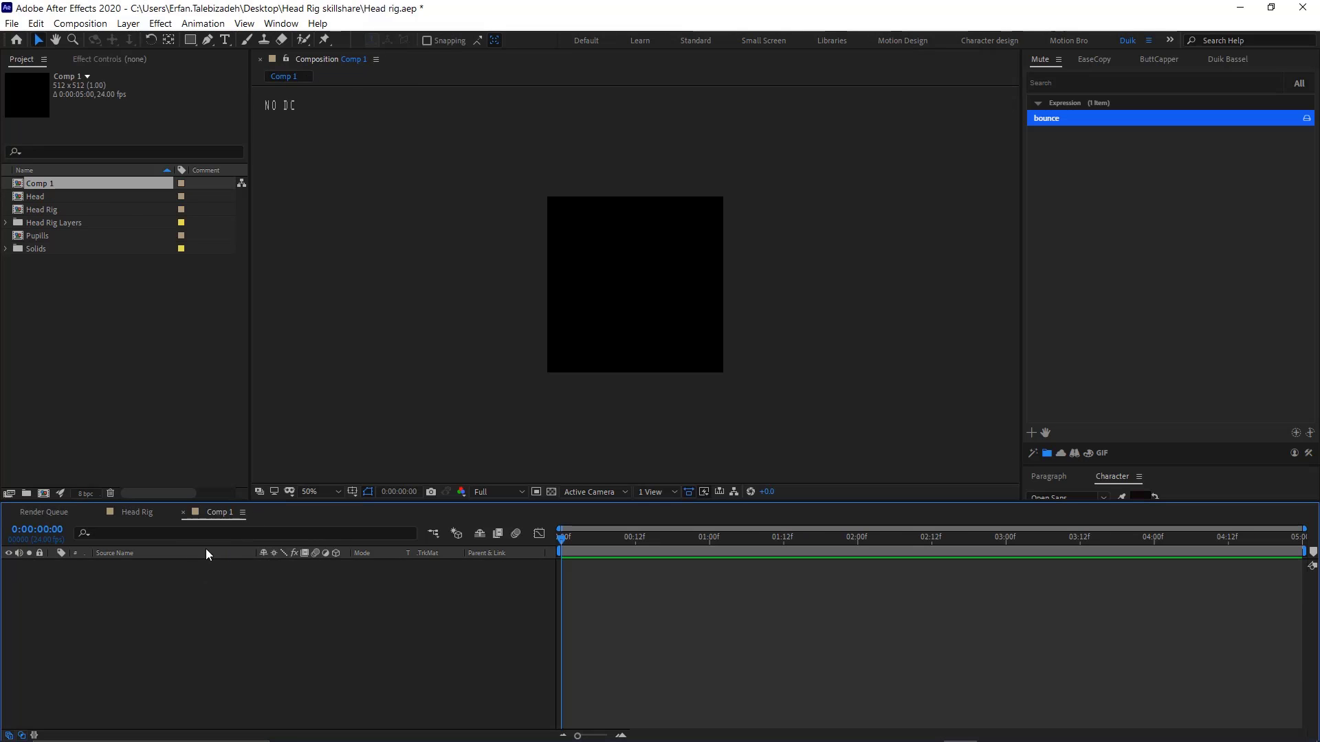
Add the Head composition to Comp 1, lower it until the head sits inside the frame, and scale it to 108%
left_click_drag(46, 198, 206, 573)
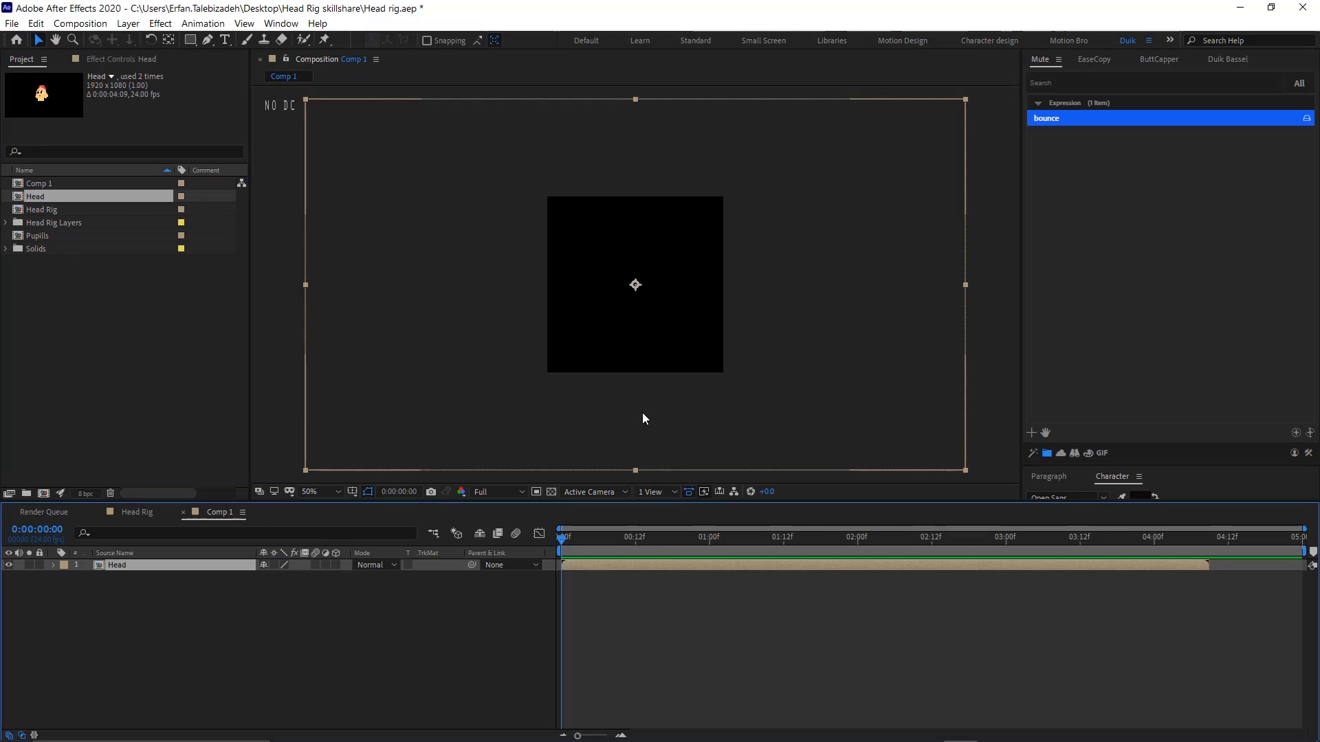
left_click_drag(651, 304, 652, 340)
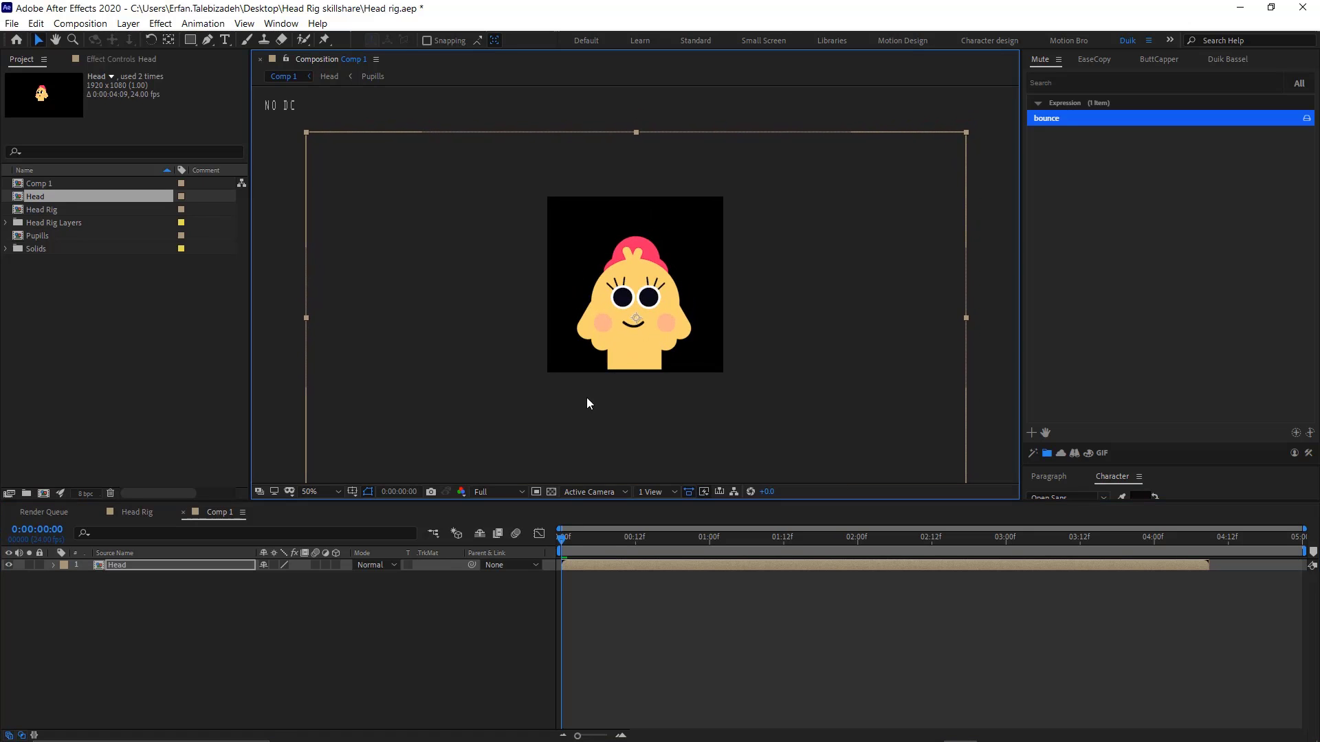
key("s")
left_click_drag(279, 577, 284, 576)
left_click(456, 584)
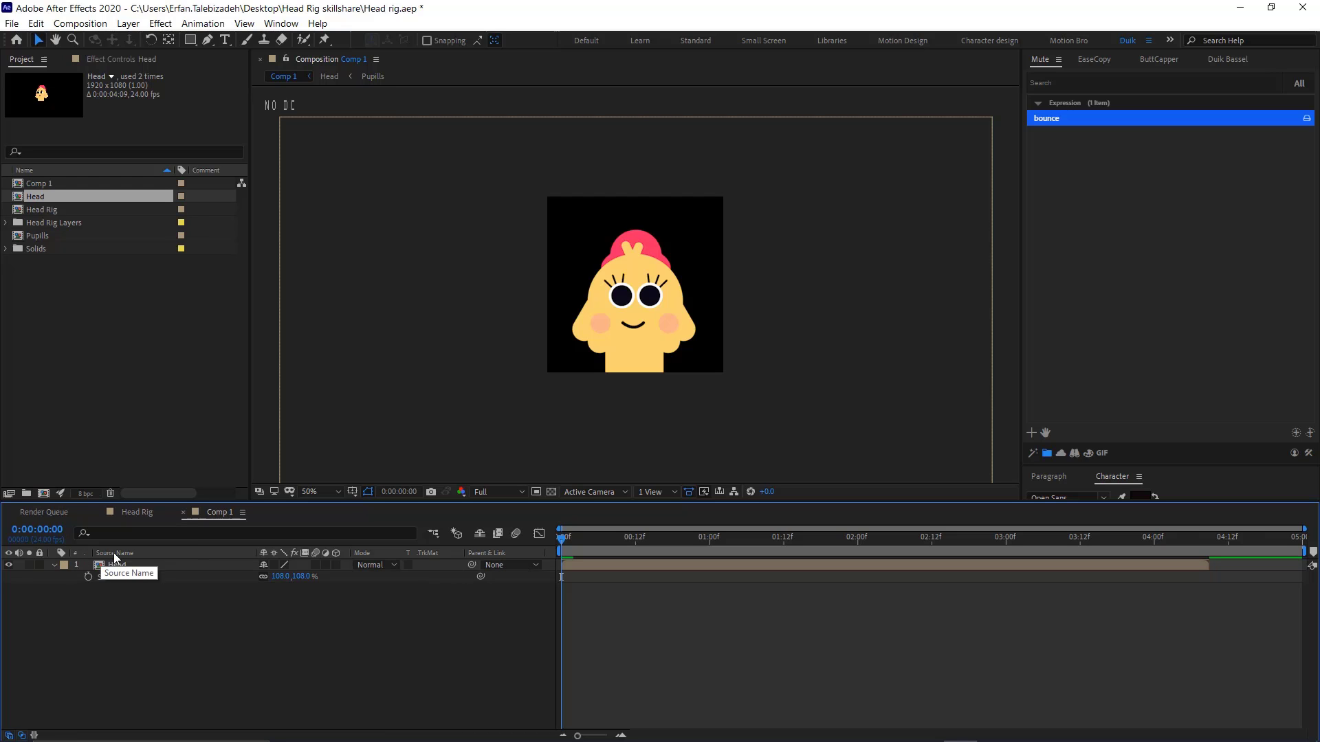
Apply the Posterize Time effect to the Head layer with a frame rate of 15
left_click(137, 565)
key("ctrl+space")
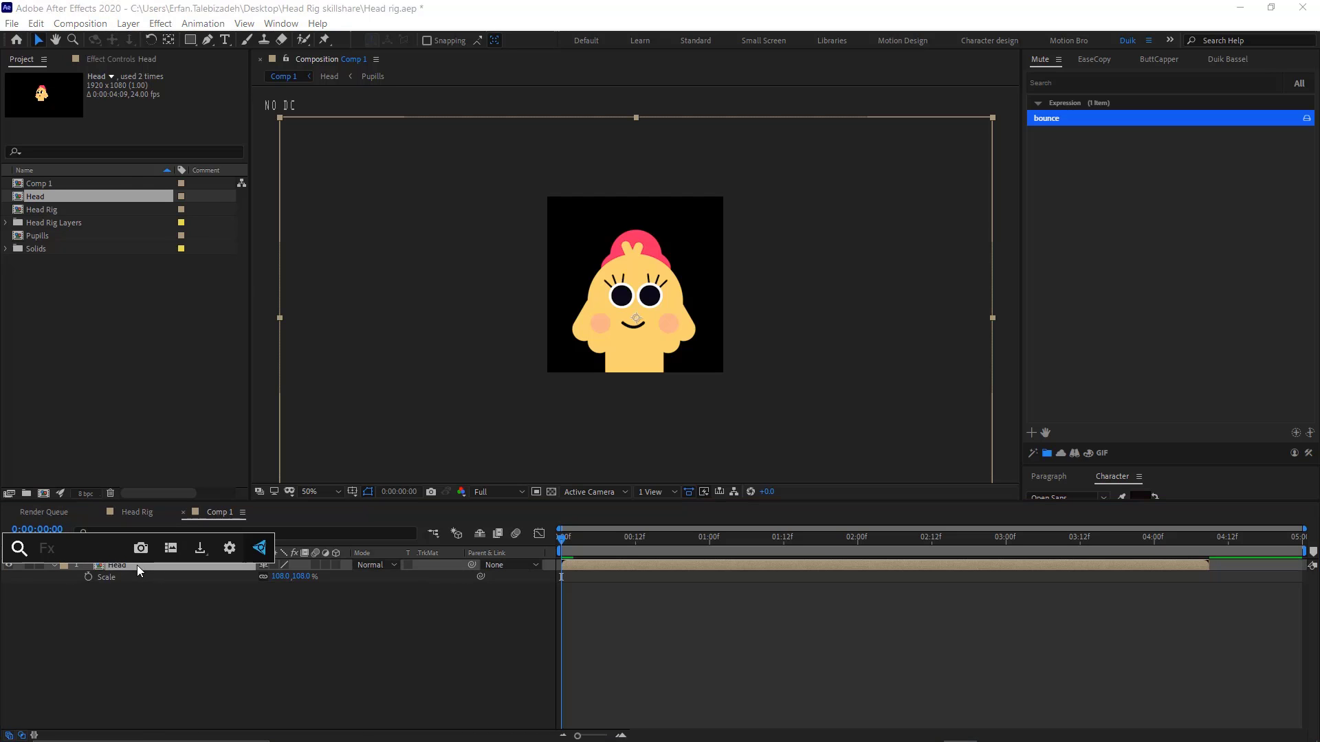
left_click(98, 569)
key("ctrl+space")
type("[")
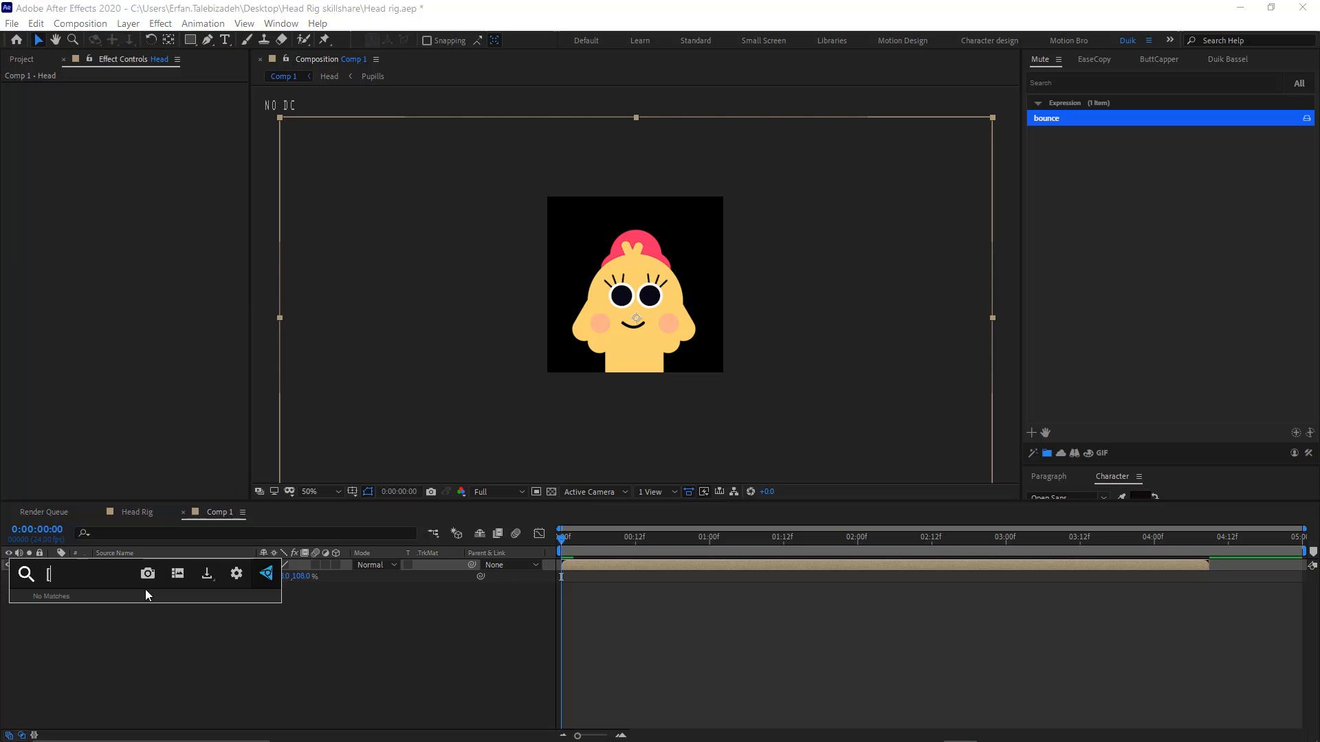
type("post")
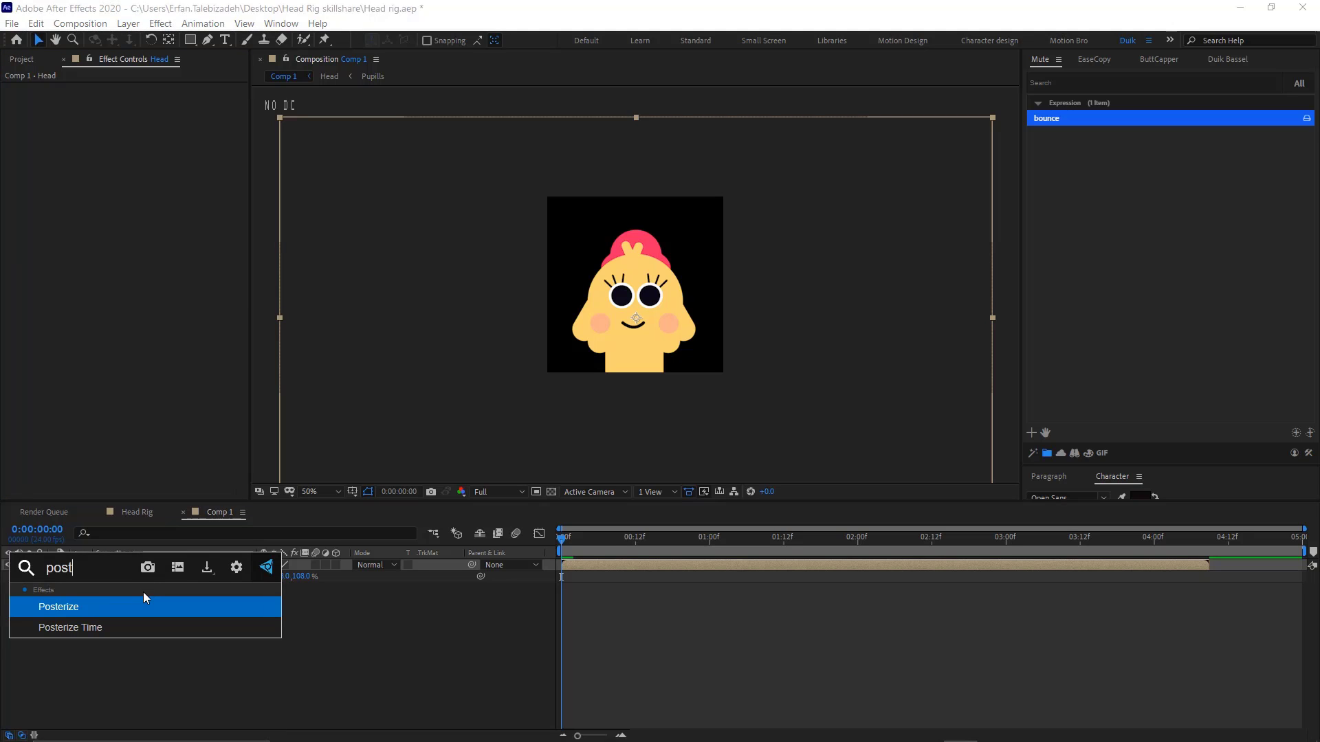
left_click(133, 621)
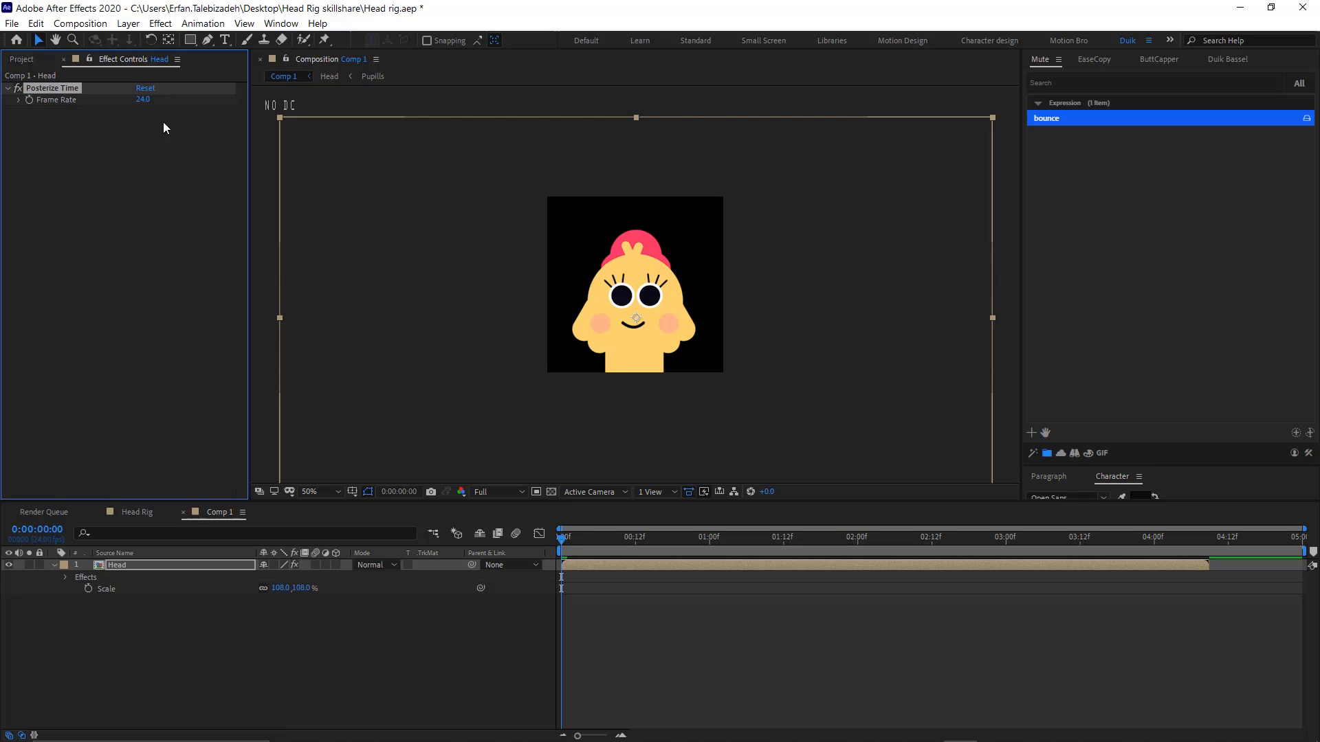
left_click(143, 100)
type("15")
key("Return")
Add a Turbulent Displace effect to the Head layer with Amount 2 and Size 10
key("ctrl+space")
type("tur")
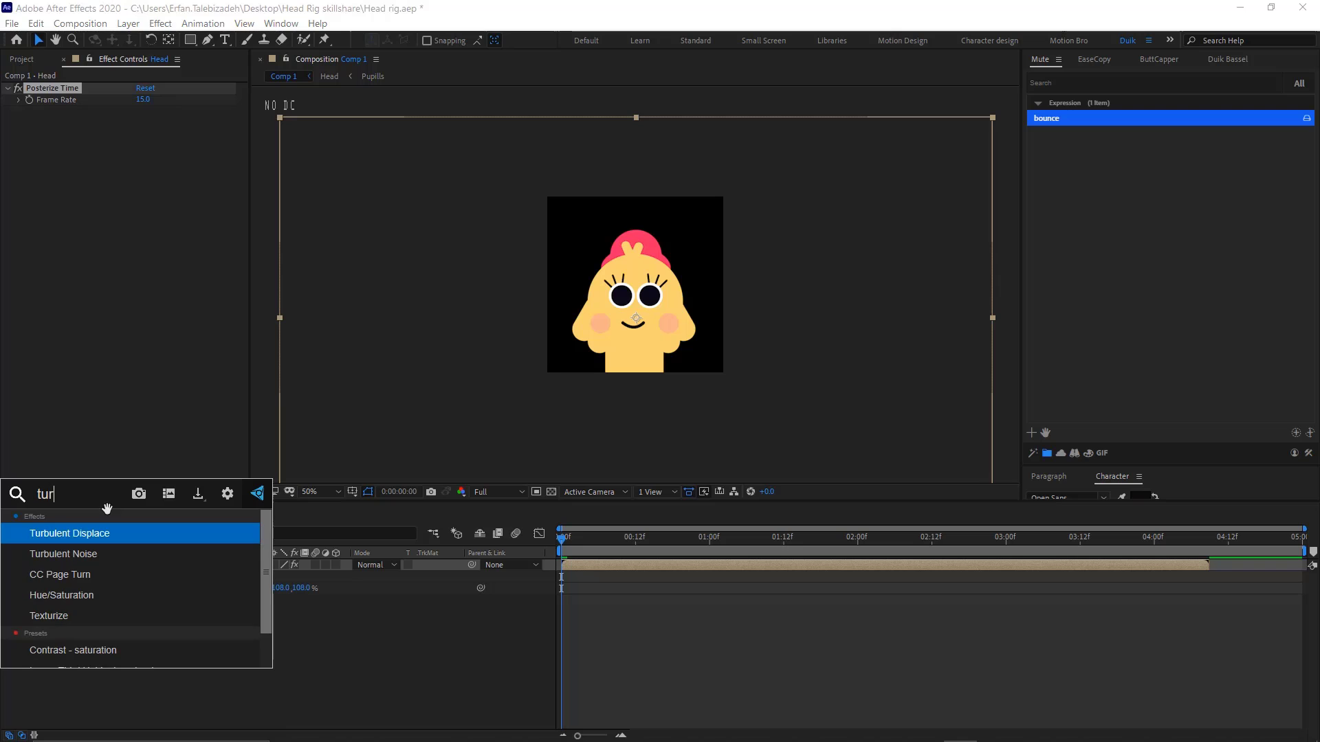
left_click(149, 535)
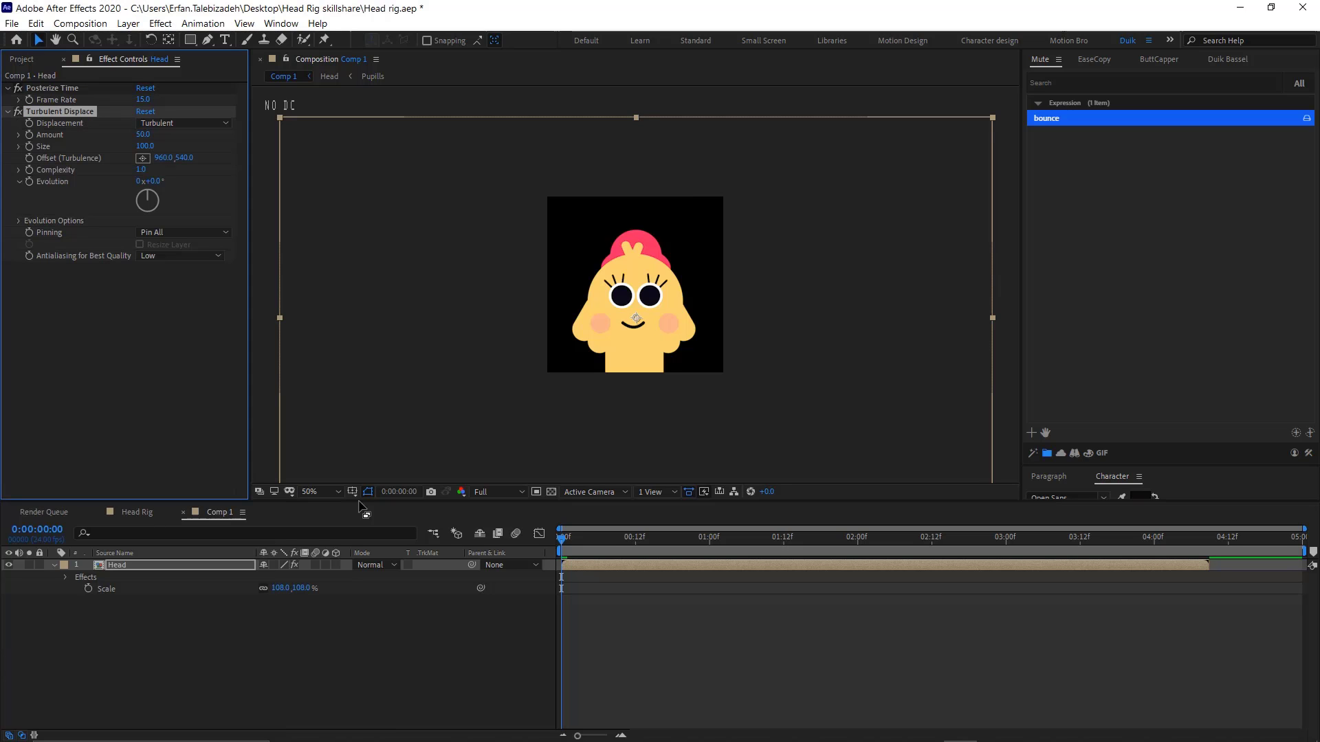
left_click(143, 134)
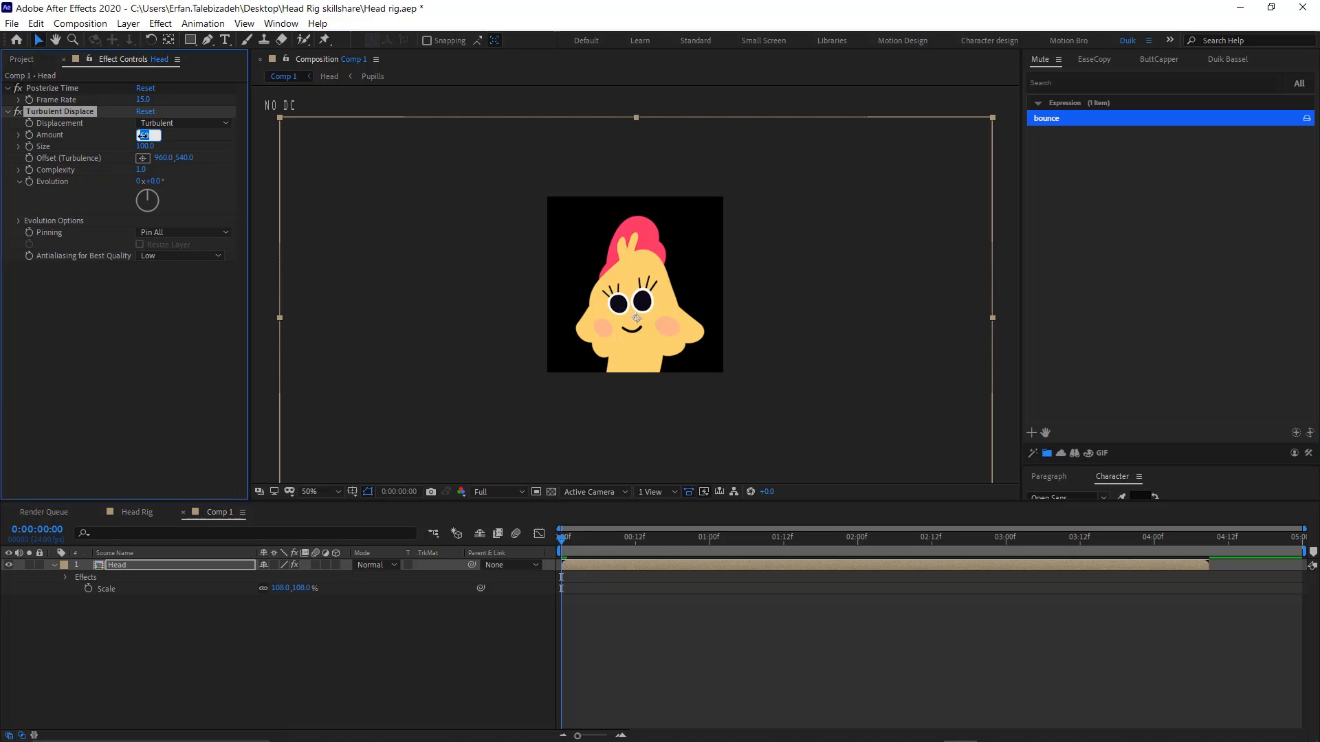
type("2")
key("Return")
left_click(145, 148)
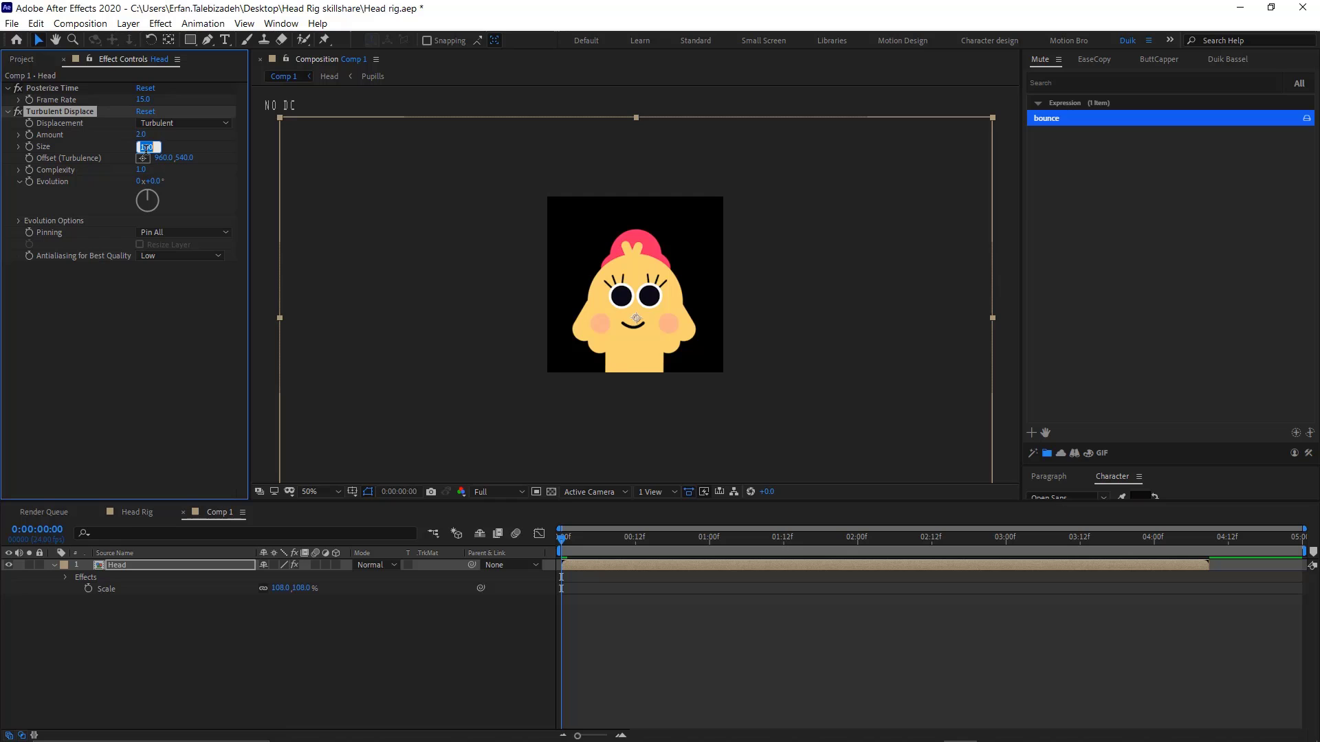
type("10")
key("Return")
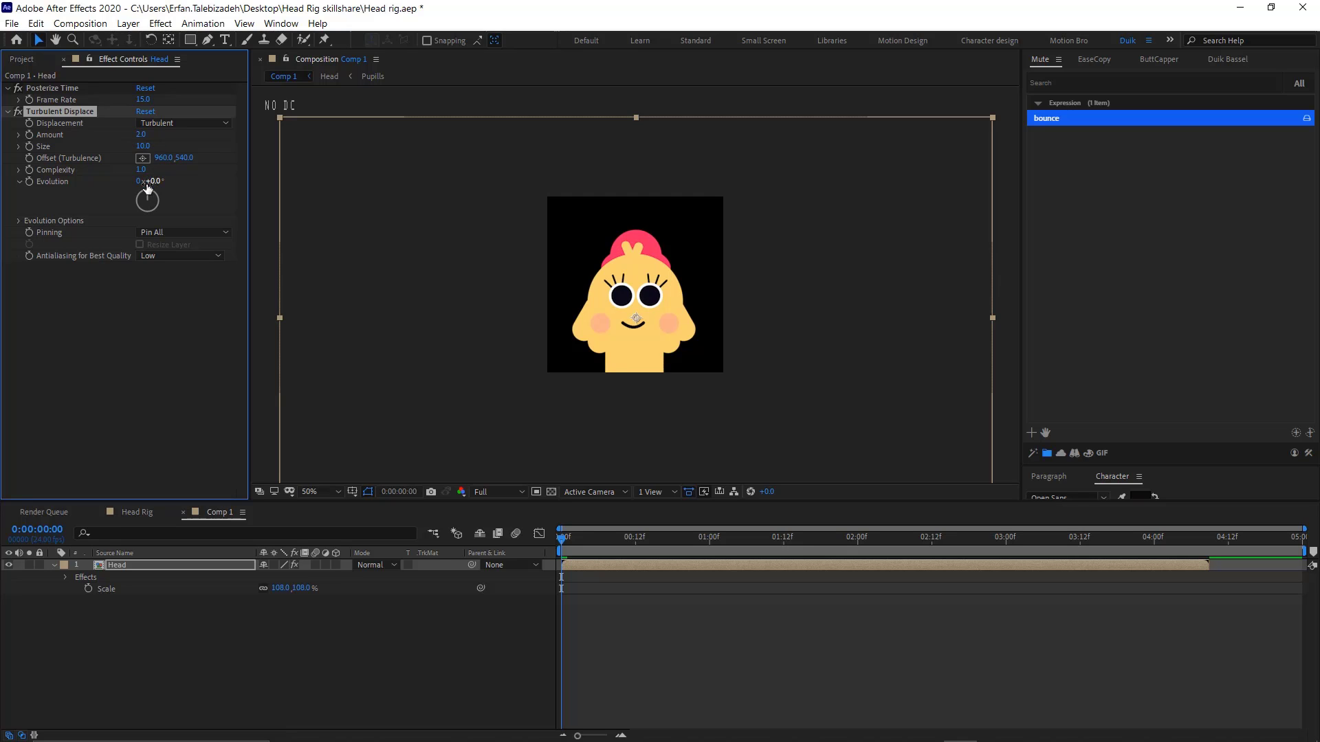
Drive the Evolution of Turbulent Displace with the expression time*250
left_click(26, 183, "alt")
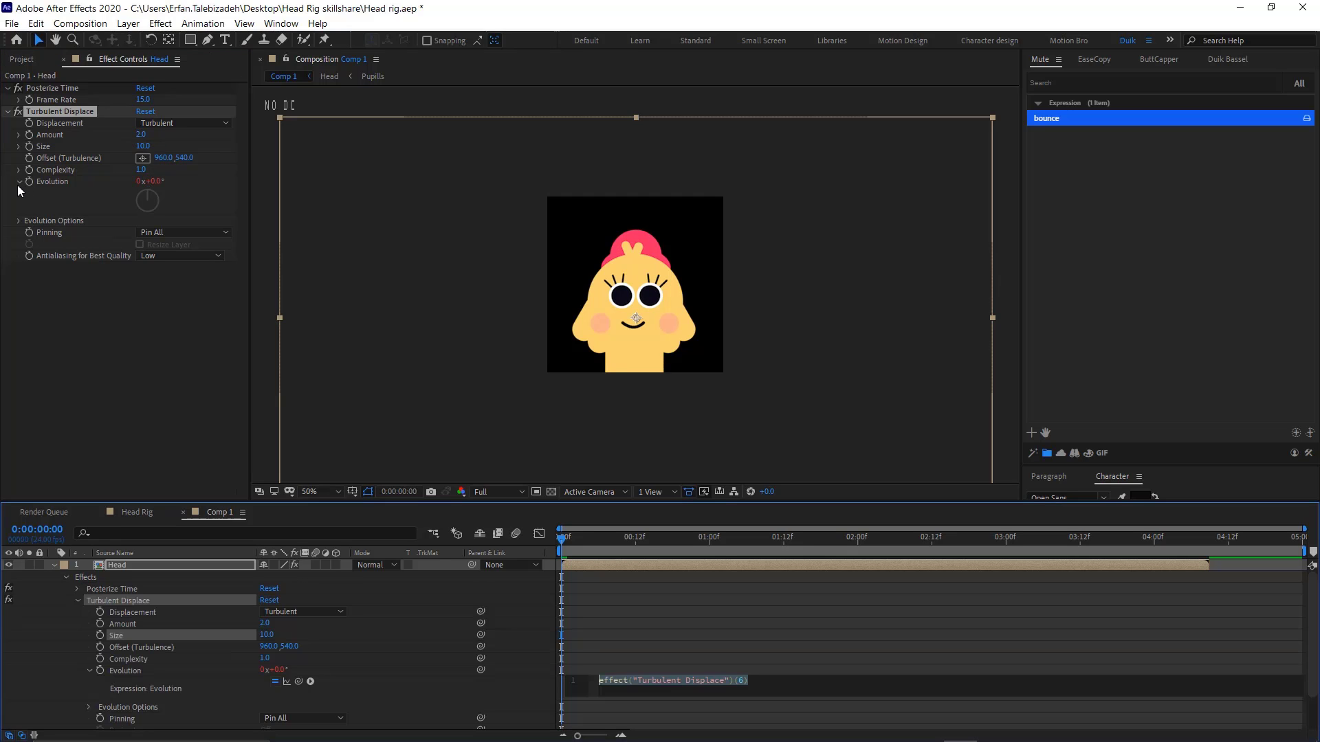
type("tim,e")
key("BackSpace")
key("BackSpace")
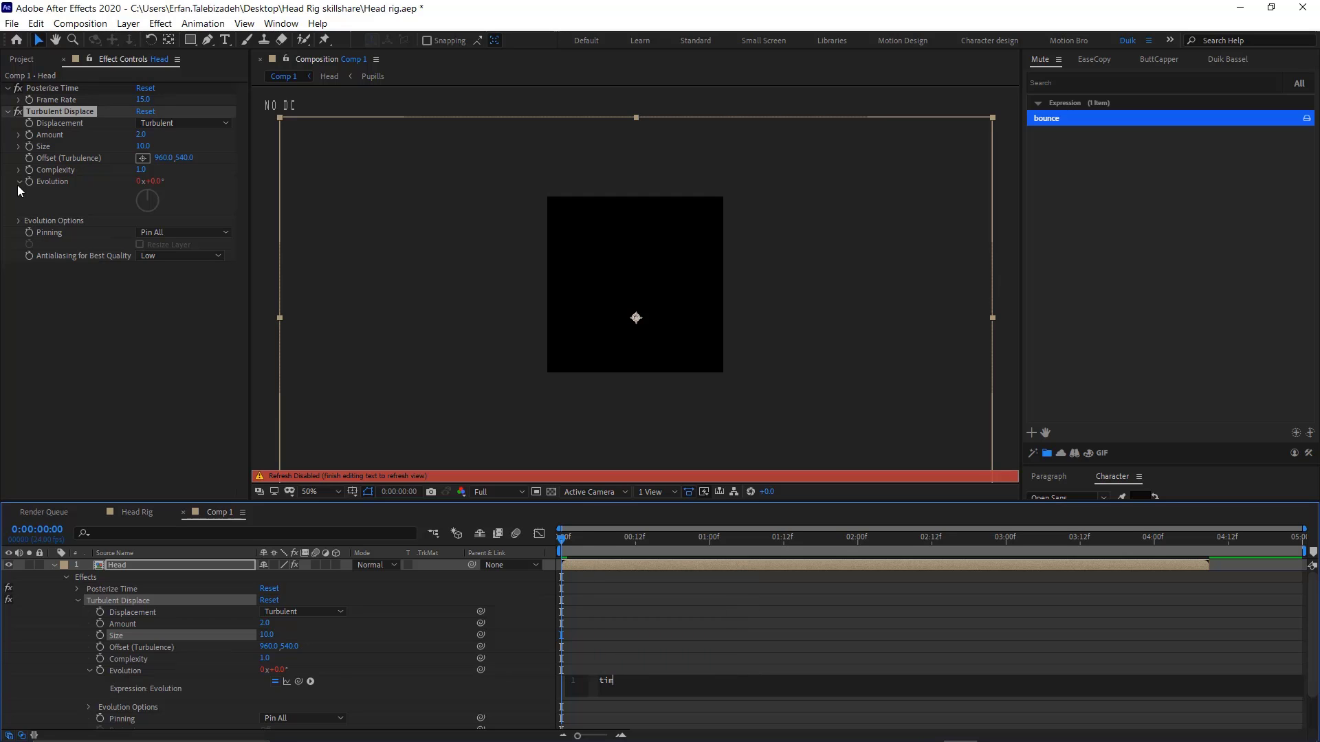
type("e*250")
key("KP_Enter")
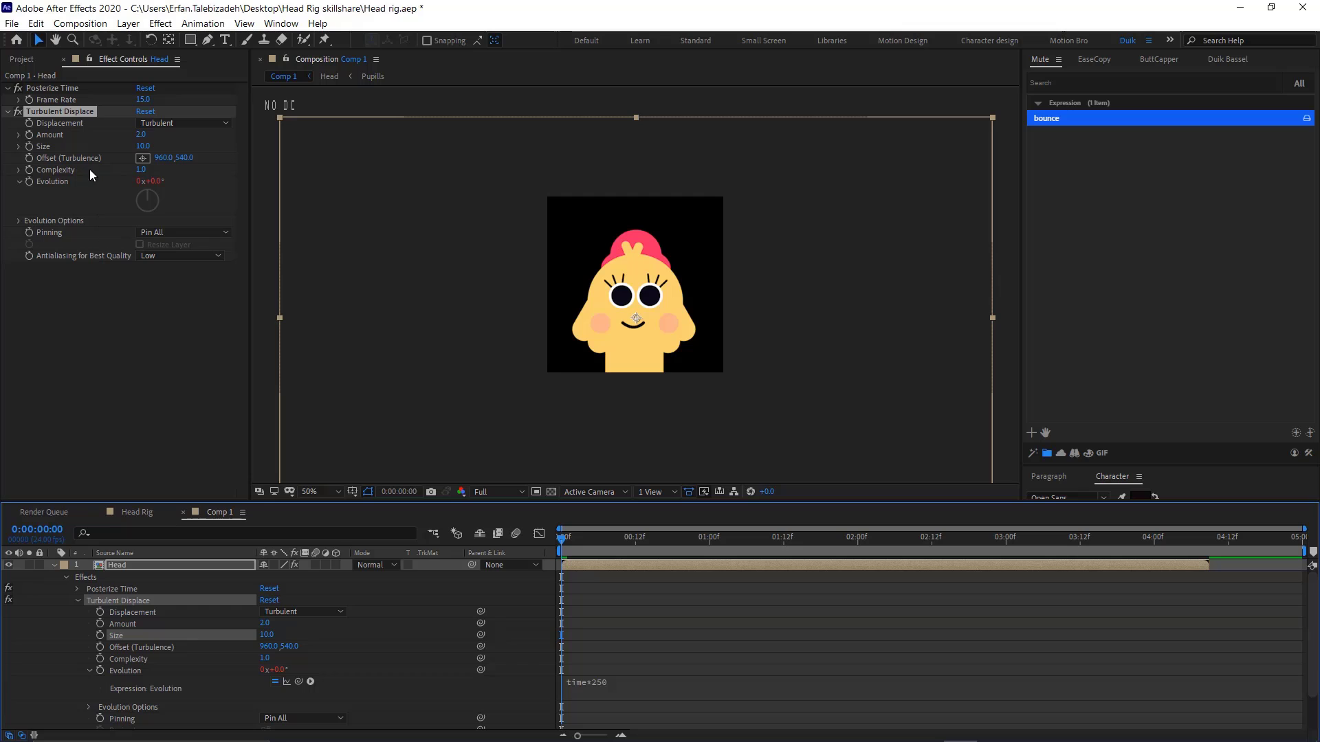
Duplicate the Turbulent Displace effect and give the copy Amount 10, Size 4 and Complexity 4
key("ctrl+d")
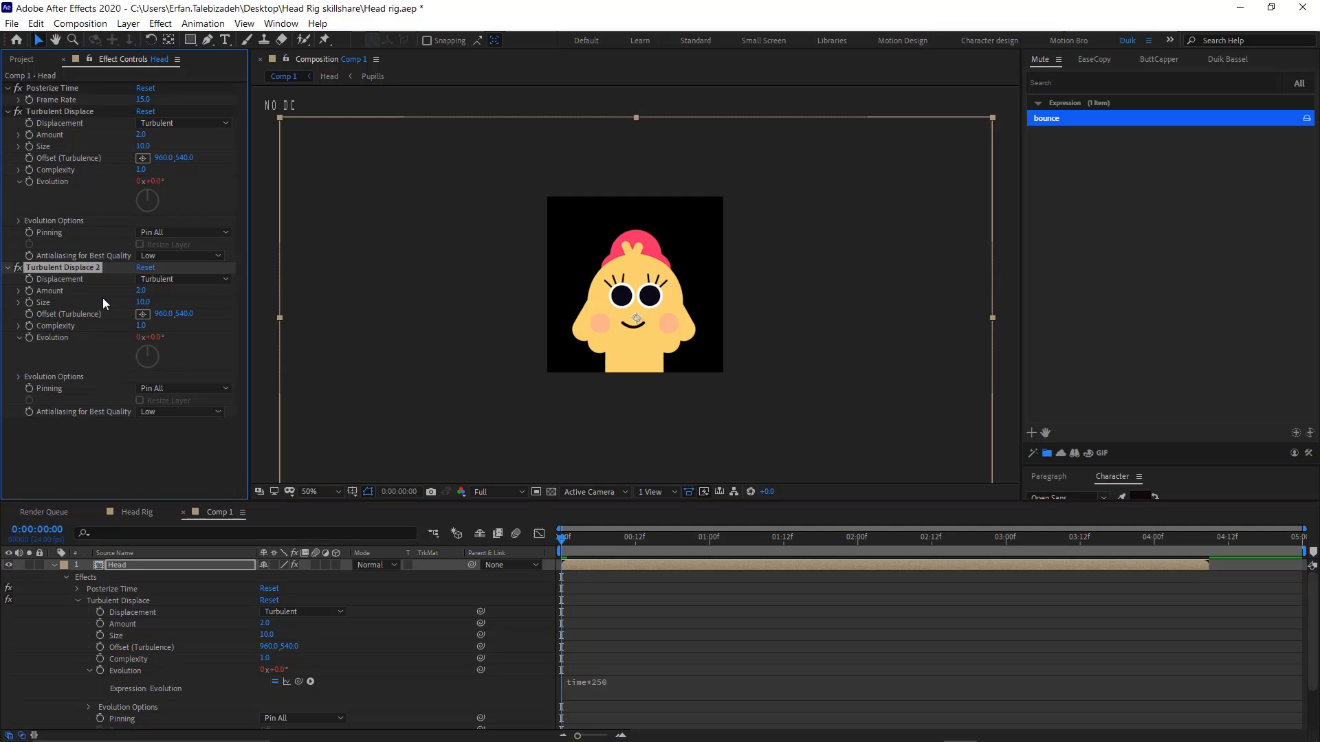
left_click(141, 291)
type("10")
key("Return")
left_click(142, 302)
type("4")
key("Return")
left_click(146, 327)
type("4")
key("Return")
Raise the Amount of Turbulent Displace 2 to 15 after checking the head's edges at full size
key("slash")
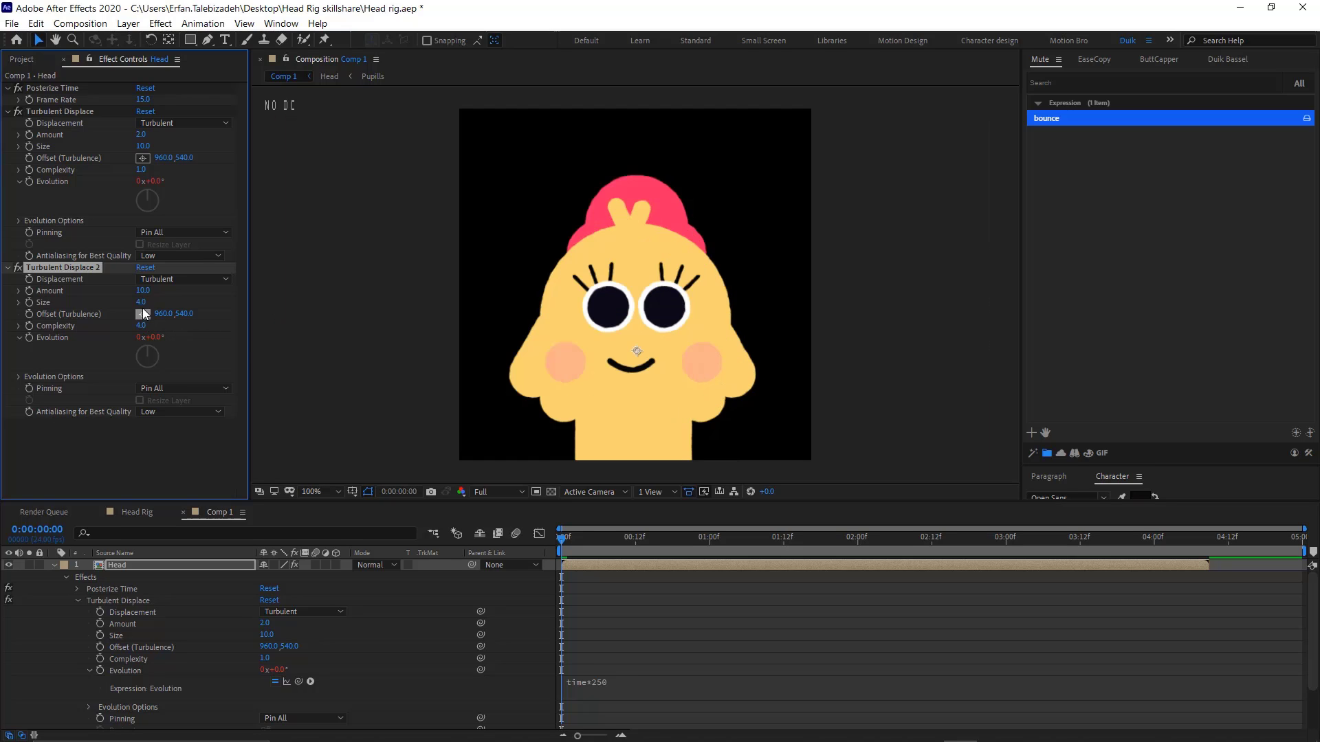
left_click_drag(155, 293, 155, 294)
left_click(143, 290)
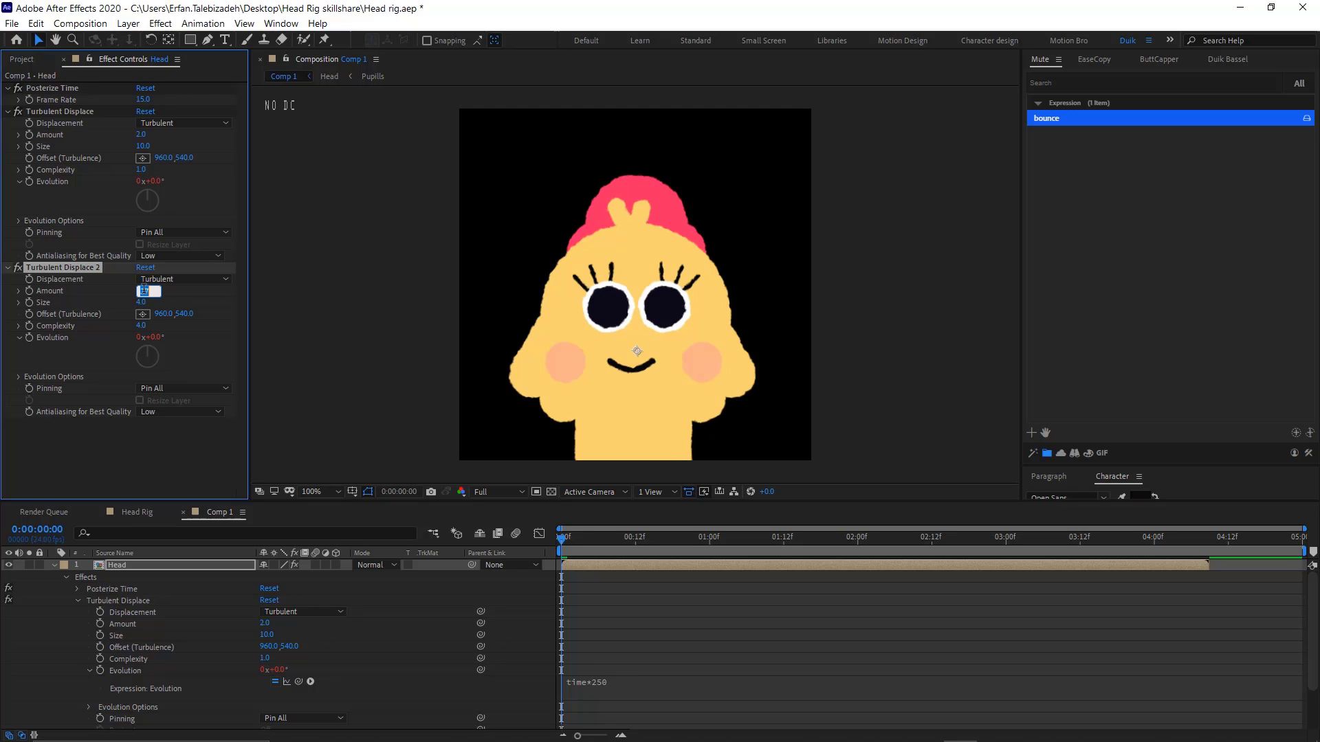
type("15")
key("Return")
scroll(845, 320, "down", 1)
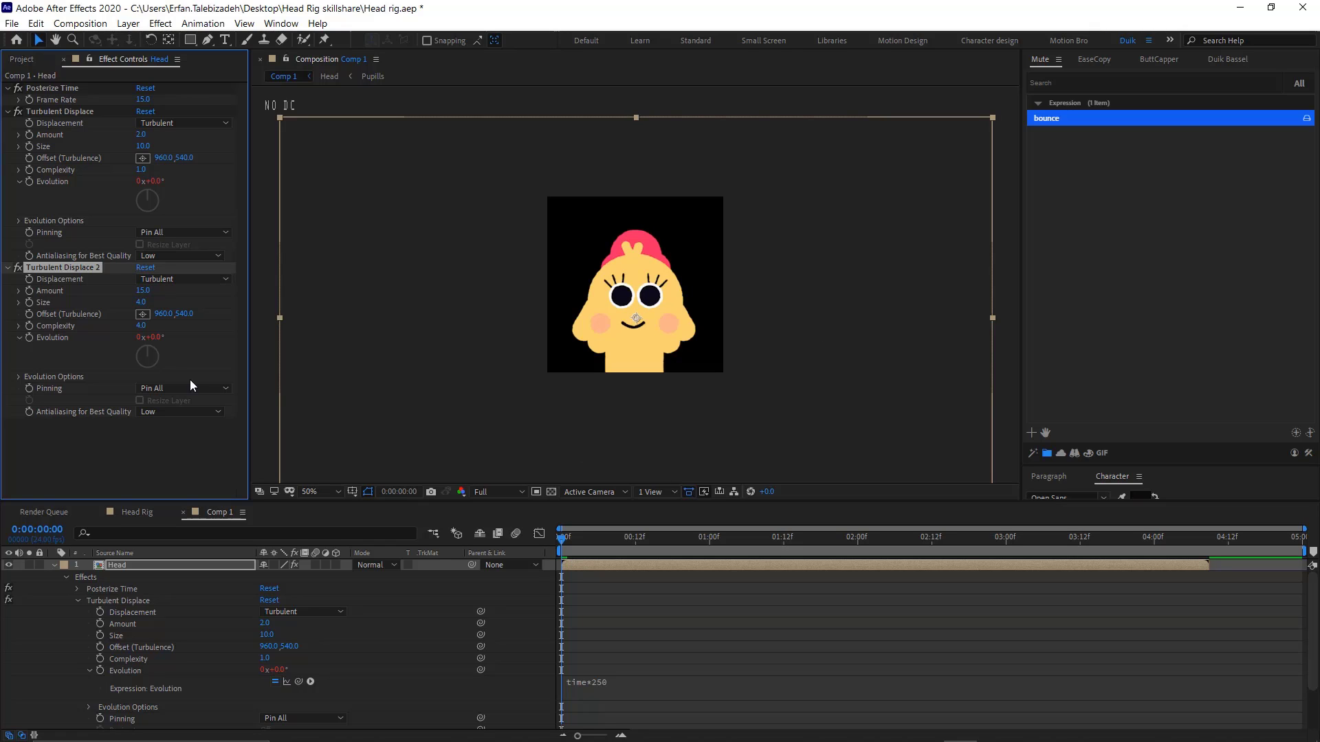
Try a Posterize Time frame rate of 30 on the Head layer and preview the animation
left_click(60, 112)
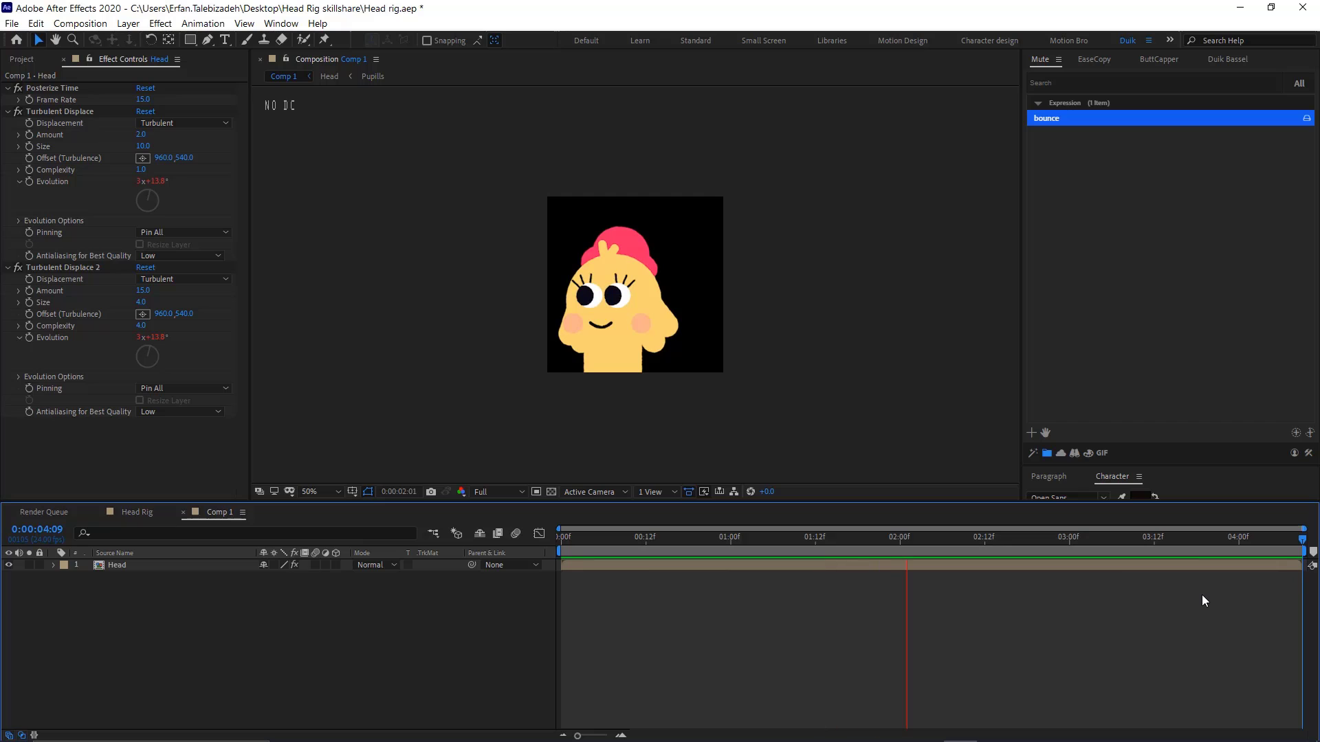
key("space")
left_click(145, 98)
type("30")
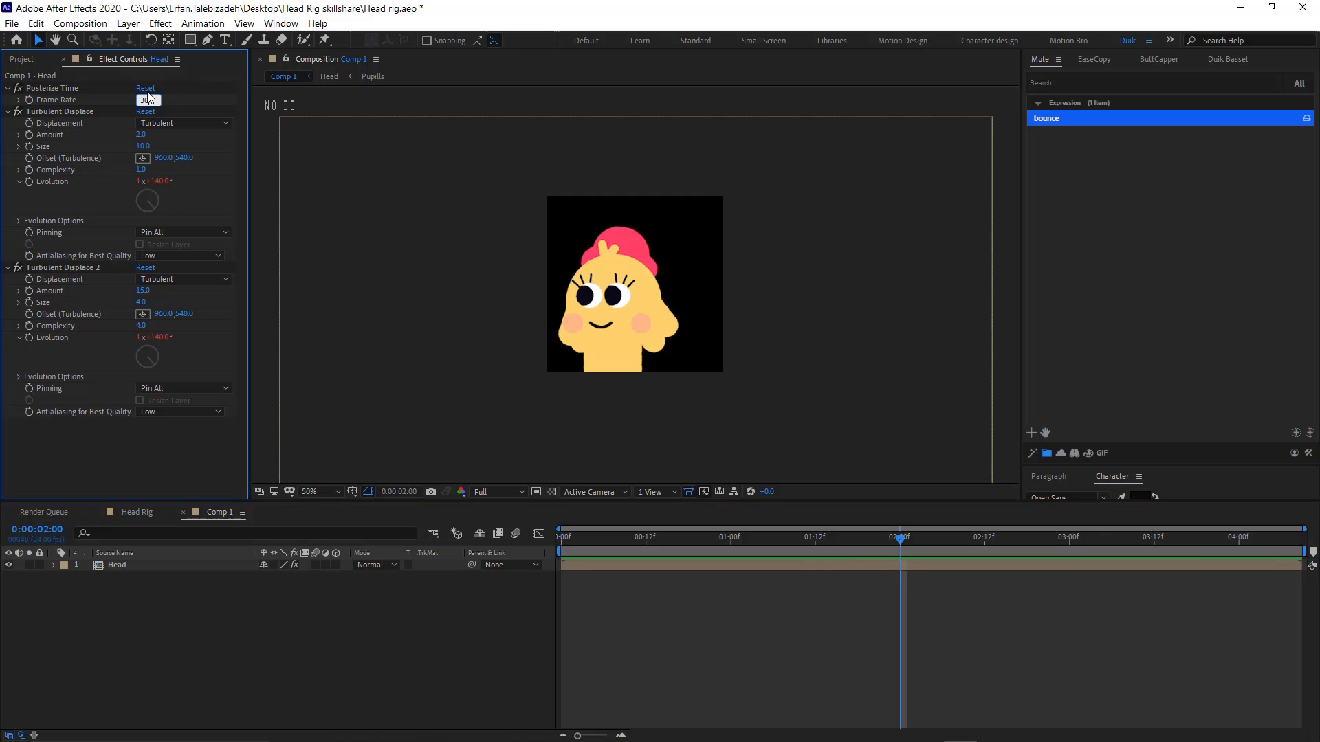
key("Return")
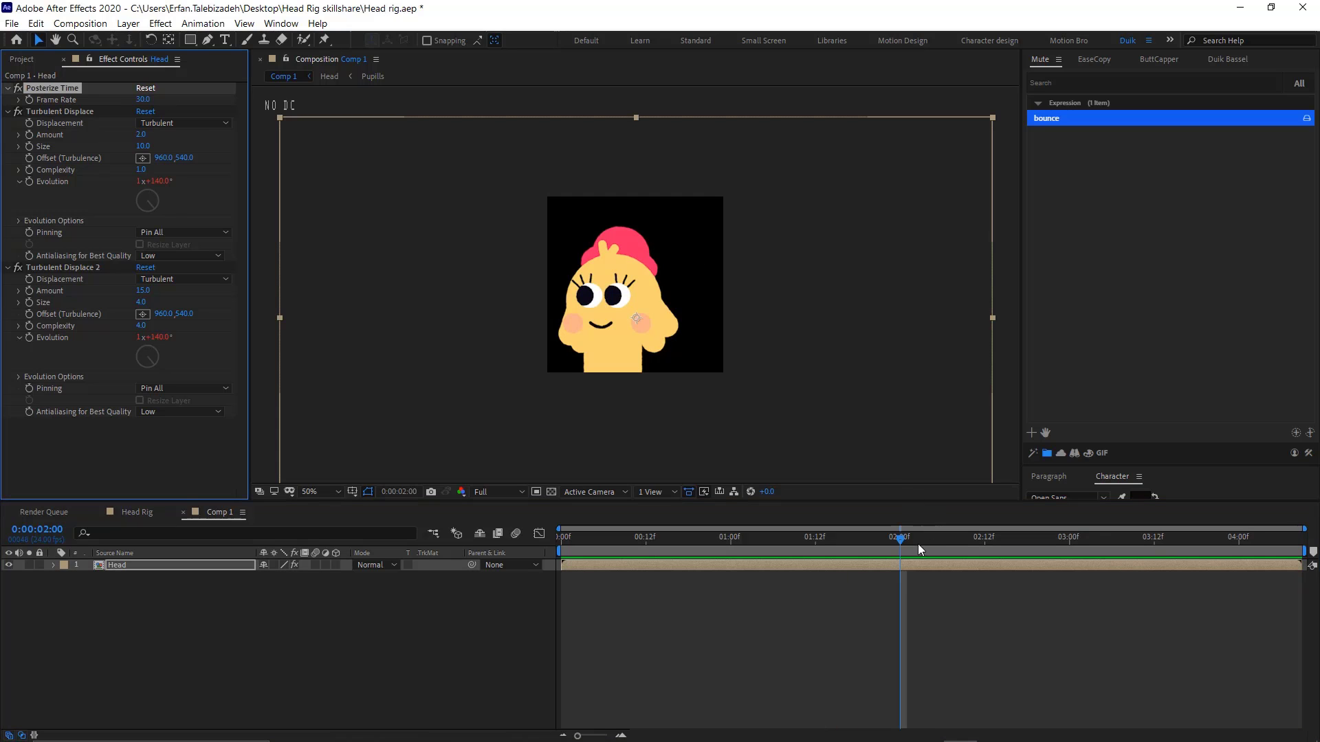
key("space")
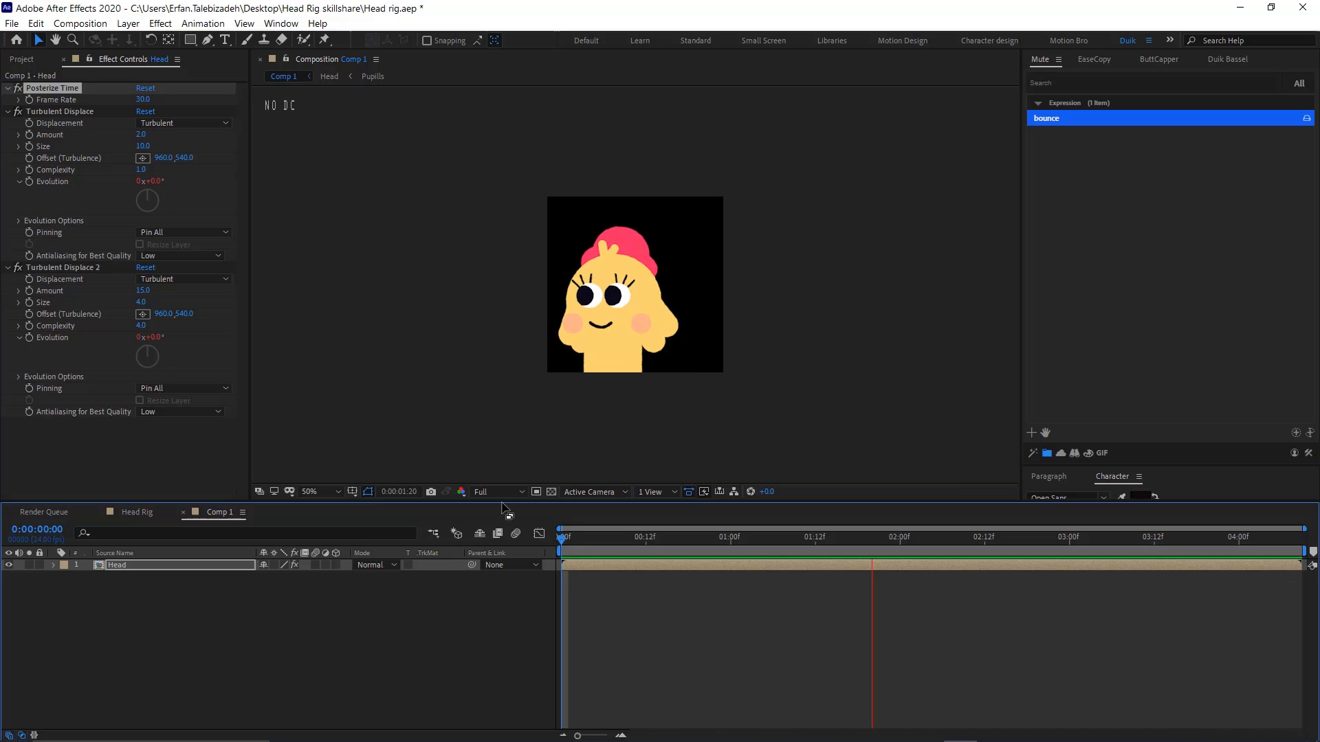
key("space")
Set the Posterize Time frame rate to 8 and preview the animation
left_click(142, 101)
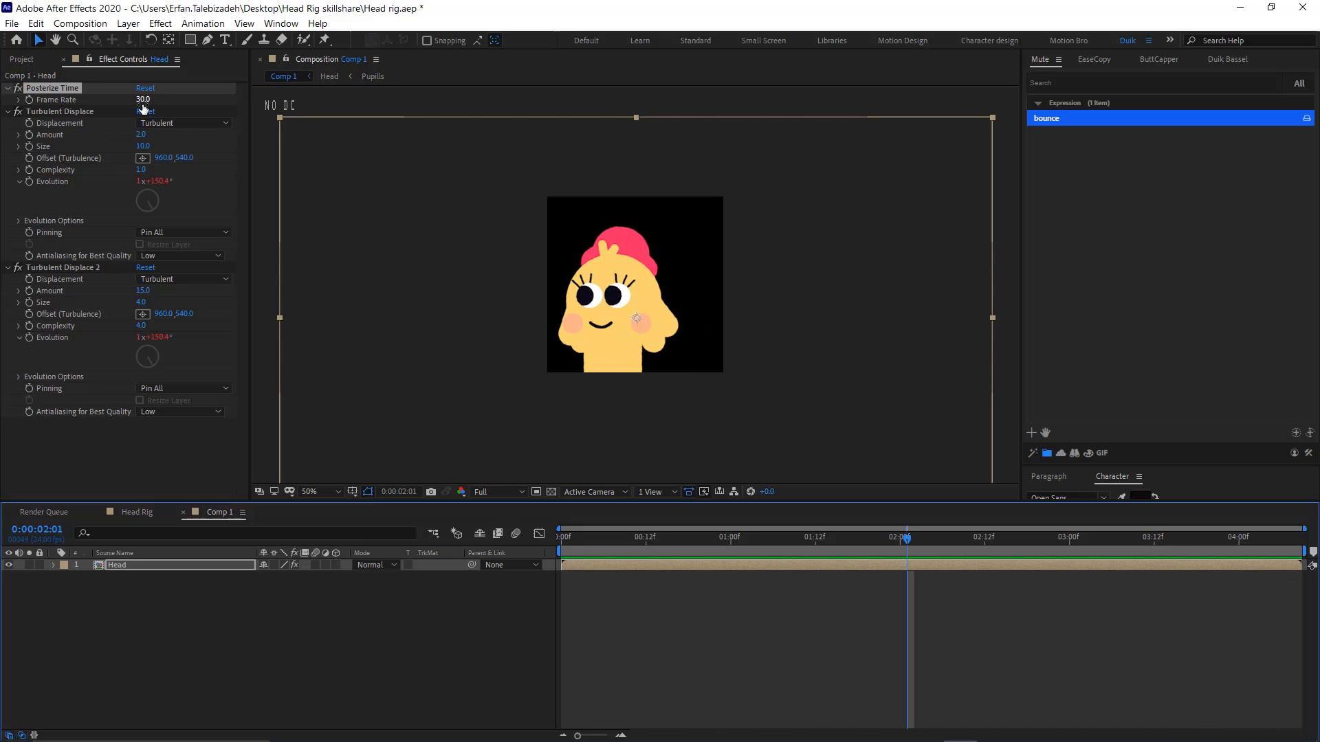
type("8")
key("Return")
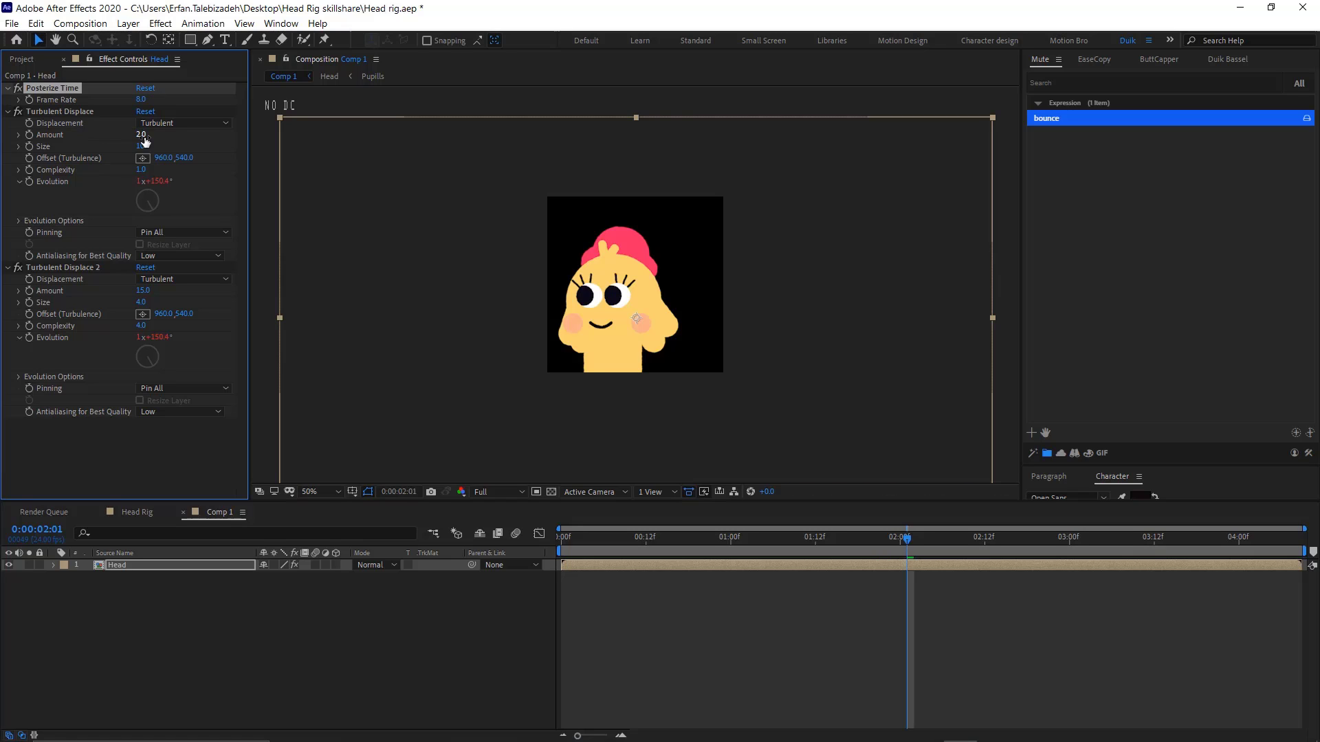
key("space")
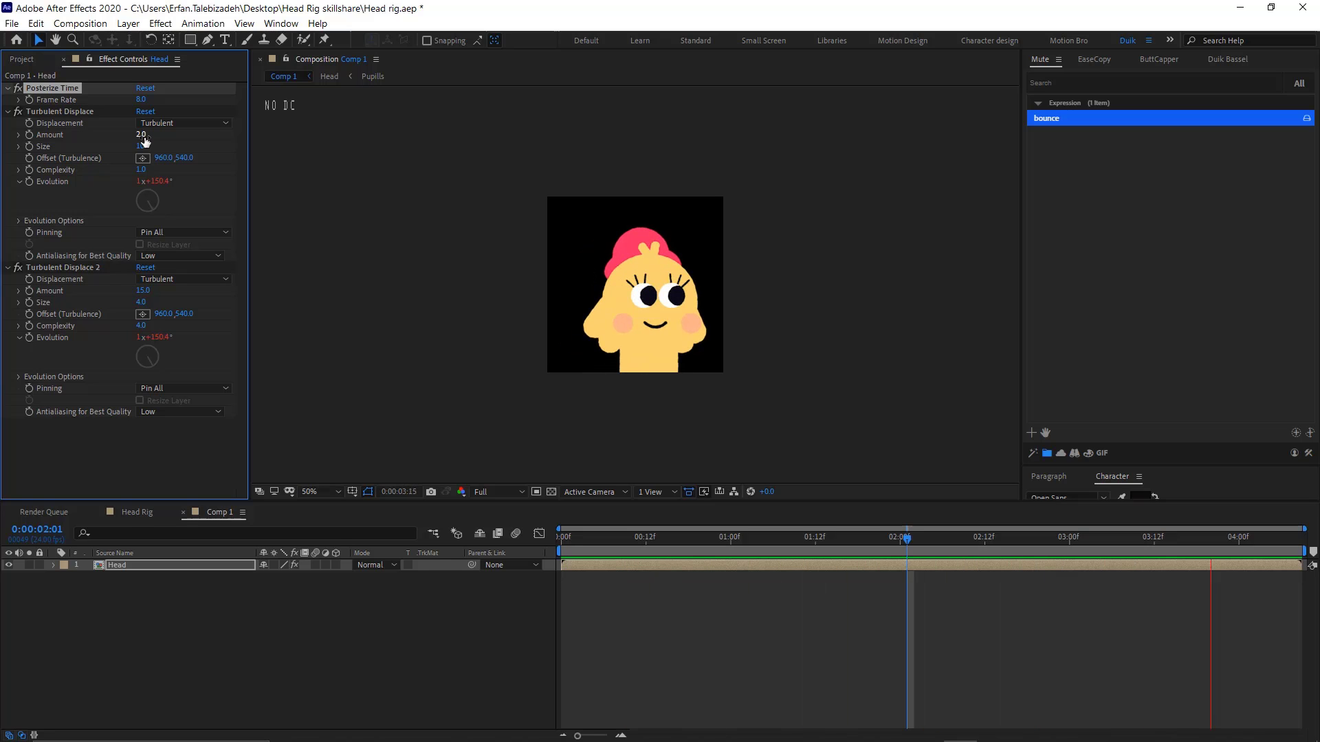
key("space")
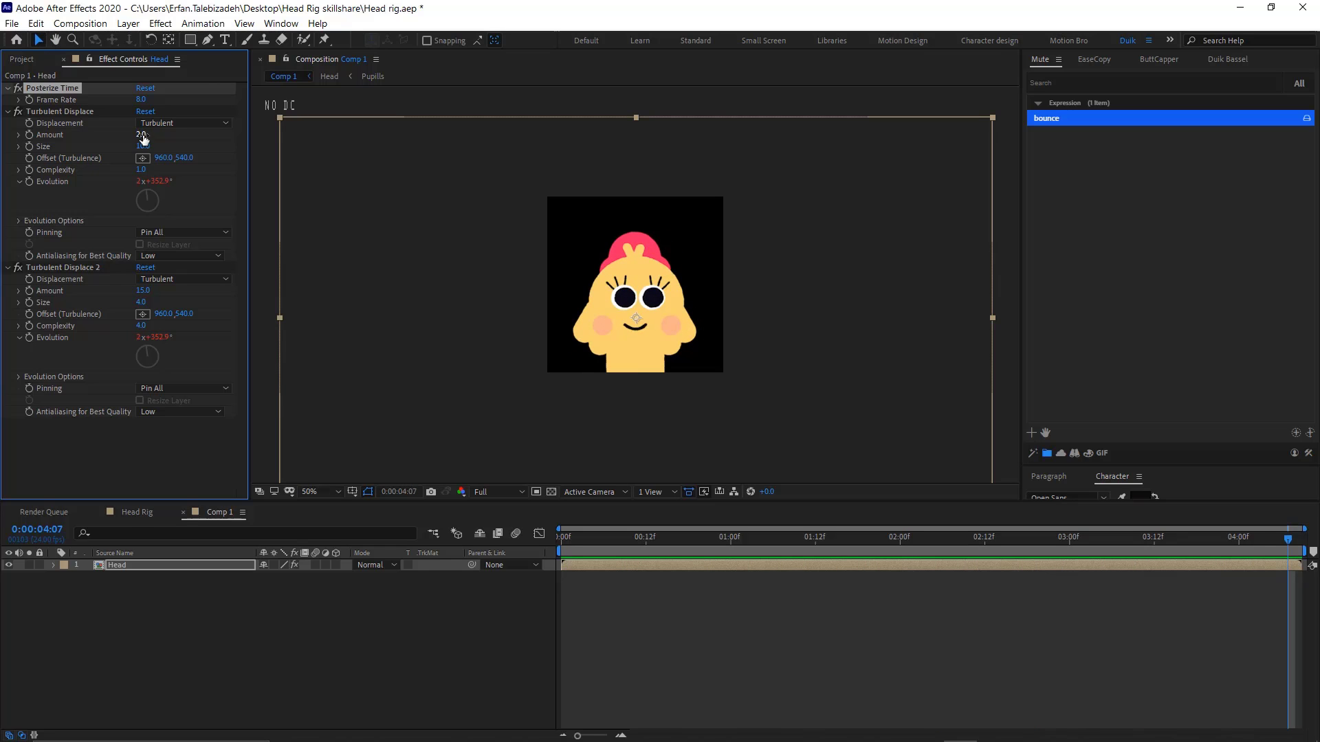